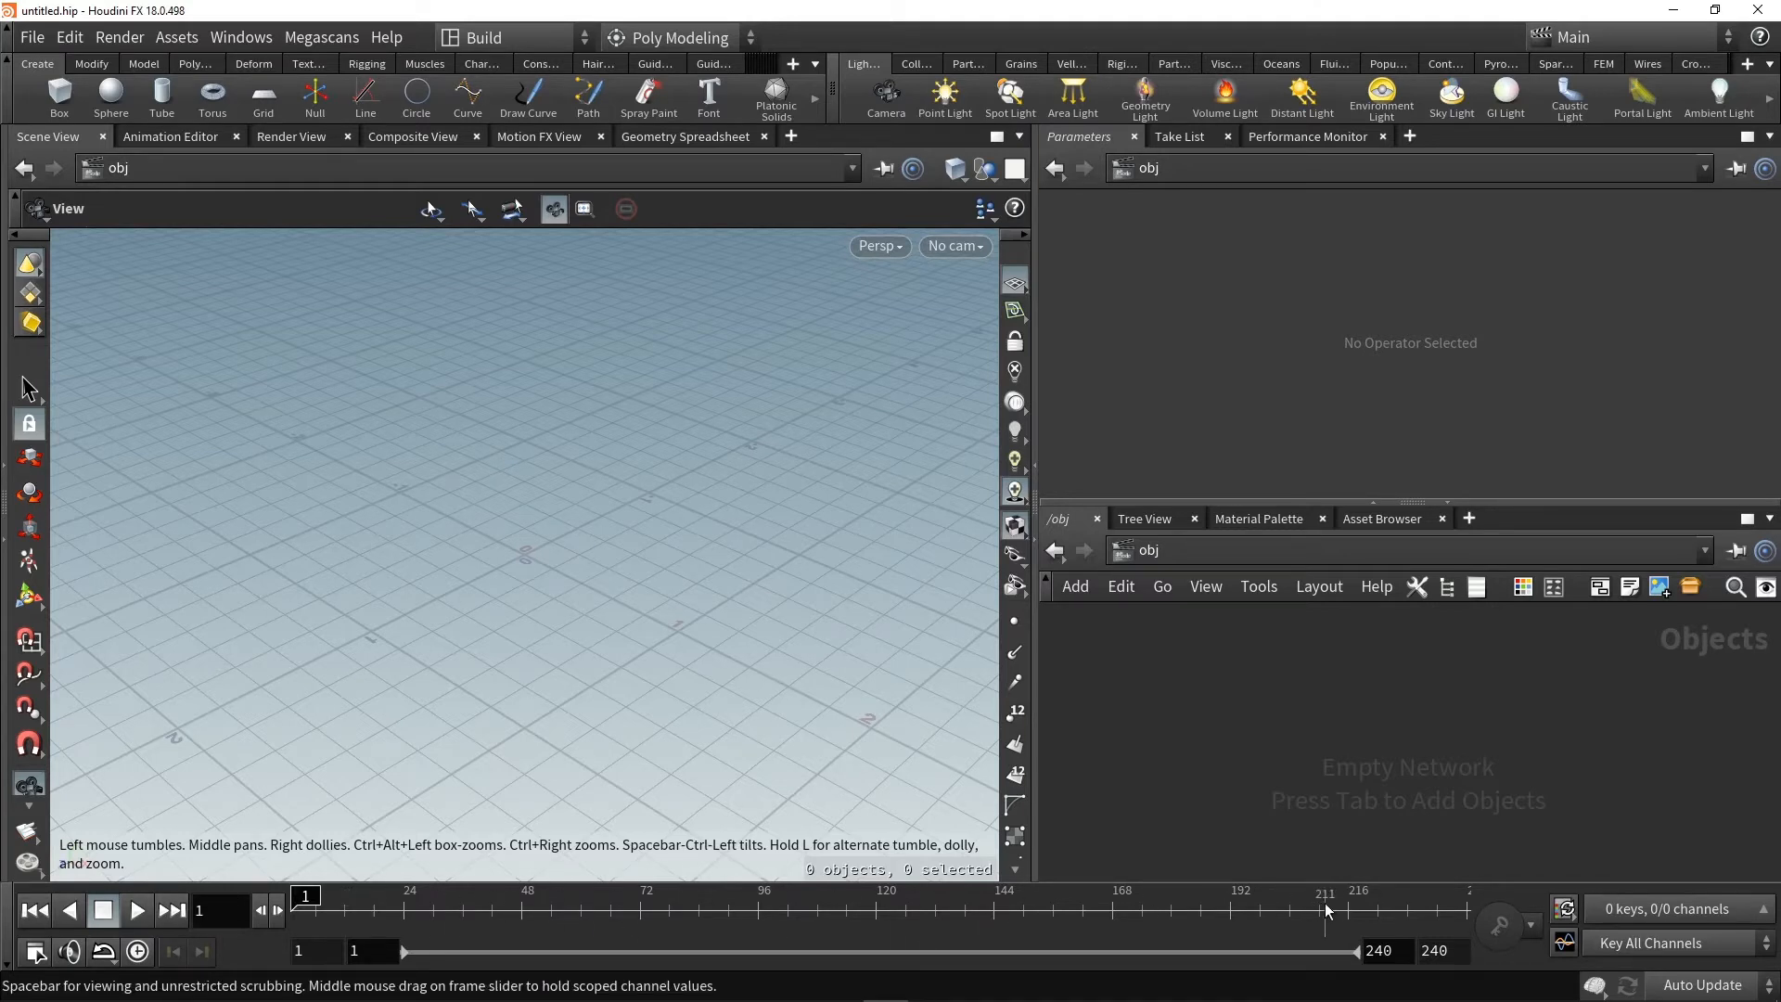
Hide the animation playbar to give the 3D viewport more room
click(6, 914)
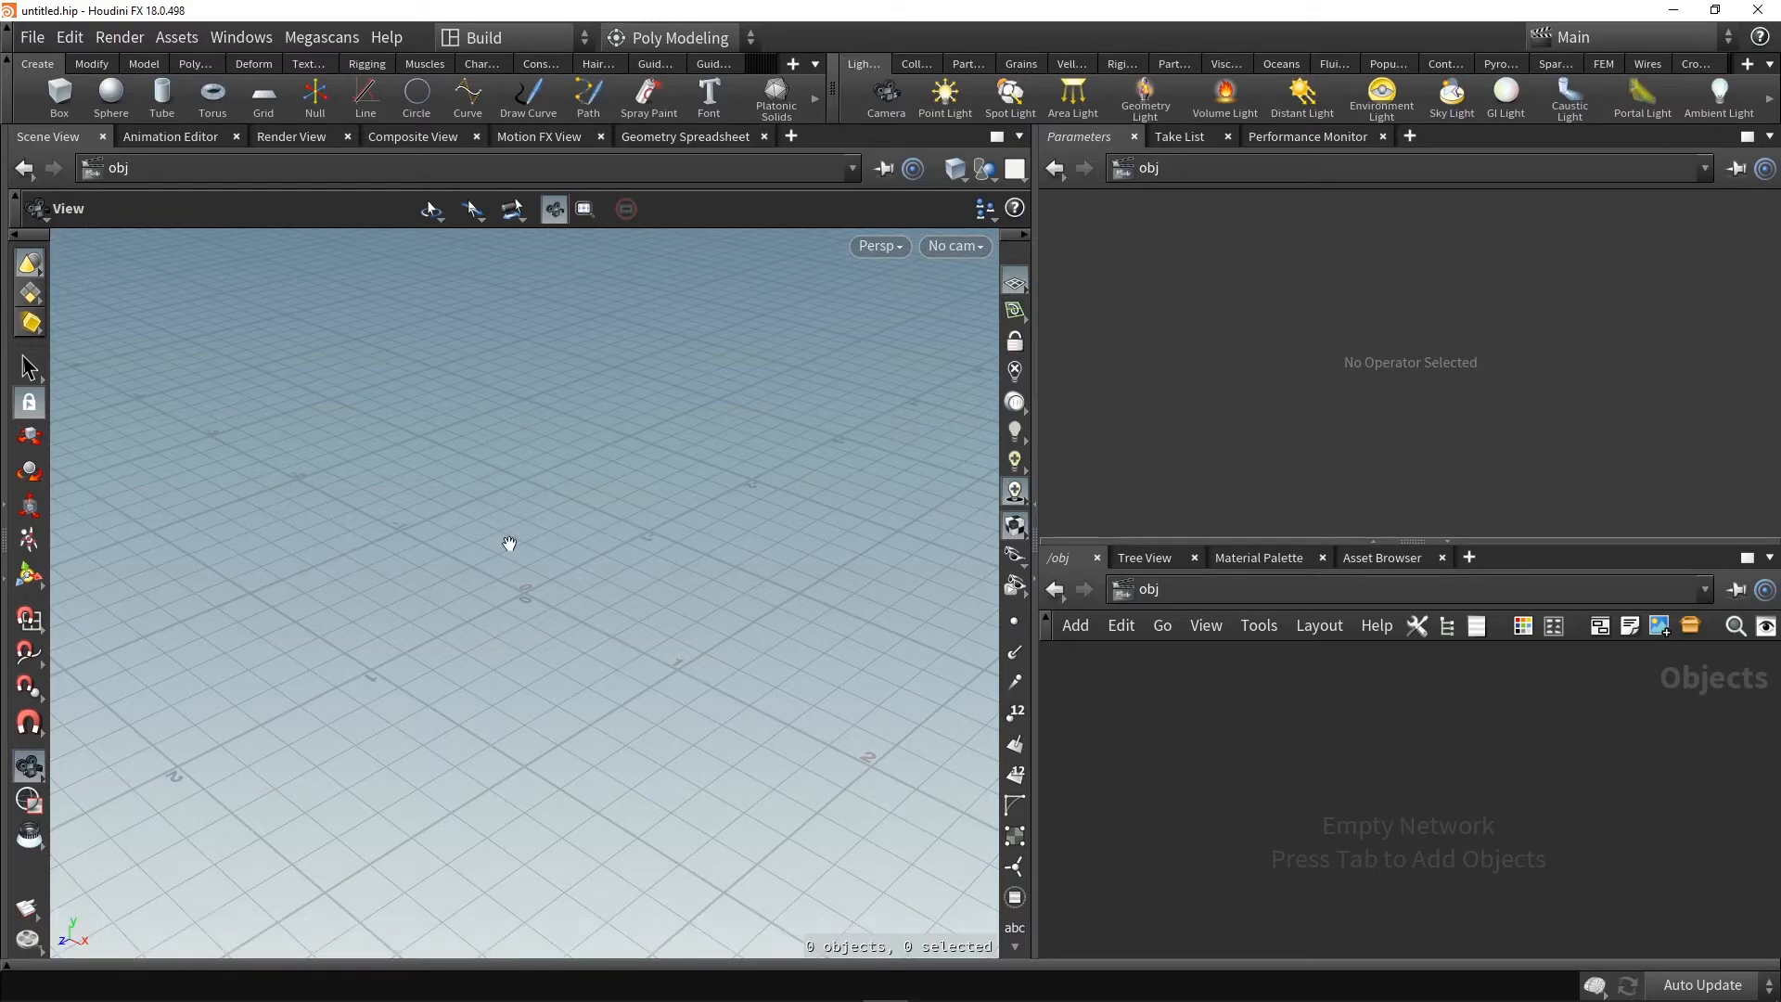
drag(504, 510, 462, 497)
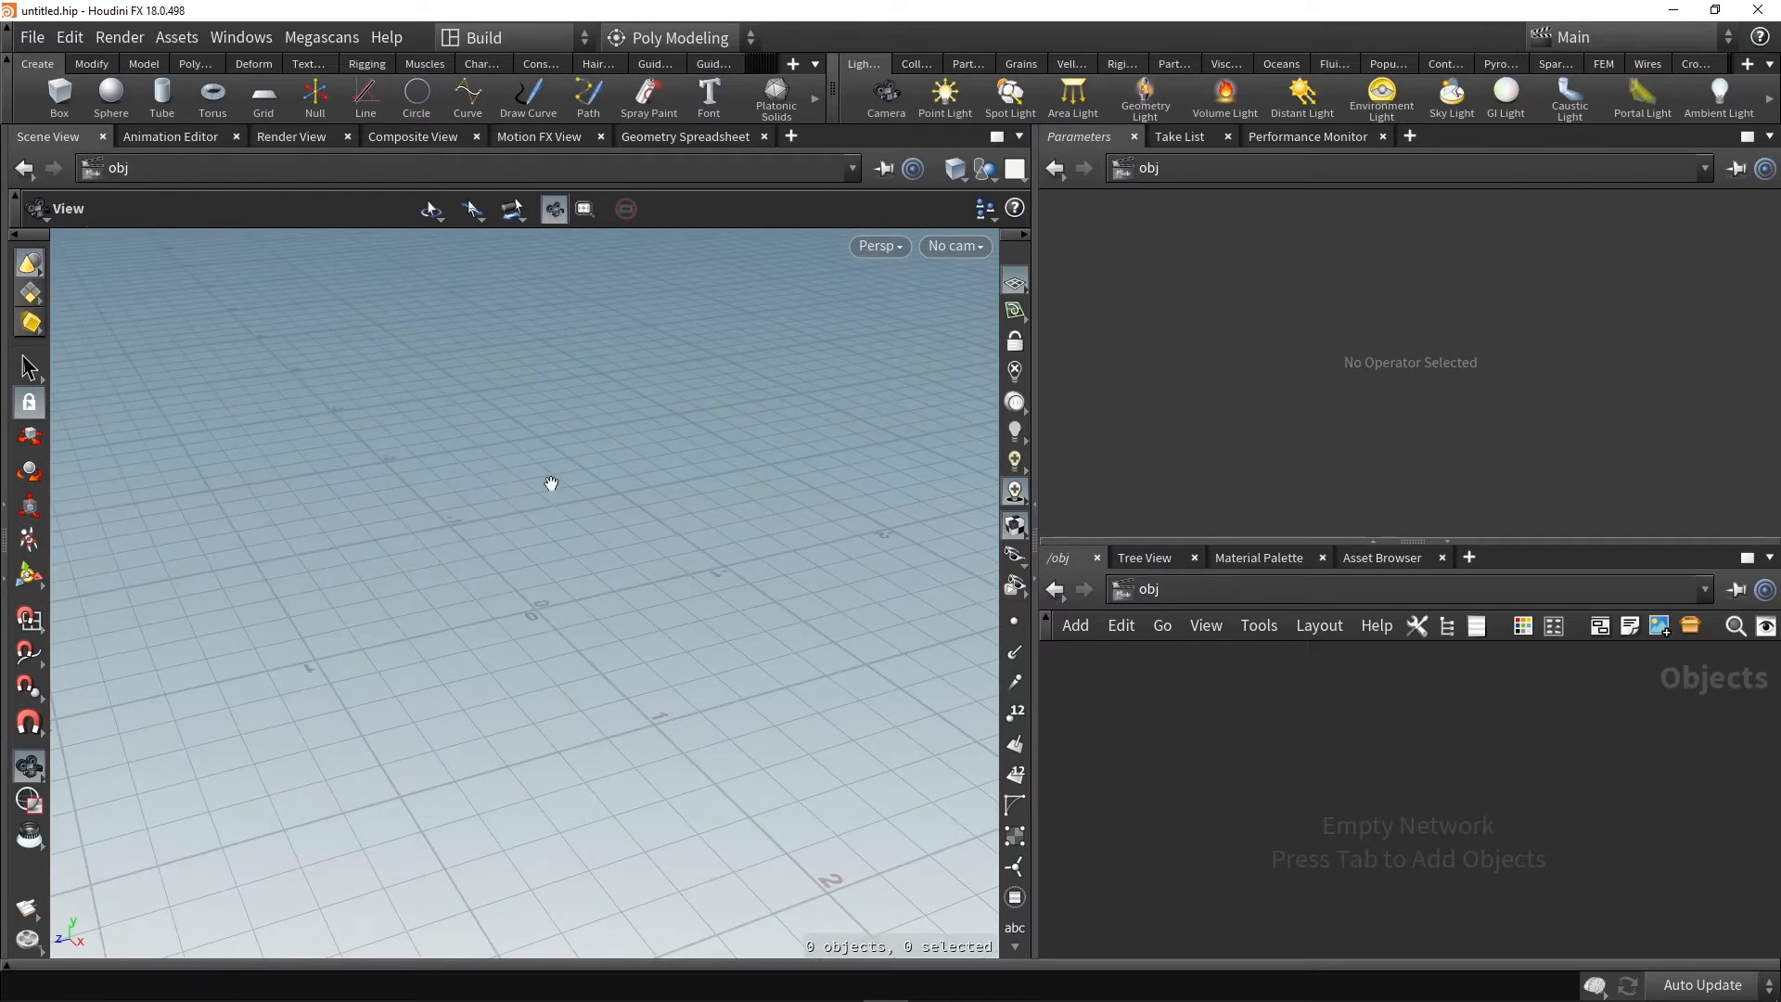
middle_drag(551, 483, 616, 457)
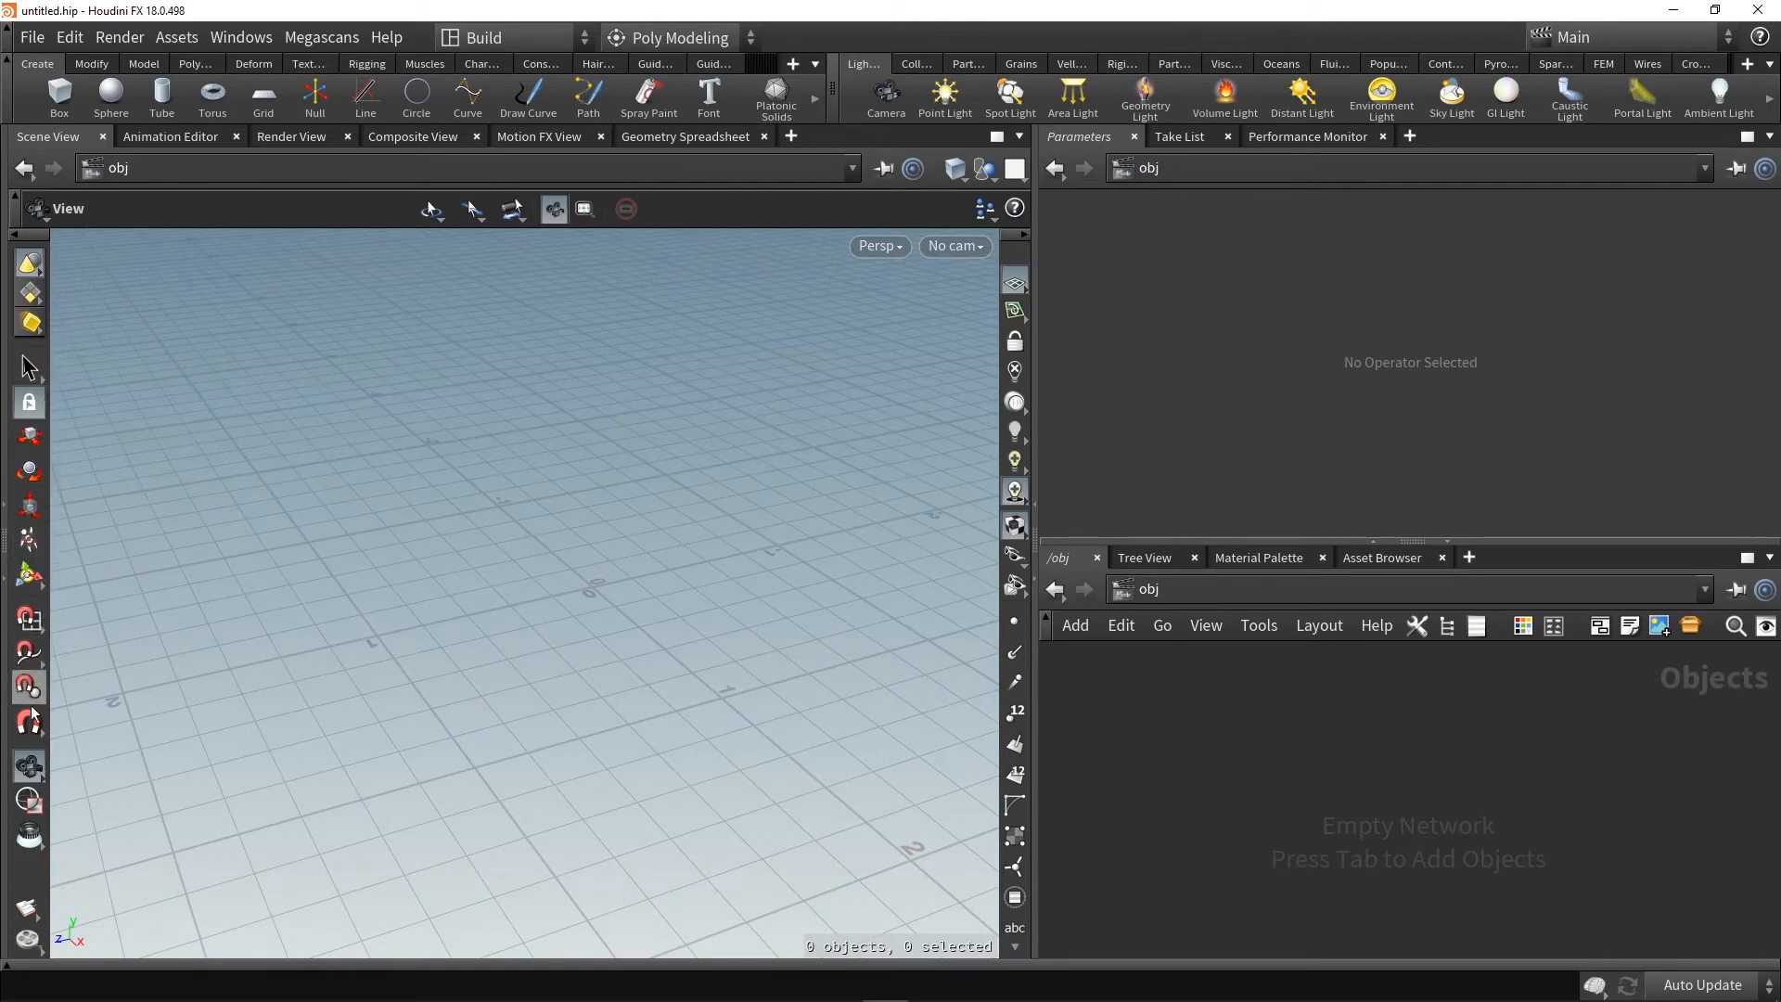
click(30, 767)
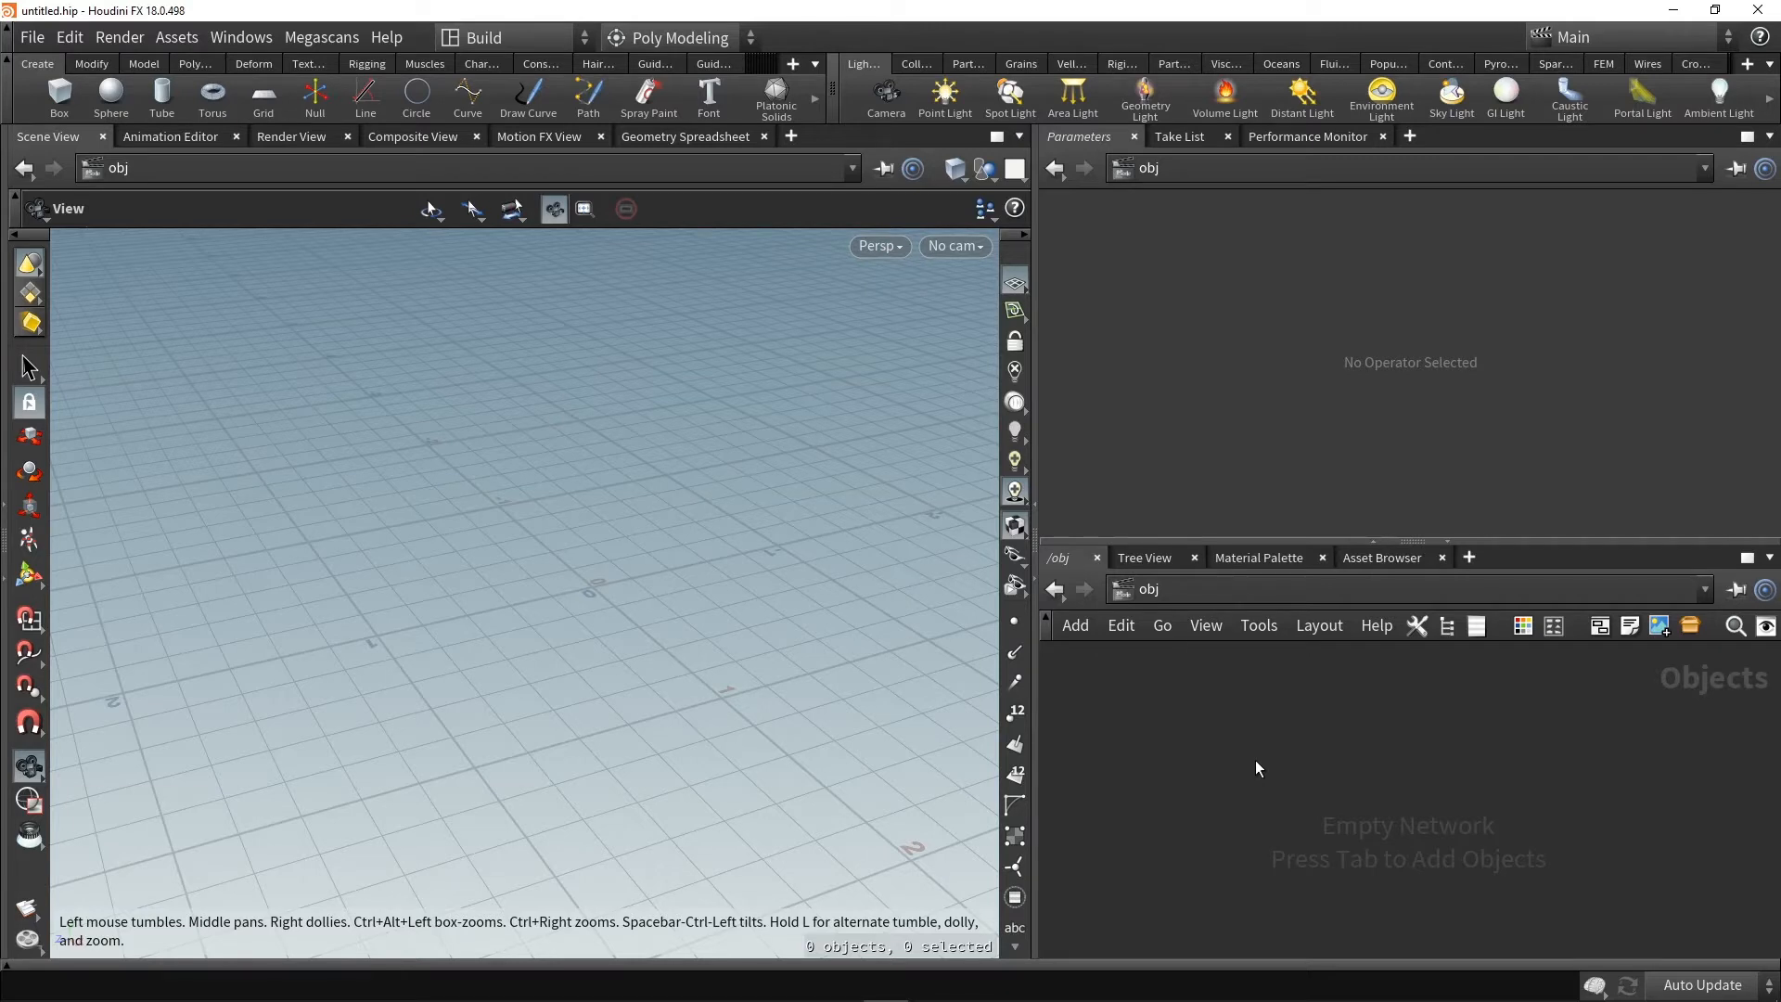
Create a box object at the origin of the scene in the 3D viewport
click(59, 94)
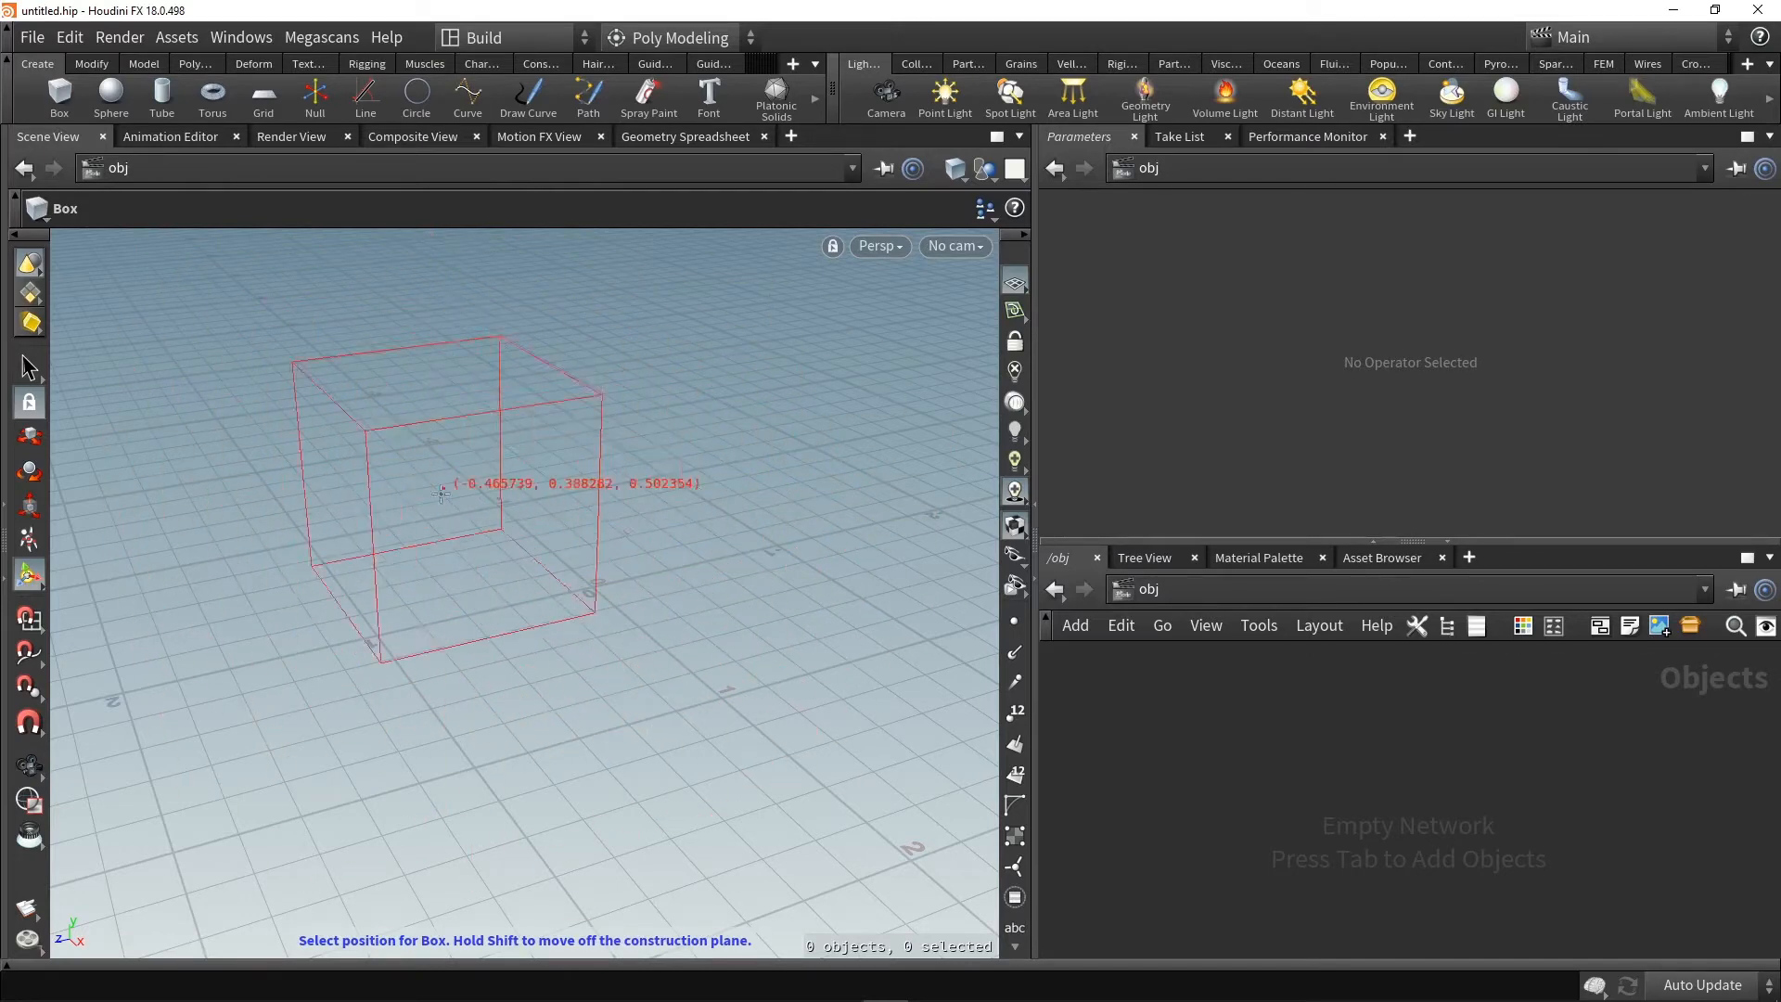
click(564, 588)
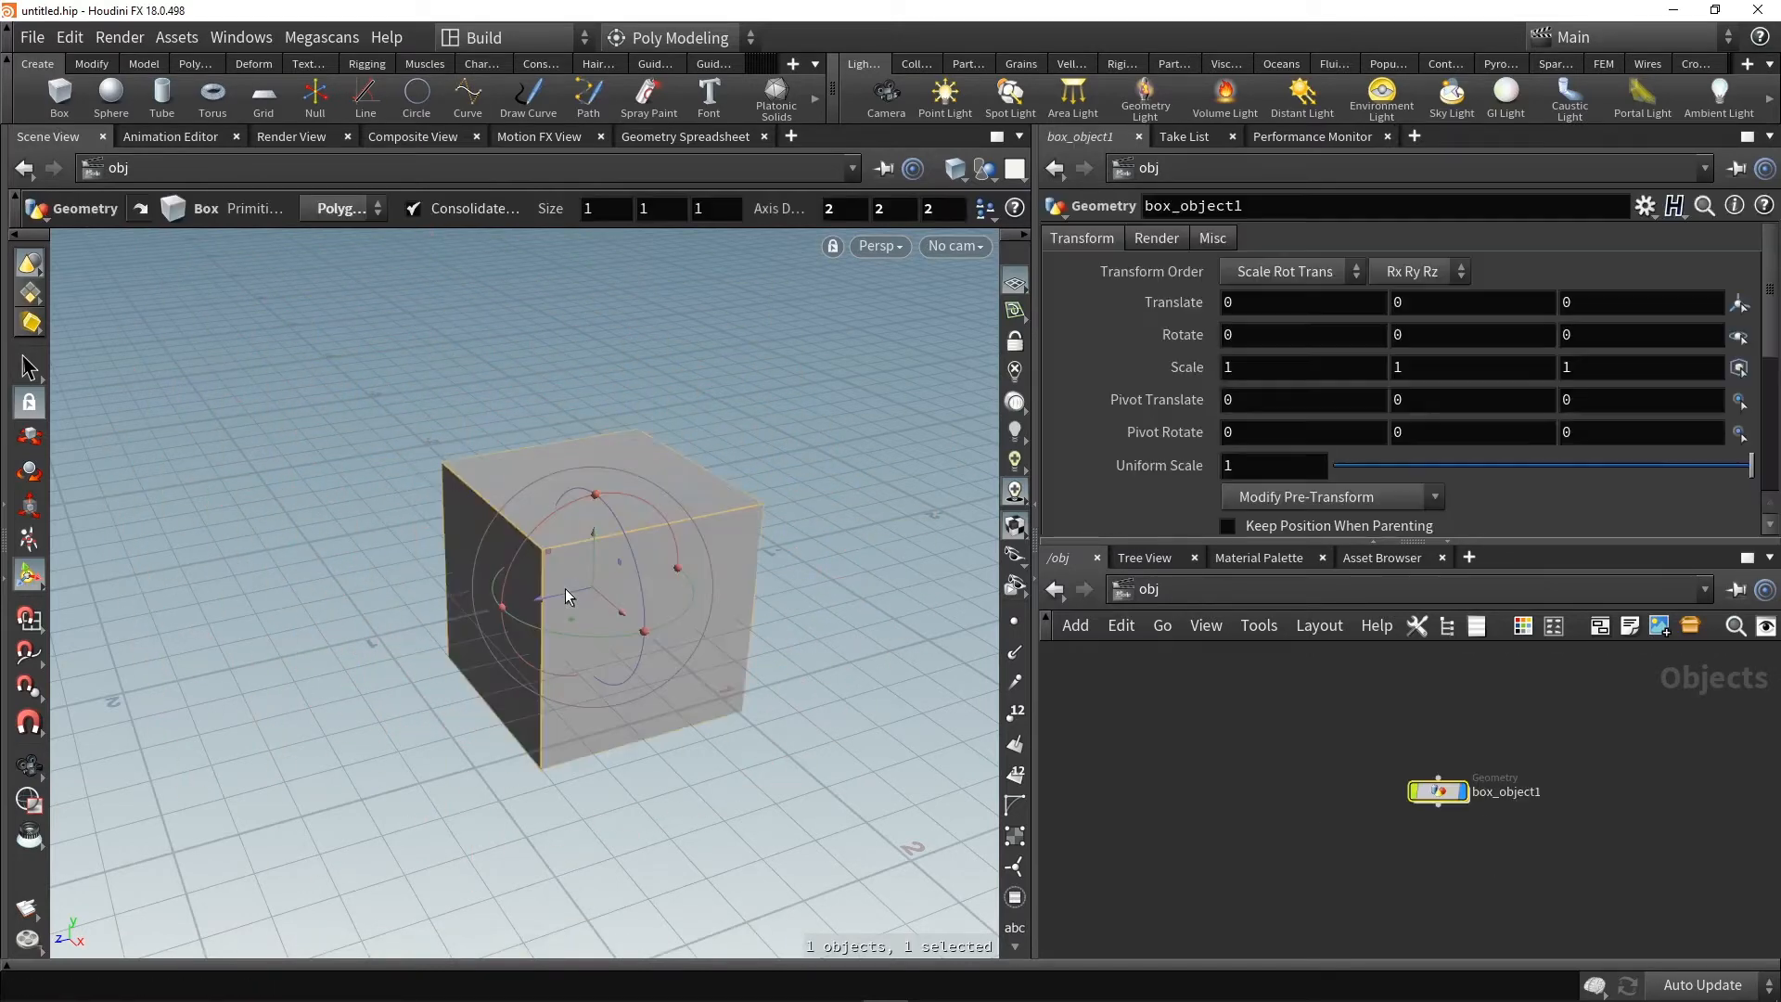
key(Escape)
drag(568, 621, 660, 709)
key(Return)
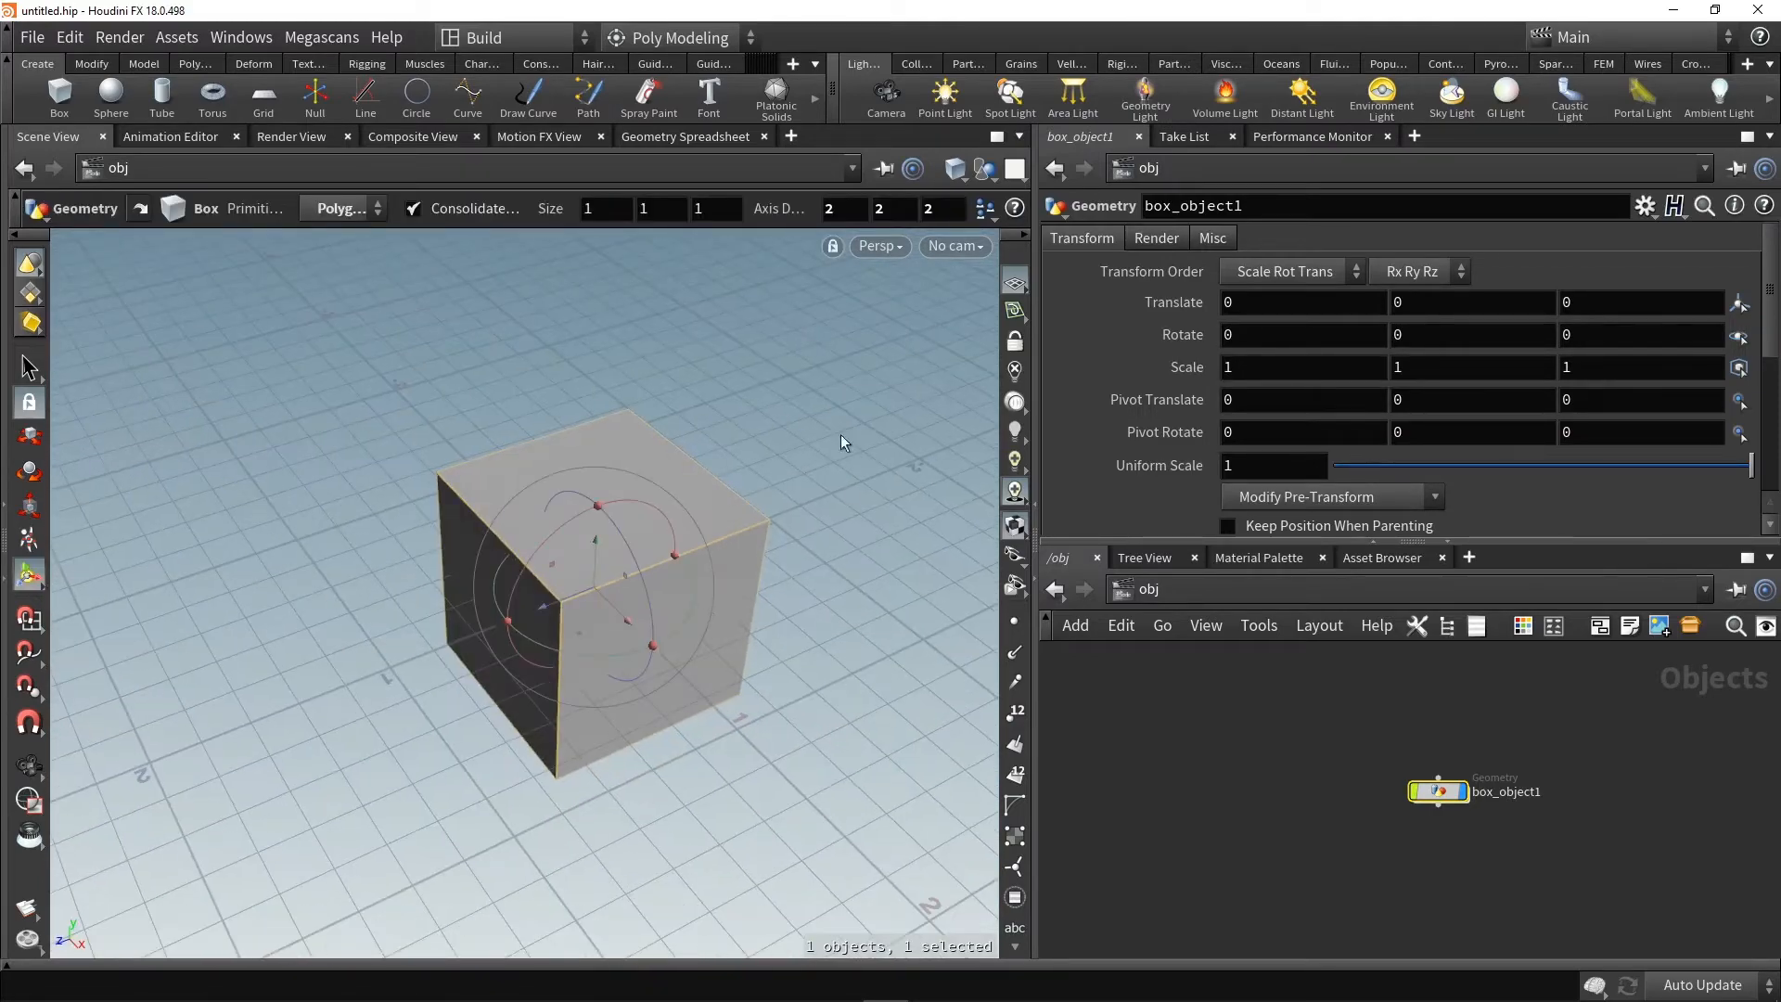
Add a second Box object in the object network, placed below the first box's node
click(1262, 761)
middle_drag(1275, 802, 1174, 738)
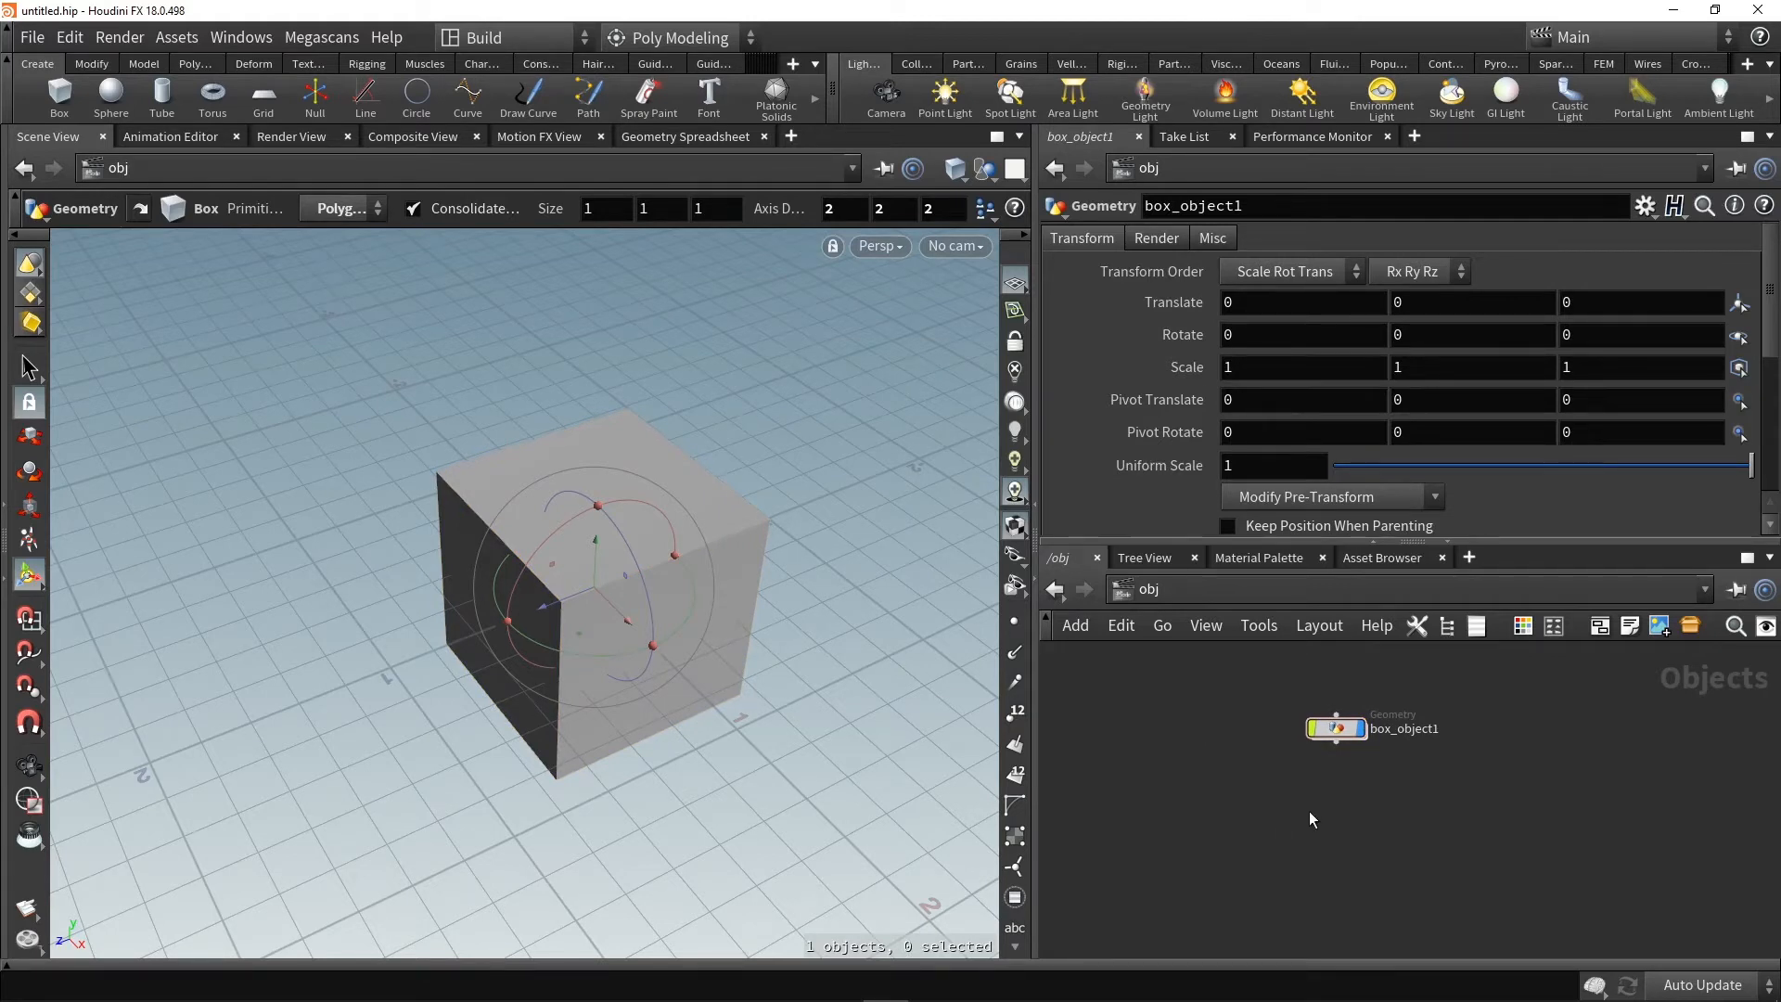
key(Tab)
text(box)
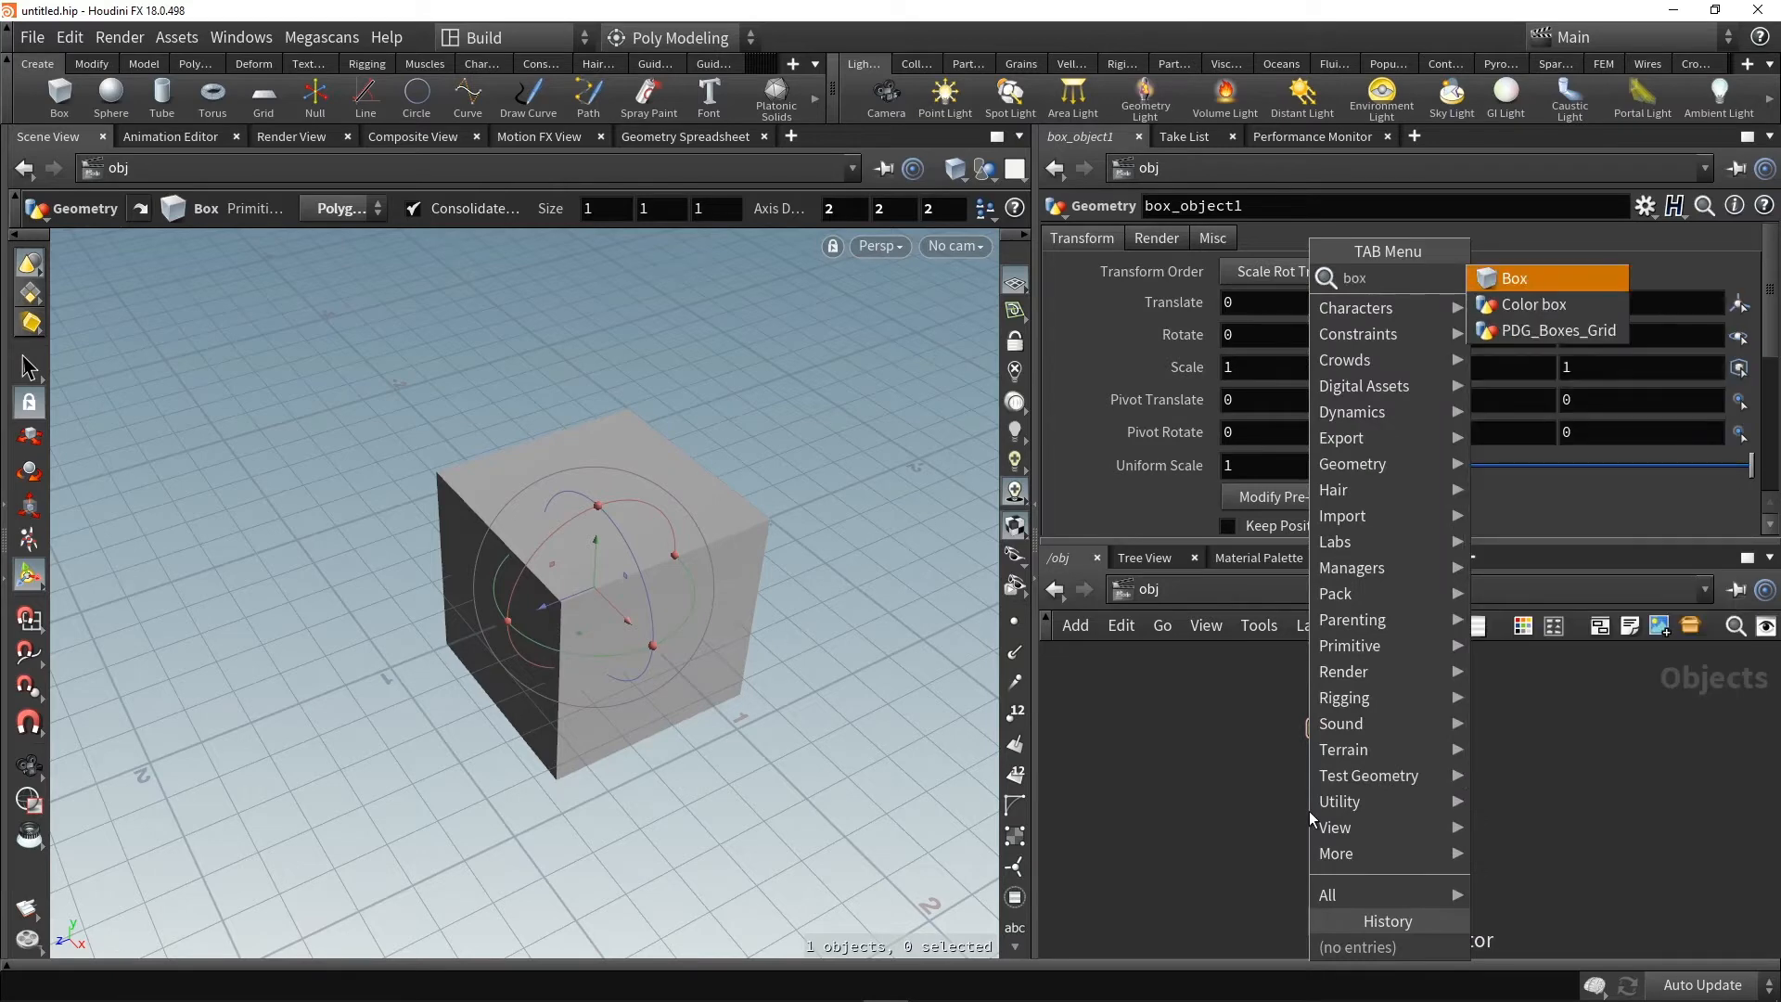
key(Return)
click(1336, 810)
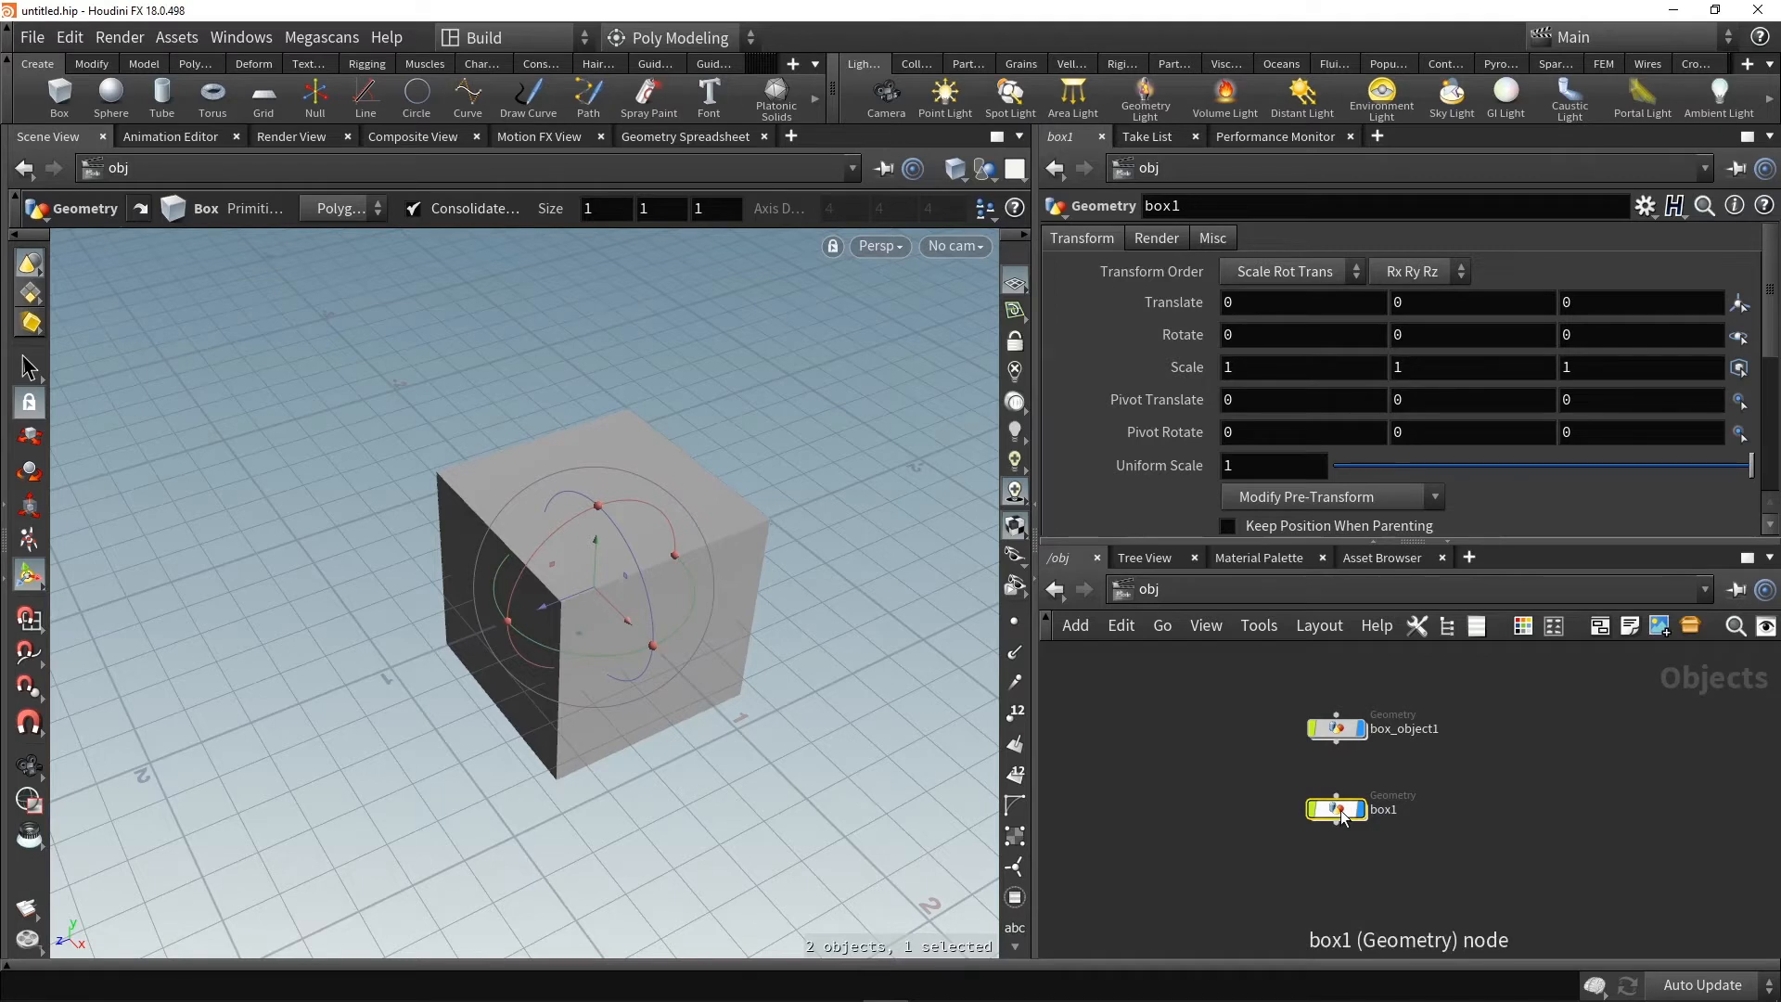
mouse_move(1343, 812)
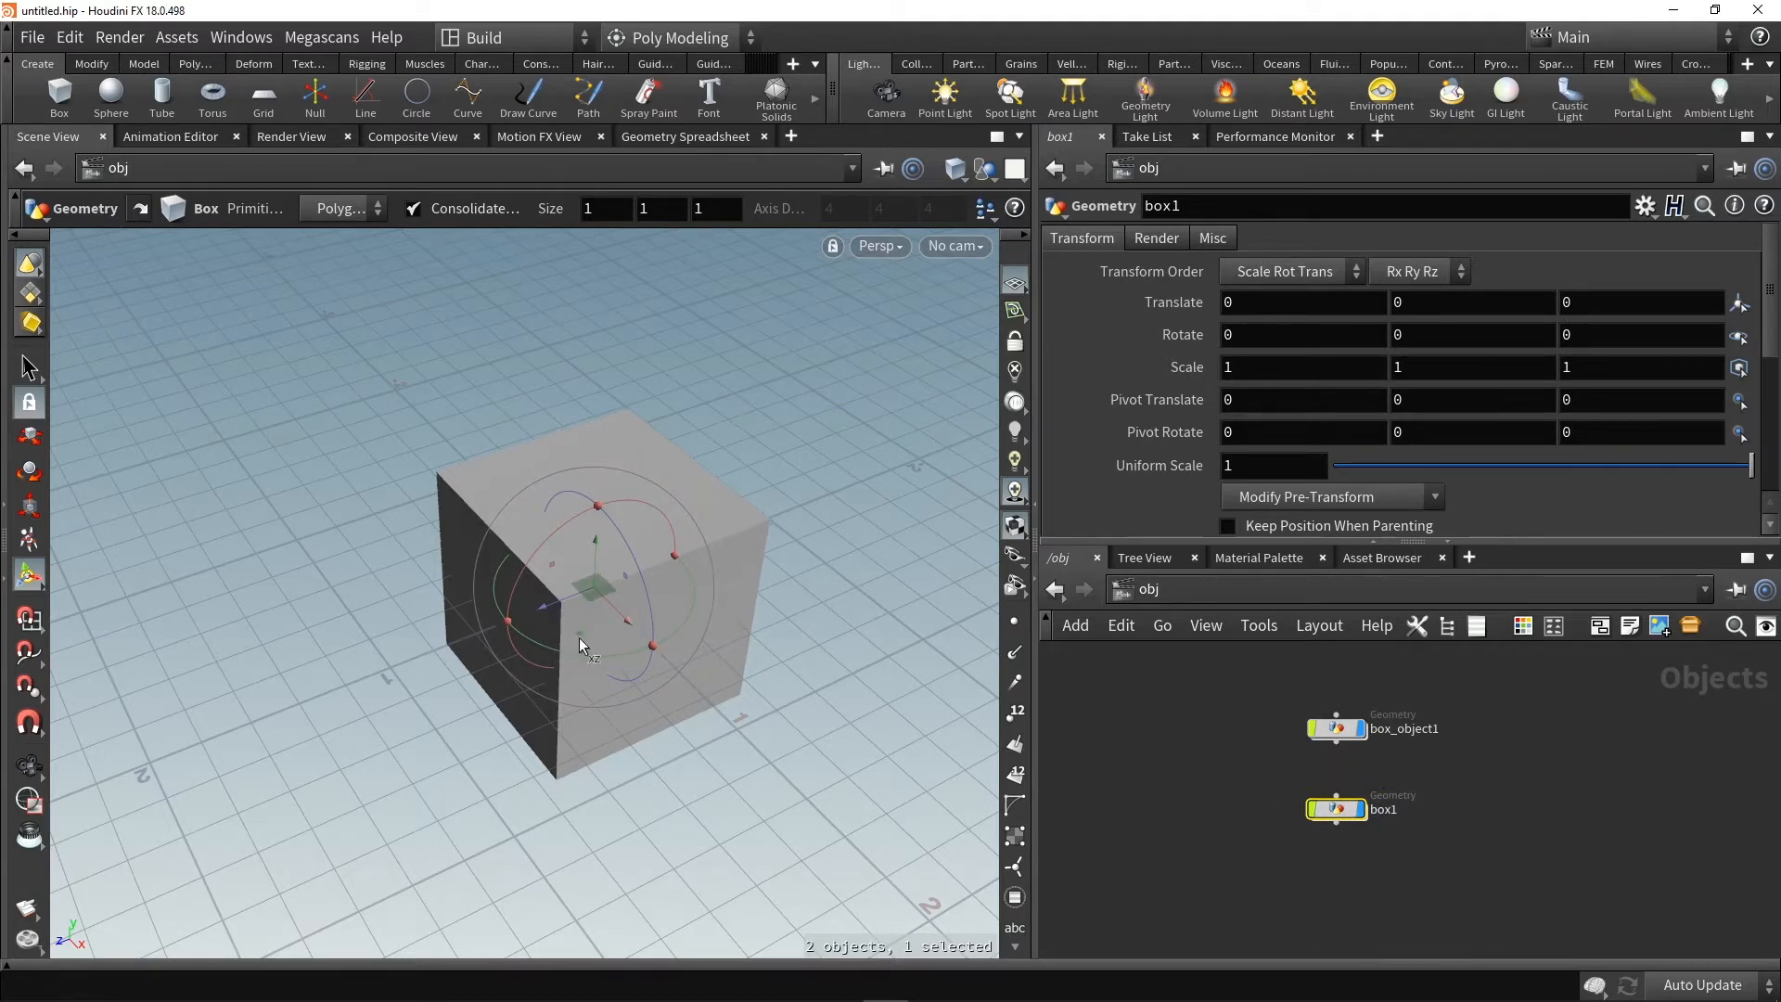
Move the second box to about -0.93 in X and -1.14 in Z, and set its X rotation to 50
drag(579, 637, 670, 454)
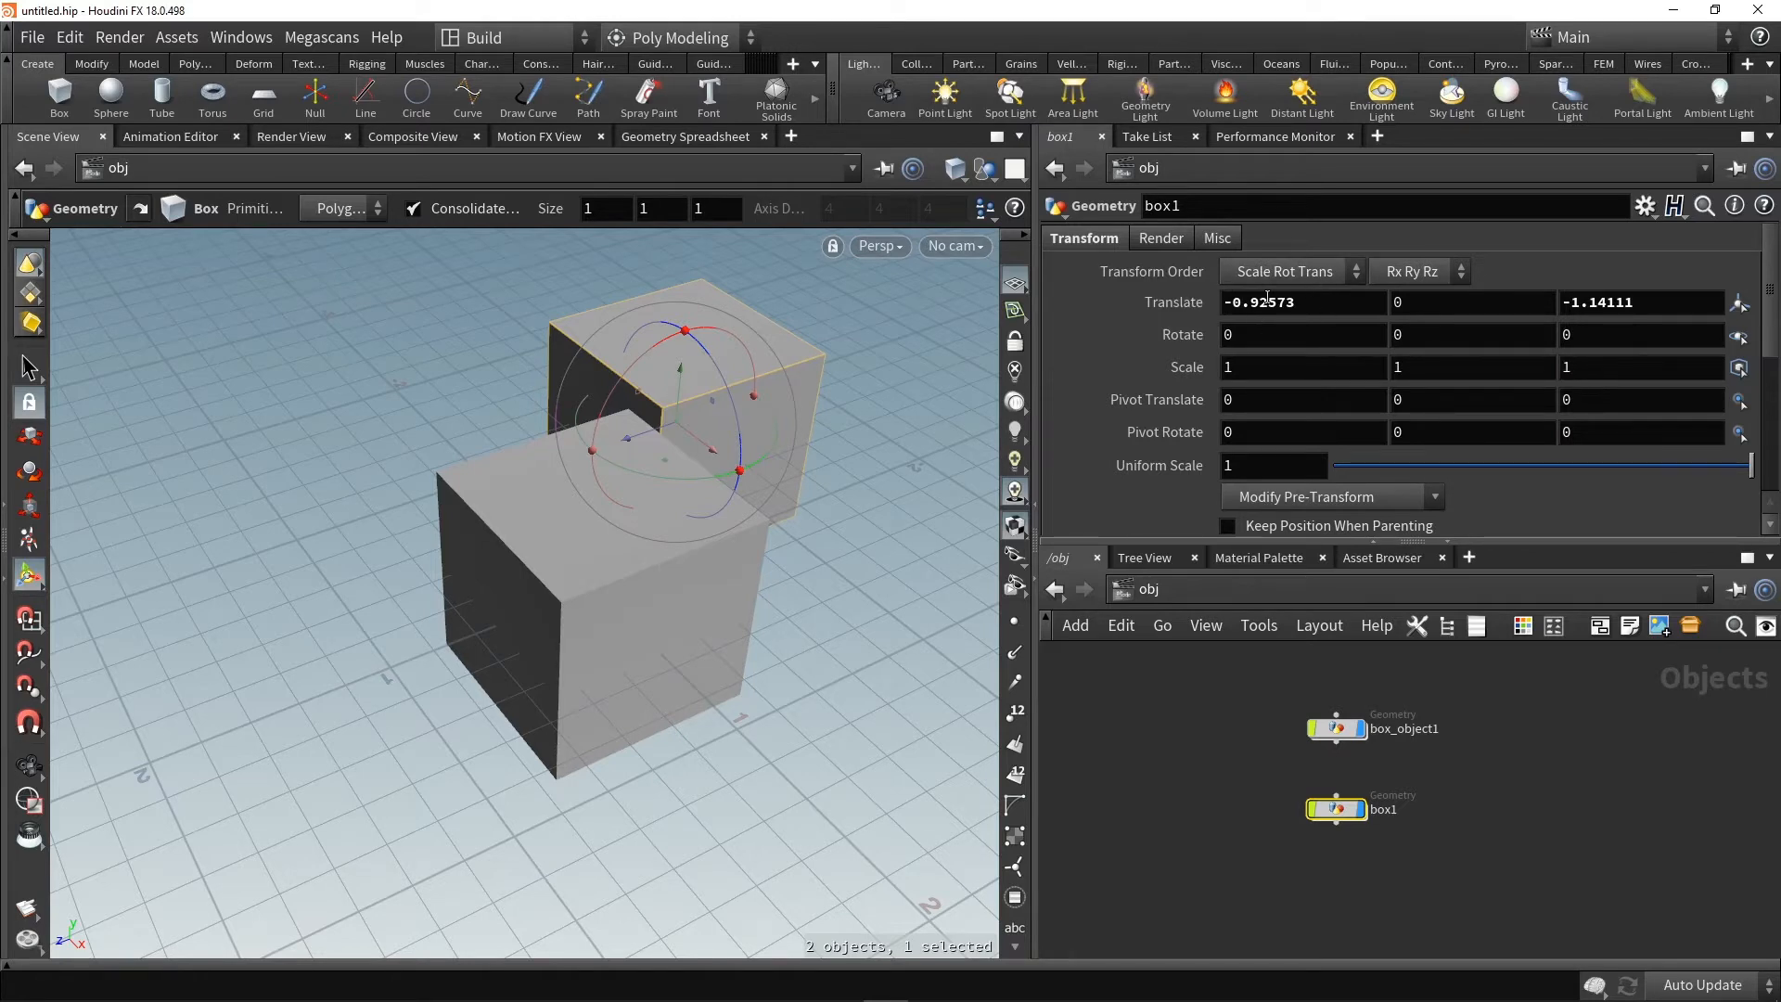
click(1248, 331)
text(50)
key(Return)
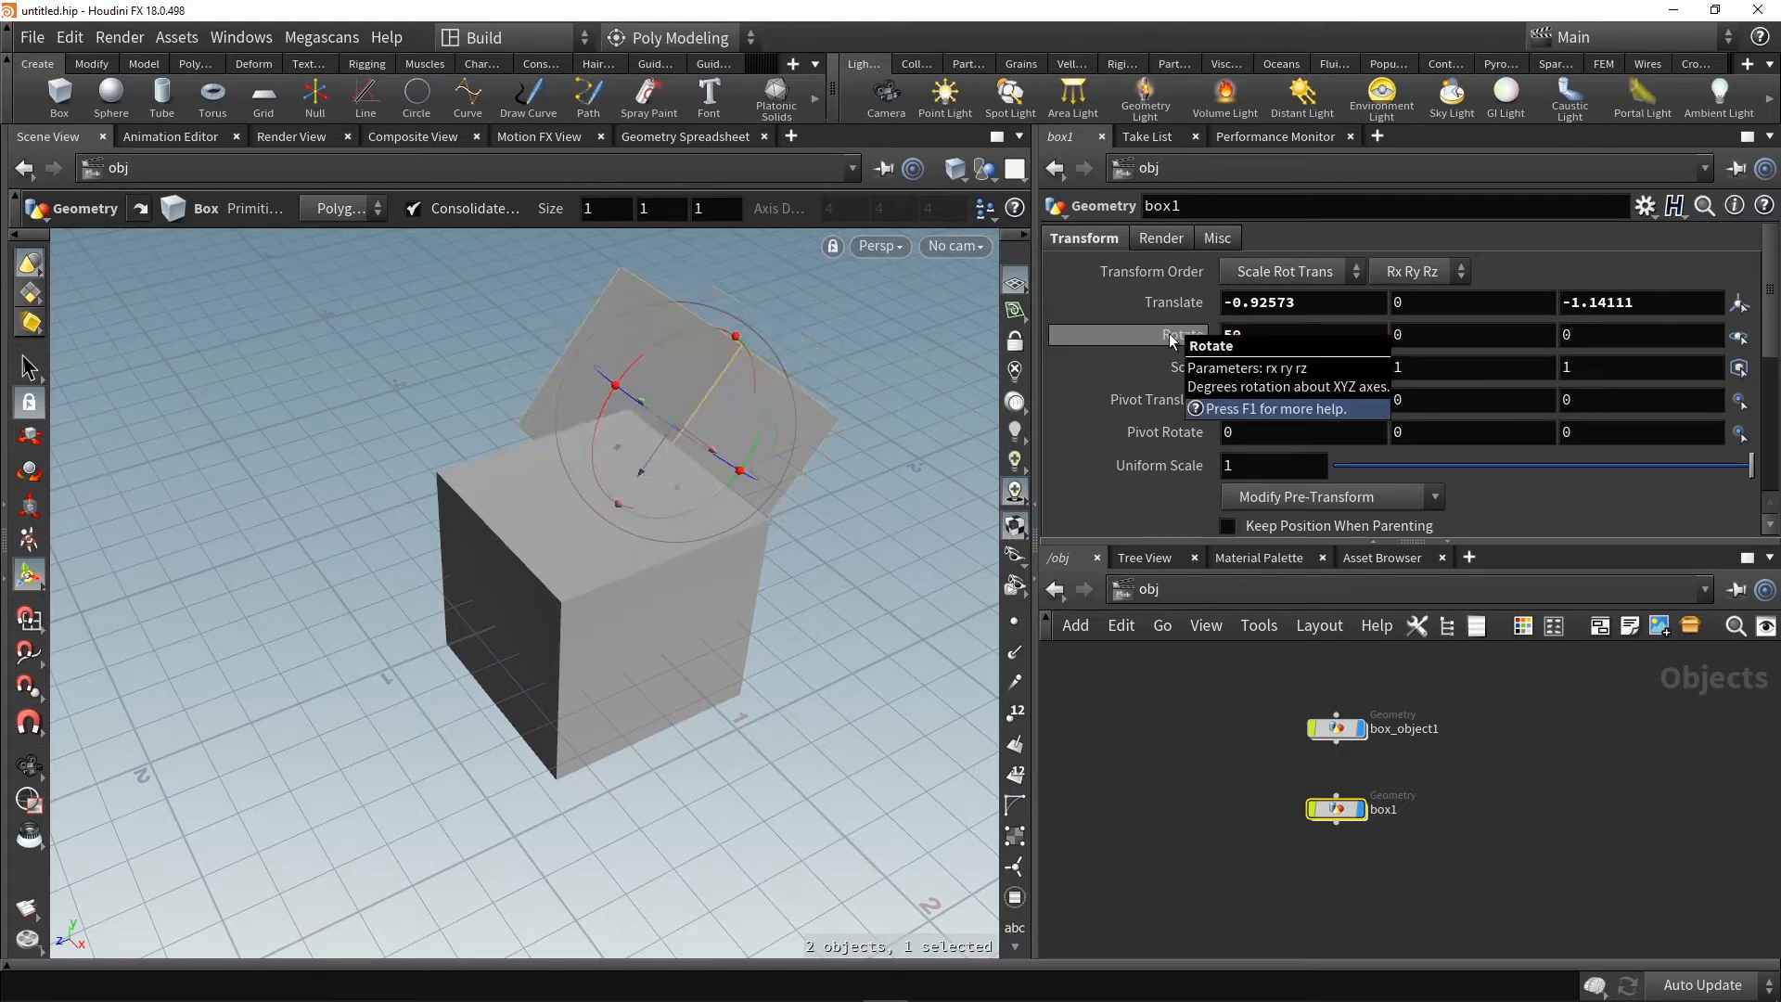
drag(1556, 468, 1751, 464)
click(1126, 720)
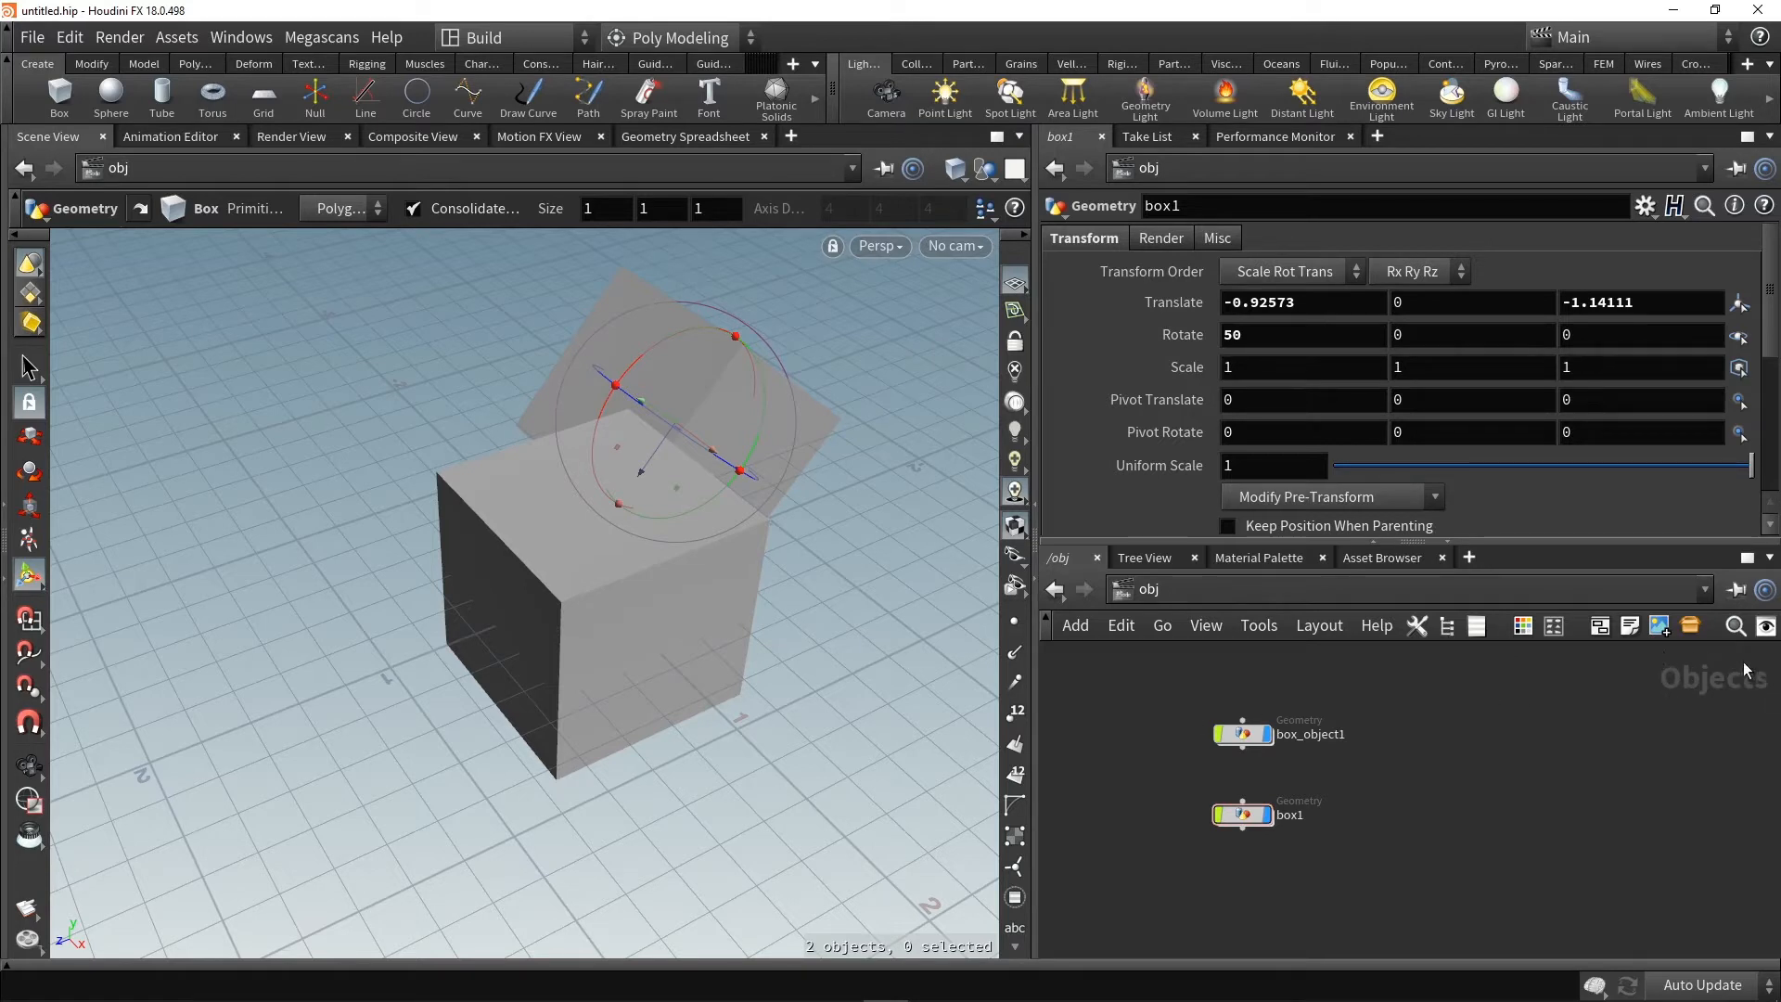
Inspect the box node inside the box1 object's geometry network, and undo the last deletion at object level
drag(1245, 822, 1246, 801)
double_click(1244, 794)
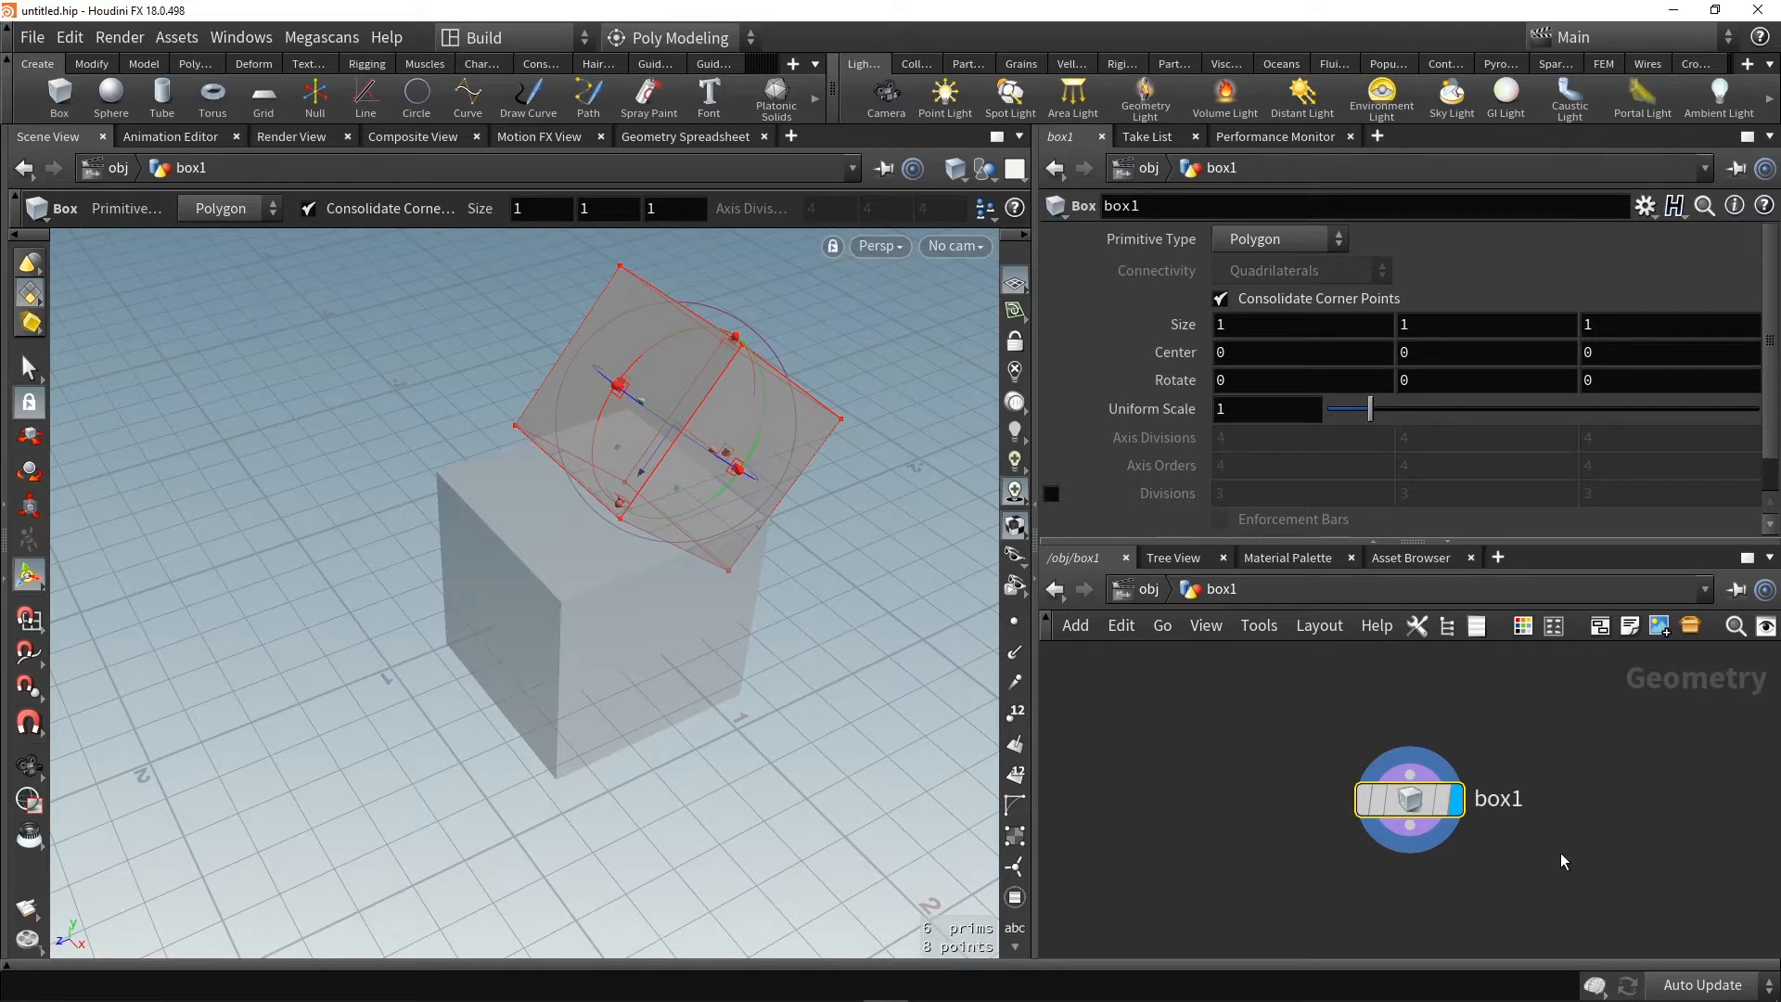
click(1146, 589)
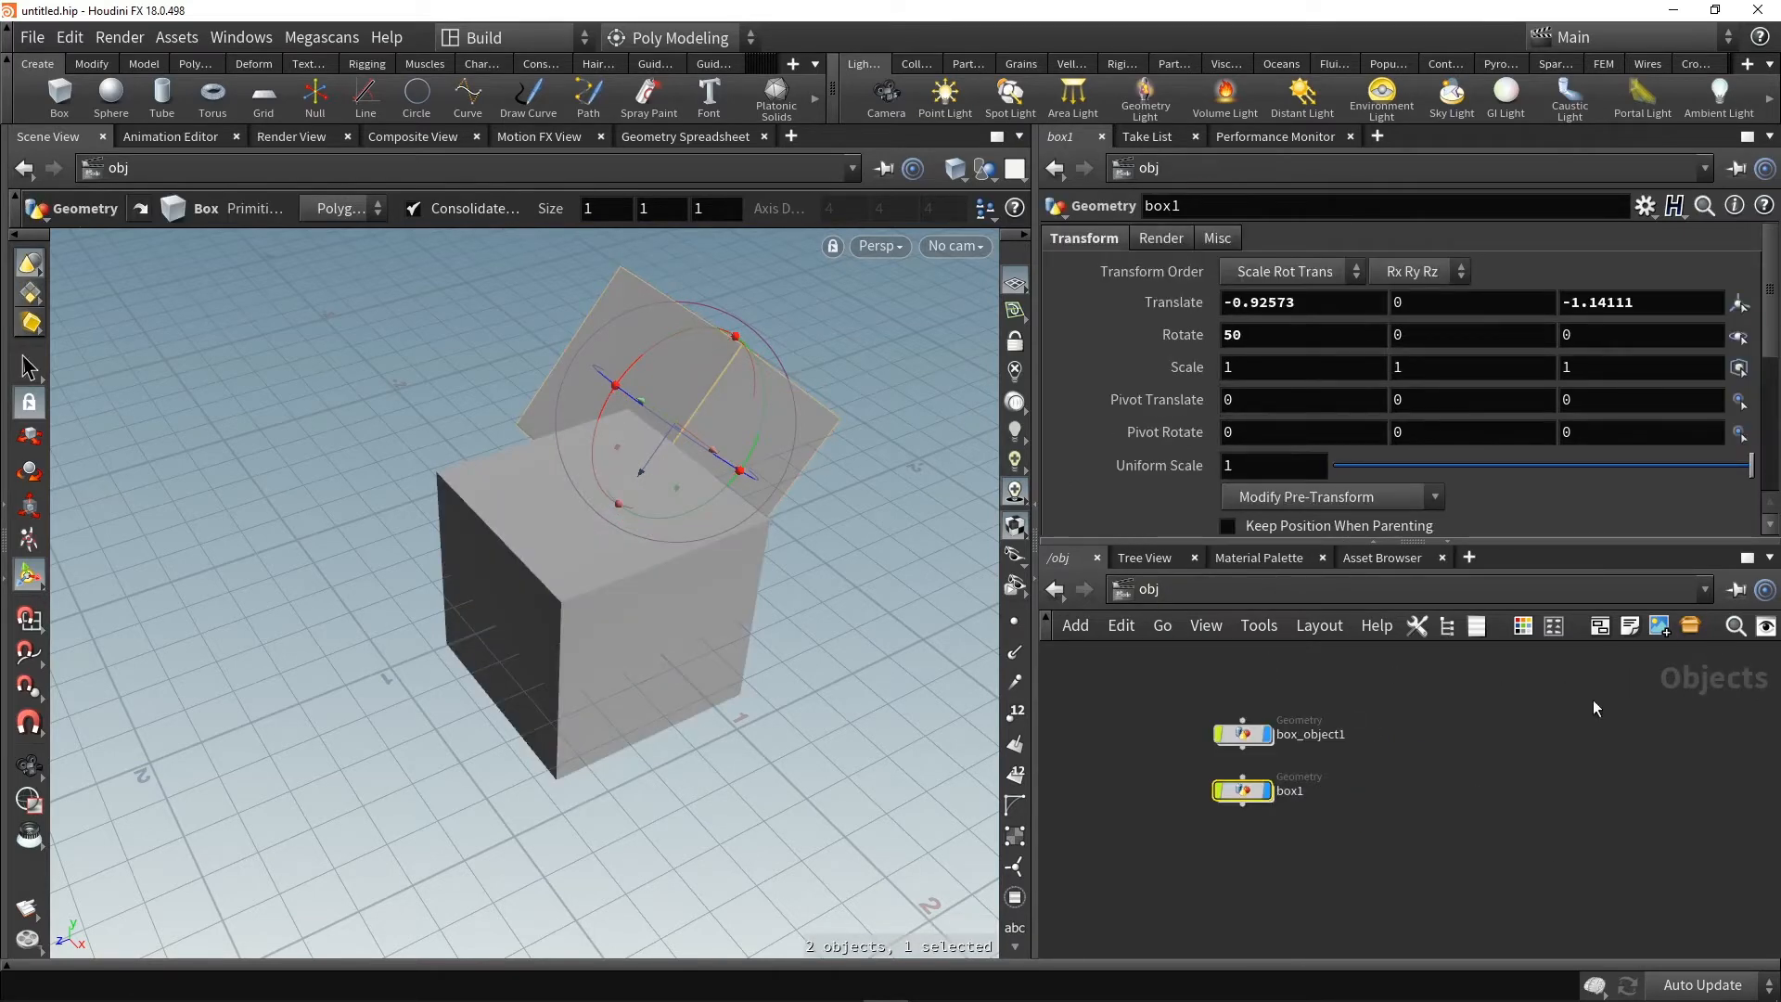
click(1388, 788)
double_click(1262, 799)
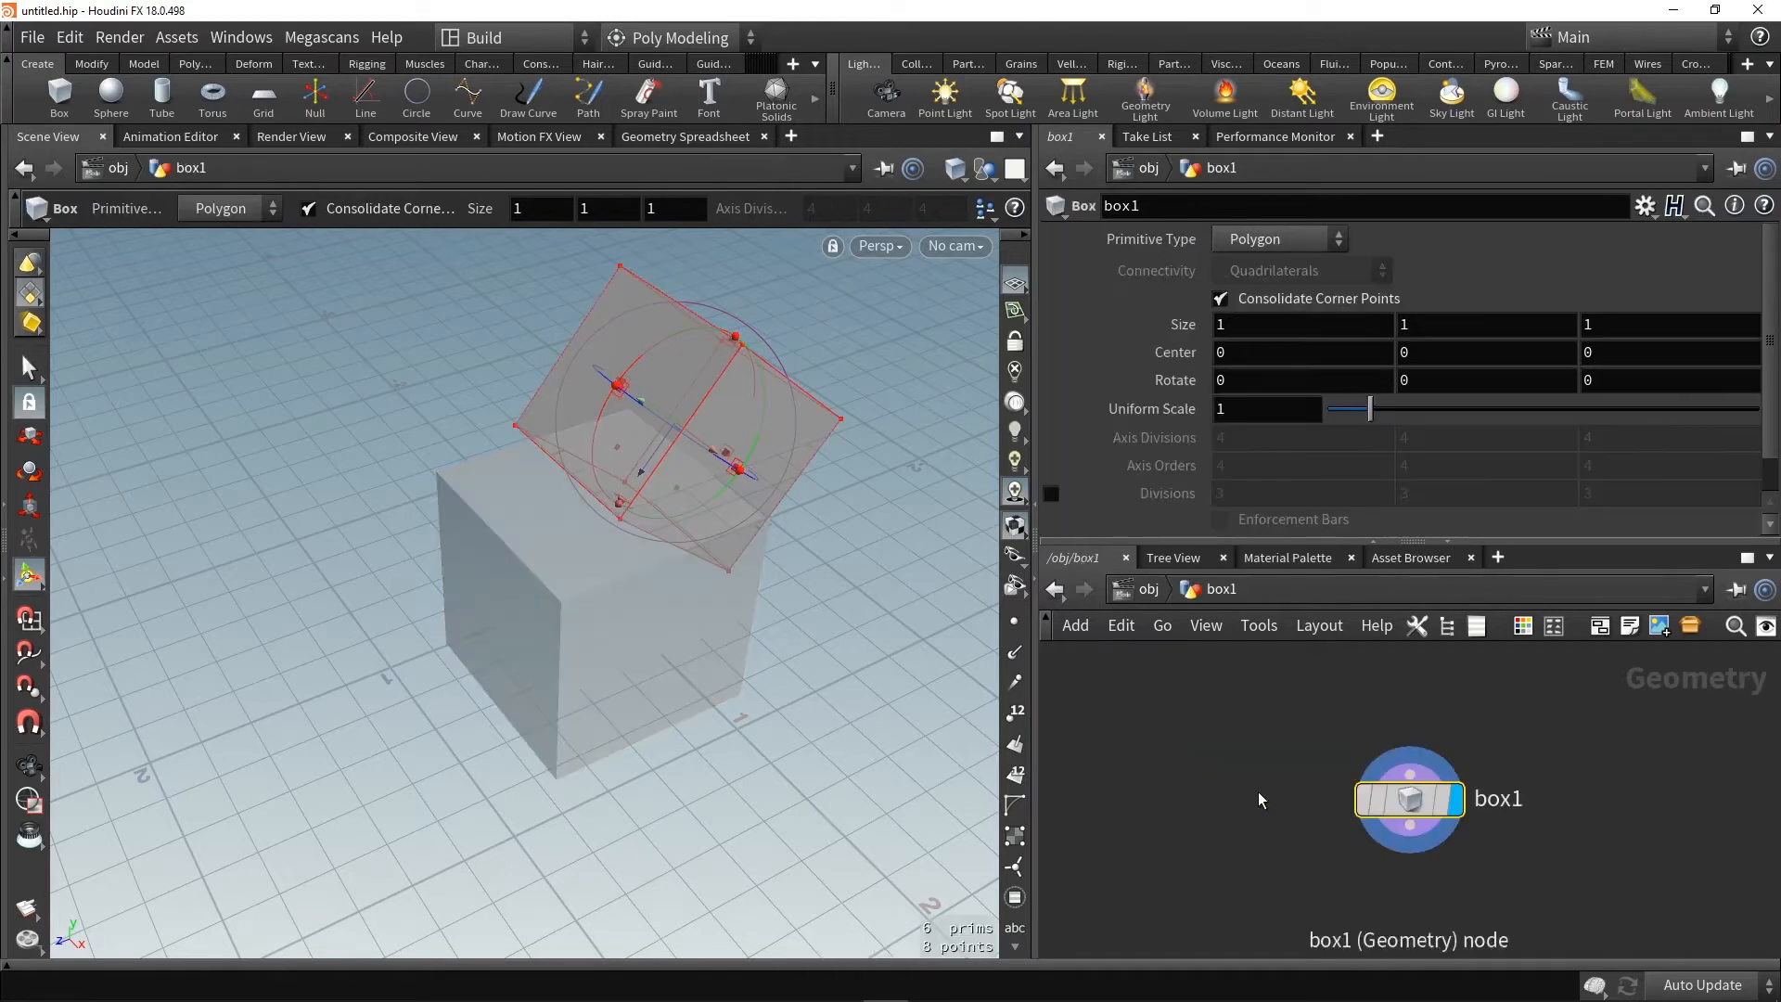
click(1538, 875)
middle_drag(1477, 886, 1437, 859)
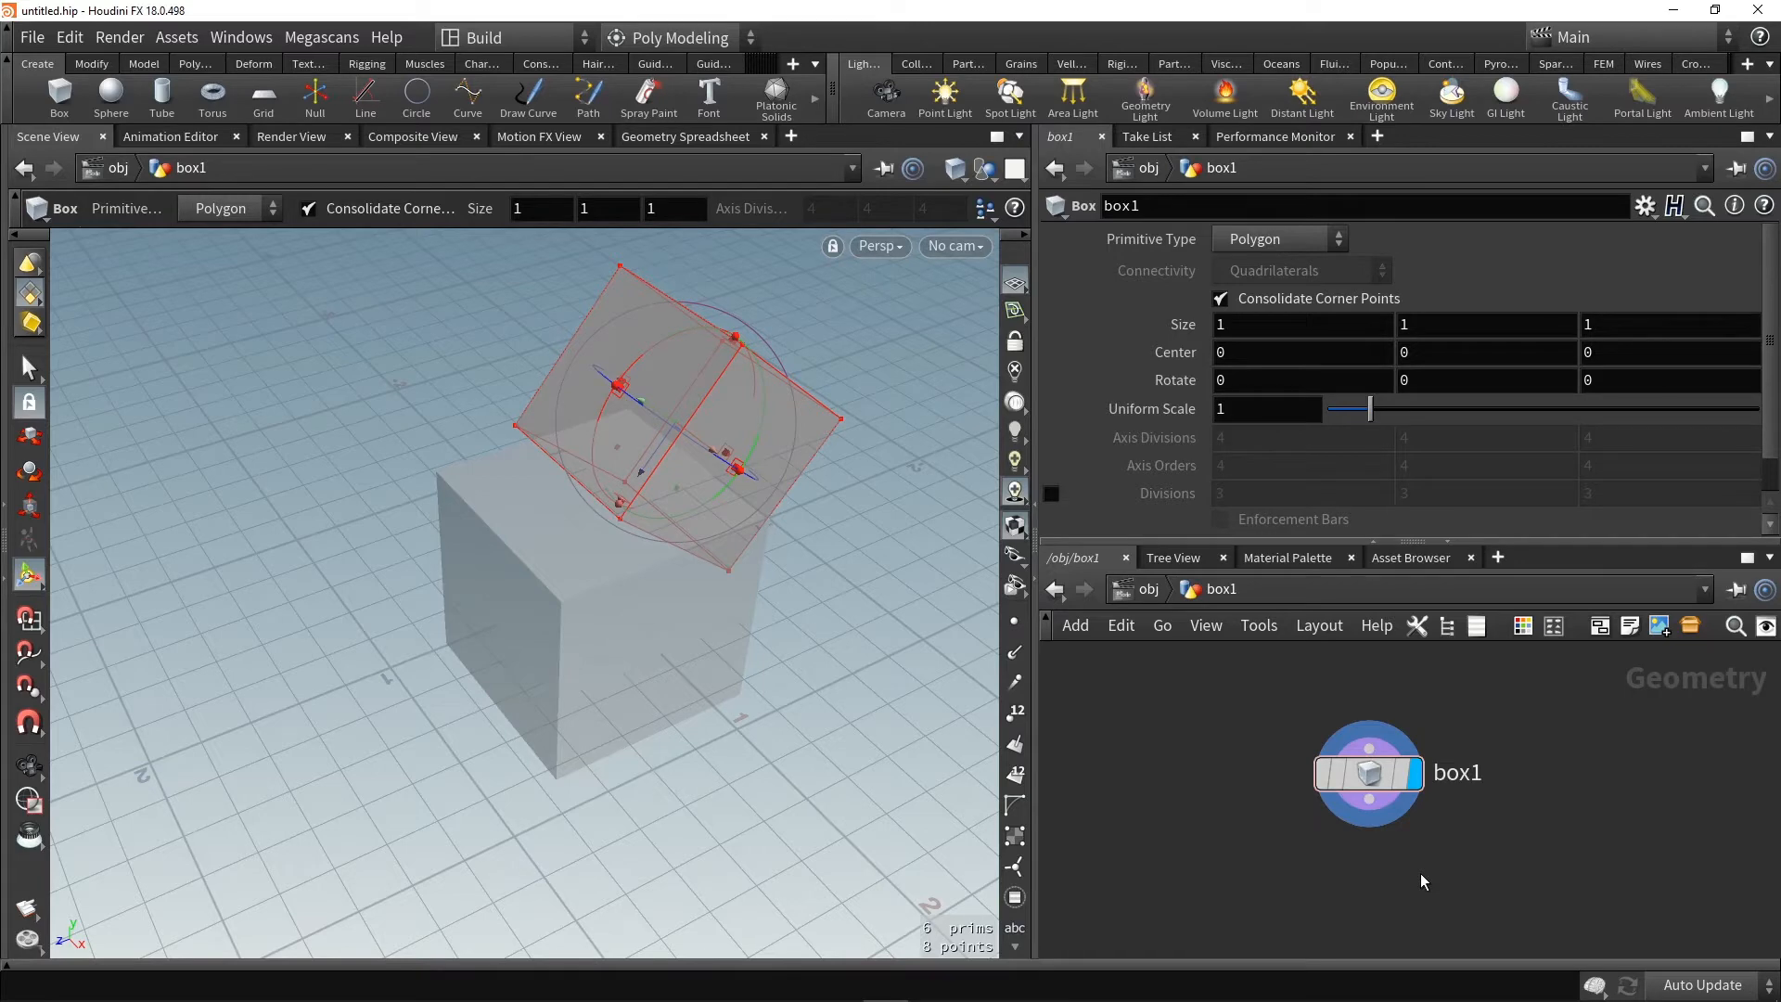
key(ctrl+z)
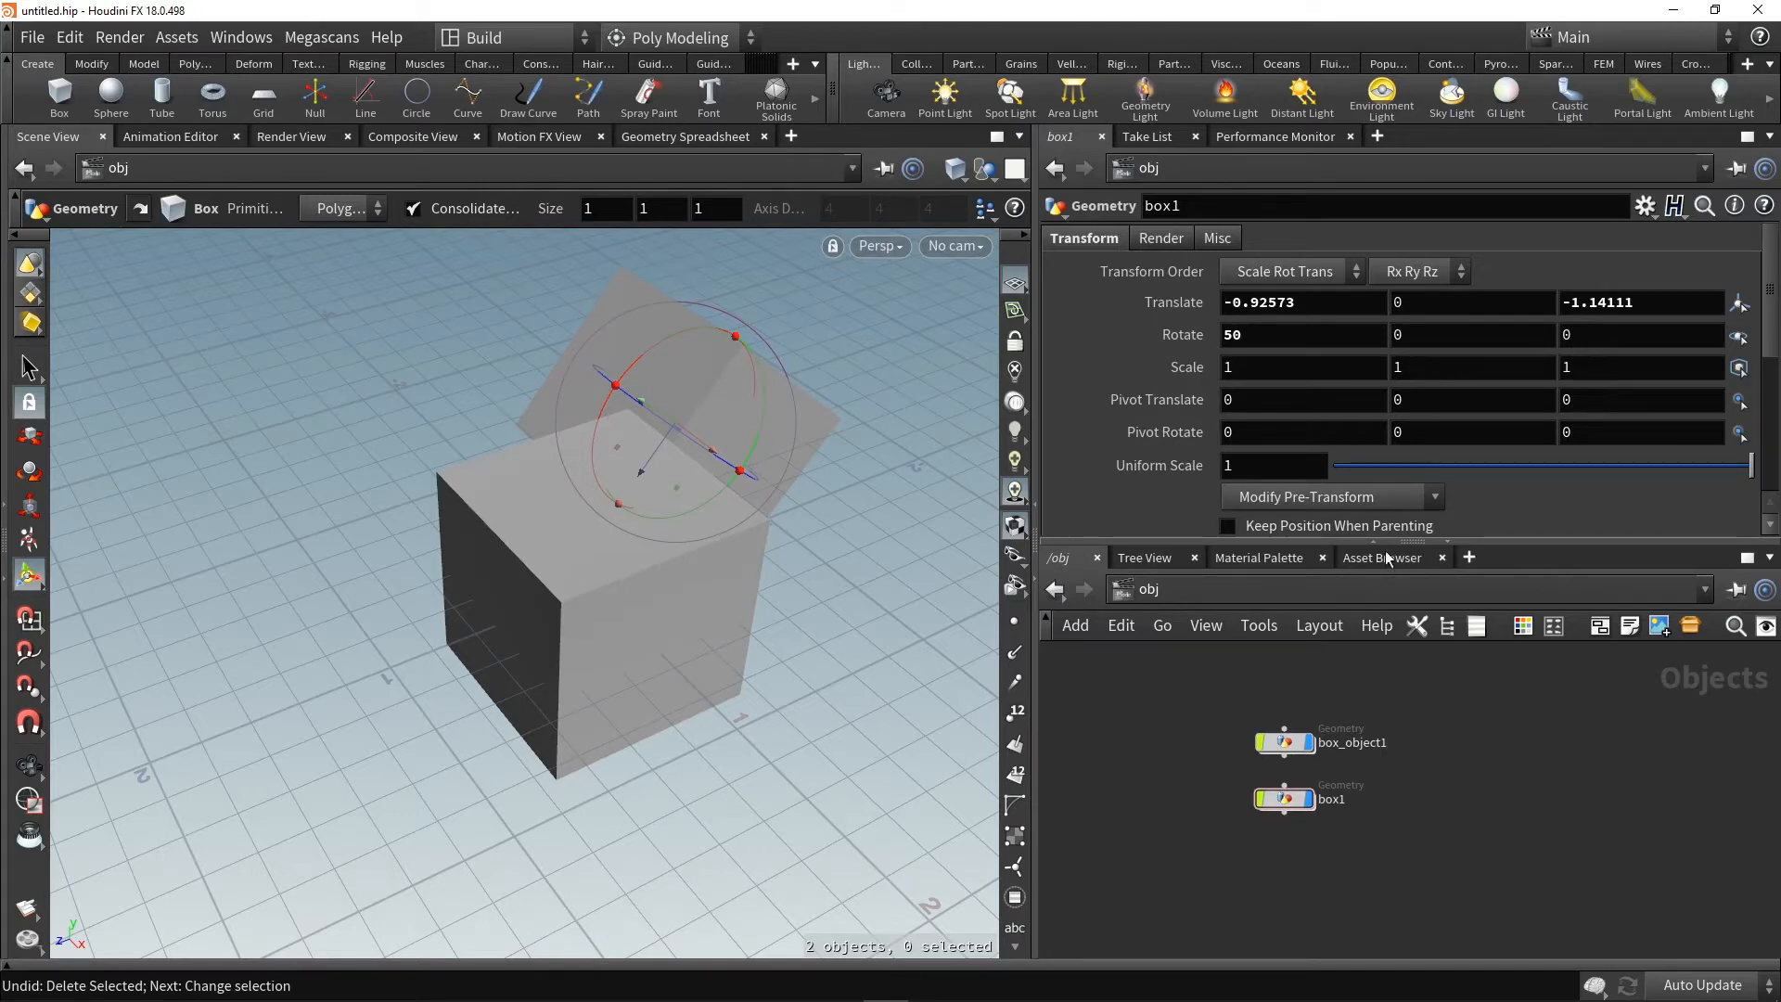
Widen the network editor area and collapse the separate parameter pane above it
drag(1410, 540, 1336, 436)
drag(1036, 547, 971, 558)
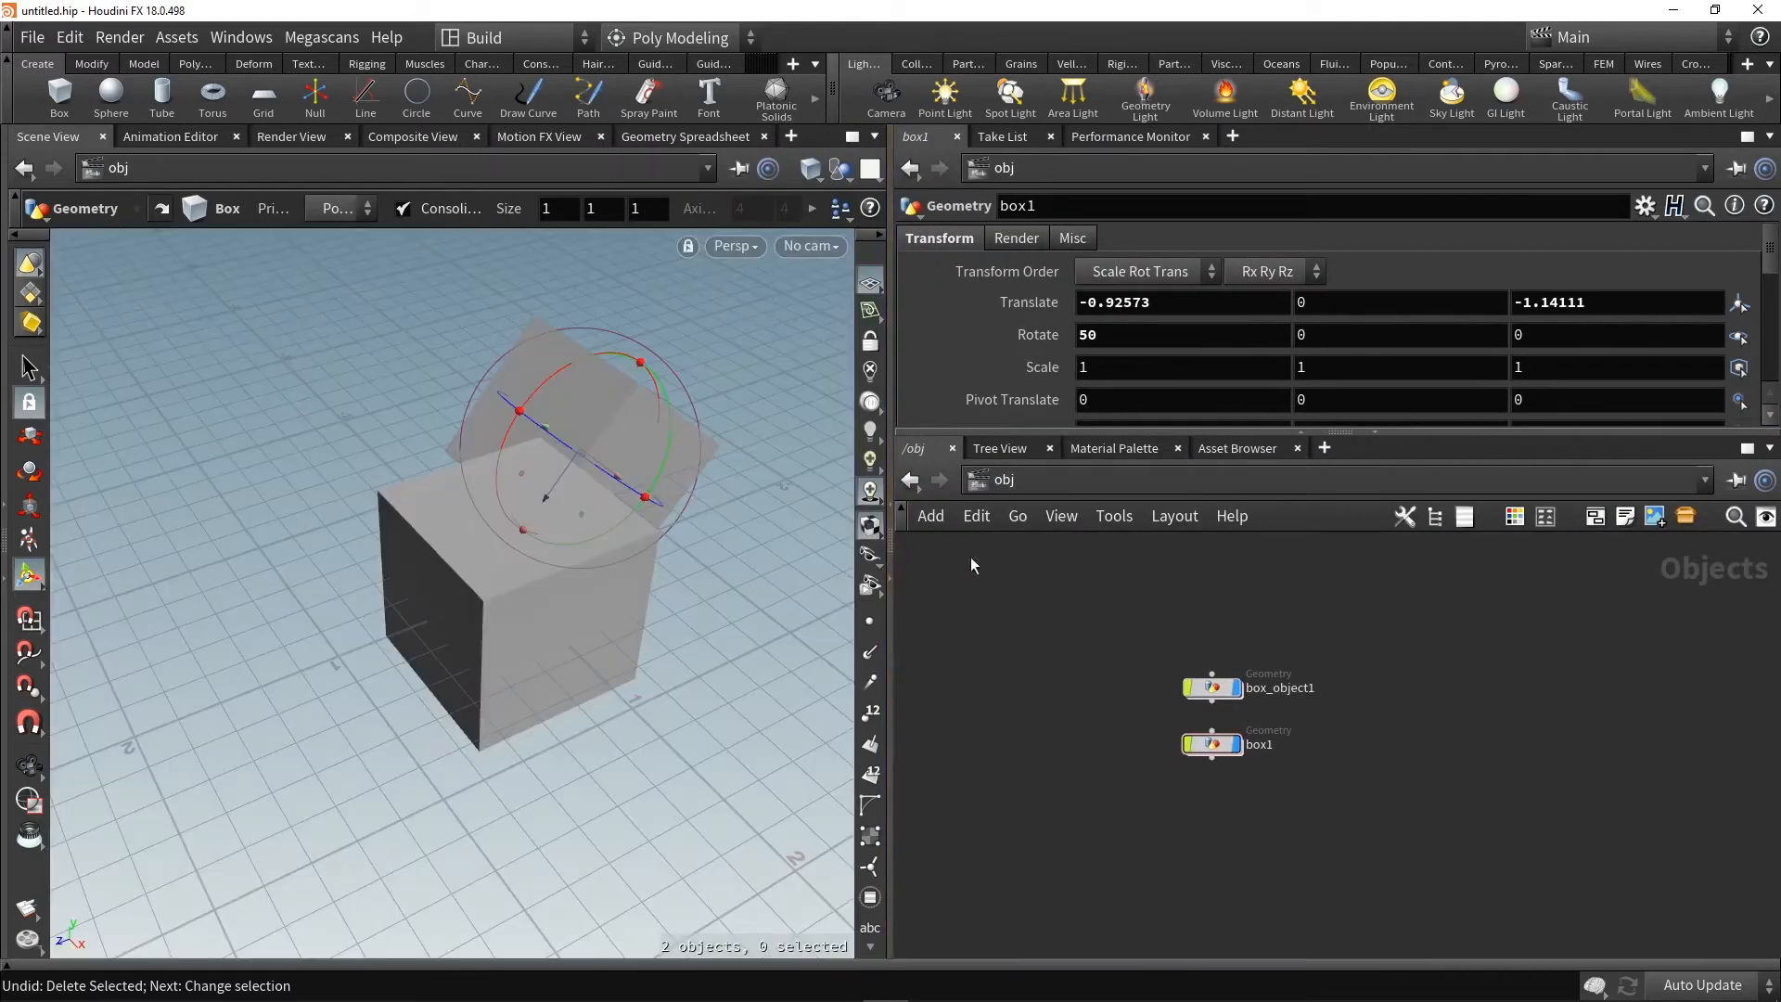
click(1303, 433)
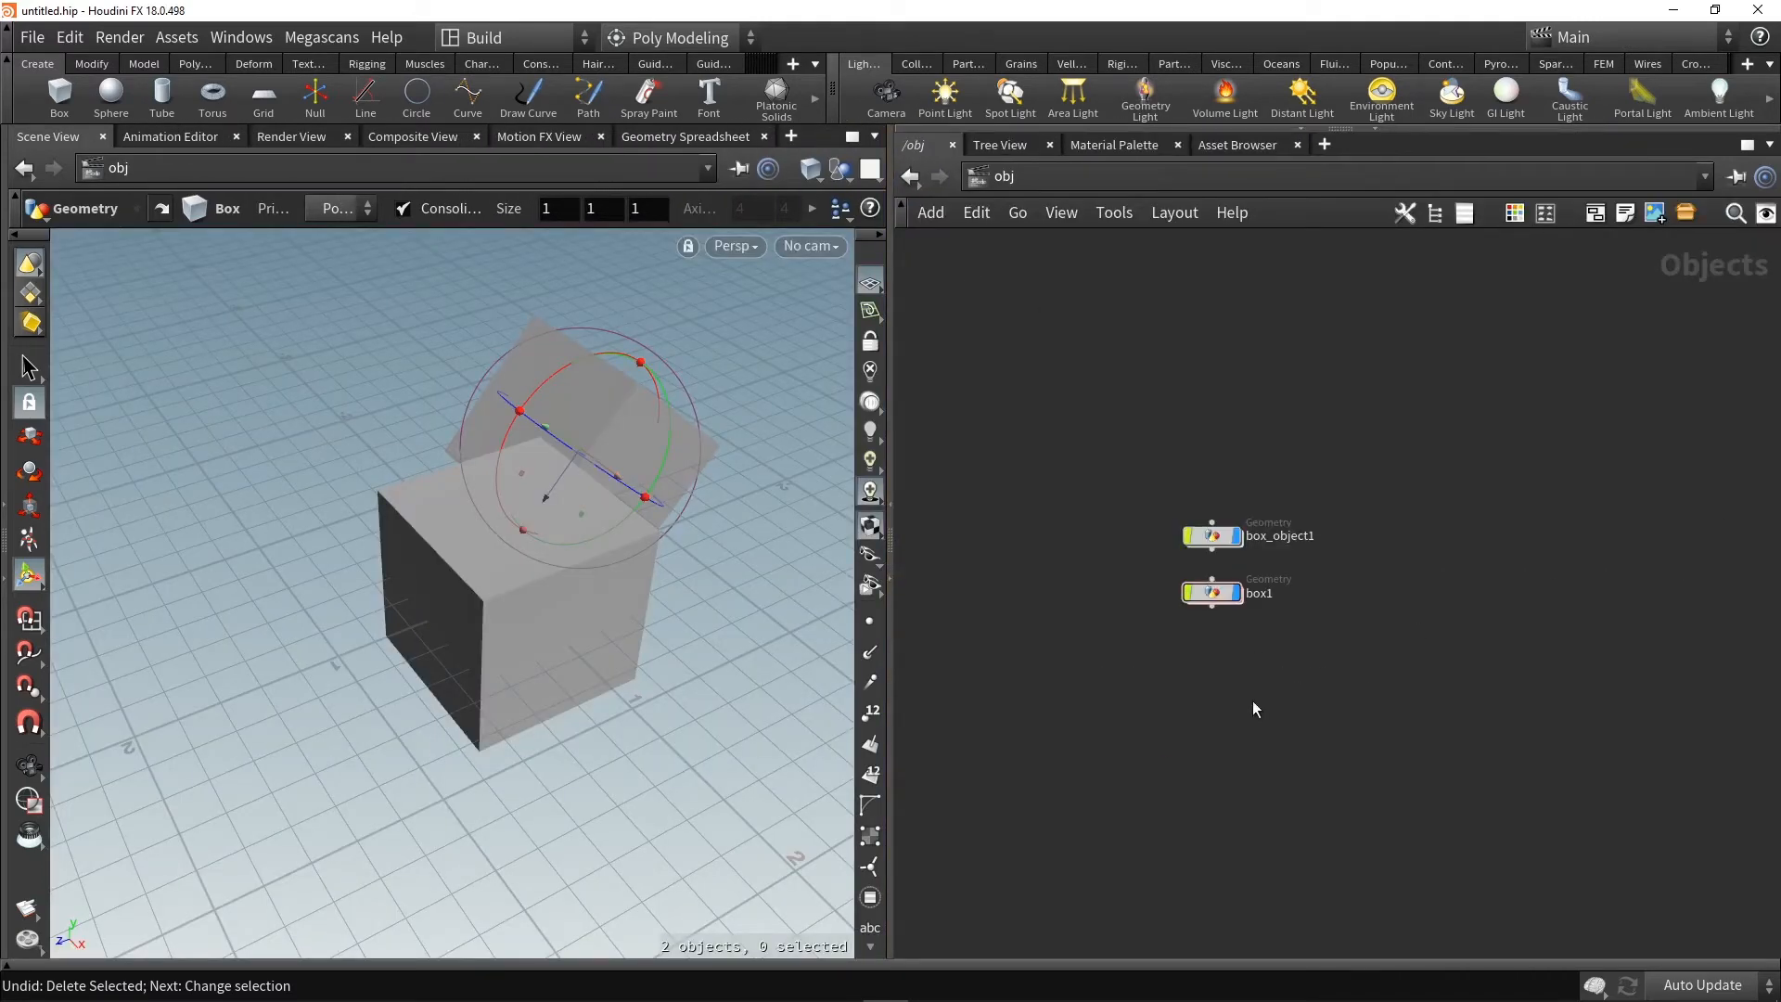
Show the parameter overlay inside the network editor and shrink it so that it does not cover the nodes
key(p)
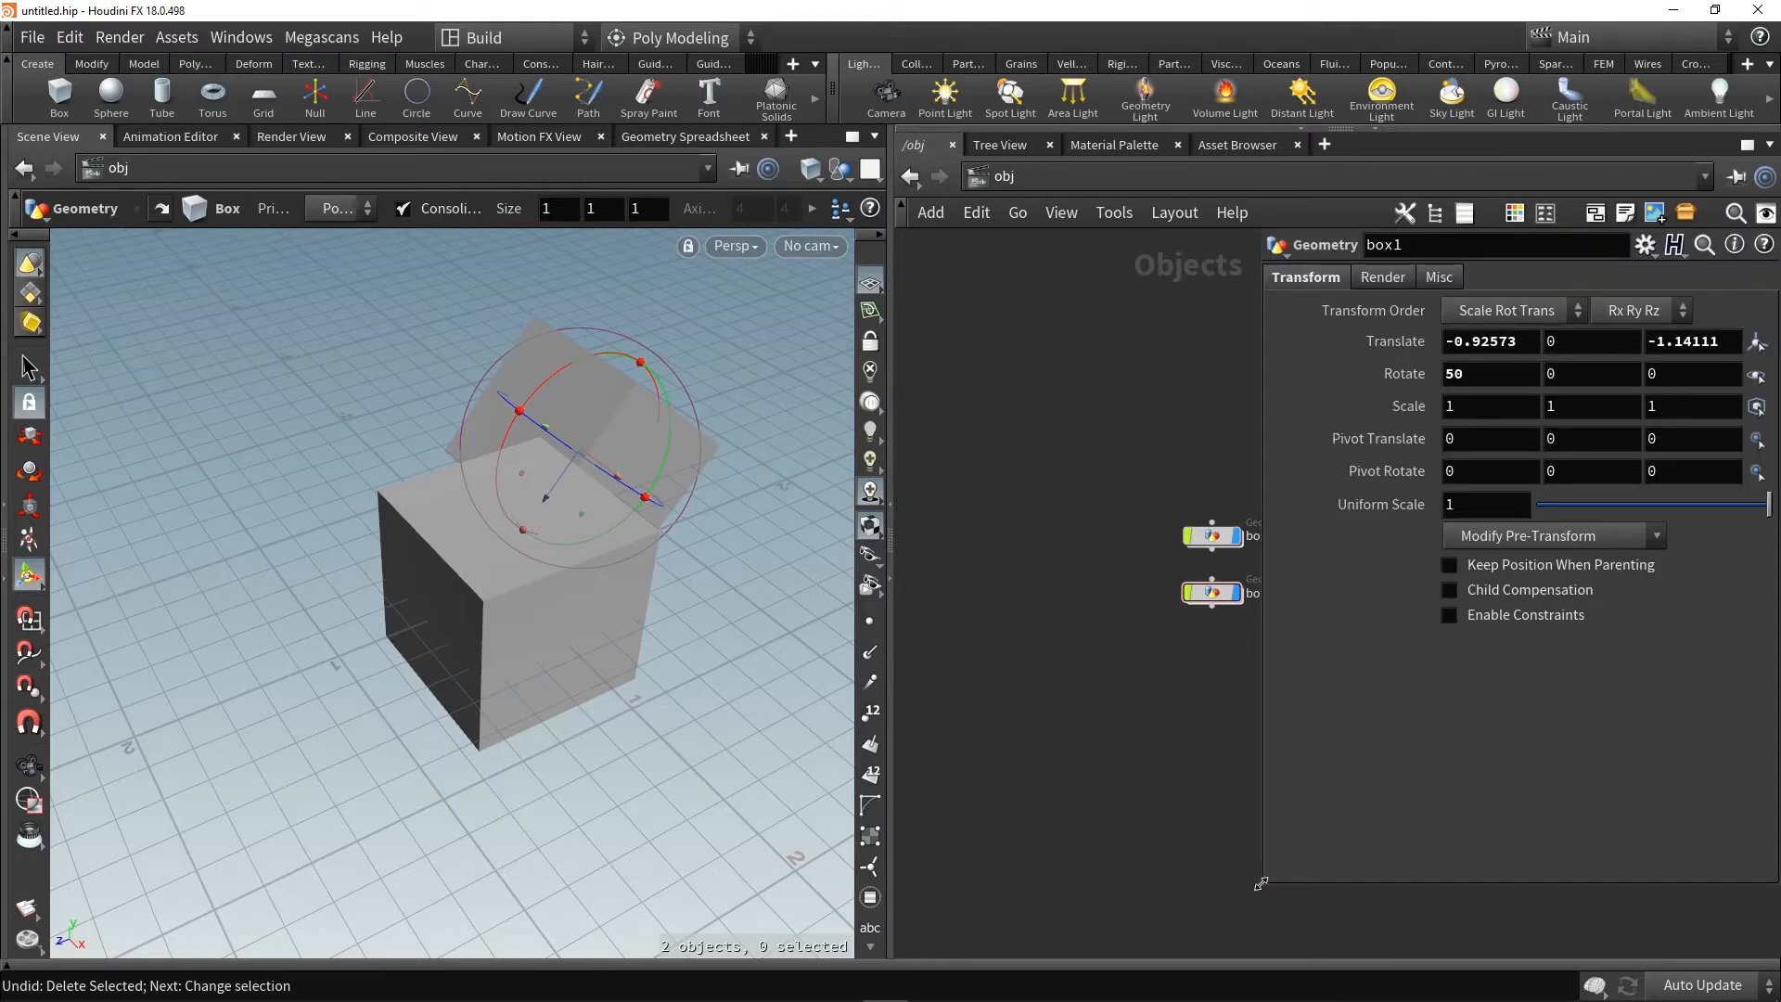
drag(1264, 881, 1383, 565)
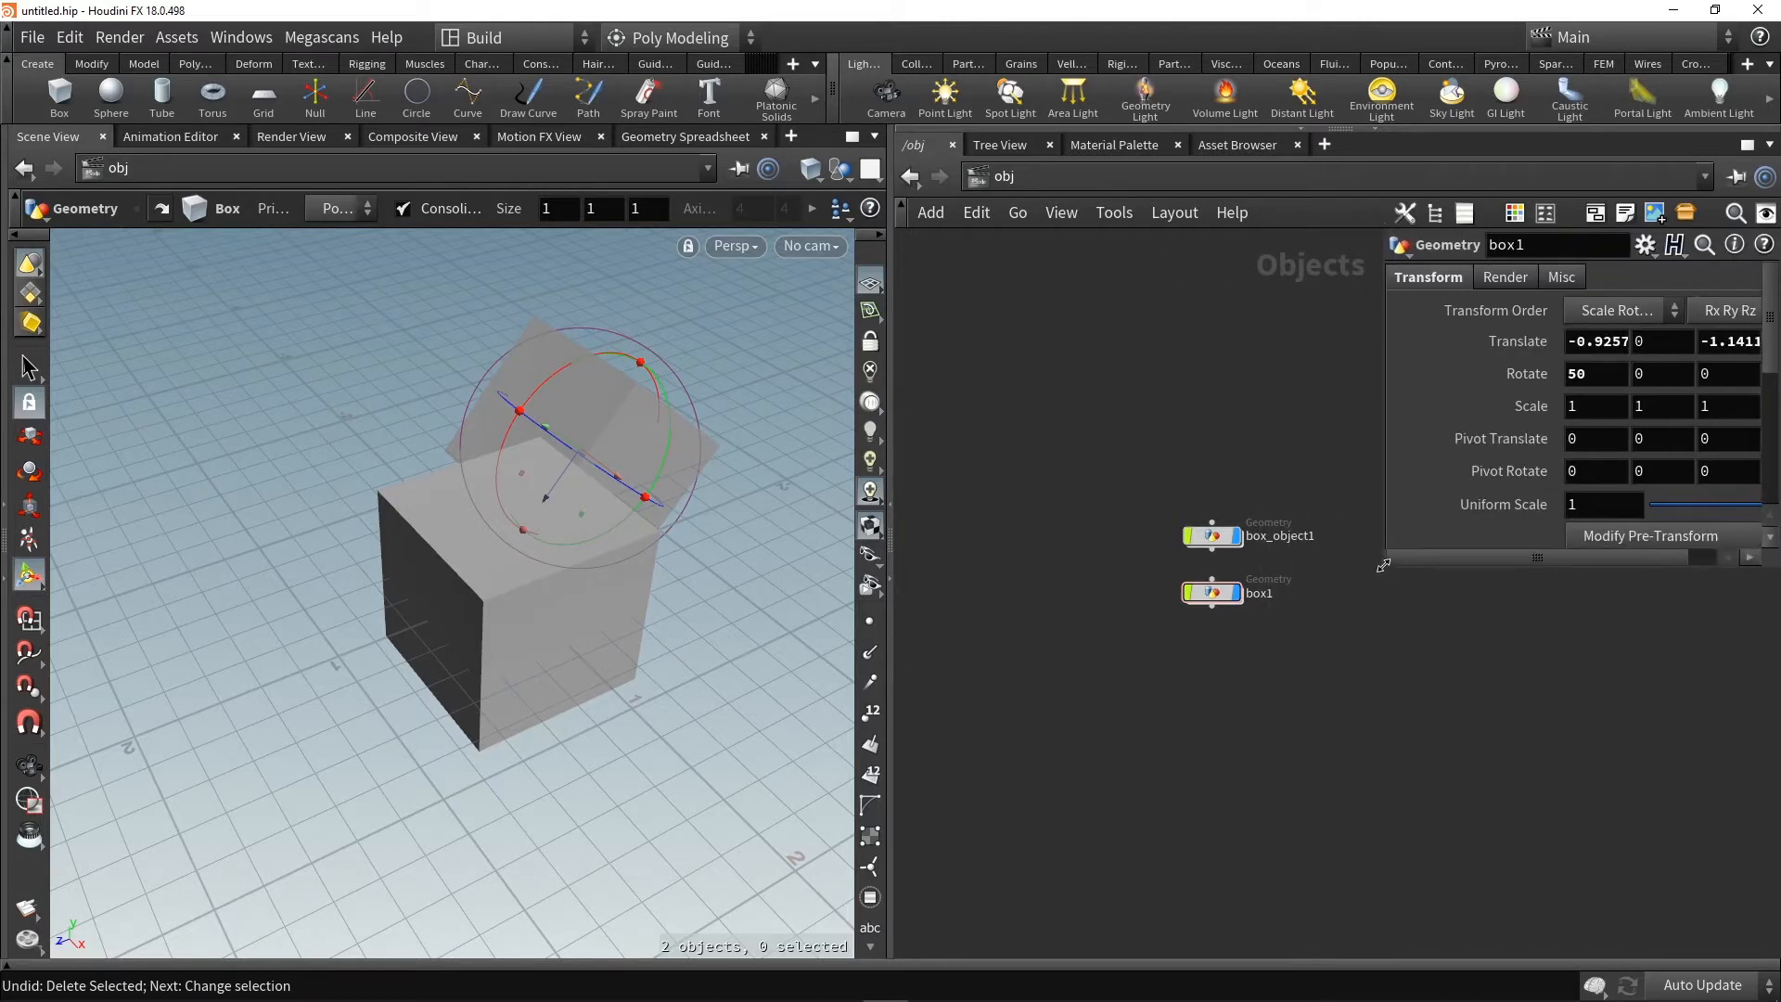
key(p)
key(p)
key(p)
key(p)
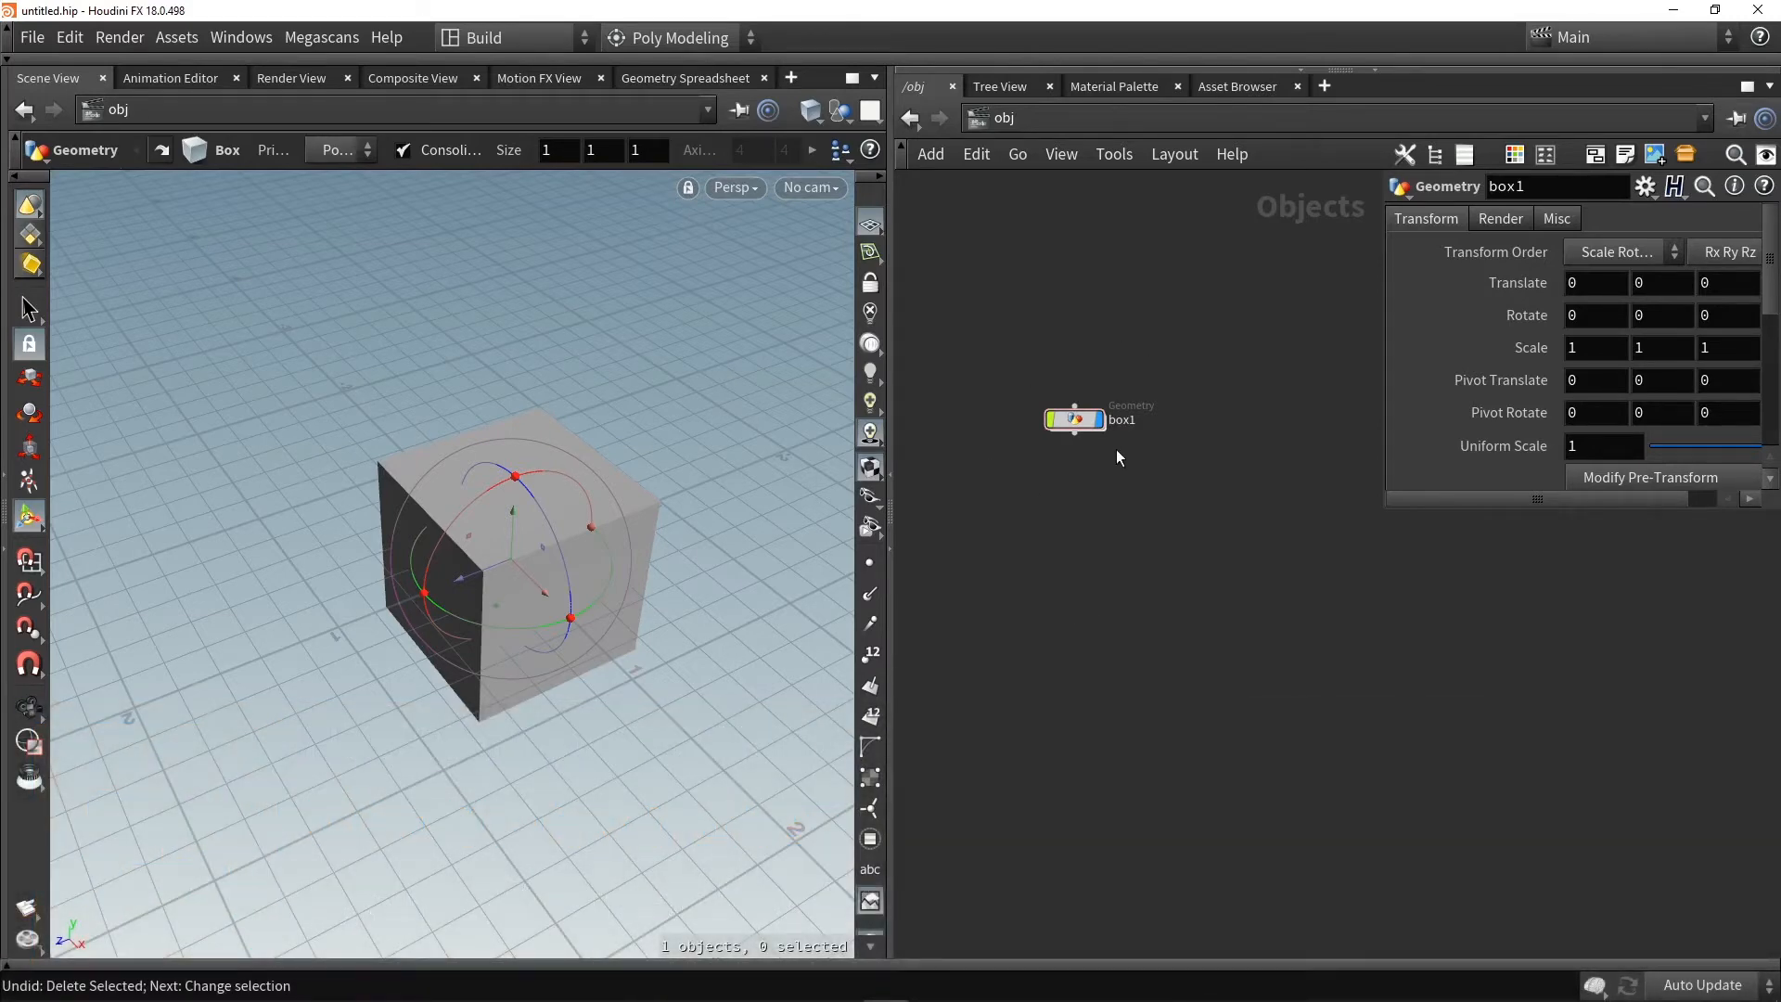
Enter the box1 object's geometry network and enlarge the parameter overlay to show all the box settings
scroll(1073, 417, up, 3)
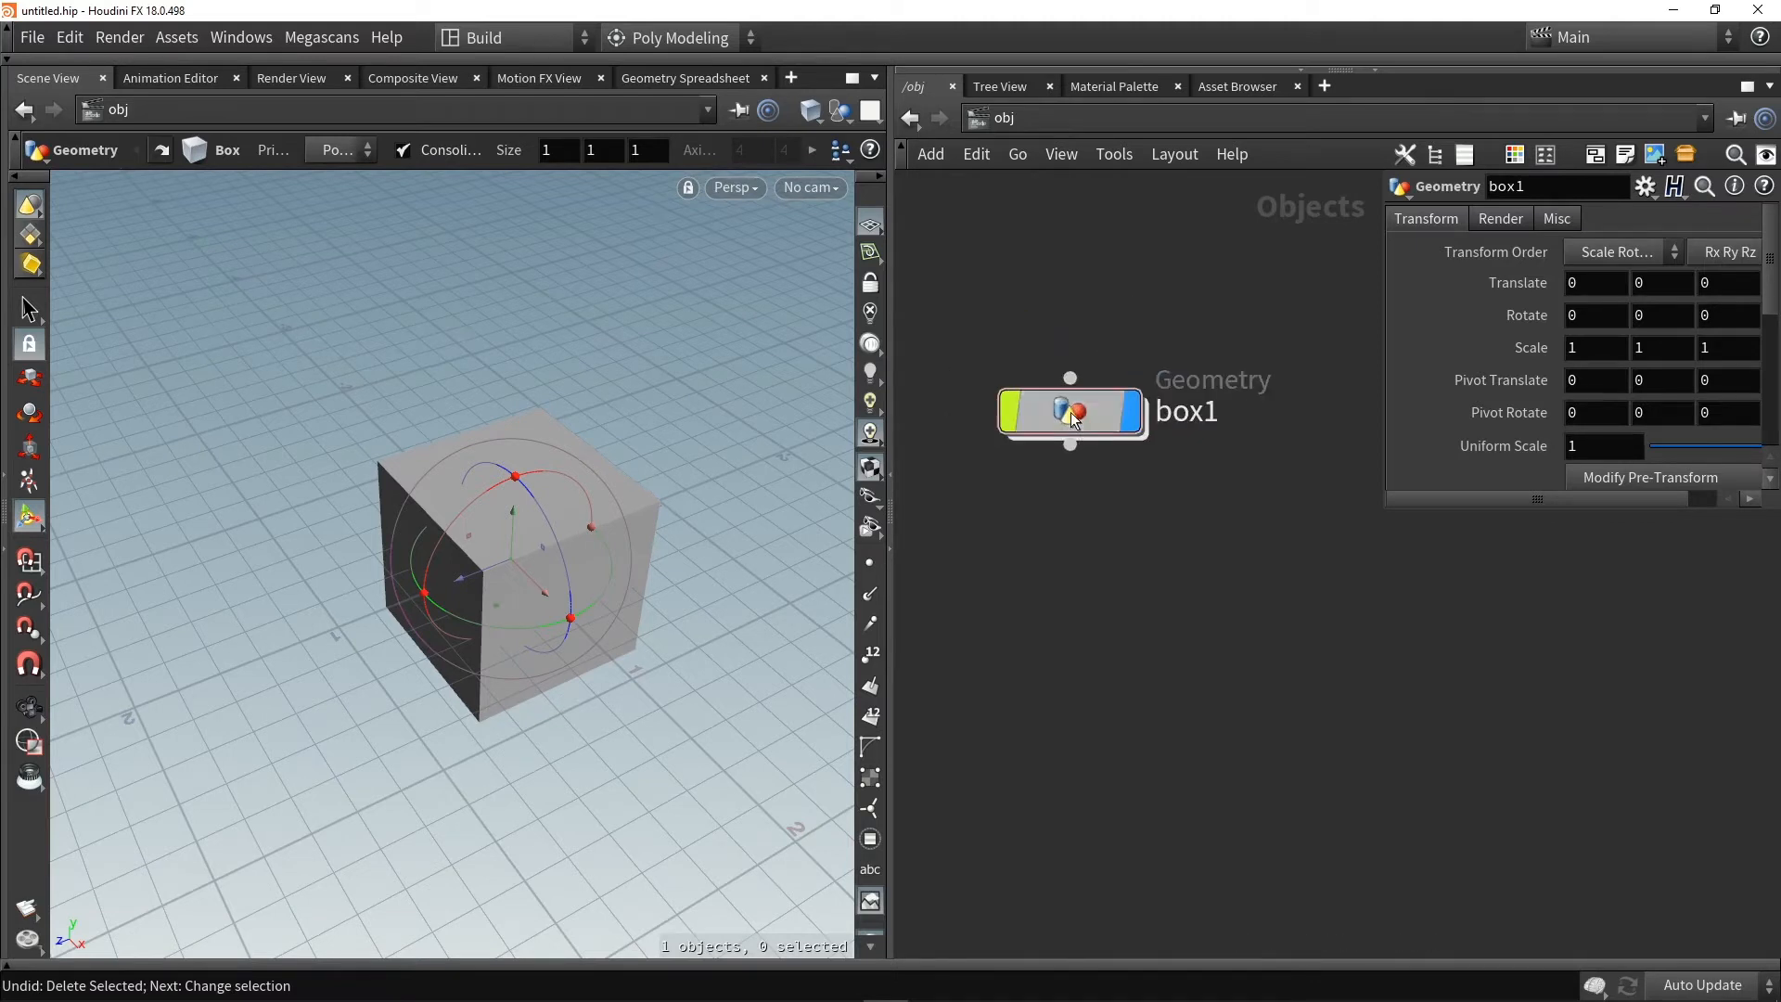
double_click(1073, 418)
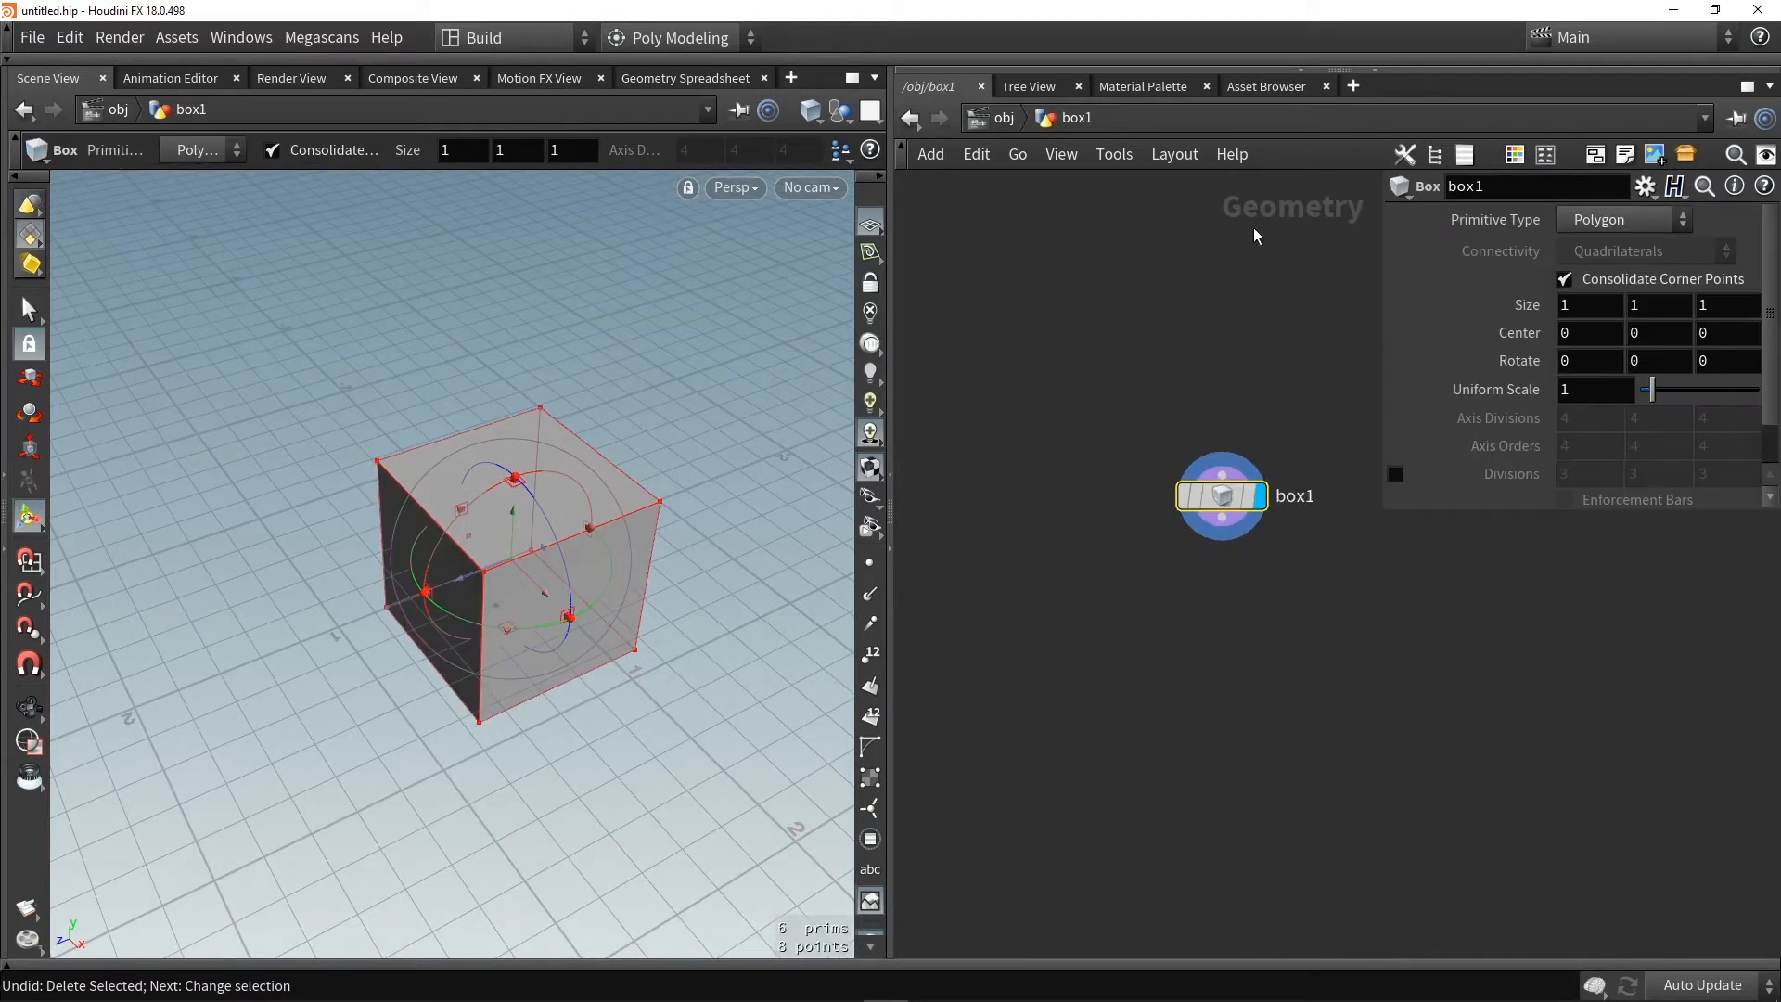
middle_drag(1157, 408, 1001, 414)
click(1178, 666)
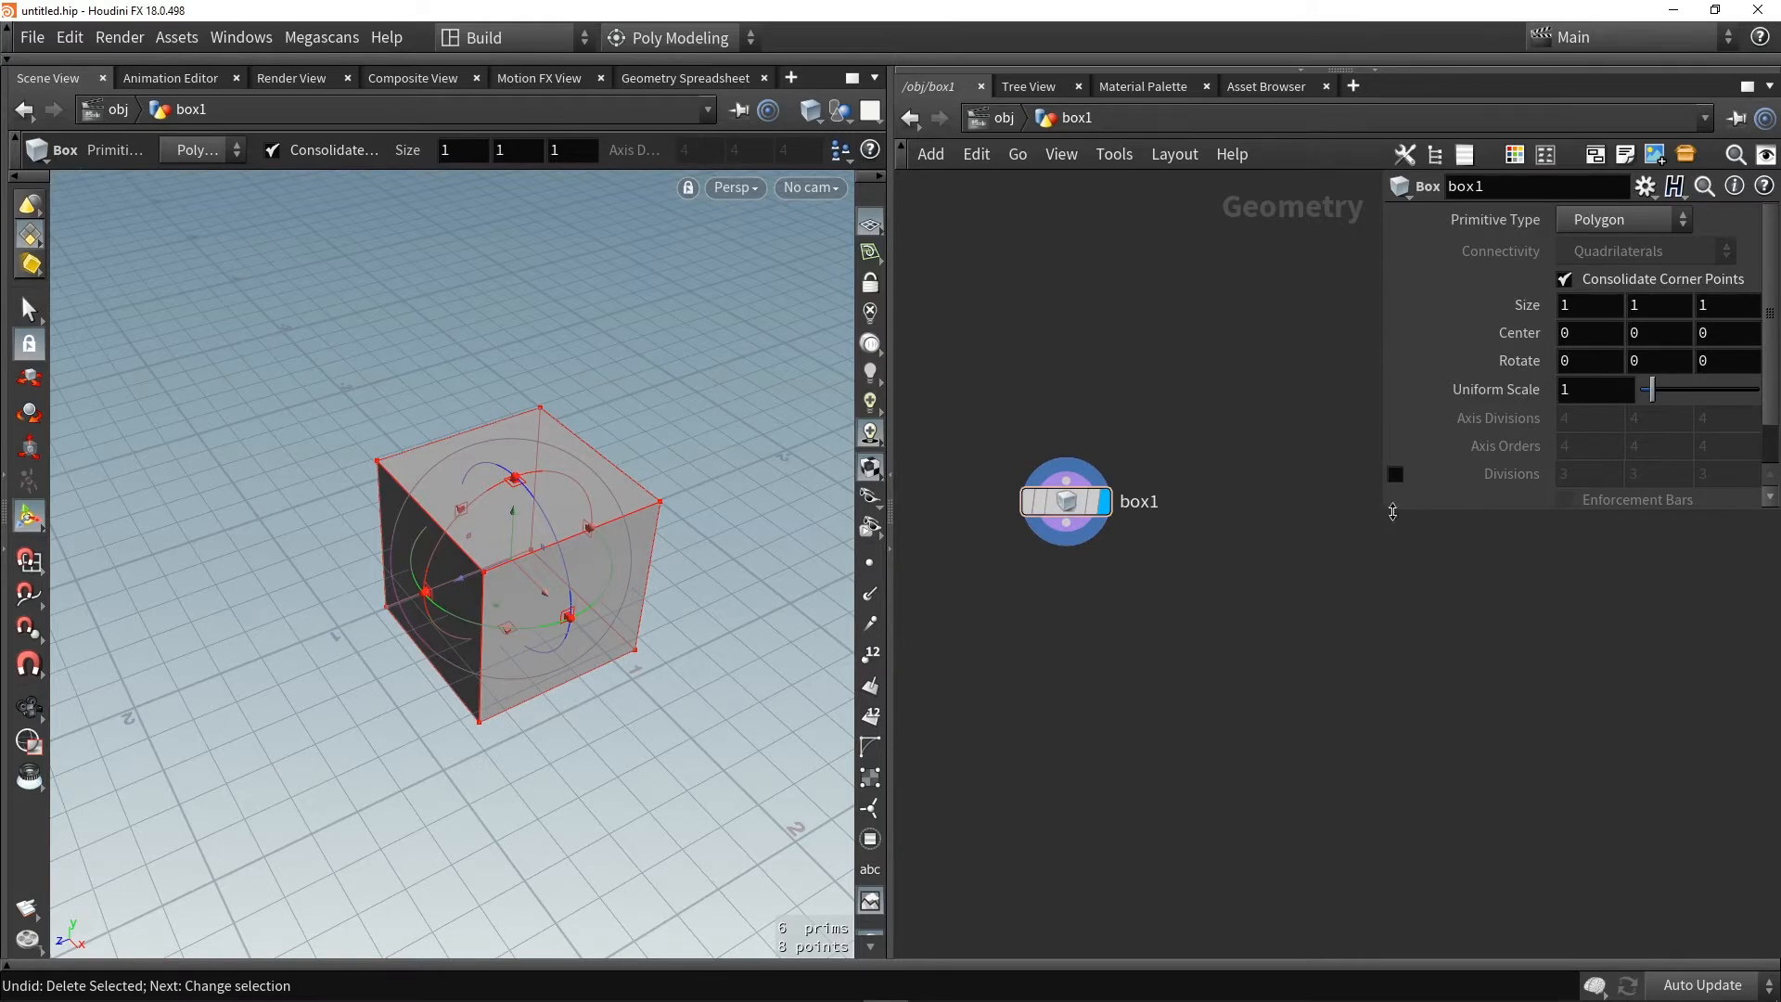
drag(1386, 509, 1211, 602)
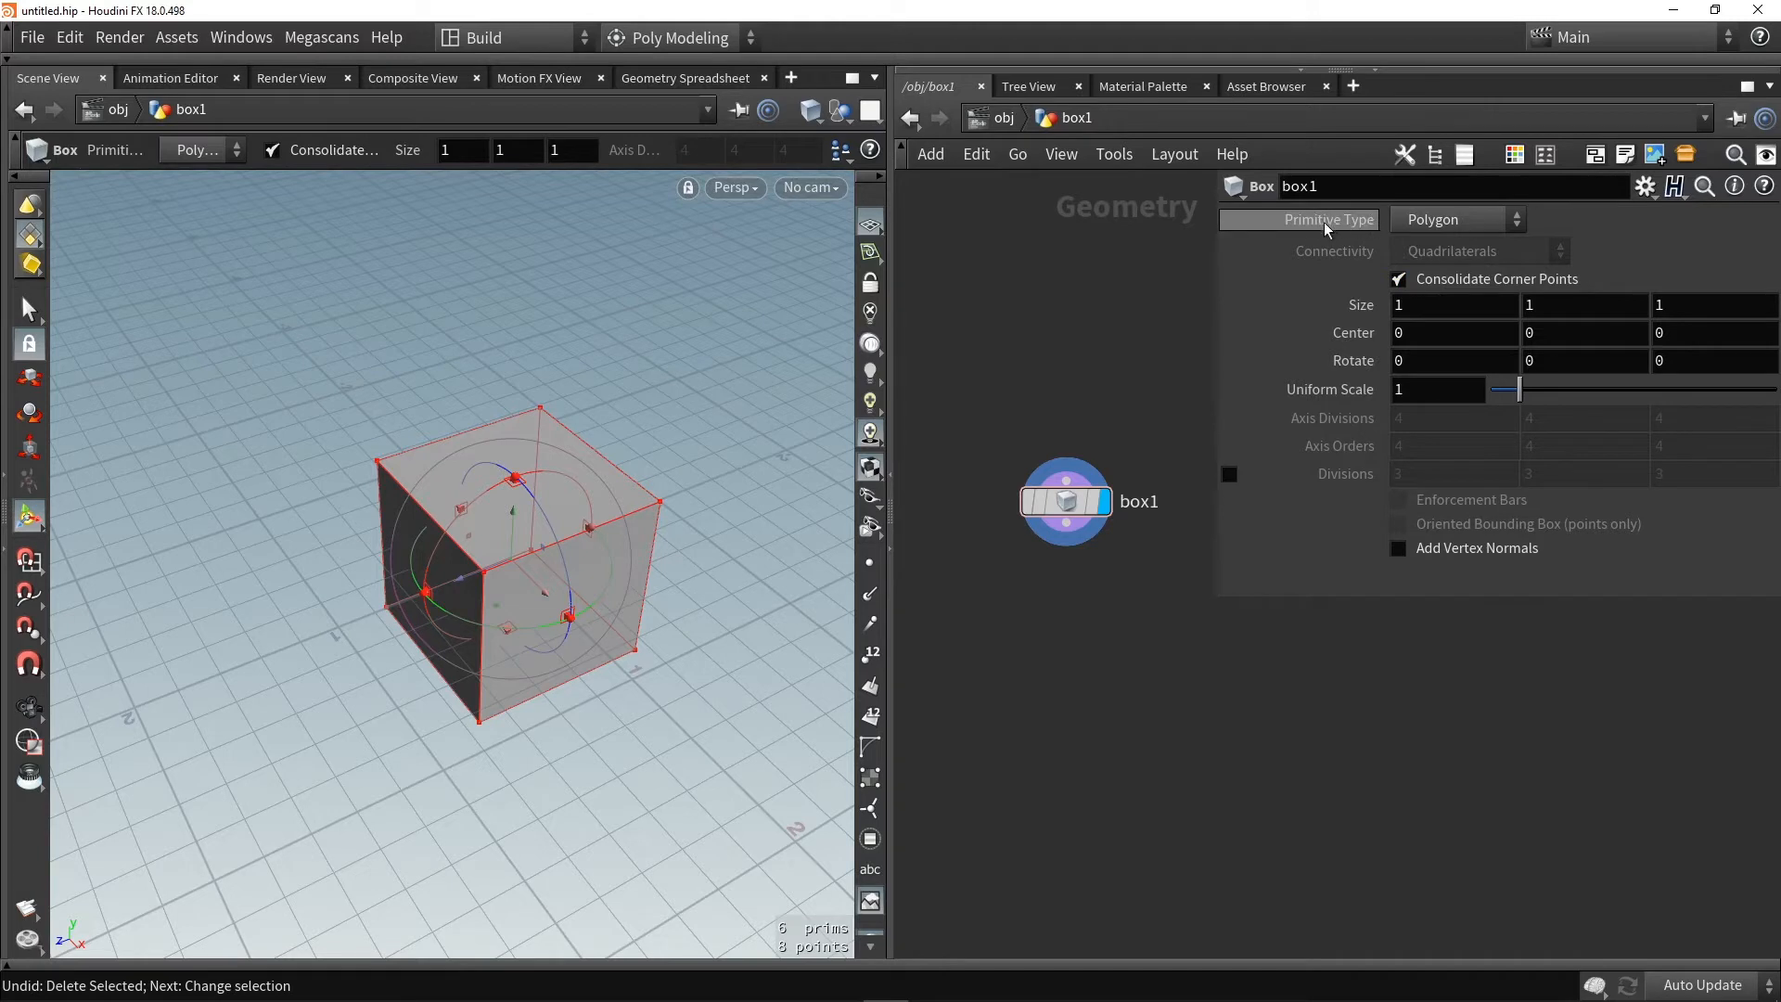
Set the box's primitive type to Polygon Mesh and its first Axis Divisions value to 10
click(1433, 220)
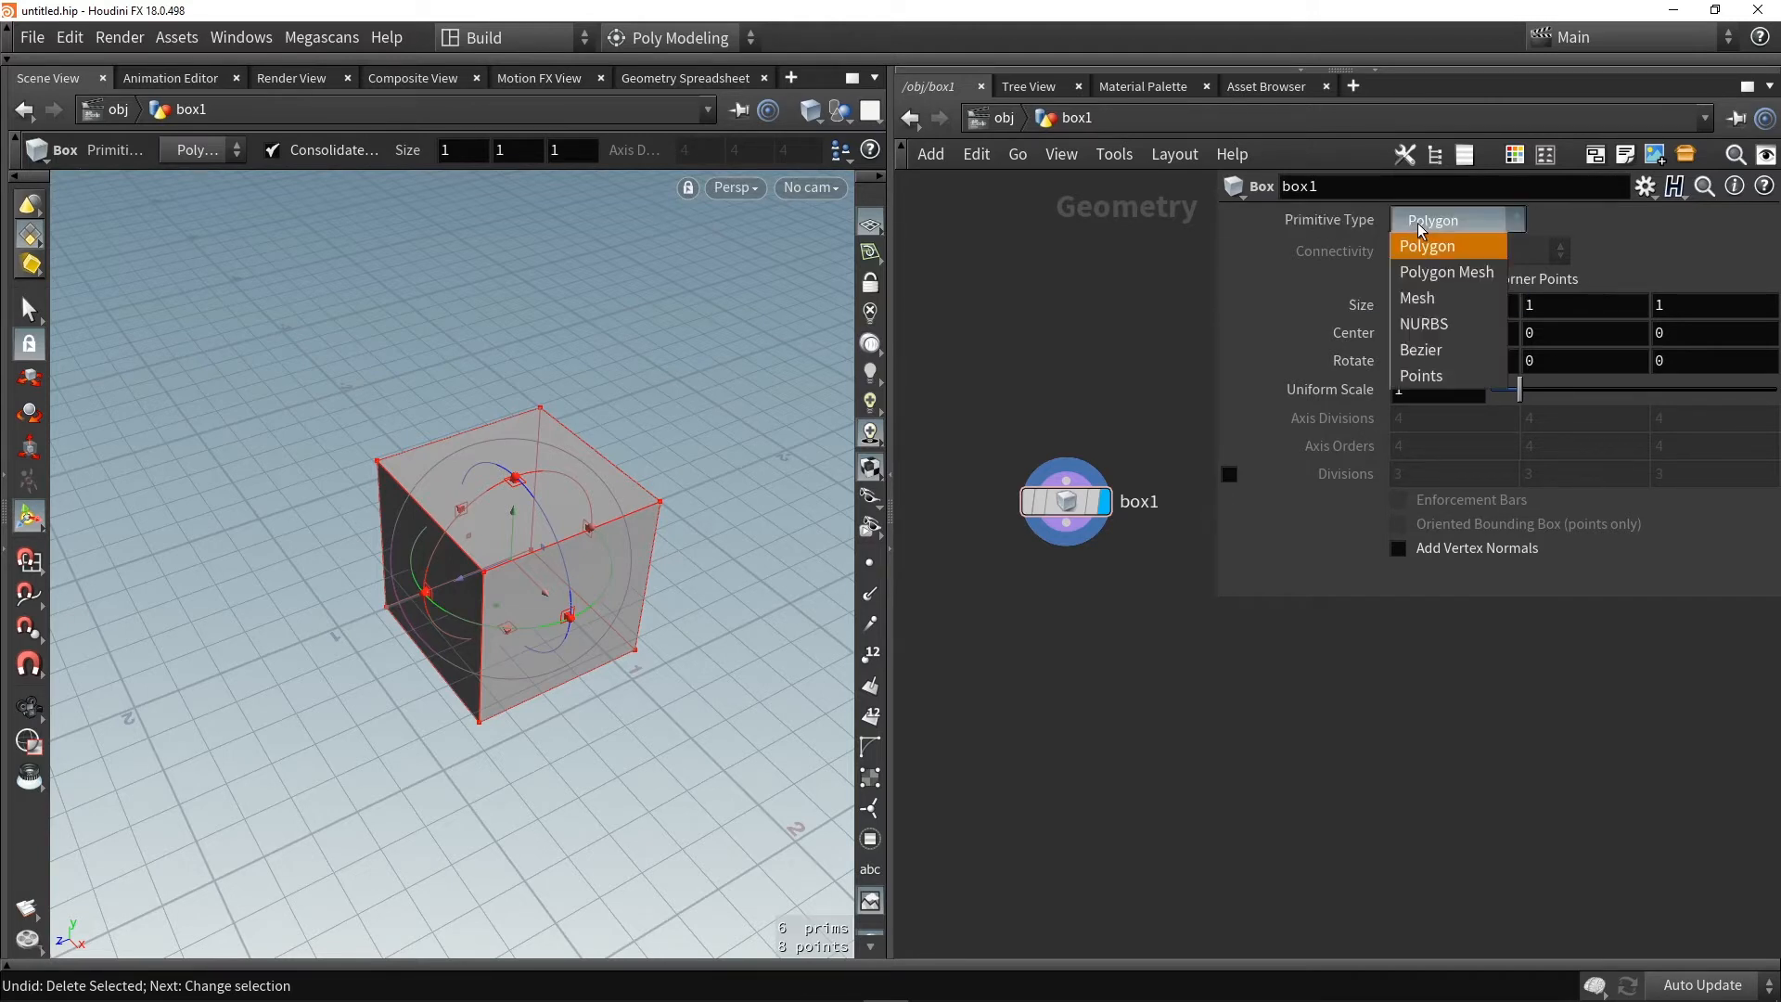
click(1422, 278)
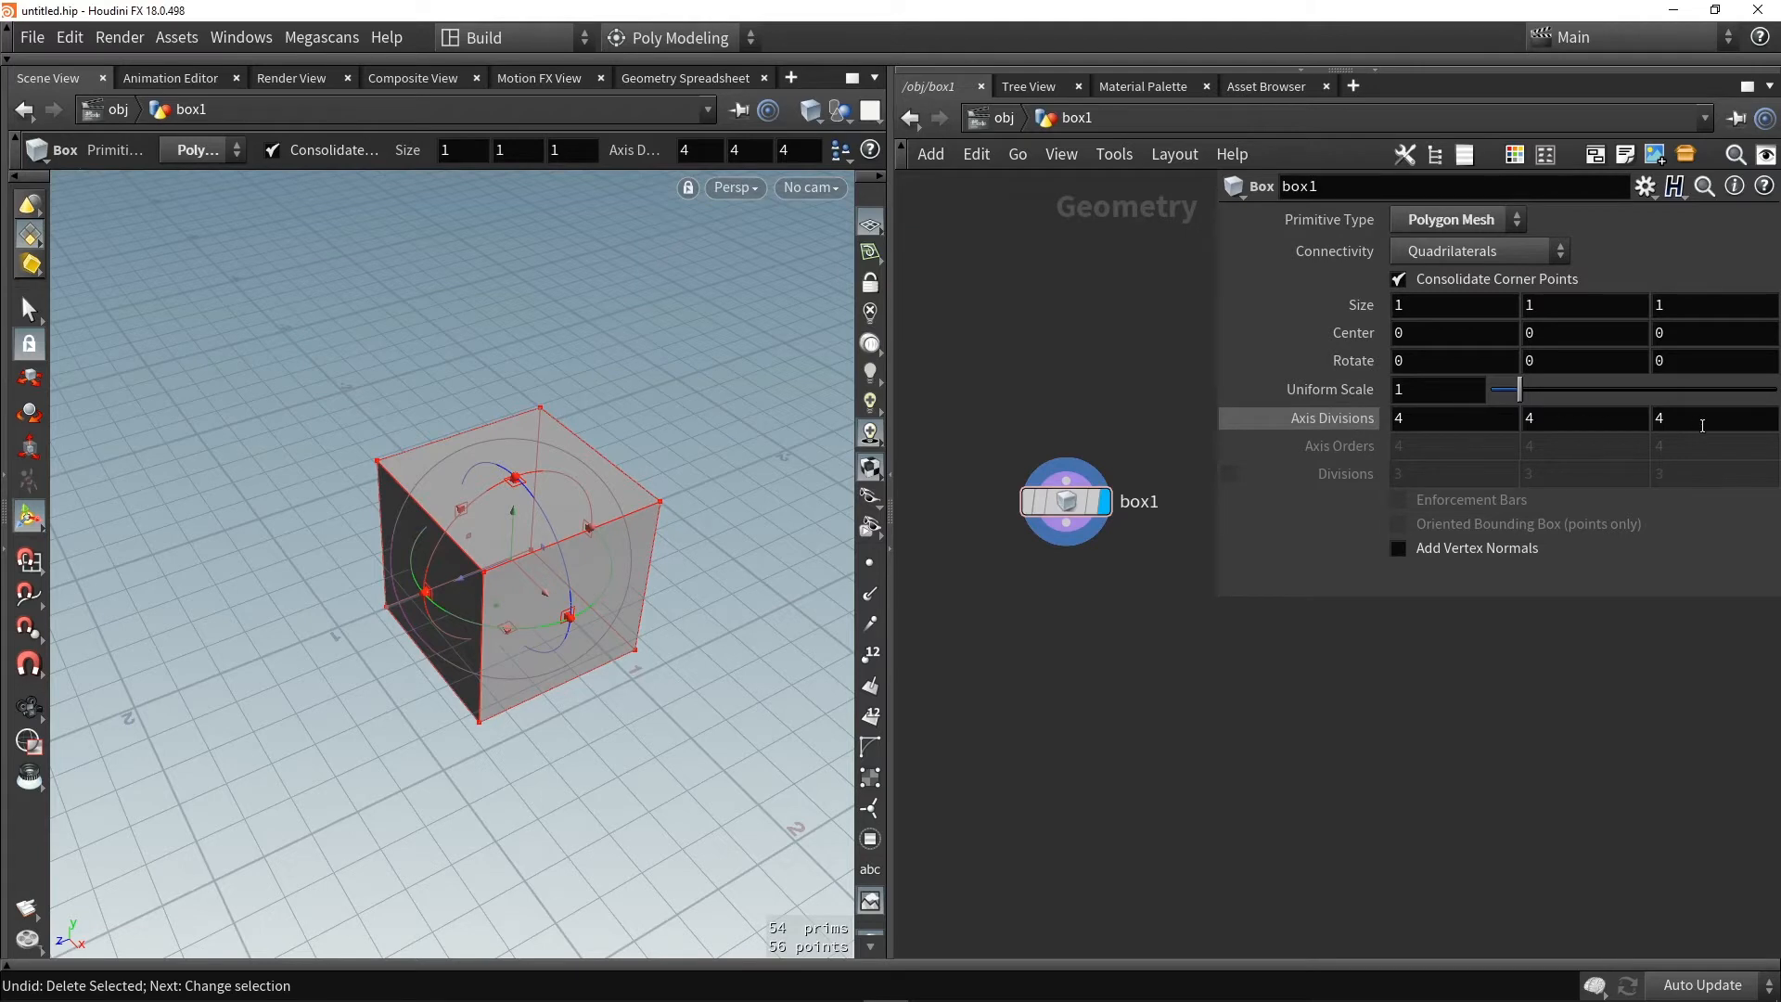
drag(1419, 418, 1294, 421)
text(10)
key(Return)
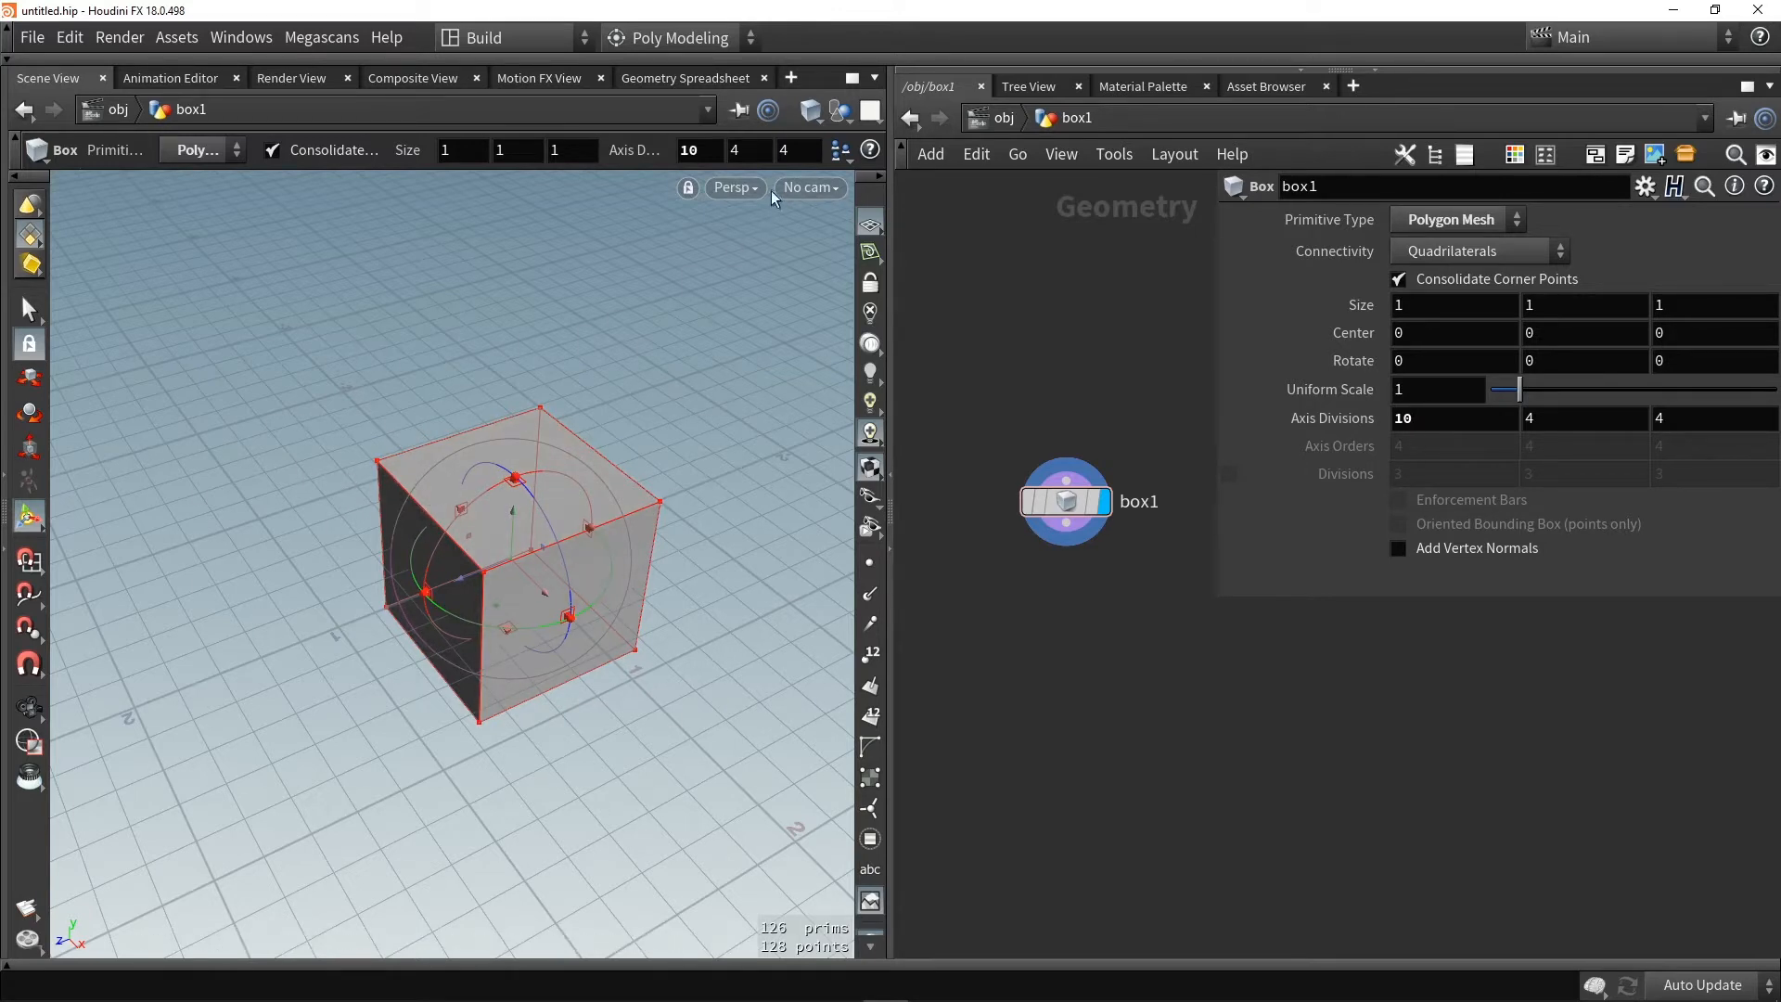
Set the viewport shading to Smooth Wire Shaded, and toggle the wire-over-shaded display of the box
click(811, 111)
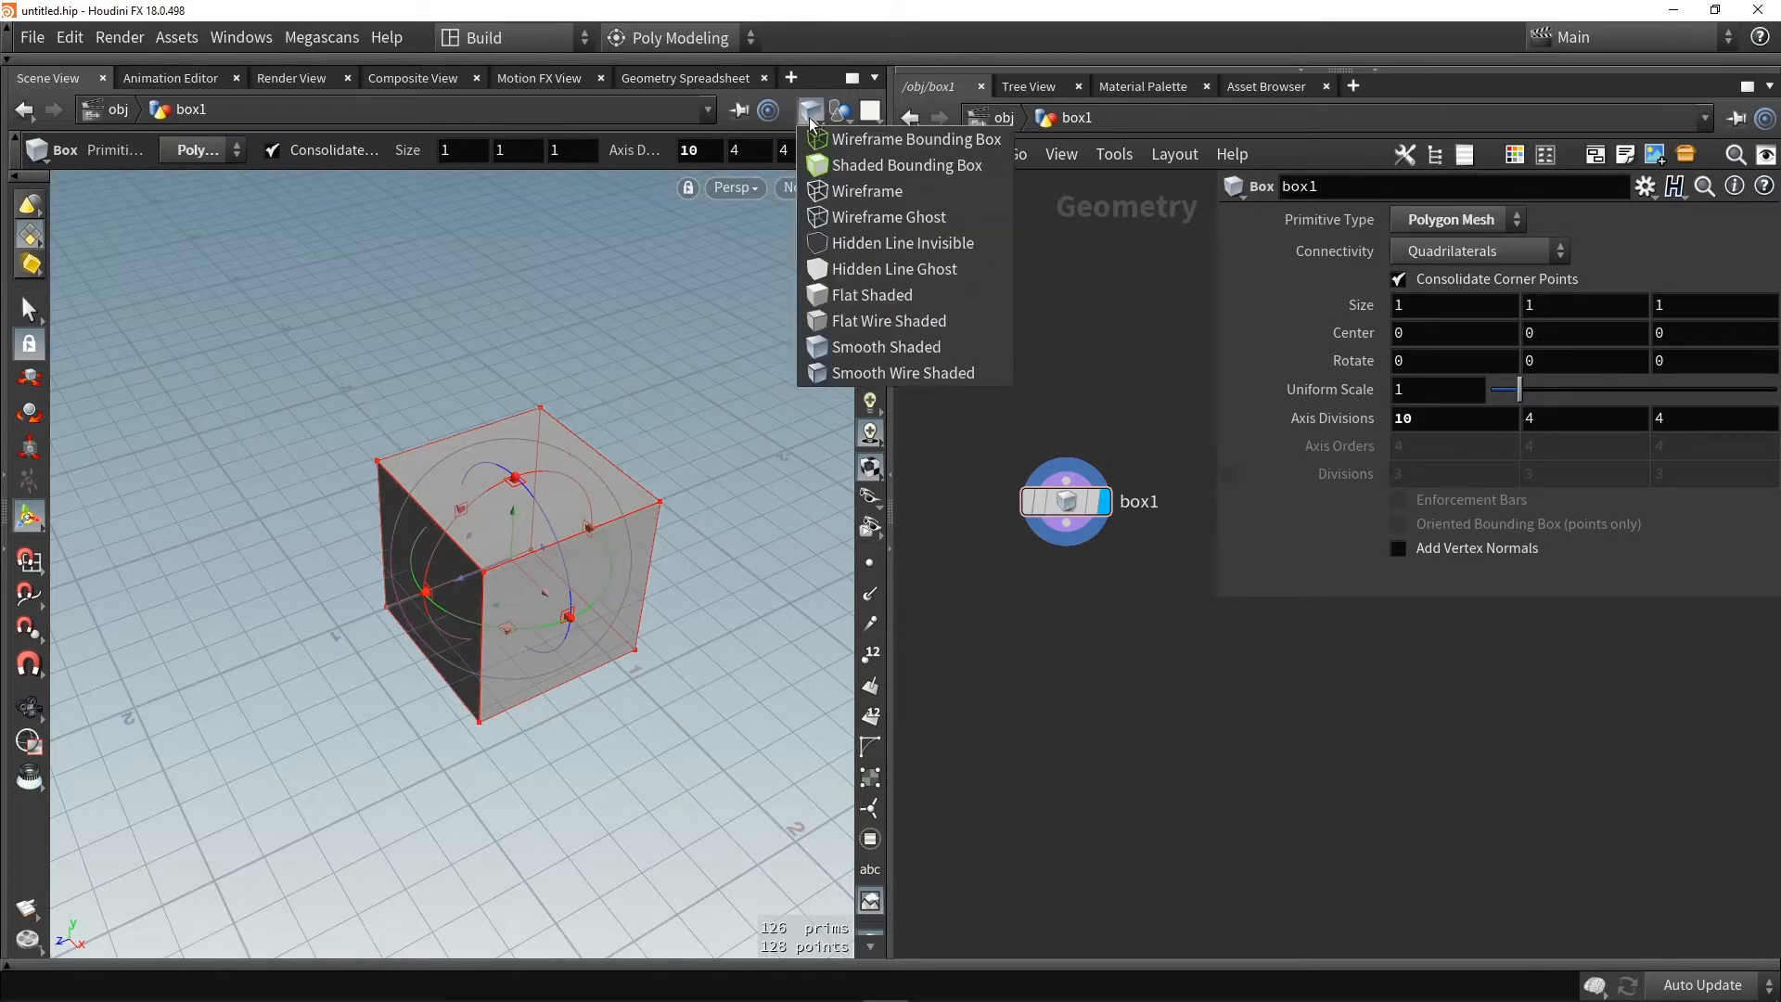
click(873, 373)
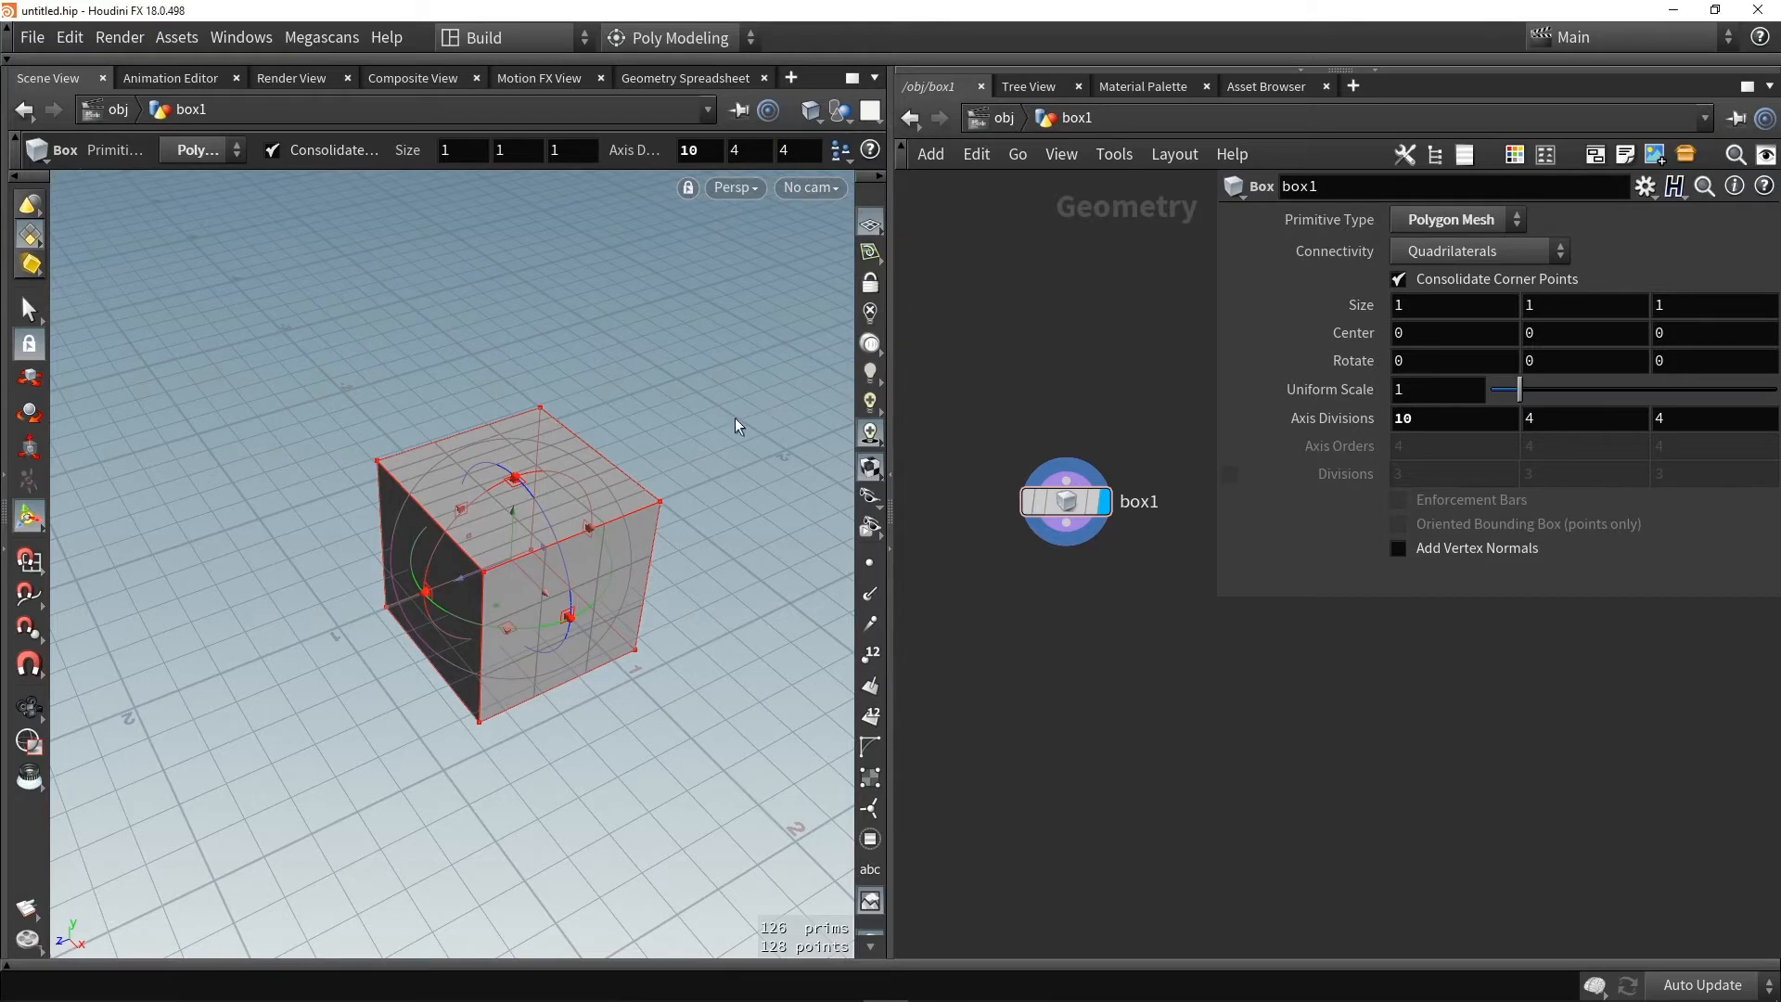
mouse_move(735, 419)
alt+mouse_down()
mouse_move(497, 430)
mouse_move(724, 451)
alt+mouse_up()
key(Return)
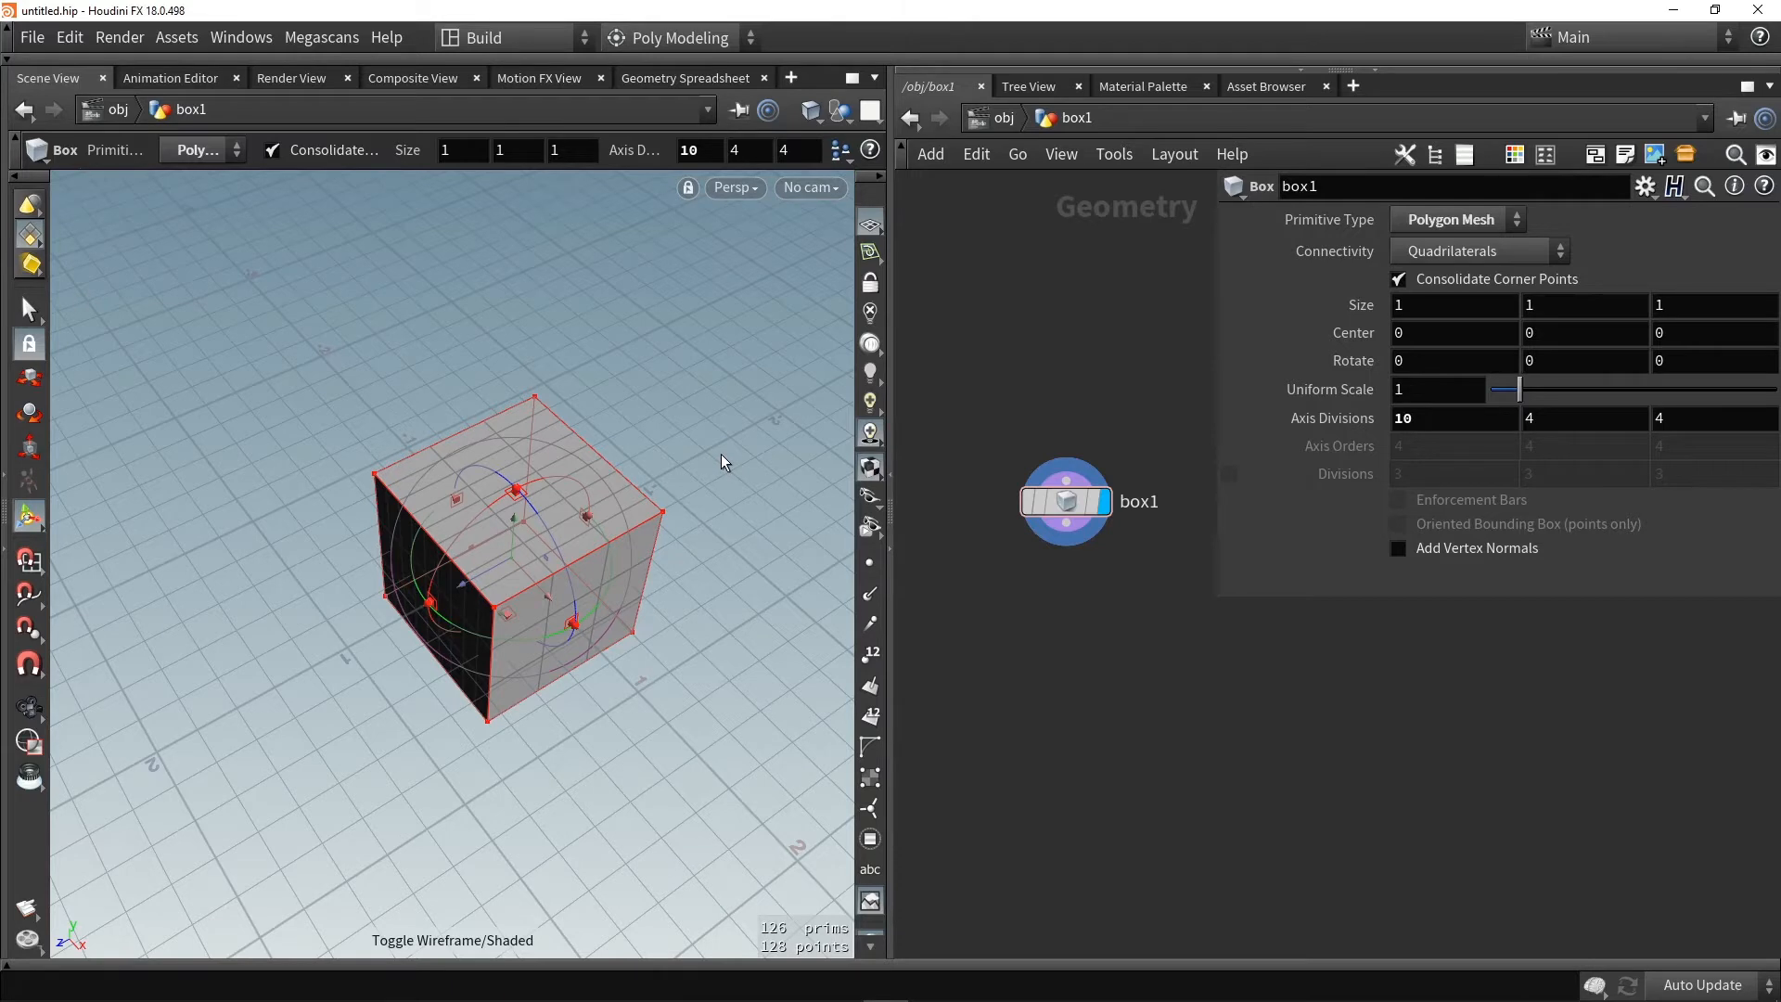
key(shift+w)
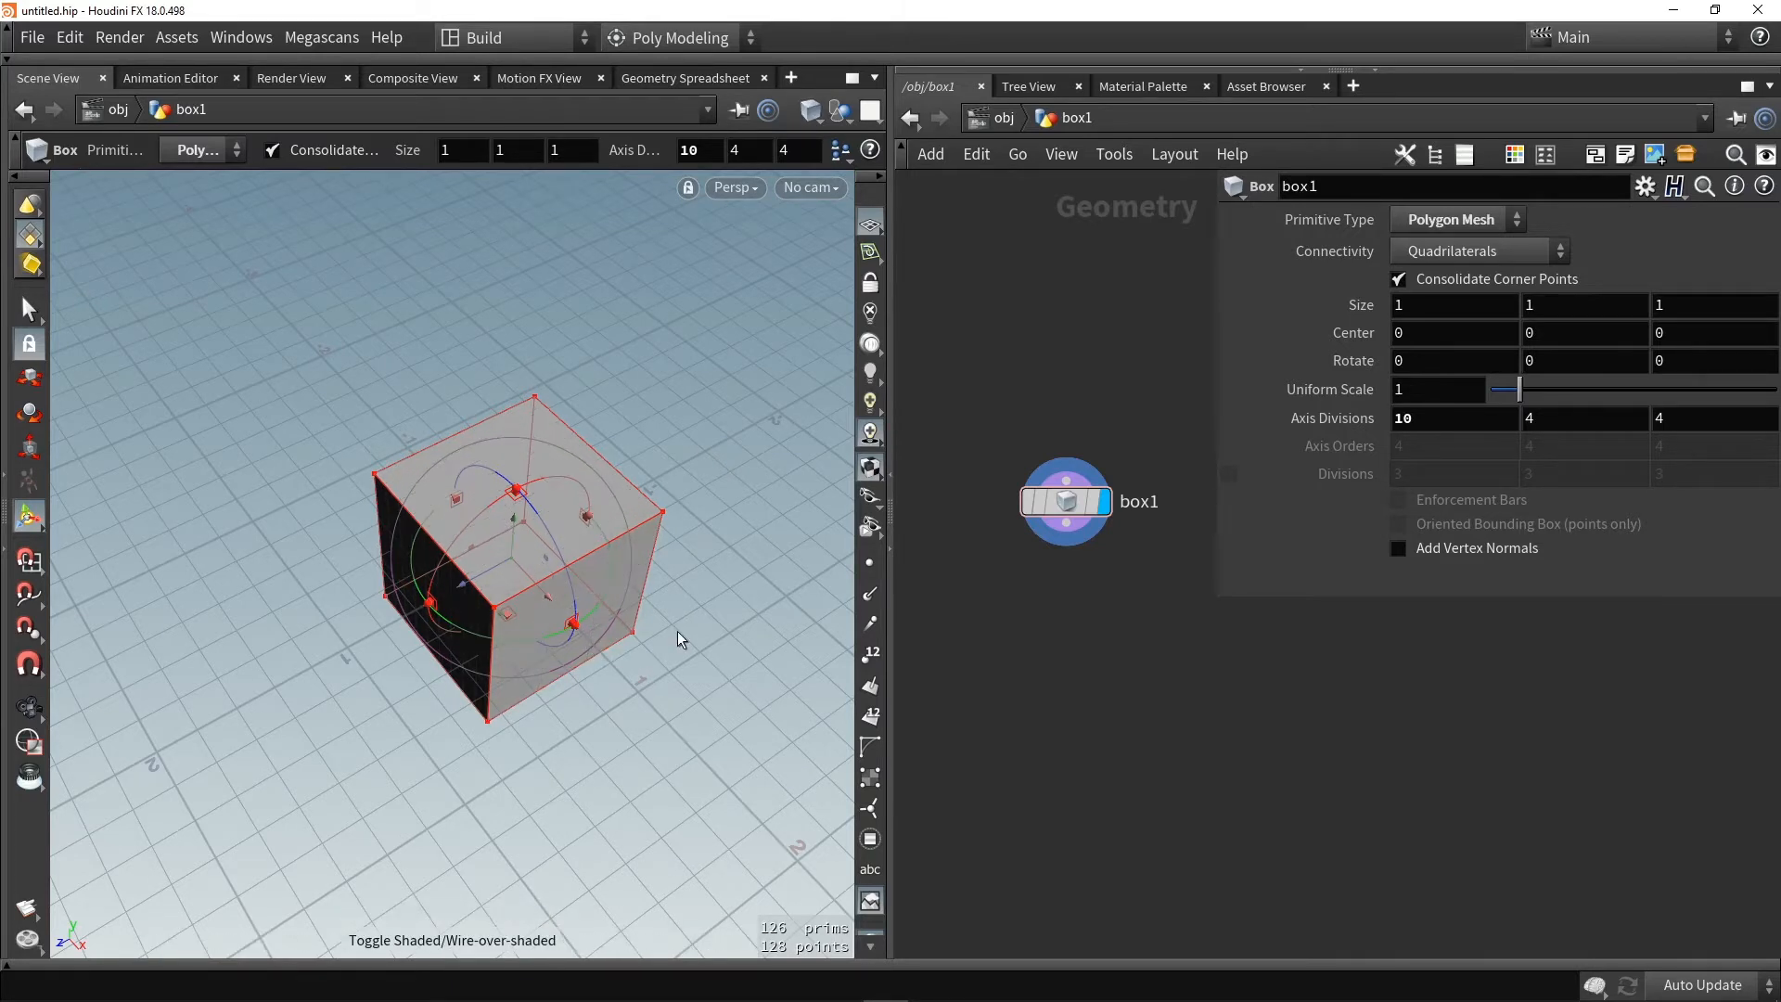
Toggle the box repeatedly between wireframe and shaded display, and frame it in the viewport
key(w)
key(w)
key(w)
key(w)
key(w)
key(w)
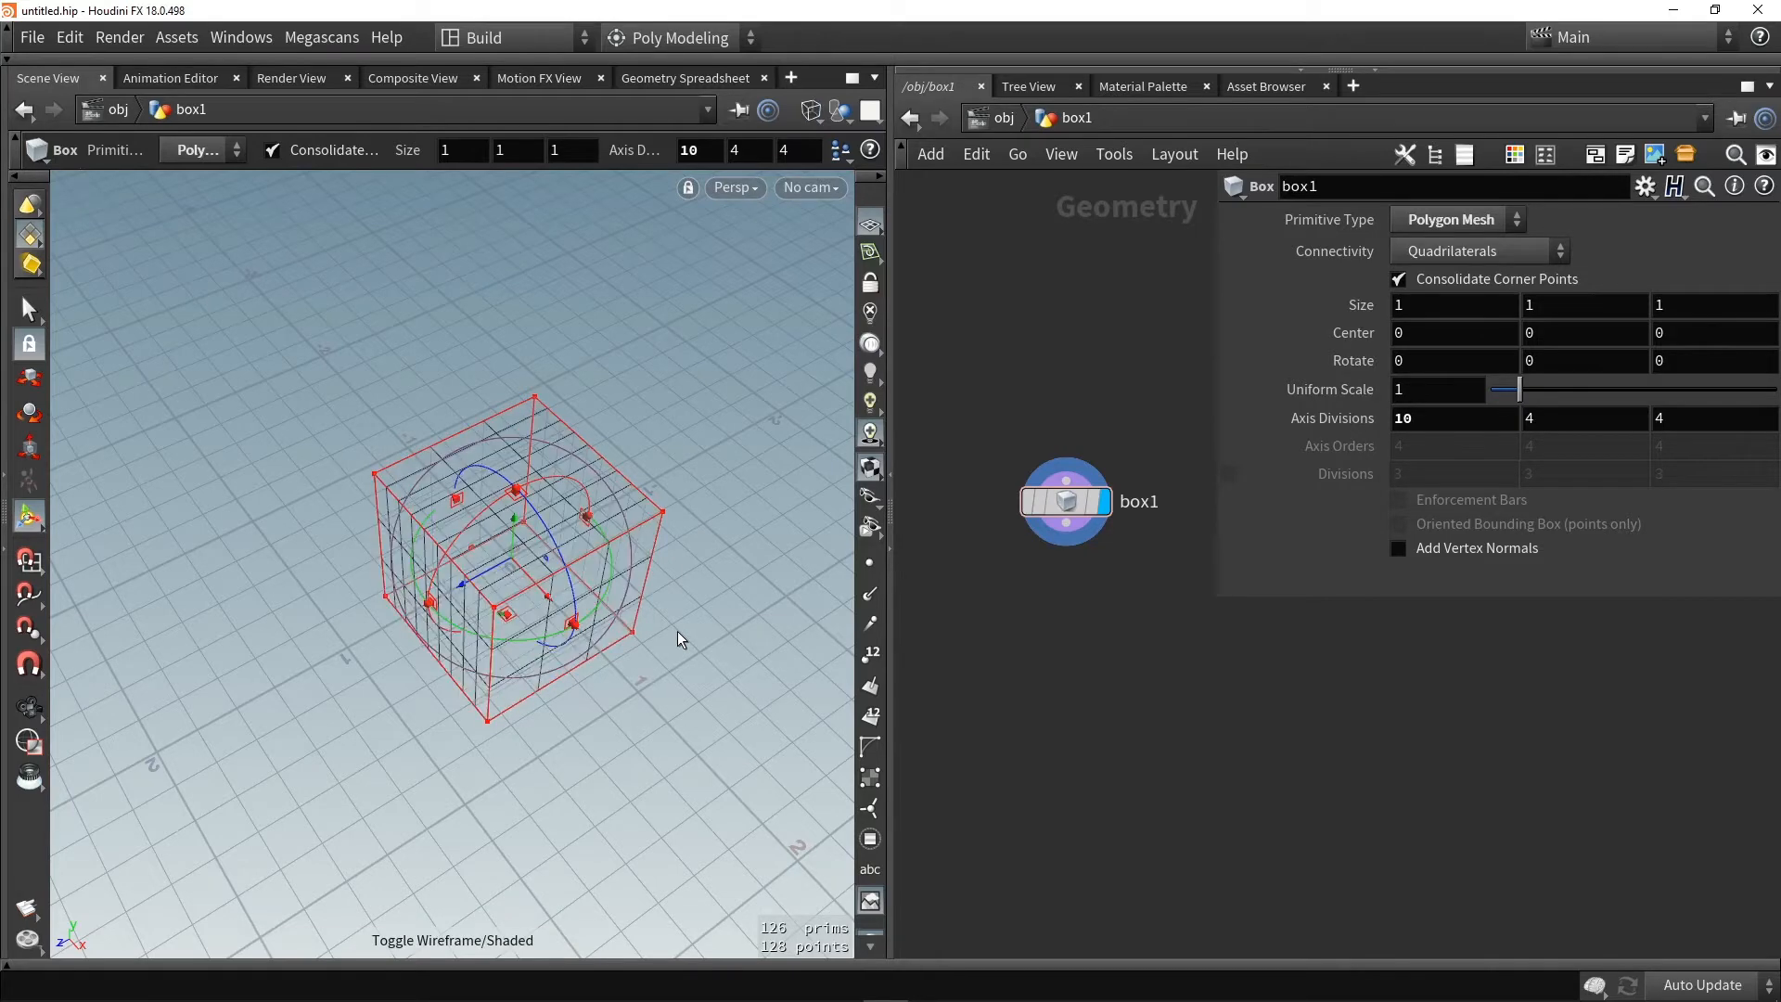
key(h)
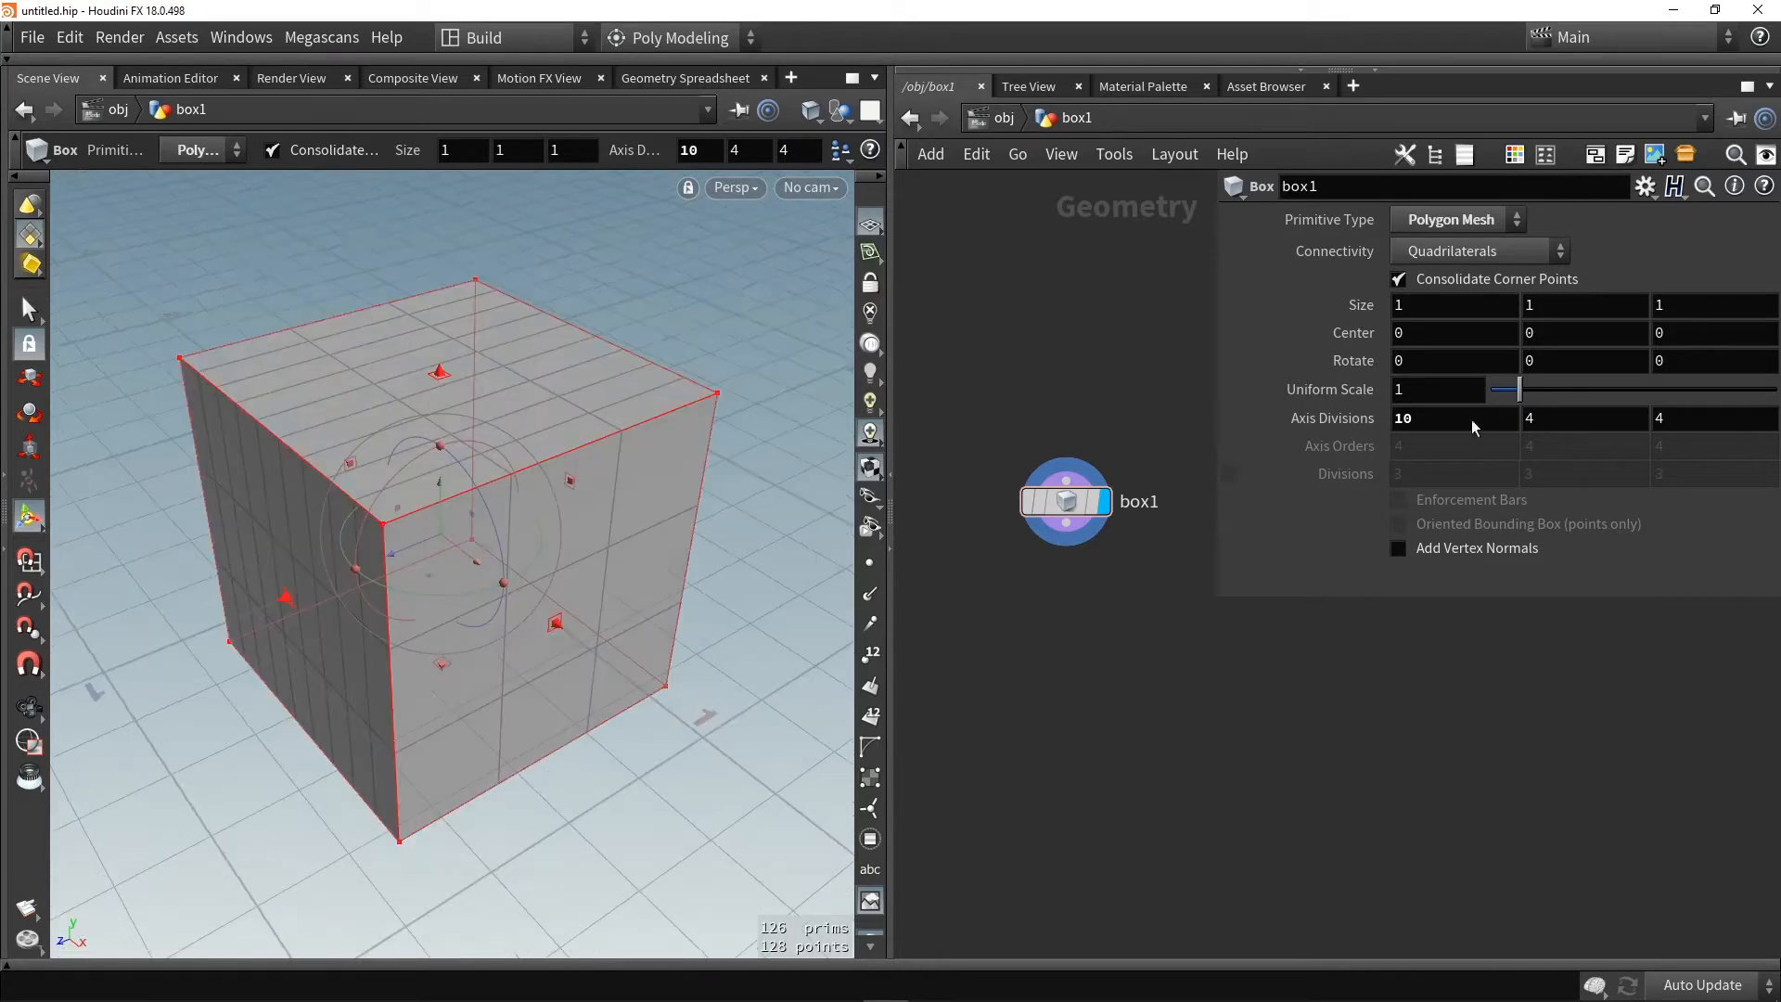
Set the box's Axis Divisions to 17, 23 and 9 and its Uniform Scale to 0.88
middle_drag(1463, 411, 1707, 425)
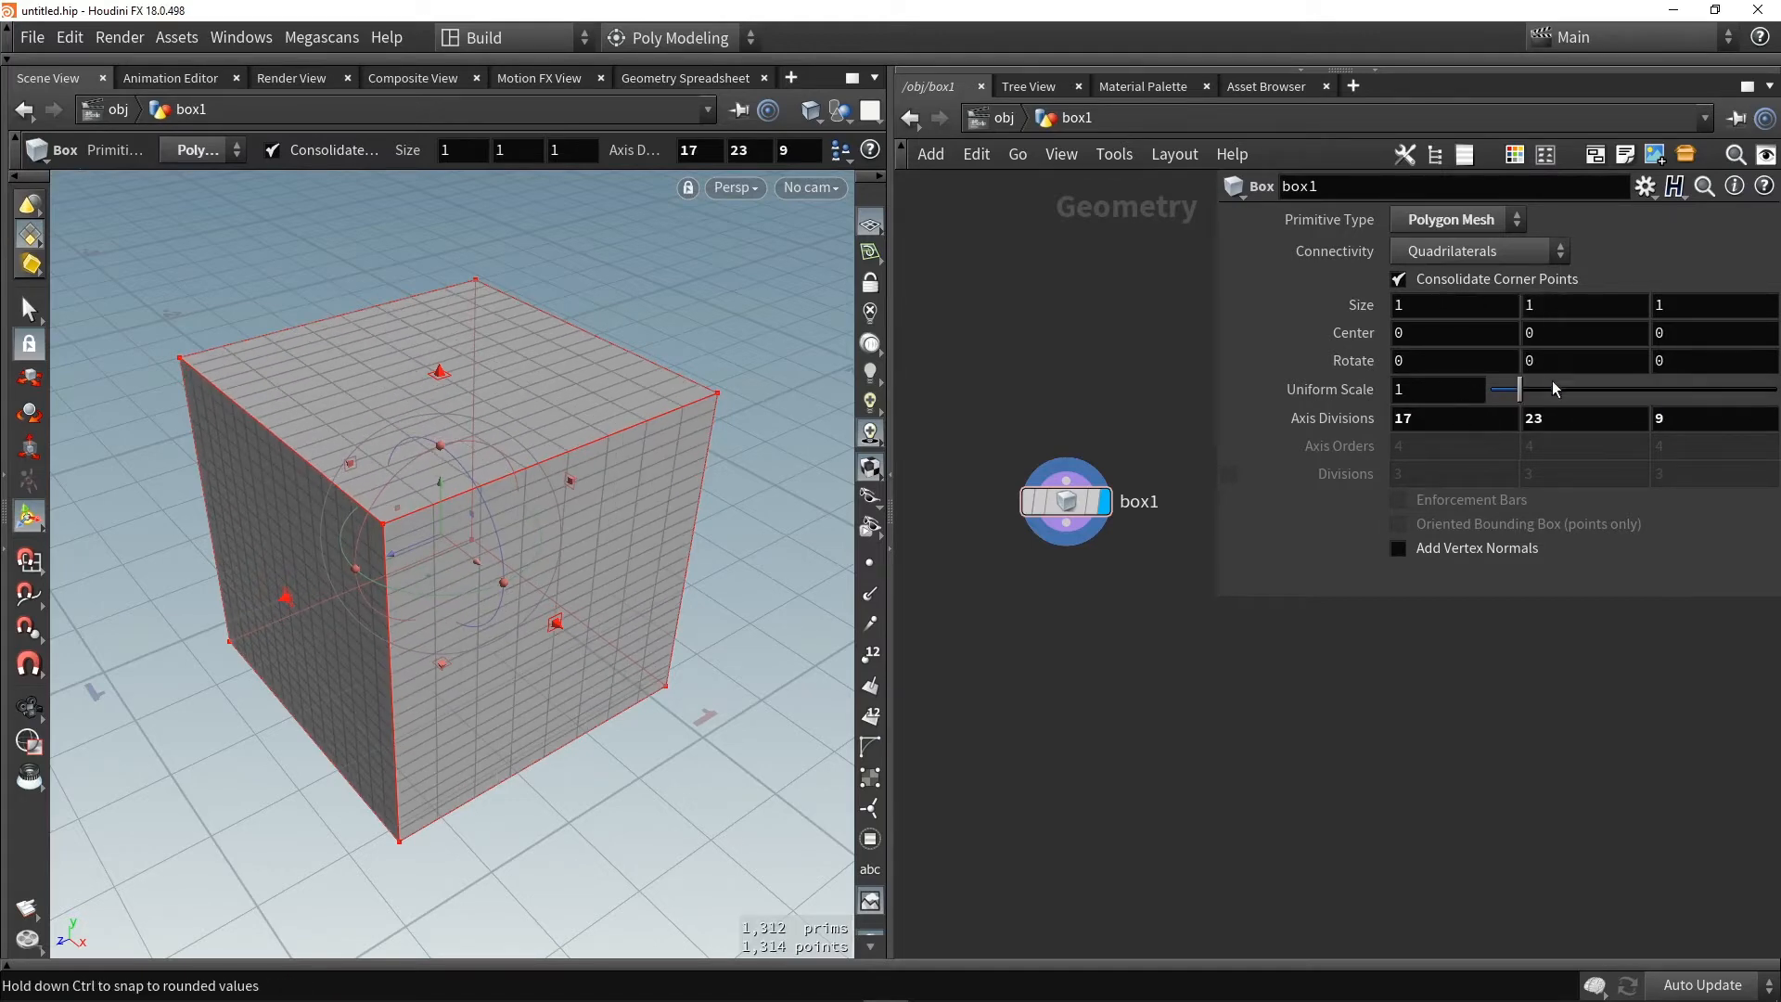
mouse_move(1519, 389)
mouse_down()
mouse_move(1561, 389)
mouse_move(1509, 385)
mouse_up()
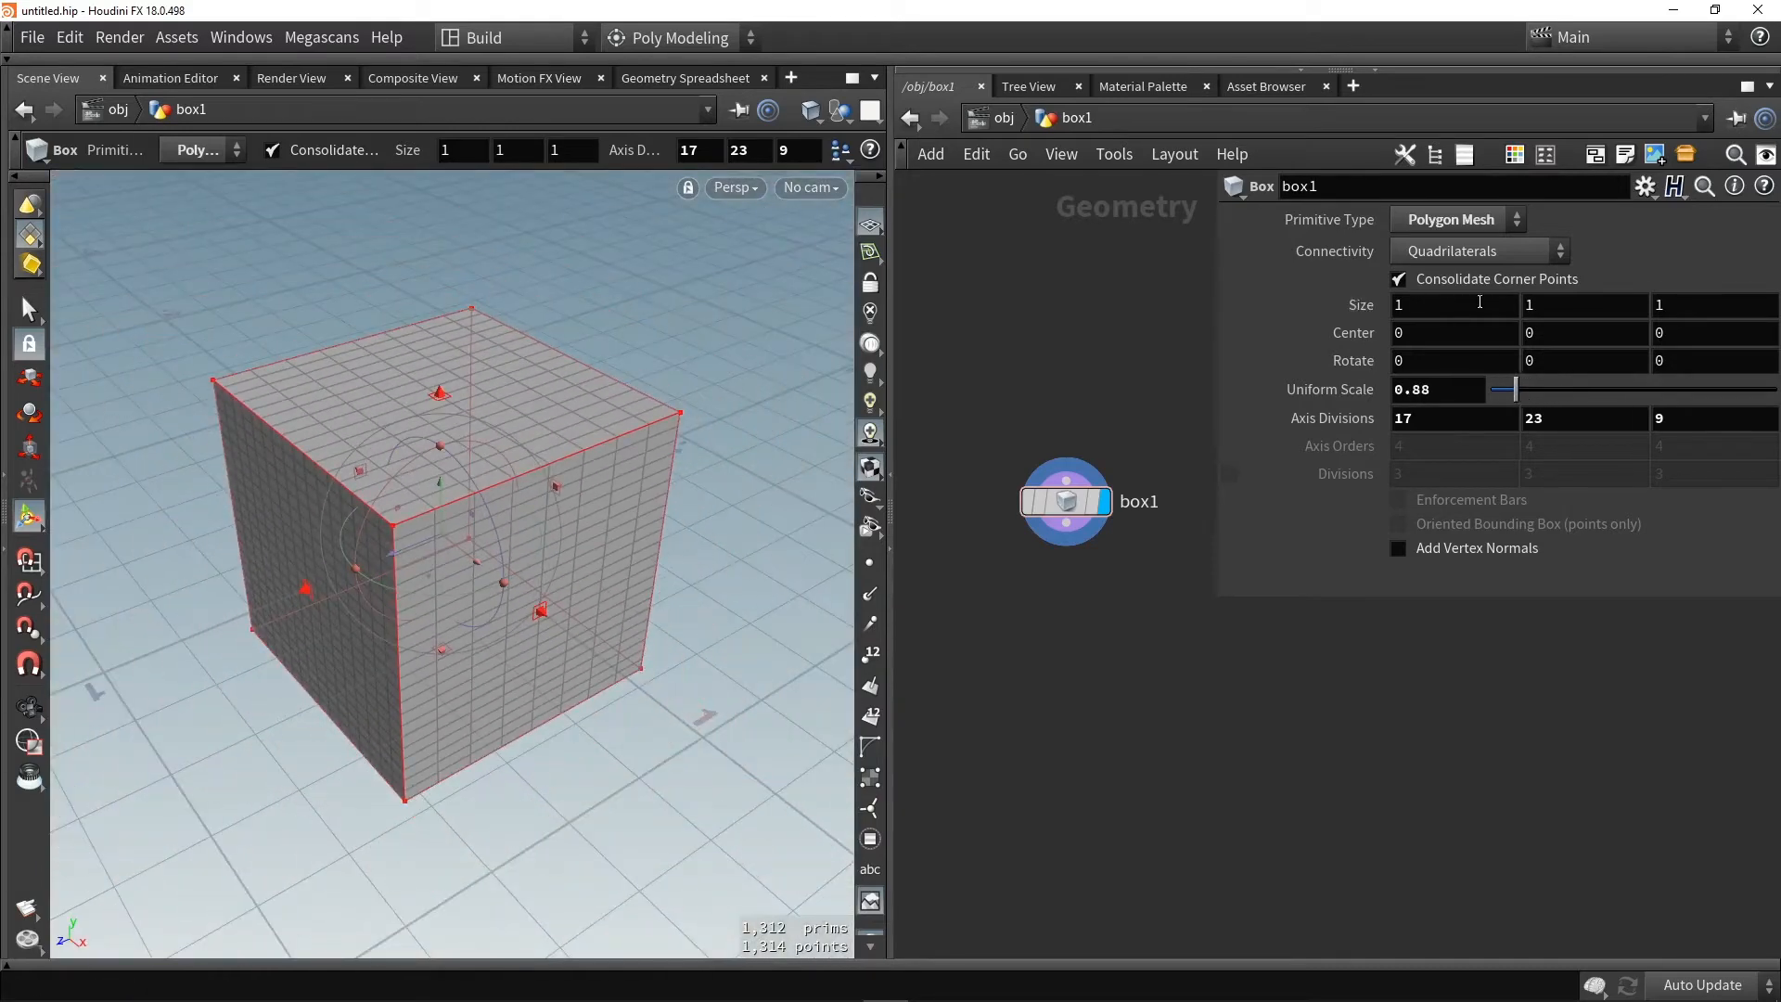
key(ctrl+z)
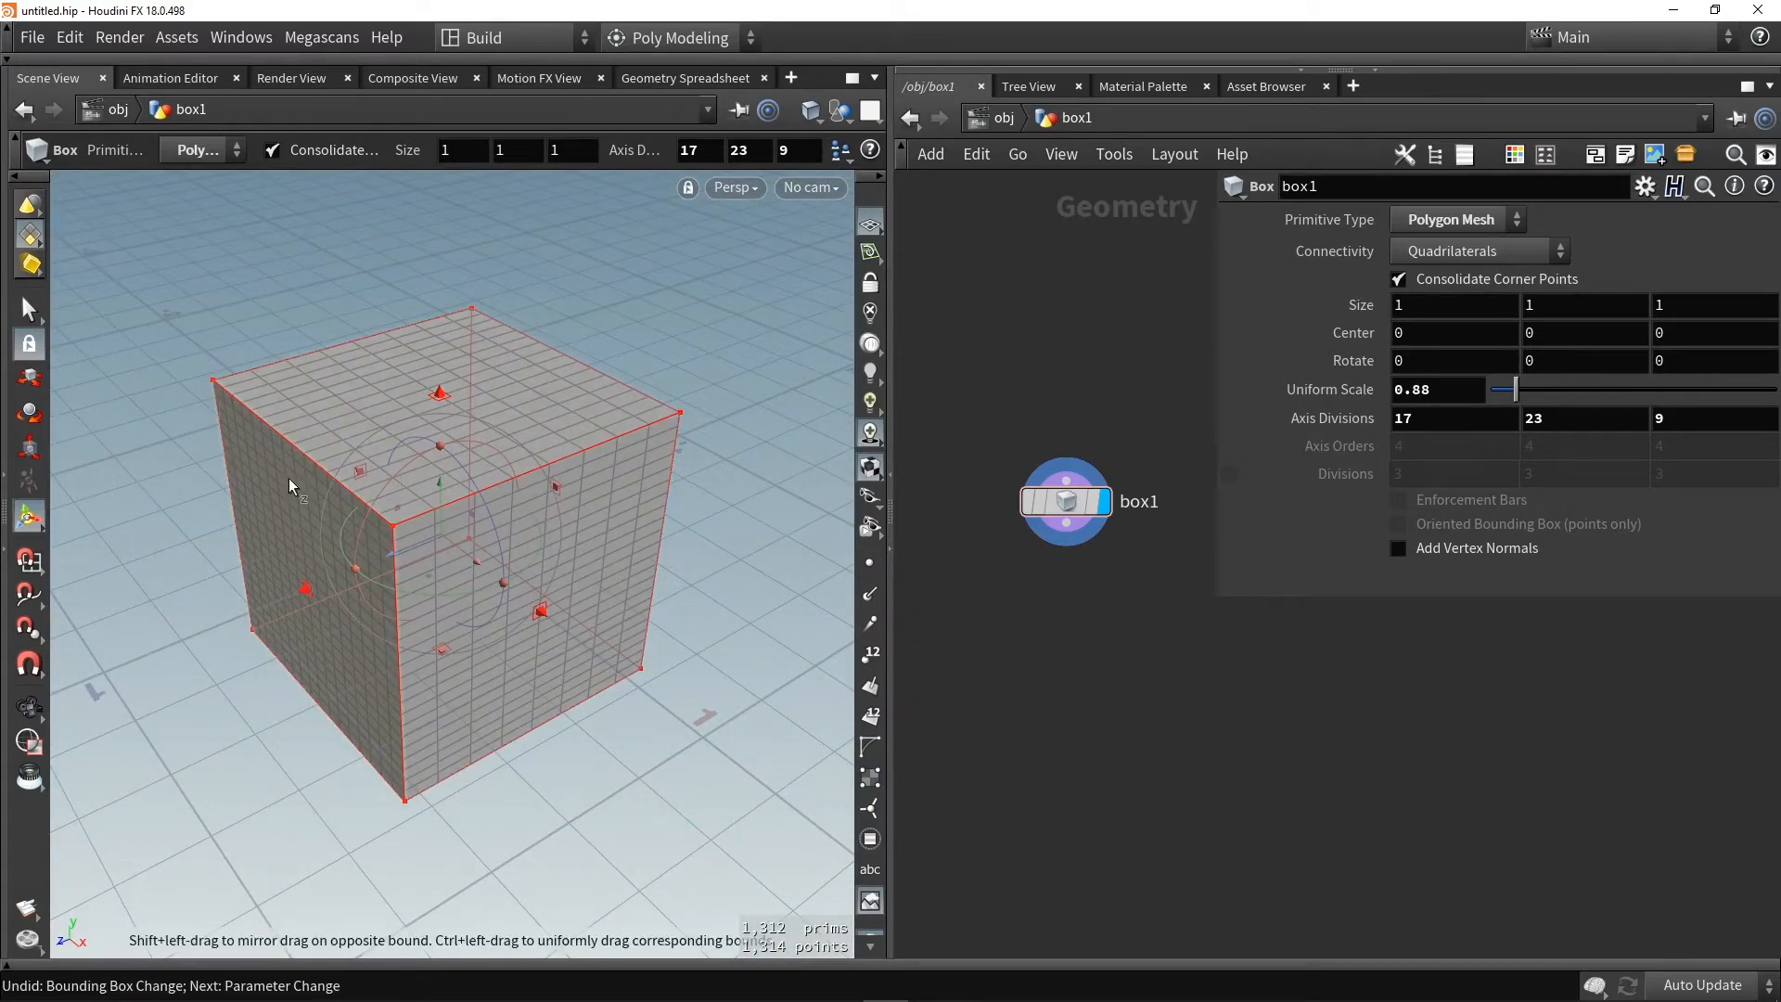
Reshape the box in the viewport with its face and corner handles to a size of about 0.72 × 0.85 × 1.15
drag(306, 589, 152, 653)
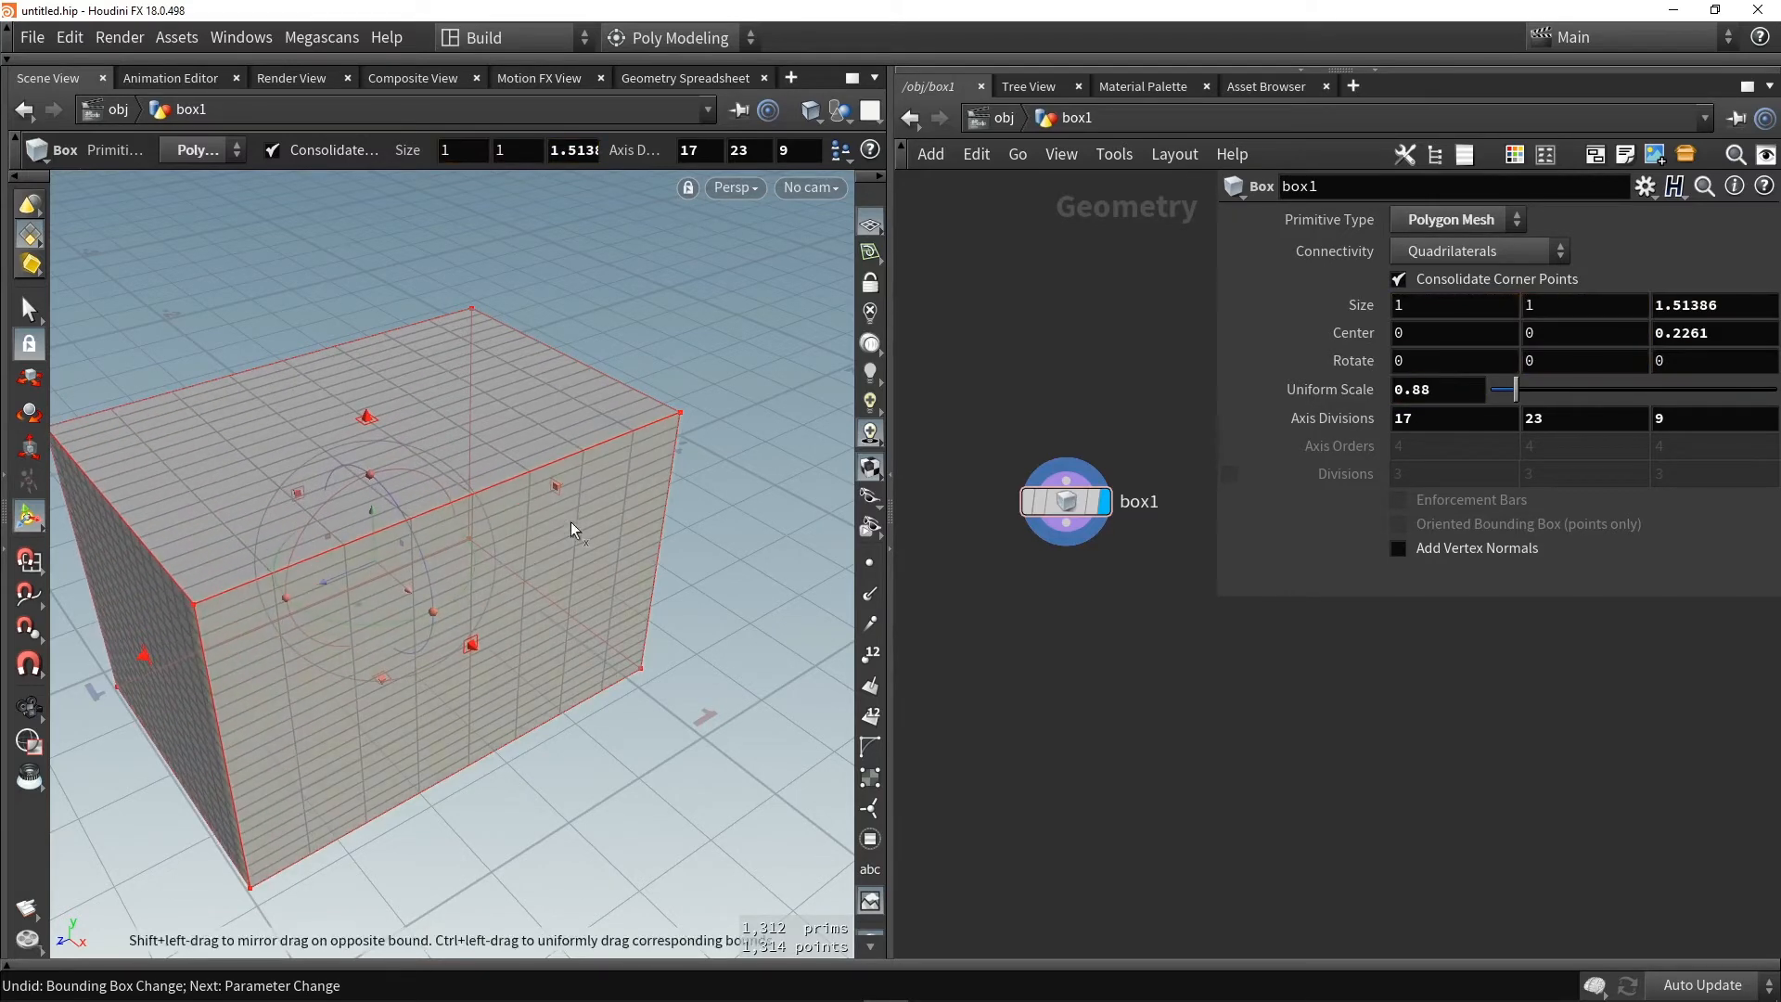
drag(560, 492, 733, 414)
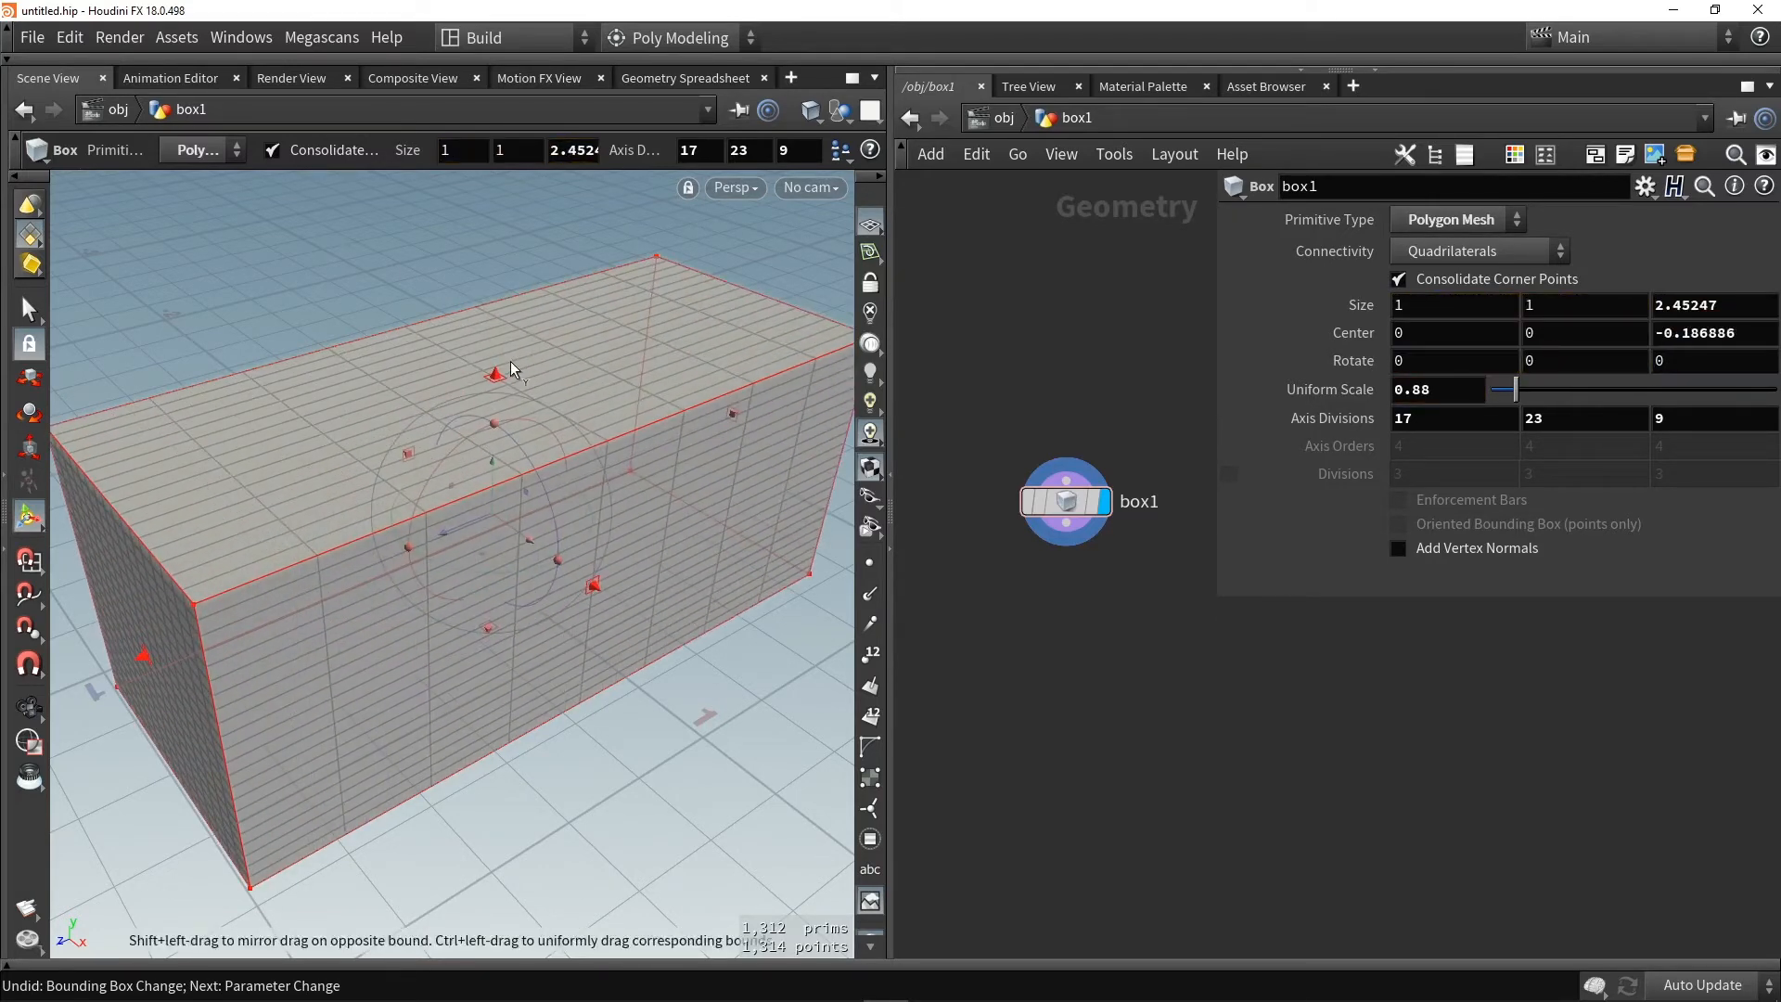
drag(501, 371, 459, 401)
shift+drag(142, 660, 269, 578)
drag(413, 556, 495, 399)
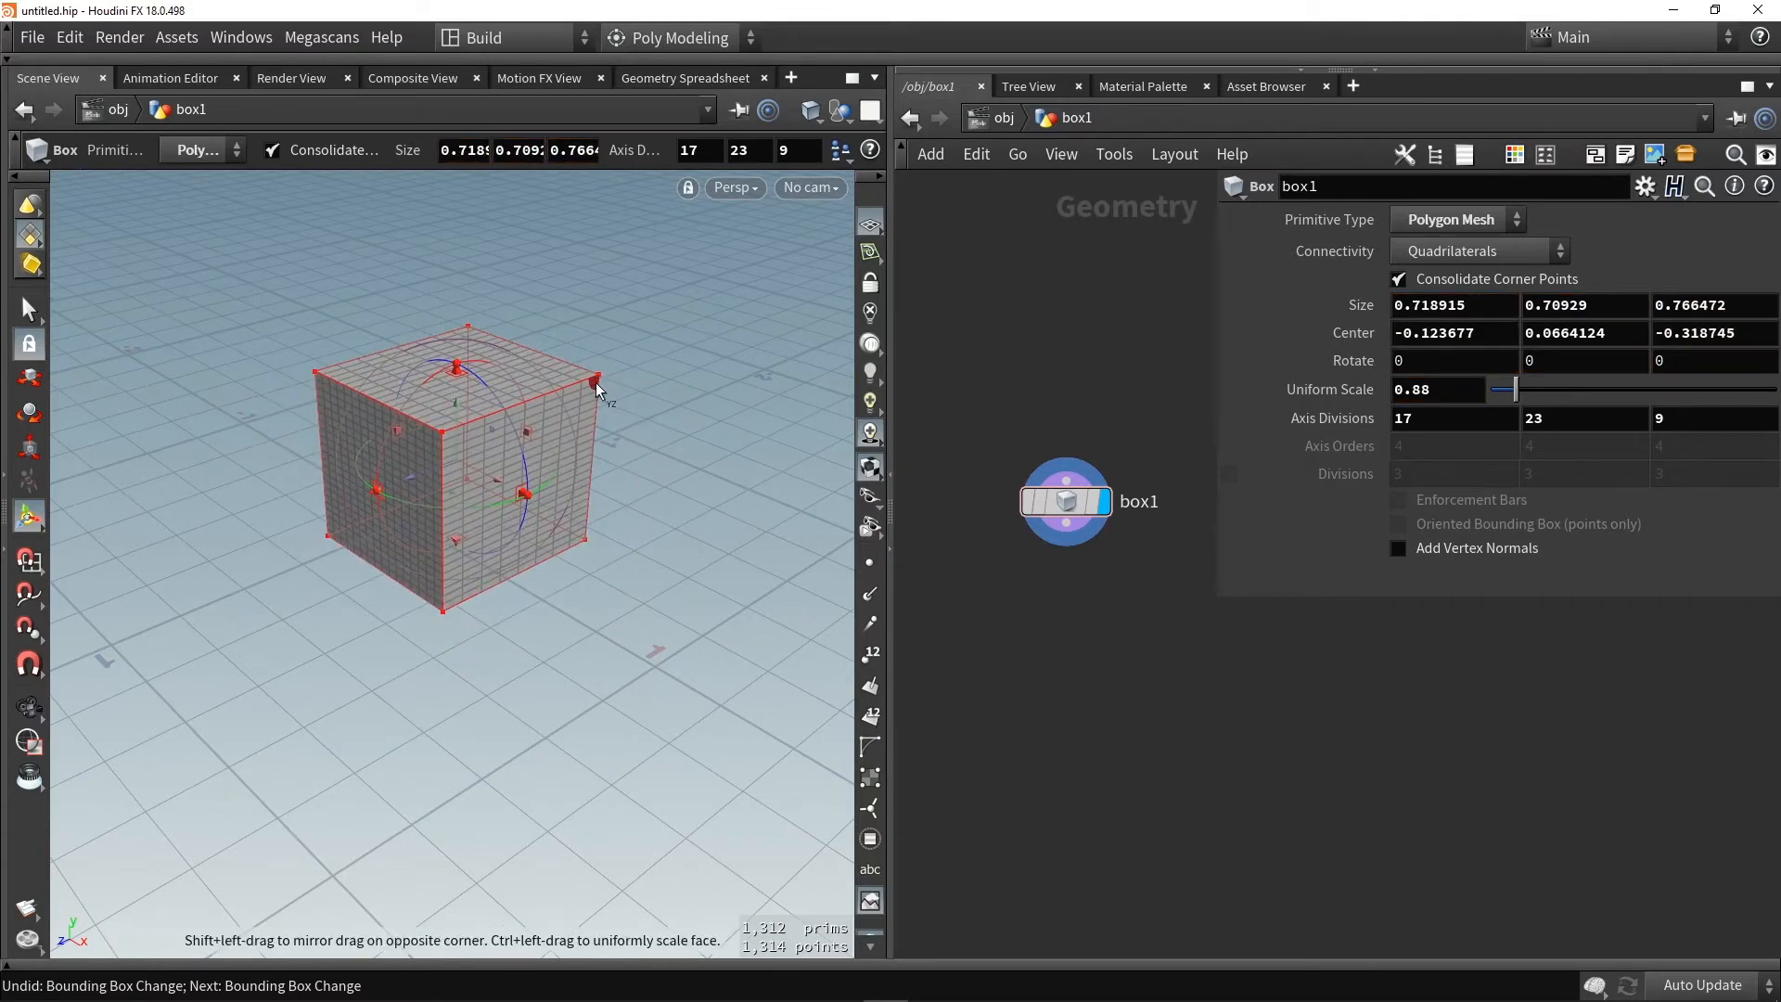
drag(597, 378, 729, 220)
key(ctrl+z)
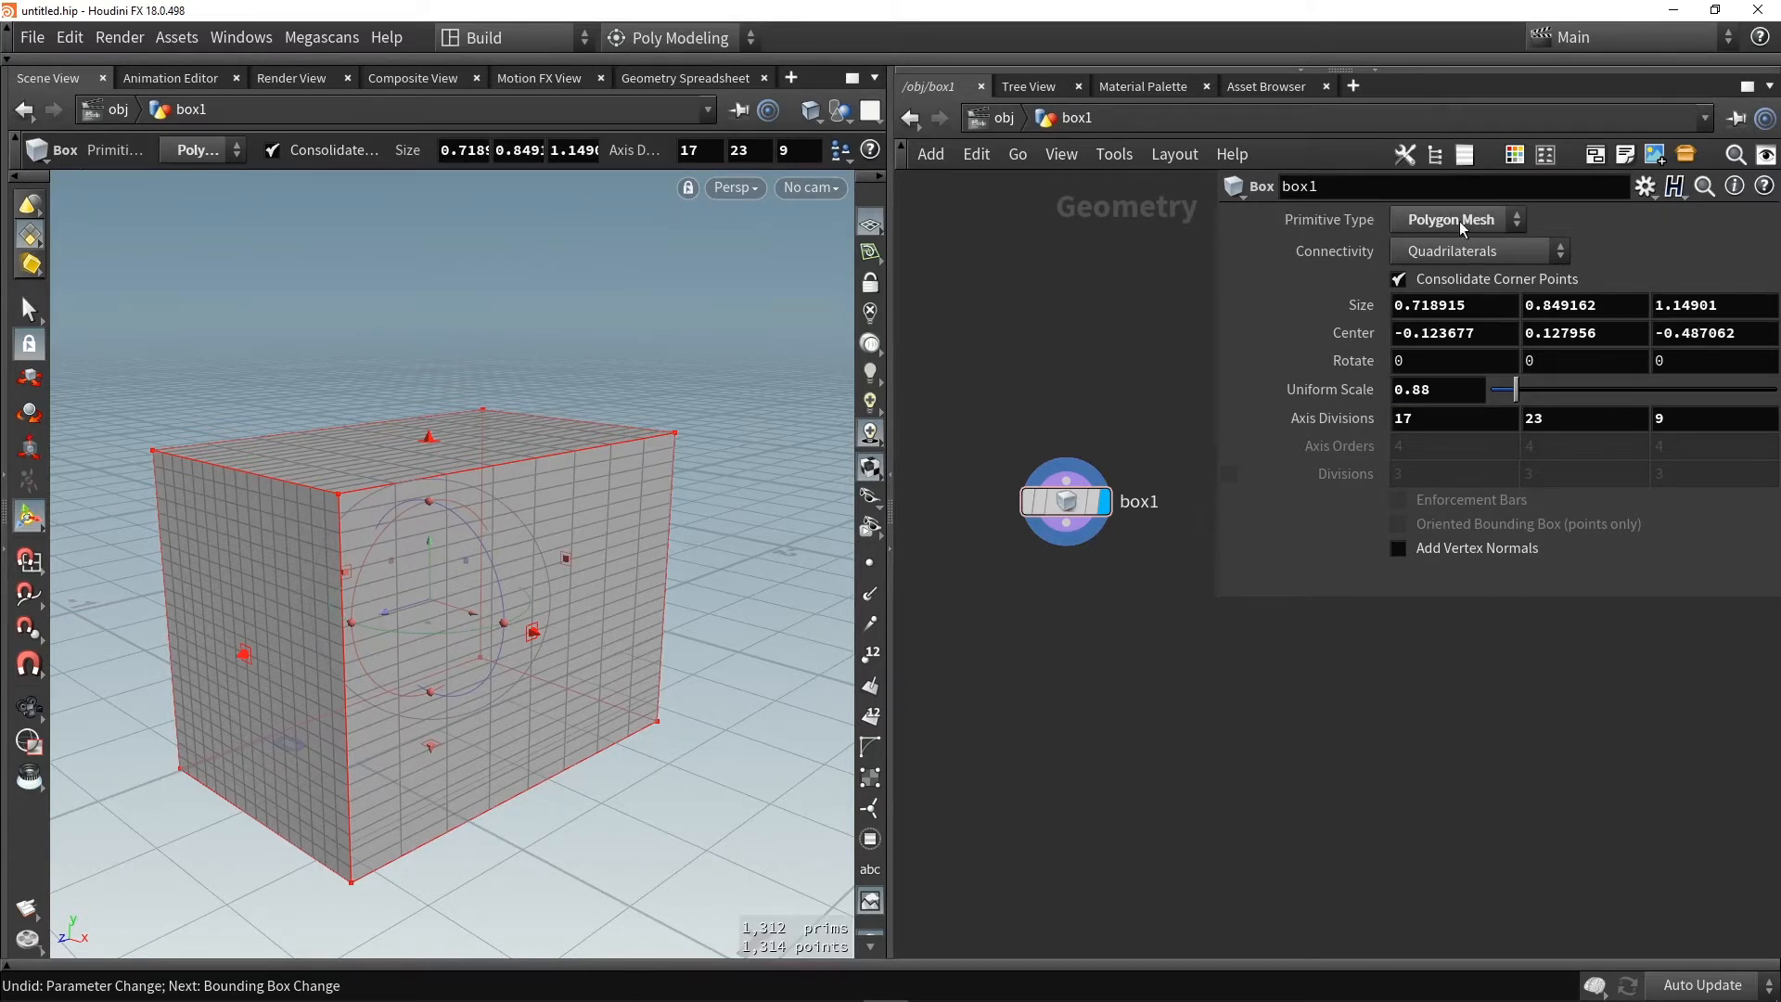
Try the Points primitive type on the box
click(1460, 221)
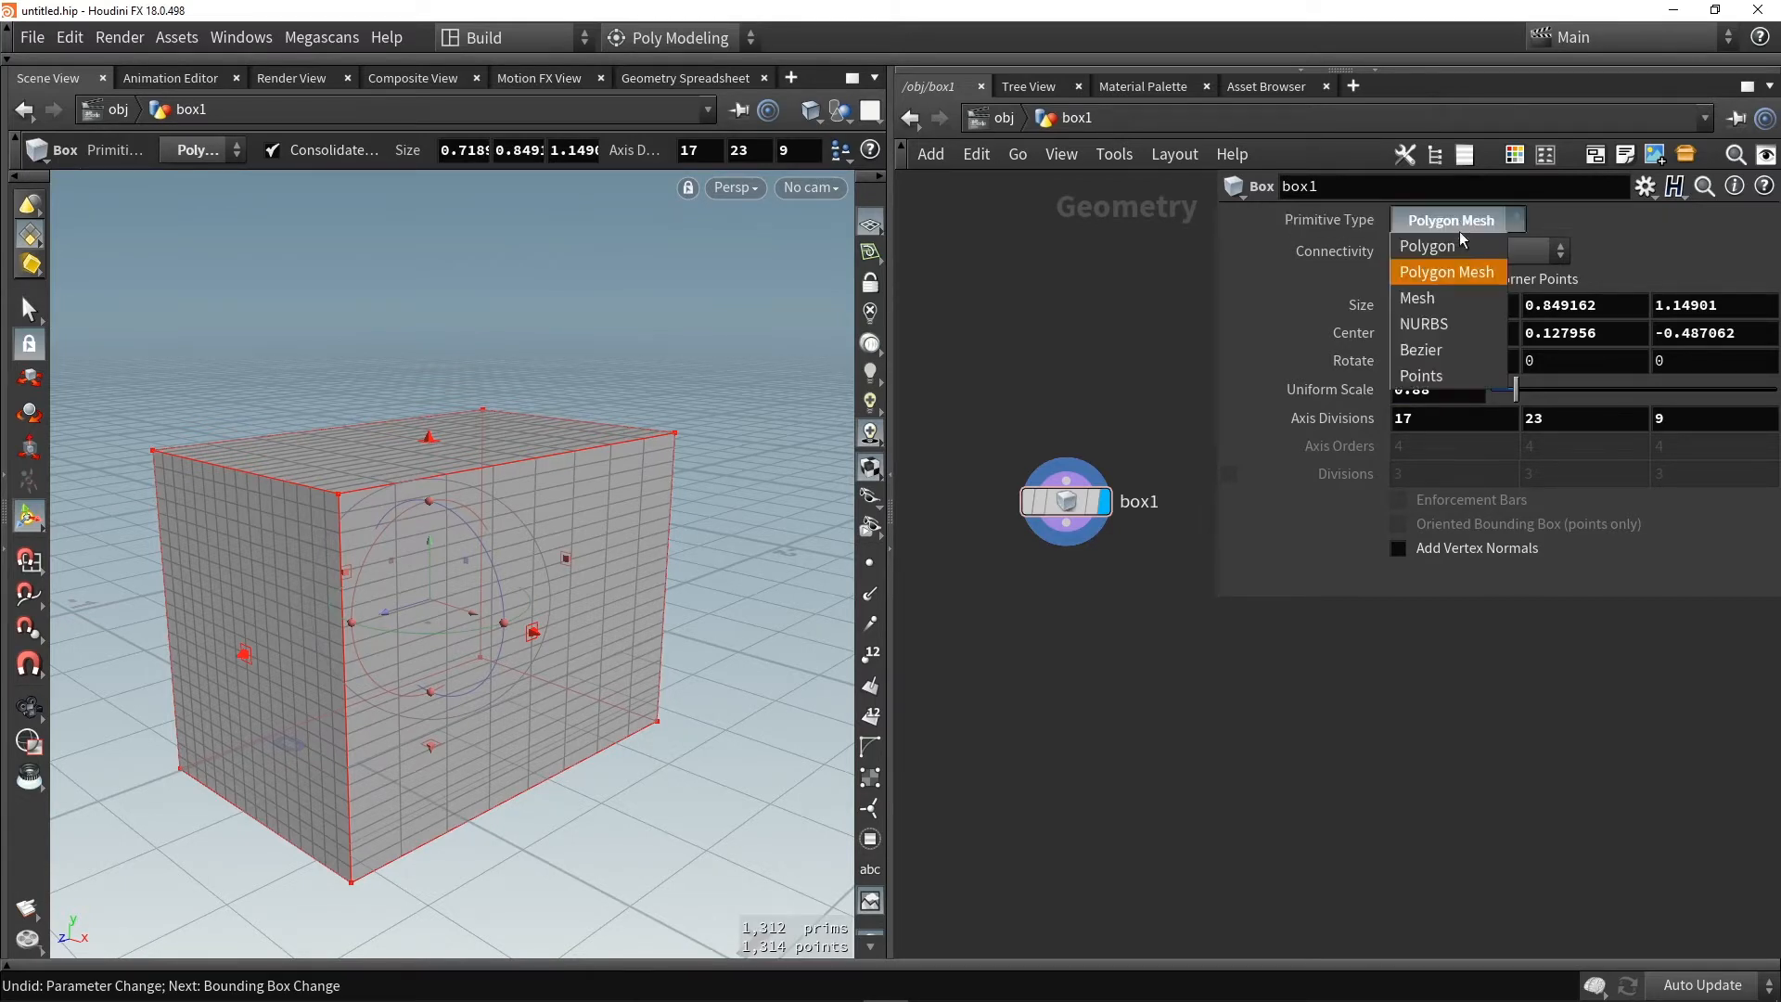
click(1422, 376)
key(Escape)
drag(576, 389, 528, 421)
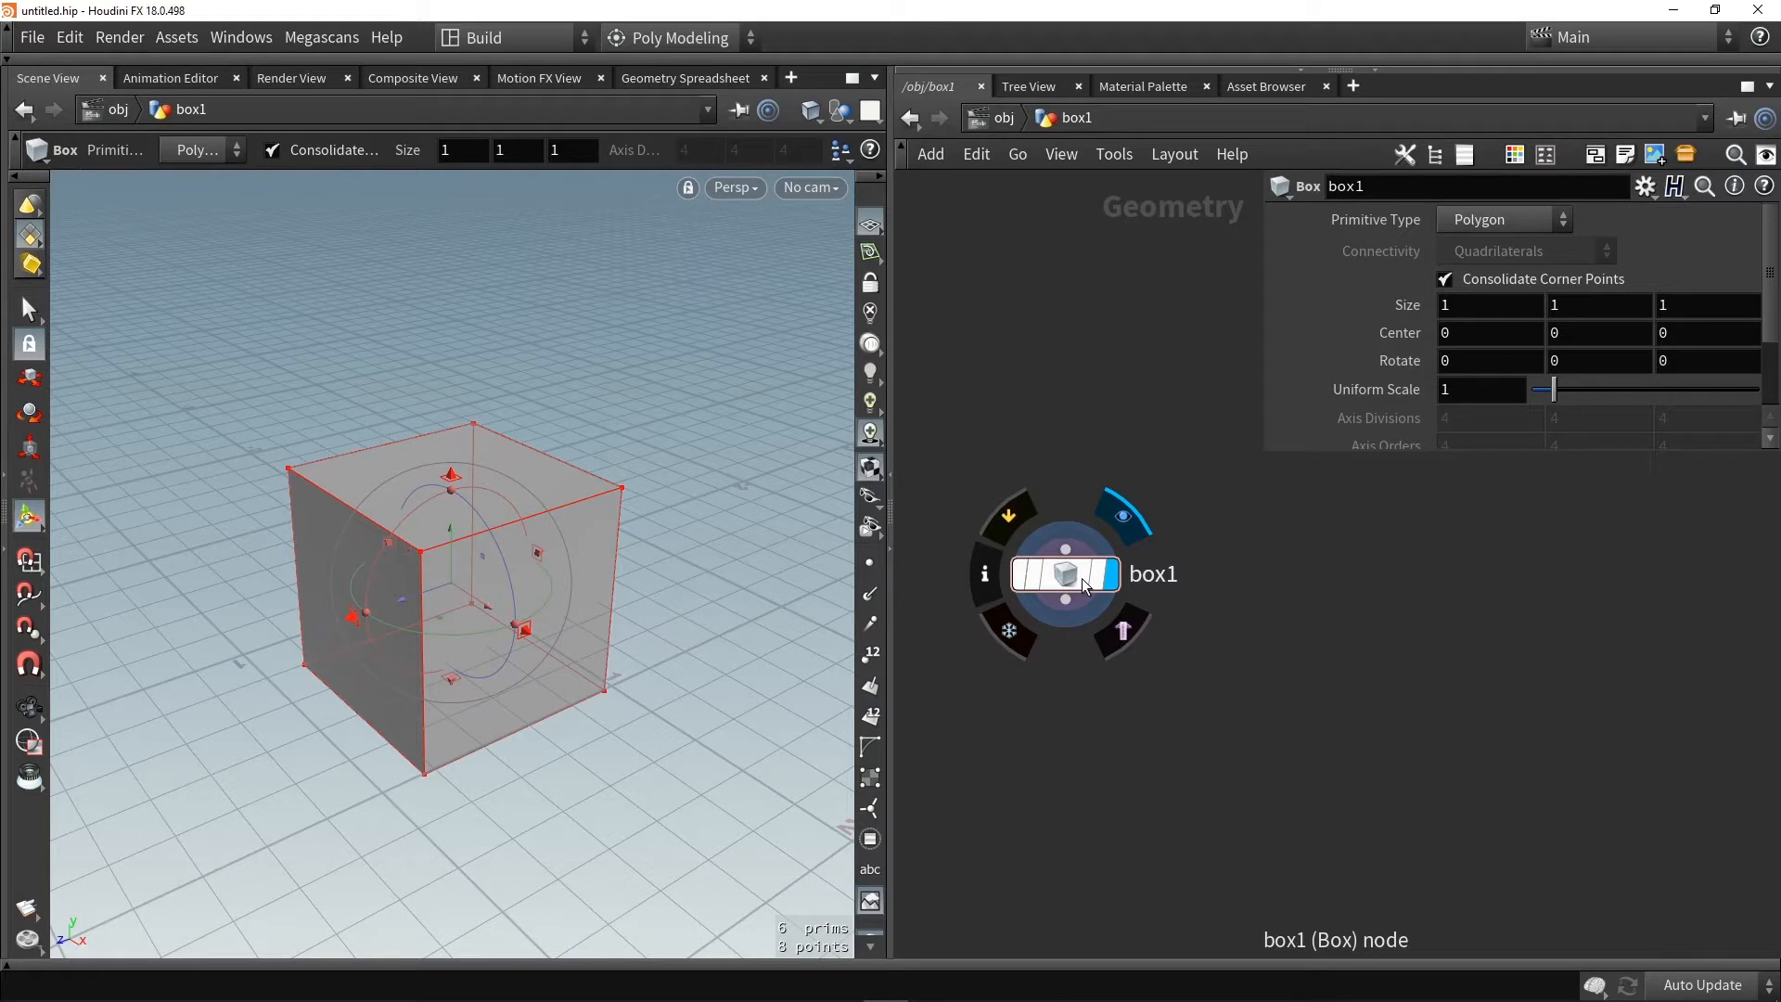
Duplicate the box1 node beside the original and move the copy in the viewport to a Center of about -0.82, 0, -2.12
alt+drag(1067, 577, 1260, 649)
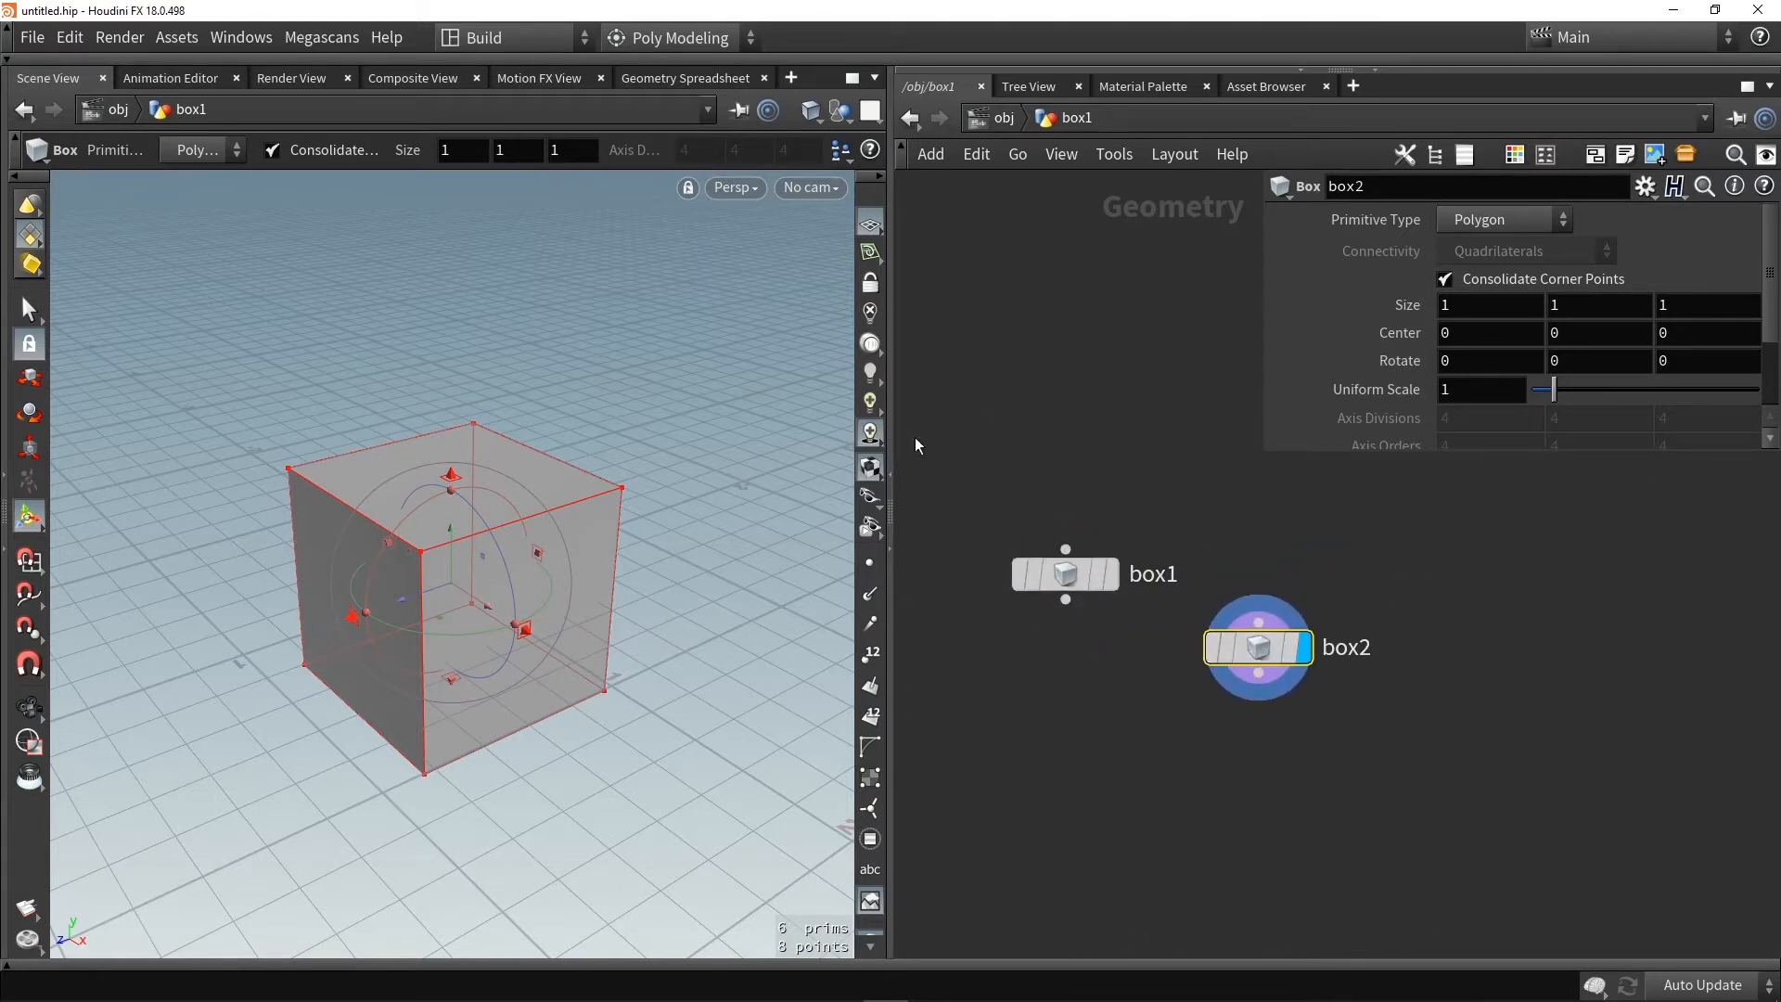
key(l)
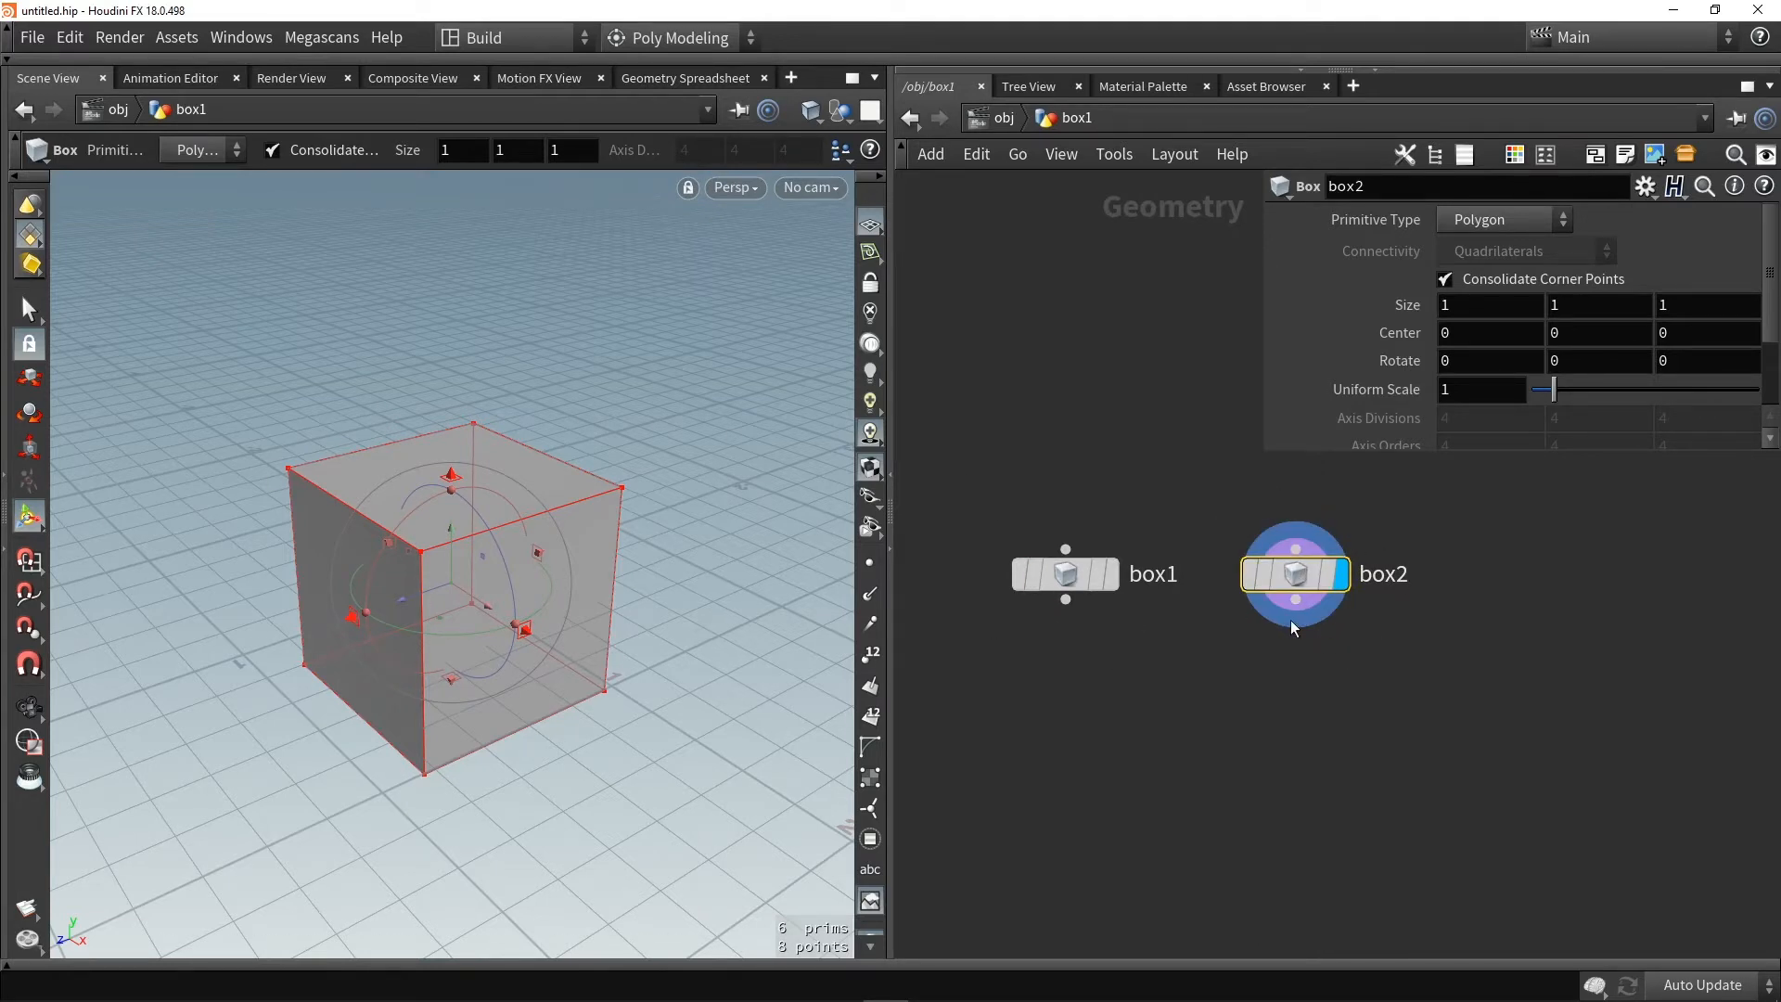
mouse_move(1344, 585)
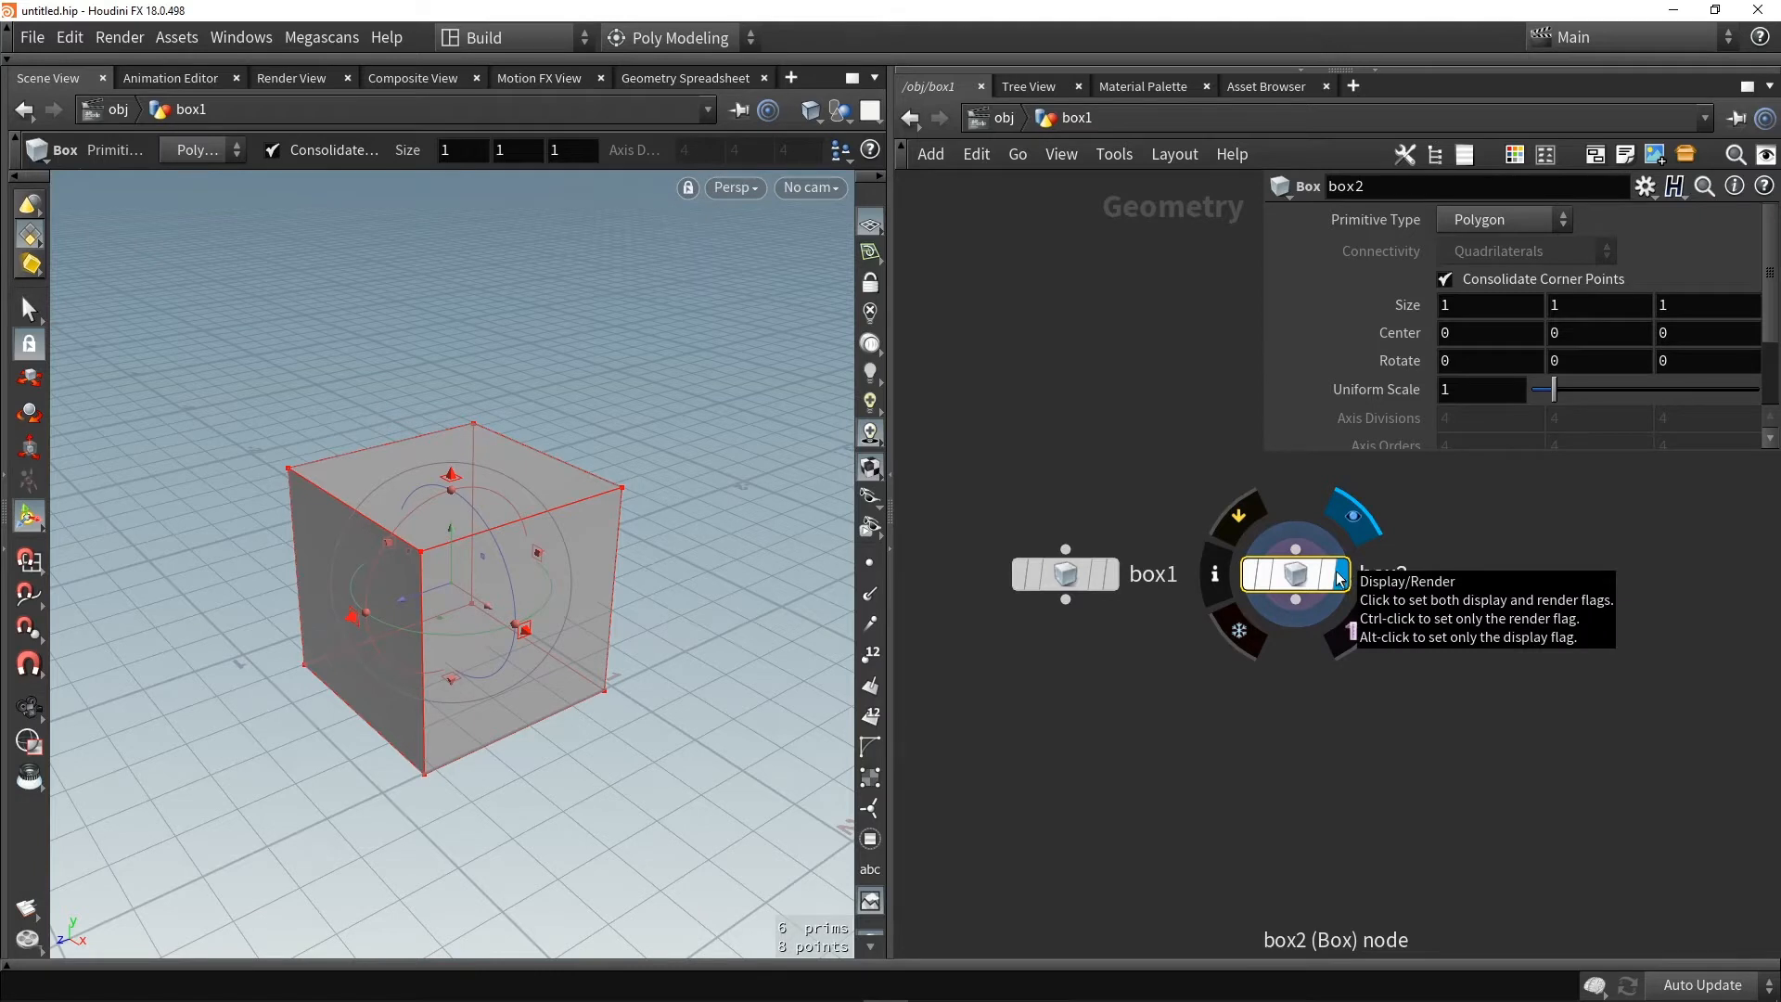
drag(444, 618, 649, 454)
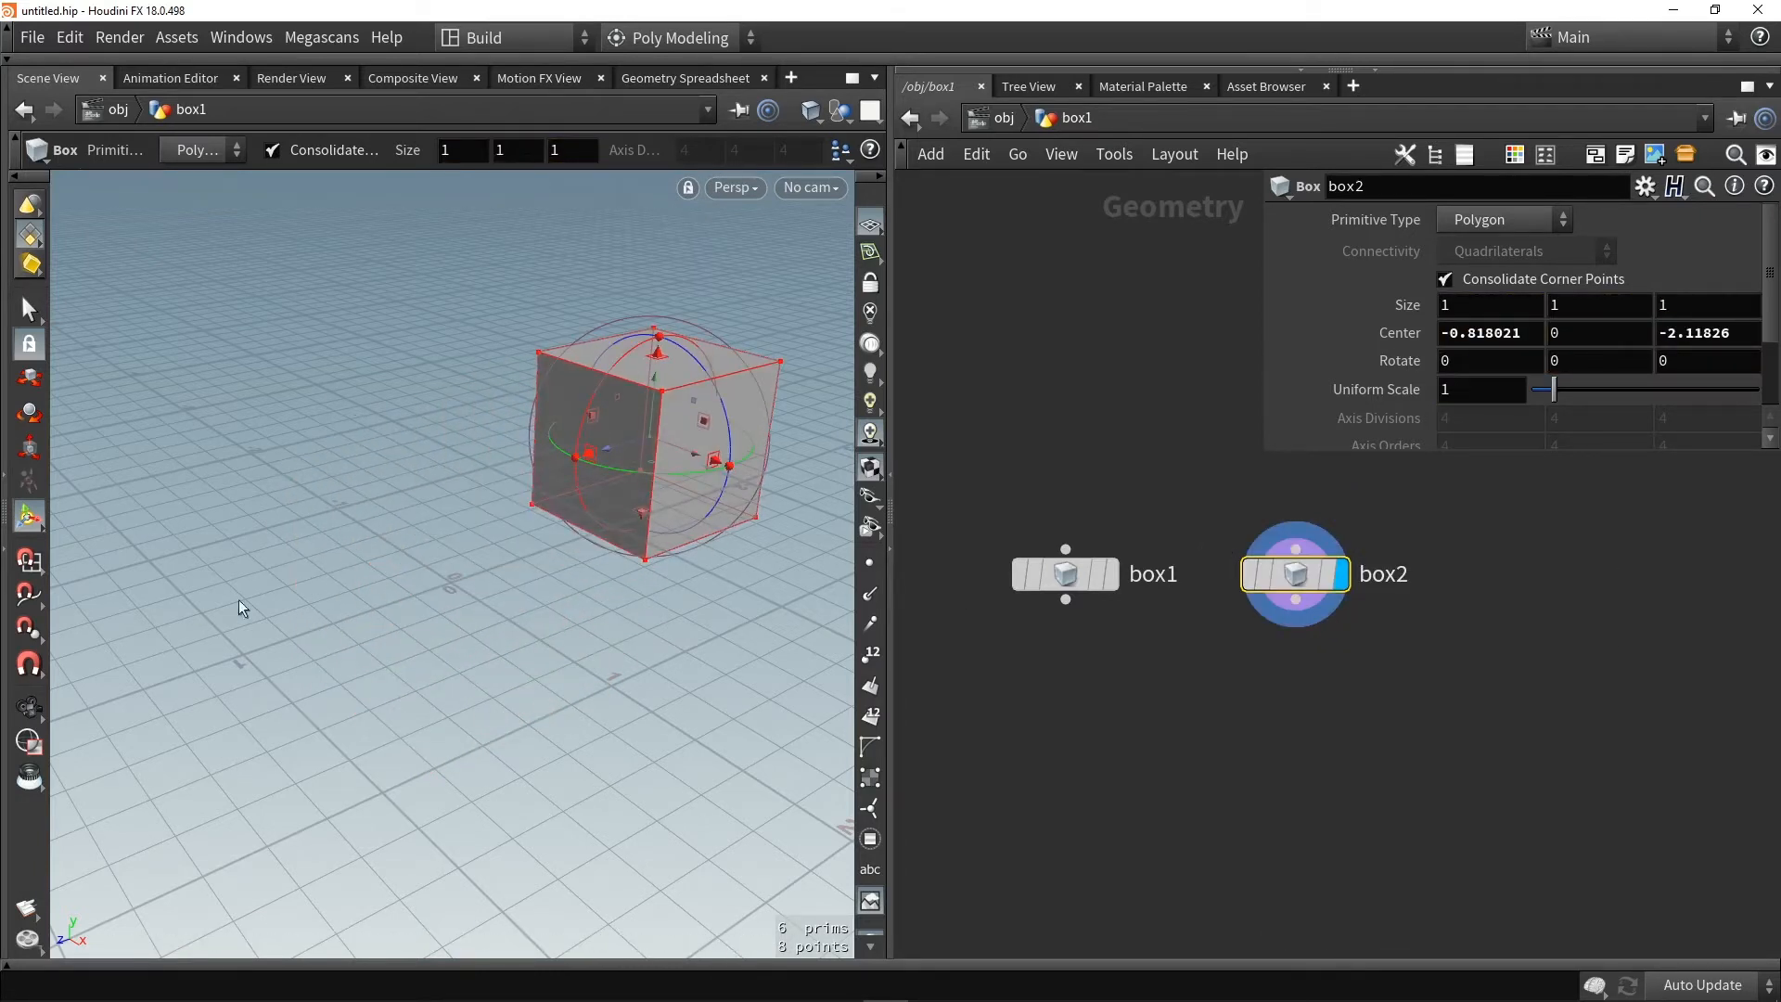
Switch the display flag to box1 and back to box2 to compare the two boxes, selecting each node
click(1113, 575)
click(1078, 571)
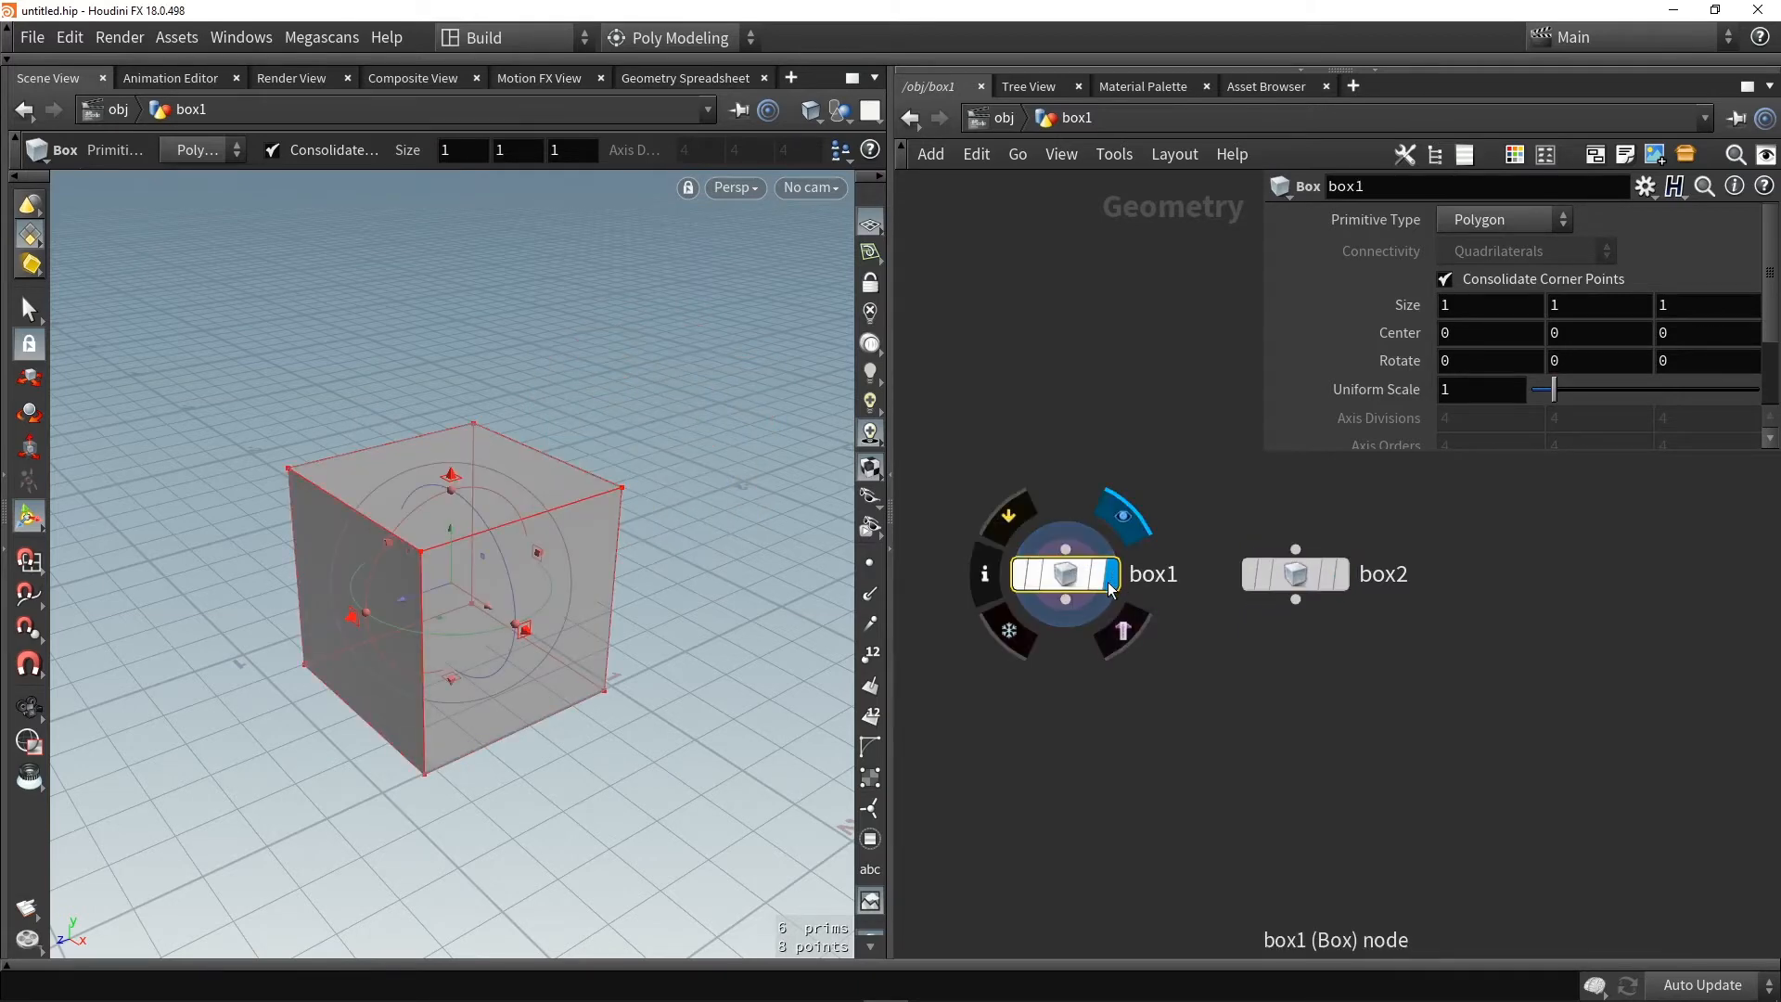
click(1345, 579)
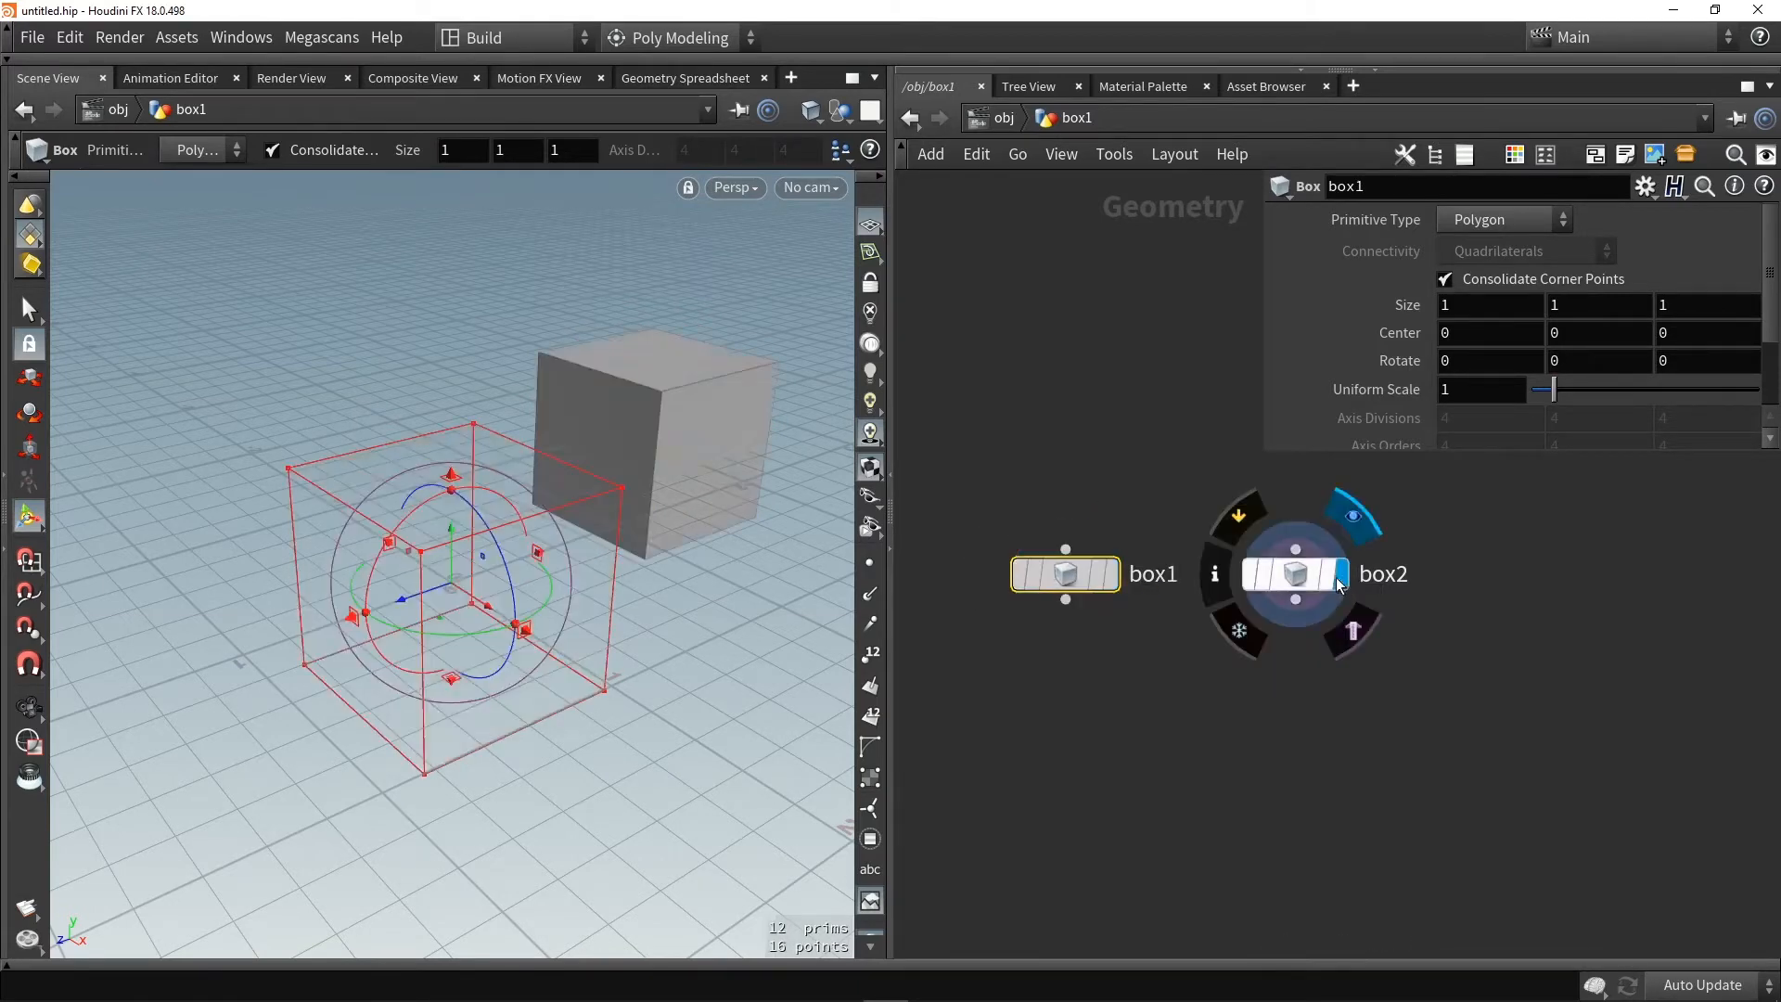
click(1315, 561)
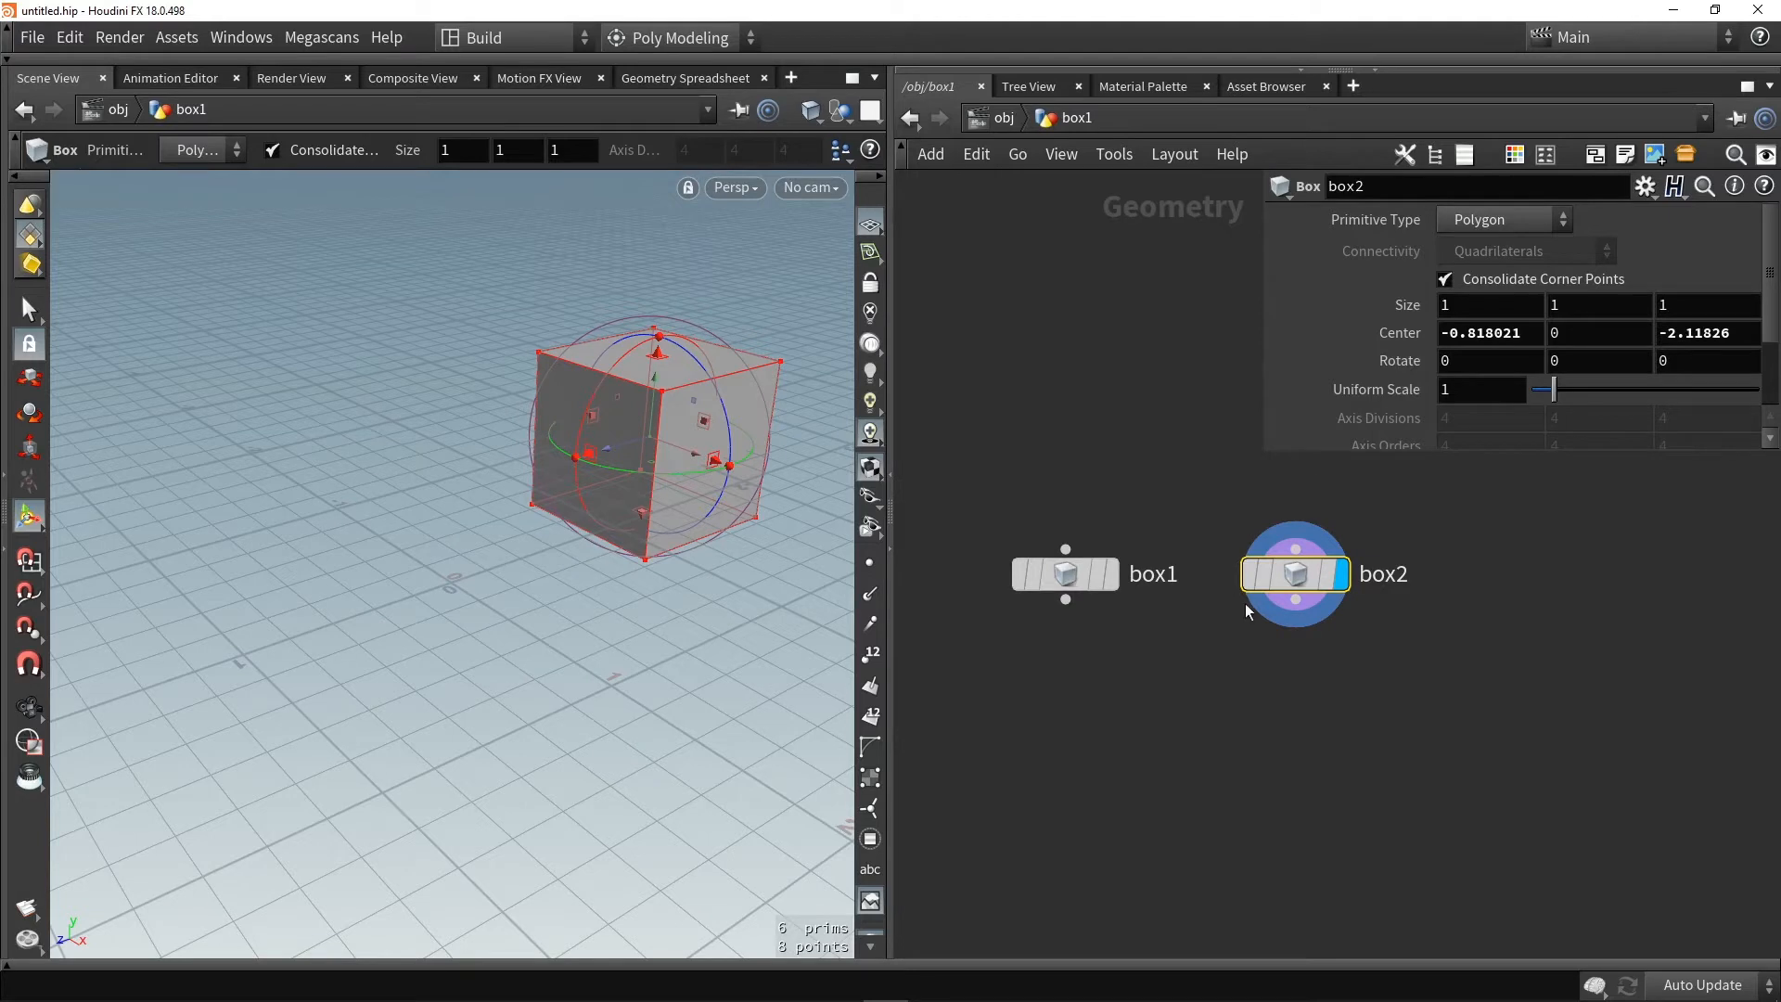
Turn on the template flag of box1 and view its ghosted outline around the displayed box2
mouse_move(1097, 582)
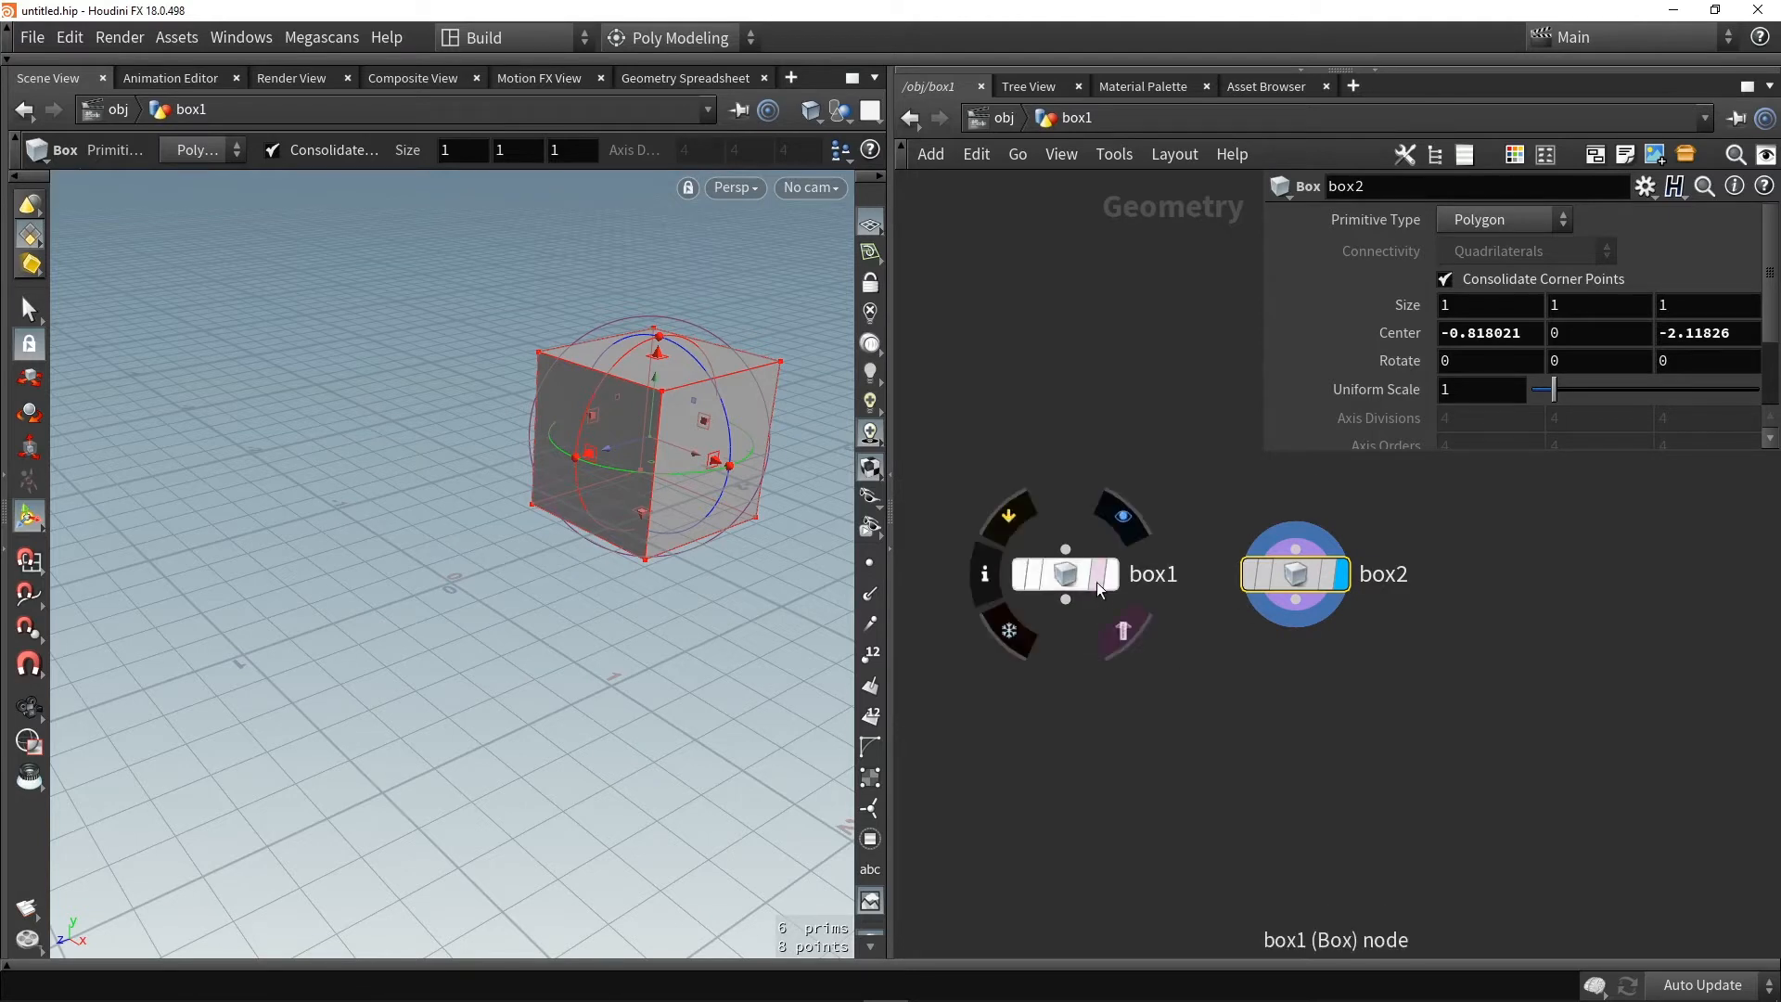
click(1097, 582)
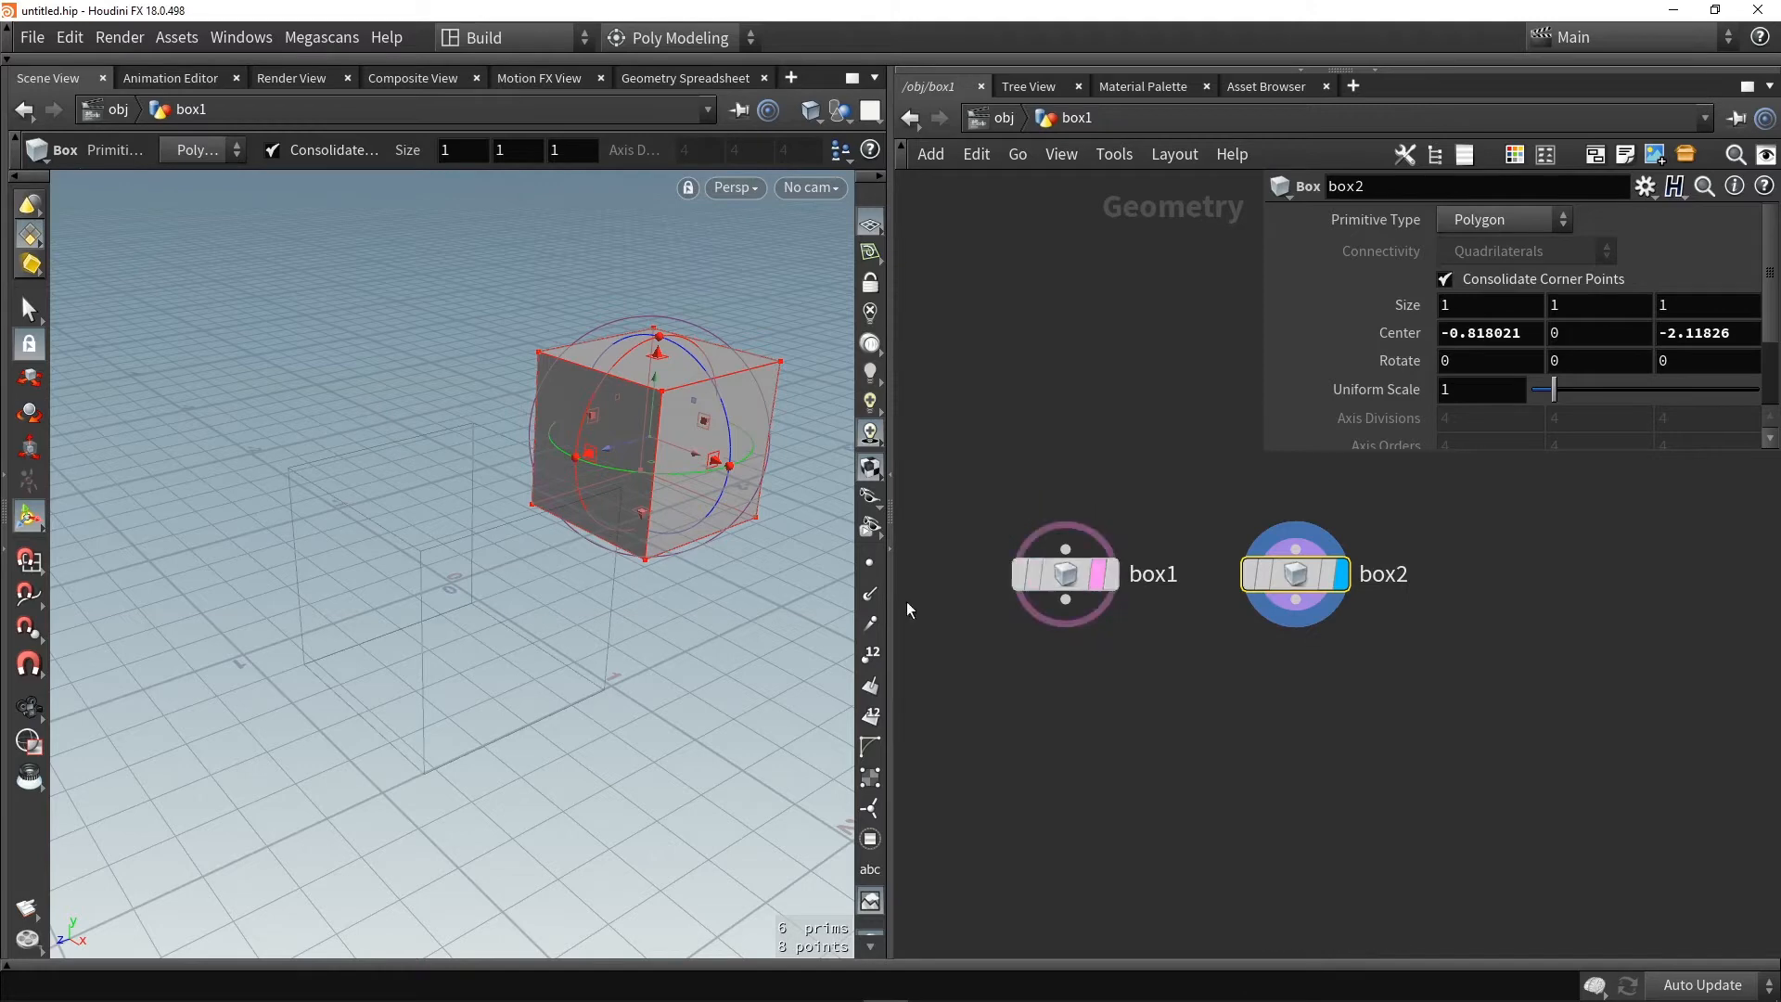
alt+drag(556, 633, 493, 620)
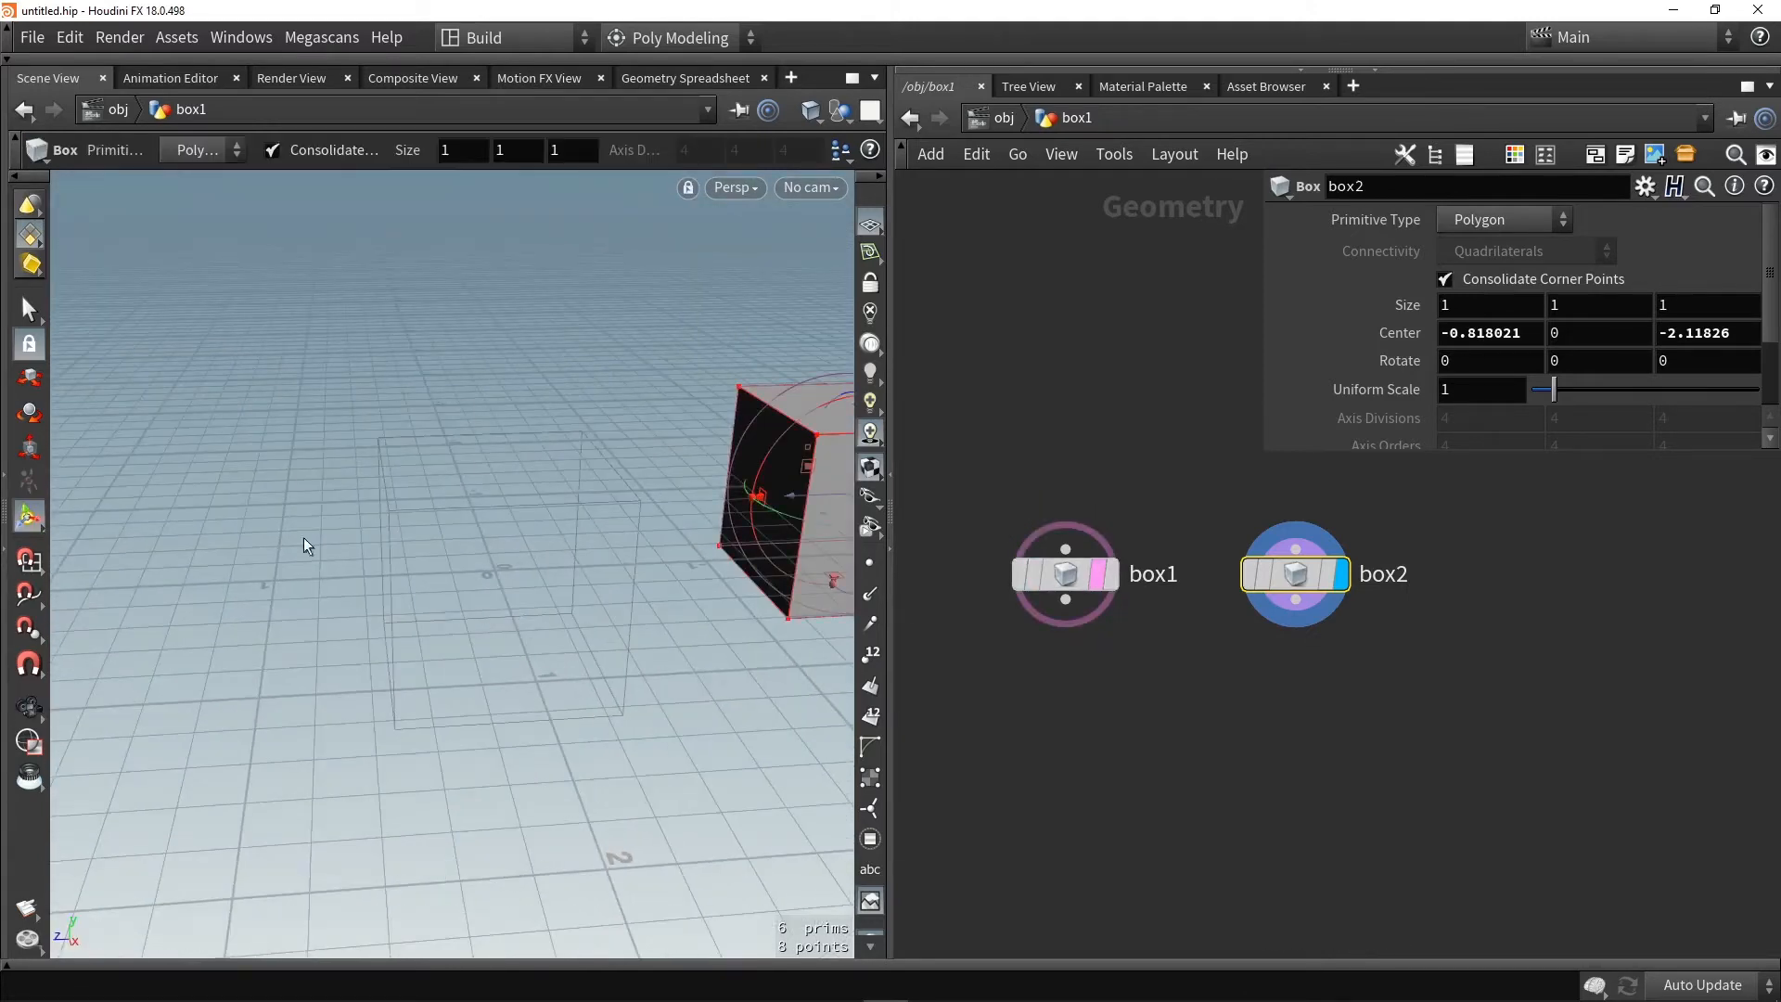
alt+drag(531, 473, 707, 501)
Lock and display box1, and set its Uniform Scale to 3.85
mouse_move(1017, 647)
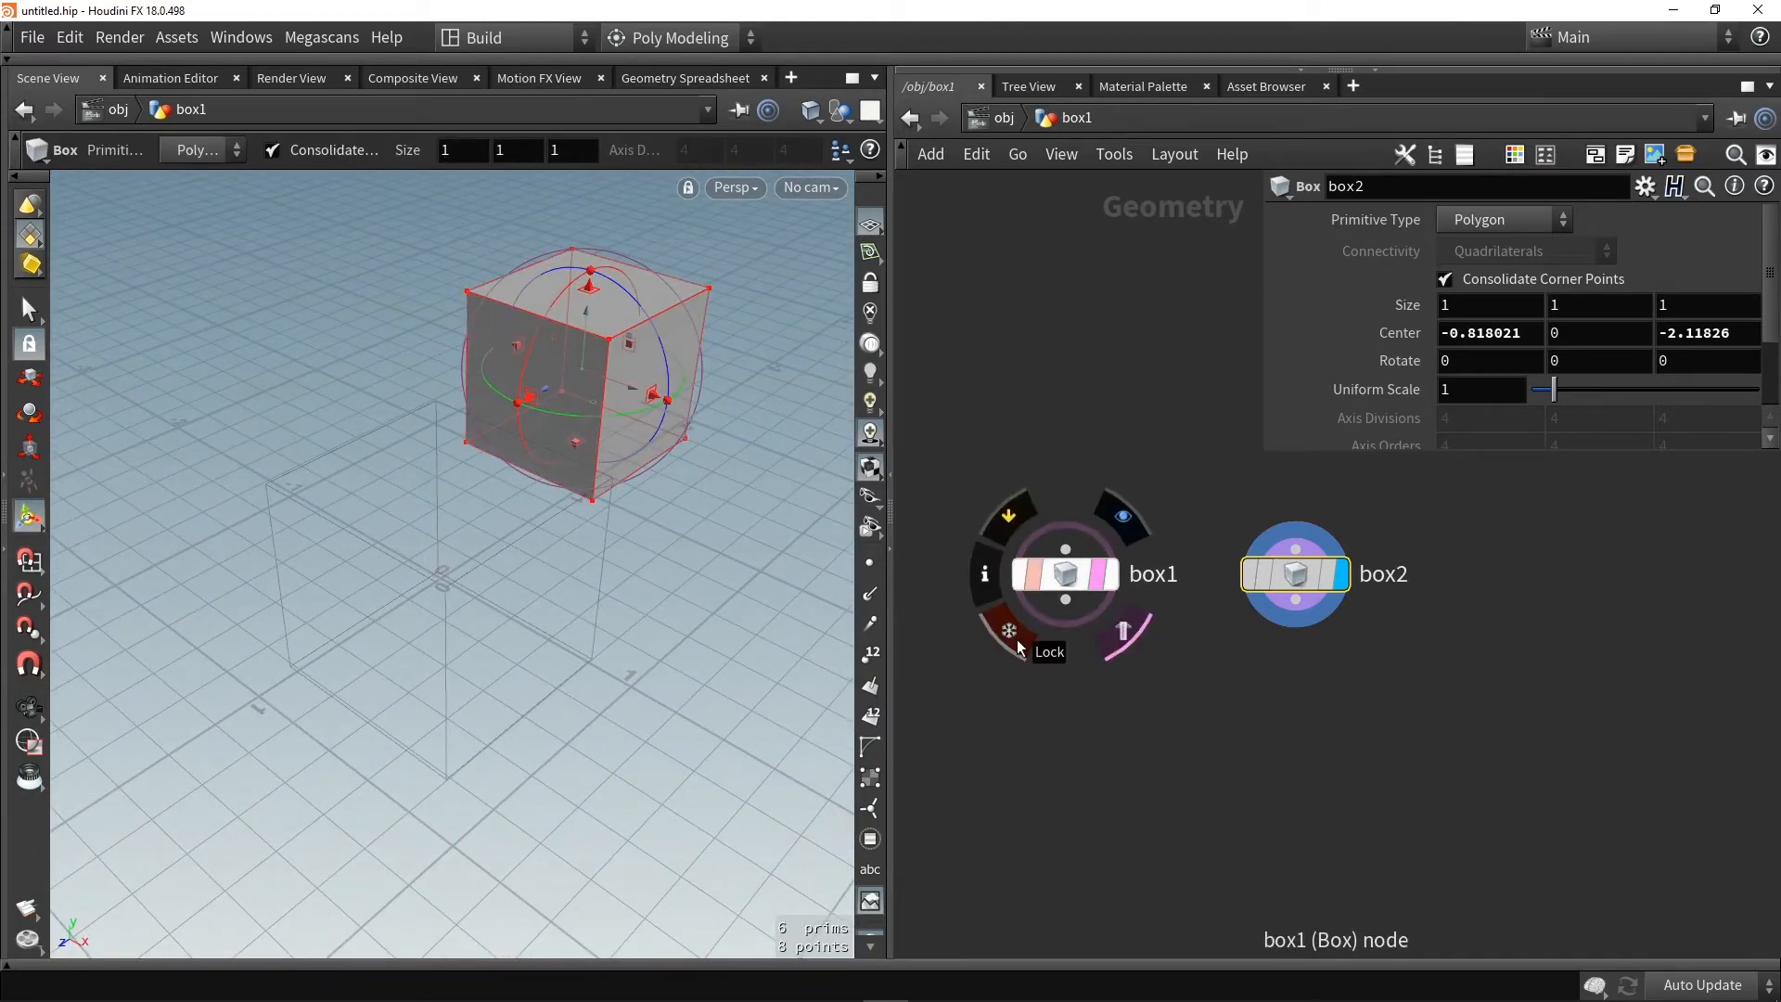
click(1011, 642)
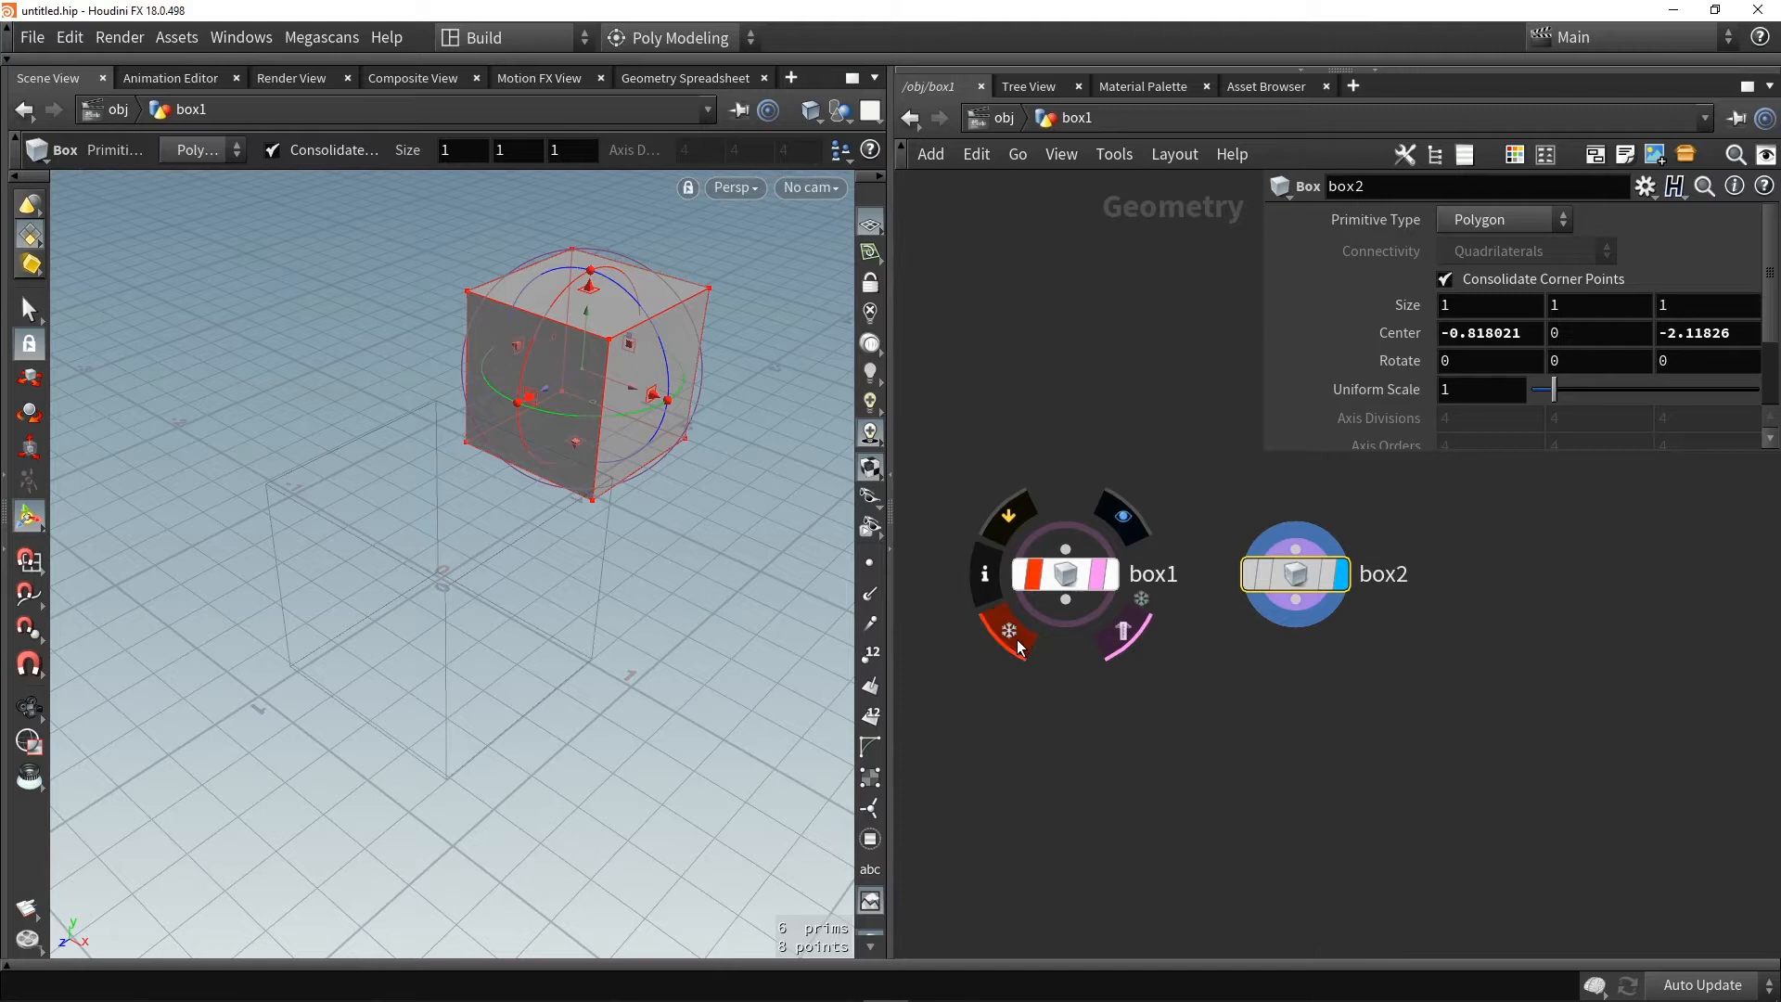
click(1113, 577)
click(1069, 580)
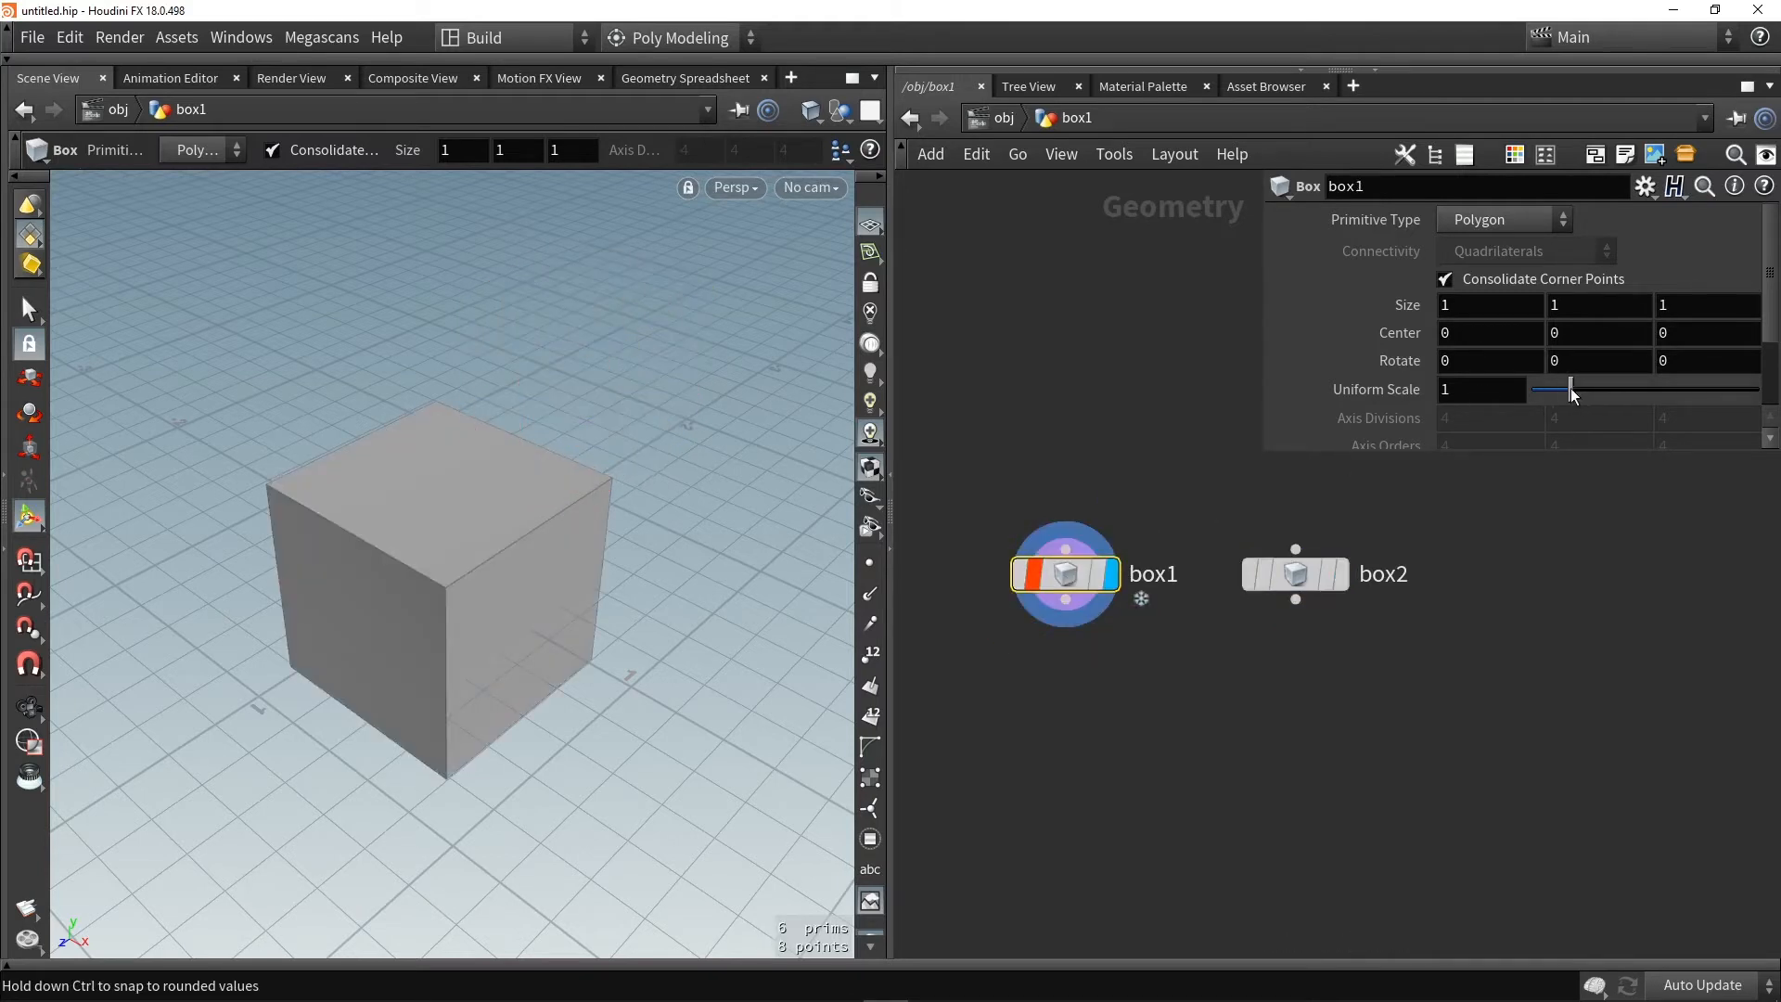
drag(1572, 388, 1639, 405)
Unlock the box1 node
mouse_move(1032, 586)
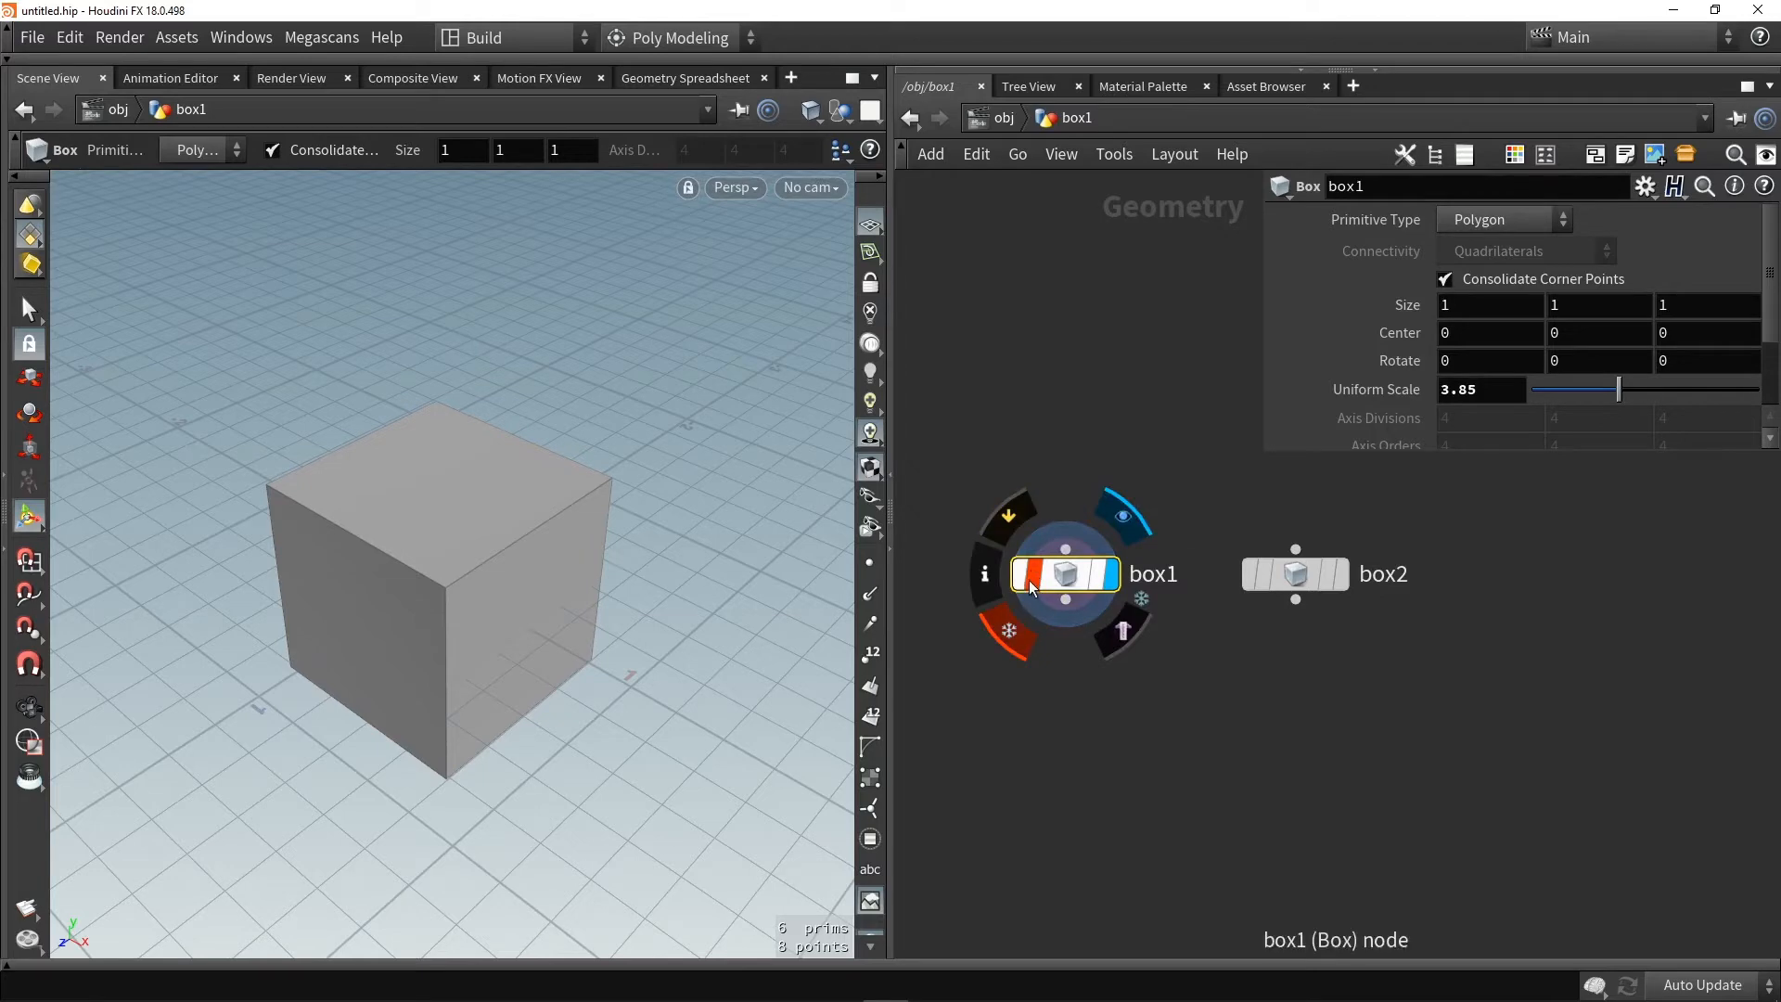
click(1014, 637)
click(1041, 687)
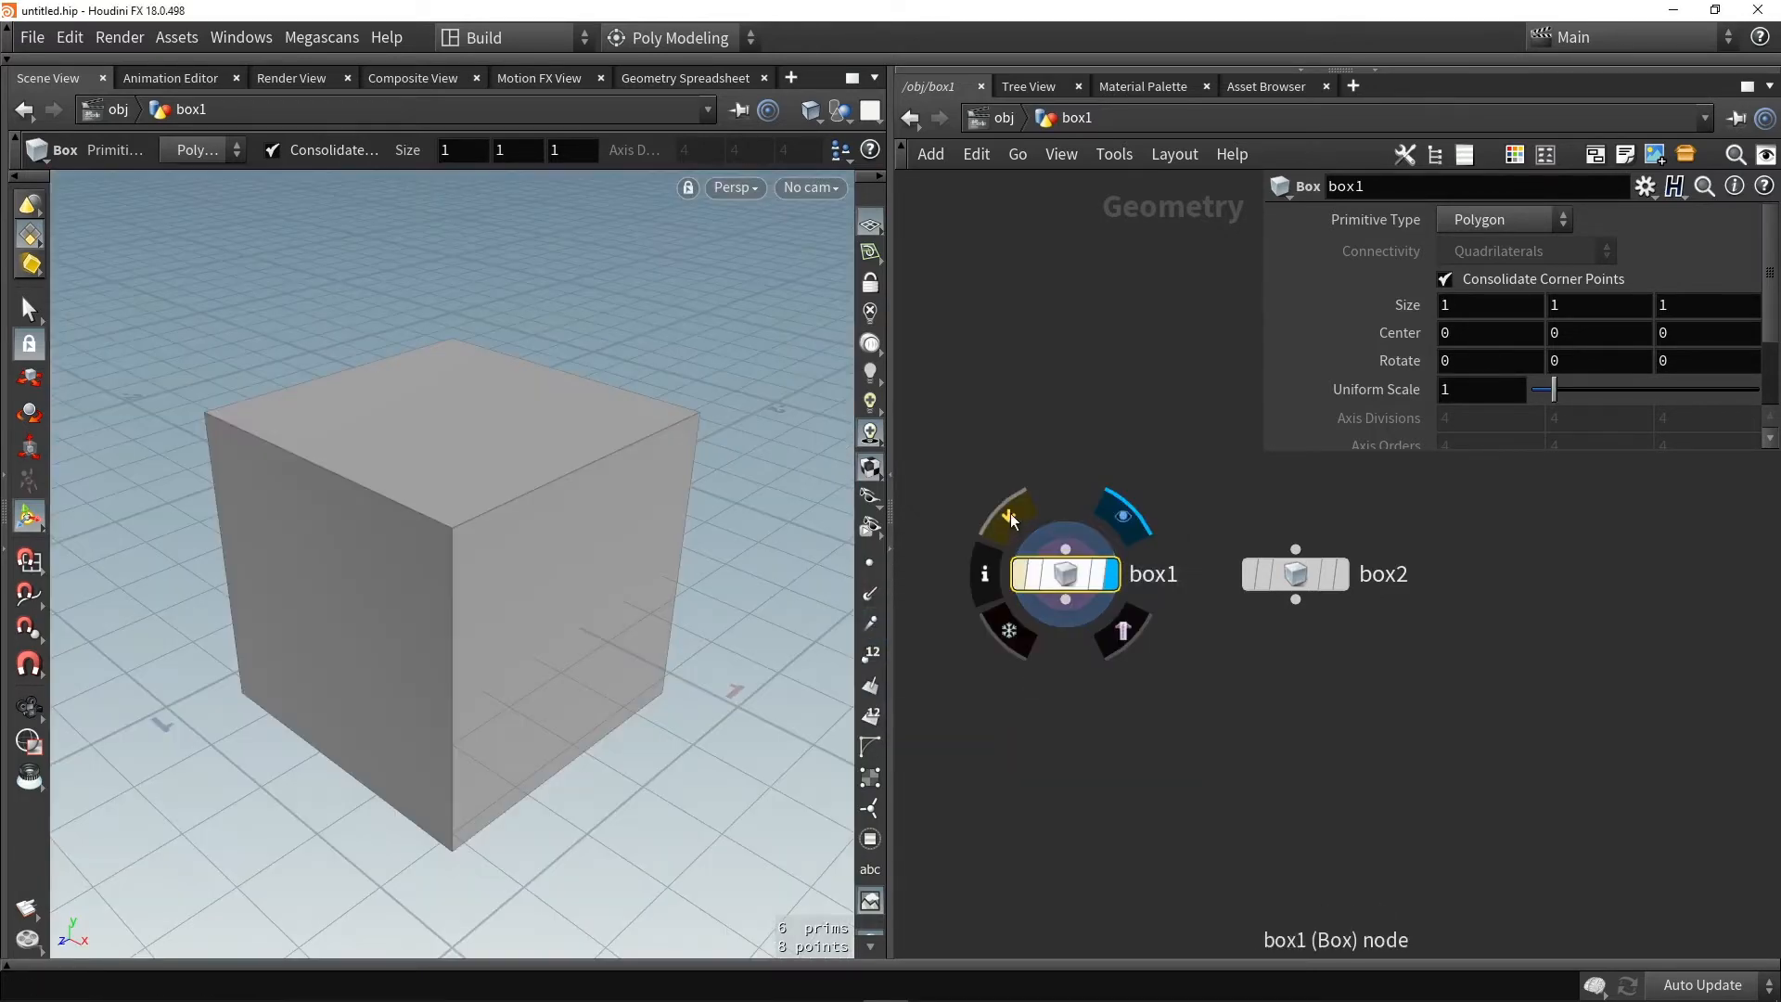
Toggle the bypass of box1 on and off, and examine the node's geometry information
click(1010, 517)
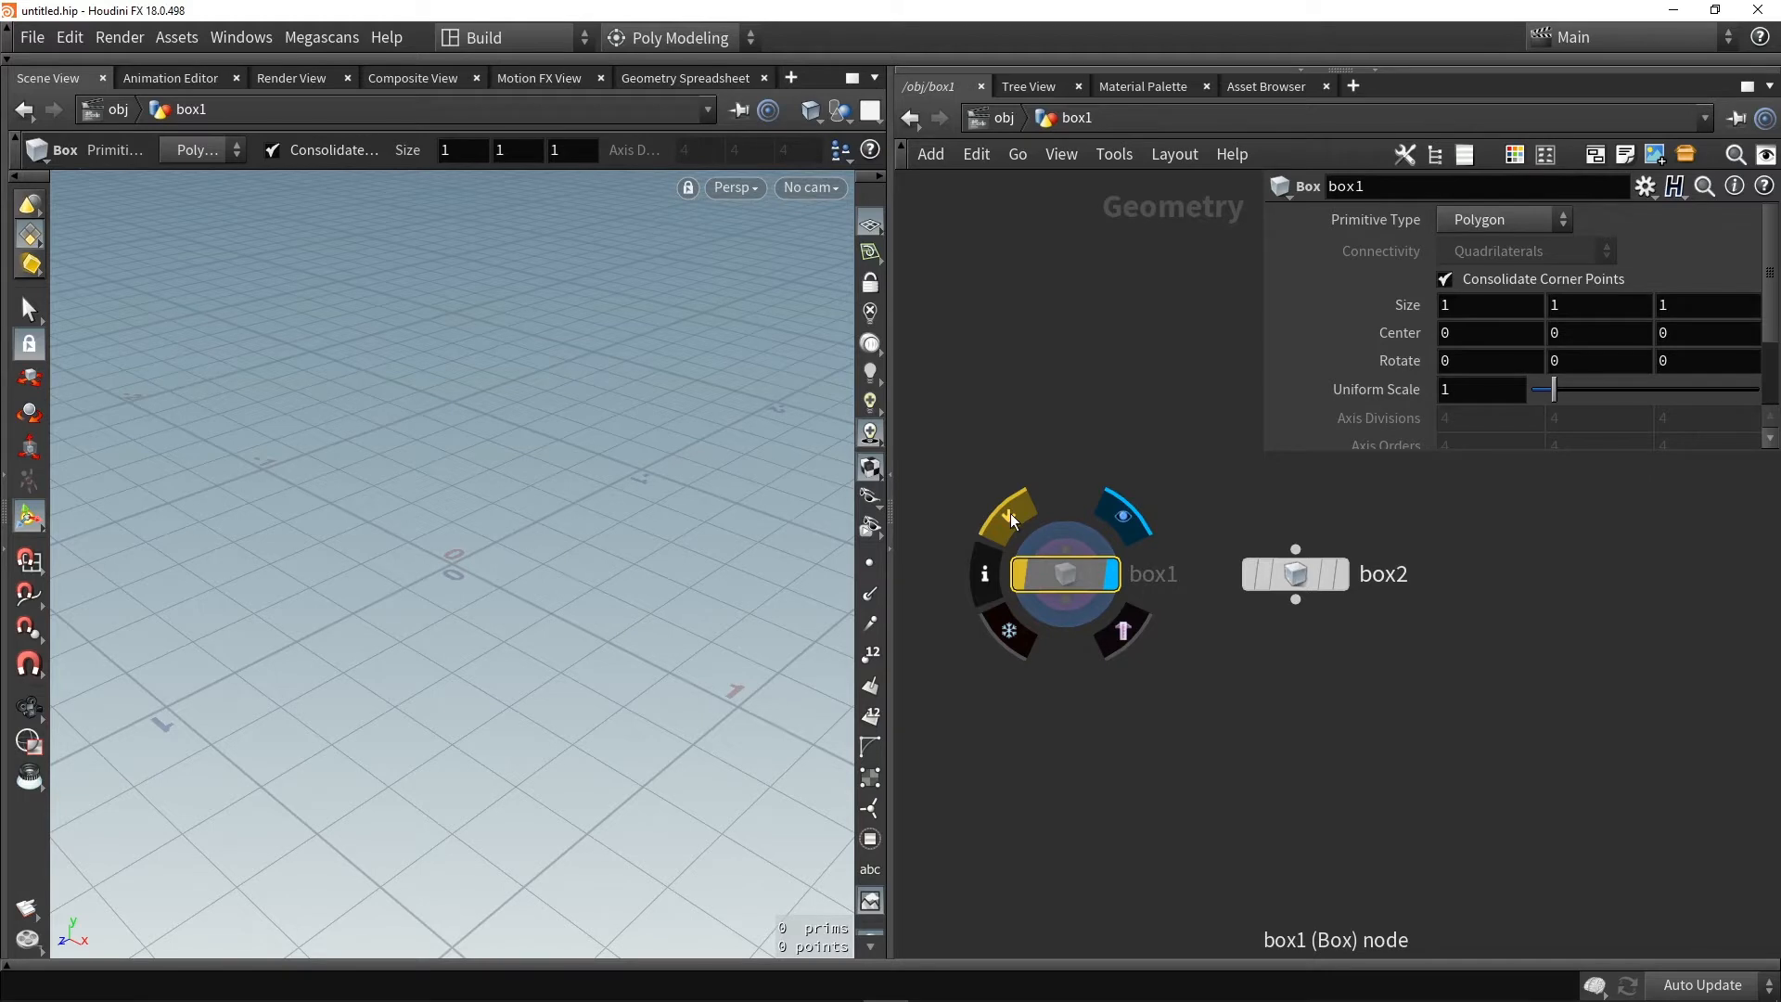
click(1010, 514)
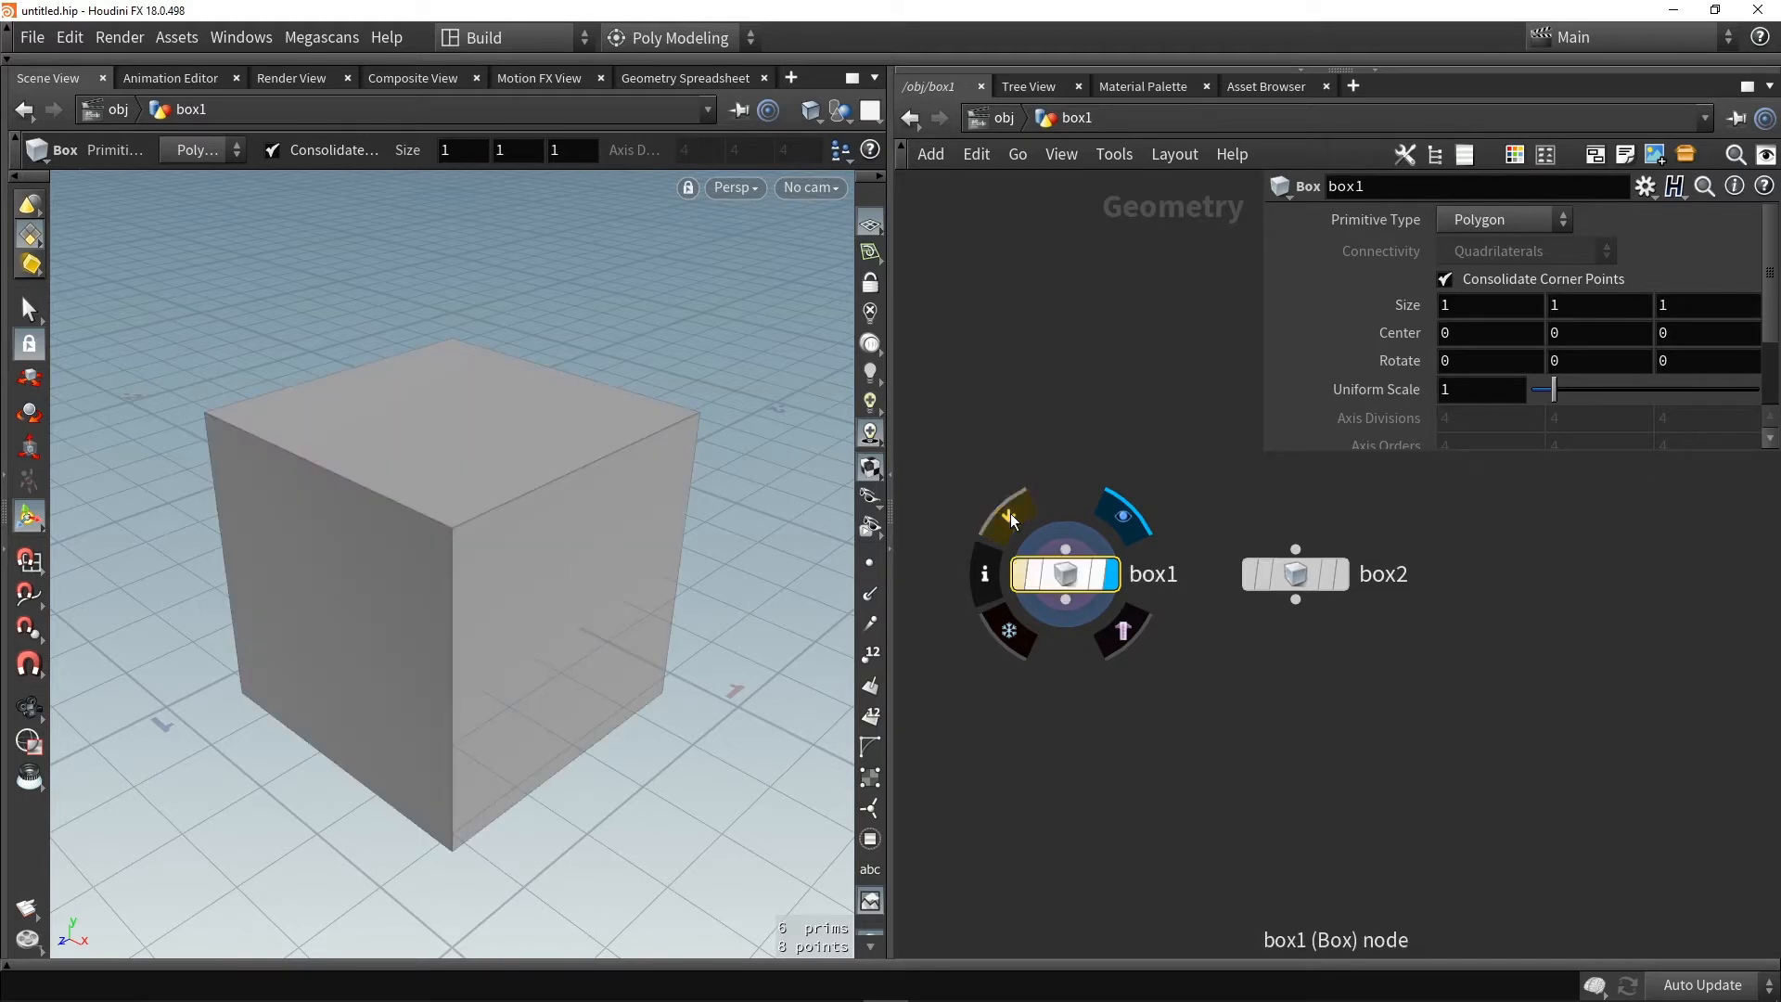
click(989, 575)
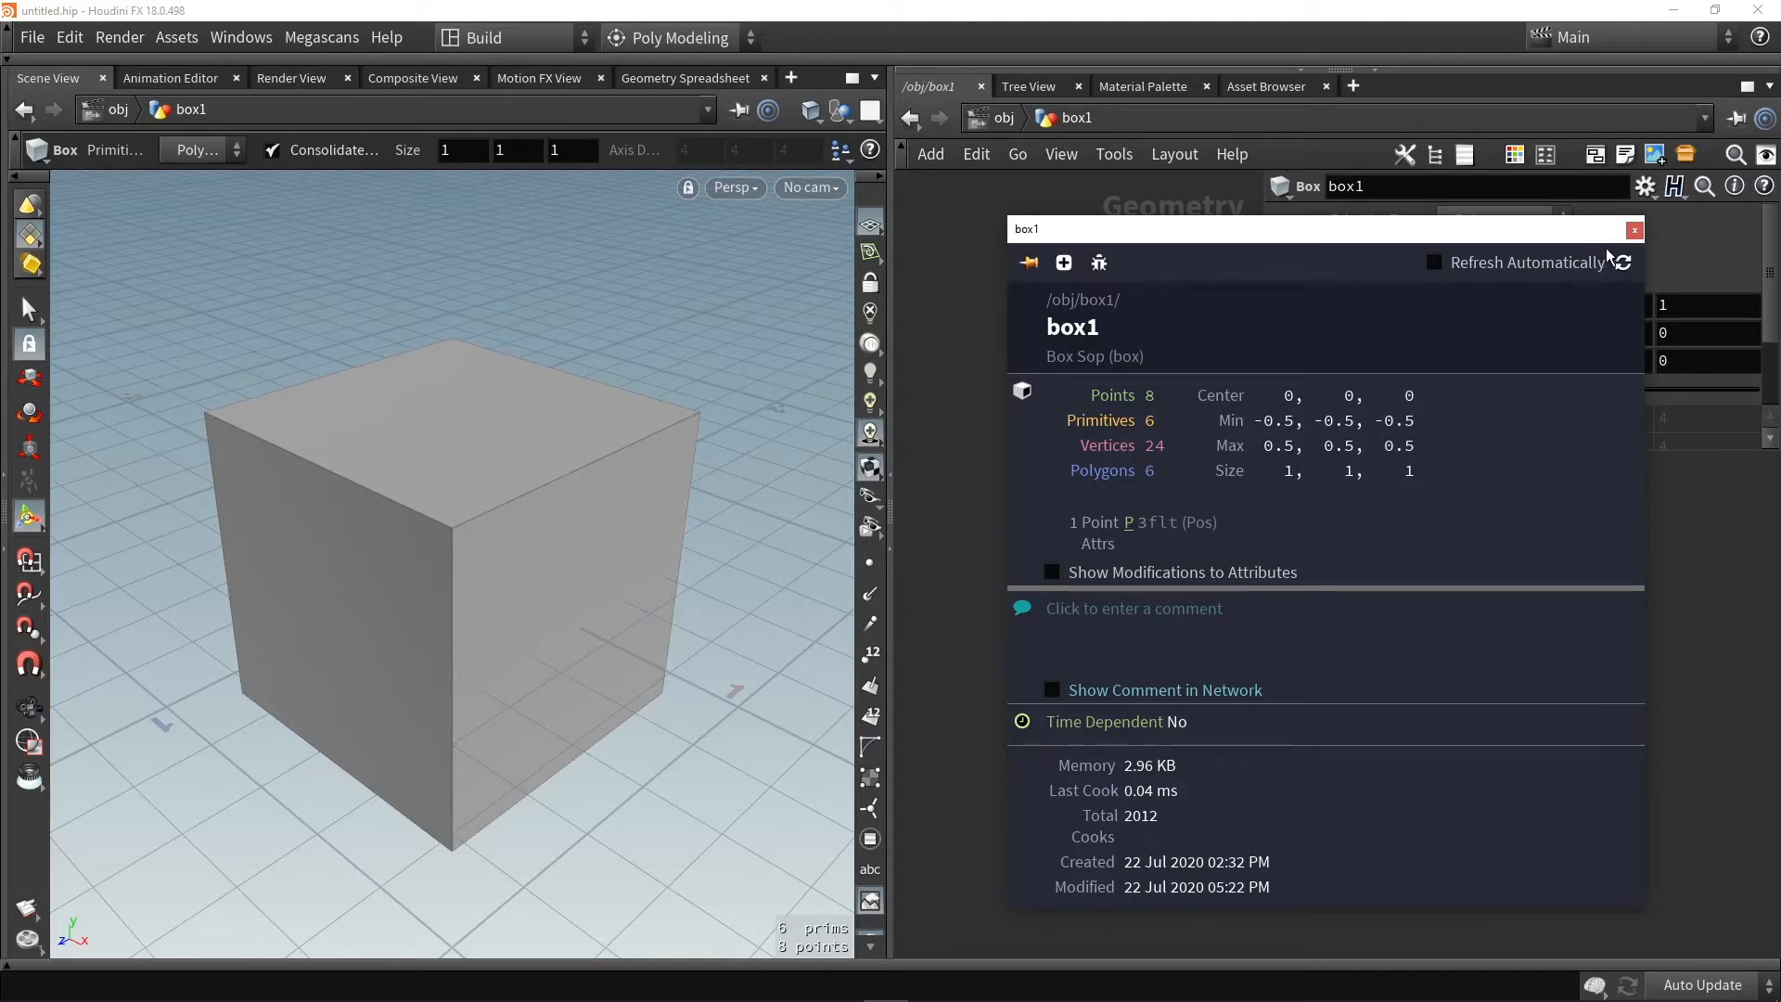
click(1637, 230)
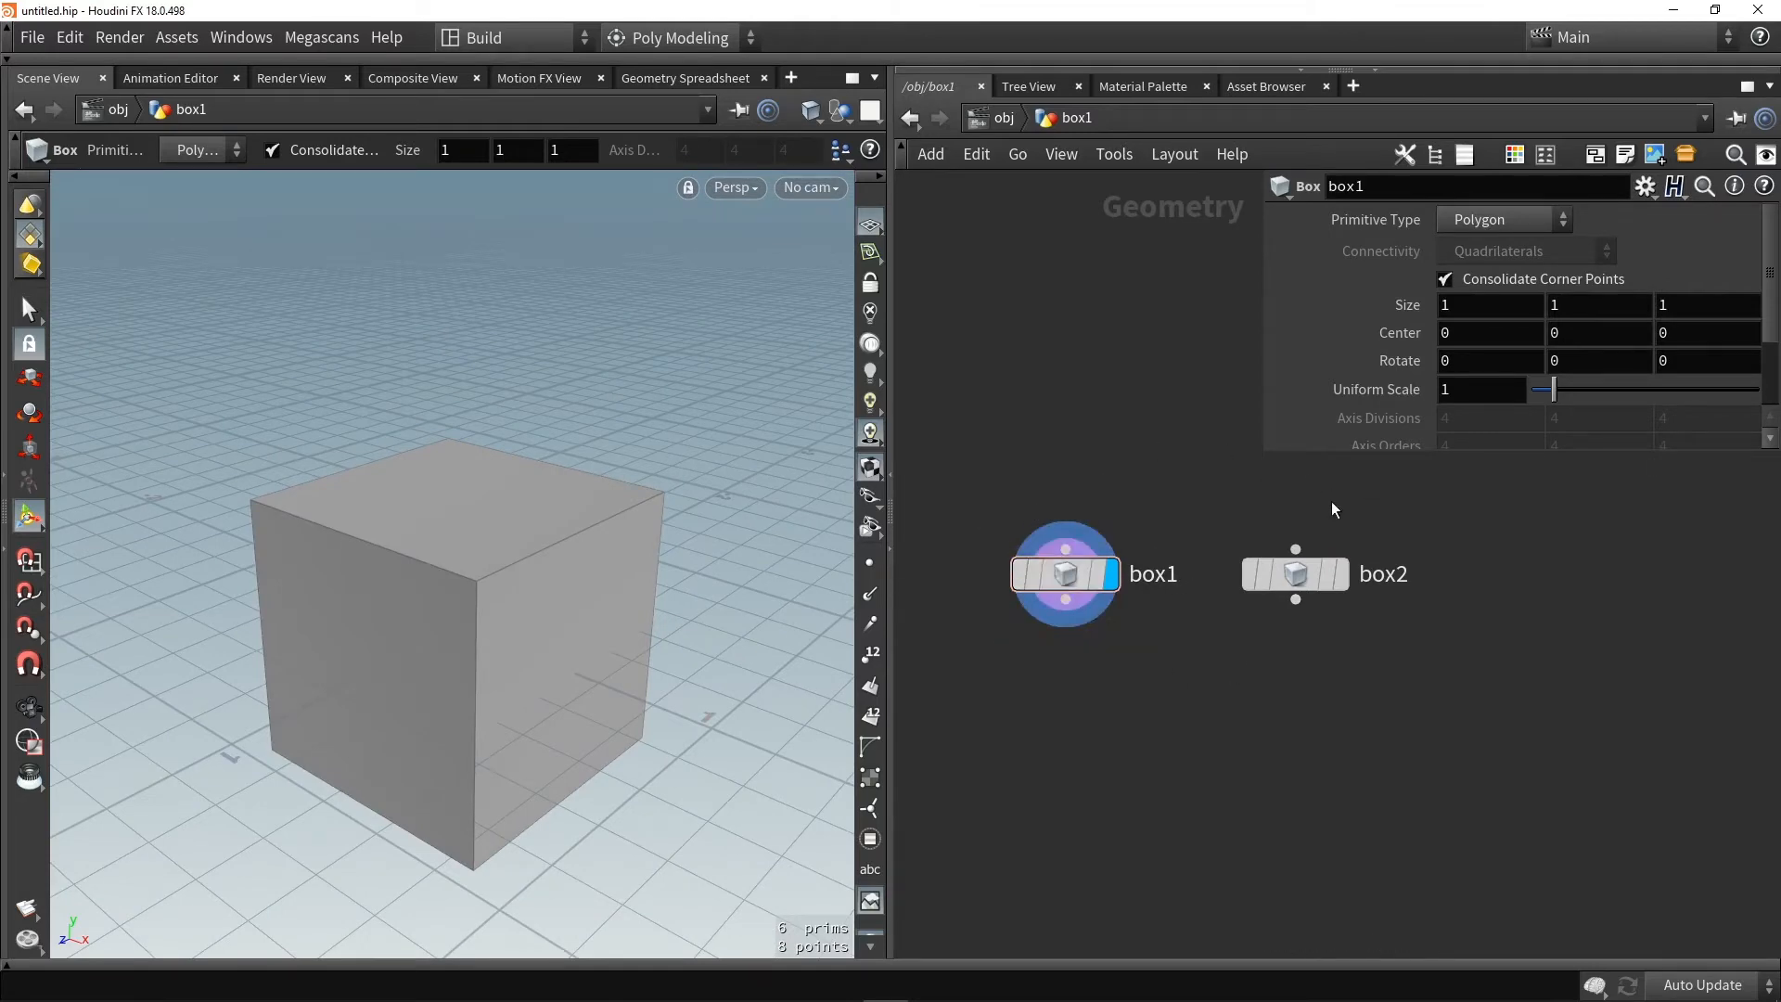
Place a Merge node in the network, centred below the box1 and box2 nodes
key(Tab)
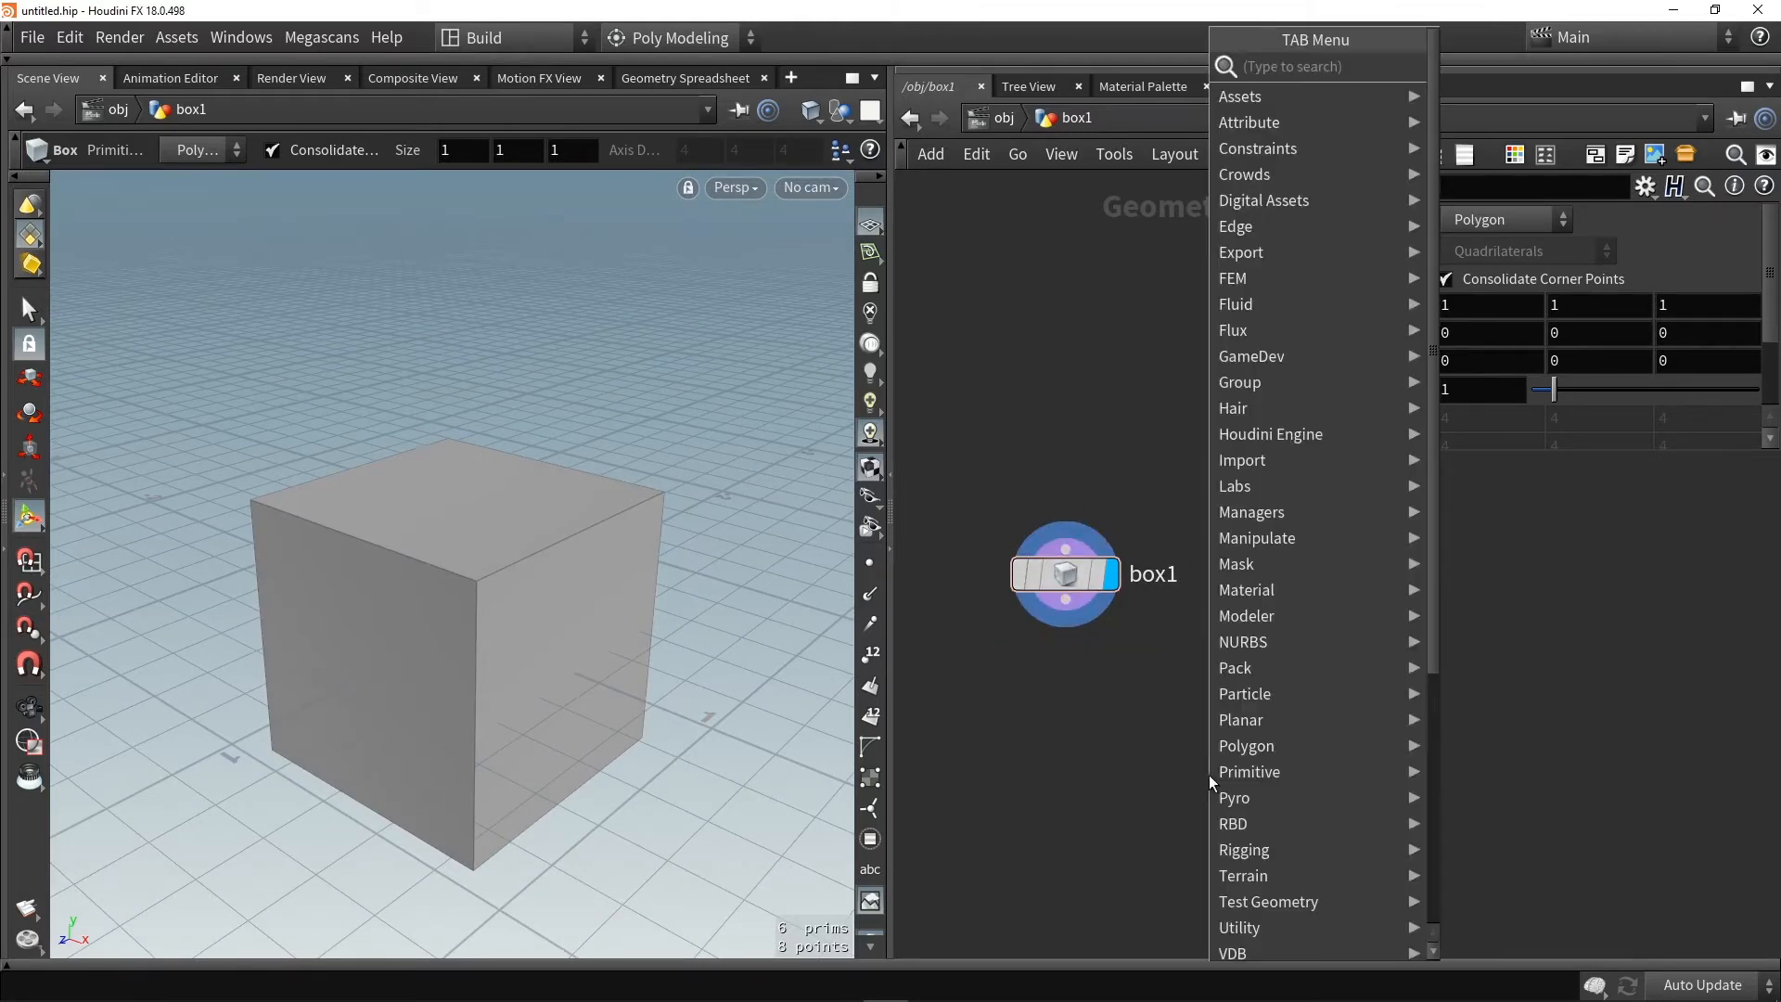
text(merge)
key(Return)
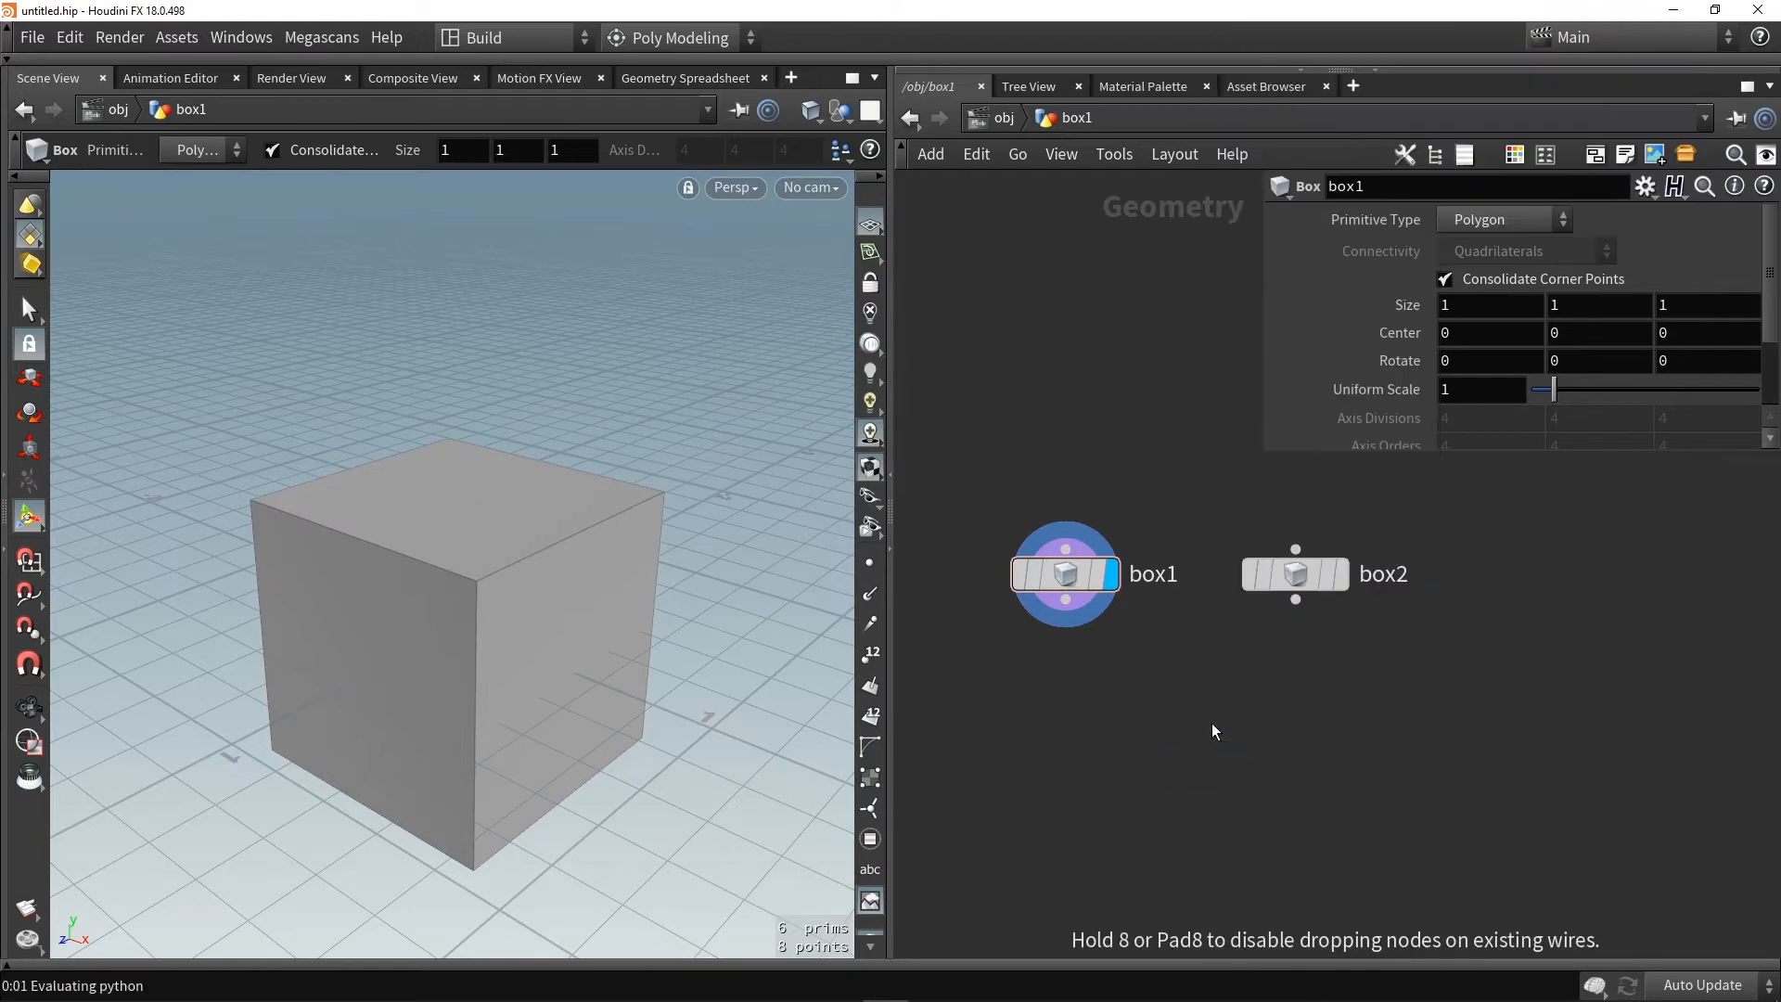
click(1211, 722)
Connect box1 and box2 to the Merge node's input and display the merged result
drag(1063, 607, 1211, 701)
drag(1296, 600, 1212, 703)
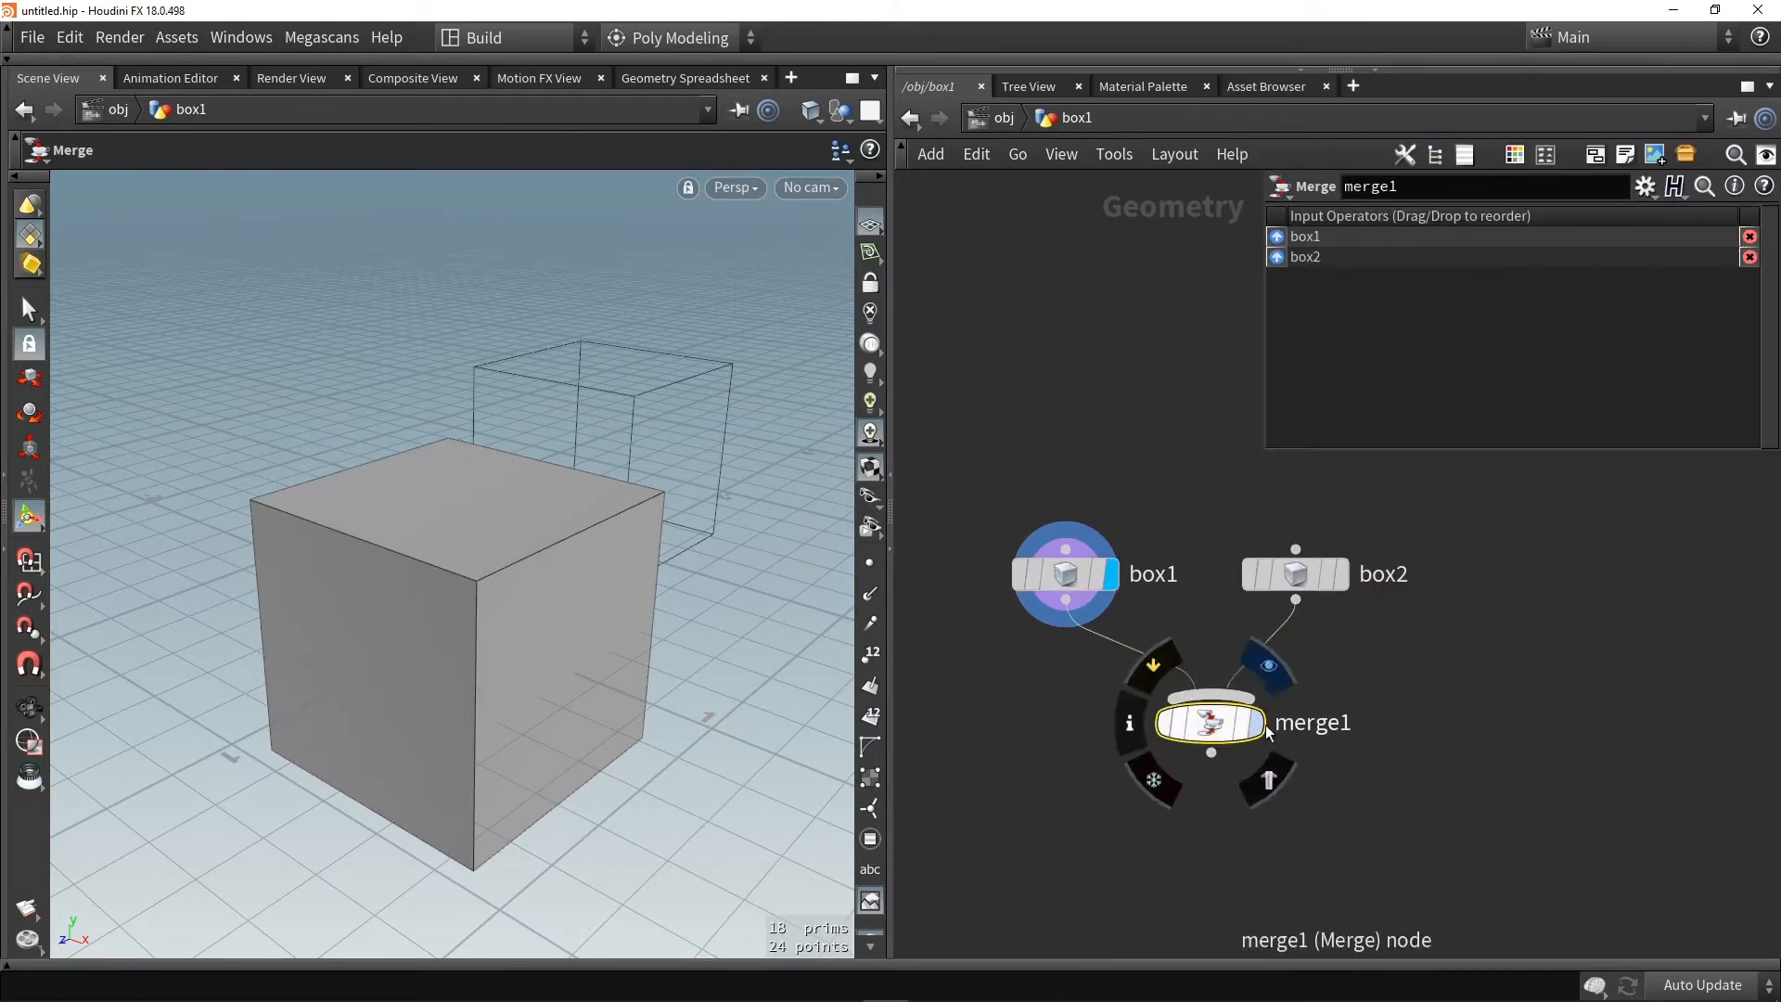
click(1261, 654)
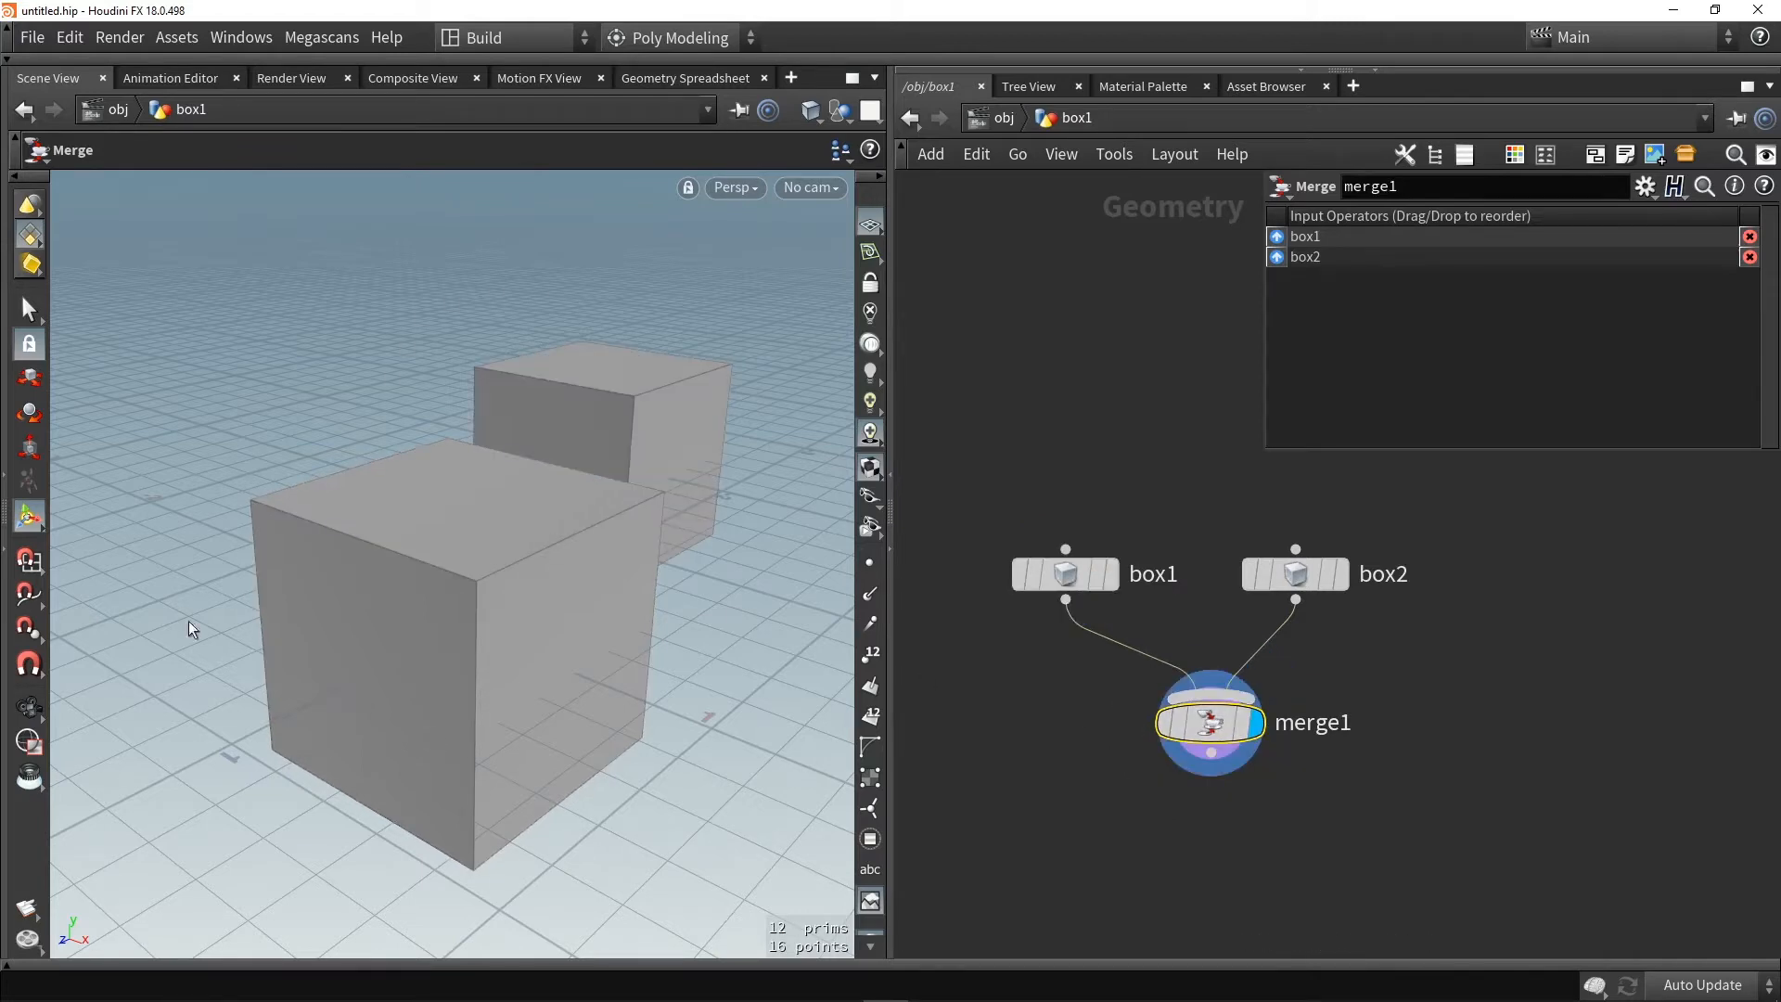
key(Escape)
drag(608, 521, 412, 664)
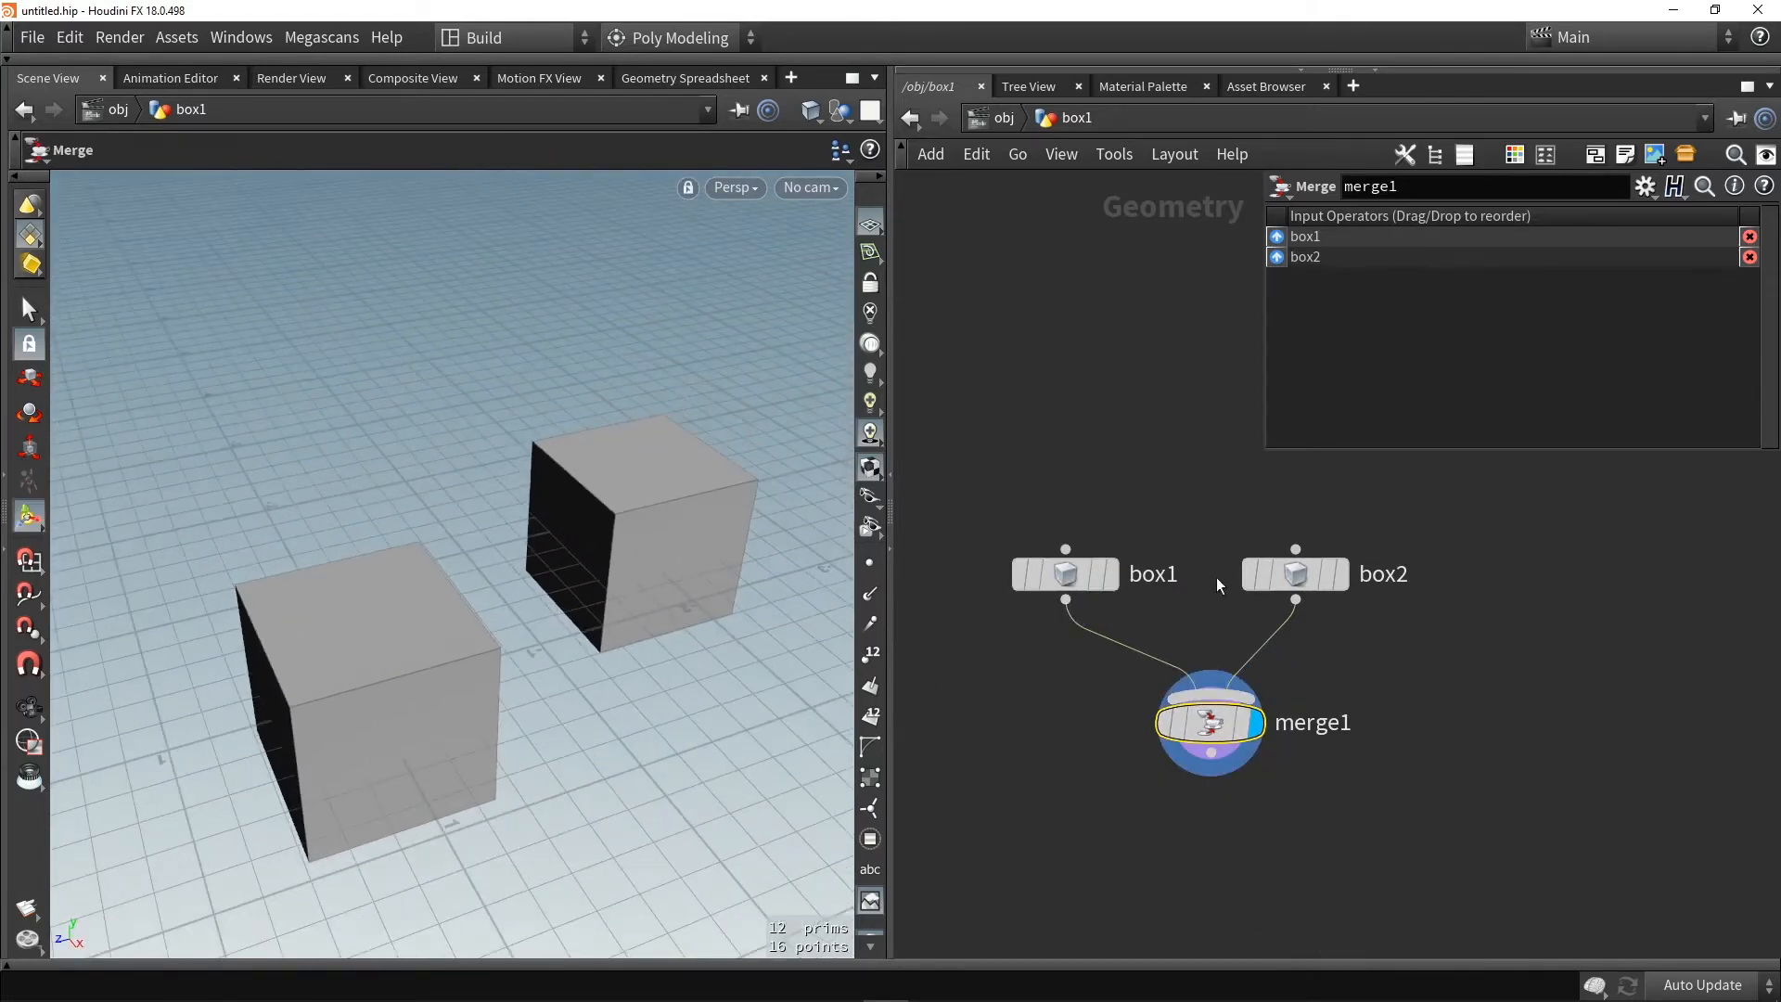
Select box2 and try moving its box in the viewport with the transform handle
click(1295, 573)
key(Return)
drag(626, 577, 475, 748)
key(Escape)
drag(475, 748, 603, 715)
key(Return)
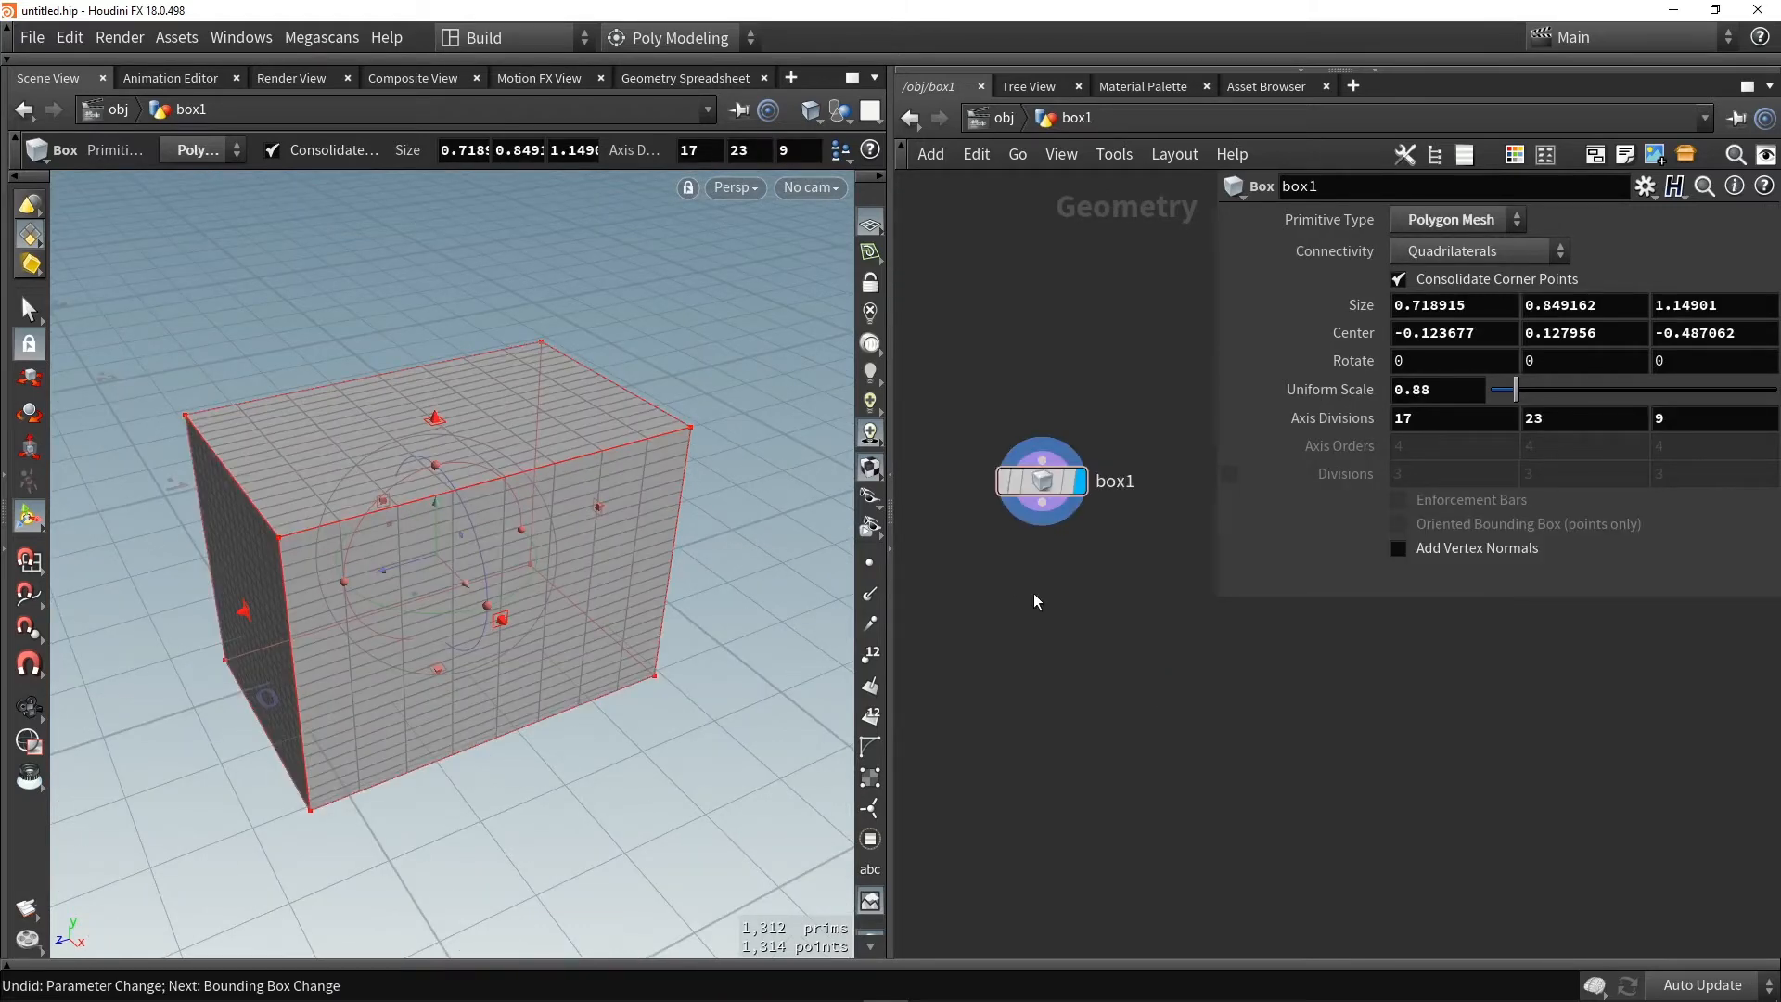
Add a Tube node below box1 and display it in the viewport
key(Tab)
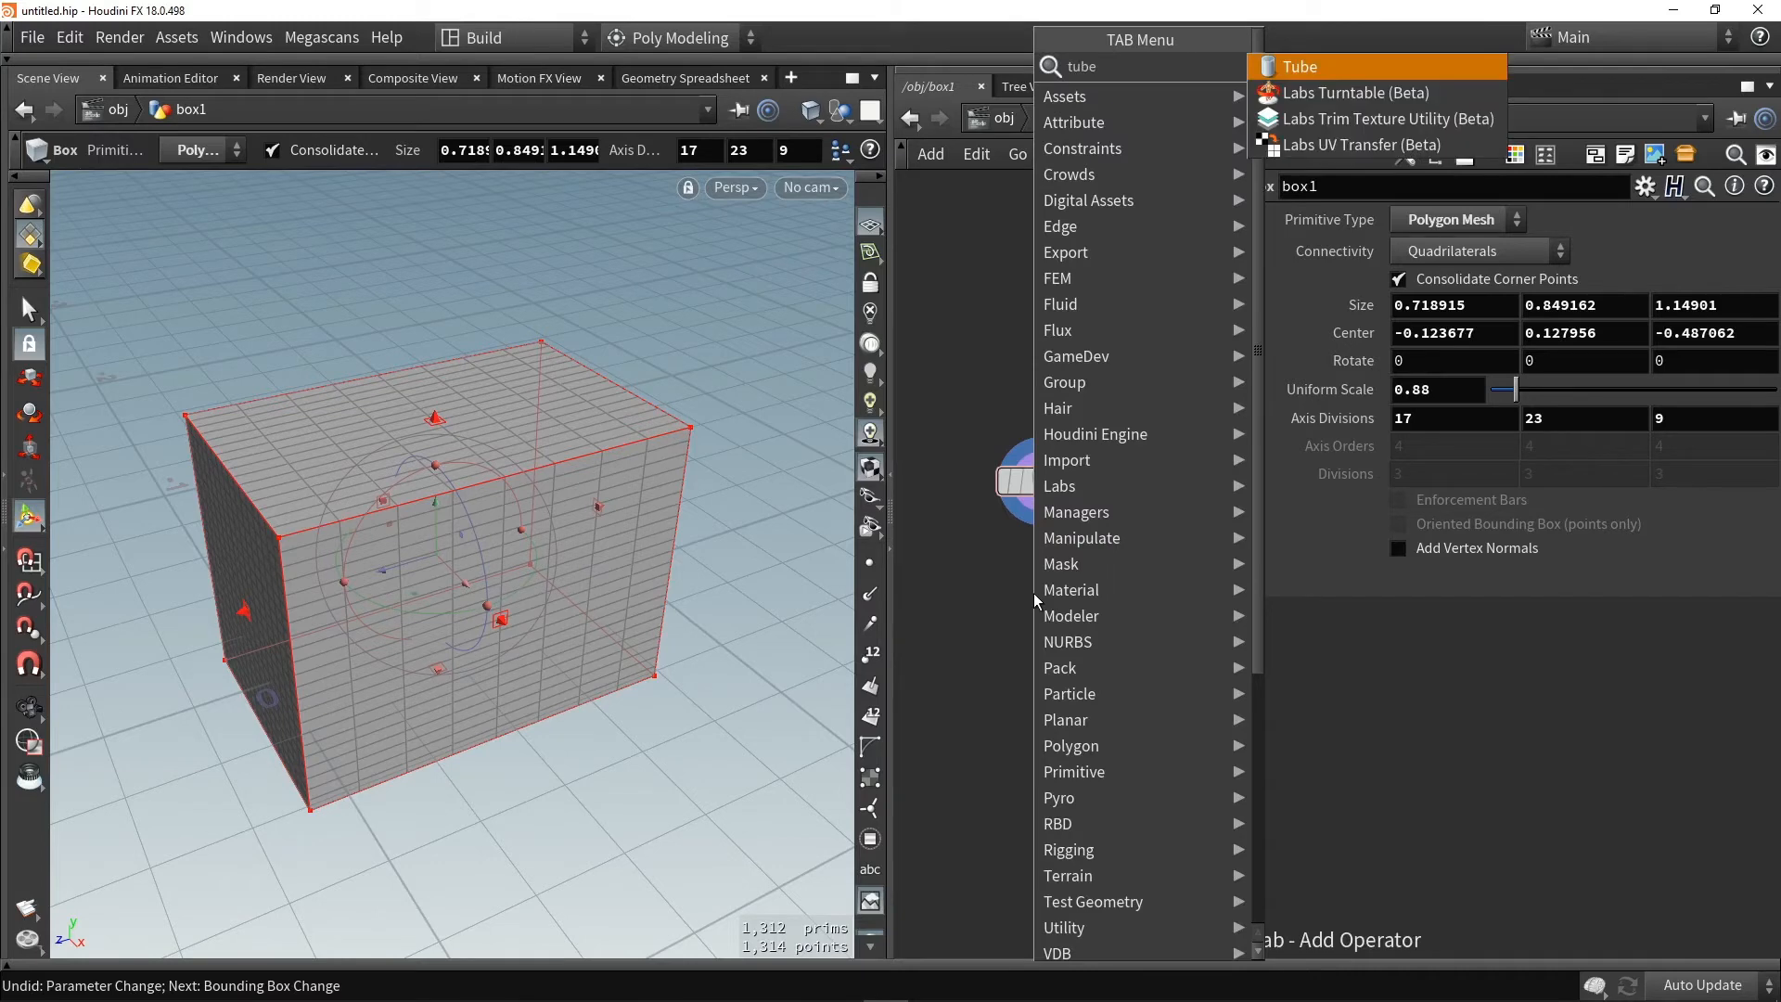
key(Return)
click(1035, 593)
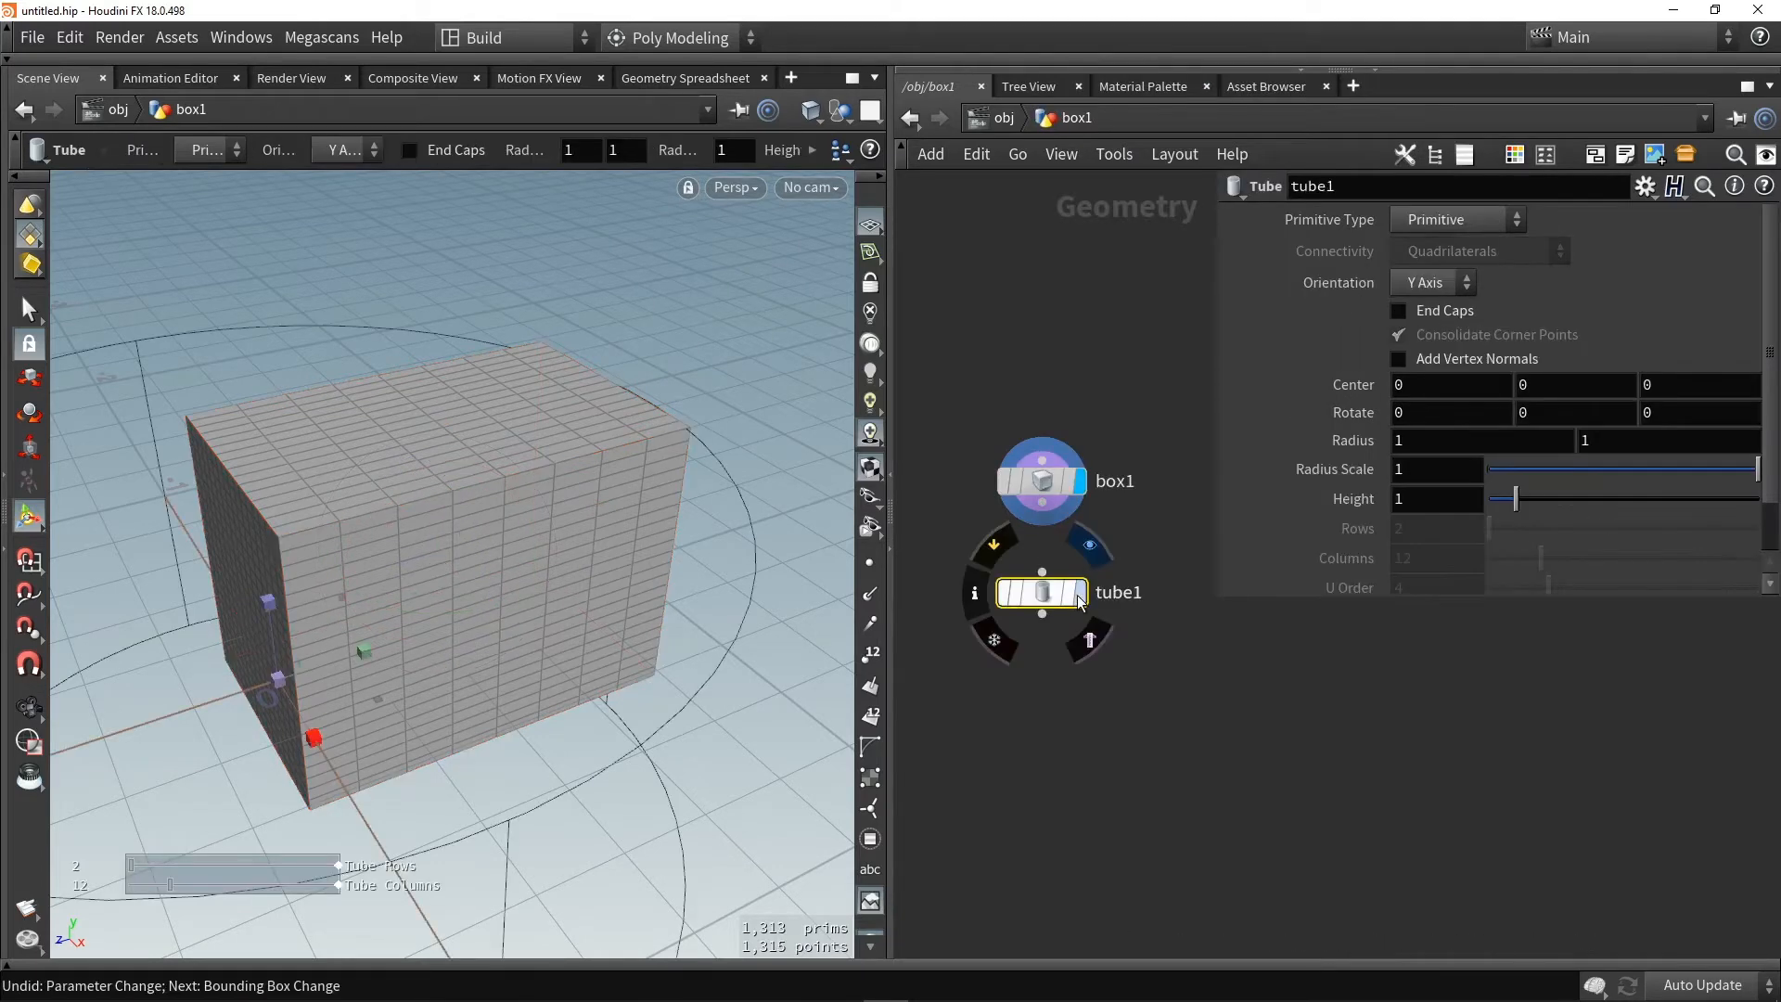
click(1076, 596)
key(space+g)
alt+drag(422, 529, 477, 513)
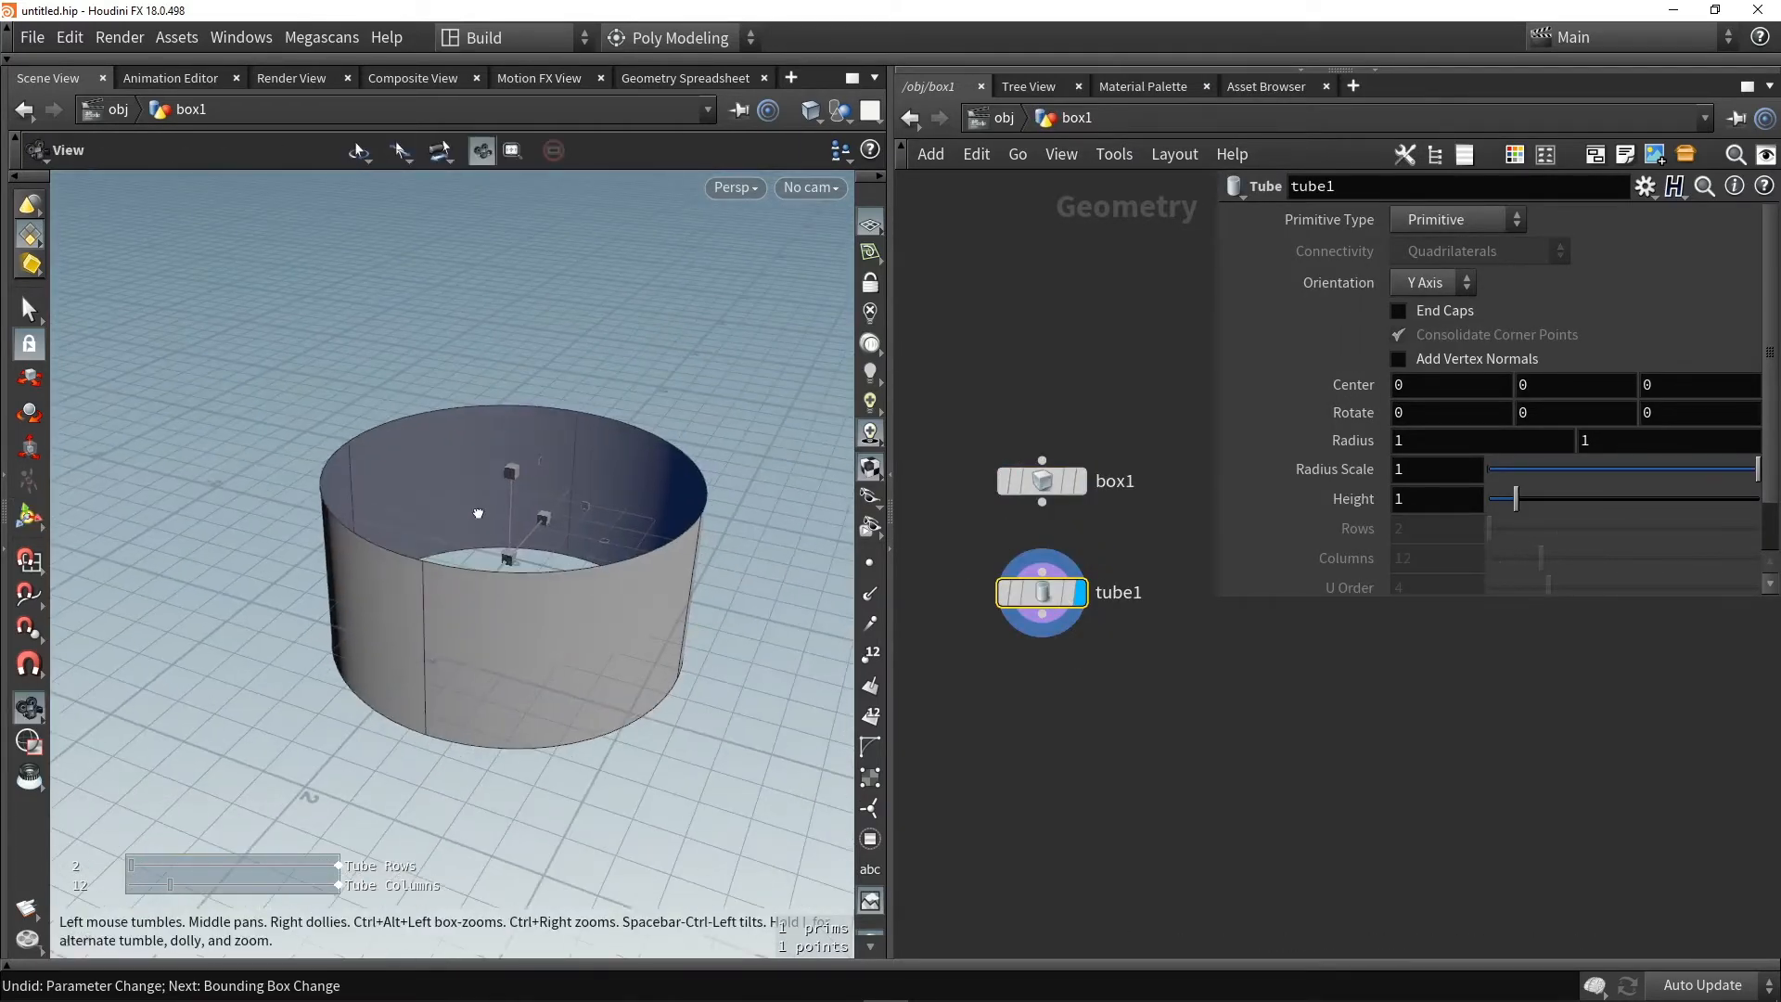
Make the tube a Polygon primitive with 28 columns and 6 rows, oriented along the X axis
click(1423, 221)
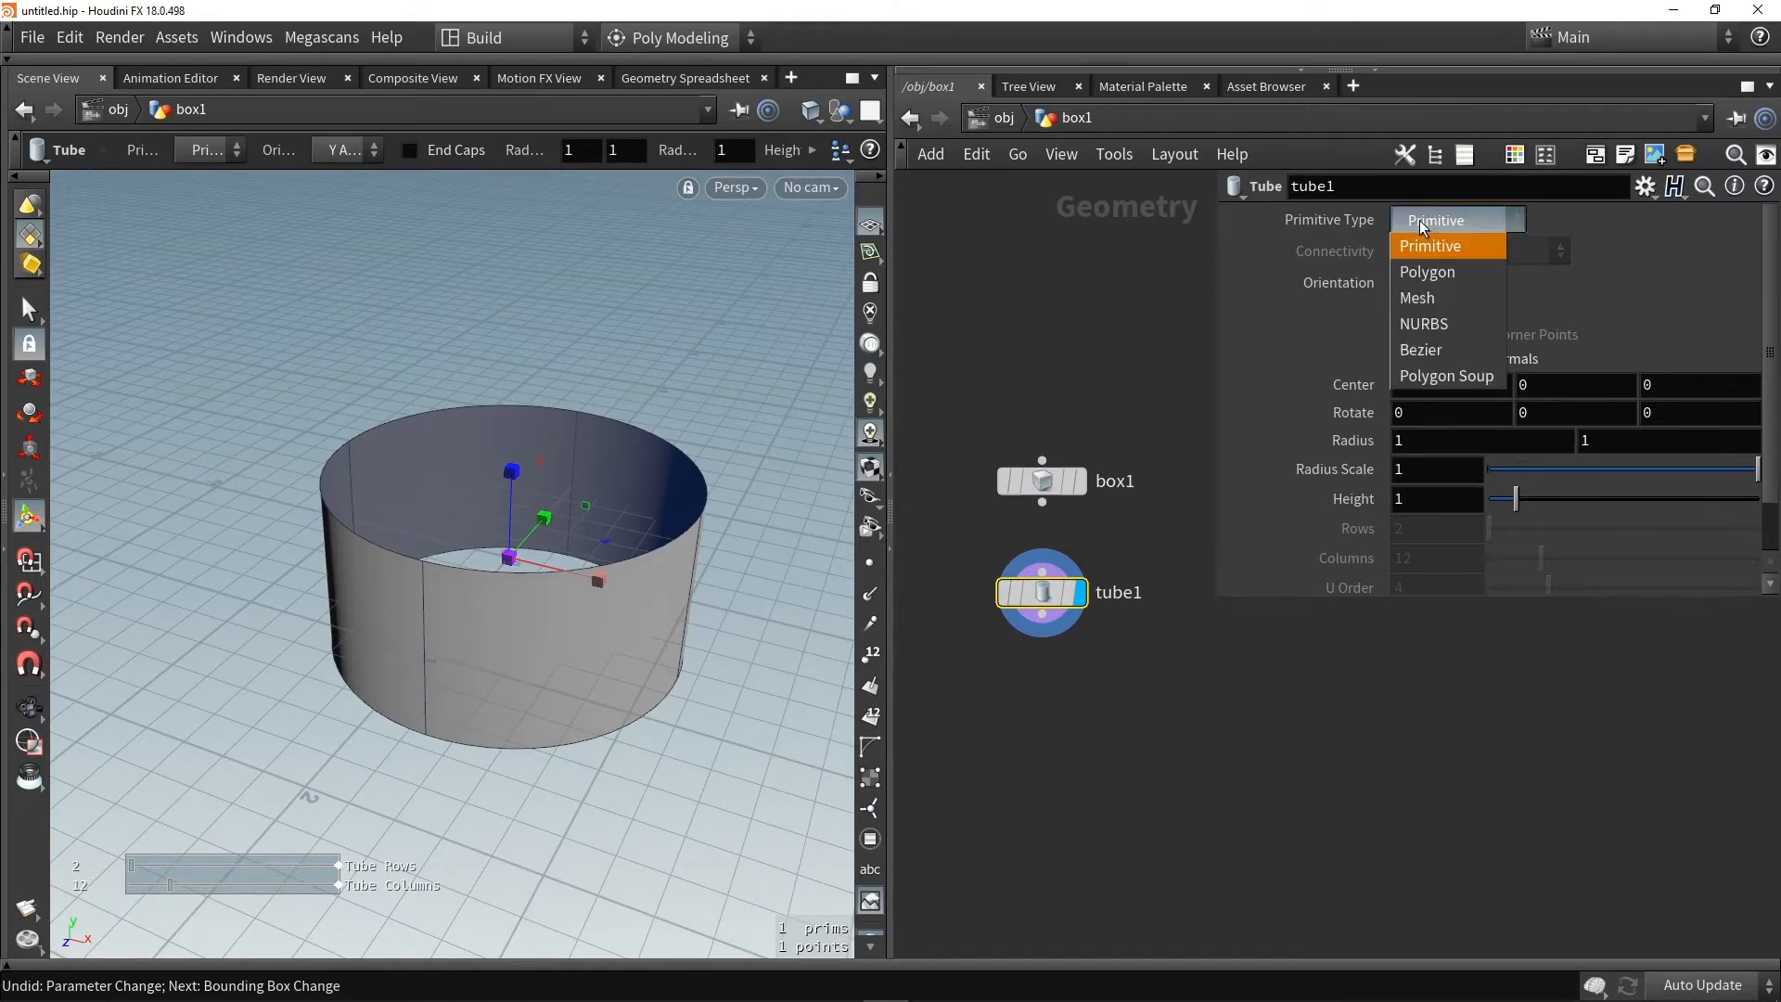
click(1431, 271)
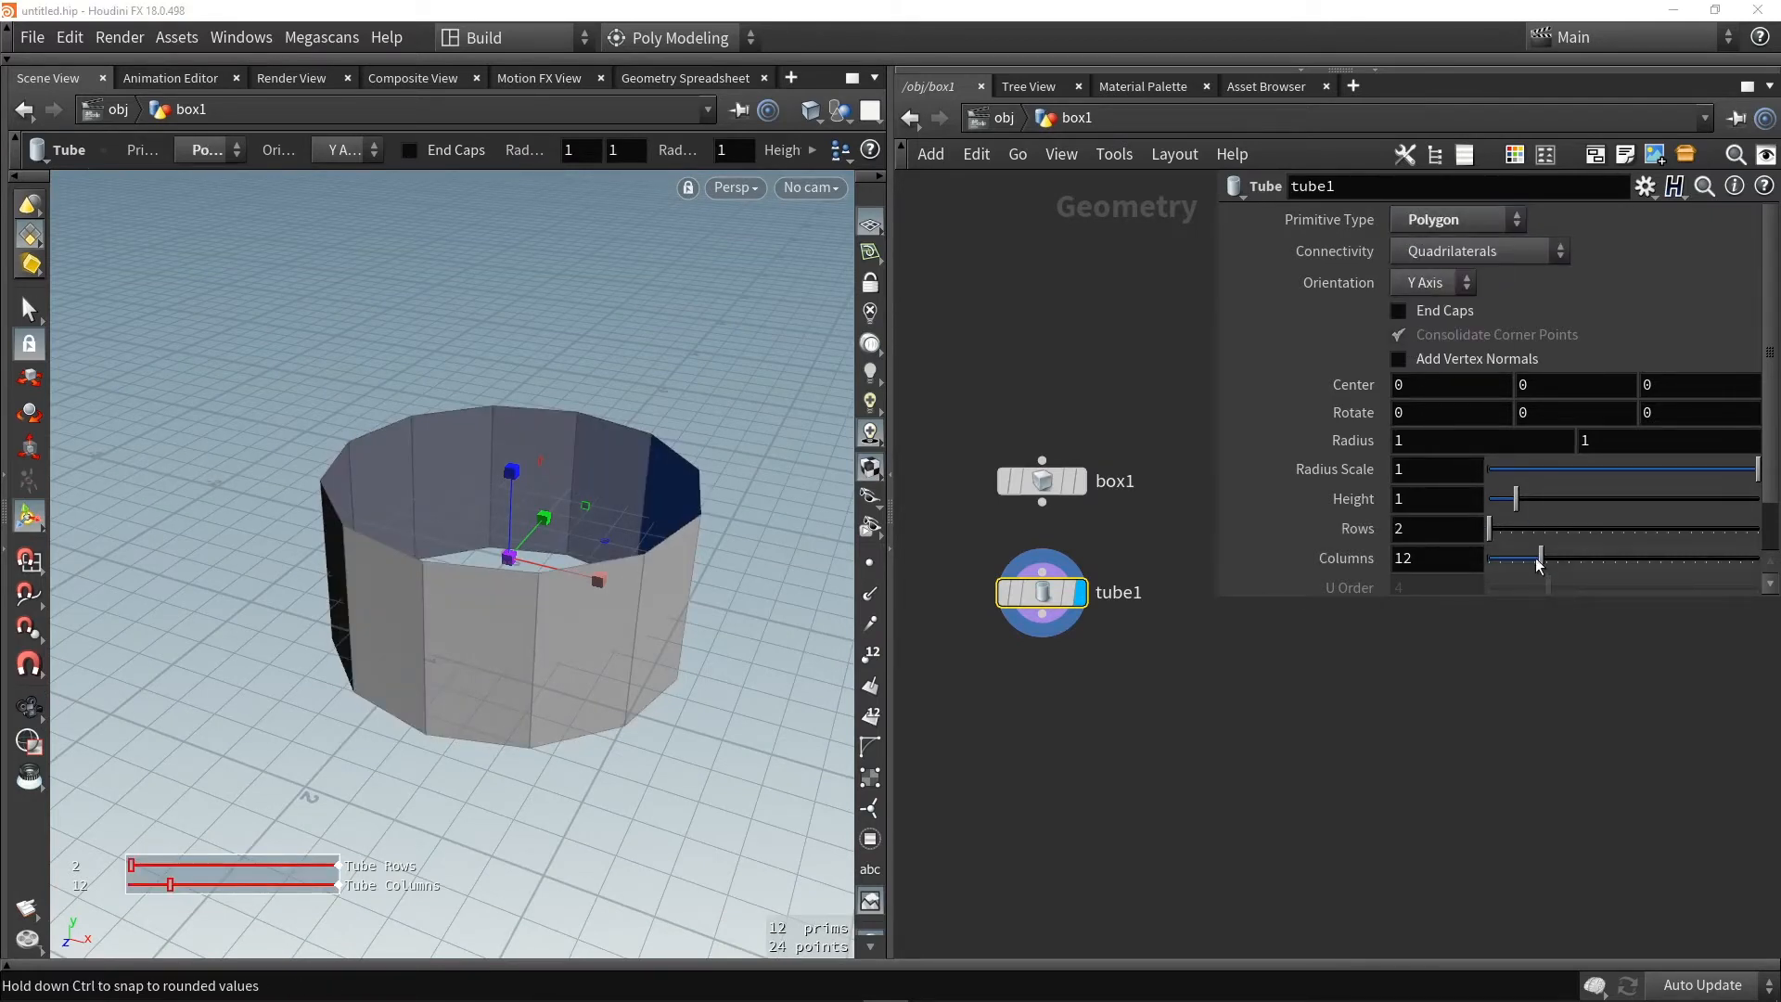
drag(1538, 564, 1630, 559)
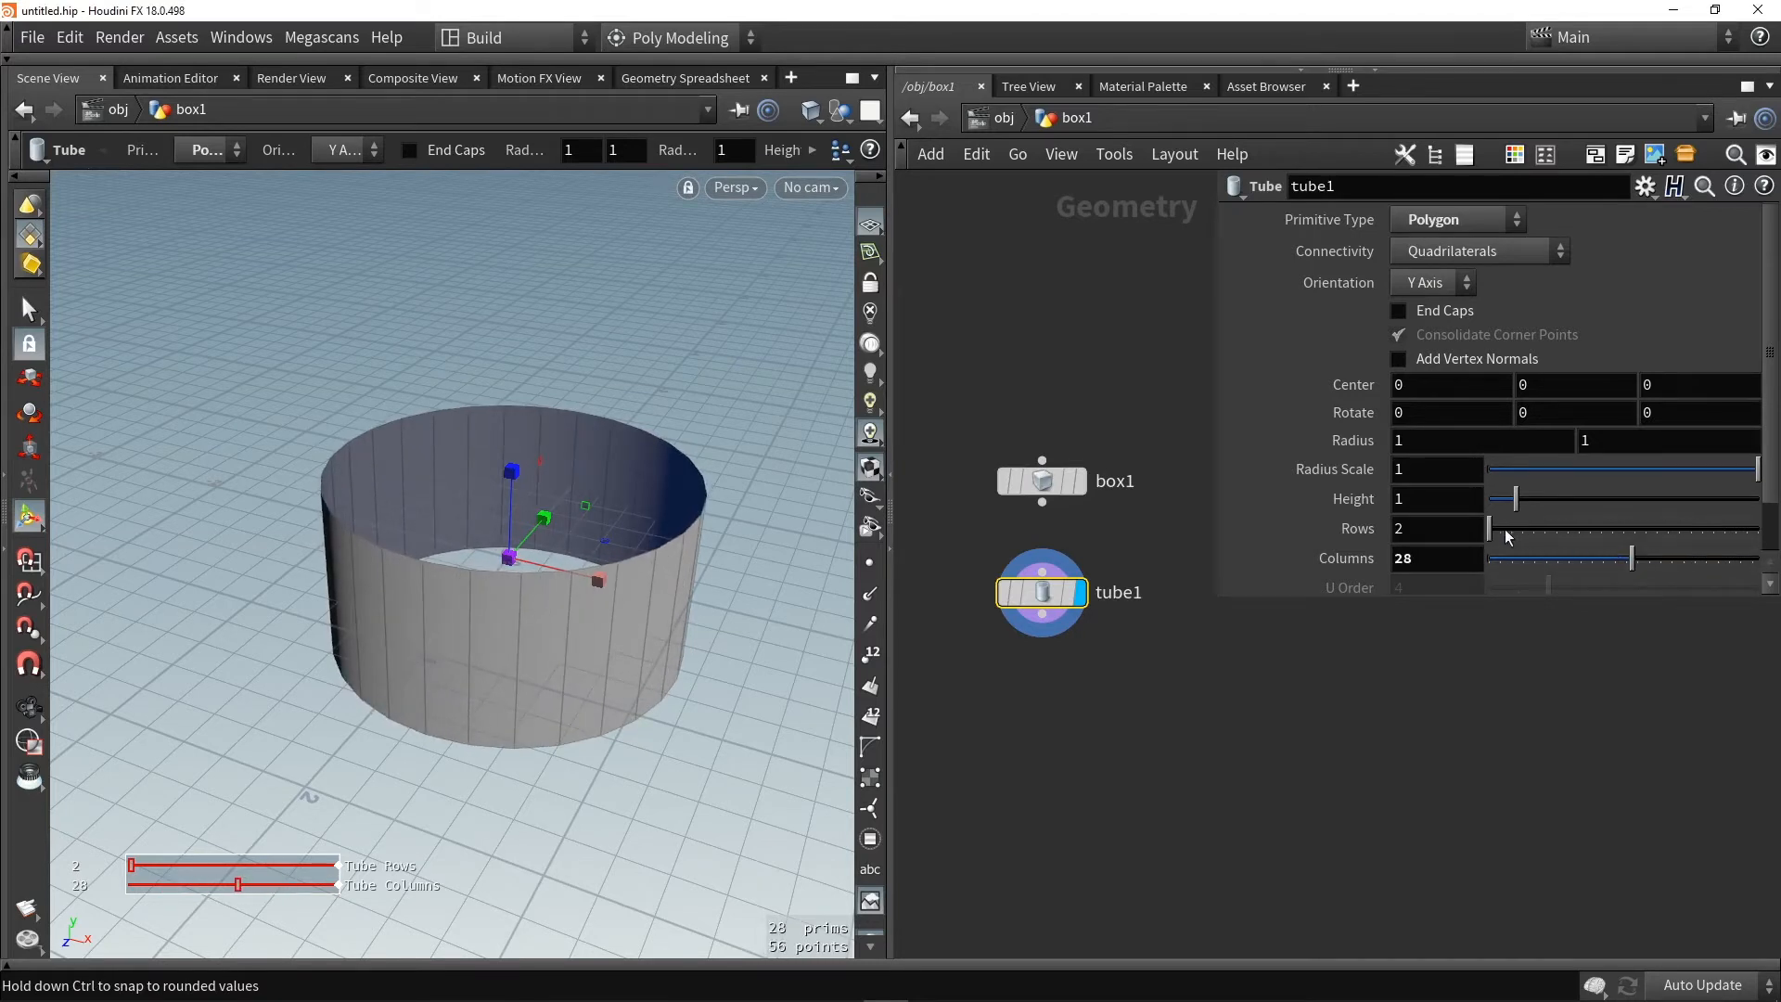
mouse_move(1506, 536)
mouse_down()
mouse_move(1618, 531)
mouse_move(1512, 531)
mouse_up()
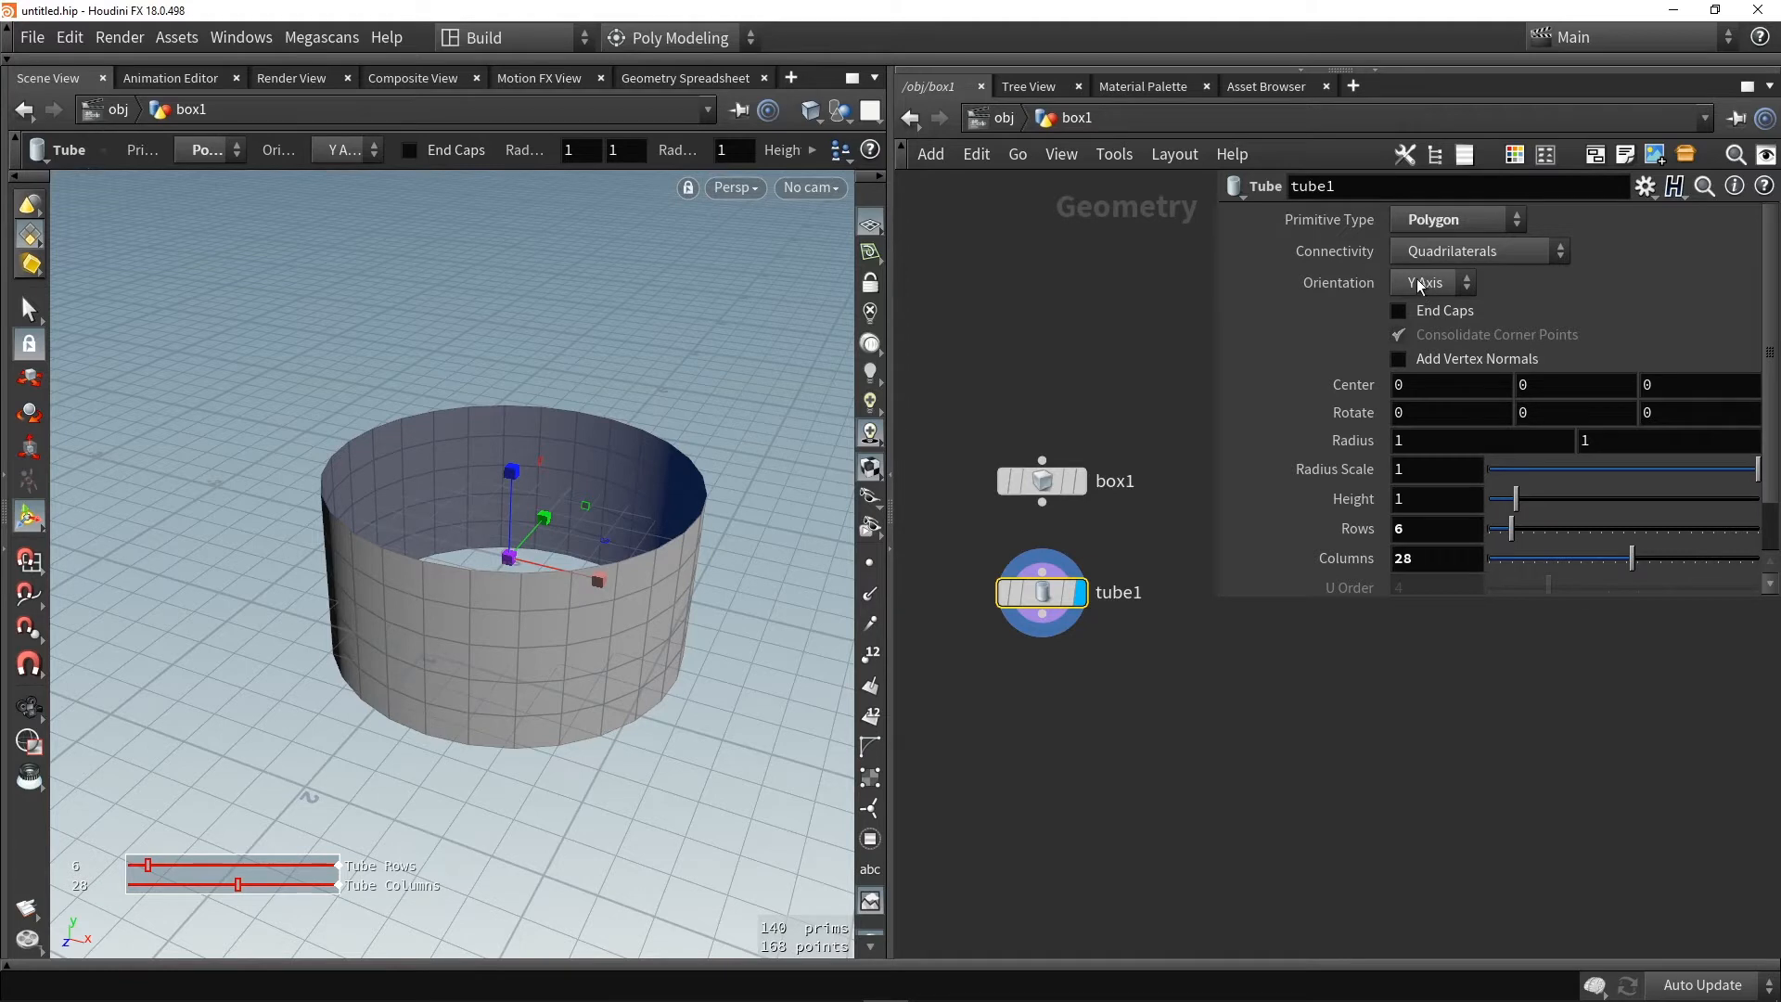
click(1417, 278)
click(1422, 310)
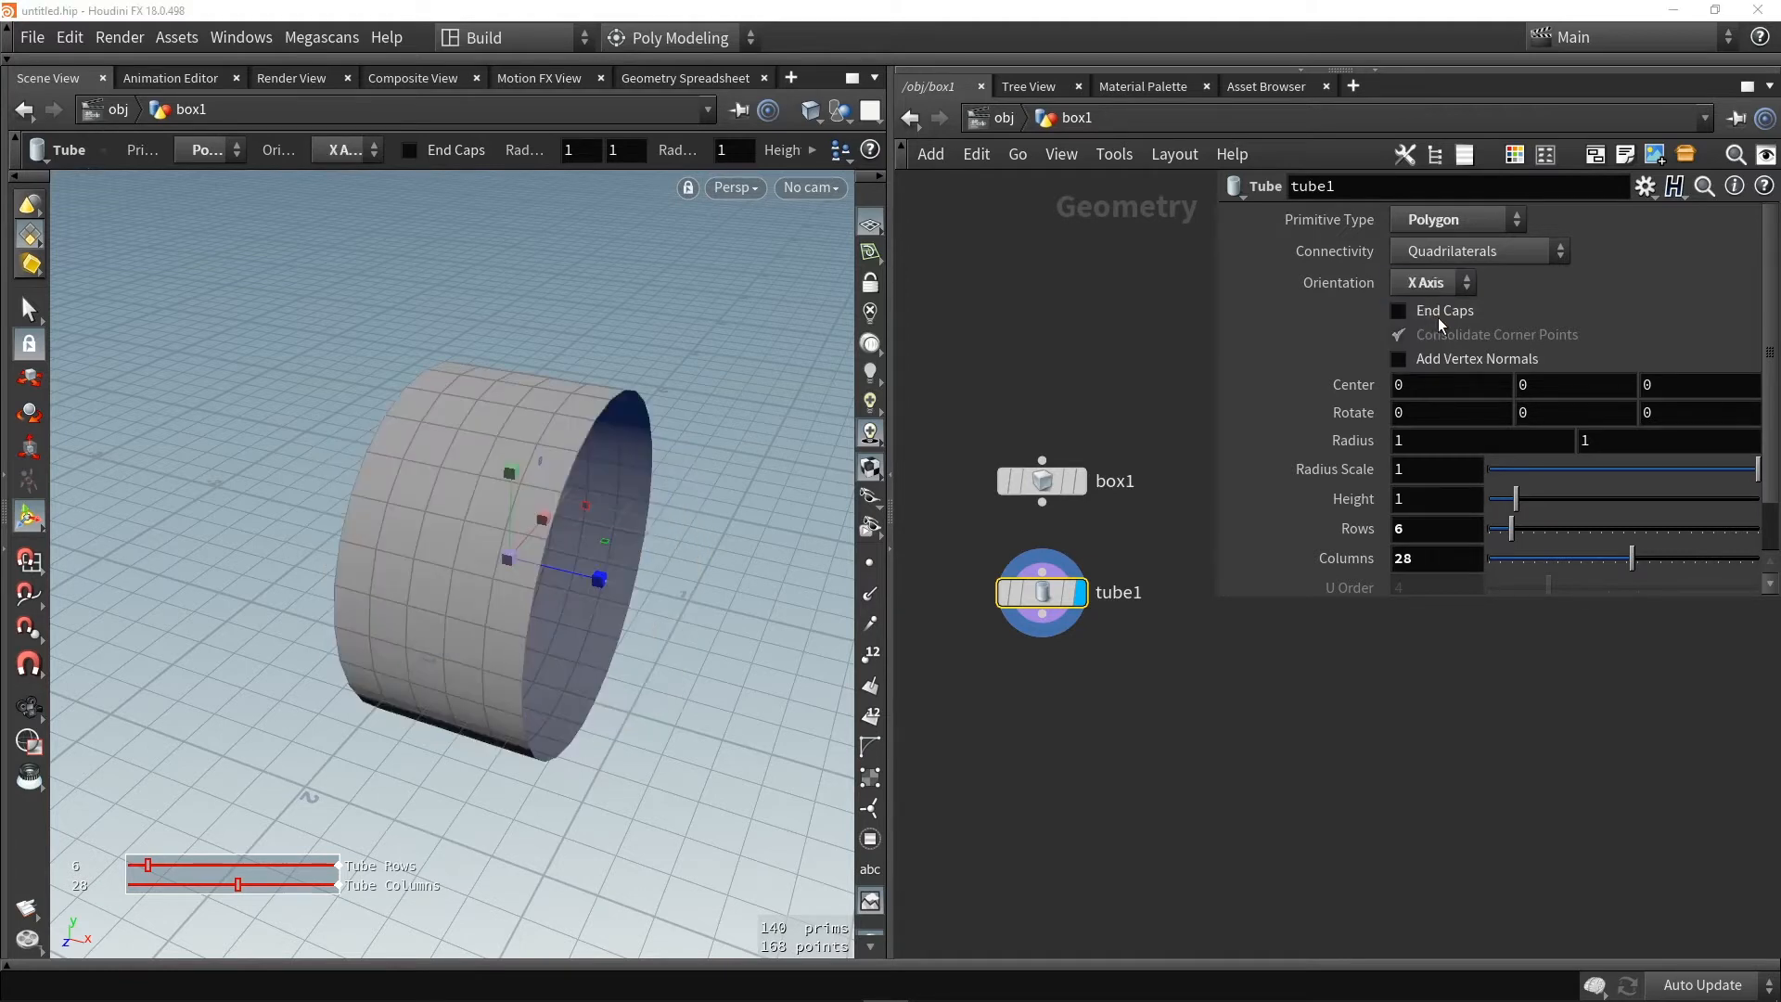
Enable the tube's end caps and taper it into a cone with radii of about 0.31 and 1.80 and height about 1.83
click(1438, 314)
click(1438, 315)
click(1436, 315)
click(1436, 315)
click(1436, 315)
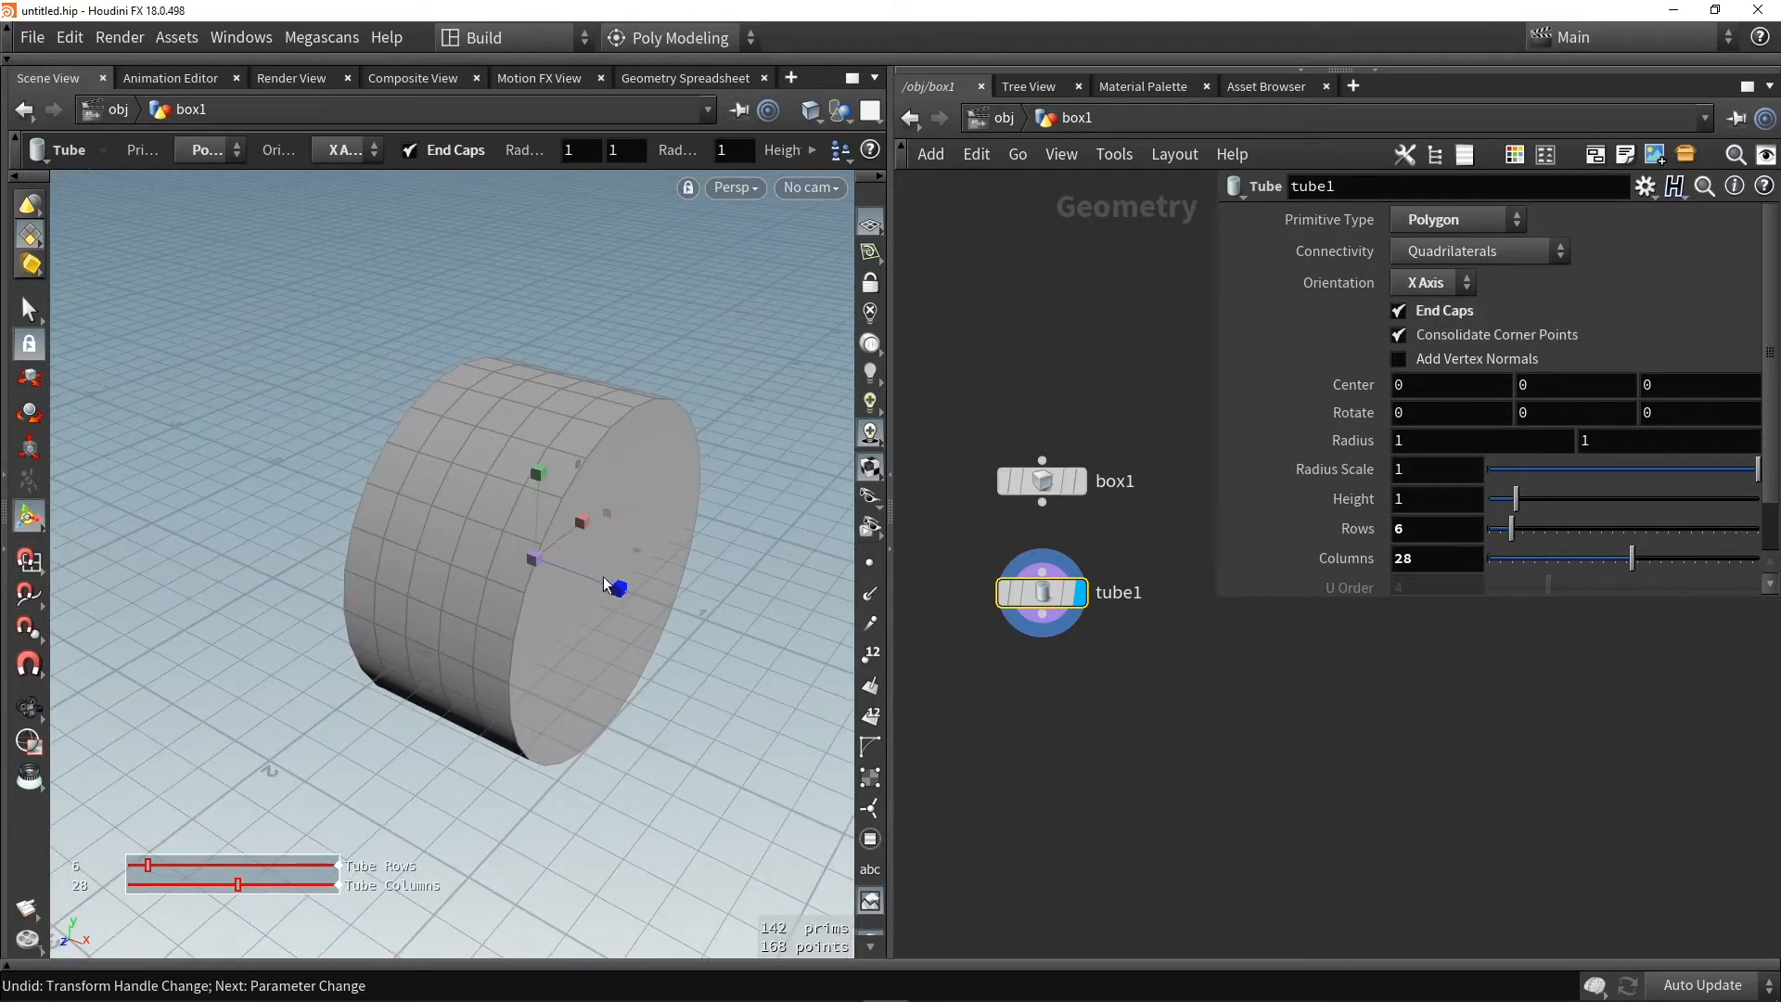
drag(606, 585, 733, 614)
drag(581, 525, 527, 410)
Add a Sphere node below tube1 and display it
key(Tab)
text(sphere)
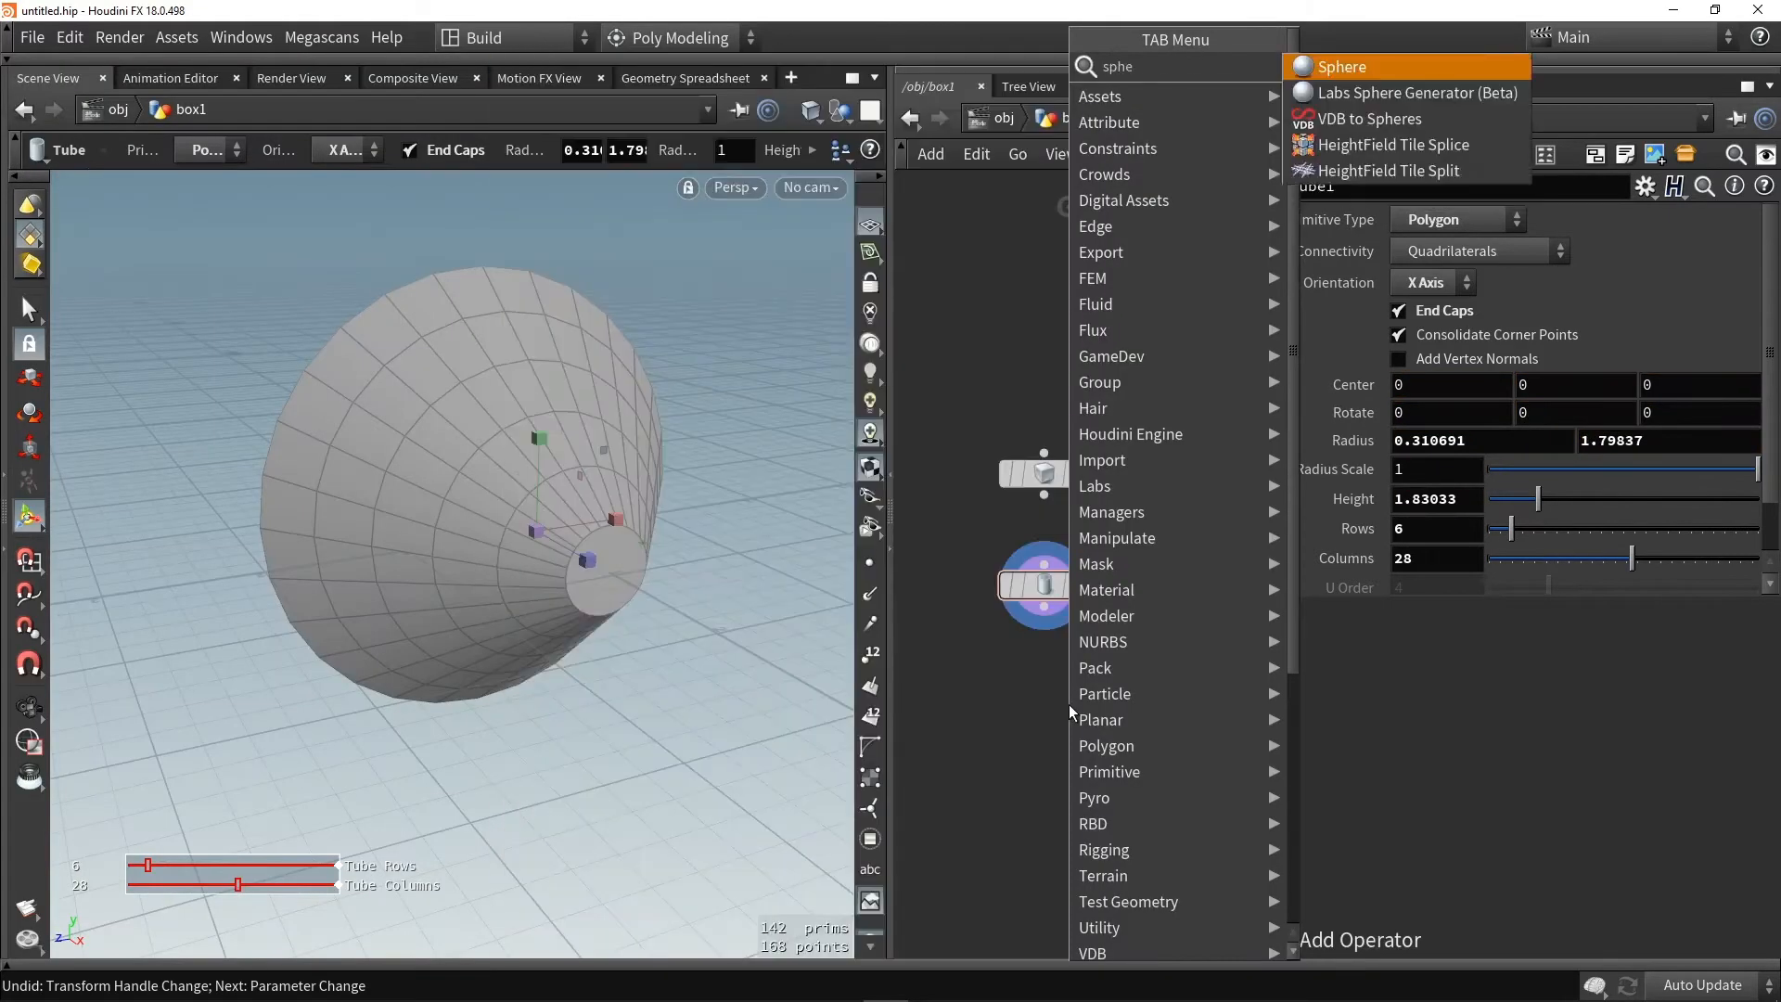
key(Return)
click(1069, 704)
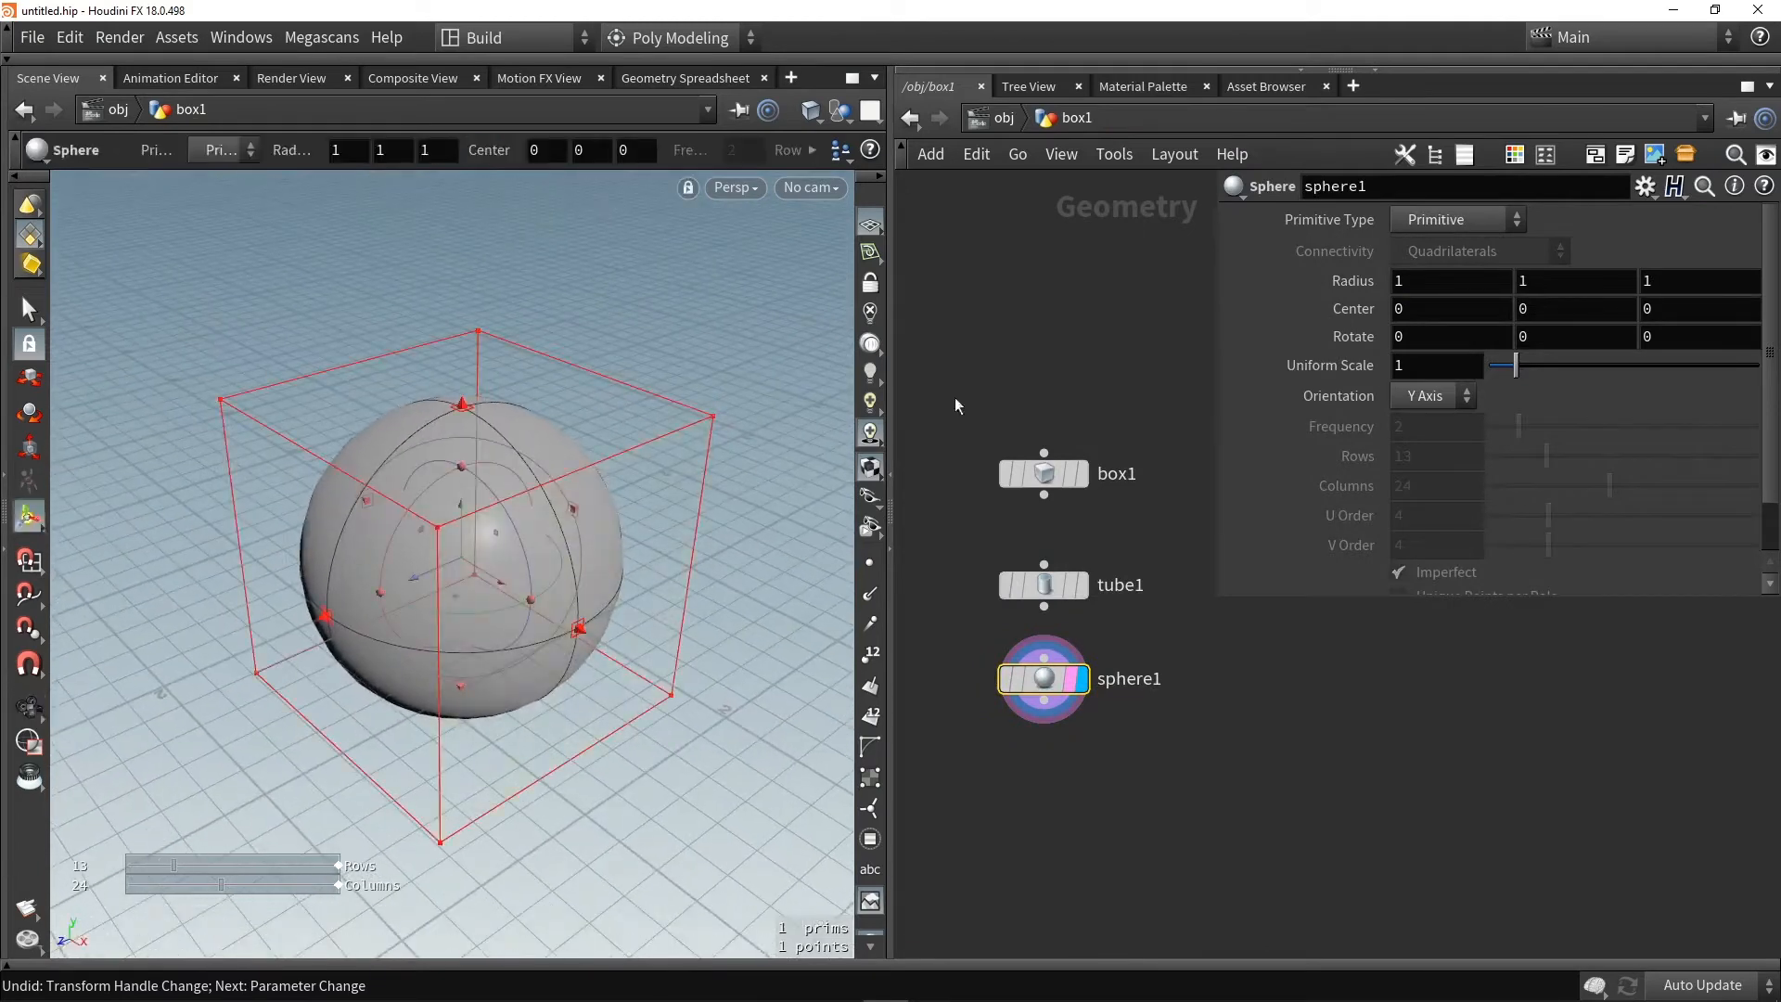
Compare the sphere's Polygon and Polygon Mesh primitive types, finishing on Polygon Mesh
click(1451, 220)
click(1430, 270)
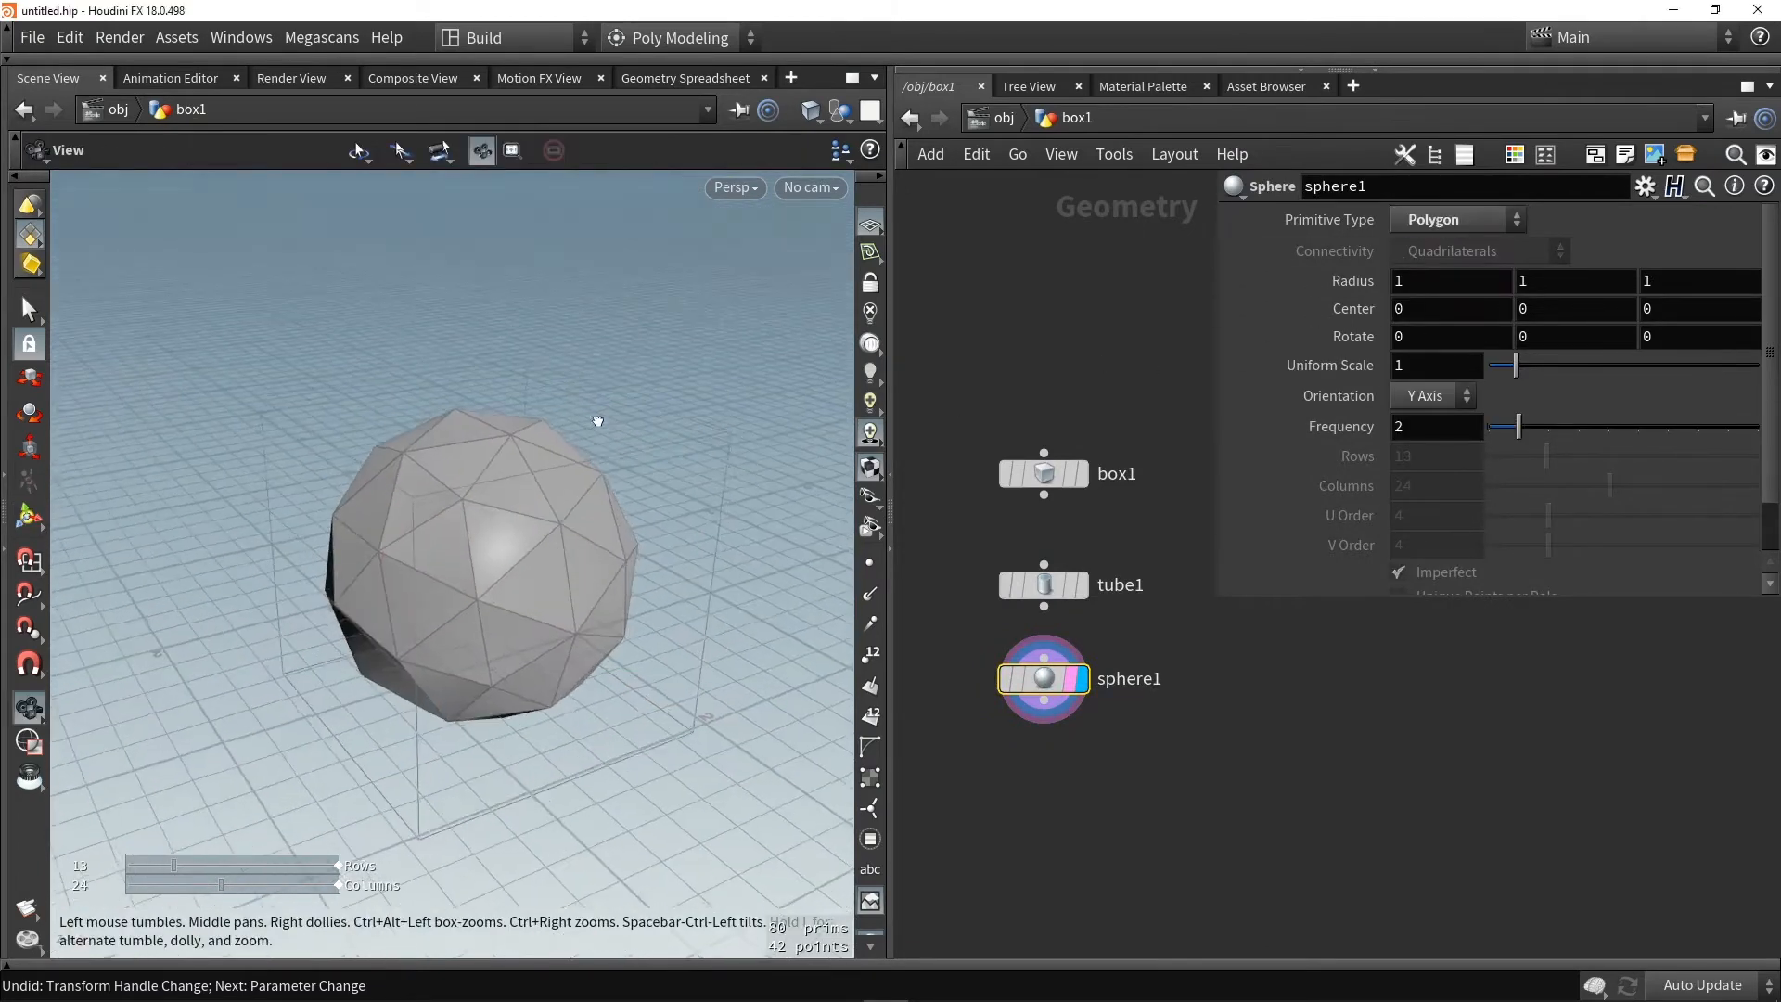
click(1468, 221)
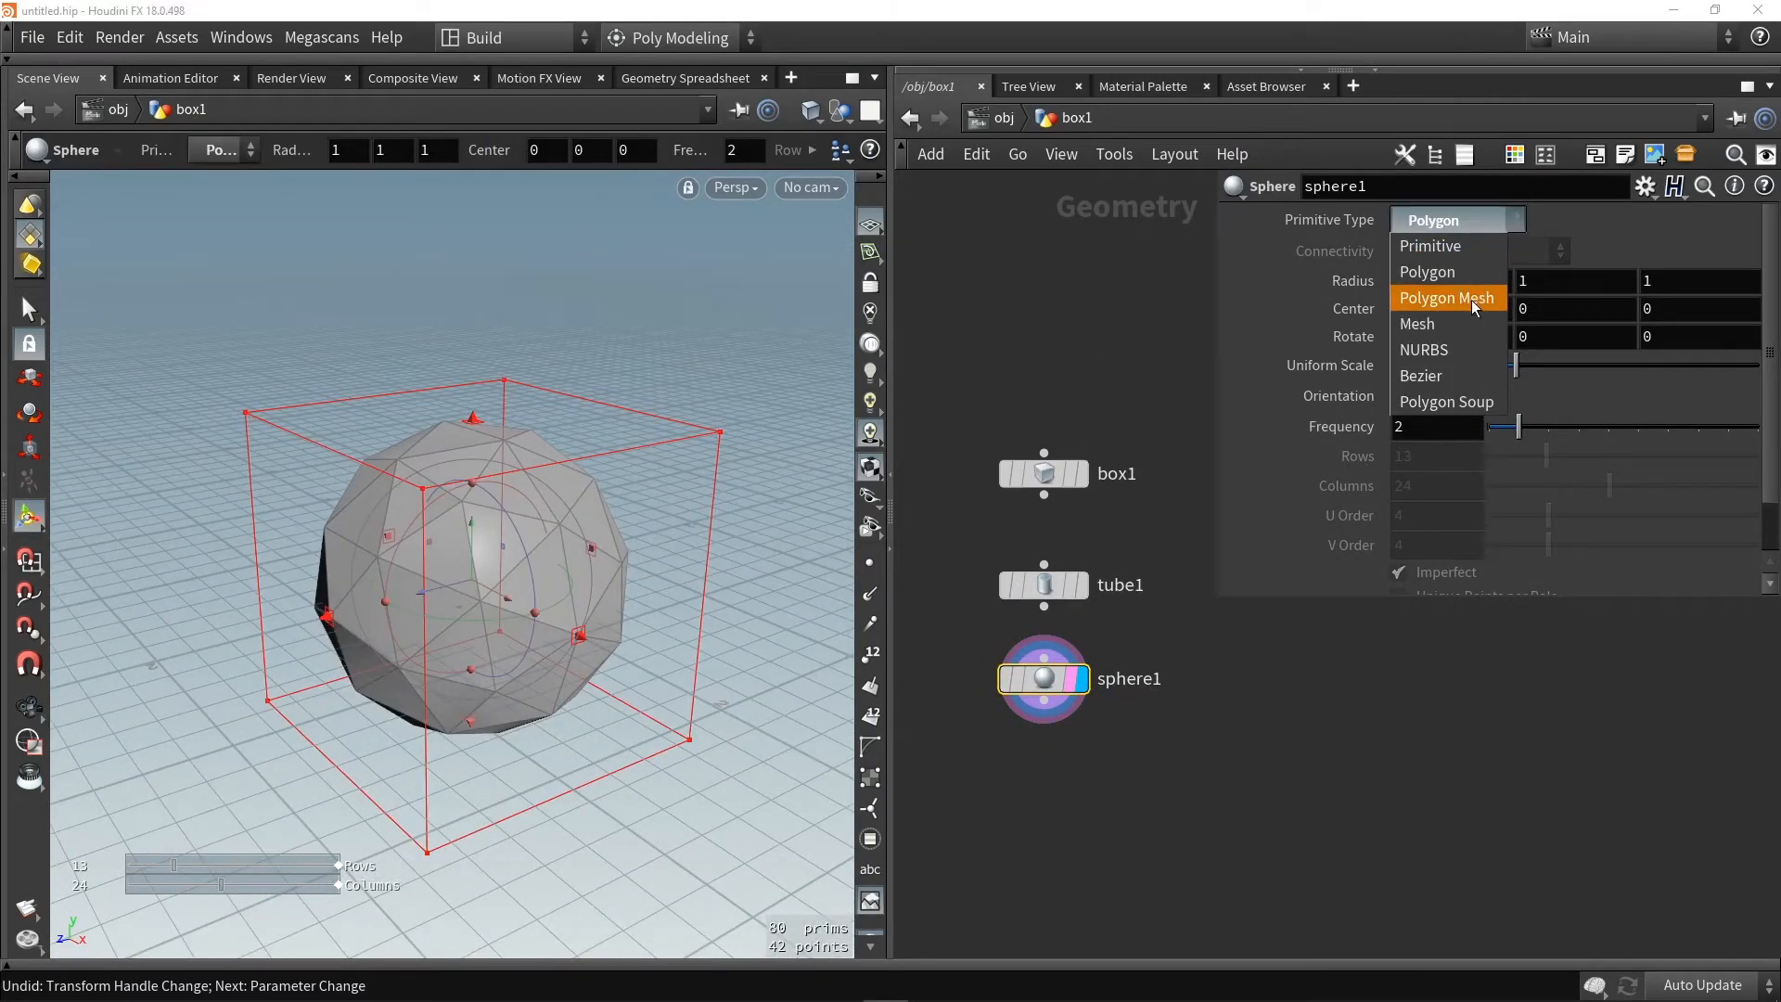
click(1471, 299)
alt+drag(579, 523, 639, 552)
click(1468, 220)
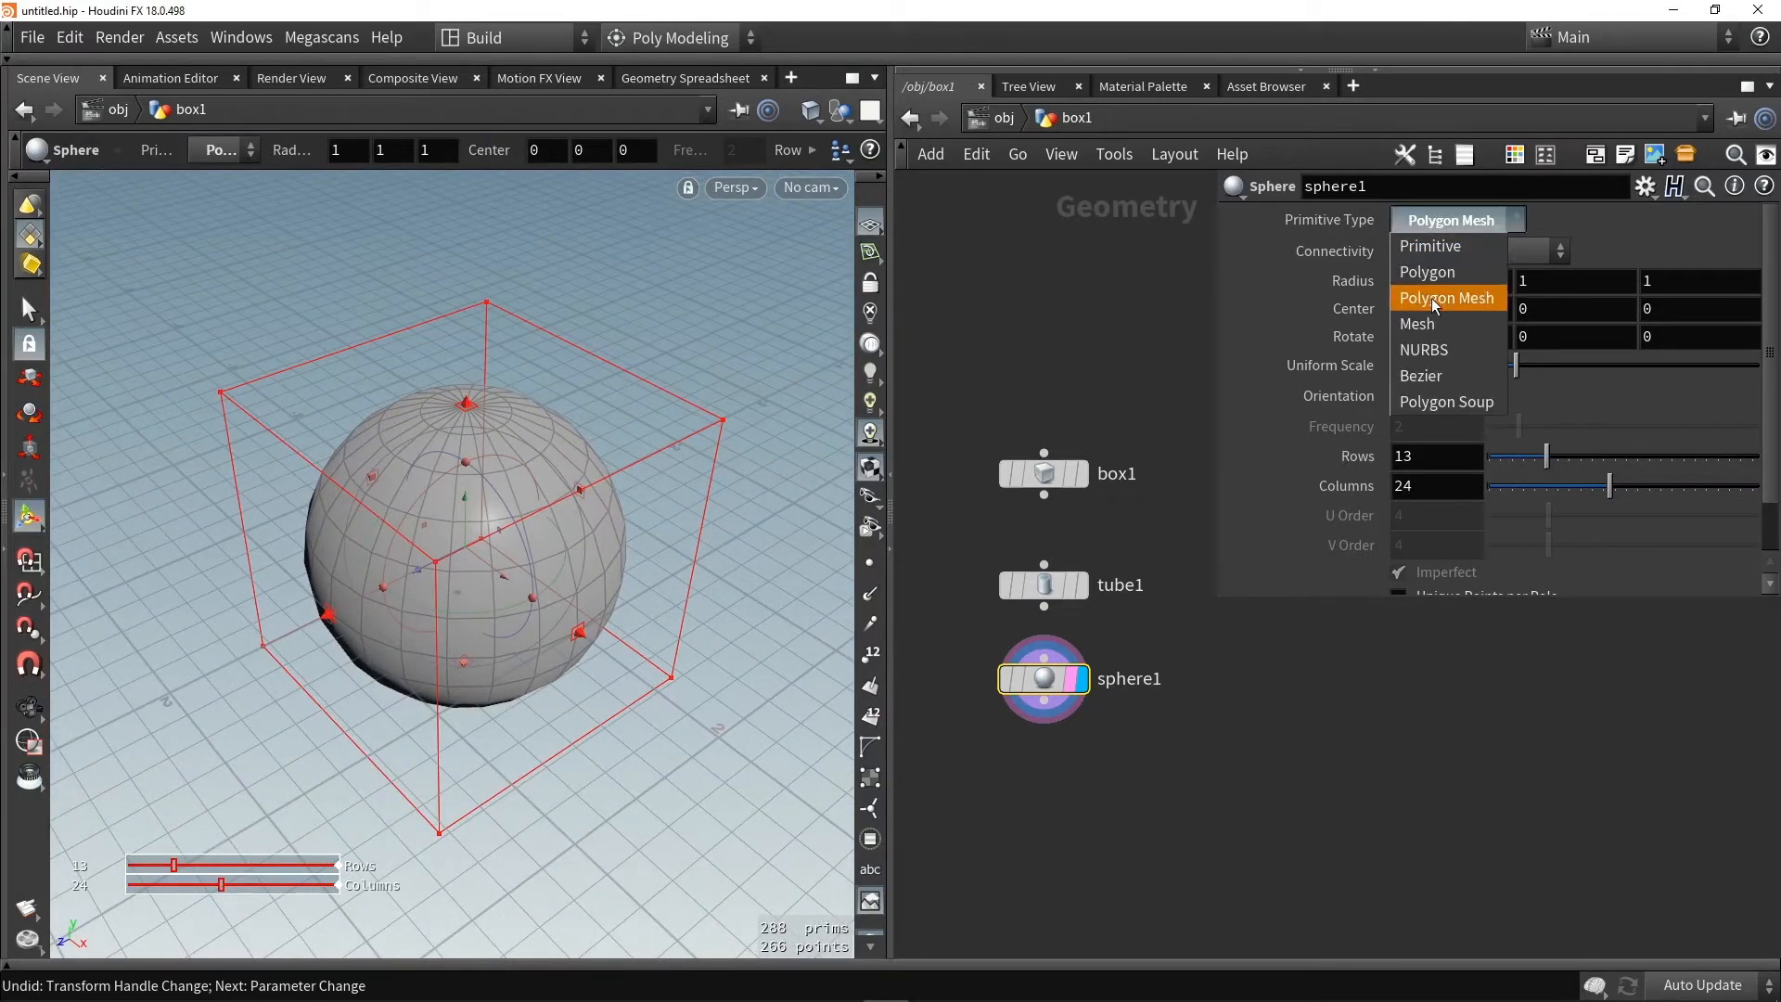
click(1430, 269)
alt+drag(508, 698, 649, 557)
click(1444, 220)
click(1447, 243)
Give the sphere 20 rows and 50 columns, and stretch it into an ellipsoid with radii of about 2.02, 1.54 and 0.51
drag(1546, 457, 1765, 492)
drag(445, 422, 444, 220)
drag(353, 566, 457, 510)
shift+drag(596, 543, 791, 593)
alt+drag(791, 594, 649, 519)
Add and display a Torus node below sphere1, adjusting its radii to about 1.11 and 0.28
key(Tab)
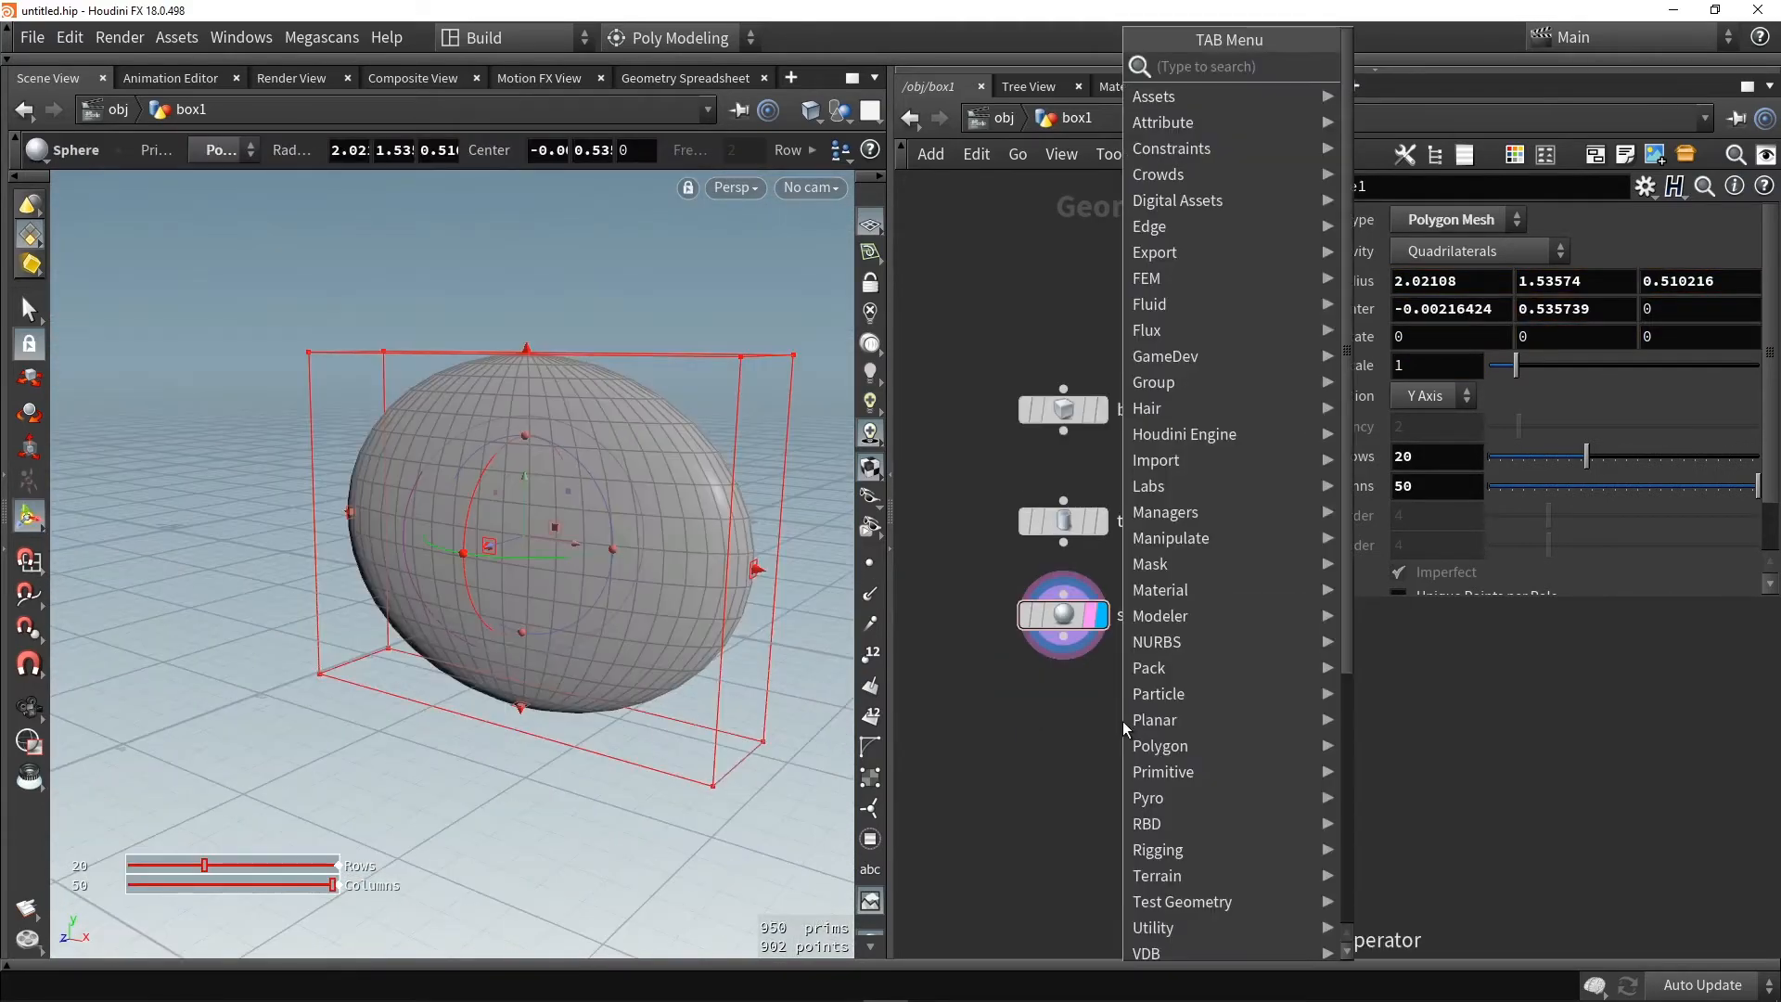
text(tor)
key(Return)
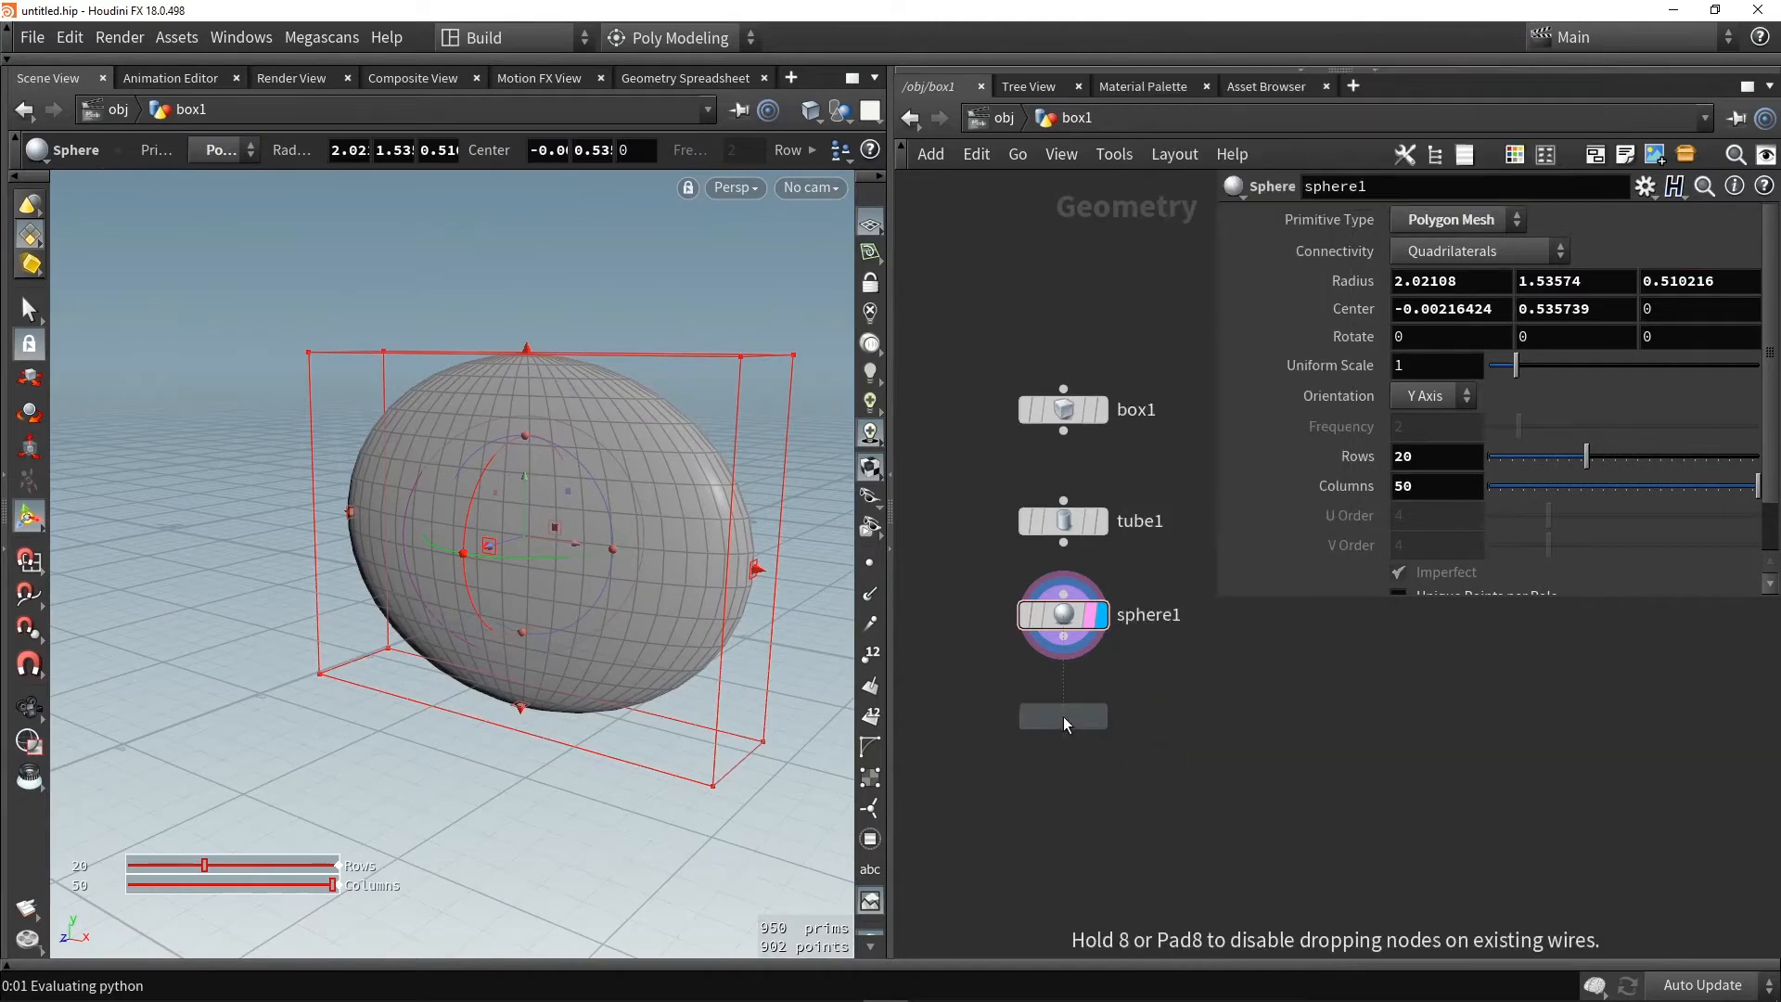
click(1106, 721)
click(1104, 717)
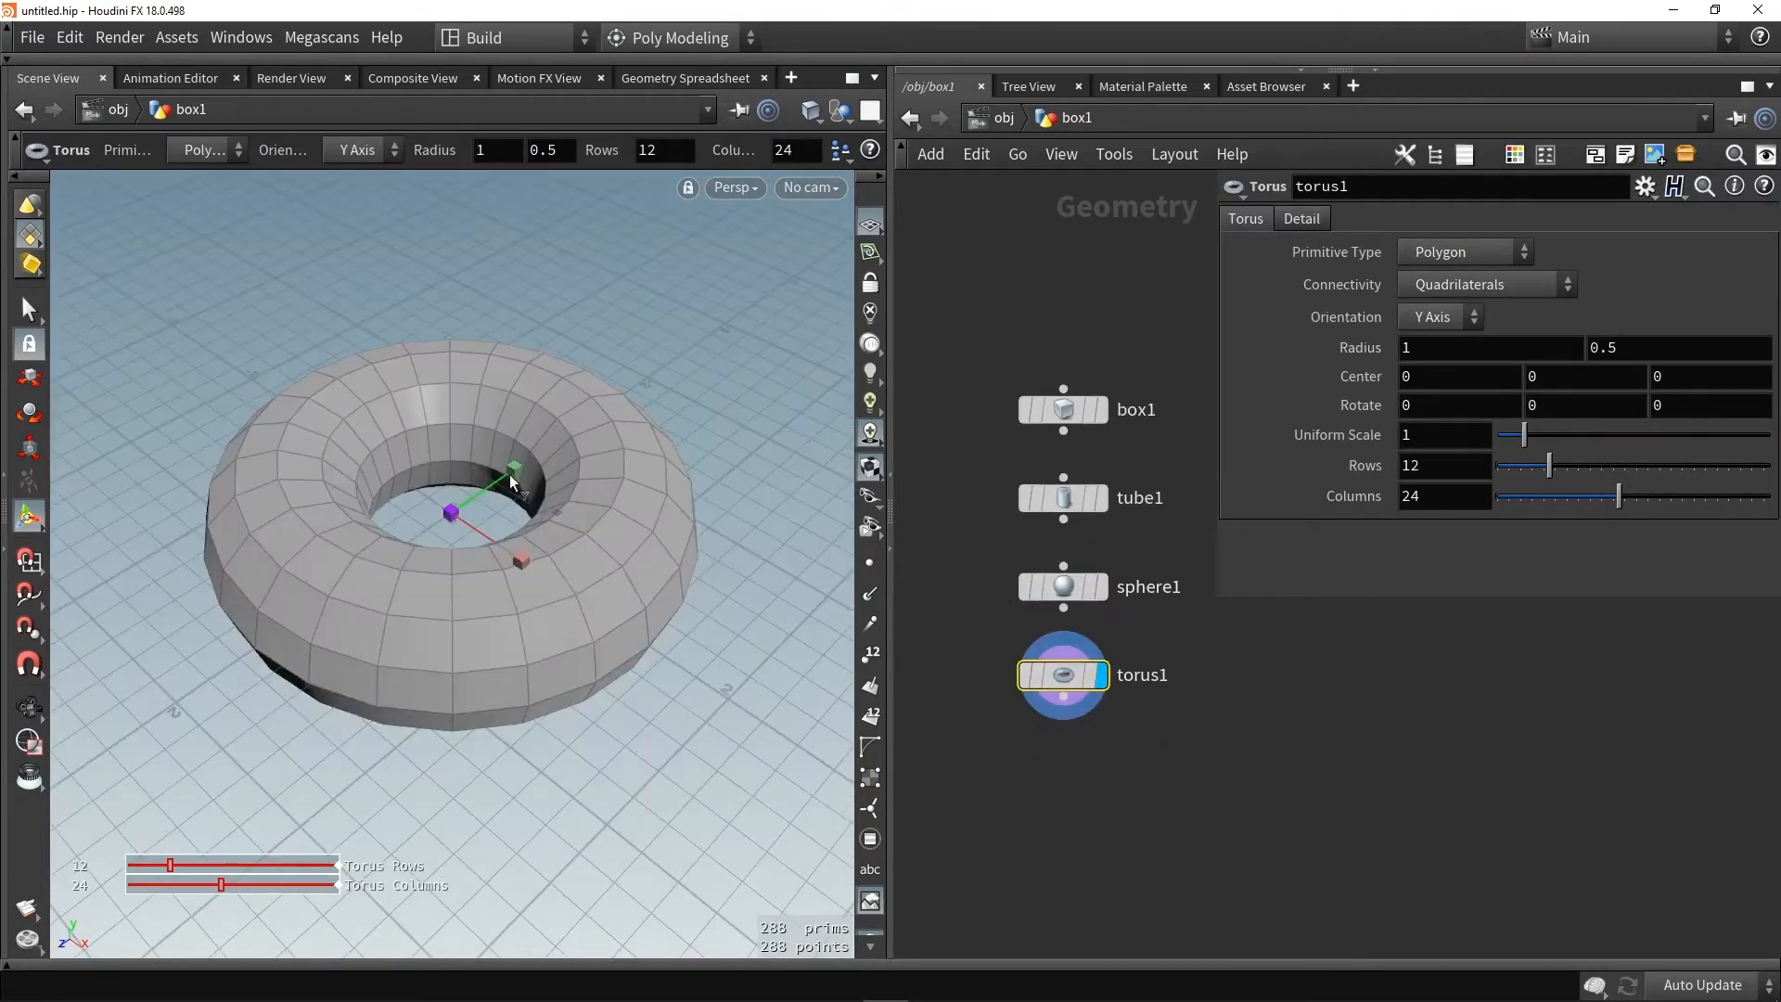
drag(511, 476, 483, 535)
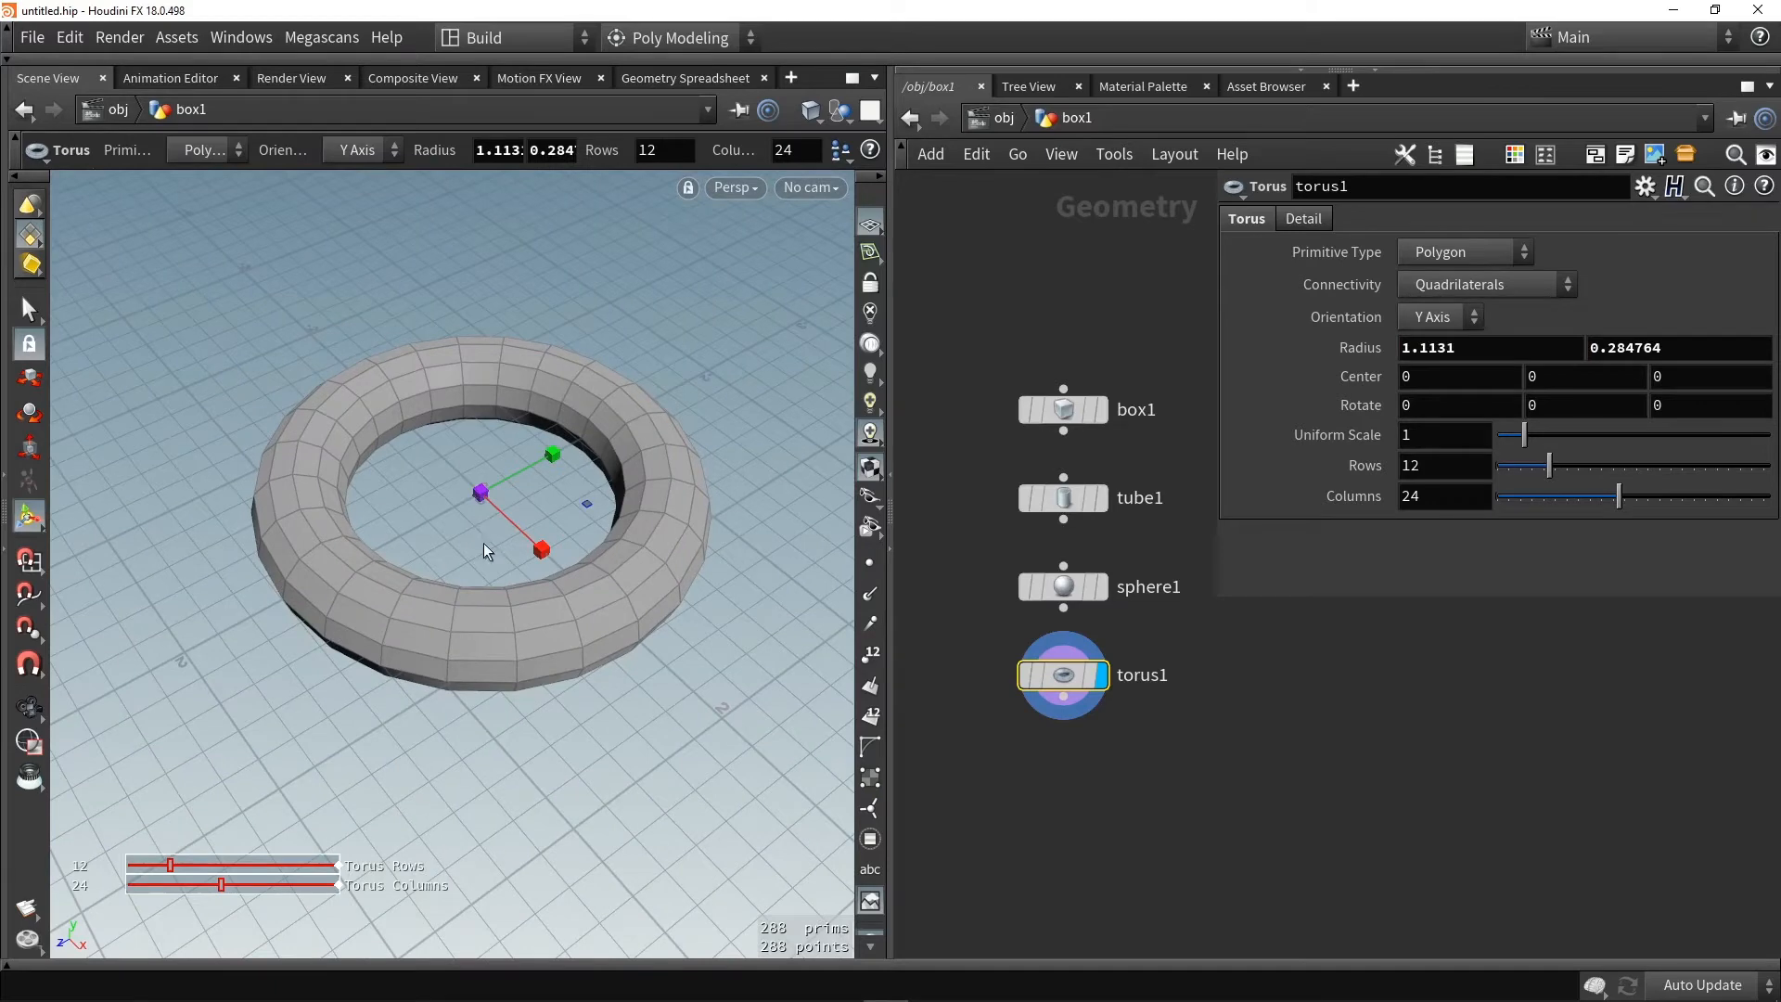
Add a Grid node below torus1 and display it
key(Tab)
text(grid)
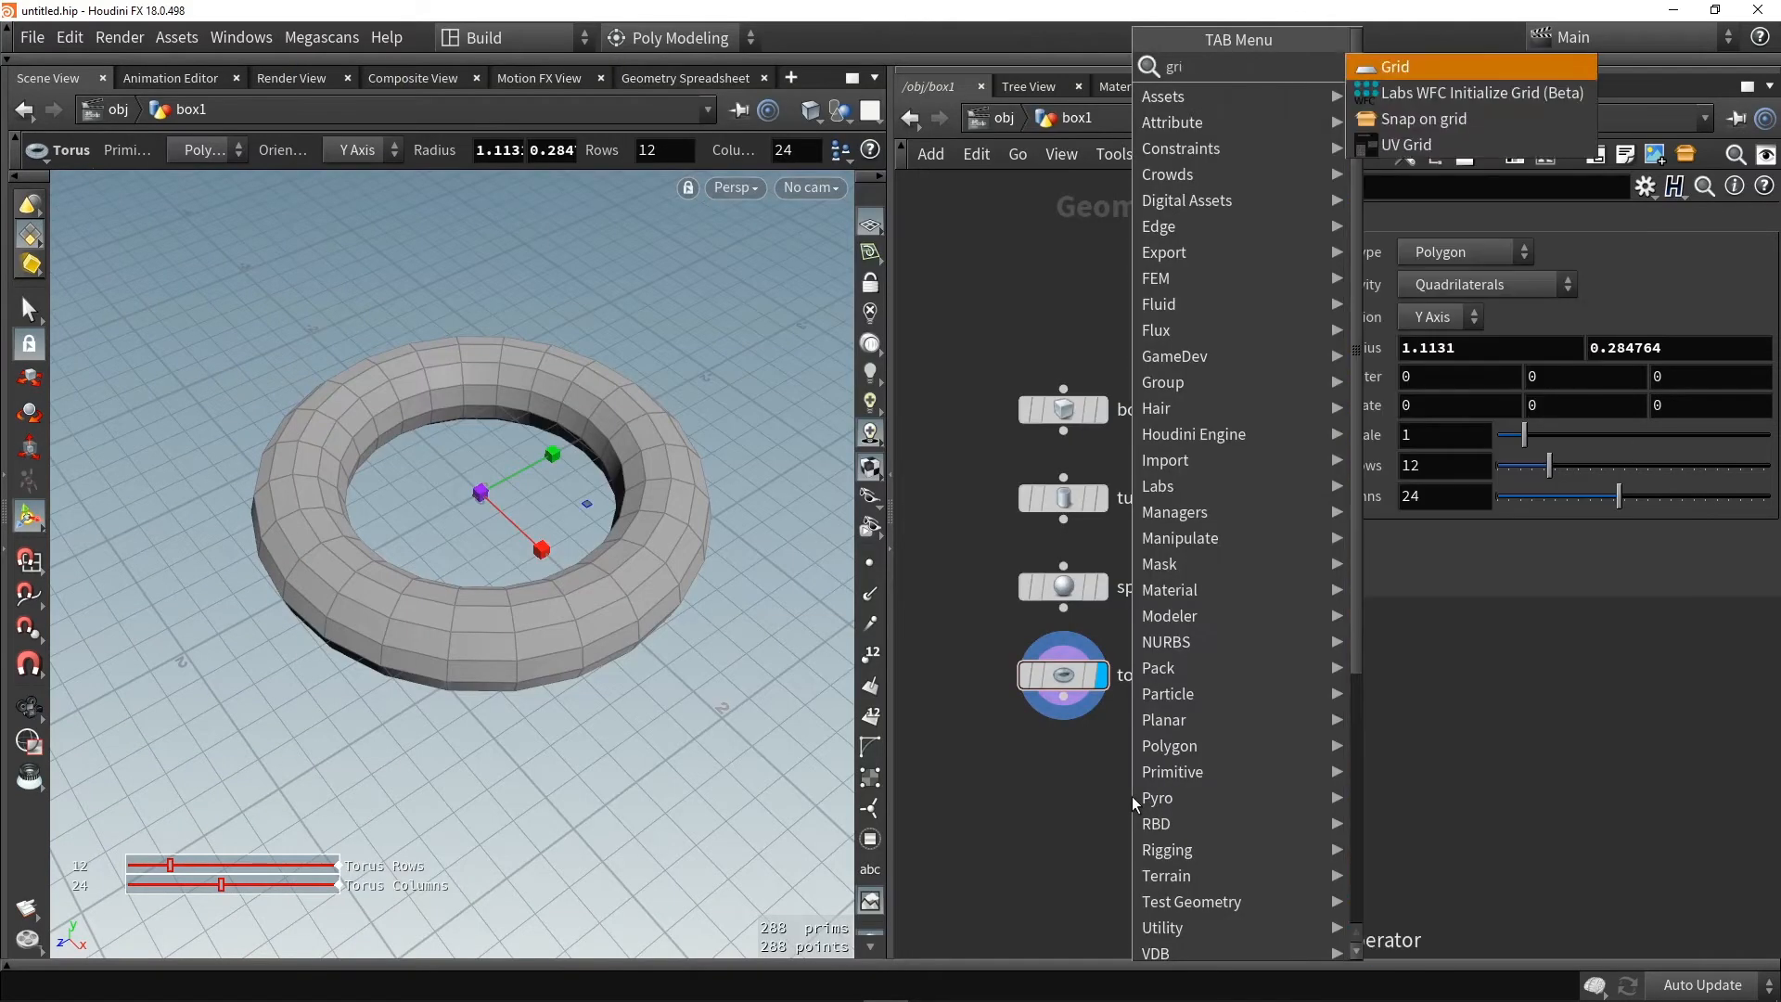
key(Return)
click(1059, 779)
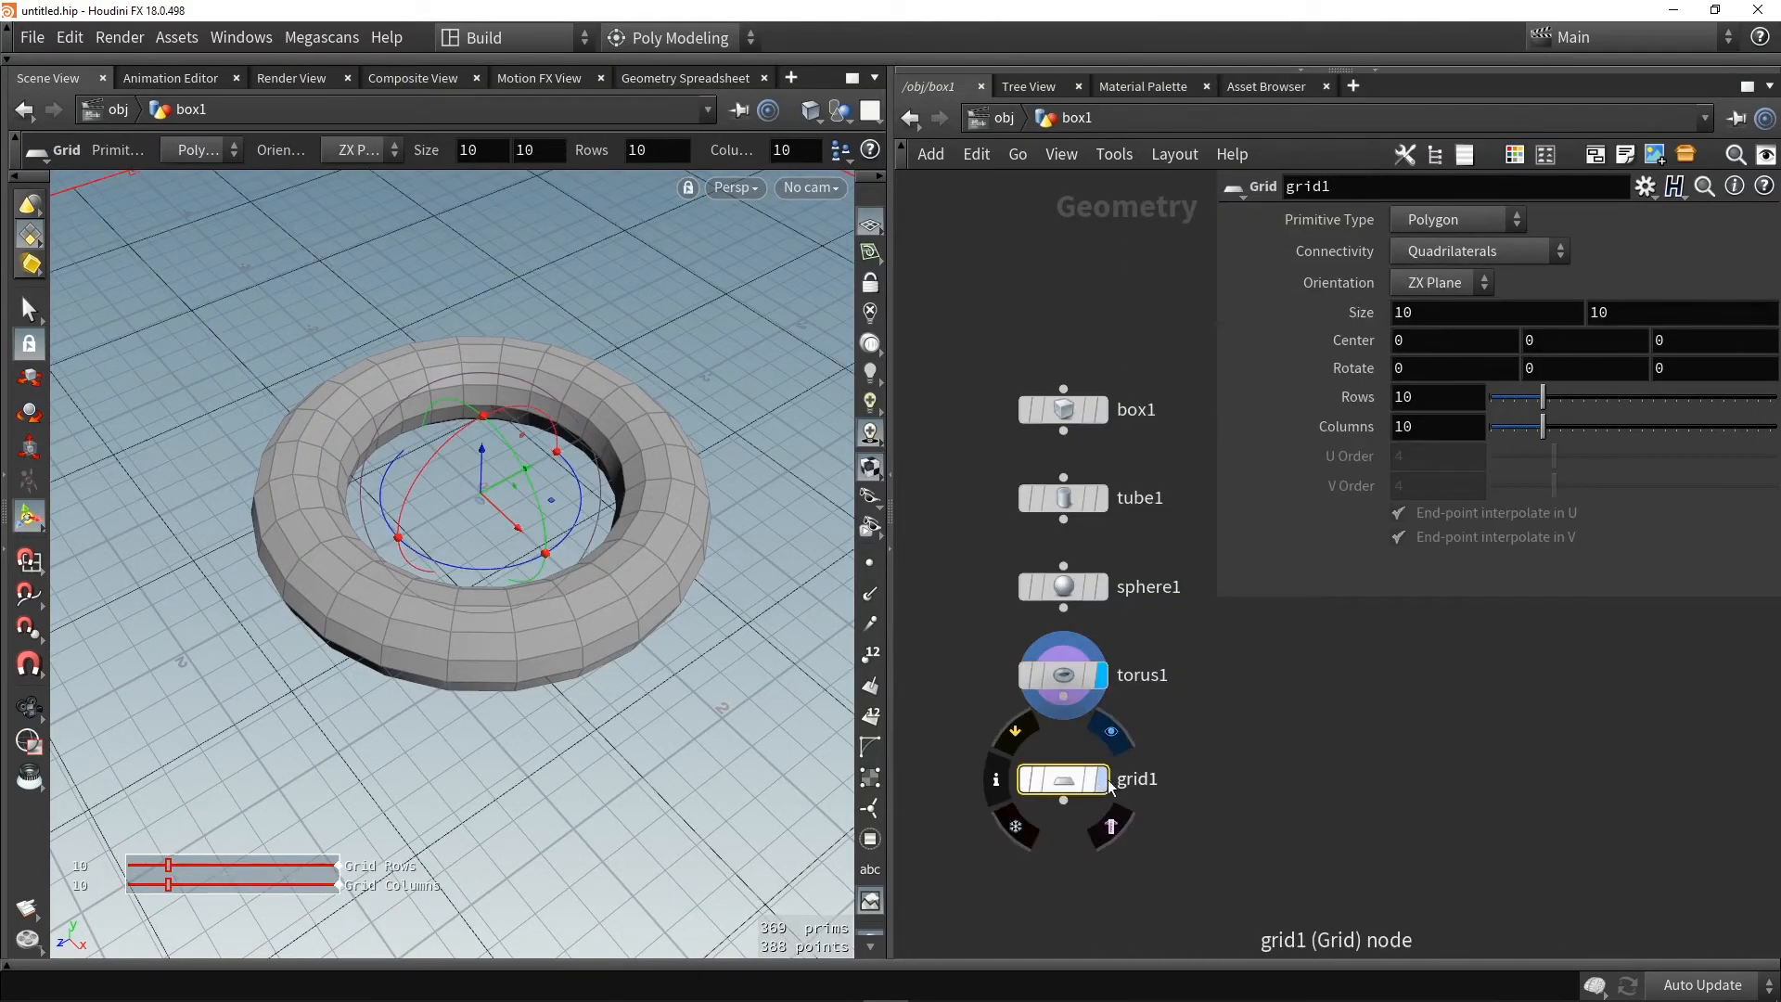
Resize the grid to about 6.58 by 12.18 with 18 rows and 21 columns, rotated about 31.7 degrees around Y
alt+drag(376, 659, 558, 619)
drag(297, 637, 212, 688)
drag(1543, 397, 1607, 428)
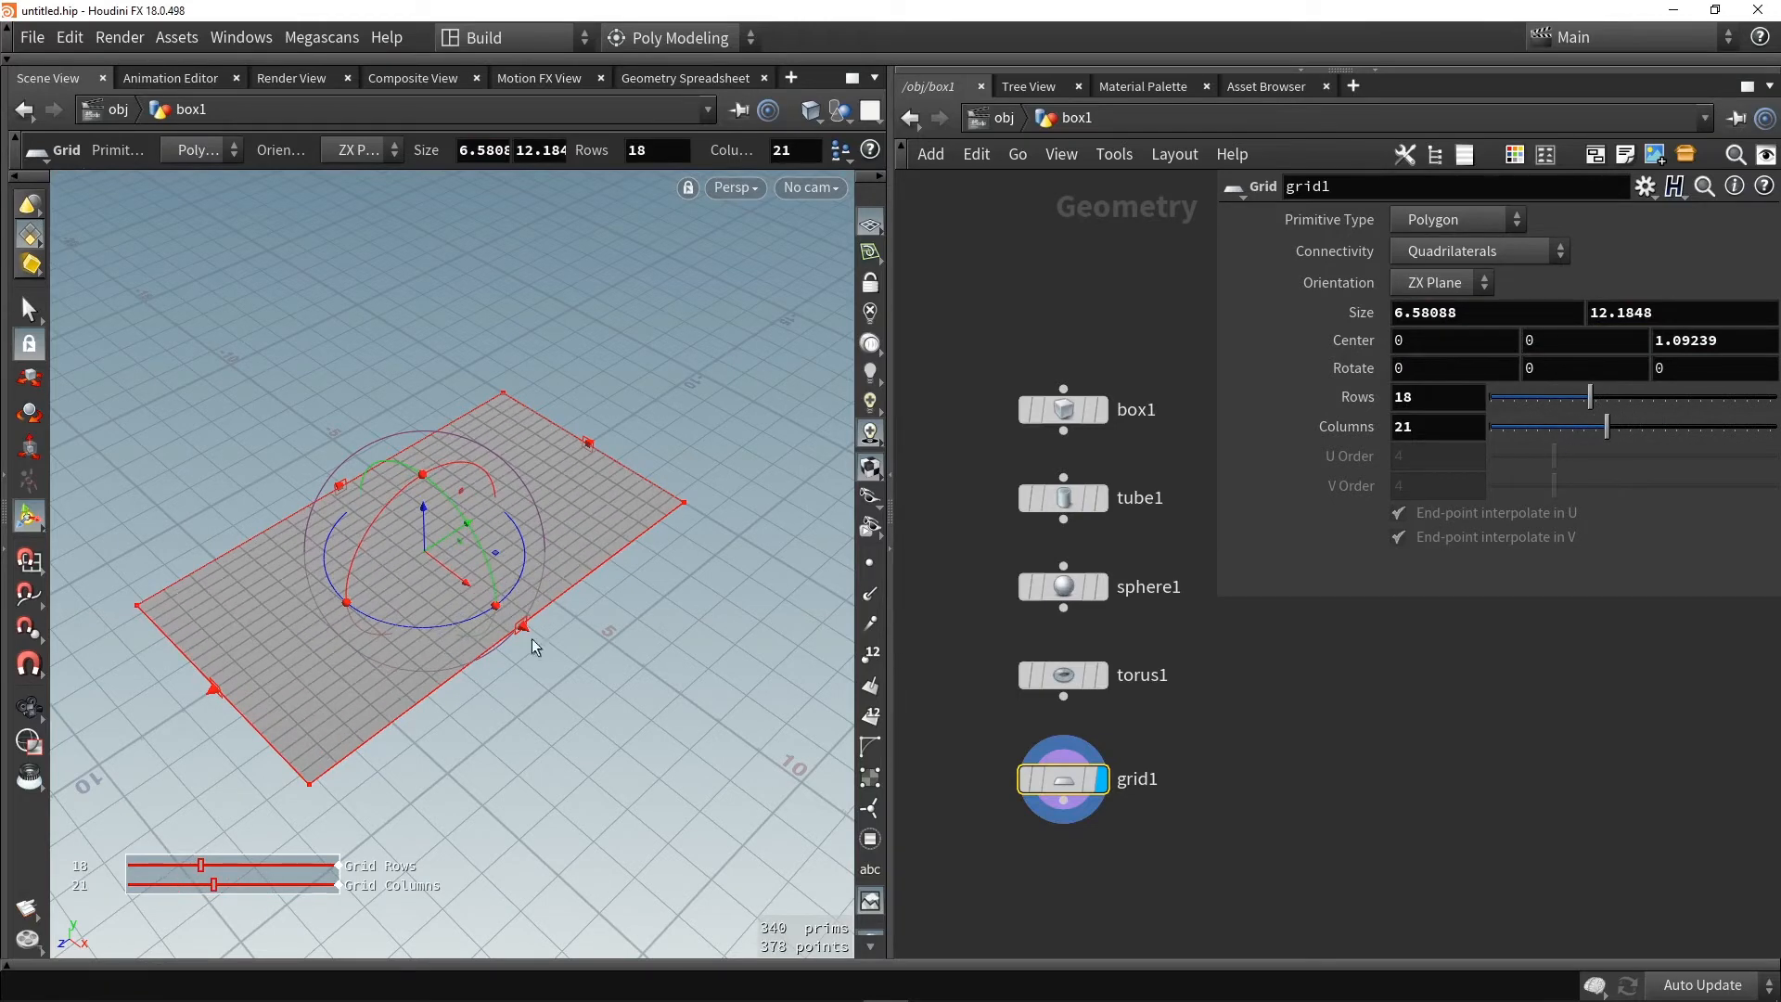
drag(451, 627, 566, 616)
click(1211, 772)
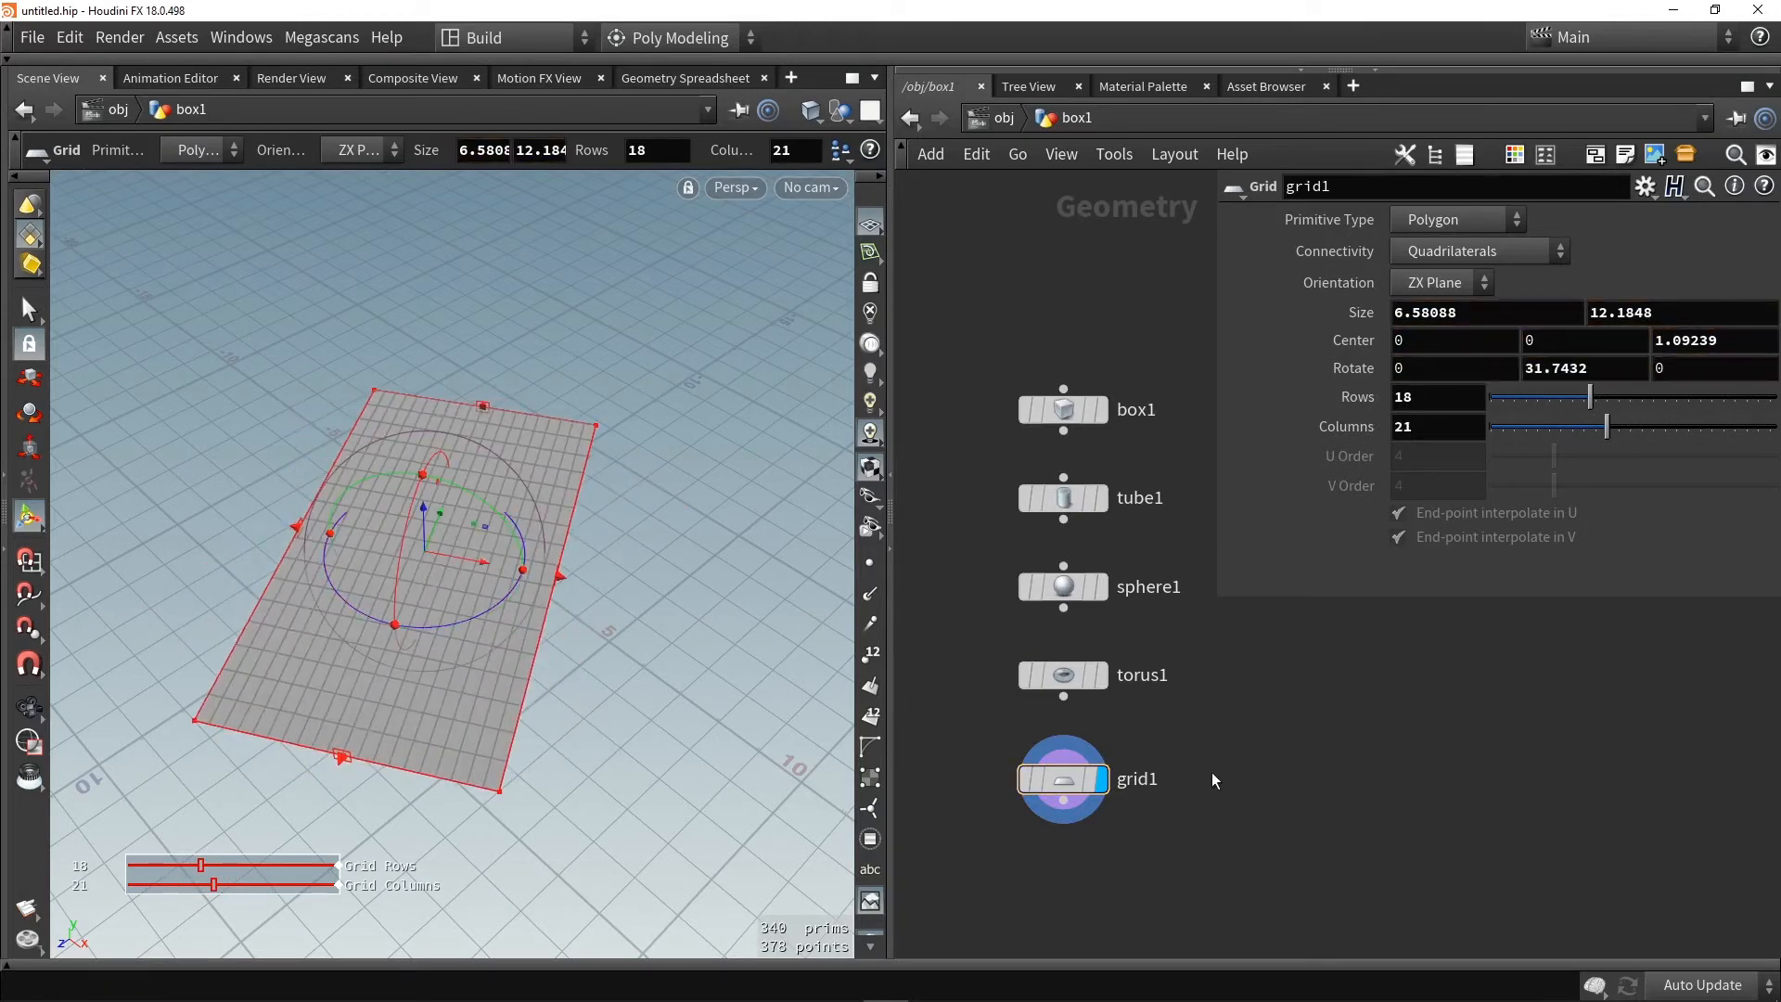
Add a Platonic Solids node below grid1 and display it
middle_drag(1086, 895, 1050, 721)
key(Tab)
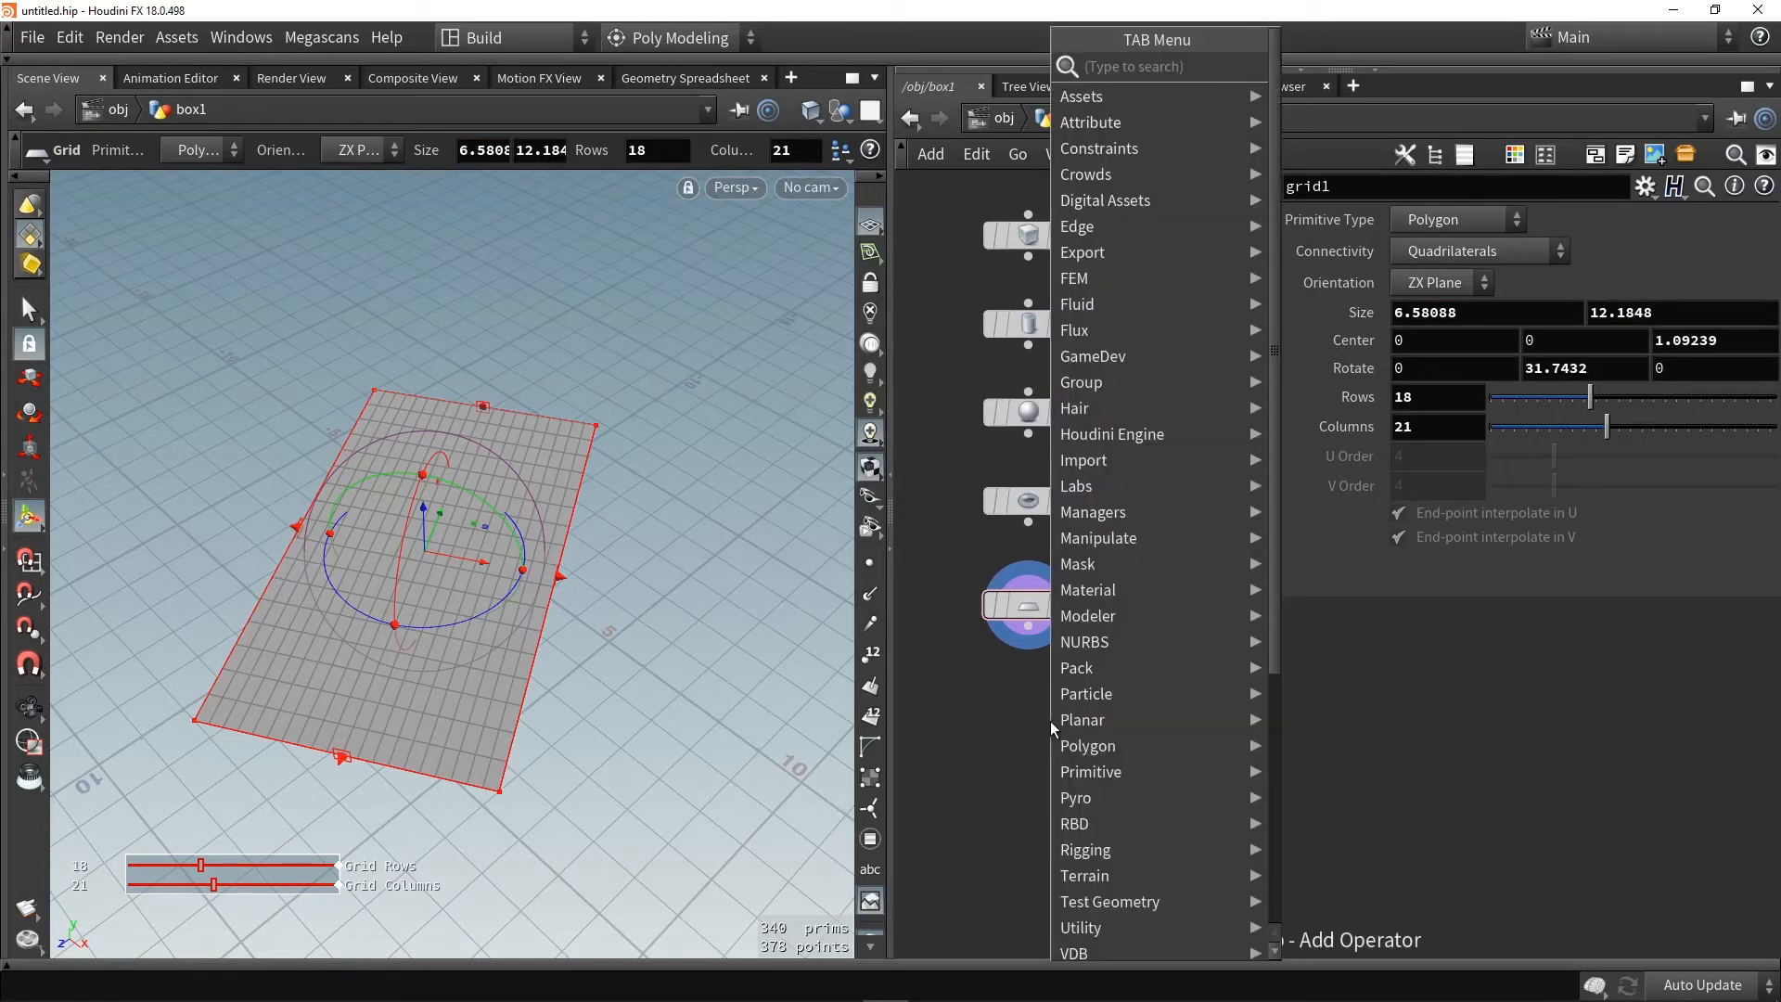
text(pla)
click(1349, 144)
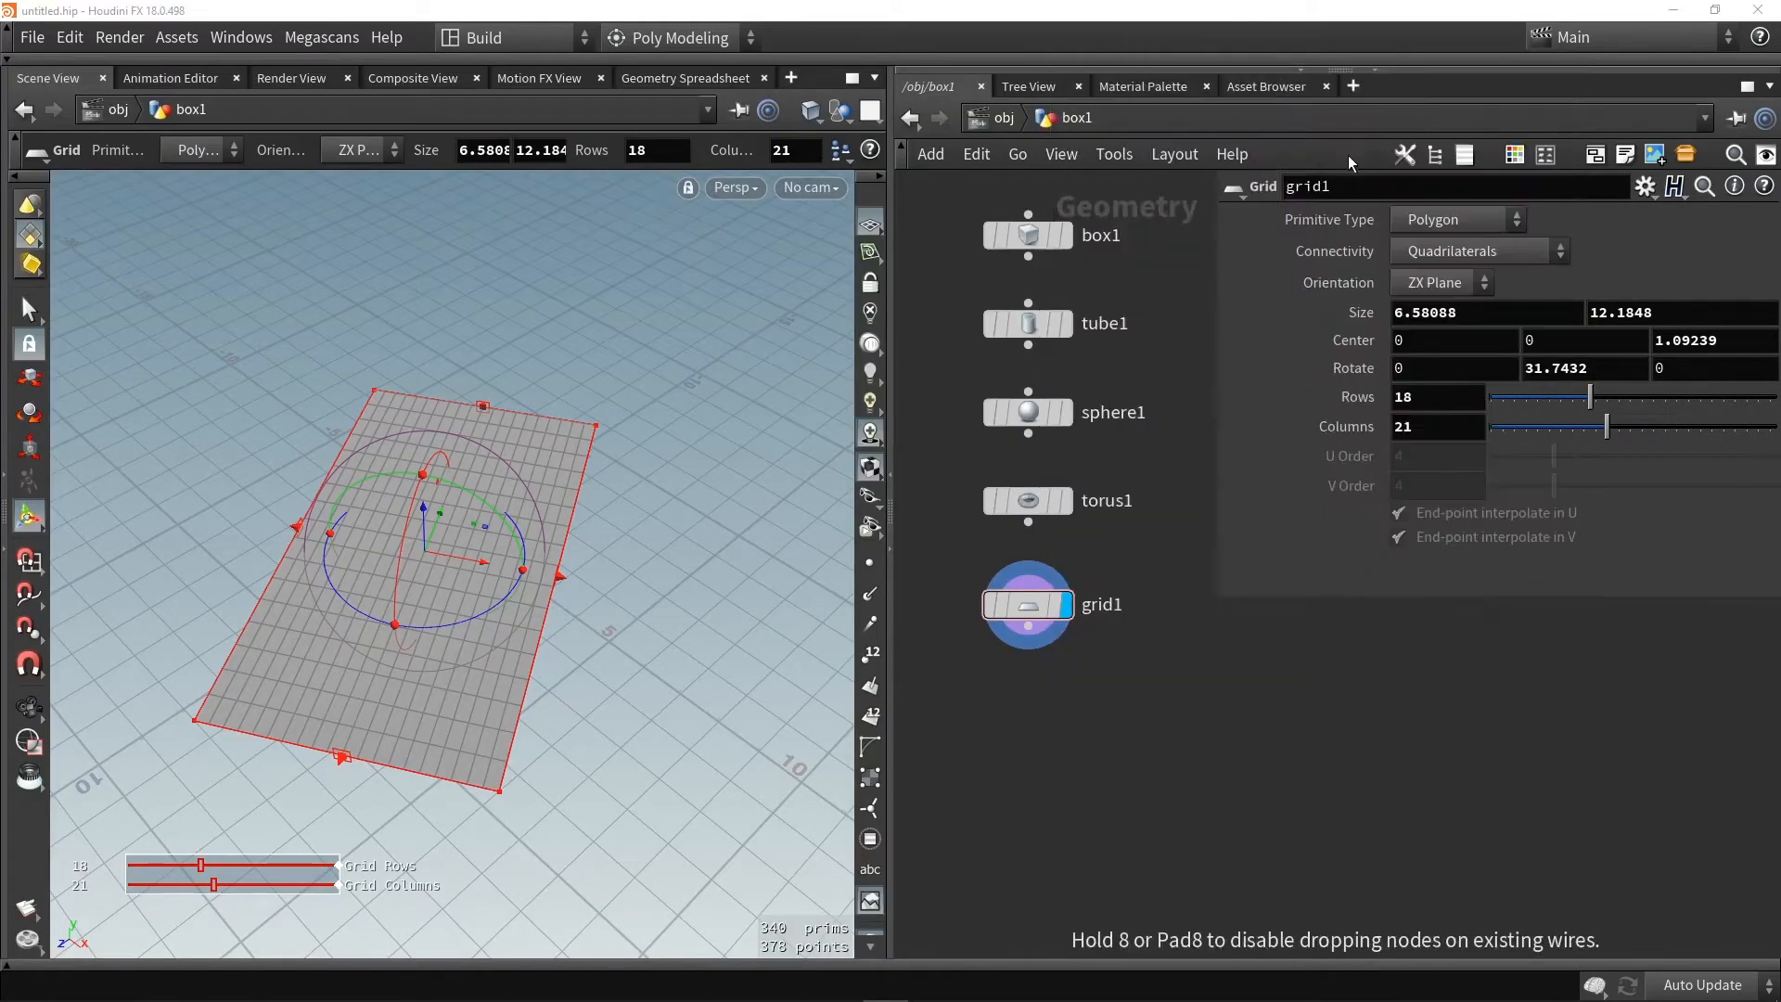
click(1030, 689)
drag(1058, 696, 1058, 705)
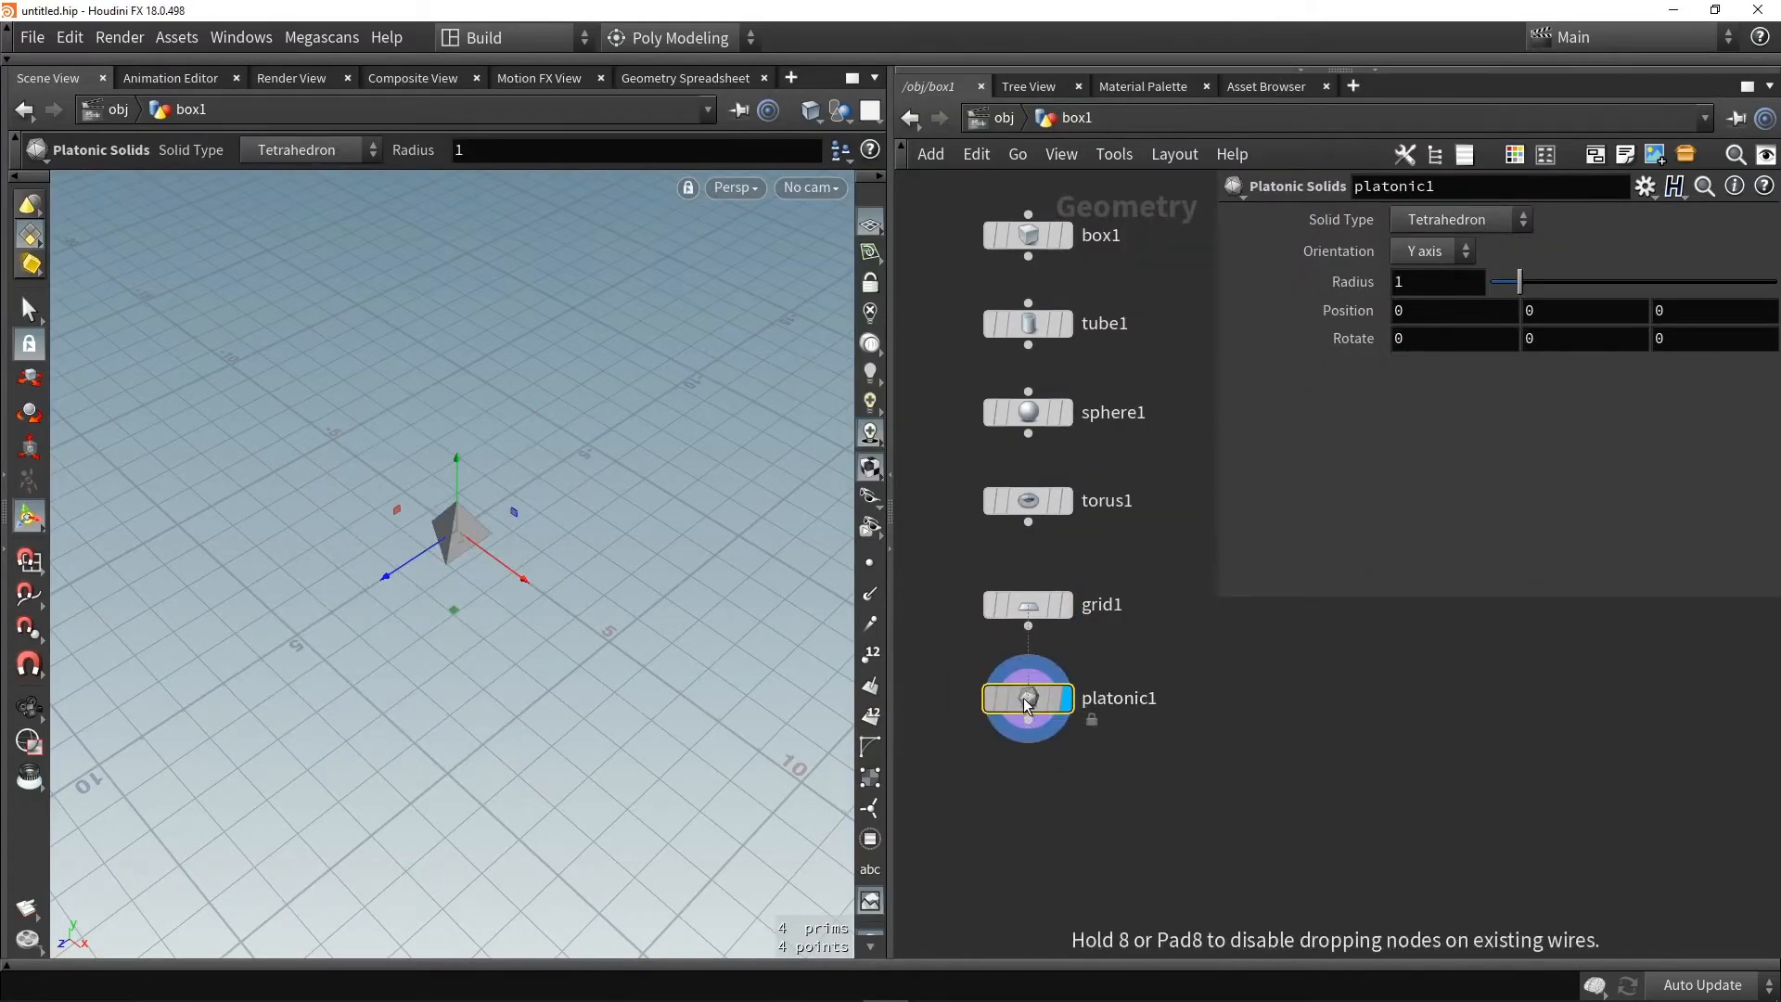
Set the Platonic Solids node's solid type to Dodecahedron and examine the shape from several sides
key(space+g)
alt+drag(481, 581, 325, 358)
alt+drag(603, 501, 574, 473)
key(Return)
click(1406, 220)
click(1407, 297)
key(Return)
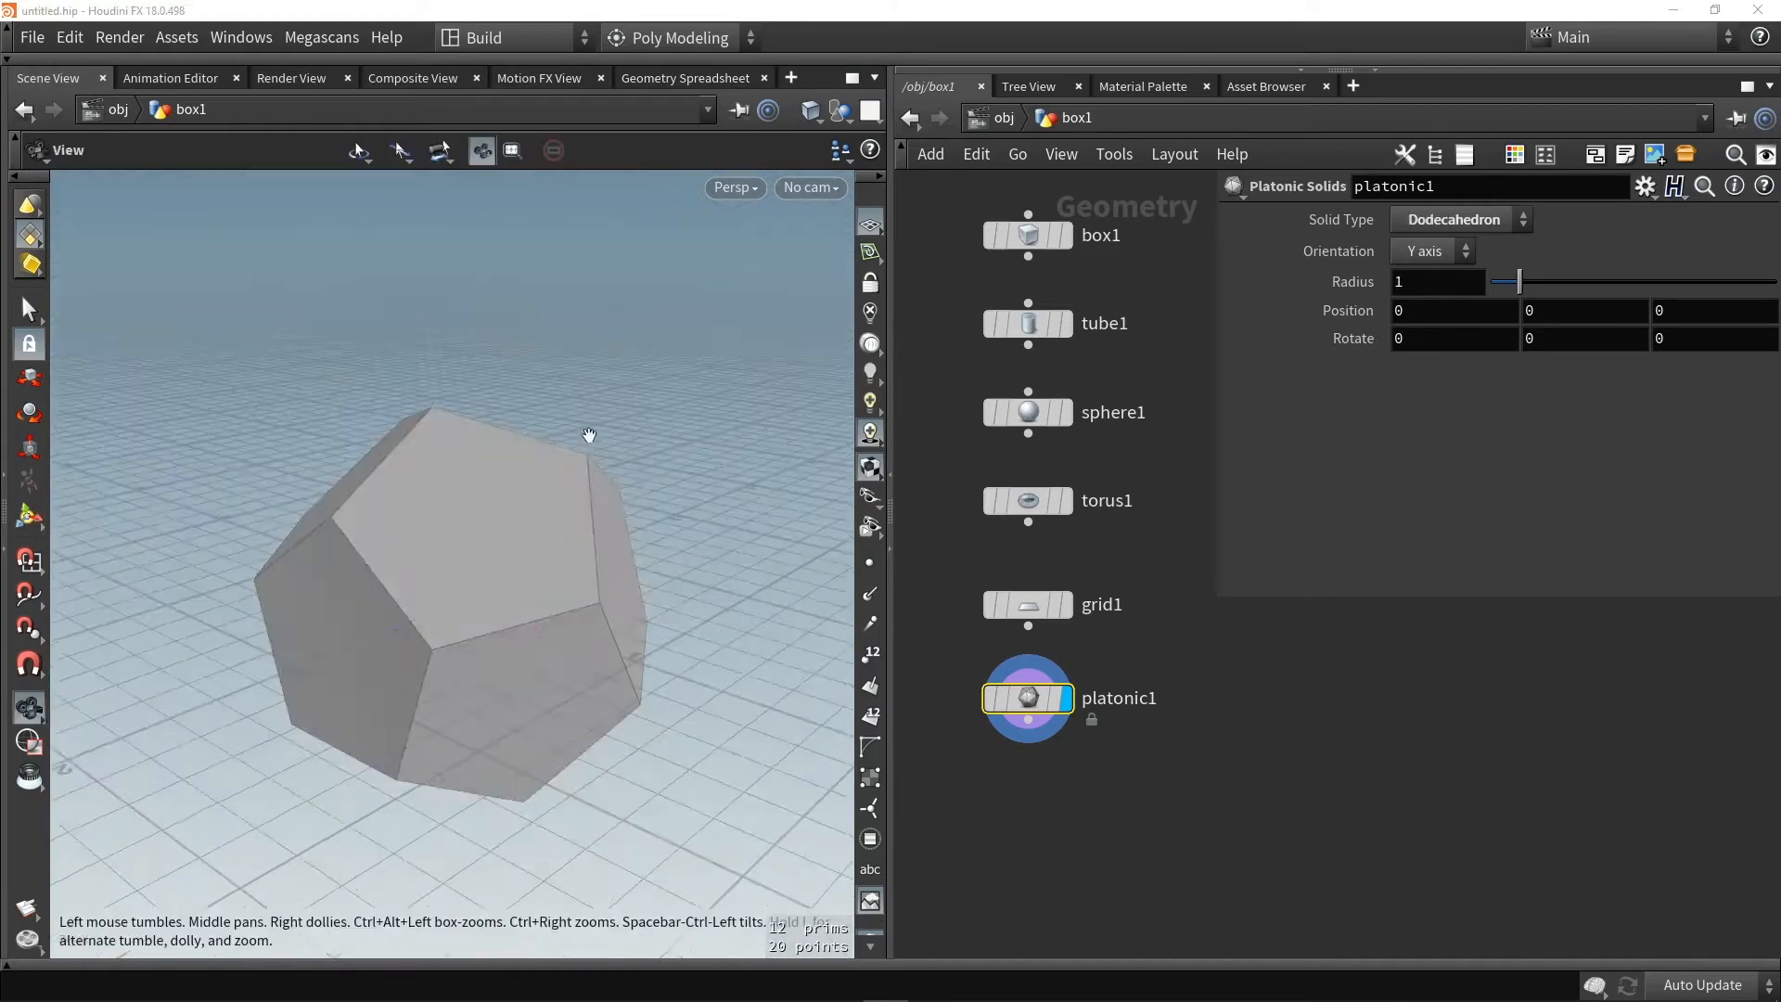
drag(588, 429, 167, 464)
key(Return)
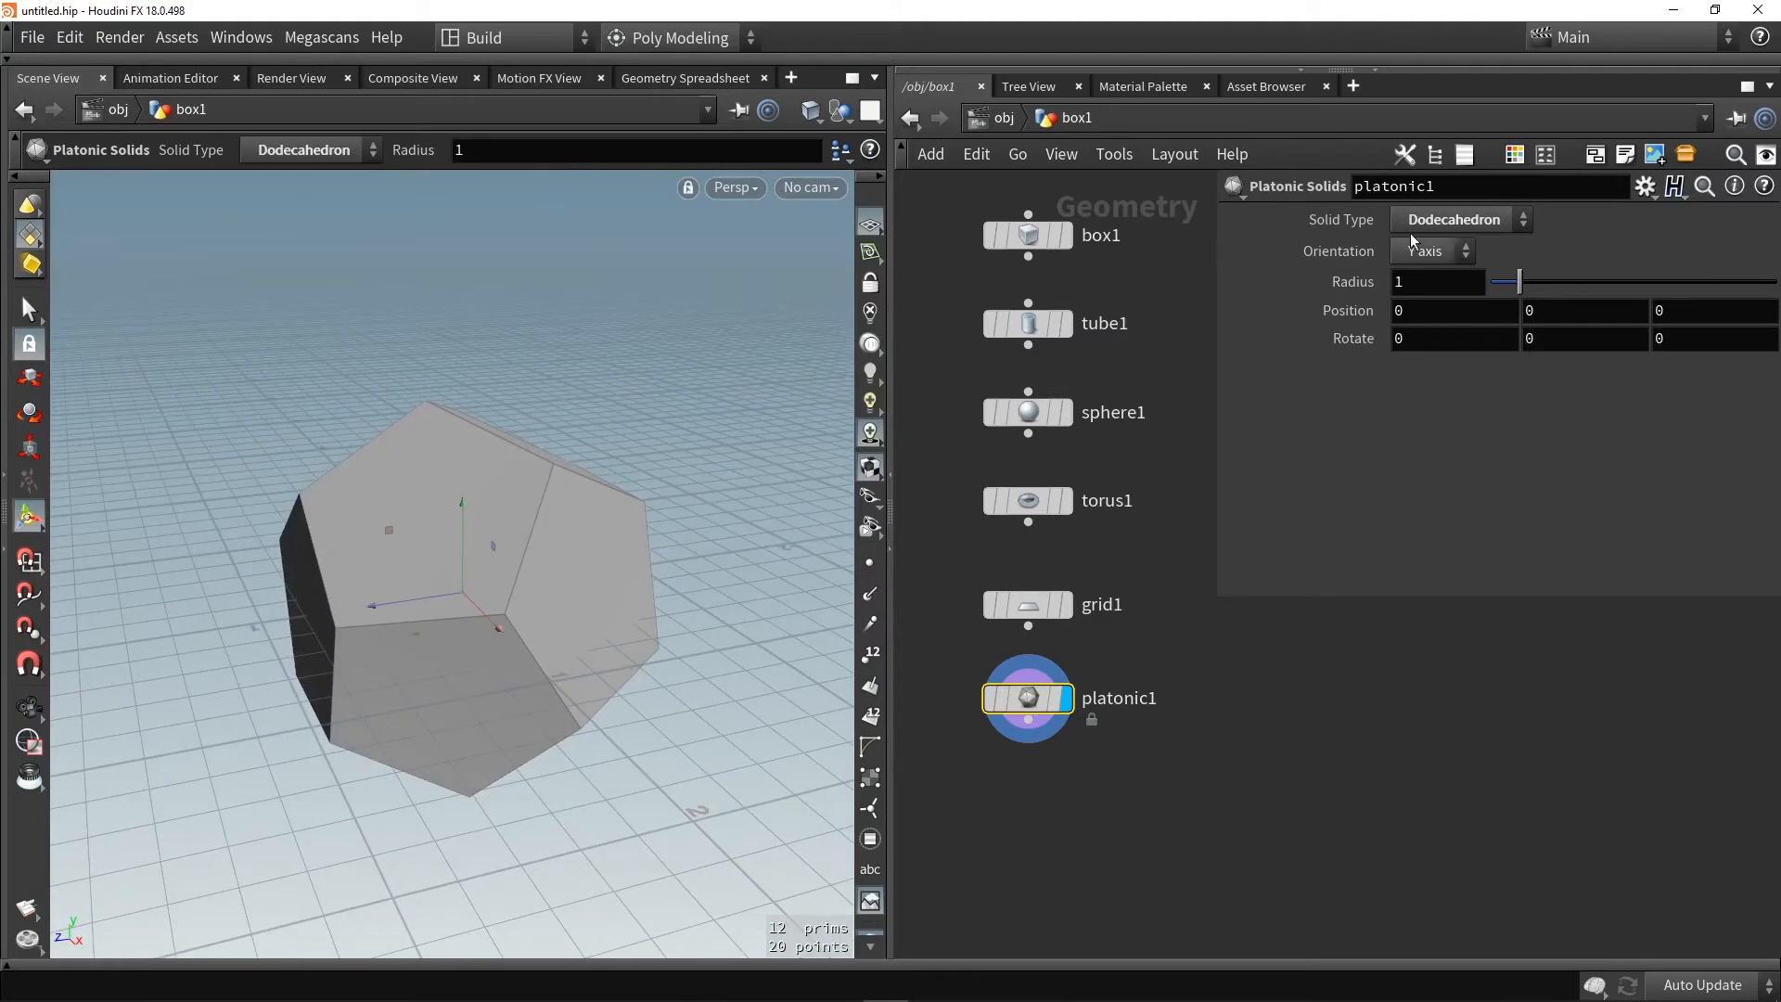
Change the solid type to Soccer Ball and examine the shape
click(1433, 220)
click(1440, 375)
key(Escape)
drag(708, 482, 177, 464)
key(Return)
Change the solid type to Utah Teapot and examine the model from several sides
click(1451, 220)
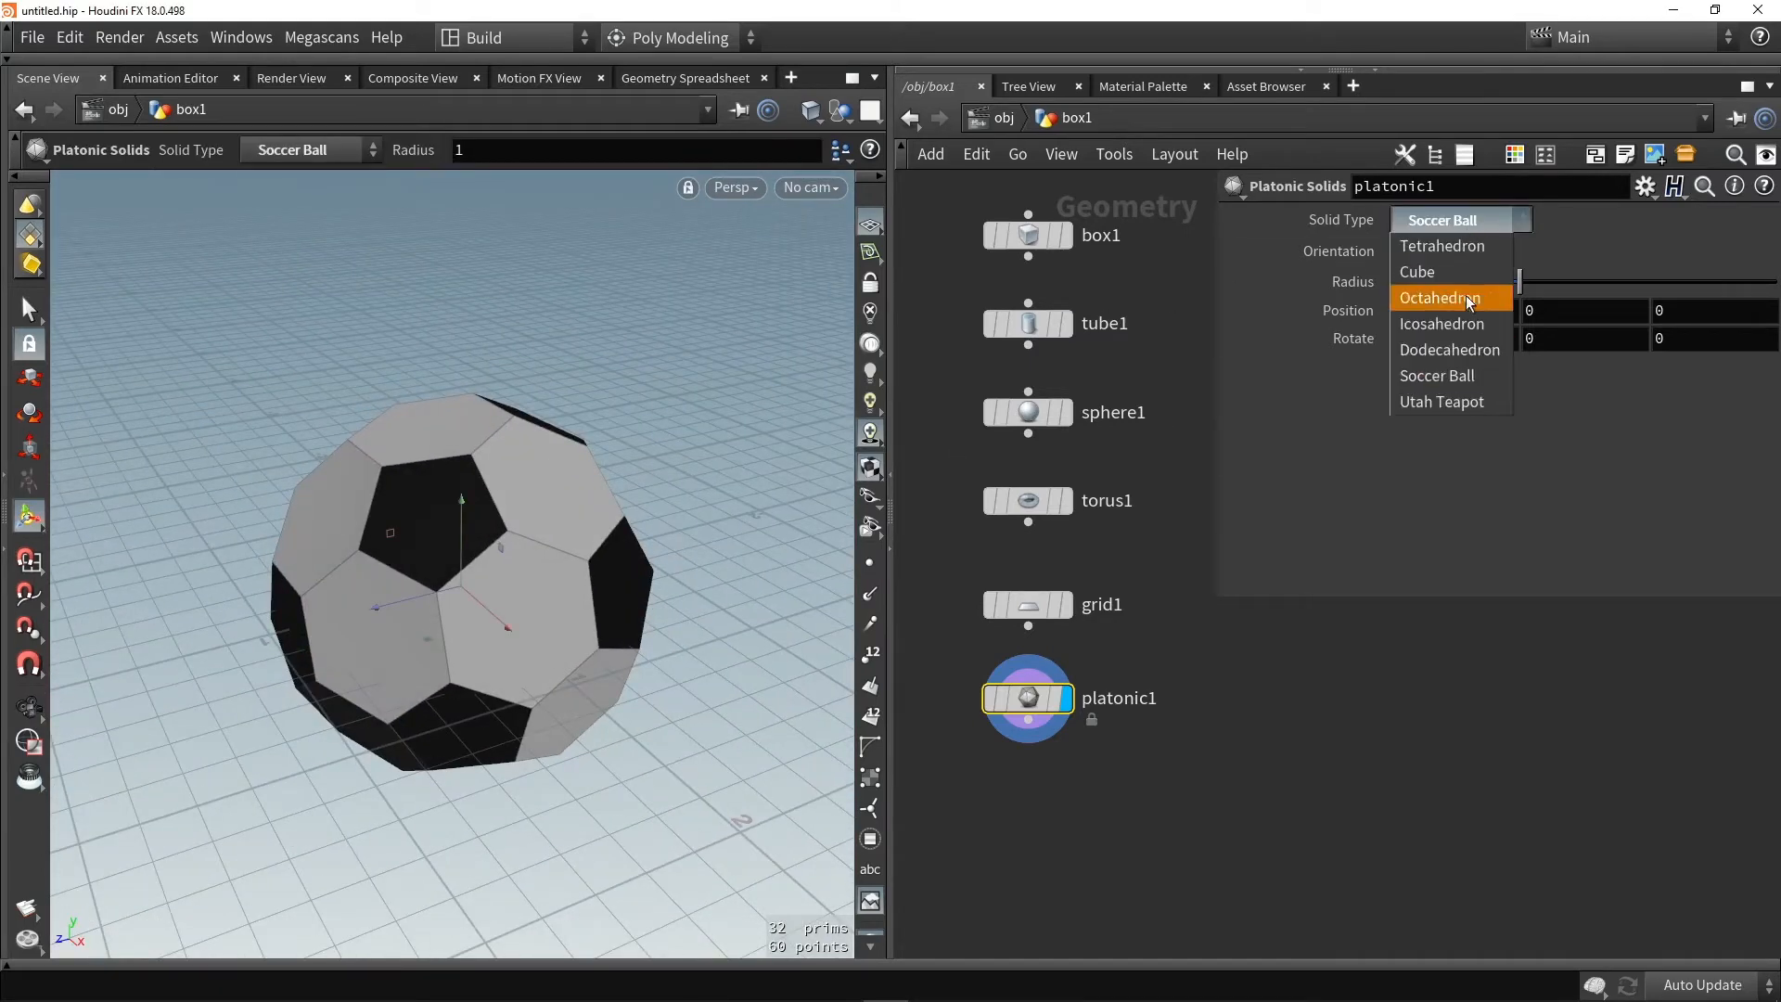
click(1443, 402)
key(Escape)
drag(724, 428, 566, 539)
right_drag(566, 539, 561, 593)
drag(561, 594, 449, 454)
middle_drag(450, 454, 525, 369)
key(Return)
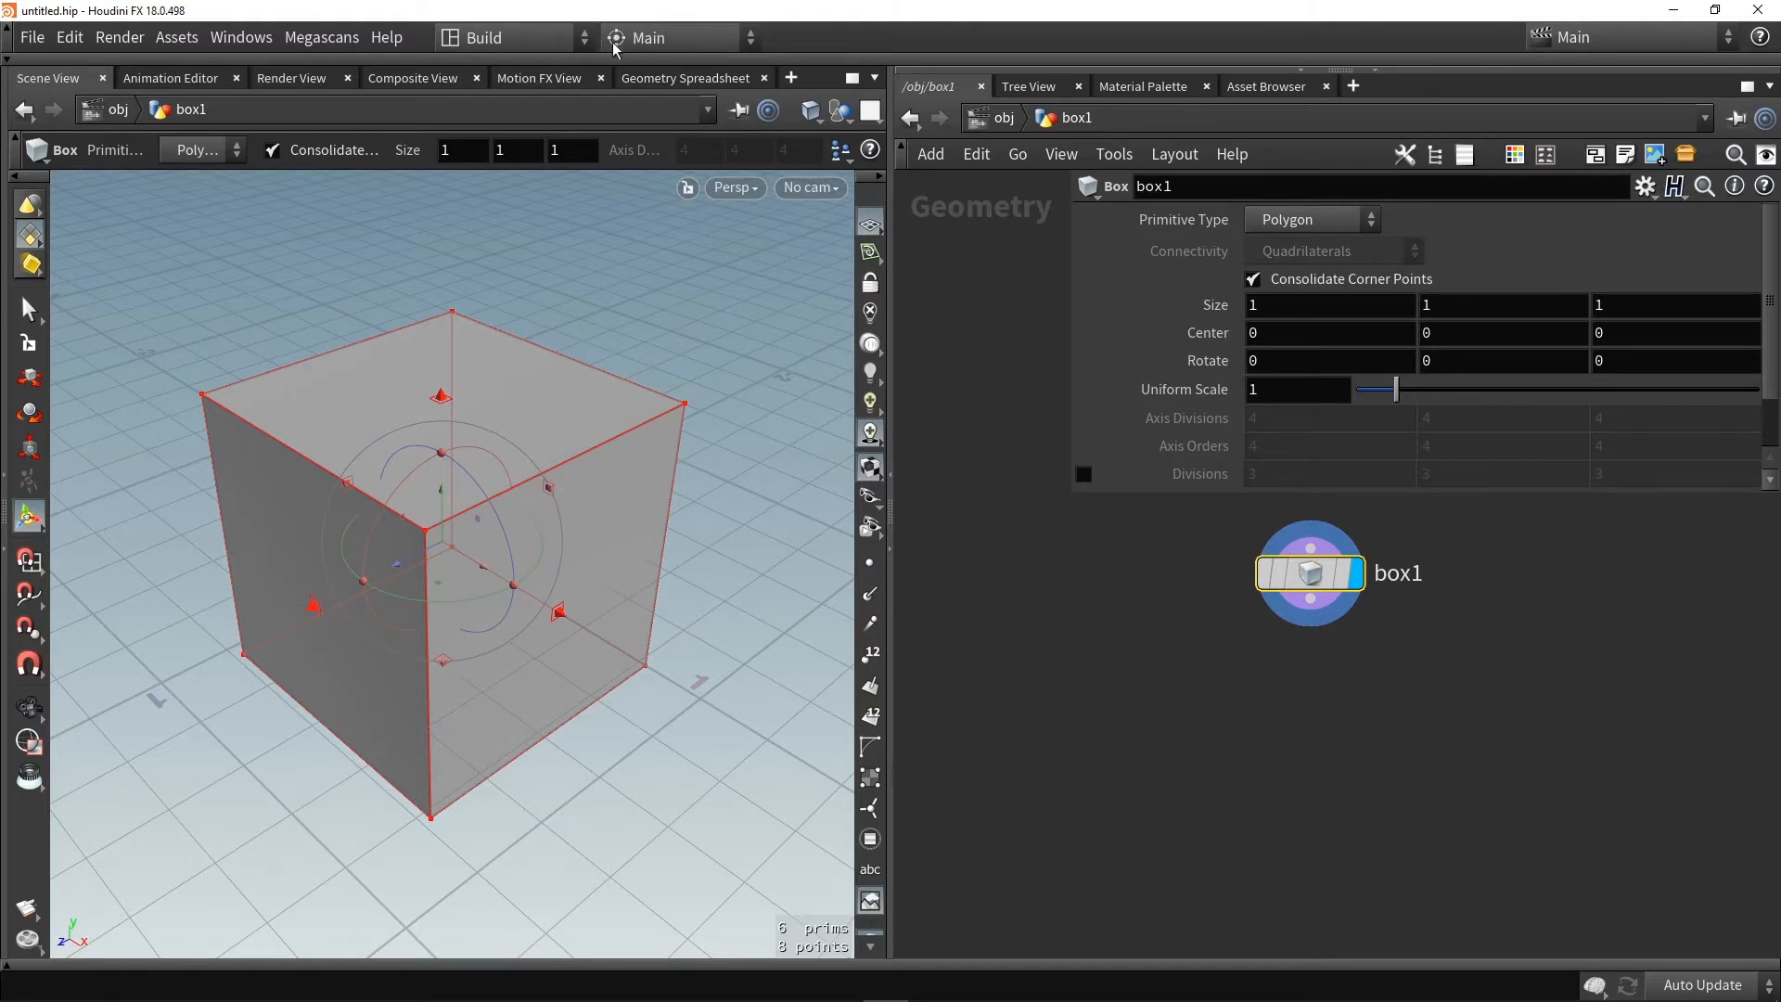
Switch the viewport's radial menu set to Poly Modeling and bring up that radial menu over the box
click(656, 39)
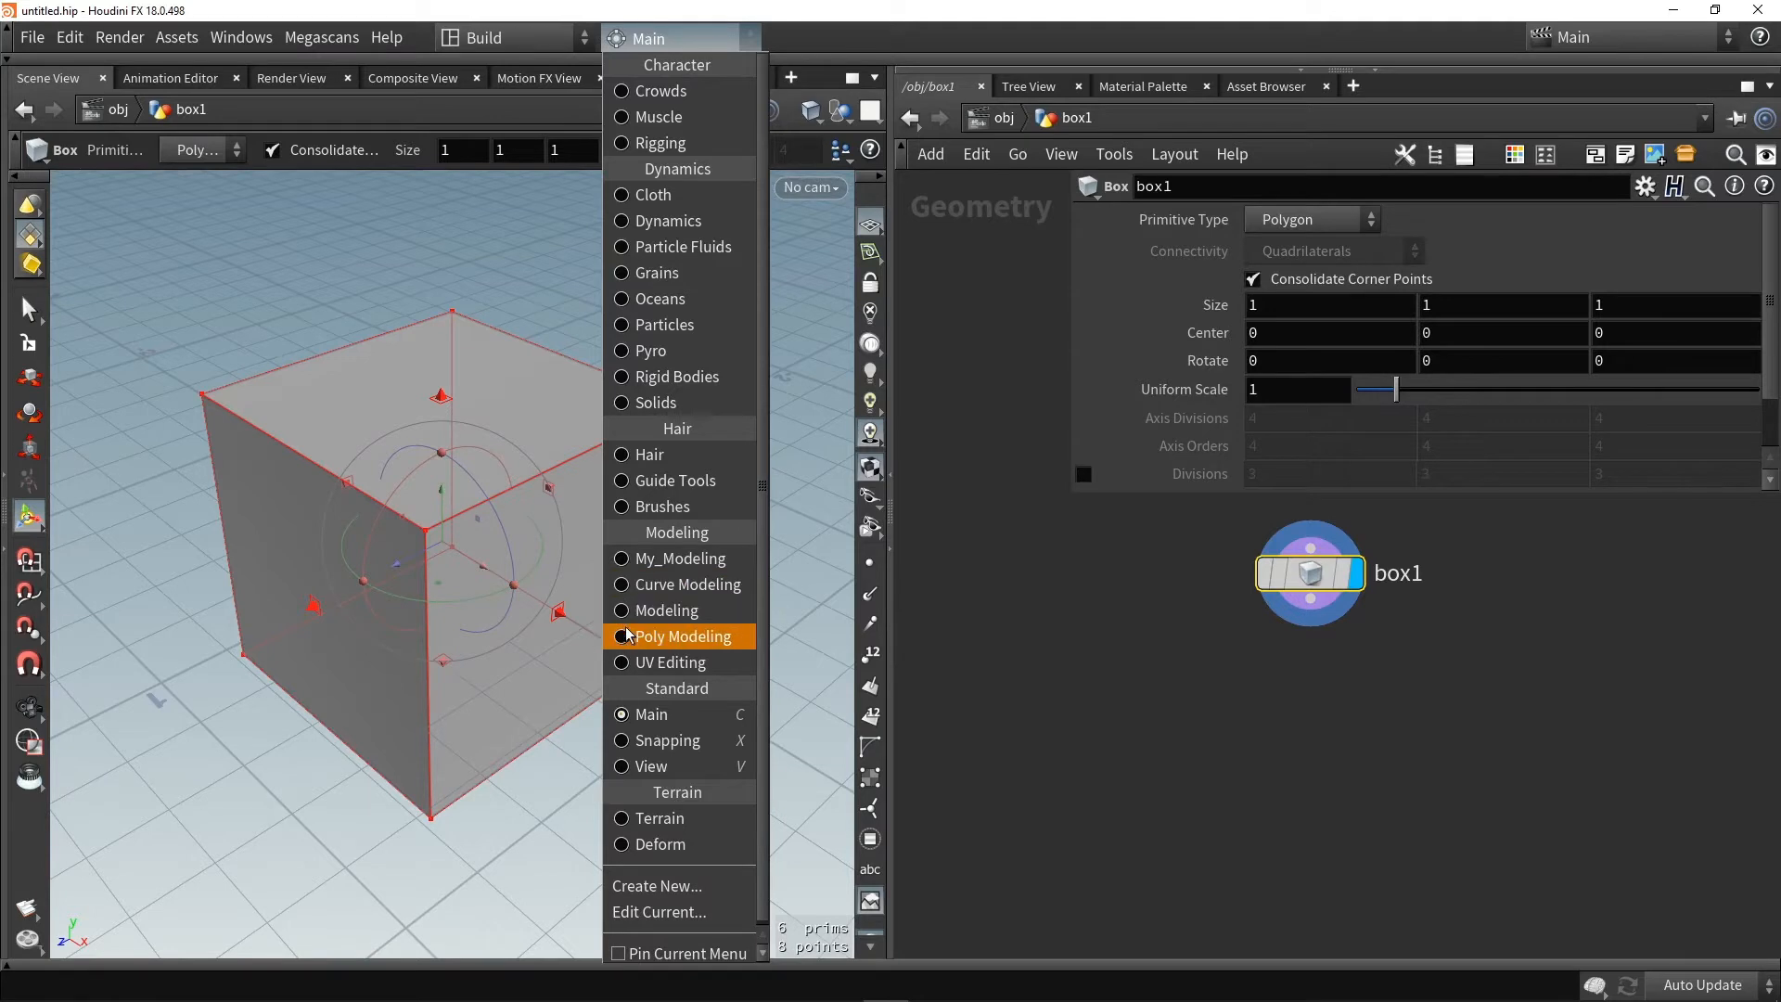
click(713, 647)
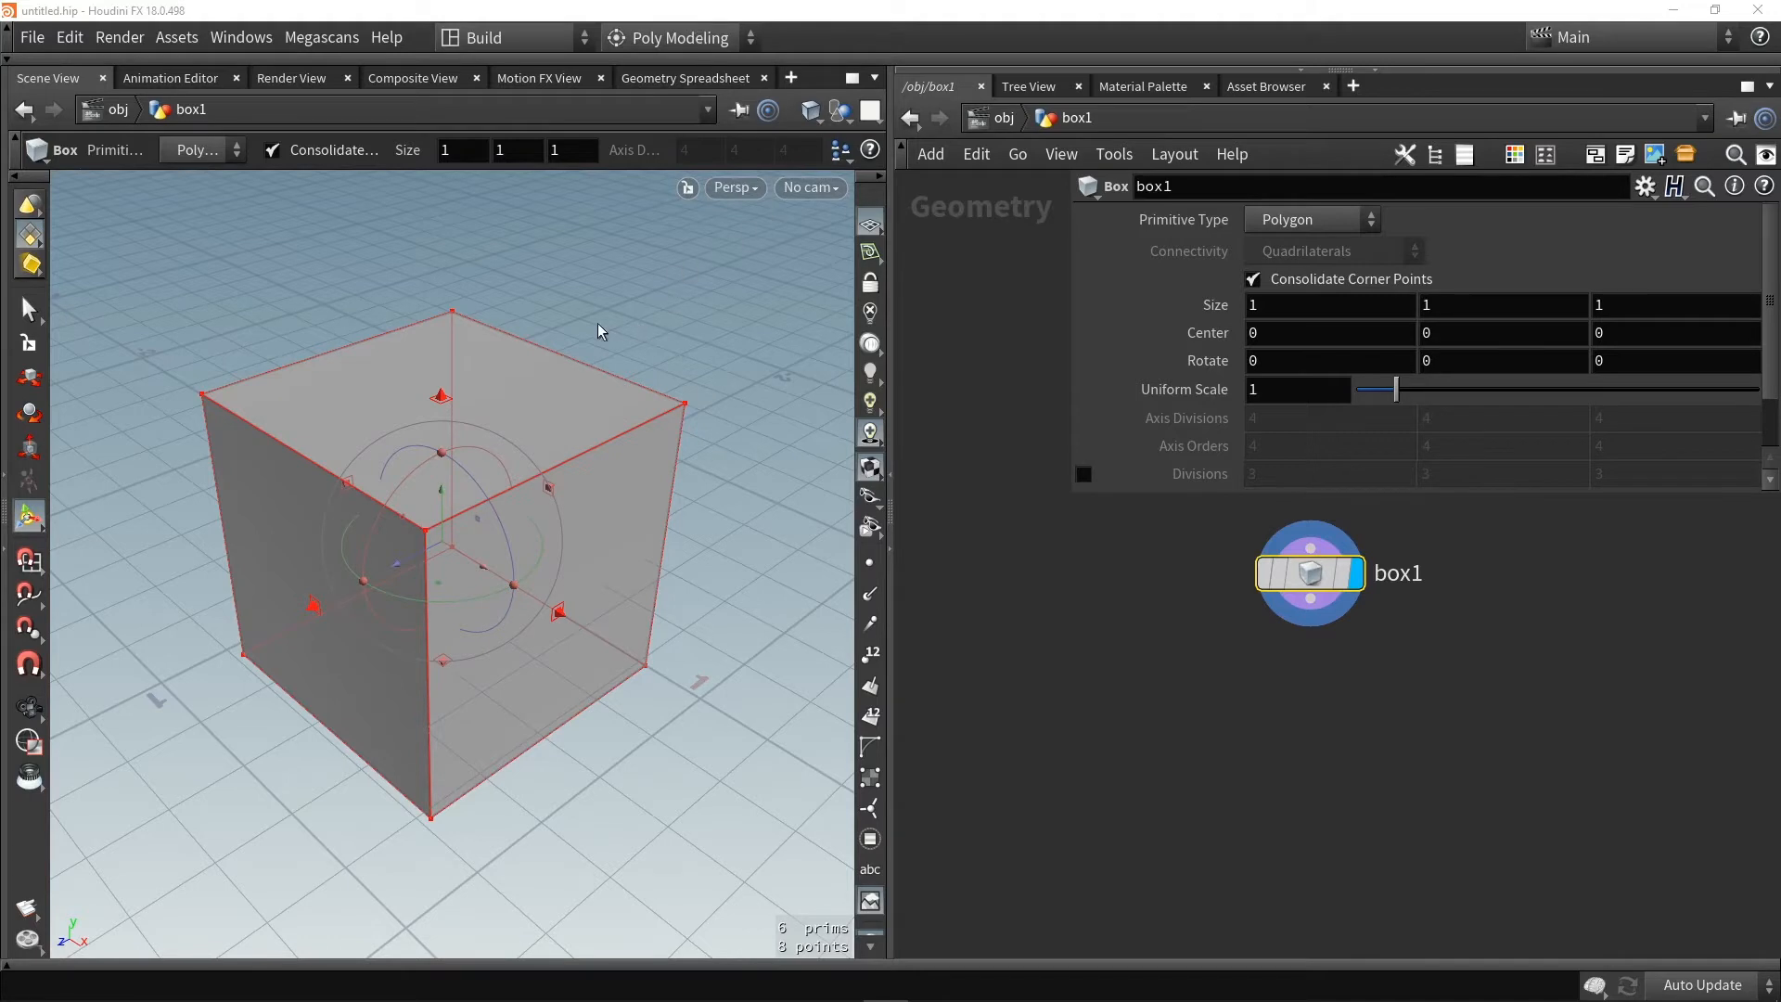
key(Escape)
drag(599, 332, 546, 371)
key(Return)
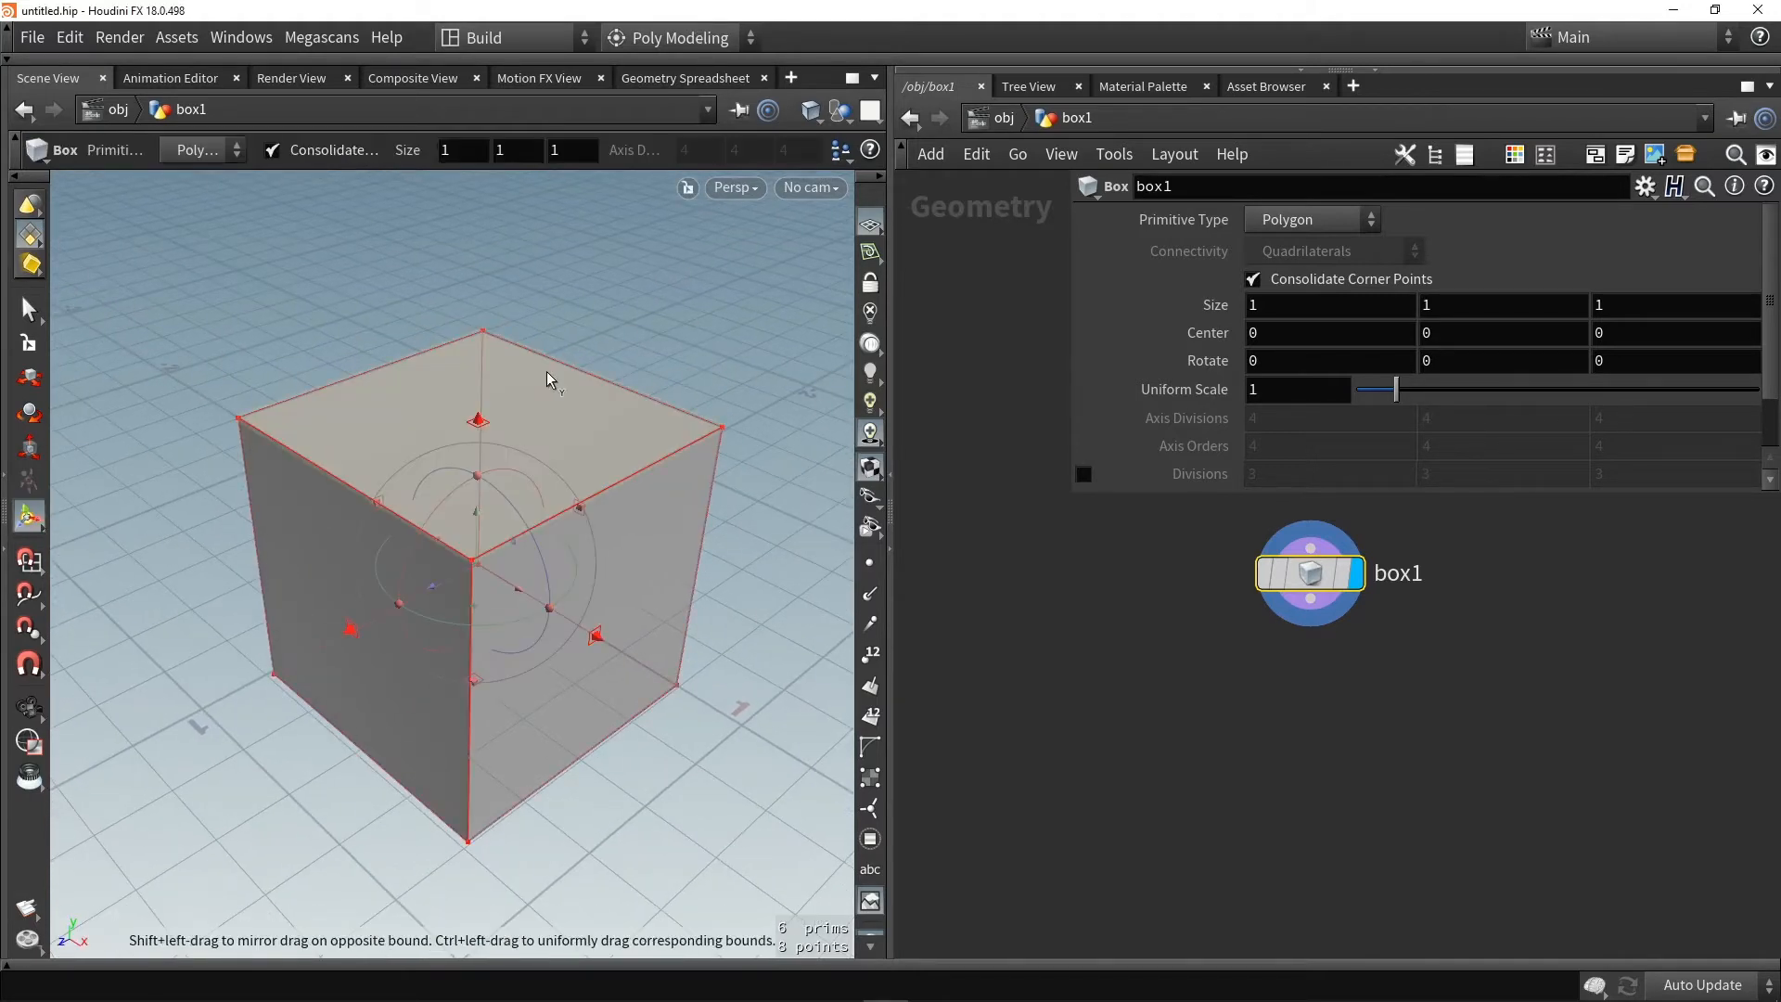
key(c)
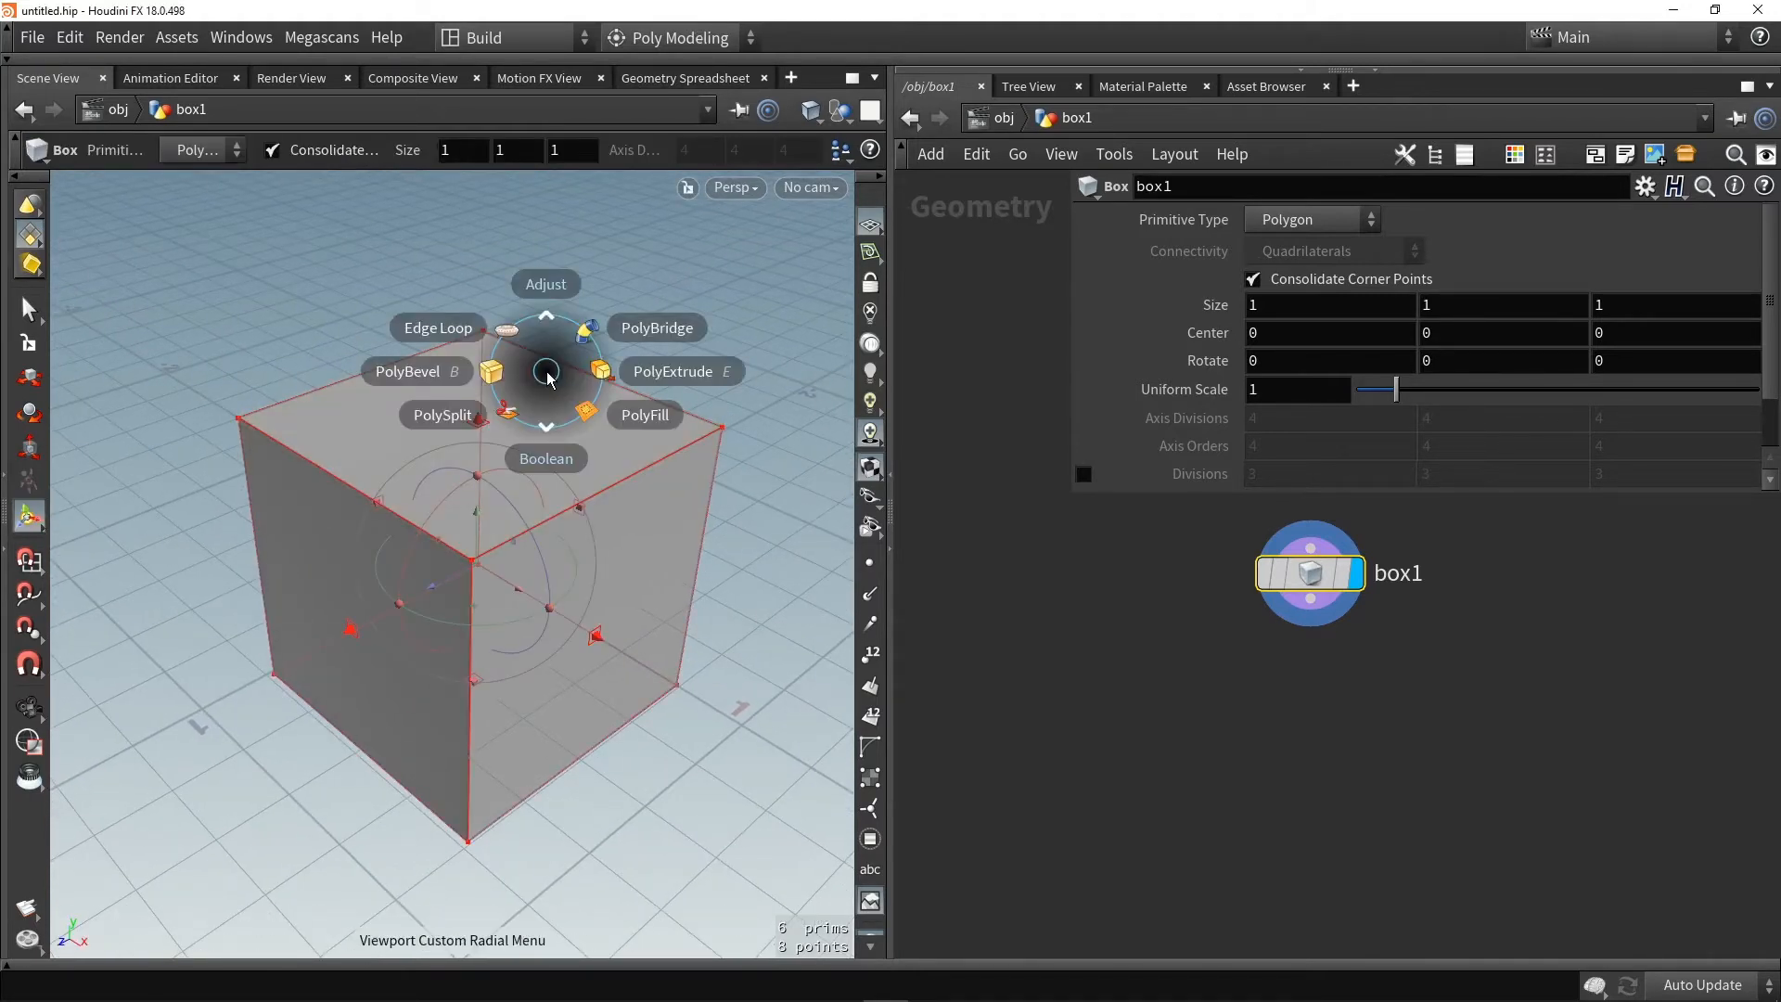
Switch the radial menu set to Cloth and bring up its radial menu over the box
click(648, 39)
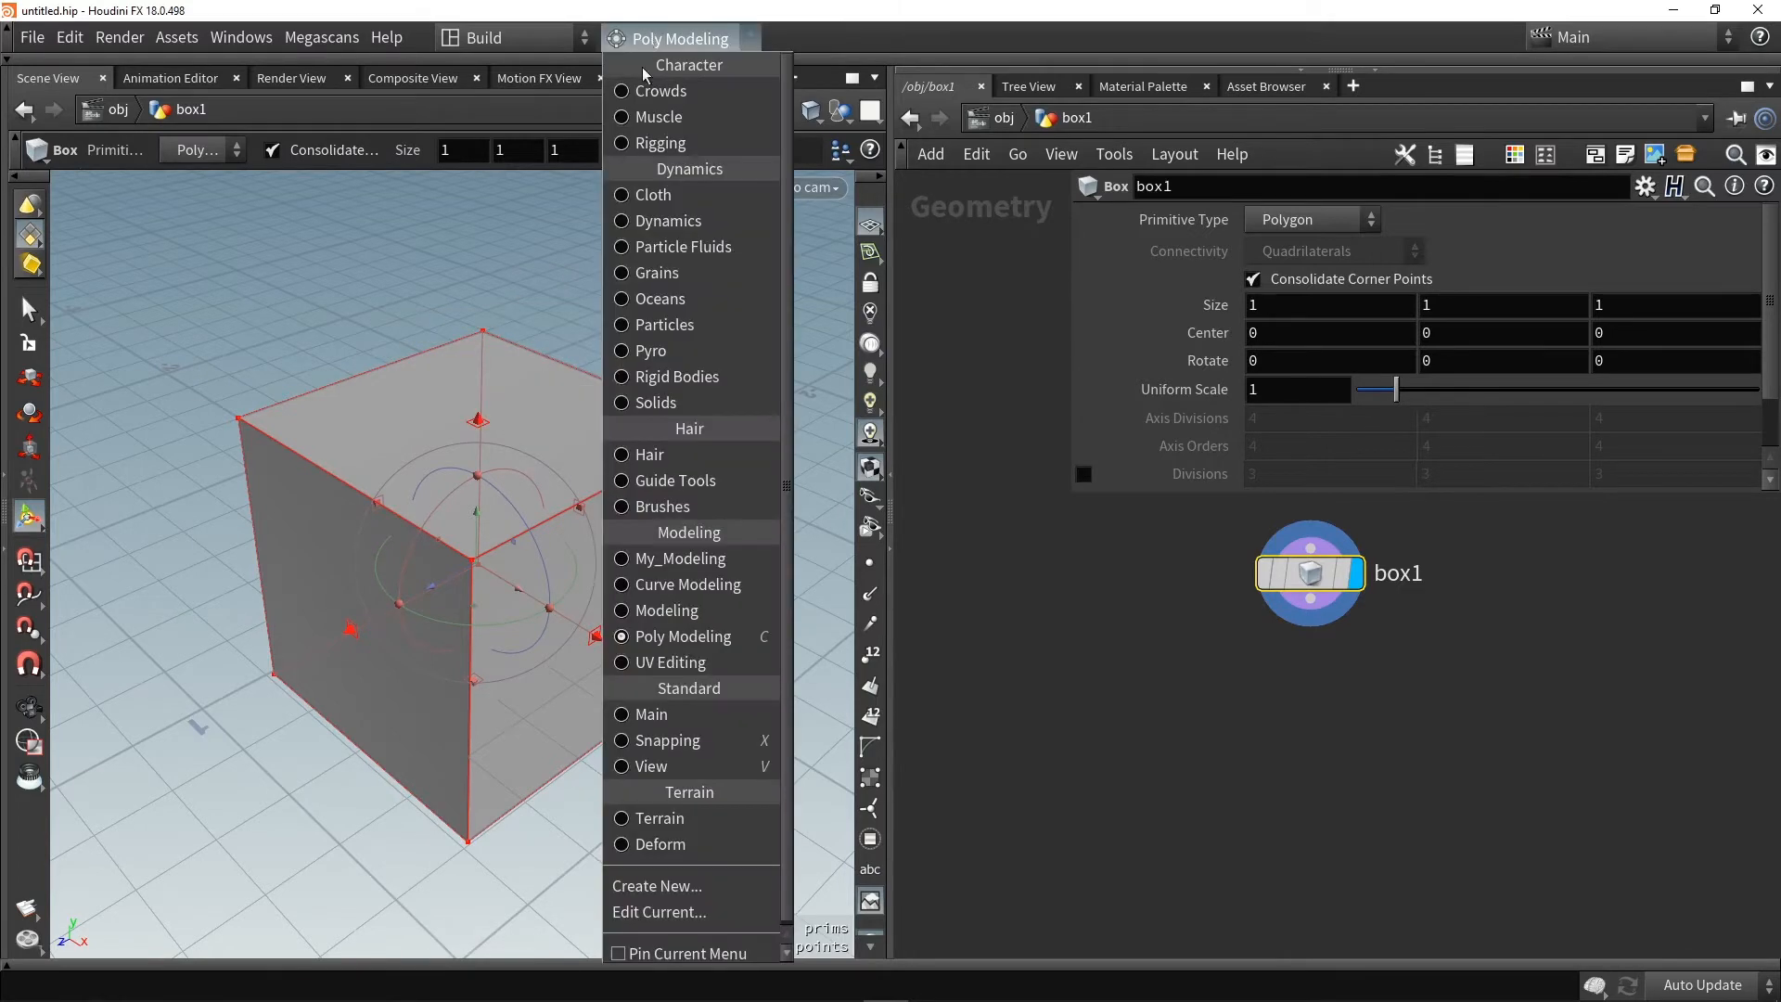
click(659, 195)
key(c)
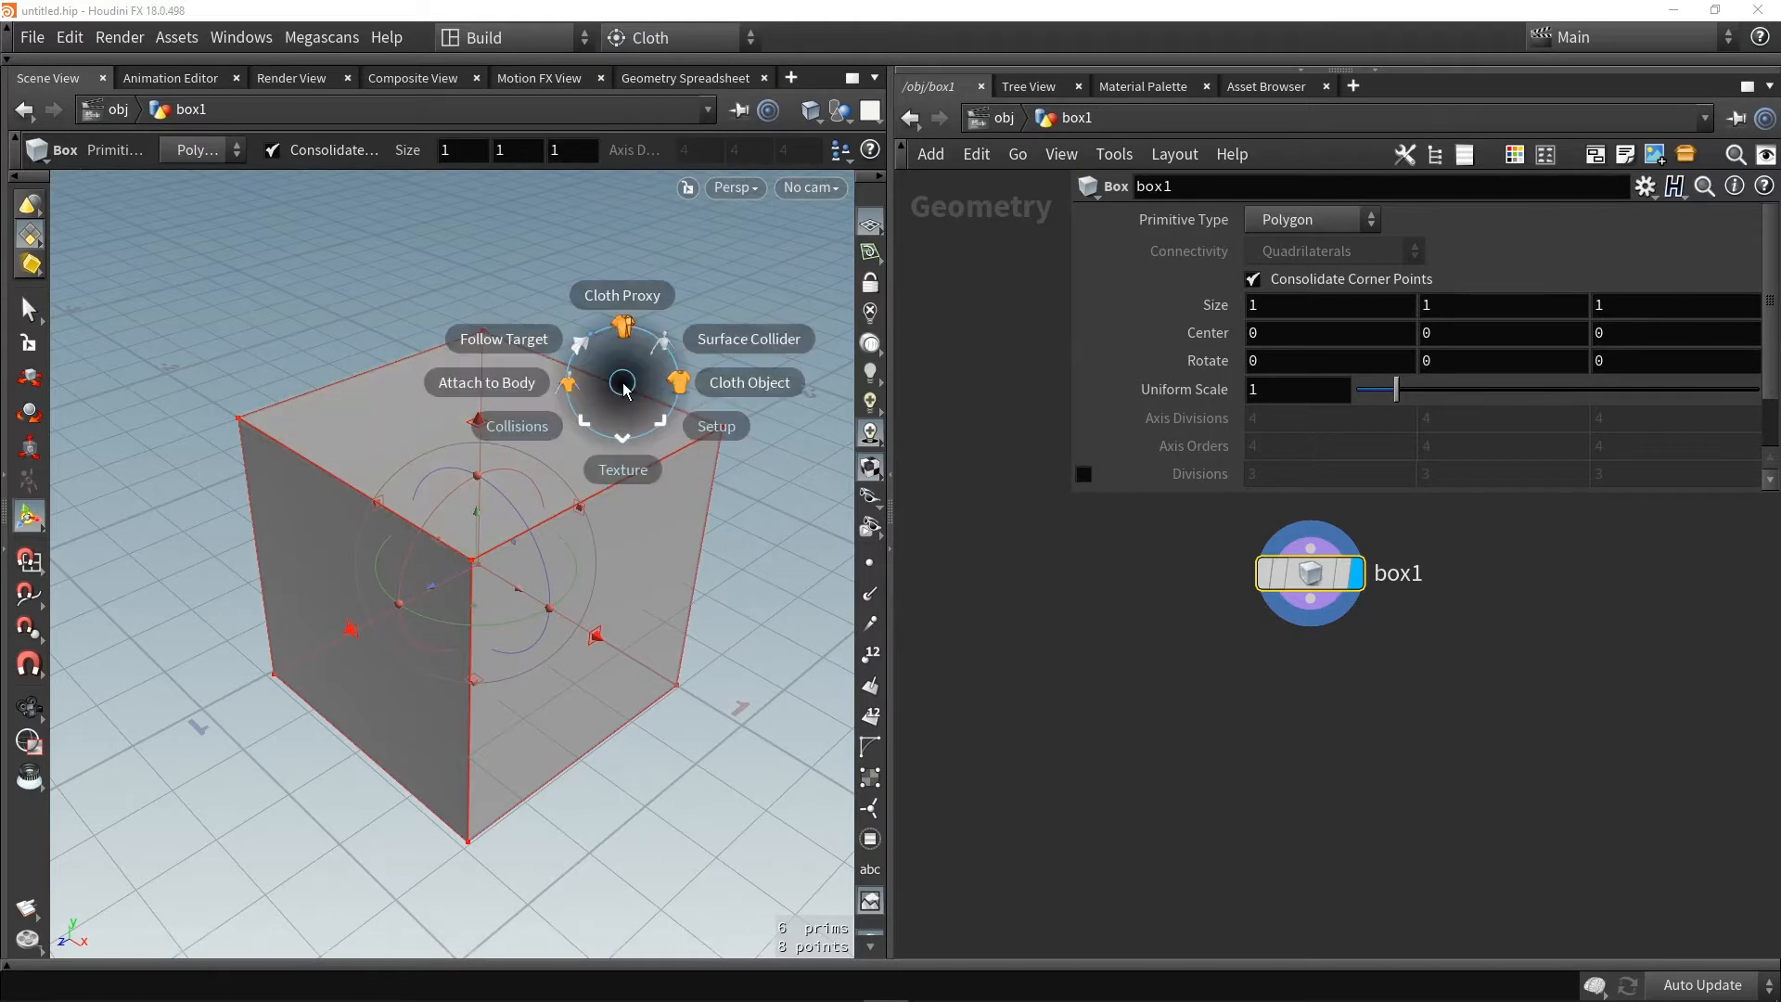
key(c)
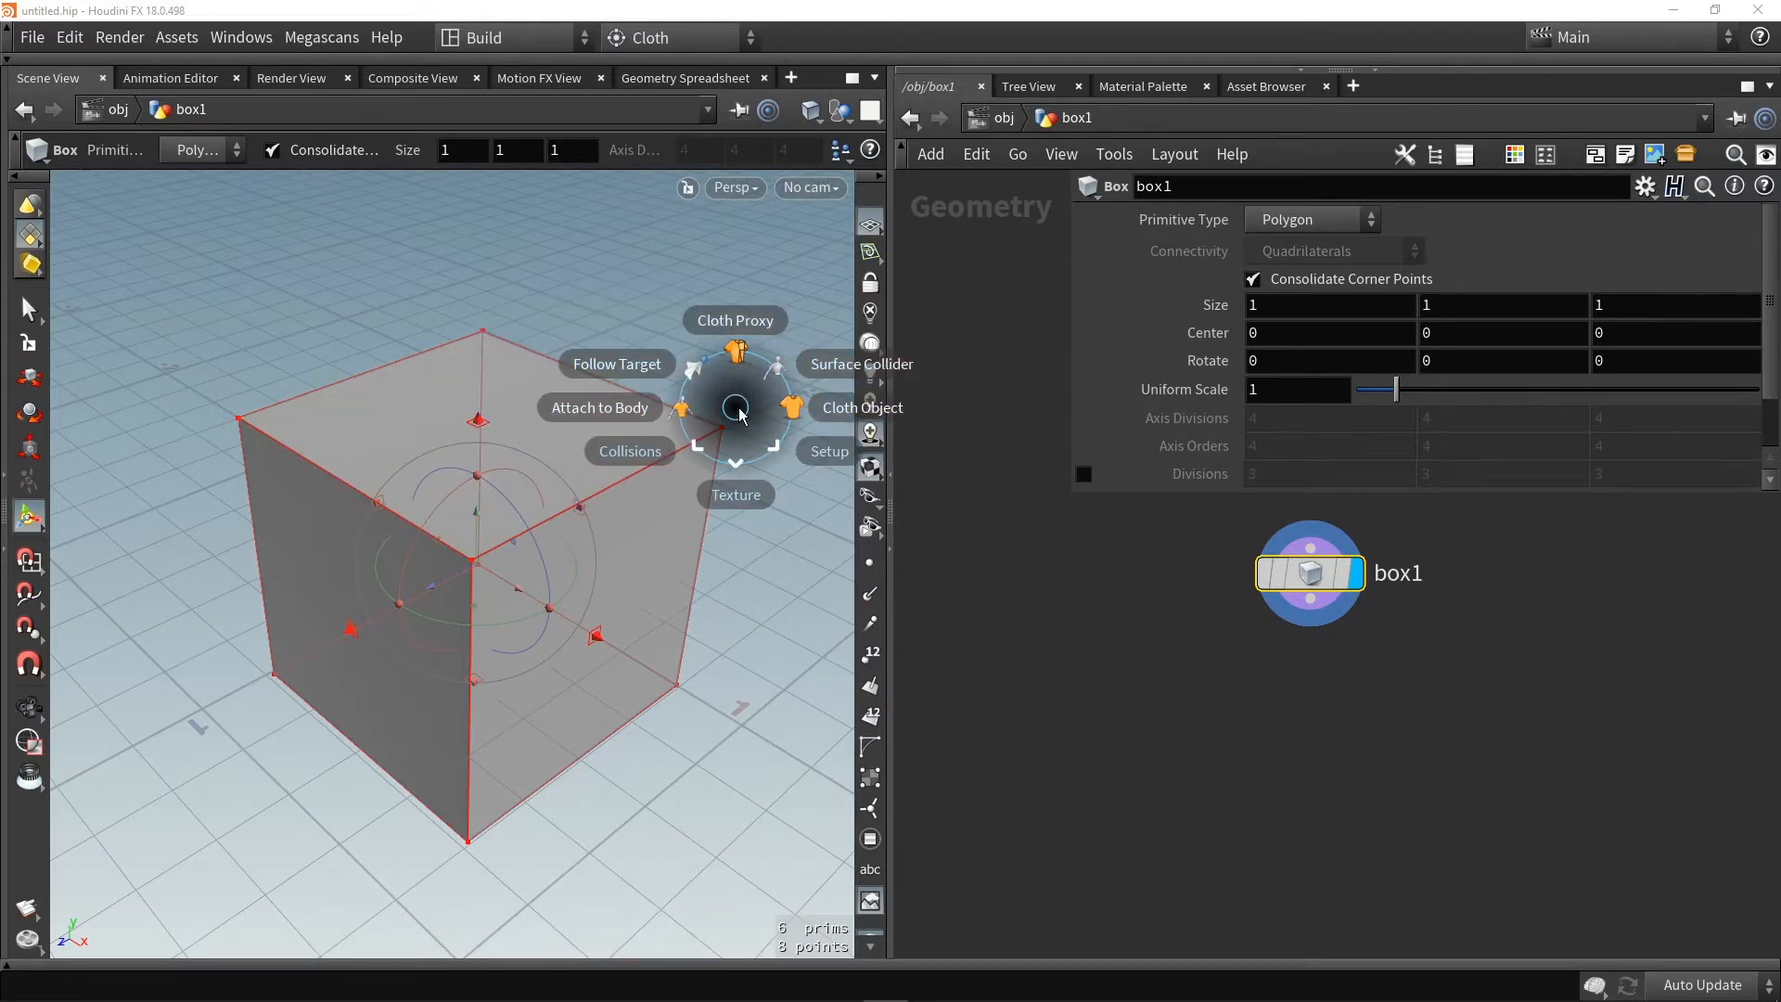
Return the radial menu set to Poly Modeling, widen the viewport, and view that radial menu over the box
click(643, 41)
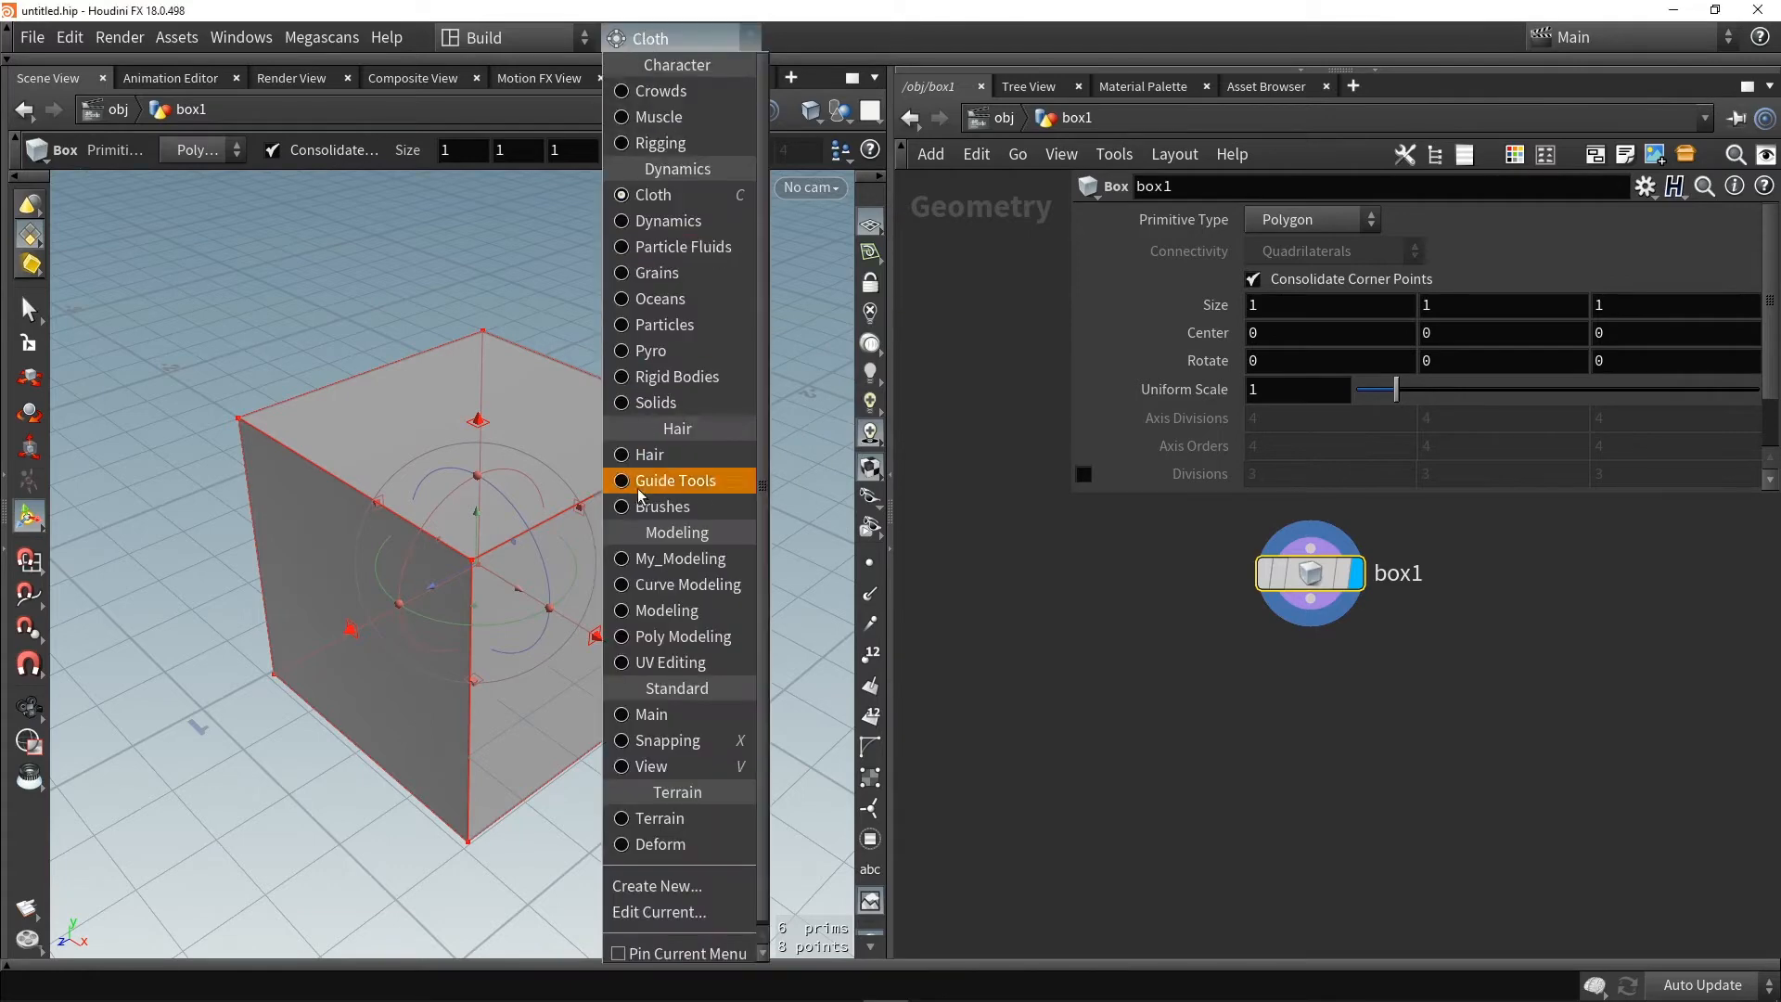
click(636, 633)
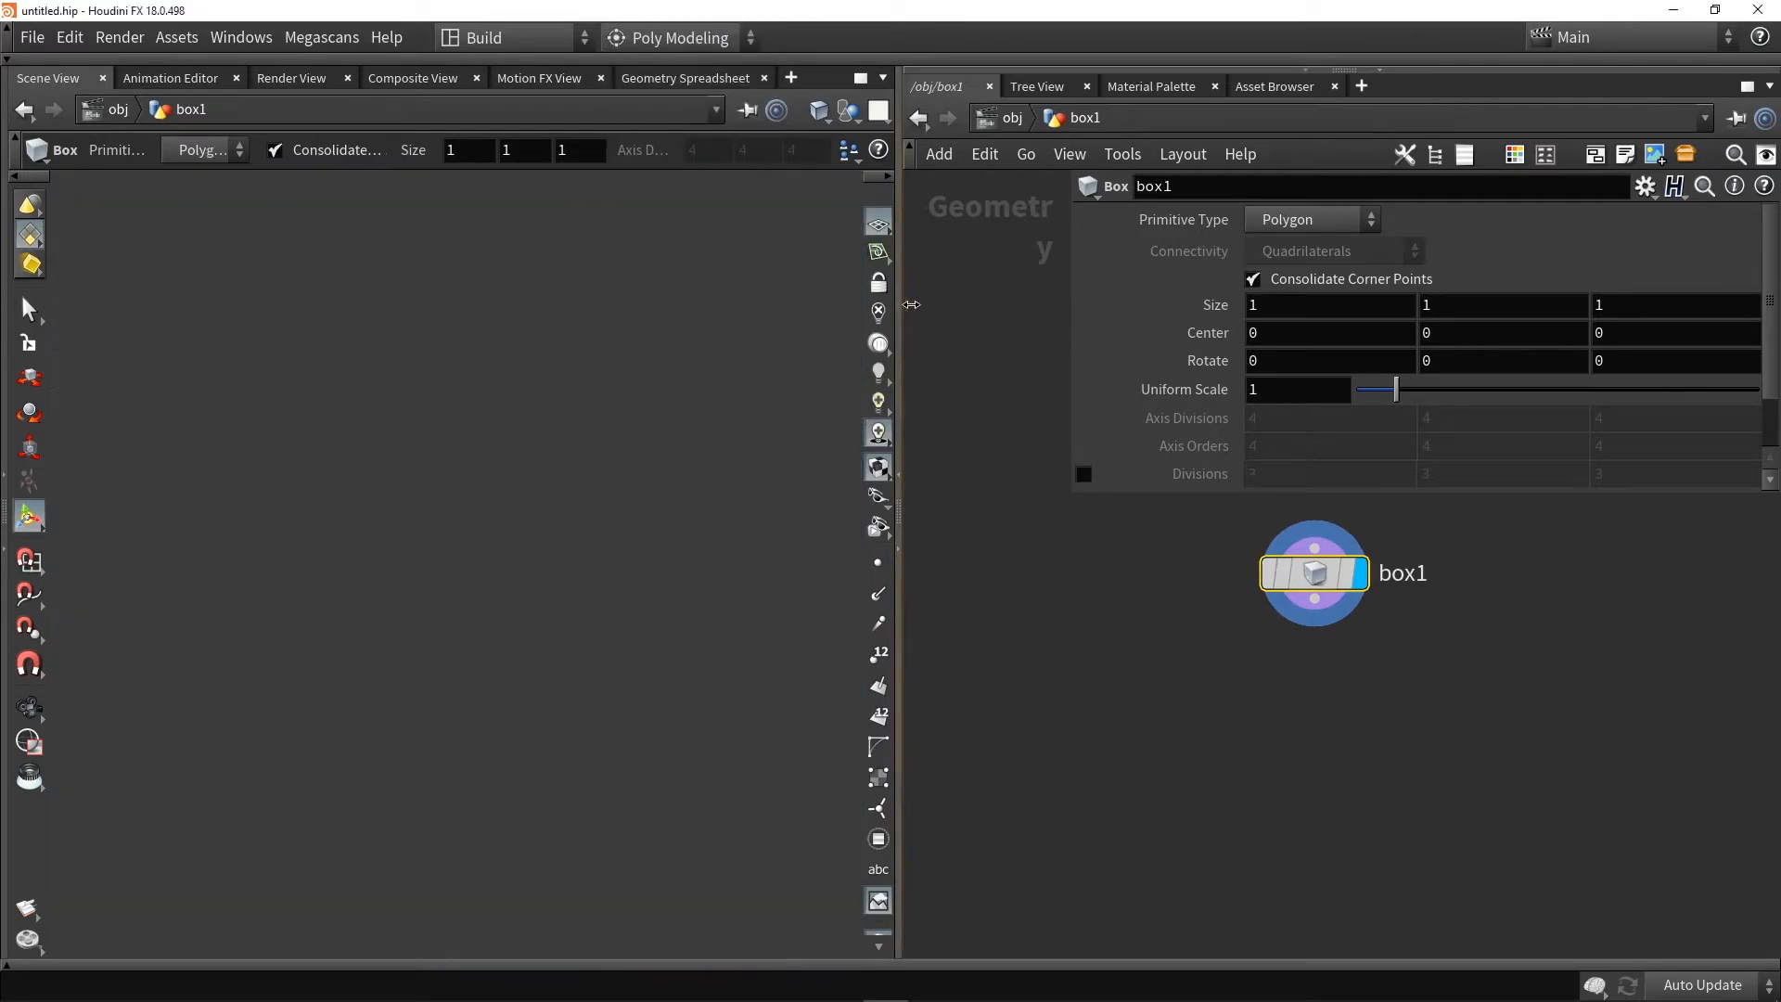
drag(892, 315, 1006, 315)
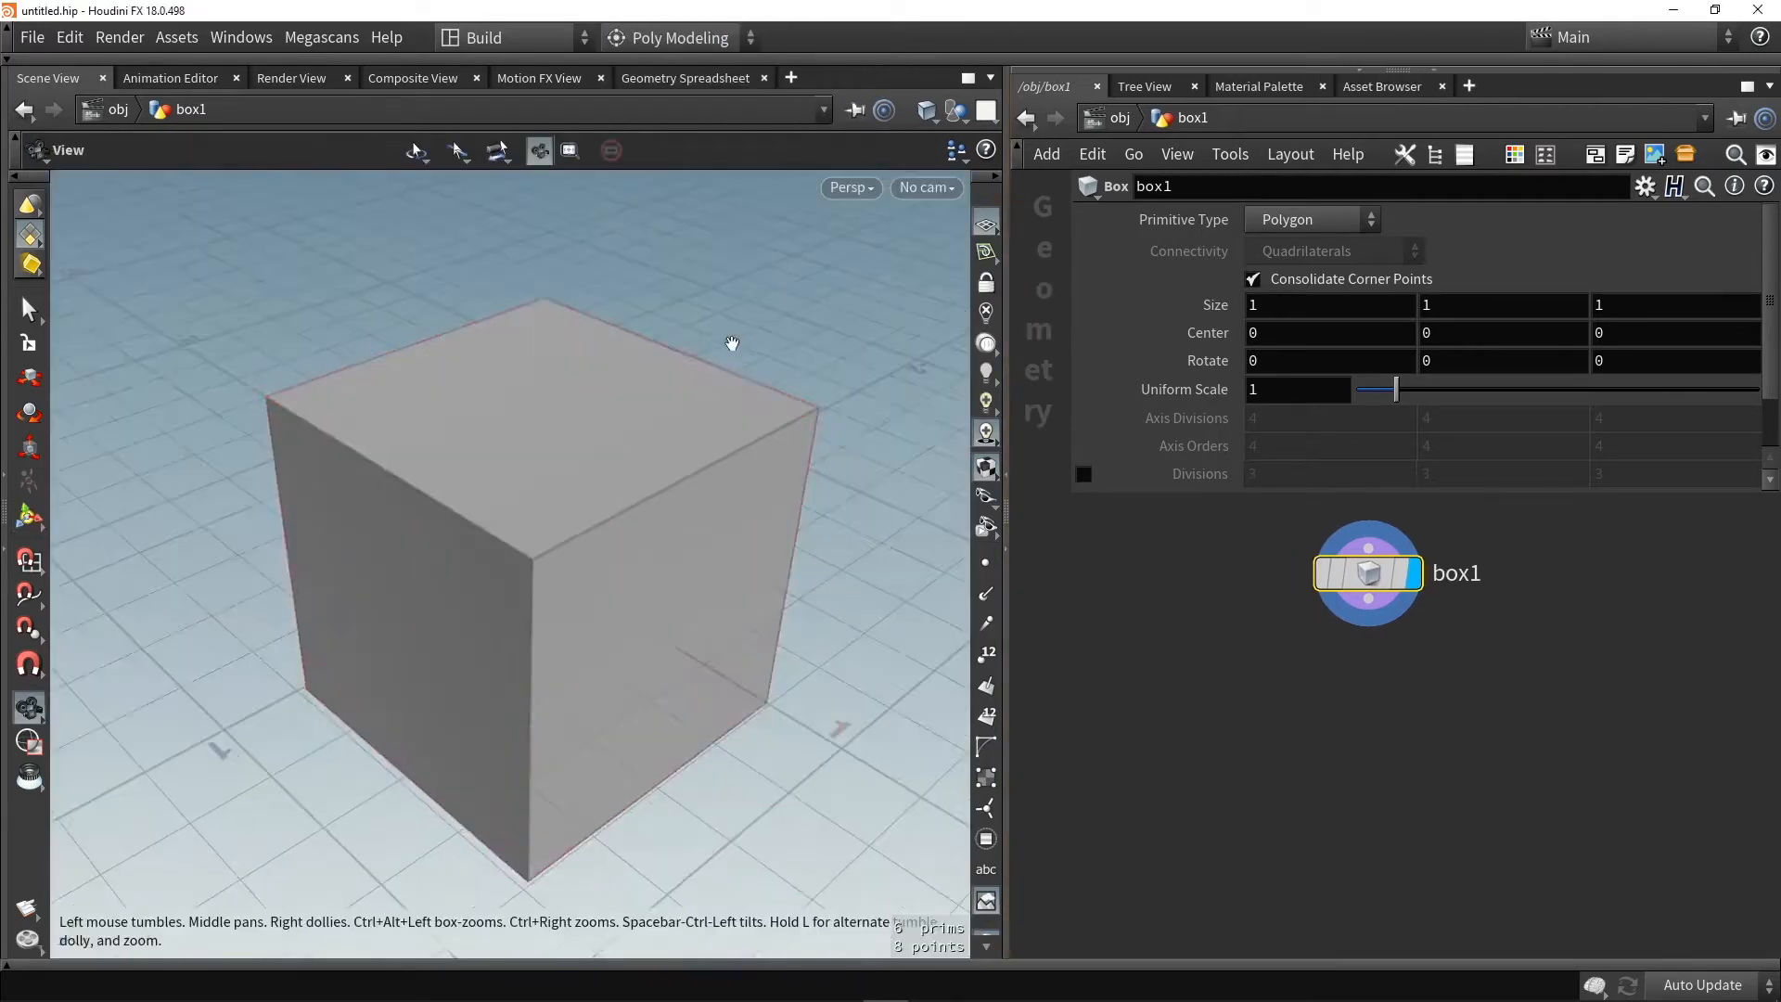
key(c)
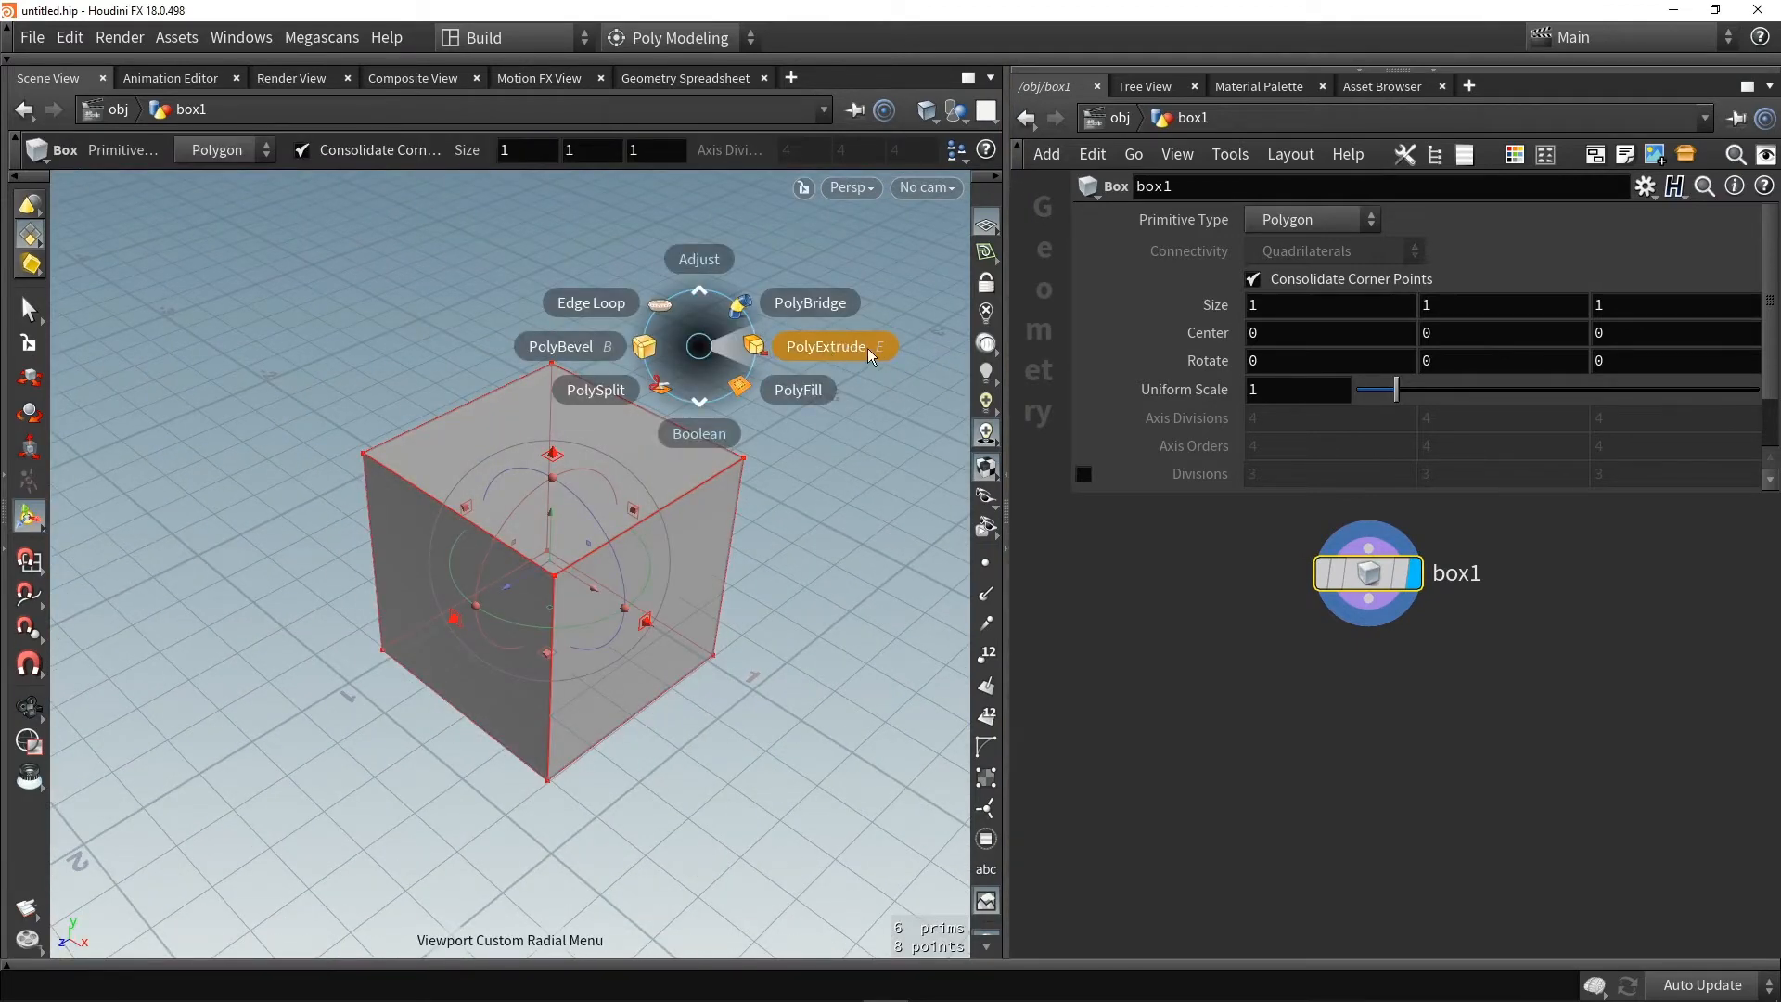
click(702, 347)
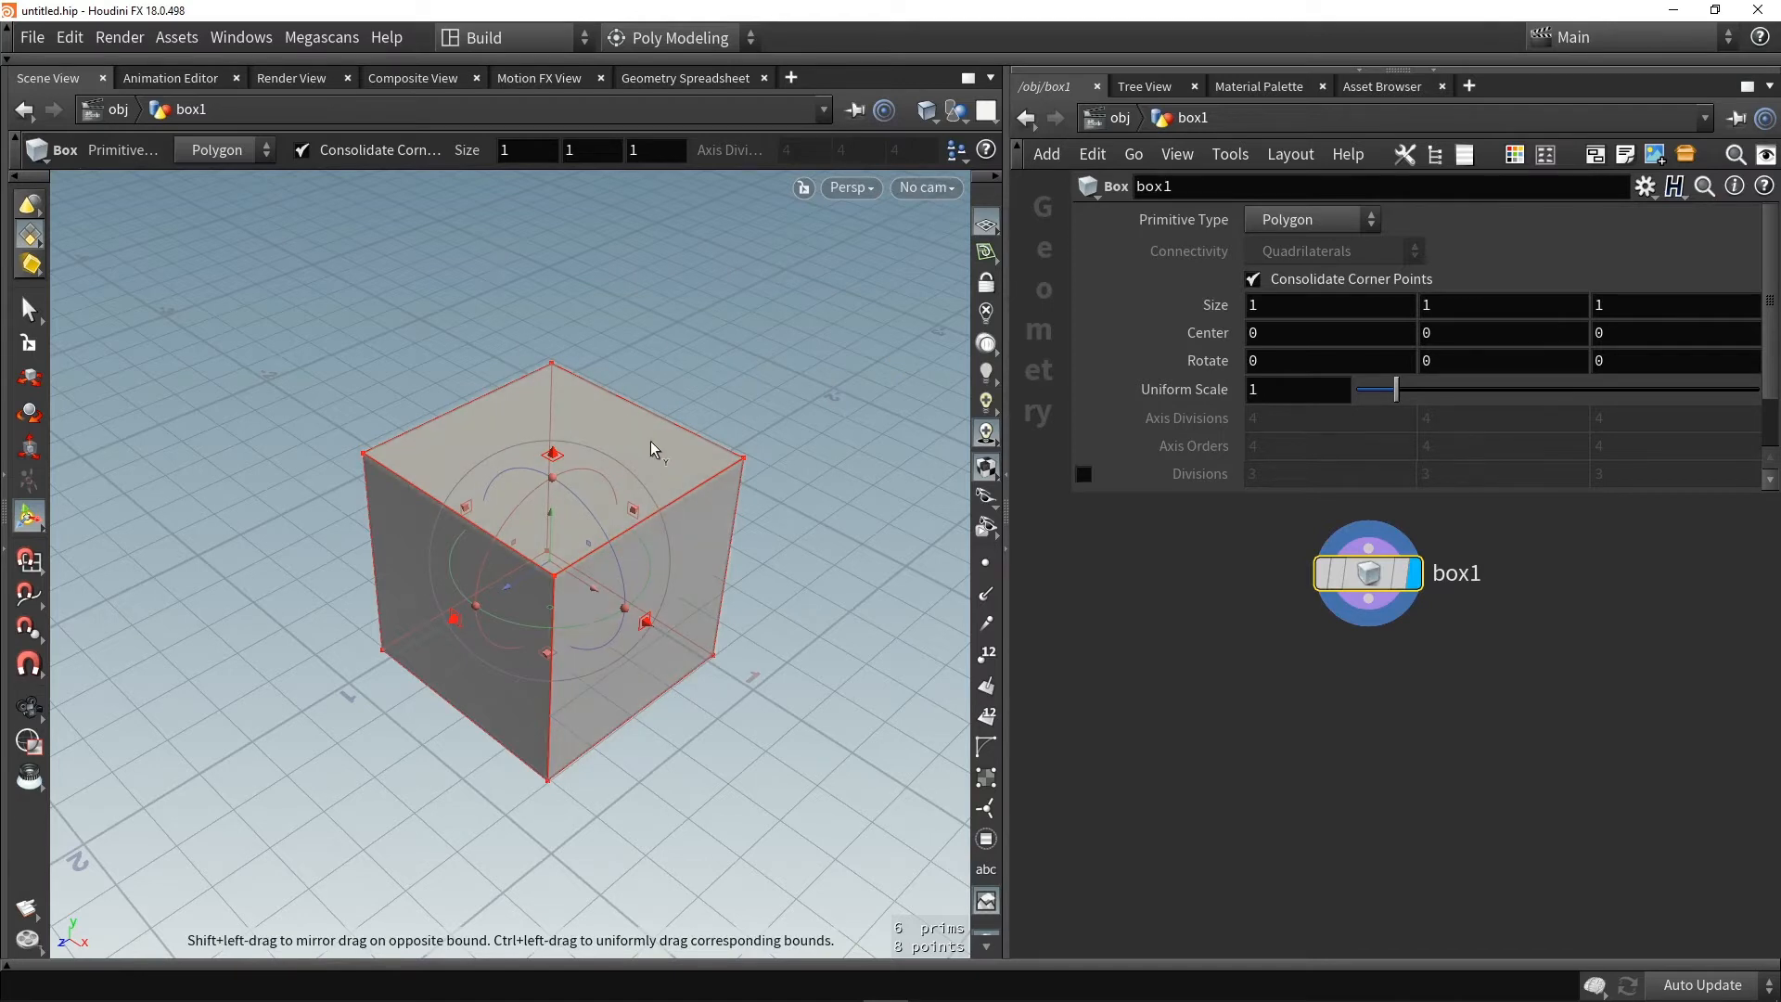
Select the box's top face in primitive selection mode and apply PolyExtrude to it from the radial menu
key(s)
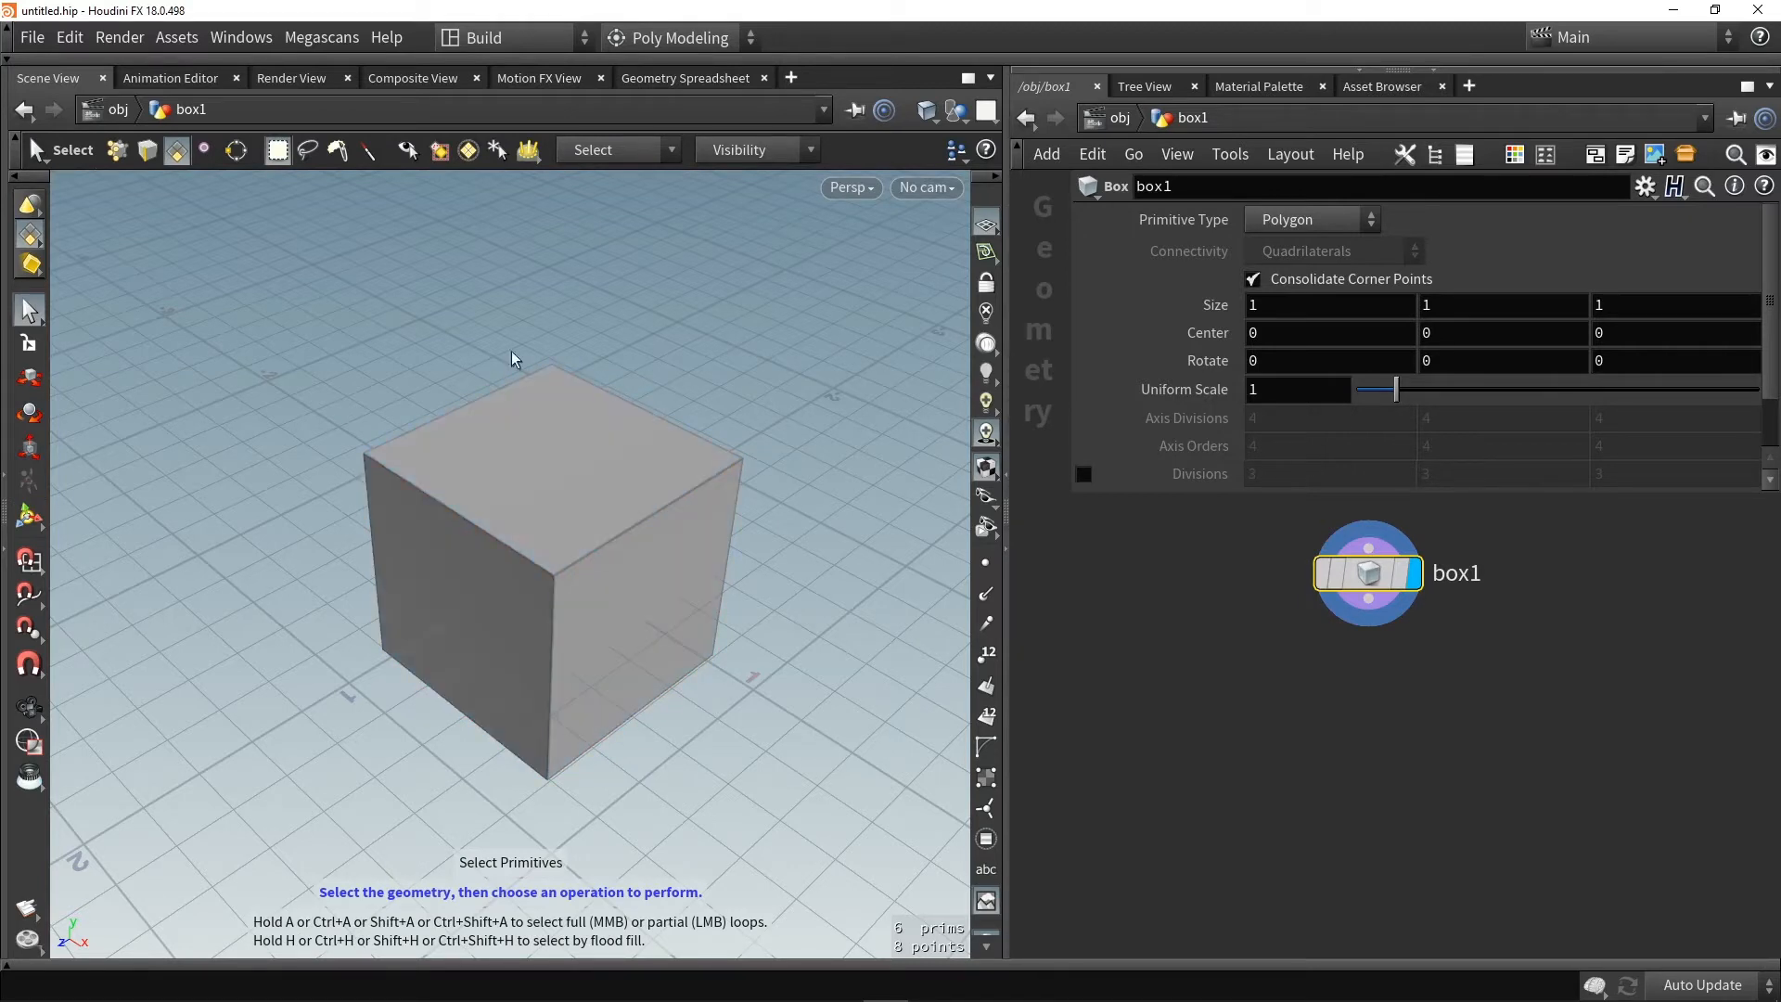
click(25, 314)
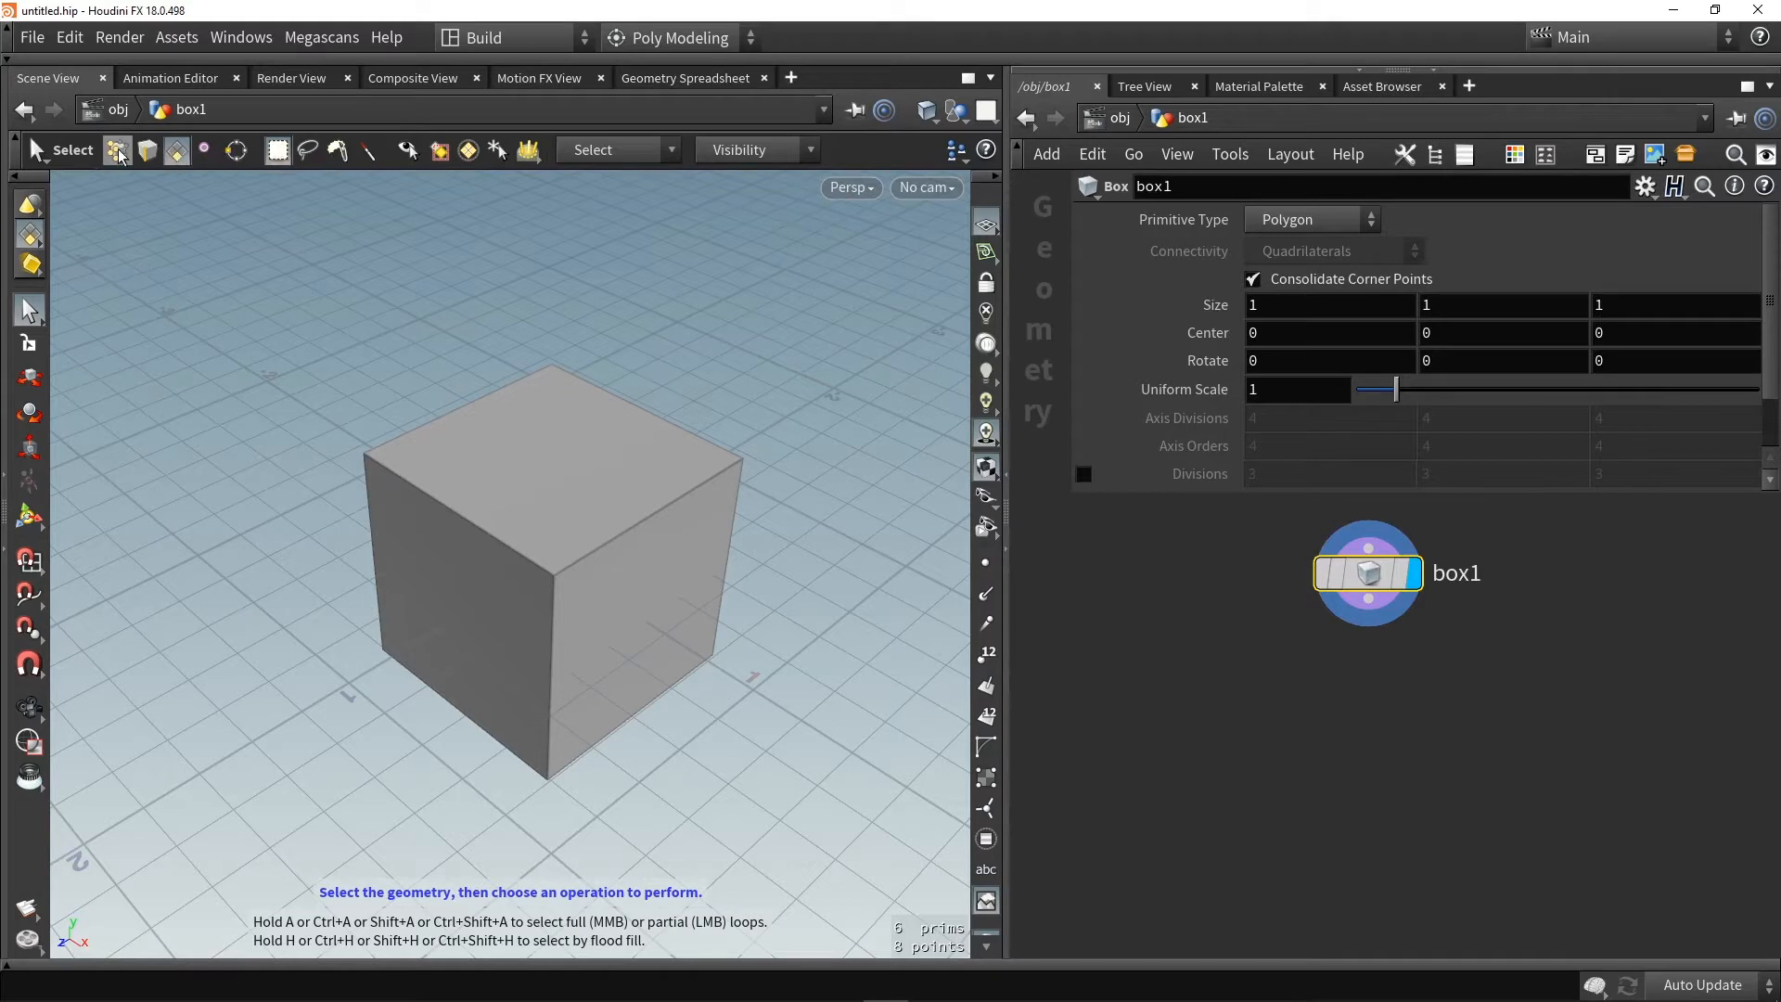
click(176, 153)
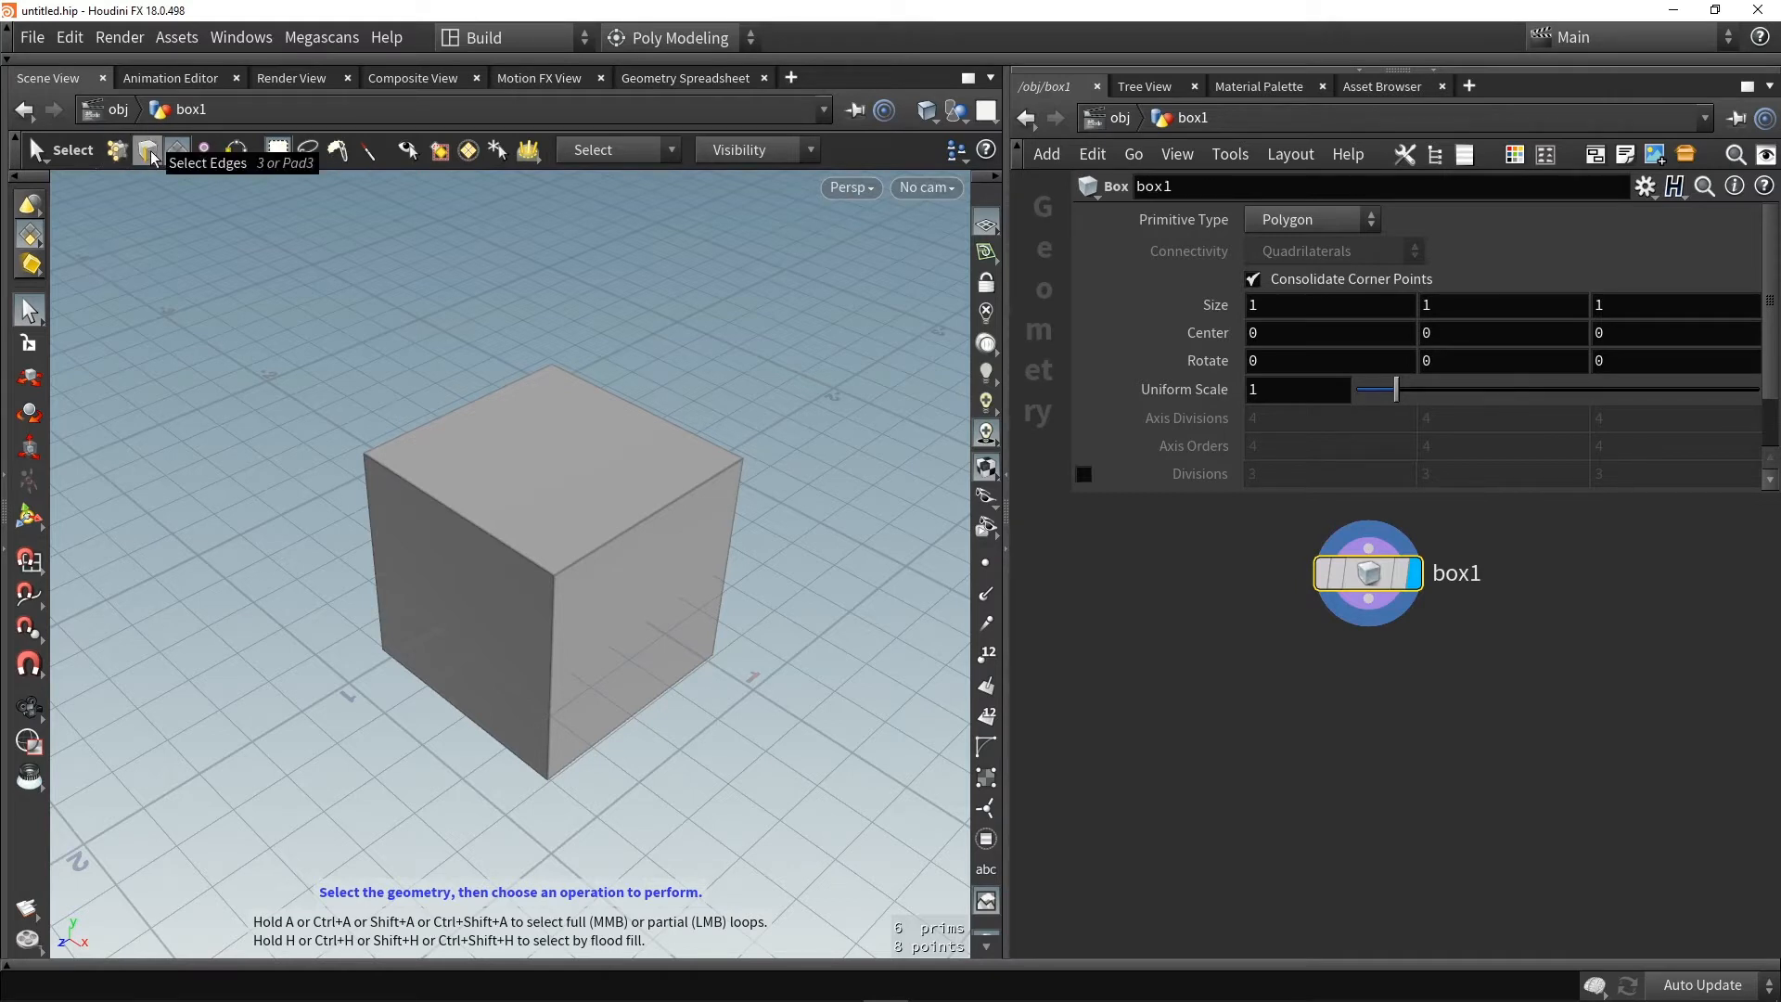
click(520, 448)
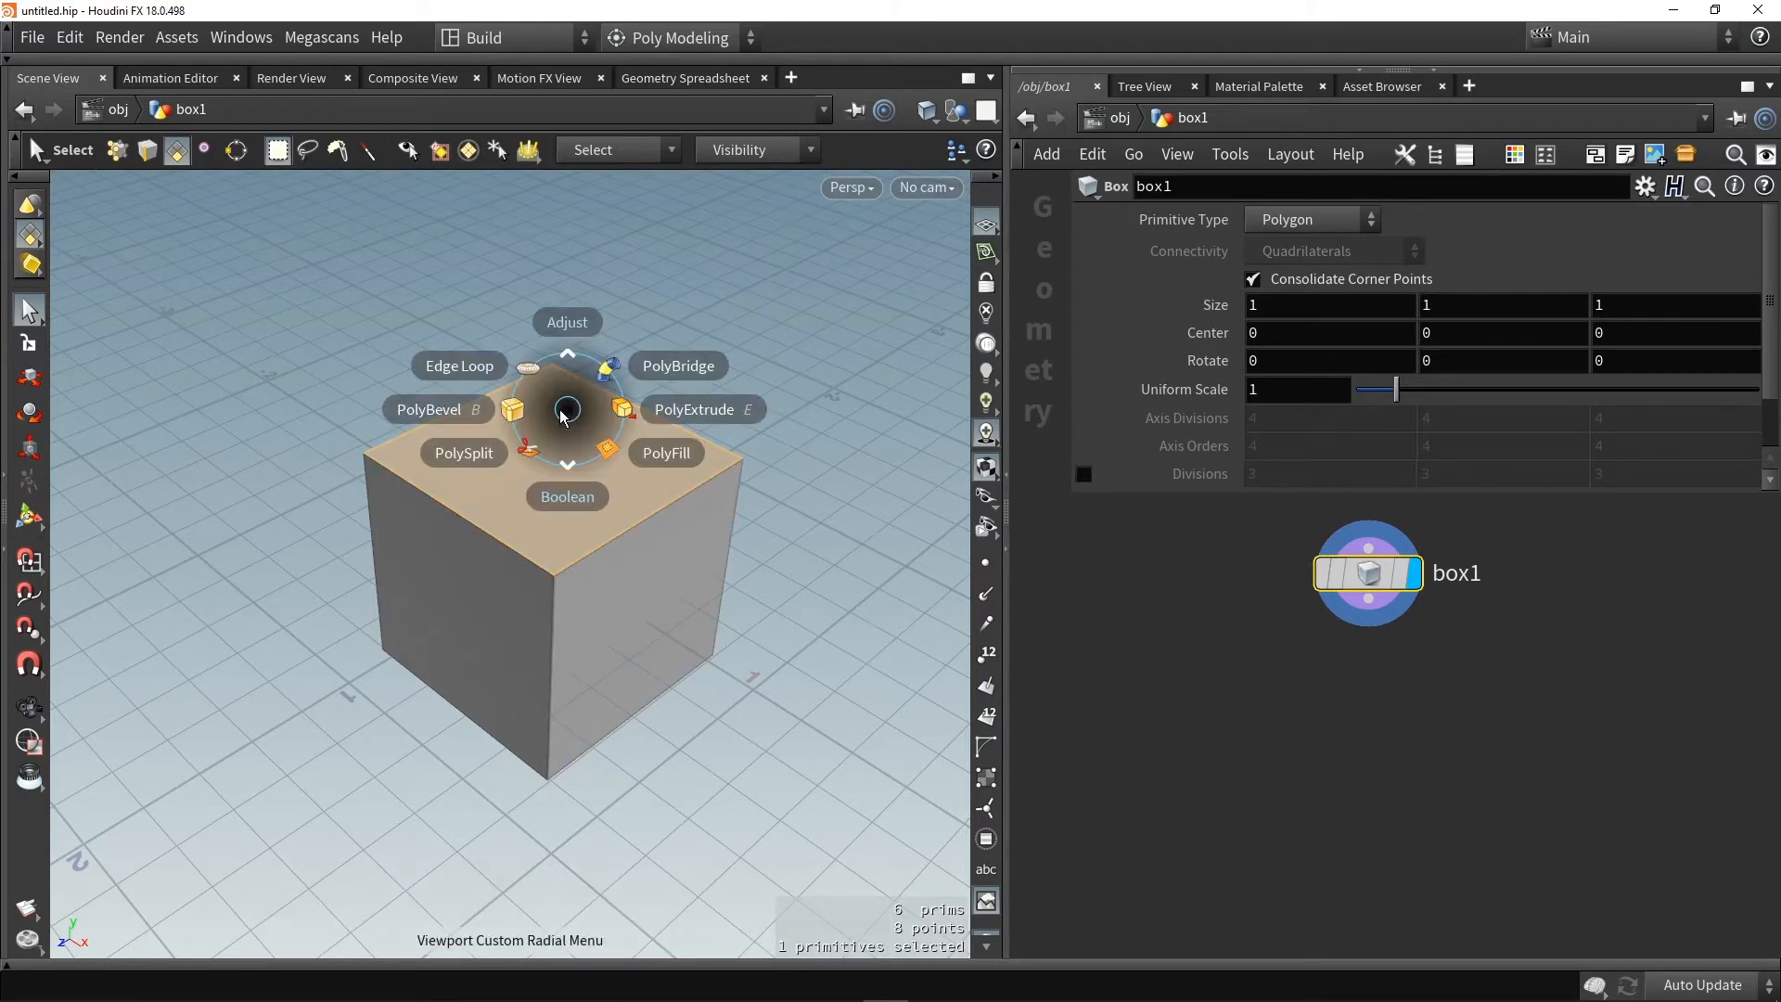
click(727, 410)
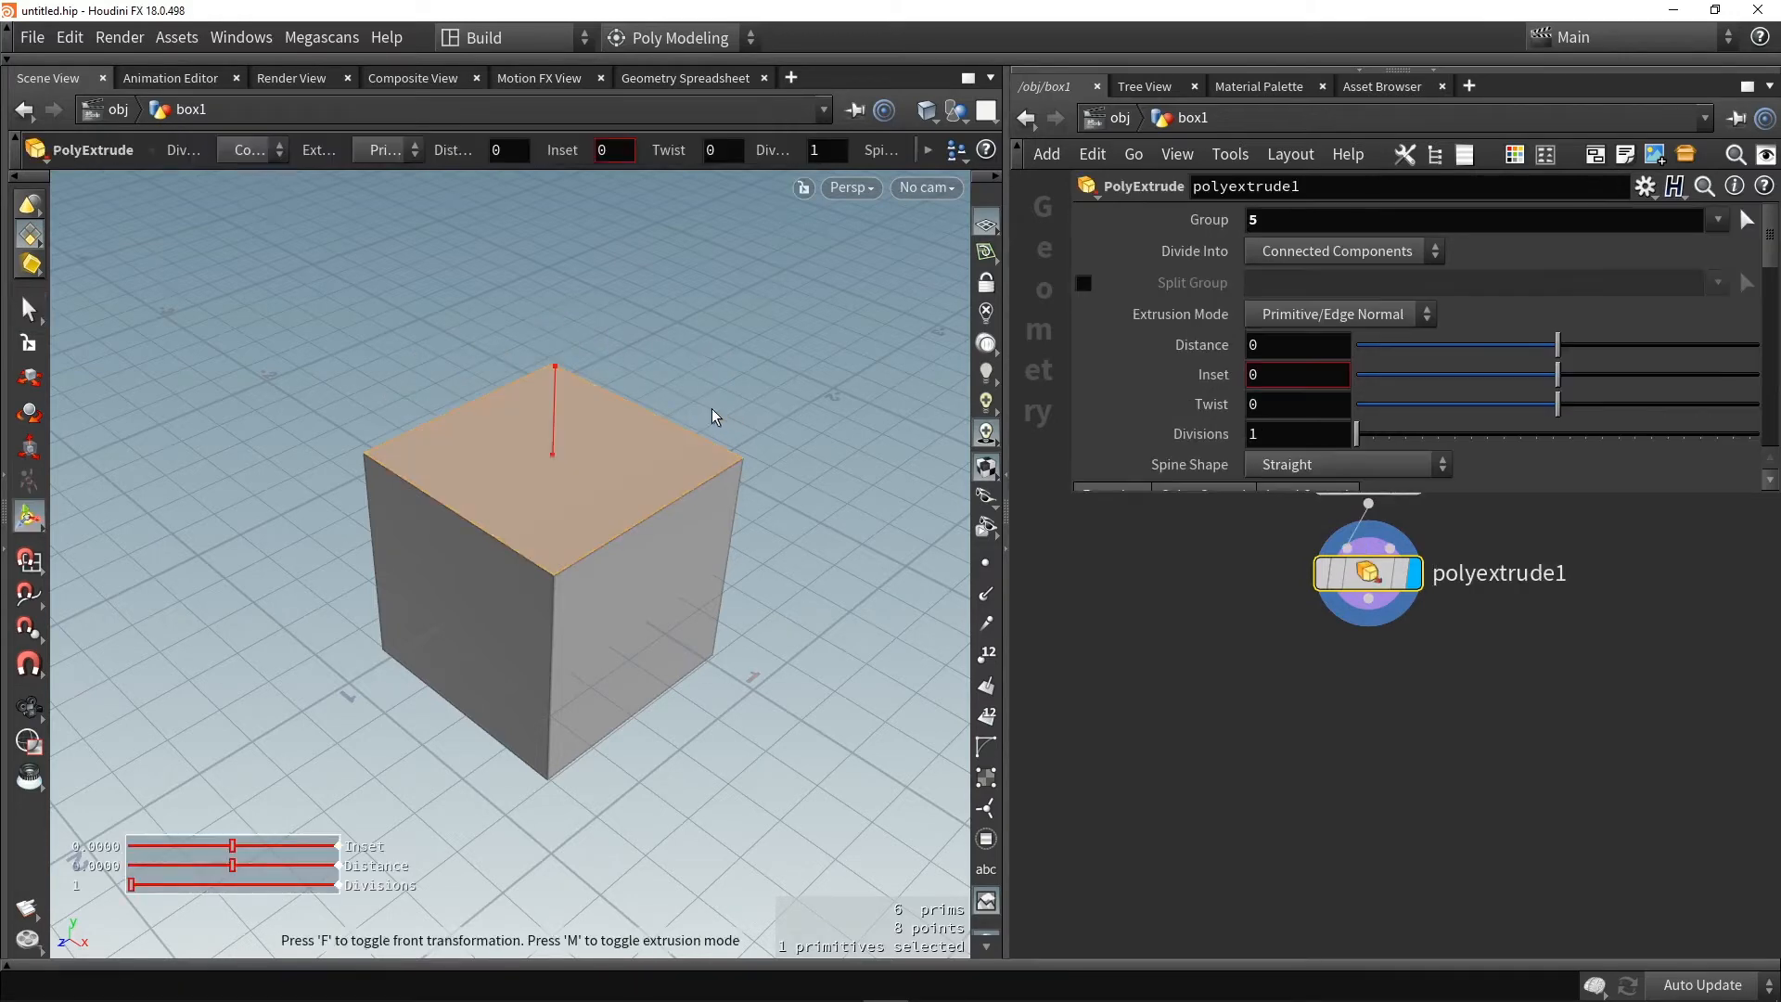
Extrude the top face upward by about 0.67 and taper it with an inset of 0.3
alt+drag(599, 374, 572, 409)
key(Escape)
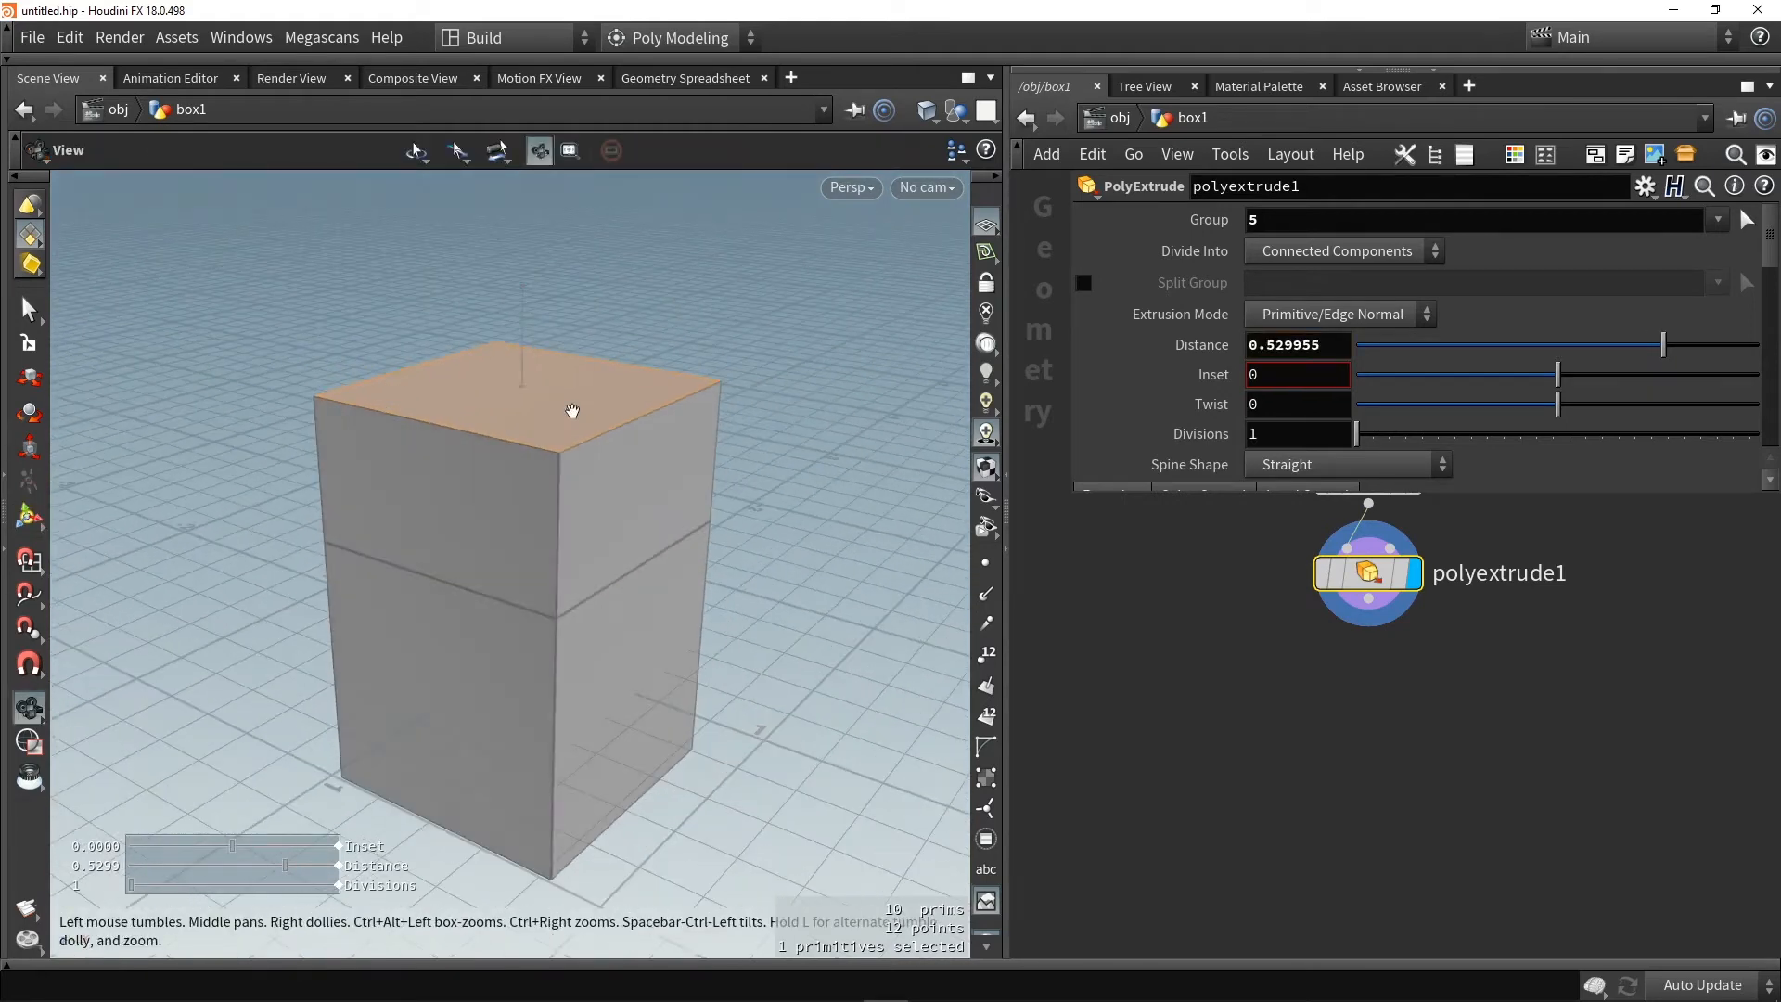
key(Return)
scroll(574, 413, up, 4)
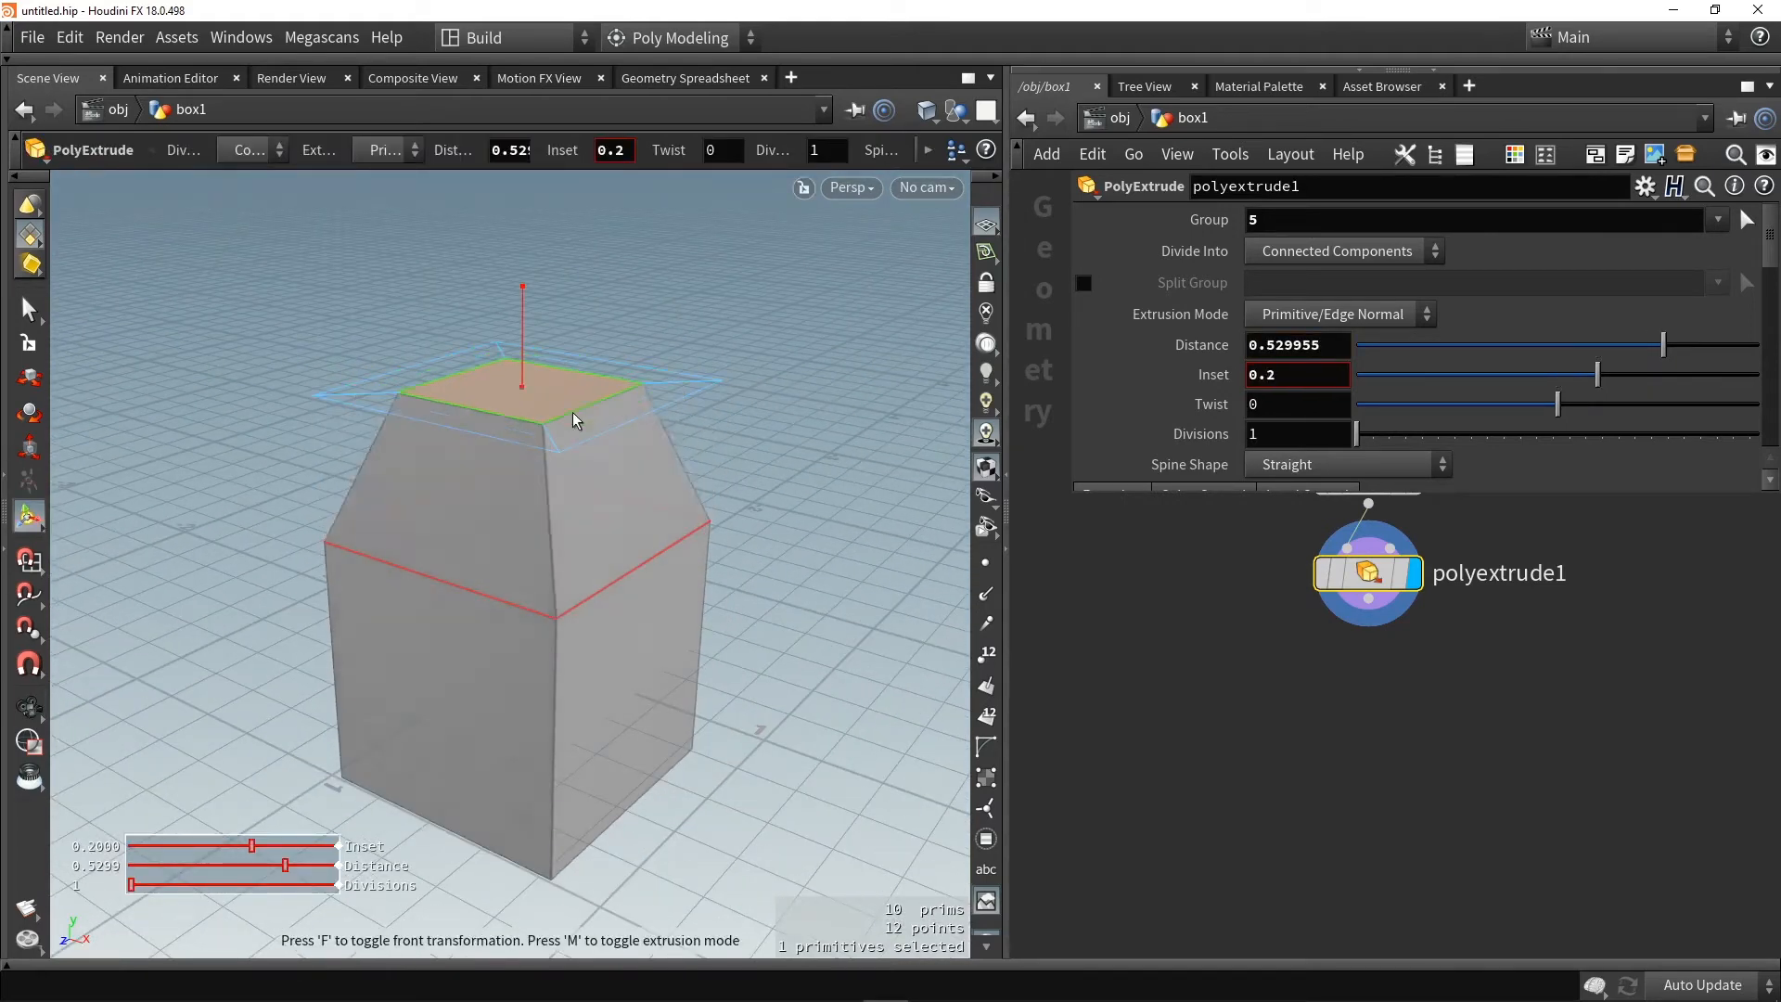
scroll(574, 413, down, 1)
mouse_move(523, 288)
mouse_down()
mouse_move(525, 394)
mouse_move(505, 408)
mouse_move(497, 275)
mouse_move(501, 349)
mouse_move(520, 266)
mouse_up()
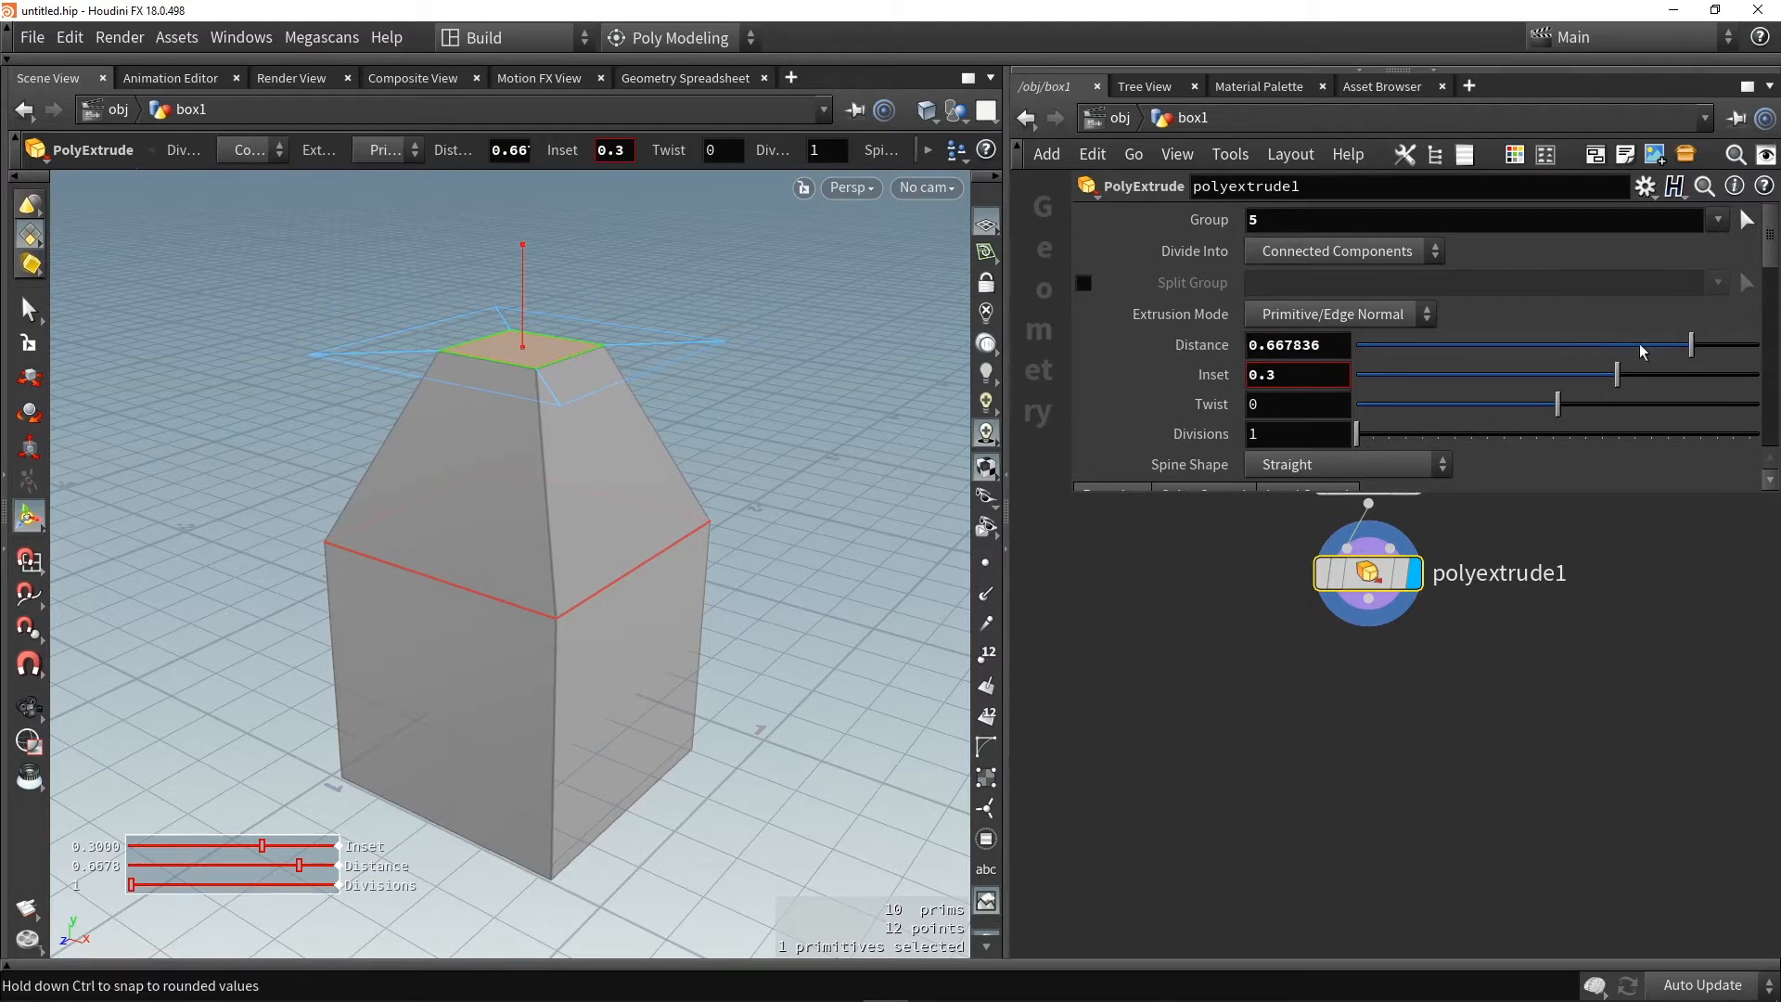
Set the top extrusion's distance to 0.57, twist to 180 and divisions to 37, and inspect the spiral in wireframe
drag(1691, 345, 1651, 431)
drag(1454, 404, 1760, 405)
alt+drag(634, 443, 549, 505)
key(Return)
alt+drag(742, 436, 780, 450)
key(w)
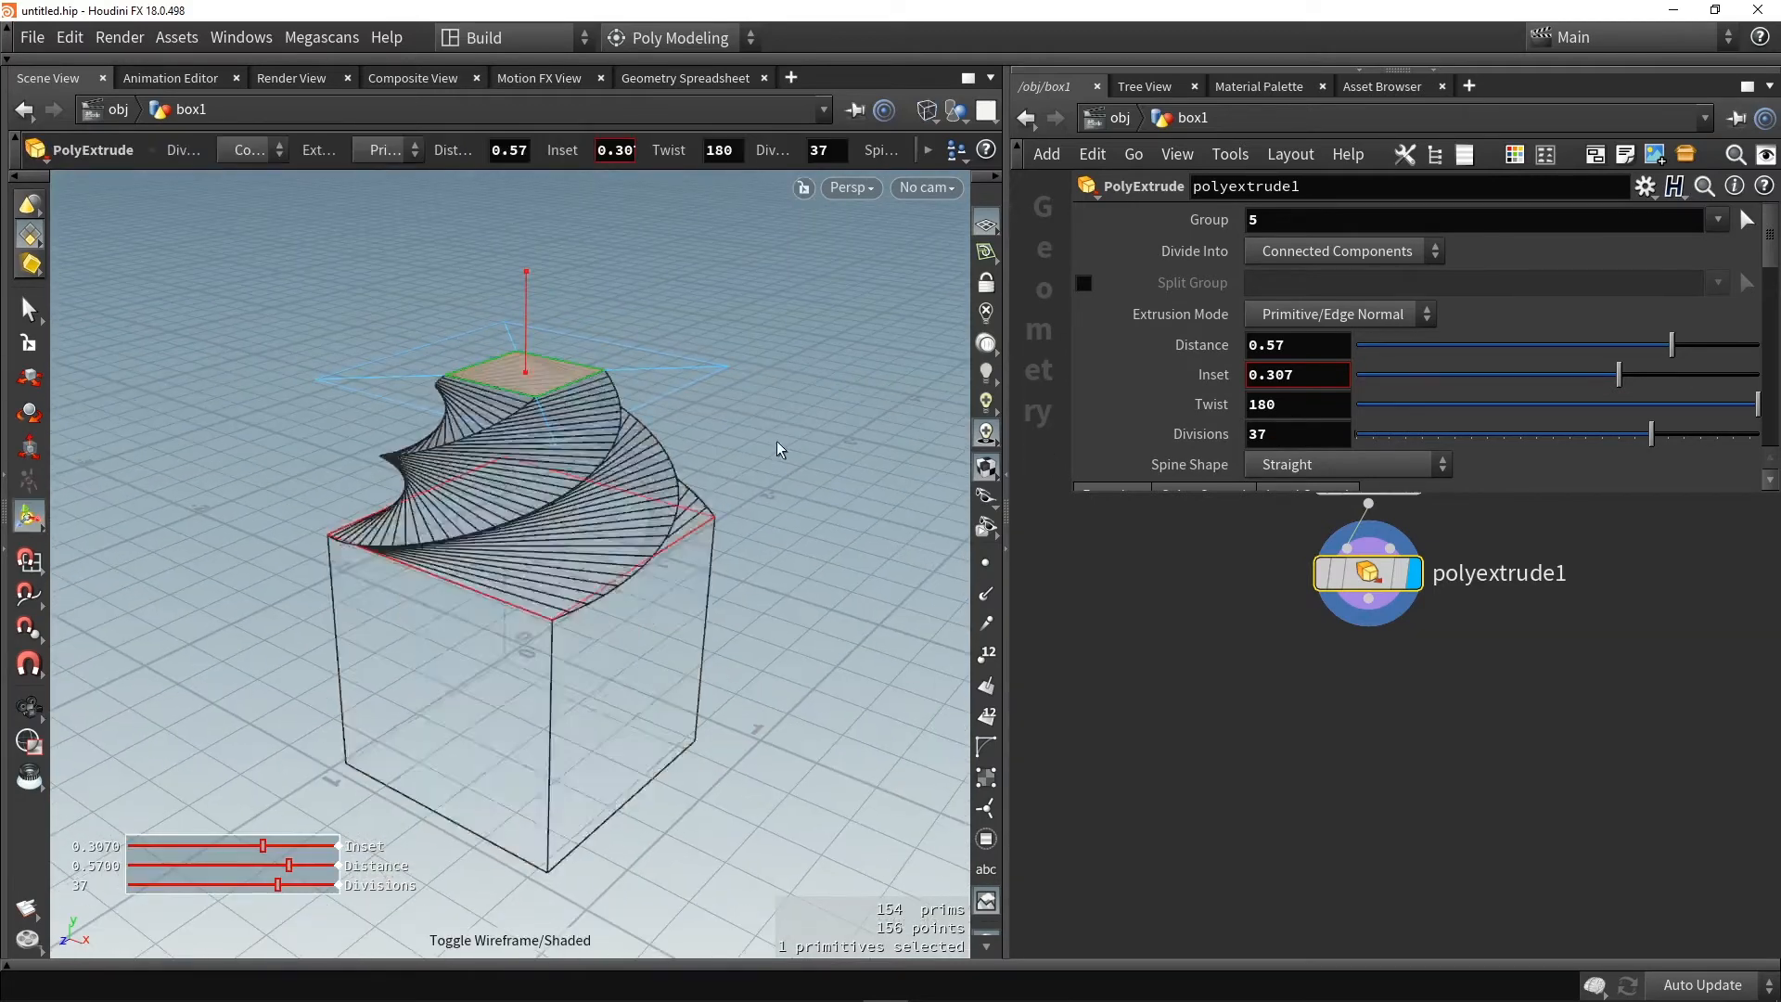
key(w)
Taper the twisted extrusion to a point with inset 0.607 and distance about 1.25, and hide the viewport's reference grid
scroll(576, 402, up, 3)
drag(525, 270, 513, 111)
mouse_move(557, 445)
alt+mouse_down()
mouse_move(671, 462)
mouse_move(565, 423)
alt+mouse_up()
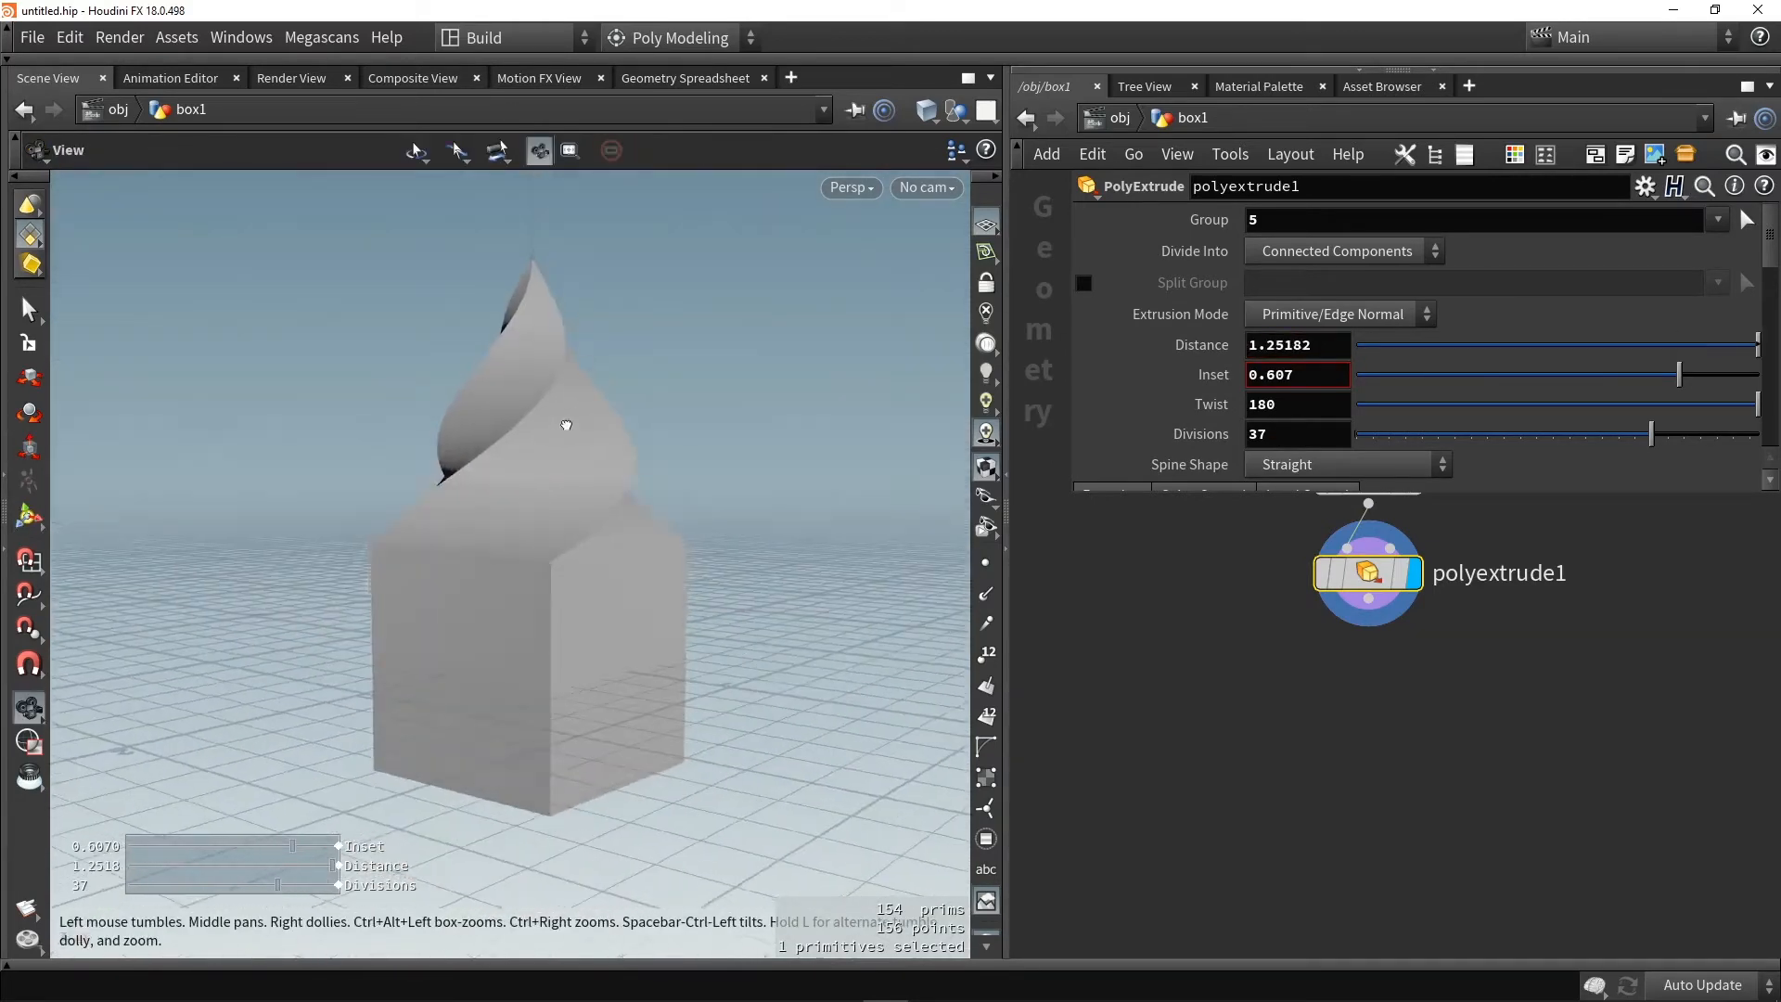
click(985, 224)
alt+drag(719, 599, 698, 622)
alt+middle_drag(698, 622, 699, 606)
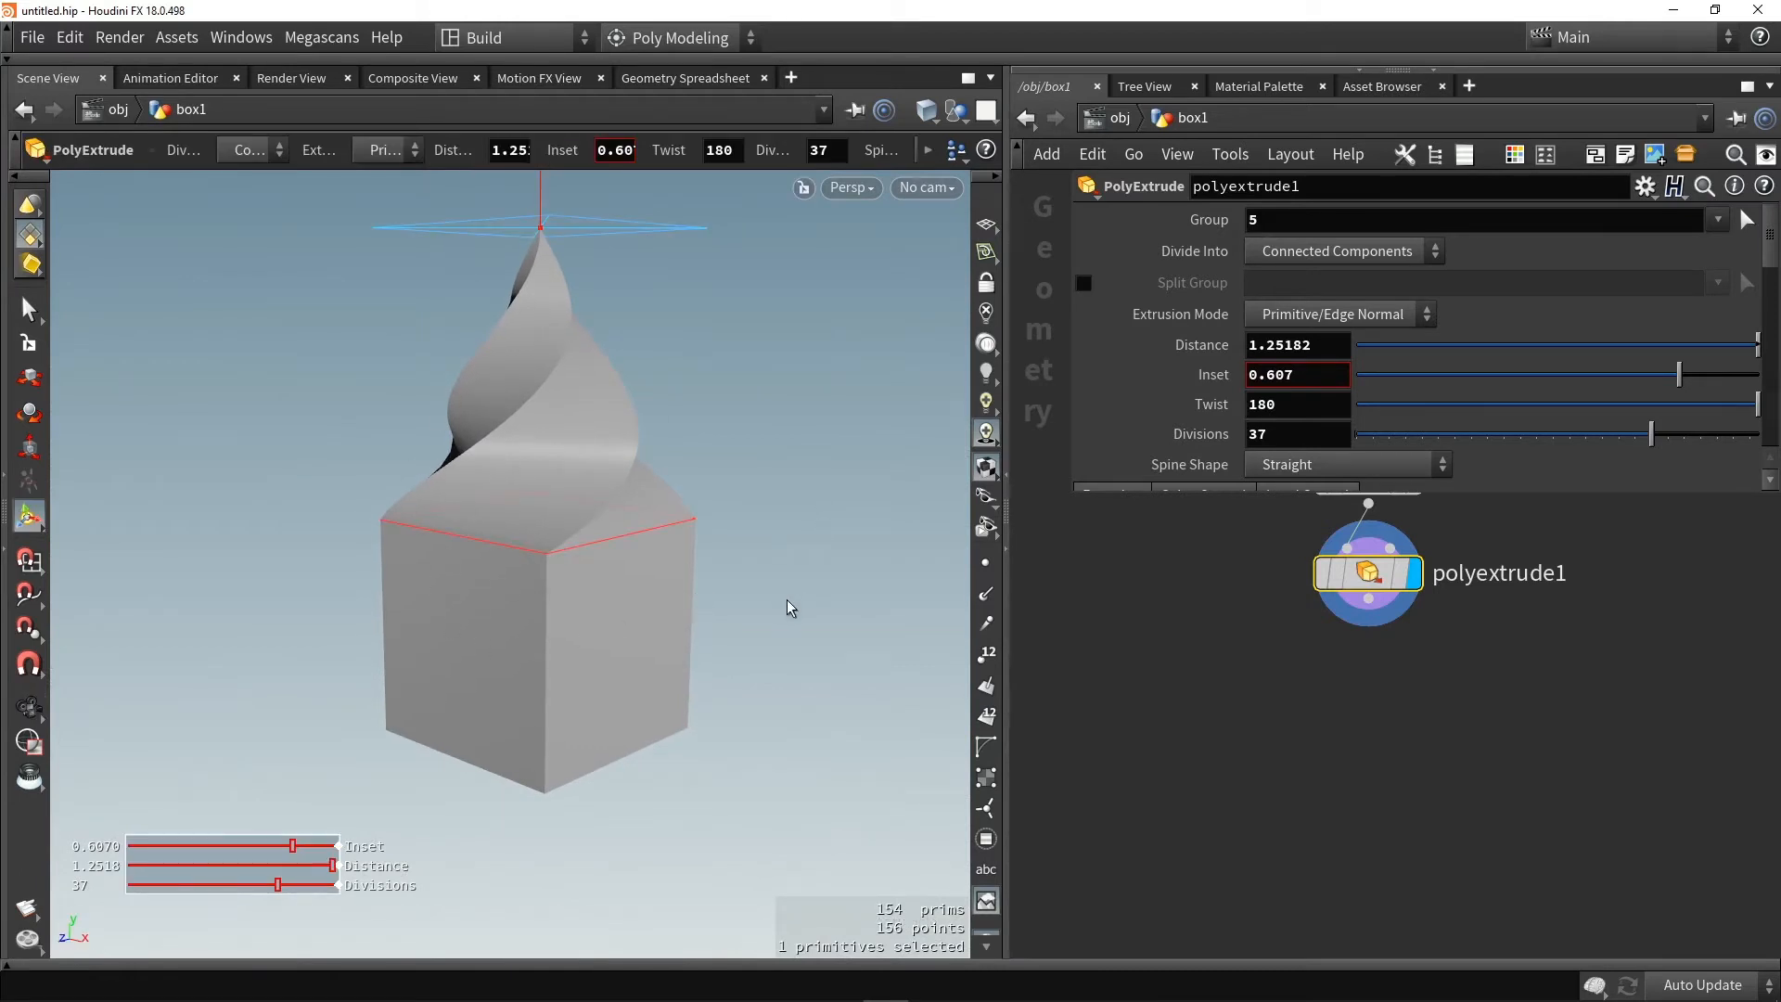
Select the two front-facing side faces of the box and apply PolyExtrude to them from the radial menu
key(s)
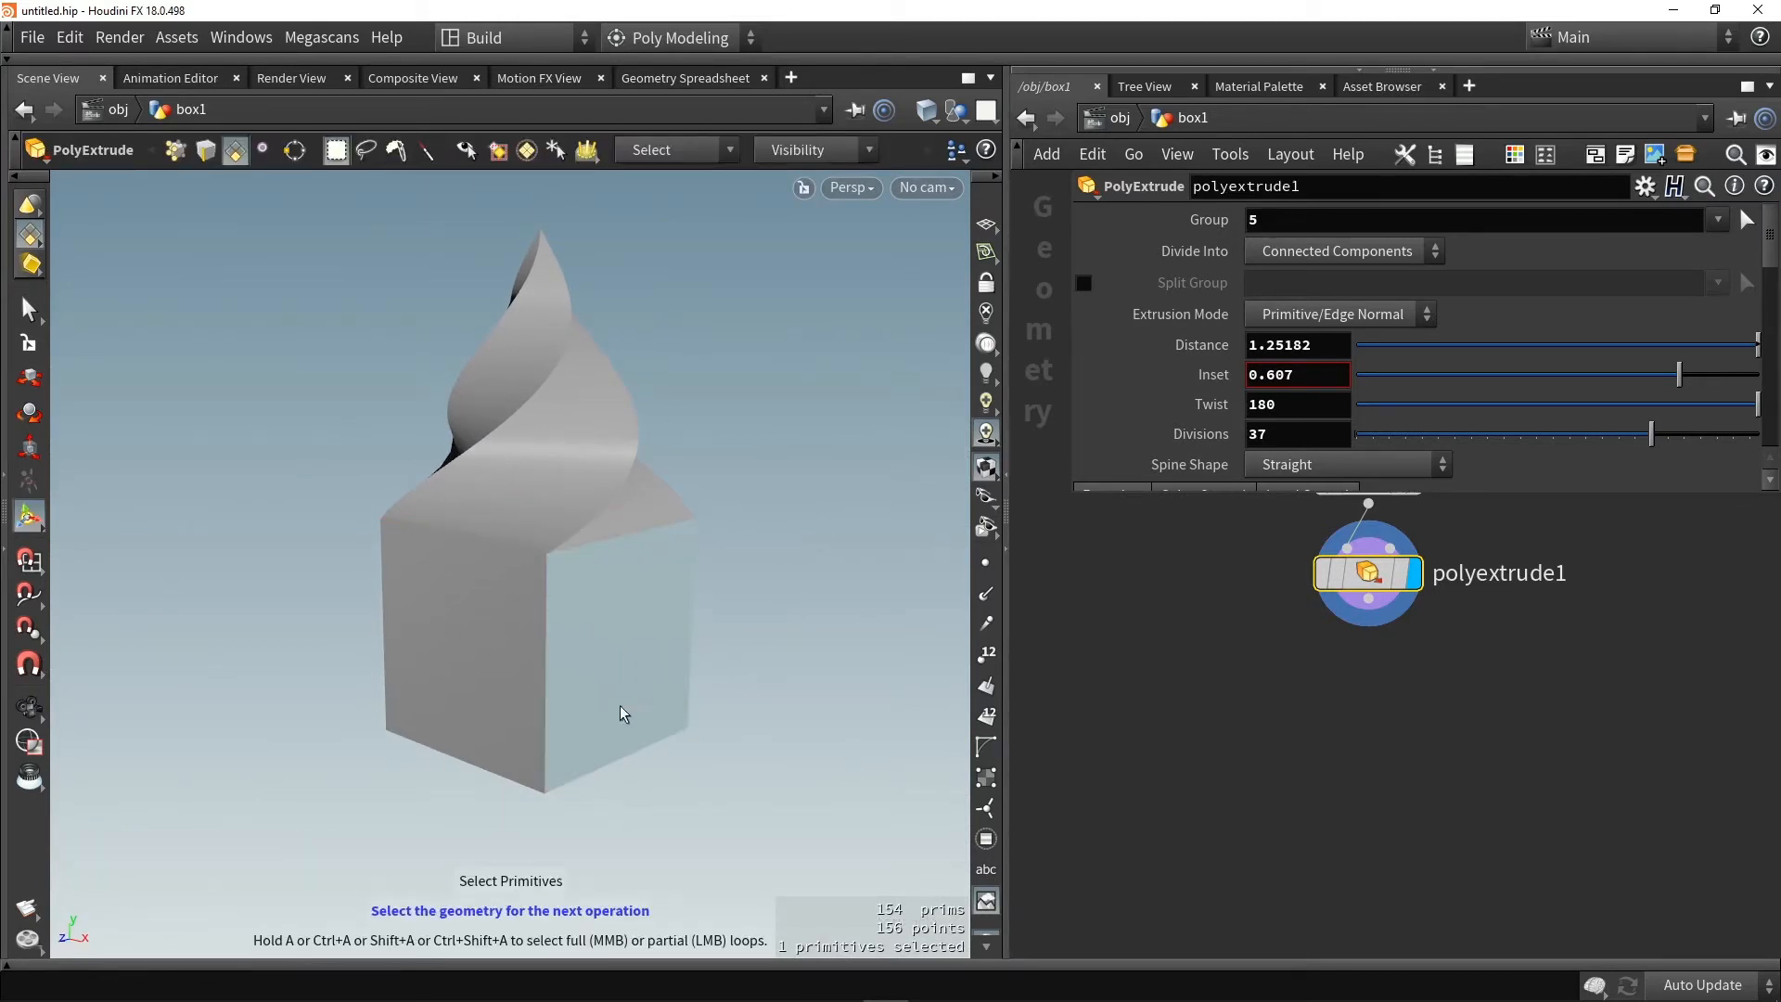
shift+click(489, 625)
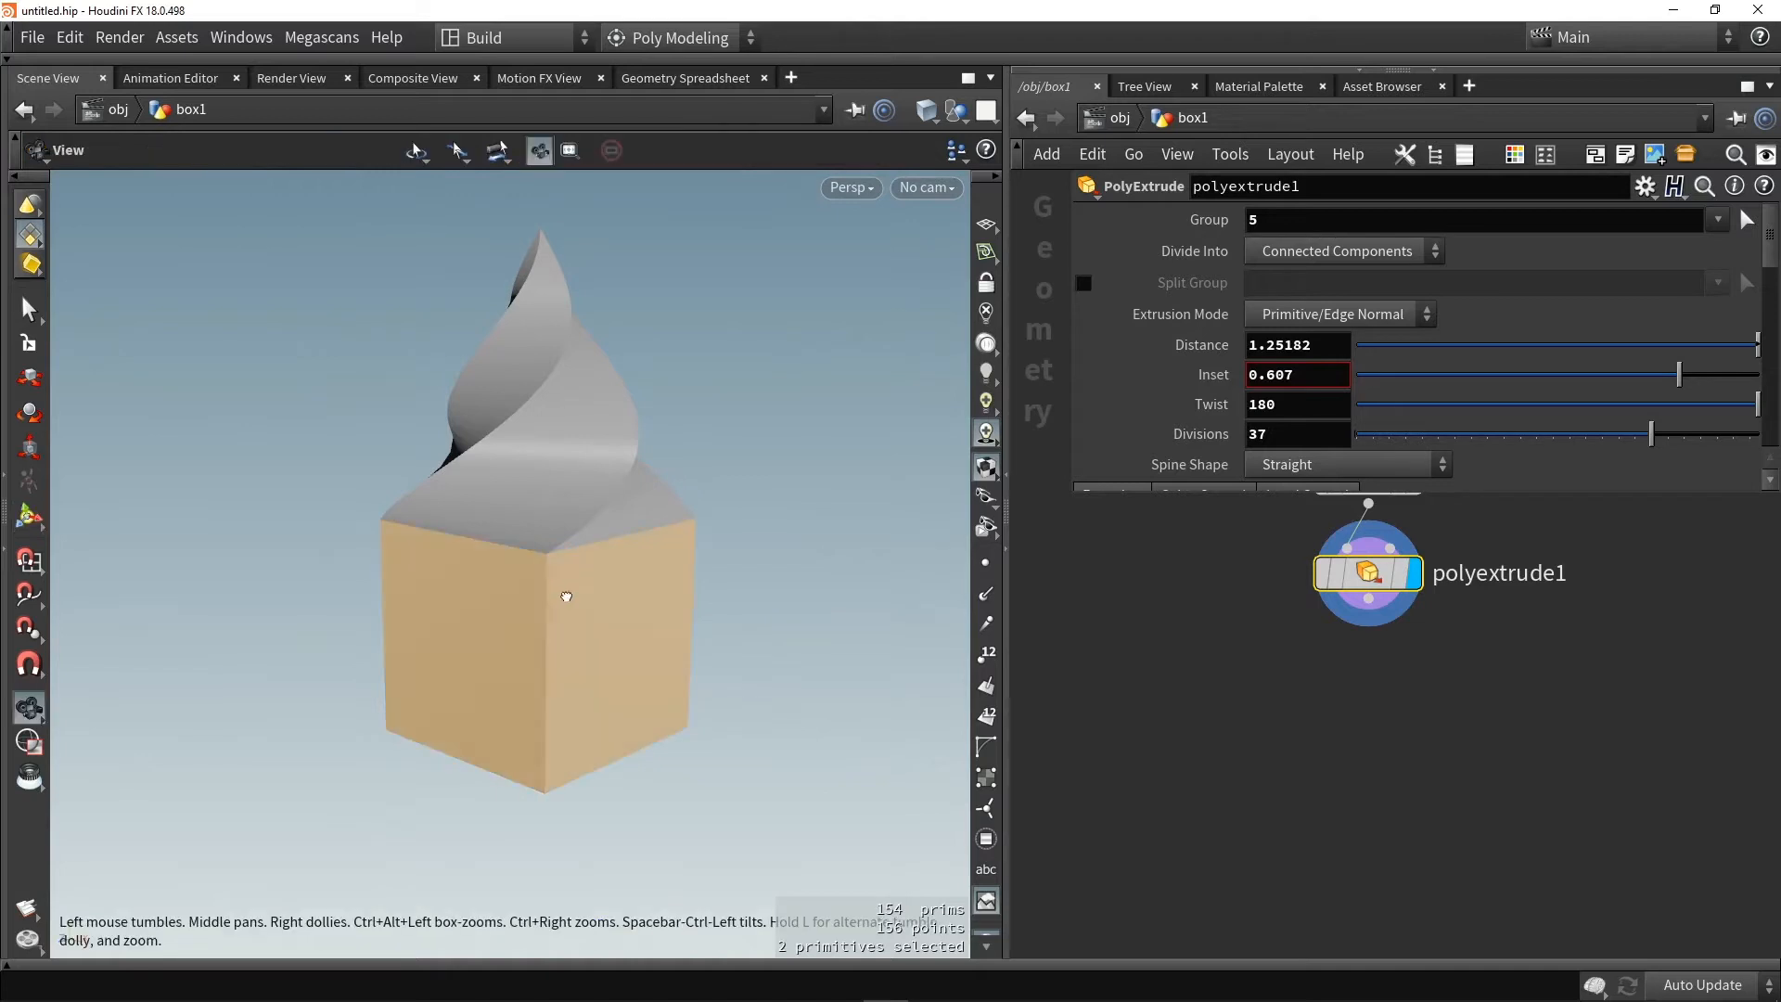
mouse_move(567, 597)
mouse_down()
mouse_move(810, 624)
mouse_move(572, 604)
mouse_up()
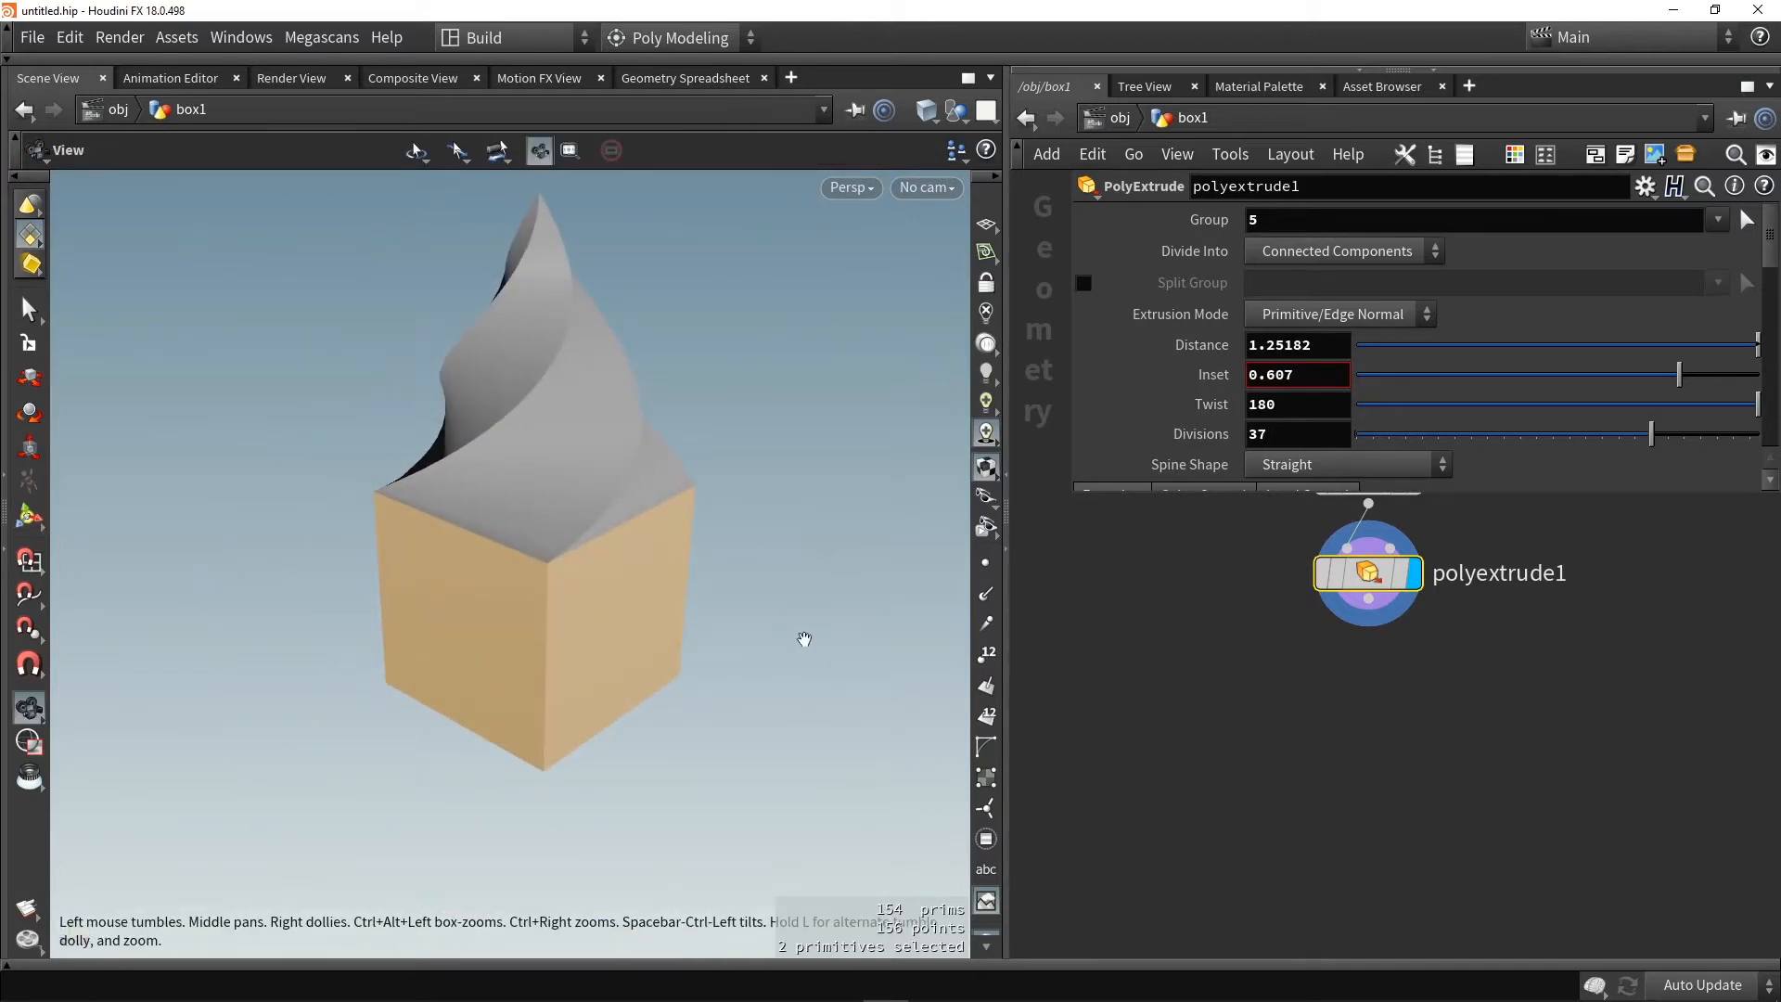
drag(805, 639, 788, 588)
key(c)
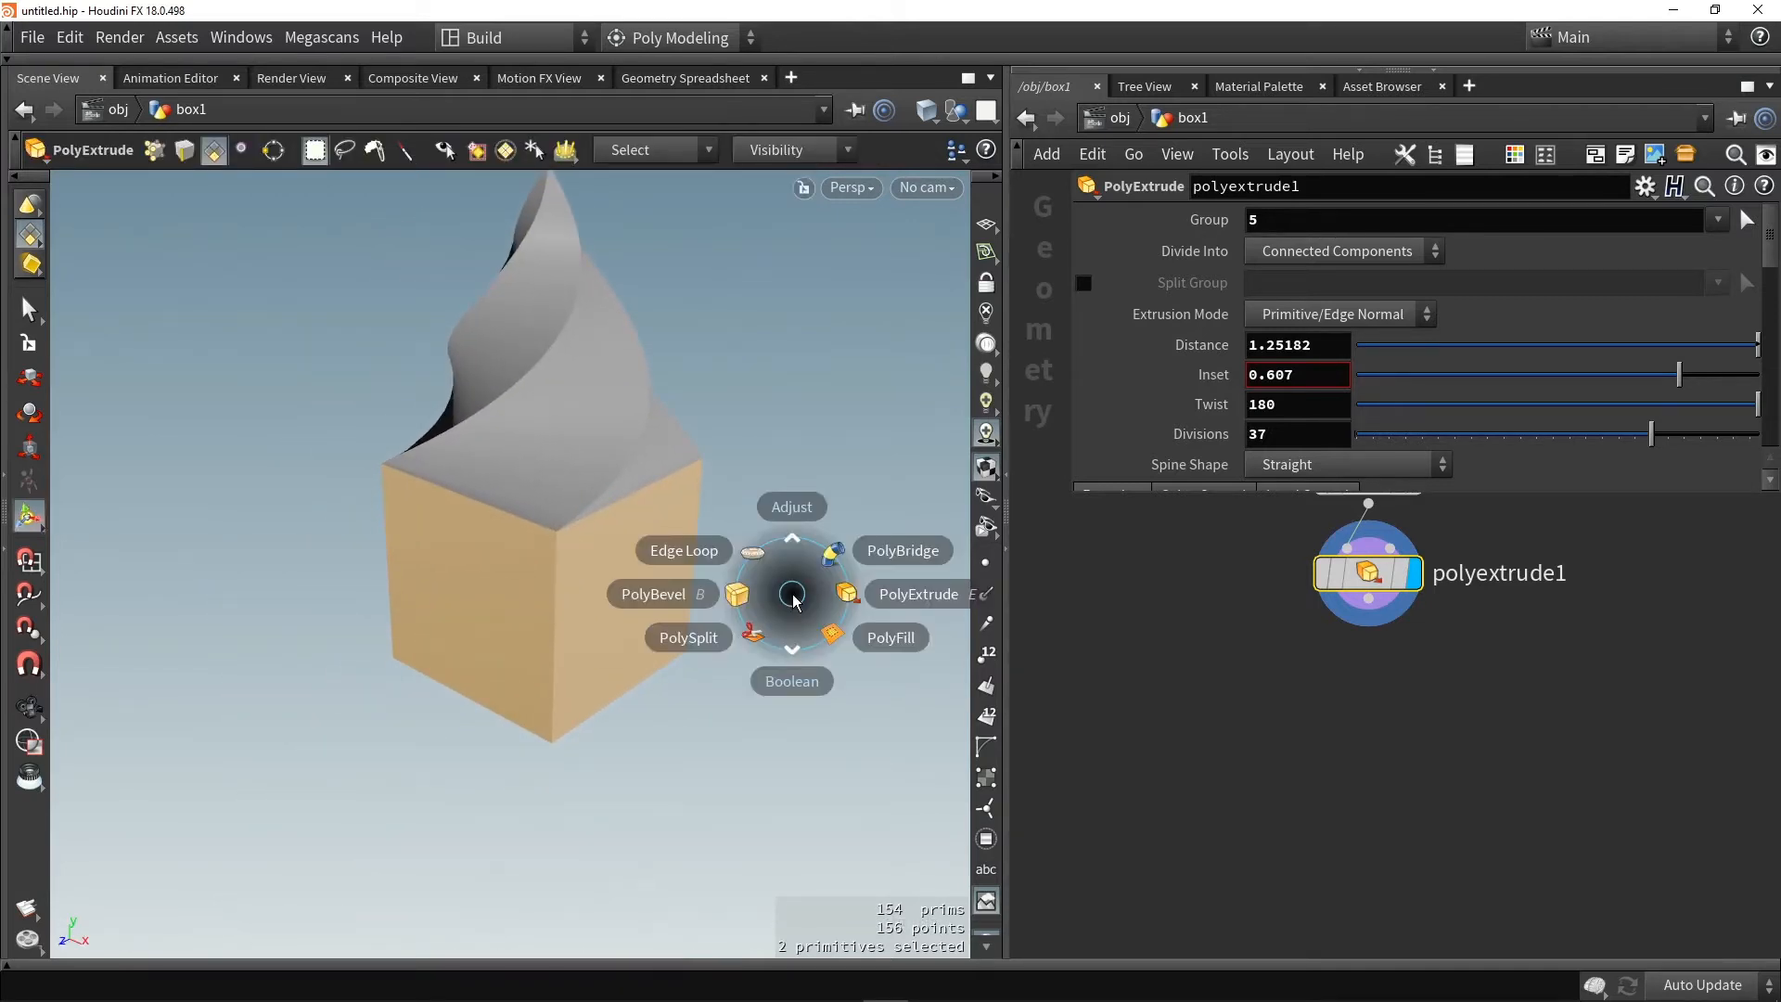
click(920, 594)
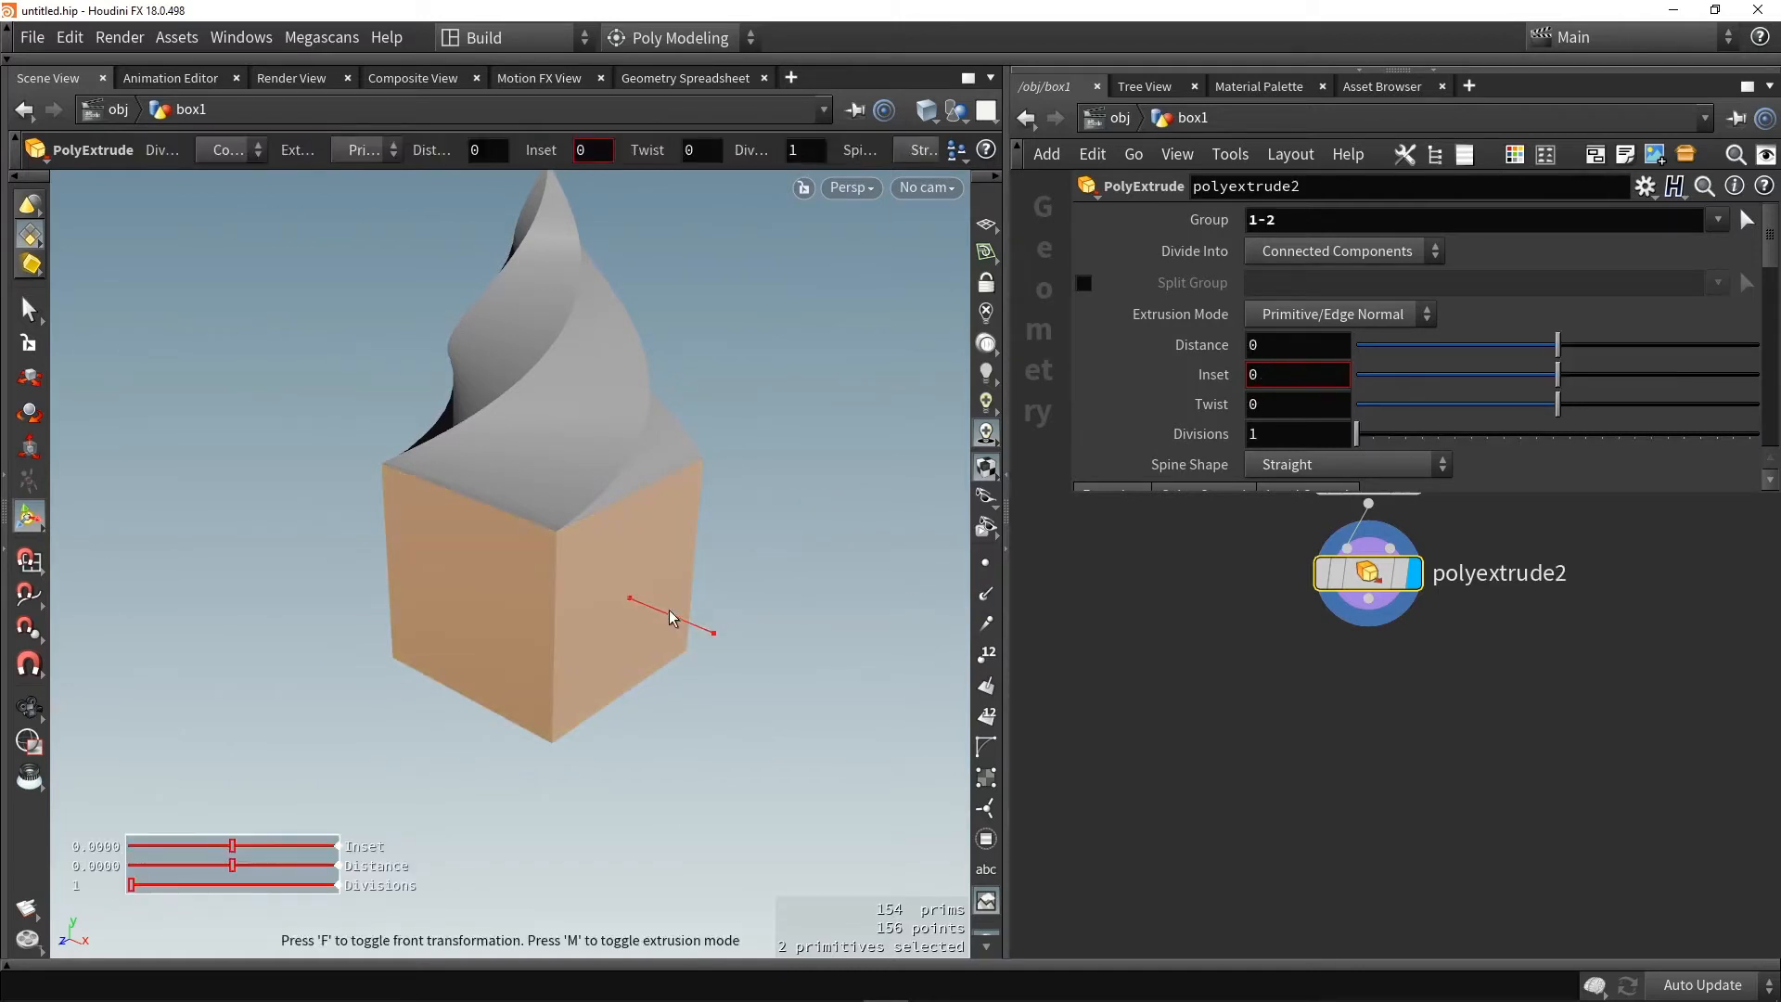
Extrude the two side faces outward by about 0.92 and set Divide Into to Individual Elements
drag(670, 609, 505, 554)
key(Return)
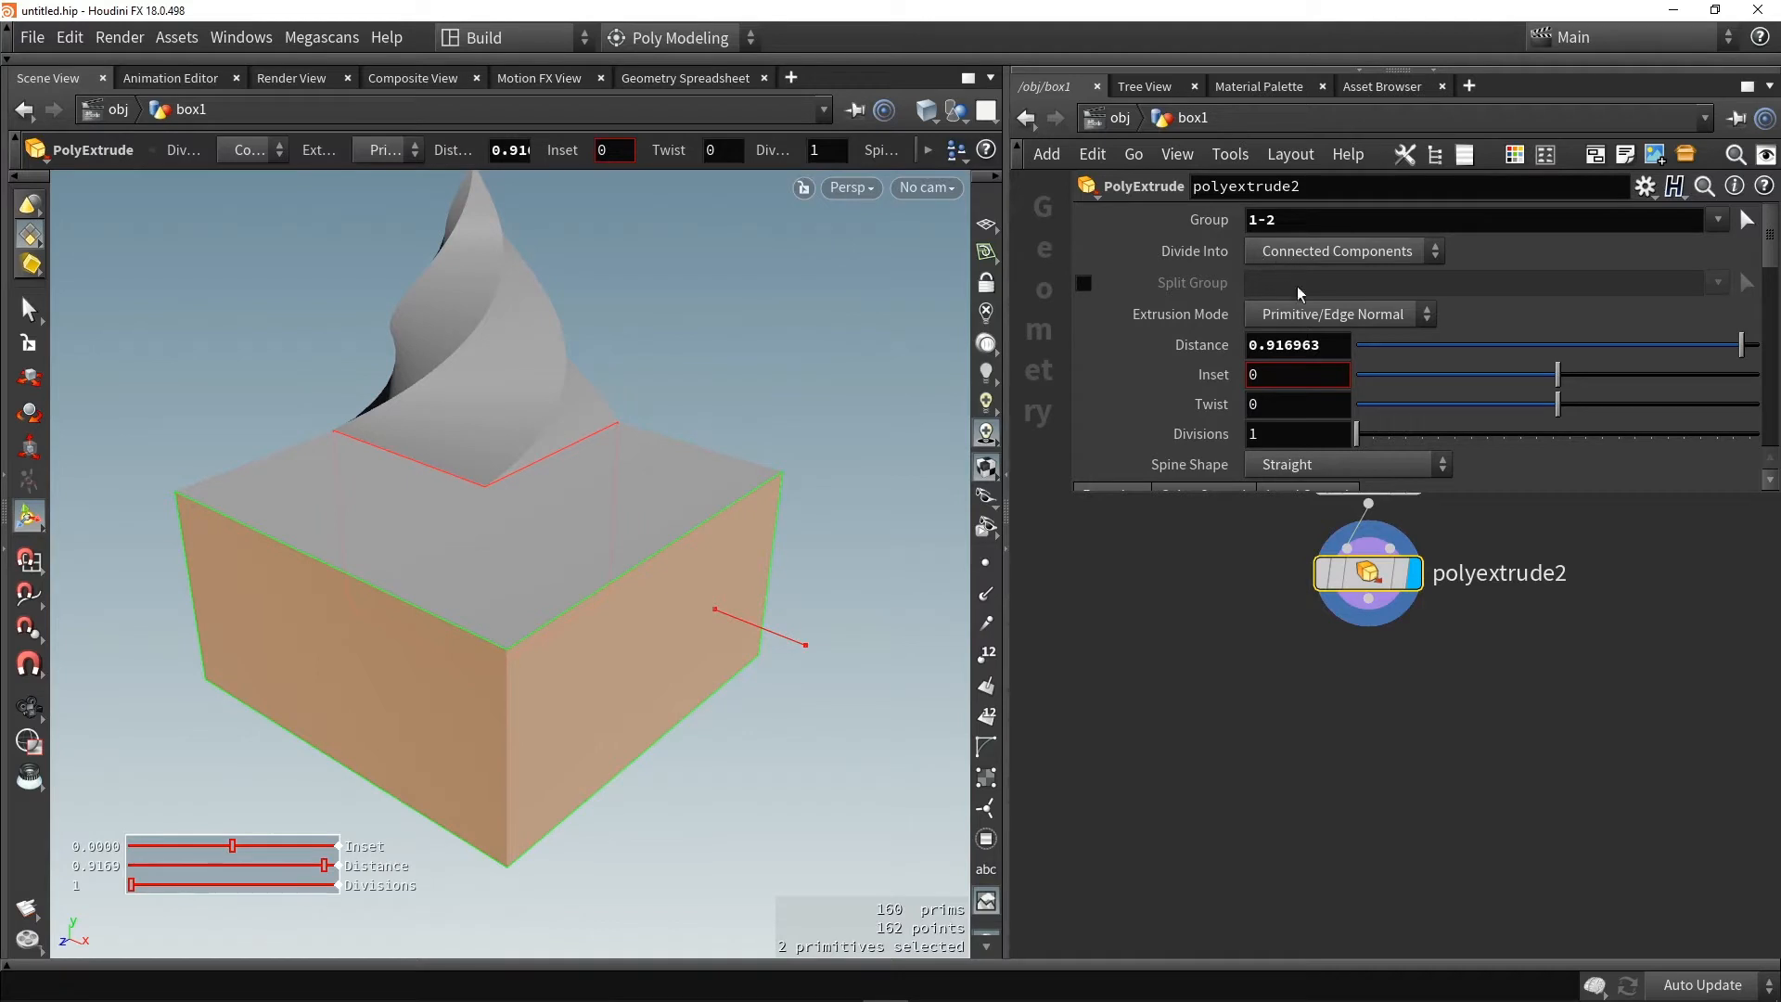
middle_drag(1281, 602, 1219, 774)
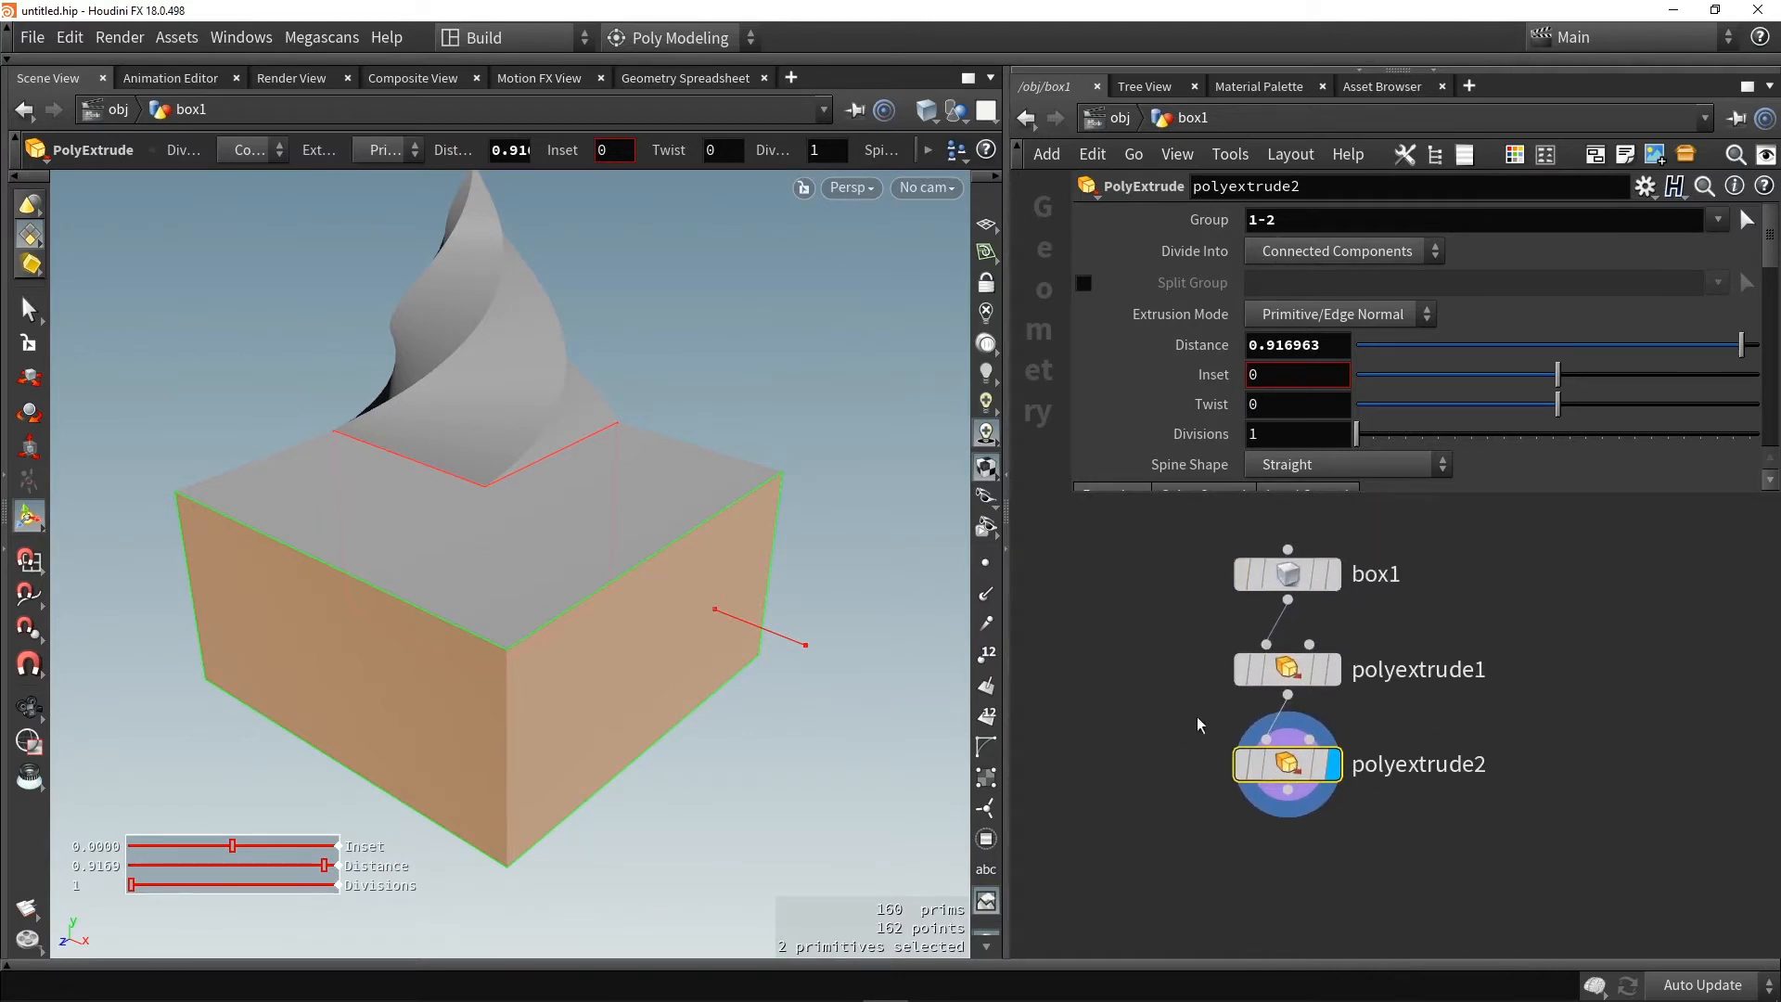
click(1274, 253)
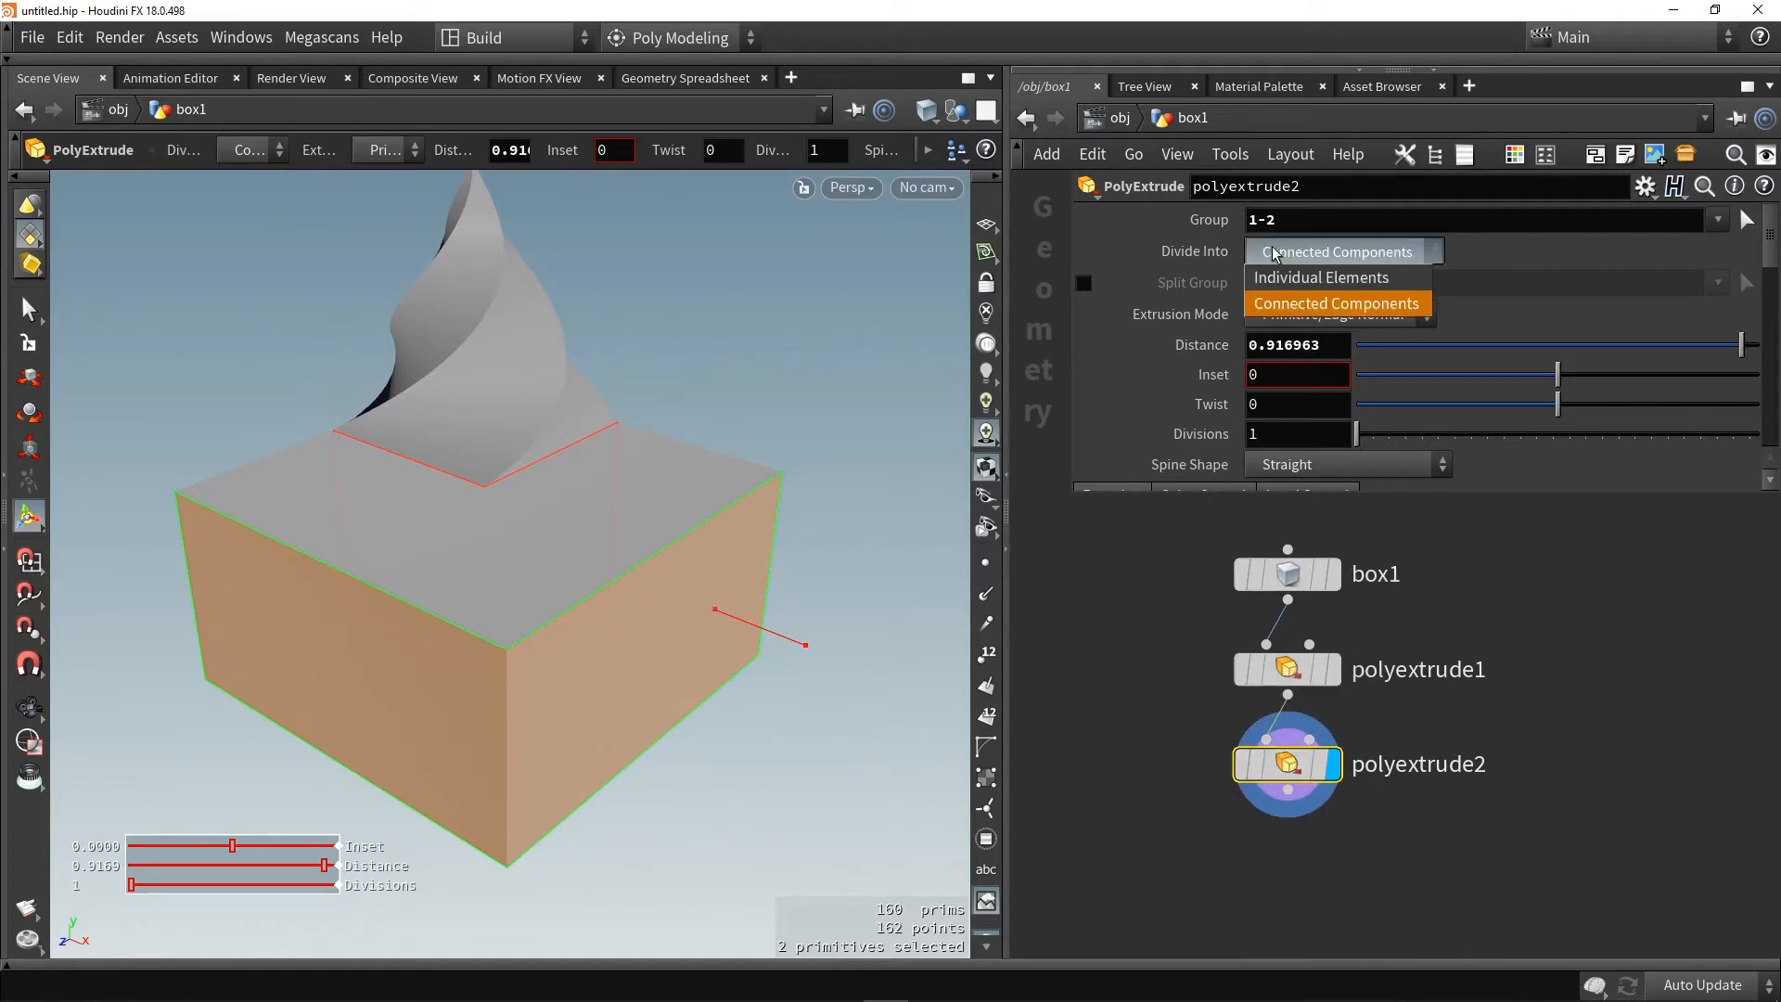
click(1304, 279)
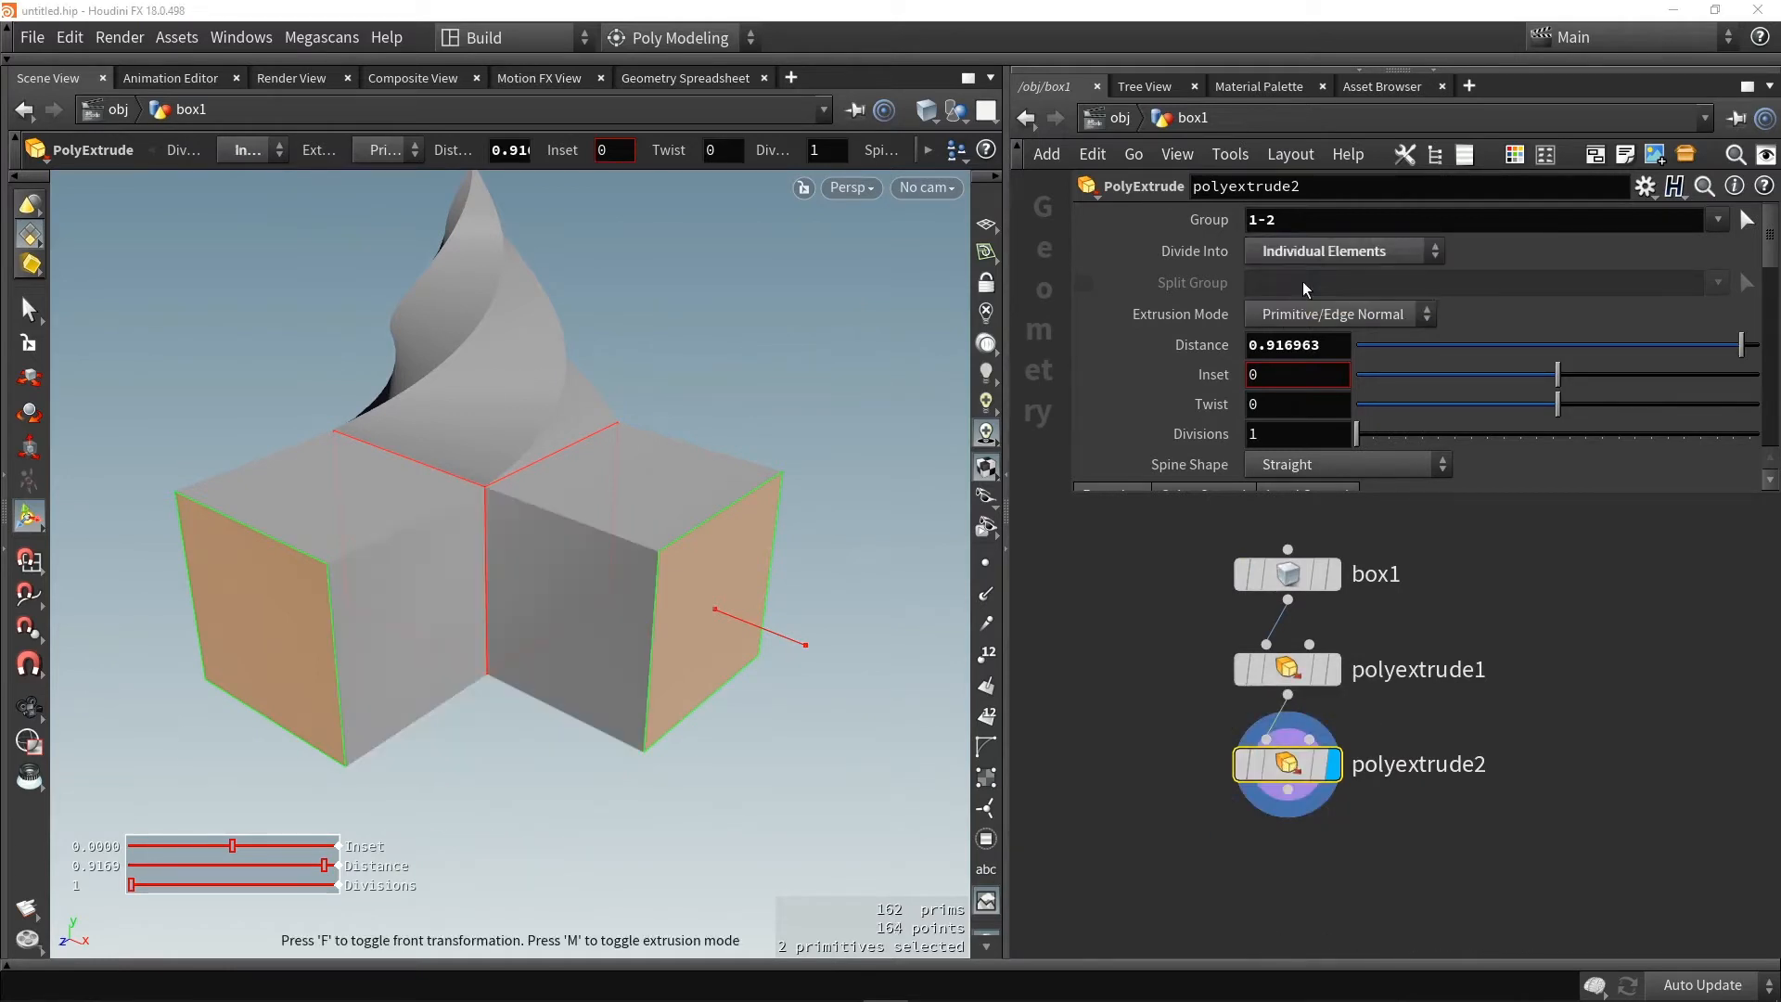
Reduce the side faces' extrusion distance to about 0.16 and set their inset to 0.16
alt+drag(504, 440, 592, 505)
drag(763, 630, 530, 565)
scroll(614, 553, up, 8)
alt+scroll(530, 565, down, 2)
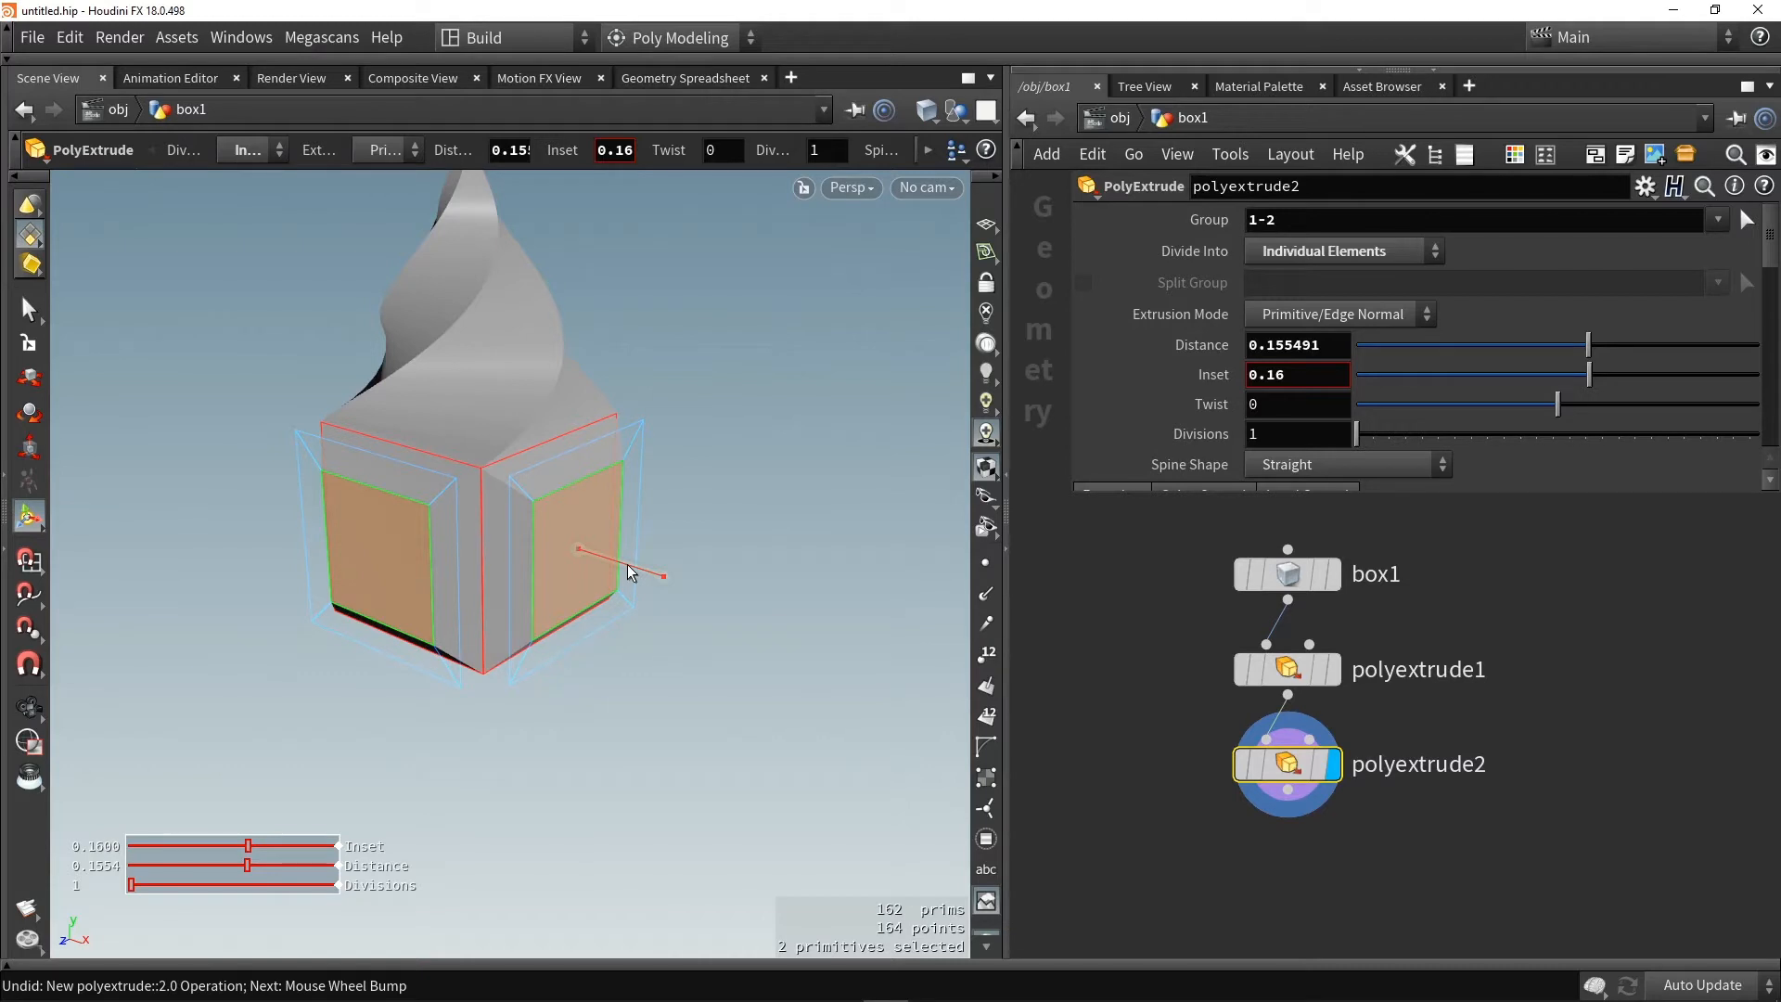
Repeat PolyExtrude five more times on the side faces, varying distance and inset, ending with distance about 0.15 and inset 0.11
key(q)
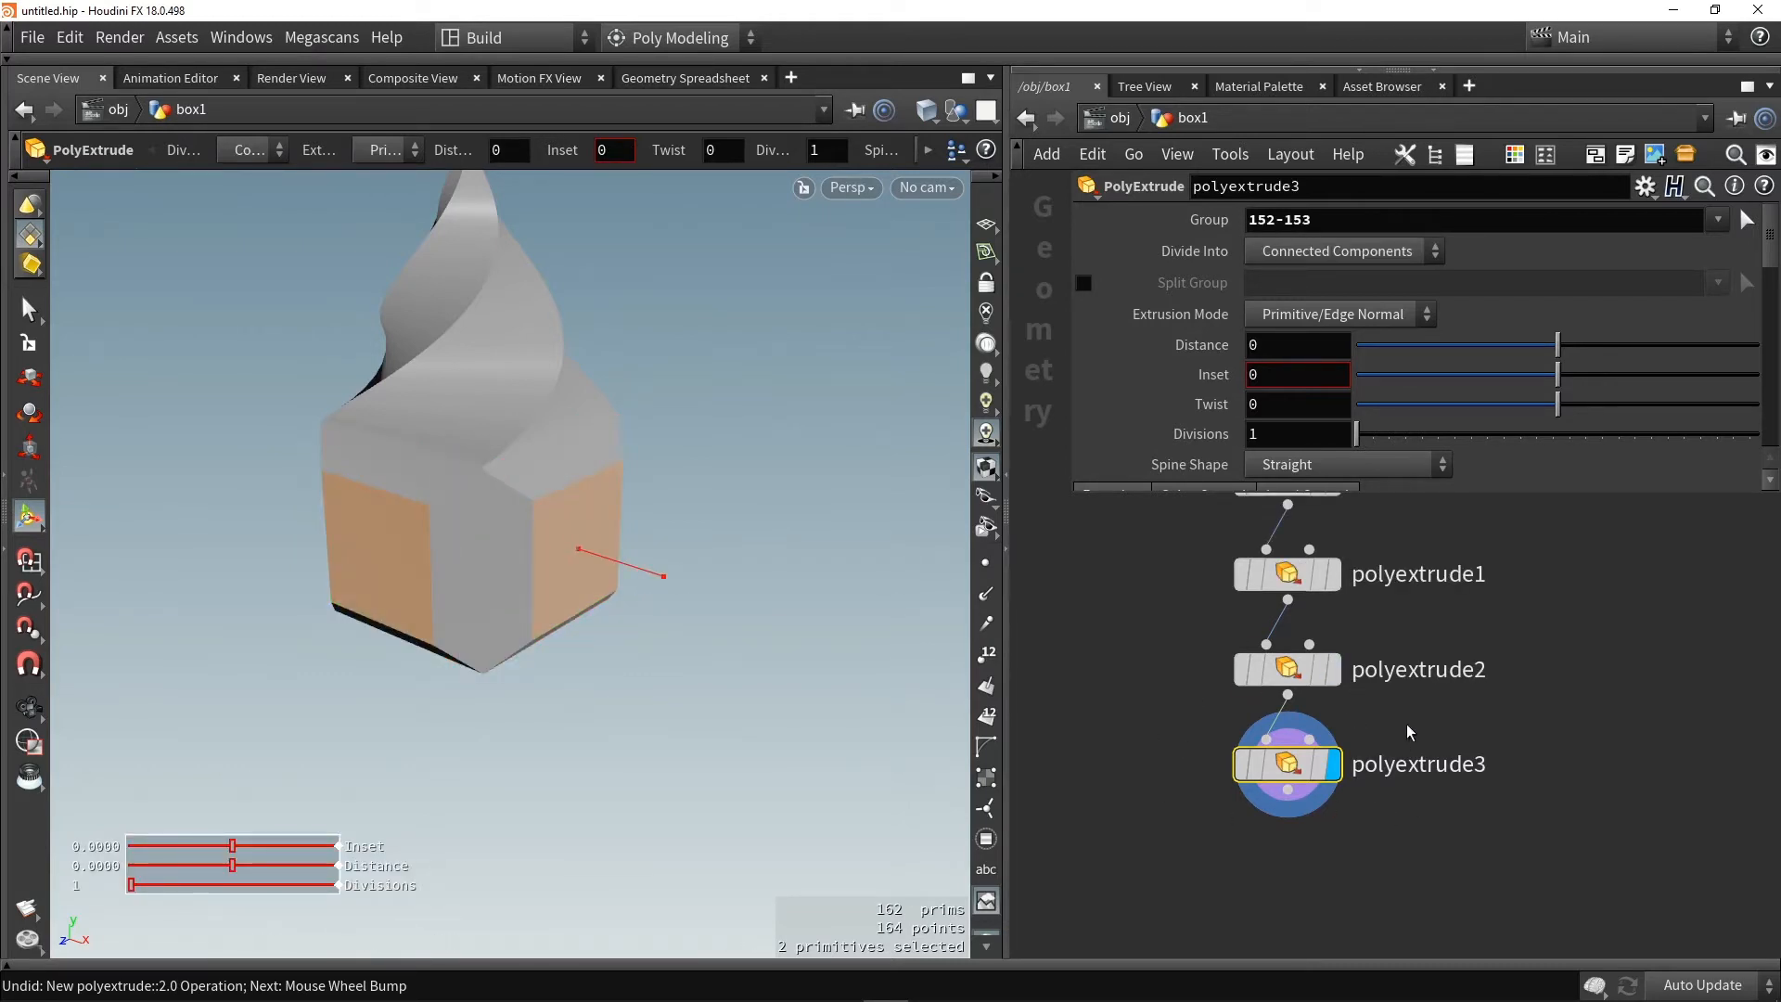
drag(606, 566, 556, 448)
key(q)
scroll(693, 578, up, 6)
key(q)
scroll(734, 593, down, 11)
key(q)
scroll(787, 621, down, 2)
scroll(786, 620, down, 3)
key(q)
scroll(819, 636, up, 11)
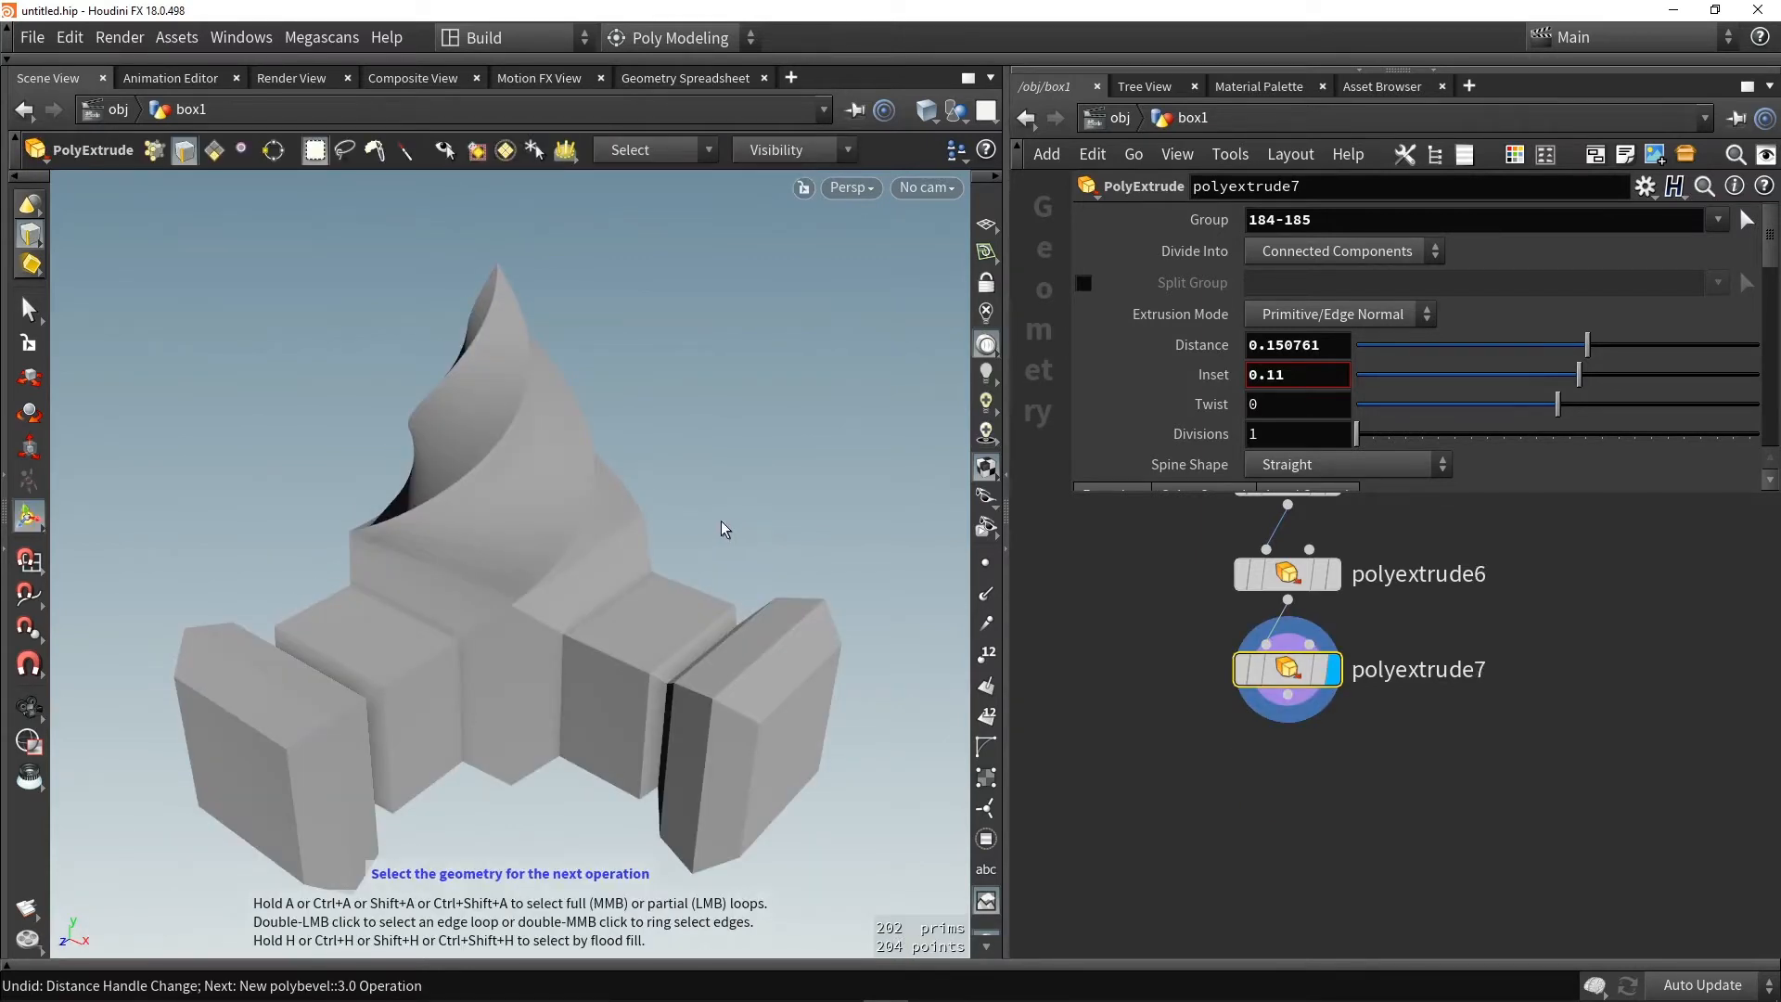
Switch to edge selection and try picking single edges and an edge loop on the box's two extruded arms
key(3)
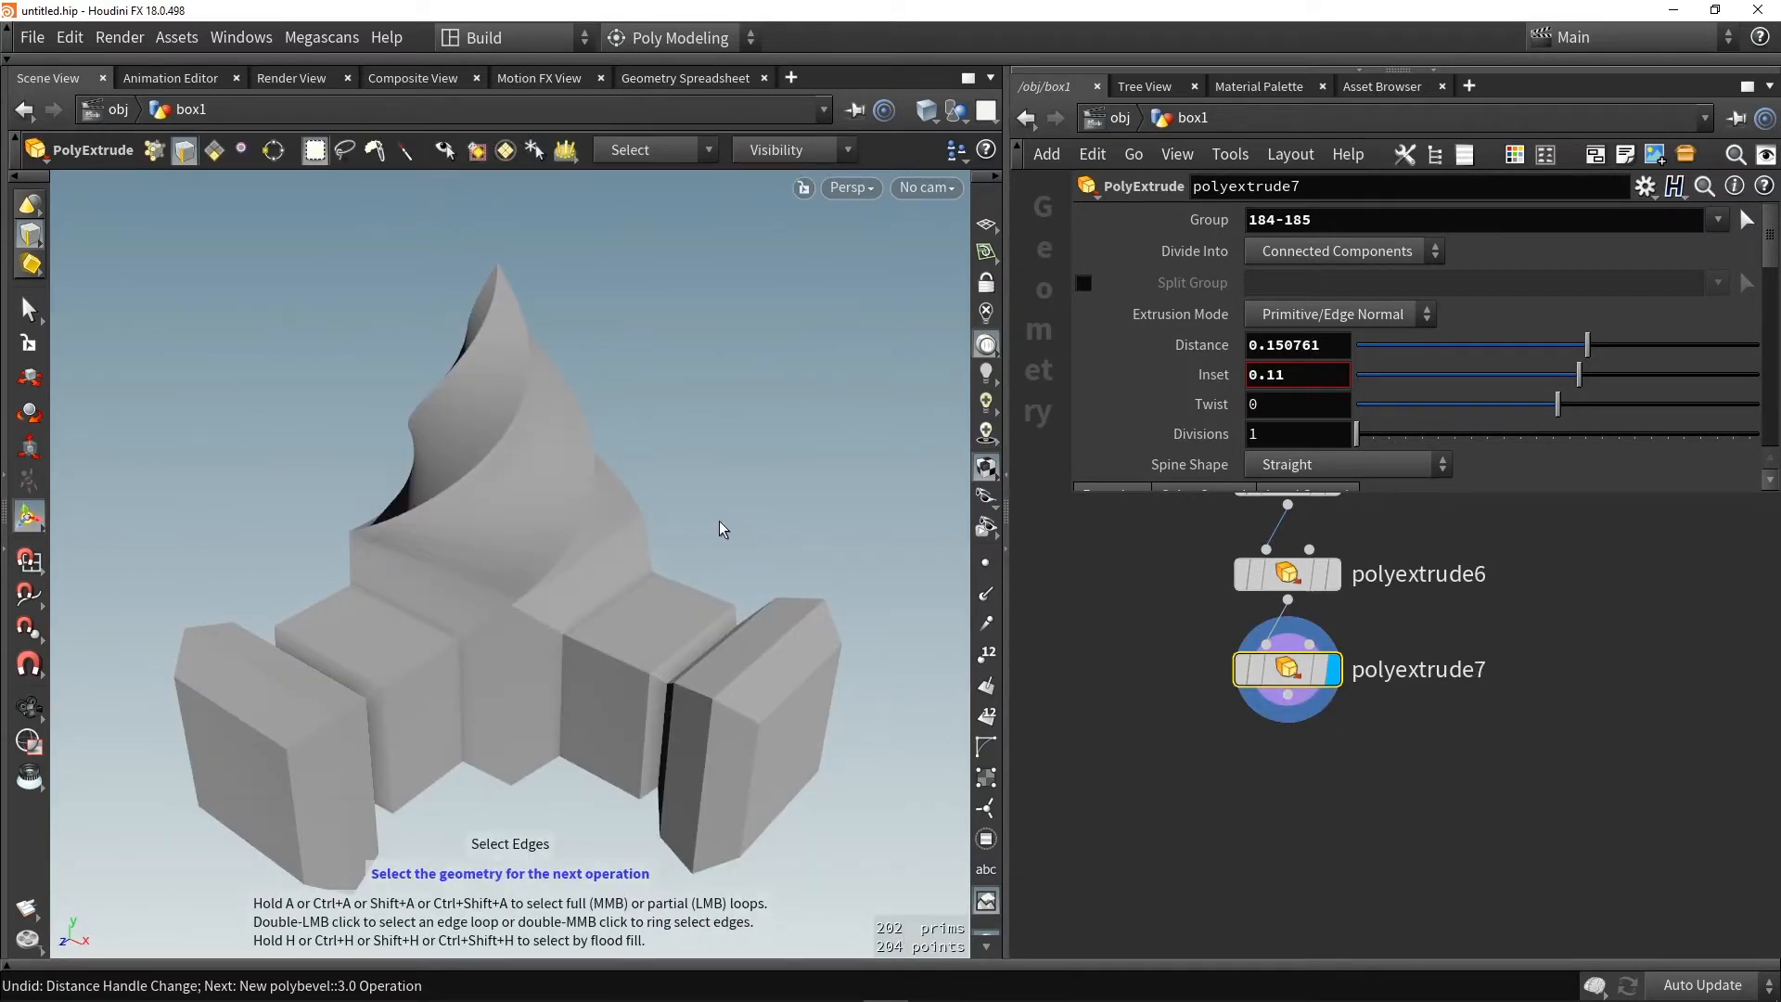
click(185, 153)
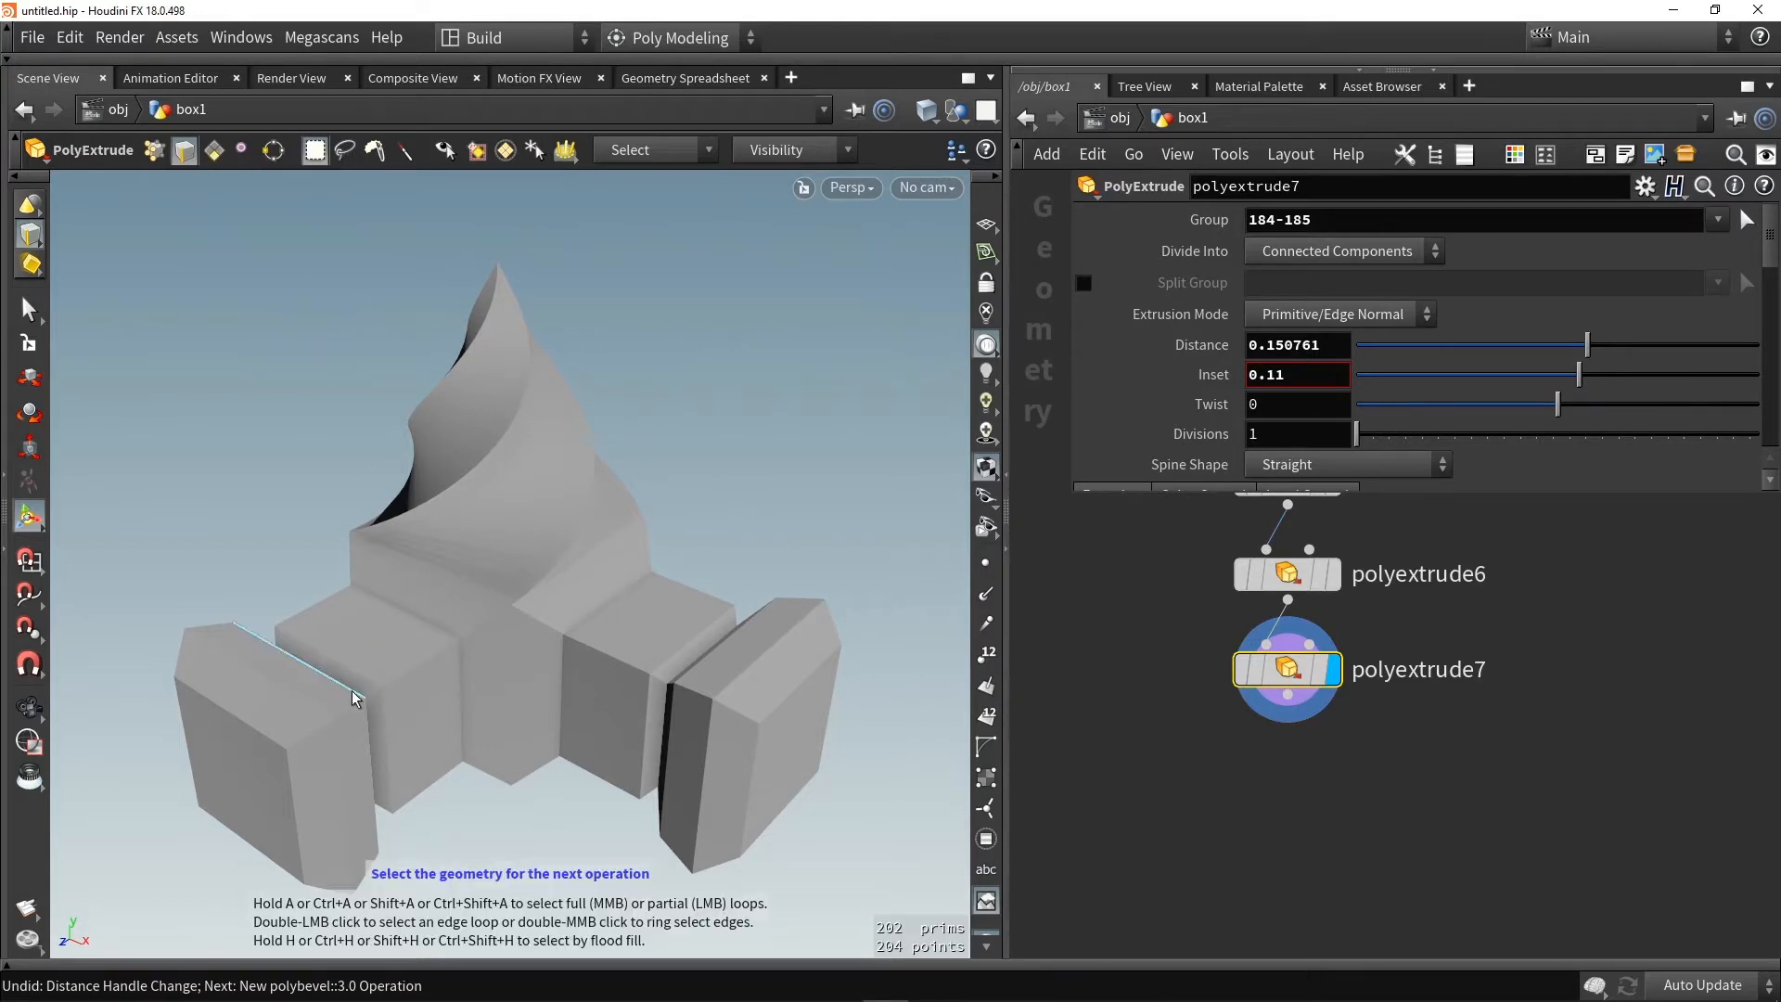
click(318, 727)
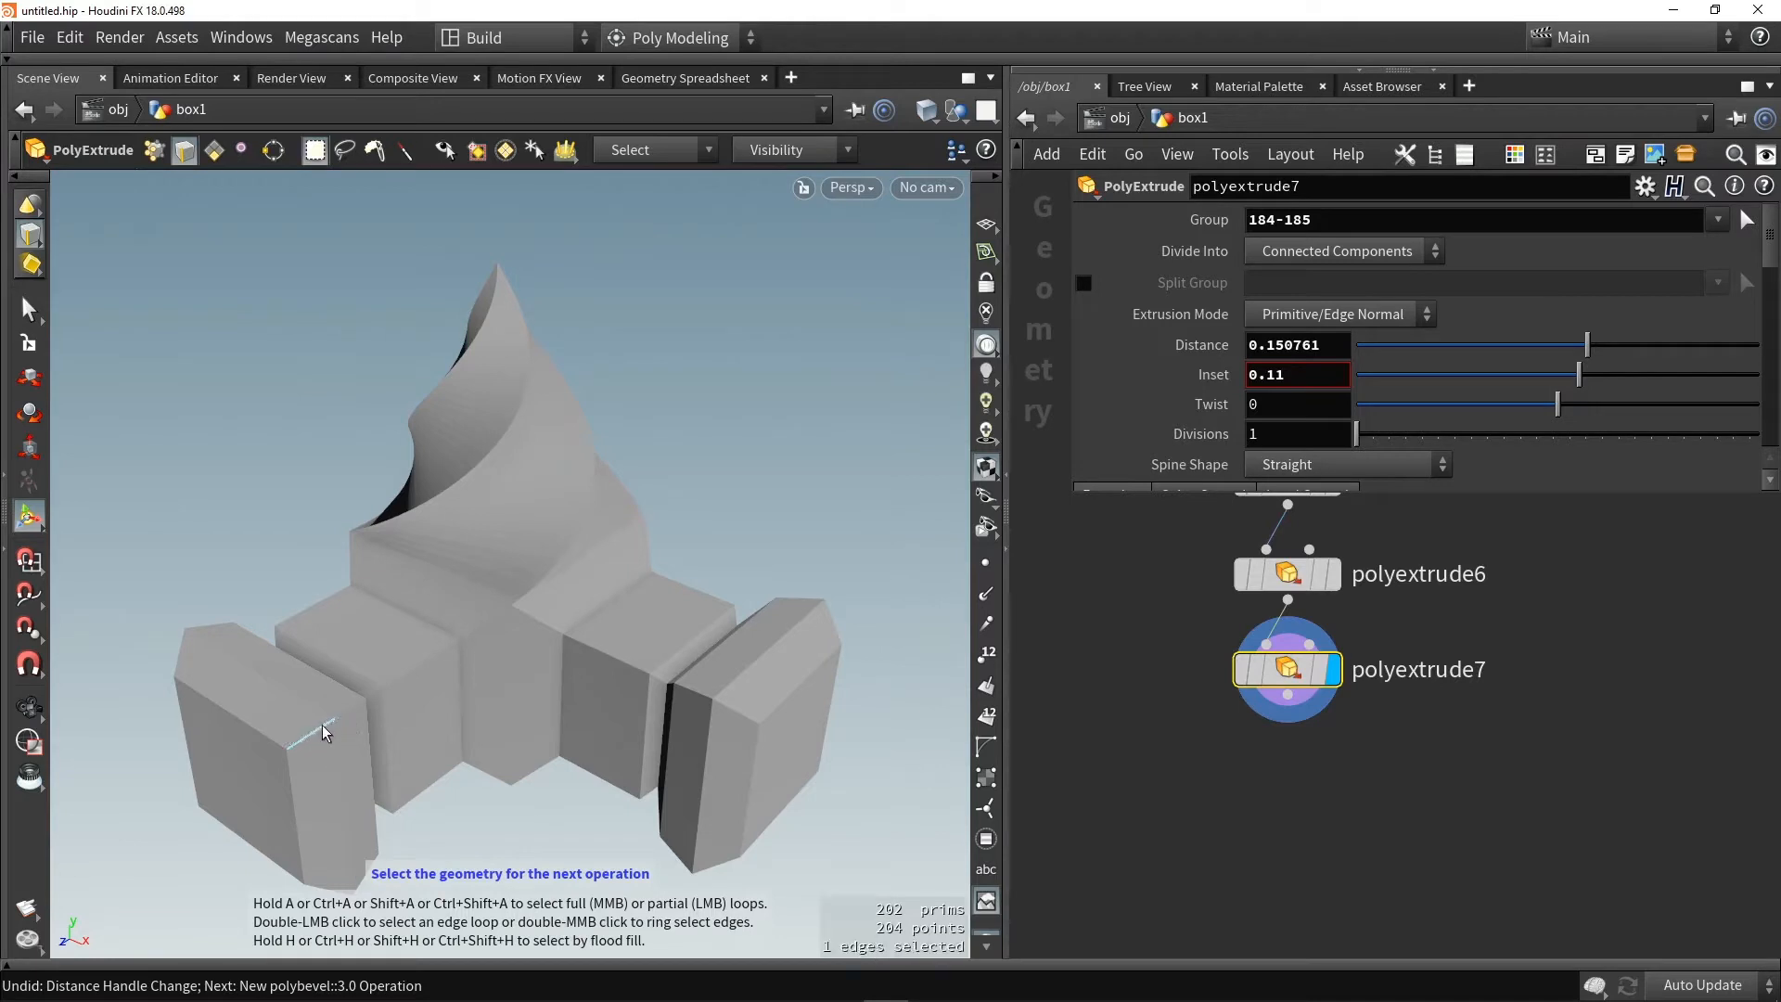
click(392, 683)
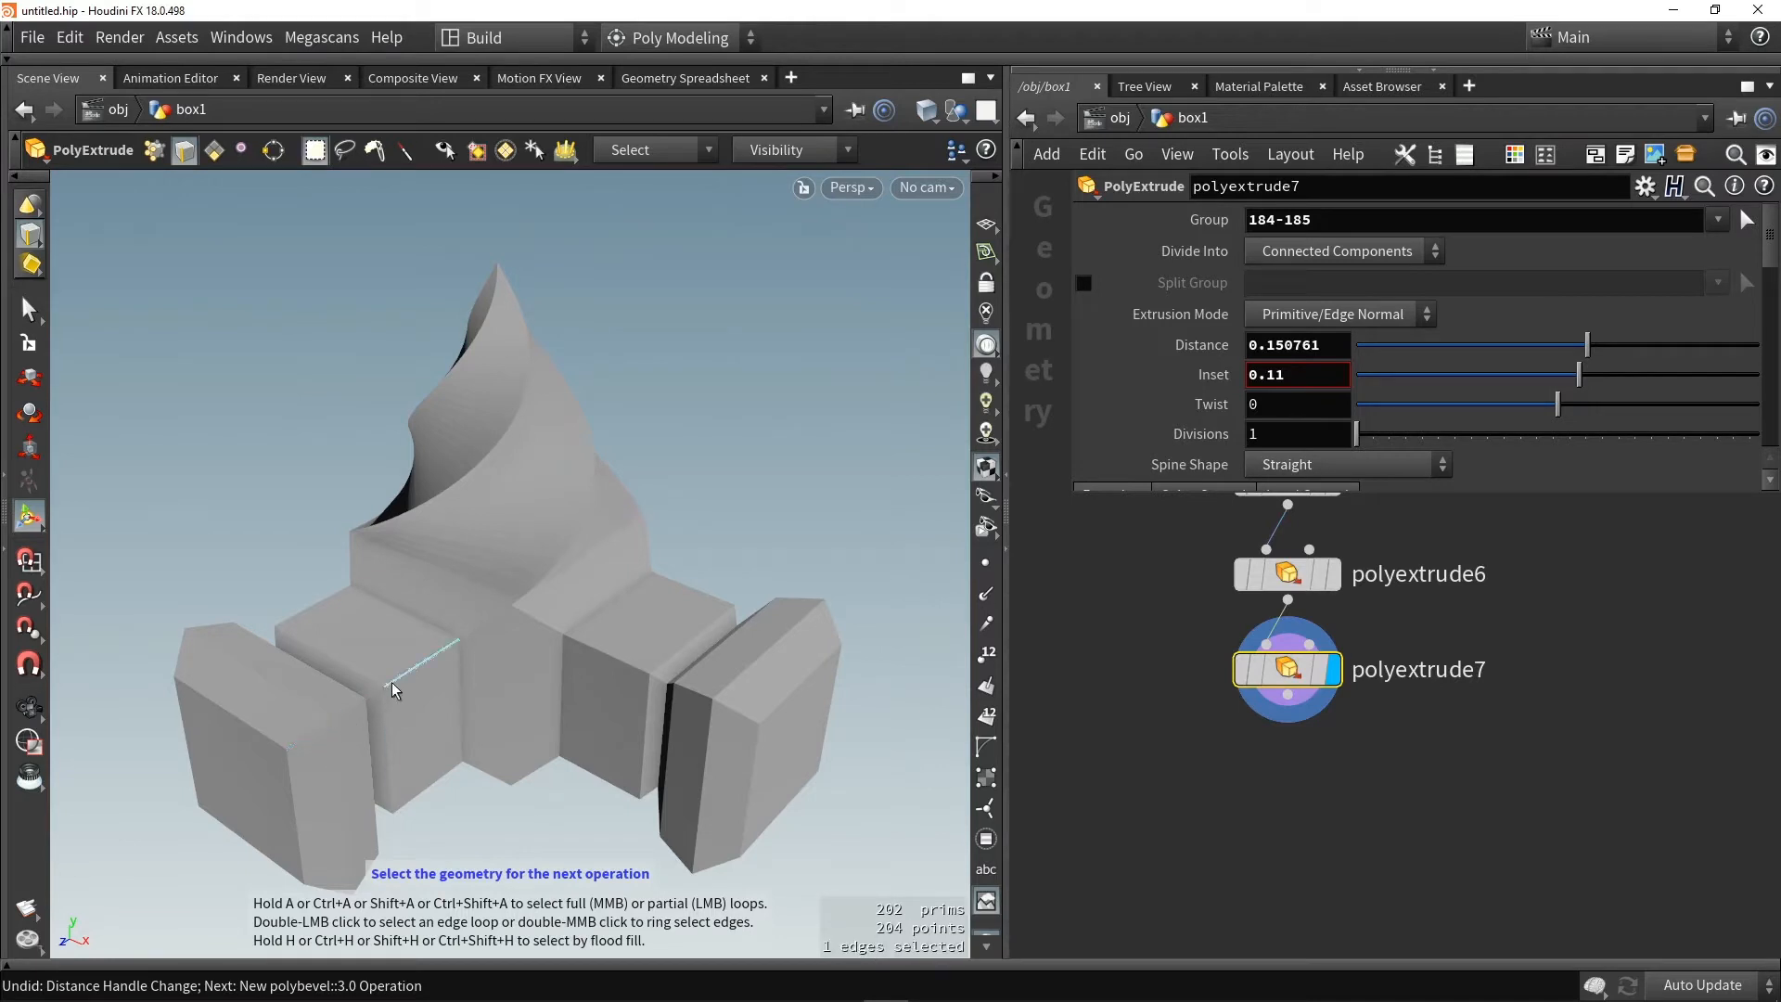
shift+click(343, 708)
double_click(627, 670)
click(524, 521)
key(Escape)
mouse_move(524, 526)
mouse_down()
mouse_move(807, 509)
mouse_move(390, 521)
mouse_move(597, 534)
mouse_move(521, 528)
mouse_up()
key(Escape)
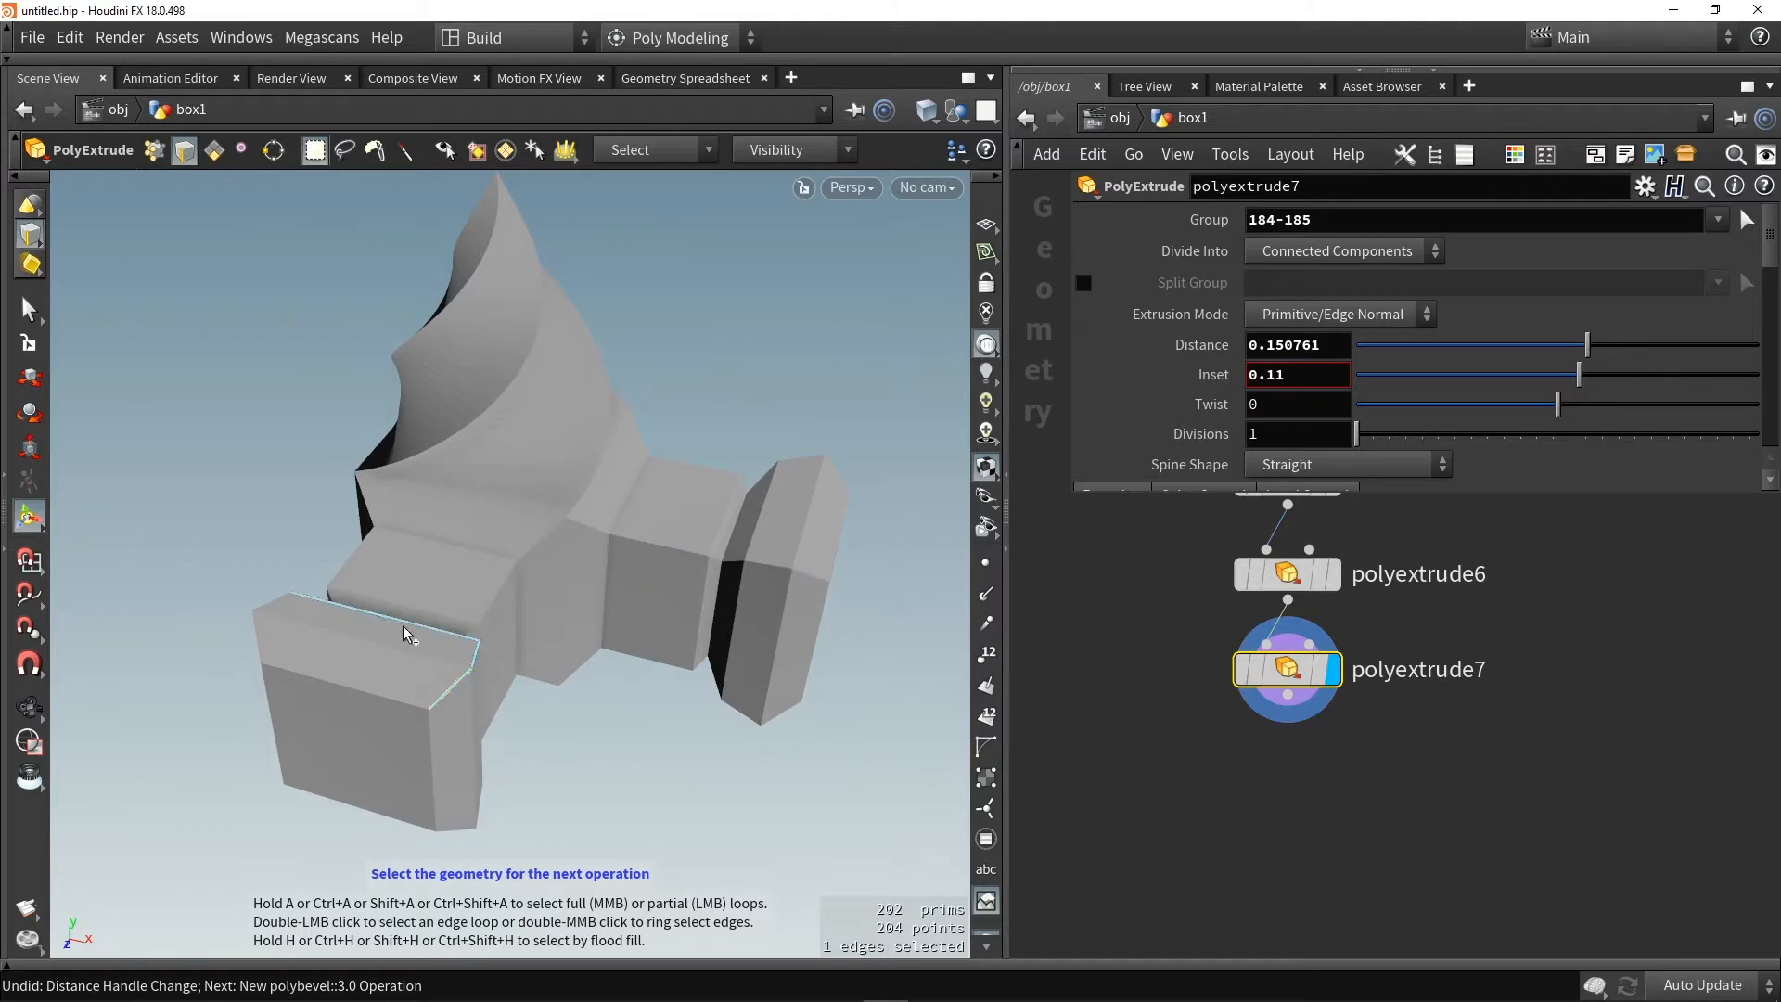
Select four edge loops around one extruded arm, two on its end block and two on its middle section
double_click(364, 648)
alt+drag(364, 647, 464, 608)
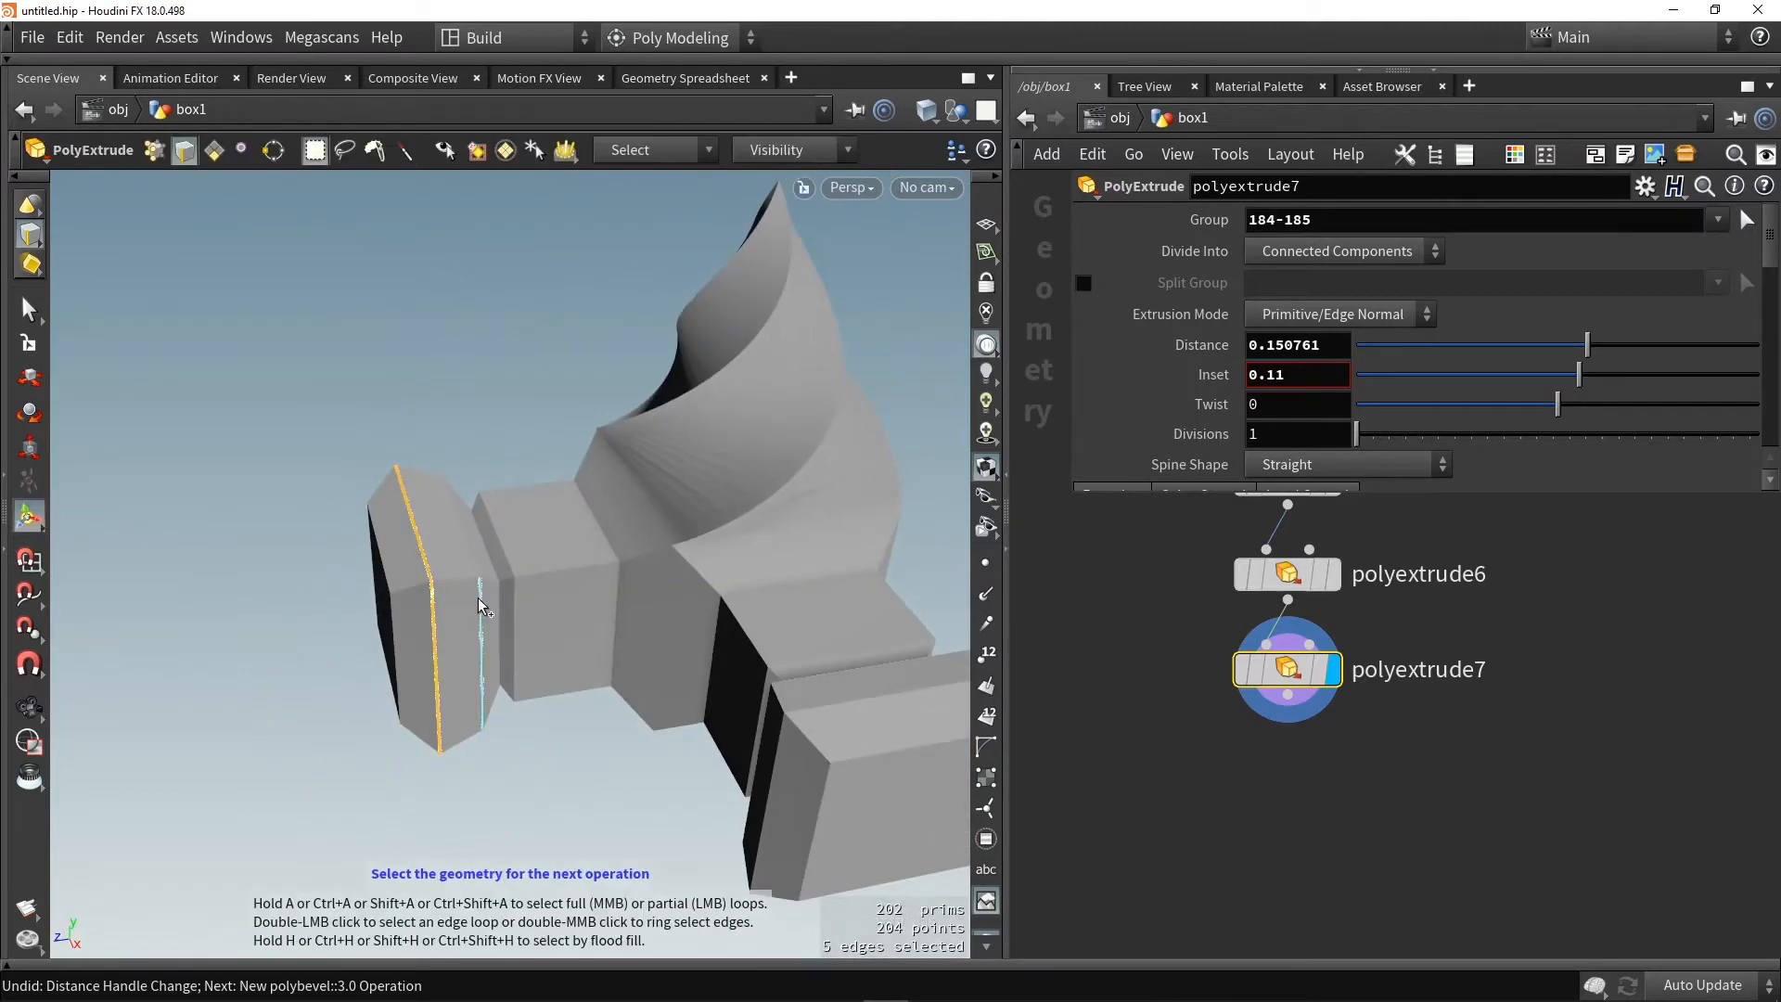
shift+double_click(482, 604)
shift+double_click(516, 596)
shift+double_click(615, 601)
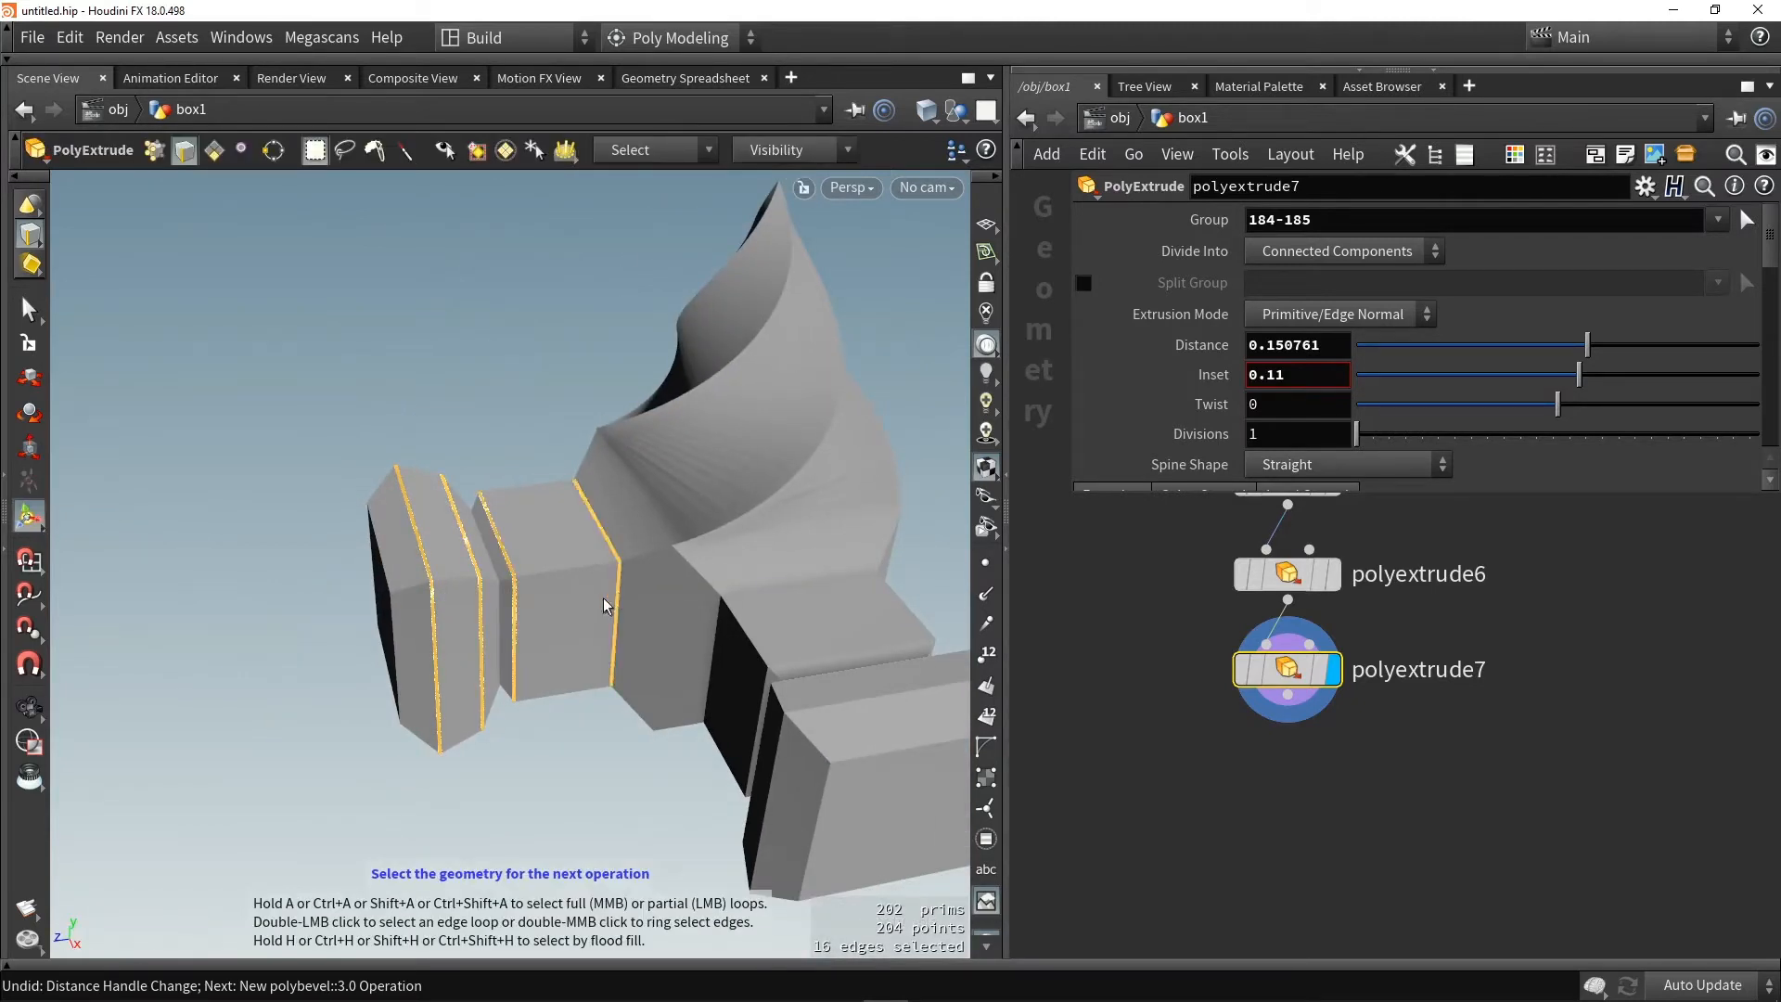
mouse_move(608, 596)
alt+mouse_down()
mouse_move(569, 596)
mouse_move(604, 611)
alt+mouse_up()
Apply PolyBevel to the selected edge loops with a distance of about 0.066
key(c)
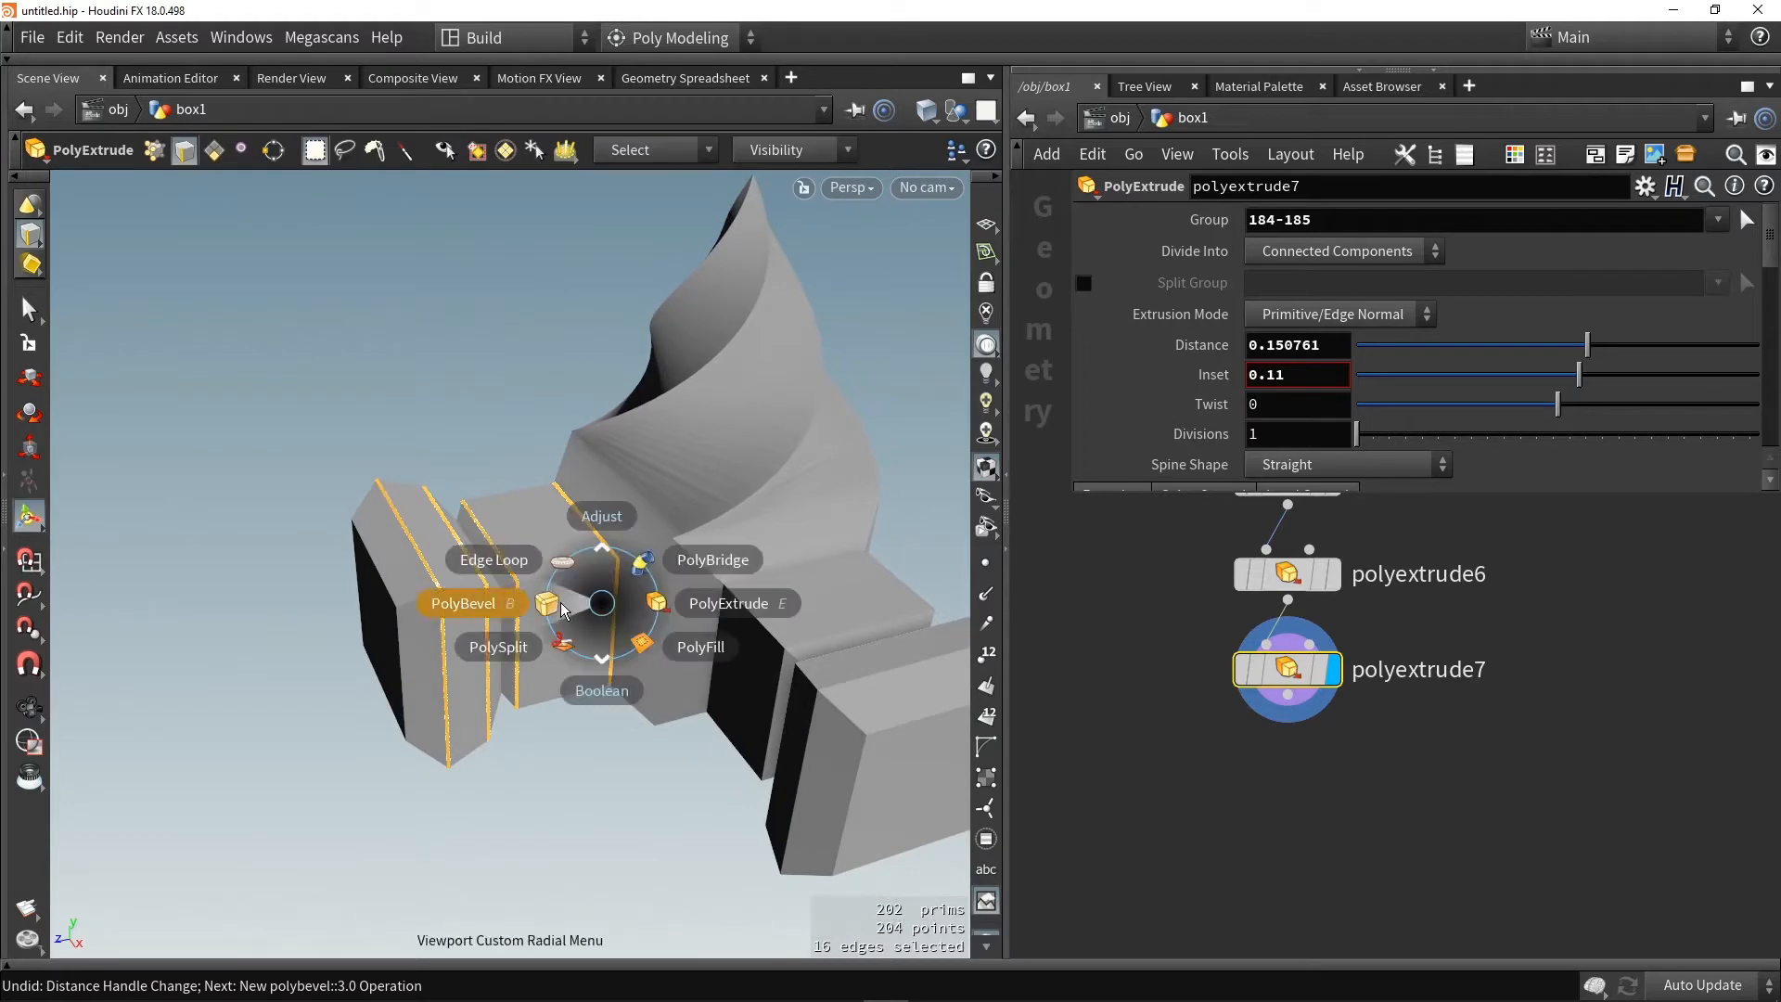
click(560, 607)
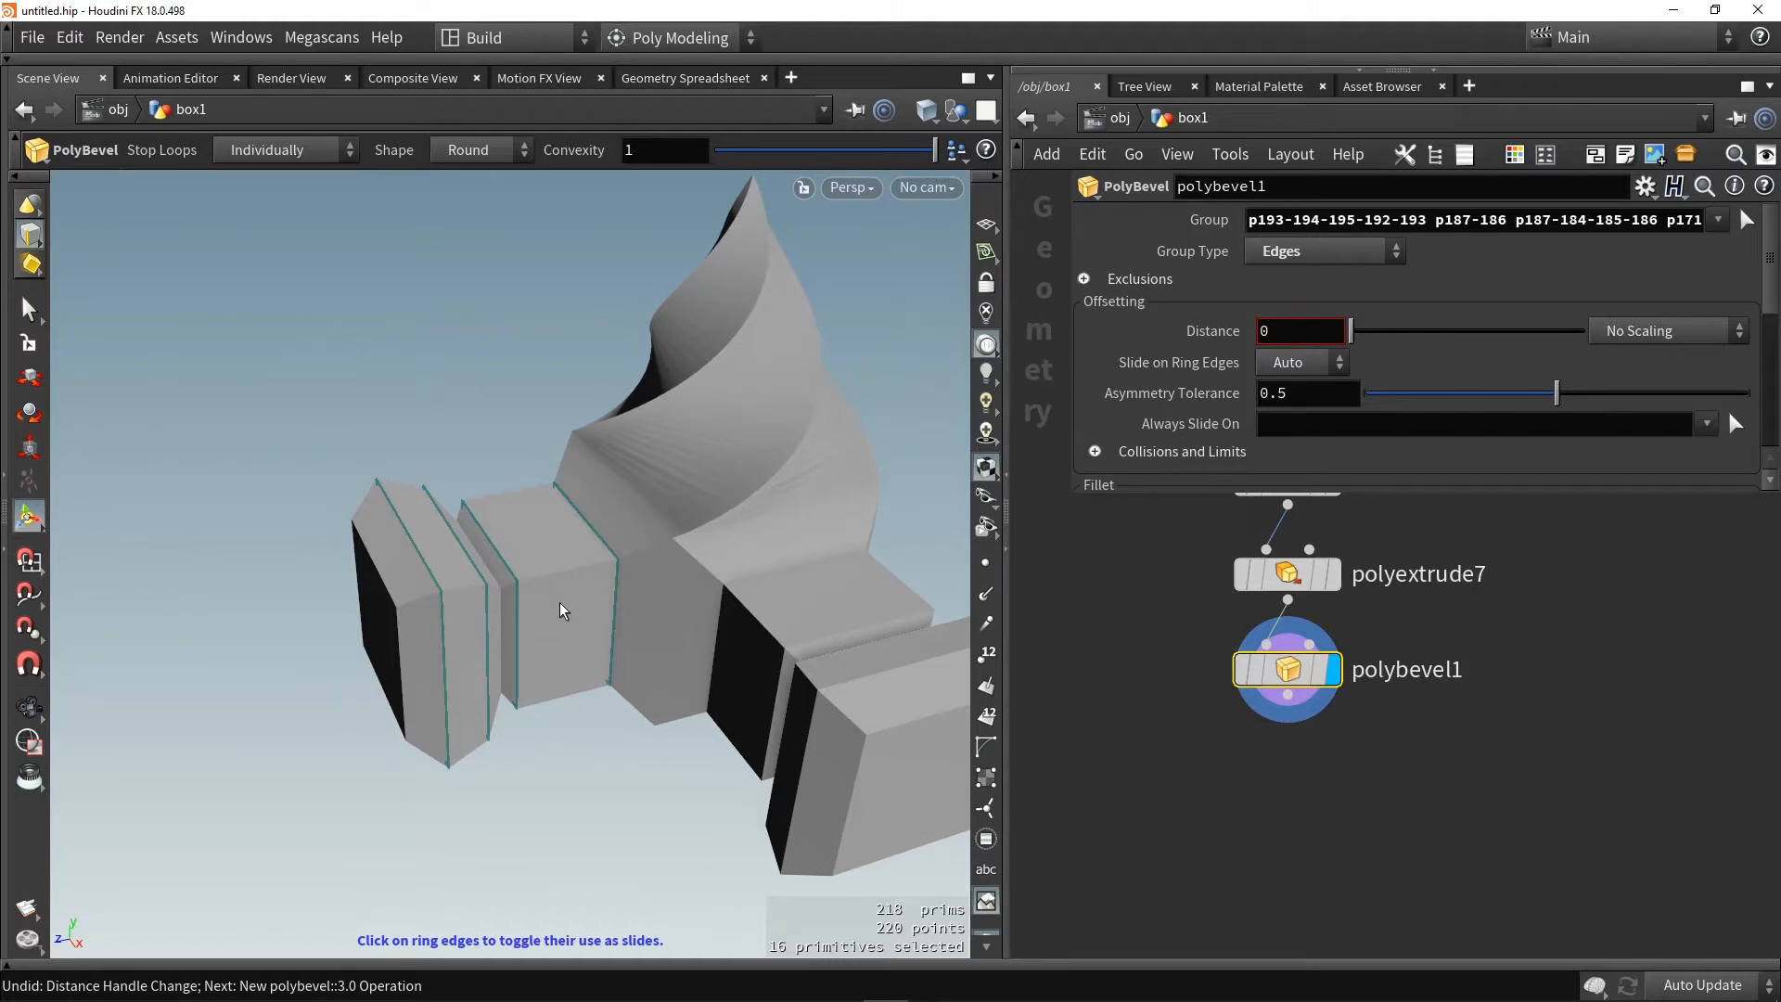
mouse_move(560, 609)
mouse_down()
mouse_move(605, 610)
mouse_move(568, 606)
mouse_up()
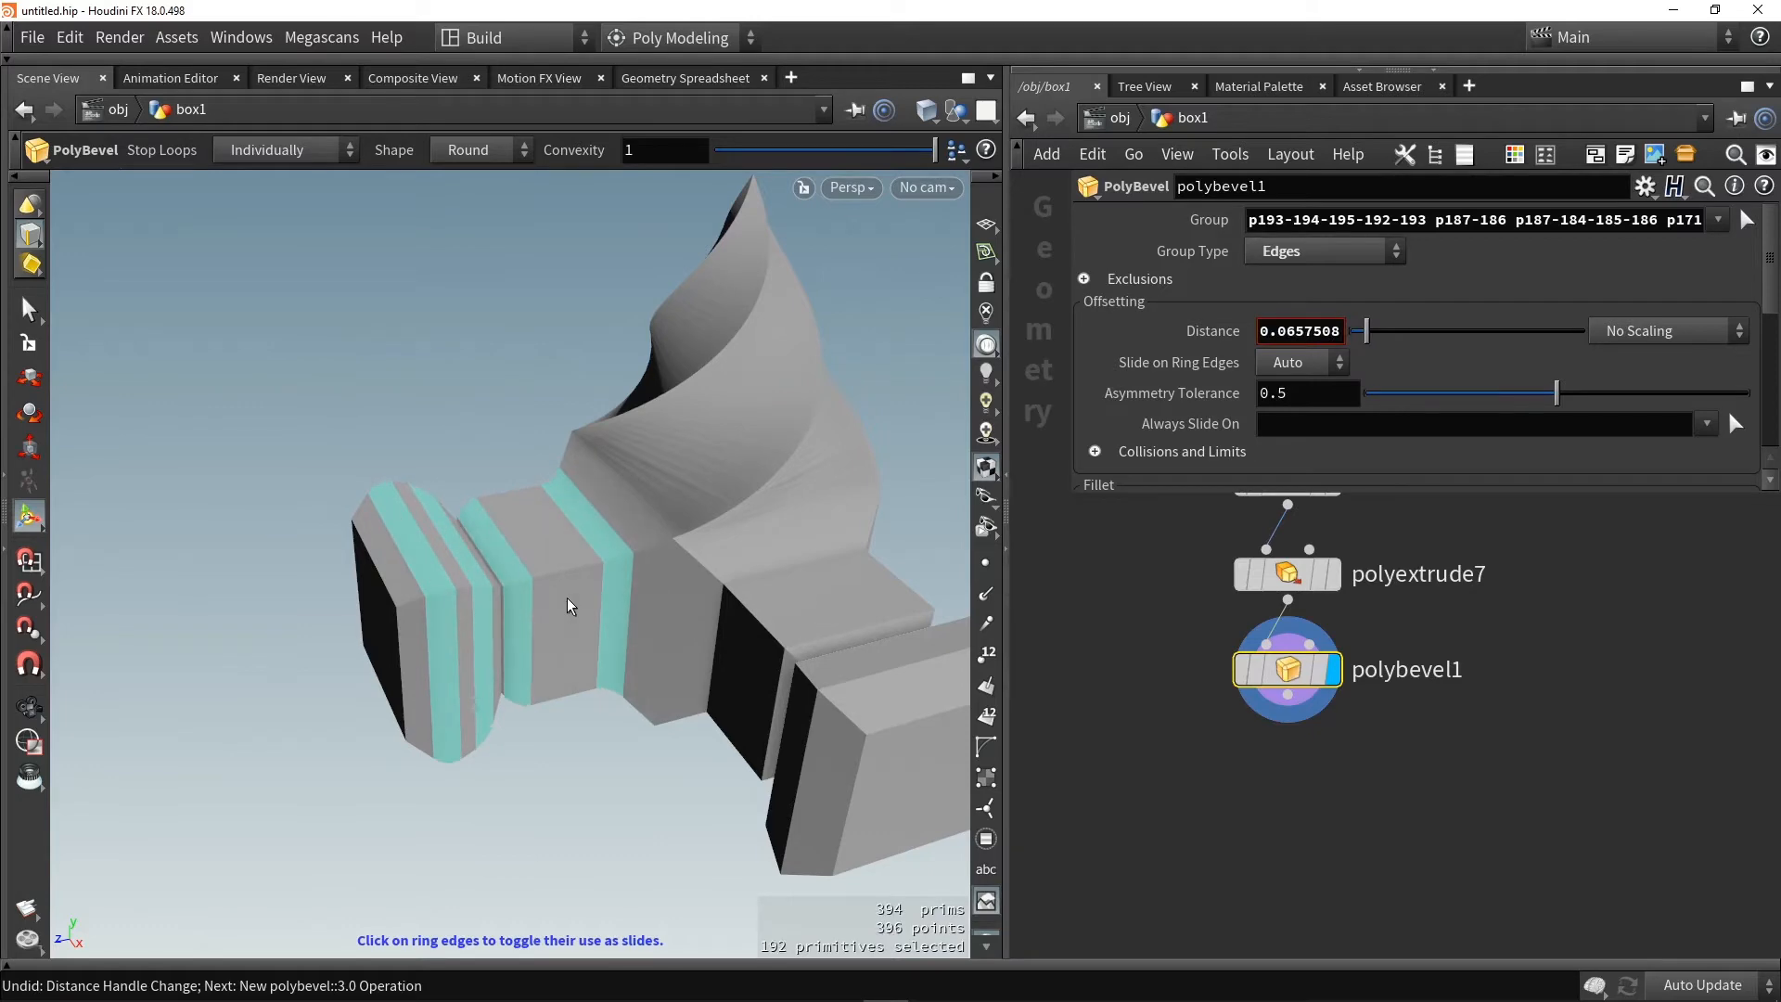
Display the model in wireframe and widen the bevel distance to about 0.25
key(w)
alt+drag(548, 601, 537, 618)
alt+right_drag(537, 618, 604, 597)
mouse_move(604, 596)
mouse_down()
mouse_move(509, 557)
mouse_move(560, 529)
mouse_move(628, 540)
mouse_move(585, 569)
mouse_up()
key(Return)
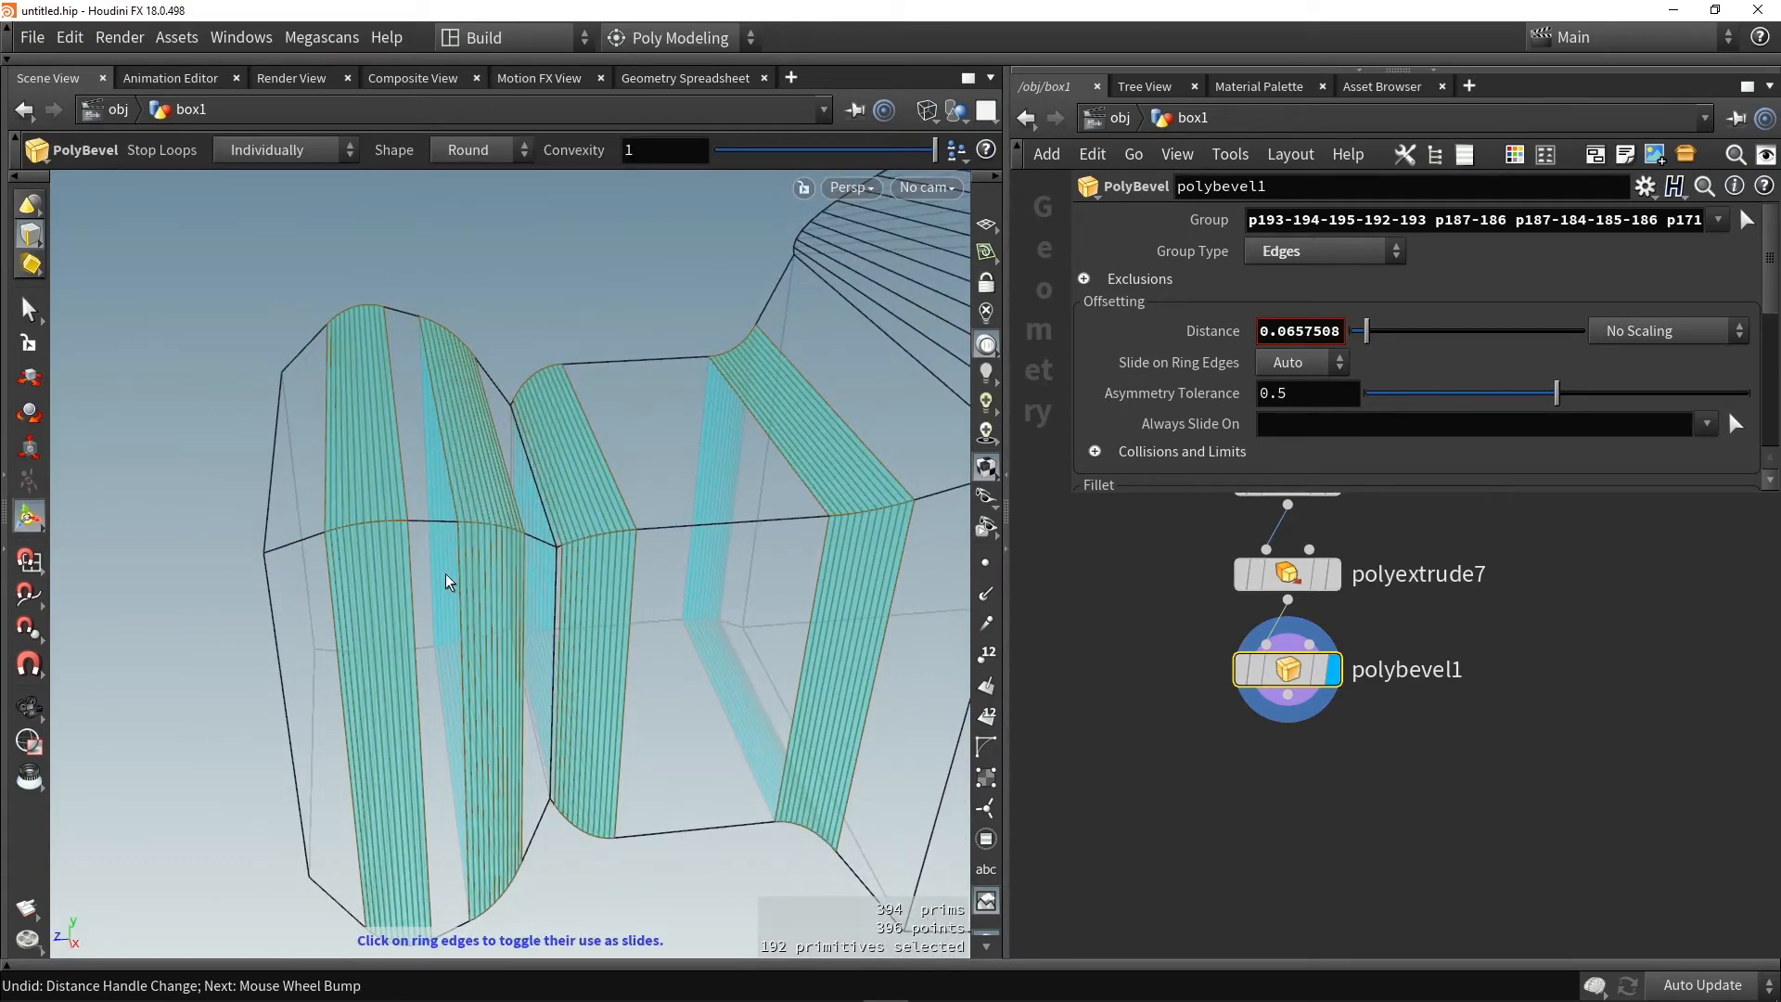
middle_drag(449, 582, 540, 582)
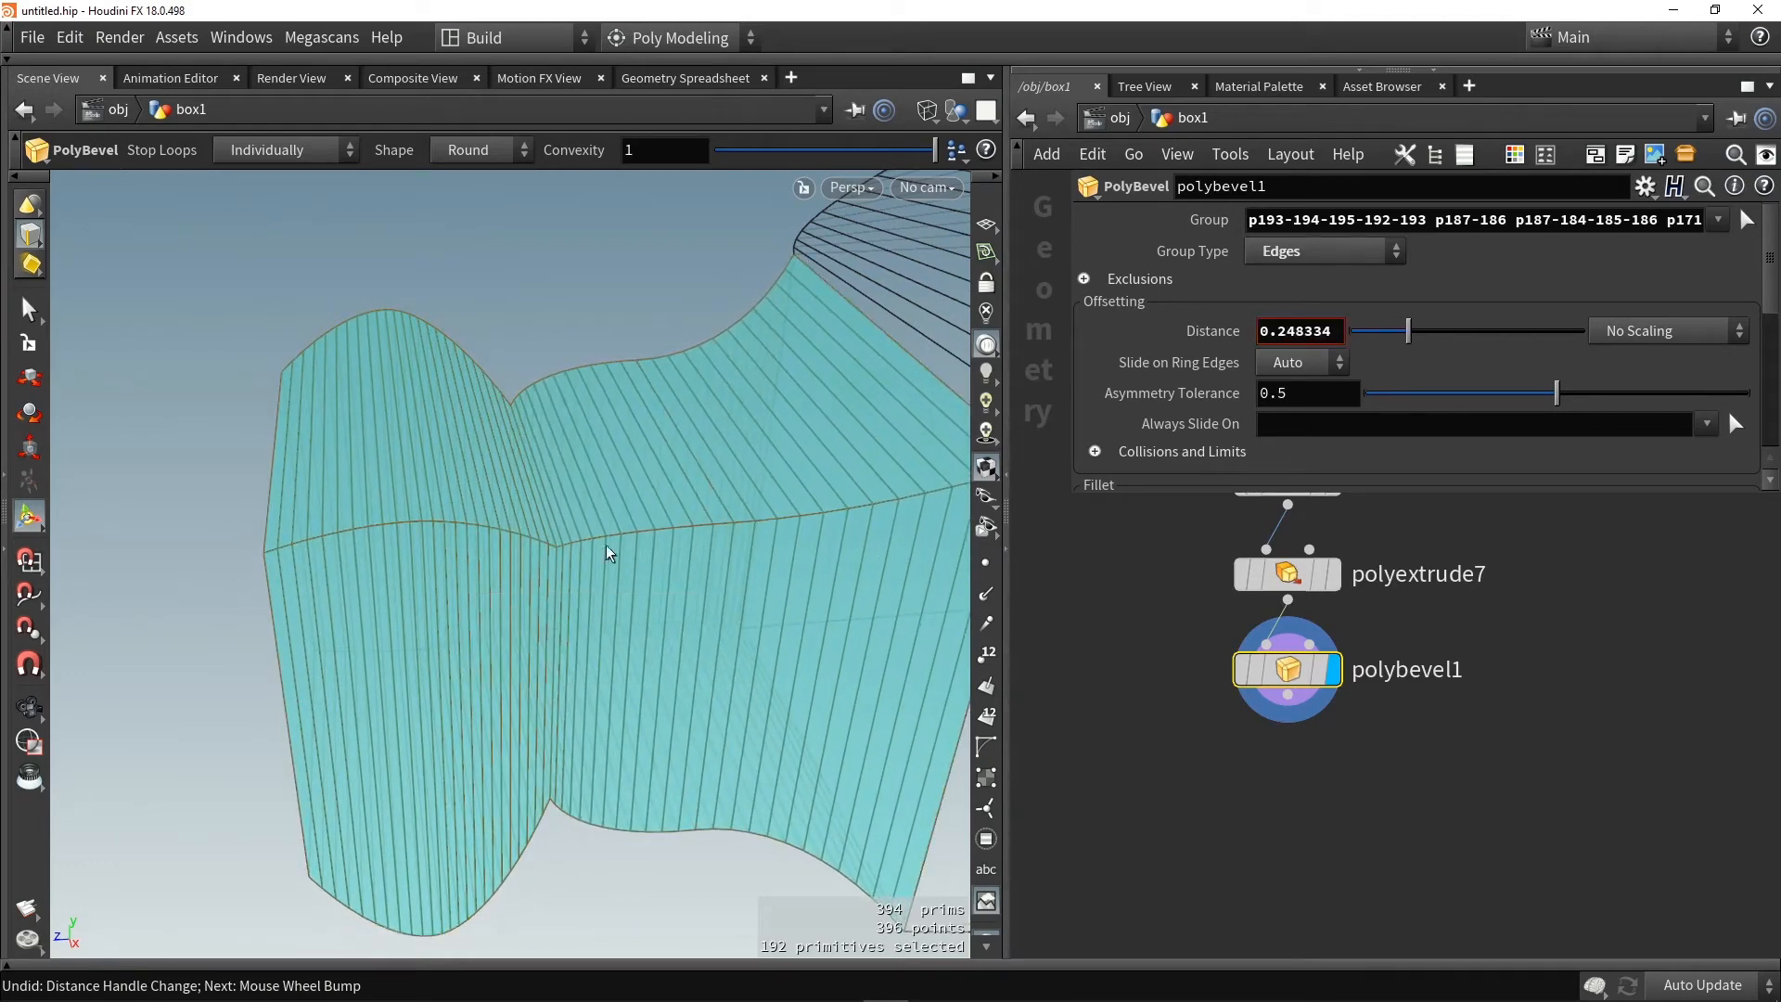
Vary the bevel distance while inspecting the arm from several angles, ending at about 0.062
drag(708, 353, 743, 445)
middle_drag(743, 445, 948, 434)
alt+drag(705, 429, 472, 408)
alt+drag(561, 452, 541, 585)
middle_drag(617, 541, 318, 546)
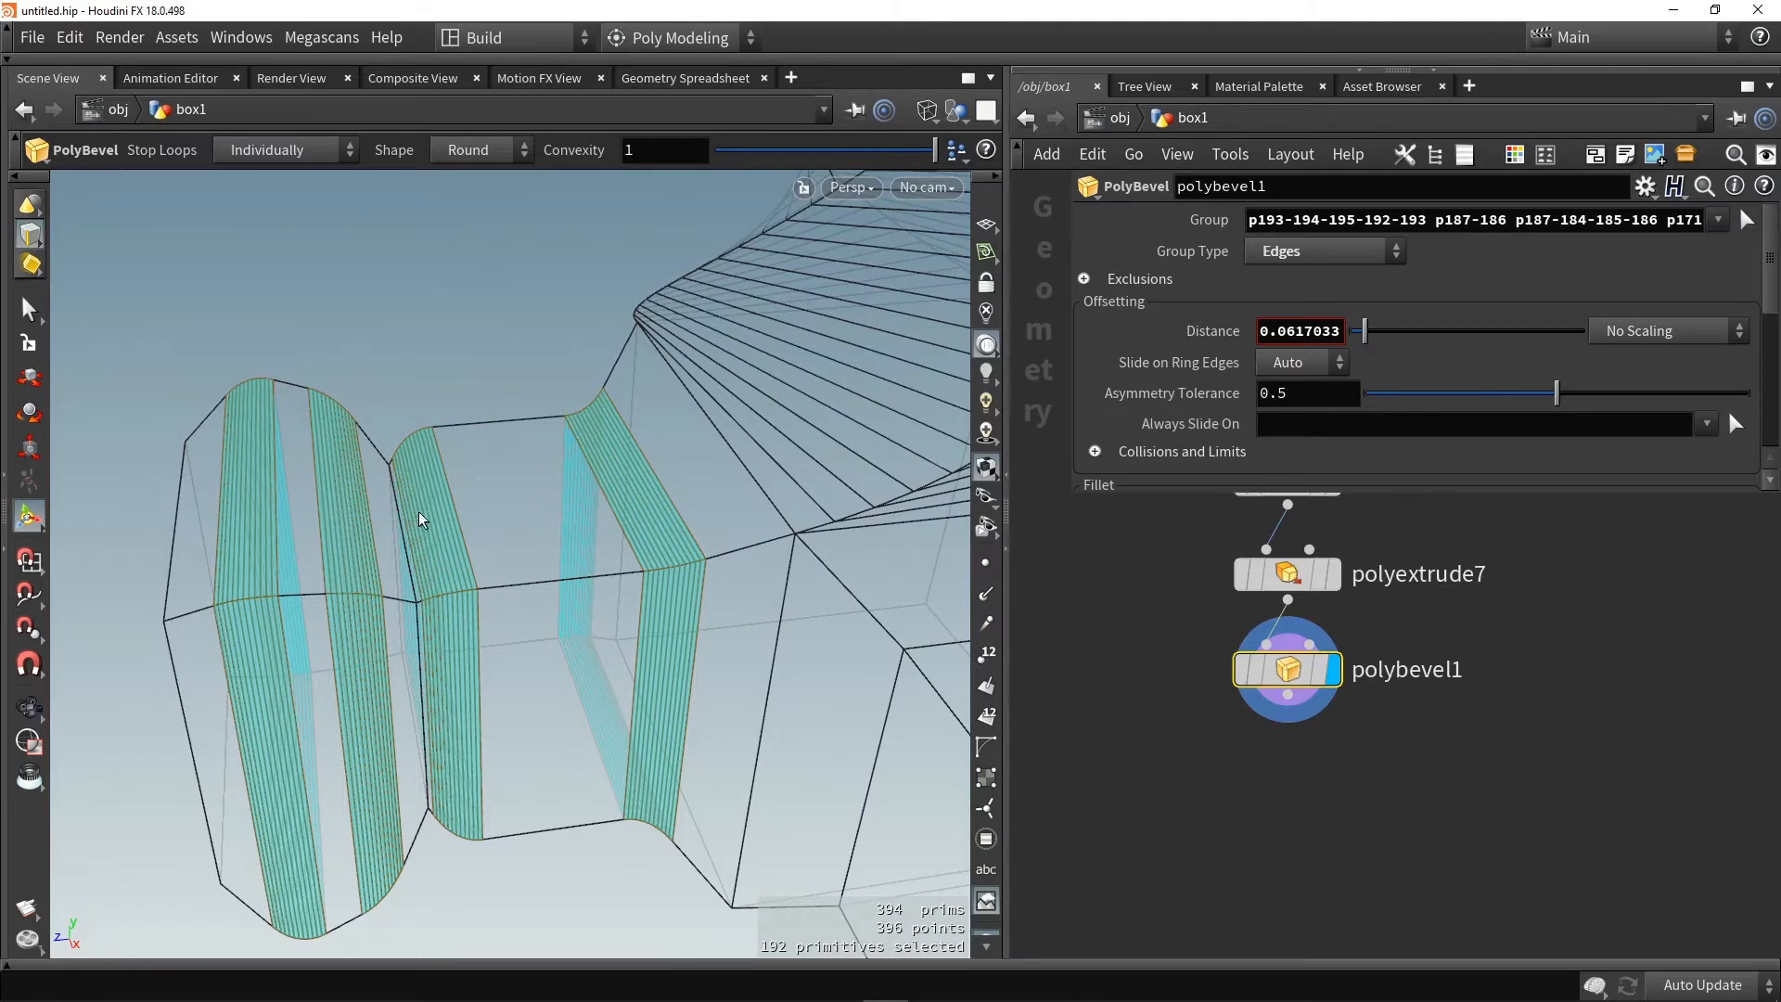
middle_drag(416, 521, 457, 522)
Insert an edge loop around the middle section of the unbeveled arm
key(c)
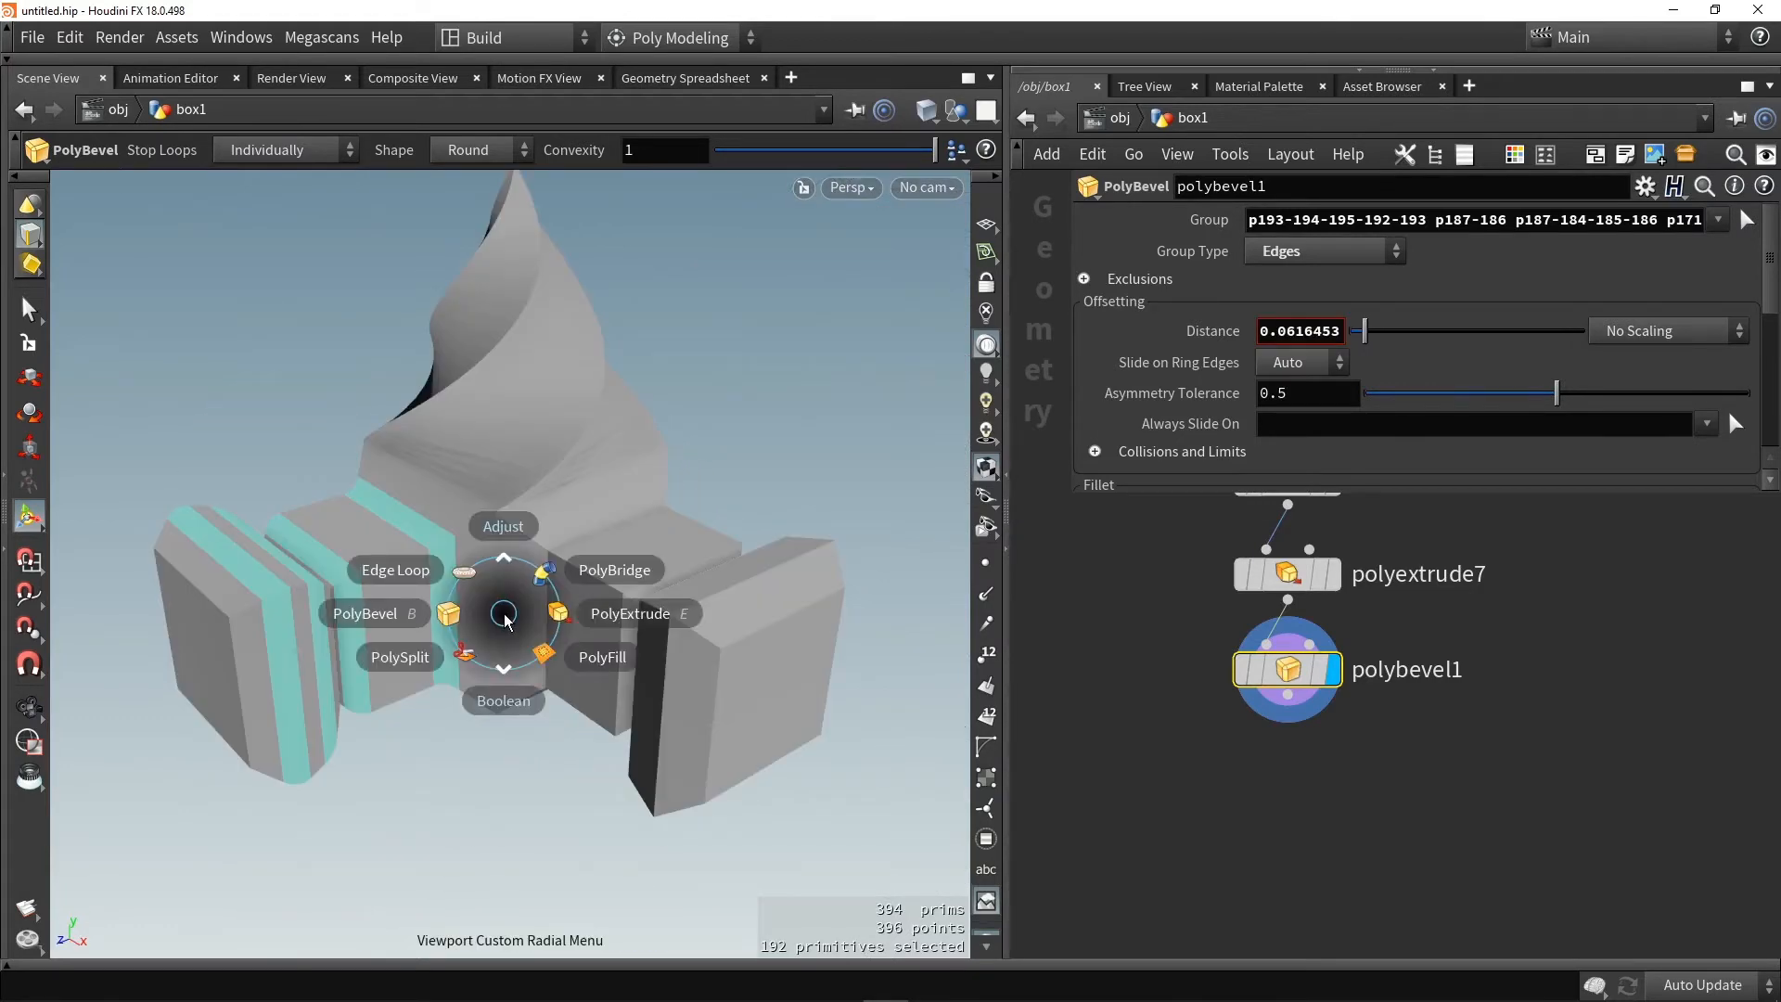
click(455, 569)
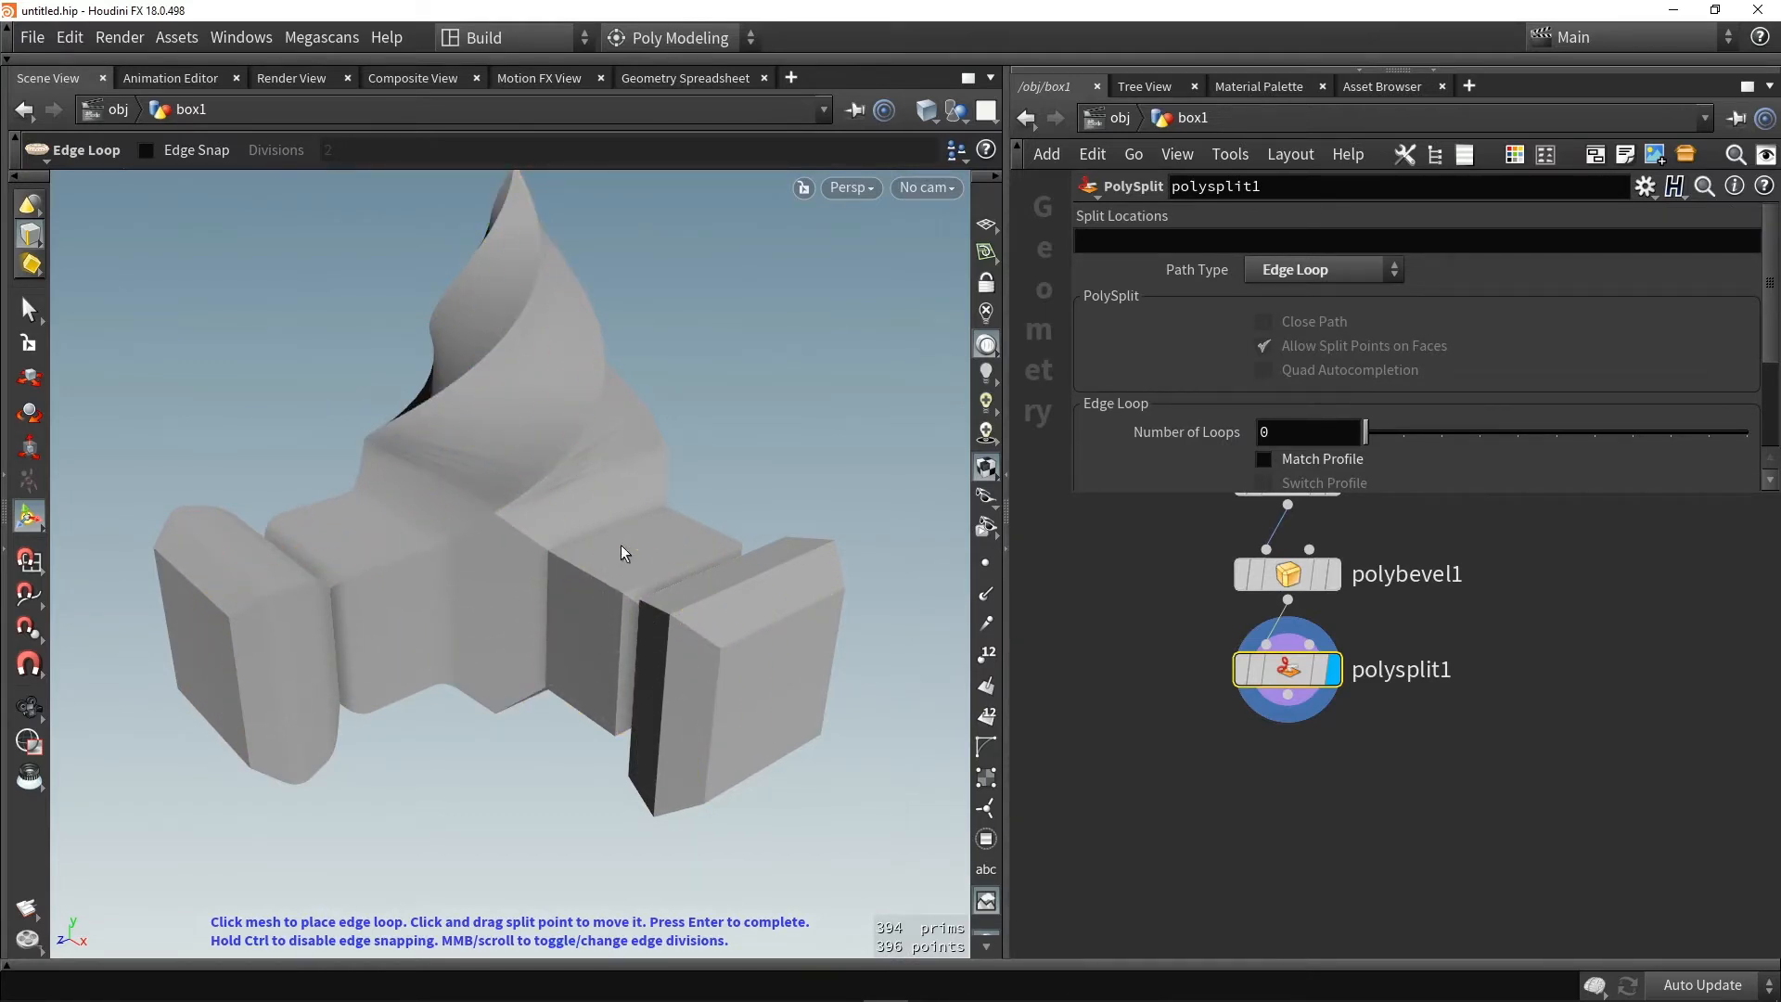
click(579, 589)
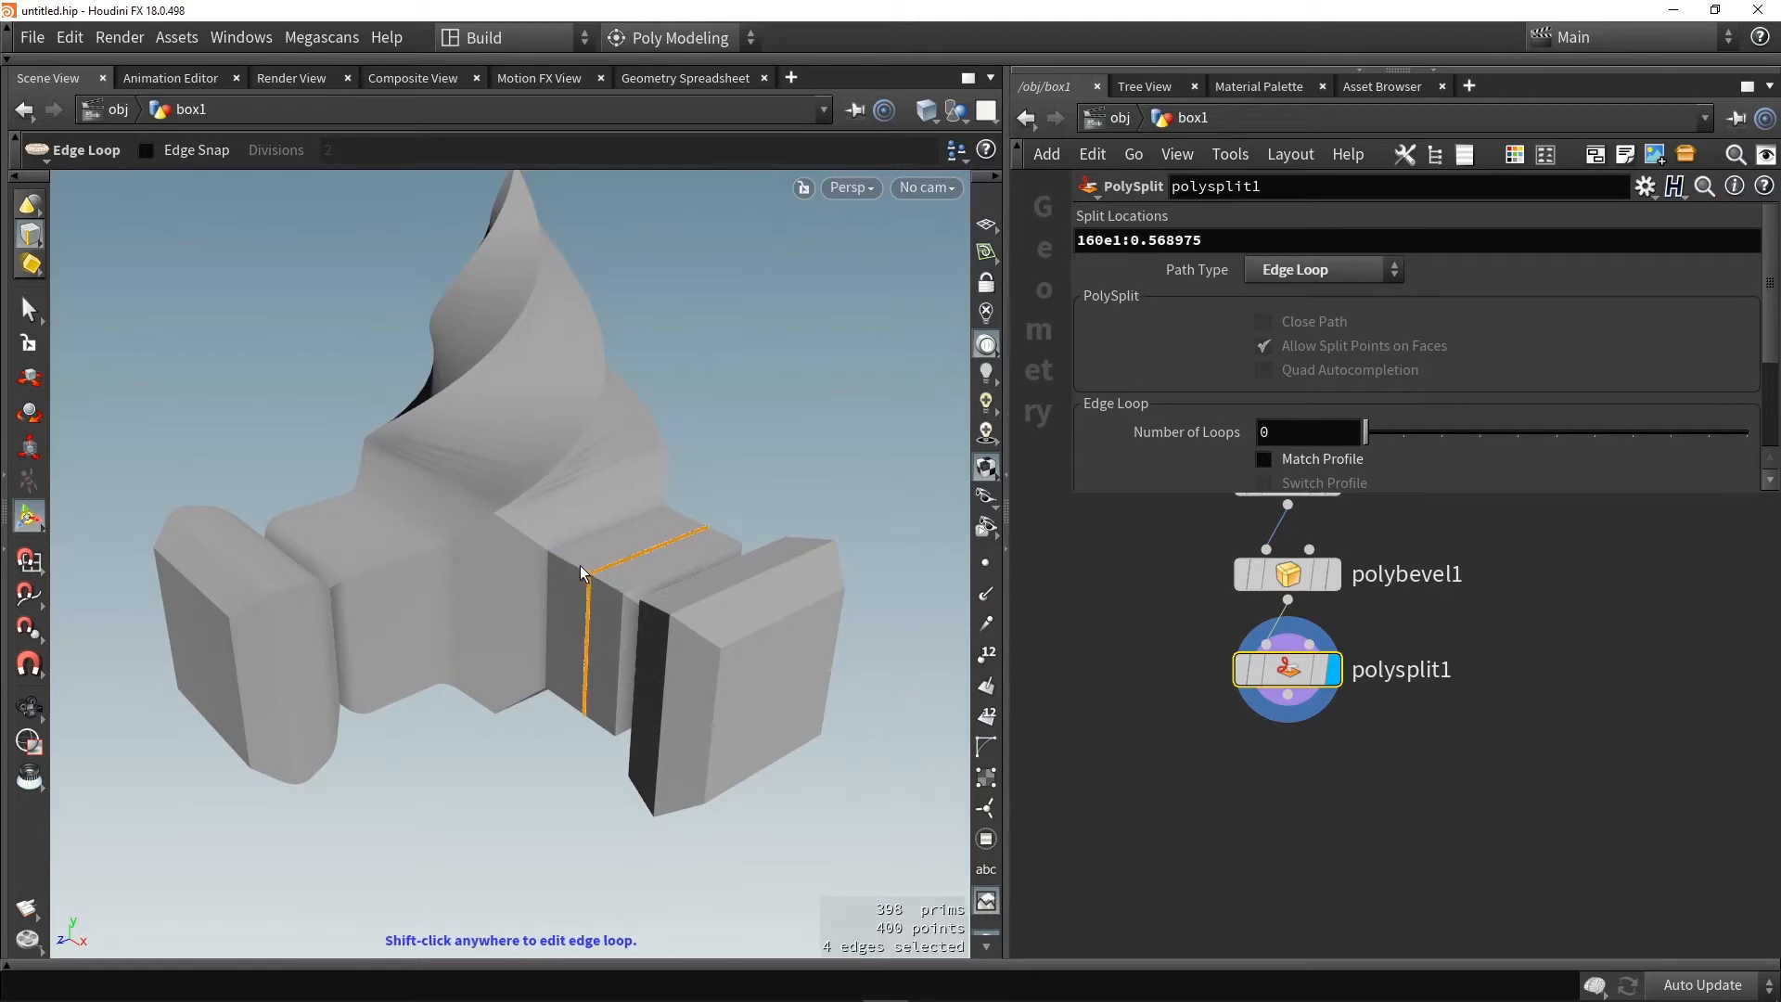
scroll(583, 566, up, 2)
alt+drag(587, 562, 616, 556)
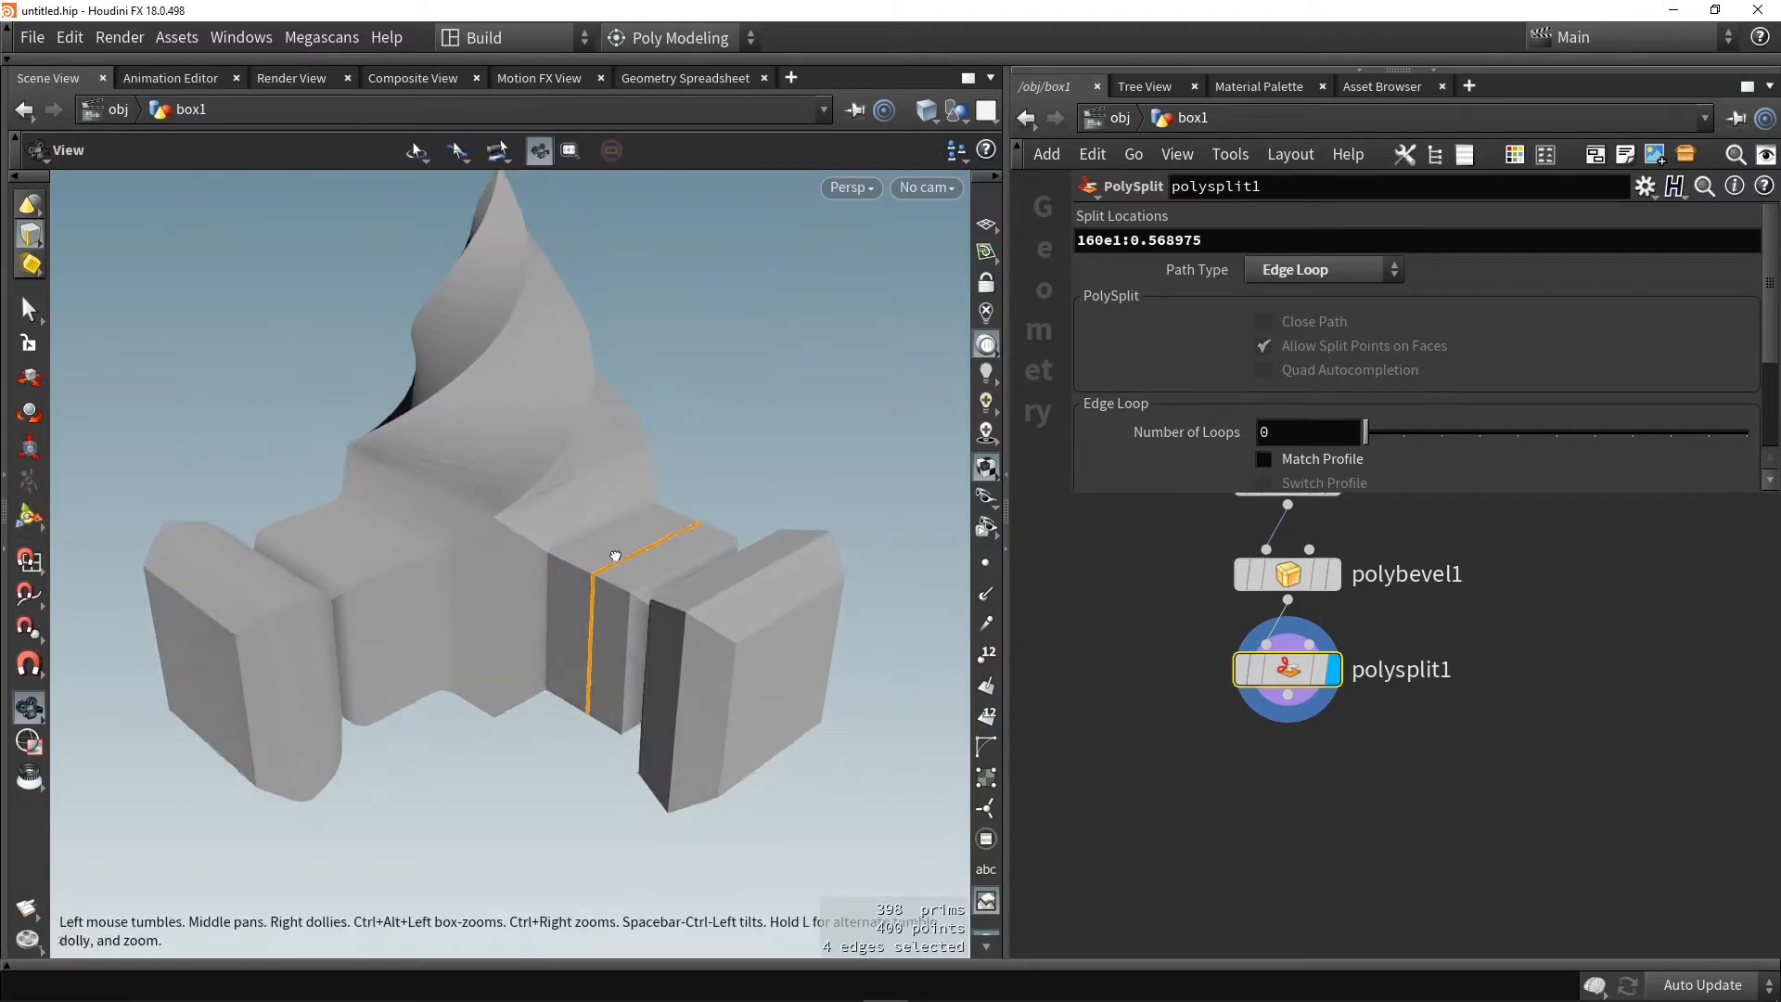
Set the edge loop's Number of Loops to 10 and check the new loops in wireframe
click(1284, 670)
drag(1384, 432, 1747, 432)
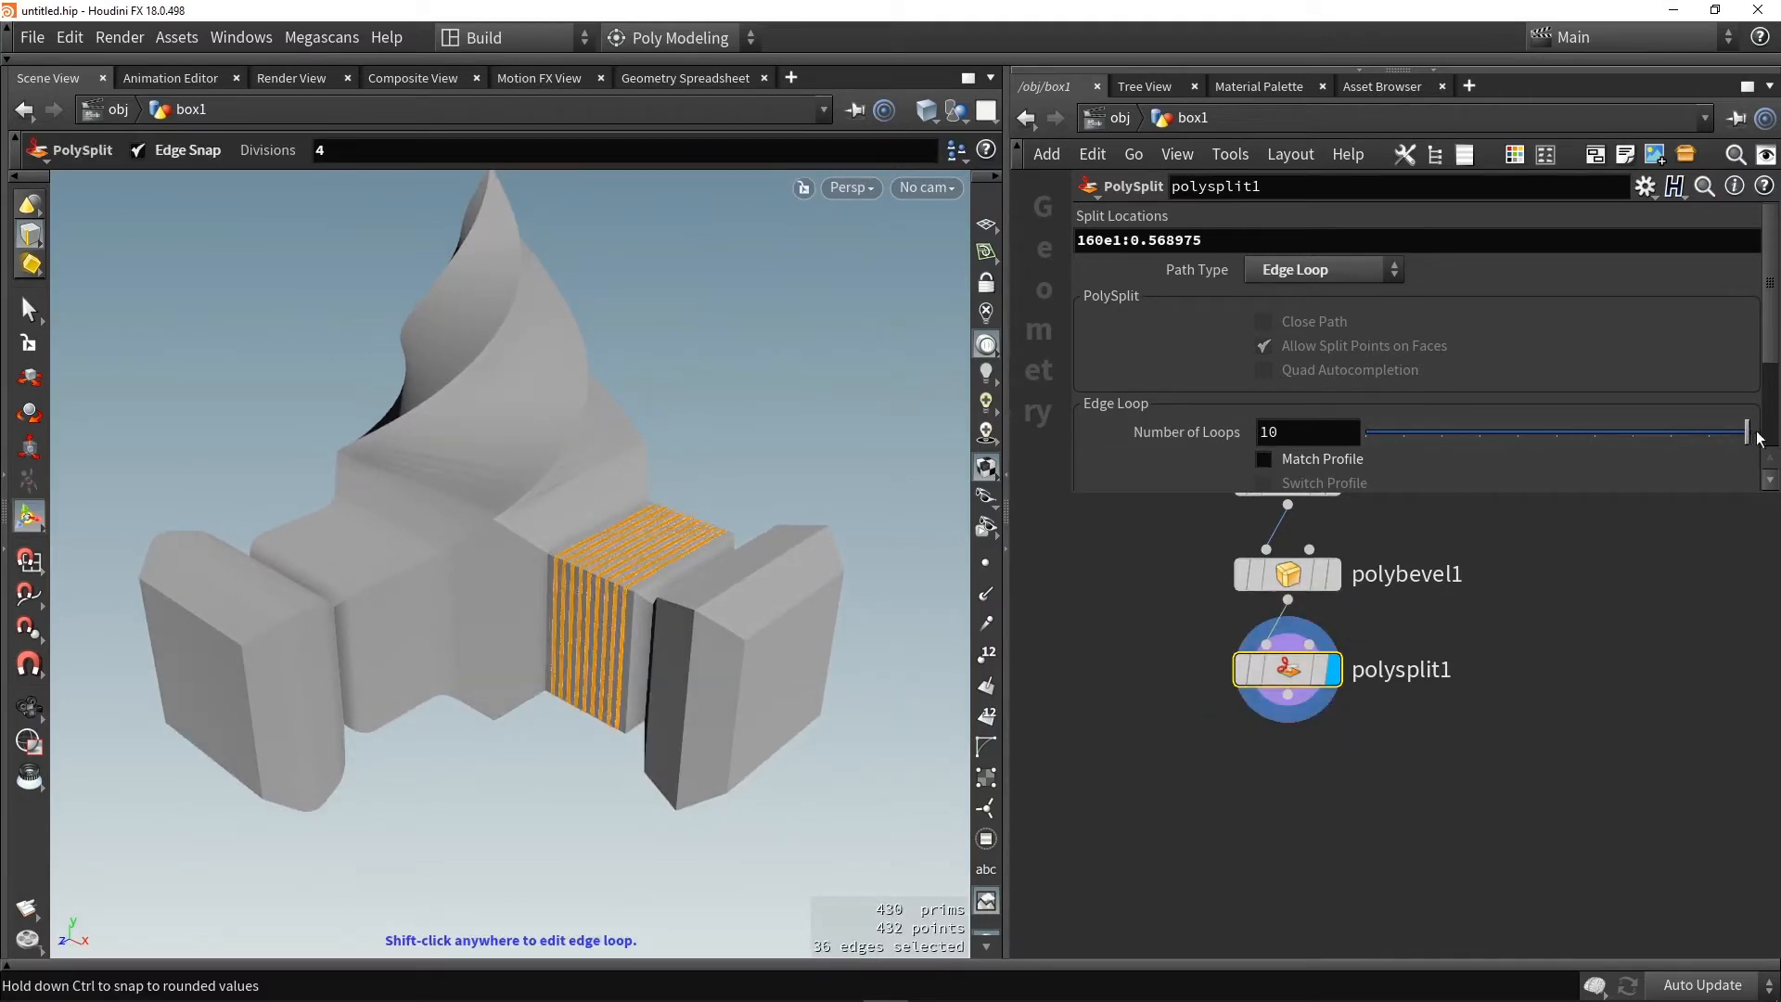
key(Escape)
mouse_move(517, 529)
mouse_down()
mouse_move(638, 554)
mouse_move(565, 577)
mouse_up()
key(w)
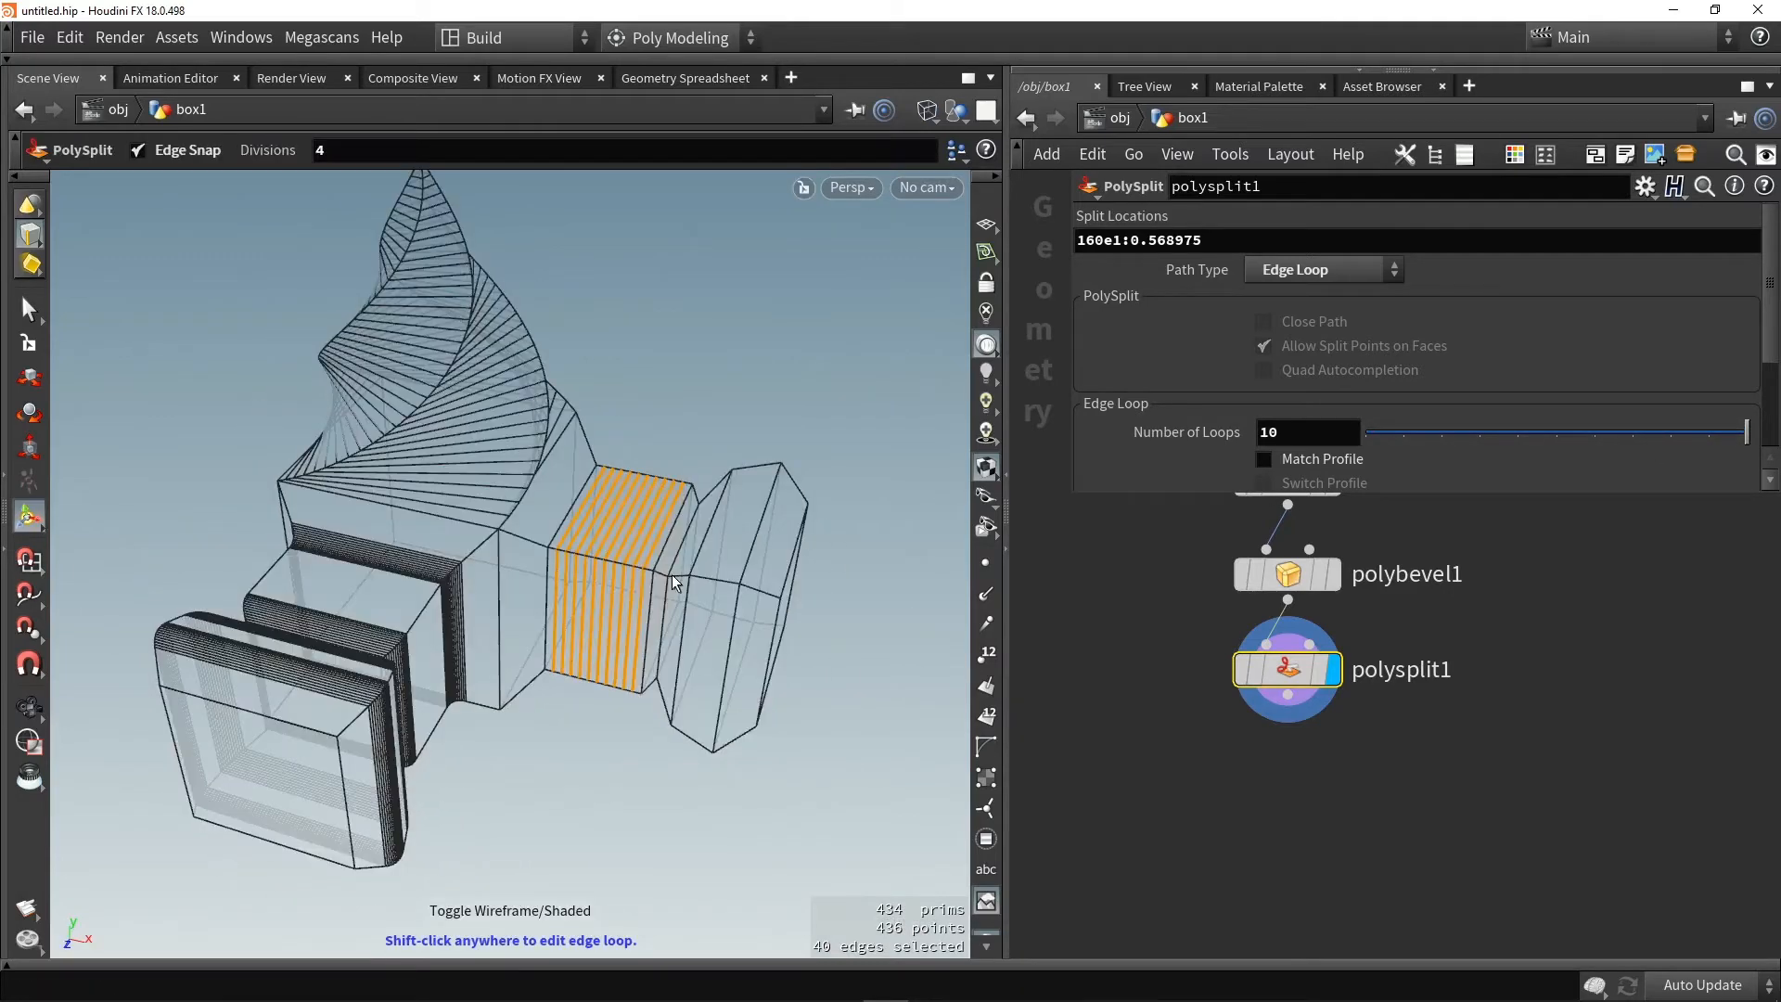
alt+drag(677, 598, 657, 614)
key(w)
alt+right_drag(720, 580, 696, 597)
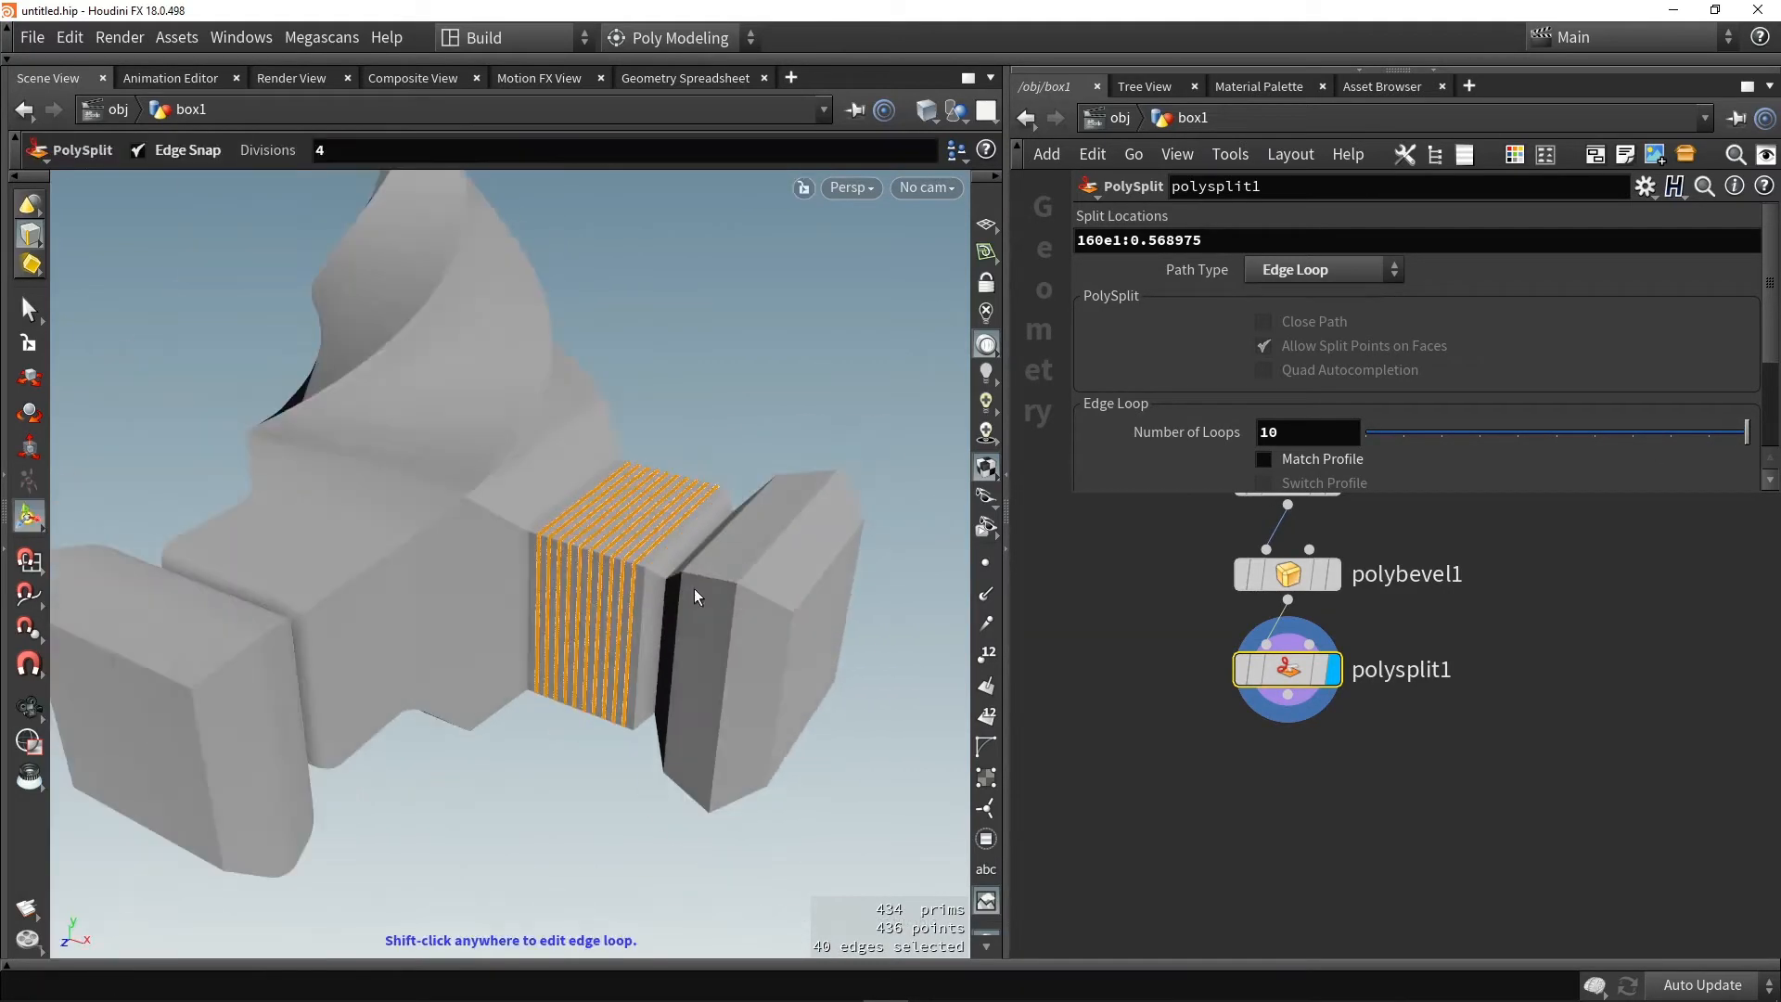
key(c)
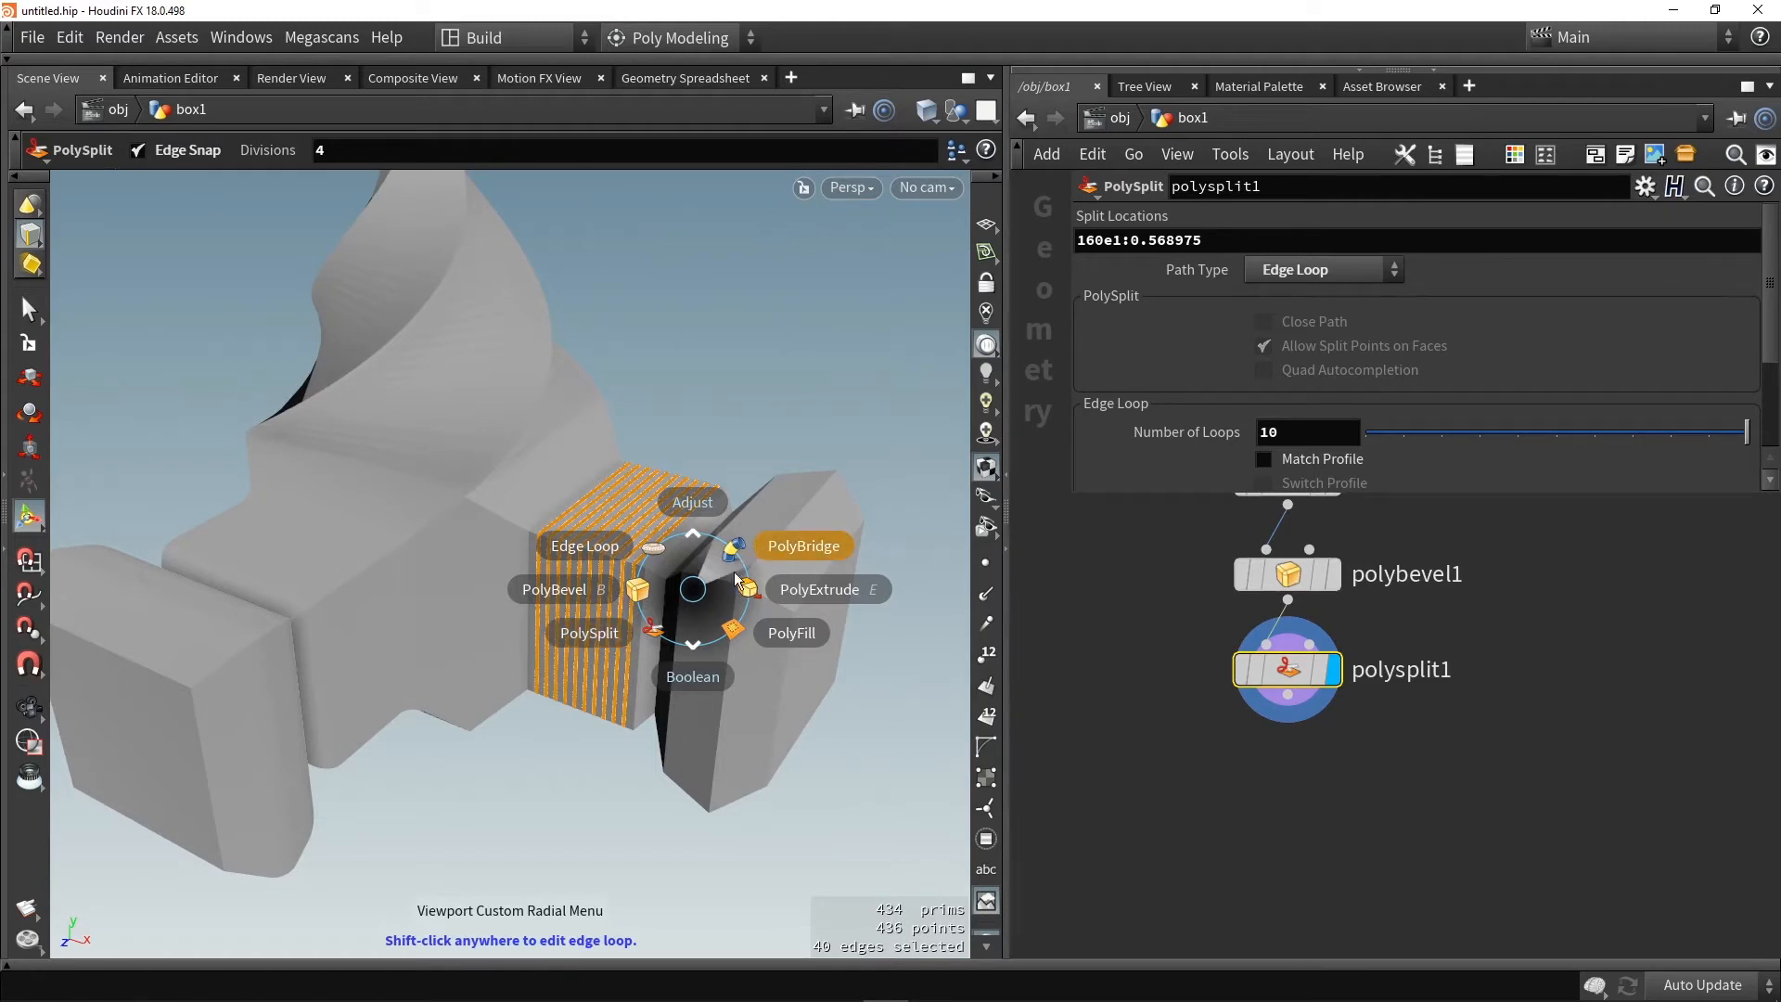
click(694, 676)
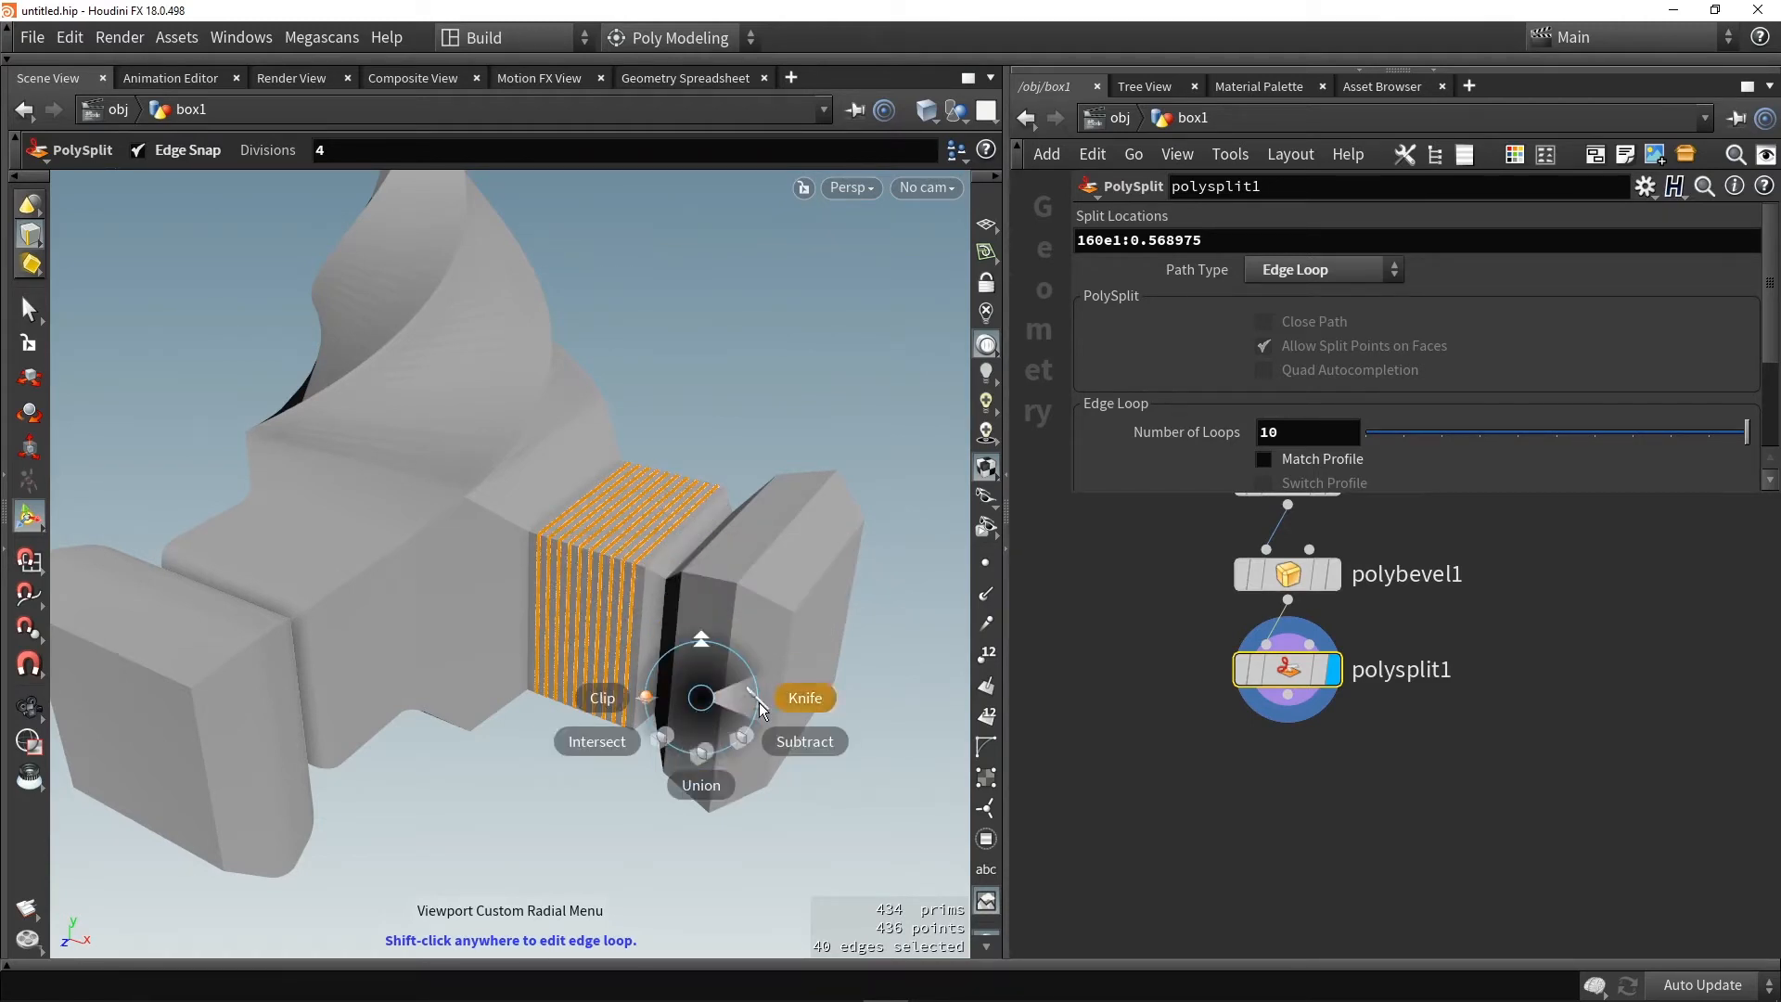
mouse_move(703, 590)
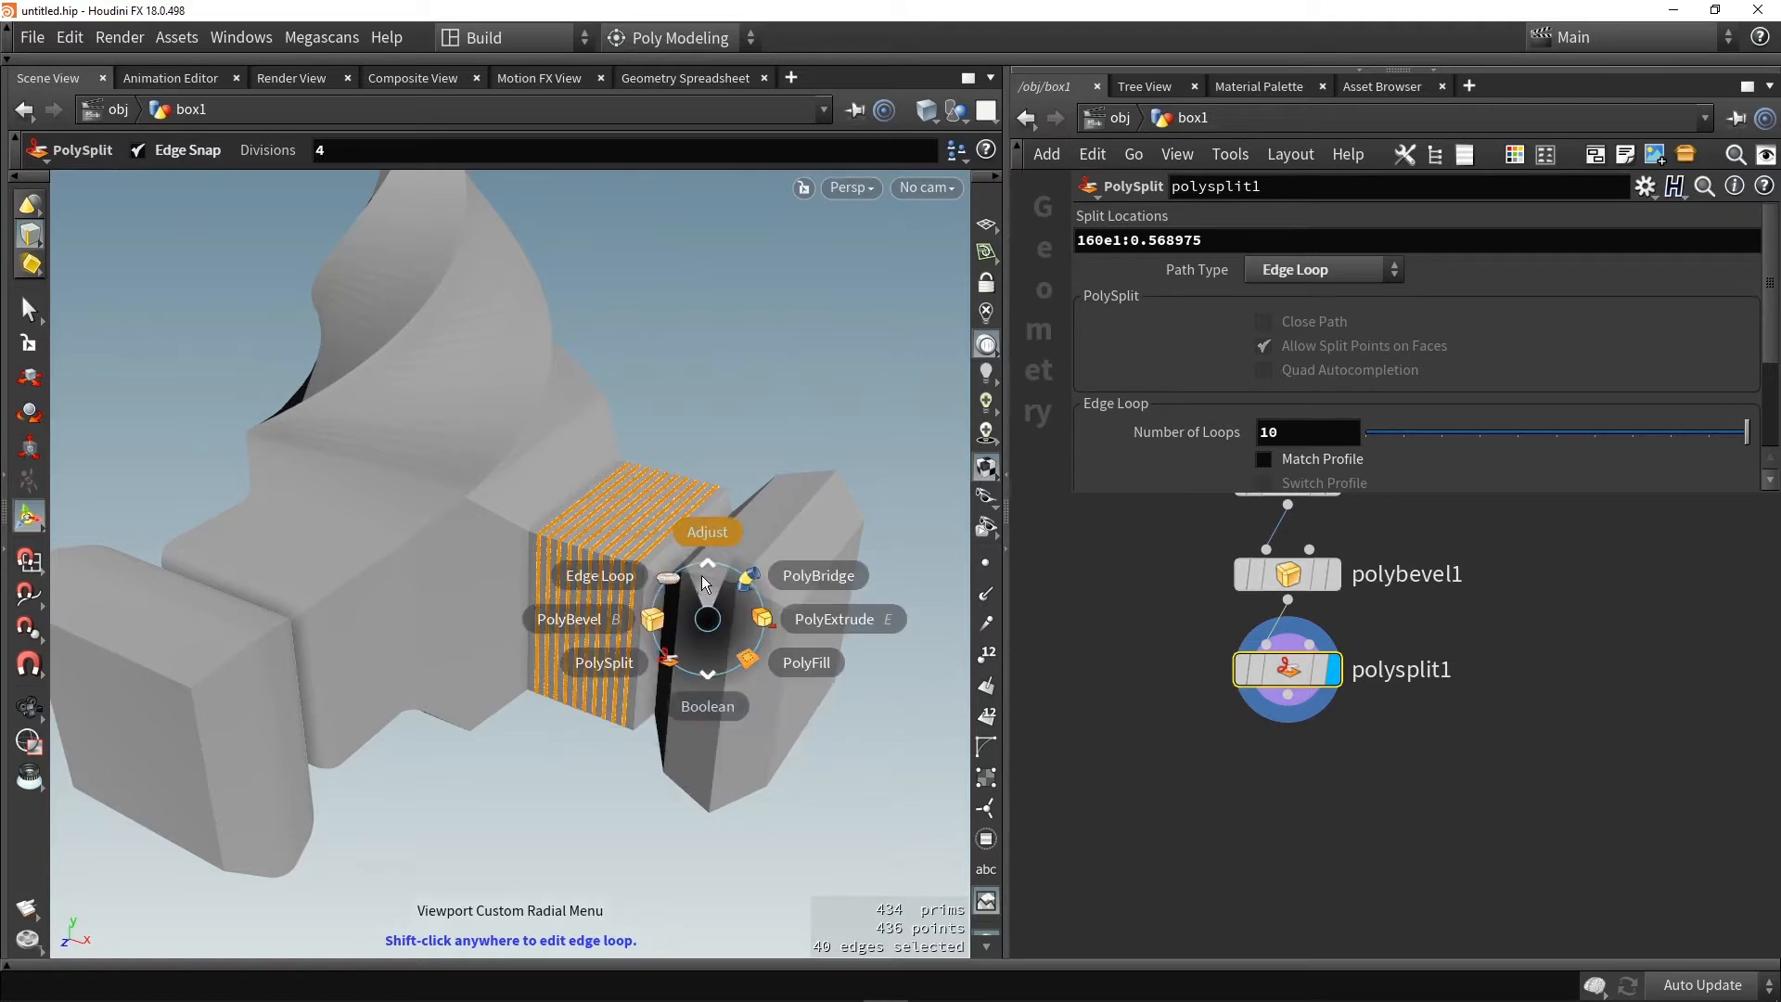
mouse_move(703, 523)
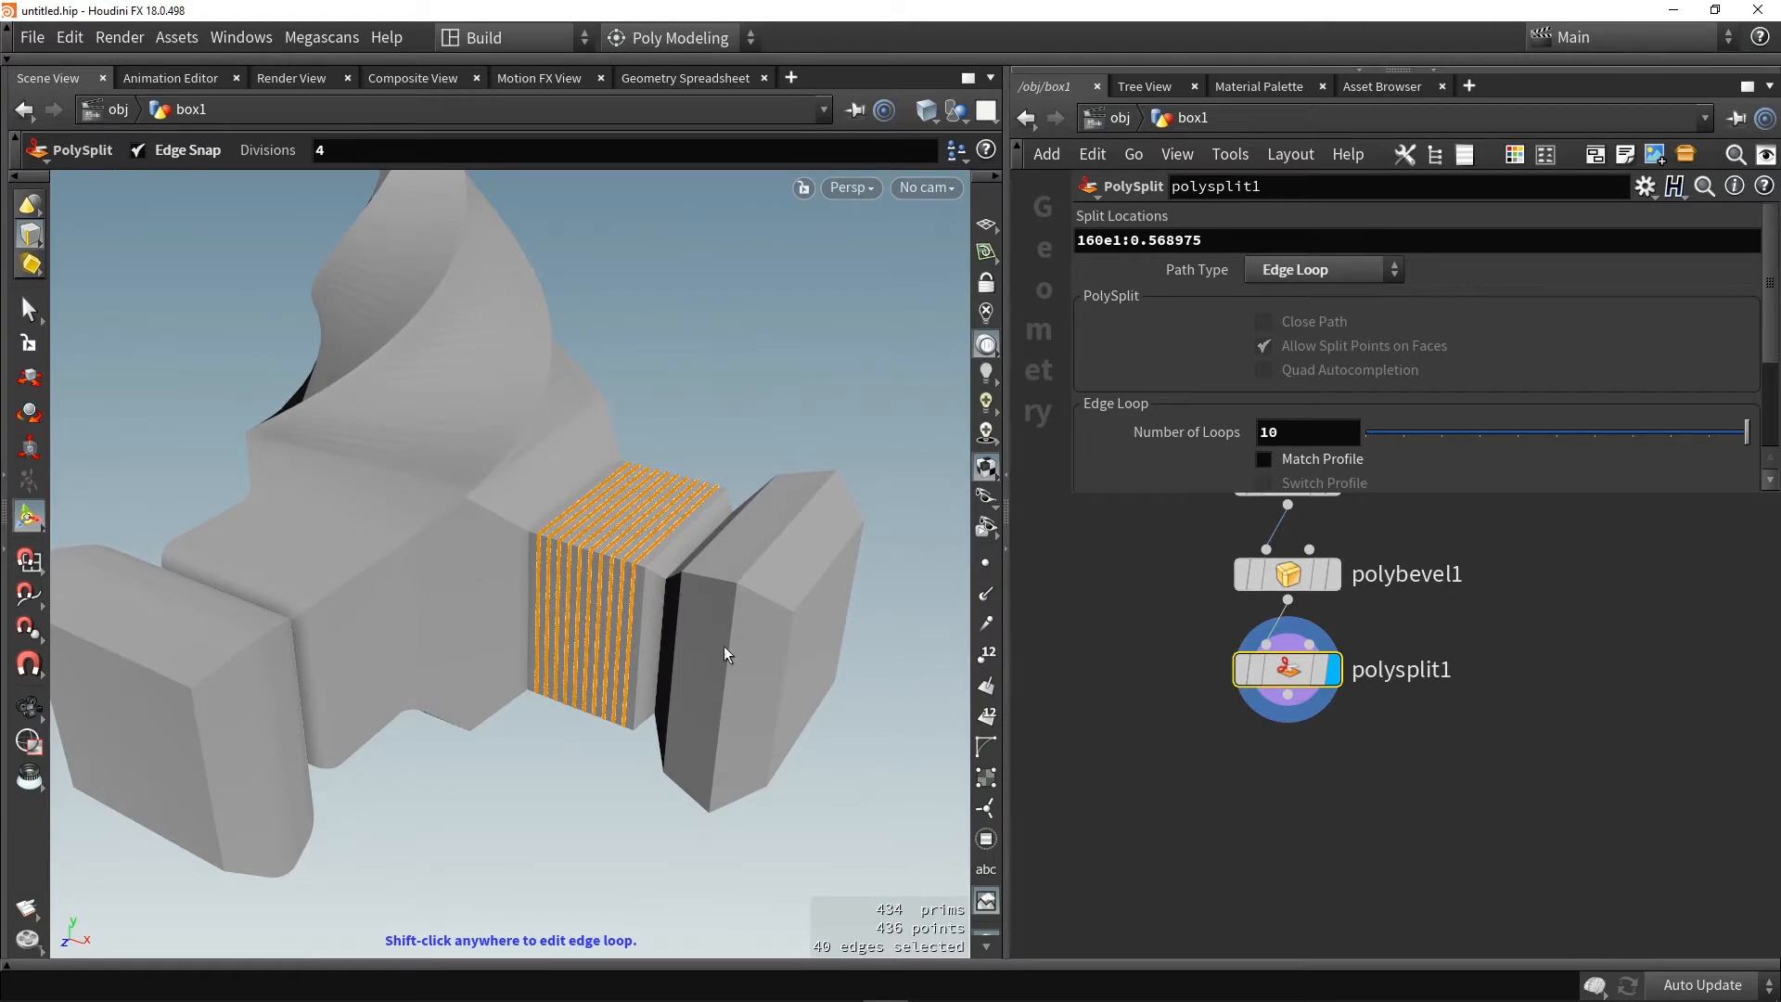
Add a Bend node after polysplit1 and make it the displayed node
key(Tab)
text(bend)
key(Return)
click(1265, 804)
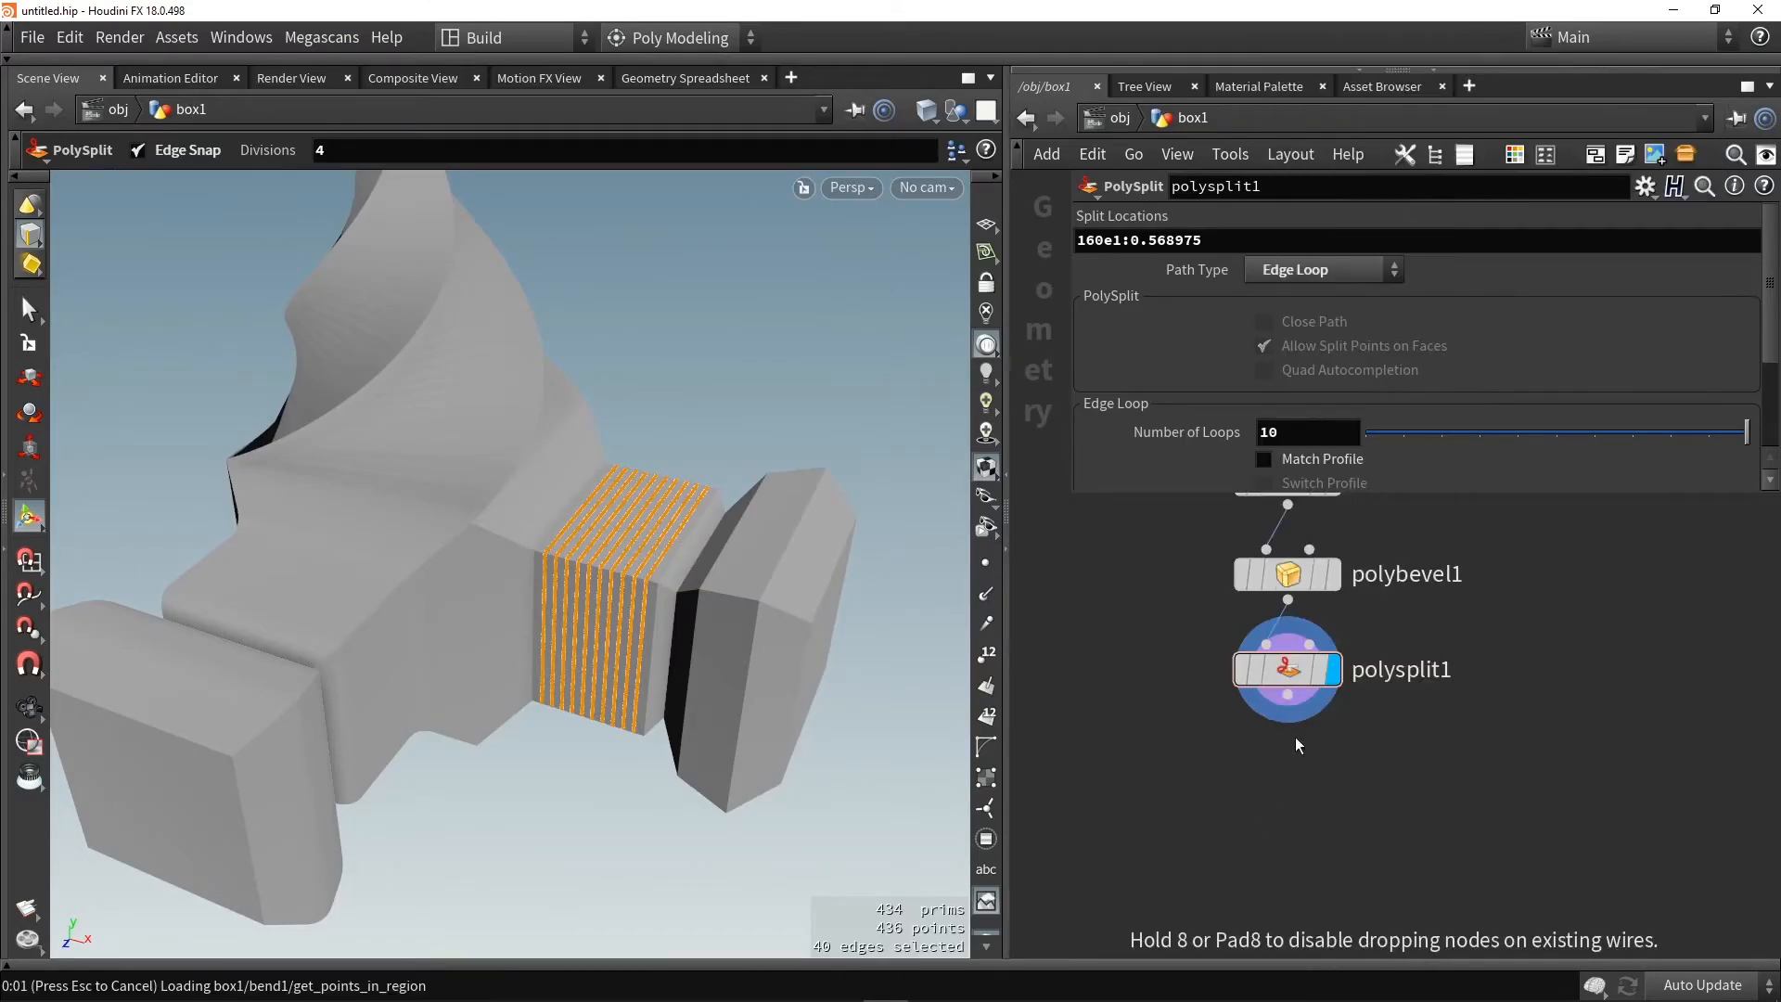
mouse_move(1281, 720)
mouse_down()
mouse_move(1244, 779)
mouse_move(1312, 768)
mouse_move(1290, 754)
mouse_up()
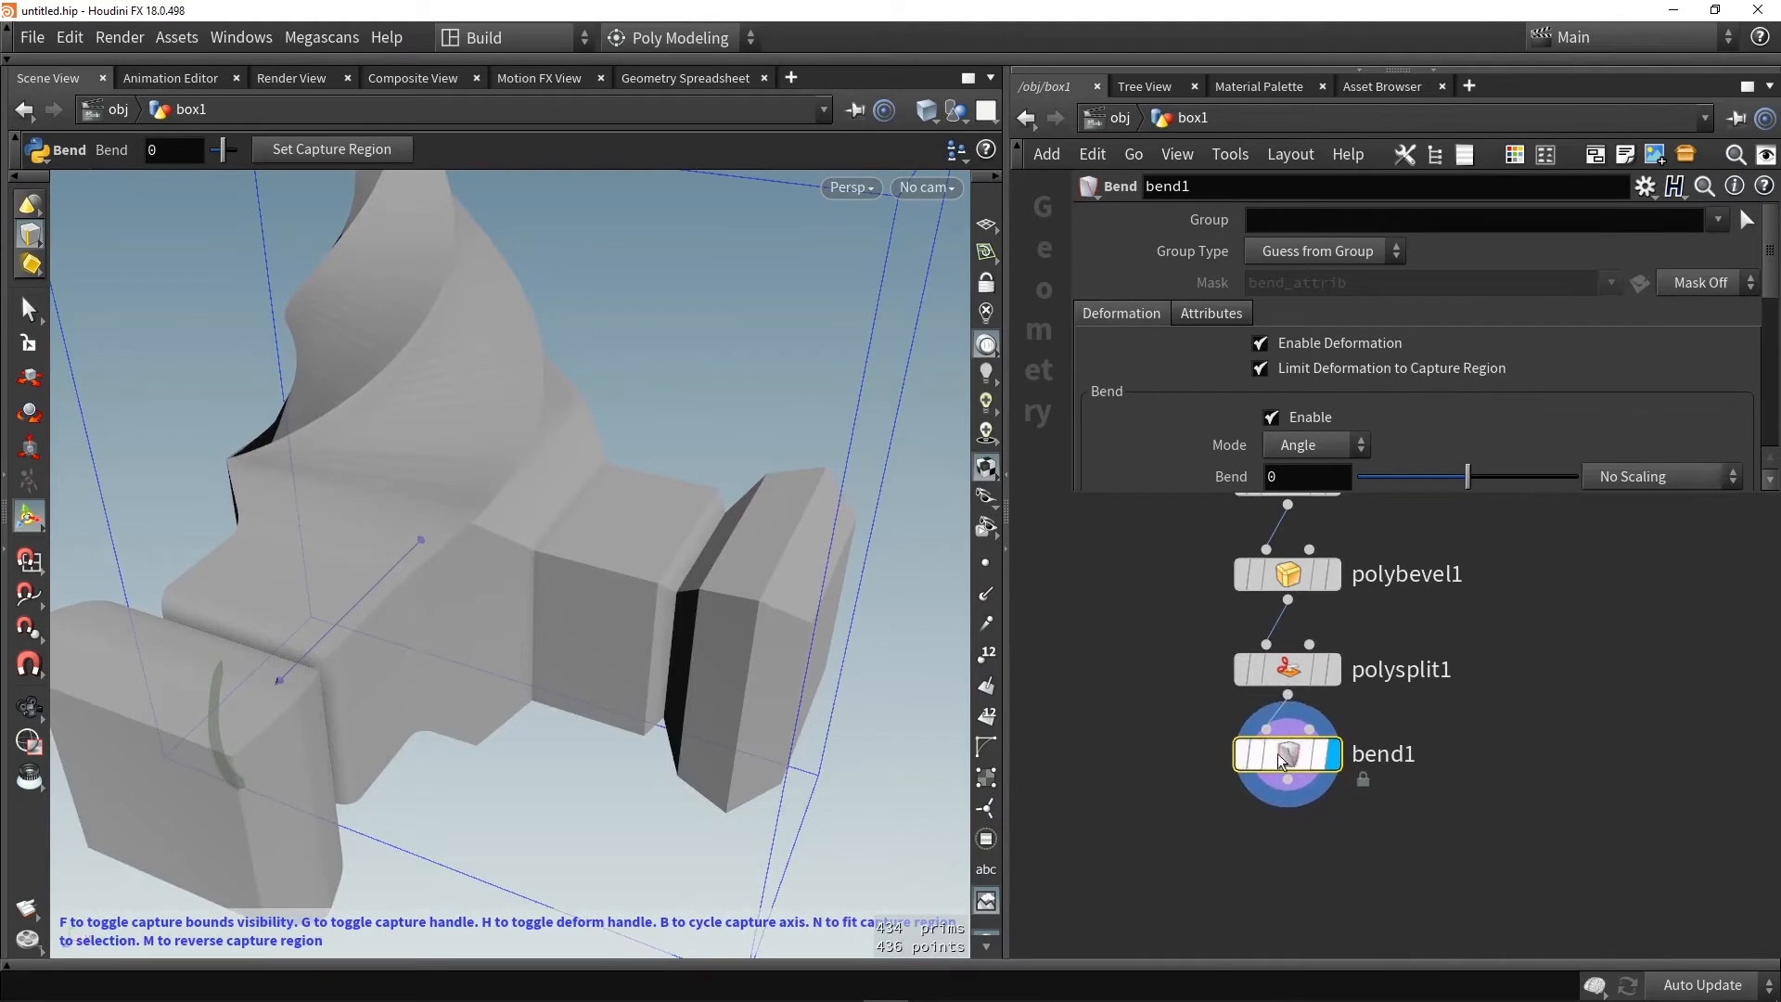
key(Escape)
scroll(508, 552, down, 5)
drag(532, 538, 266, 575)
scroll(349, 492, up, 3)
key(ctrl+z)
alt+drag(493, 529, 599, 621)
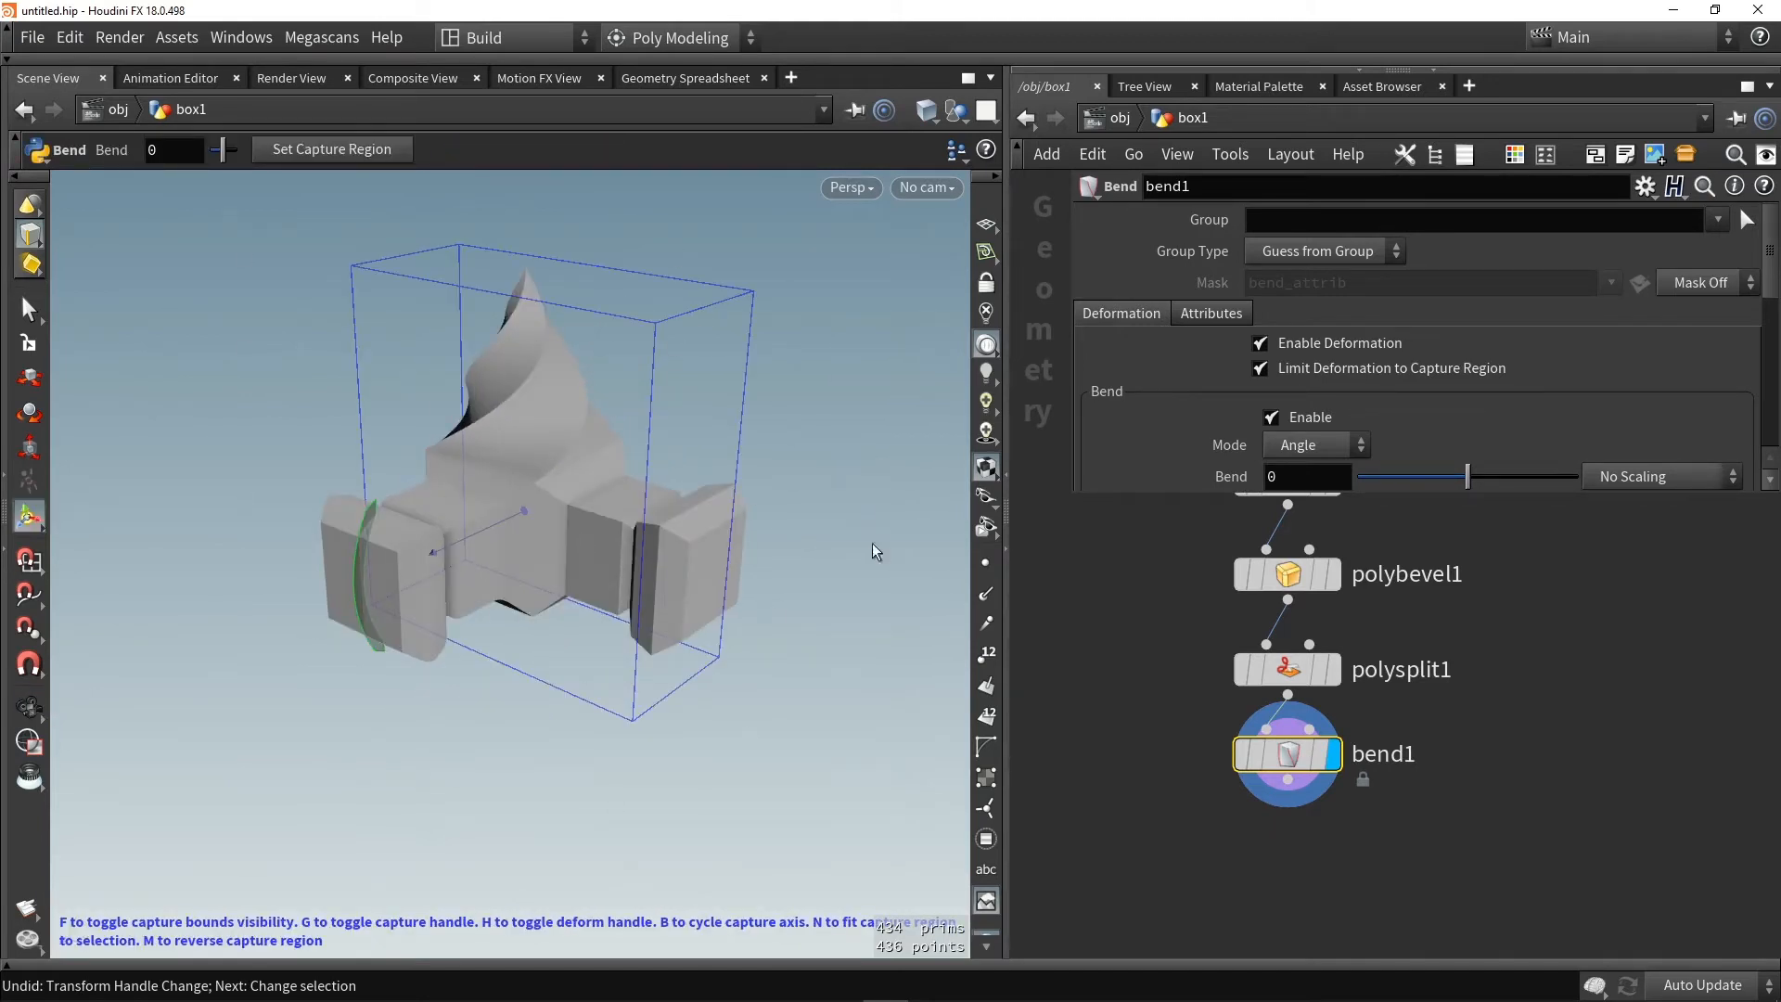
Bring up the Bend node's Capture settings, switch the viewport to Front and frame the unbeveled arm
scroll(1261, 381, down, 5)
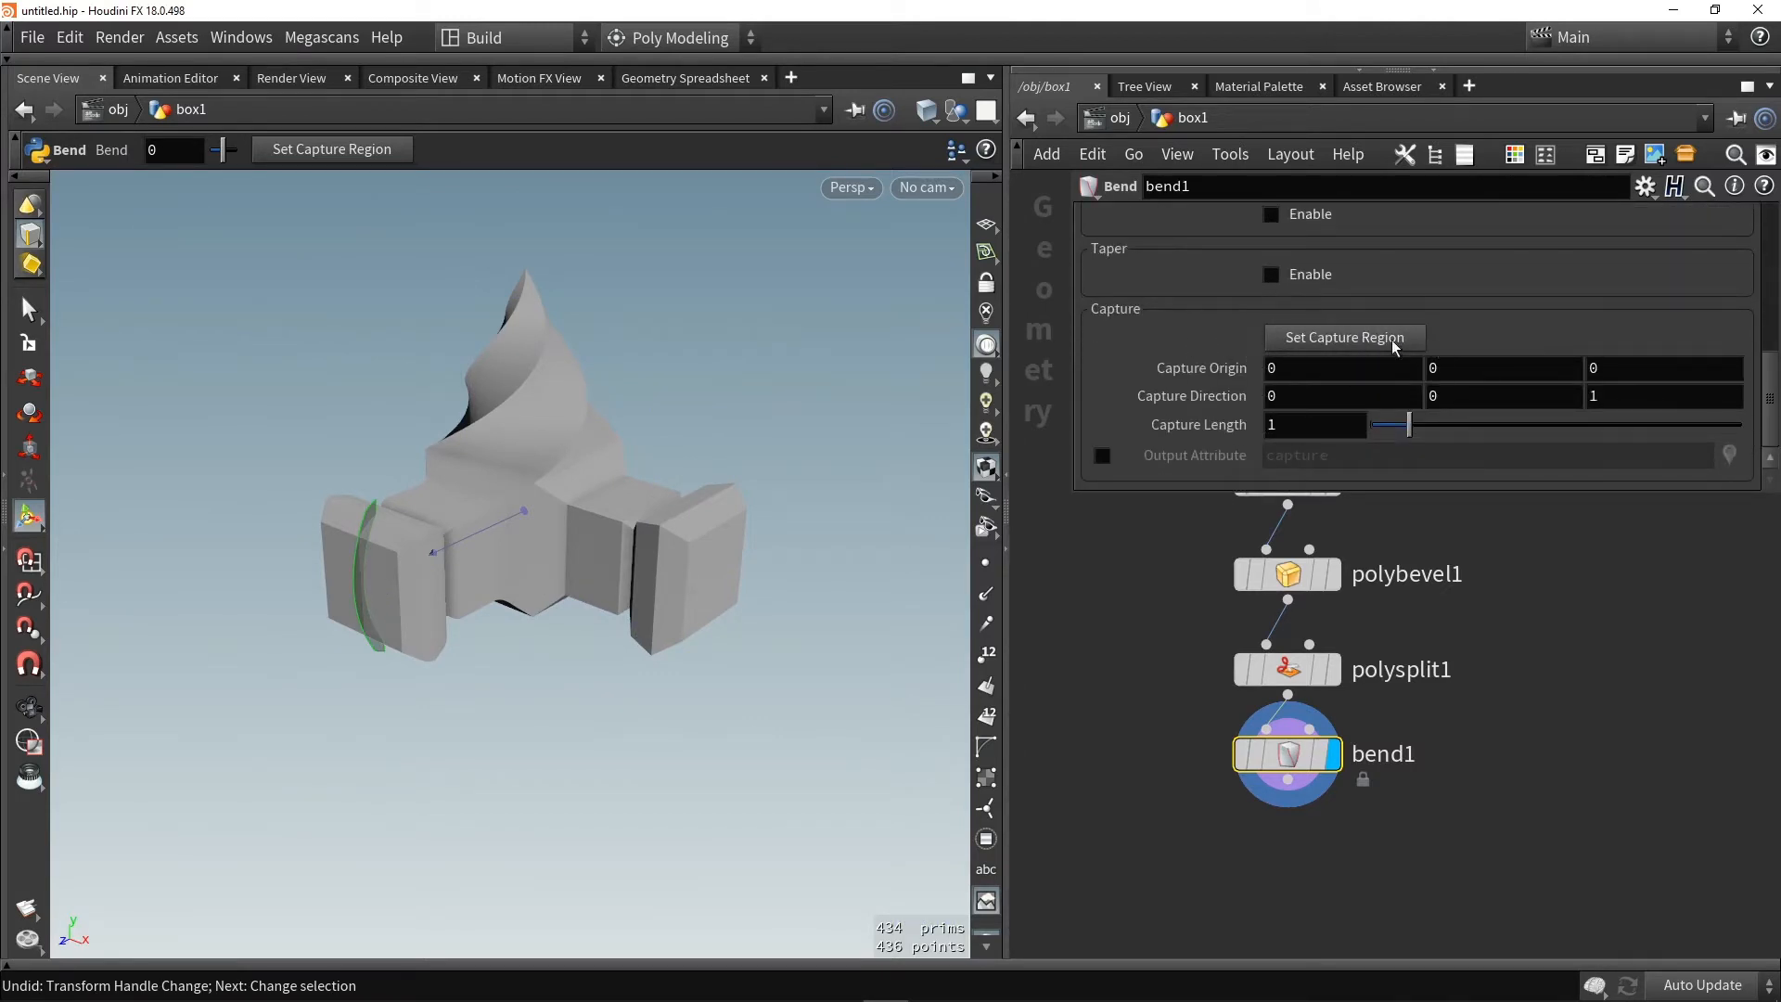
key(Escape)
mouse_move(589, 437)
mouse_down()
mouse_move(720, 429)
mouse_move(613, 452)
mouse_up()
key(space+3)
key(Return)
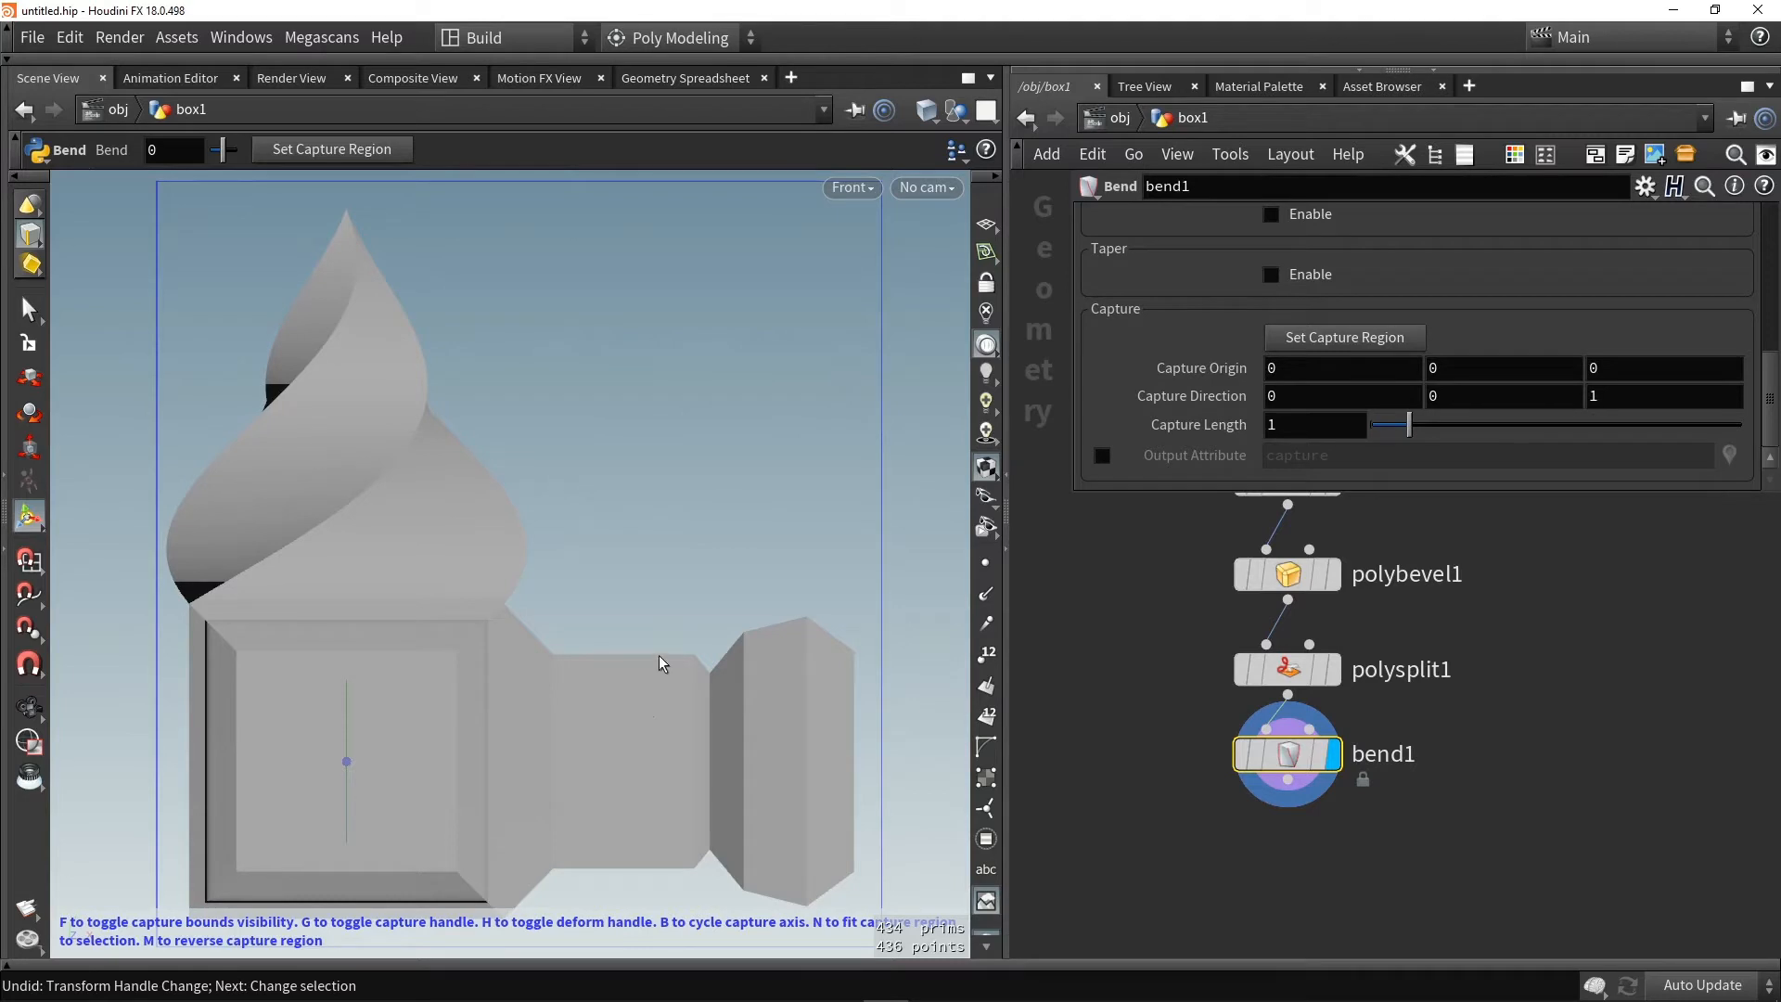
click(851, 188)
mouse_move(872, 239)
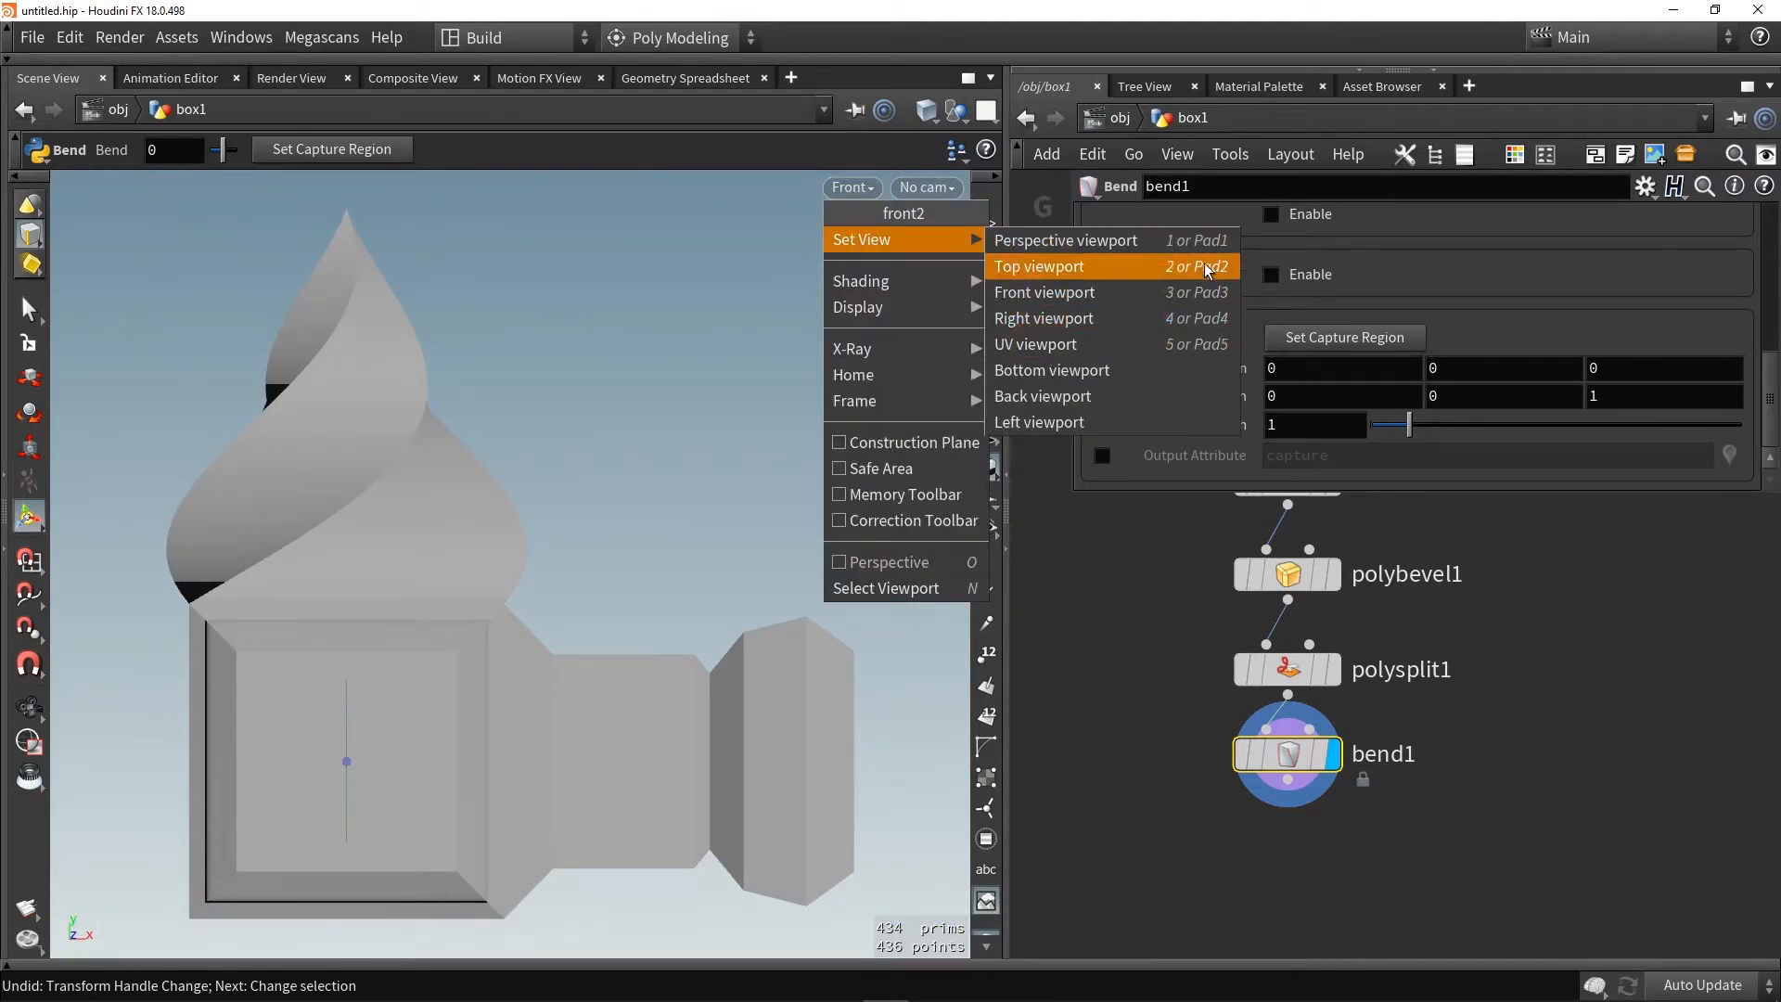
click(779, 489)
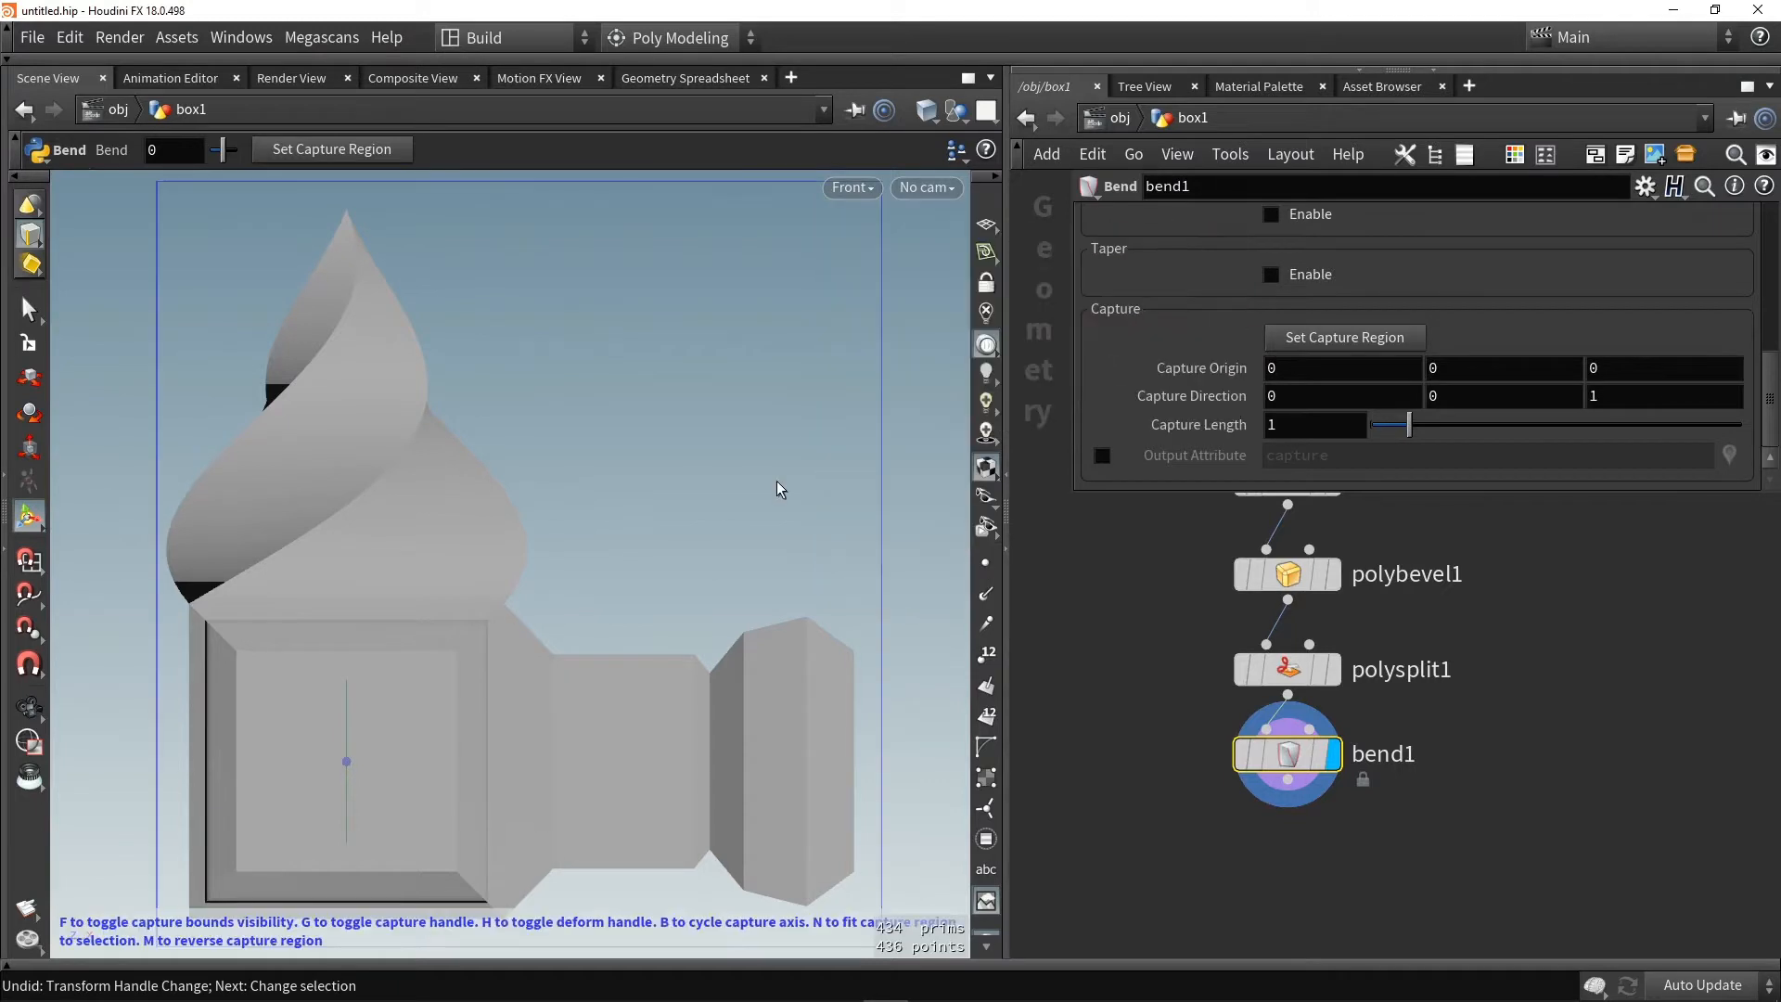
alt+middle_drag(775, 485, 664, 363)
key(Return)
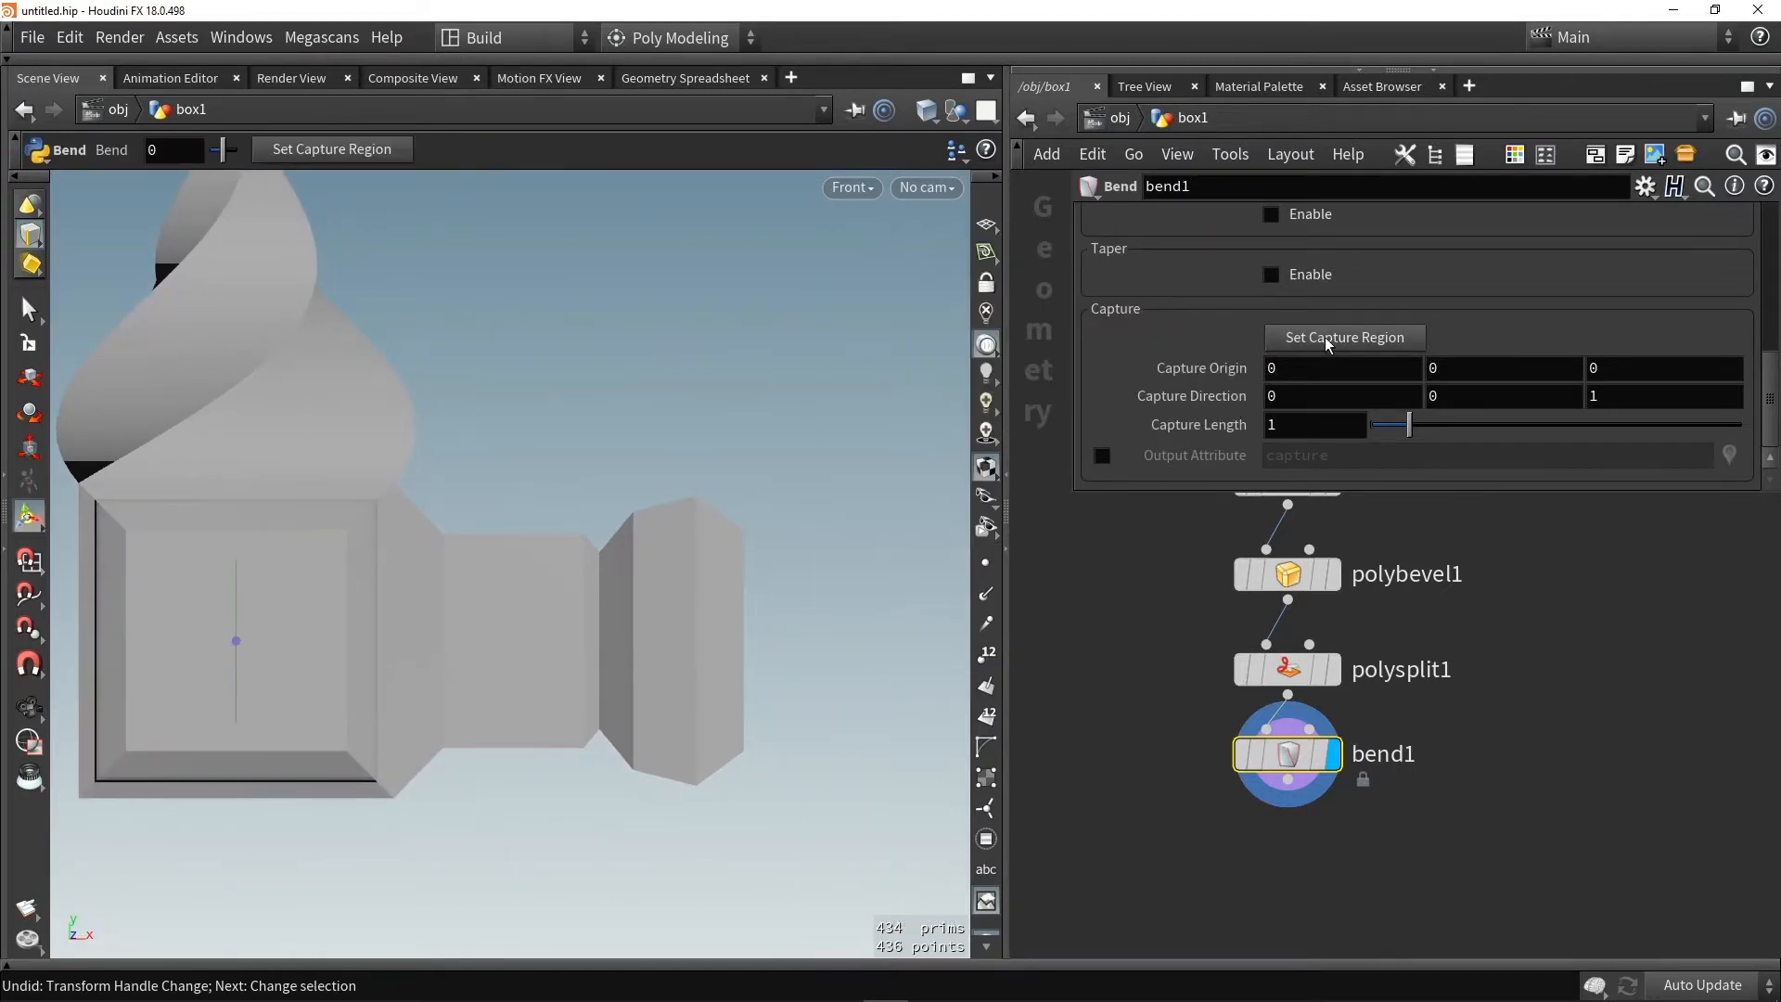
Set the Bend's capture region along the arm's upper edge, from the inner end of its middle section to its tip, about 0.95 long
click(1324, 337)
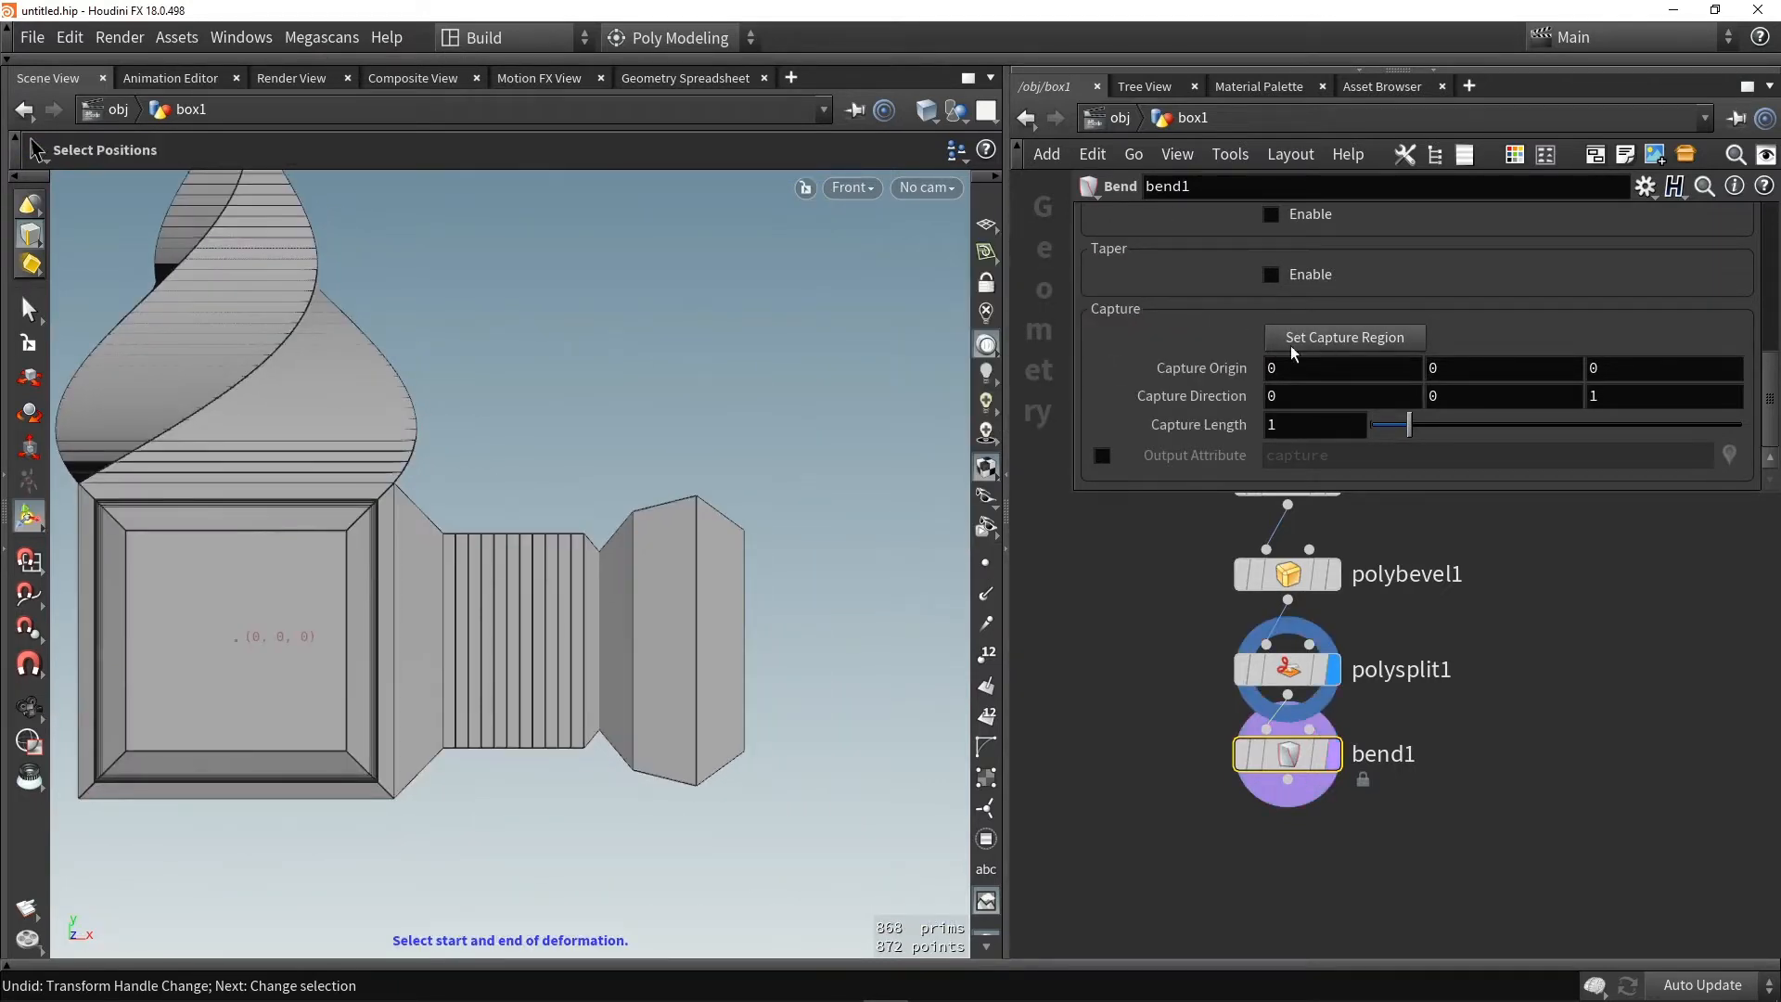
click(442, 530)
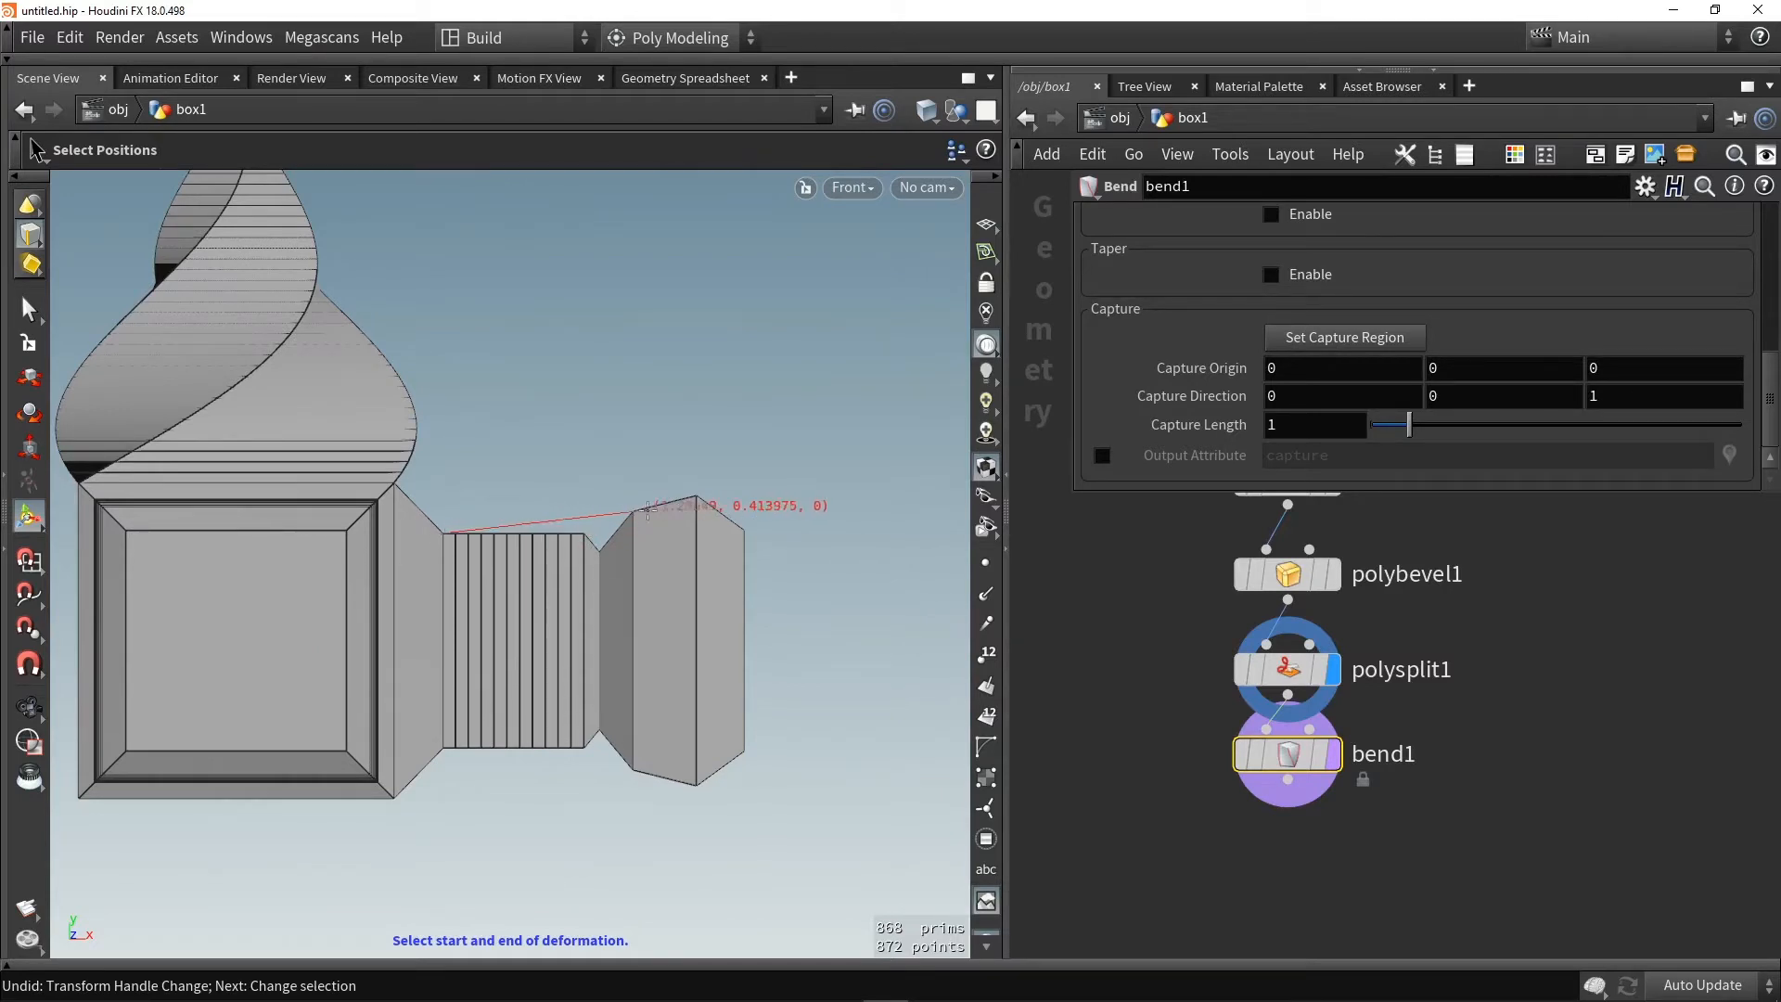
click(745, 534)
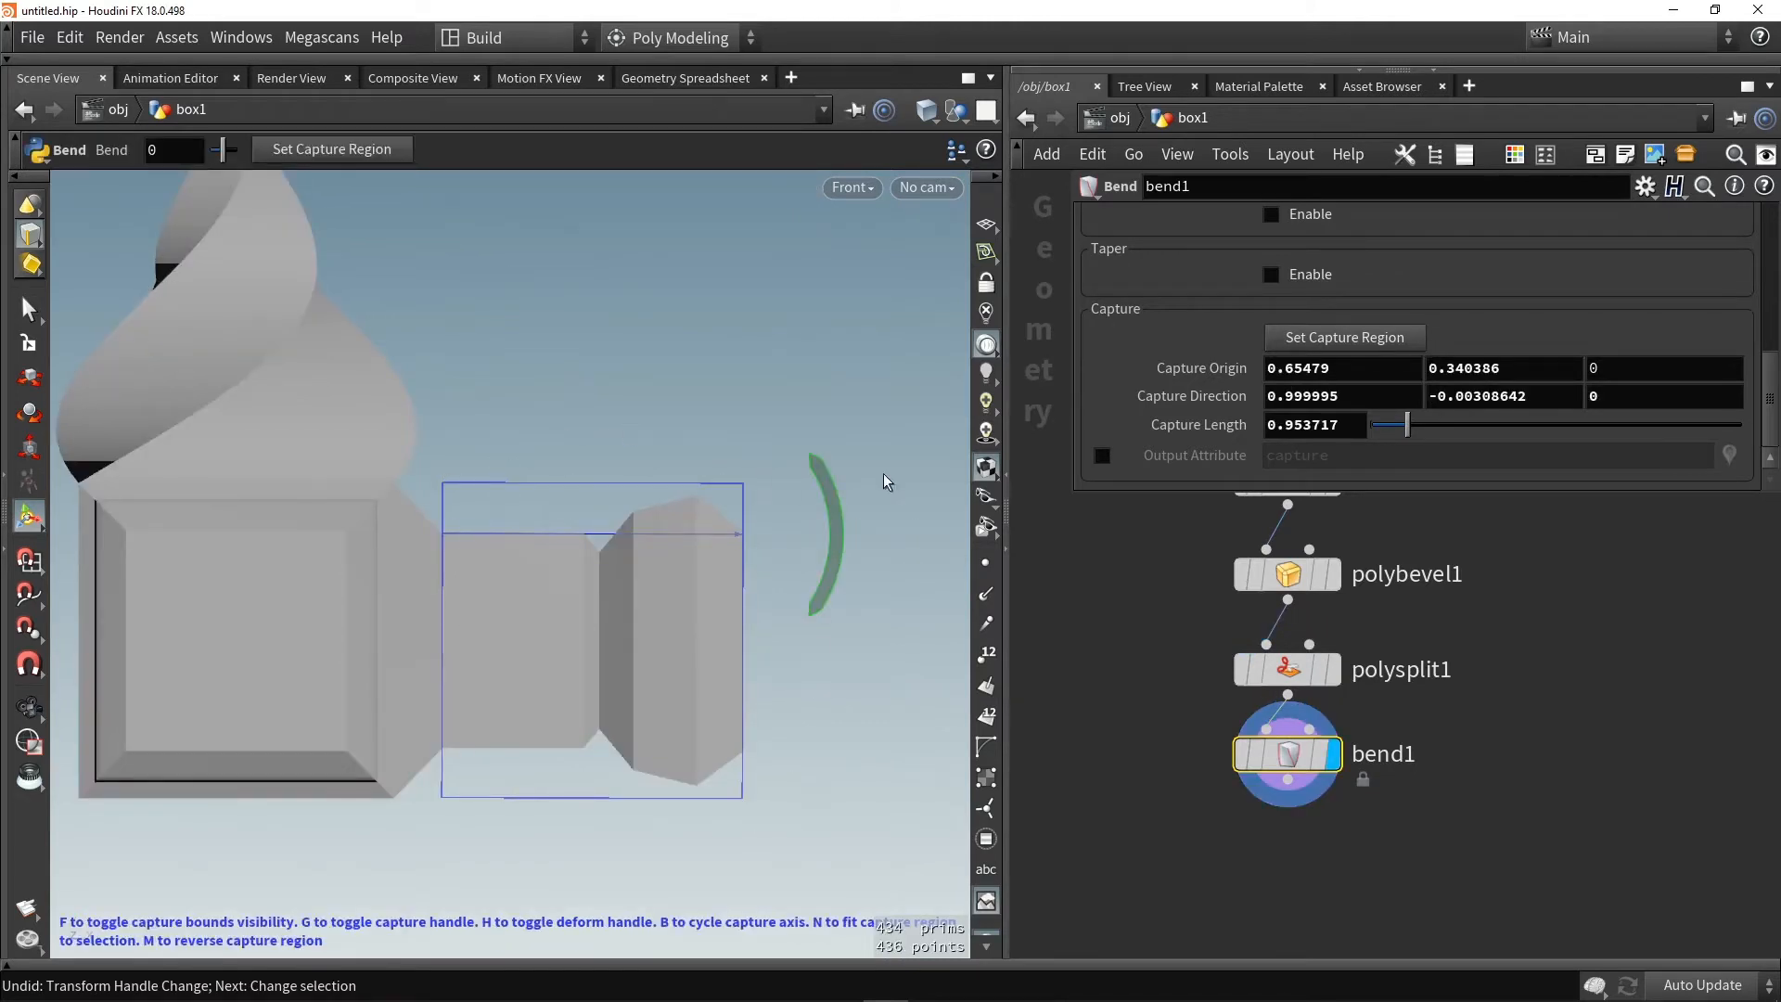
Bend the captured arm upward to an angle of about 106 degrees in the Perspective view and hide the capture bounds
drag(837, 514, 441, 231)
key(space+1)
alt+drag(616, 426, 835, 413)
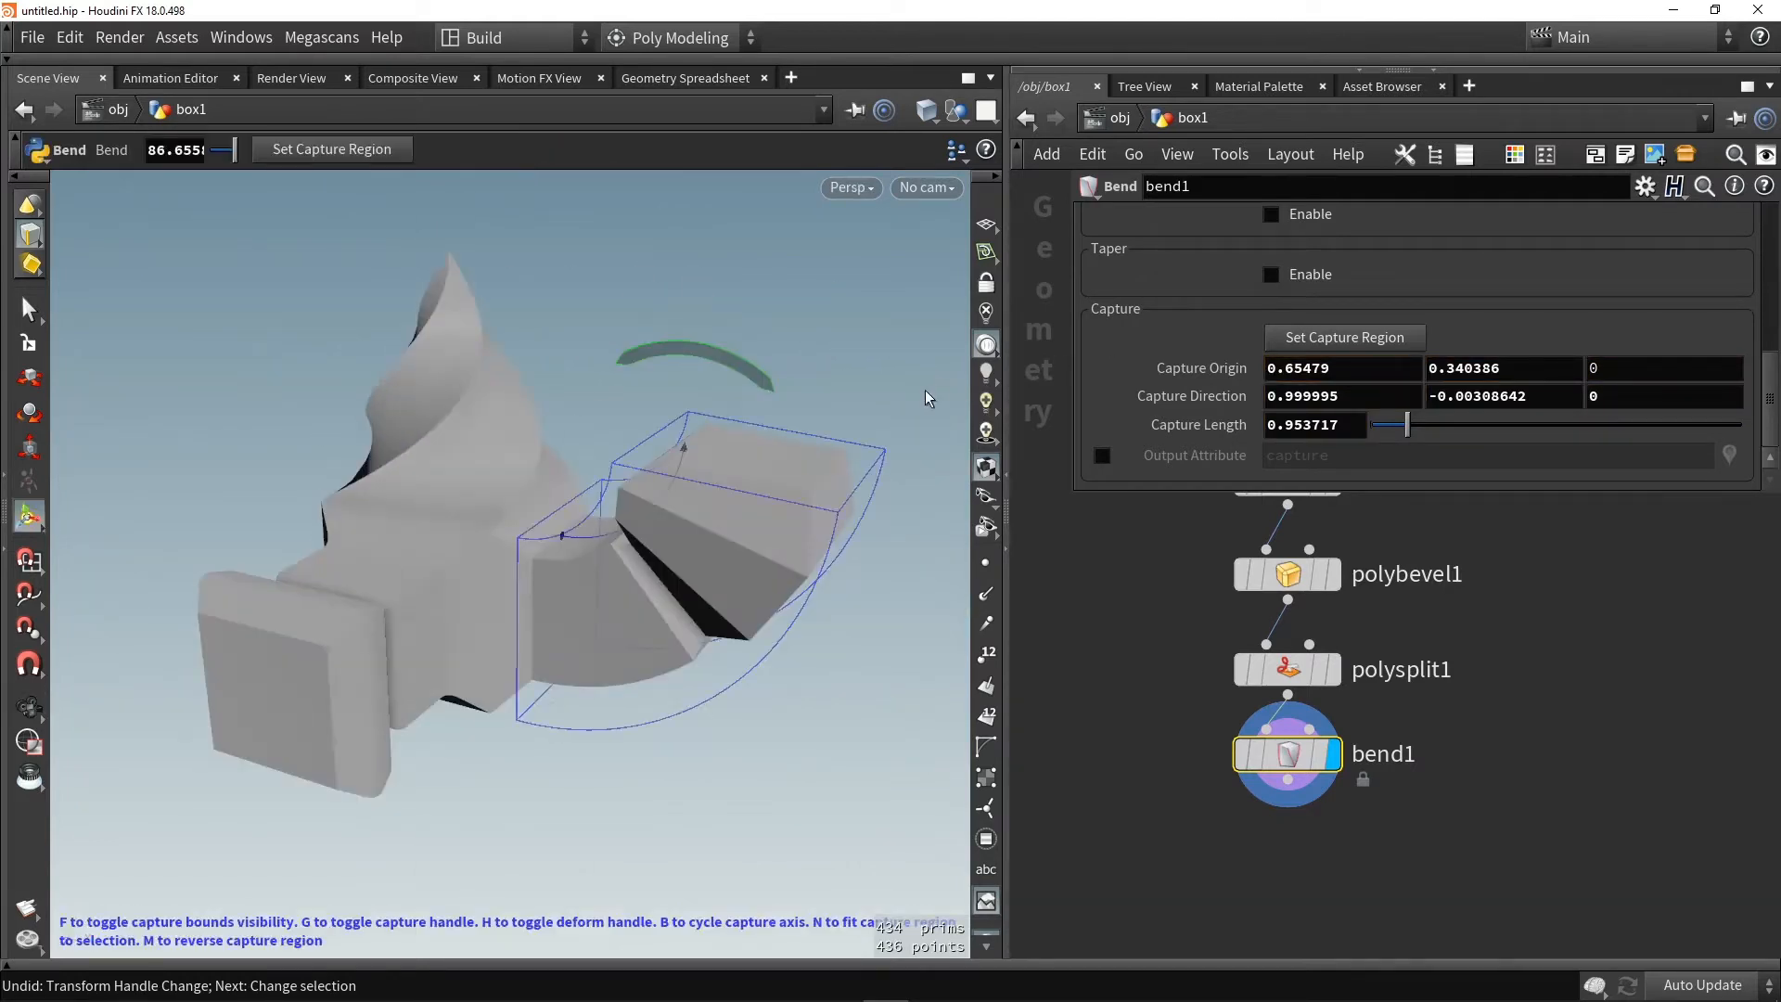
click(1322, 344)
drag(749, 366, 649, 357)
alt+drag(650, 357, 743, 386)
scroll(1249, 293, up, 3)
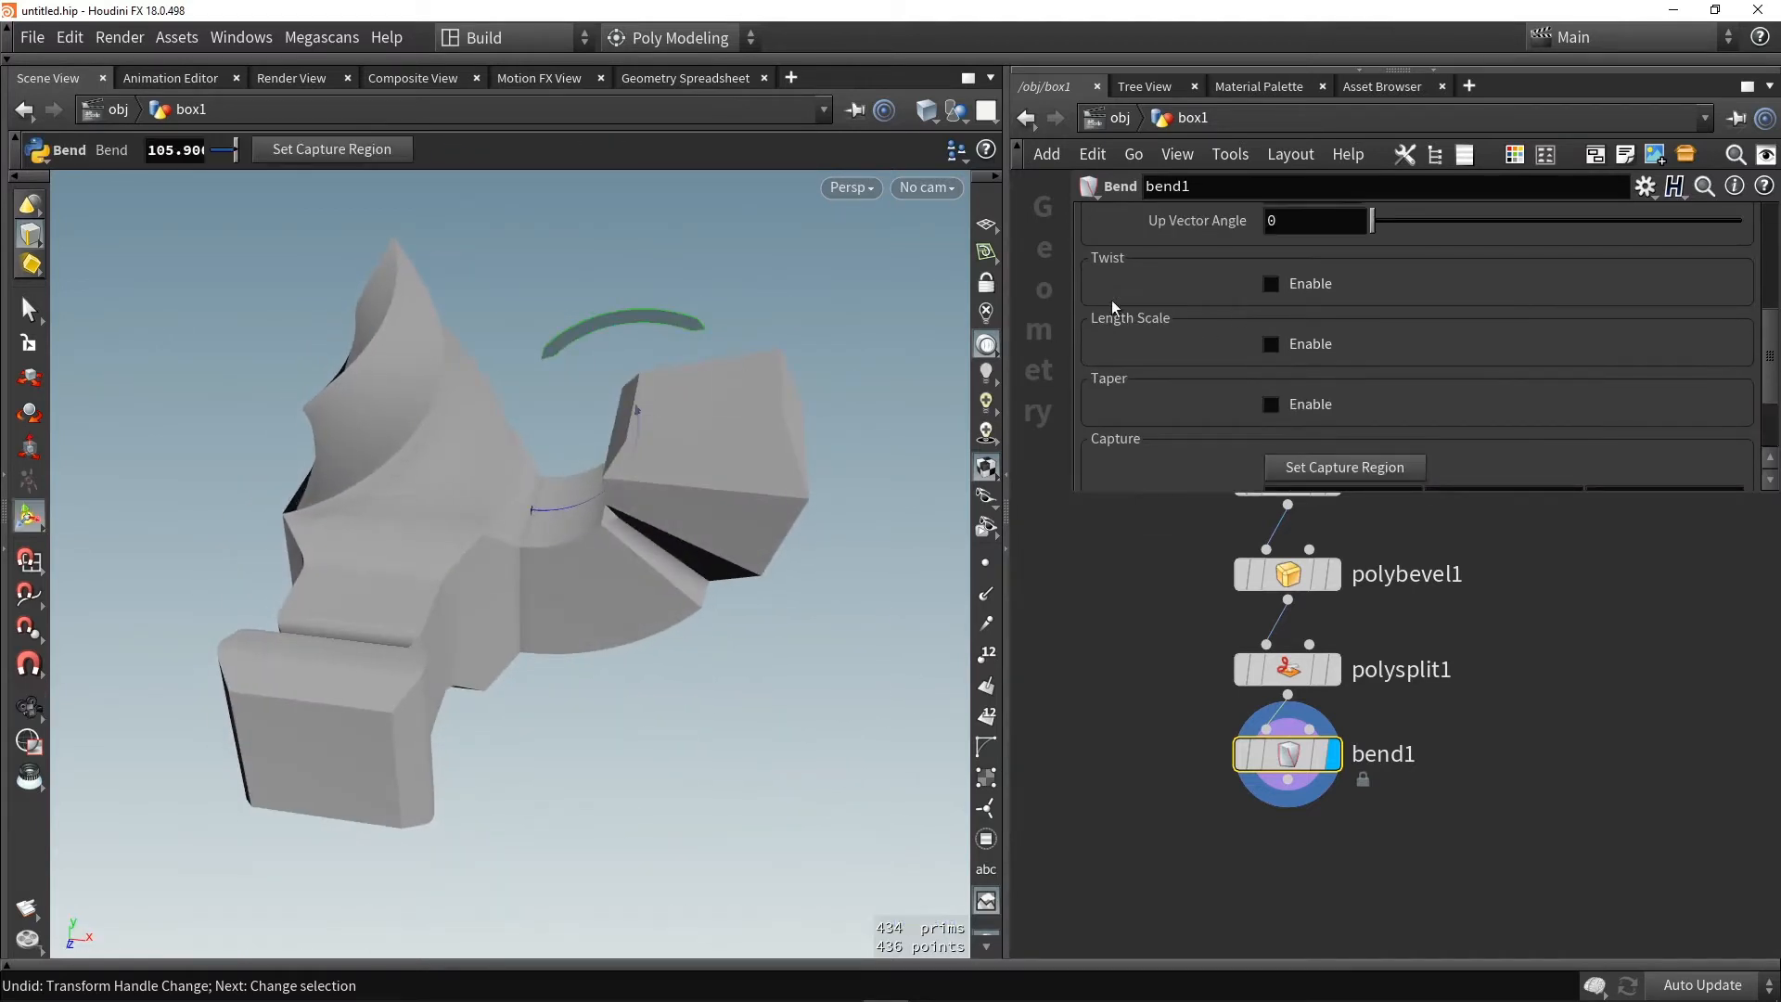
Enable Twist at about 29.6 and Length Scale at 2 on the Bend node
click(1302, 289)
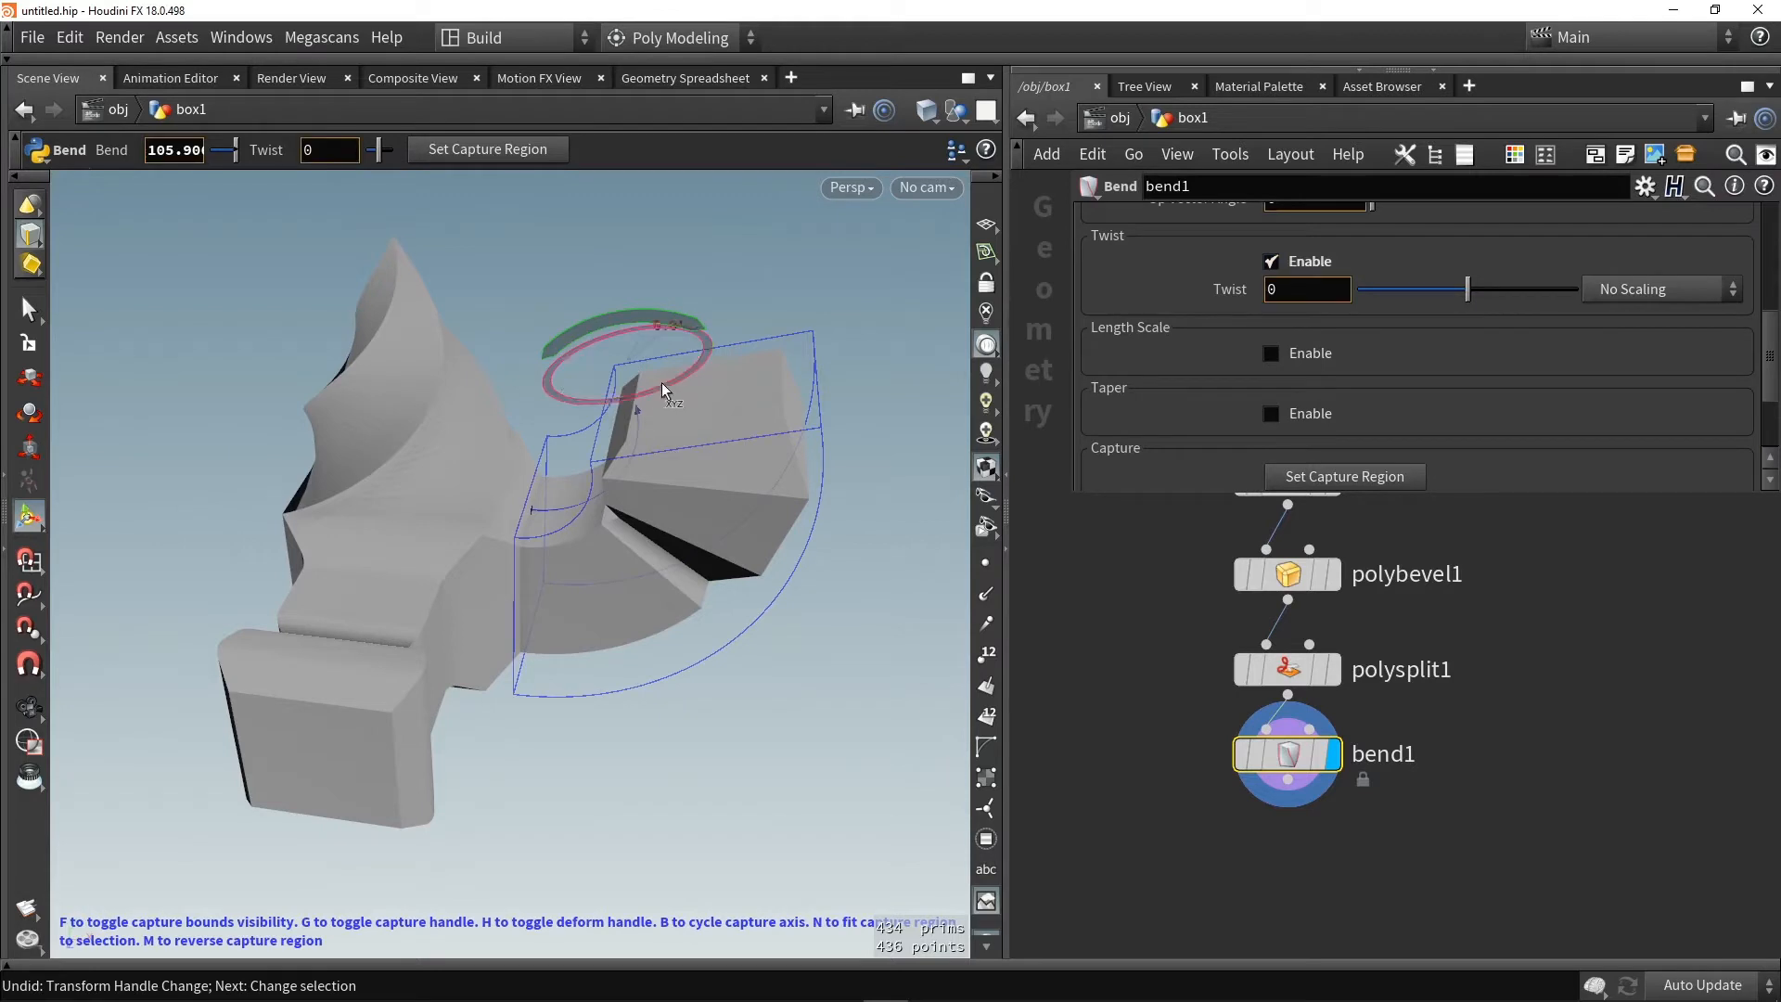
drag(661, 382, 760, 369)
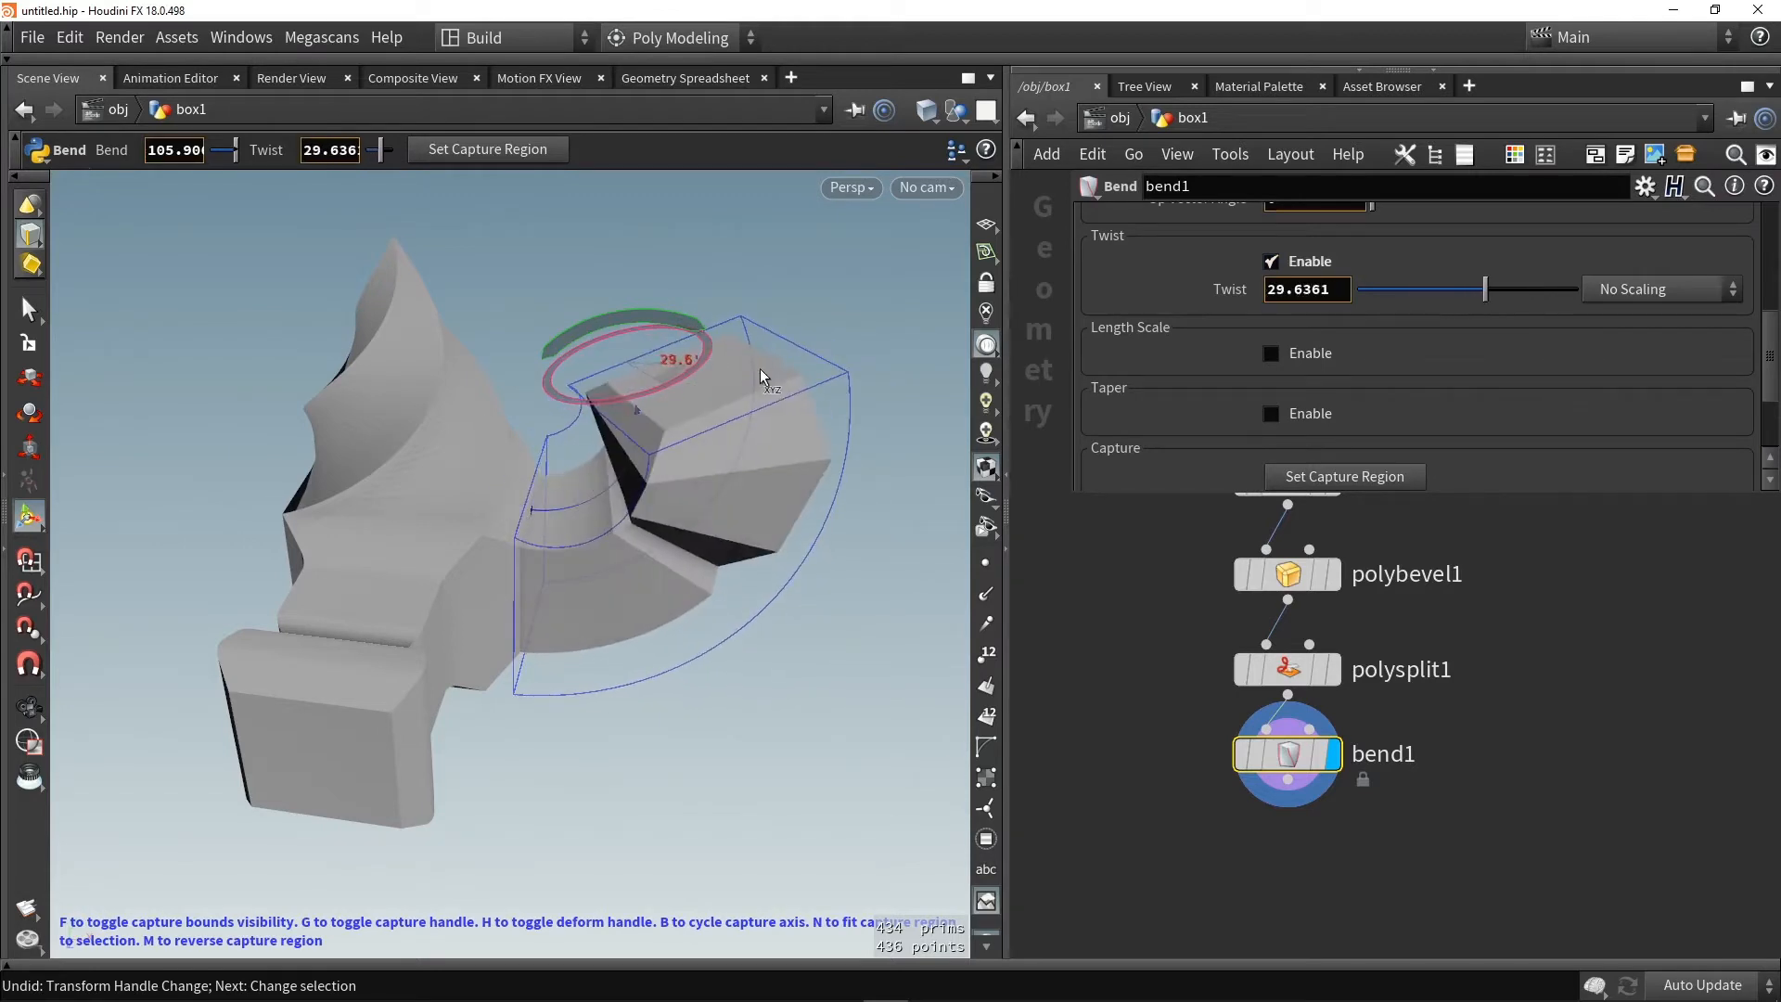
click(1273, 353)
drag(1468, 364, 1649, 367)
alt+drag(557, 400, 672, 398)
alt+middle_drag(752, 388, 588, 488)
scroll(1314, 396, down, 2)
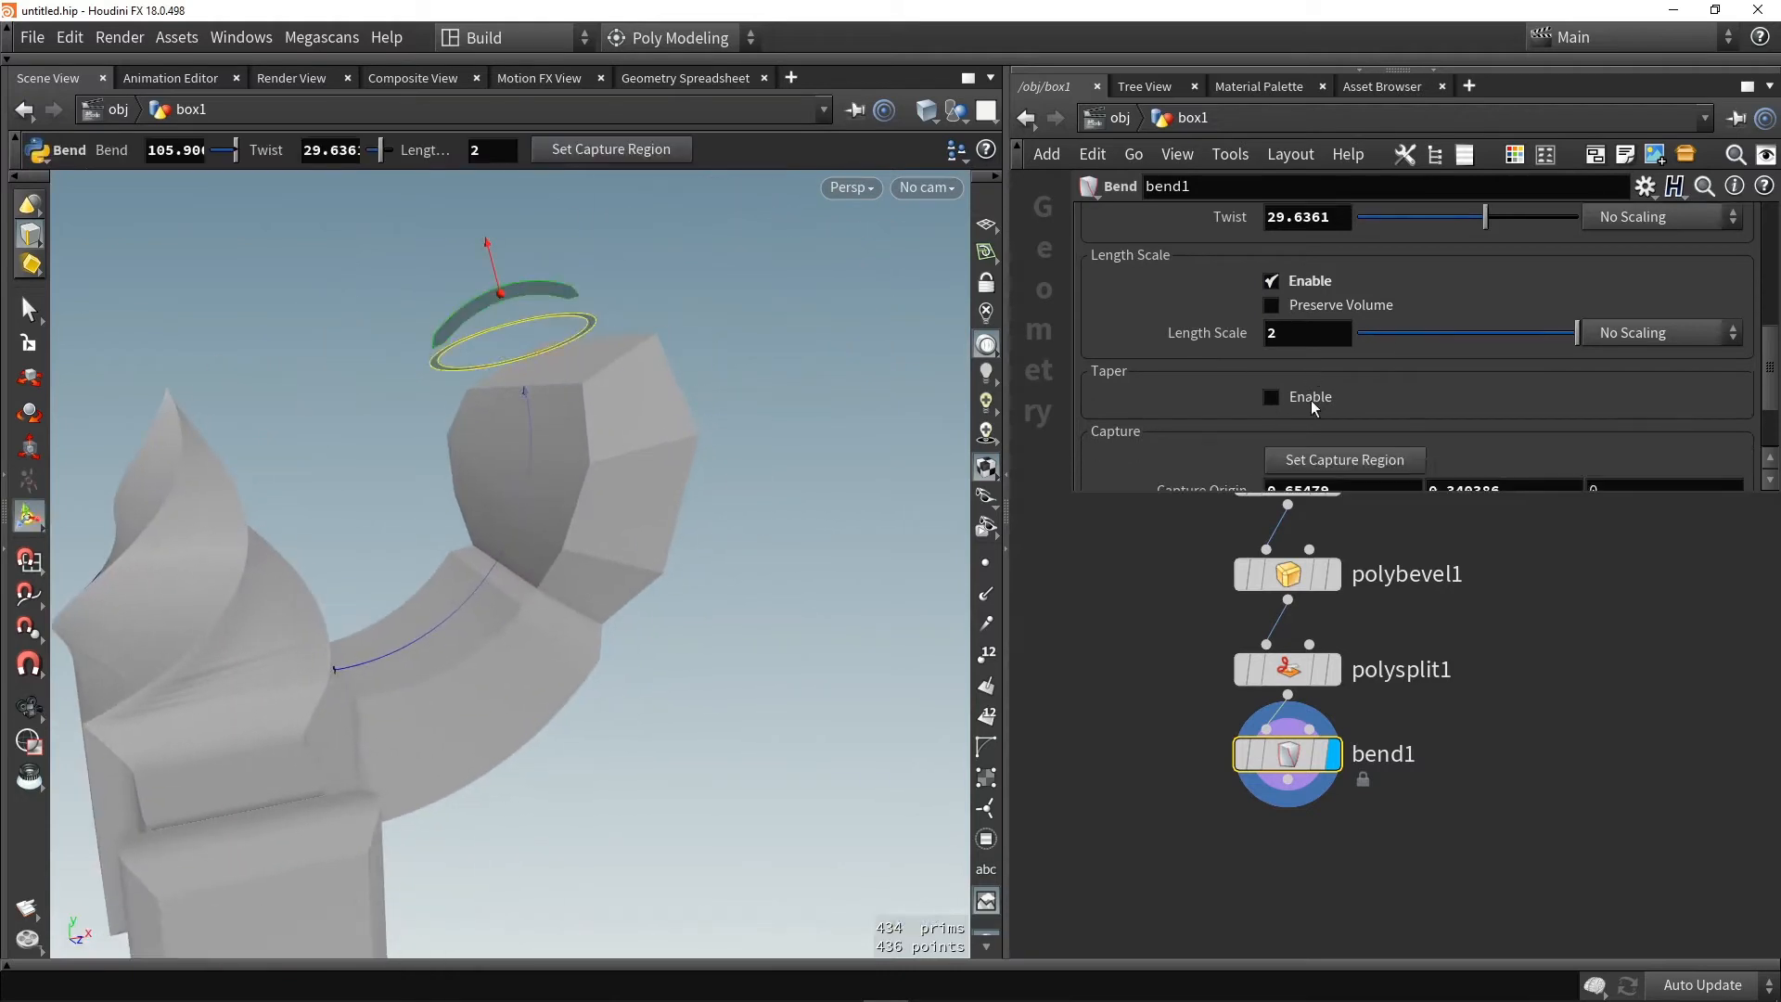
Enable Taper on the Bend node and lower its taper value
click(1301, 364)
scroll(1301, 366, down, 2)
drag(1467, 300, 1363, 329)
alt+drag(682, 436, 643, 461)
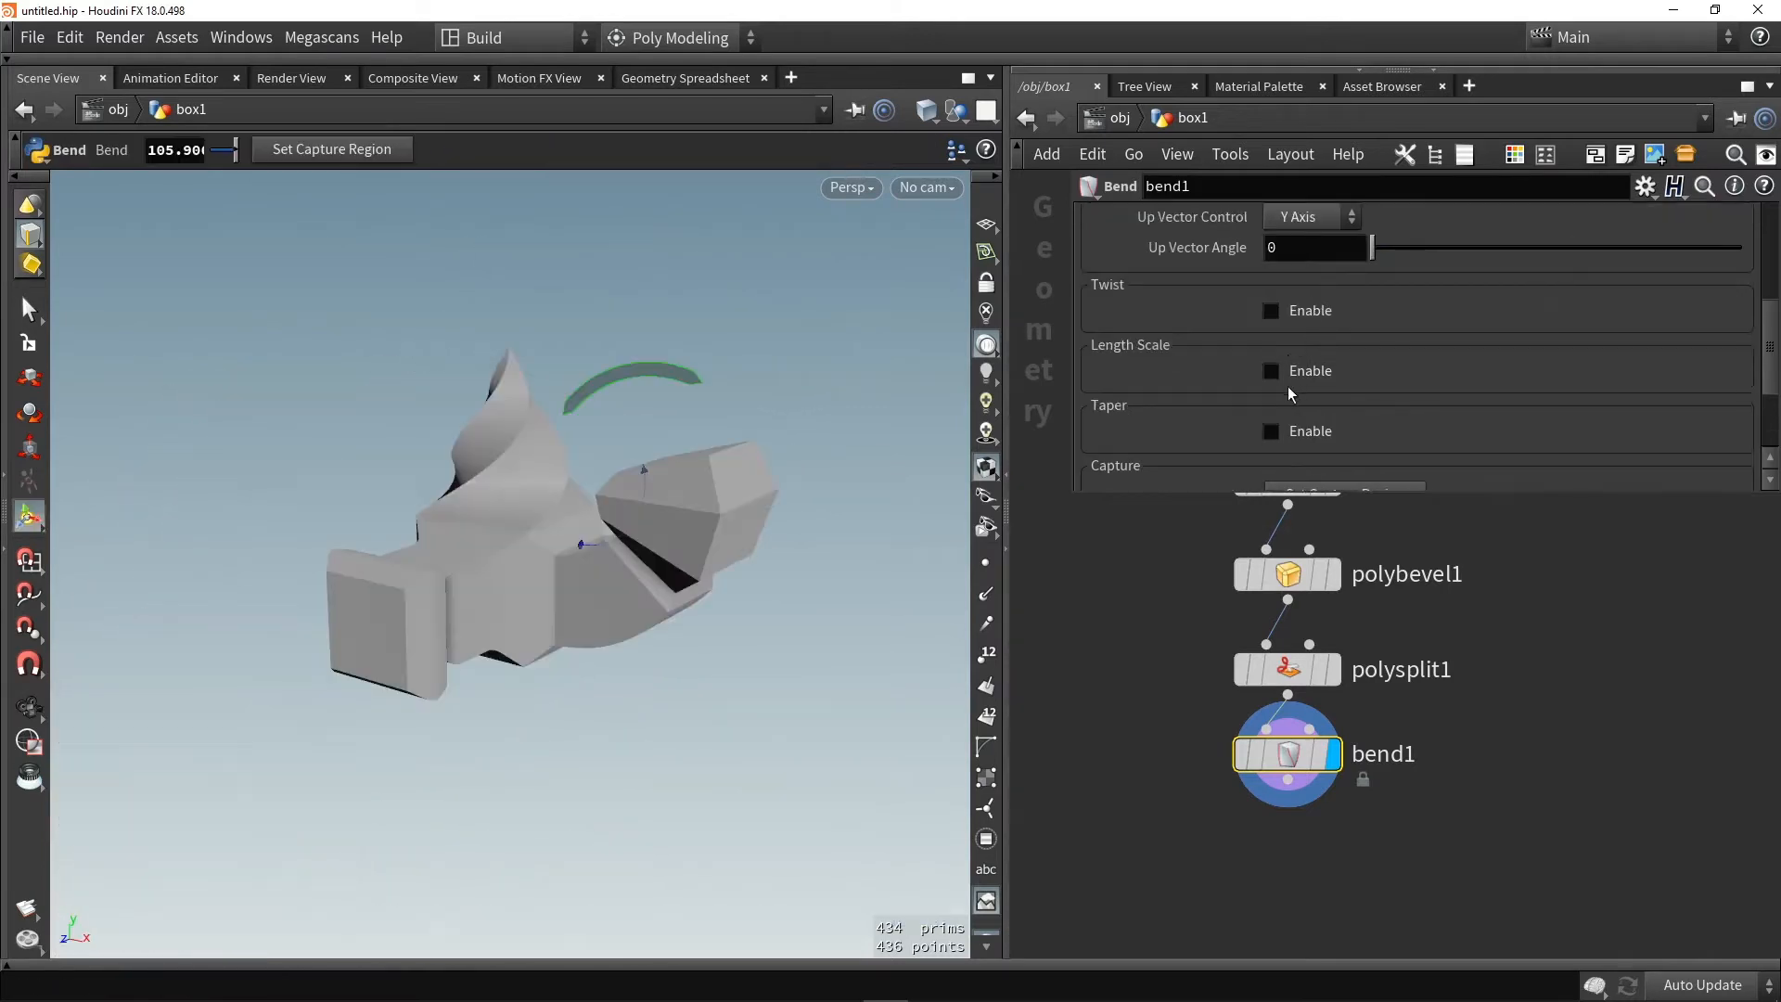
Set the Bend's Up Vector Control to Z Axis and bend the arm sideways to about -72.6 degrees
scroll(1290, 389, up, 3)
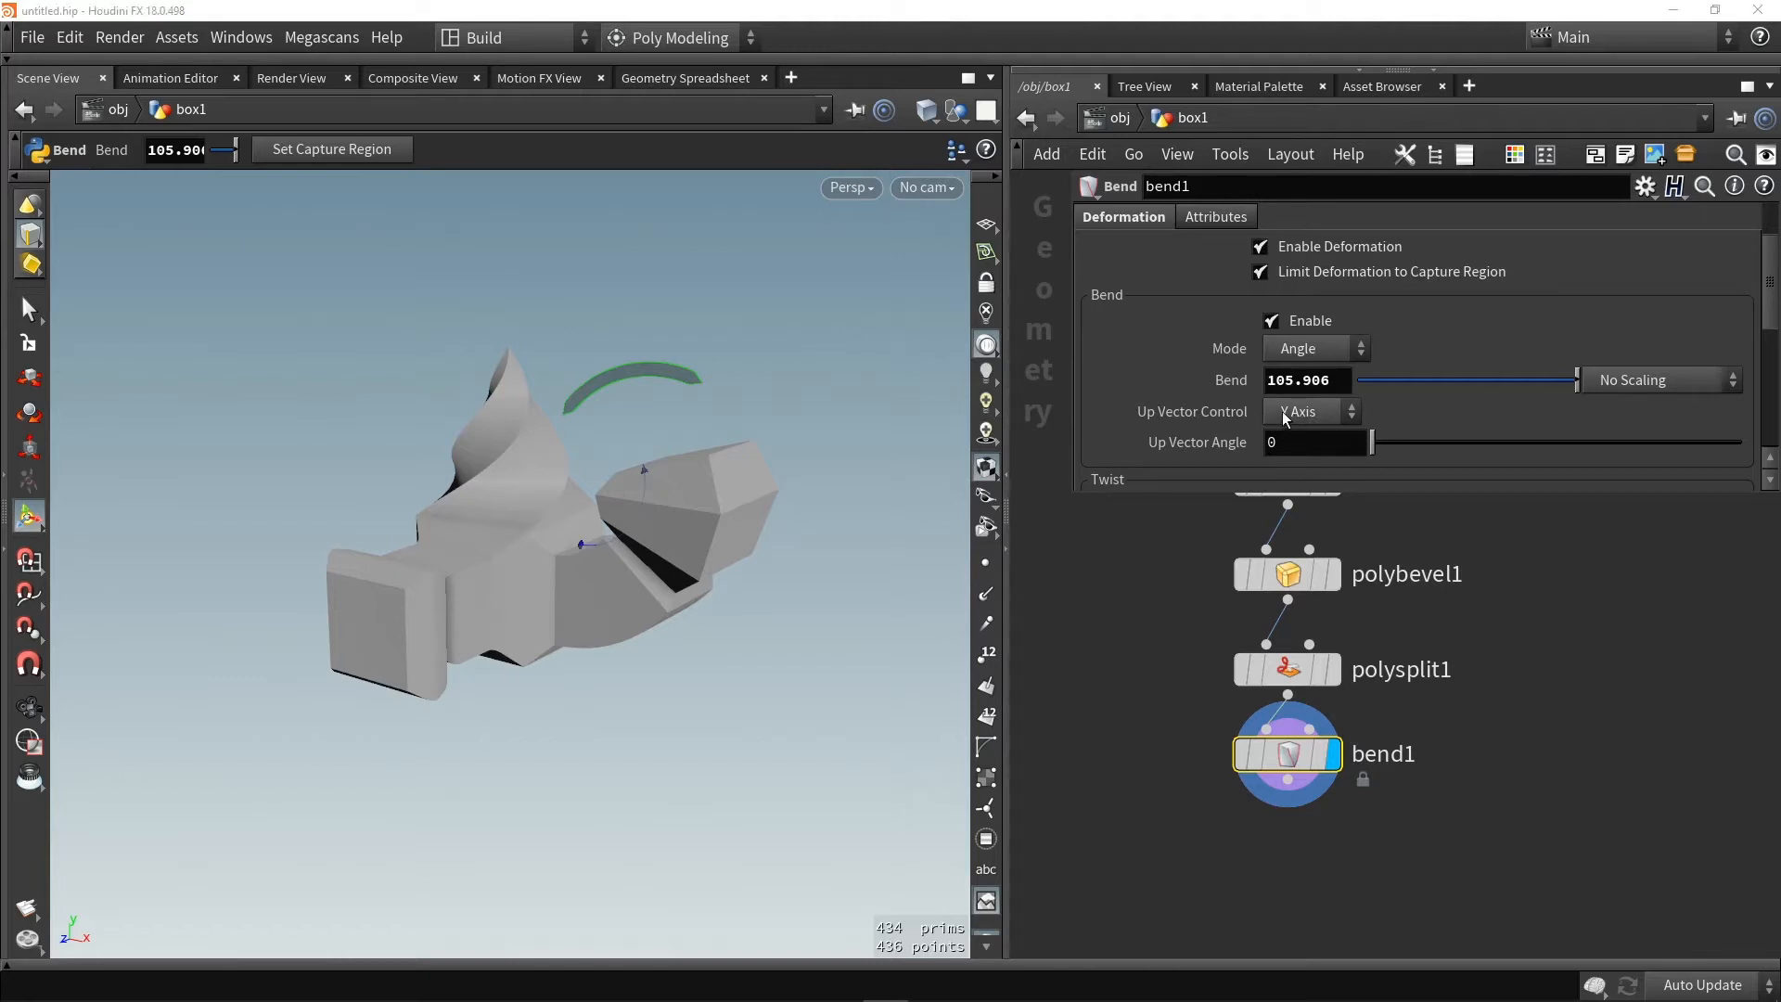
click(1300, 411)
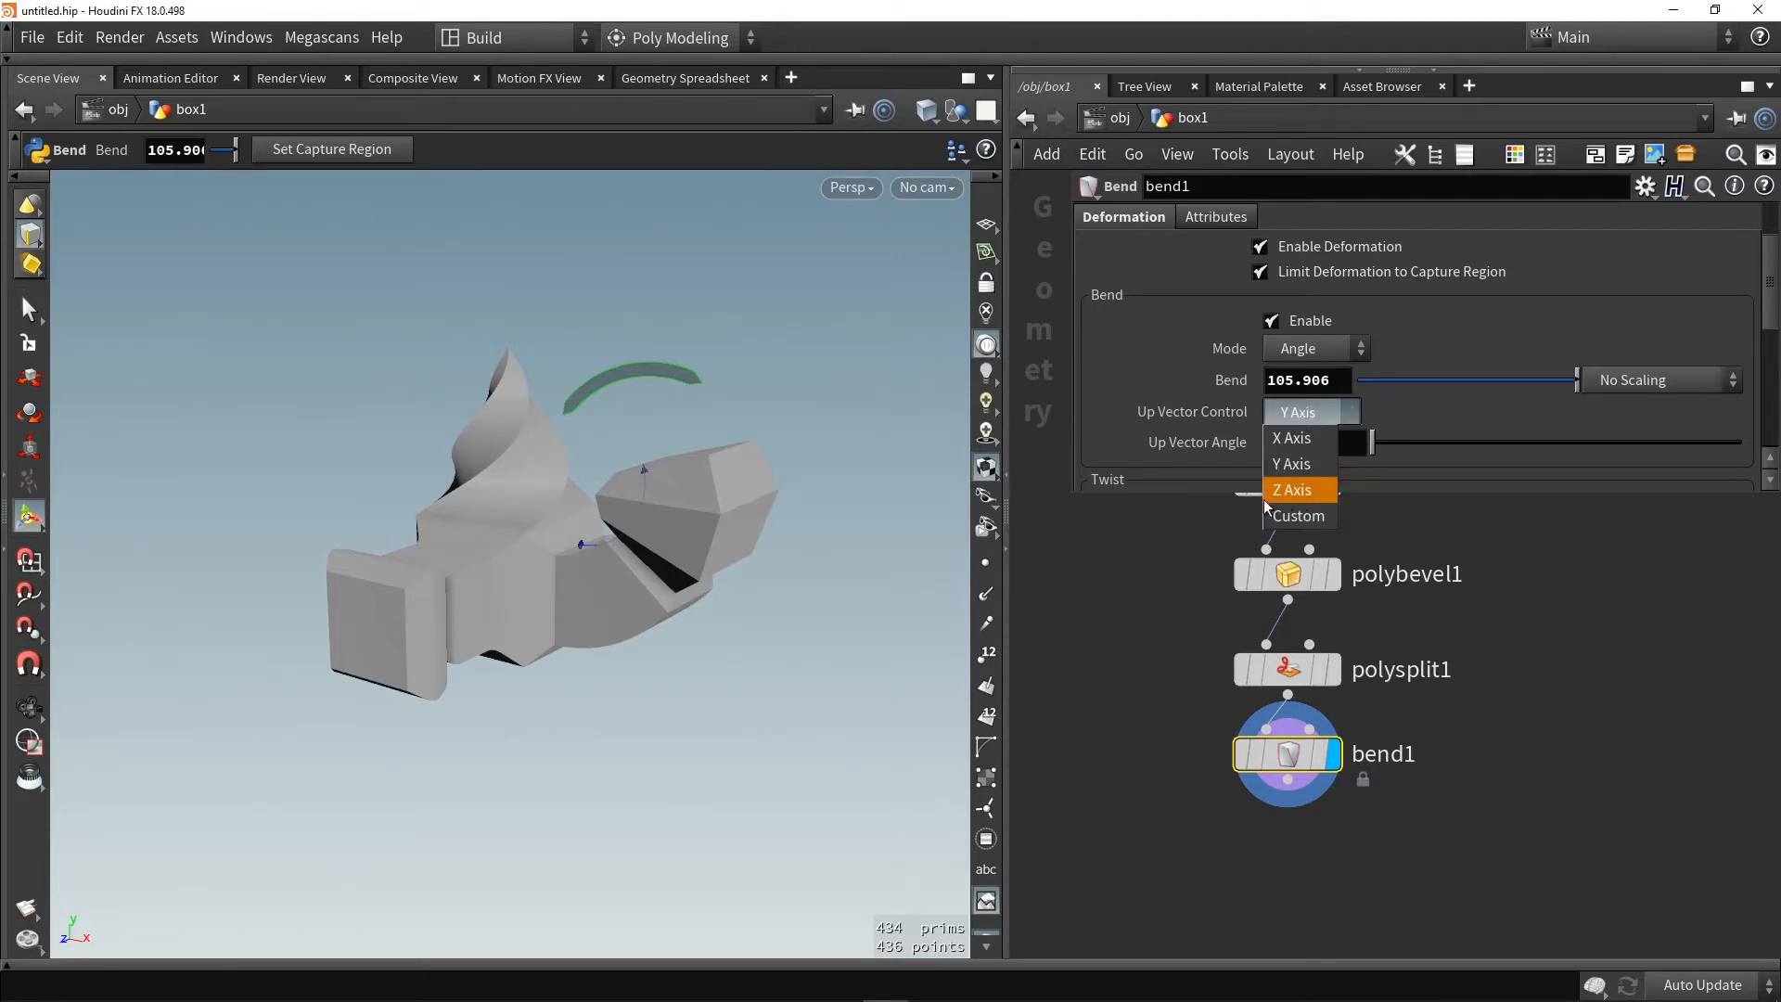
click(1308, 490)
drag(579, 605, 762, 338)
alt+right_drag(492, 338, 540, 367)
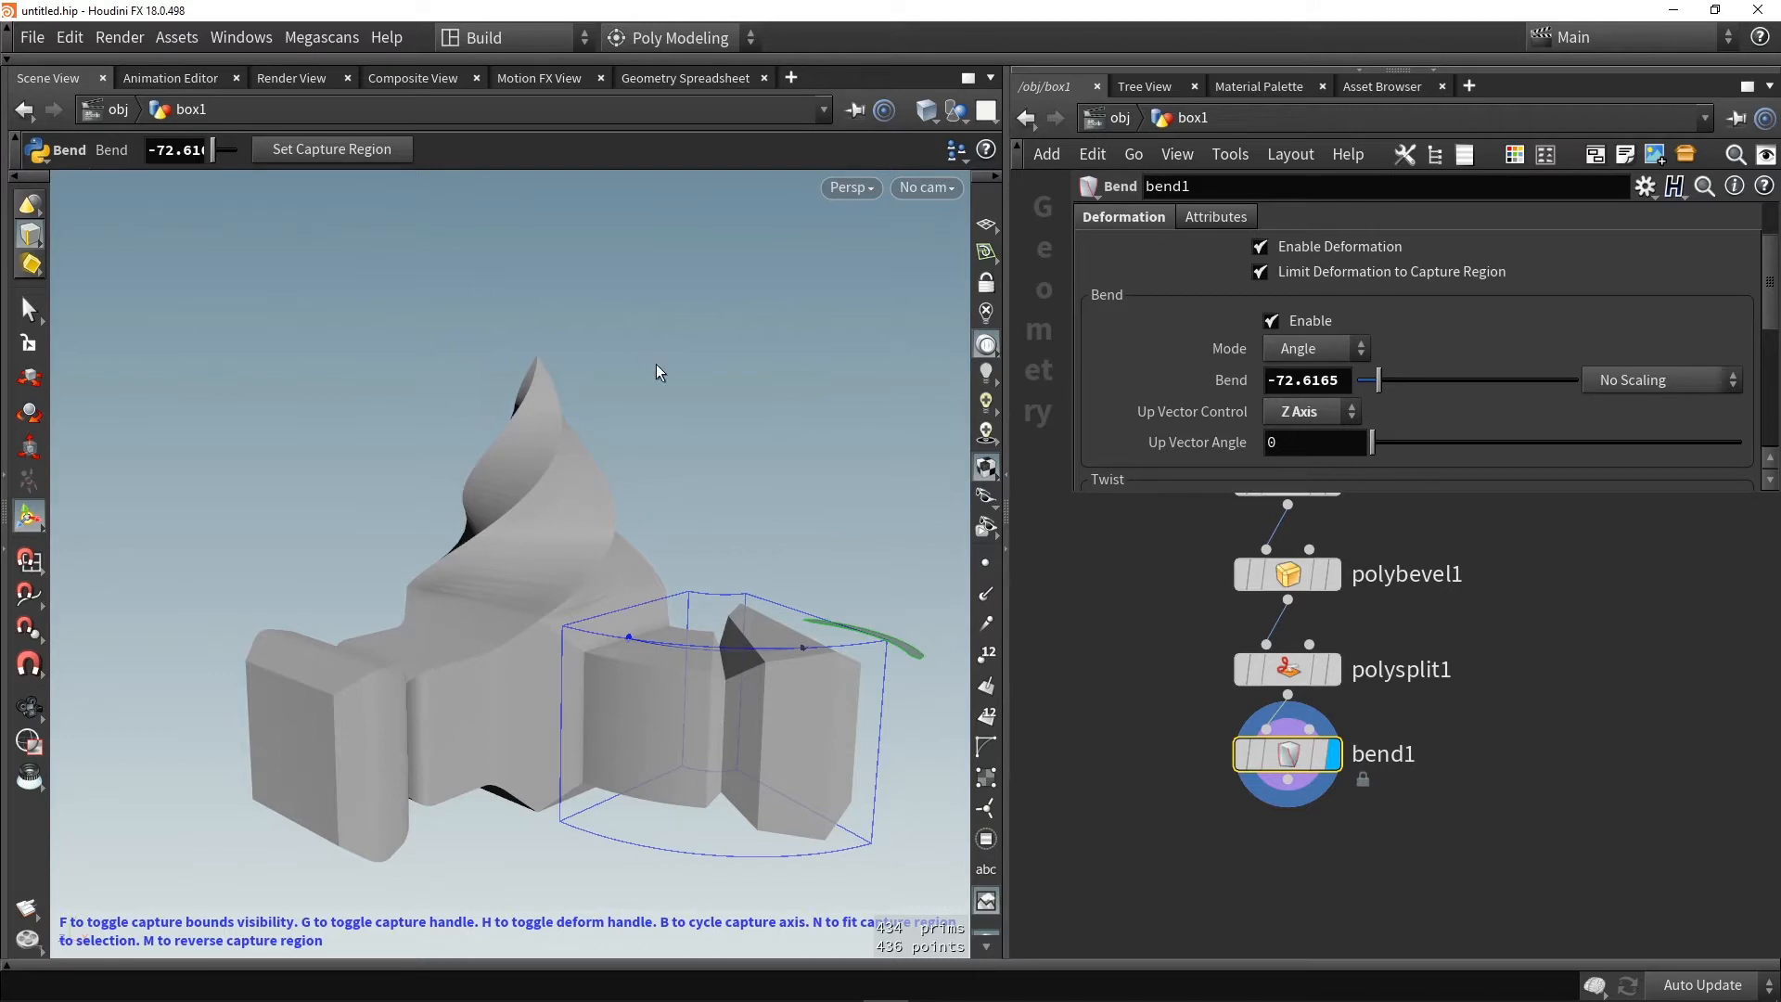
alt+right_drag(614, 355, 616, 365)
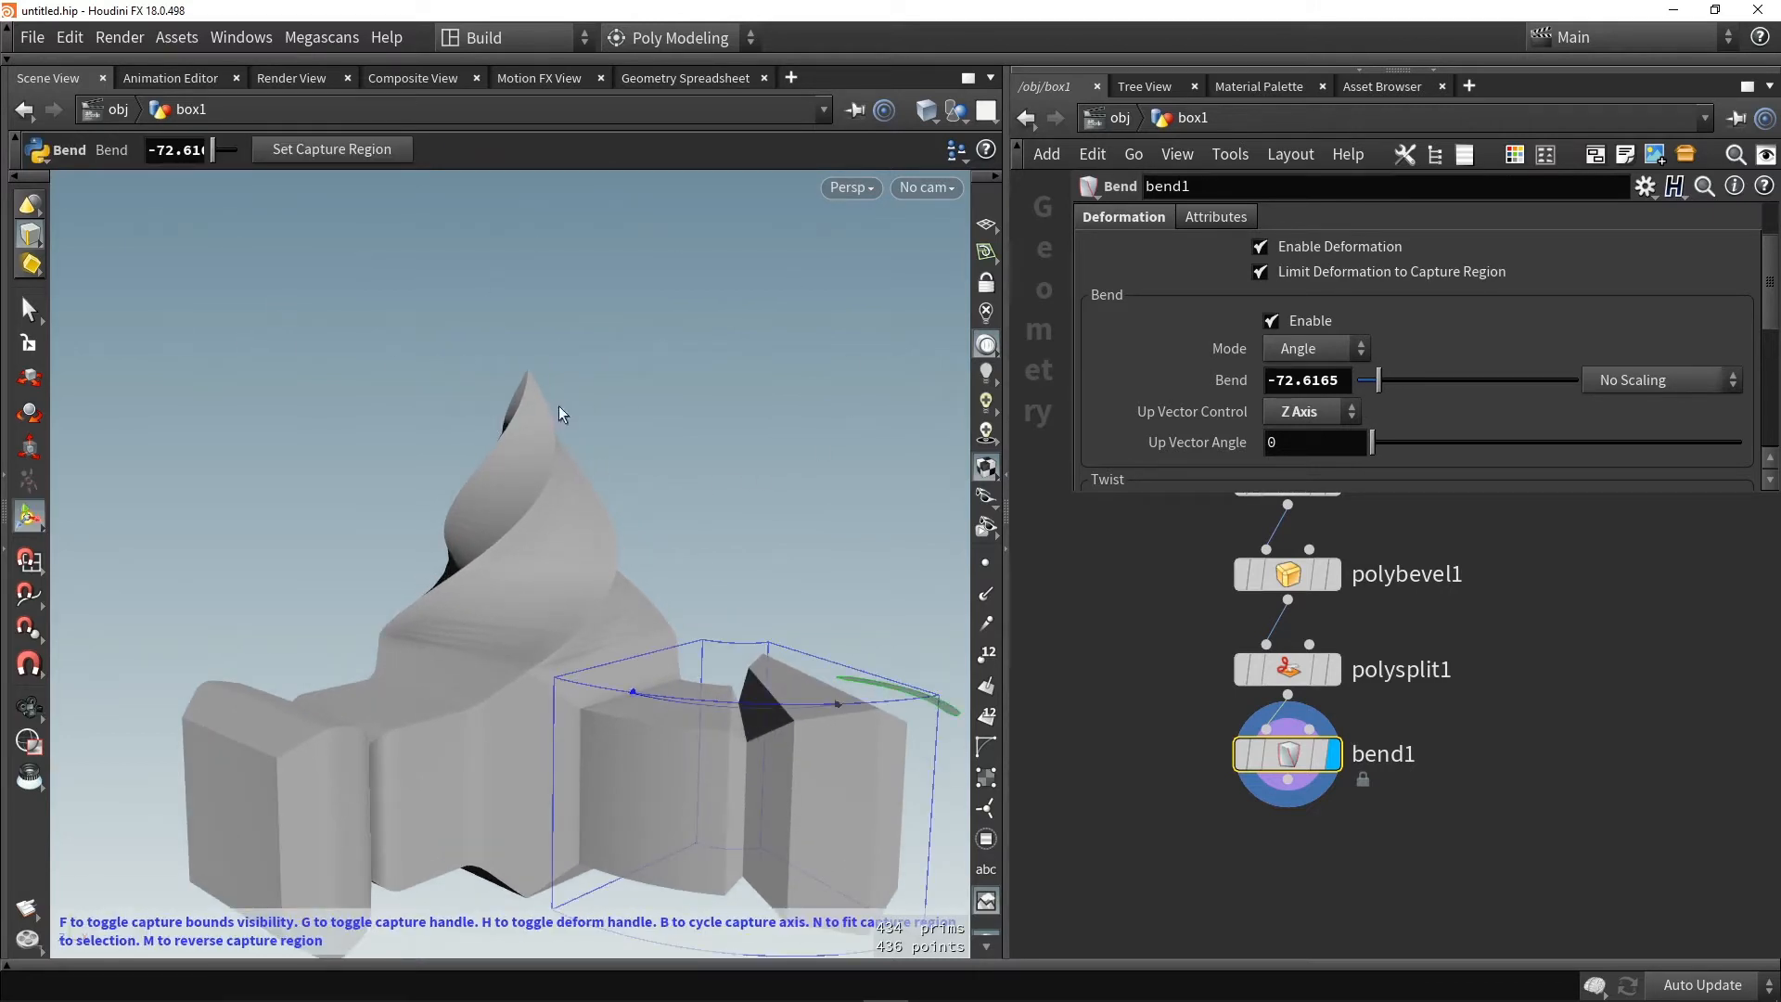
Select the four points at the twisted spire's tip and move them up by about 0.65
key(s)
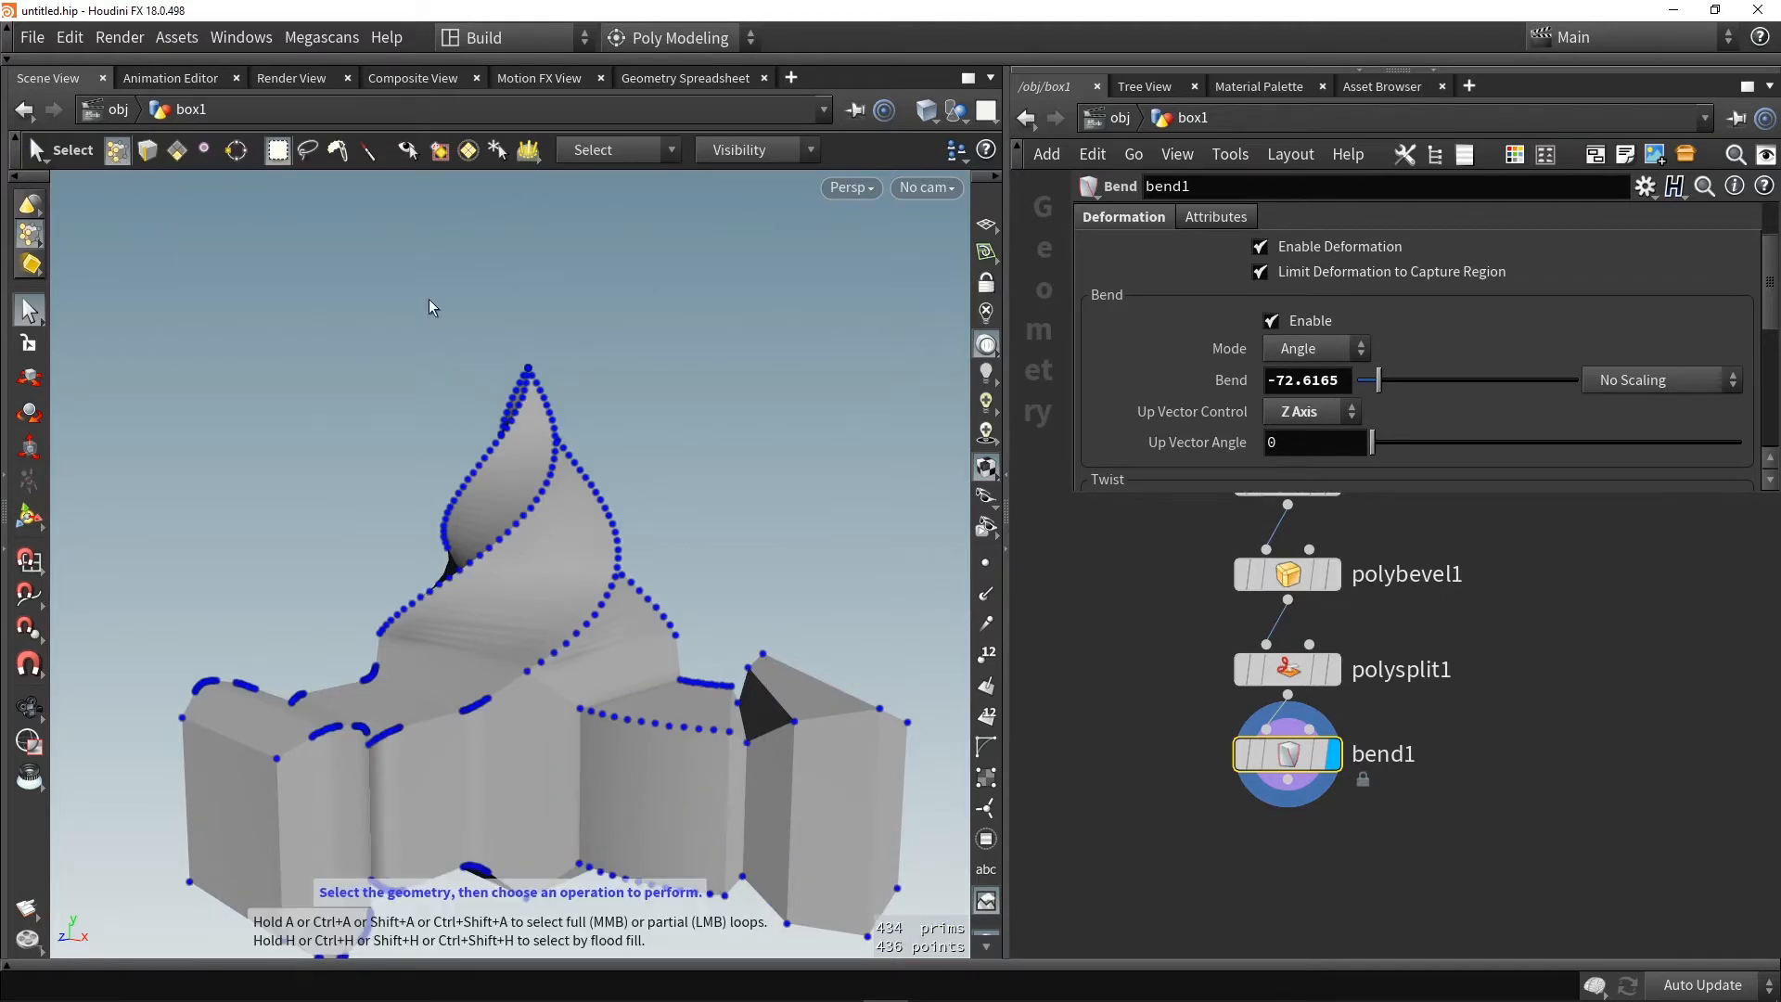
alt+scroll(487, 356, up, 3)
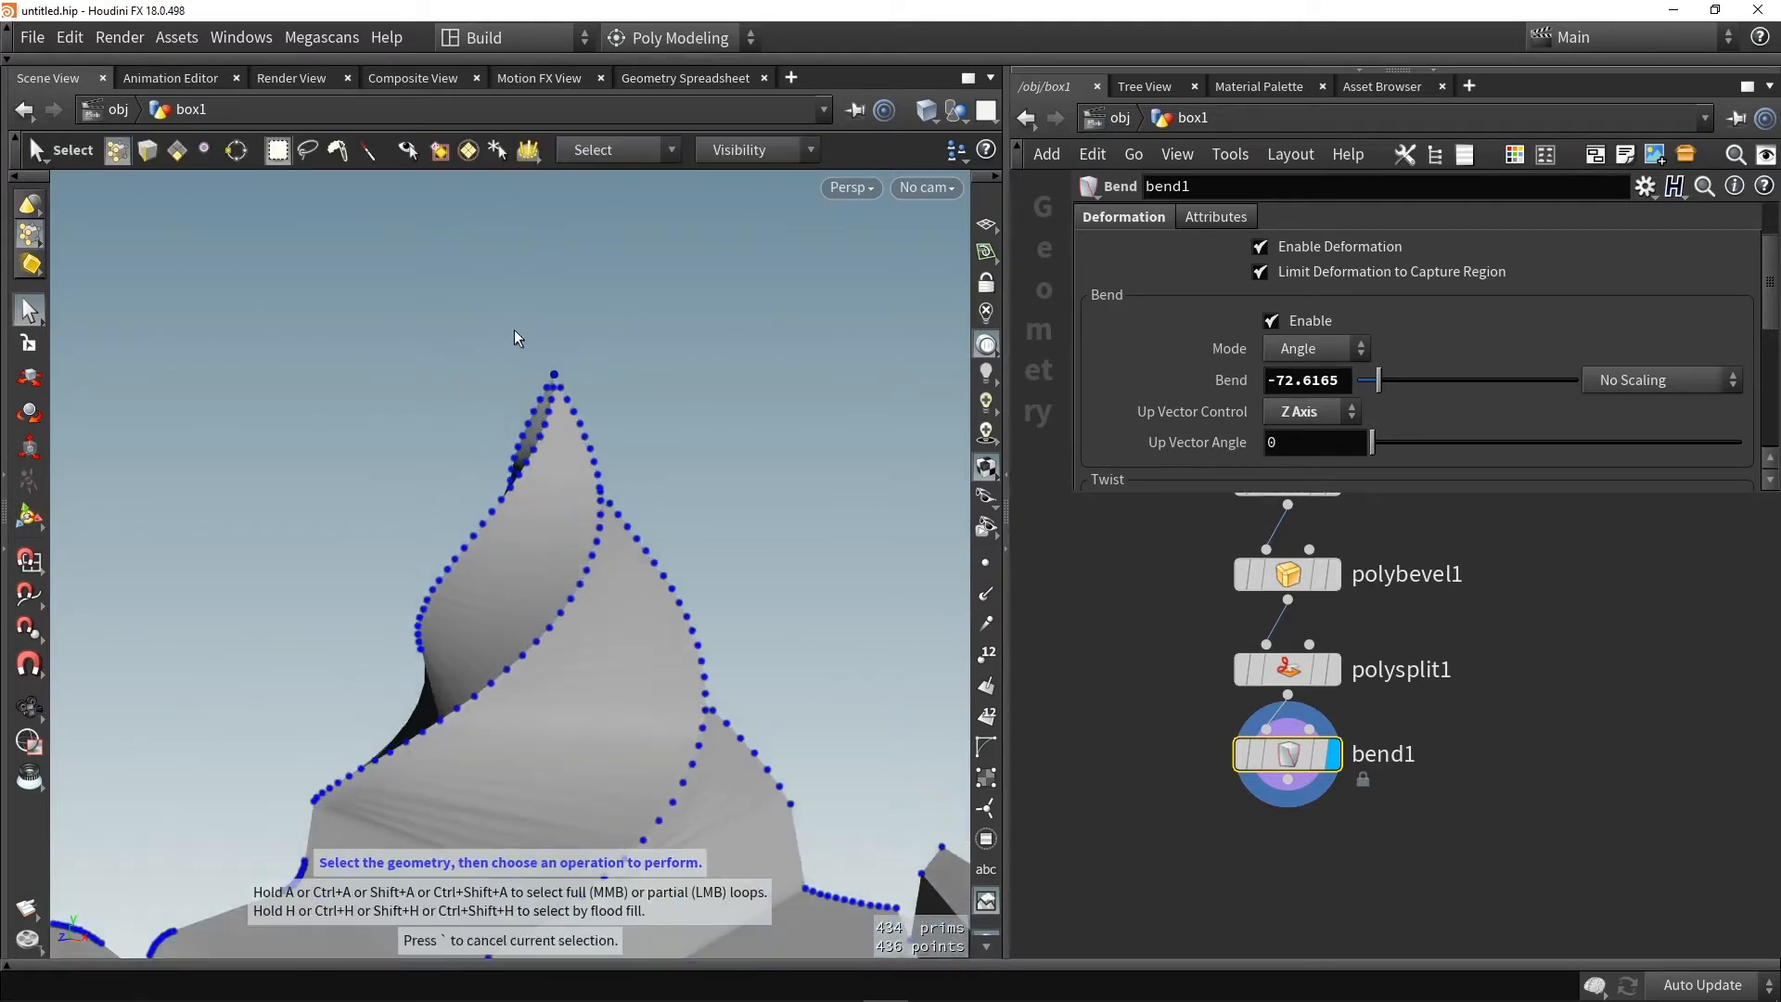
drag(516, 332, 622, 405)
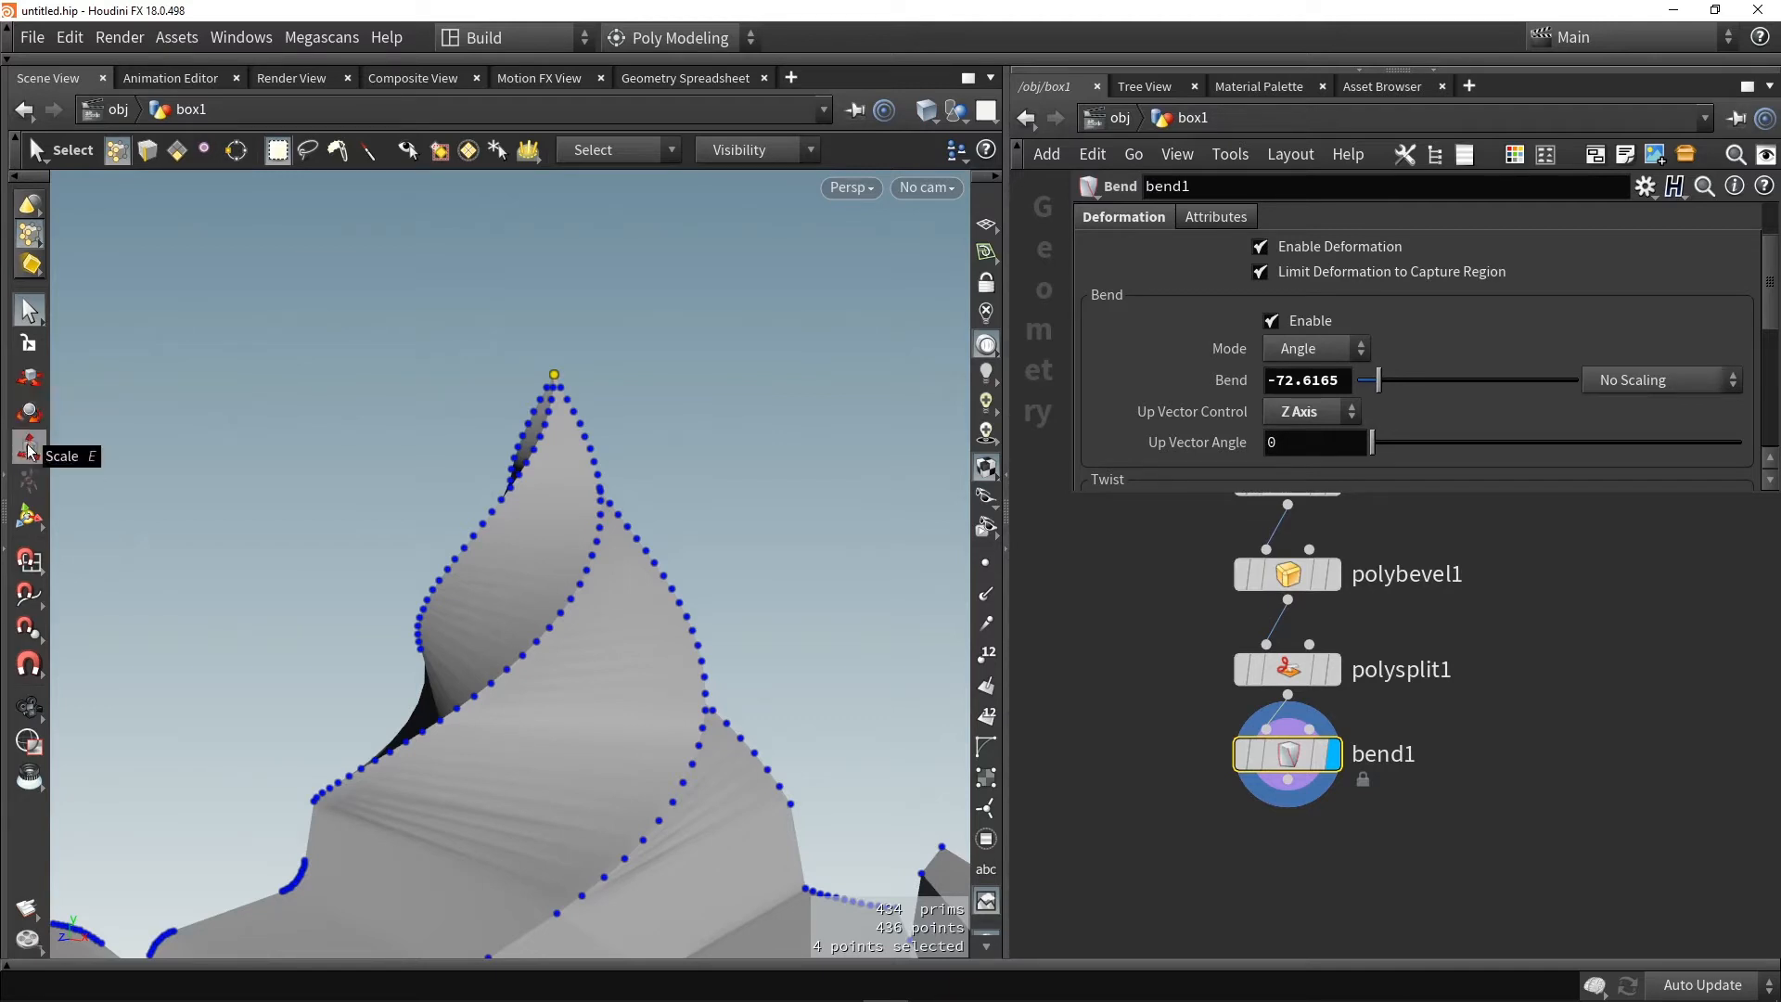
alt+drag(715, 307, 596, 304)
key(t)
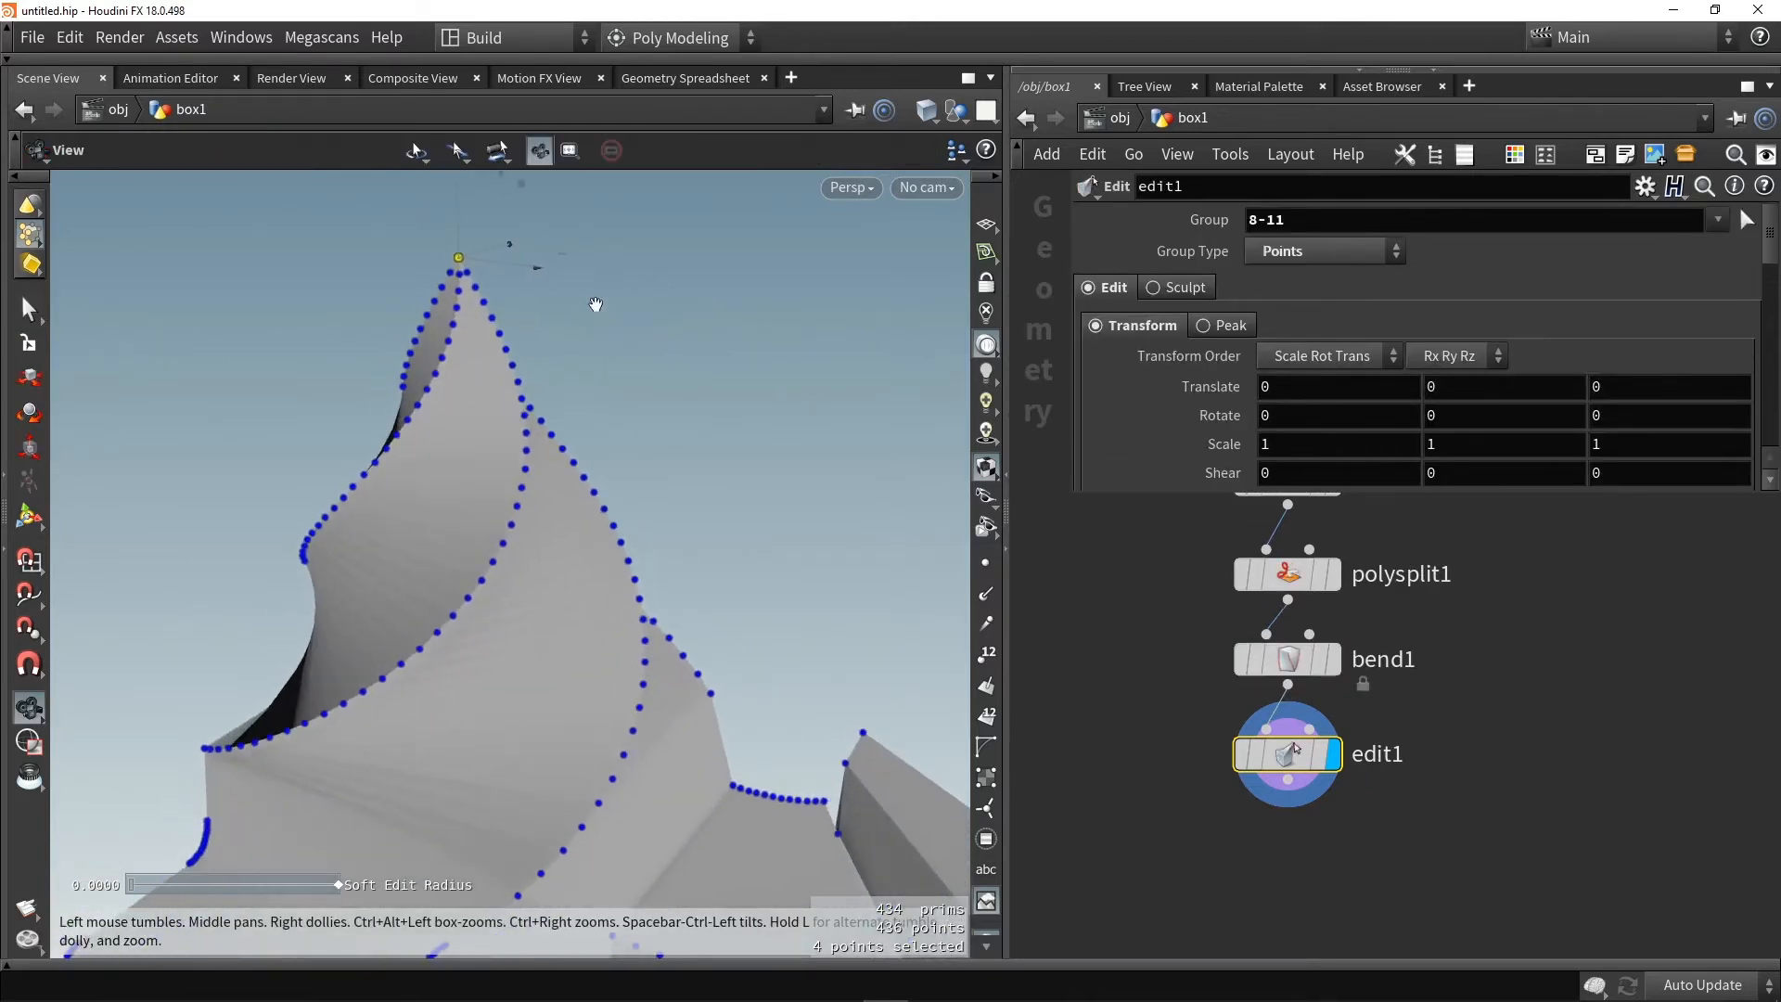
alt+right_drag(595, 305, 529, 266)
alt+middle_drag(529, 266, 526, 455)
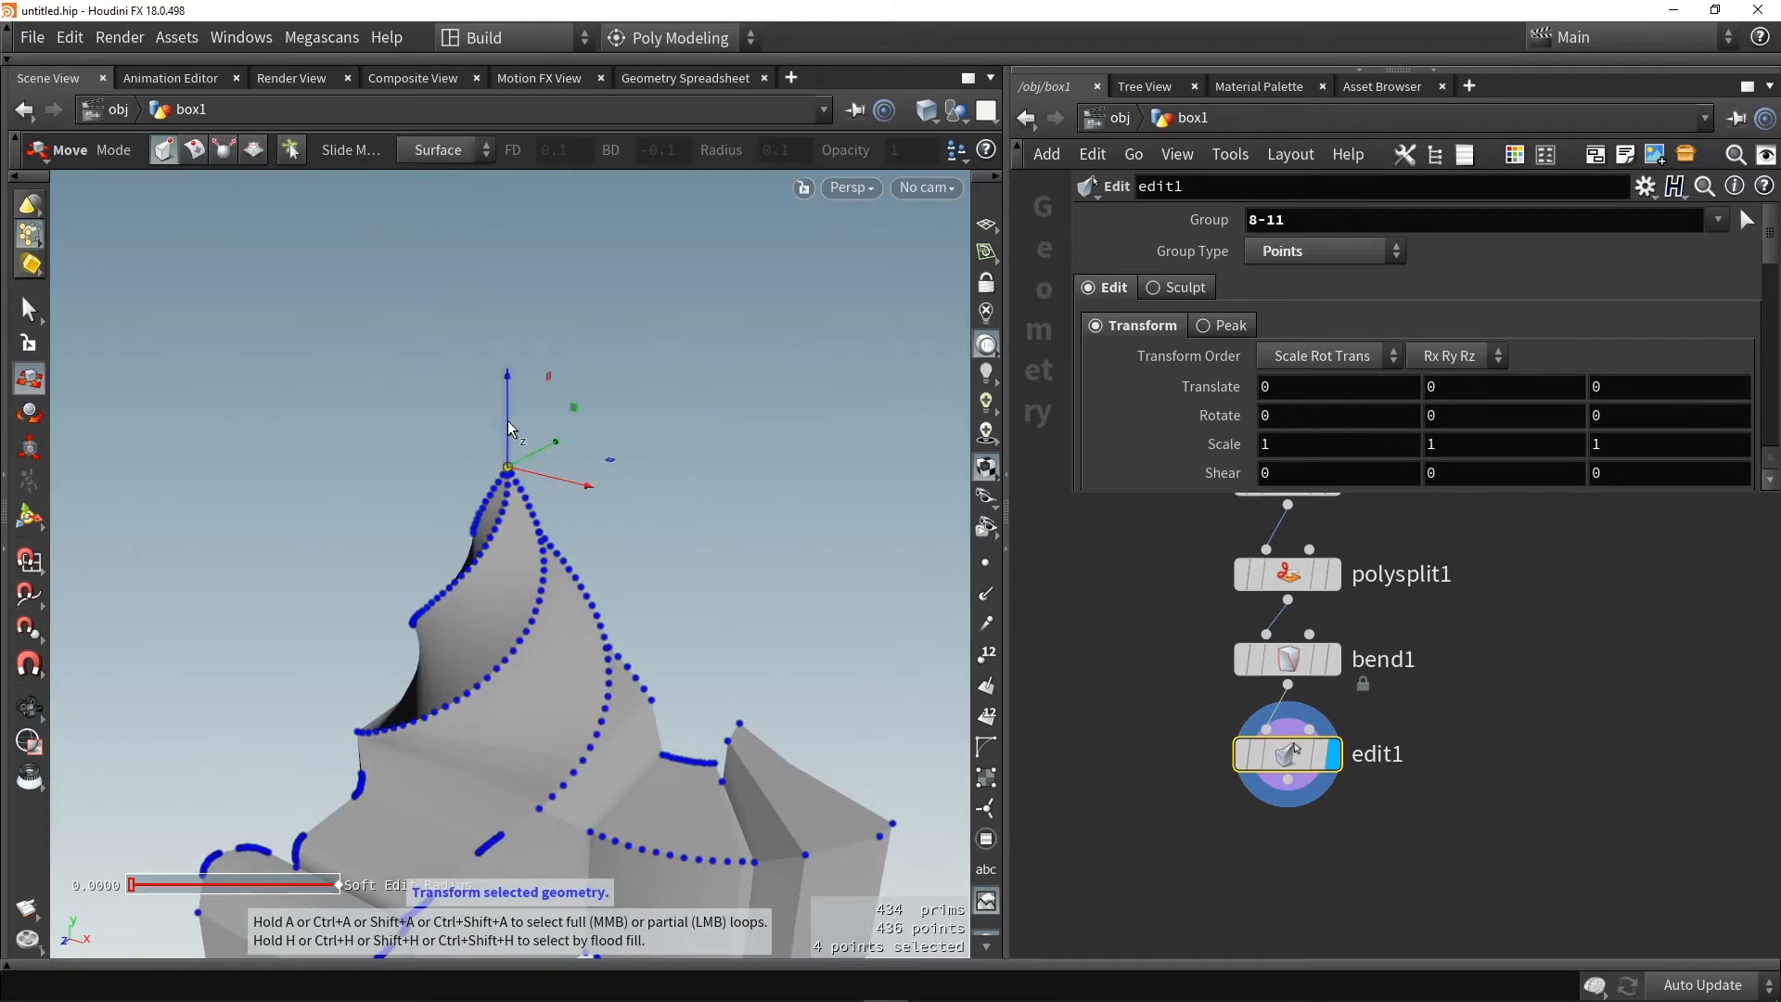
drag(508, 429, 490, 260)
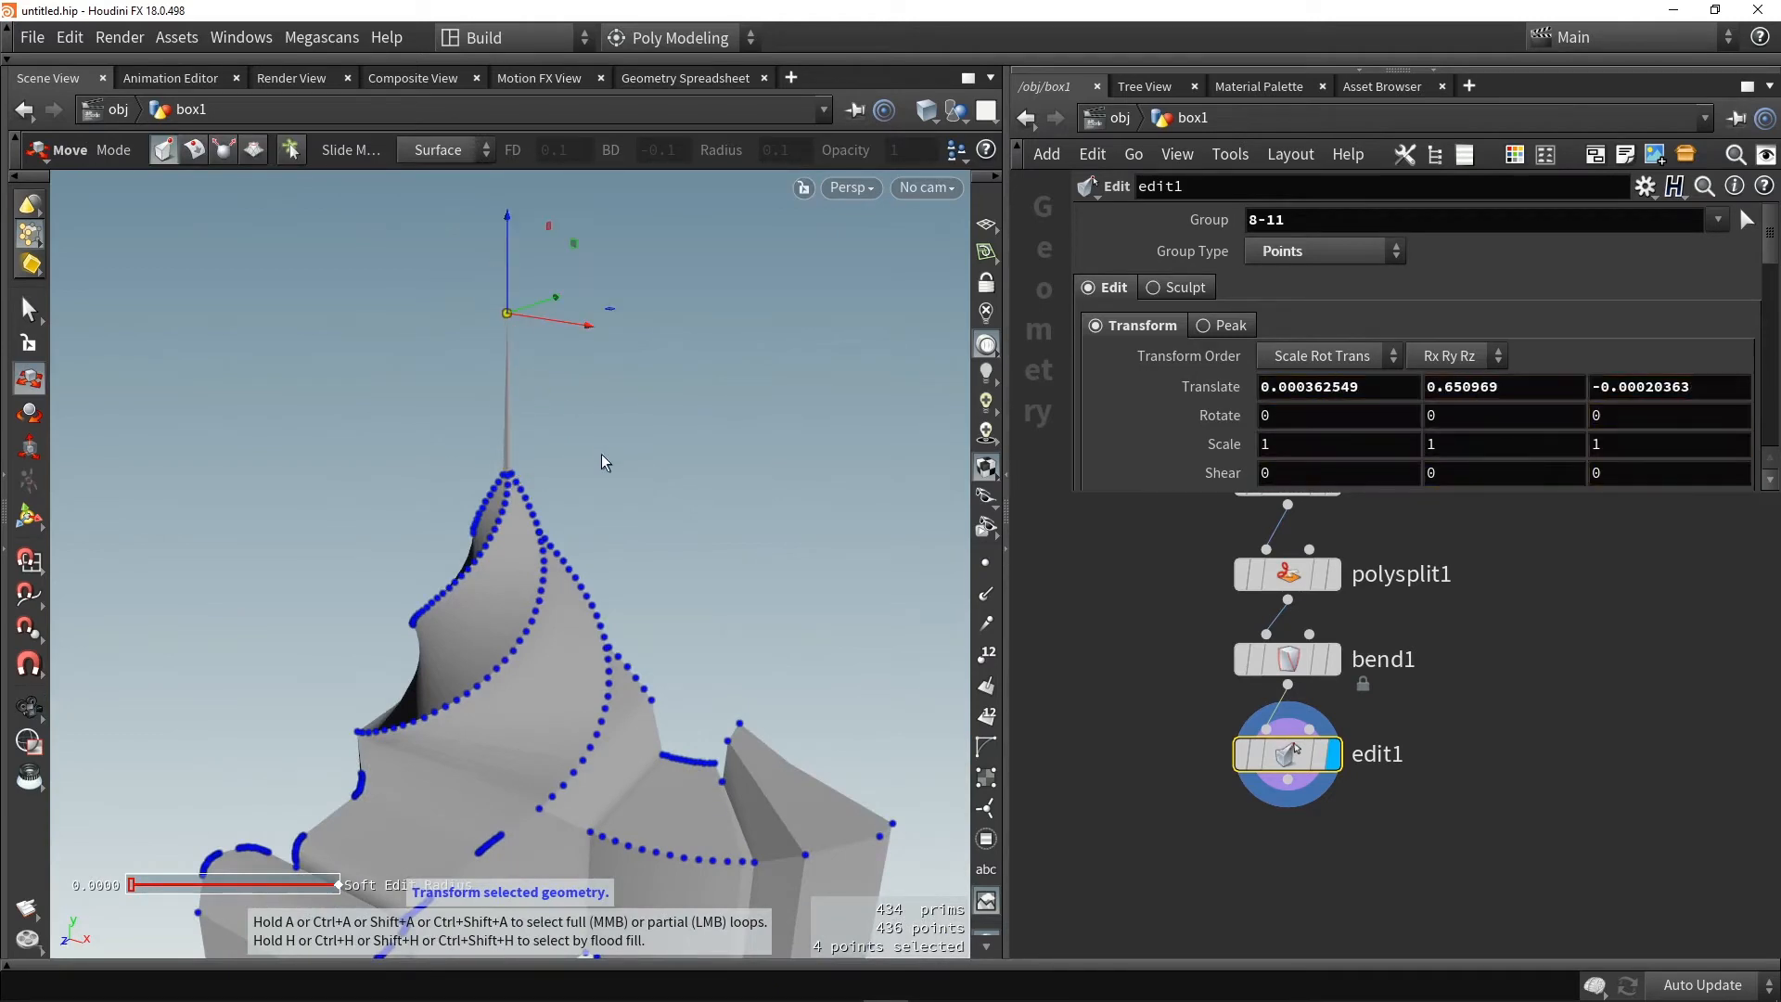
Set the Soft Edit Radius to about 0.81 so the points around the tip follow the move
scroll(601, 454, up, 6)
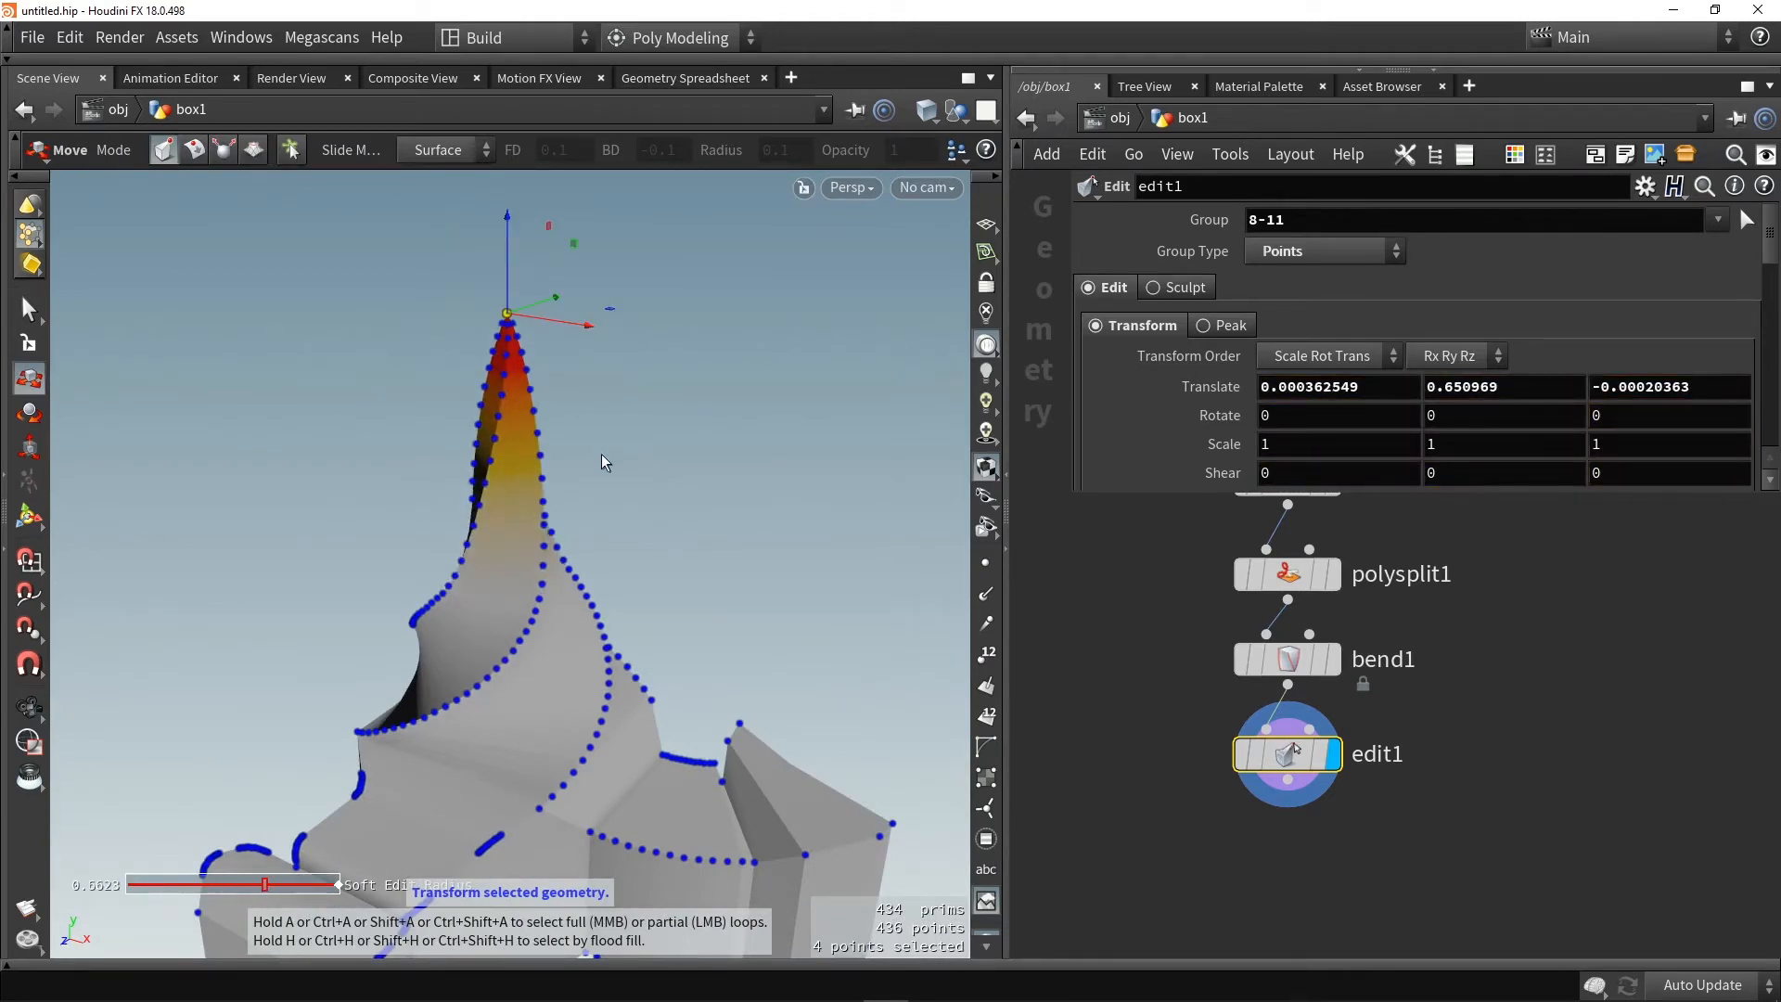
scroll(601, 454, up, 5)
scroll(601, 454, down, 4)
scroll(602, 454, up, 2)
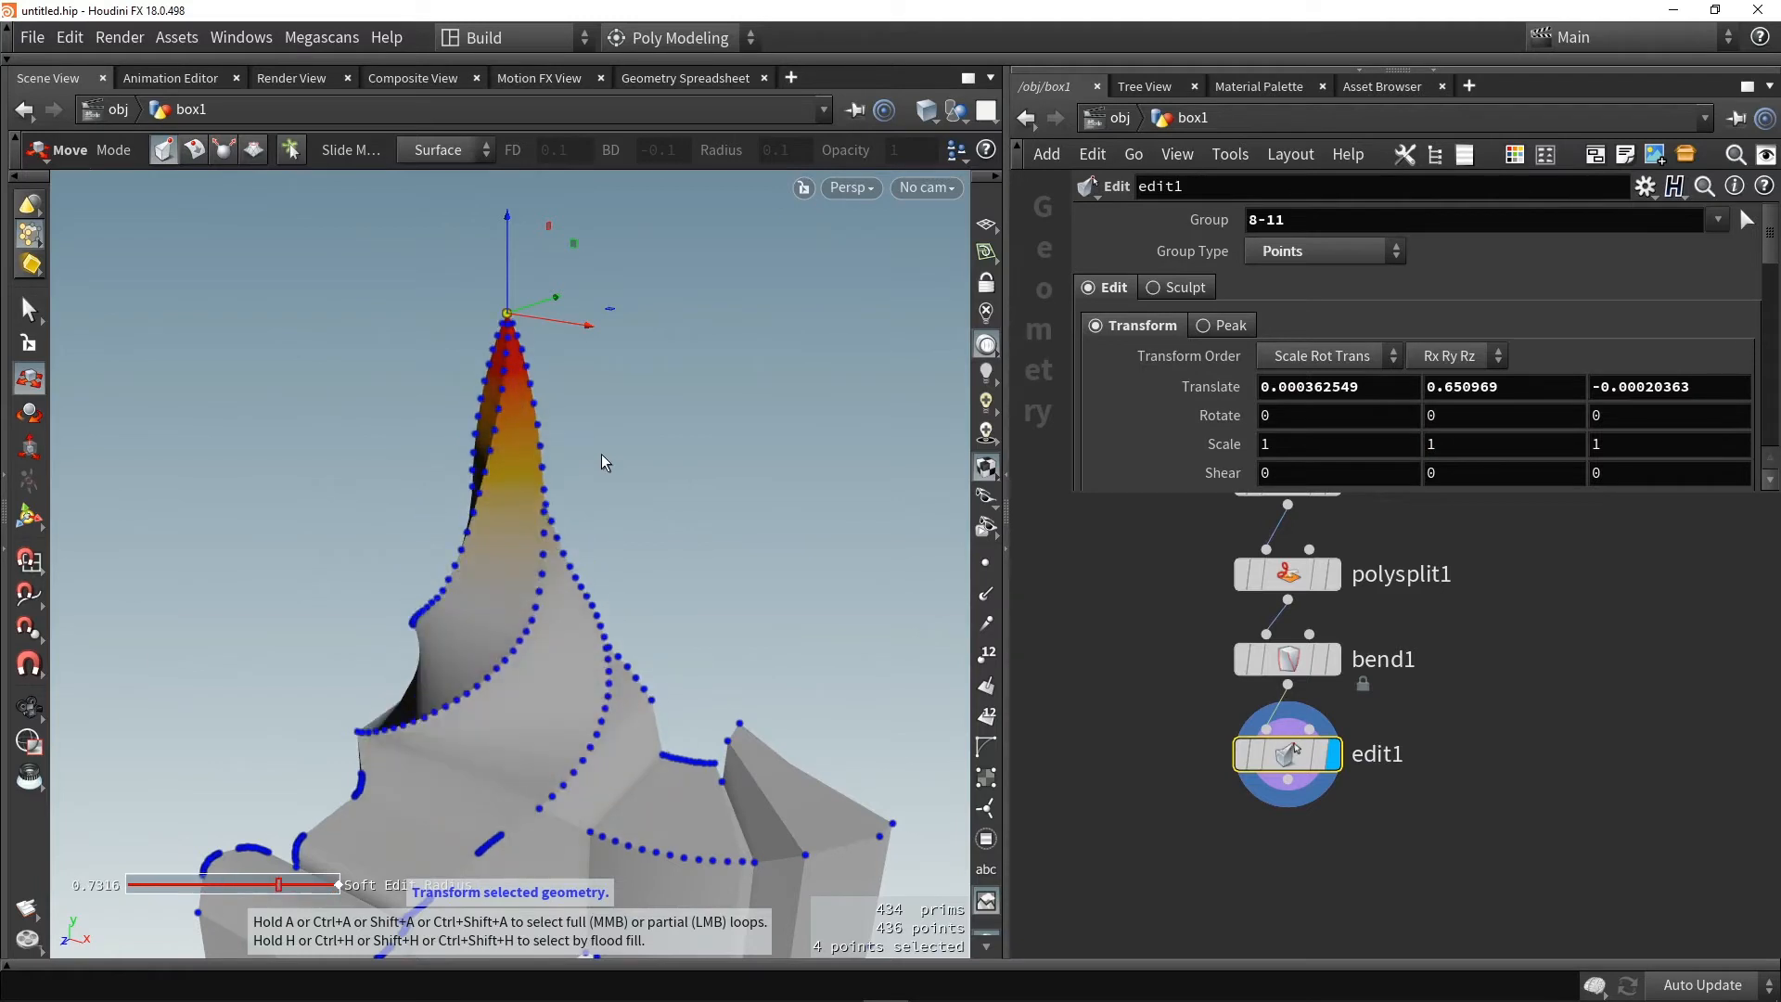
scroll(602, 454, up, 2)
Raise the spire's tip with soft falloff to a total vertical translation of about 0.93
alt+drag(601, 454, 654, 417)
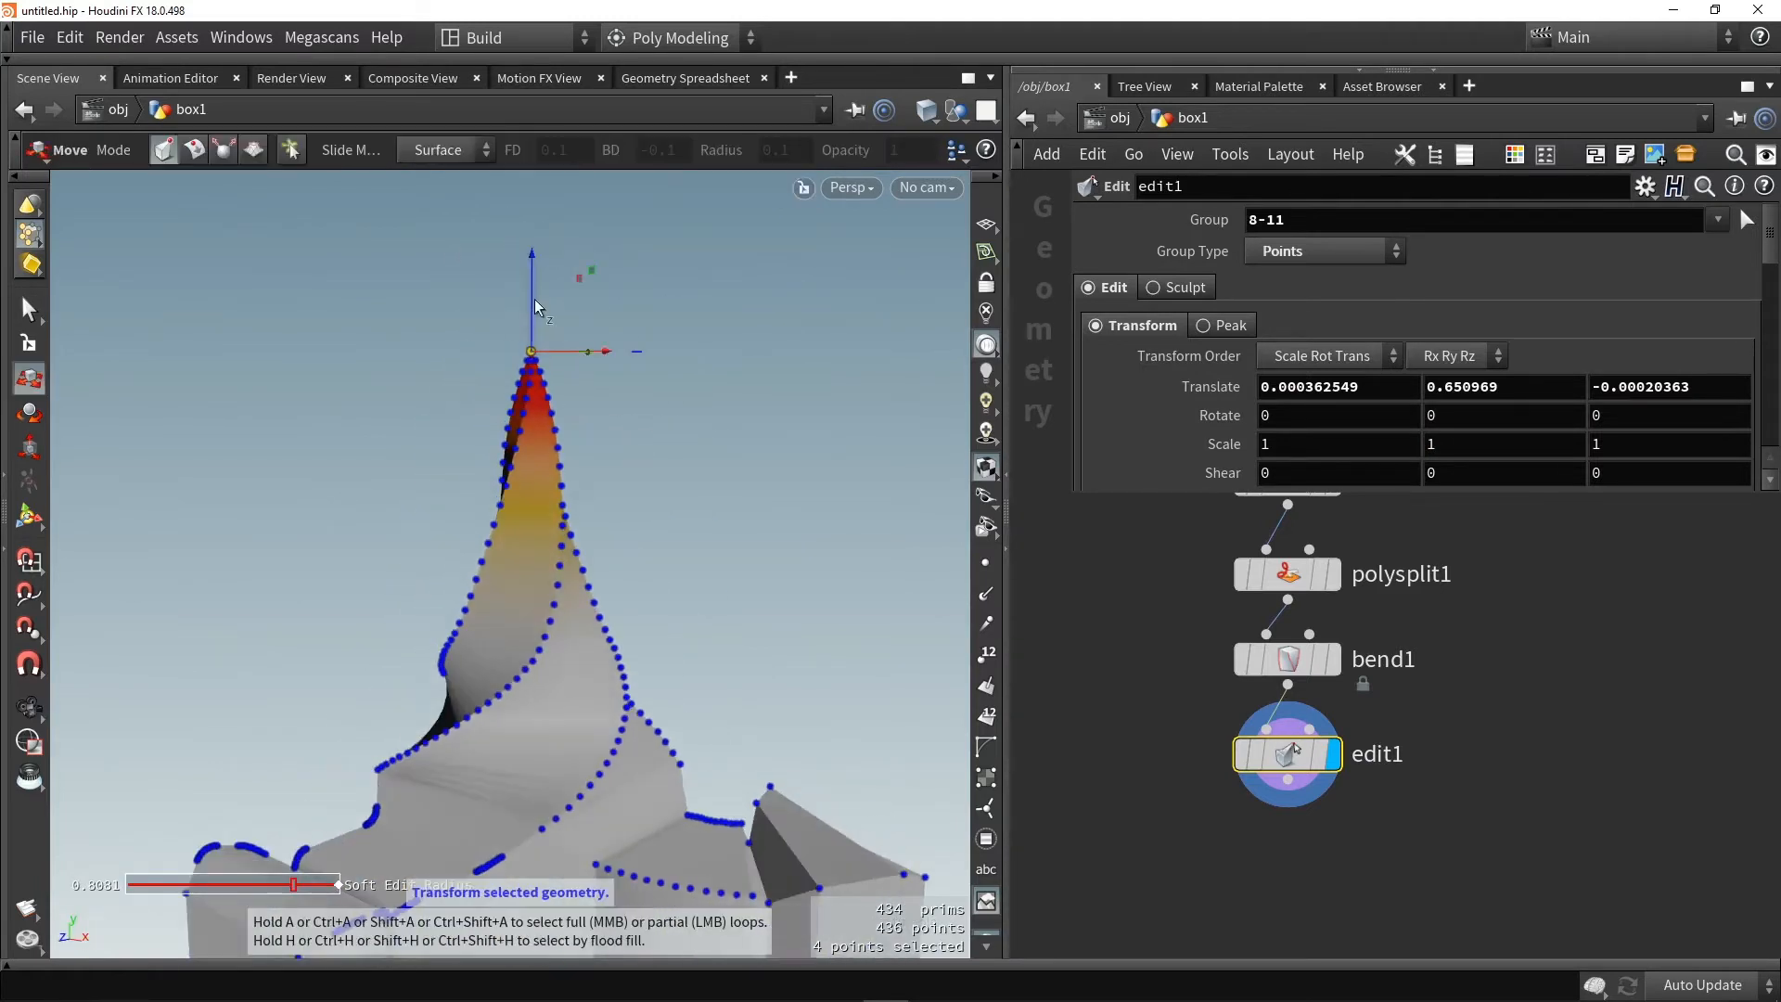
drag(534, 299, 599, 363)
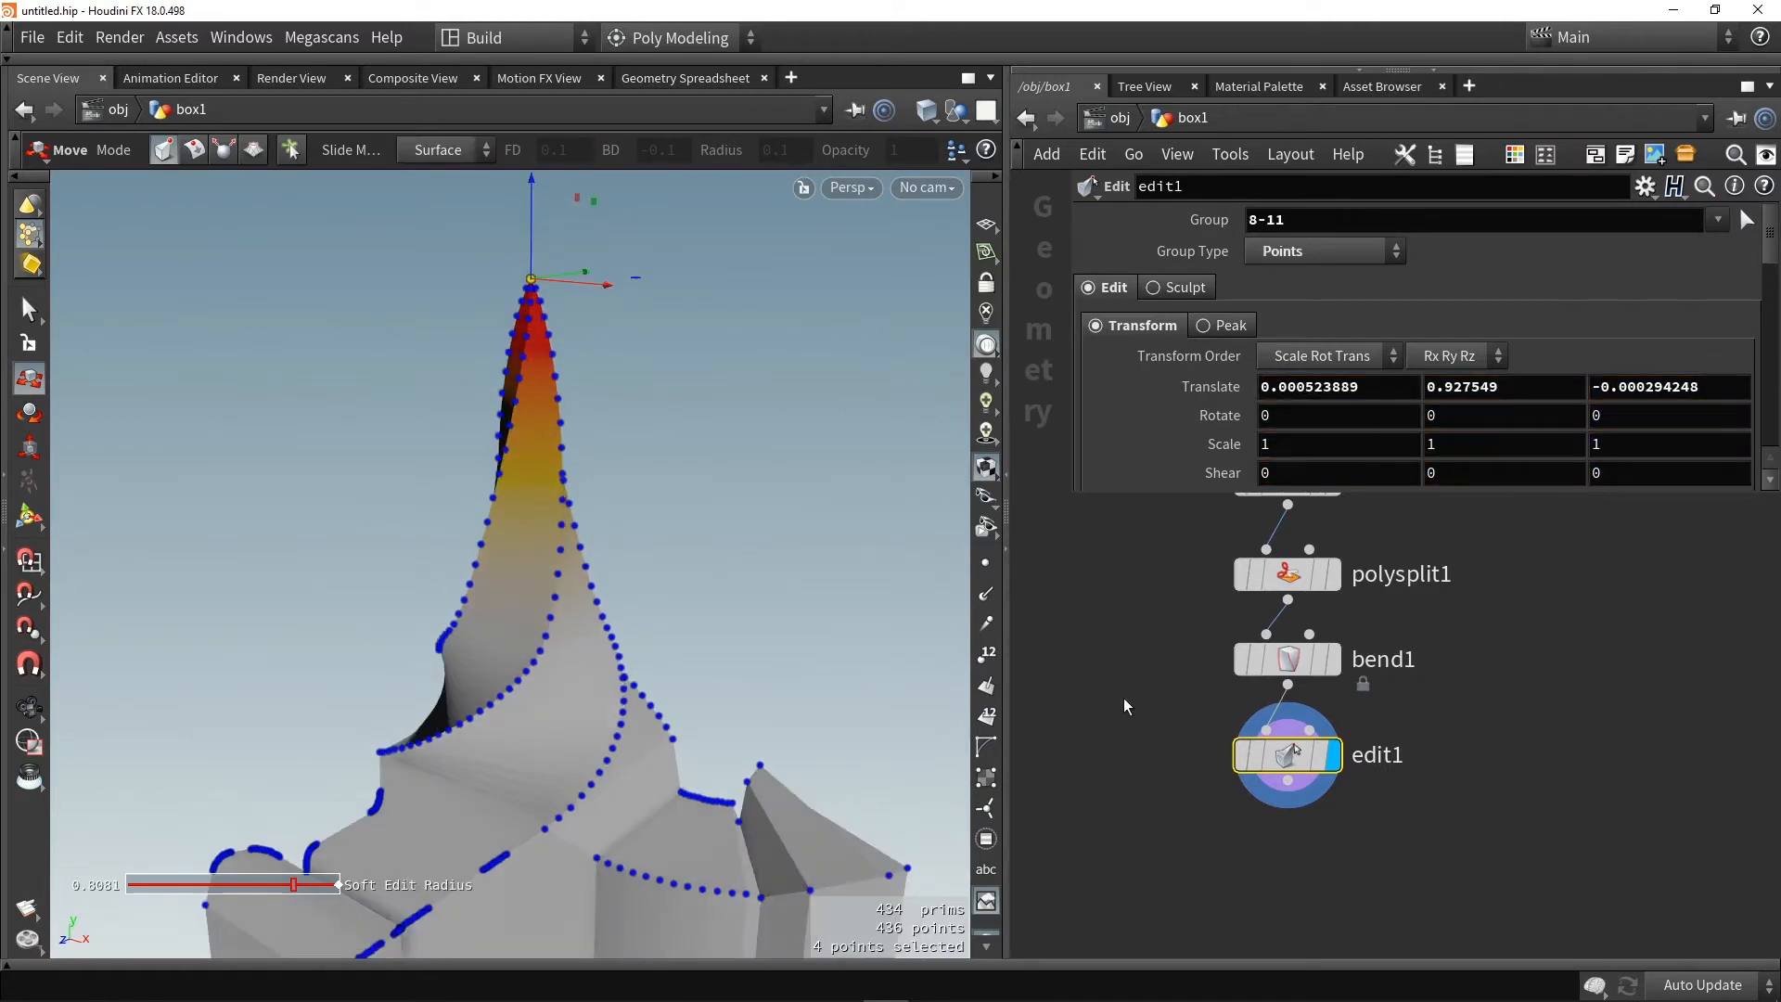
mouse_move(1292, 768)
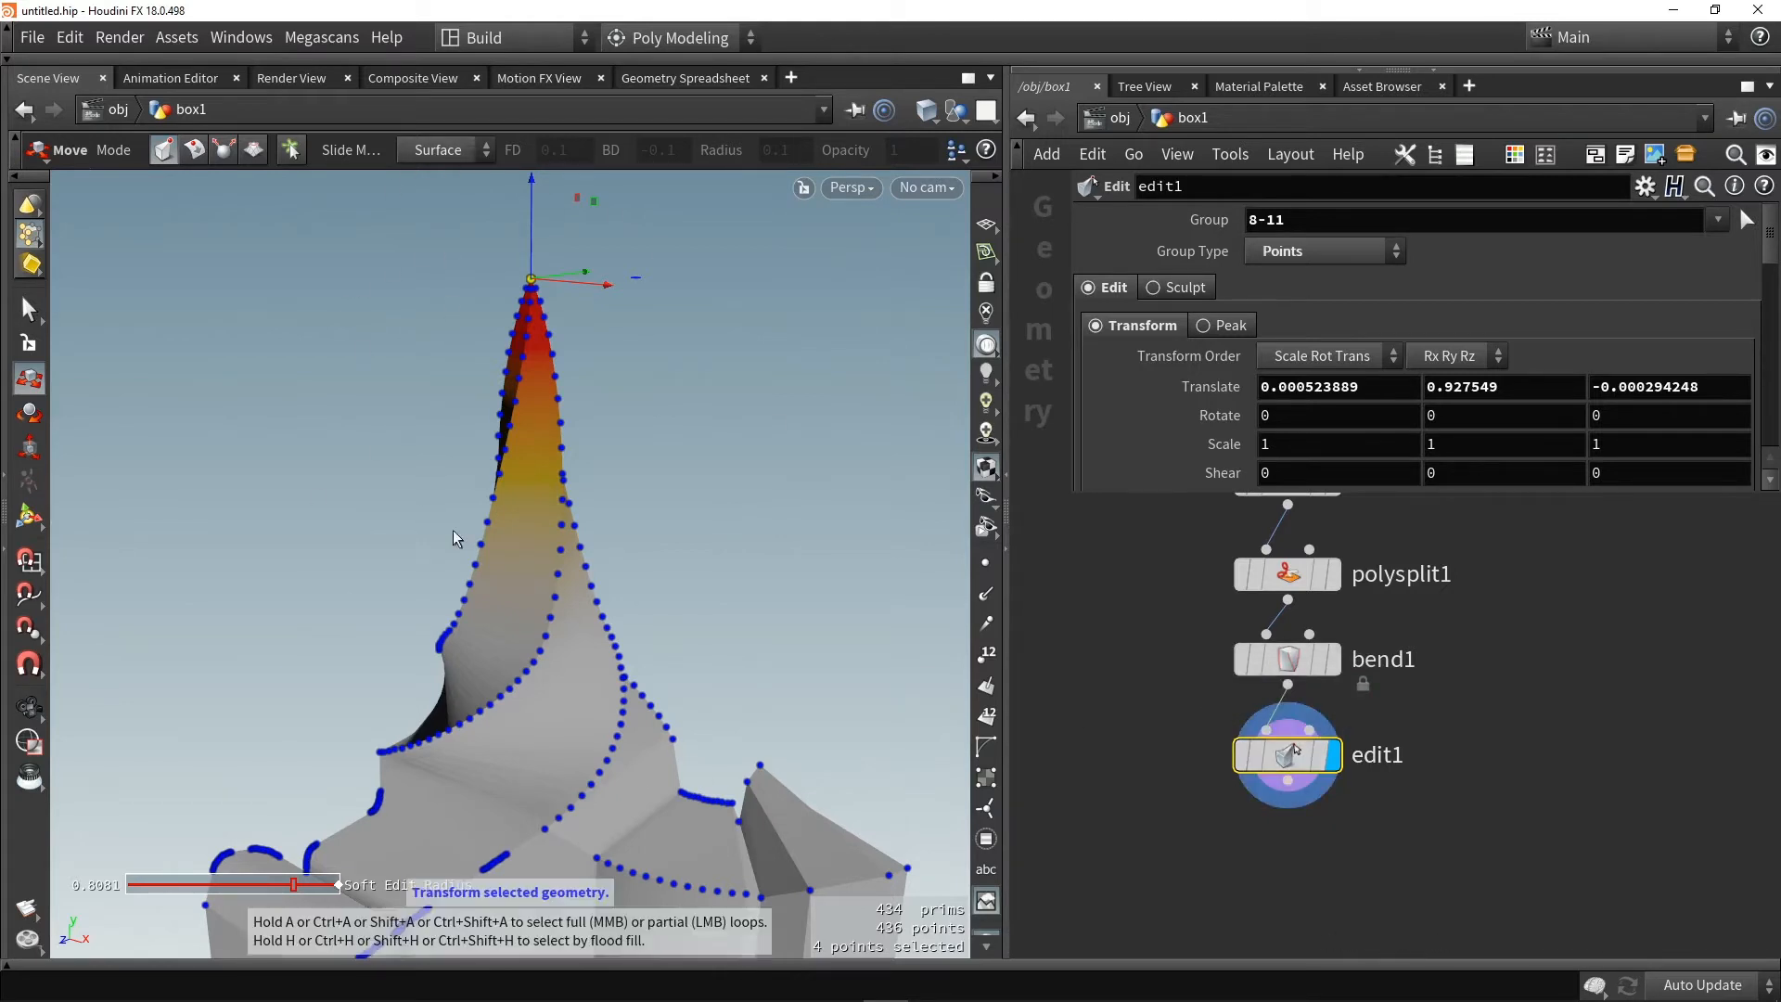
mouse_move(534, 197)
mouse_down()
mouse_move(545, 402)
mouse_move(531, 325)
mouse_move(503, 579)
mouse_move(502, 210)
mouse_move(522, 220)
mouse_up()
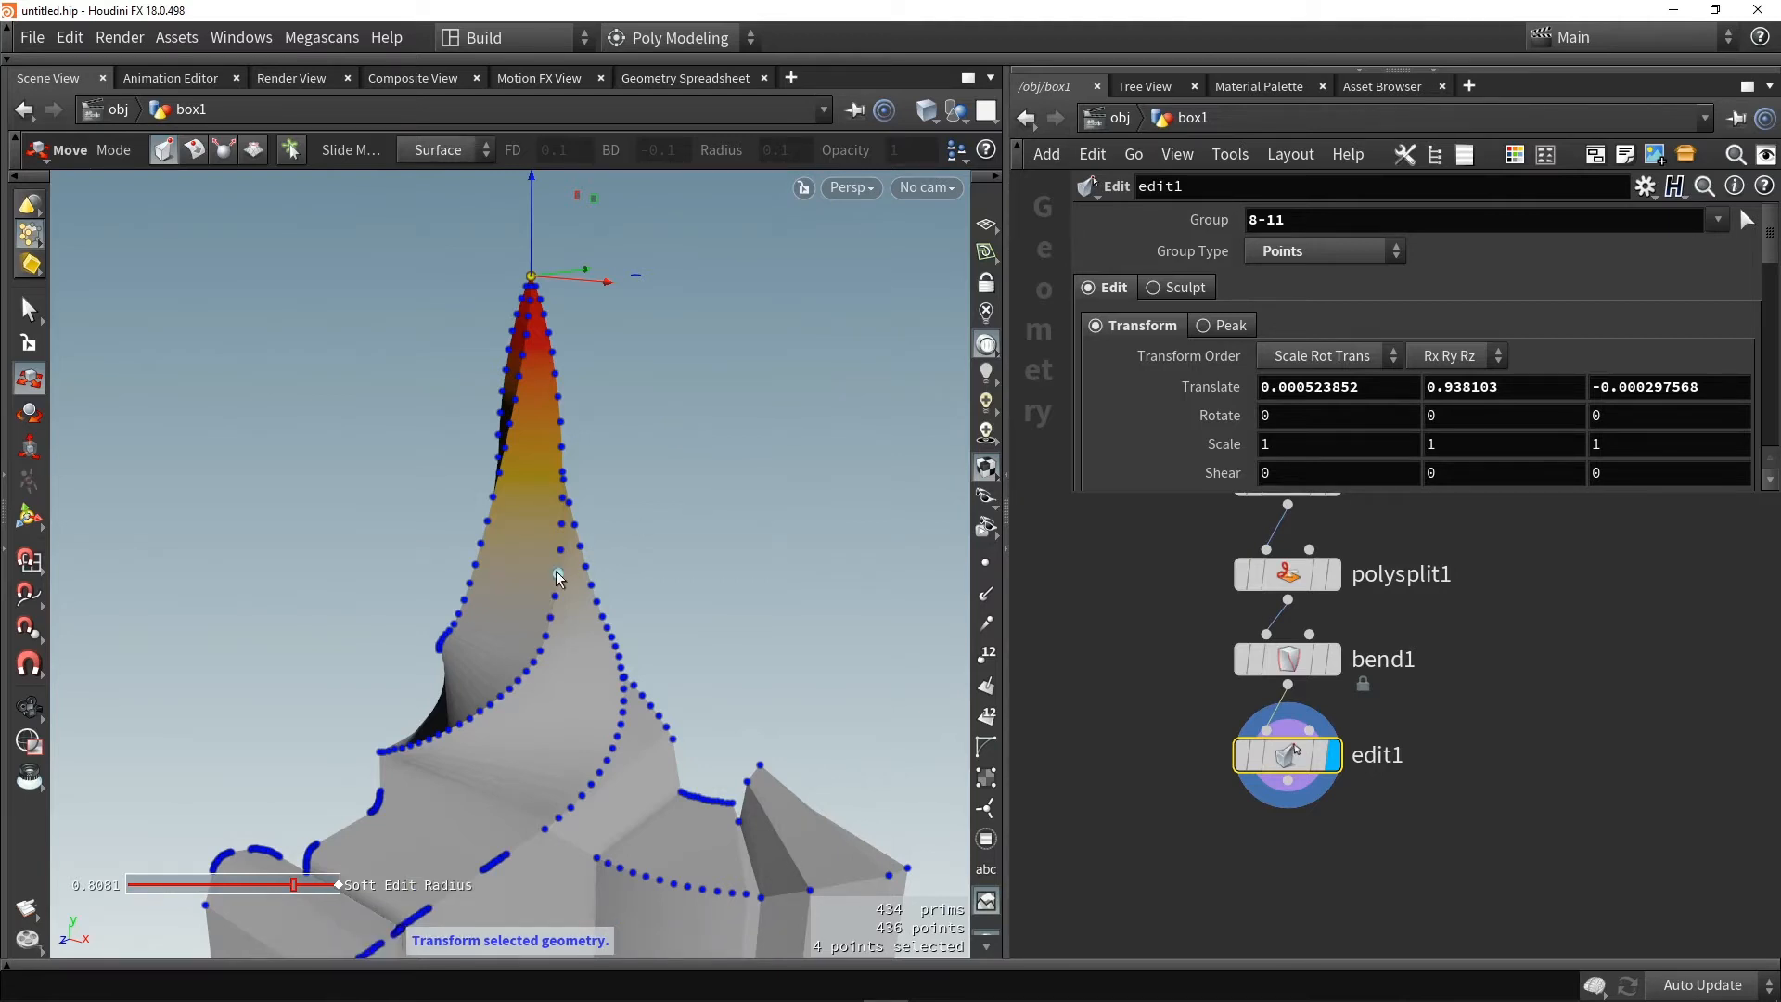
alt+drag(737, 582, 664, 516)
alt+right_drag(664, 516, 504, 588)
key(ctrl+z)
Pull the end face of the beveled front arm outward and adjust a neighbouring face of the same block
click(381, 635)
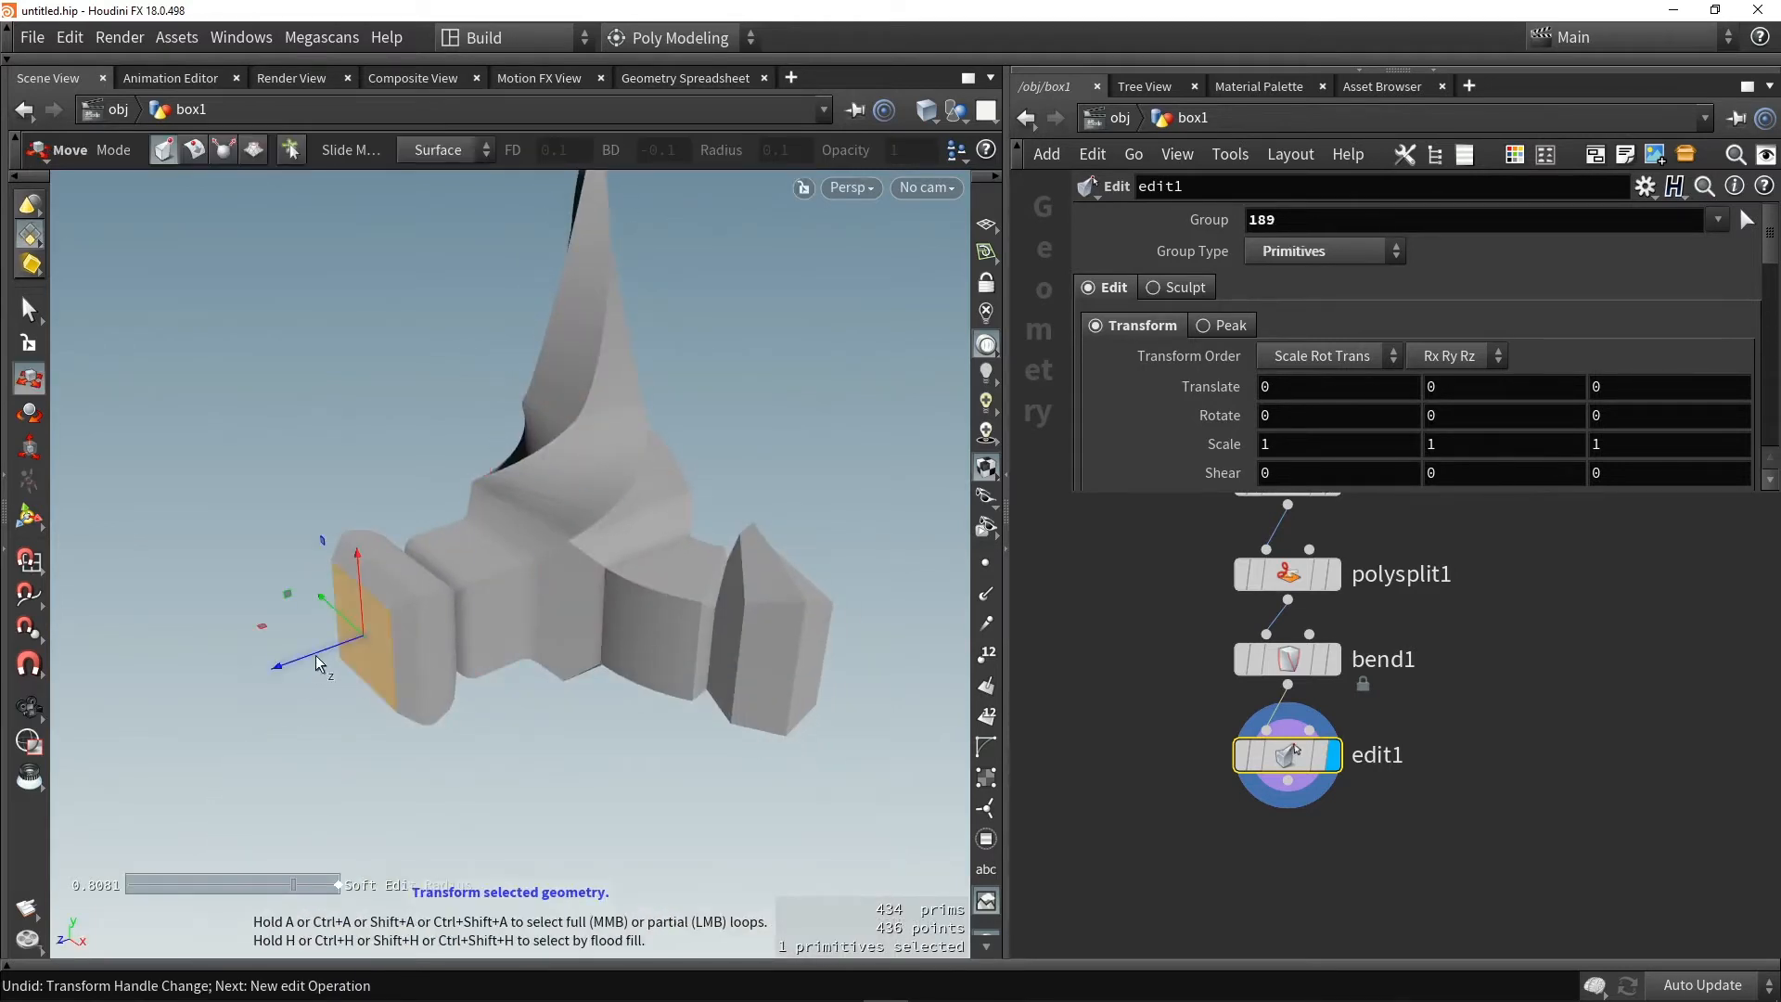
drag(316, 655, 164, 703)
click(333, 592)
mouse_move(300, 550)
mouse_down()
mouse_move(298, 614)
mouse_move(293, 582)
mouse_up()
alt+drag(292, 582, 393, 593)
Select a narrow side face on the bent arm and shift it slightly
click(683, 605)
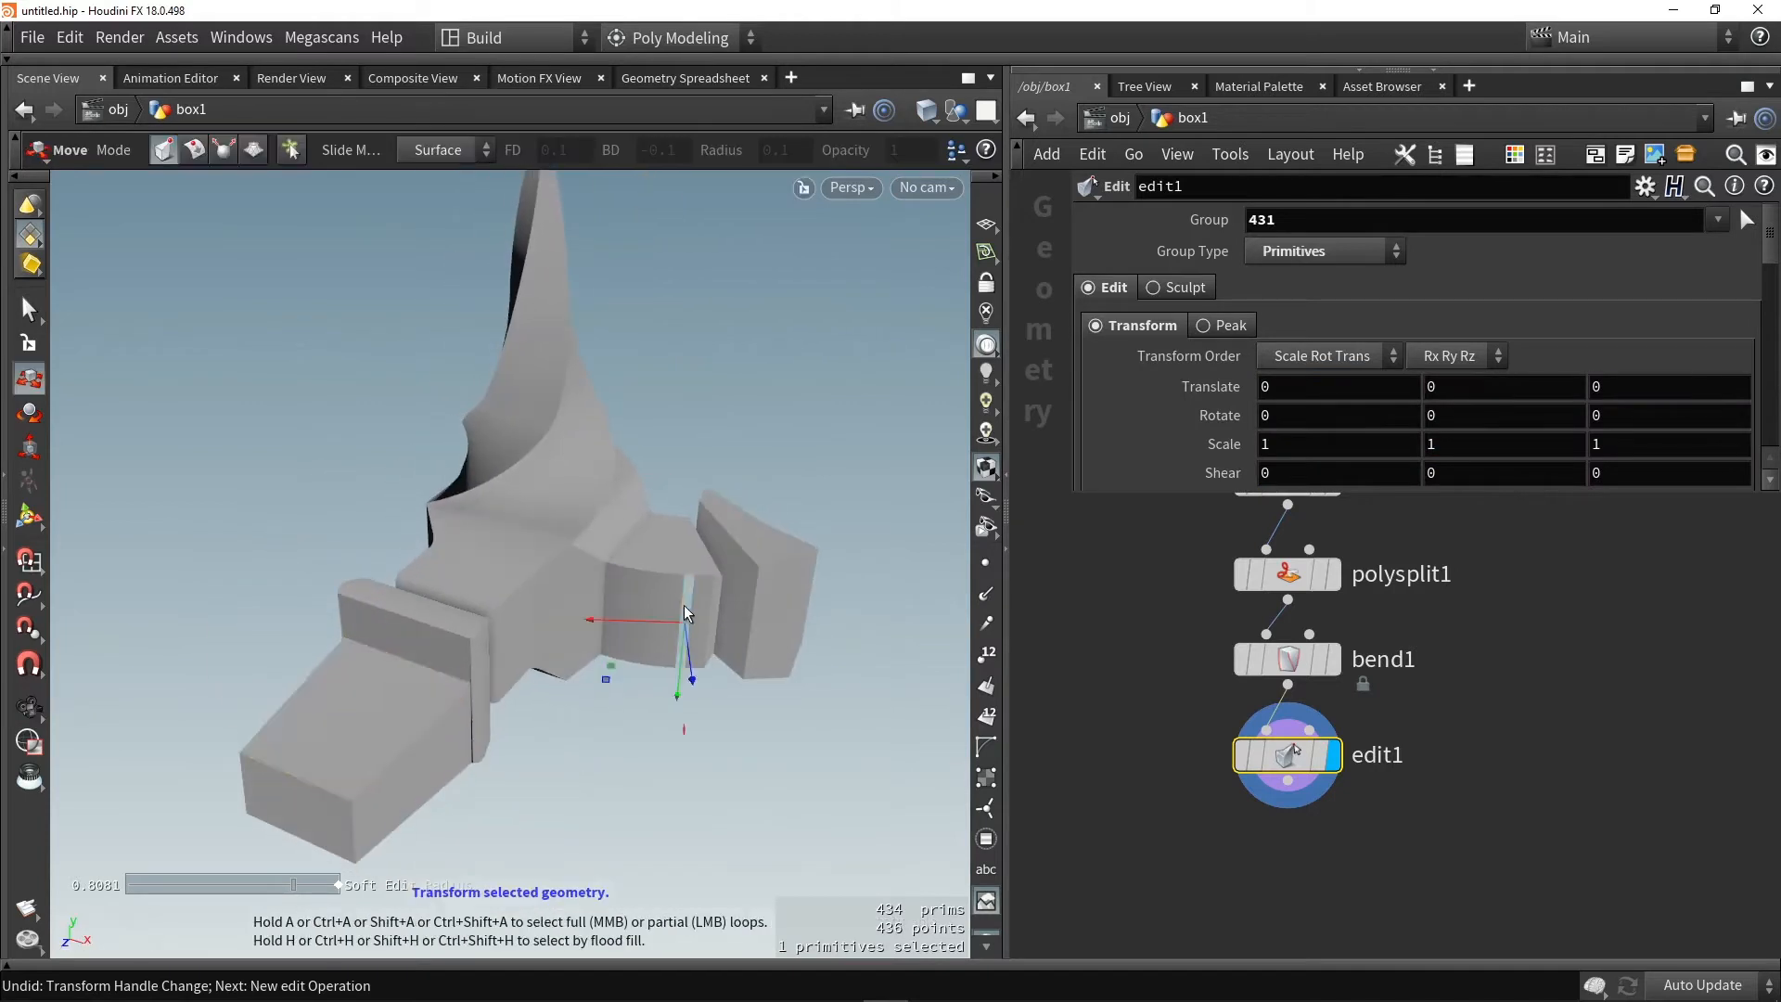
drag(688, 664, 690, 678)
alt+drag(744, 654, 692, 468)
click(583, 549)
click(692, 468)
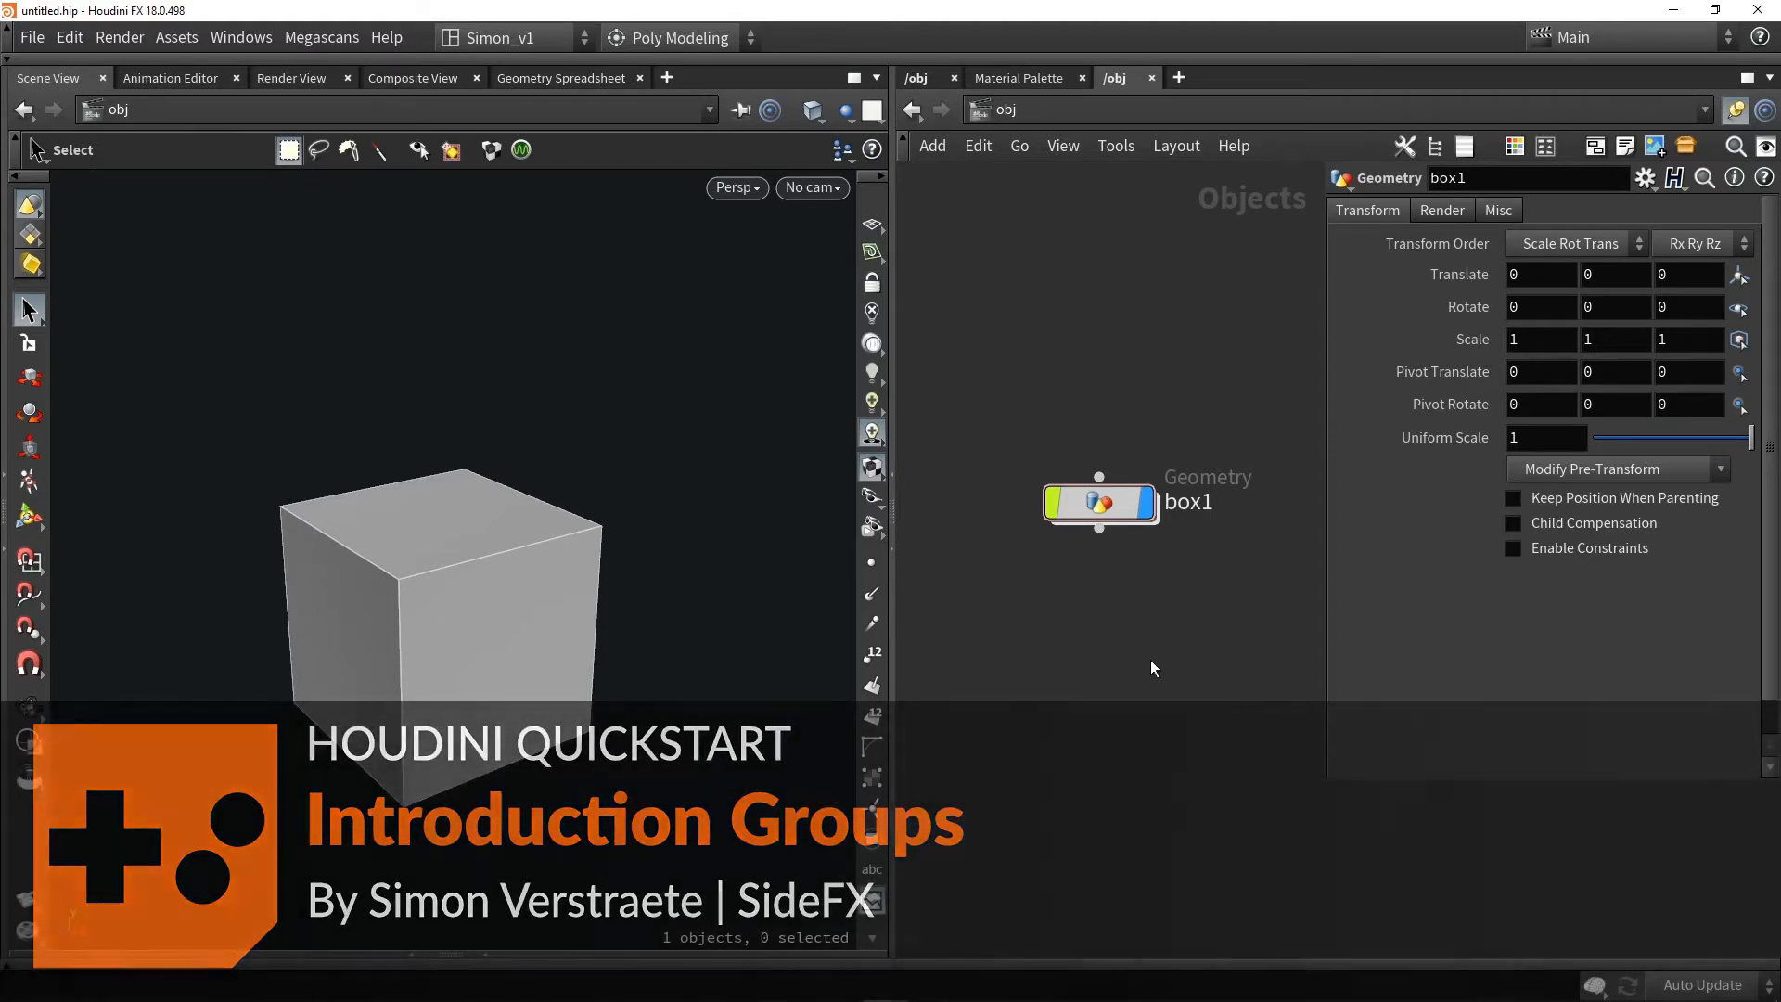
Inside the box1 object, add a PolyExtrude node after the box and set its distance to about 0.16
double_click(1104, 505)
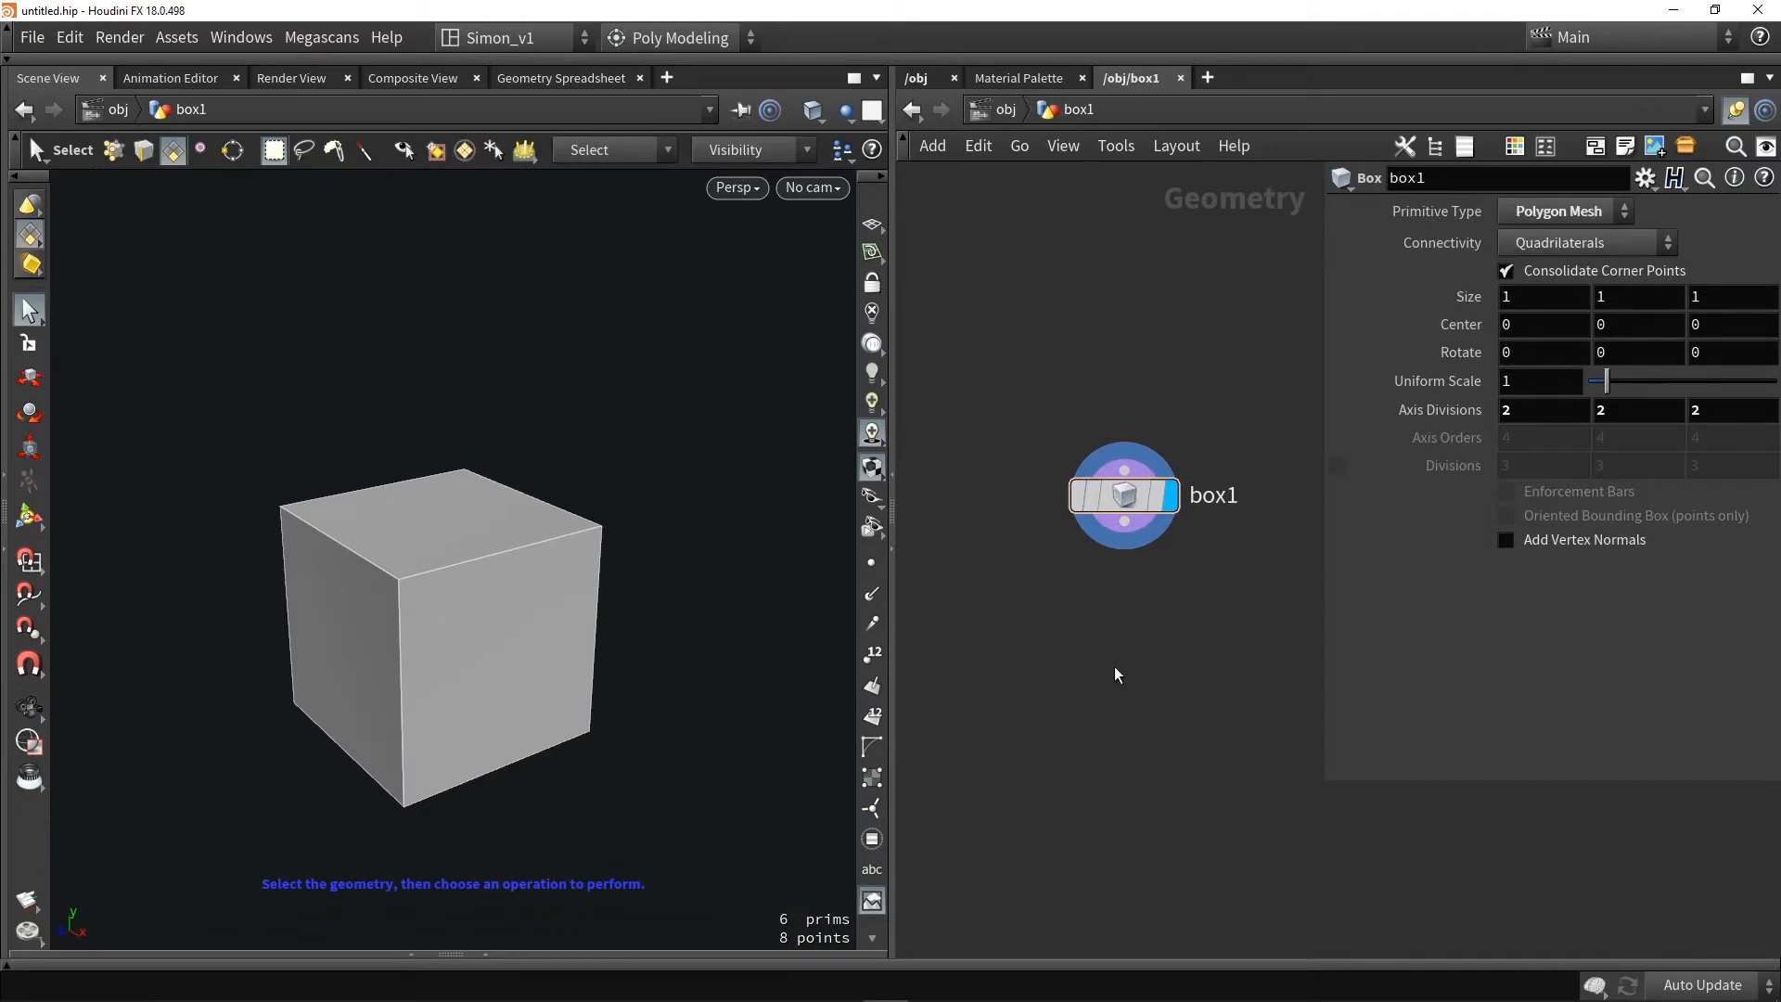
key(Tab)
text(extr)
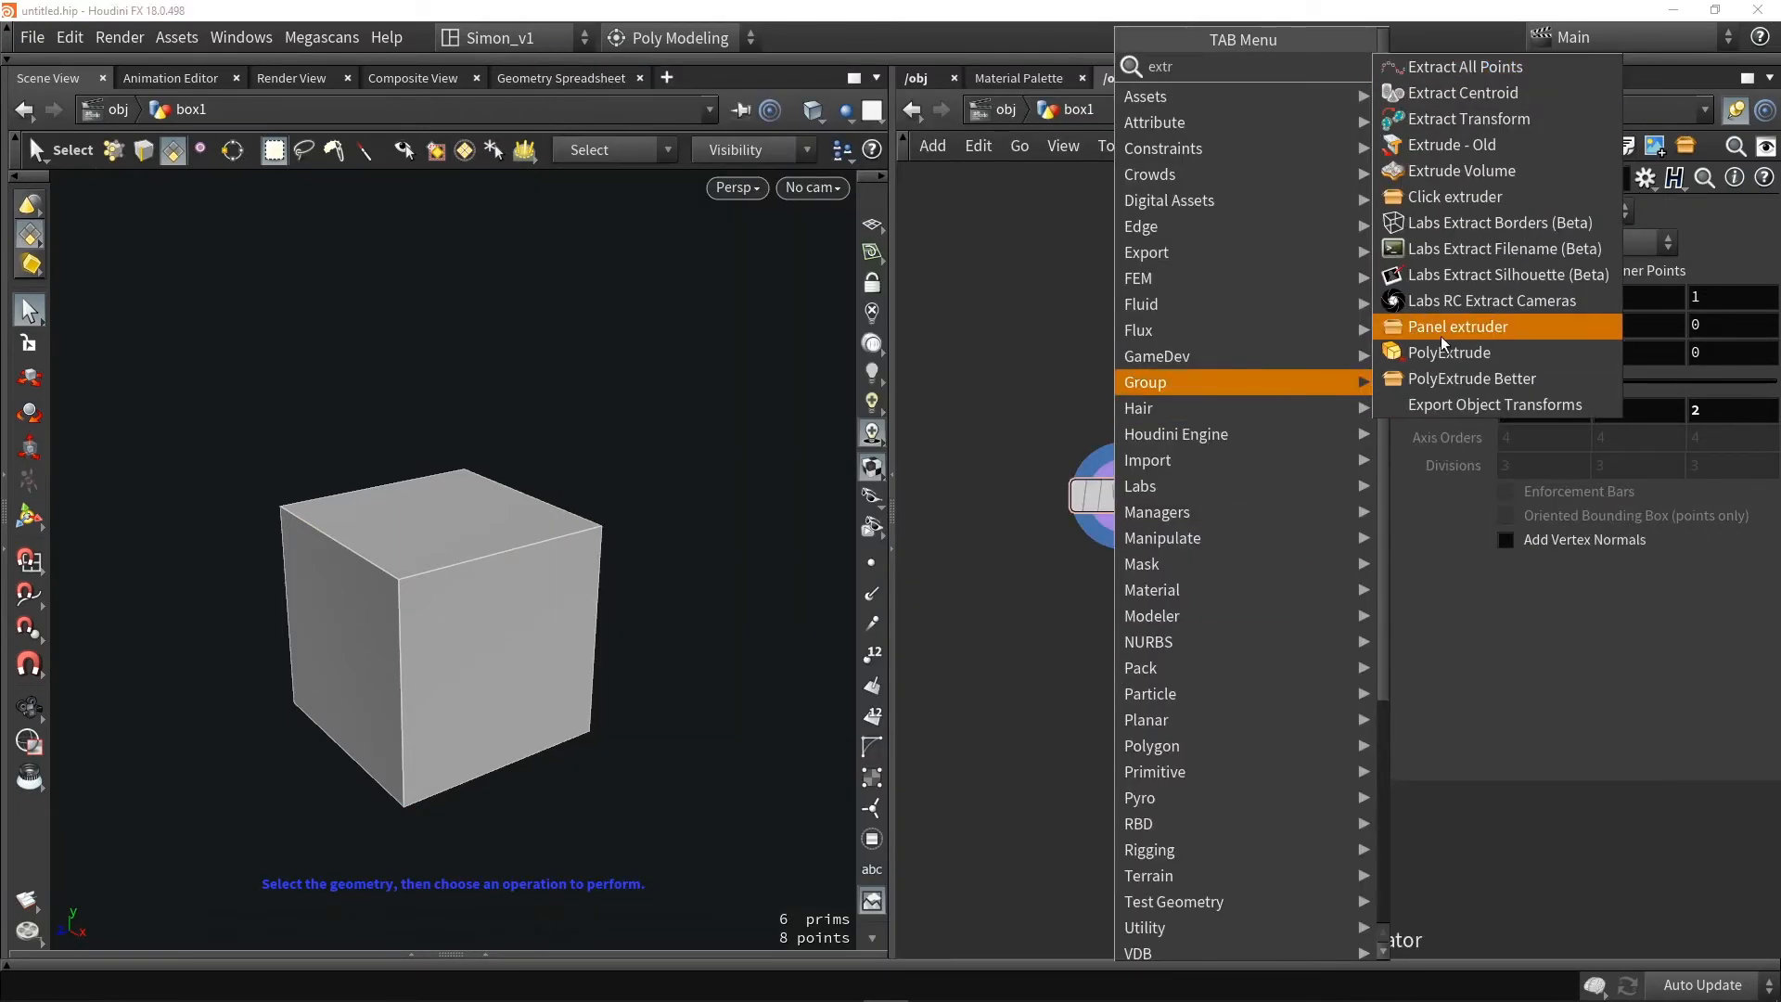
click(1447, 353)
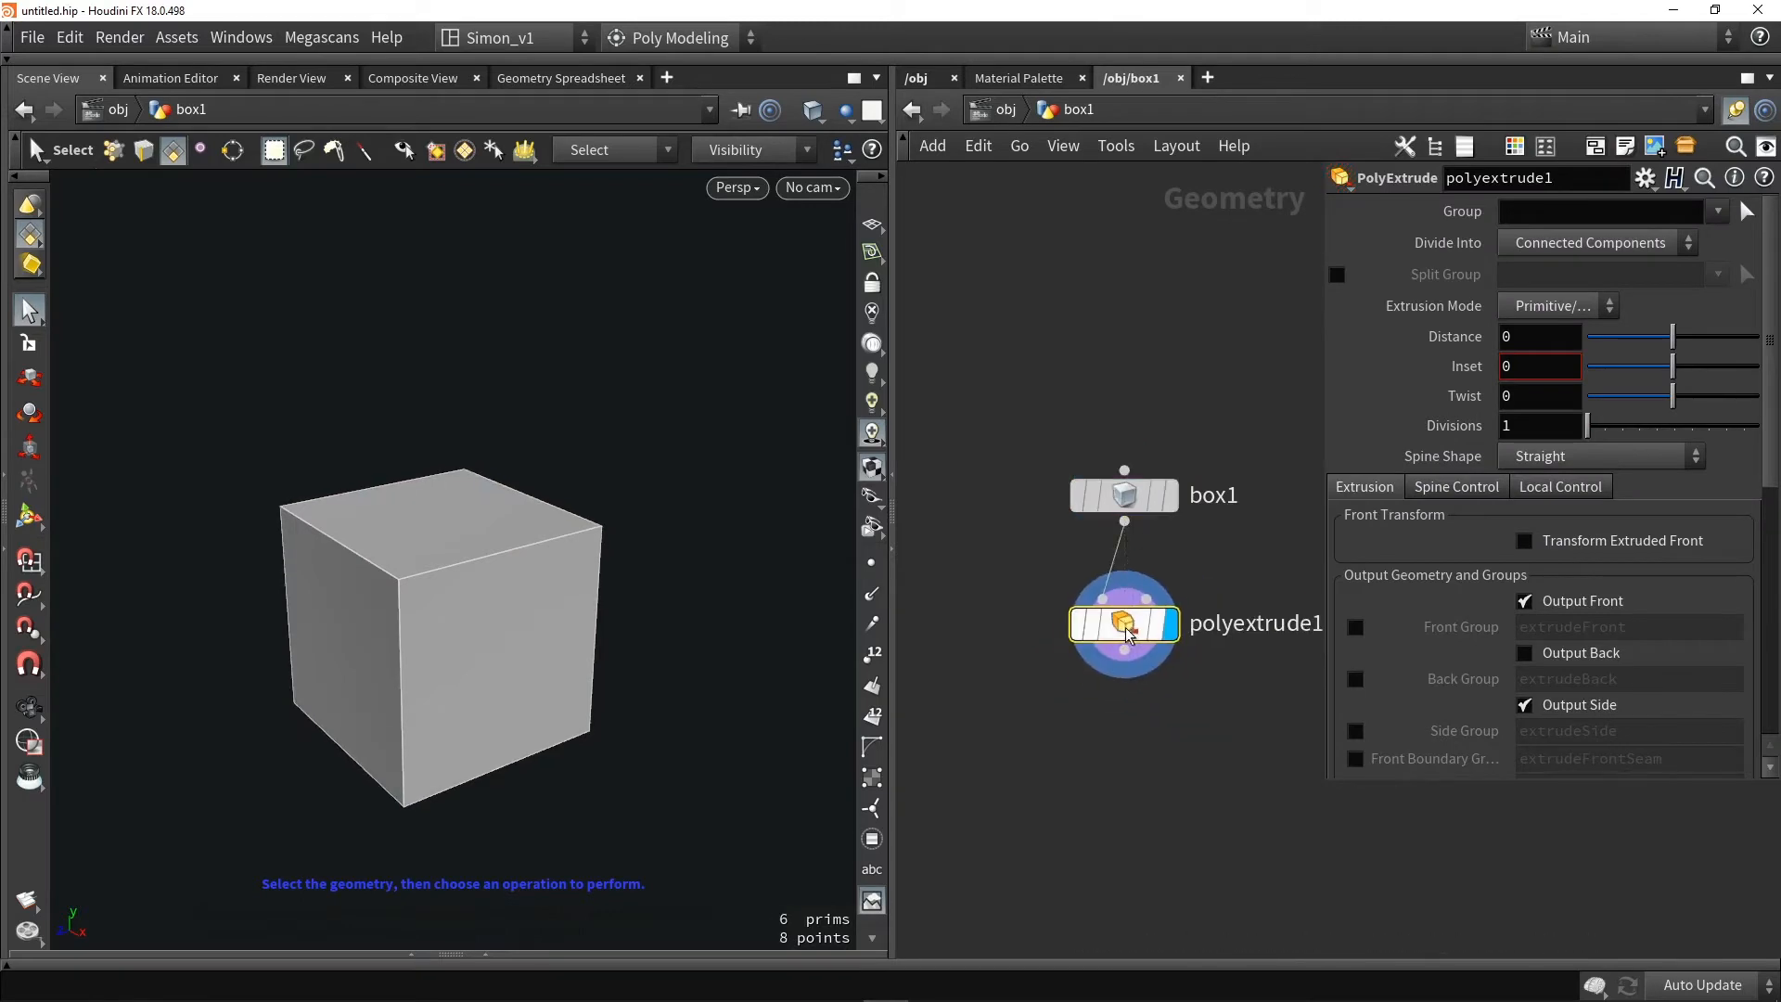
click(26, 522)
drag(292, 668, 219, 548)
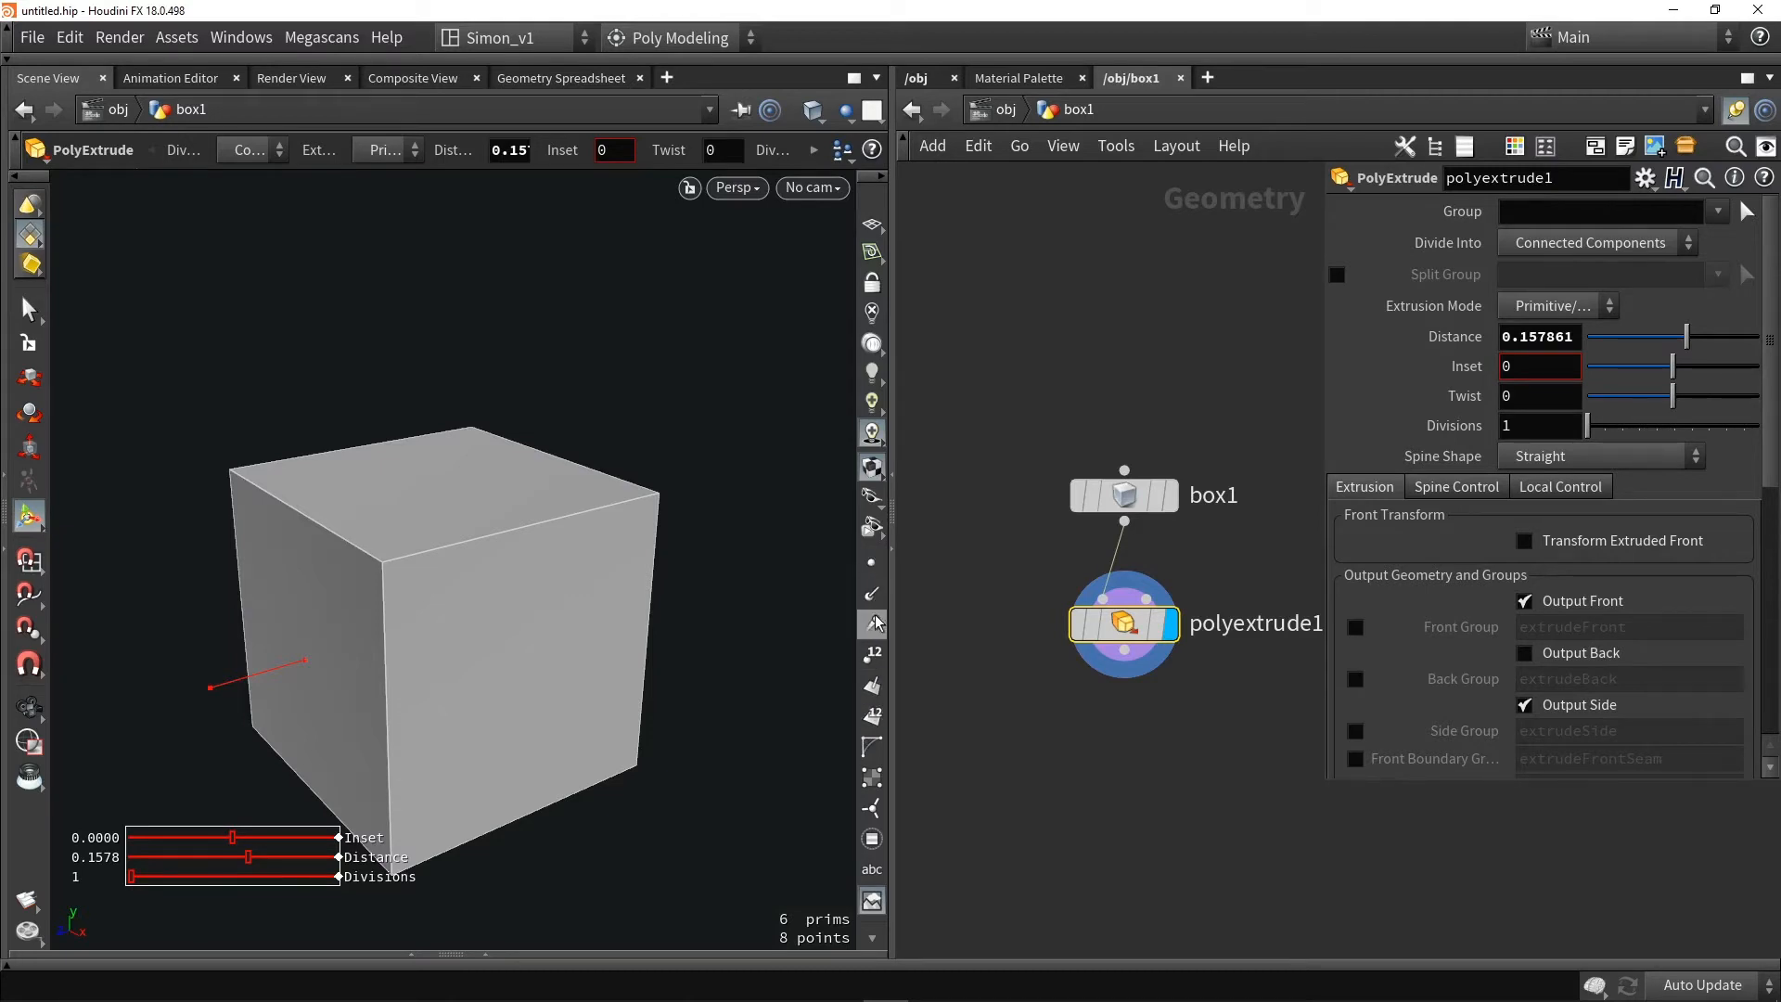
Display the primitive numbers on the box and view its numbered faces
click(875, 720)
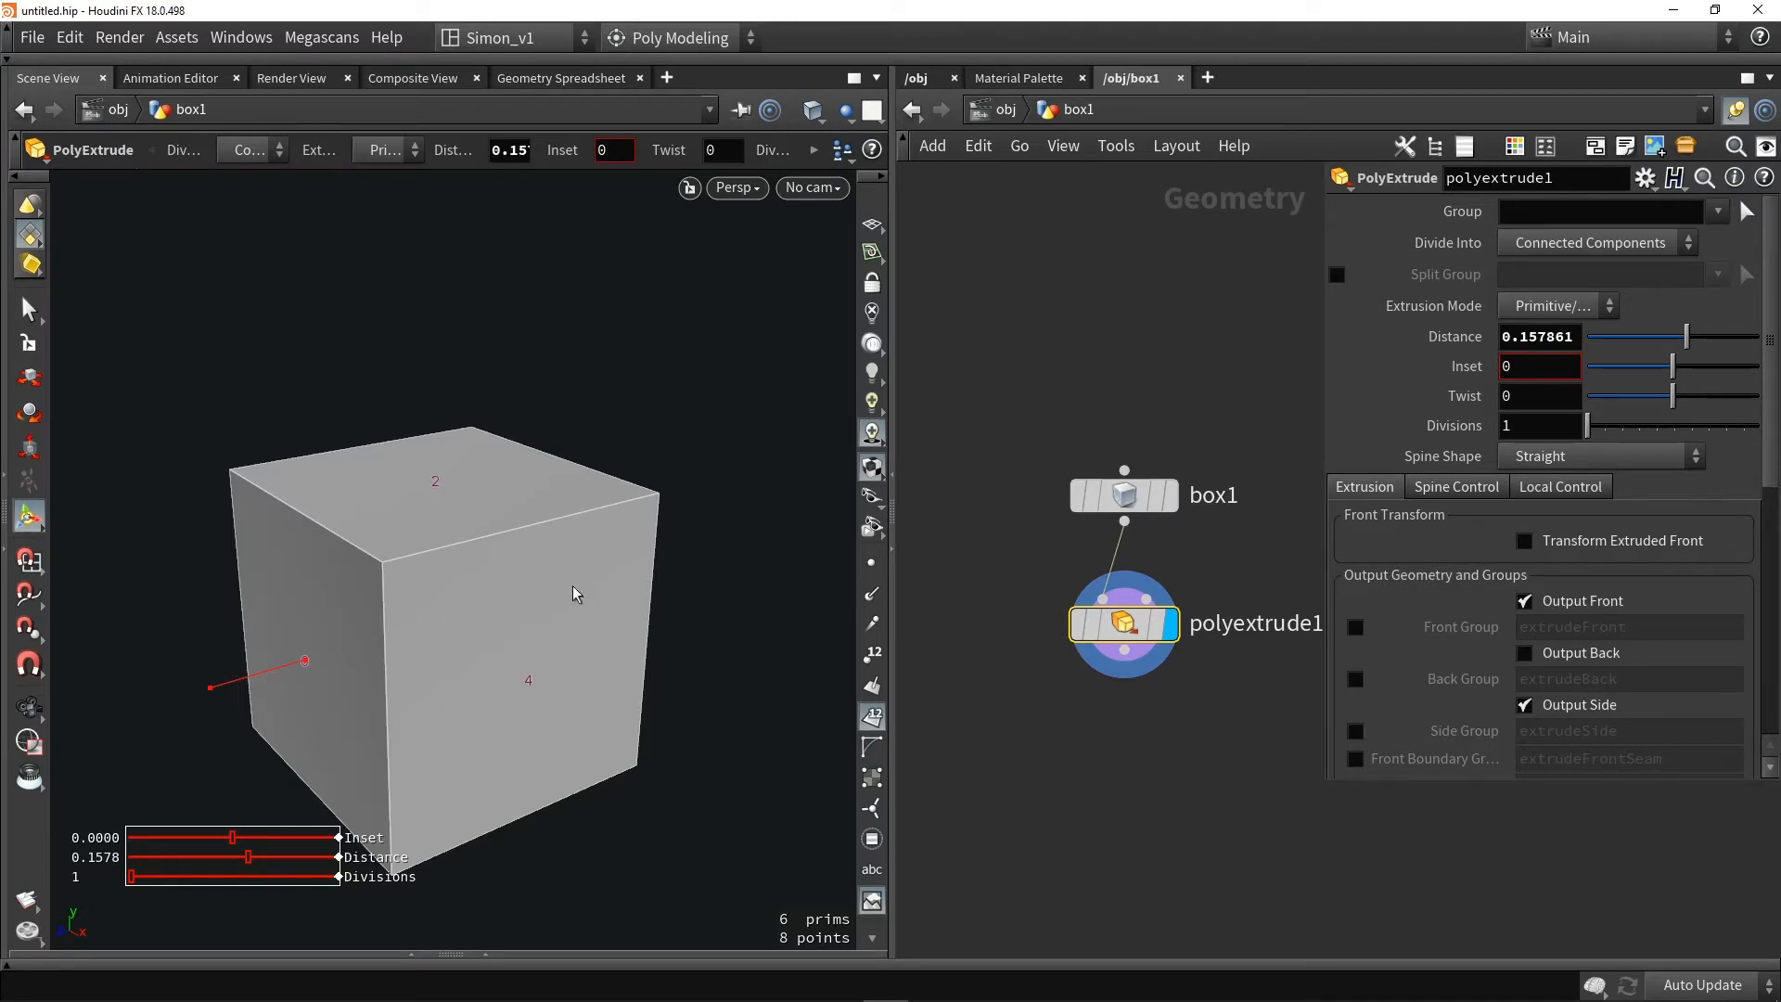
key(Escape)
mouse_move(772, 571)
mouse_down()
mouse_move(466, 553)
mouse_move(794, 571)
mouse_up()
key(Return)
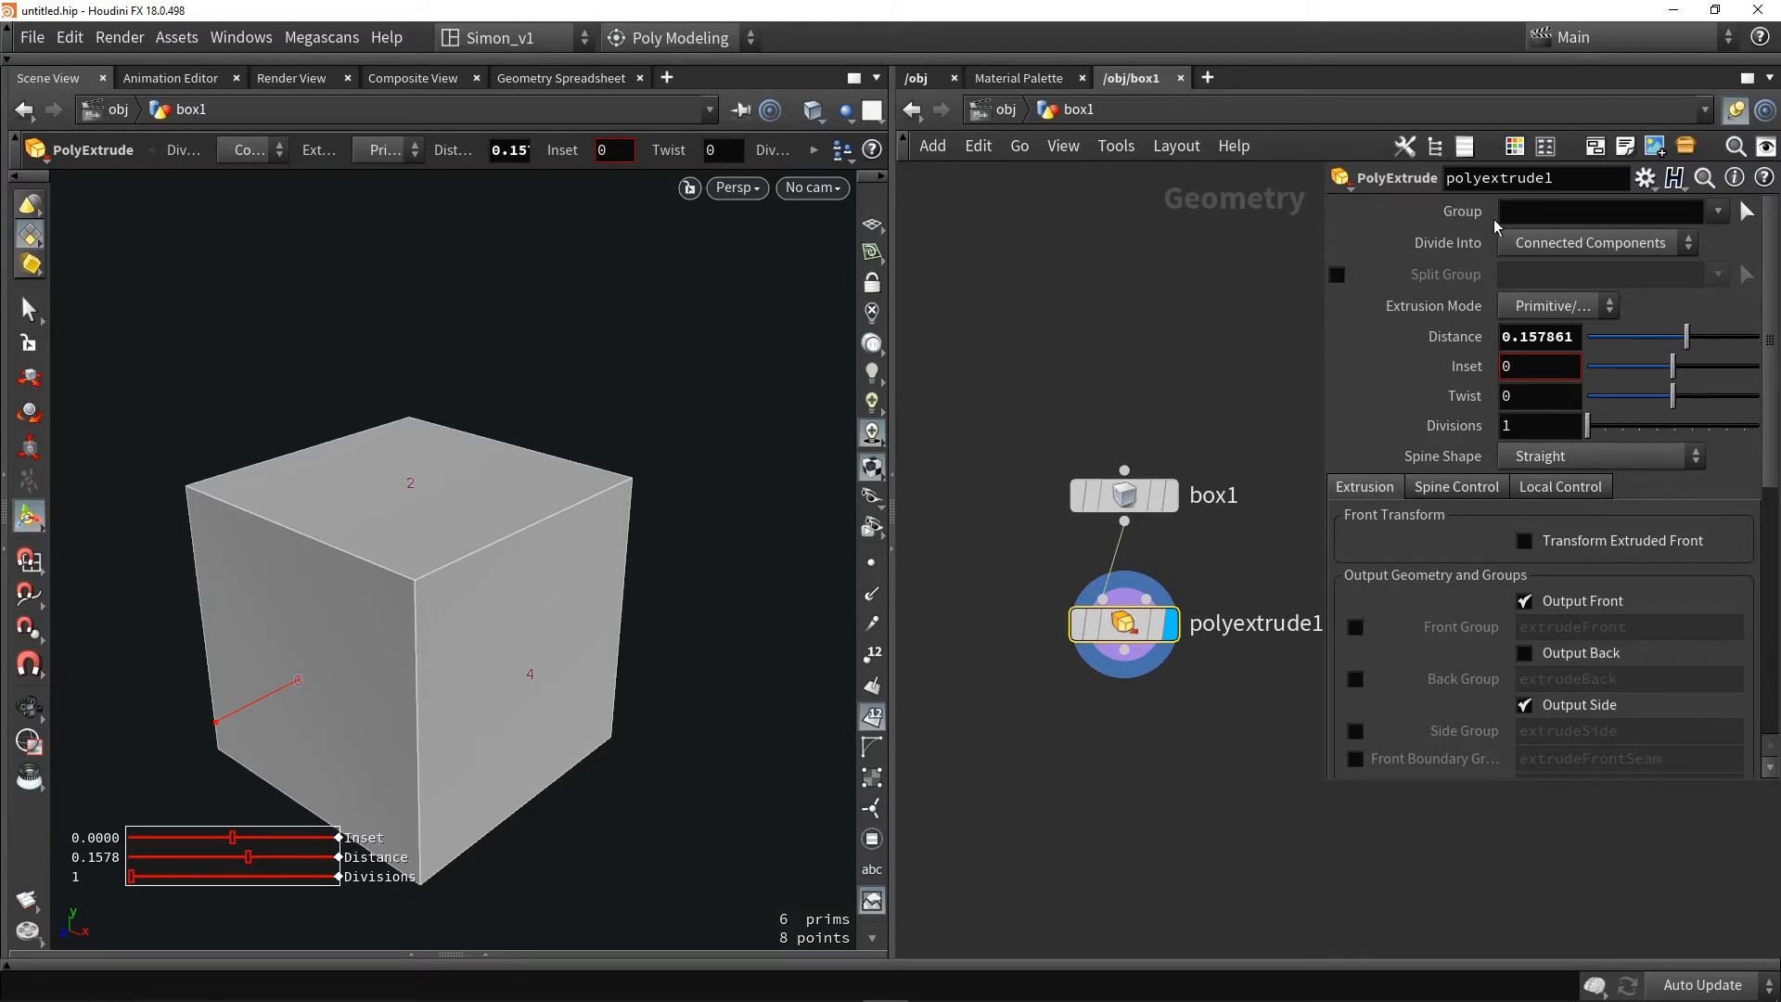
Restrict the PolyExtrude to primitive 2, the box's top face, and extrude it by about 0.66
click(1527, 217)
text(2)
key(Return)
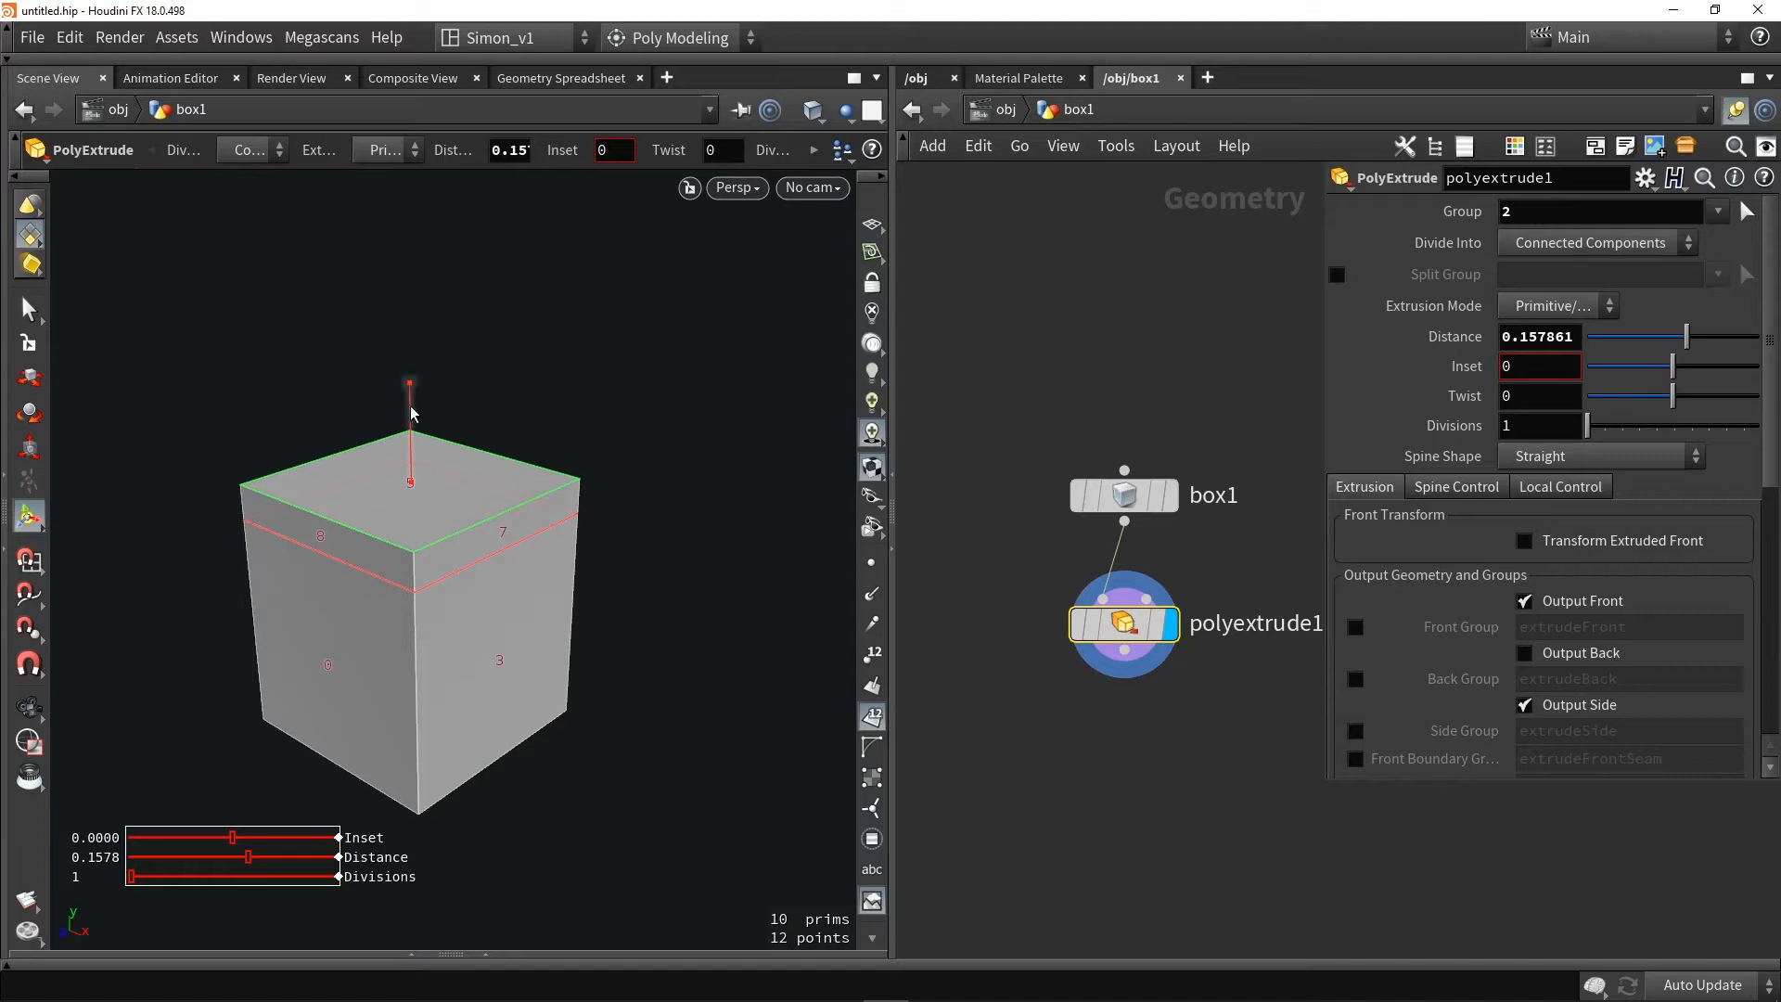
drag(410, 384, 412, 283)
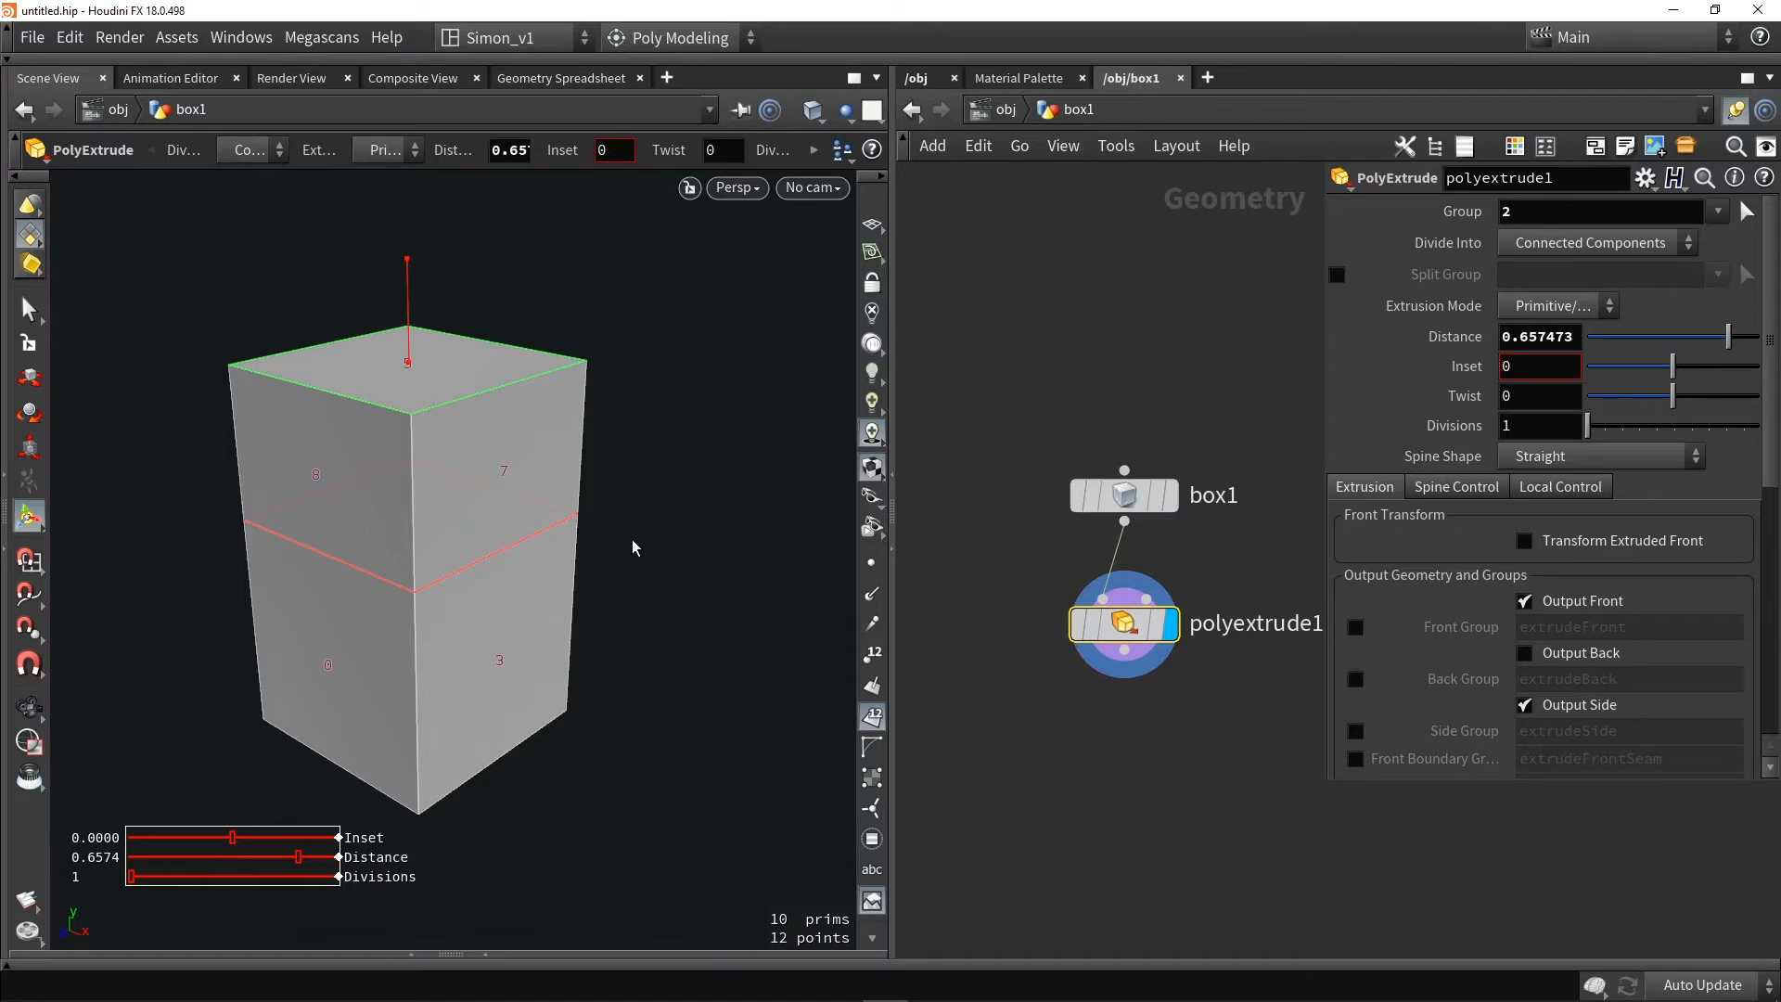
Undo the last bounding box change, then select the box1 node and widen the box along X to about 1.28
key(ctrl+z)
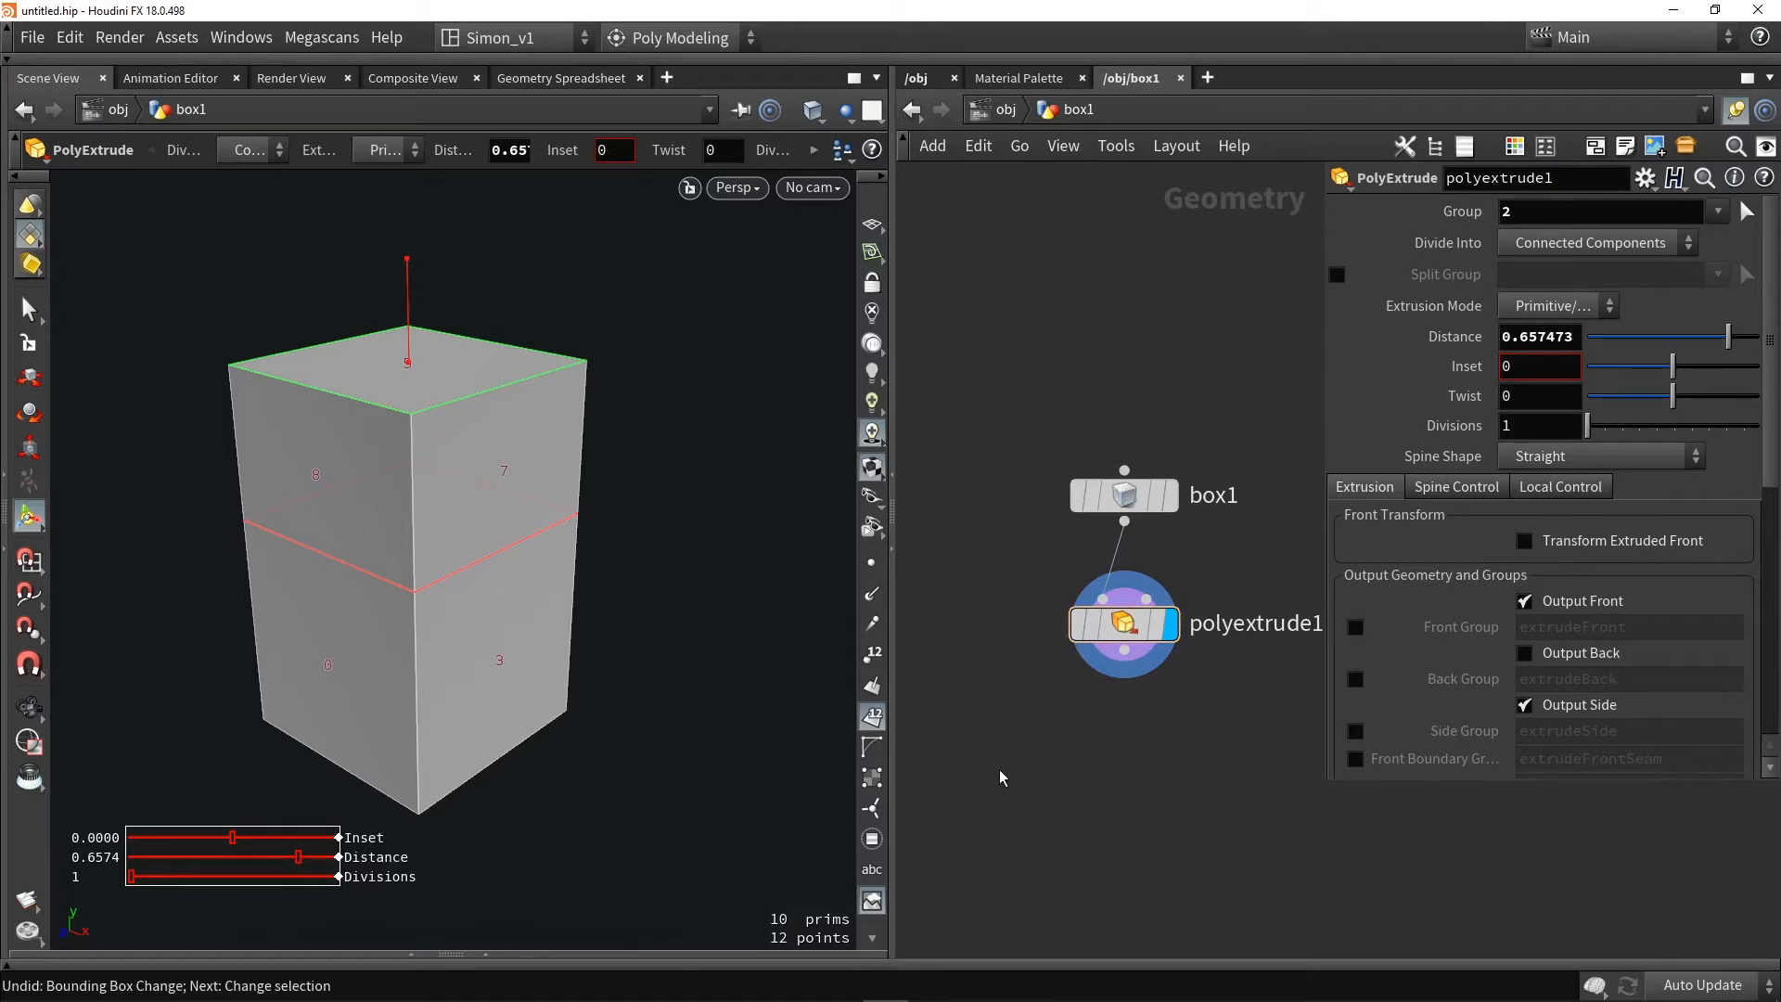
click(1125, 496)
drag(504, 659, 524, 702)
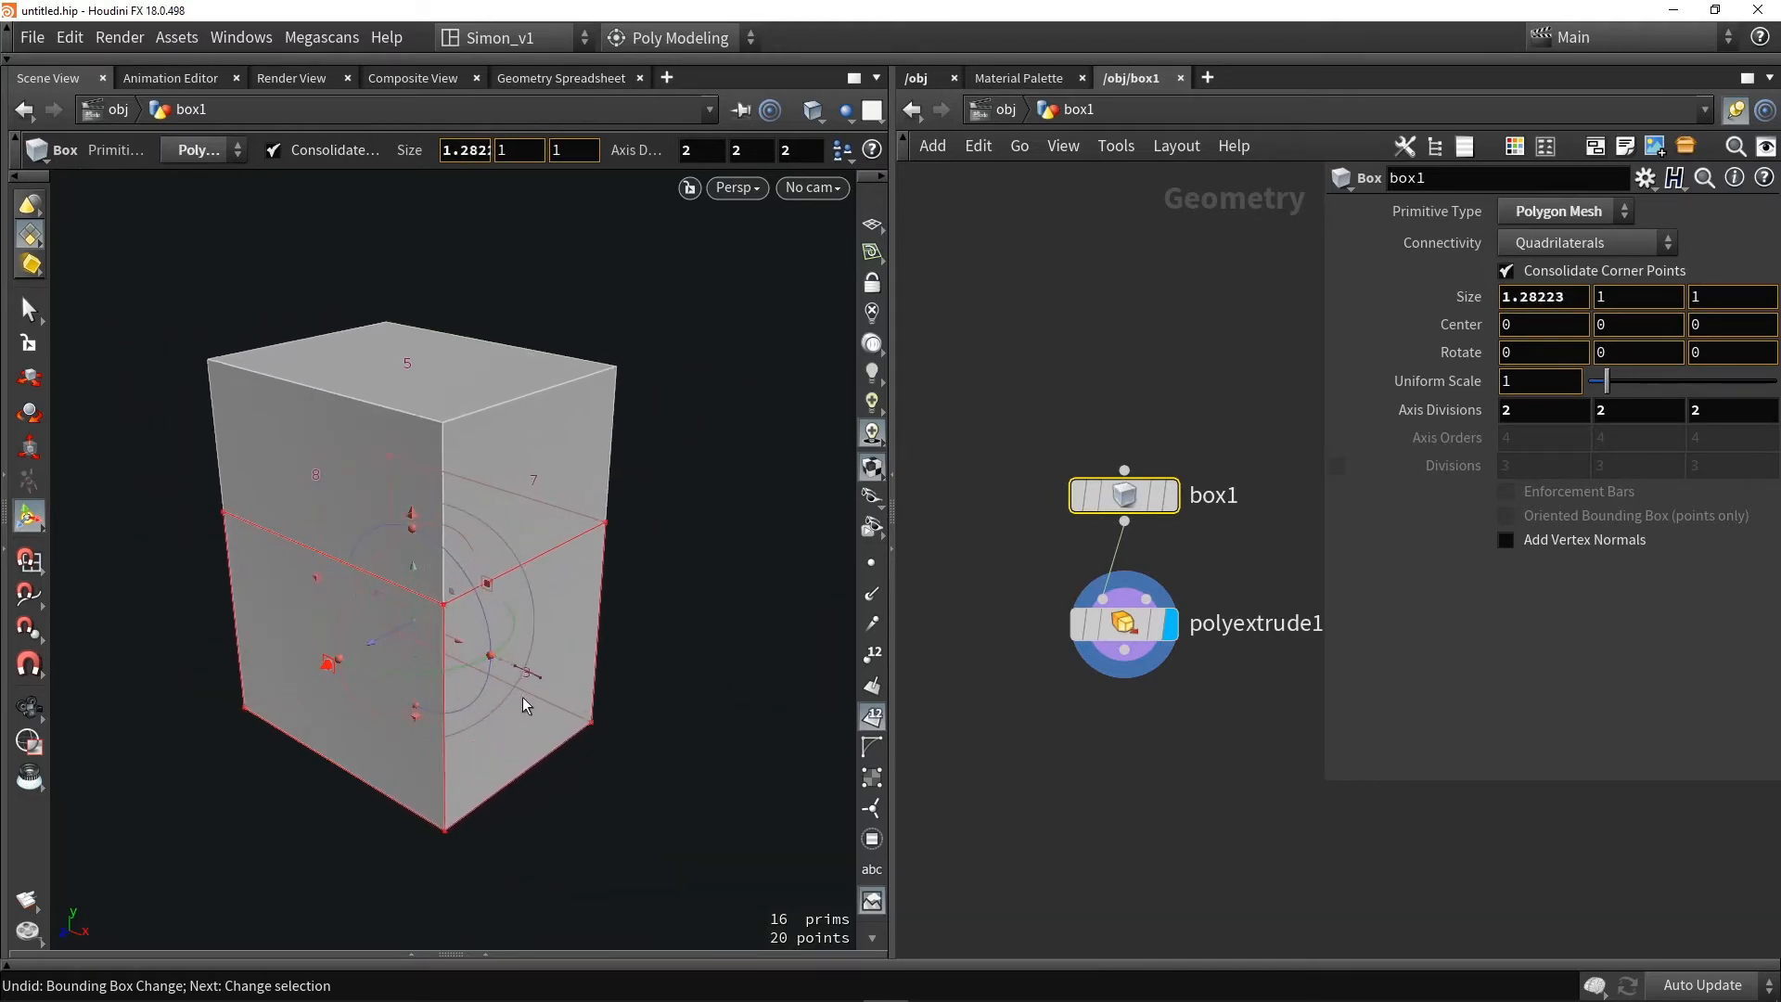
Set the box1 node's Y axis divisions to 4, then reselect the polyextrude1 node
click(1124, 625)
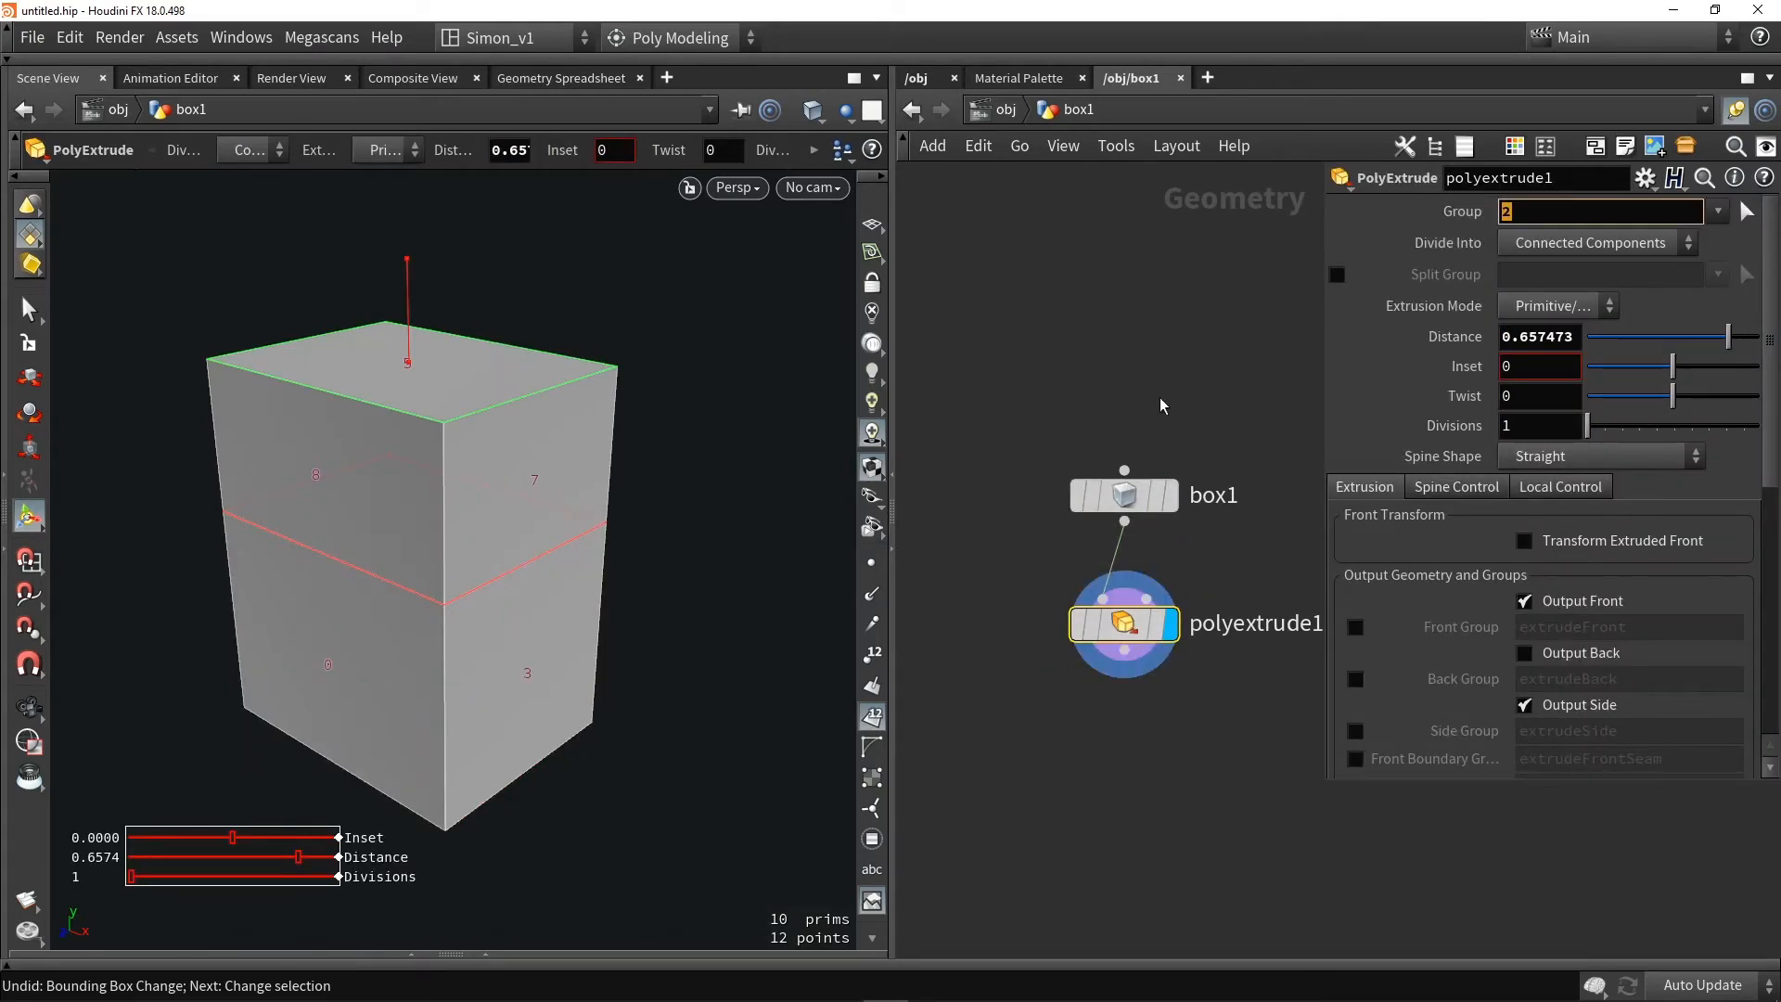
click(1125, 494)
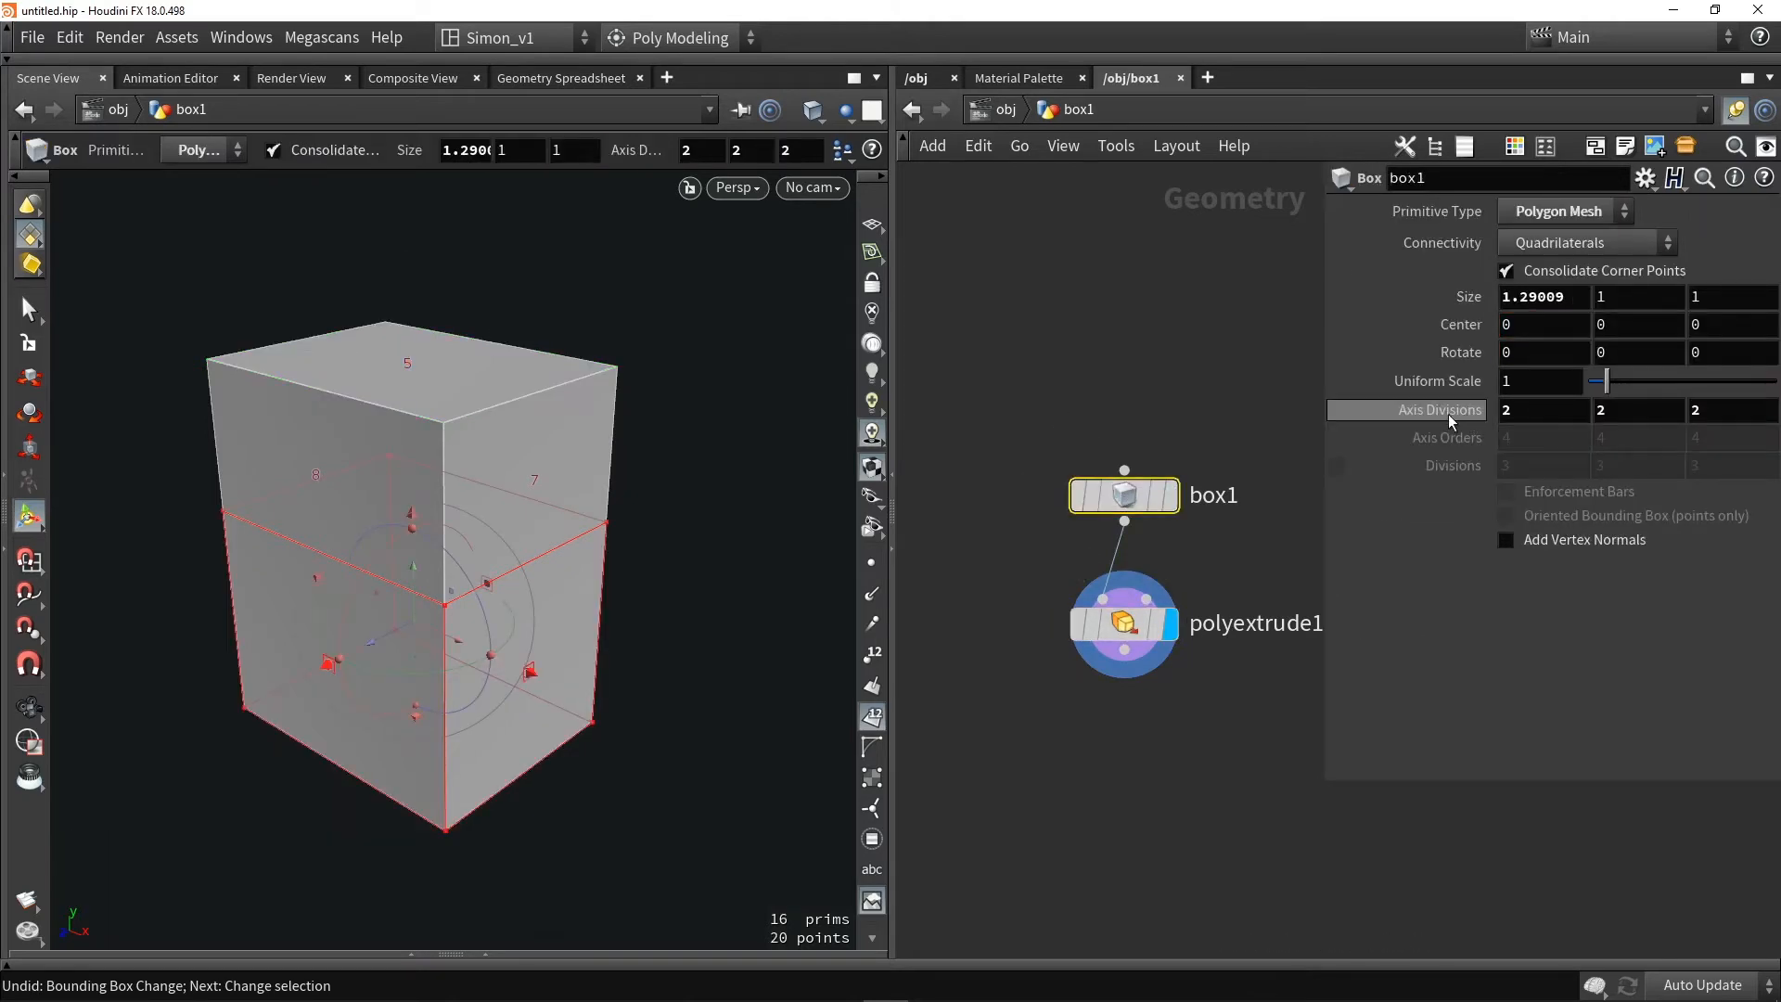
click(1676, 410)
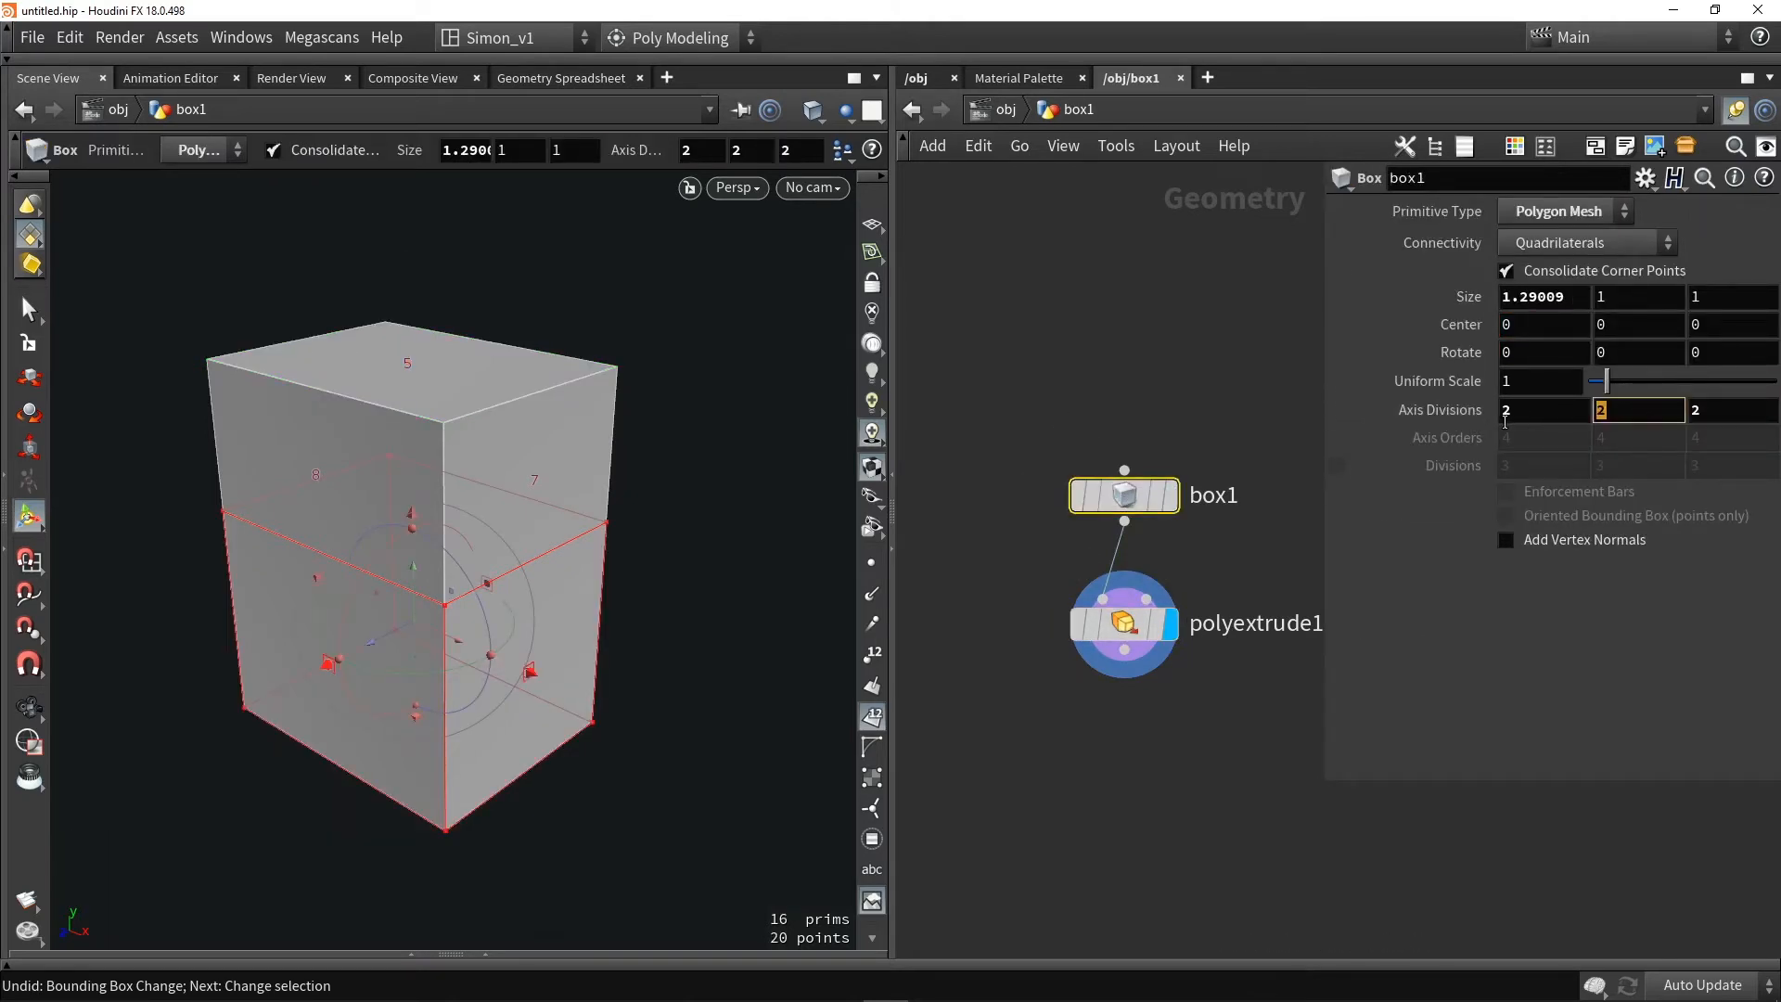
text(4)
key(Return)
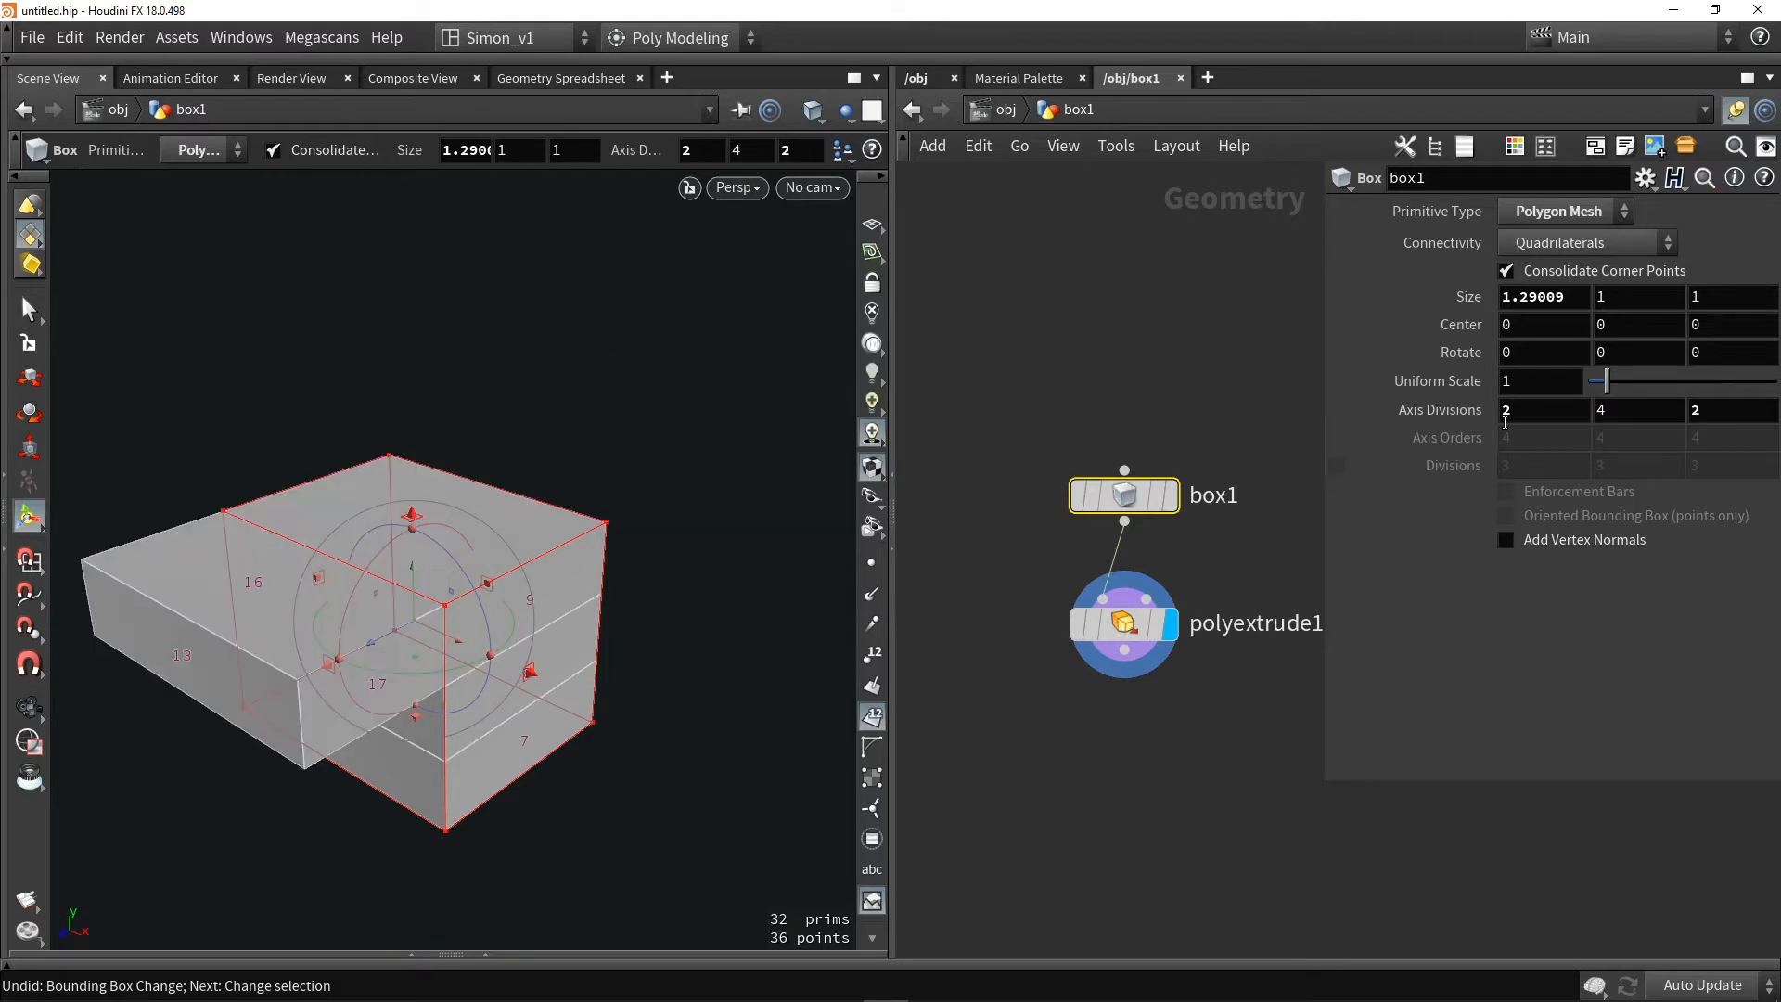
click(1133, 631)
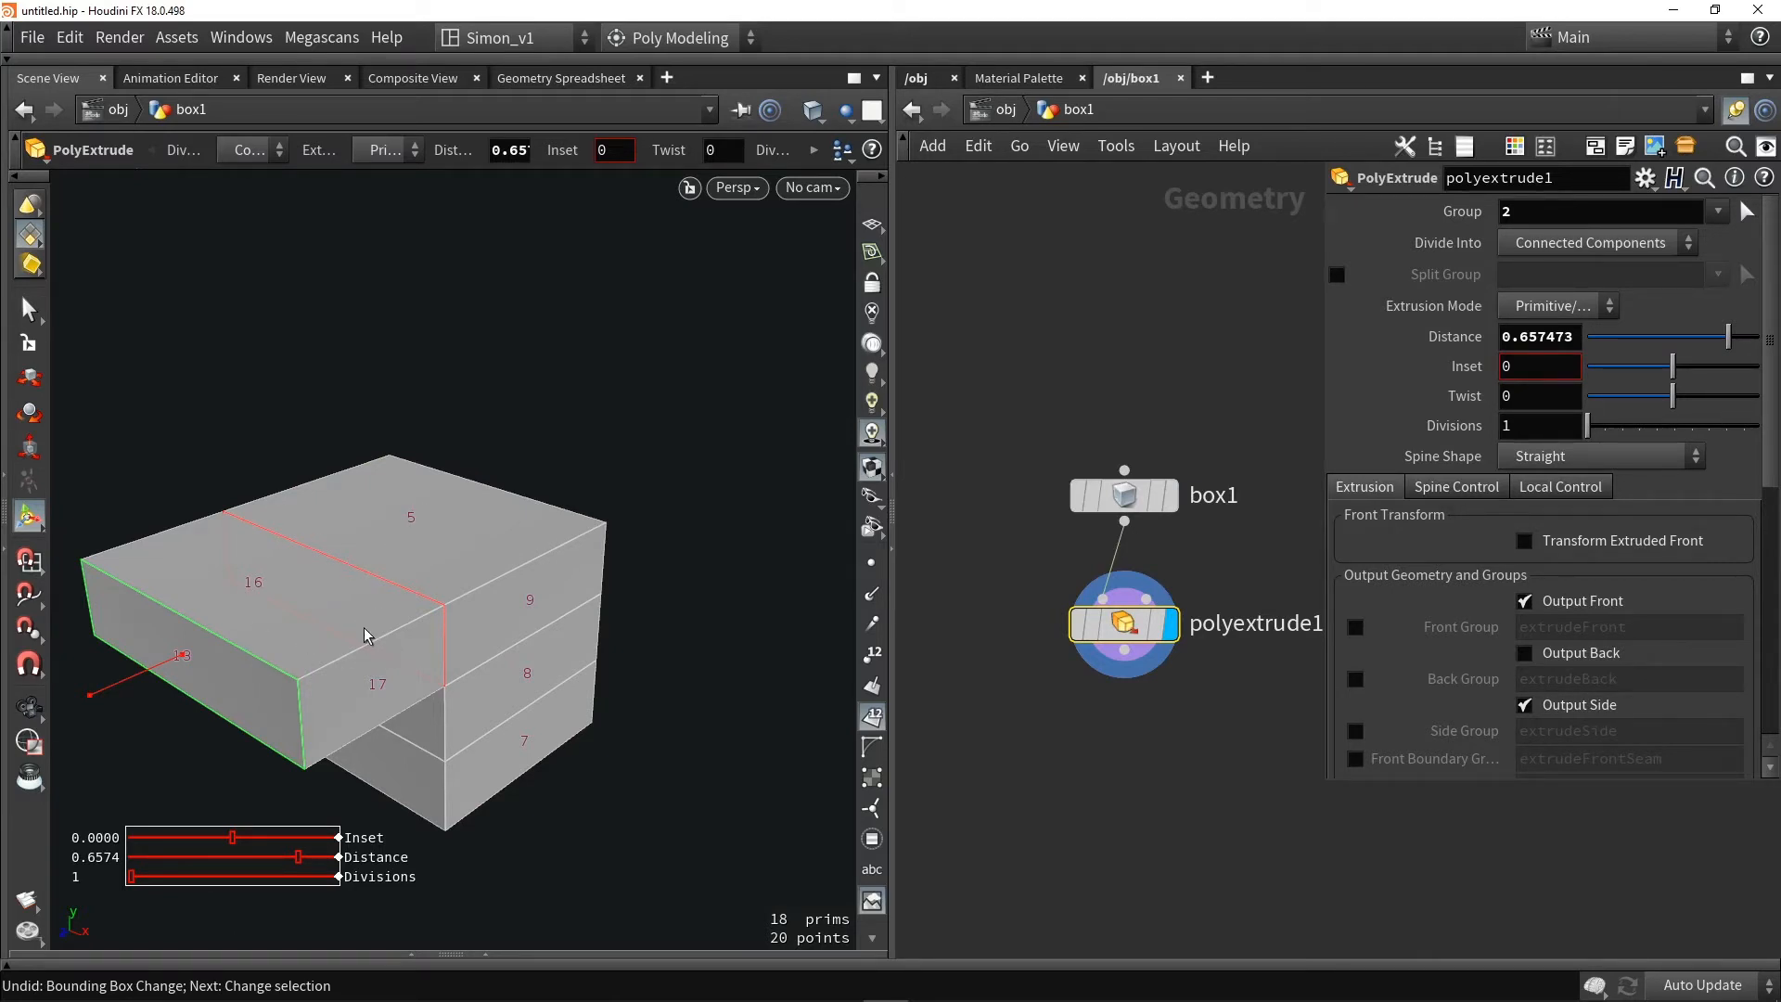
Insert a Group Create node between box1 and polyextrude1 and display its output
key(Tab)
text(g)
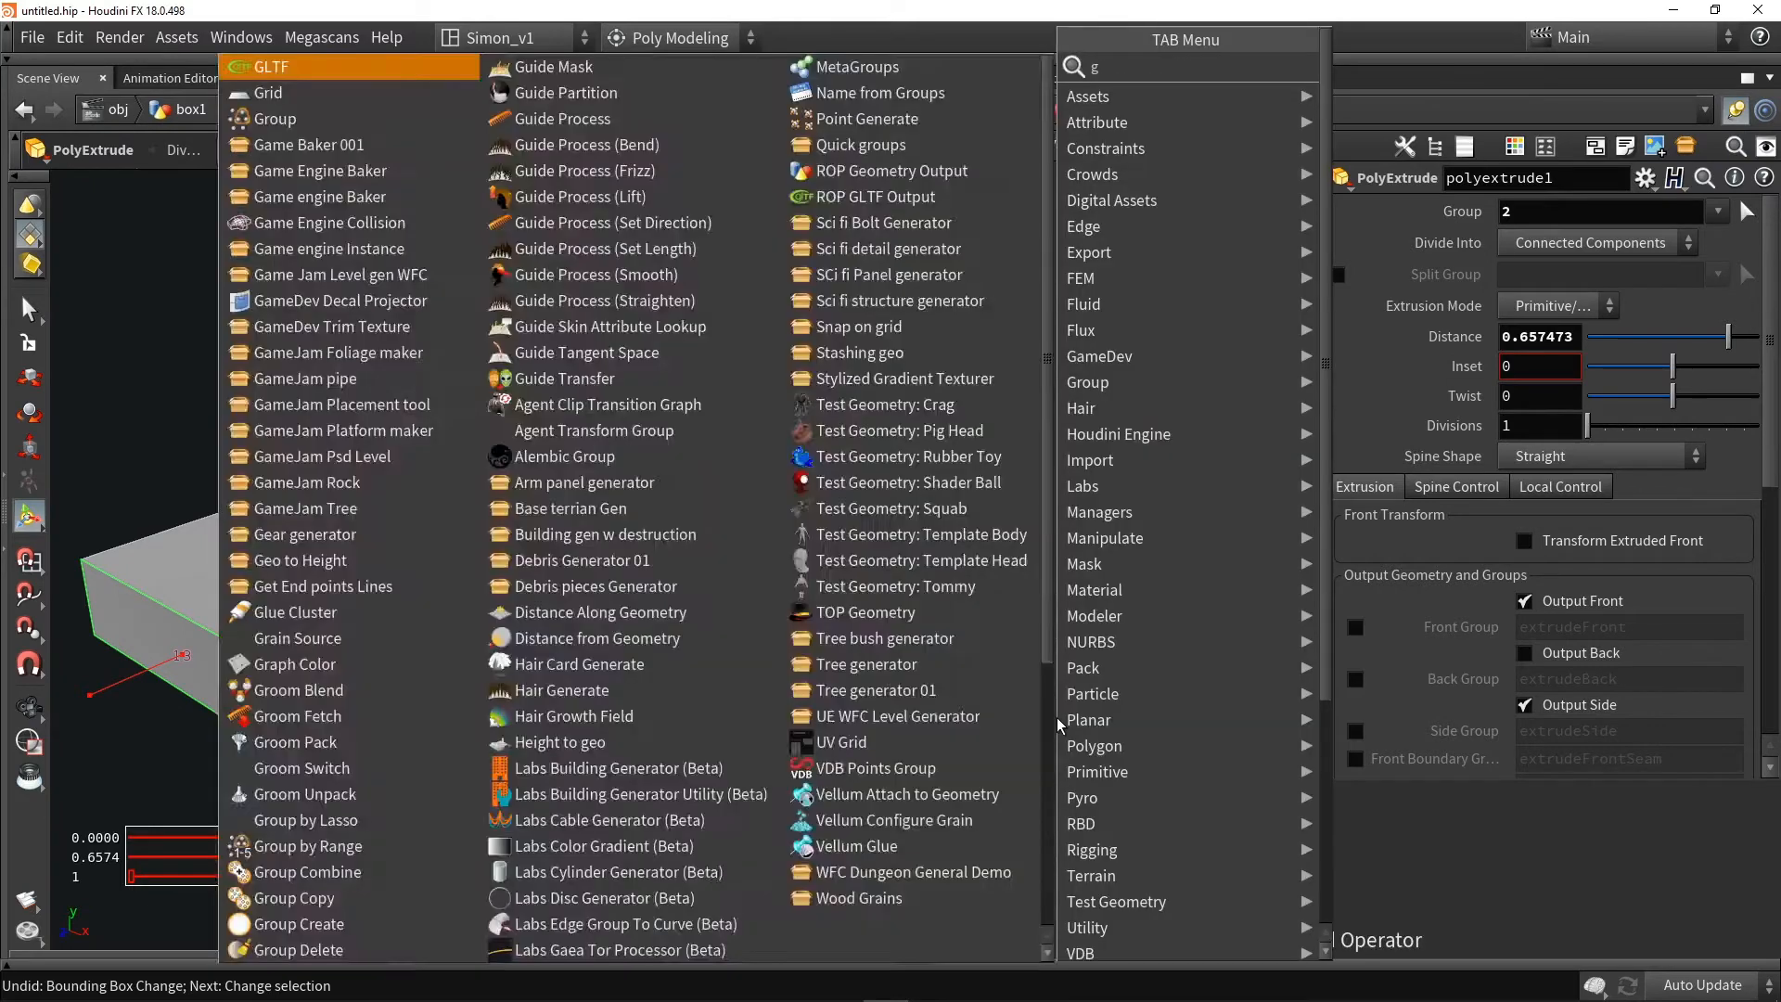
text(roup)
key(Return)
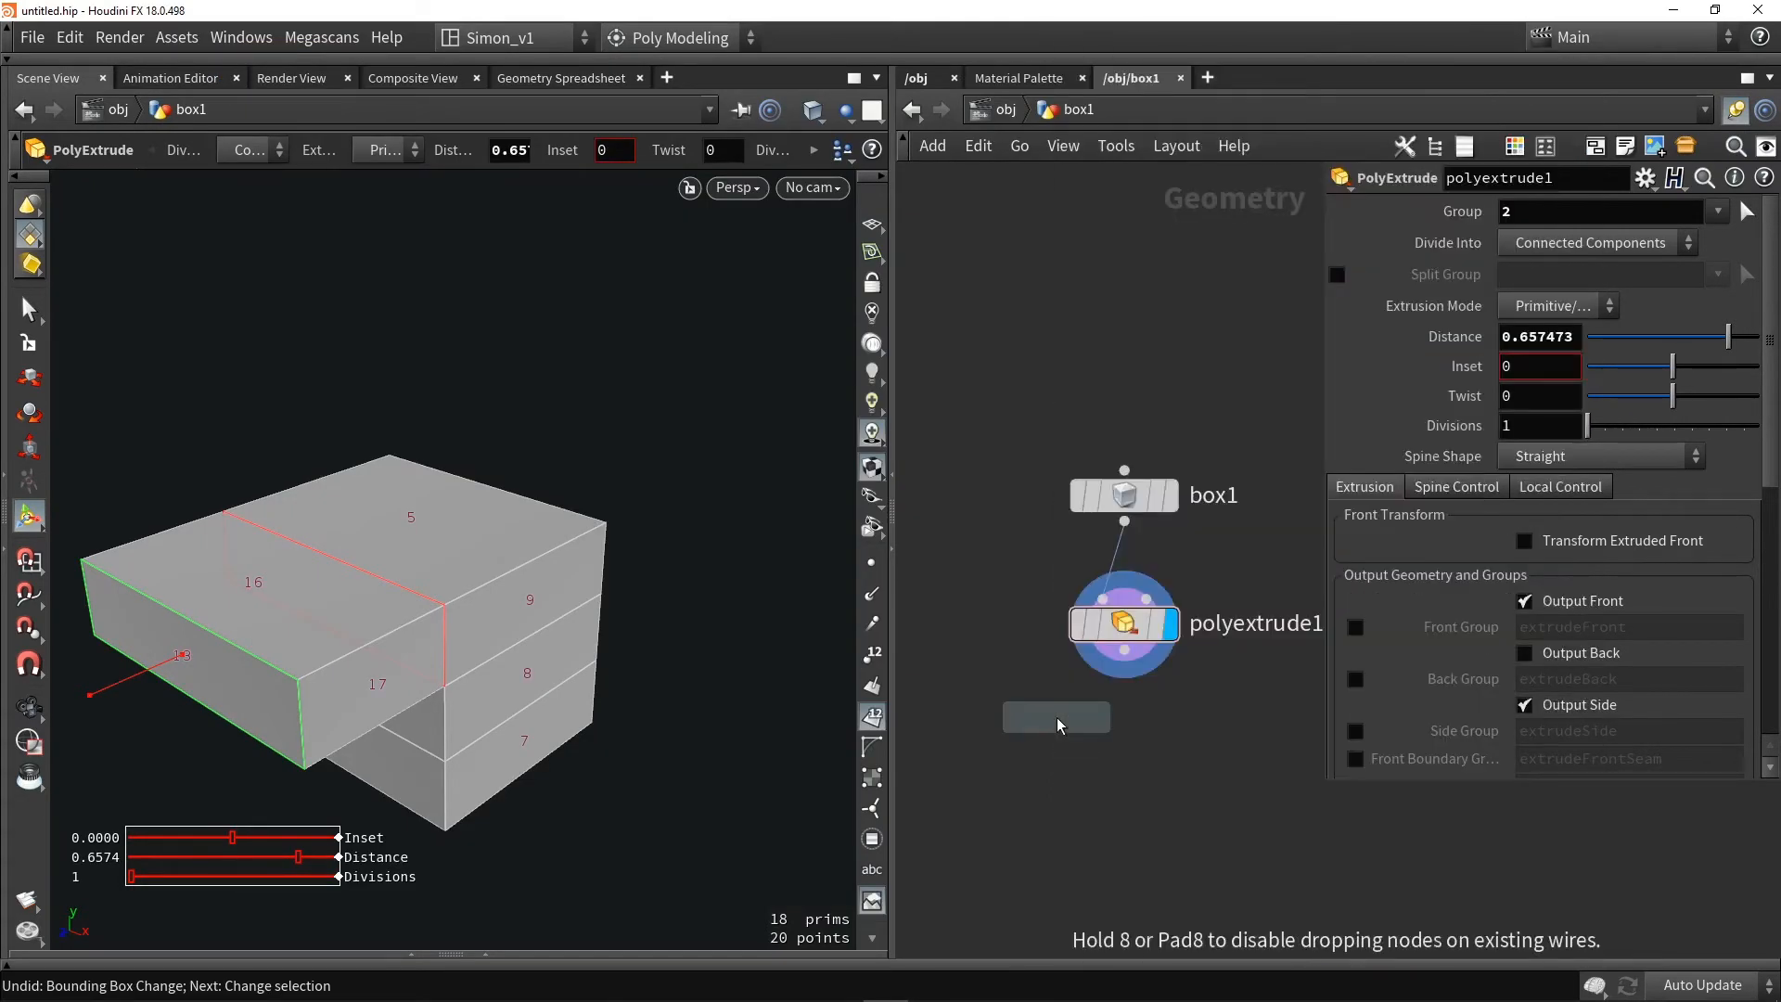
click(1061, 726)
drag(1061, 726, 1127, 601)
click(1181, 548)
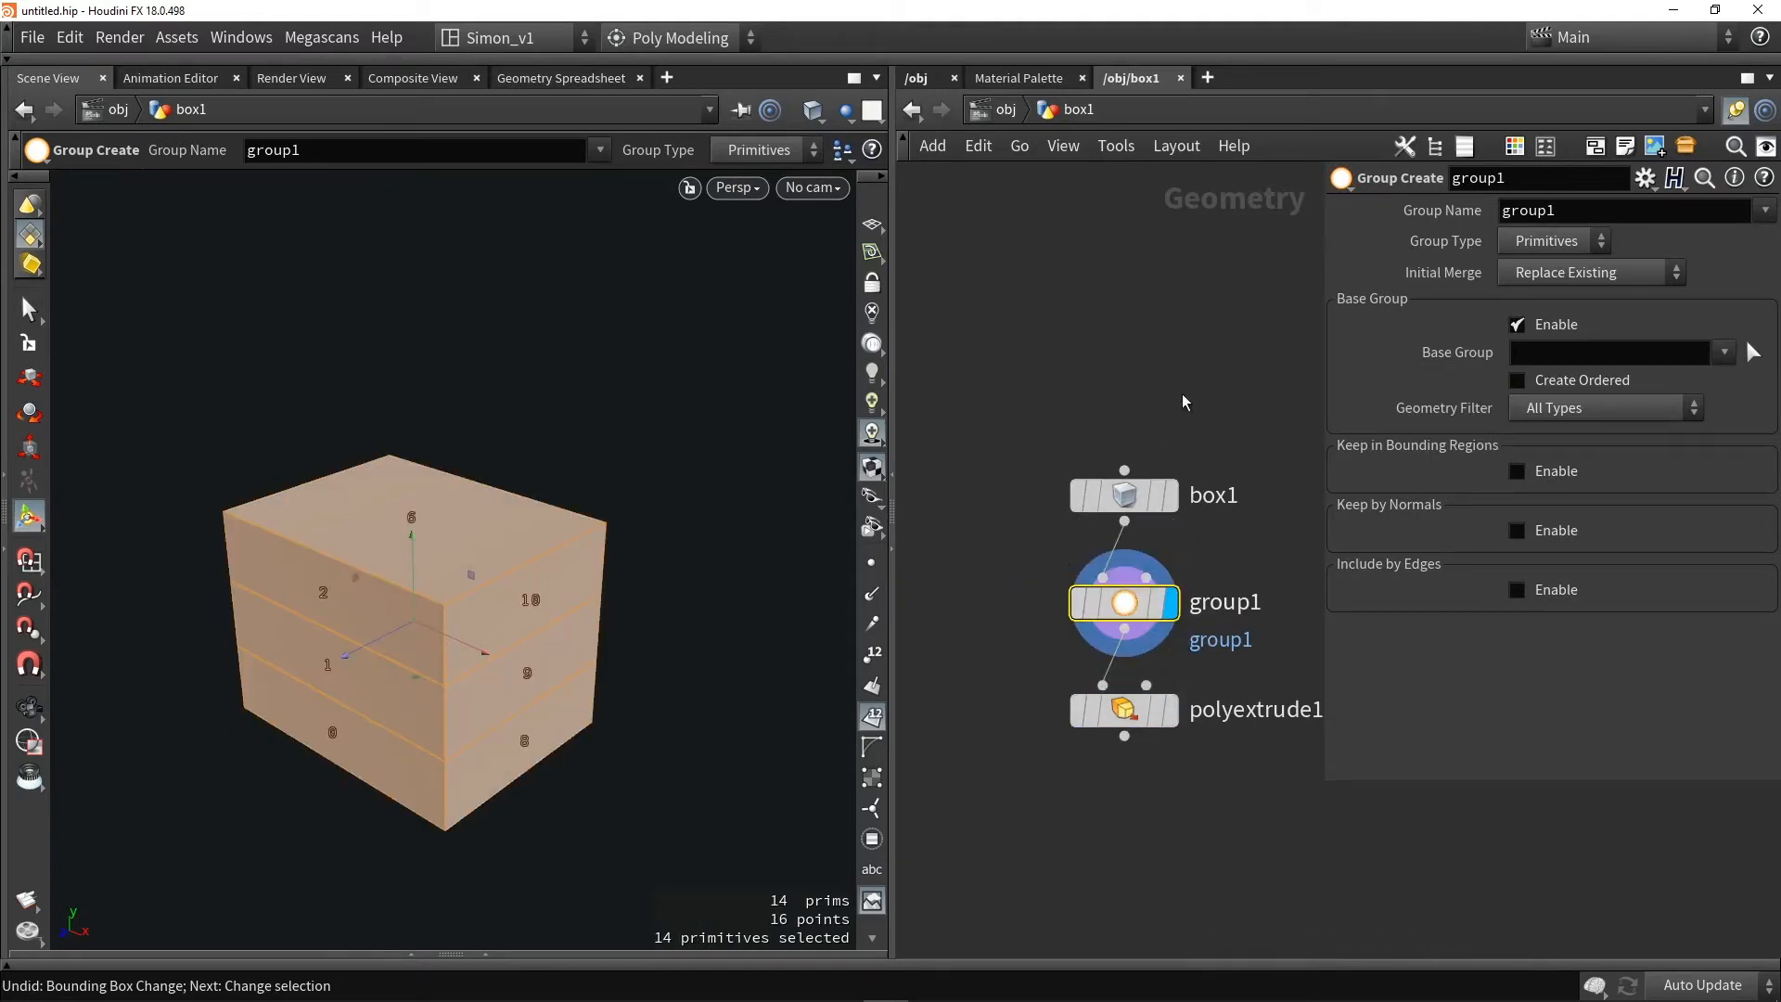
Name the new primitive group To_Extrude
double_click(1558, 211)
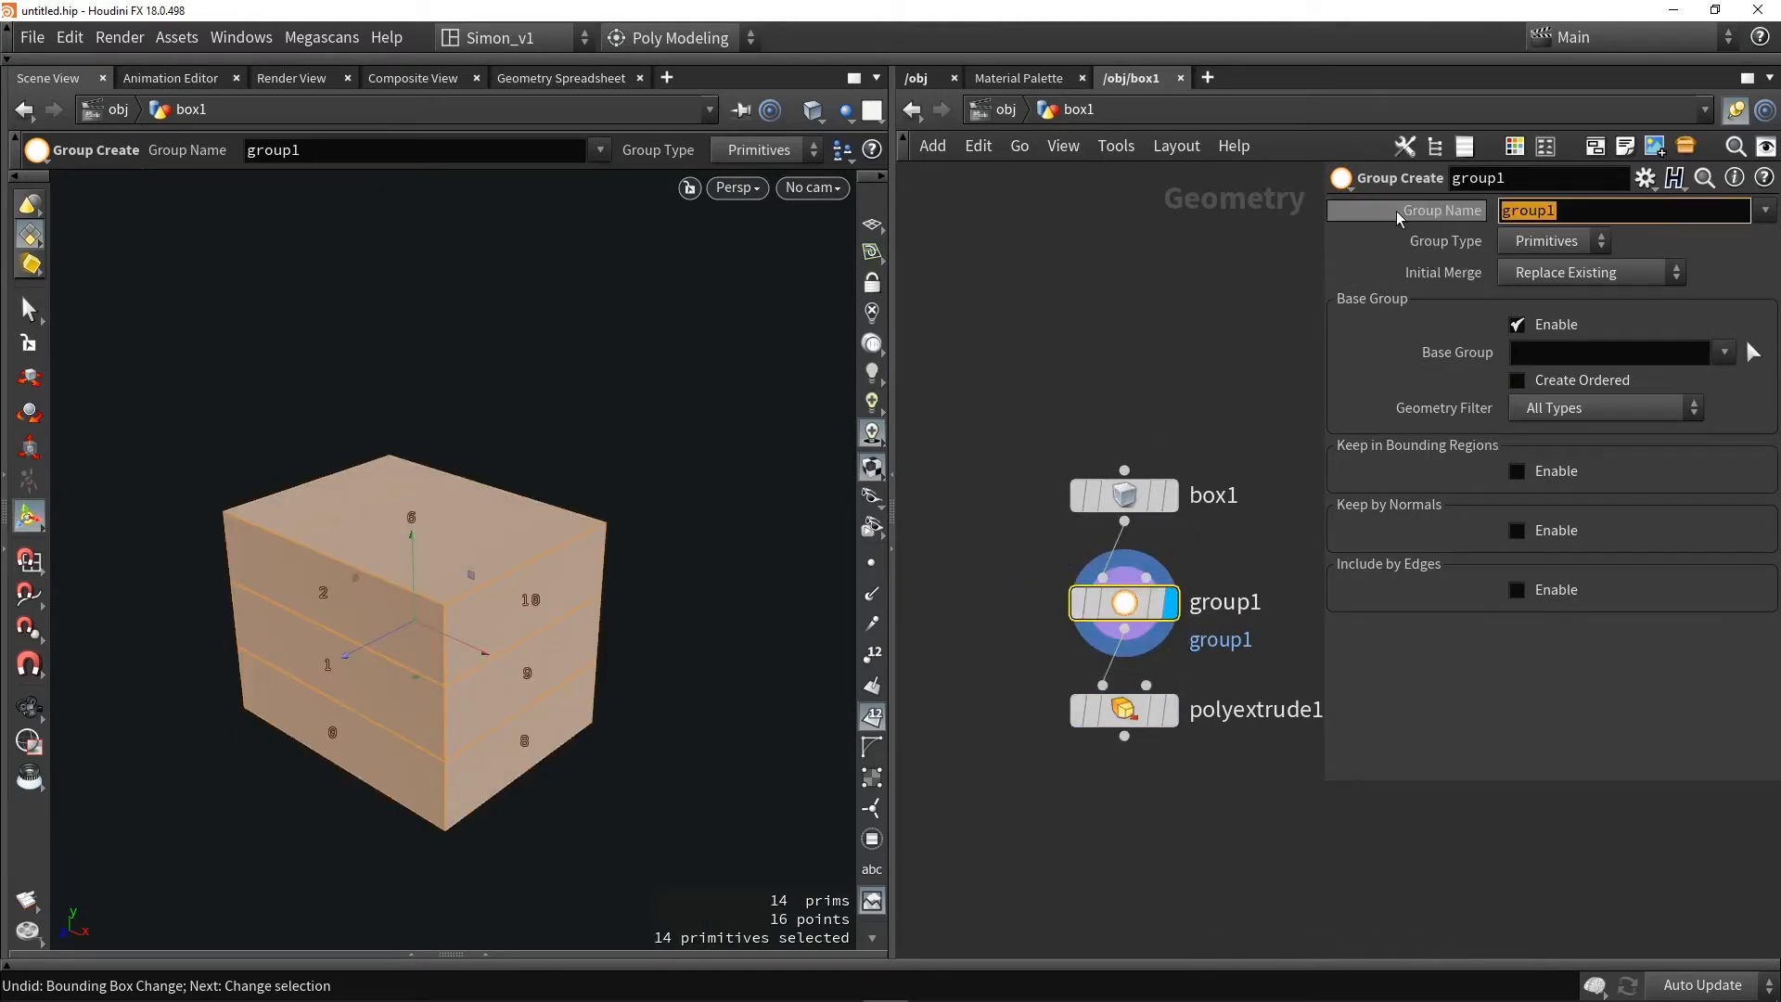
text(To)
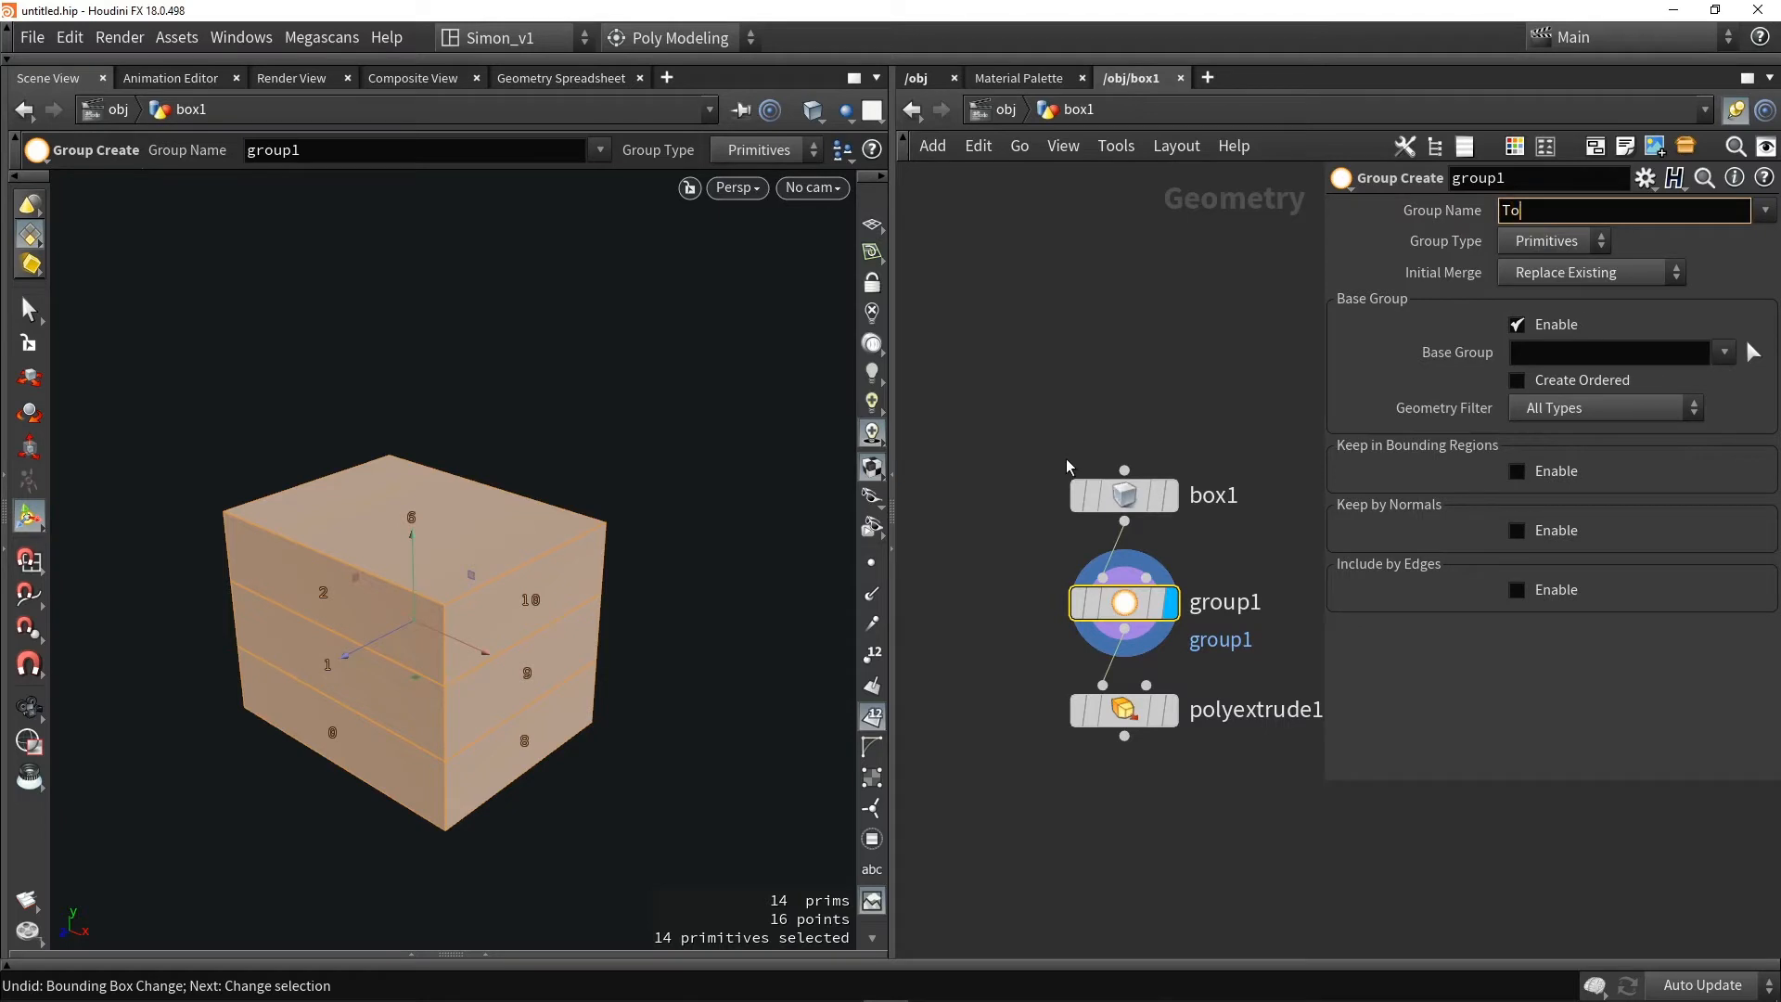
text(_Extrude)
key(Return)
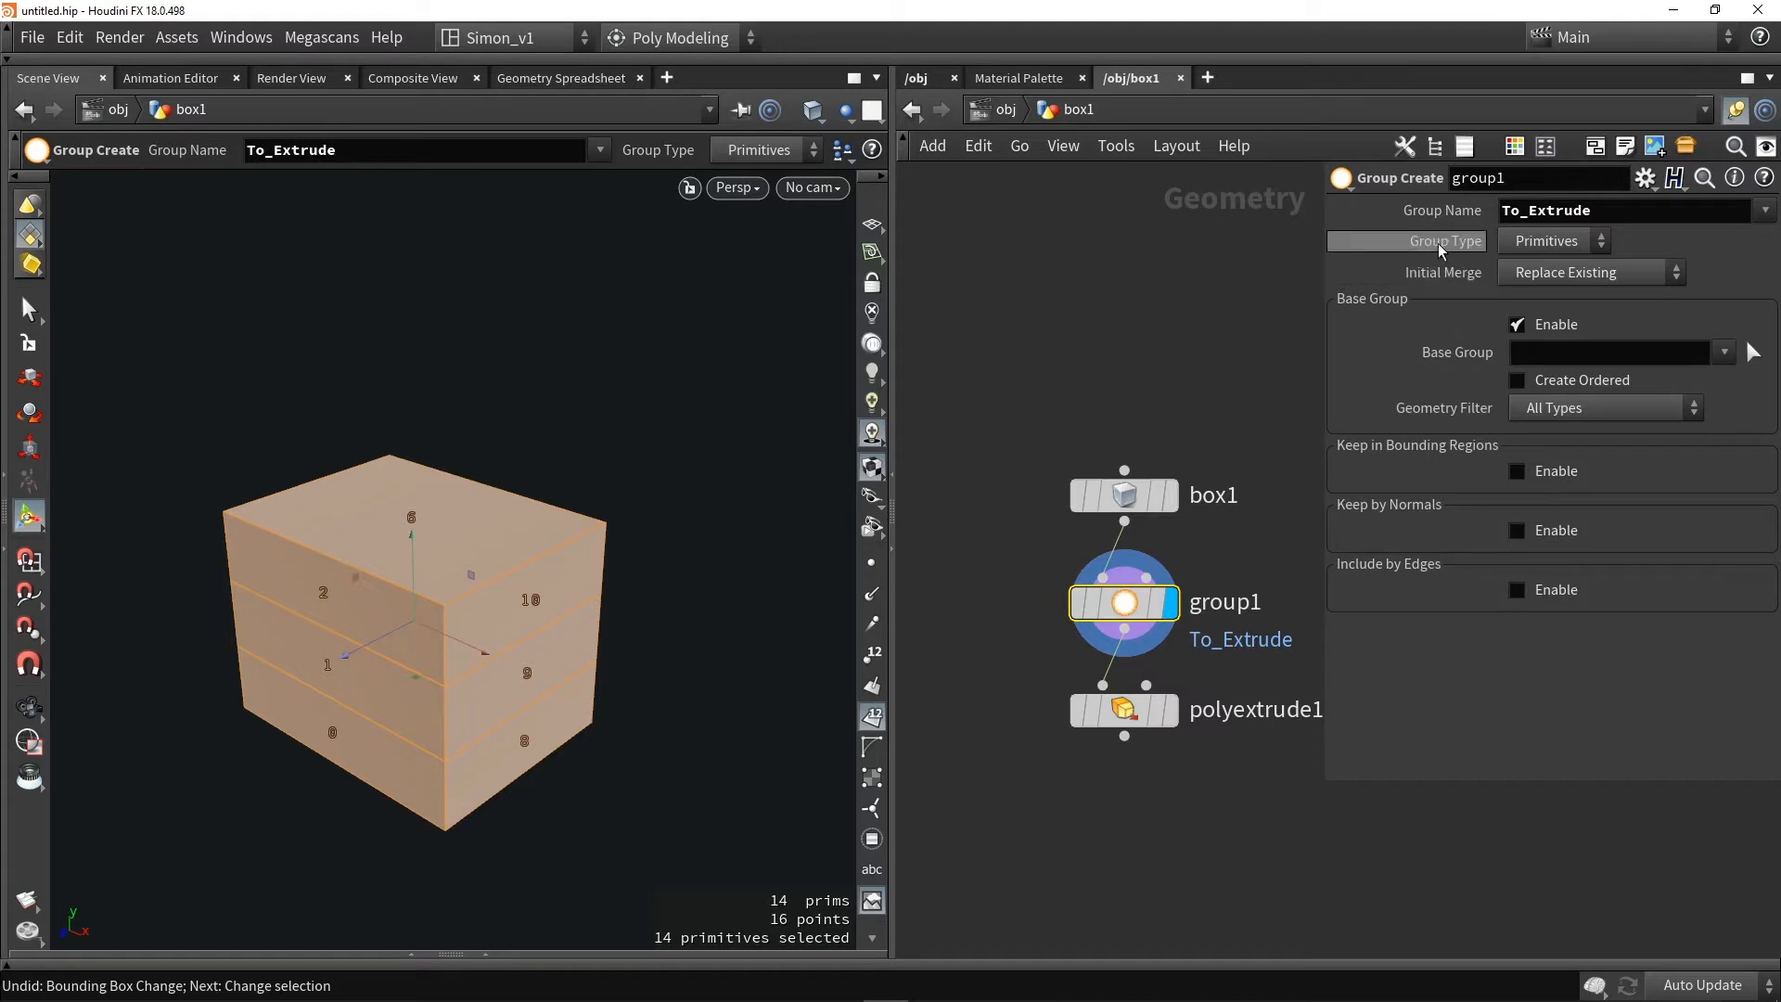
click(1565, 243)
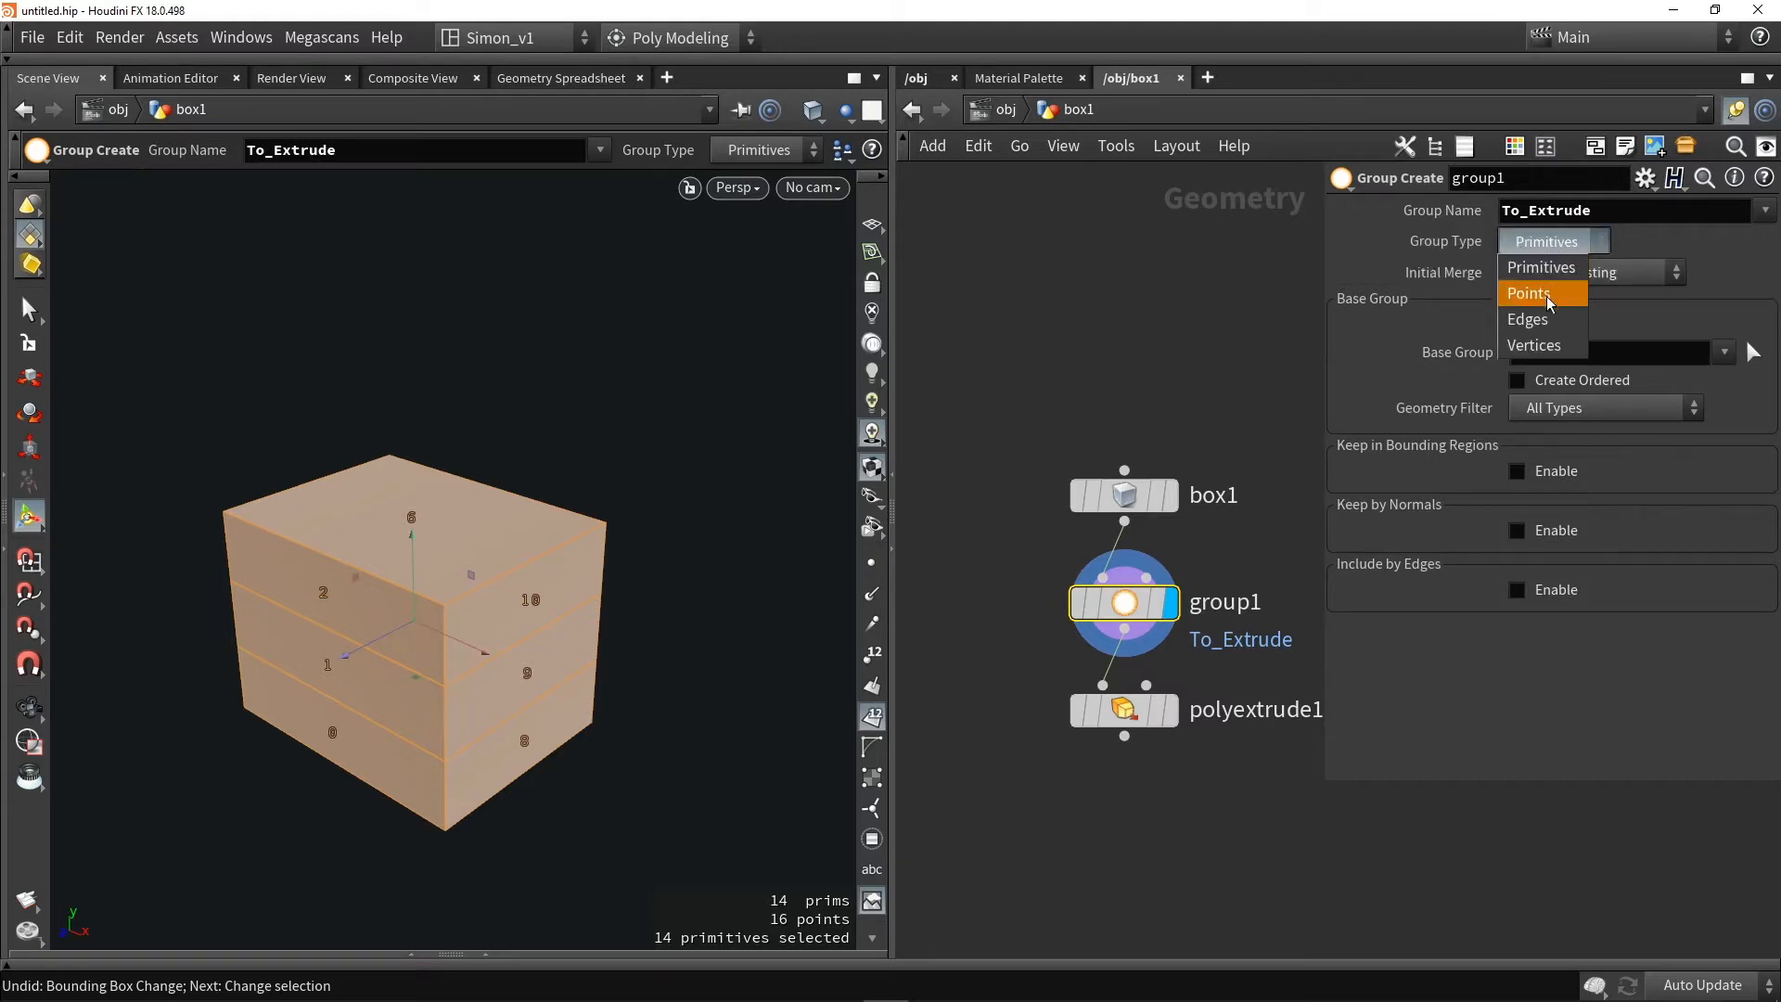
click(1185, 286)
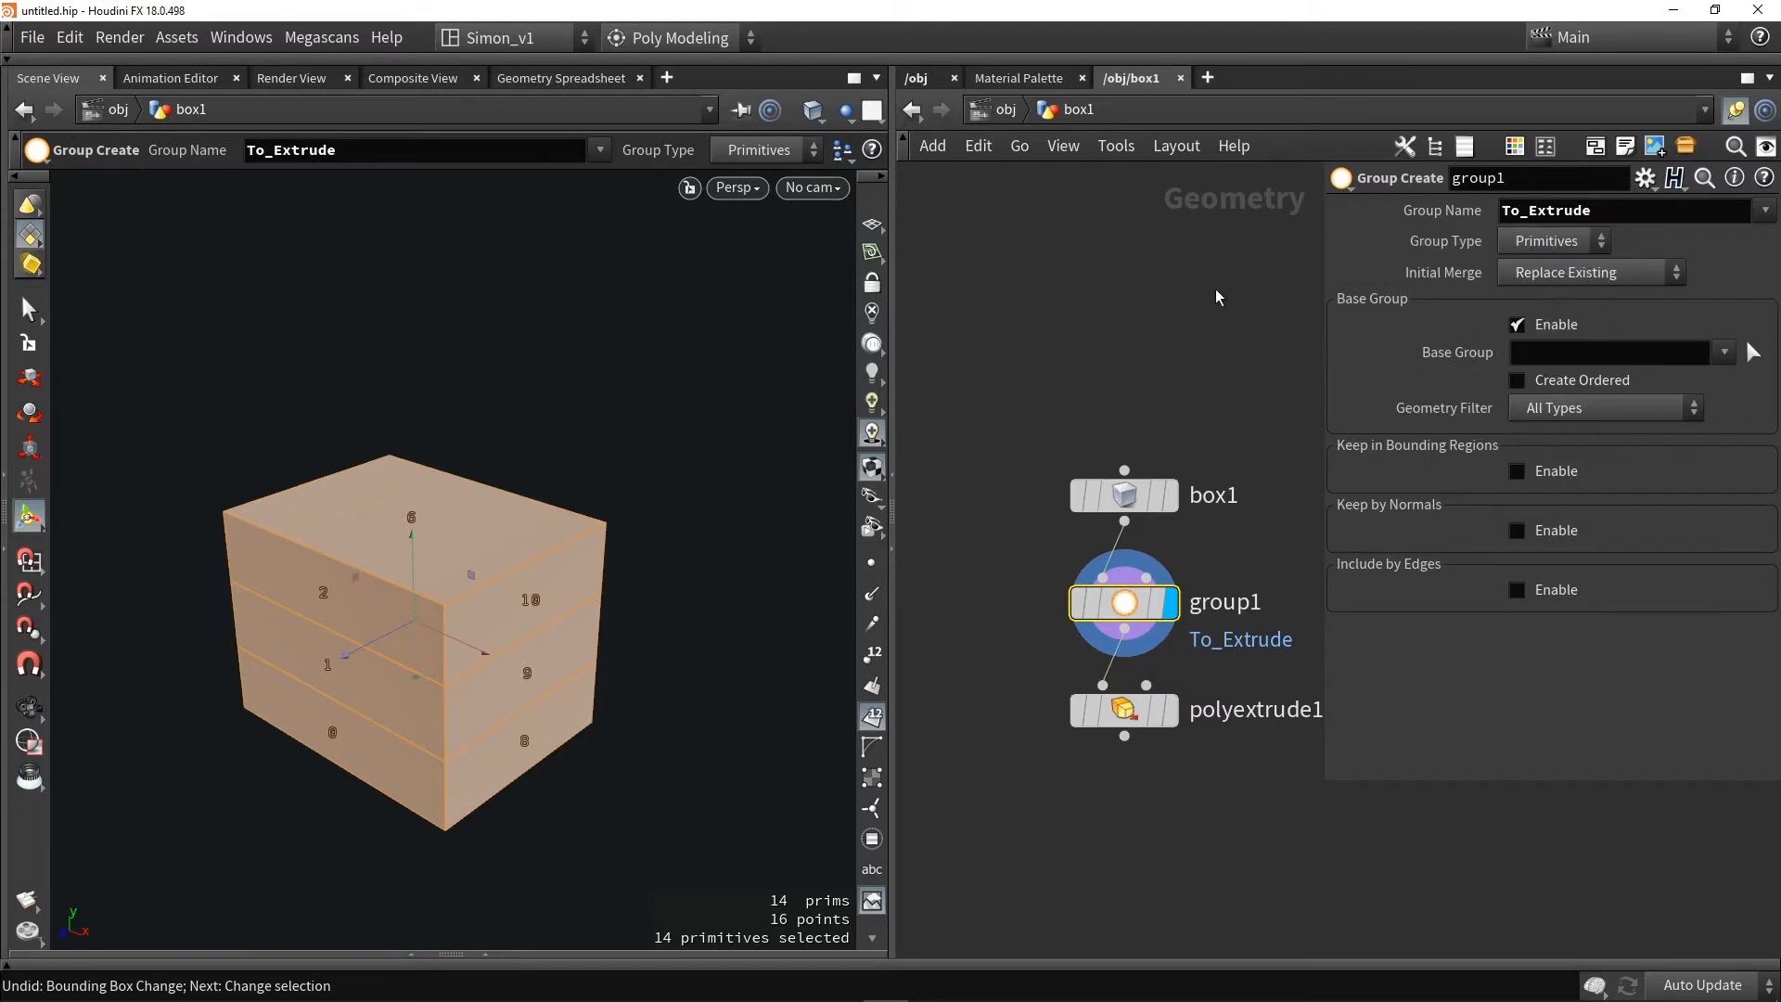
click(1567, 272)
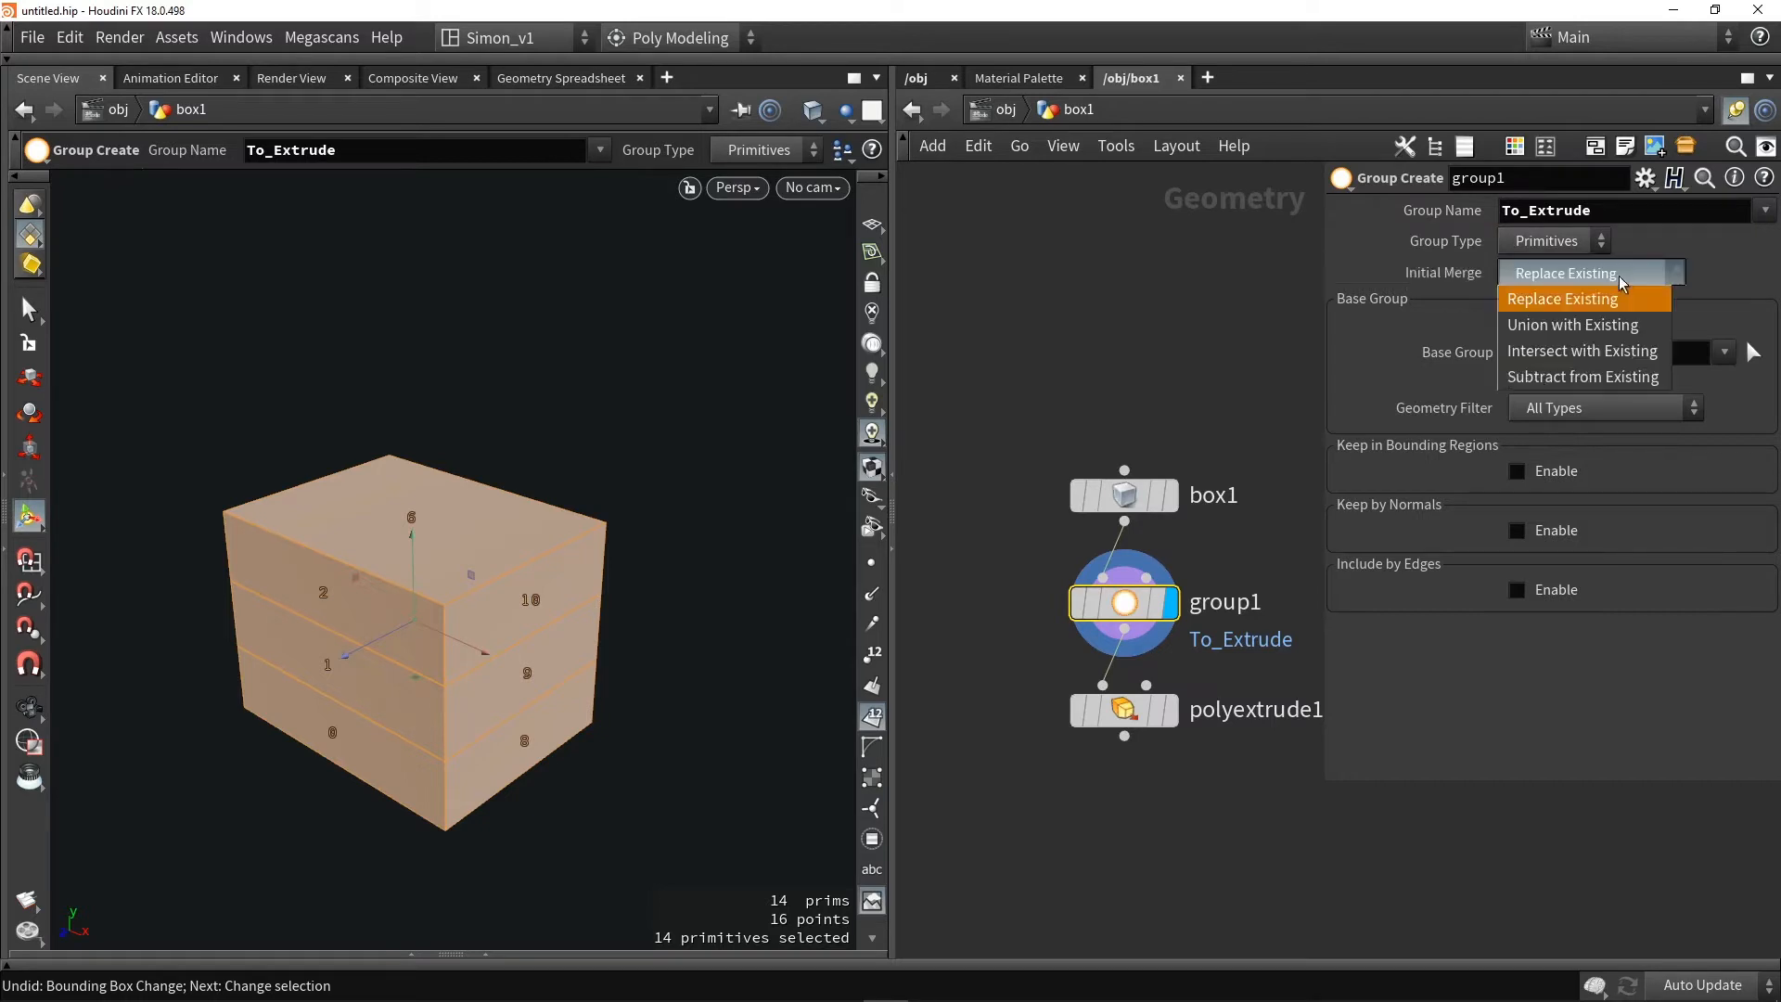
click(1215, 330)
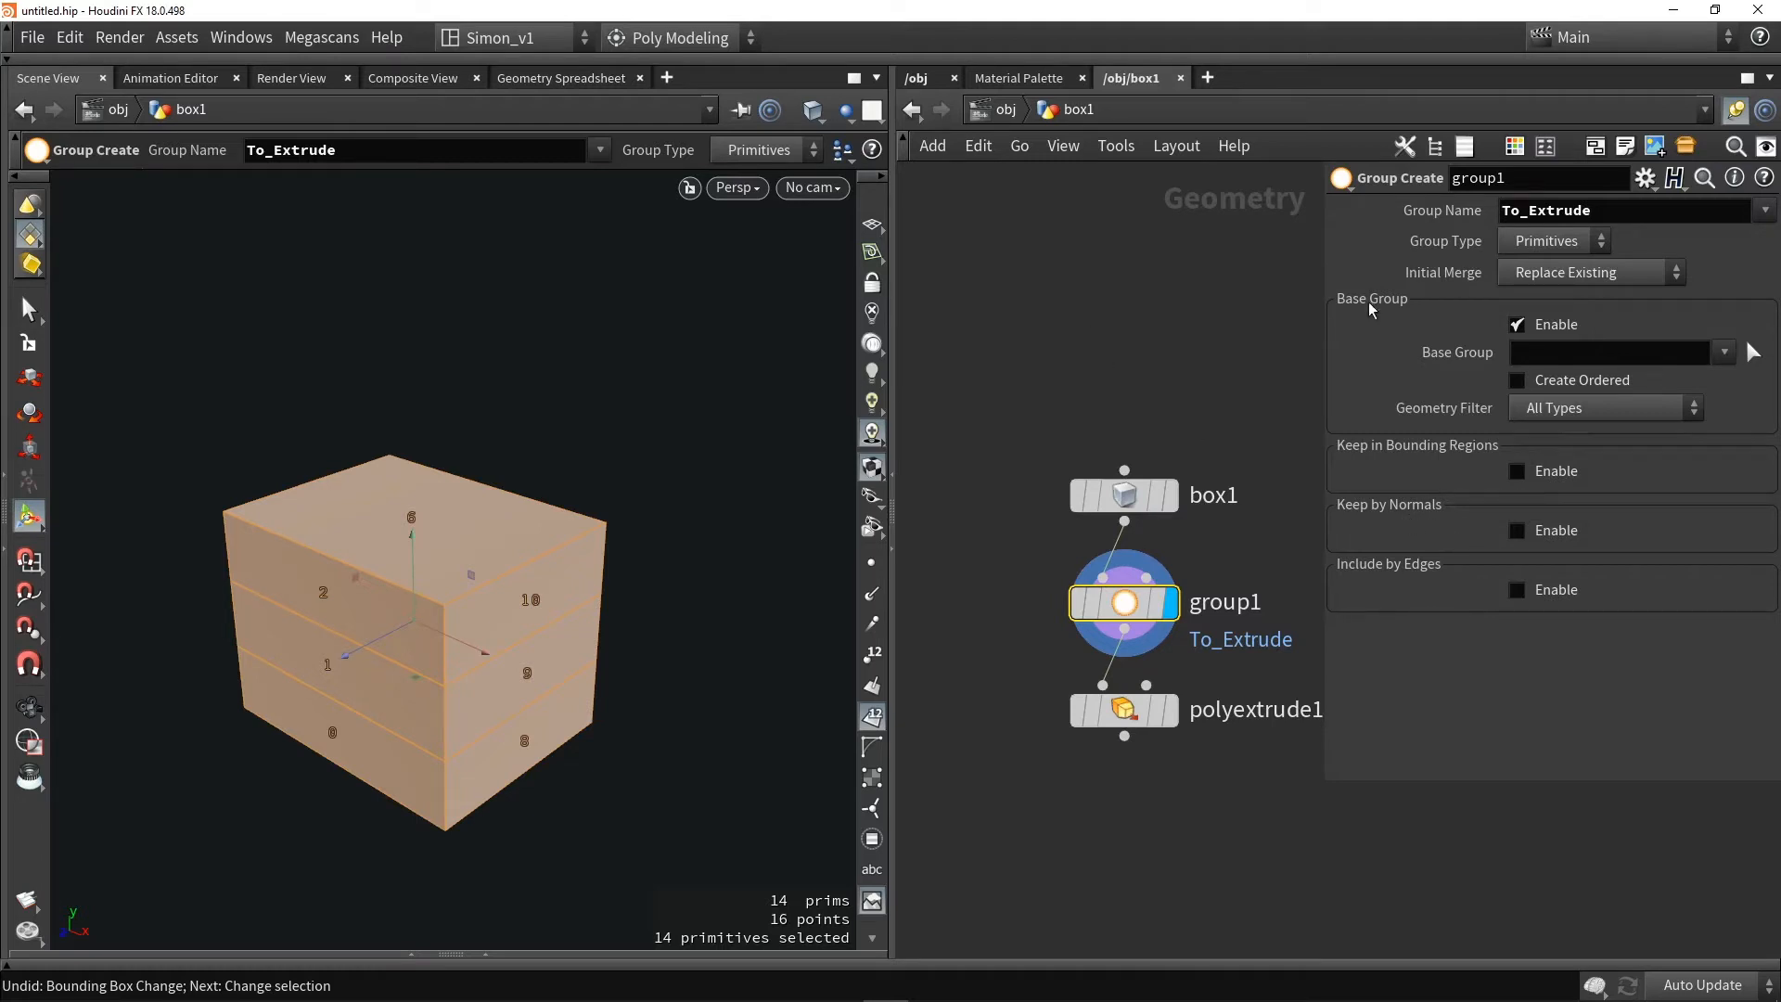
Restrict the group's base group to primitive 2
click(1542, 355)
text(2)
key(Return)
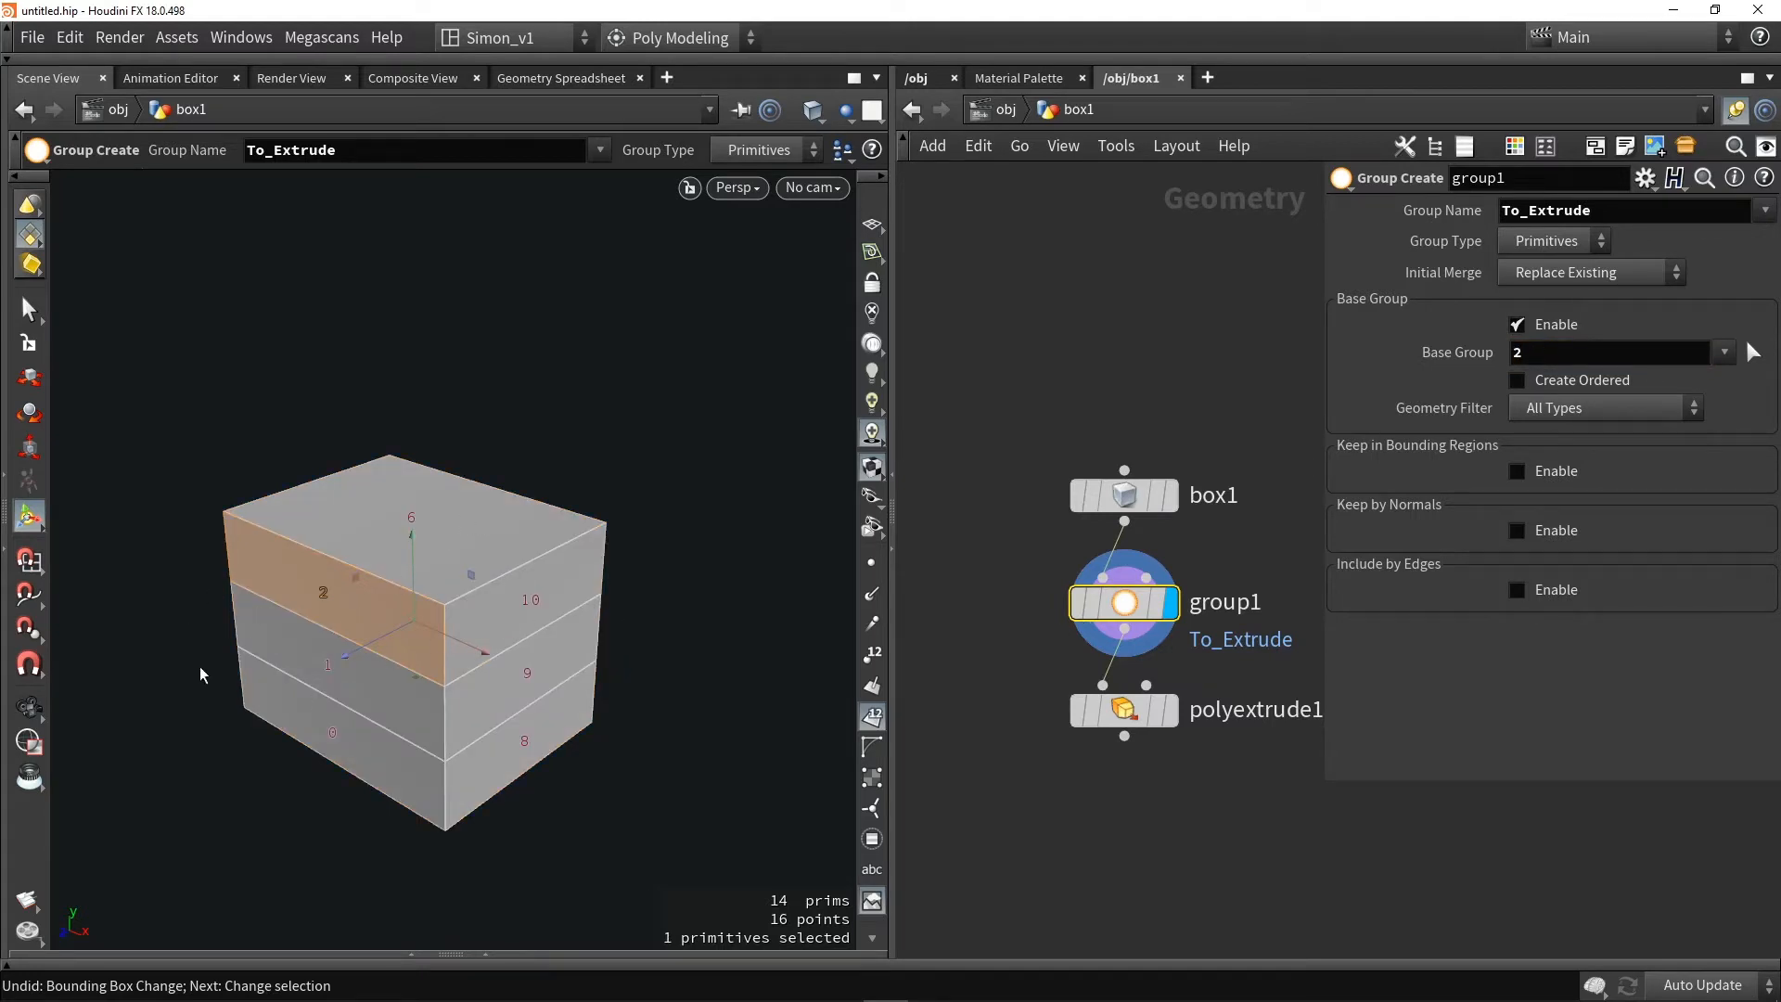
Replace the base group with a bounding box region that includes partially contained entities, and center it at about 0.79, -0.69, 0
drag(1558, 355, 1451, 367)
click(1517, 323)
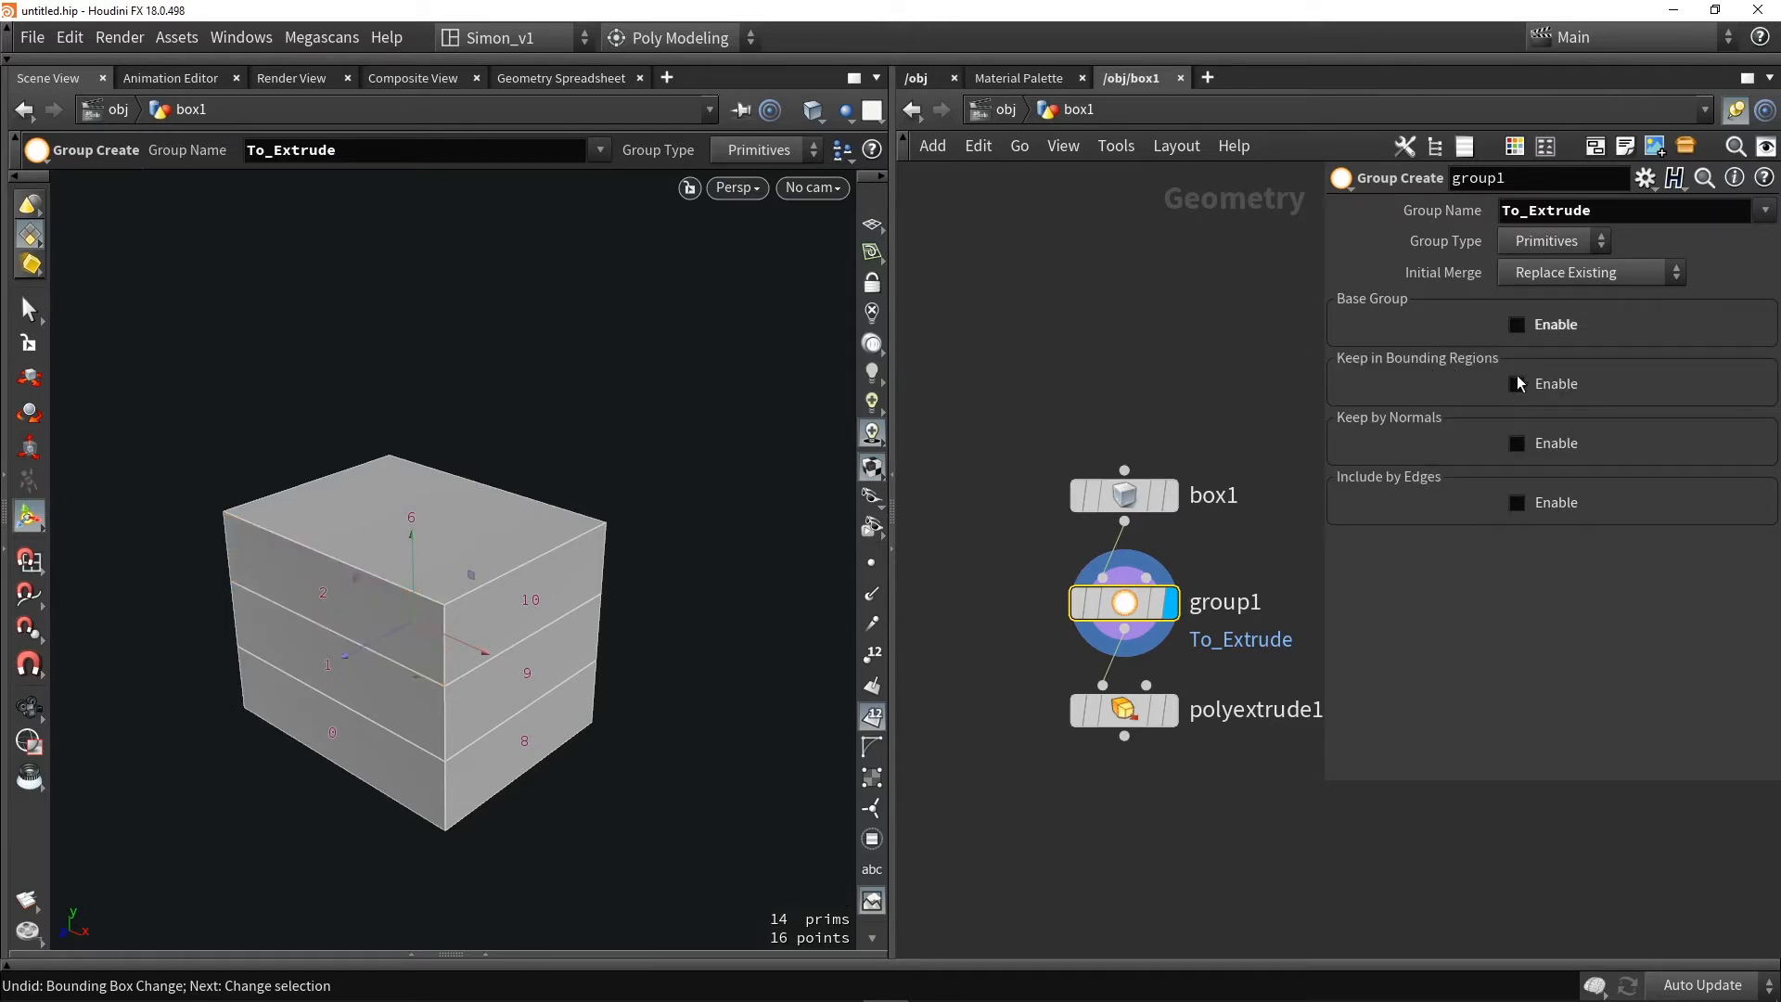
click(1549, 388)
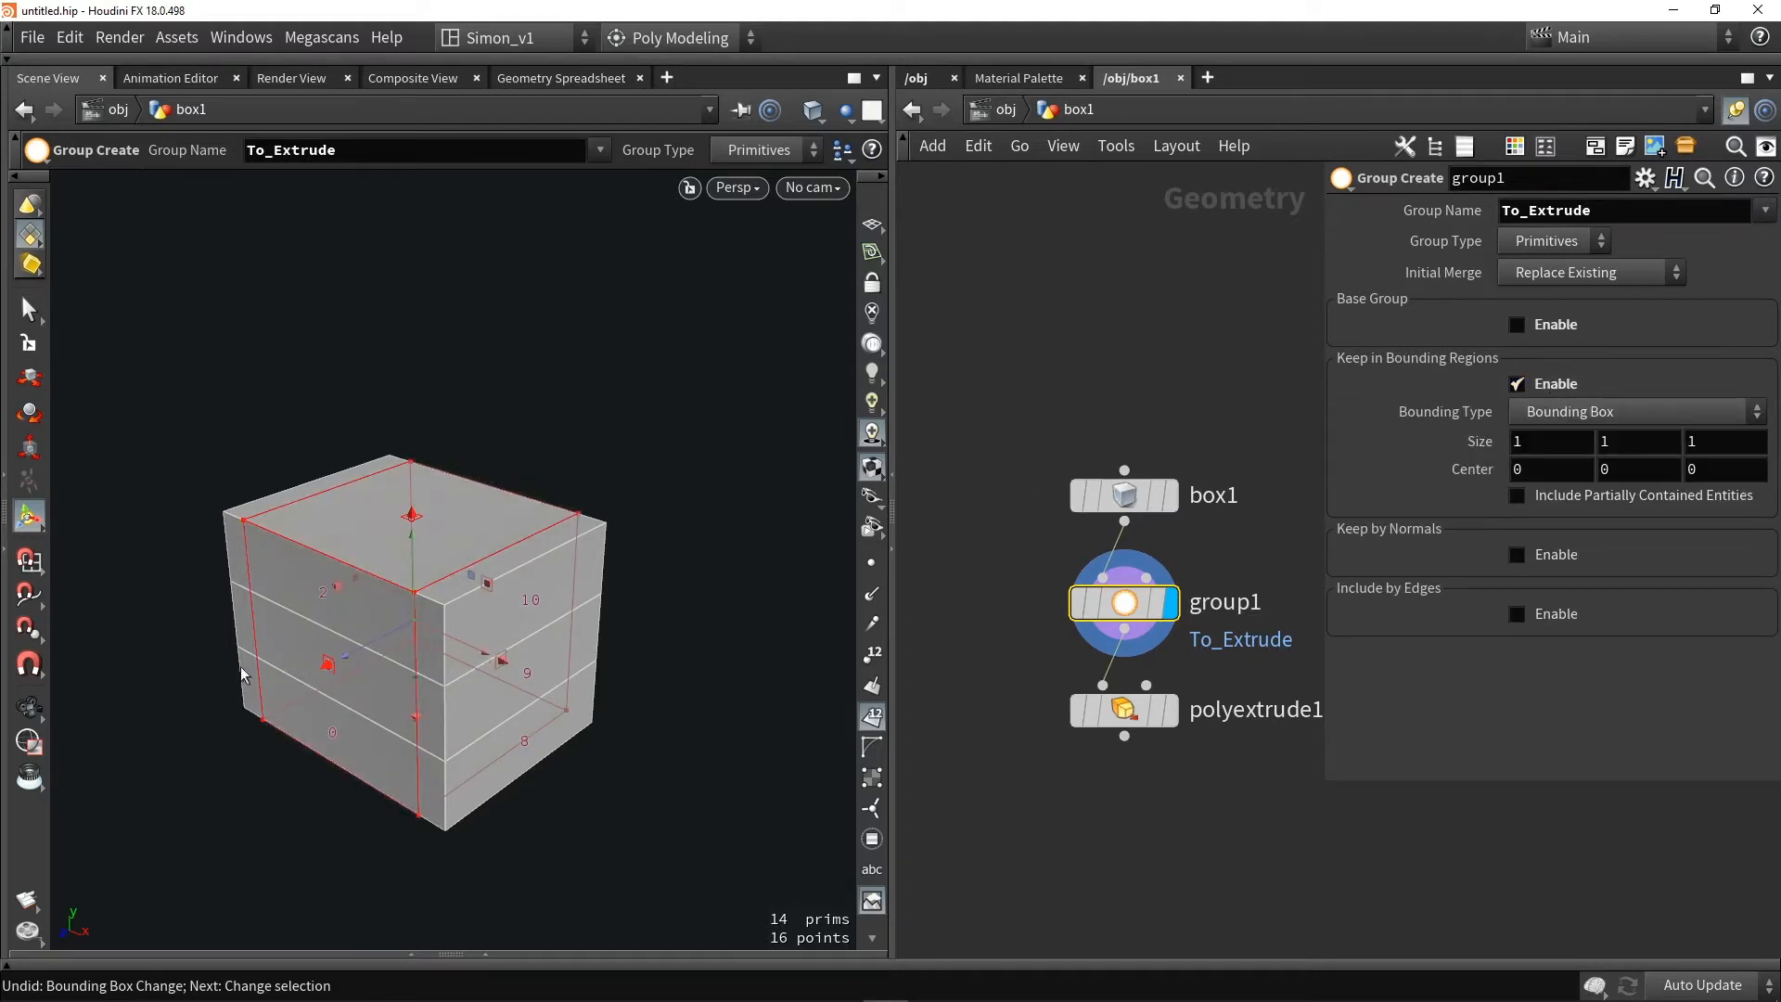
drag(482, 583, 647, 558)
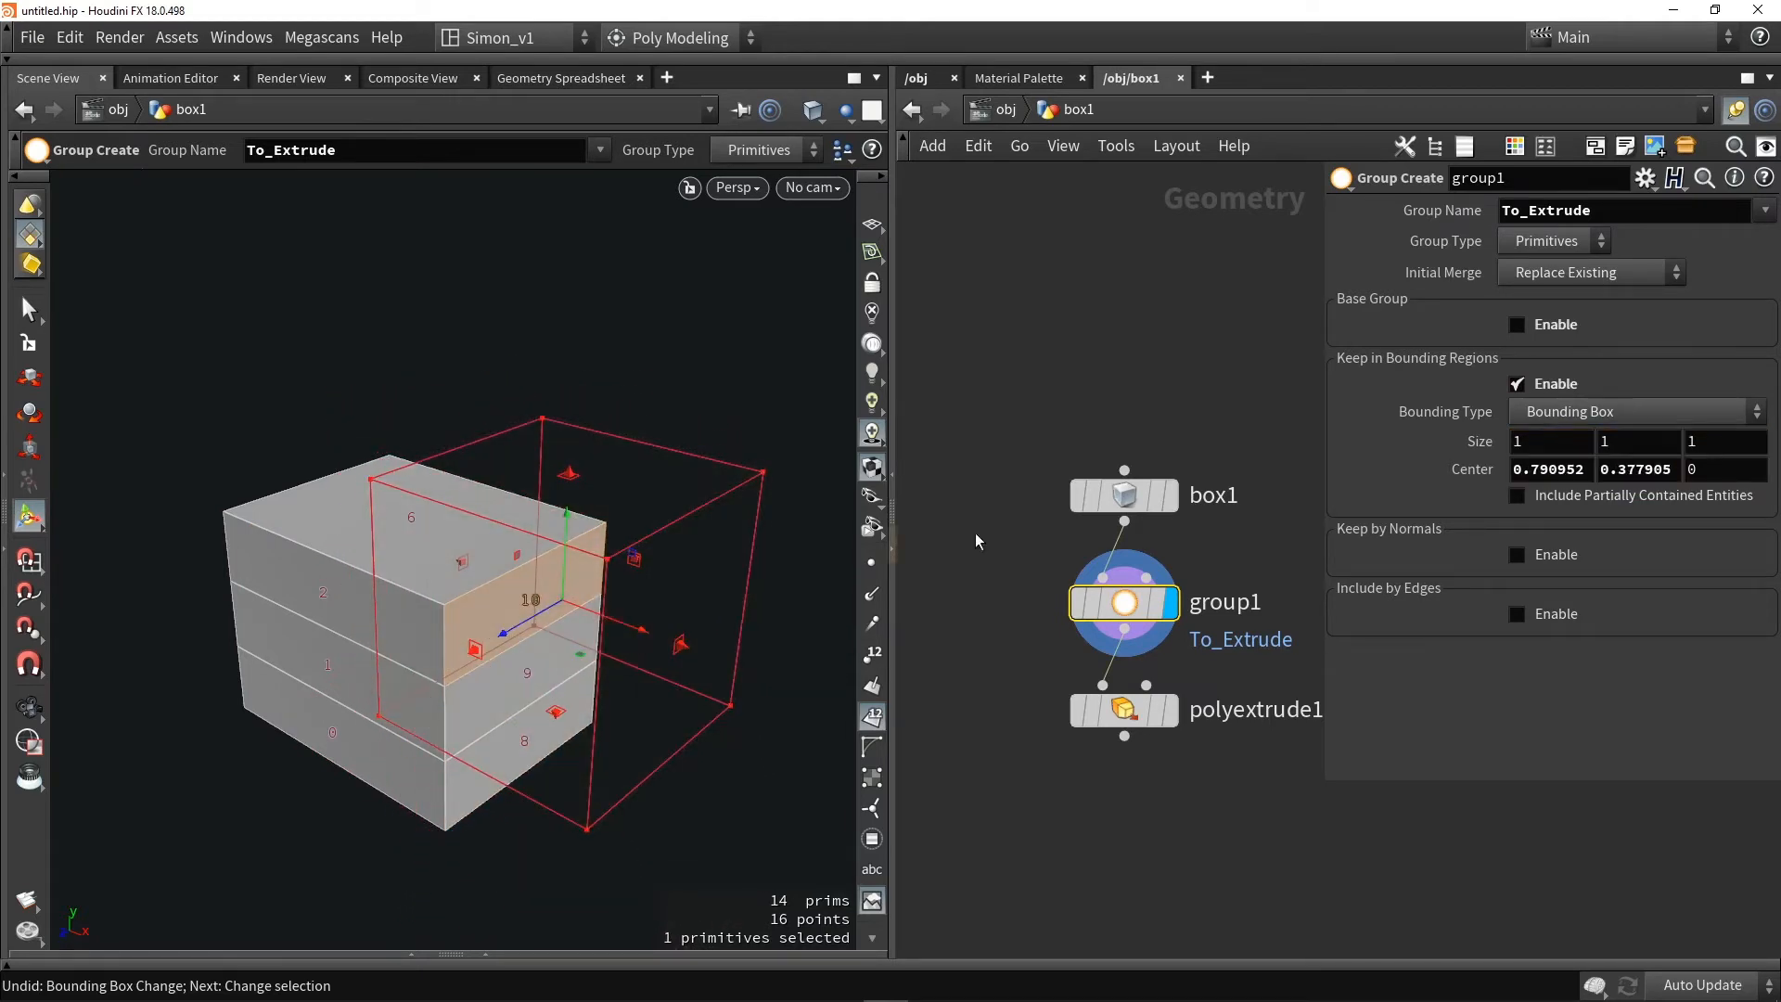
click(1575, 499)
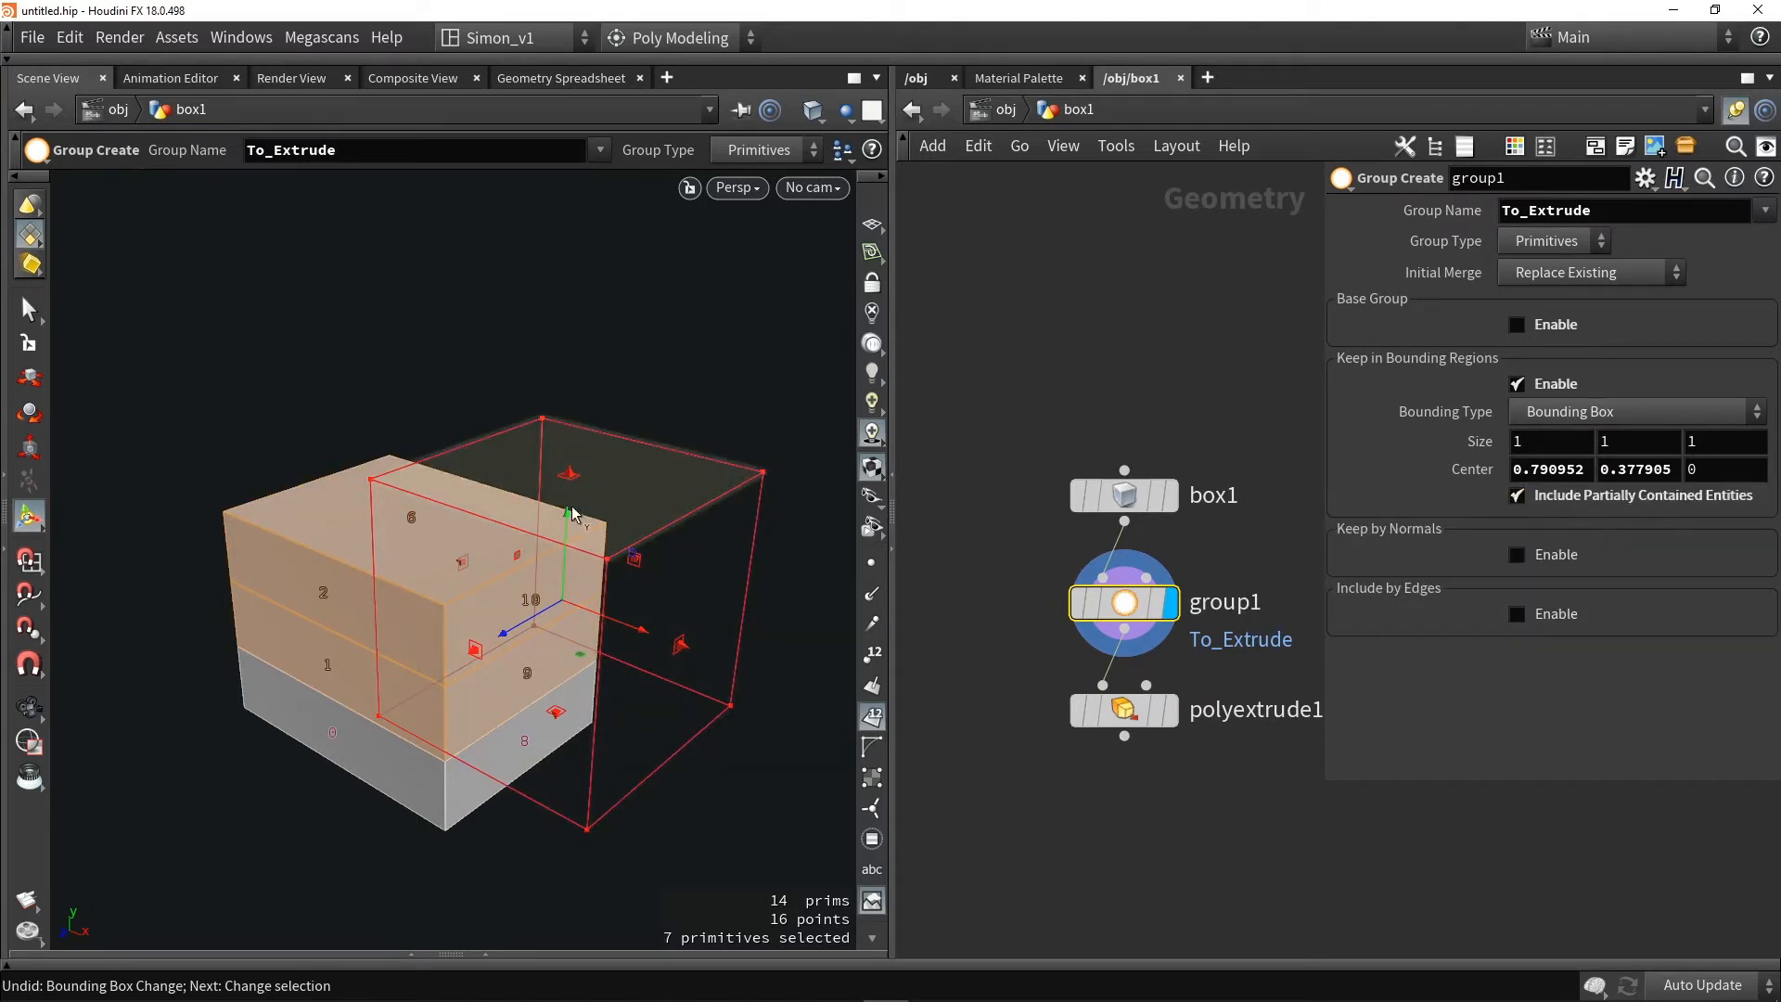
drag(566, 525, 549, 763)
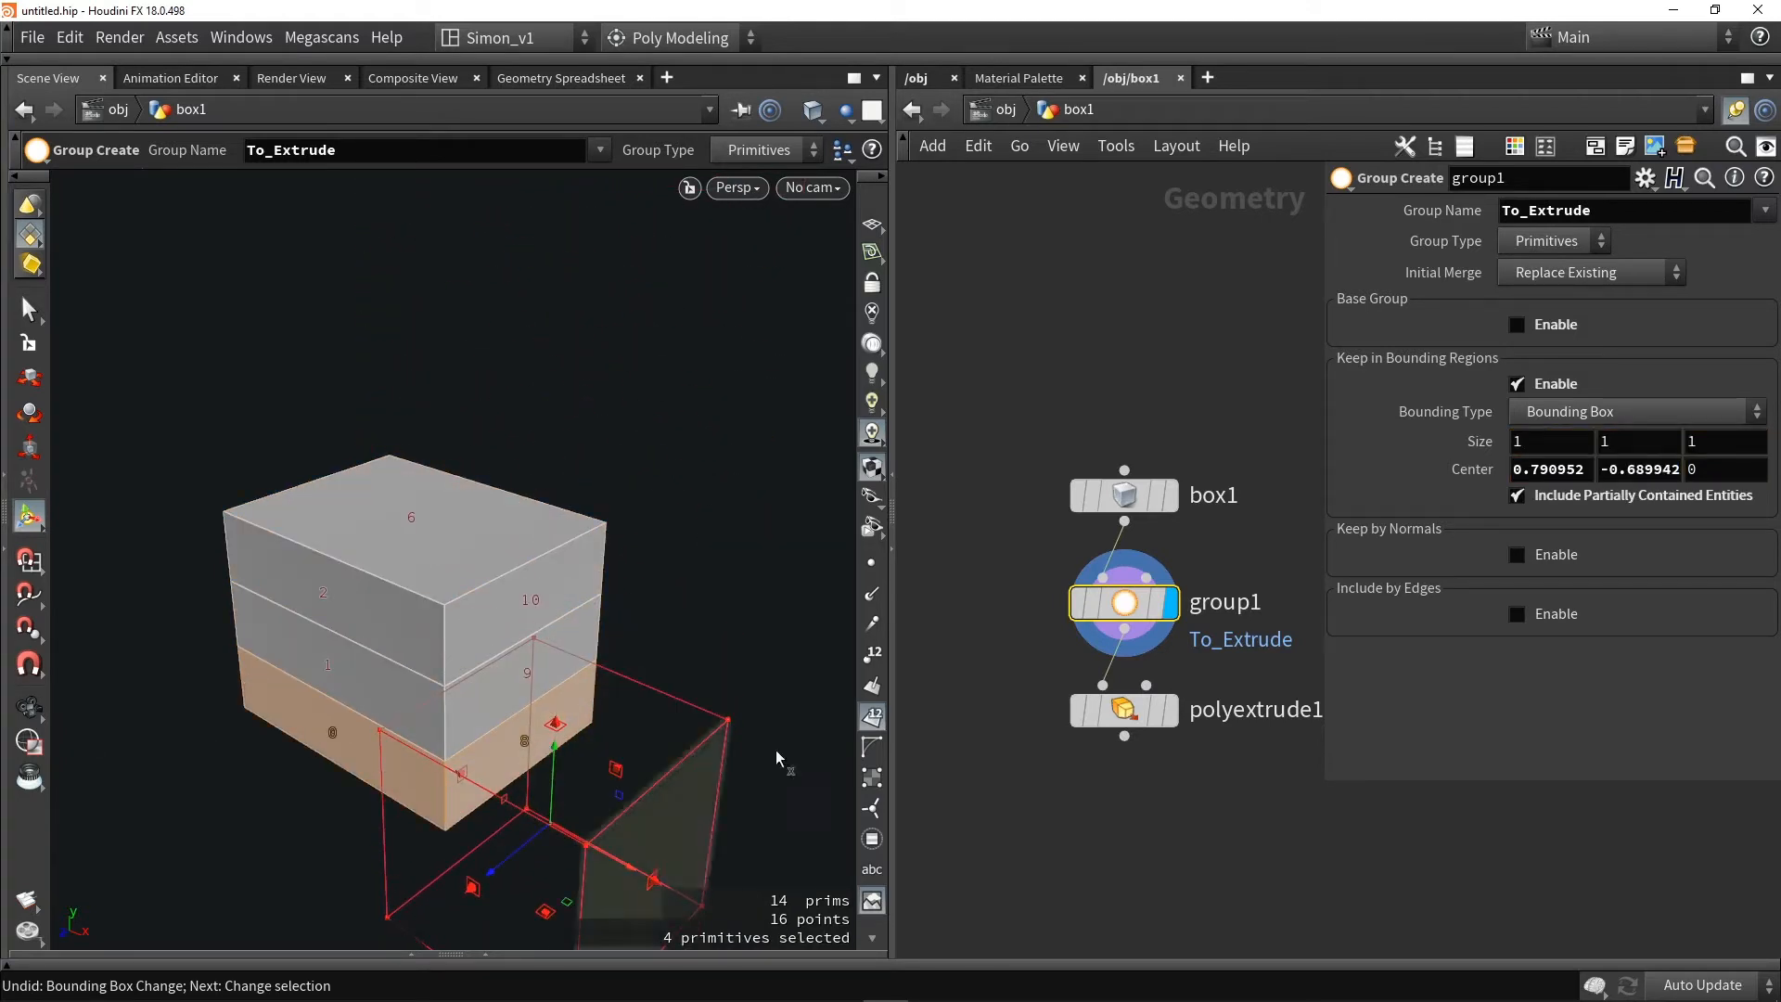
Replace the PolyExtrude's primitive number with the To_Extrude group as its input group
click(1140, 719)
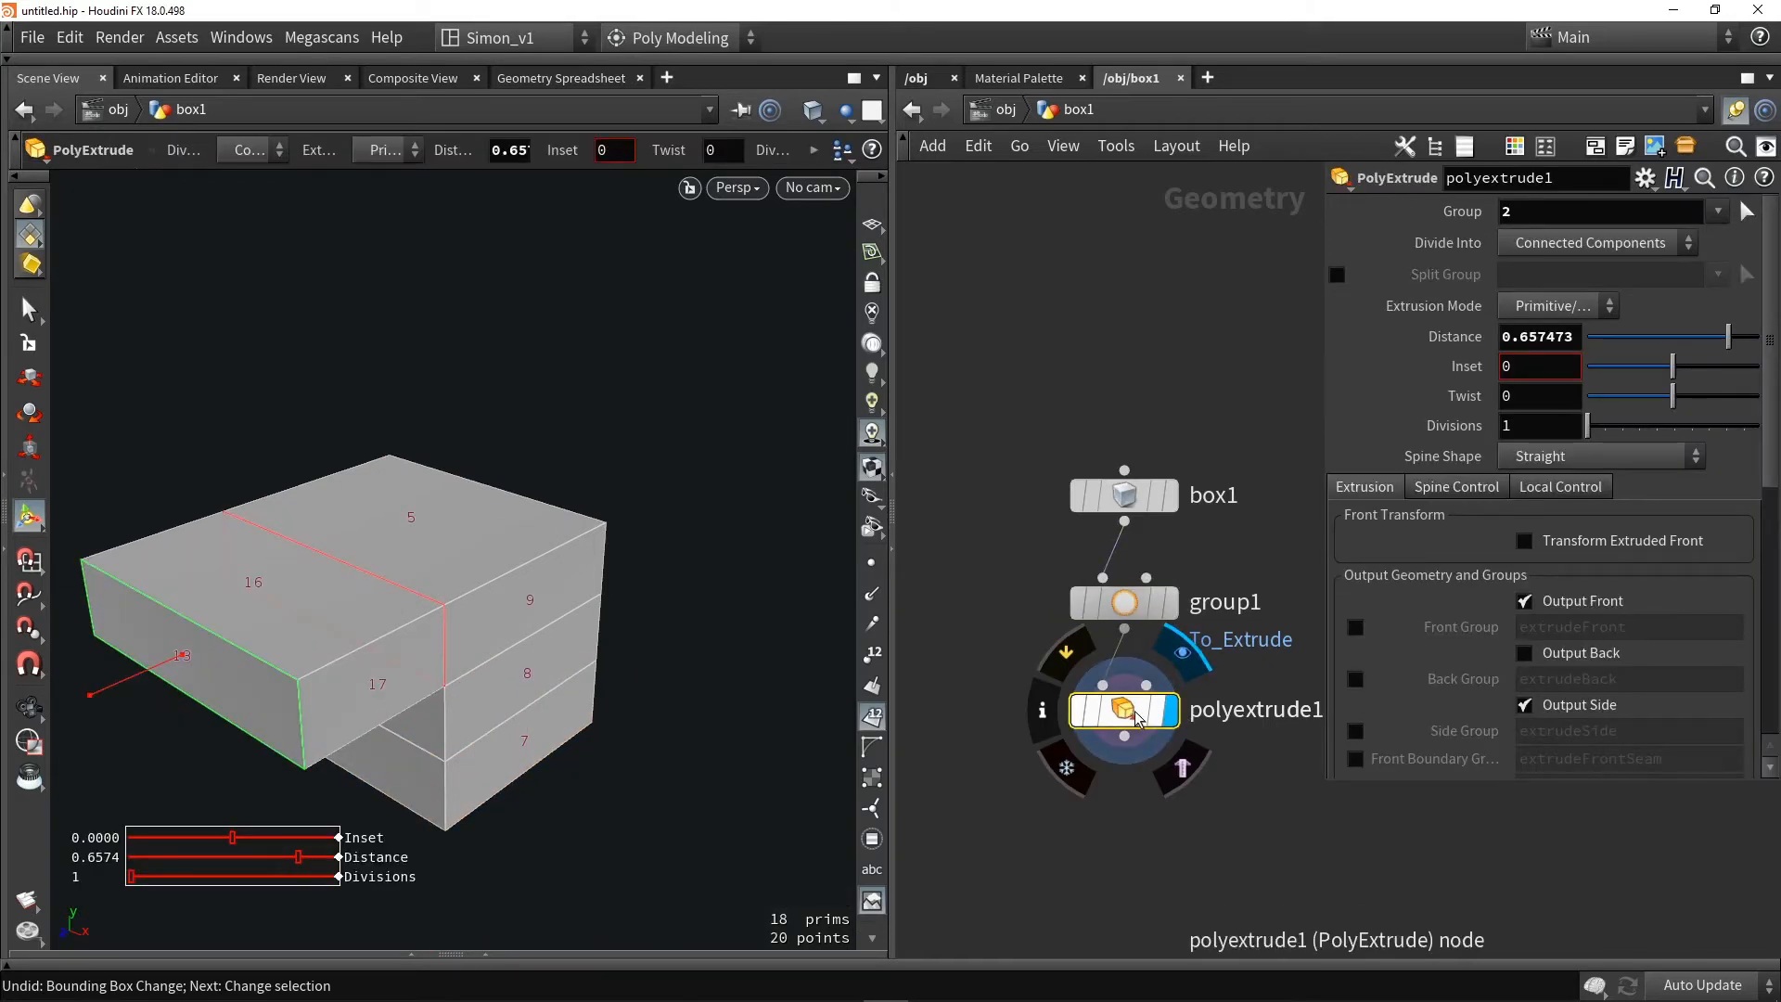
click(1555, 212)
key(BackSpace)
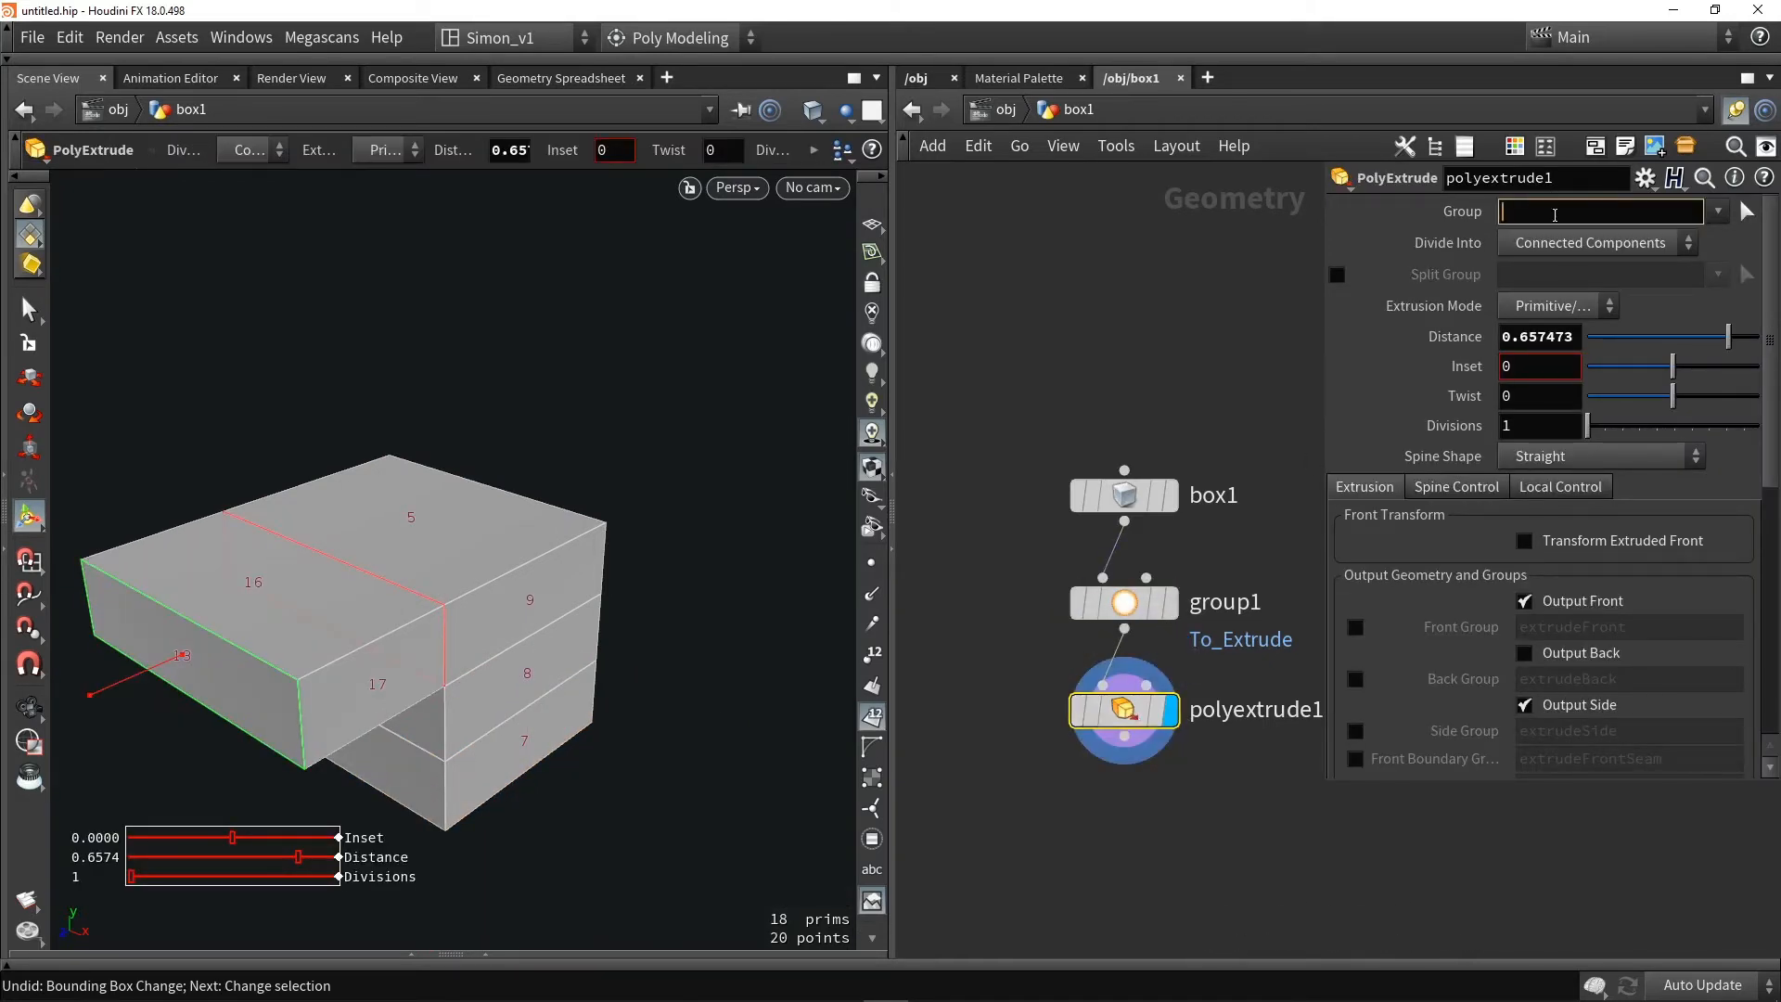
key(Return)
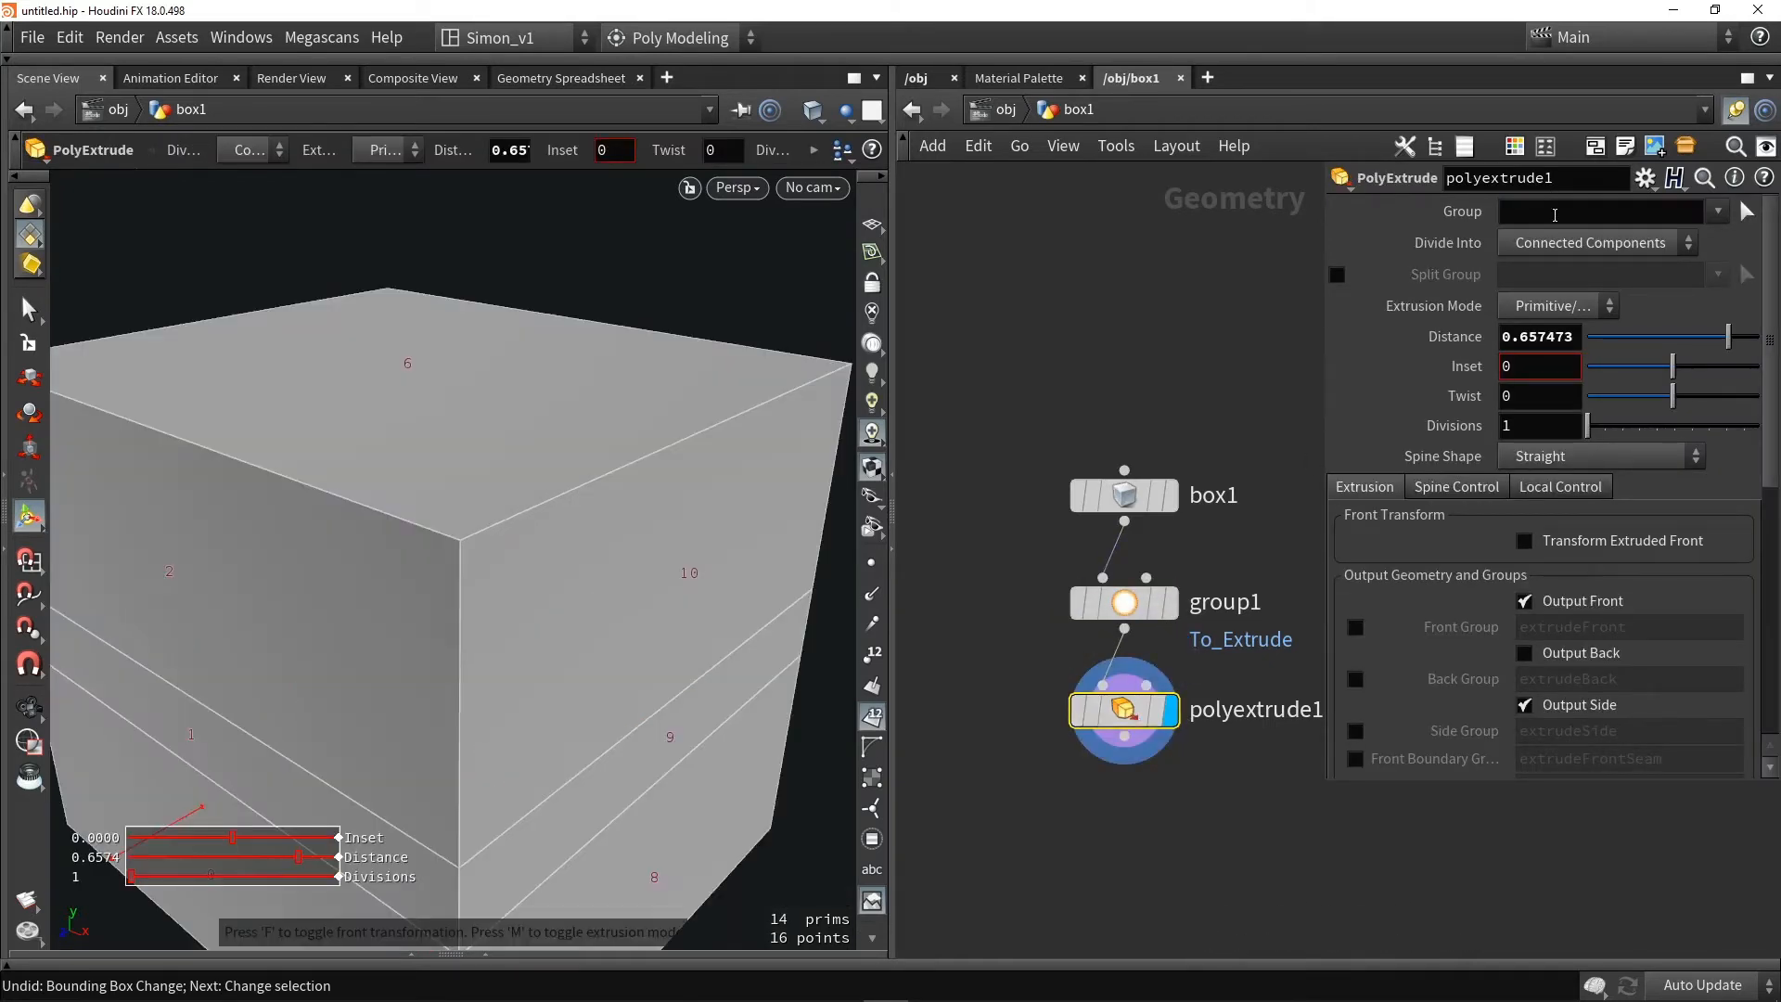
click(1717, 214)
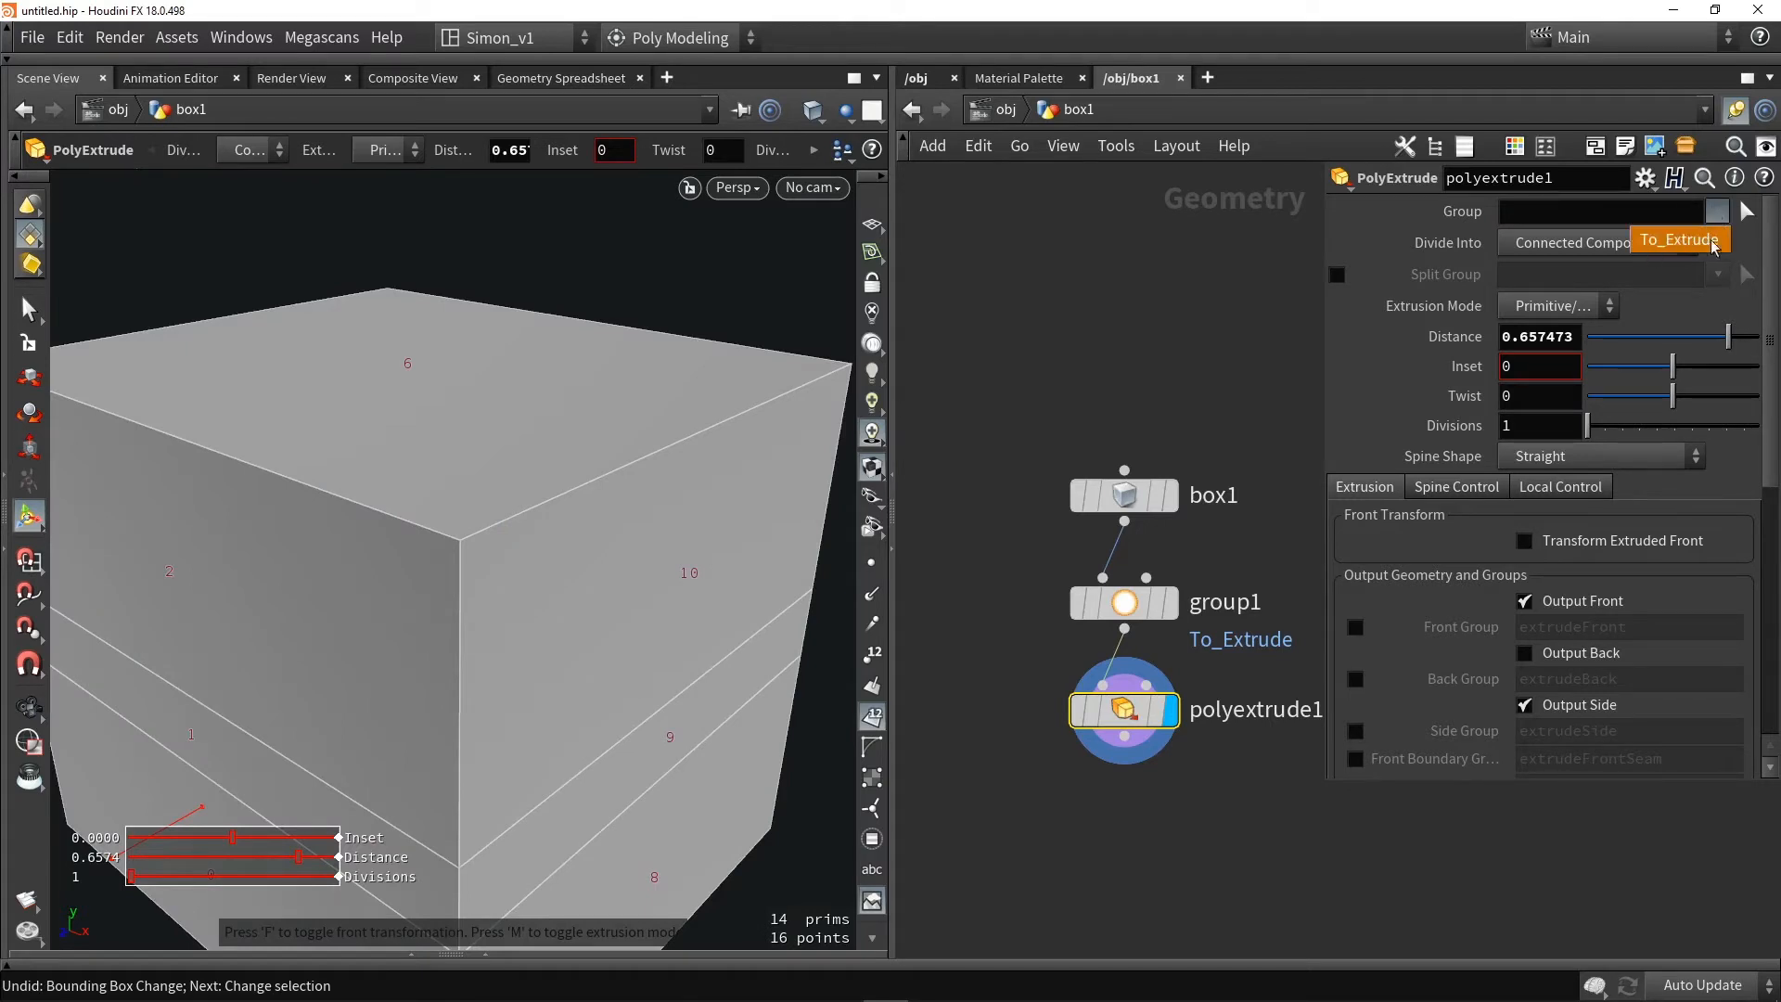
click(1713, 243)
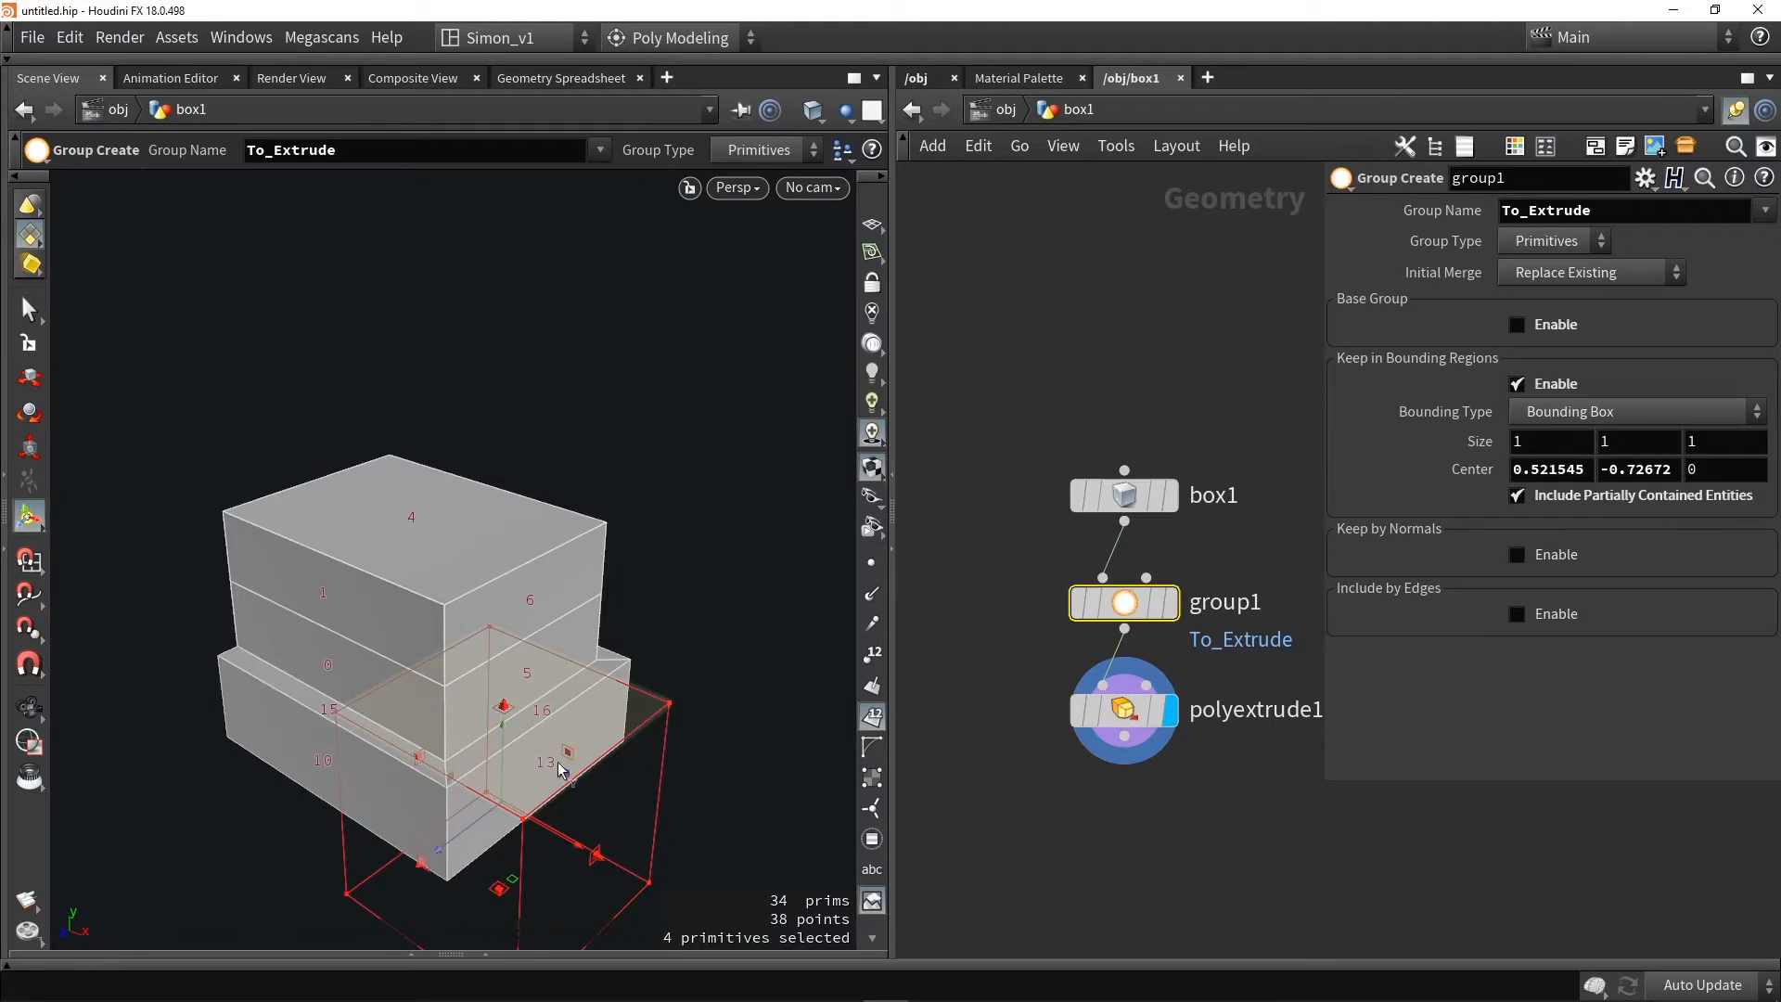
Move the group1 bounding region up around the box's top layer, centered at about 0.56, 0.77, 0
drag(567, 776, 601, 429)
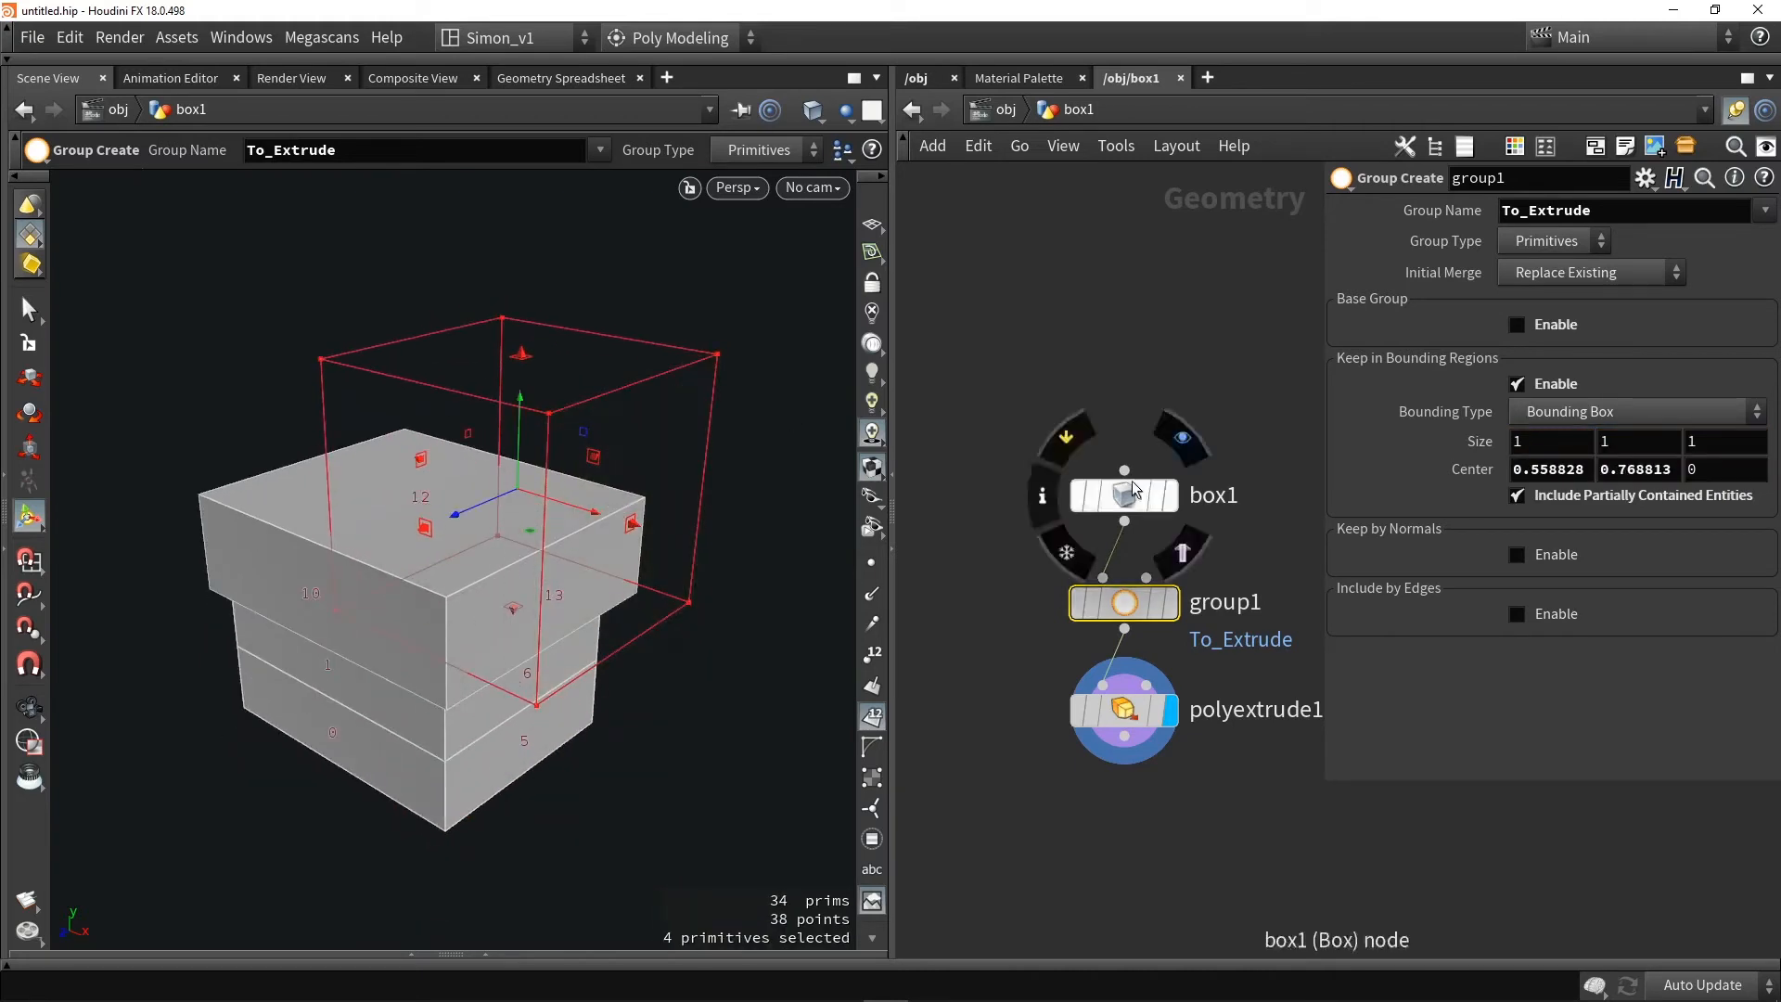
click(1524, 418)
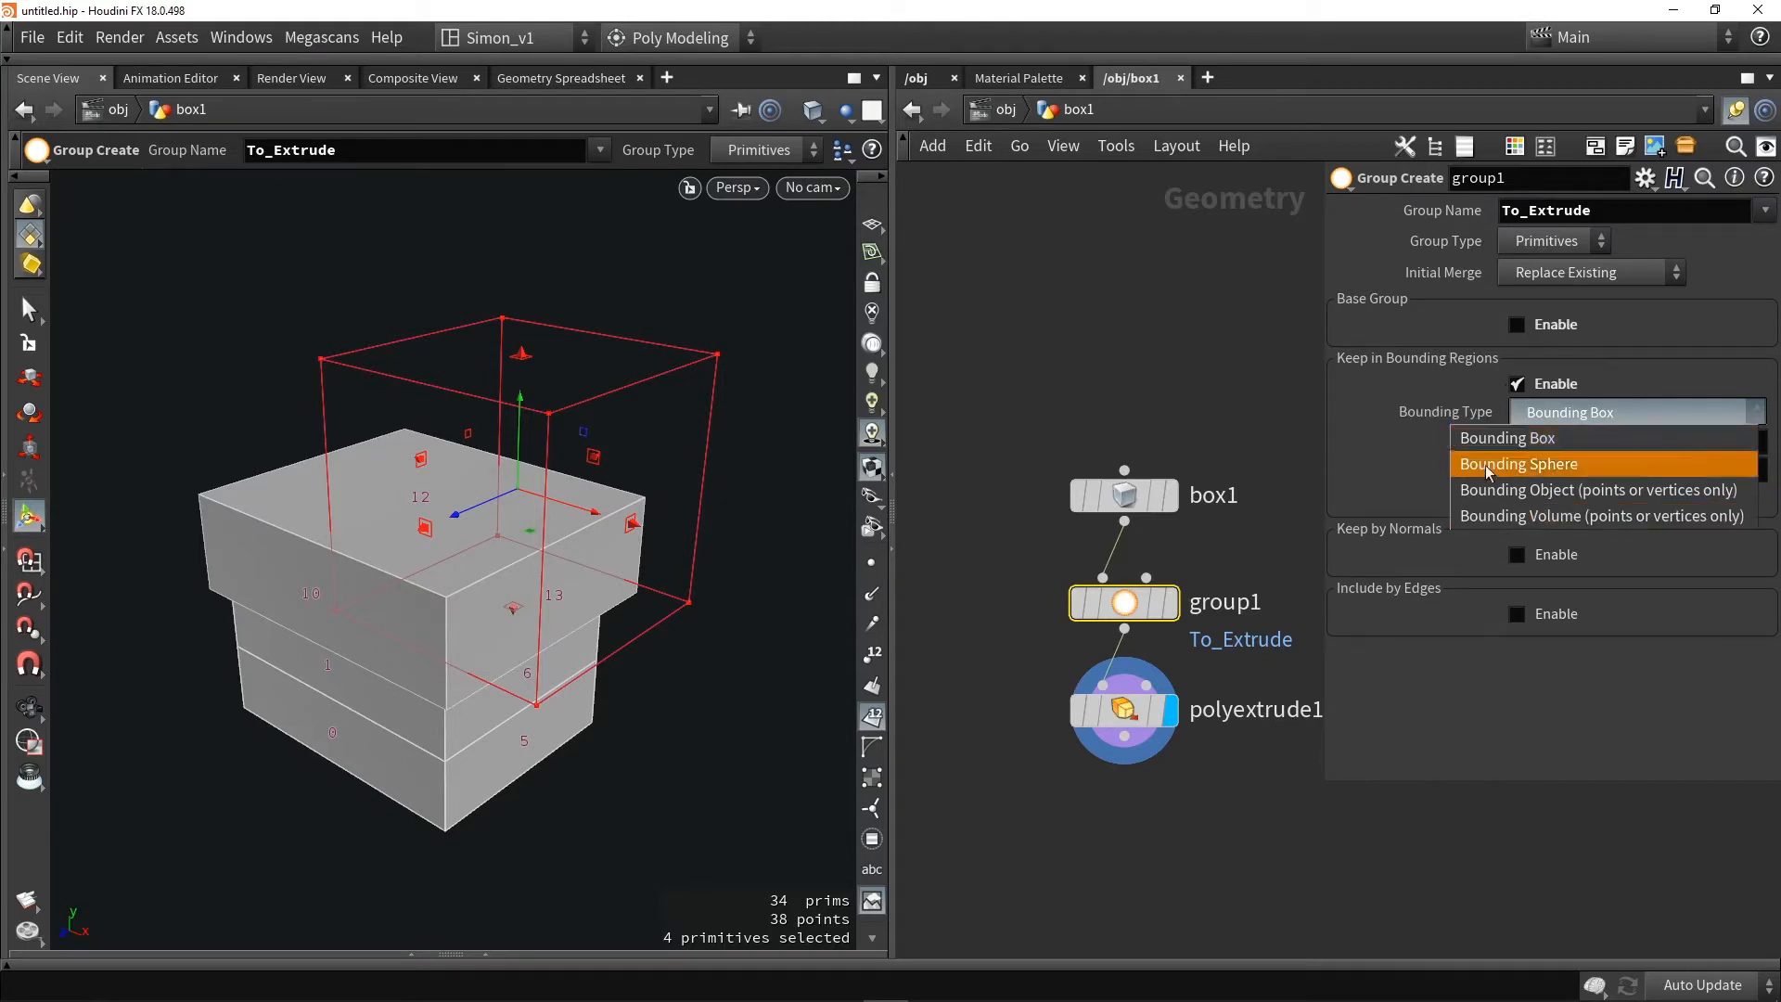
click(1188, 555)
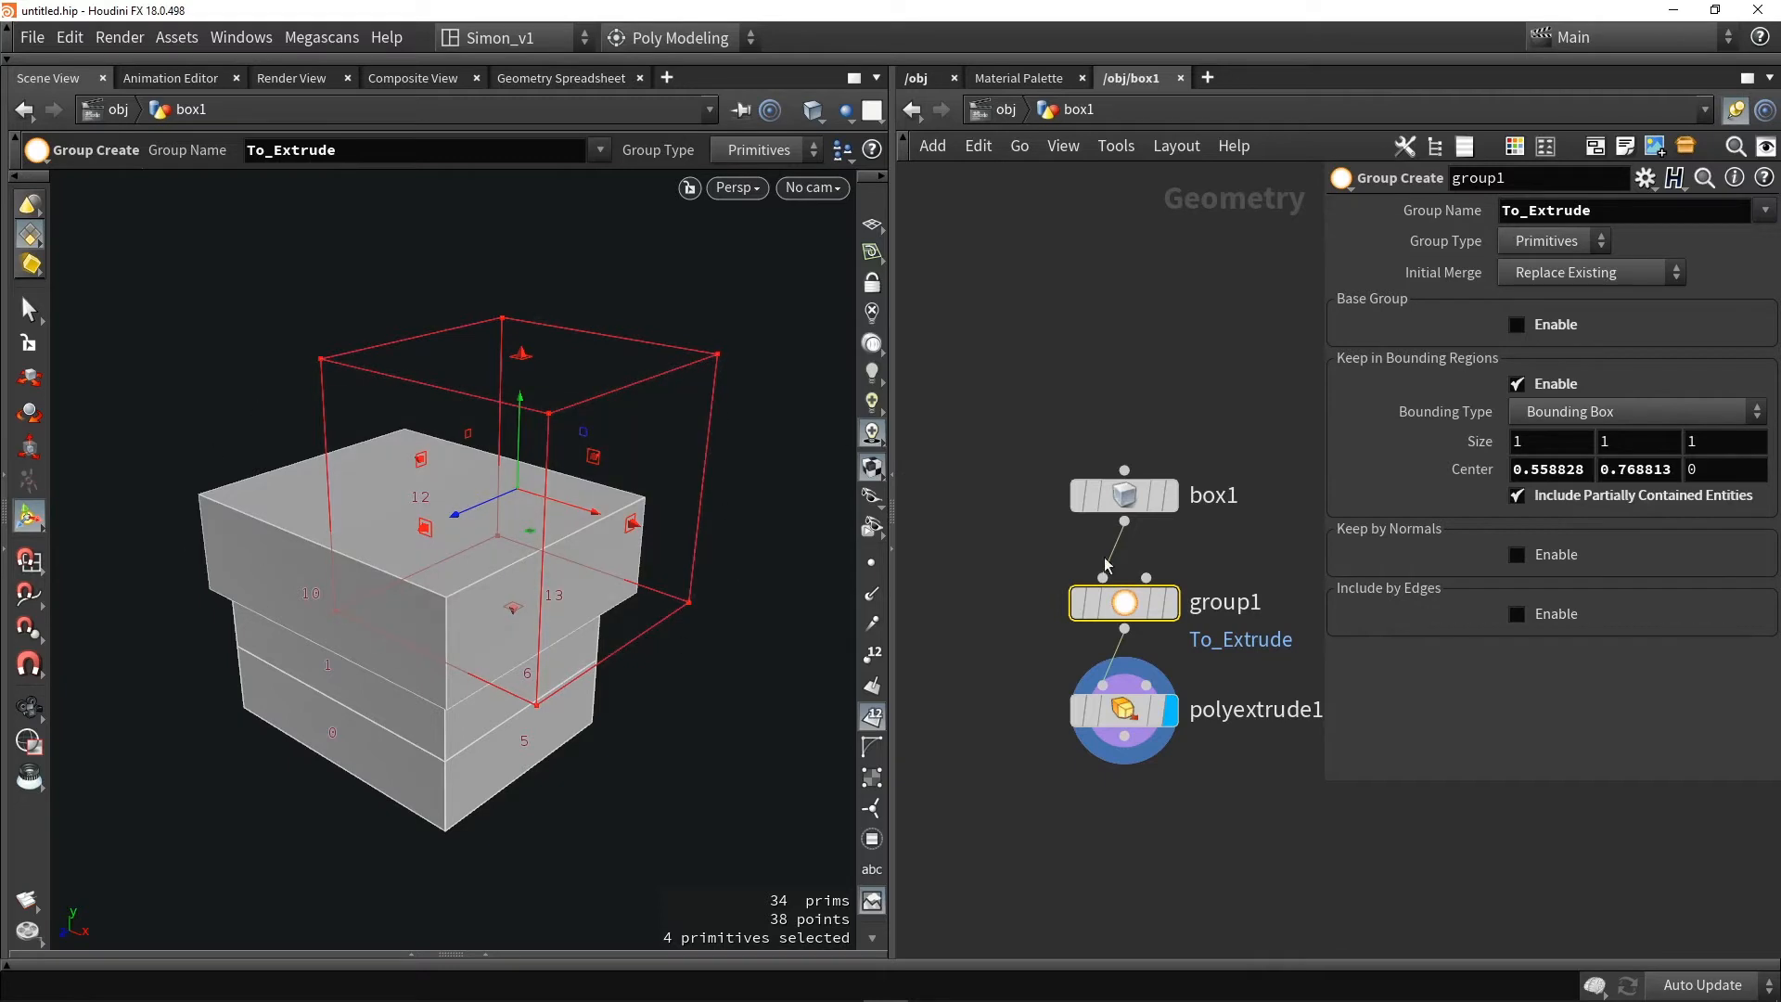
Switch the group from bounding regions to Keep by Normals with a spread angle of 0
click(1519, 384)
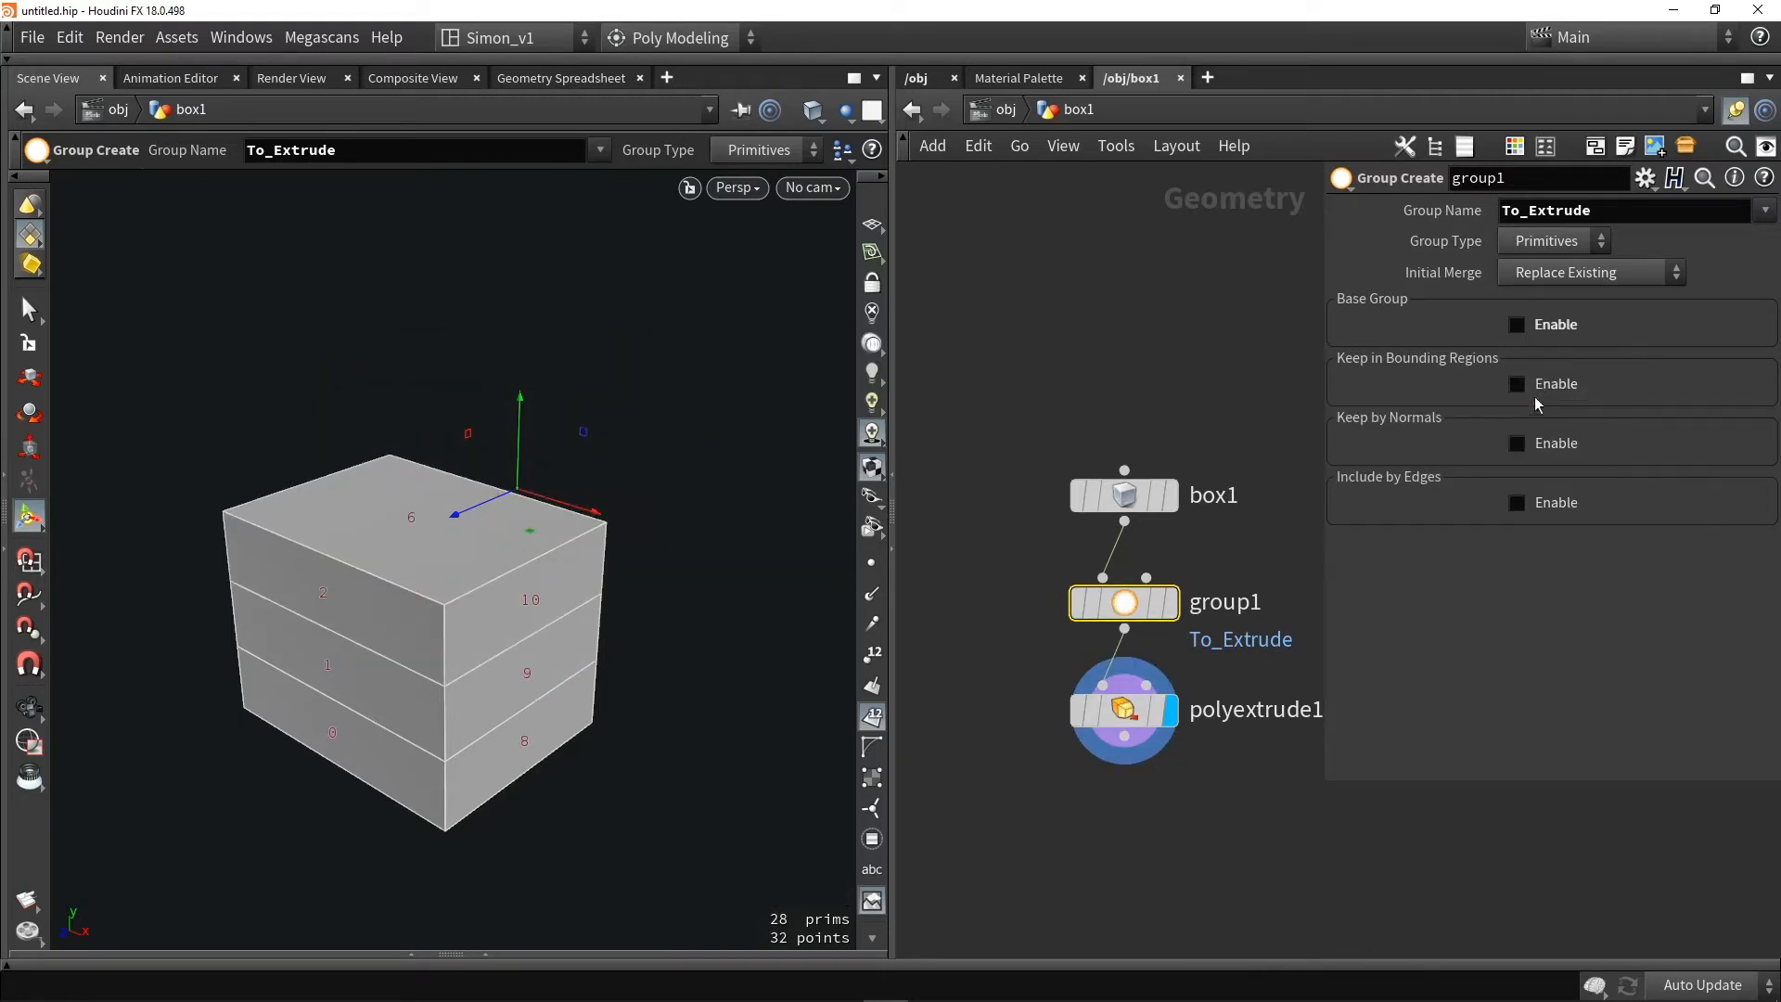
click(1520, 443)
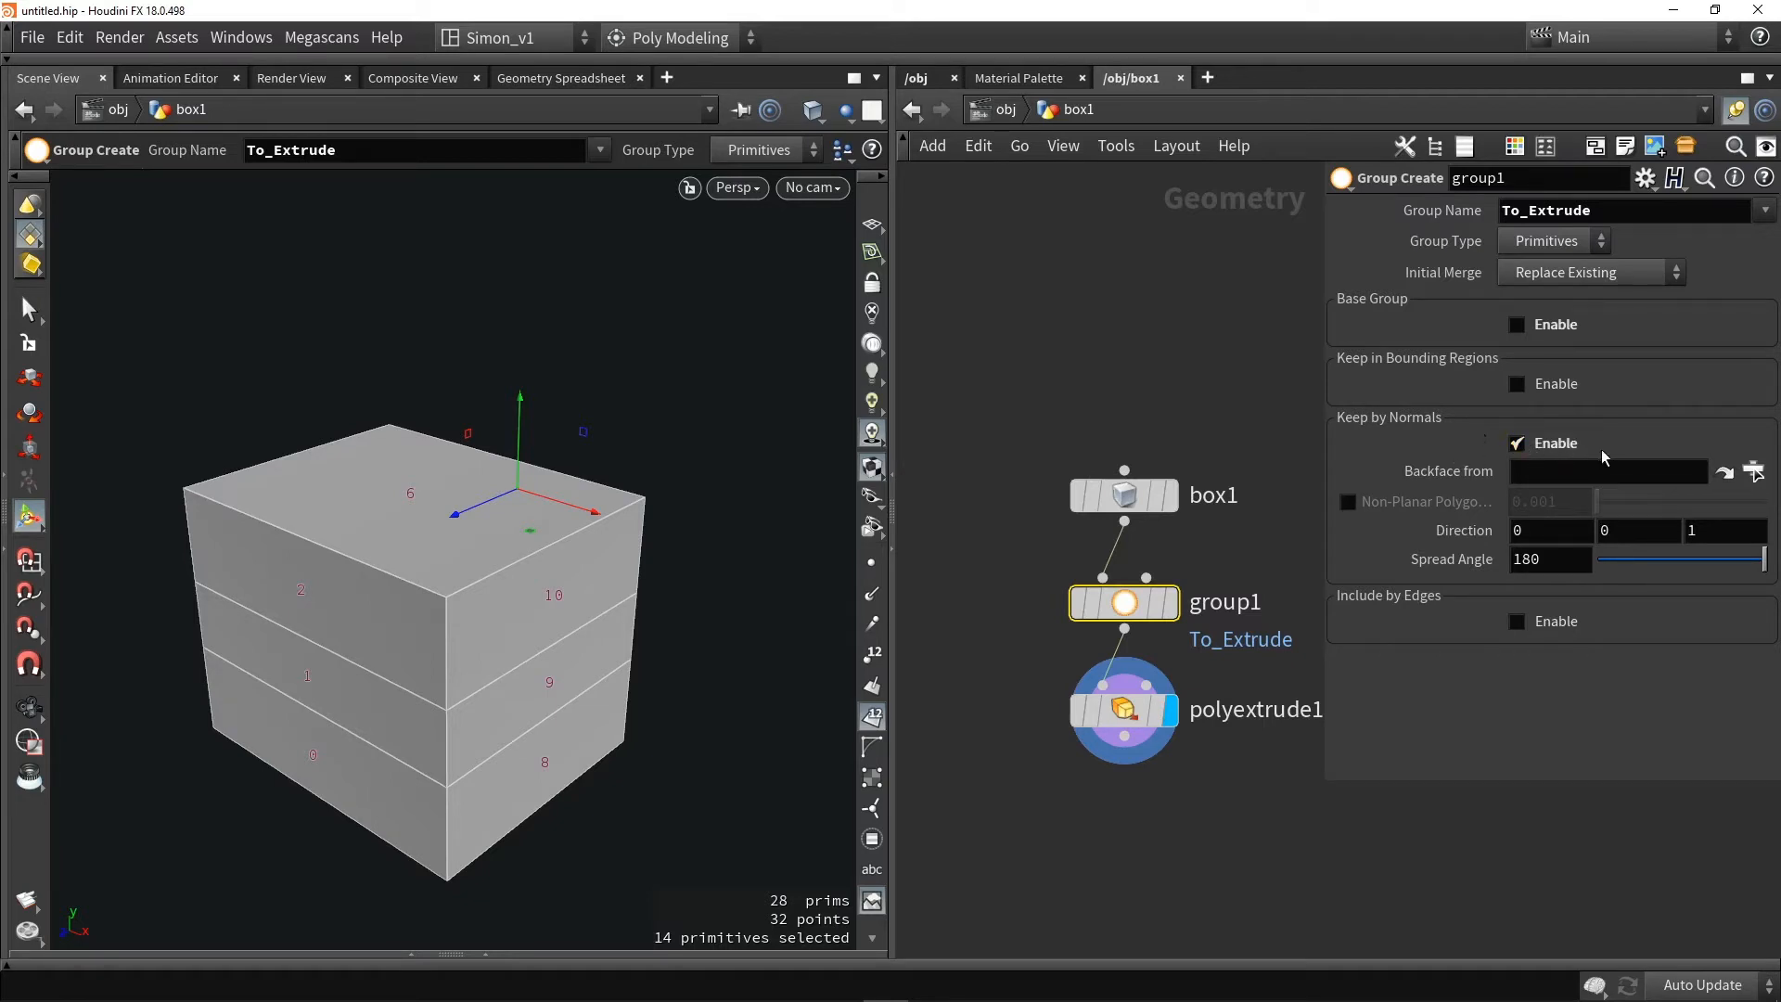
alt+drag(784, 492, 574, 488)
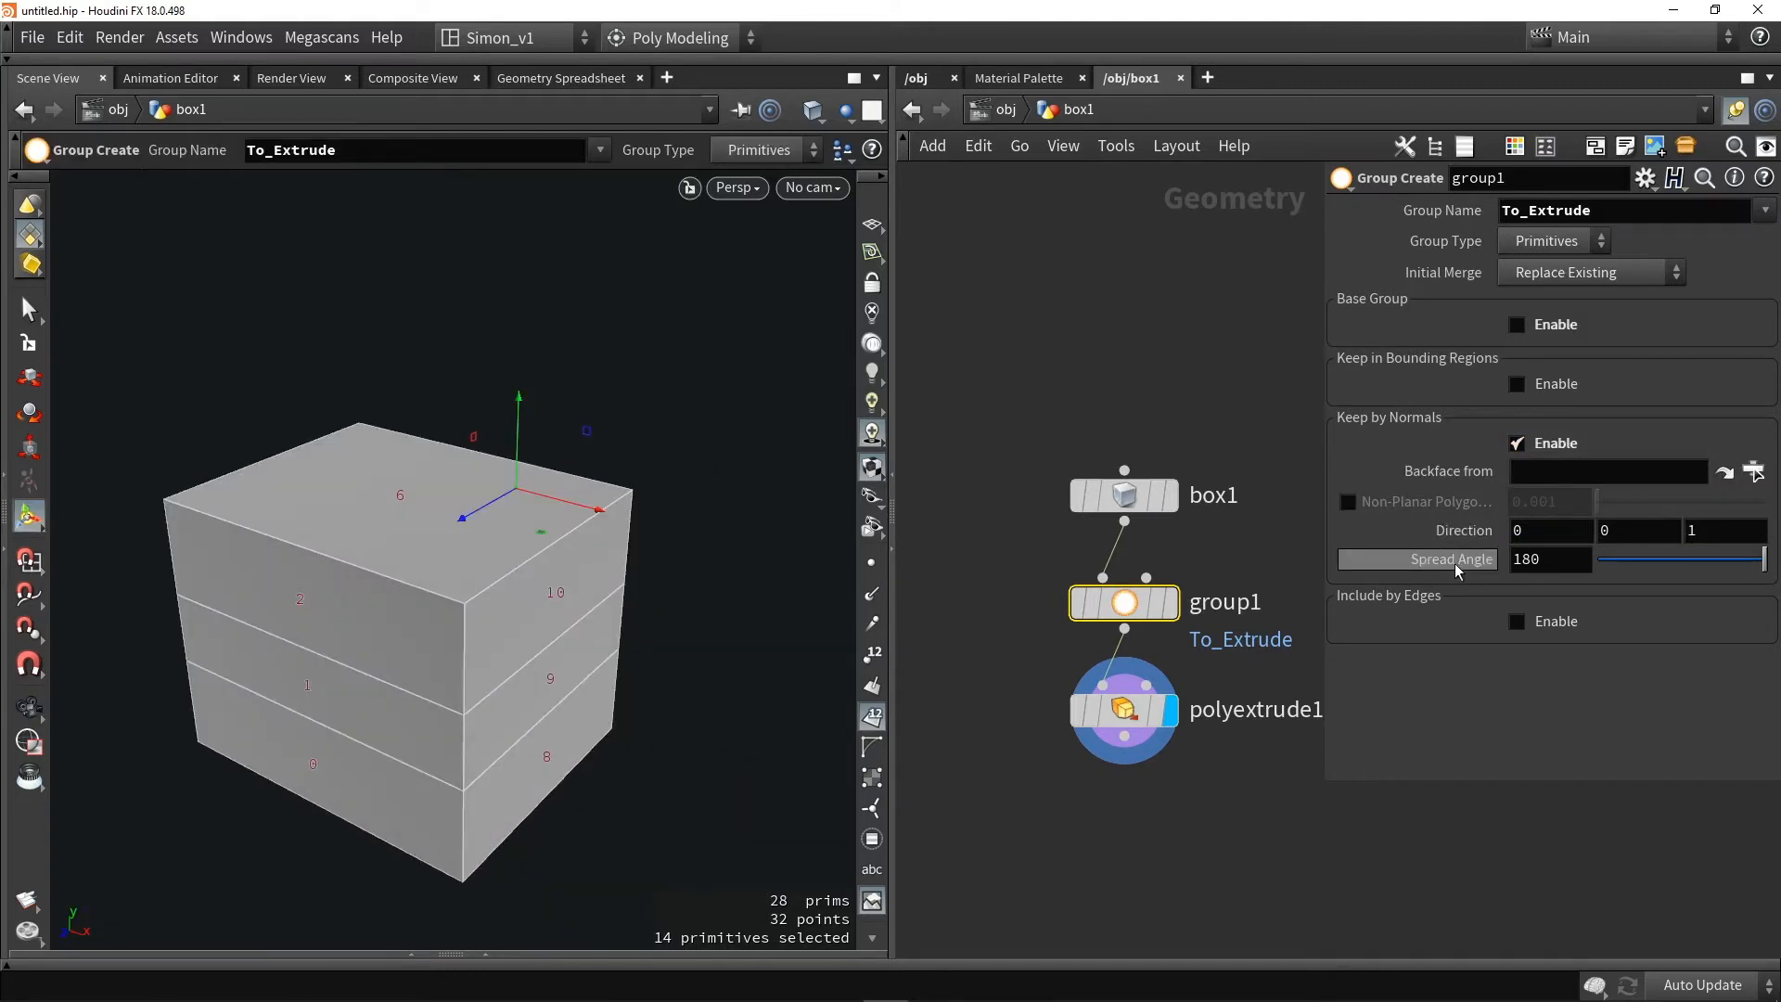
drag(1455, 564, 1186, 580)
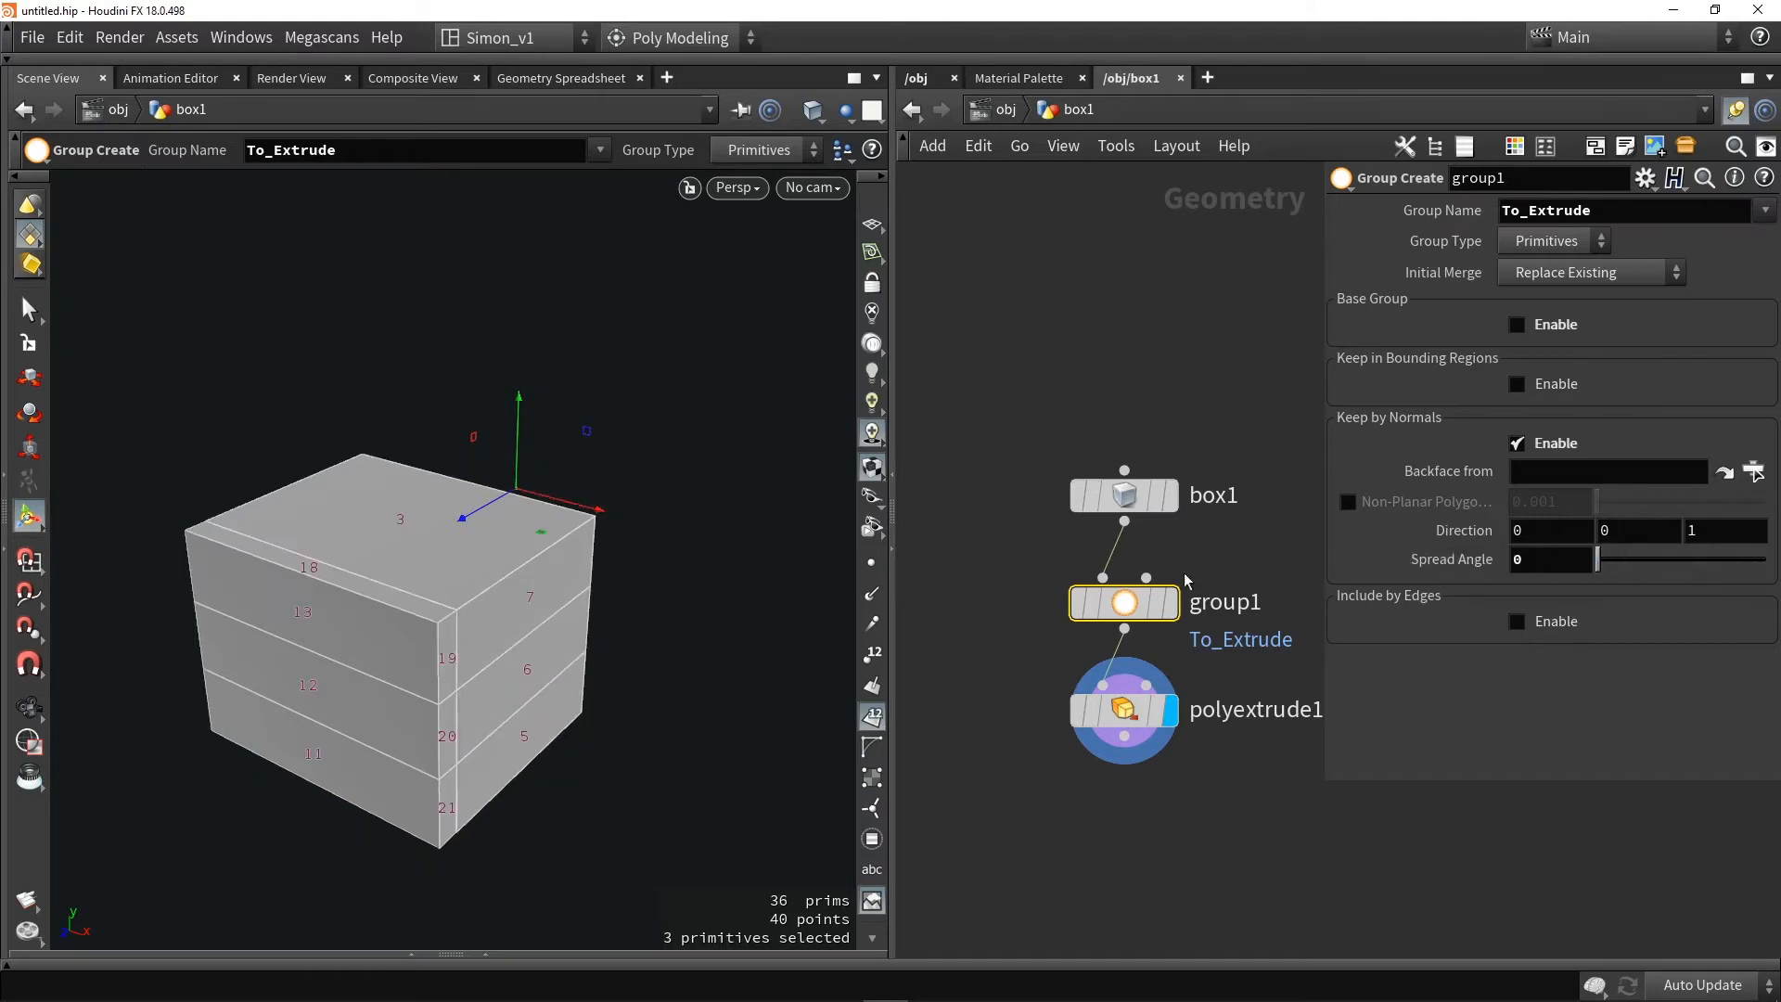
alt+drag(506, 693, 465, 696)
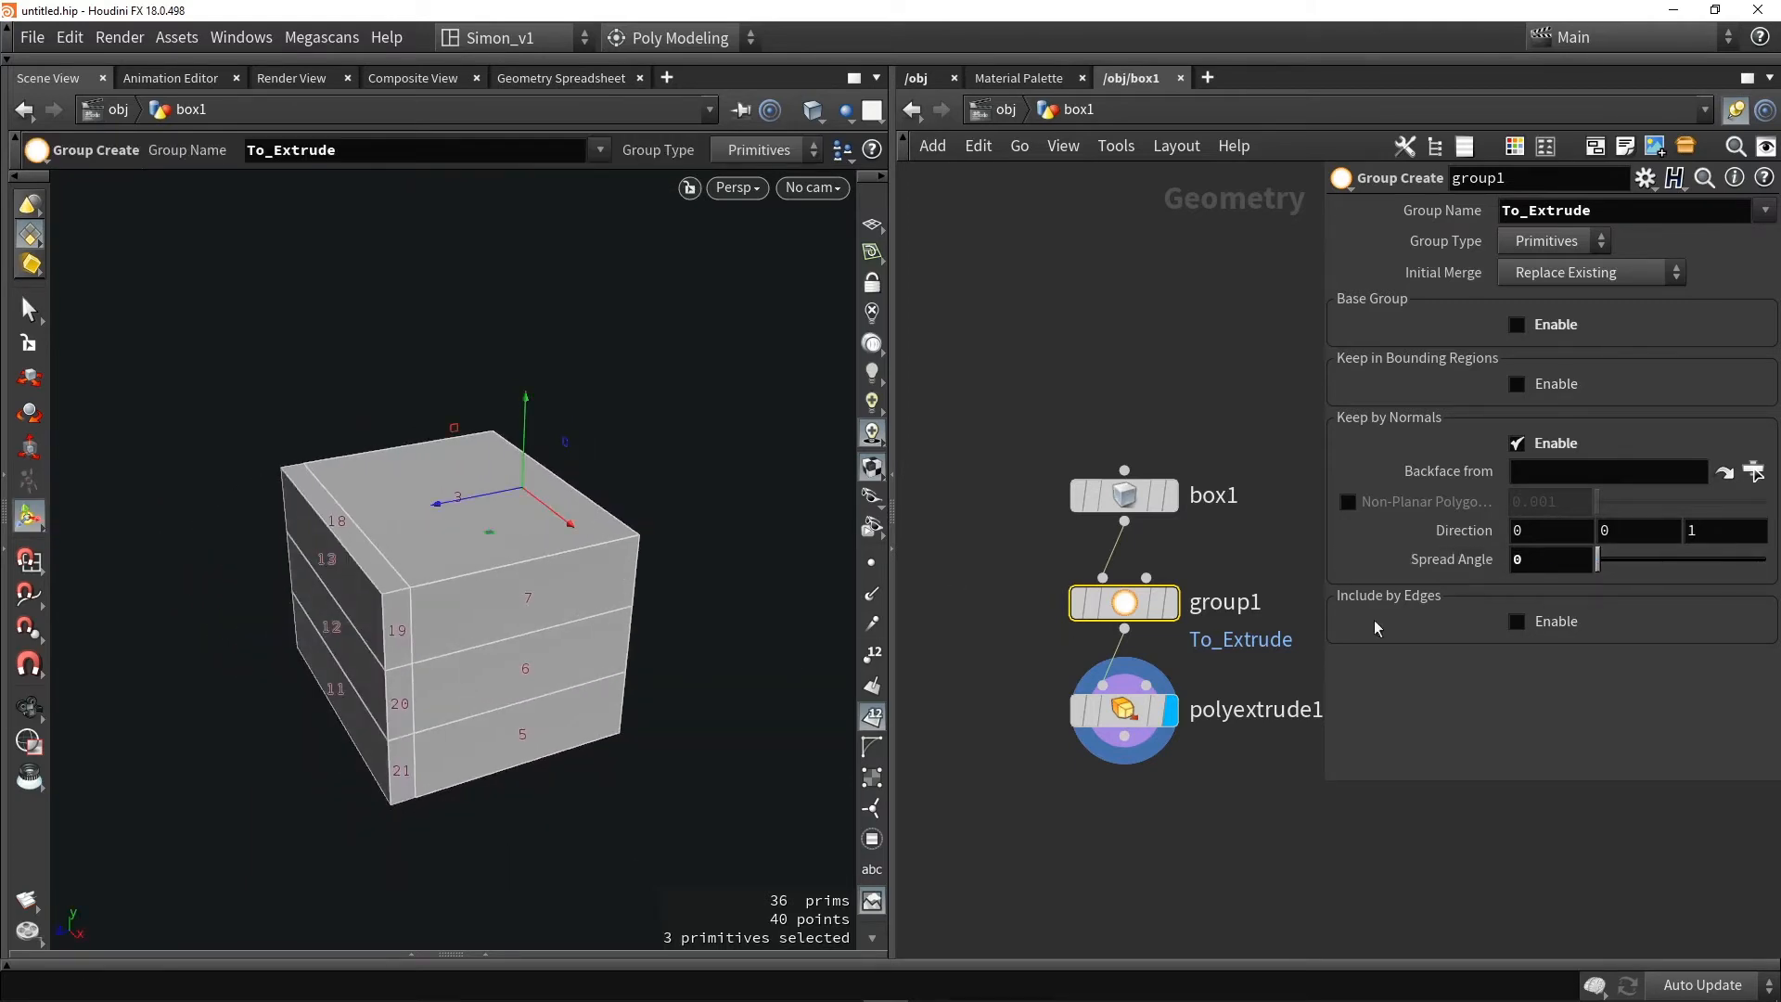
Set group1's Keep by Normals direction to 0, 1, 0 so the group targets the upward-facing primitives
double_click(1722, 534)
key(s)
alt+drag(485, 652, 672, 693)
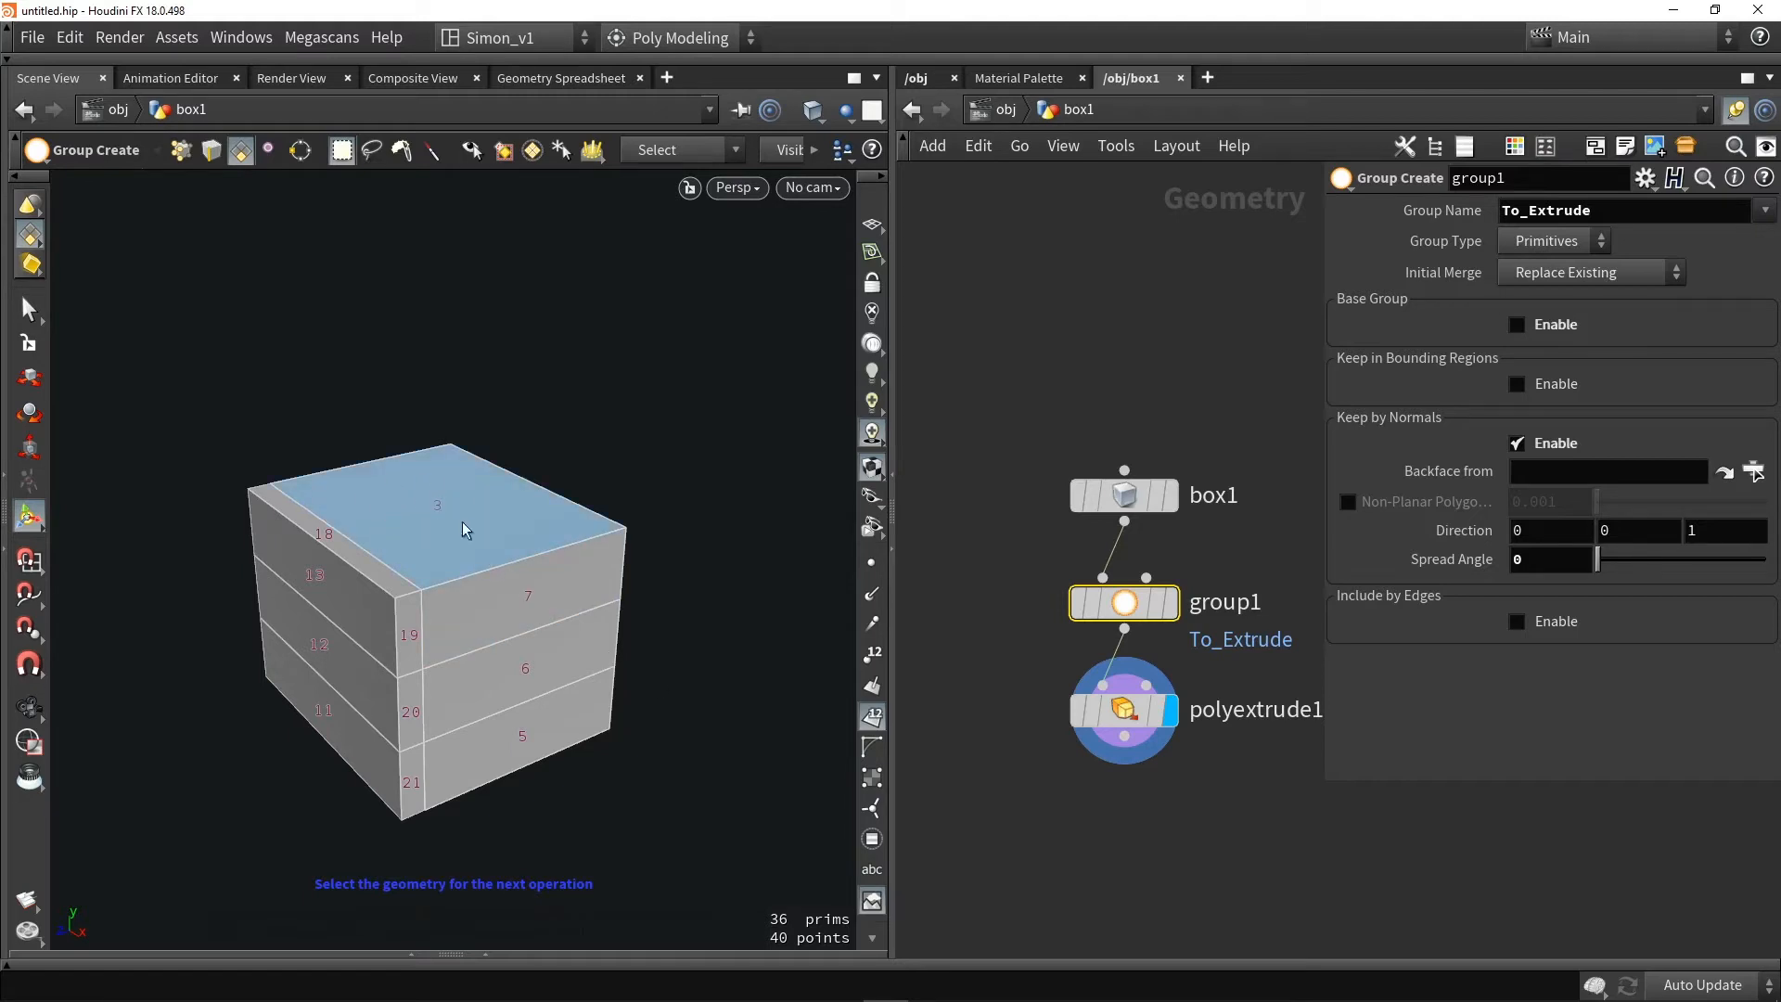
text(0)
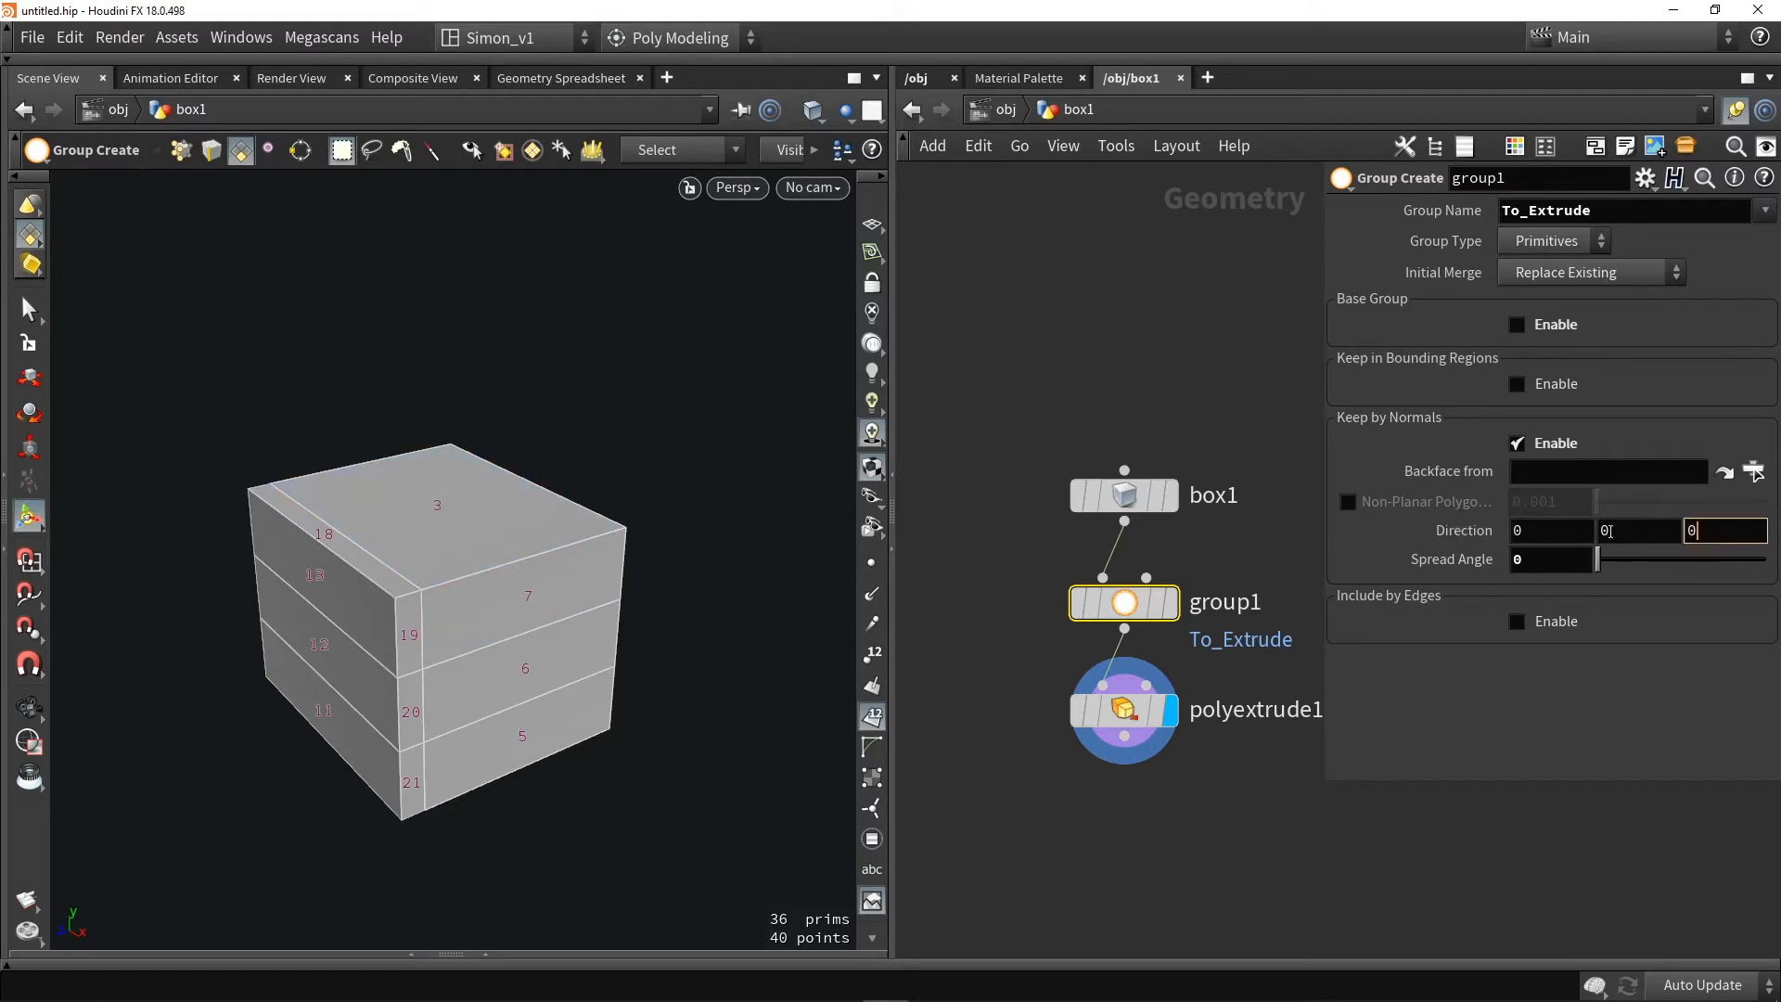
drag(1619, 531, 1521, 538)
text(1)
key(Return)
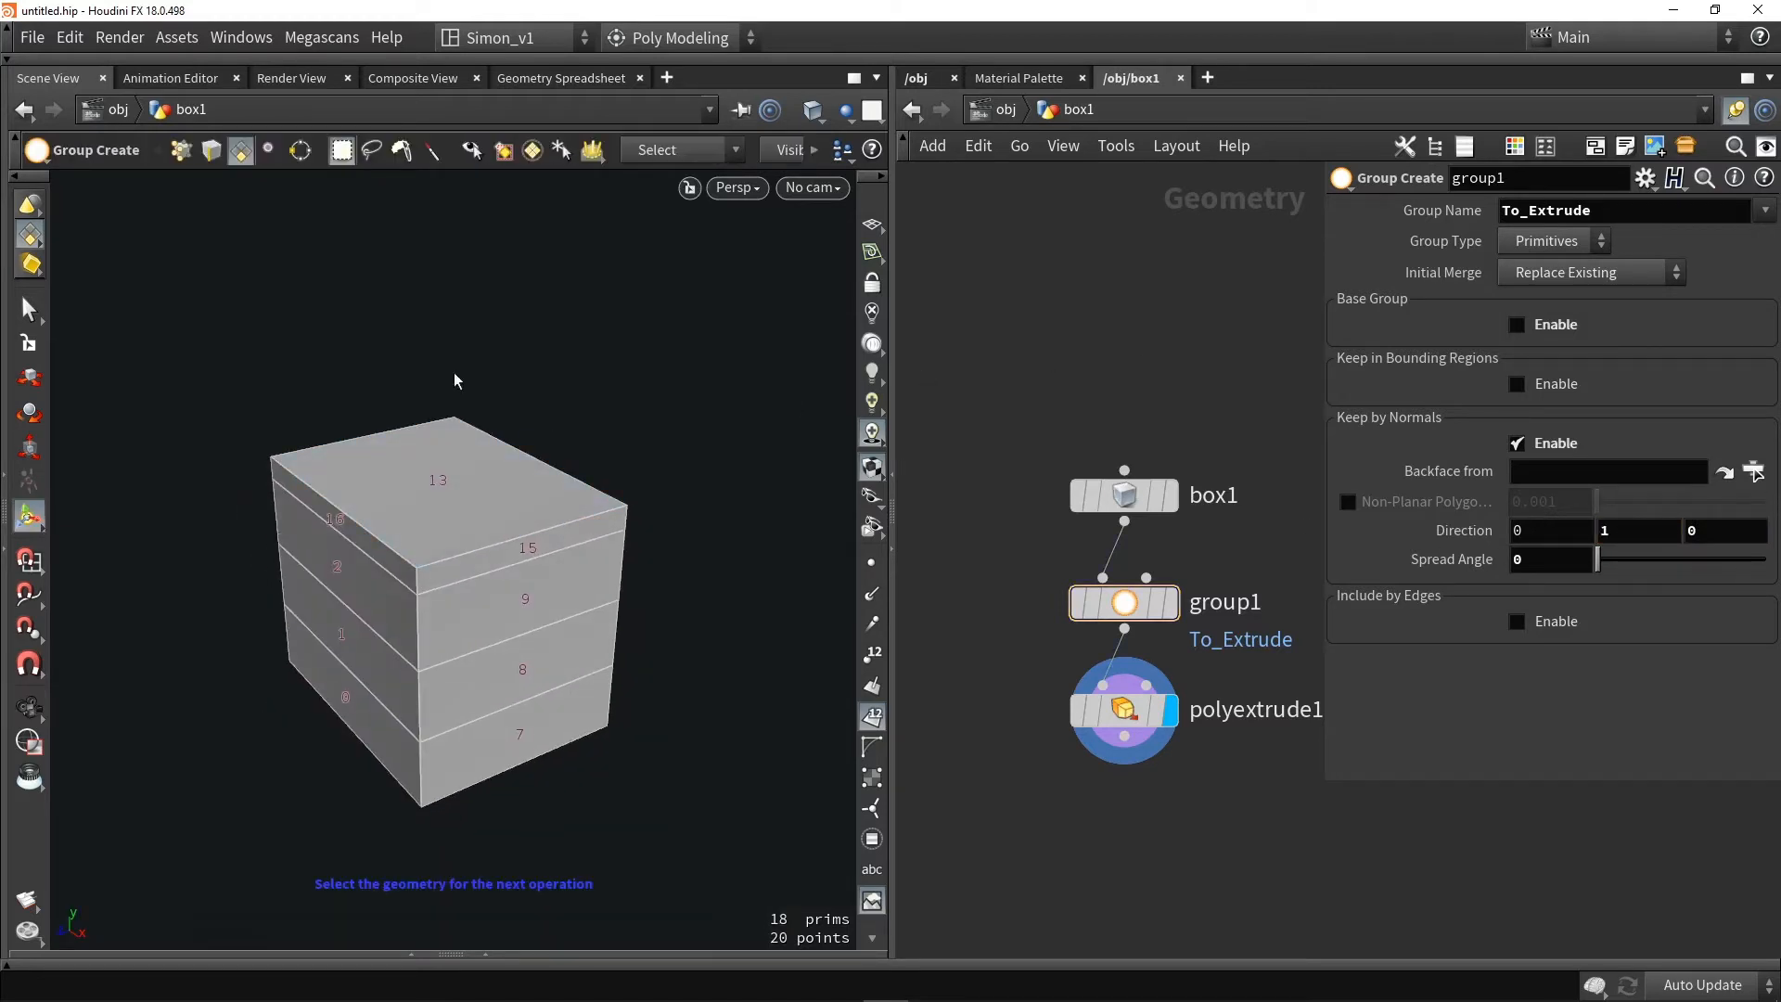
Set box1's axis divisions to 14, 15 and 4
click(1124, 494)
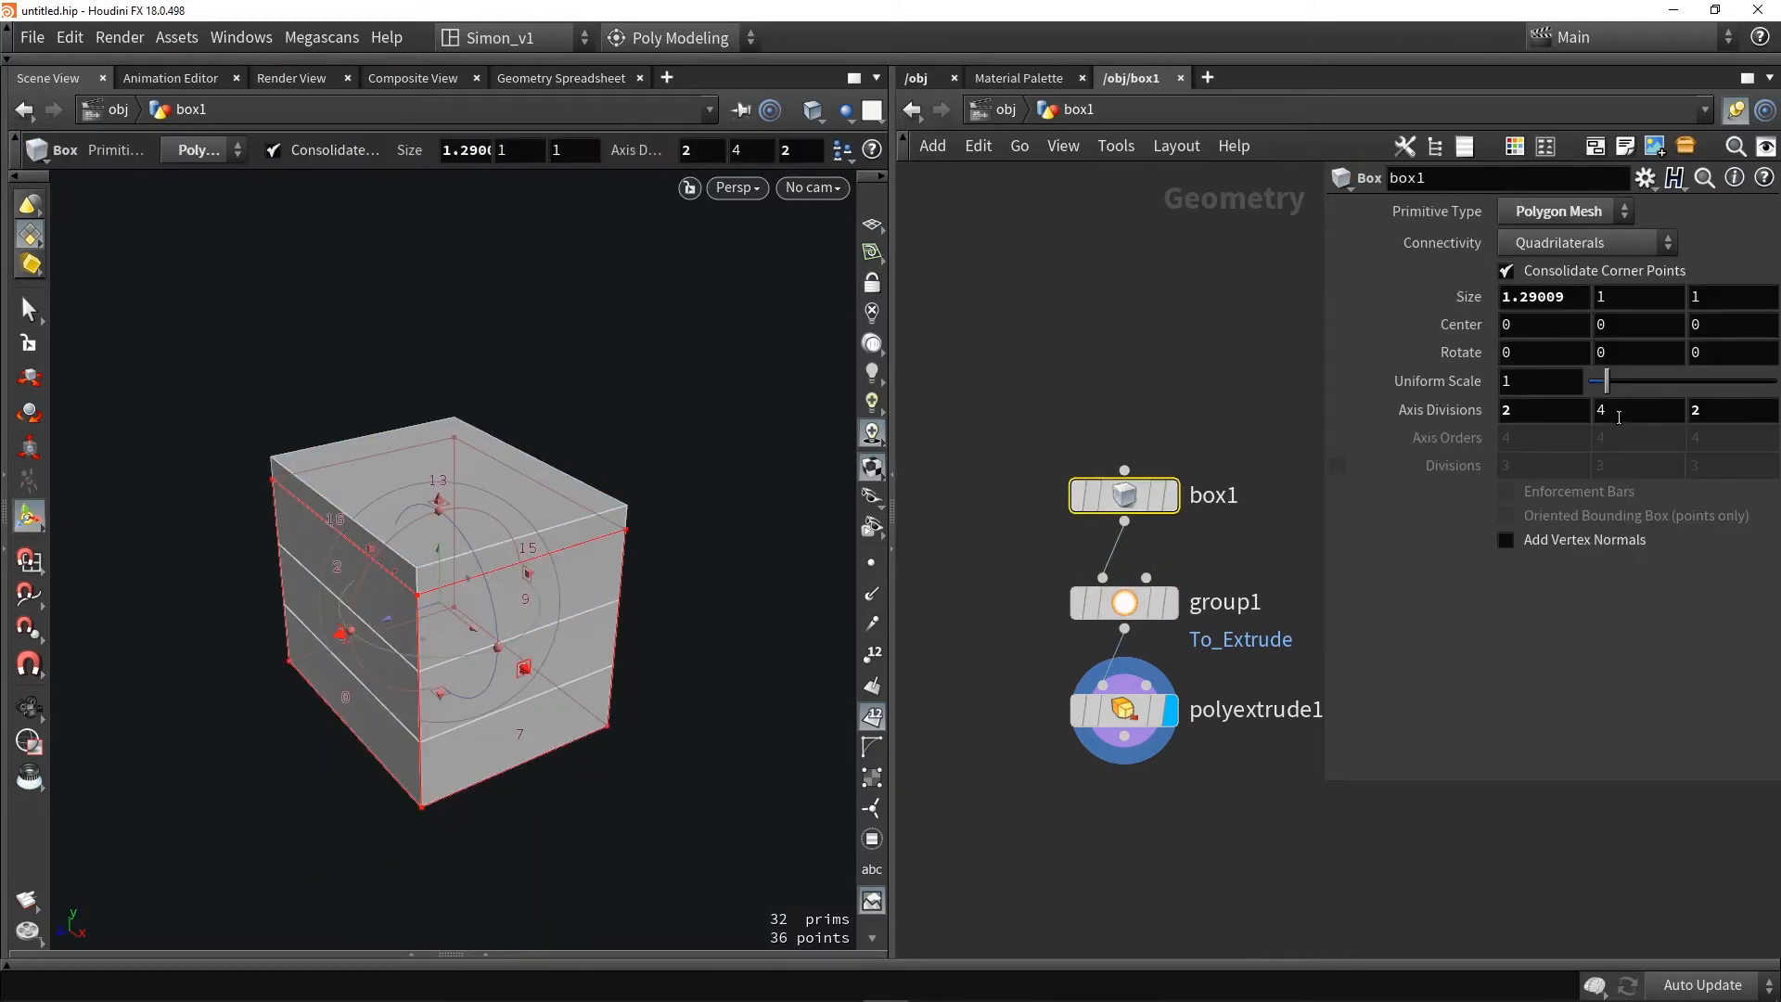
middle_drag(1612, 409, 1660, 409)
middle_drag(1516, 409, 1728, 409)
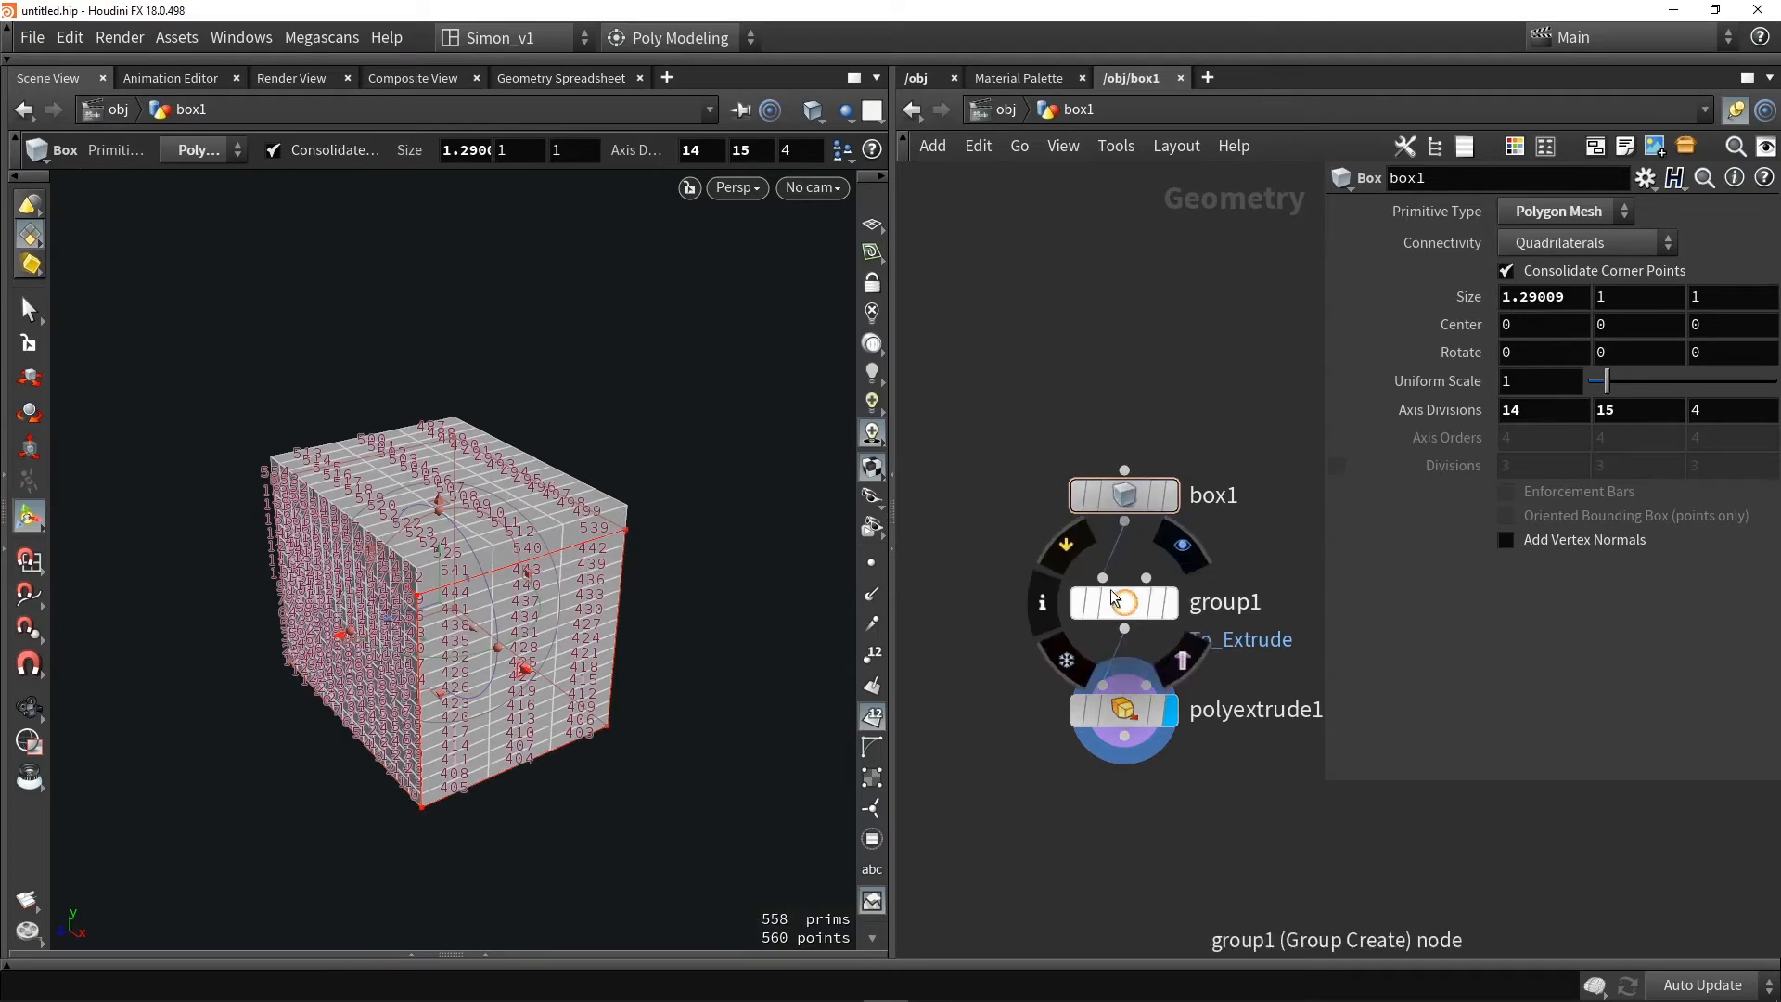
Display group1's output and check which box primitives the normals filter picks
click(1168, 605)
click(1128, 604)
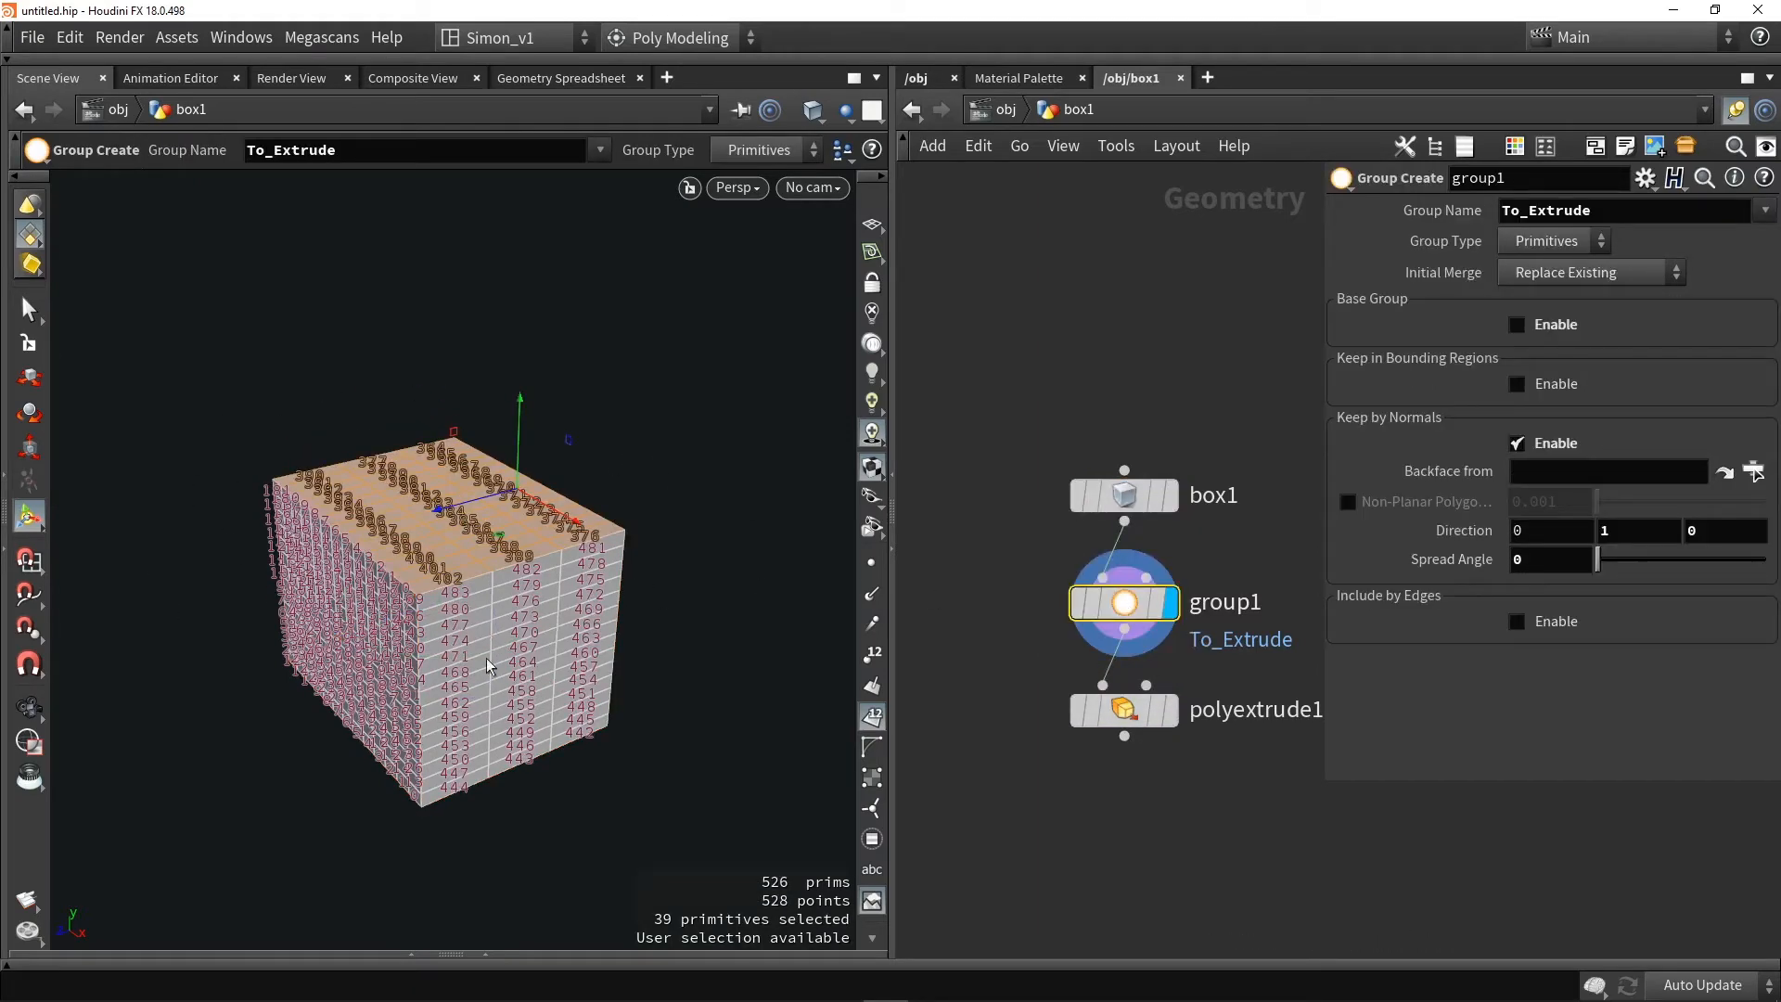
key(Escape)
mouse_move(671, 445)
mouse_down()
mouse_move(694, 585)
mouse_move(664, 438)
mouse_up()
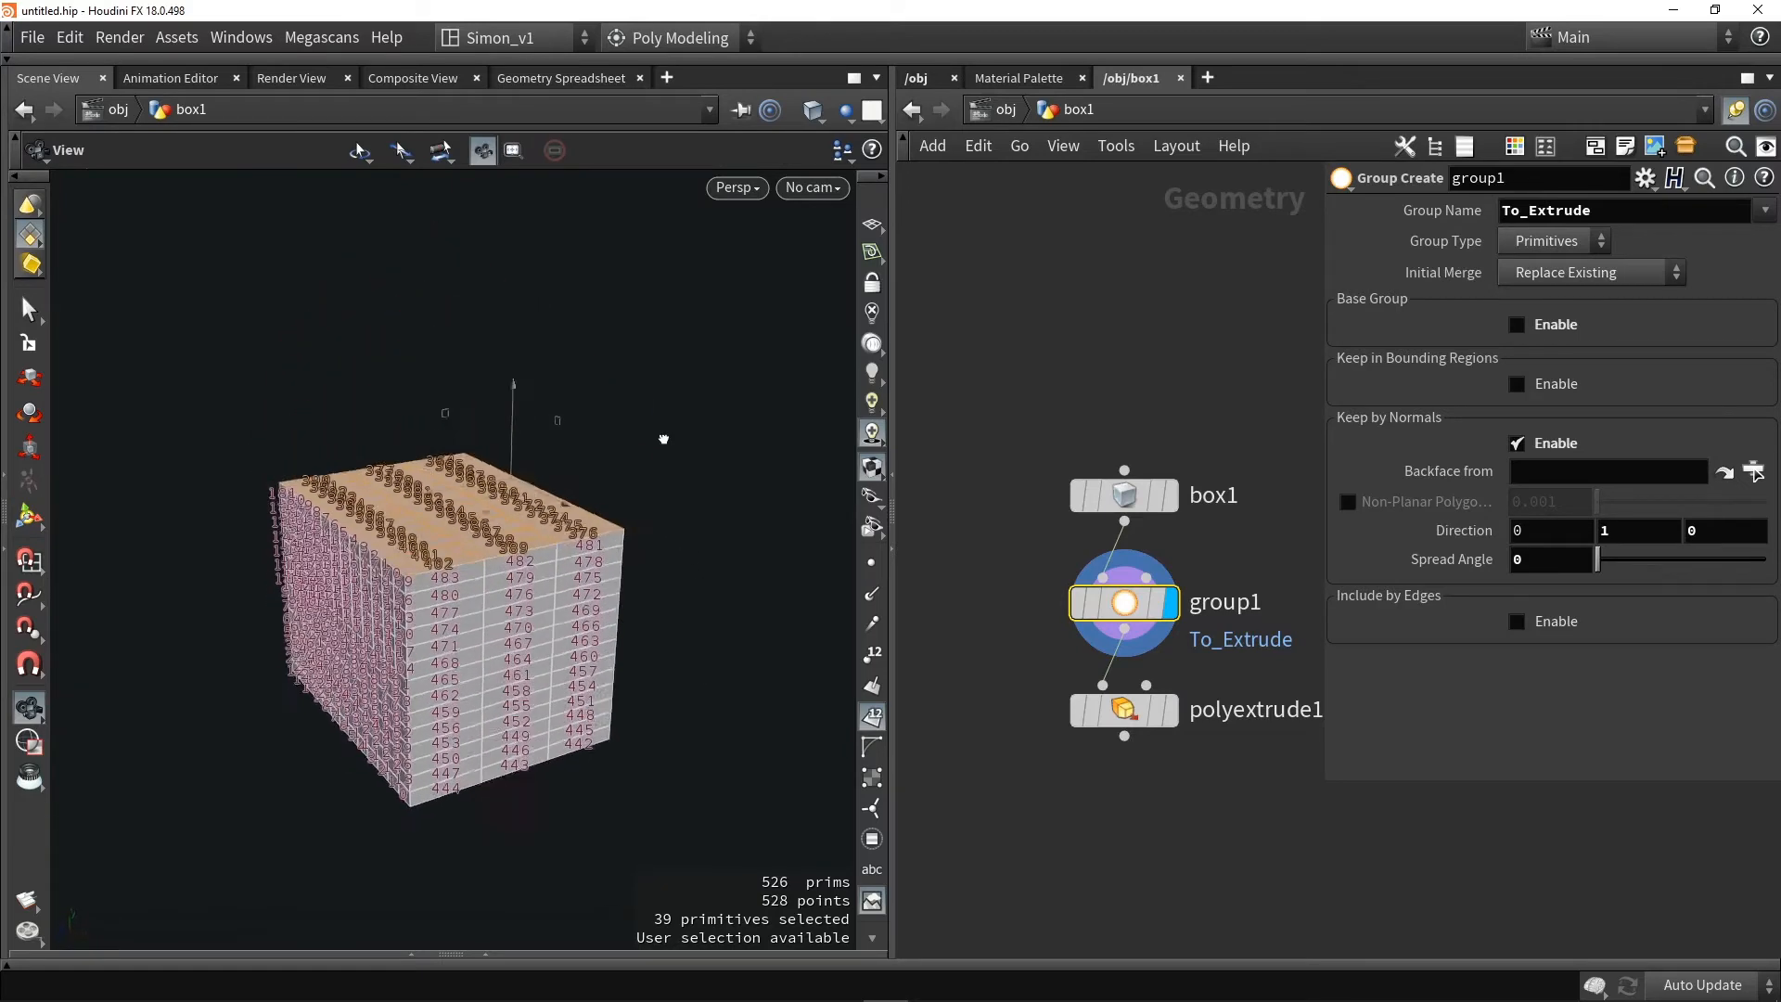
key(Return)
Replace group1's Keep by Normals filter with Include by Edges, using a minimum edge angle of 20
click(1551, 444)
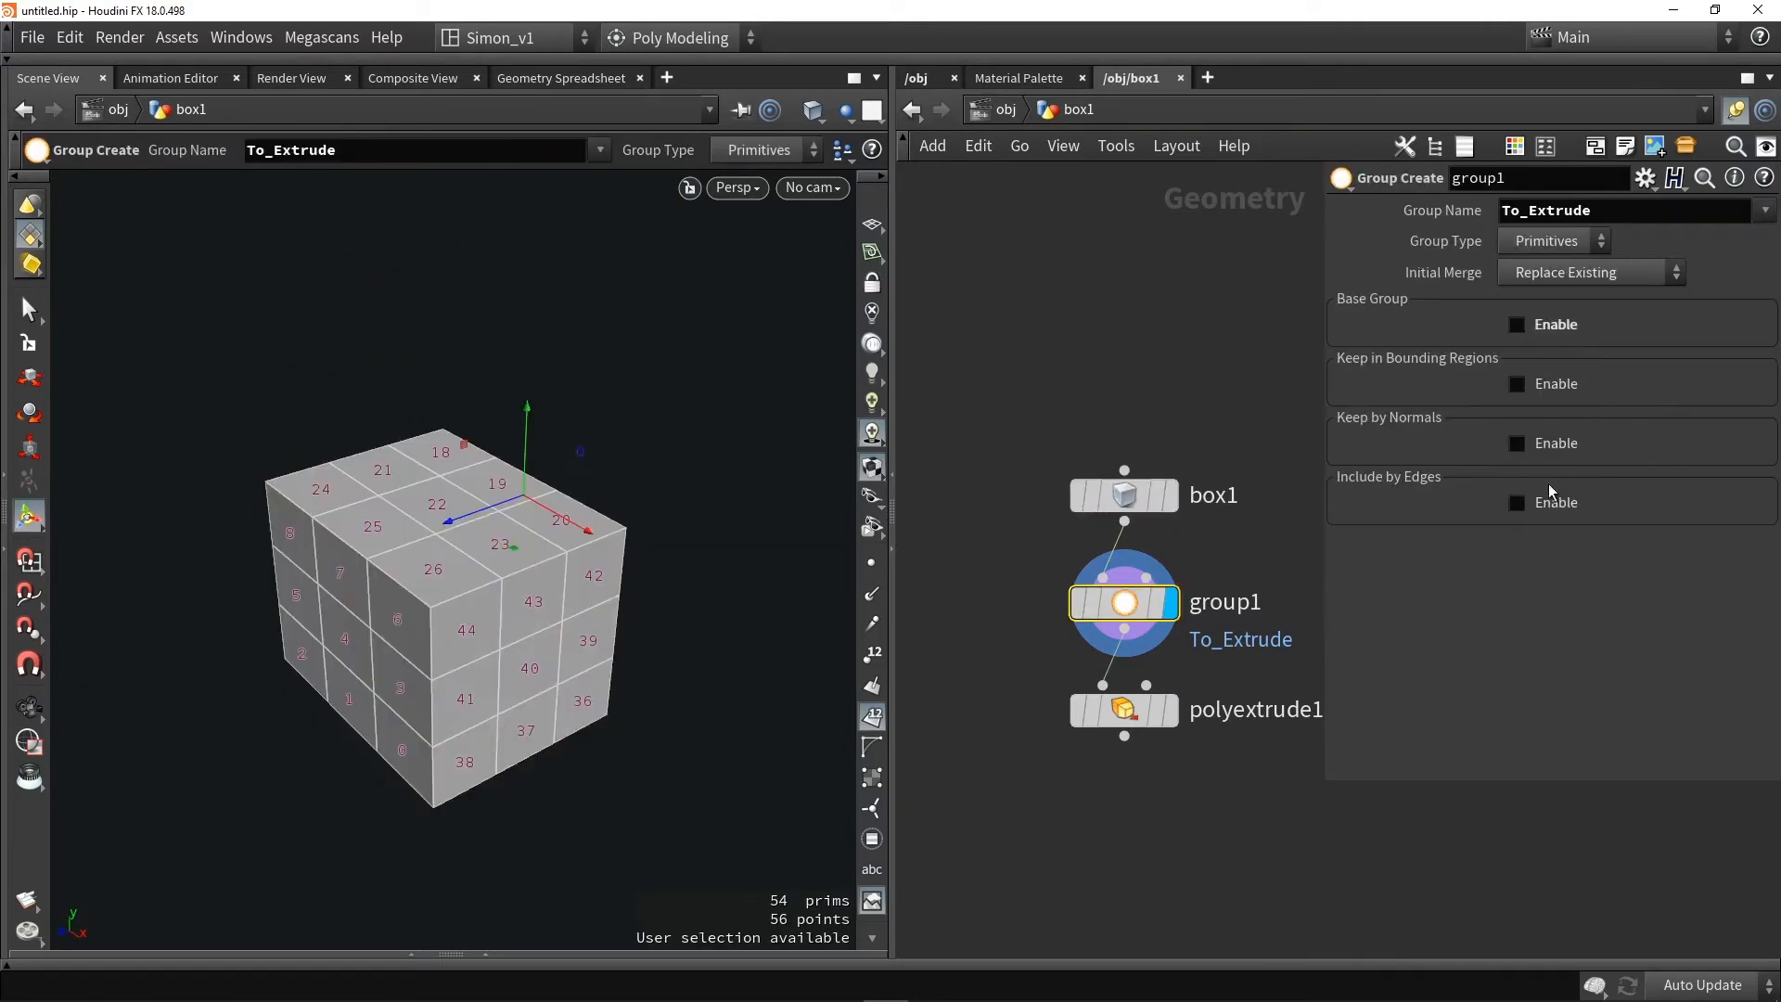
click(1555, 503)
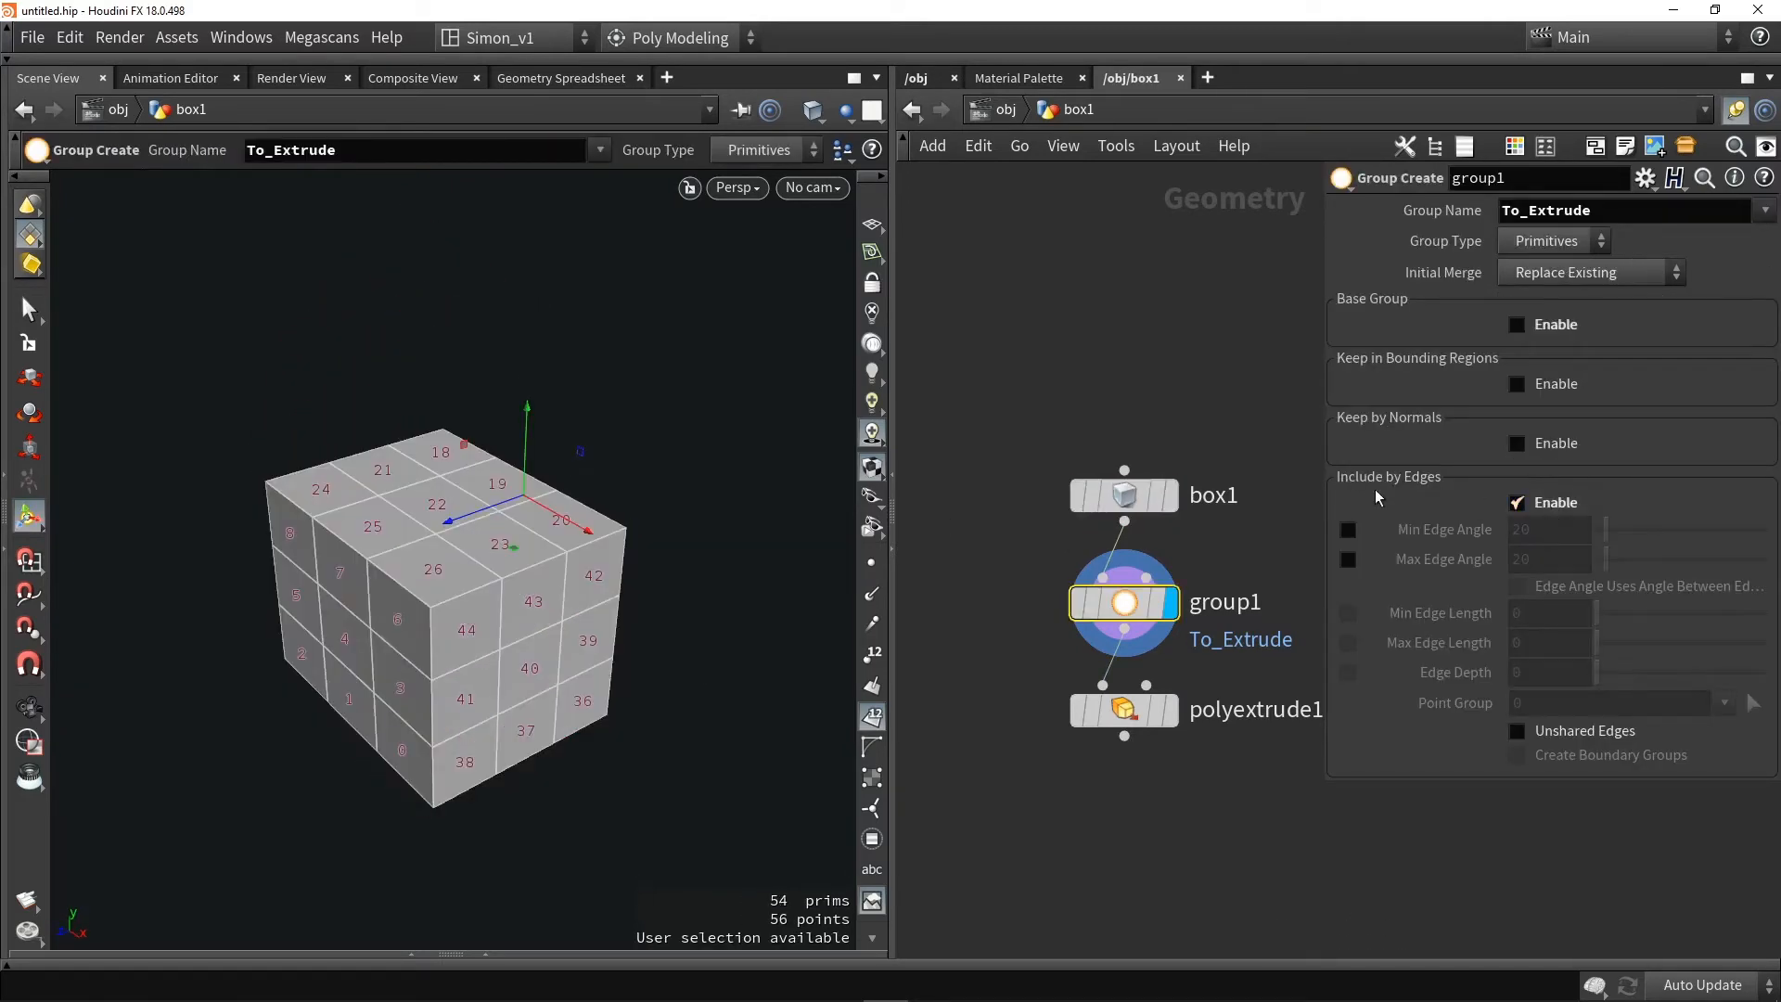
click(1349, 531)
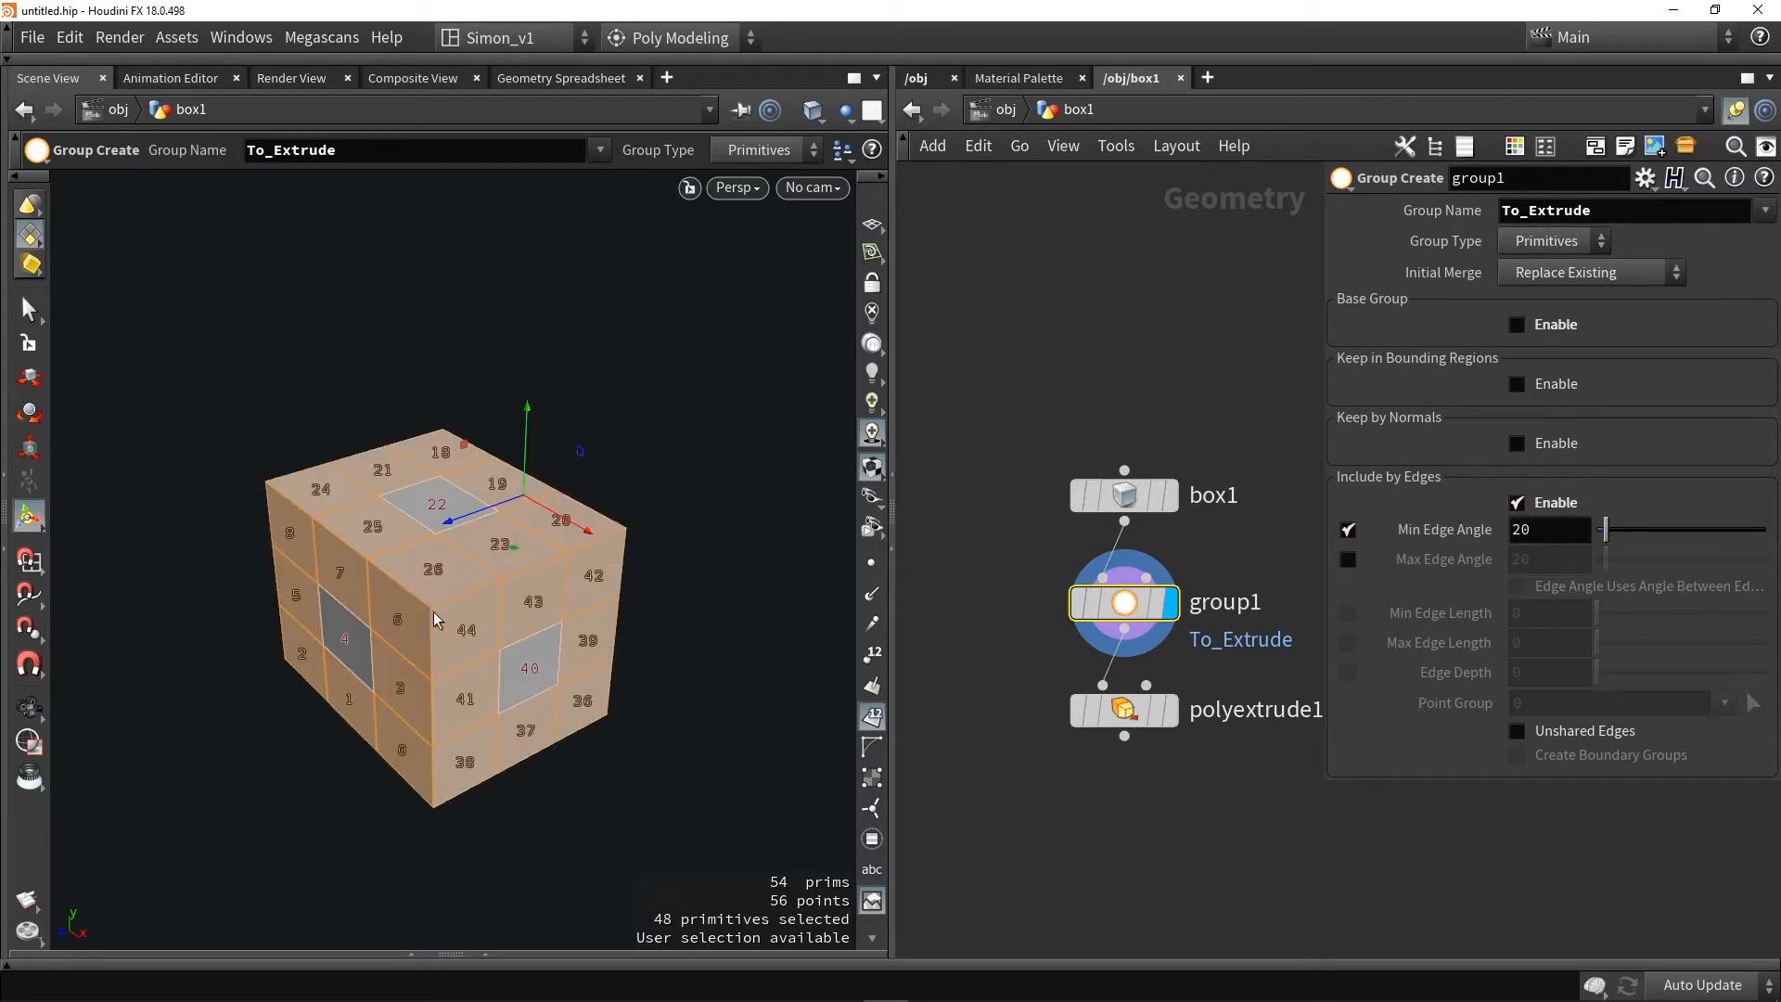
mouse_move(601, 641)
alt+mouse_down()
mouse_move(704, 548)
mouse_move(783, 545)
mouse_move(629, 529)
mouse_move(603, 607)
alt+mouse_up()
key(Return)
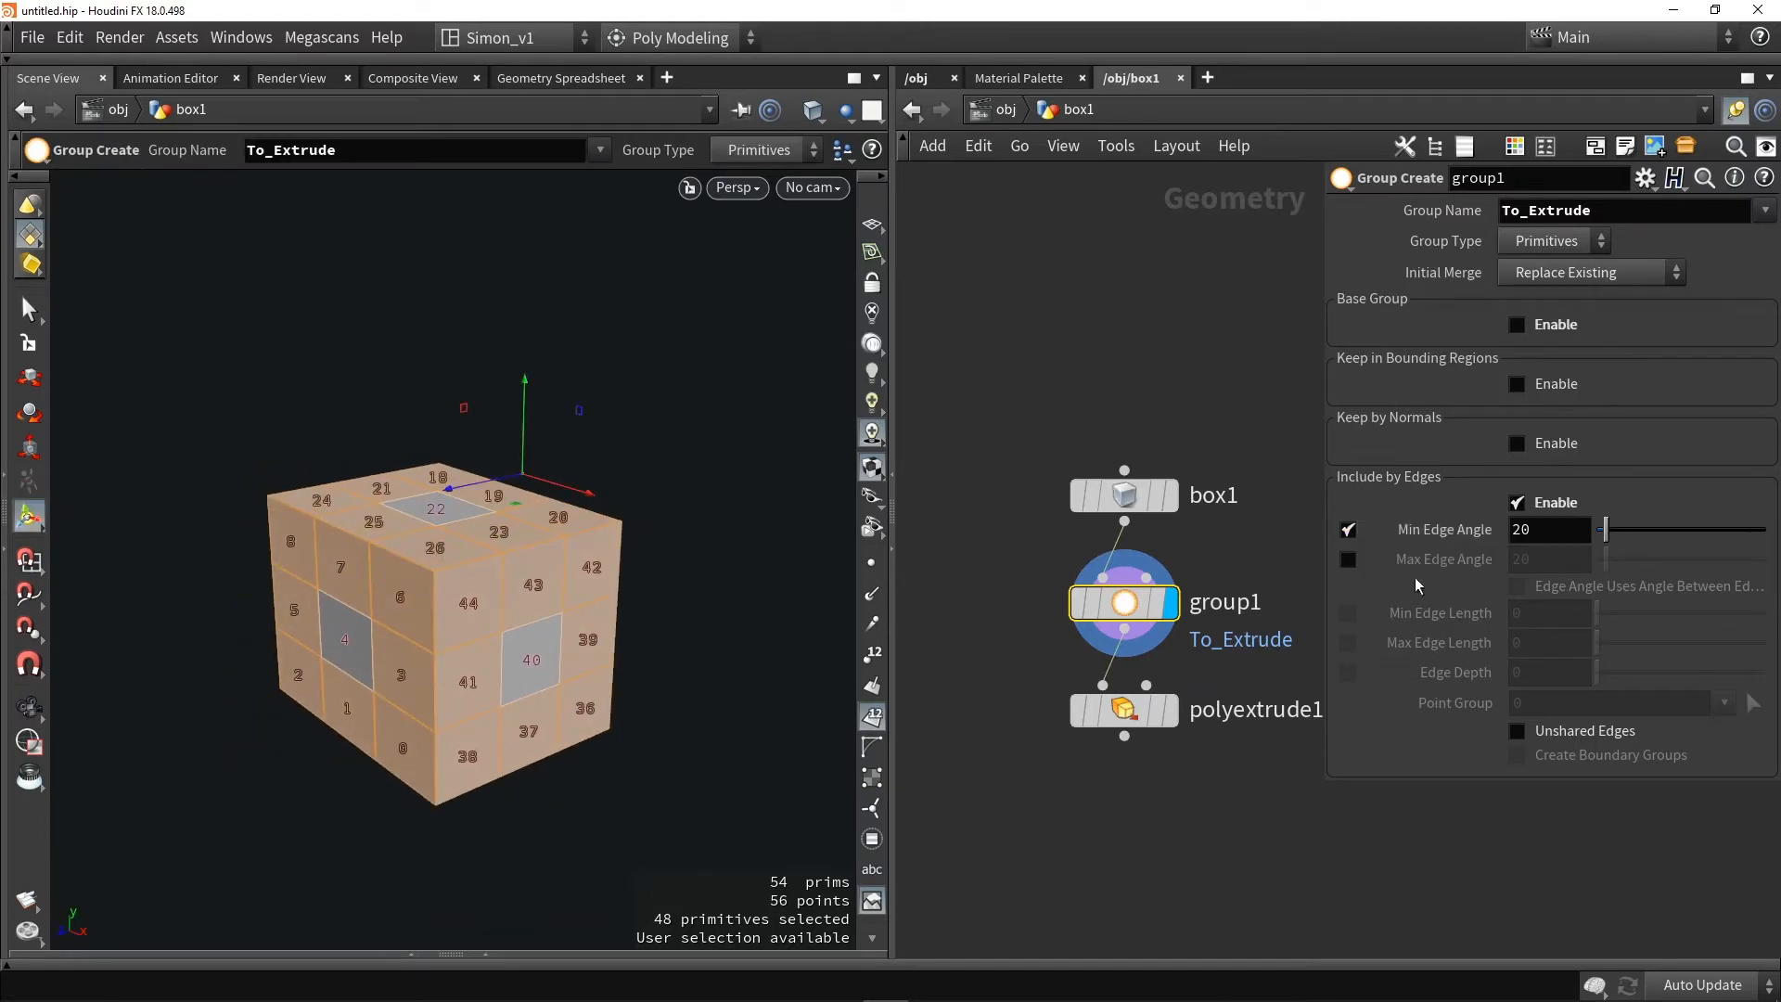
Change group1's type to Edges and display polyextrude1's result on the box
mouse_move(1422, 568)
click(1547, 243)
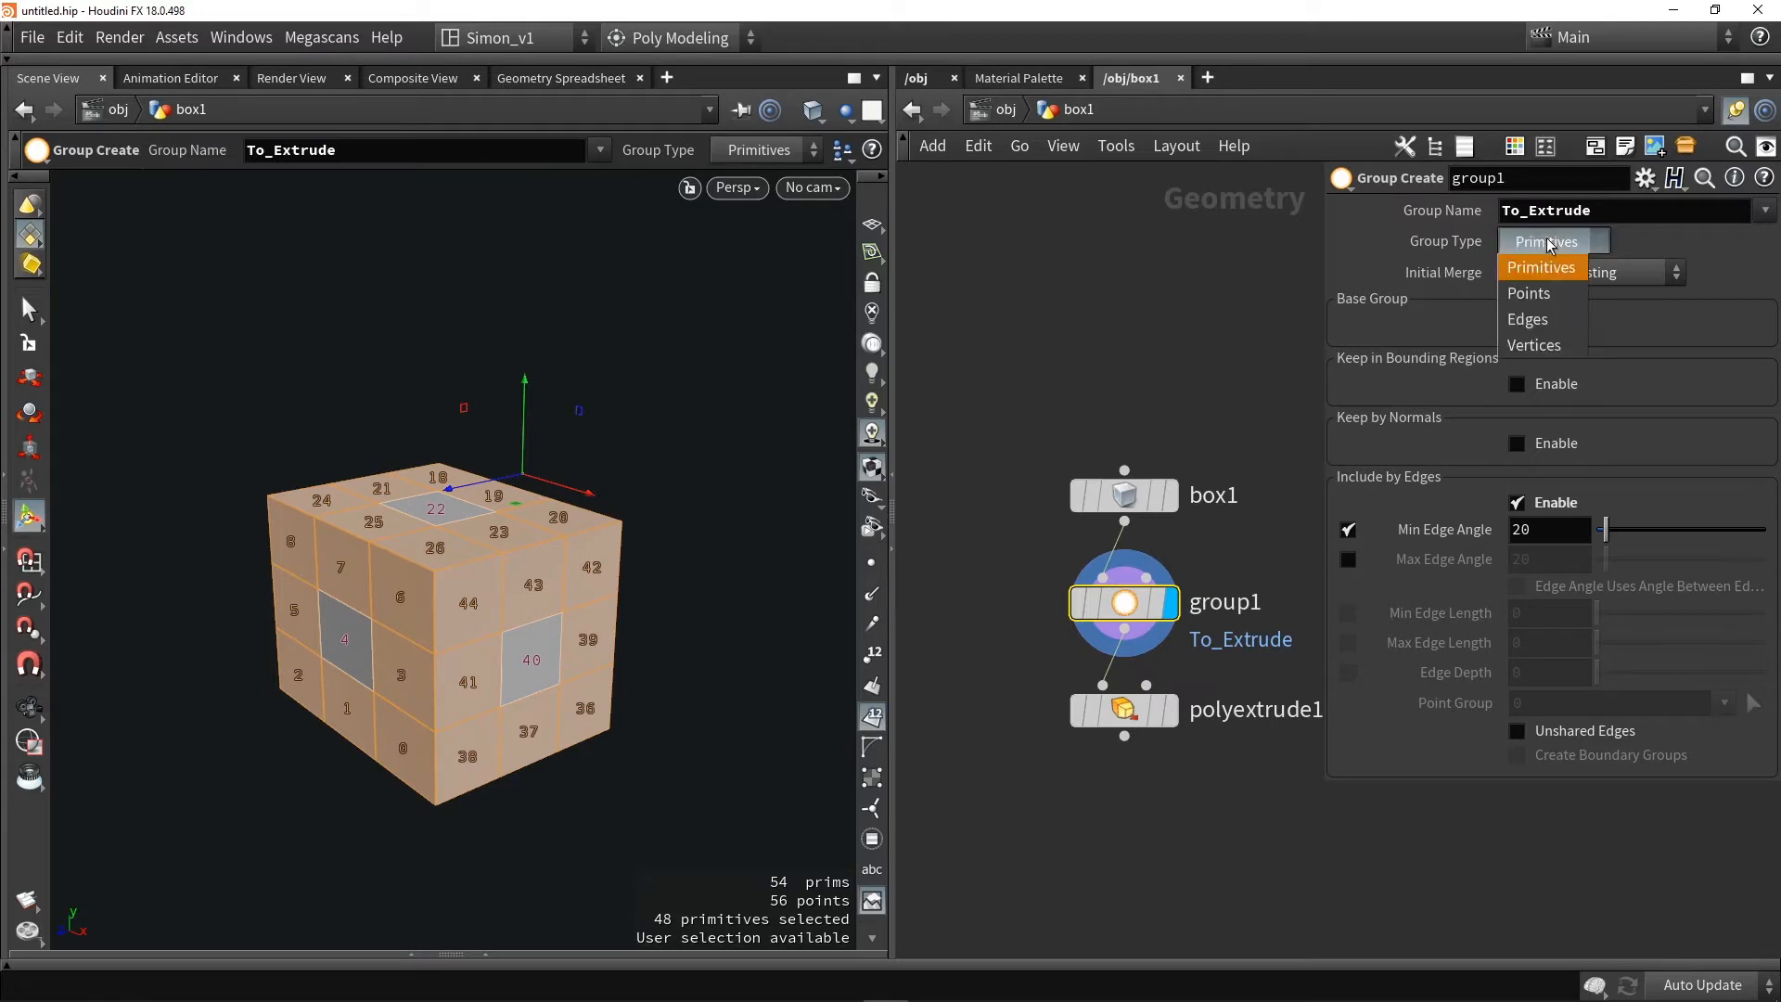
click(1524, 320)
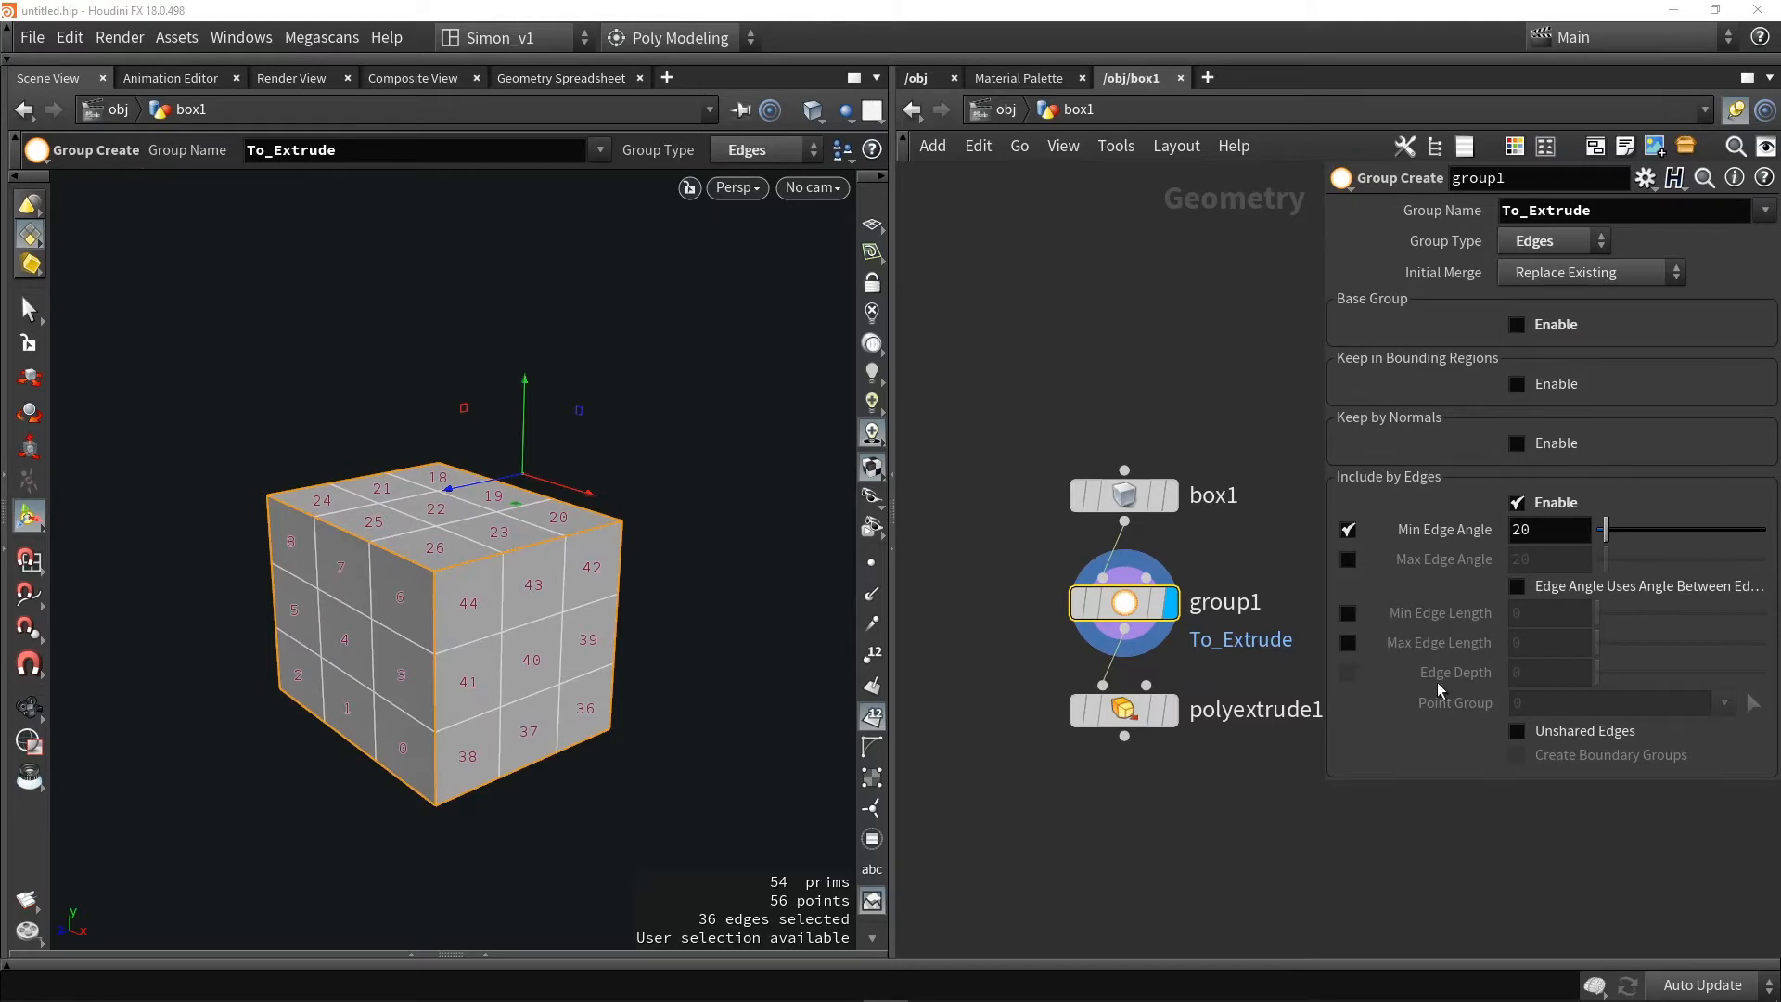
click(1169, 710)
alt+drag(523, 614, 442, 624)
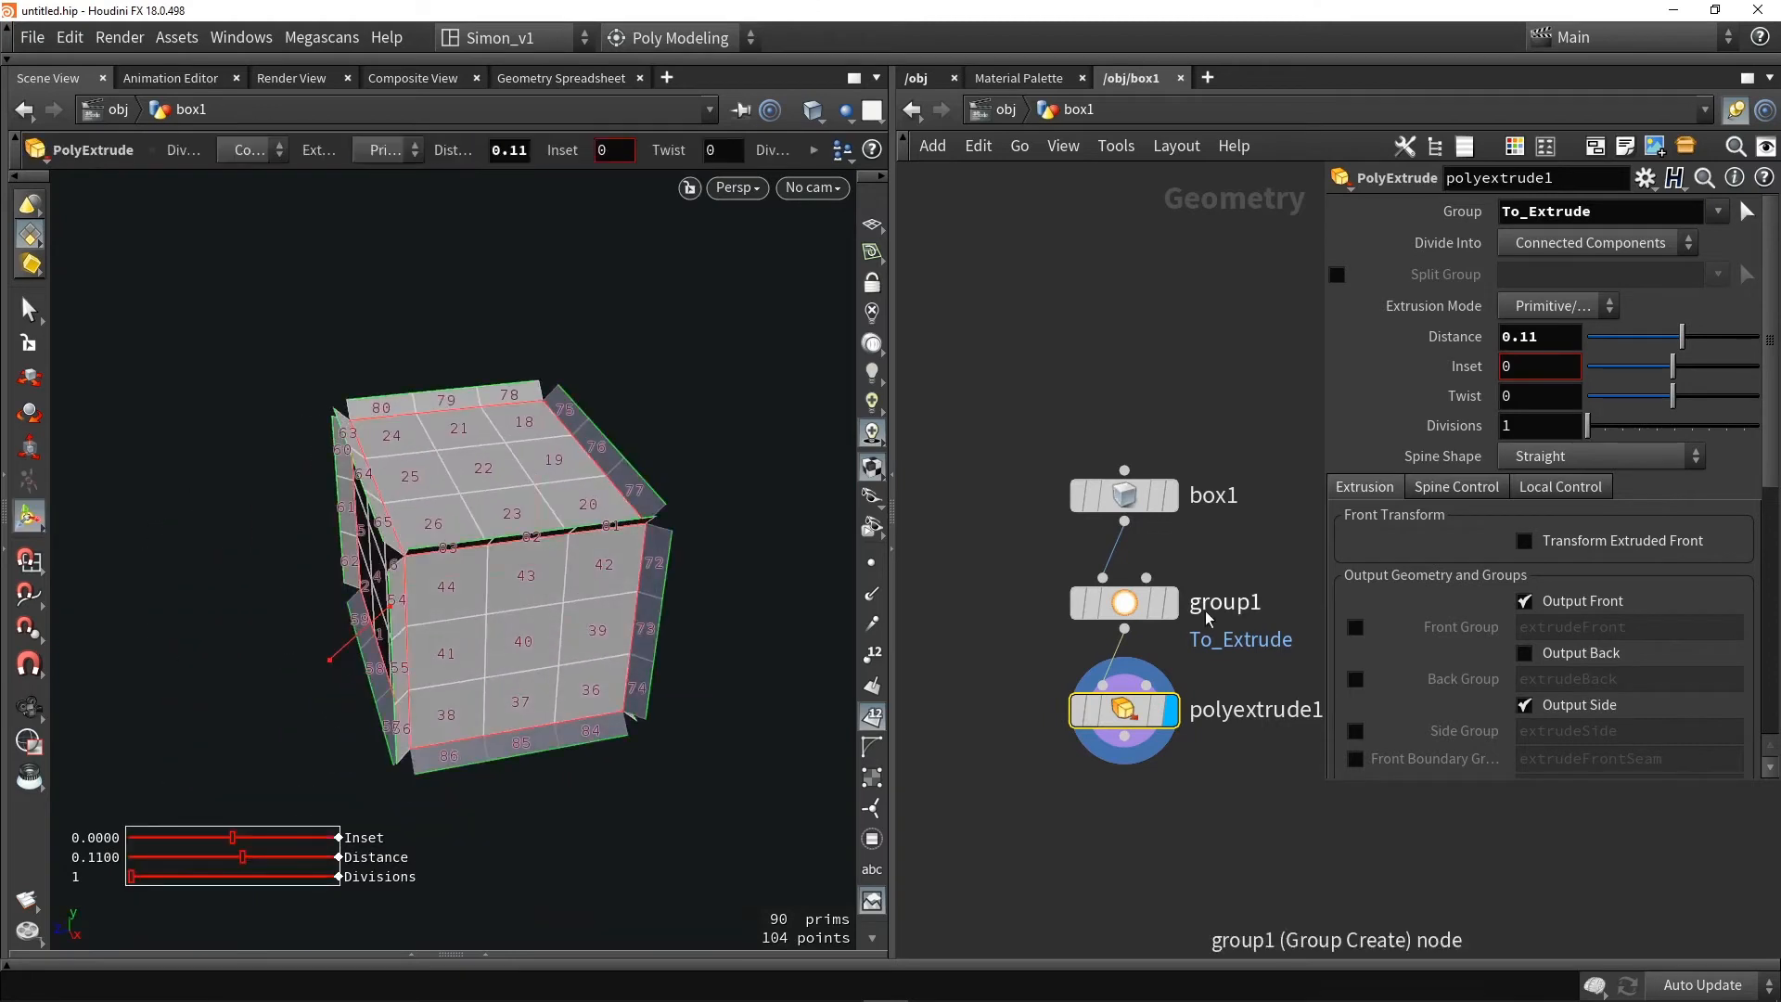
Return group1 to Keep by Normals filtering instead of edges, with the group type set to Primitives
click(1206, 614)
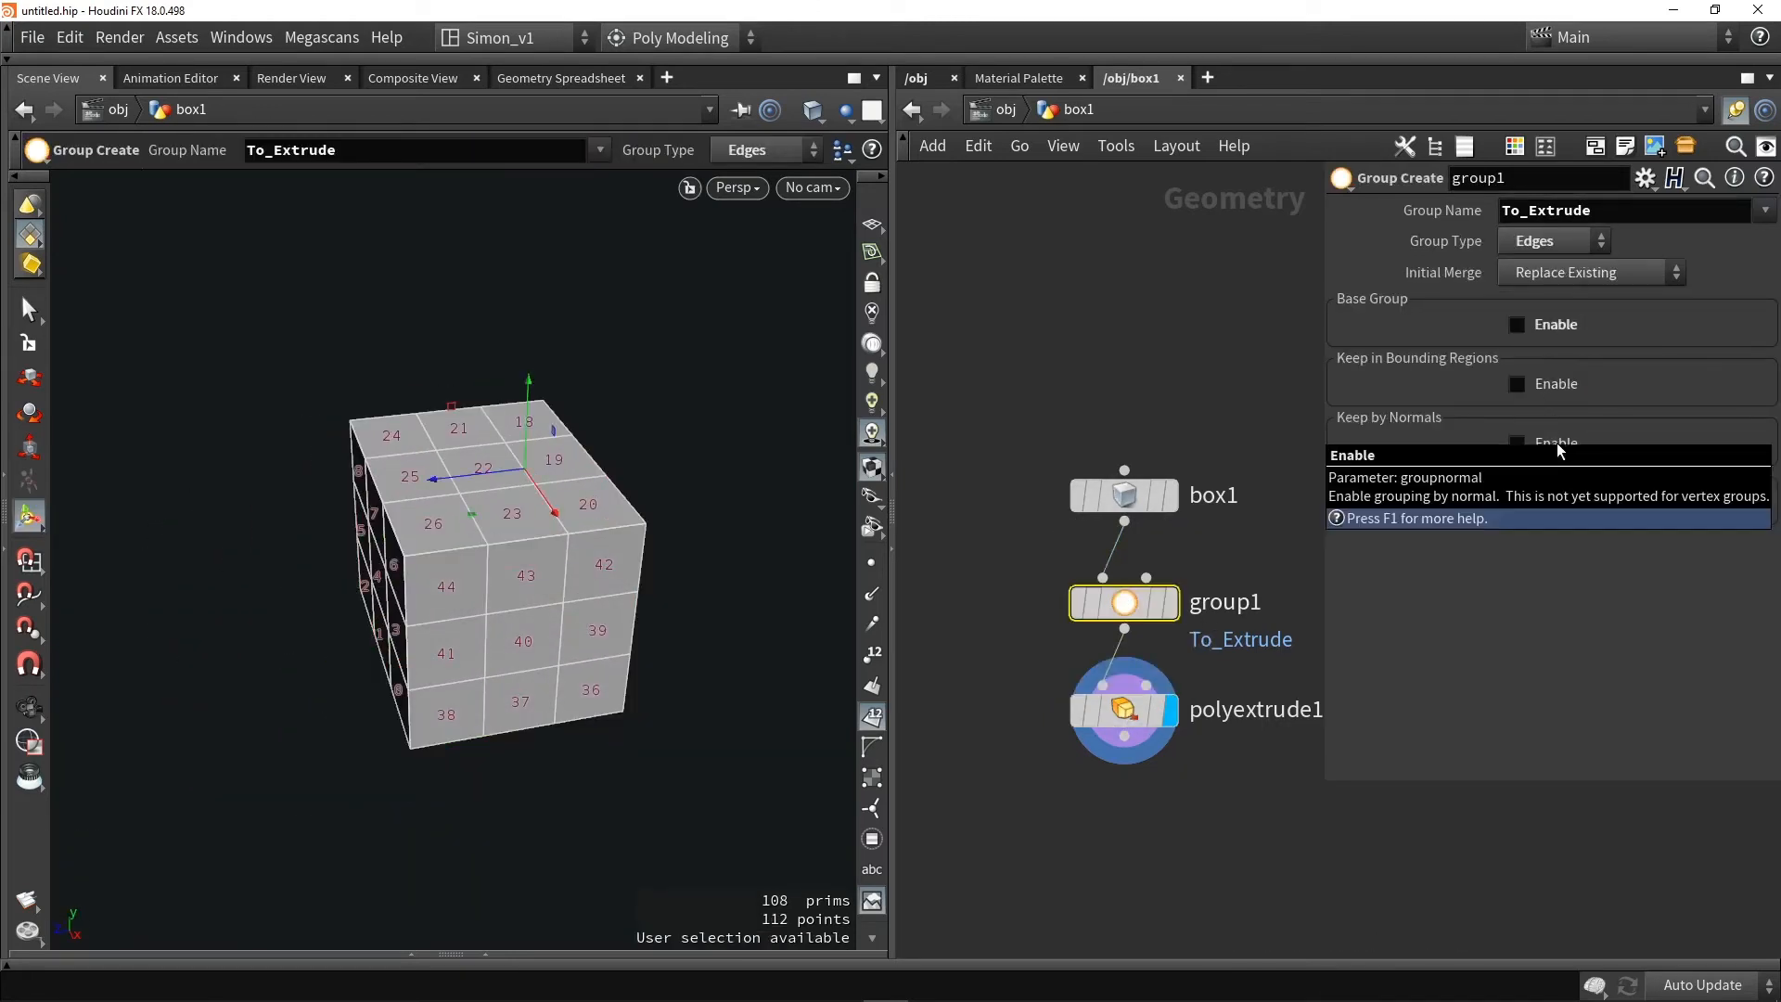
click(1557, 443)
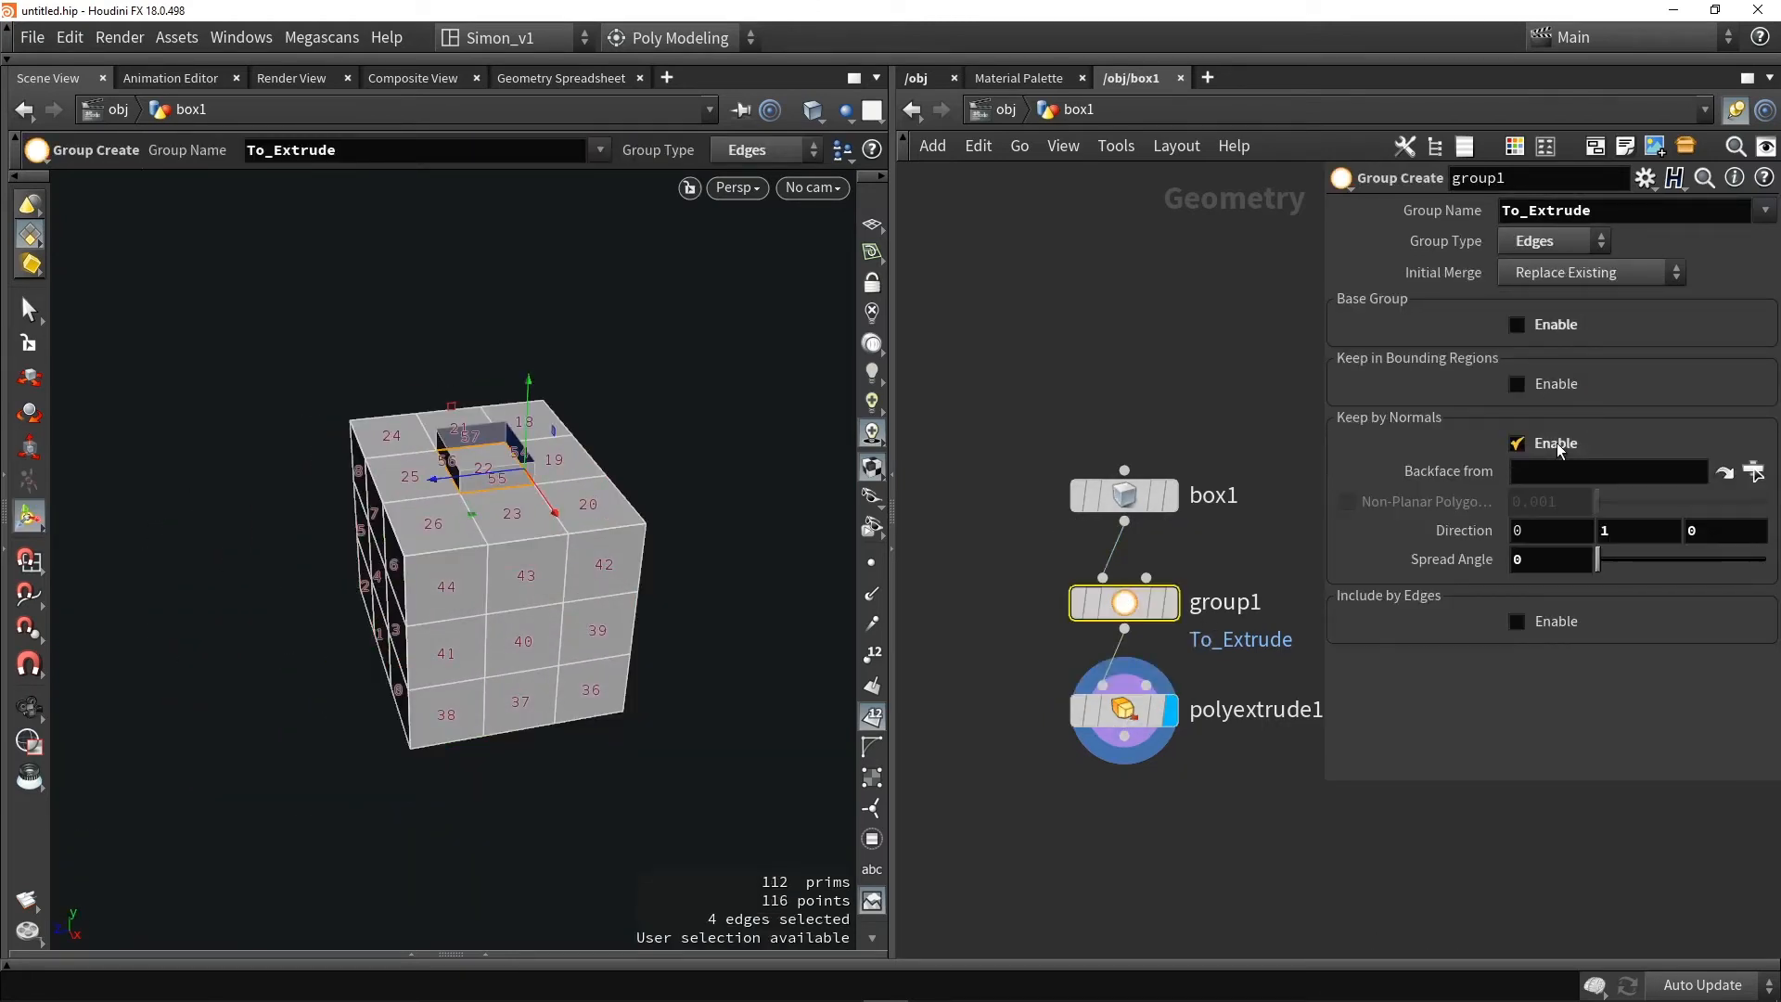
click(1548, 241)
click(1540, 276)
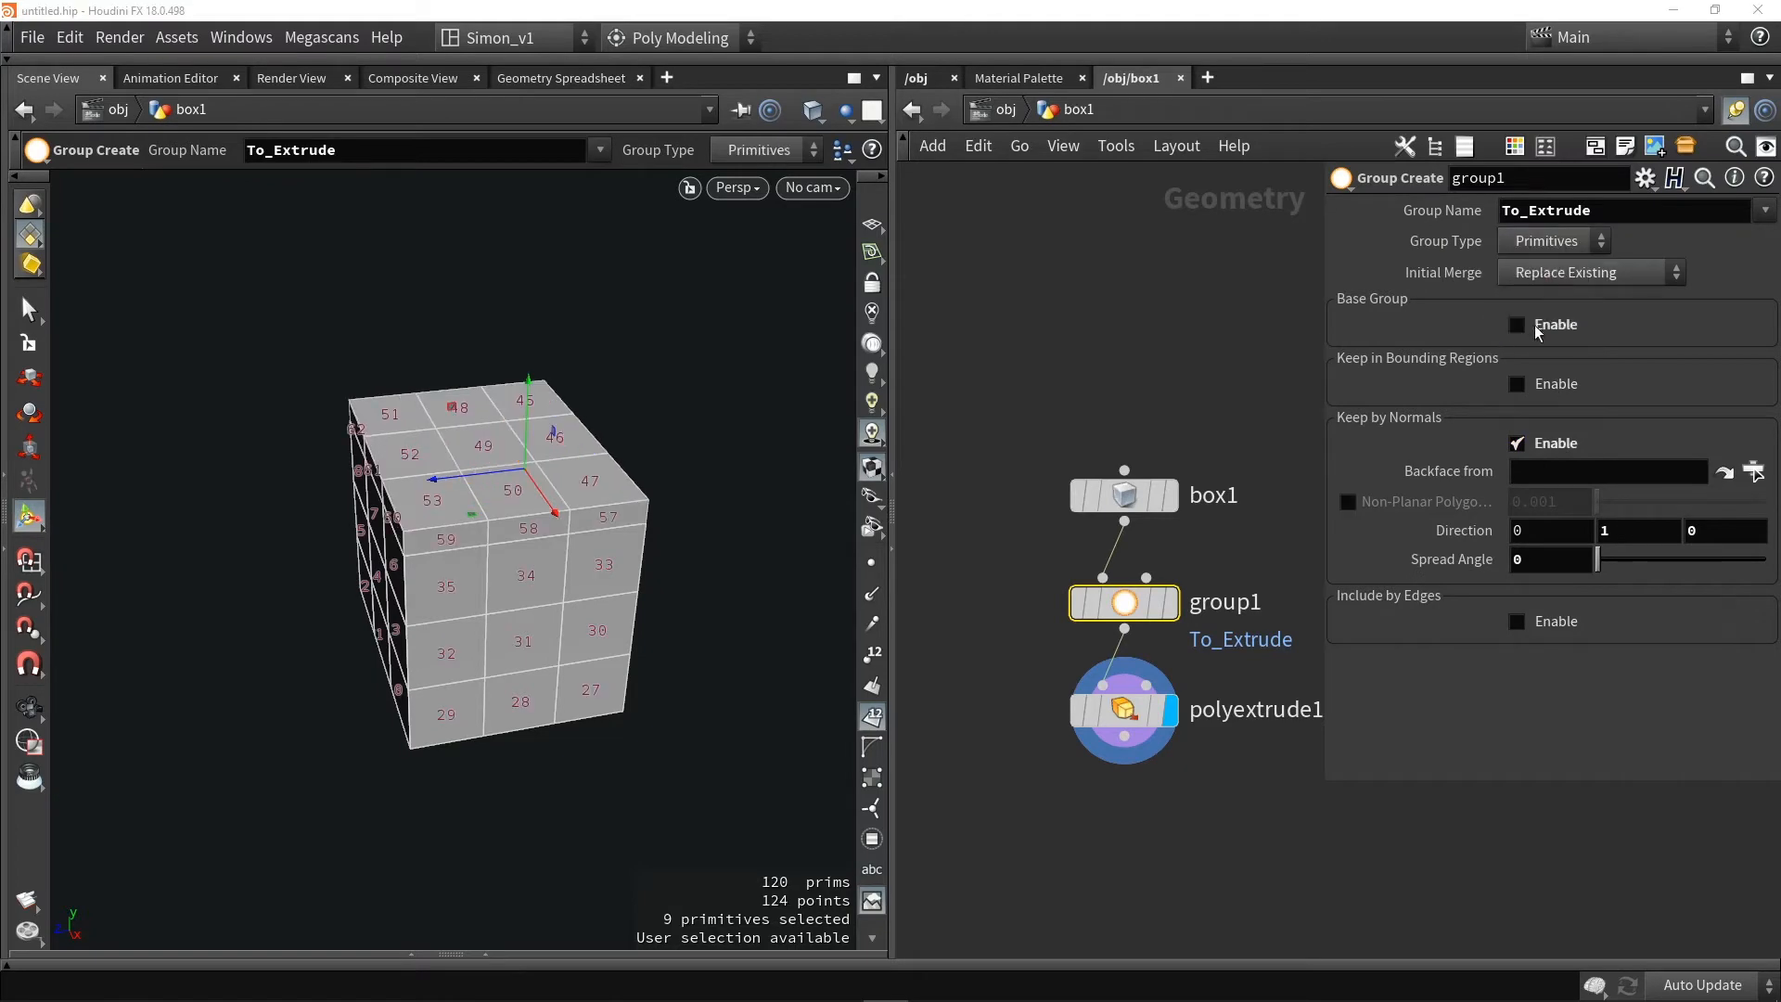
Add a Sphere node near box1 with the Polygon primitive type and a frequency of 10
click(1124, 709)
key(Tab)
text(sph)
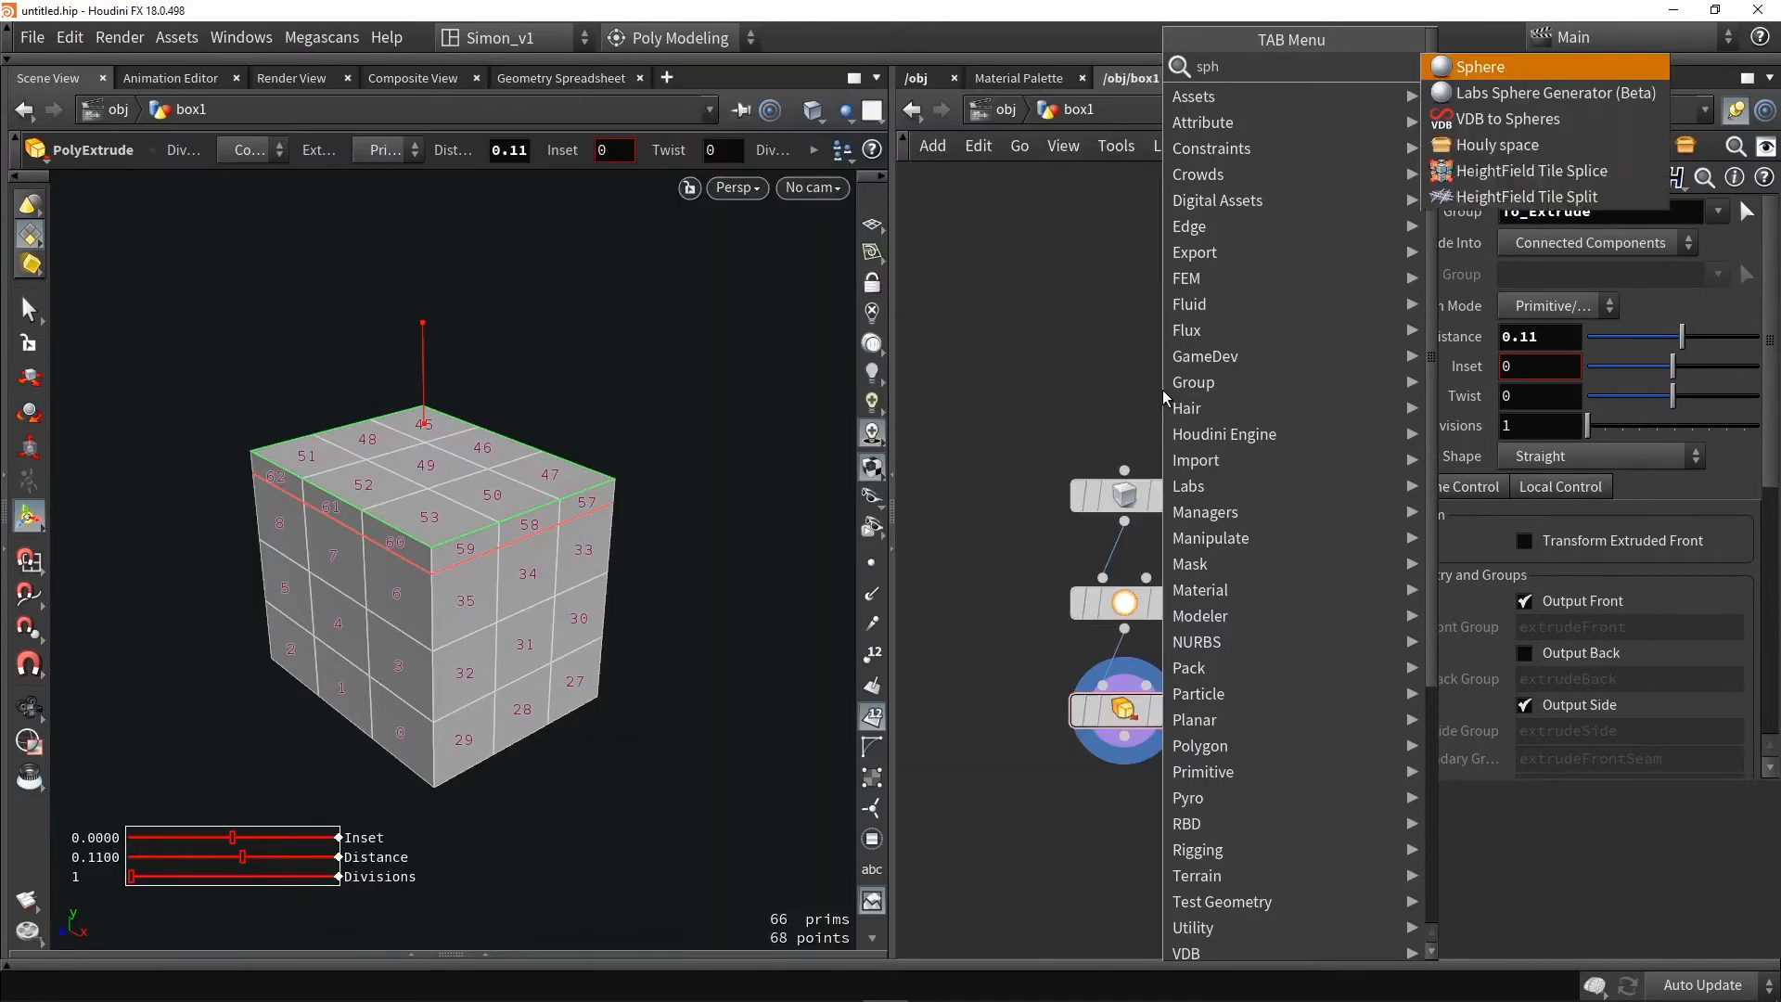
text(er)
click(1470, 67)
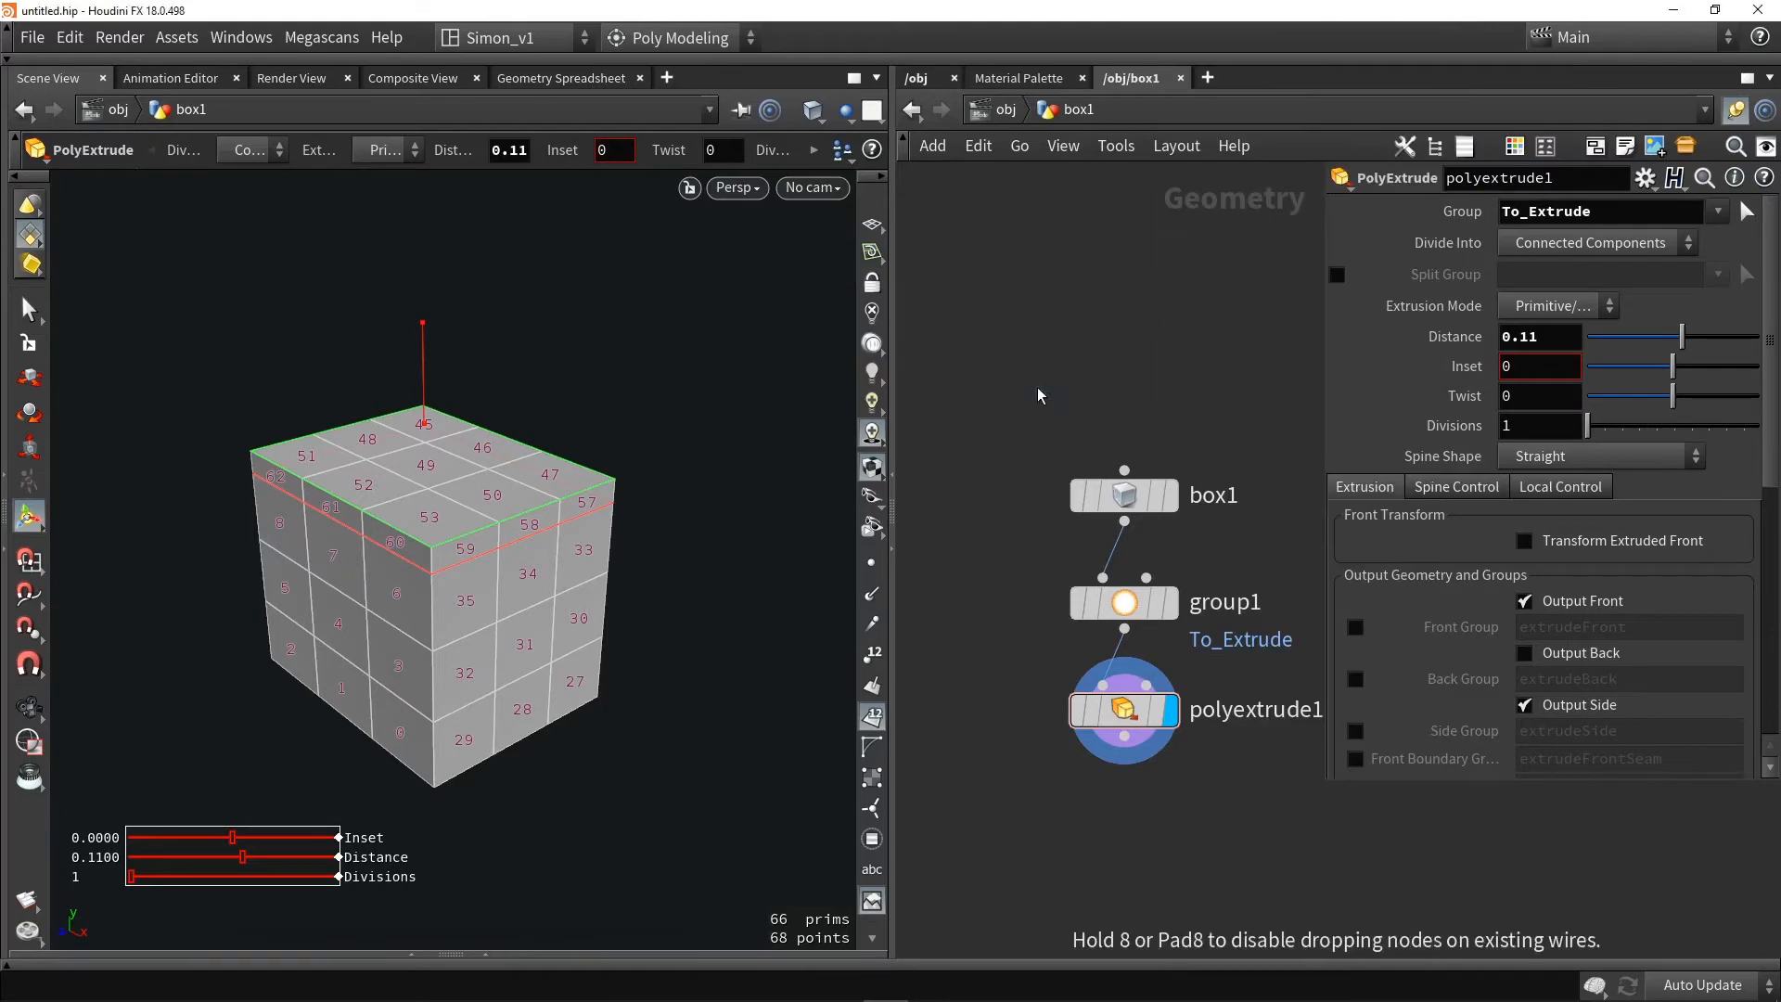
click(1038, 397)
click(1563, 212)
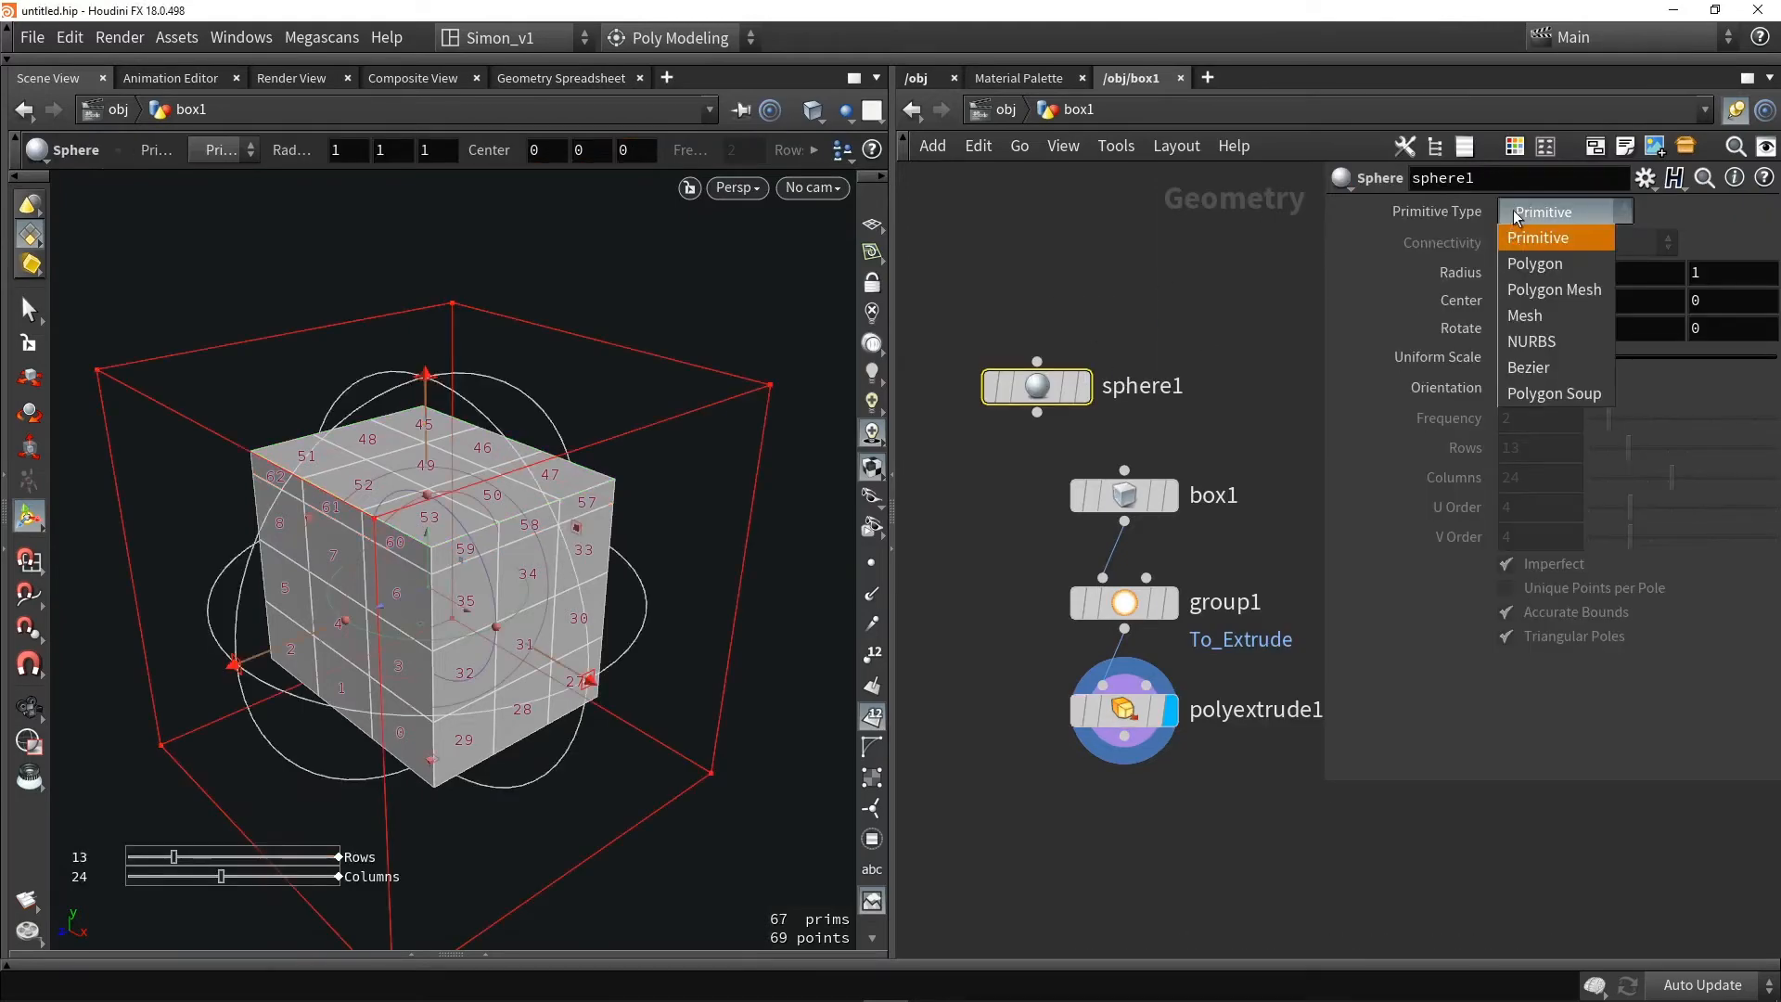
click(1544, 267)
drag(1608, 419, 1775, 418)
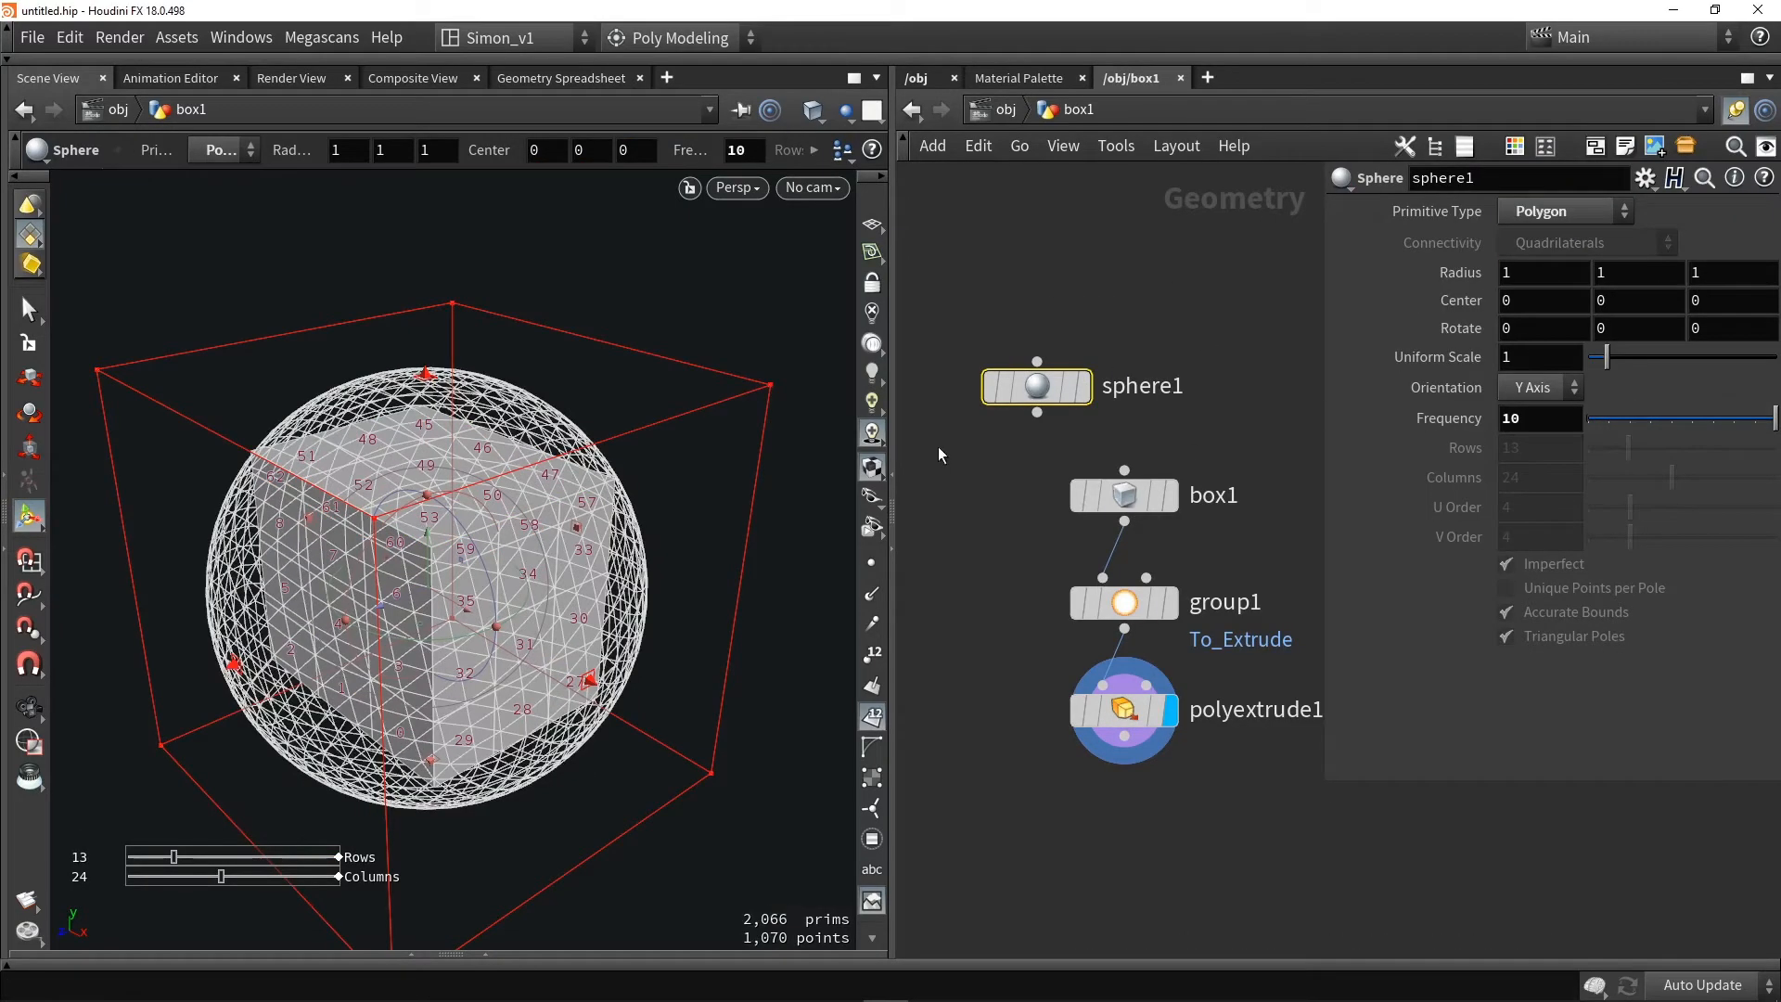
Feed sphere1 into group1 in place of box1, move box1 aside, and hide the primitive numbers
drag(1139, 491, 1254, 419)
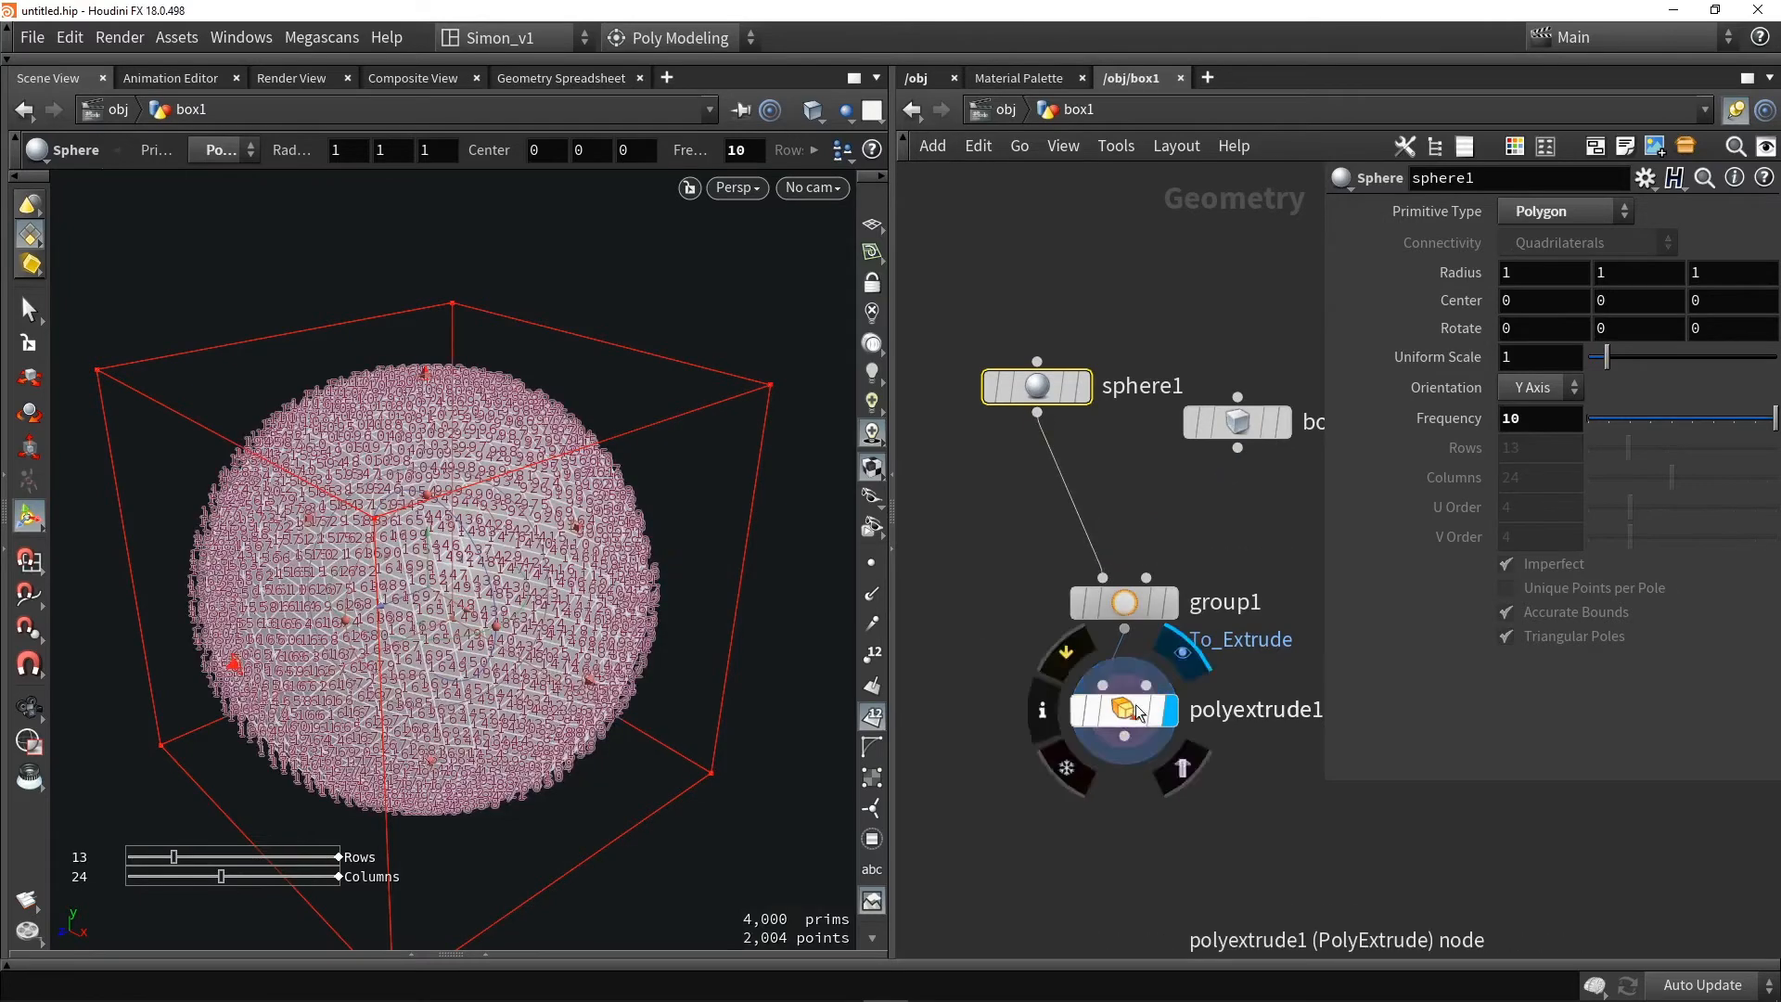
click(1137, 712)
click(872, 717)
alt+drag(483, 557, 575, 566)
Set the spread angle of group1's Keep by Normals filter to 50
click(1125, 603)
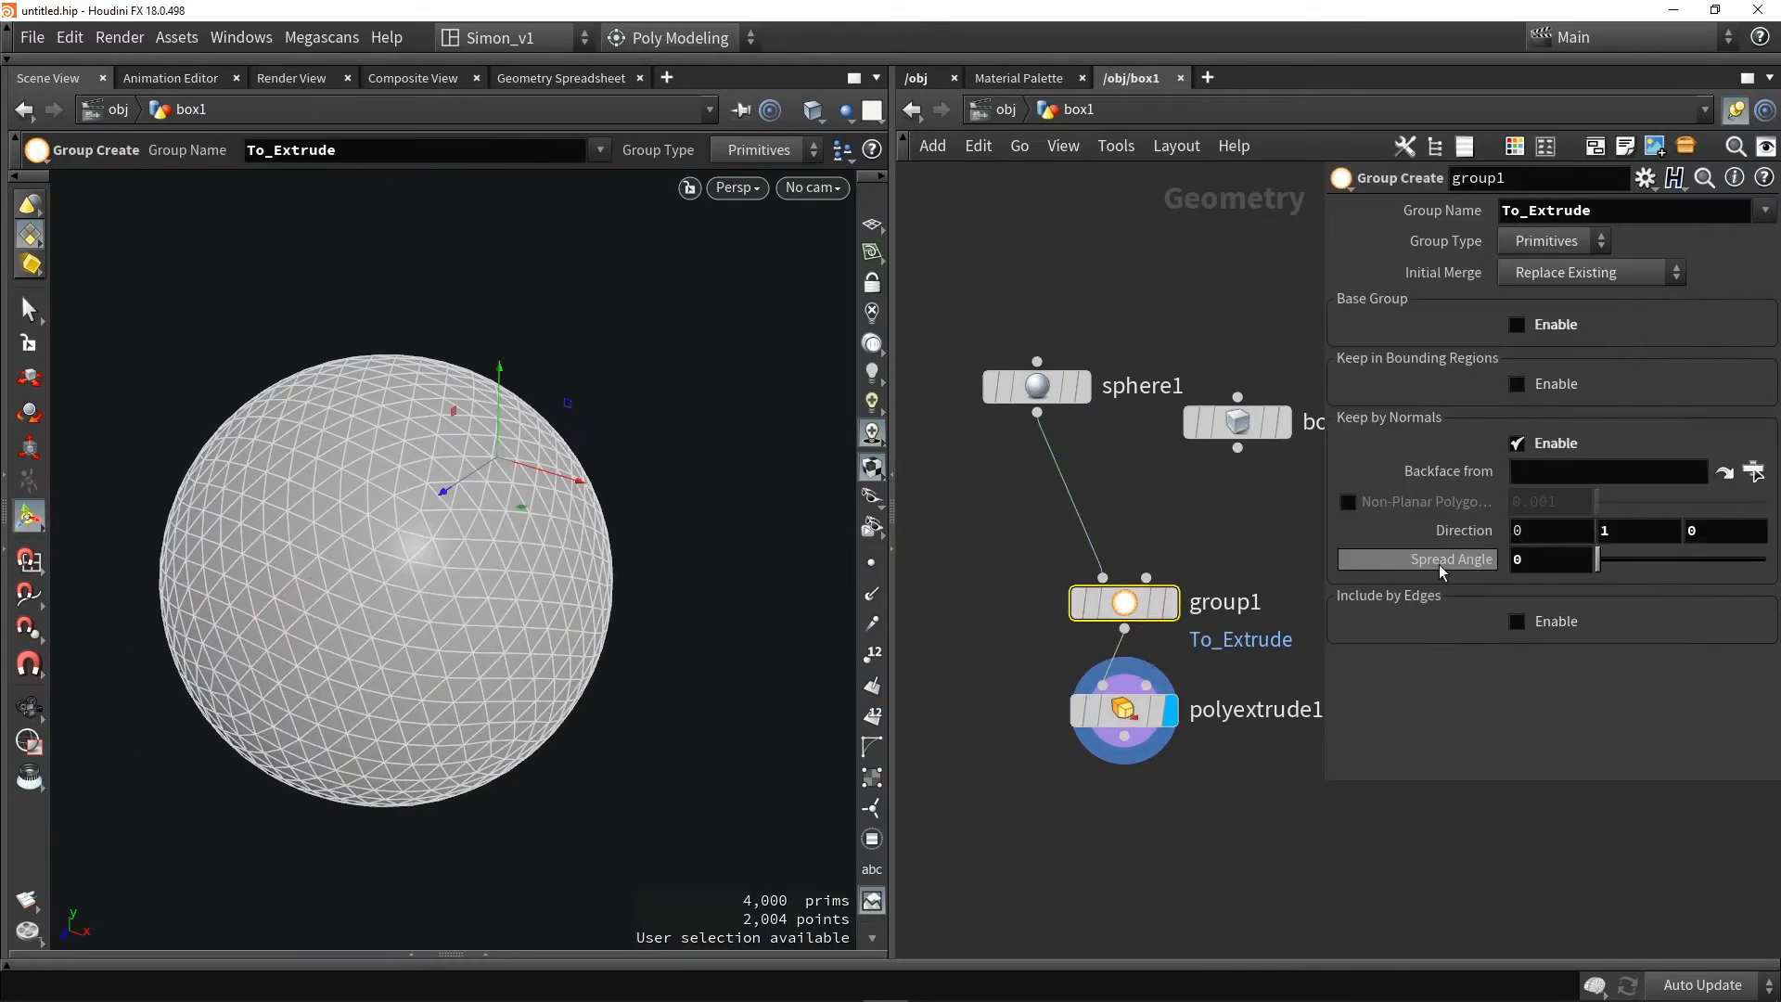
drag(1598, 560, 1633, 581)
click(1123, 709)
drag(1004, 542, 1214, 642)
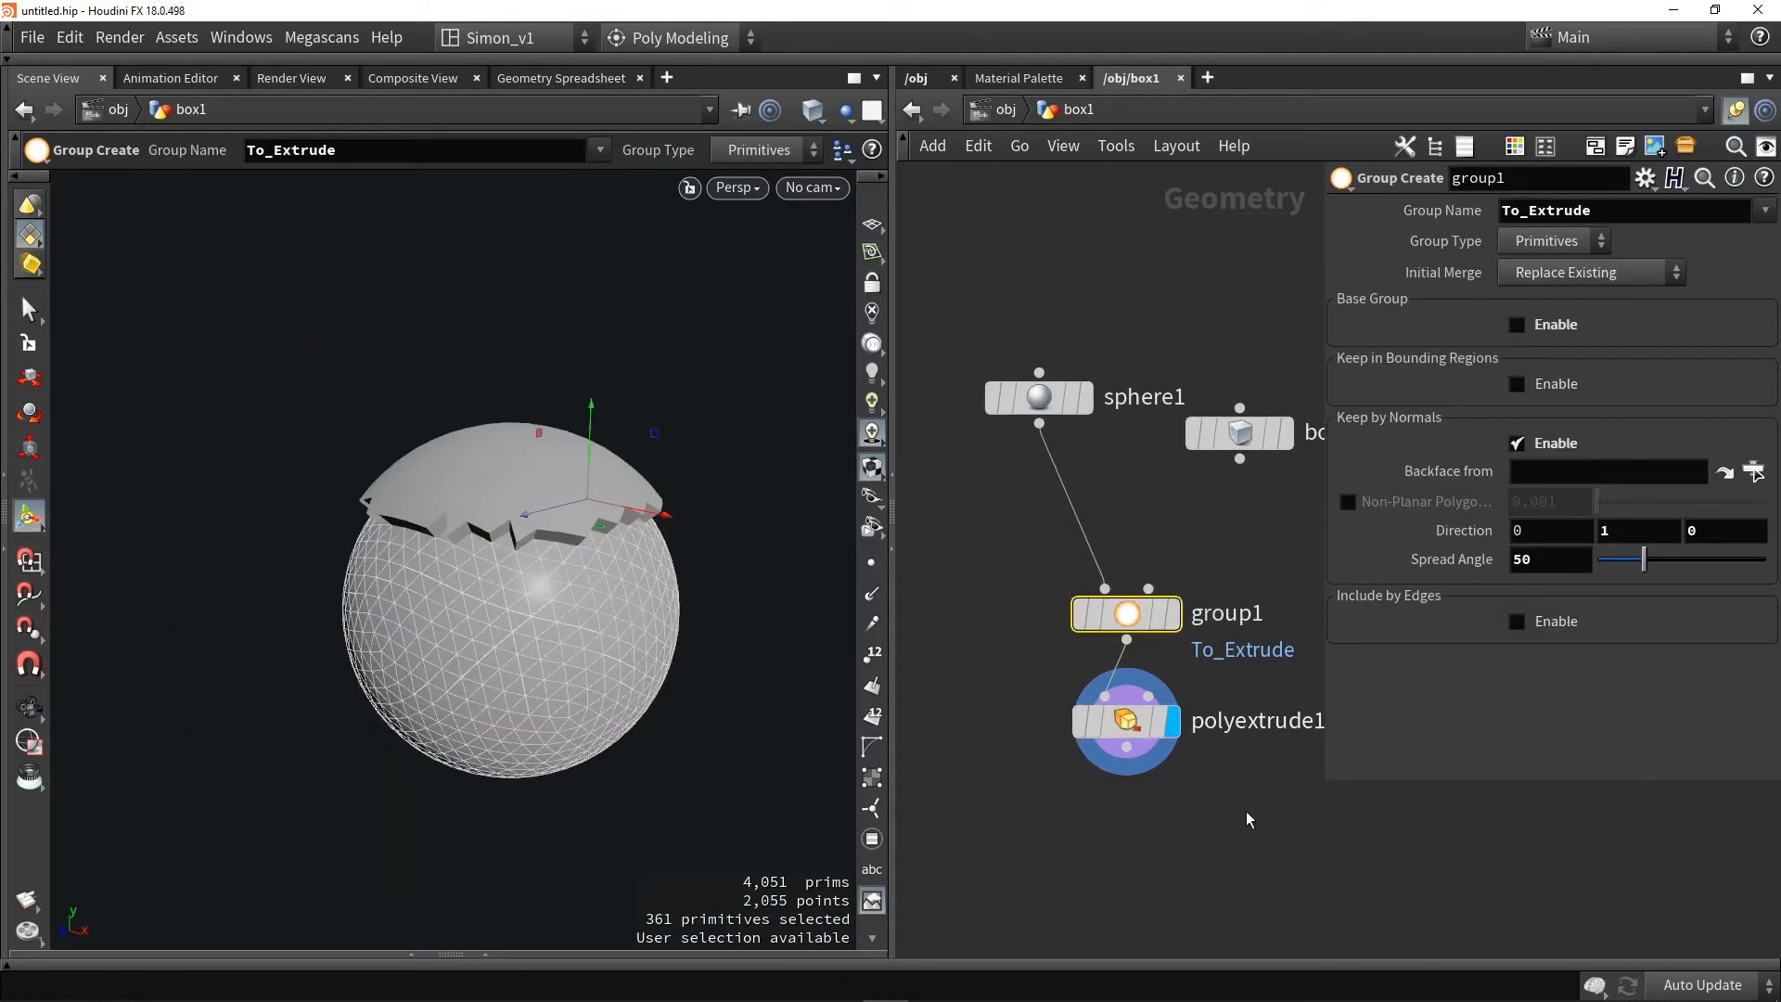
Enable the Front Group output on polyextrude1 with the name extrudeFront, keeping Output Front on
click(1125, 721)
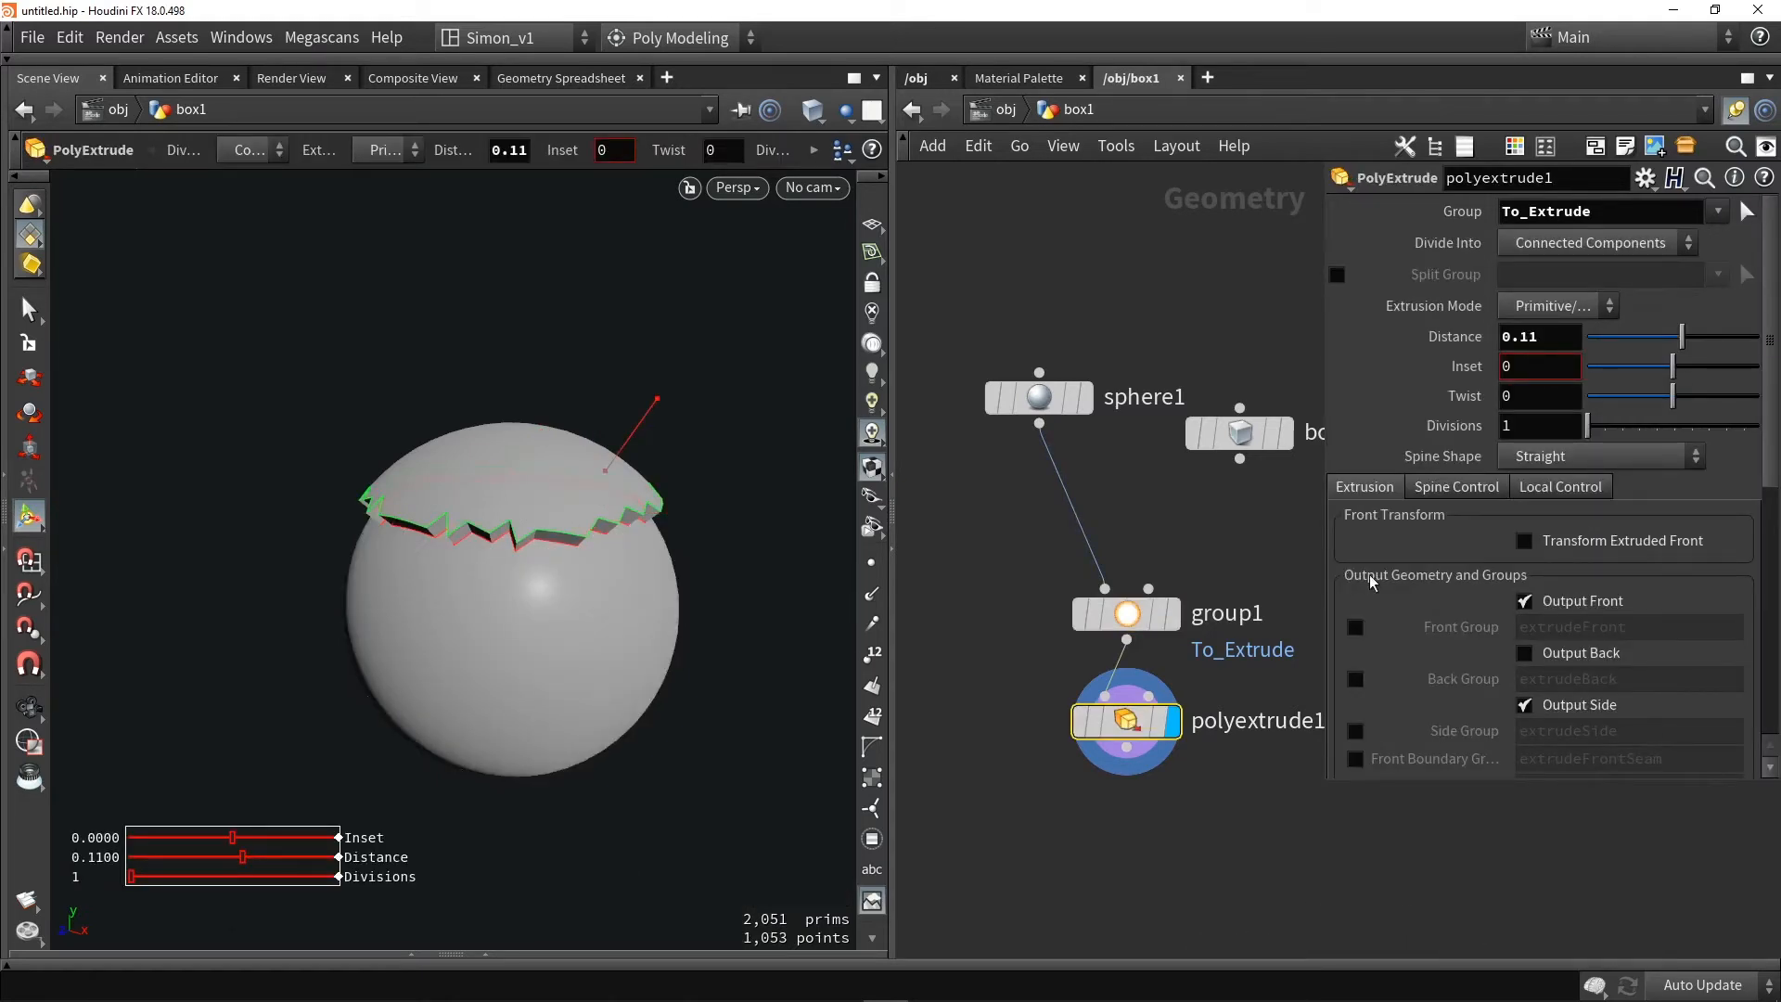
click(1588, 600)
click(1588, 599)
click(1590, 603)
click(1354, 629)
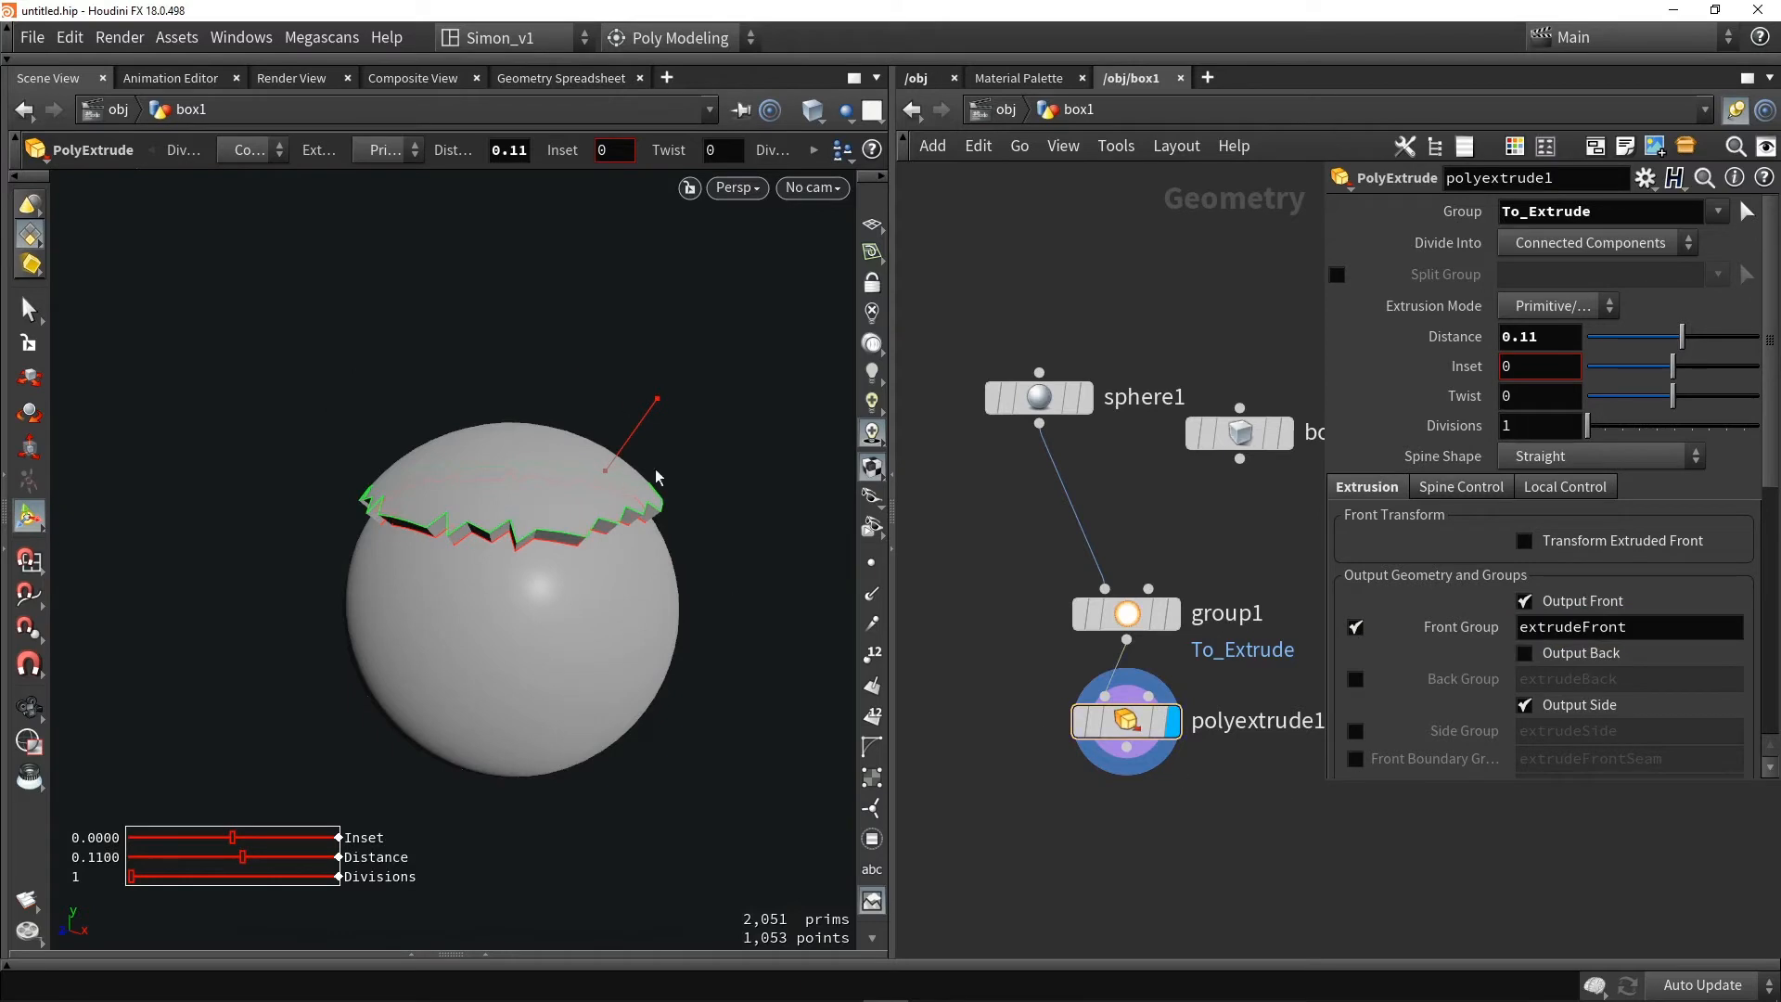
Chain a copy of polyextrude1 below it that extrudes the extrudeFront group with distance 0.121559 and inset 0.04
middle_drag(1048, 838, 1018, 767)
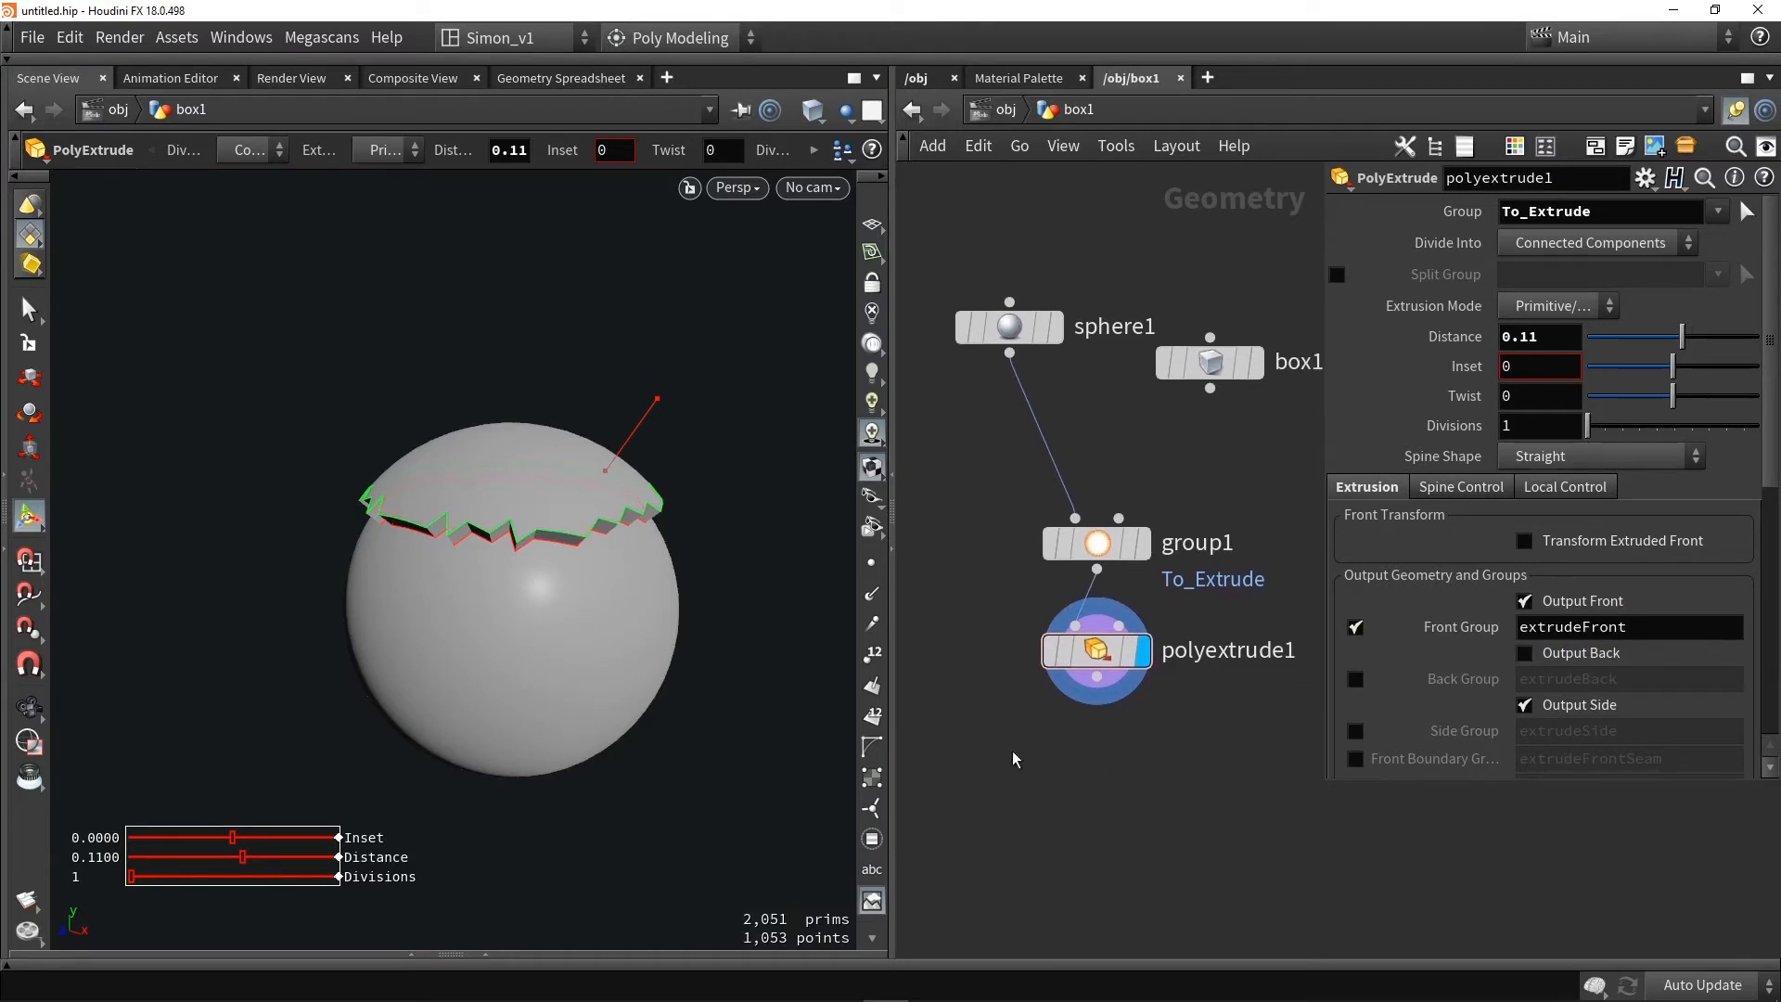
alt+drag(1093, 660, 1095, 784)
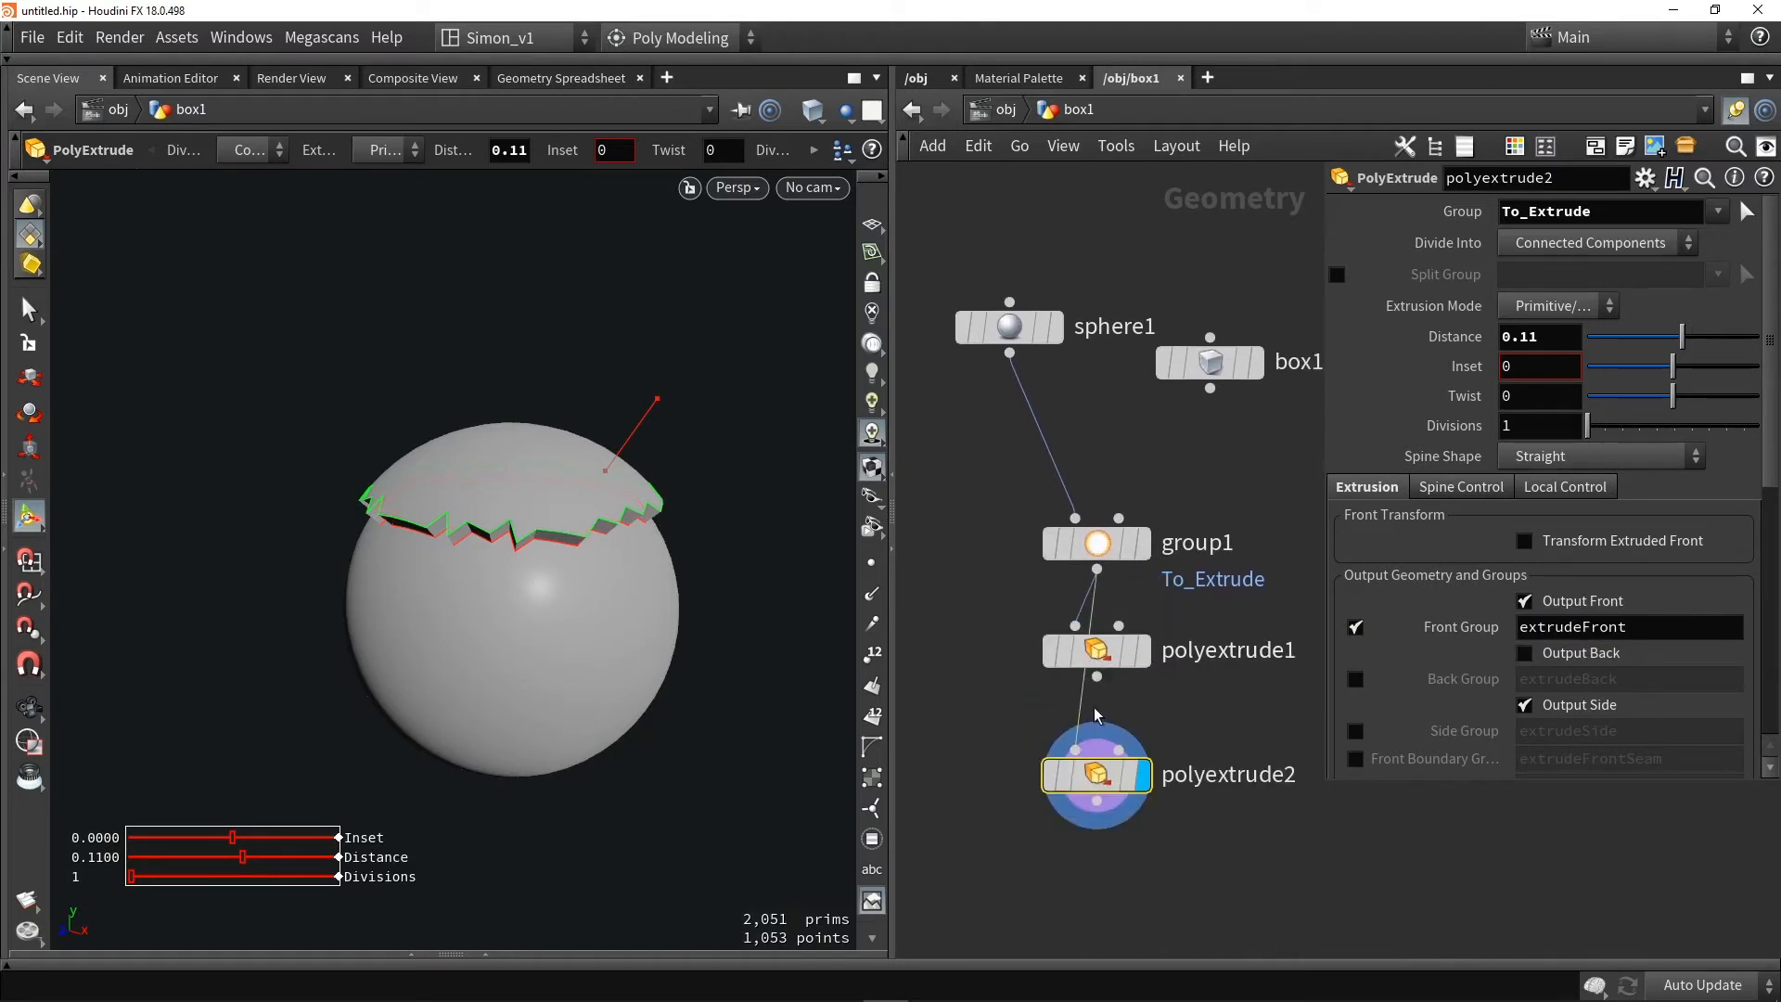
ctrl+middle_click(1459, 210)
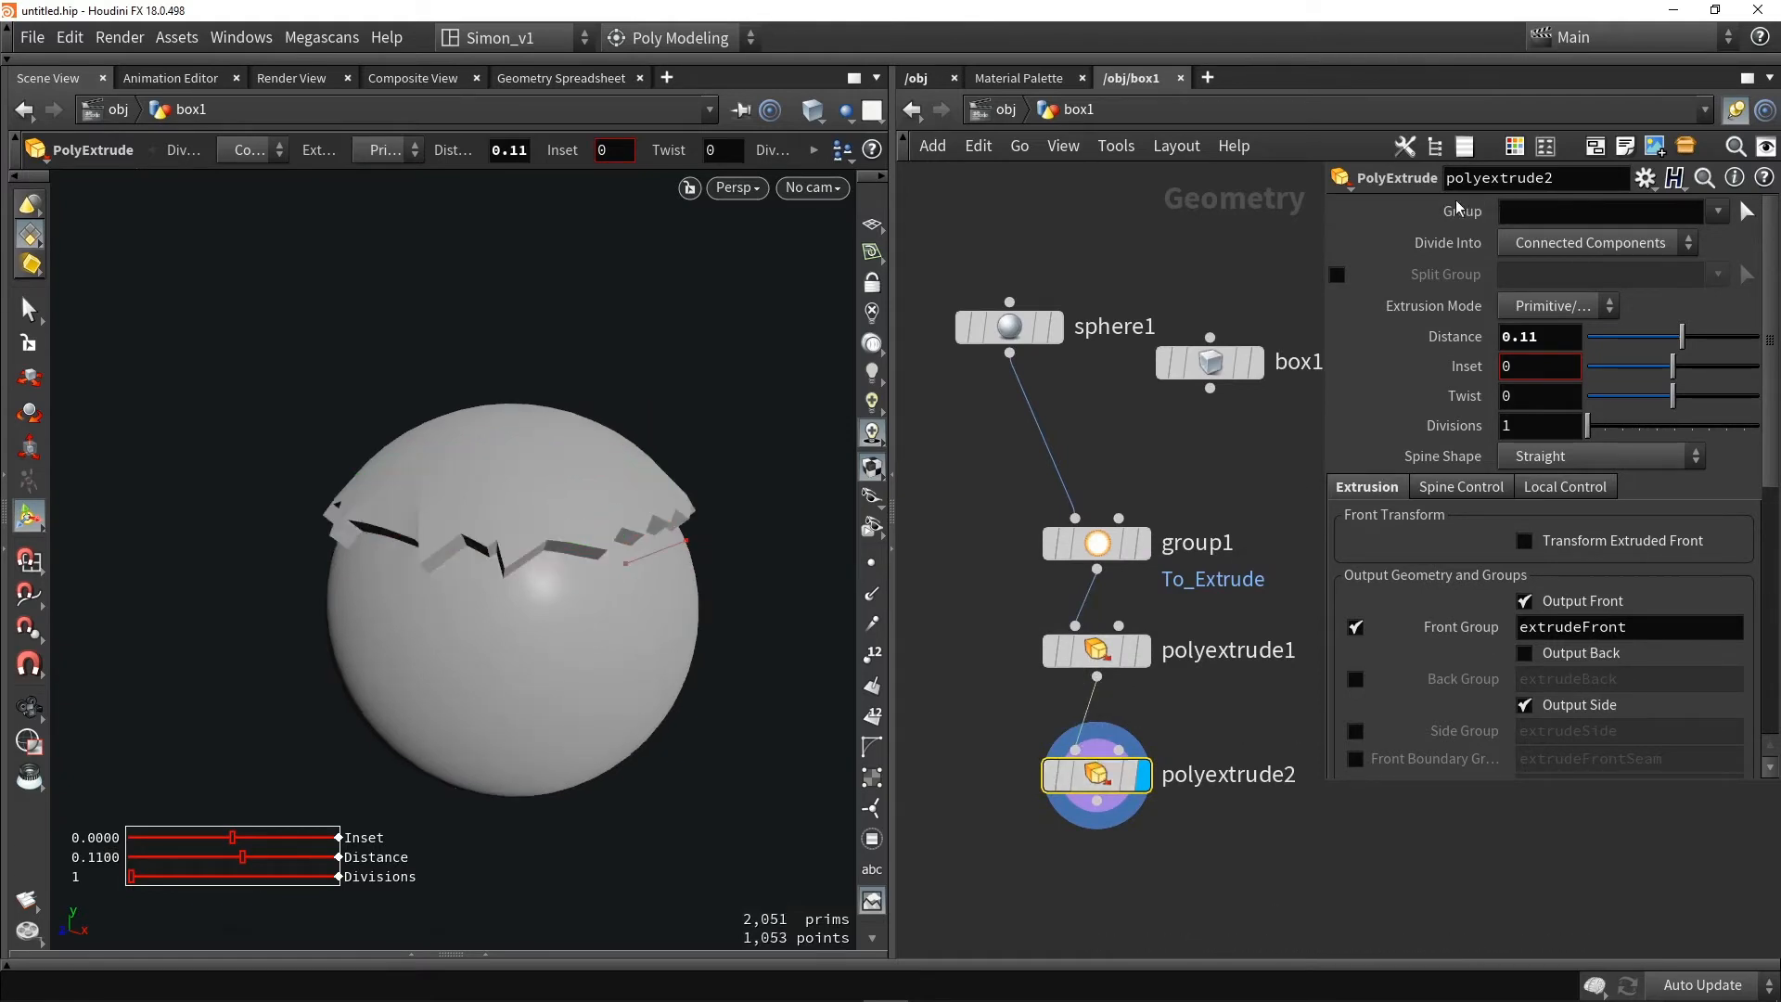
click(1718, 210)
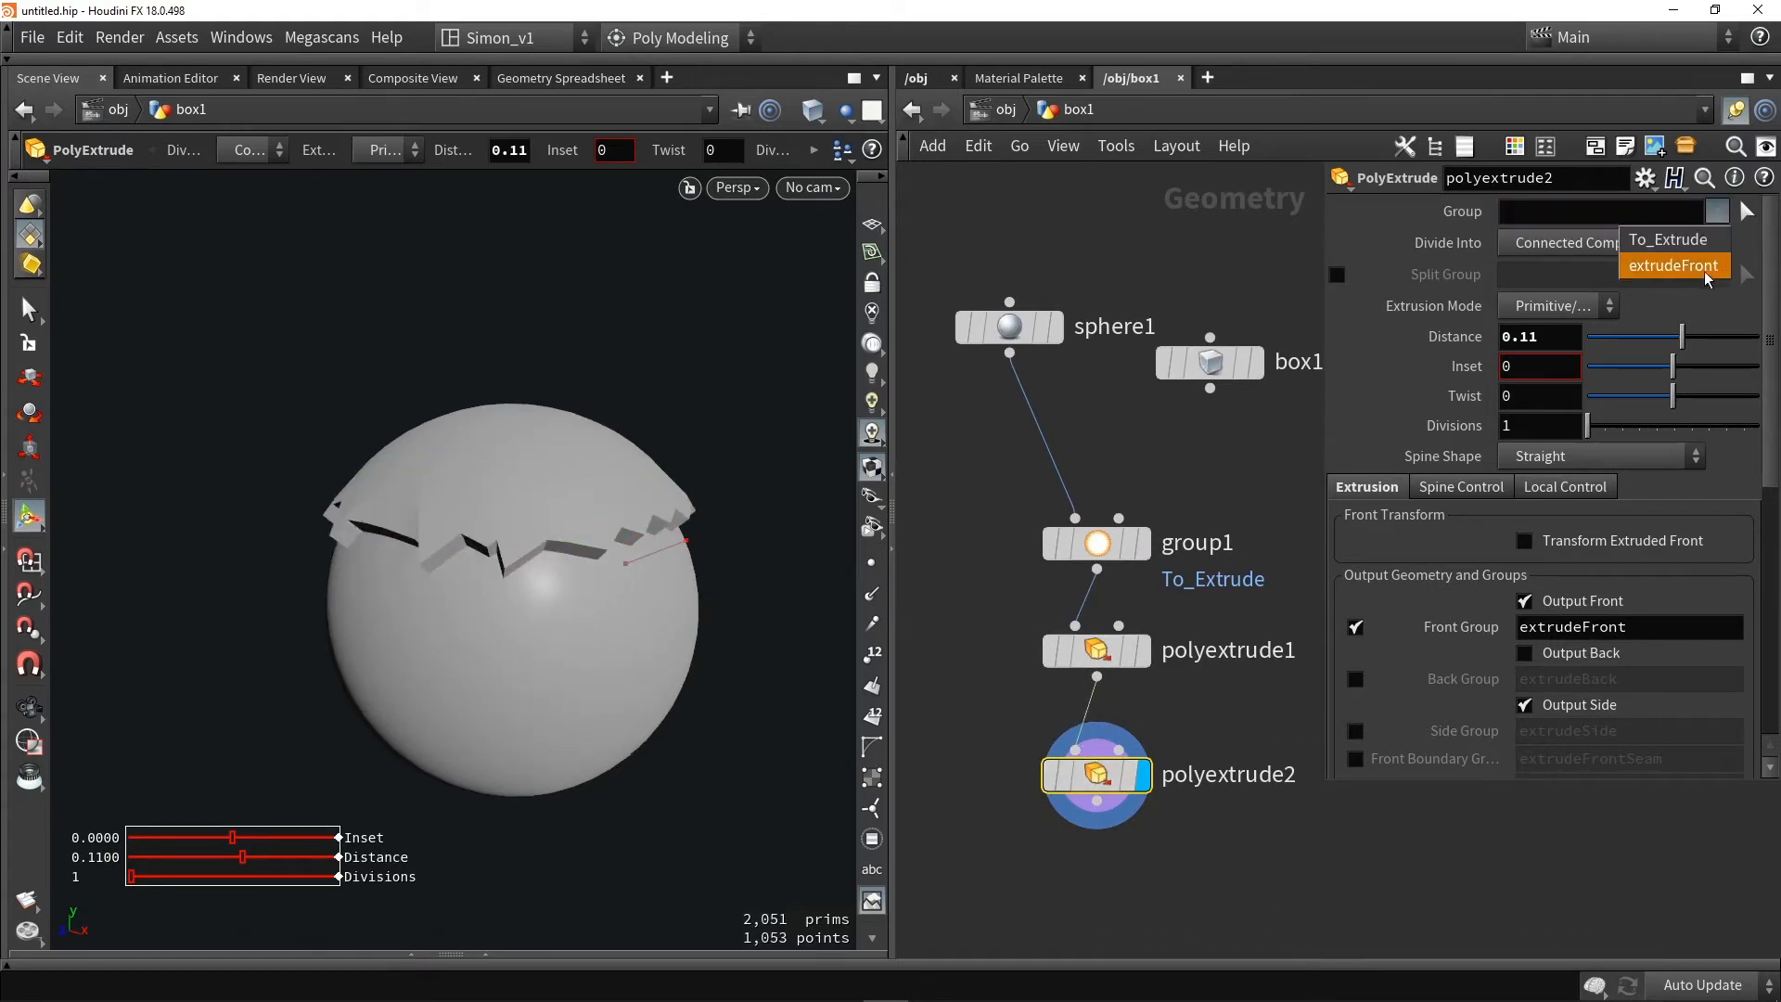
click(1664, 266)
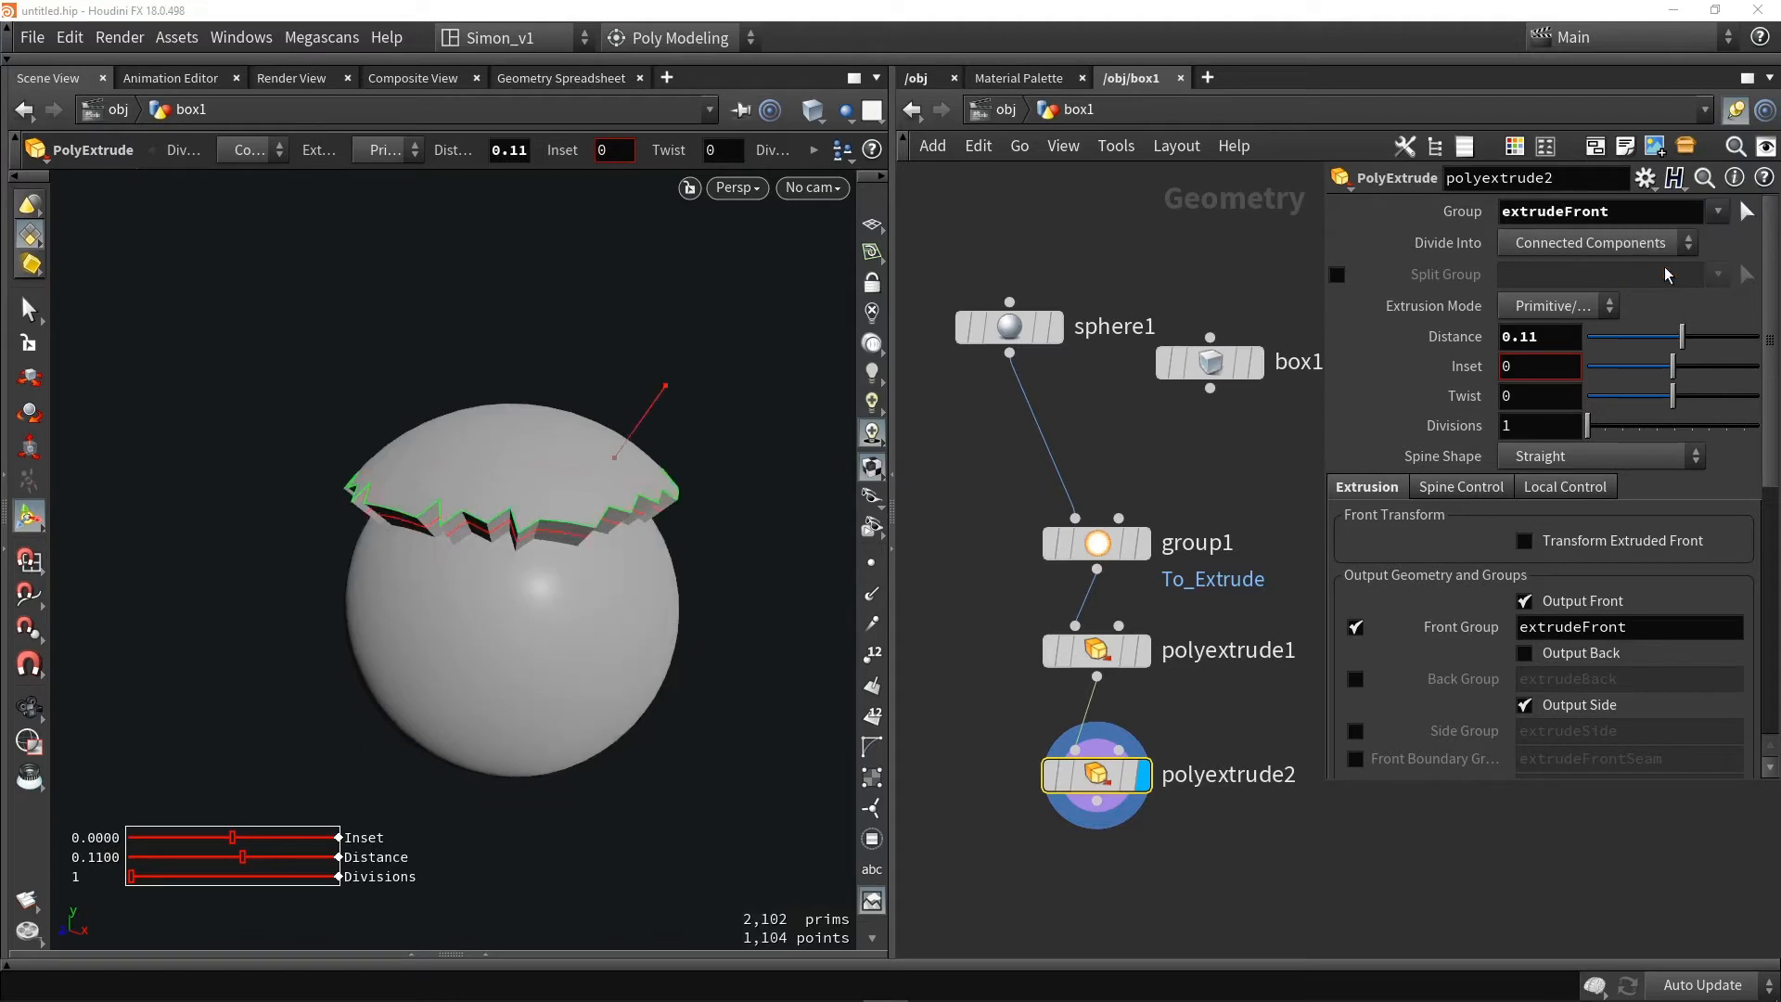
alt+drag(454, 548, 371, 547)
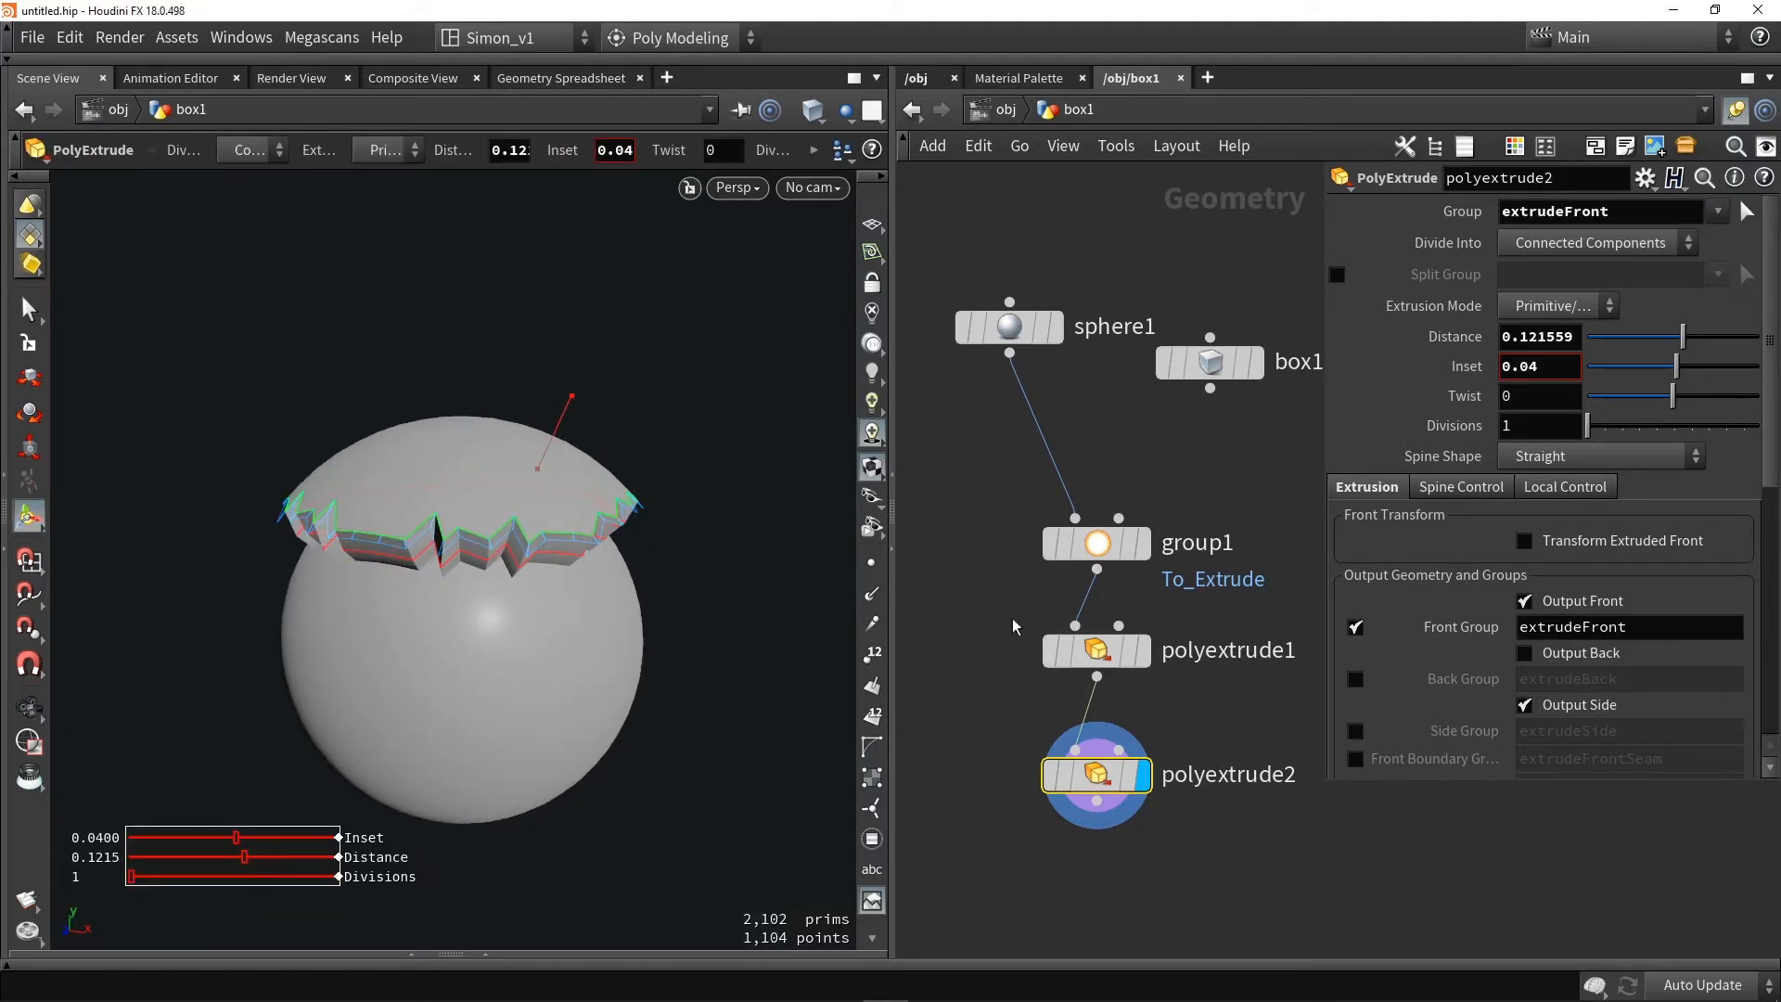
drag(1104, 776, 1104, 756)
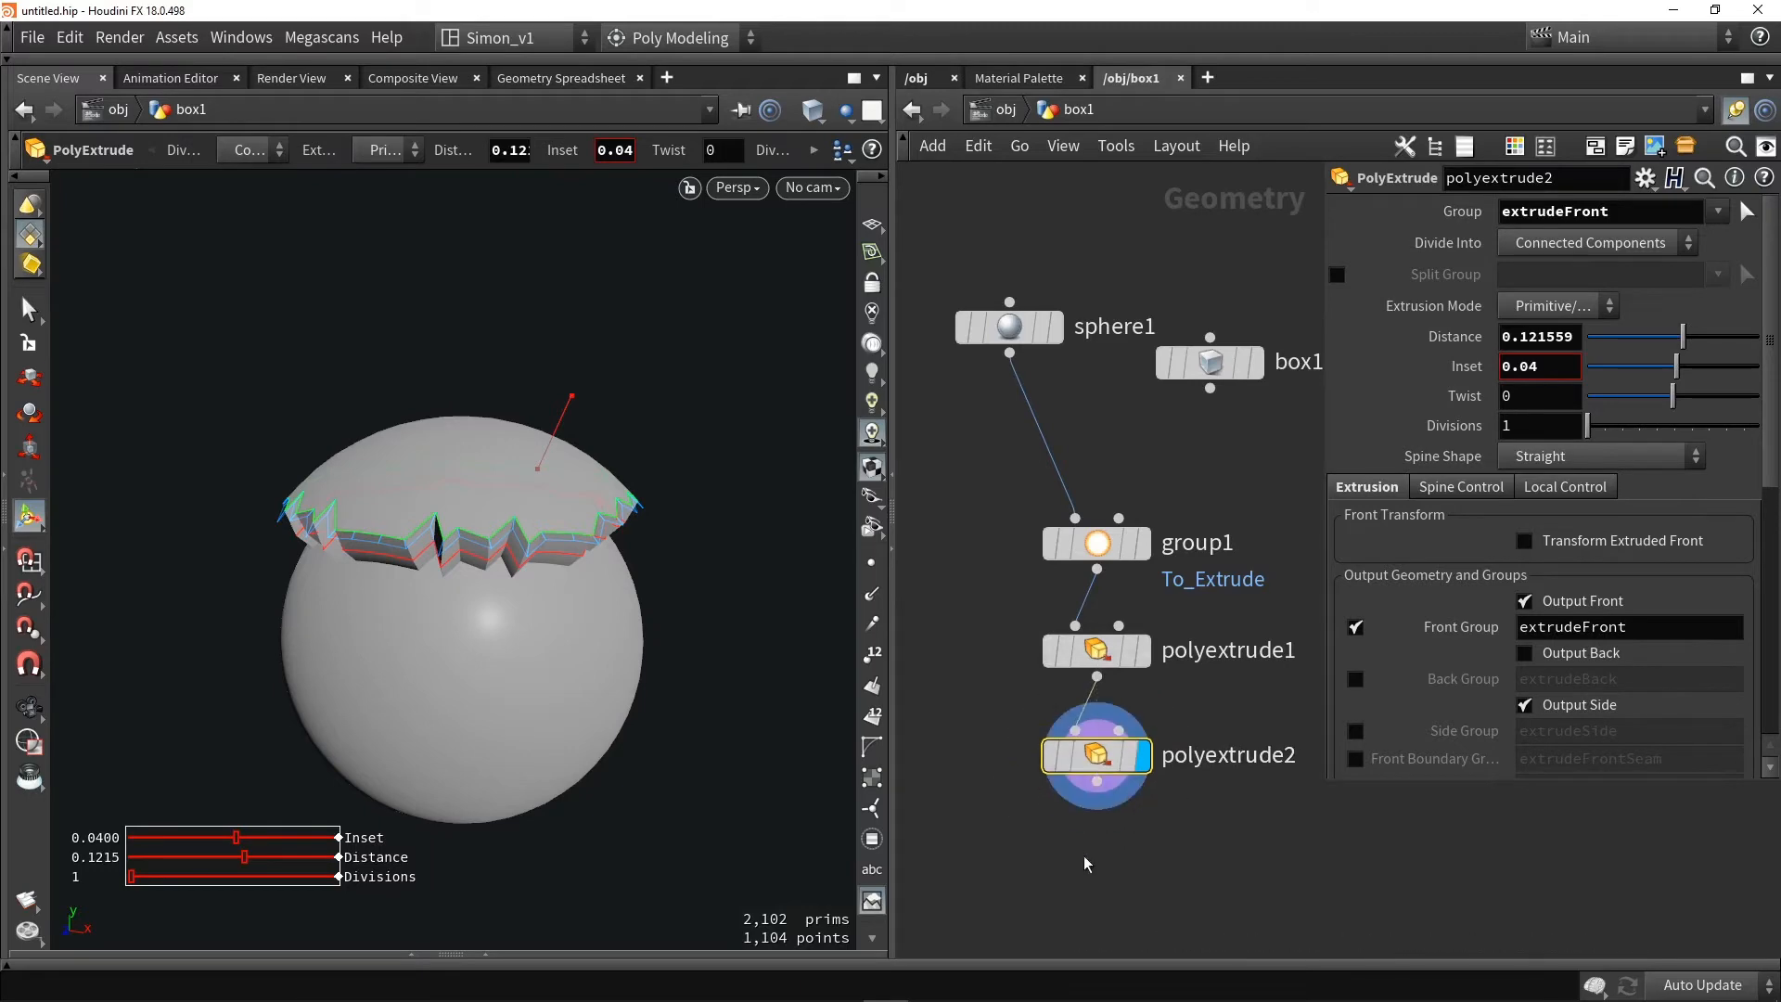
Add a PolyBevel node below polyextrude2, wire polyextrude2 into it, and display it
middle_drag(1087, 864, 1094, 749)
key(Tab)
text(beve)
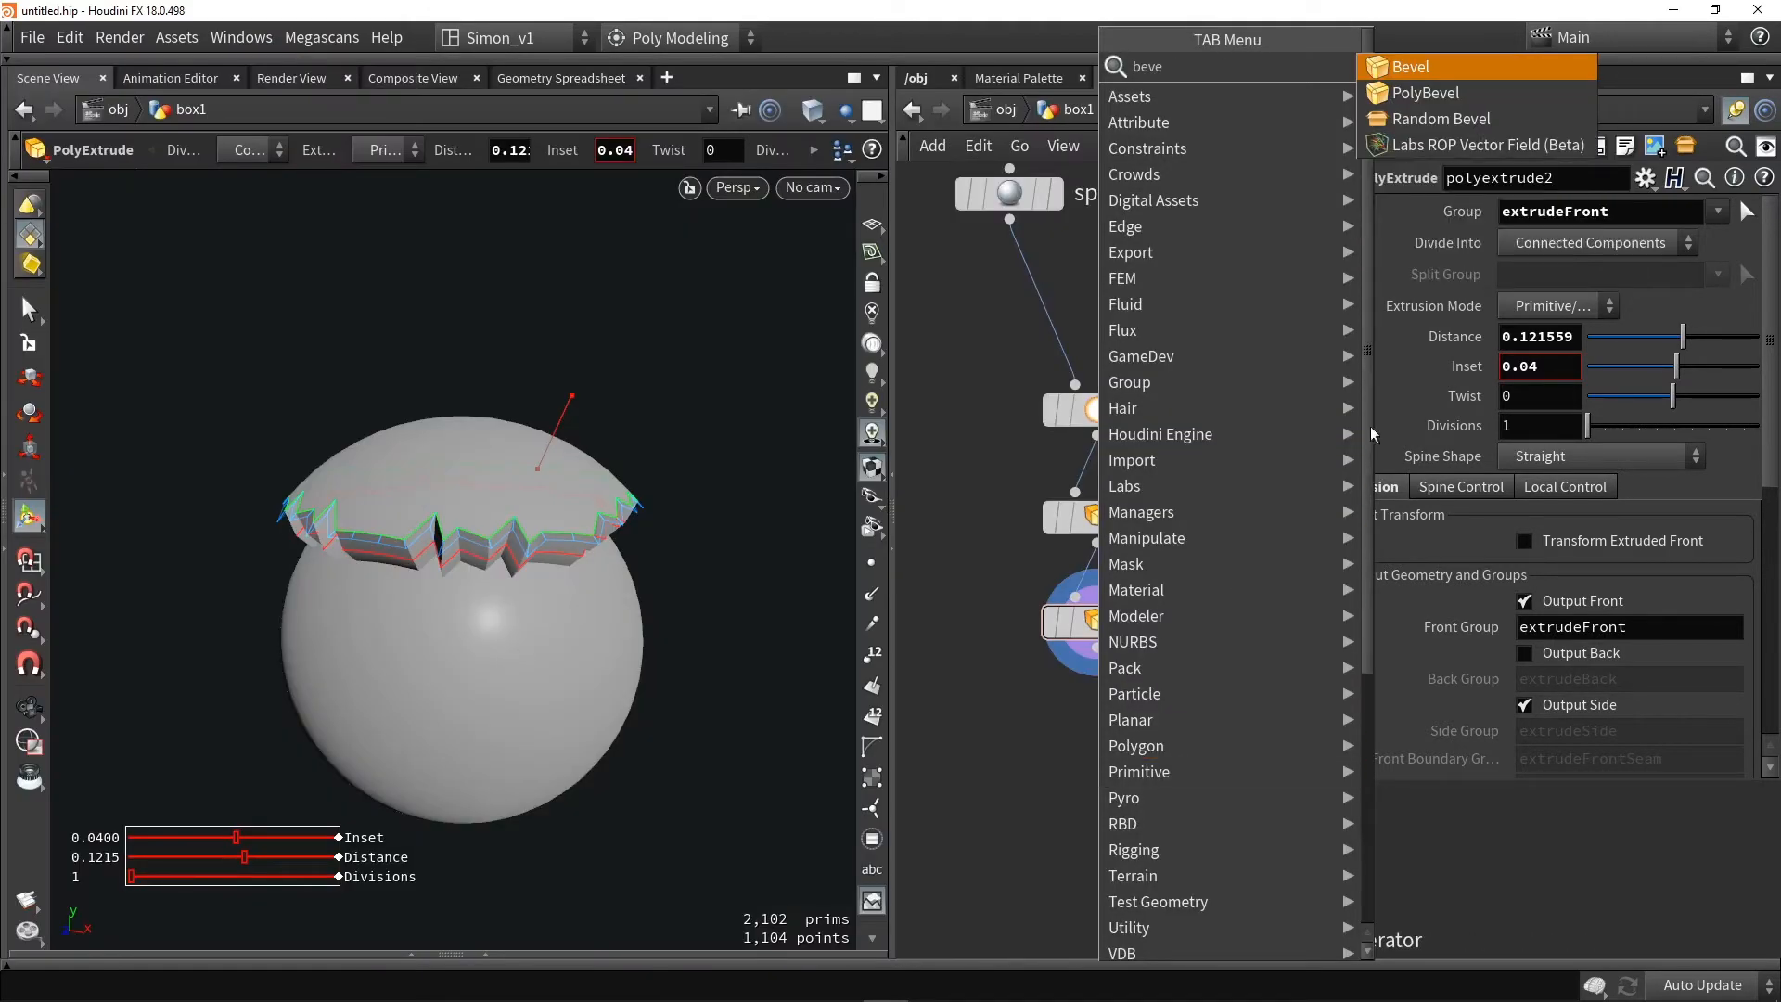
click(1415, 93)
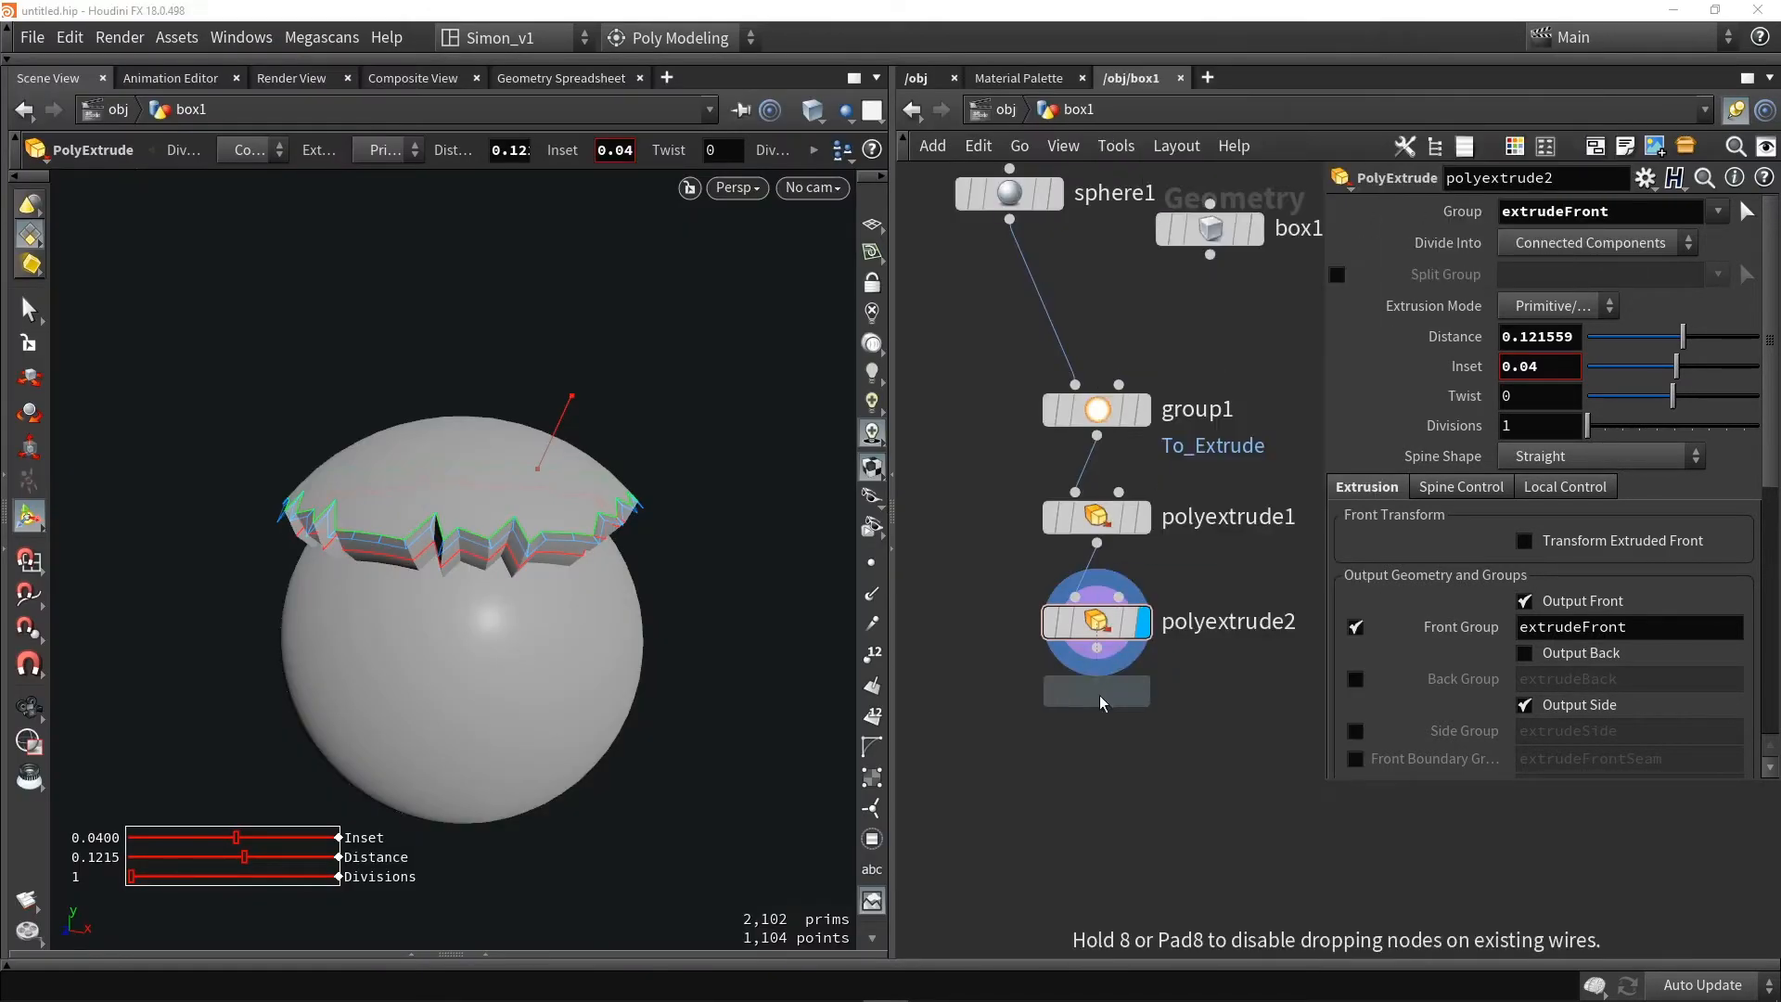
click(1057, 768)
drag(1093, 665, 1107, 742)
click(1105, 768)
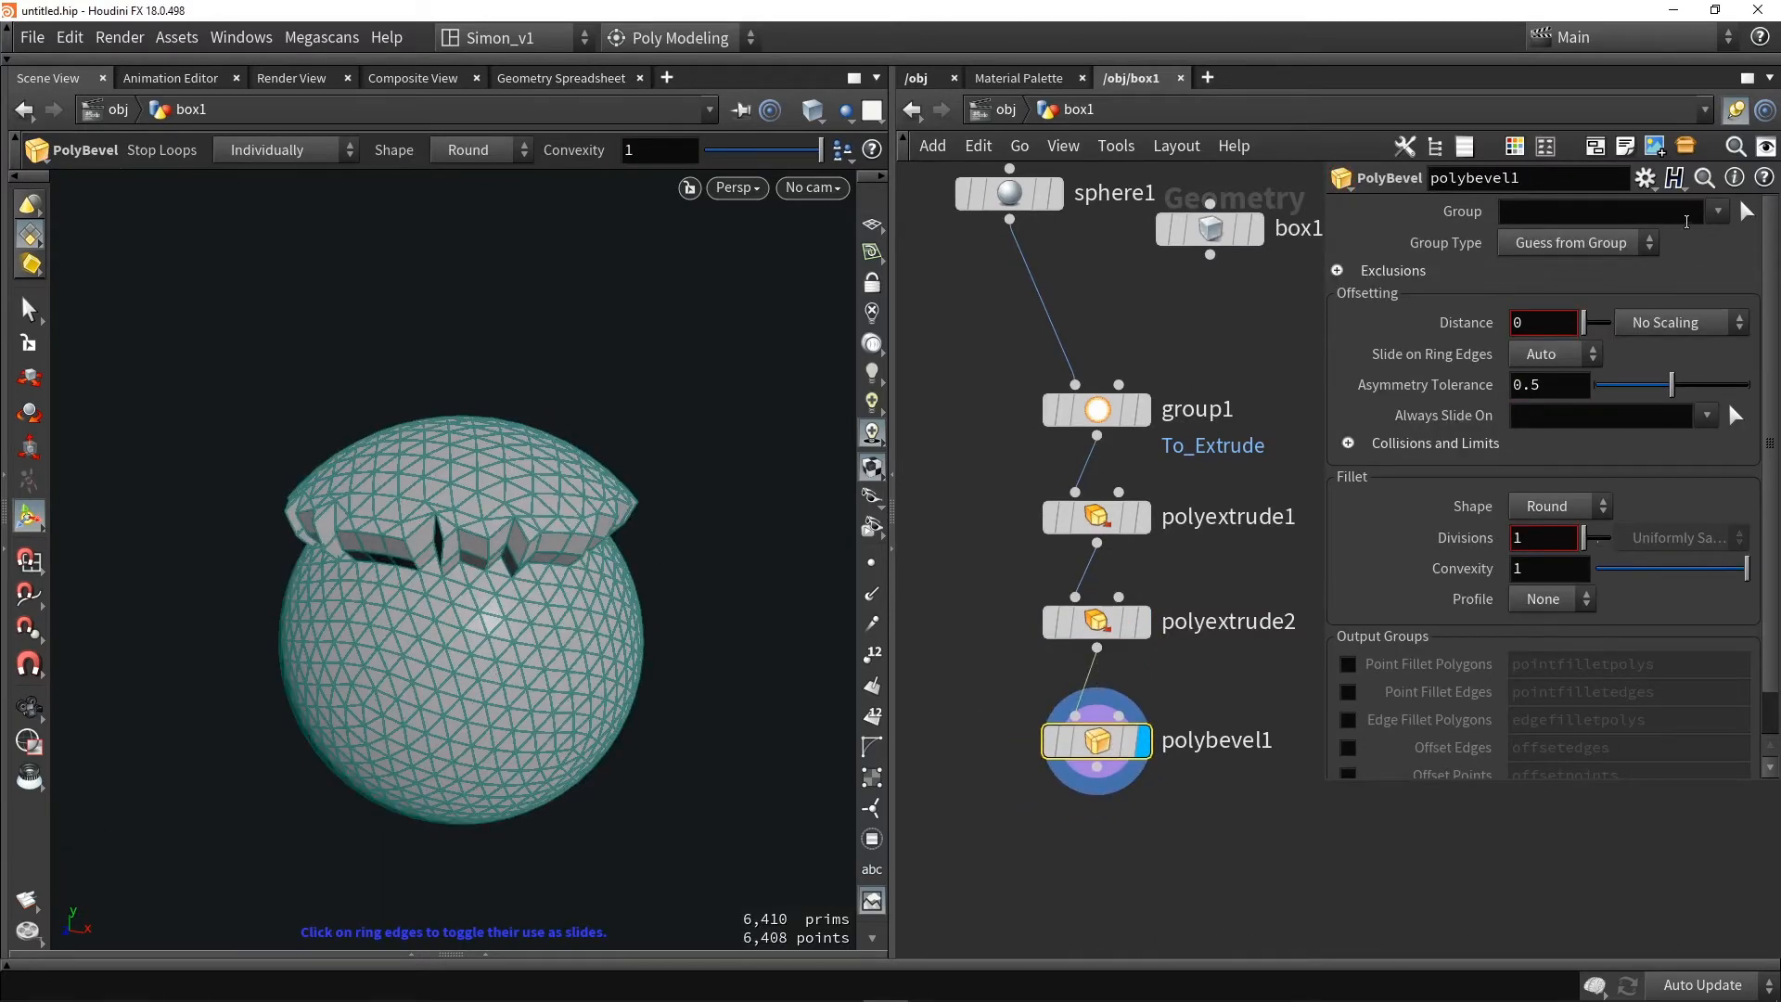
Restrict polybevel1 to the extrudeFront group and set its bevel distance to about 0.025
click(1717, 213)
click(1673, 266)
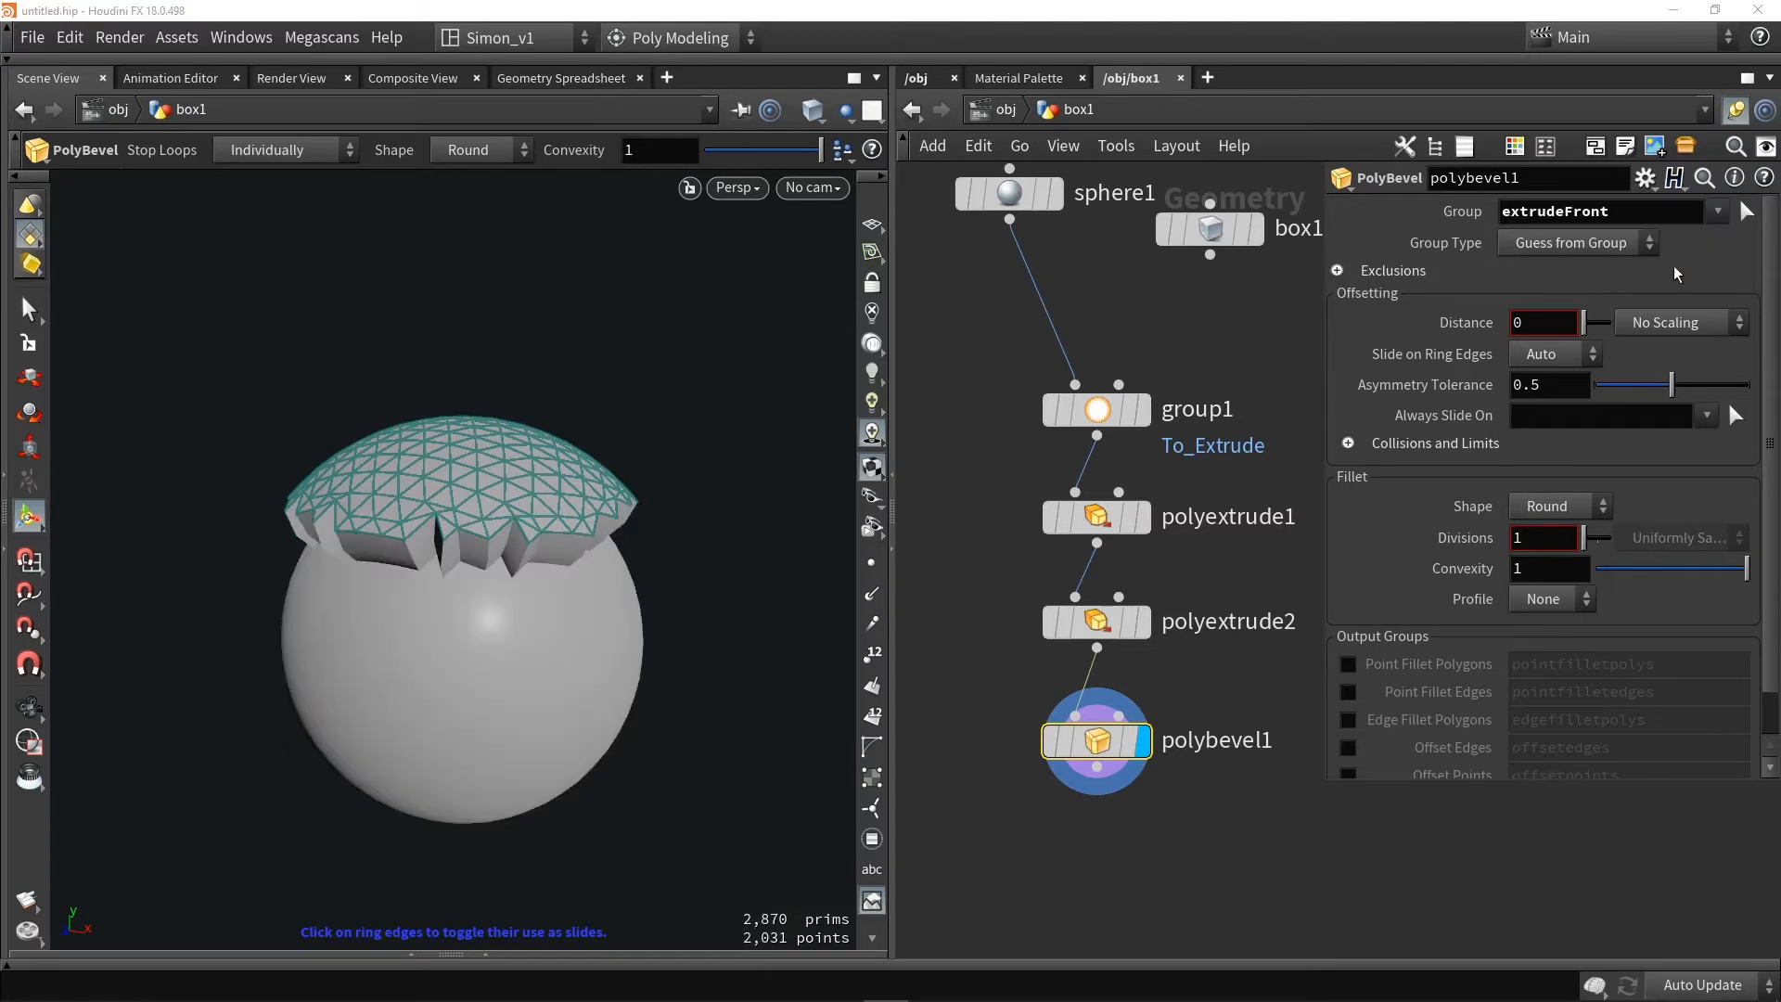
alt+drag(438, 517, 381, 531)
alt+right_drag(381, 531, 560, 561)
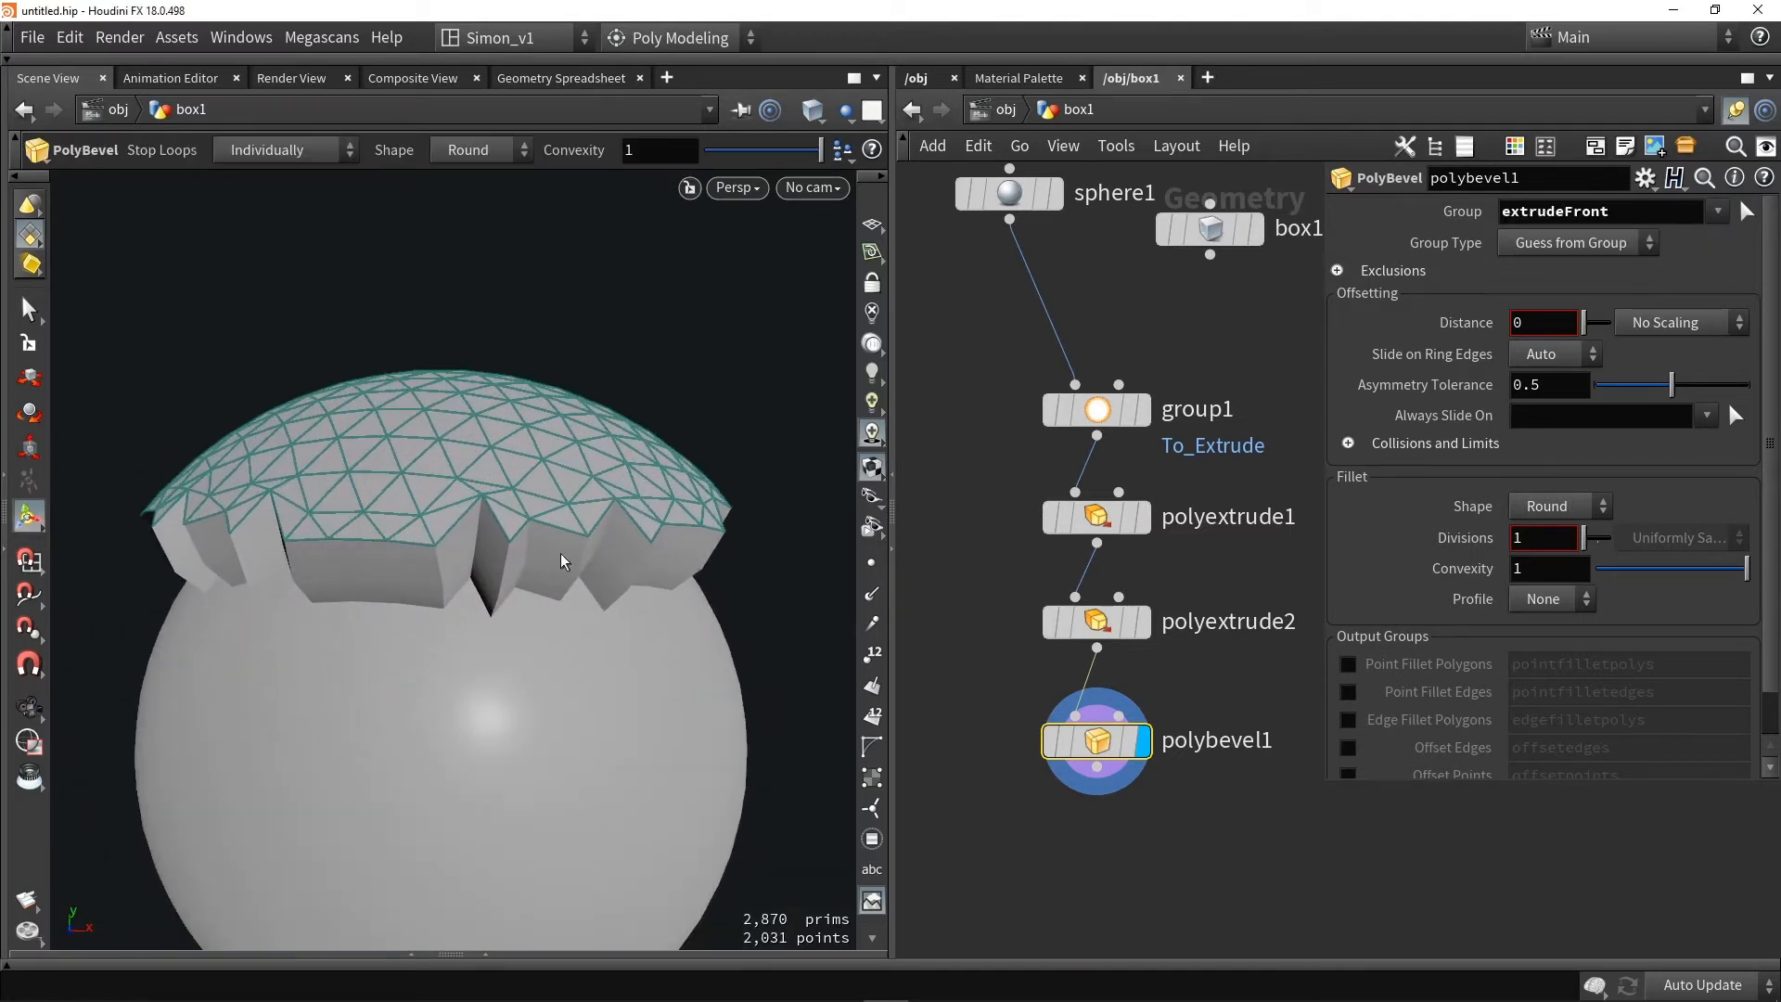
drag(603, 562, 677, 525)
alt+drag(677, 525, 705, 527)
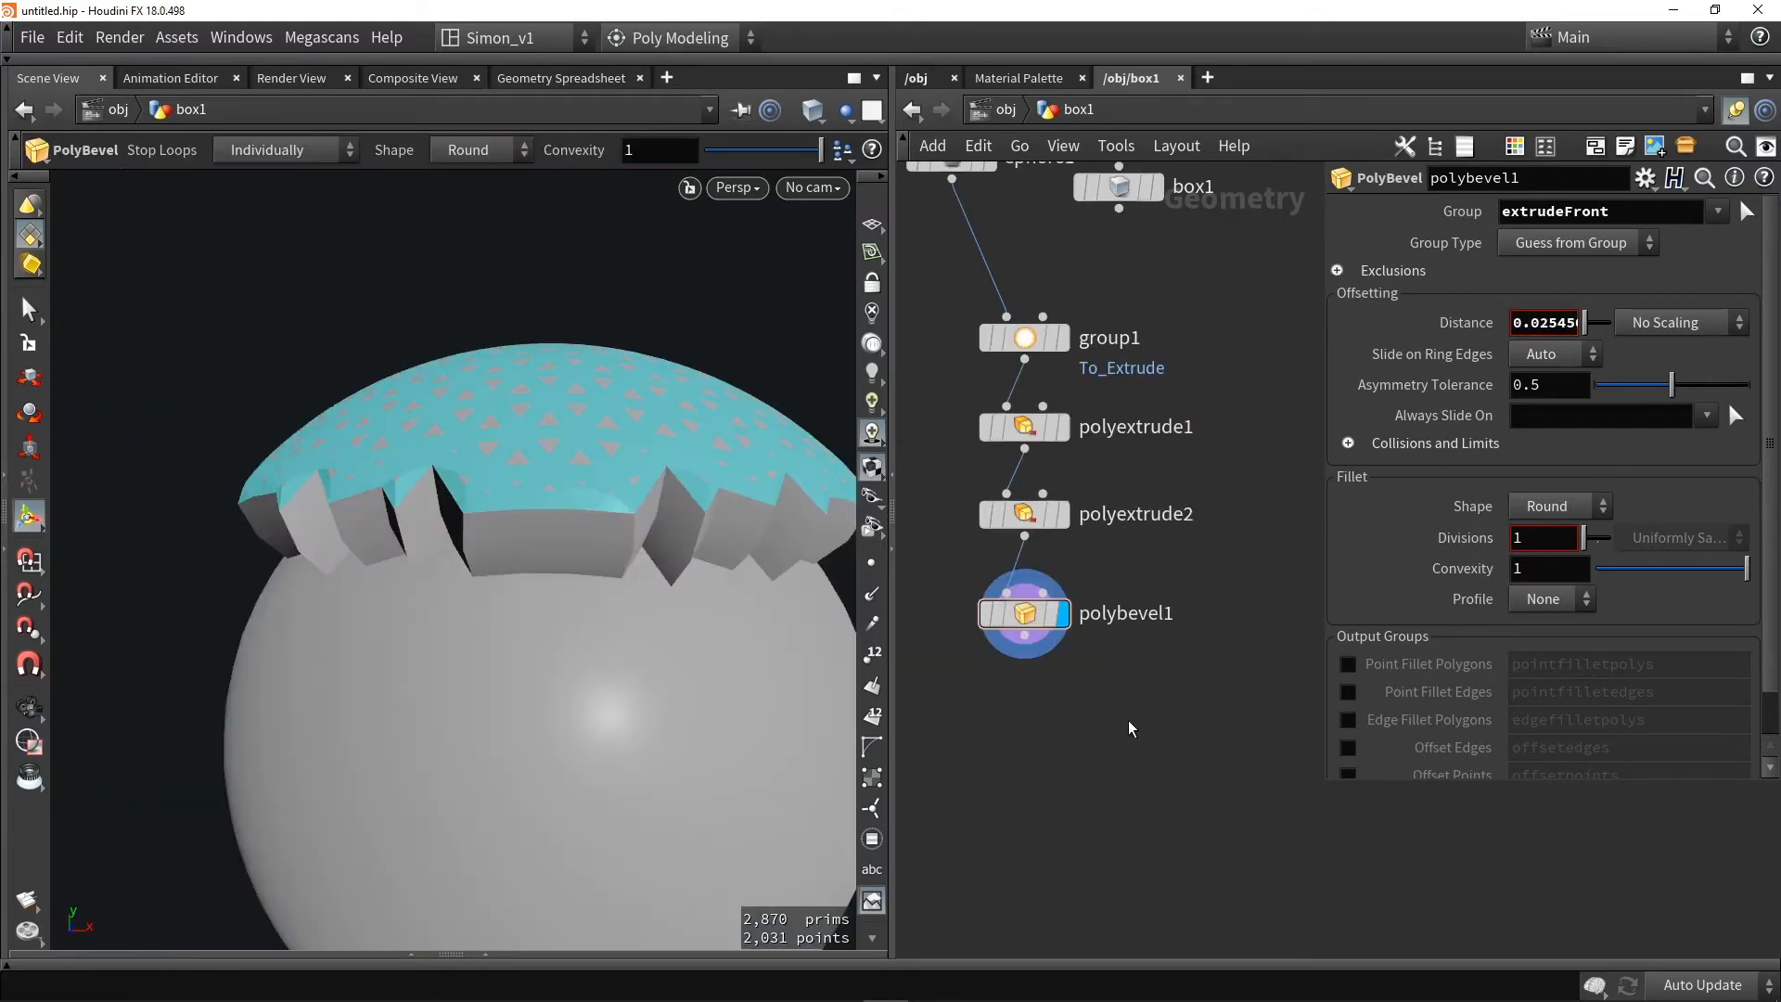
Add a Group Create node beside polybevel1, feed it from polyextrude2, and display it
key(Tab)
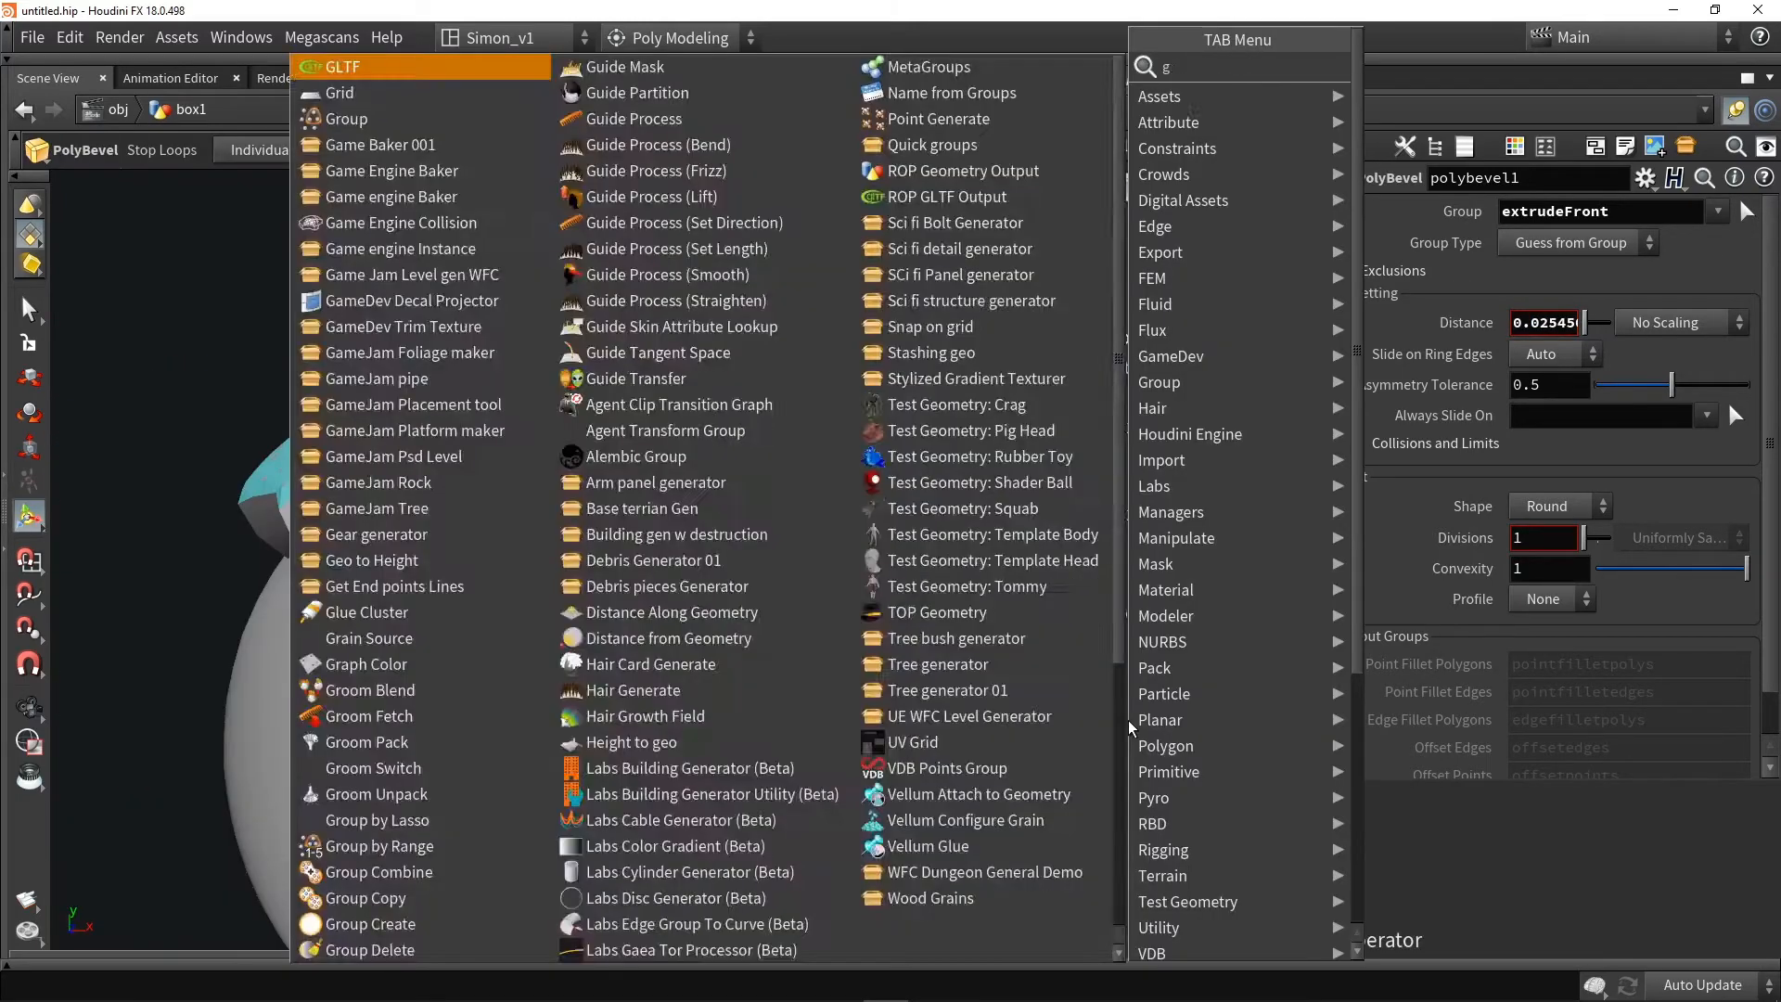
text(group)
key(Return)
click(1130, 727)
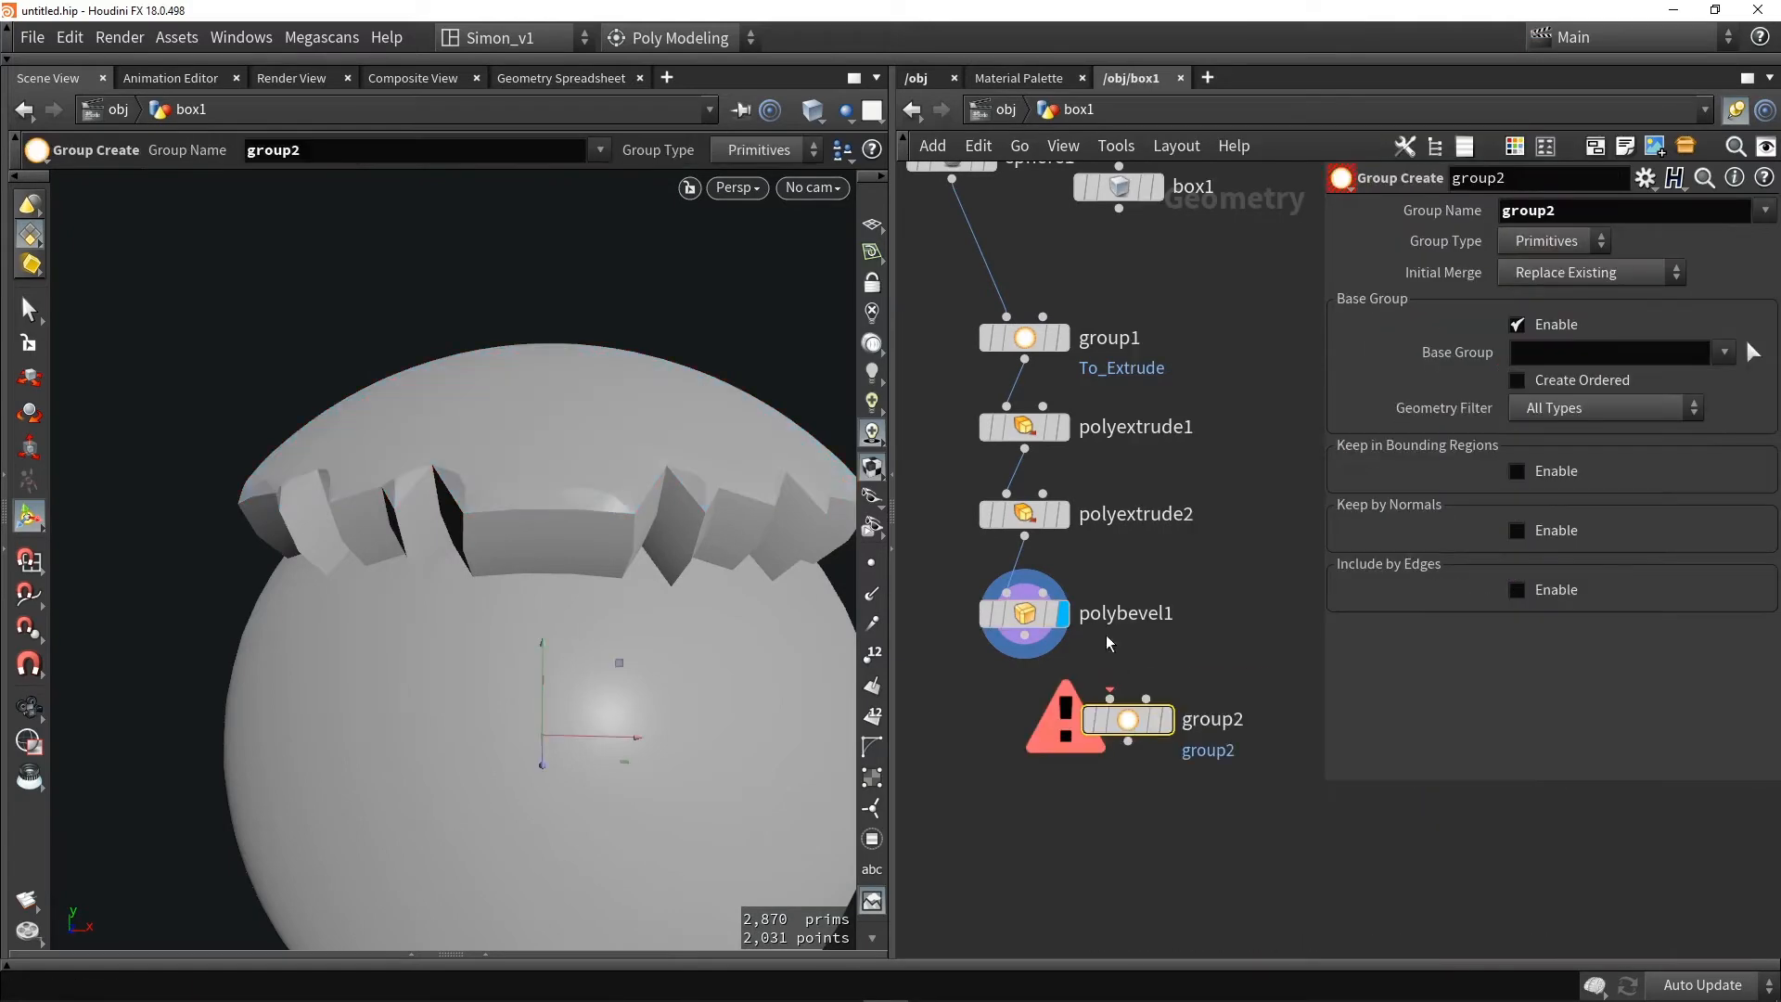
drag(1025, 638, 1248, 624)
click(1163, 719)
middle_drag(1230, 506, 1094, 551)
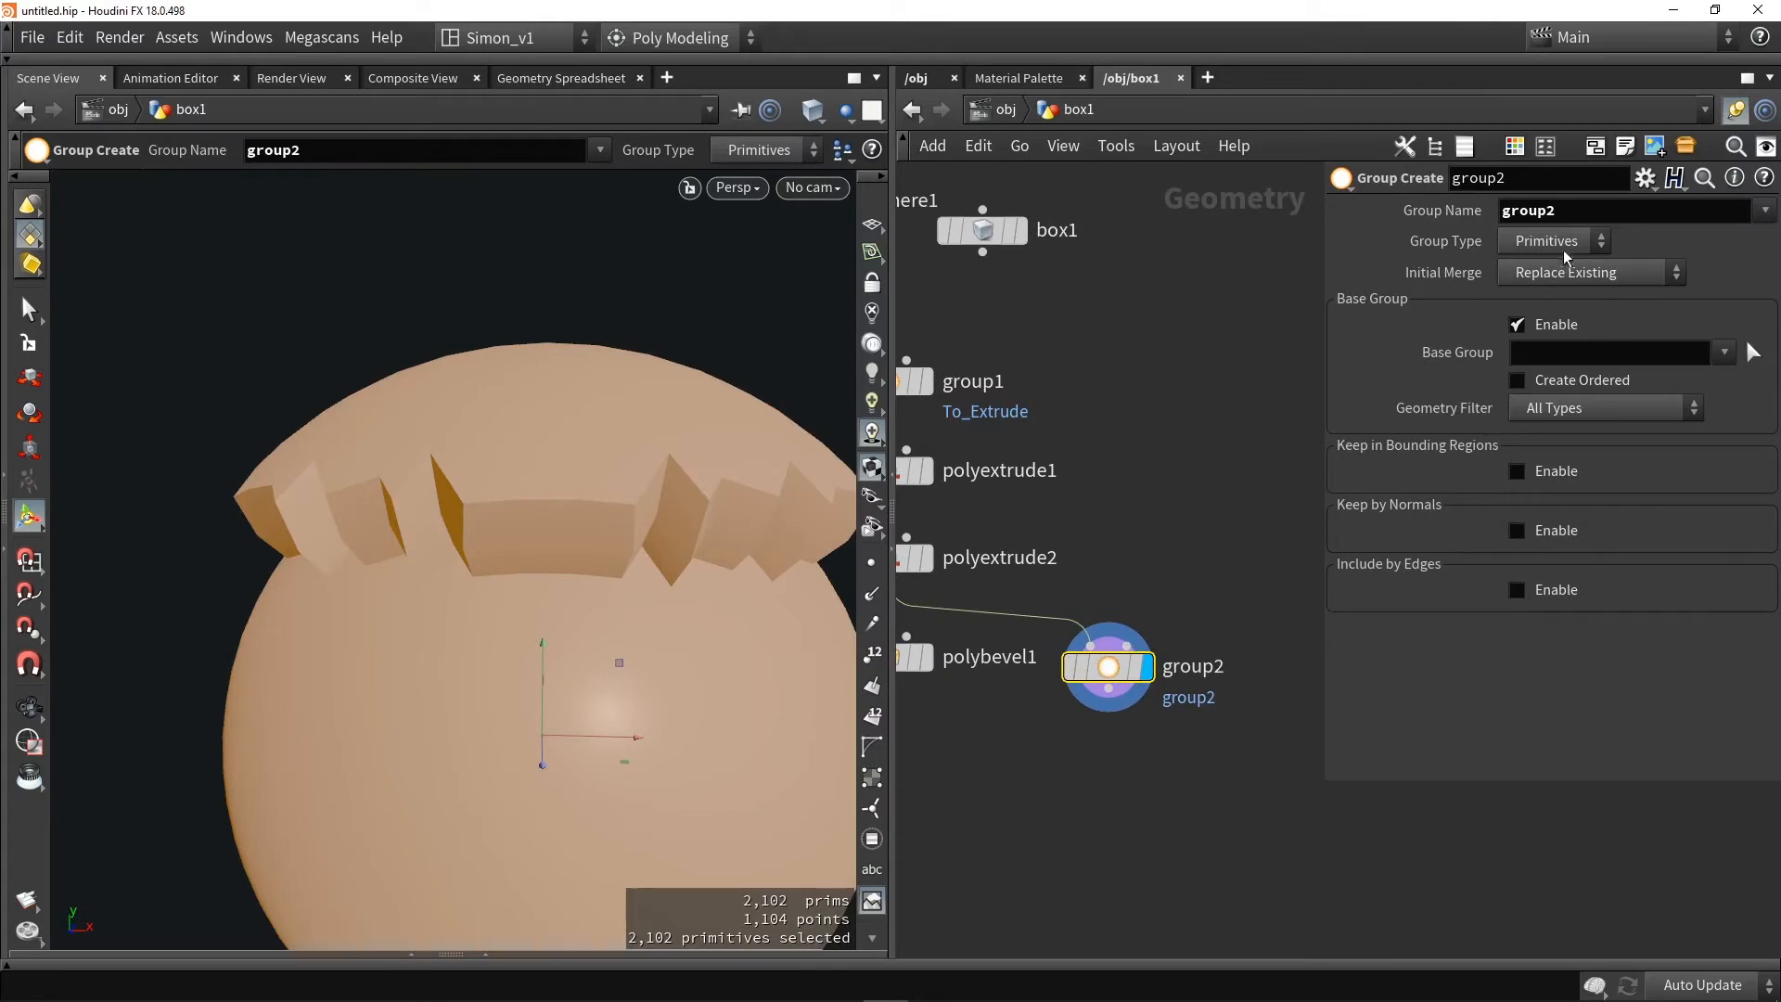
Make group2 an Edges group with Base Group disabled and Include by Edges enabled, using a Min Edge Angle of 20
click(1560, 243)
click(1552, 316)
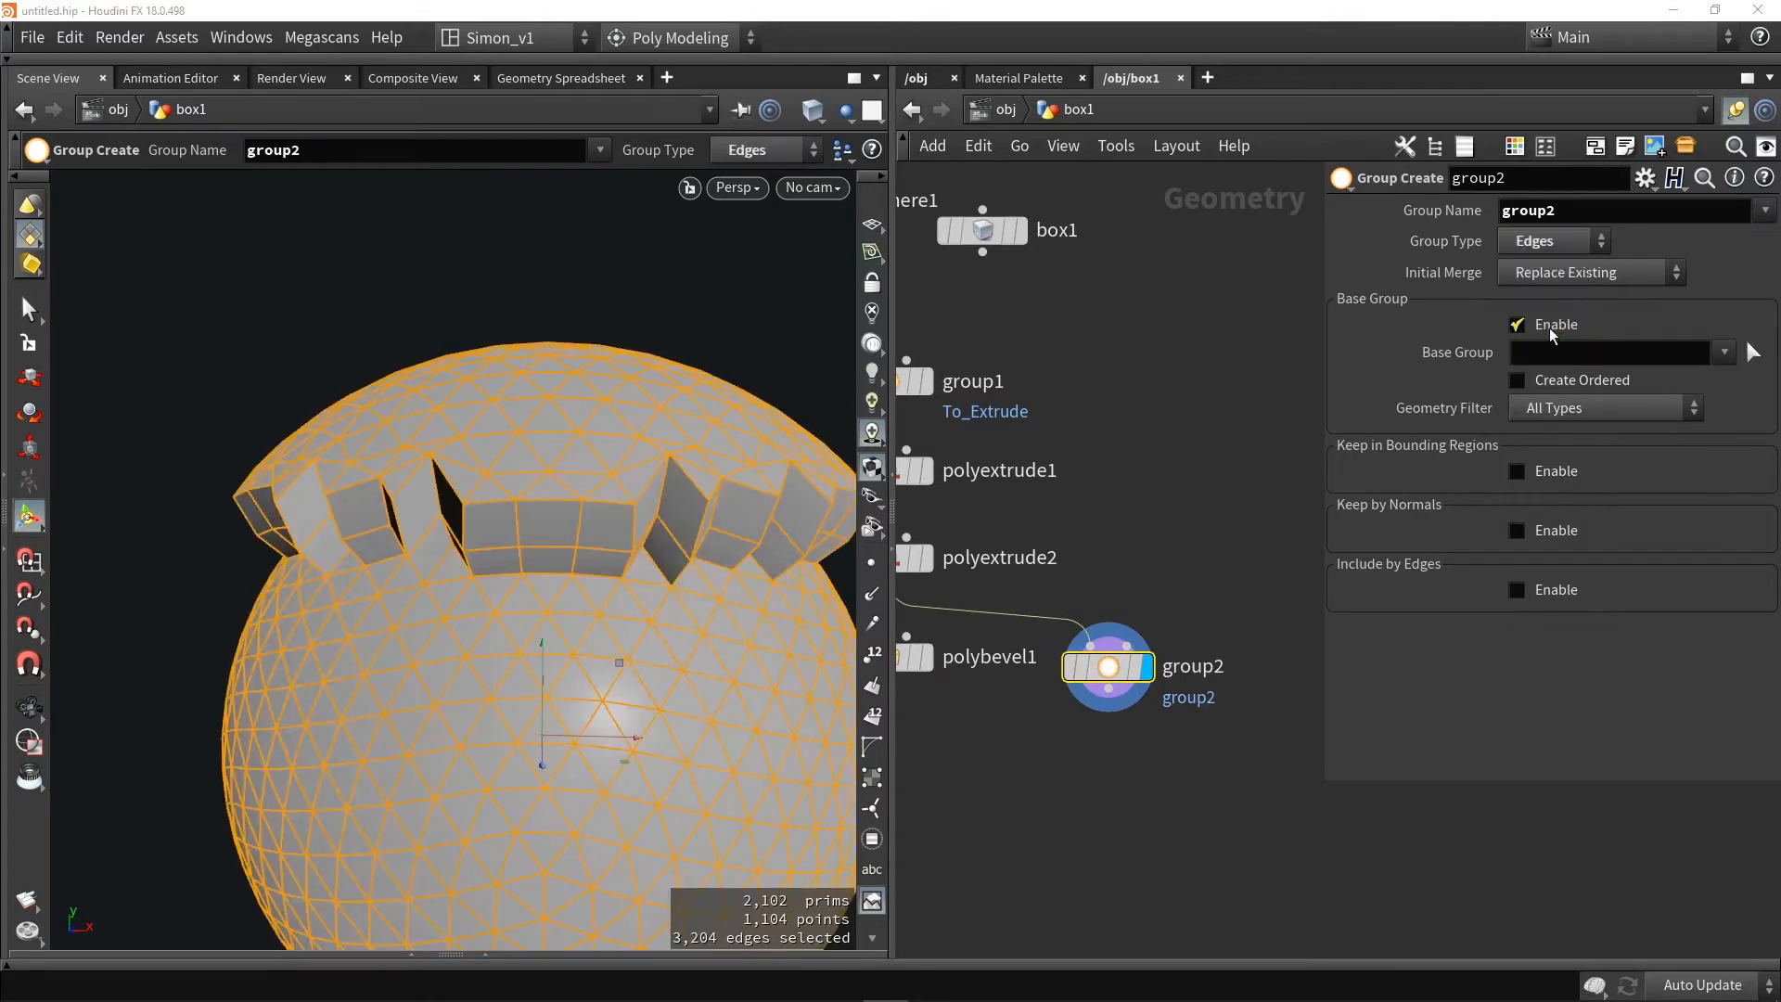
click(1518, 325)
click(1521, 503)
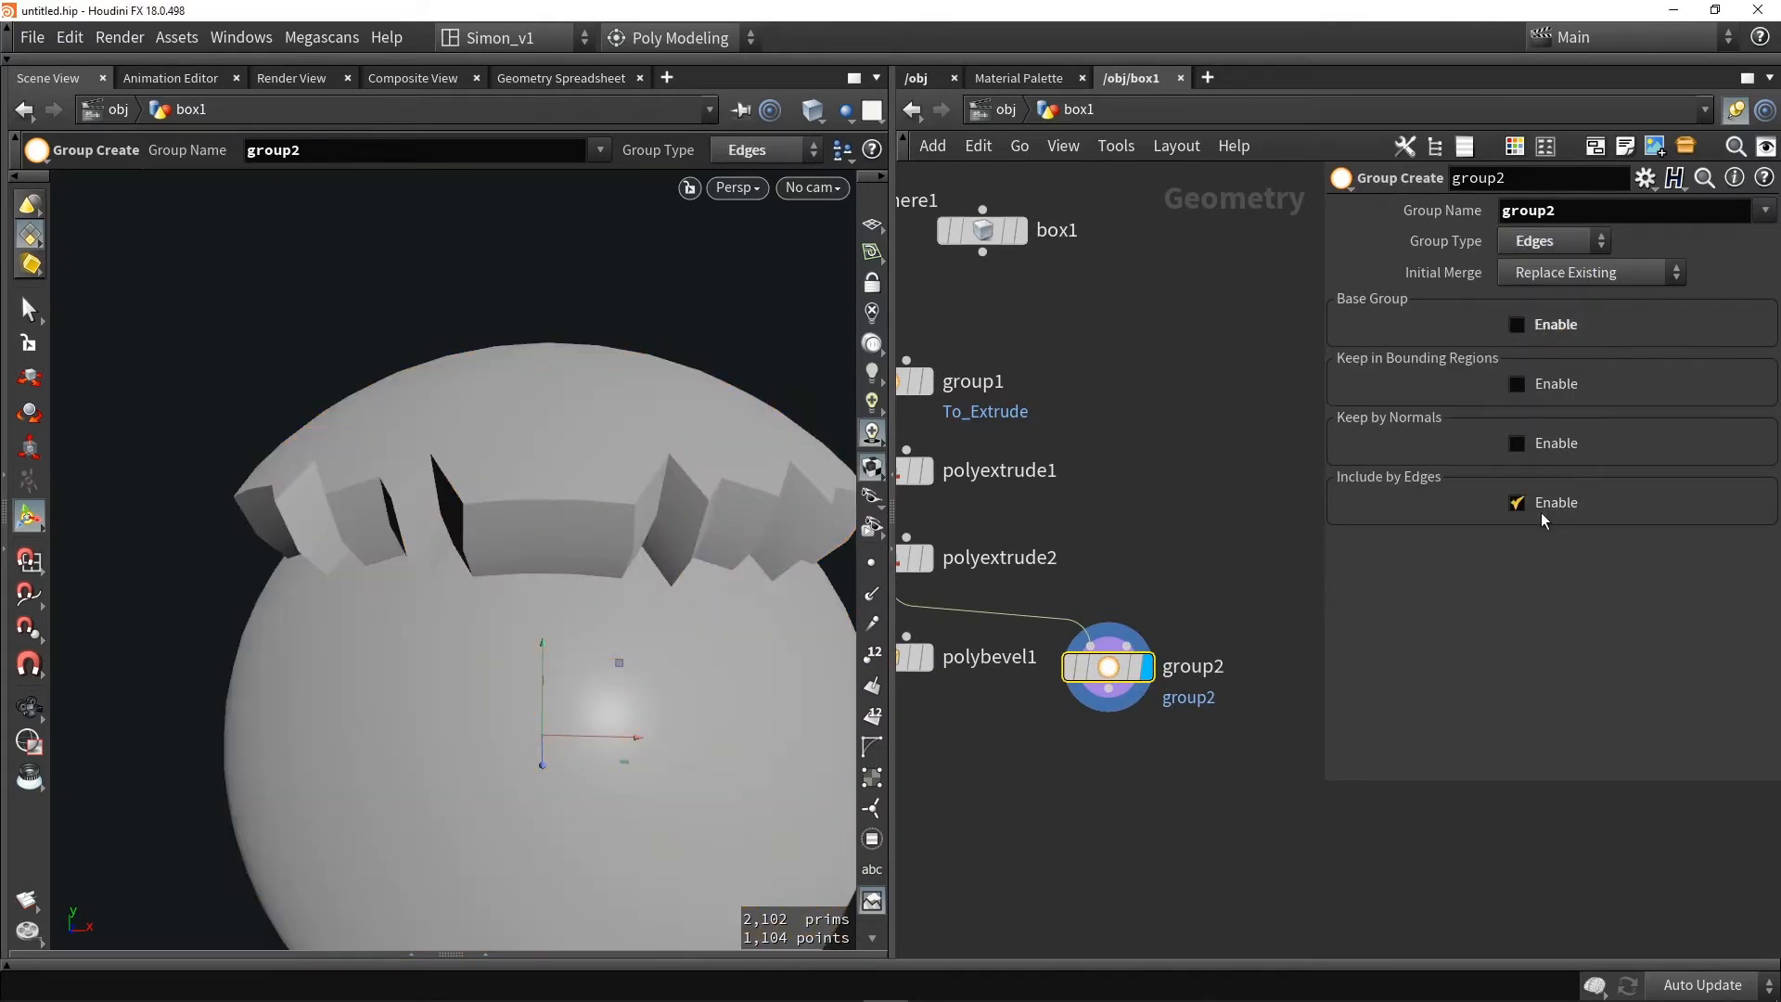
click(1349, 530)
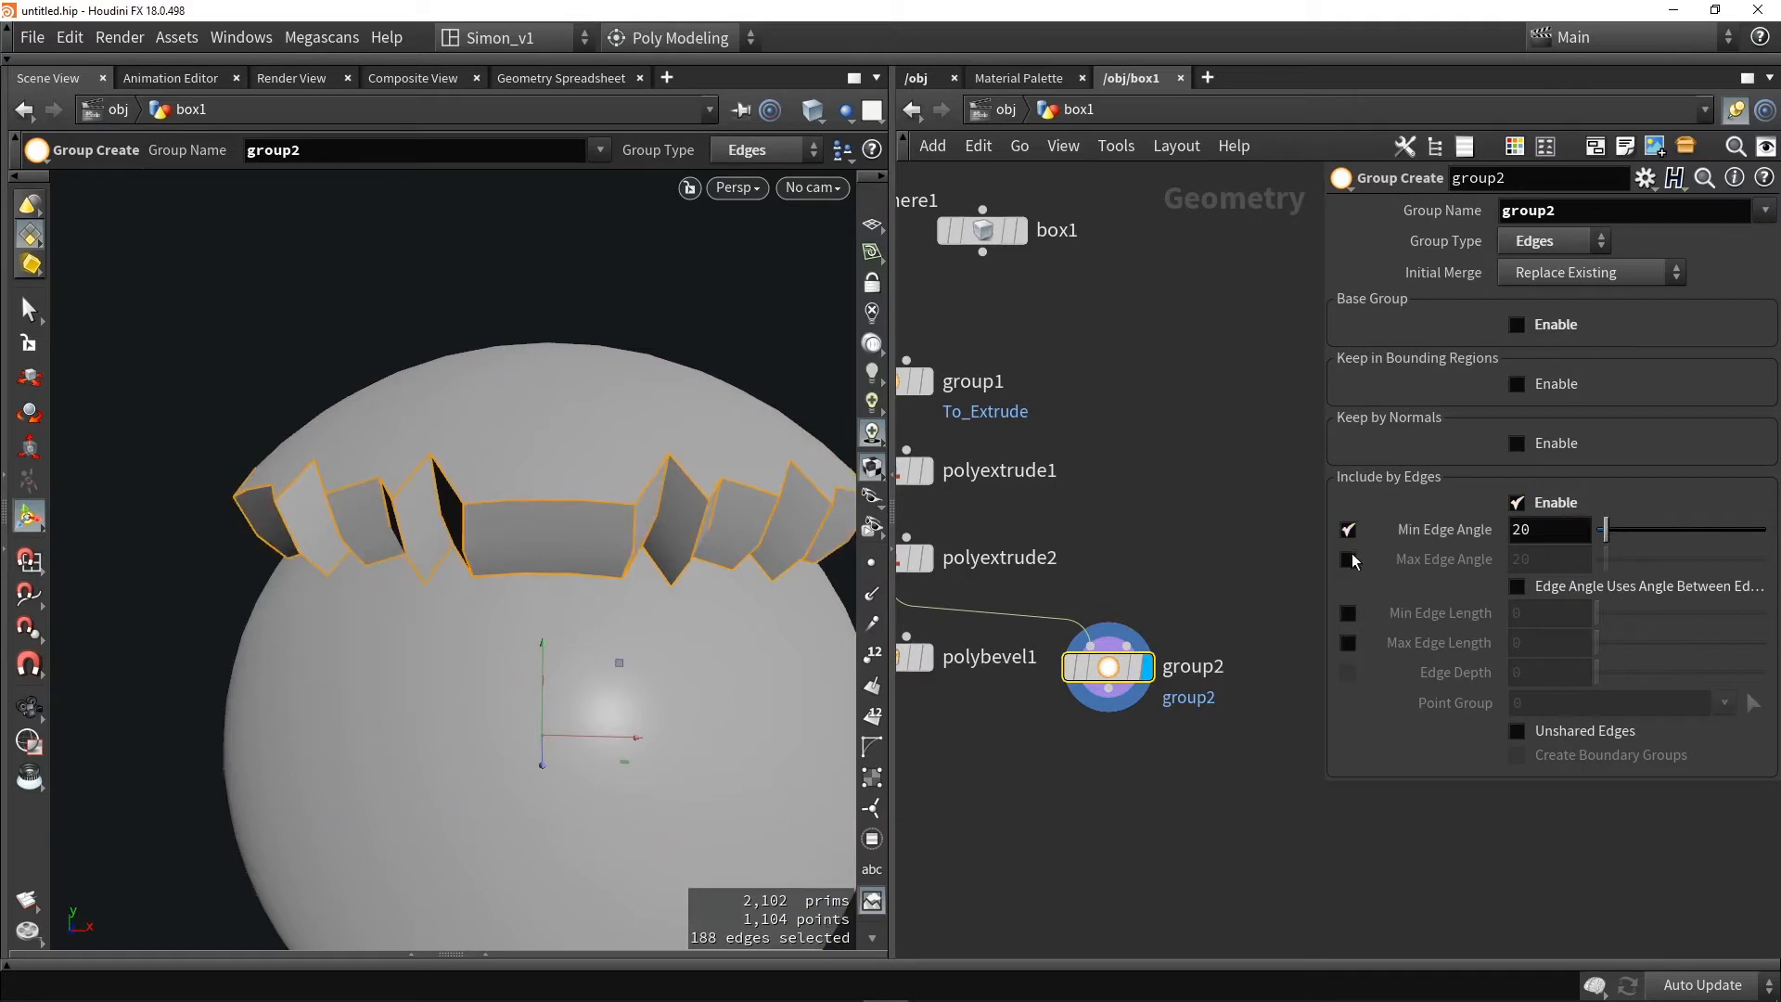
Try a larger Min Edge Angle on group2 and undo the change
alt+drag(594, 538, 653, 537)
alt+drag(477, 592, 526, 587)
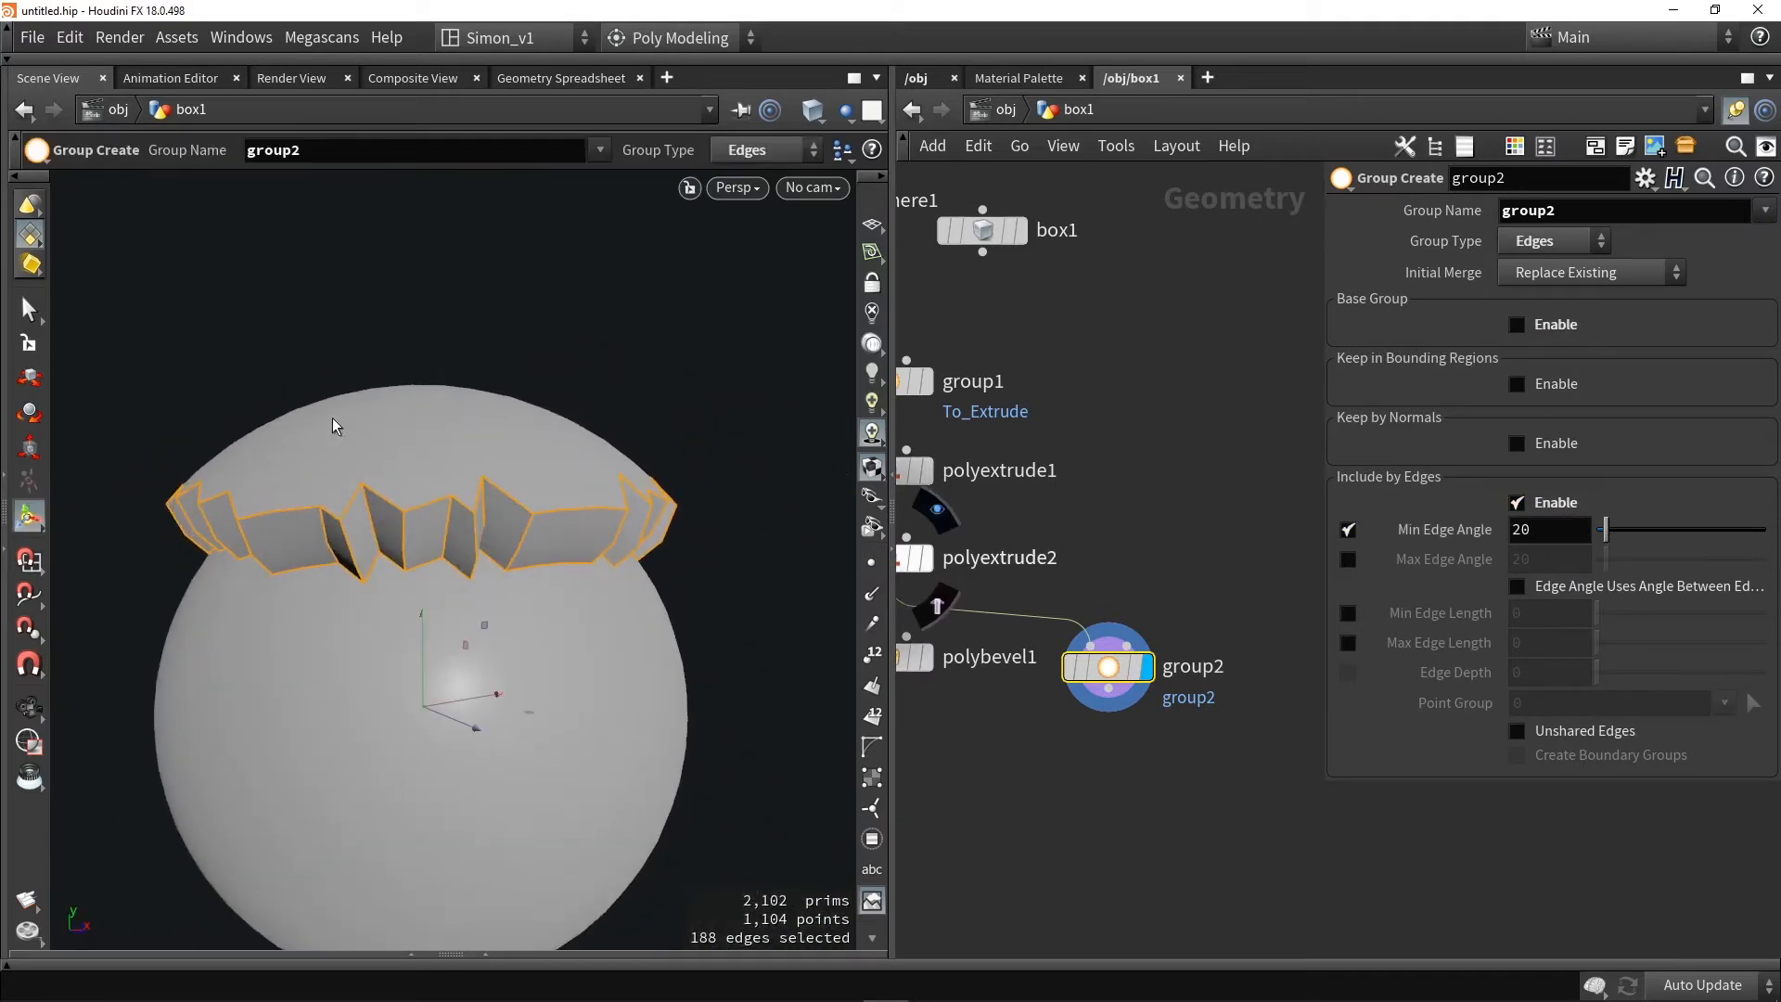
alt+drag(306, 514, 268, 533)
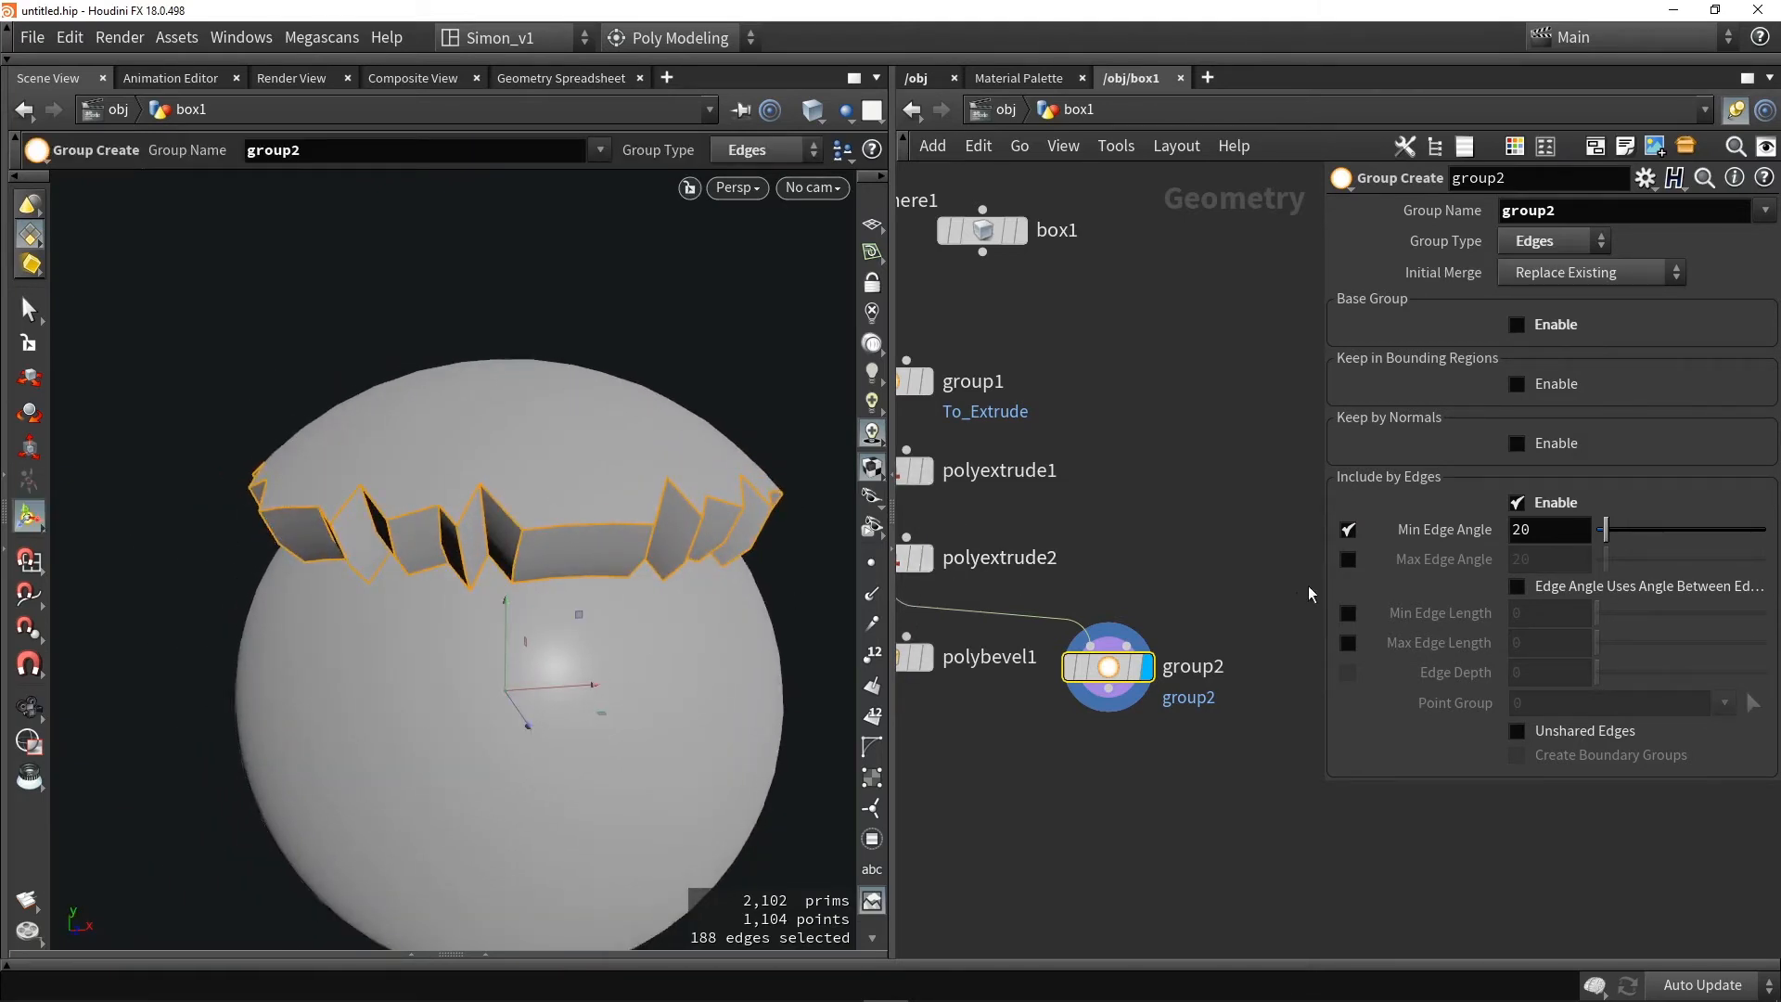
drag(1605, 530, 1648, 531)
key(ctrl+z)
Add a second PolyBevel below group2, wire group2 into it, display it, and open its list of available groups
middle_drag(1070, 747, 1105, 641)
scroll(1105, 641, down, 1)
drag(1142, 580, 1144, 574)
key(Tab)
text(polybe)
click(1374, 73)
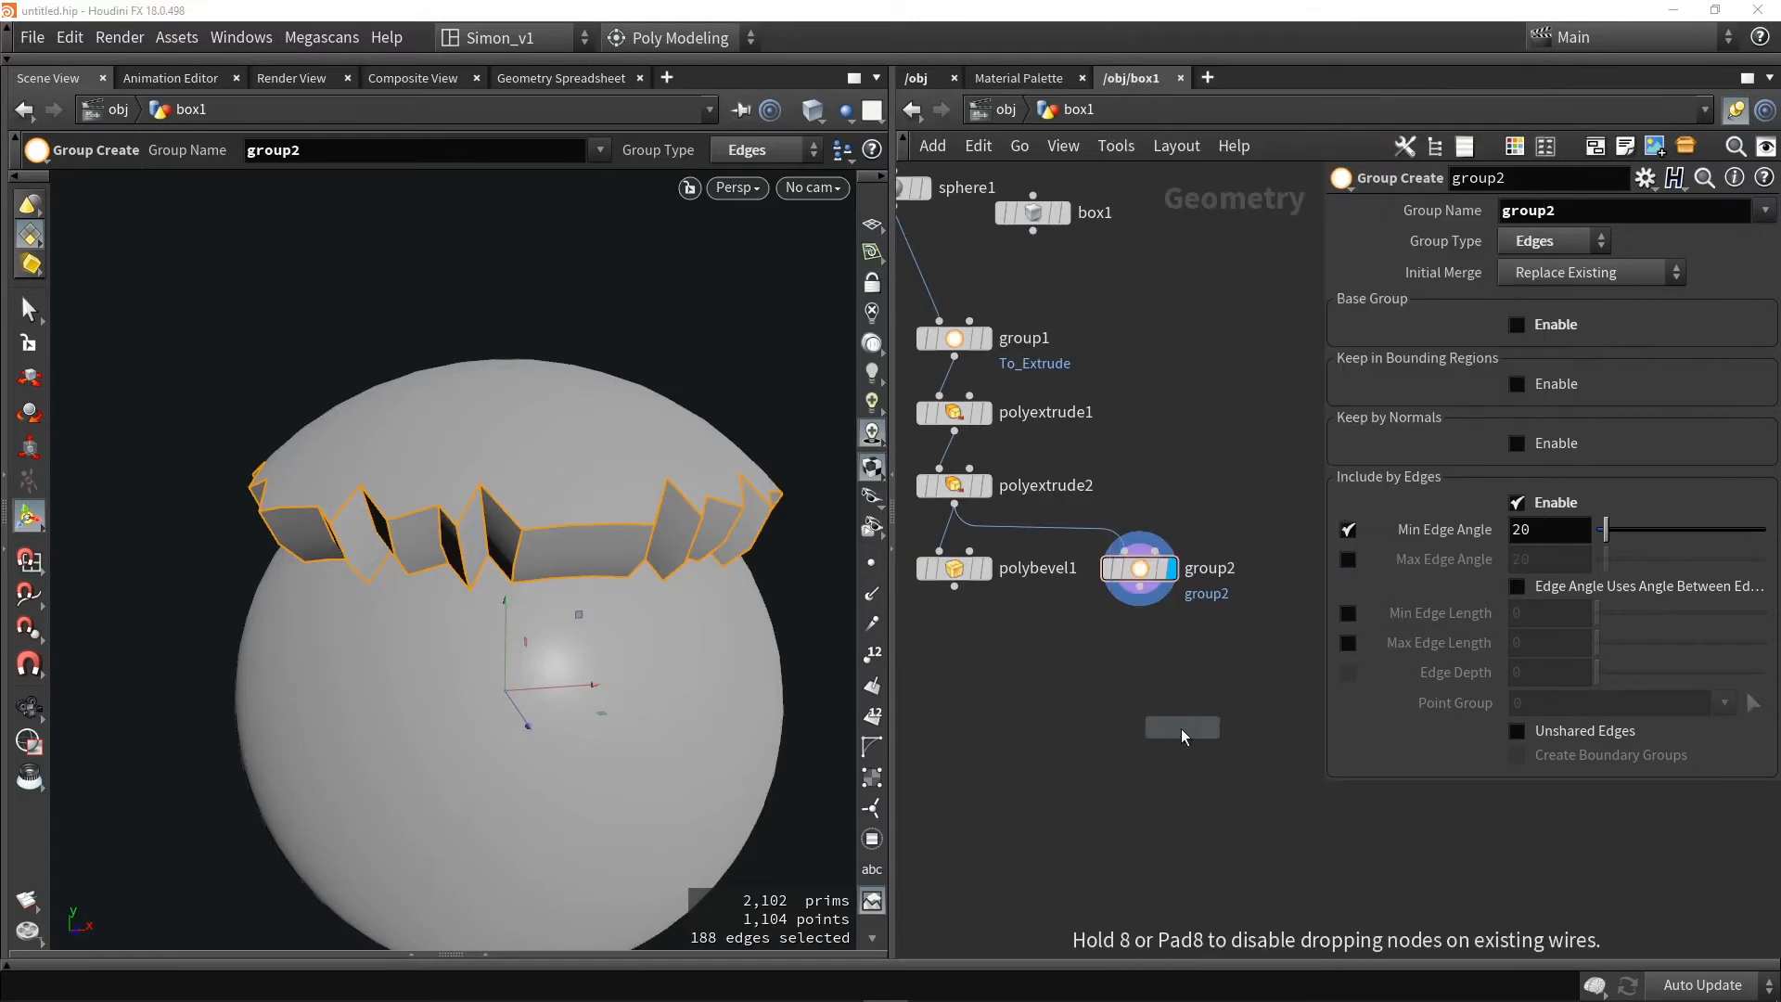
click(1103, 637)
scroll(1130, 604, up, 3)
click(1151, 565)
click(1043, 635)
drag(1075, 671, 1151, 696)
click(1214, 696)
click(1717, 212)
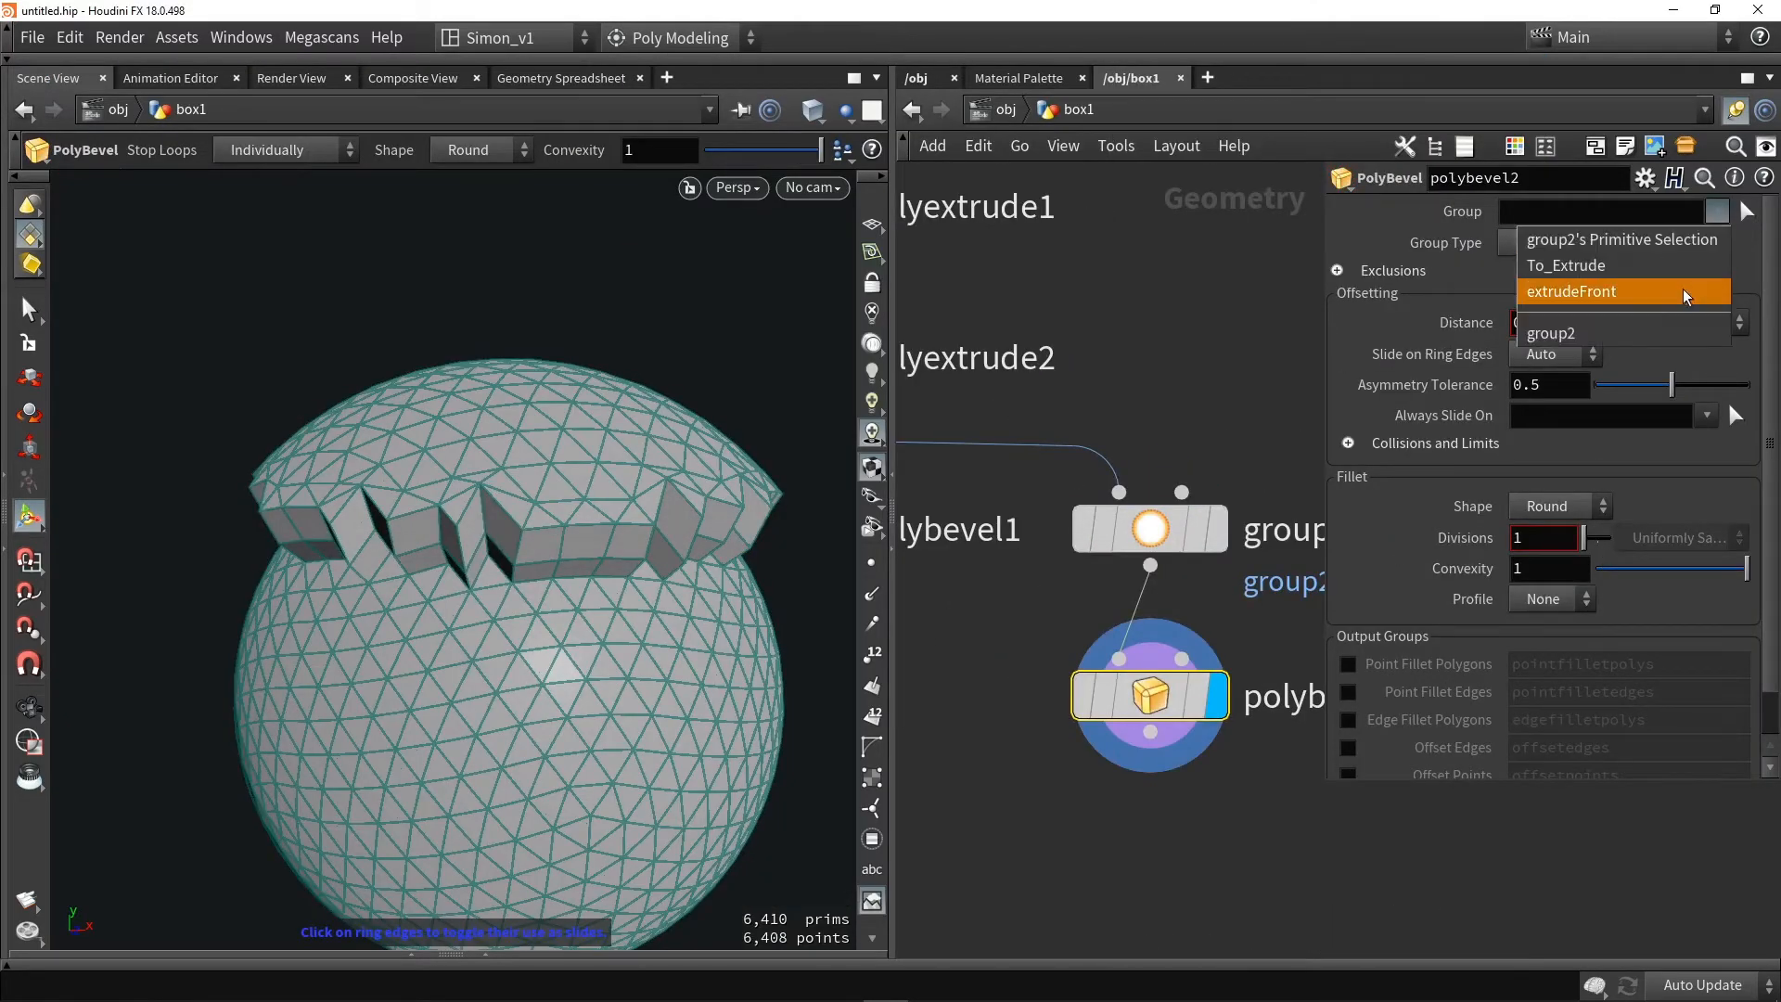
Limit the second PolyBevel to group2 and set its distance to about 0.024 with 6 divisions
click(1641, 333)
middle_drag(654, 471, 709, 469)
alt+drag(668, 471, 478, 571)
shift+scroll(523, 479, up, 5)
alt+drag(742, 599, 680, 624)
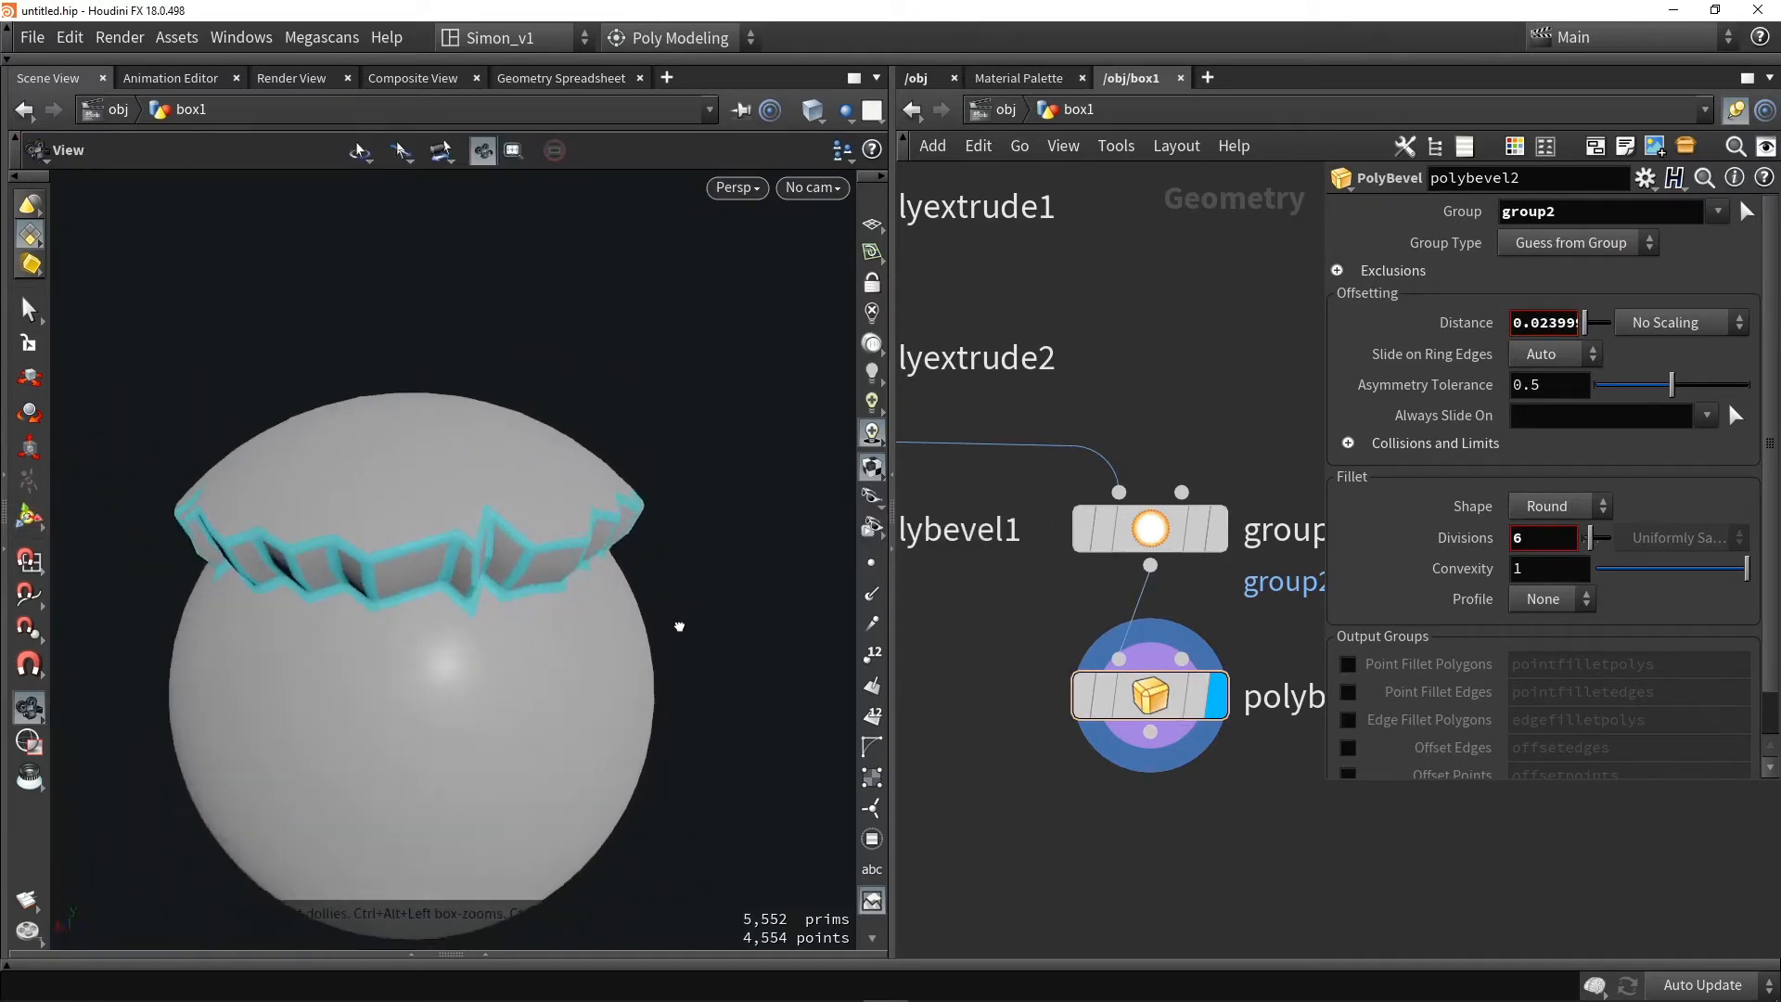
alt+drag(476, 461, 410, 503)
key(h)
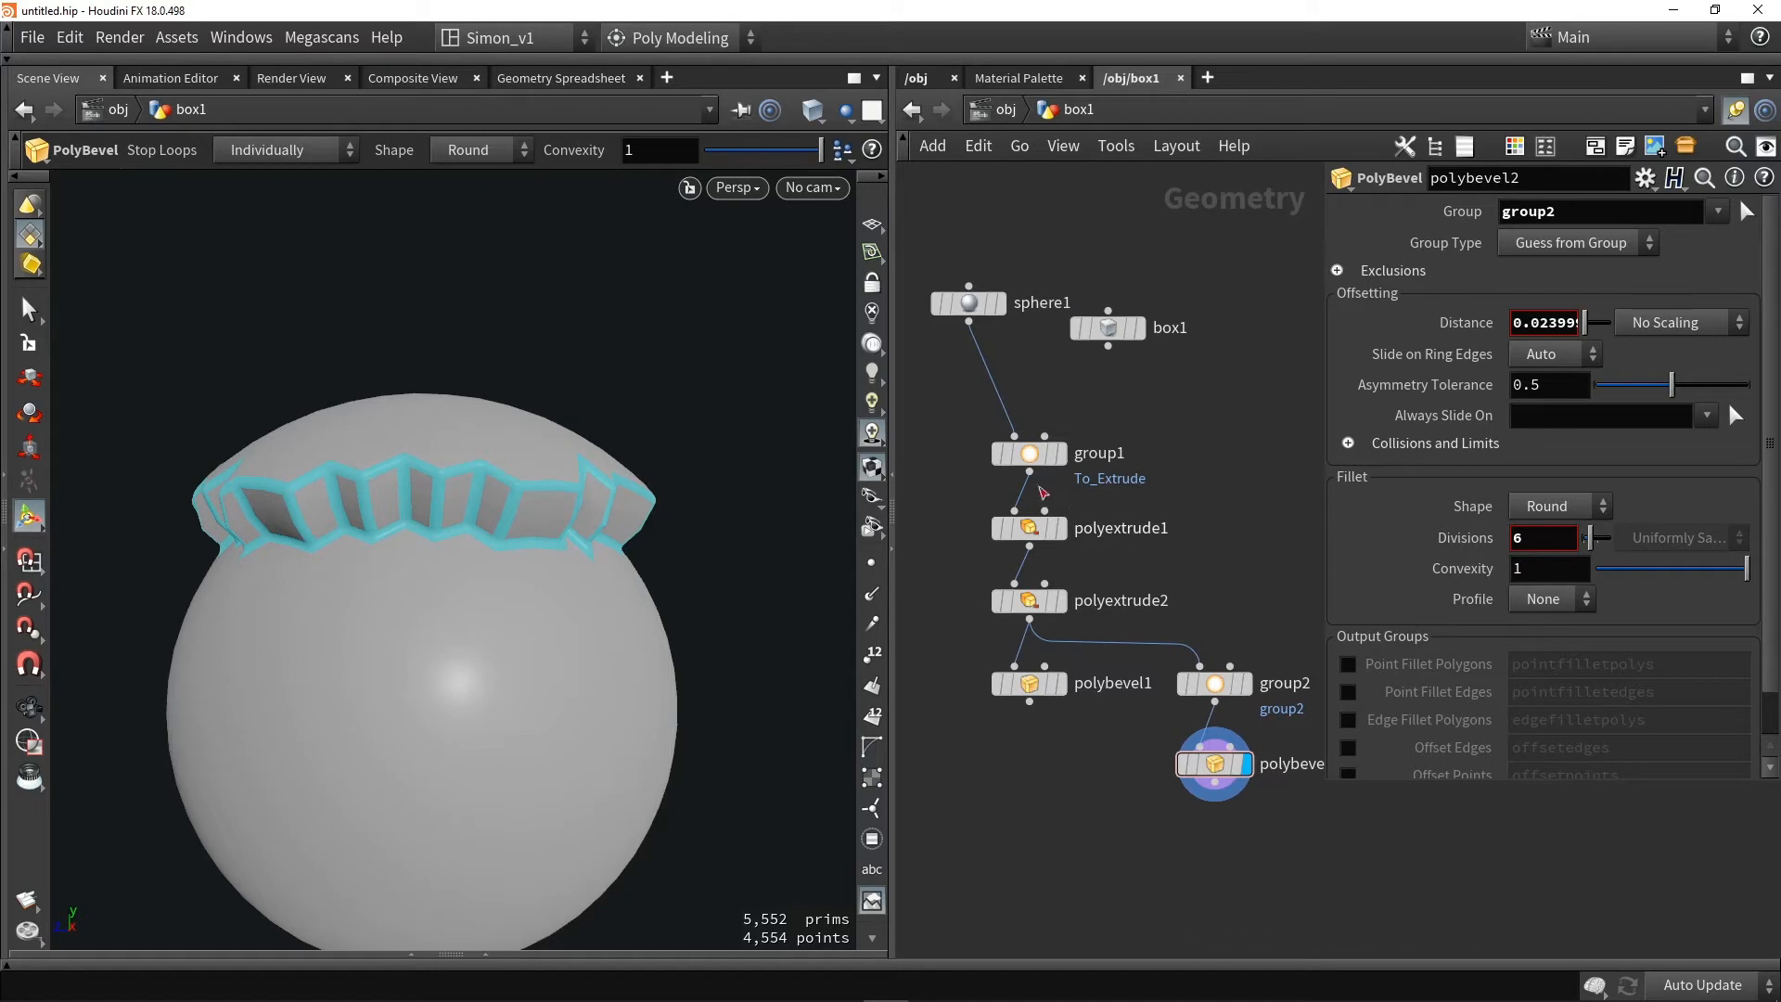
Increase the Keep by Normals spread angle of the To_Extrude group node beneath the sphere
mouse_move(1030, 456)
click(1028, 453)
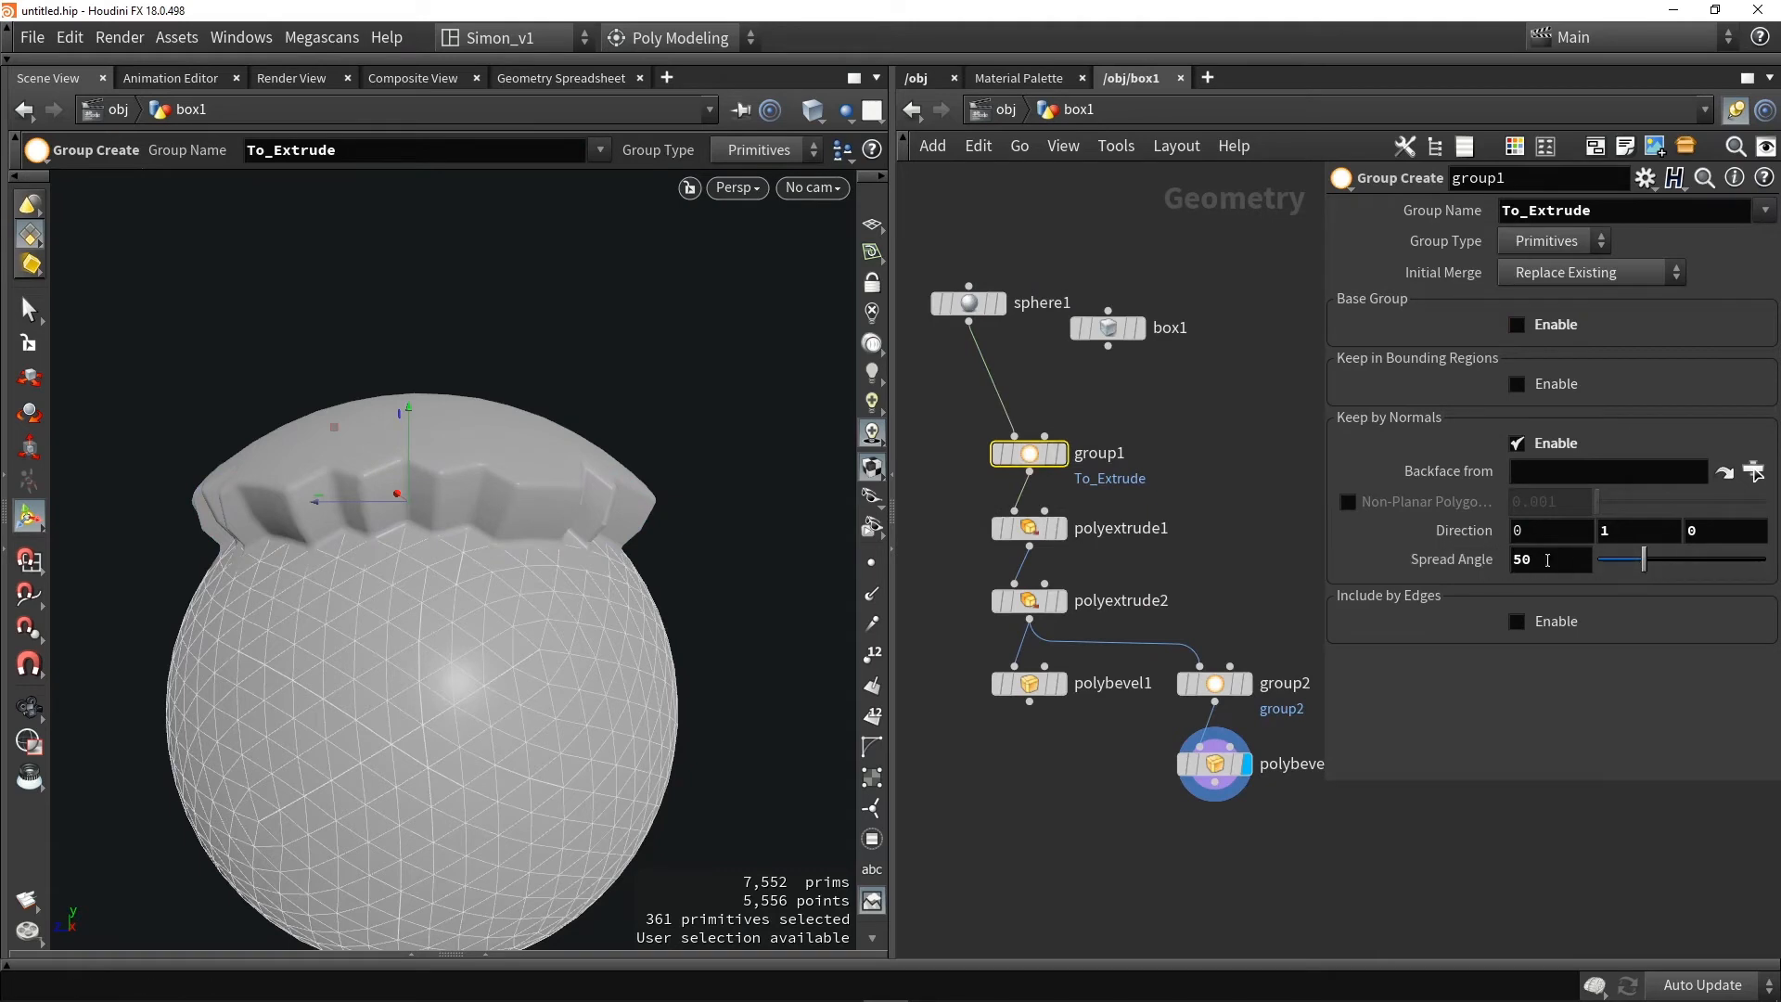
mouse_move(1650, 565)
mouse_down()
mouse_move(1630, 565)
mouse_move(1674, 569)
mouse_up()
alt+drag(417, 566, 364, 583)
scroll(430, 497, down, 3)
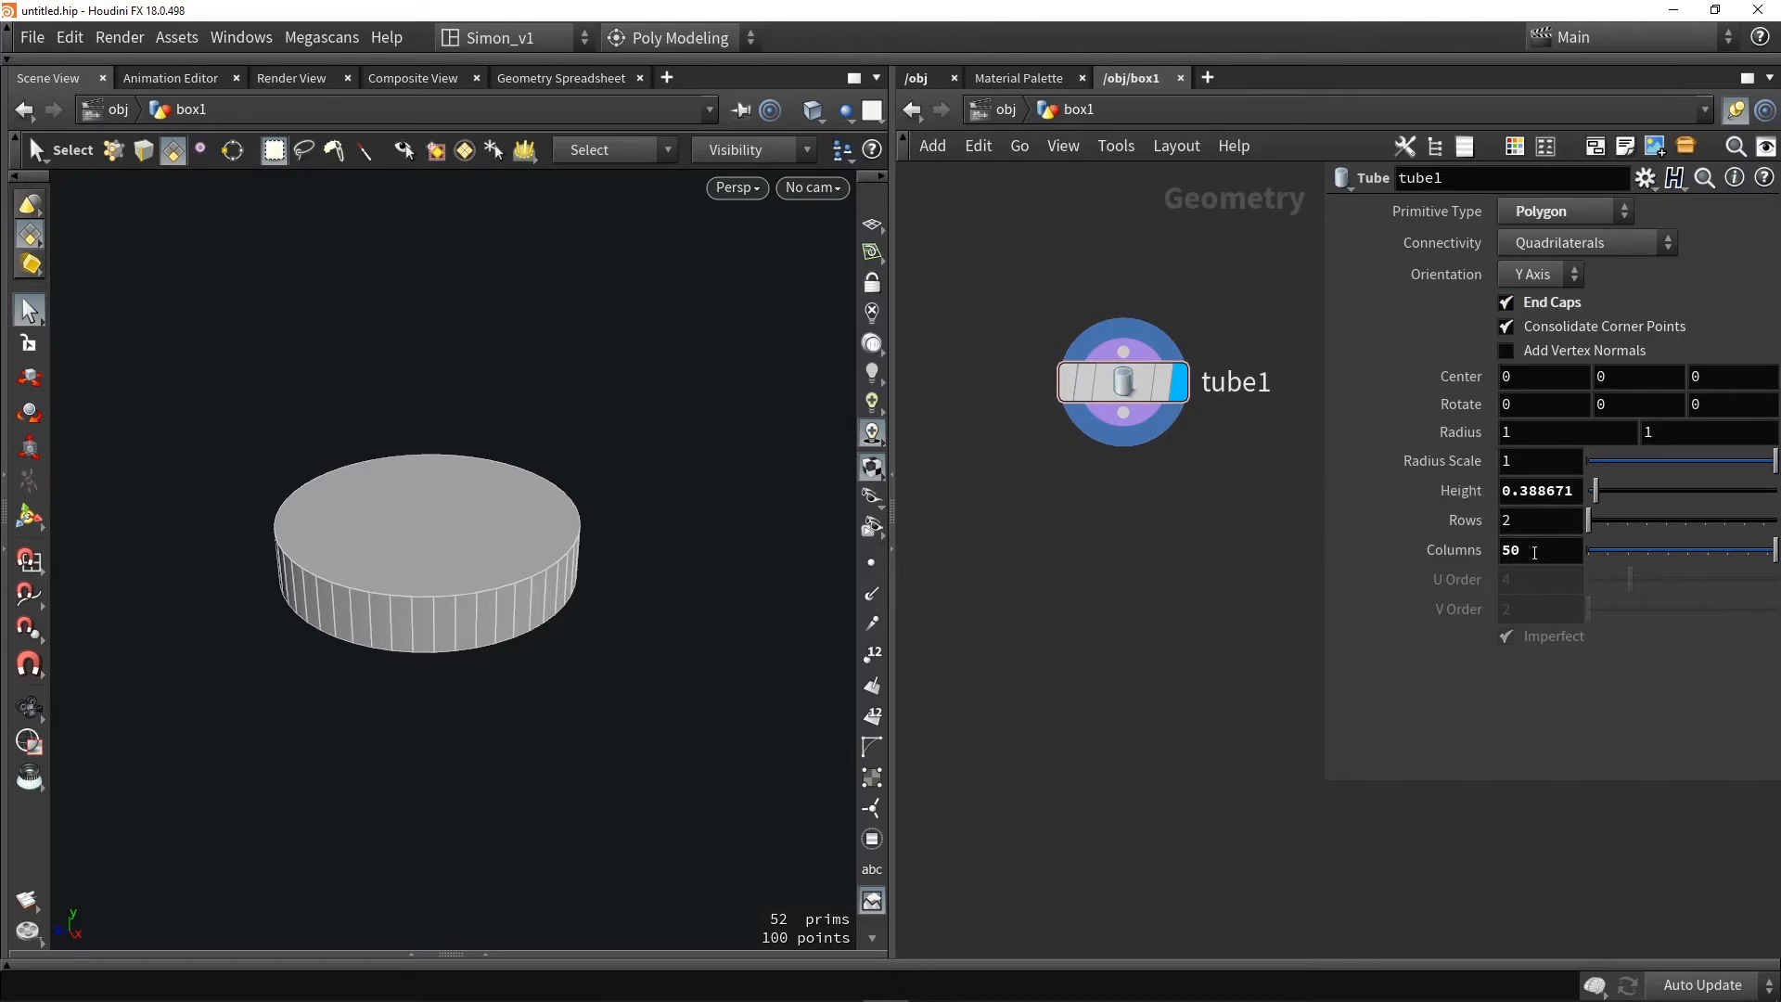
Add a Group by Range node below the tube, wire the tube into it, and display its result
middle_drag(1205, 531, 1159, 529)
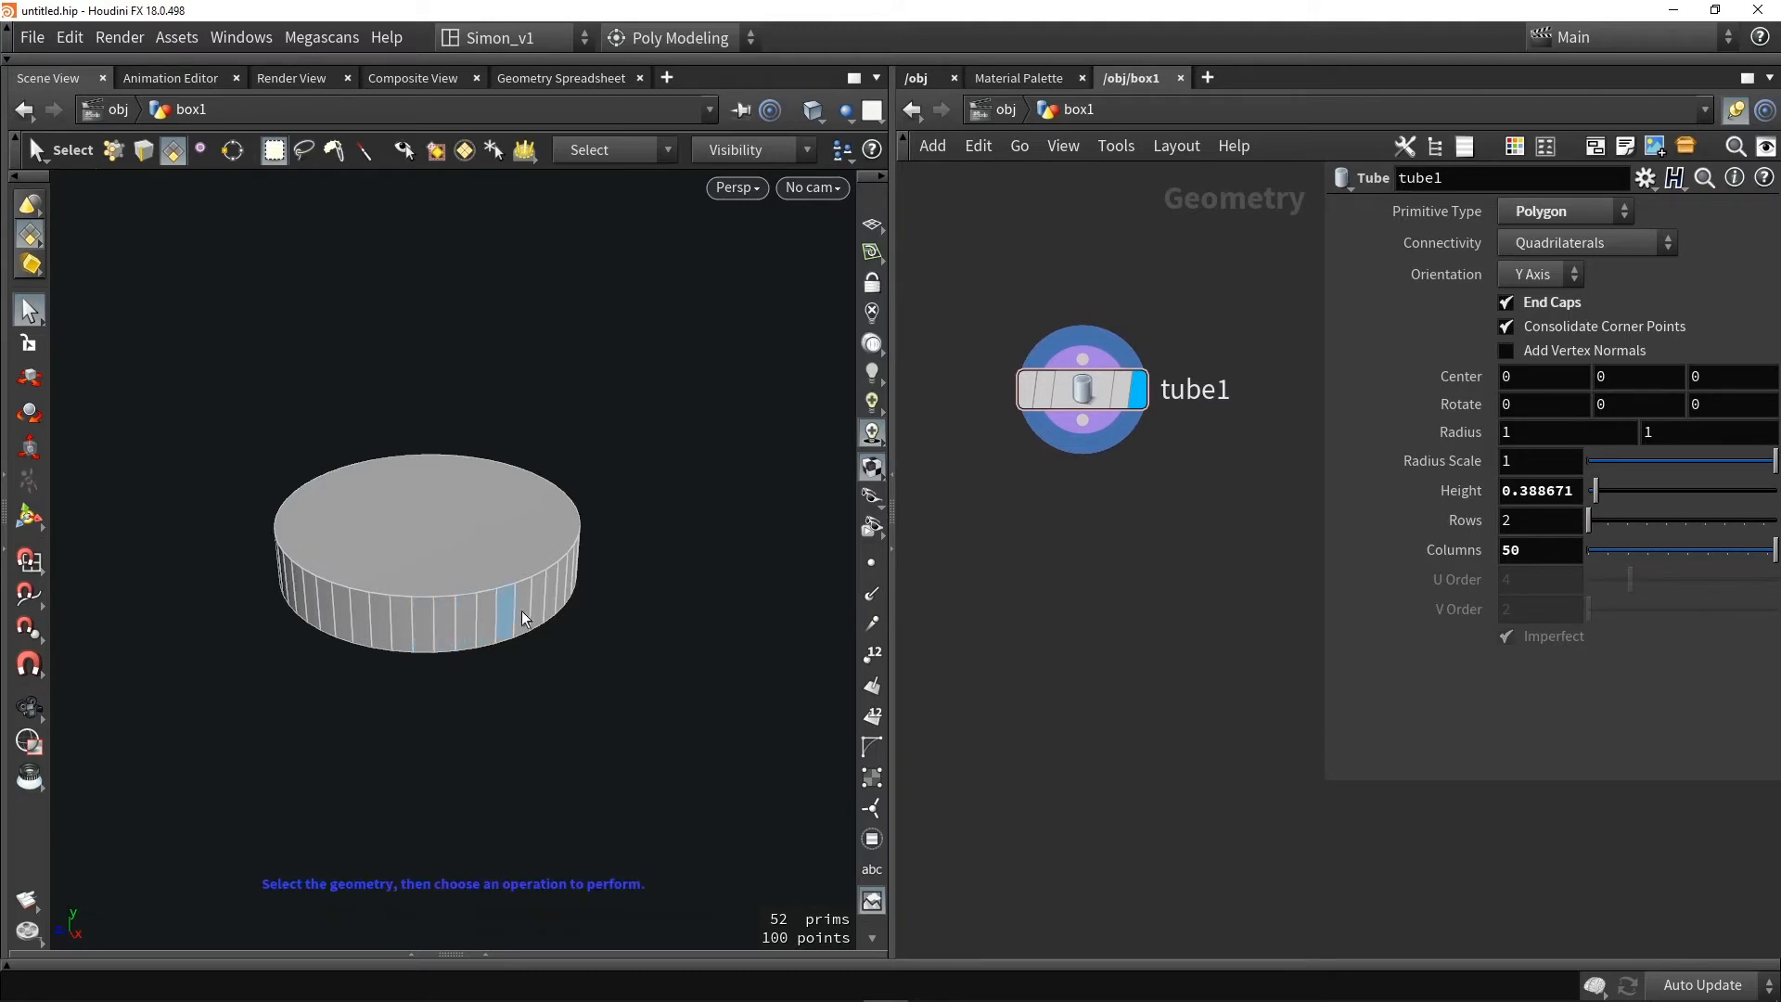
key(Tab)
text(wrang)
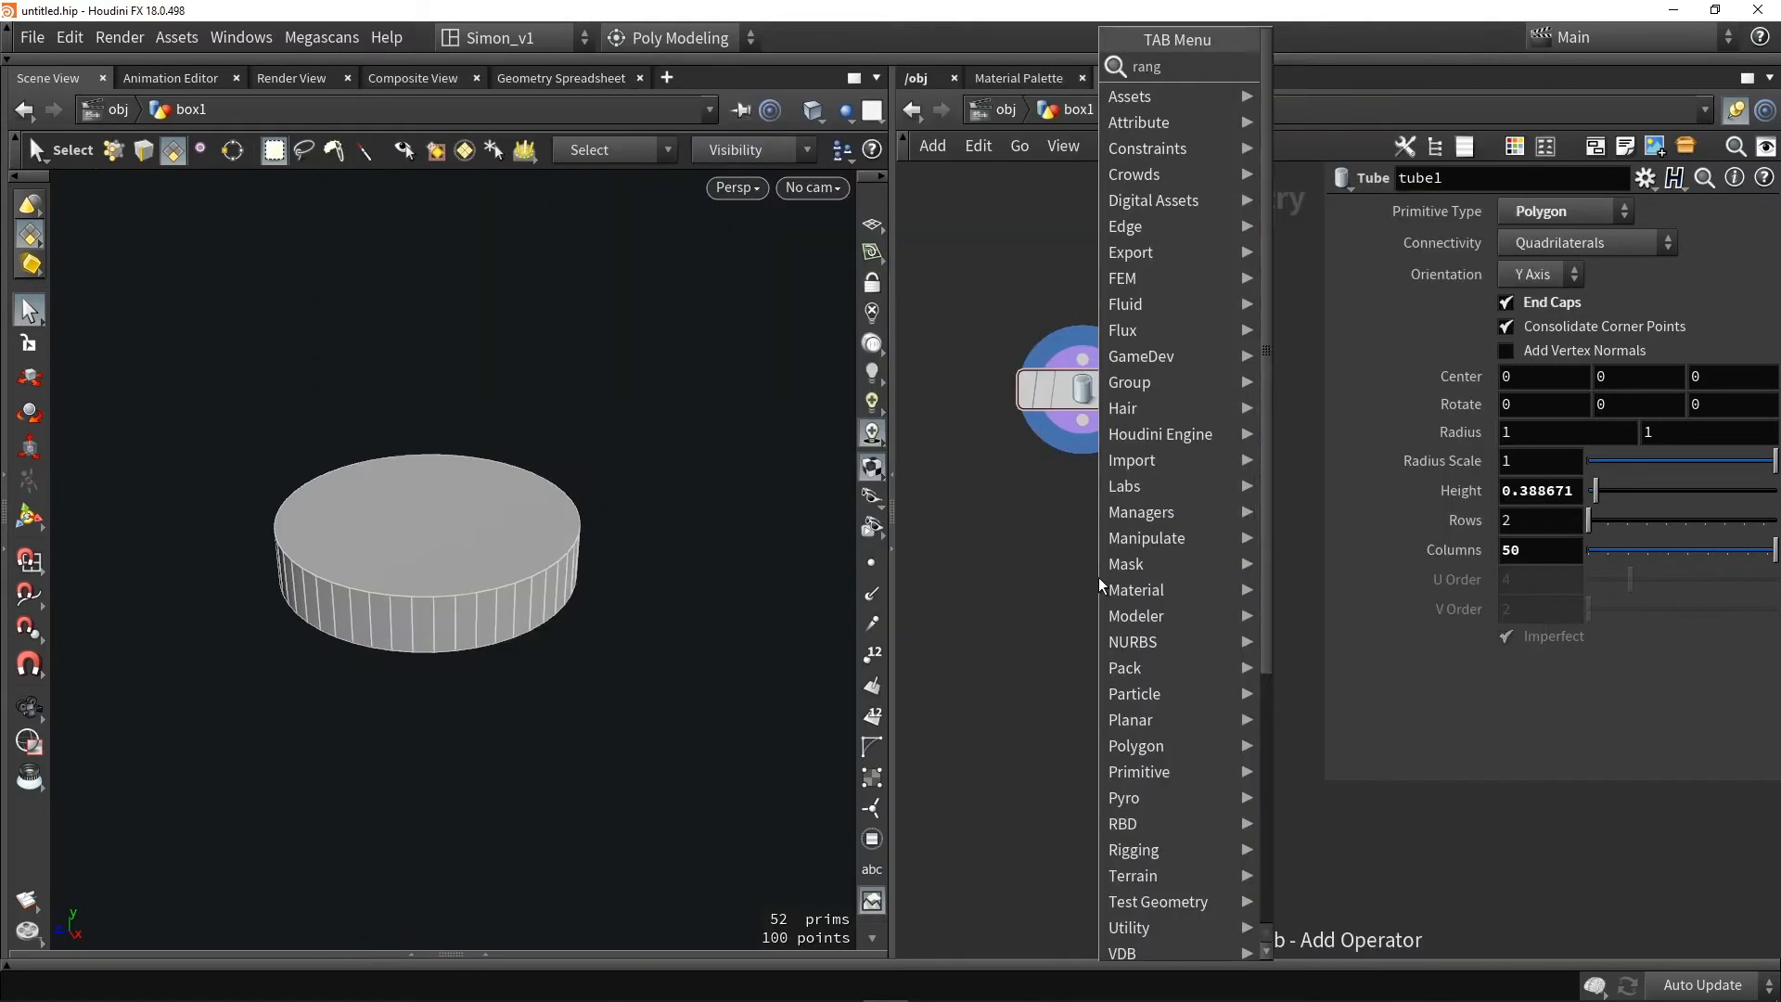
key(Return)
click(1102, 584)
drag(1083, 421, 1092, 534)
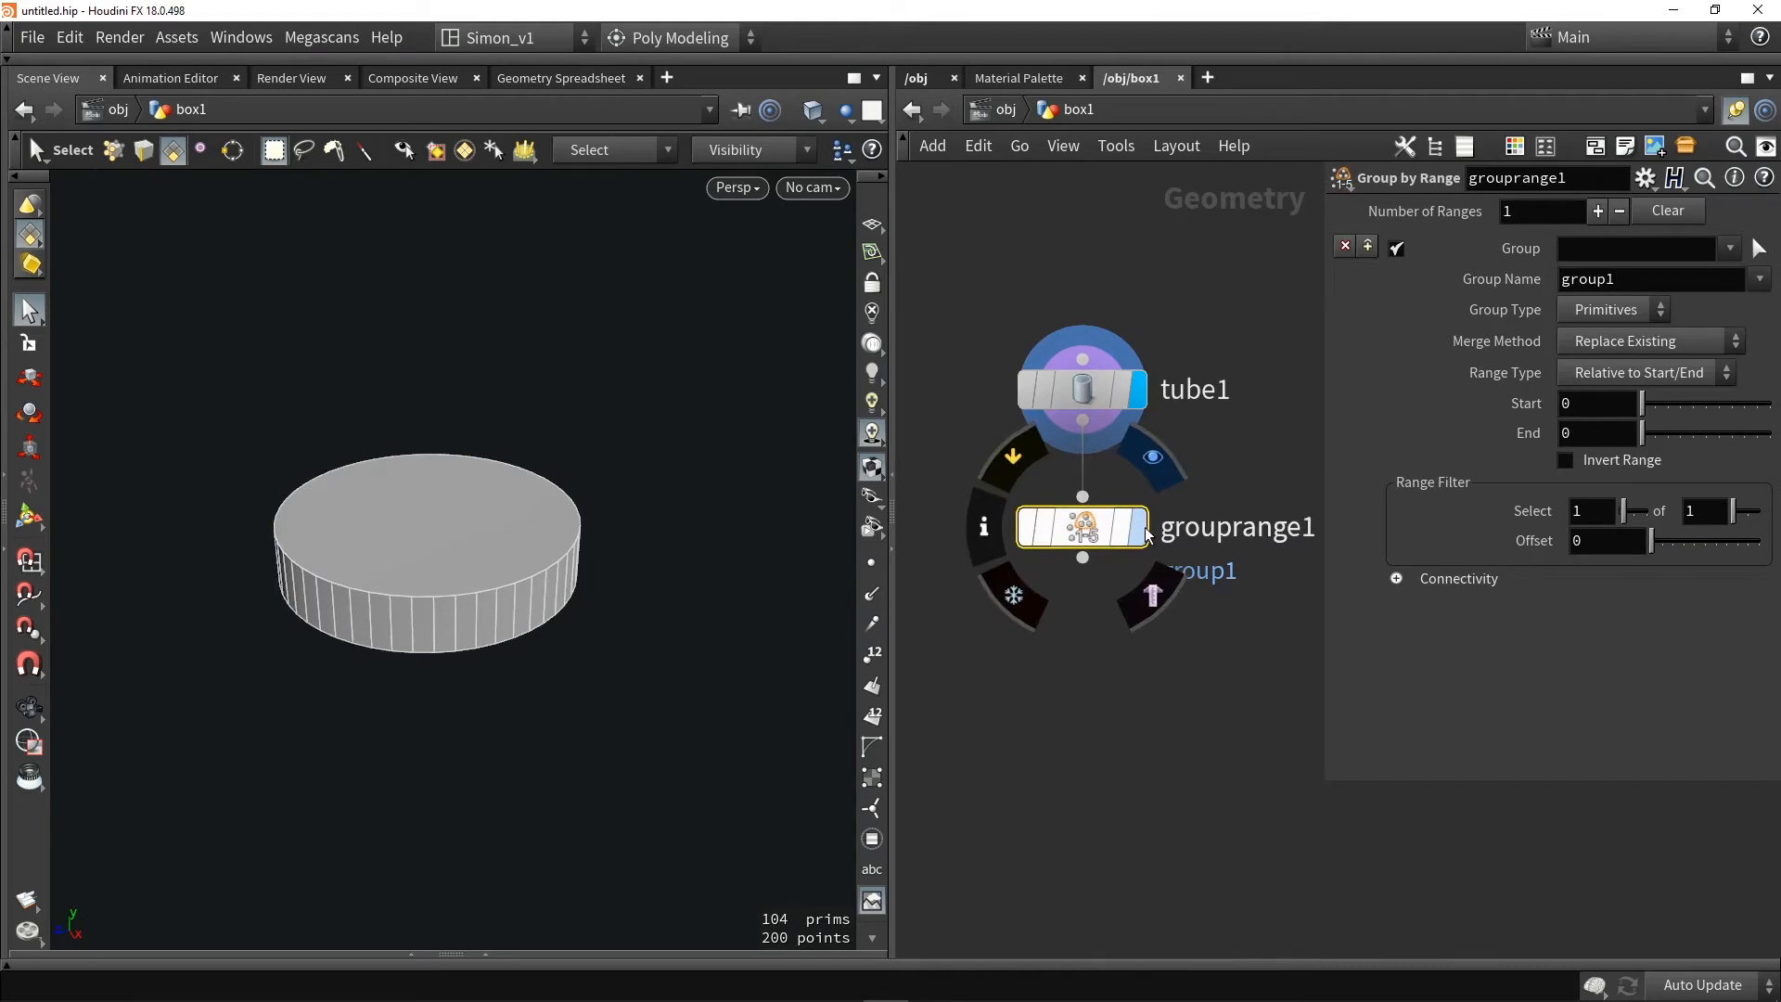
click(1139, 530)
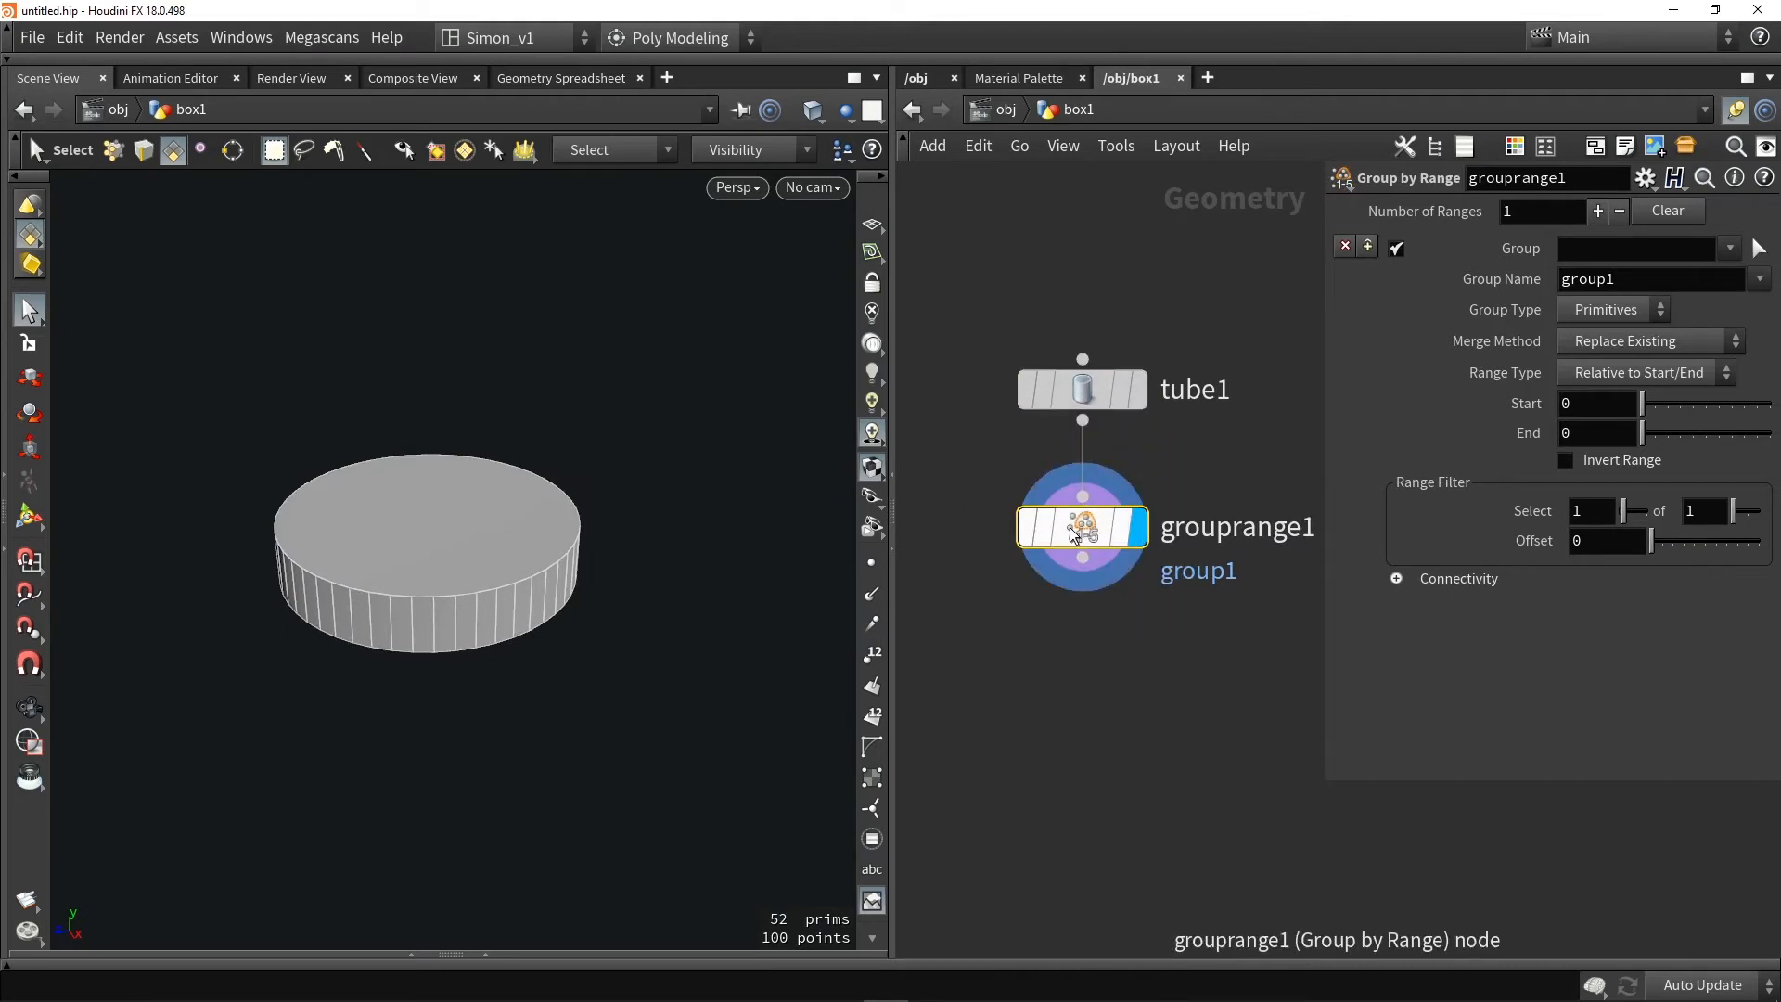
Set the Group by Range filter to select 1 of 2 primitives
key(Return)
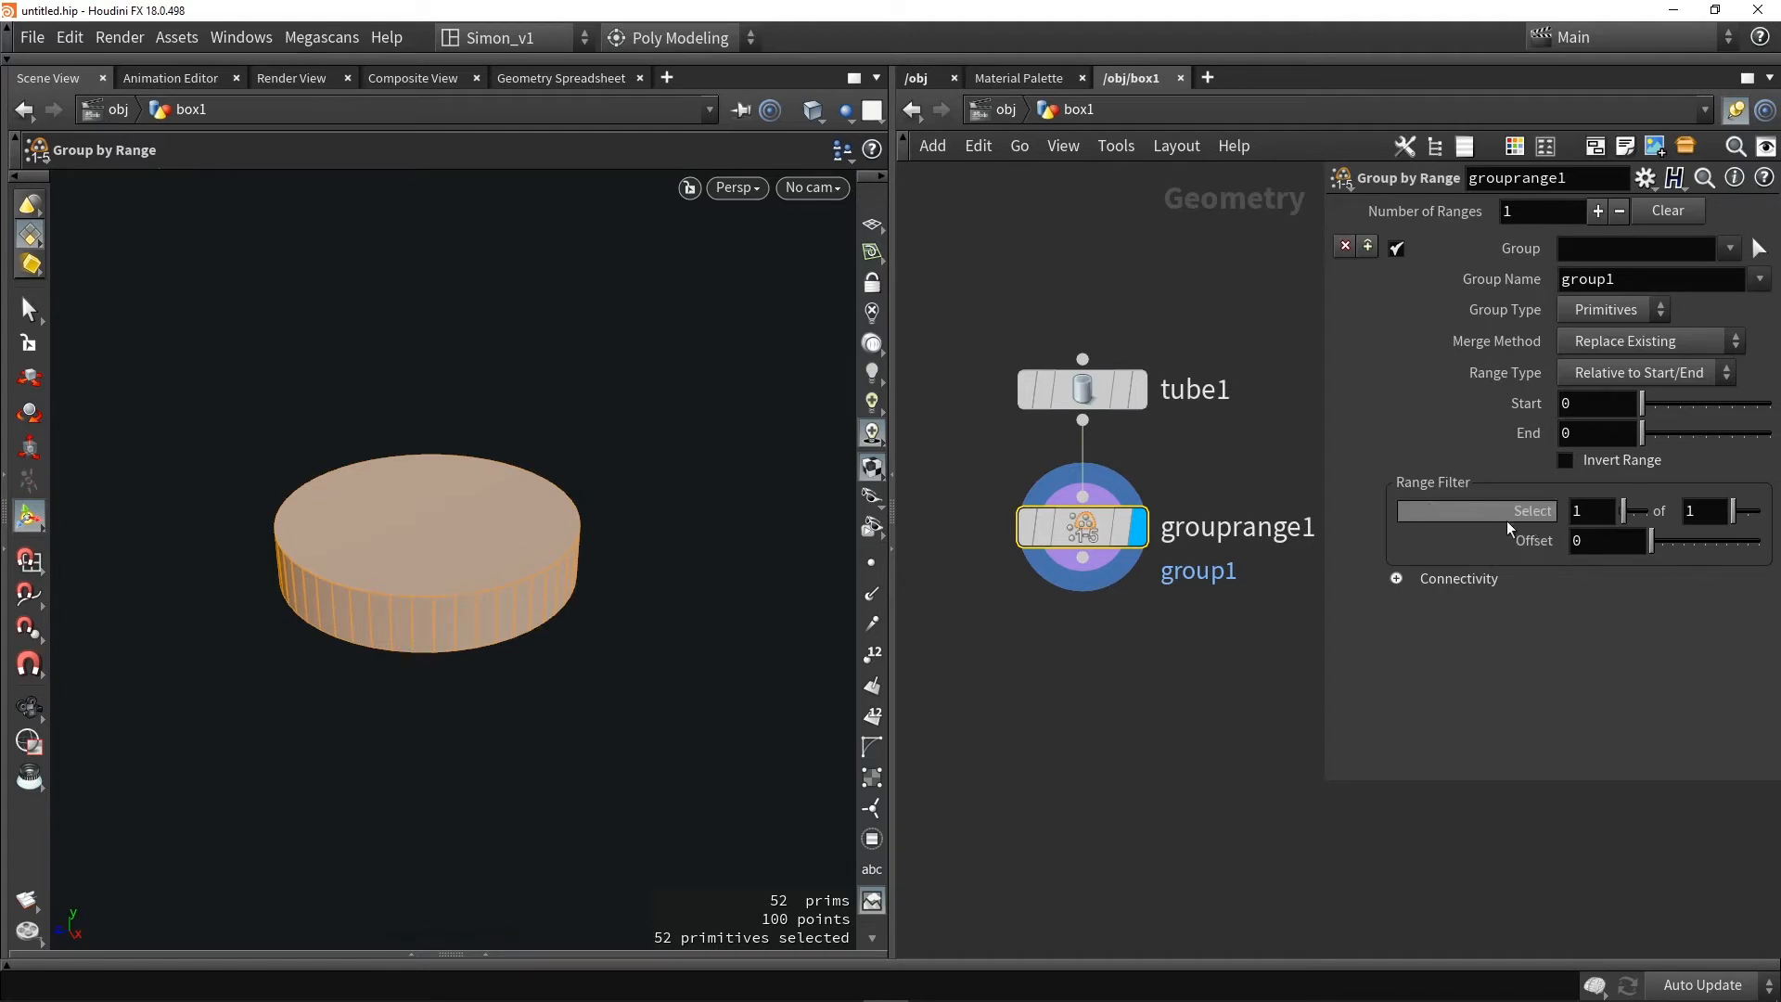
click(1705, 506)
key(Return)
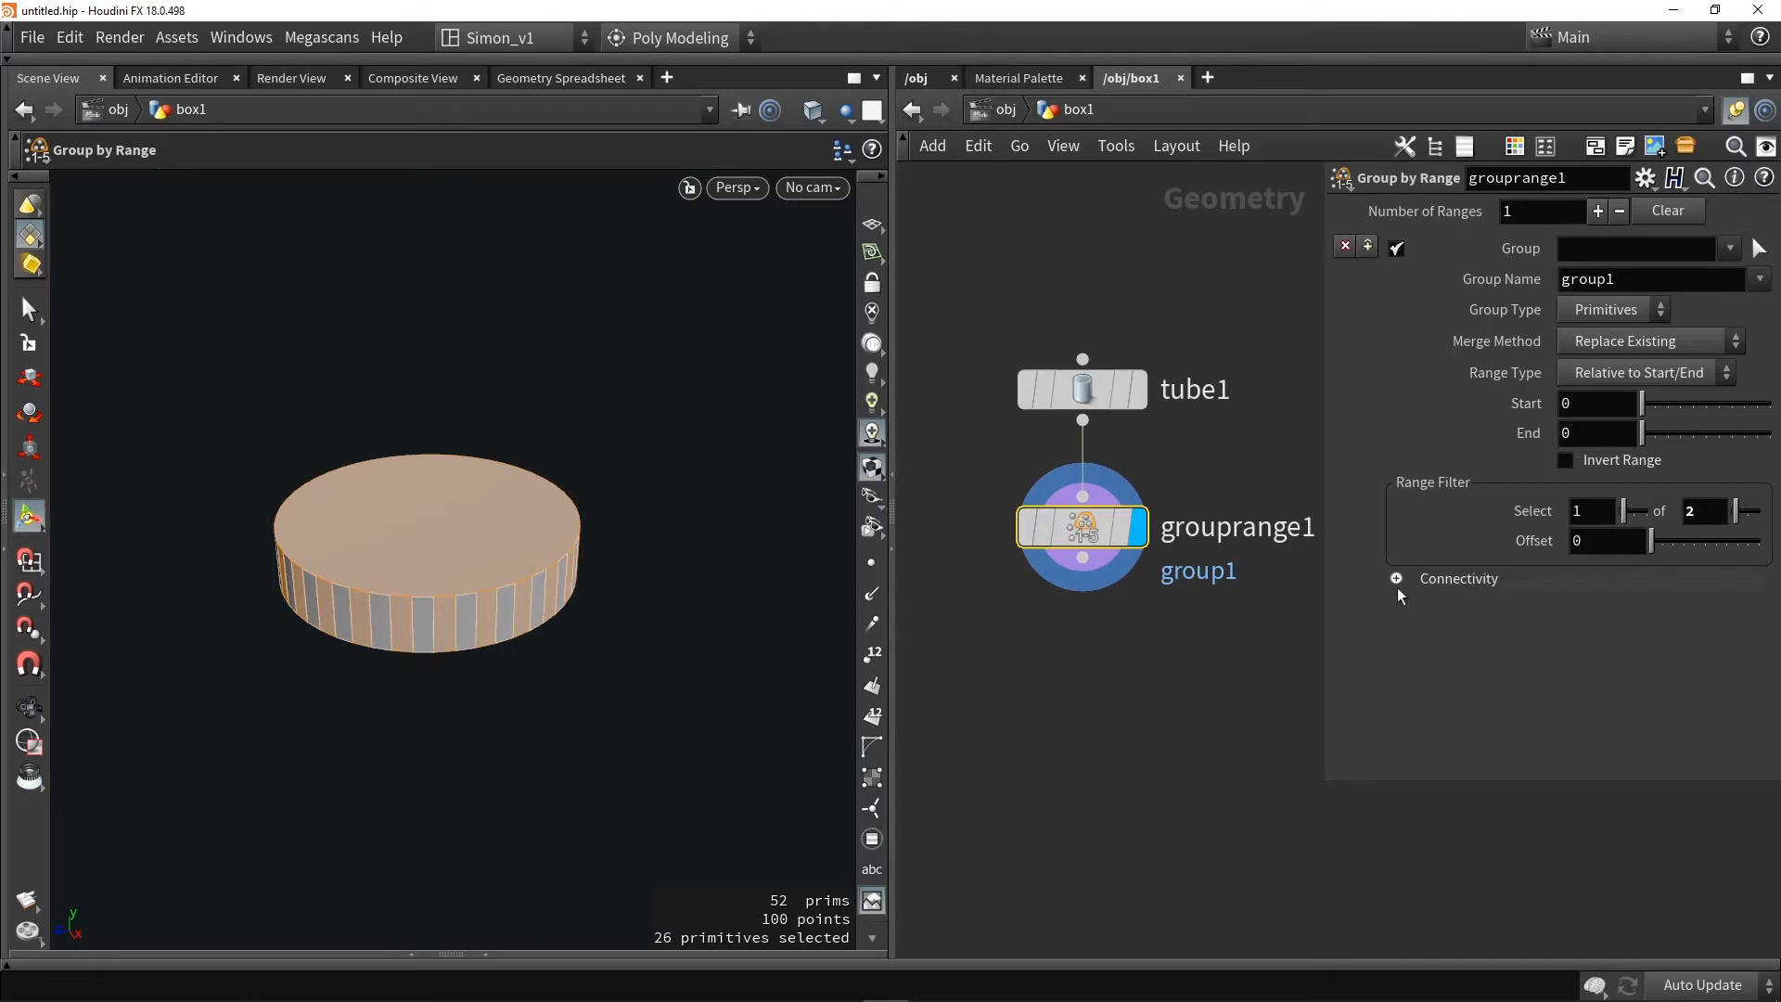
scroll(306, 623, up, 3)
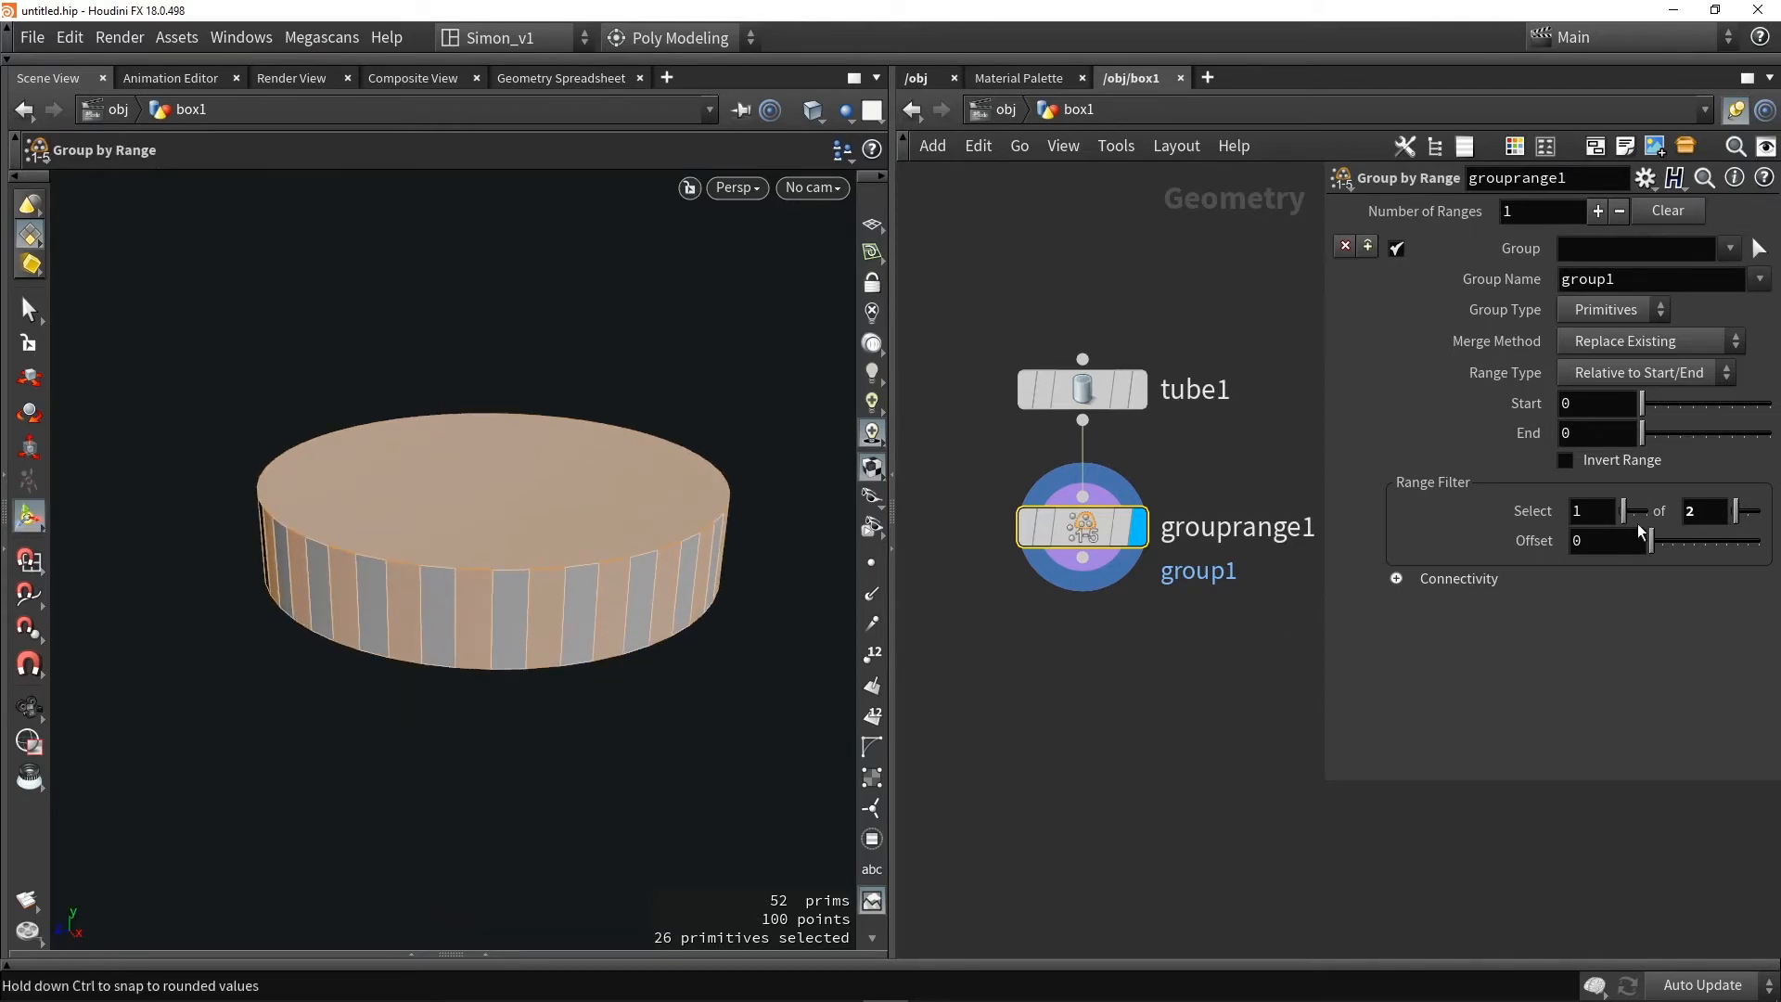
Set the Group by Range filter to select 1 of 3 primitives
click(1699, 511)
text(3)
key(Return)
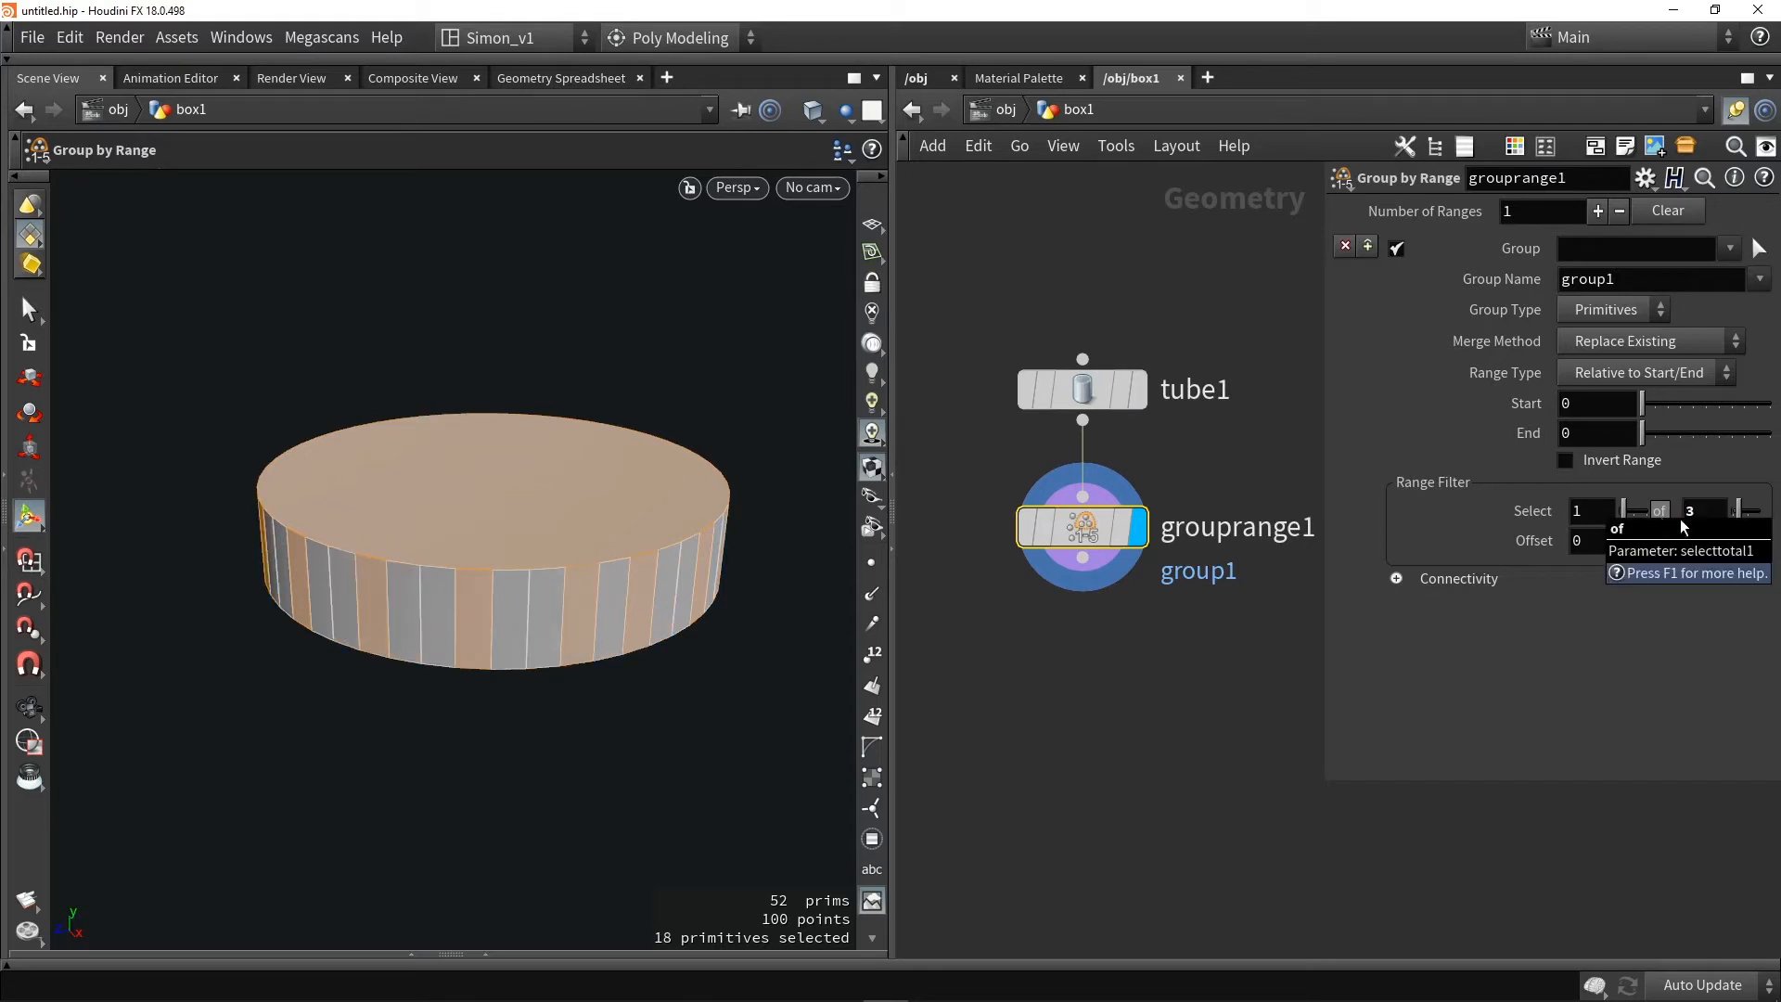
alt+drag(551, 587, 475, 623)
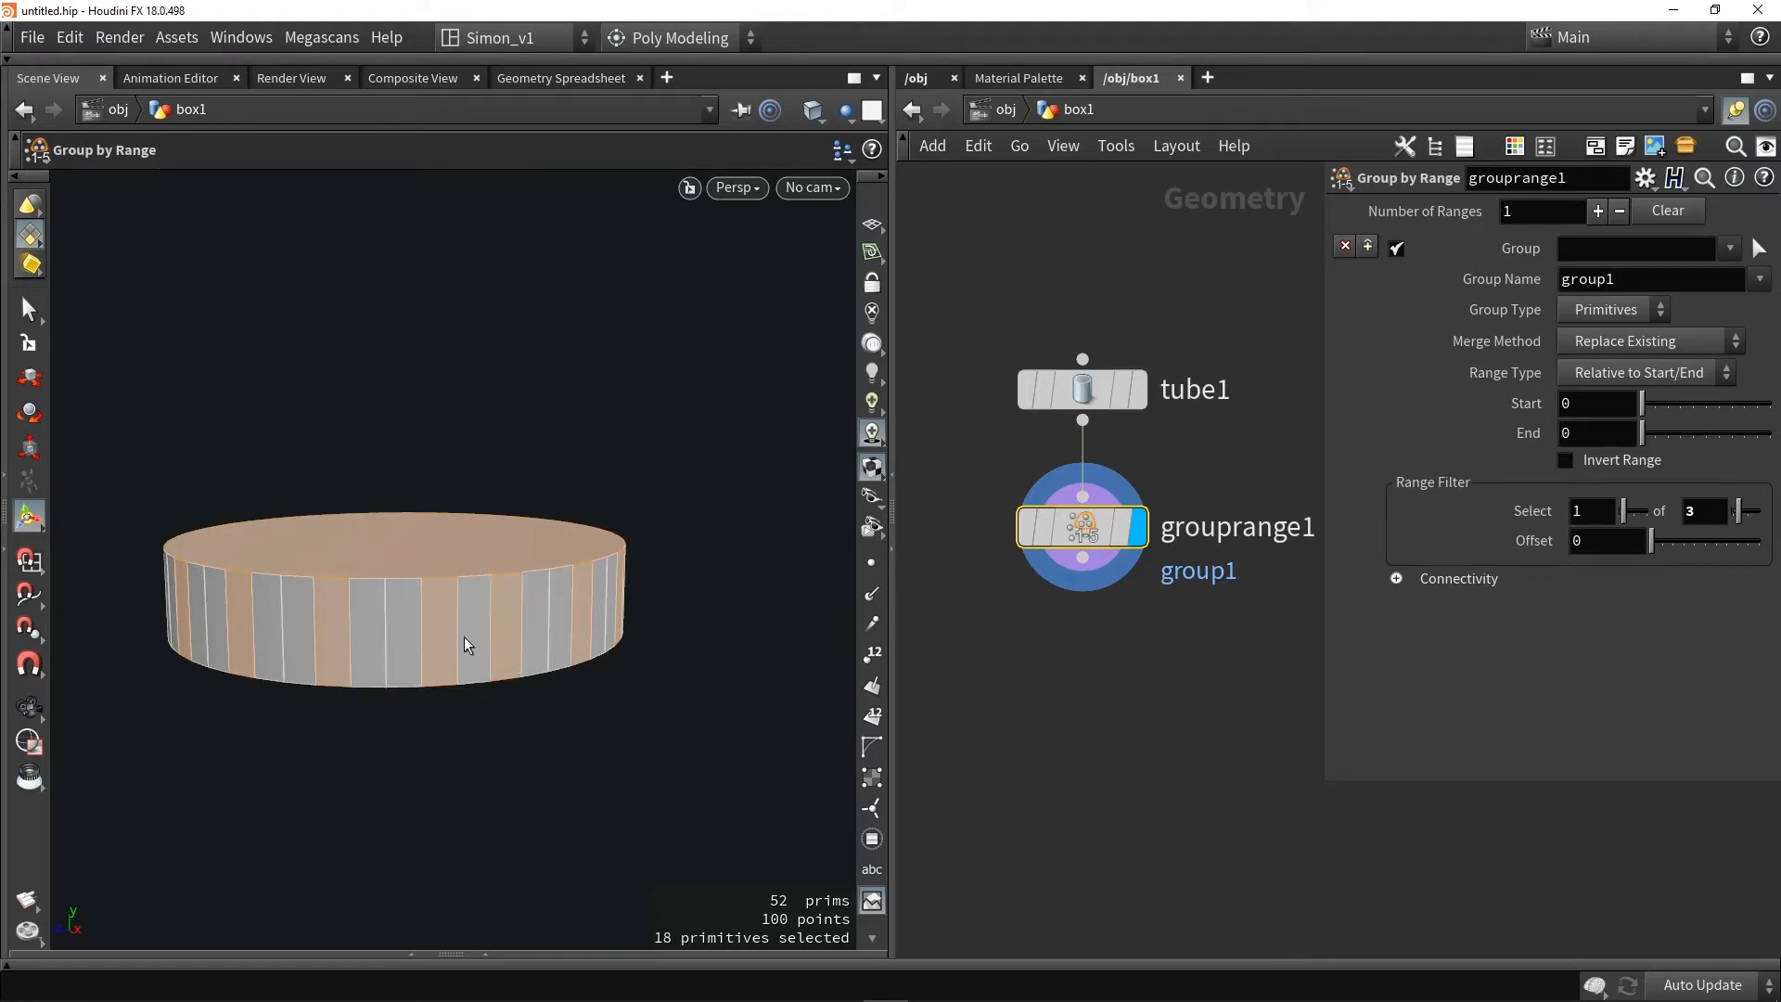
Try 51 columns on the tube and check the Group by Range selection
click(1030, 397)
drag(1531, 554, 1399, 554)
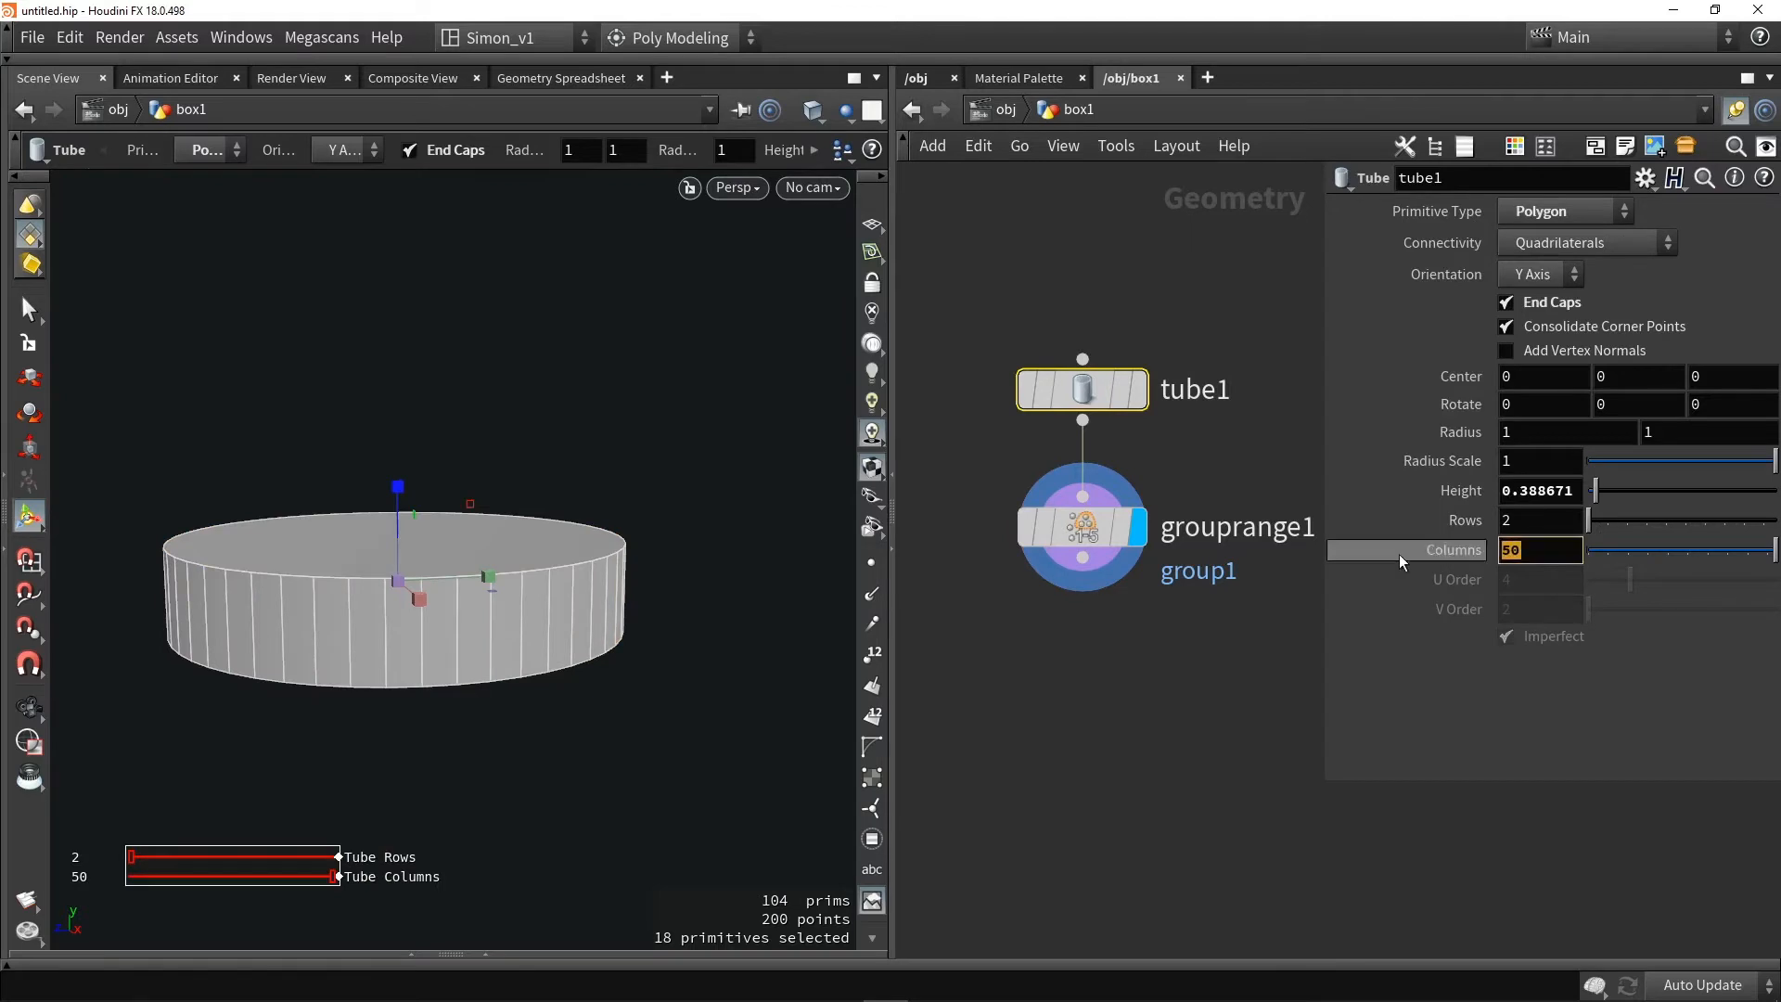
text(51)
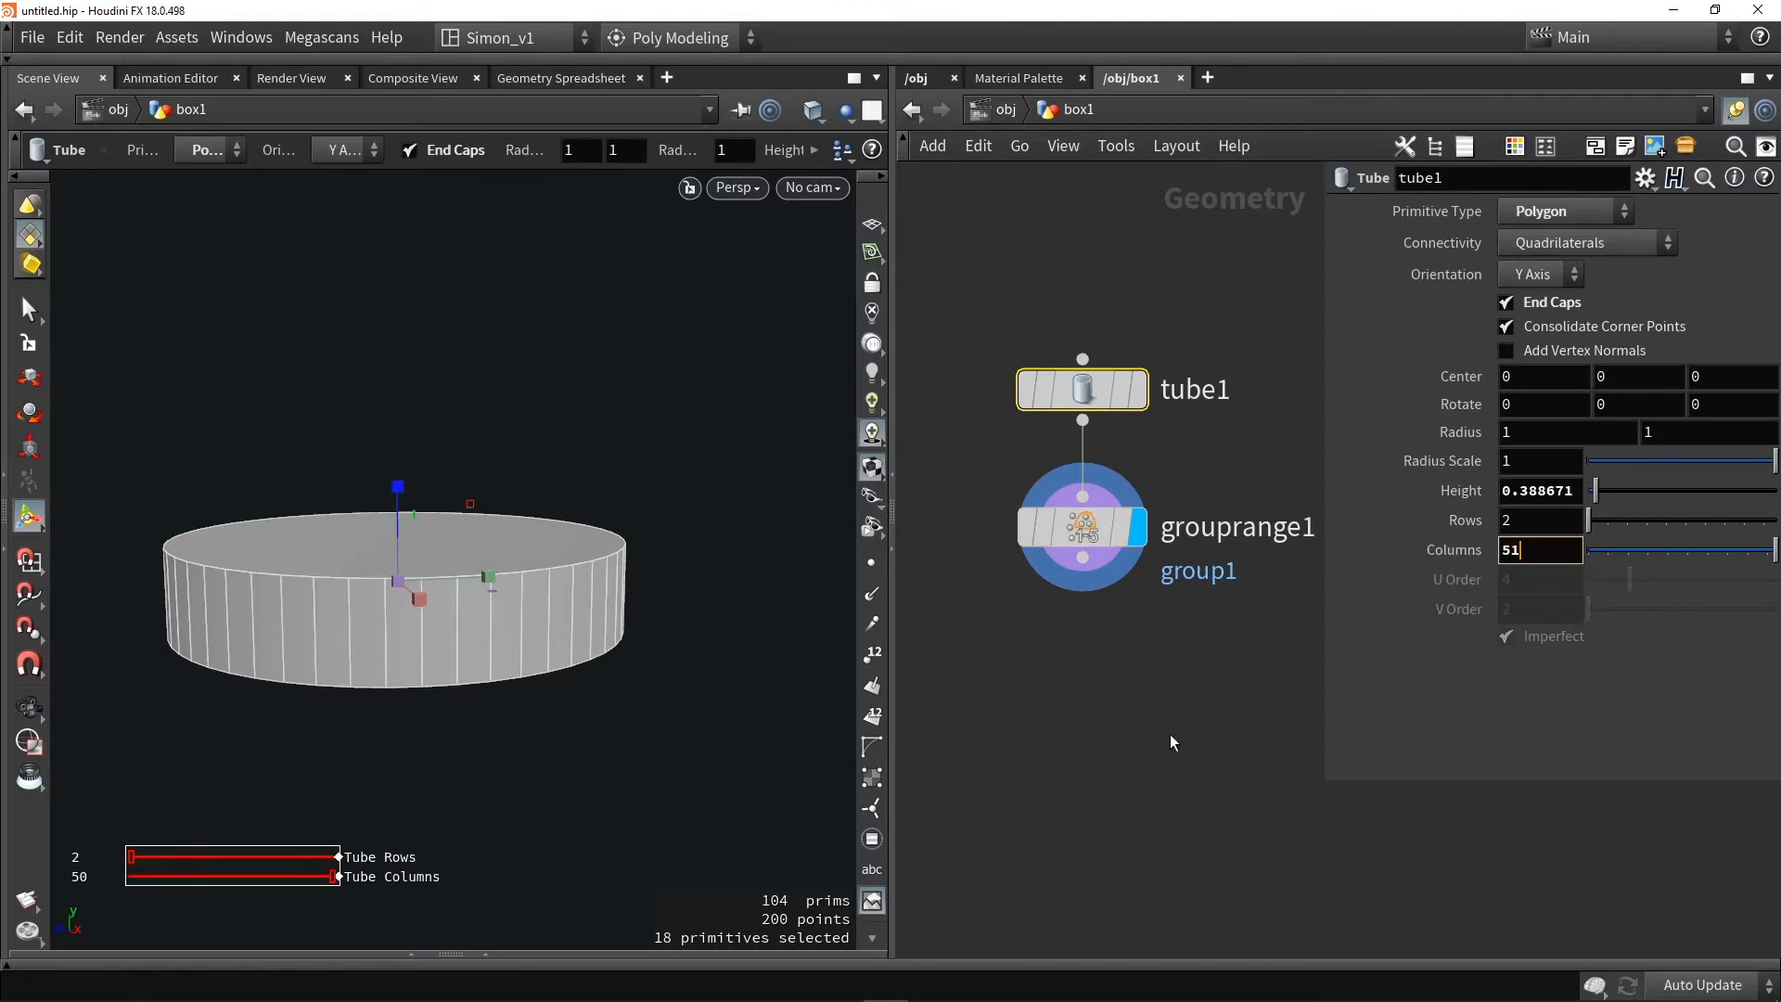
key(Return)
click(1078, 529)
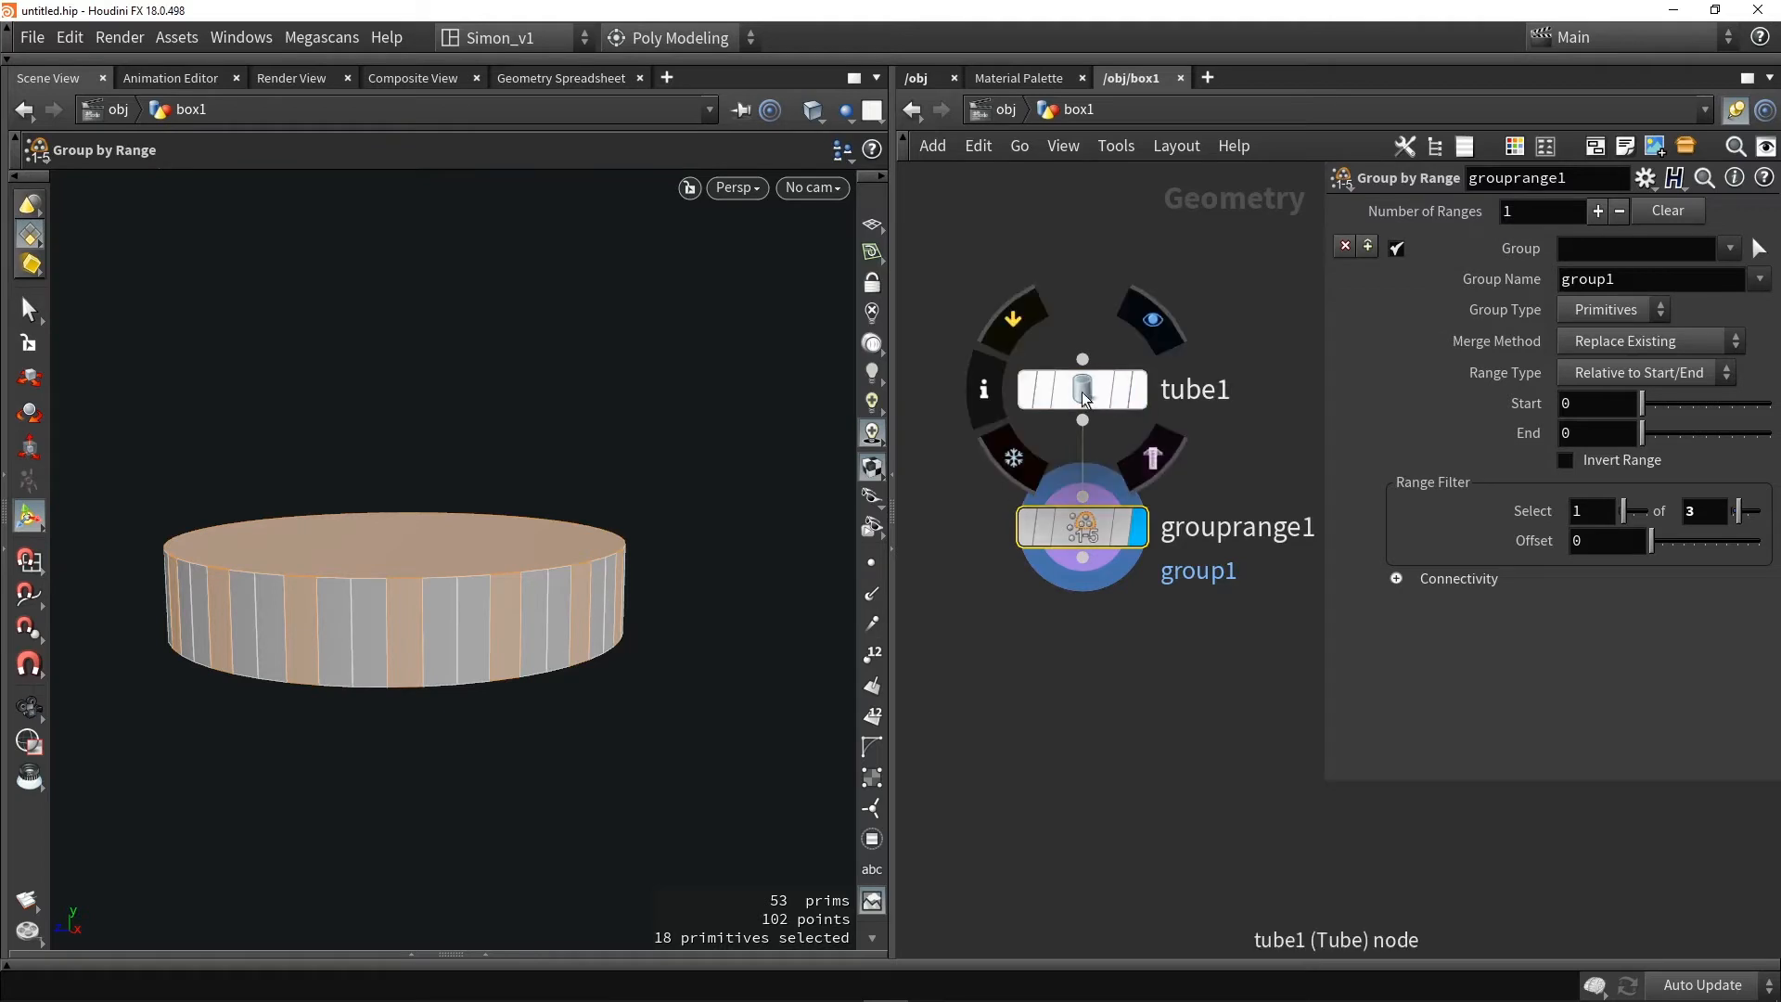
Rename the group made by the Group by Range node to To_Extrude
drag(1622, 279, 1499, 297)
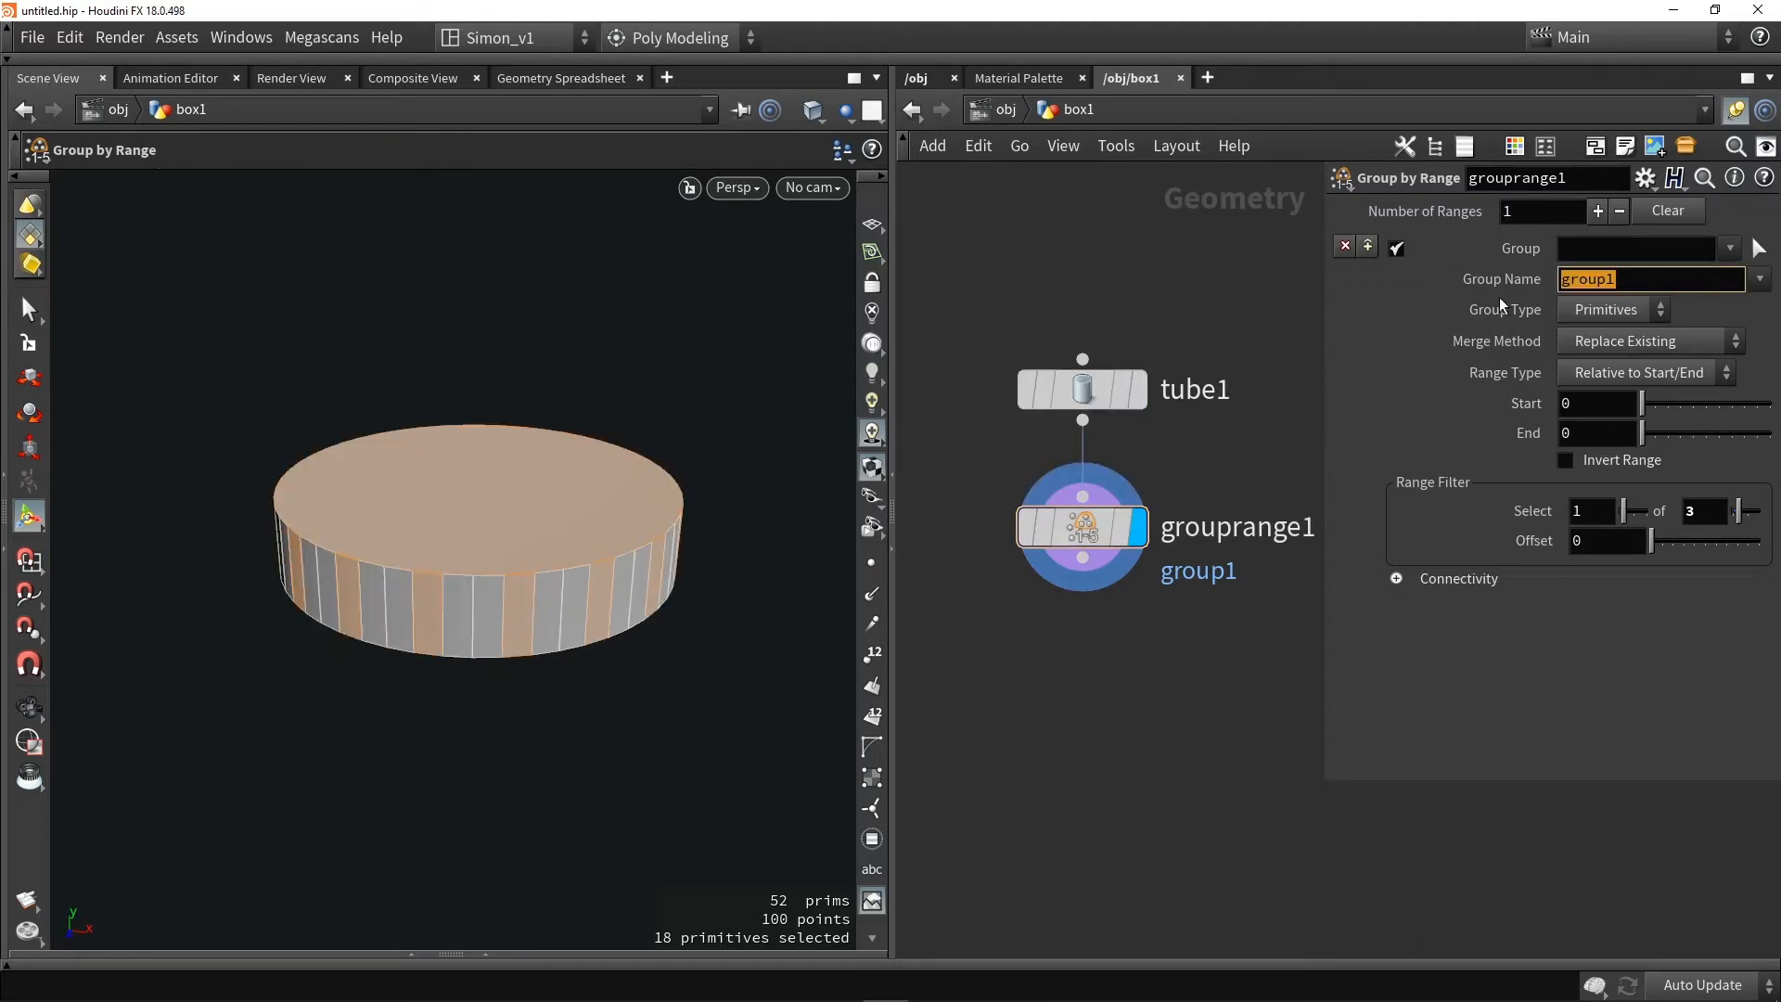
text(To_Exturde)
key(Return)
drag(1653, 280, 1616, 279)
text(rud)
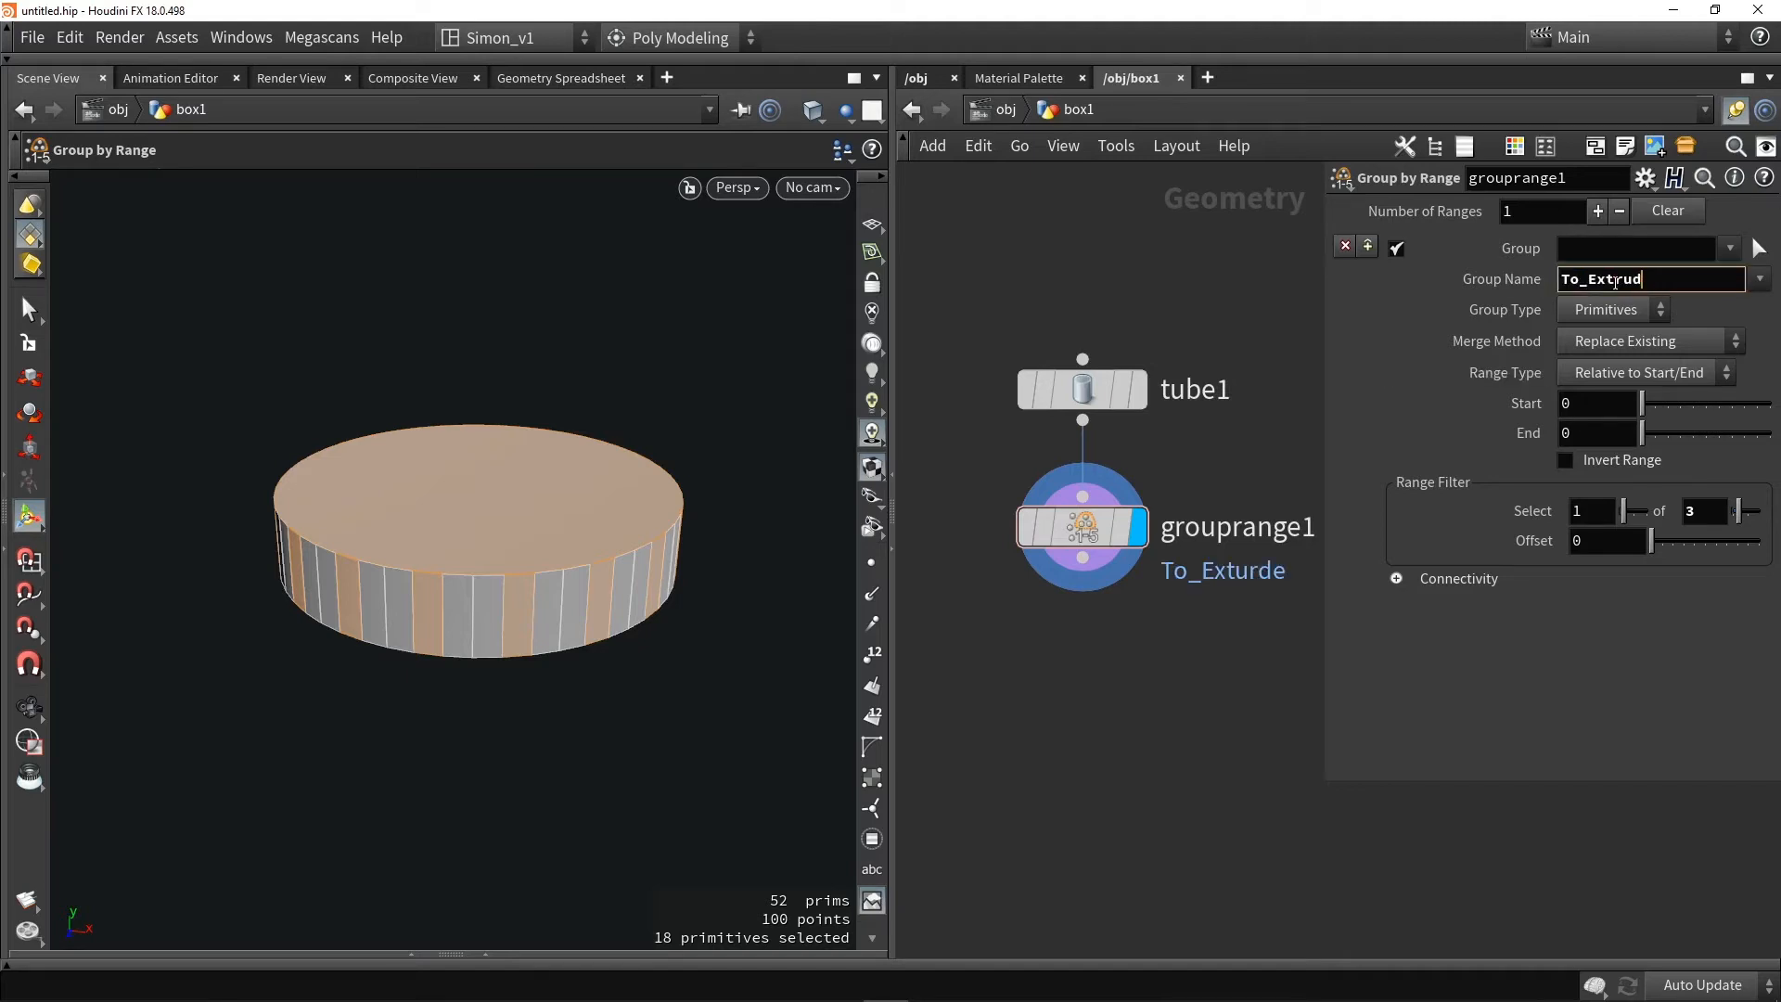
text(e)
key(Return)
Add a PolyExtrude node below the Group by Range node, connected to its output
key(Tab)
text(extr)
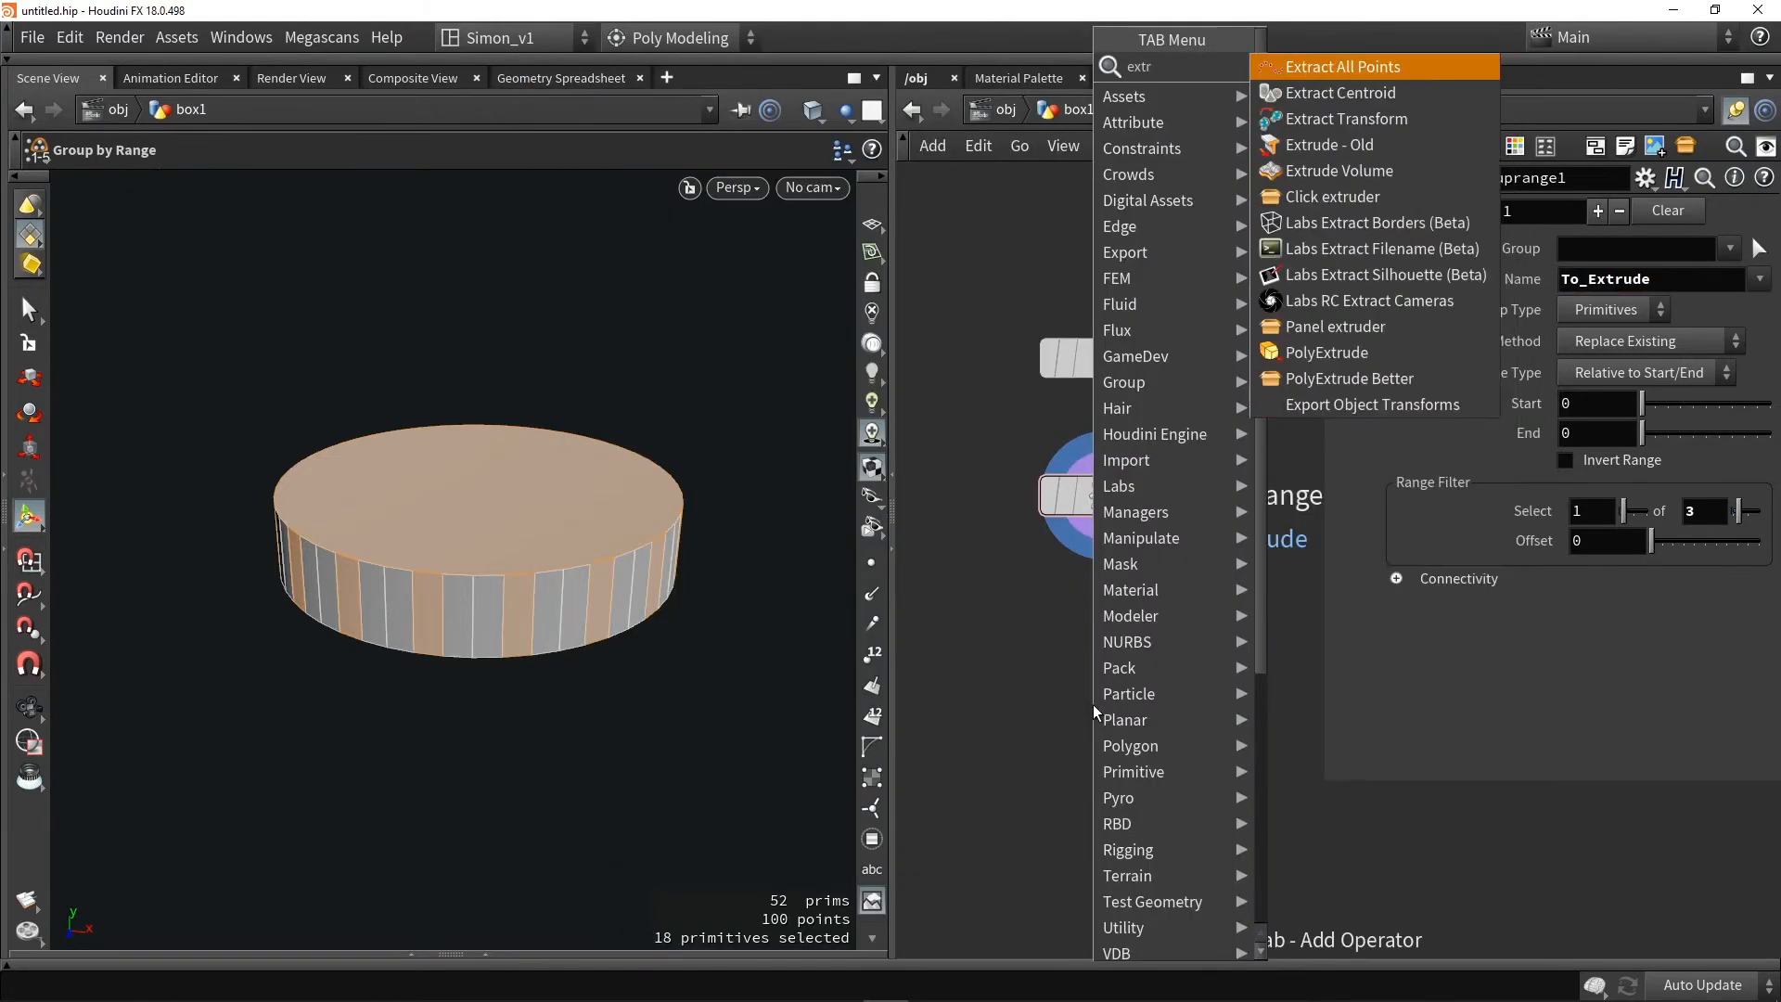
text(u)
click(1321, 171)
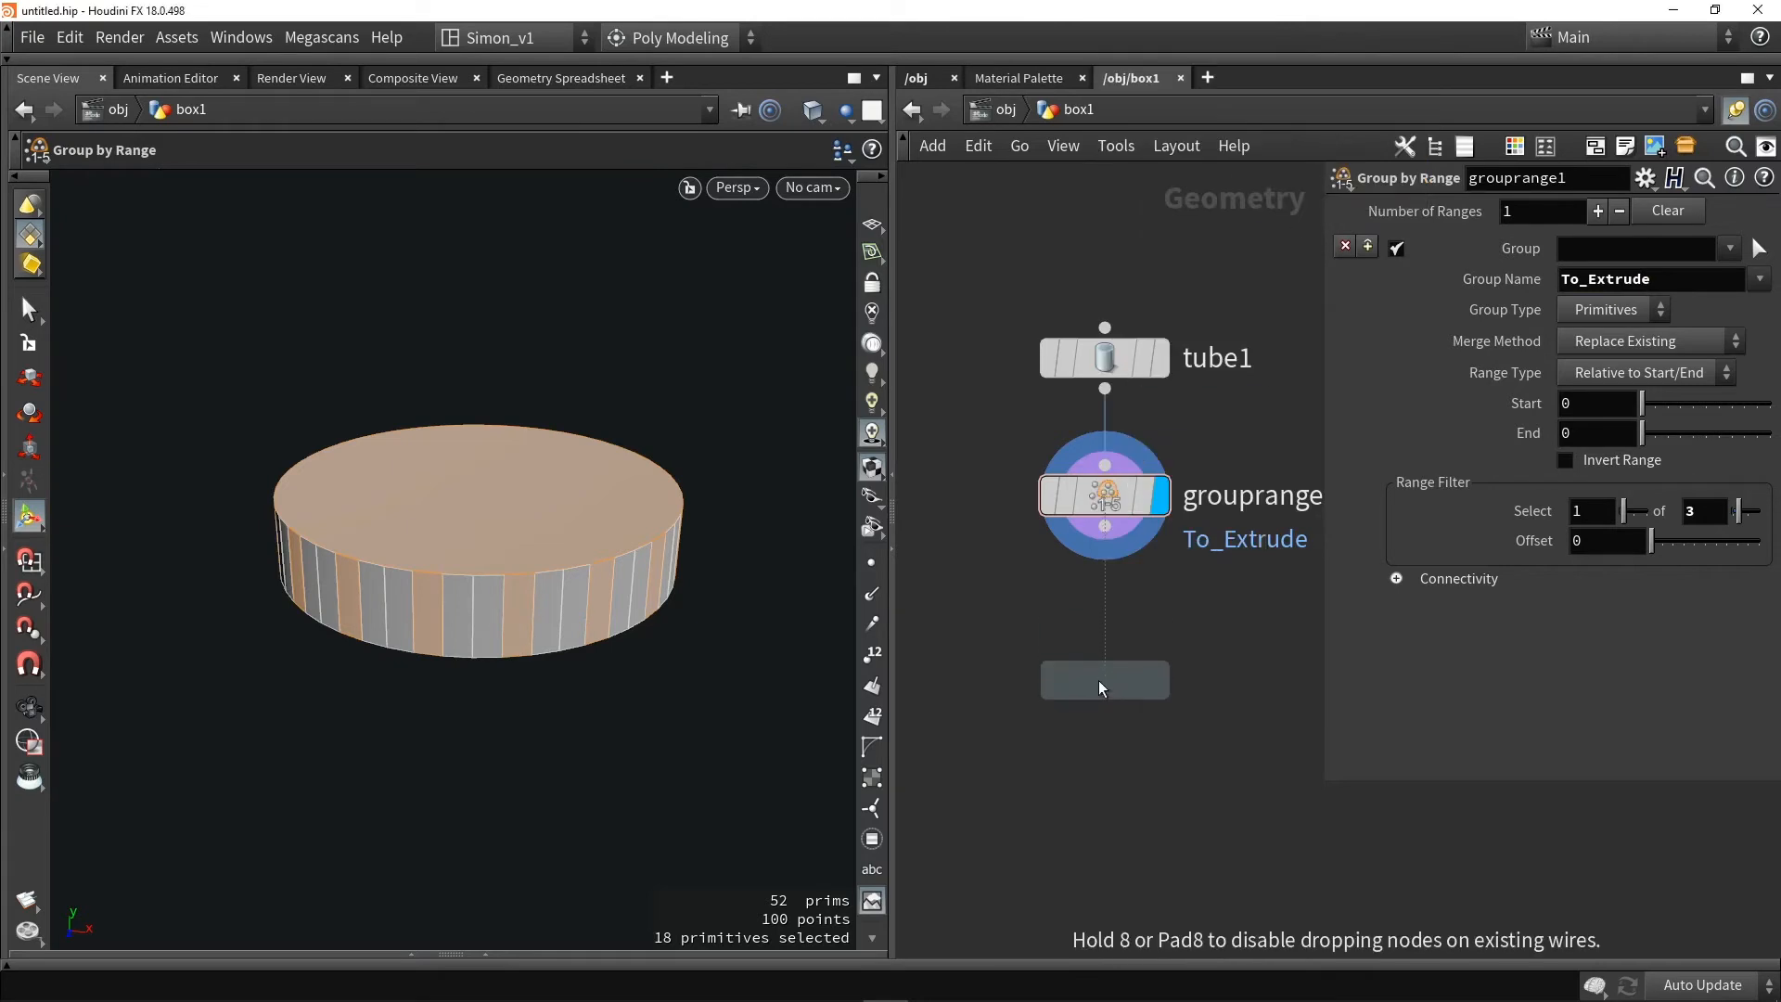
click(1099, 681)
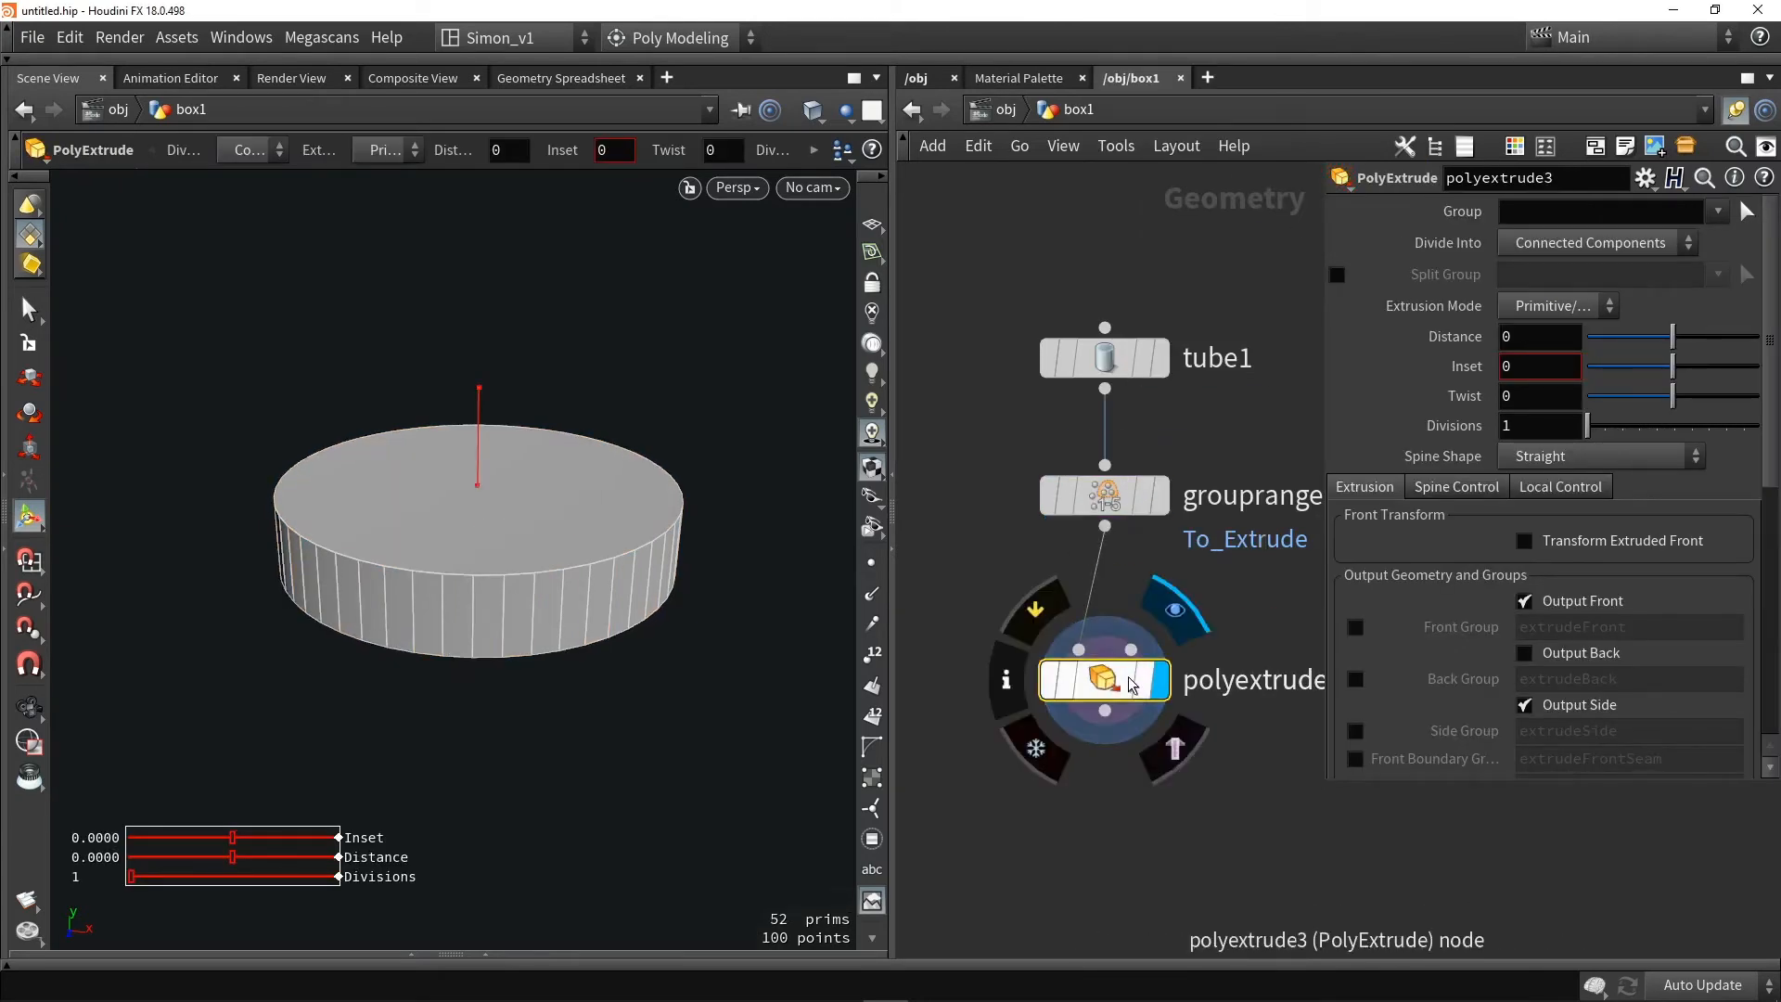
Limit the PolyExtrude to the To_Extrude group and extrude it by a distance of about 0.135
click(1718, 212)
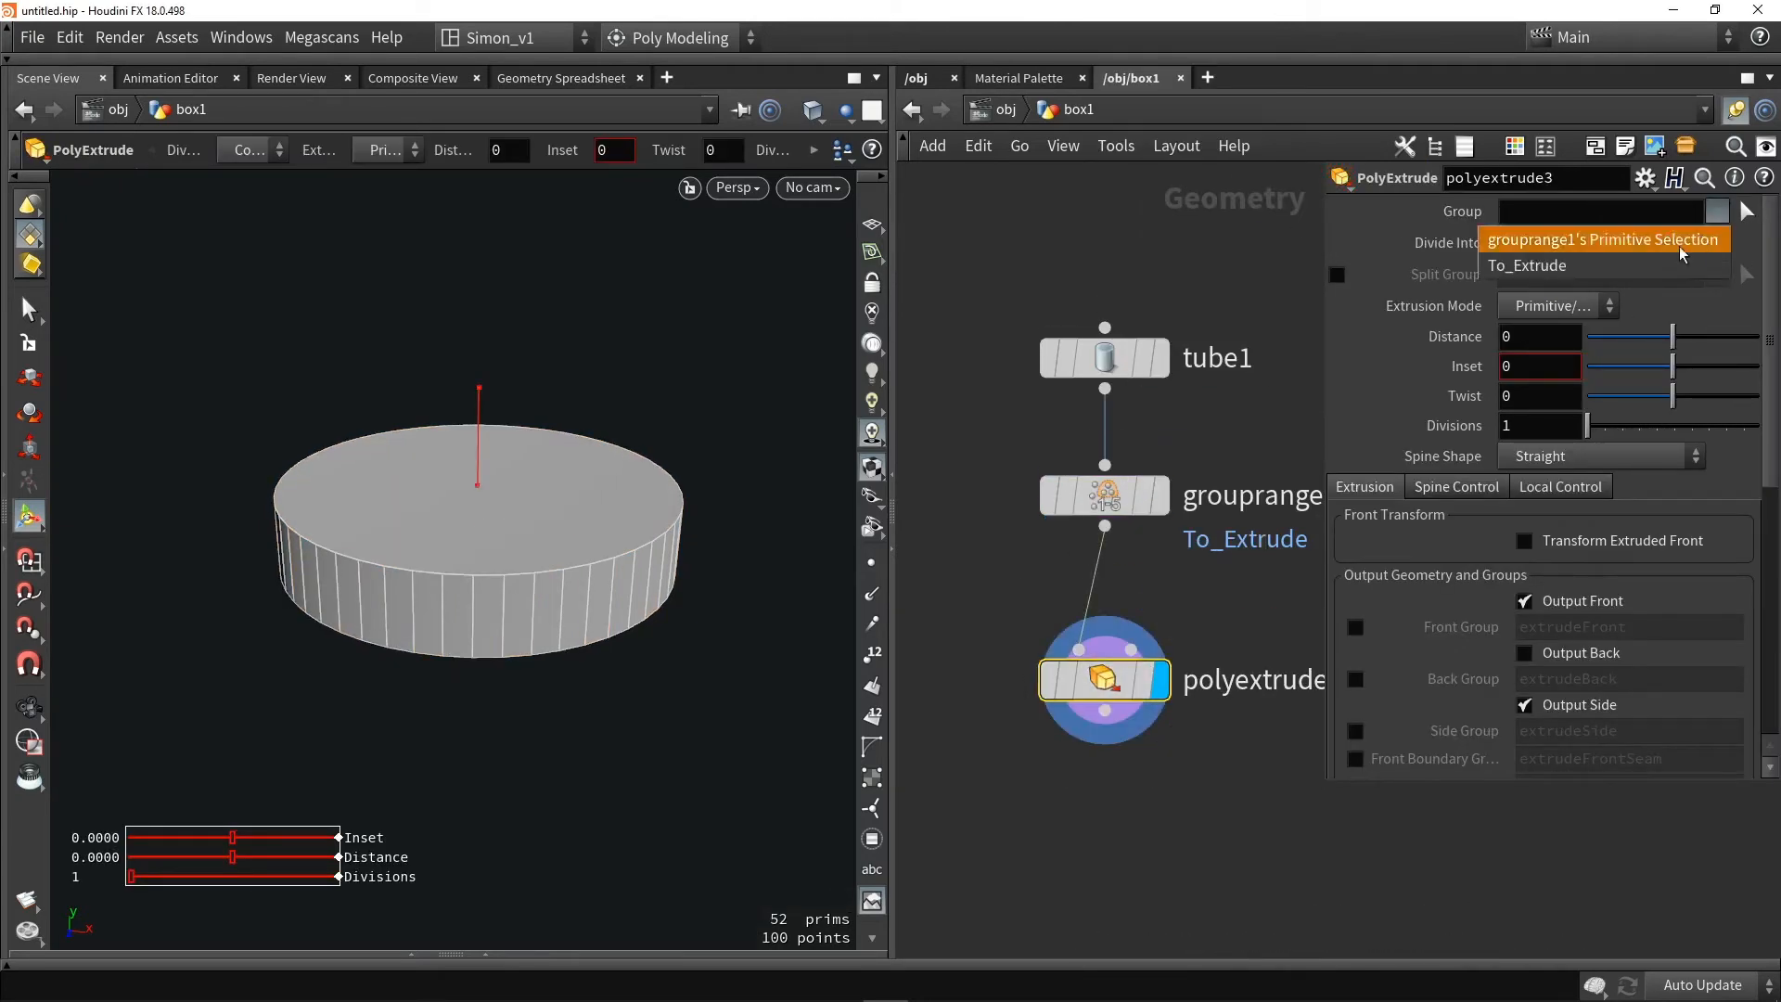
click(1581, 266)
drag(481, 449, 484, 422)
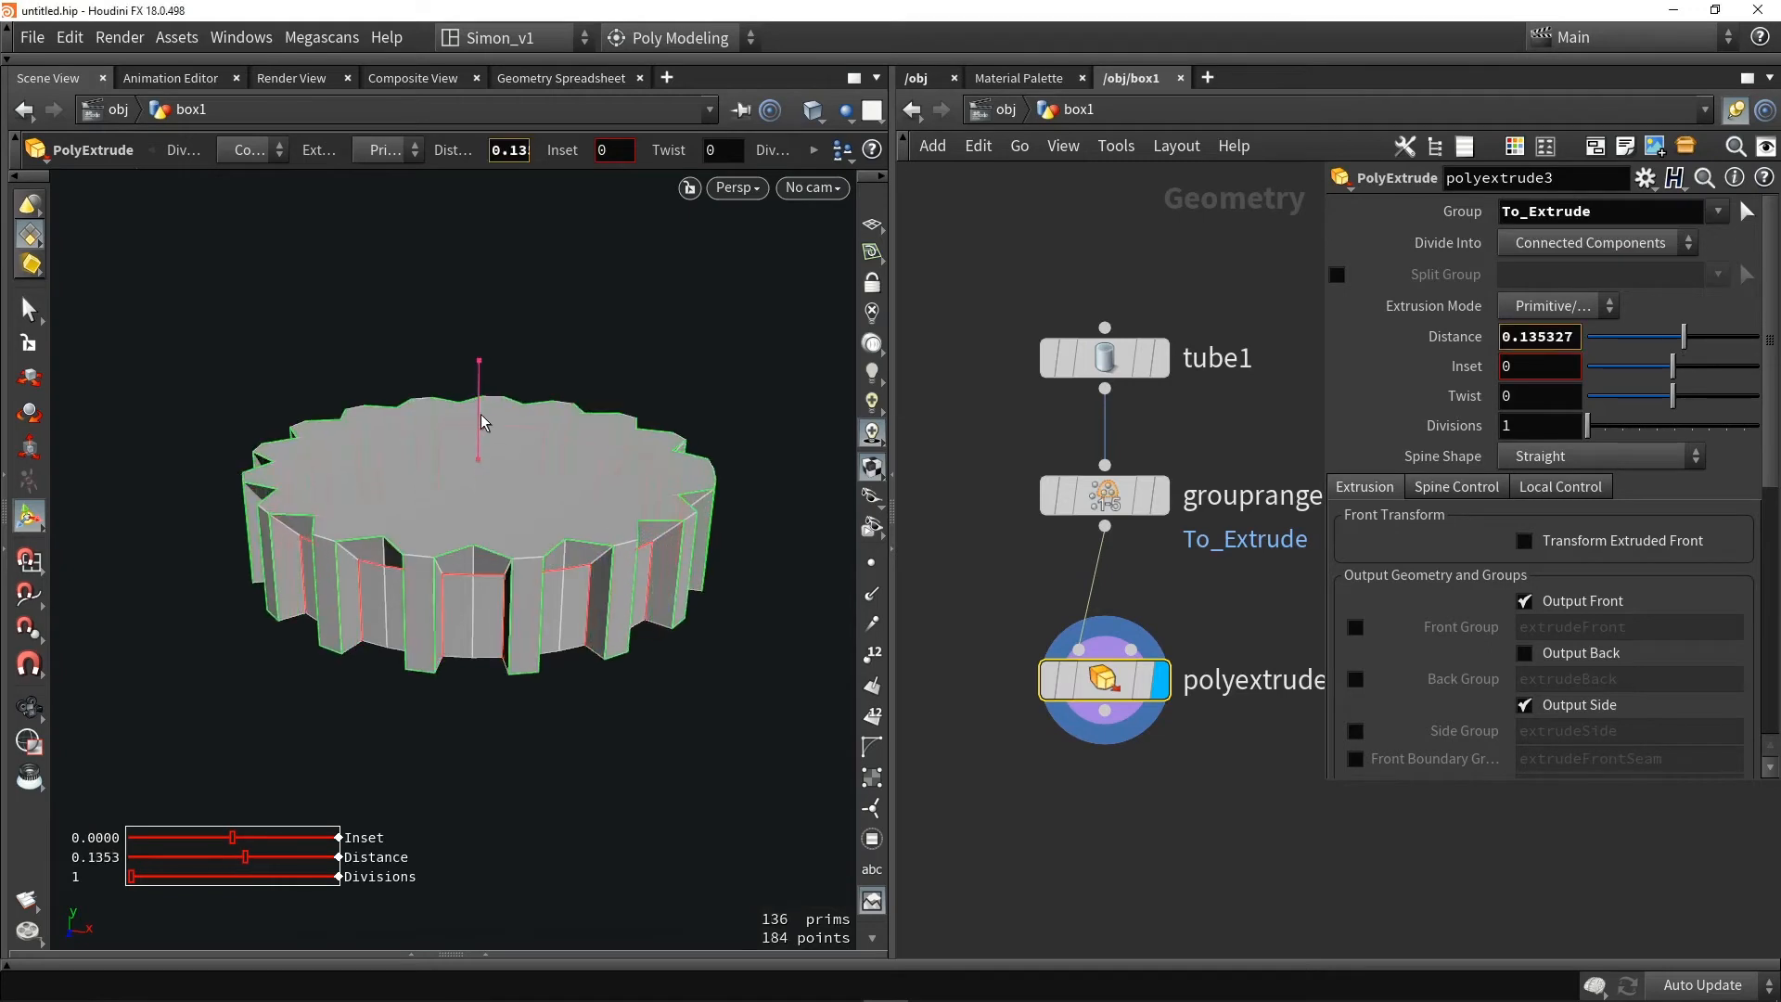
alt+drag(534, 492, 640, 413)
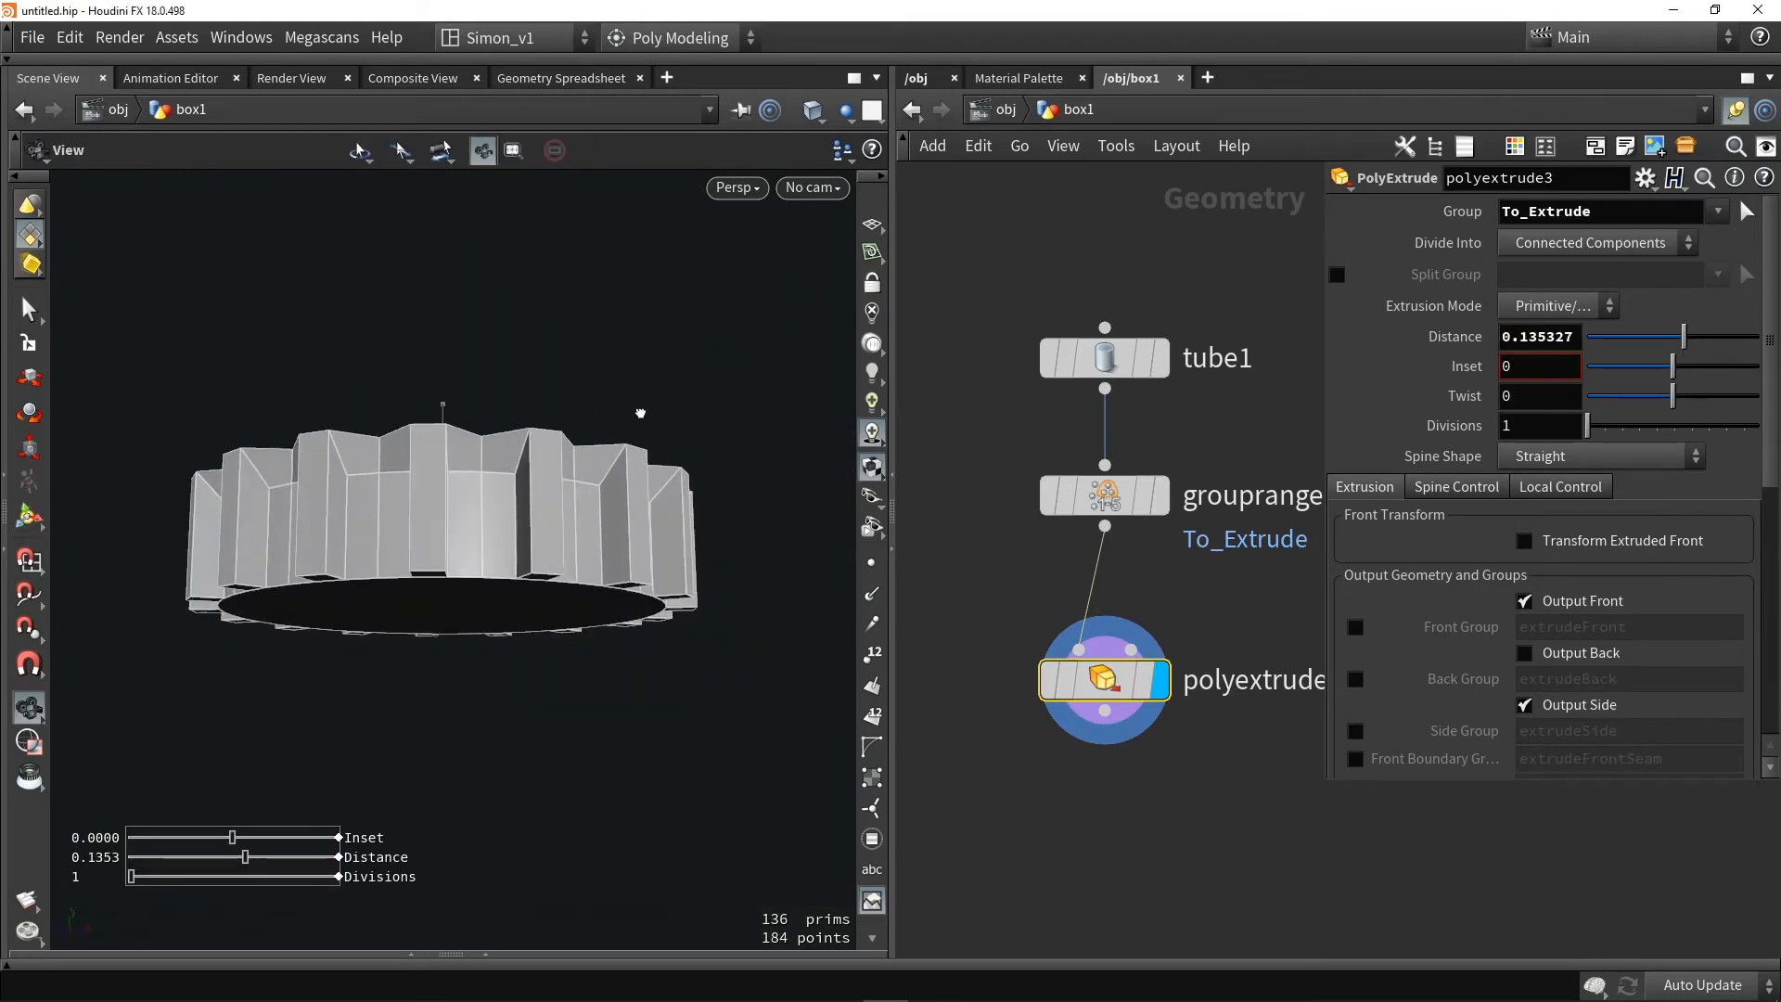
alt+drag(358, 429, 449, 486)
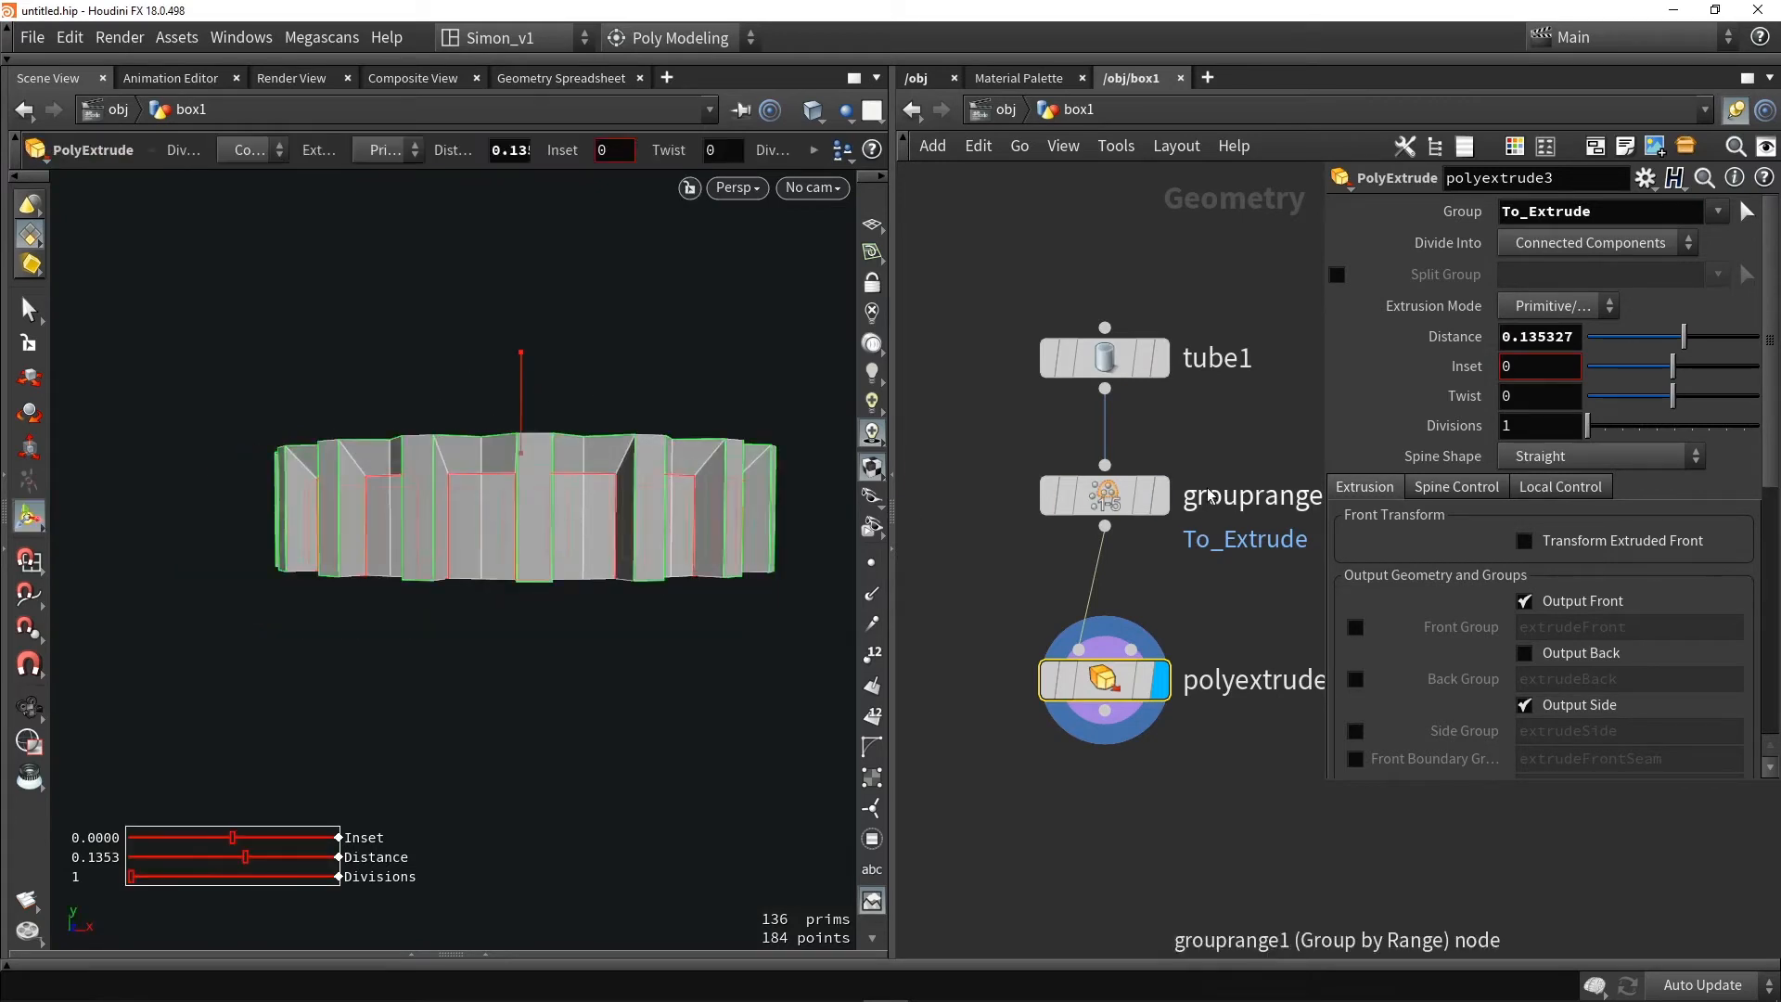
Display the Group by Range node and examine which faces of the tube belong to the group
click(1160, 495)
click(1113, 494)
alt+drag(455, 408, 385, 560)
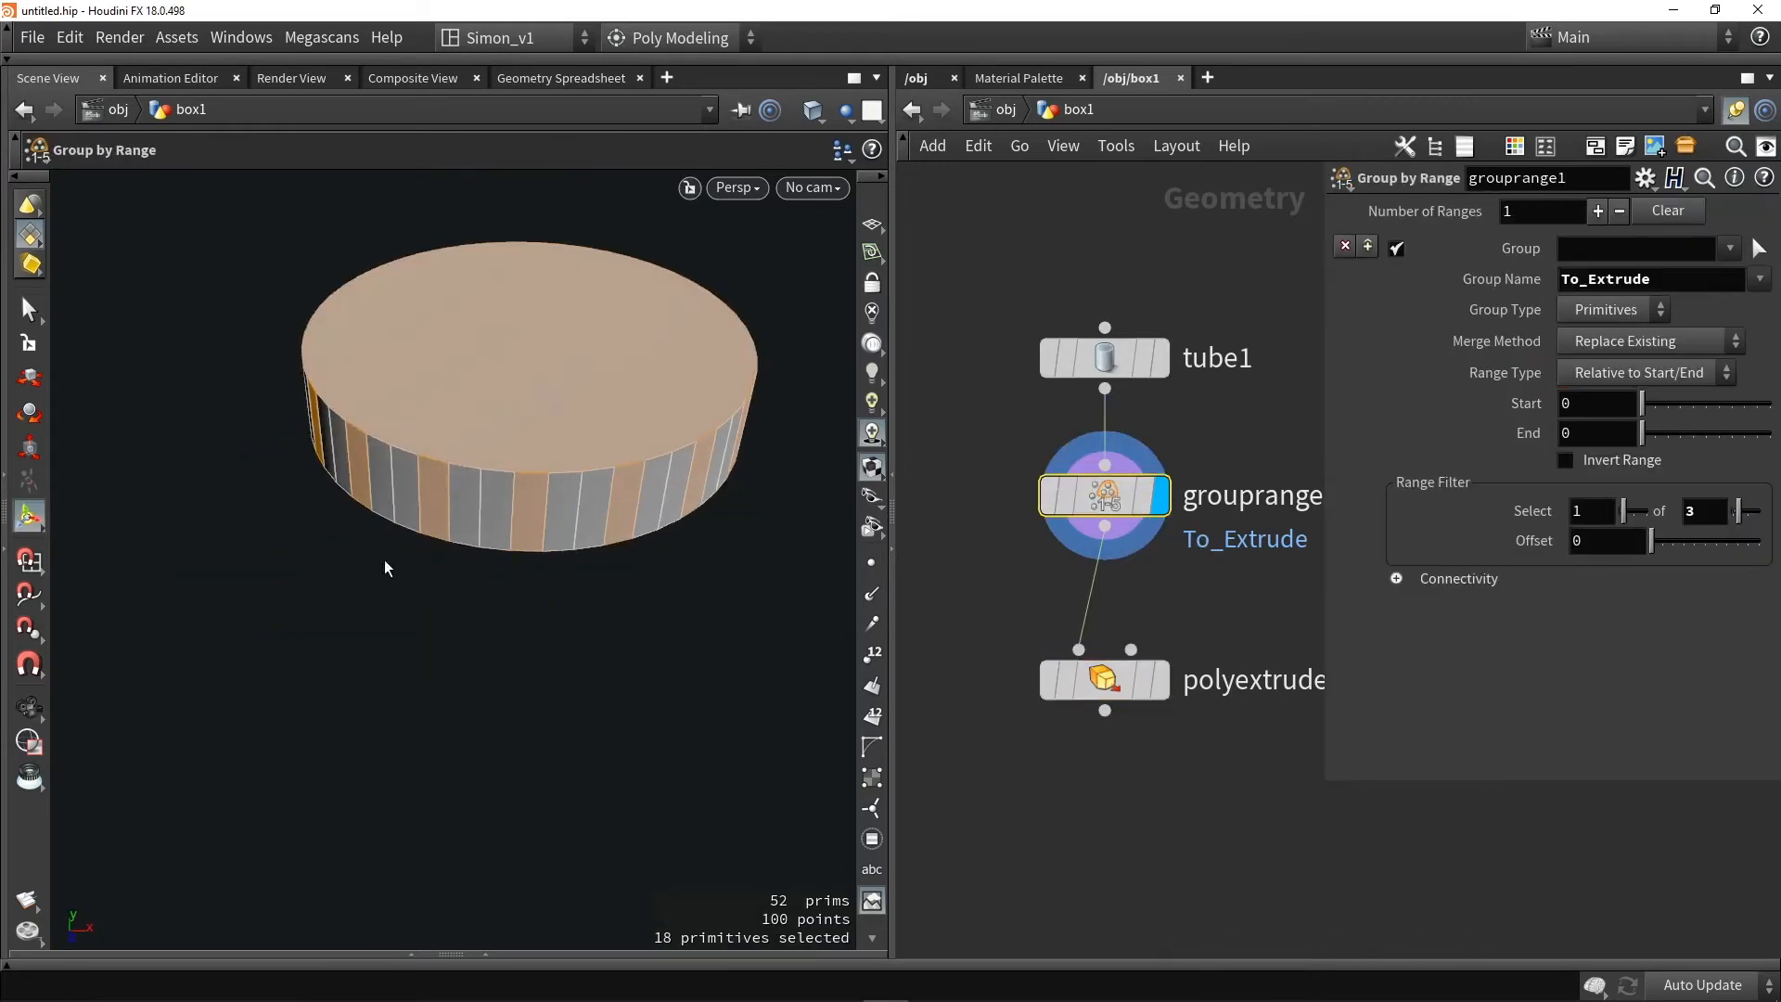
alt+drag(520, 529, 627, 481)
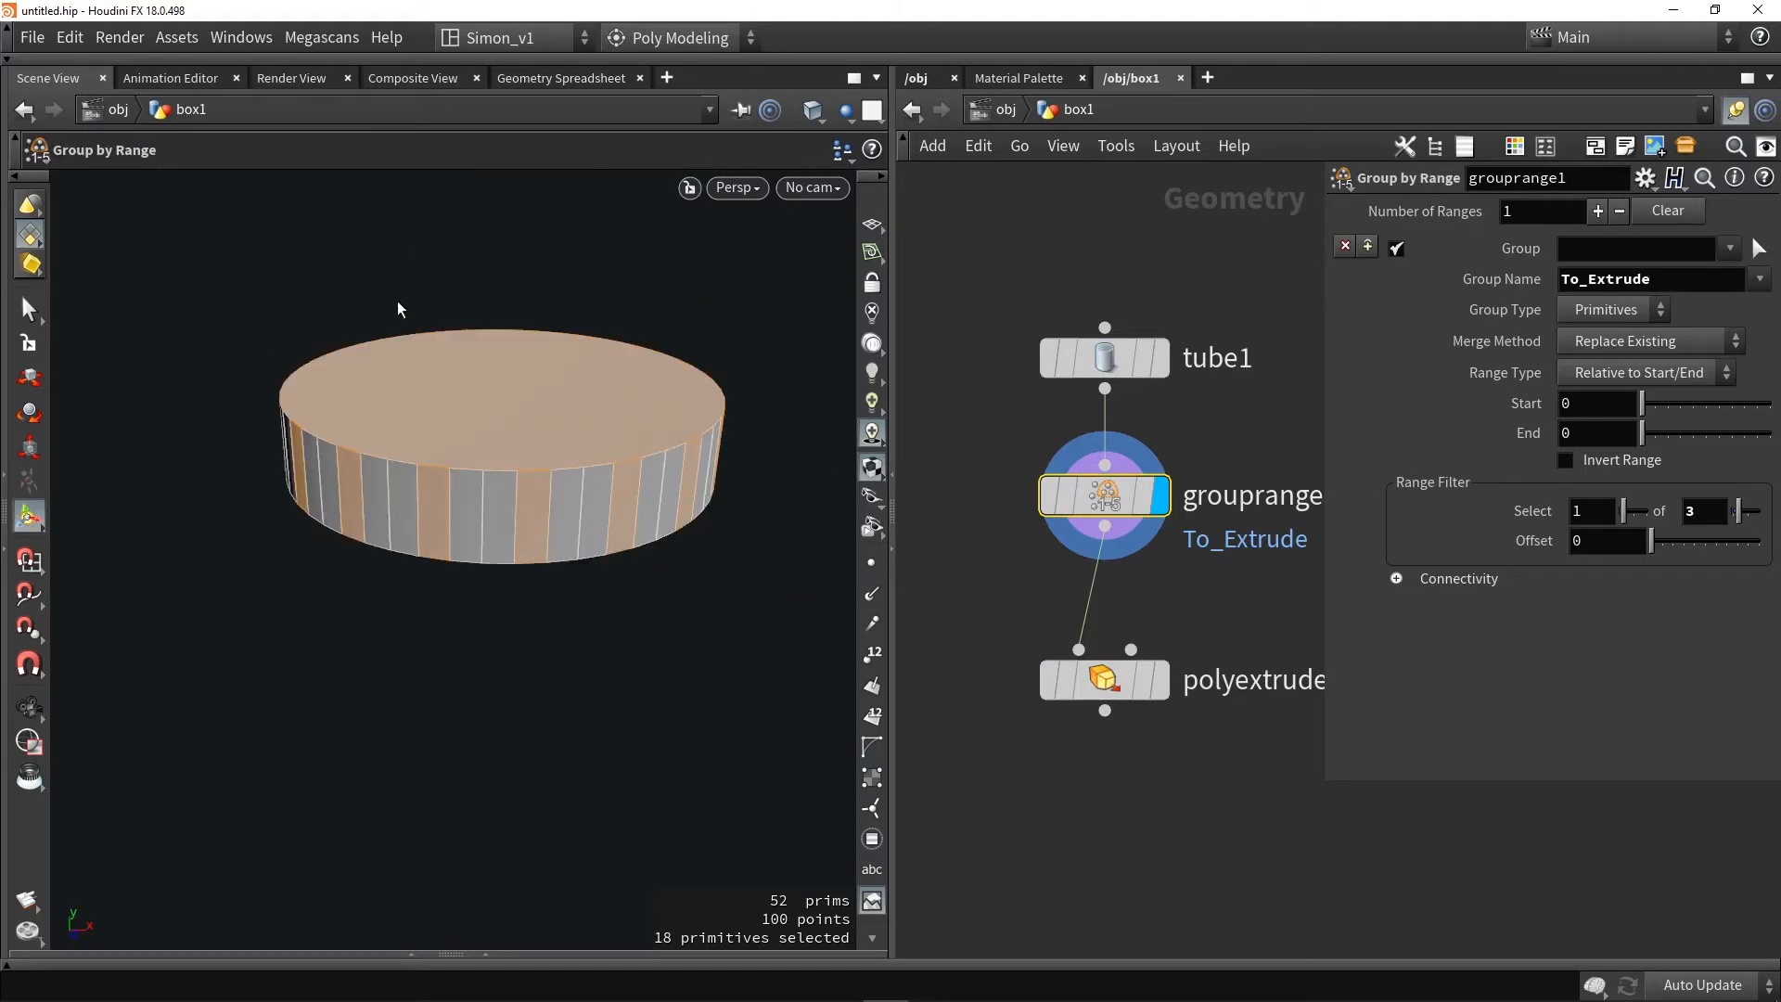
key(Escape)
mouse_move(476, 437)
mouse_down()
mouse_move(485, 294)
mouse_move(482, 450)
mouse_up()
key(Return)
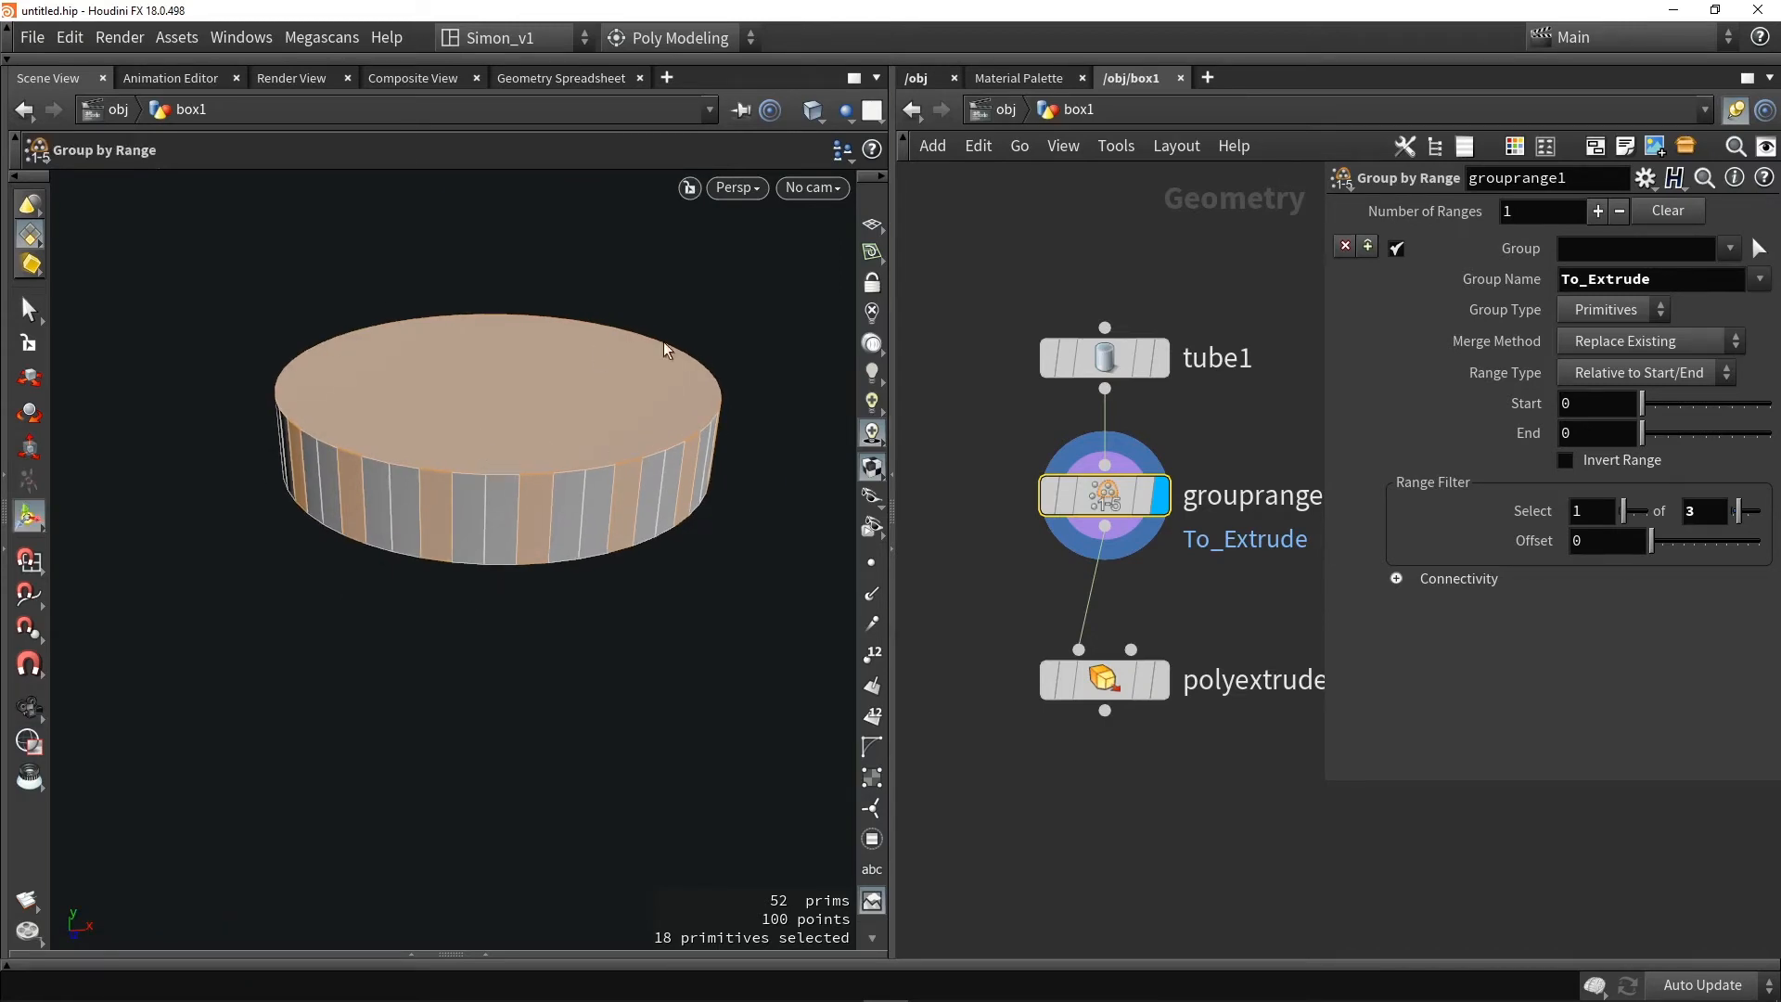
Display the tube node and turn on primitive numbers to examine the numbering around its sides and caps
click(1158, 362)
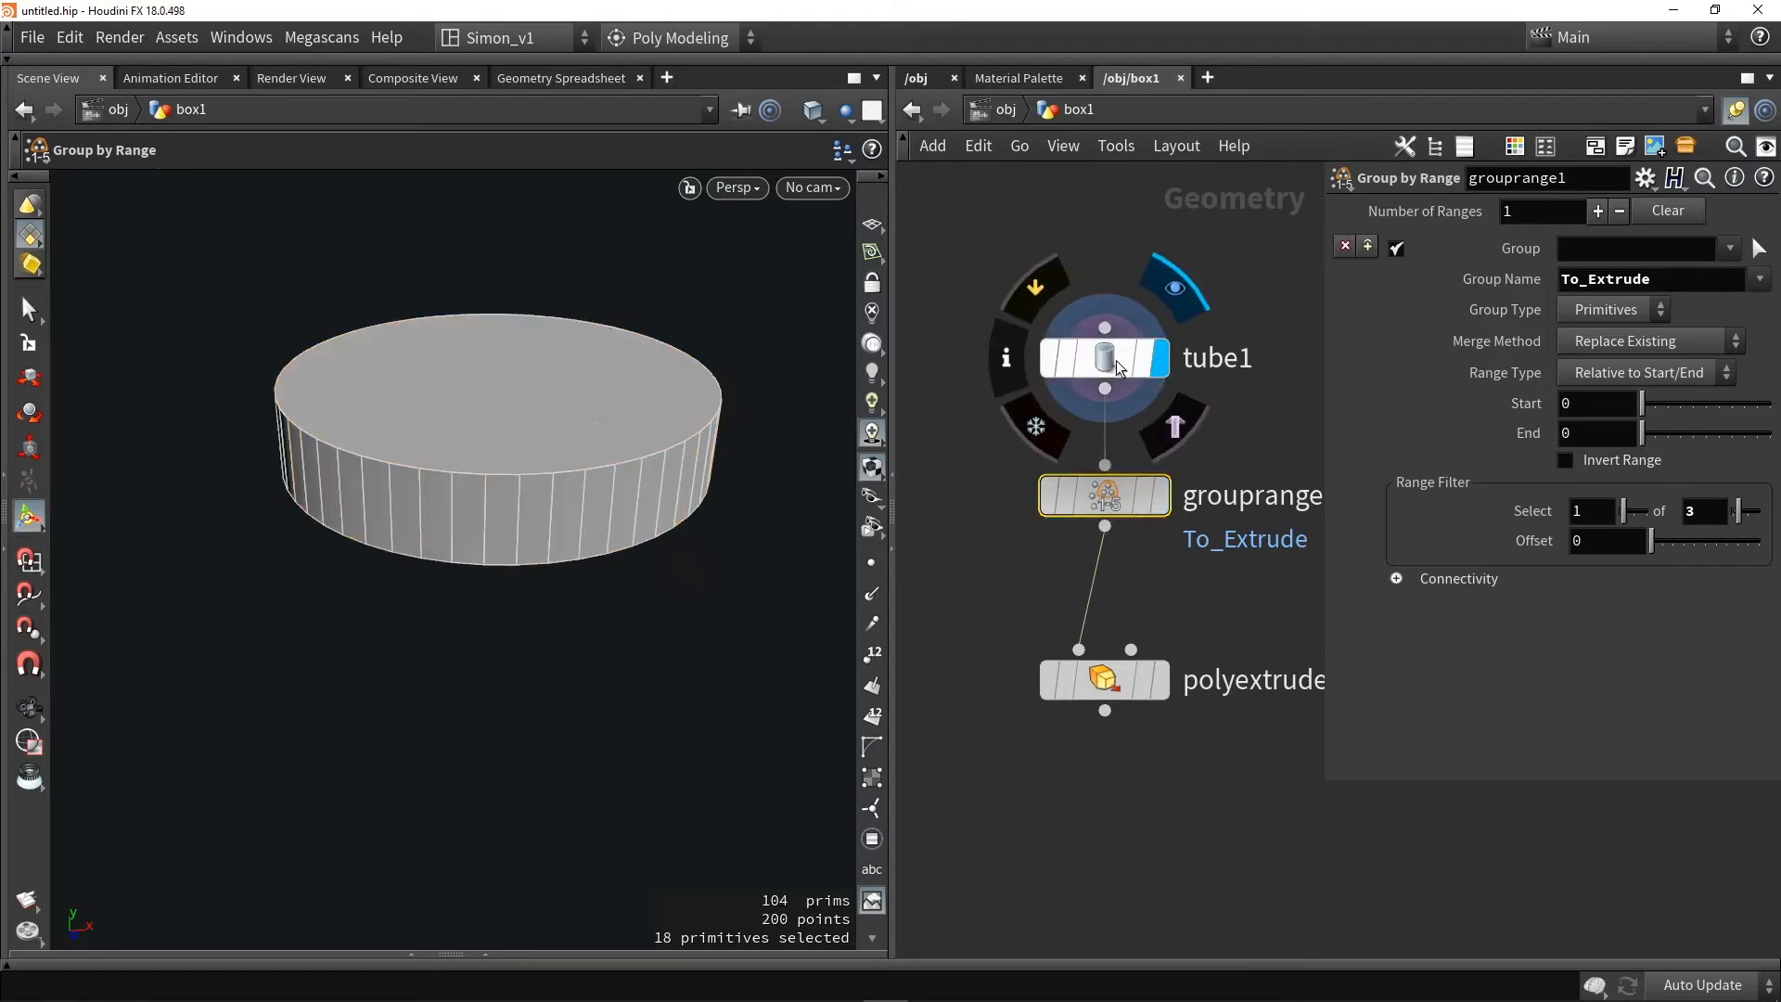
click(1106, 362)
click(872, 716)
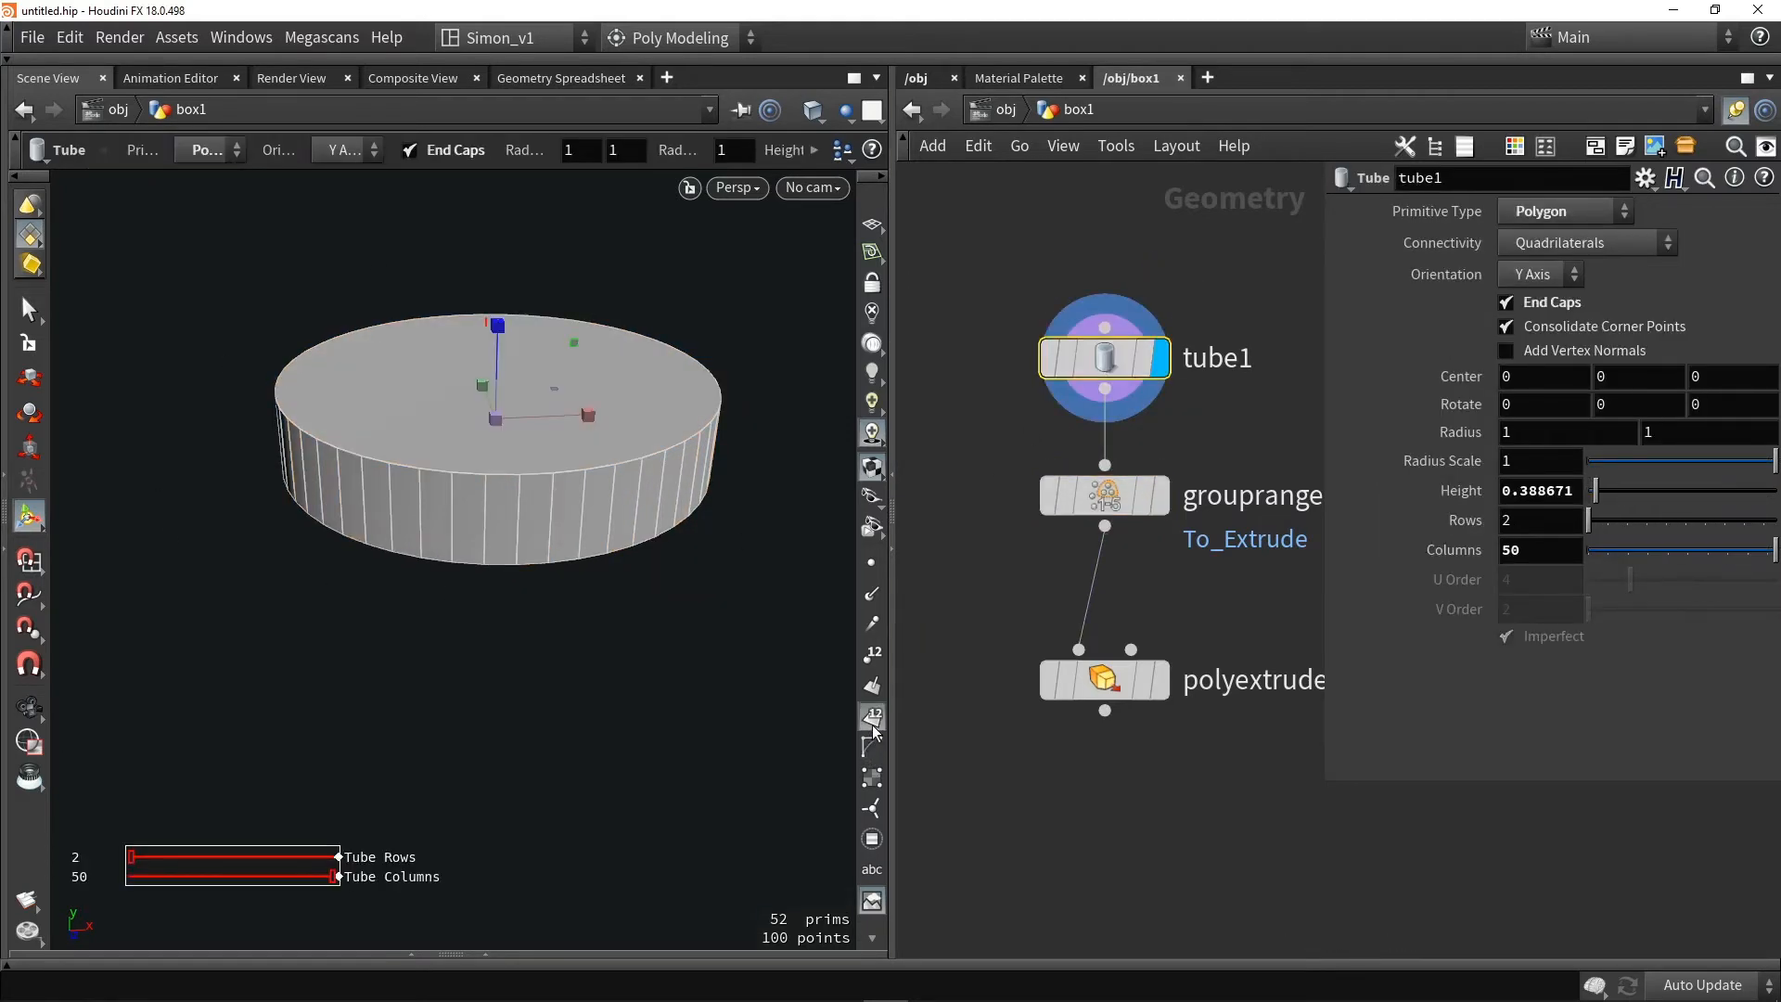
alt+drag(695, 555, 762, 560)
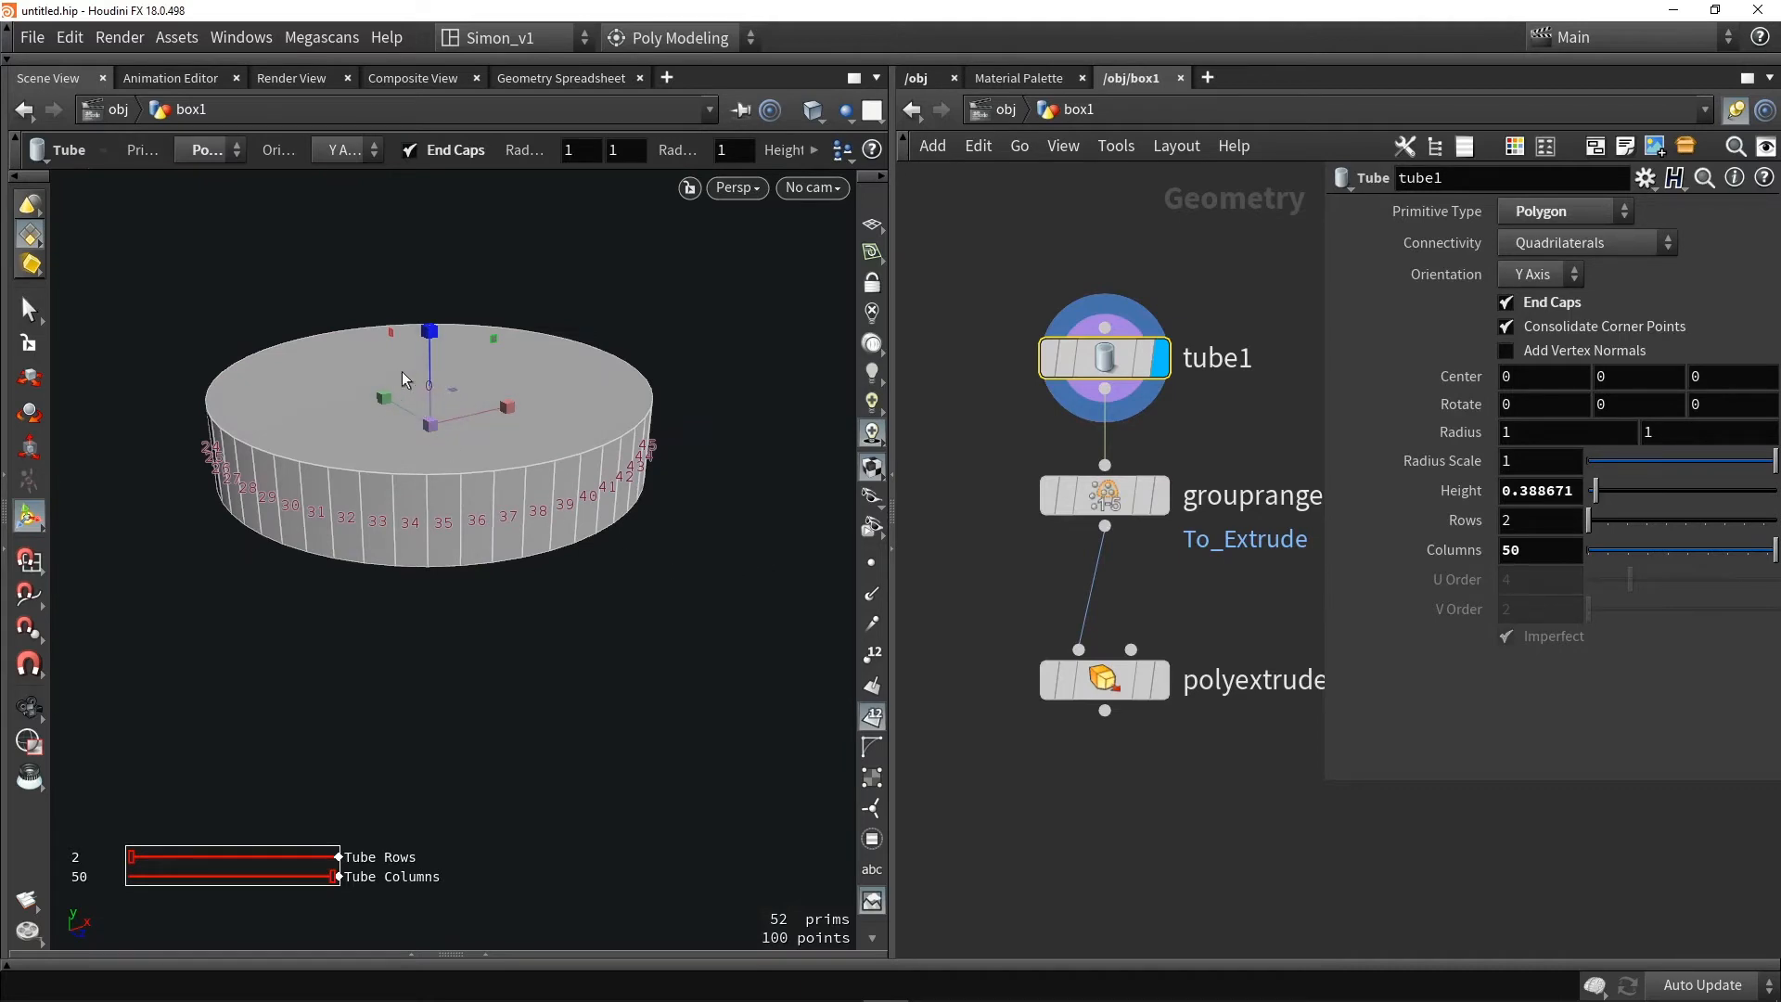
alt+drag(536, 744, 482, 585)
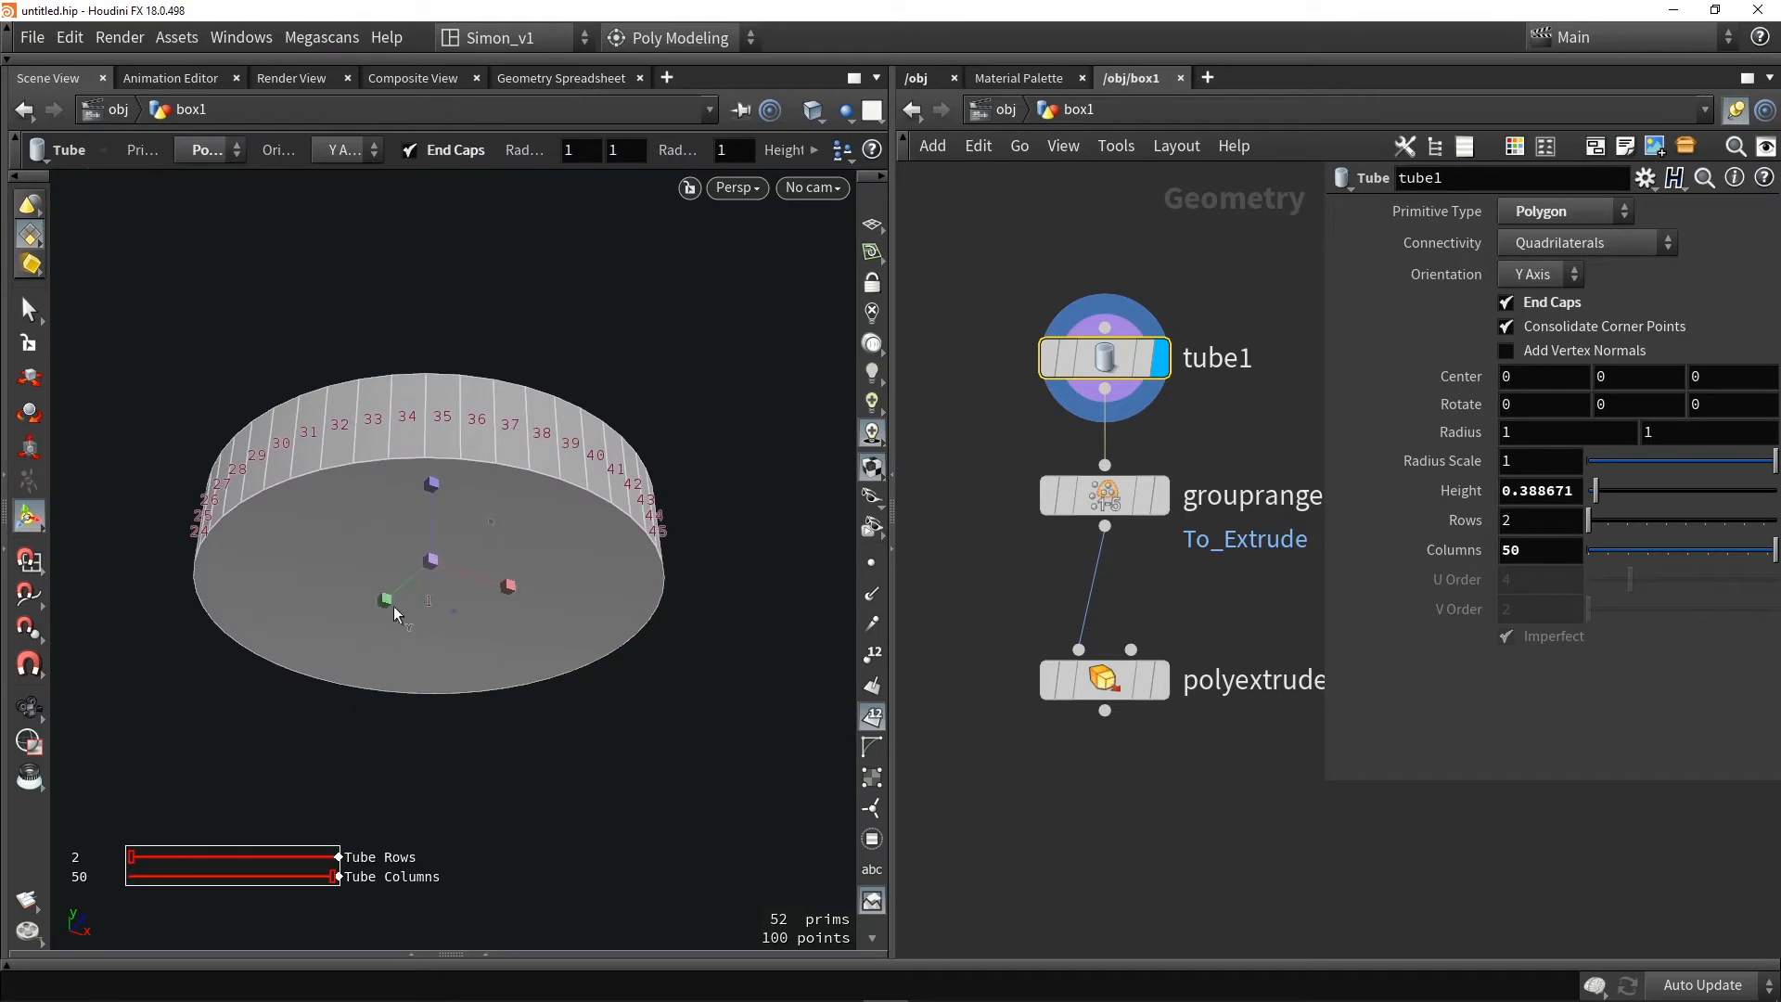
Try 17 columns on the tube to inspect the primitive numbering, and restore 50 columns
drag(1774, 557, 1644, 559)
alt+drag(628, 310, 610, 426)
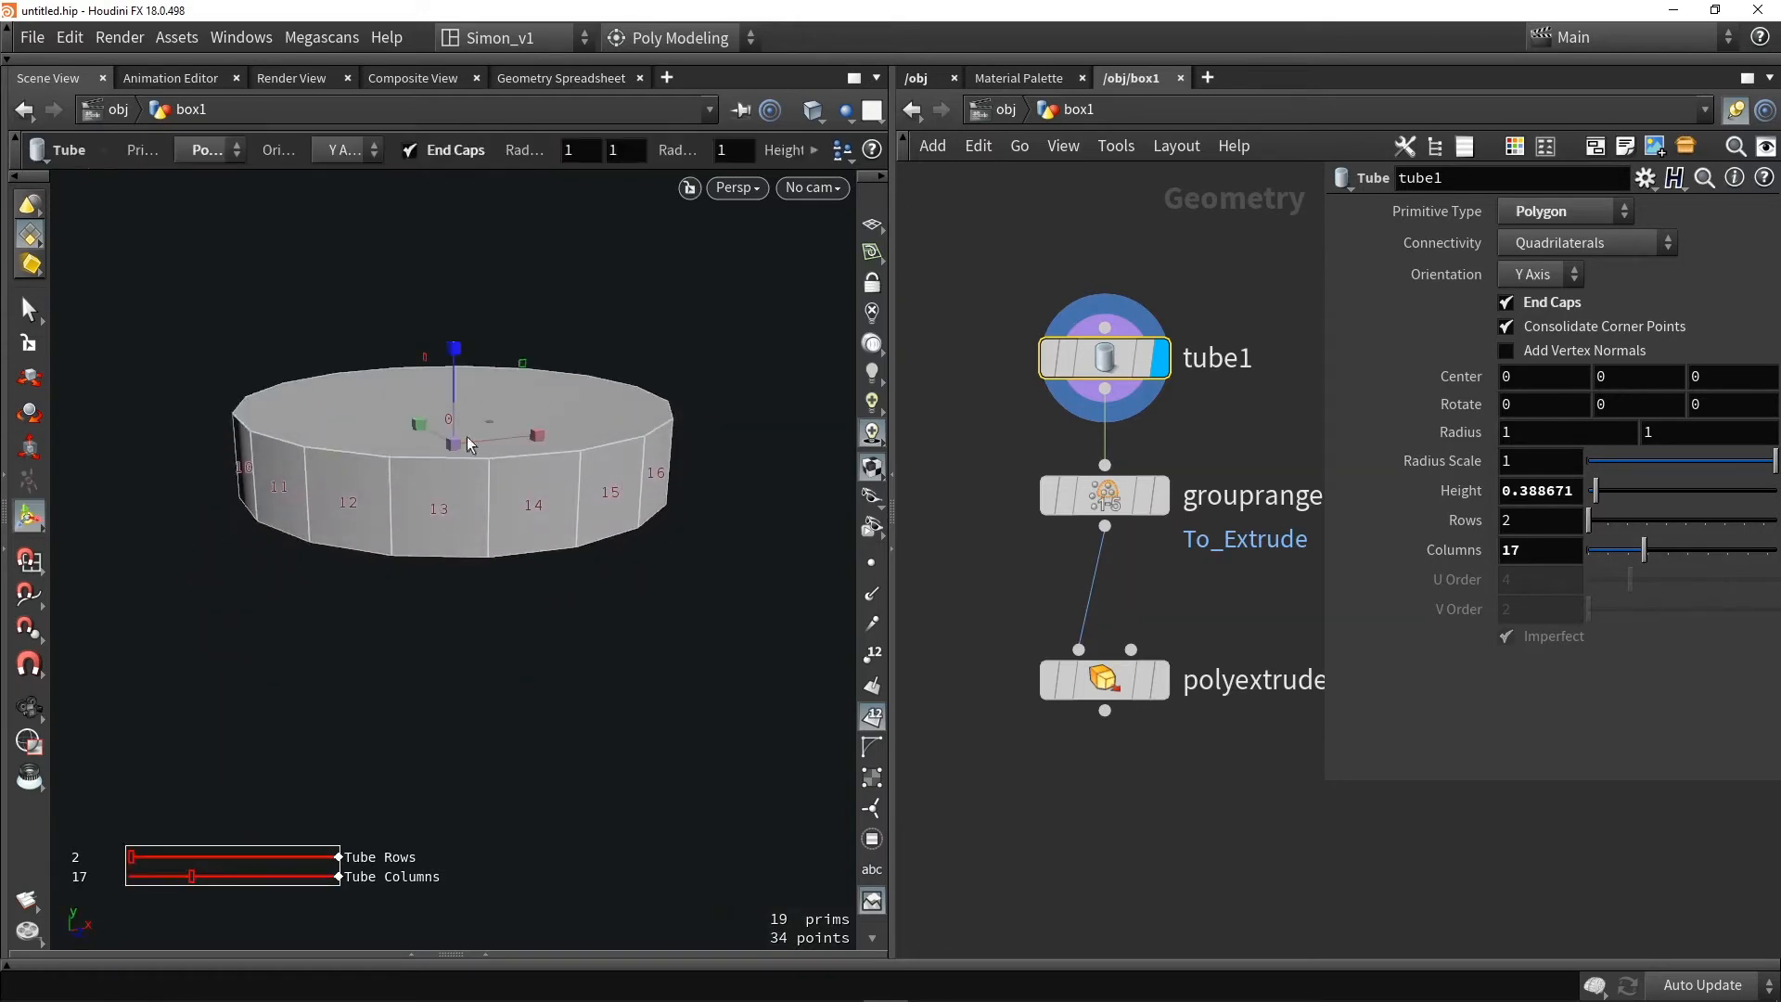
mouse_move(603, 543)
alt+mouse_down()
mouse_move(614, 436)
mouse_move(612, 536)
alt+mouse_up()
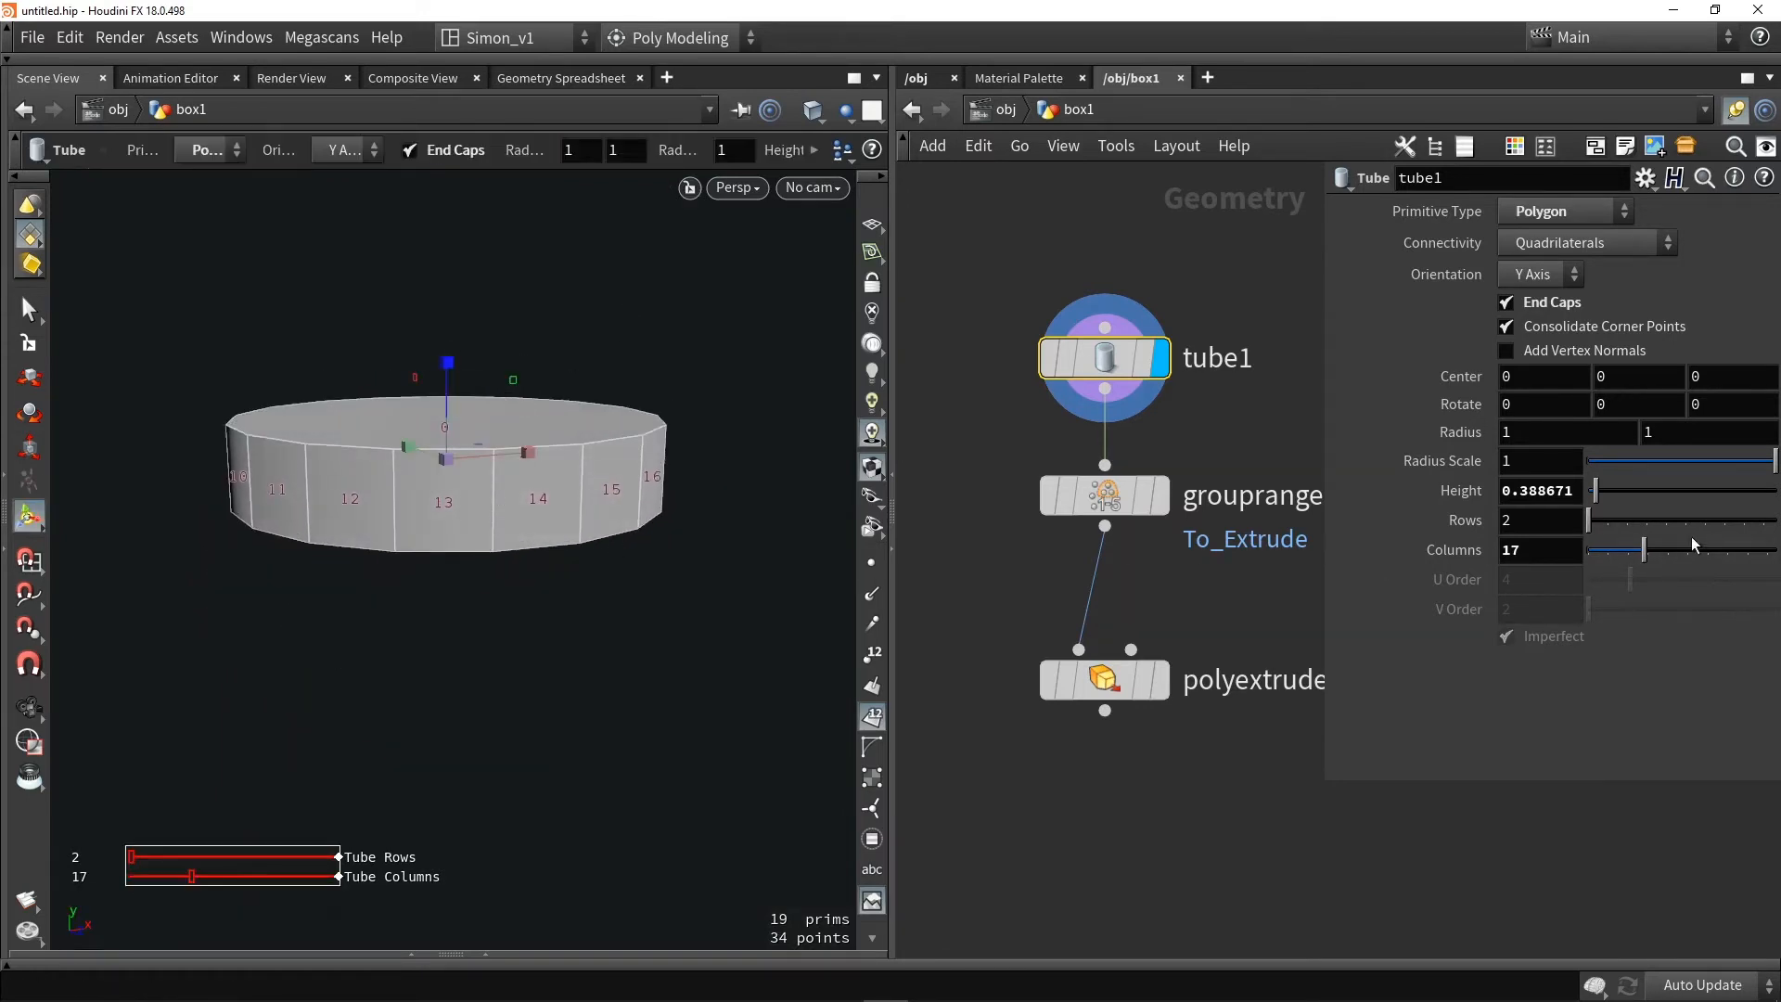
drag(1644, 551, 1774, 551)
mouse_move(1157, 511)
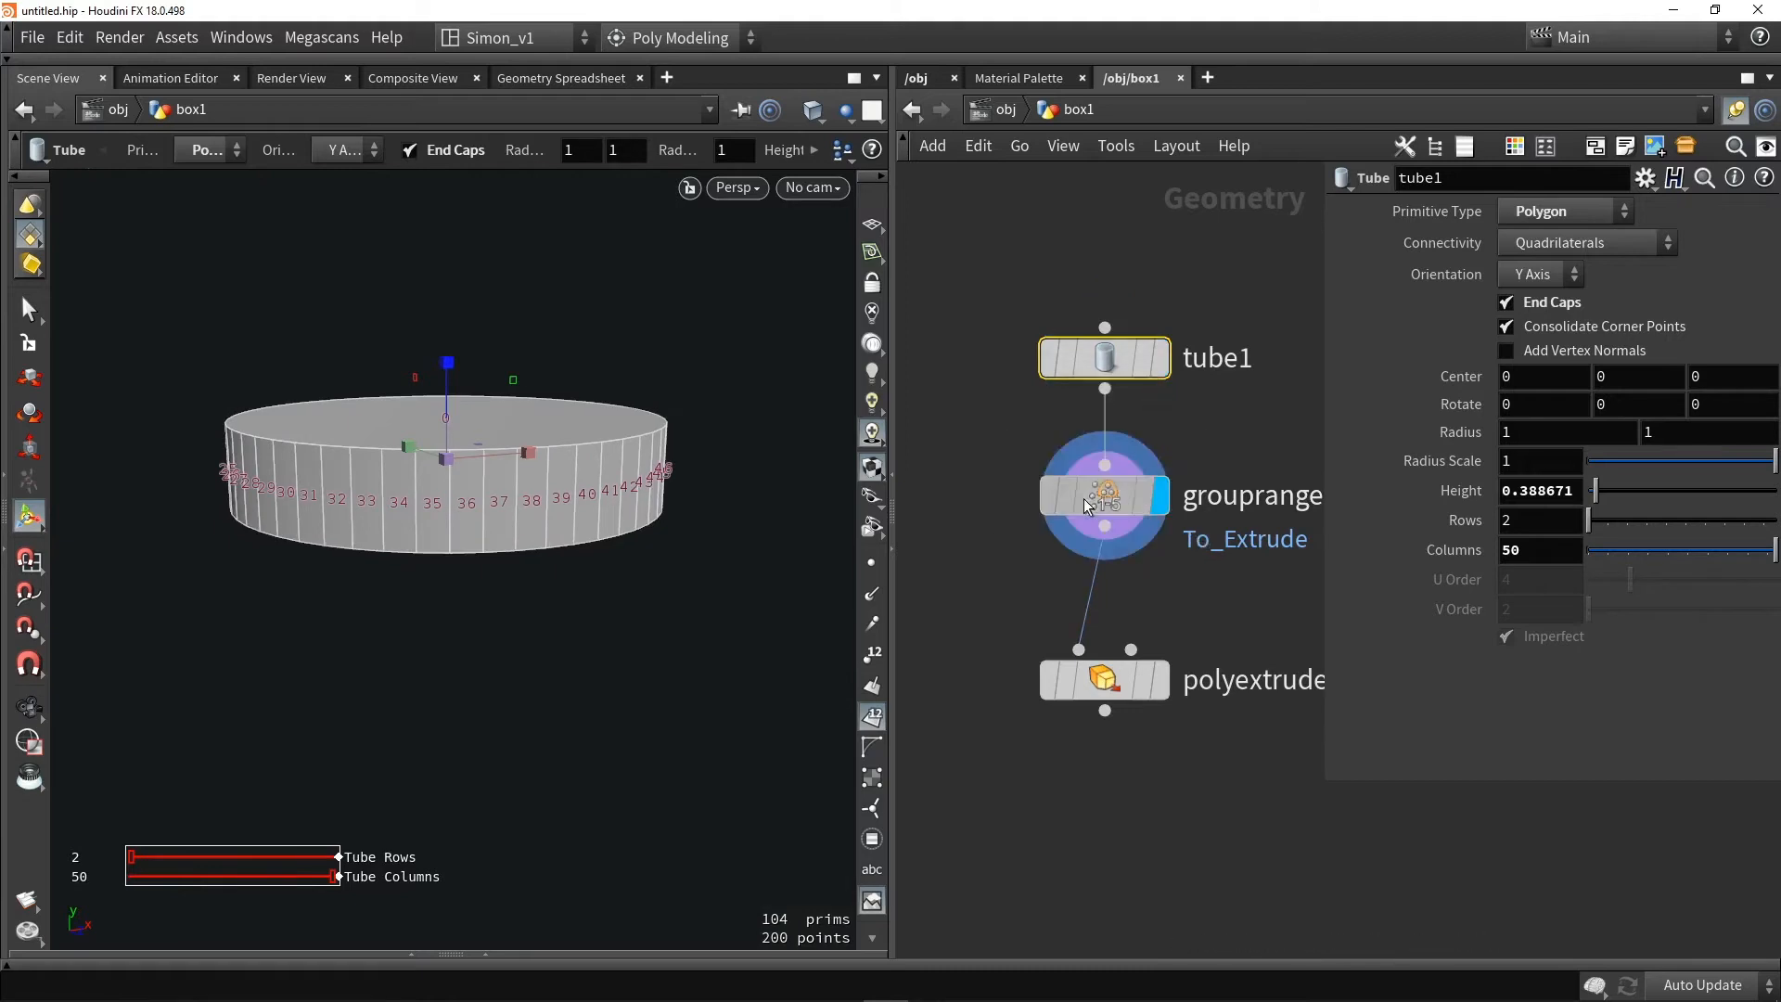
Start the Group by Range range at 1 and inspect the tube's top and bottom caps
click(1083, 499)
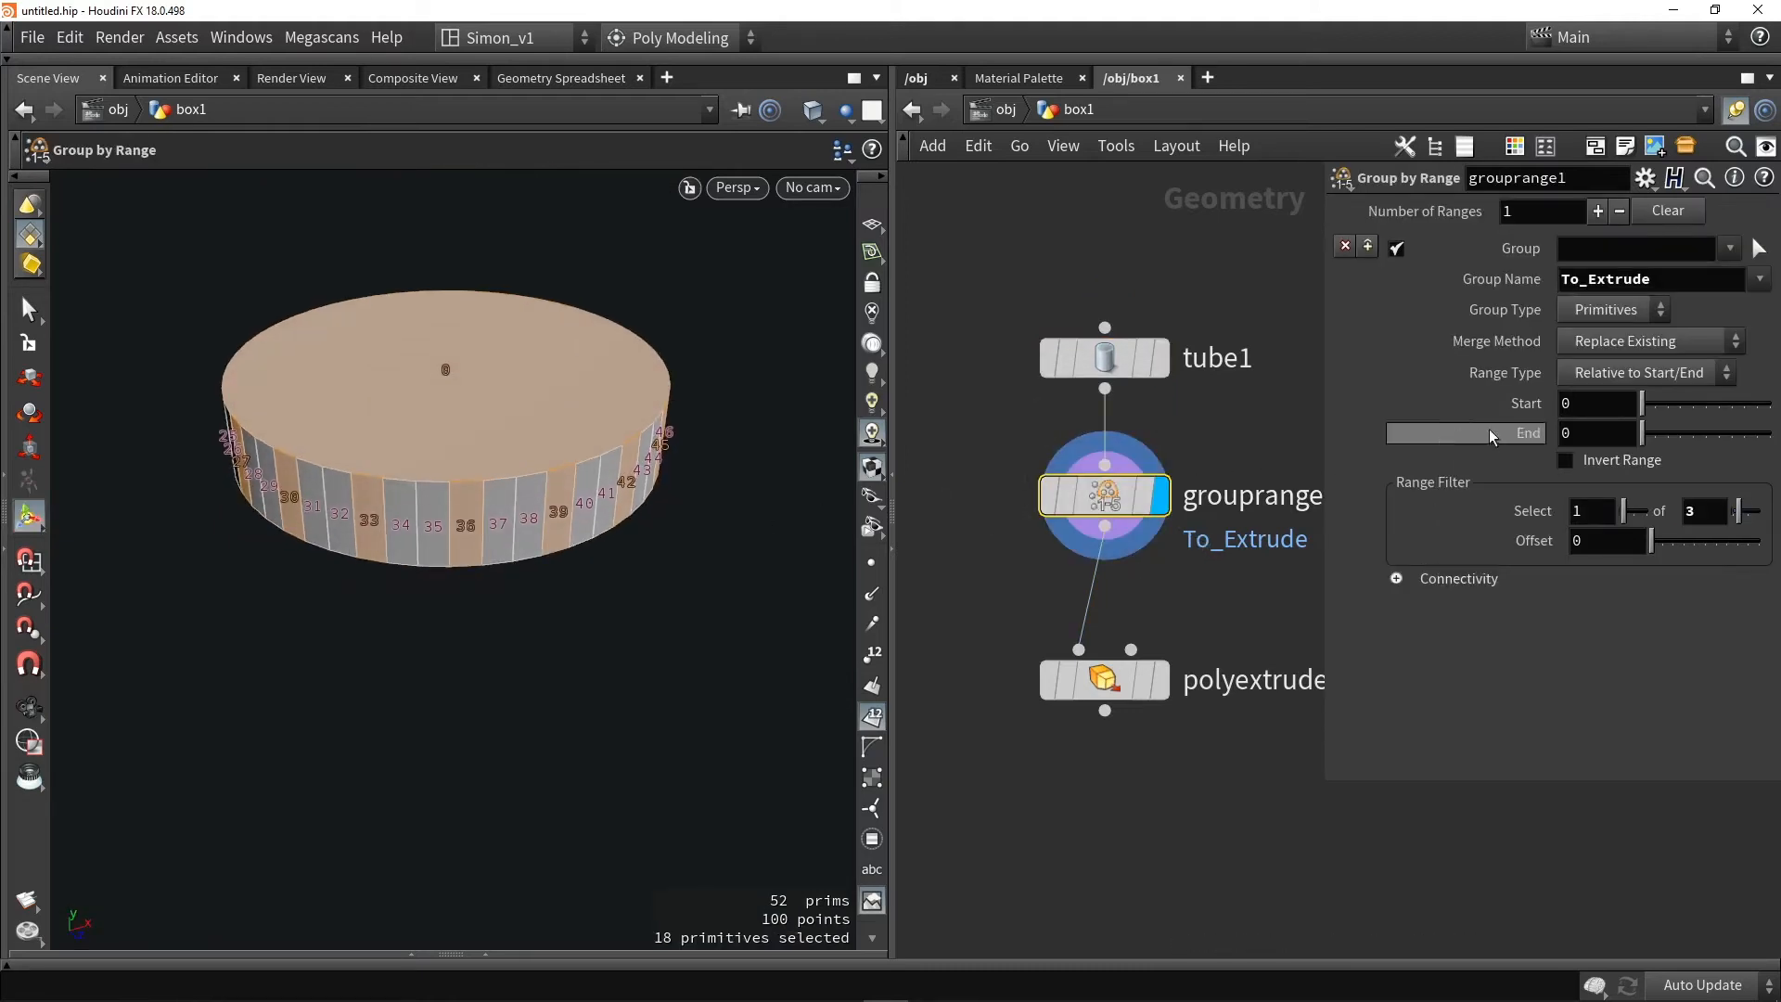
click(1565, 403)
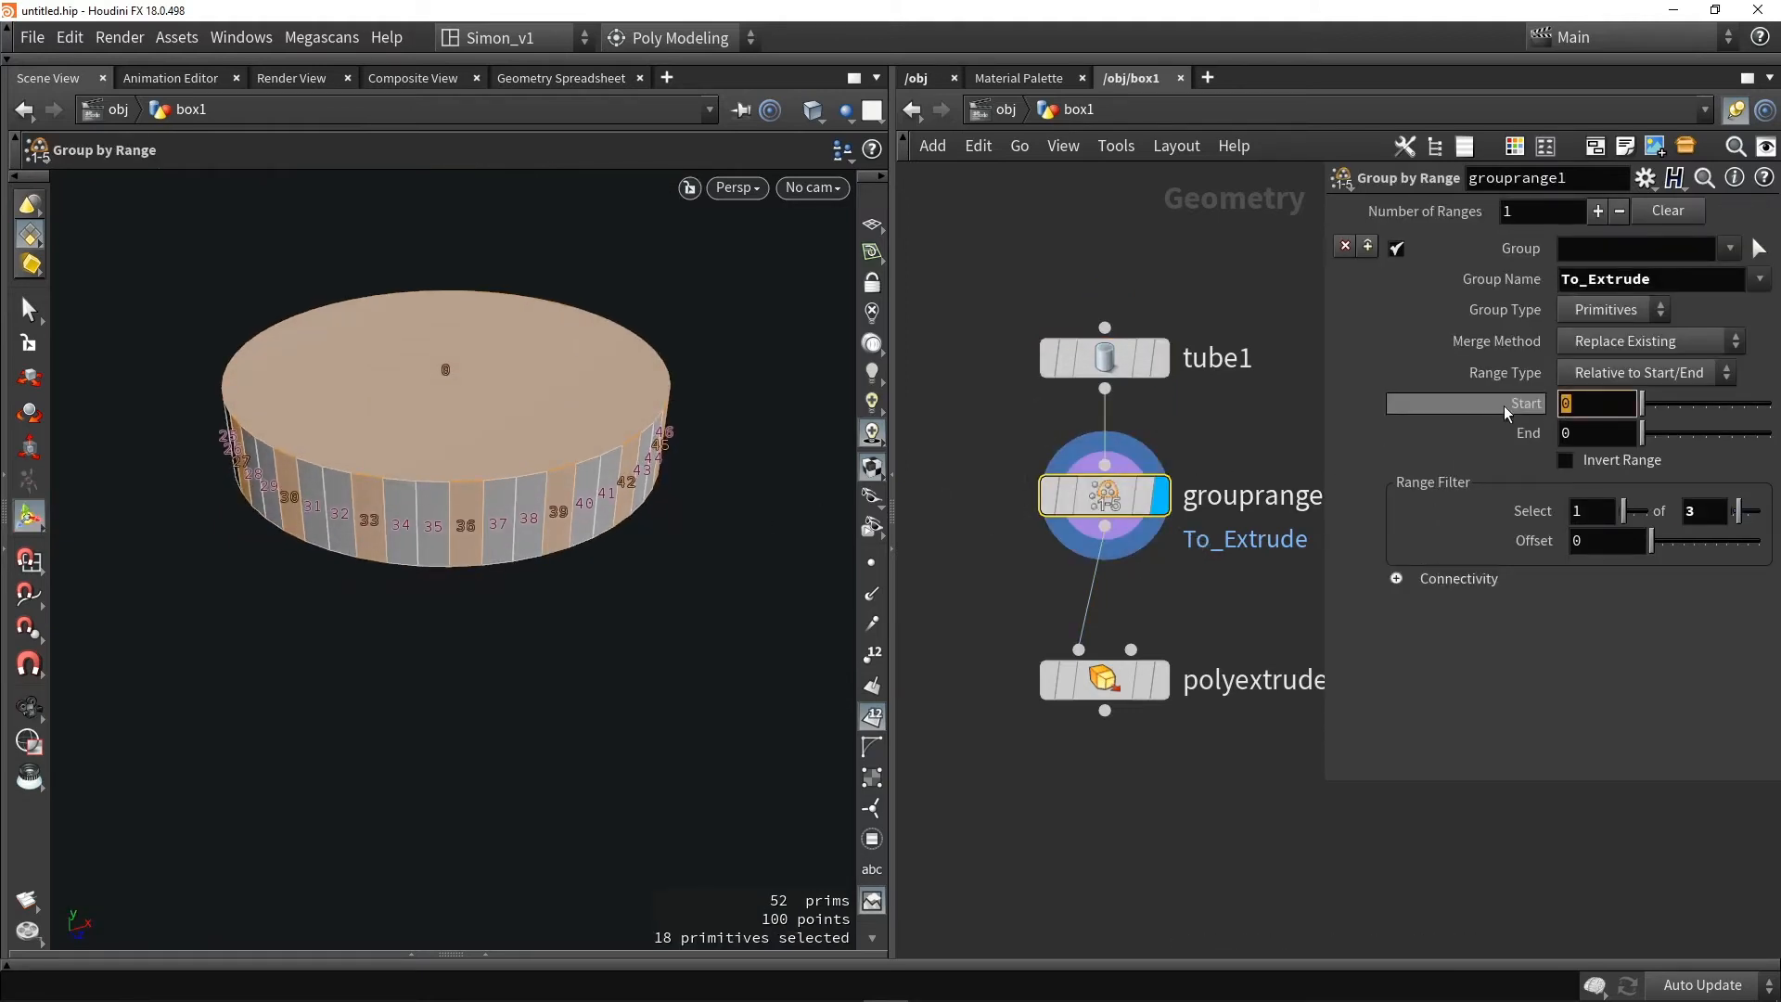
text(1)
key(Return)
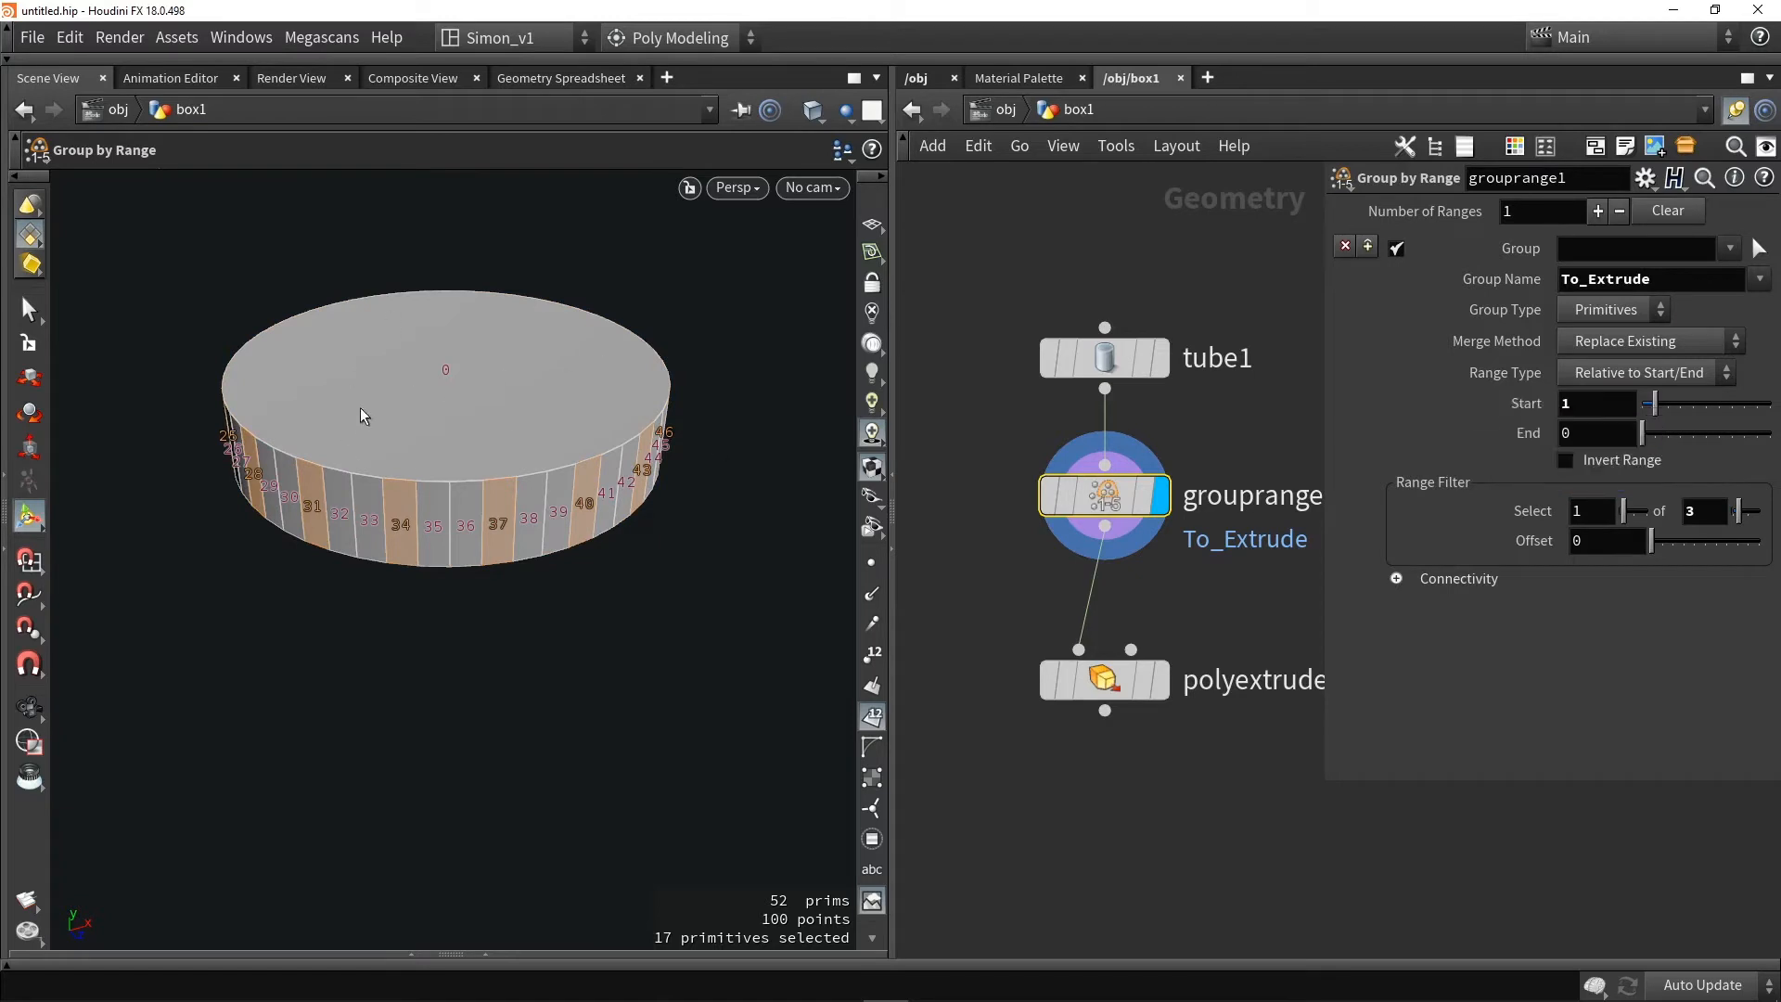
drag(493, 422, 473, 290)
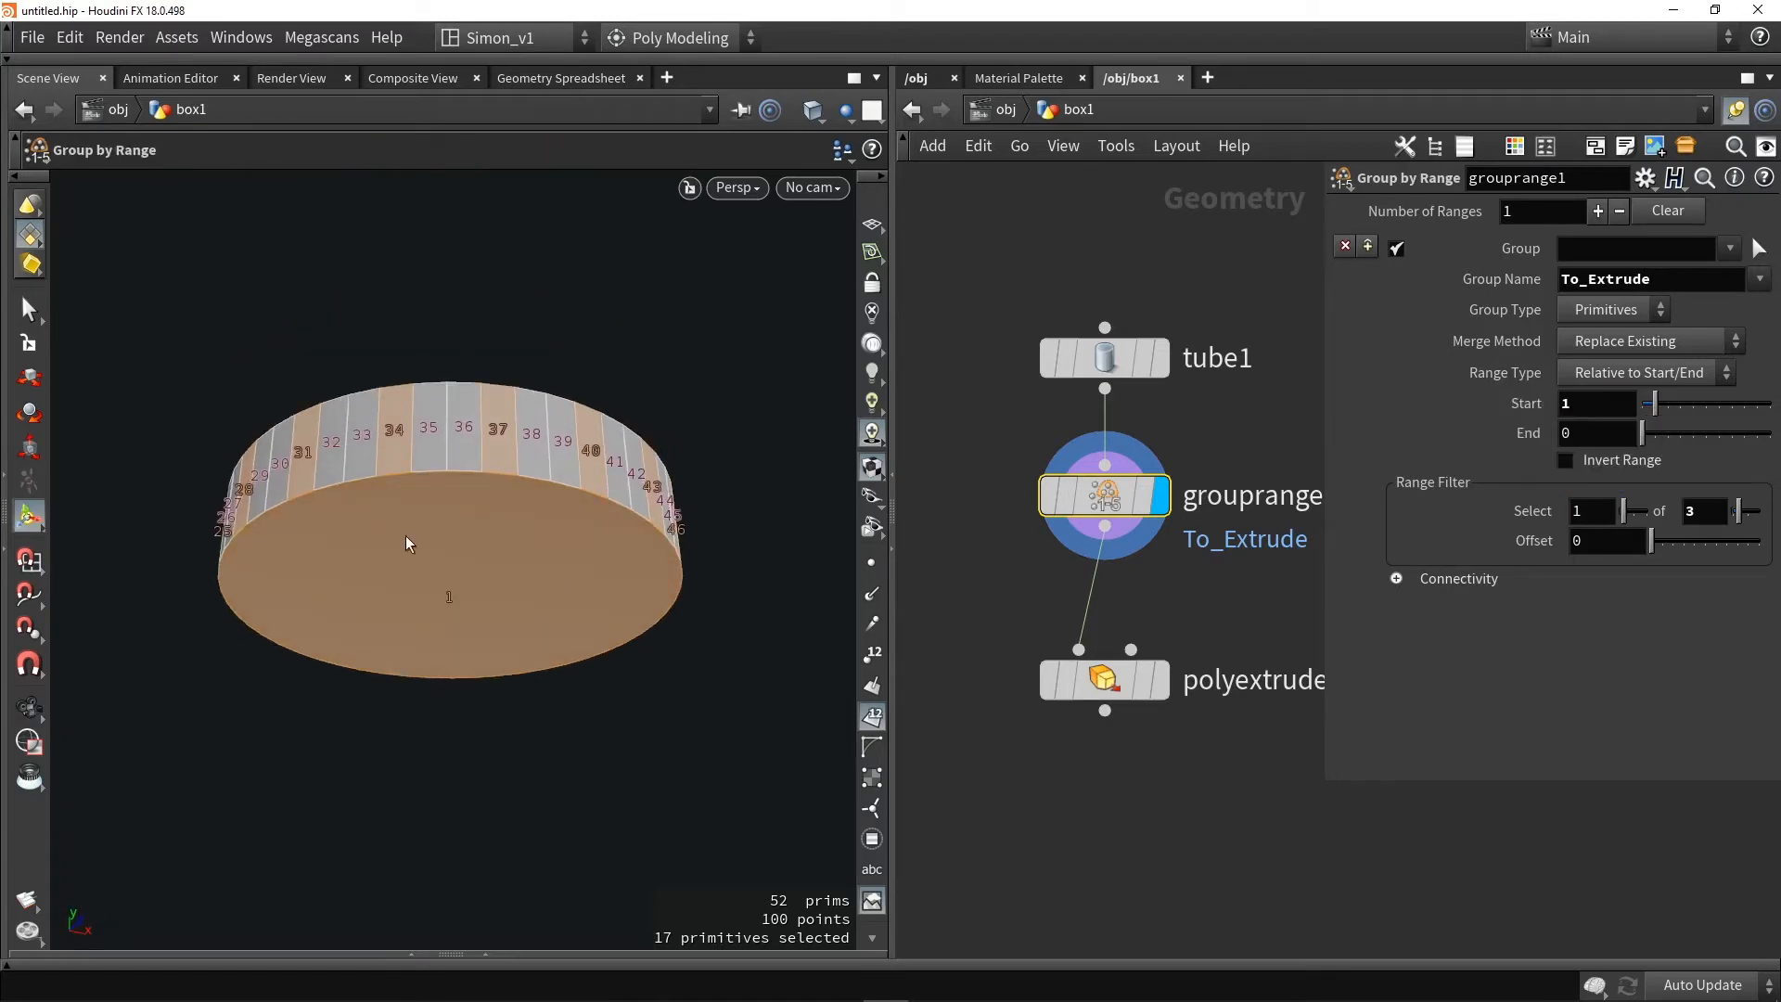
Start the Group by Range range at 2 and inspect both caps of the tube
click(1597, 404)
text(2)
key(Return)
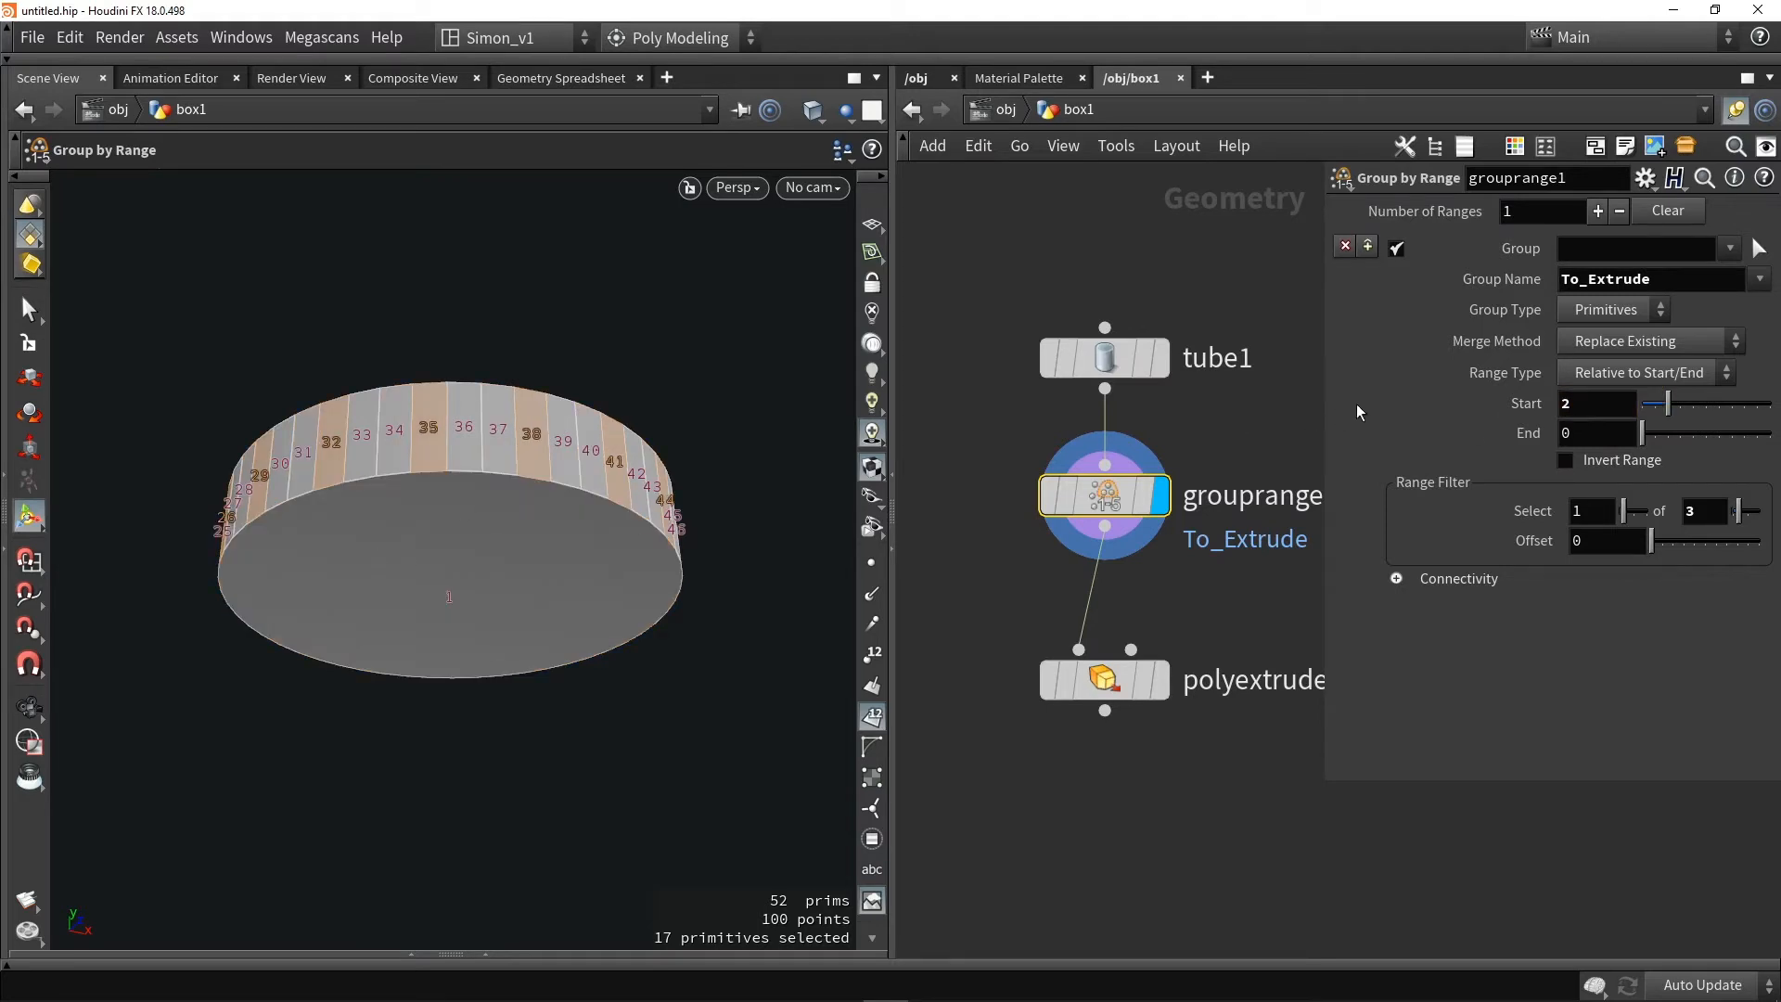
click(1576, 403)
alt+drag(586, 445, 581, 593)
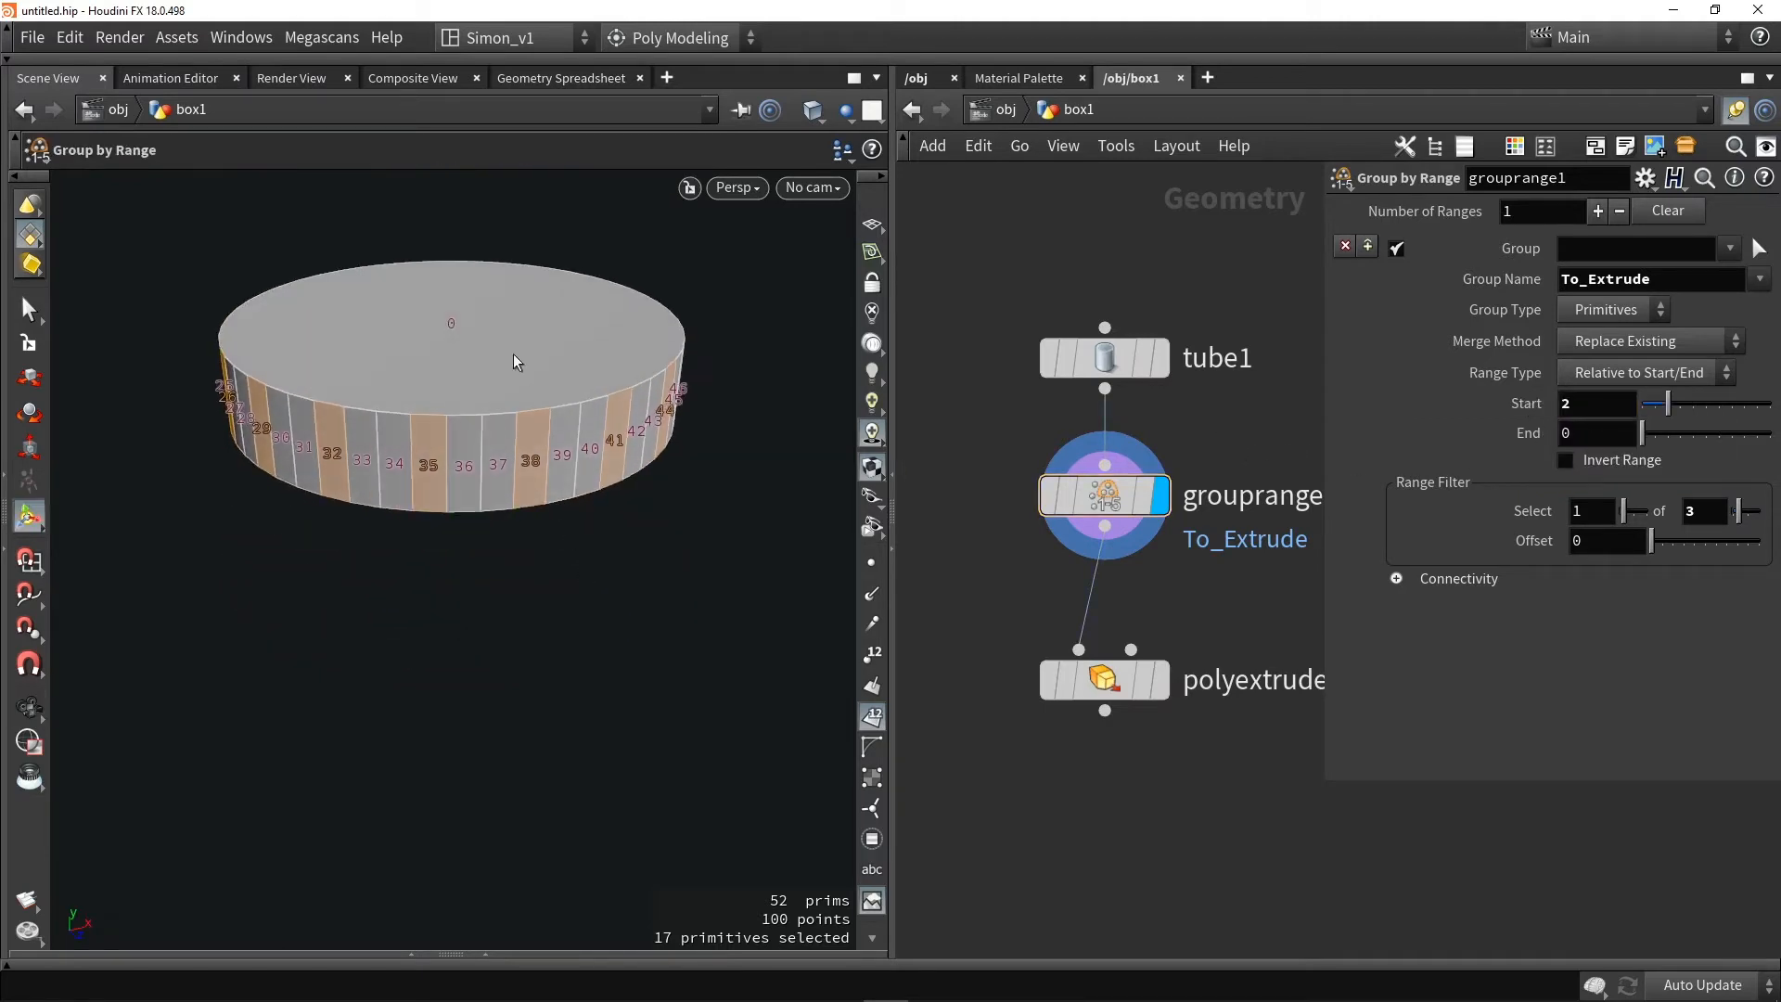
alt+drag(514, 362, 517, 334)
Display the PolyExtrude node and taper the teeth with an inset of 0.03 and a distance of about 0.1455
click(1104, 680)
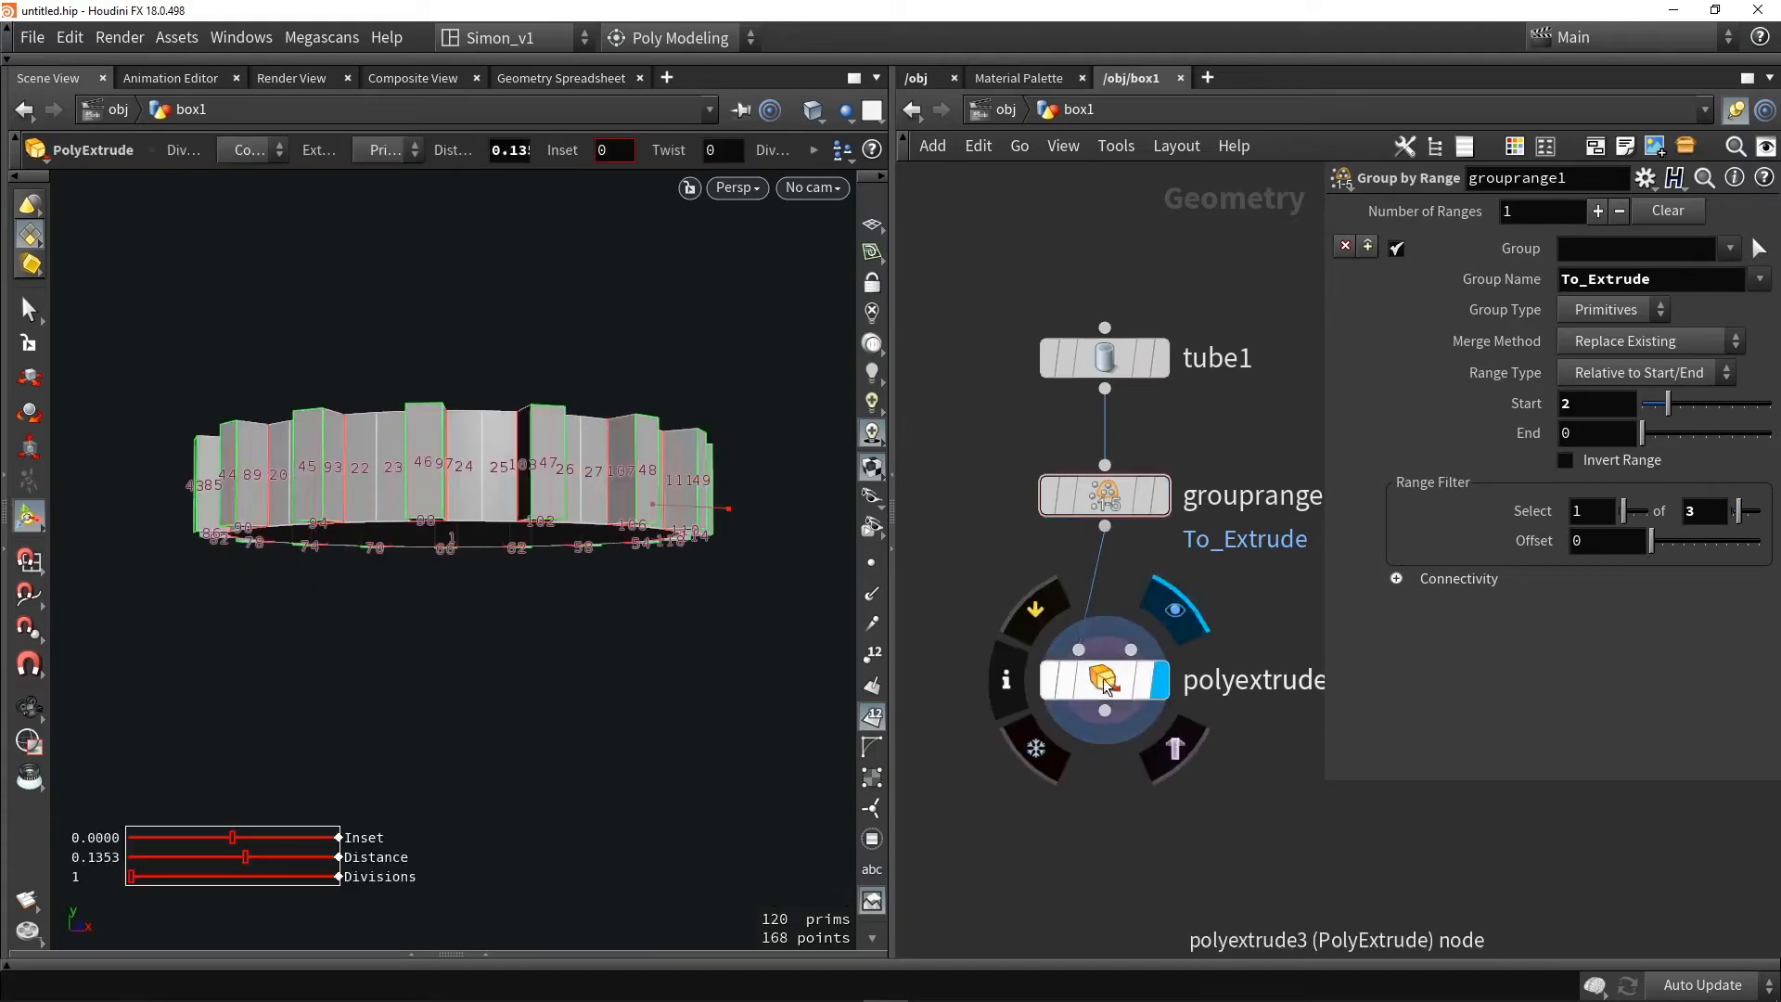
alt+drag(624, 421, 533, 499)
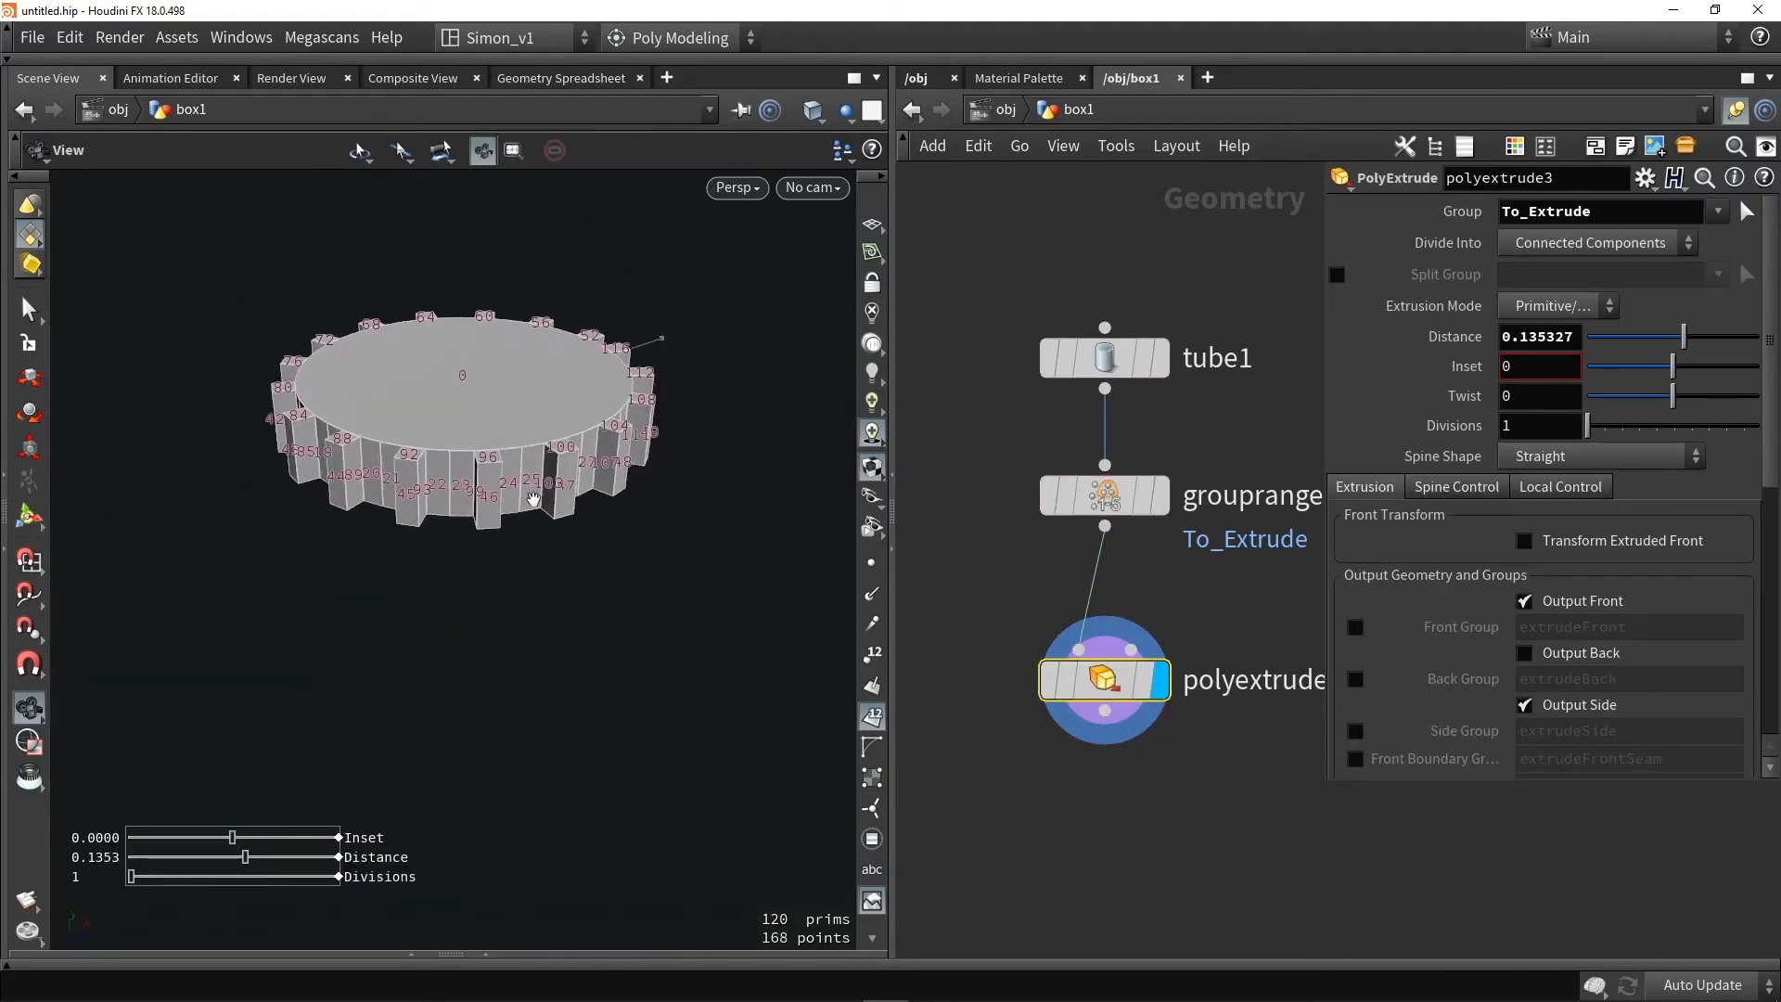
key(Return)
drag(631, 356, 638, 353)
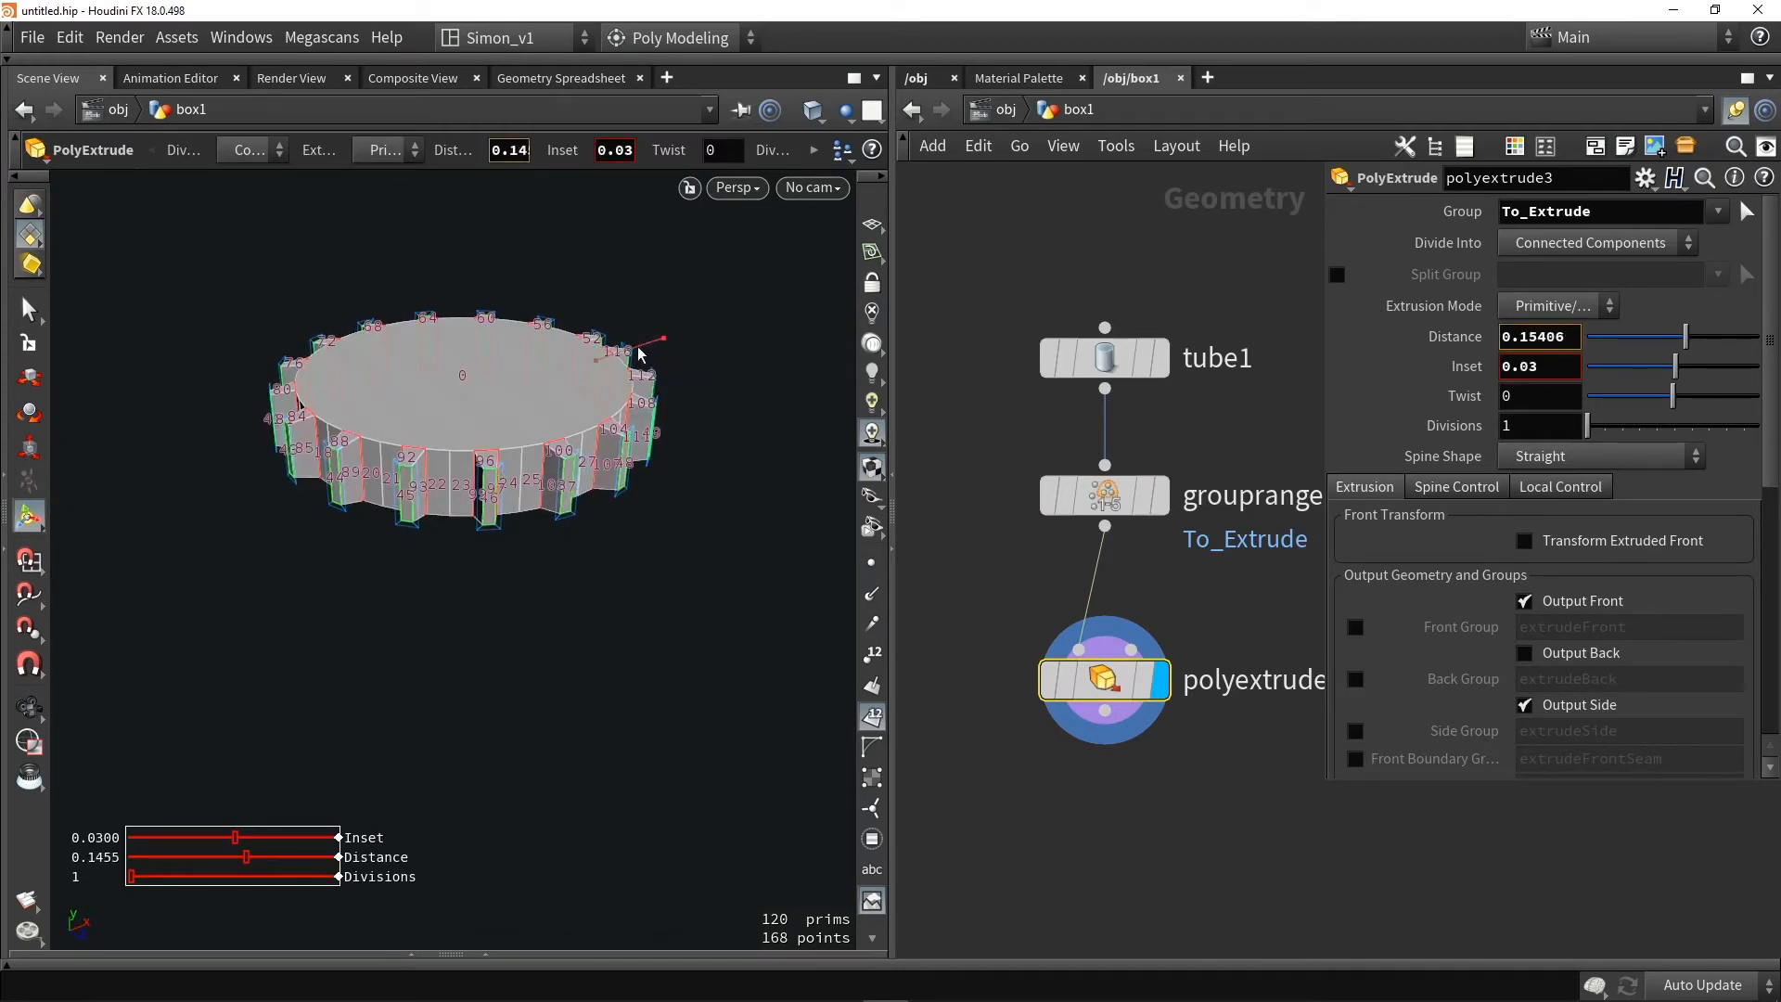
Hide the primitive numbers and the wireframe overlay in the viewport to show the gear cleanly
click(872, 720)
alt+drag(695, 635, 624, 699)
key(shift+w)
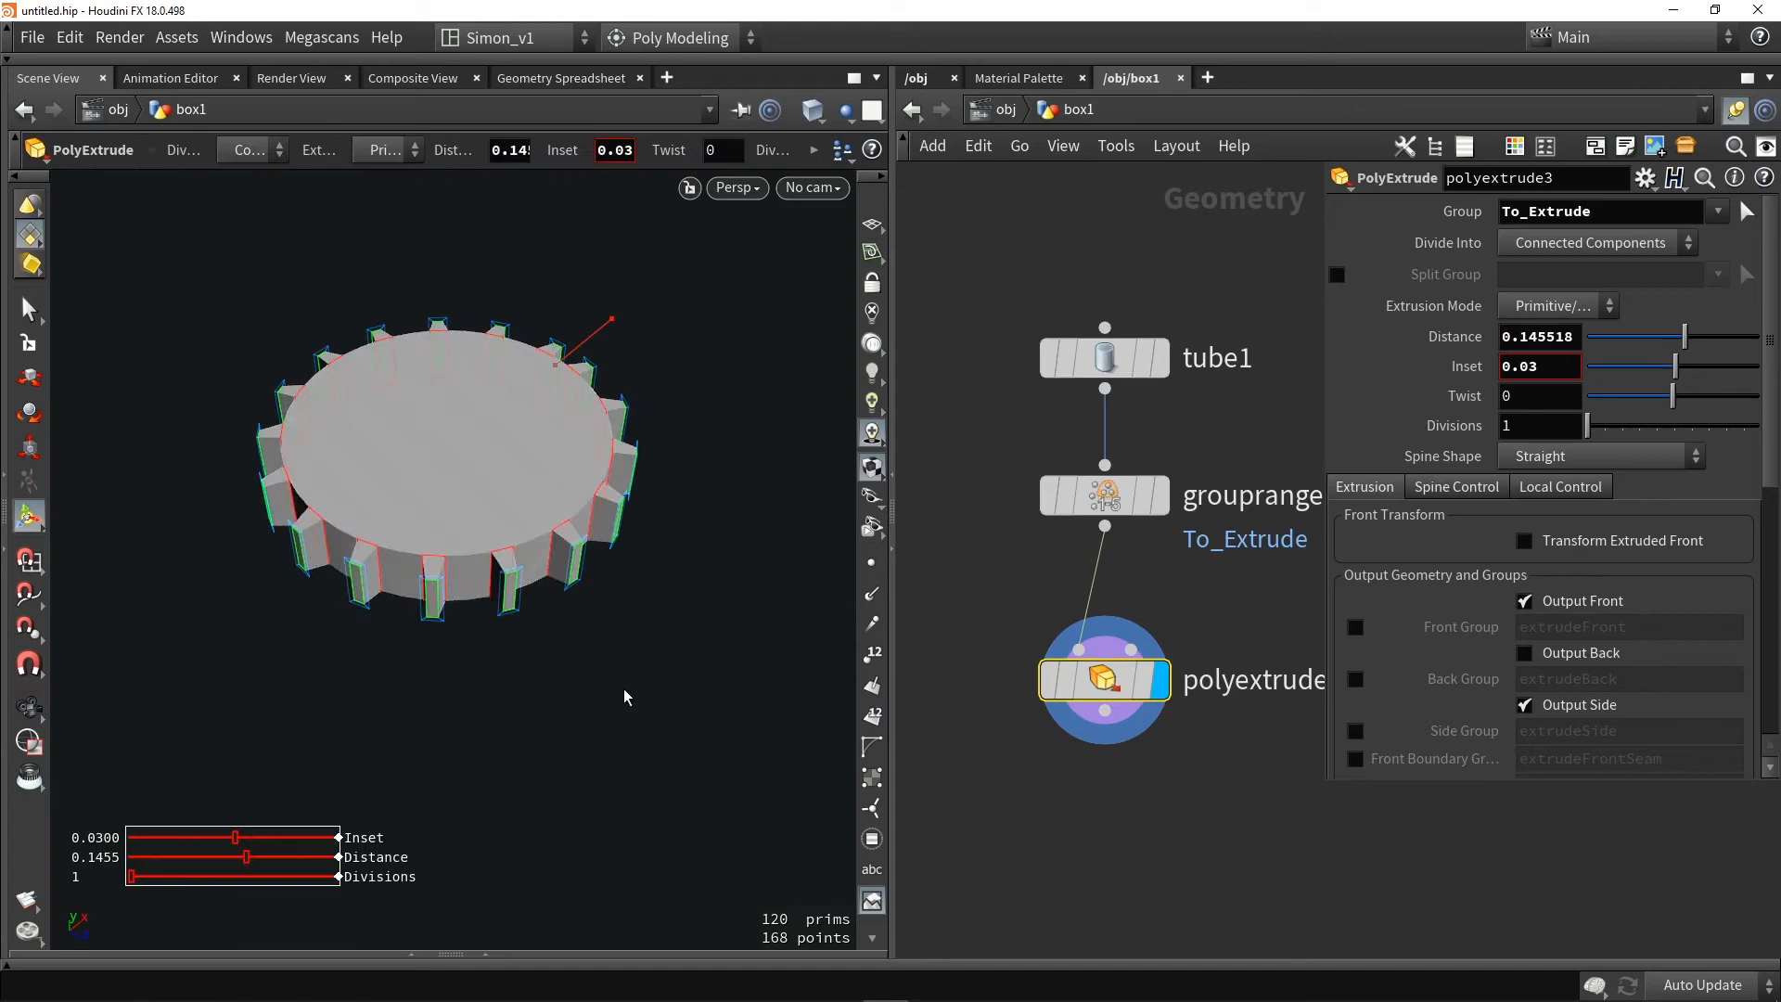
Reduce the tube to about 30 columns and reset the Group by Range start to 0
click(1128, 371)
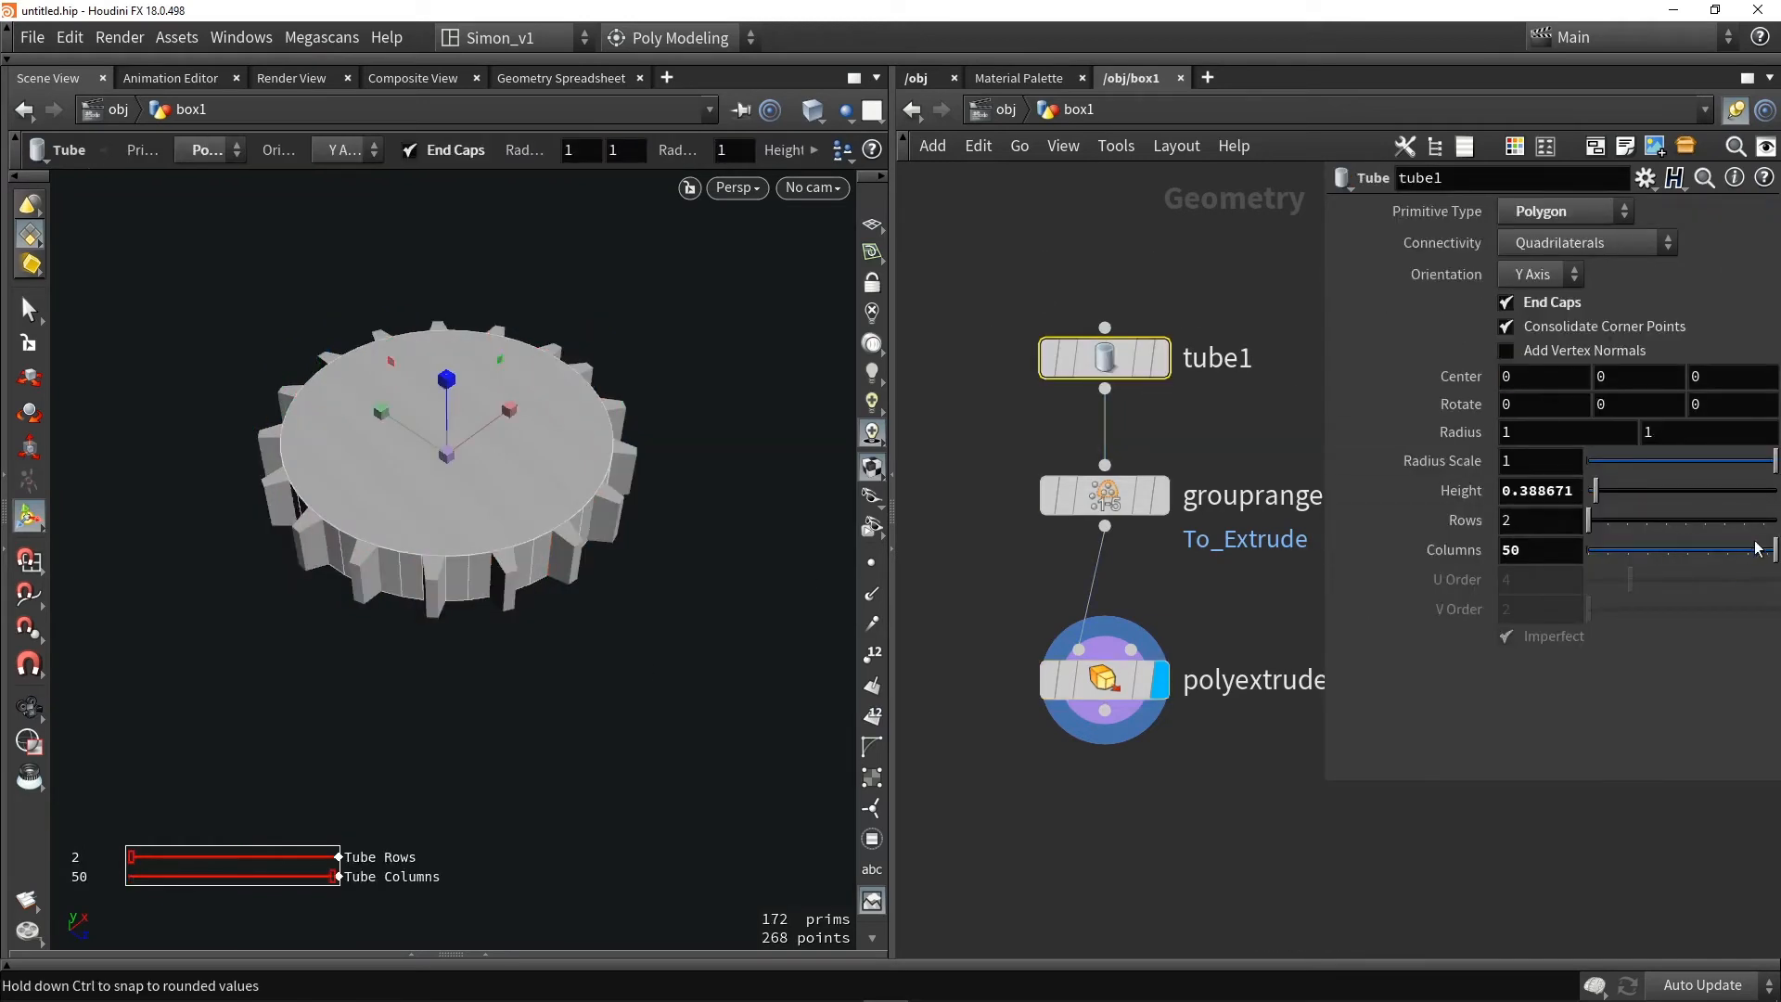
drag(1756, 549, 1638, 564)
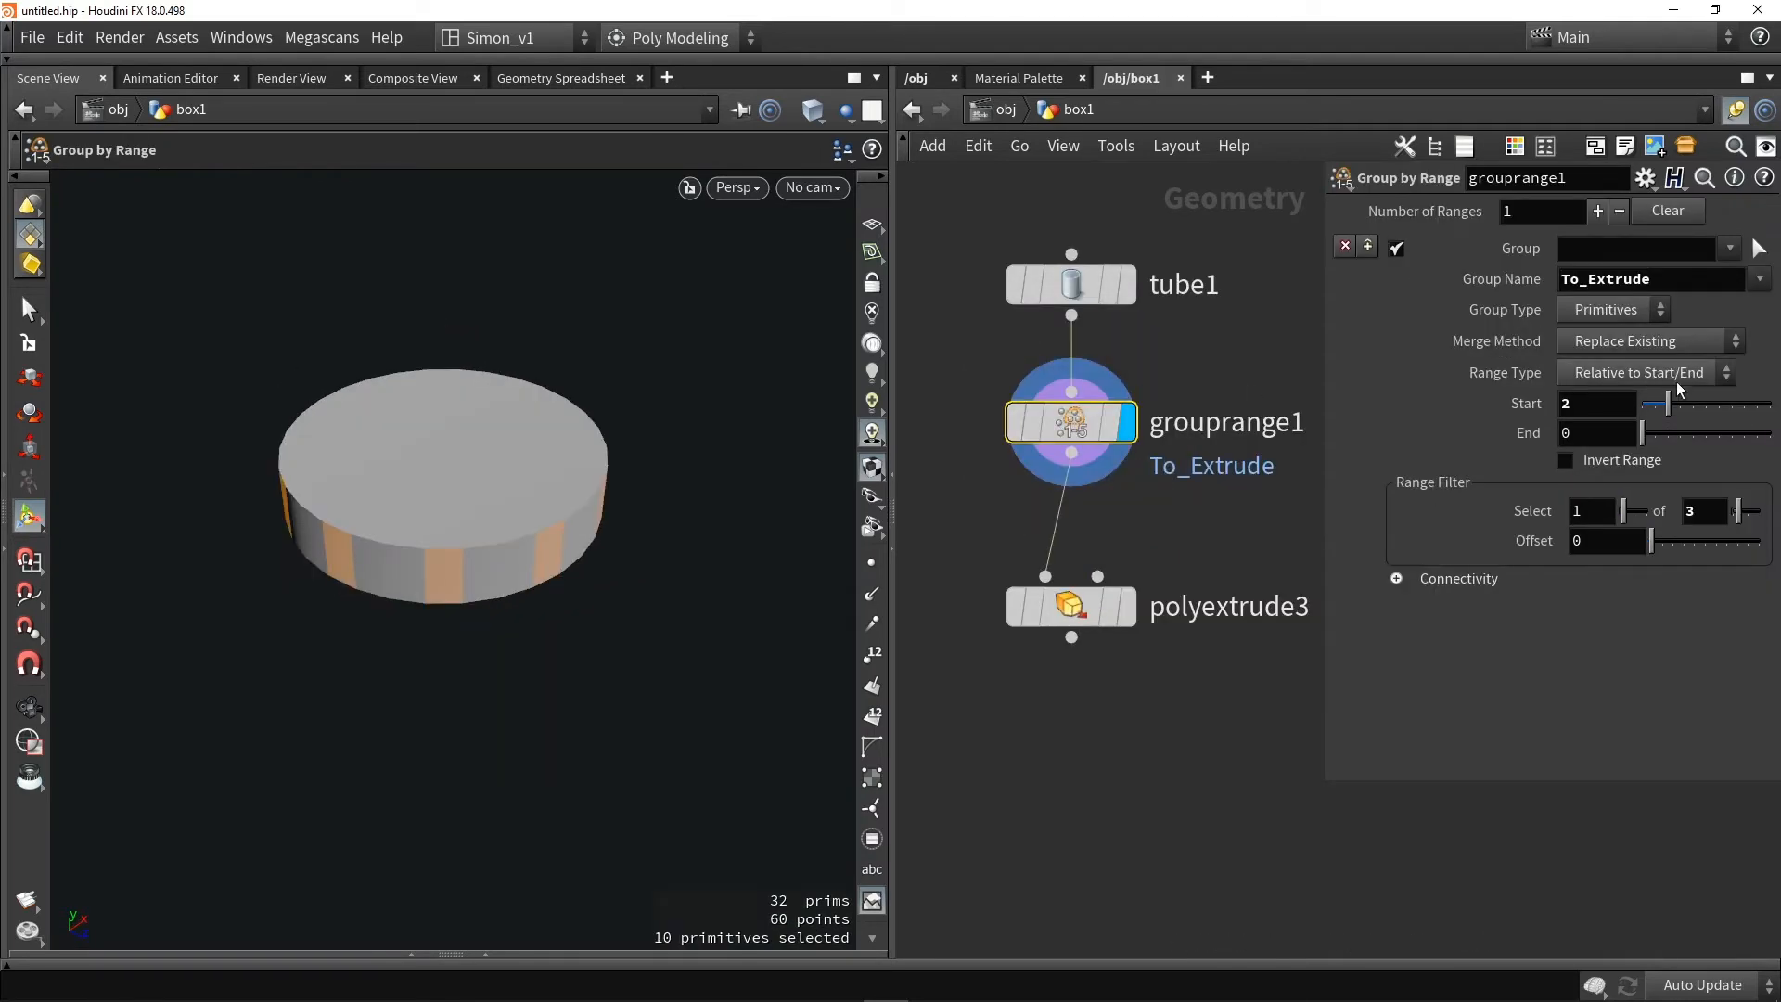
drag(1669, 403, 1634, 405)
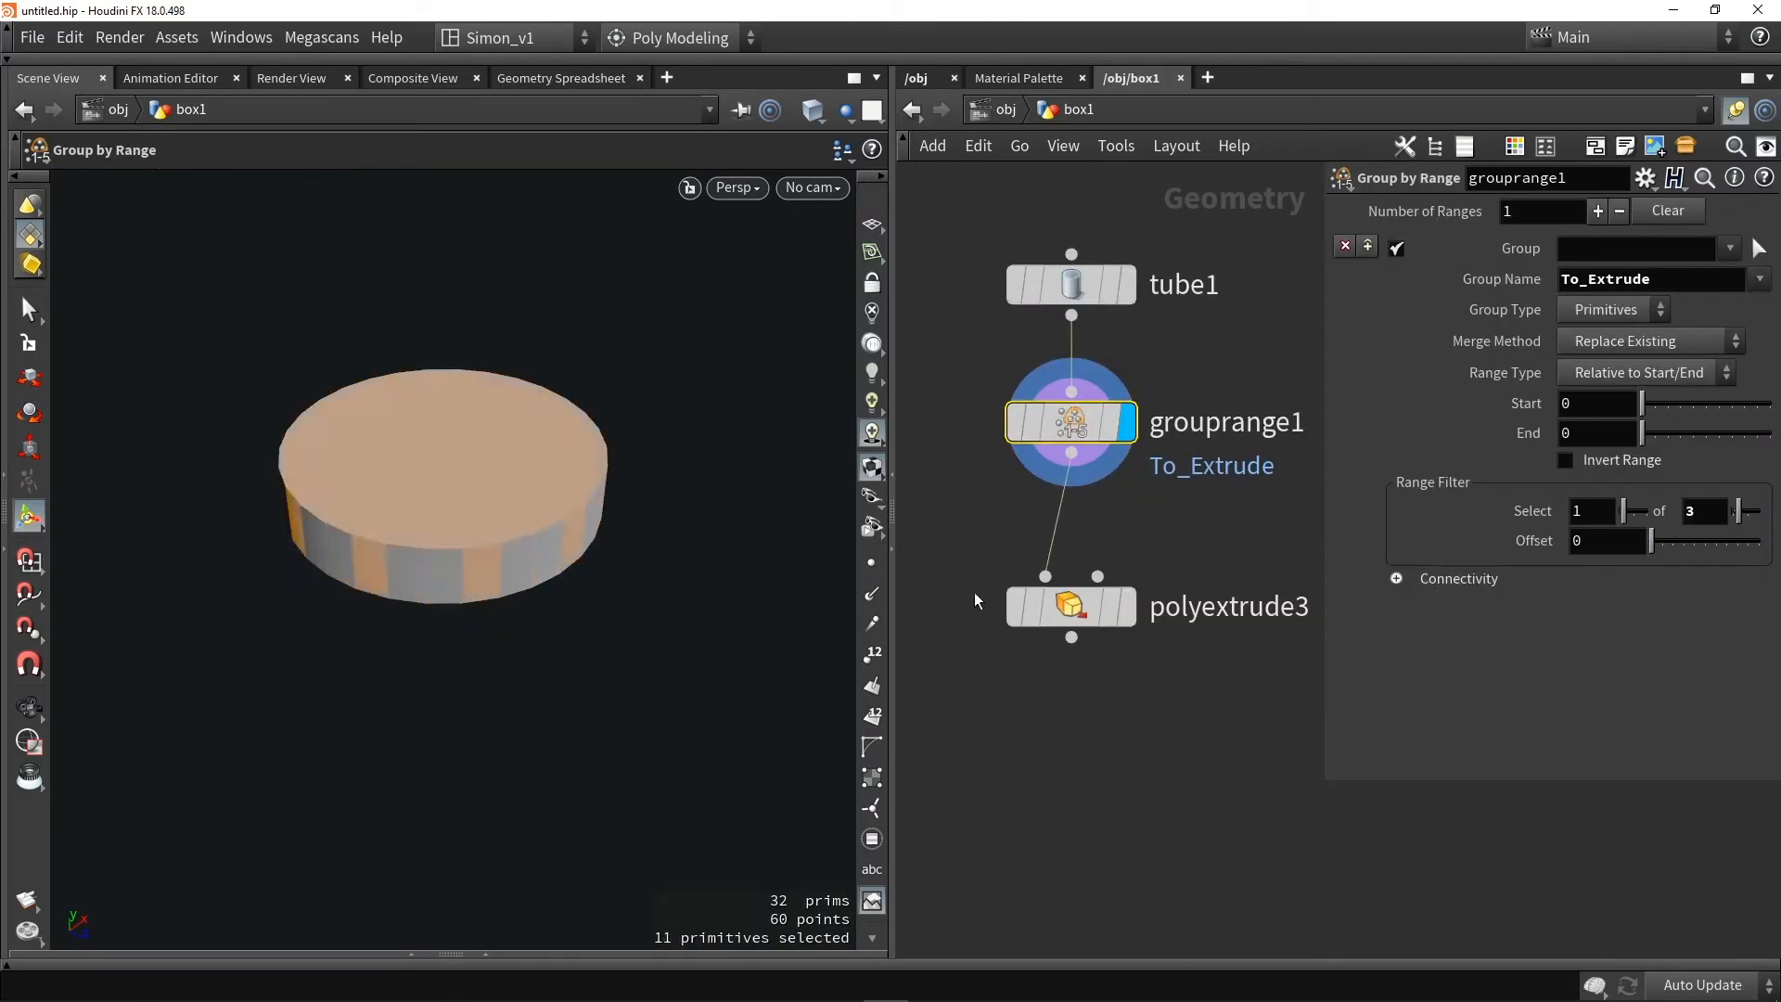
Insert a Group Create node between the Group by Range and PolyExtrude nodes and display it
drag(1030, 606, 1029, 742)
key(Tab)
text(grou)
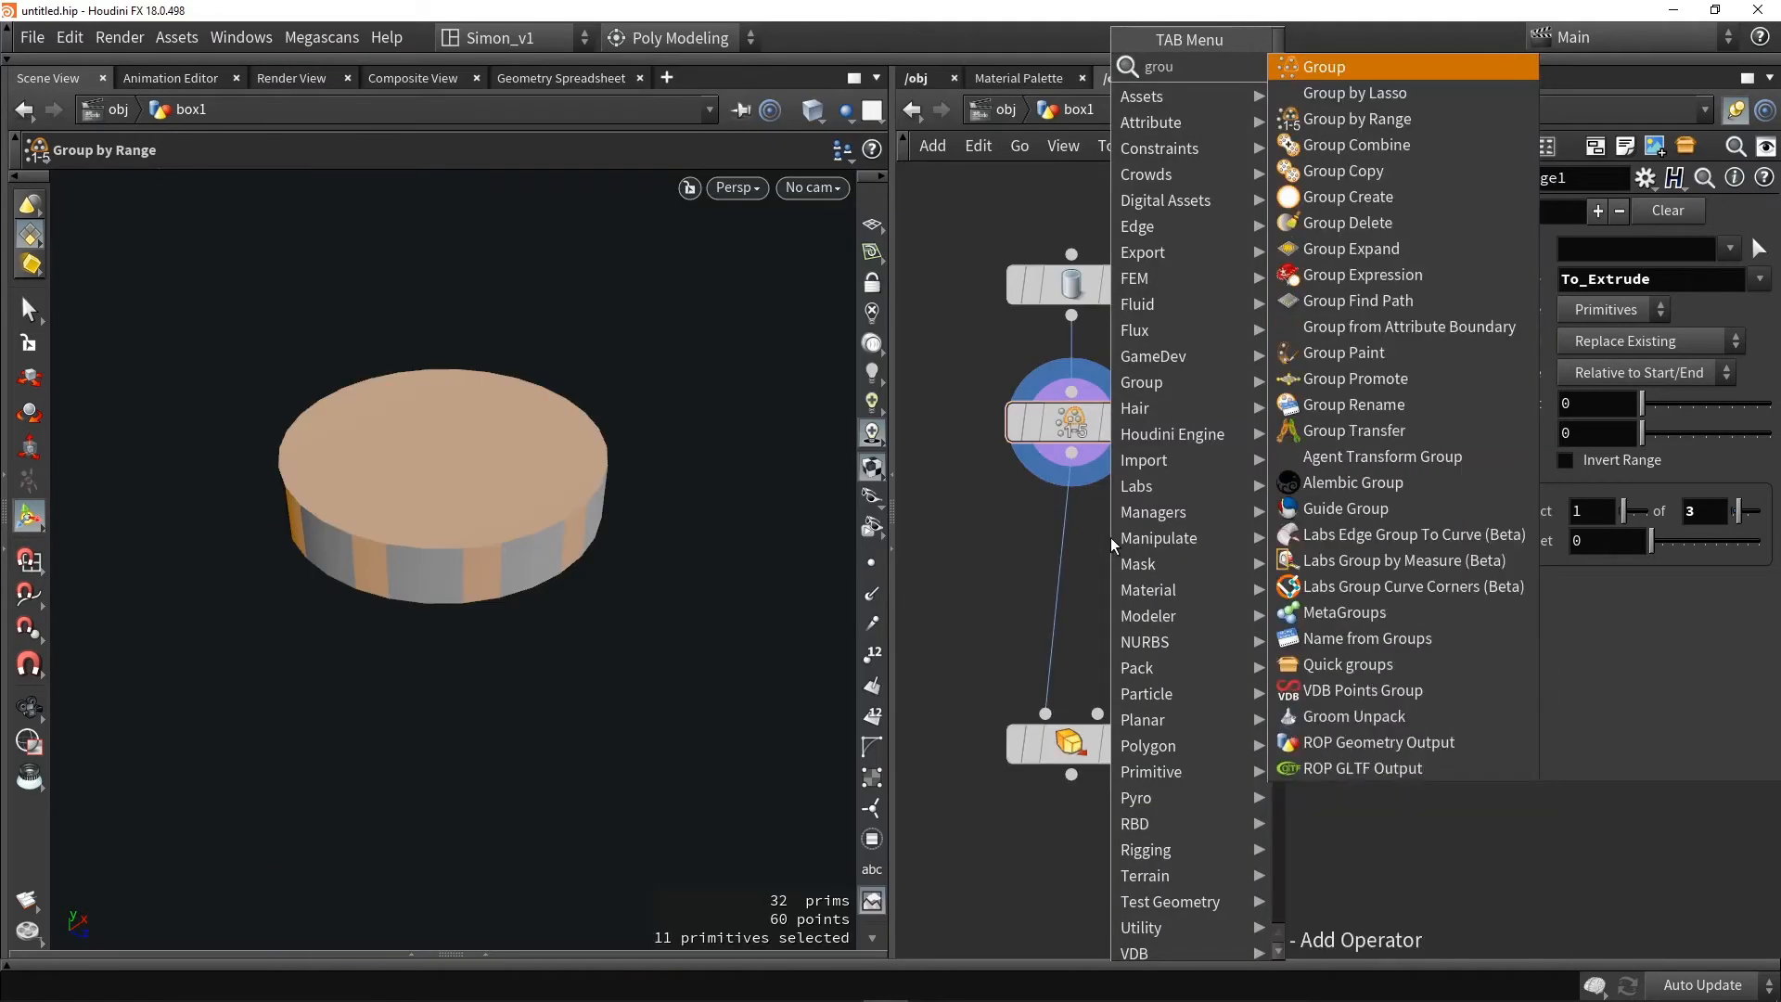
key(Return)
click(1073, 572)
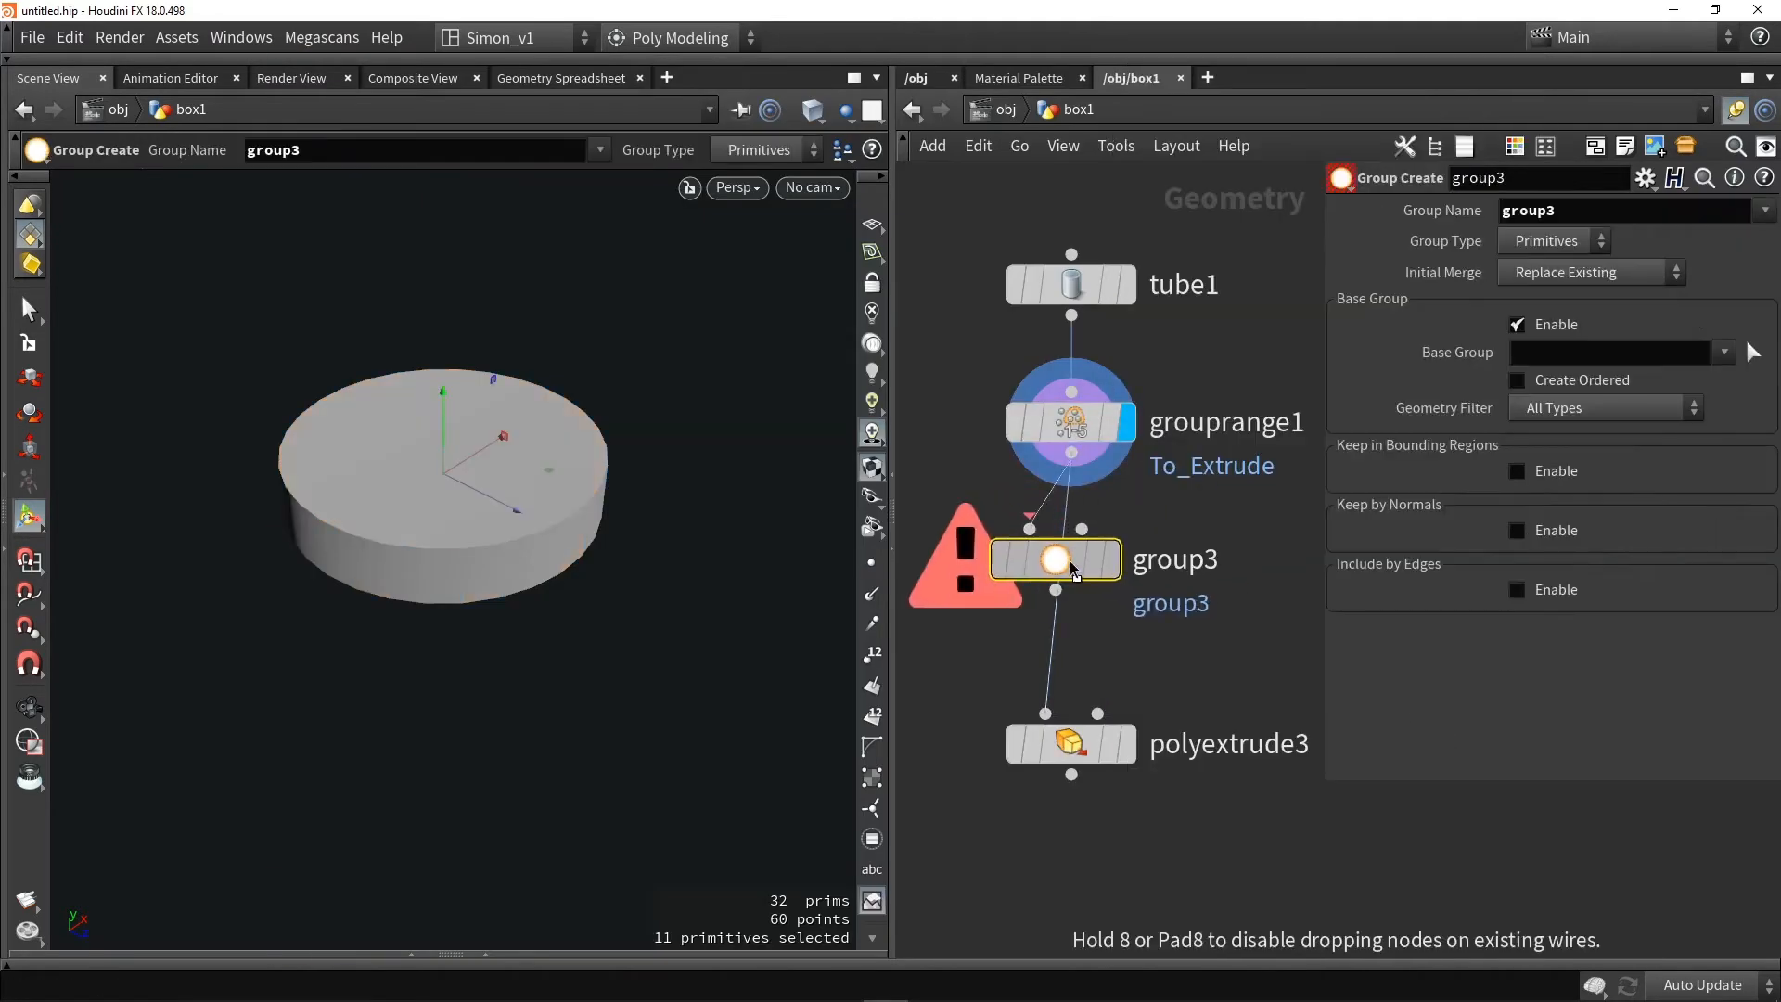
click(1114, 560)
drag(1056, 560, 1071, 553)
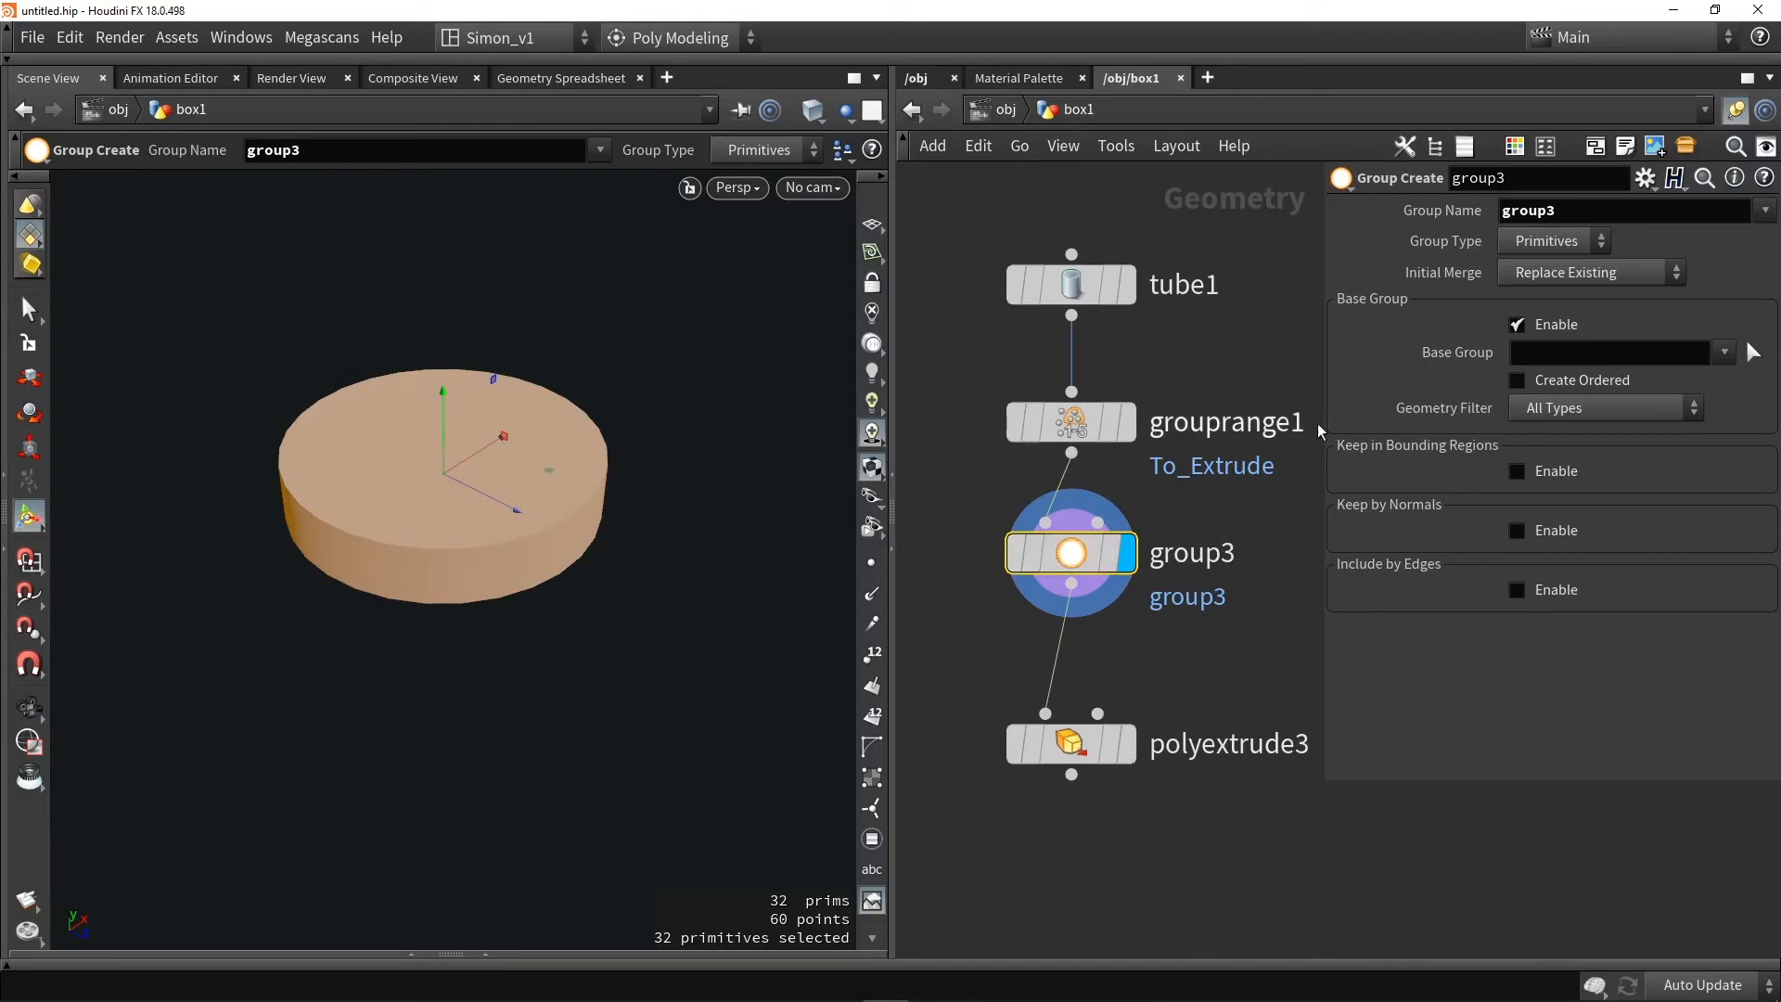
Disable the new group's base group and keep faces by normals with direction 0, 1, 0 and spread angle 22
click(1543, 325)
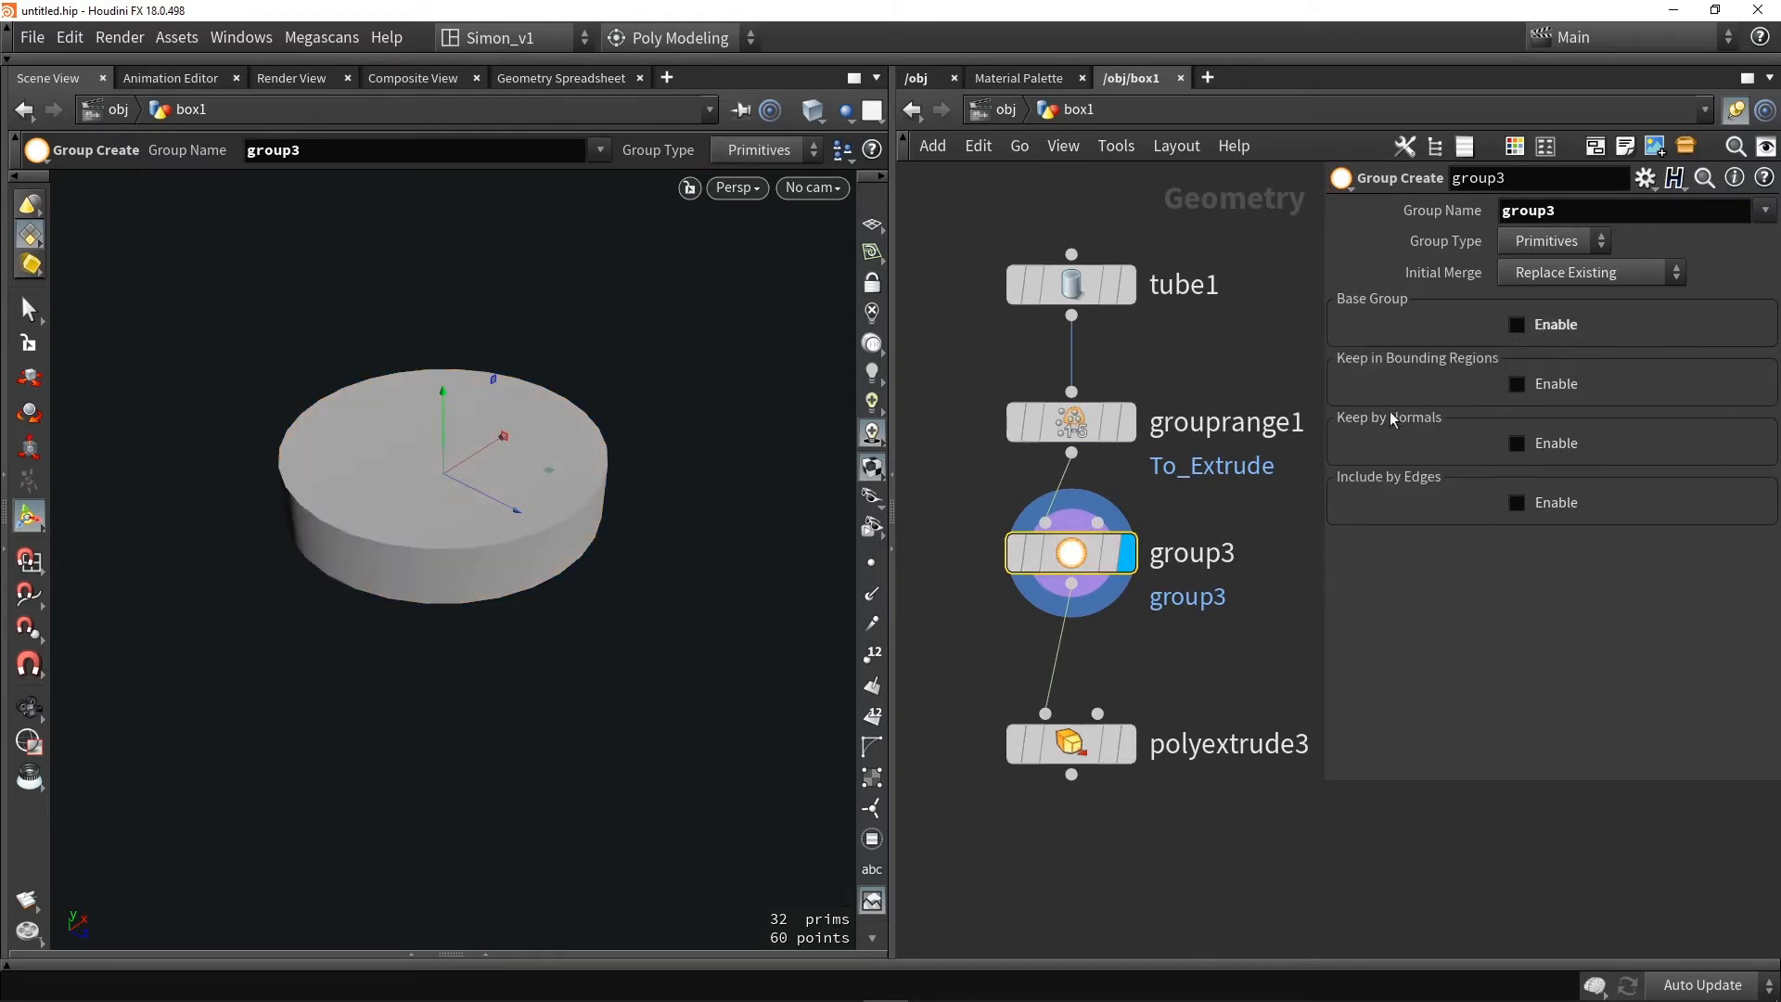
click(1544, 442)
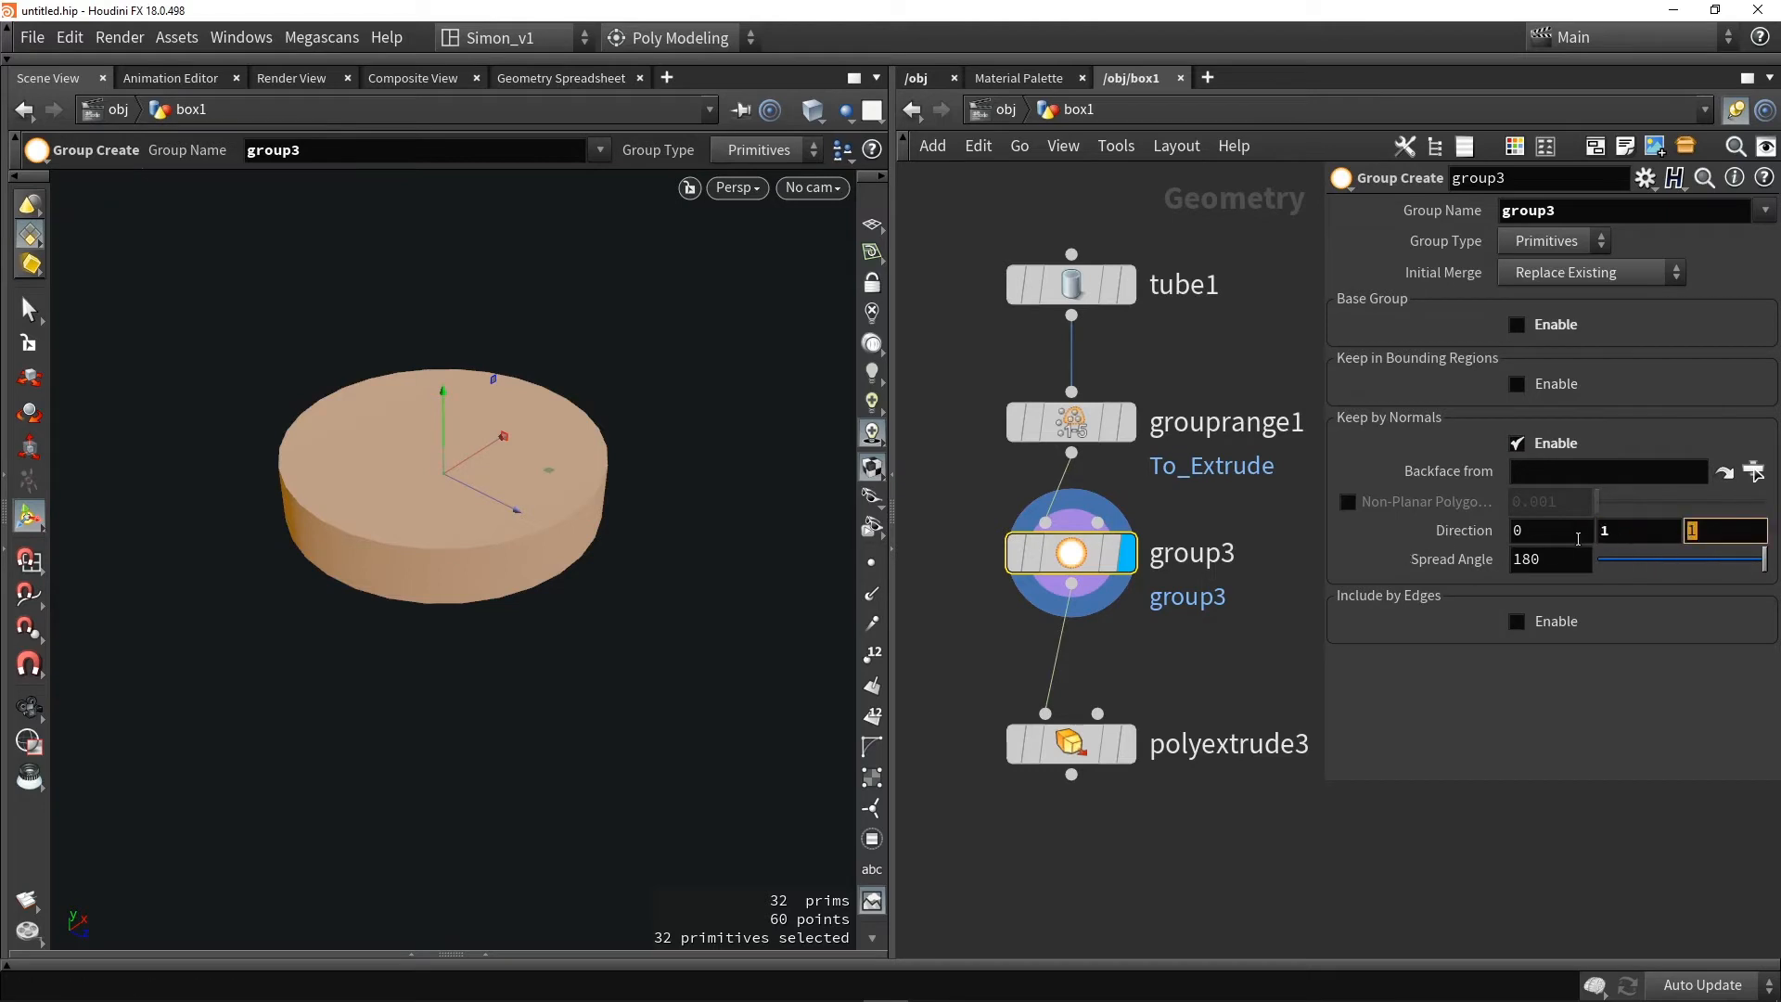
drag(1762, 559, 1629, 561)
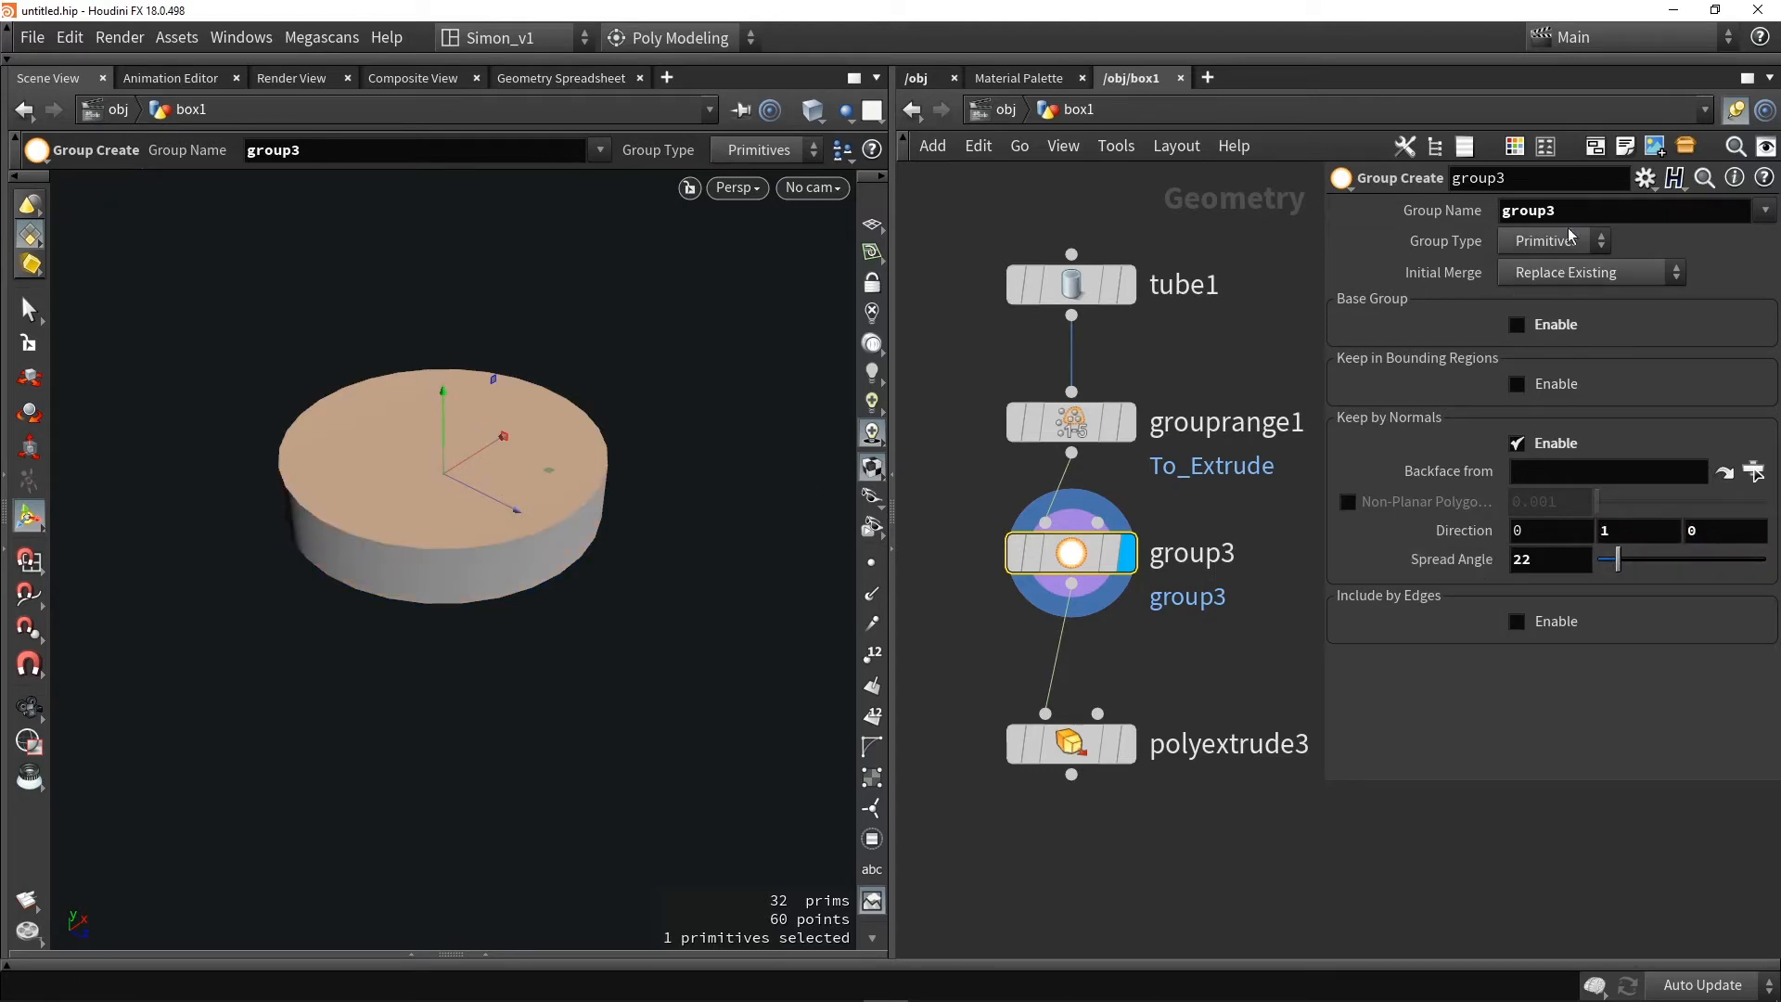
Name the group of upward-facing primitives Prim_up
drag(1566, 211, 1388, 240)
text(Prim)
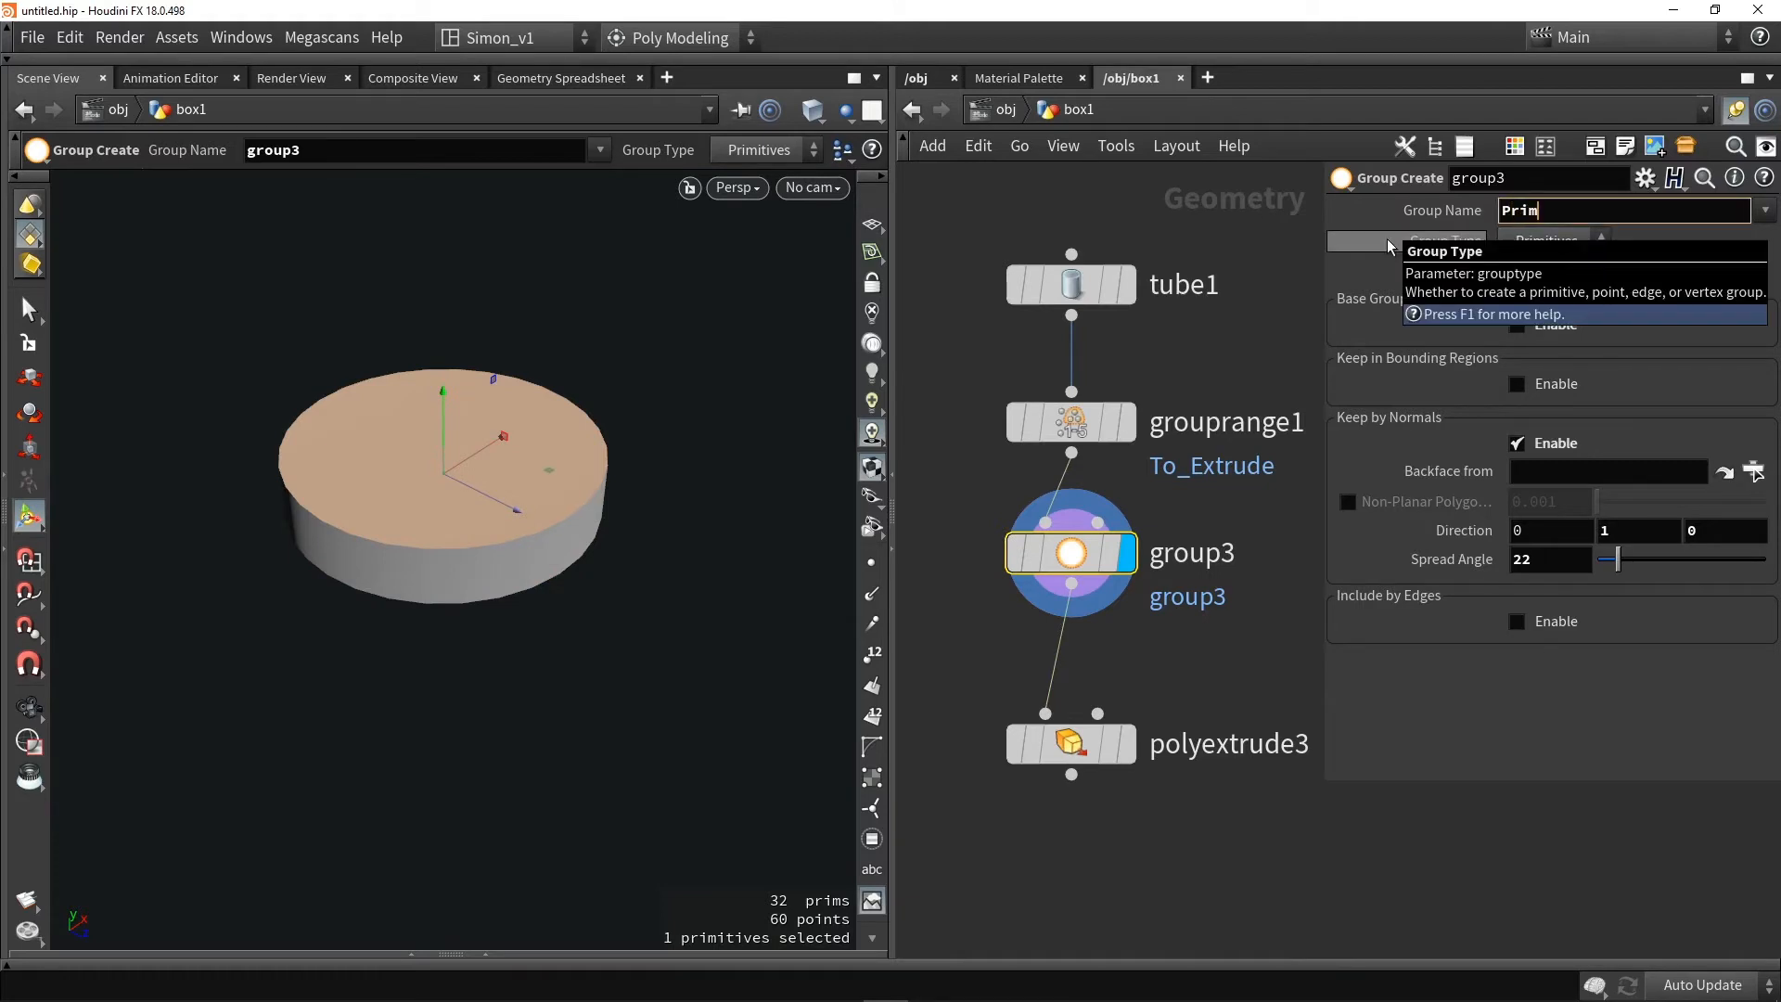
text(_up)
key(Return)
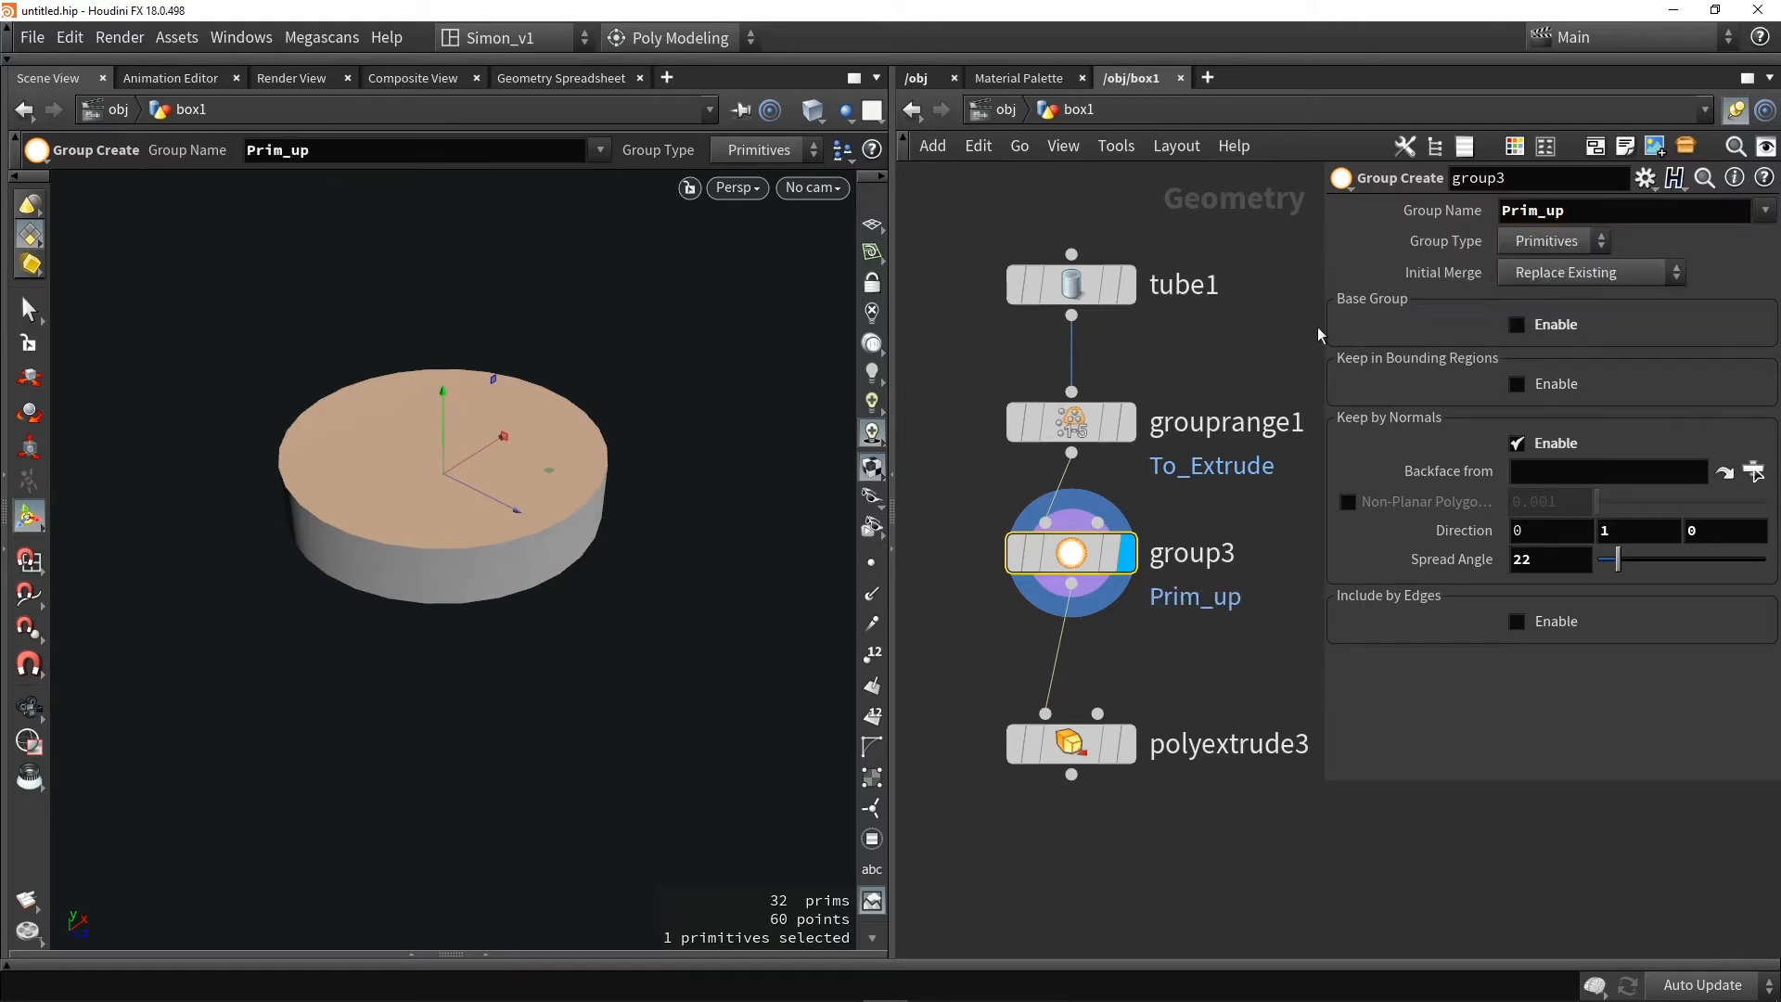
Duplicate the Prim_up group node below it, set its direction to 0, -1, 0 and name its group Prim_down
middle_drag(1141, 636, 1135, 517)
drag(1068, 629, 1066, 780)
alt+drag(1065, 434, 1060, 574)
drag(1616, 532, 1529, 552)
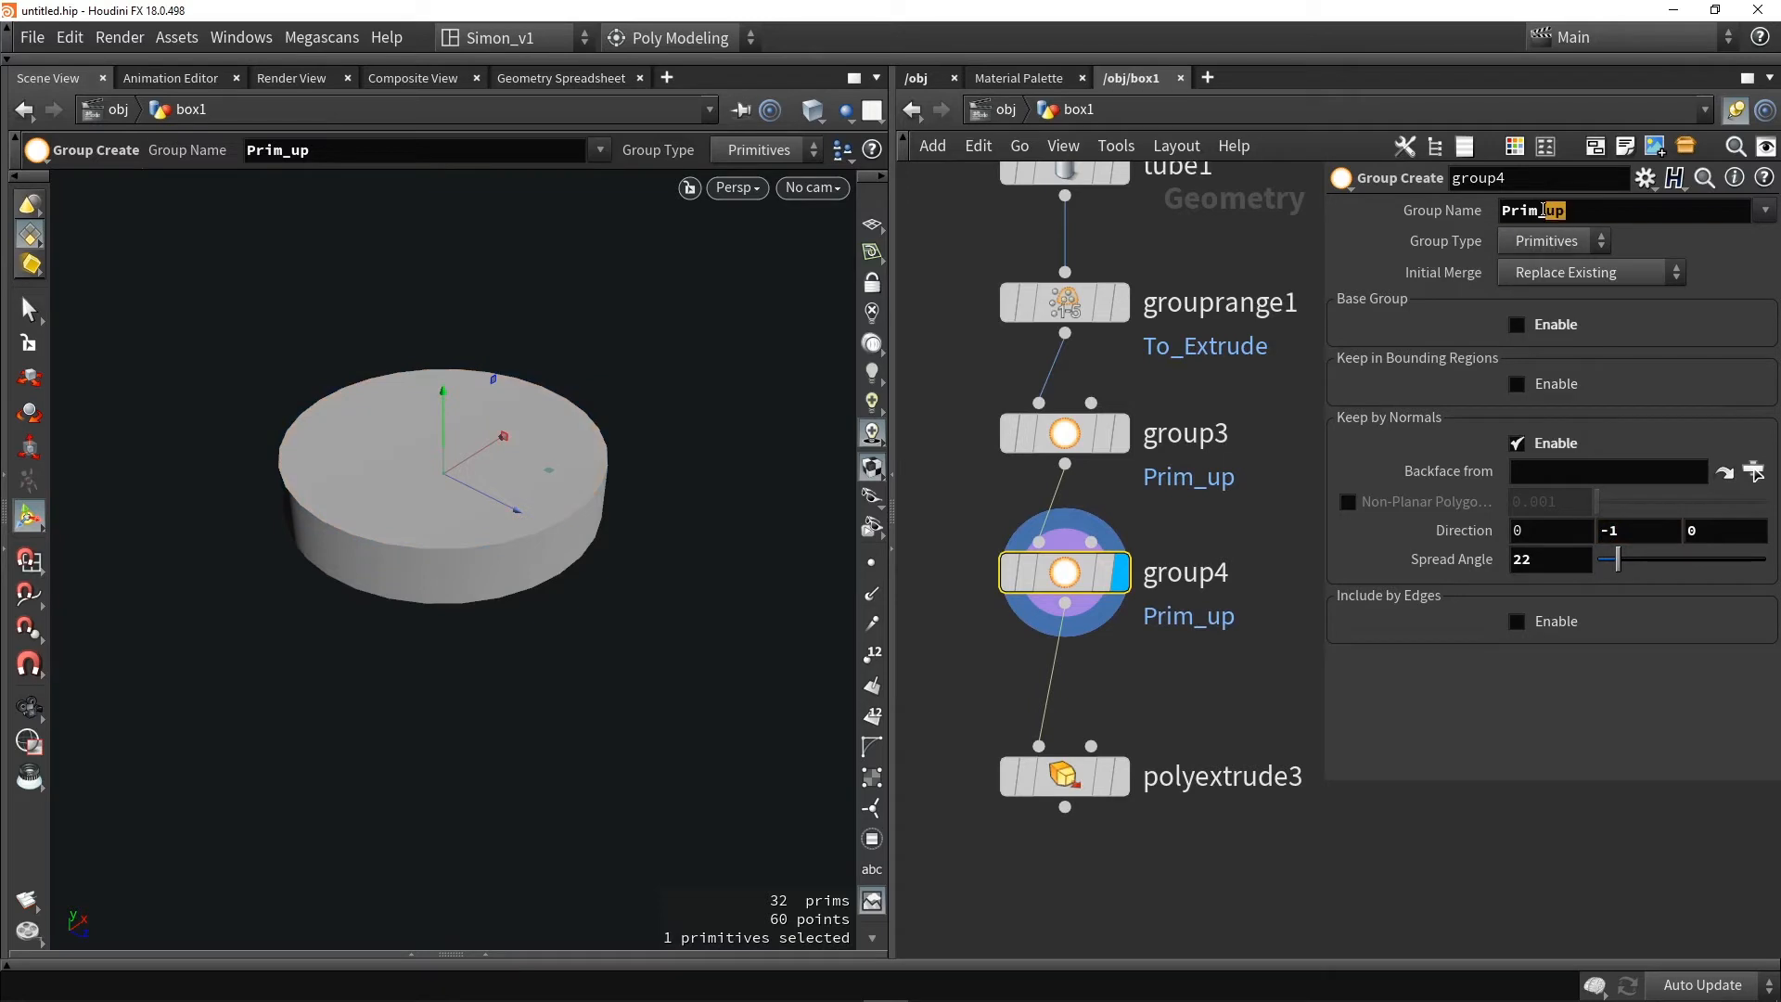
key(Return)
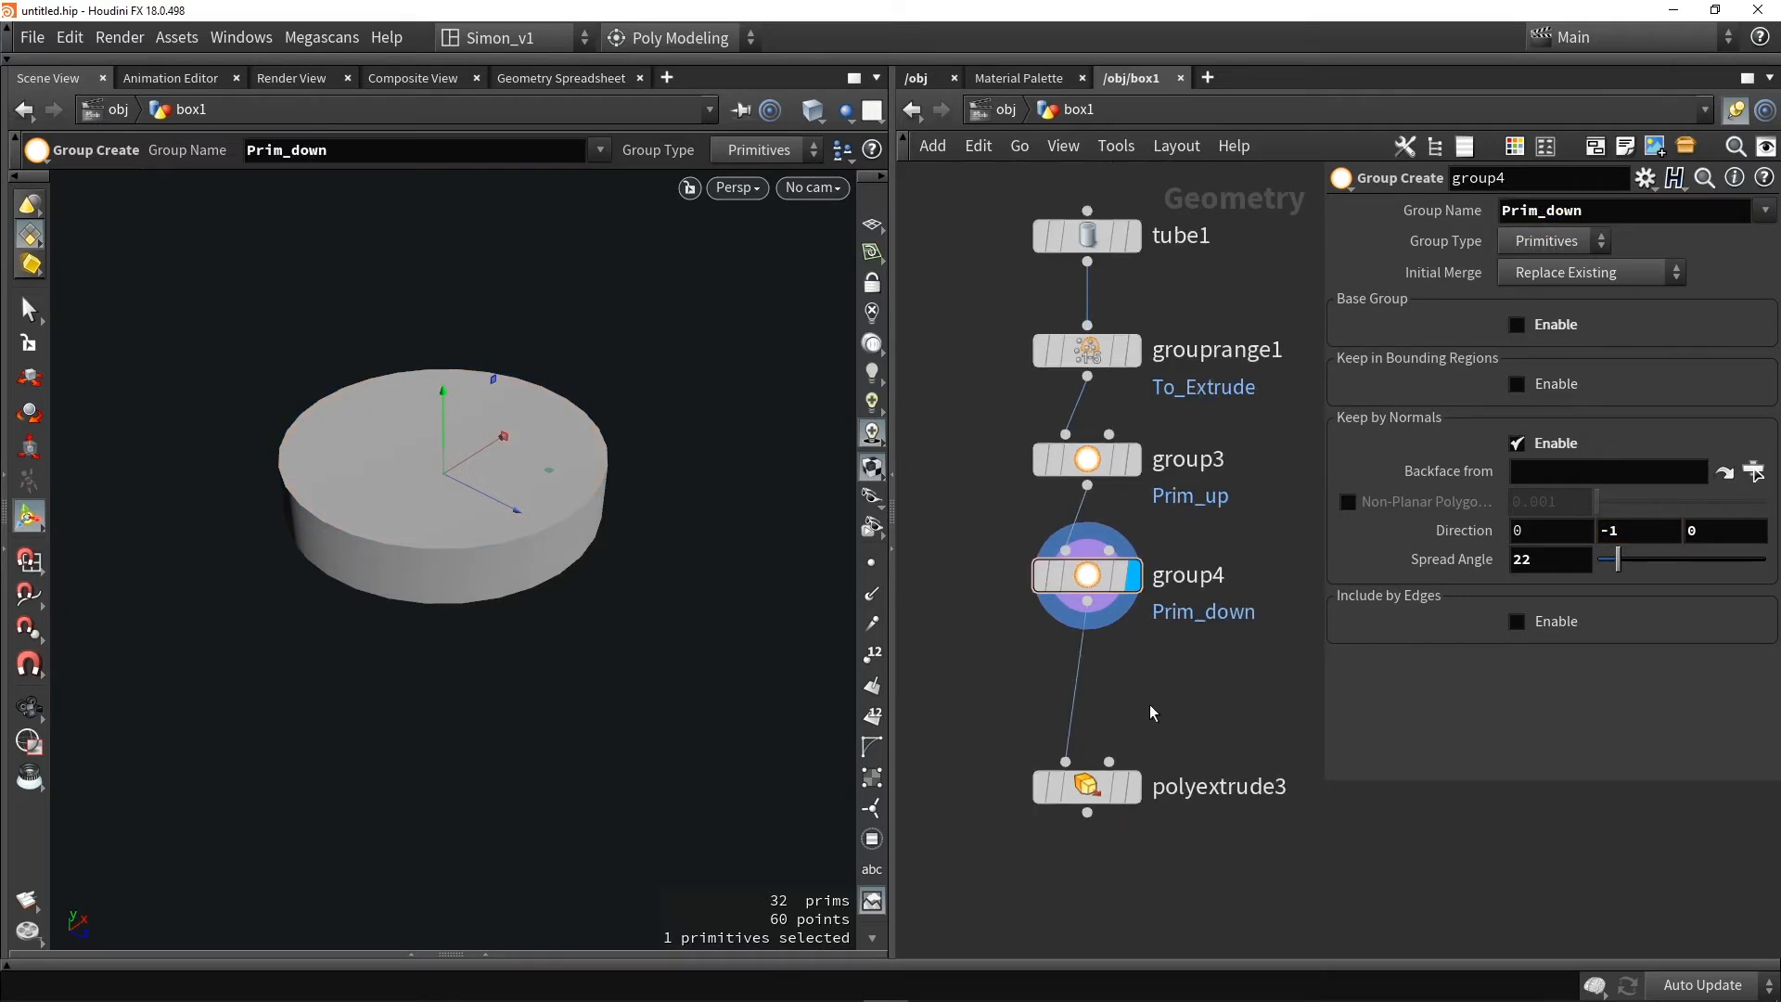
Insert a Group Combine node between the Prim_down group and the PolyExtrude node and display it
key(Tab)
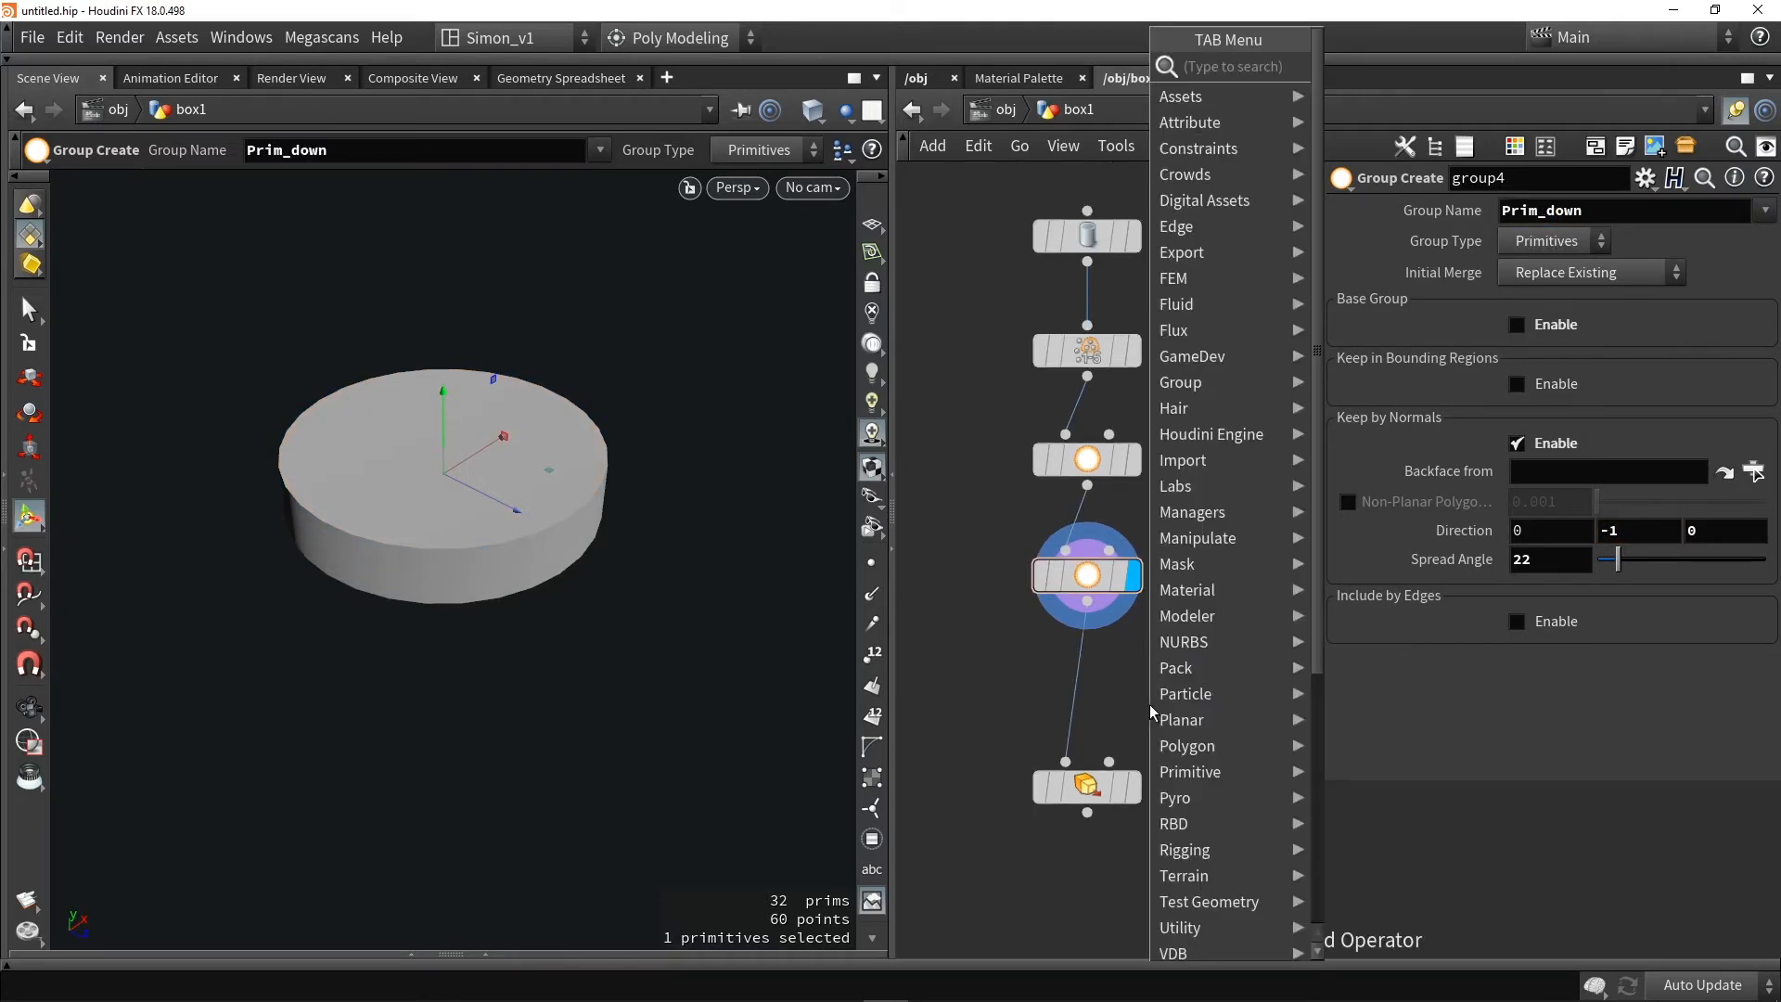
text(combin)
key(Return)
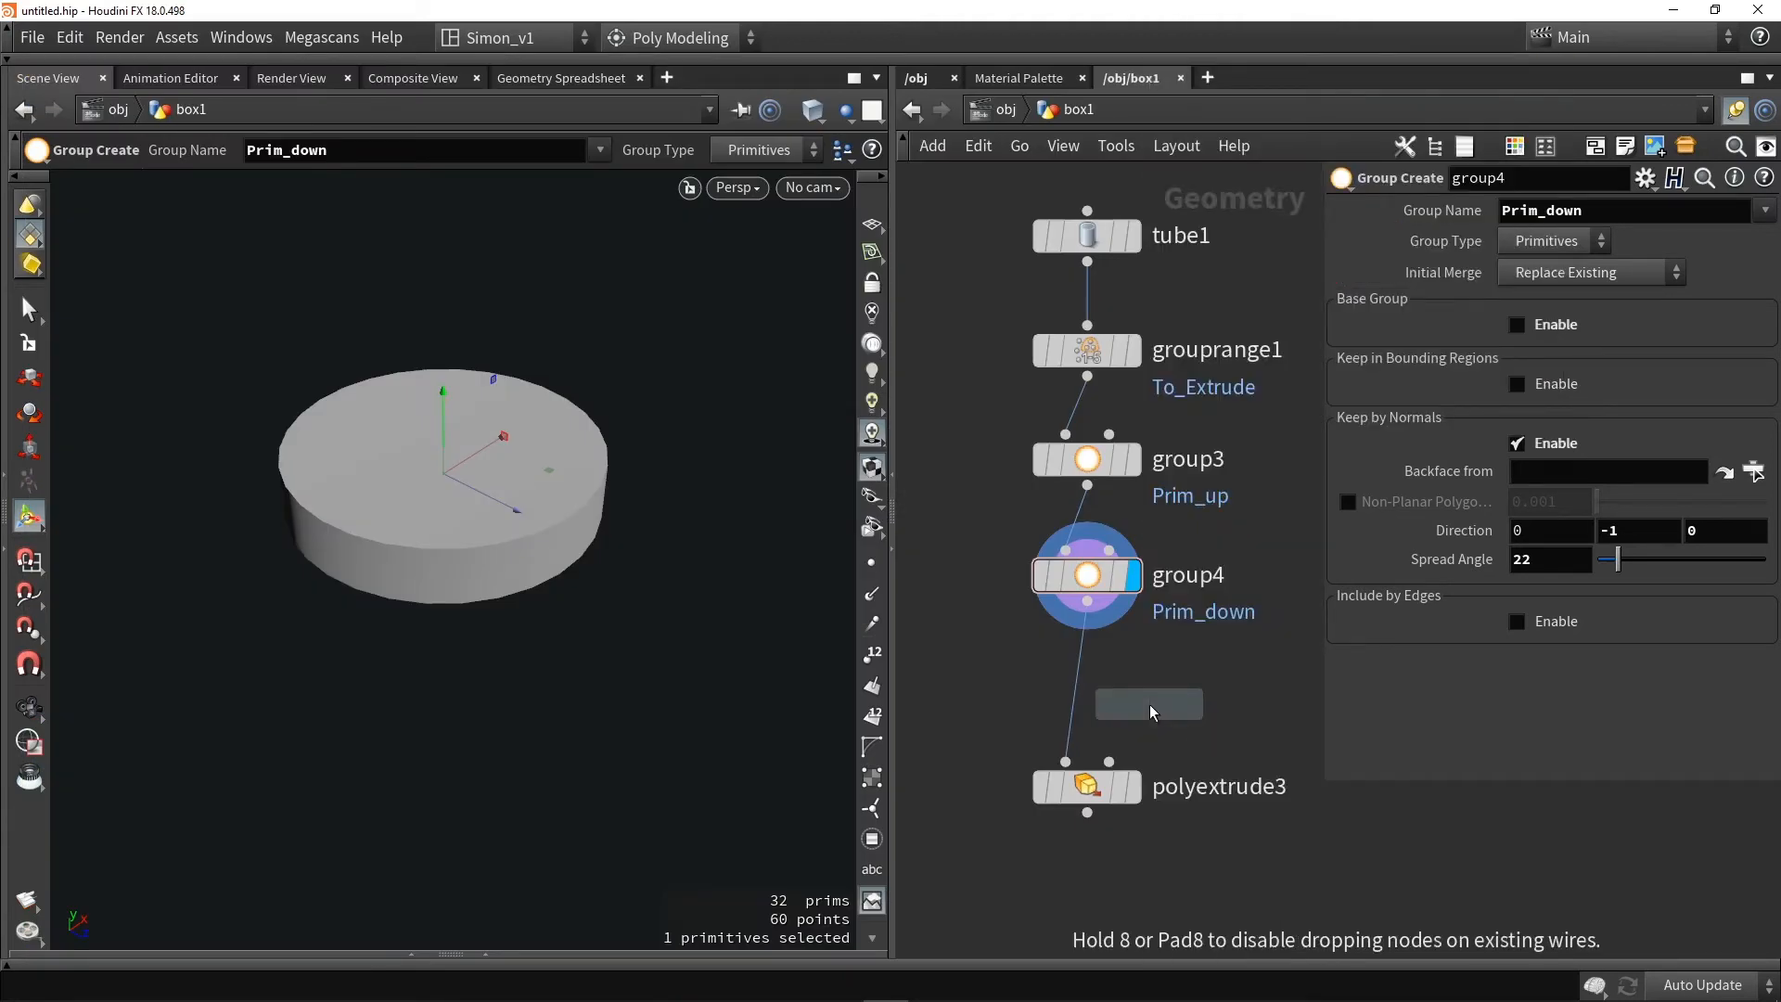
click(1150, 705)
scroll(1150, 705, up, 1)
drag(1160, 694, 1092, 672)
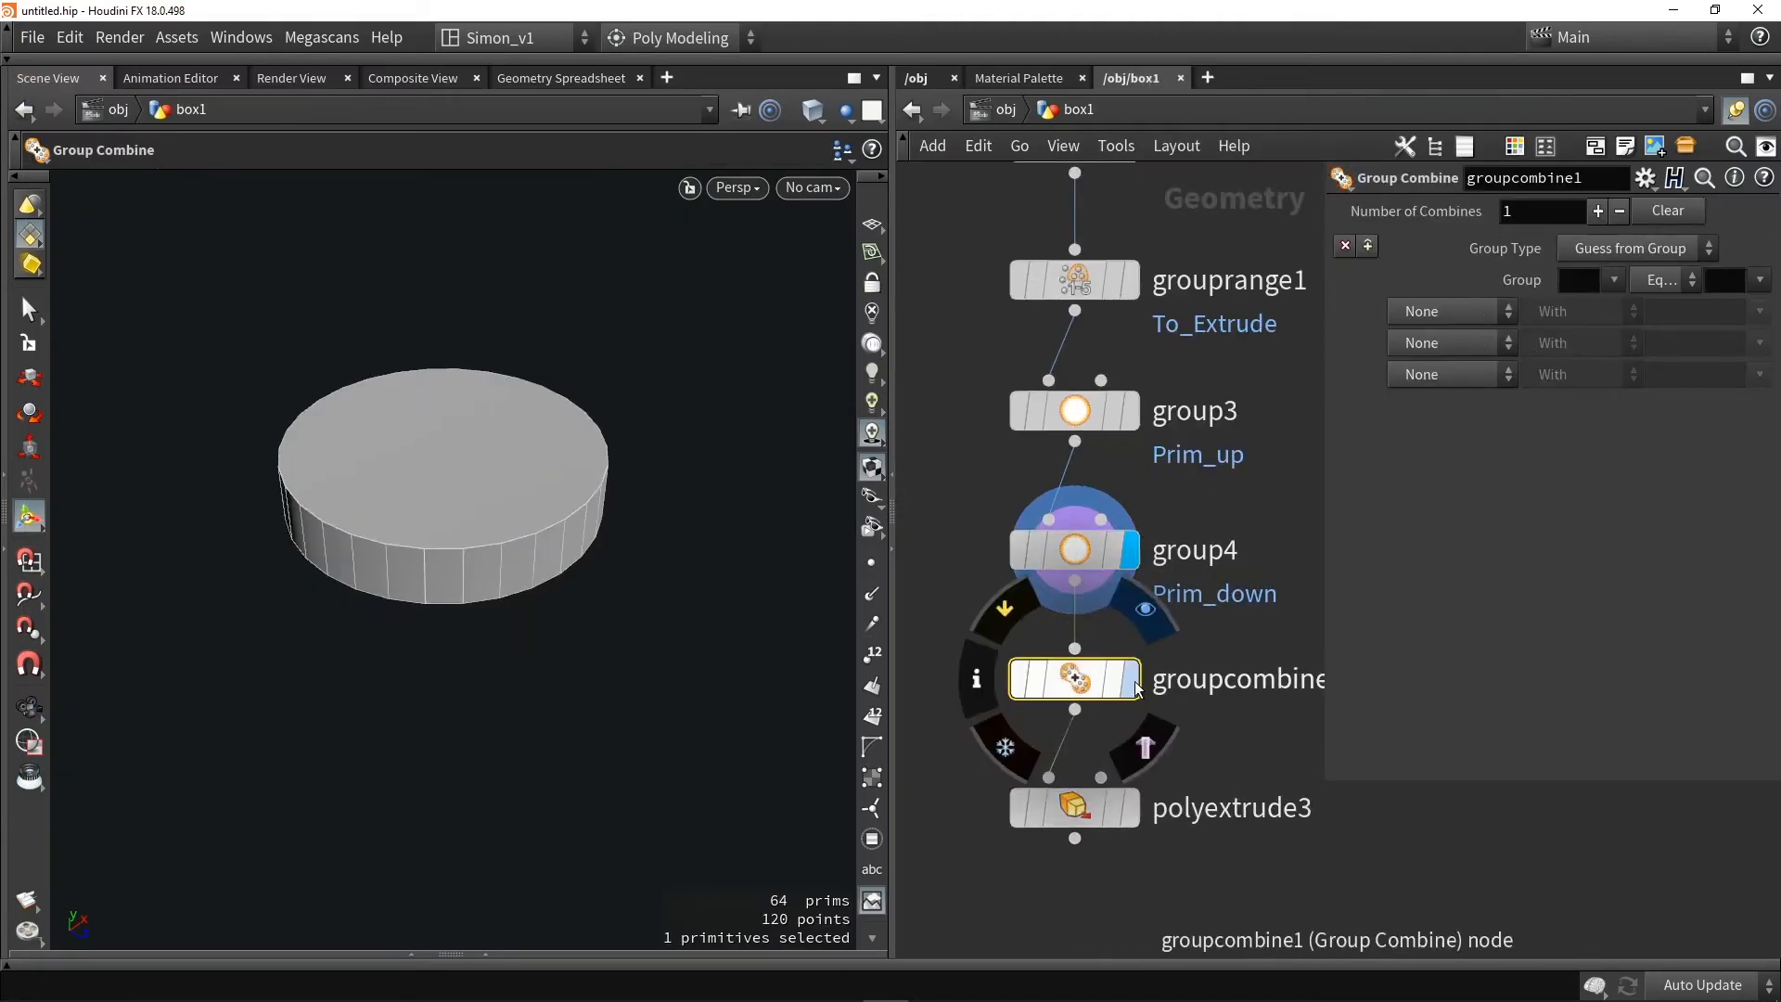
click(1133, 682)
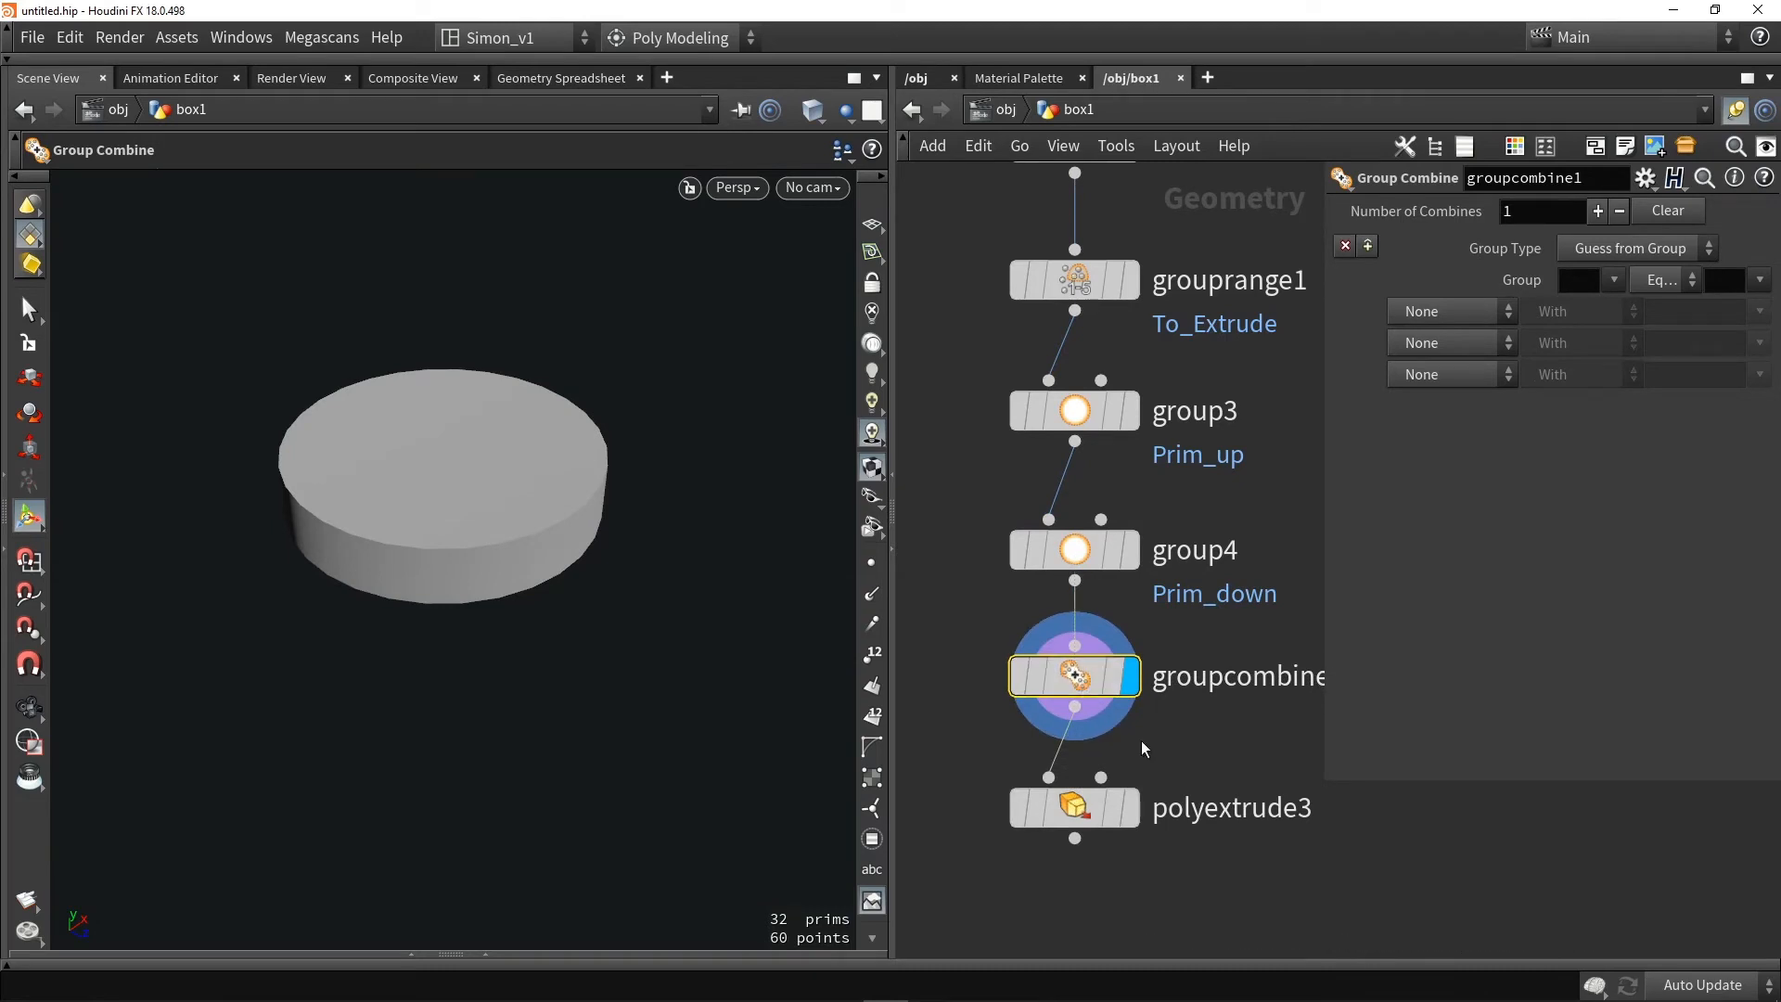
Set the Group Combine node to write the To_Extrude group, starting from To_Extrude itself
click(1483, 279)
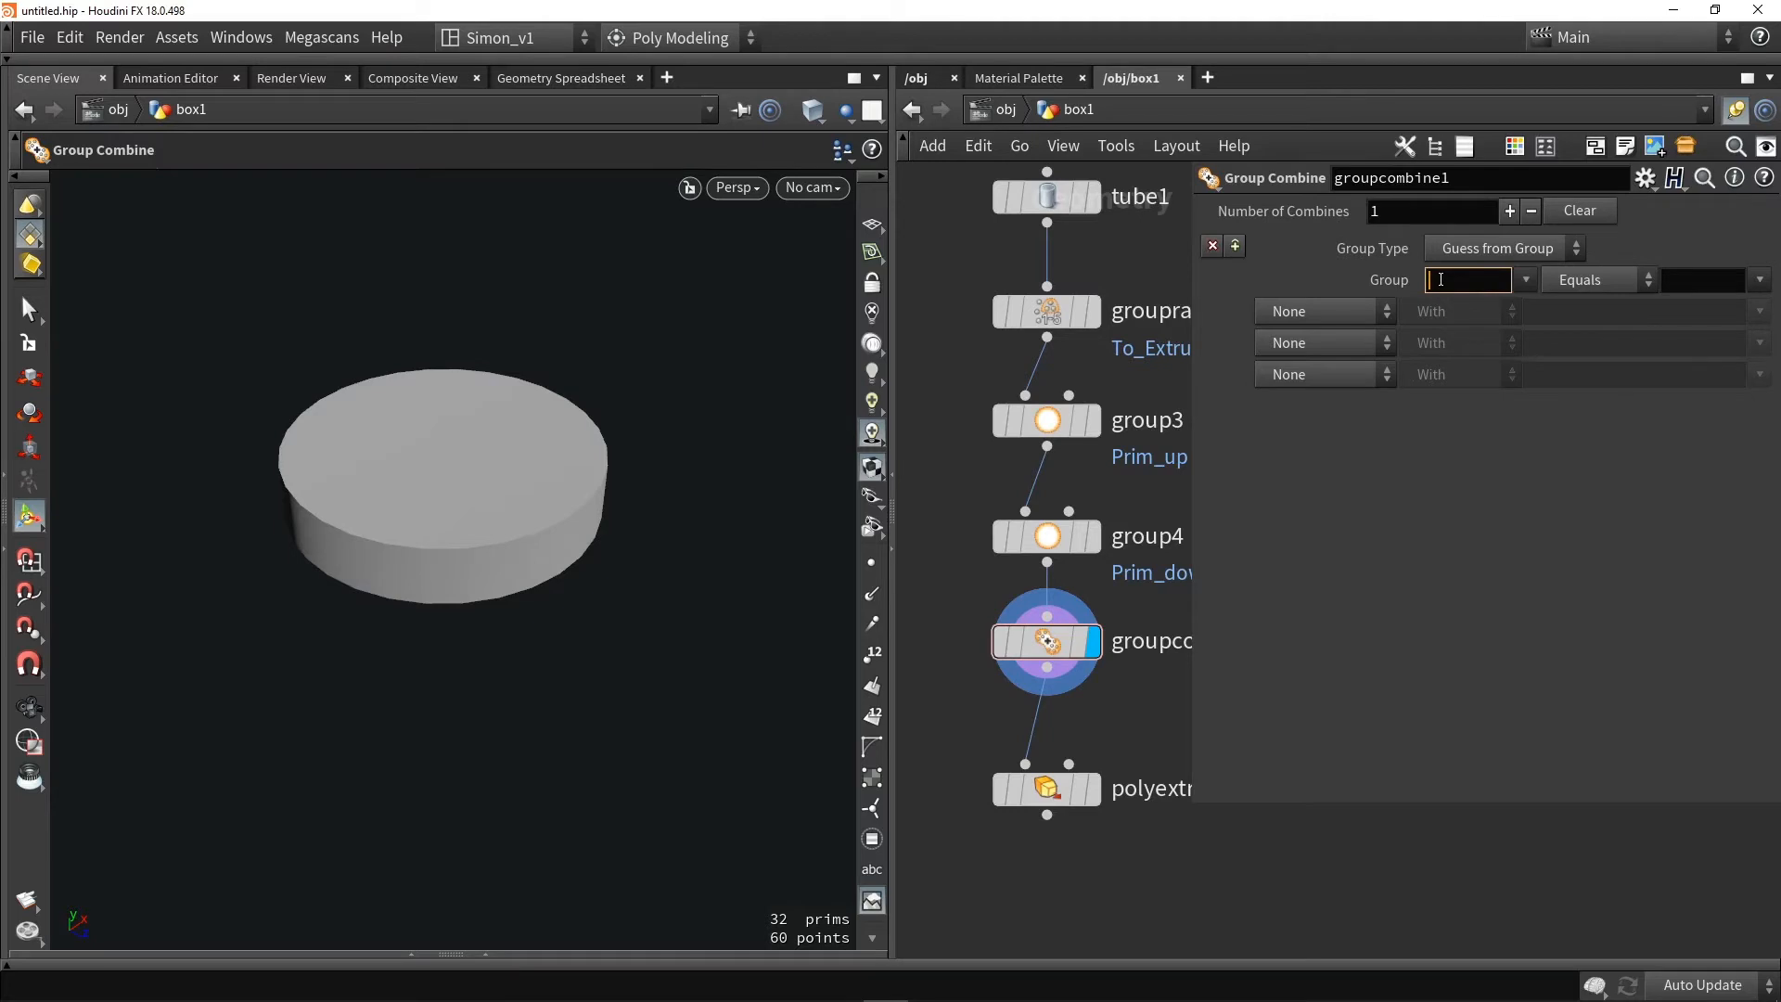
click(1524, 280)
click(1544, 365)
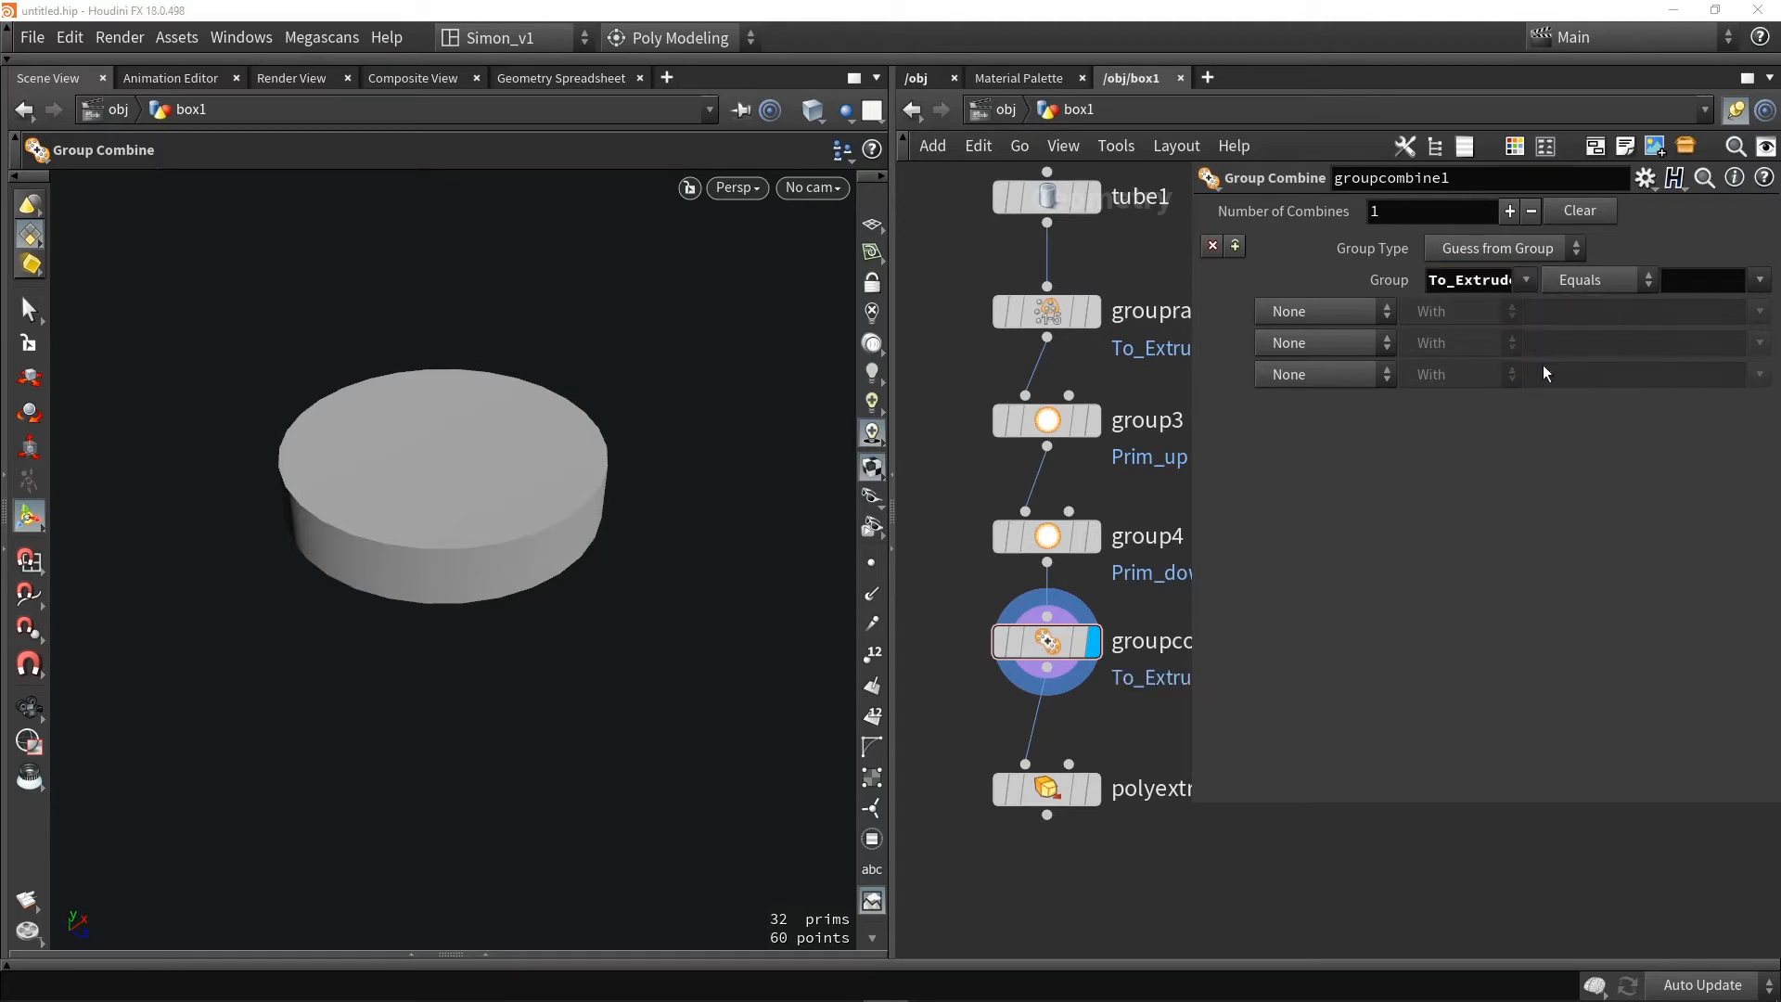
click(1751, 280)
click(1728, 360)
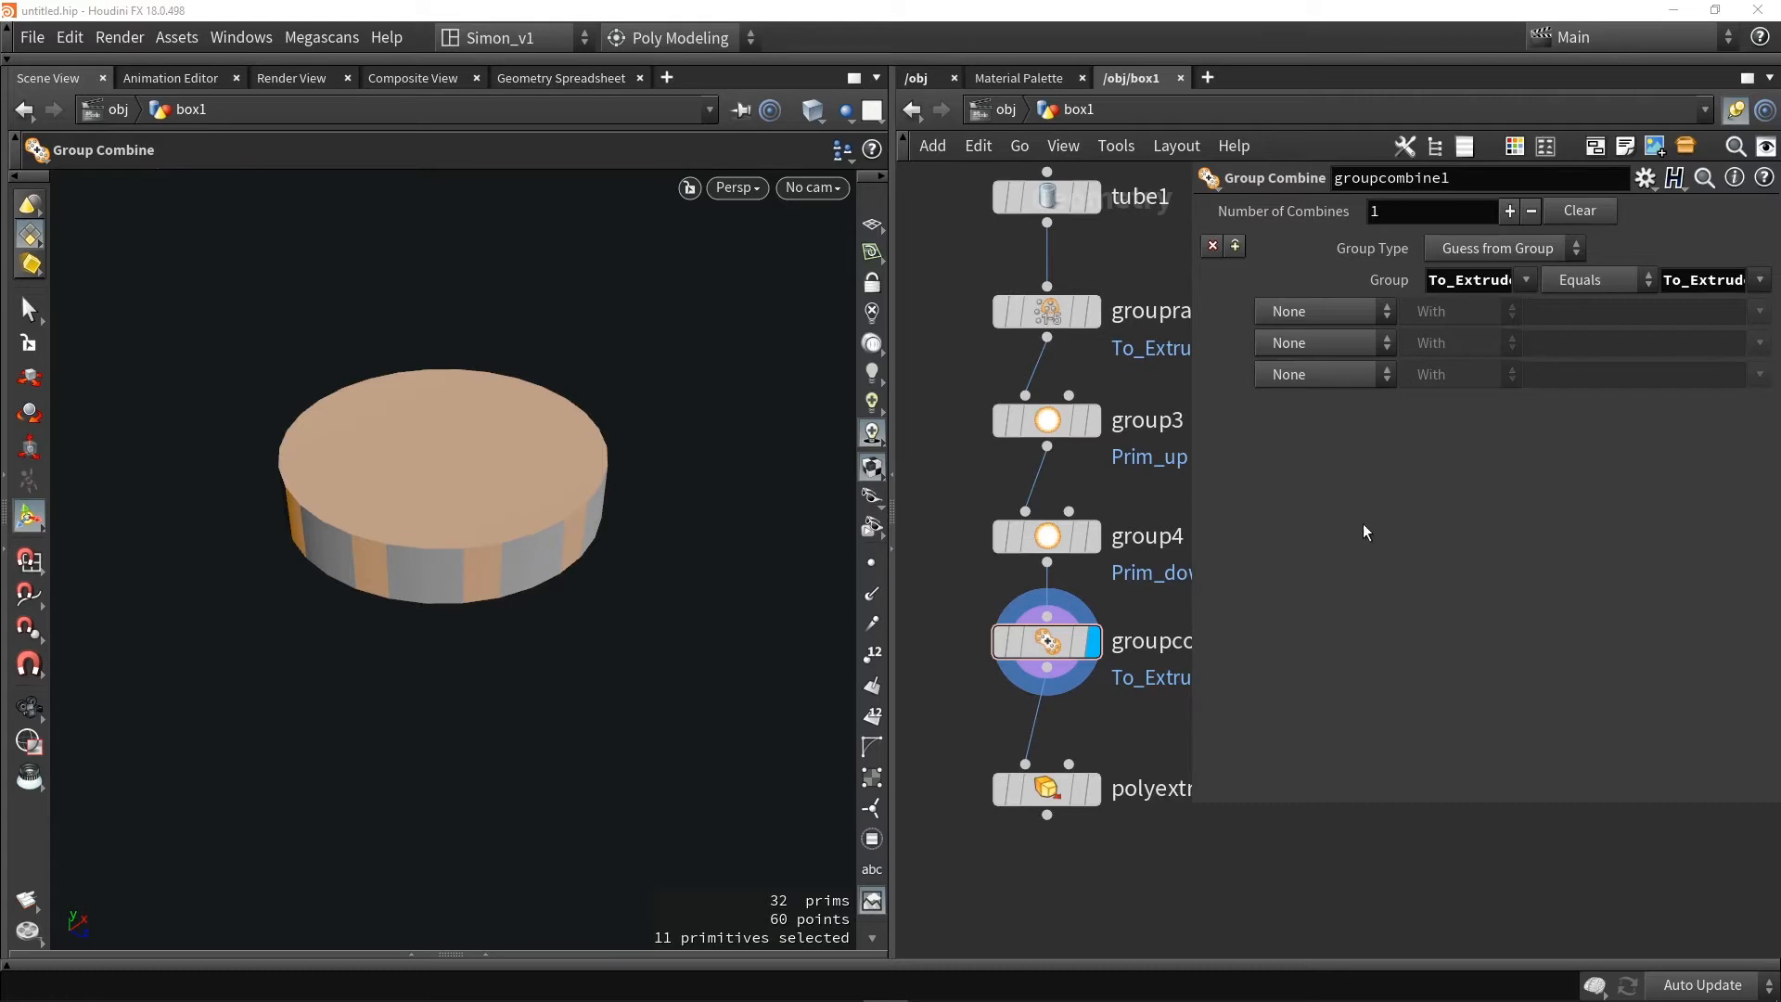
Subtract Prim_down and Prim_up from the combined To_Extrude group and display the PolyExtrude result
click(1300, 307)
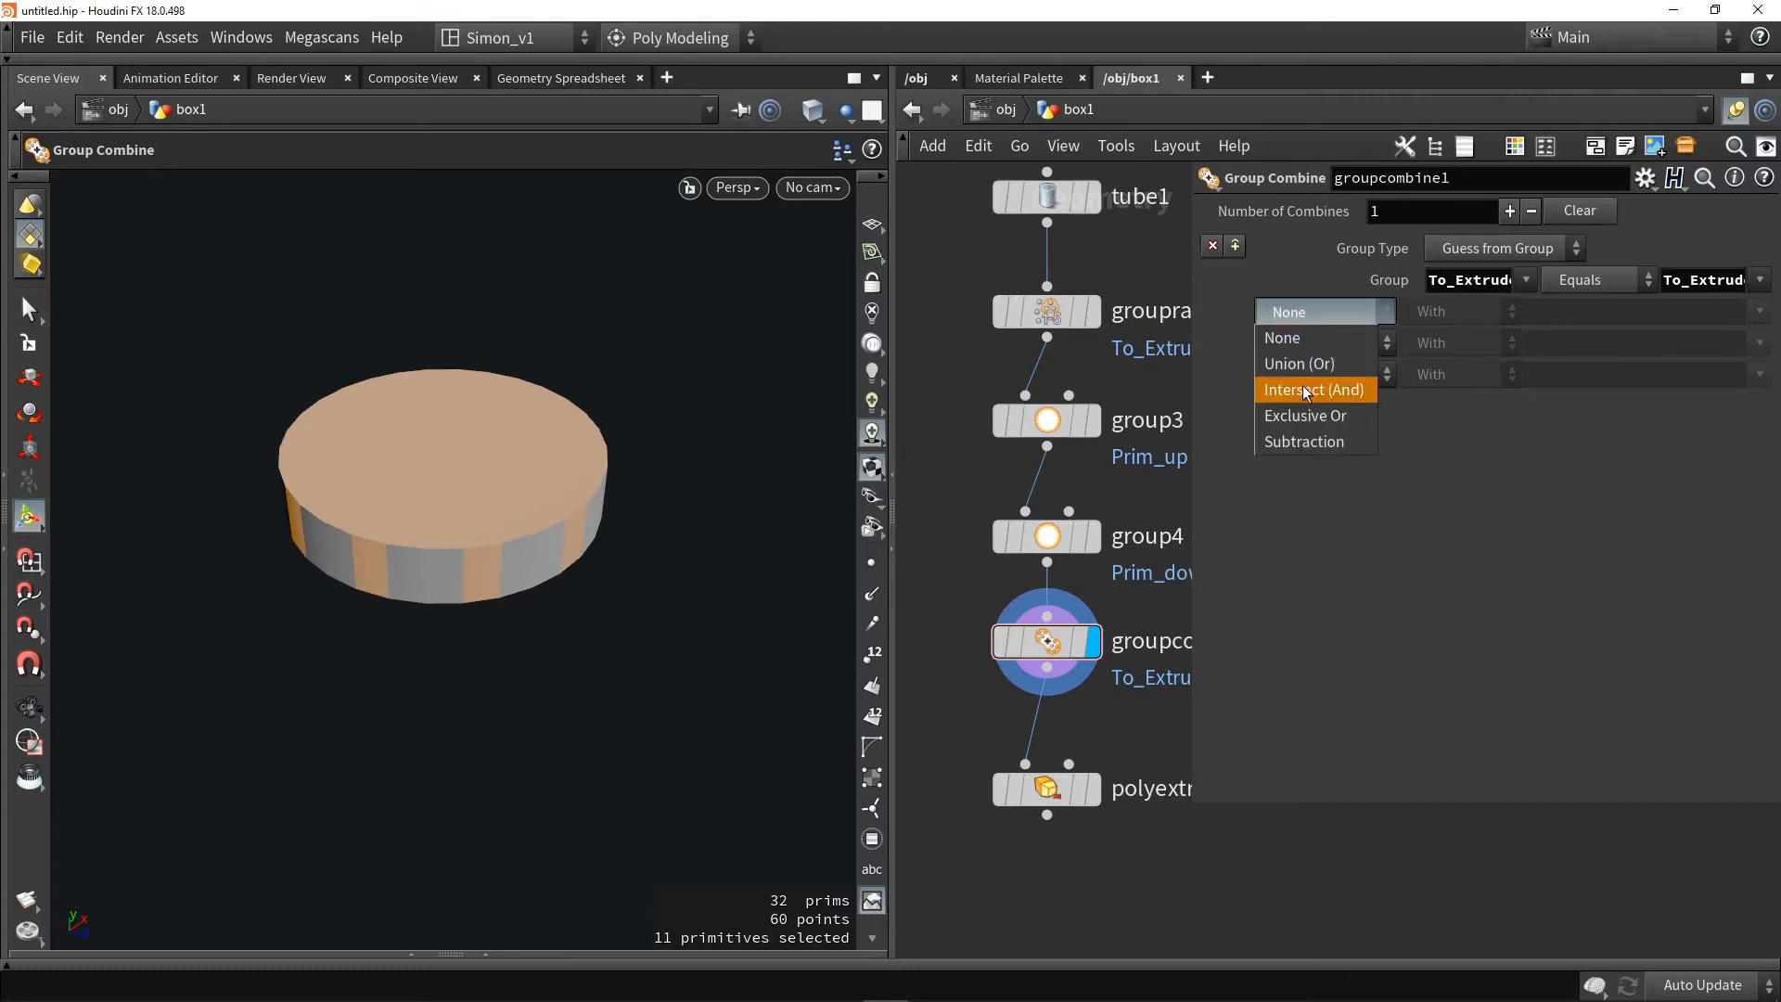
click(1282, 443)
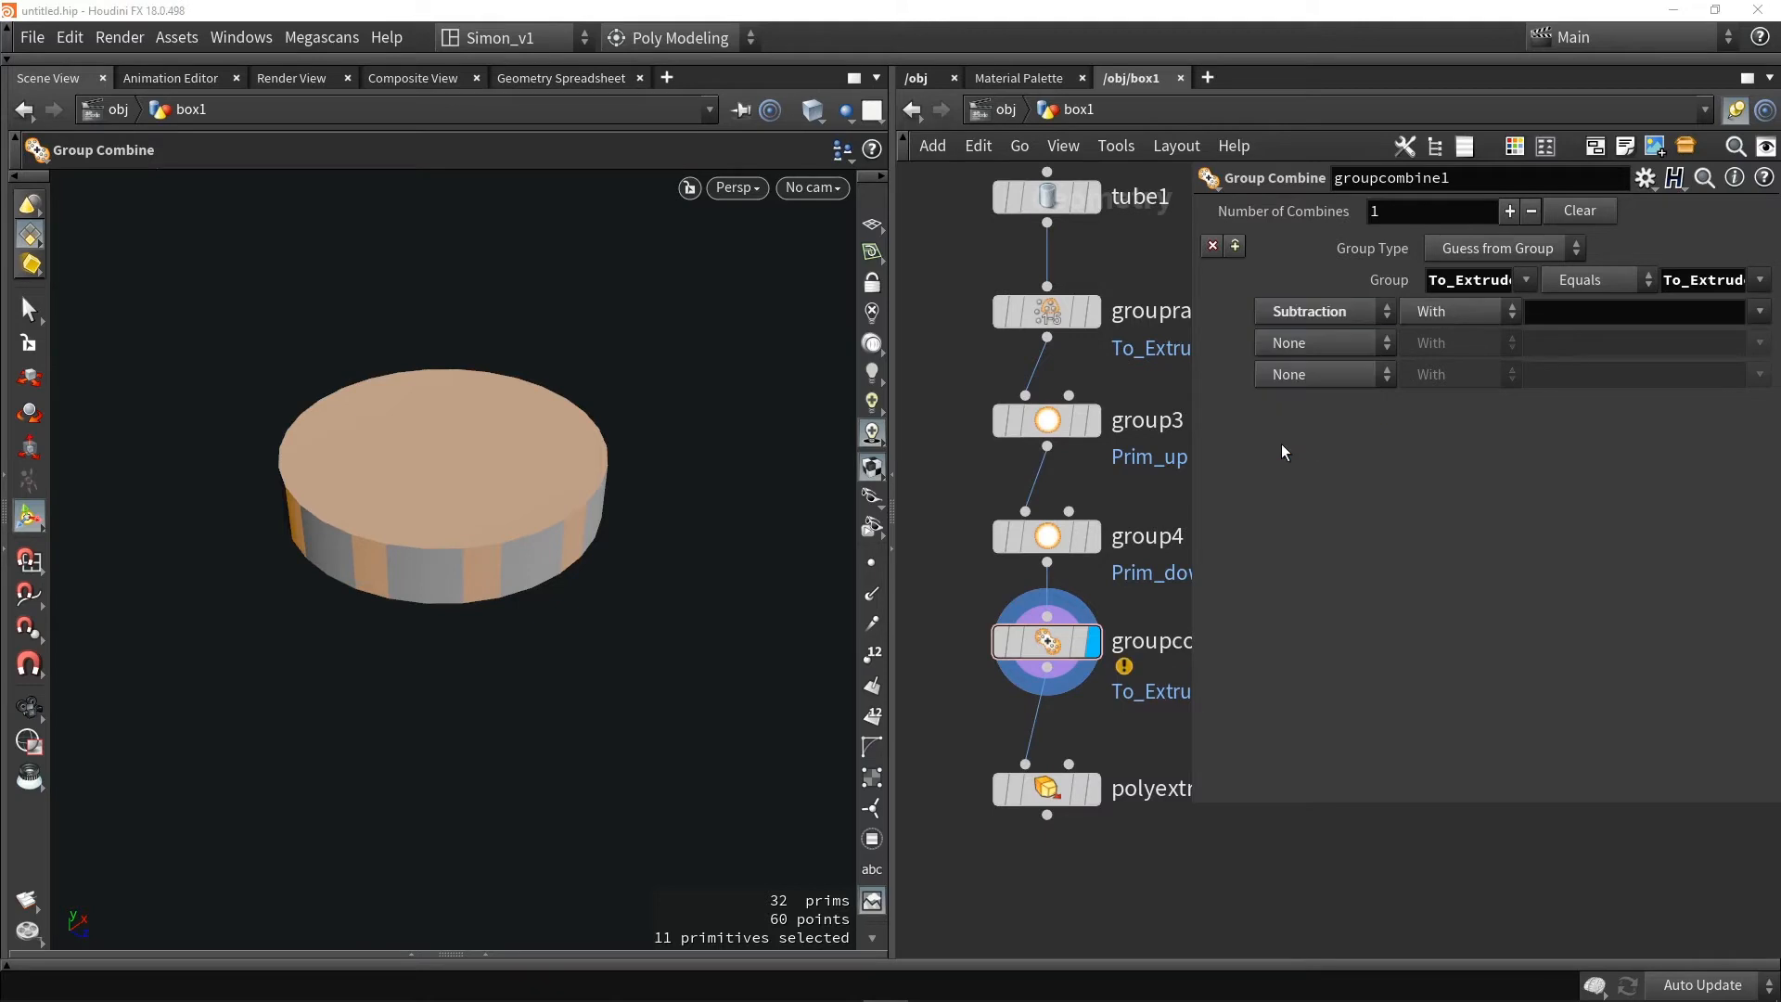
click(1758, 312)
click(1748, 340)
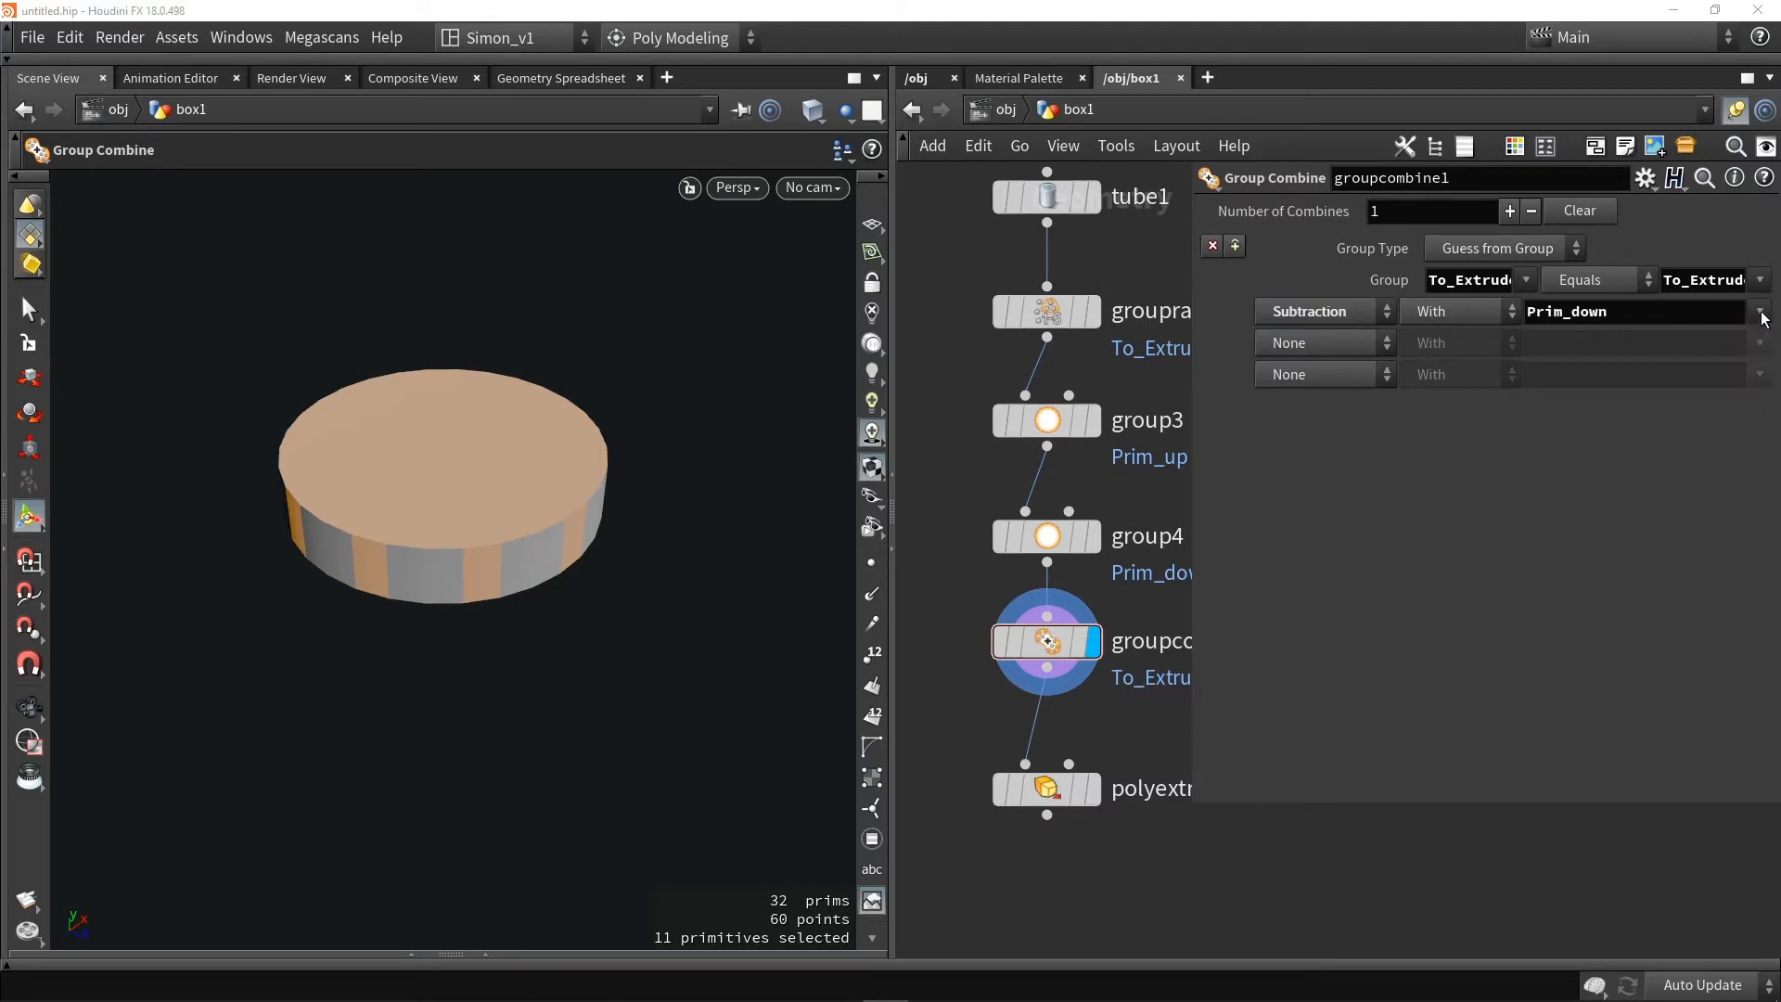
click(1762, 312)
click(1742, 369)
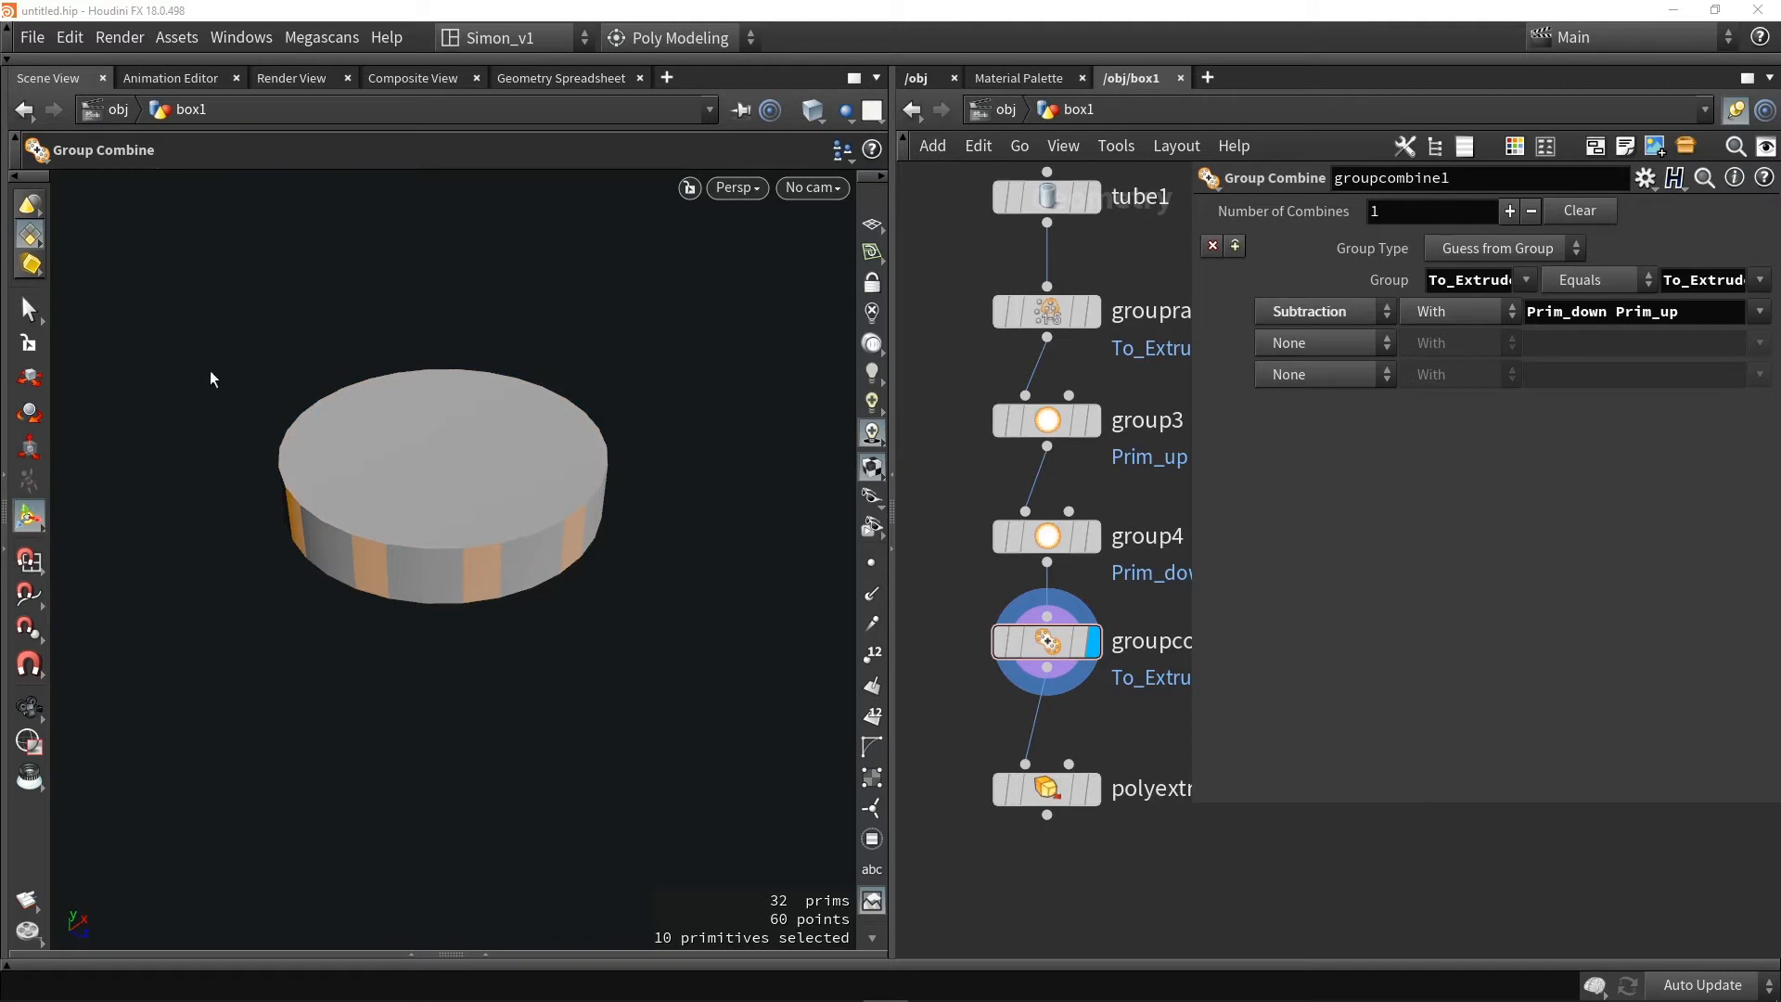
click(1092, 788)
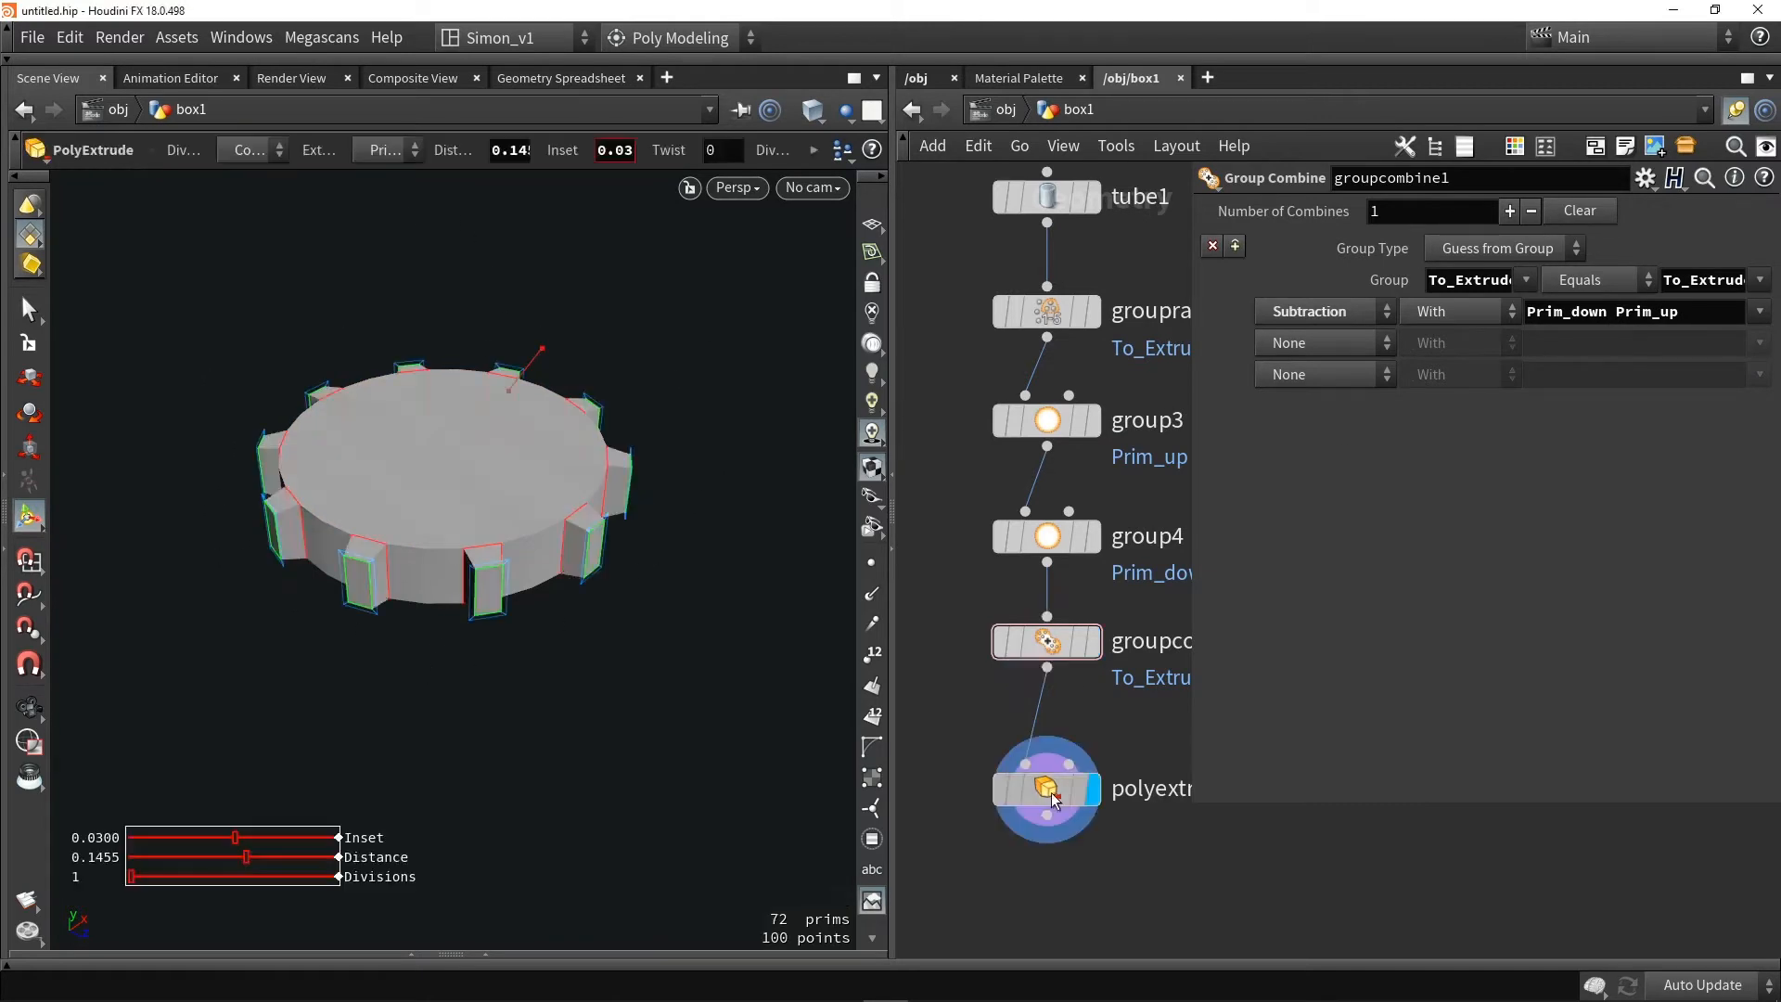
Duplicate the PolyExtrude node below itself and wire the copy to the output of the original
drag(1046, 640, 1046, 670)
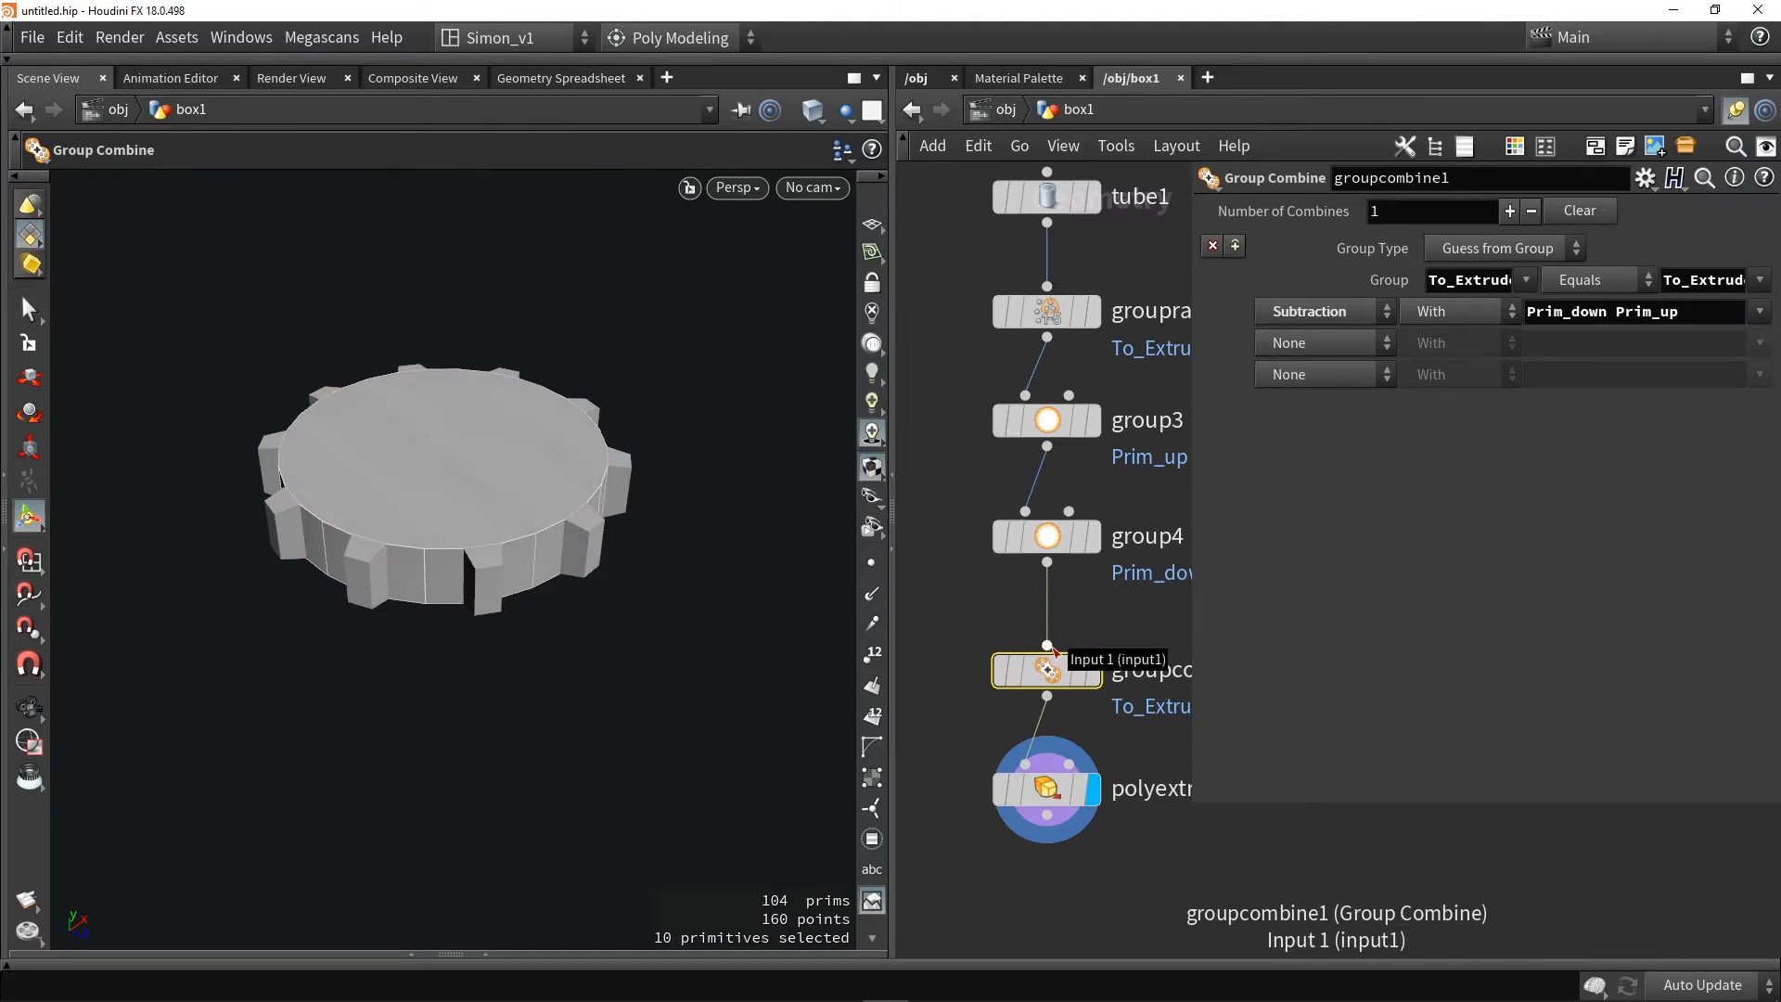
click(1048, 791)
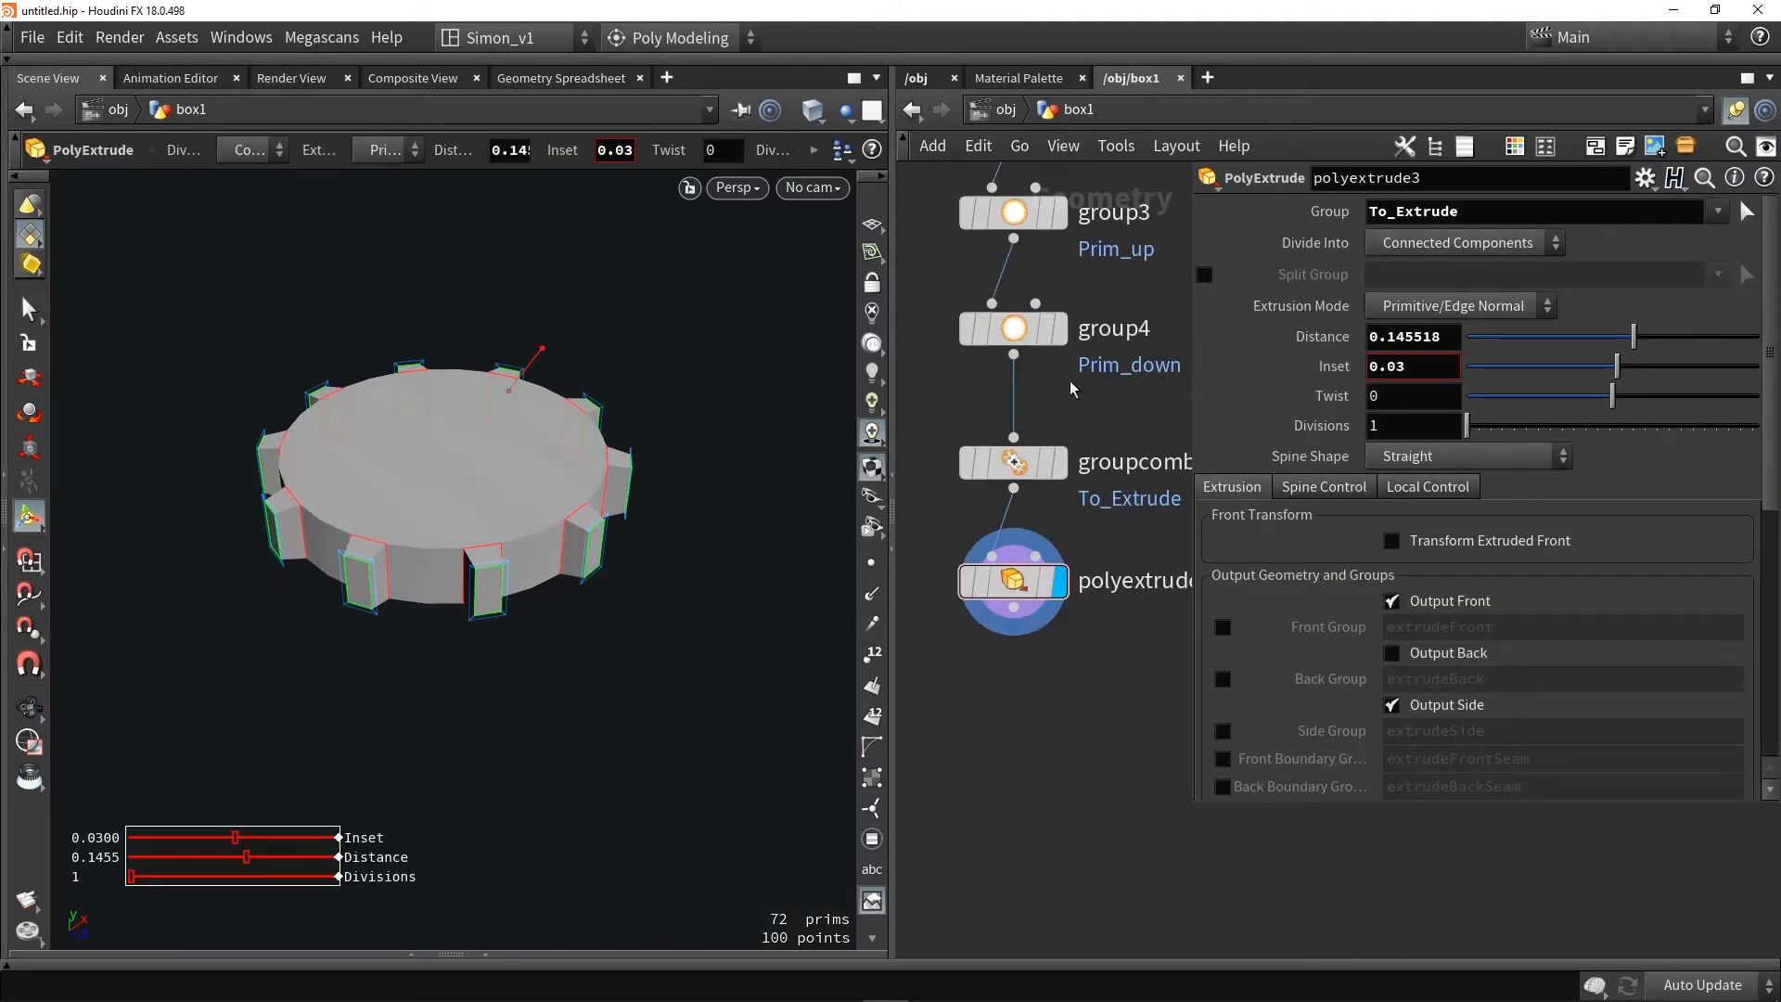
alt+drag(1014, 580, 1013, 744)
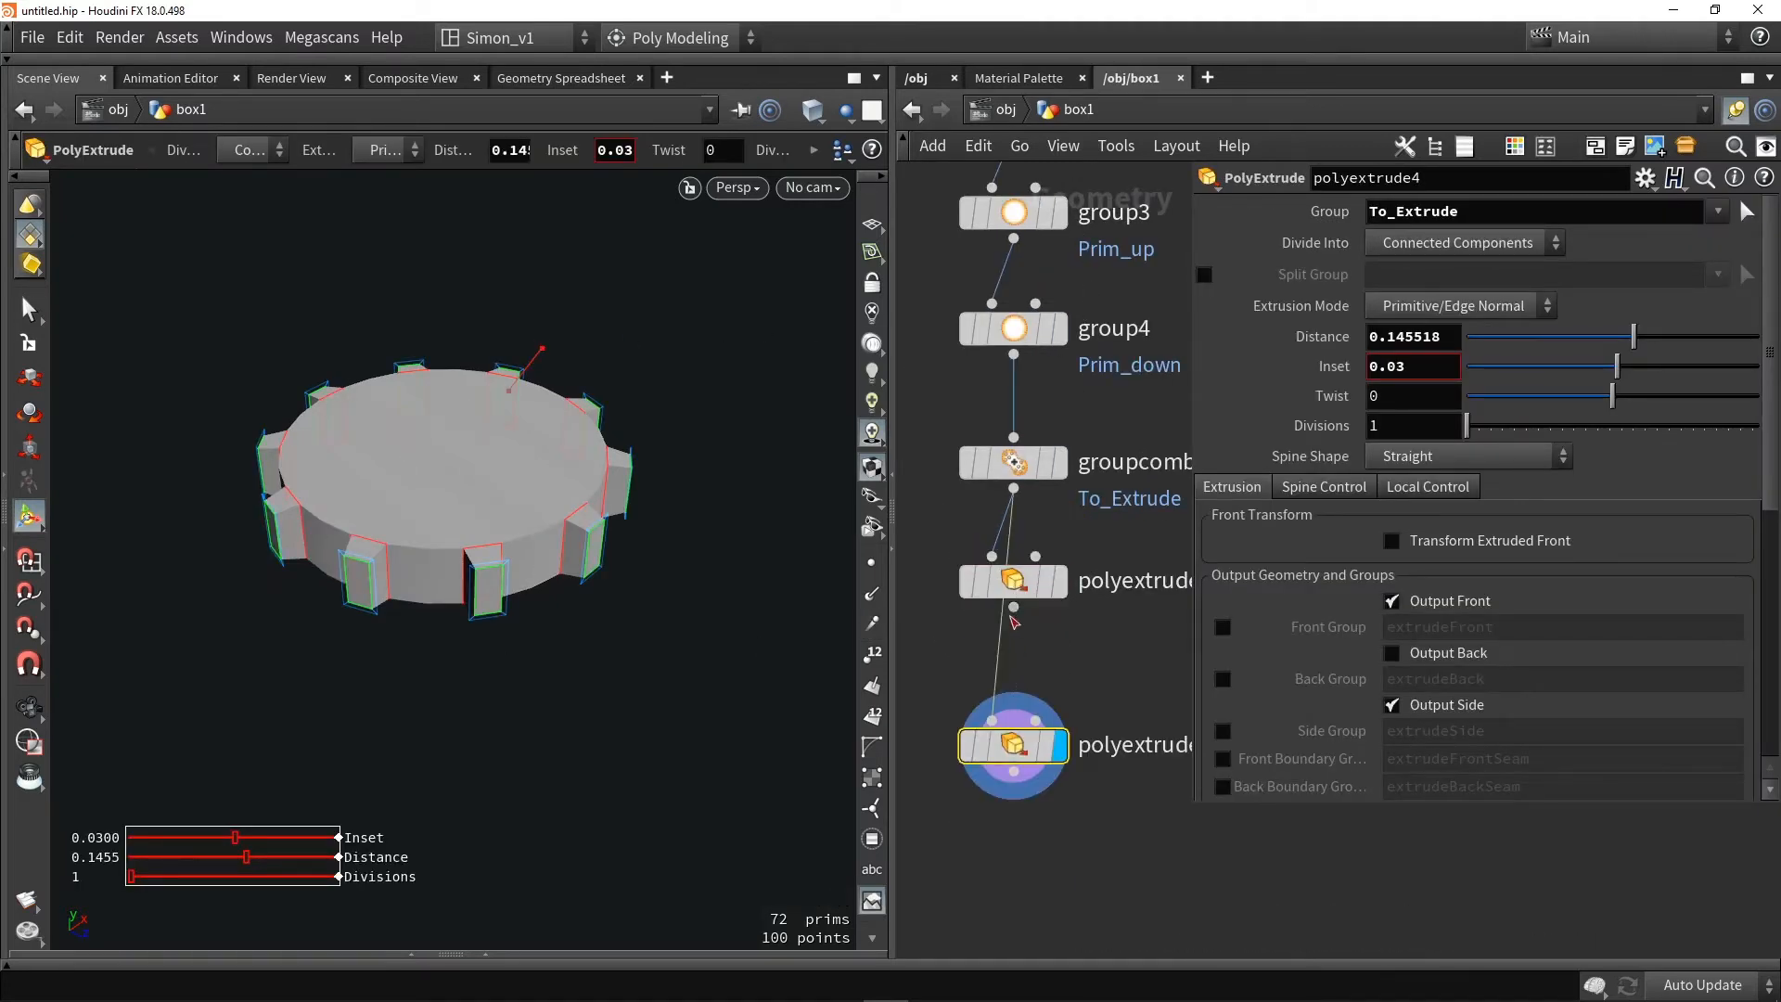
drag(1013, 609, 992, 720)
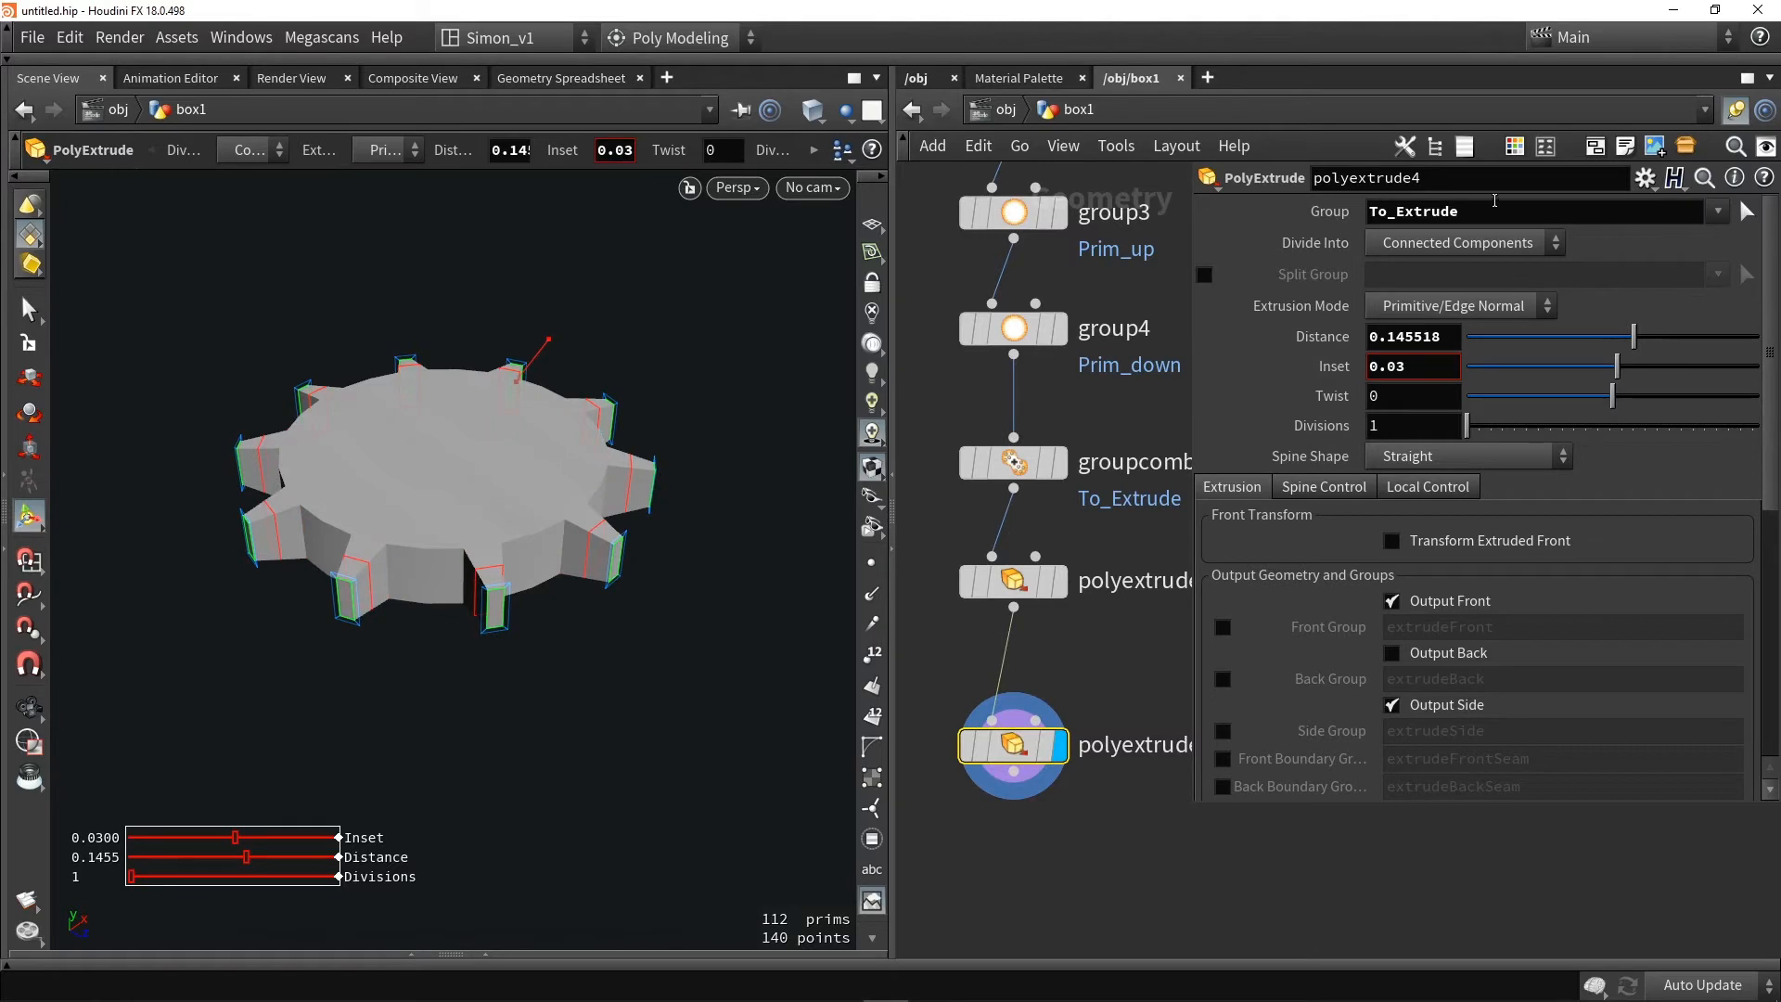
Replace the copied PolyExtrude's To_Extrude group with the Prim_down and Prim_up groups
double_click(1495, 211)
key(BackSpace)
key(Return)
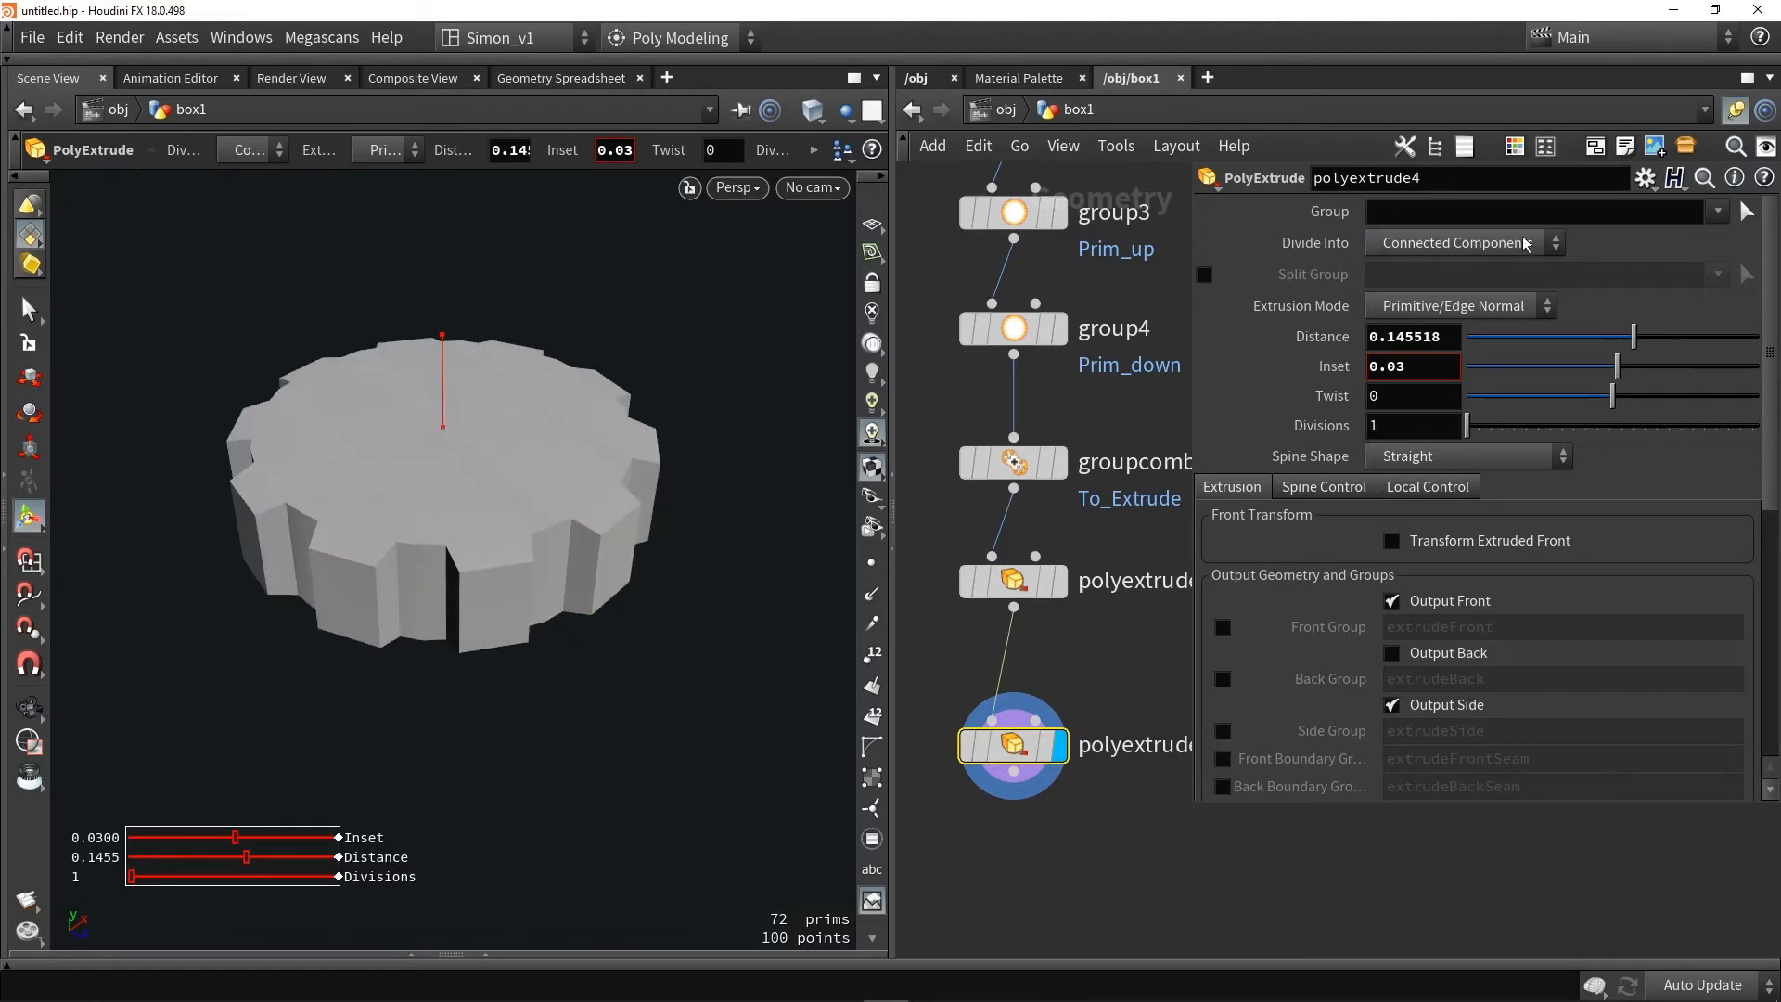
click(1717, 211)
click(1703, 240)
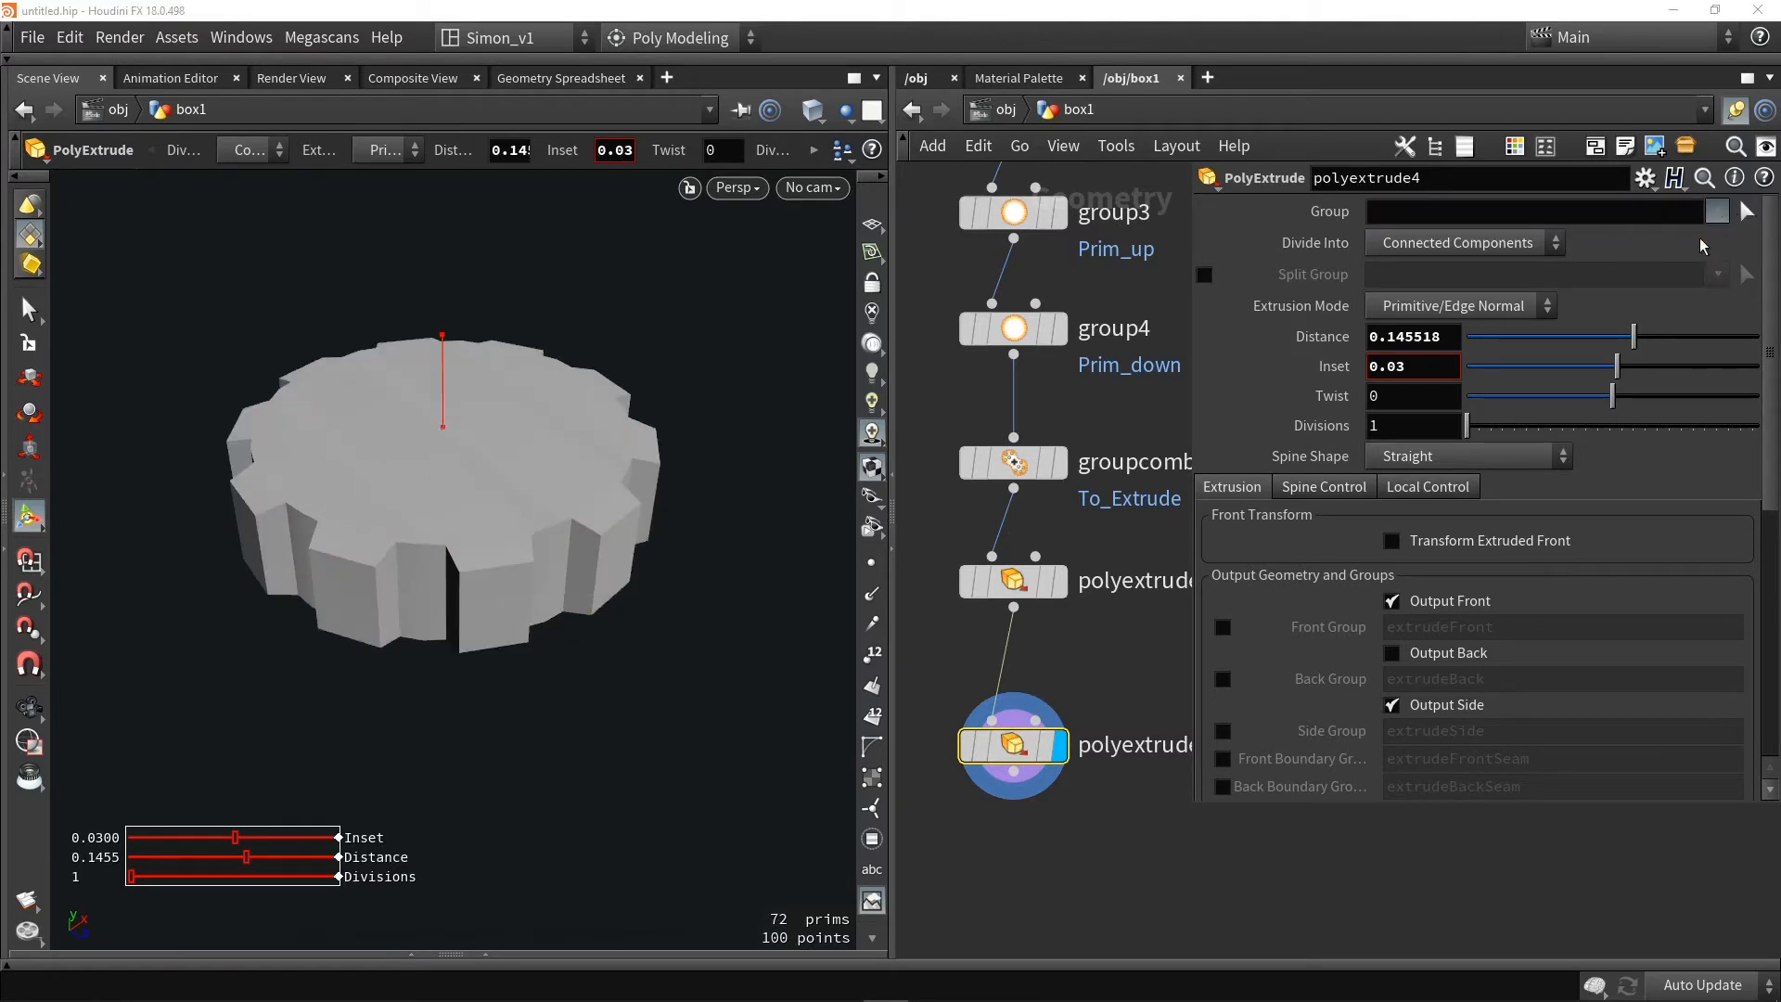
click(1717, 212)
click(1694, 265)
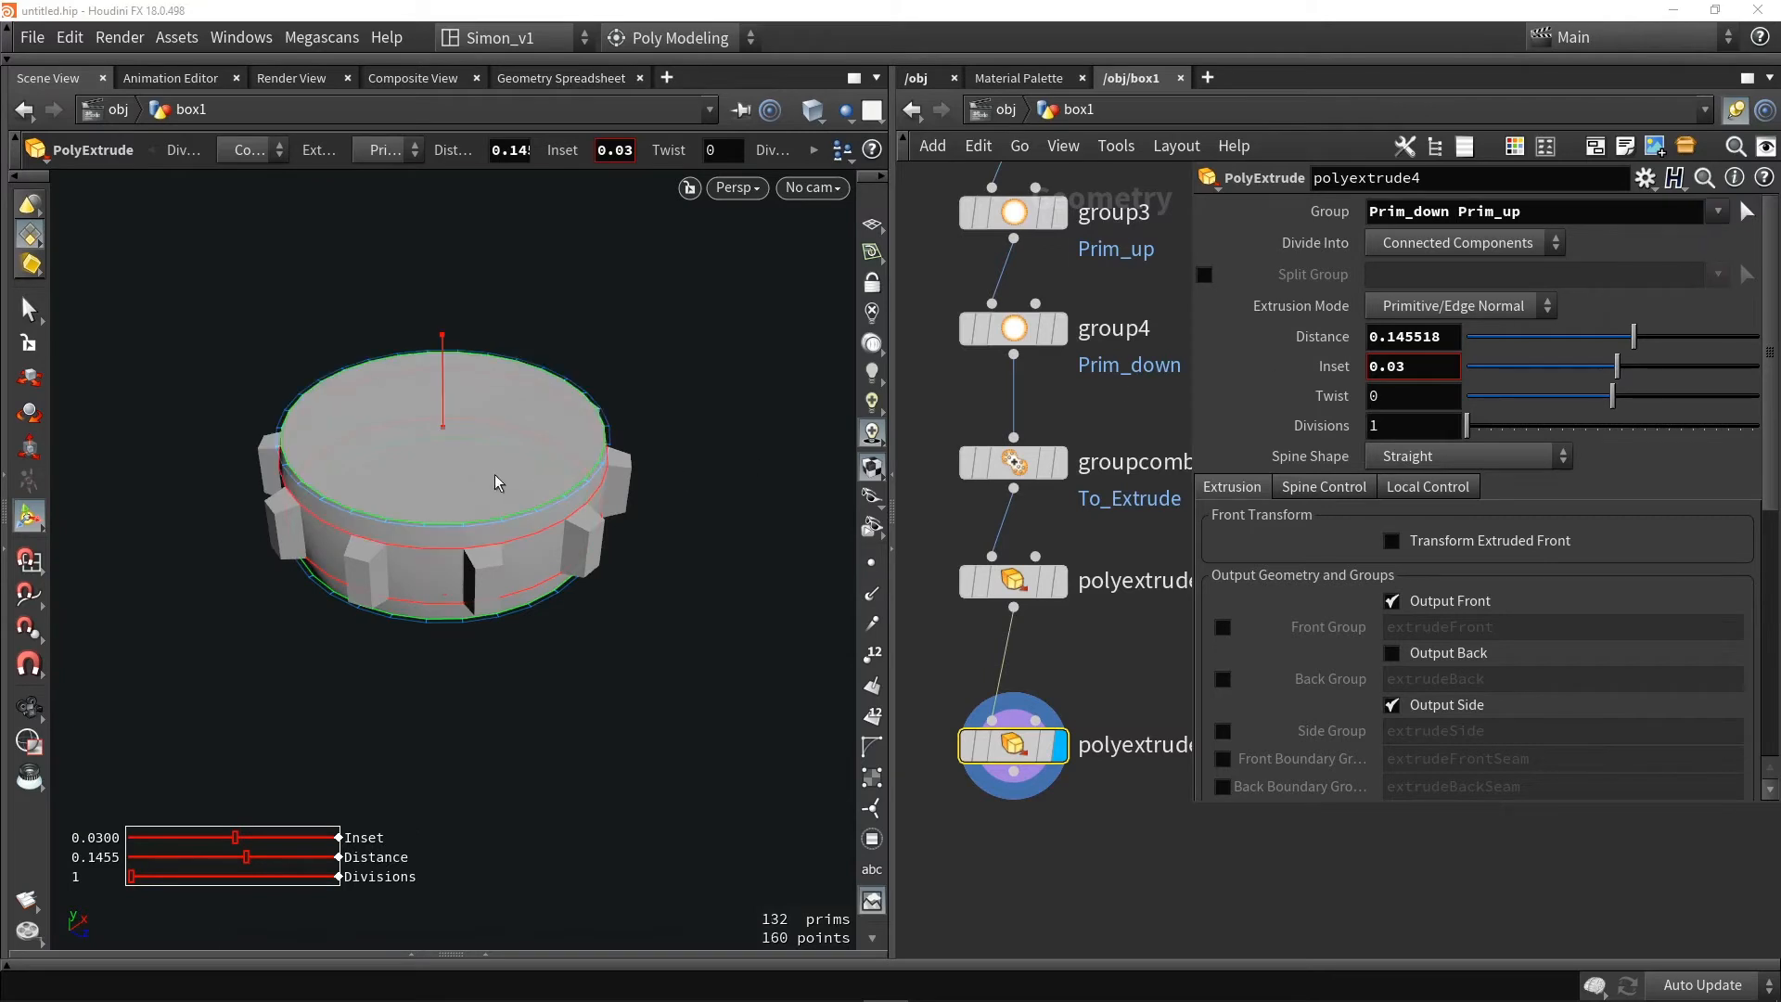
Extrude the two cap groups with an inset of 0.09 and a distance of about 0.07
scroll(495, 475, up, 6)
drag(438, 348, 437, 359)
alt+drag(608, 417, 585, 386)
scroll(483, 463, up, 3)
mouse_move(464, 492)
alt+mouse_down()
mouse_move(412, 432)
mouse_move(437, 474)
alt+mouse_up()
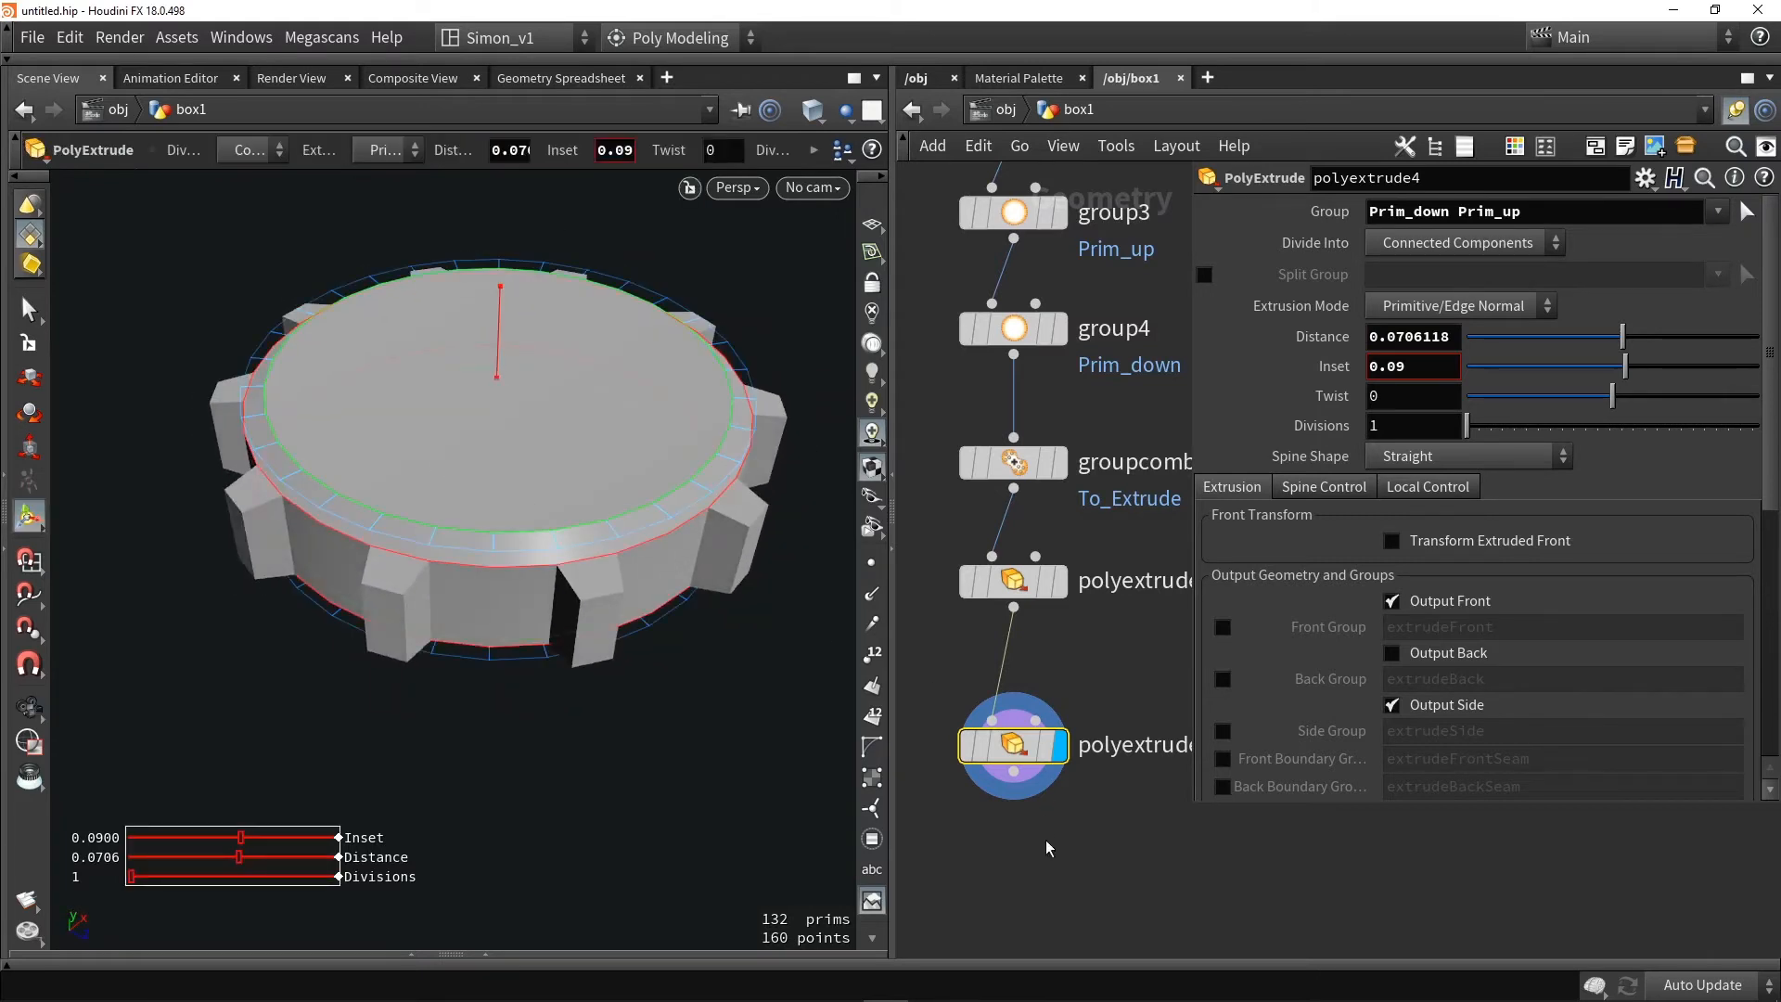
Enable the extrudeFront front group on the cap PolyExtrude, then duplicate the node and wire the copy below it
middle_drag(1043, 843, 1050, 704)
scroll(1051, 704, down, 1)
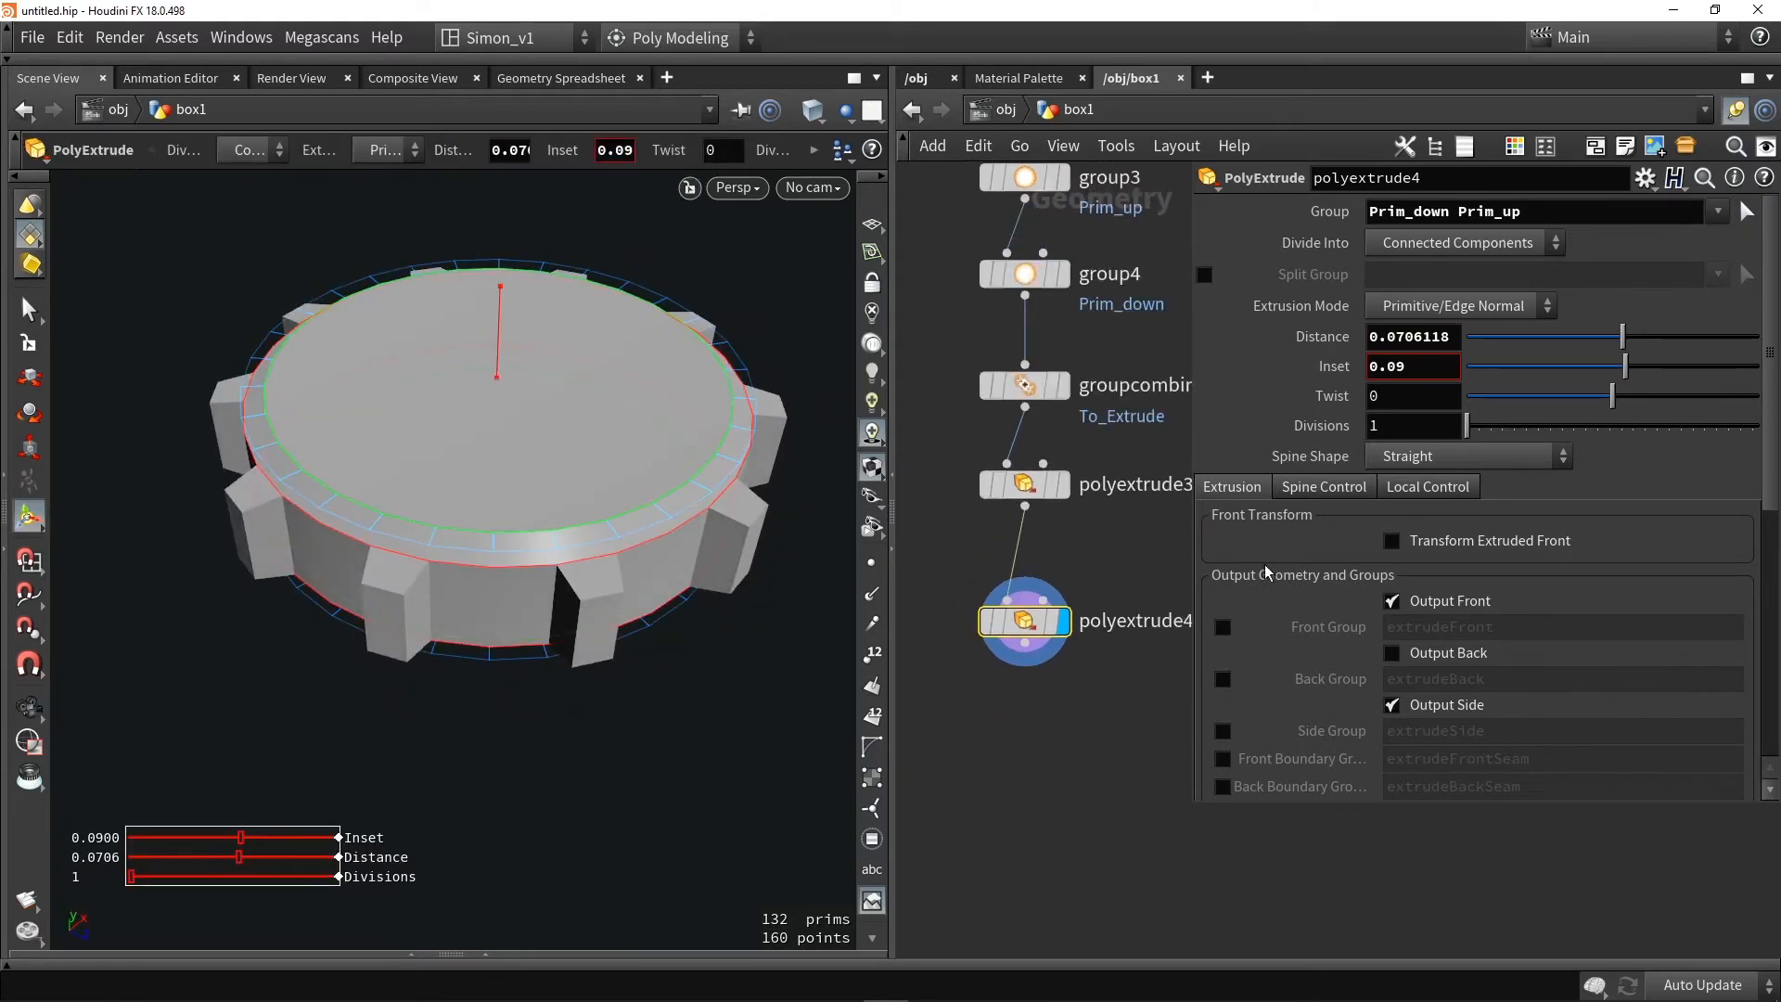
click(1223, 628)
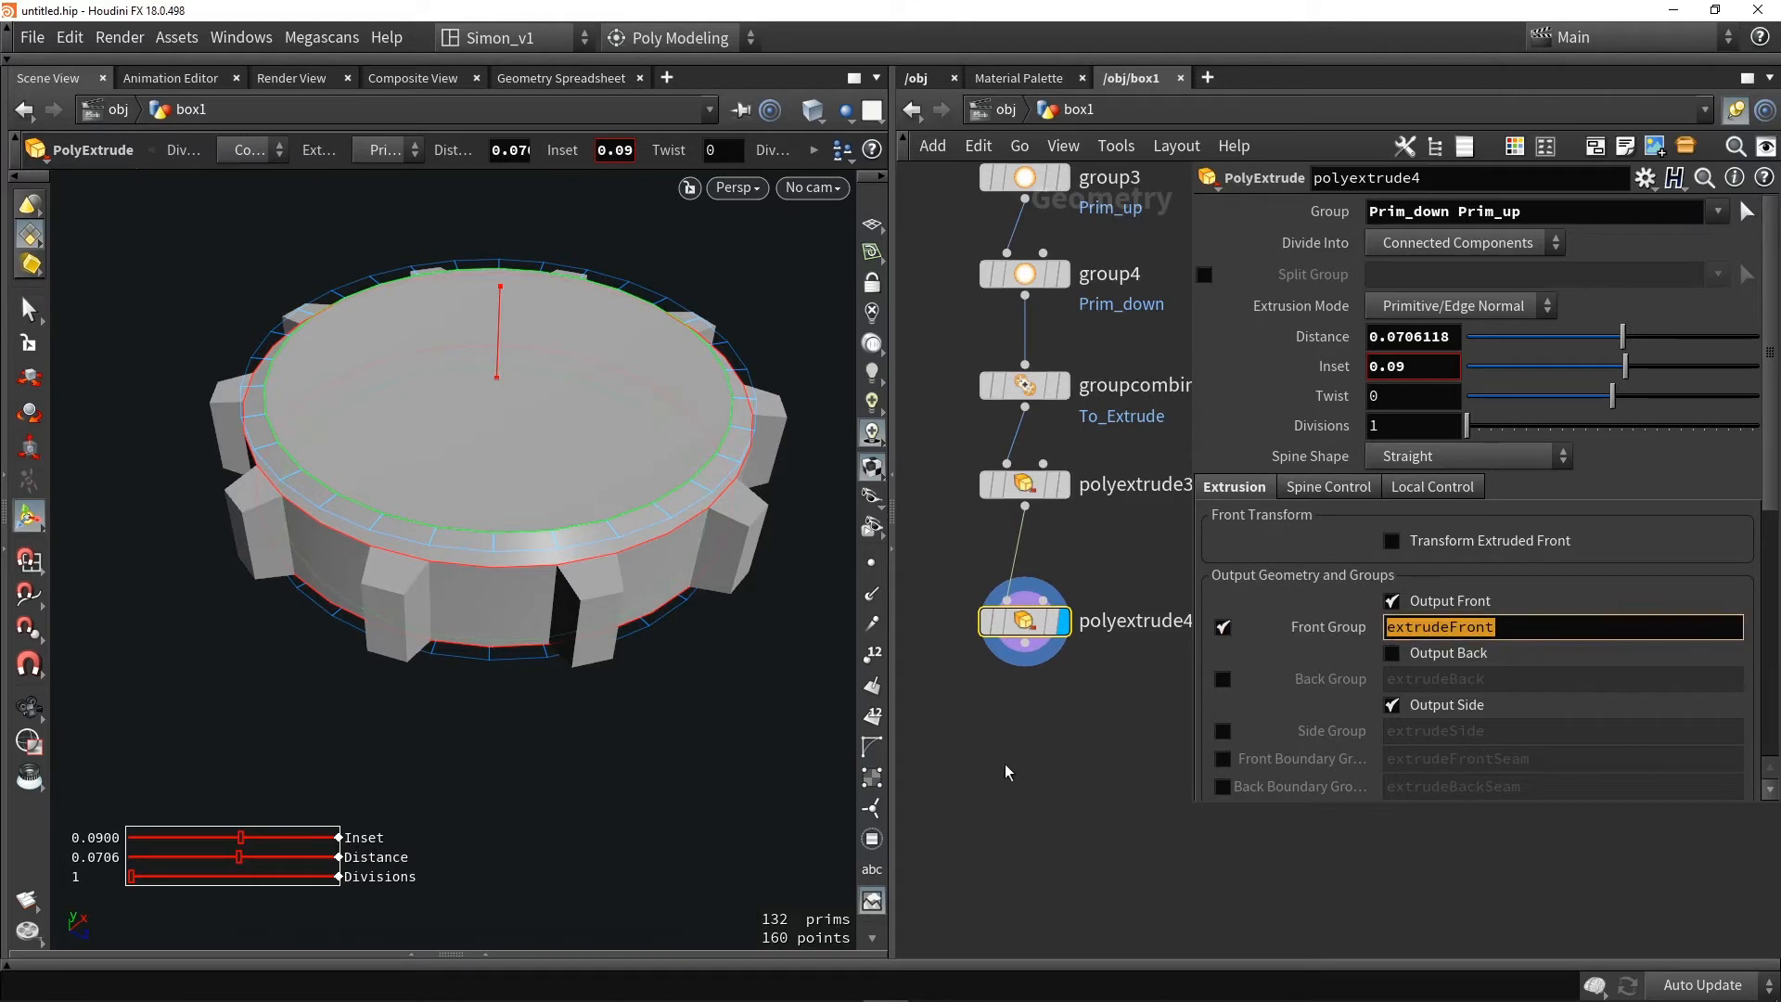
alt+drag(1025, 634, 1025, 725)
drag(1025, 644, 1007, 692)
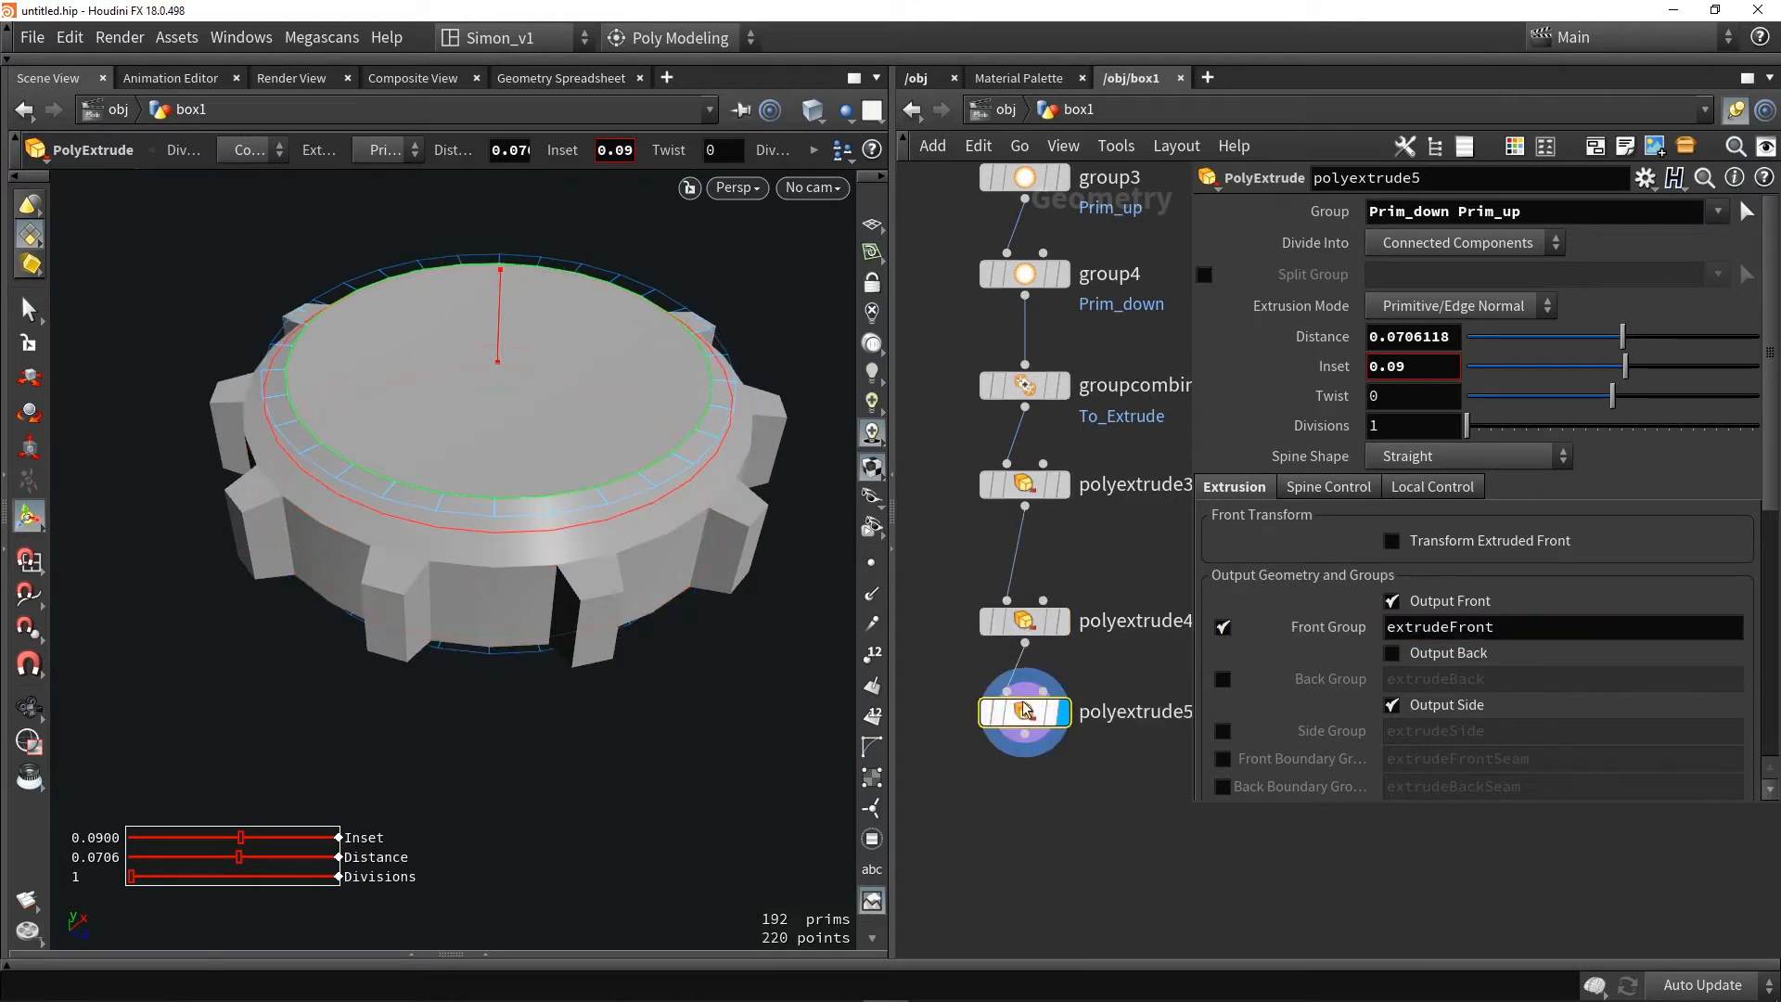
Replace the cap groups in the new PolyExtrude with the extrudeFront group
triple_click(1371, 218)
key(BackSpace)
key(Return)
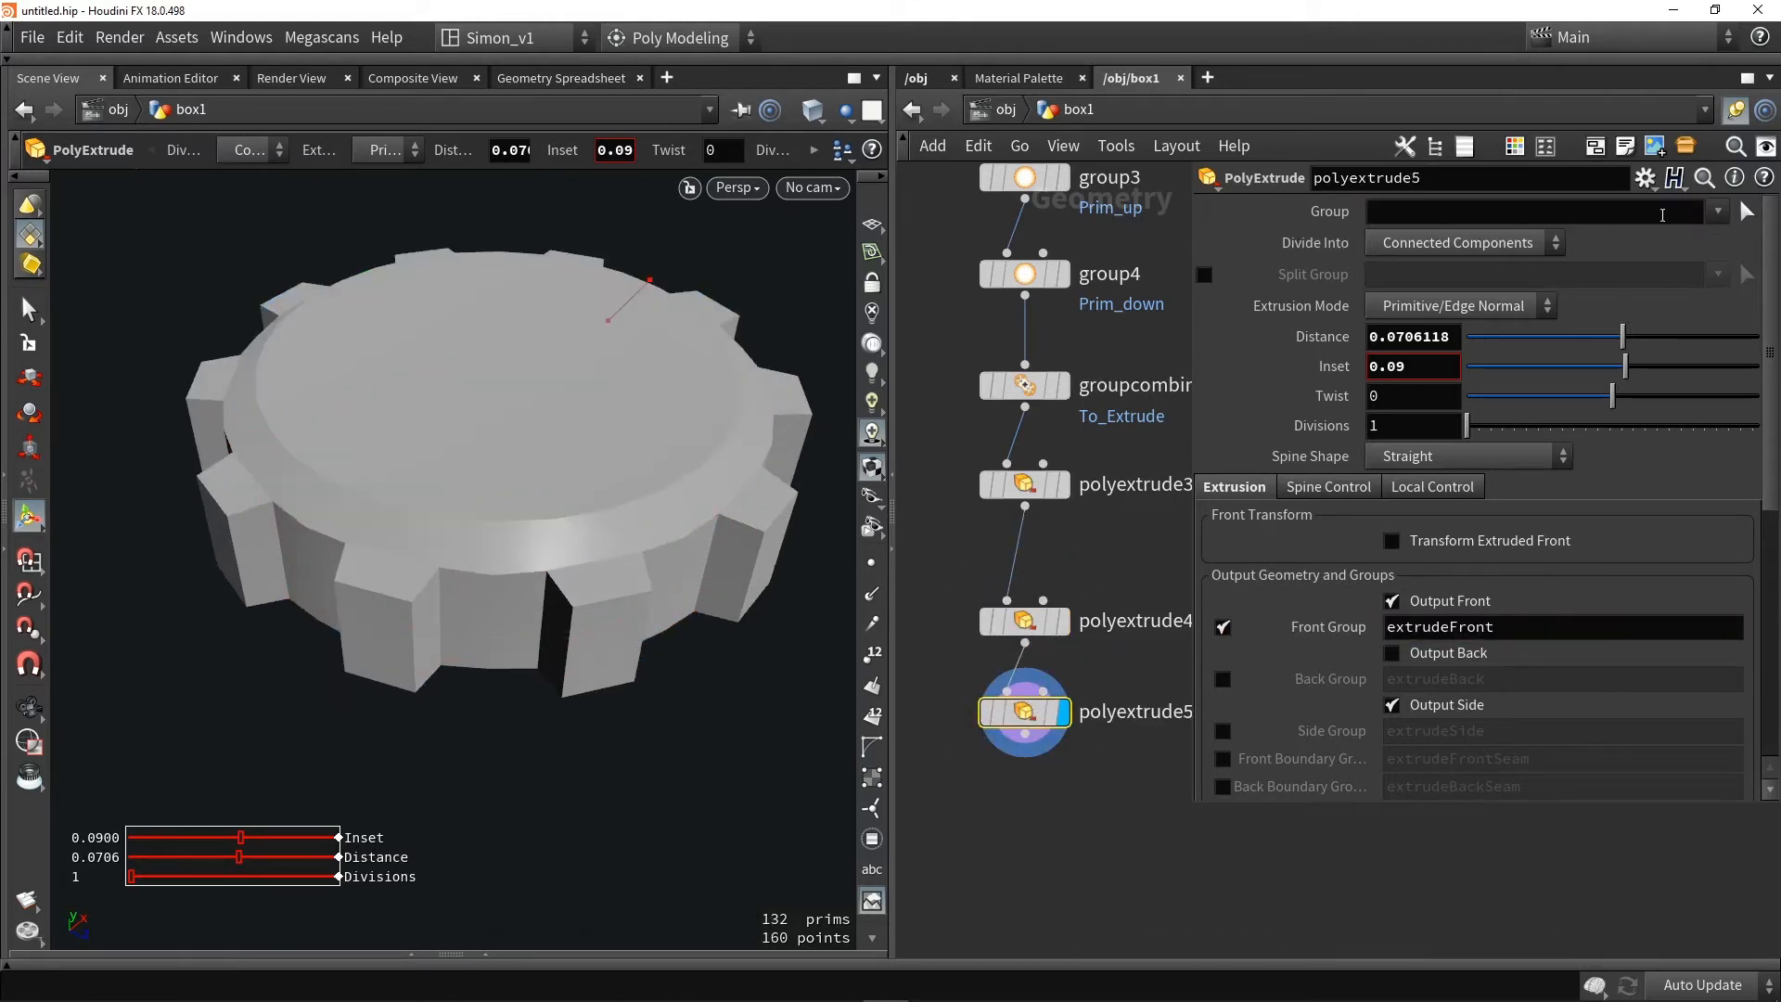
click(1717, 212)
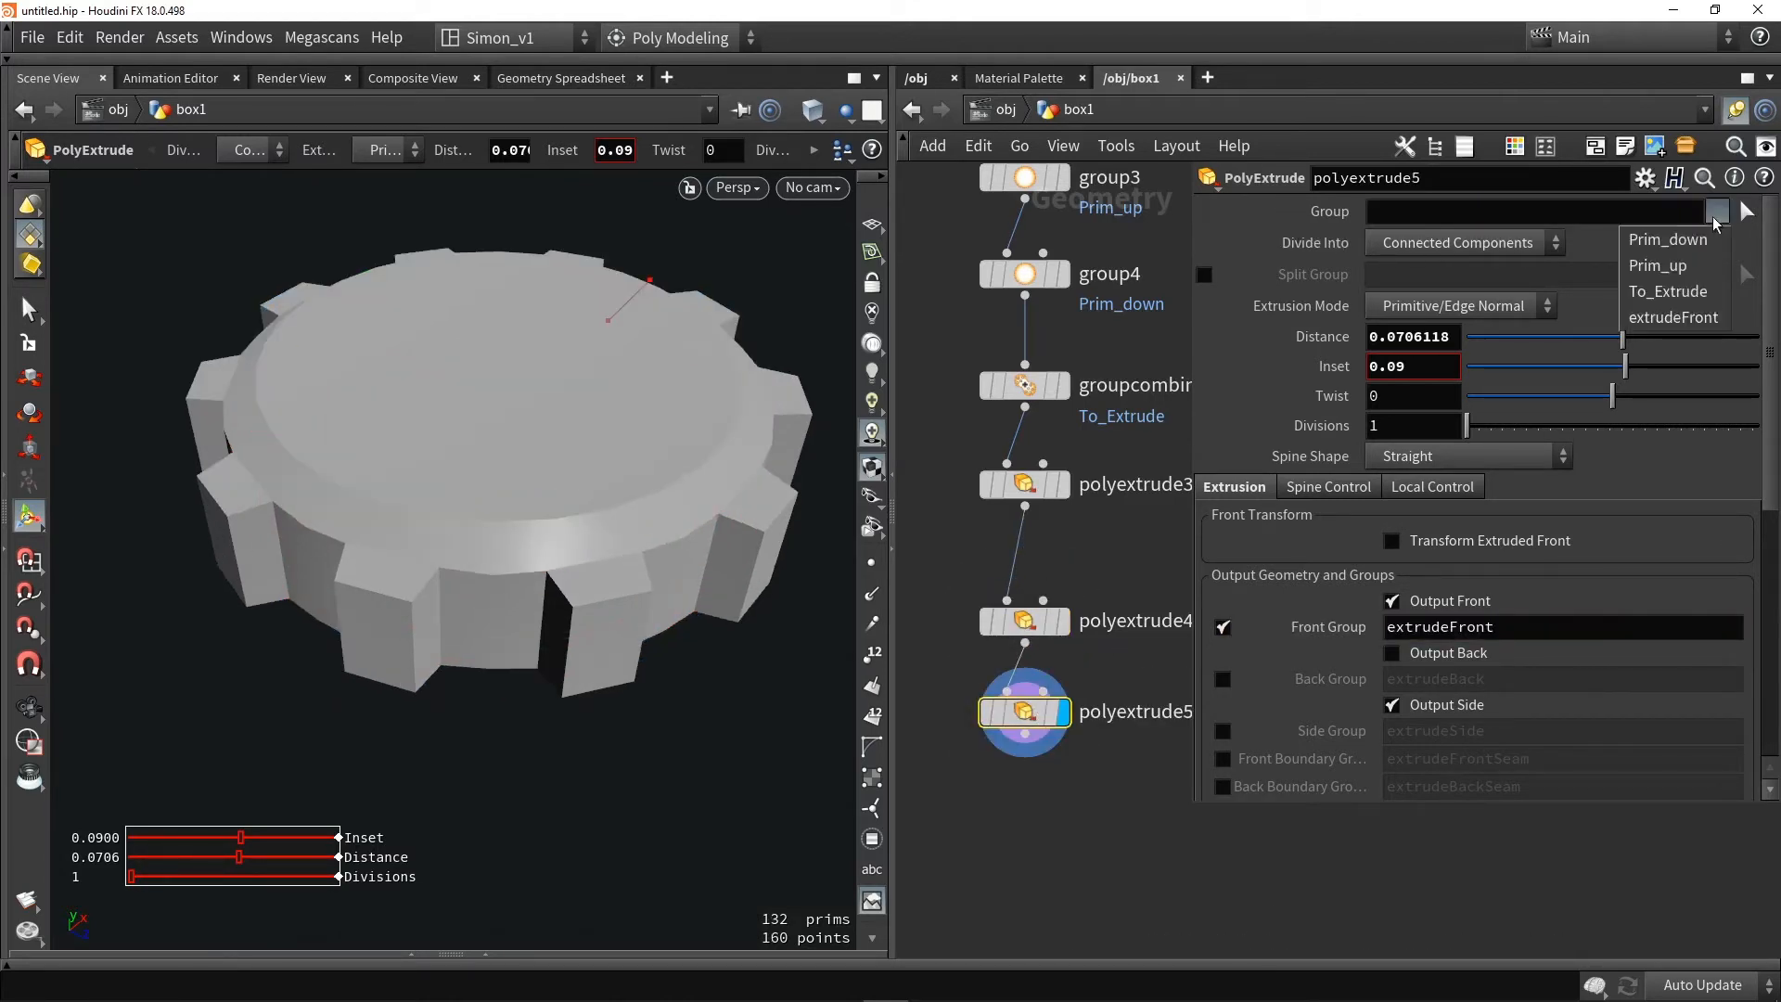
click(1695, 316)
Set this PolyExtrude's inset to 0.14 and its distance to about 0.022
scroll(488, 375, up, 3)
scroll(488, 375, up, 2)
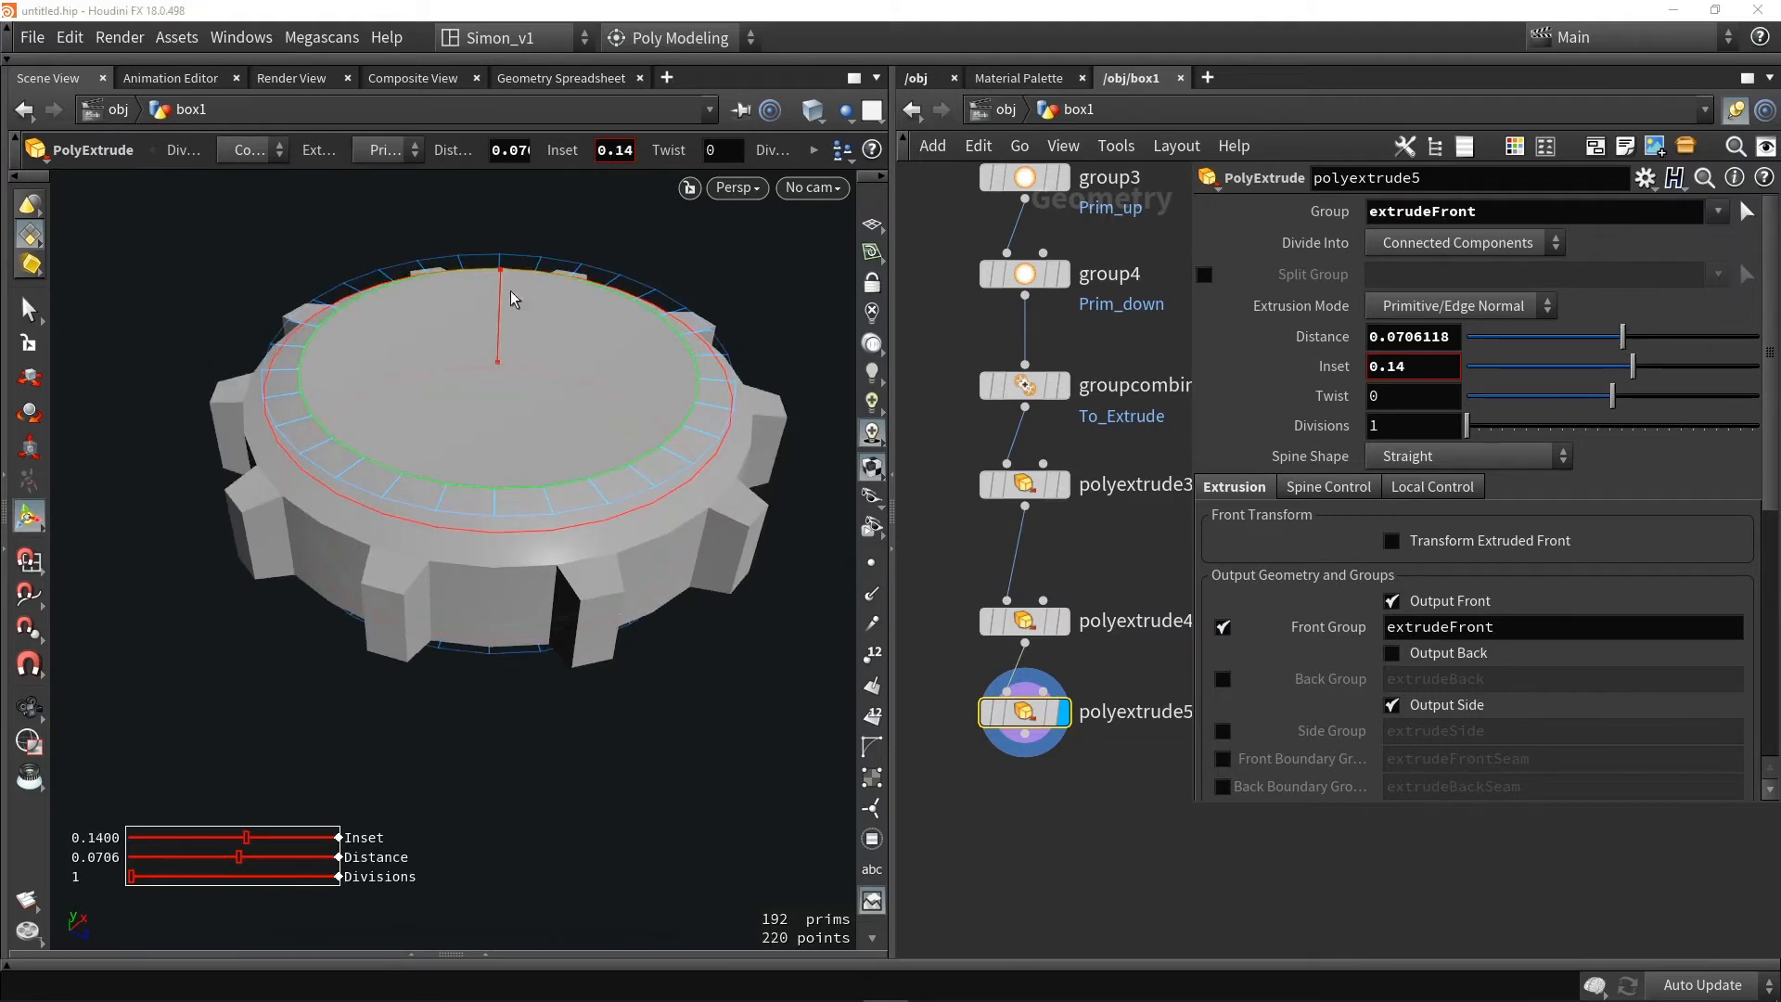
drag(500, 270, 500, 282)
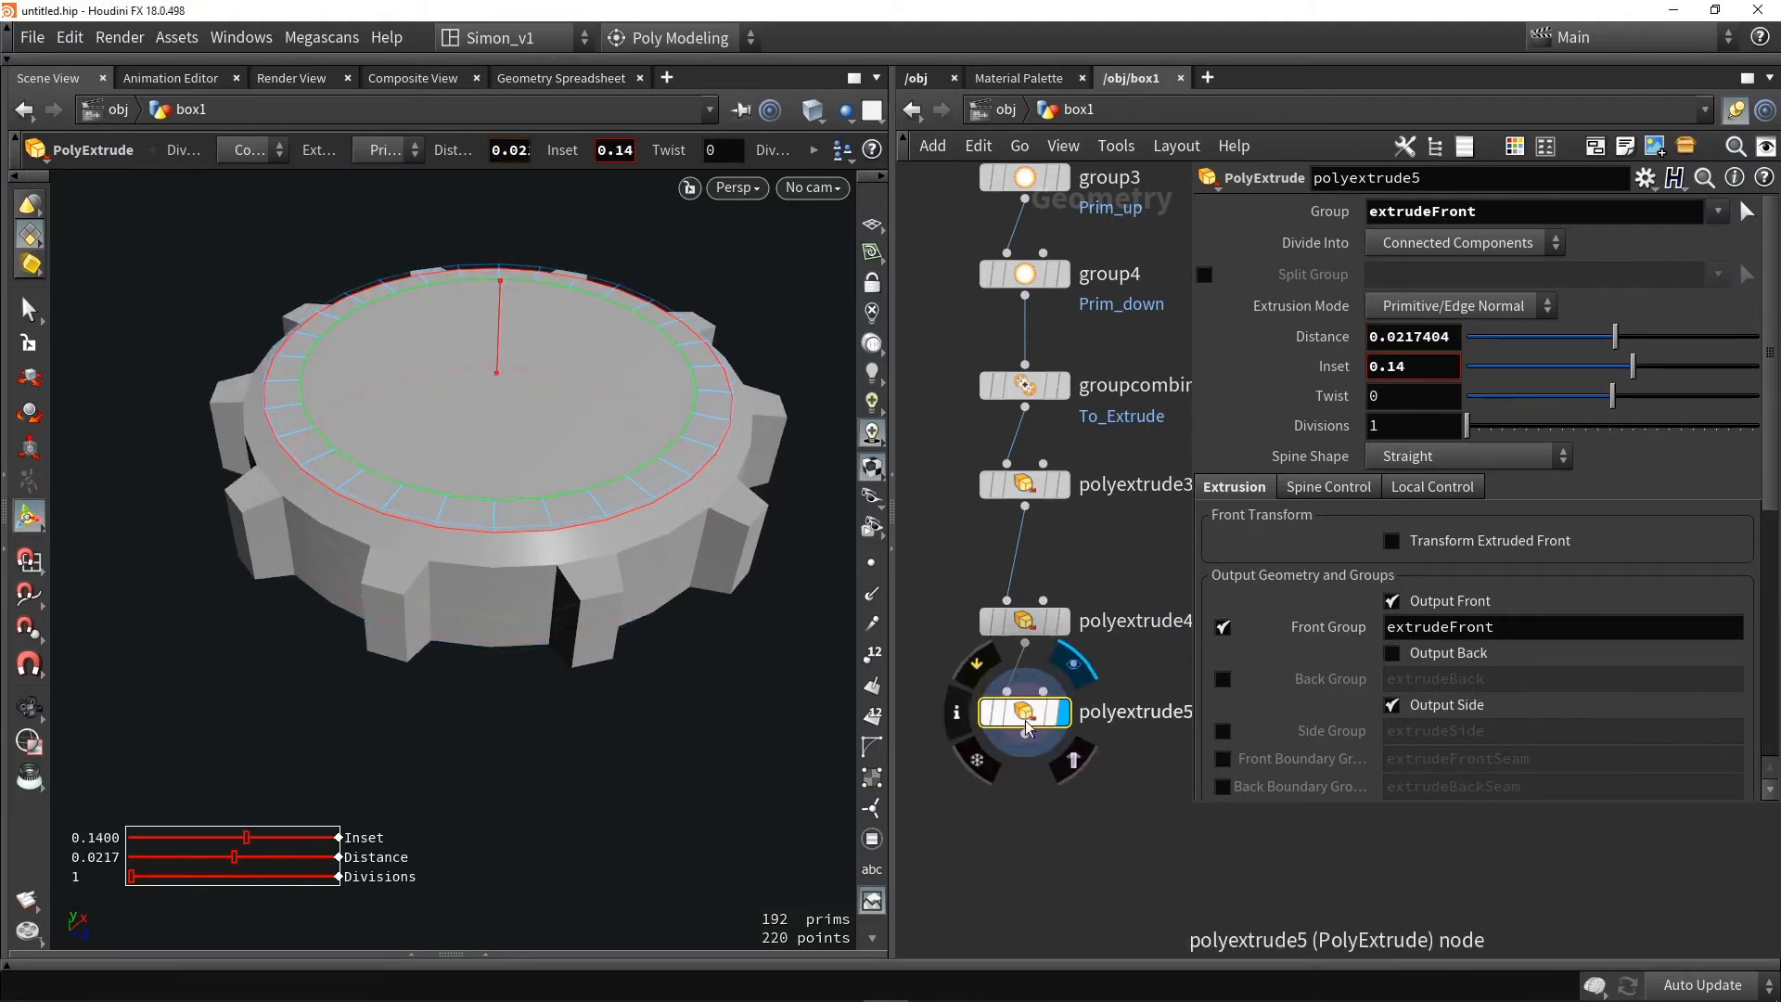
Duplicate the PolyExtrude below itself and push the caps inward with inset 0.15 and distance about -0.072
alt+drag(1028, 716, 996, 801)
drag(1019, 826, 1030, 807)
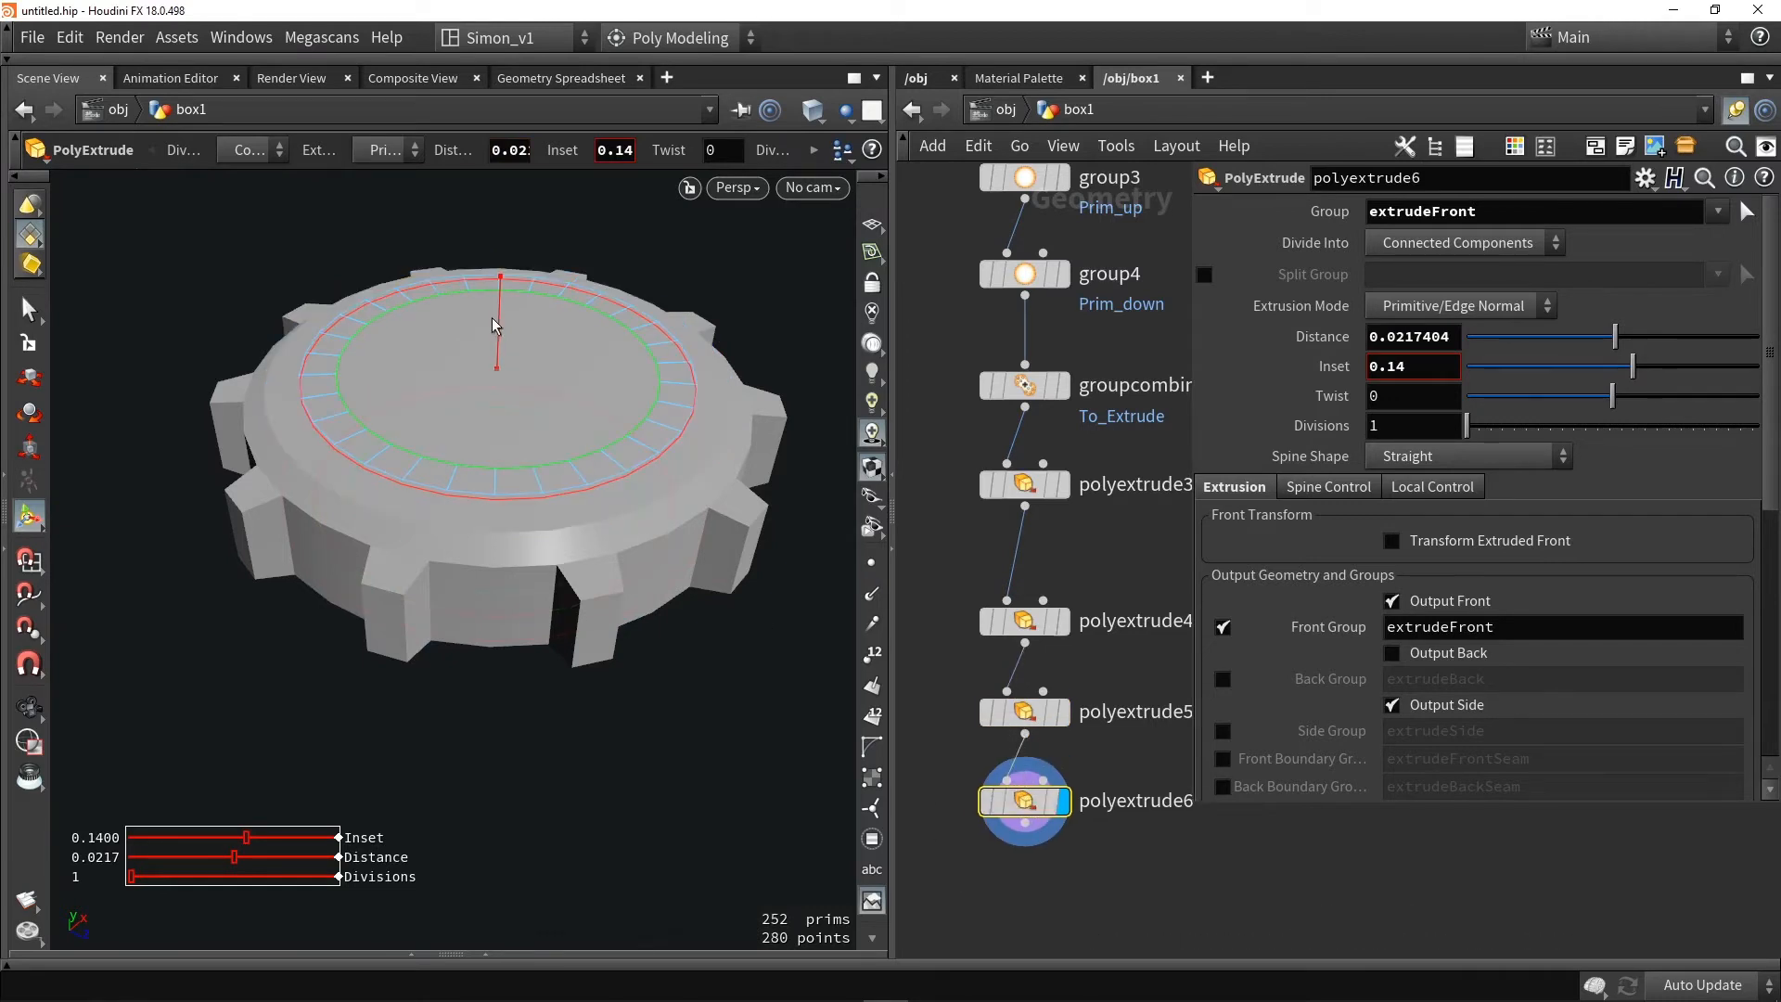
drag(494, 316, 493, 334)
scroll(494, 329, up, 2)
scroll(495, 330, down, 1)
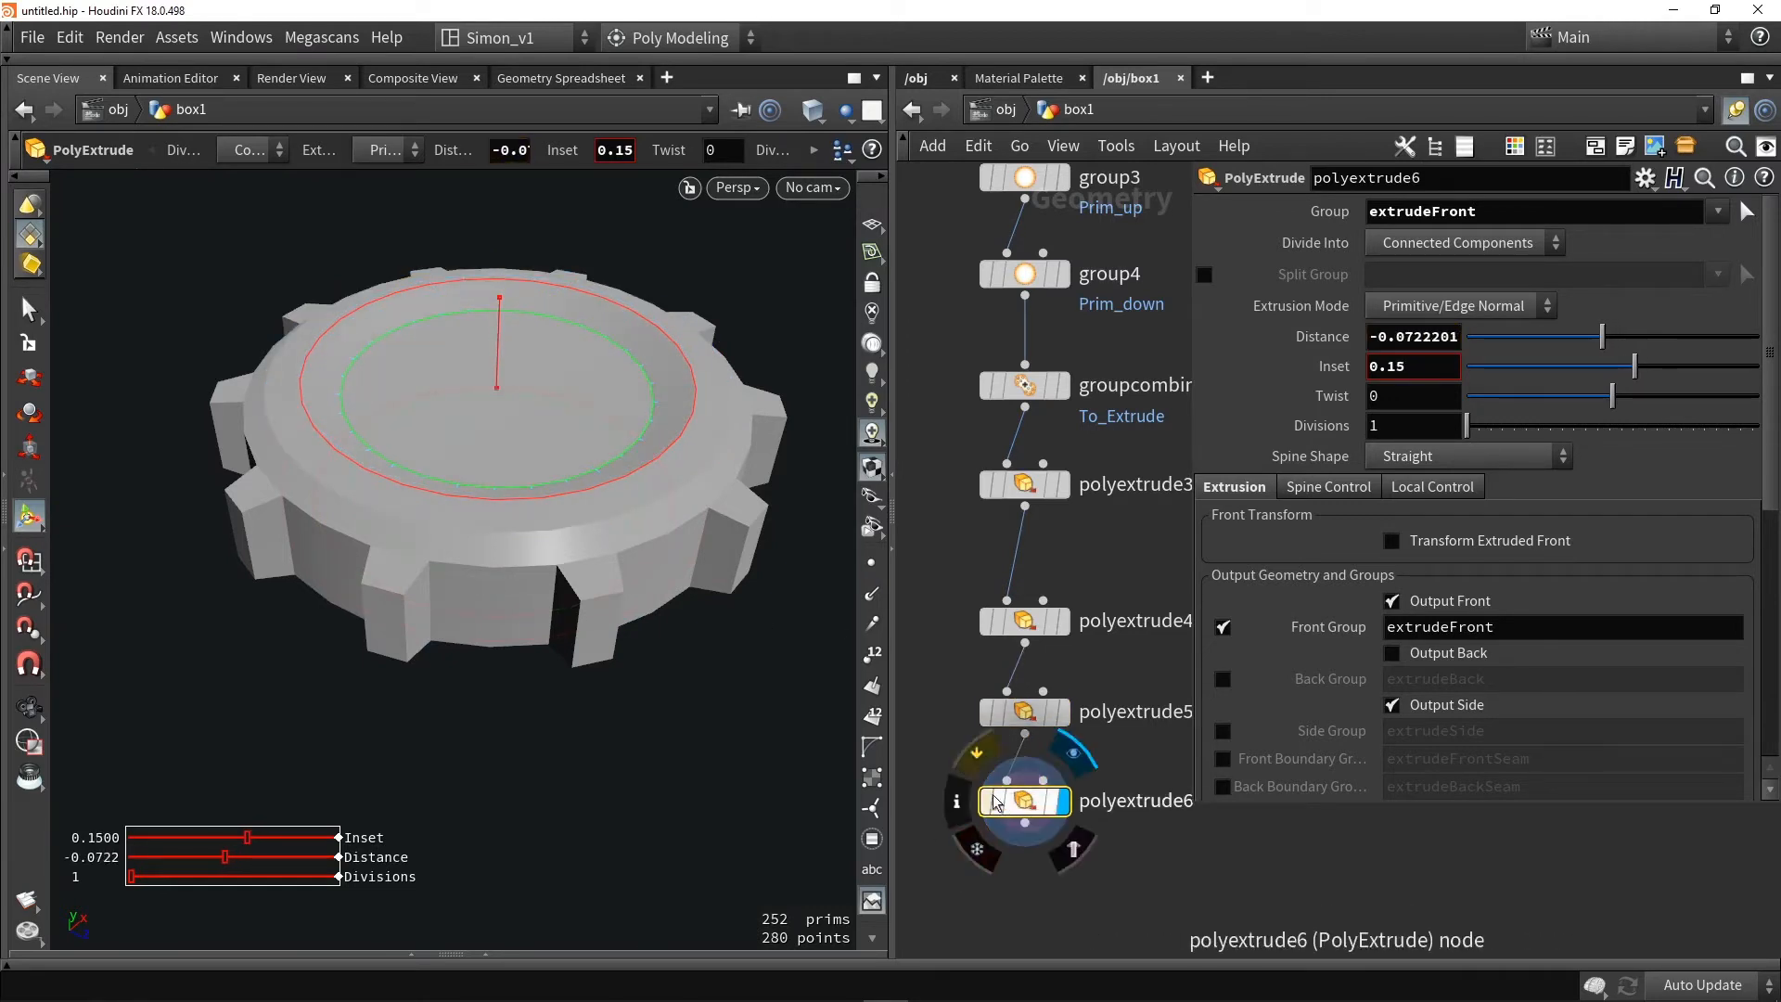
Duplicate the last PolyExtrude, turn off Output Front, and set distance about -0.219 and inset -0.01 to open the gear's centre
alt+drag(1024, 800, 1032, 740)
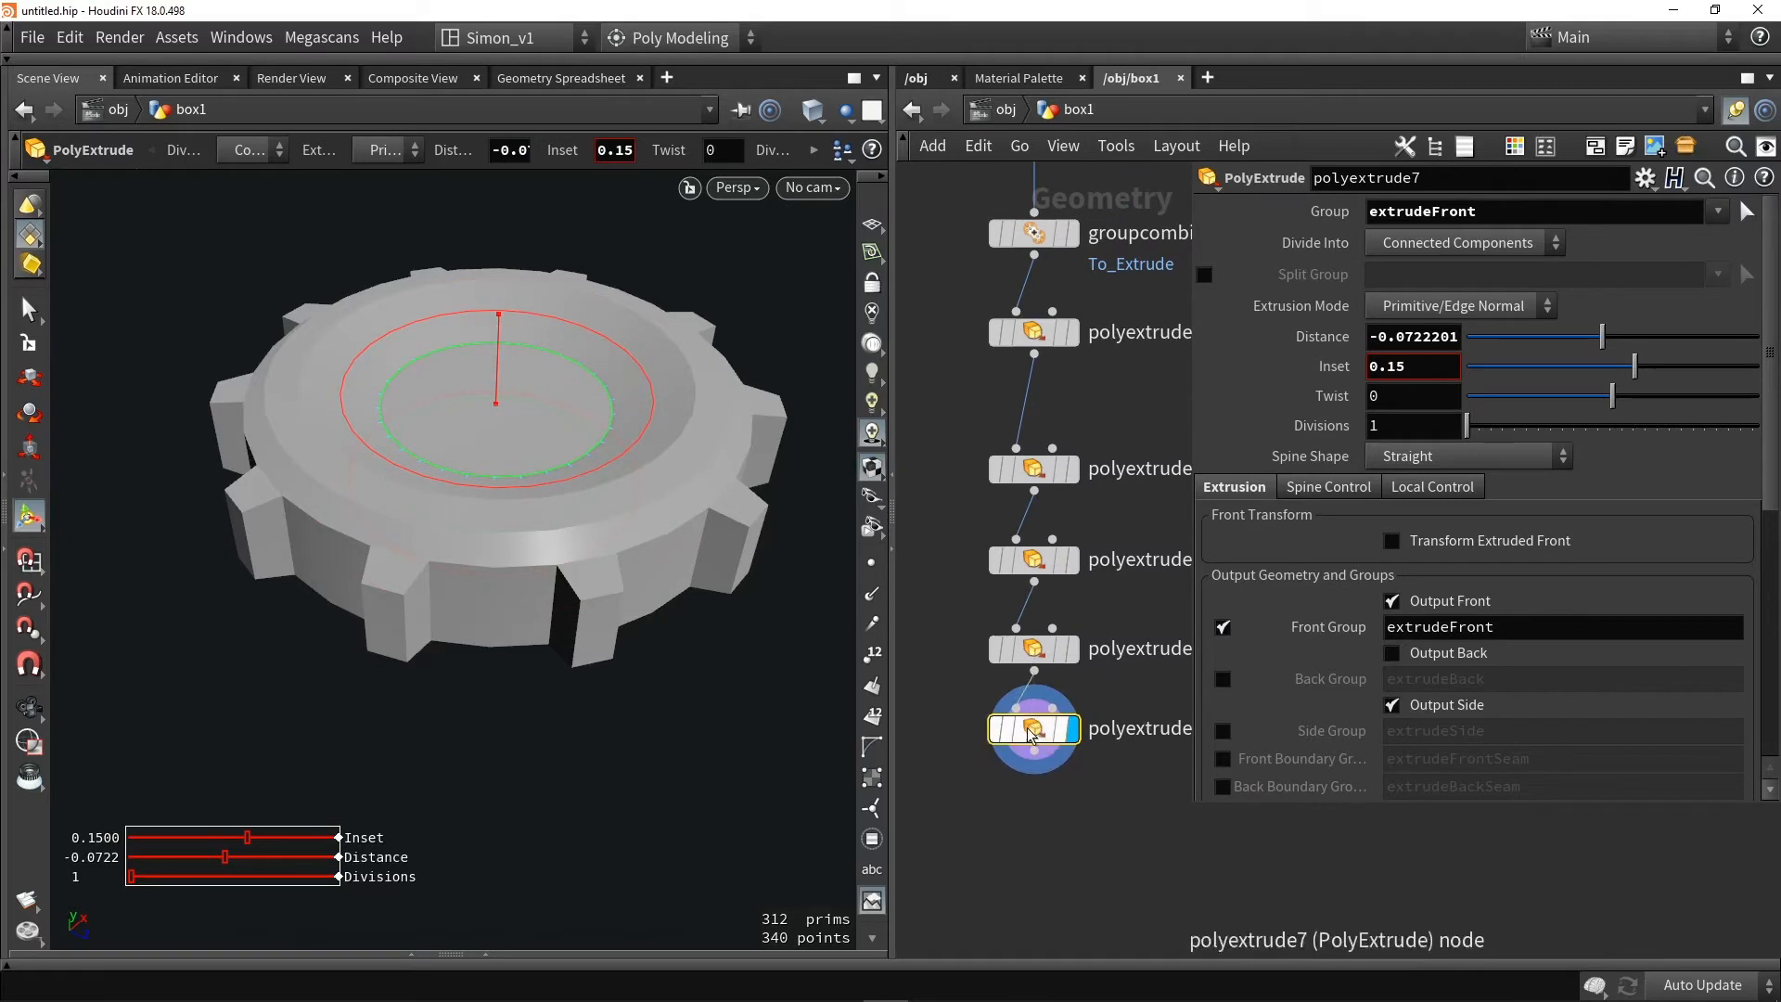
drag(497, 322, 508, 380)
click(1432, 600)
scroll(594, 376, down, 16)
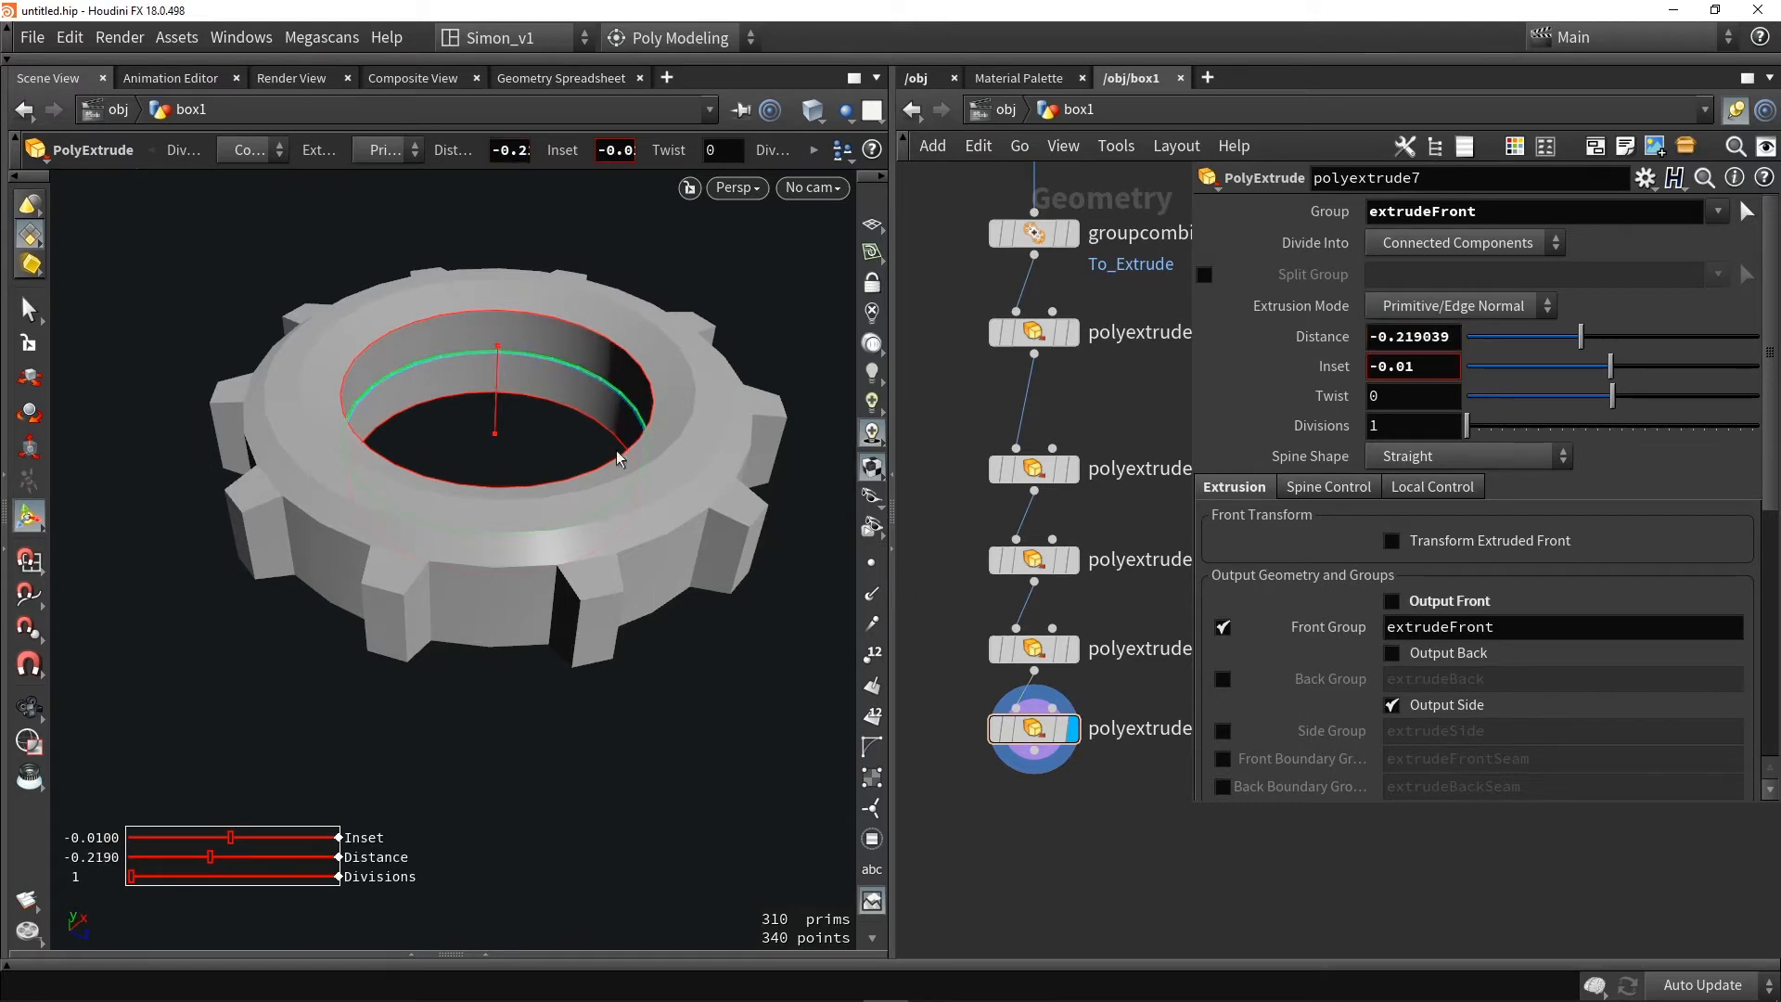
Add a Fuse node after the last PolyExtrude and display it
key(Escape)
drag(616, 457, 597, 593)
right_drag(597, 592, 637, 588)
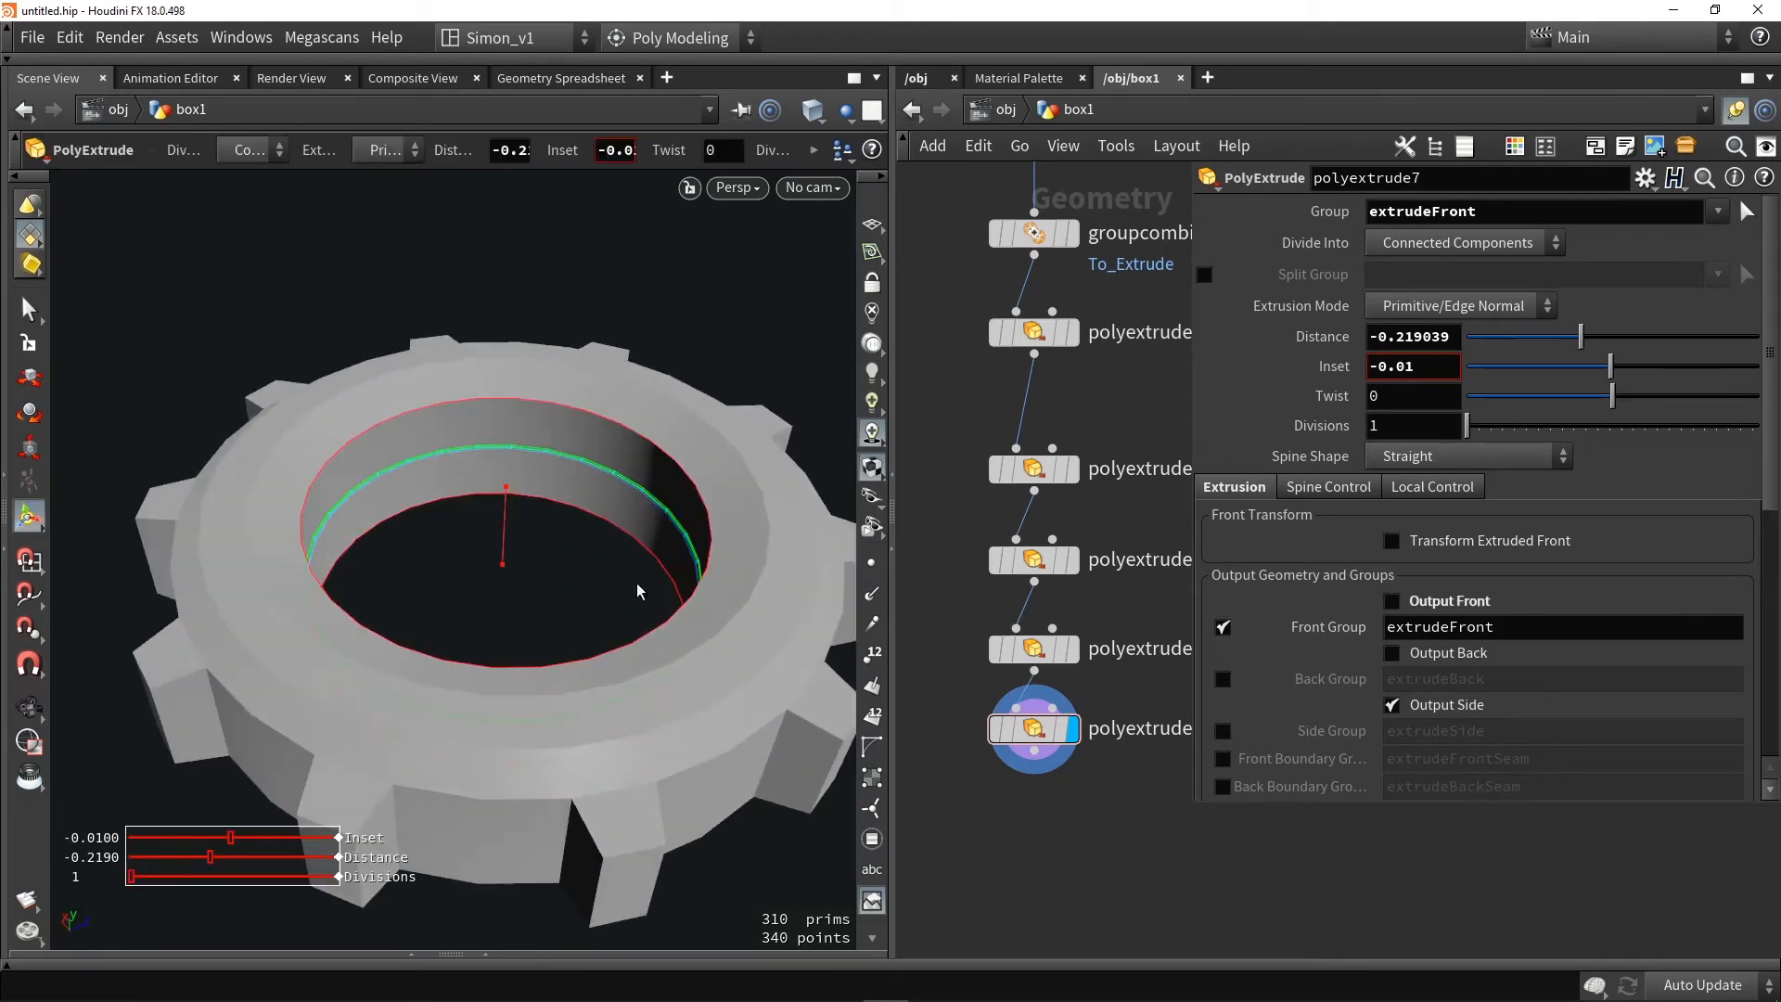
key(w)
key(w)
key(Tab)
text(fuse)
key(Return)
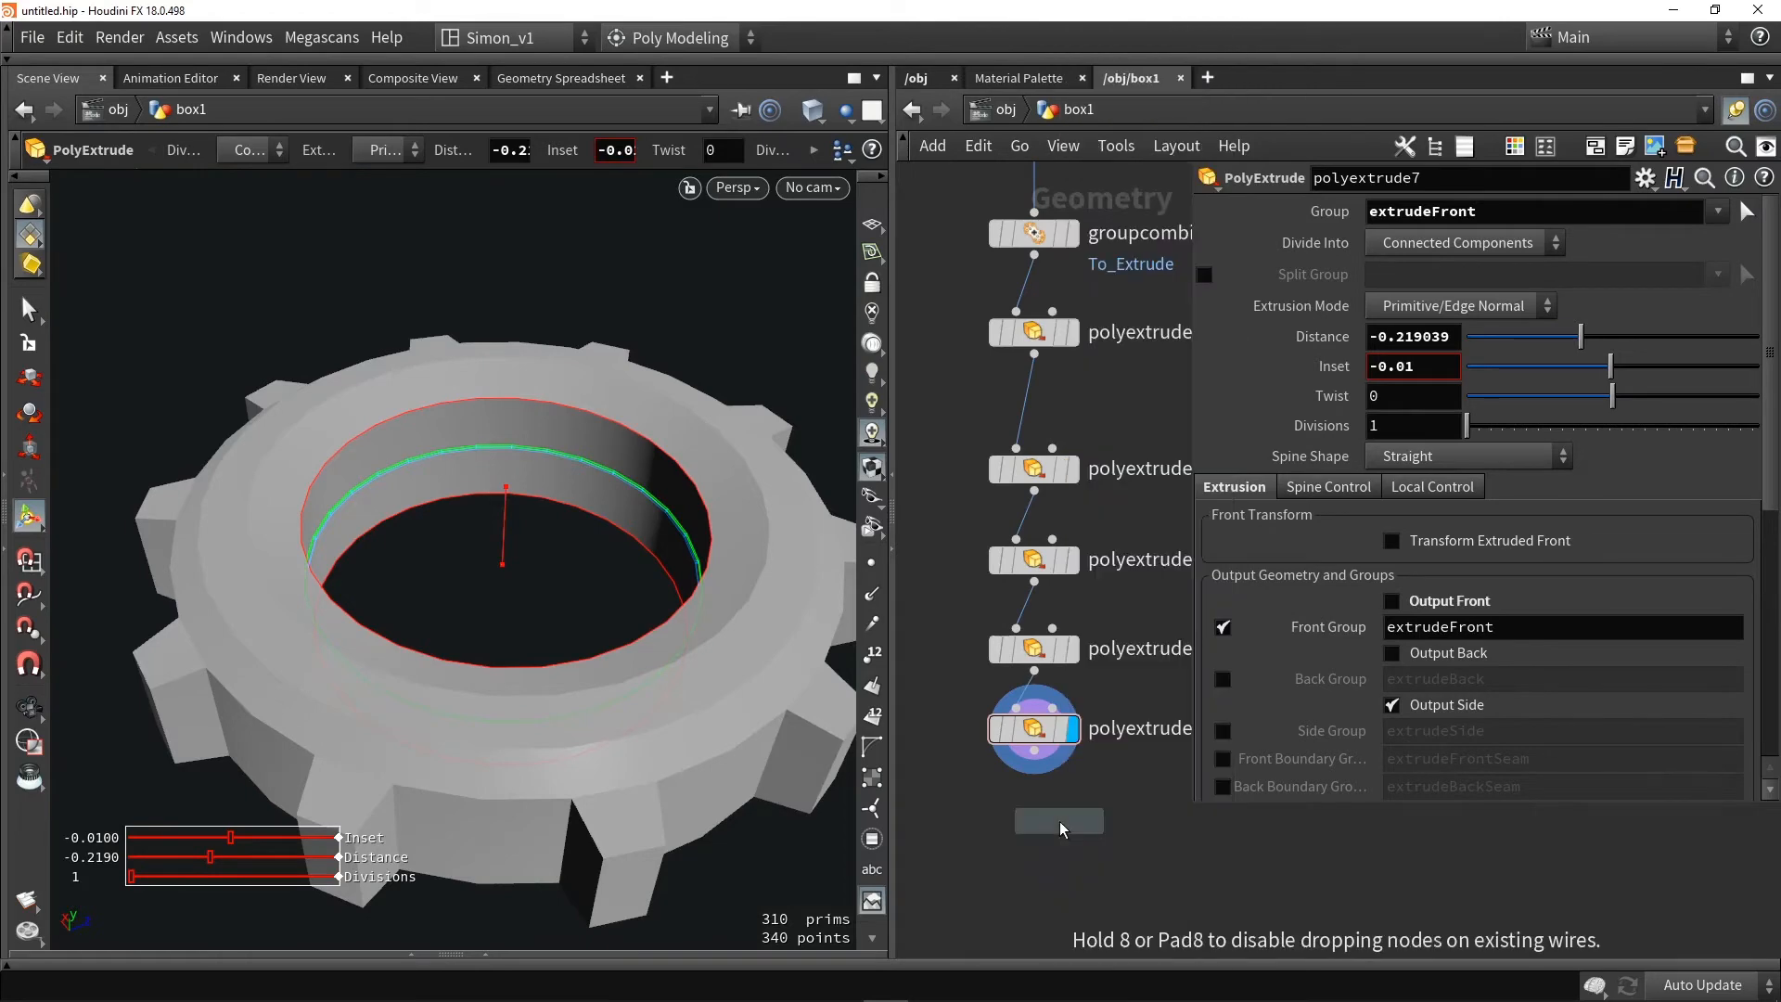
click(1060, 821)
drag(1035, 751, 1030, 824)
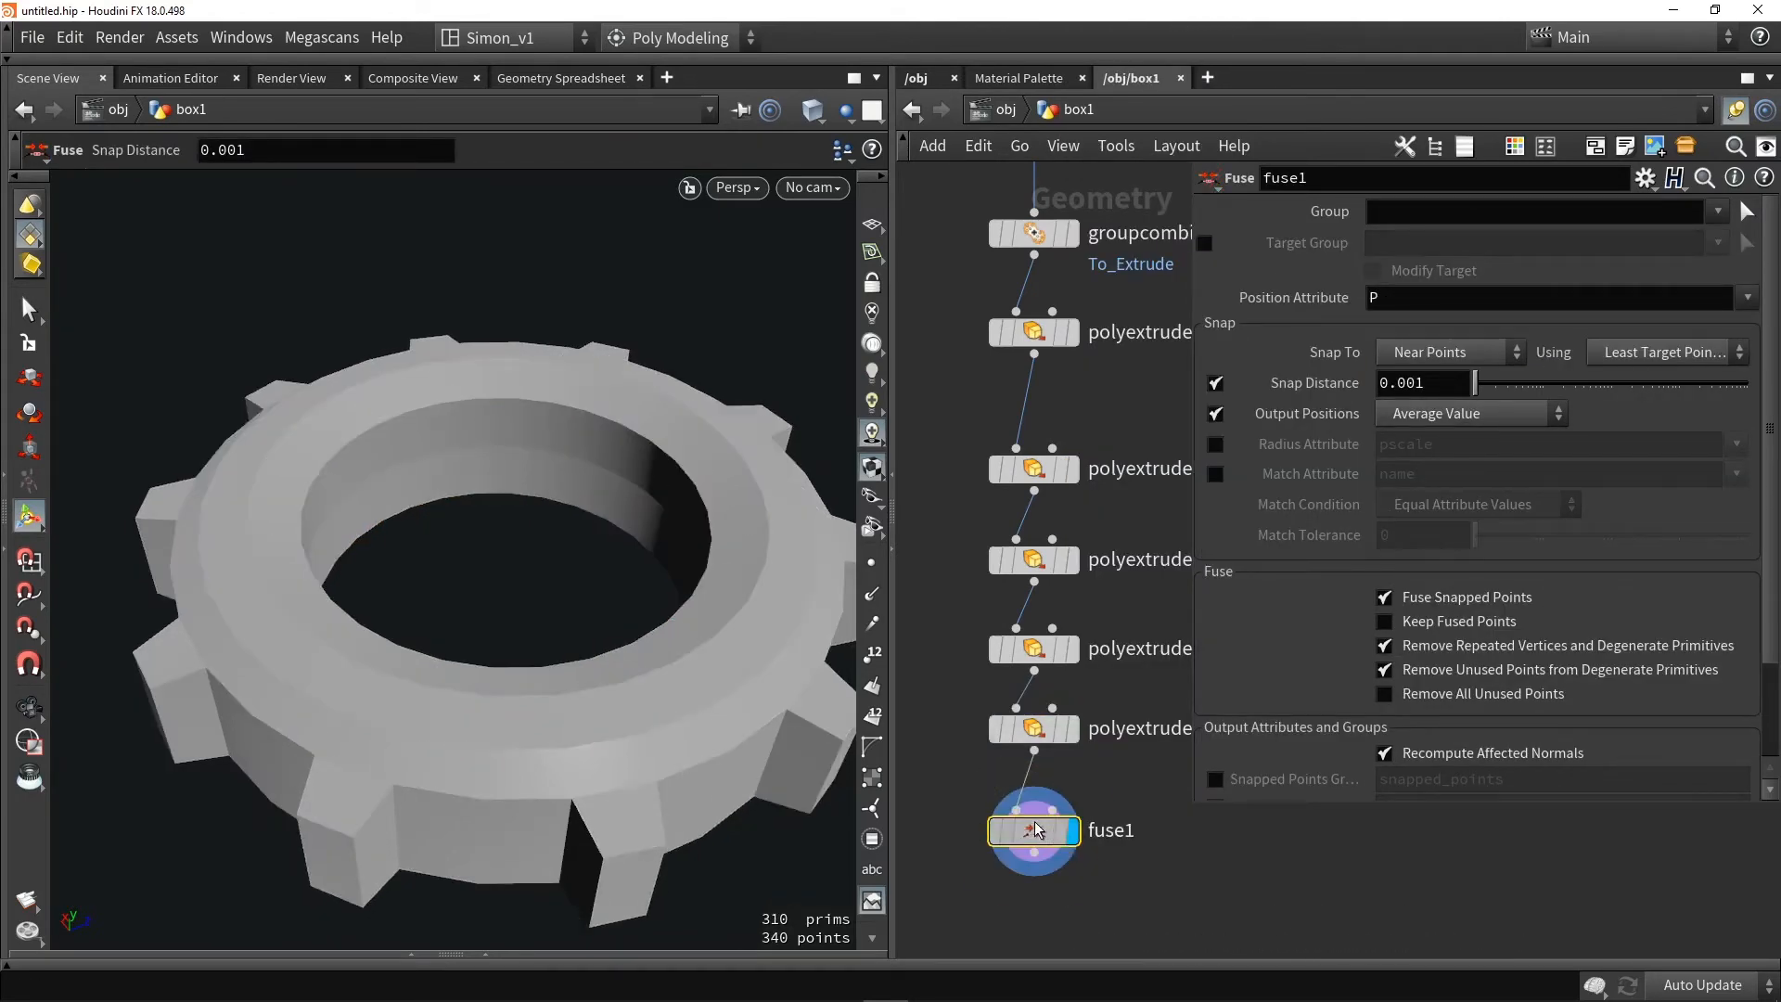
Set the Fuse snap distance to about 0.04 and check the merged inner edges in wireframe
drag(1478, 385, 1586, 388)
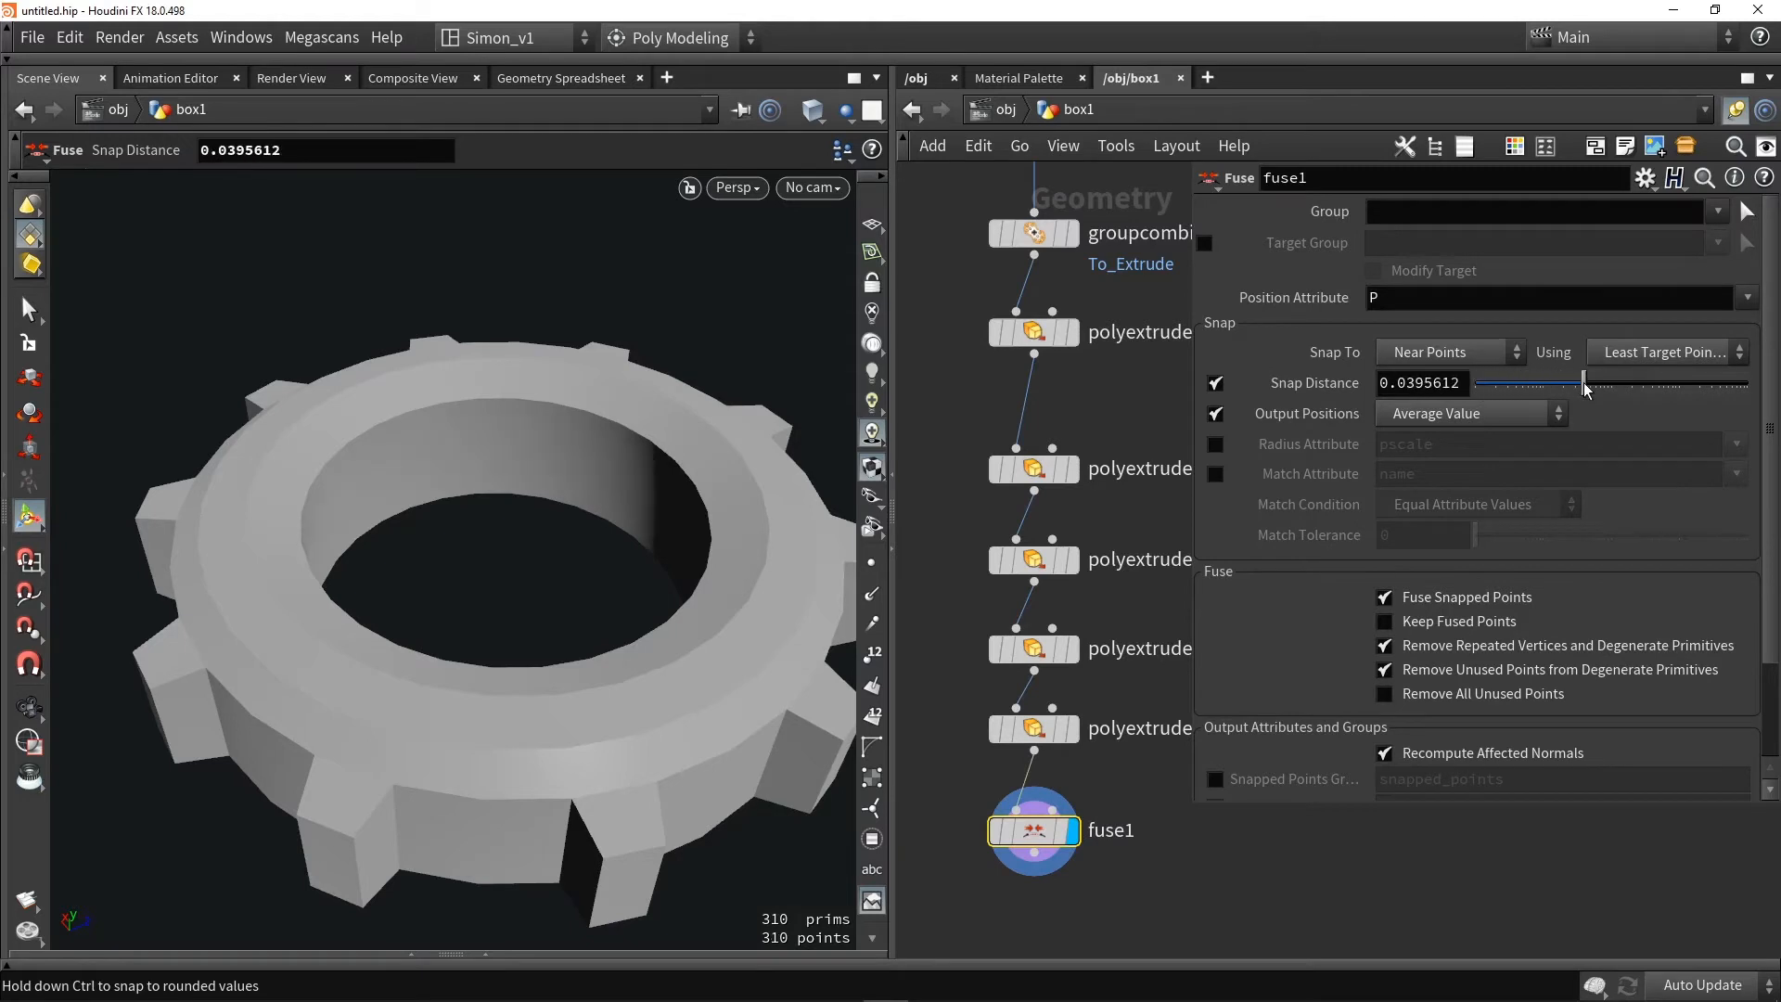
key(w)
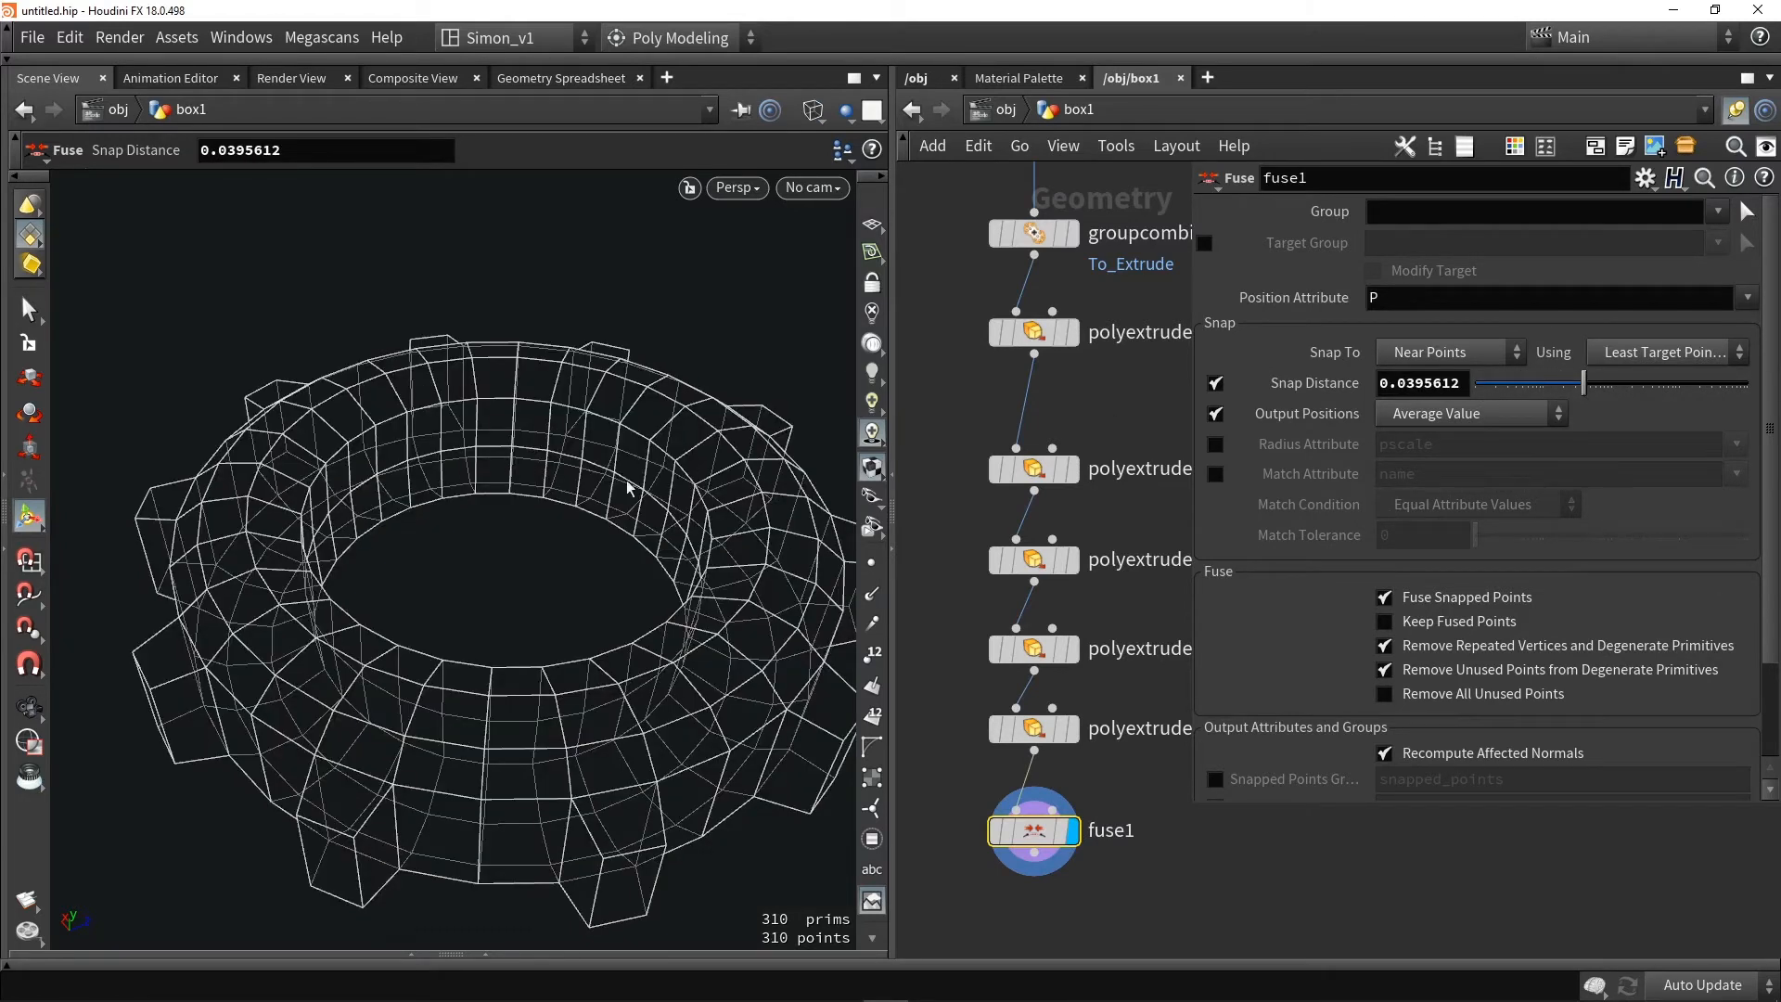
key(w)
Set the source tube's columns to 48 while the finished gear stays displayed
mouse_move(453, 456)
alt+mouse_down()
mouse_move(565, 461)
mouse_move(549, 473)
mouse_move(592, 442)
mouse_move(520, 509)
mouse_move(534, 565)
alt+mouse_up()
scroll(533, 566, down, 3)
scroll(980, 649, down, 5)
scroll(993, 344, up, 3)
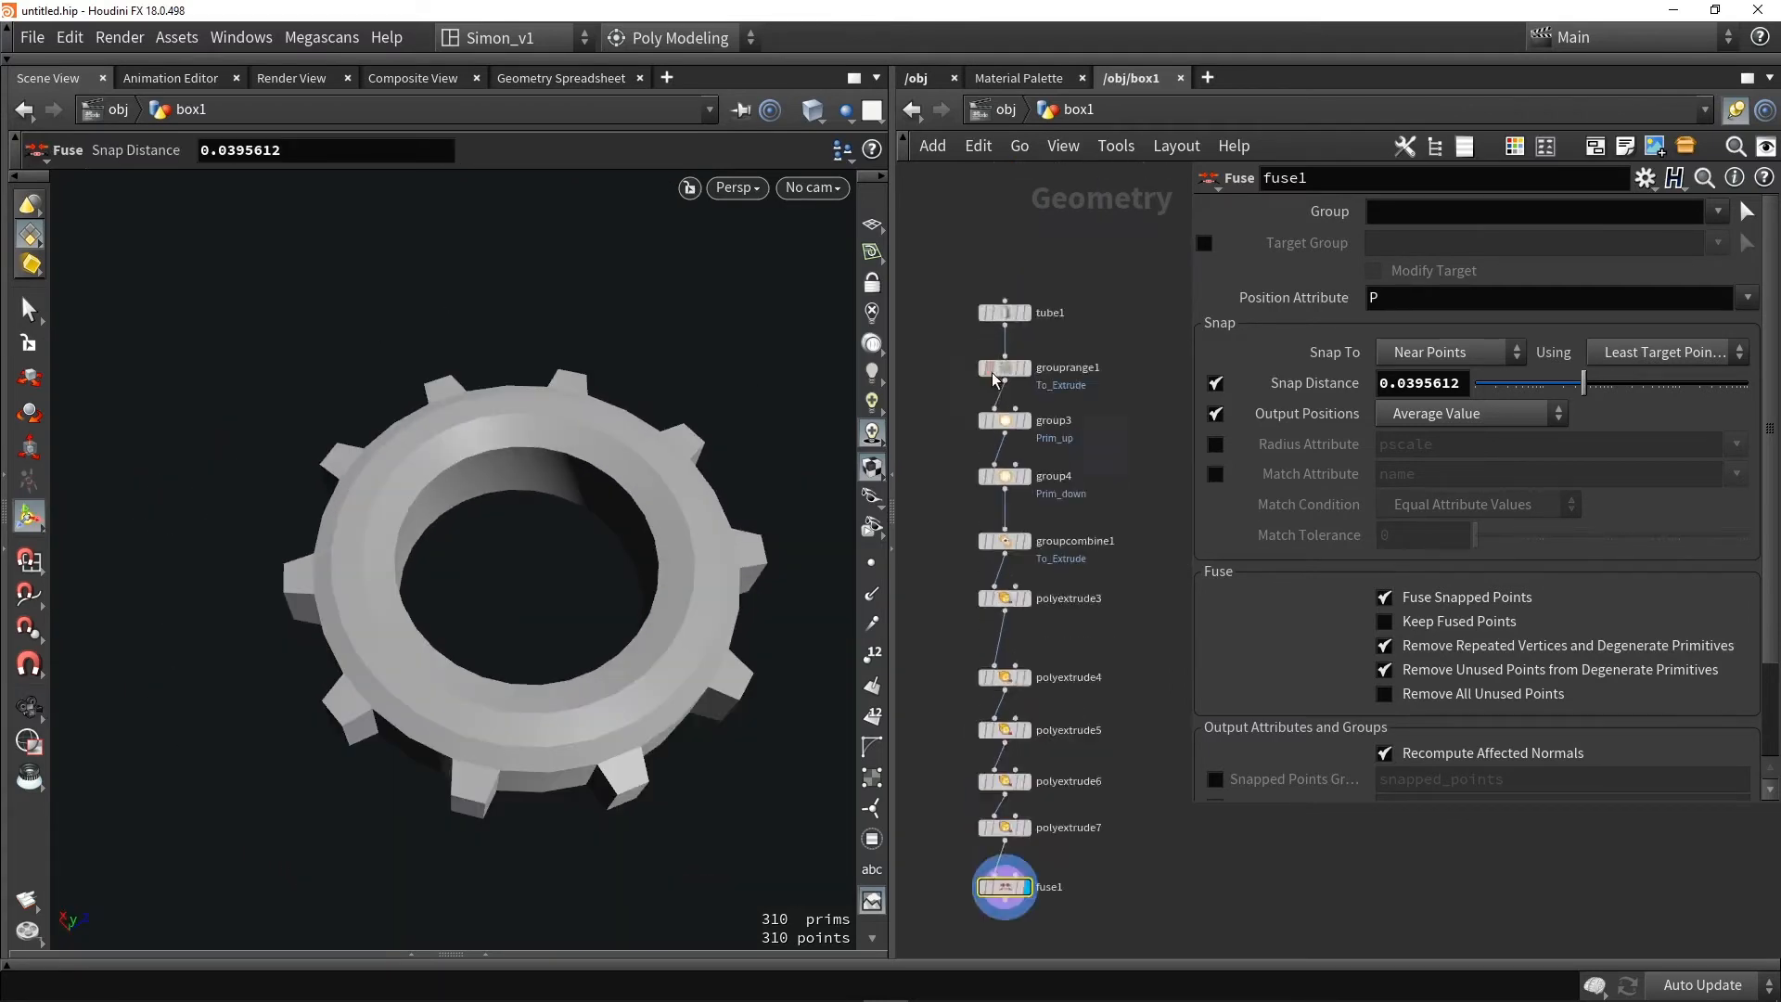
click(1009, 305)
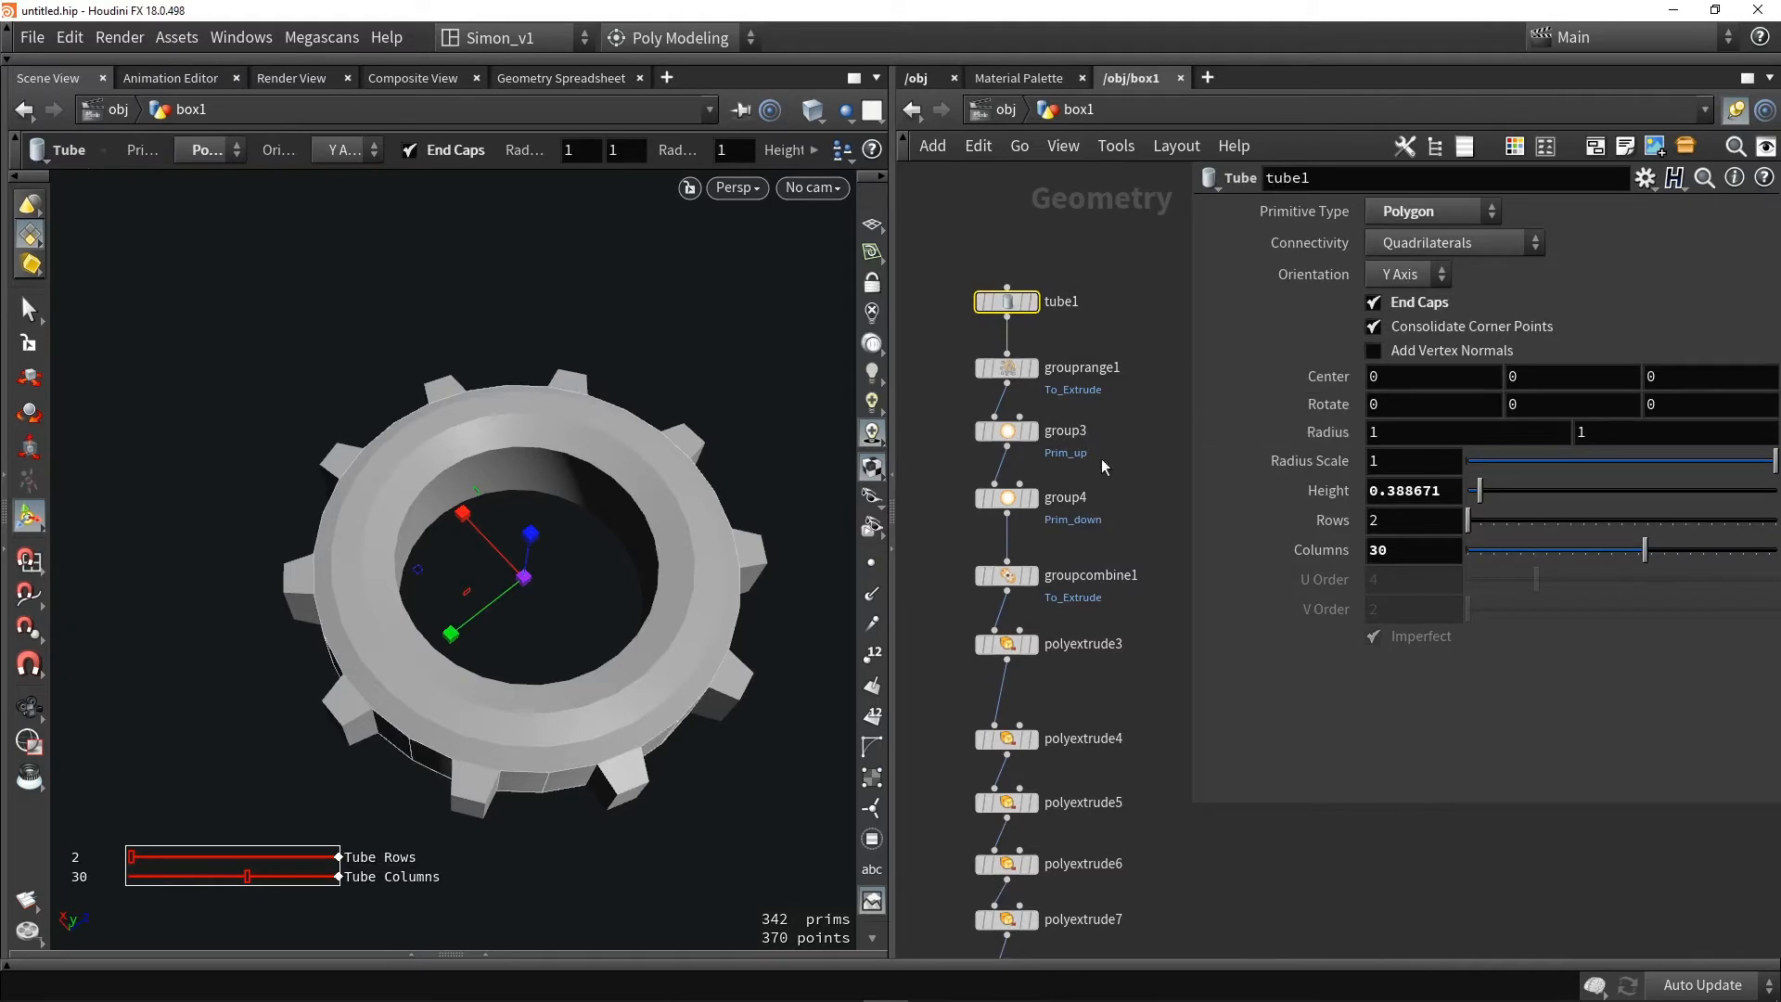
drag(1639, 548, 1766, 525)
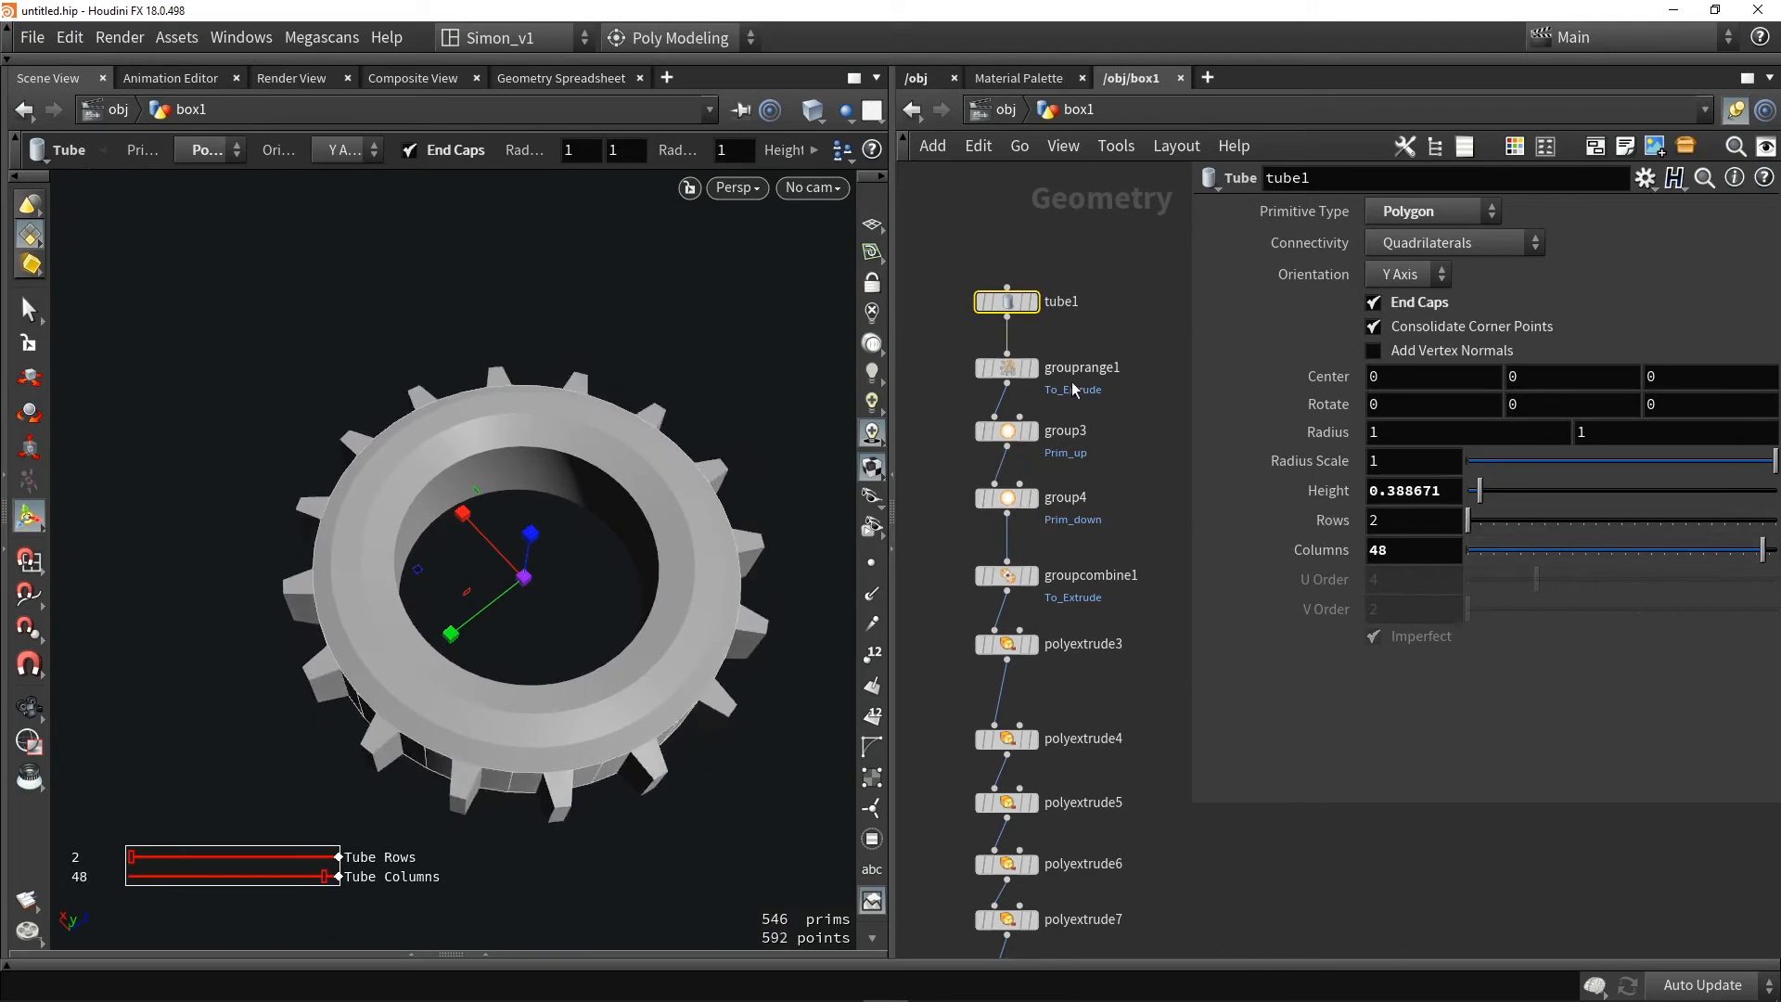
Set the Group by Range filter to select 1 of every 2 primitives
click(1007, 368)
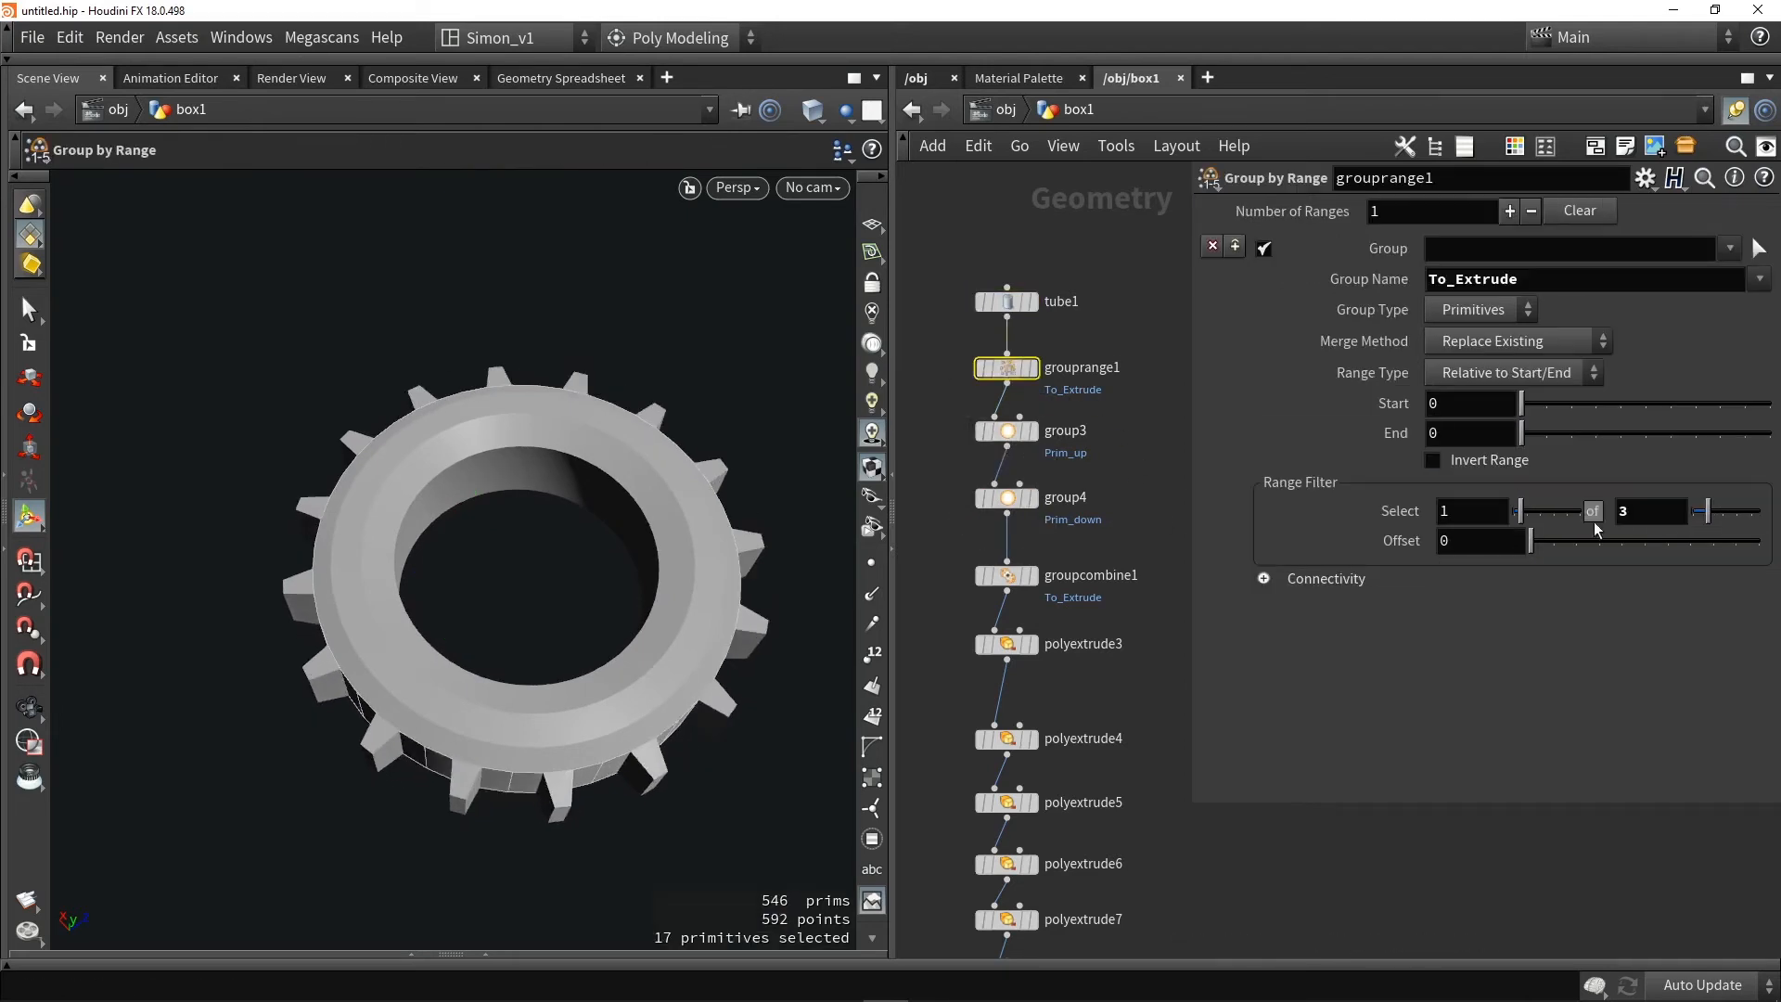
text(2)
key(Return)
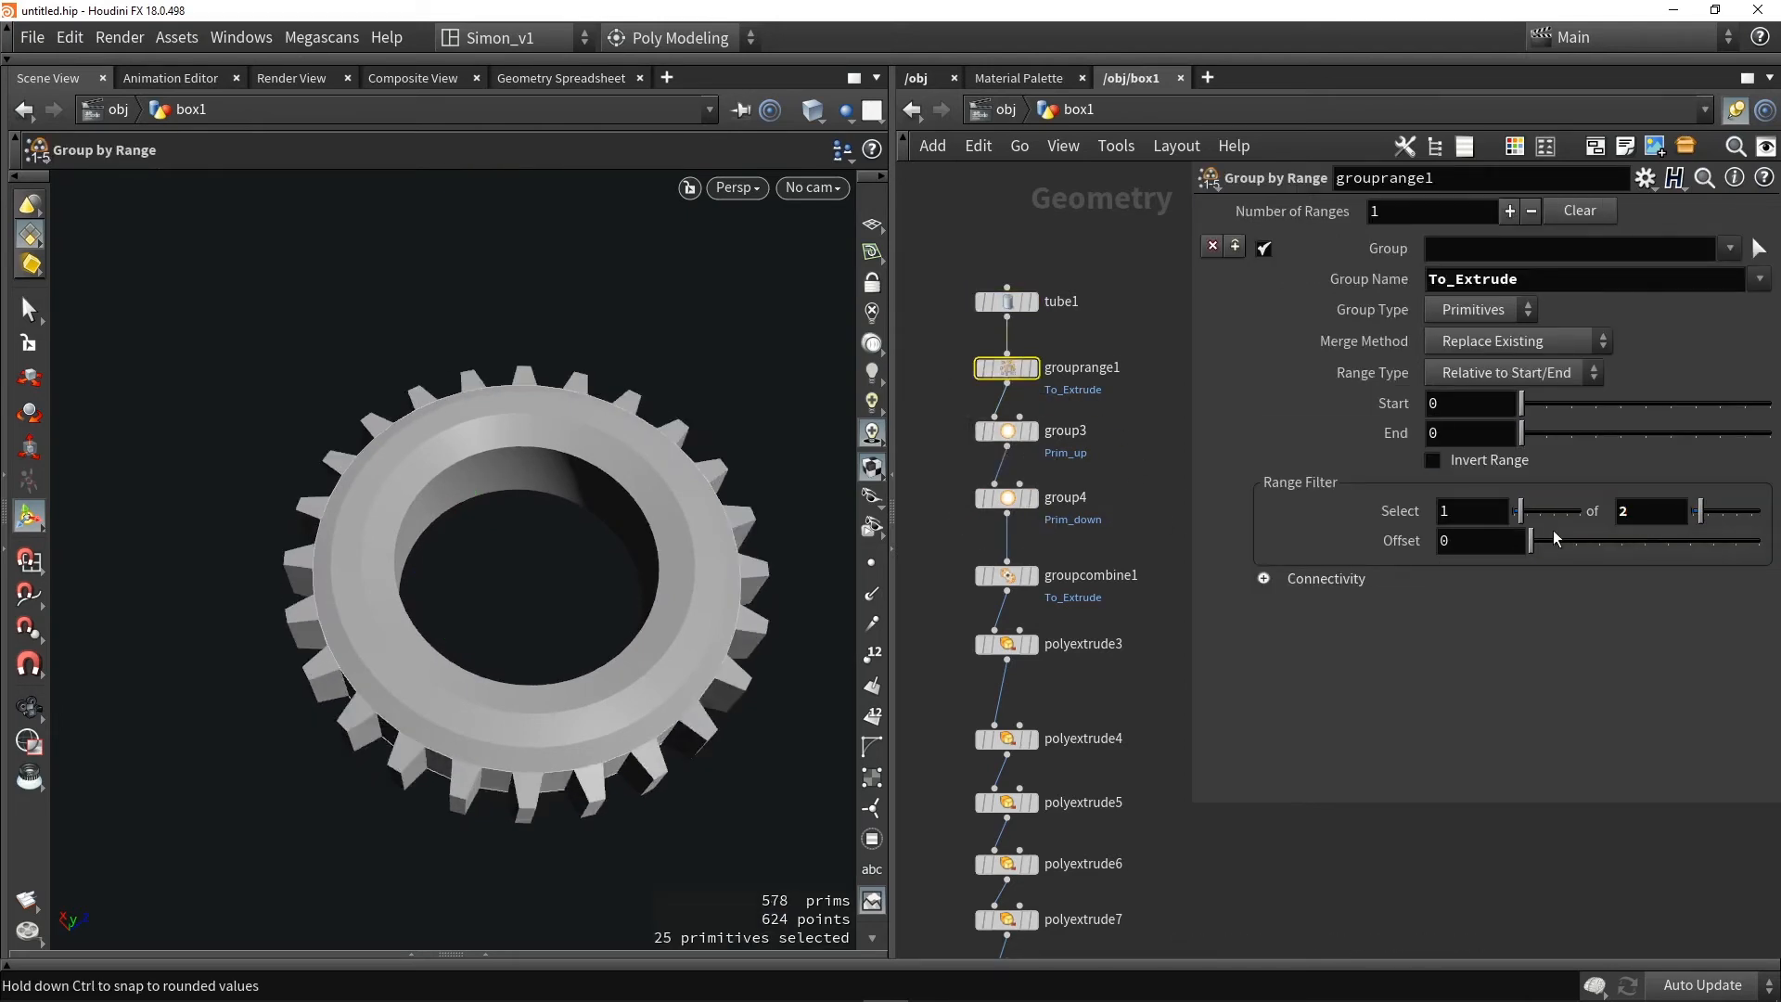
Set the Group by Range filter to select 1 of every 4 primitives
key(Escape)
drag(357, 529, 402, 482)
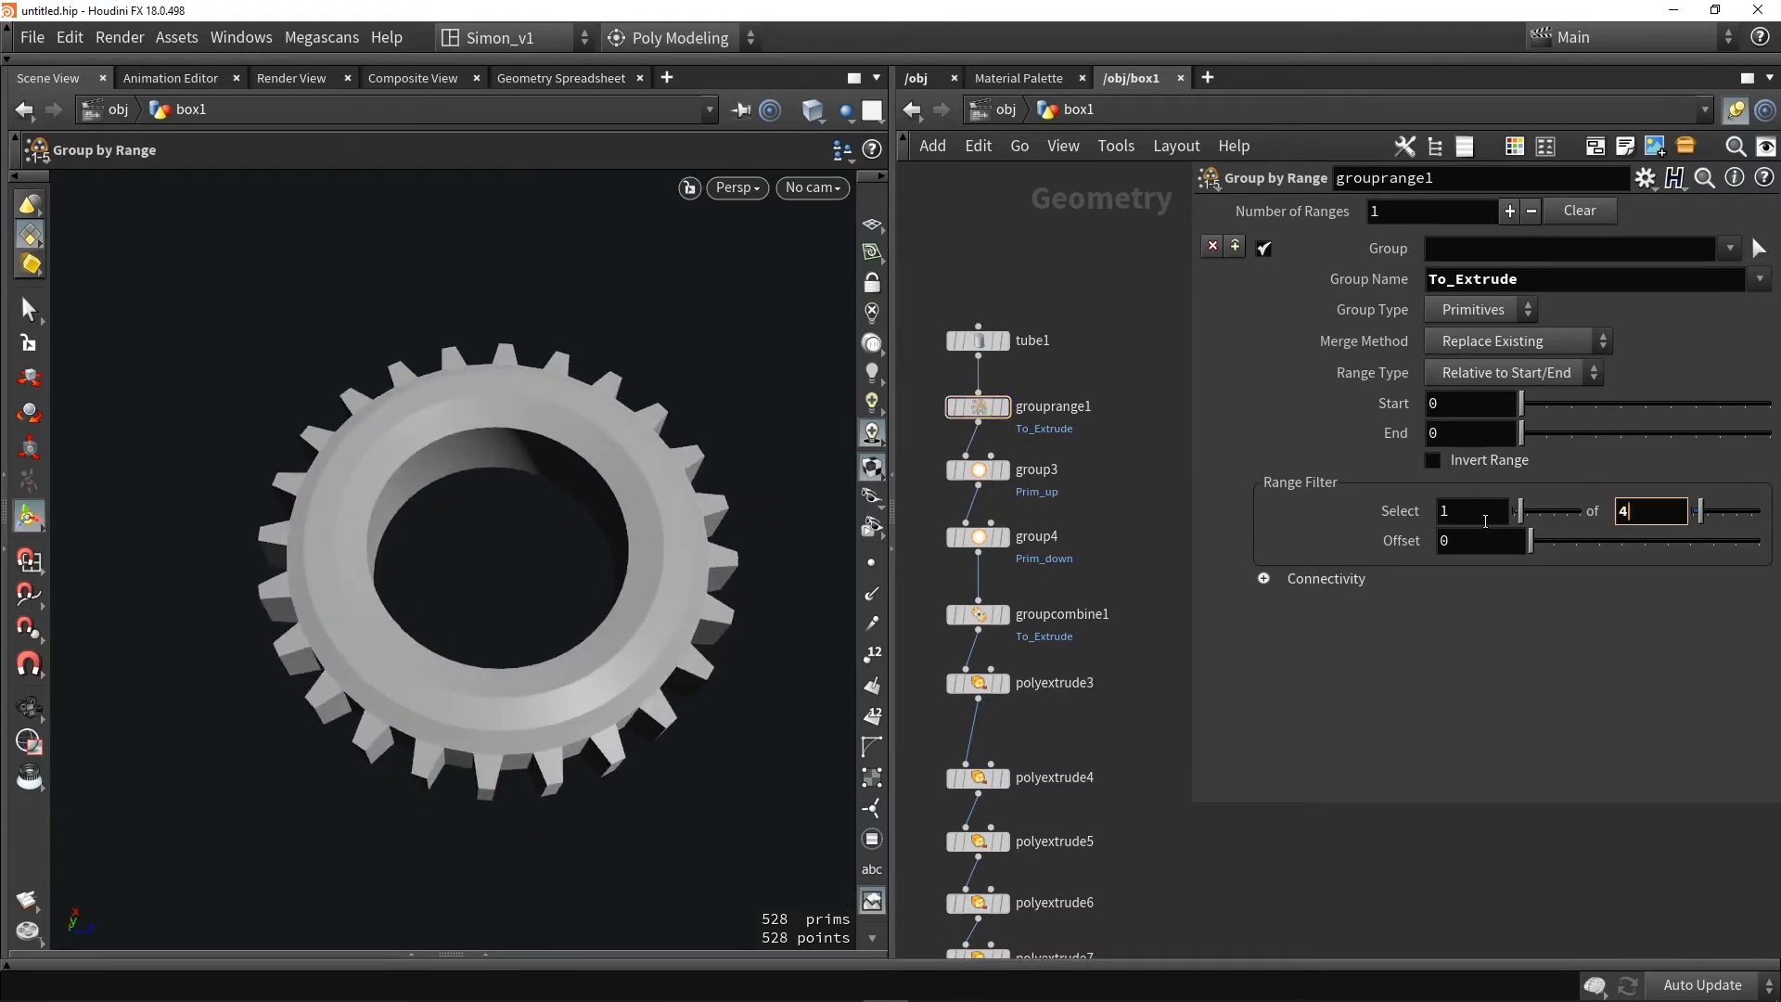
text(4)
key(Return)
drag(595, 549, 667, 667)
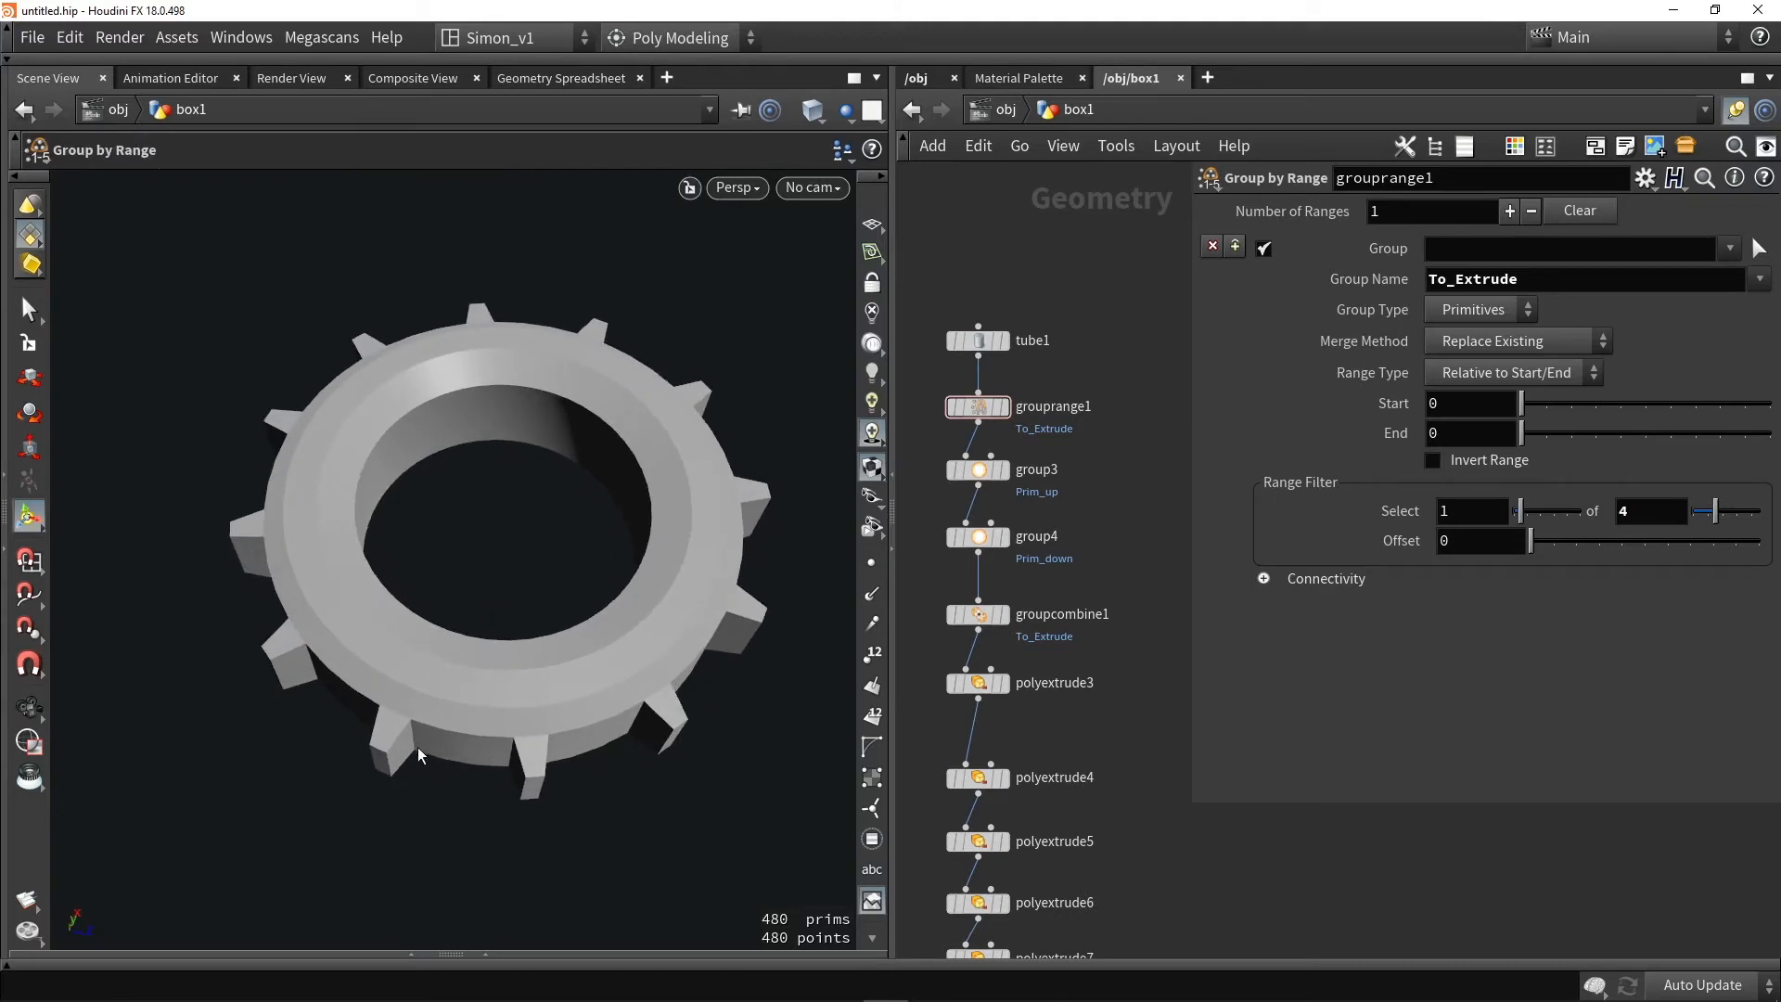
Display the Group Combine node and set its To_Extrude operation to Equals All But
click(976, 616)
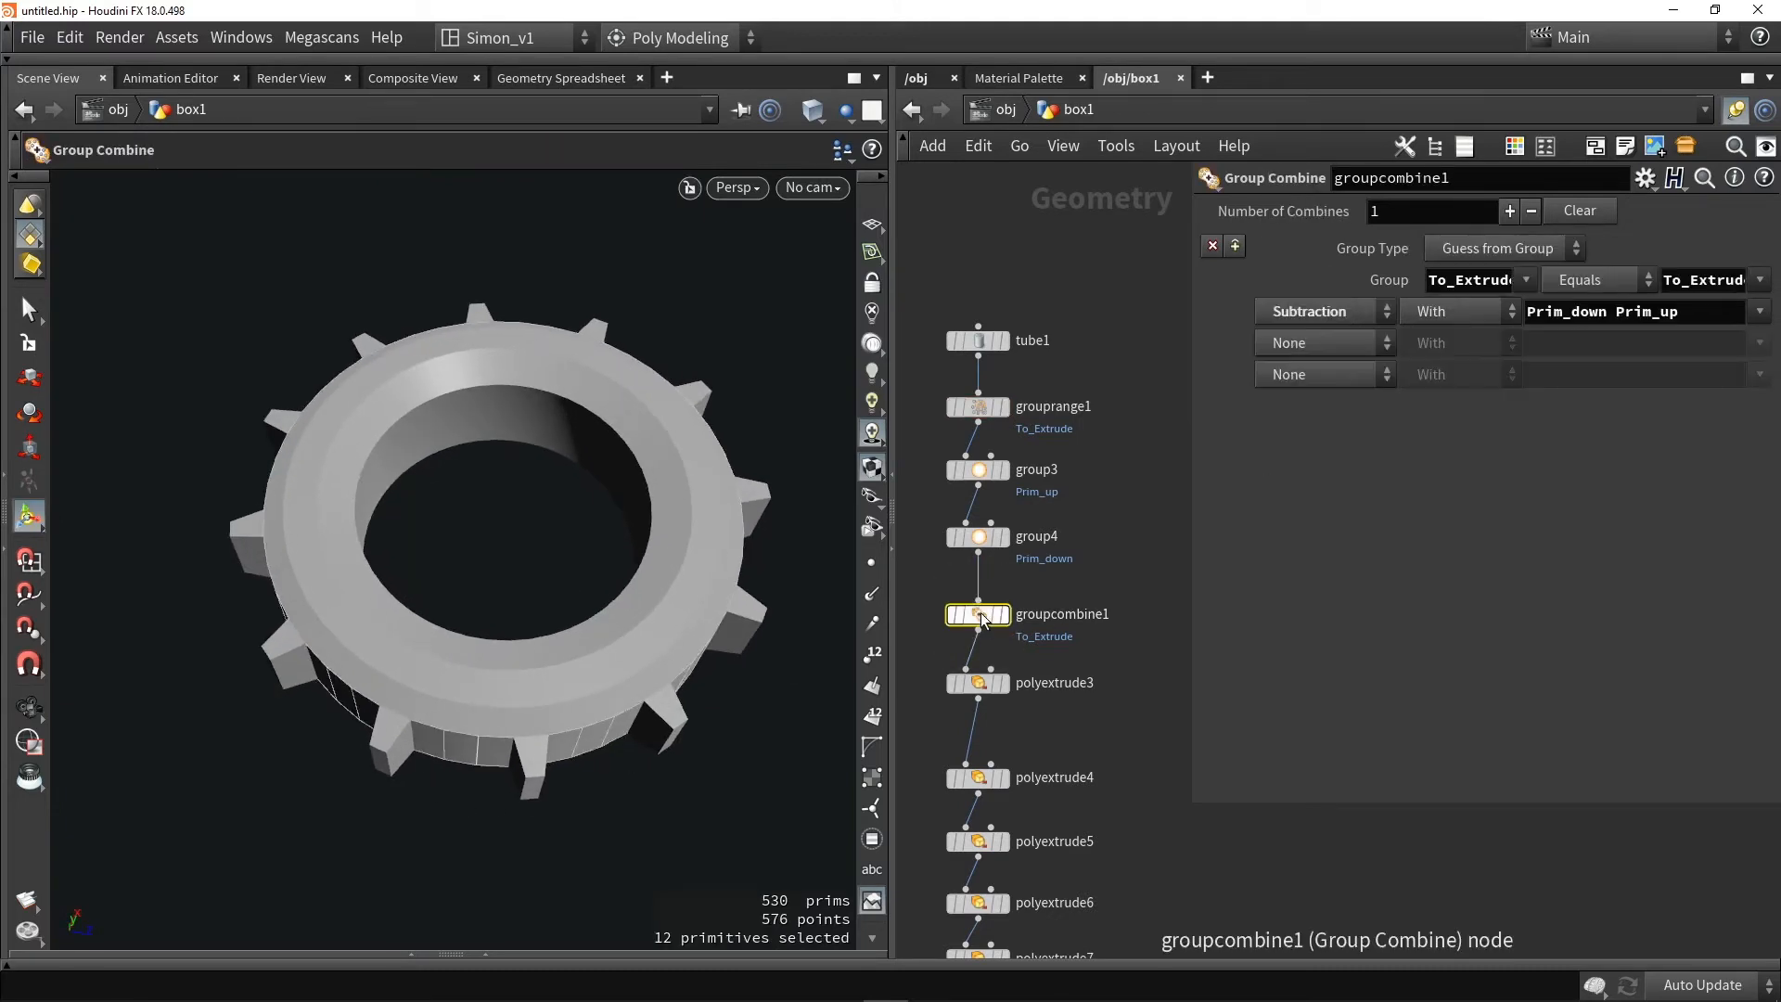
click(1004, 615)
key(Escape)
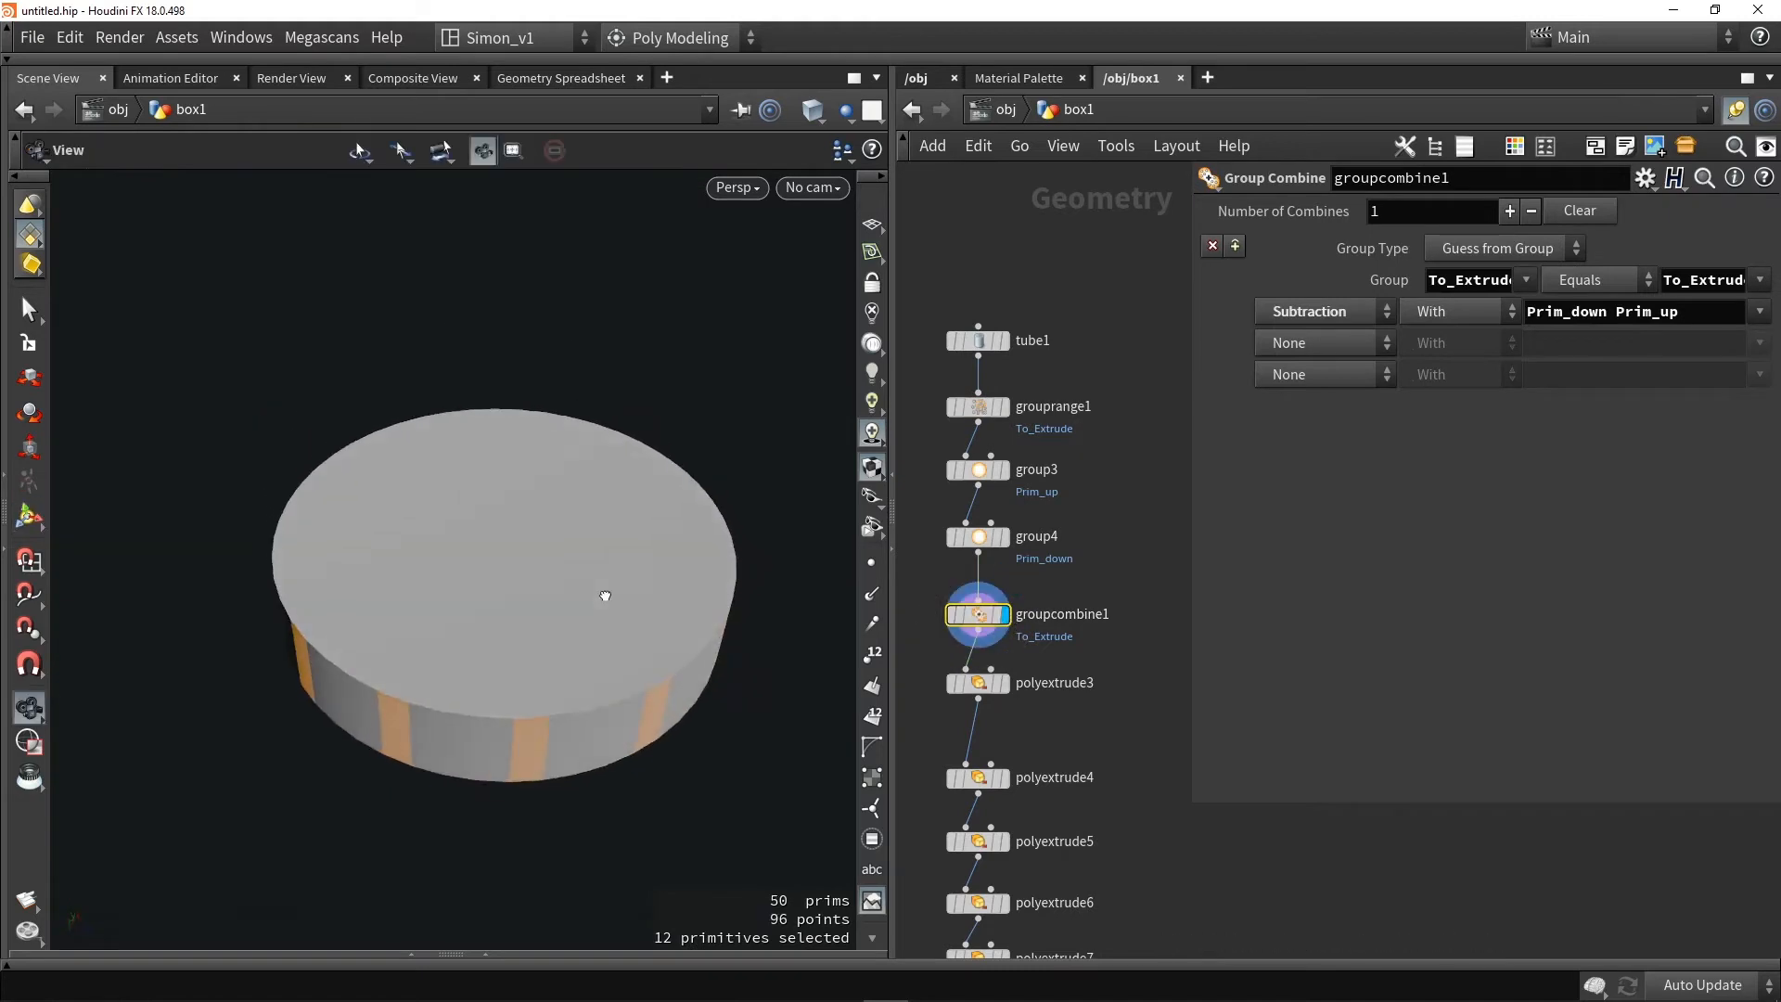
drag(531, 531, 554, 509)
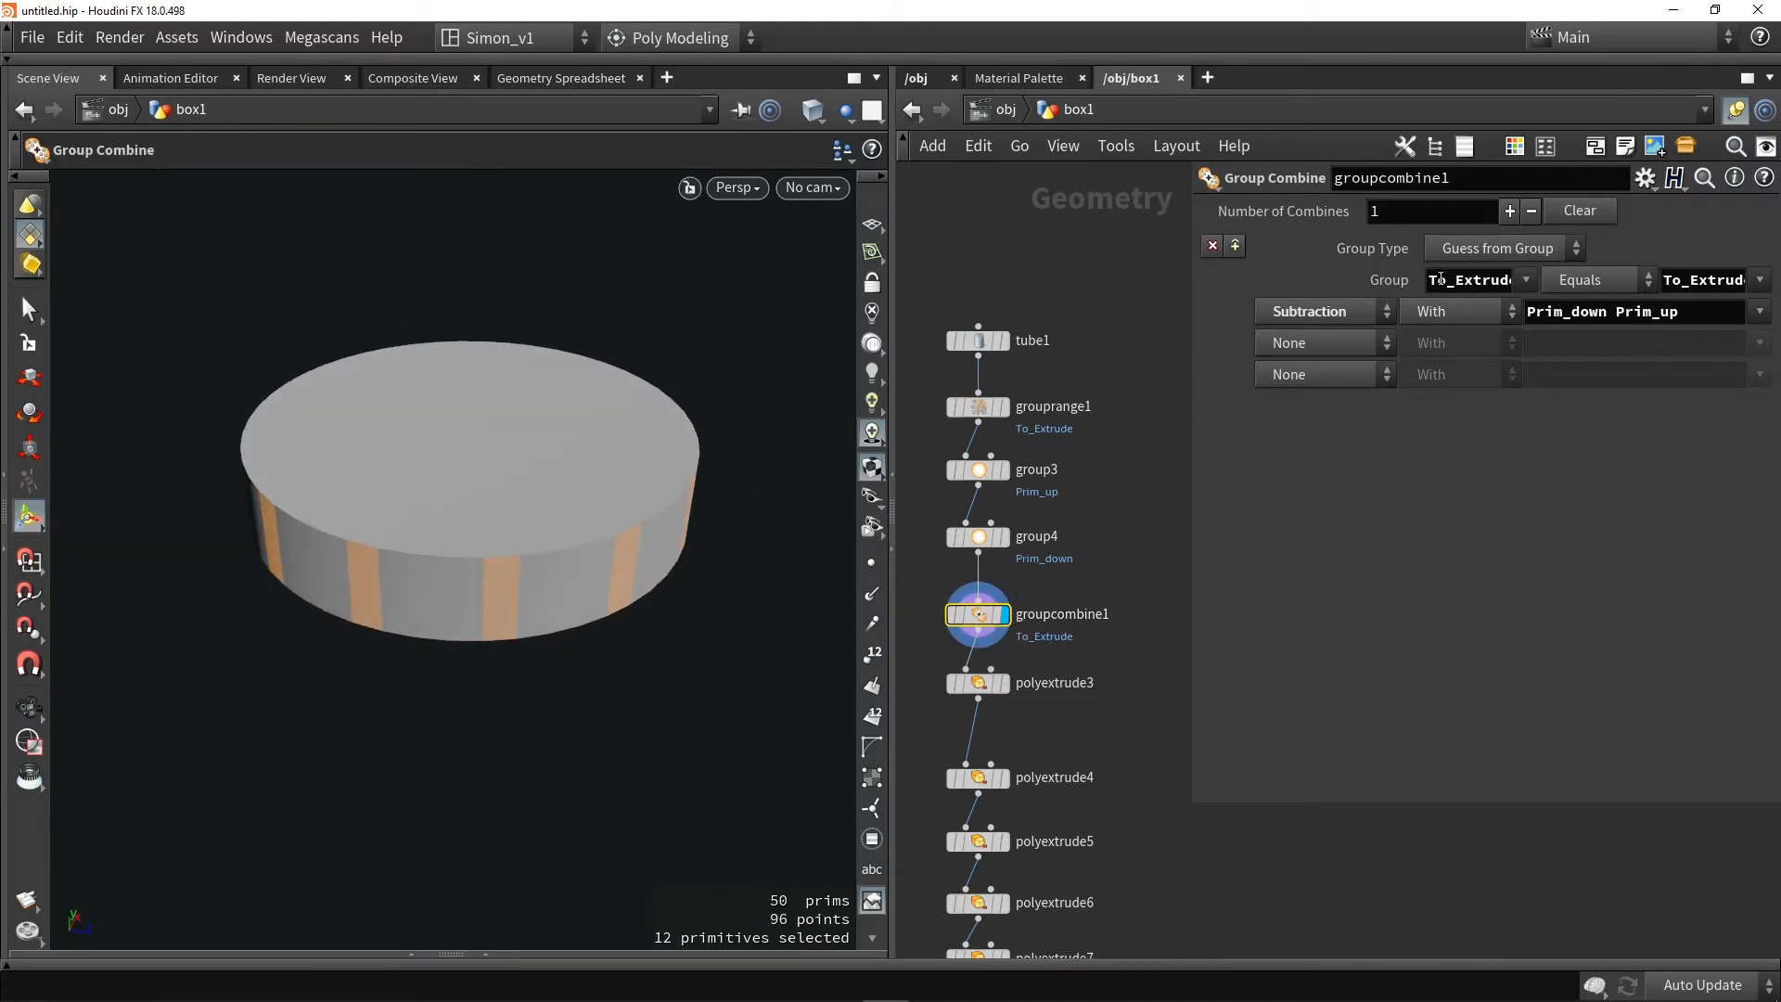
drag(1440, 279, 1507, 272)
click(1575, 282)
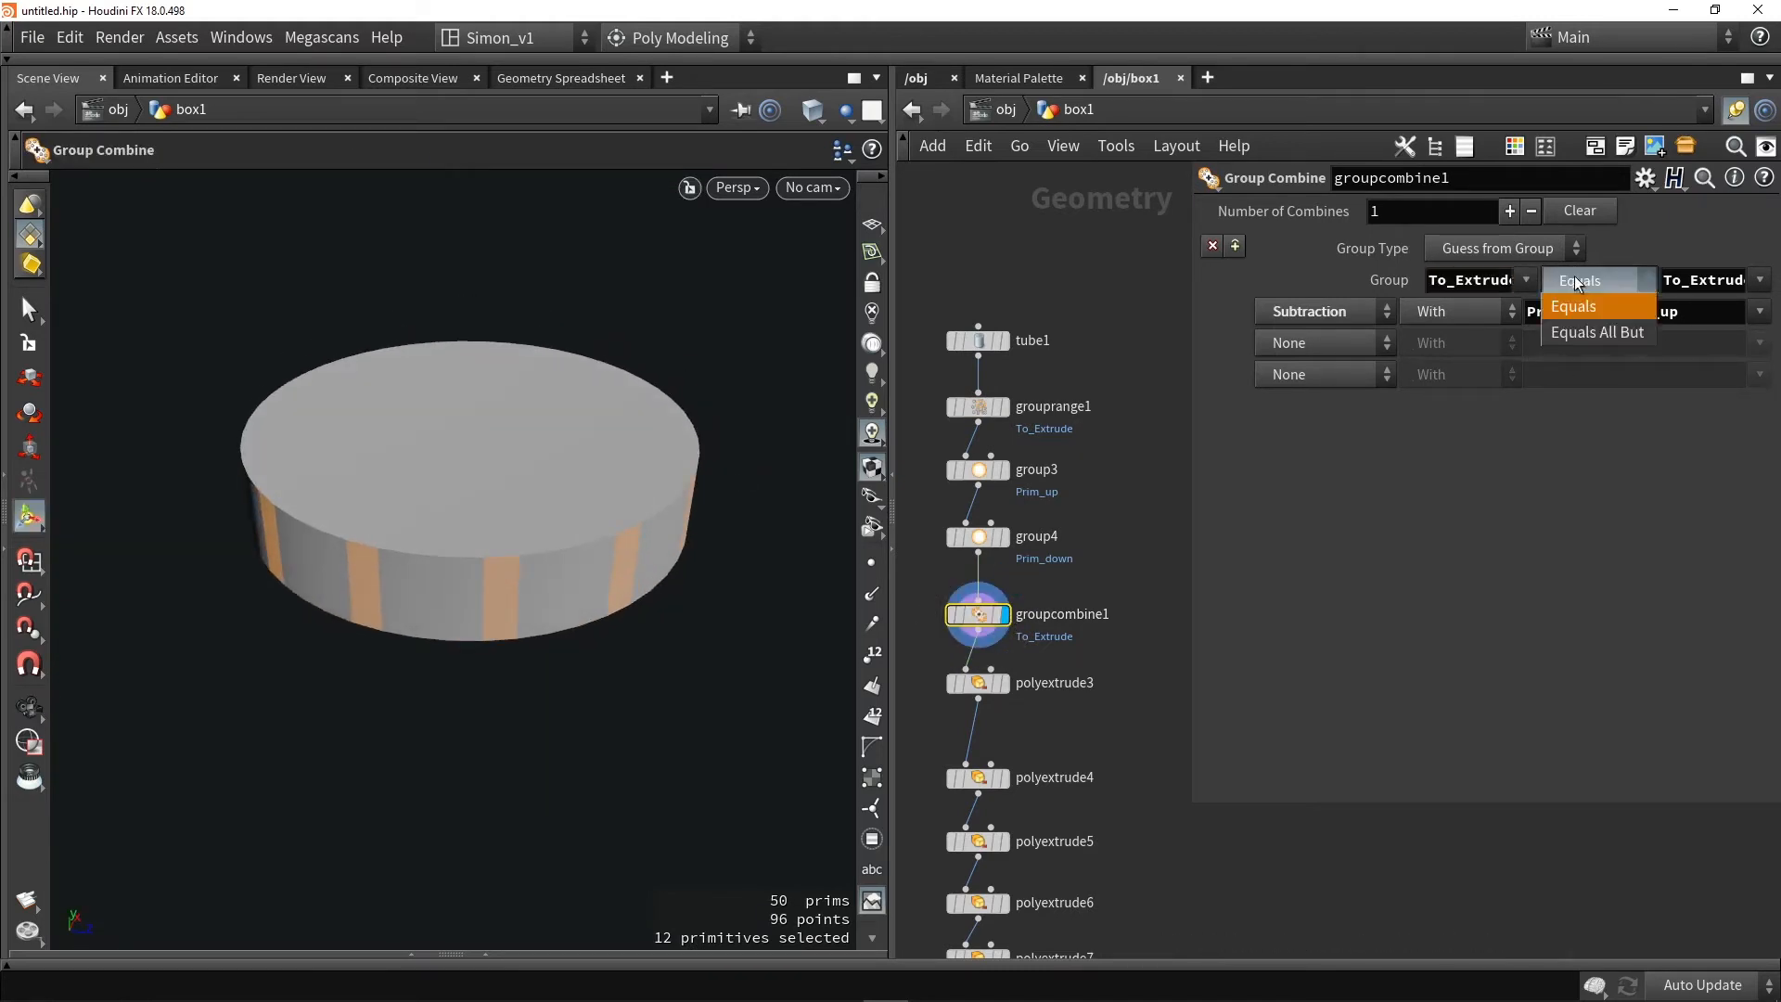
click(1588, 336)
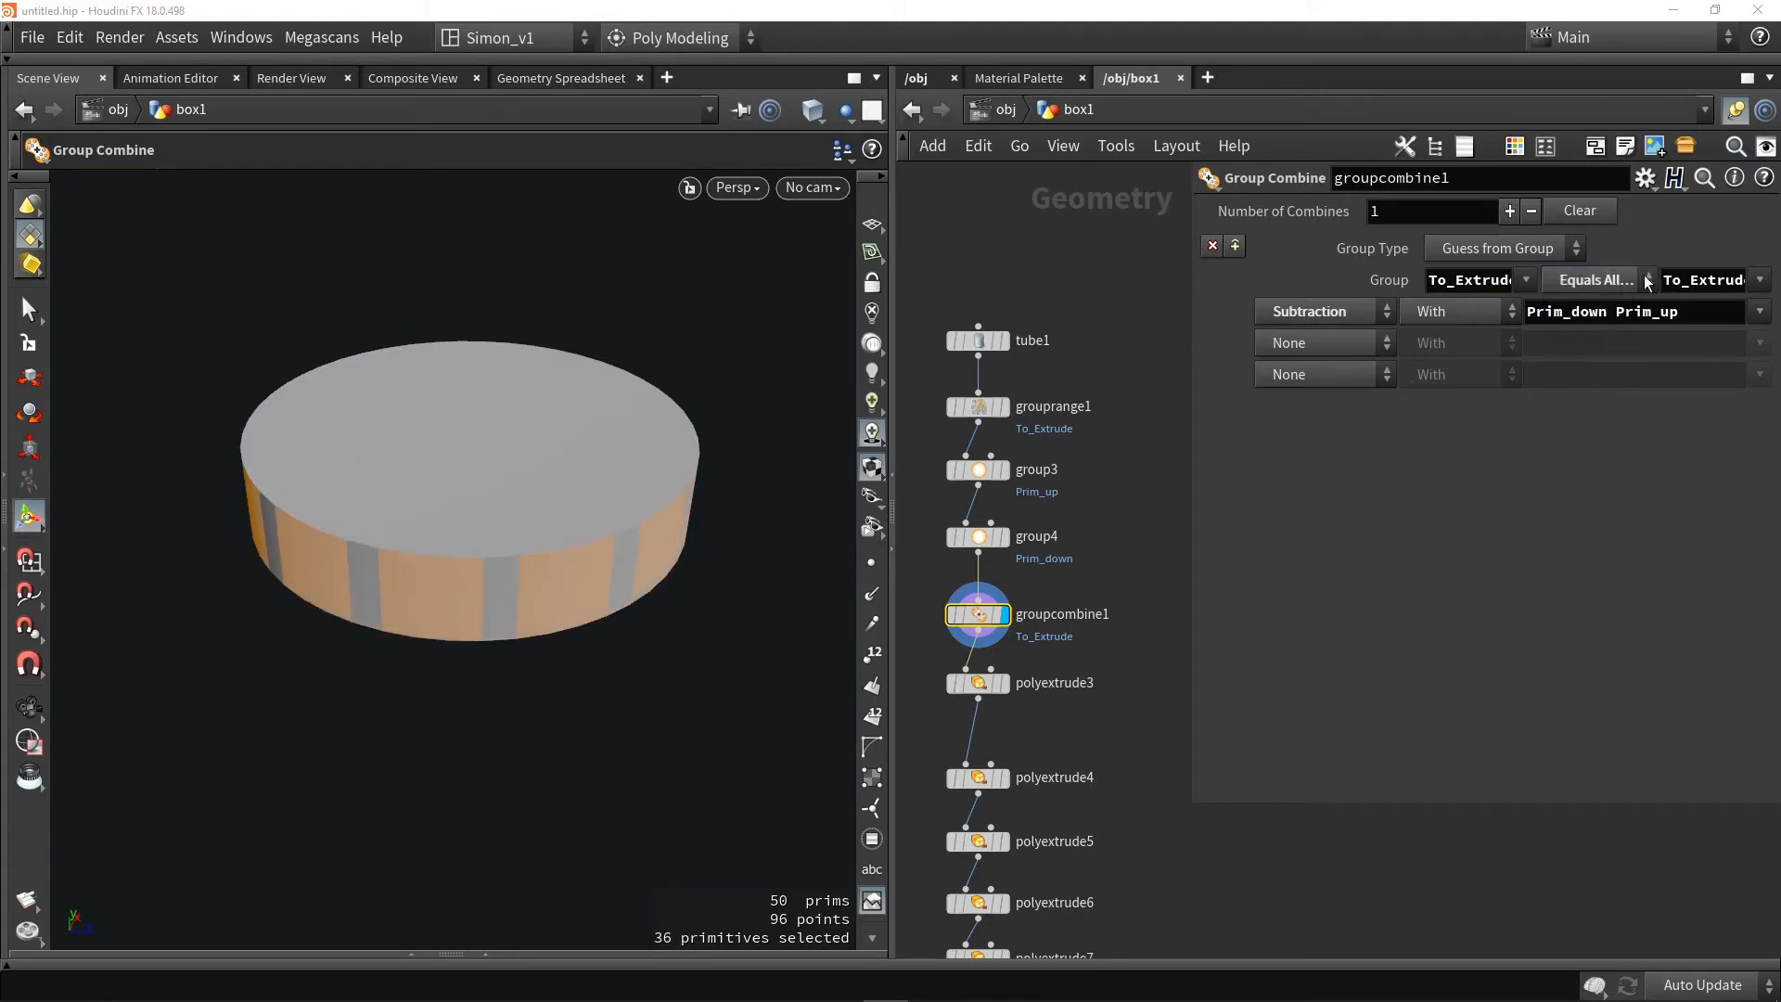
scroll(538, 554, up, 3)
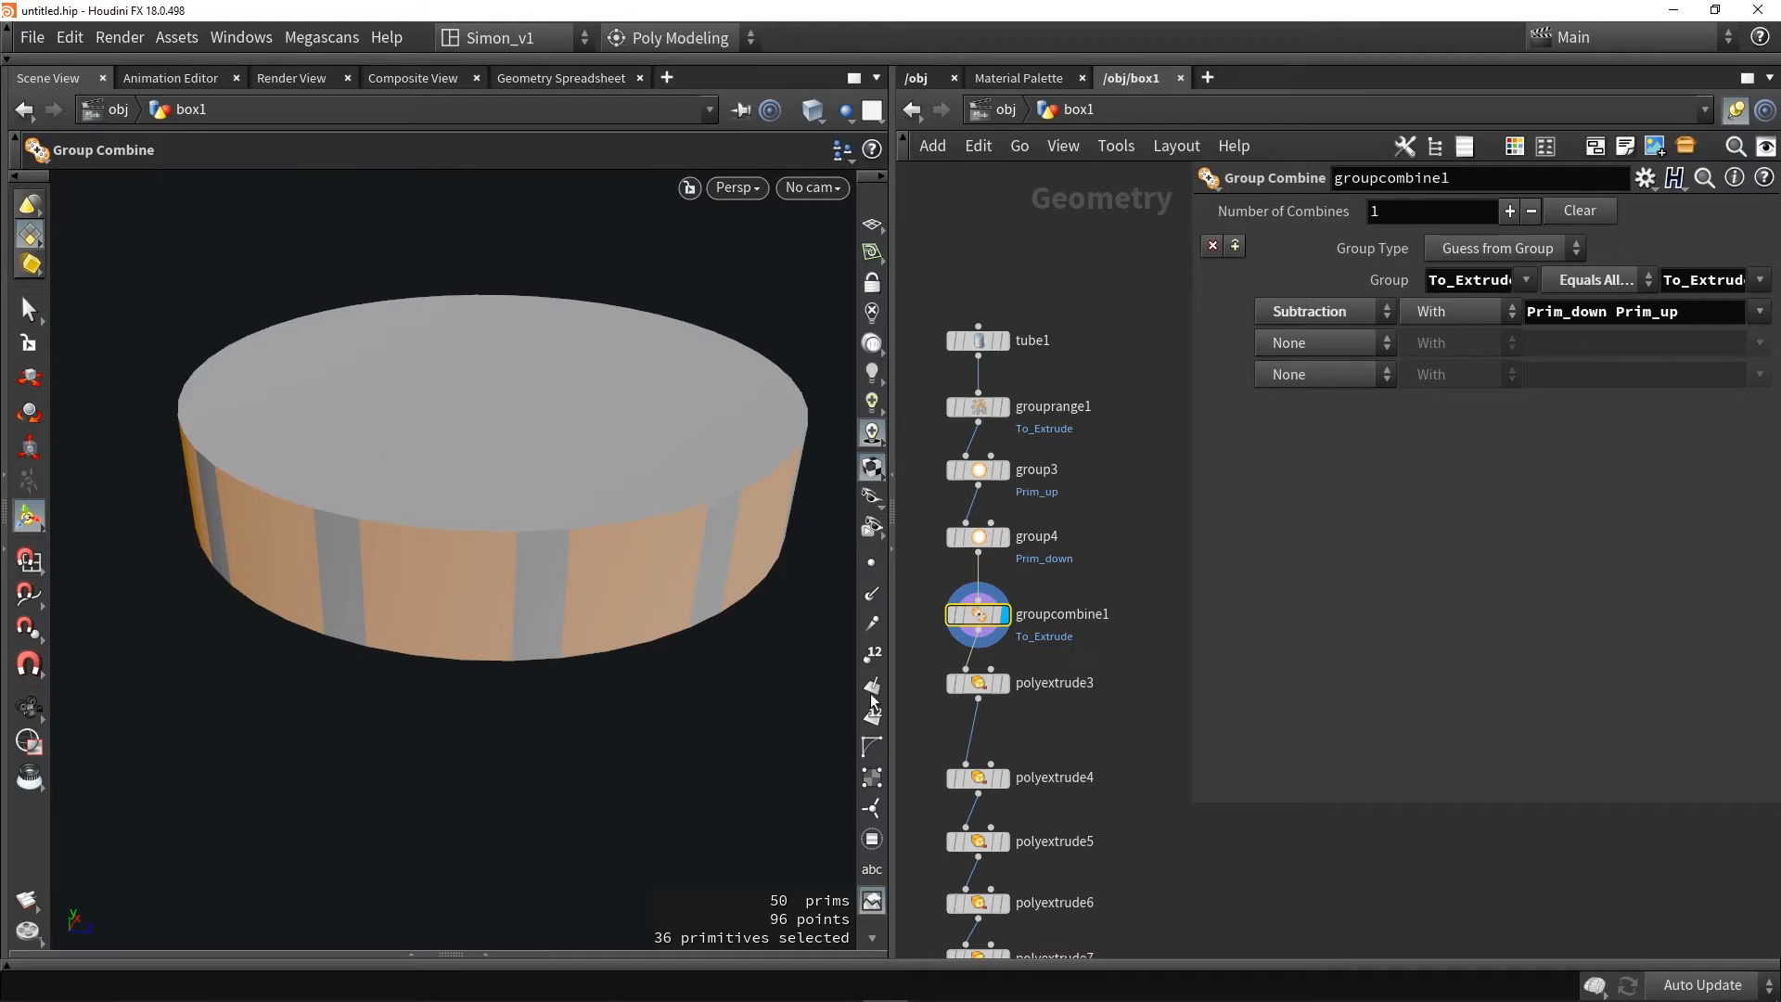
Display polyextrude3 and set its distance to about 0.32, inset to 0.07, twist to -70 and divisions to 32
click(1002, 683)
click(979, 682)
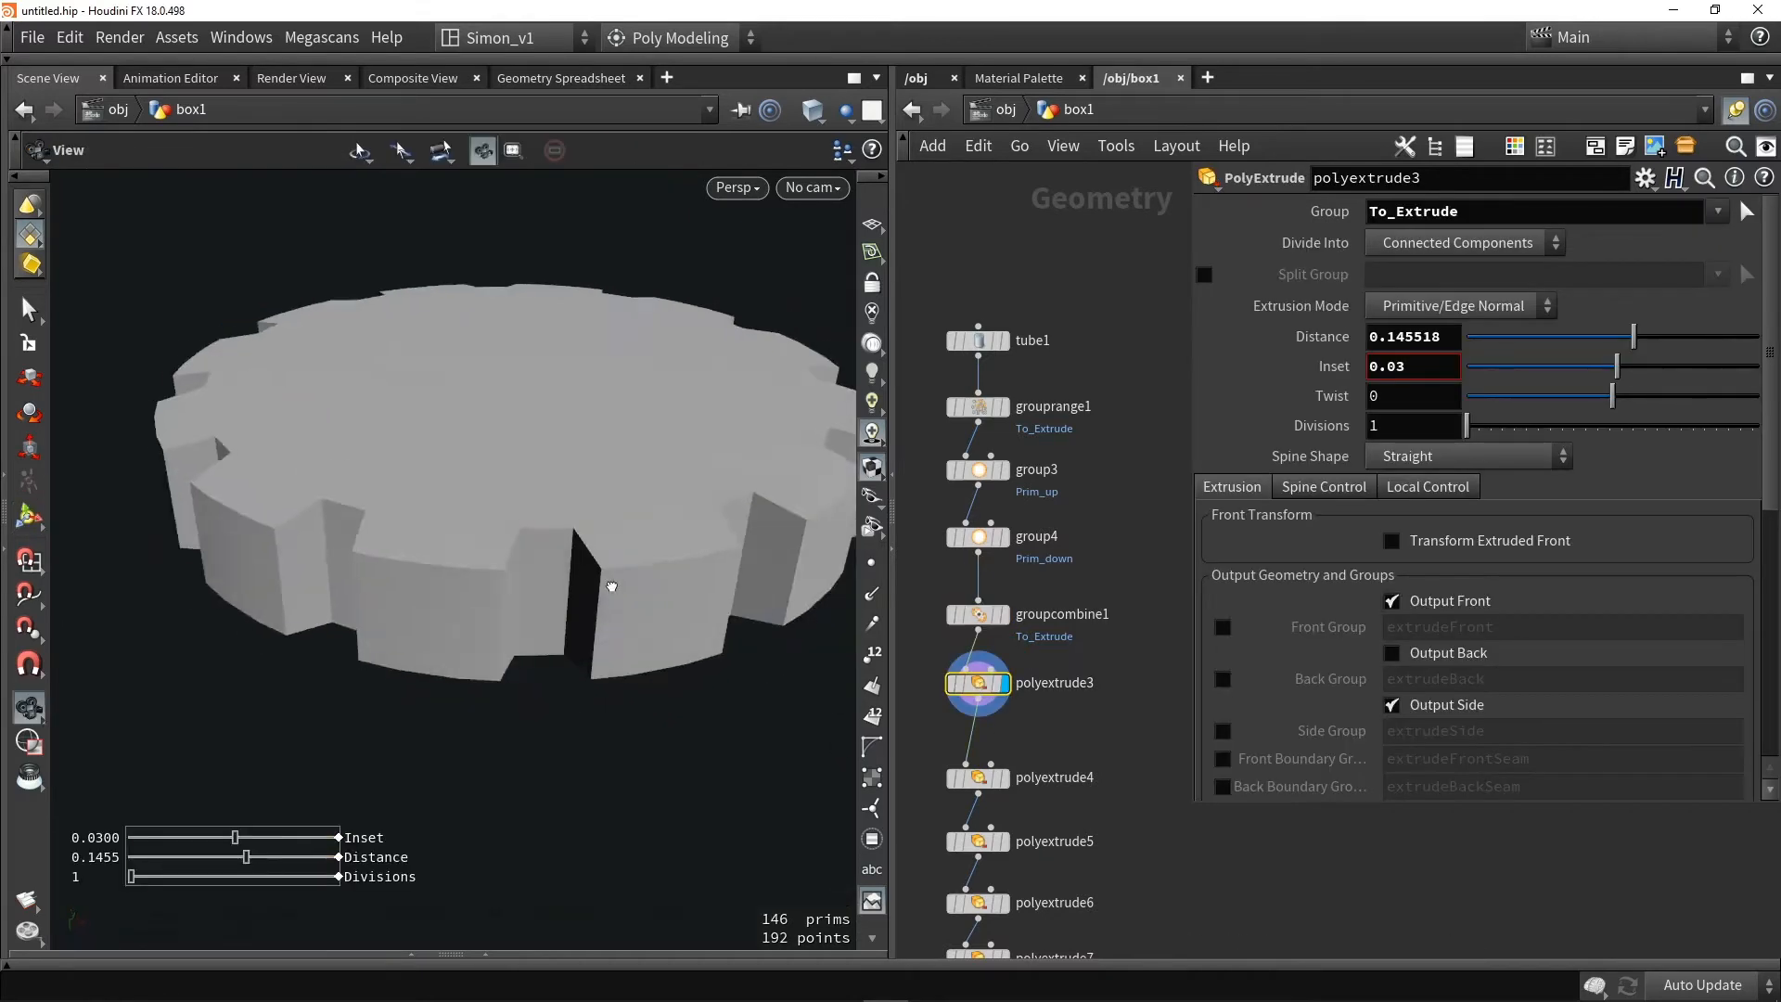
scroll(616, 593, up, 4)
alt+drag(601, 565, 613, 620)
alt+right_drag(612, 620, 554, 528)
drag(527, 254, 527, 215)
drag(1613, 397, 1652, 425)
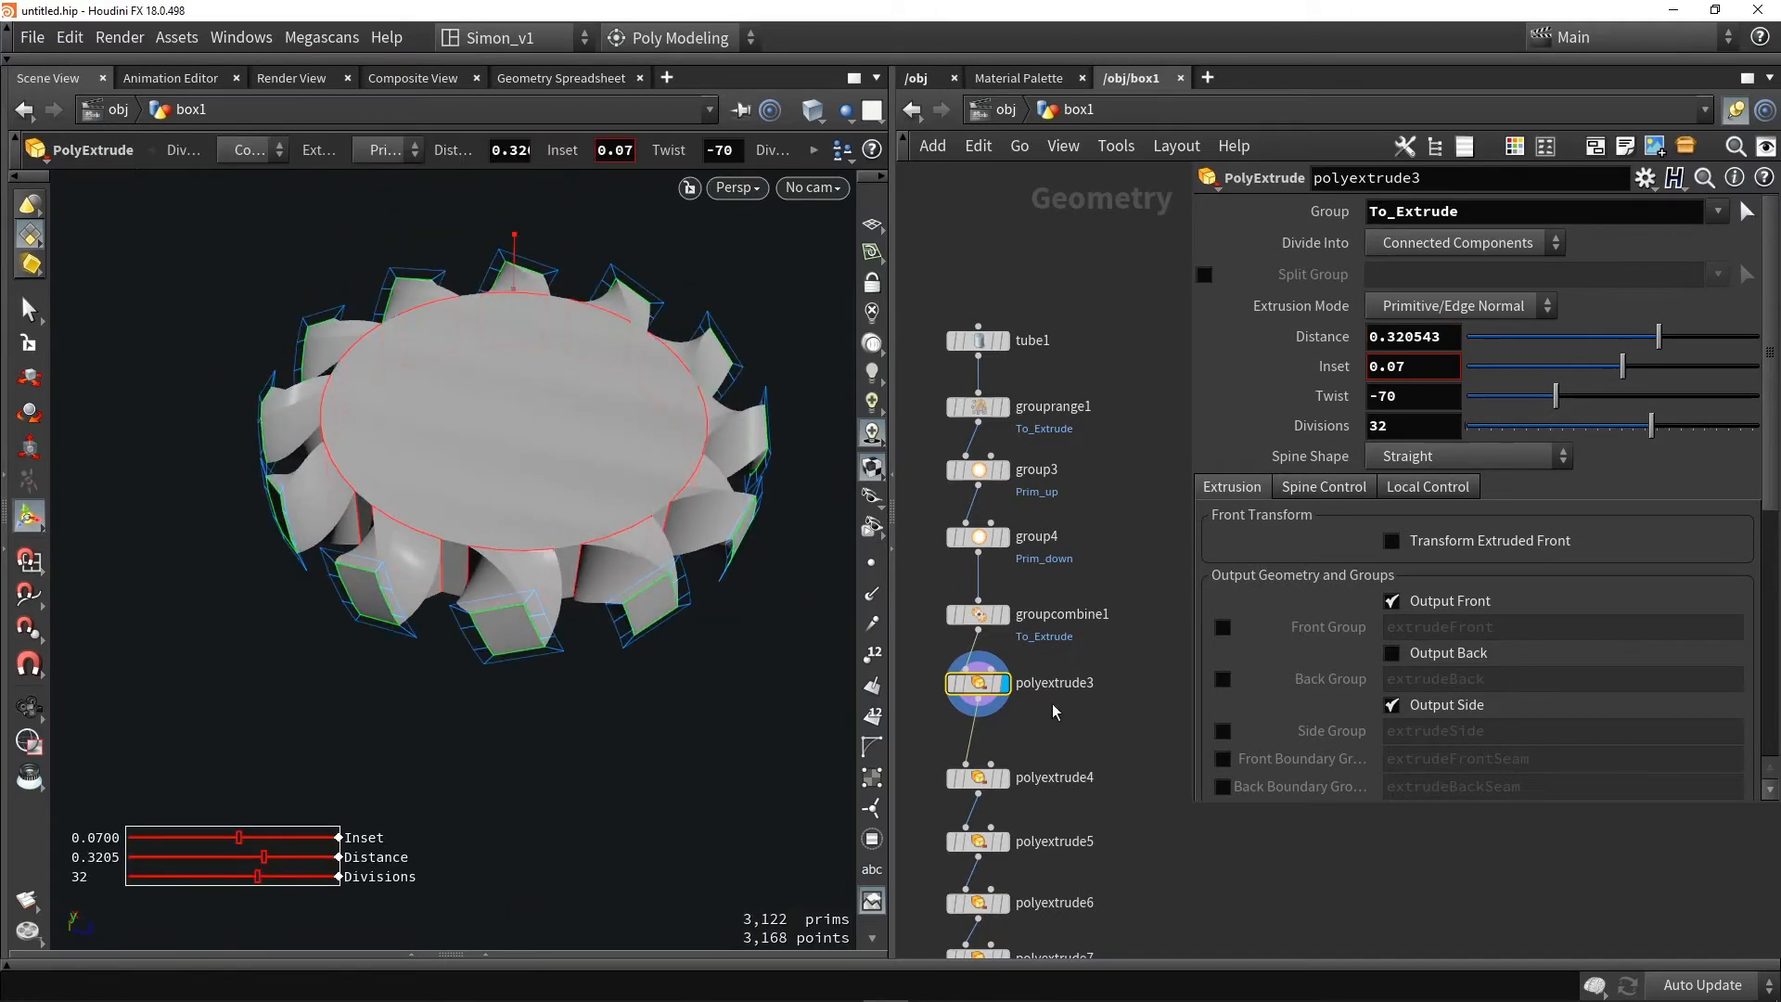
Display the Fuse node's gear and set its snap distance to about 0.07
middle_drag(1111, 775, 1112, 470)
click(1004, 725)
click(980, 724)
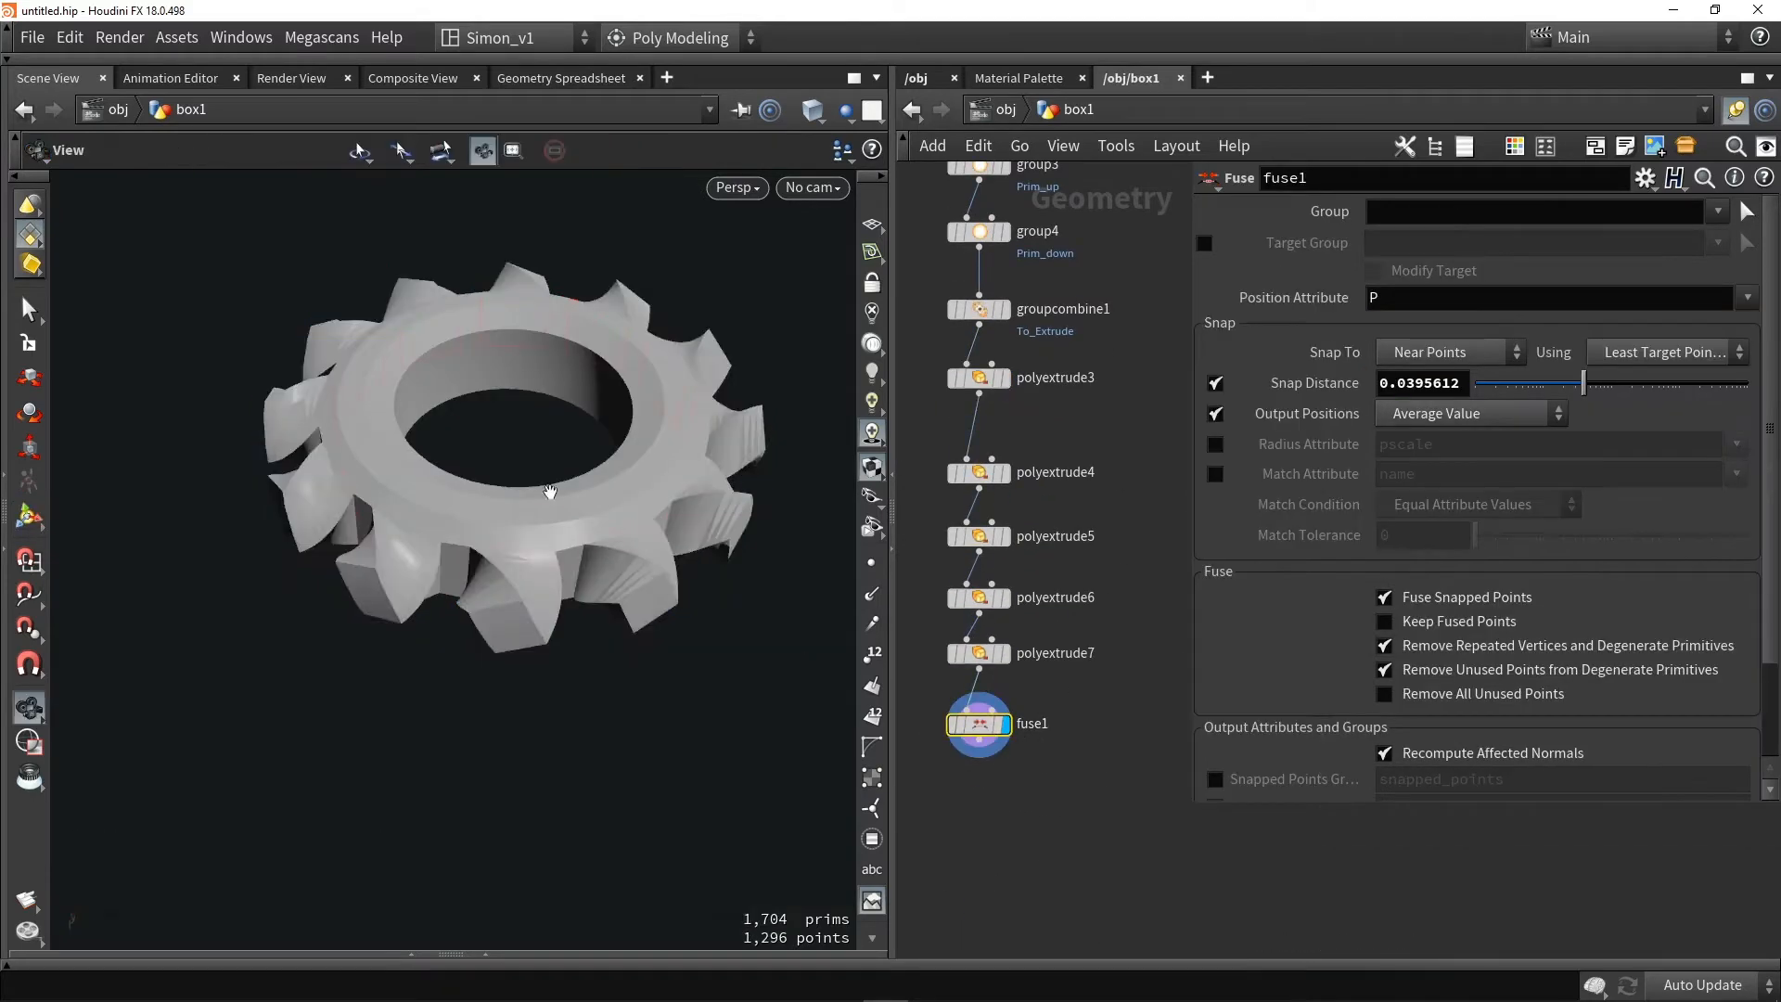
mouse_move(550, 492)
alt+mouse_down()
mouse_move(566, 603)
mouse_move(524, 589)
alt+mouse_up()
key(shift+w)
key(shift+w)
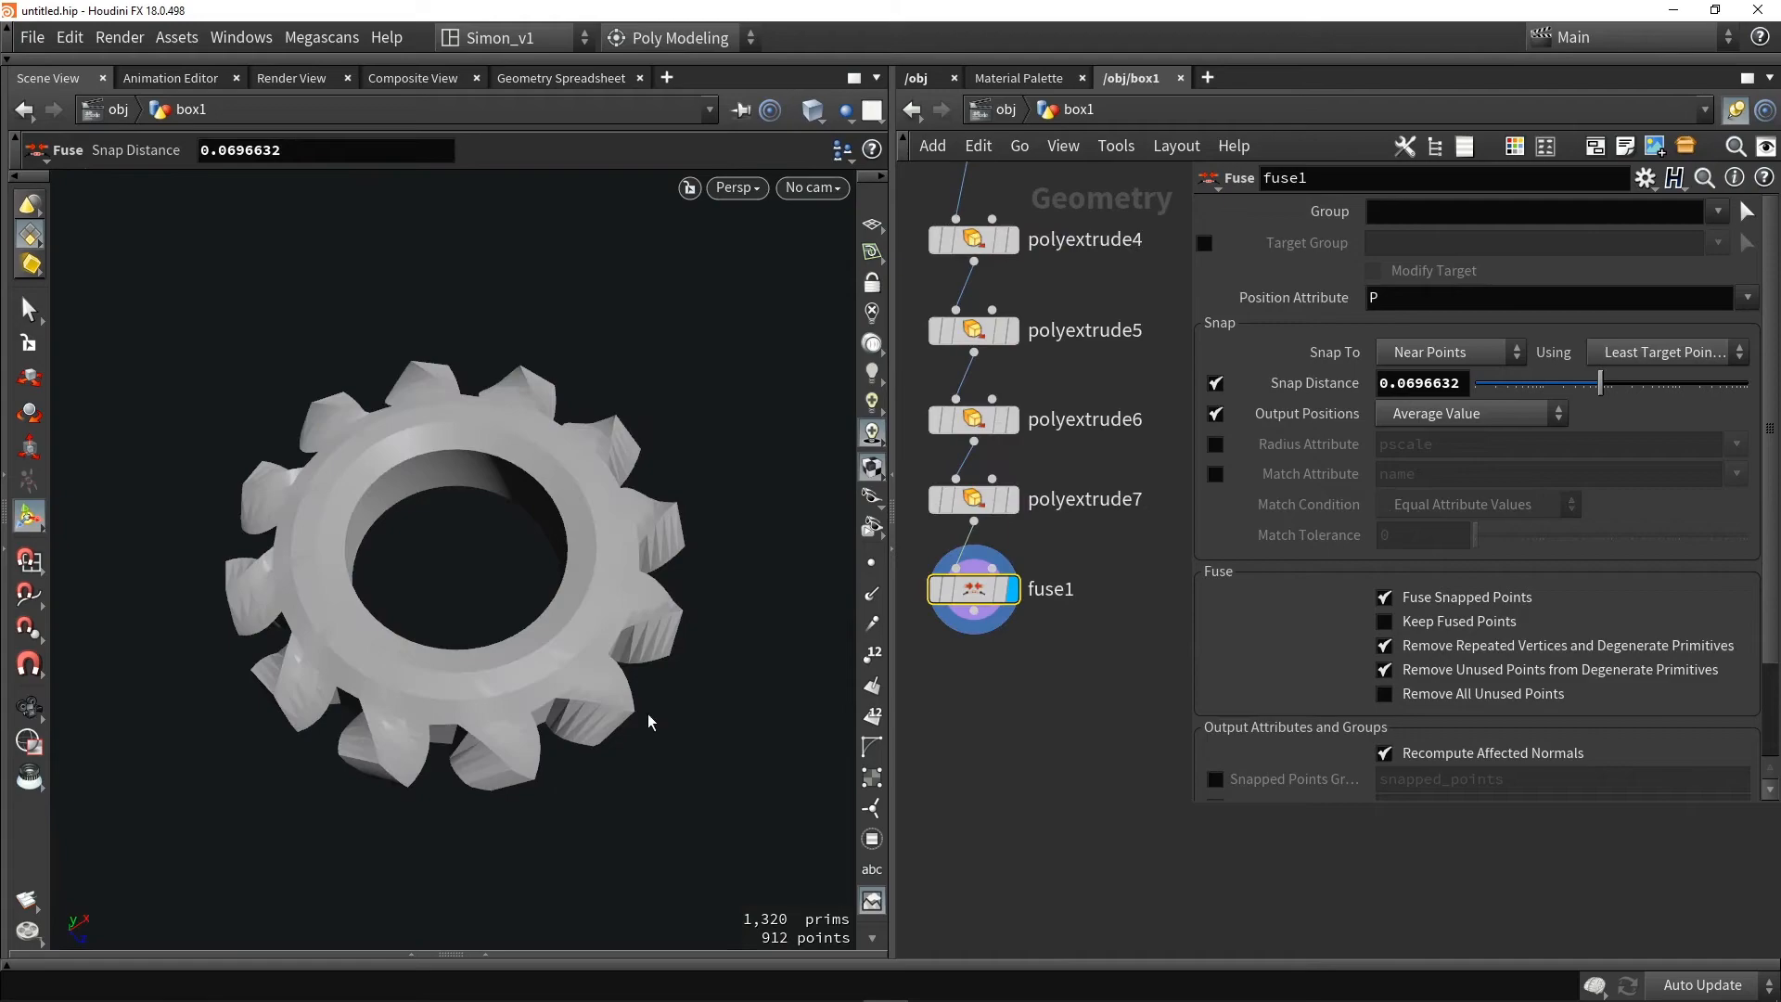
key(Escape)
alt+drag(652, 724, 631, 592)
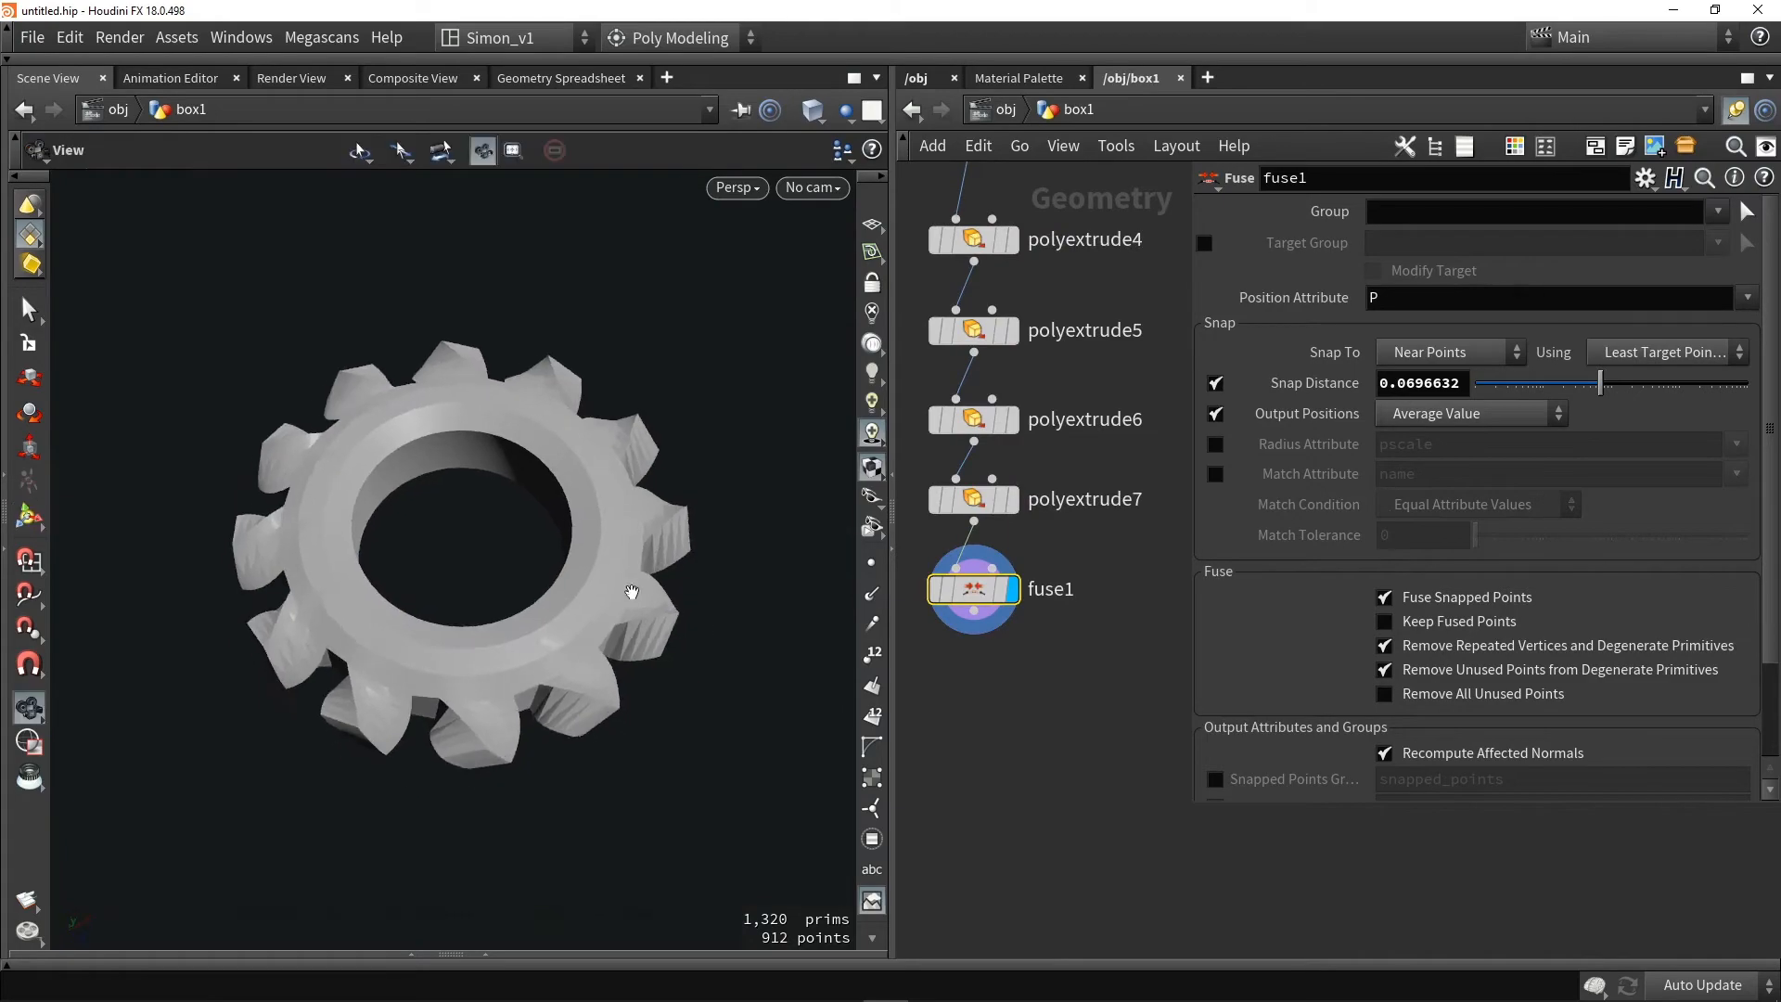
Examine the twisted teeth in wireframe, comparing the geometry before and after the Fuse node
scroll(562, 717, up, 3)
key(w)
alt+drag(644, 692, 665, 577)
scroll(669, 670, up, 1)
key(Return)
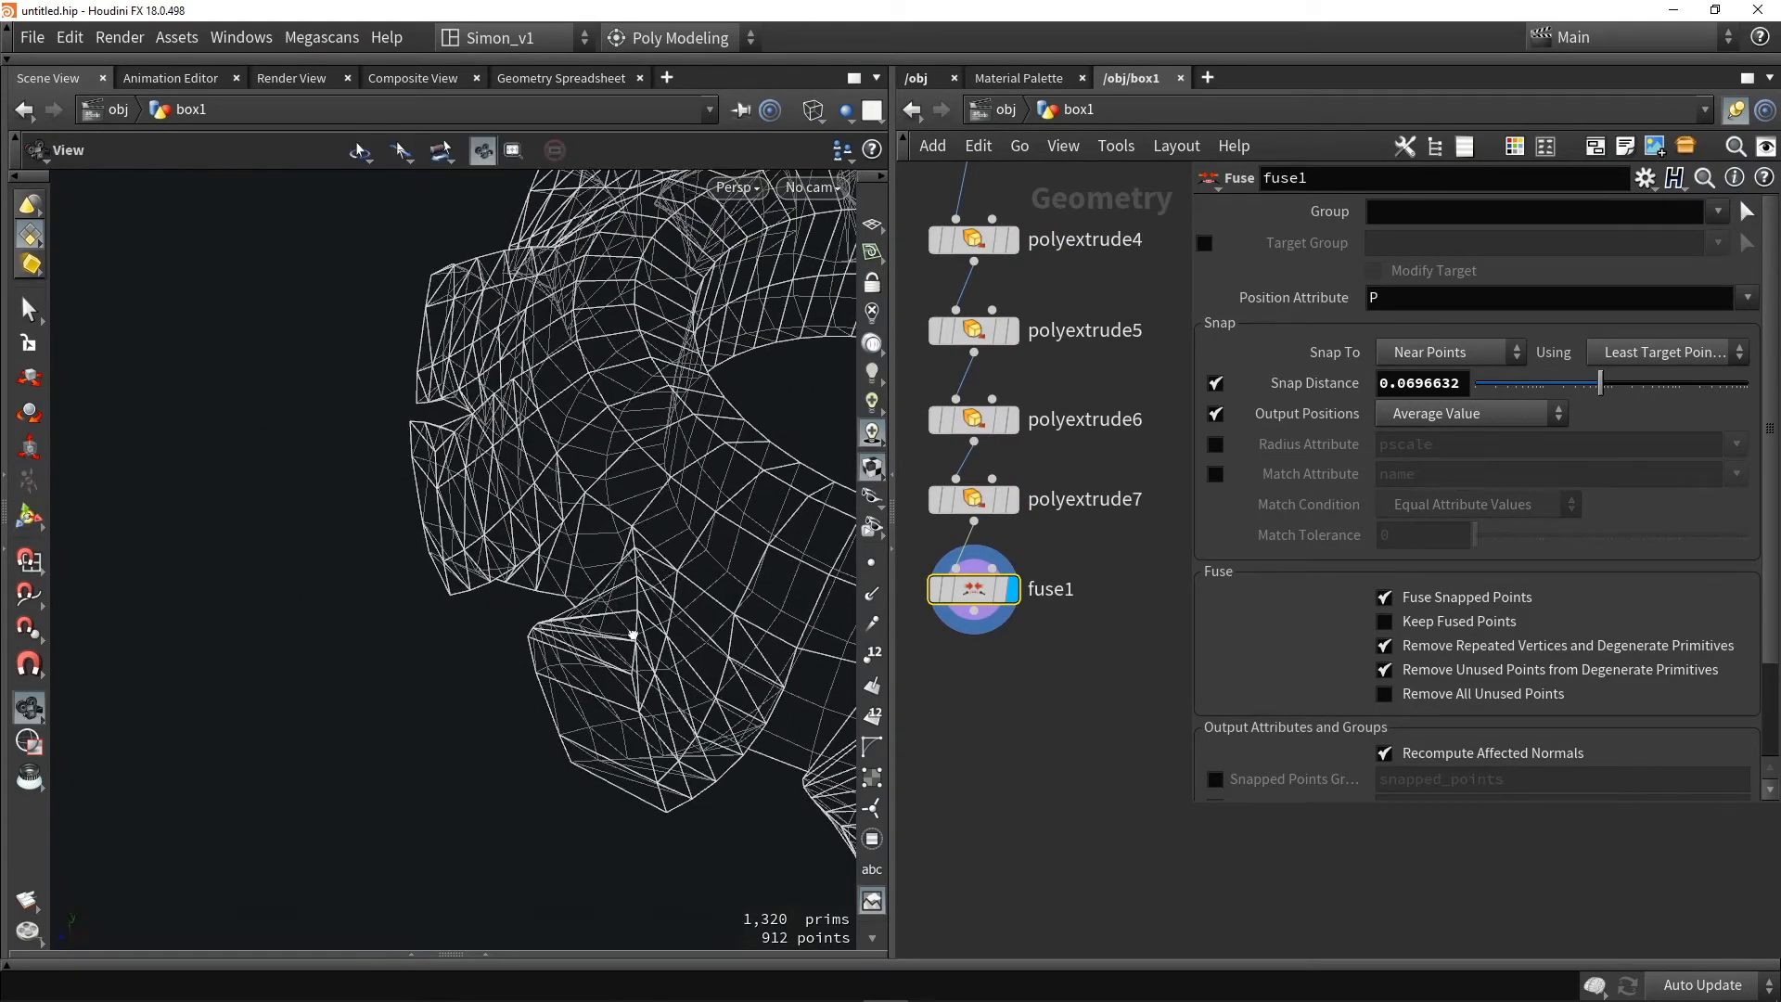
alt+drag(632, 636, 704, 592)
alt+drag(644, 750, 687, 705)
click(976, 500)
mouse_move(659, 594)
alt+mouse_down()
mouse_move(767, 586)
mouse_move(624, 565)
mouse_move(742, 580)
mouse_move(736, 618)
mouse_move(582, 624)
mouse_move(548, 538)
mouse_move(509, 664)
mouse_move(622, 646)
mouse_move(445, 684)
mouse_move(563, 700)
alt+mouse_up()
click(1011, 589)
click(976, 589)
key(w)
key(Return)
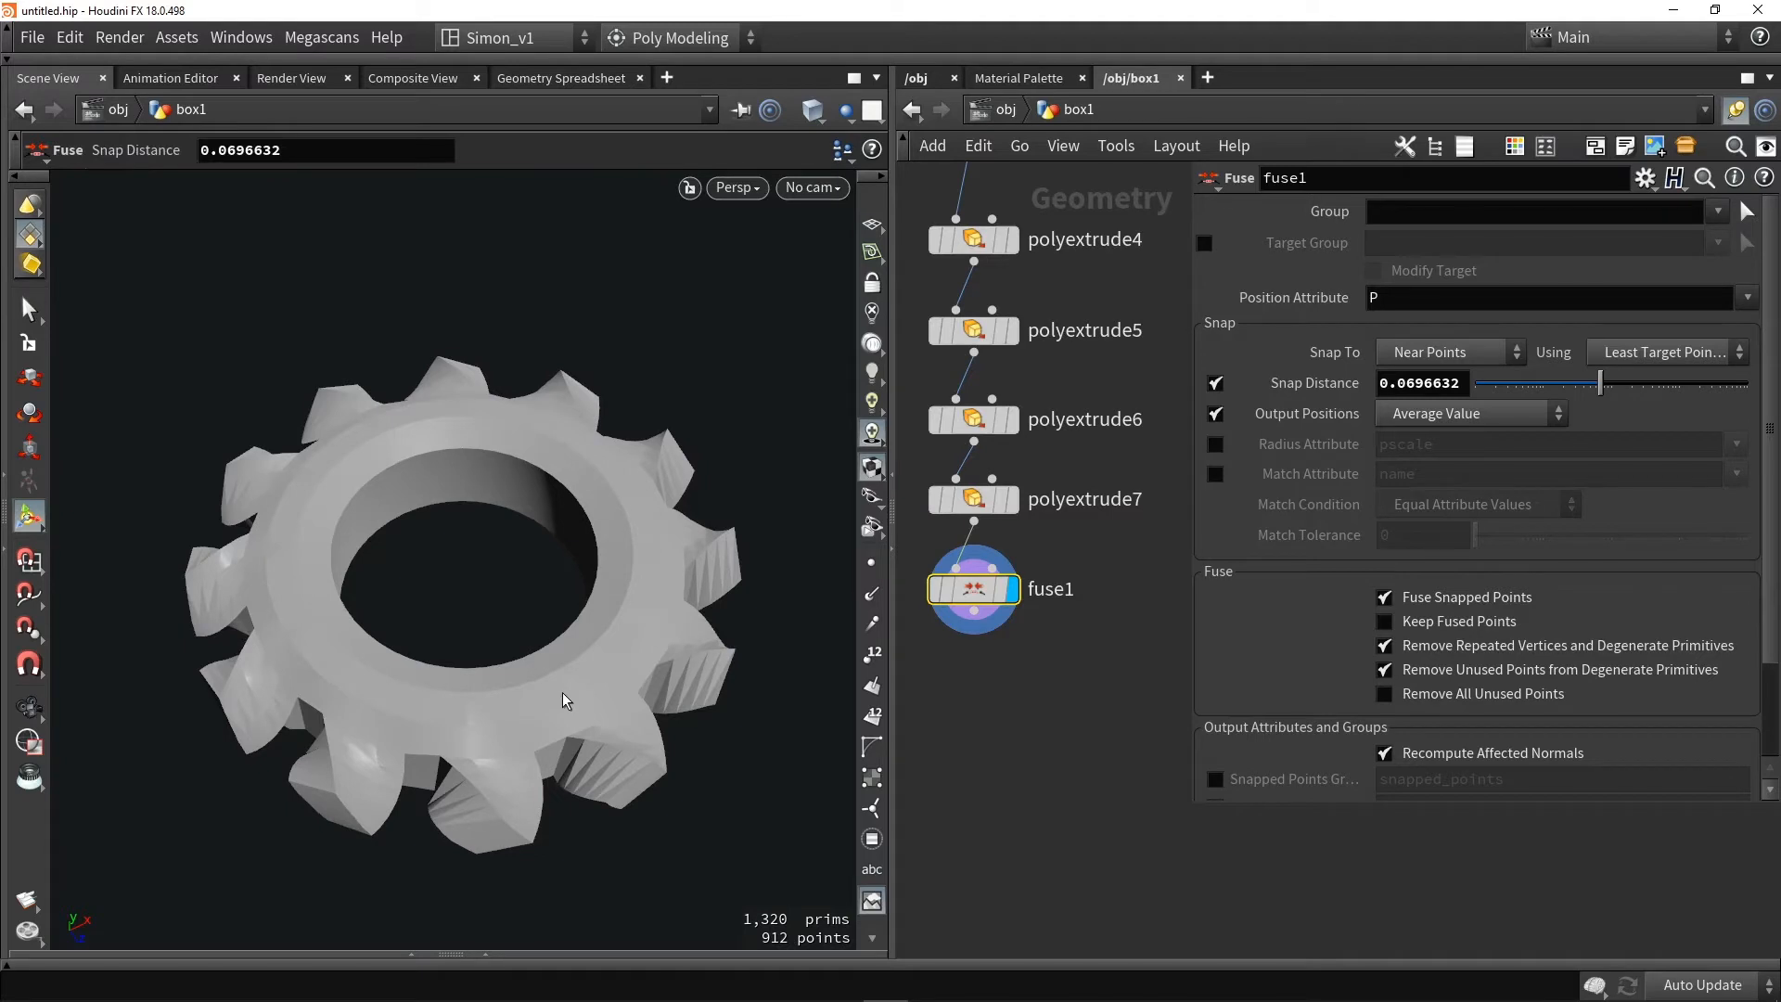
Move fuse1 further down the network to make room and display the polyextrude7 result
click(1369, 208)
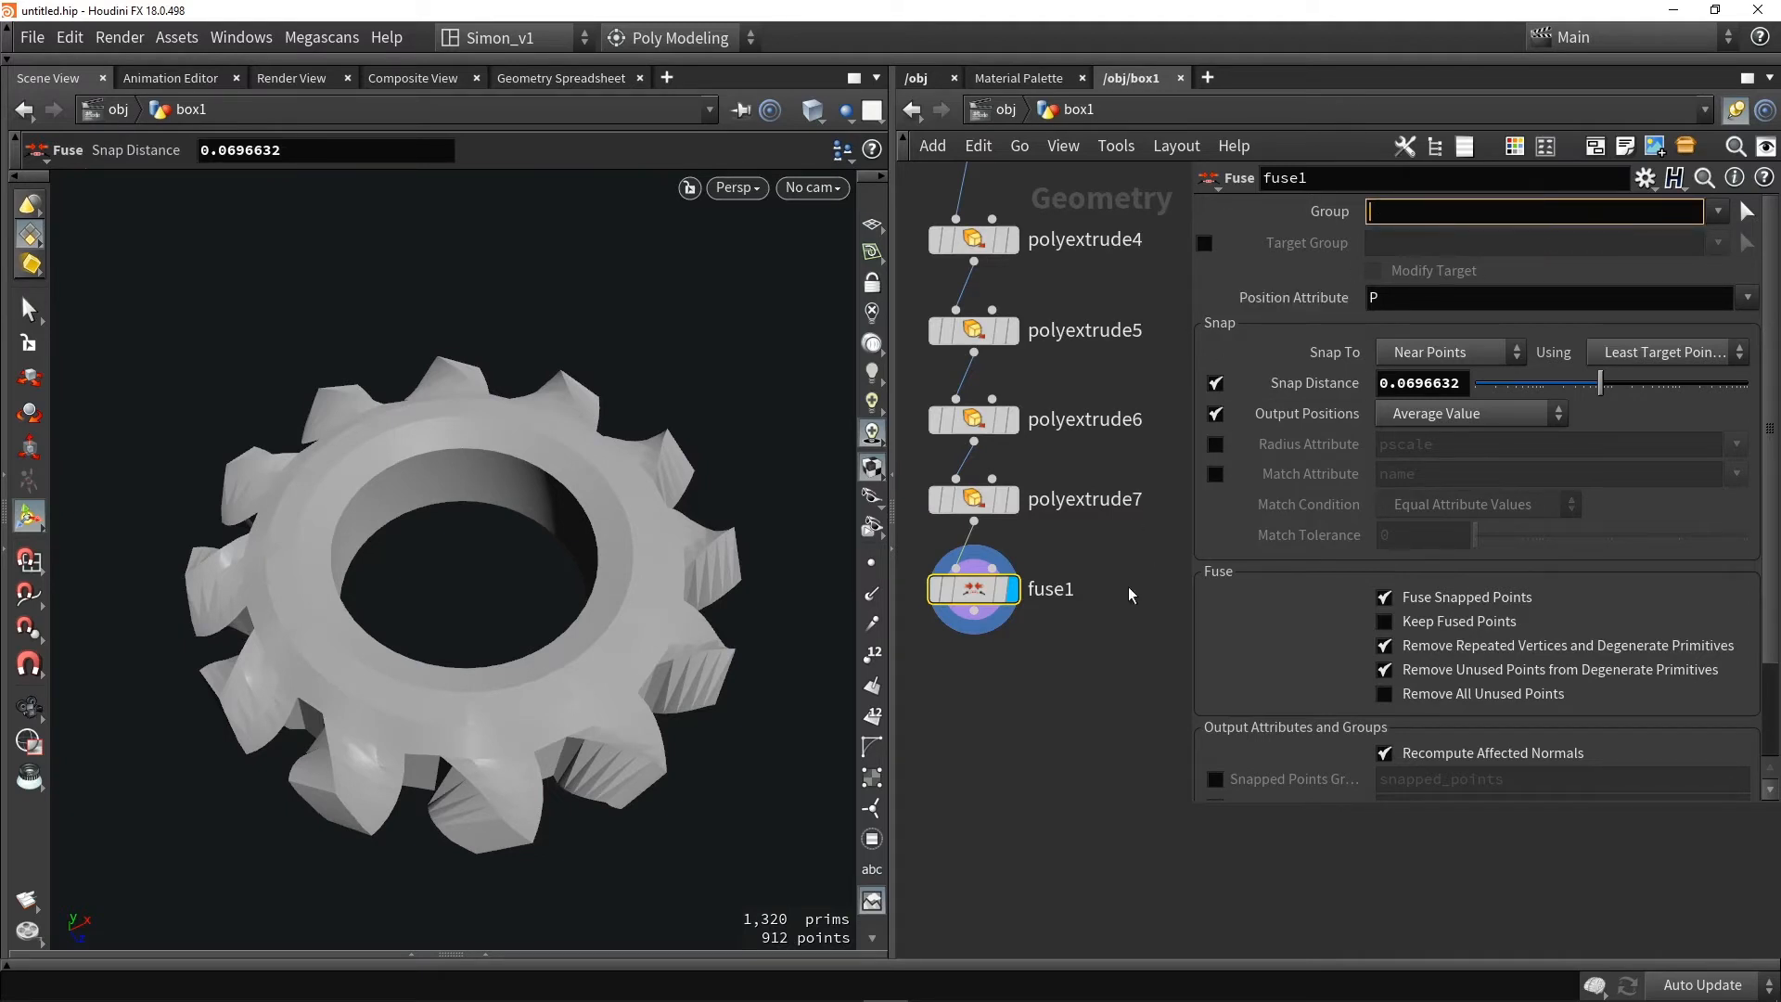
drag(974, 589, 973, 720)
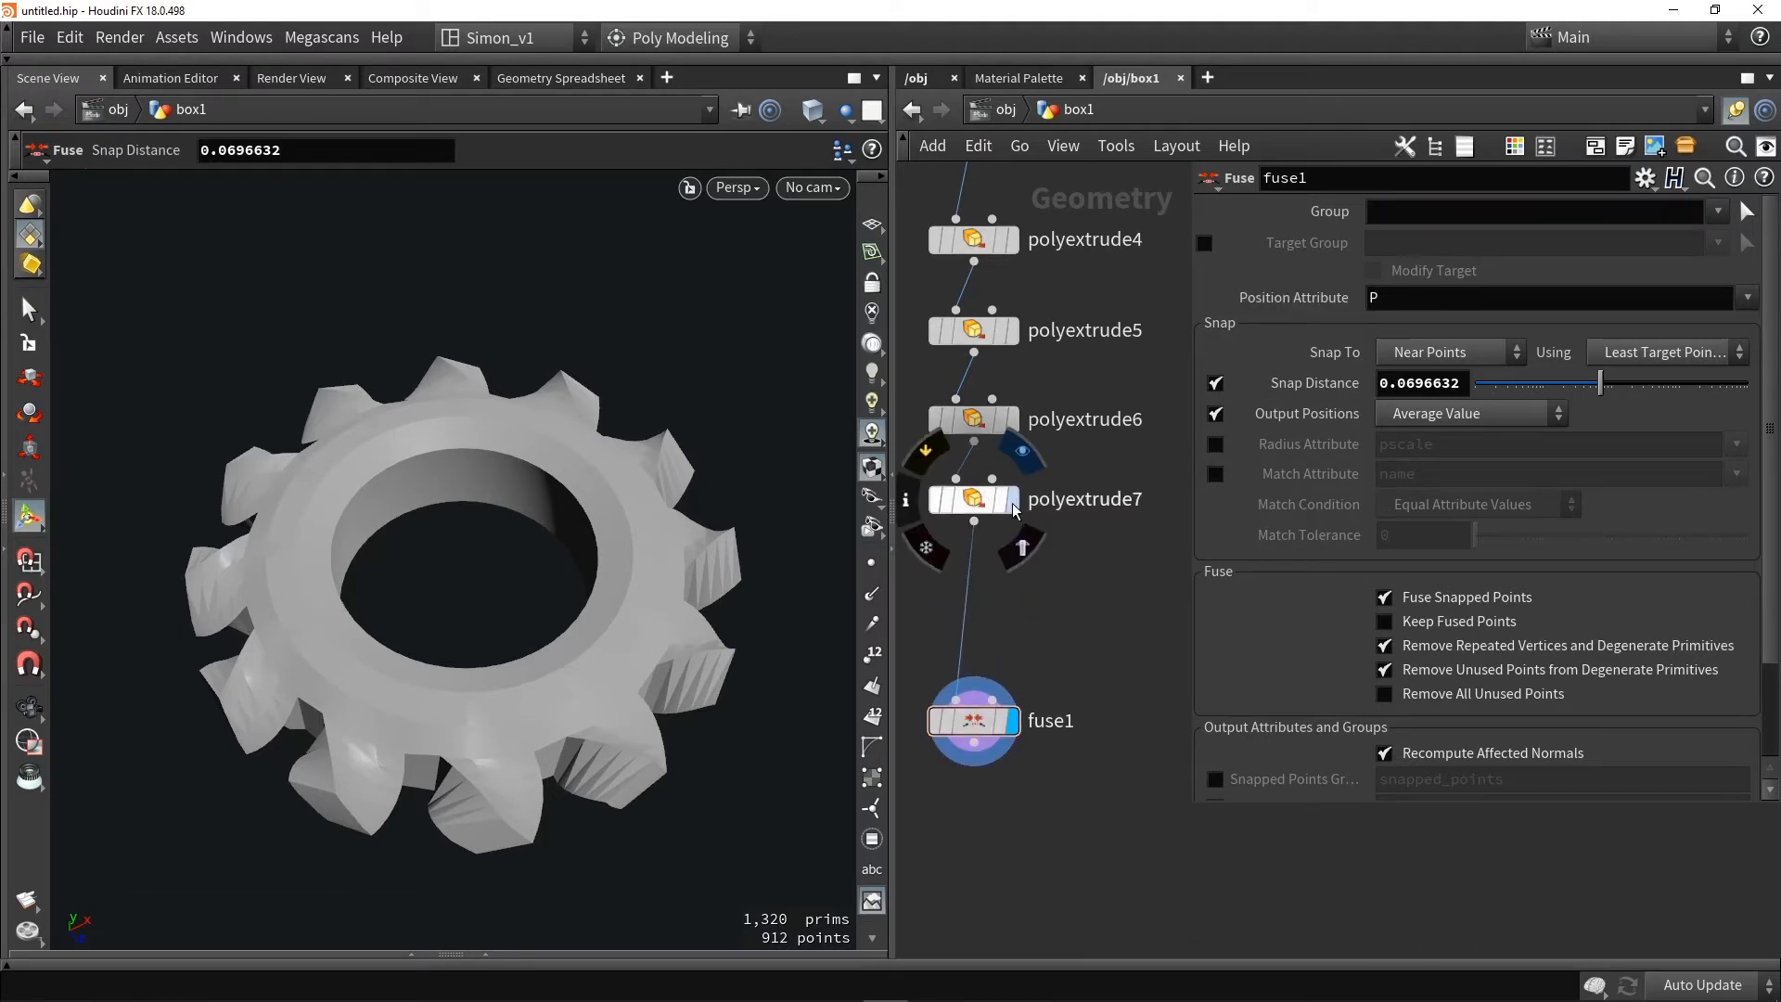
click(1011, 499)
alt+drag(620, 584, 529, 556)
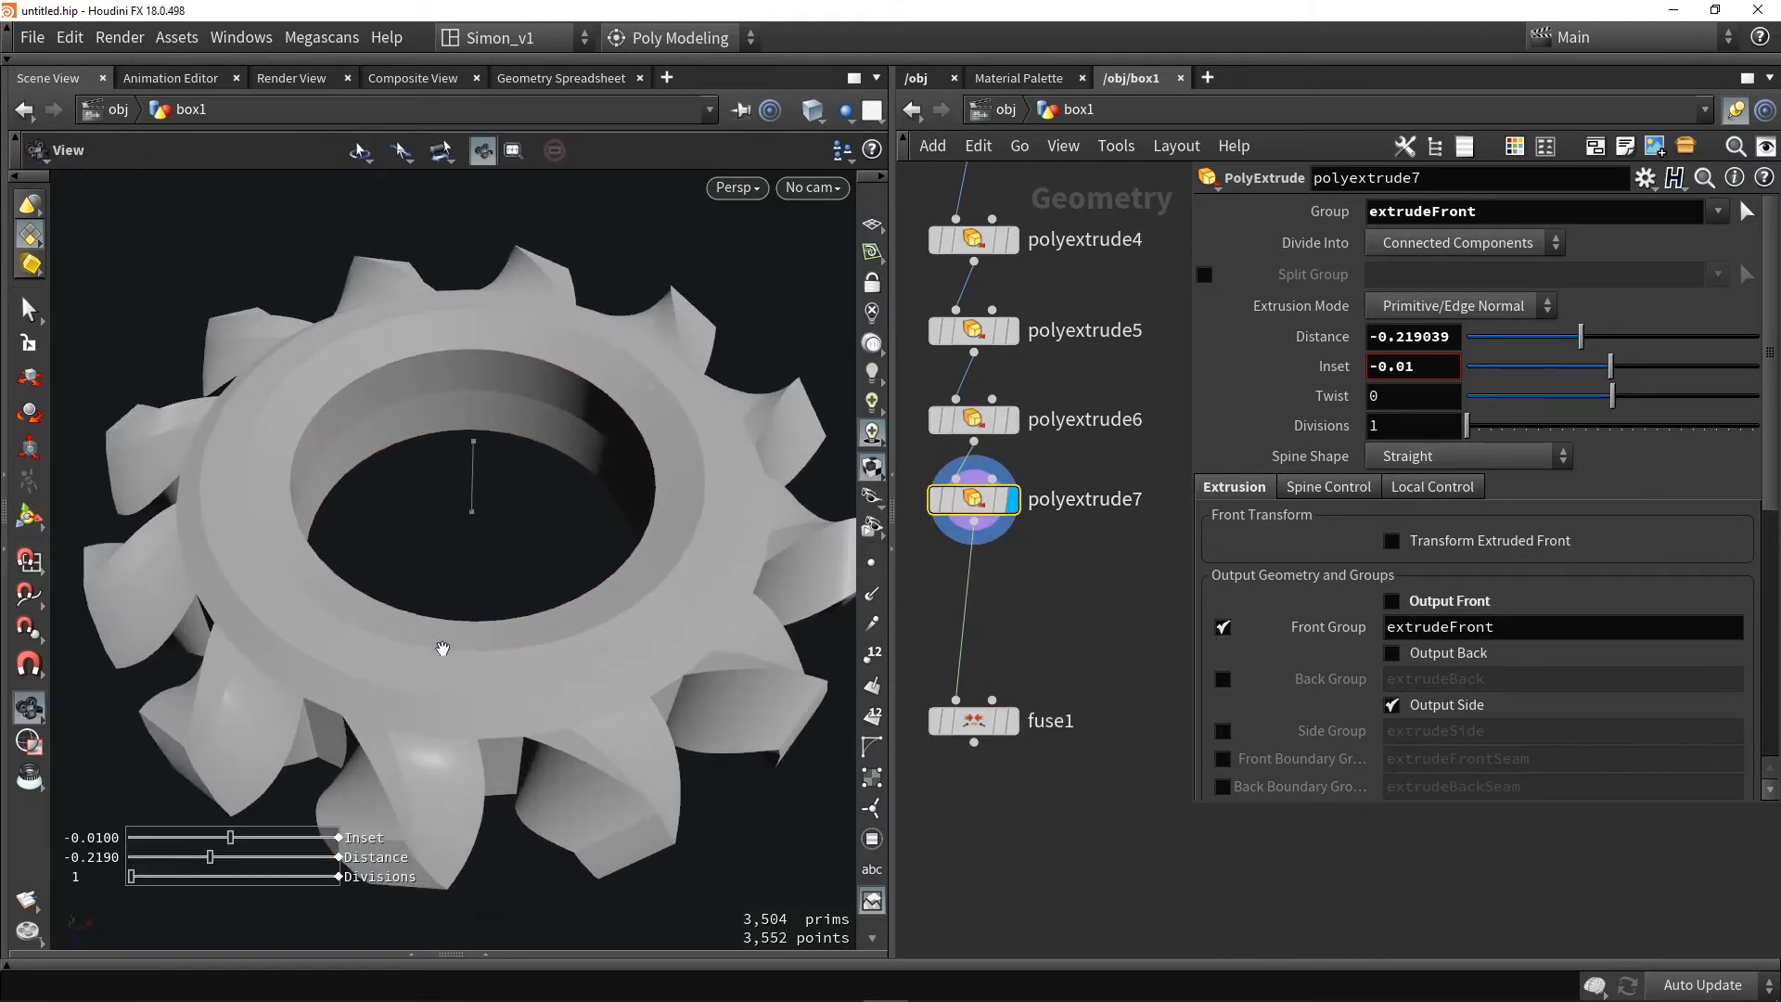
key(Return)
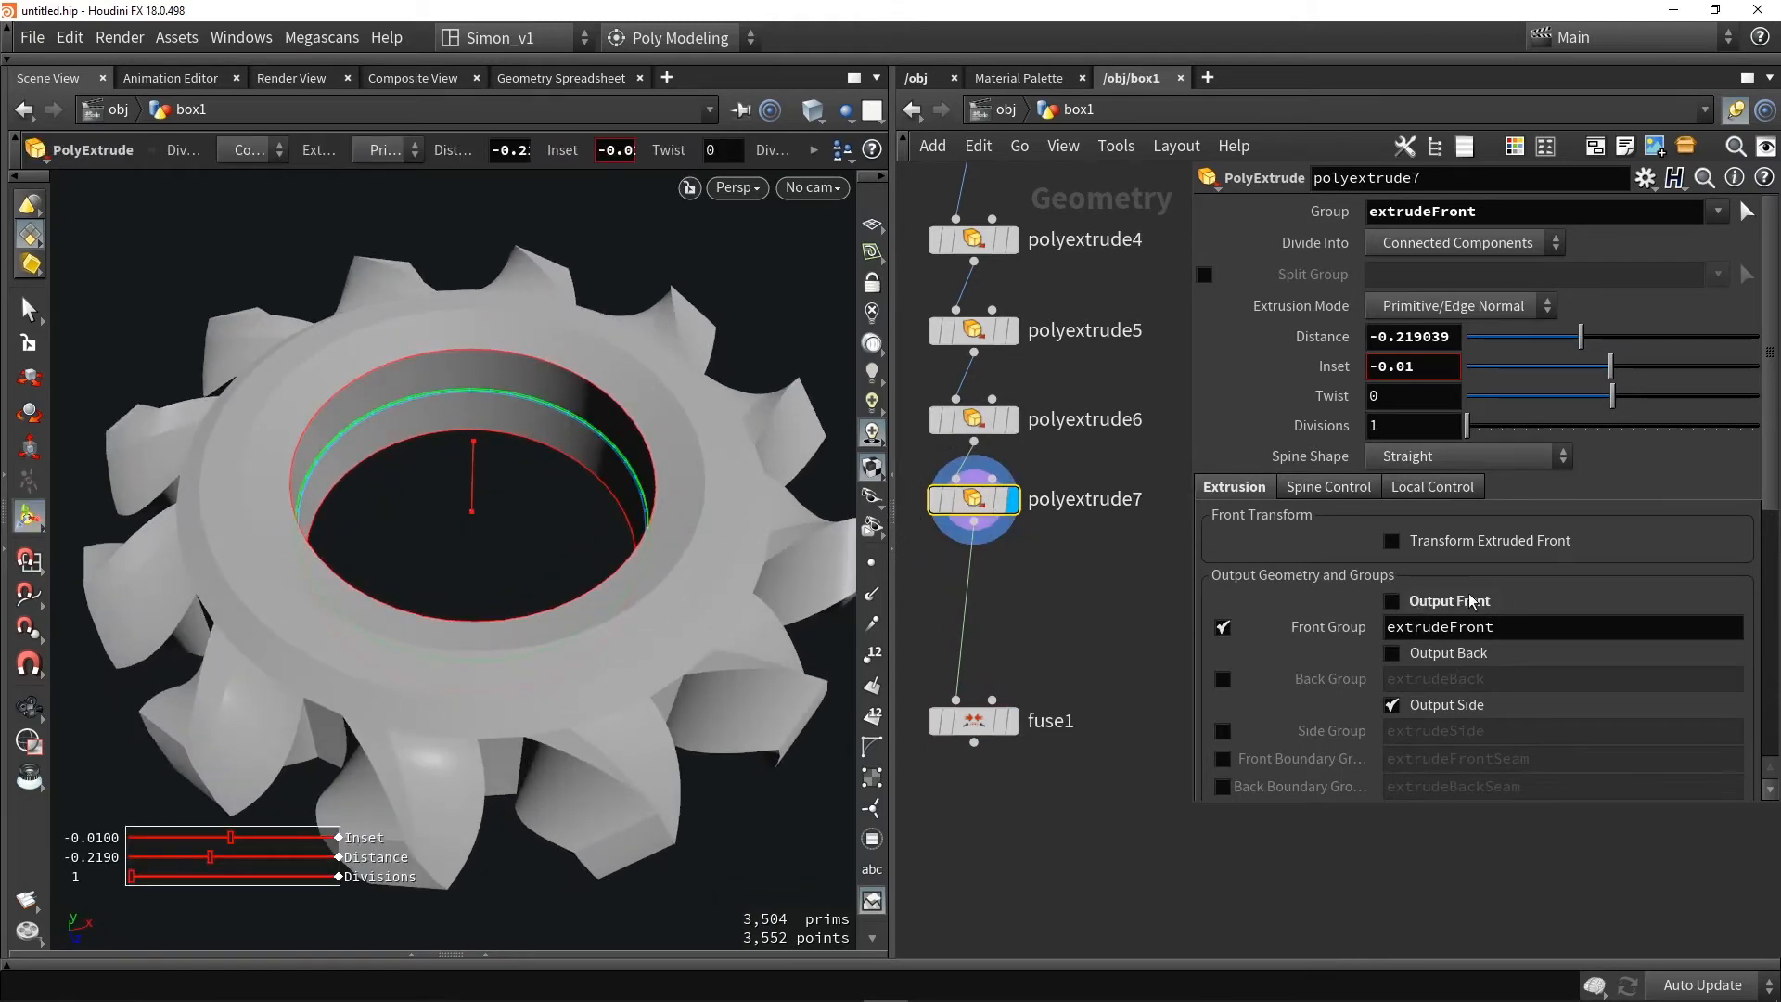
Enable the side group output on polyextrude7, keeping the name extrudeSide
click(1440, 708)
click(1439, 708)
click(1440, 709)
click(1223, 731)
drag(1522, 733, 1373, 734)
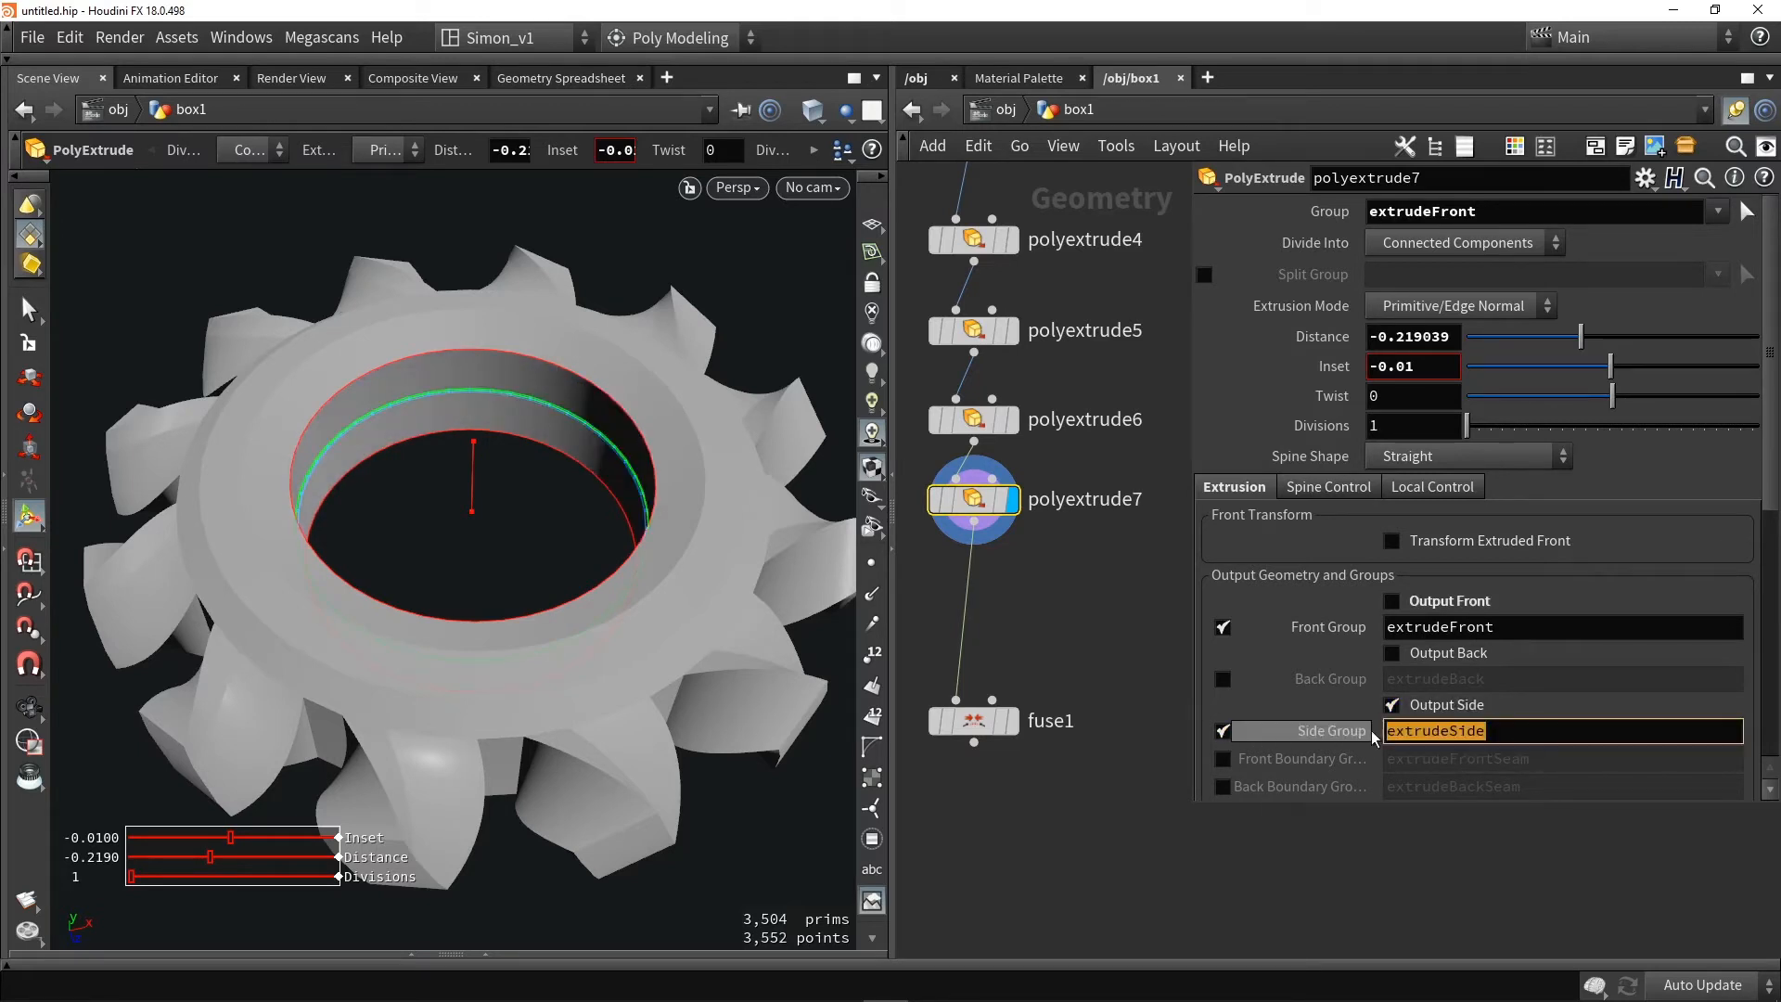
click(1098, 870)
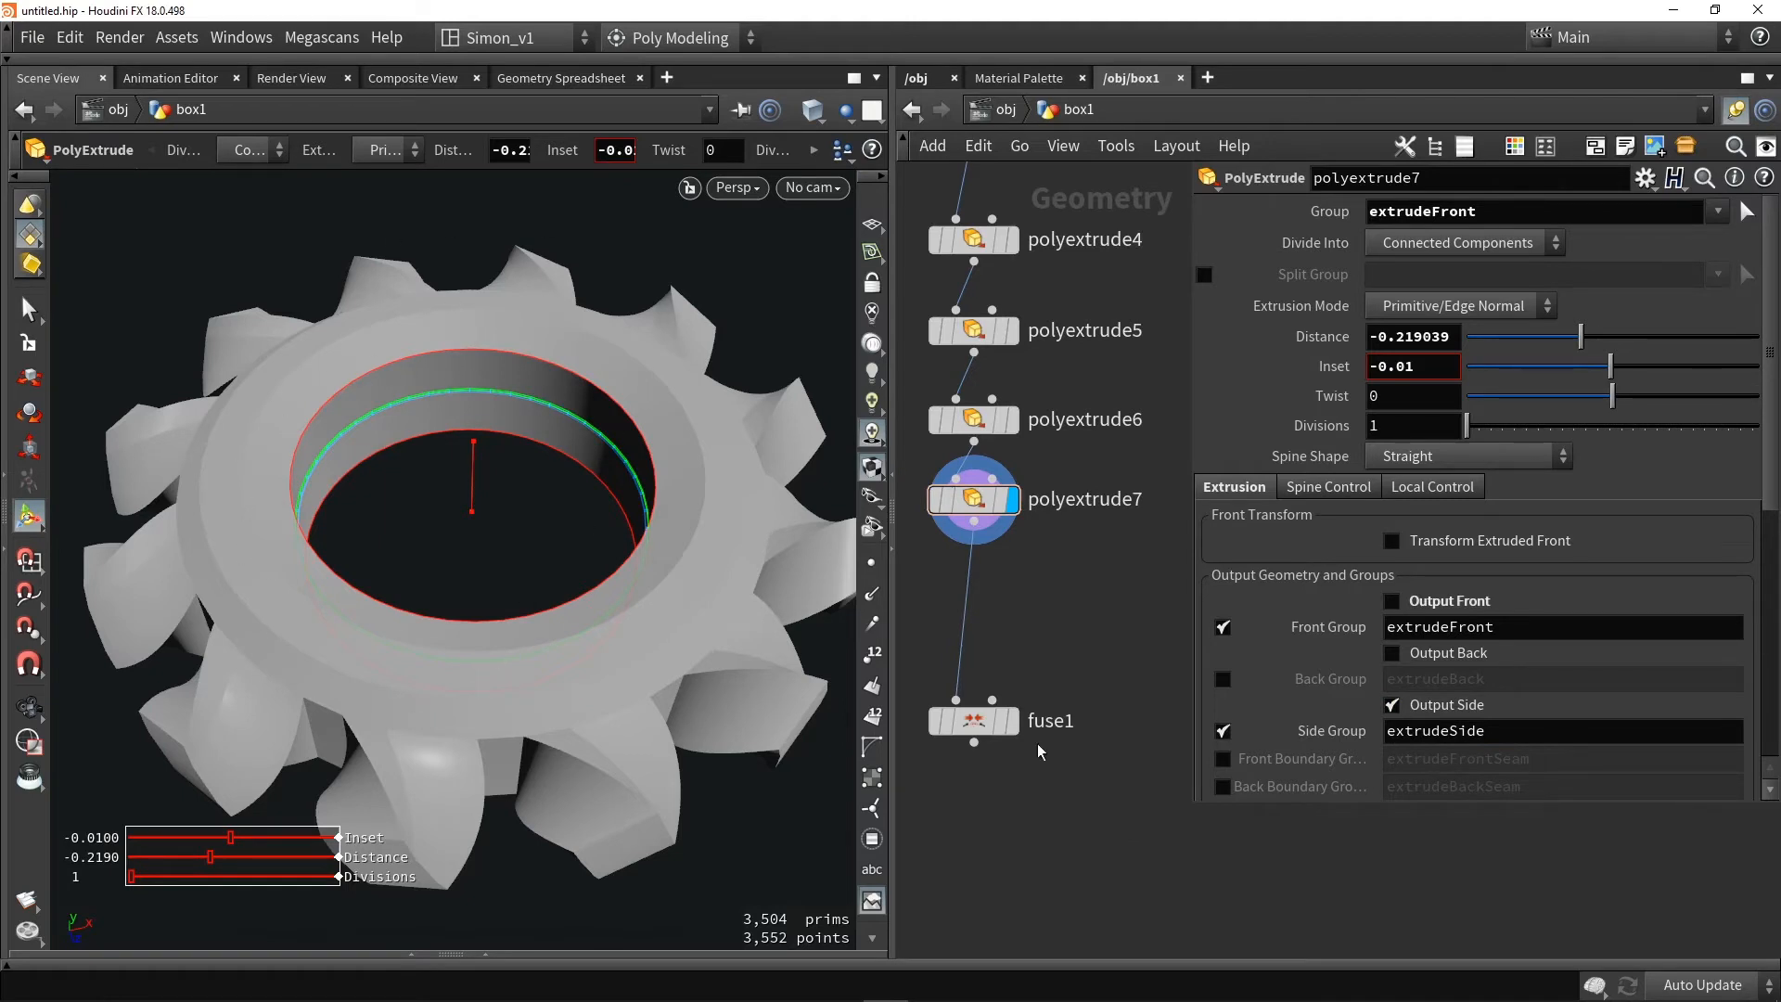
Display the Fuse node and check which groups are available for limiting it
click(974, 722)
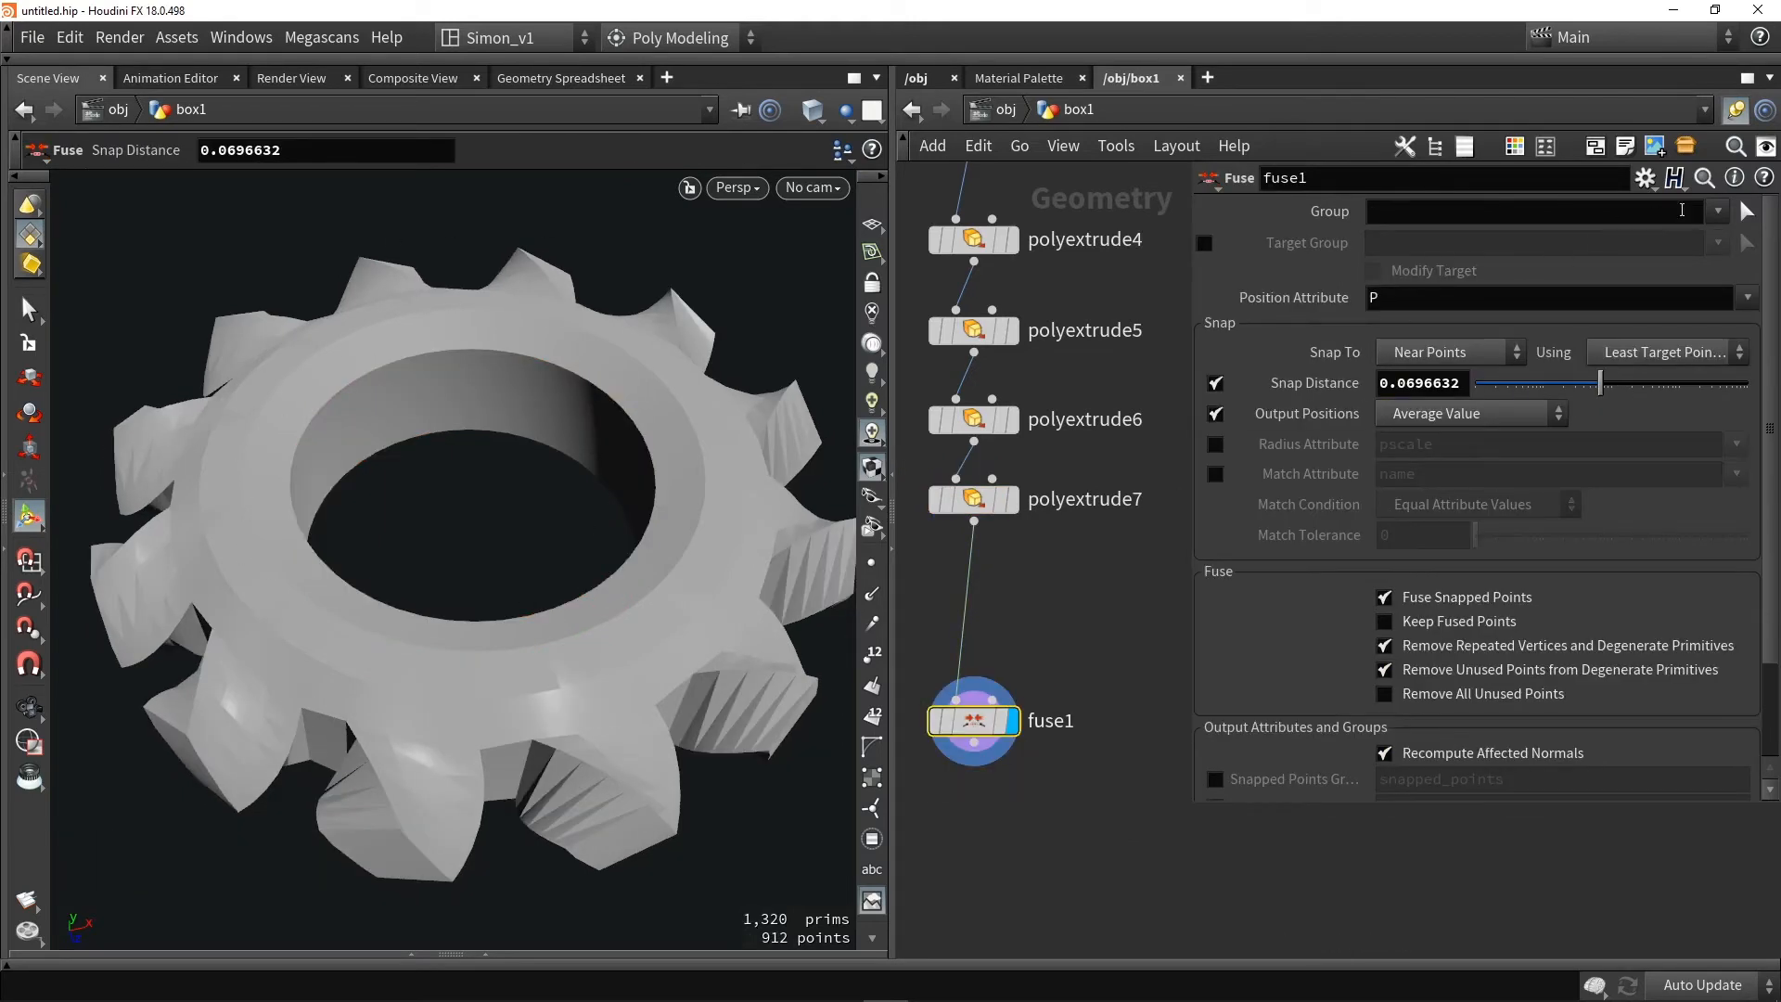
click(1722, 214)
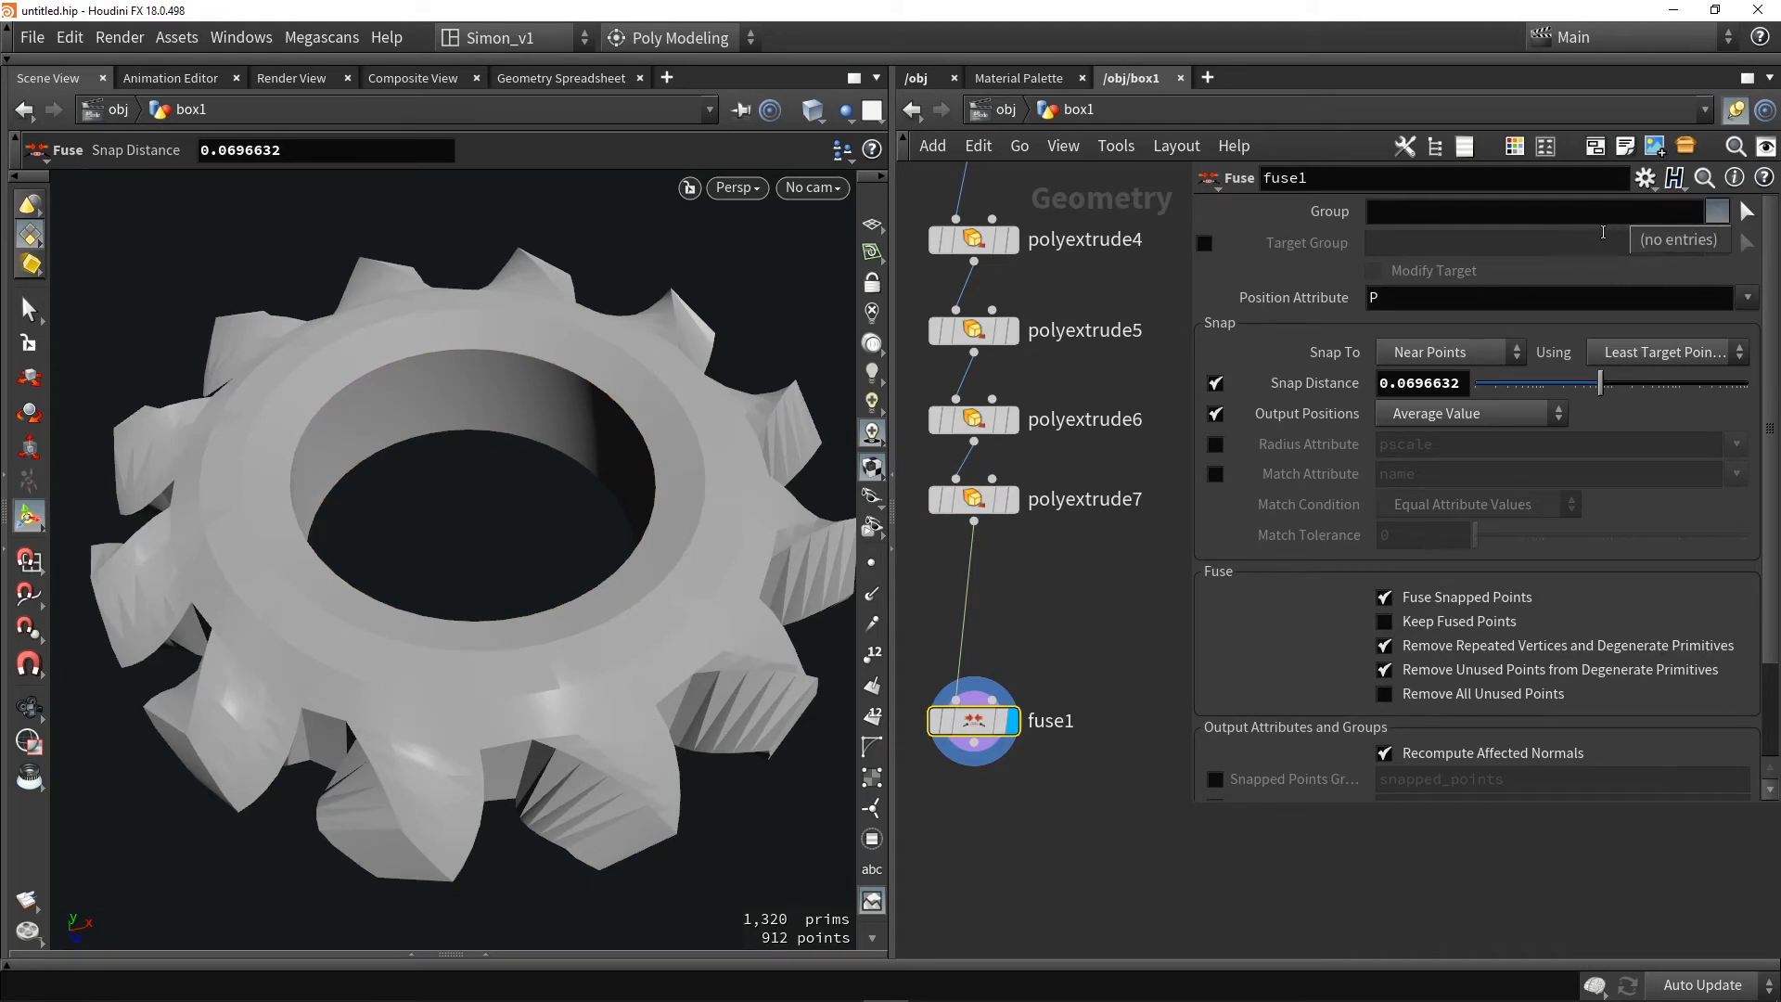
click(1071, 631)
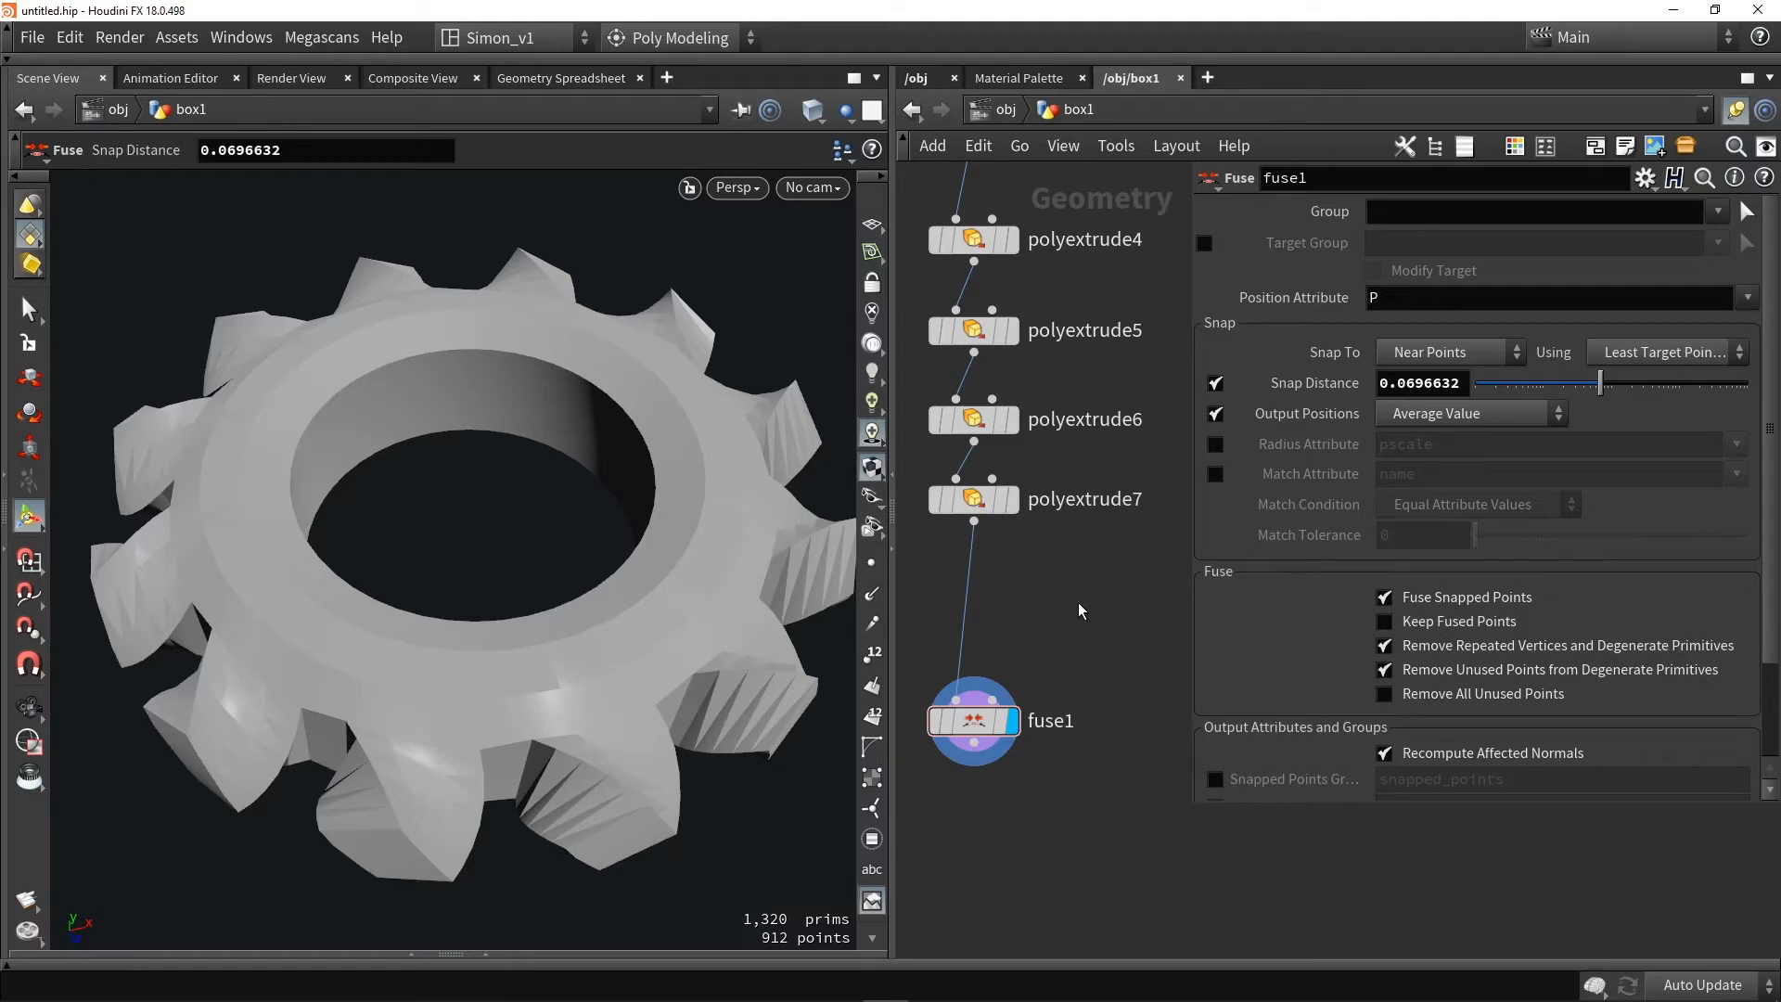
Add a Group Promote node, connect it to polyextrude7's output and display it
key(Tab)
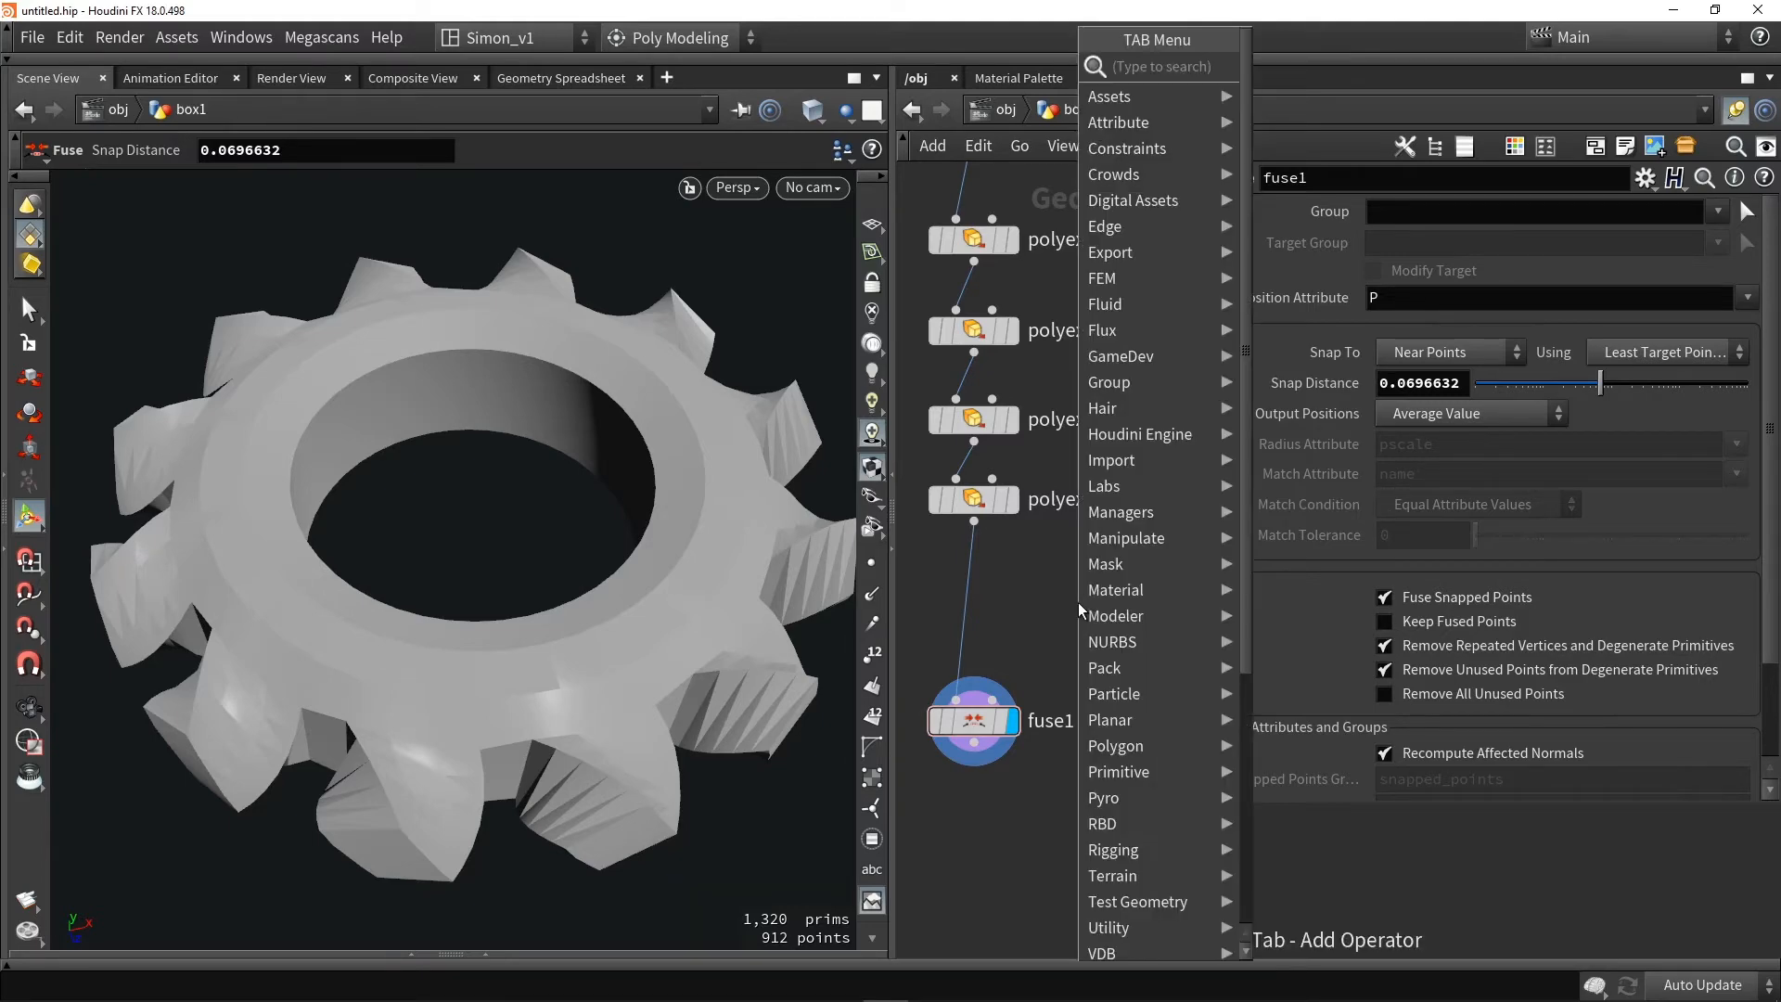
text(promo)
key(Down)
key(Return)
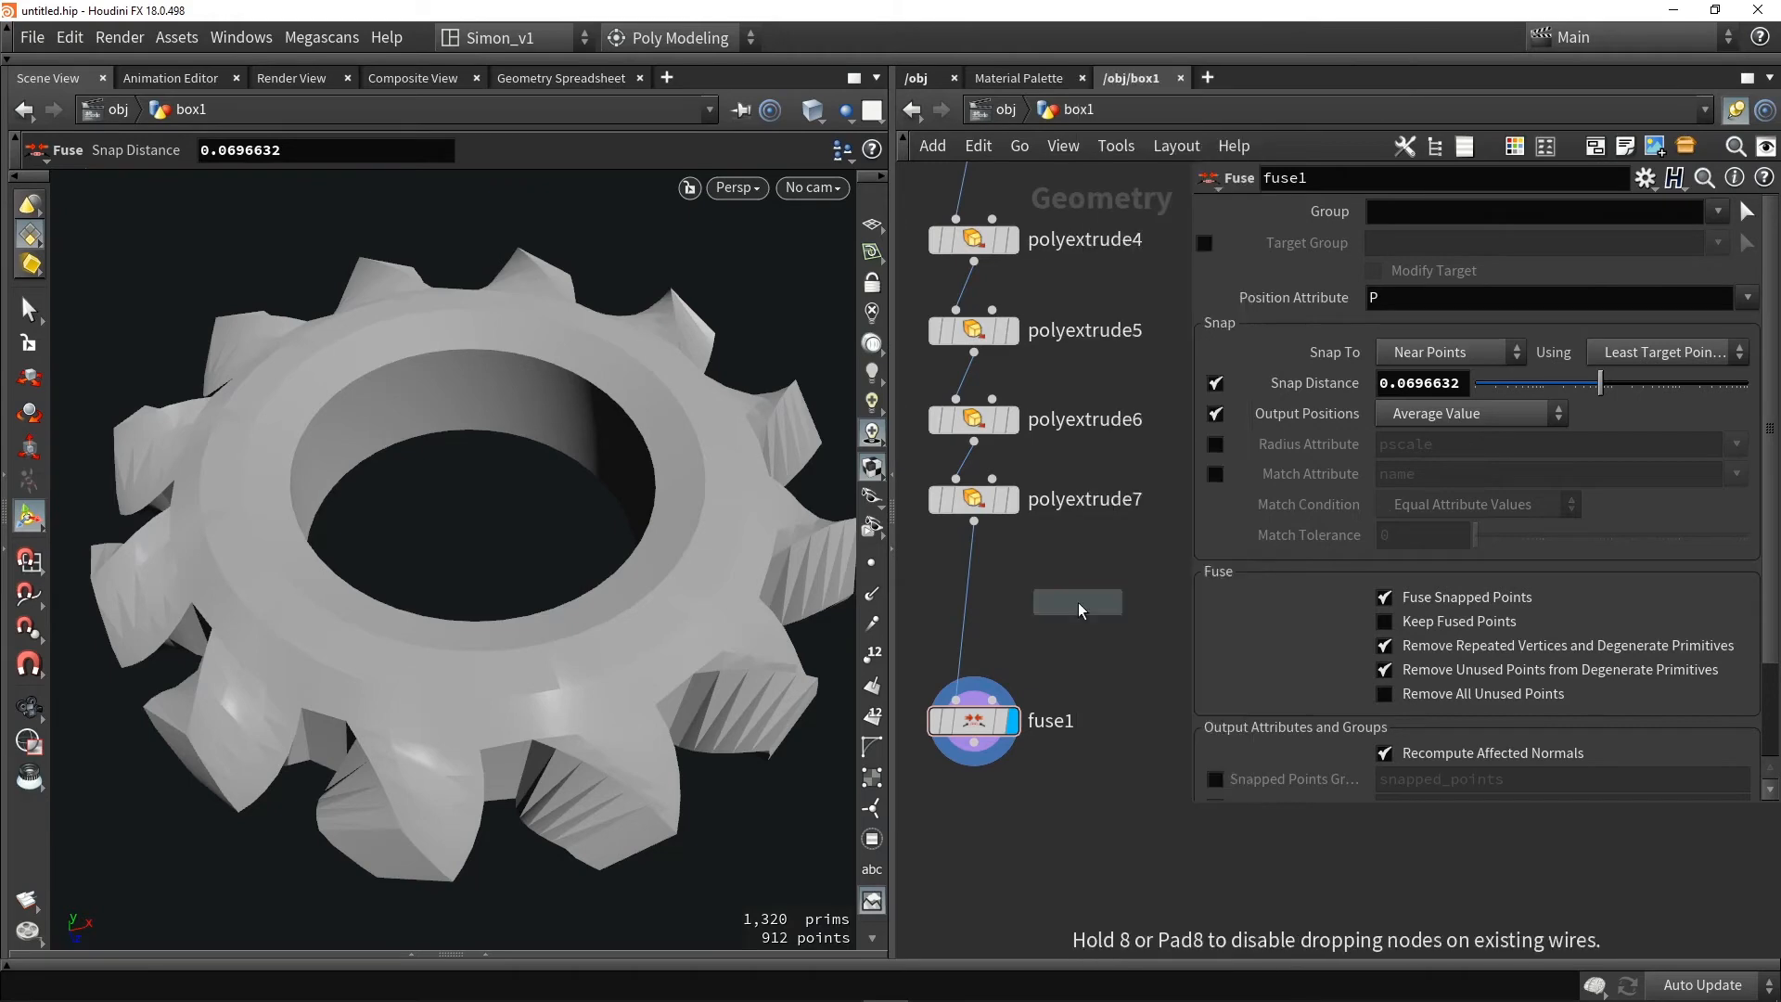
click(1081, 592)
drag(985, 529, 1070, 574)
click(1101, 592)
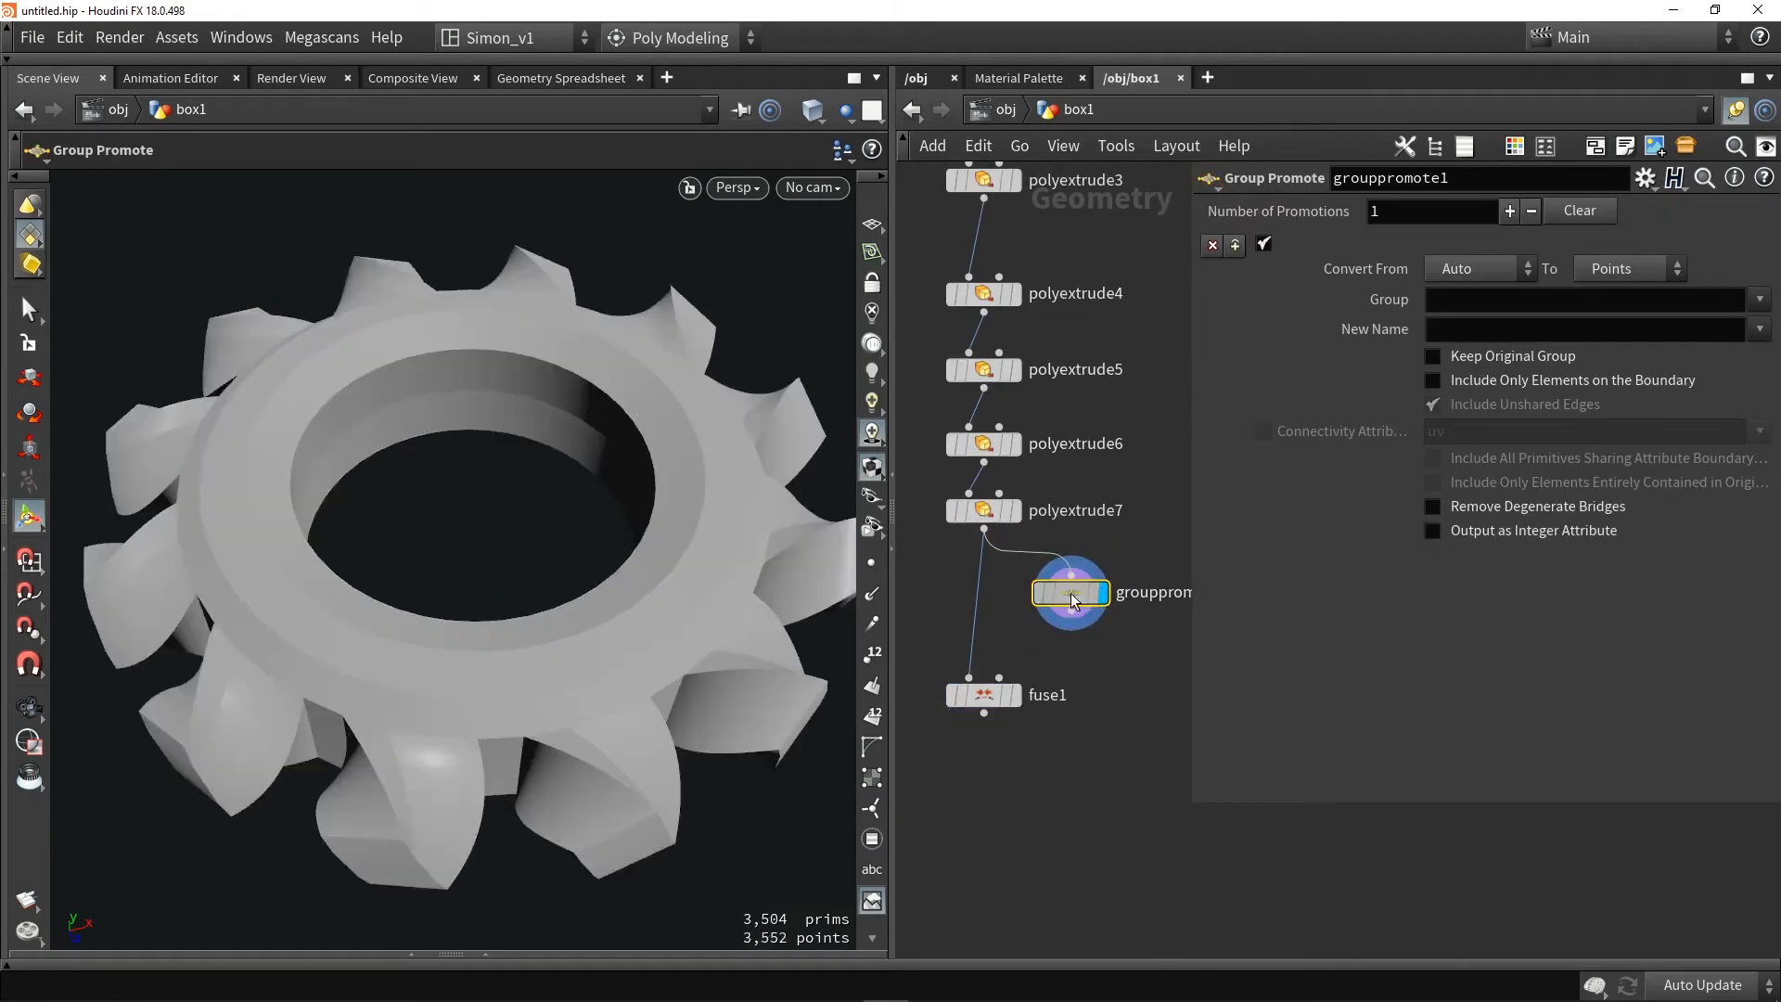
Promote the extrudeSide group to points and review the Group Promote node's information on point and primitive groups
click(1759, 300)
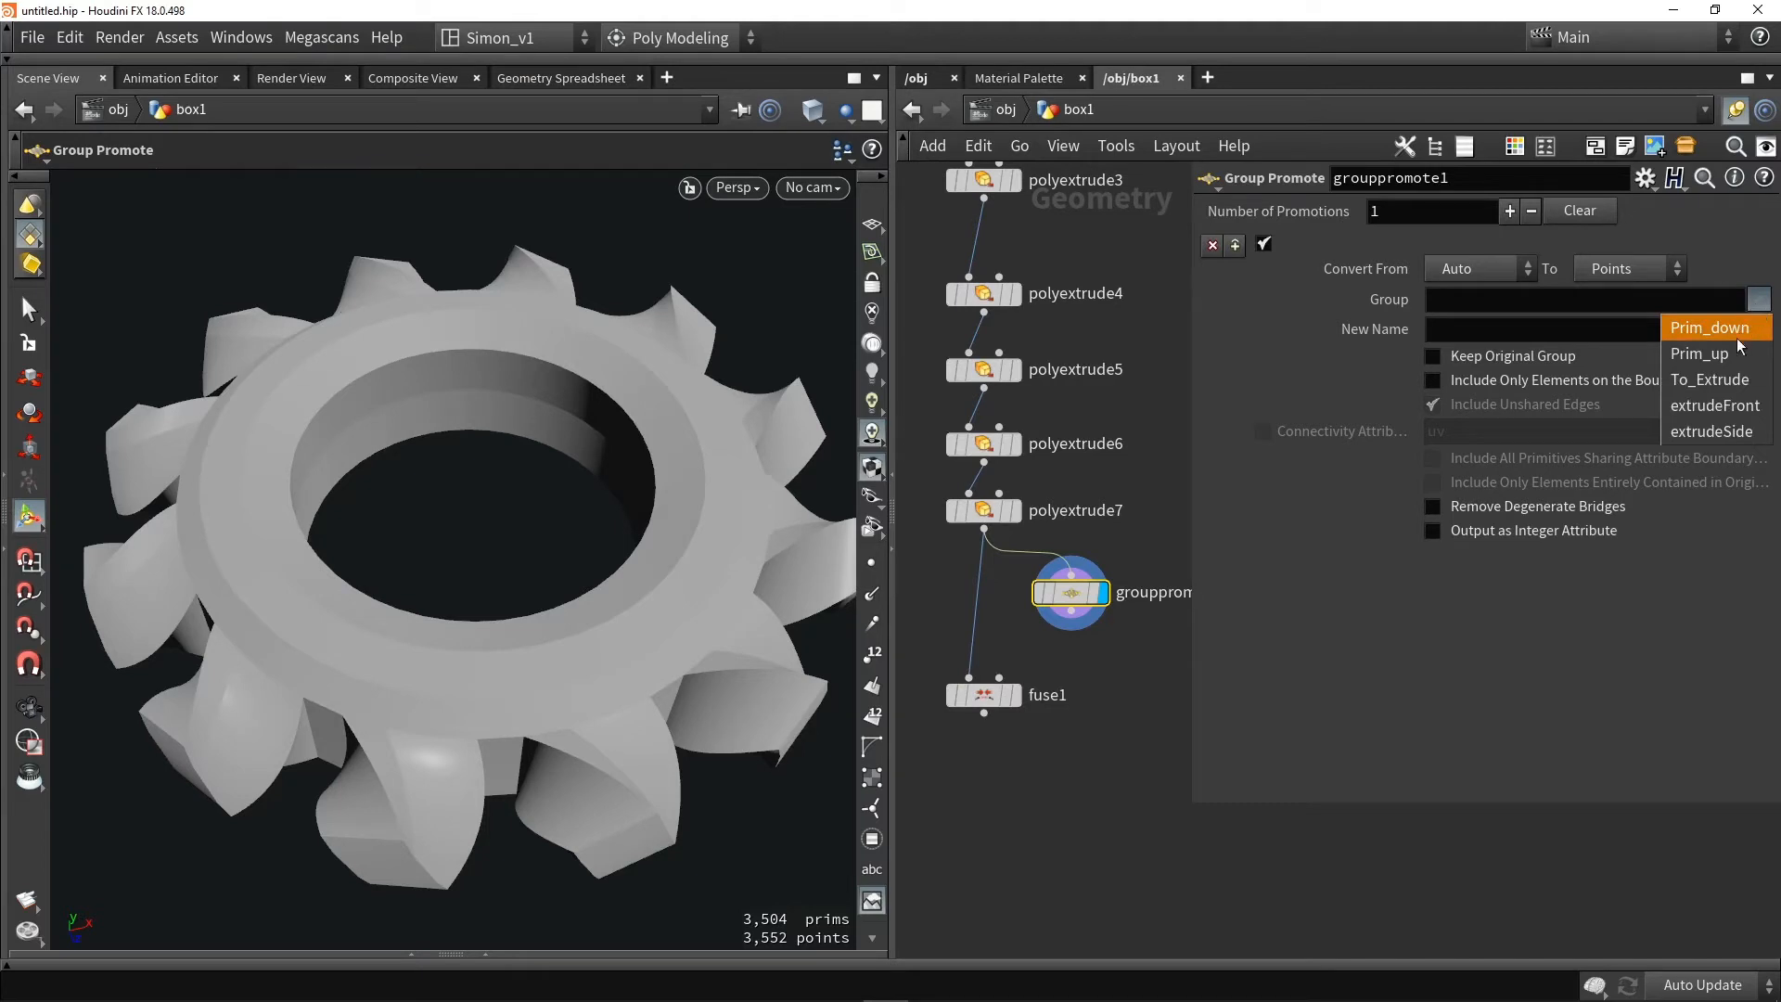
click(1720, 428)
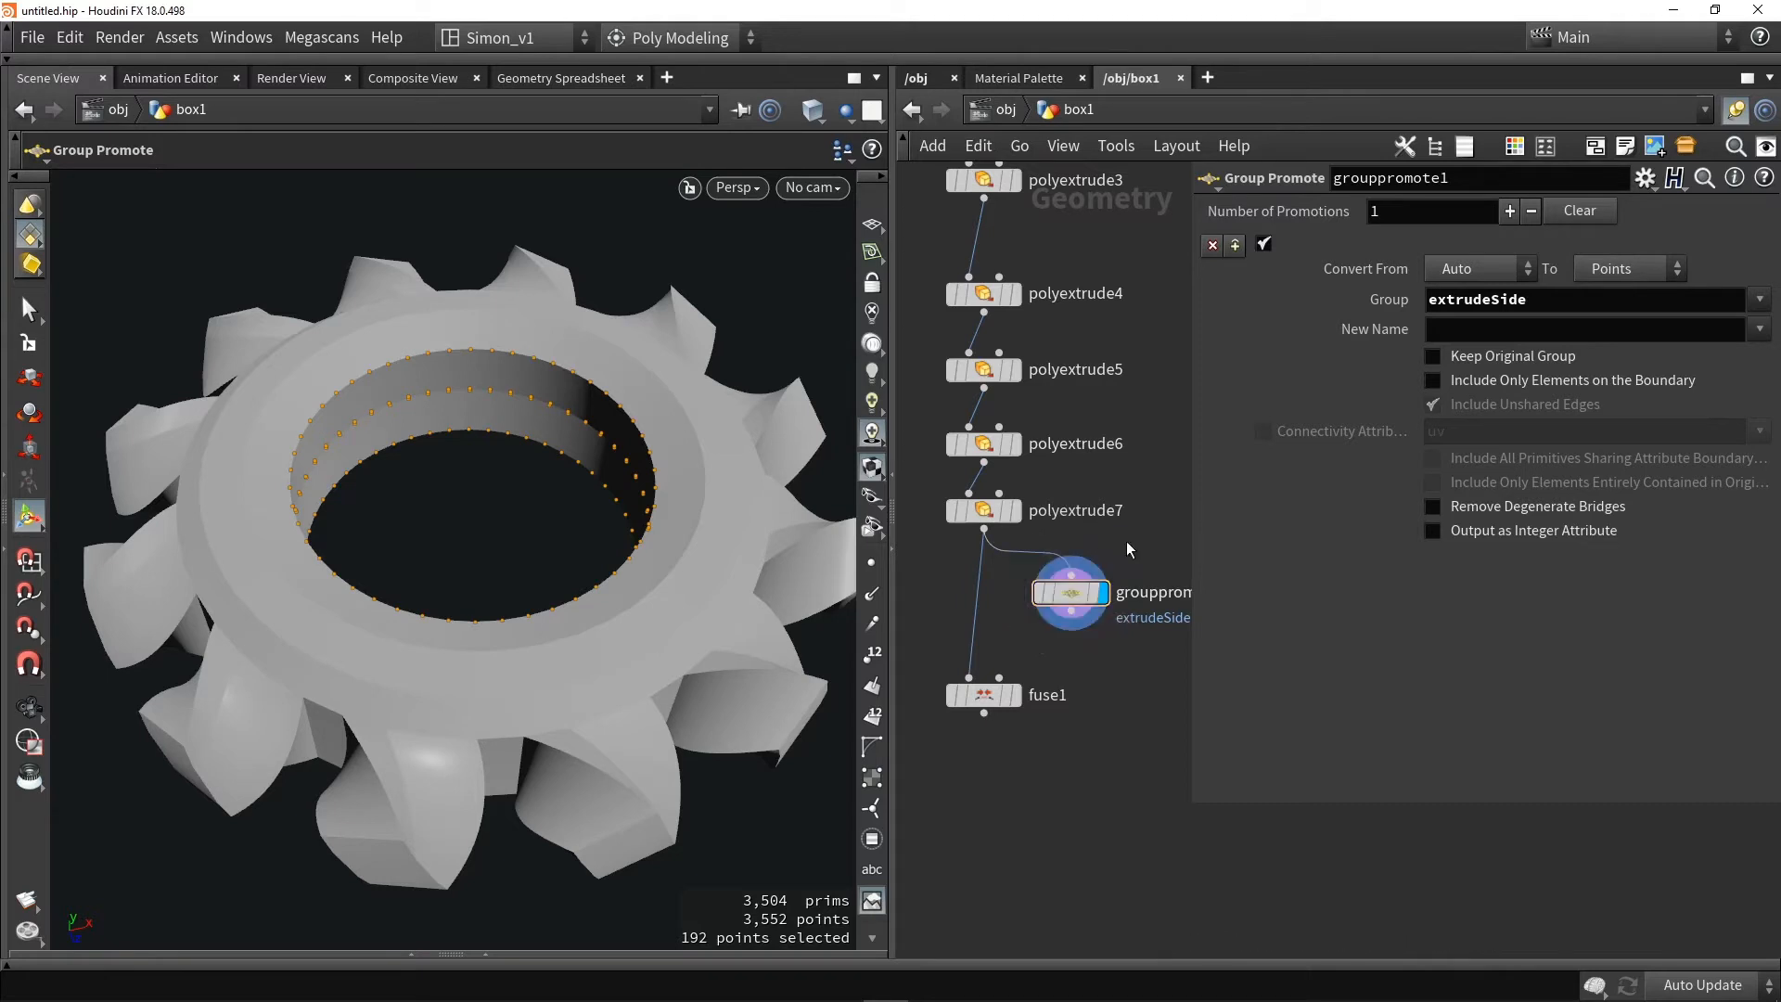
mouse_move(1068, 601)
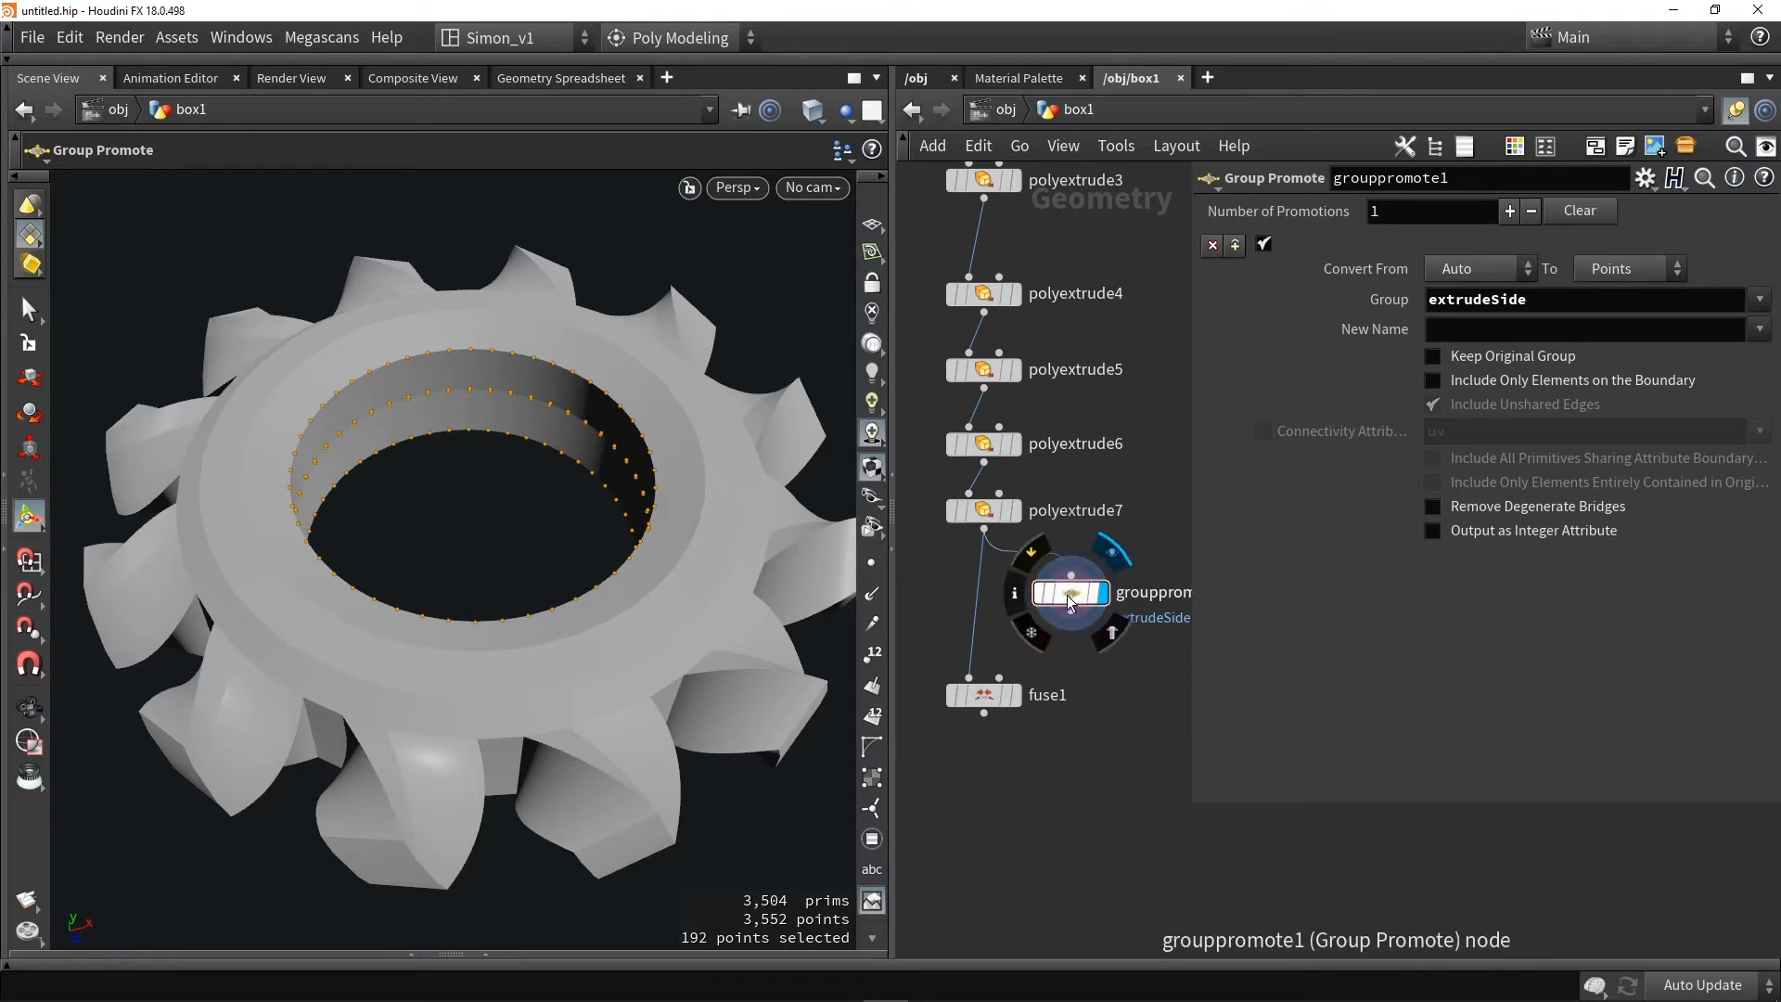
click(1015, 596)
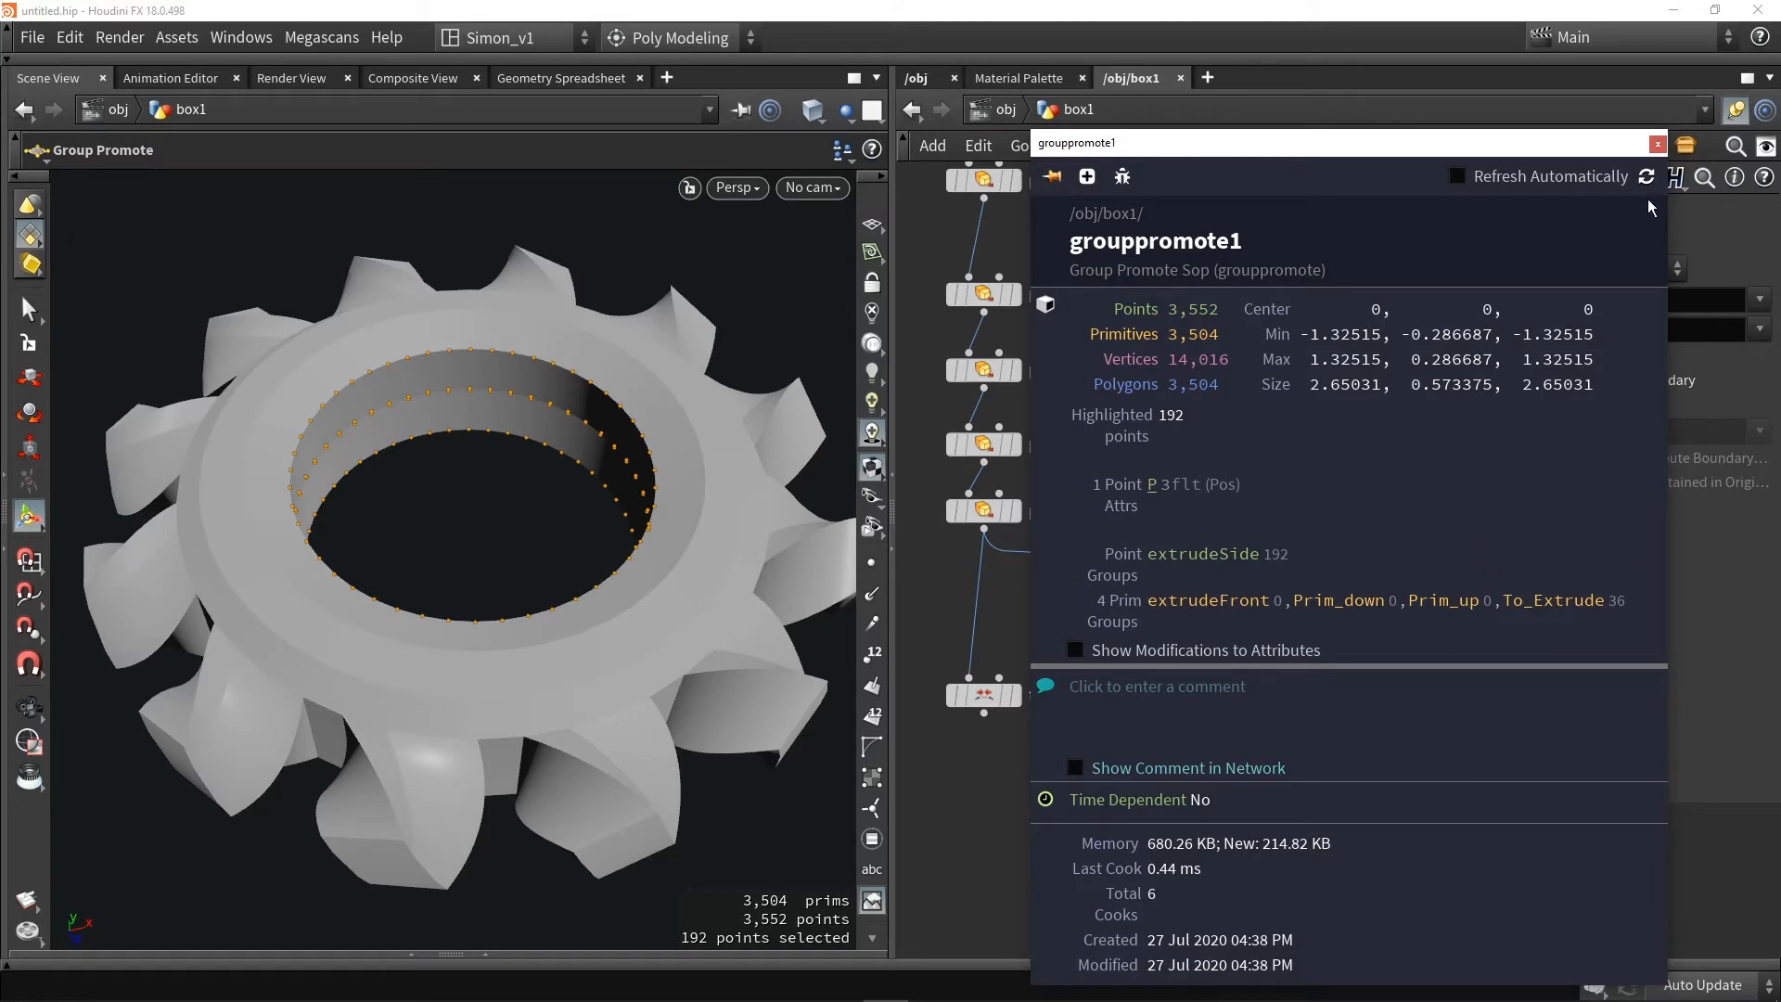
click(1657, 143)
Insert Group Promote between polyextrude7 and fuse1, and restrict the Fuse to the extrudeSide group
drag(1069, 627, 989, 654)
drag(1066, 600, 982, 611)
click(1015, 695)
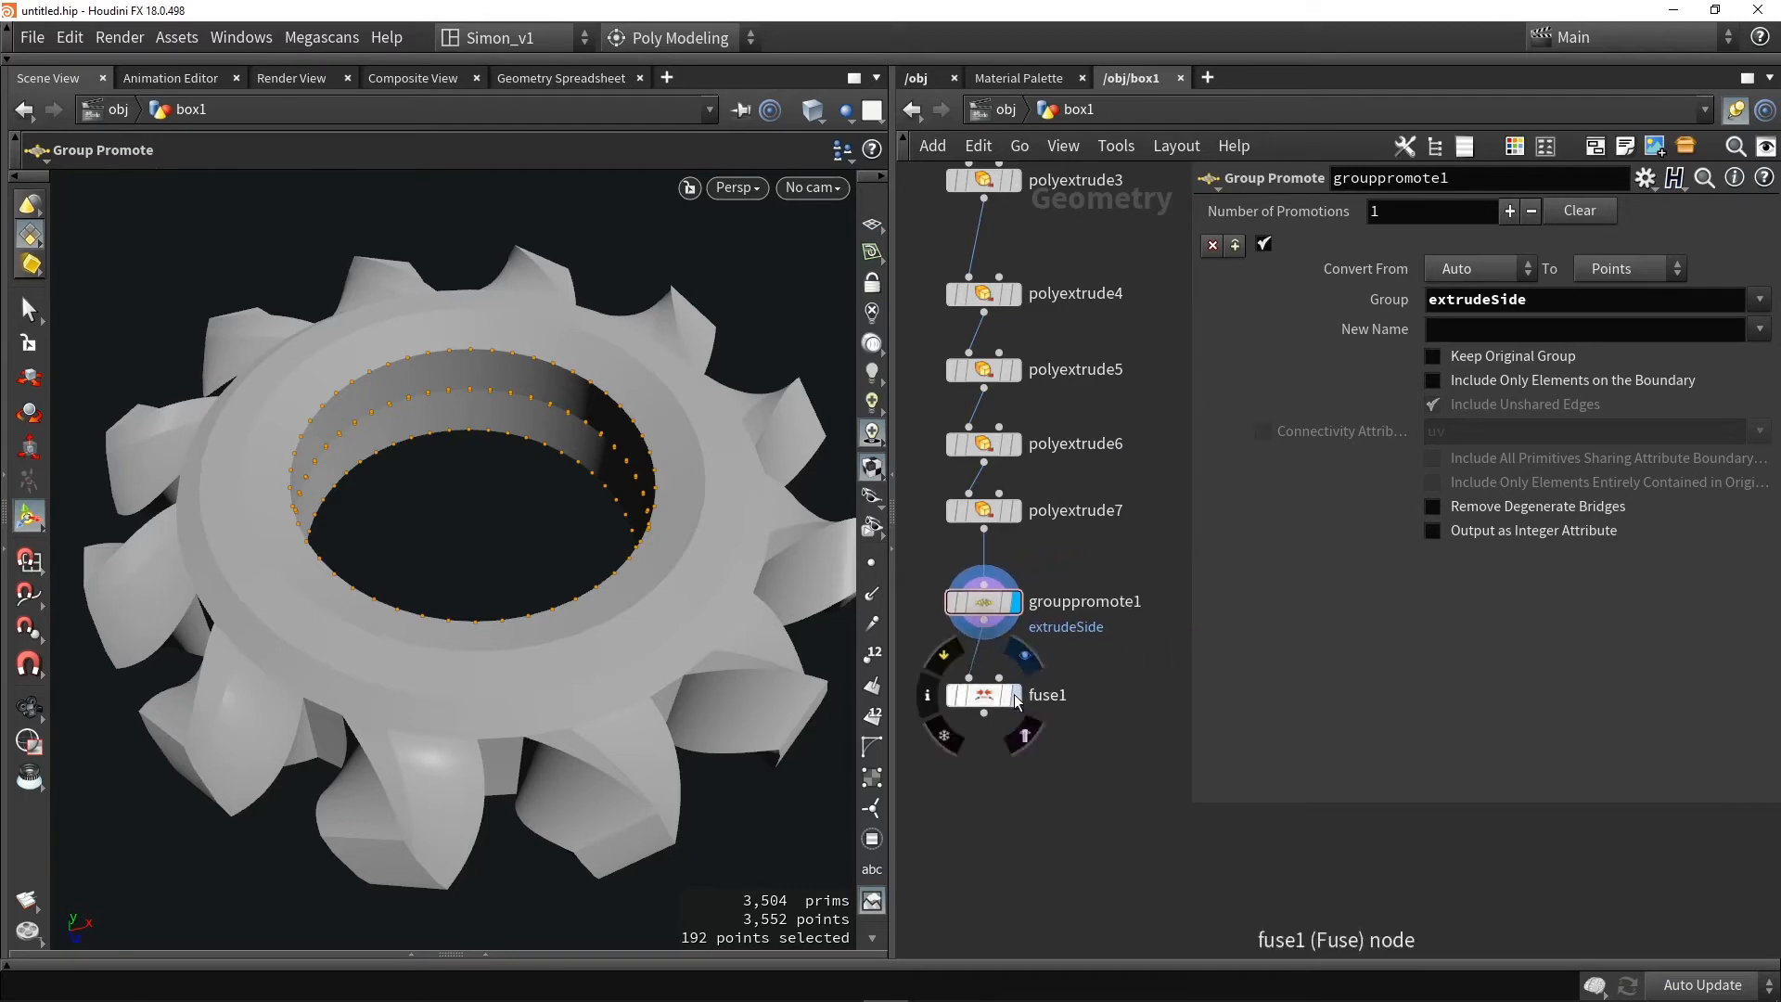
click(968, 693)
click(1717, 212)
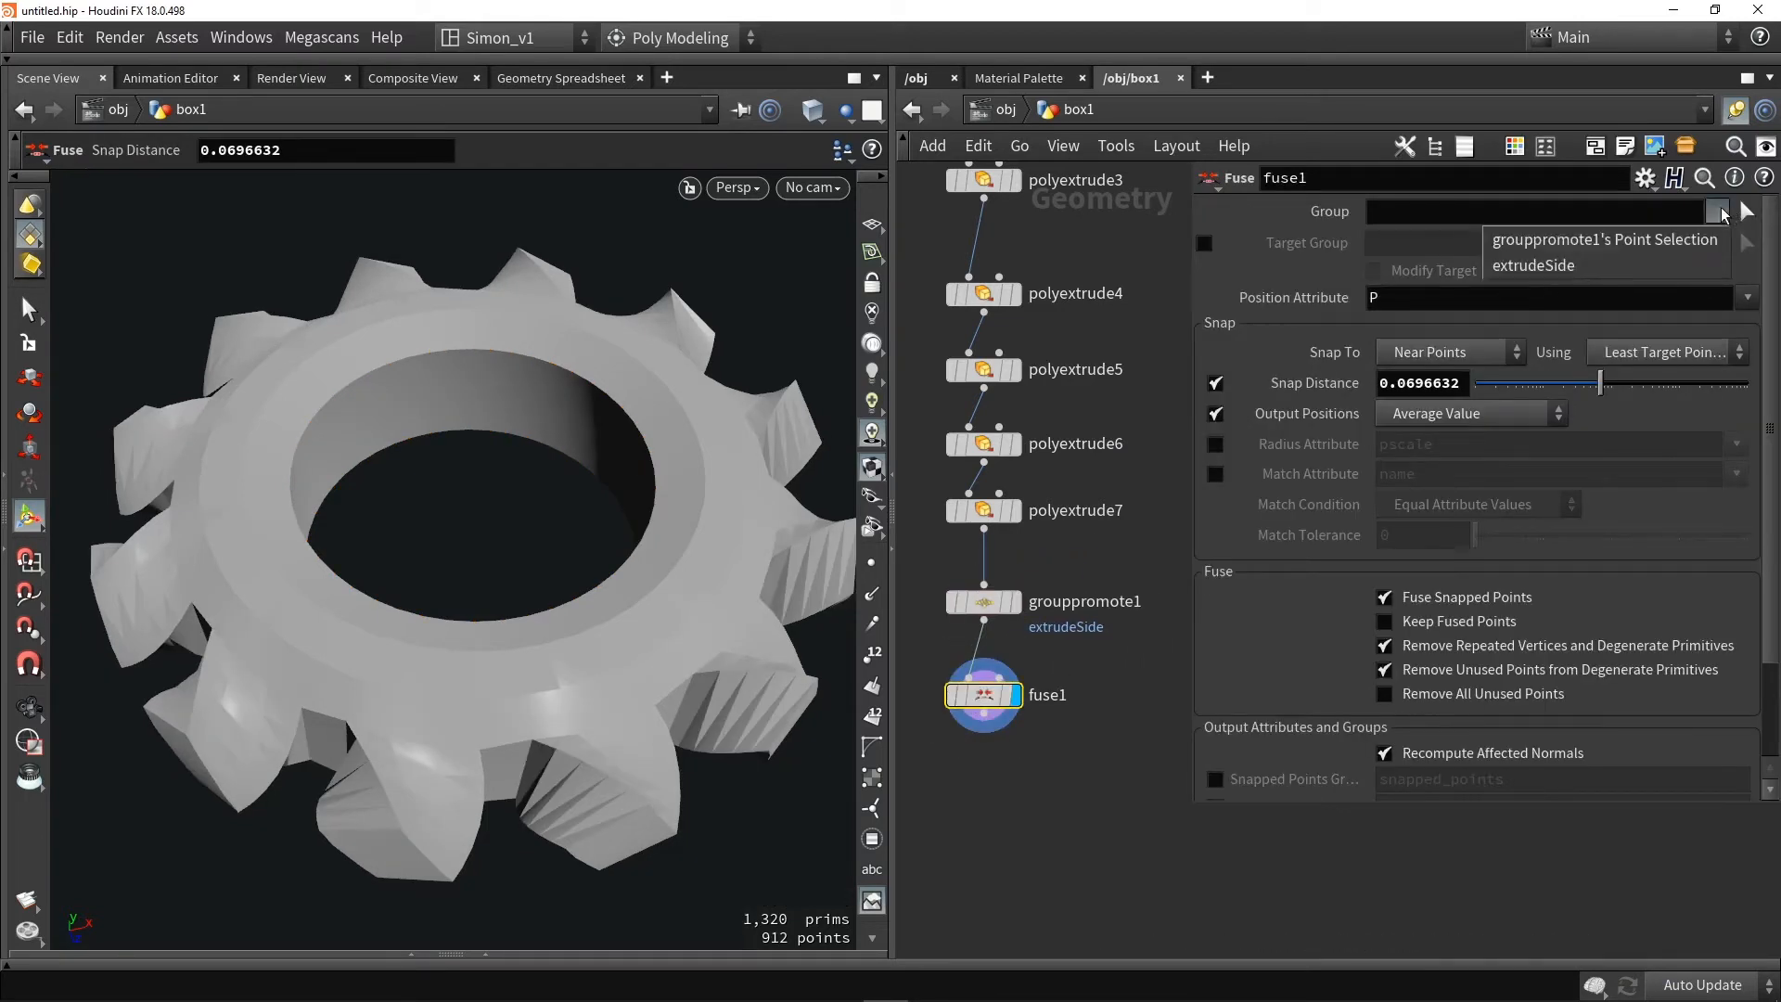
click(1573, 267)
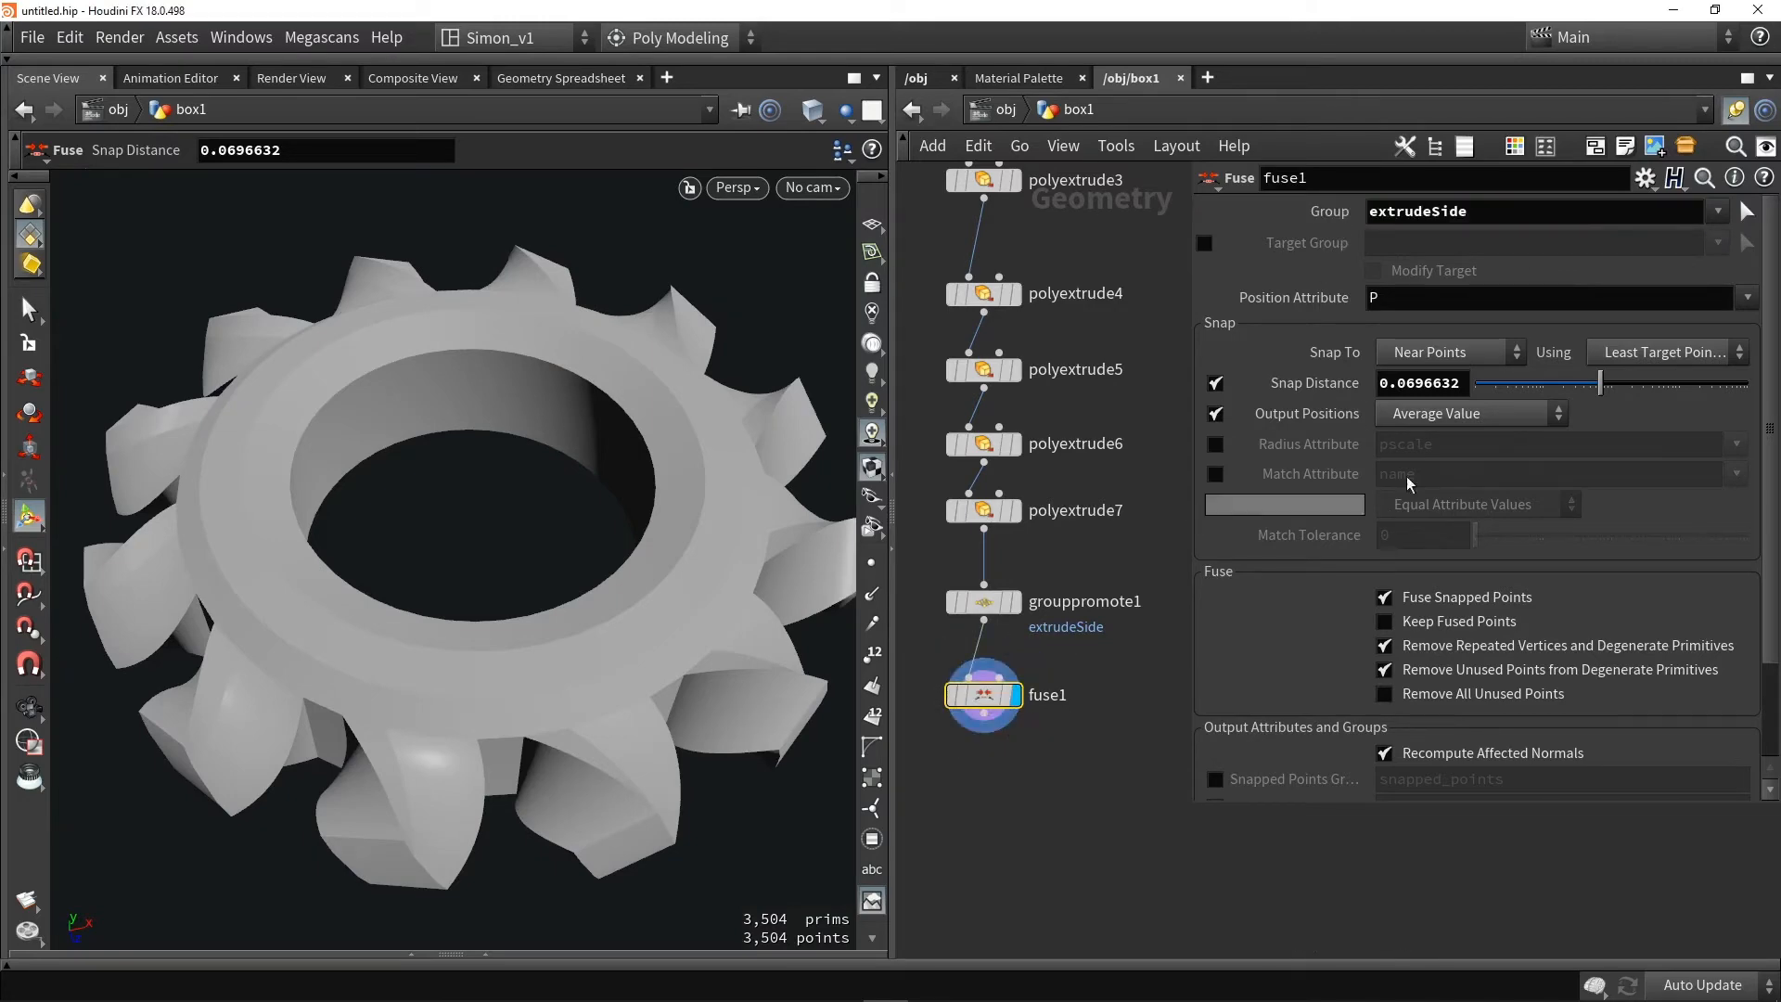
Raise the Fuse snap distance to about 0.287, check the inner ring in wireframe and lower the distance again
drag(1602, 384, 1642, 383)
key(w)
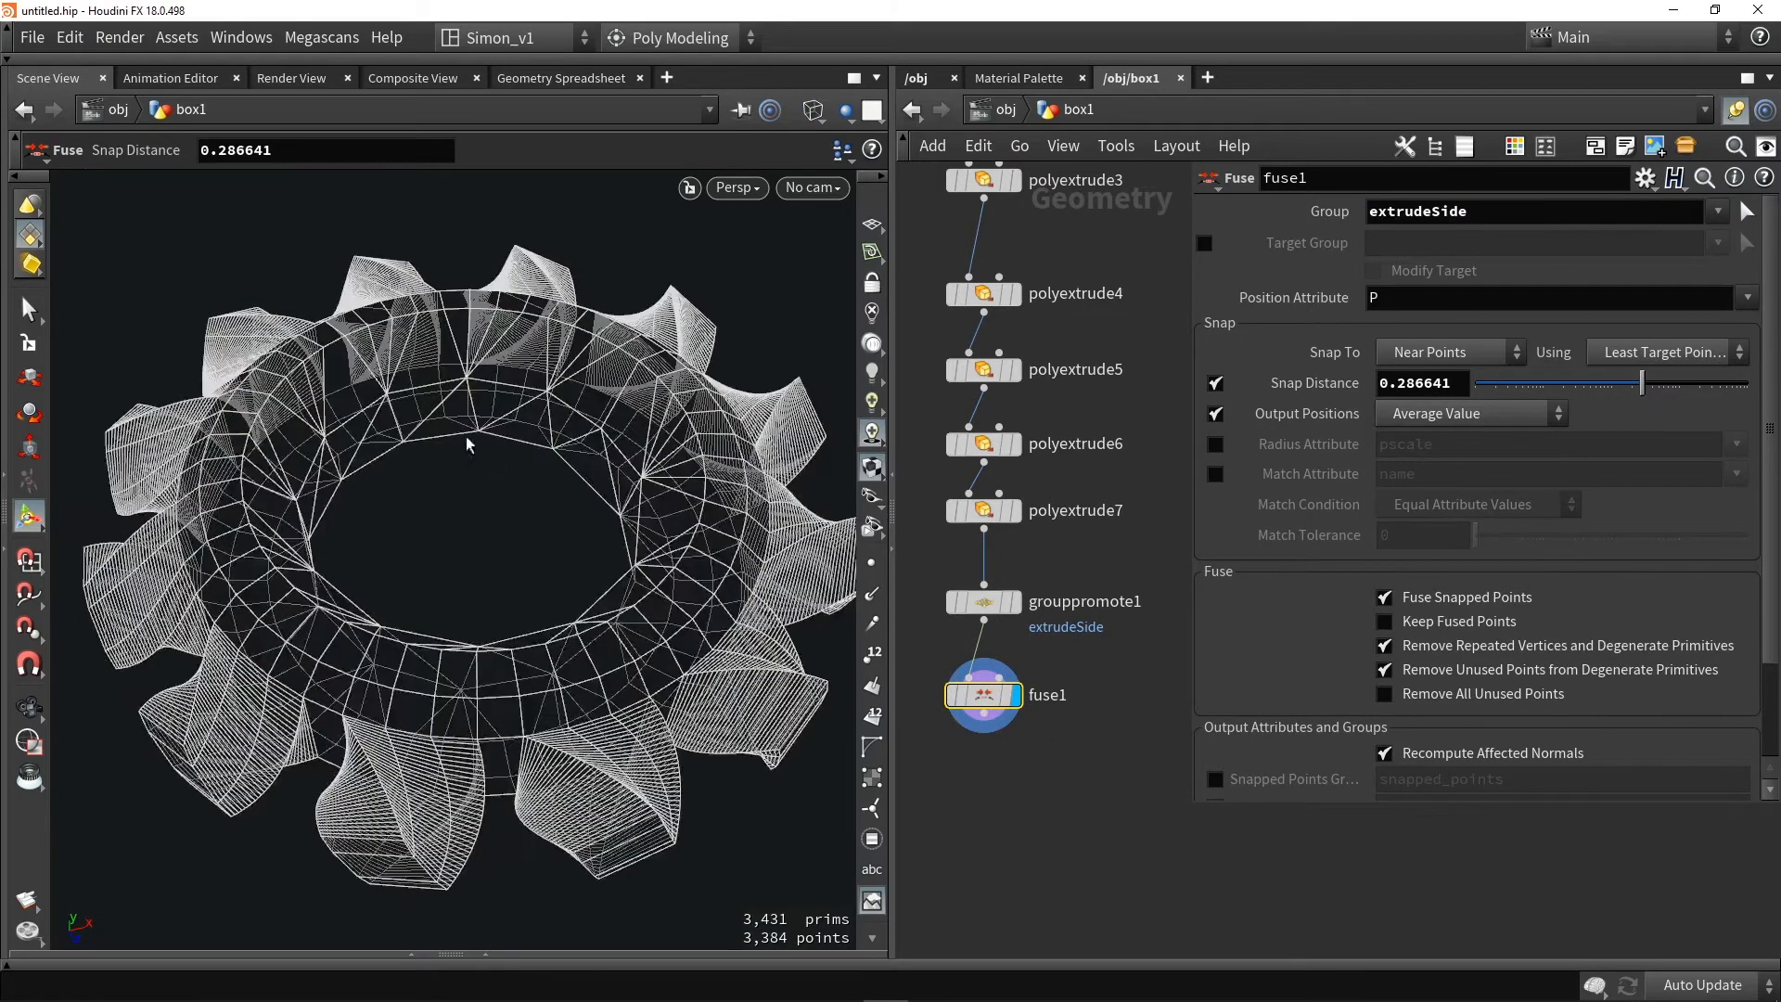
alt+drag(358, 430, 500, 453)
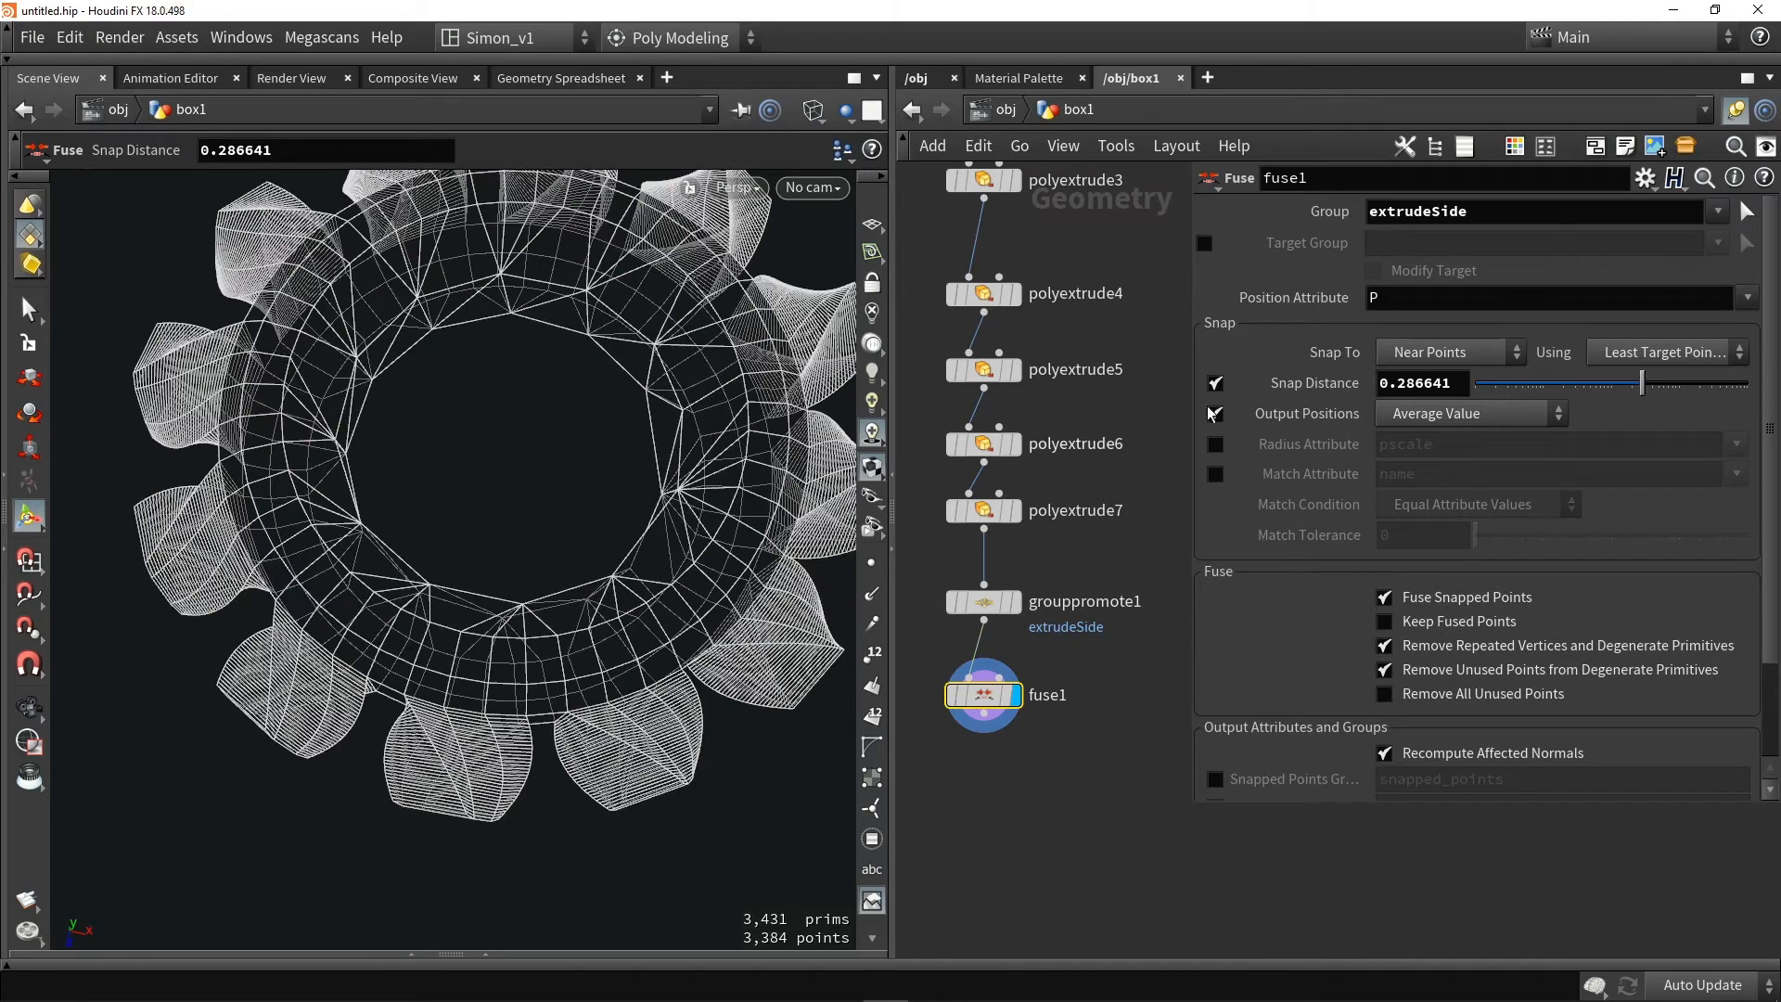
mouse_move(1640, 384)
mouse_down()
mouse_move(1538, 389)
mouse_move(1568, 388)
mouse_up()
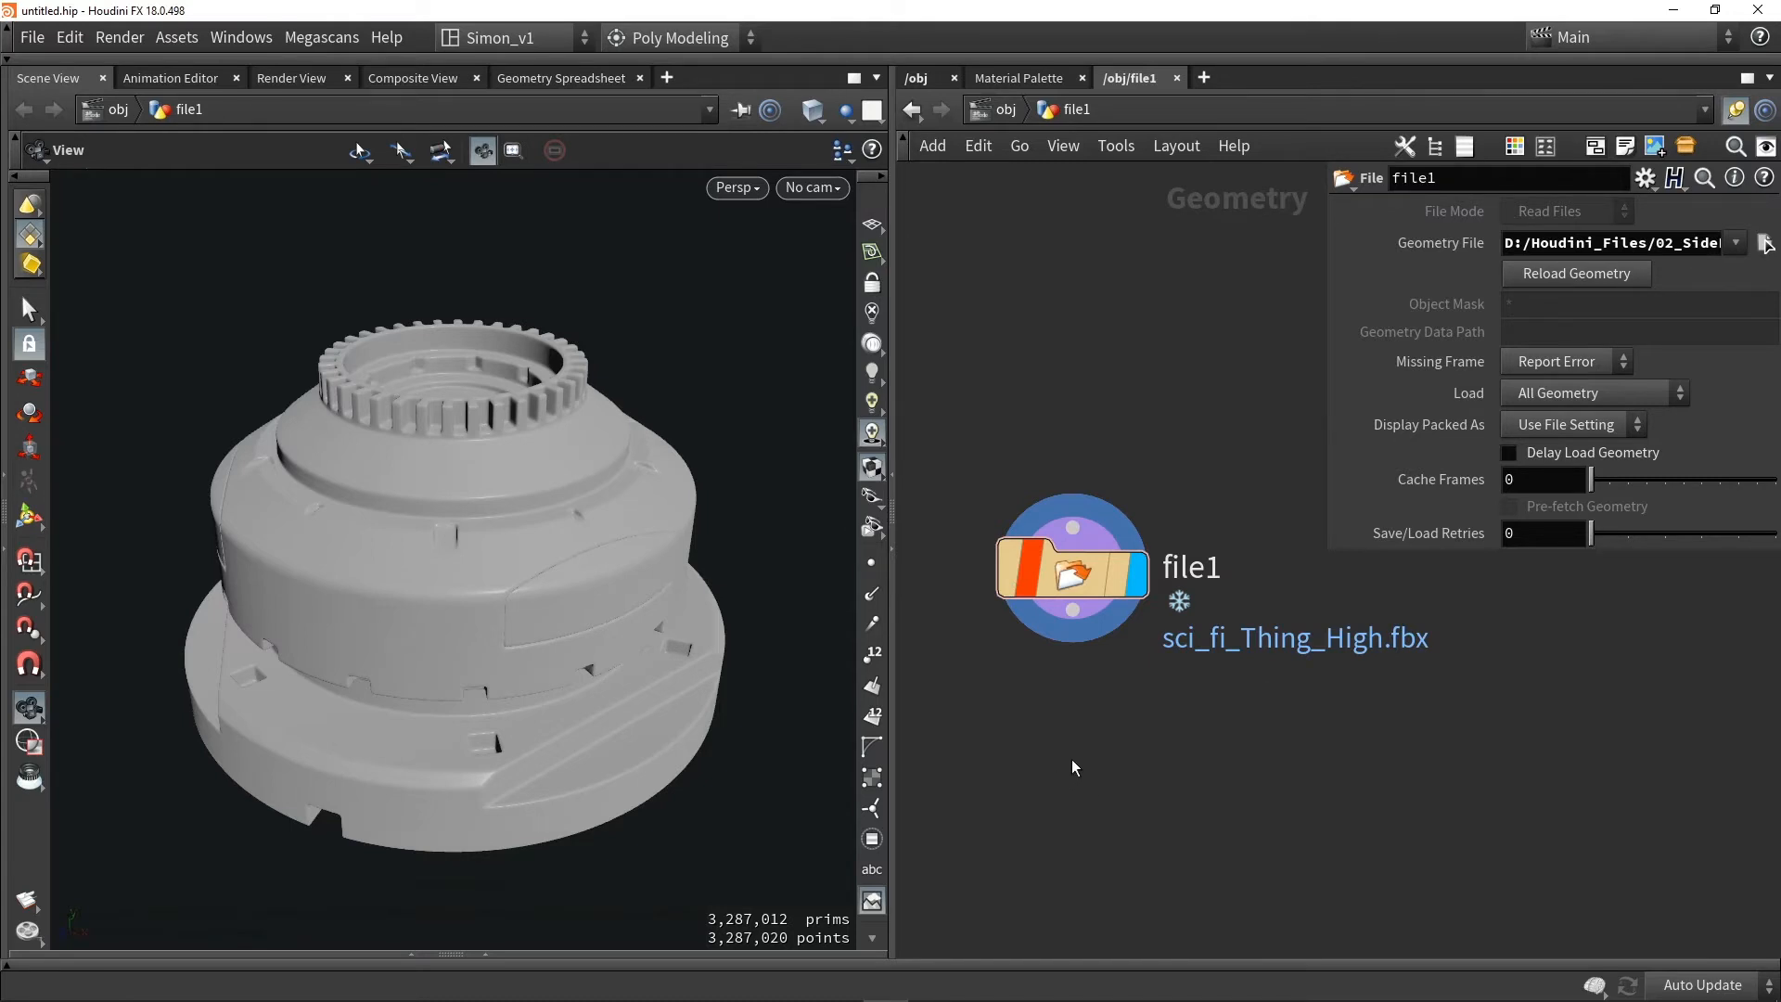
Add a Labs GameRes node below the file1 node
middle_drag(1078, 773, 1073, 674)
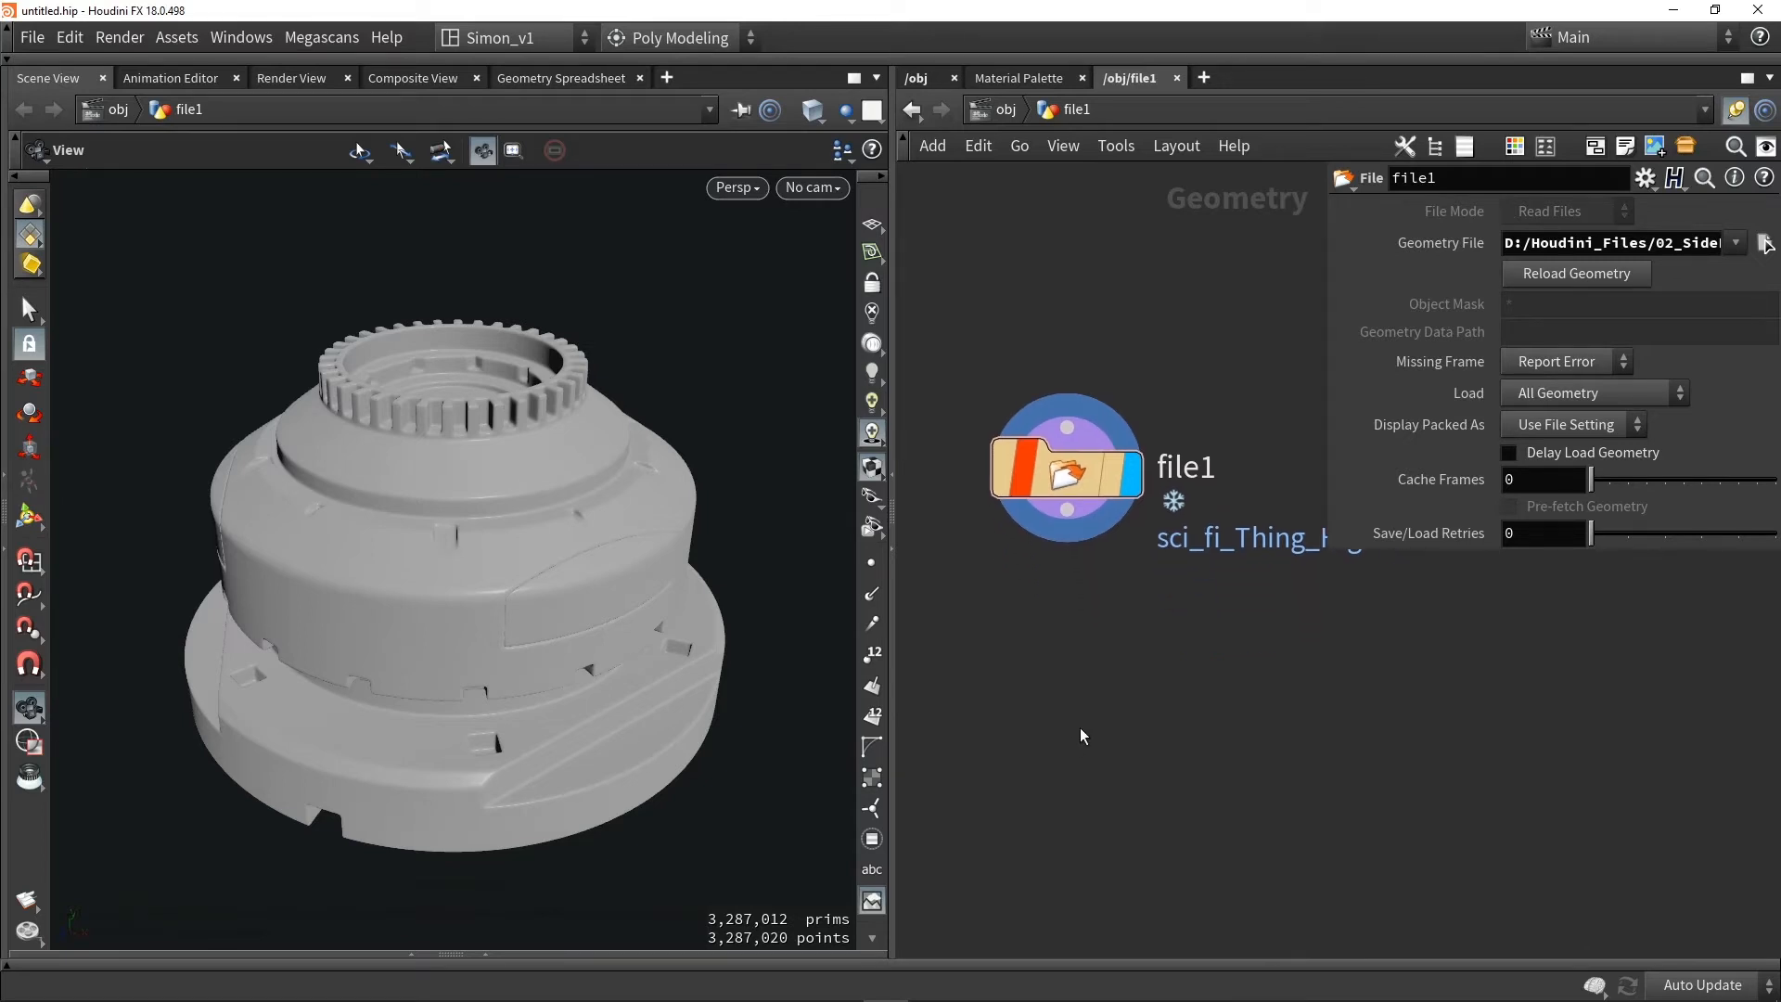
key(Tab)
text(gmae)
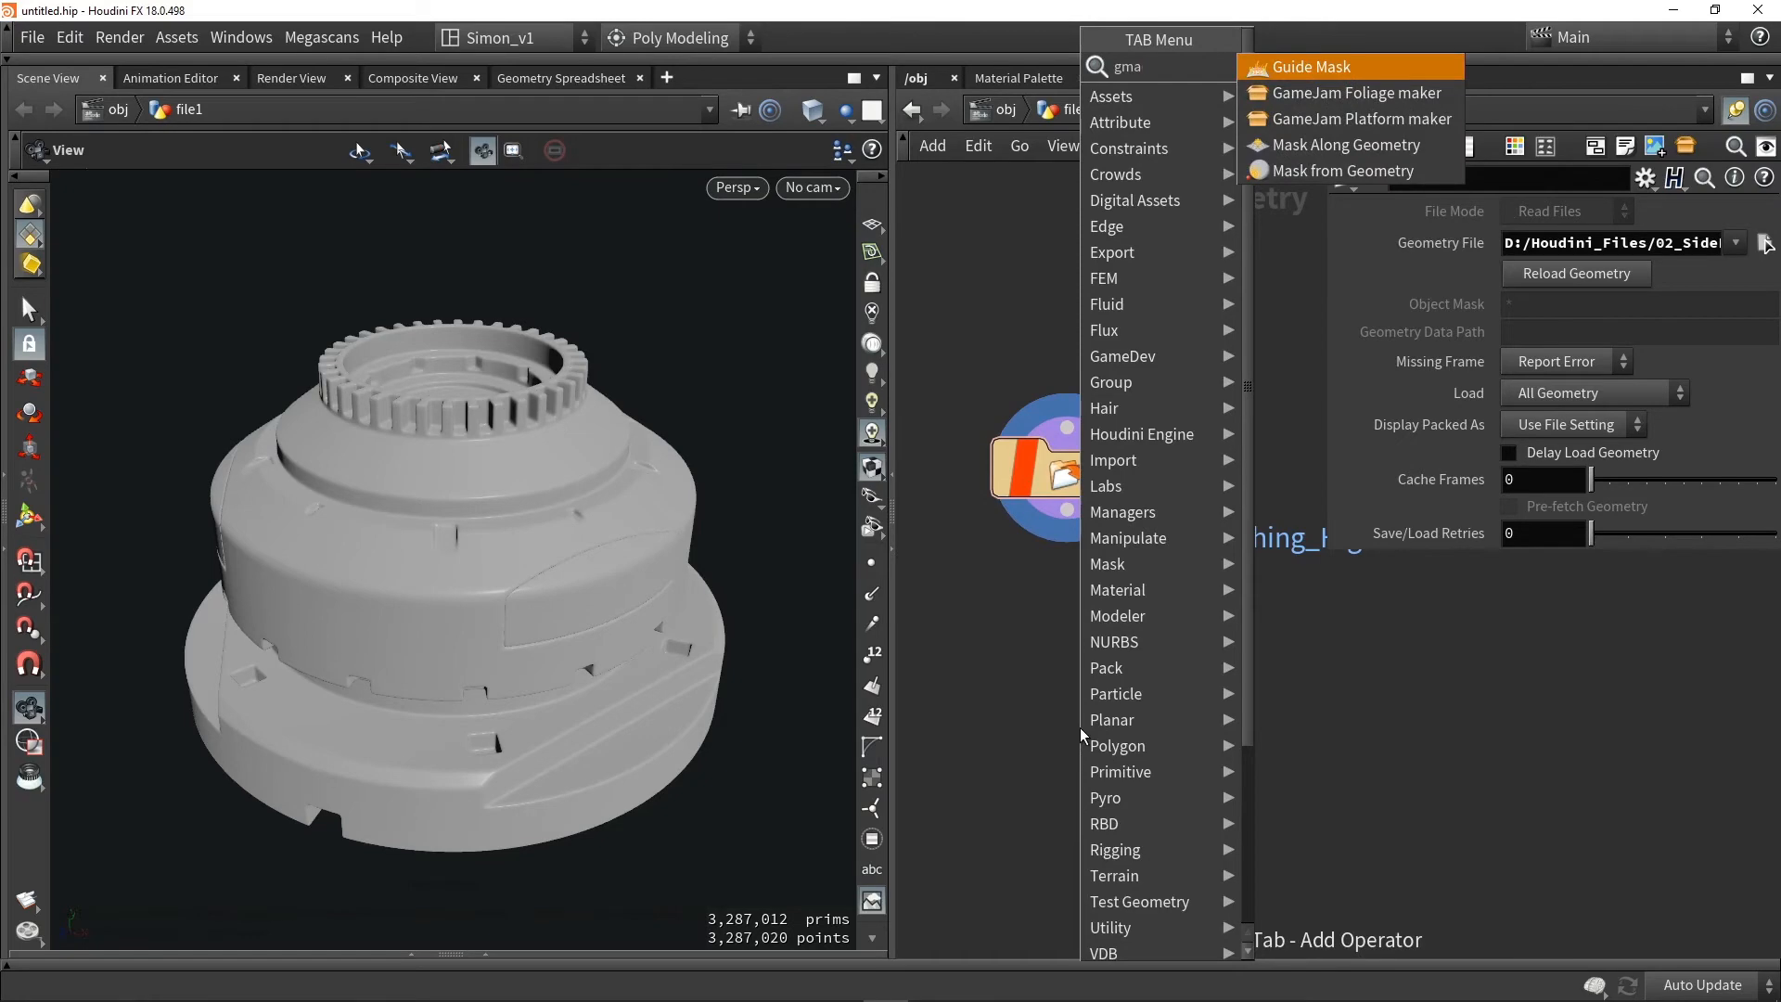
key(BackSpace)
key(BackSpace)
key(BackSpace)
text(ame)
click(1344, 455)
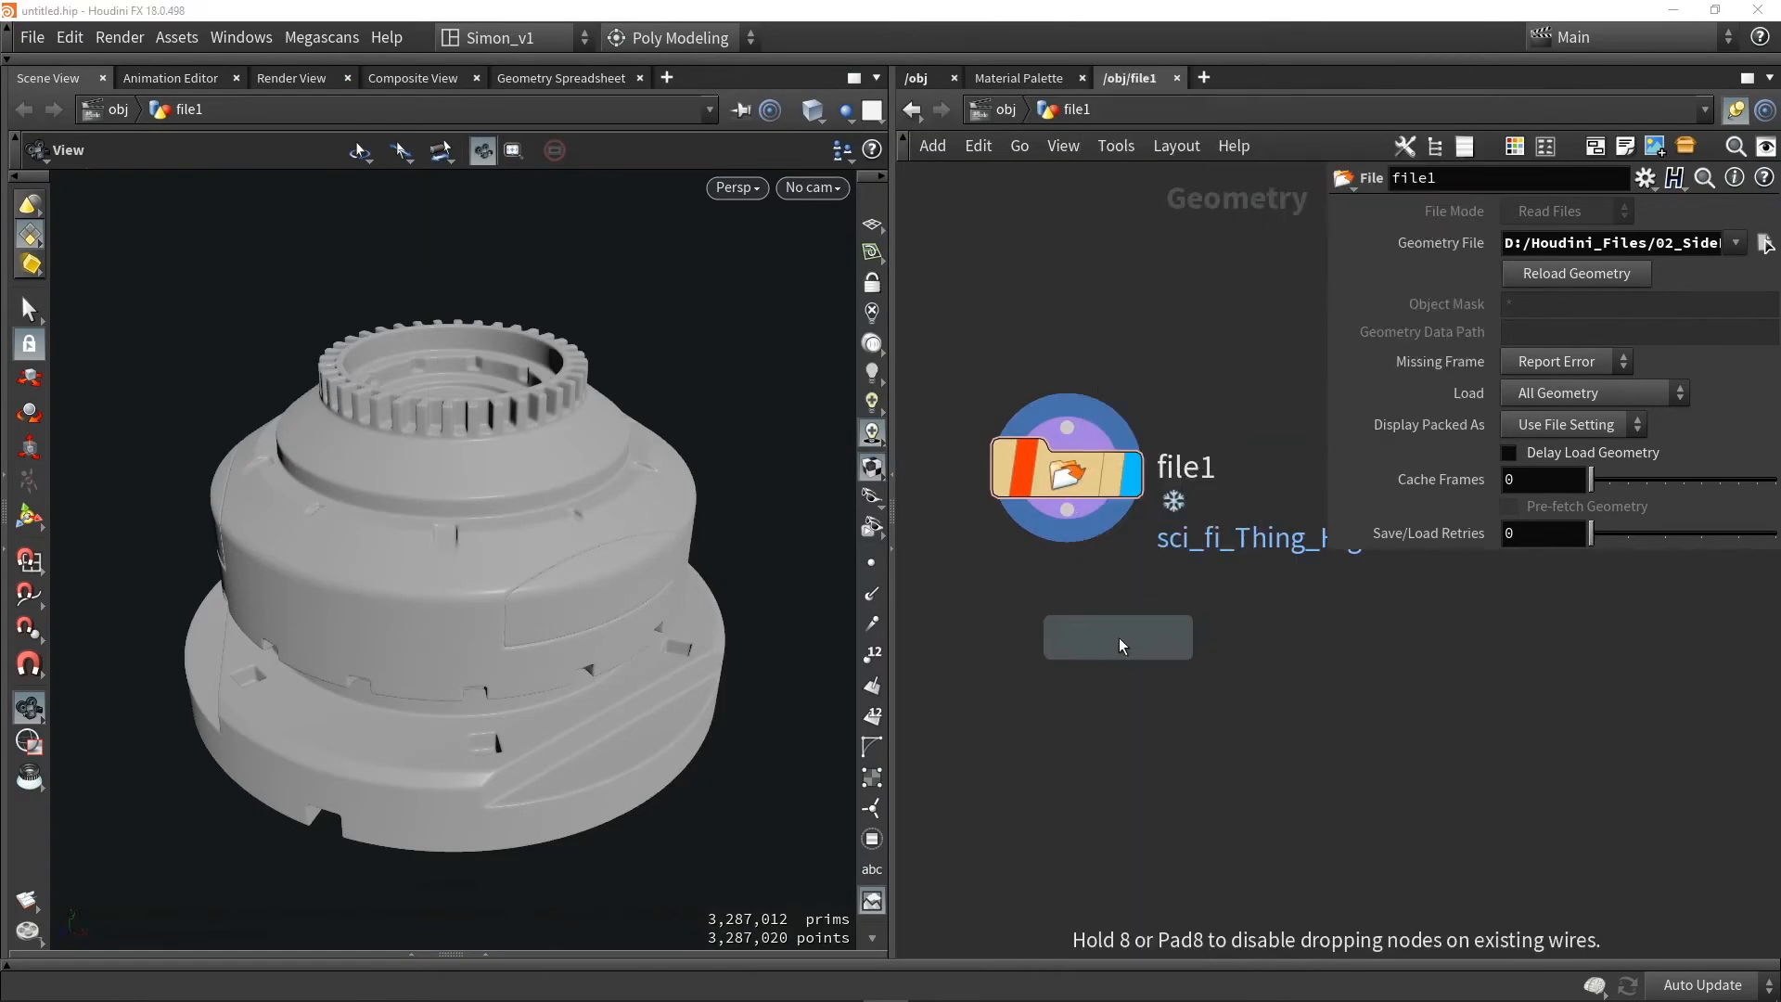
click(1063, 721)
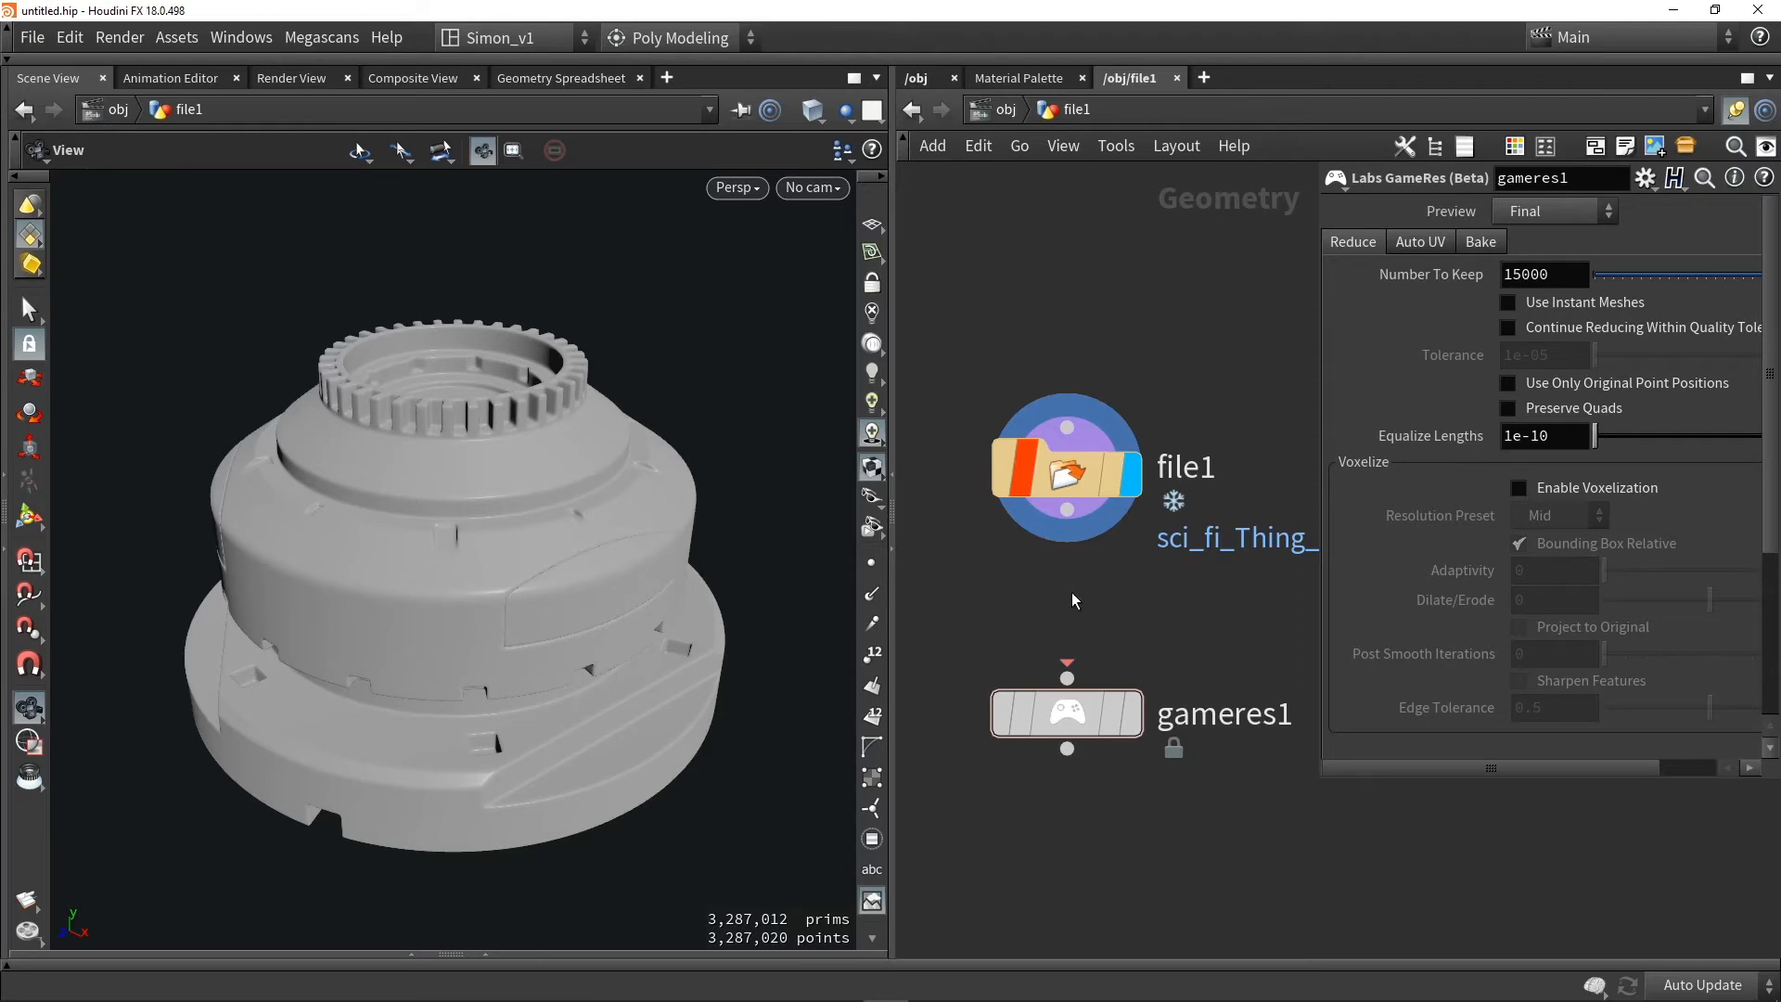
Check the installed SideFX Labs release and the update options, and close the window again
click(252, 39)
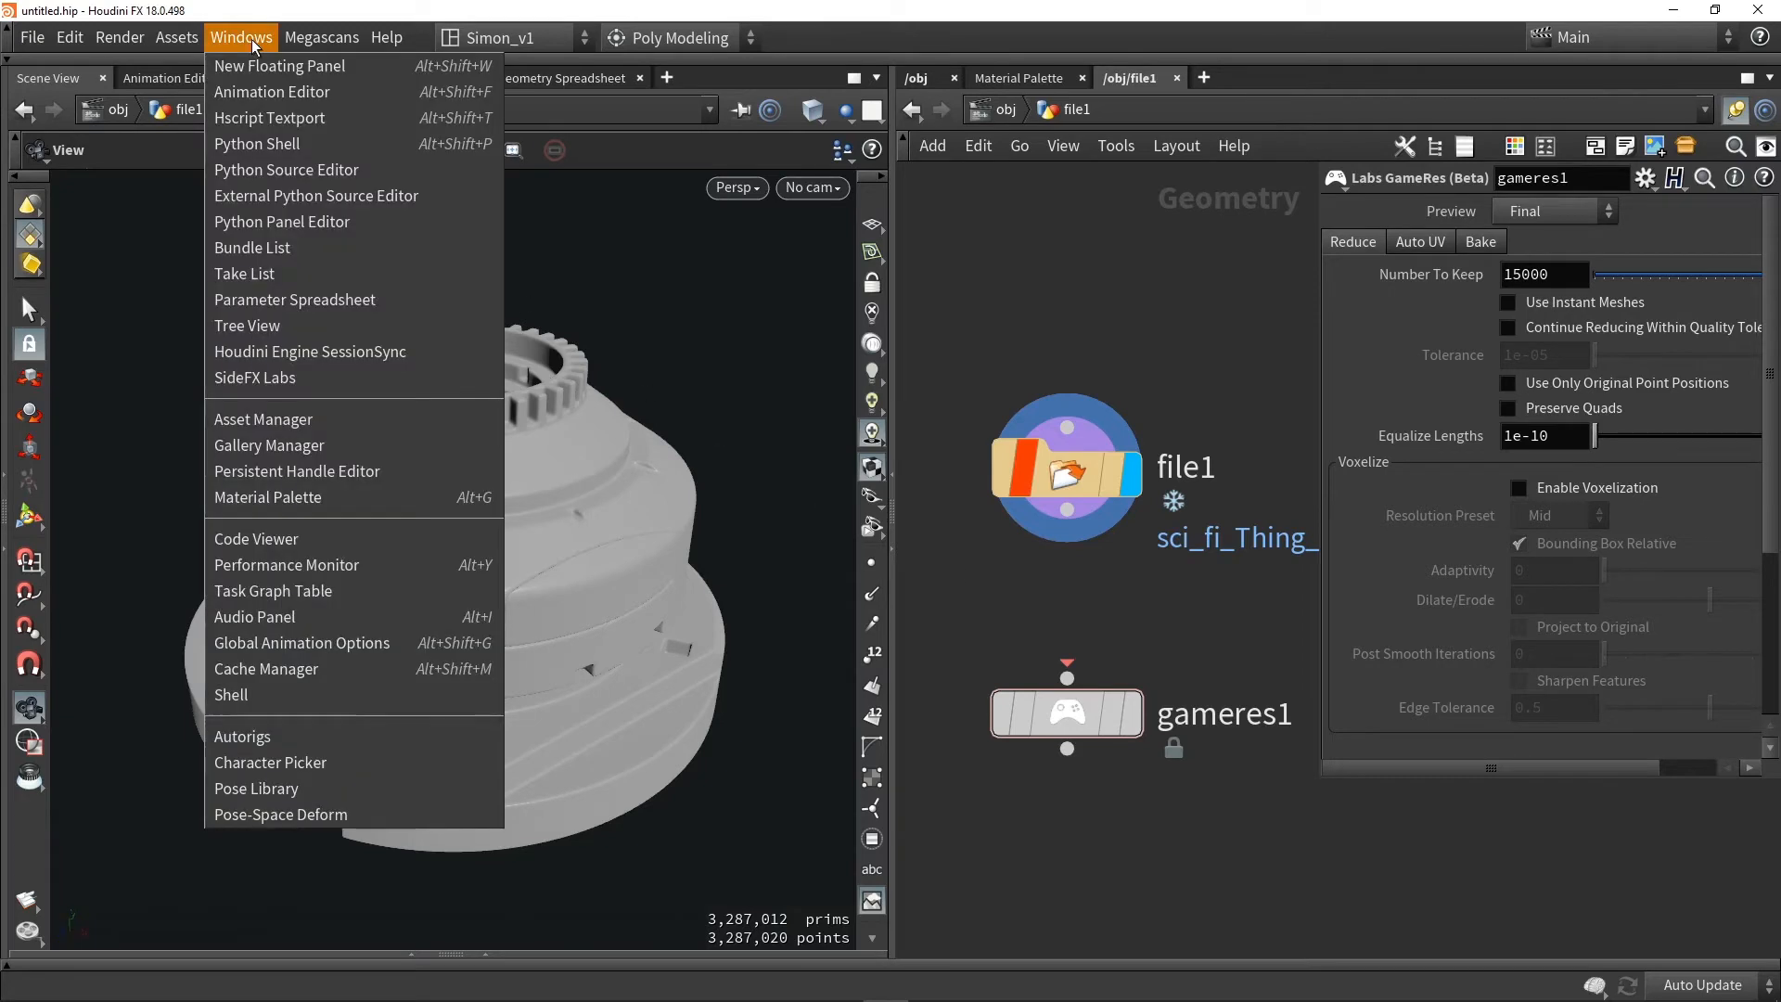
click(271, 377)
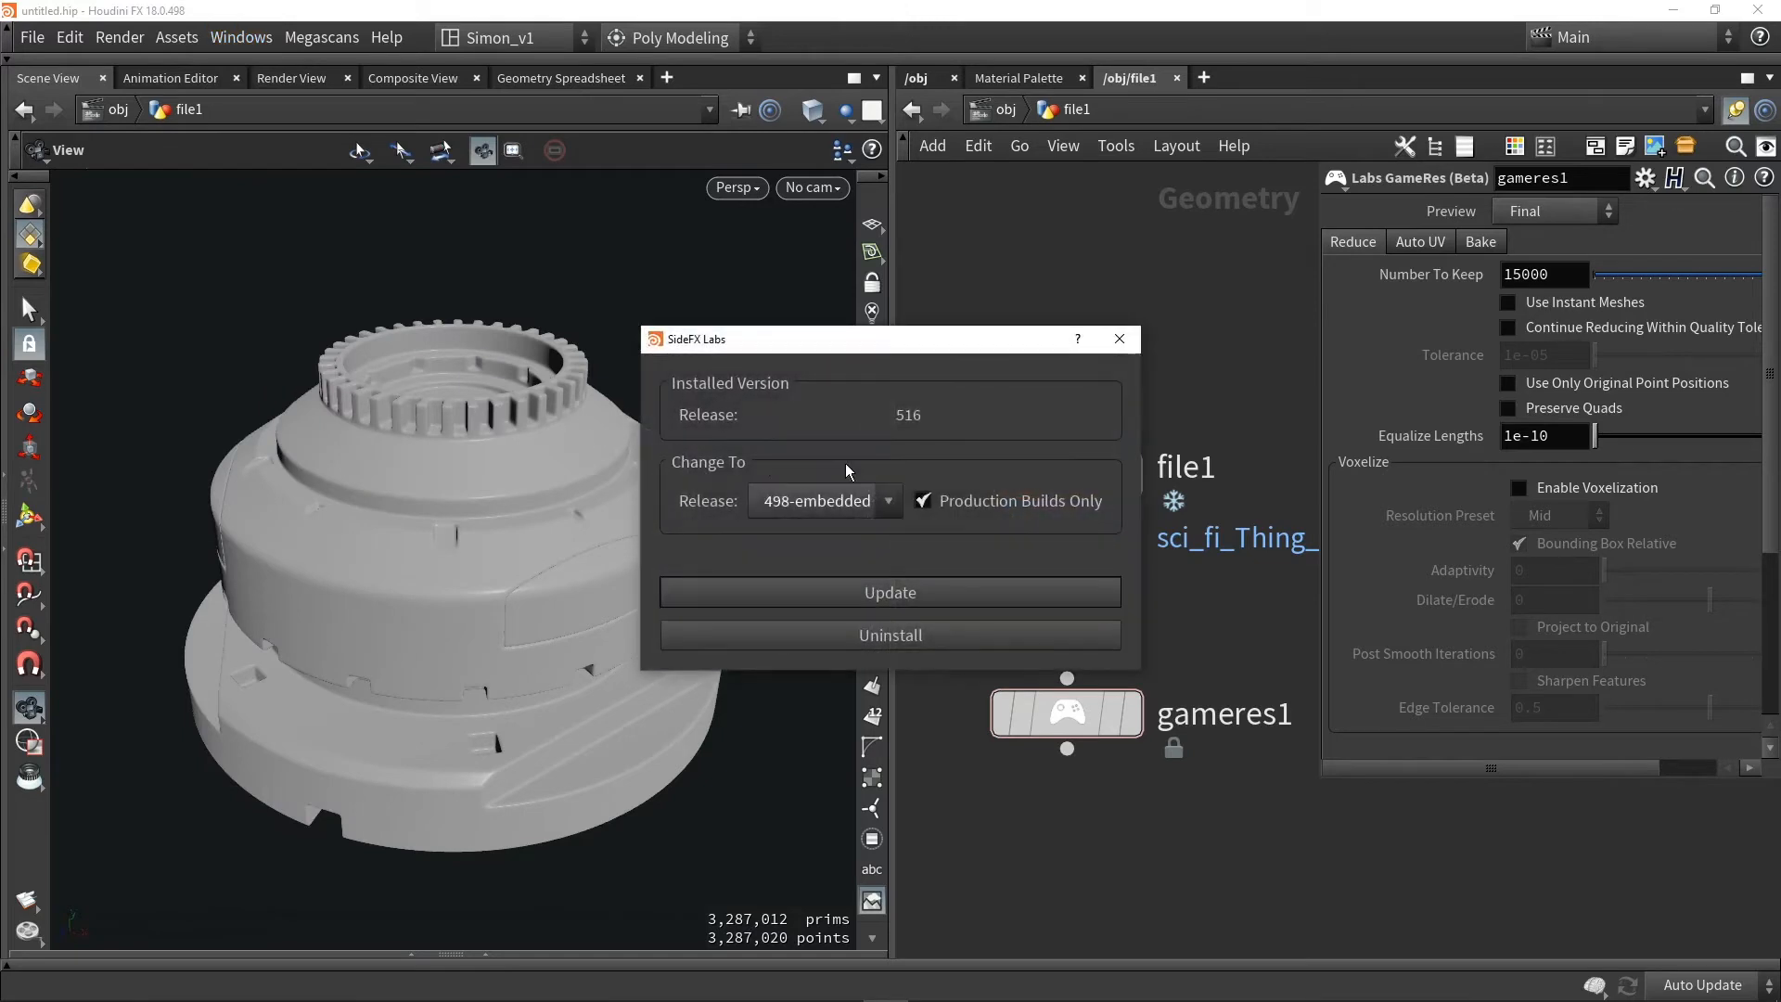
click(887, 581)
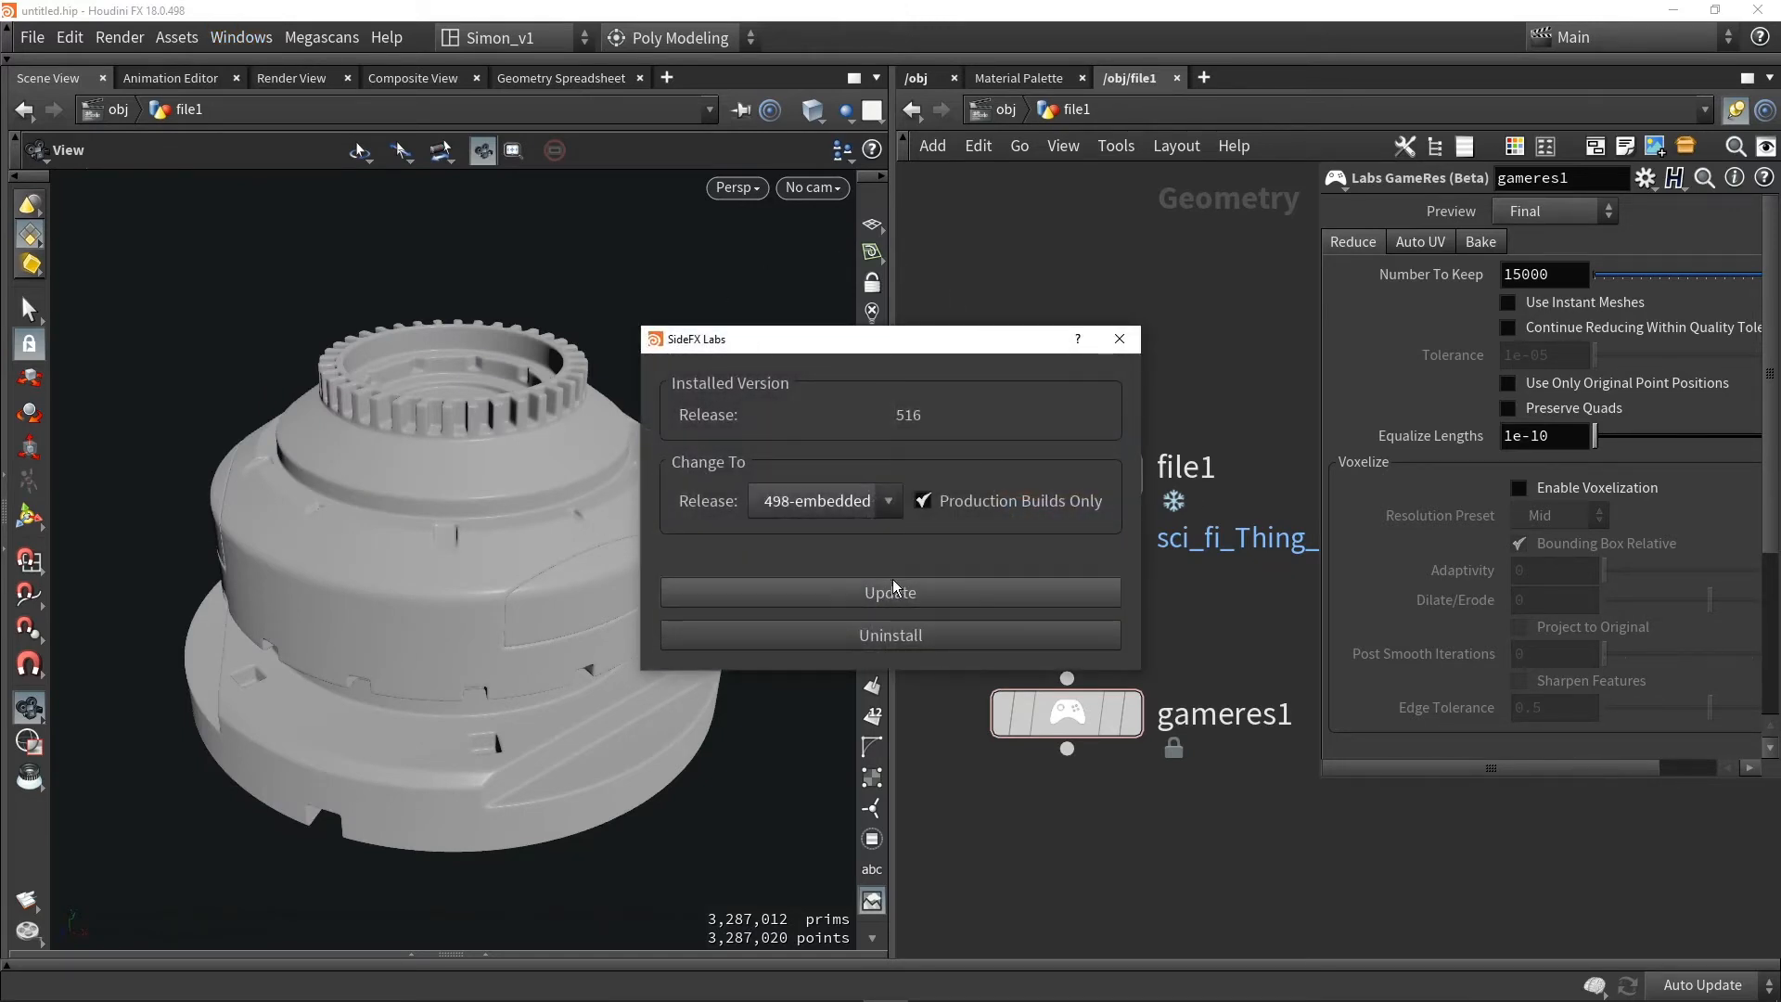
click(1120, 339)
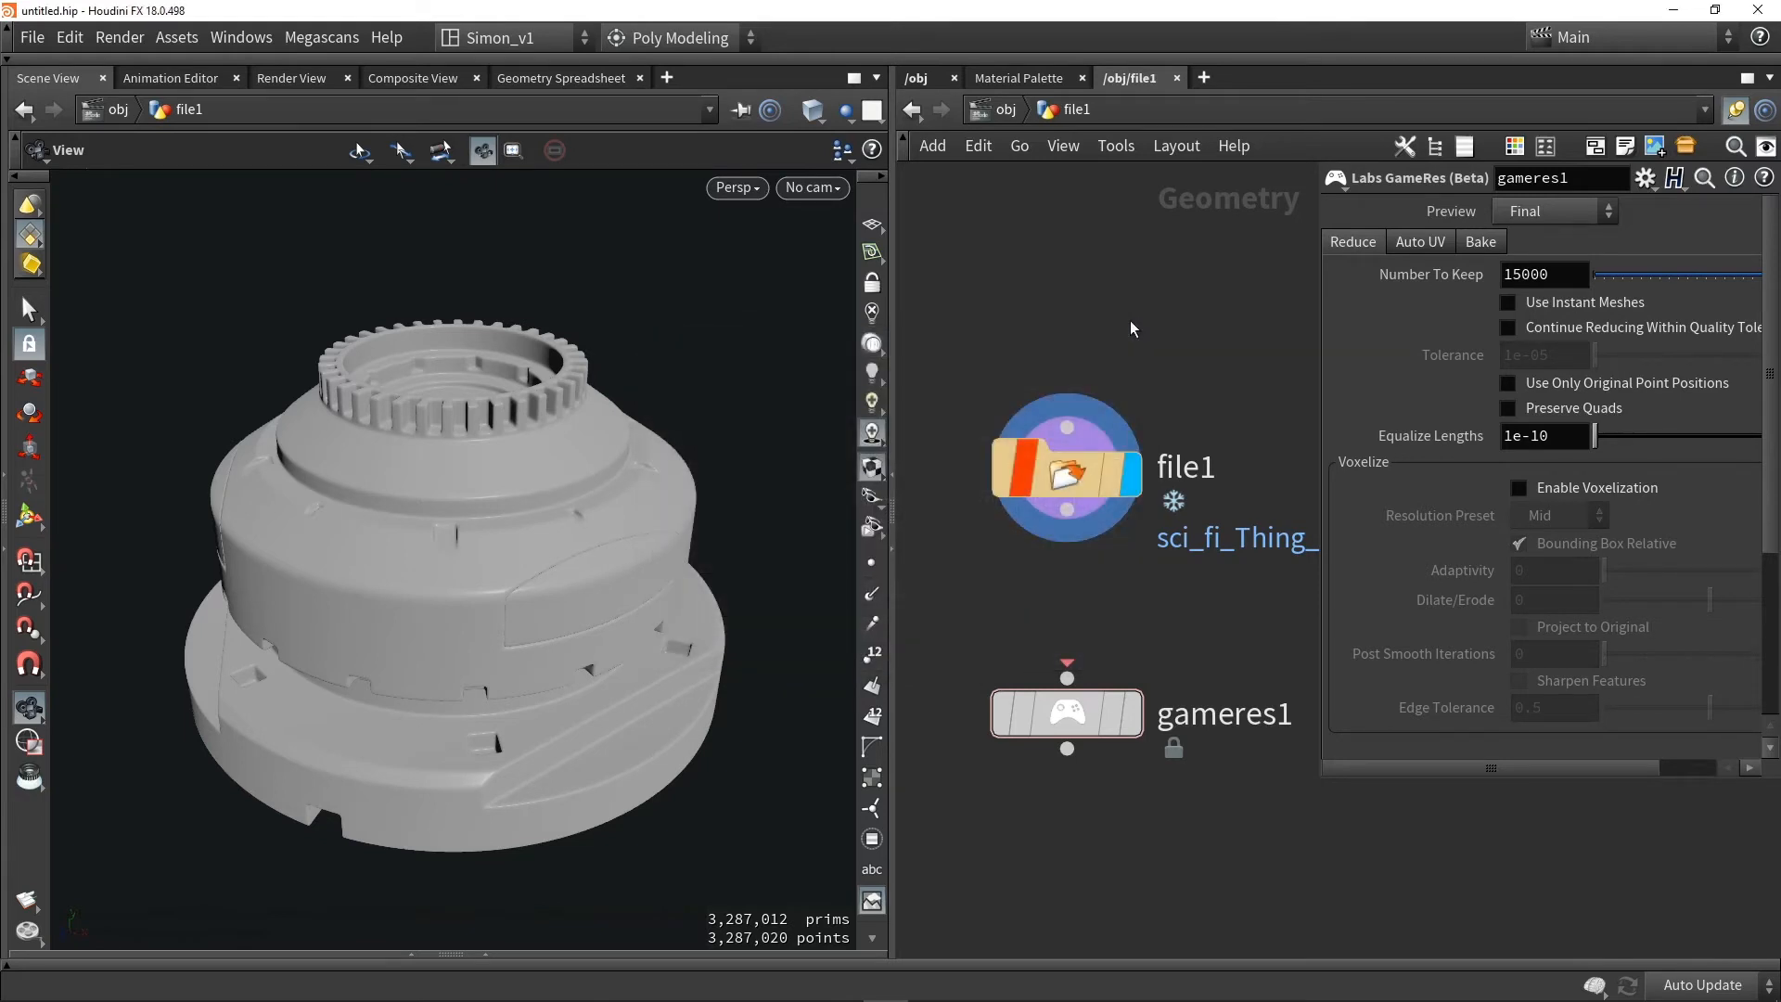
Turn off Auto Bake on gameres1, connect it to file1's output and display it
click(1076, 709)
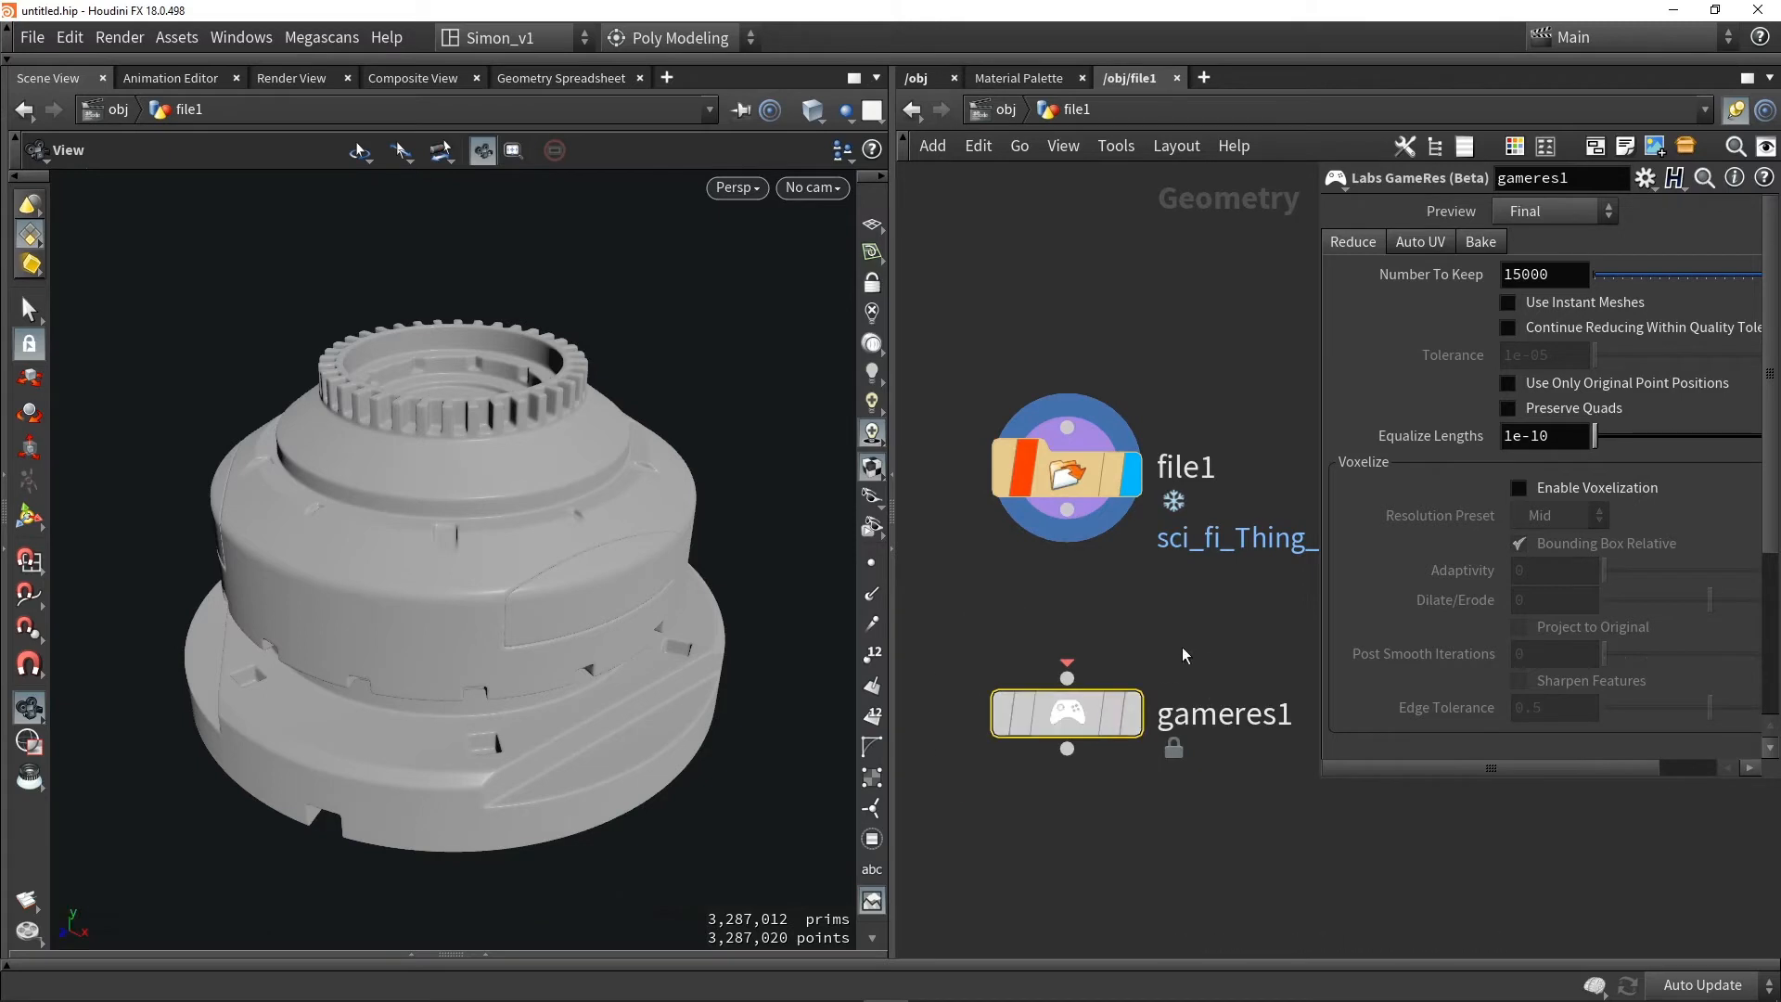
click(1471, 243)
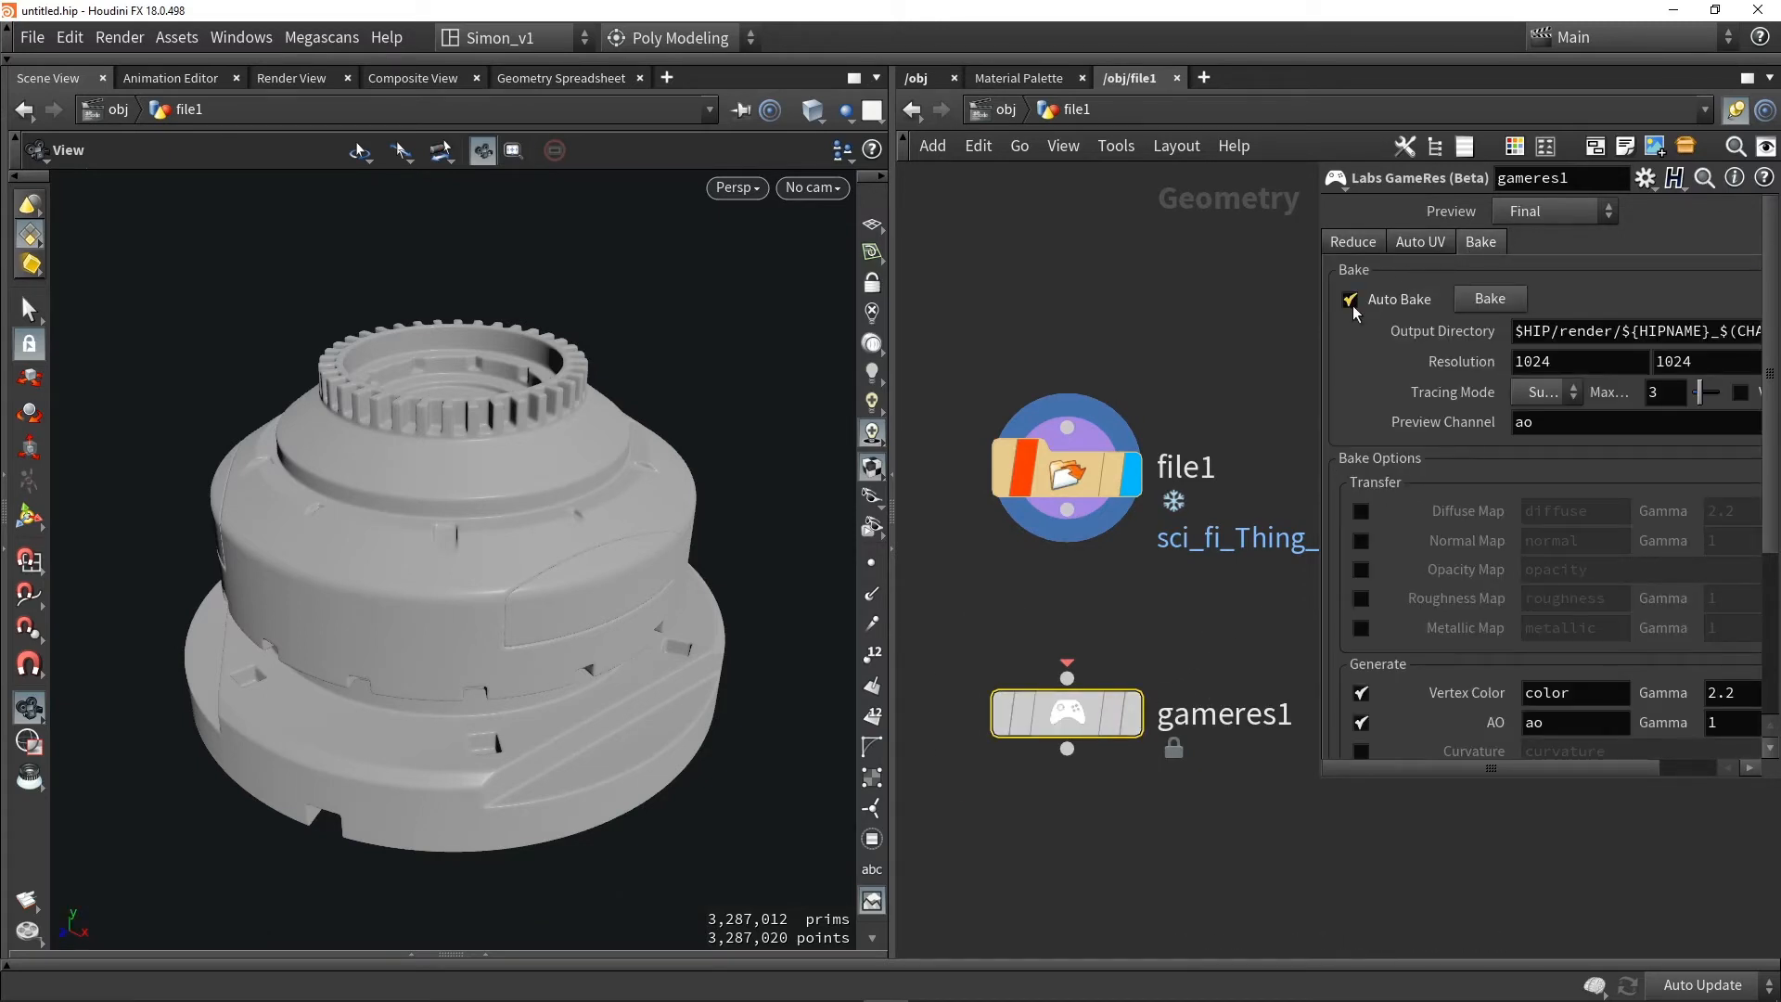
click(1351, 301)
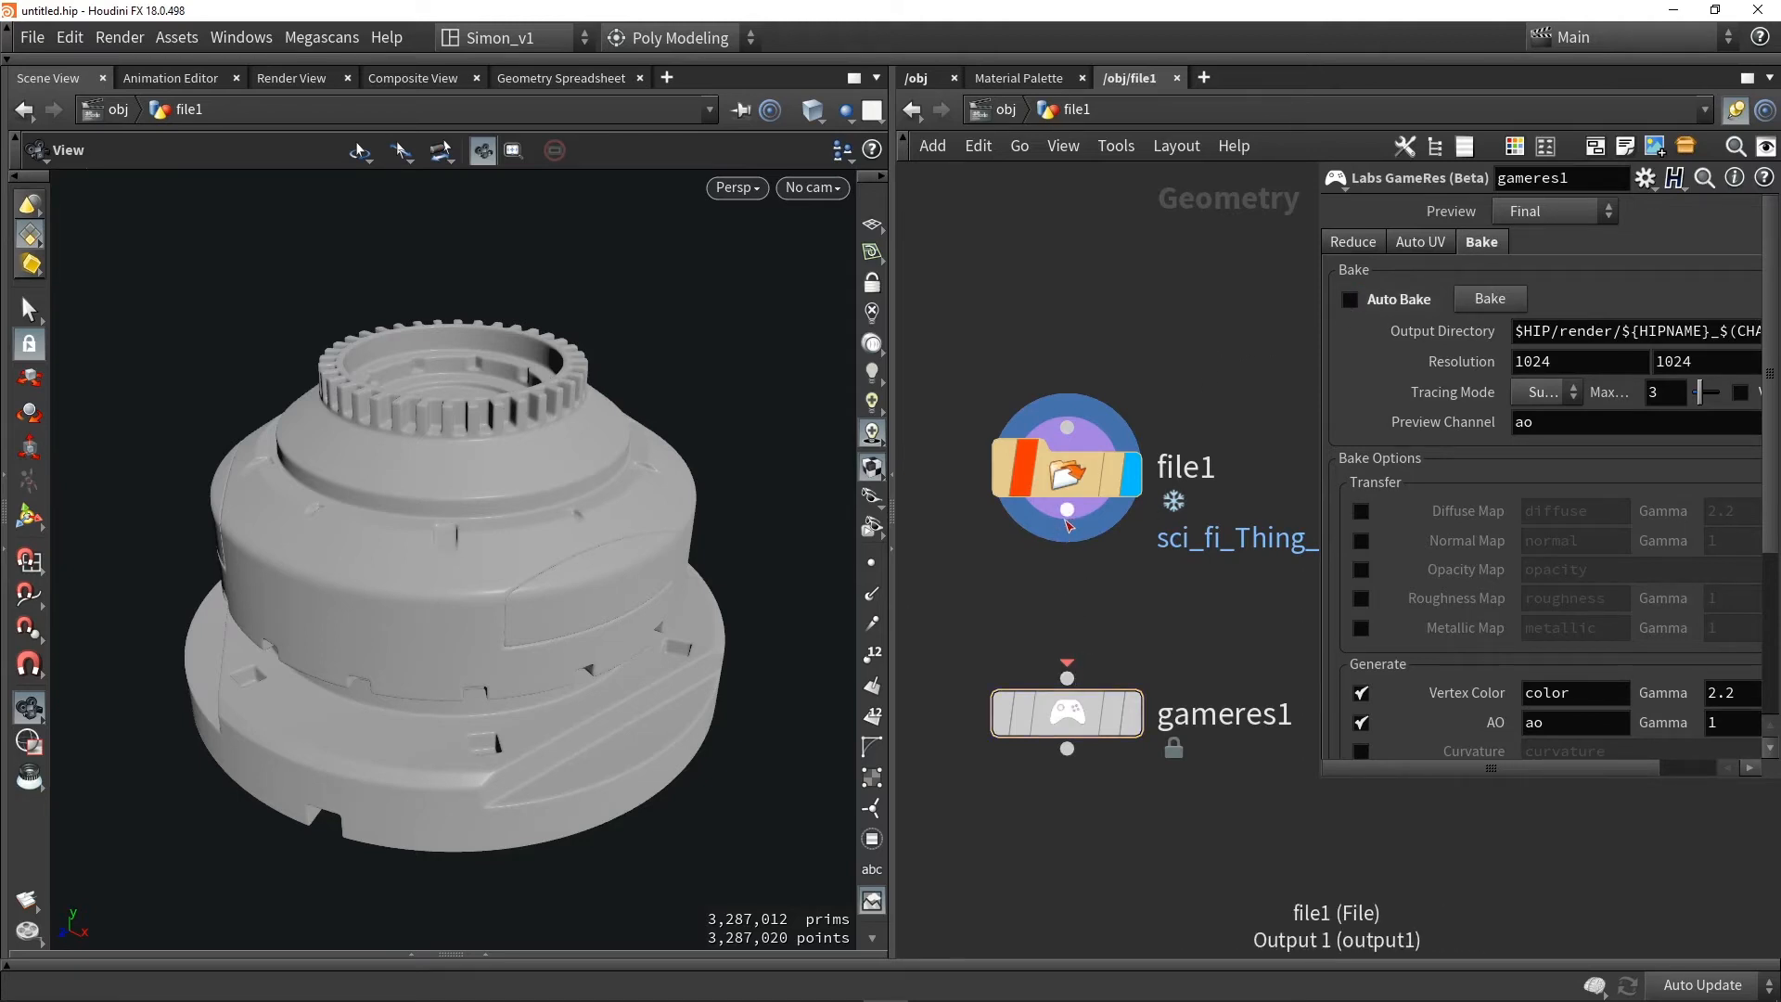
drag(1067, 527, 1139, 720)
click(1140, 720)
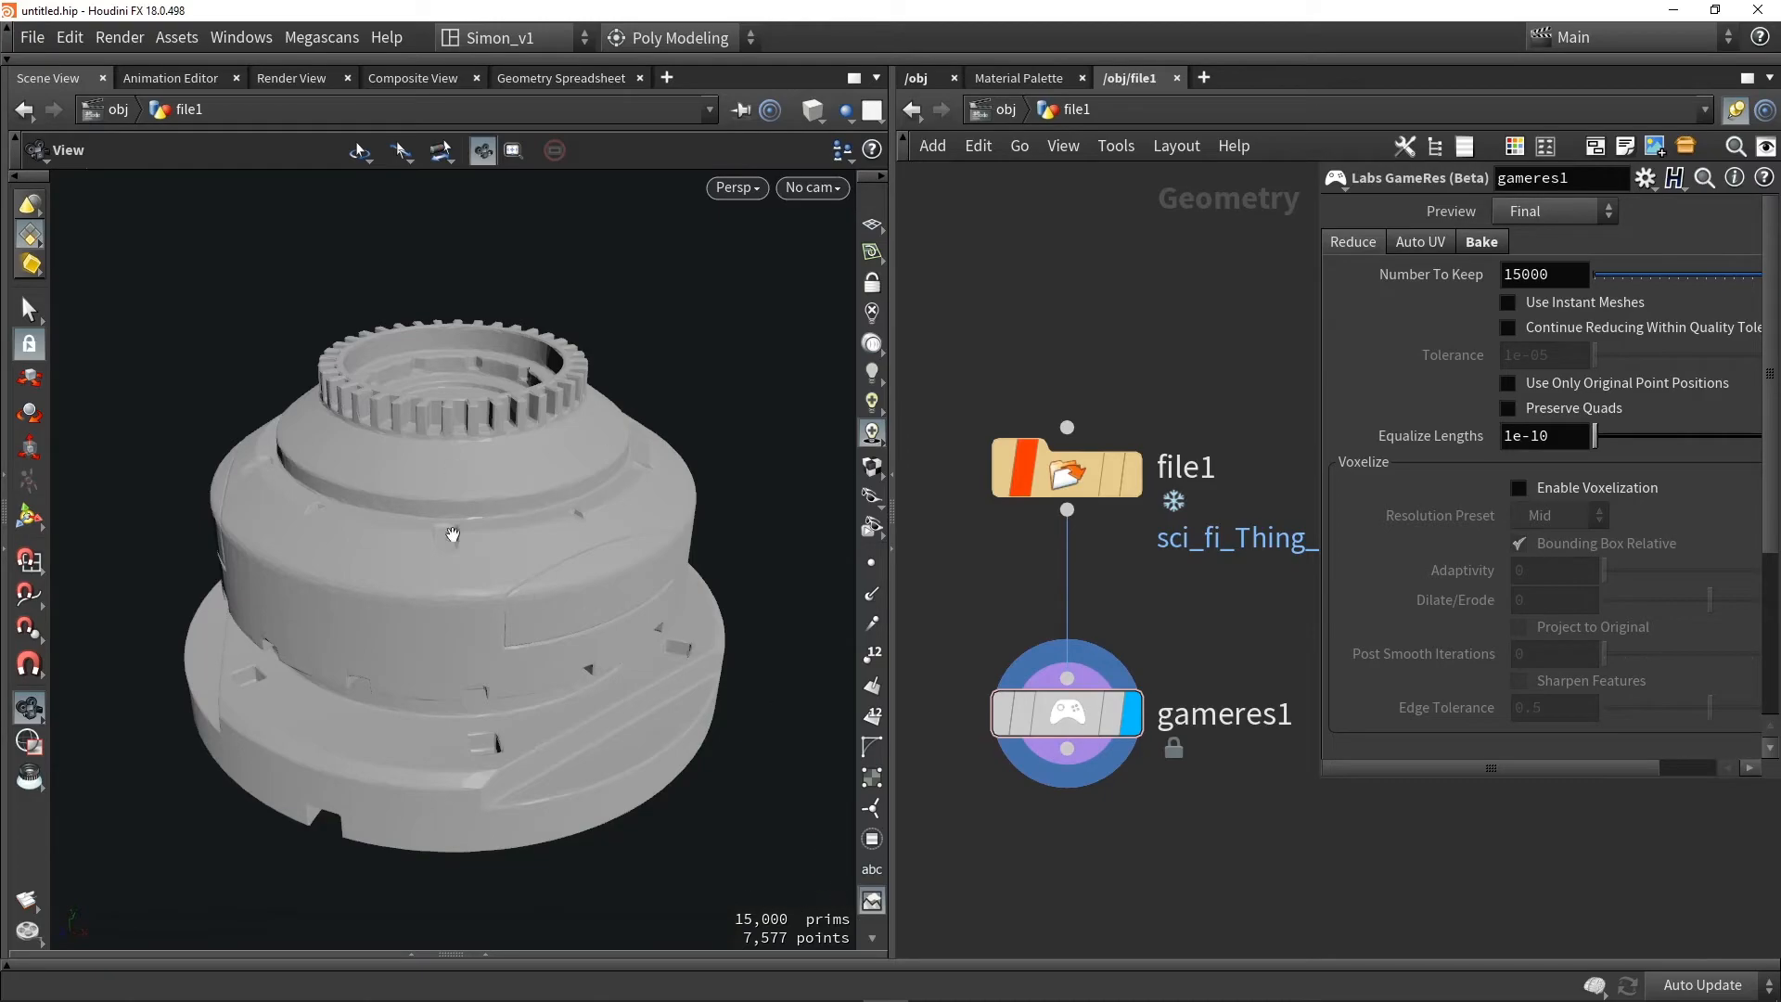
Set the GameRes Number To Keep to 5000 and inspect the reduced mesh in wireframe and shaded display
key(w)
mouse_move(532, 536)
mouse_down()
mouse_move(531, 682)
mouse_move(508, 469)
mouse_move(516, 557)
mouse_up()
drag(1568, 274, 1488, 275)
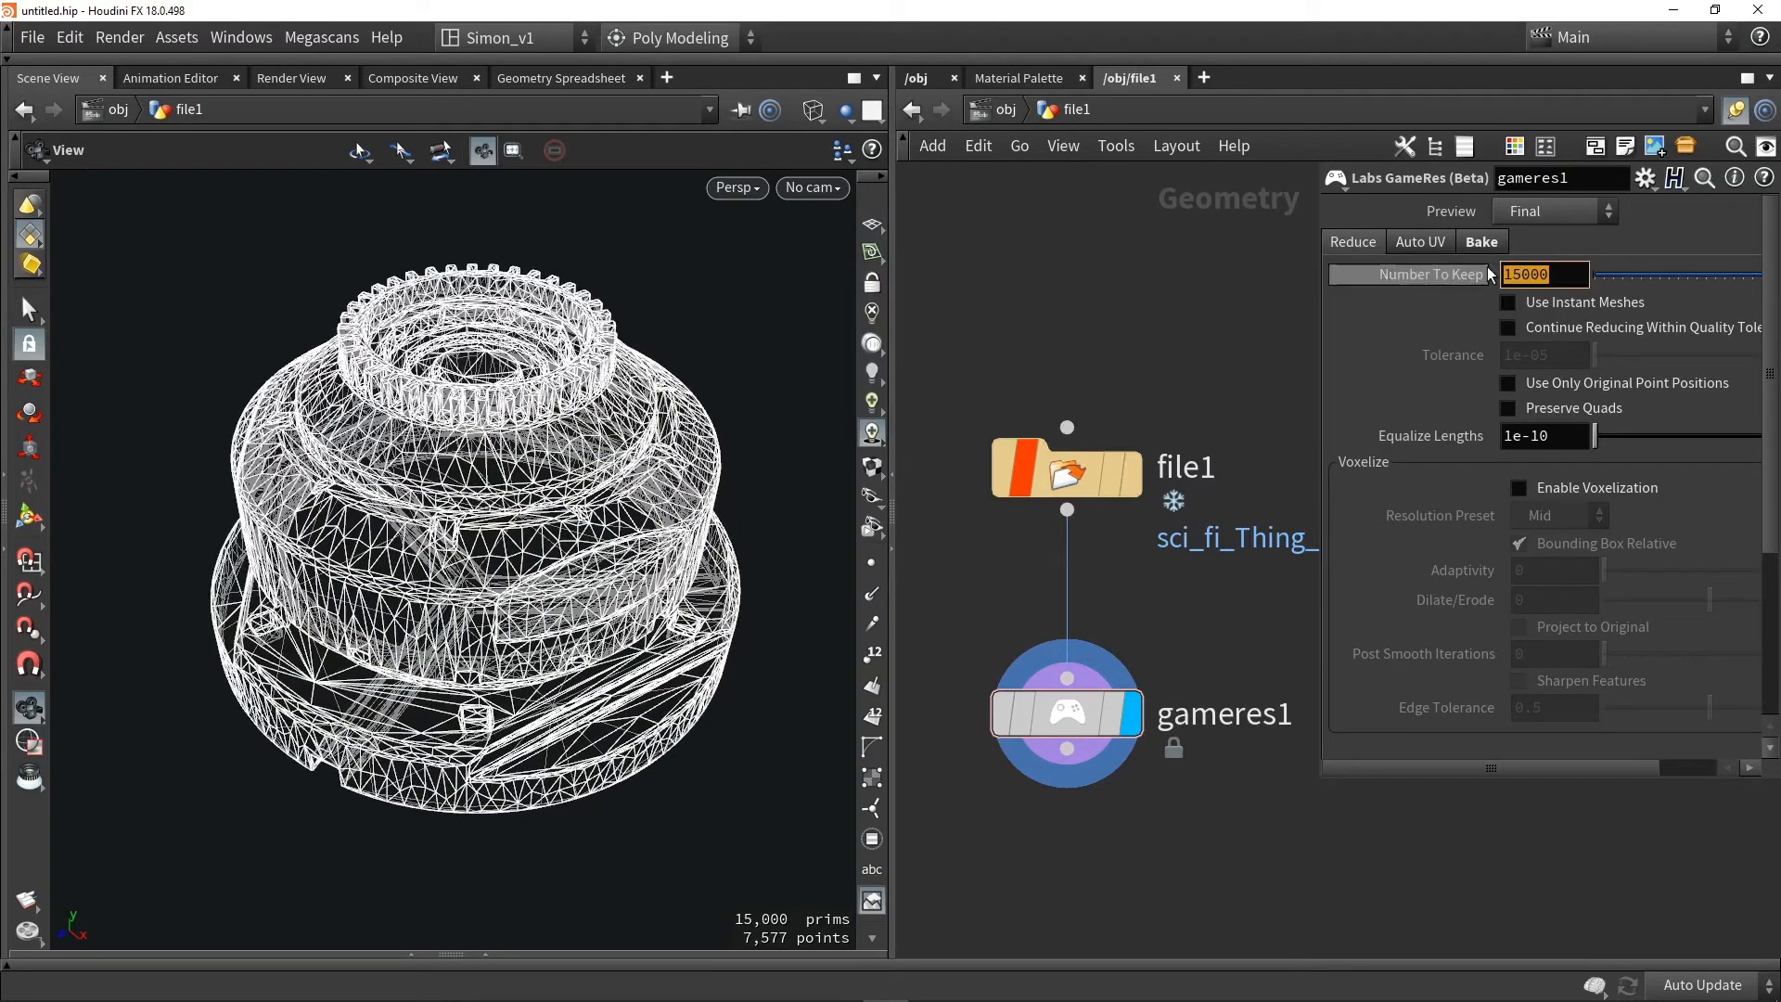
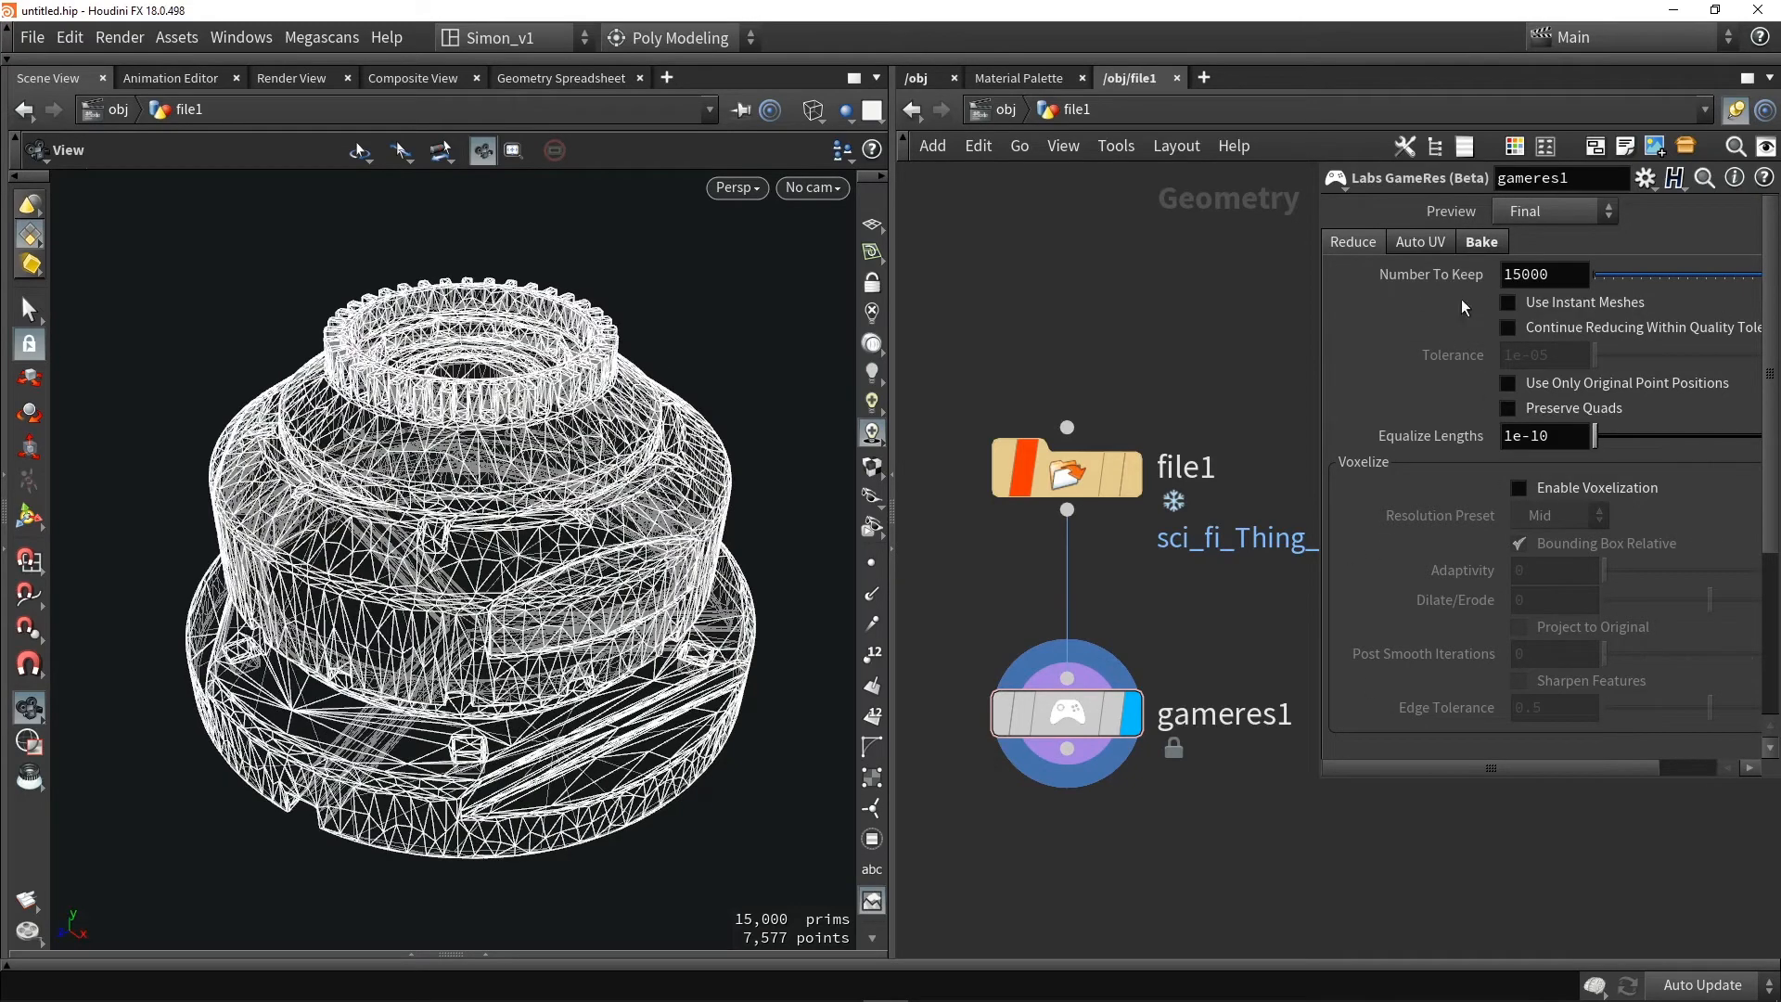
double_click(1558, 268)
text(5)
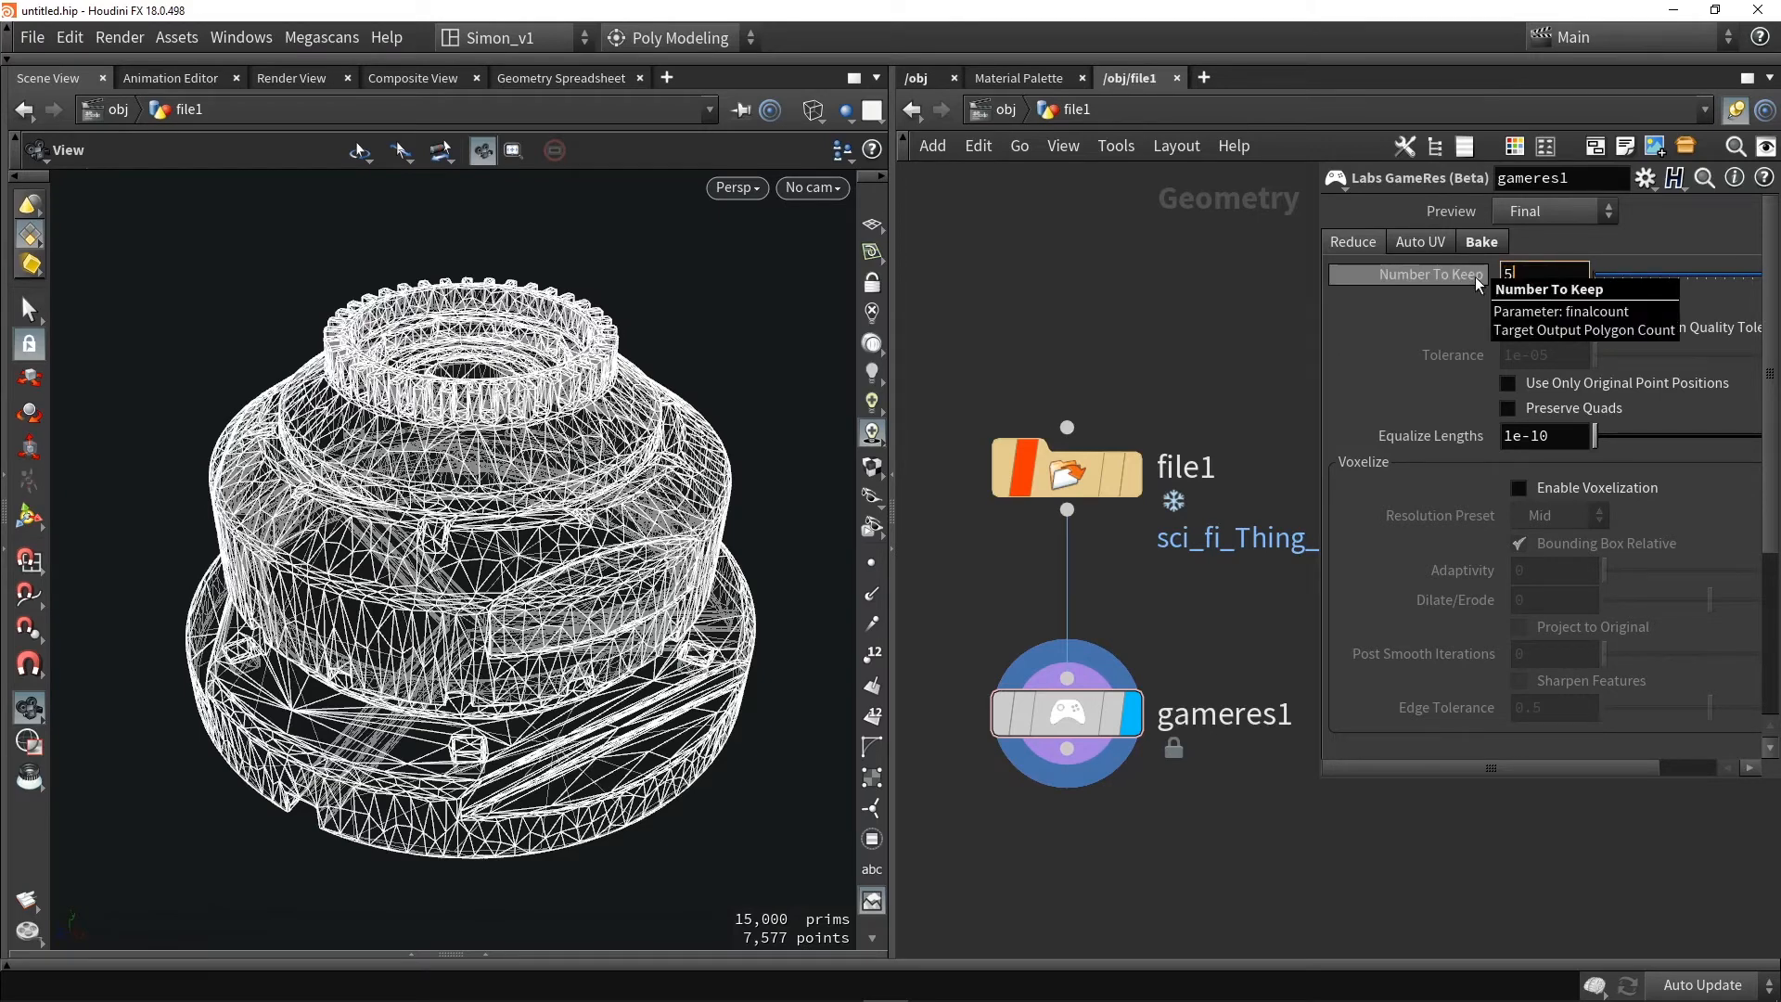
text(000)
key(Return)
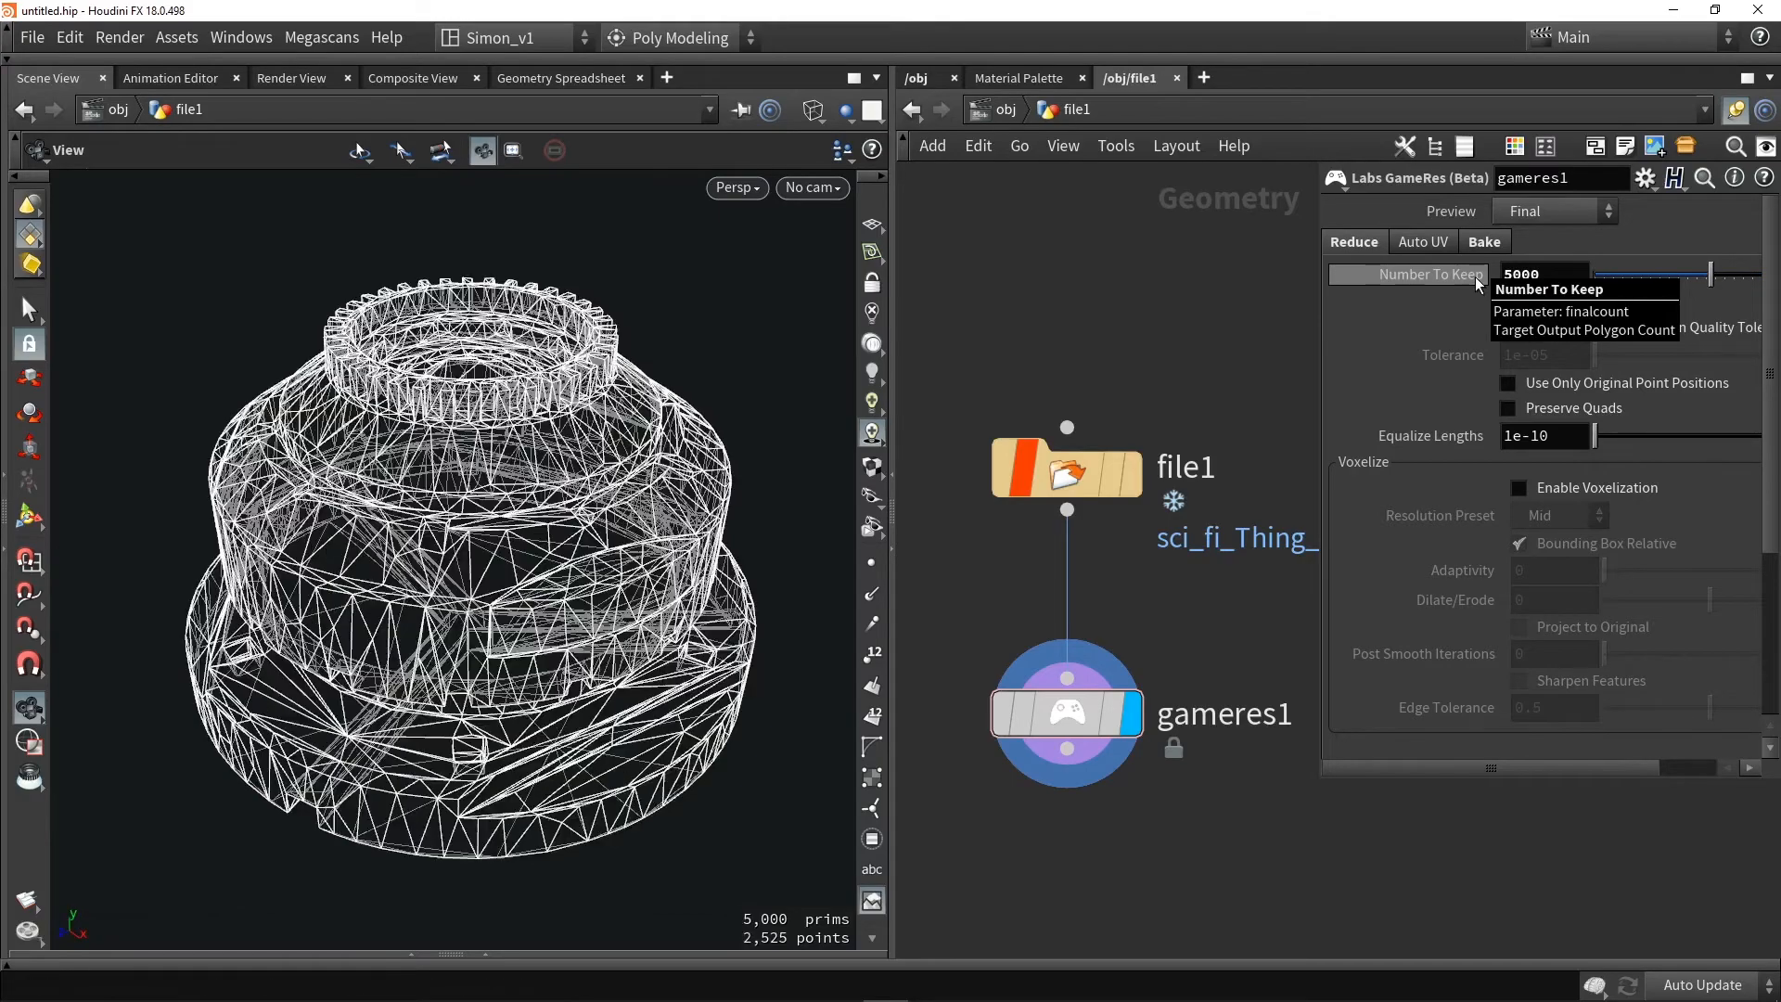
mouse_move(510, 504)
mouse_down()
mouse_move(619, 493)
mouse_move(458, 511)
mouse_up()
key(w)
key(w)
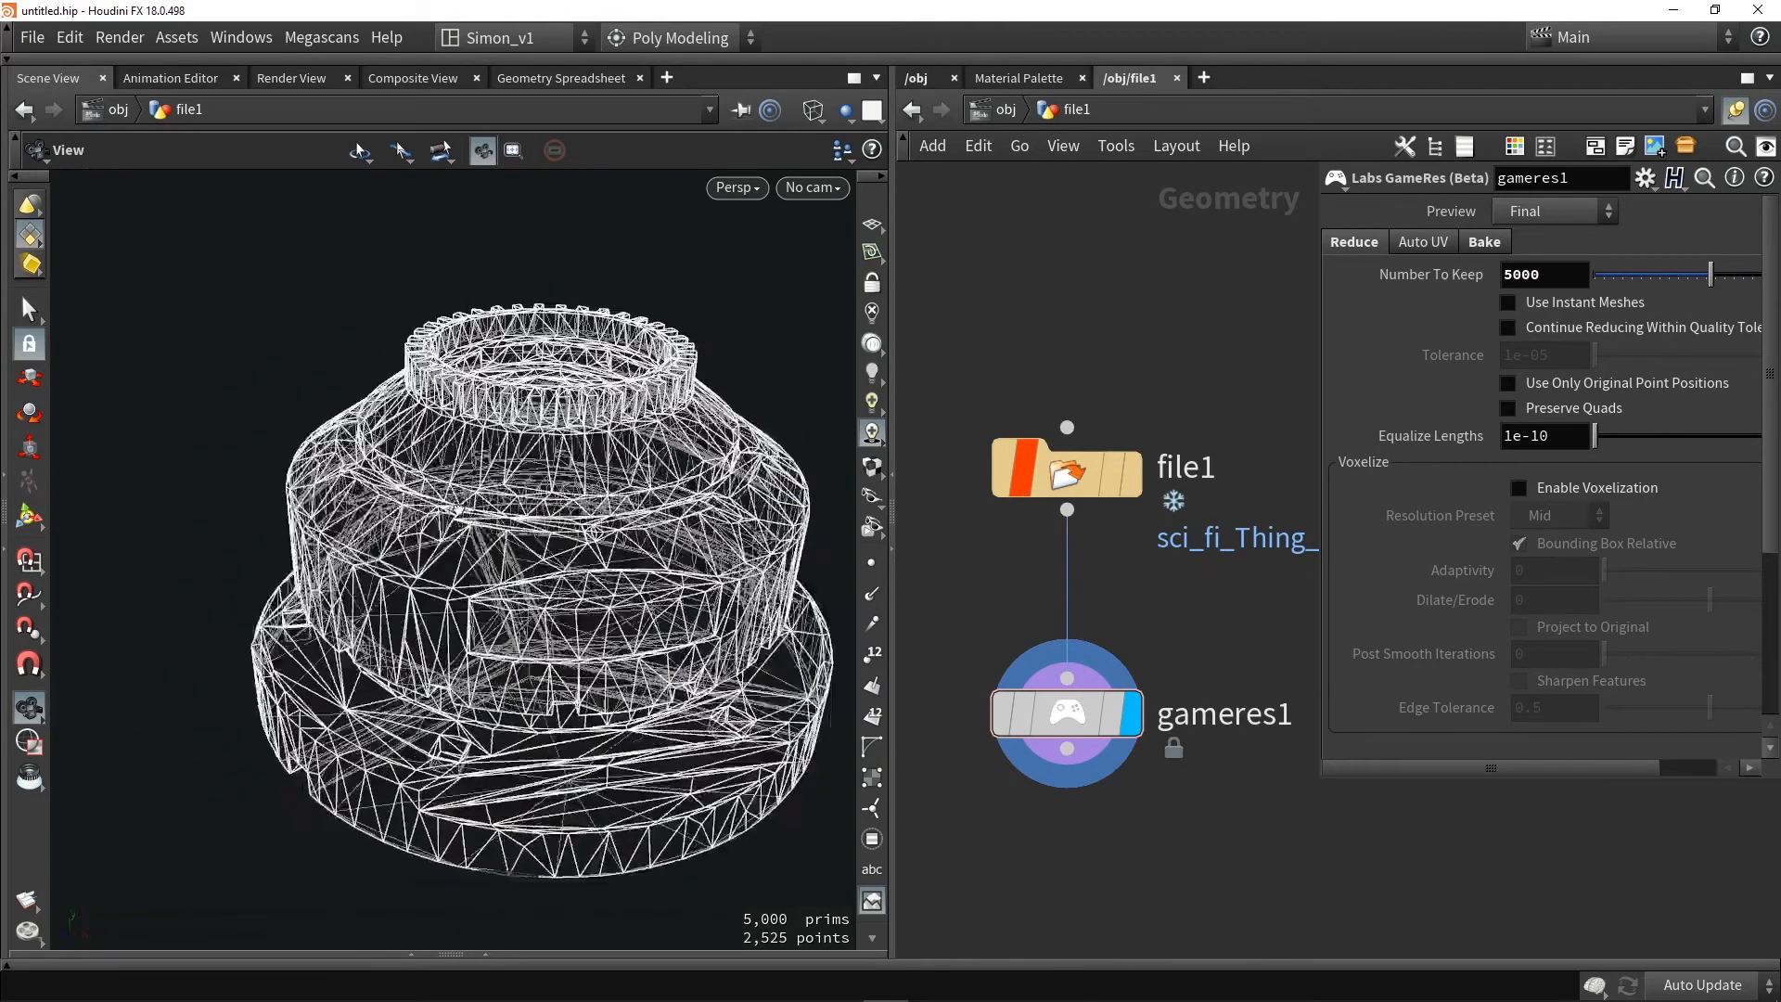
Show the GameRes Auto UV settings and examine the generated layout in the UV viewport
click(1408, 248)
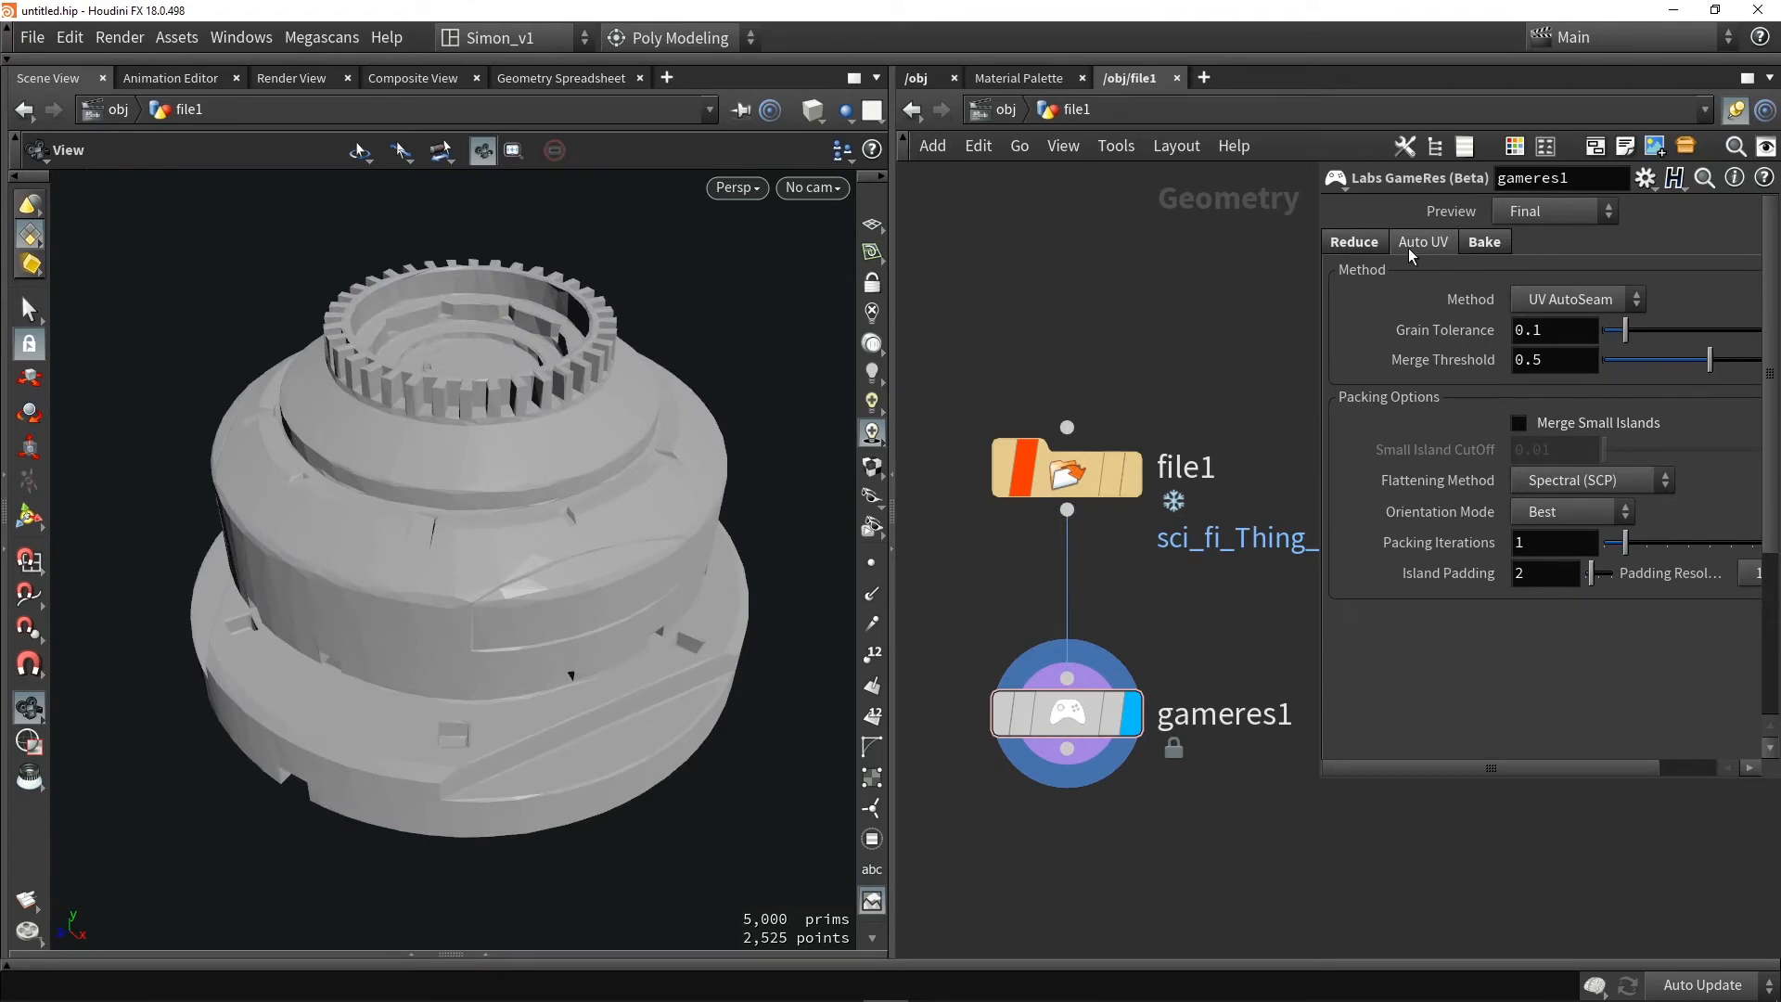
click(737, 188)
mouse_move(788, 240)
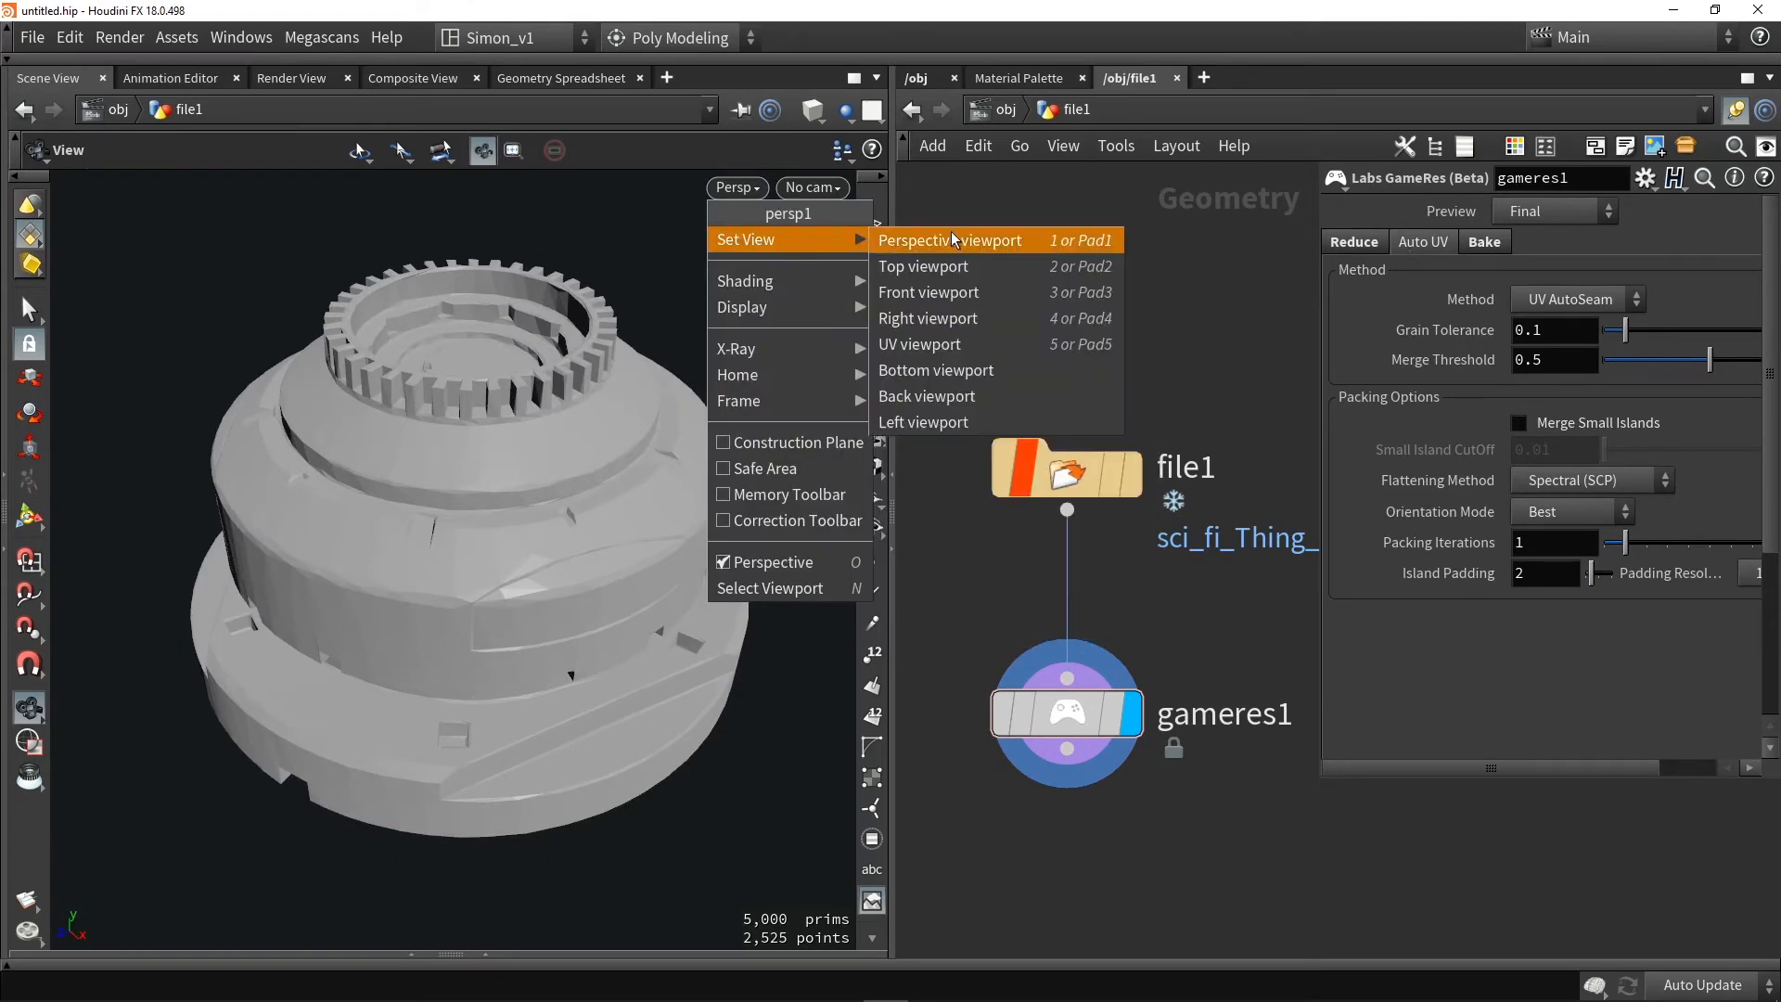
click(954, 338)
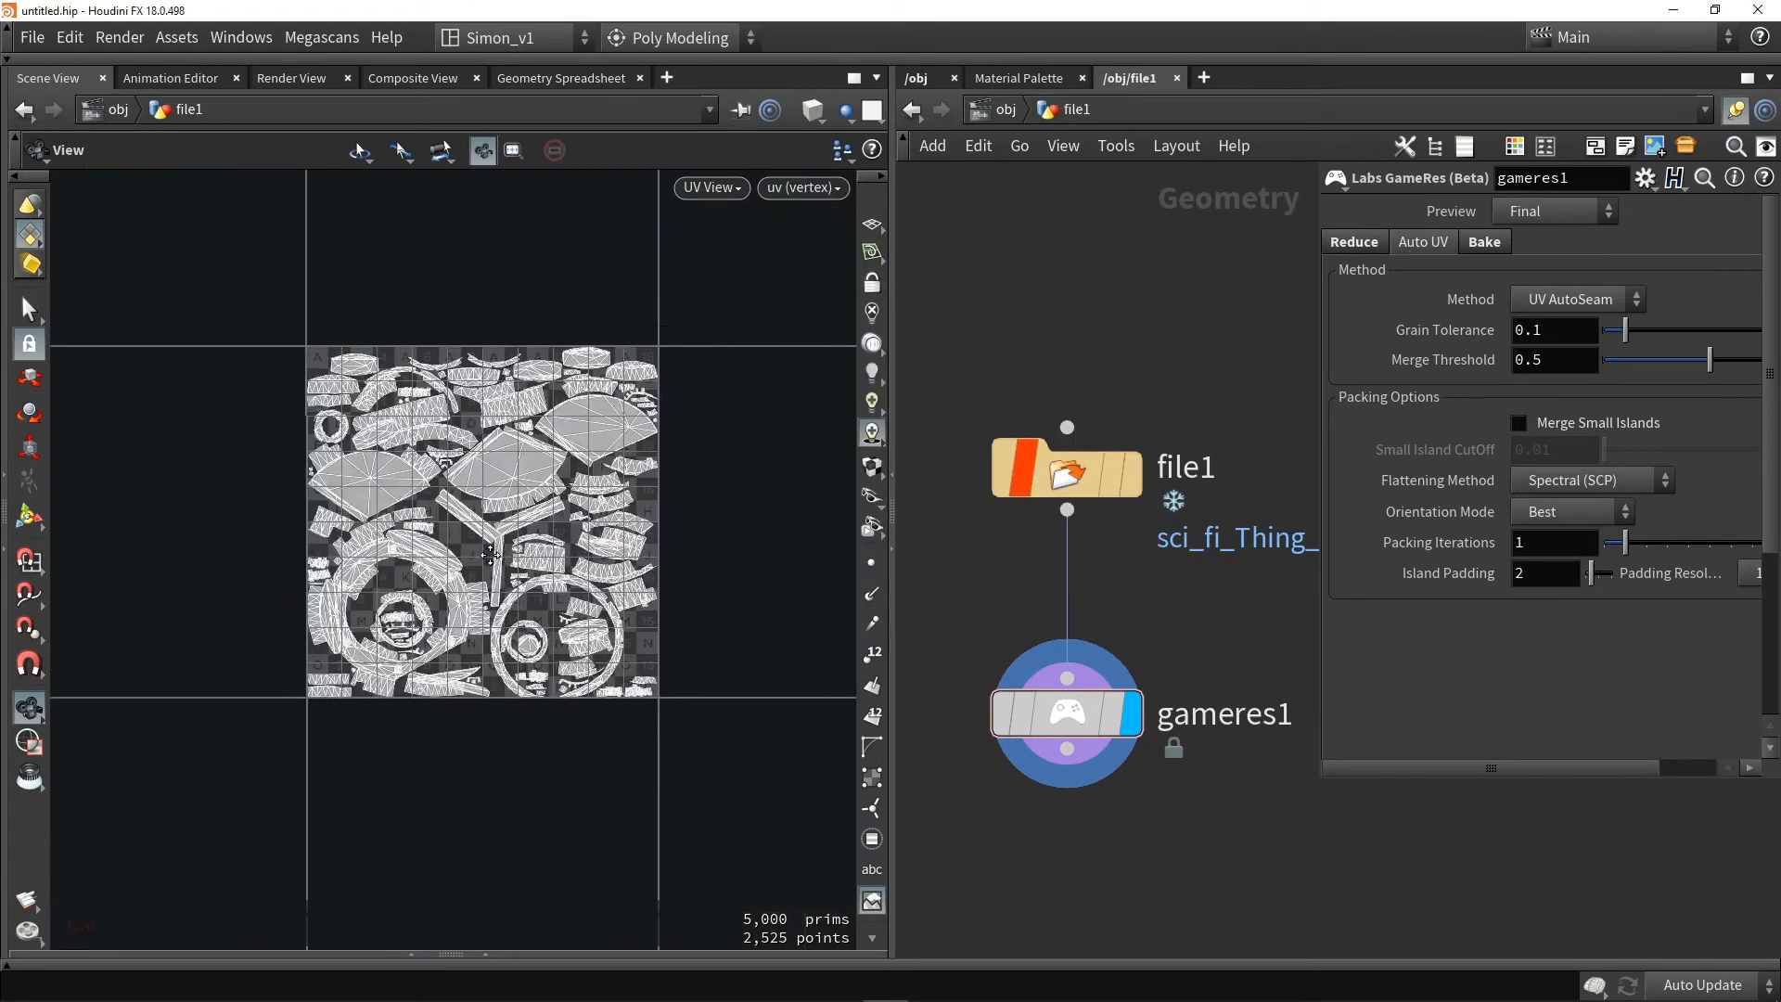
scroll(491, 555, up, 5)
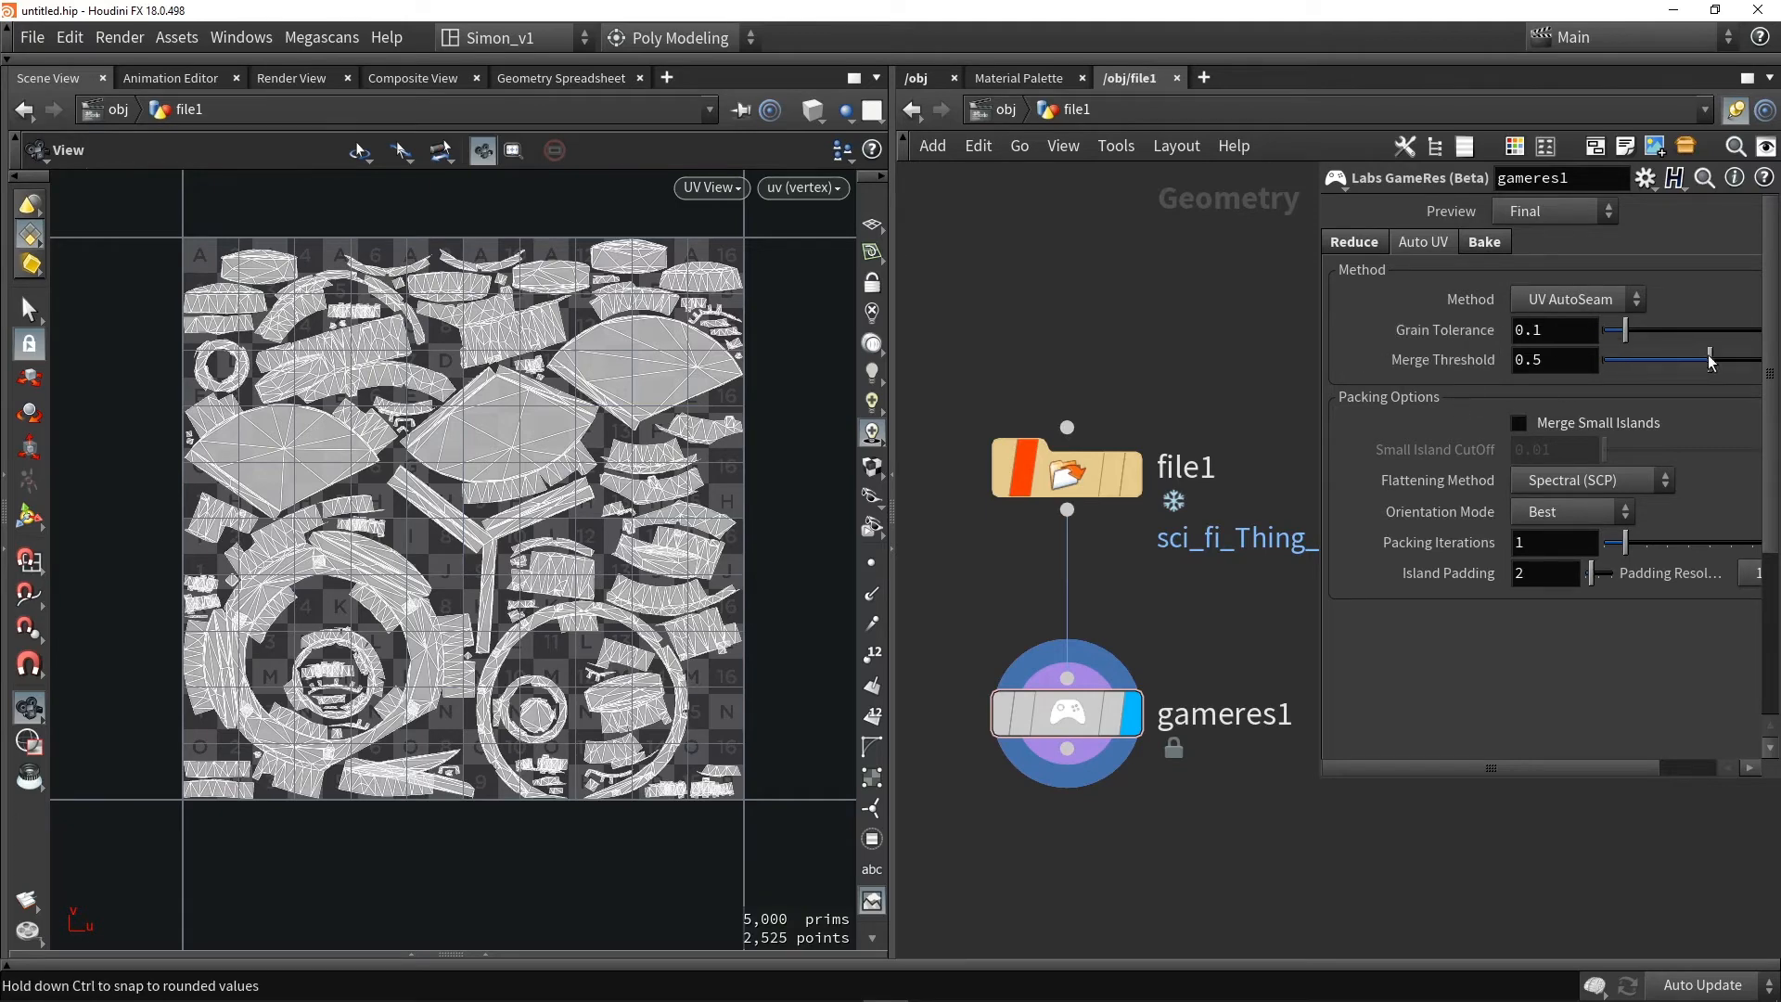
Set the Merge Threshold to 0.39 and the Grain Tolerance to 0.294, and change the unwrapping method to UV Unwrap
mouse_move(1711, 362)
mouse_down()
mouse_move(1735, 362)
mouse_move(1686, 361)
mouse_up()
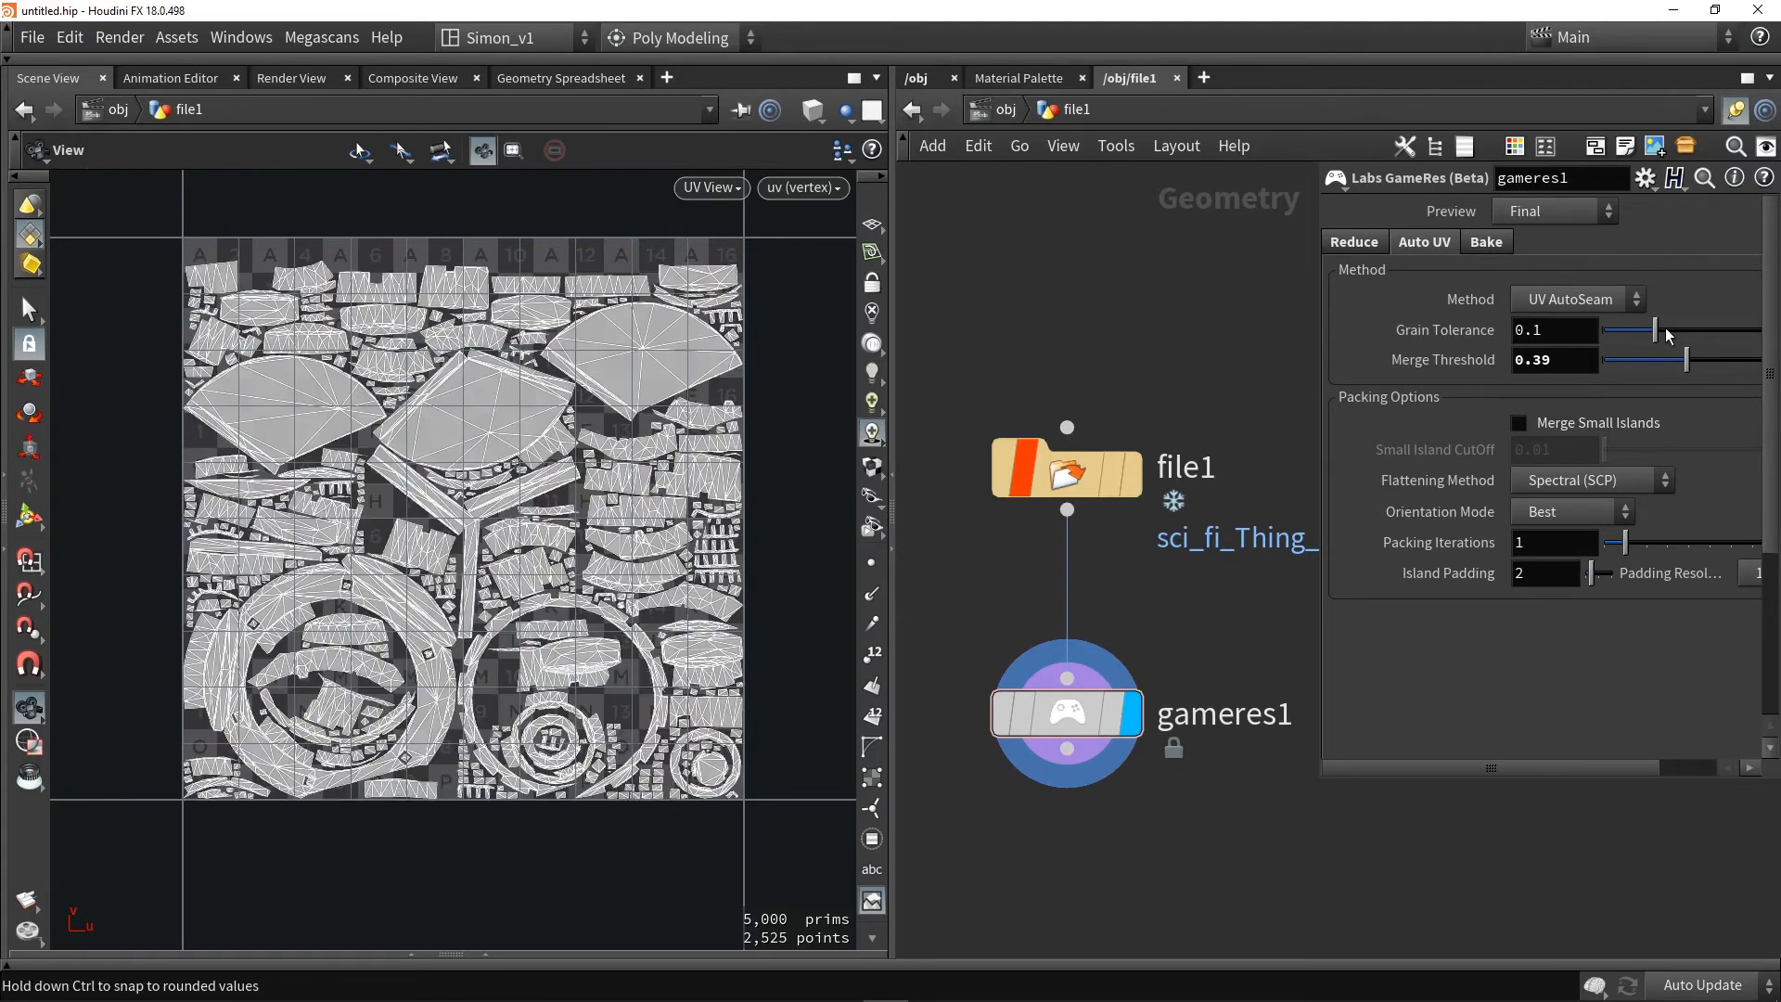
click(1666, 329)
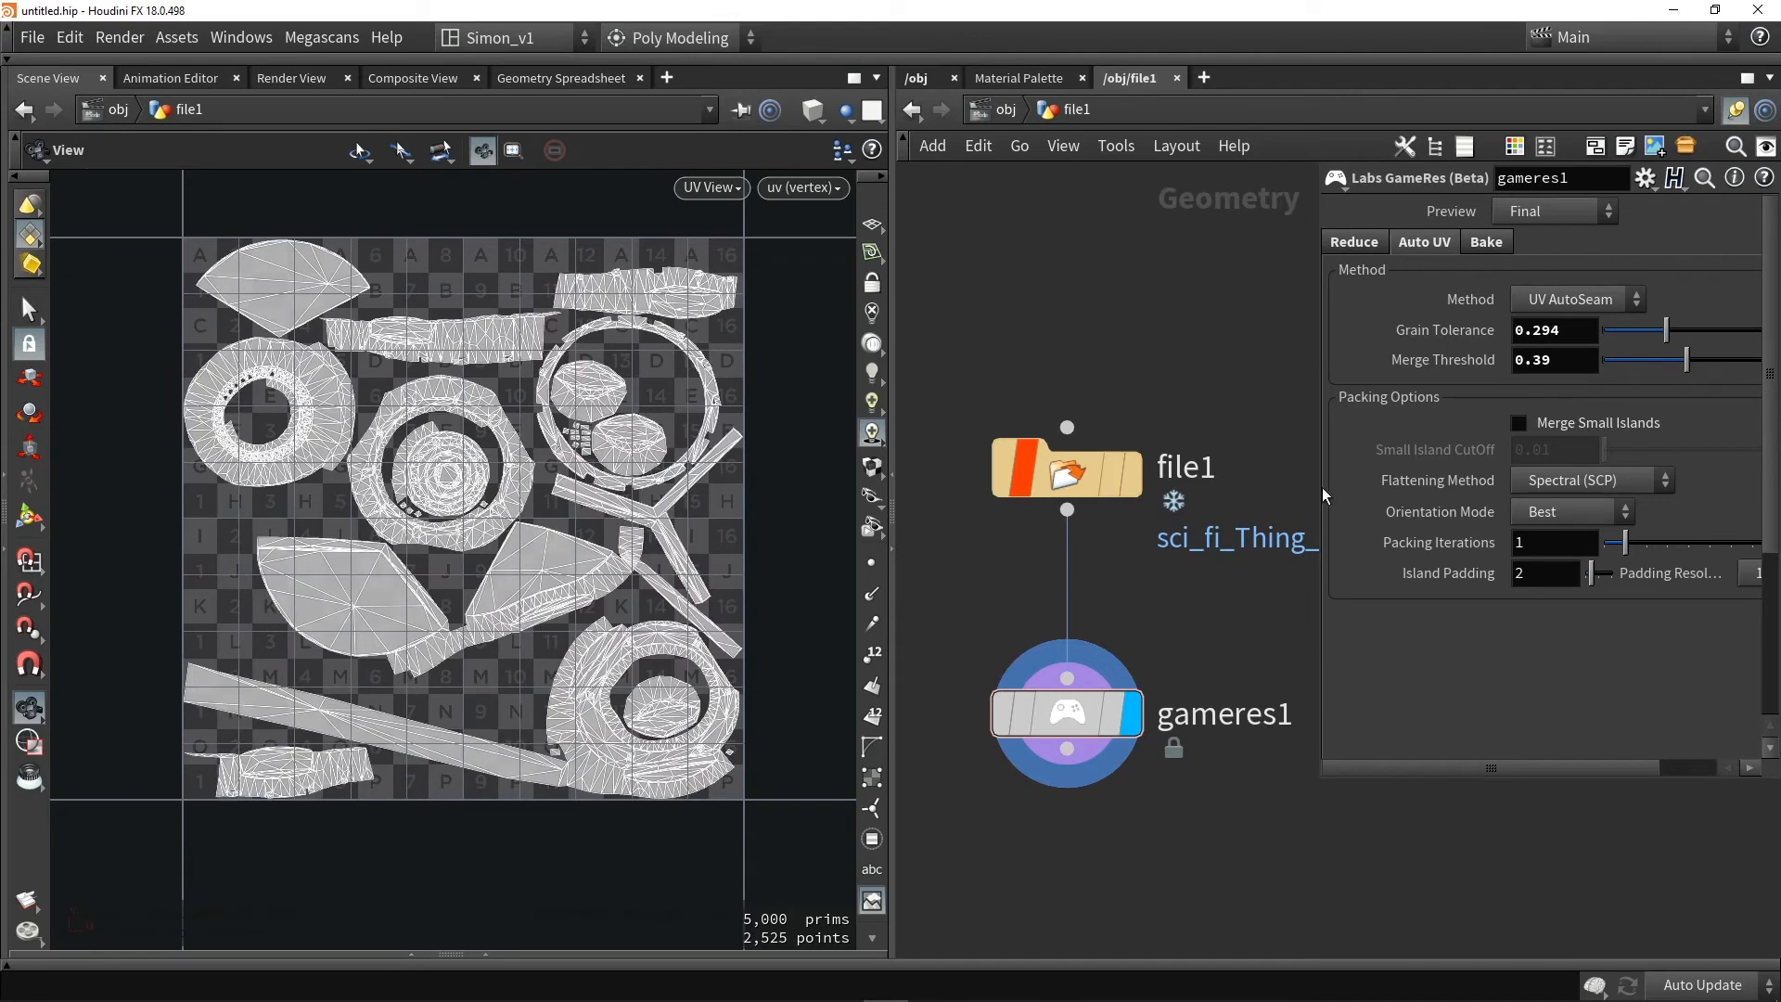
click(1529, 301)
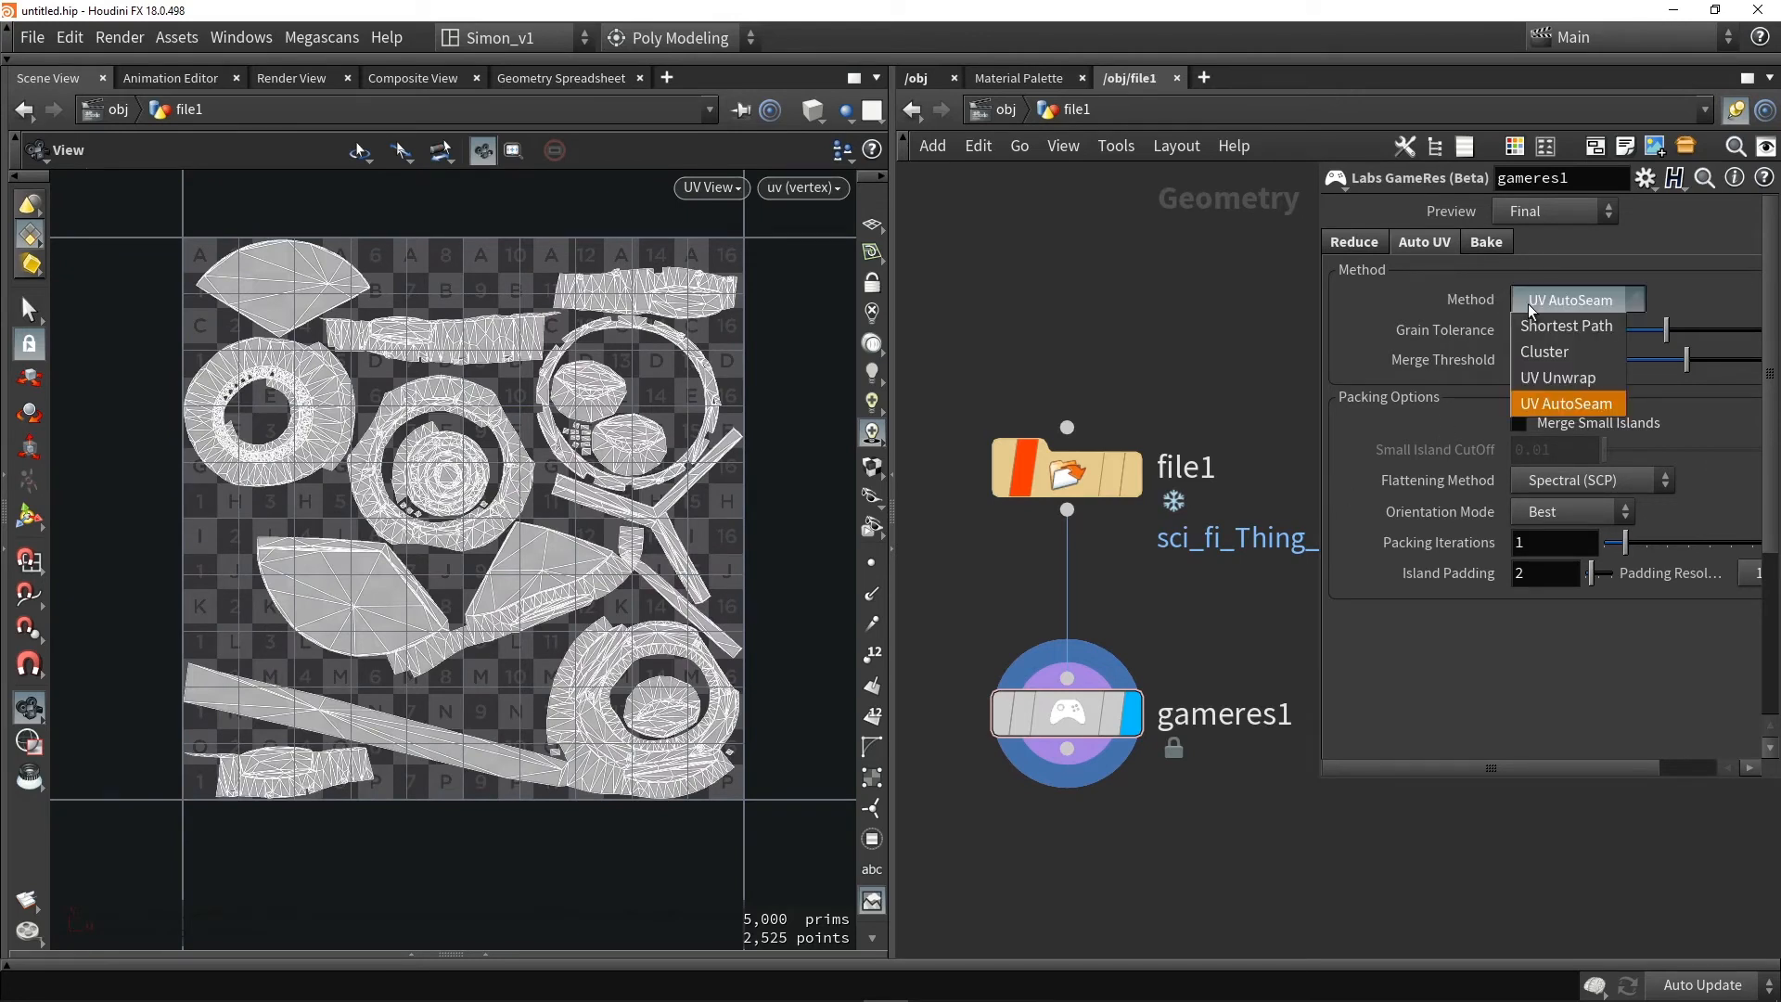
click(1527, 382)
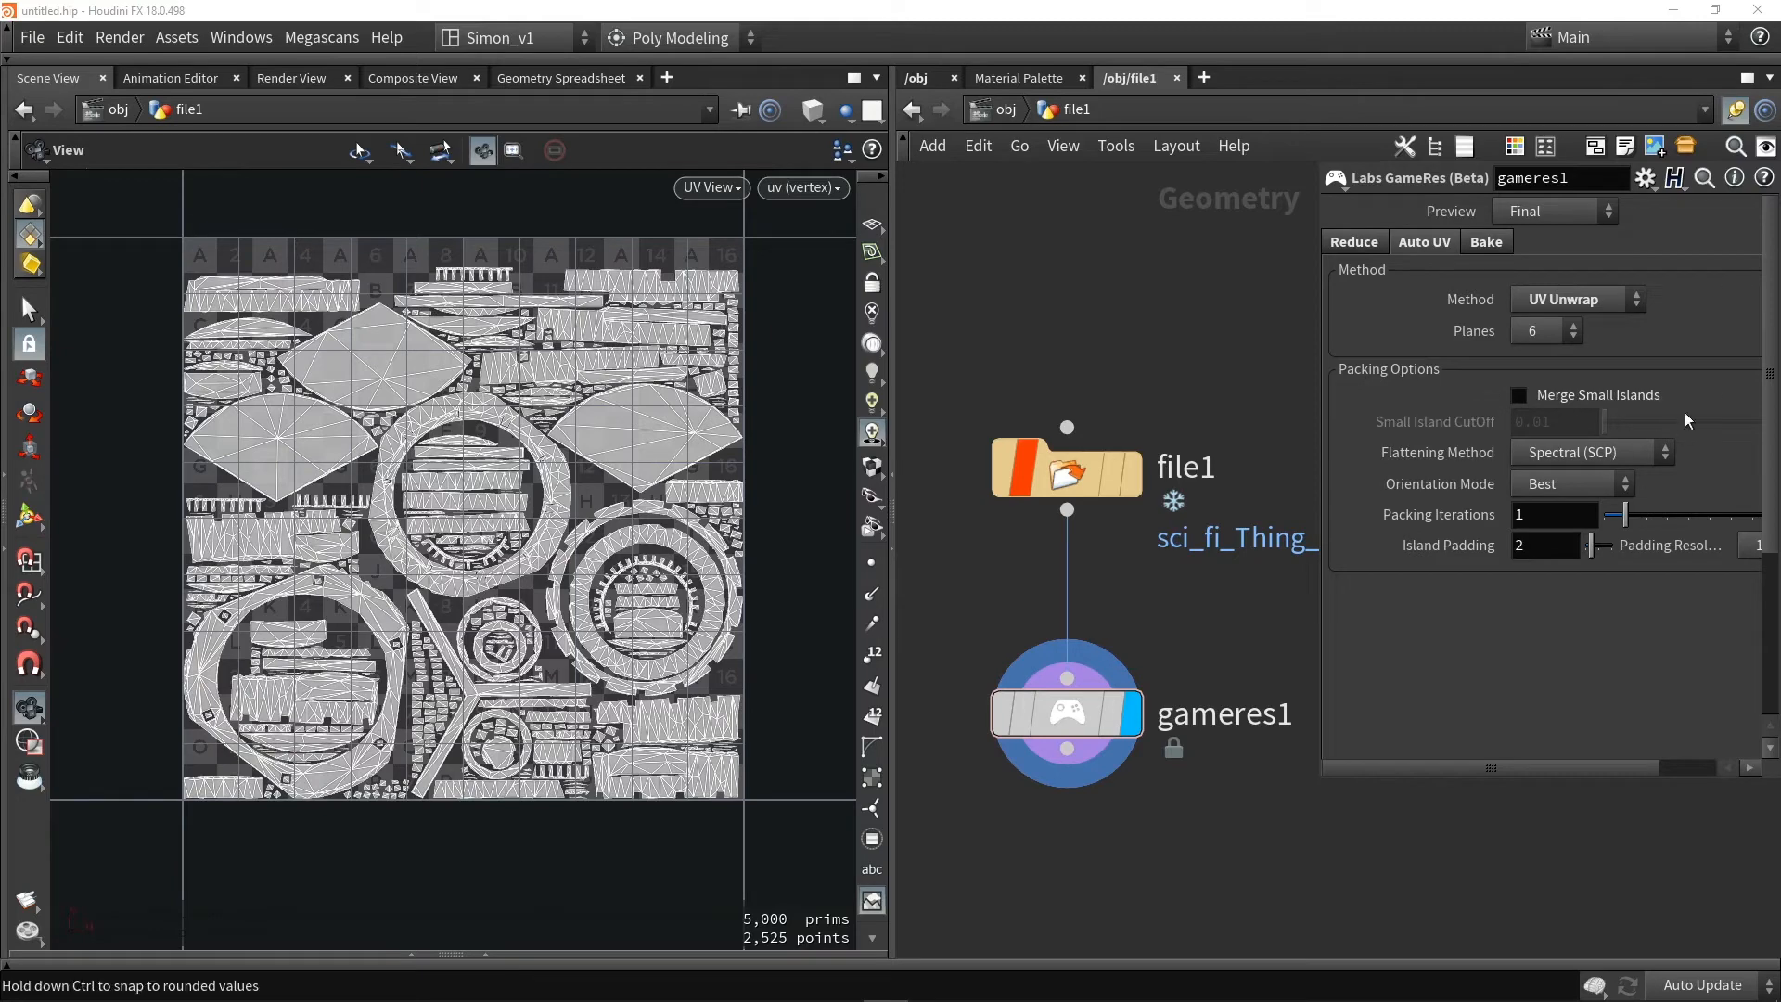
Enable Merge Small Islands and turn on the UV Distortion visualizer to check the layout
click(1579, 397)
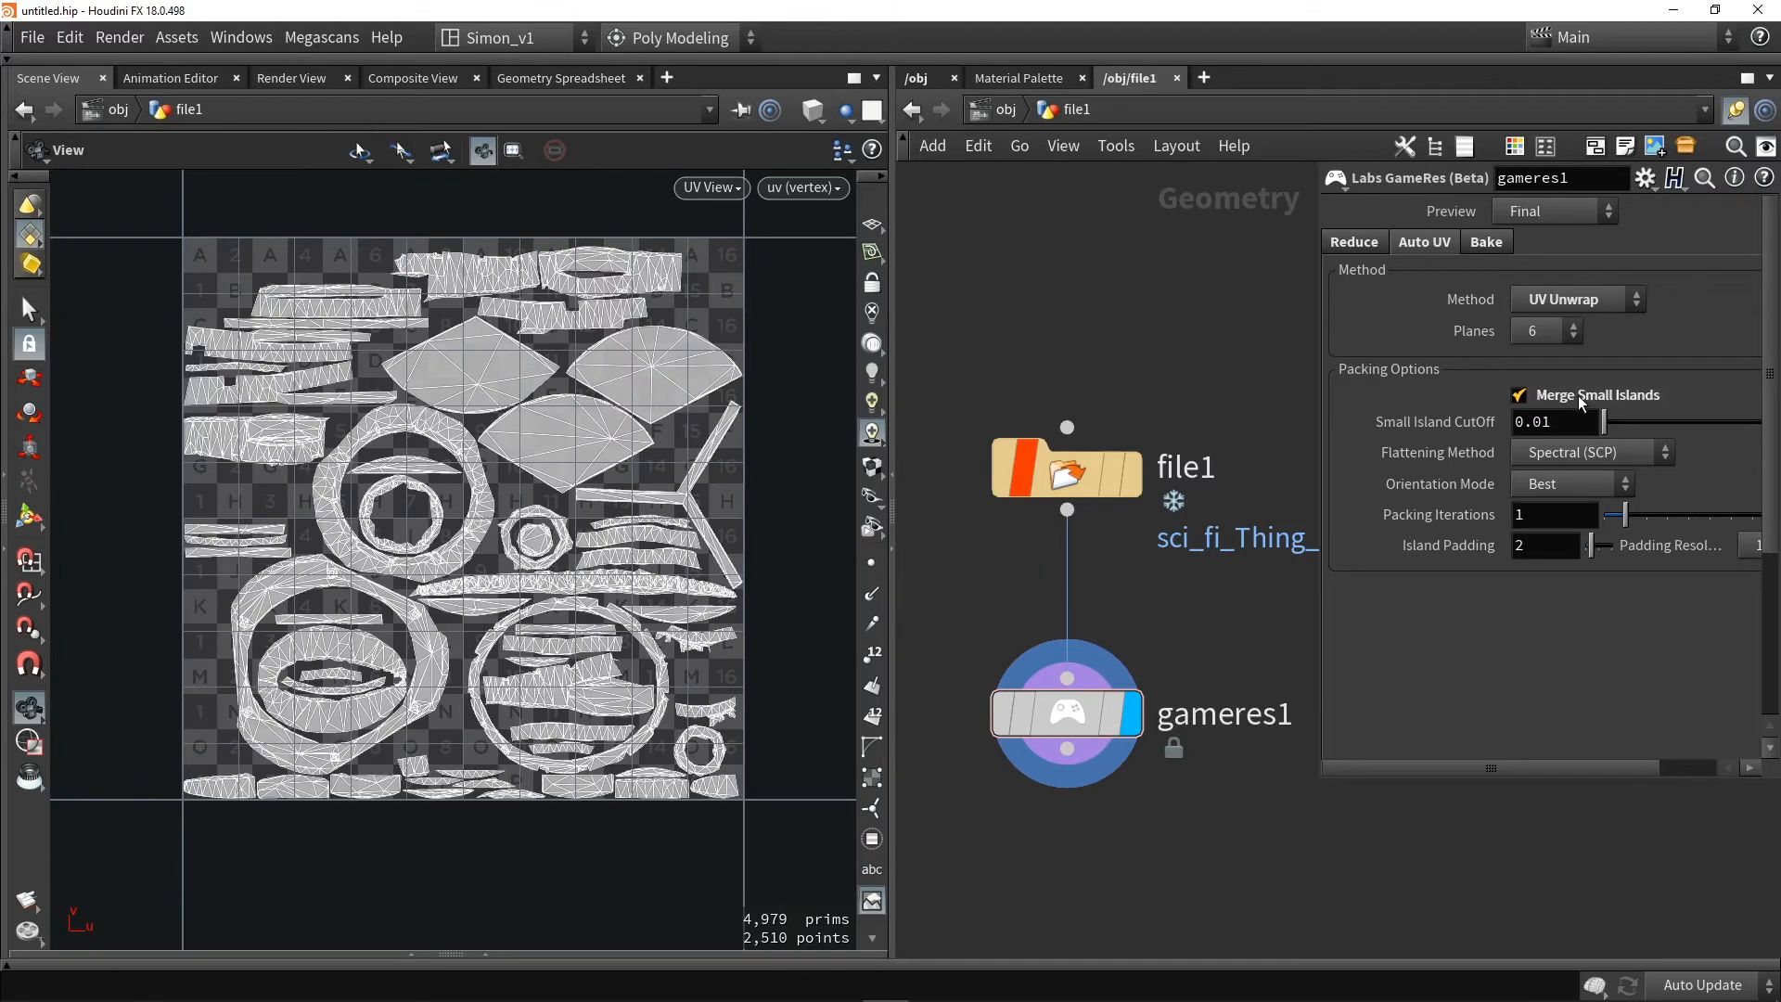
click(1462, 423)
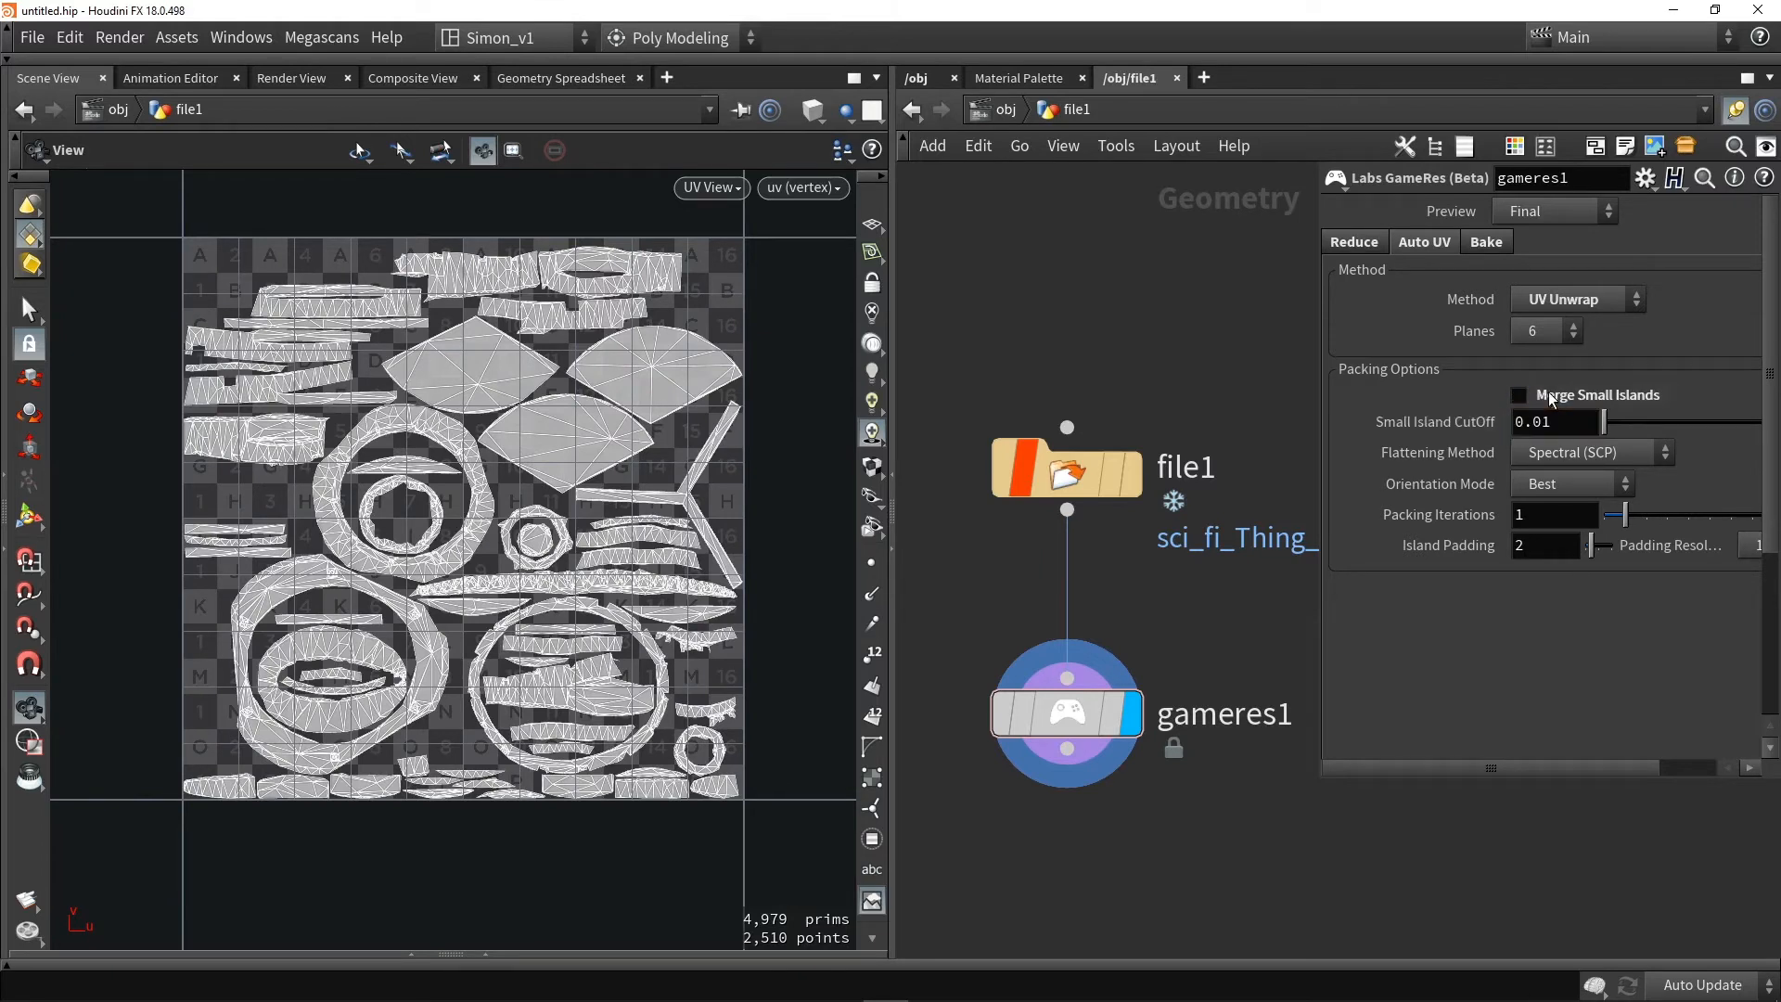
scroll(872, 613, down, 3)
scroll(872, 649, down, 1)
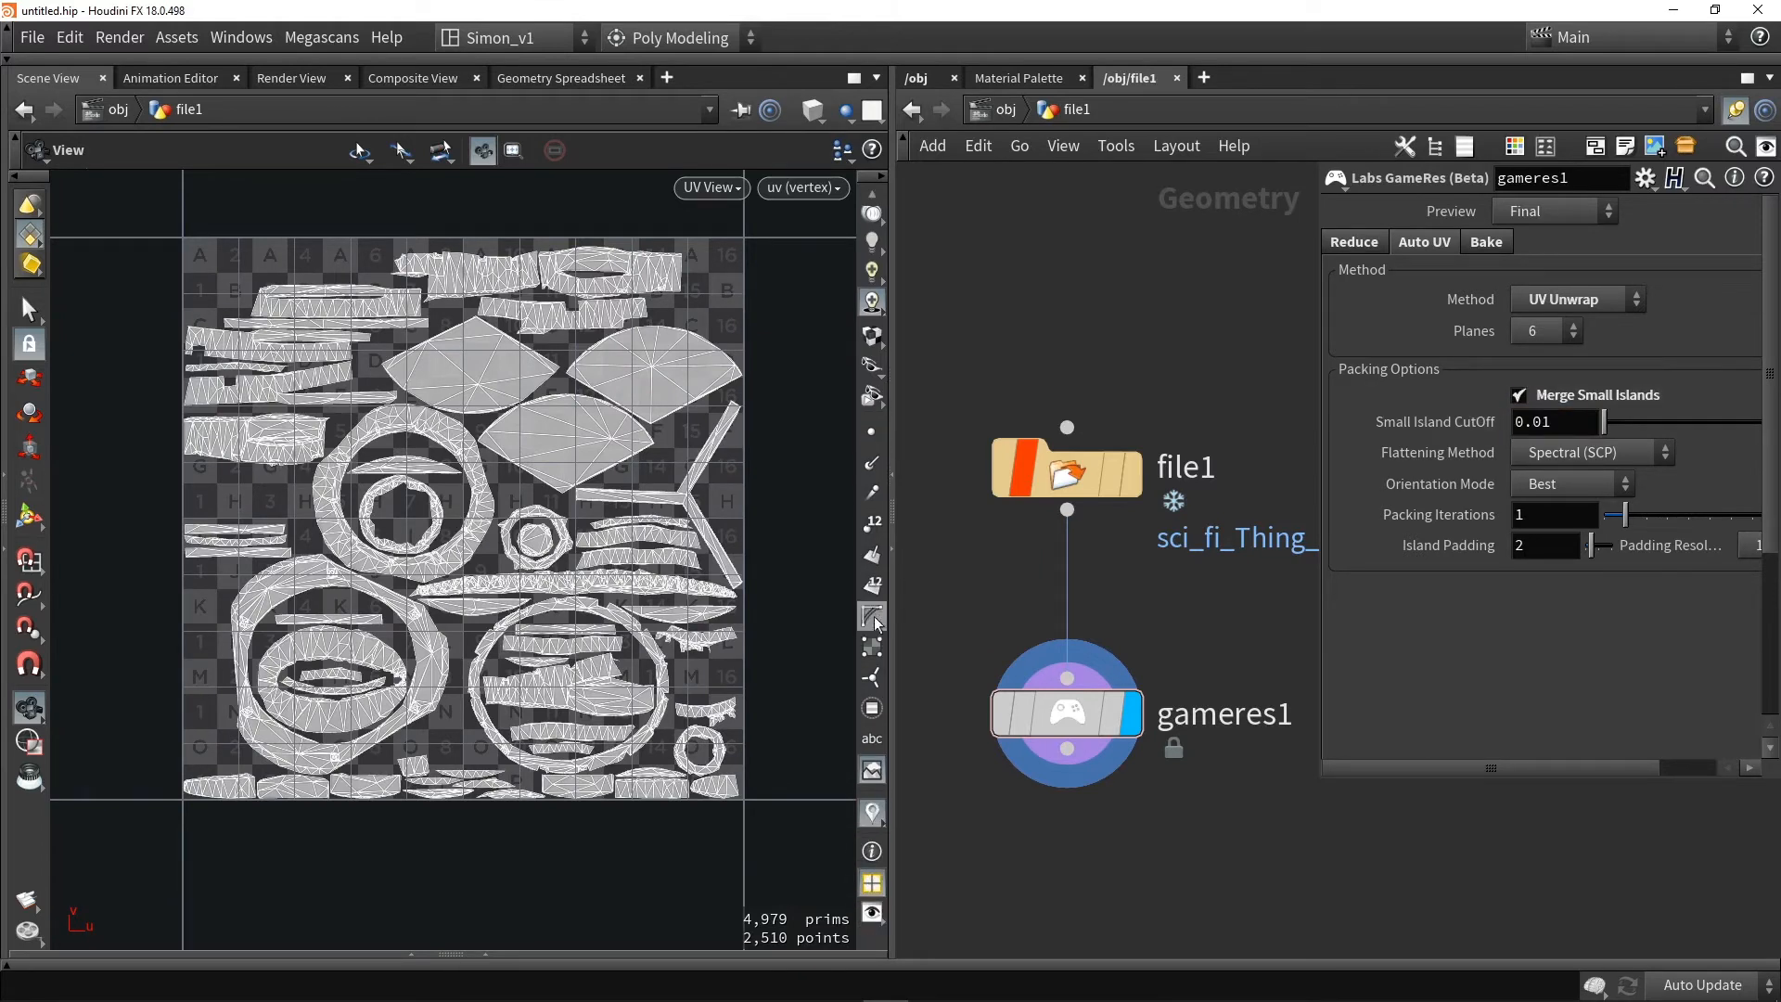
click(873, 817)
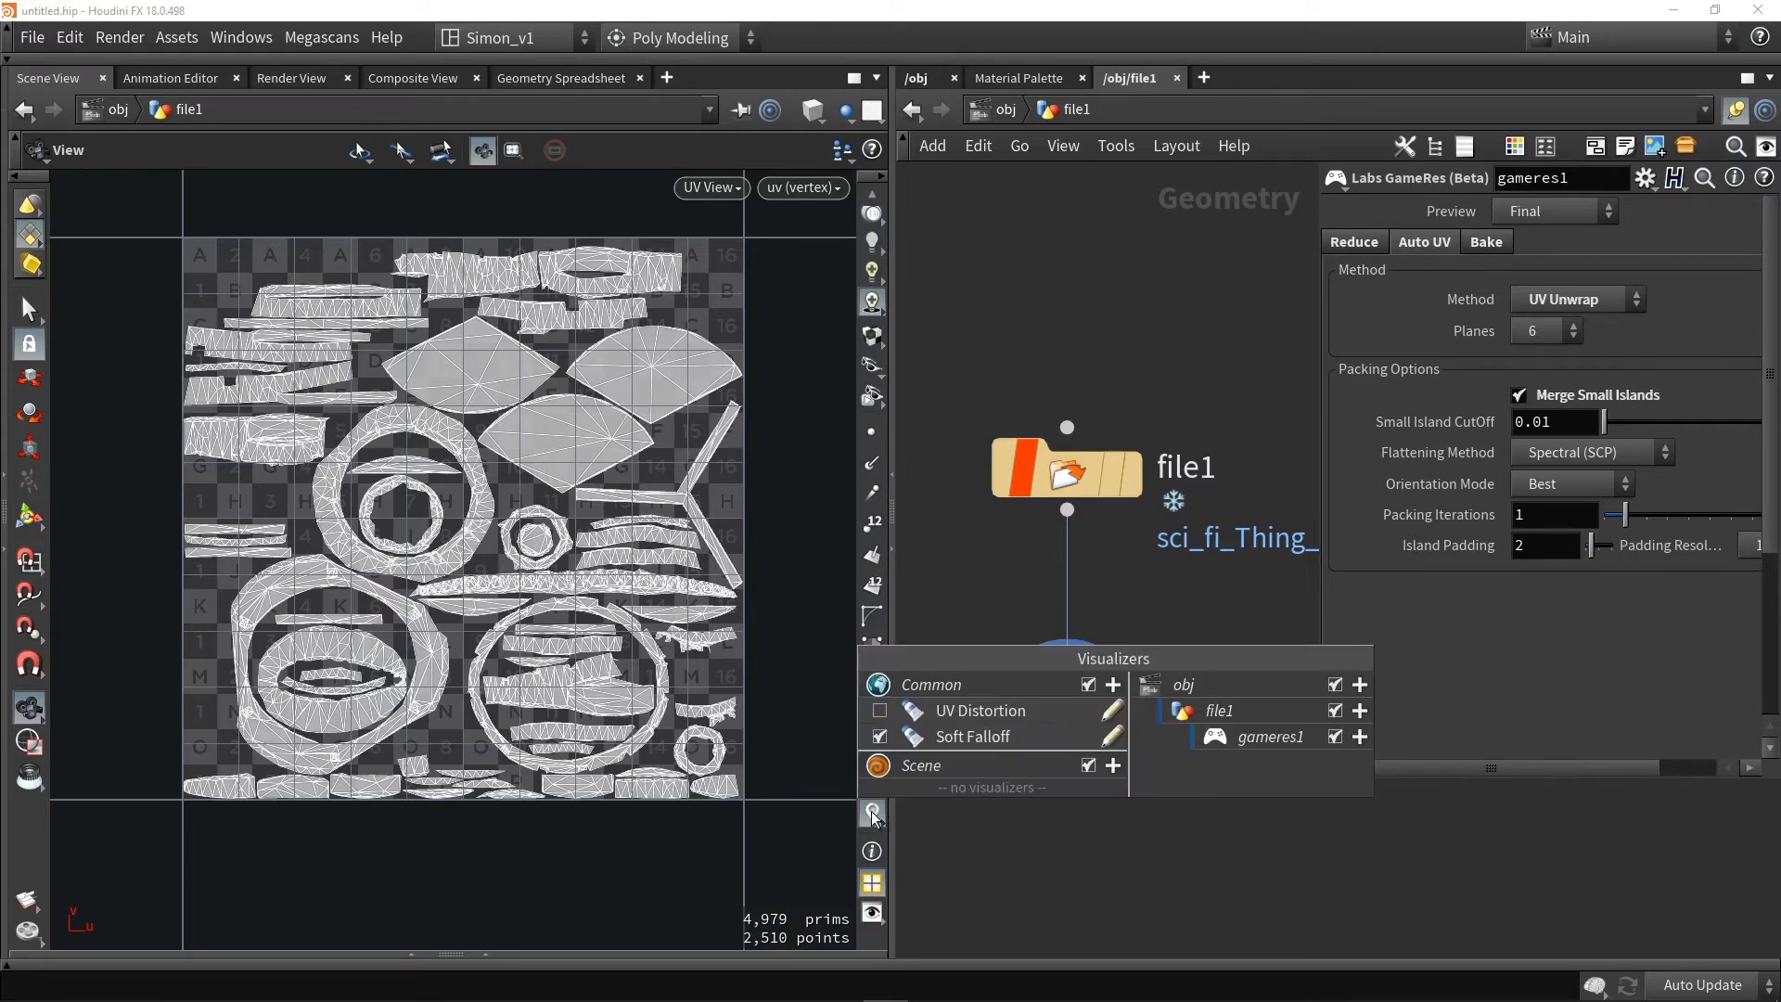
click(882, 712)
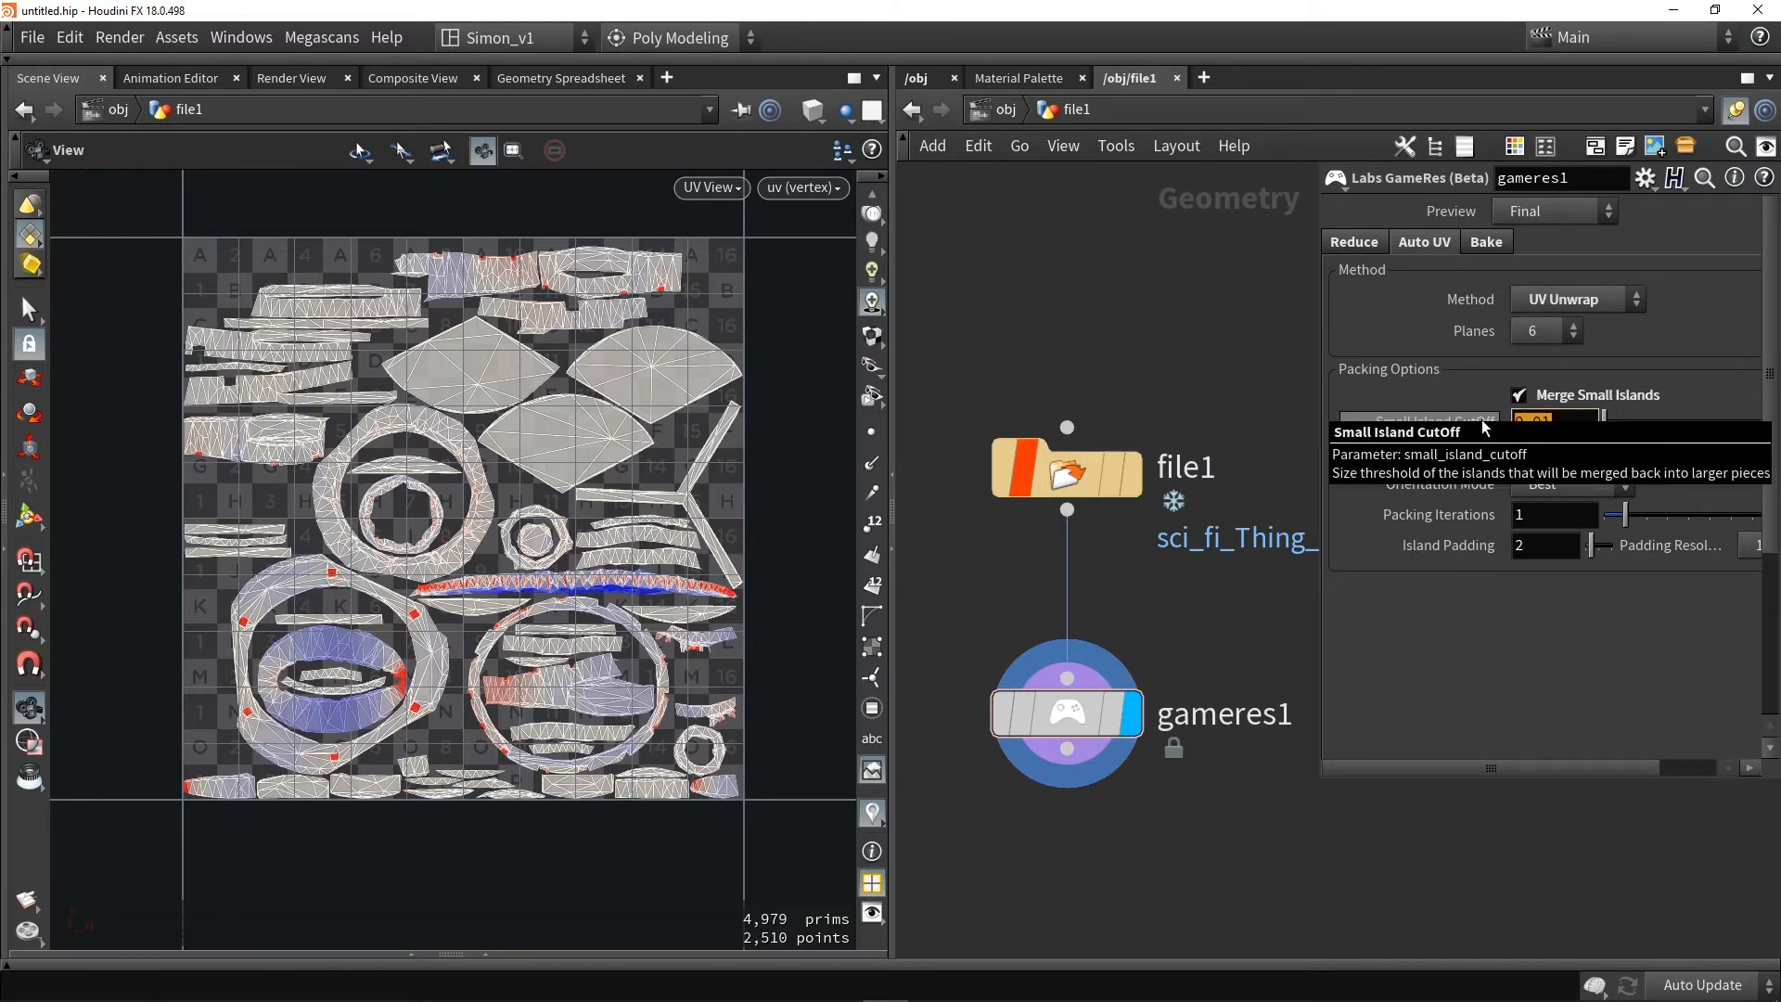
Turn off Merge Small Islands and review the available UV methods, keeping UV Unwrap
click(1545, 396)
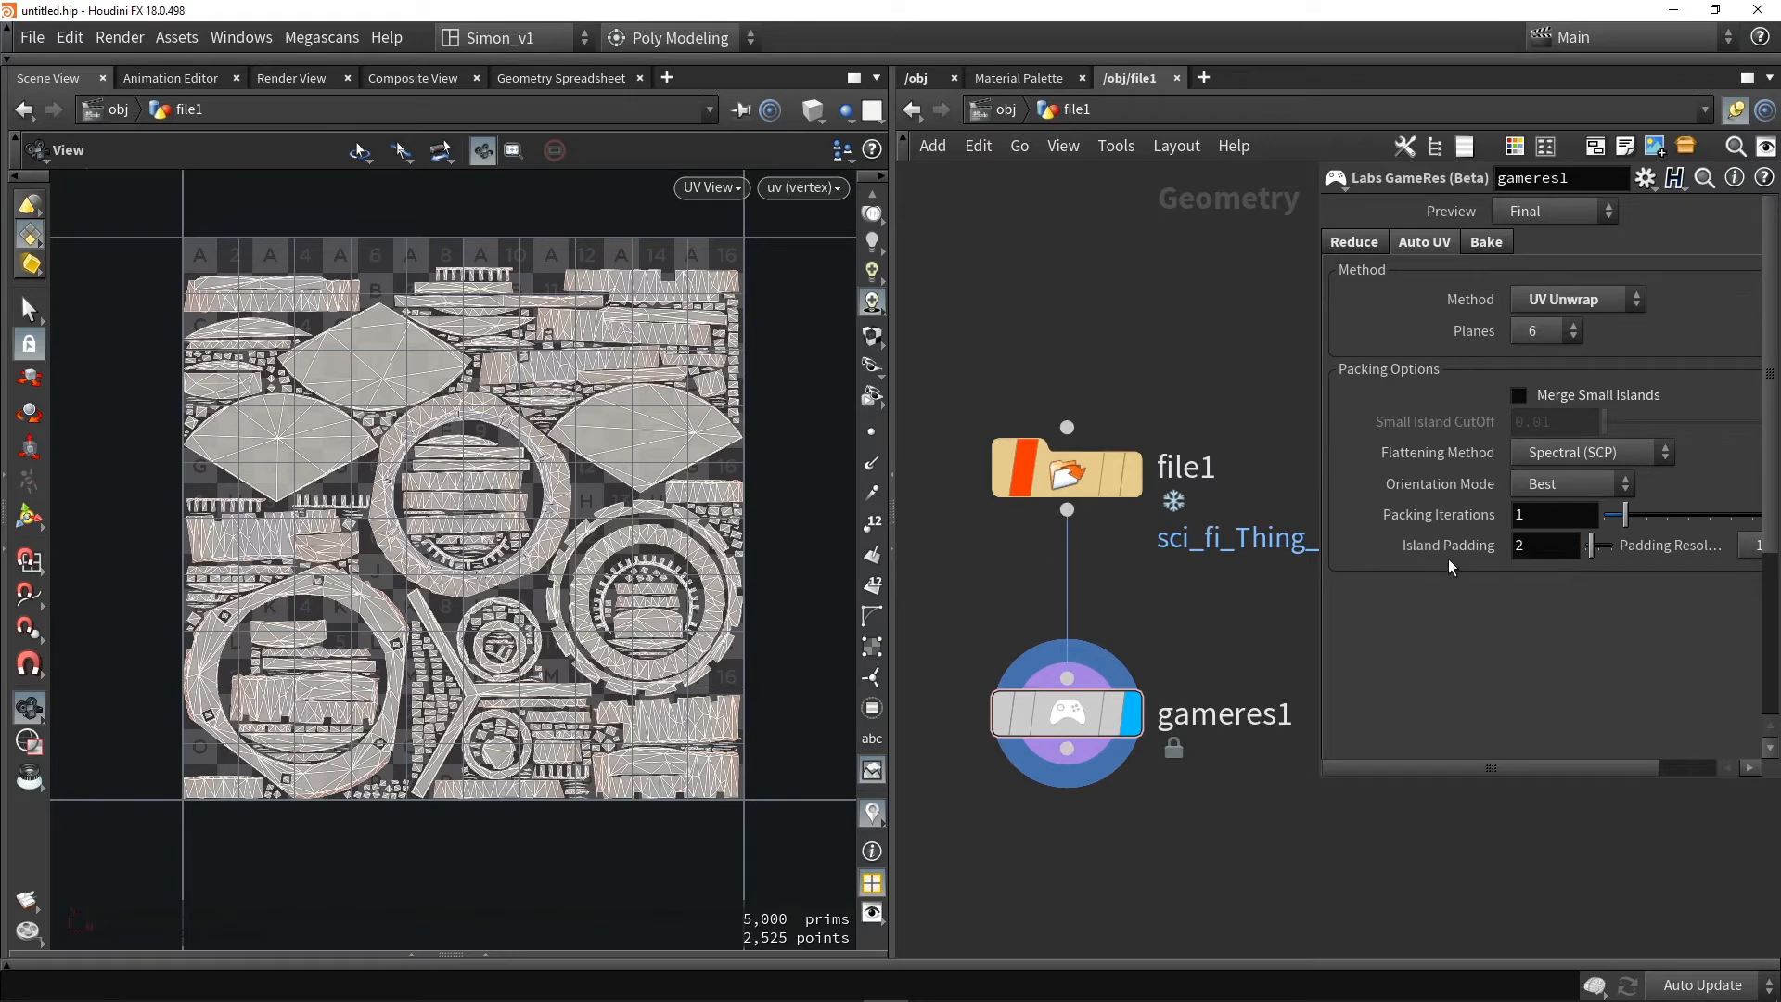
click(1566, 302)
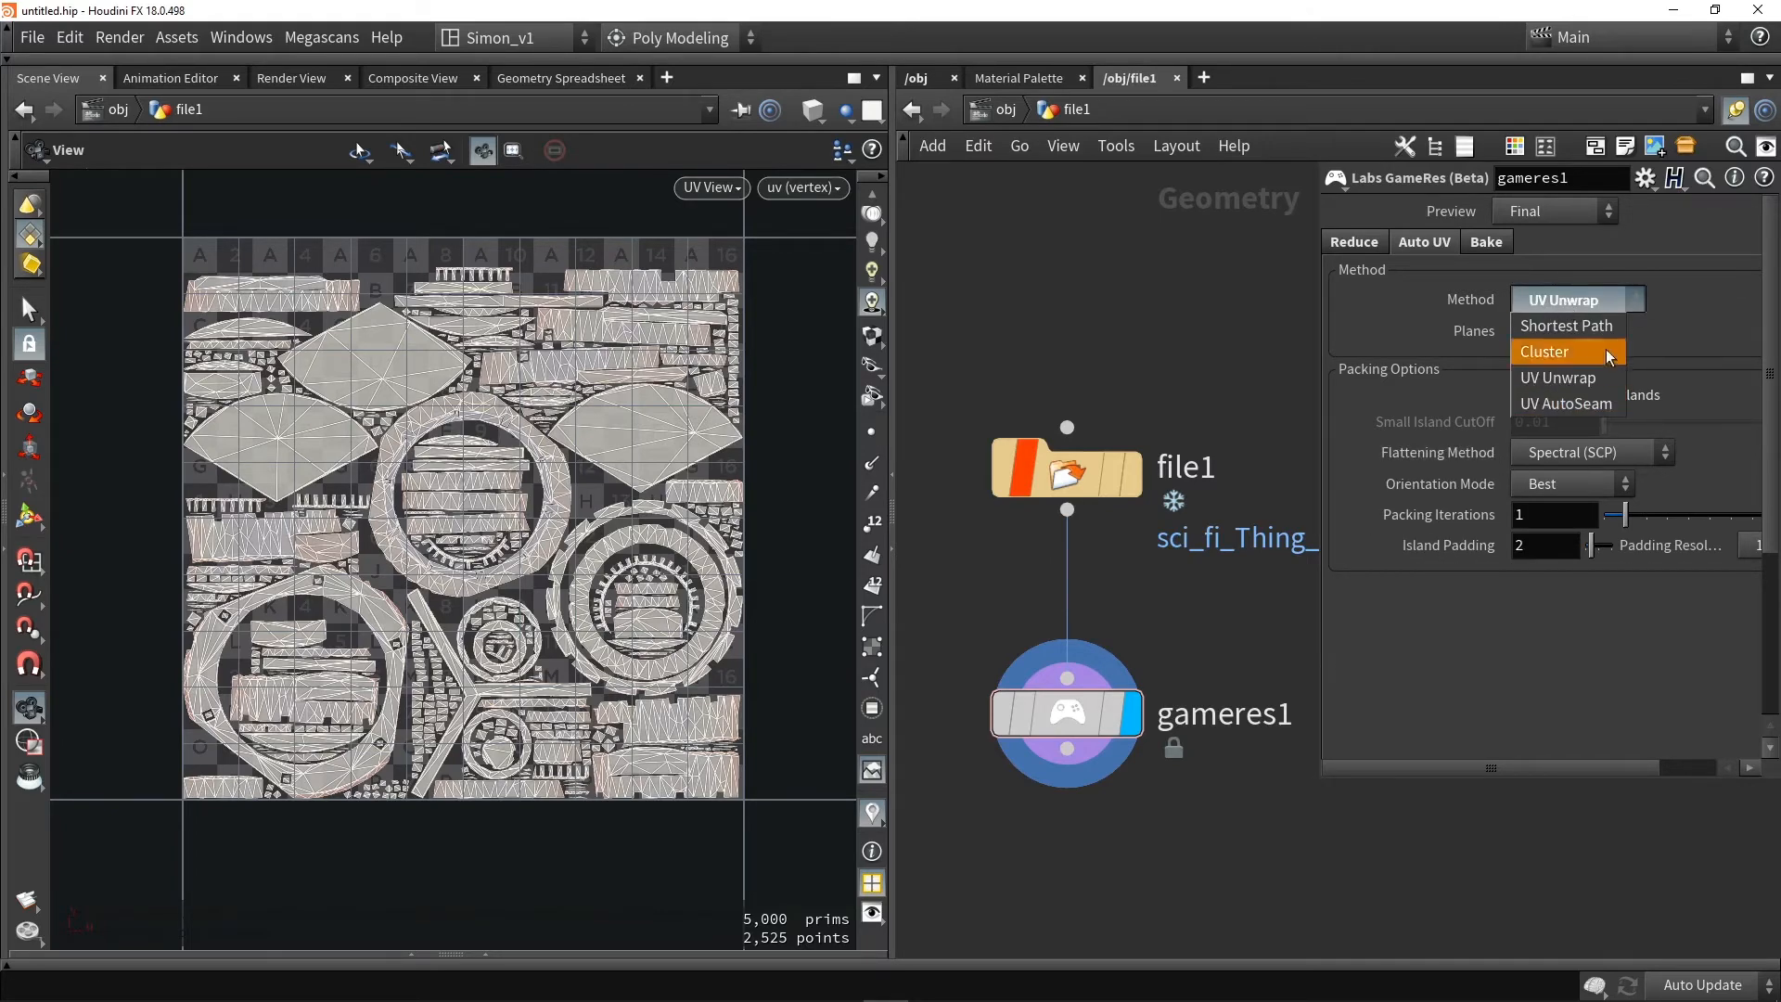
click(1487, 687)
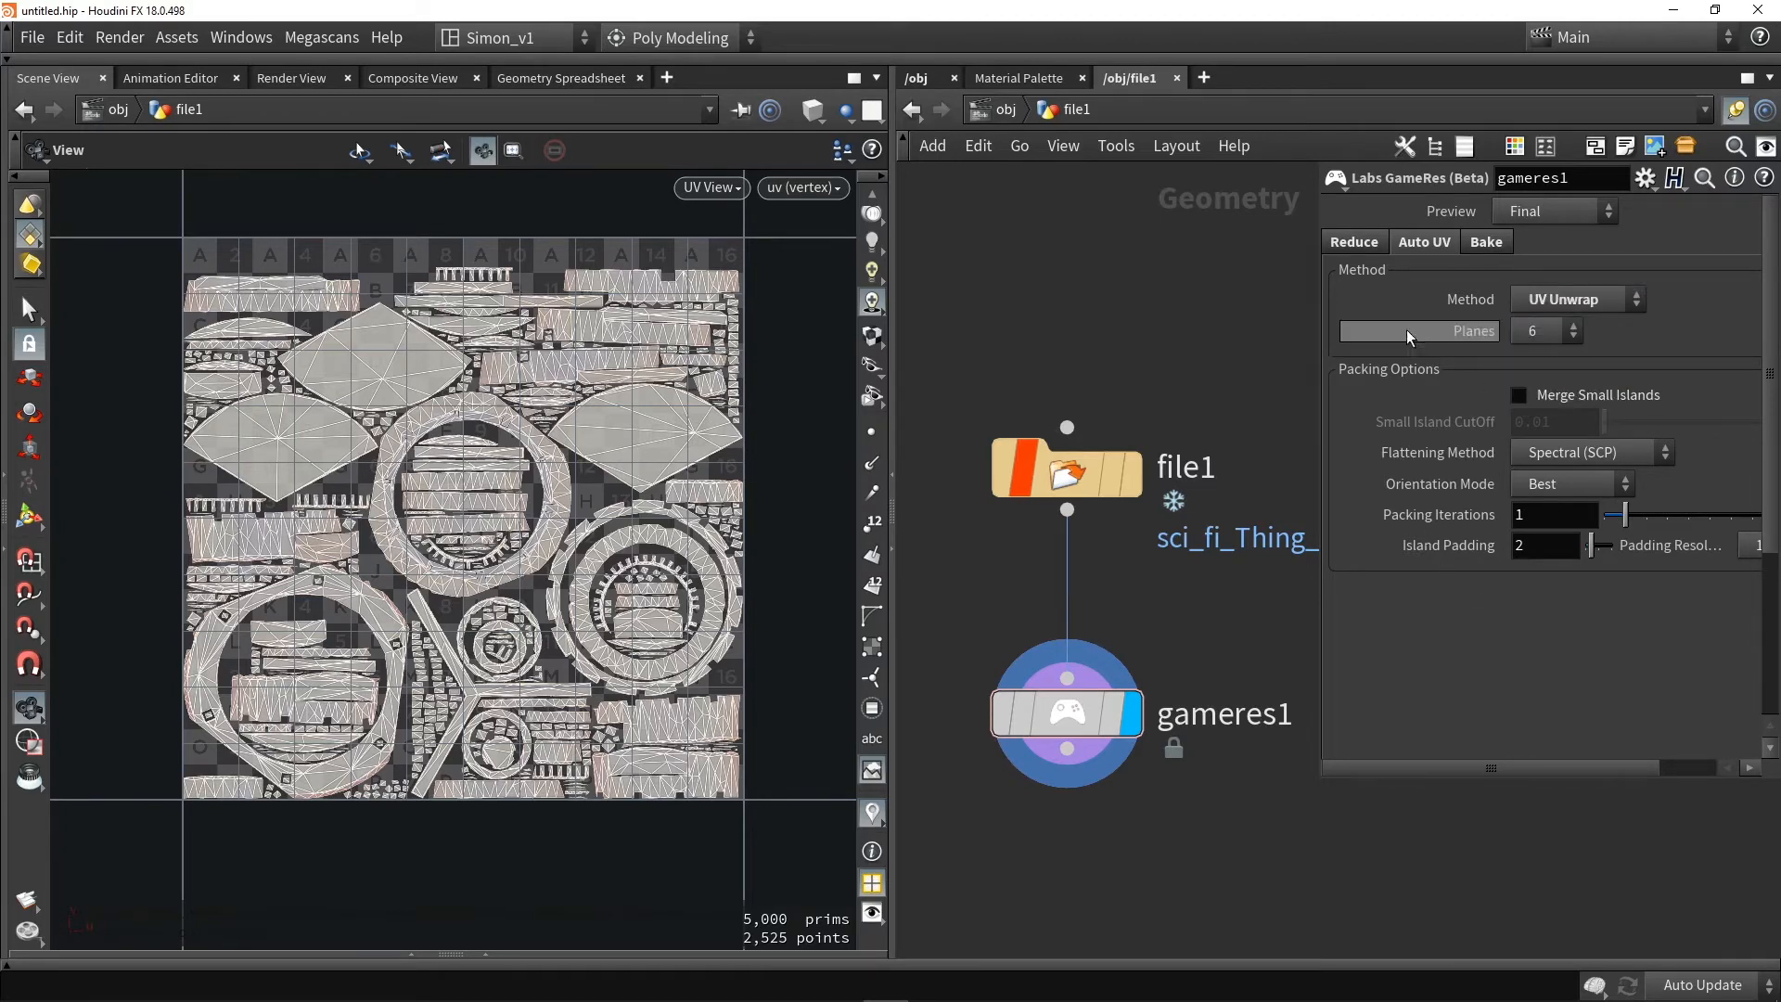
Show the GameRes bake settings and review the output directory, resolution and preview channel
click(1486, 241)
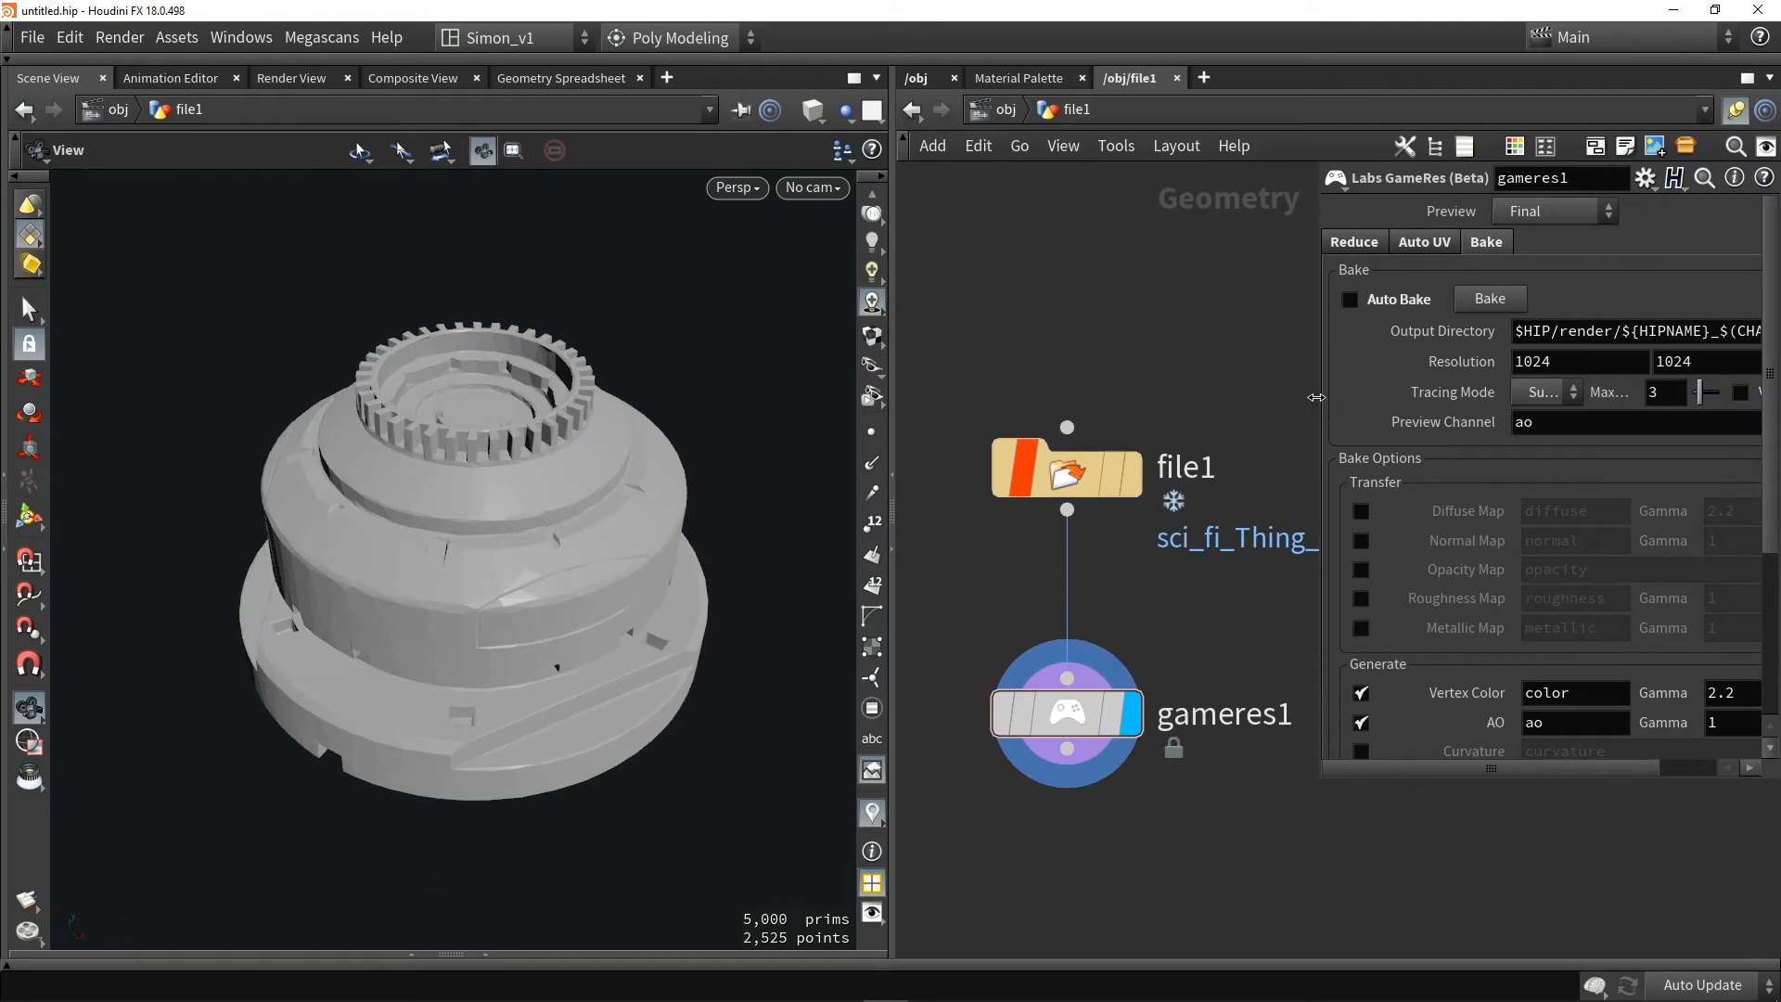
drag(1321, 398, 1116, 398)
click(1351, 334)
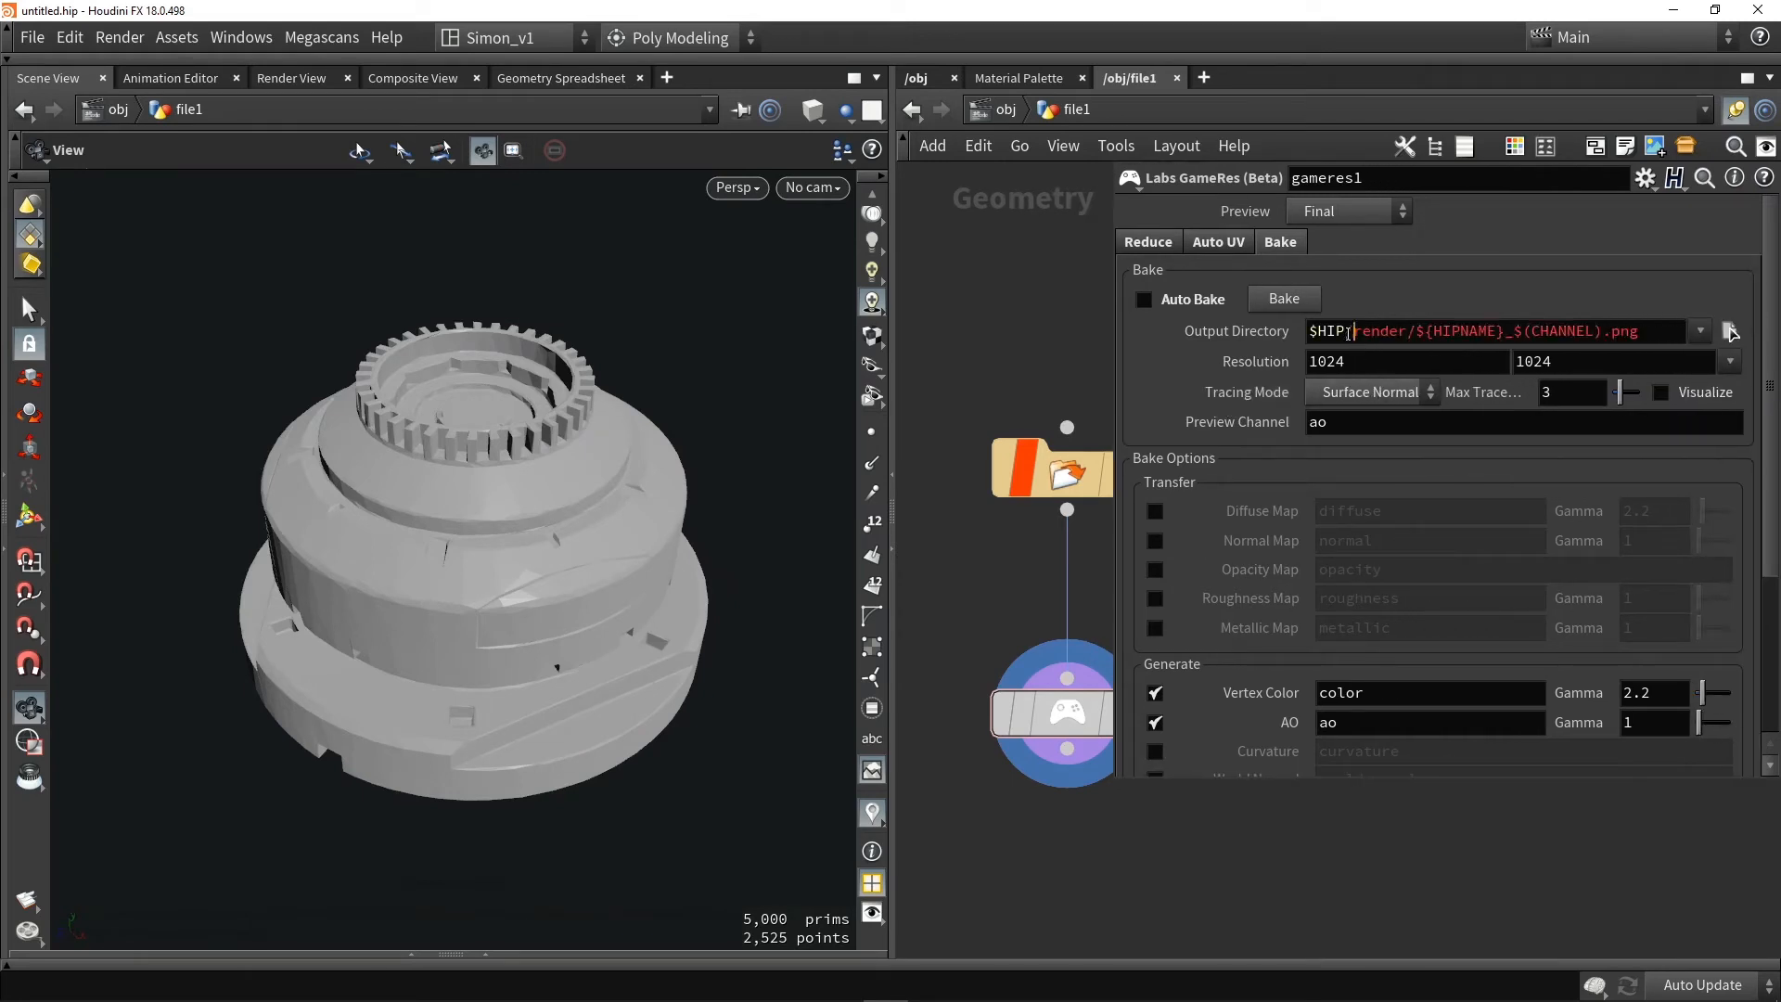
click(1355, 365)
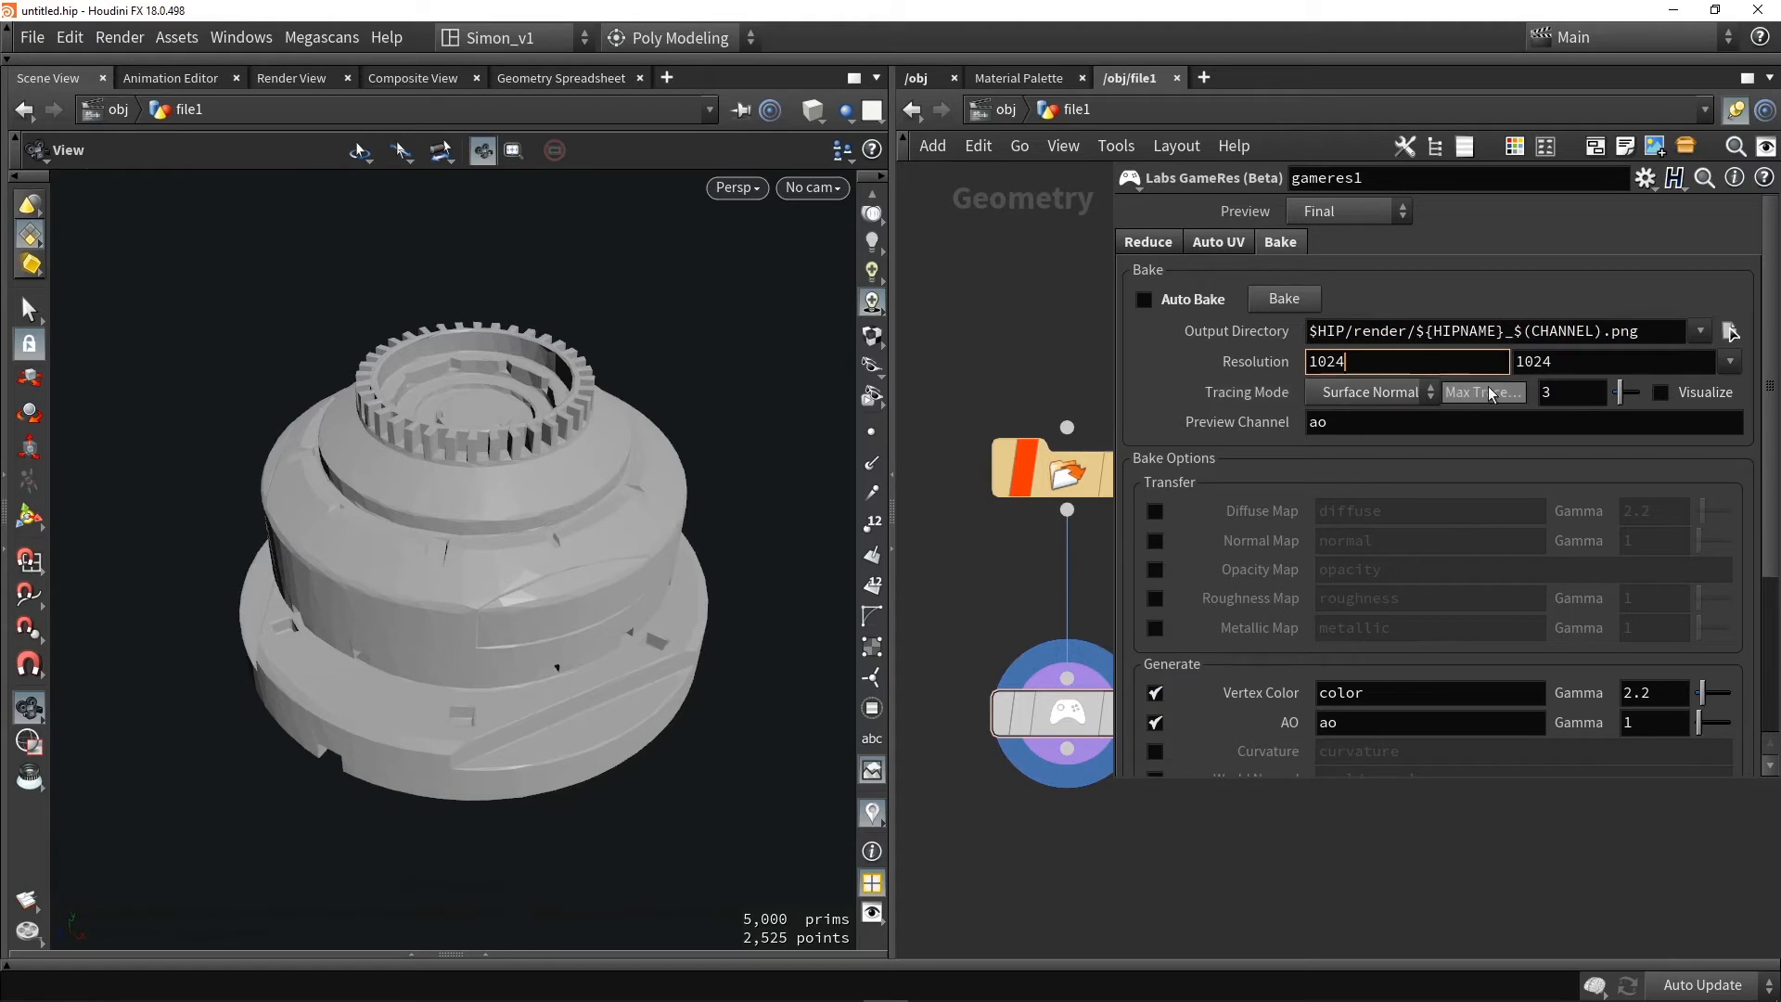
key(Return)
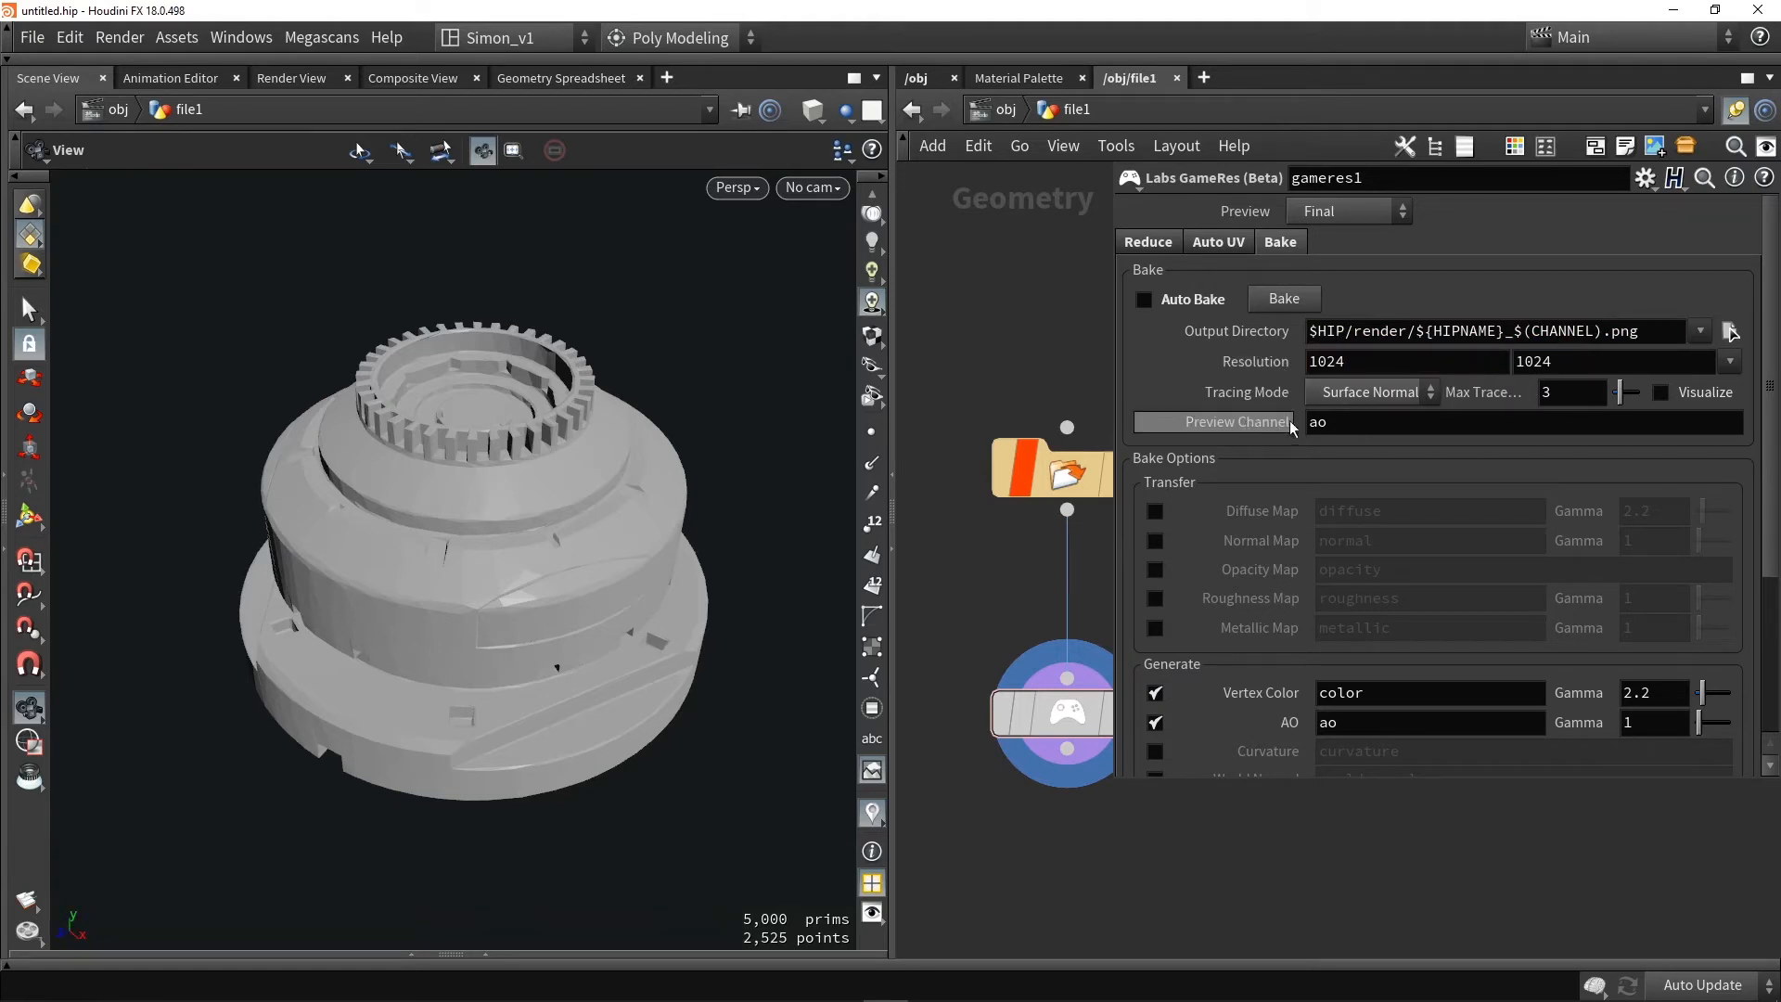
double_click(1318, 422)
key(Return)
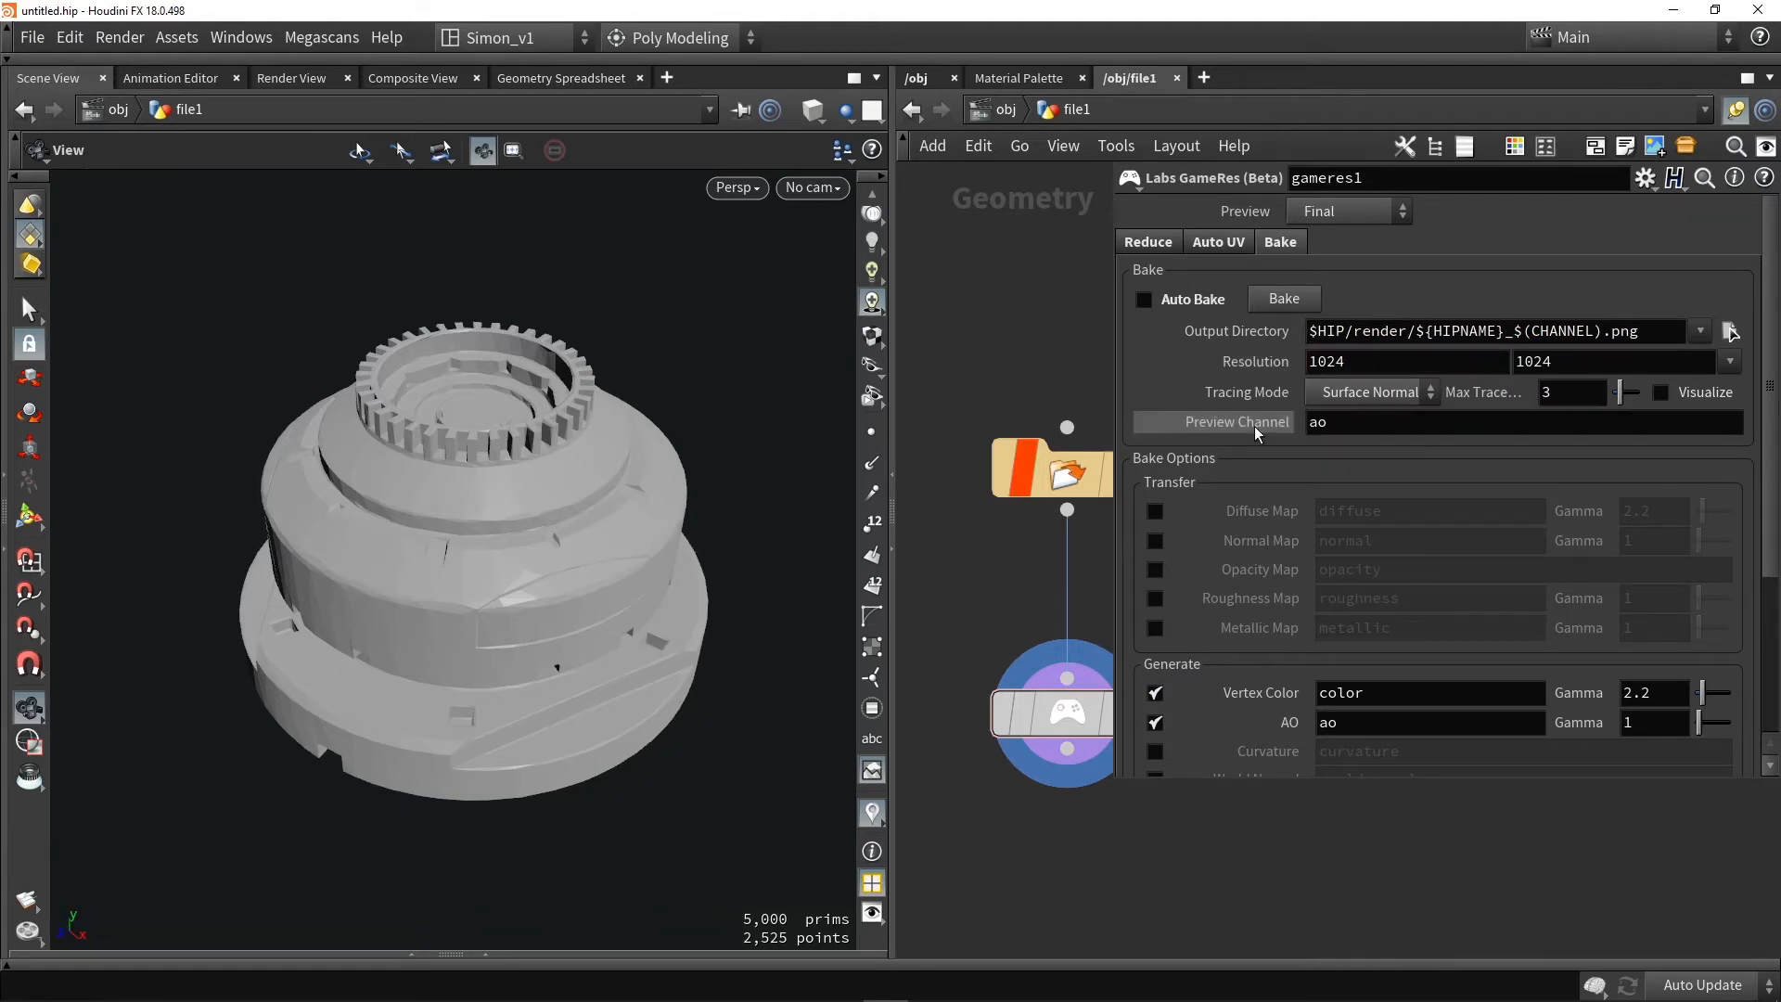
Enable the Normal Map and Curvature outputs for the GameRes bake and check the output directory path
scroll(1247, 486, down, 3)
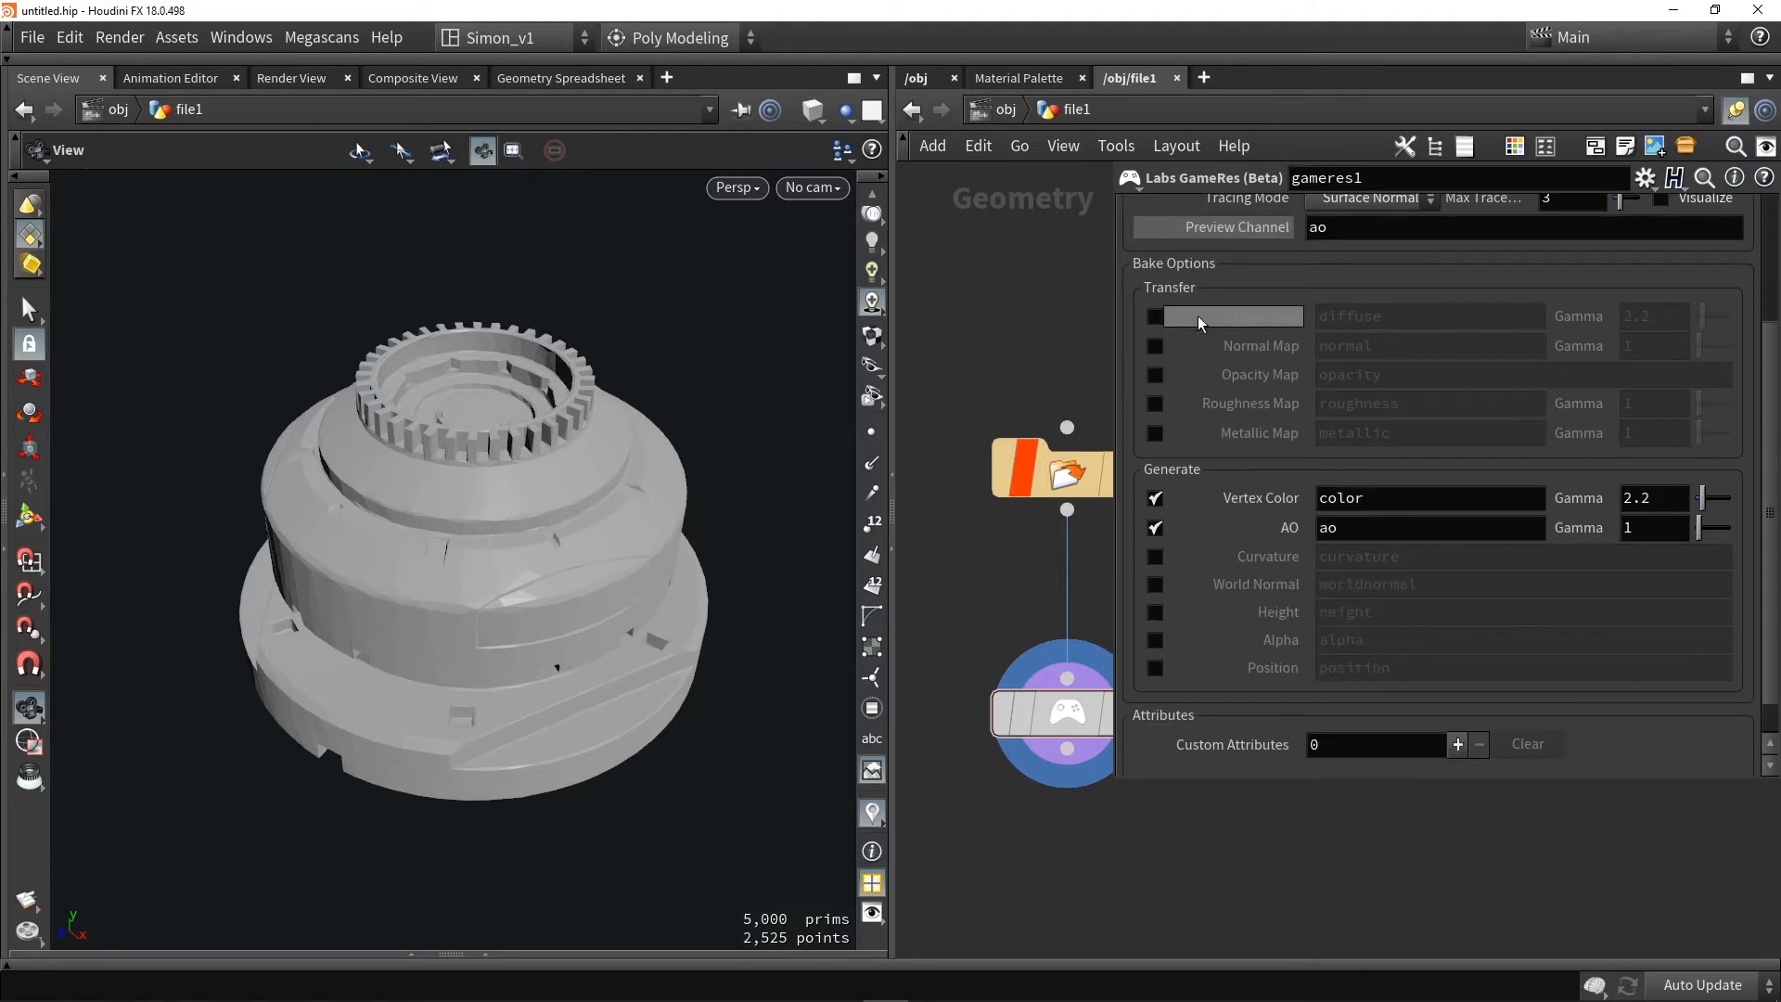
click(1155, 345)
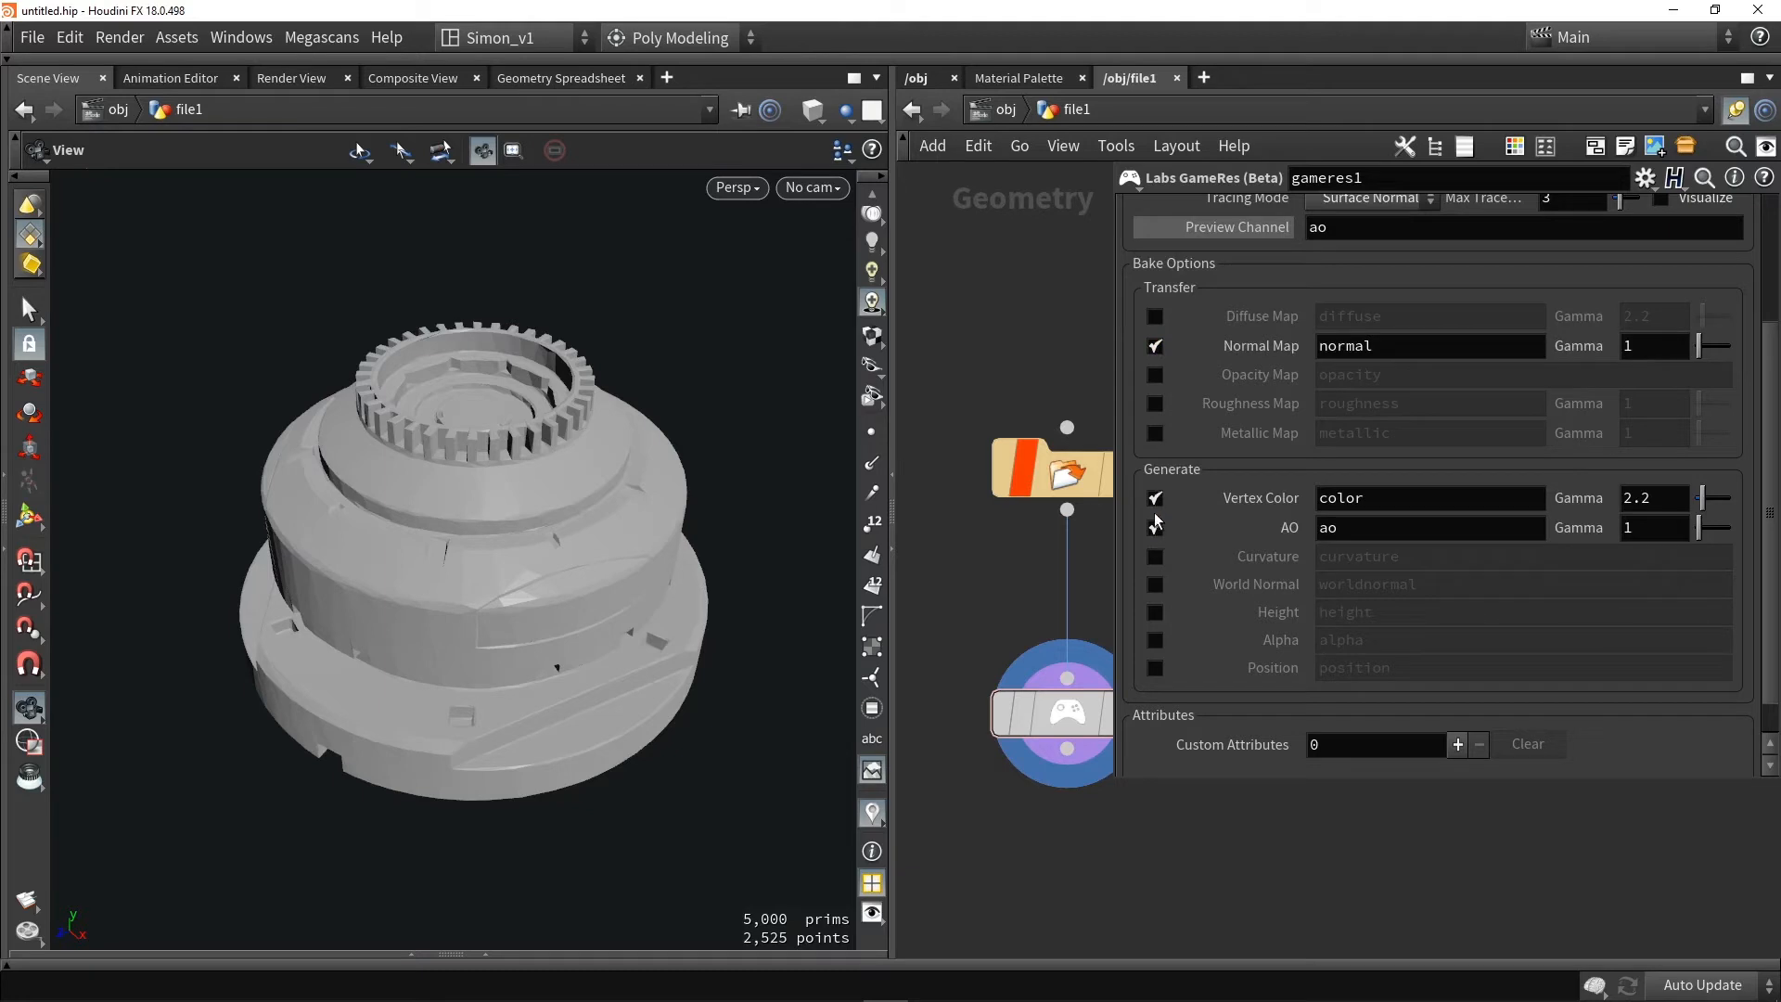
click(1155, 555)
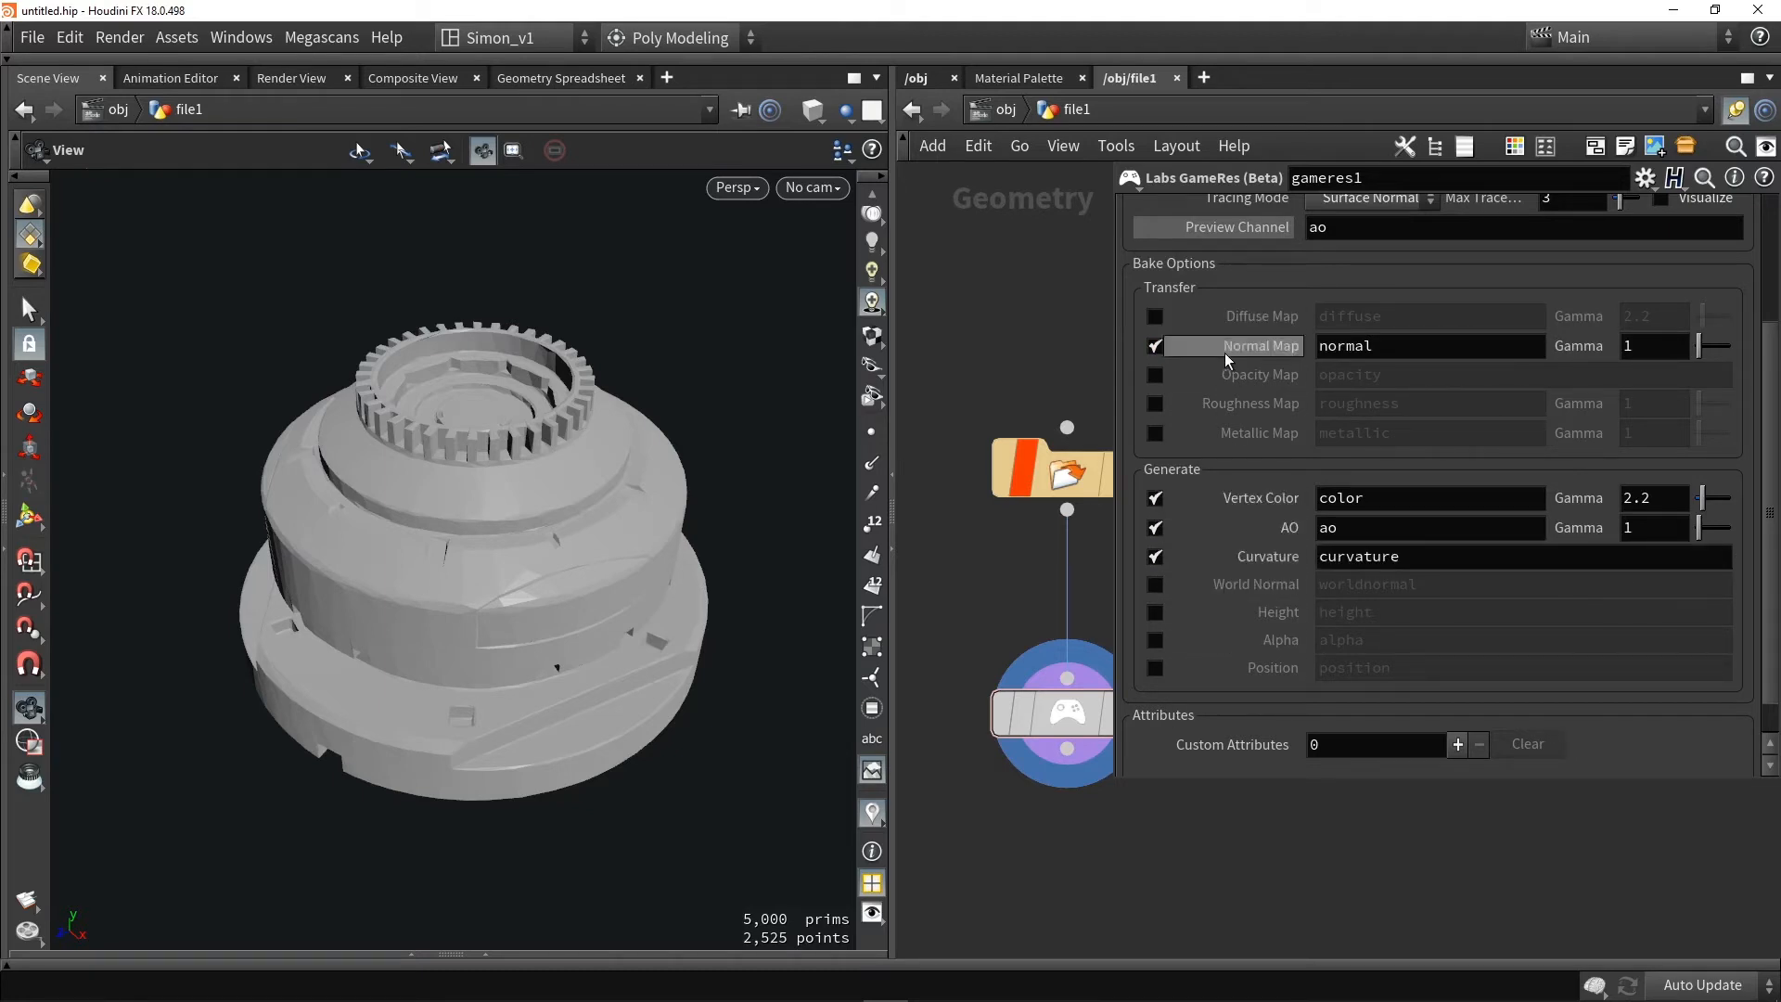
scroll(1243, 519, up, 5)
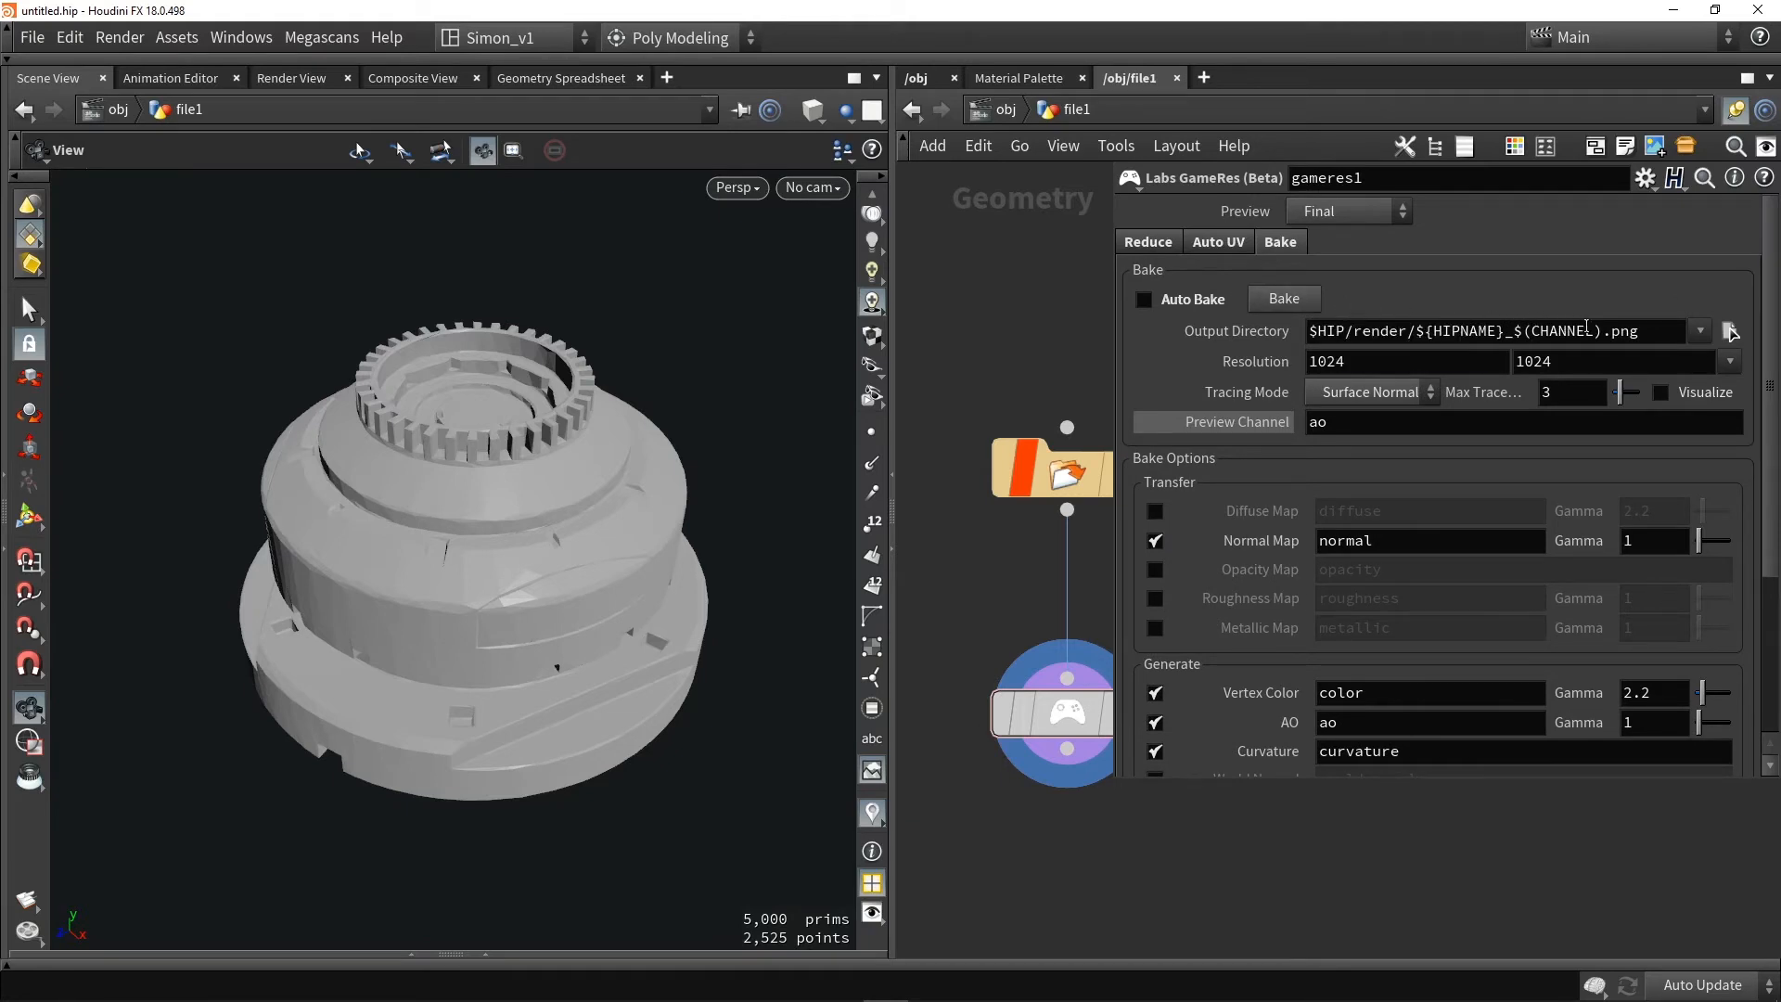
drag(1642, 329, 1276, 360)
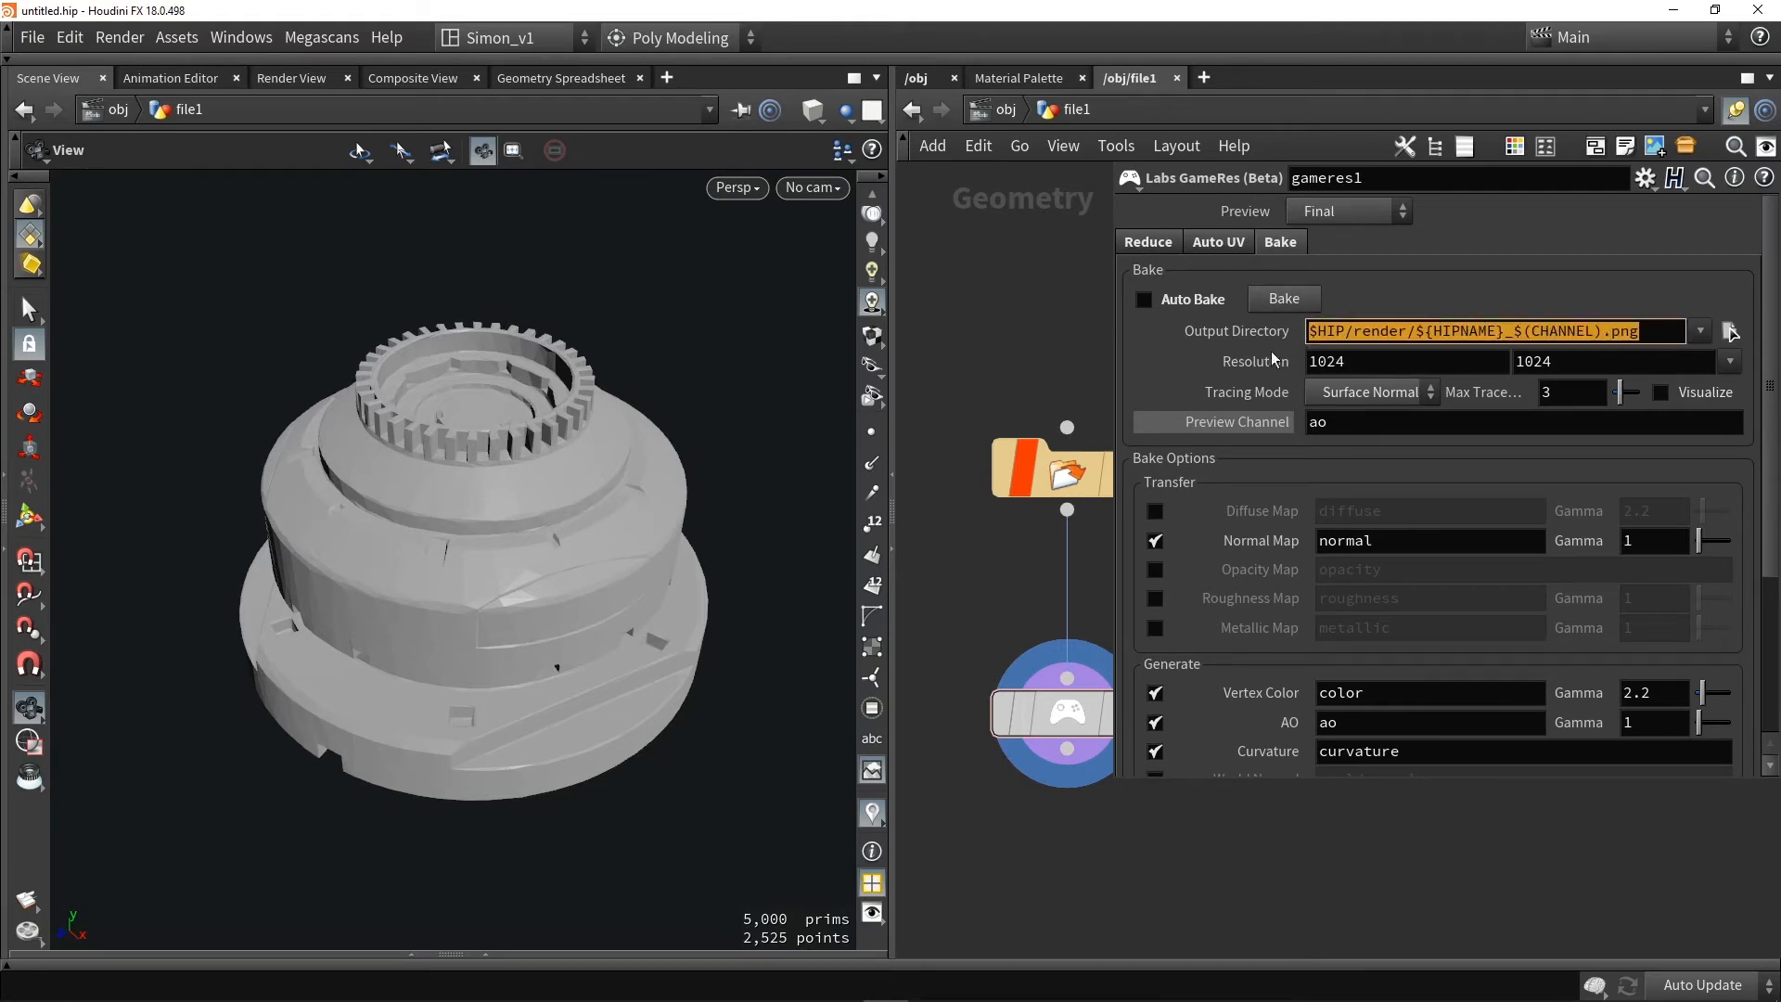
click(1024, 364)
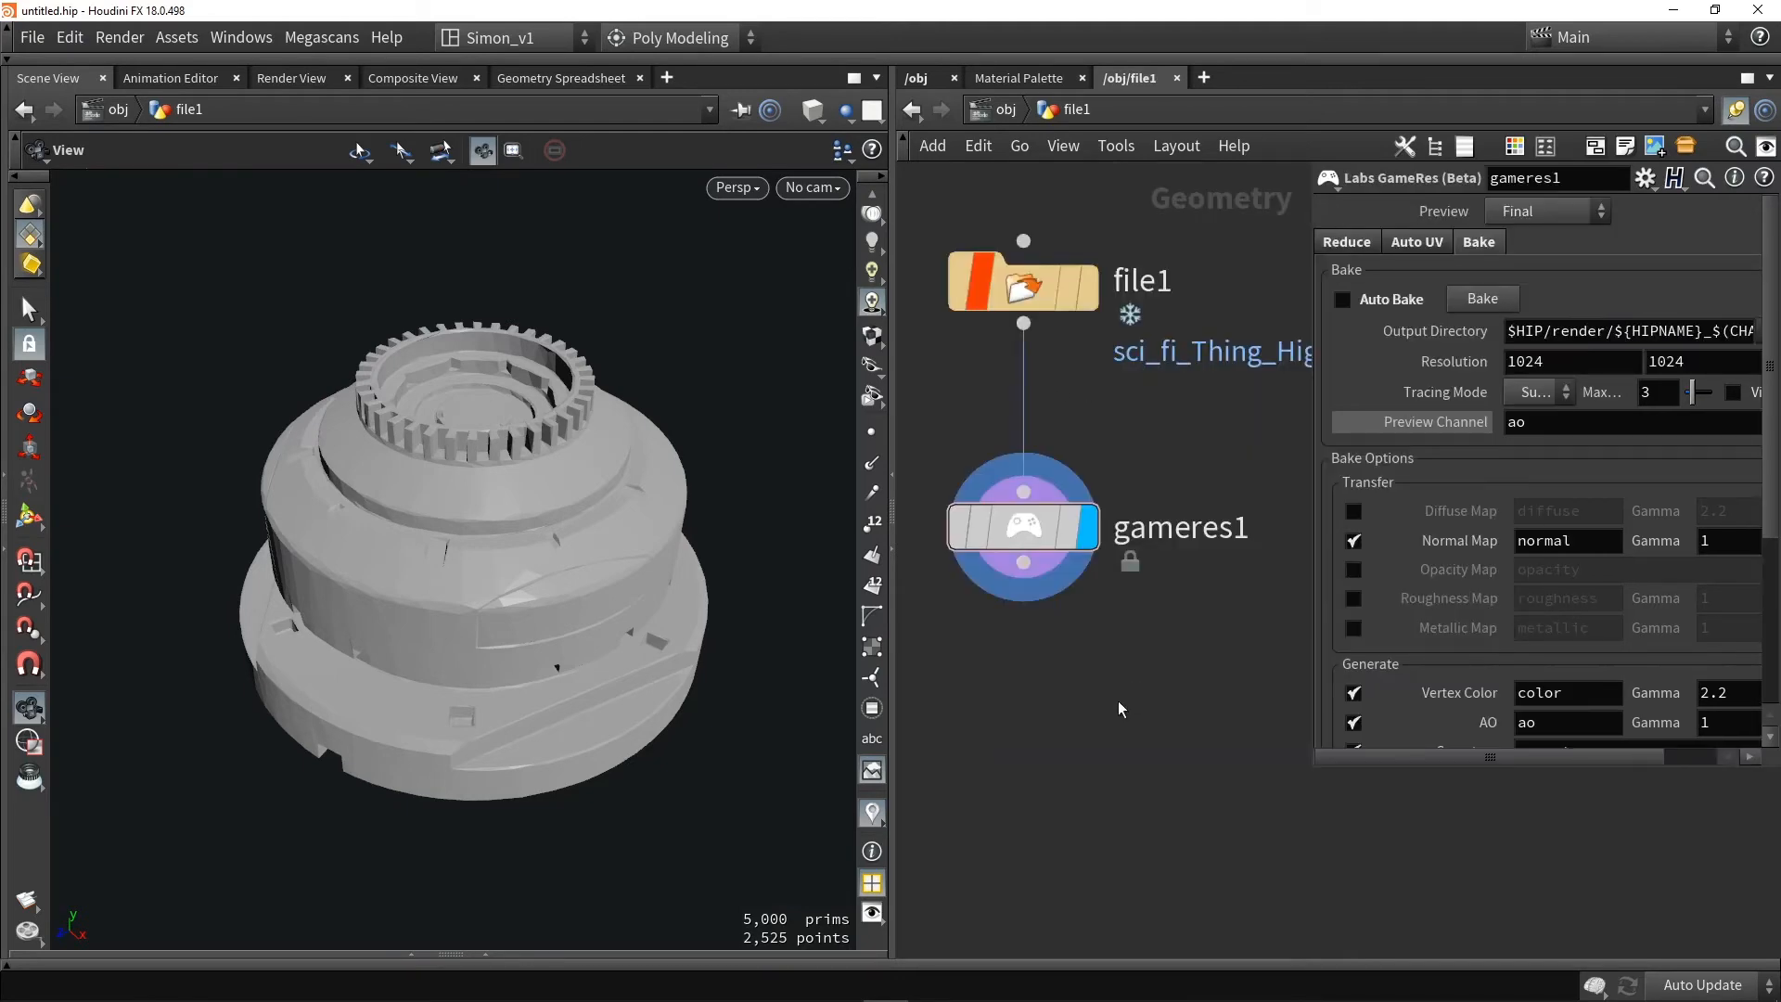
Add a ROP FBX Output node below gameres1 and connect it to the gameres1 output
key(Tab)
text(fbx)
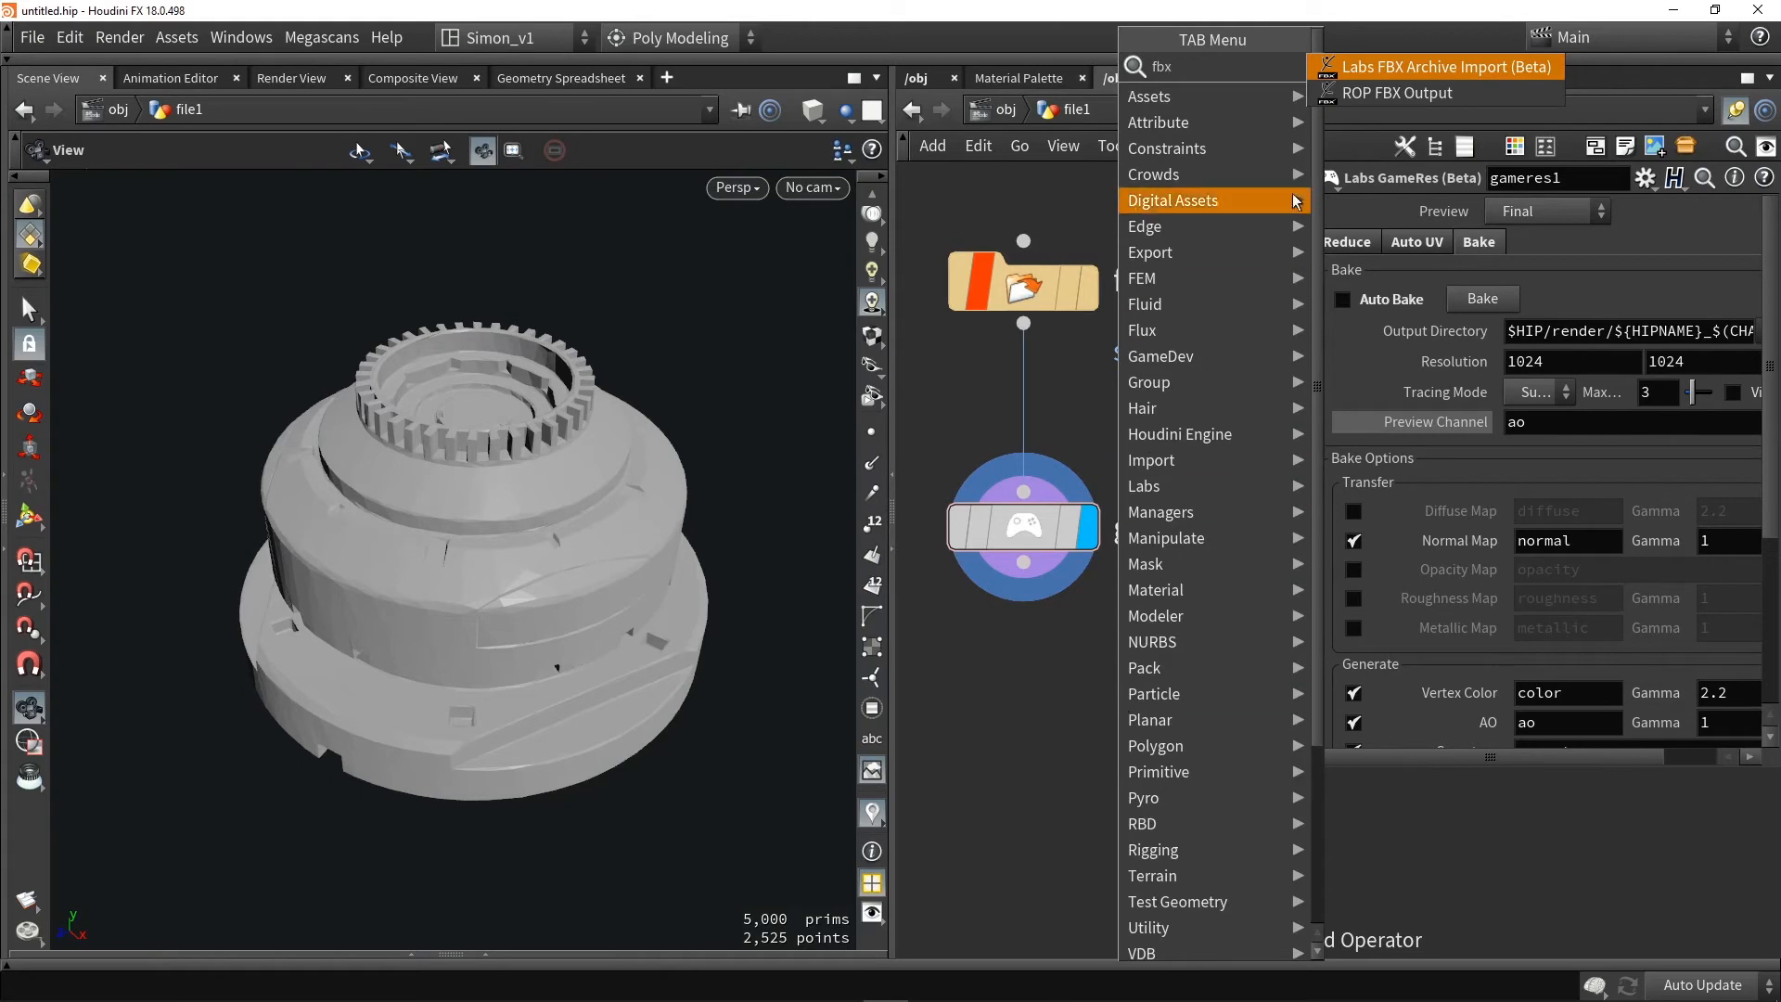
click(1377, 93)
click(1024, 661)
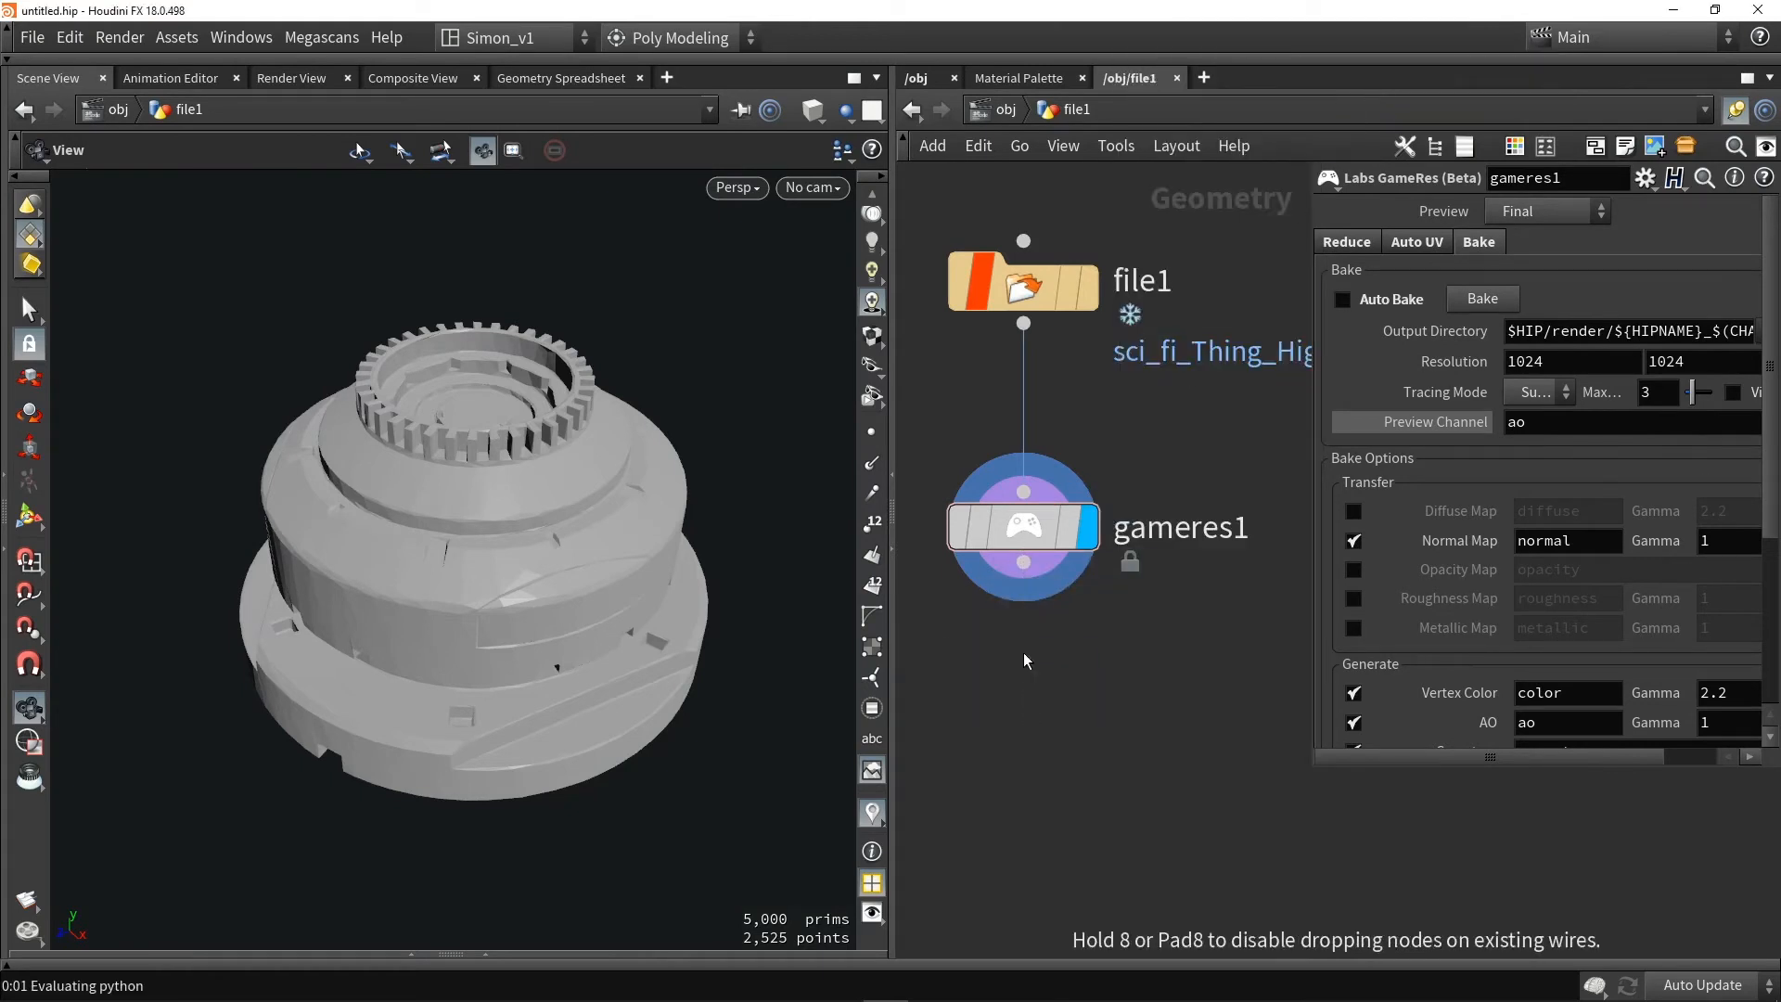
drag(1023, 562, 1023, 664)
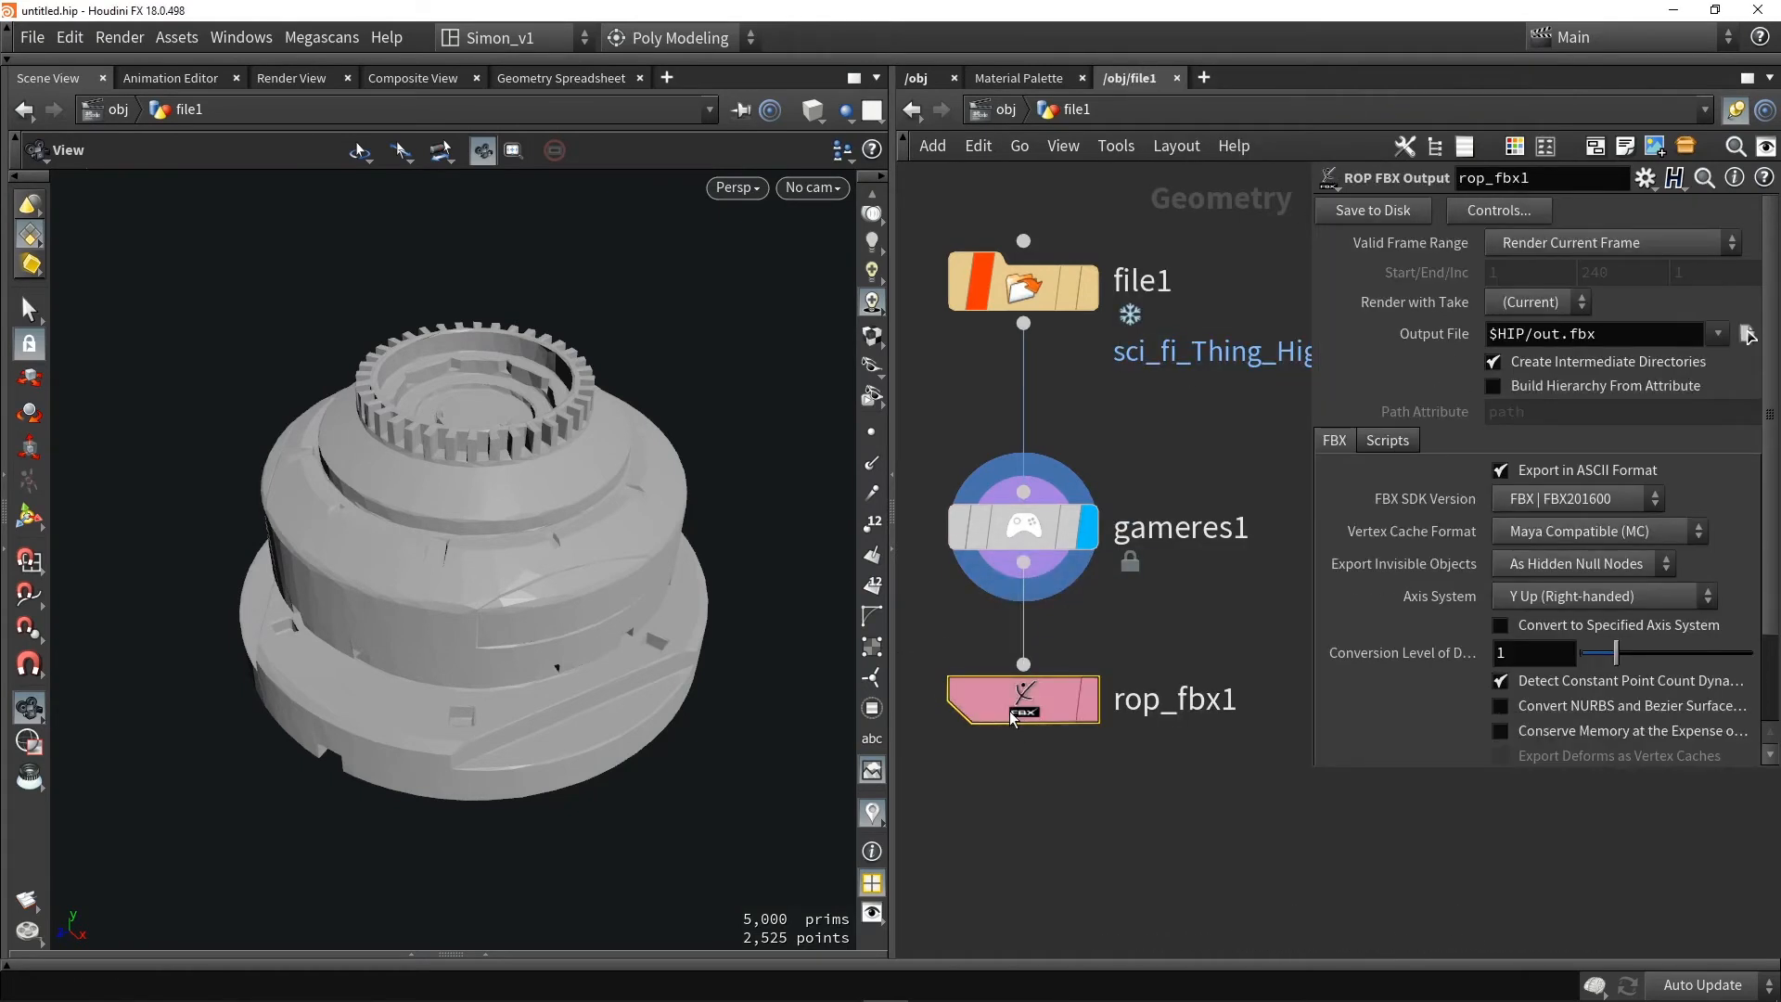
Change the file name in the FBX output path to Scifi_thing, keeping the $HIP folder and the .fbx extension
double_click(1563, 333)
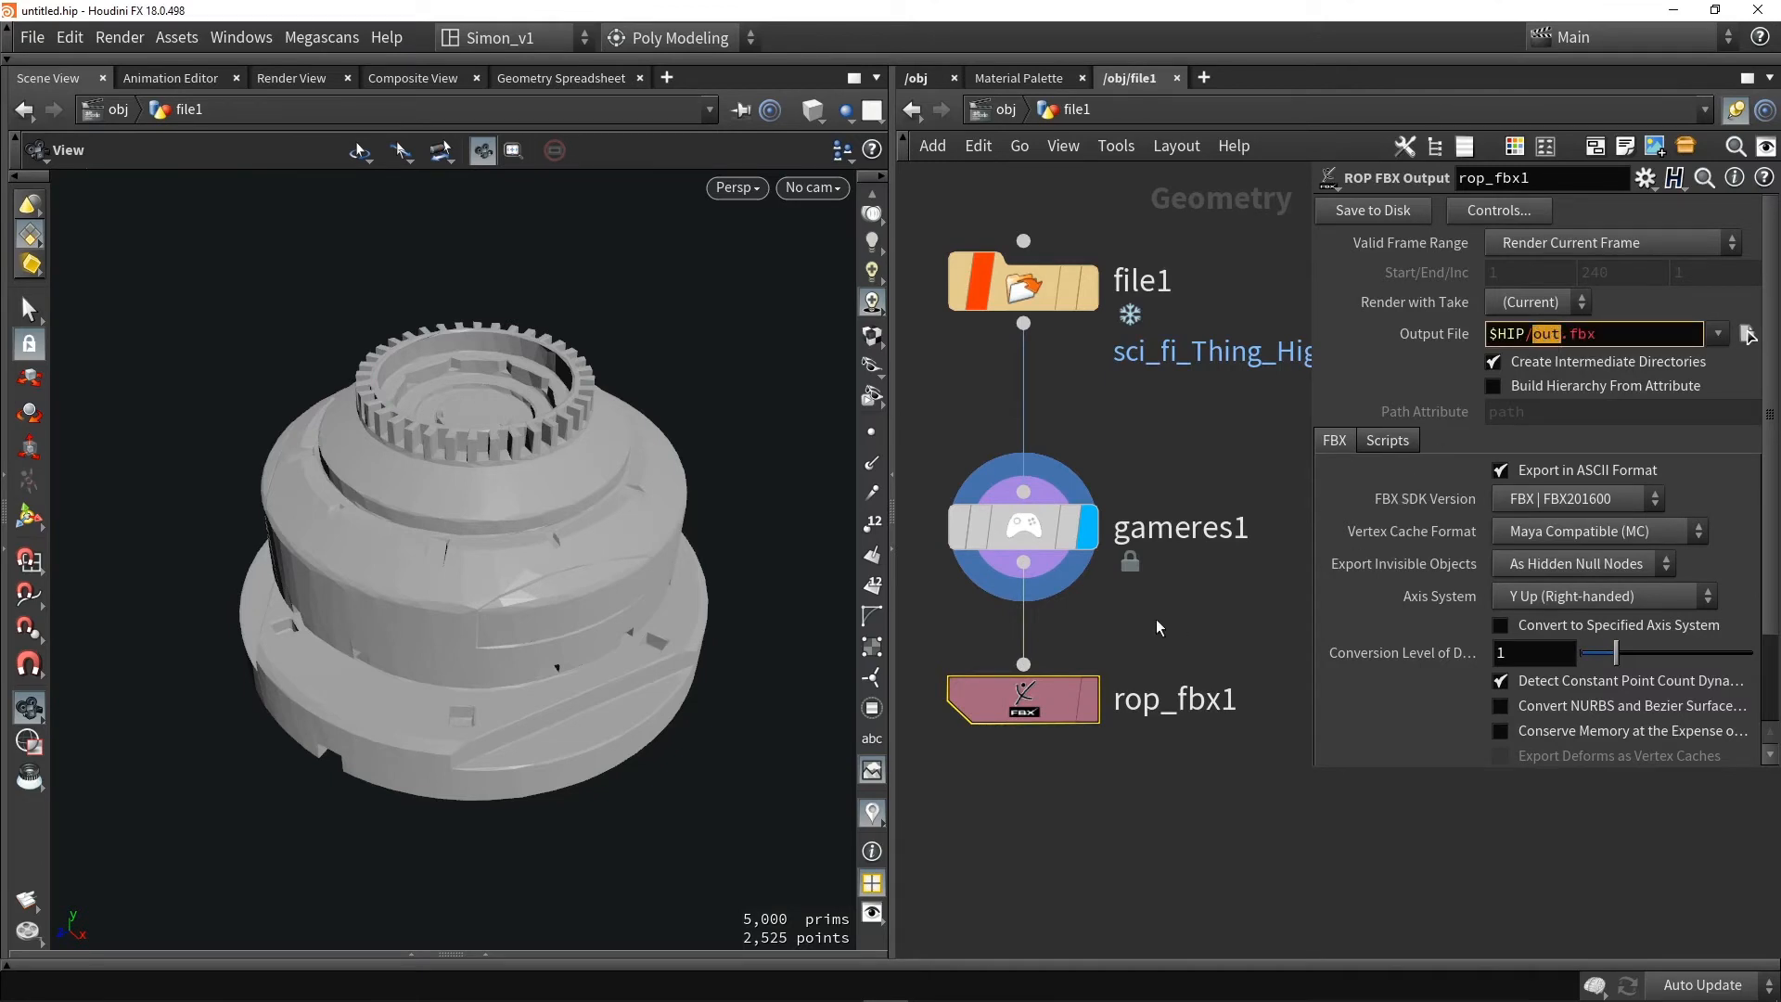
text(Scifi_thing)
key(Return)
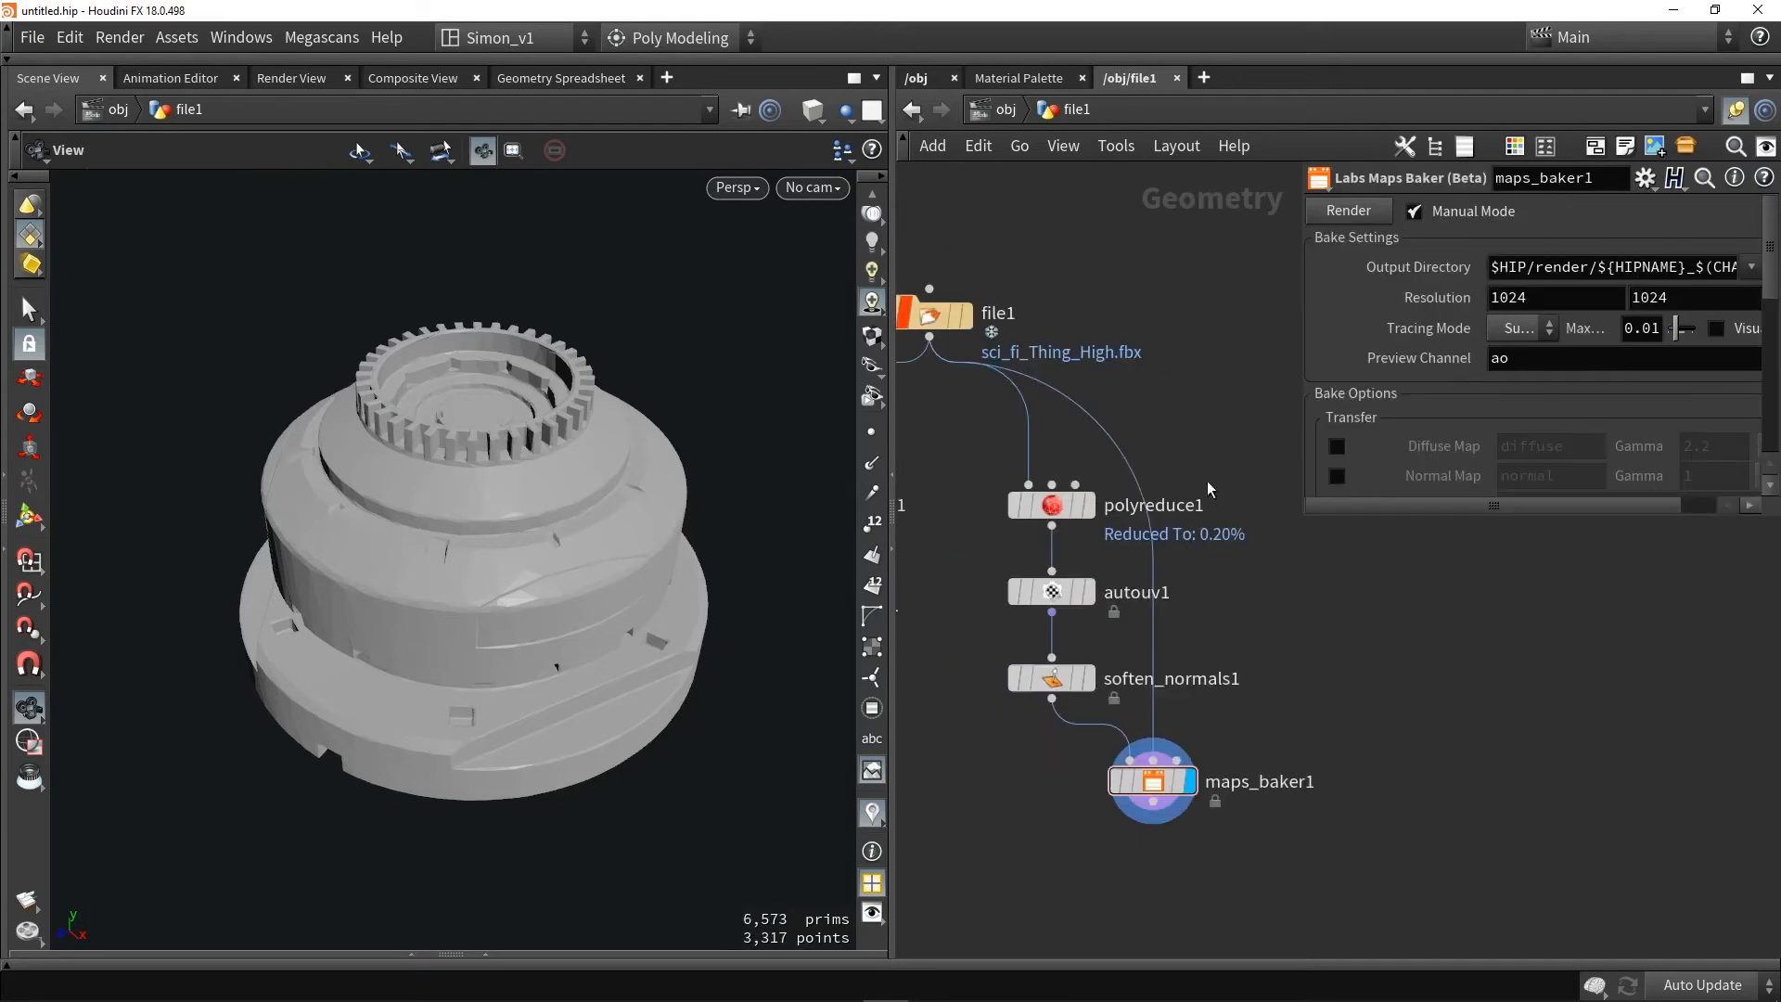
Compare the separate PolyReduce, Auto UV, Soften Normals and Maps Baker chain with the GameRes branch
drag(965, 440, 1258, 843)
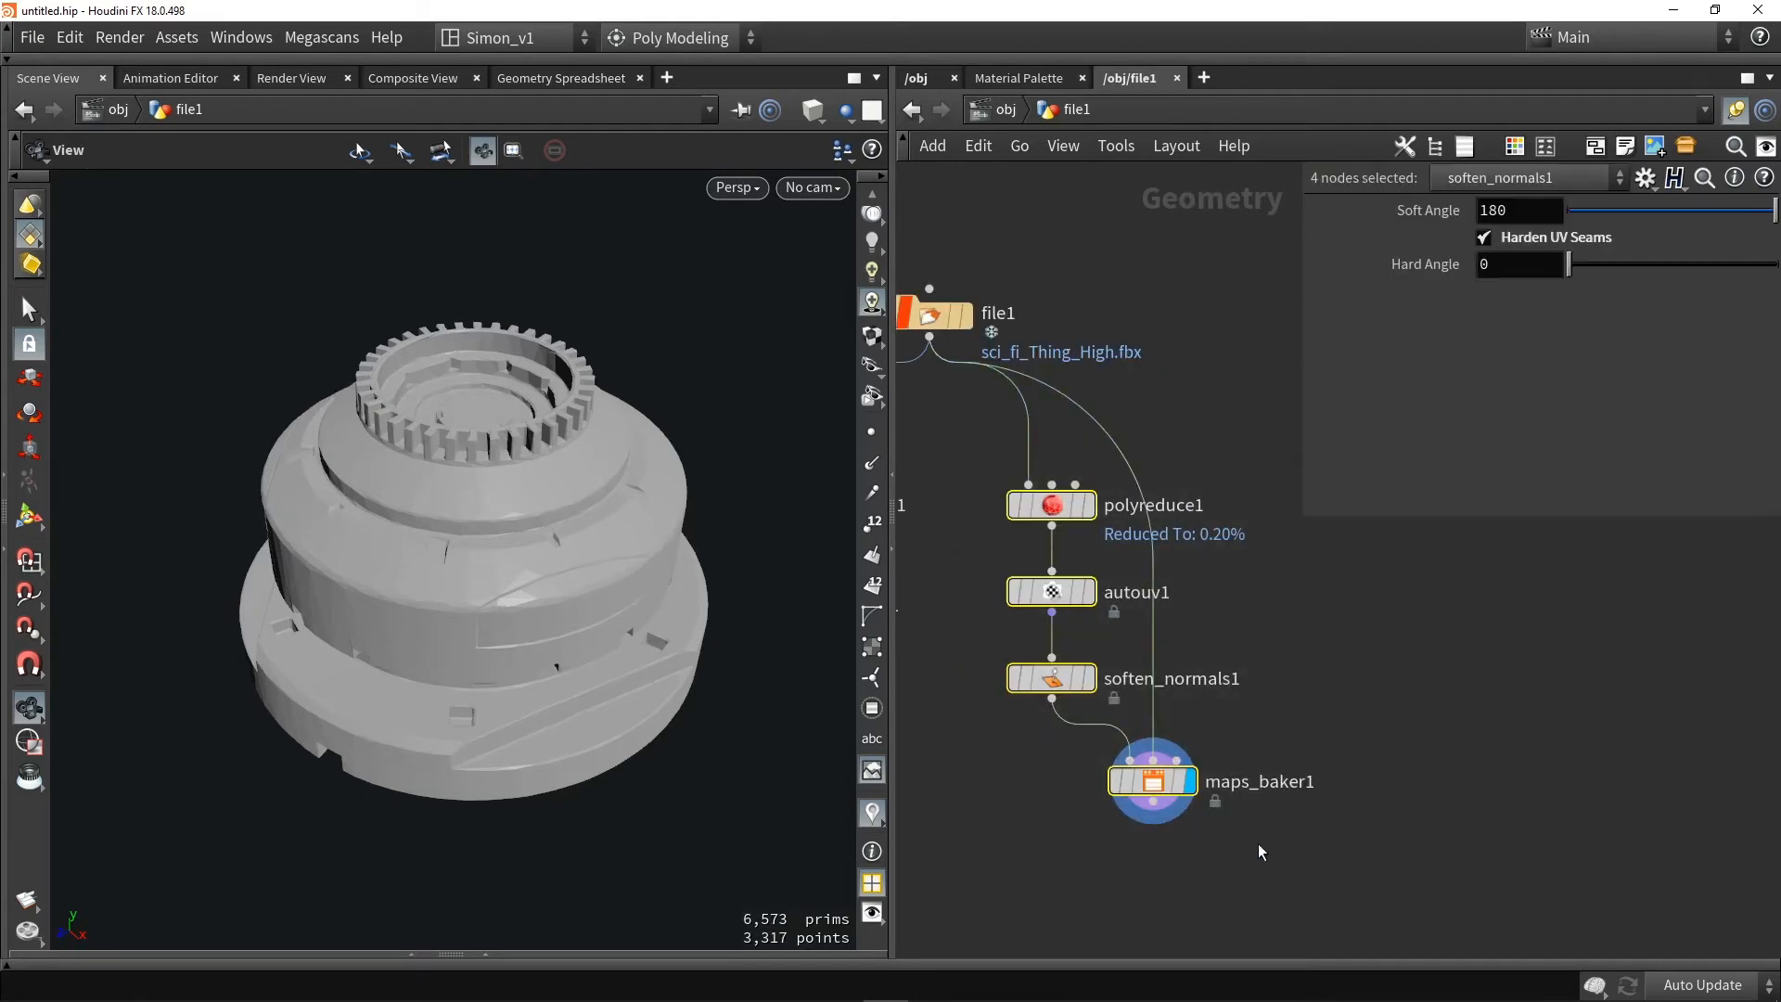
middle_drag(1046, 828, 1225, 835)
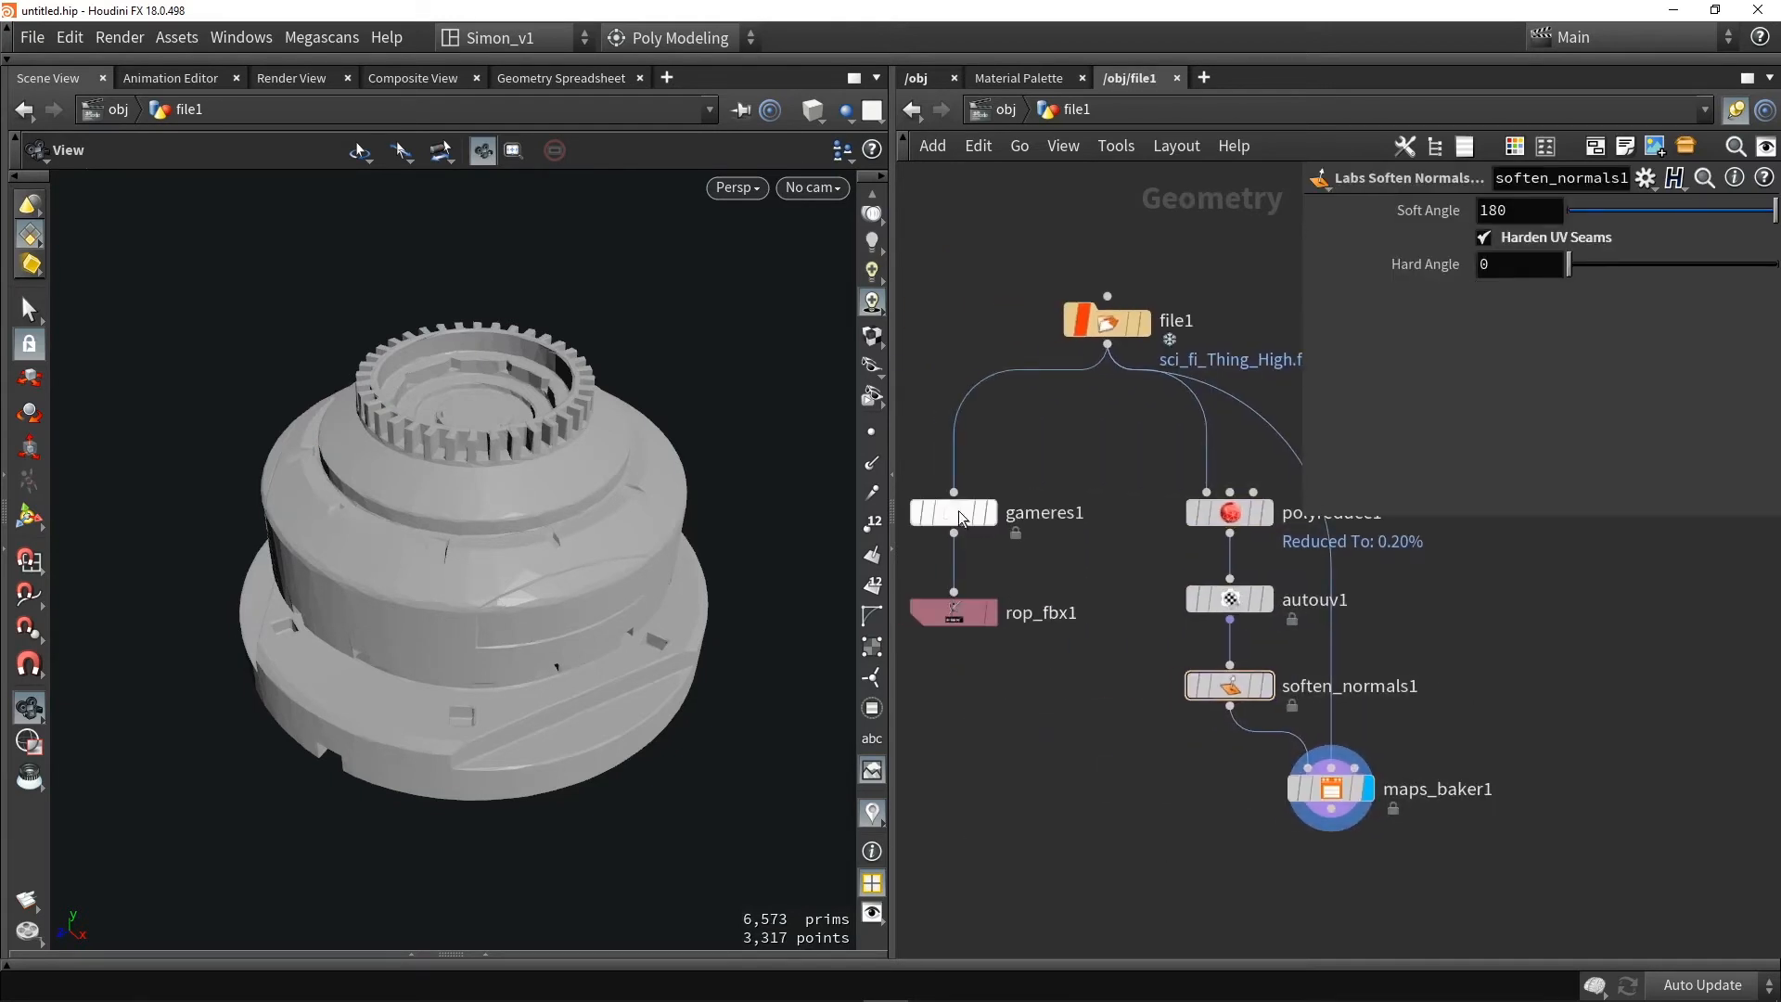
click(1161, 711)
middle_drag(1162, 719, 957, 656)
Examine the parameters of polyreduce1, autouv1, soften_normals1 and maps_baker1 one after another, including the baker's map options
click(1033, 457)
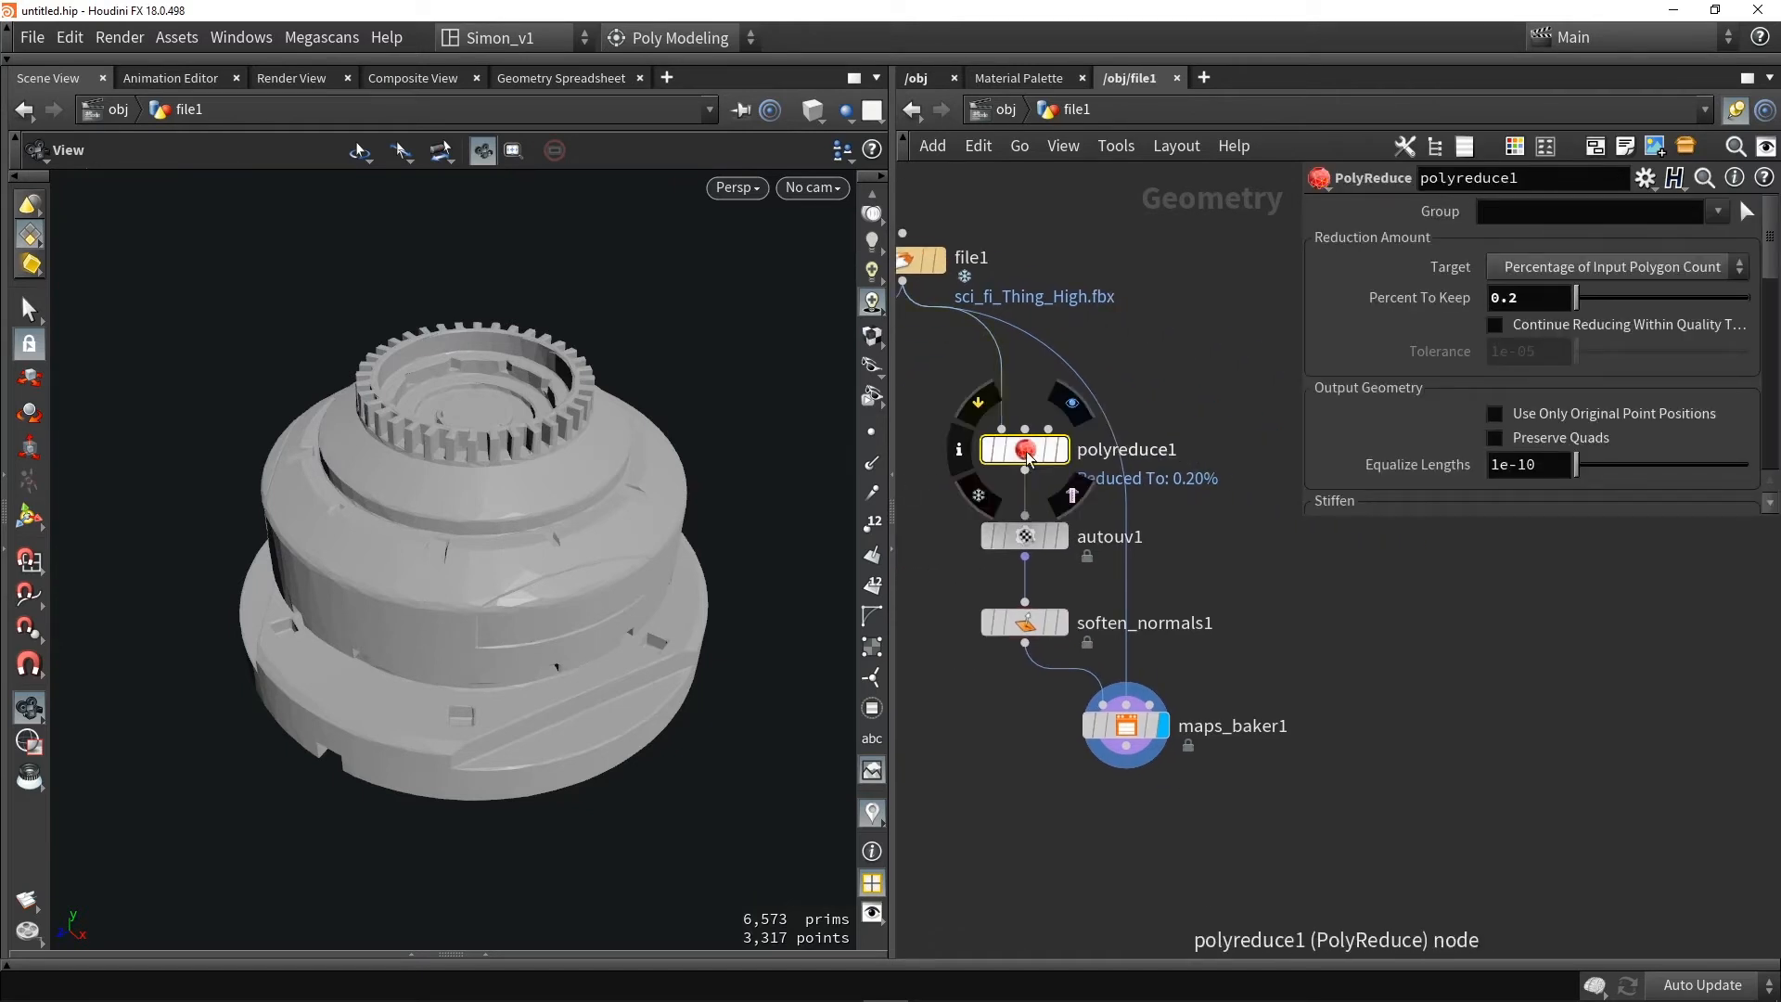
click(1030, 538)
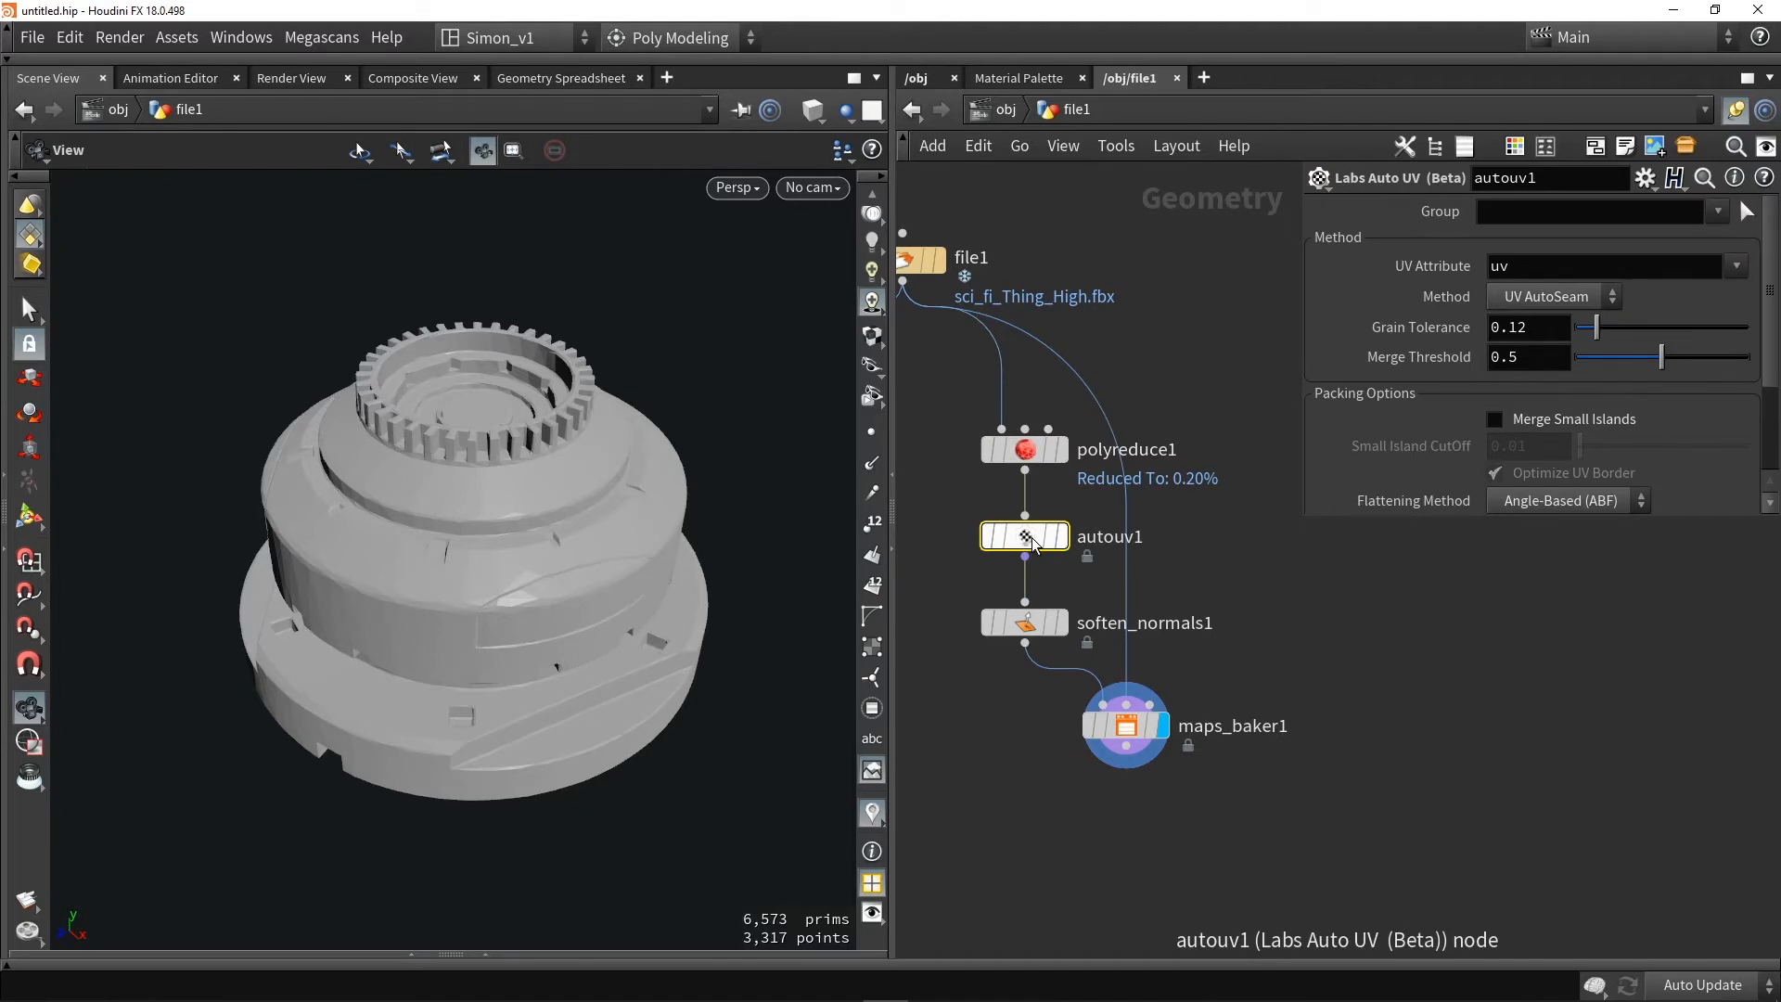
click(1026, 622)
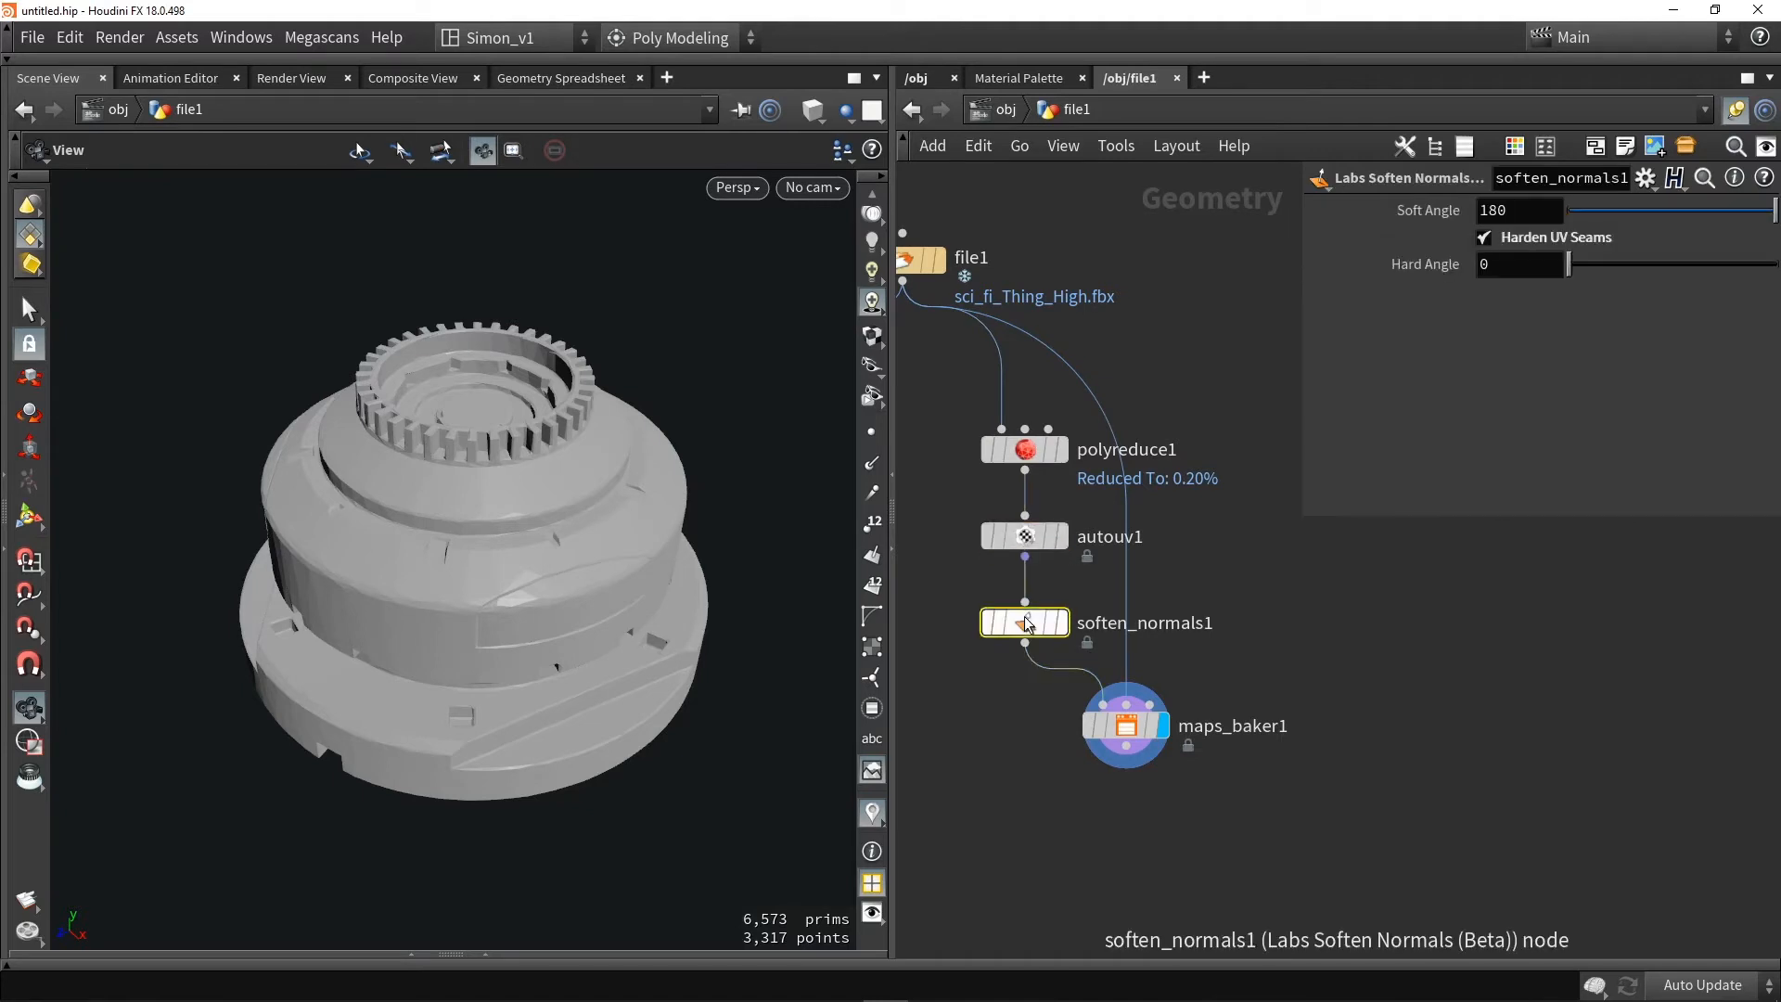
click(1139, 733)
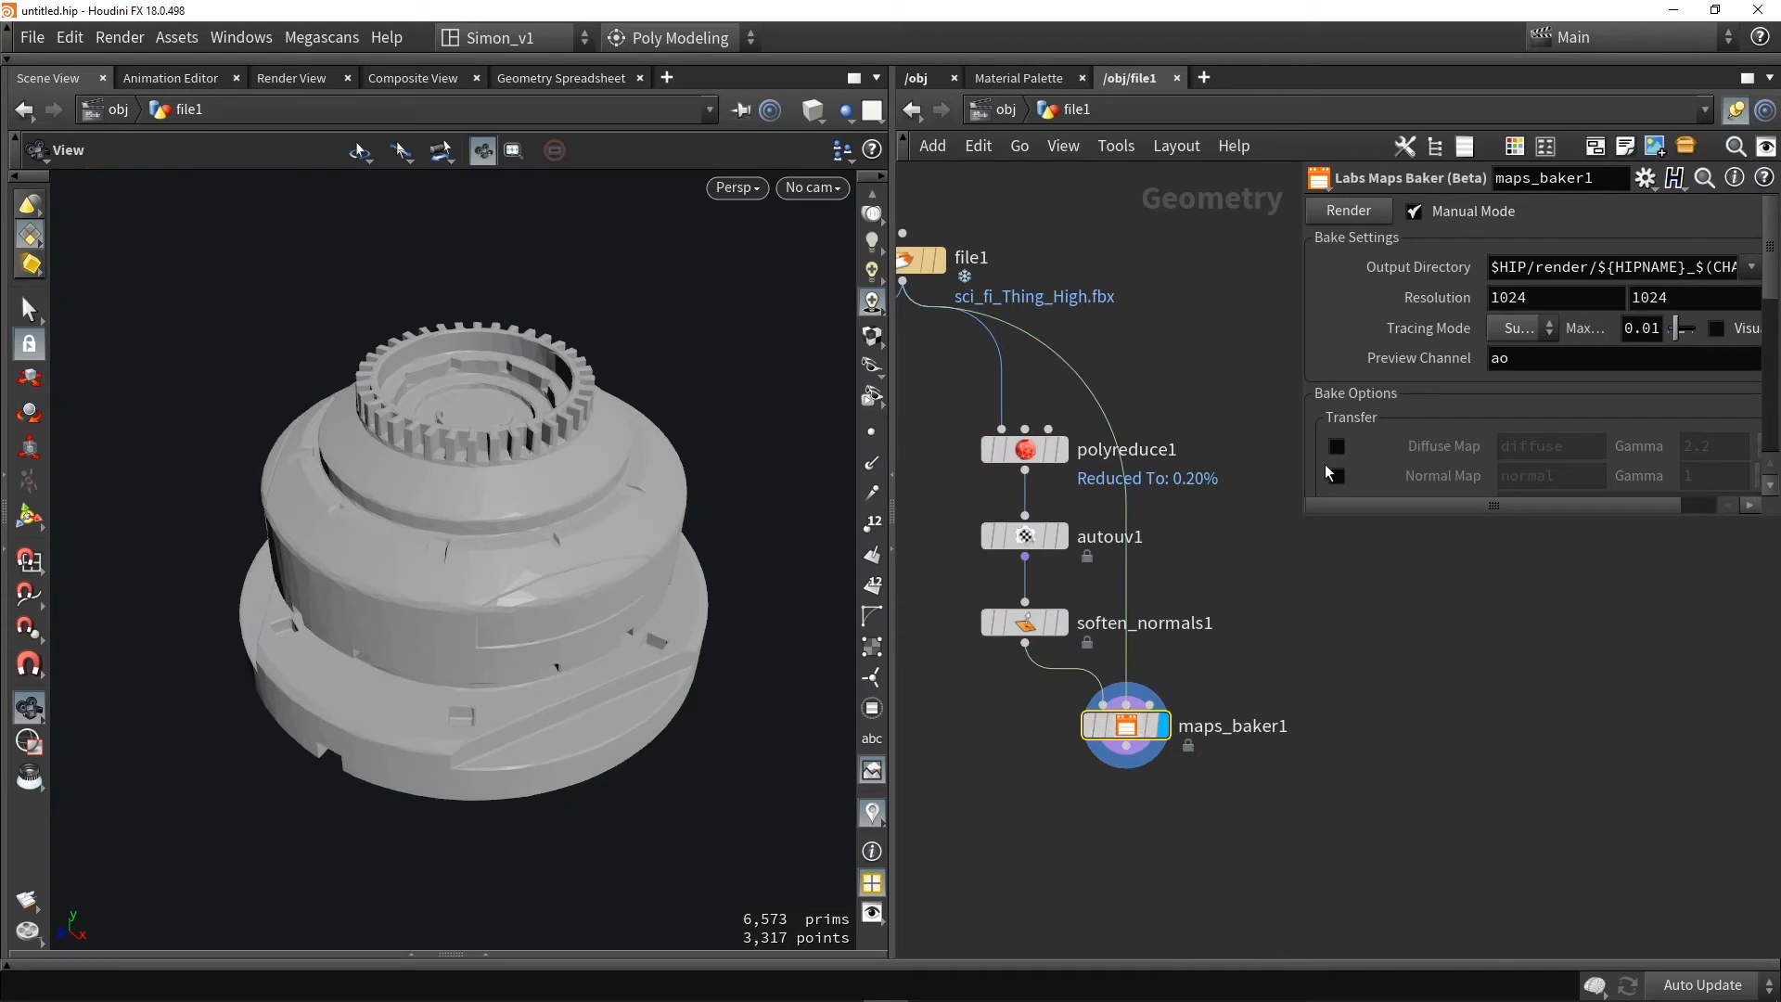
drag(1300, 521, 1271, 599)
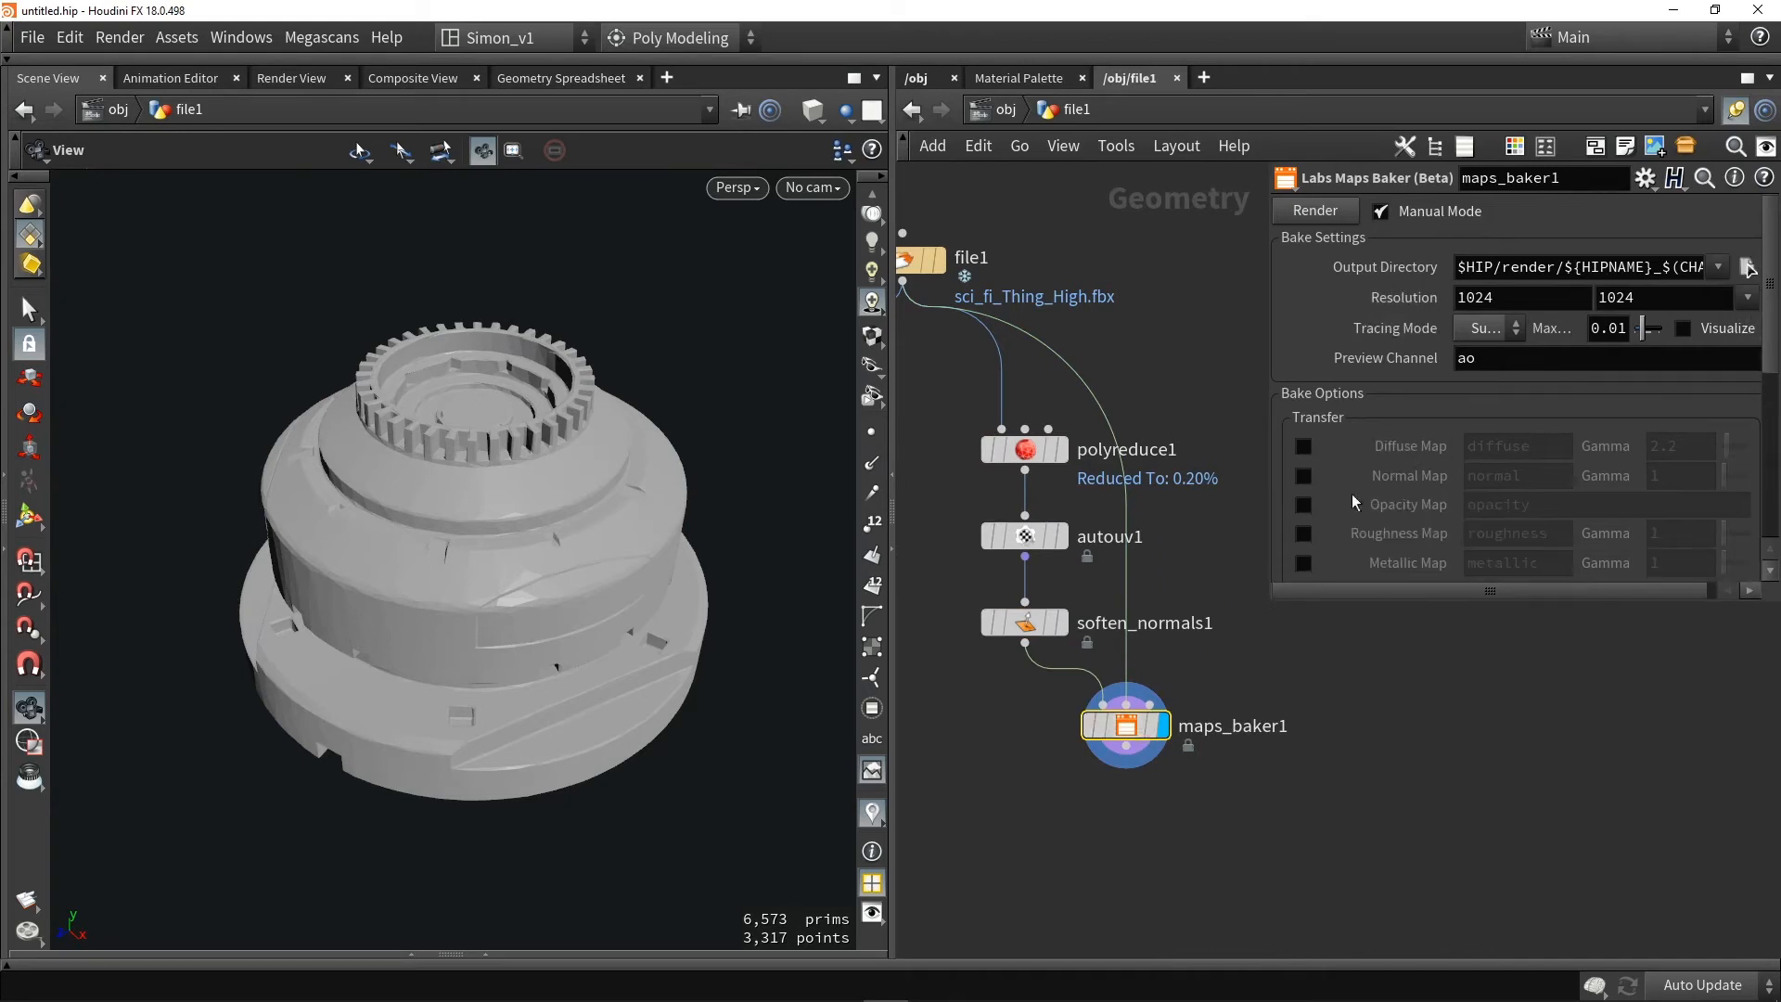
scroll(1410, 354, down, 5)
scroll(1410, 354, up, 5)
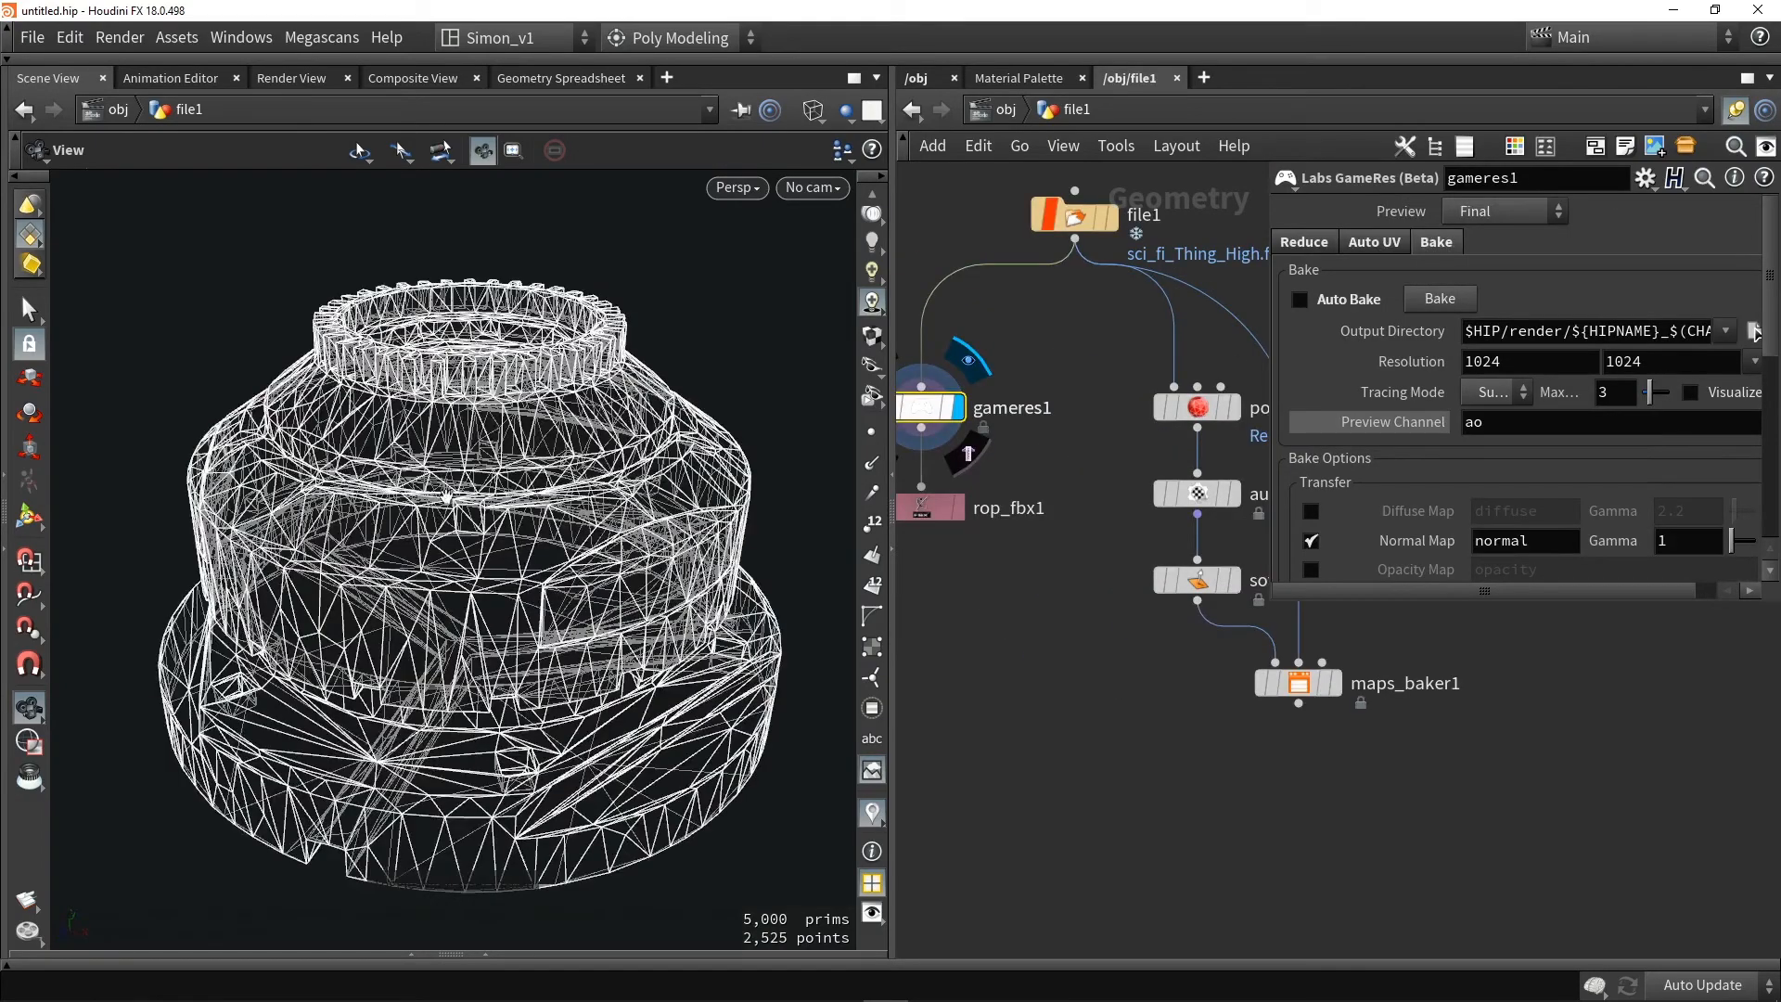
Inspect the gameres1 mesh in wireframe from a higher angle
drag(446, 498, 526, 481)
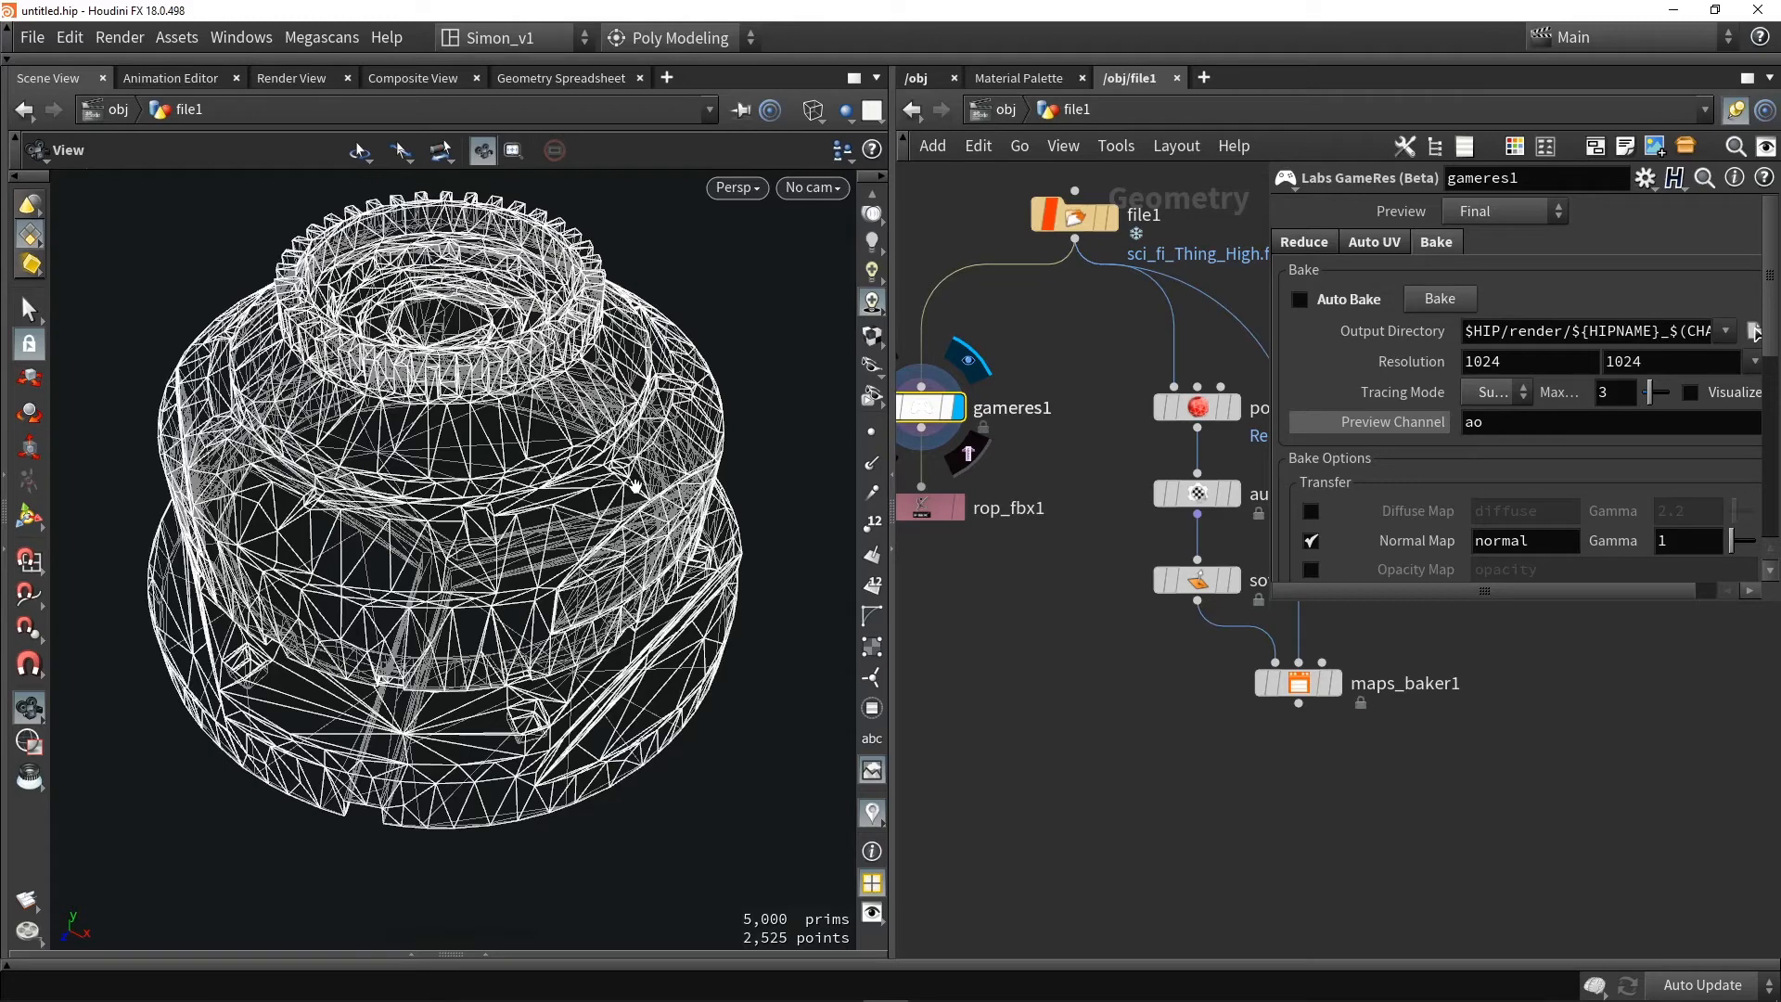
click(993, 673)
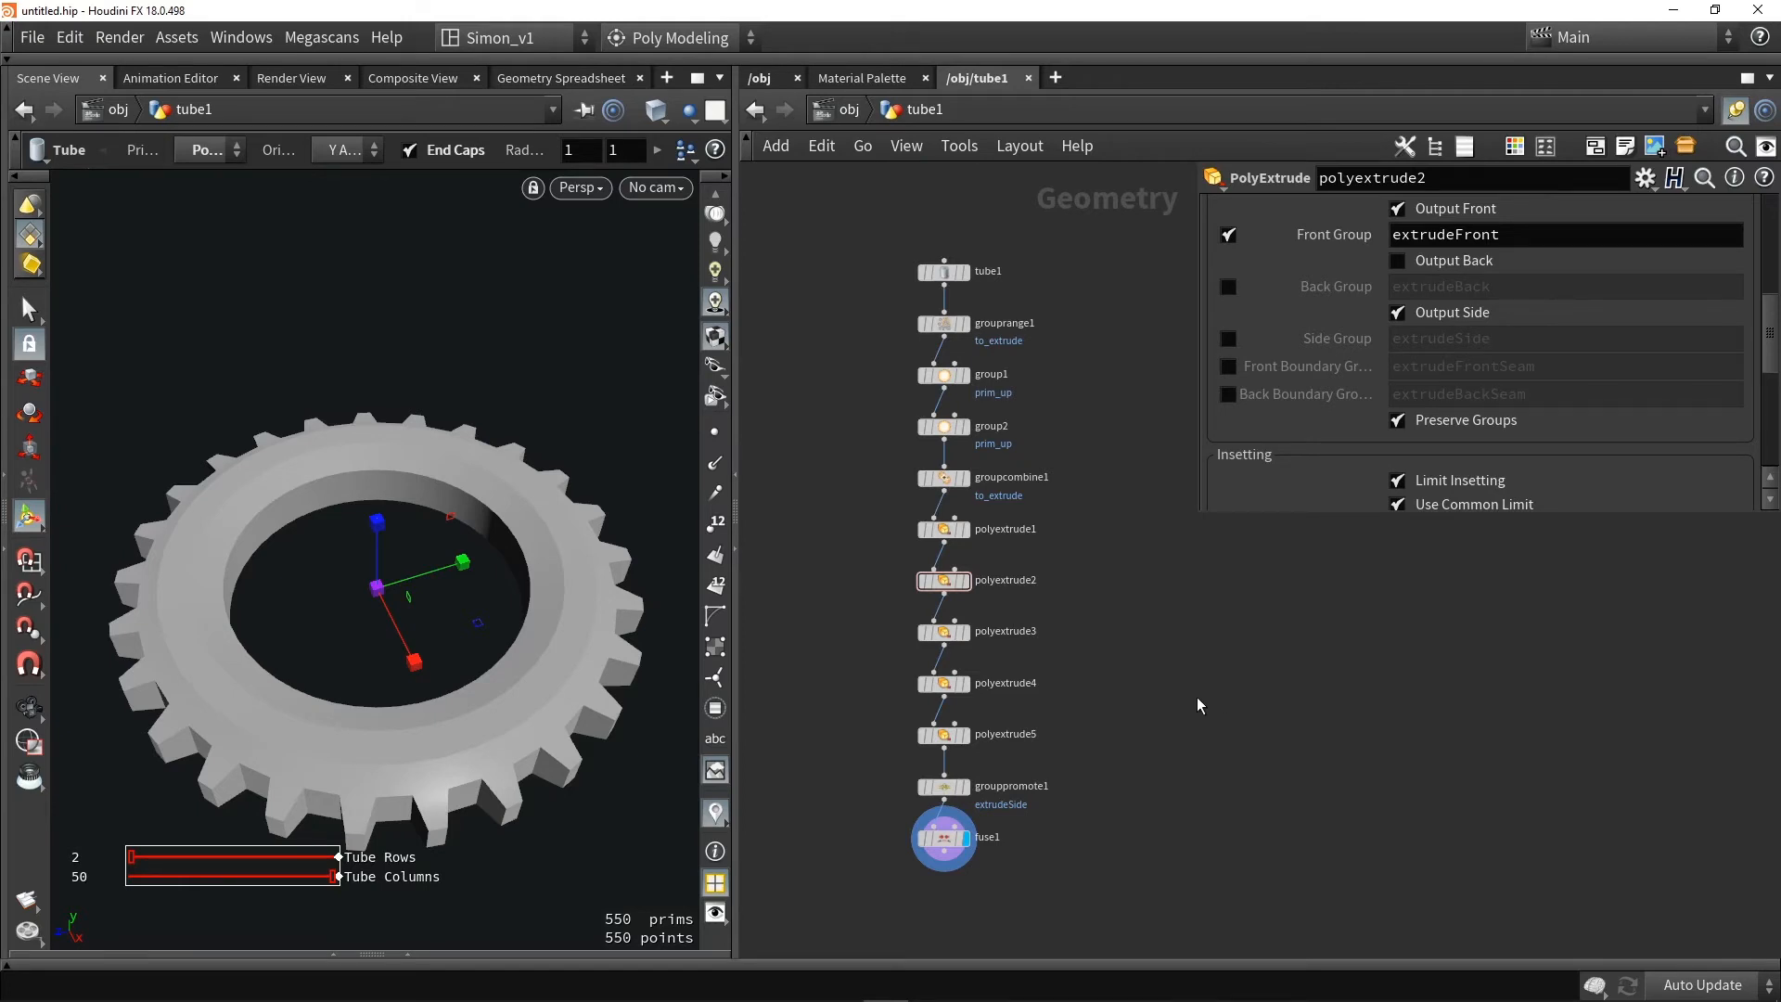
key(Tab)
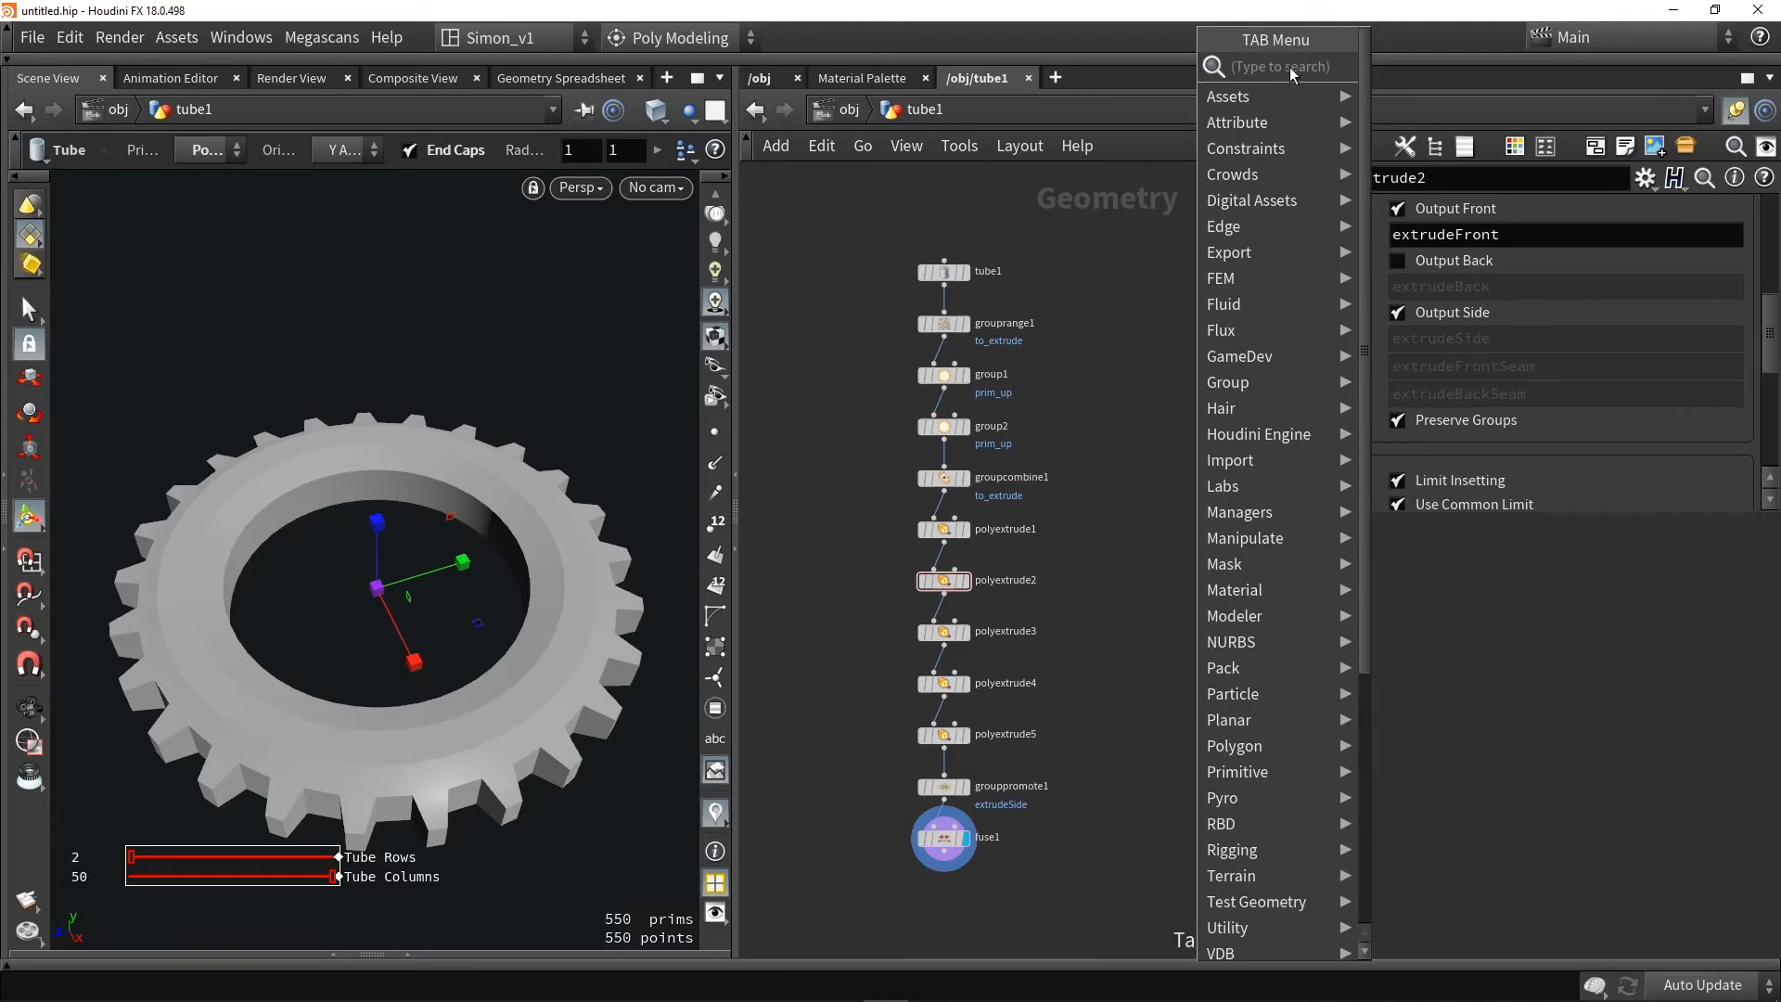
click(1055, 399)
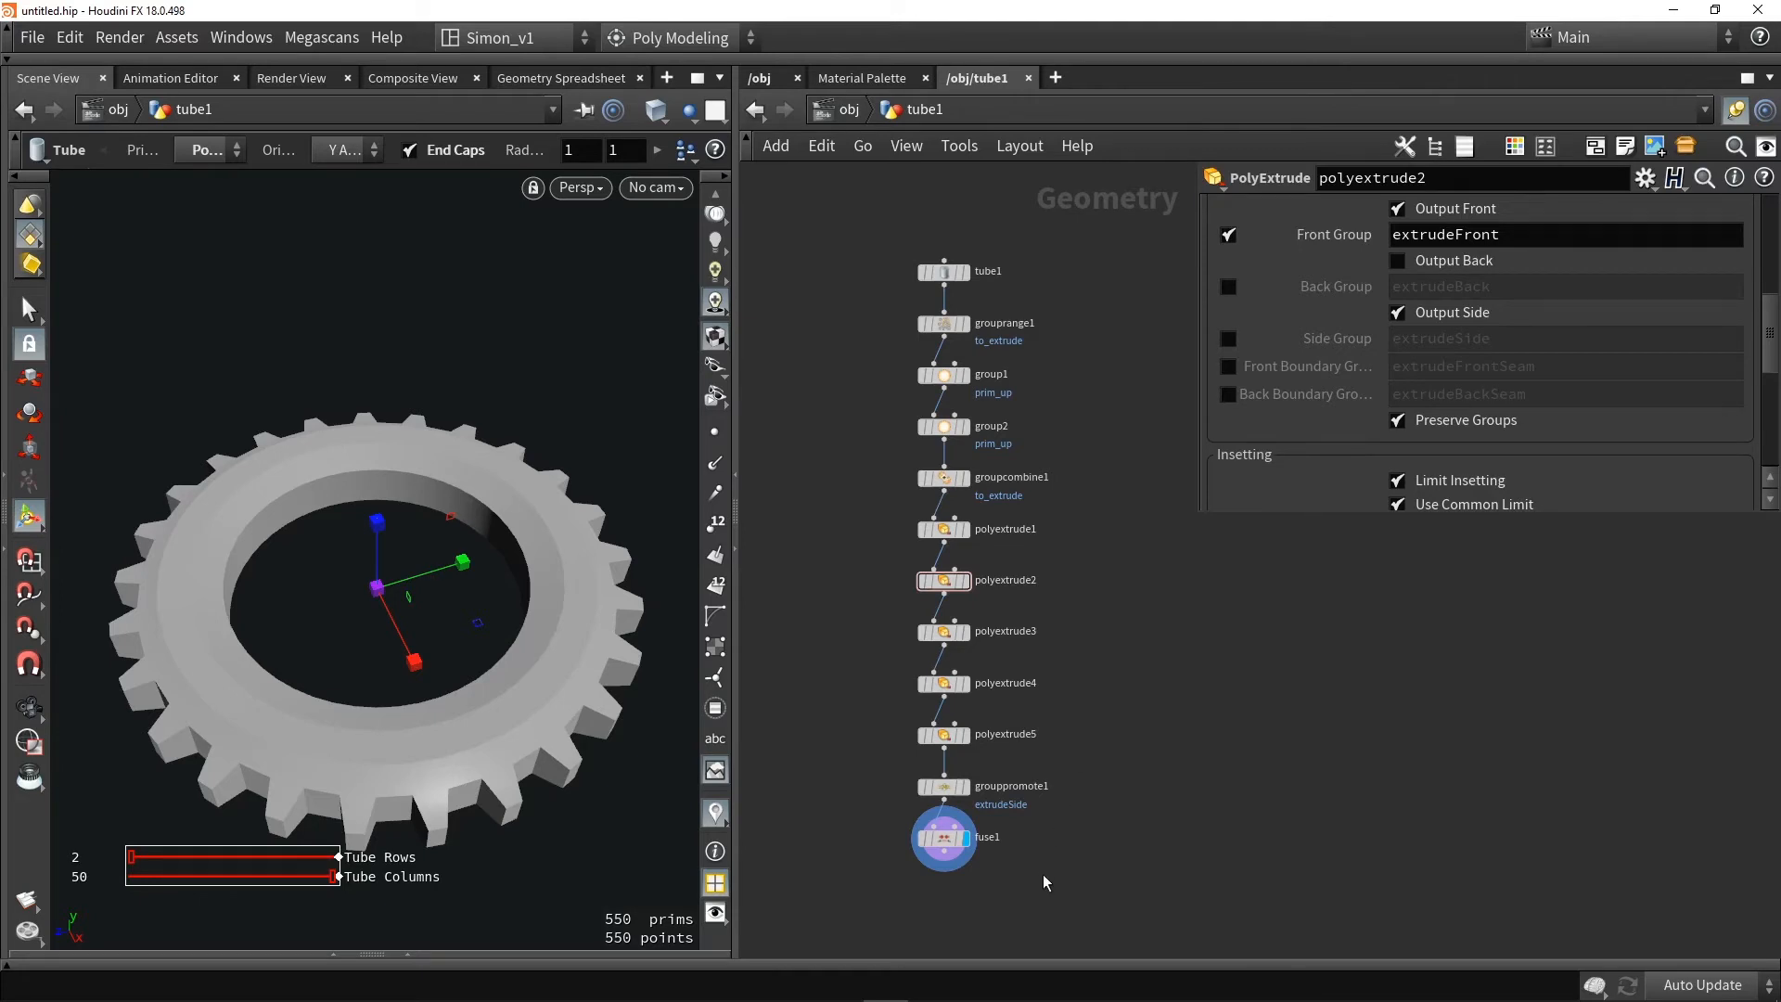
drag(1149, 899, 872, 202)
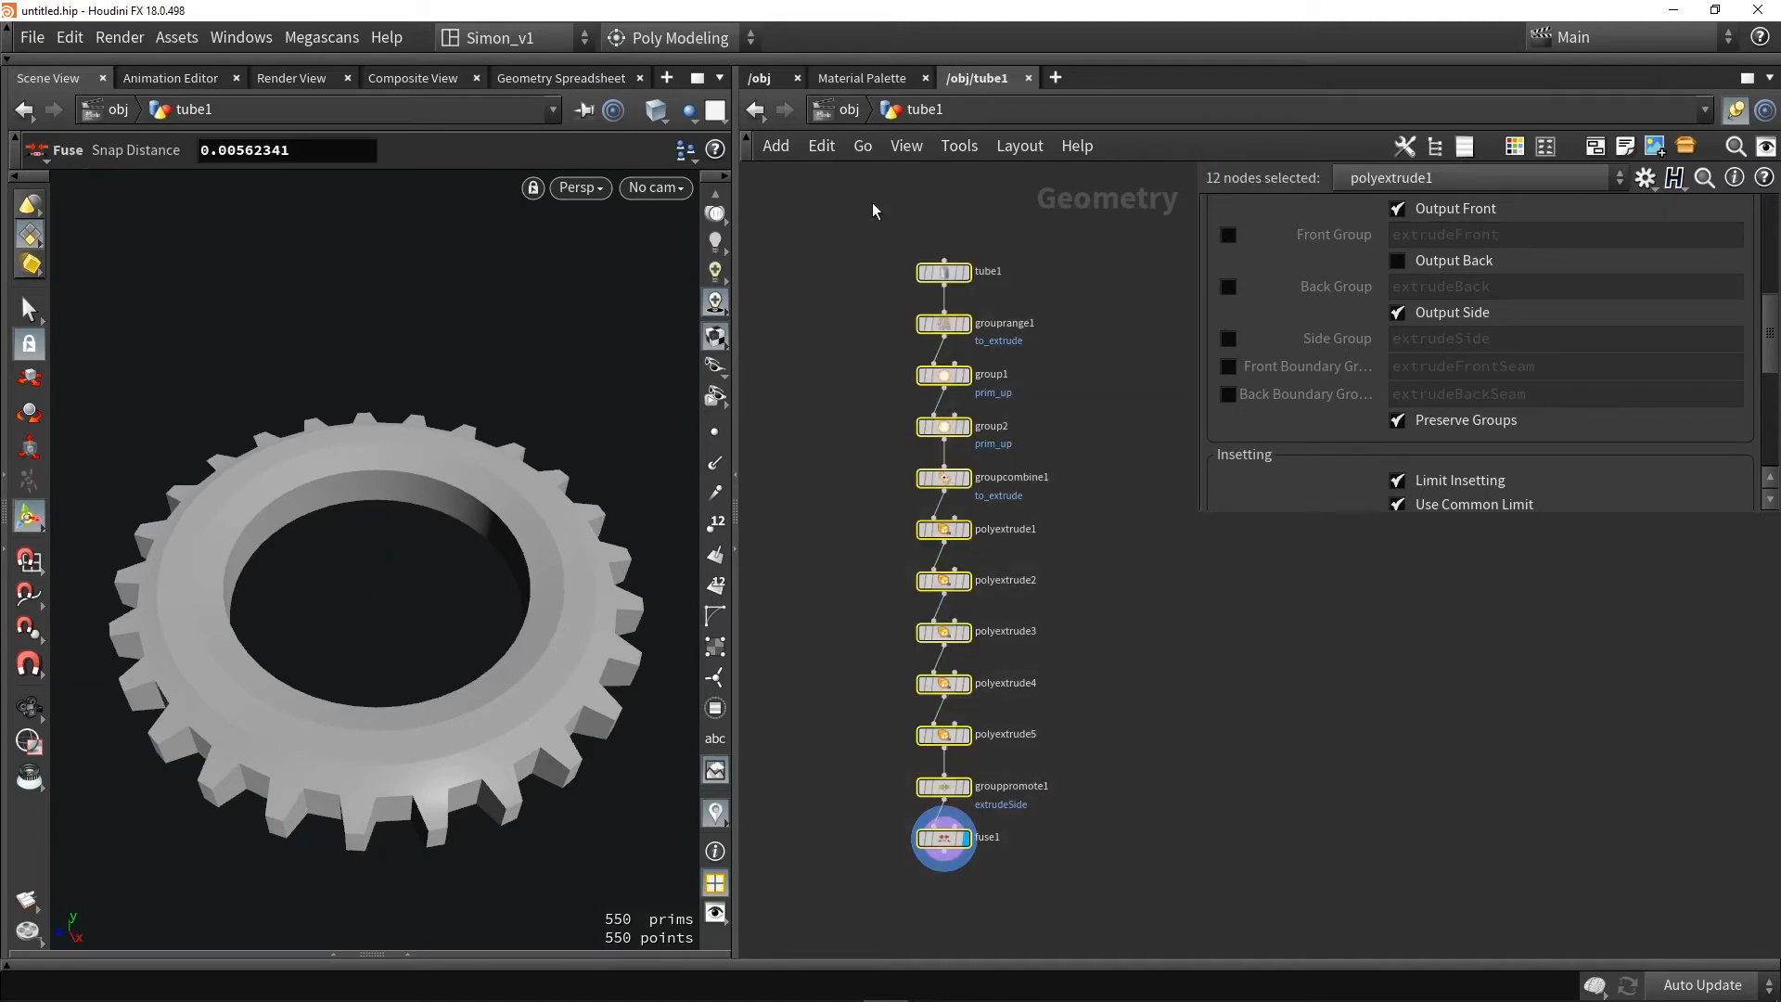
click(178, 39)
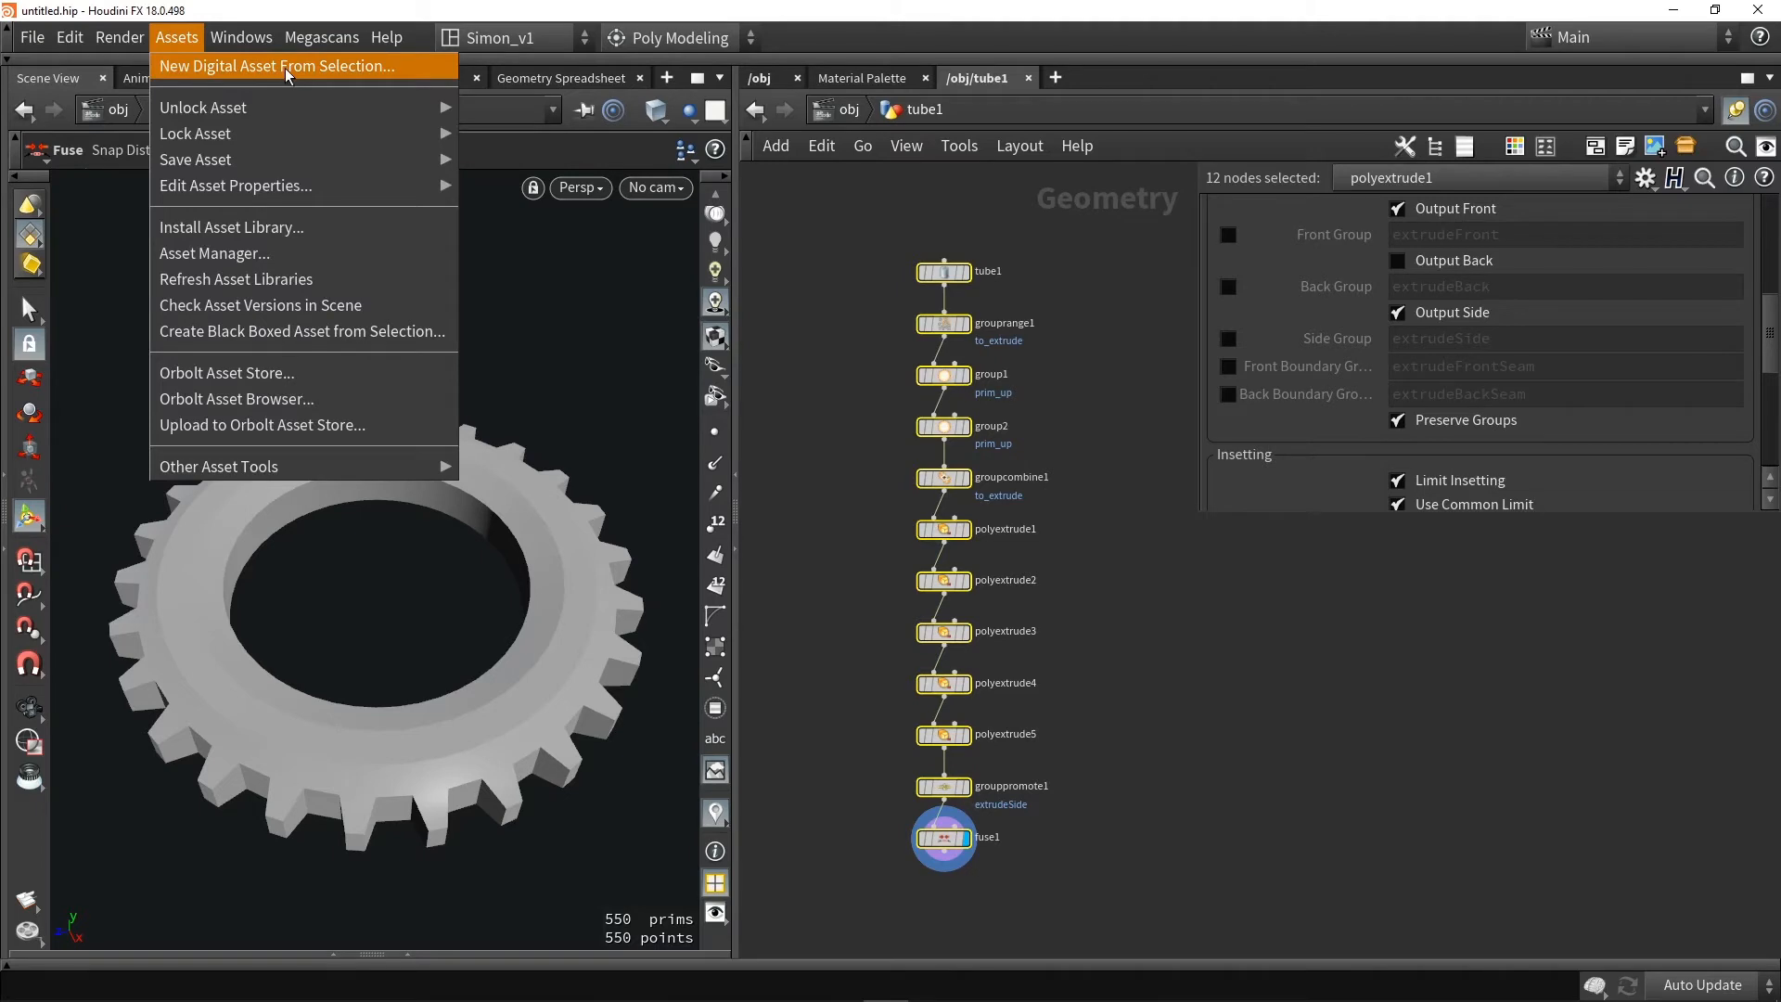
click(884, 301)
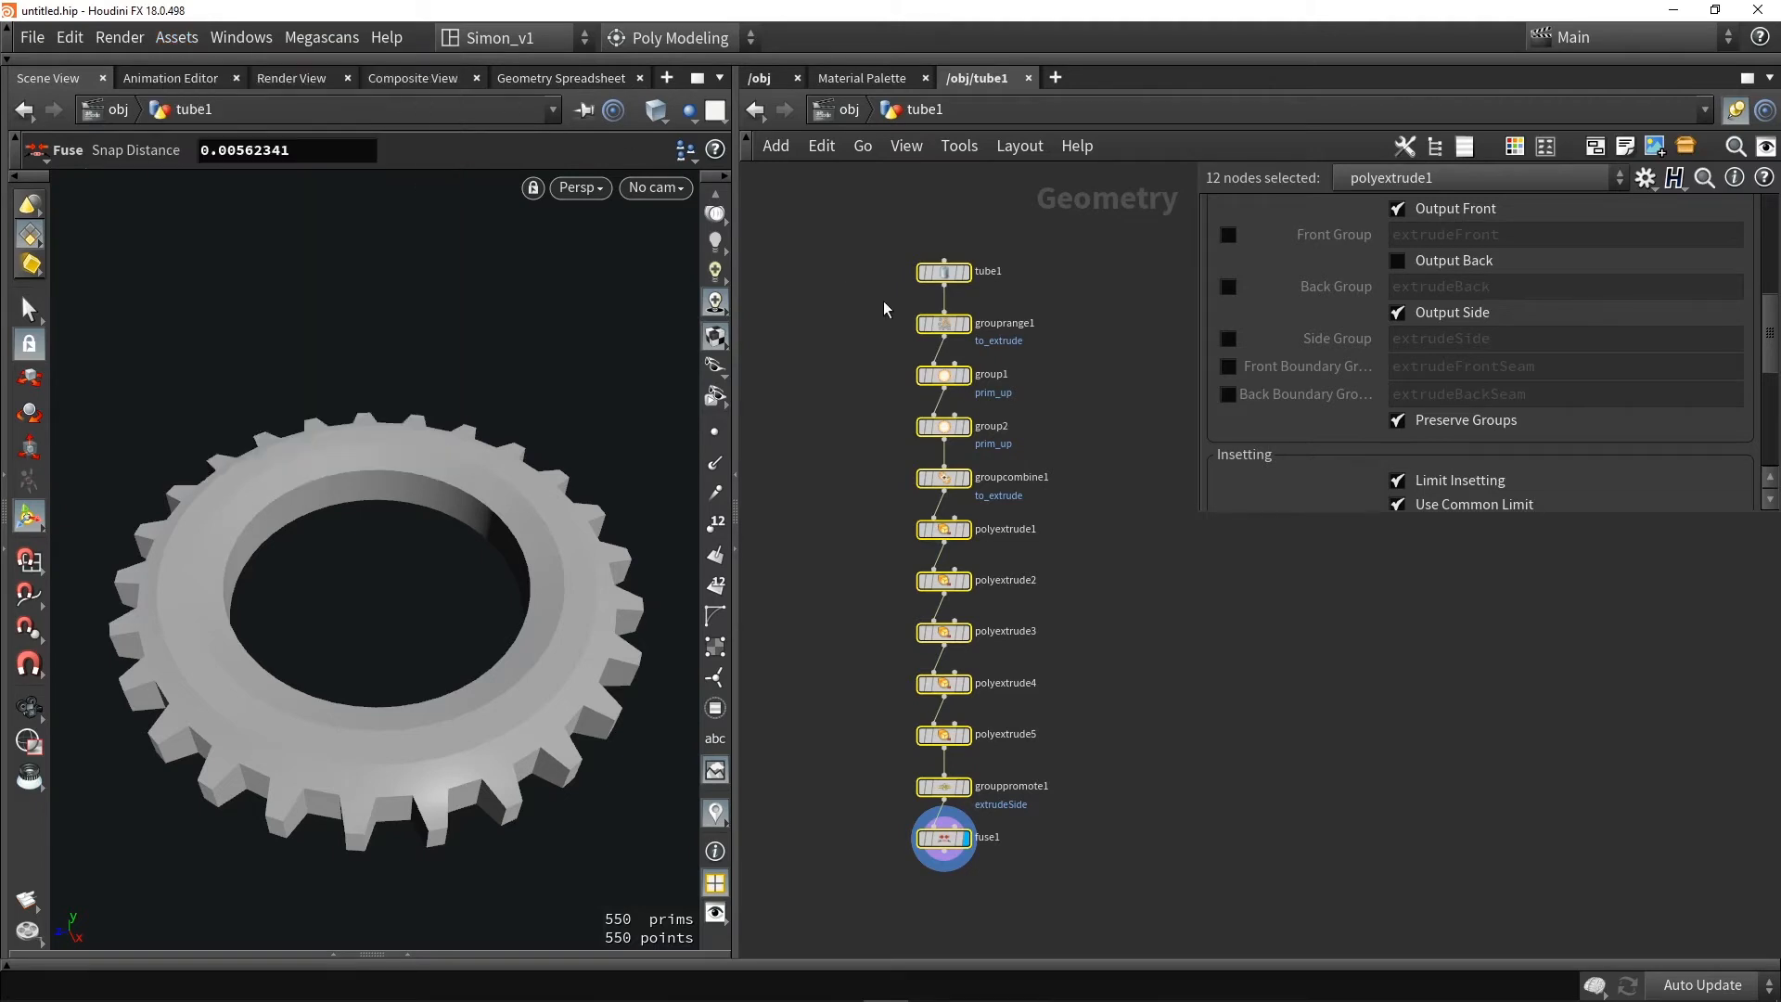
Collapse the gear nodes from tube1 to fuse1 into a subnetwork and create a digital asset from it named Demo_Gear
drag(819, 225, 1030, 902)
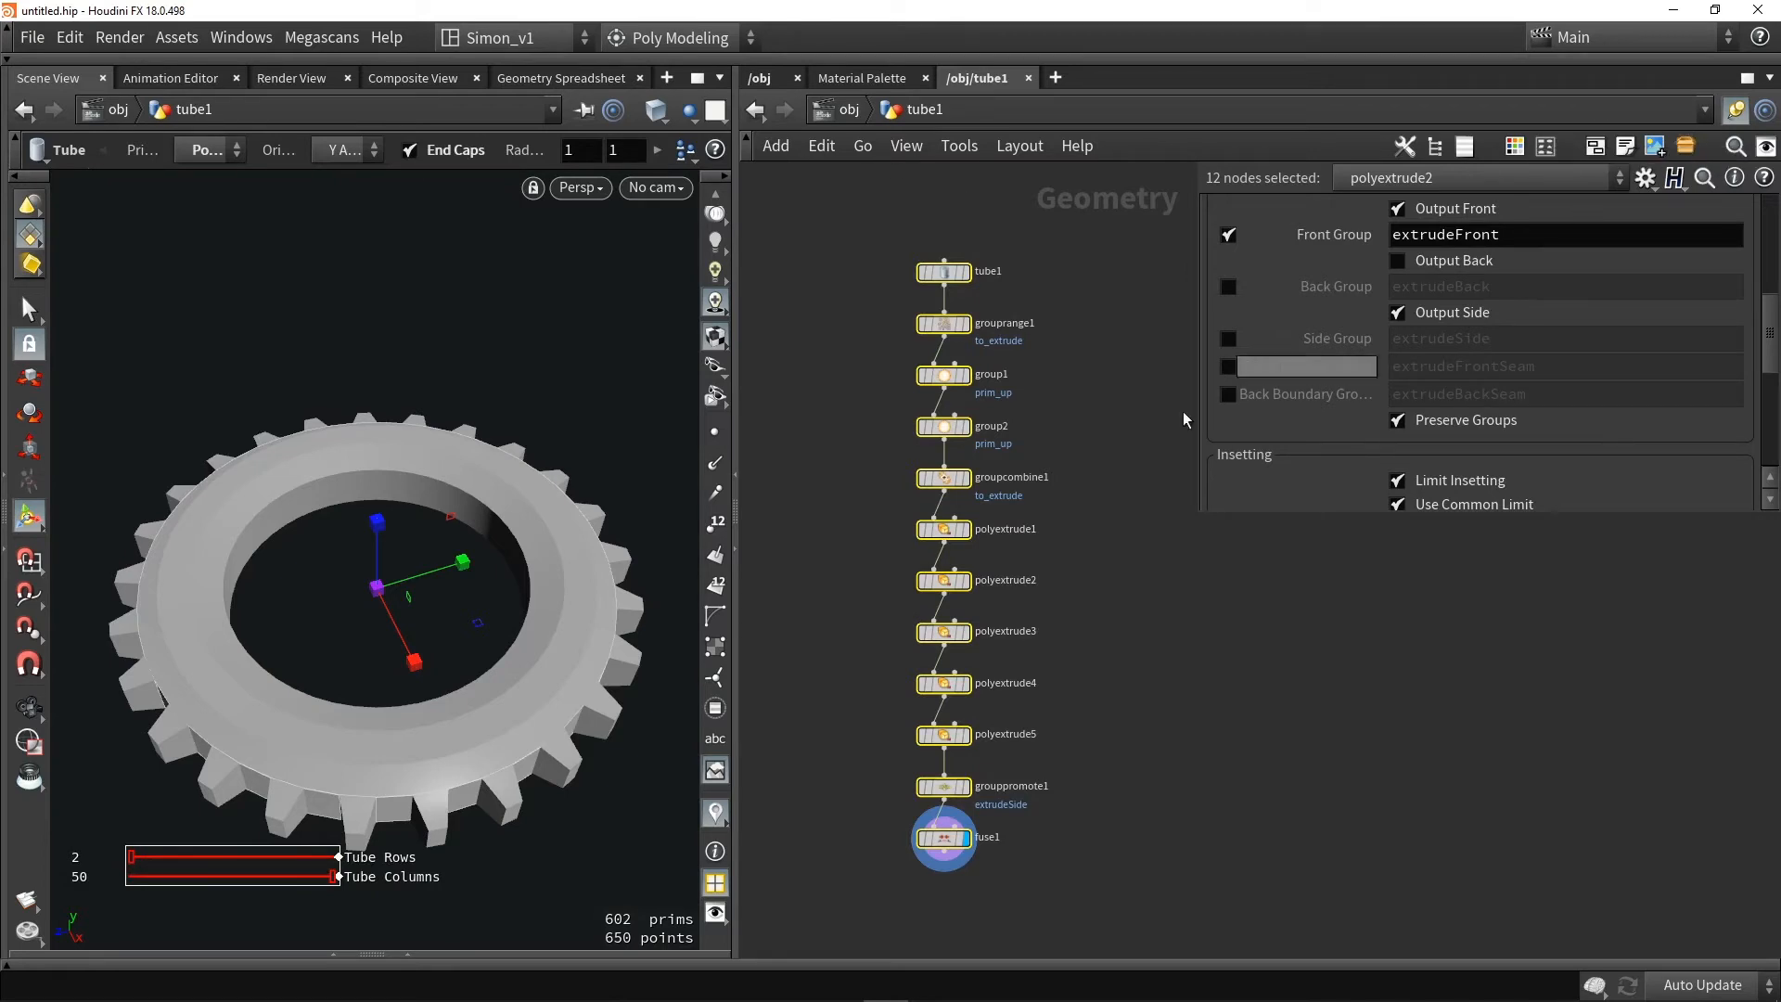
key(shift+c)
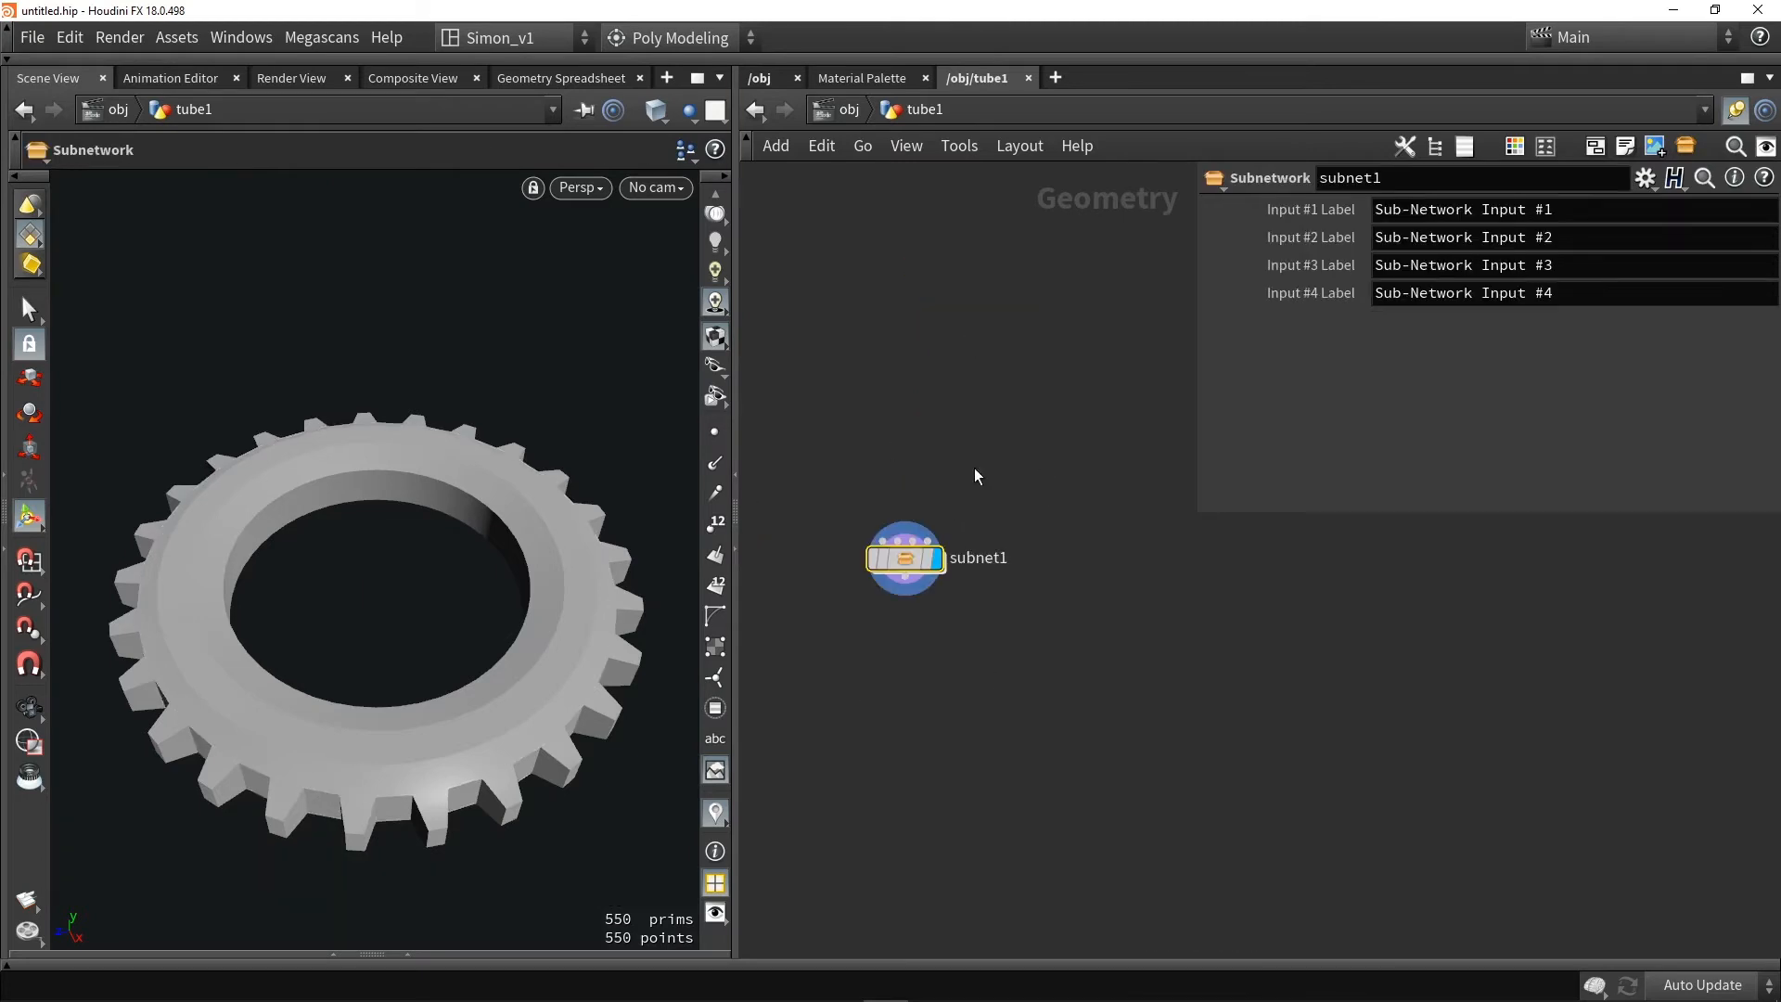
right_click(903, 543)
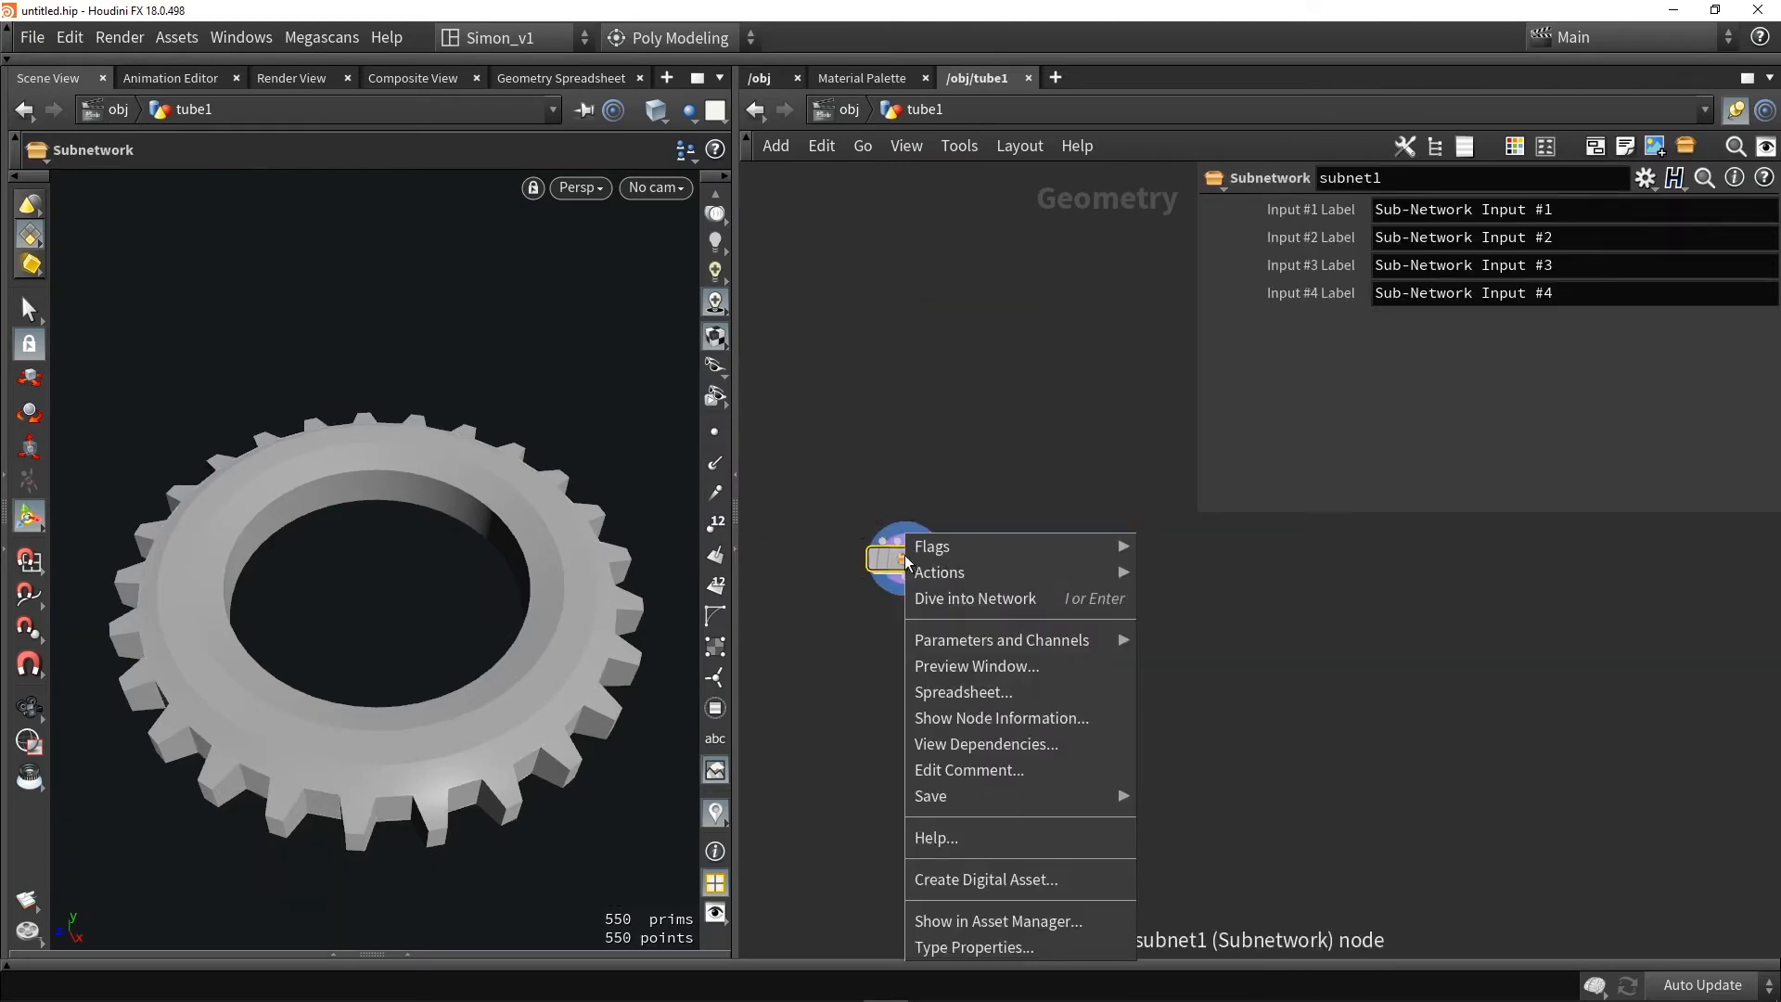
click(1009, 883)
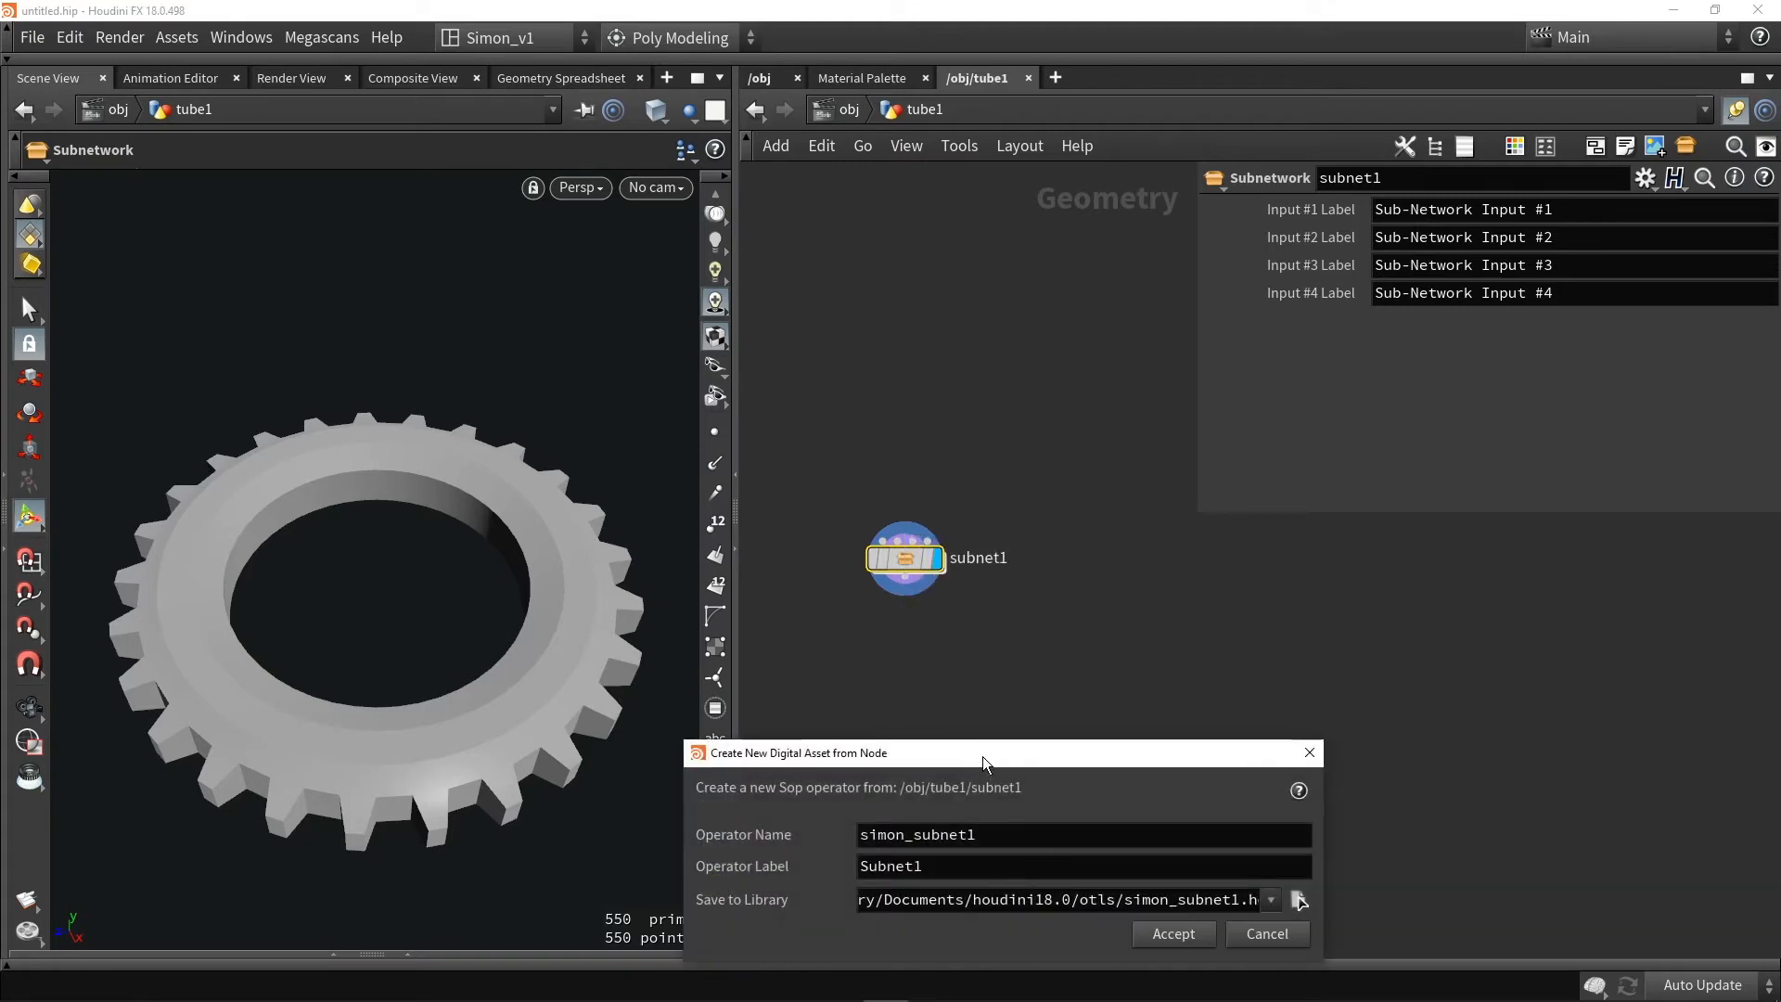
drag(983, 755, 798, 504)
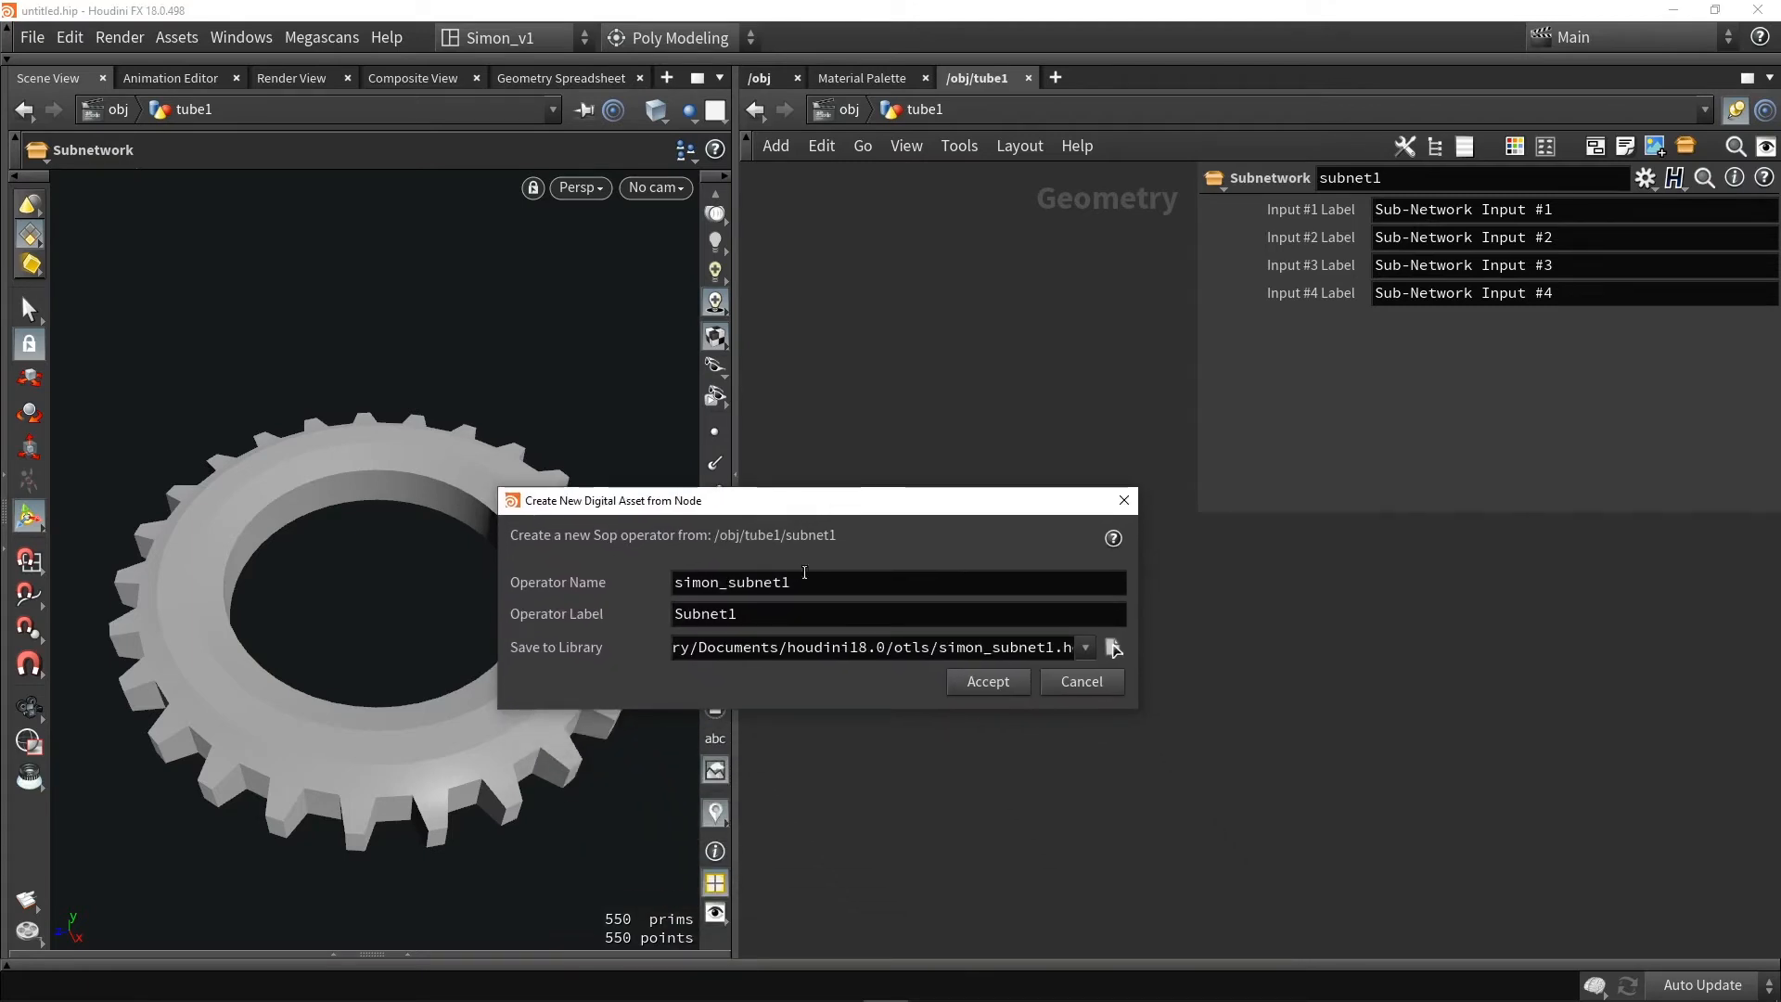
double_click(733, 581)
text(Demo)
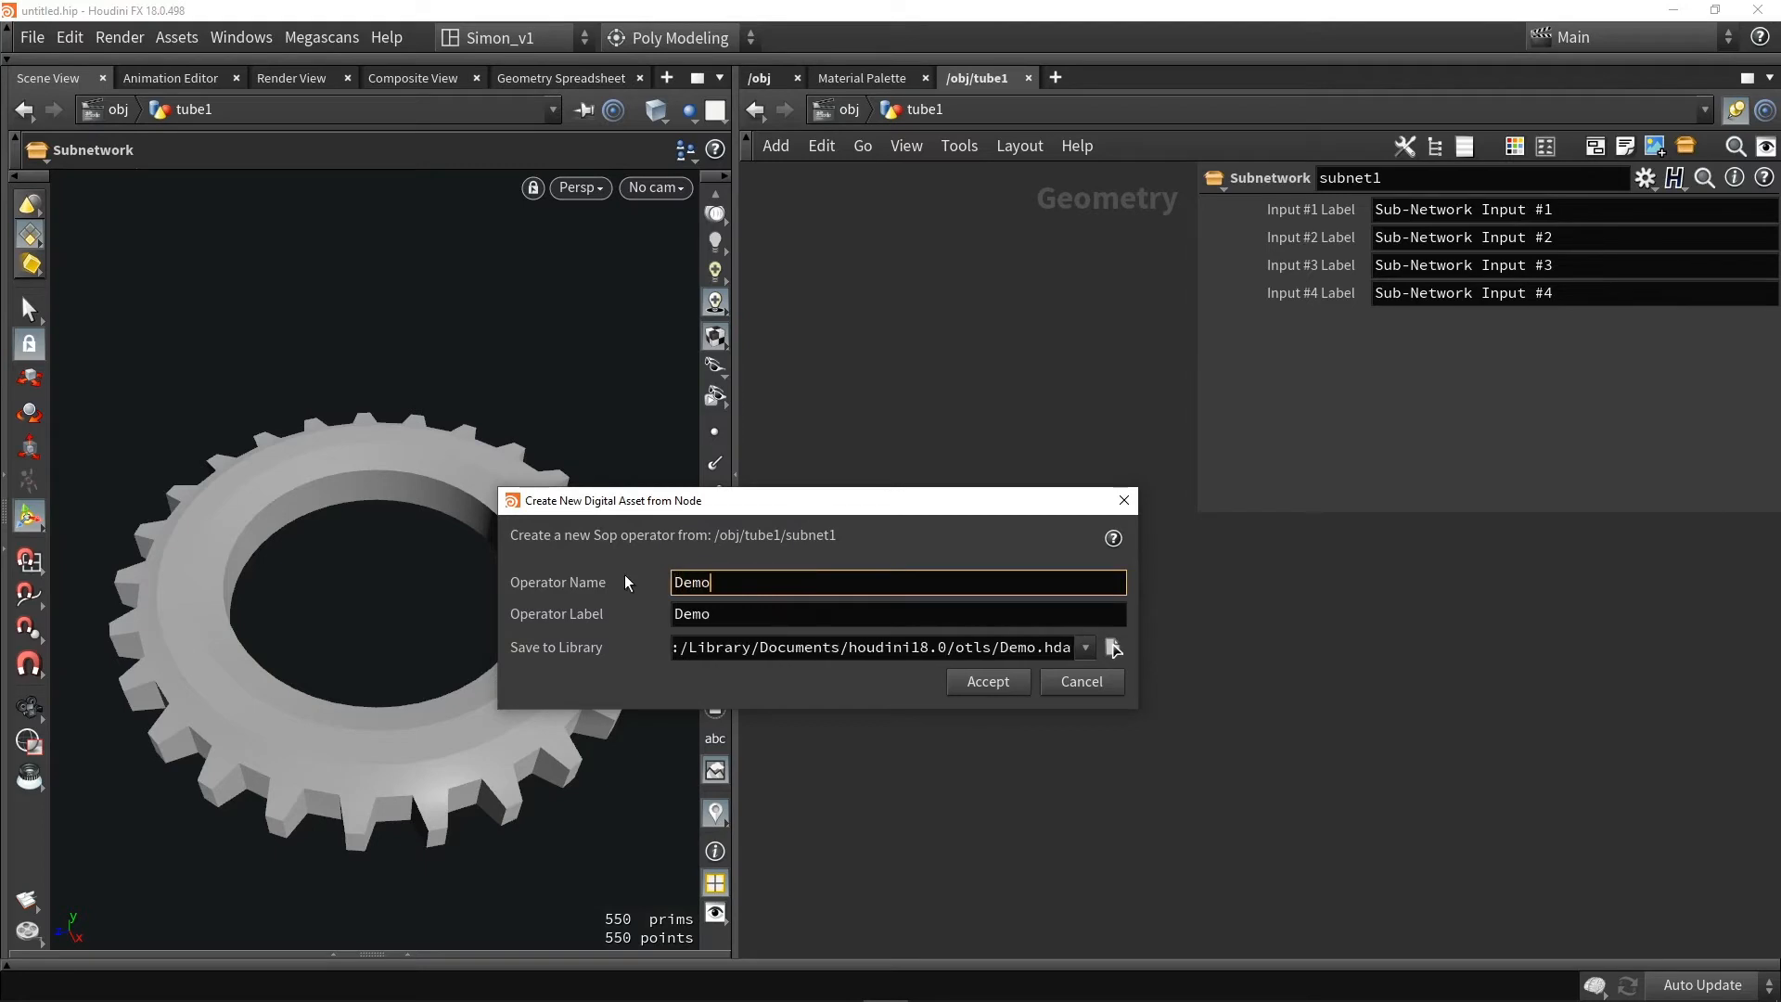
text(_Gear)
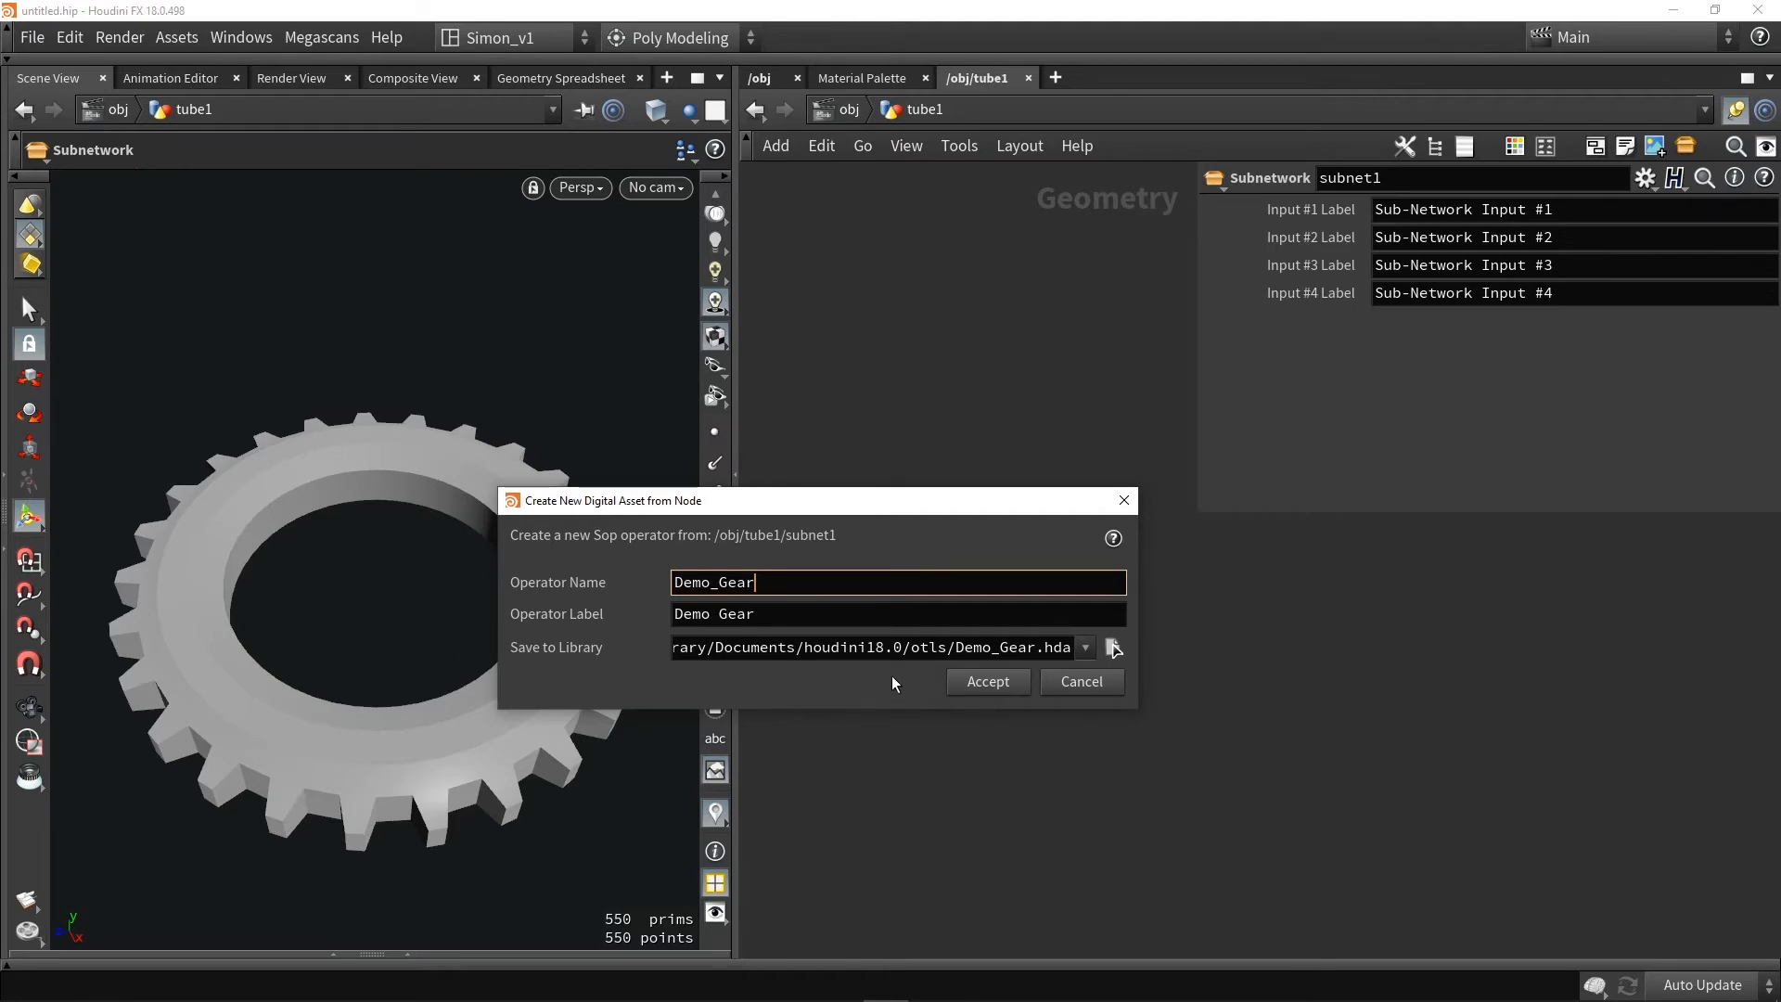
click(958, 686)
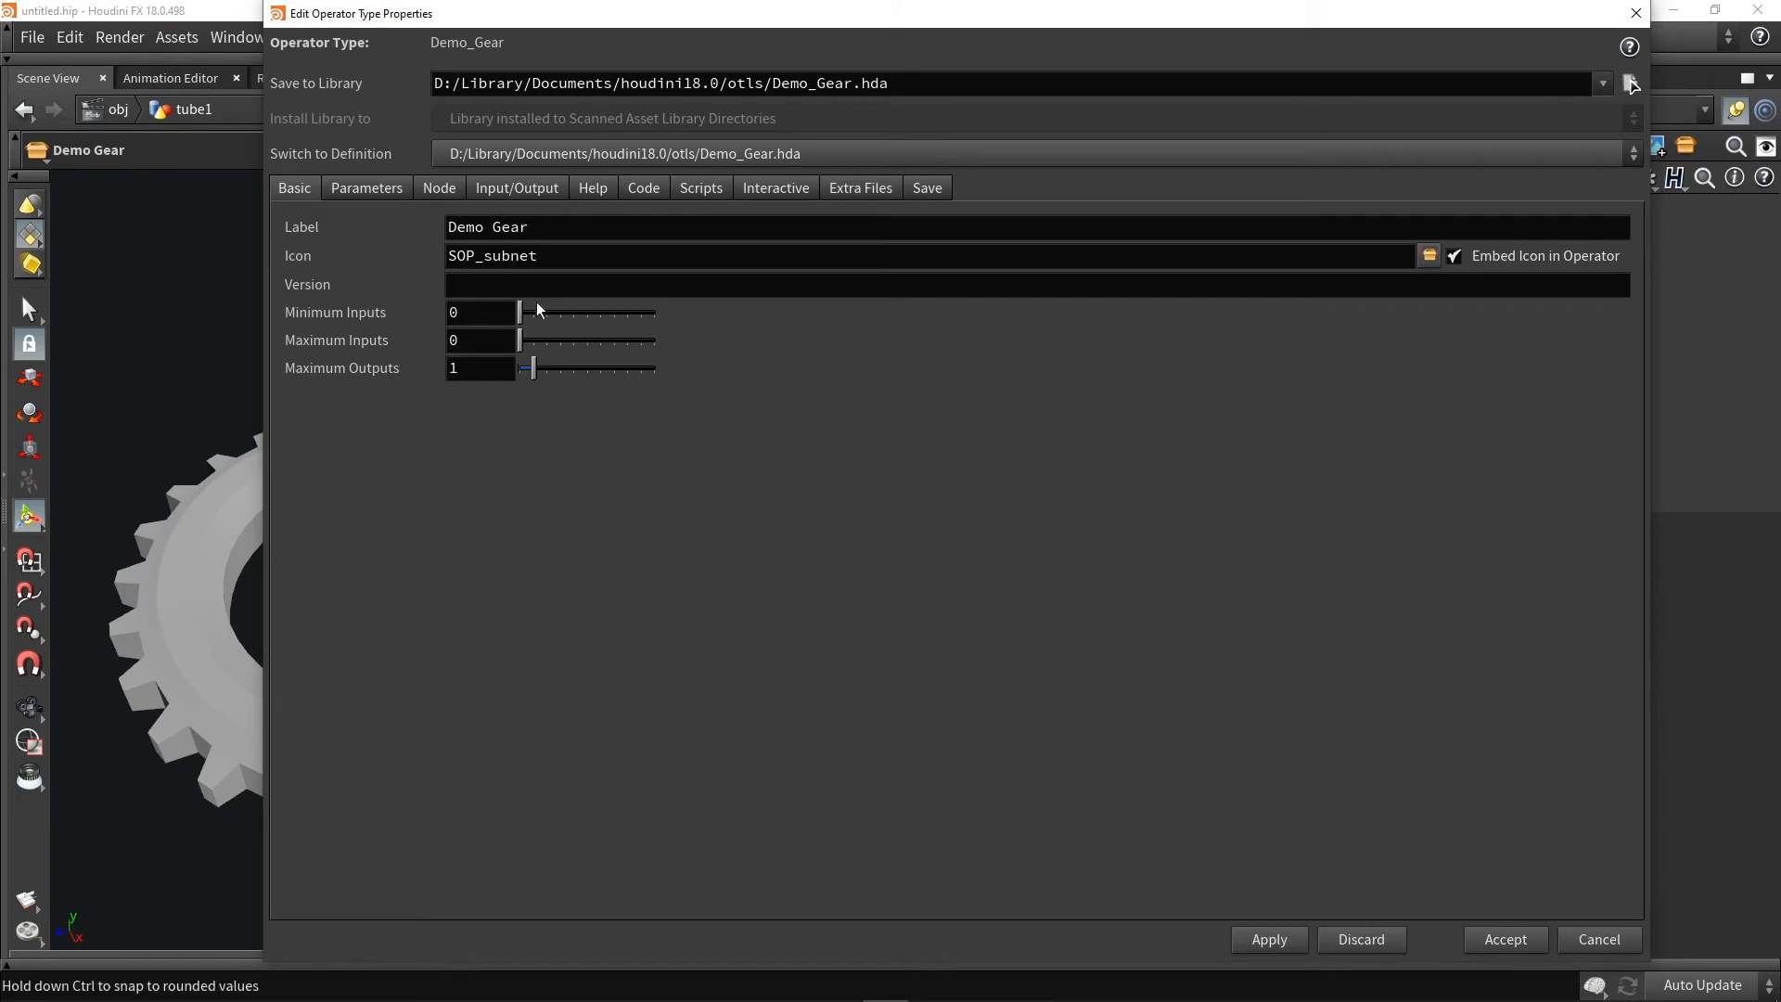
Expose the Columns parameter of tube1 inside the subnetwork on the Demo_Gear asset interface and apply the change
click(359, 191)
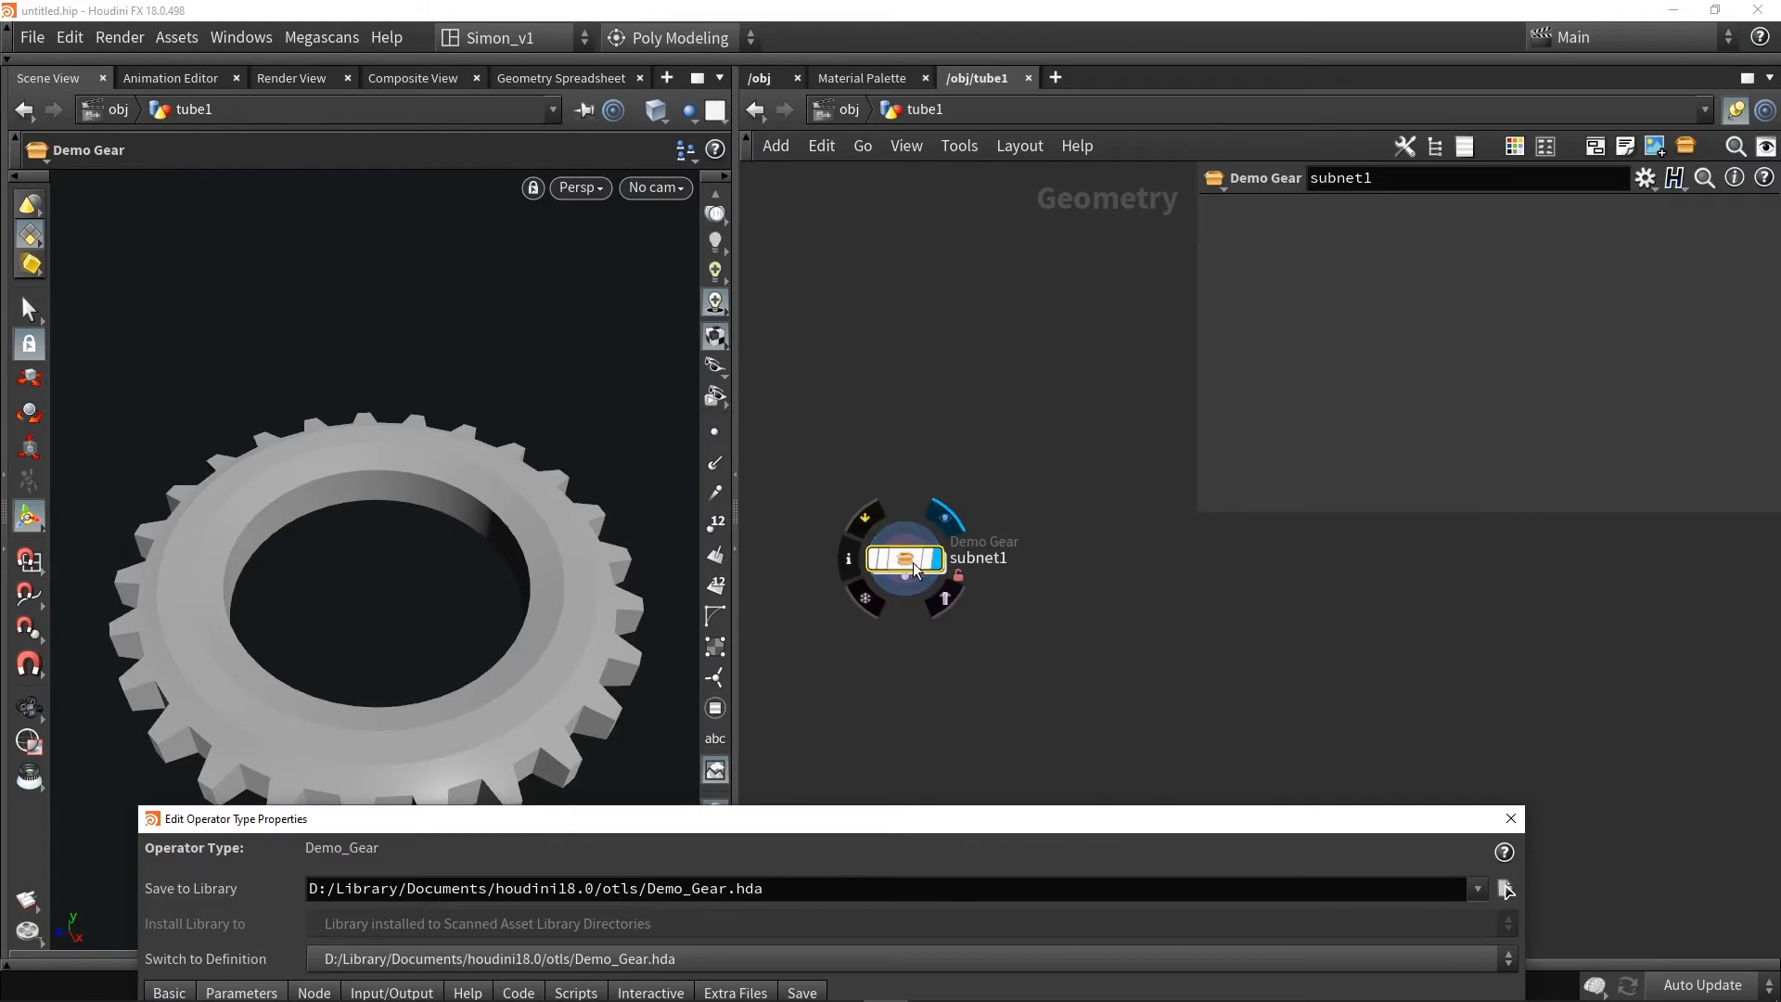
drag(914, 568, 902, 460)
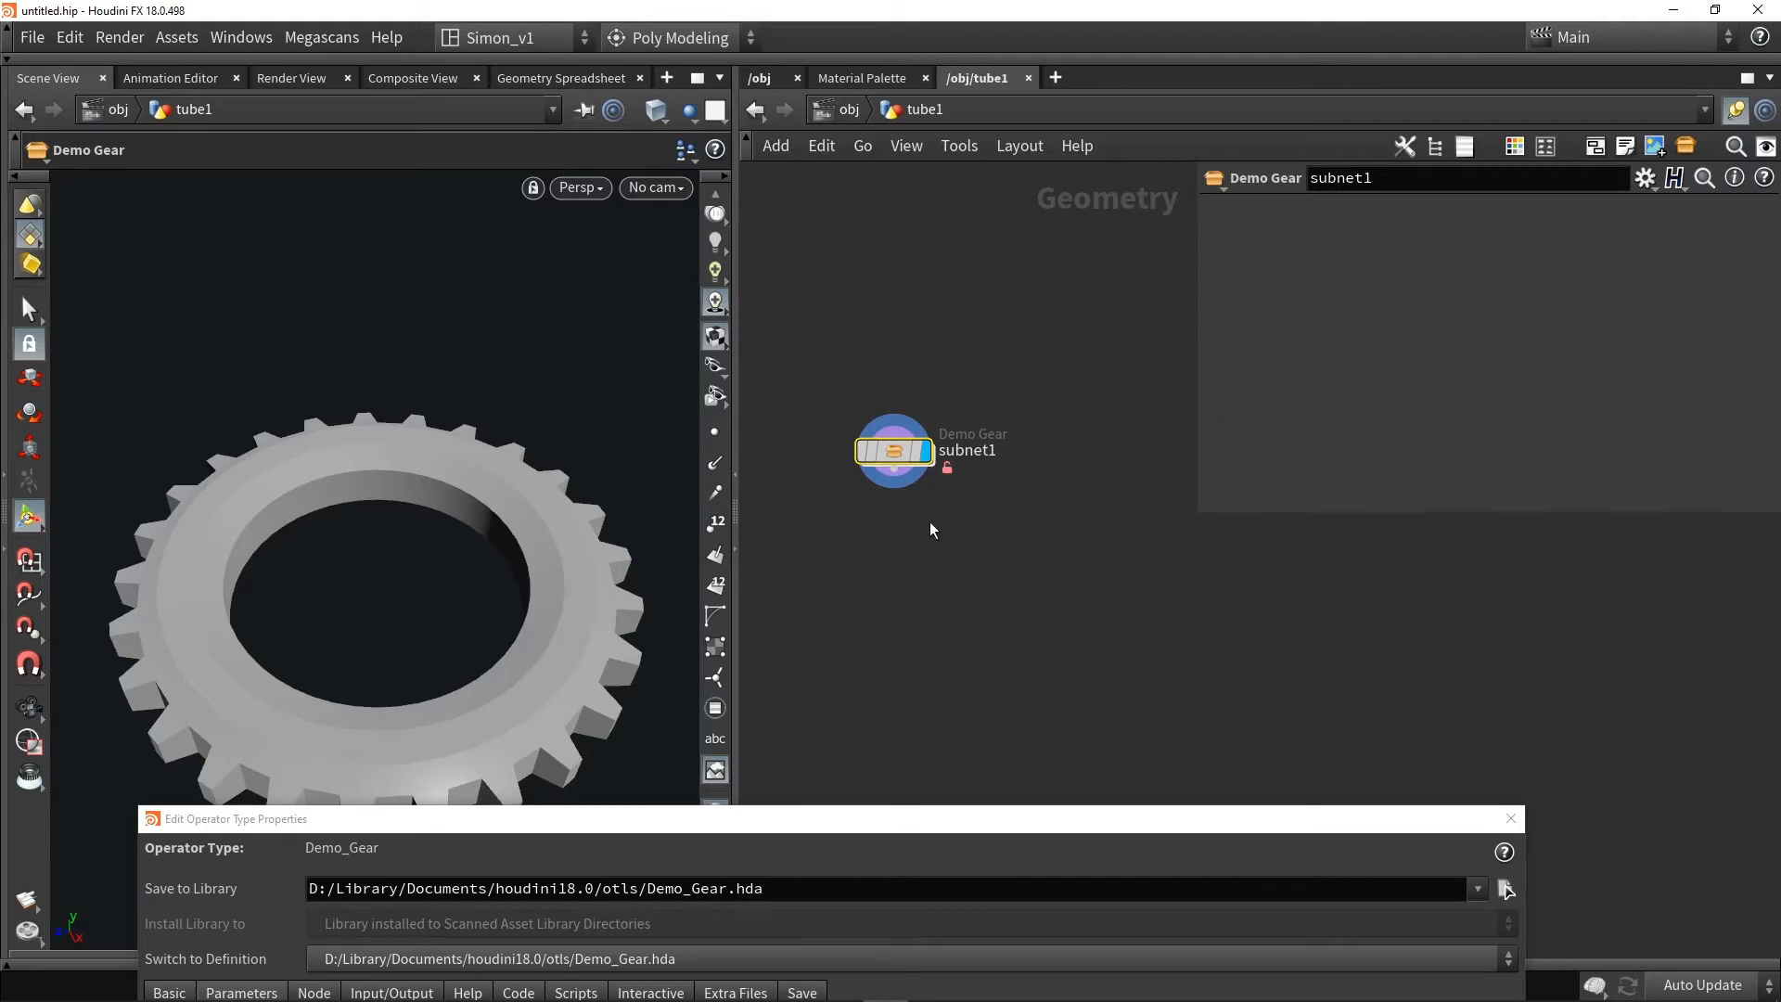
mouse_move(900, 455)
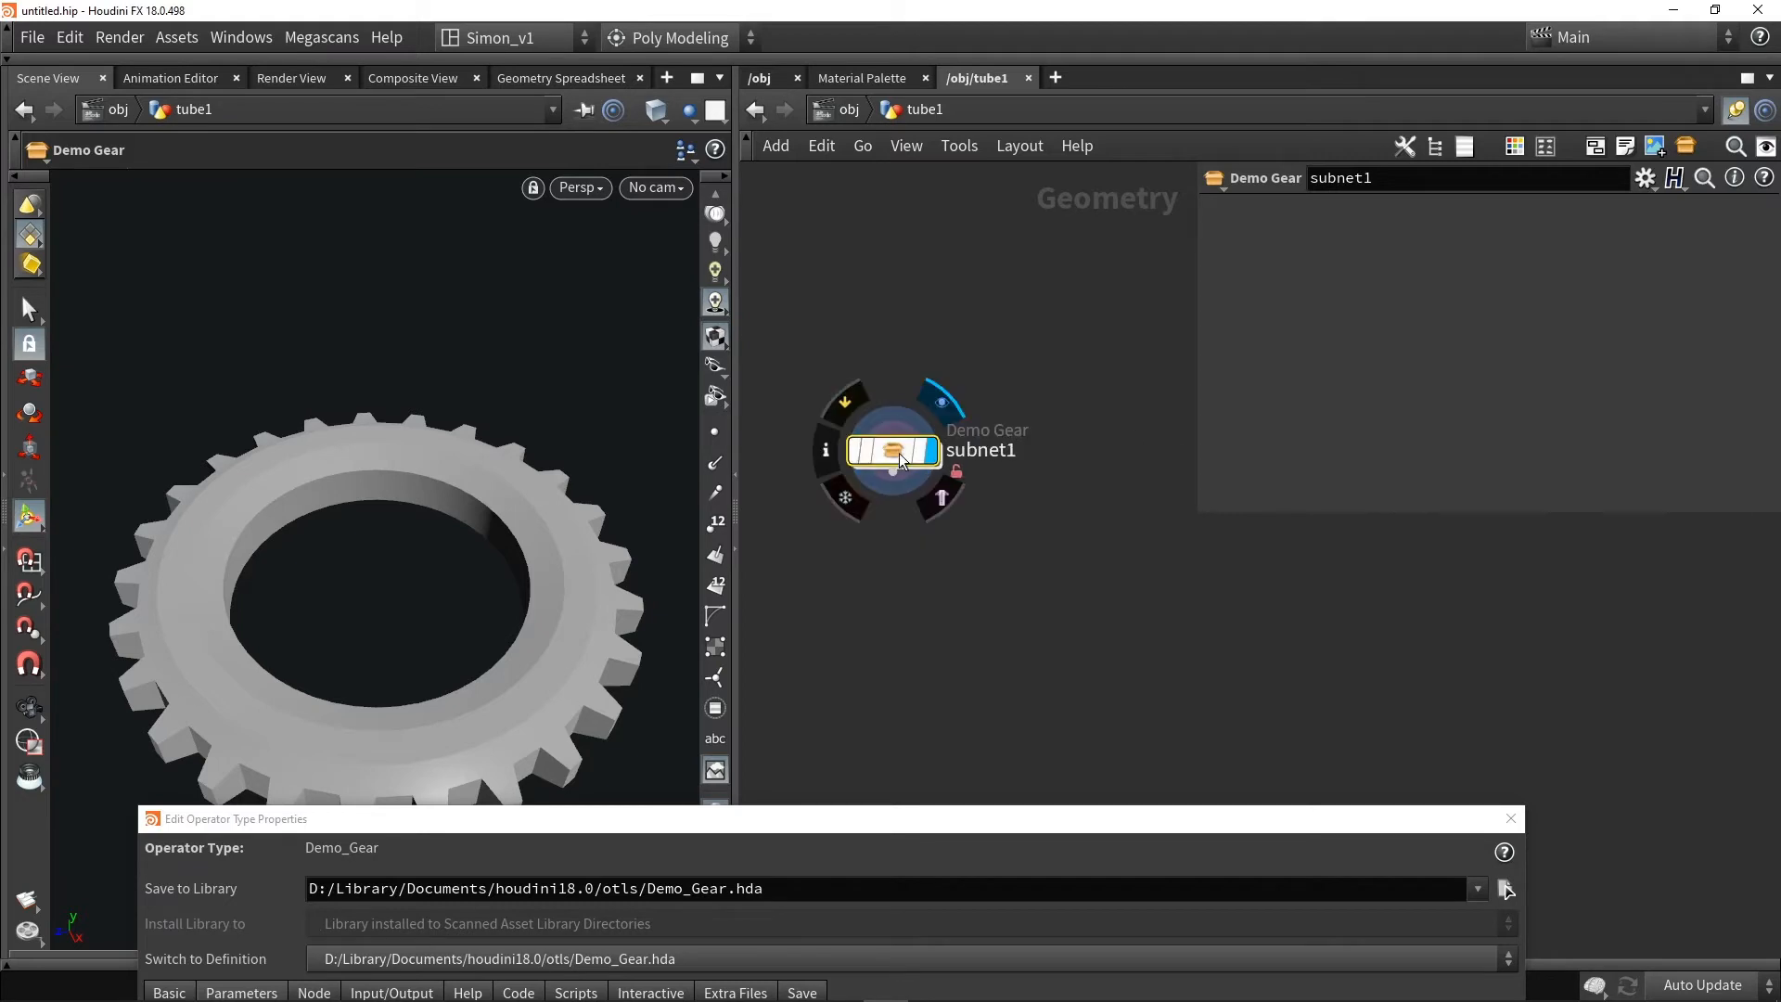
double_click(899, 453)
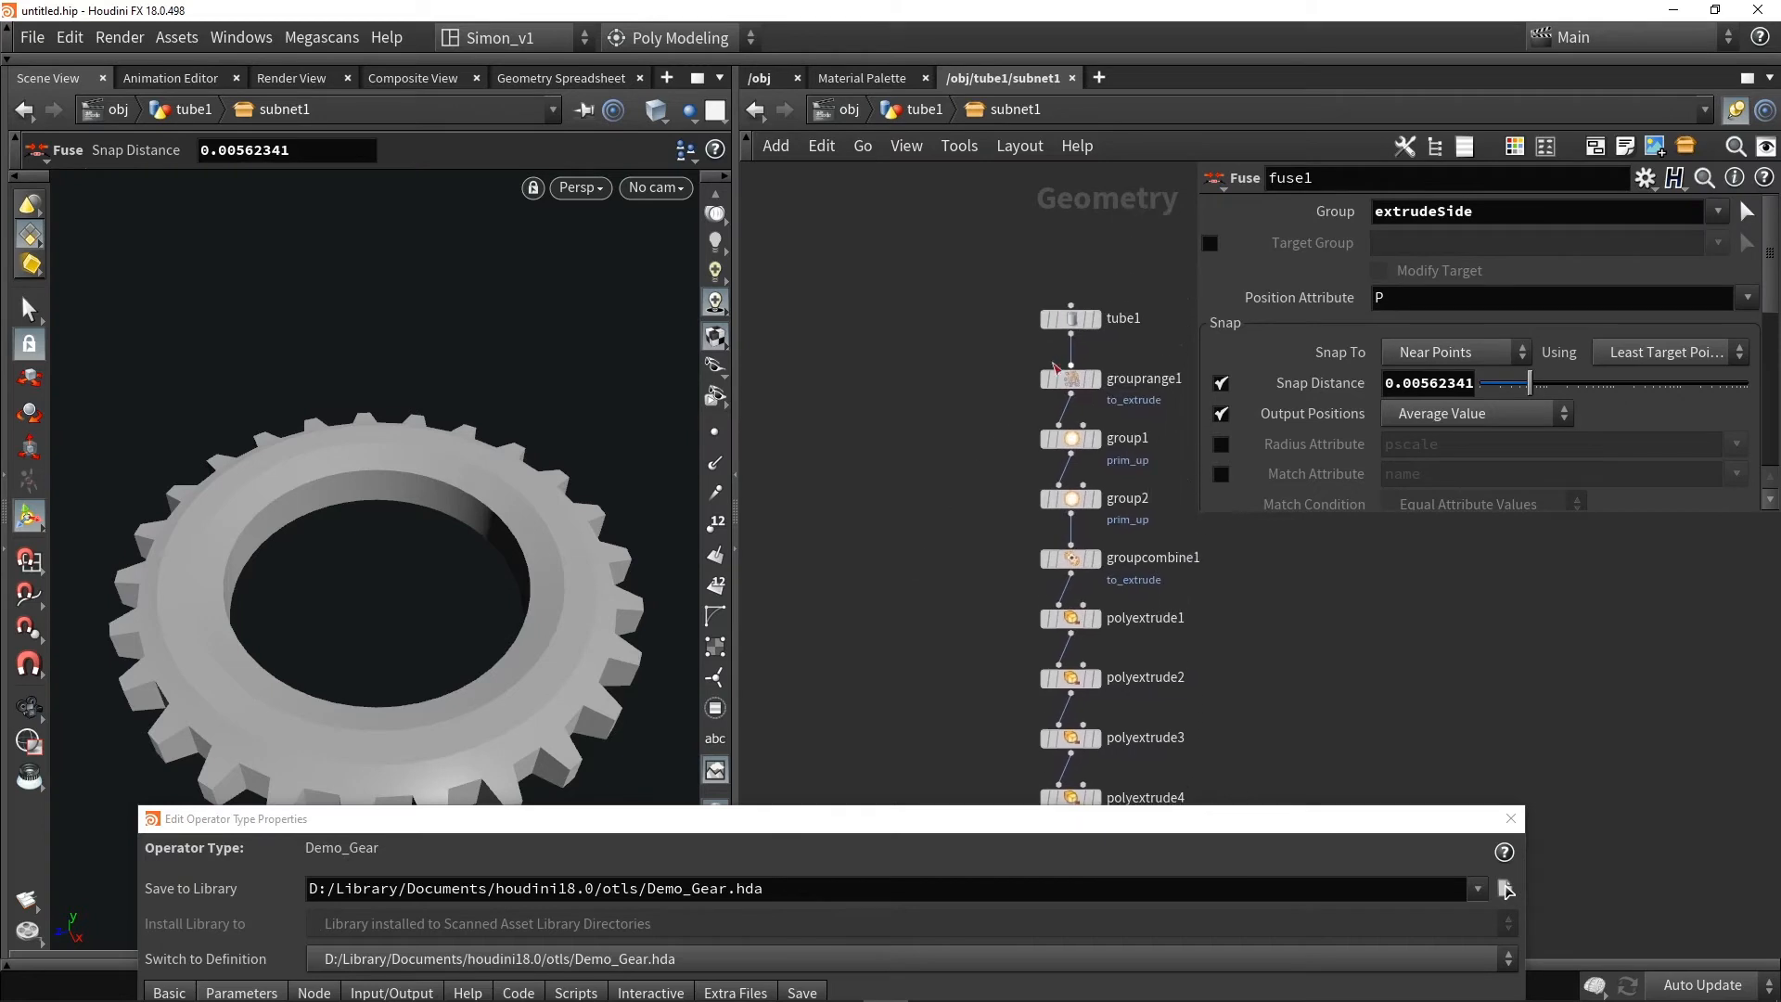
click(1073, 321)
scroll(1459, 378, down, 3)
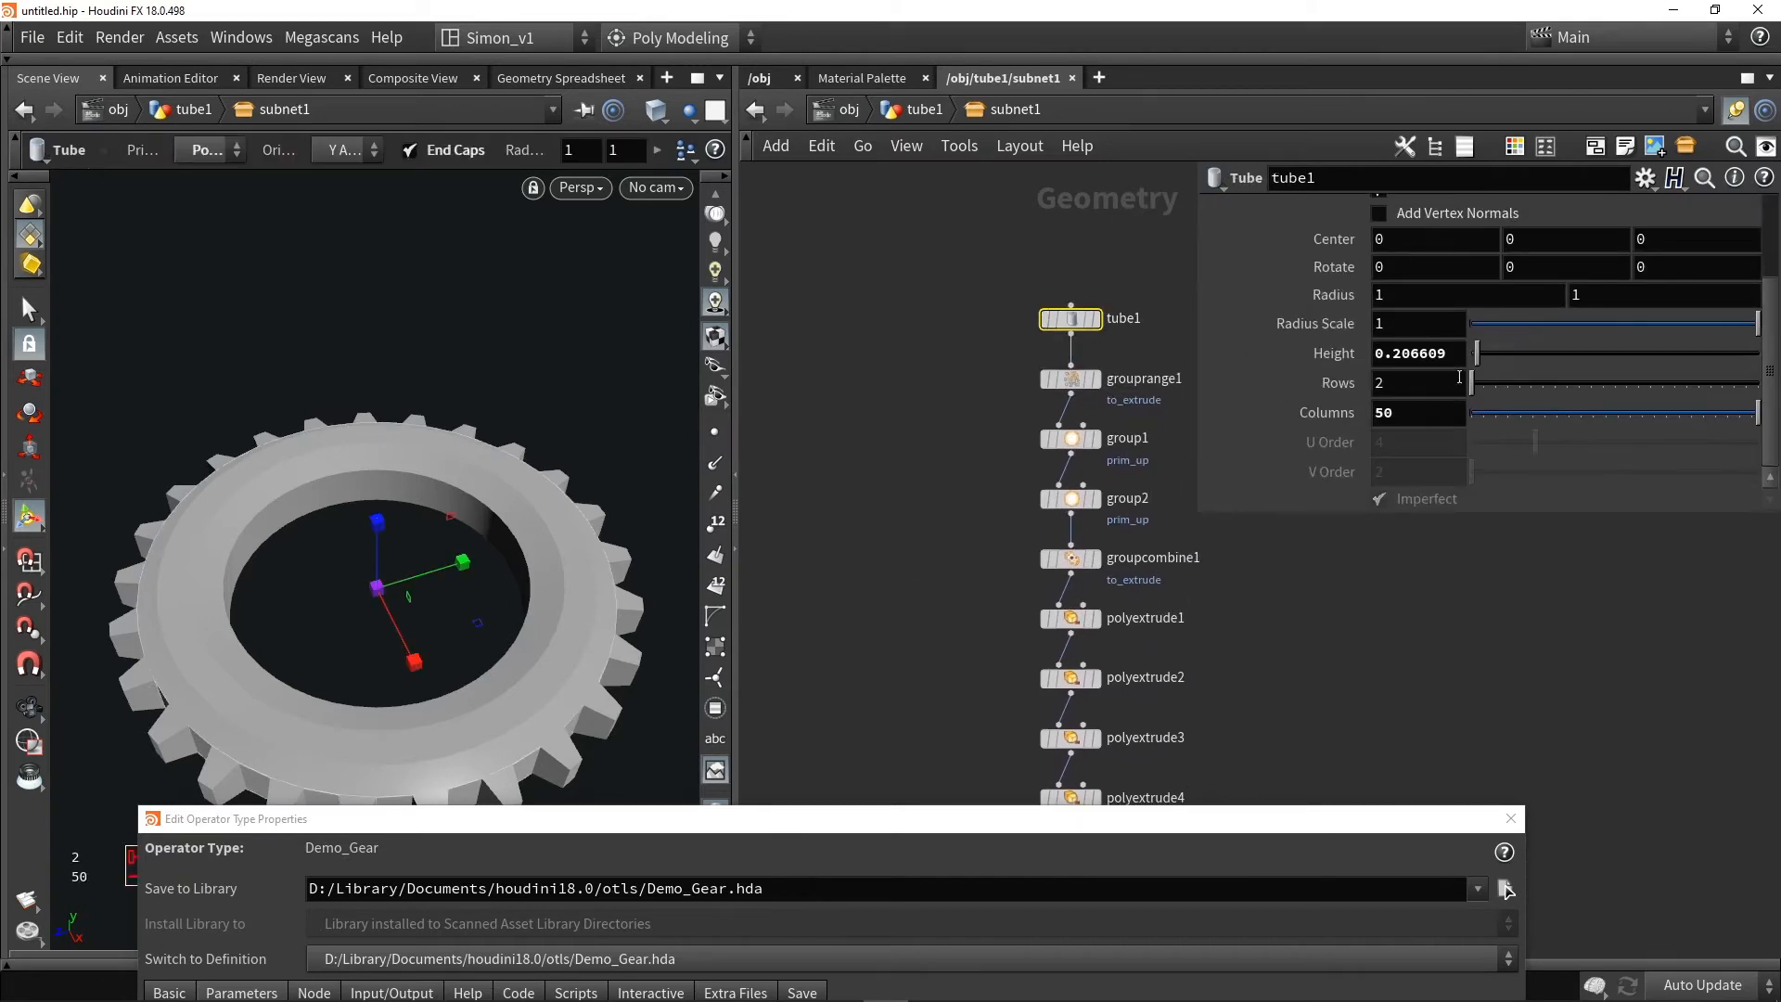
double_click(1401, 411)
drag(1283, 828, 859, 59)
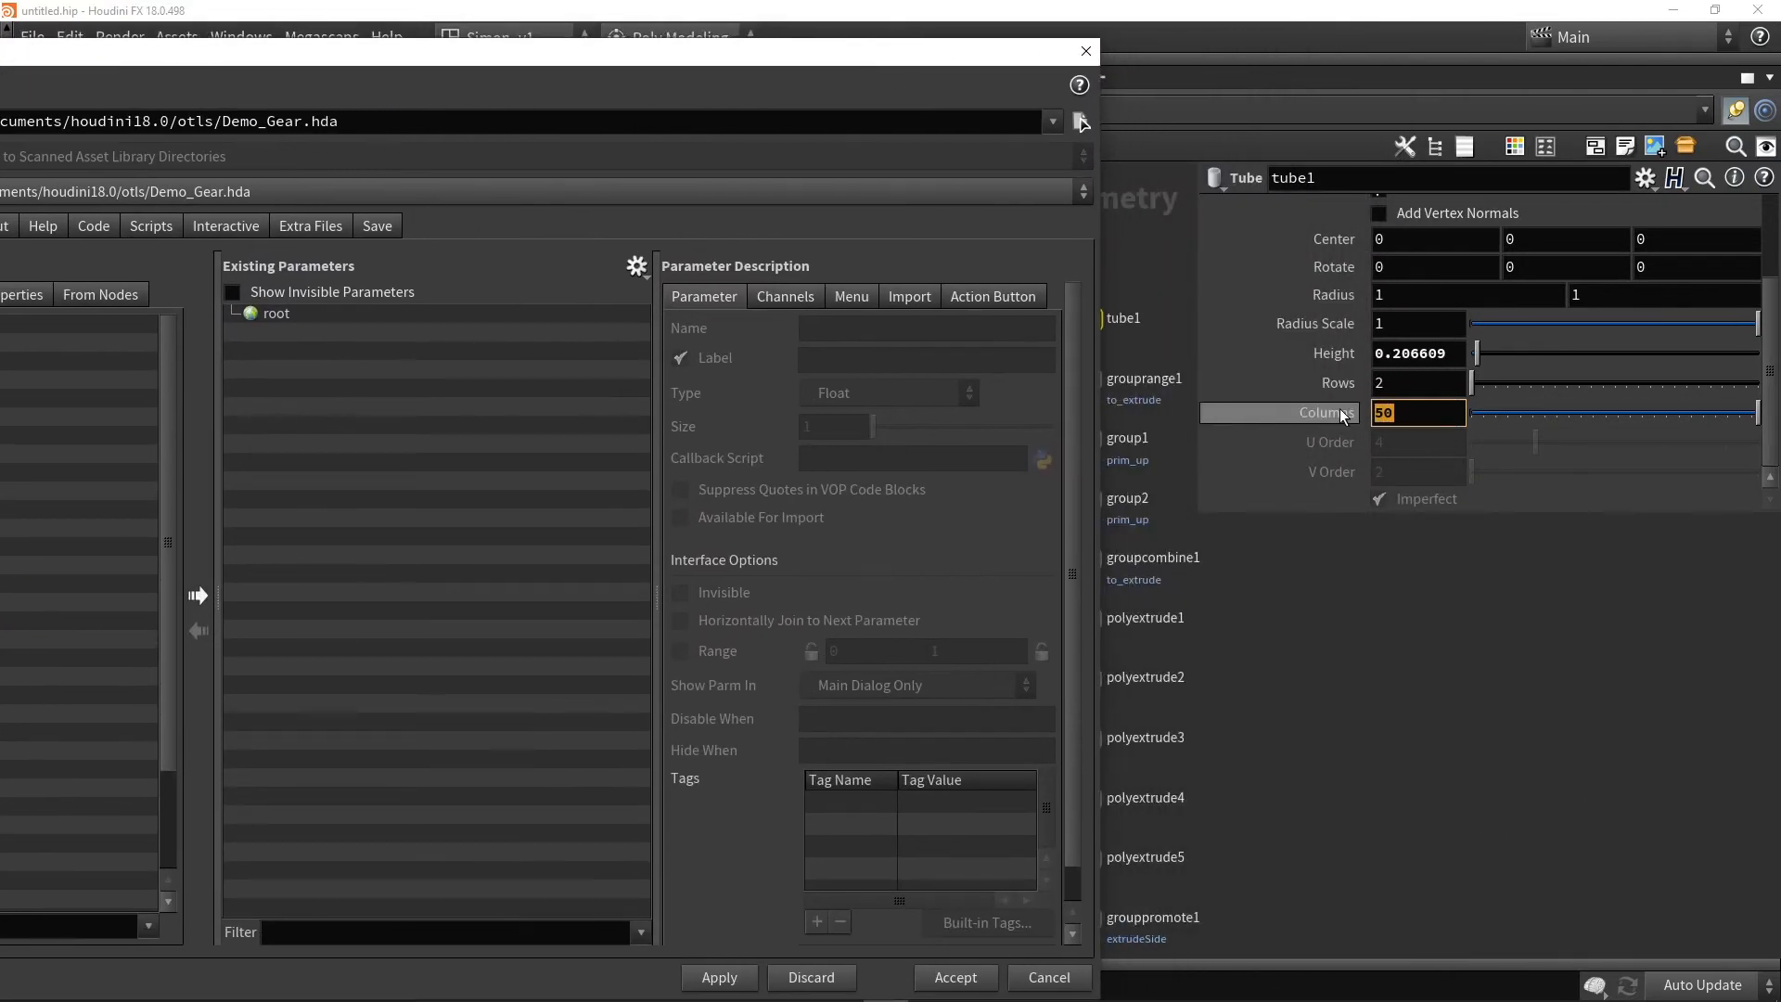
drag(1340, 408, 390, 371)
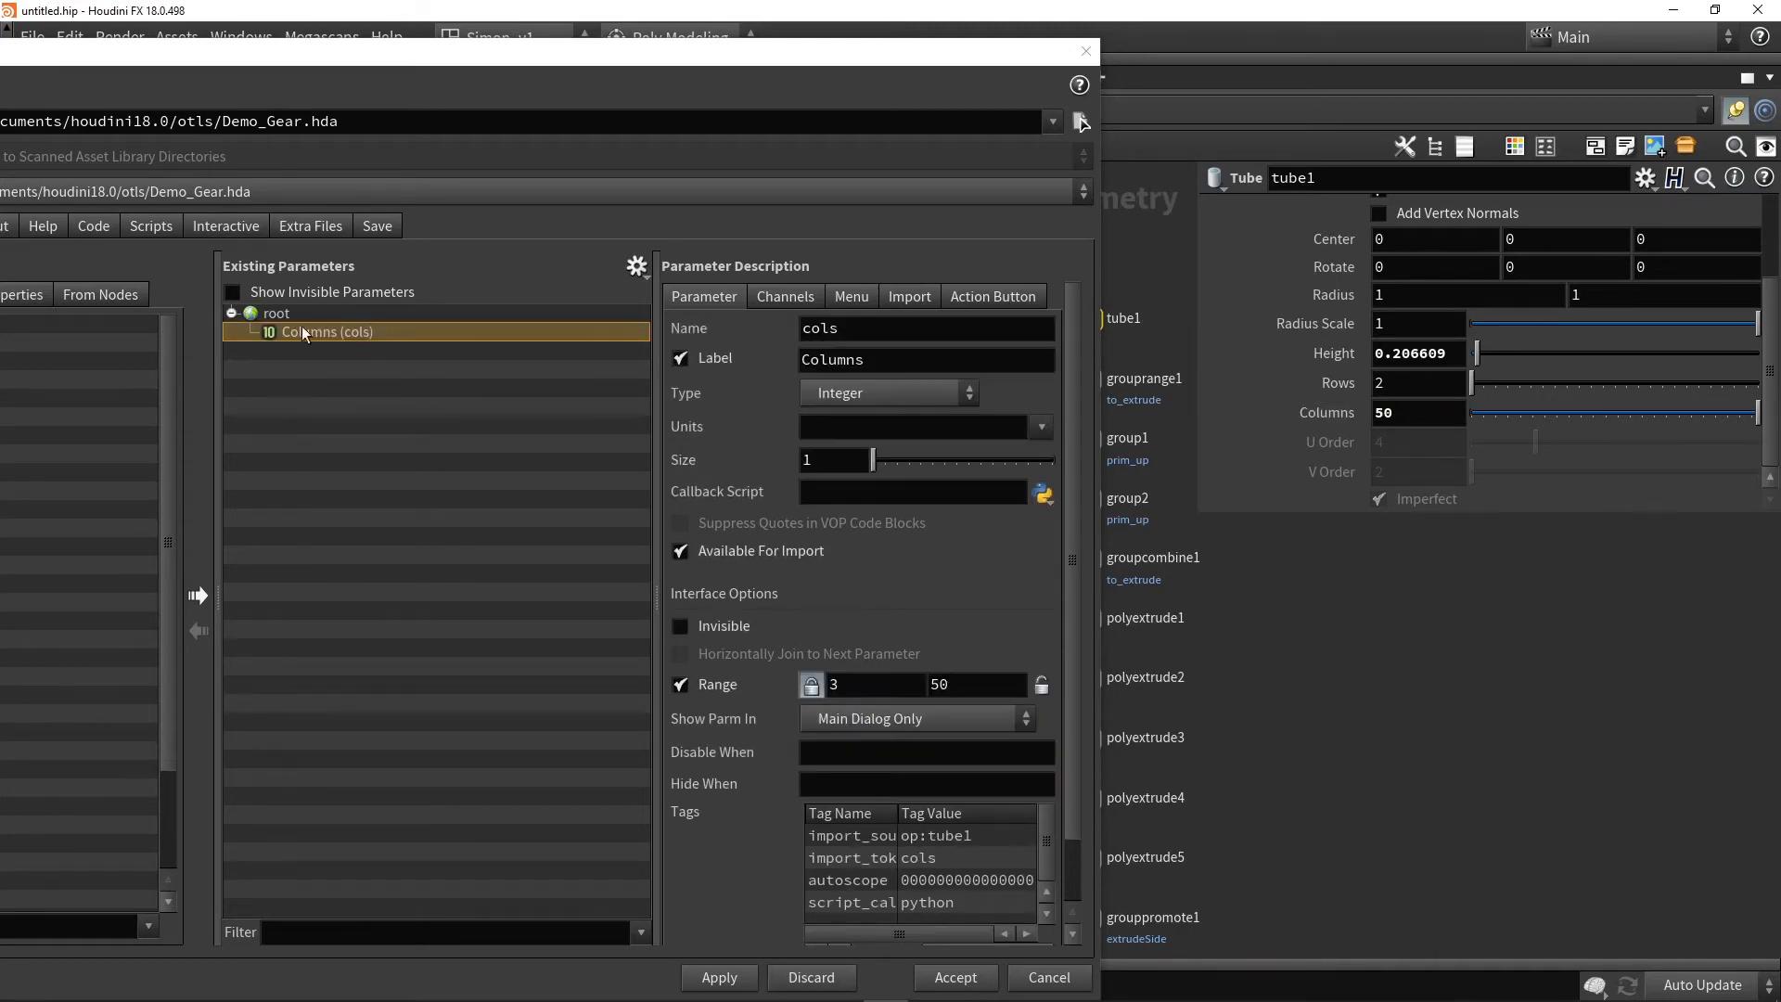
click(720, 979)
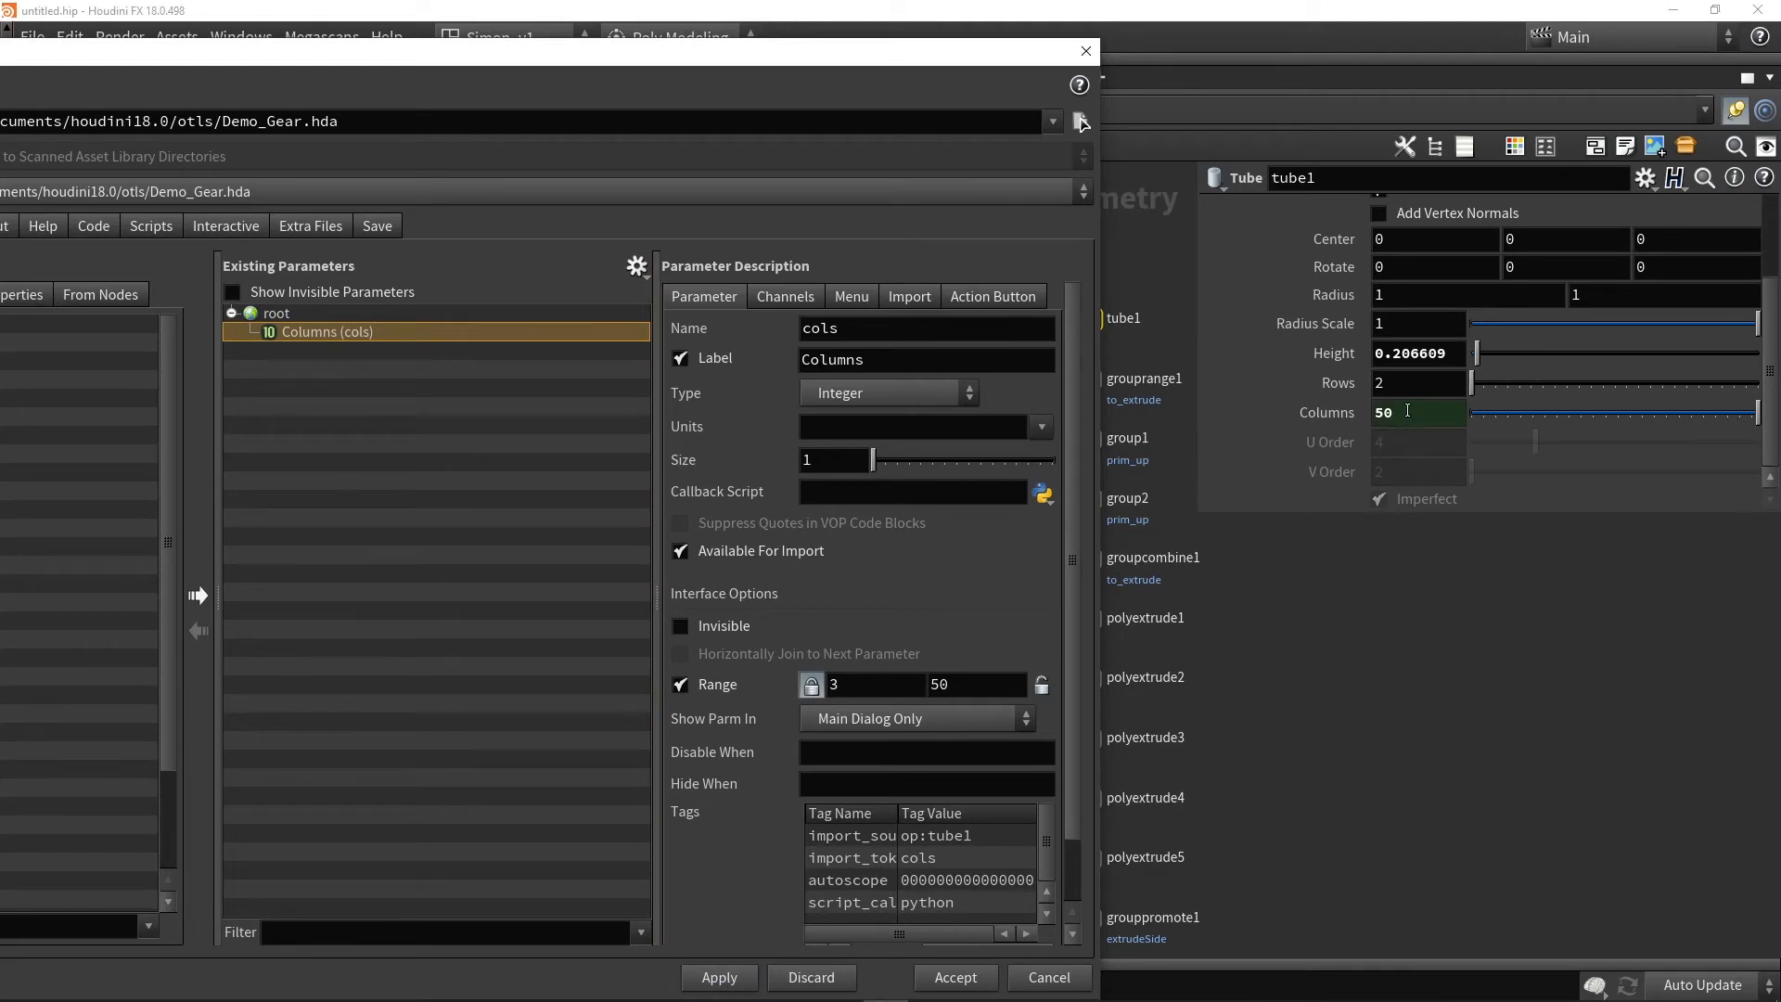
Examine the channel reference in tube1's Columns field and the matching Columns parameter on the Demo Gear node
click(1311, 413)
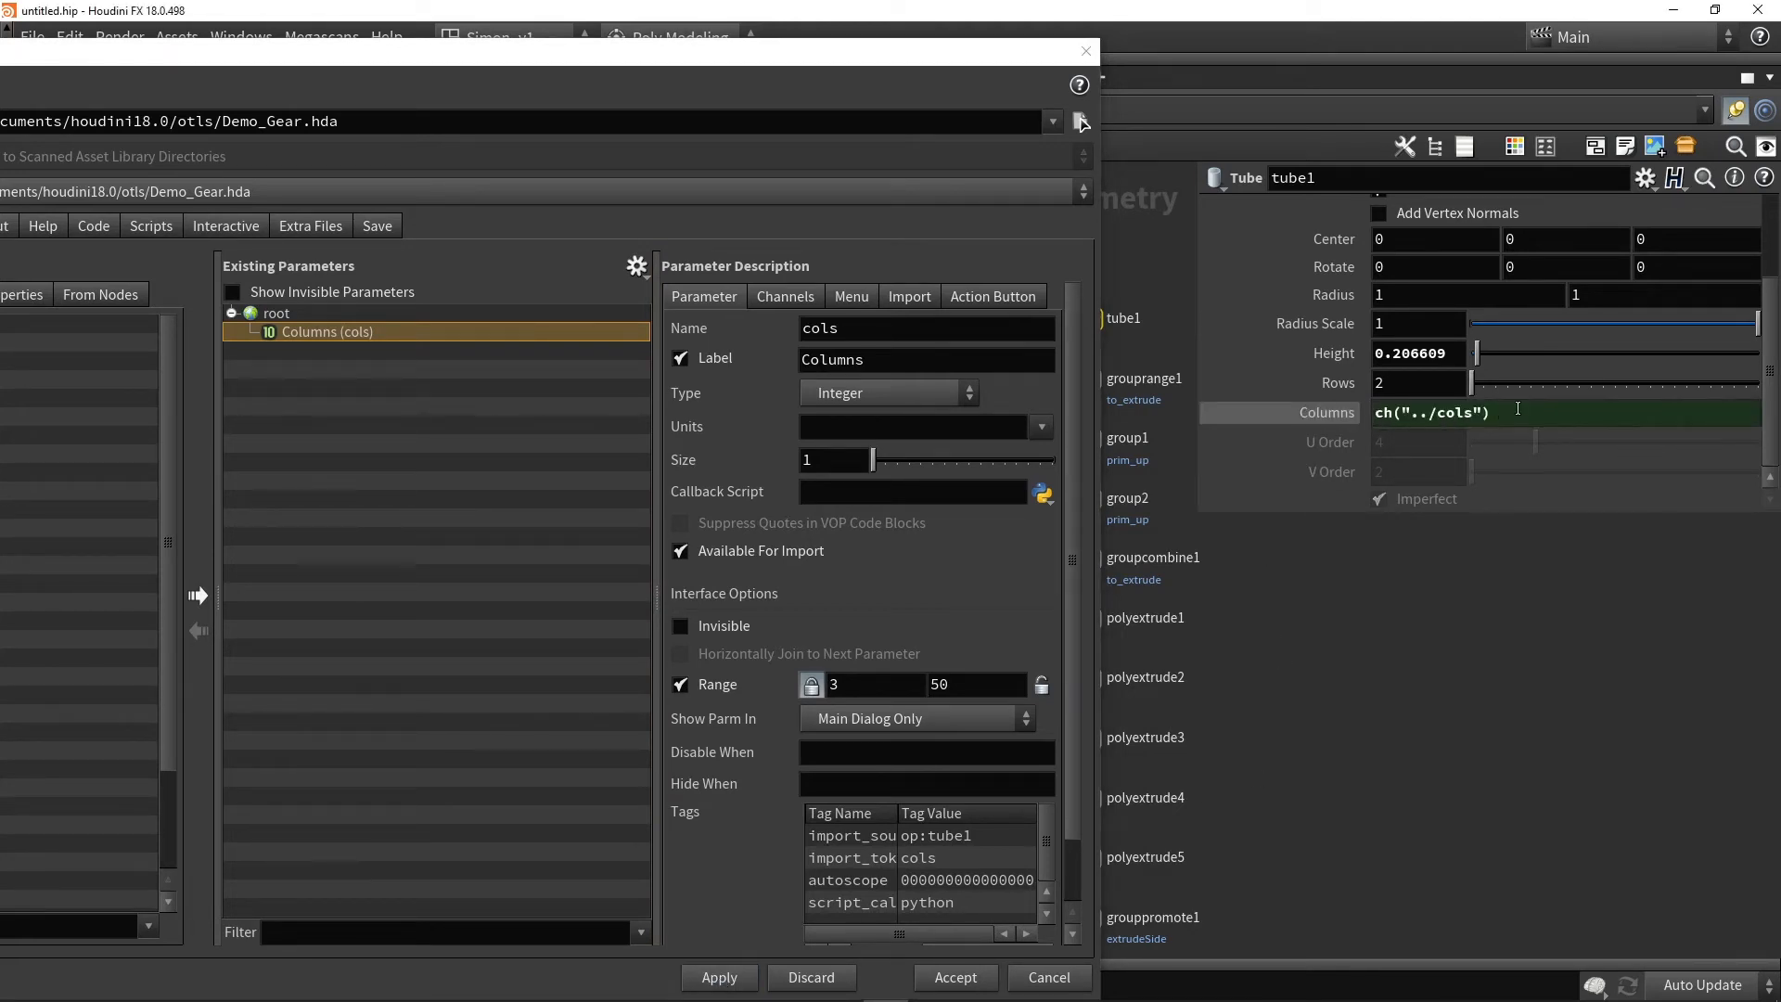
drag(1492, 412, 1375, 412)
click(1416, 655)
drag(1491, 416, 1328, 416)
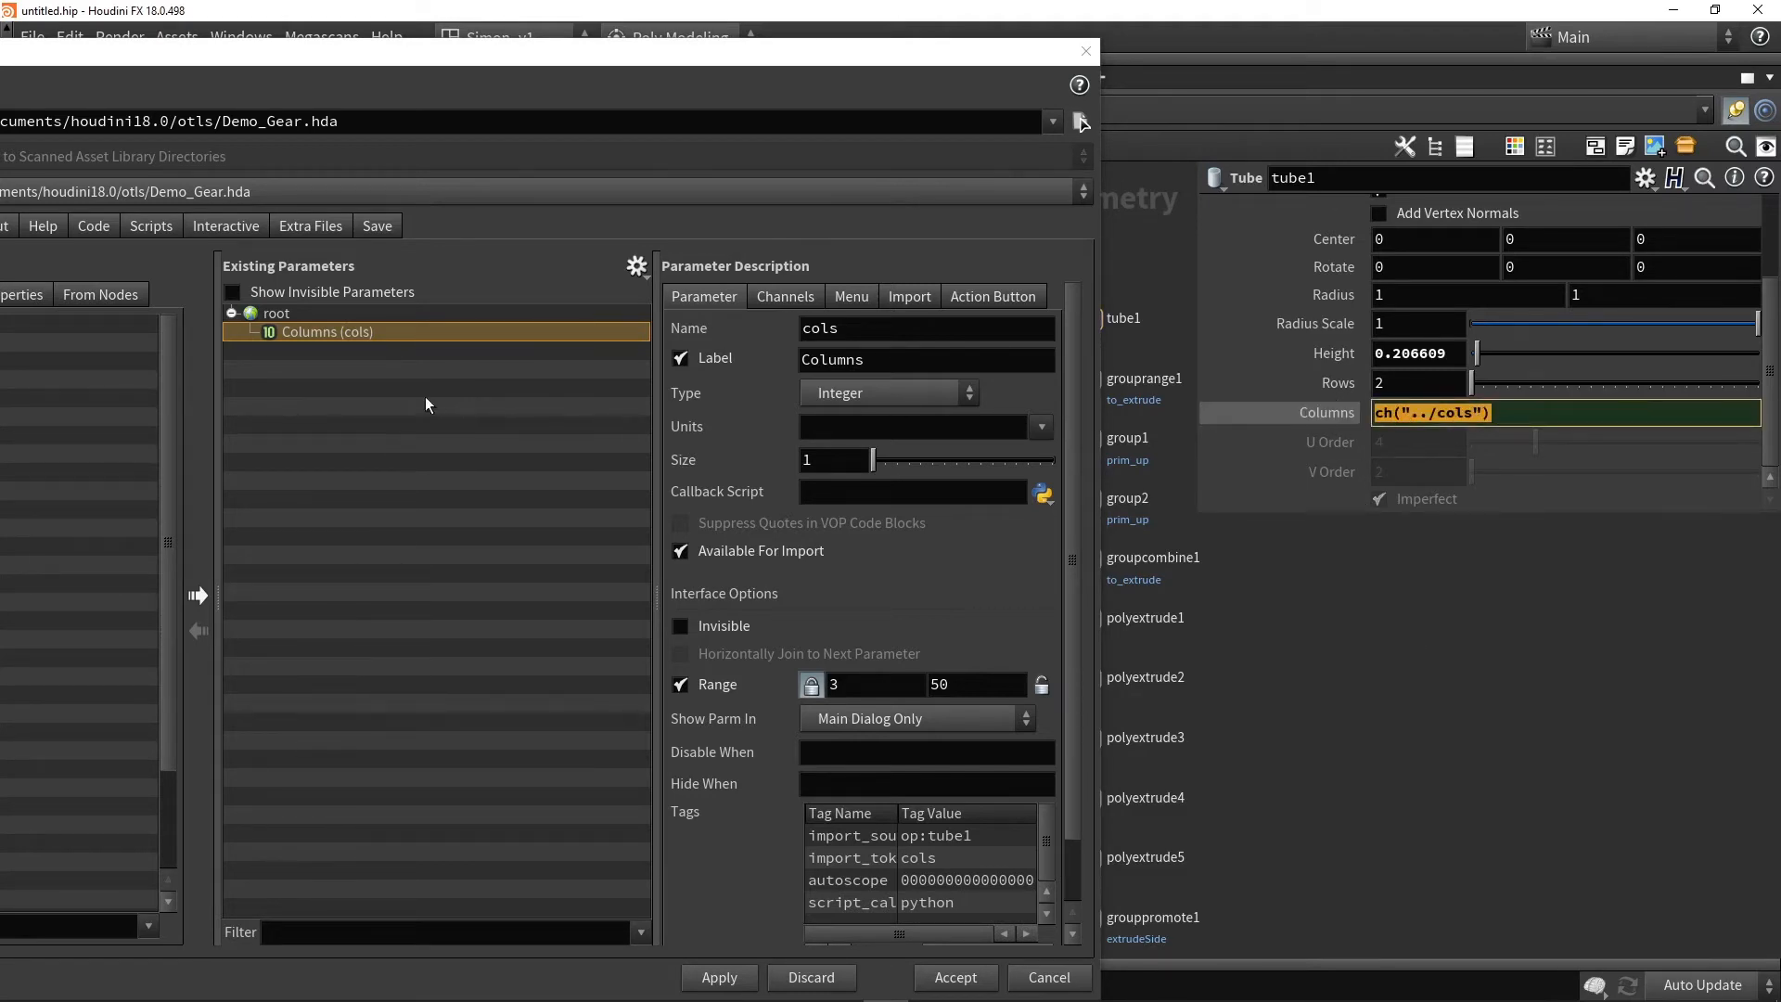
click(356, 338)
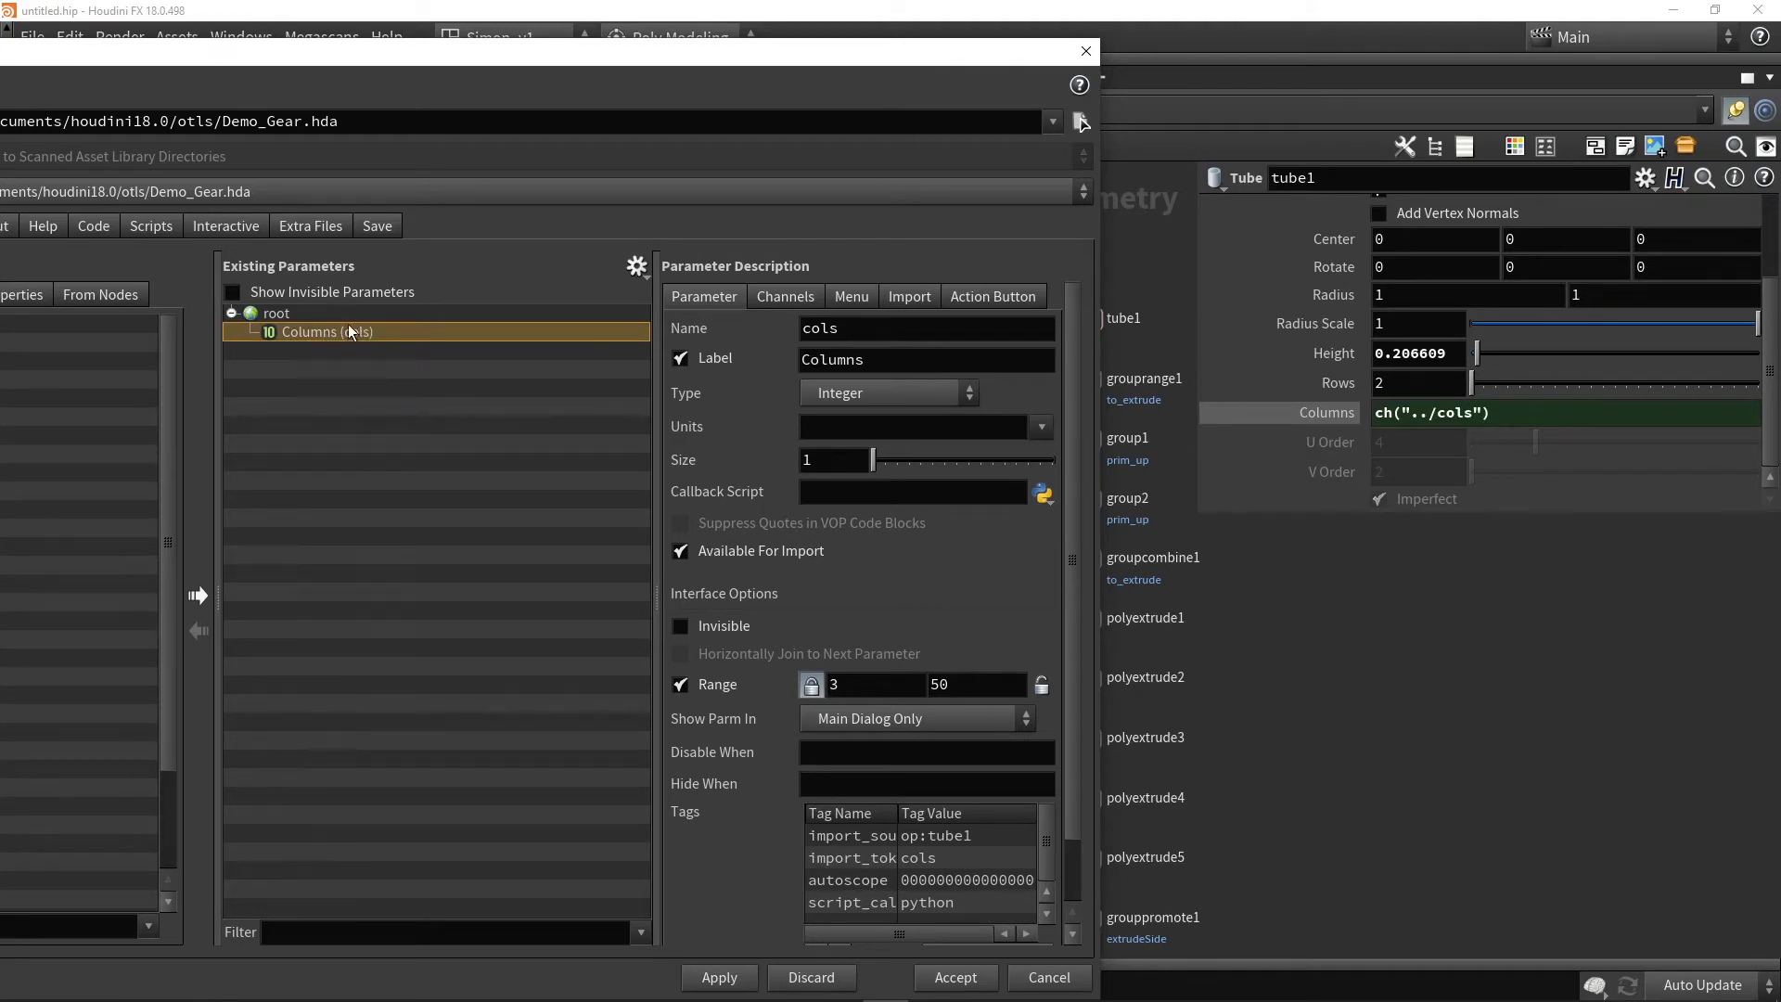
drag(620, 63, 426, 371)
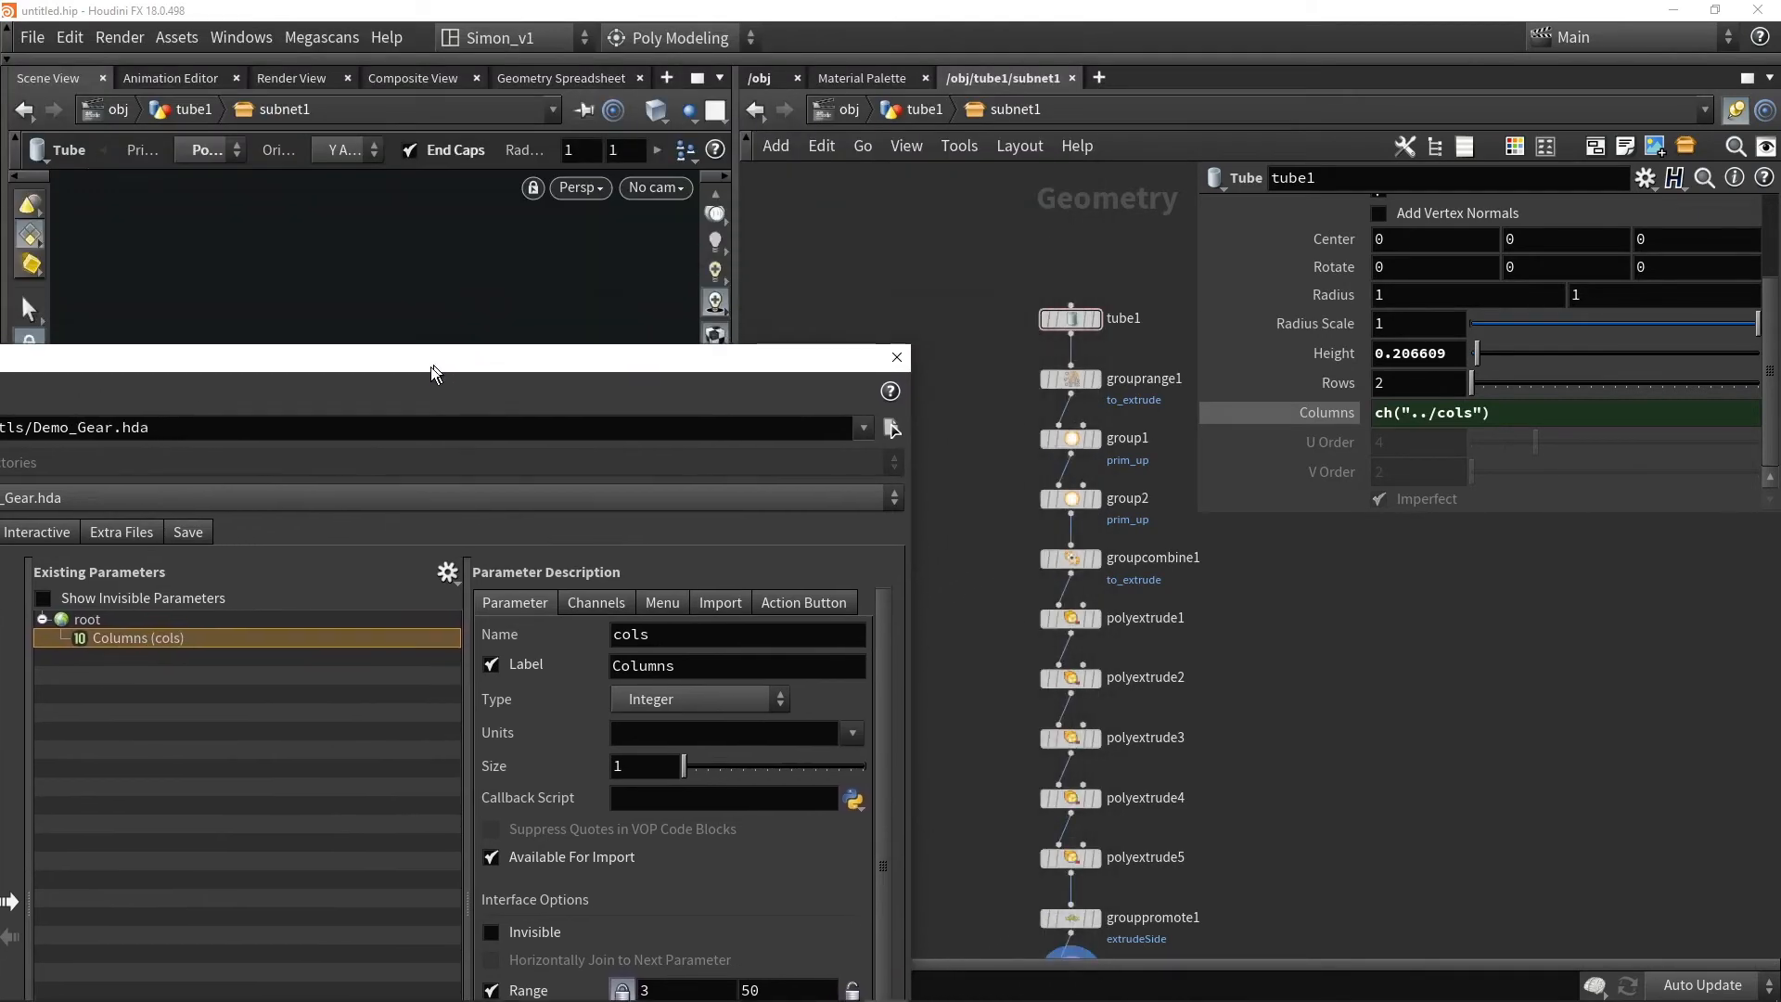
click(925, 111)
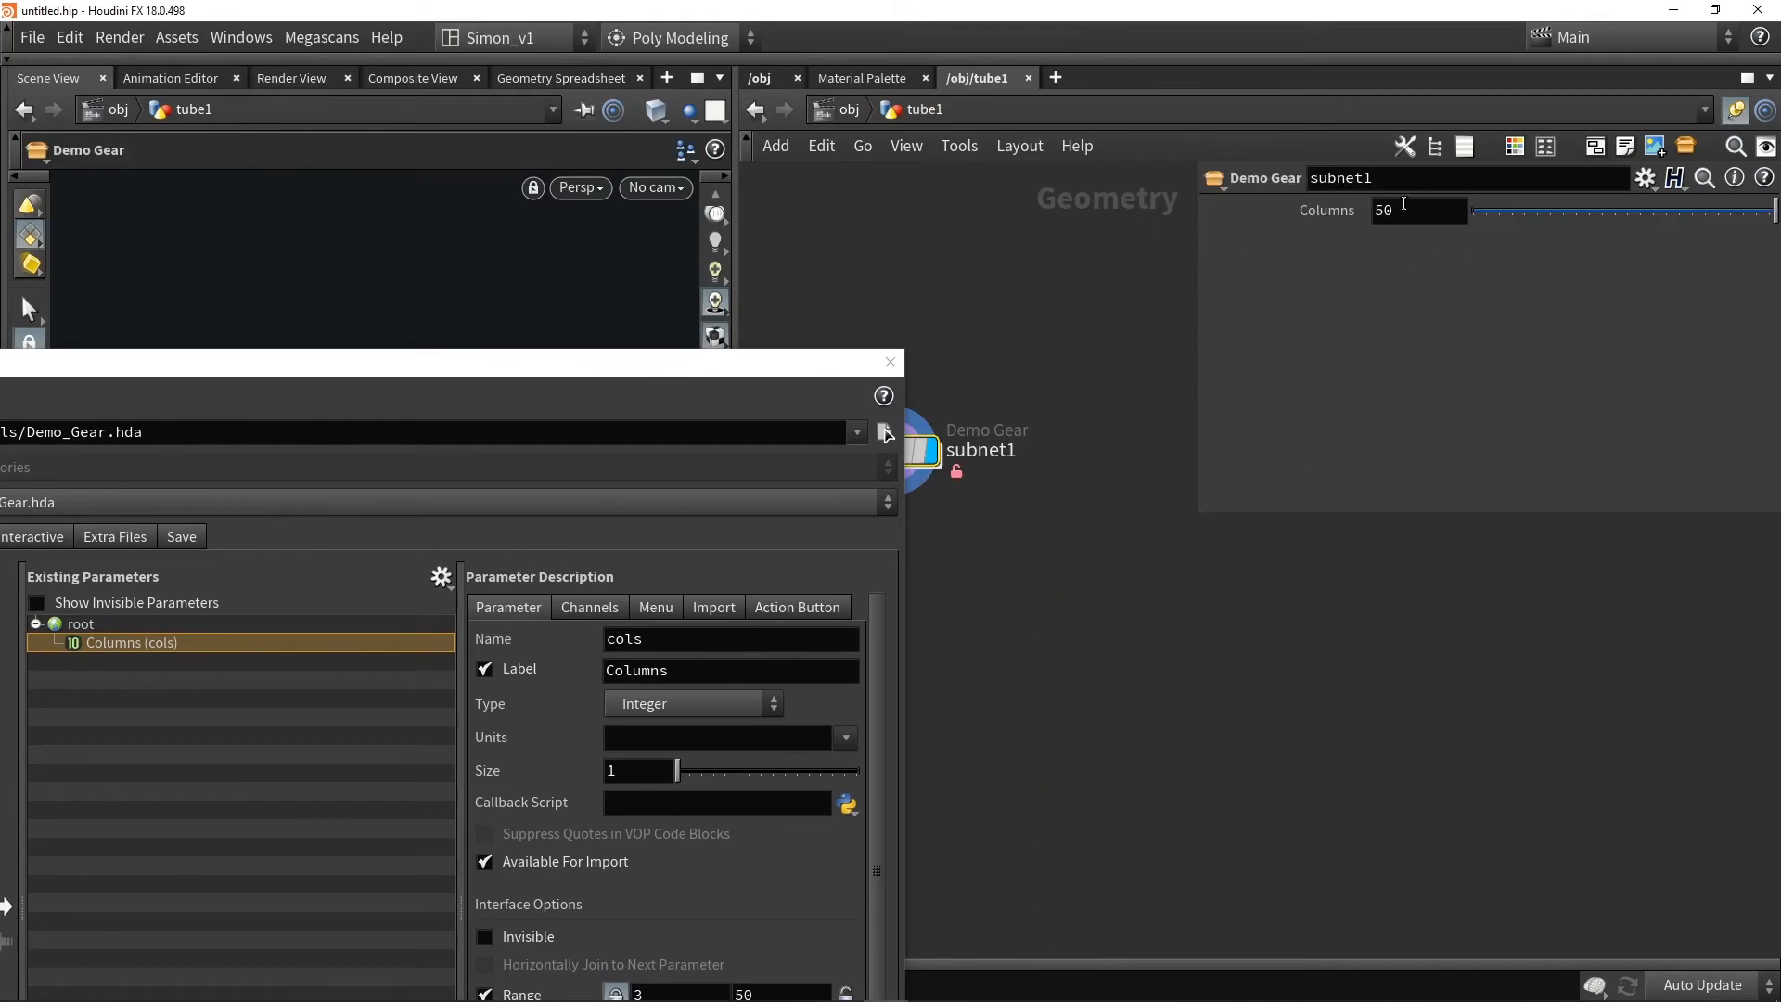
click(1762, 221)
mouse_move(1762, 220)
mouse_down()
mouse_move(1540, 221)
mouse_move(1775, 221)
mouse_up()
Set the upper range limit of the asset's Columns parameter to 100 and apply the change
drag(659, 364, 757, 30)
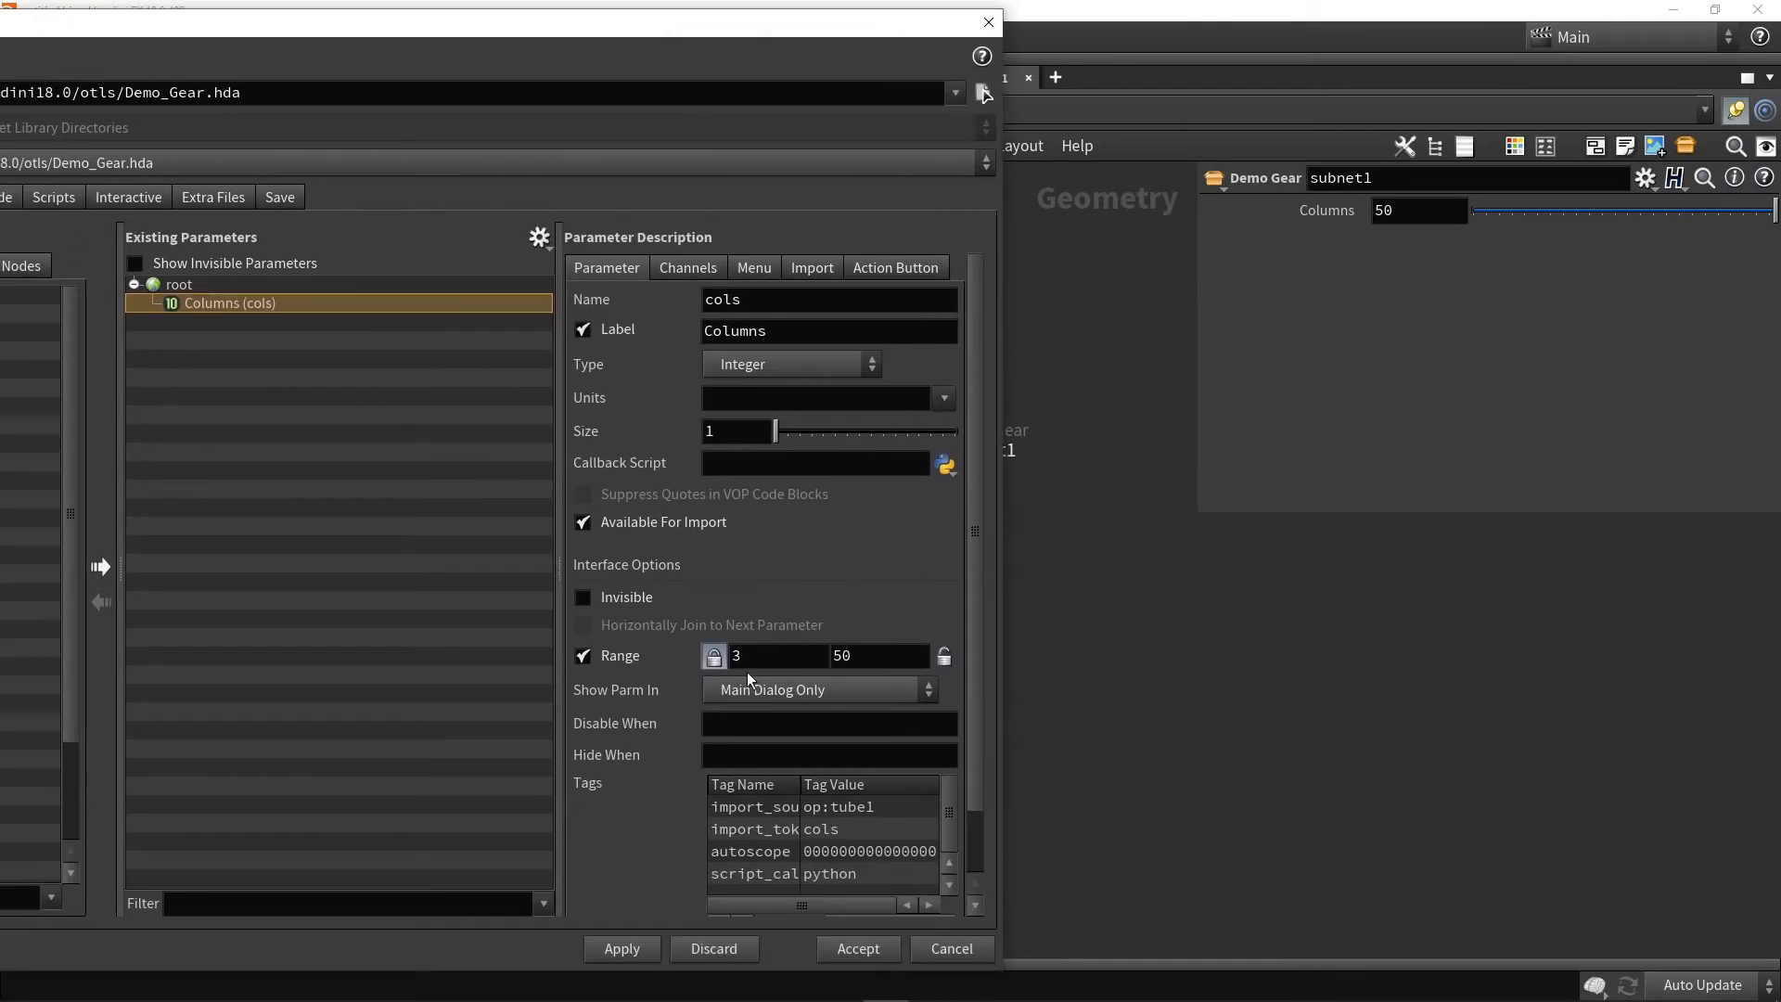
drag(742, 657, 728, 658)
drag(852, 657, 819, 659)
text(100)
key(Return)
click(620, 948)
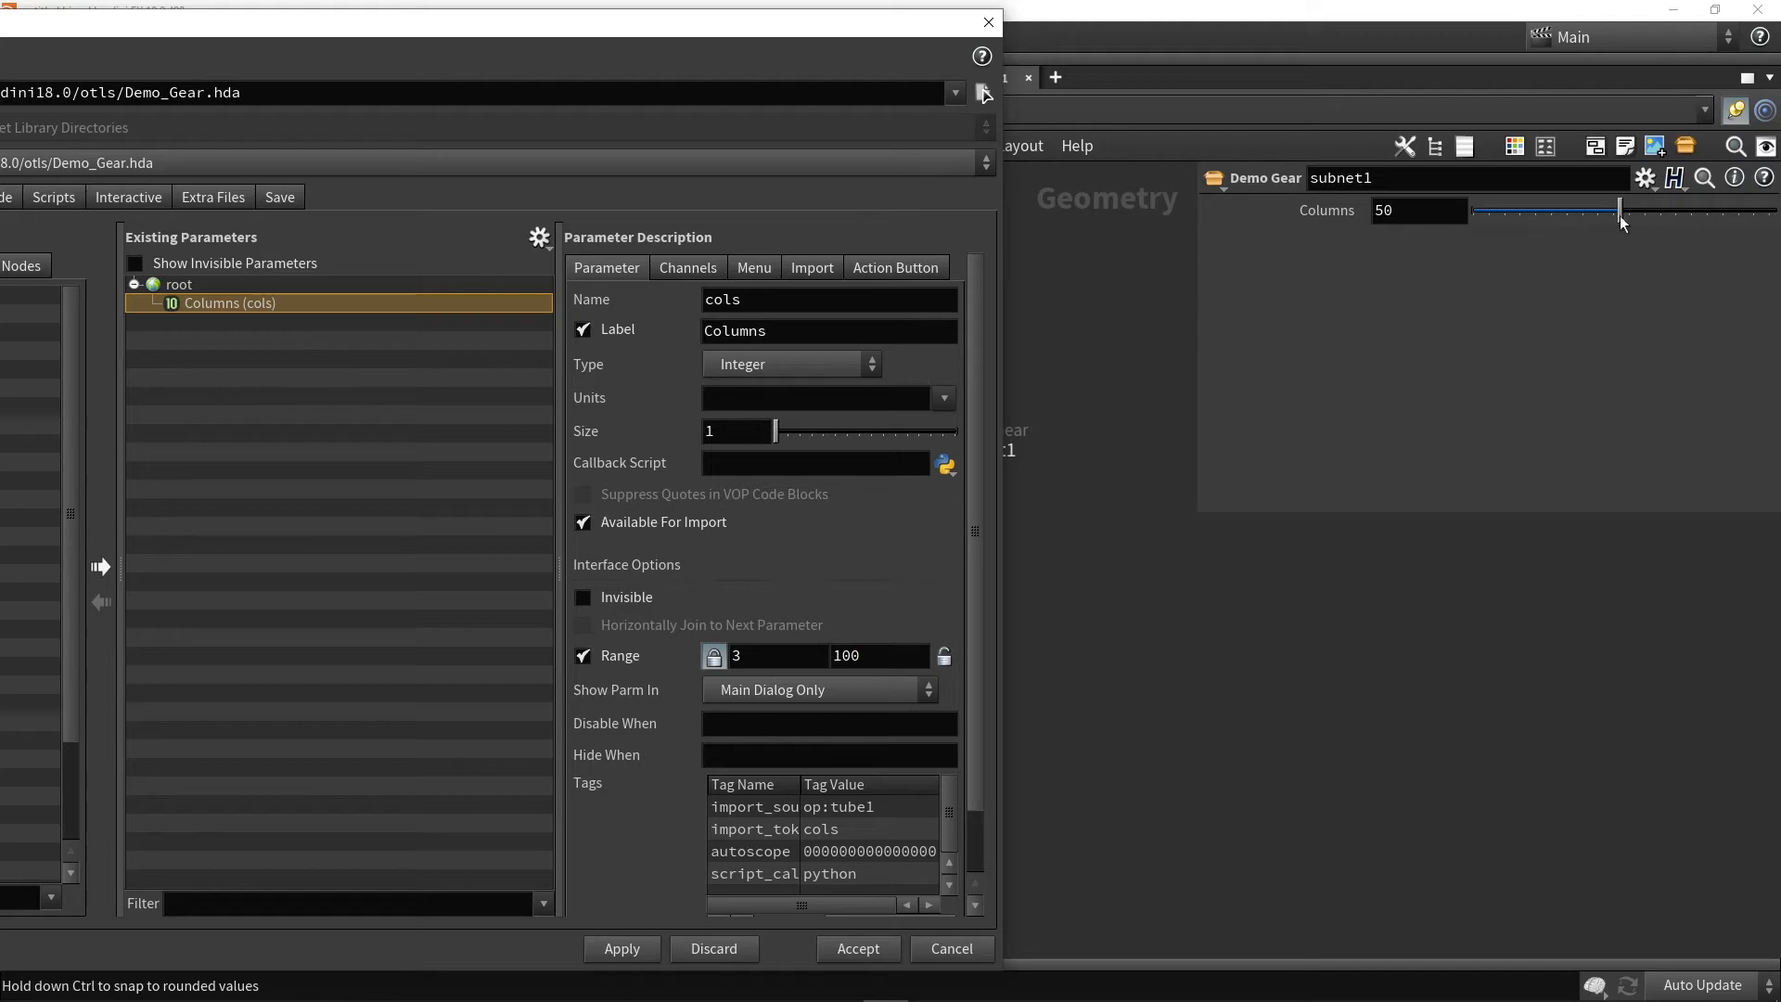
Try different column counts on the Demo Gear node and settle on Columns 40
drag(674, 29, 804, 867)
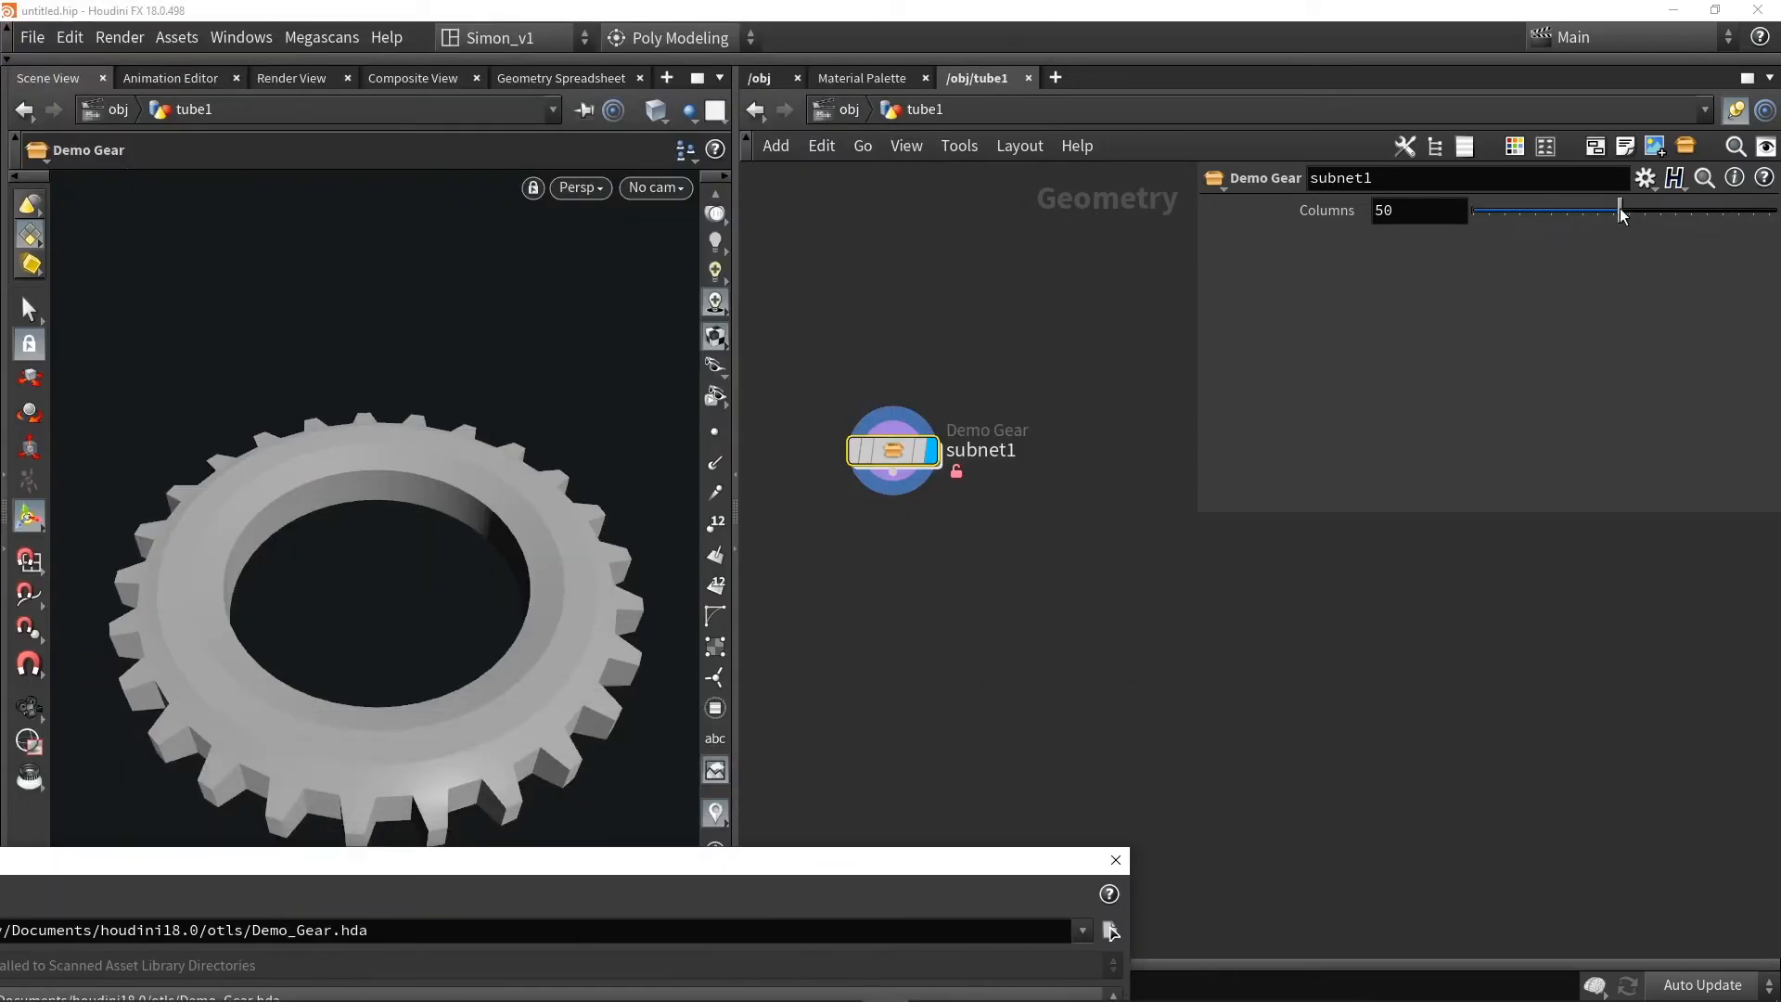
drag(1624, 214, 1757, 249)
drag(1509, 242, 1589, 244)
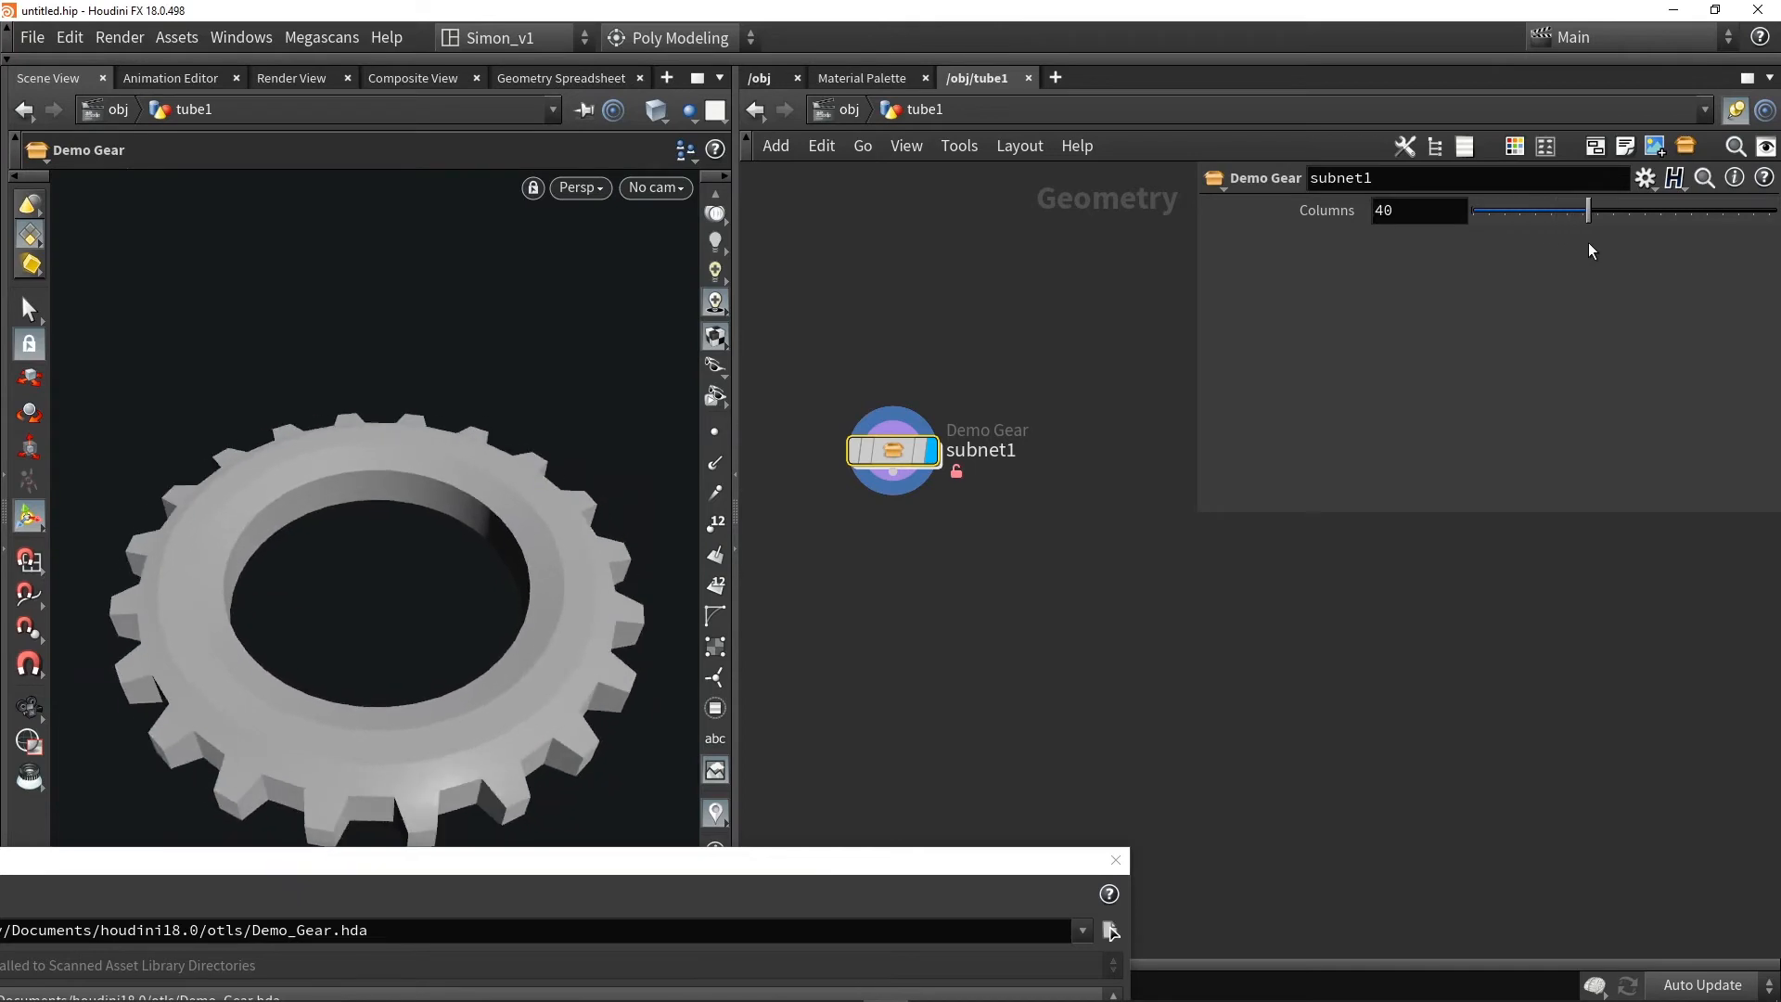
Add tube1's Radius Scale to the asset's existing parameters below Columns
click(893, 455)
double_click(893, 457)
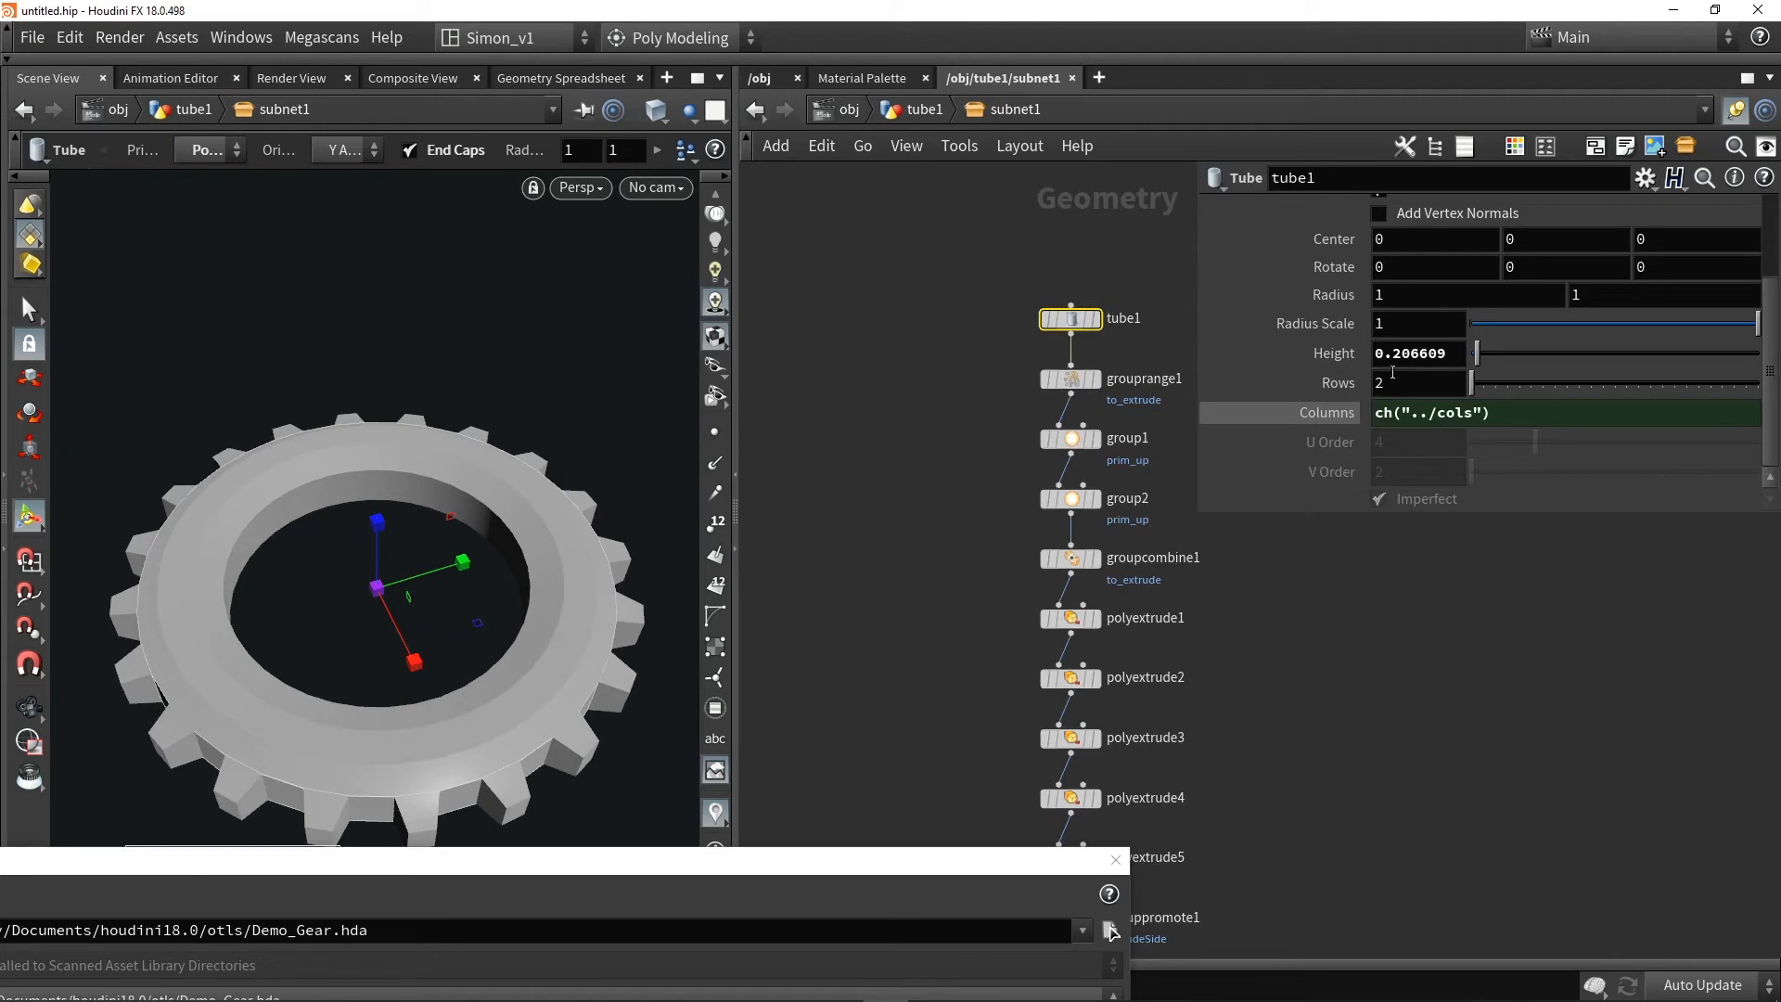
drag(838, 861, 715, 45)
drag(1338, 325, 481, 366)
Expose grouprange1's range filter "of" value on the asset and give it a range of 2 to 5
click(1072, 378)
scroll(1634, 464, down, 1)
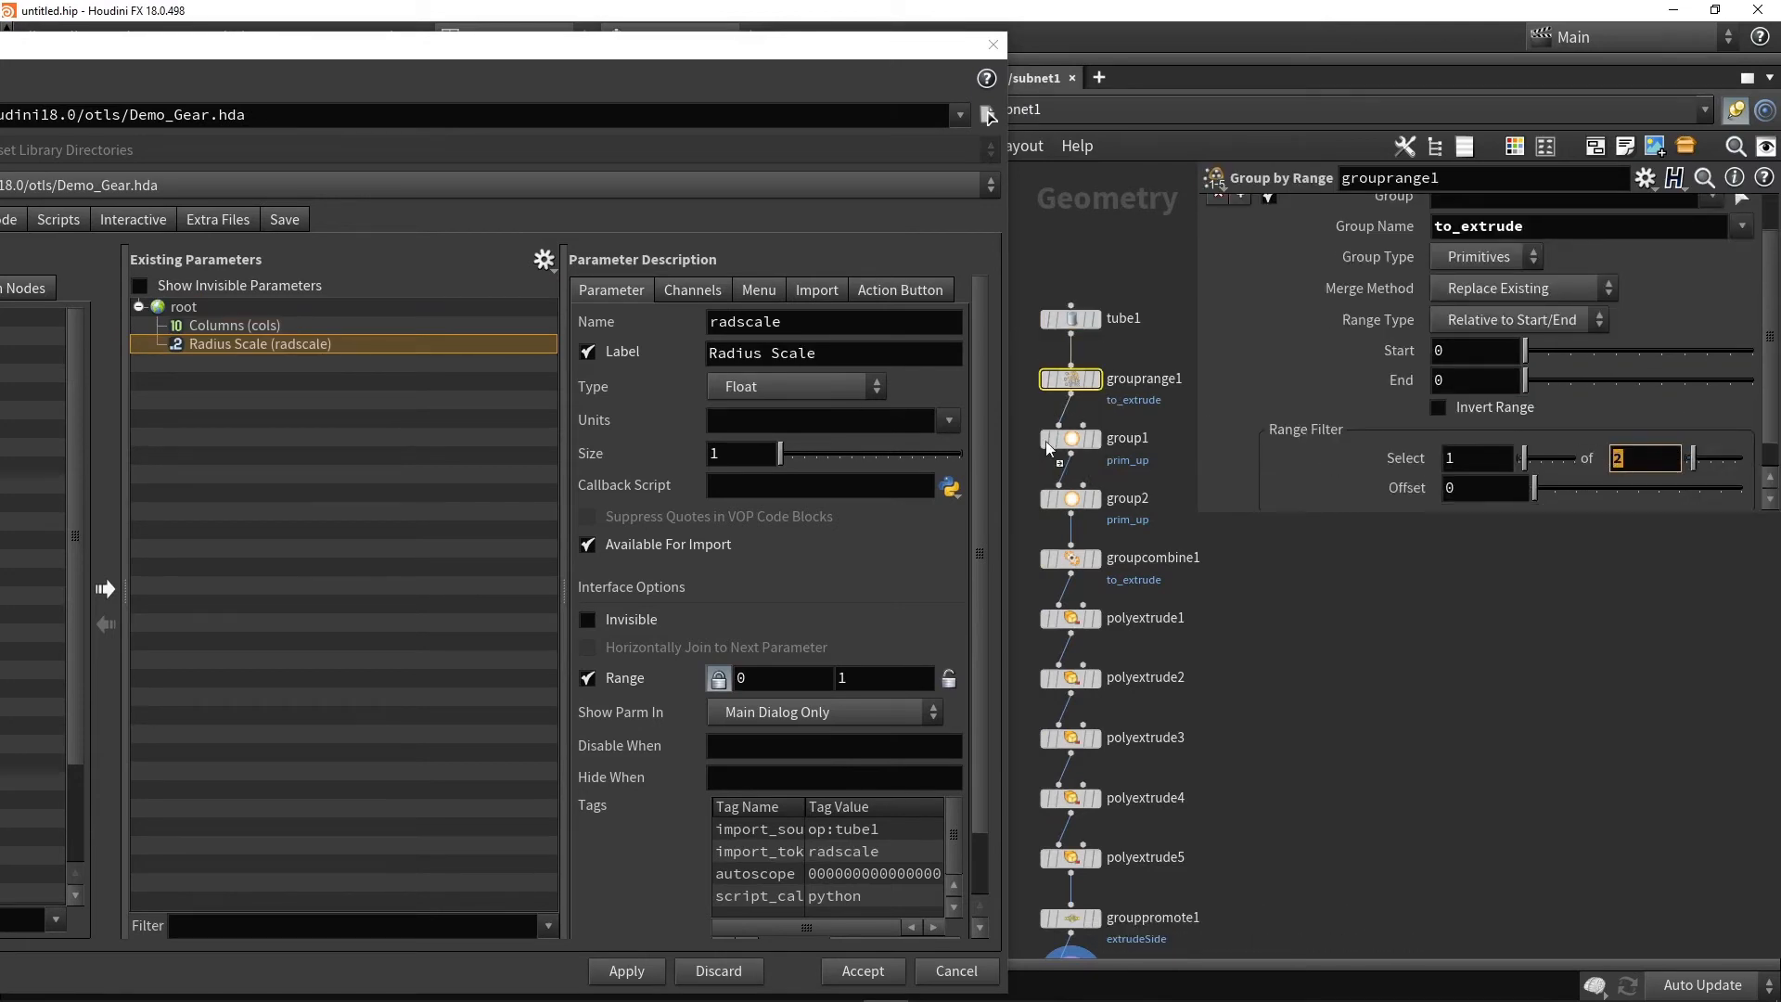
drag(1642, 458, 462, 489)
text(5)
double_click(762, 683)
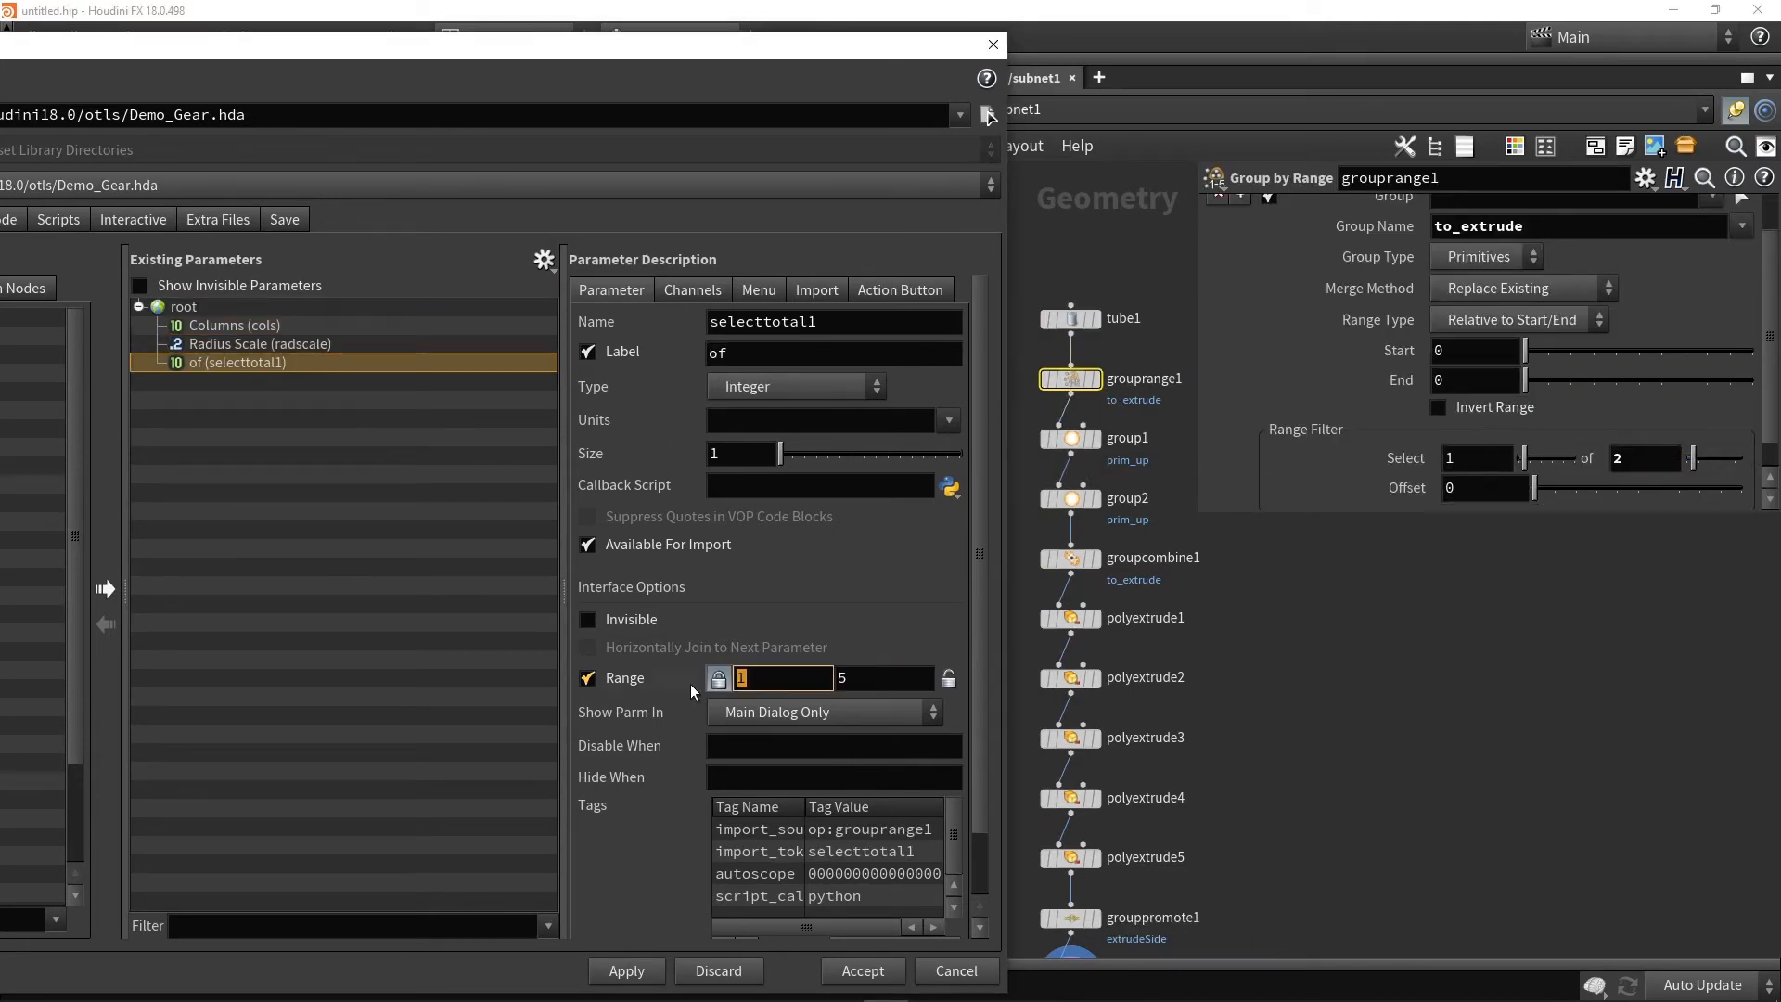
text(2)
Expose polyextrude1's Distance, Inset, Twist and Divisions on the Demo_Gear asset and apply the change
middle_drag(1193, 703, 1208, 620)
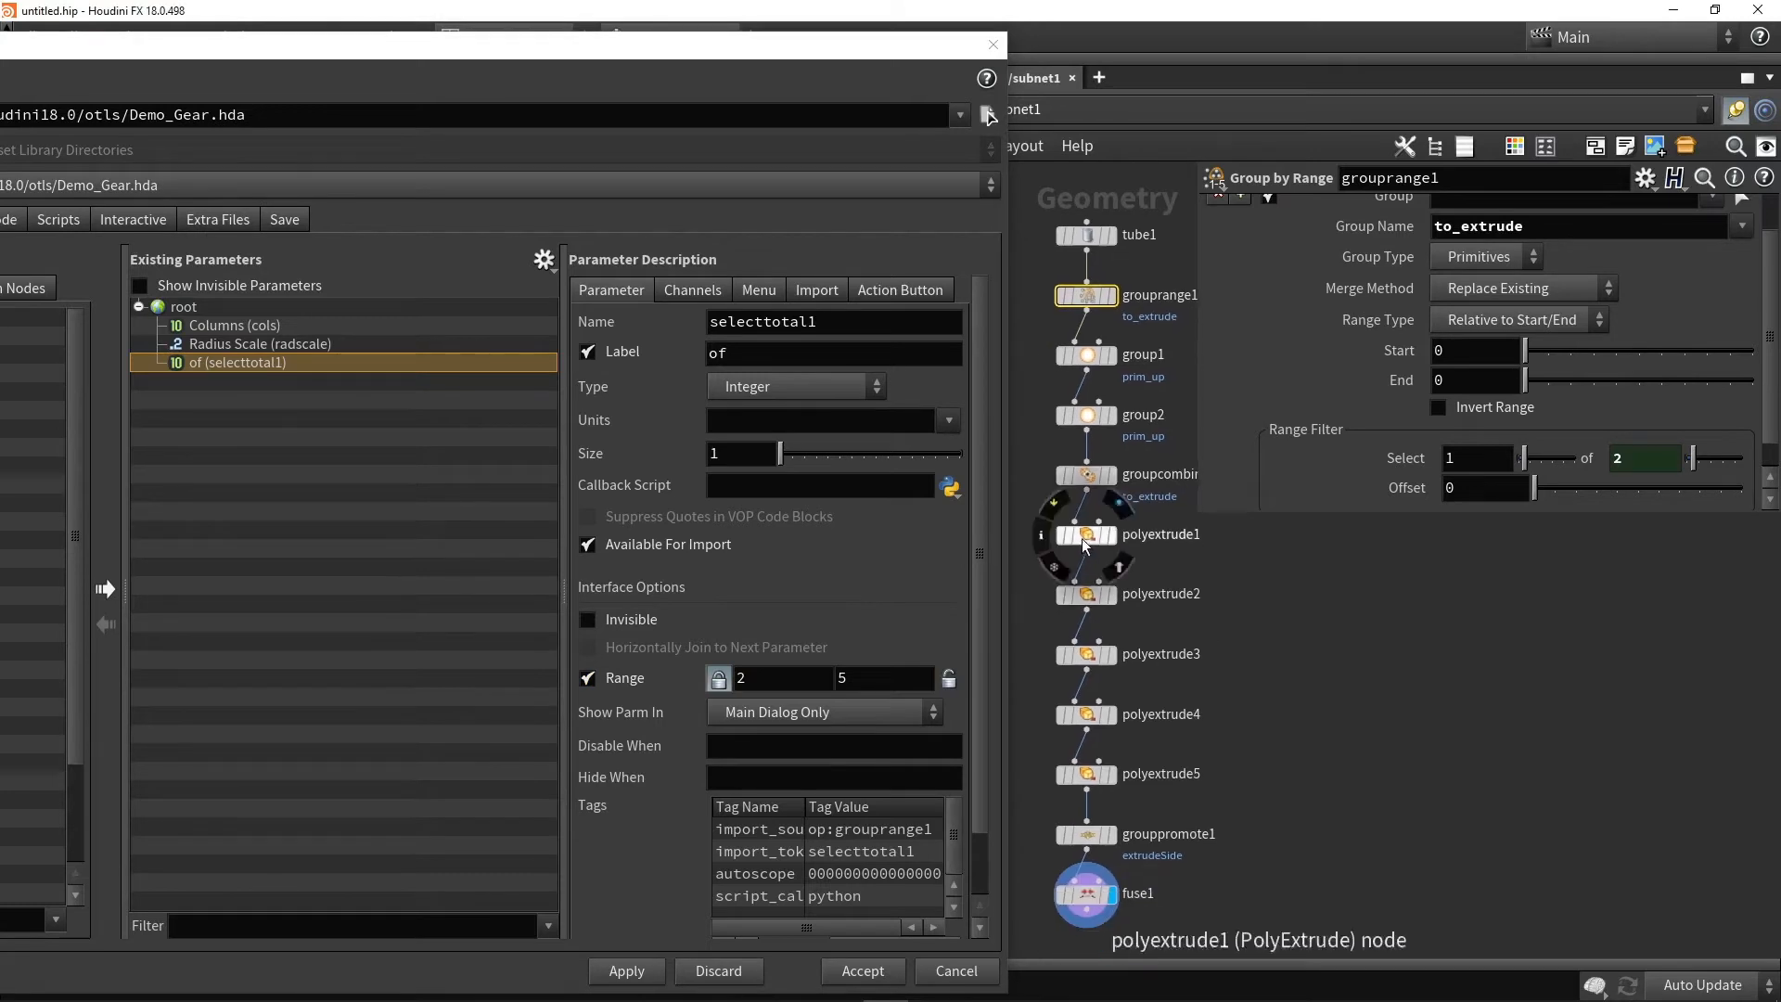
click(1086, 534)
scroll(1397, 322, up, 3)
drag(1328, 336, 380, 464)
drag(1338, 408, 497, 608)
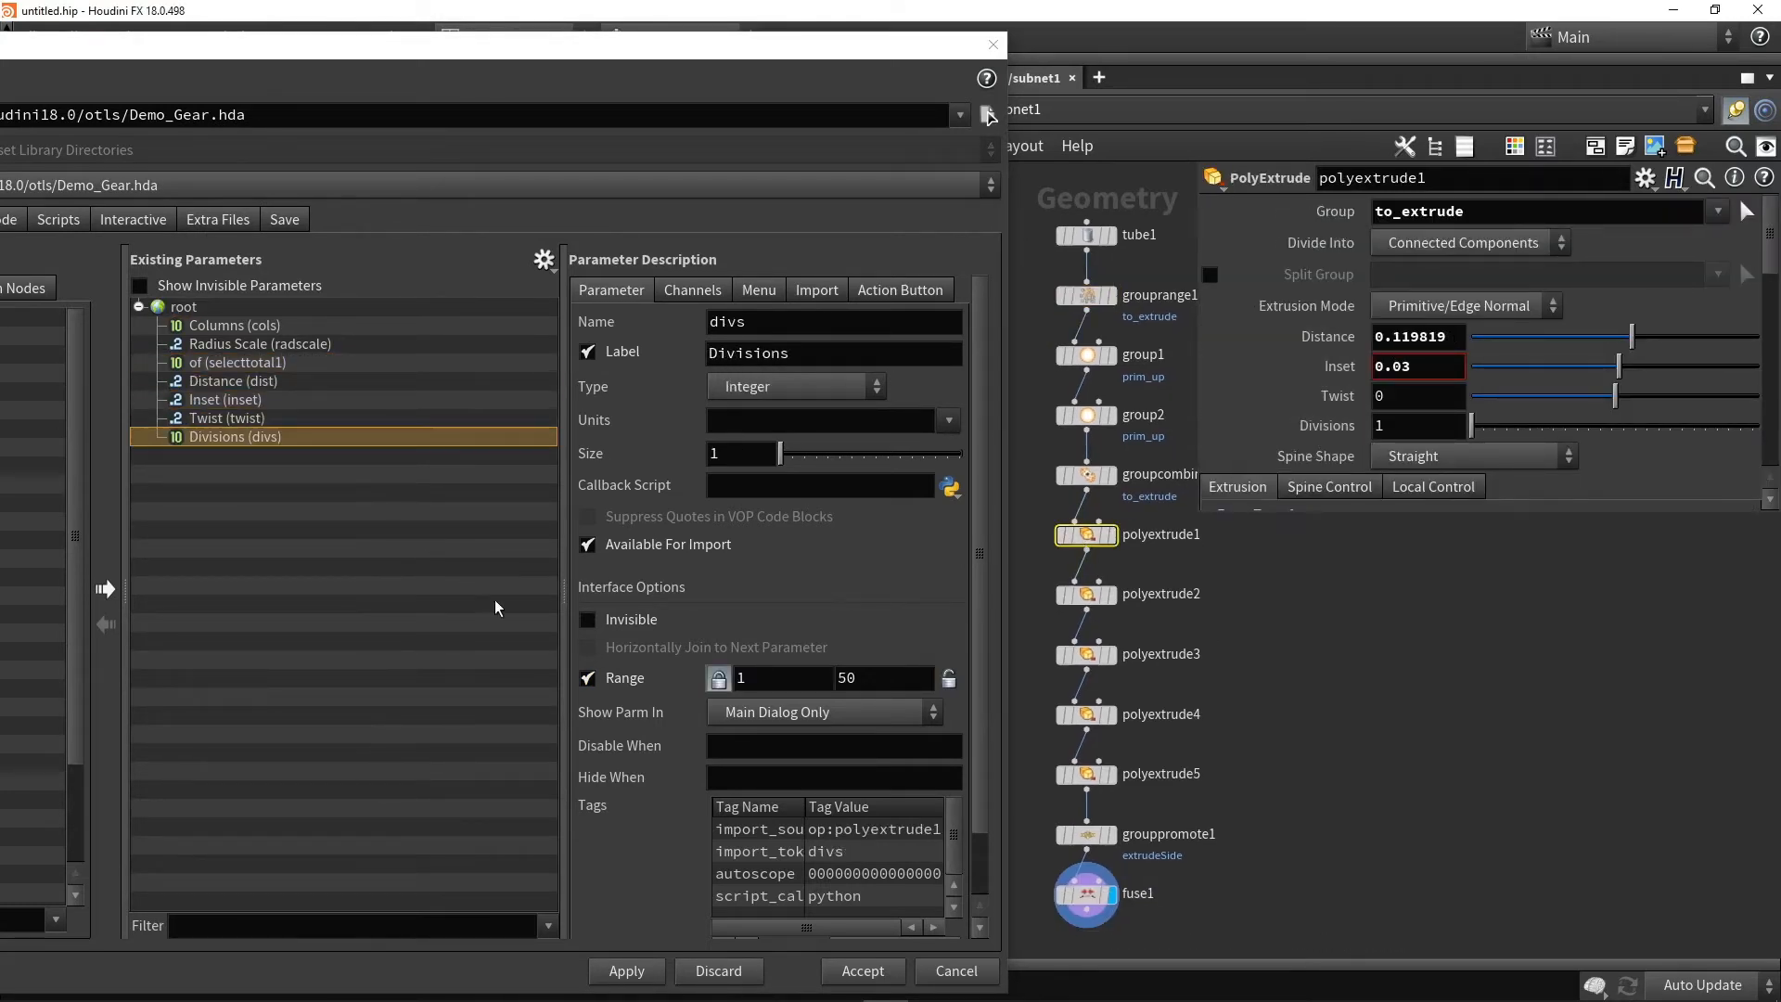
click(626, 971)
On the Demo Gear node, set "of" to 3, Distance to 0.718, Inset to 0.086, Twist to 82 and Divisions to 30
drag(742, 47, 726, 923)
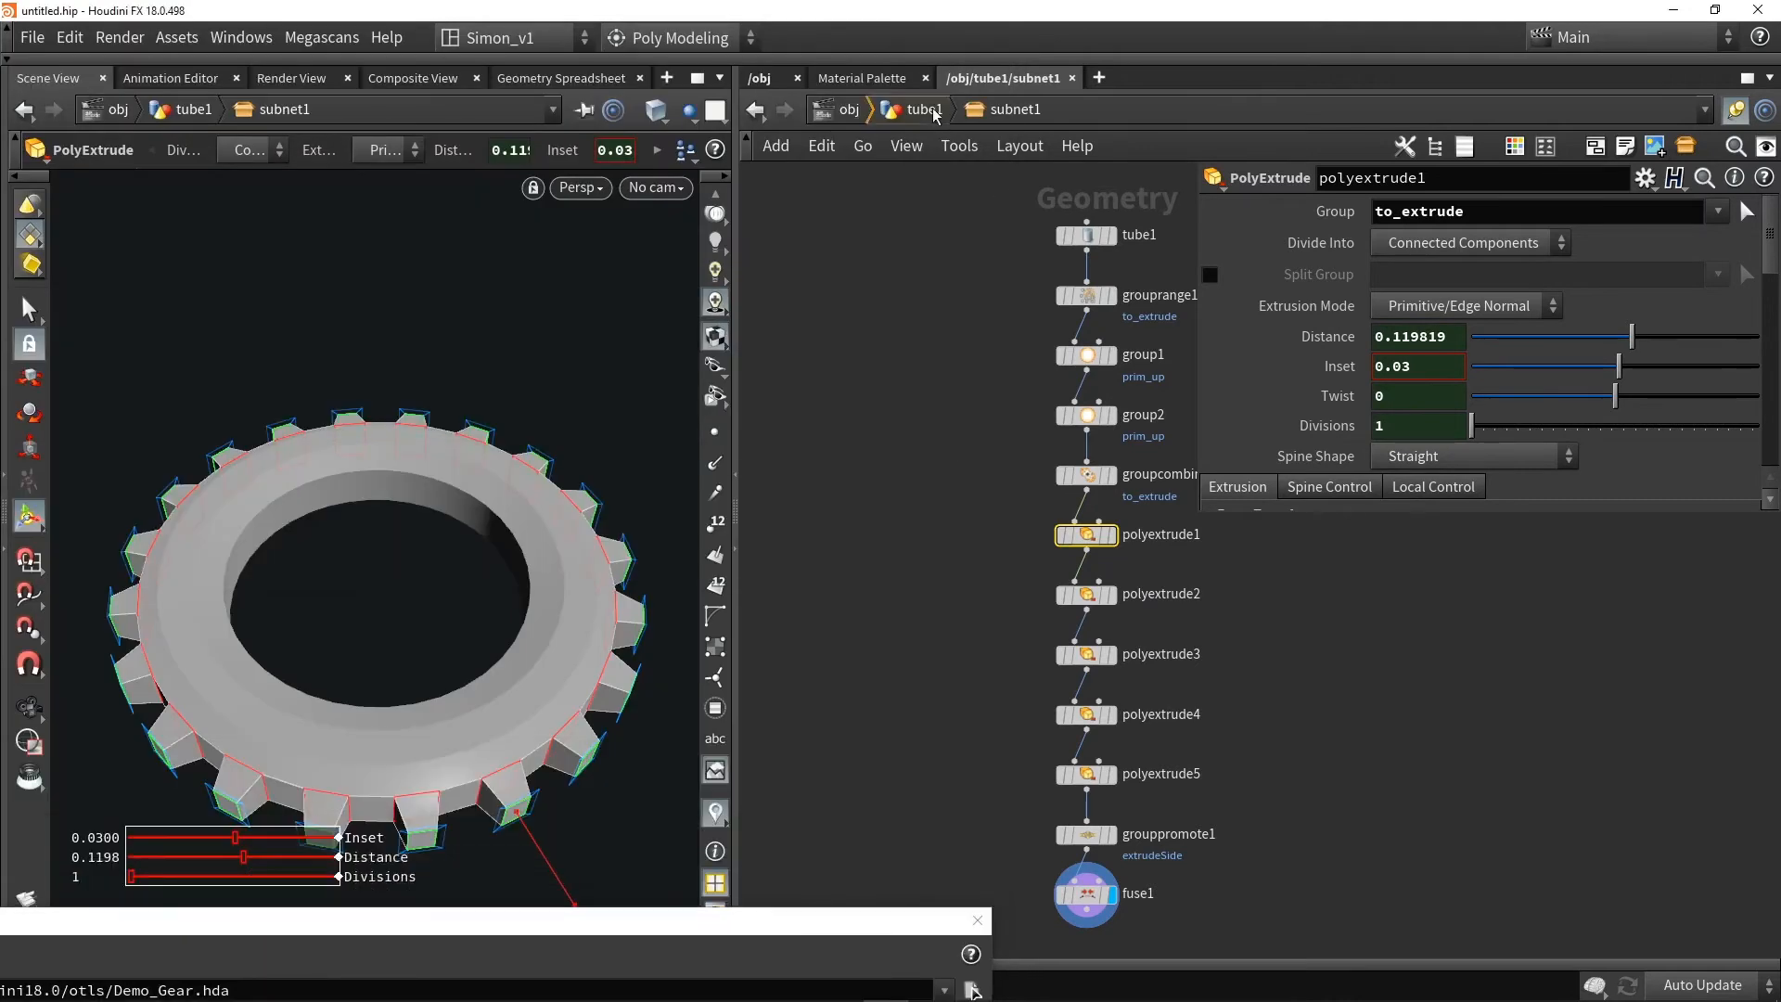
key(u)
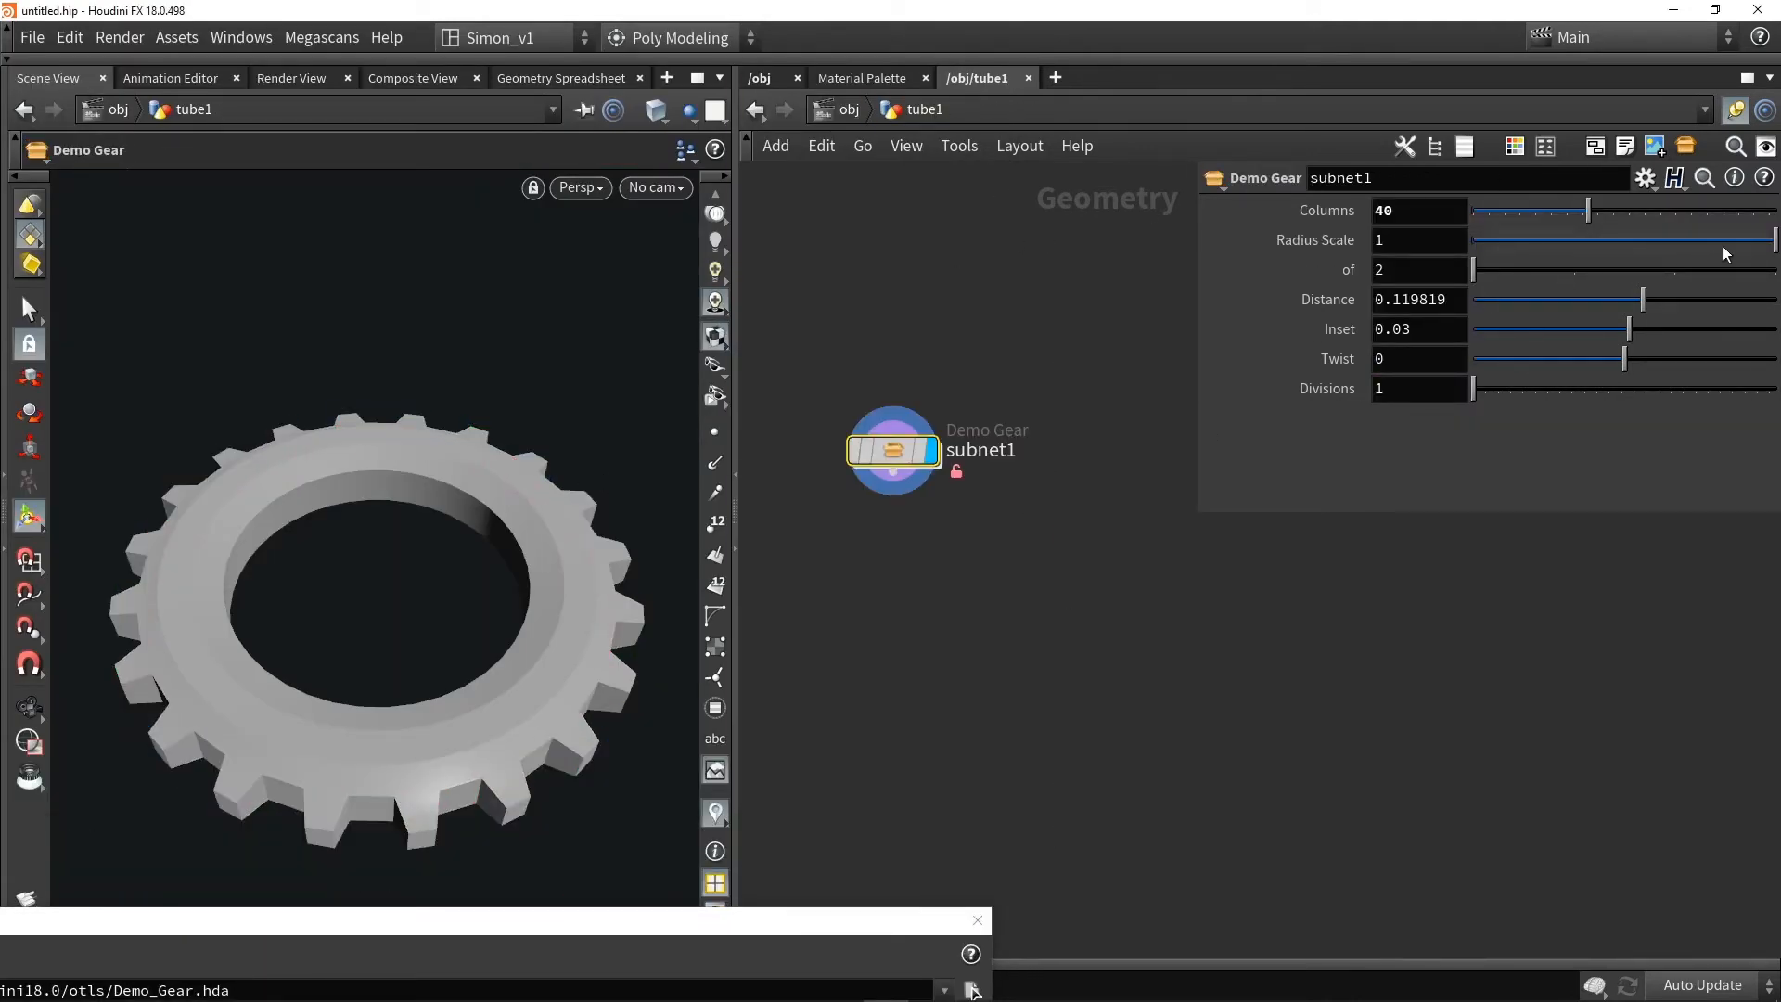
drag(1726, 253, 1774, 240)
drag(1475, 269, 1547, 271)
drag(1648, 299, 1733, 298)
drag(1631, 330, 1693, 362)
drag(1523, 392, 1650, 370)
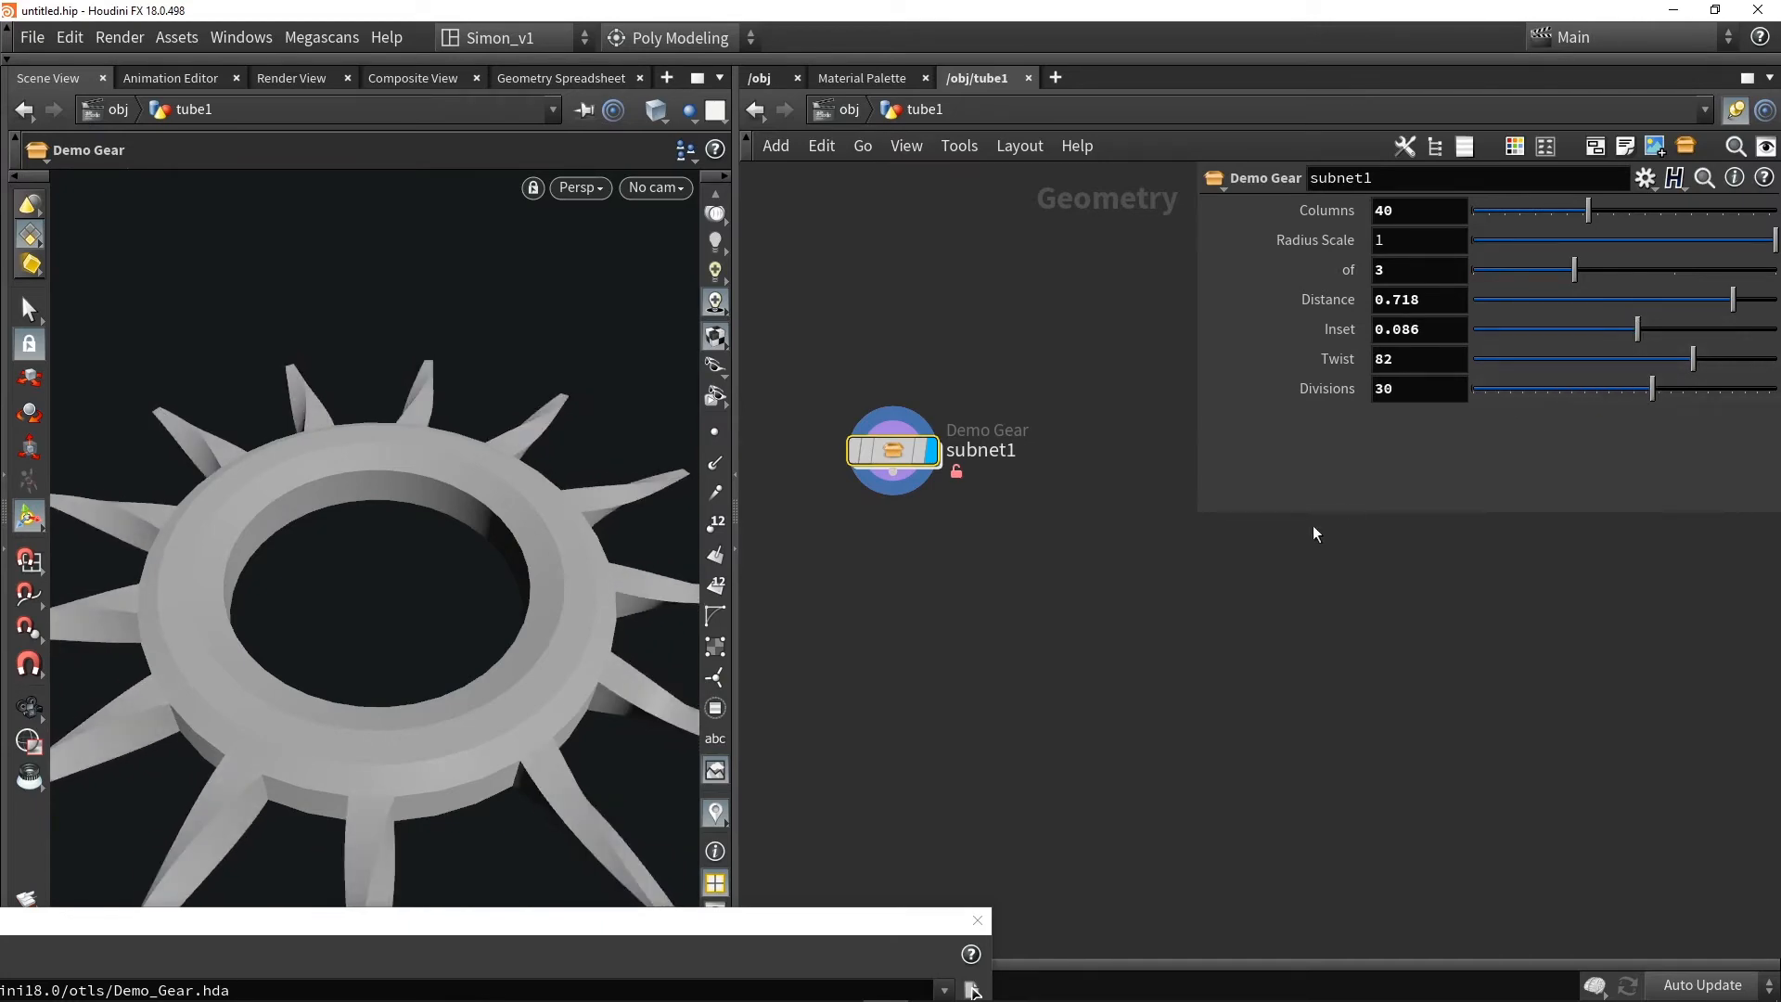
Add a folder below "of" in the asset's parameter list and put Distance, Inset, Twist and Divisions inside it
drag(799, 922, 1506, 52)
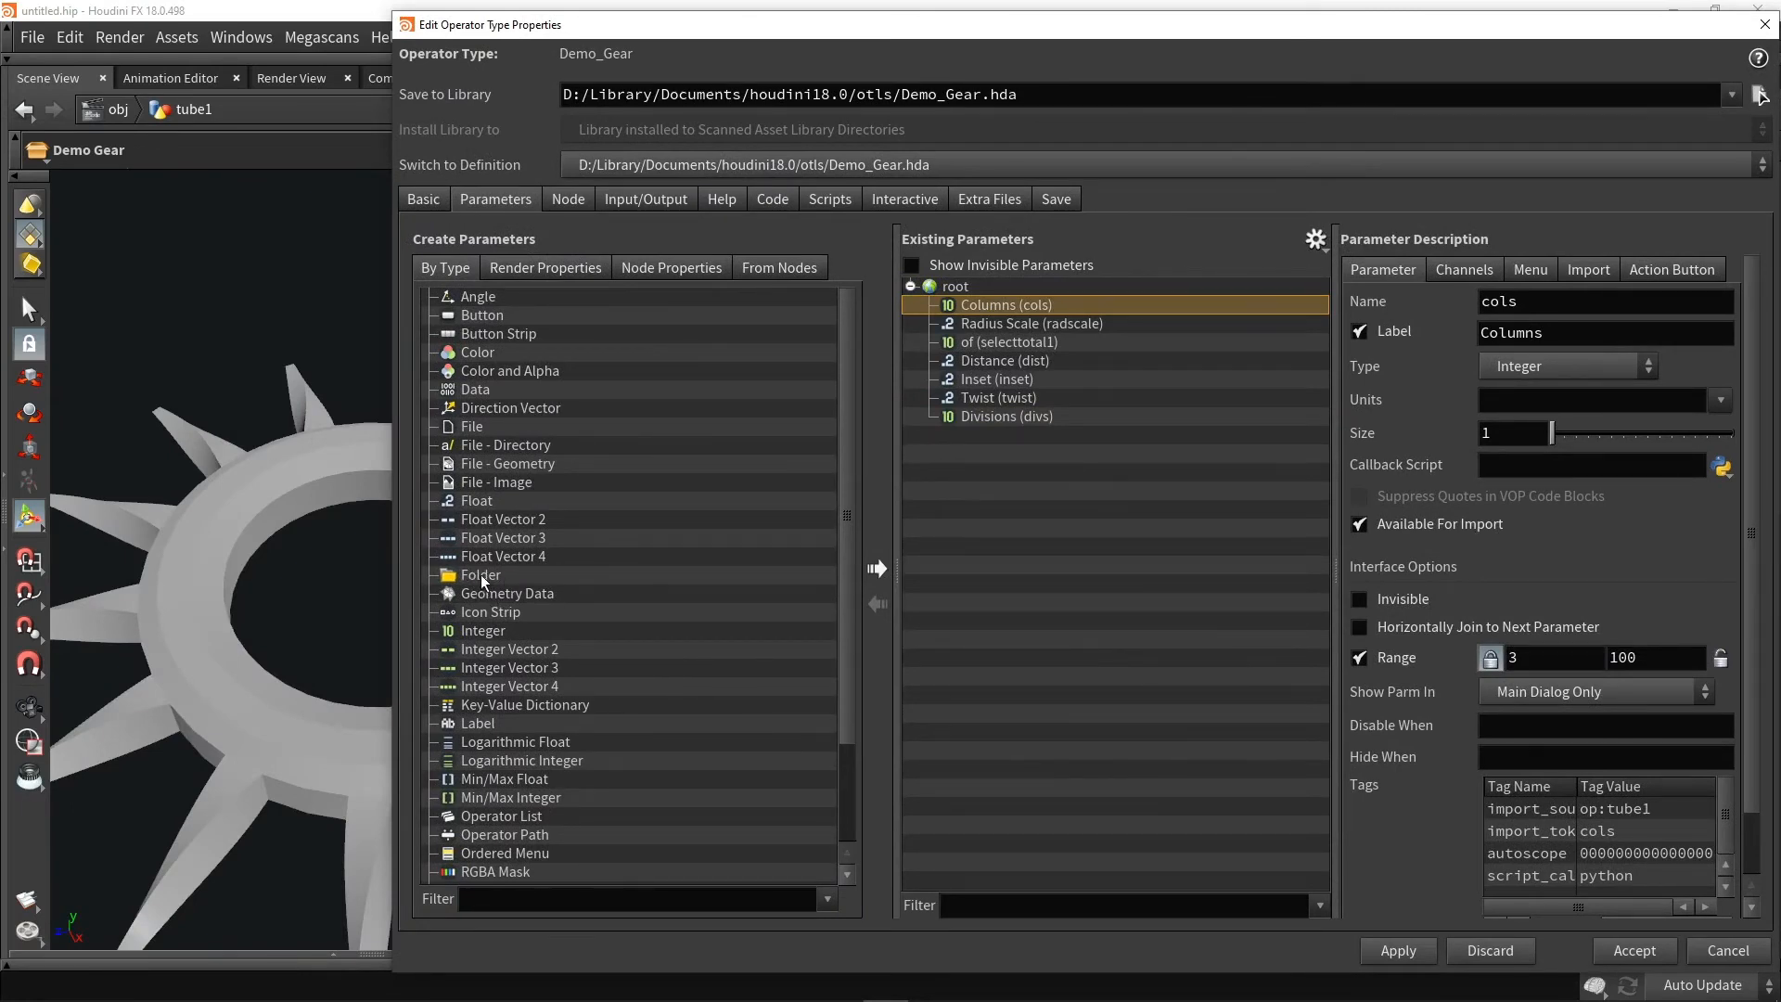
drag(475, 576, 996, 358)
click(997, 376)
shift+click(1004, 438)
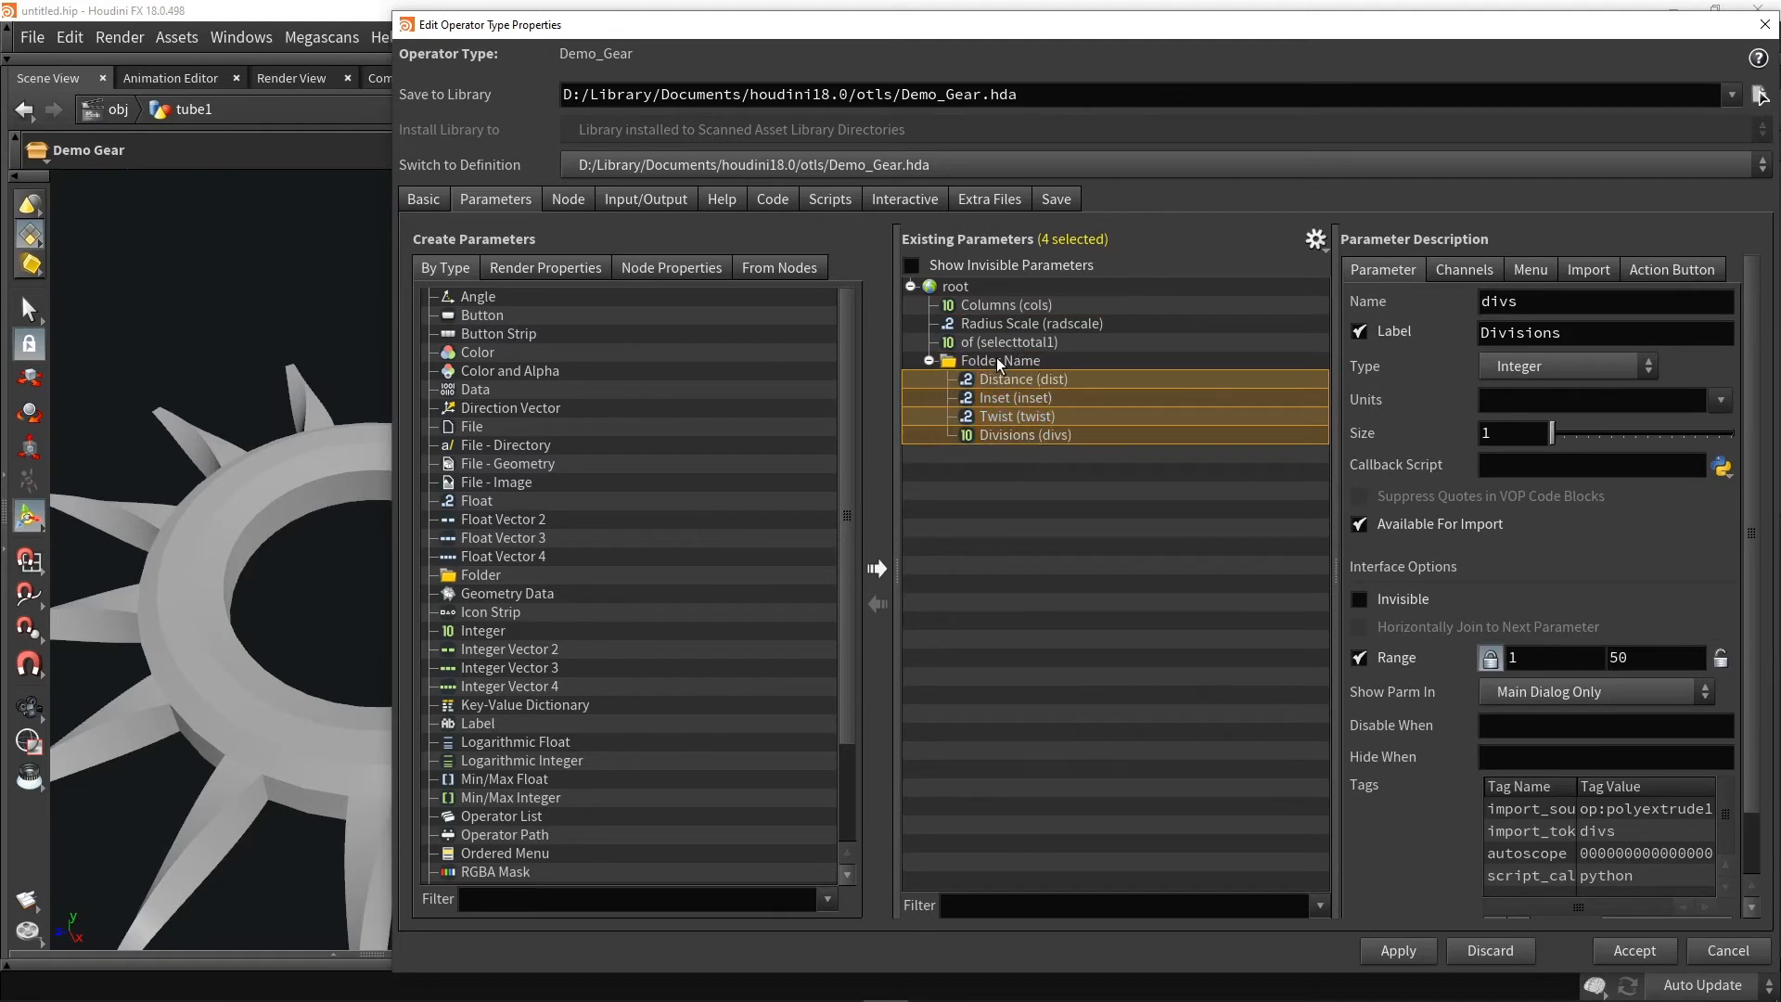
Label the new parameter folder "Gear tooth" and apply the change to the Demo_Gear asset
click(996, 358)
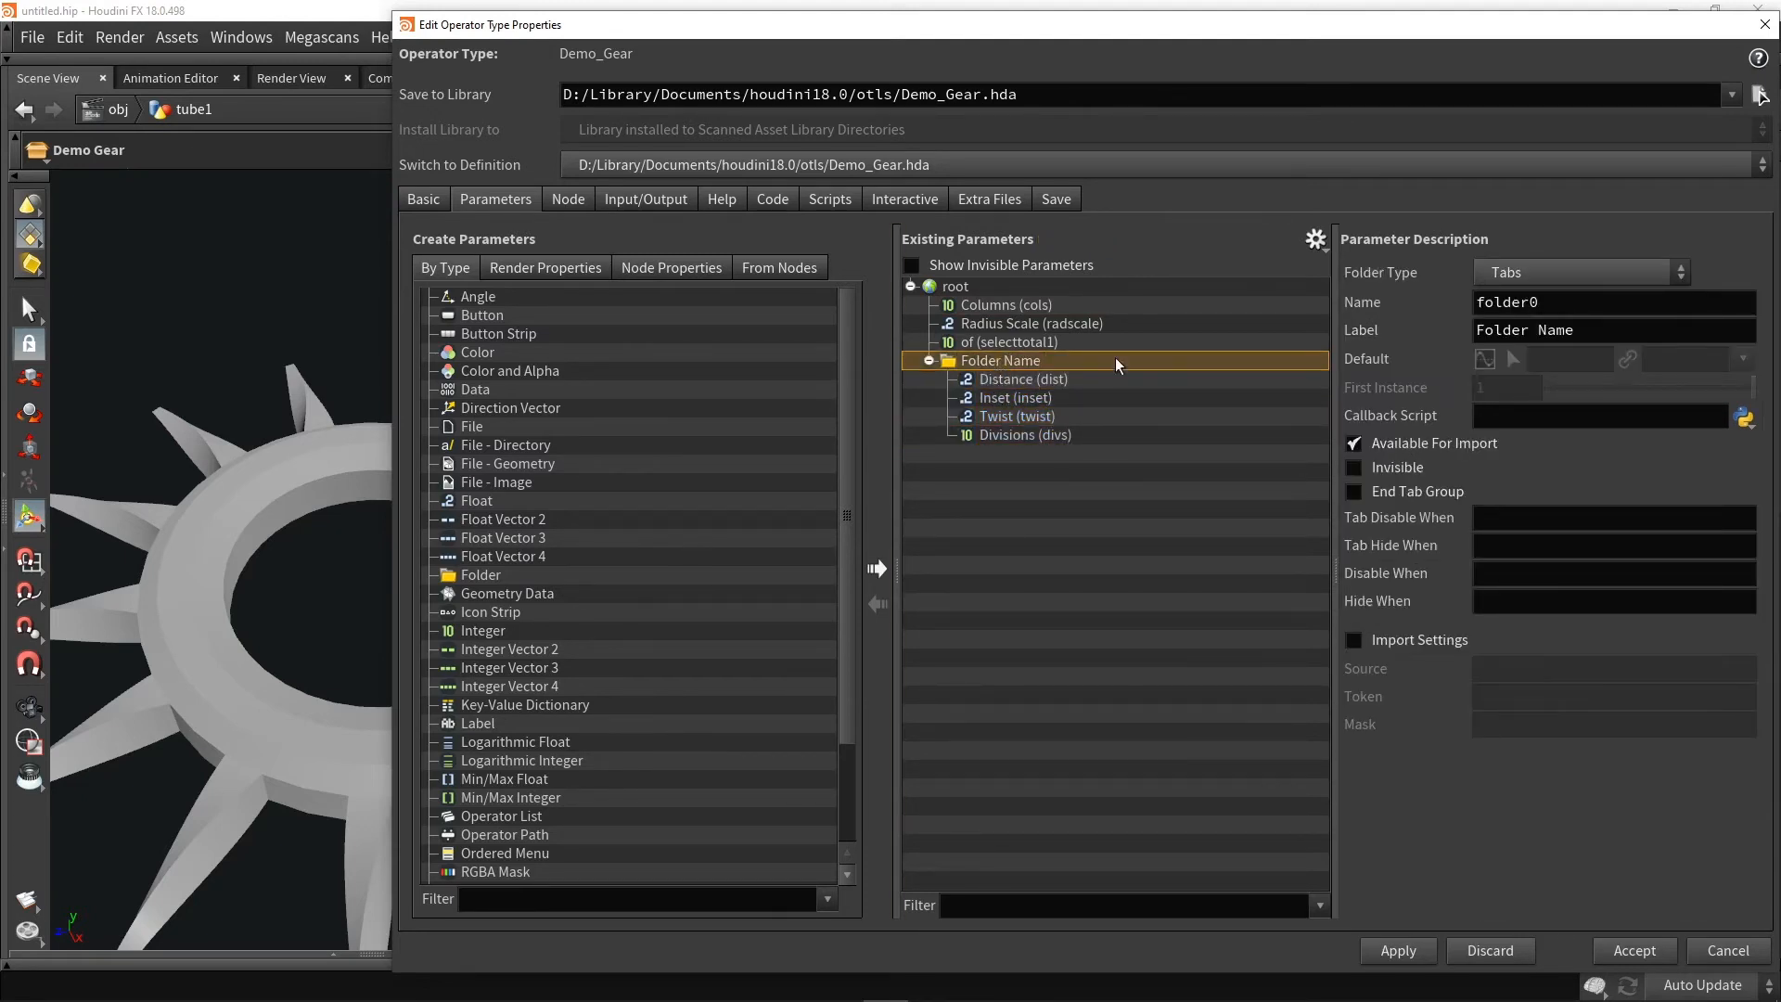
drag(1588, 333, 1476, 333)
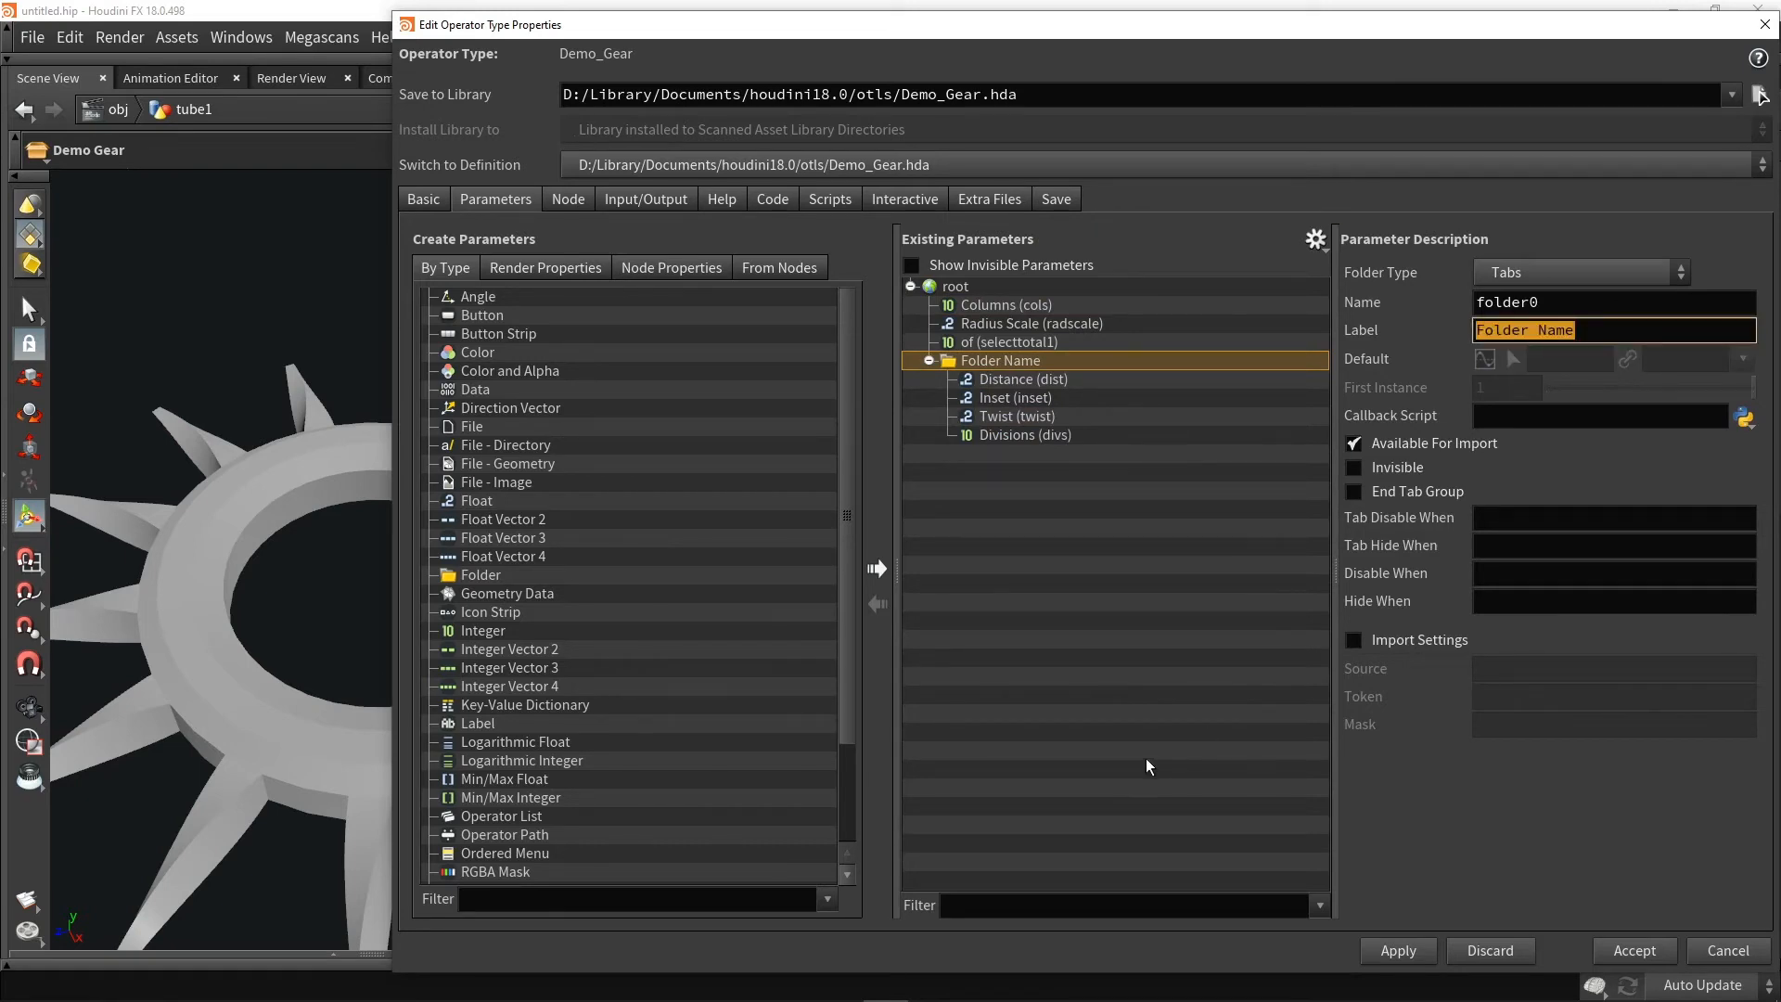
text(Gear)
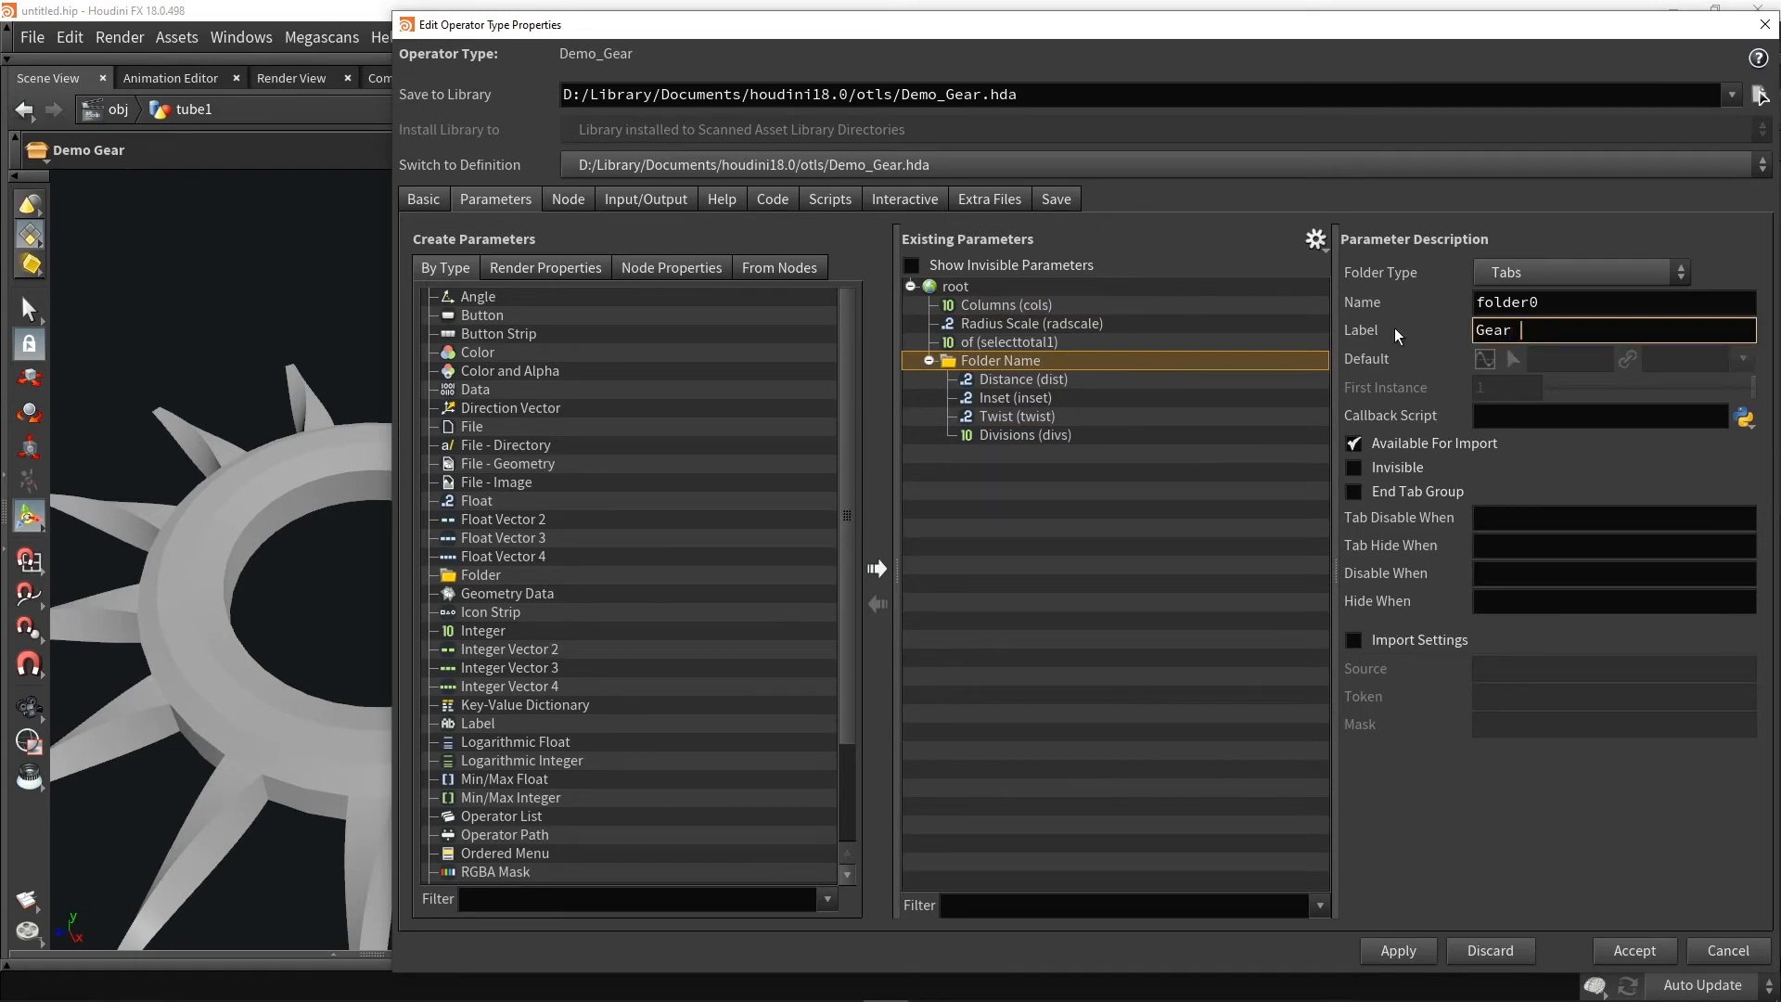
text( tooth)
key(Return)
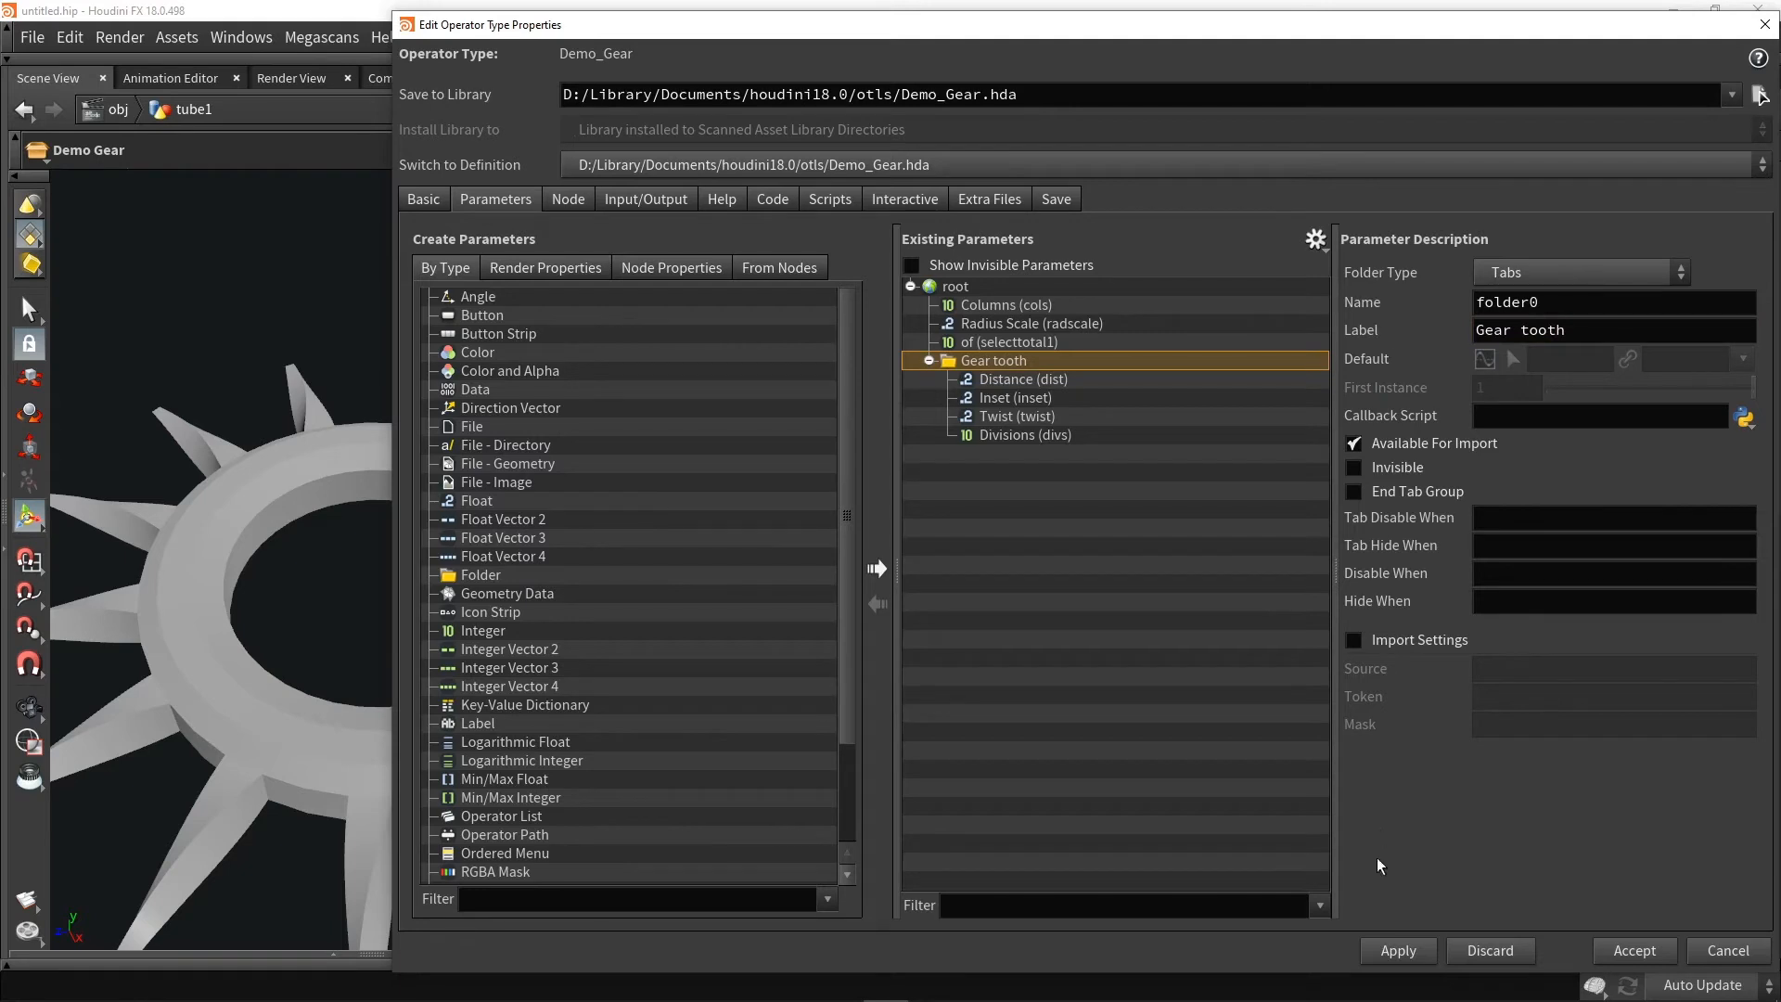
click(1395, 951)
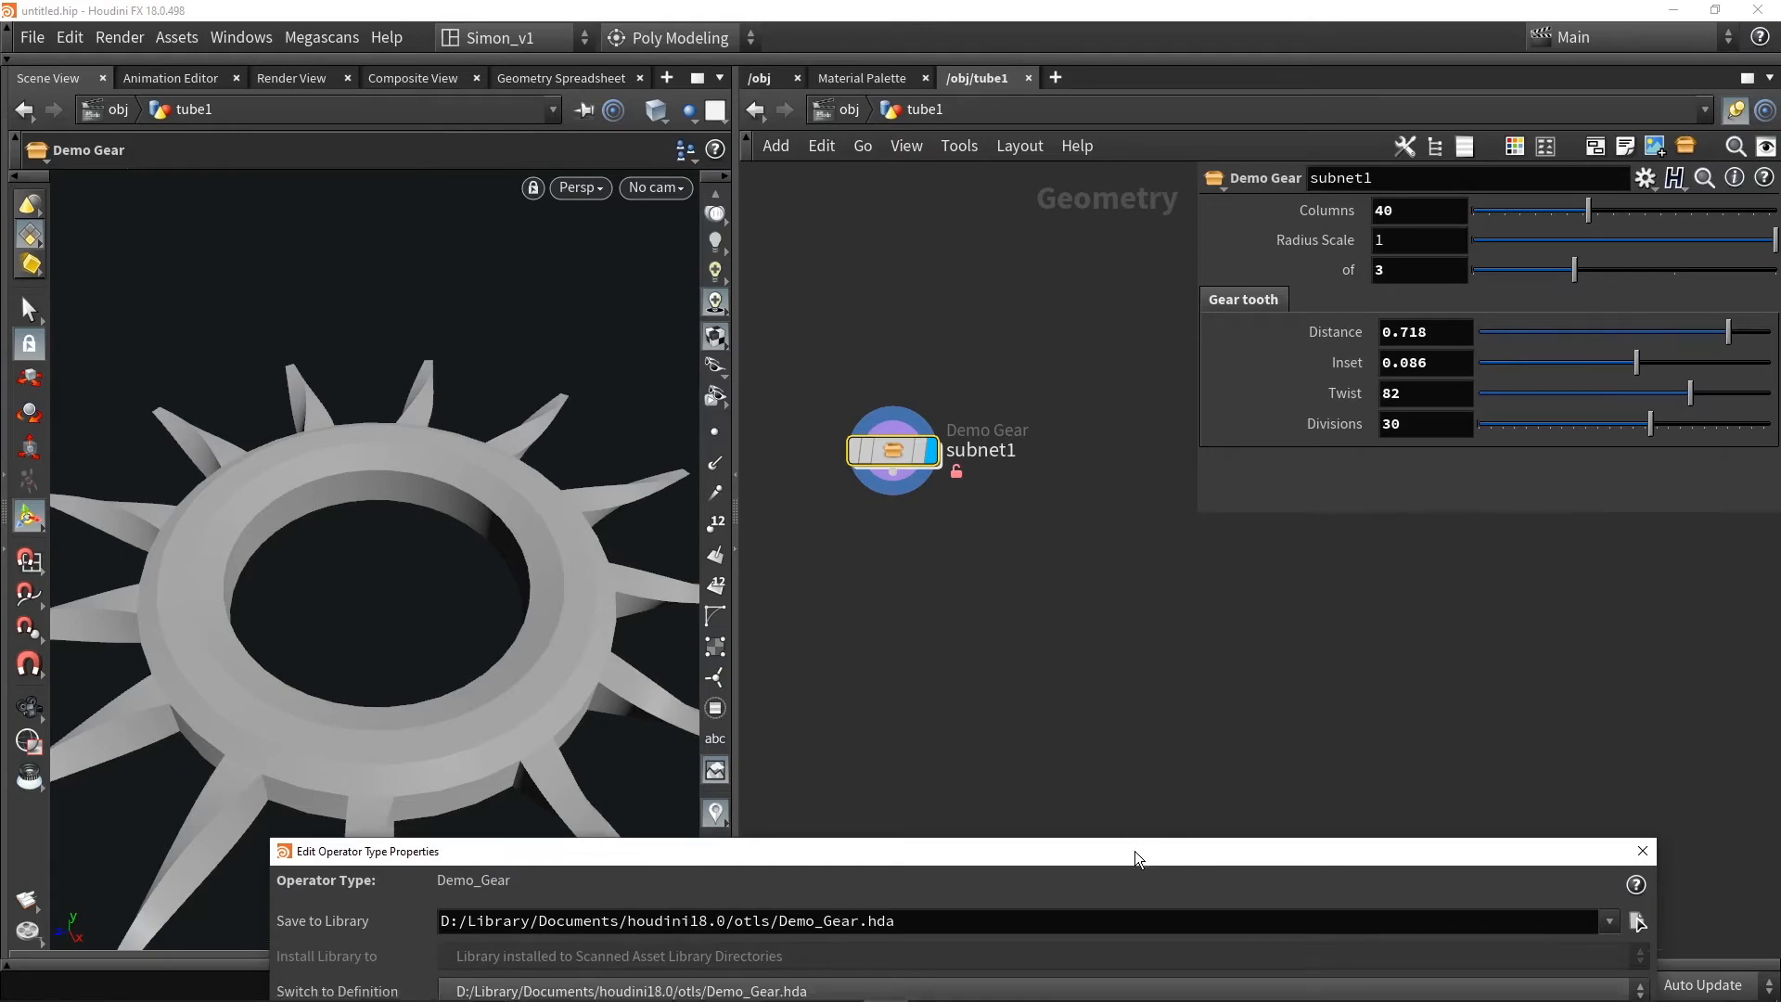
Relabel the asset's "of" parameter as "spacing" and look through the available parameter types
drag(1135, 859, 1054, 86)
click(815, 401)
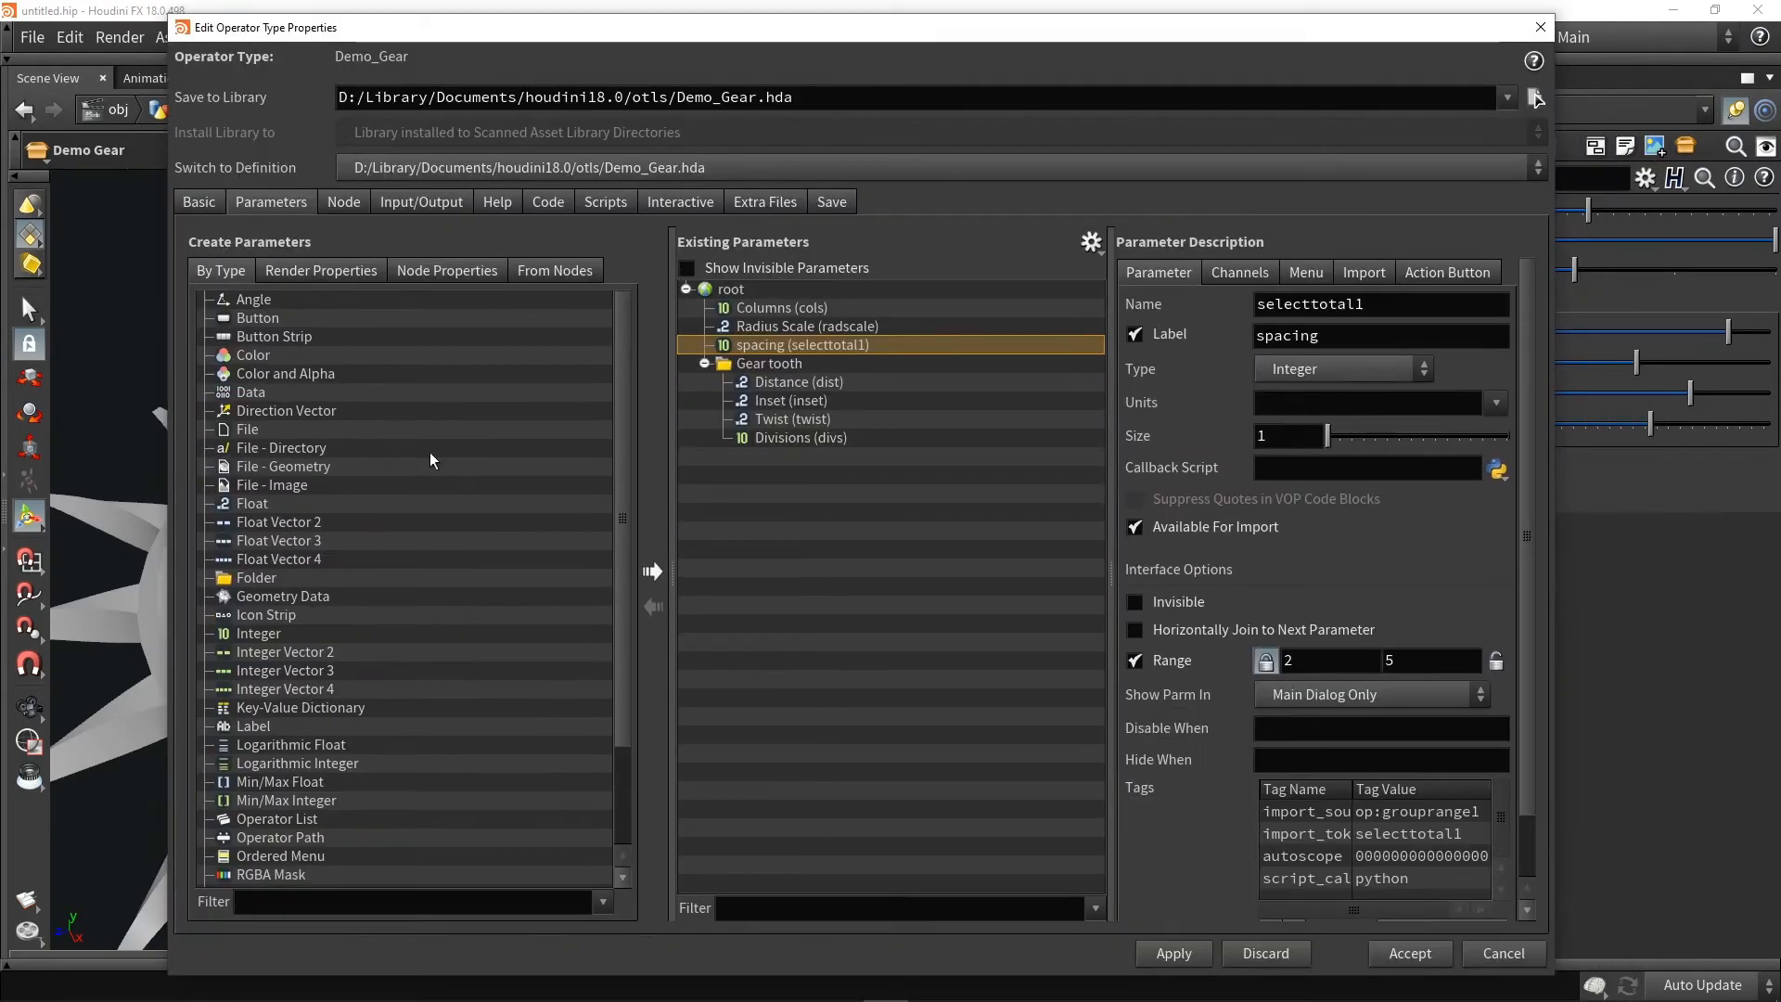
scroll(320, 396, down, 3)
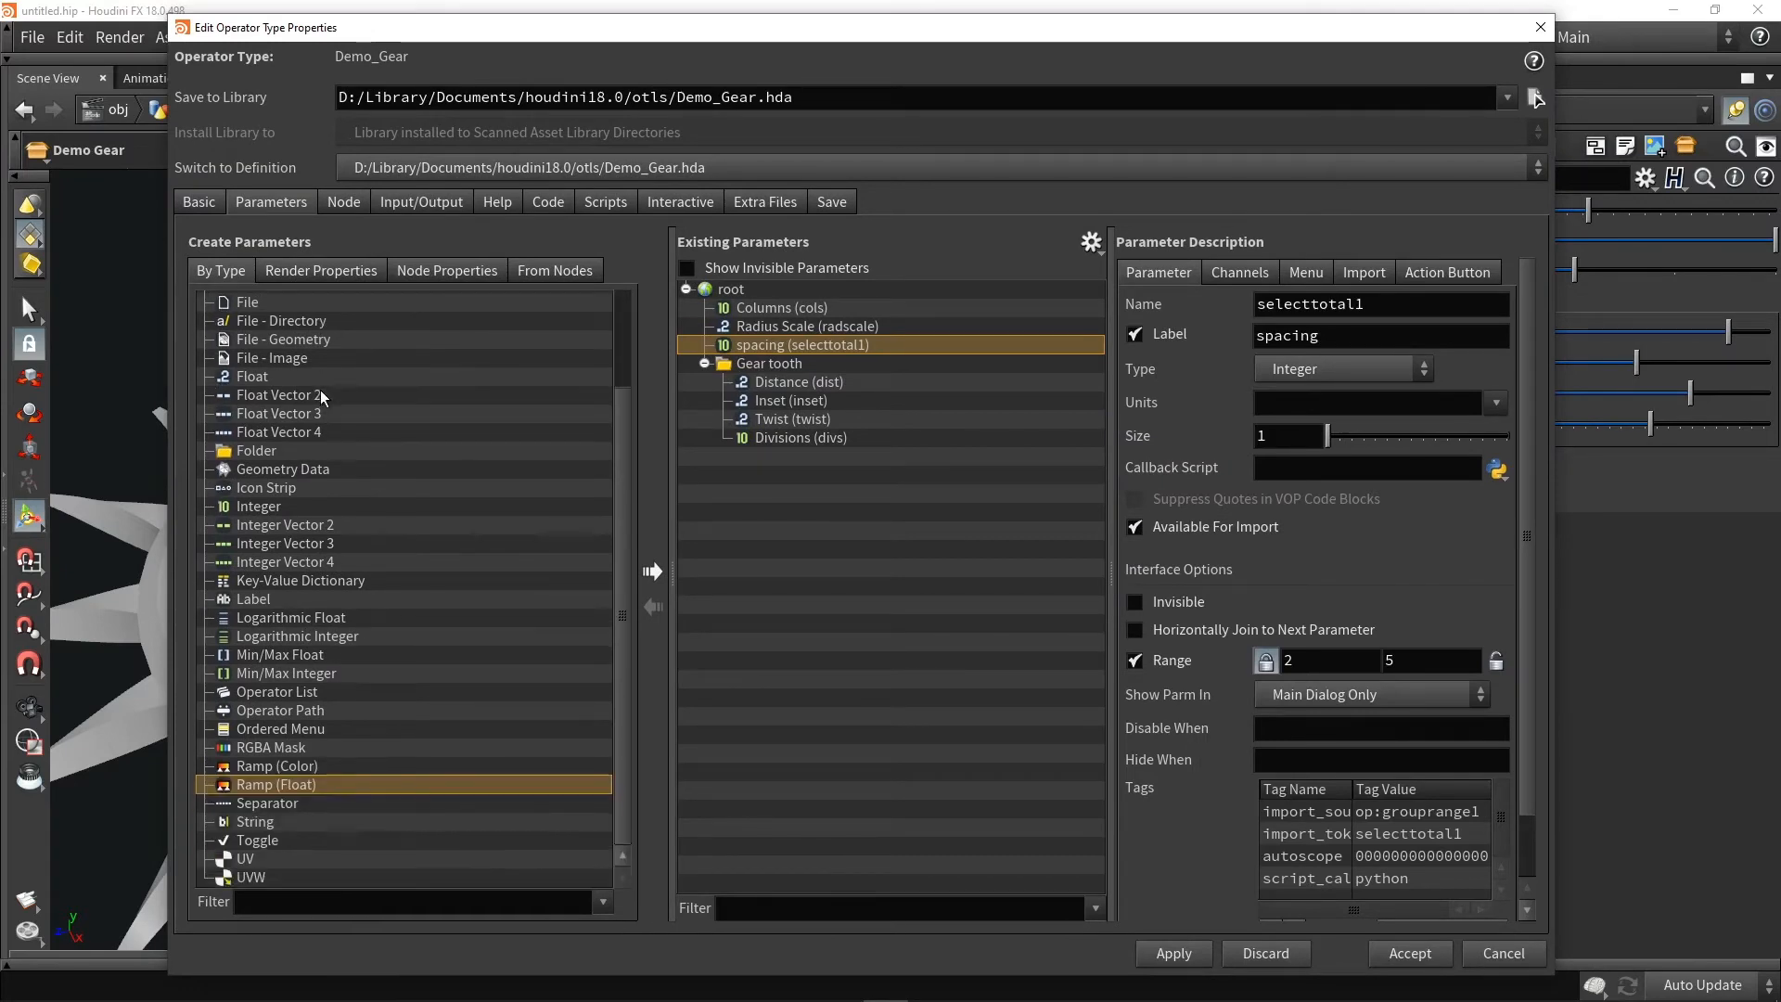
scroll(260, 788, up, 3)
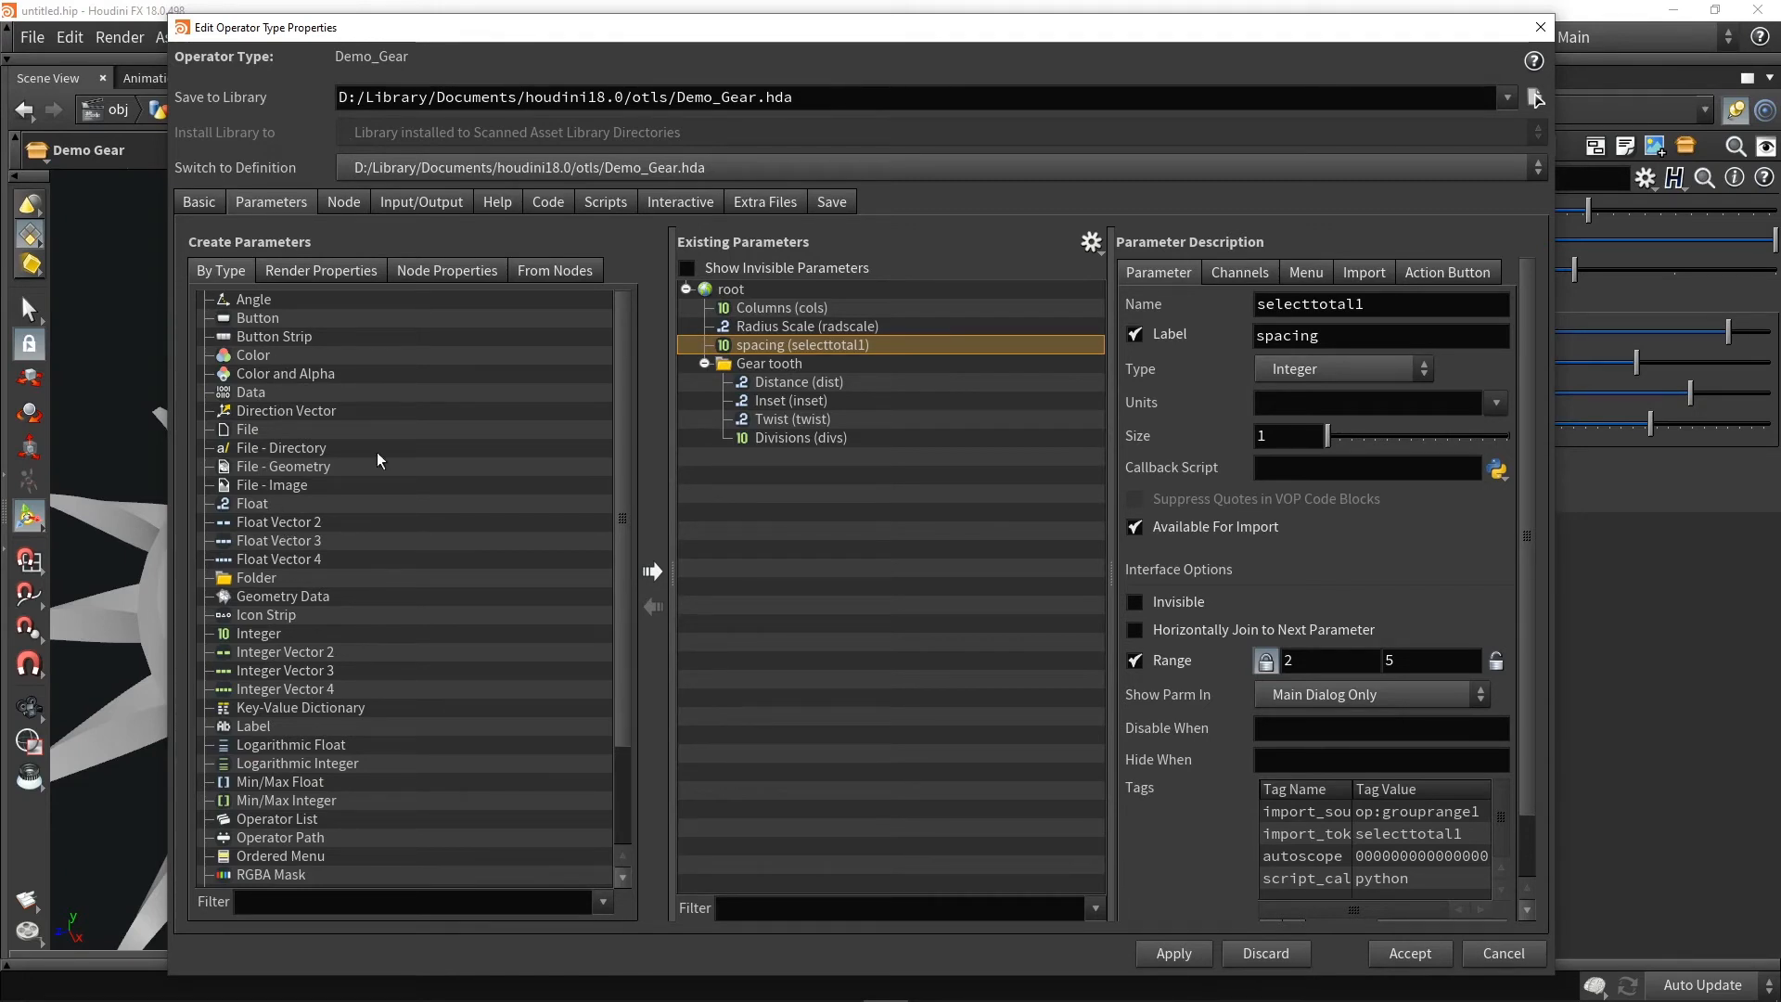
scroll(412, 536, down, 3)
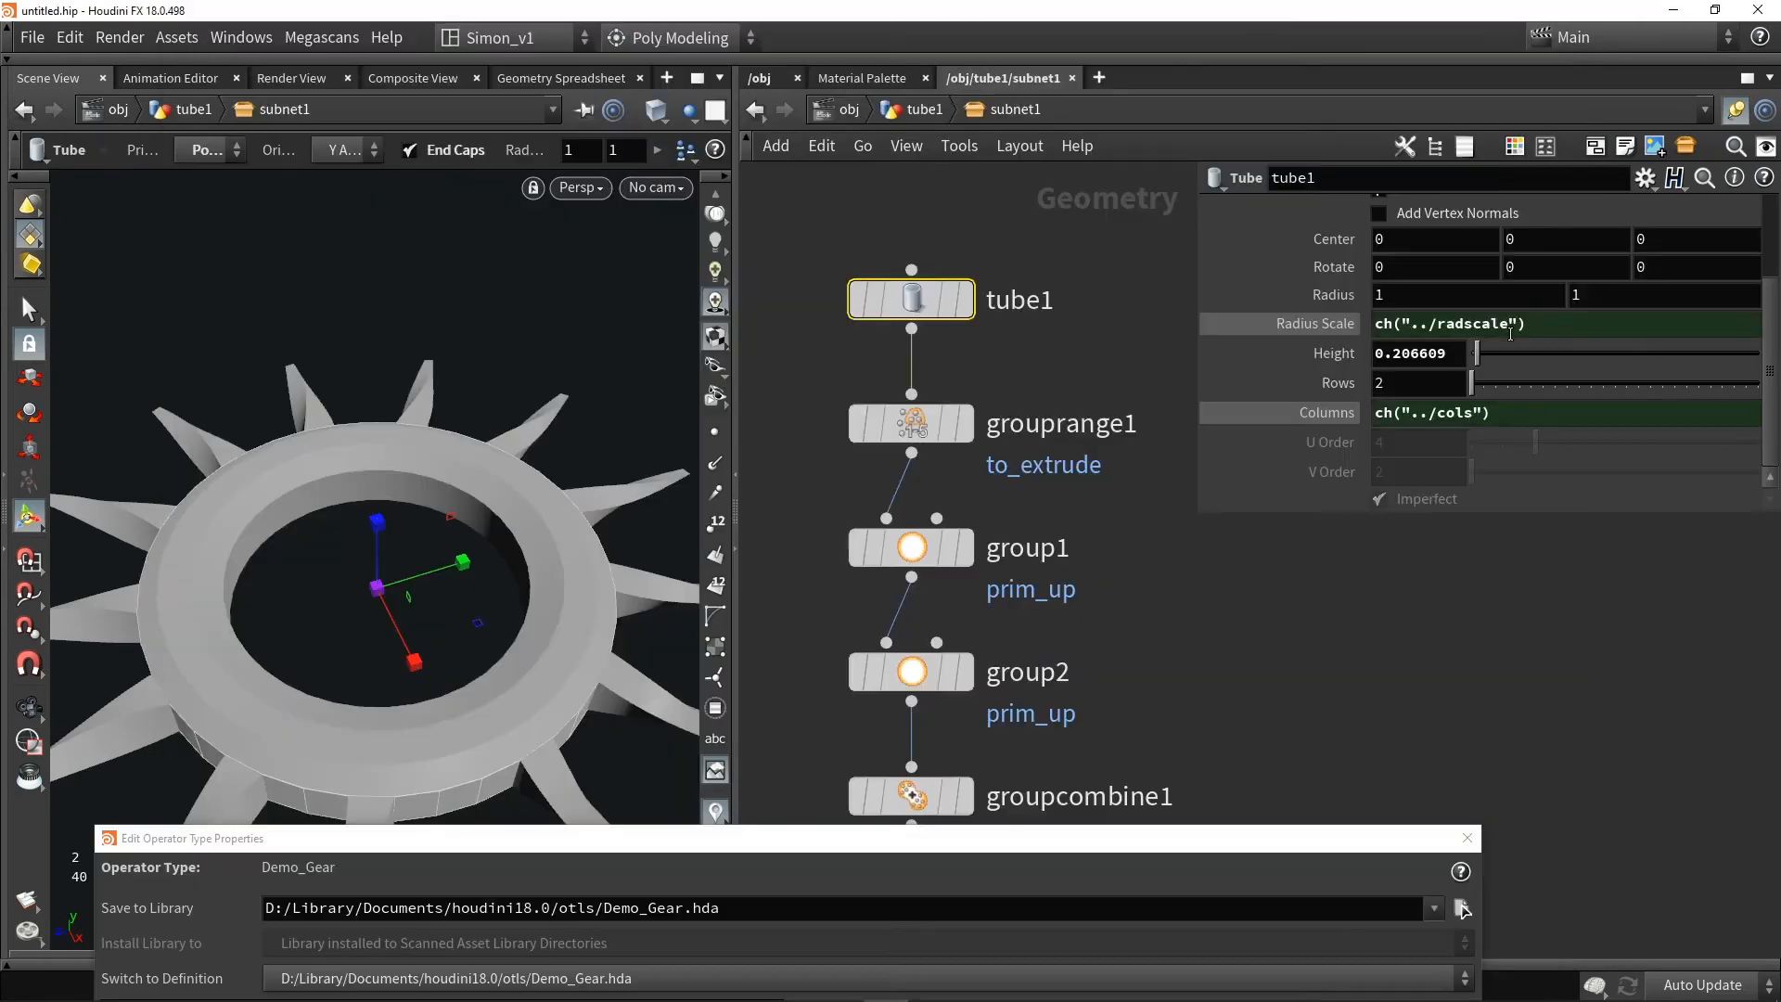
Copy the ch("../radscale") reference from tube1's Radius Scale inside the asset
click(1570, 327)
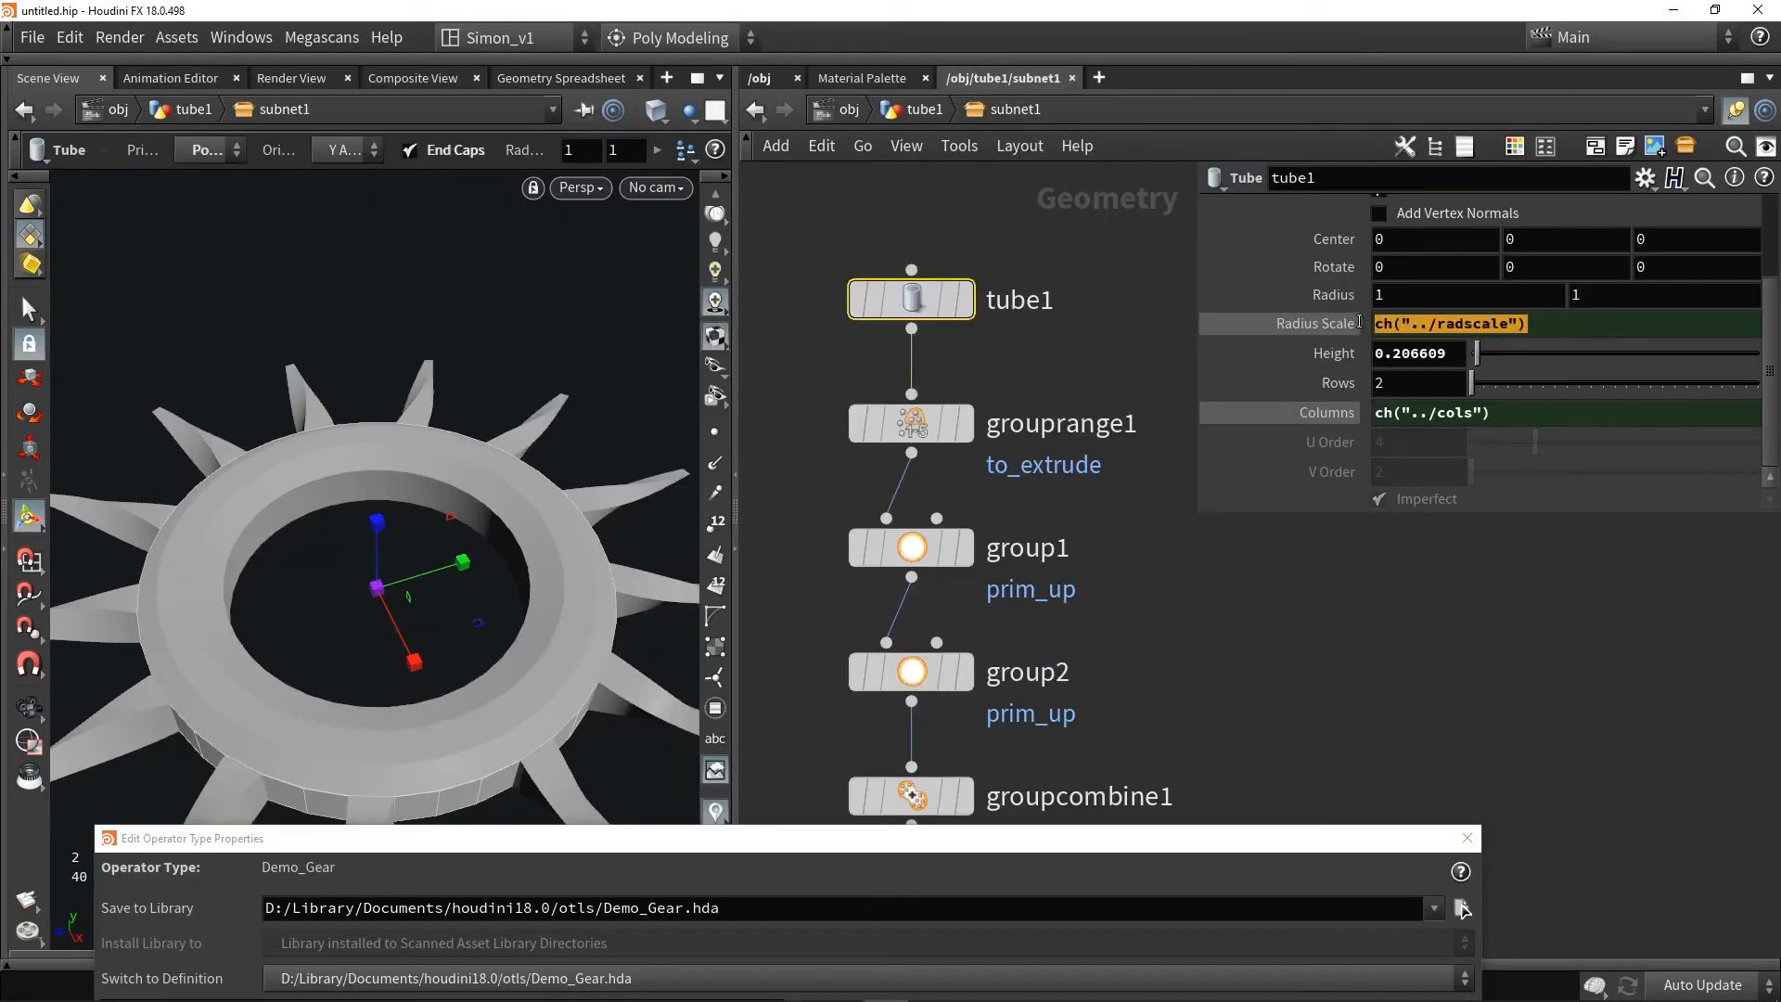
click(1551, 320)
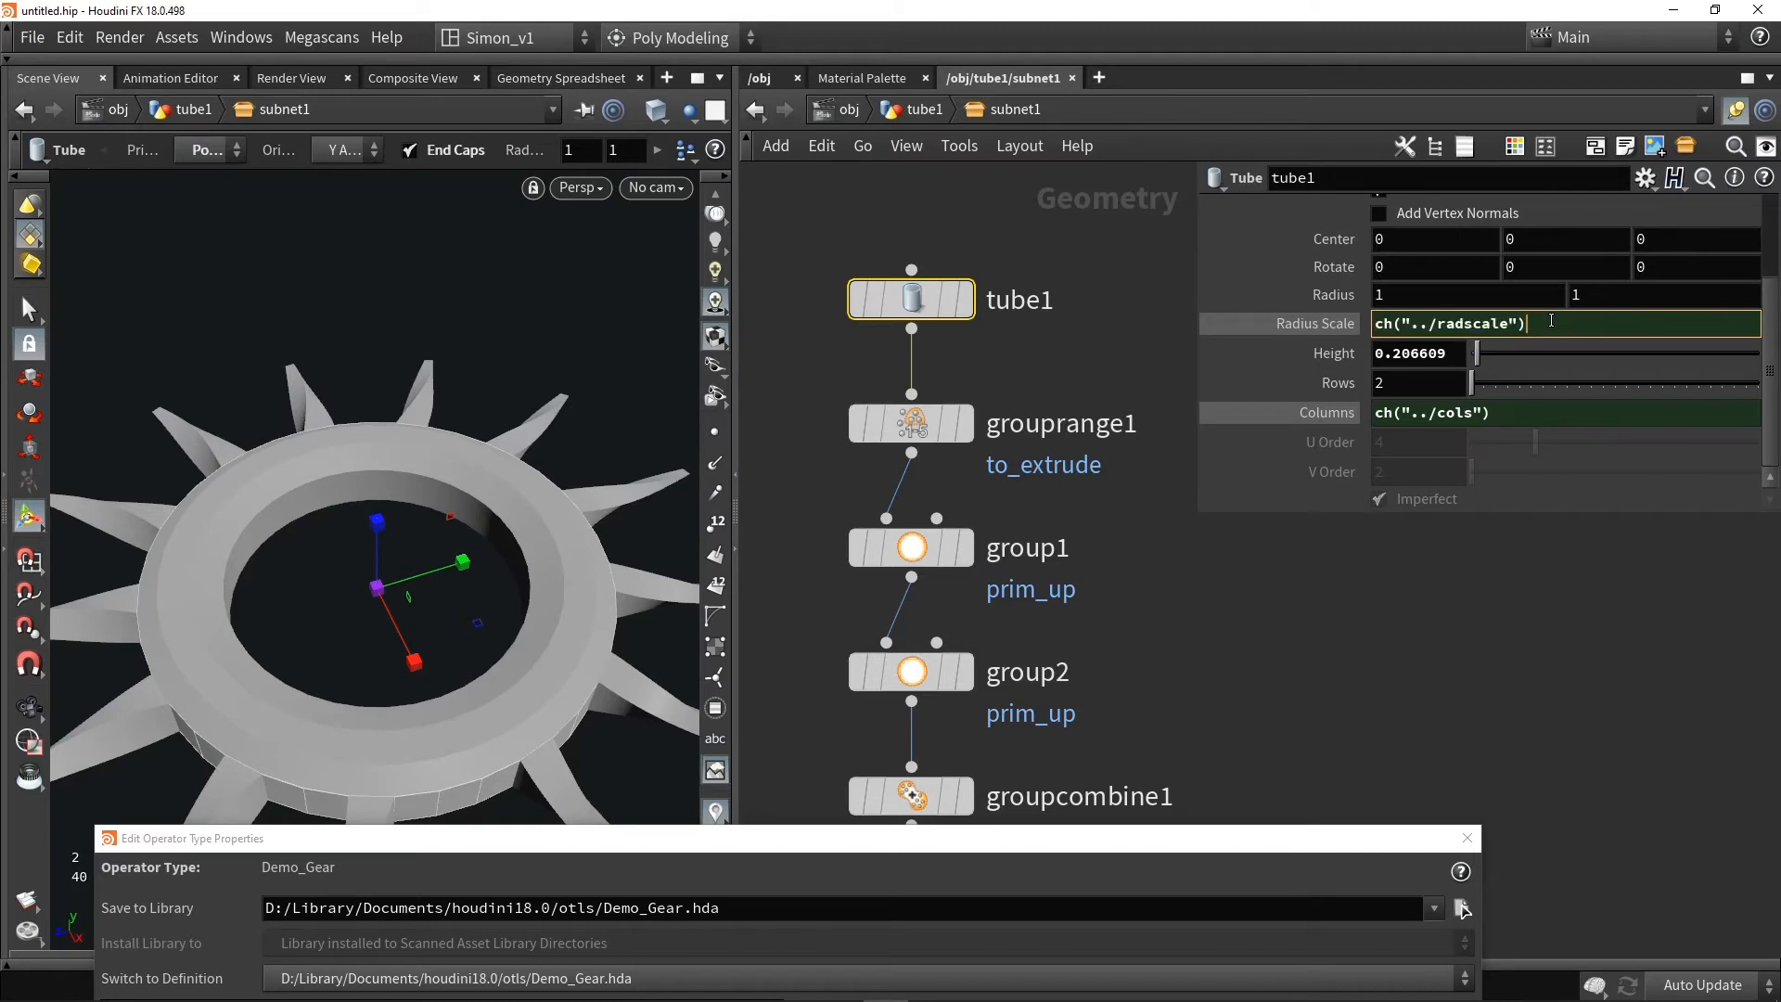
right_click(1551, 320)
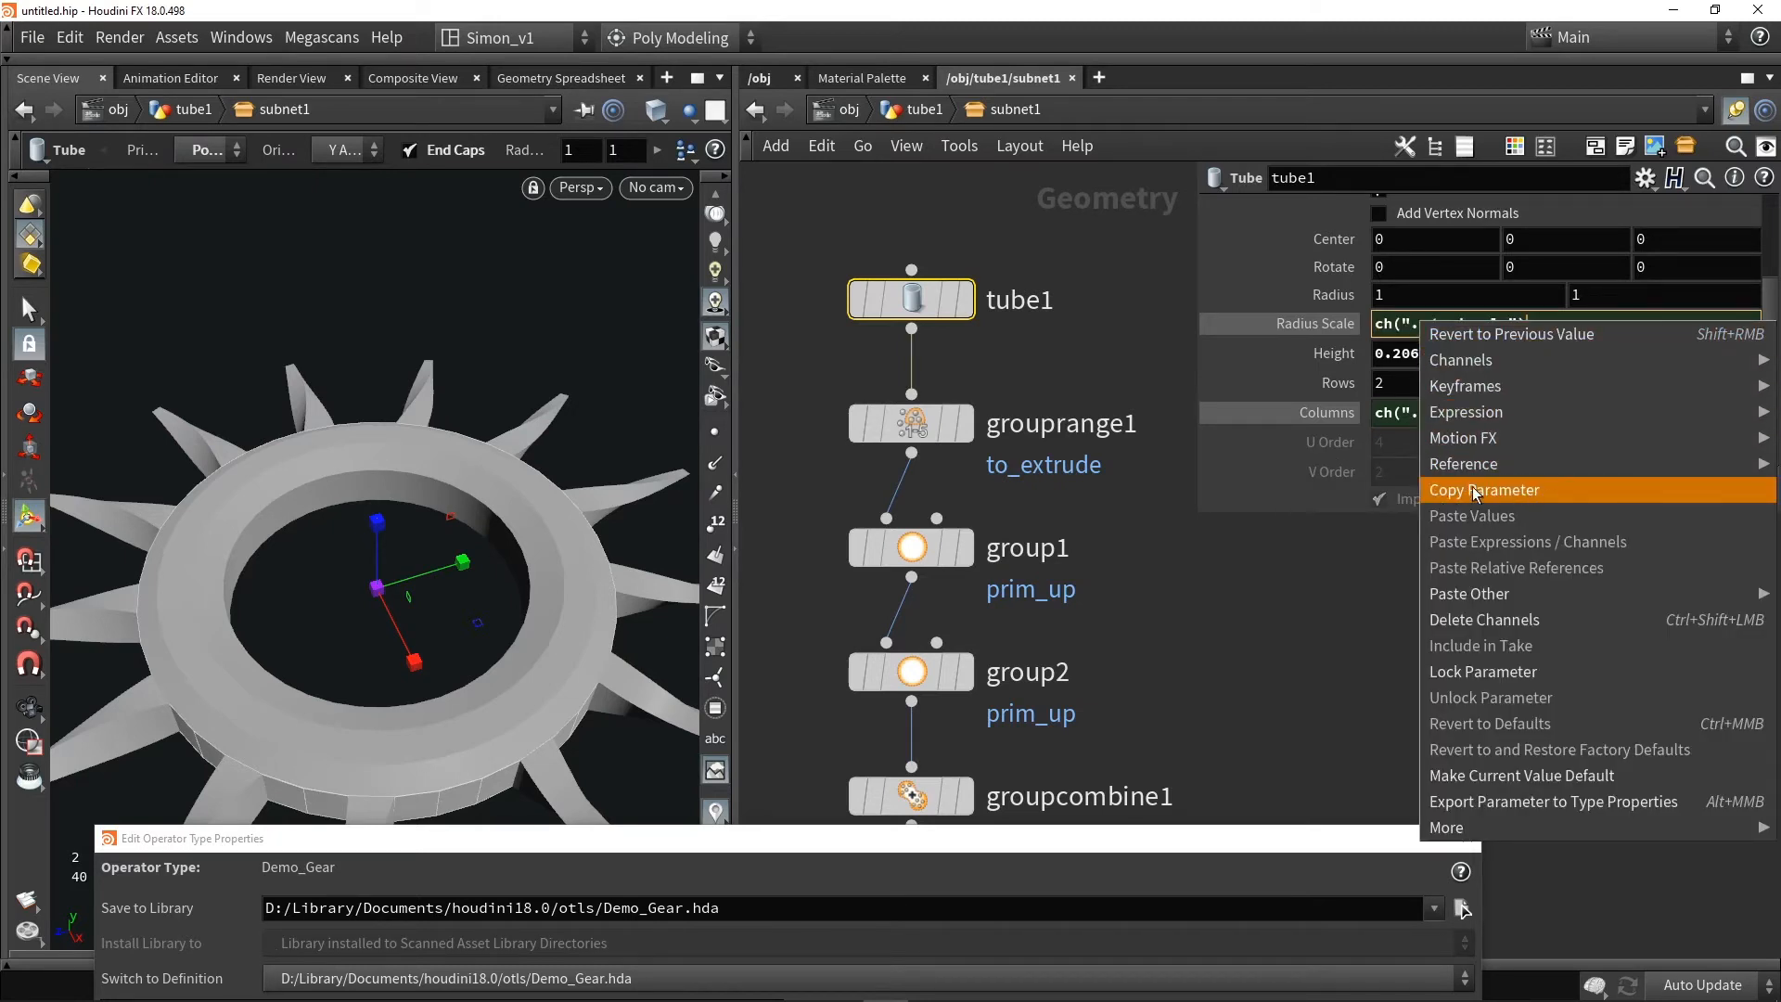
click(1351, 631)
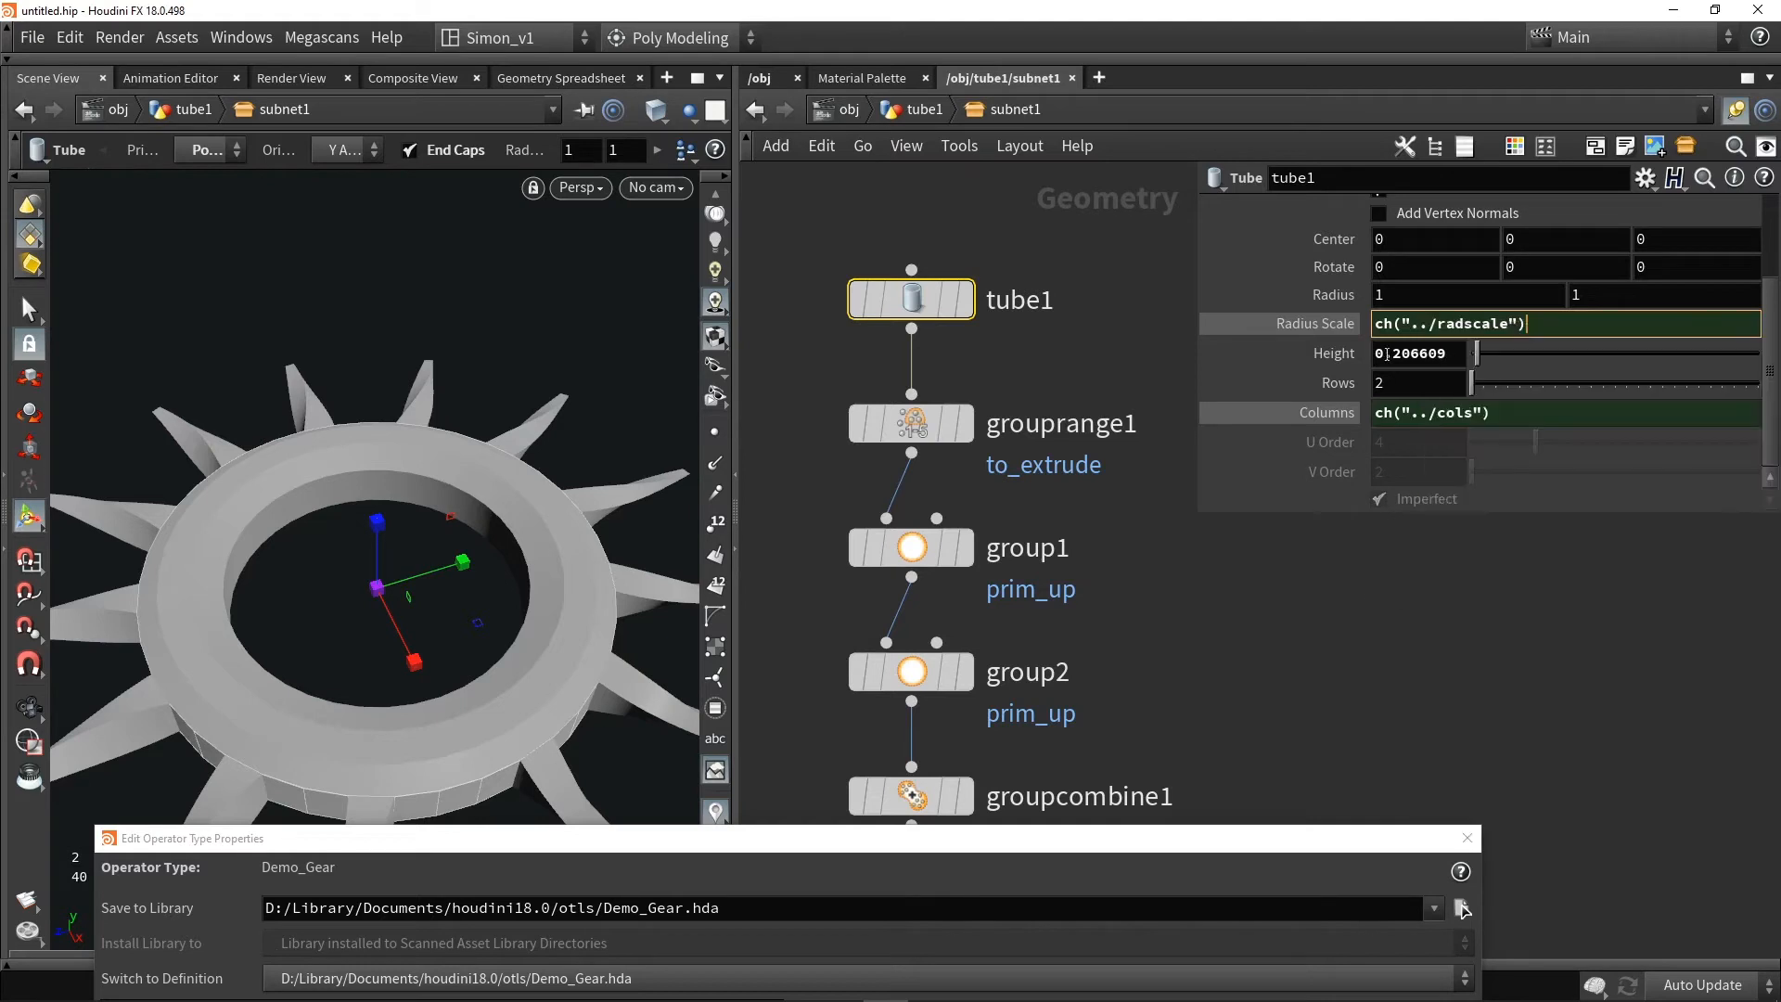
right_click(1386, 241)
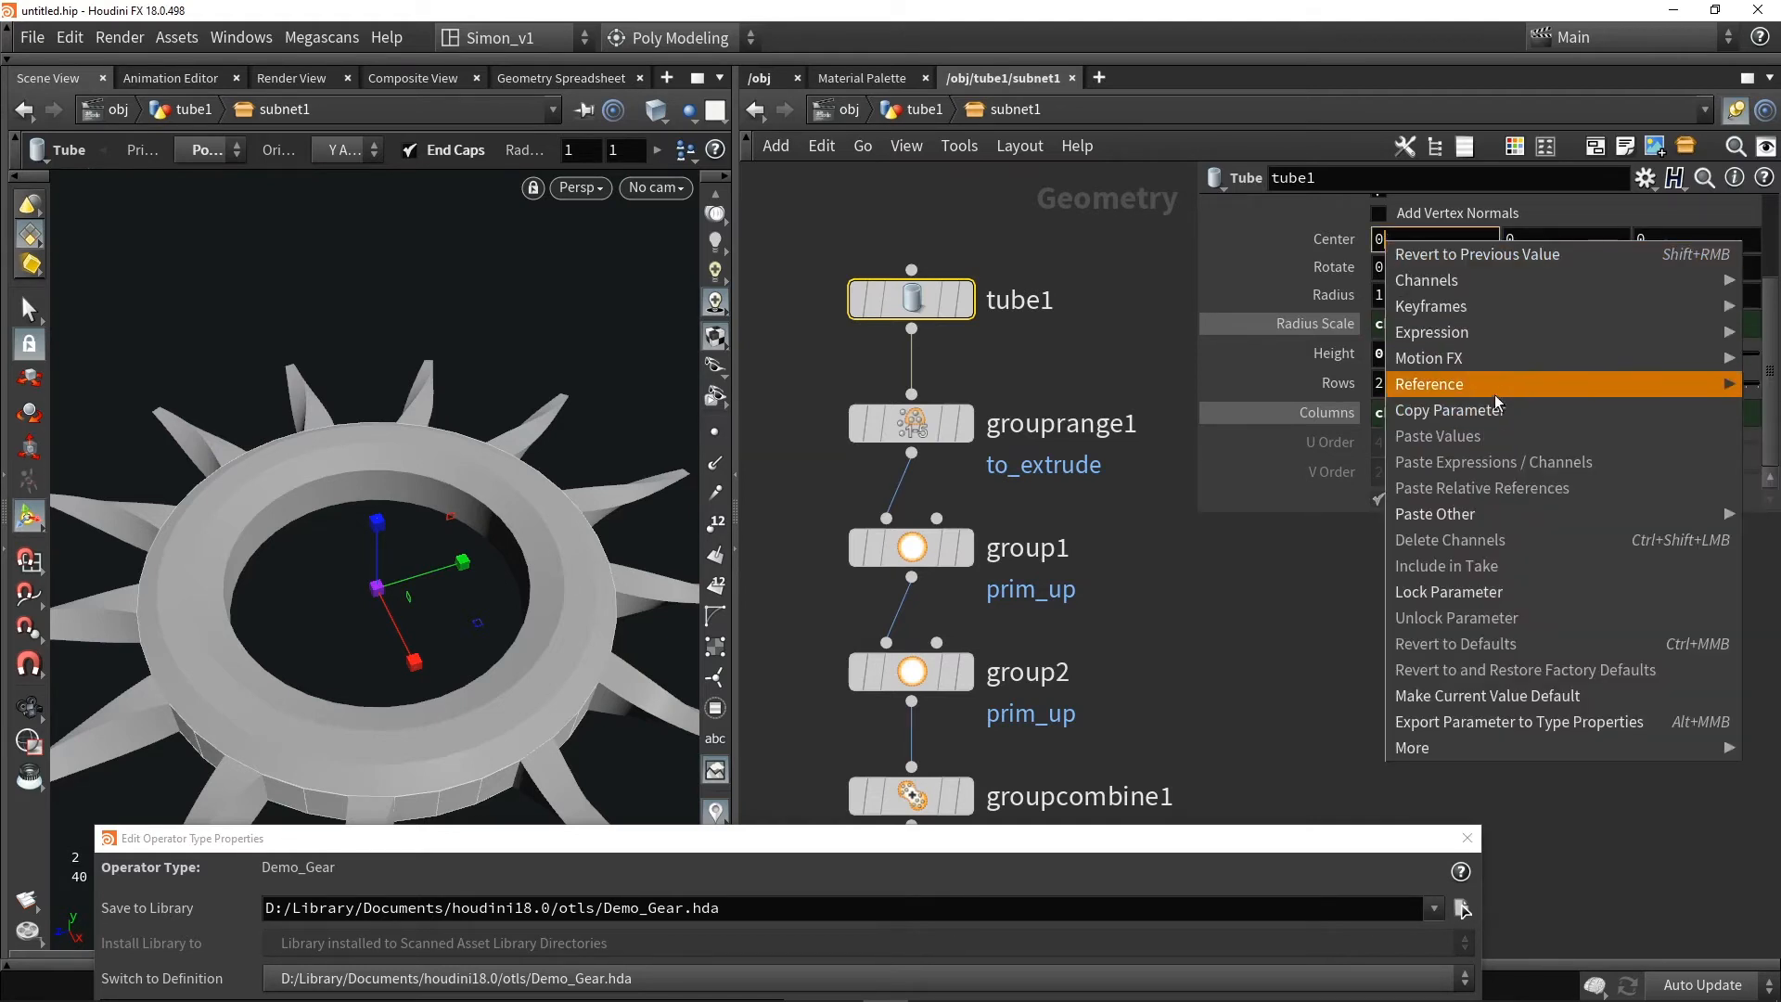
click(1438, 414)
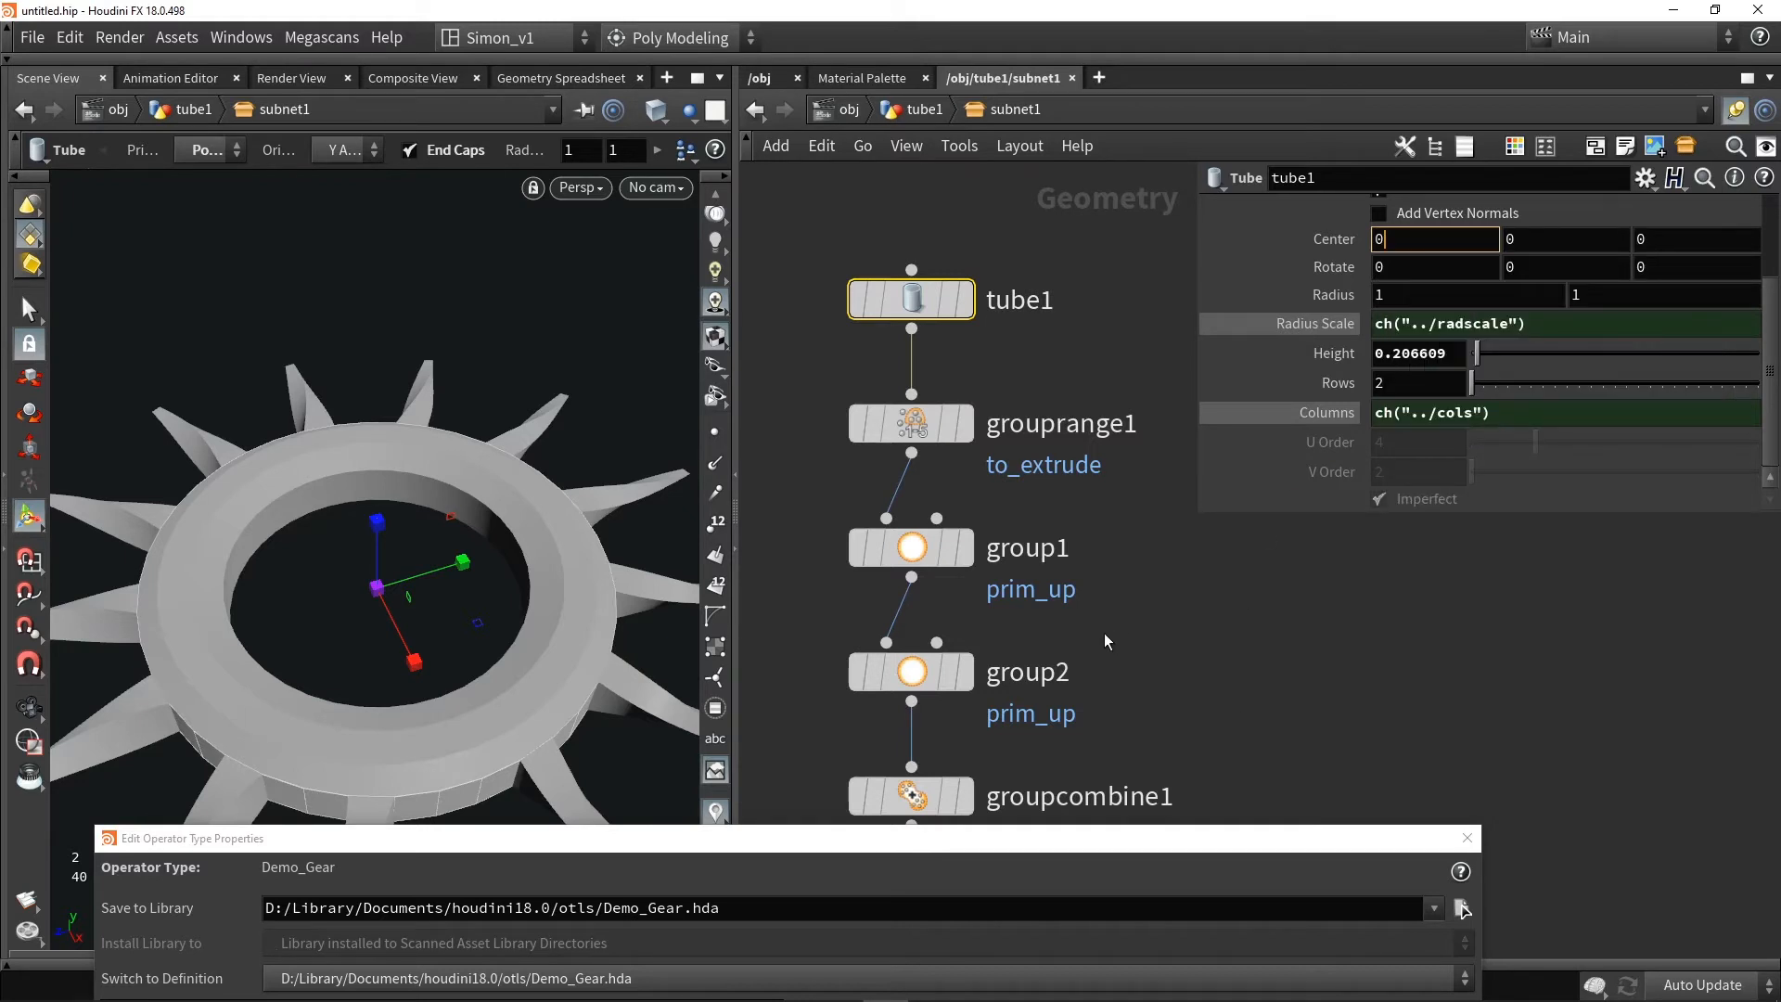
Multiply polyextrude1's Distance expression by the radius scale, giving ch("../dist")* ch("../radscale")
middle_drag(1105, 633, 1104, 354)
scroll(1107, 487, down, 1)
scroll(1104, 354, down, 1)
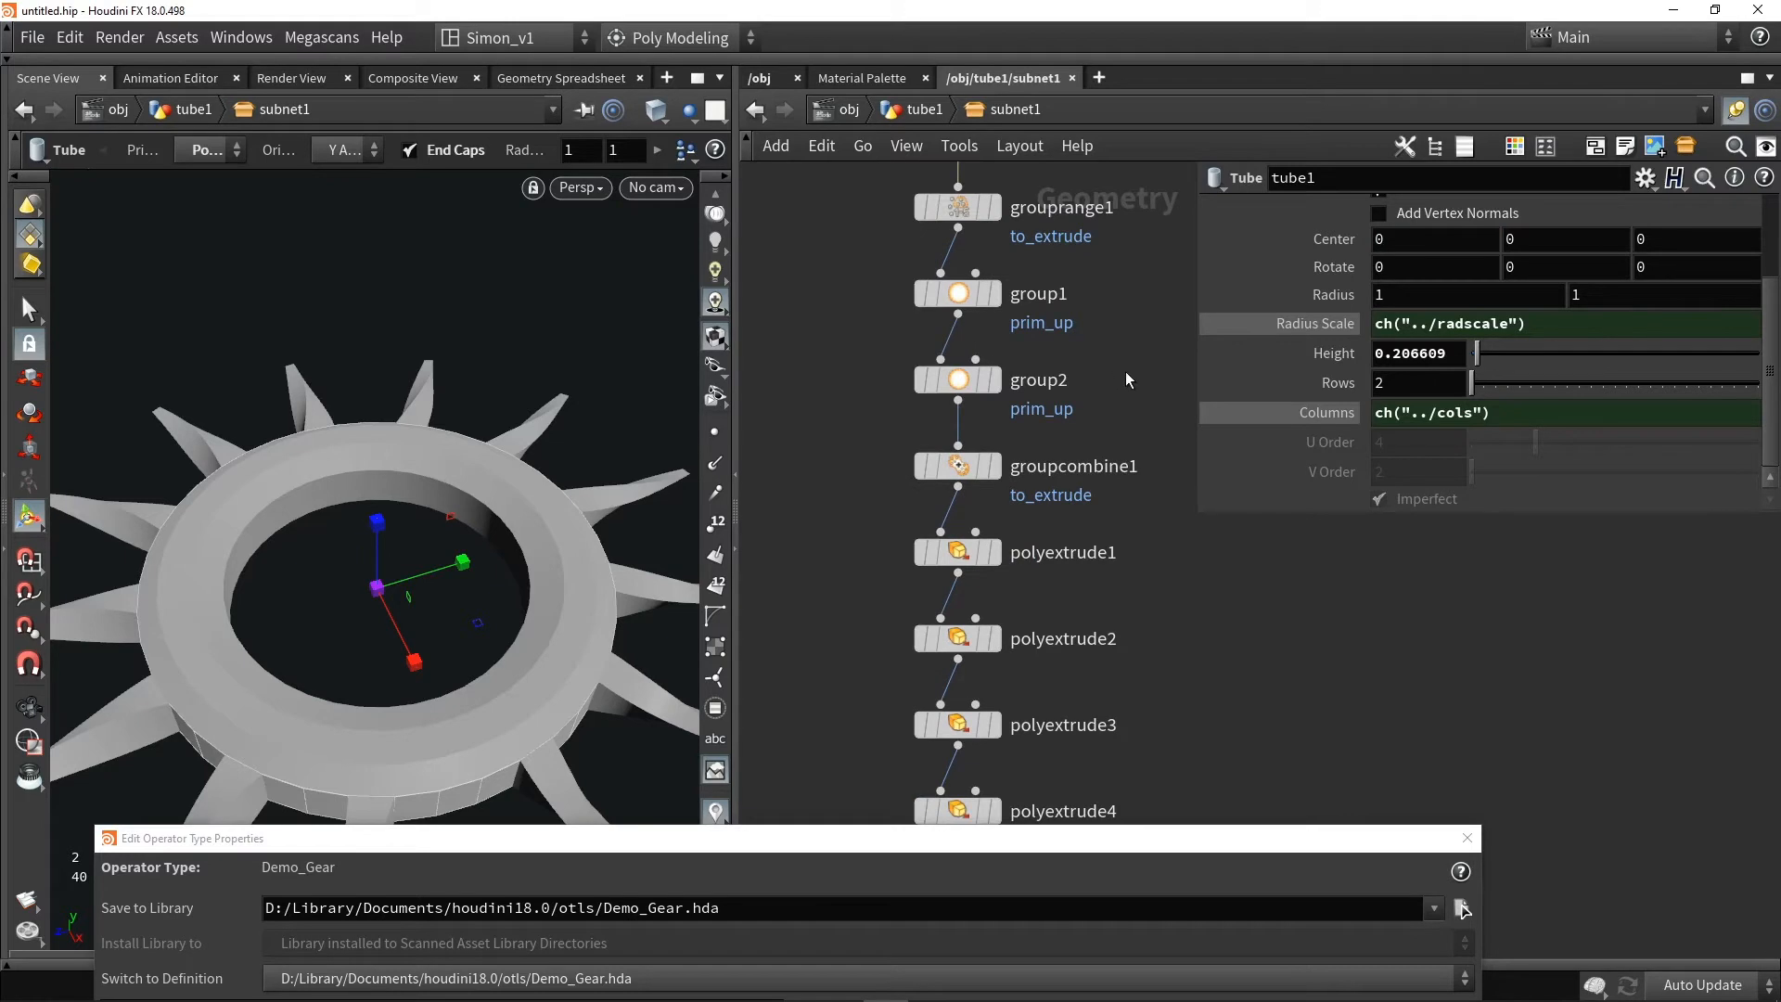
middle_drag(1130, 591, 1080, 392)
click(909, 356)
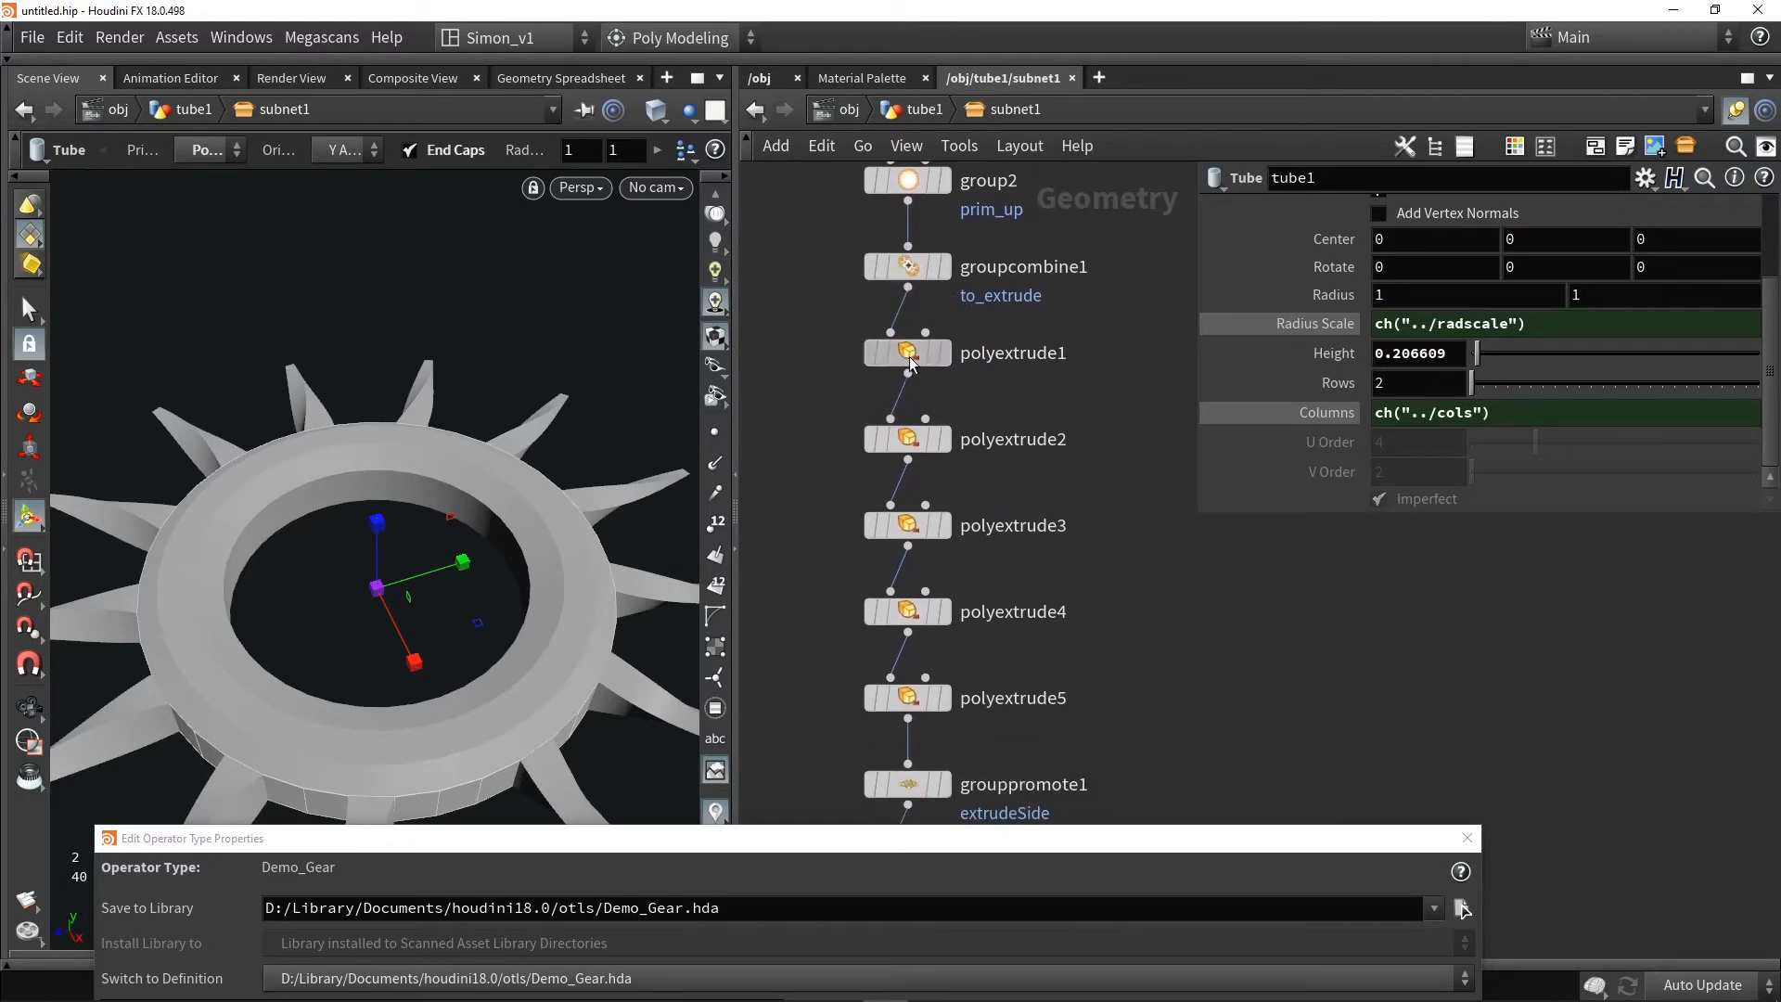
click(1329, 337)
click(1519, 340)
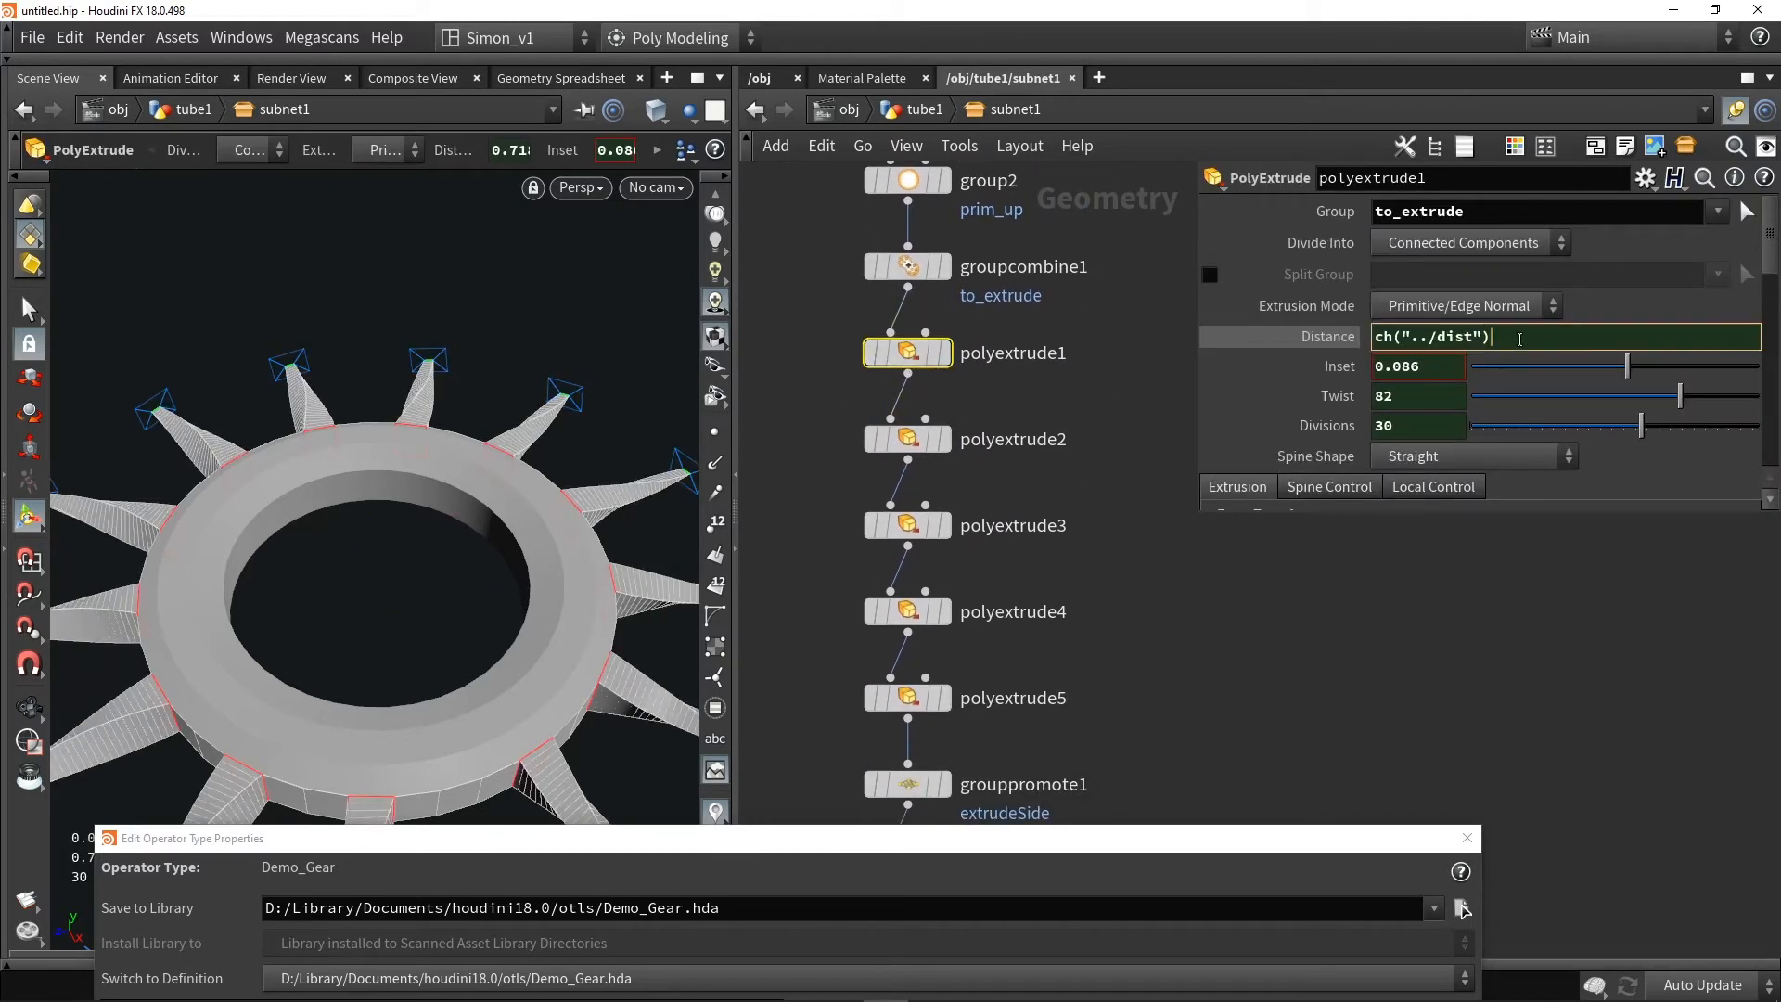
text(* ch("../radscale"))
key(Return)
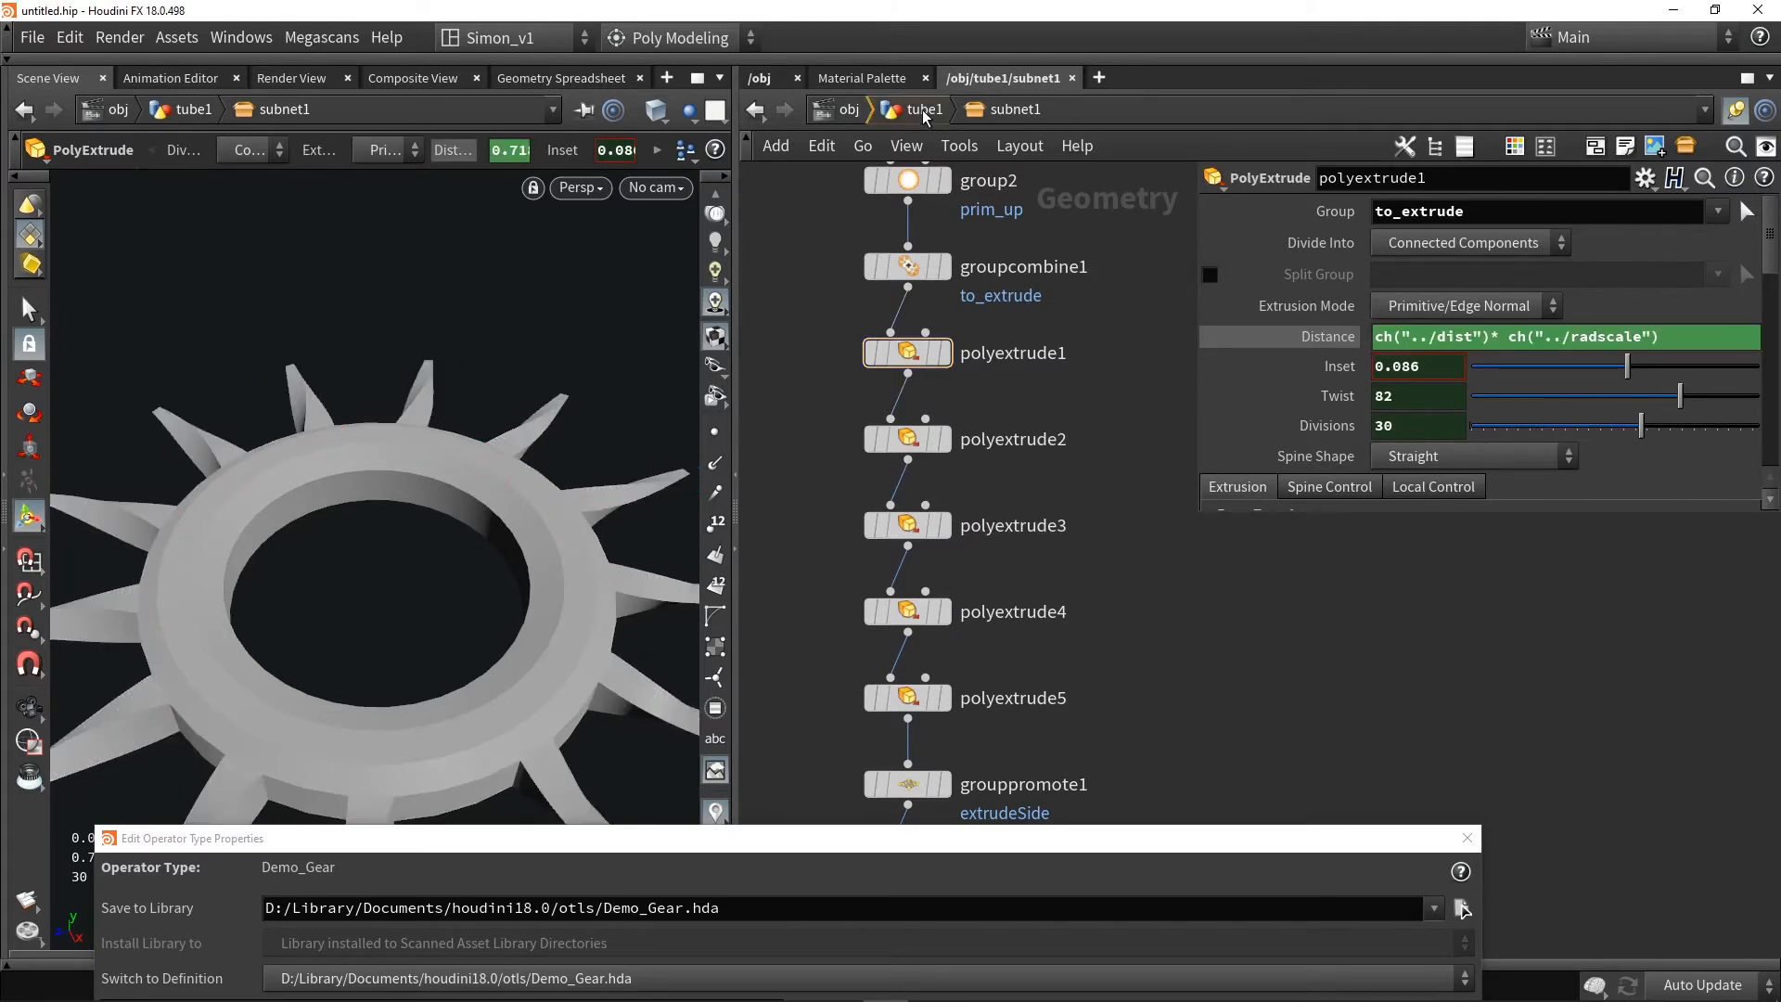
On the Demo Gear node, test Radius Scale at 0.503, return it to 1 and set Distance to 0.176
click(924, 110)
drag(1772, 242, 1626, 250)
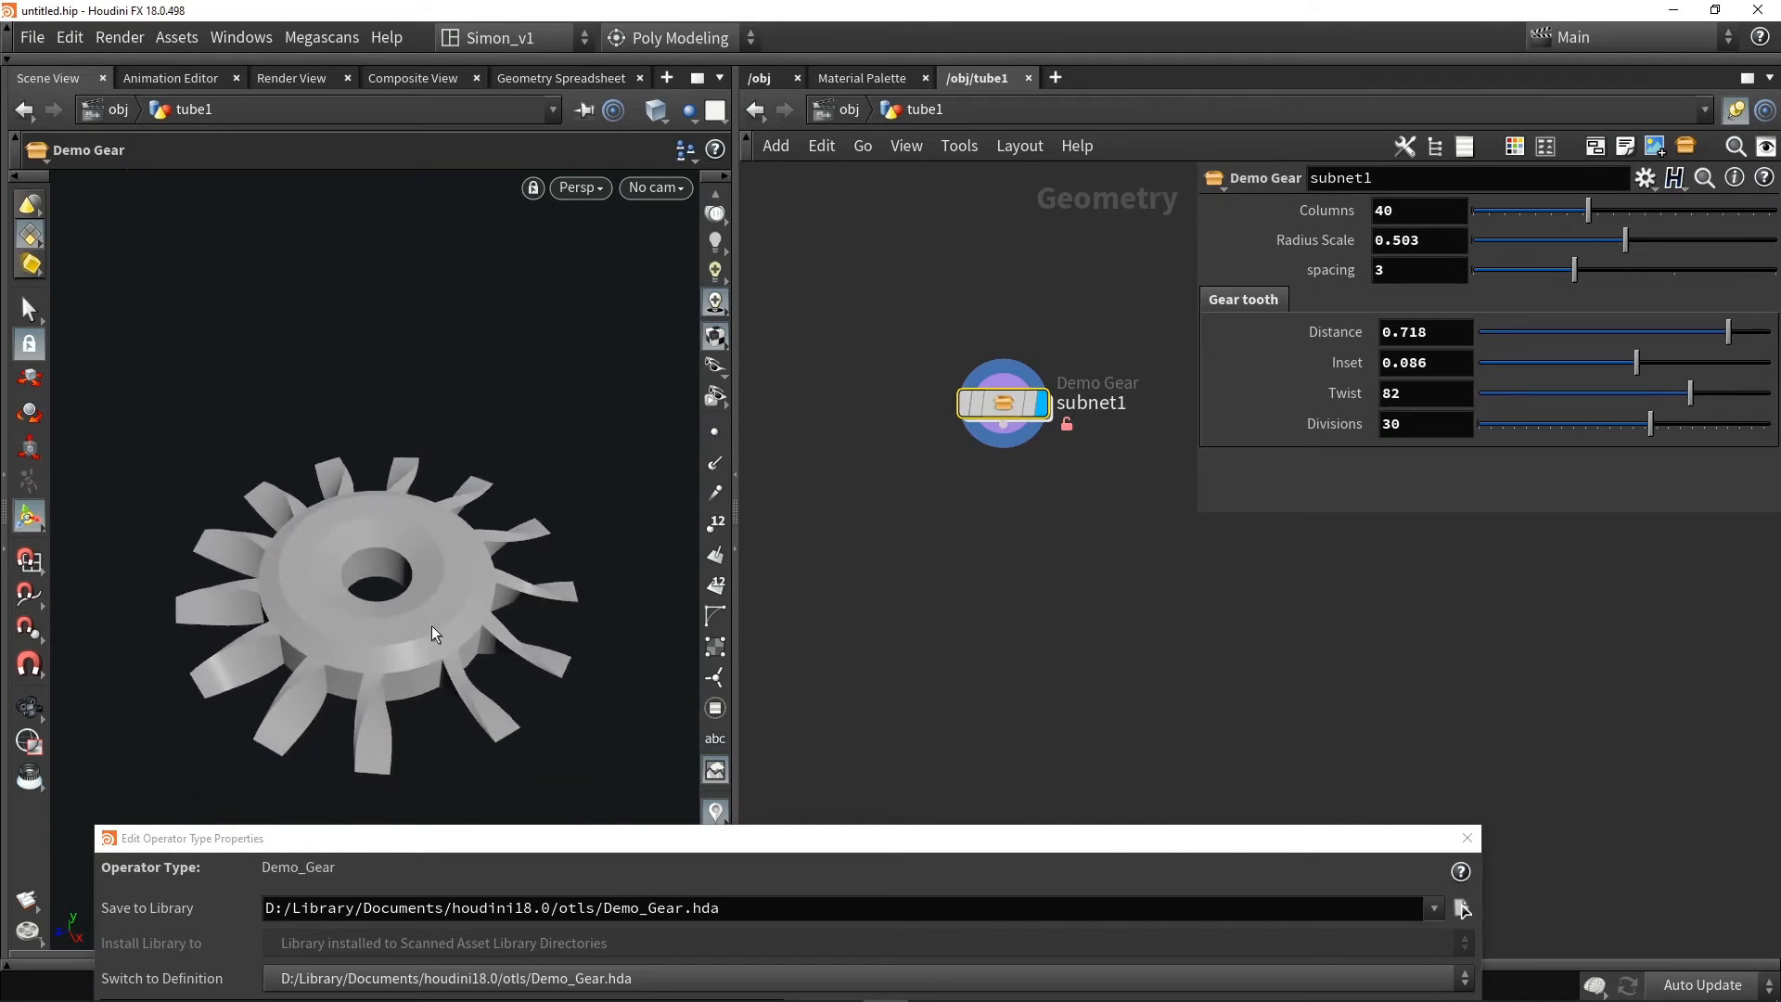
drag(1626, 241, 1776, 252)
key(Escape)
drag(325, 575, 421, 494)
key(Return)
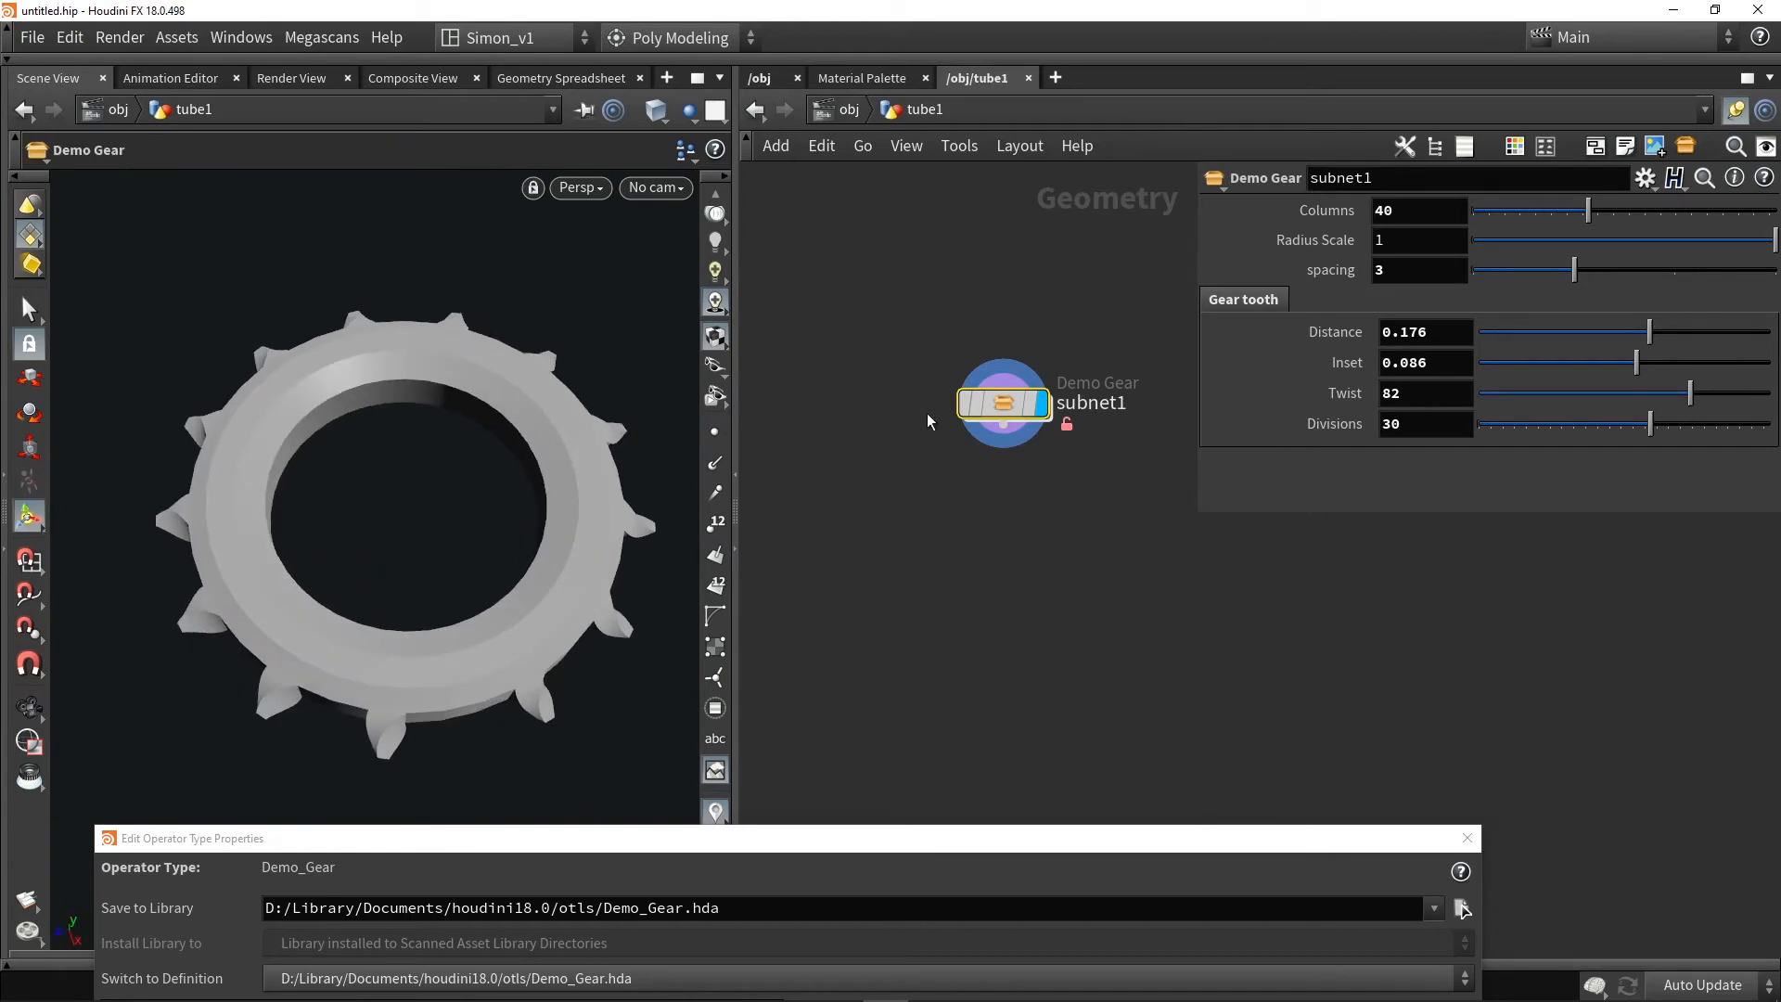
Go inside the Demo Gear subnet and add a Switch node beside the polyextrude chain
double_click(1019, 408)
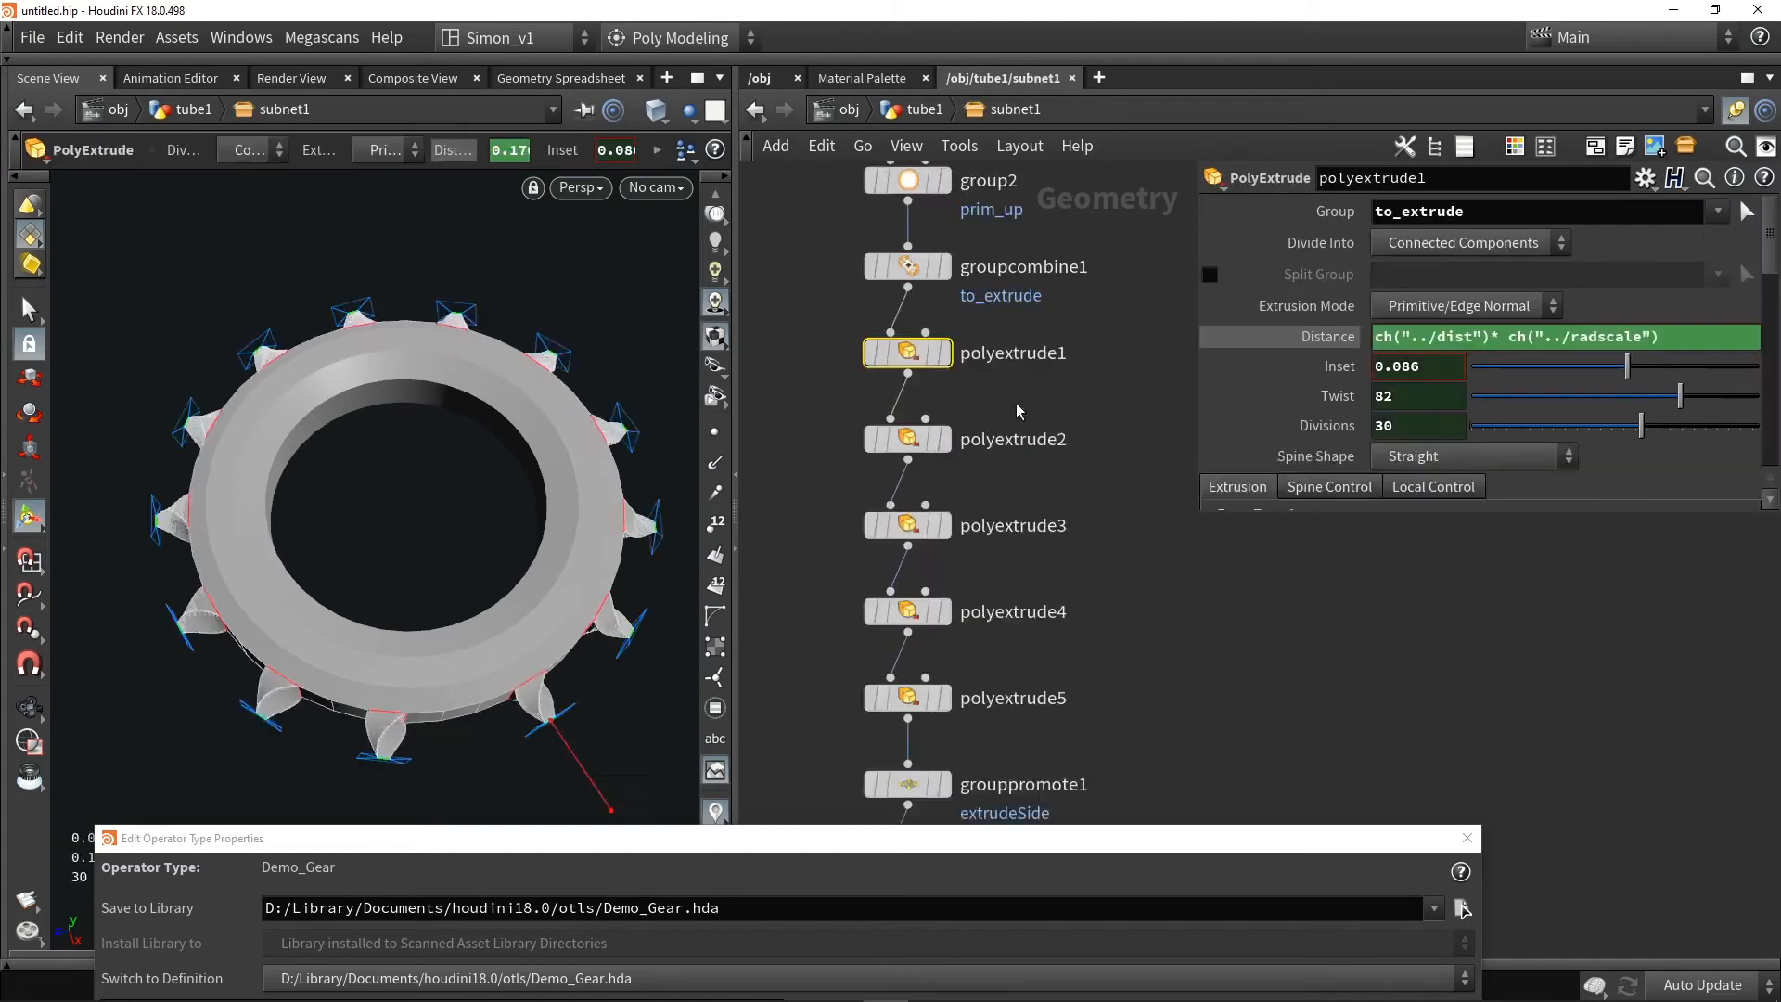
key(Tab)
text(swi)
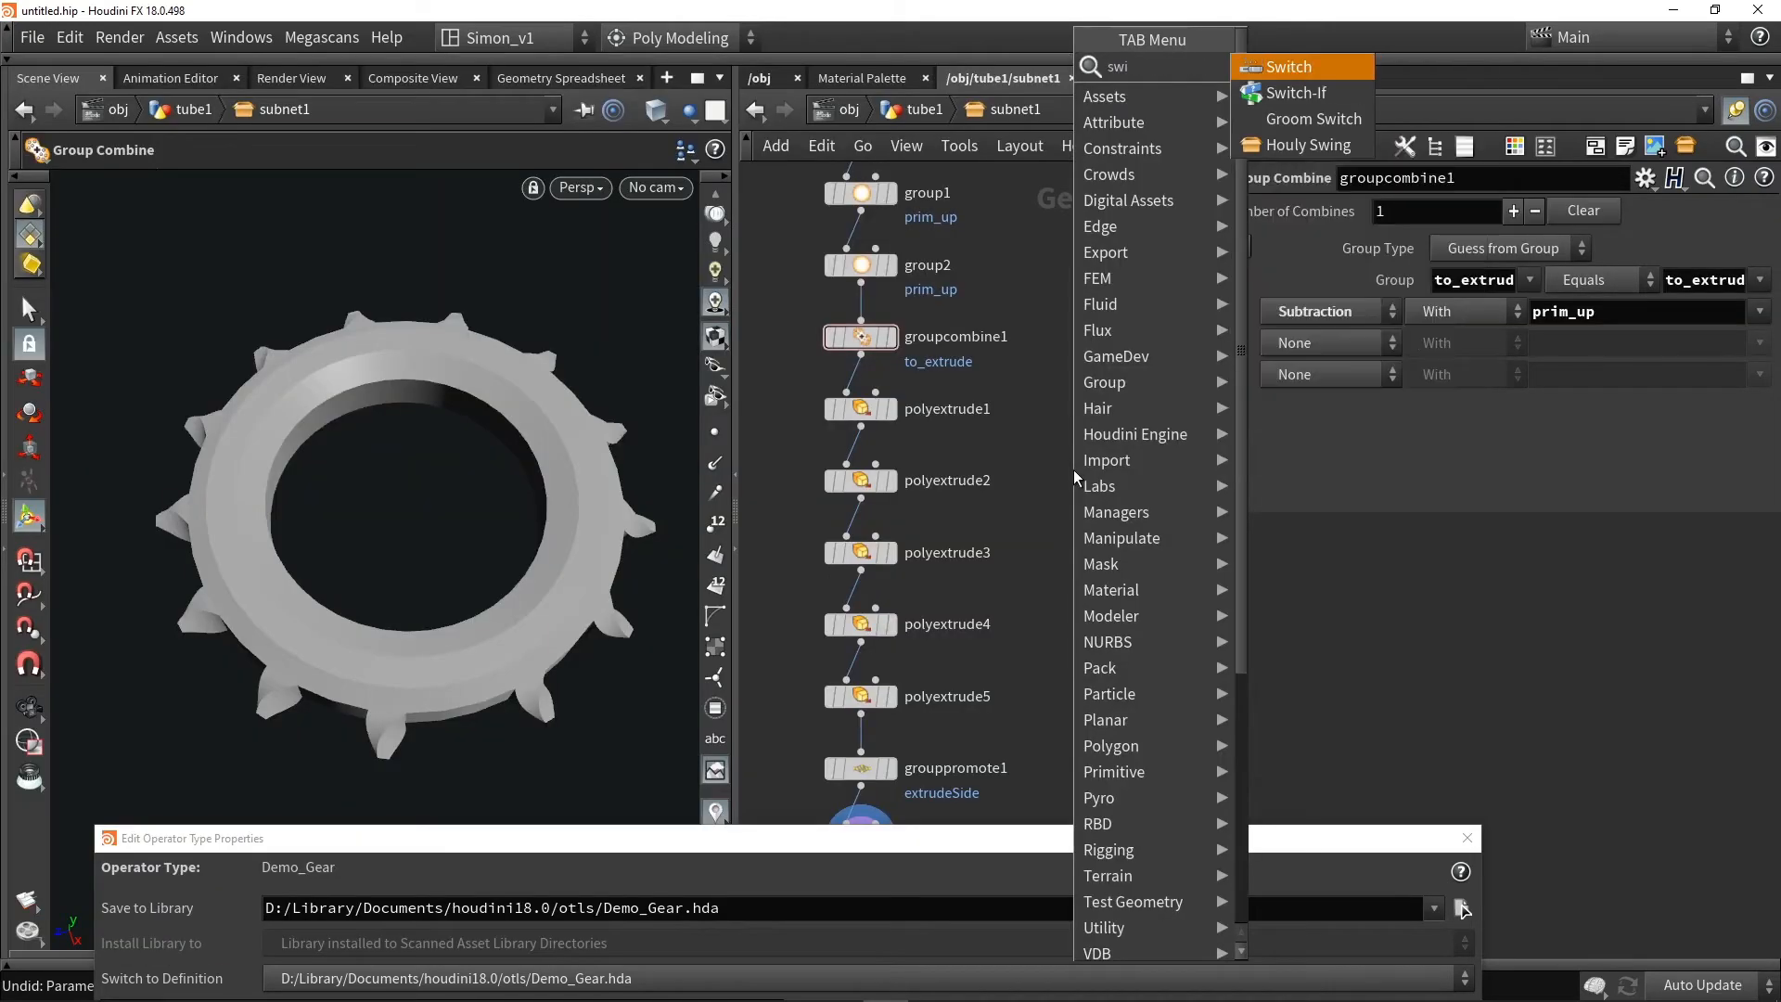
click(1277, 71)
click(1011, 475)
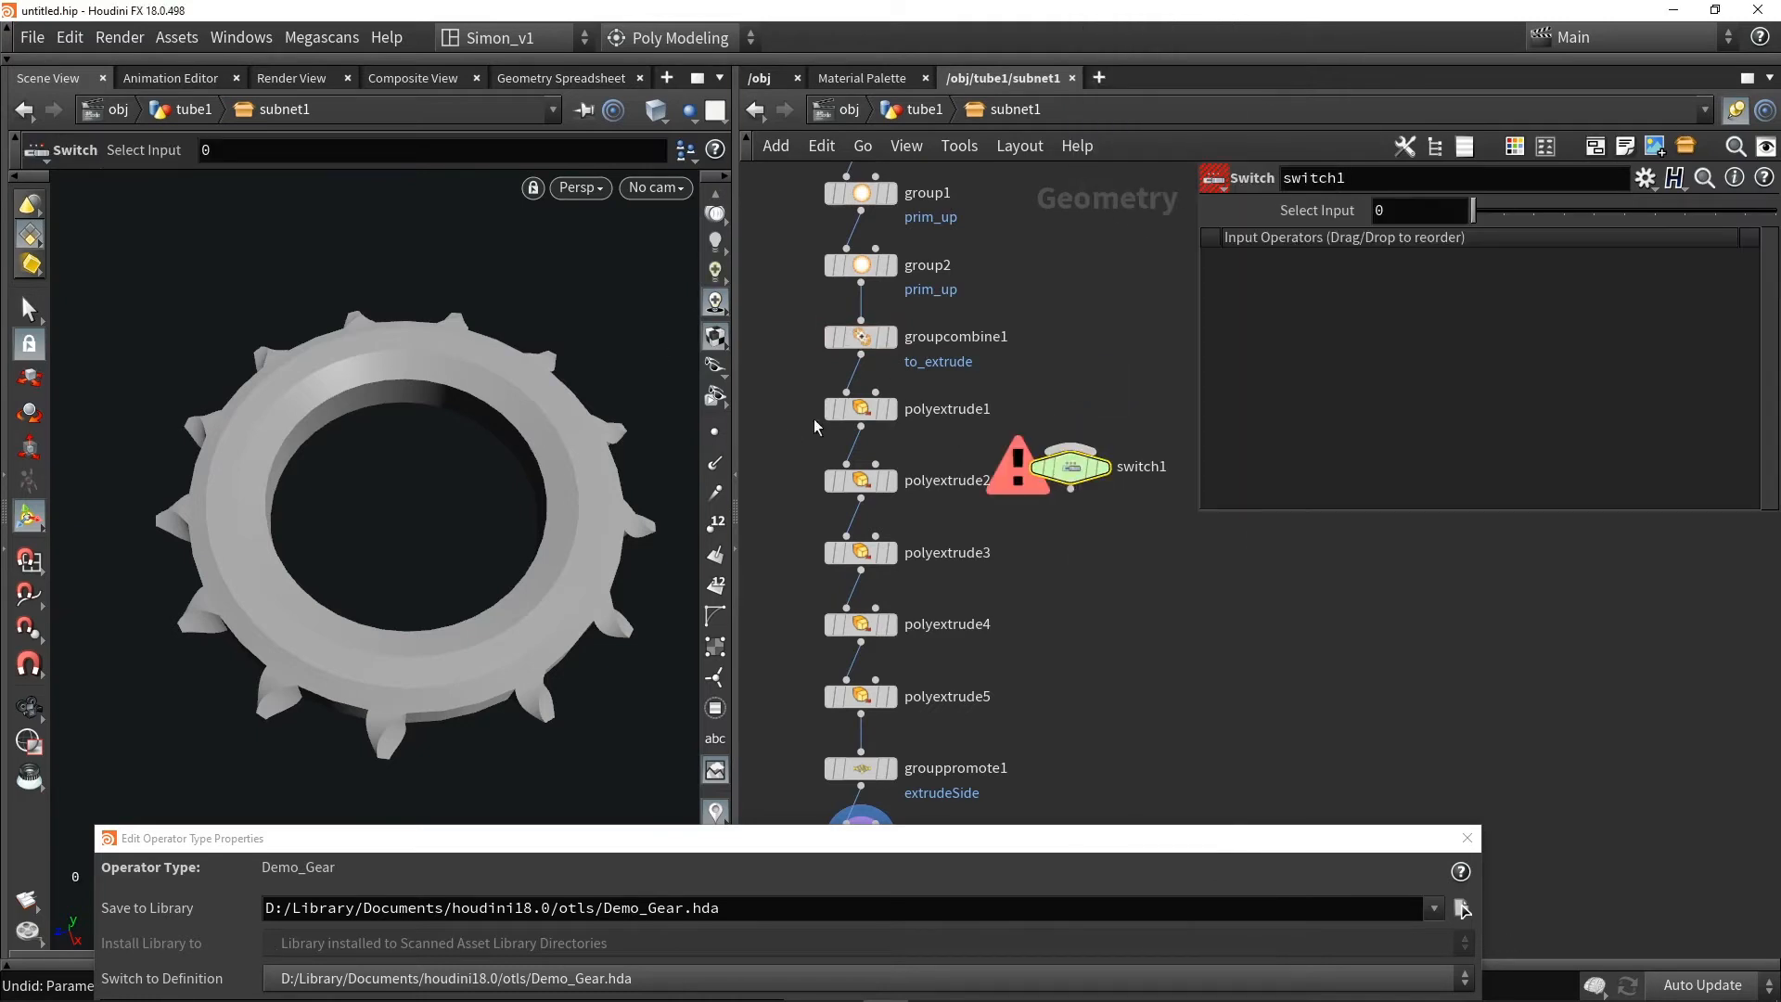
click(861, 336)
click(1596, 281)
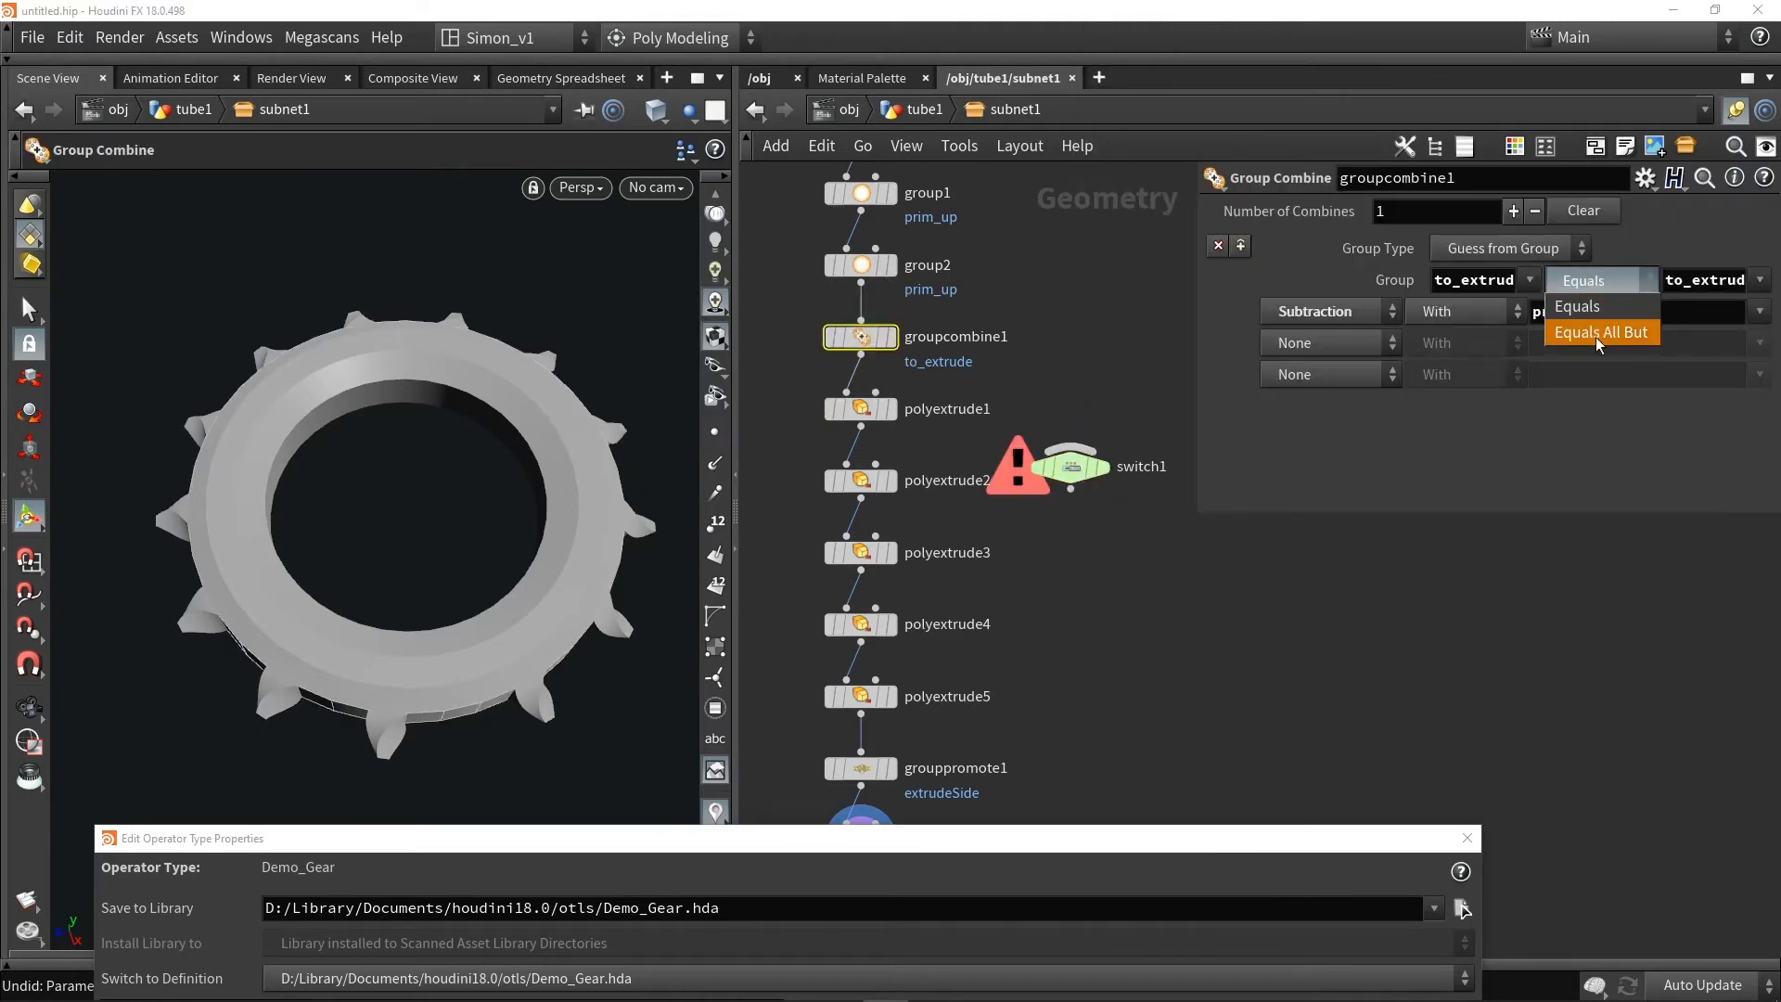
click(1600, 334)
click(1599, 282)
click(1598, 306)
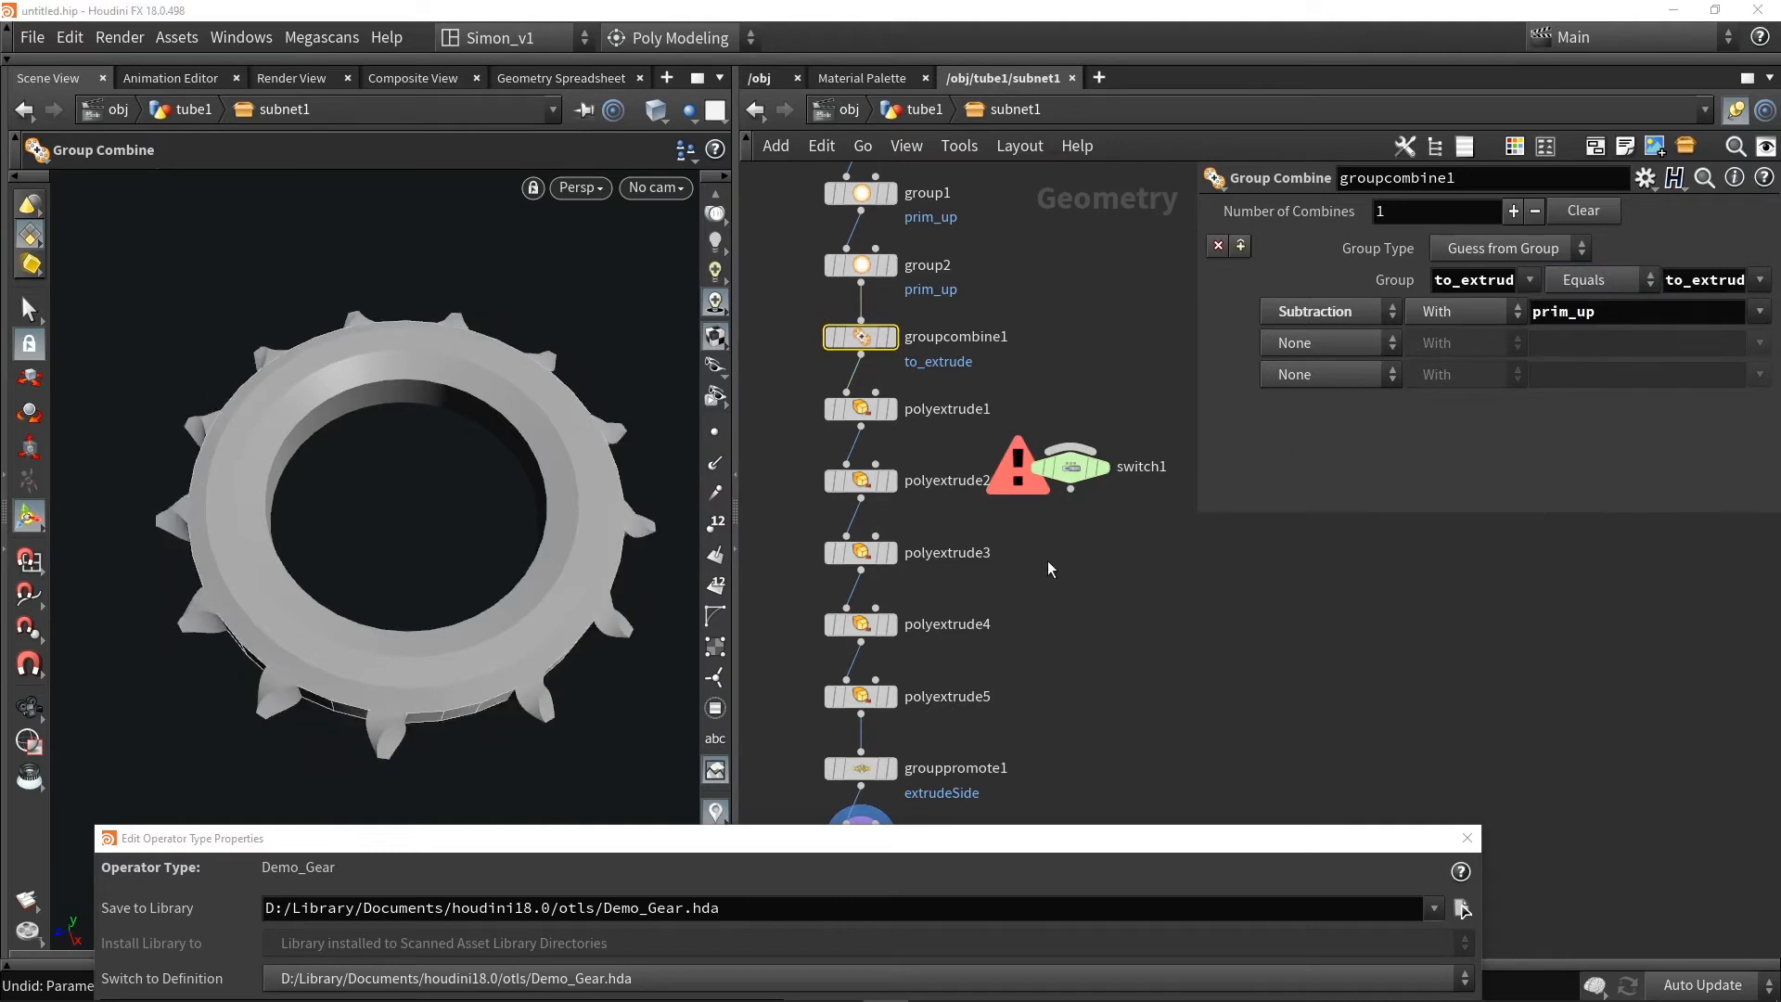
Duplicate groupcombine1 beside the original and set the copy's group operation to Equals All But
scroll(1048, 572, down, 1)
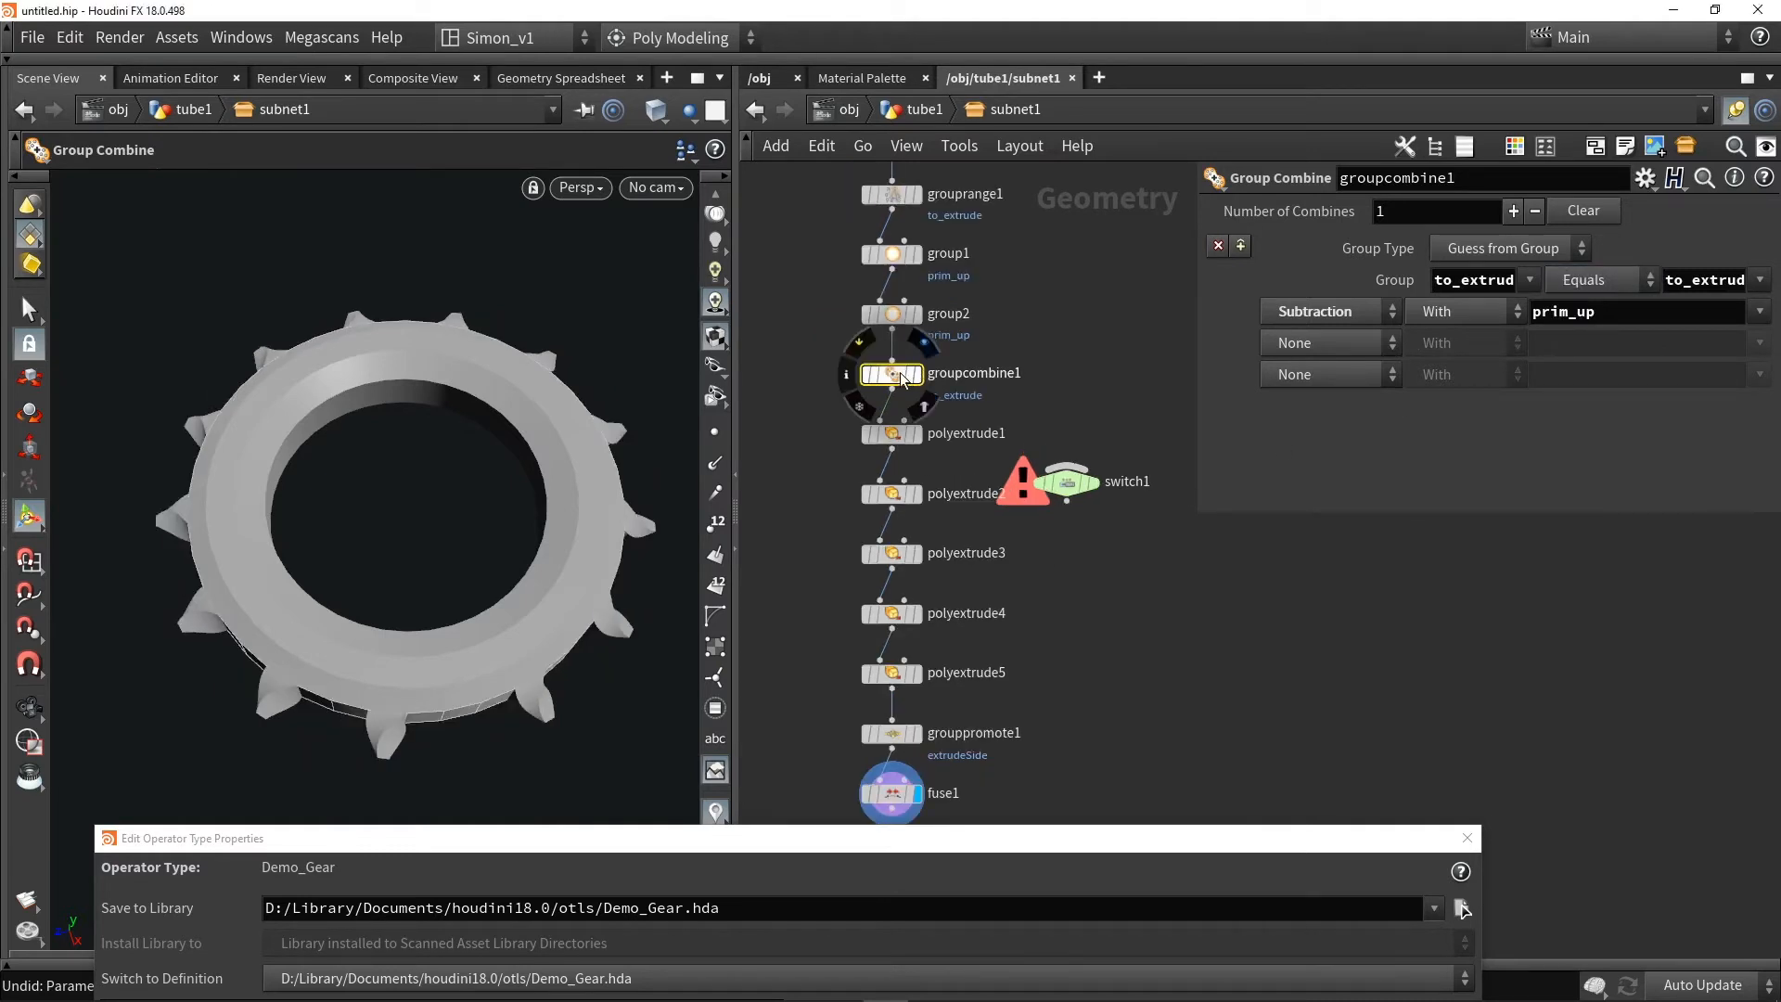
alt+drag(903, 381, 1082, 381)
click(1586, 281)
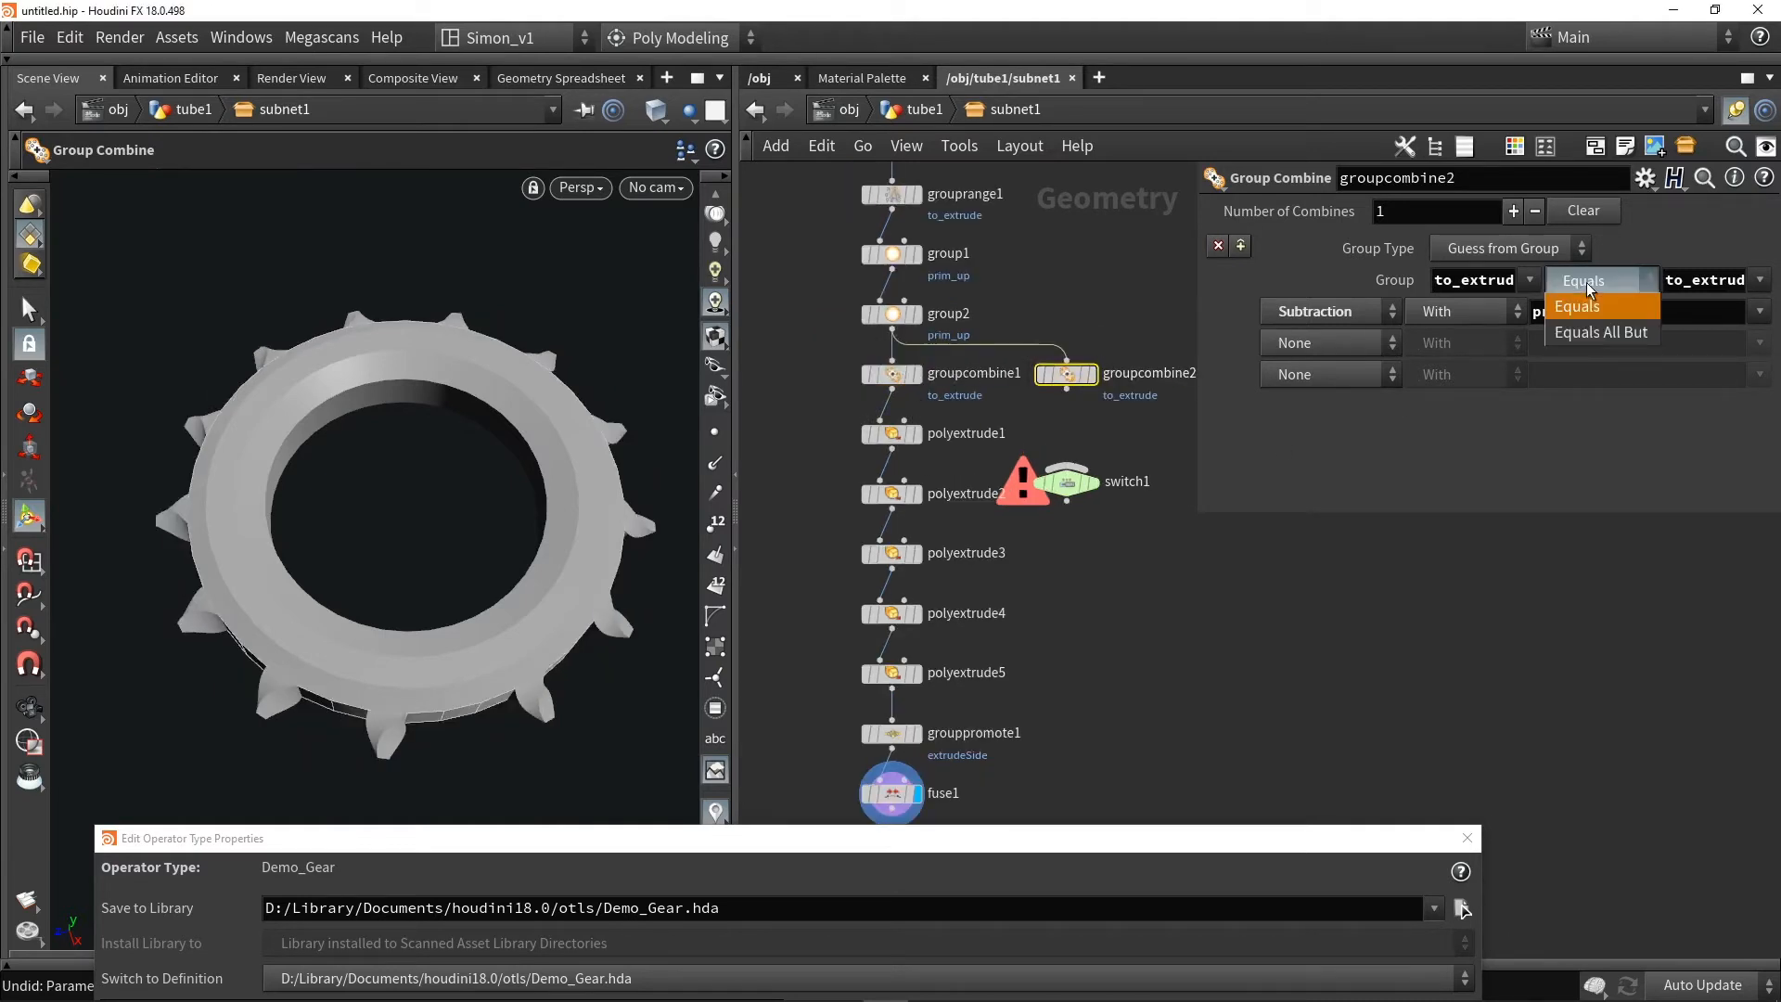
click(1592, 332)
Insert switch1 between groupcombine1 and polyextrude1, and connect the duplicated Group Combine as its second input
scroll(1021, 504, down, 3)
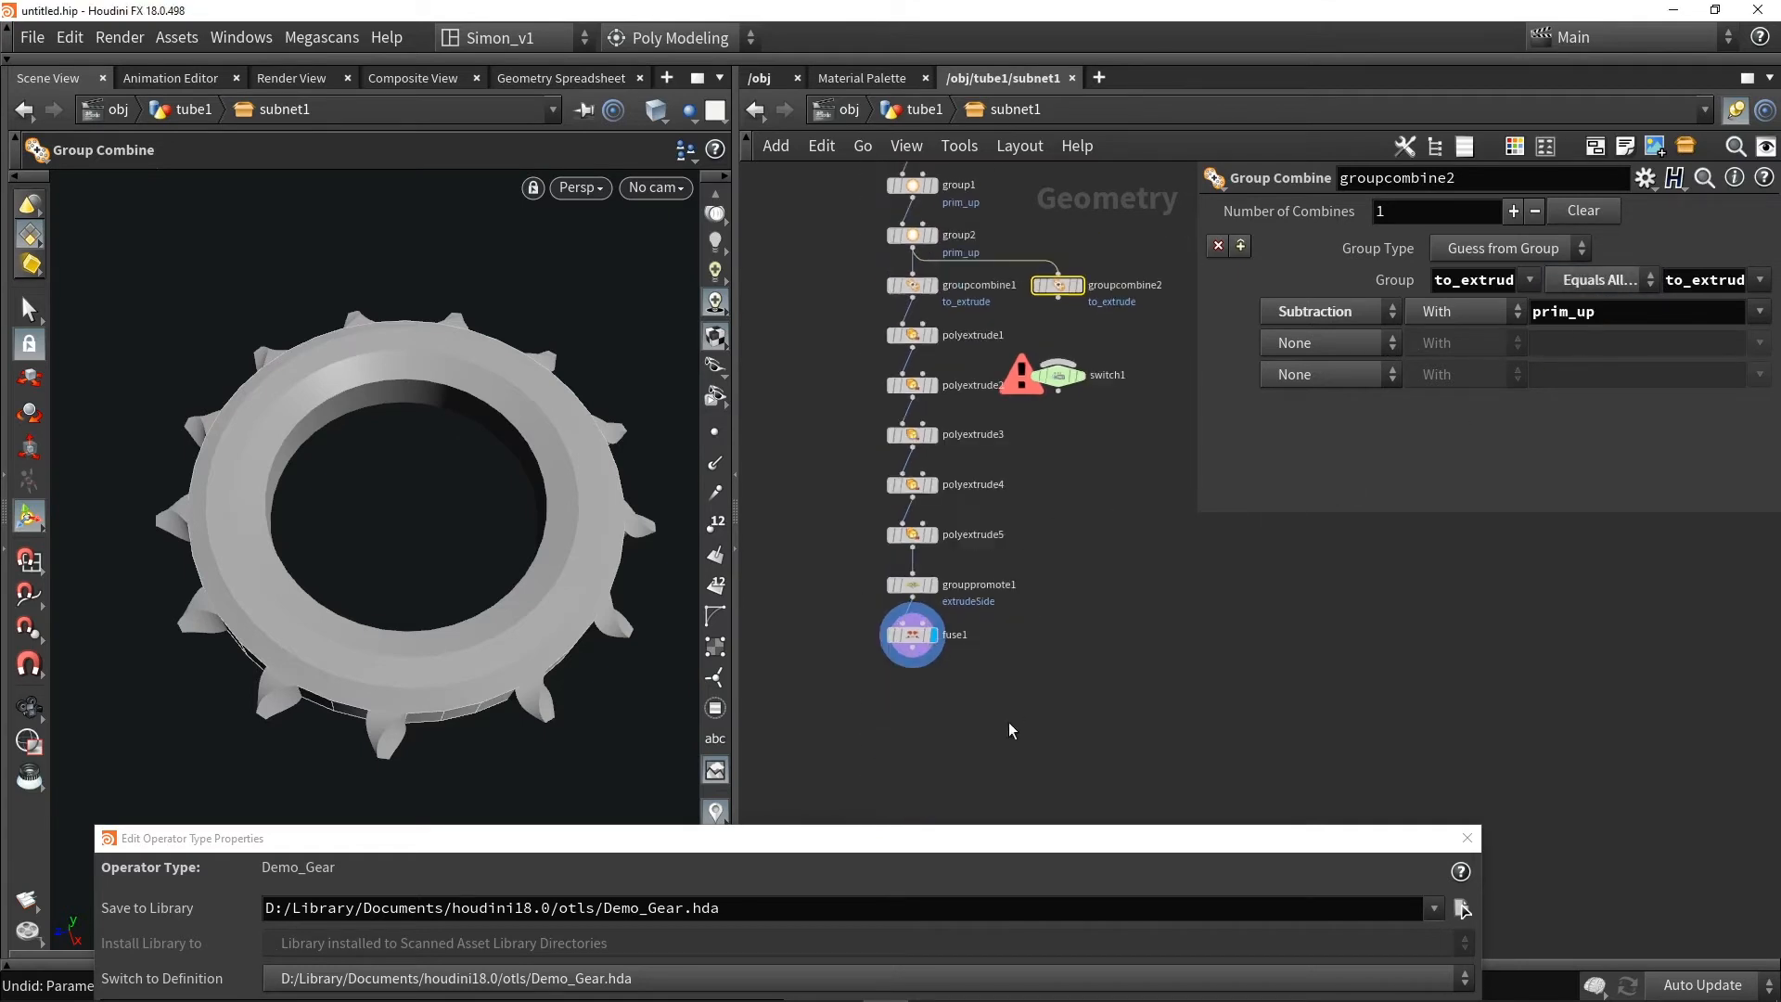
drag(1002, 721, 911, 470)
scroll(911, 331, up, 2)
click(1017, 365)
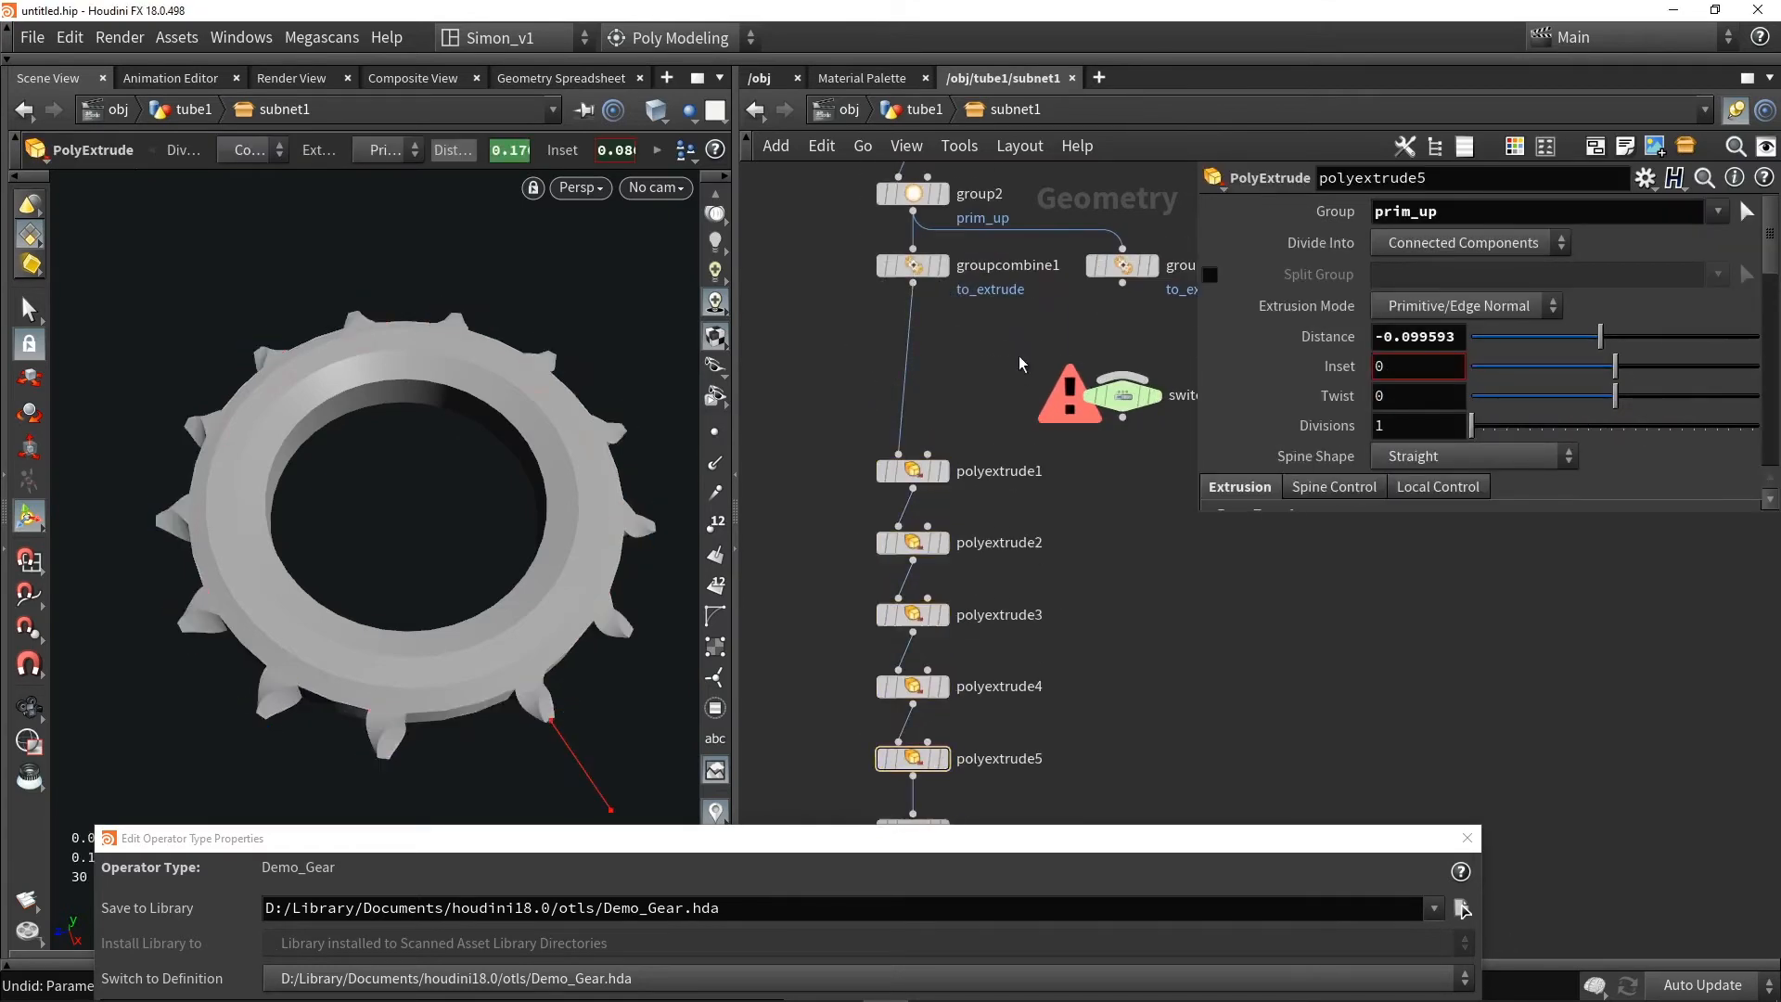
drag(1119, 398, 914, 384)
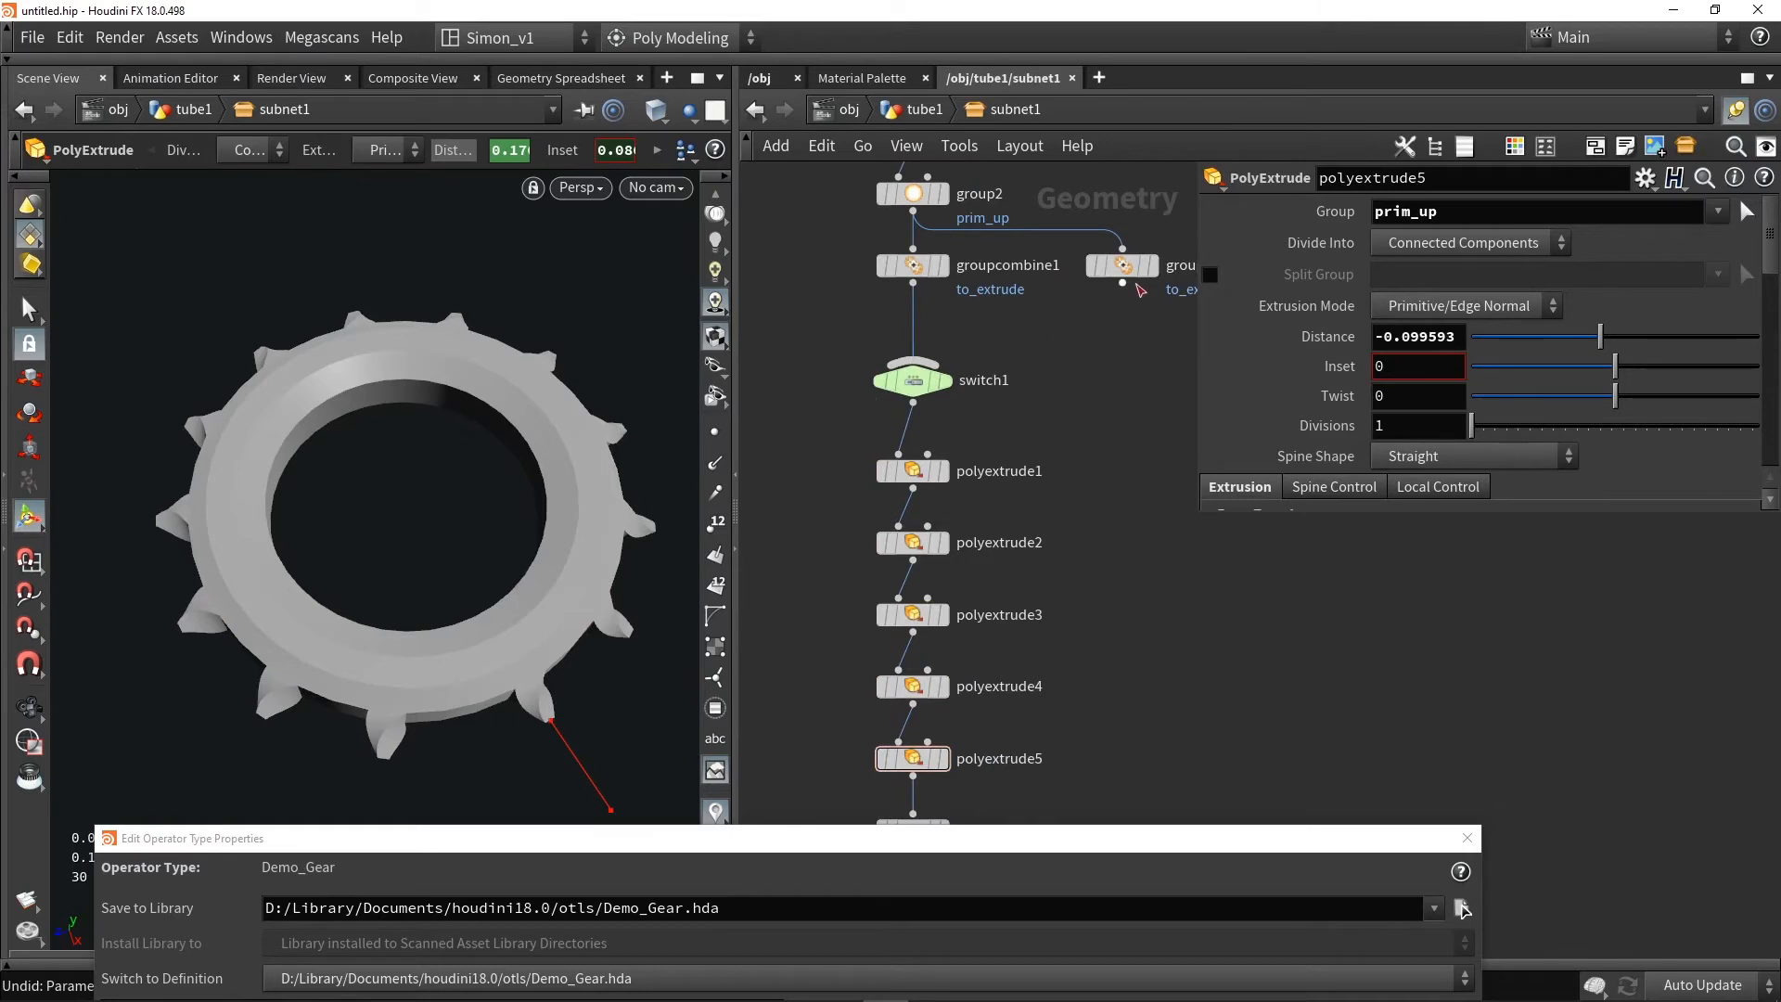
drag(1123, 284, 919, 382)
Test switch1's Select Input at 1 and return it to 0
click(918, 384)
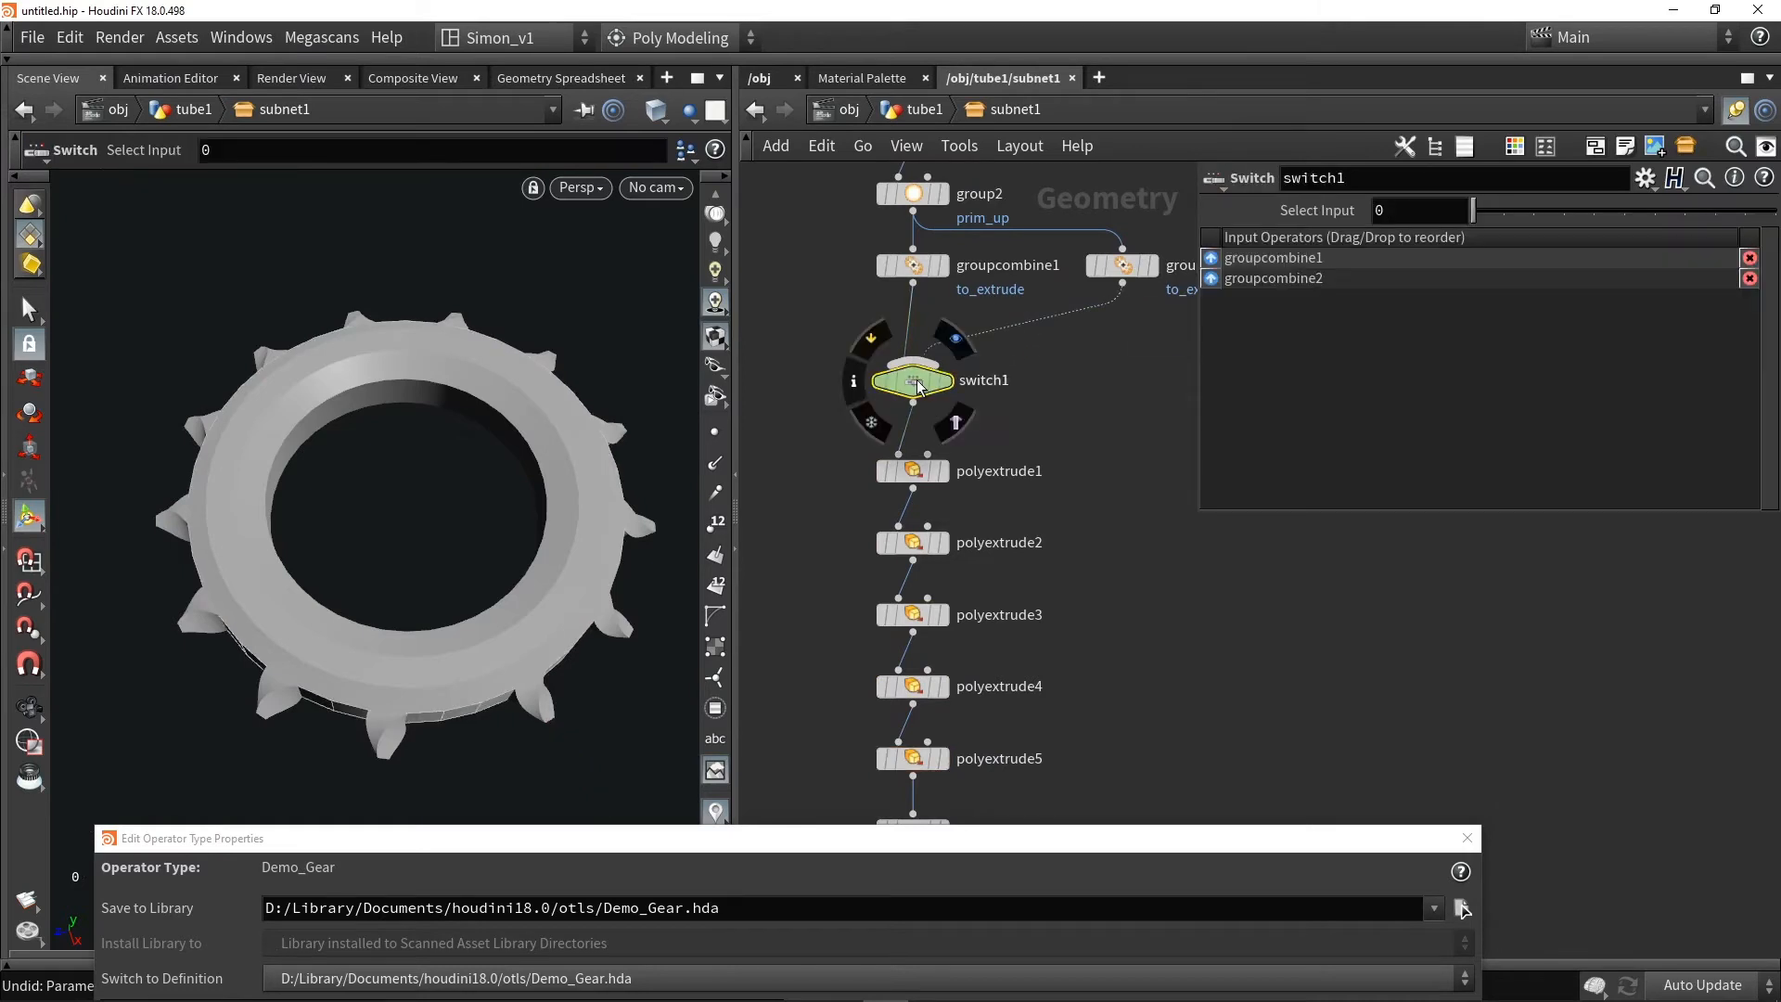
click(1504, 211)
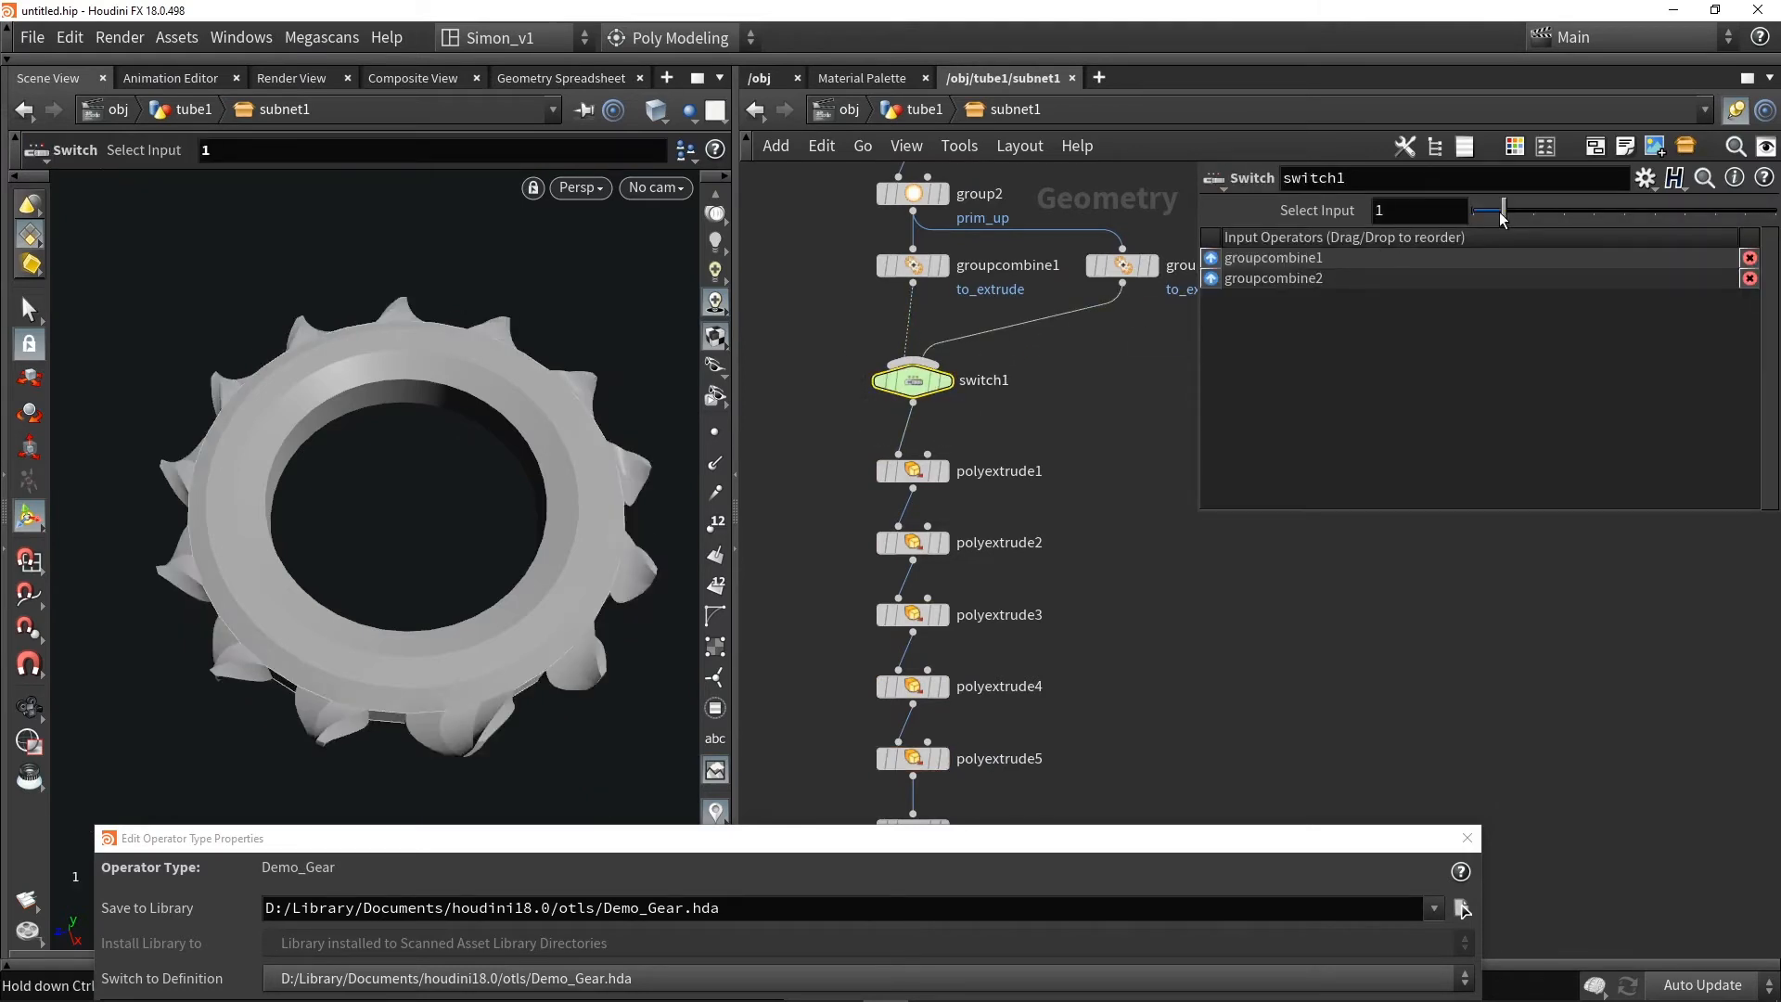
drag(1504, 216, 1469, 215)
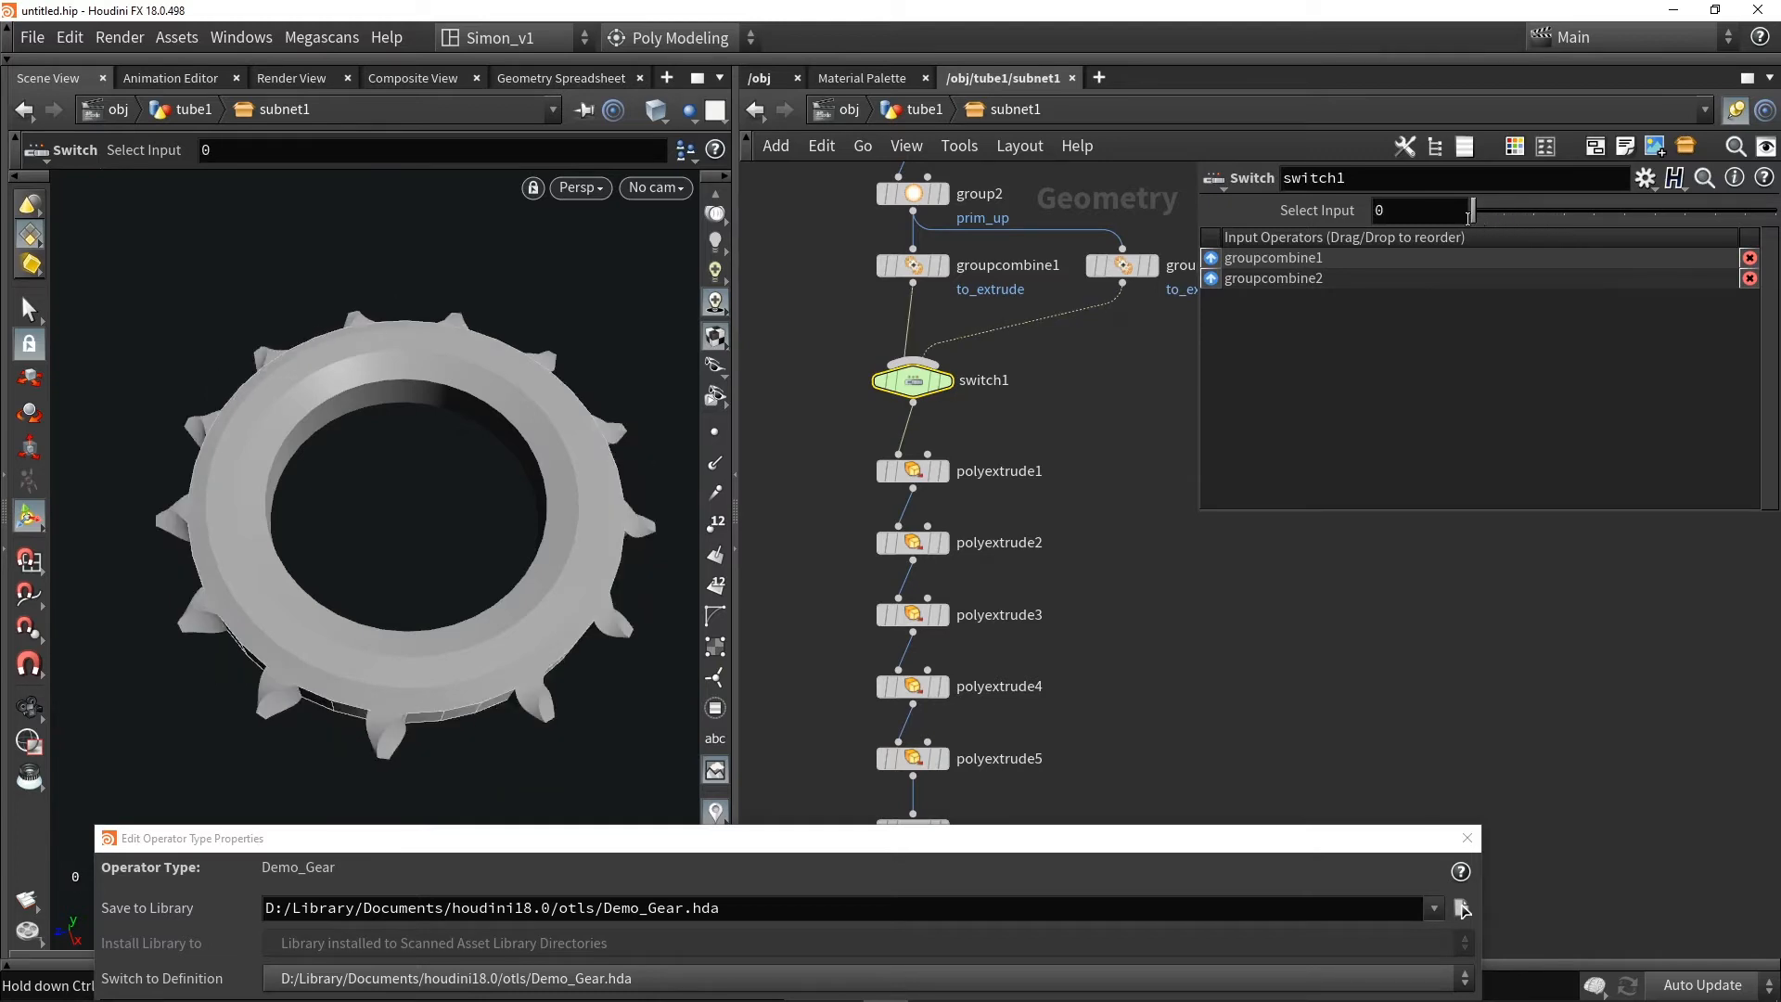
Add switch1's Select Input to the Demo_Gear parameters between spacing and the Gear tooth folder, and label it "Invert spacing"
drag(1126, 840, 753, 208)
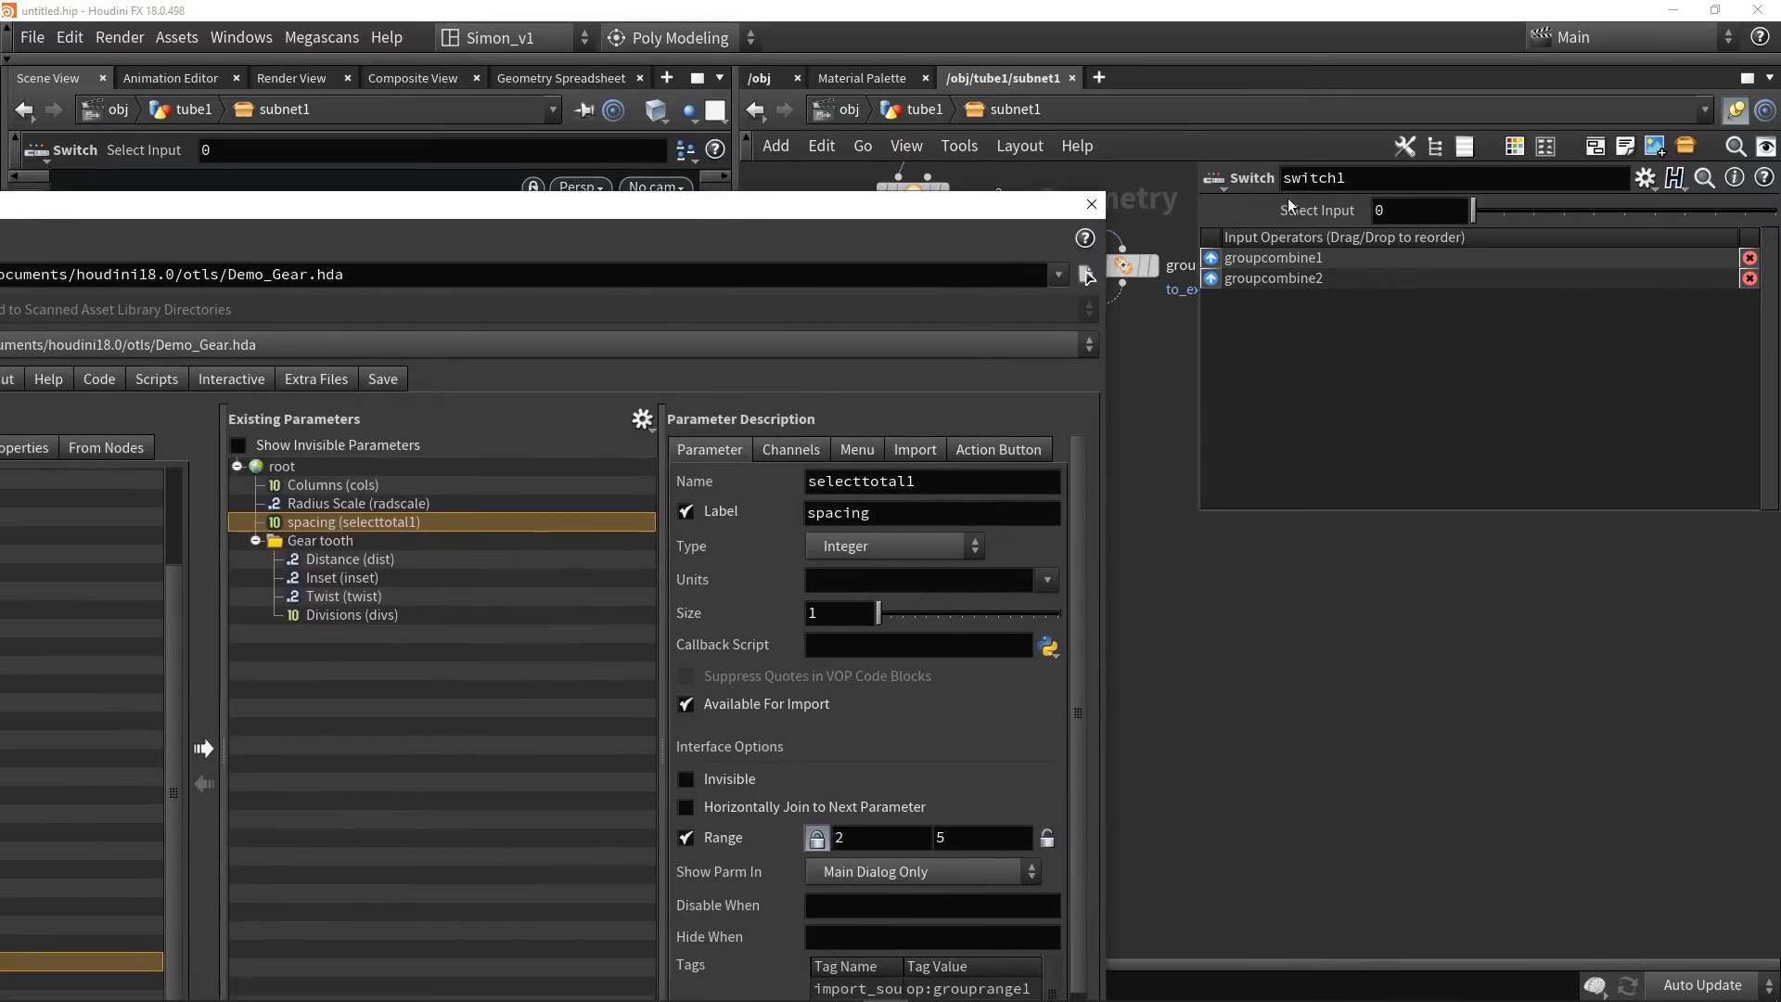
drag(1289, 205, 614, 538)
drag(364, 532, 364, 533)
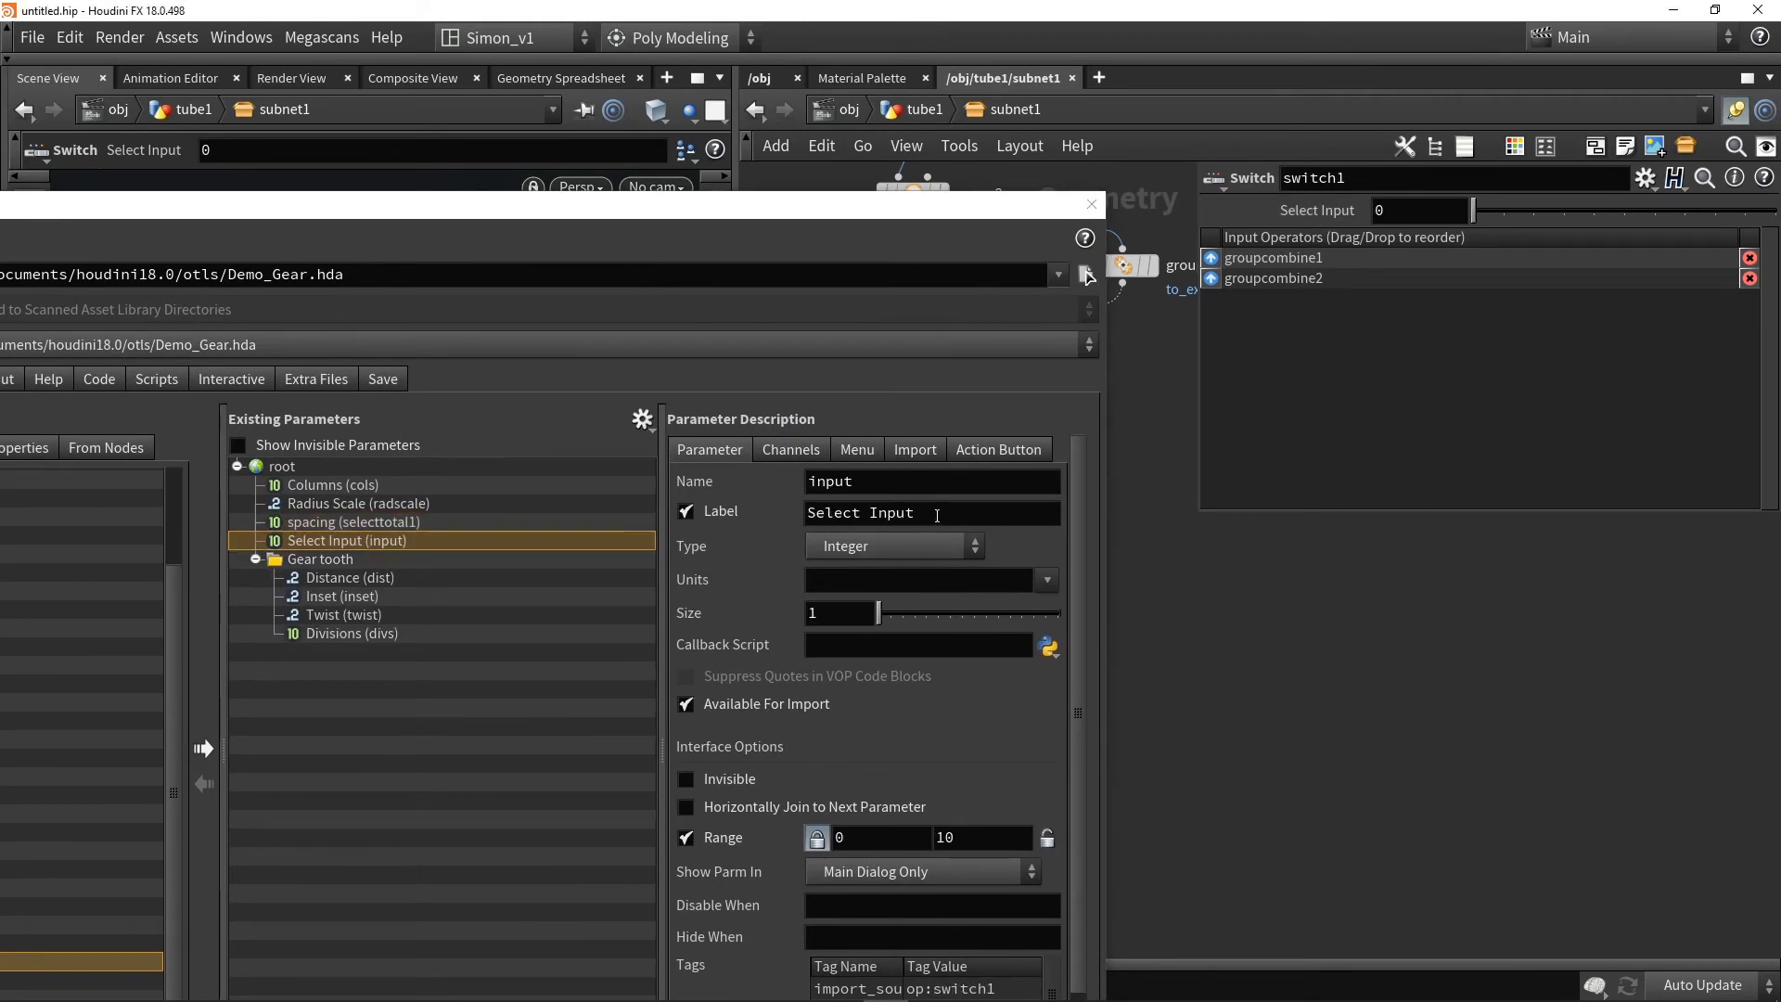
drag(937, 515, 691, 518)
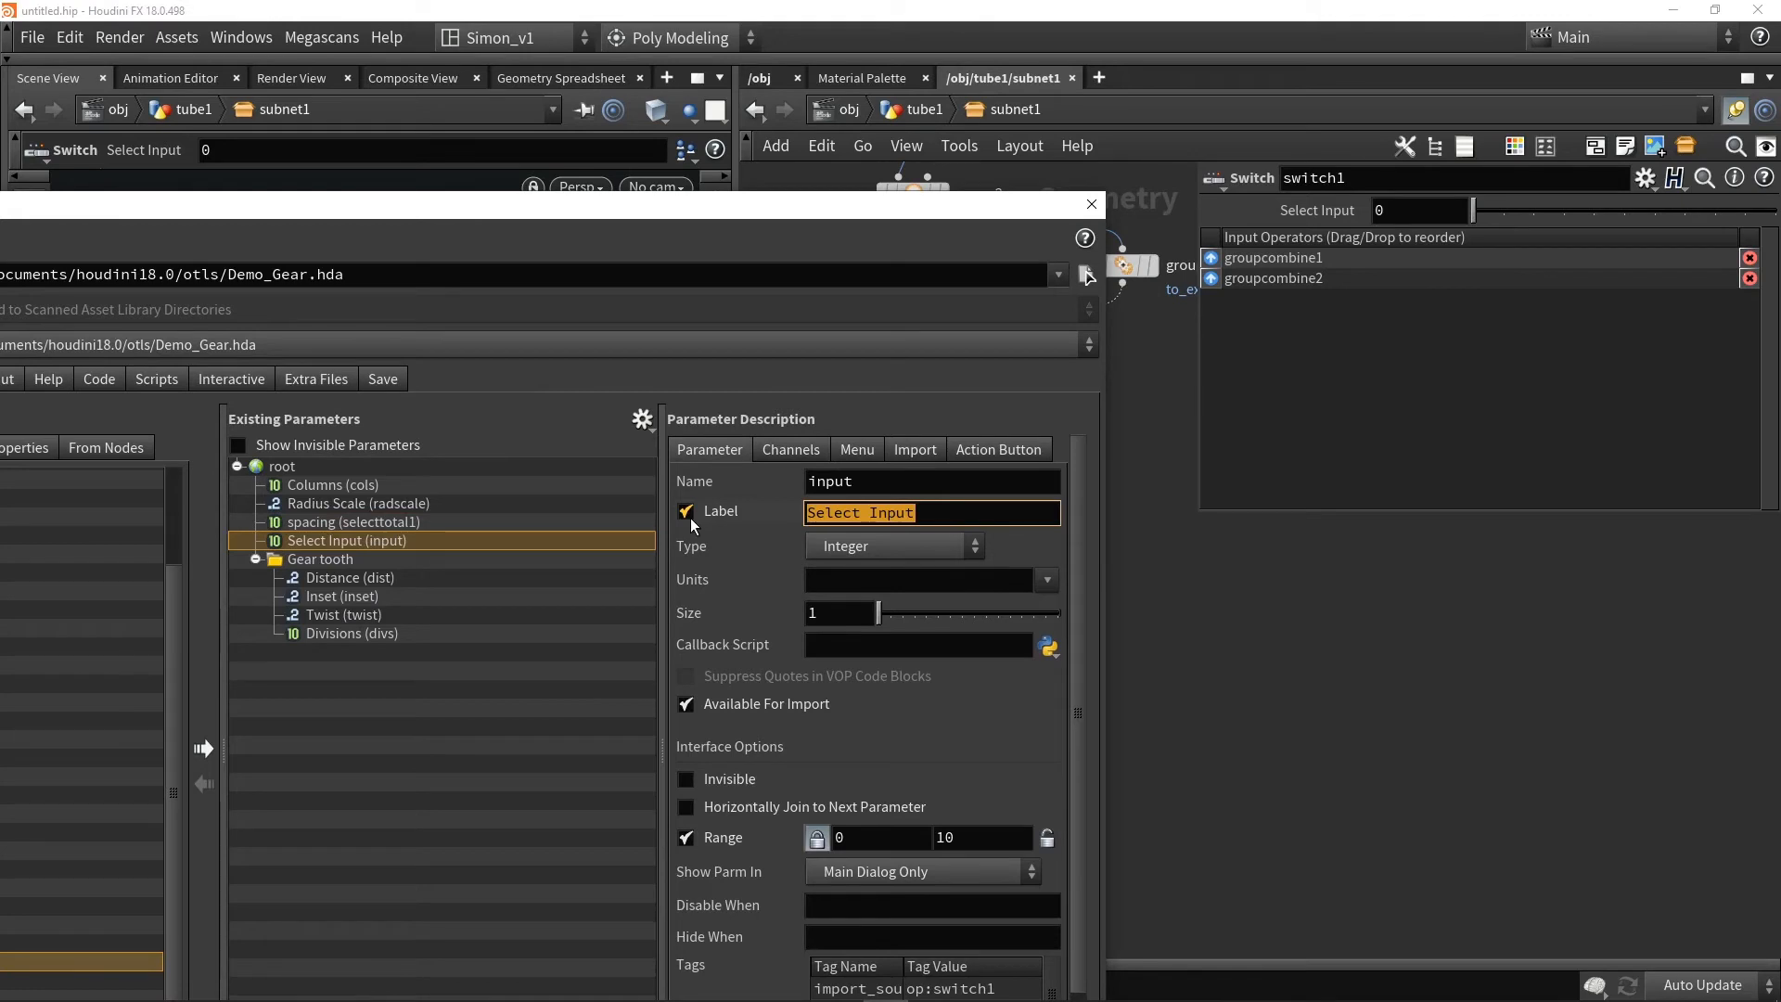
text(Invert spac)
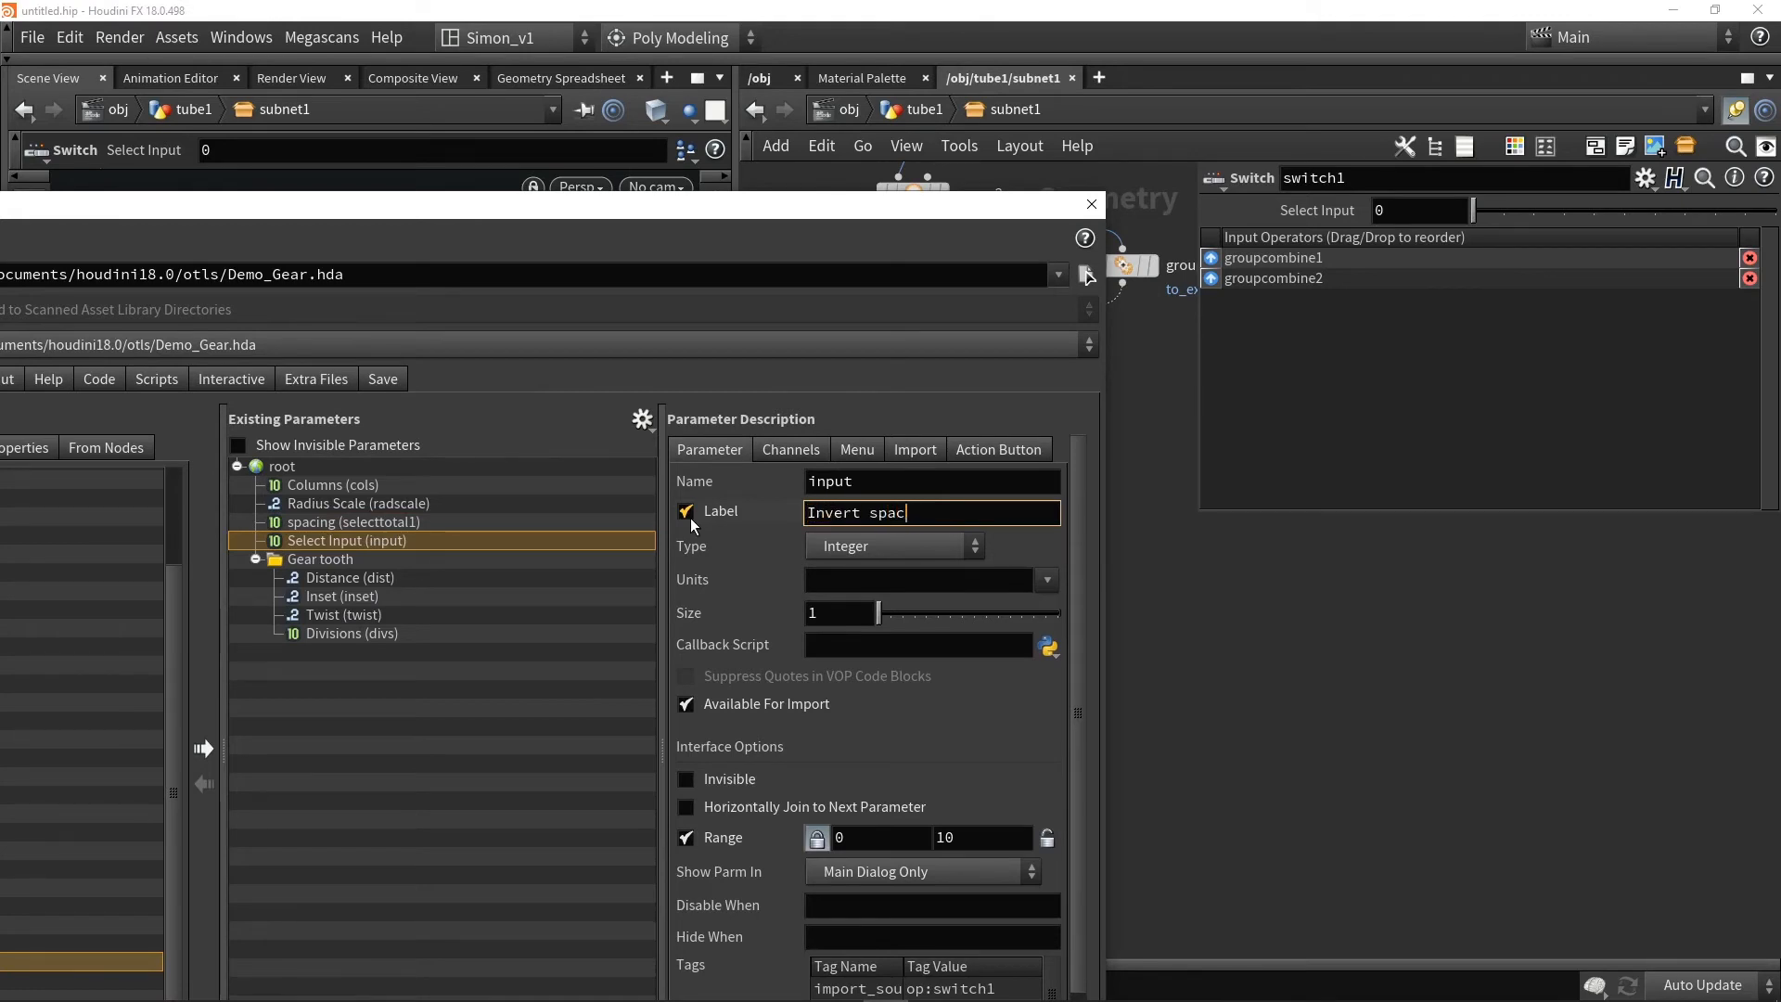
text(ing)
key(Return)
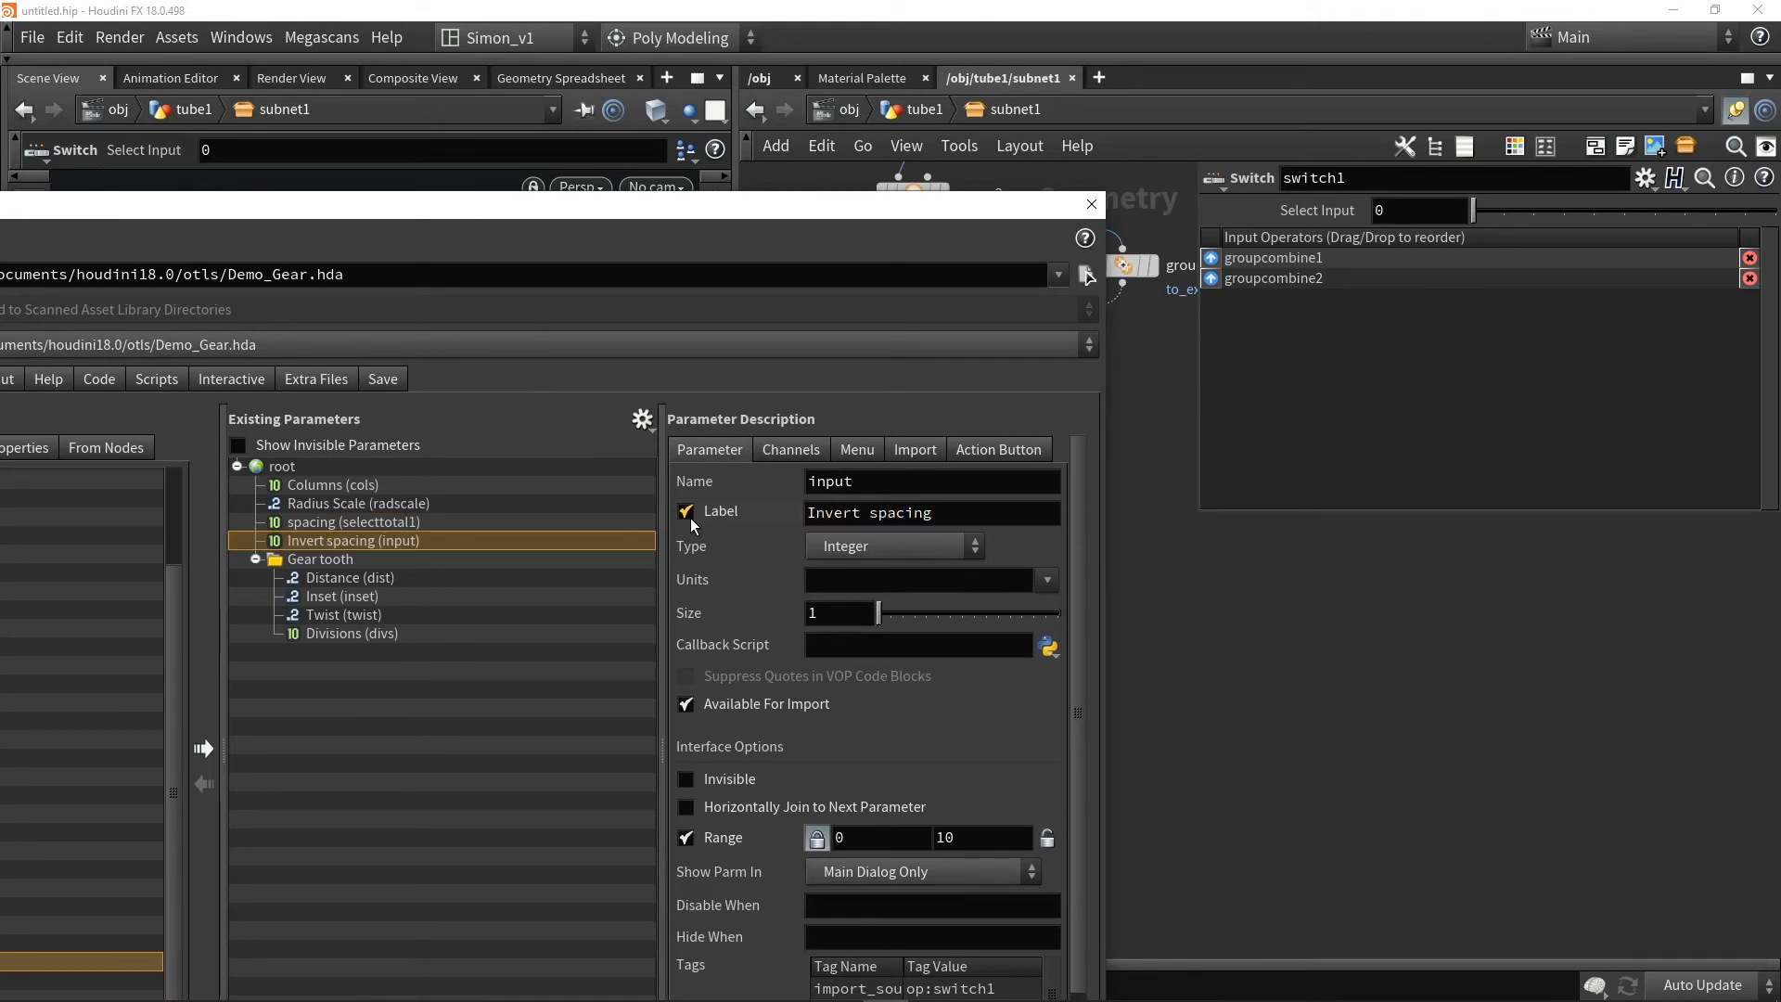
Change the Invert spacing parameter's type to Toggle and accept the Demo_Gear operator type changes
click(839, 545)
scroll(843, 438, down, 4)
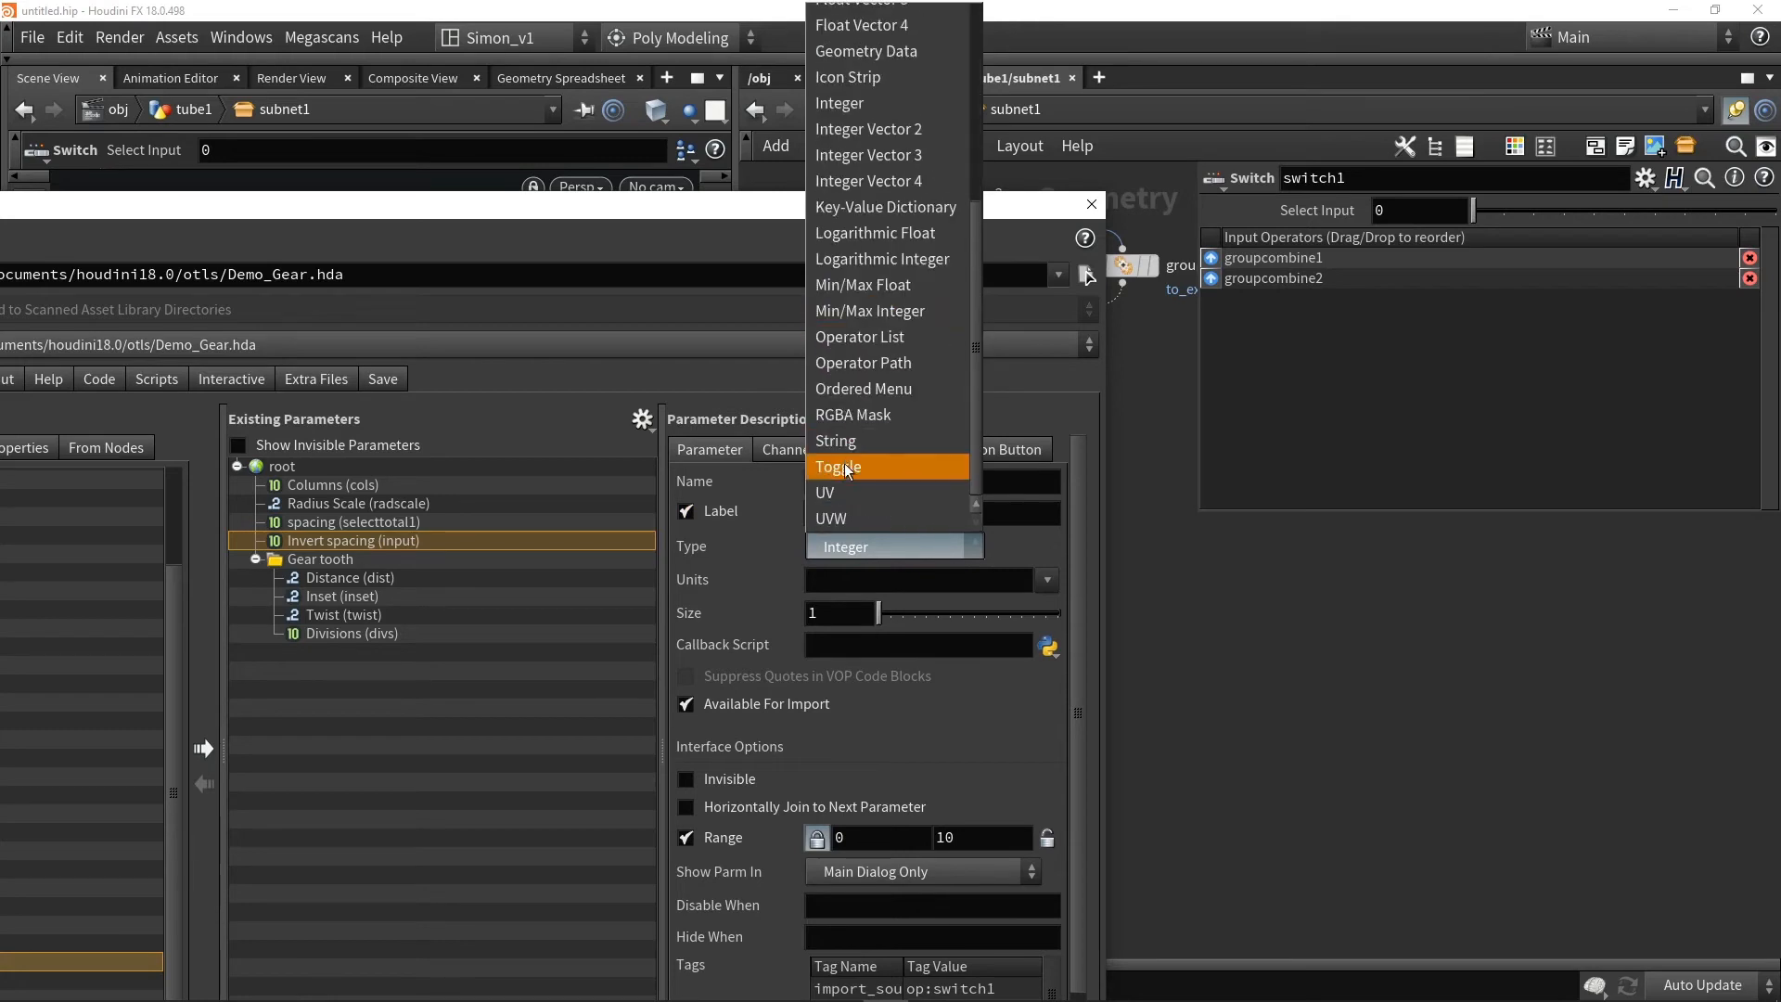
click(845, 464)
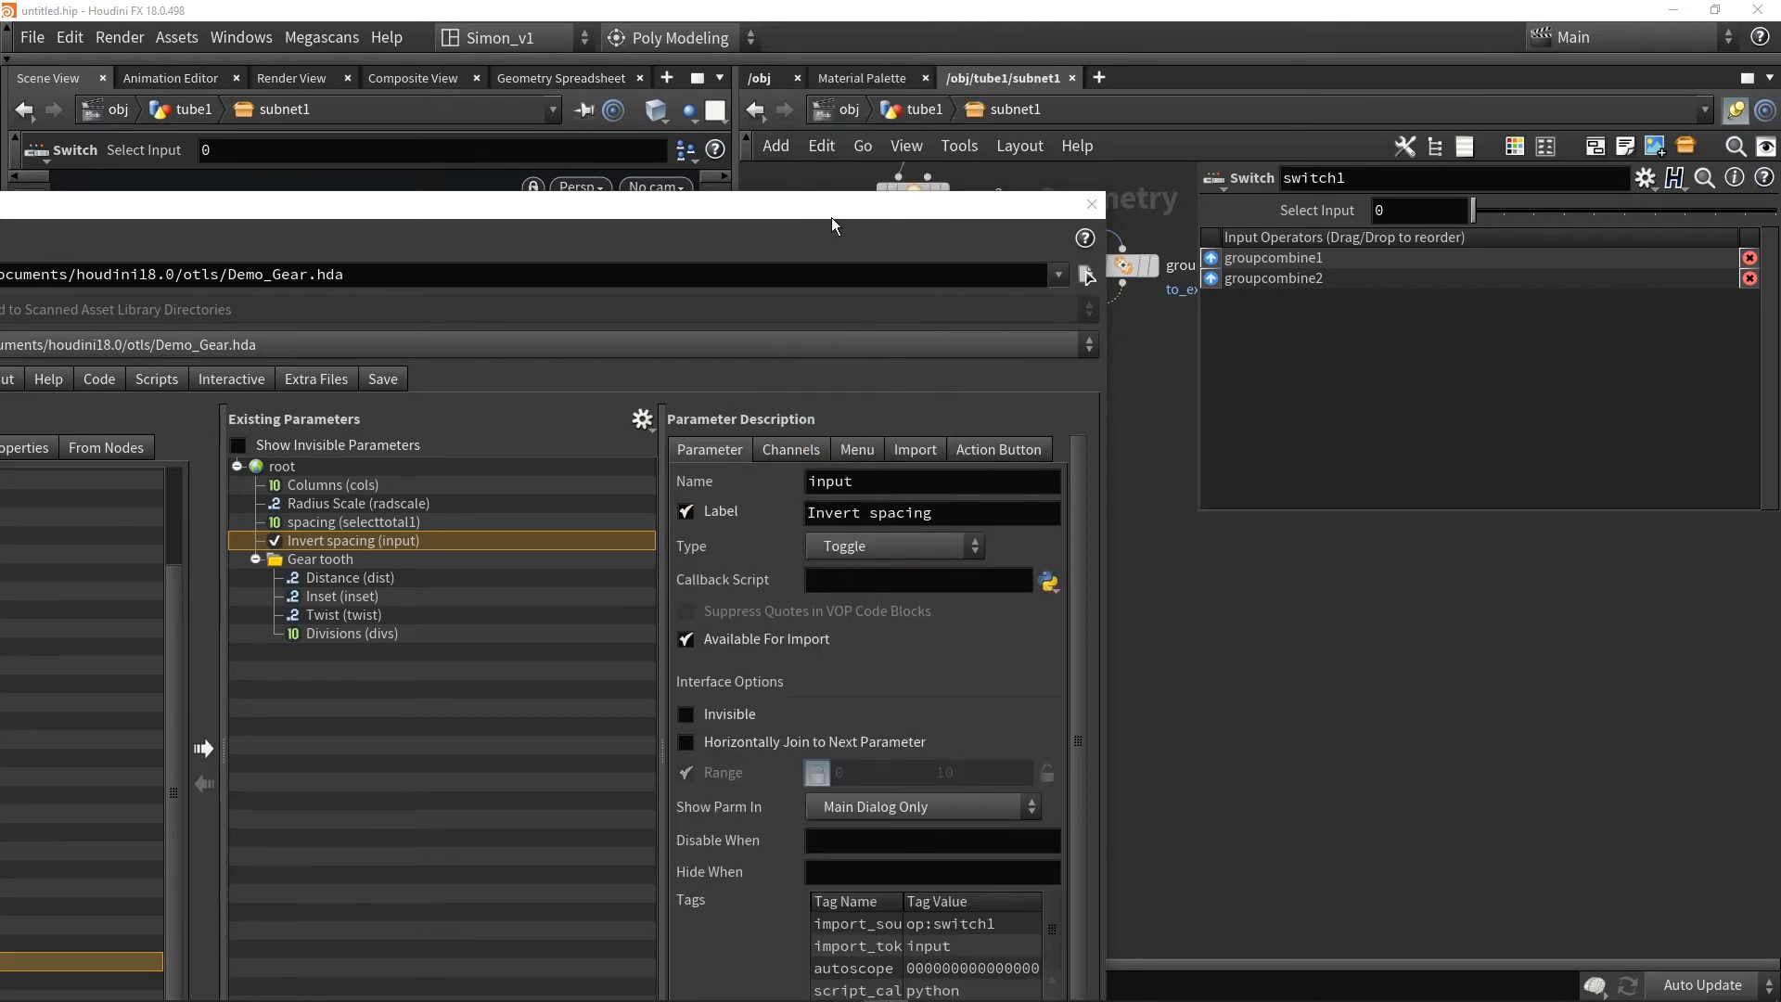
drag(832, 217, 838, 40)
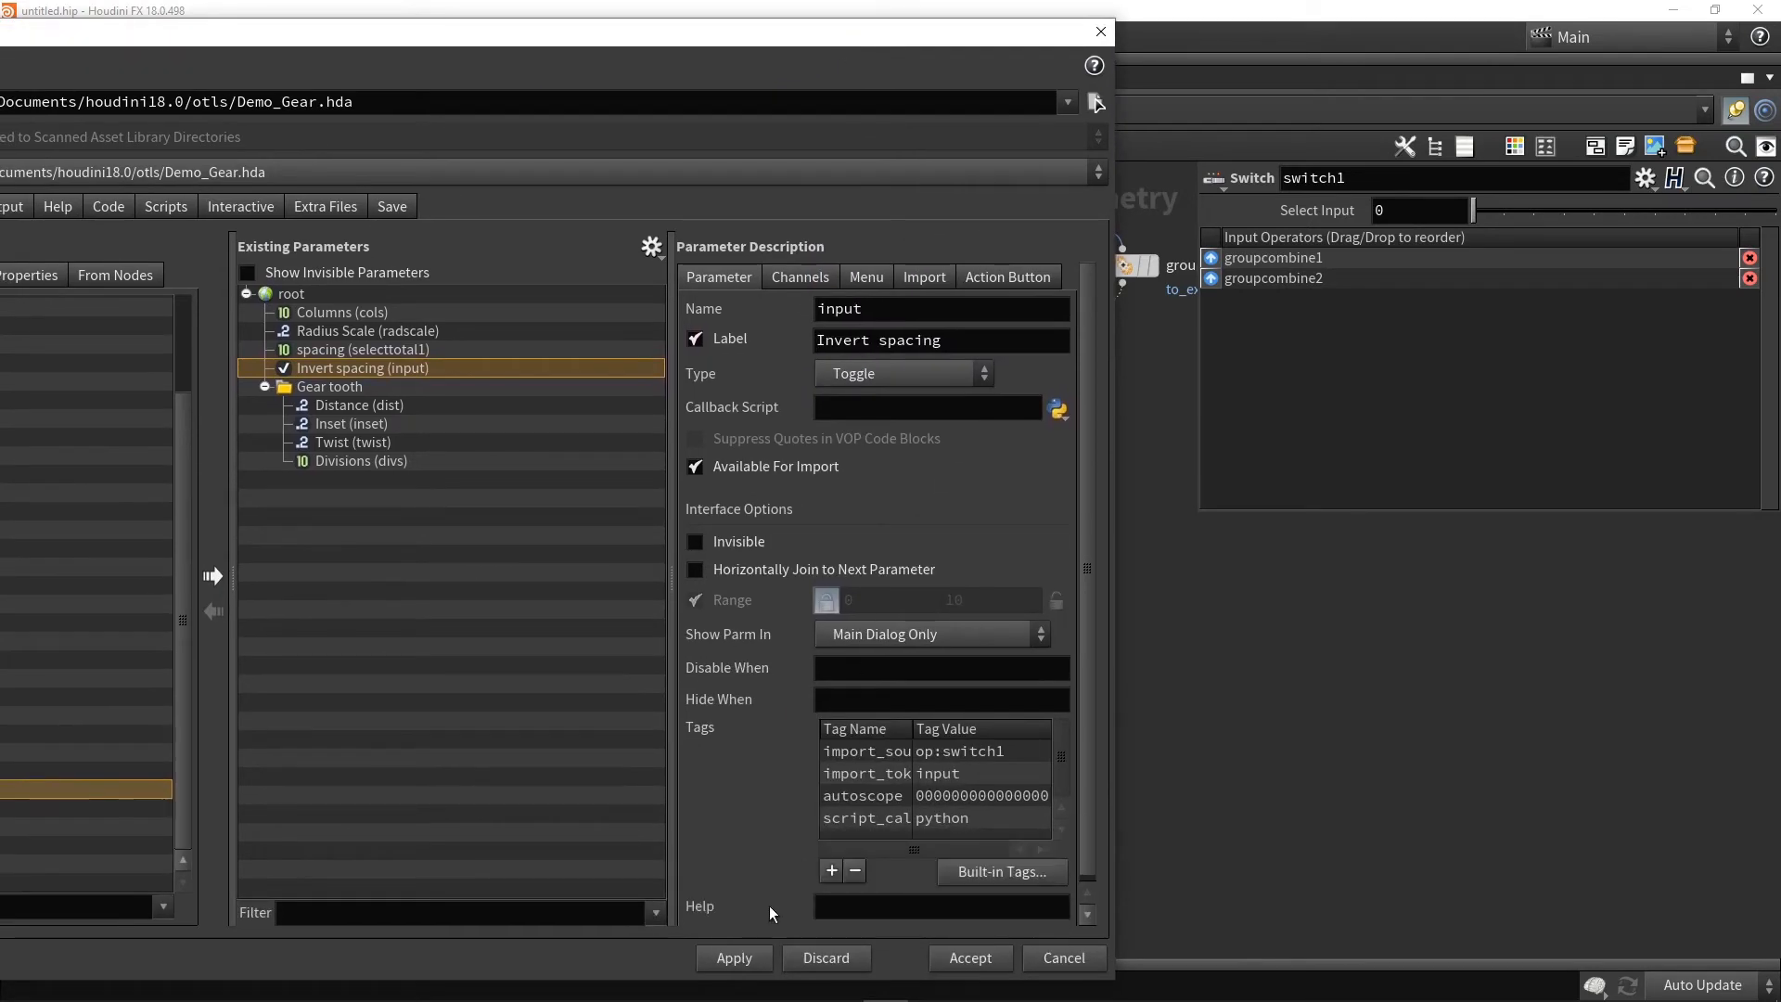
click(942, 955)
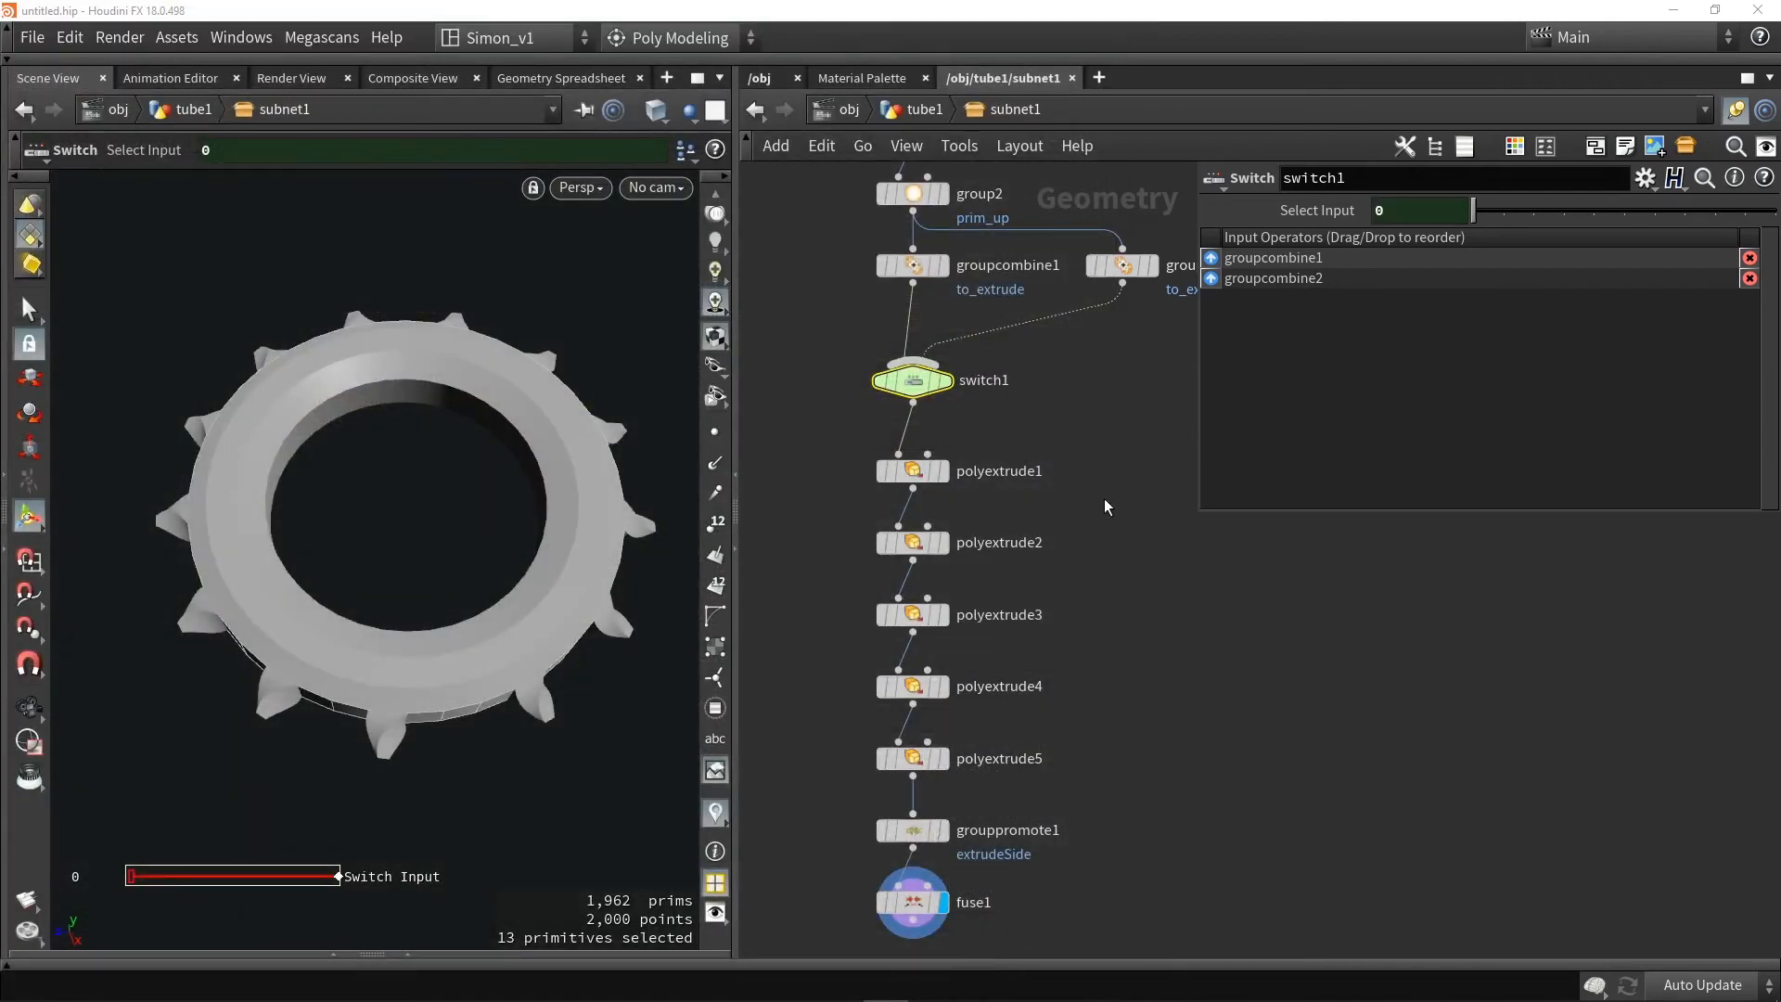
Go back up to the tube1 network and test the Demo Gear's Invert spacing toggle on and off
click(895, 113)
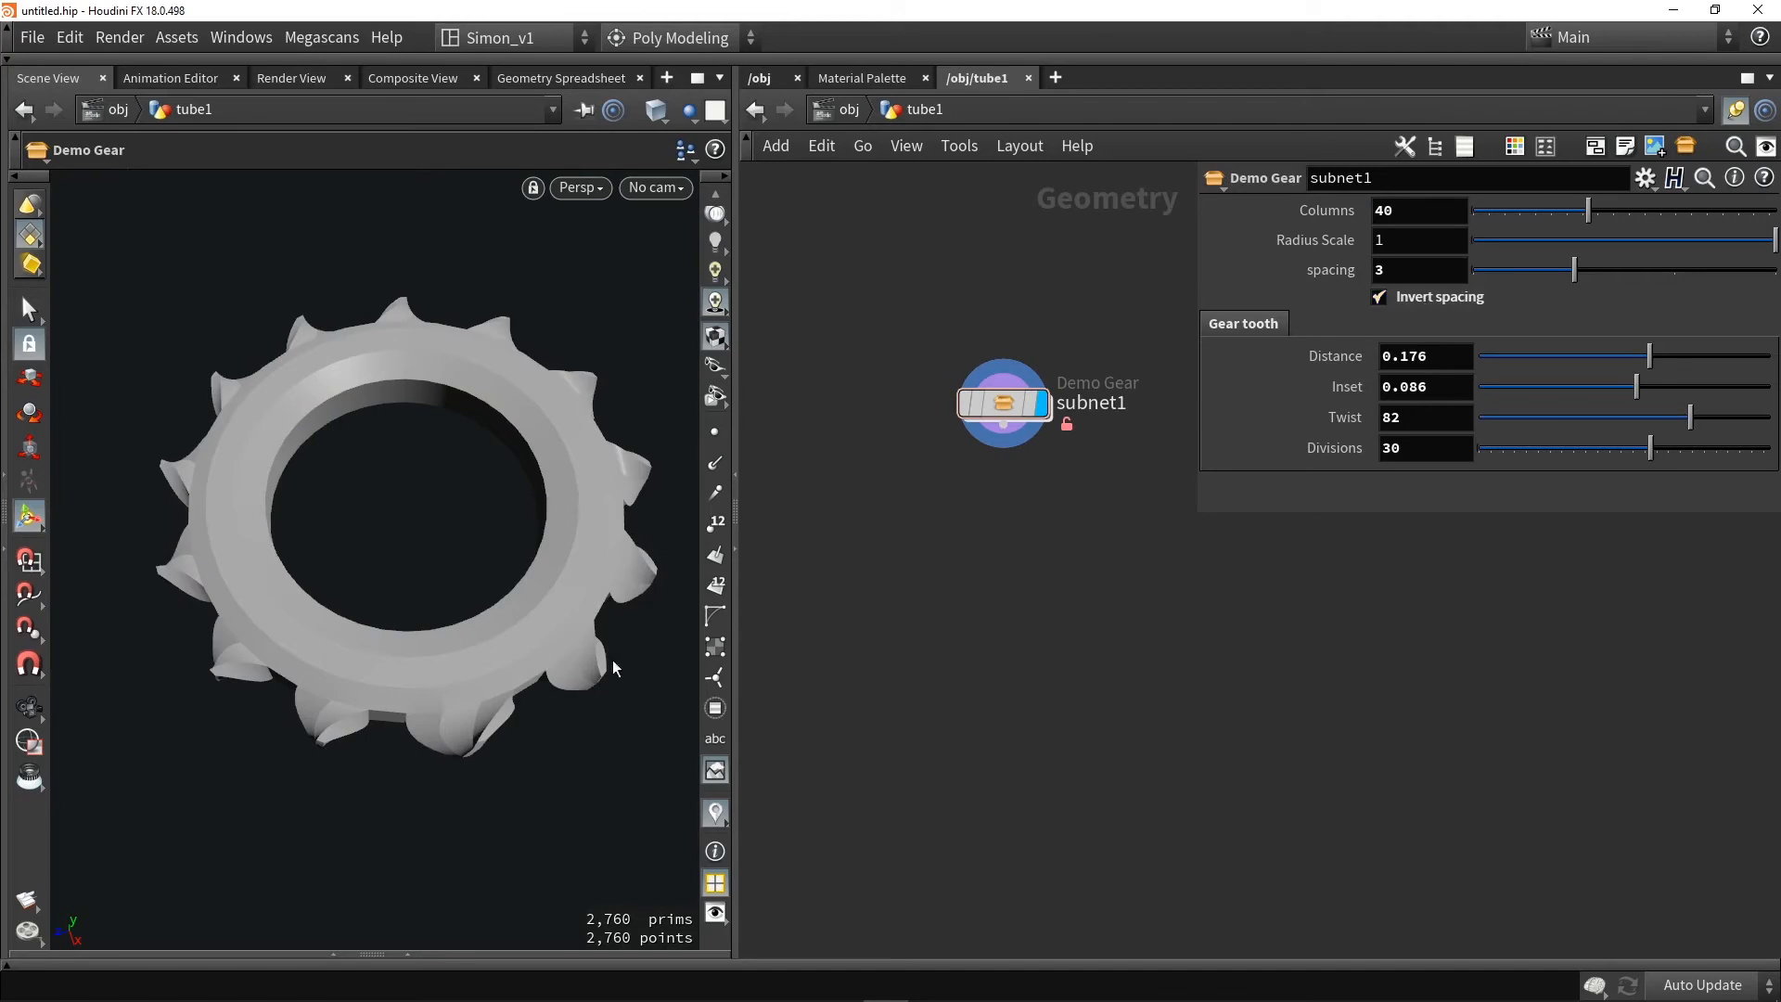
click(1444, 299)
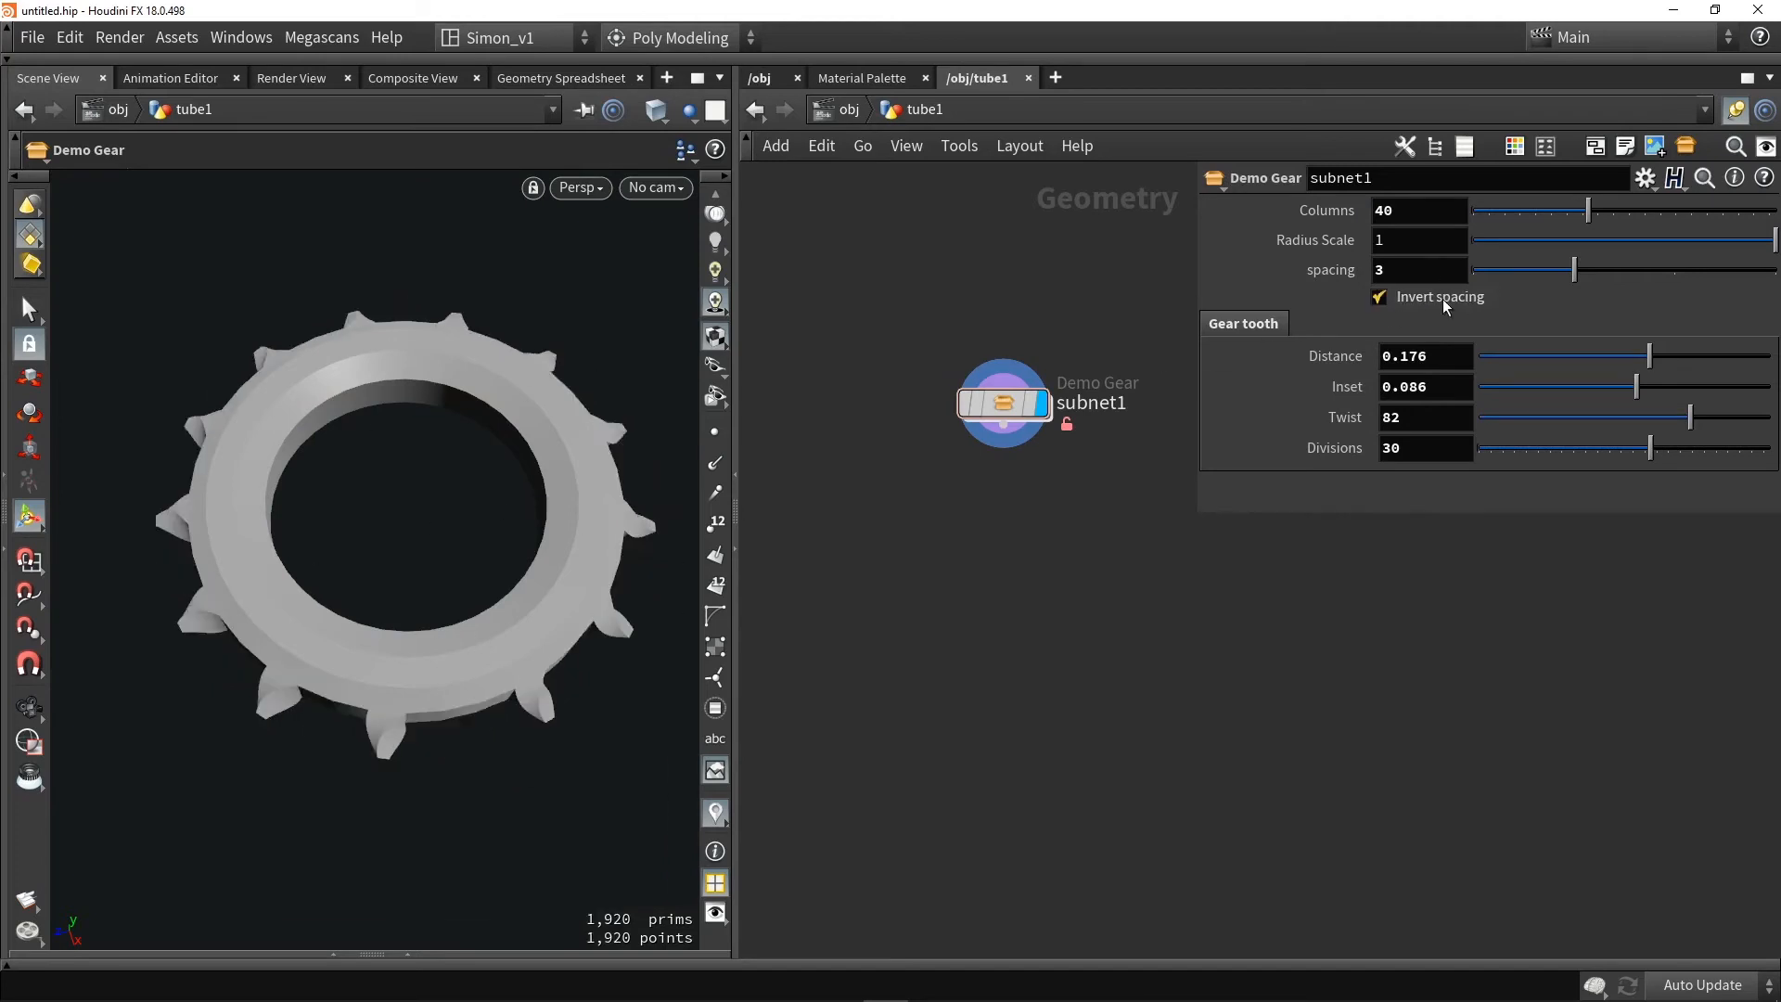
click(1443, 299)
click(1443, 299)
click(1443, 299)
click(1444, 298)
click(1444, 298)
click(1443, 299)
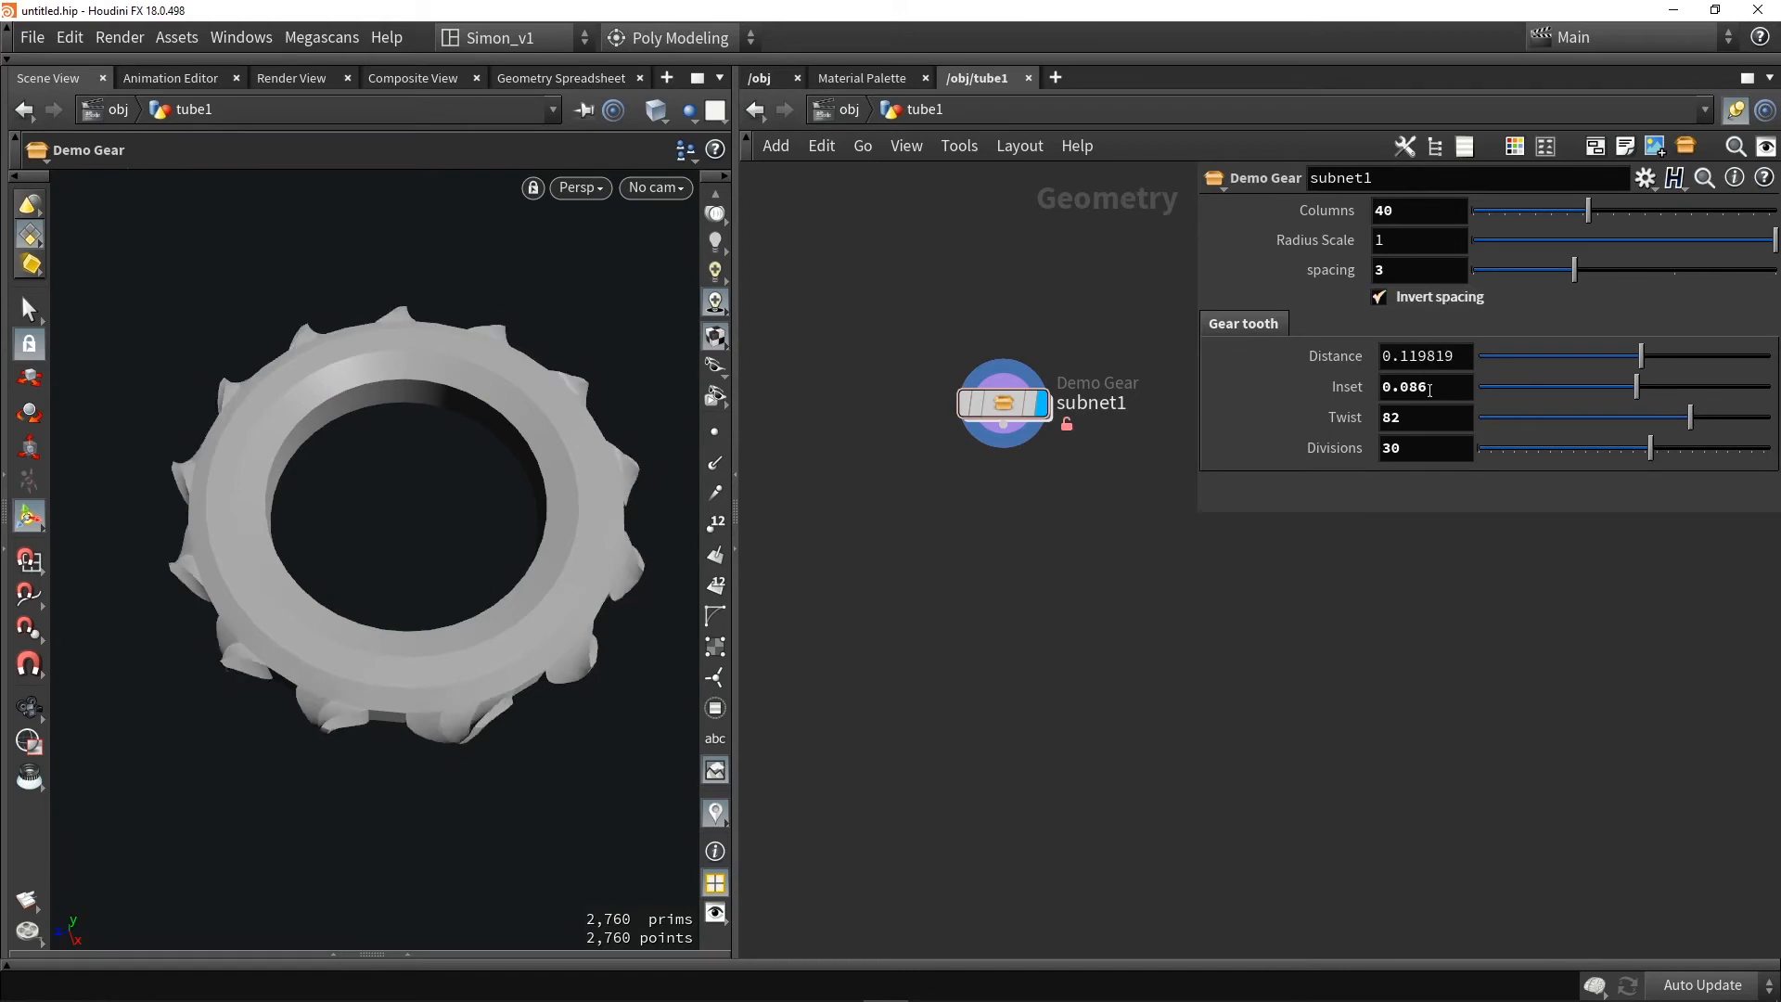
key(Escape)
drag(426, 464, 426, 528)
drag(1588, 294, 1675, 278)
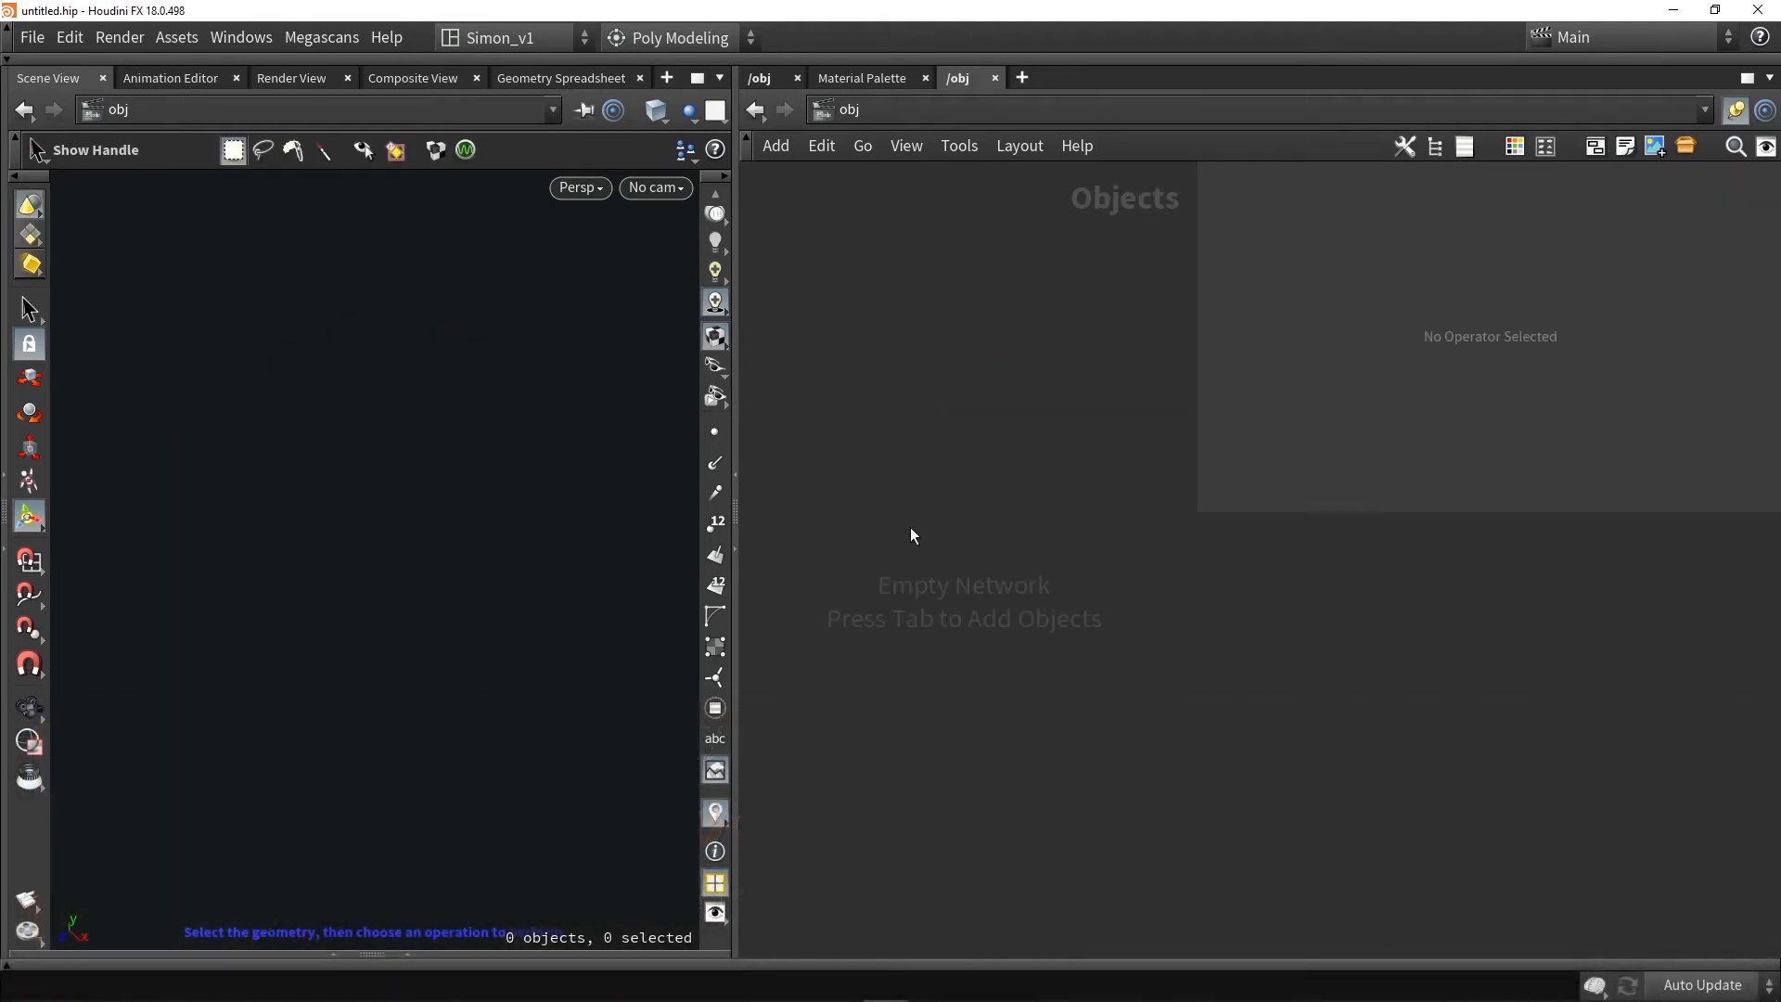
Add a Geometry object to the empty object network and go inside it
key(Tab)
text(geo)
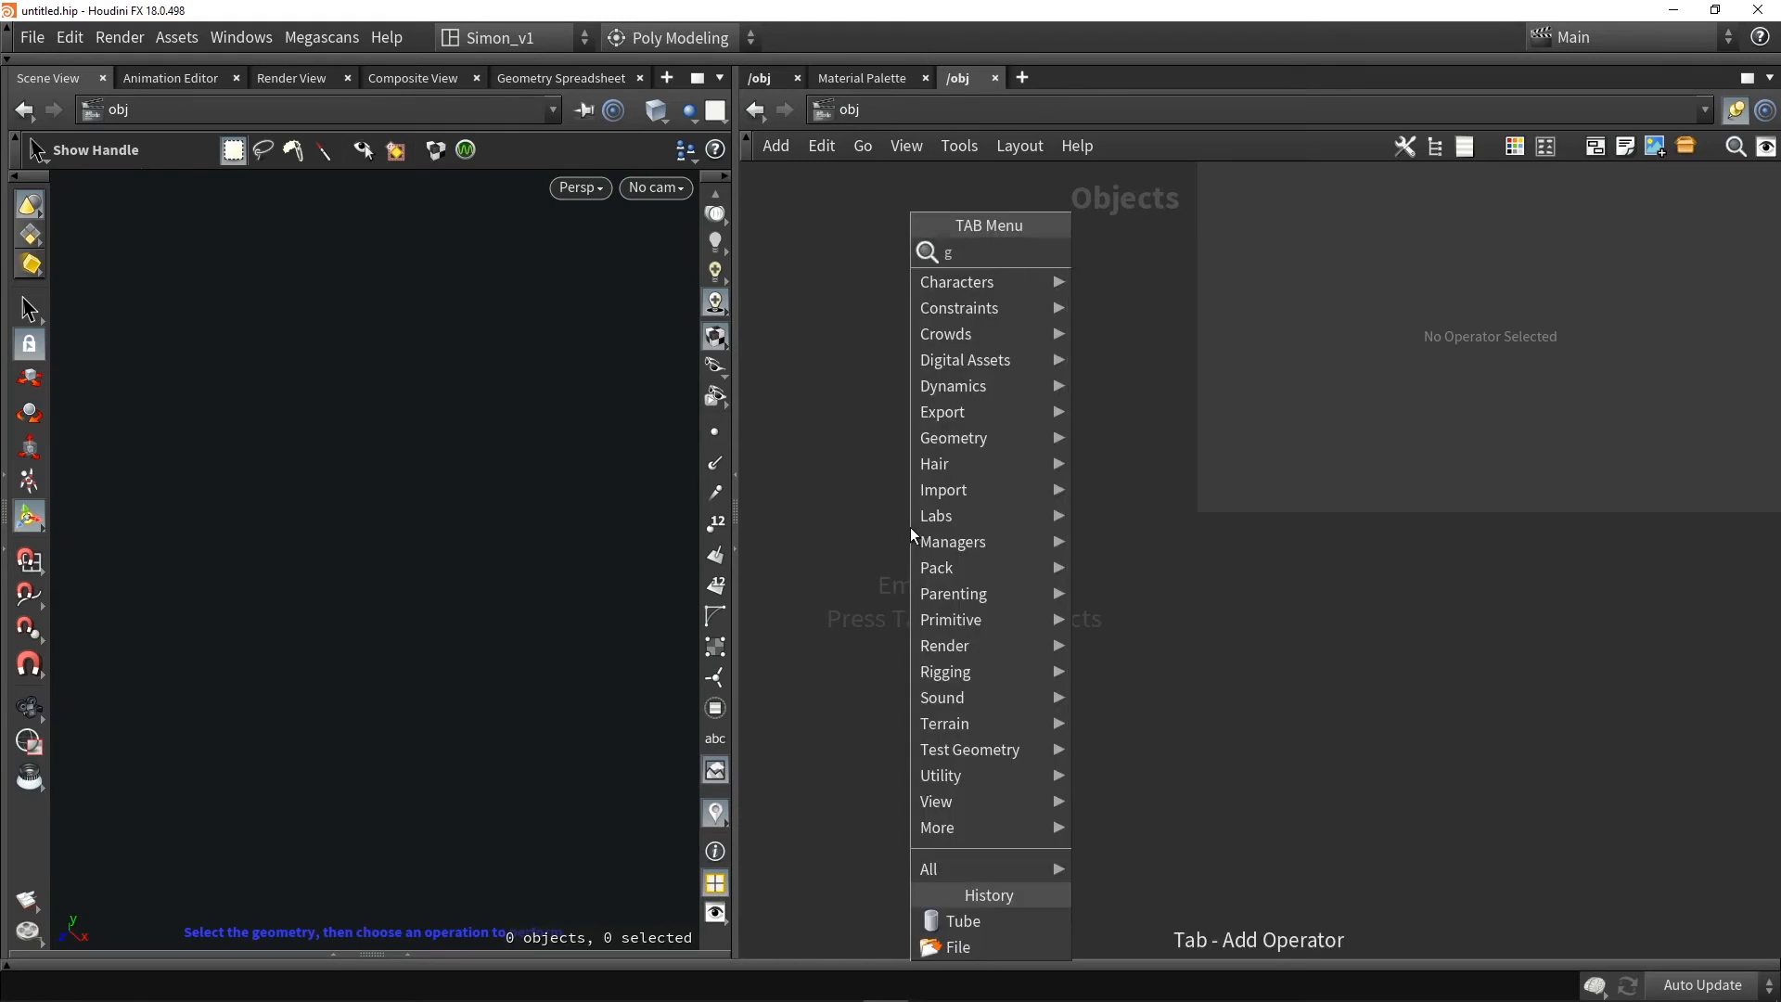
key(Return)
click(910, 536)
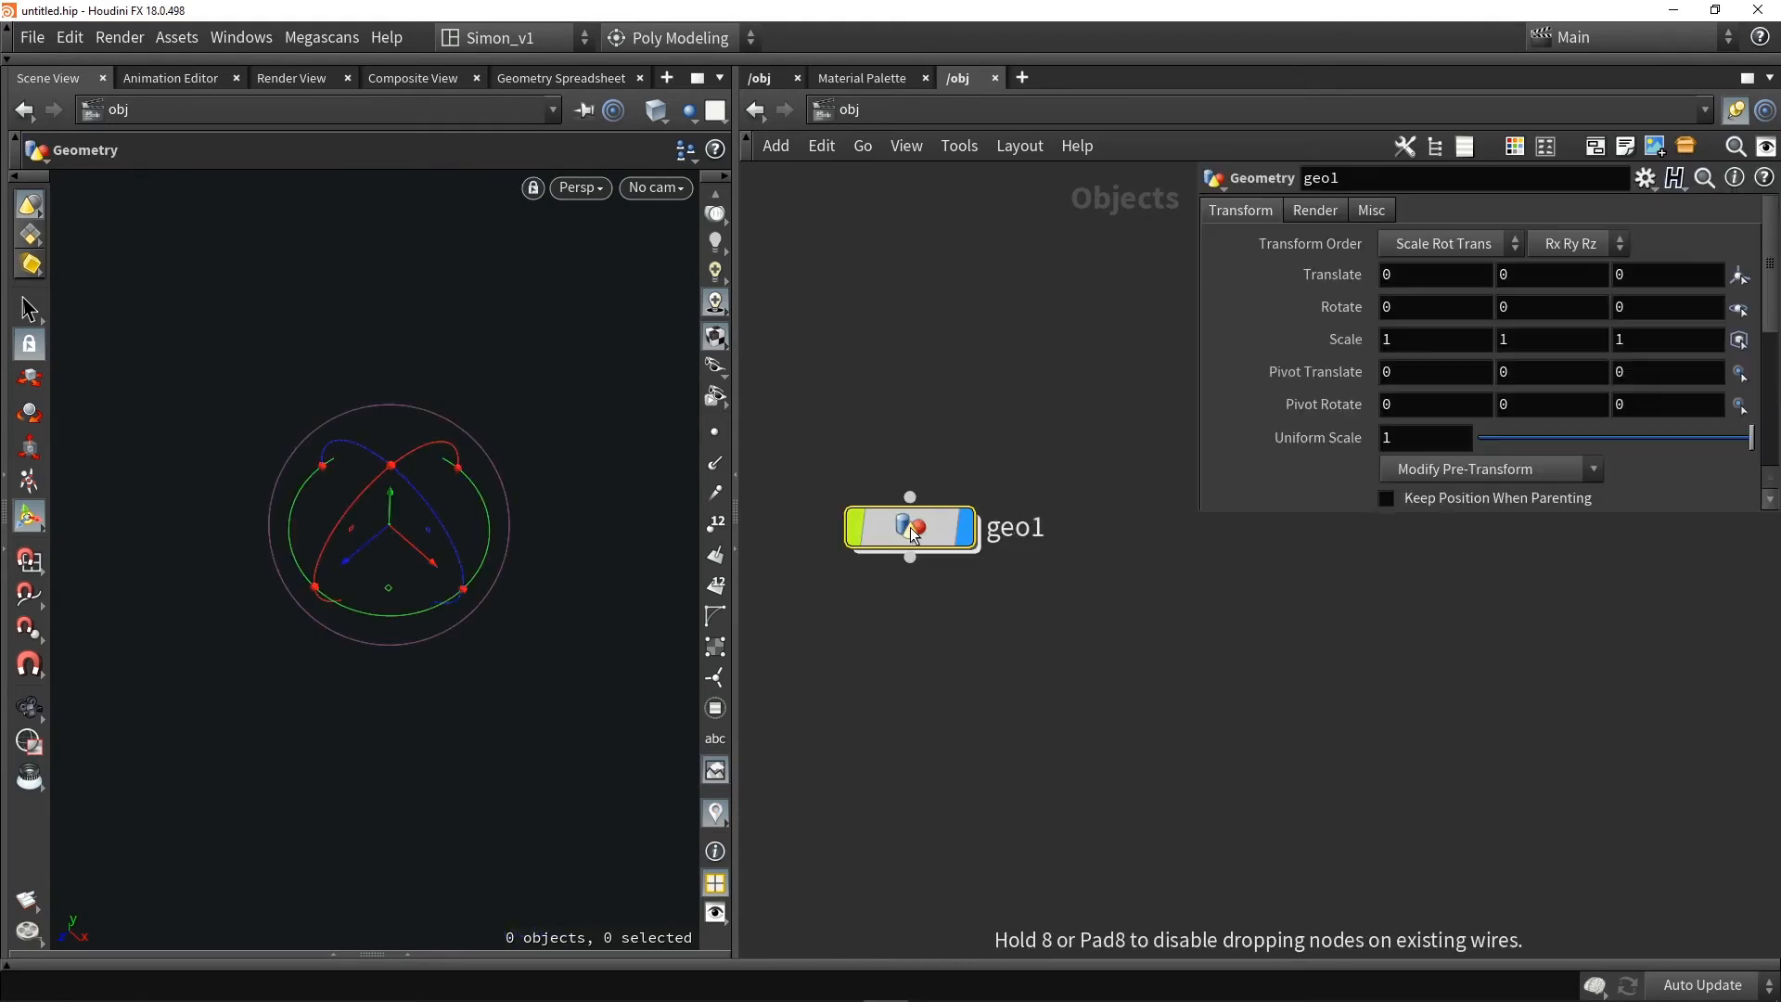
double_click(910, 535)
Add a Curve node inside the new Geometry object and turn on grid snapping for the viewport
key(Tab)
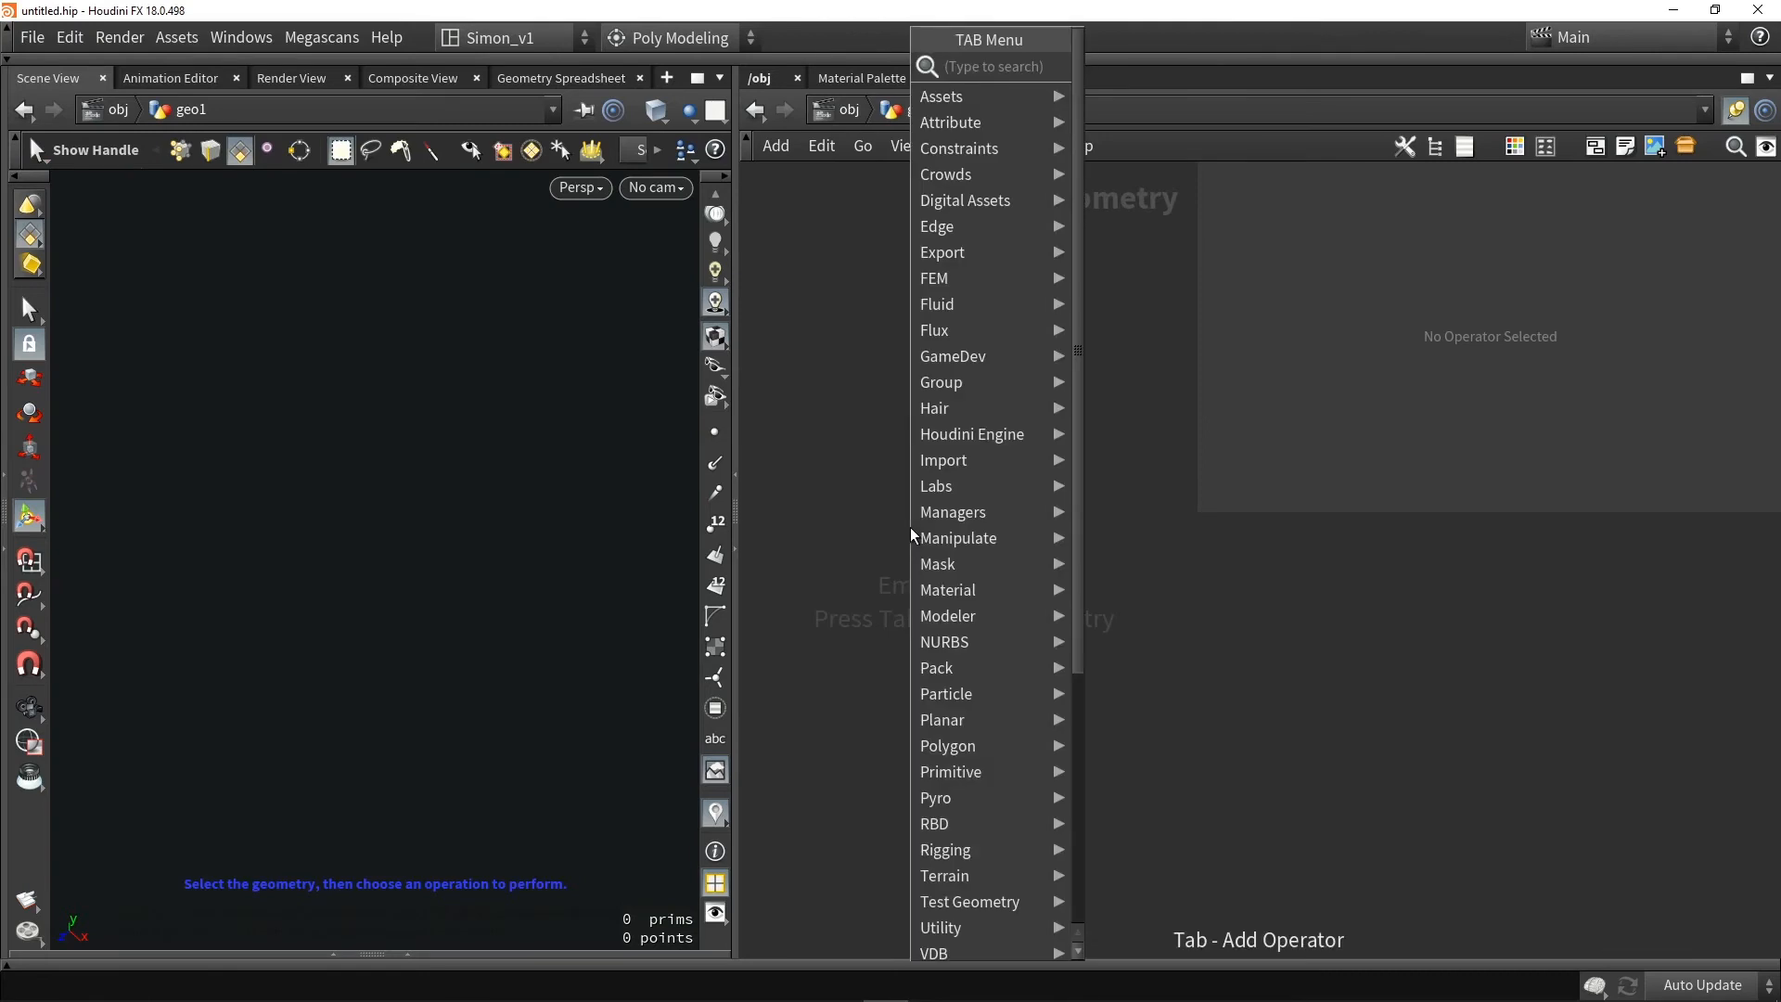
text(curve)
key(Return)
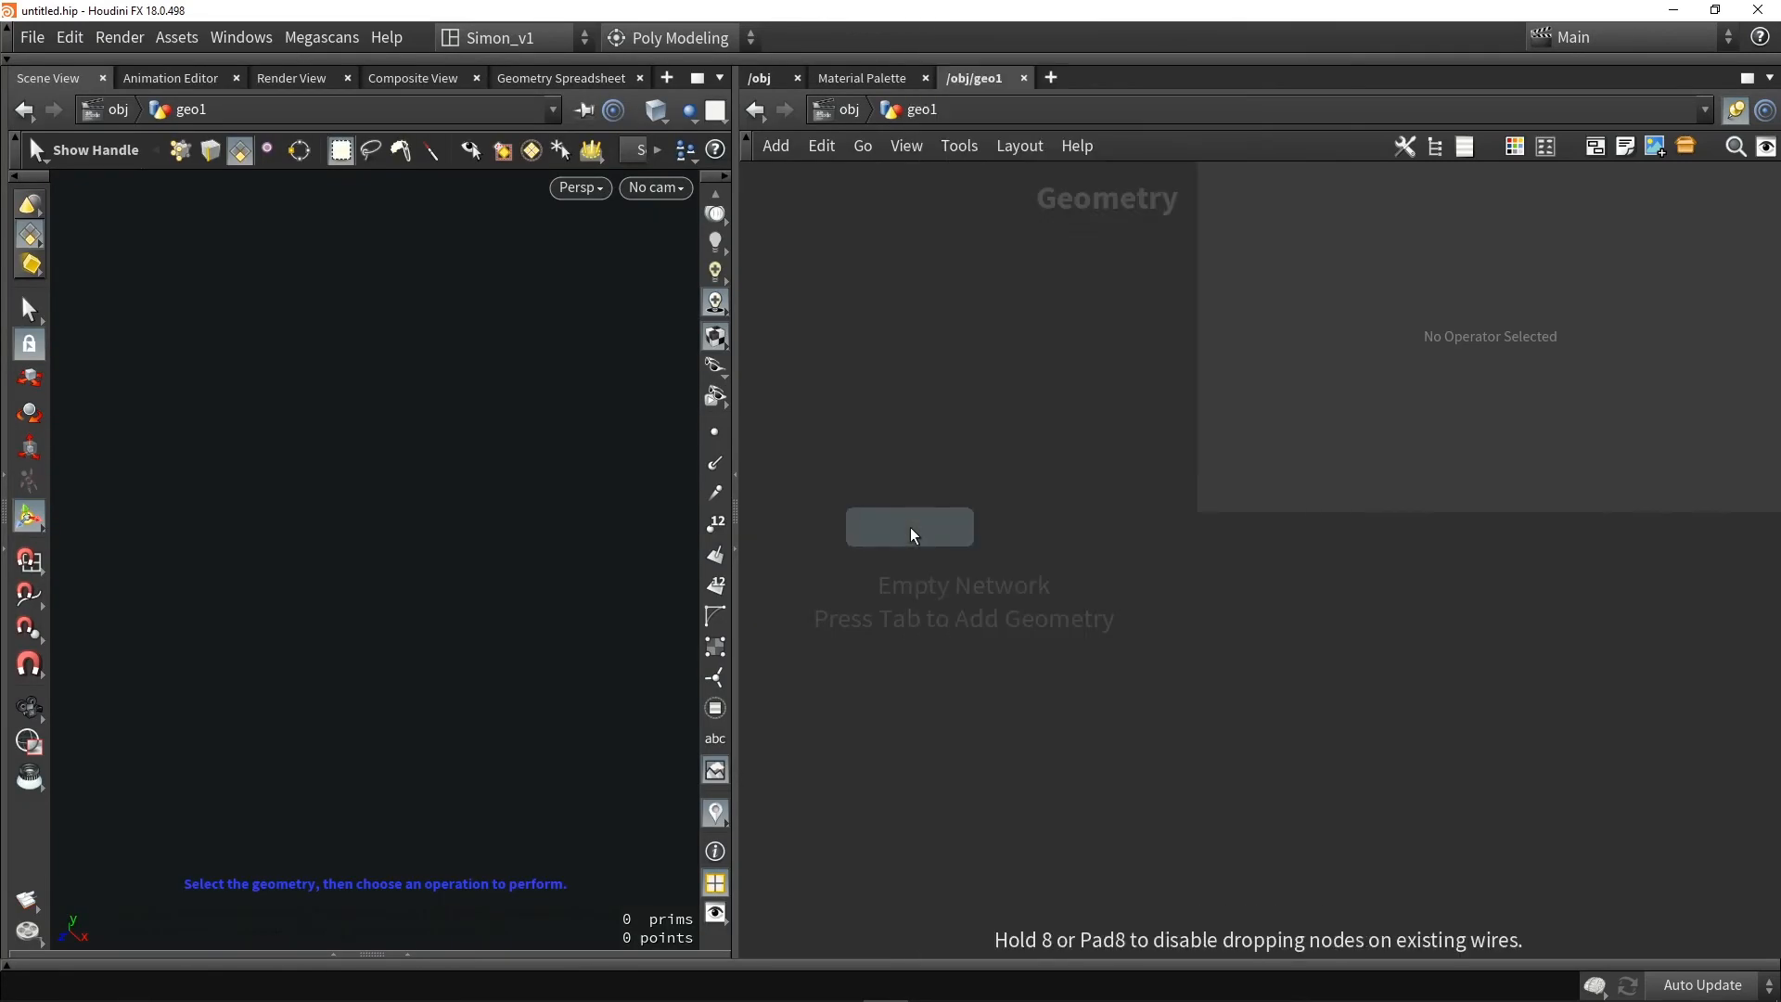
click(910, 527)
drag(910, 527, 960, 487)
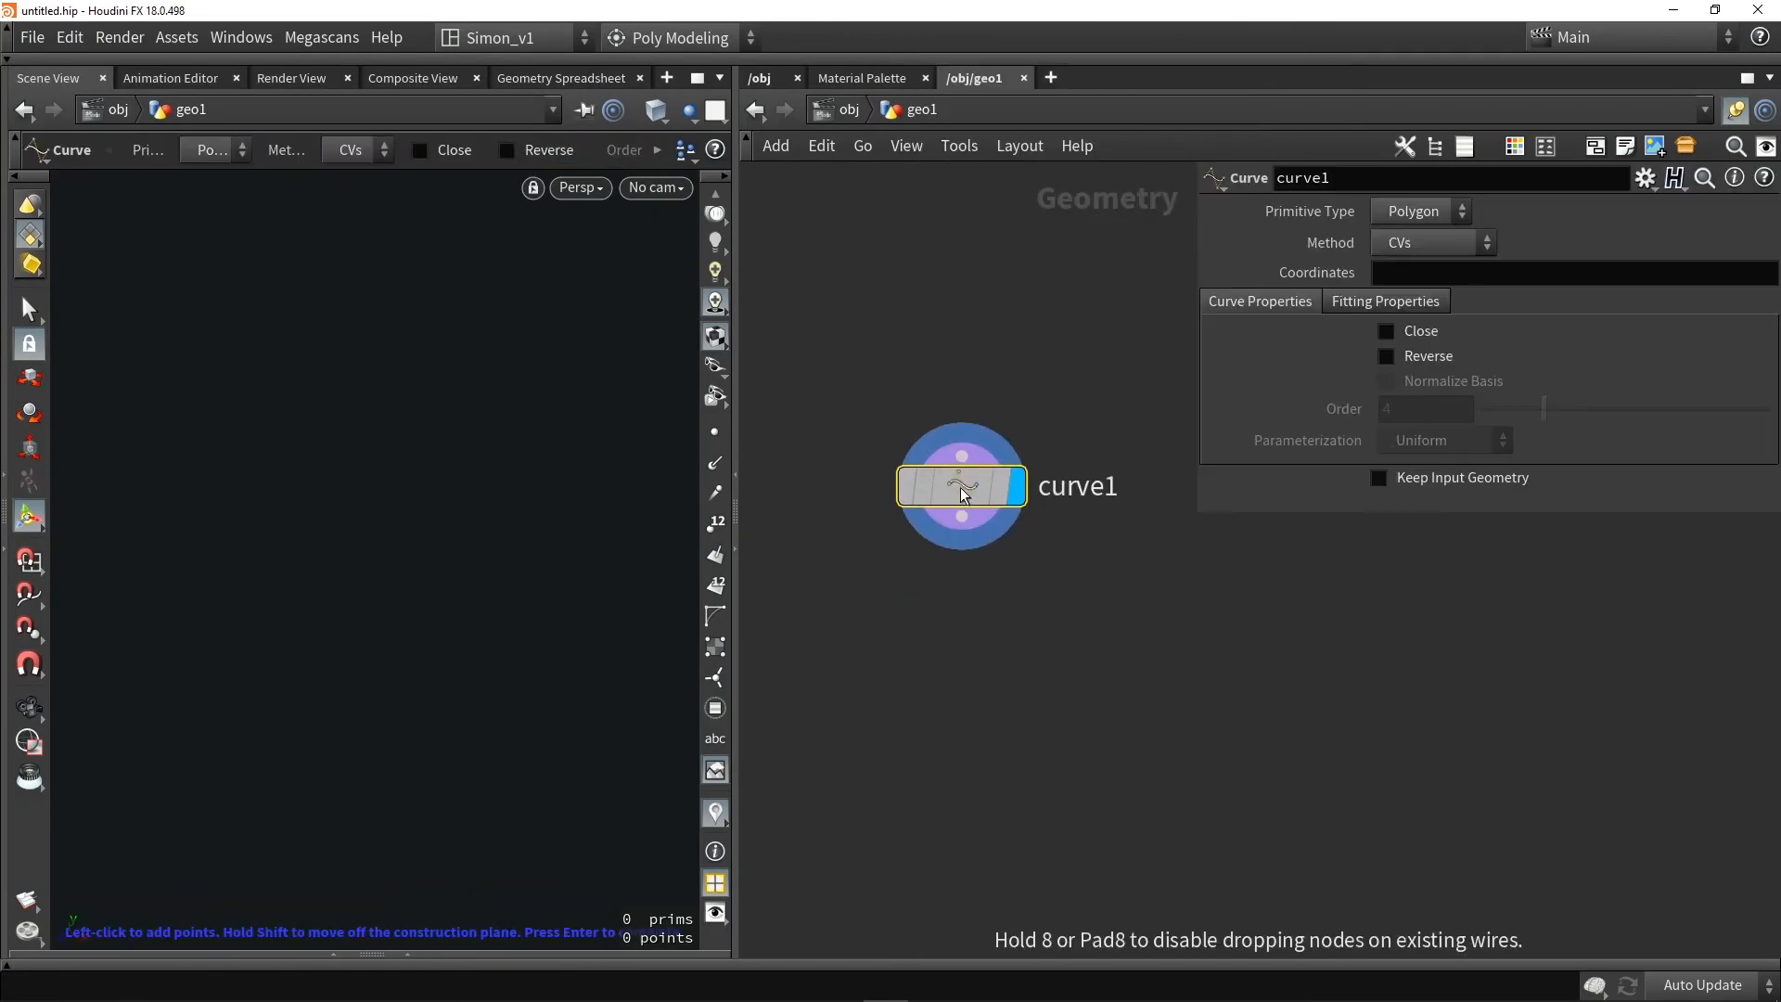
click(32, 566)
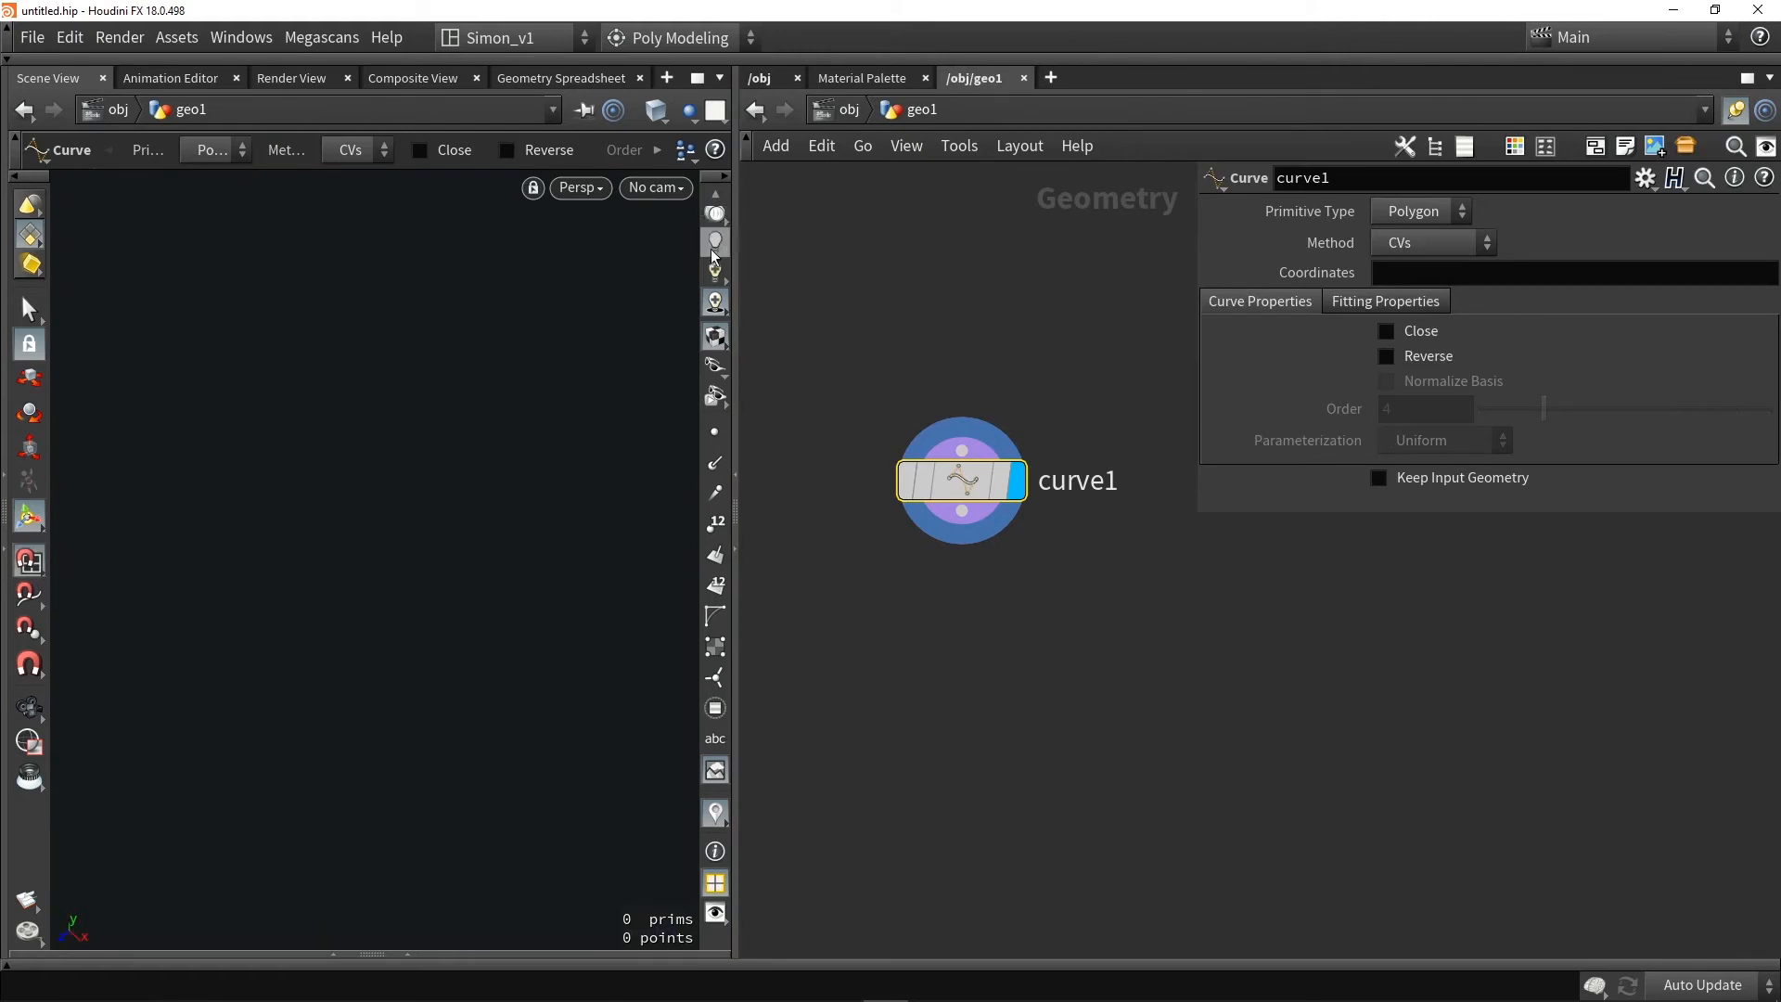
Show the reference grid and draw an open six-point polygon curve on it, starting at the origin
scroll(714, 245, up, 3)
click(715, 225)
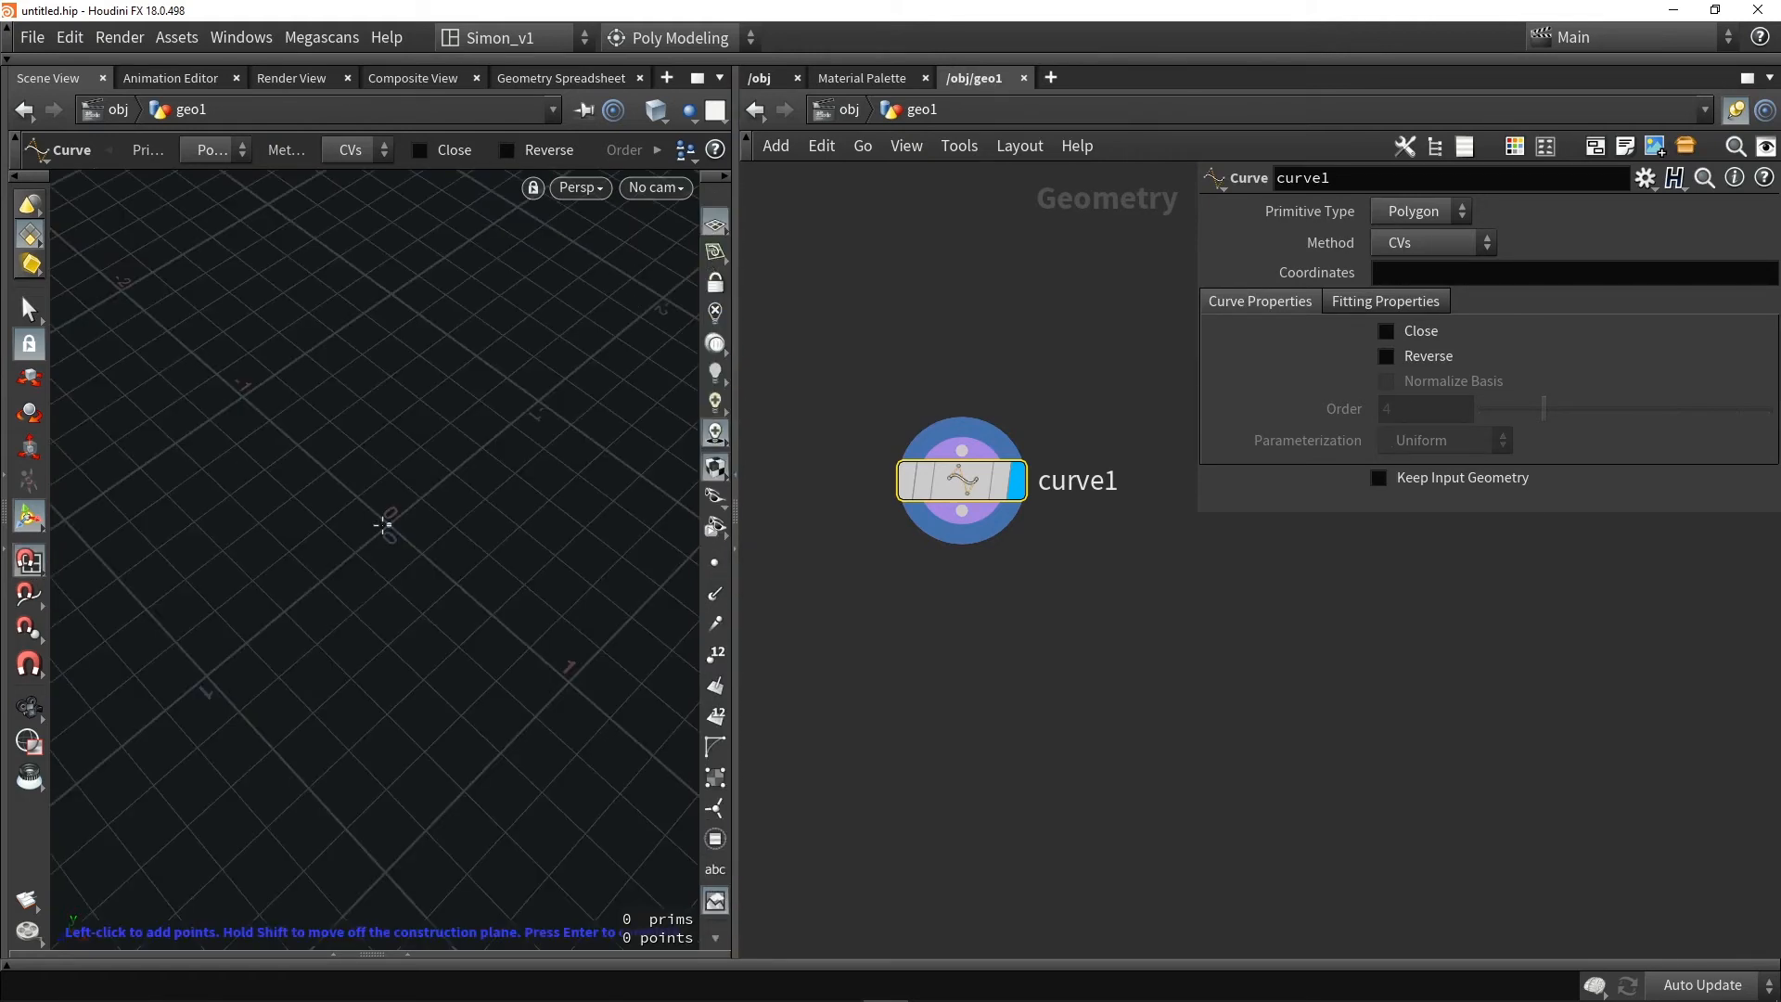
click(388, 525)
click(243, 397)
click(419, 316)
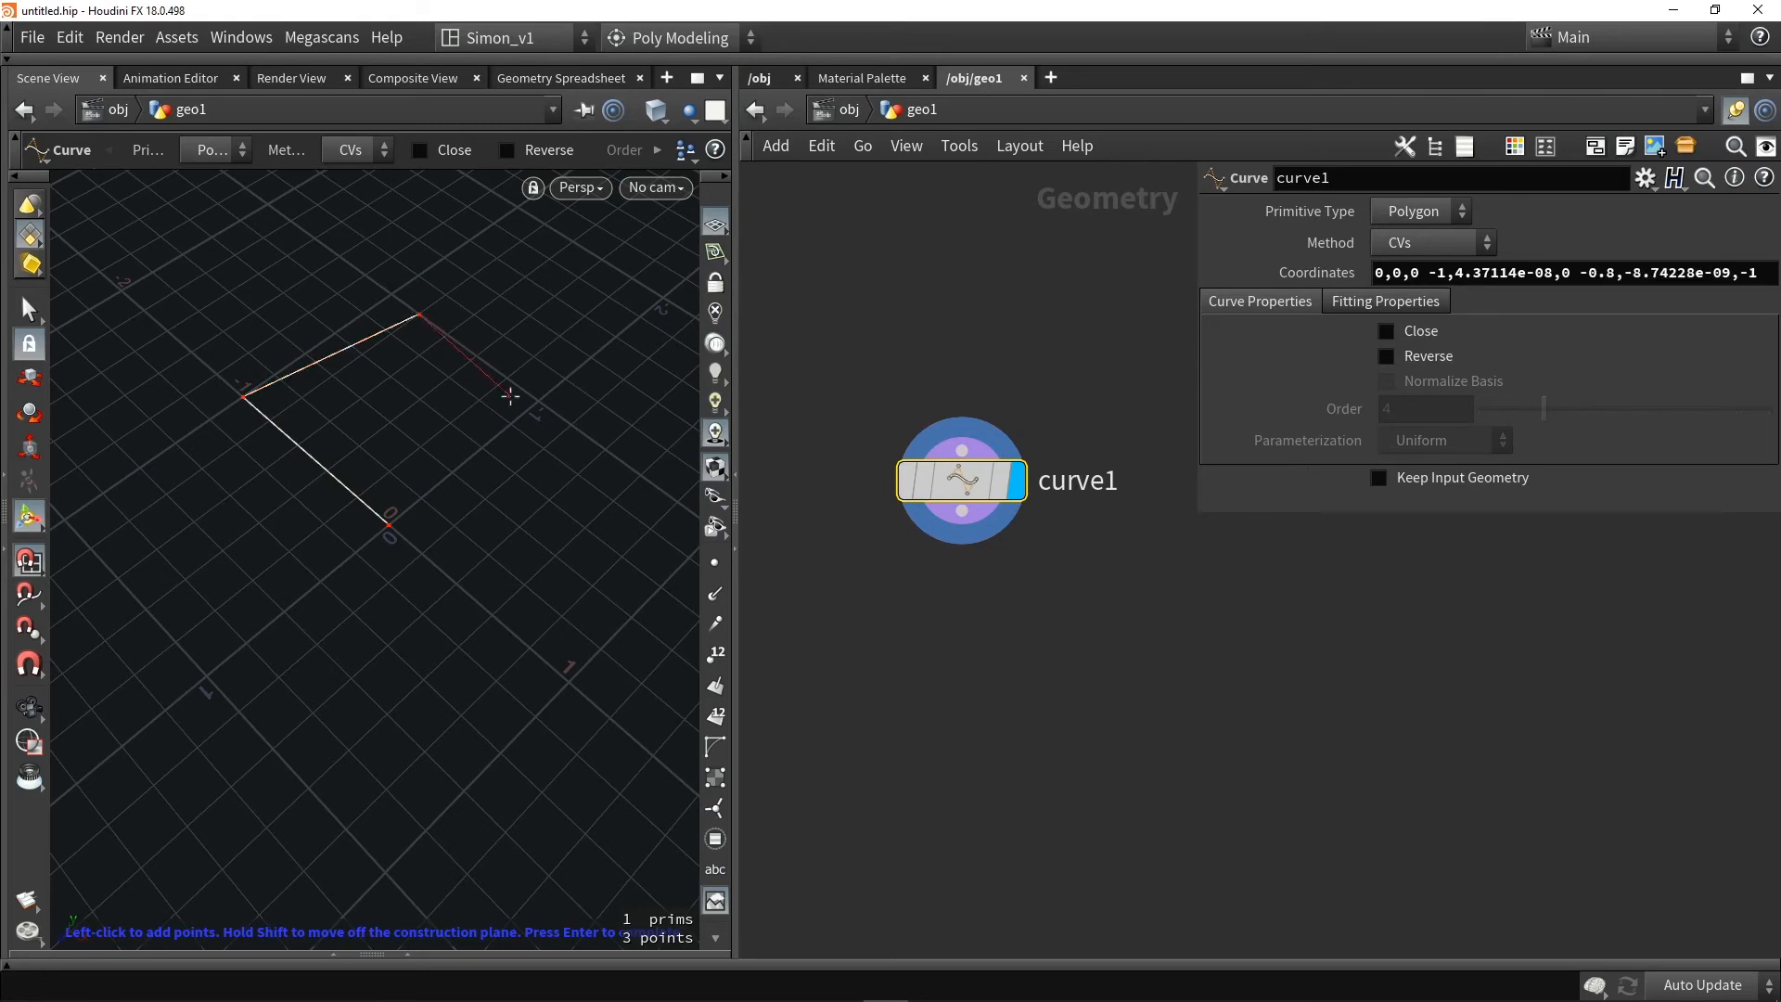
click(543, 449)
click(530, 648)
click(345, 826)
key(Return)
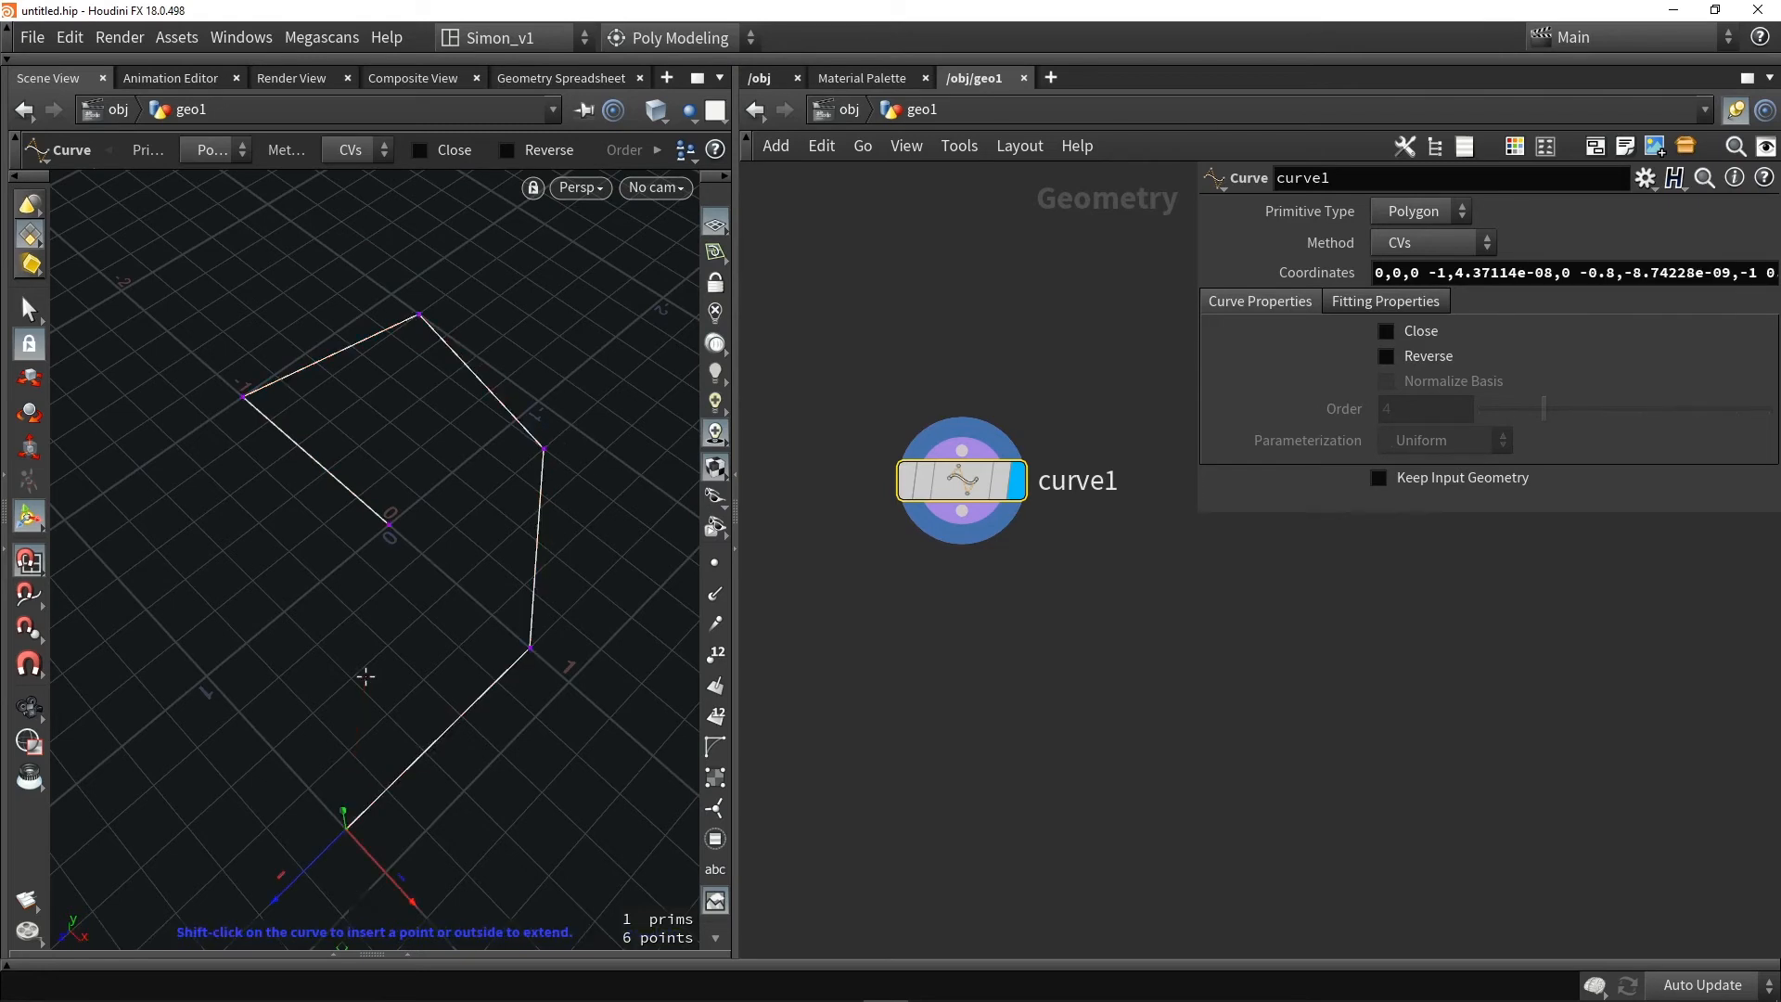
key(Escape)
mouse_move(354, 634)
mouse_down()
mouse_move(446, 482)
mouse_move(445, 513)
mouse_move(386, 581)
mouse_move(321, 606)
mouse_move(386, 624)
mouse_move(331, 628)
mouse_up()
key(Return)
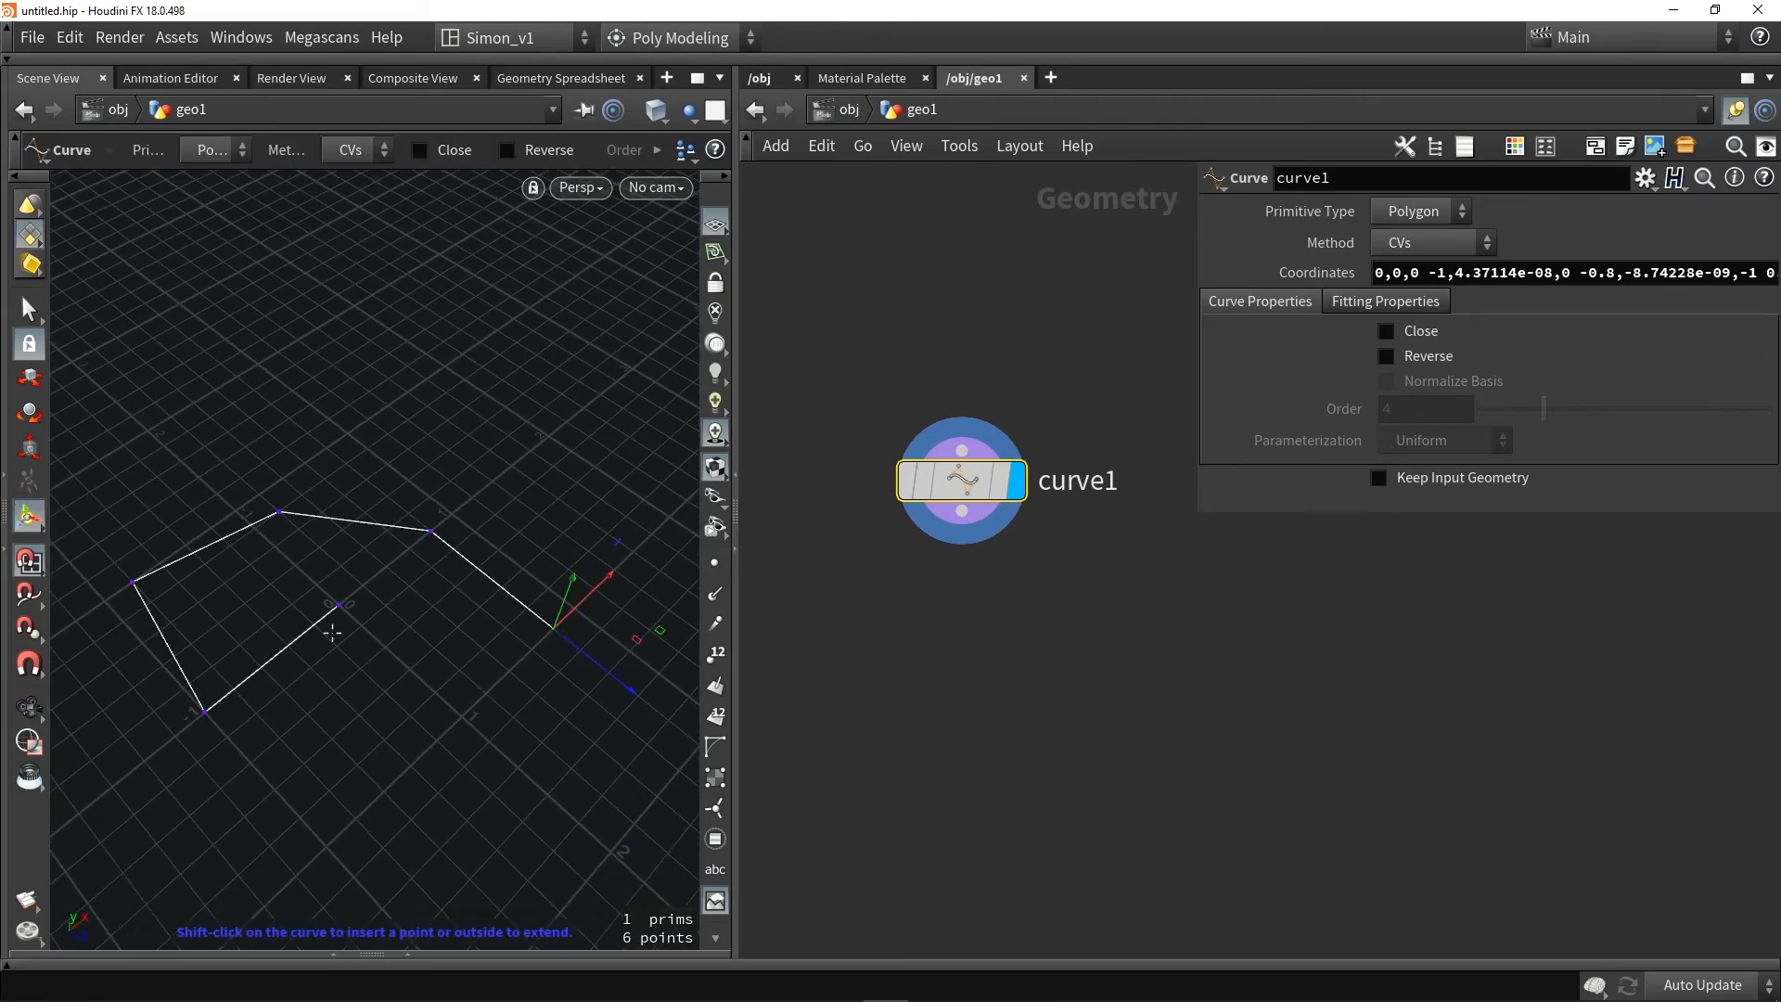
Try the Close and Reverse options on the curve, then switch both off again
click(1411, 334)
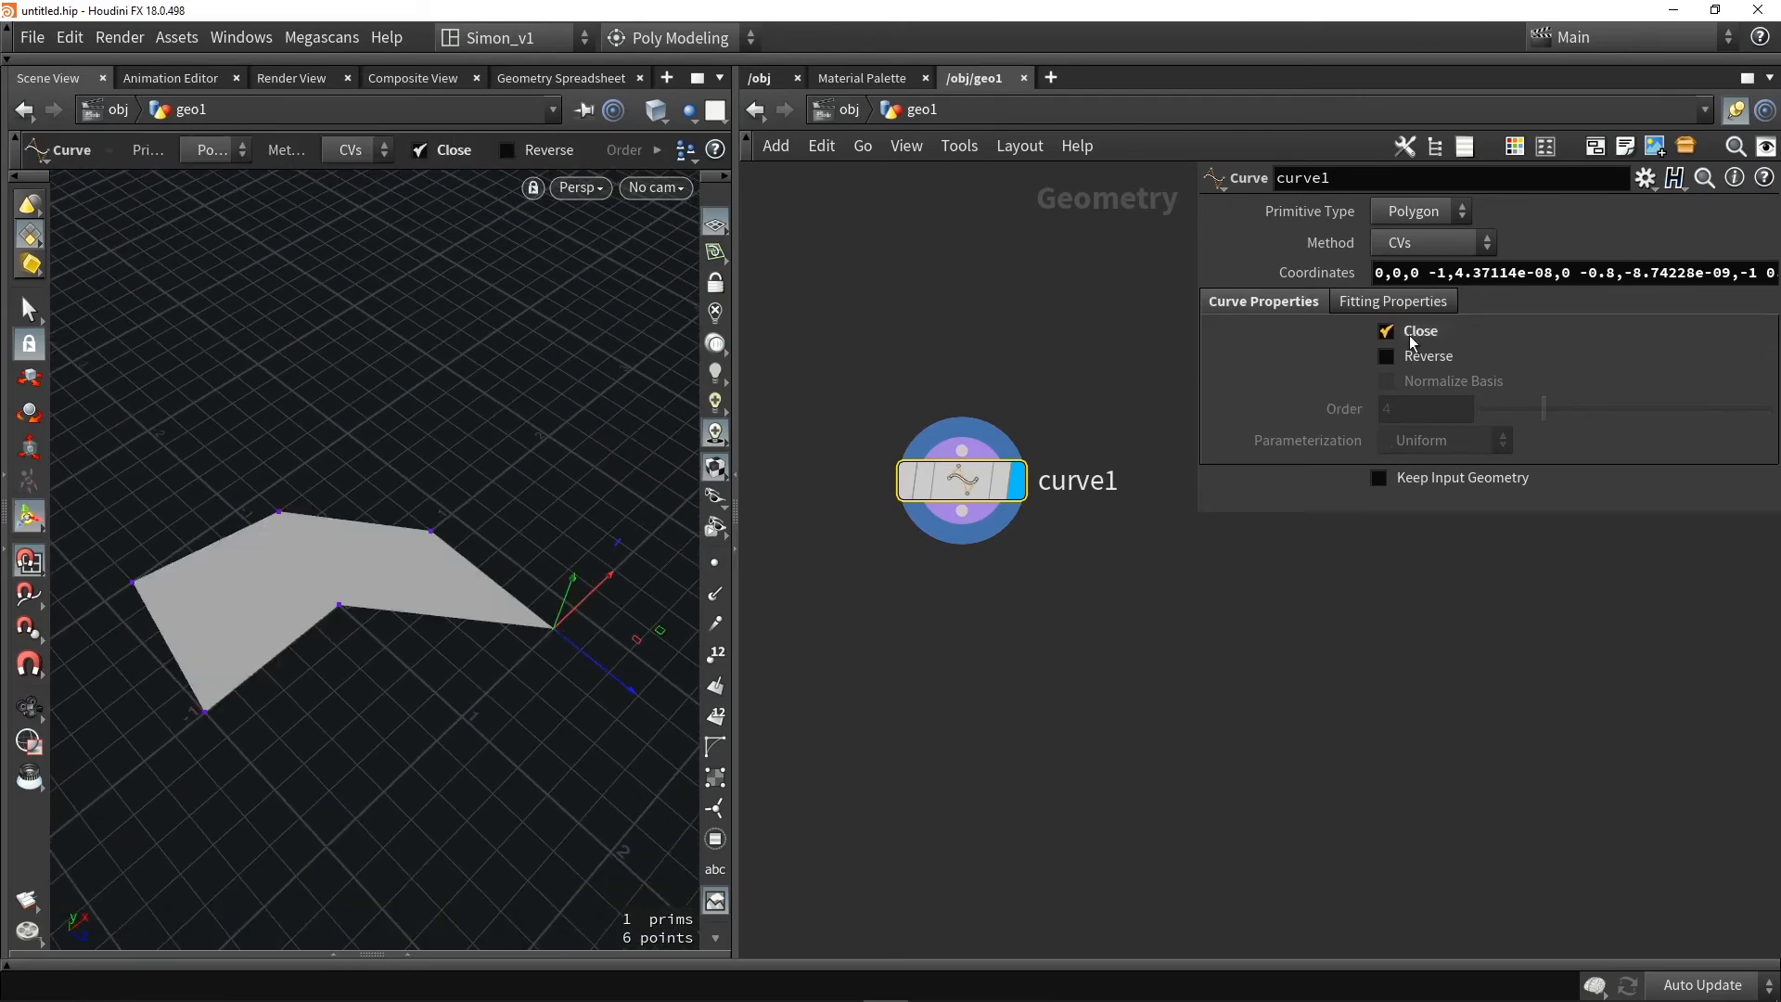
click(1415, 358)
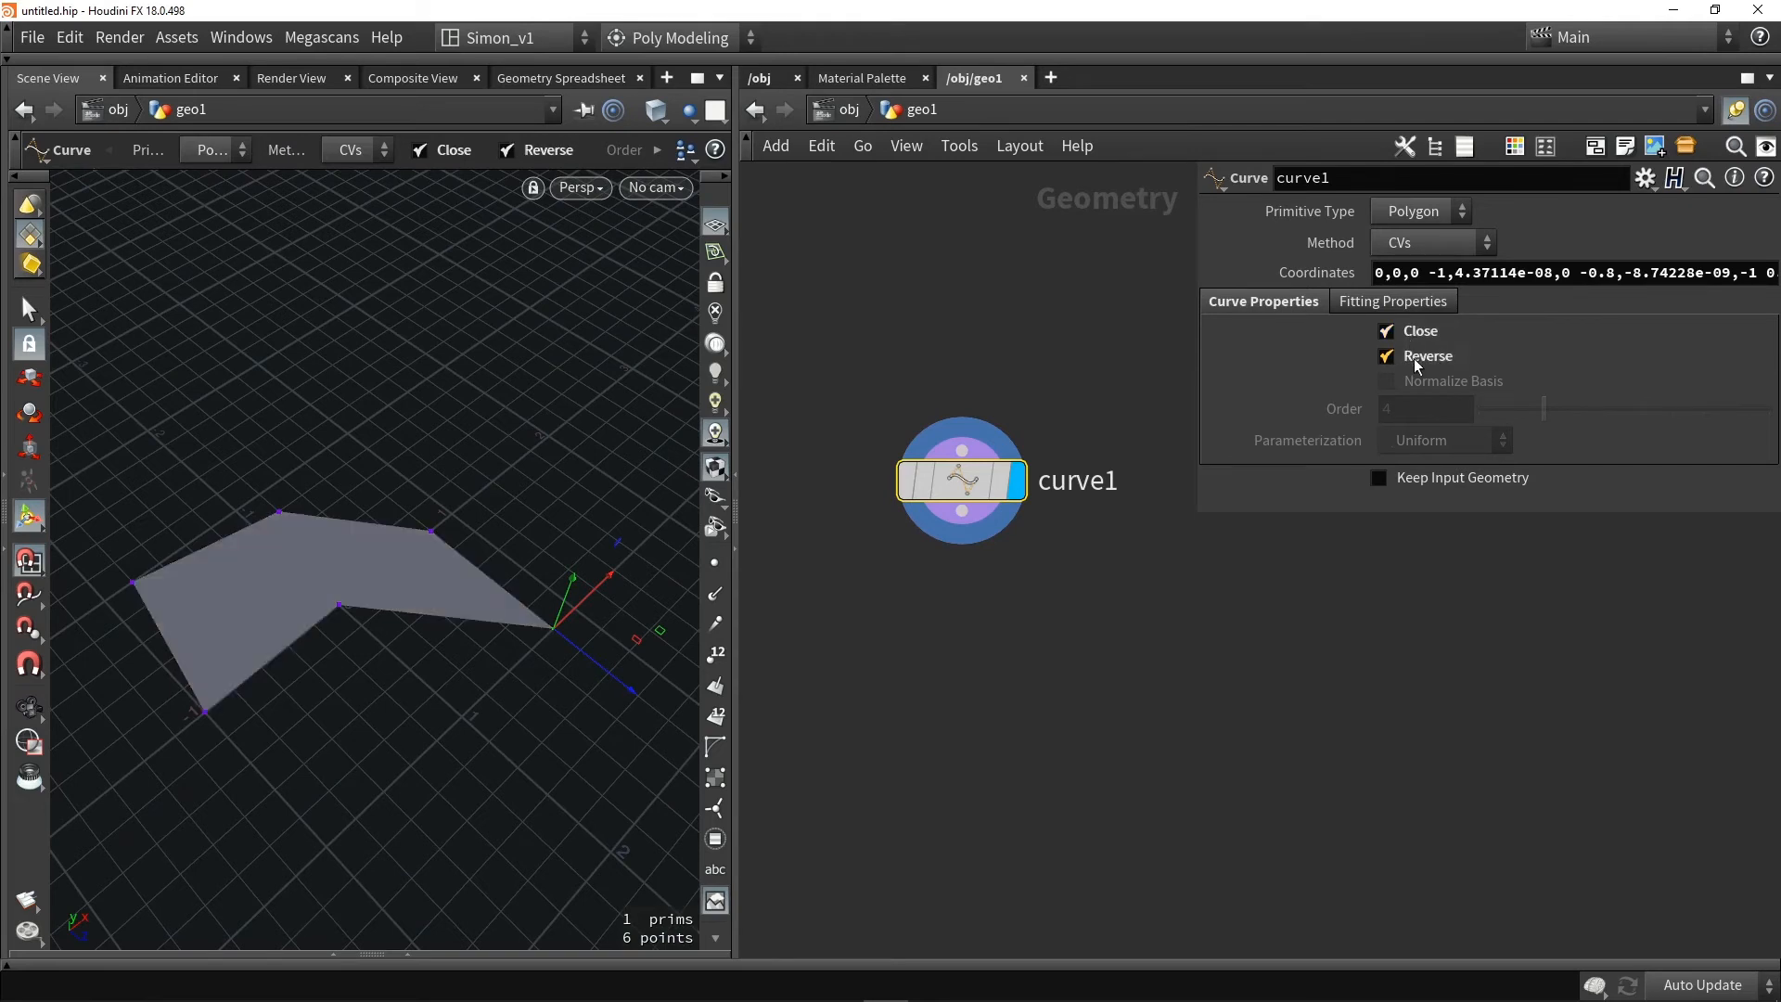
click(1416, 360)
click(1417, 360)
click(1415, 332)
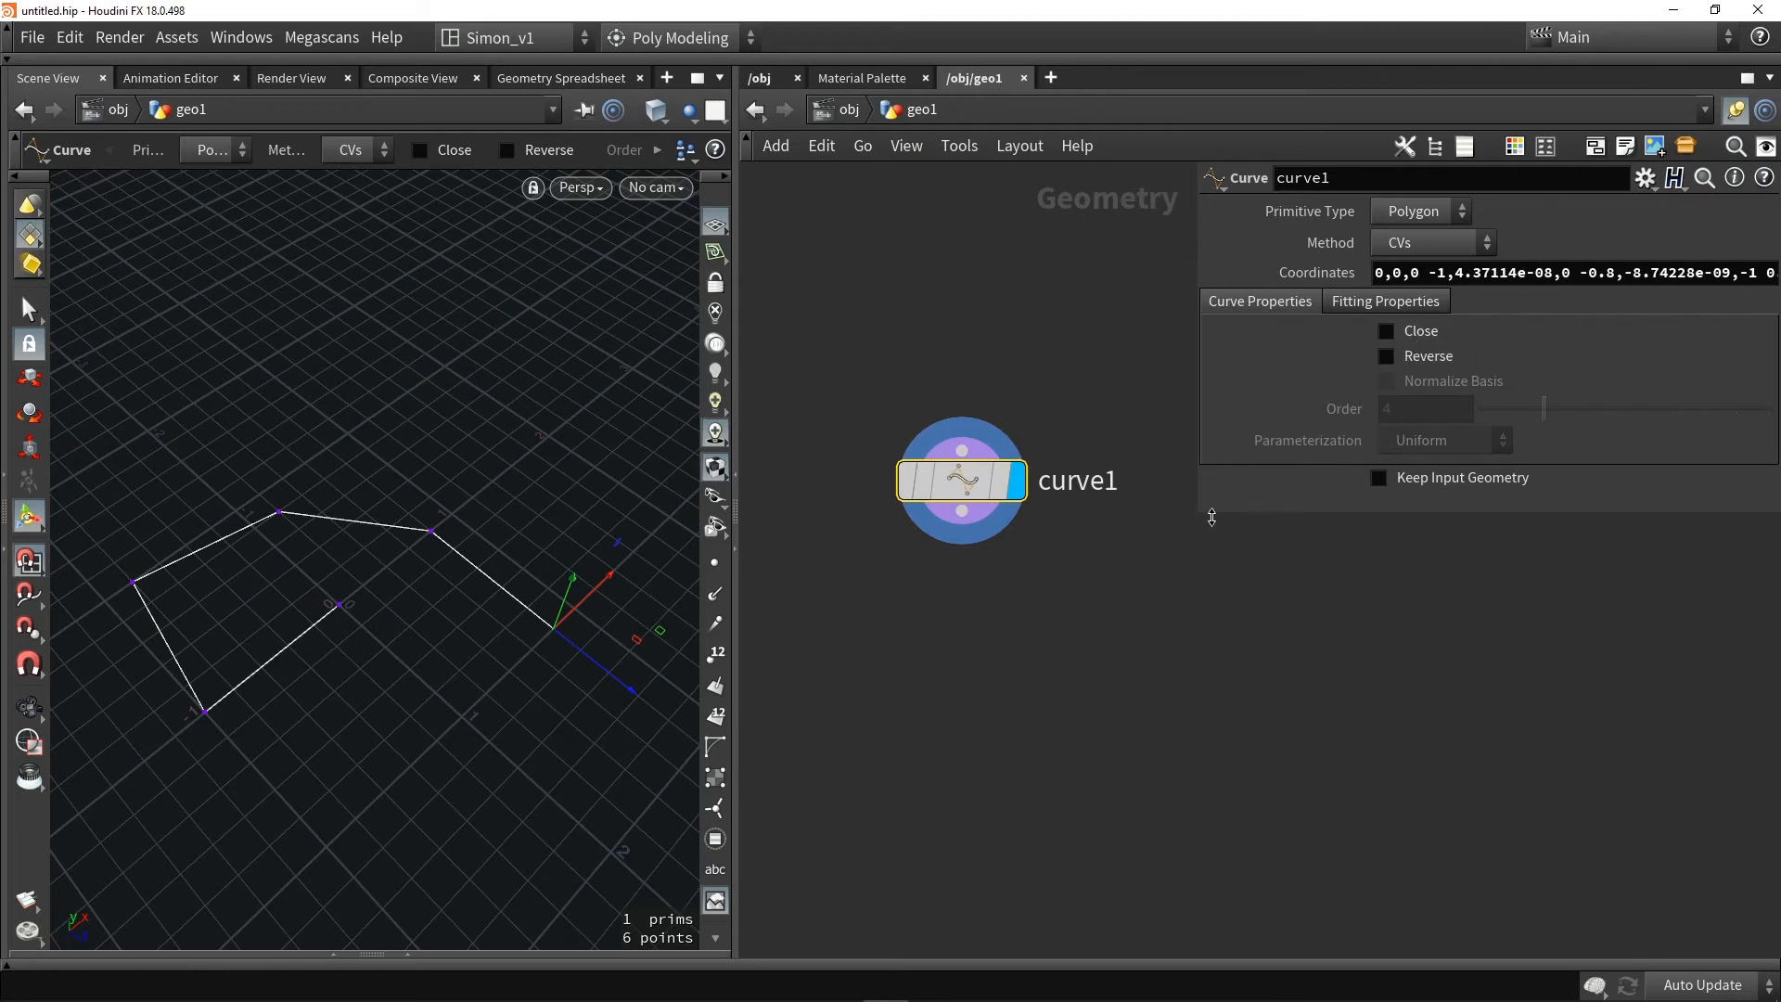
Add a Resample node below curve1, wire the curve into it and display its output
drag(1207, 516, 1395, 626)
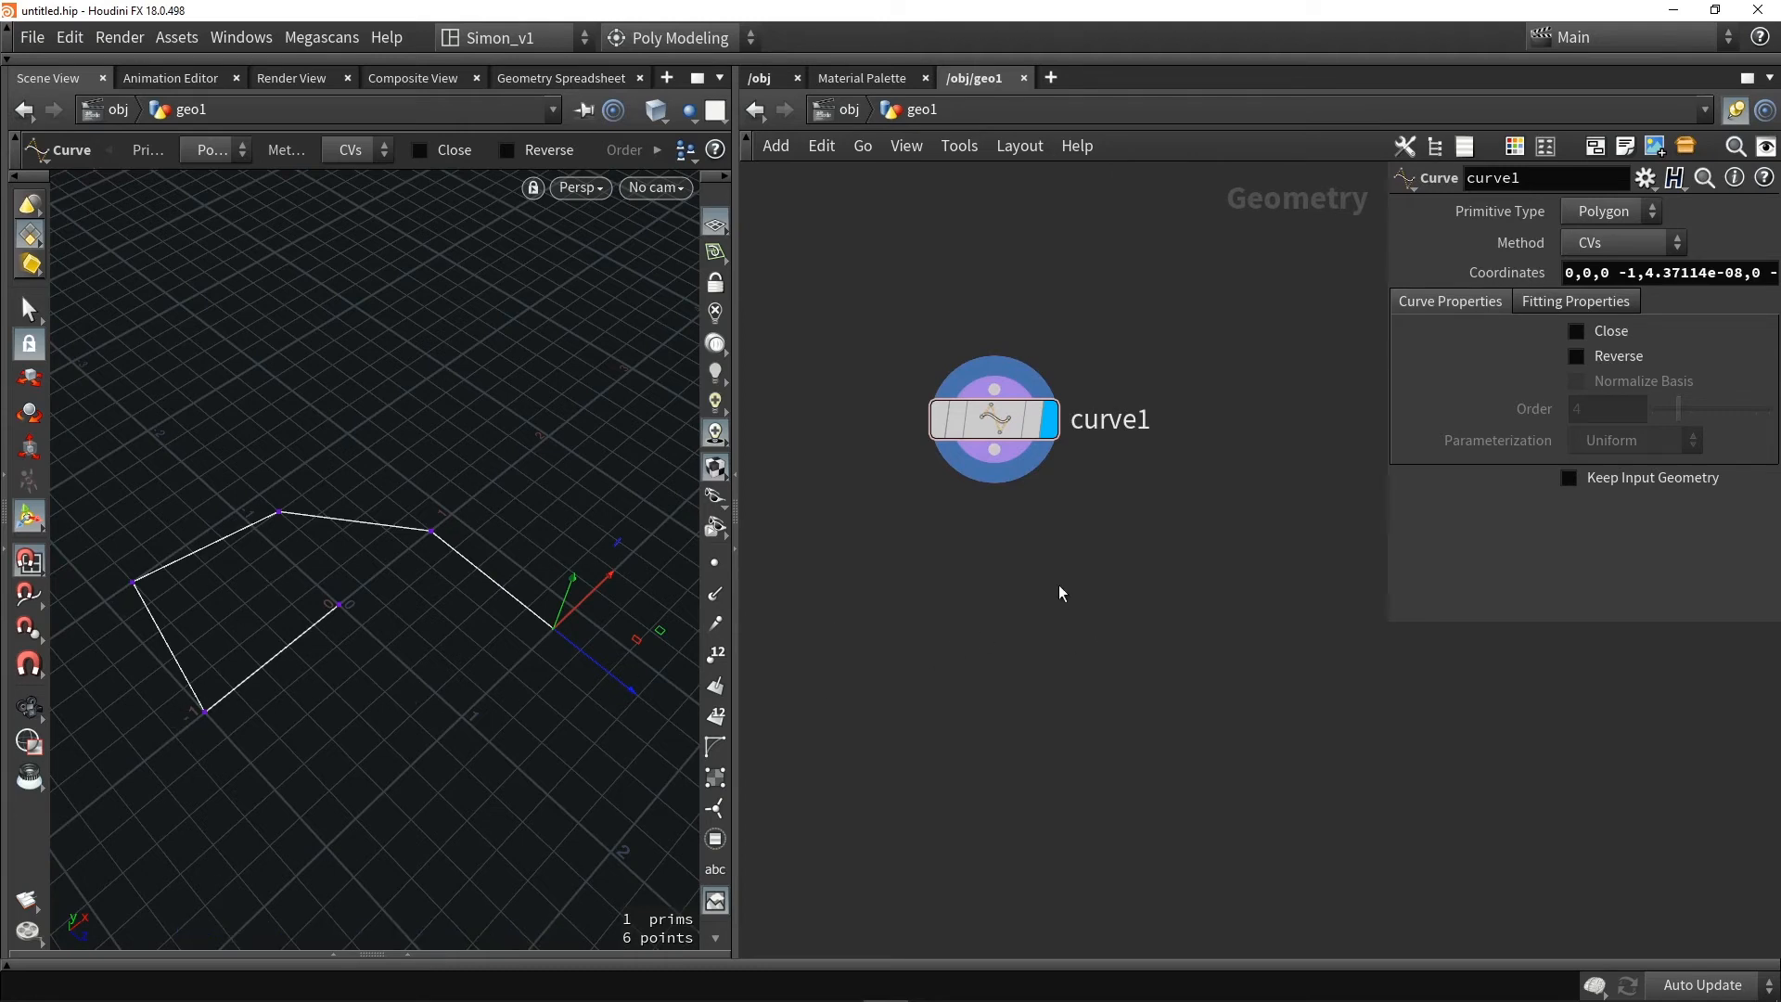
key(Tab)
text(resample)
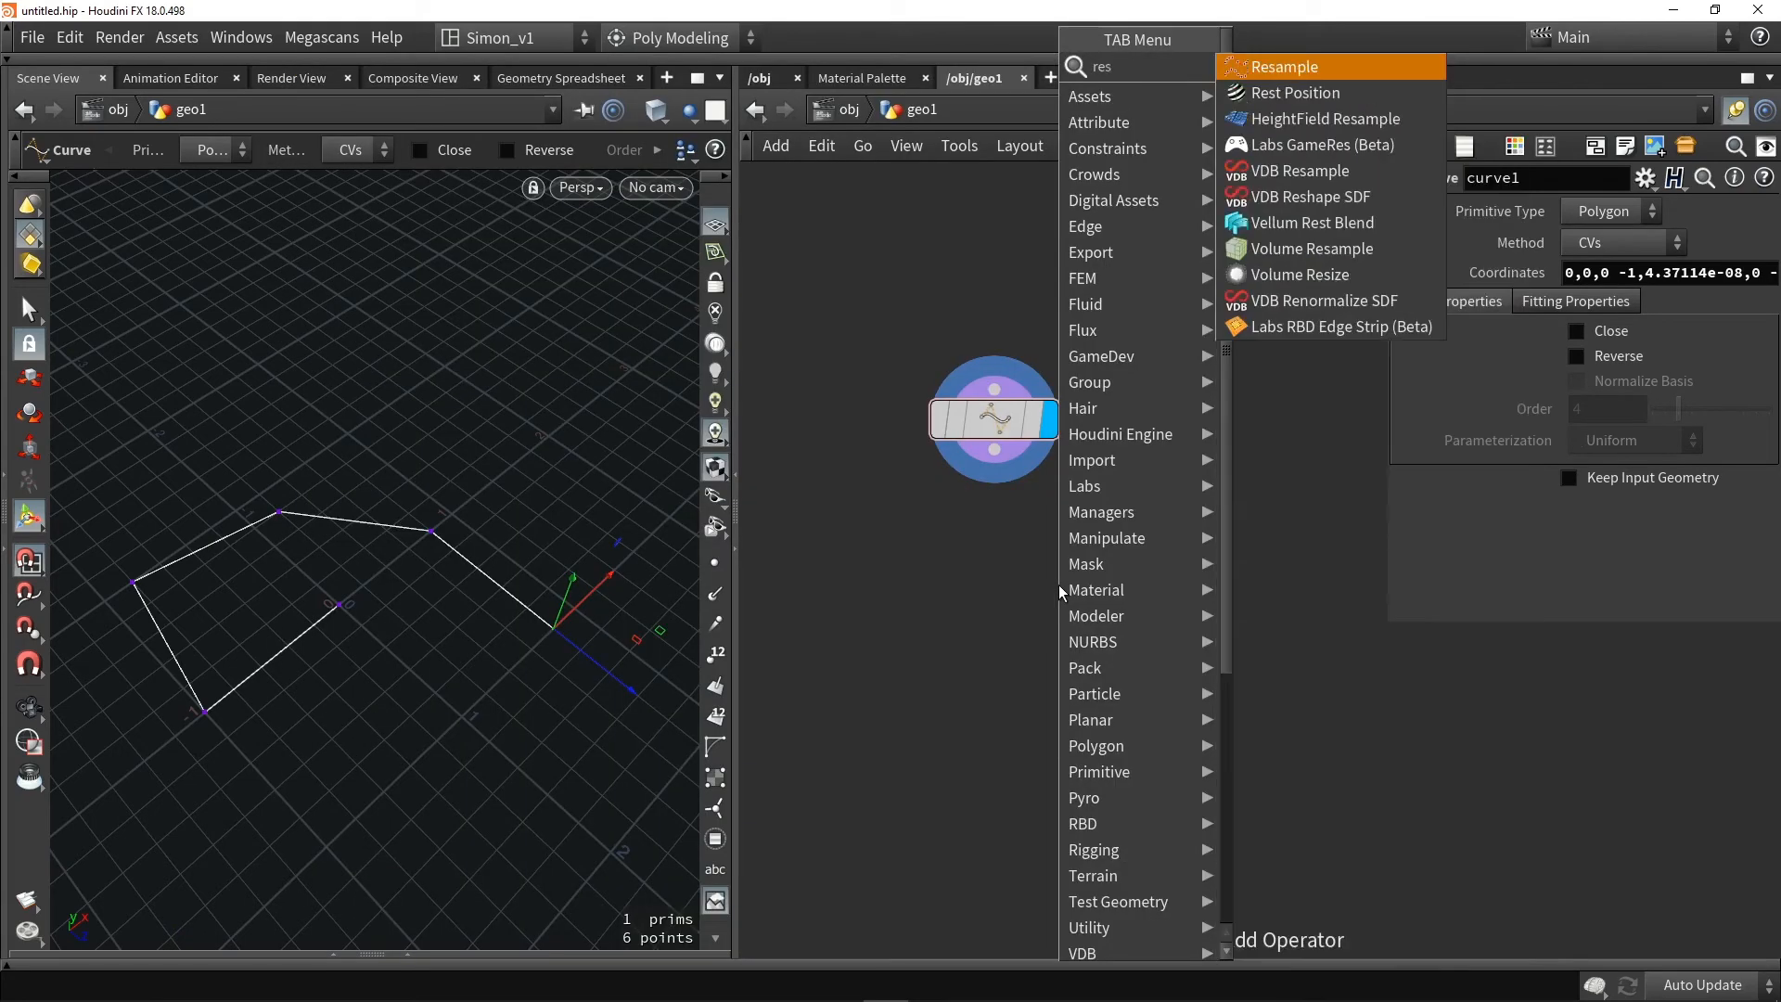
key(Return)
click(1023, 588)
mouse_move(994, 449)
mouse_down()
mouse_move(1023, 560)
mouse_move(1013, 623)
mouse_up()
click(1048, 607)
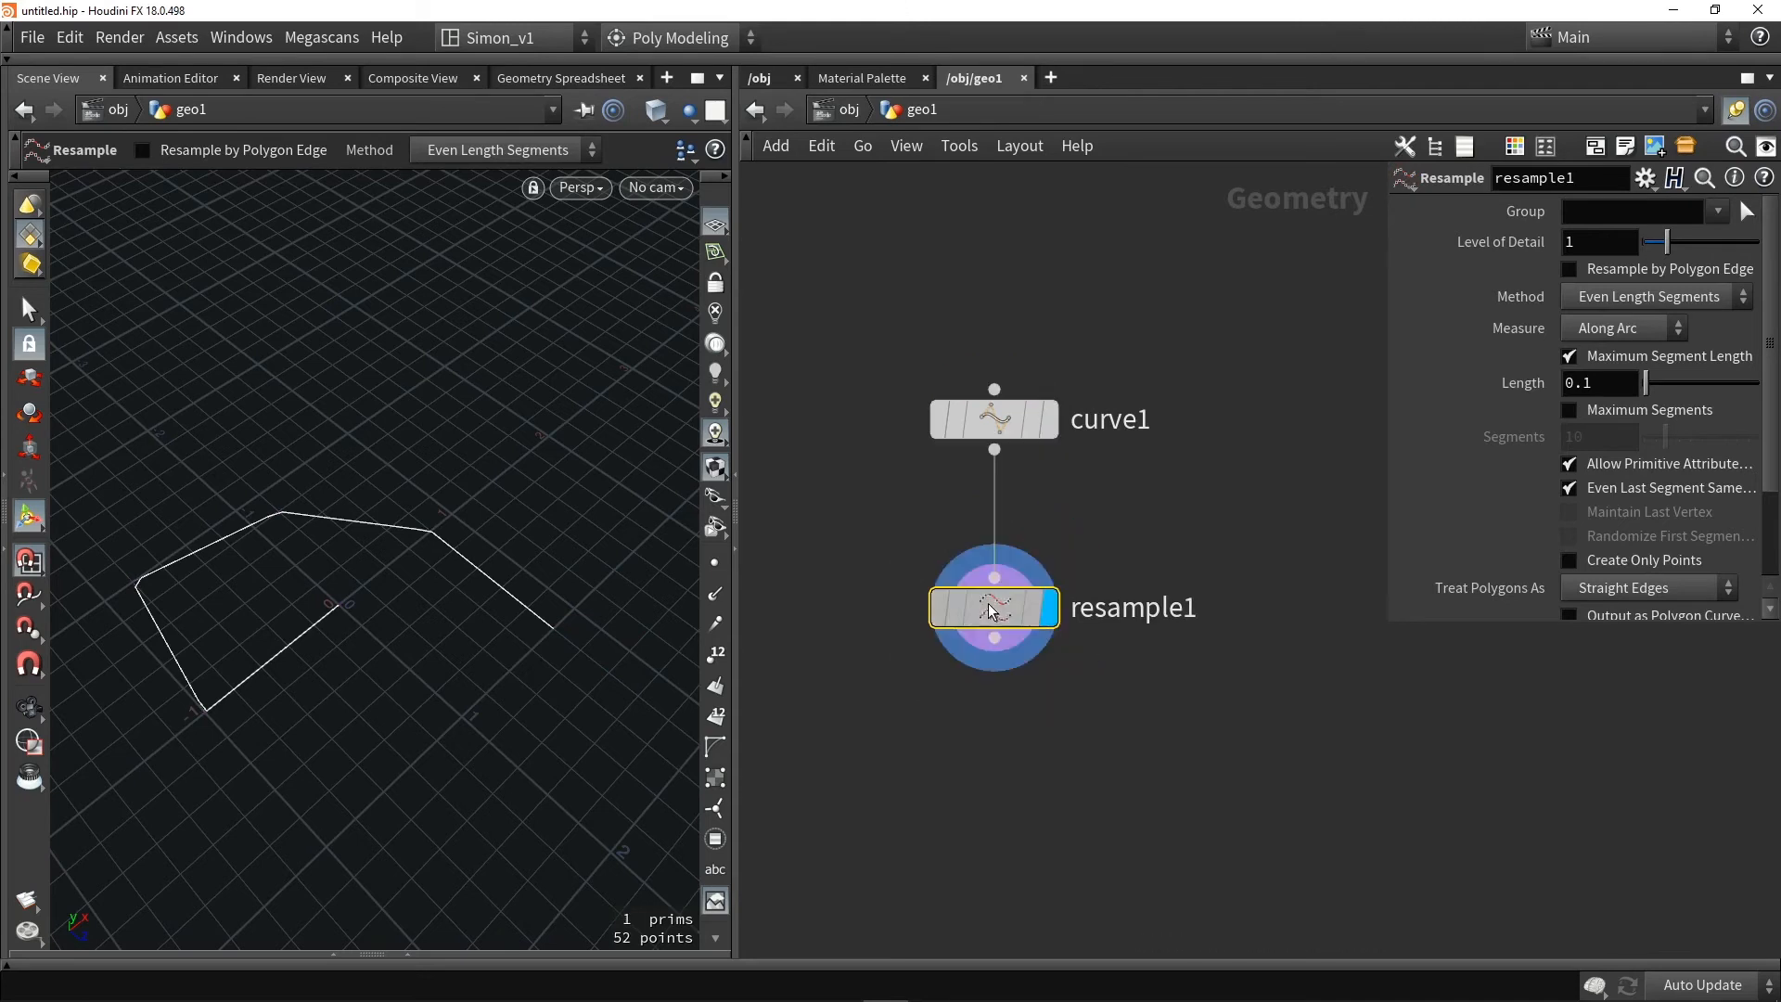
Enlarge the Resample parameter area and turn on point display for the resampled curve in the viewport
drag(1383, 624, 1221, 751)
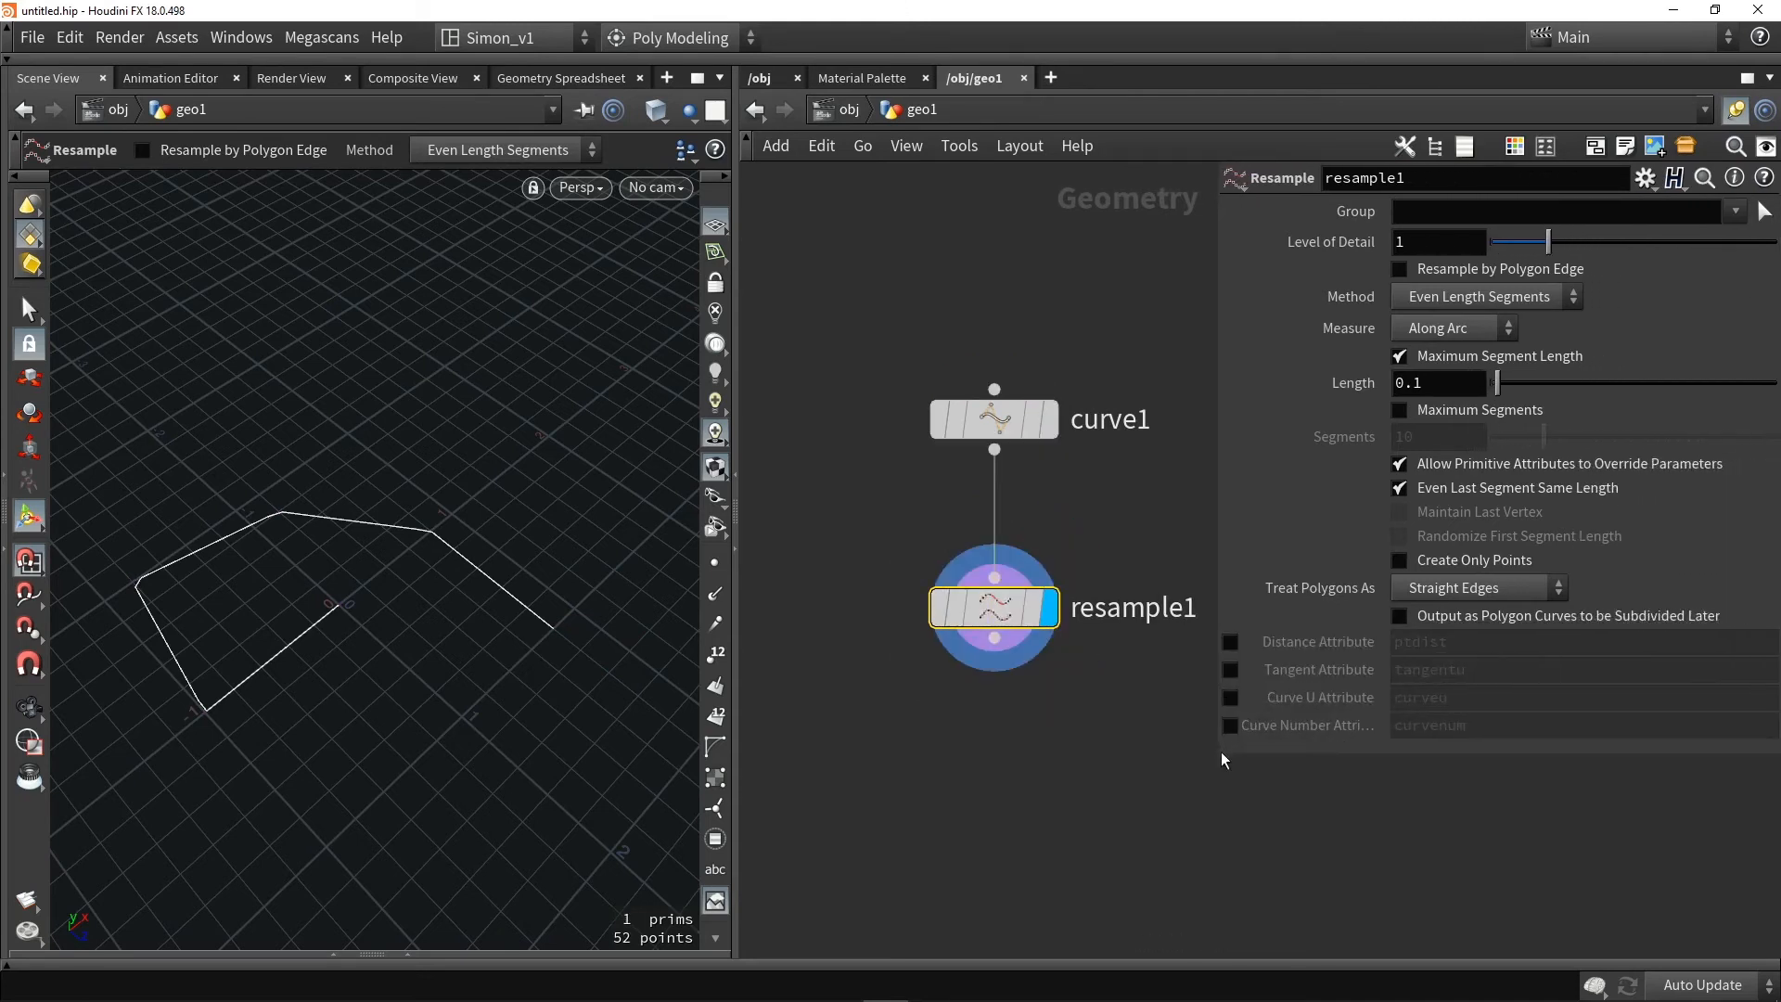
click(715, 563)
key(Escape)
scroll(306, 629, up, 3)
alt+middle_drag(306, 627, 398, 632)
alt+drag(398, 632, 430, 621)
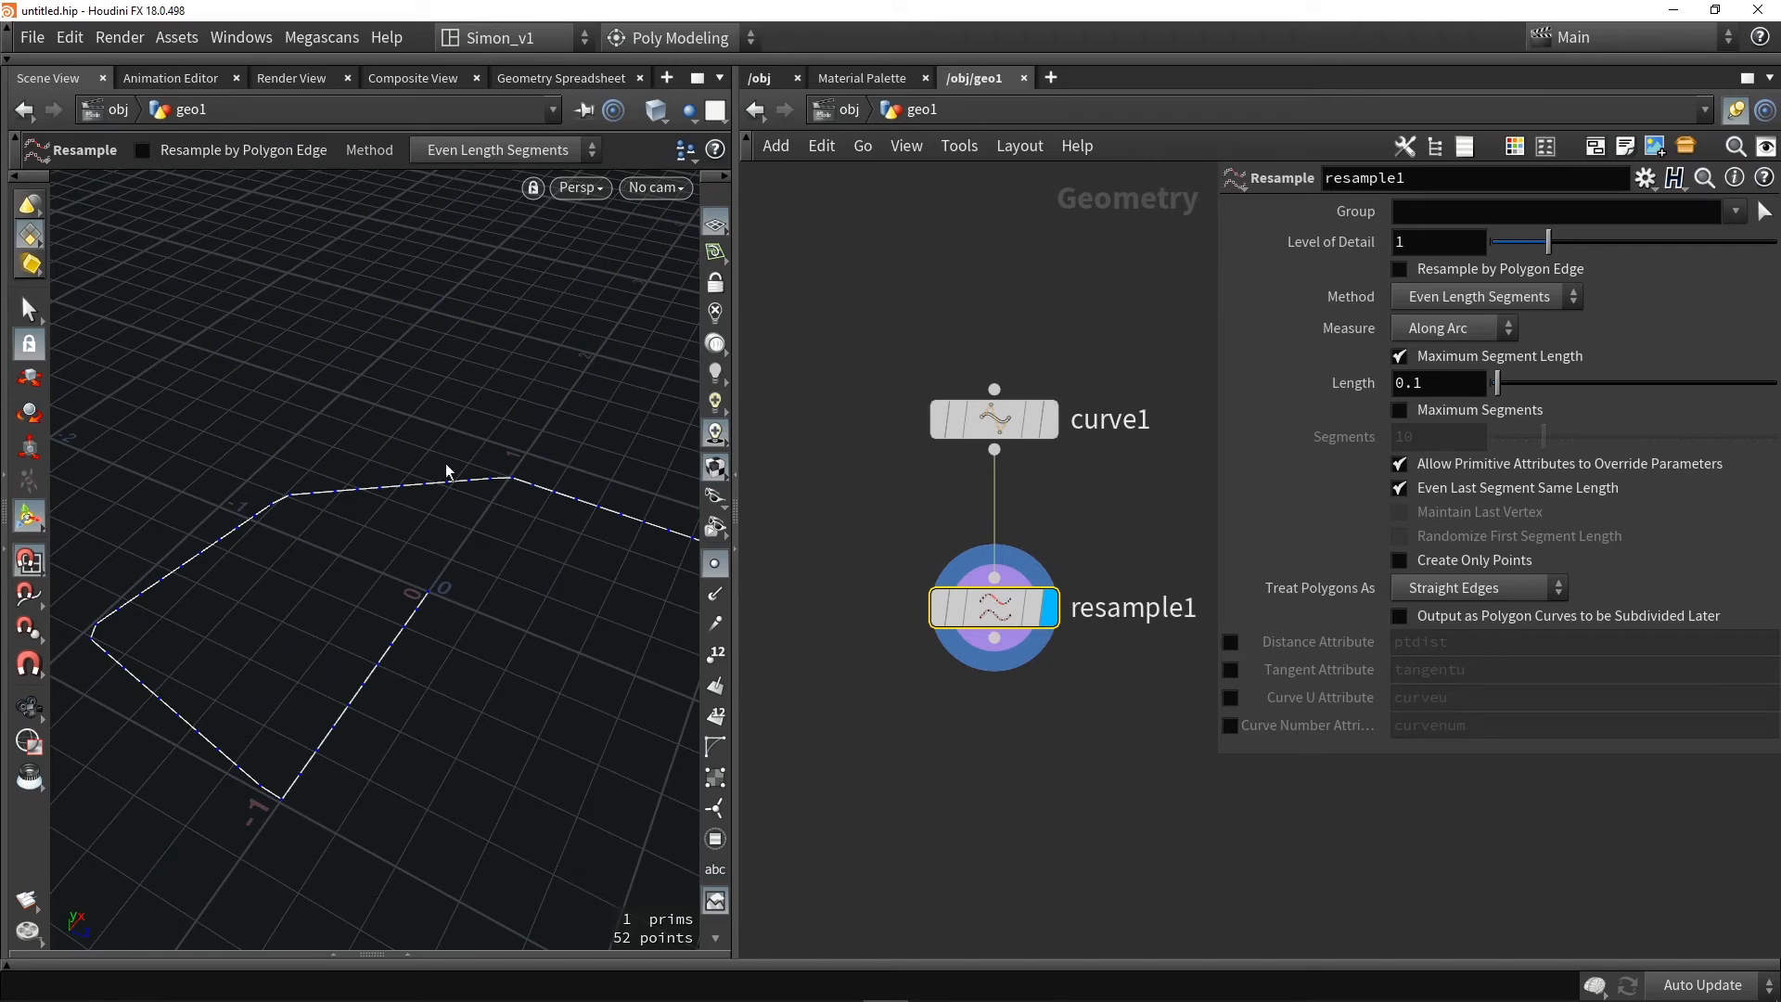
Set the Resample node's maximum segment length to 0.01
mouse_move(1496, 382)
mouse_down()
mouse_move(1558, 380)
mouse_move(1496, 381)
mouse_up()
click(1461, 383)
text(0.01)
key(Return)
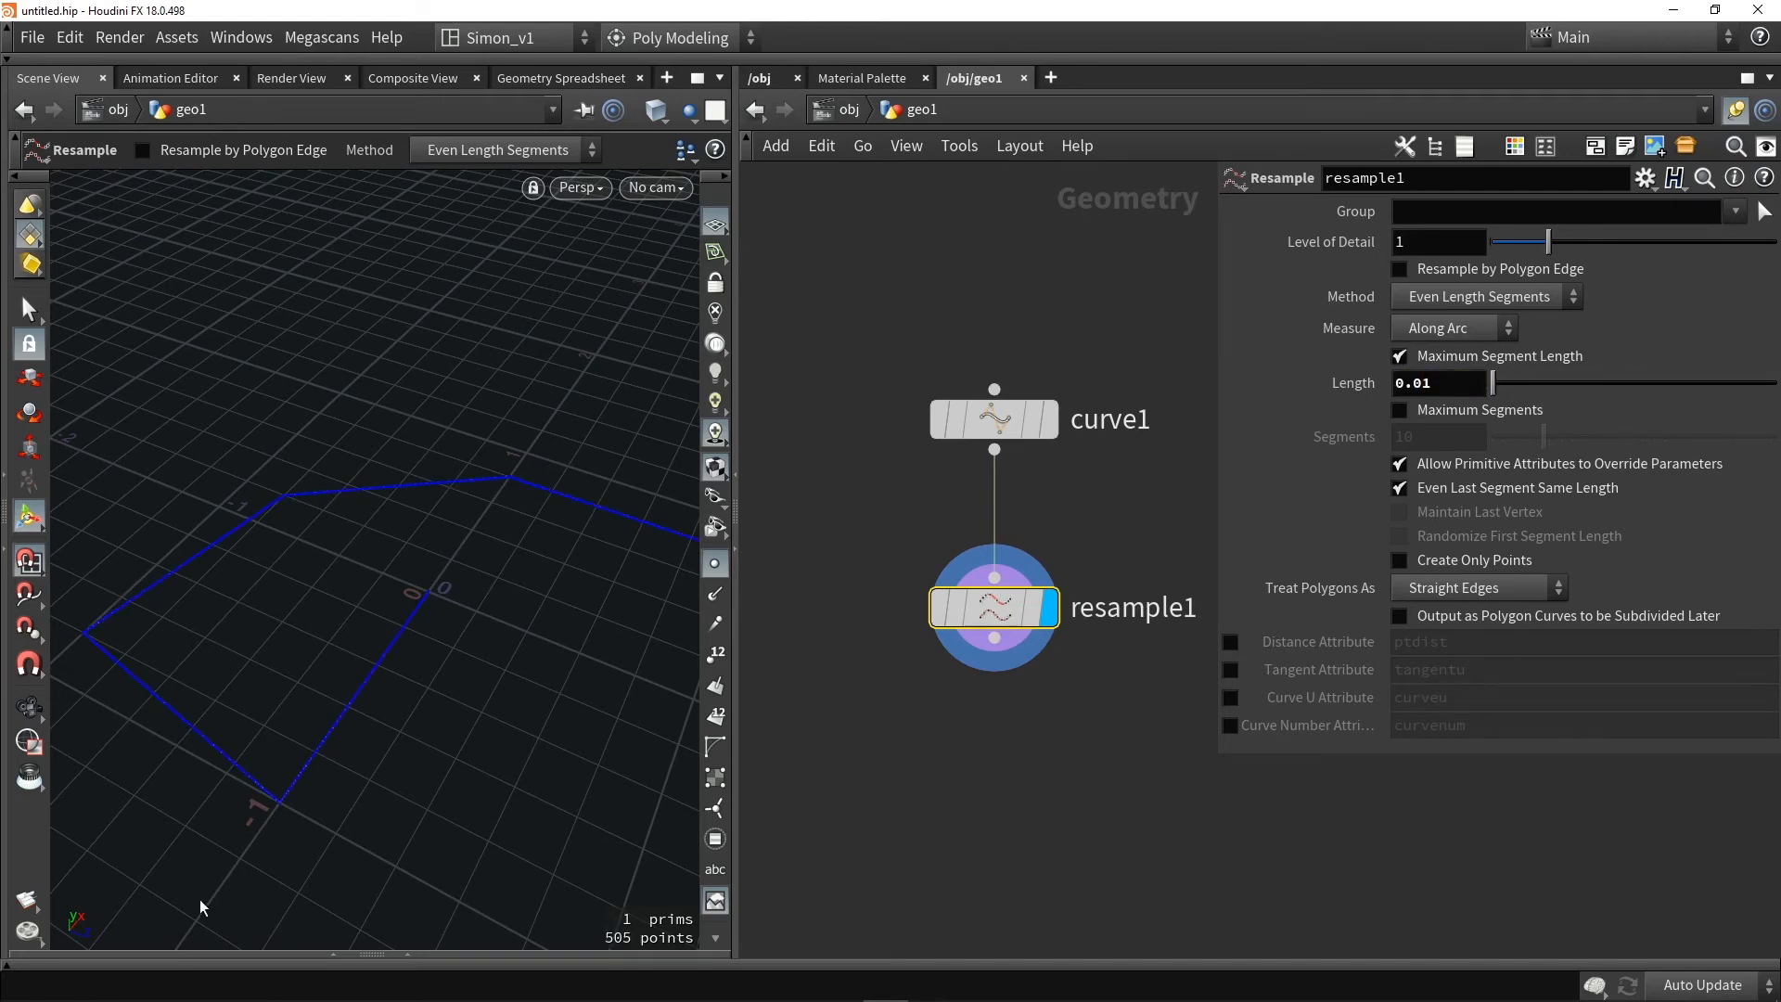
Change the Resample node's segment length to 0.05
click(1446, 381)
key(BackSpace)
text(5)
key(Return)
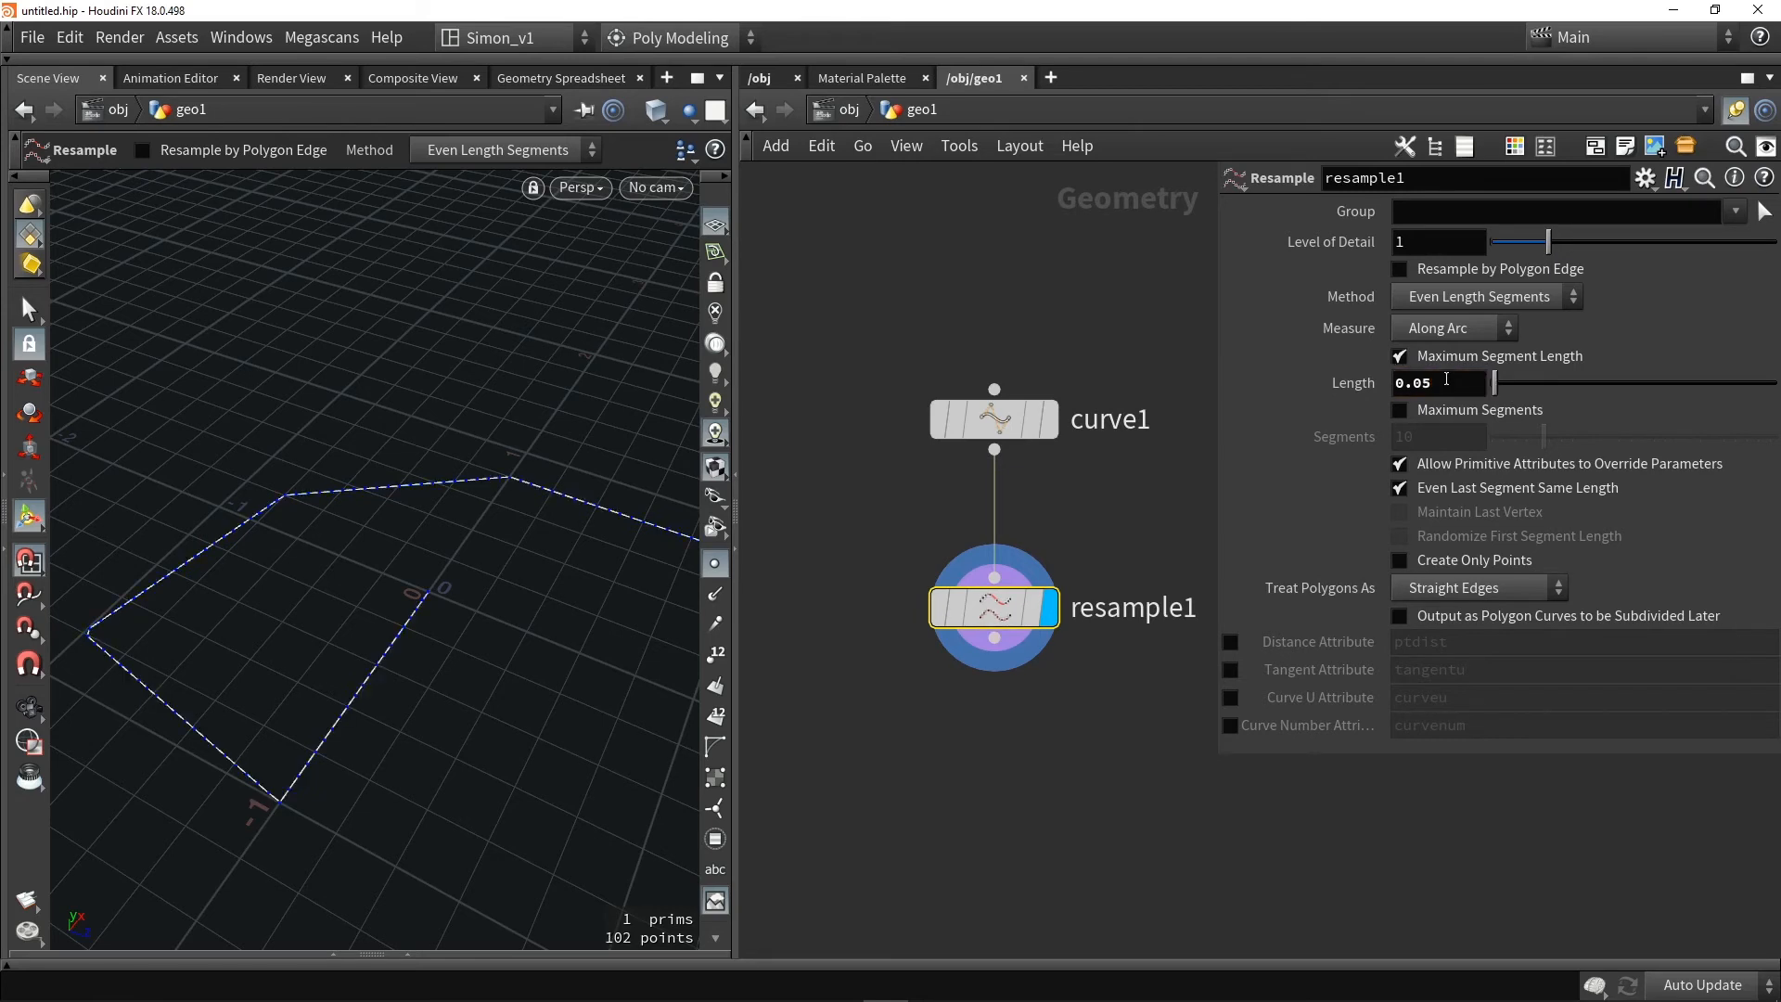
Try treating the resampled polygons as Subdivision Curves and as Interpolating Curves
click(1410, 588)
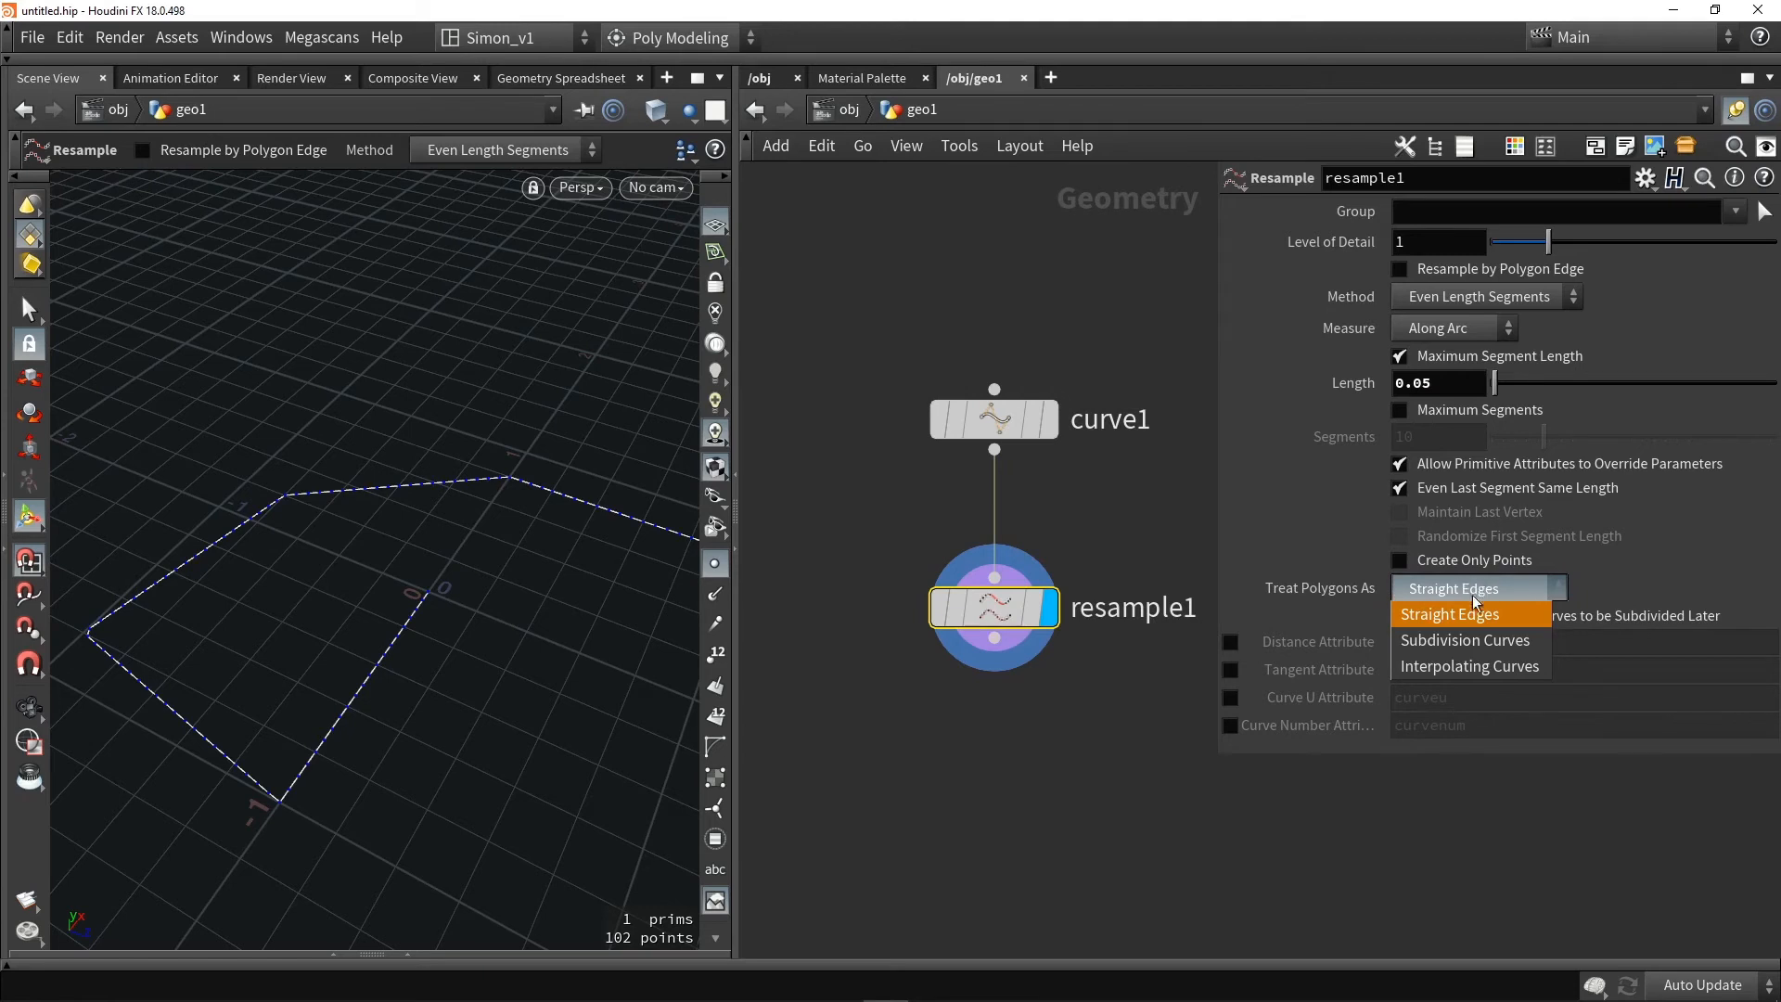
click(1516, 639)
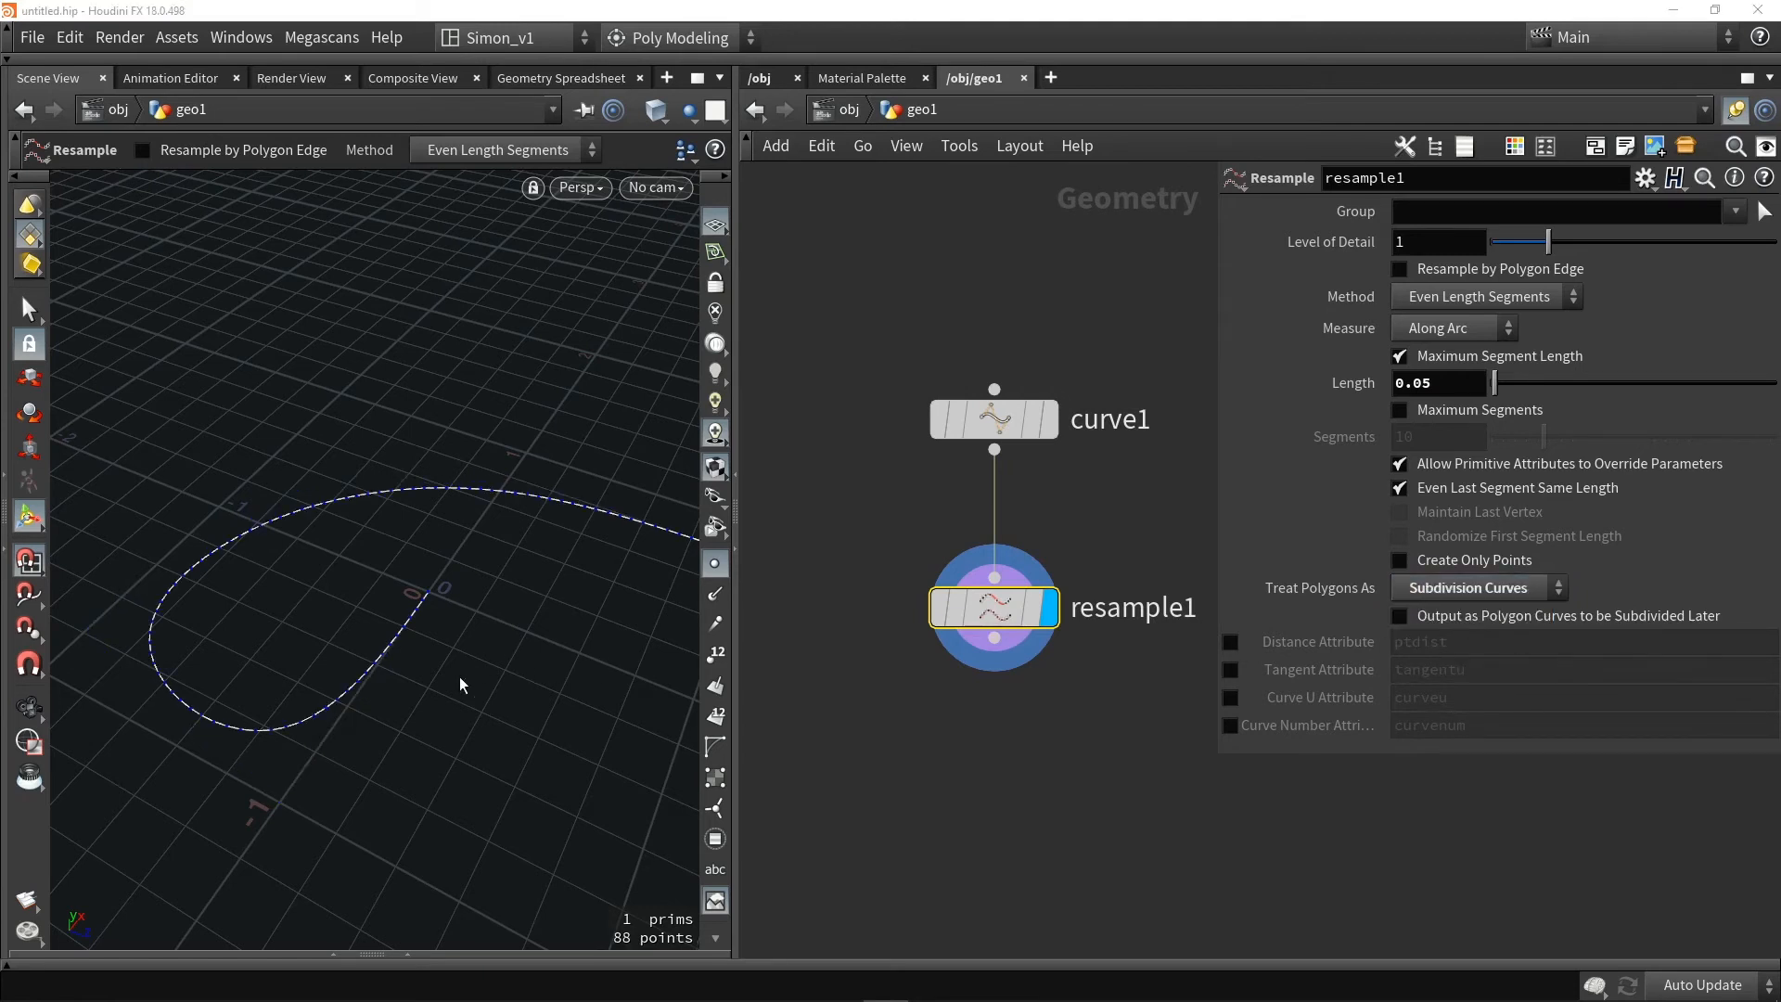
click(1483, 590)
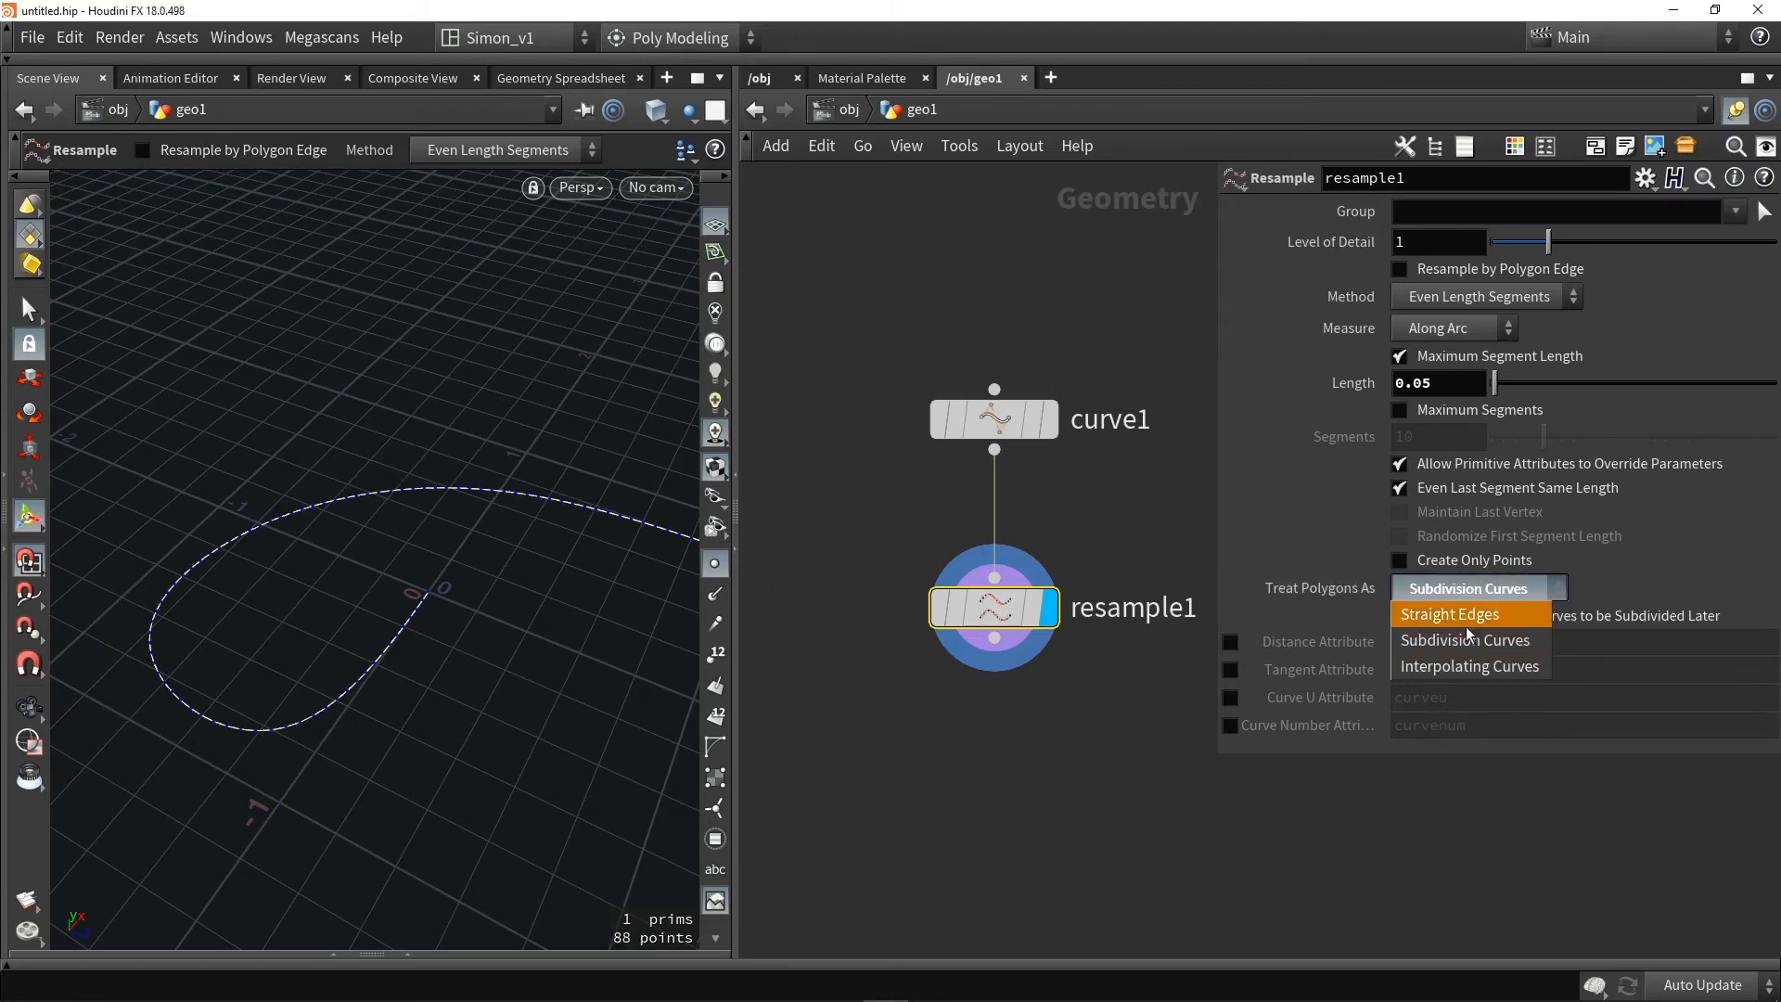
click(1440, 670)
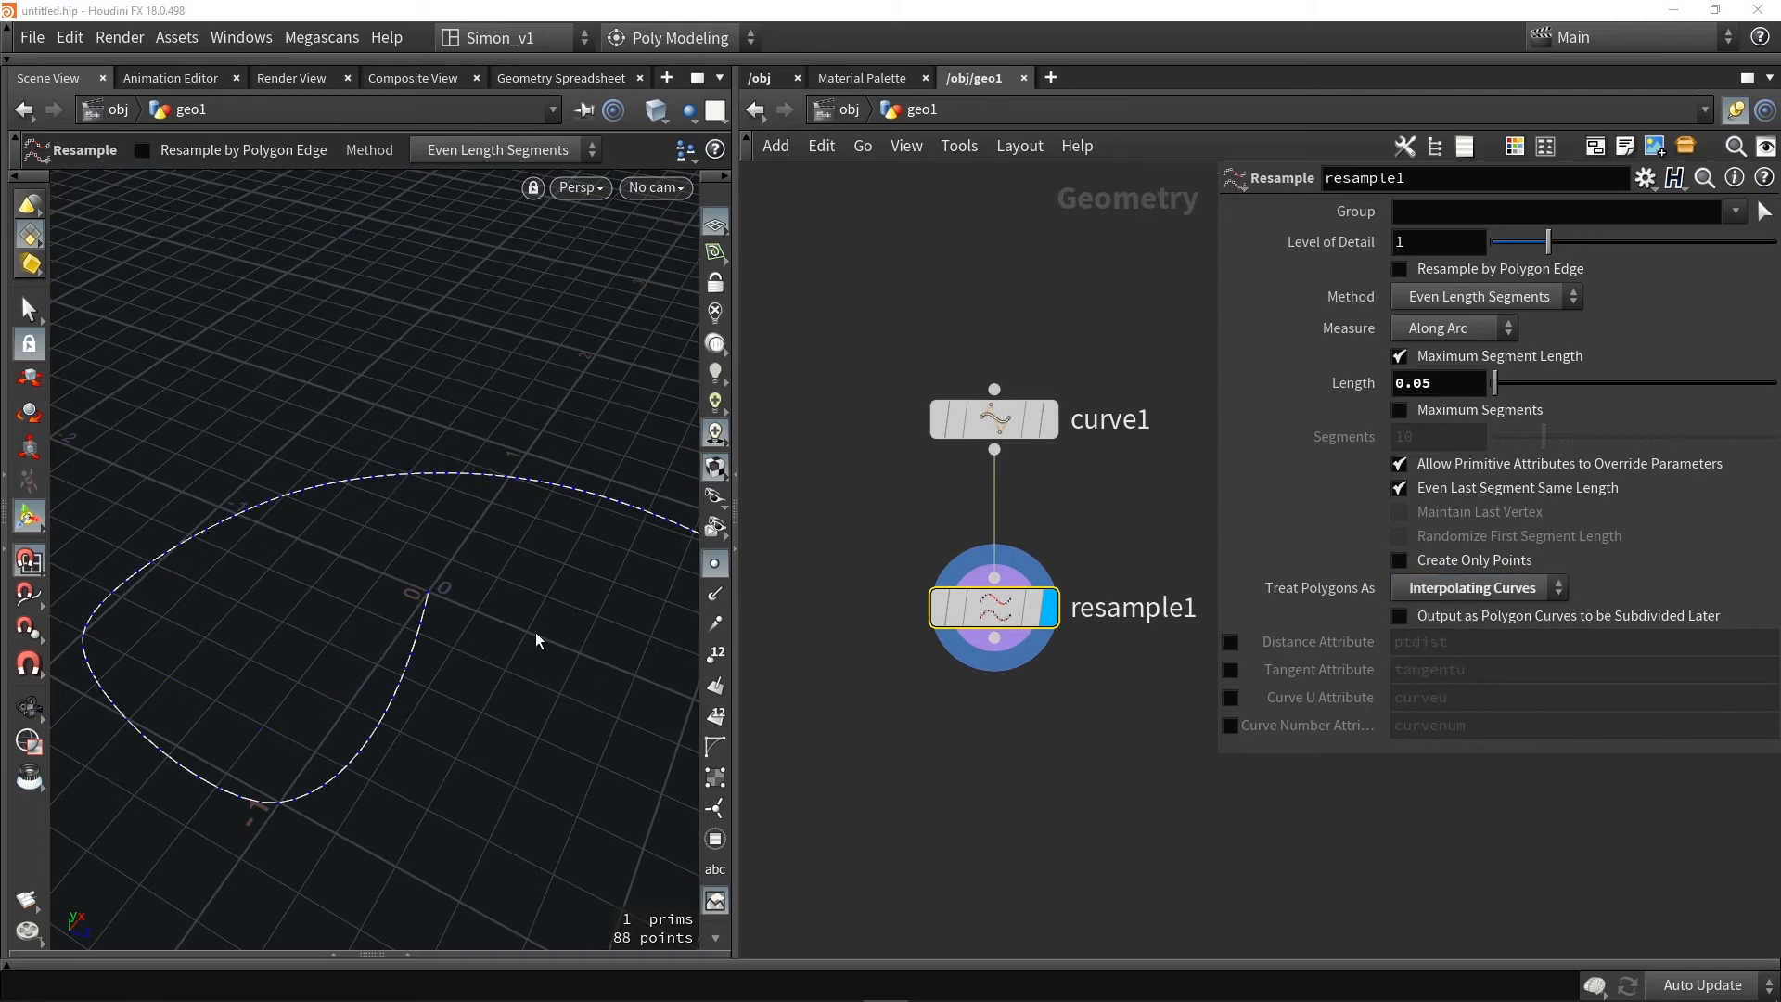
Set the Resample node to treat polygons as Subdivision Curves
mouse_move(1022, 431)
click(1557, 589)
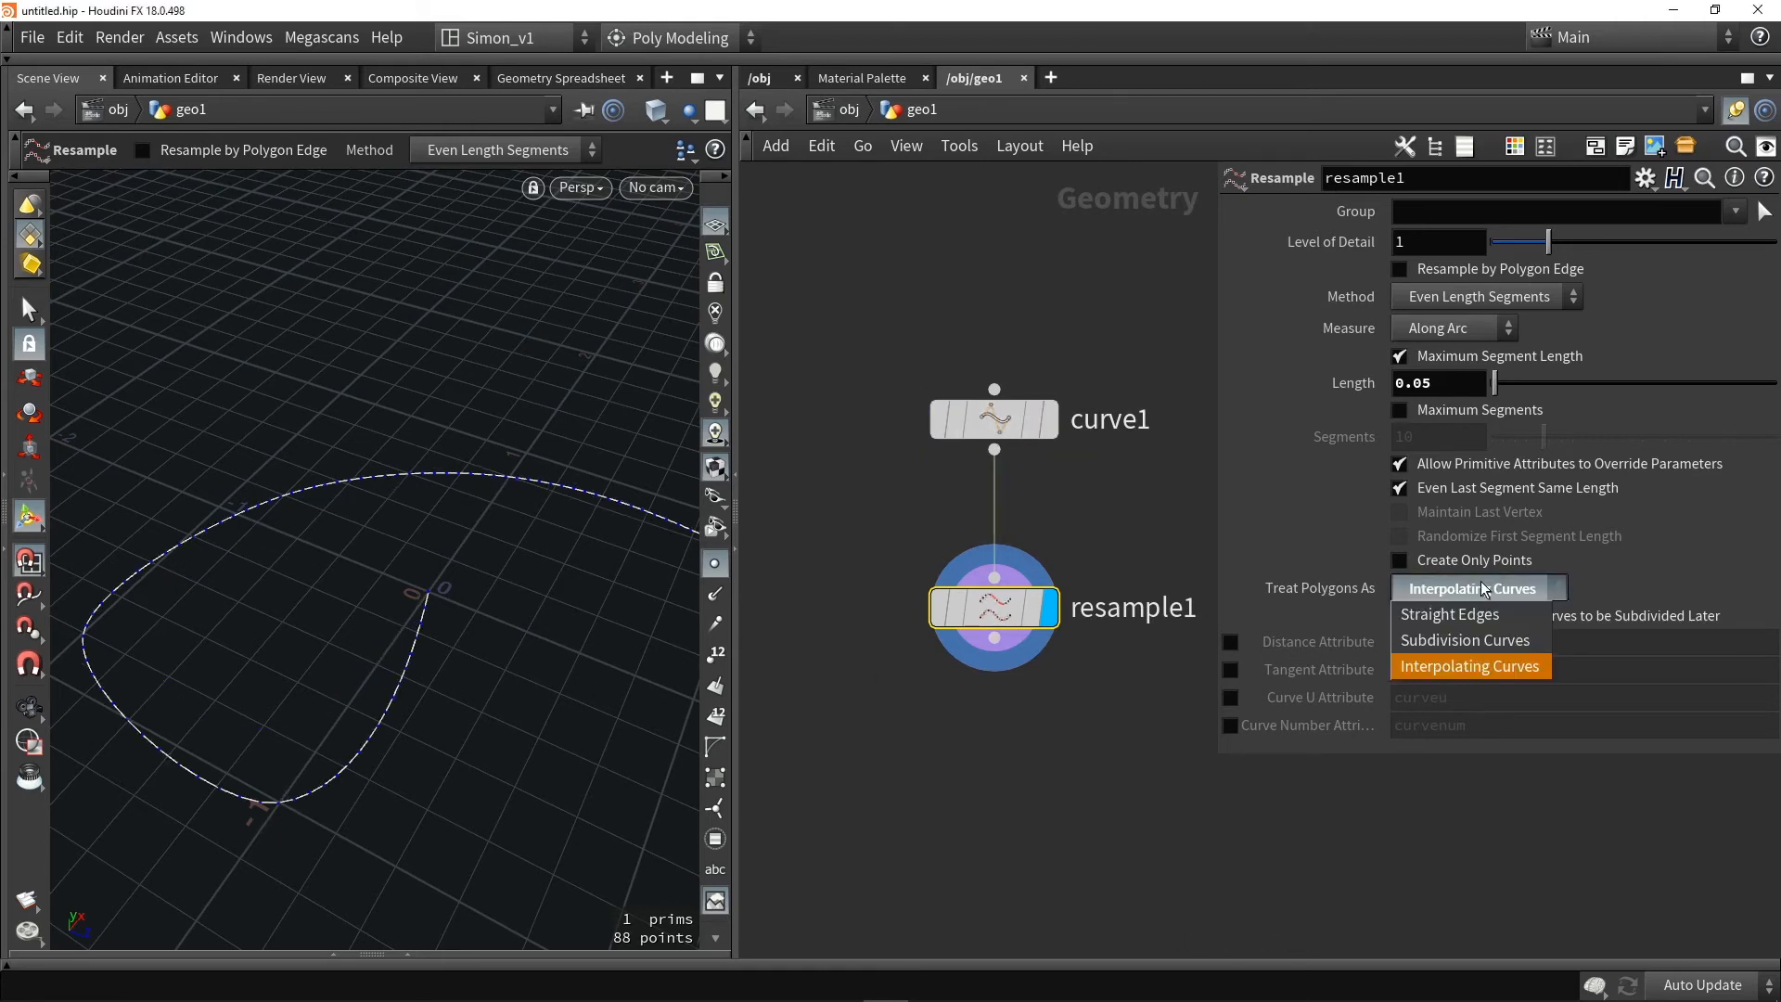
click(1469, 640)
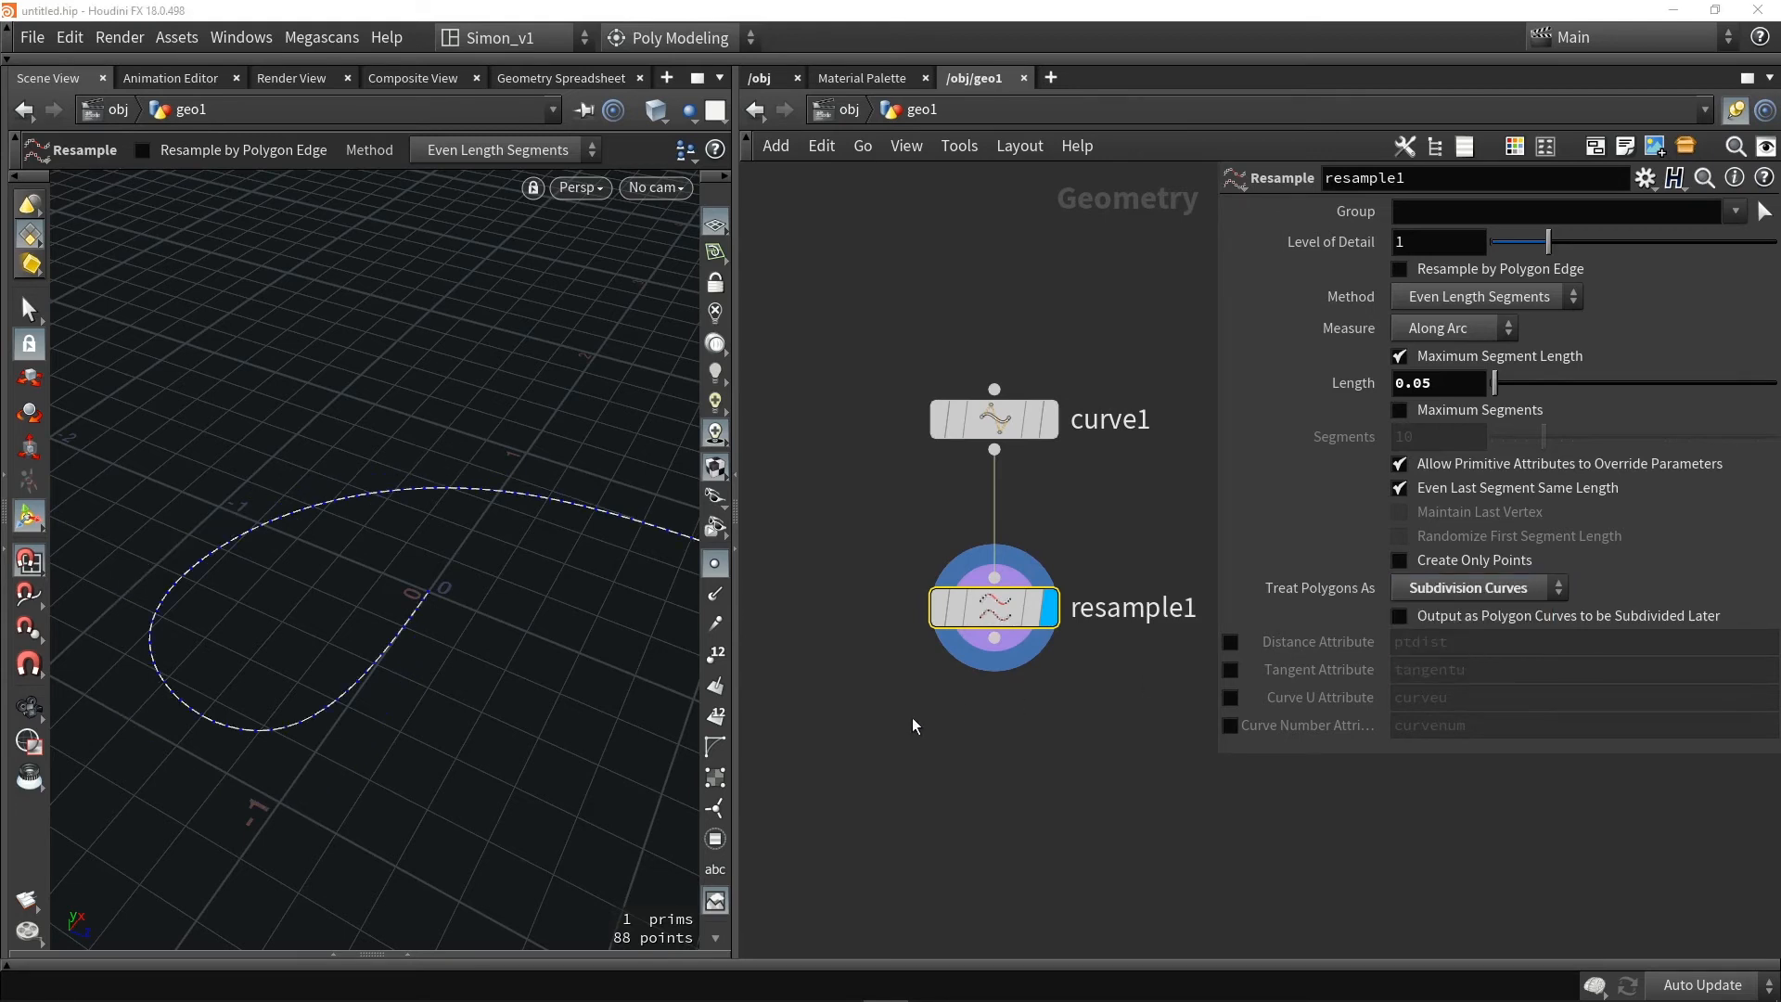
Add a Copy to Points node to the network below the Resample node
middle_drag(911, 716, 933, 648)
scroll(958, 665, down, 3)
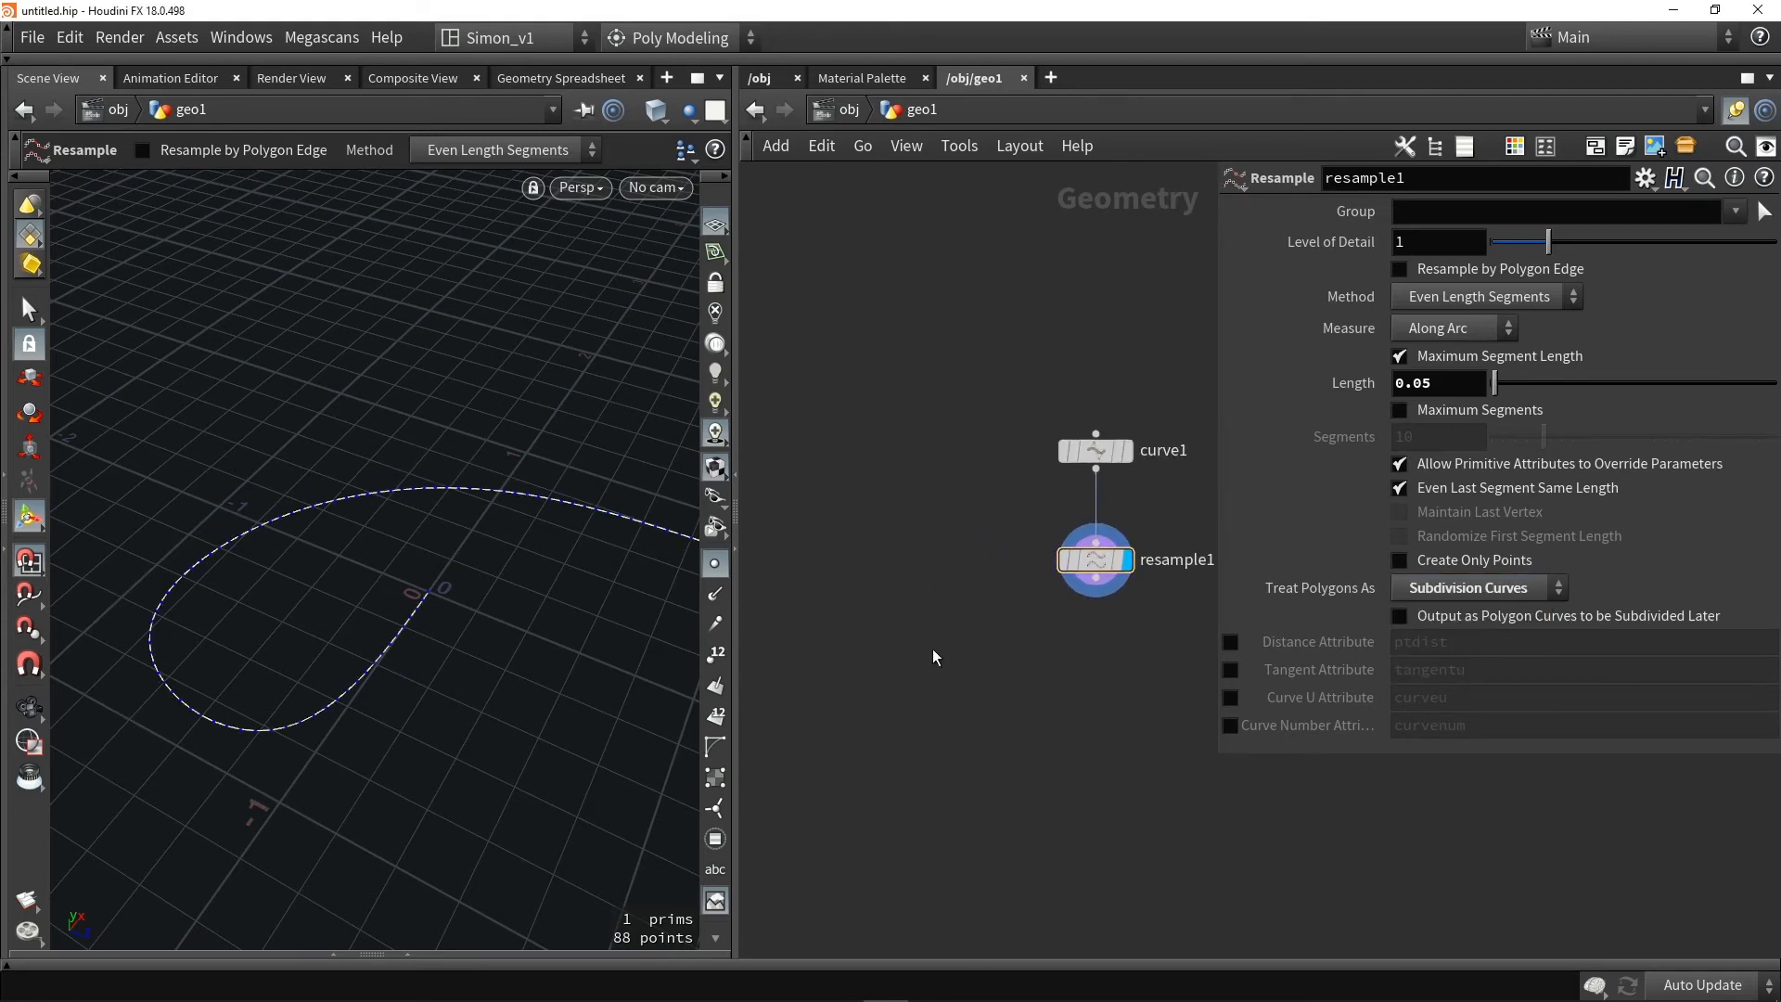
key(Tab)
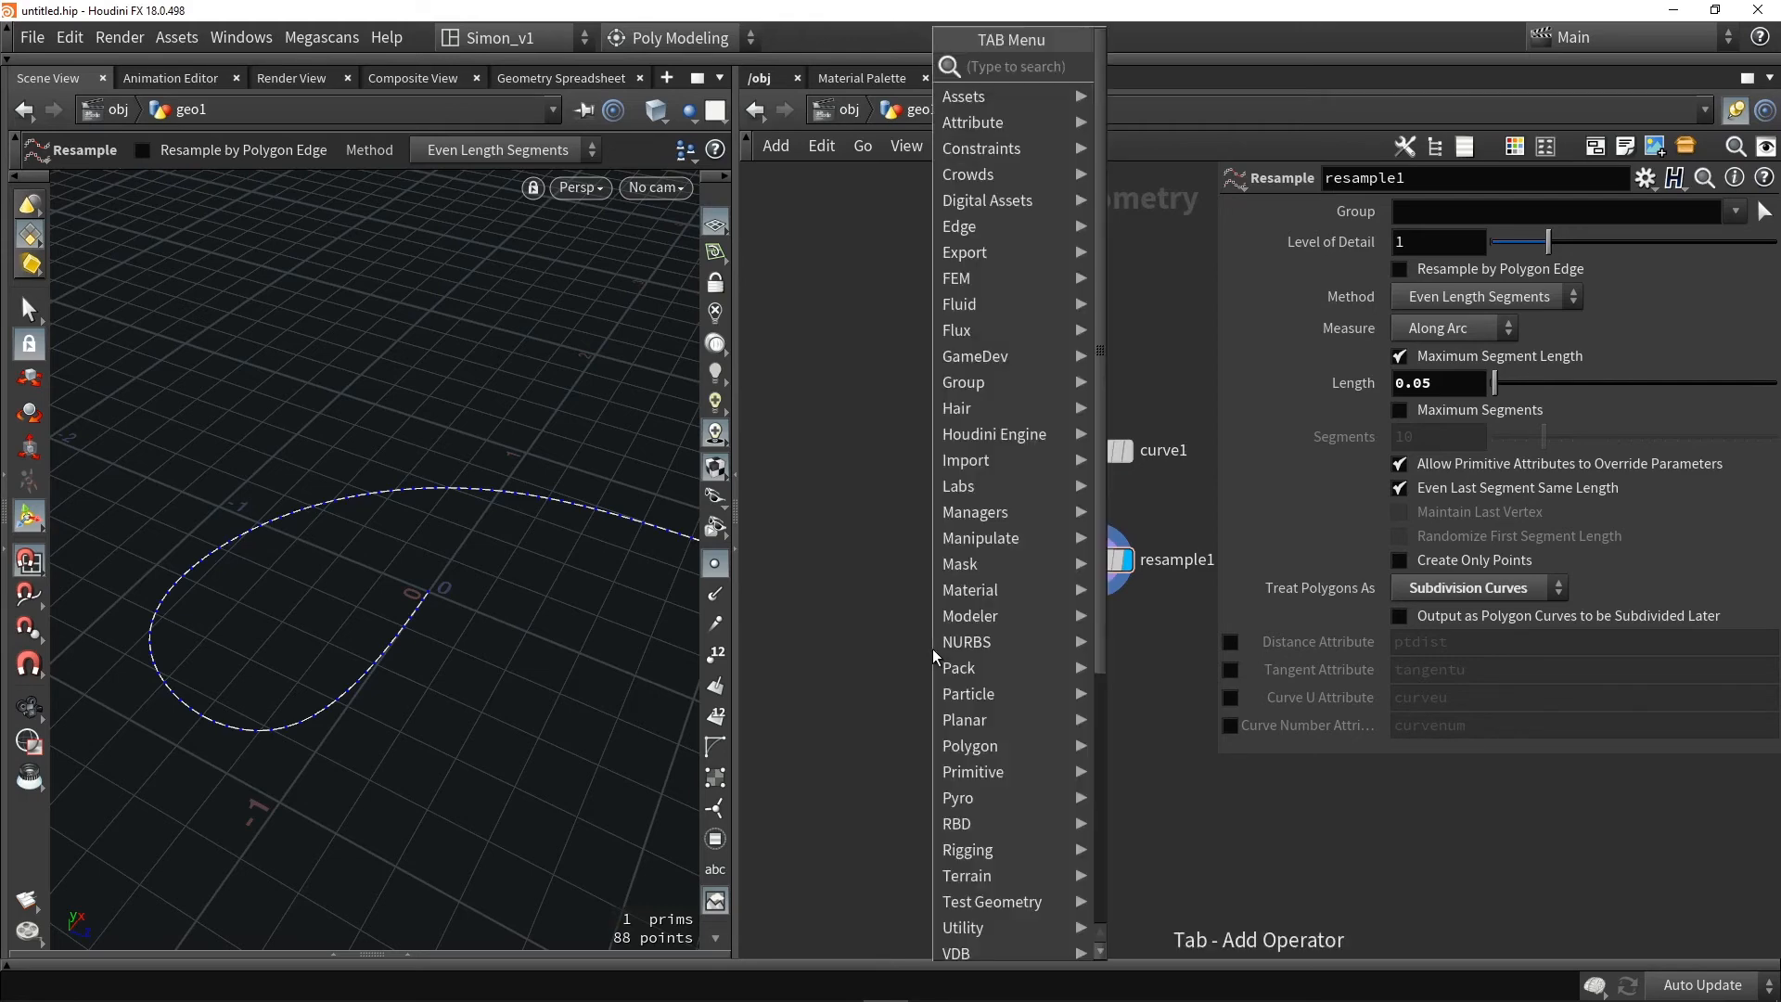
text(copy)
click(1150, 171)
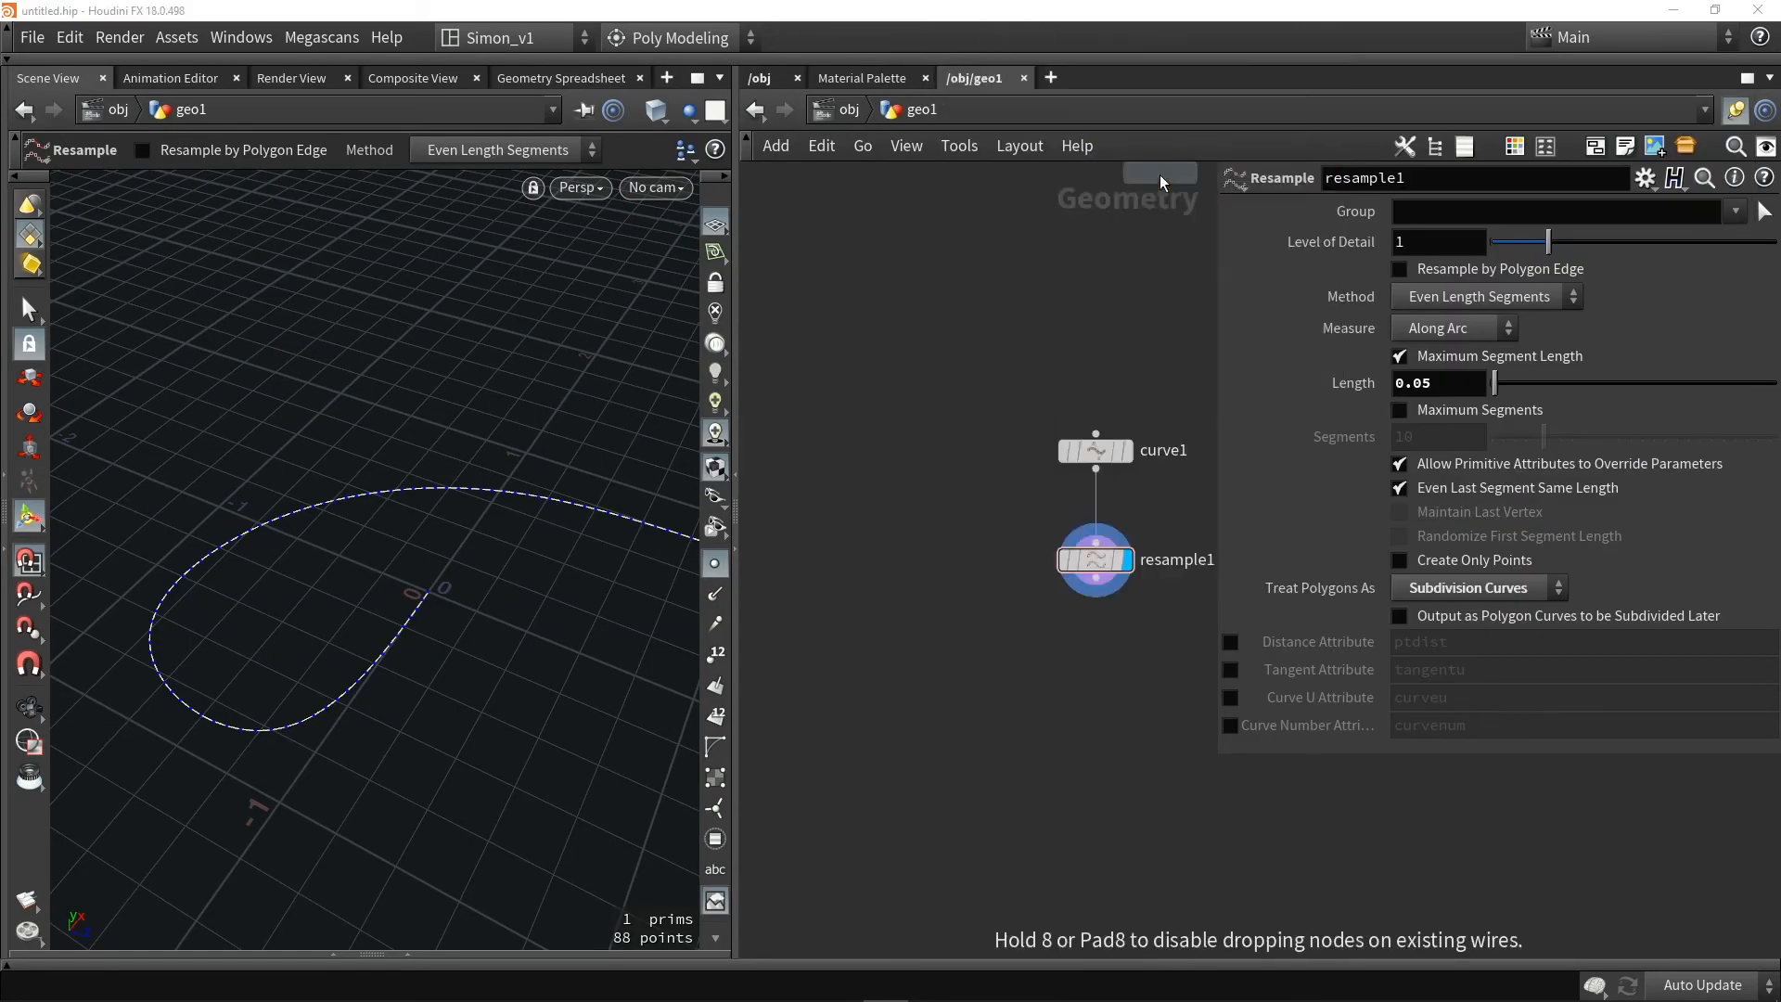
click(972, 690)
mouse_move(972, 690)
mouse_down()
mouse_move(966, 720)
mouse_move(966, 703)
mouse_up()
Add a Box node to the network above the Copy to Points node
key(Tab)
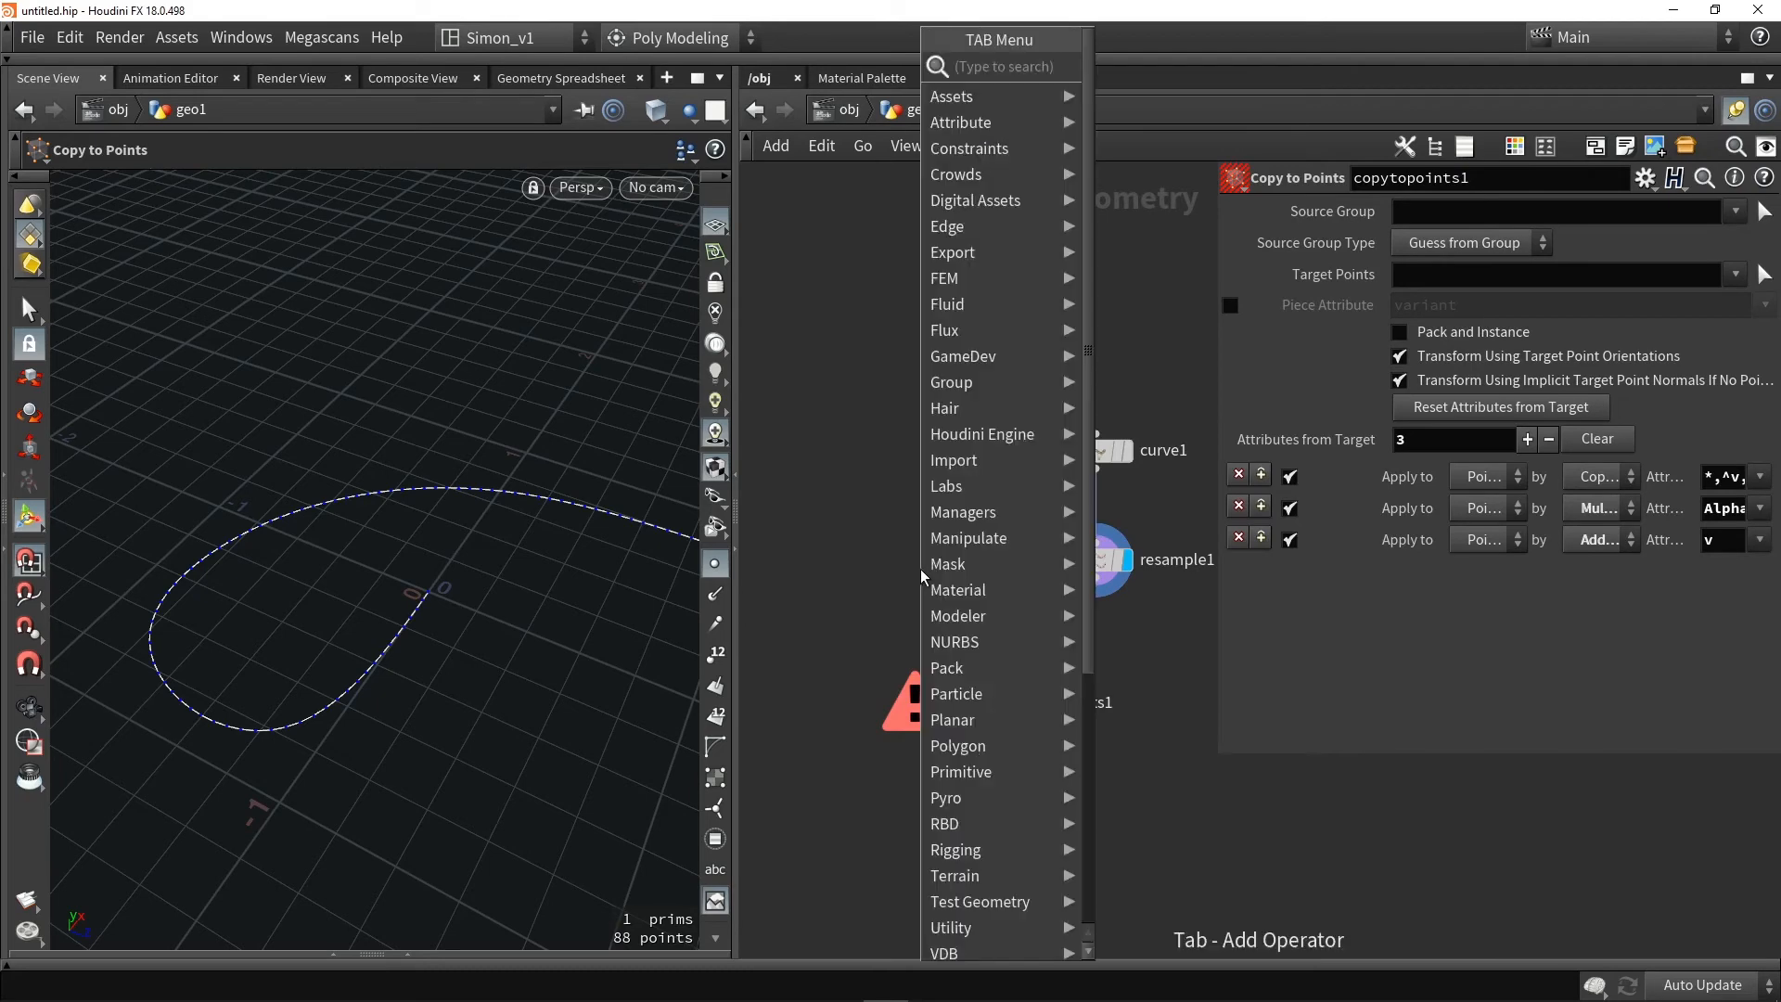
text(box)
key(Return)
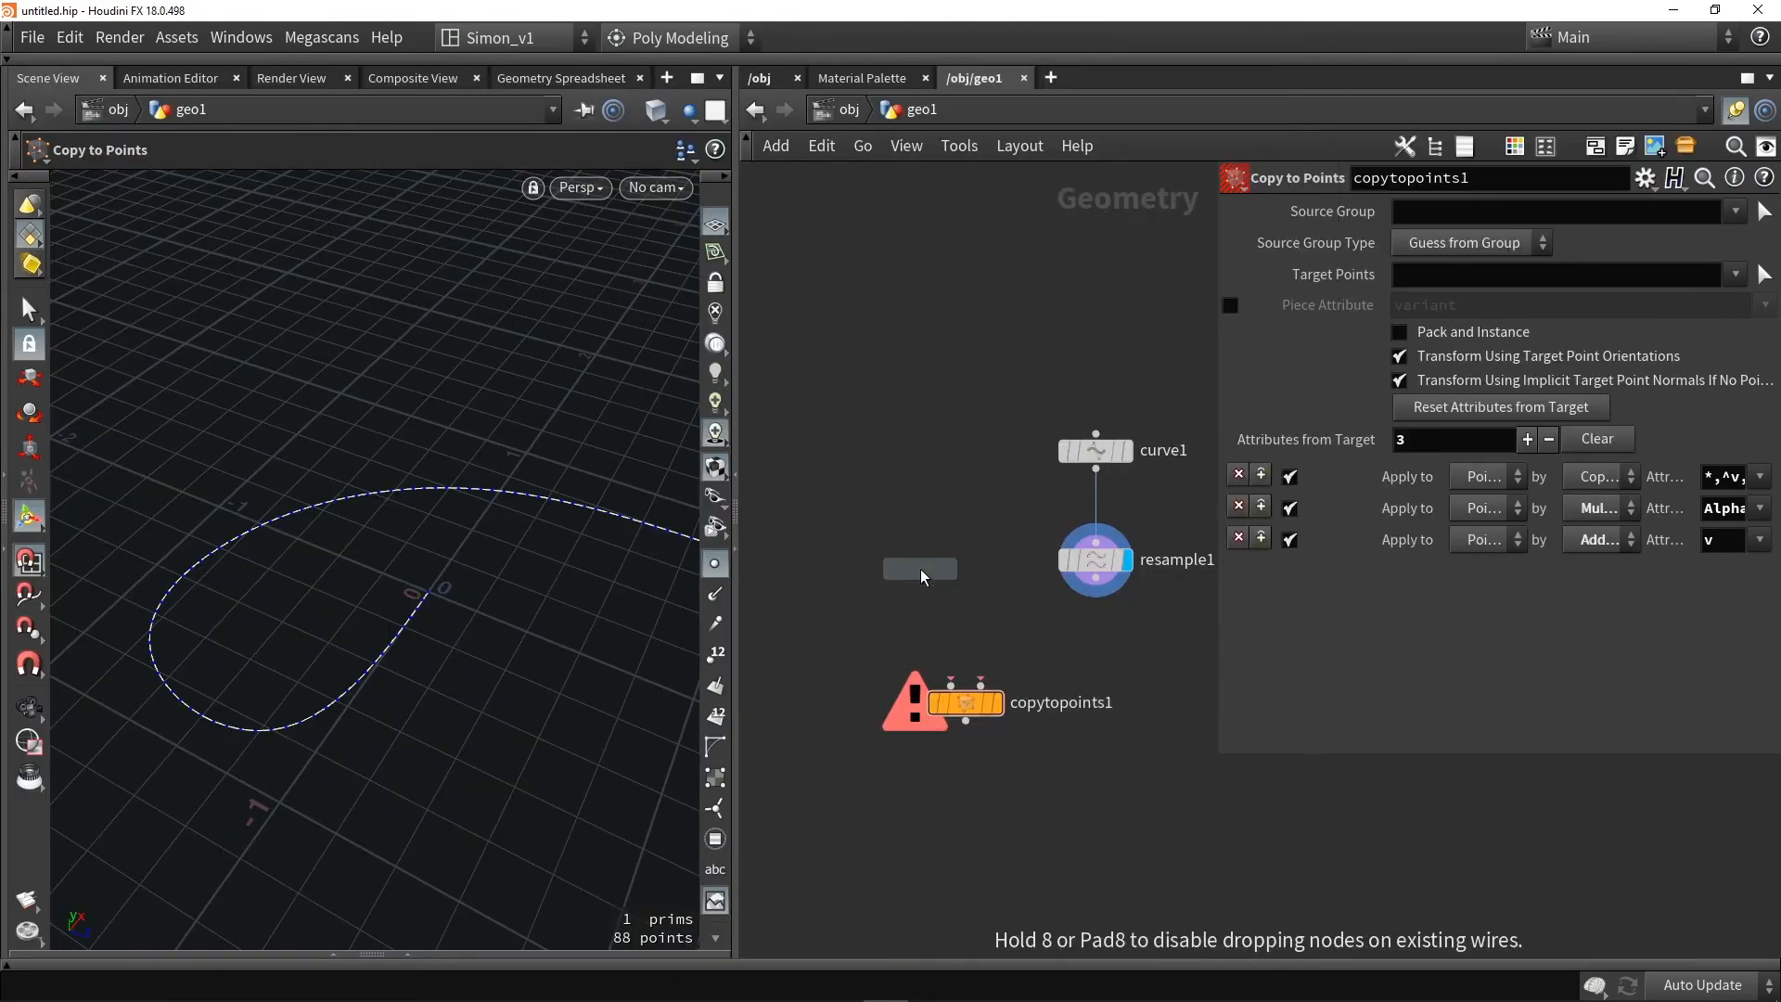
click(920, 570)
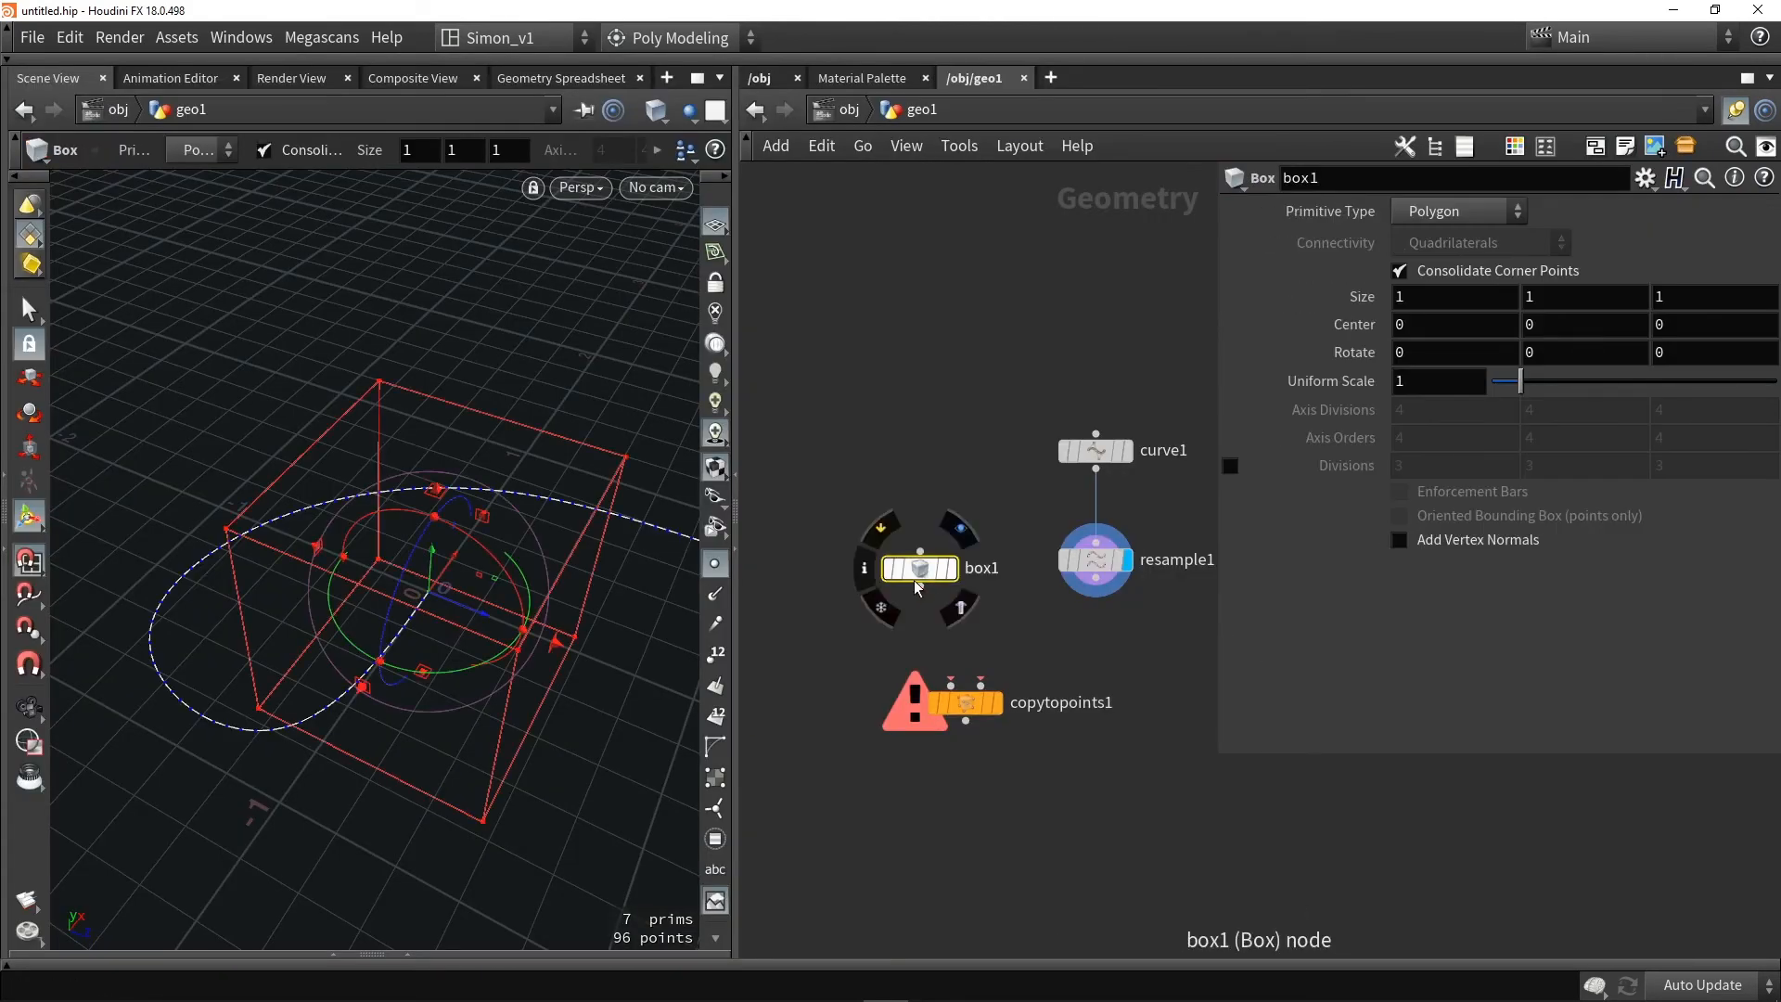
Wire the box into the first Copy to Points input and the resampled curve into the second, and display the result
drag(915, 581, 952, 686)
drag(1096, 597, 981, 685)
click(998, 709)
click(967, 708)
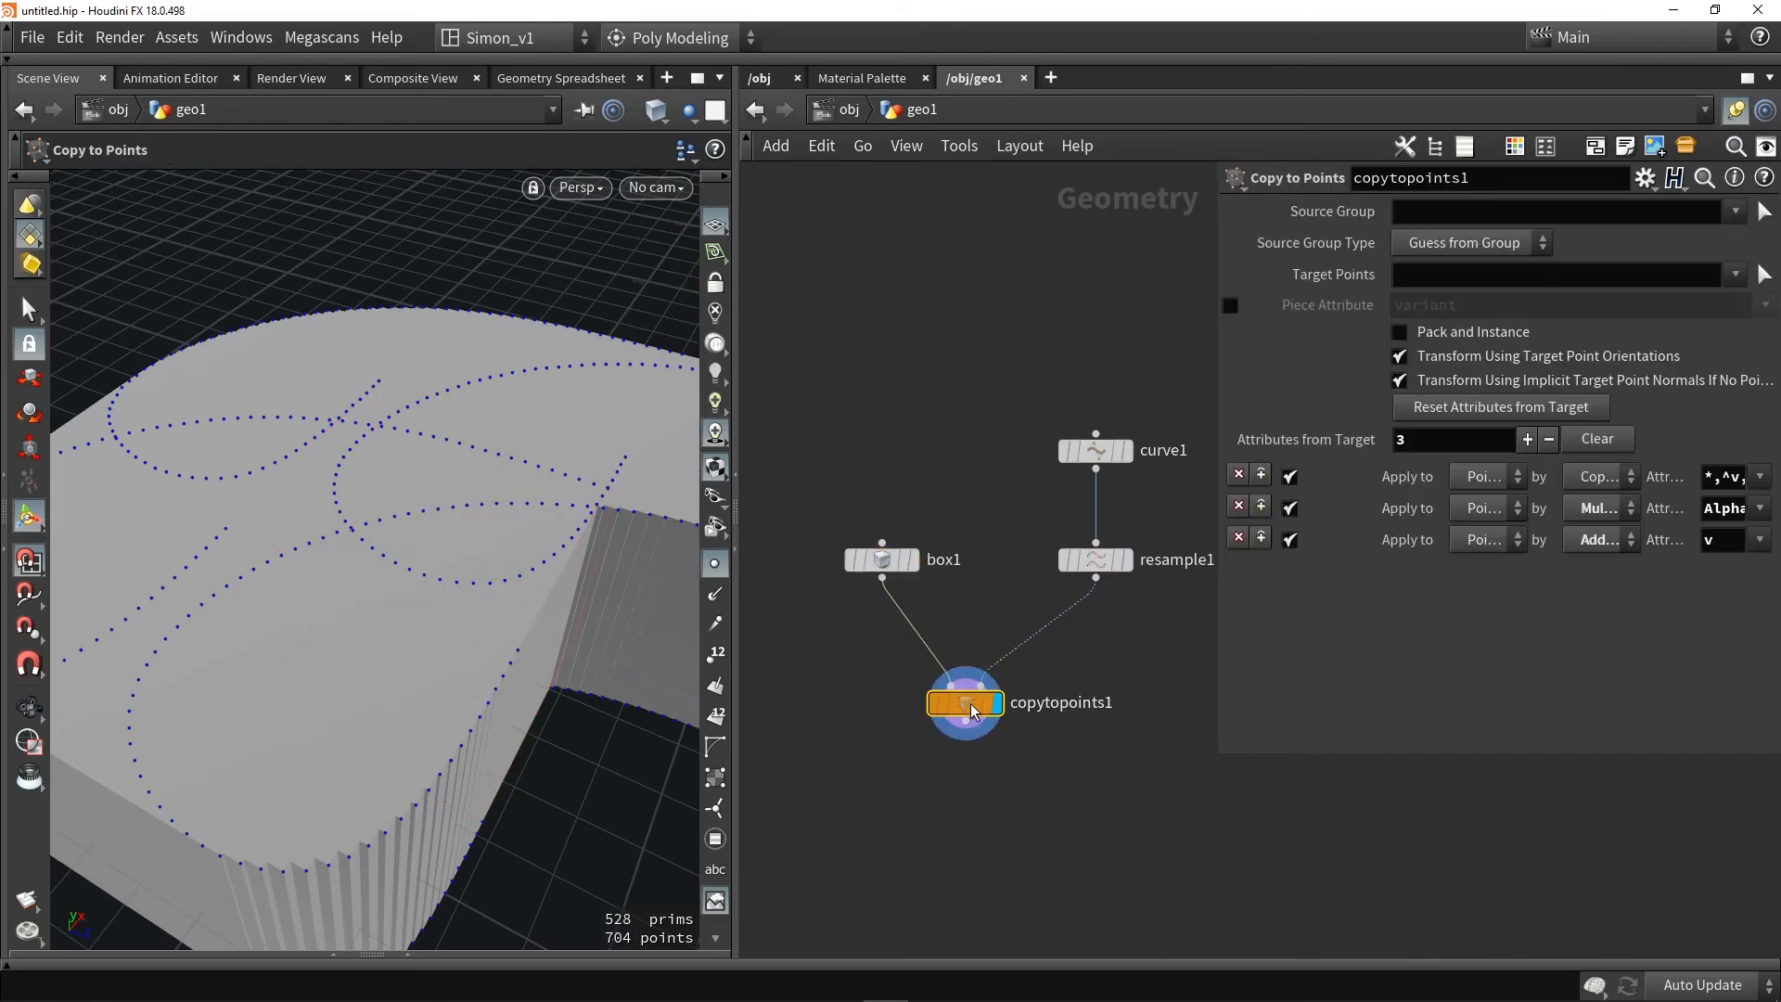
Reduce the box's uniform scale to 0.13
alt+right_drag(469, 644, 408, 599)
key(Return)
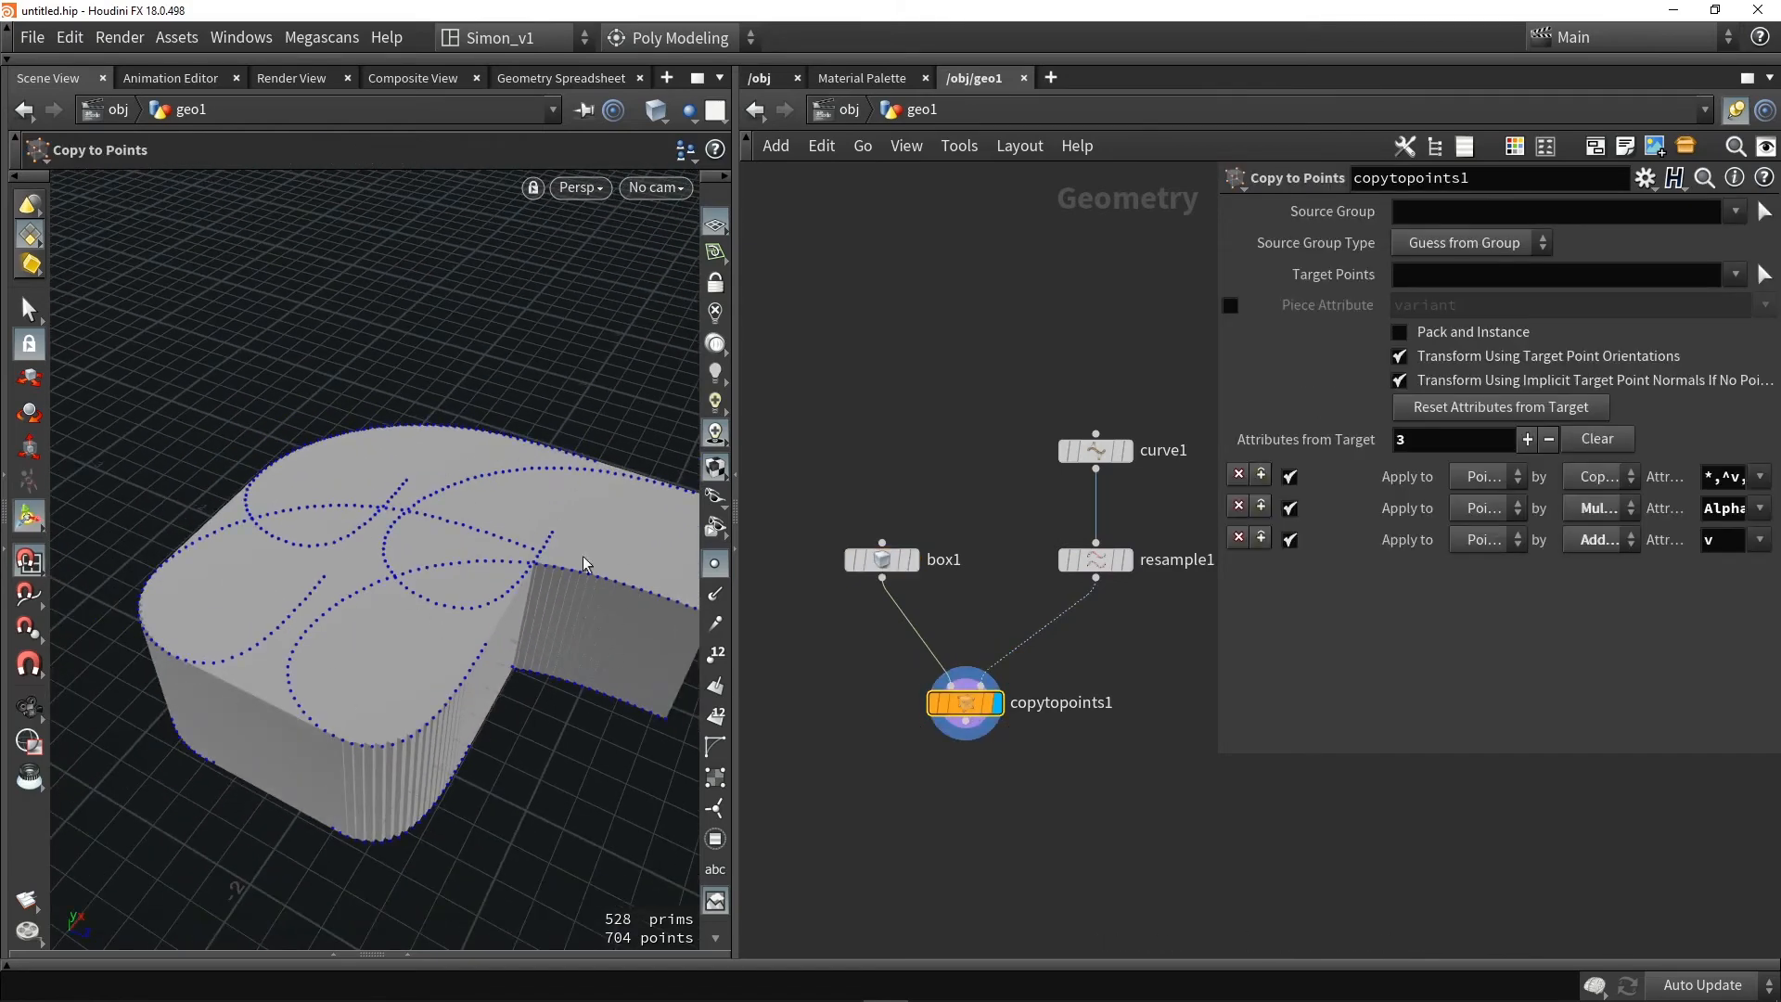
click(878, 561)
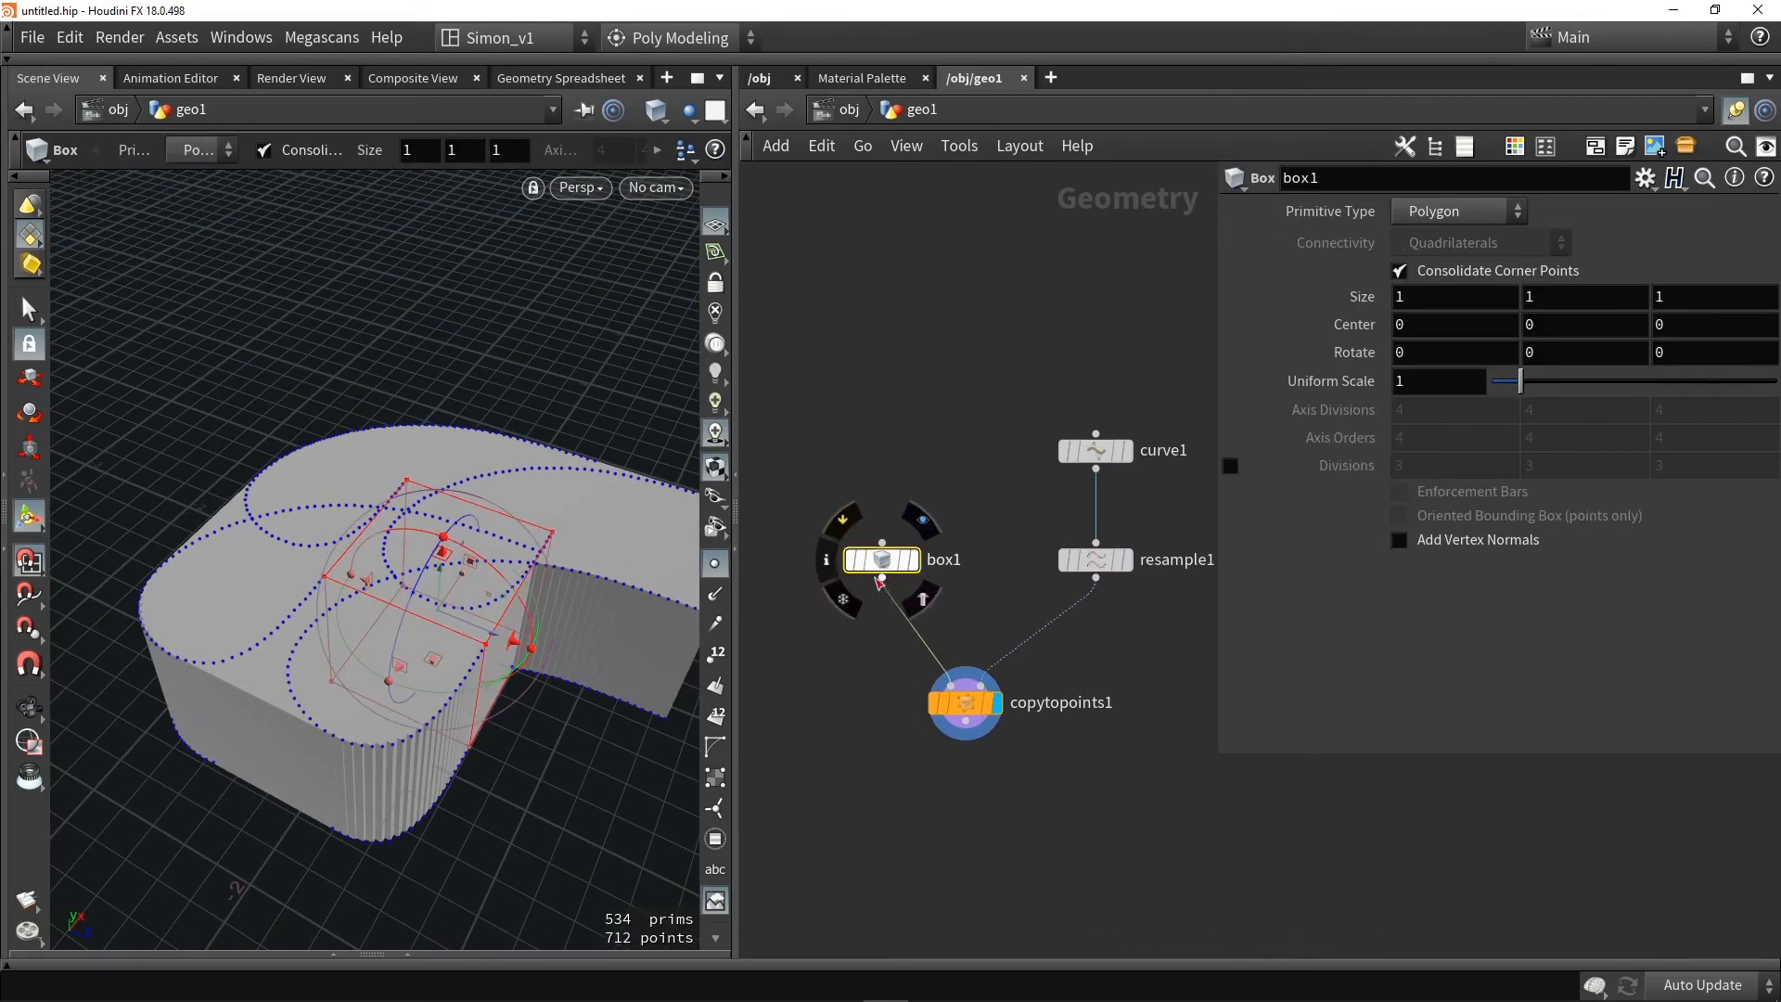
drag(1520, 381, 1498, 391)
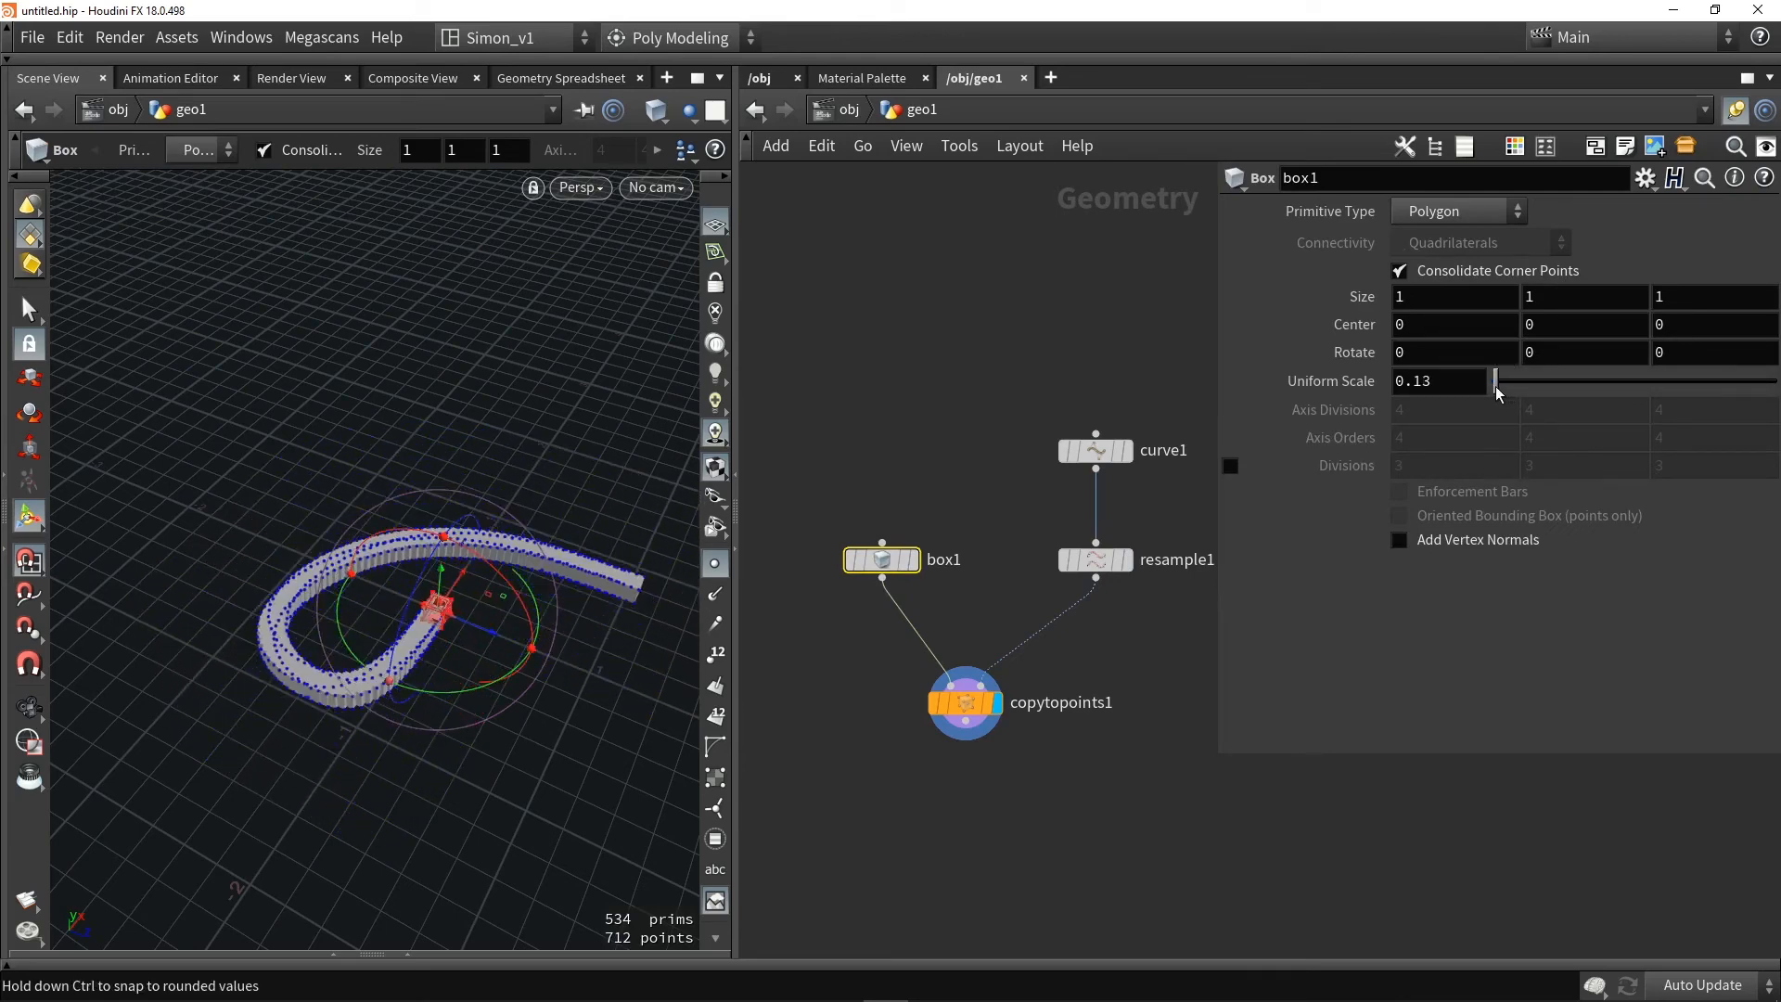
Set the Resample segment length to 0.25 to space the copied boxes apart, and hide the viewport points
click(1095, 559)
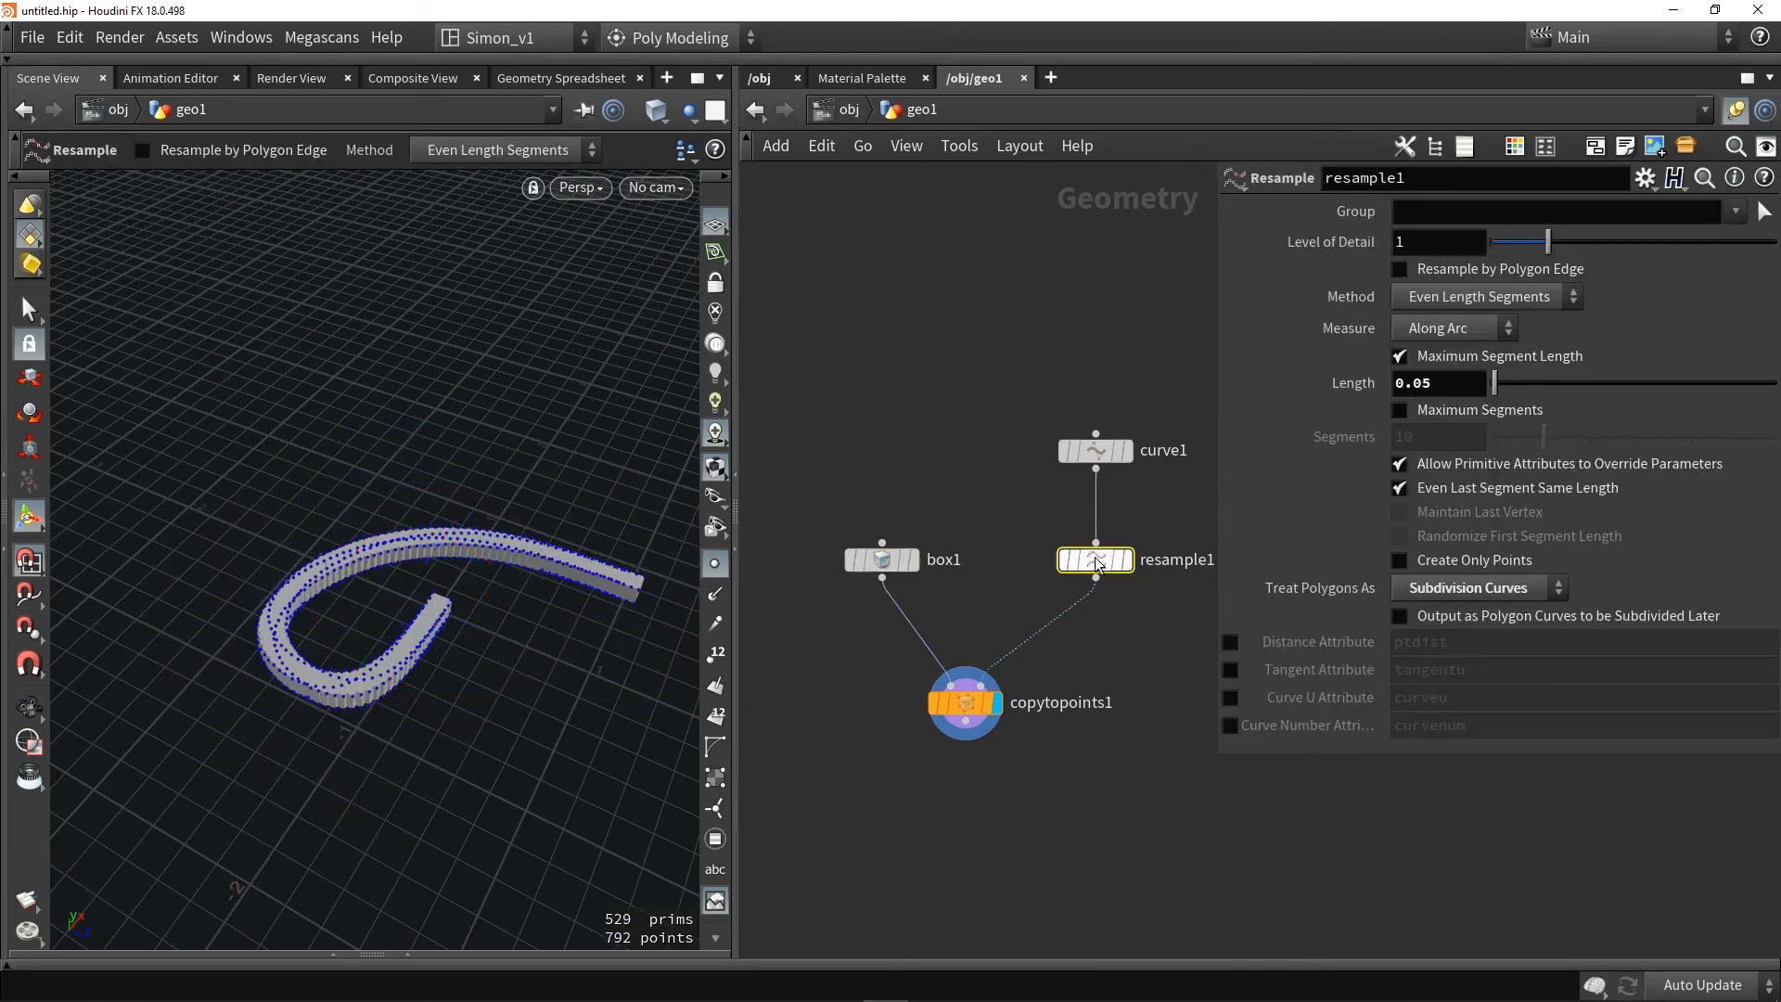
drag(1546, 382, 1506, 387)
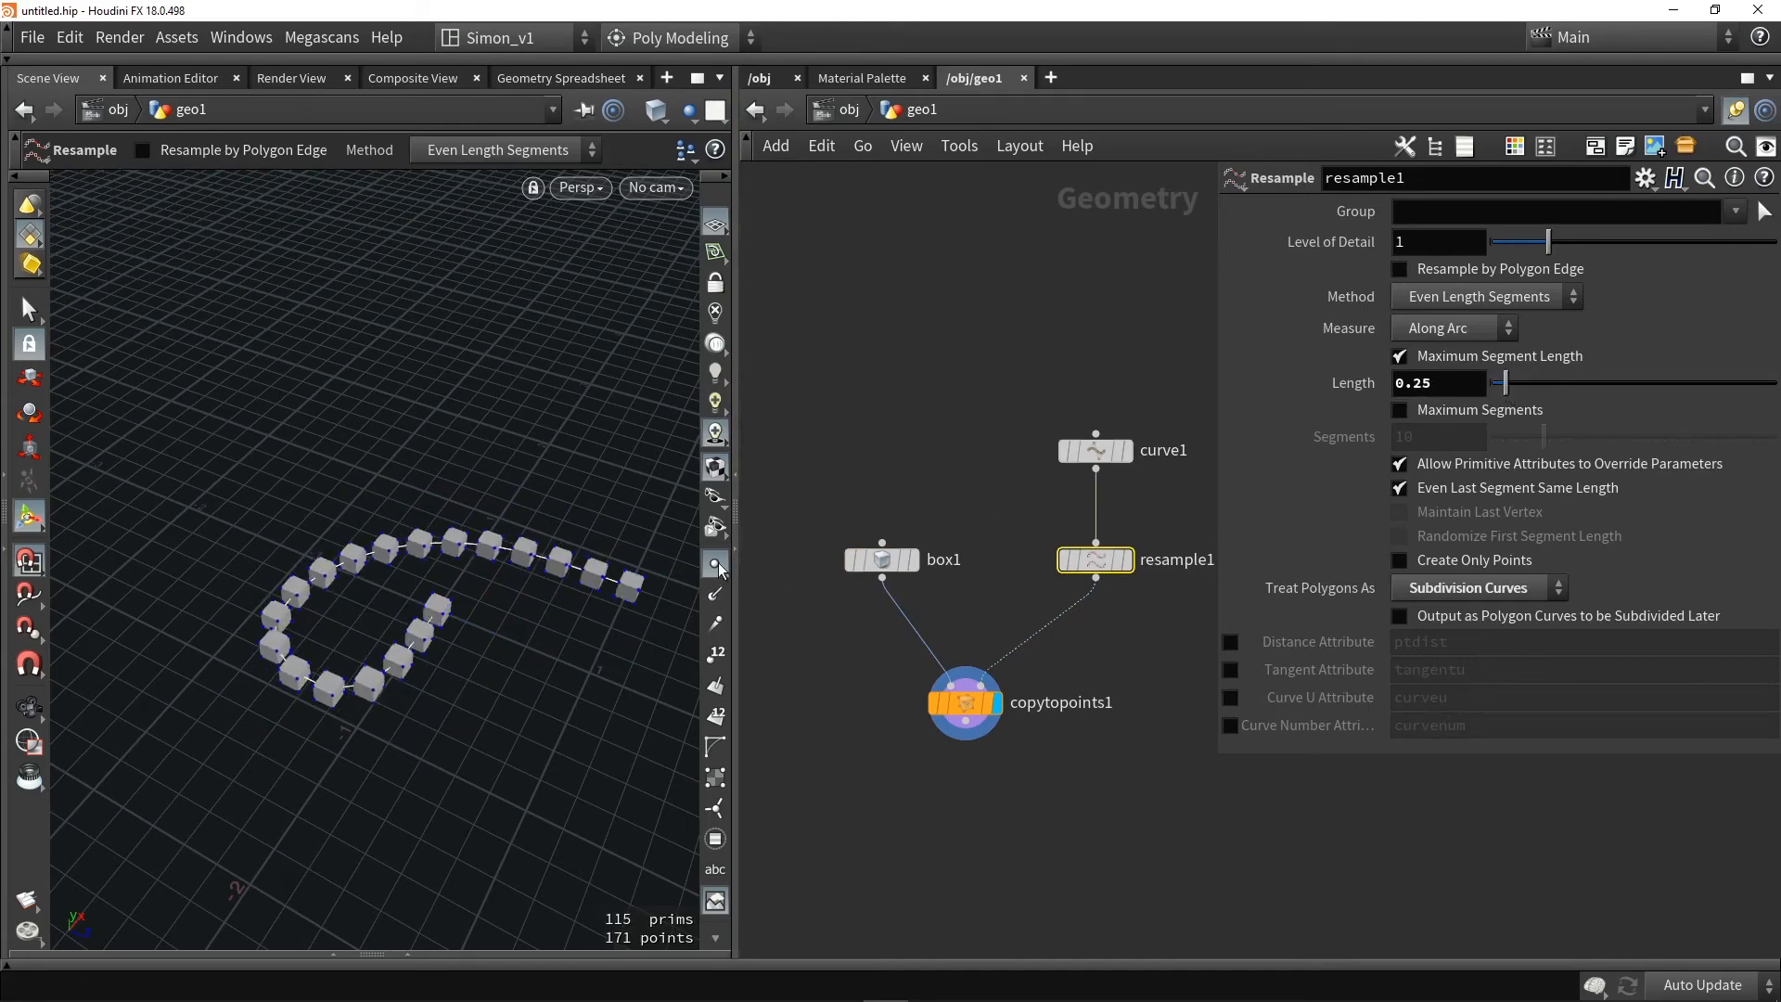
alt+drag(645, 602, 429, 596)
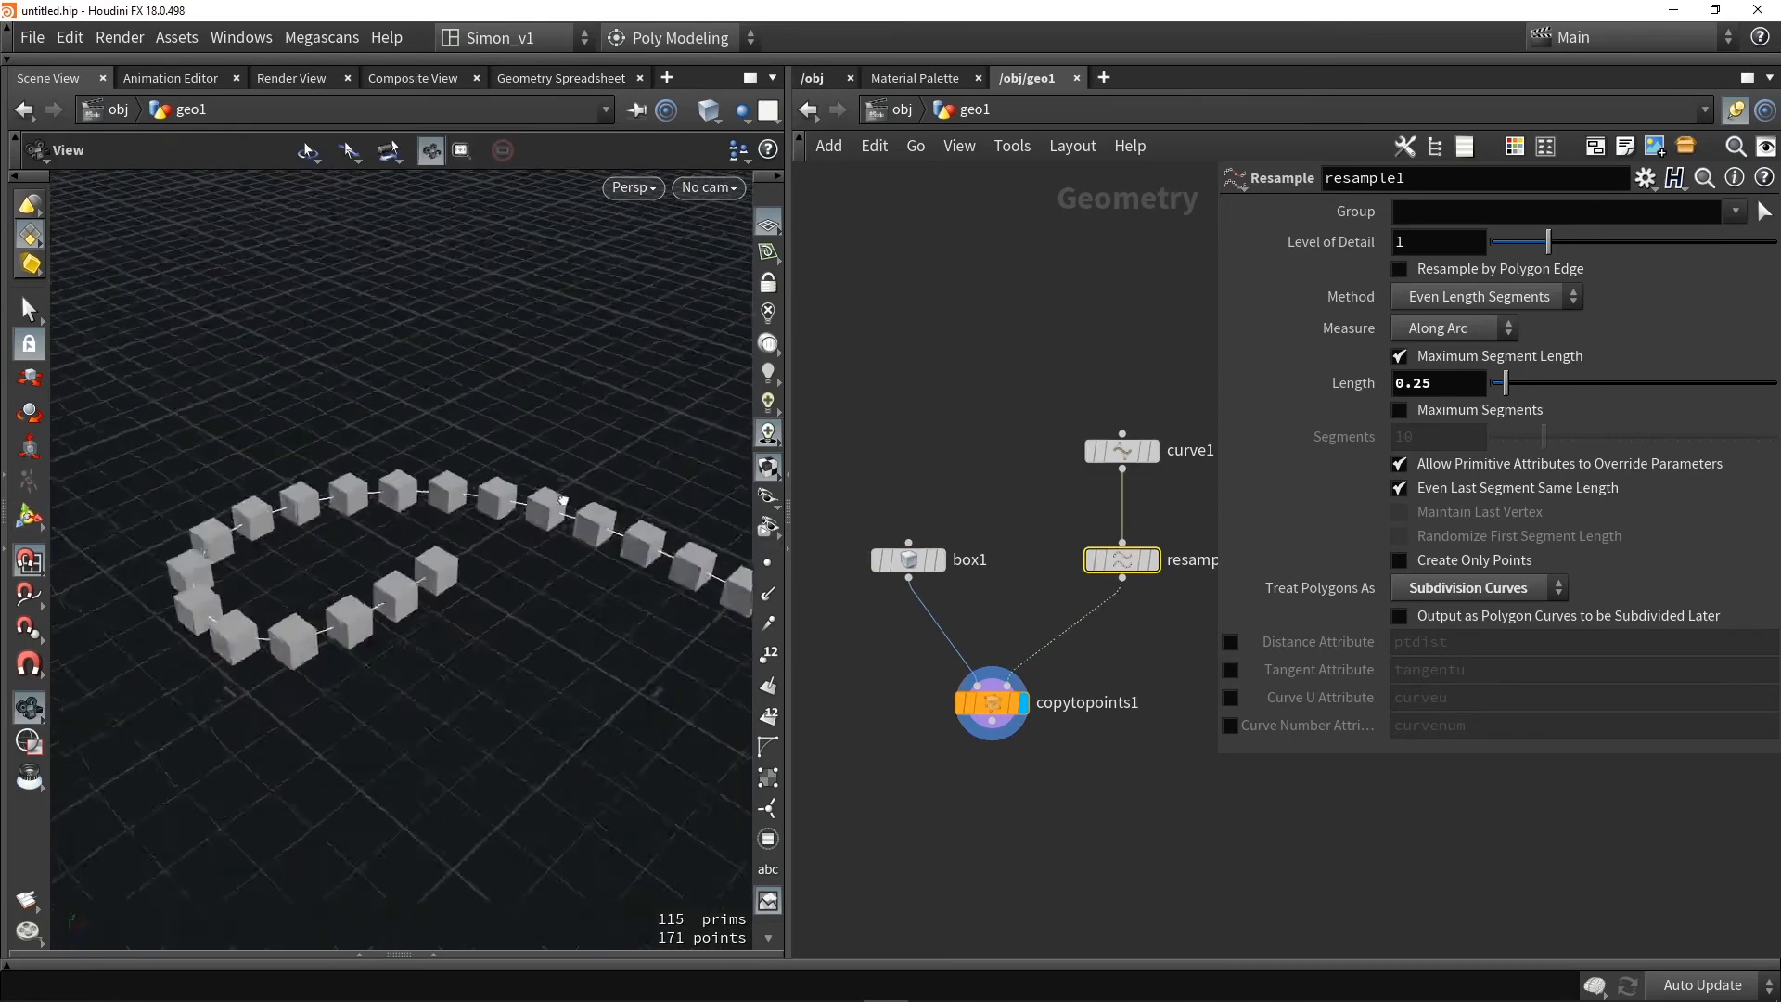
alt+drag(556, 557, 598, 504)
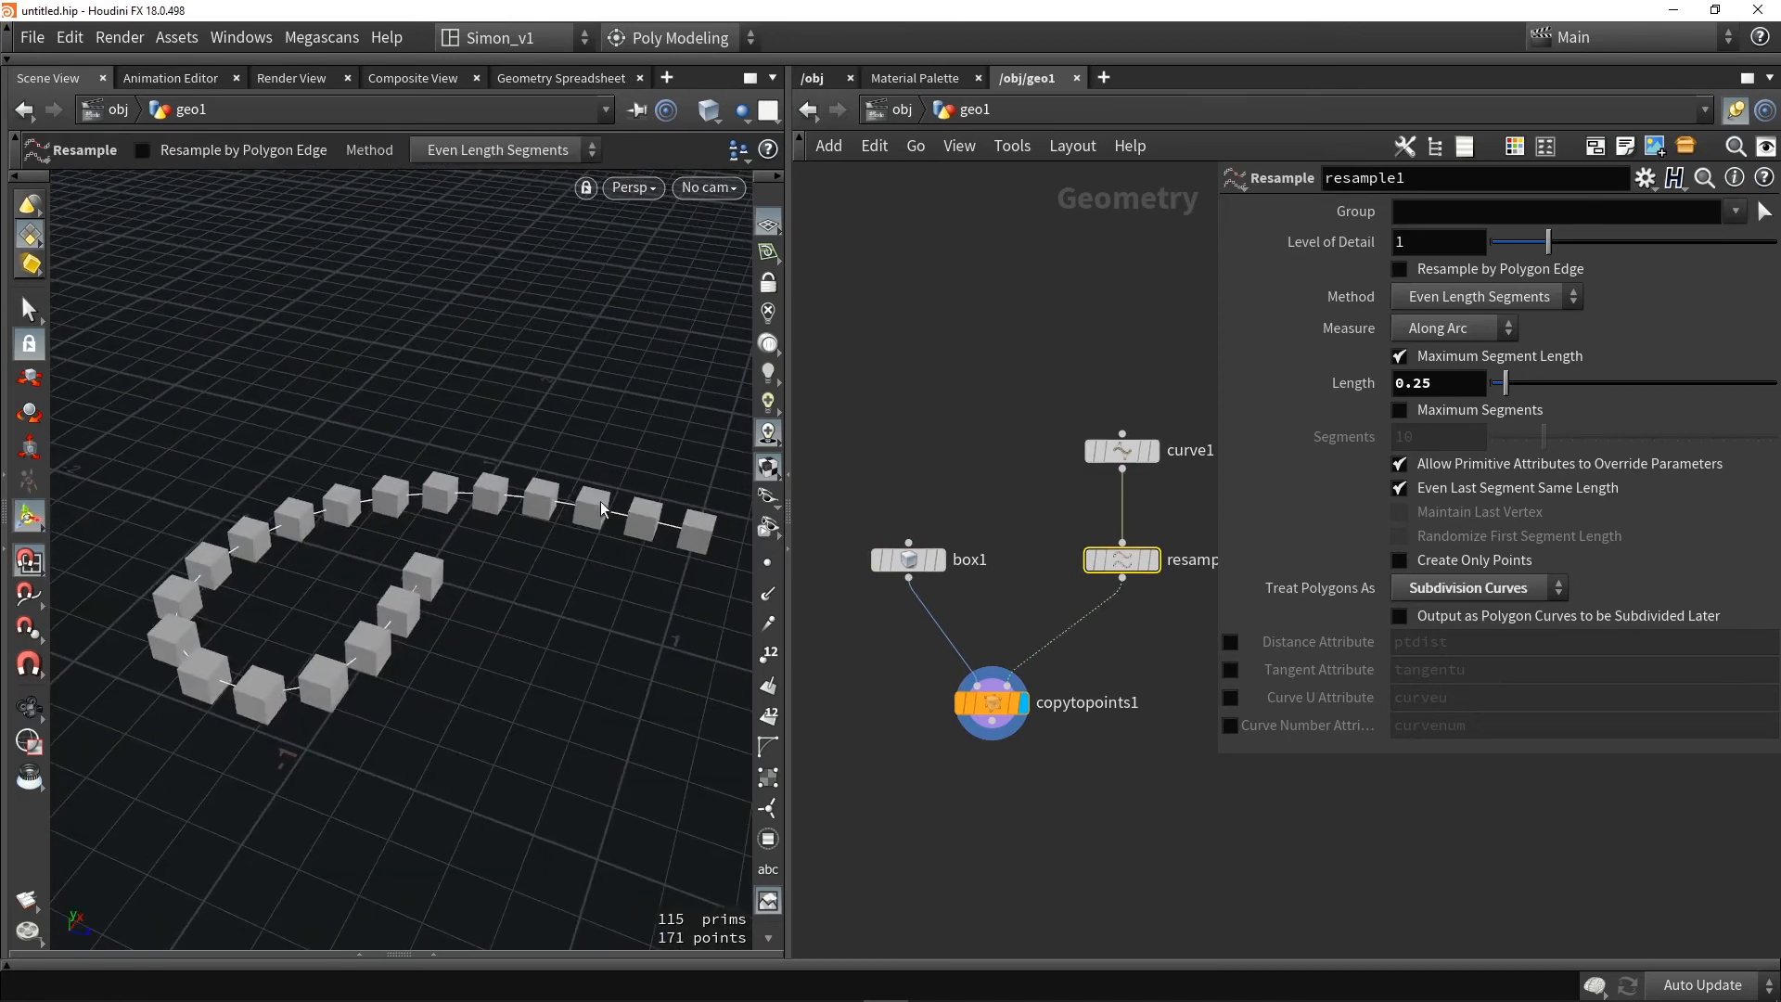
middle_drag(1116, 774, 1047, 824)
click(1047, 824)
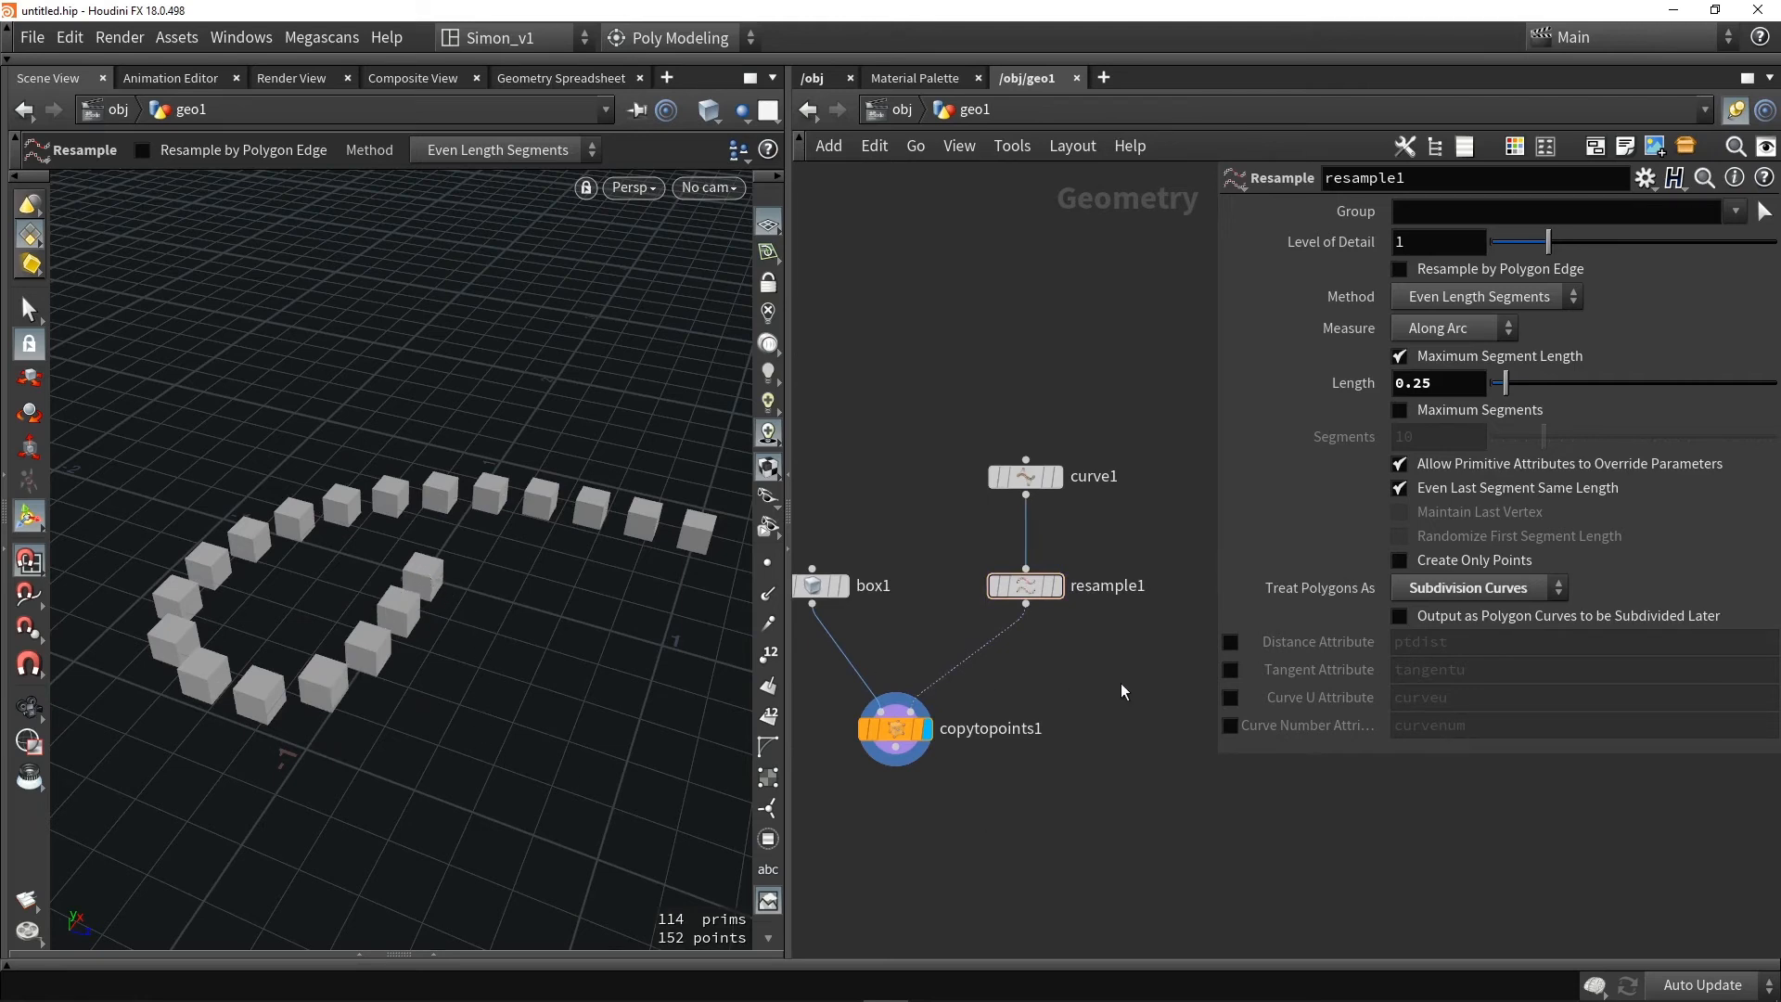
Insert an Orientation Along Curve node between the Resample and Copy to Points nodes
key(Tab)
text(orie)
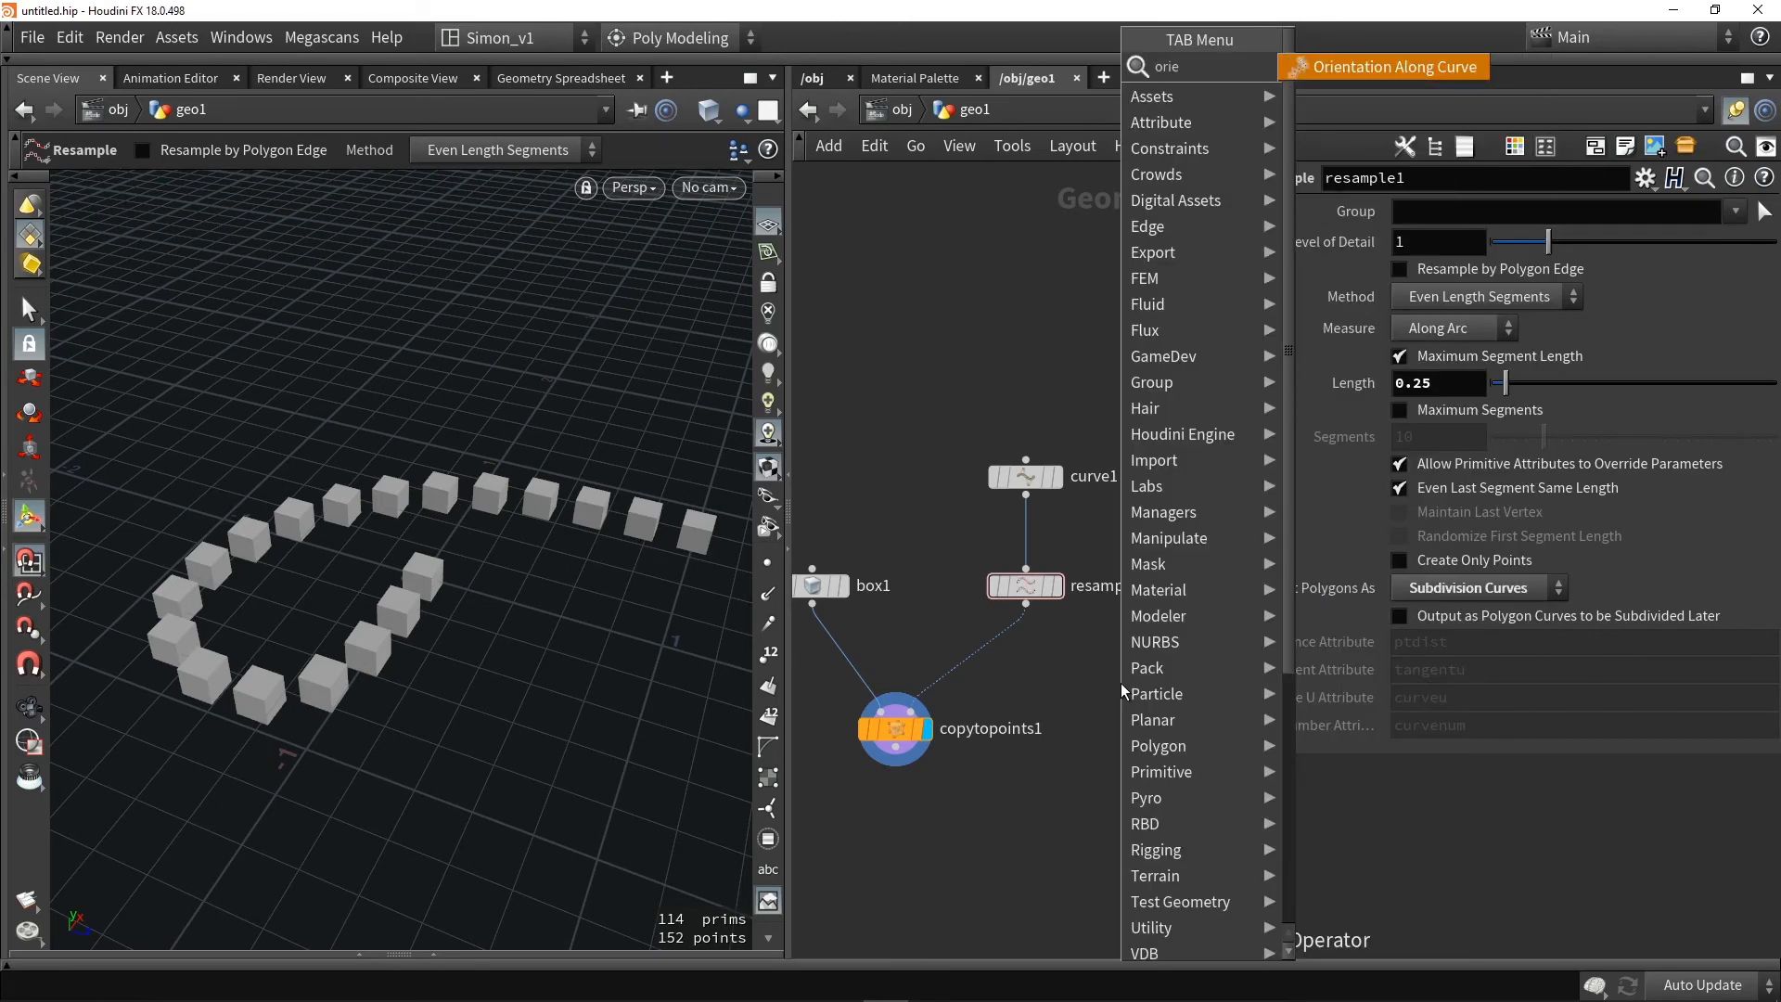
key(Return)
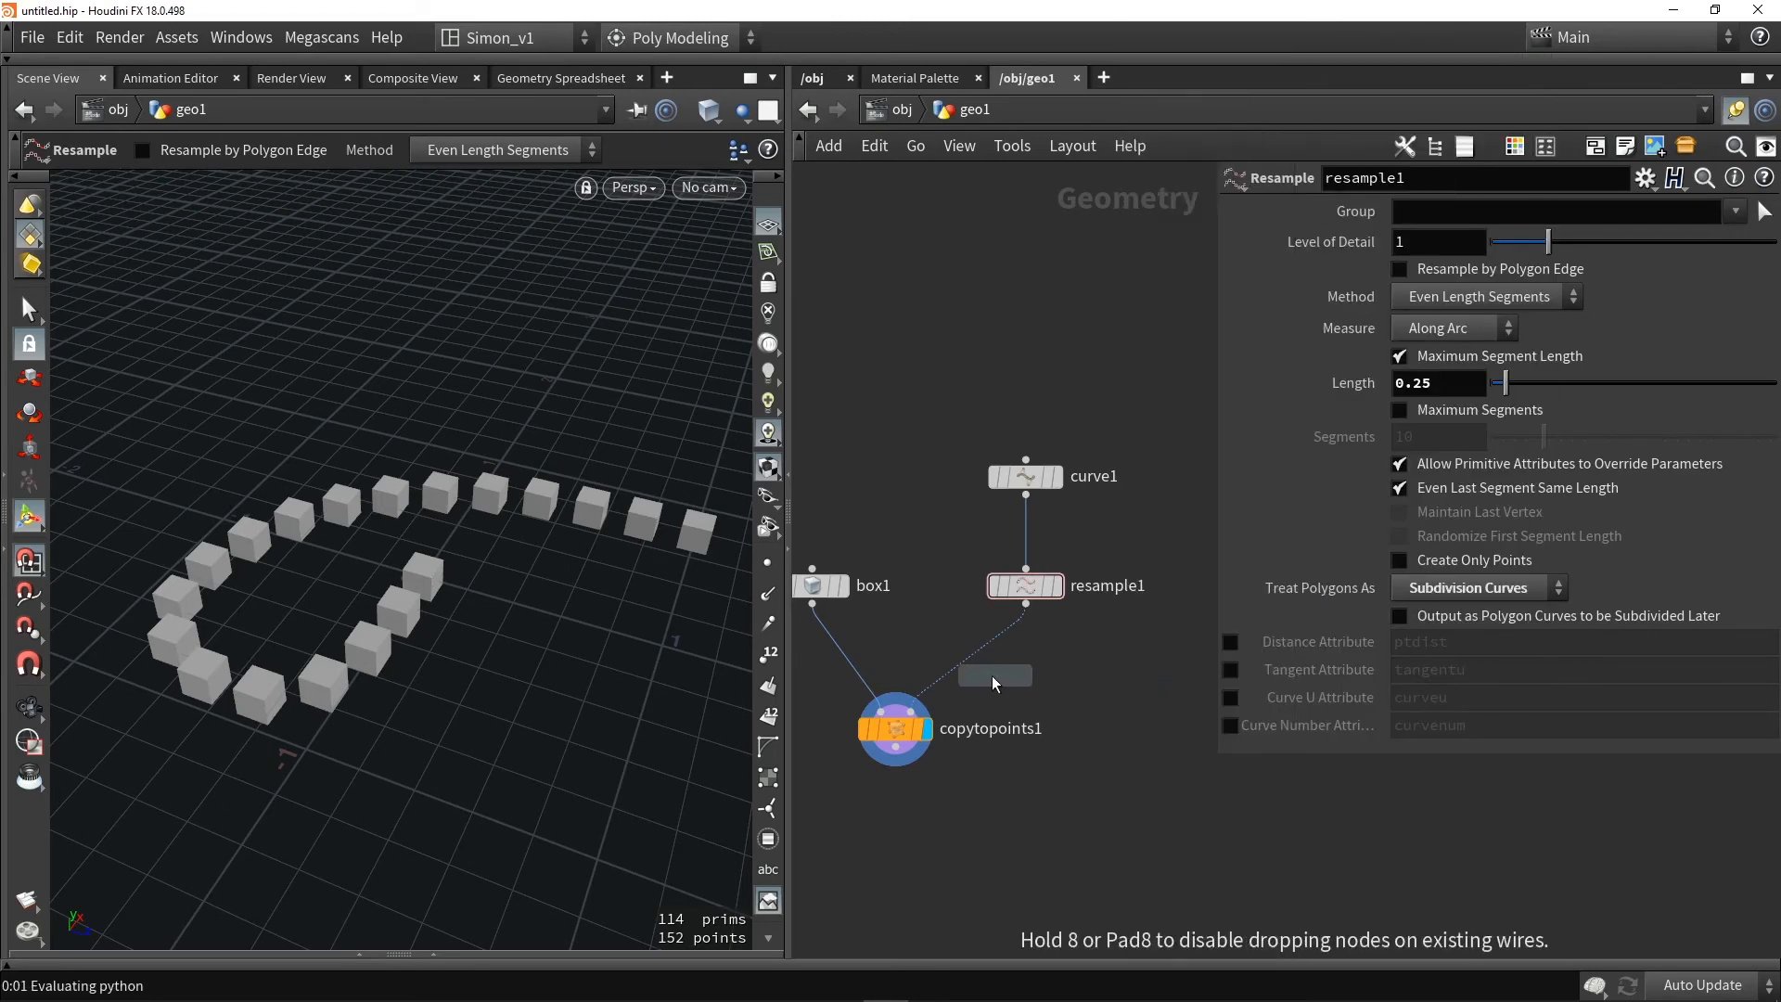
click(966, 659)
drag(987, 658, 1026, 666)
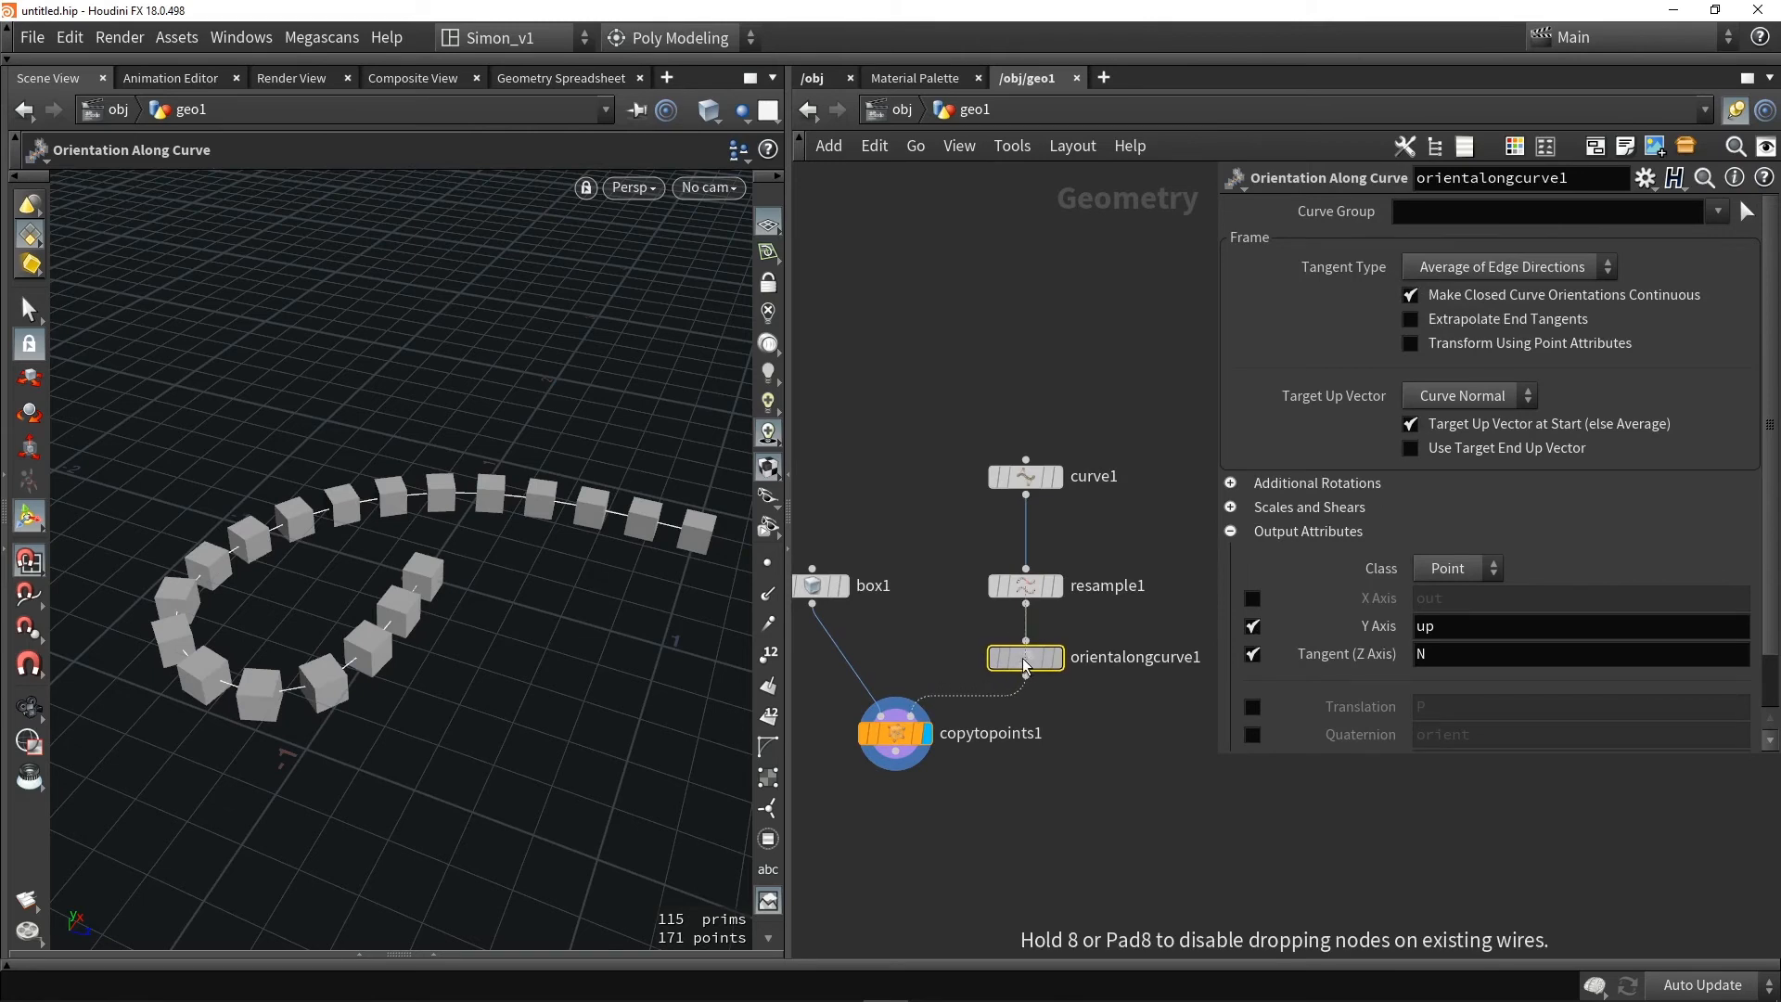
click(1161, 851)
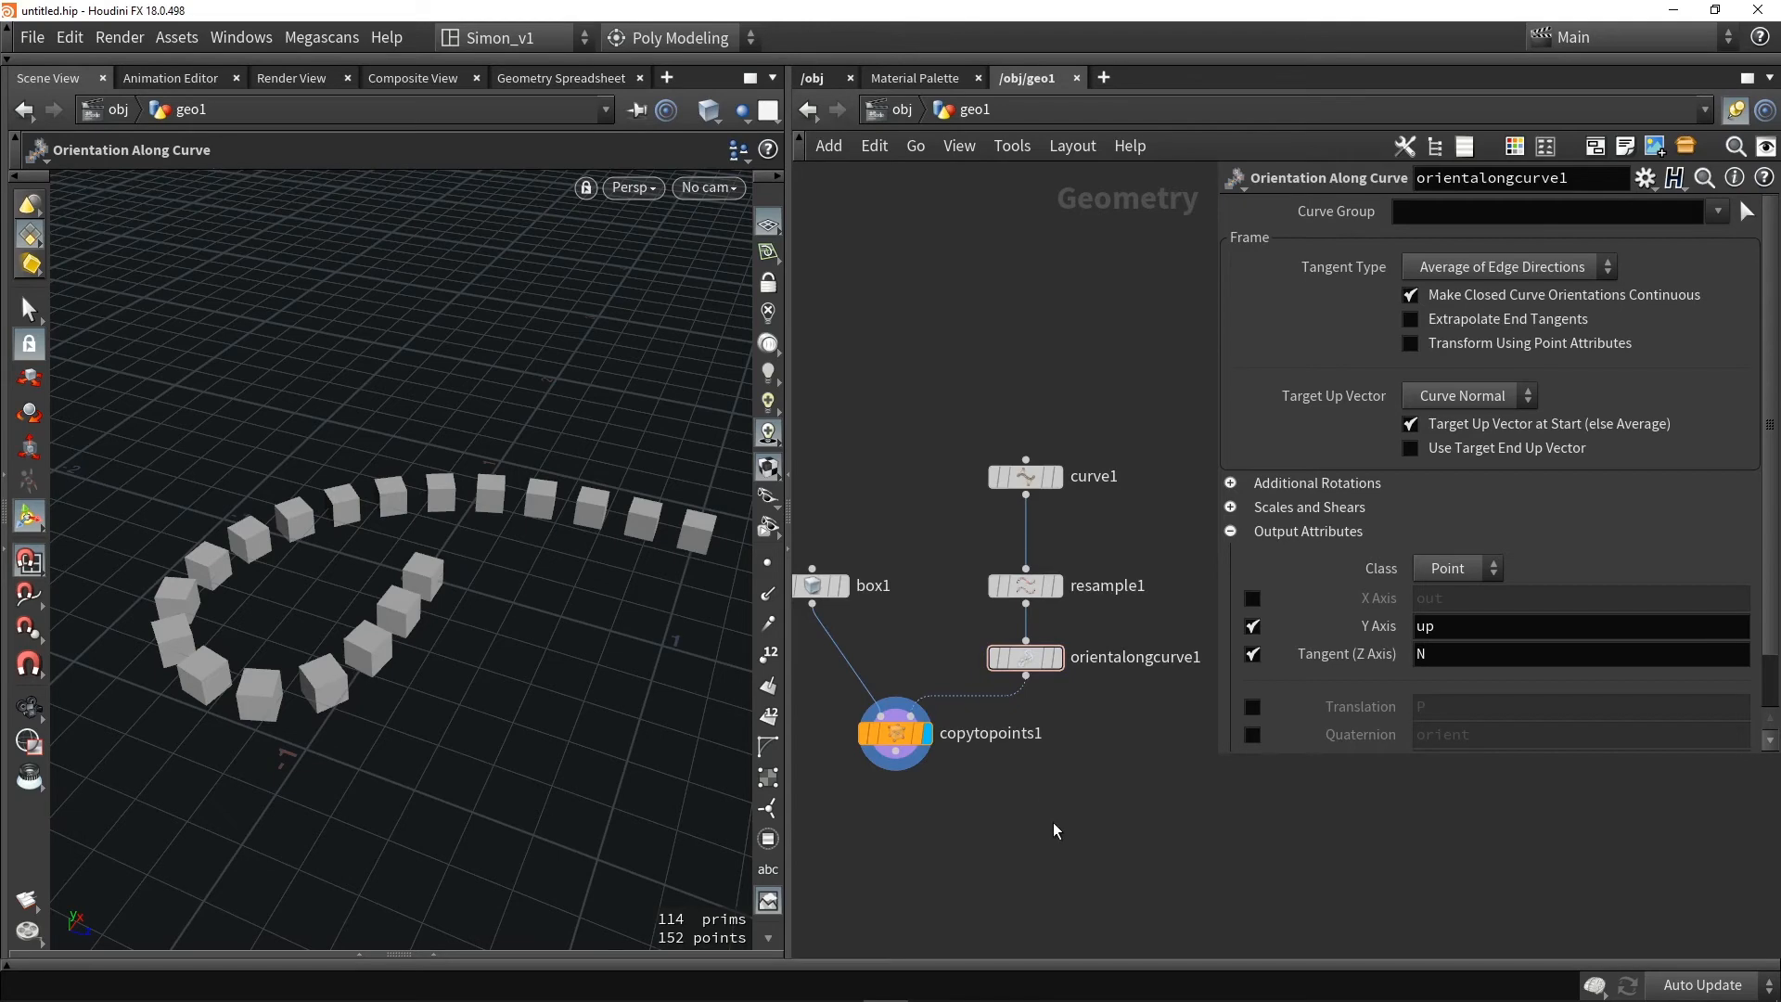
Try a Copy to Curves node fed by the box and the resampled curve, and delete it again
key(Tab)
text(copy)
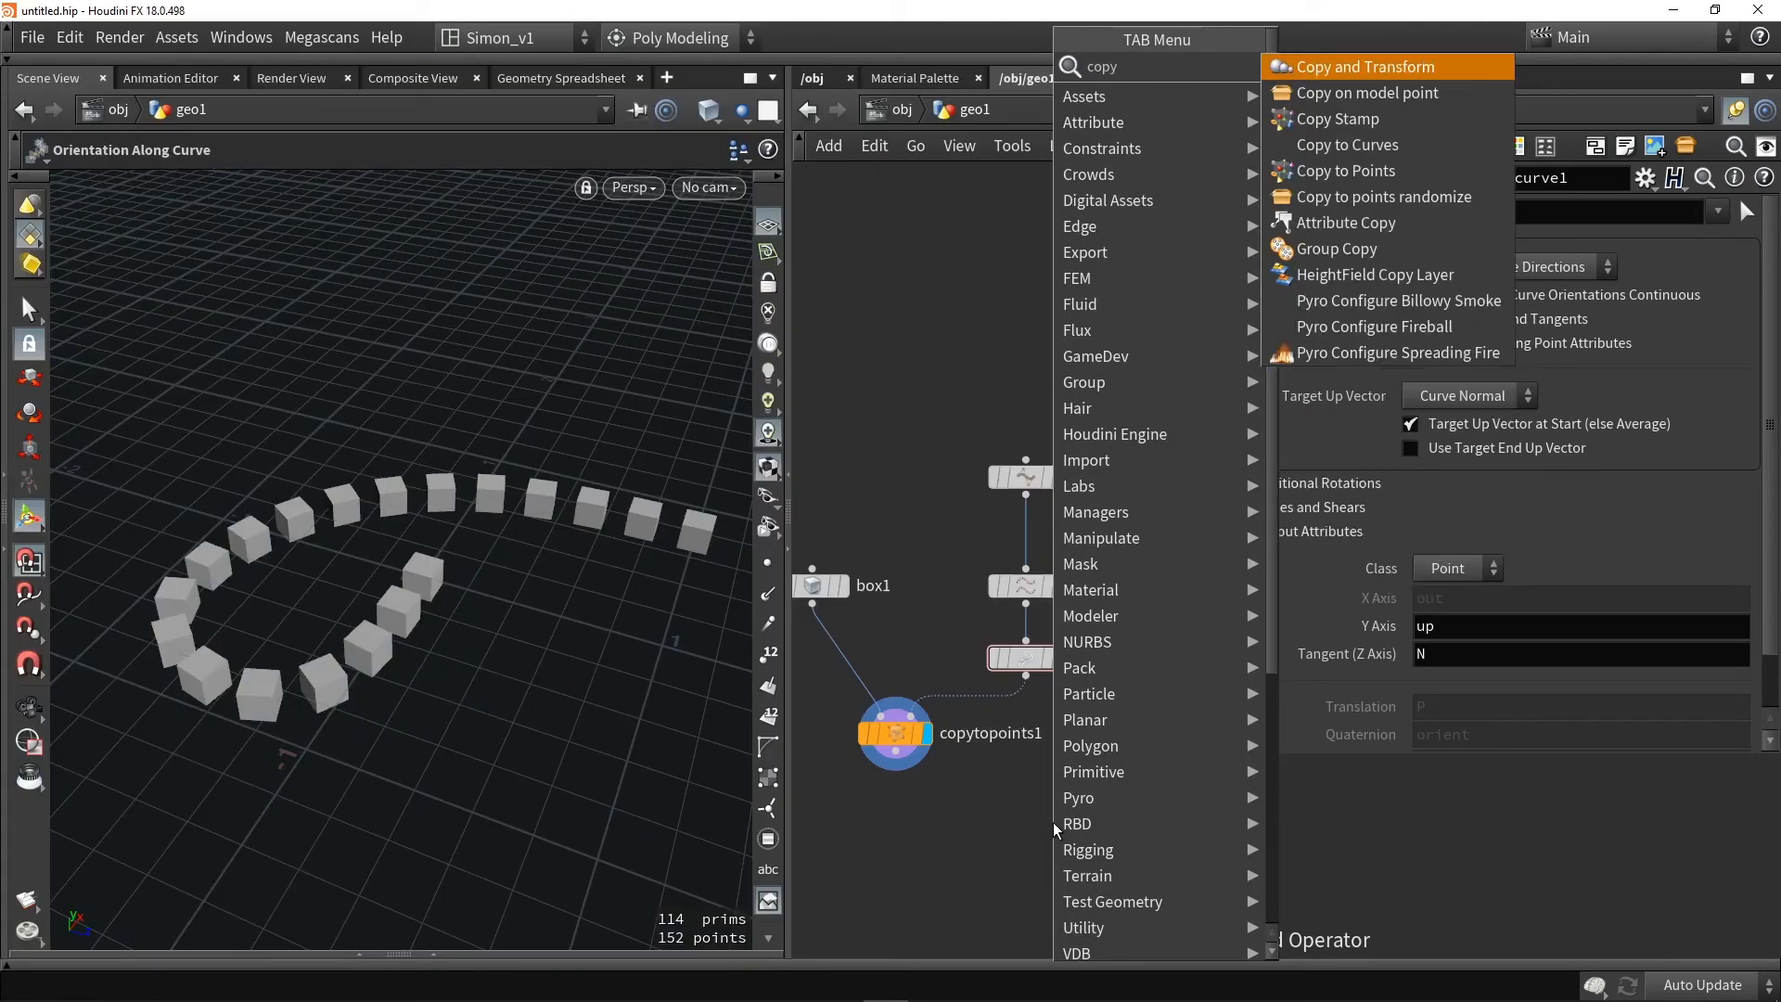
click(1354, 146)
click(937, 841)
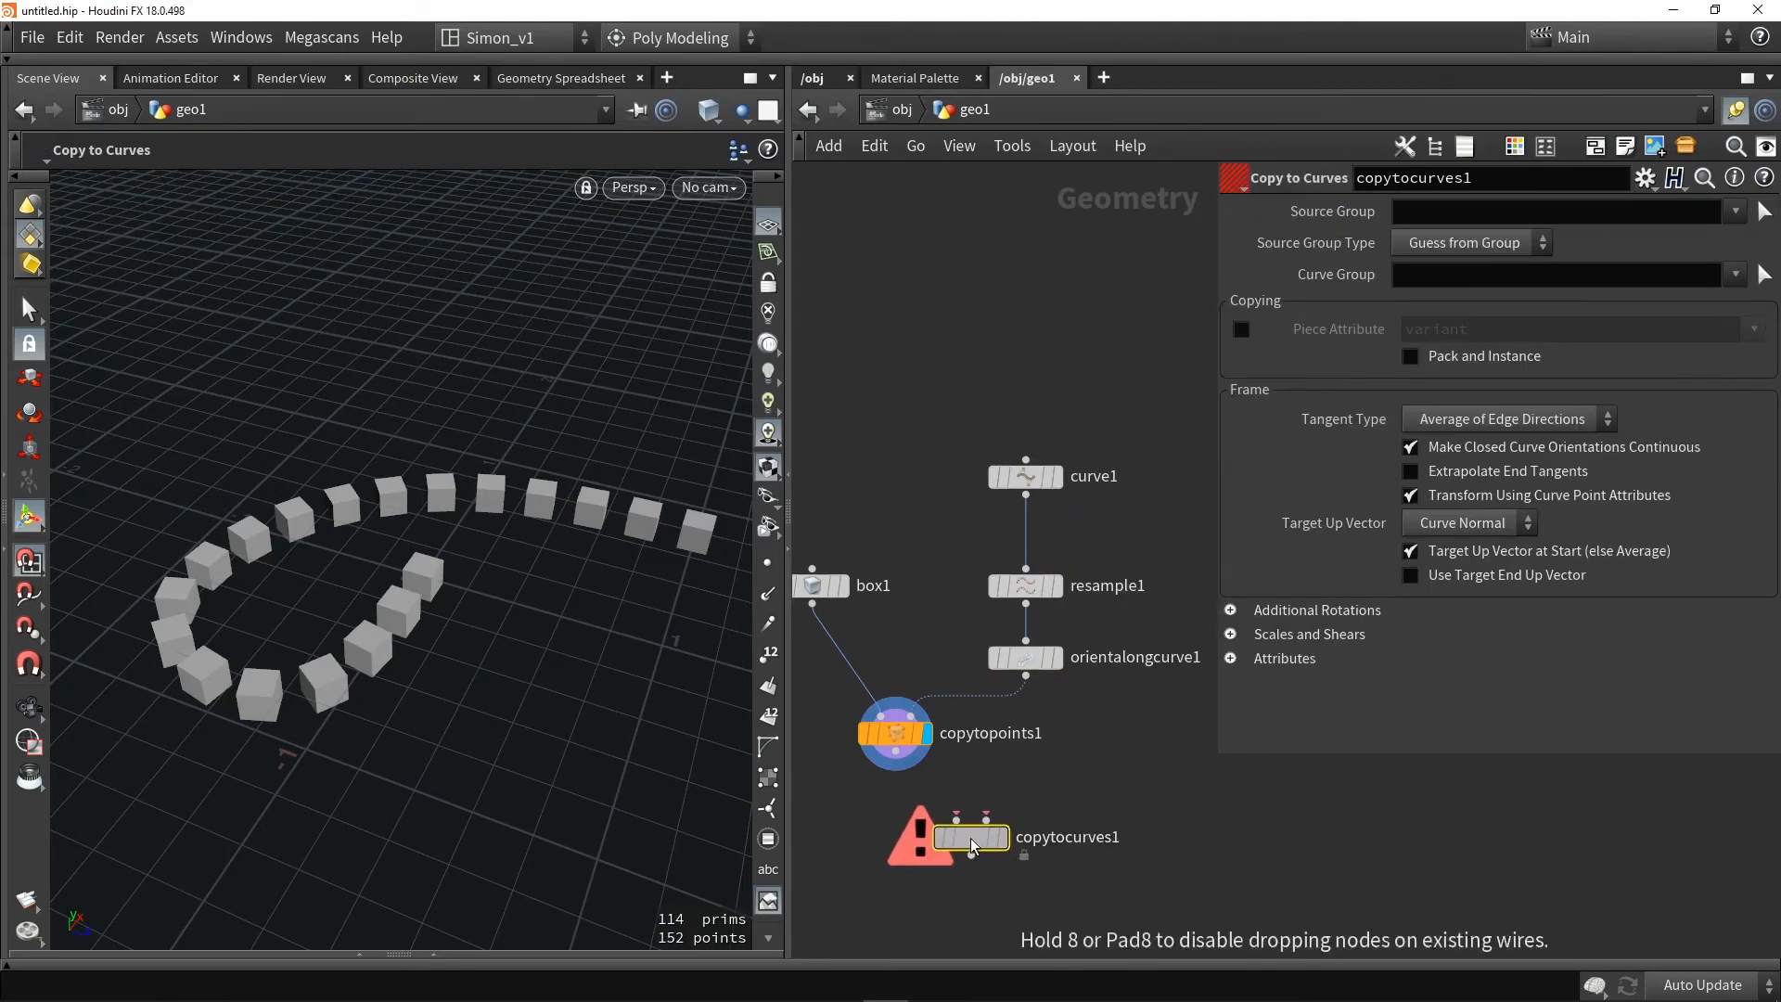
drag(813, 605, 956, 816)
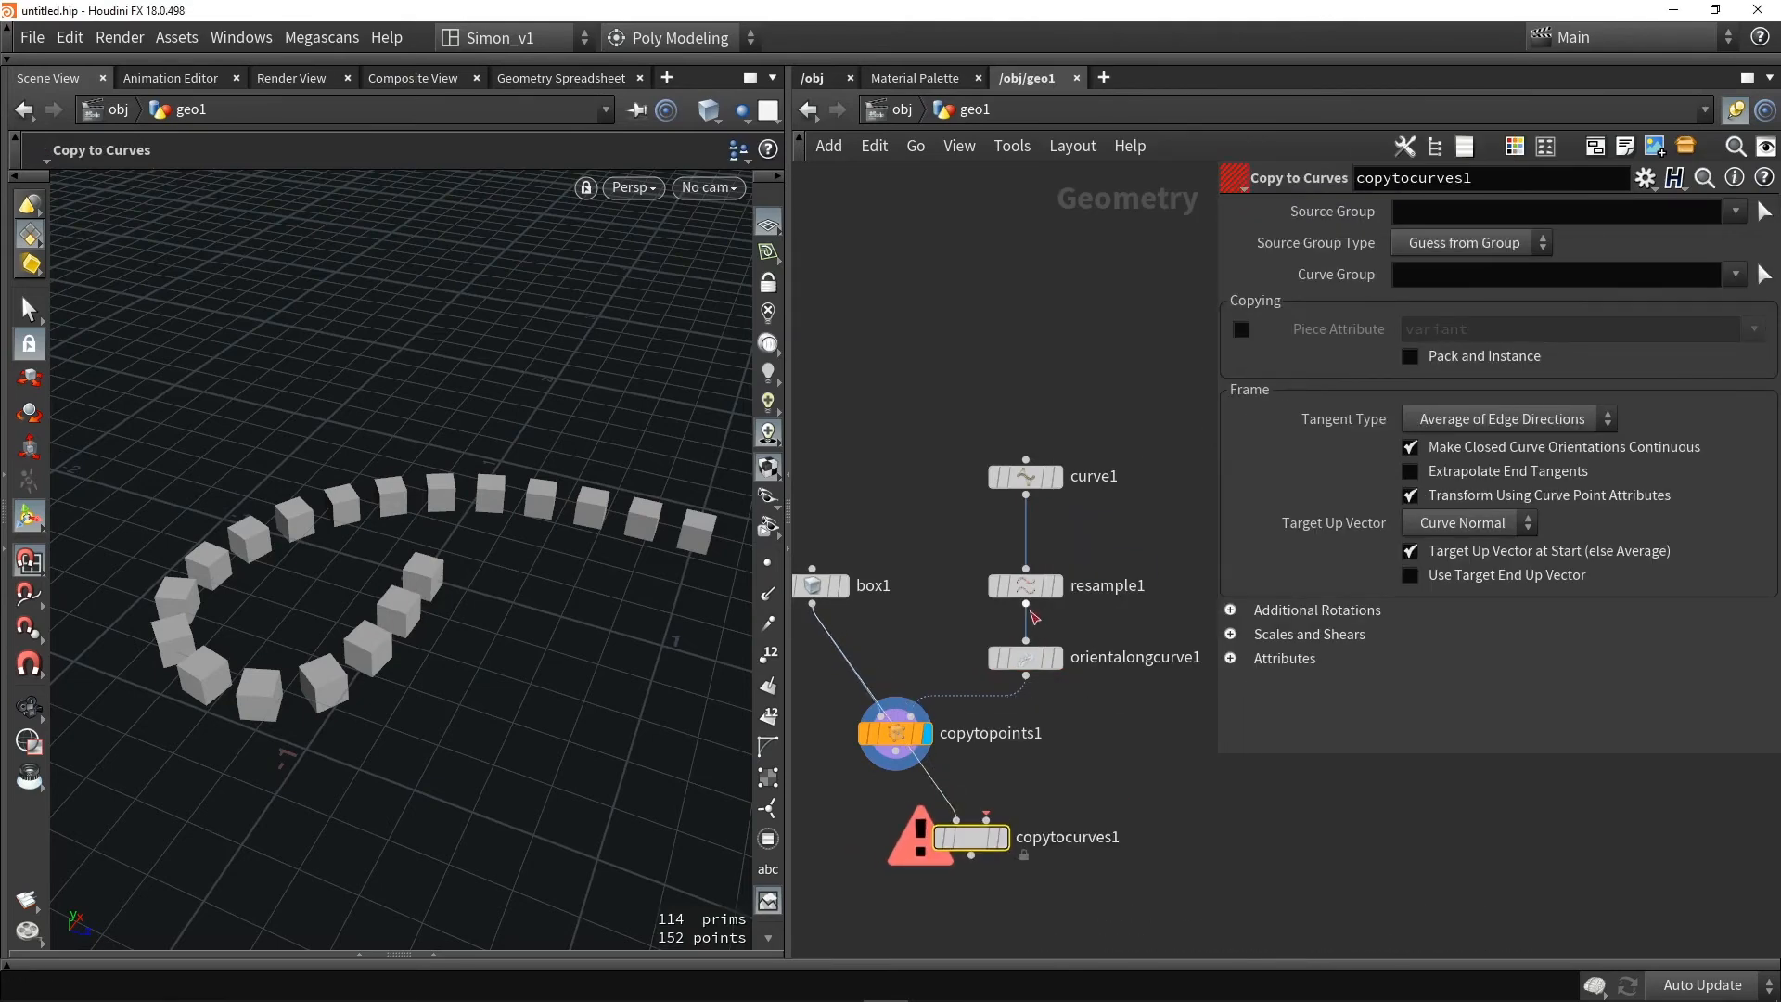
drag(1025, 604, 1143, 797)
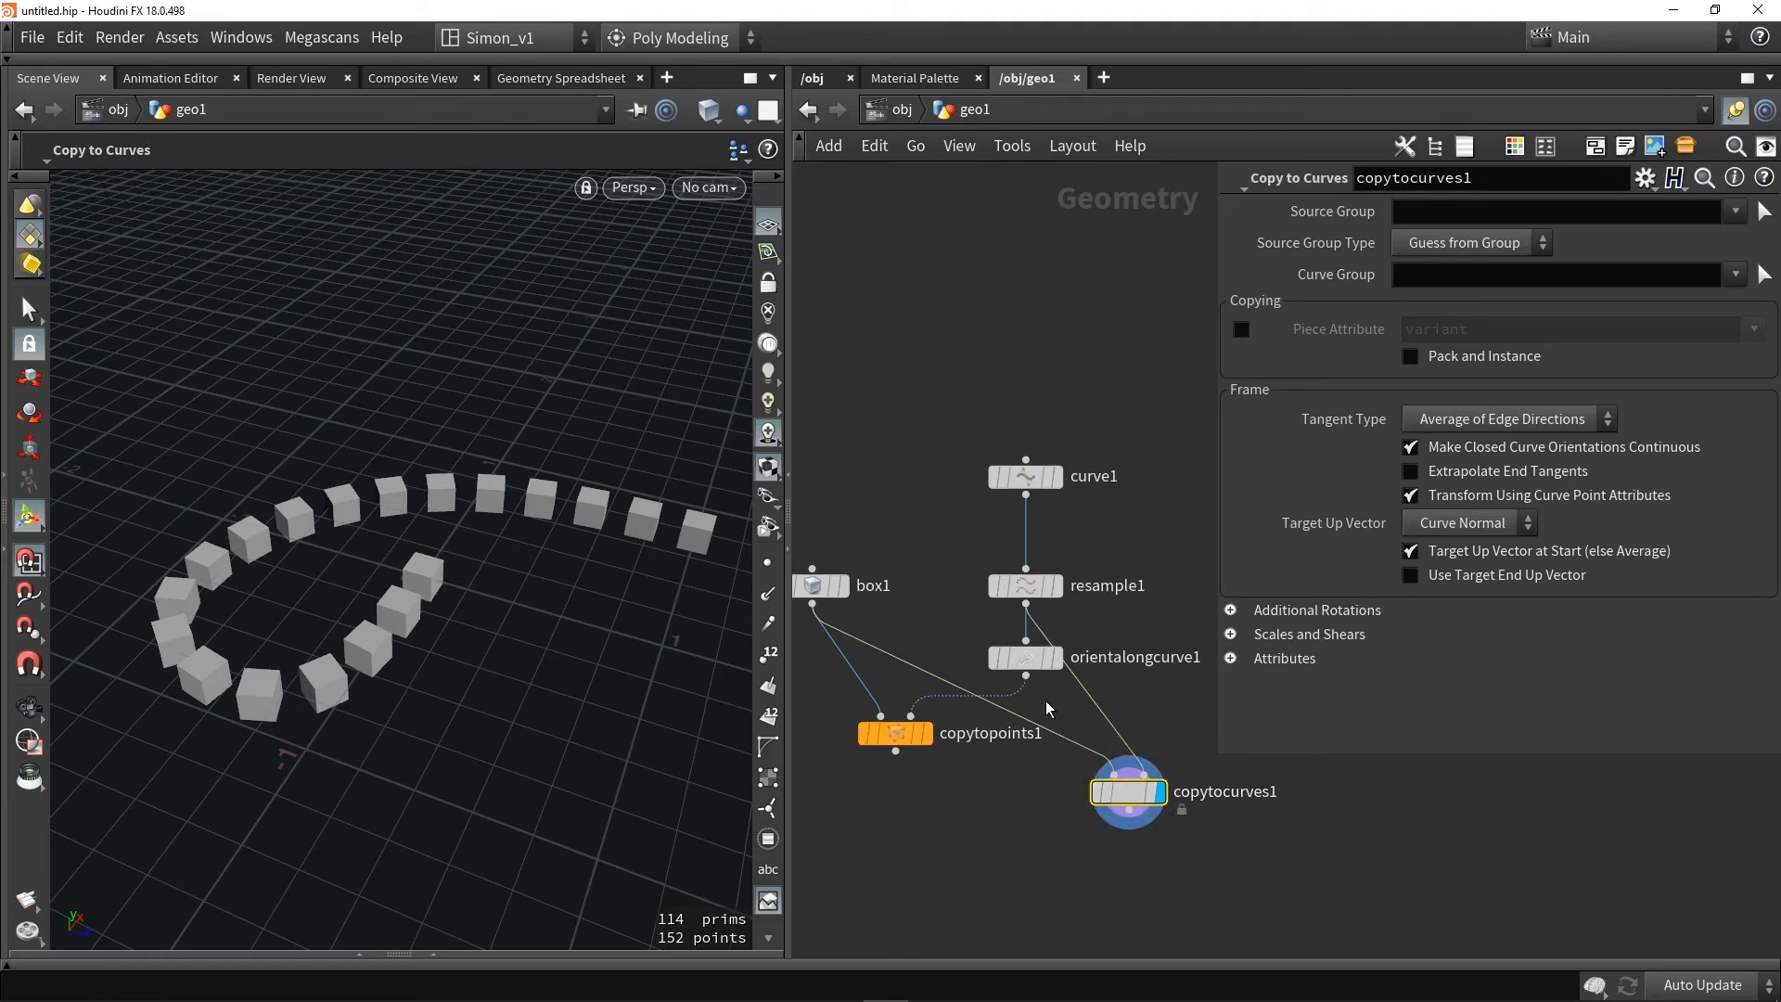
mouse_move(901, 740)
mouse_down()
mouse_move(899, 759)
mouse_move(908, 745)
mouse_up()
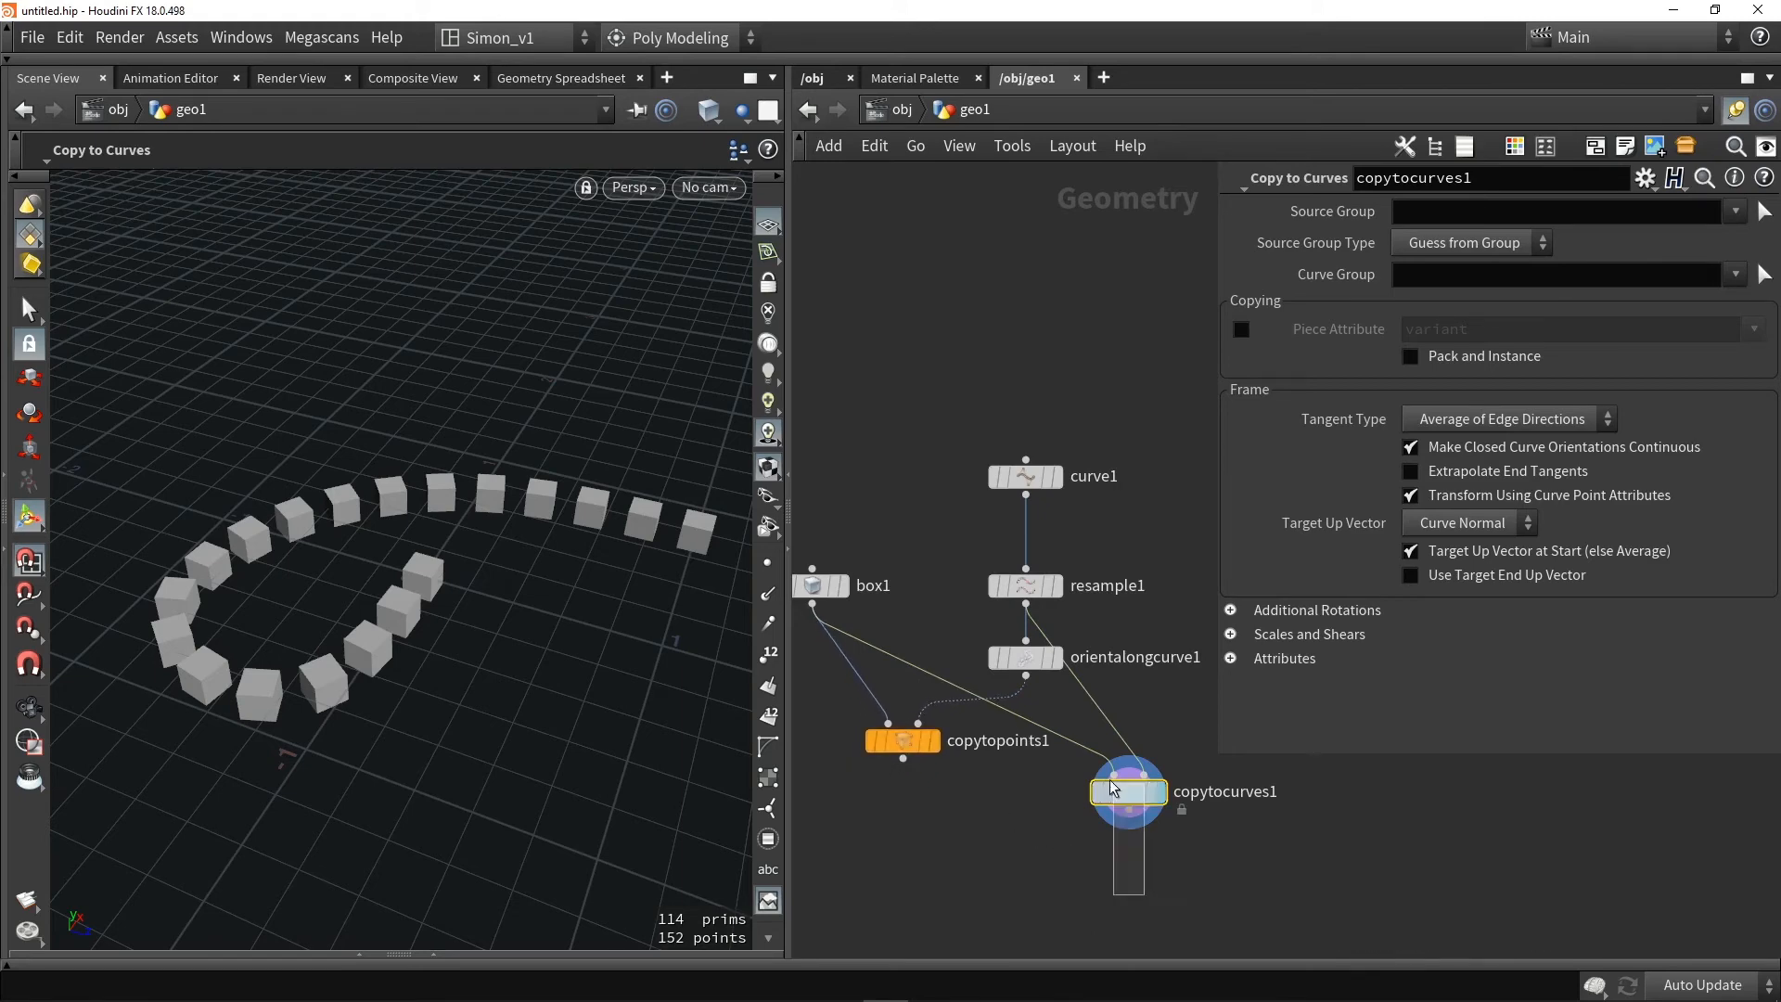
key(Delete)
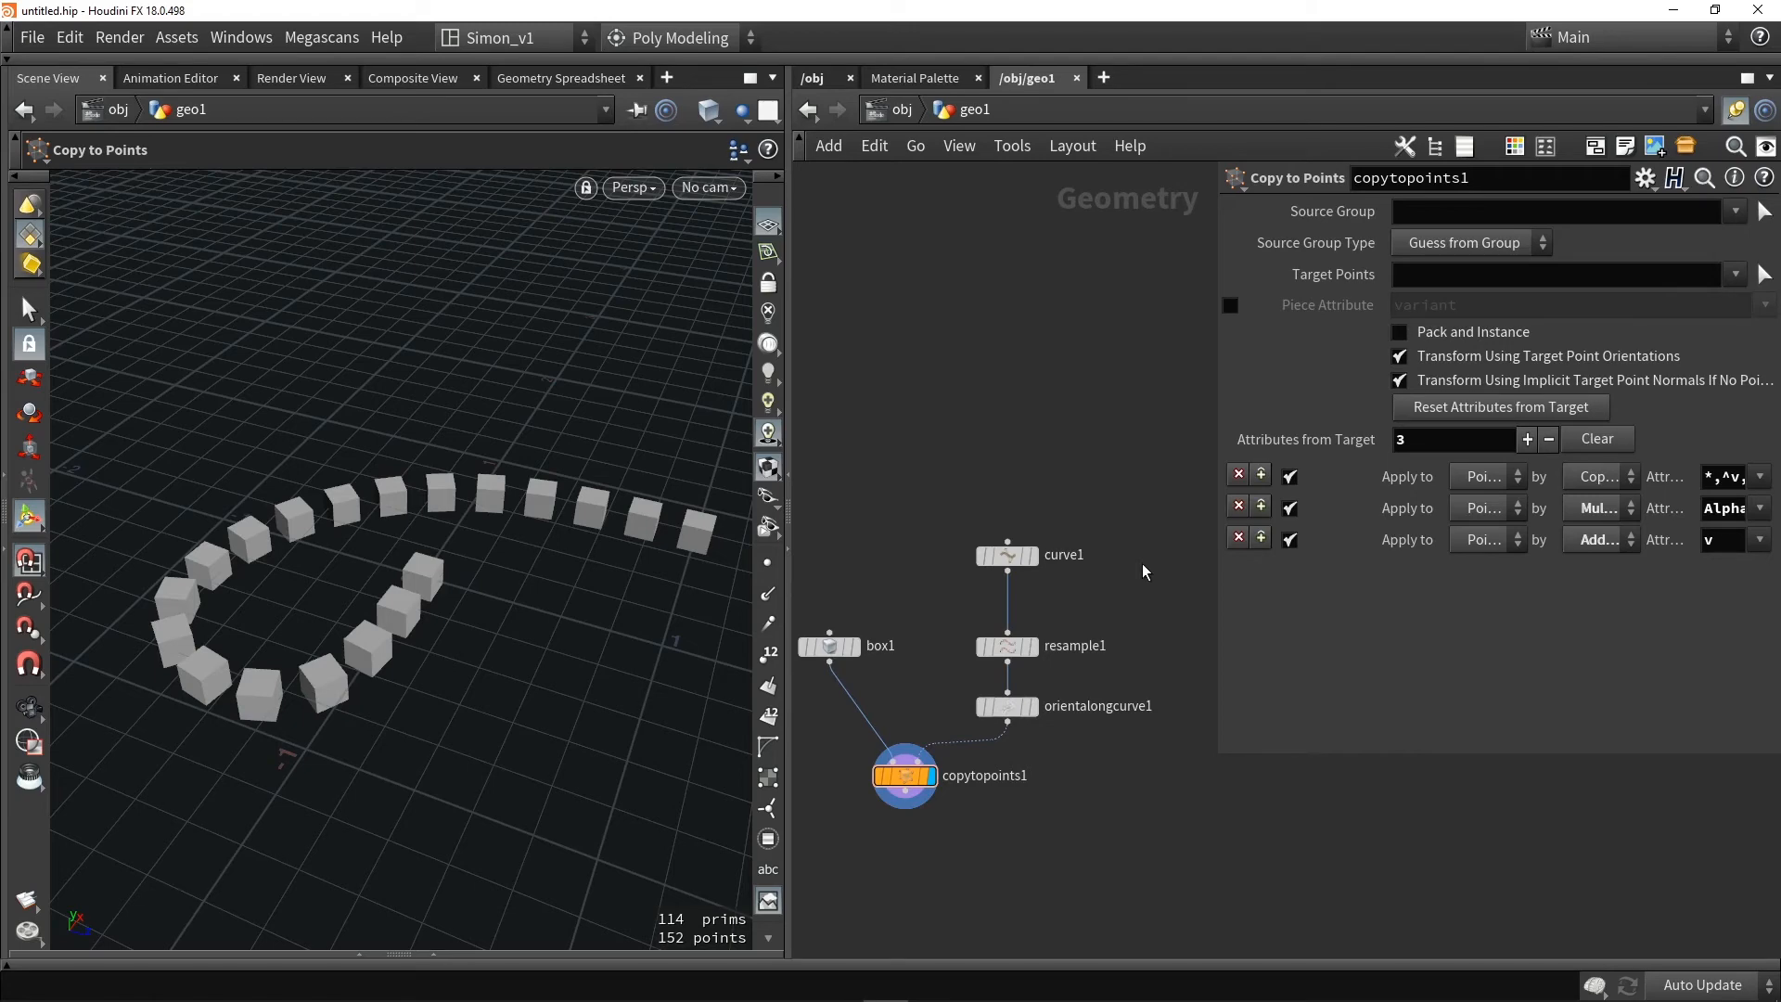
Add a Draw Curve node beside the curve node and display it
key(Tab)
text(dra)
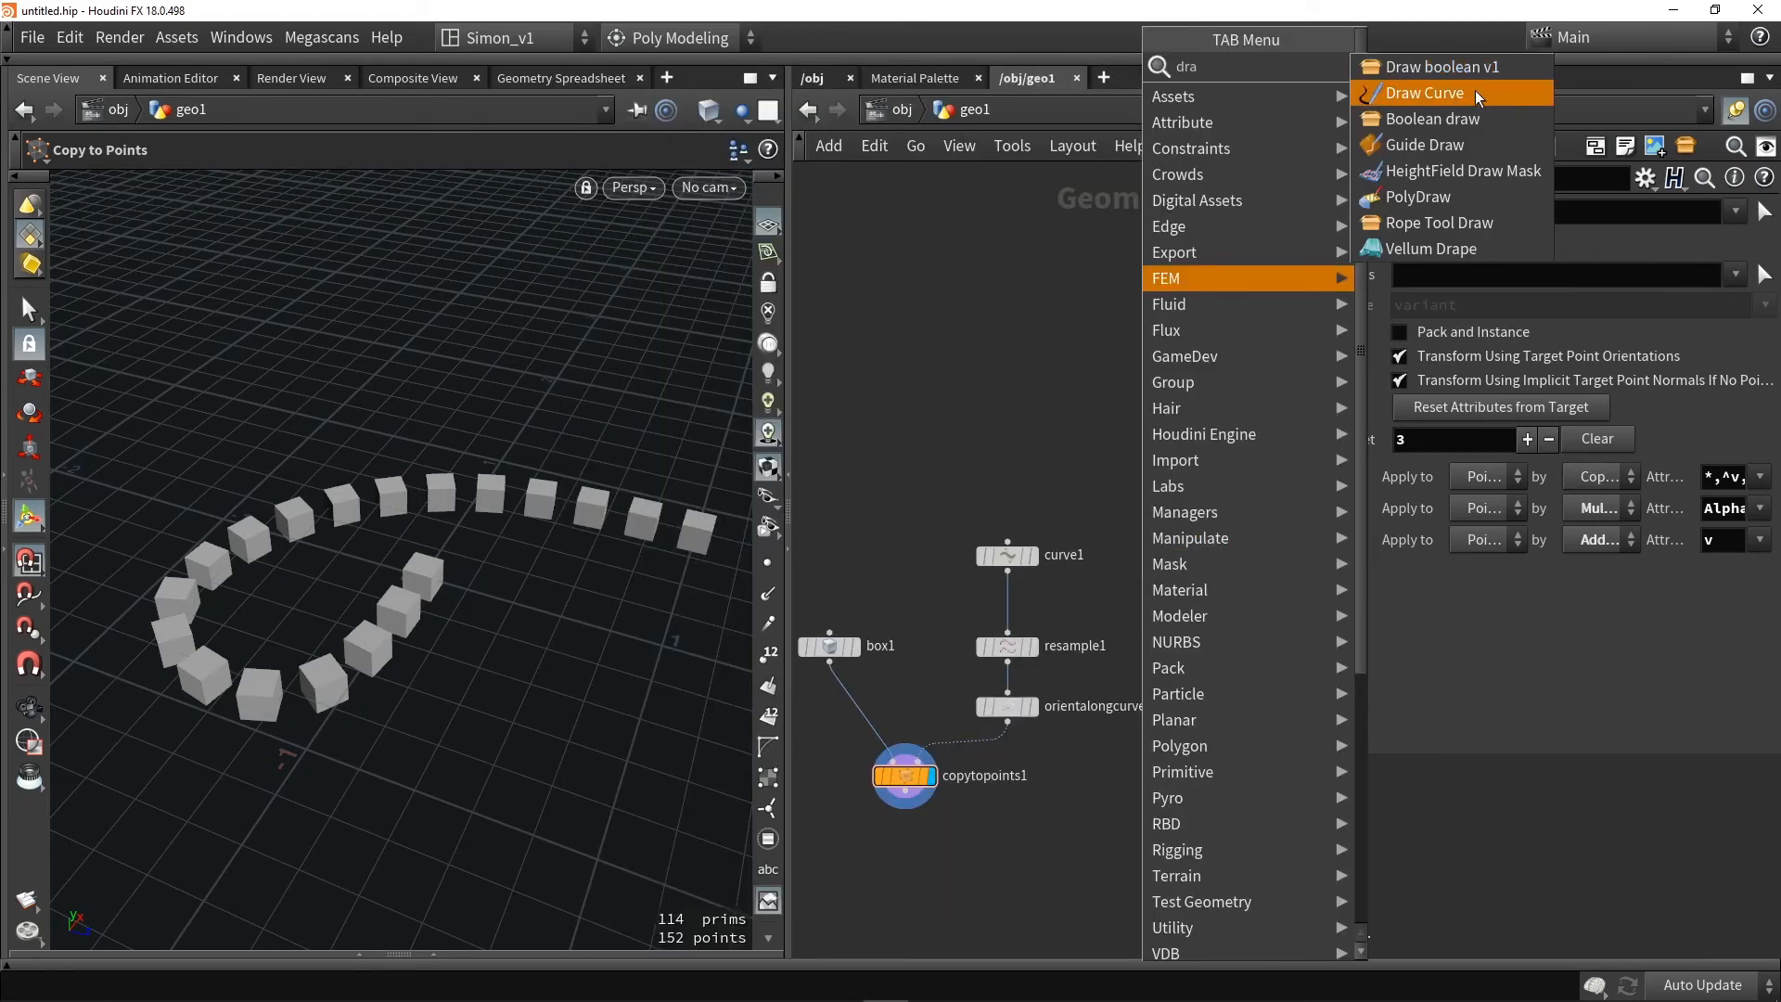
click(1477, 94)
click(1147, 555)
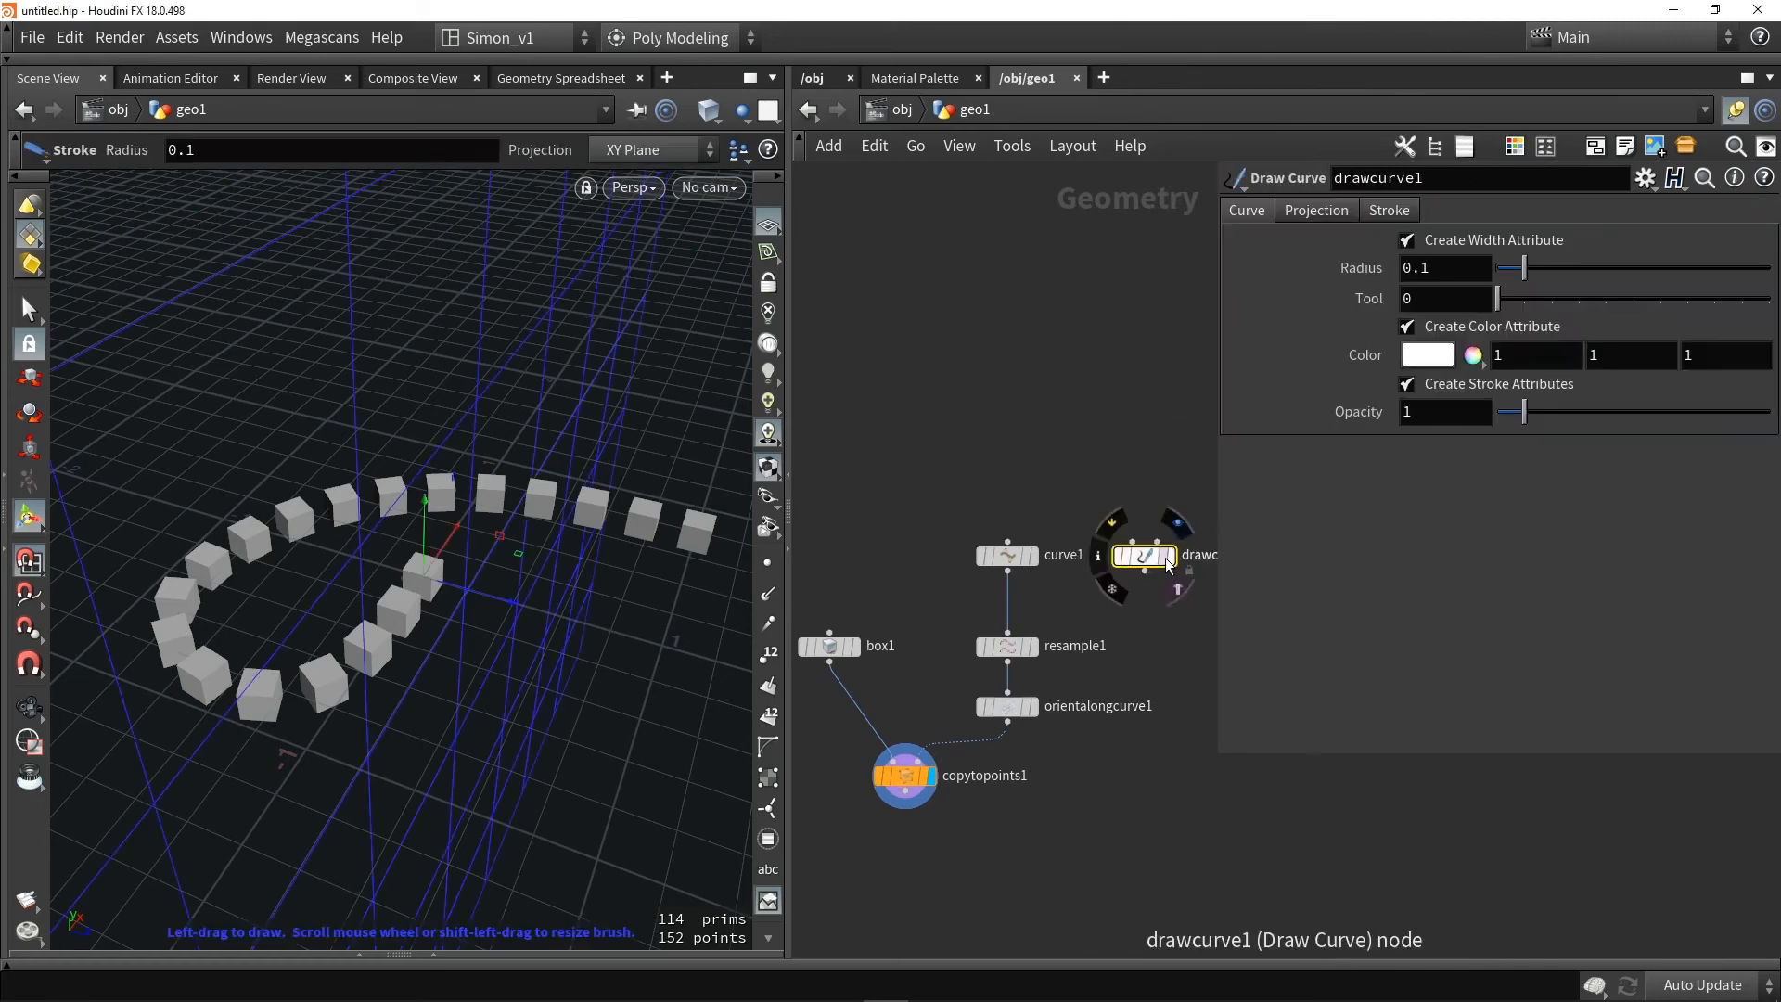
Draw a looping freehand stroke on the XY plane in the viewport
alt+drag(497, 568, 426, 534)
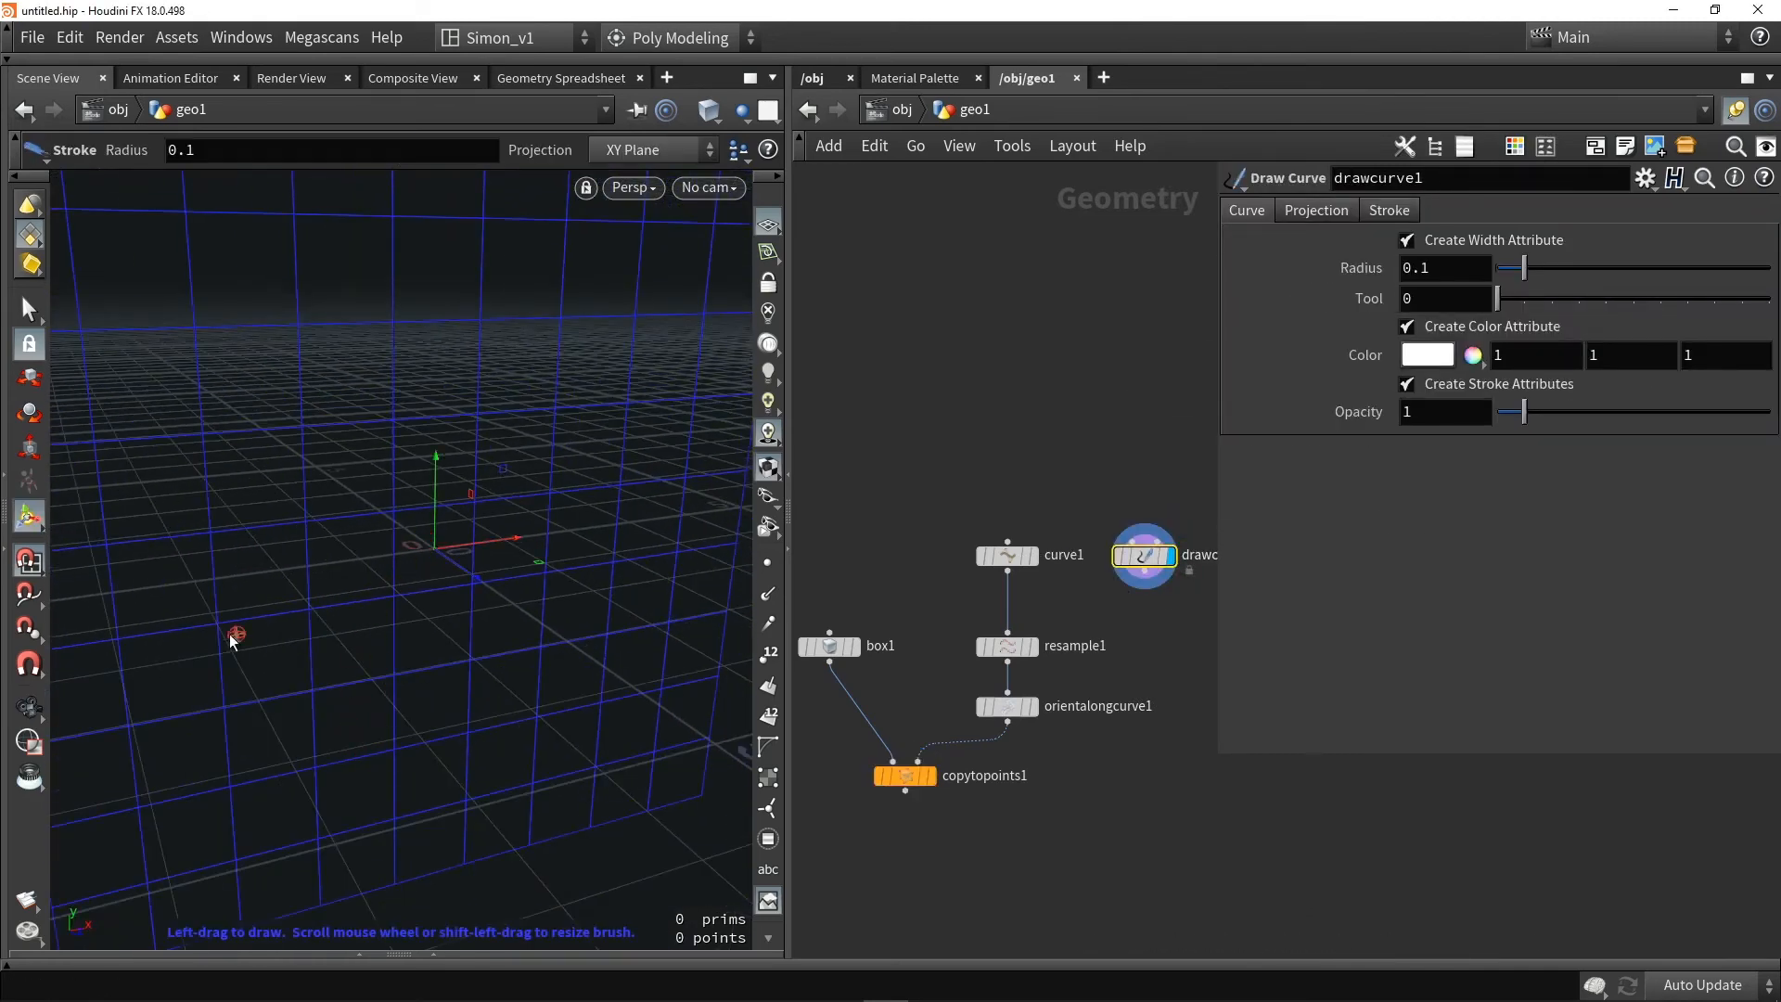
alt+drag(266, 592, 289, 603)
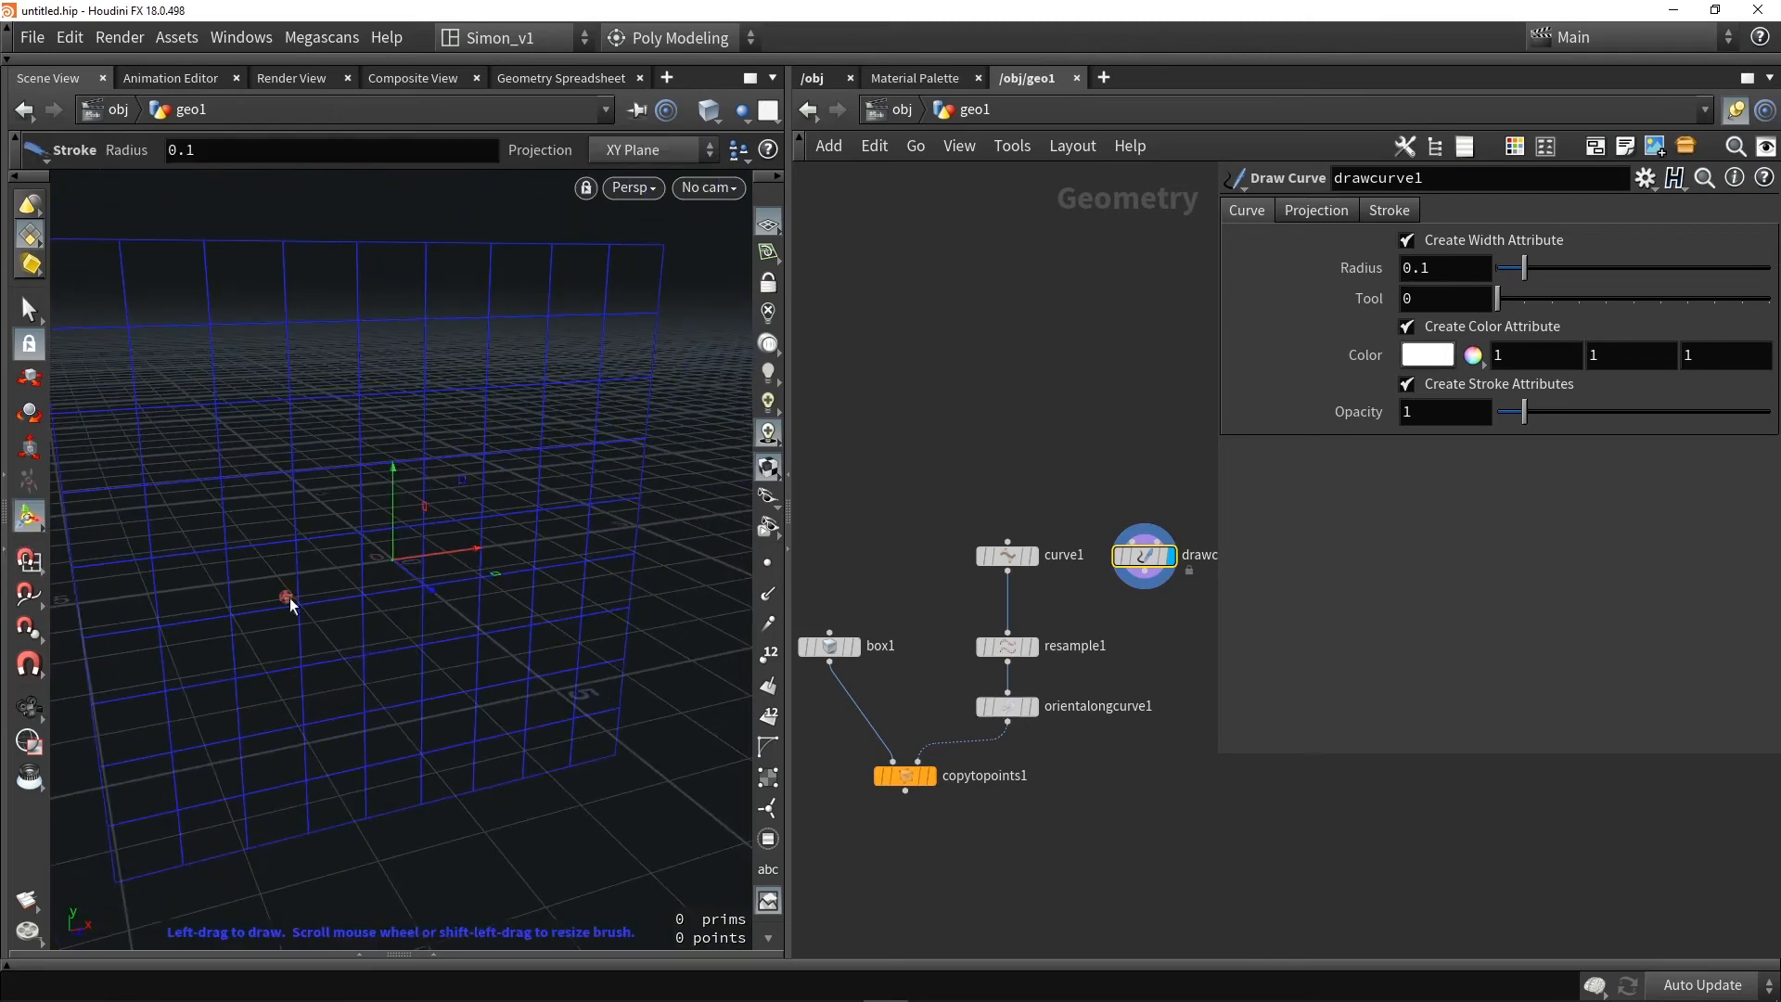
drag(311, 685, 247, 655)
drag(375, 343, 532, 720)
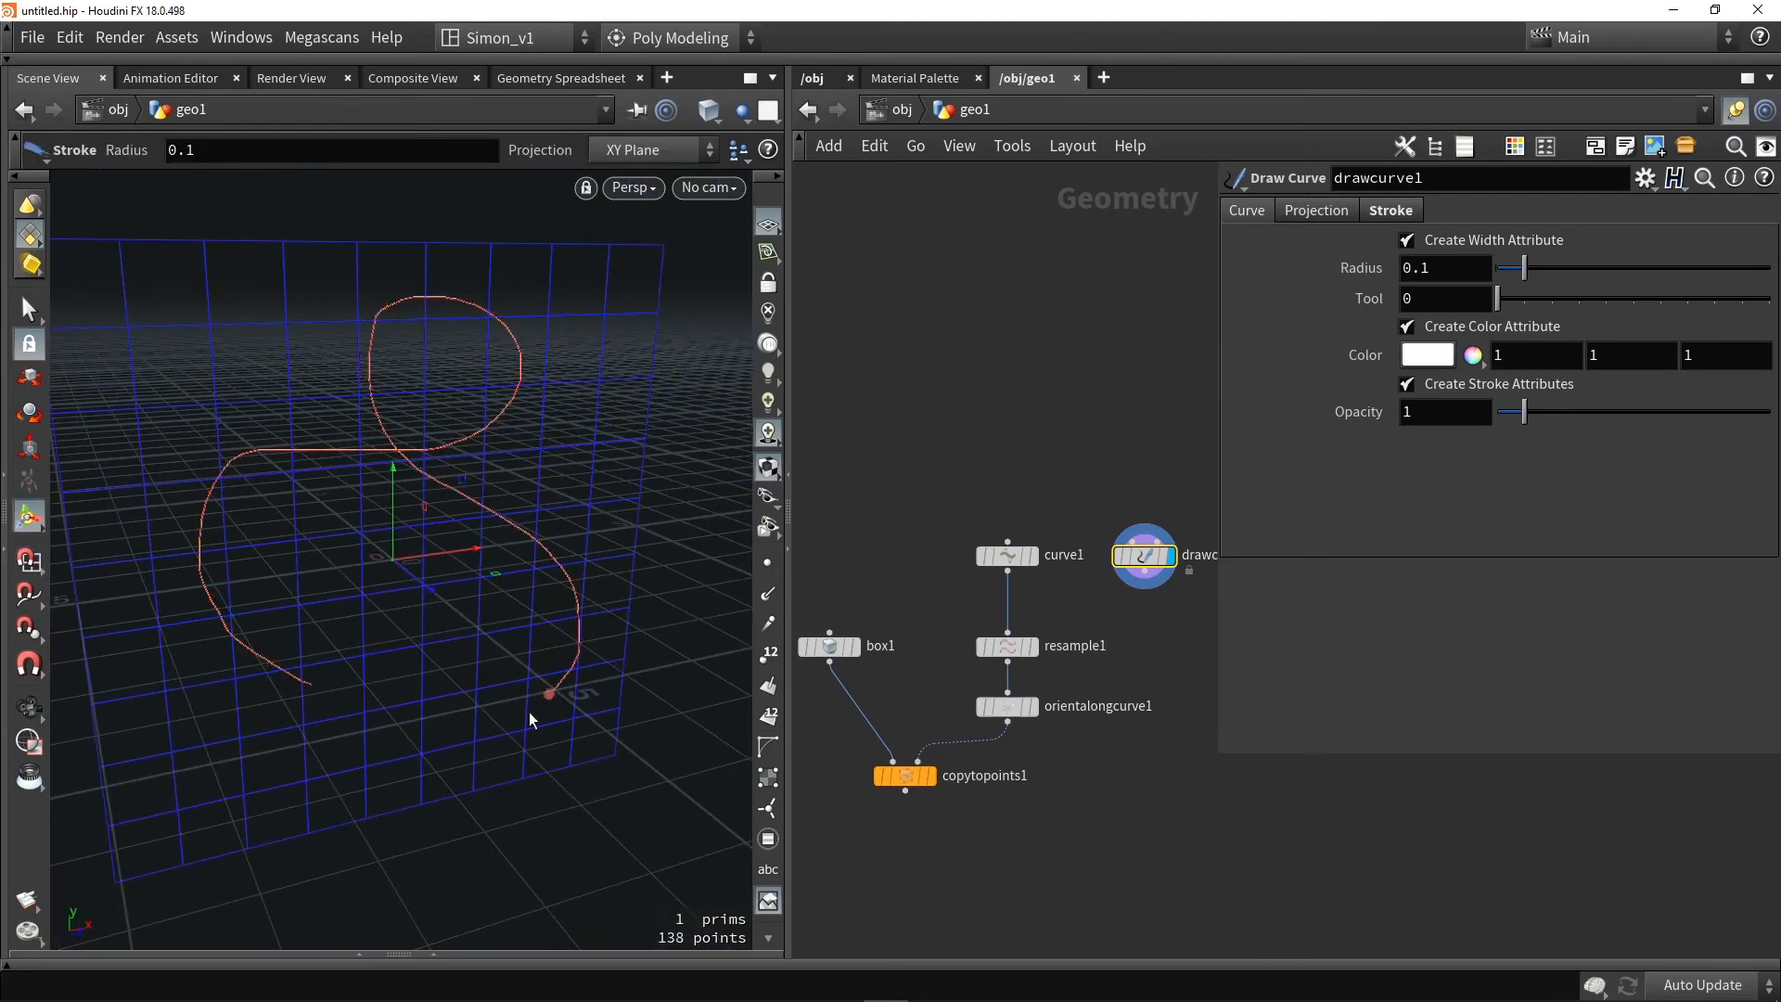
drag(468, 541, 397, 515)
mouse_move(397, 515)
alt+mouse_down()
mouse_move(461, 633)
mouse_move(381, 618)
mouse_move(445, 618)
alt+mouse_up()
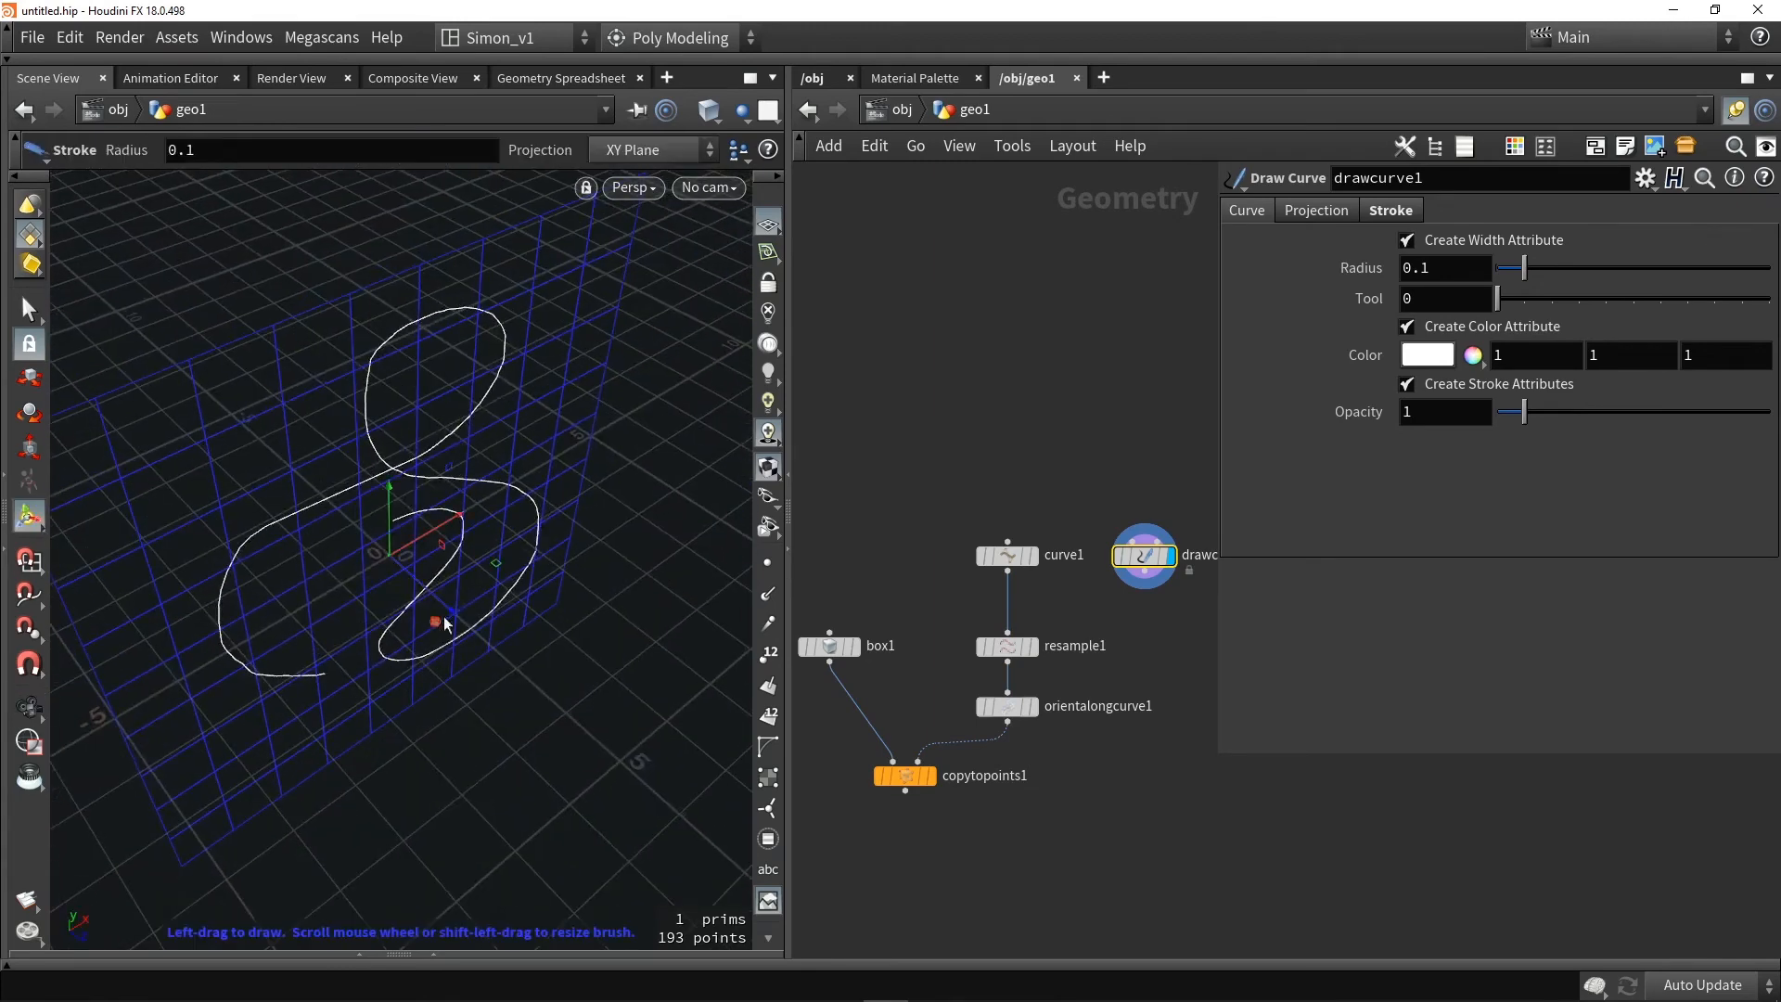
Set the Draw Curve projection to YZ Plane and draw a second freehand stroke on that plane
click(1315, 211)
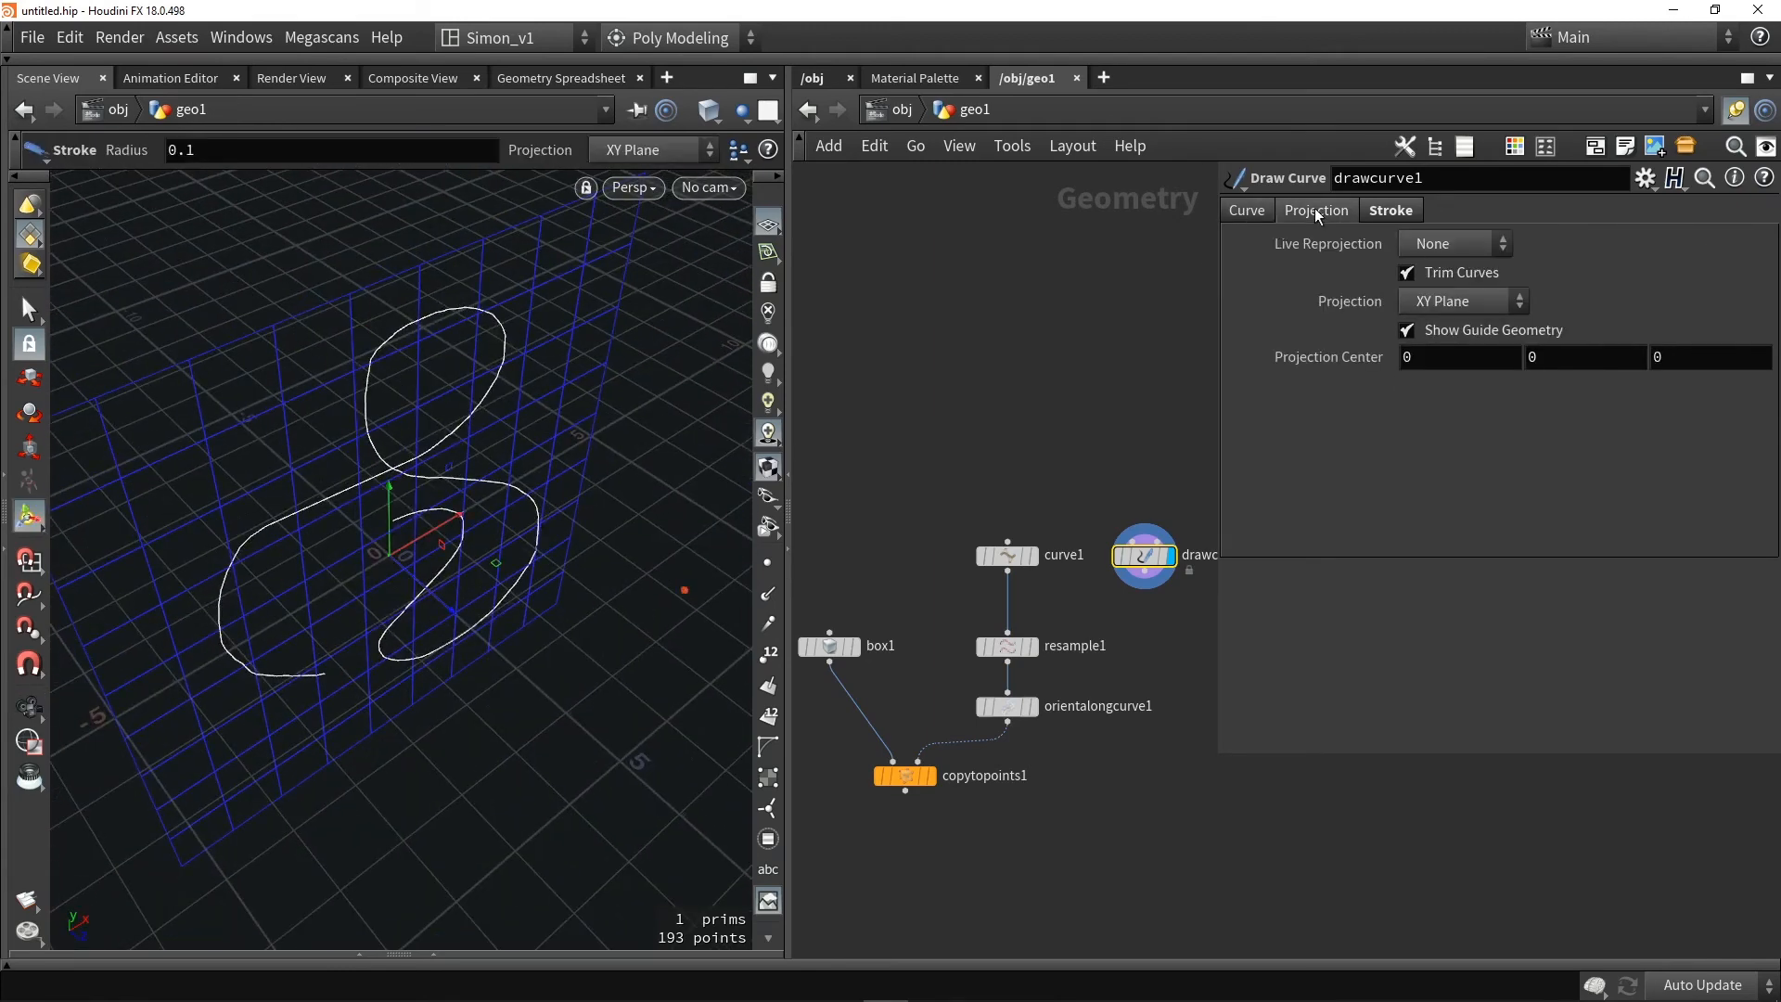
click(1450, 305)
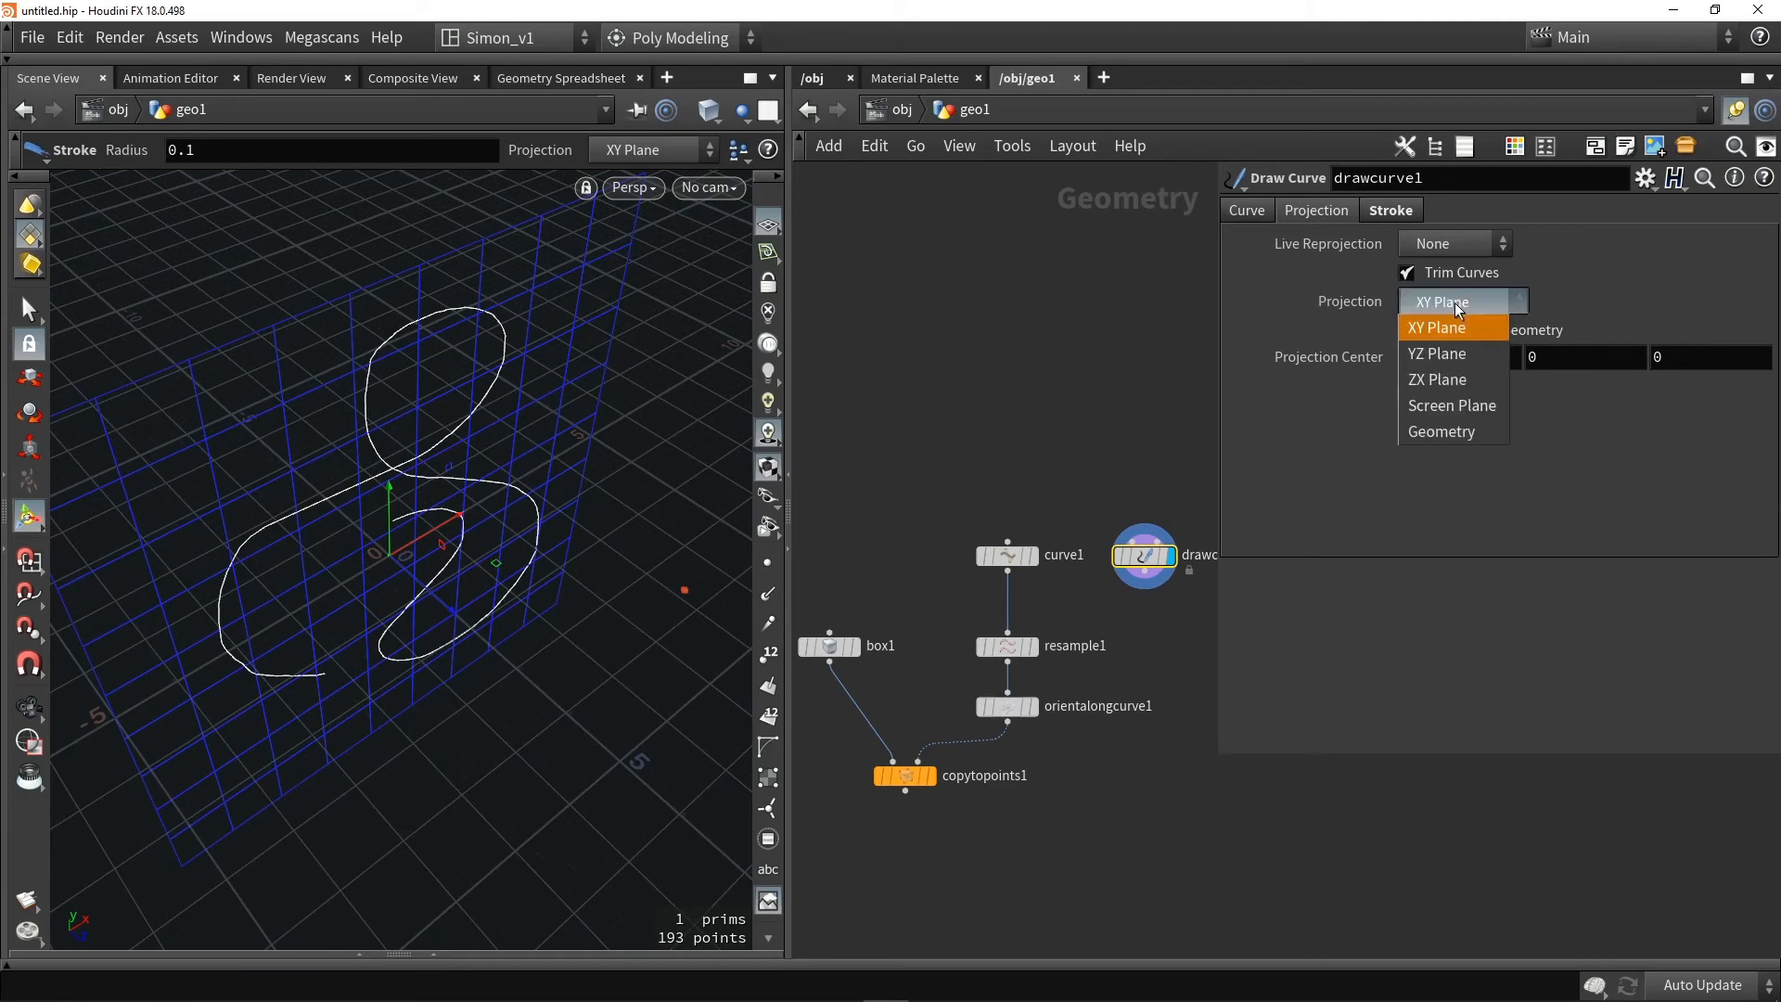
click(1456, 355)
alt+drag(436, 520, 656, 473)
mouse_move(516, 310)
mouse_down()
mouse_move(442, 314)
mouse_move(644, 370)
mouse_move(556, 299)
mouse_up()
mouse_move(631, 408)
alt+mouse_down()
mouse_move(492, 458)
mouse_move(509, 504)
mouse_move(593, 510)
alt+mouse_up()
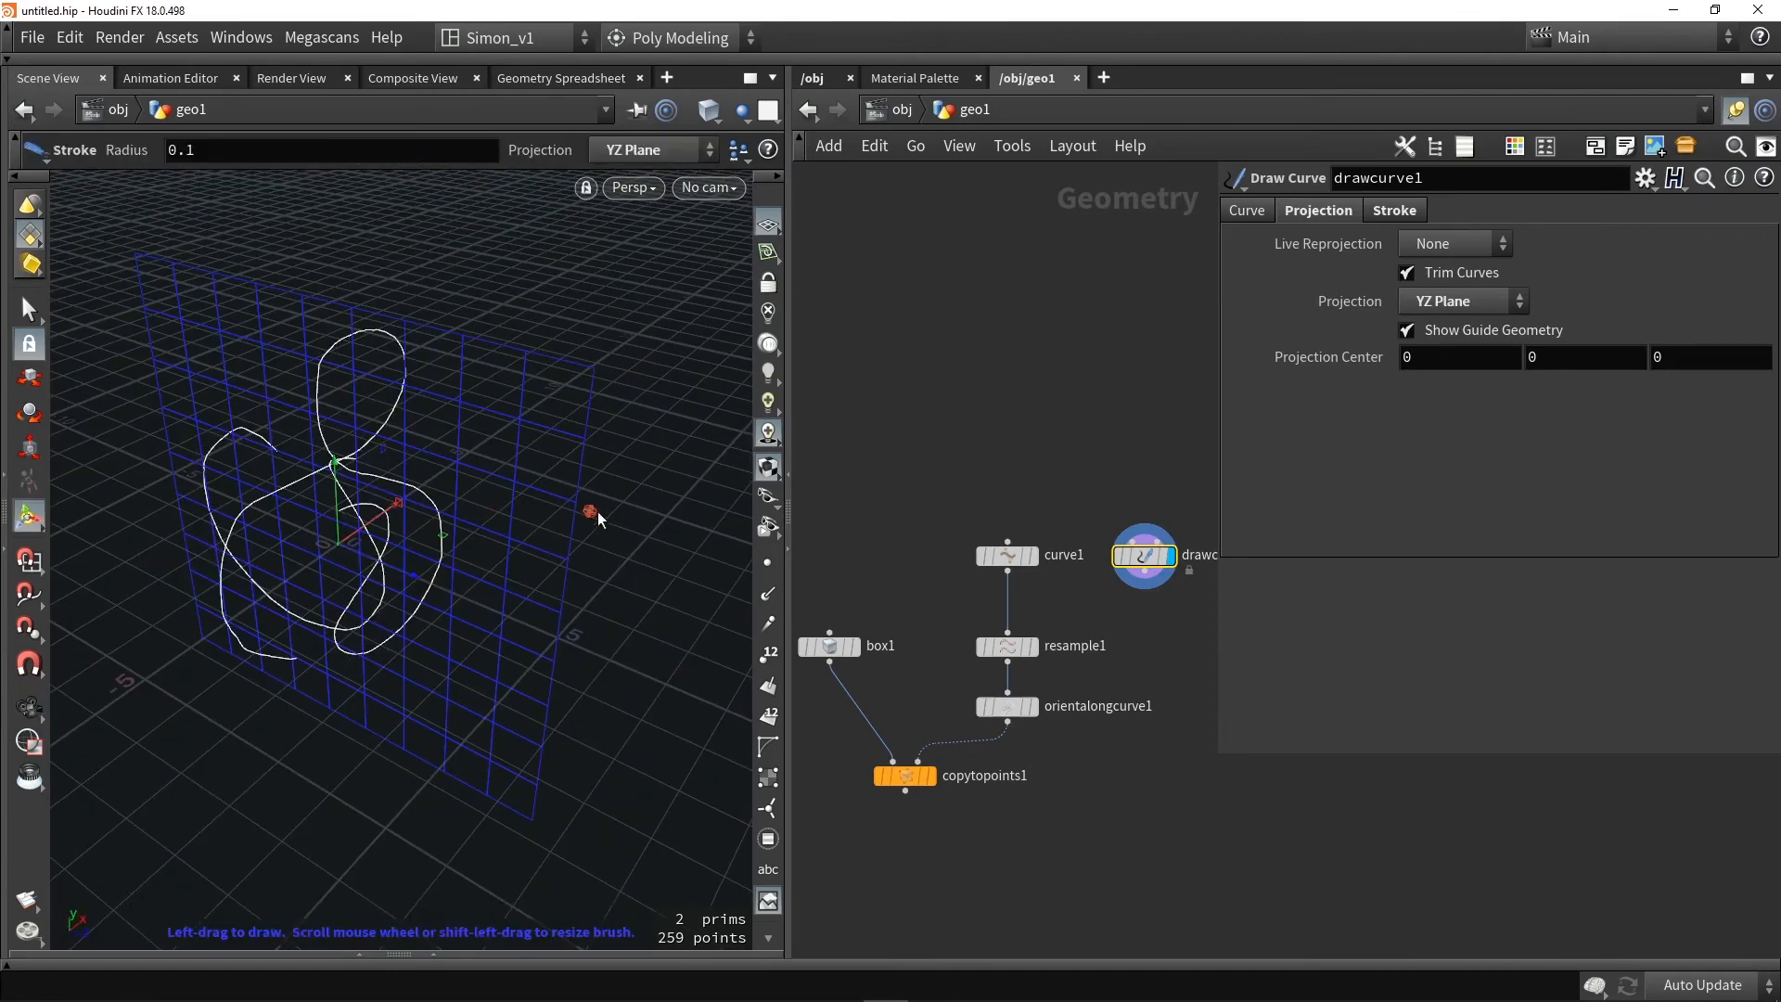
Set the Draw Curve projection to Geometry and add a Pig Head test geometry node above it
click(1432, 303)
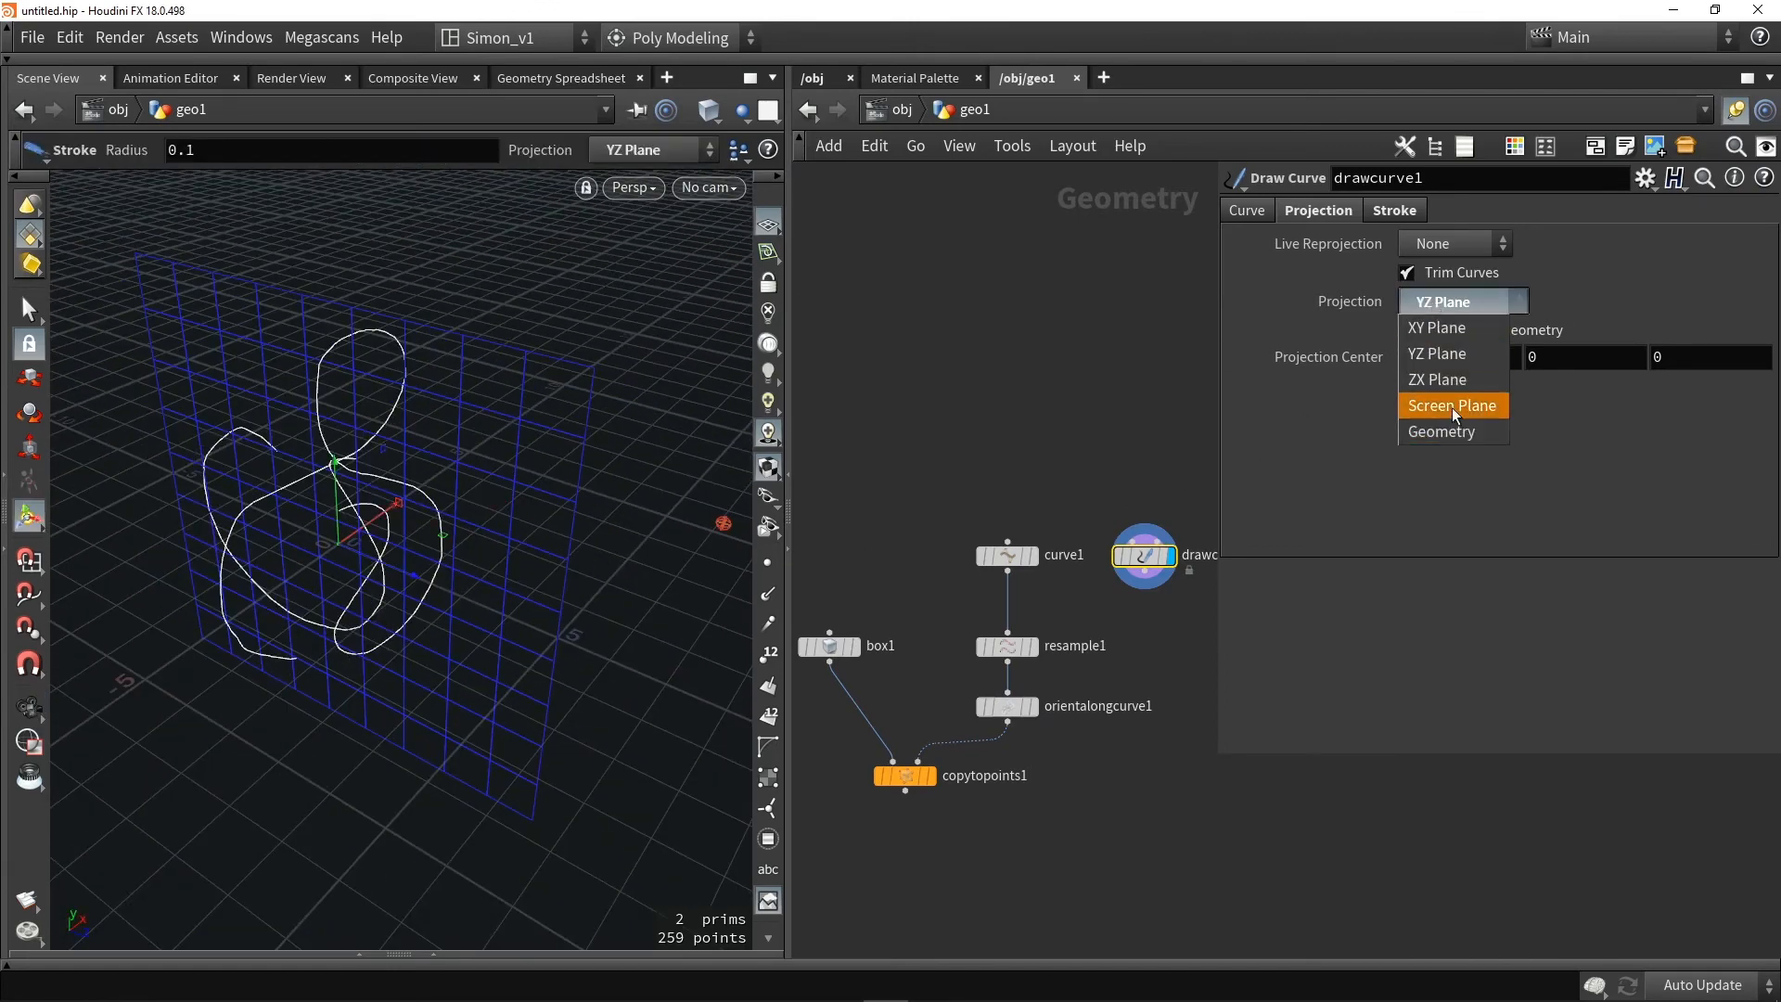
click(1446, 431)
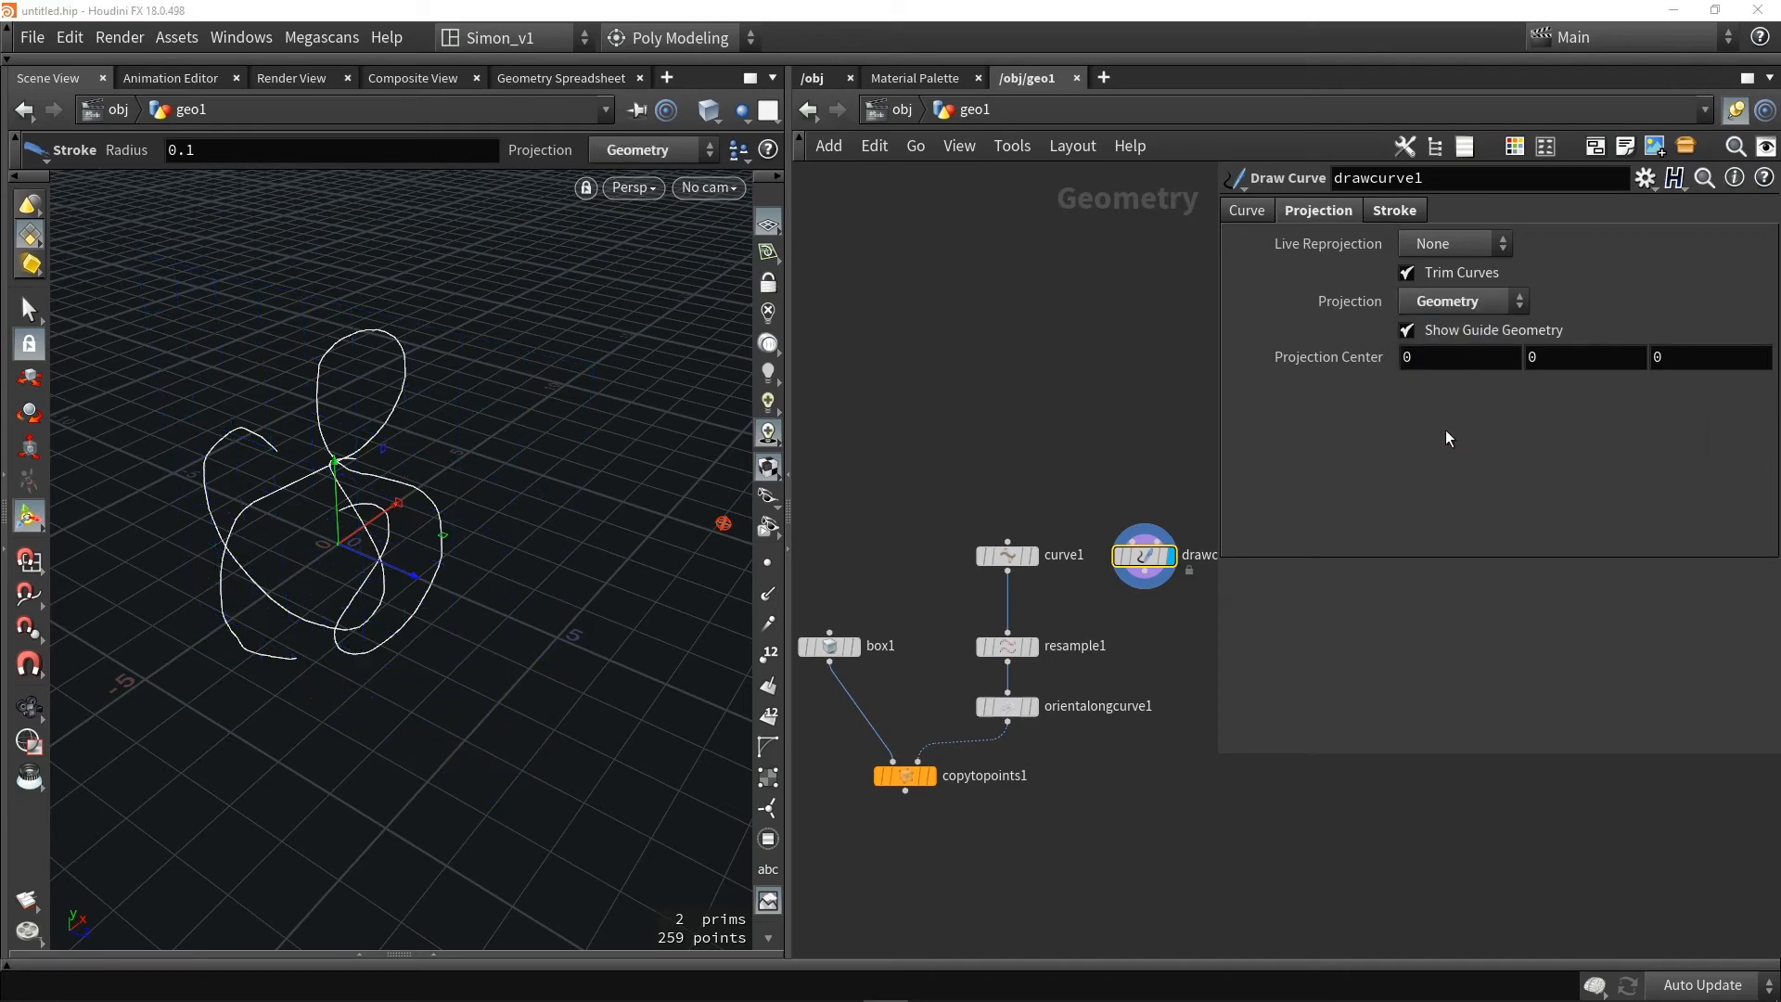
middle_drag(1167, 477, 977, 483)
scroll(983, 481, up, 2)
key(Tab)
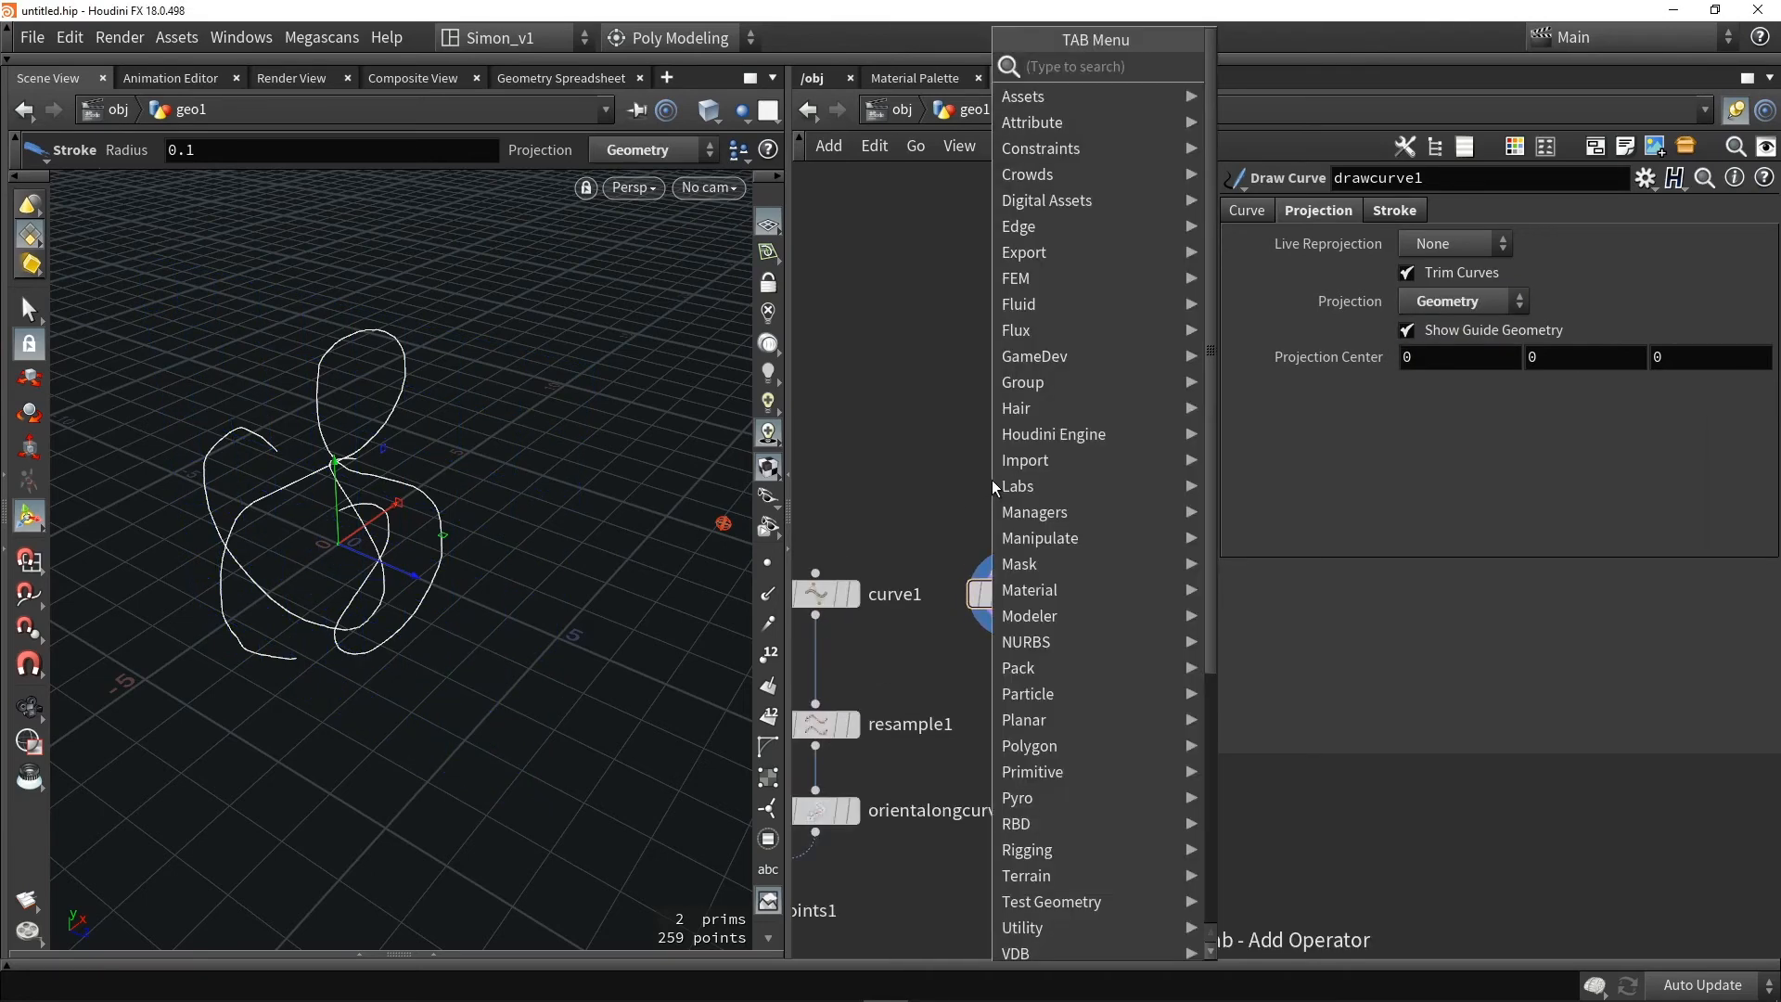
text(test)
click(1328, 119)
click(982, 487)
Wire the pig head into the first Draw Curve input and activate Draw Curve for drawing in the viewport
drag(982, 491, 995, 572)
click(1012, 595)
alt+drag(576, 566, 390, 605)
scroll(390, 606, up, 3)
key(Return)
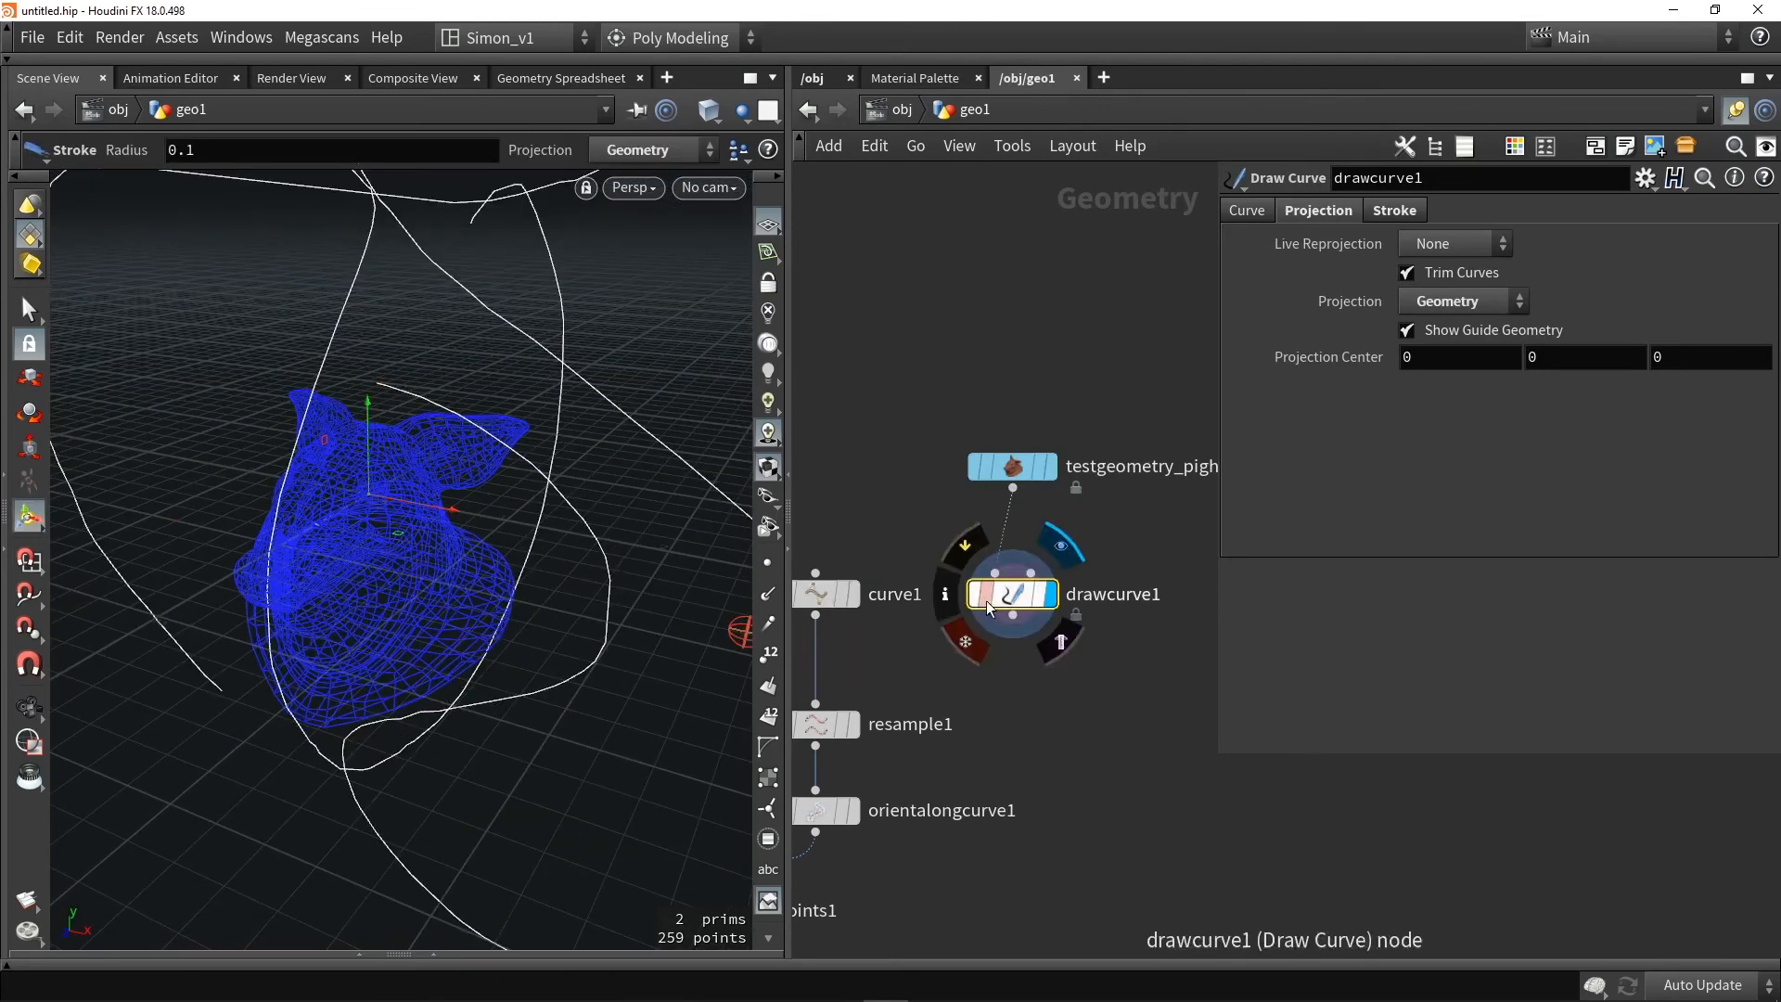
Clear all existing strokes and draw an S-shaped stroke across the surface of the pig head
click(1394, 211)
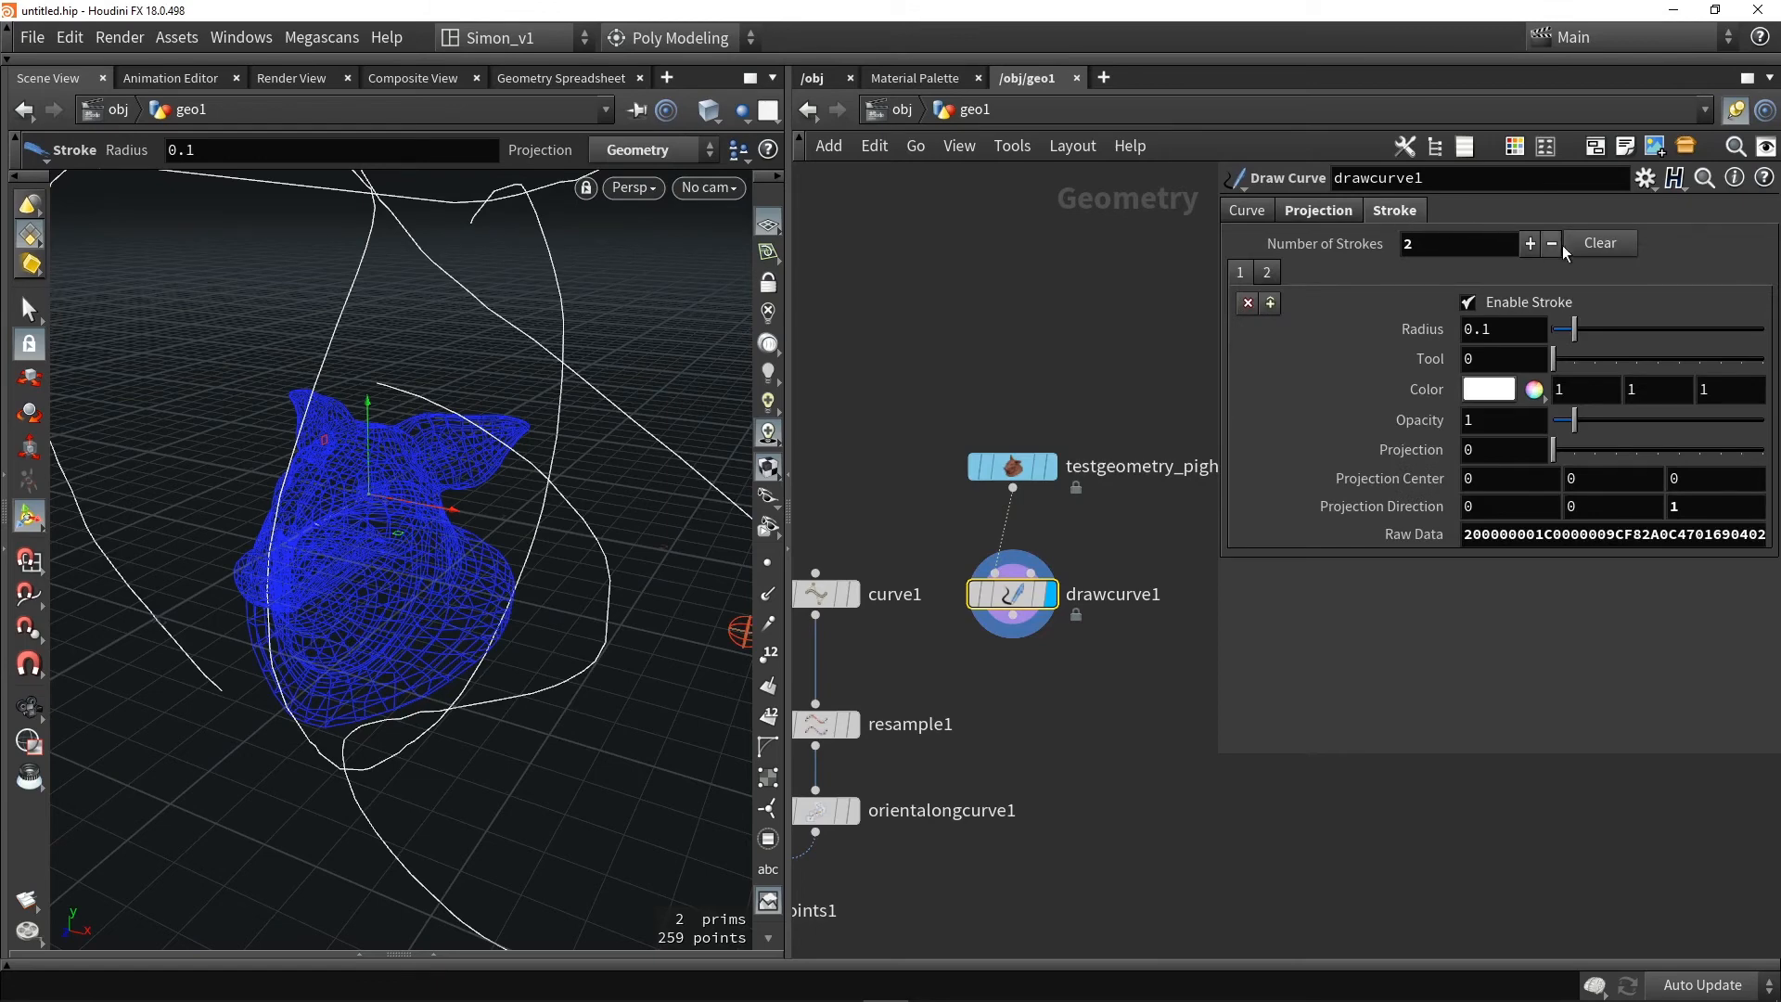
click(1590, 246)
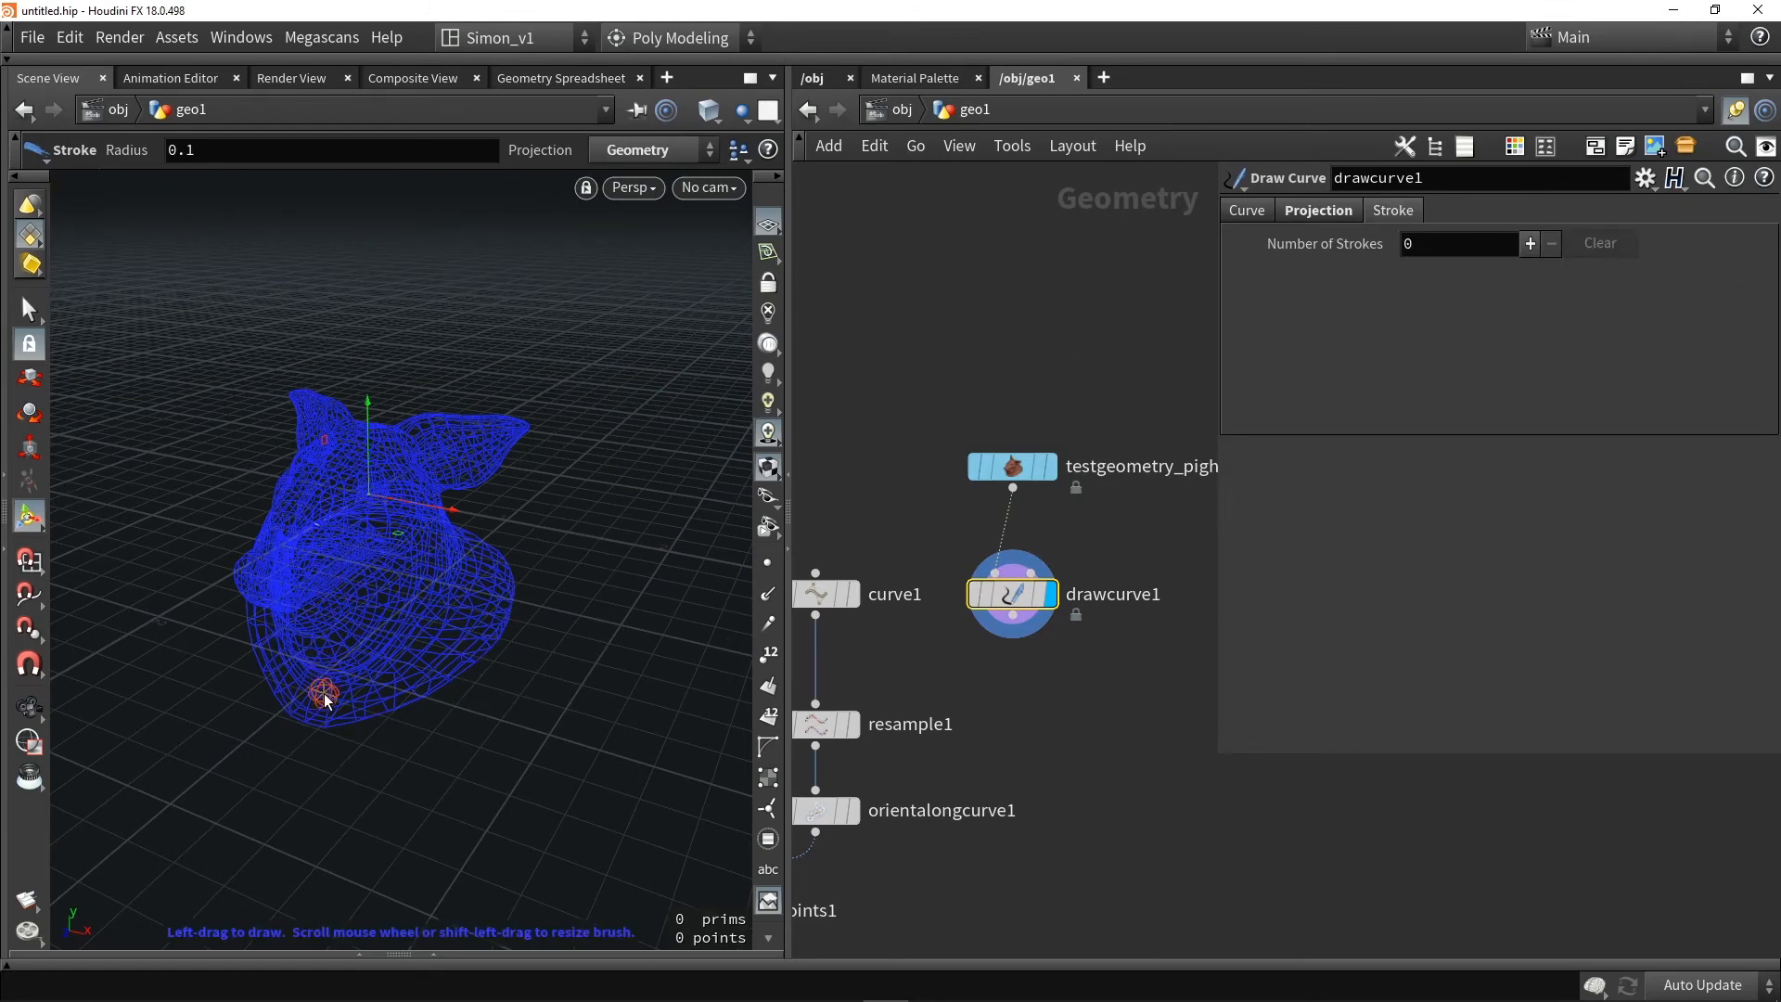
mouse_move(324, 700)
mouse_down()
mouse_move(445, 620)
mouse_move(362, 469)
mouse_move(432, 442)
mouse_up()
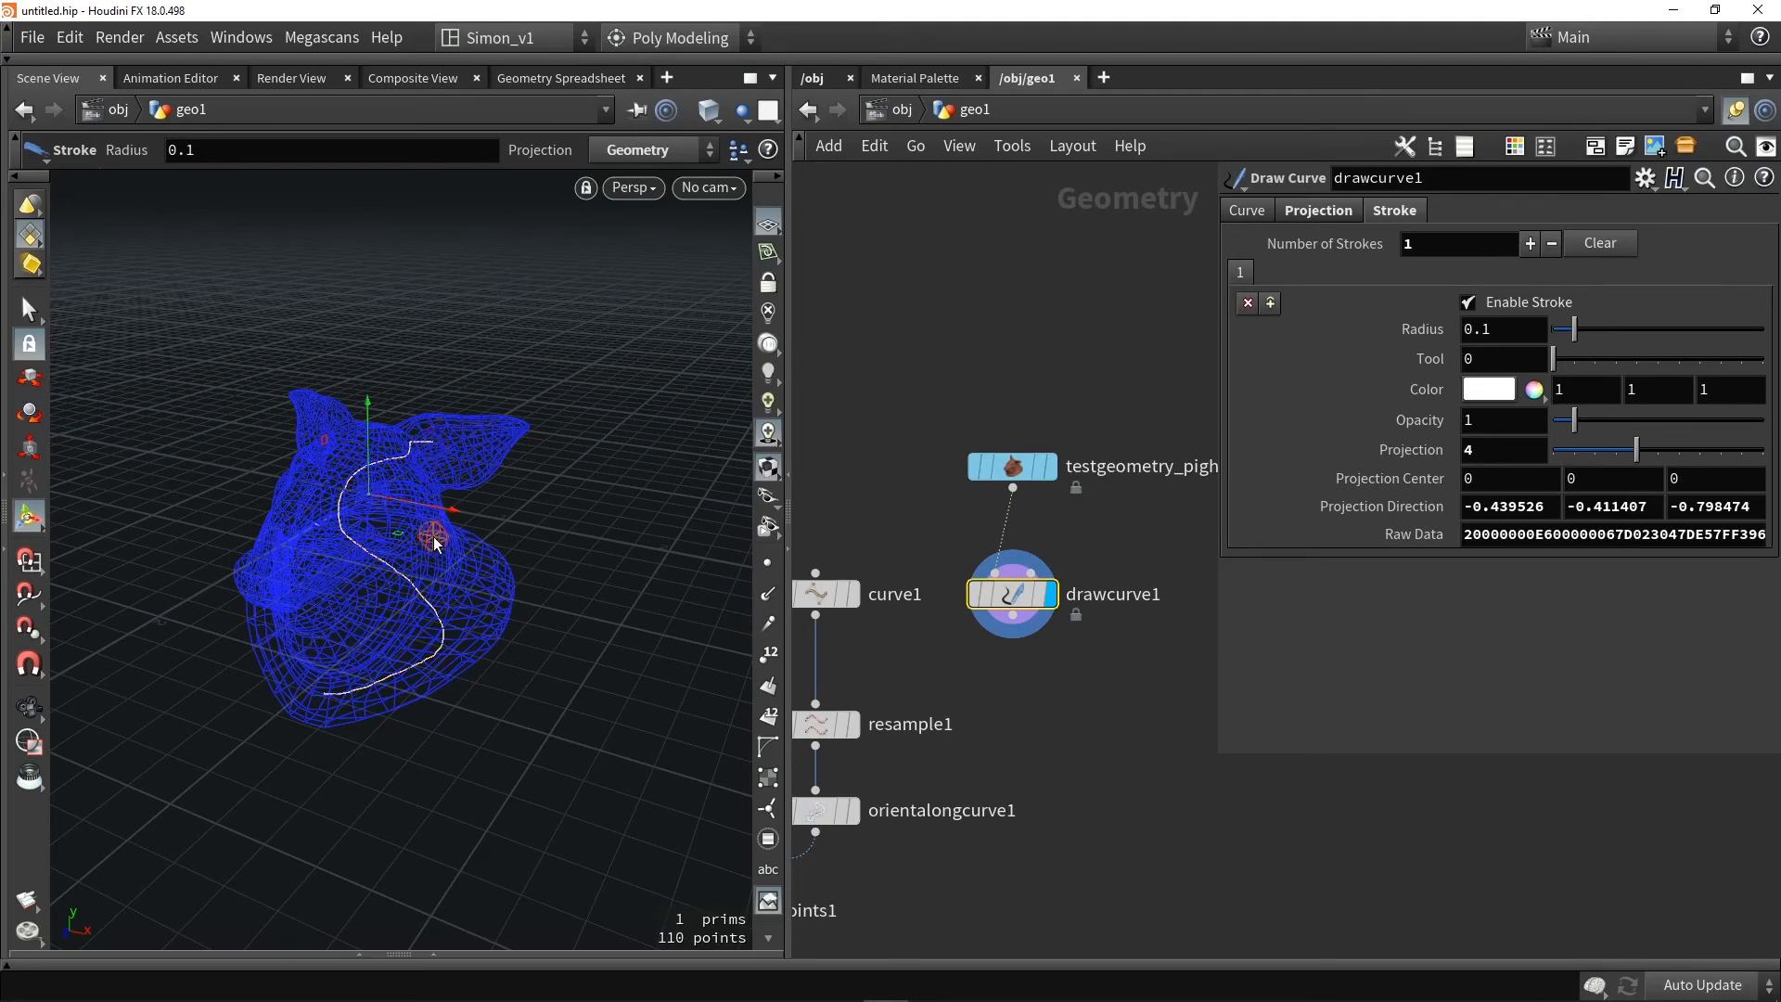
mouse_move(463, 516)
alt+mouse_down()
mouse_move(254, 532)
mouse_move(249, 598)
mouse_move(538, 506)
mouse_move(545, 529)
alt+mouse_up()
Wire the Draw Curve output into the Resample node in place of the old curve, and display Copy to Points
middle_drag(1018, 682, 1133, 457)
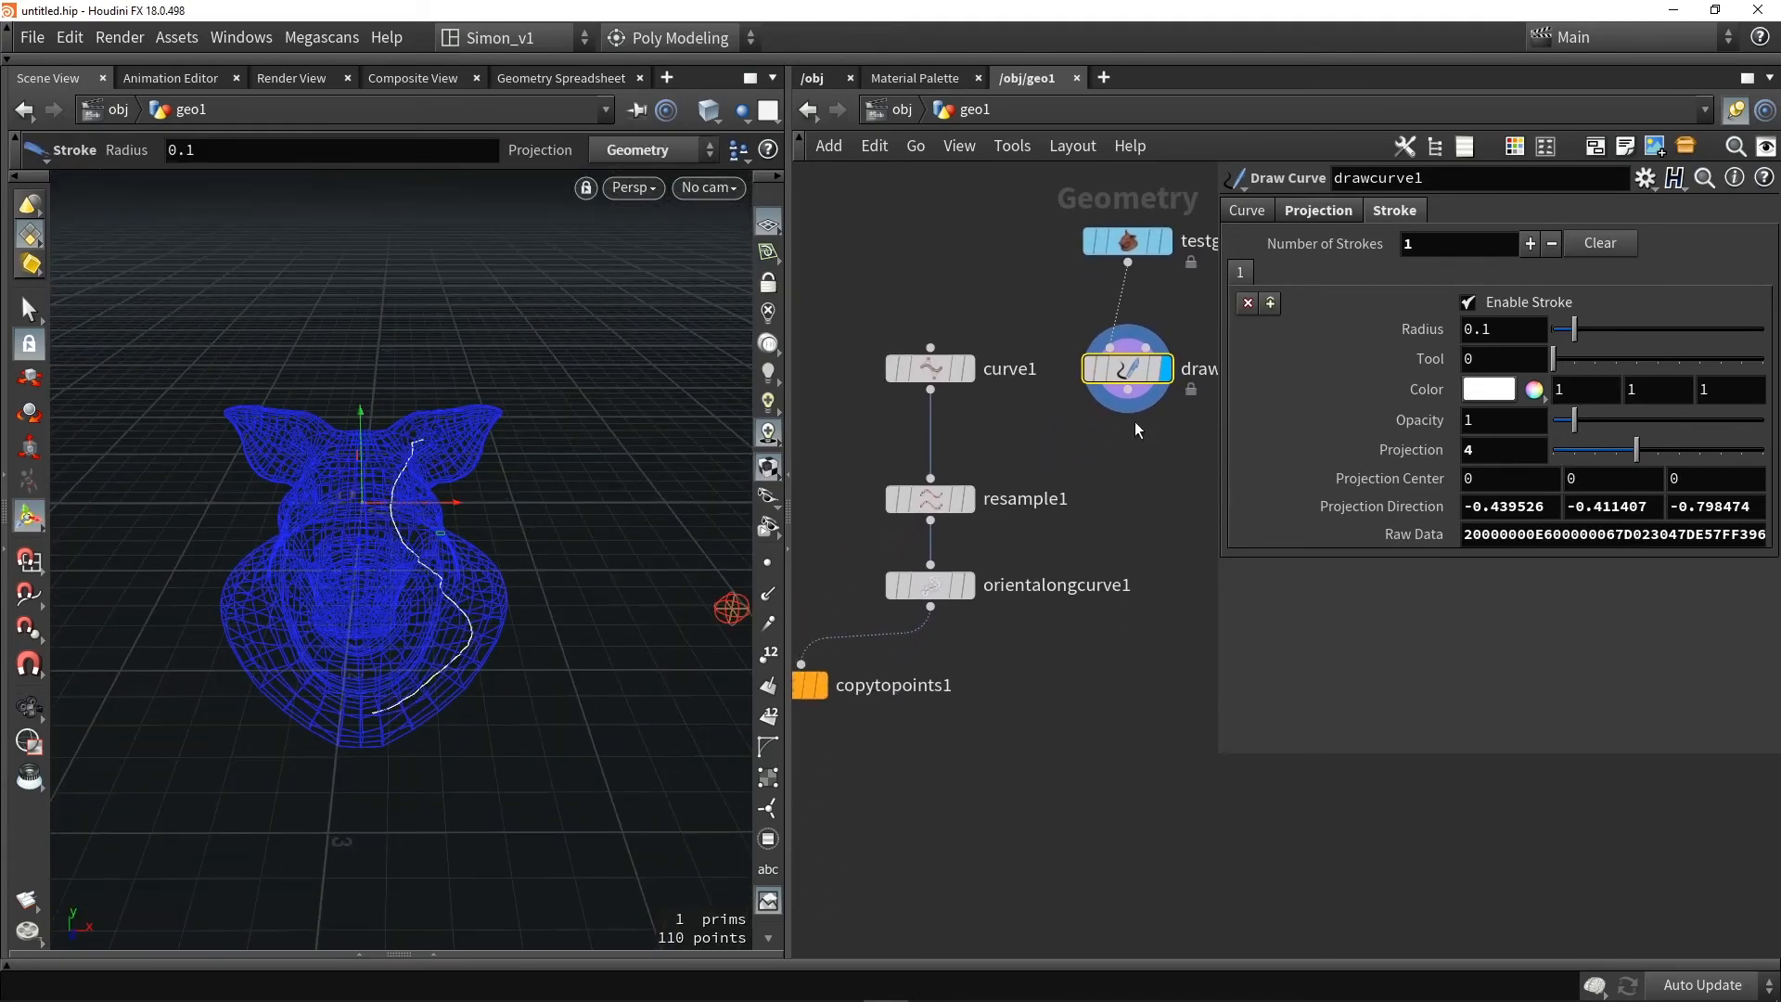
drag(1127, 391, 931, 481)
middle_drag(1013, 746, 1094, 638)
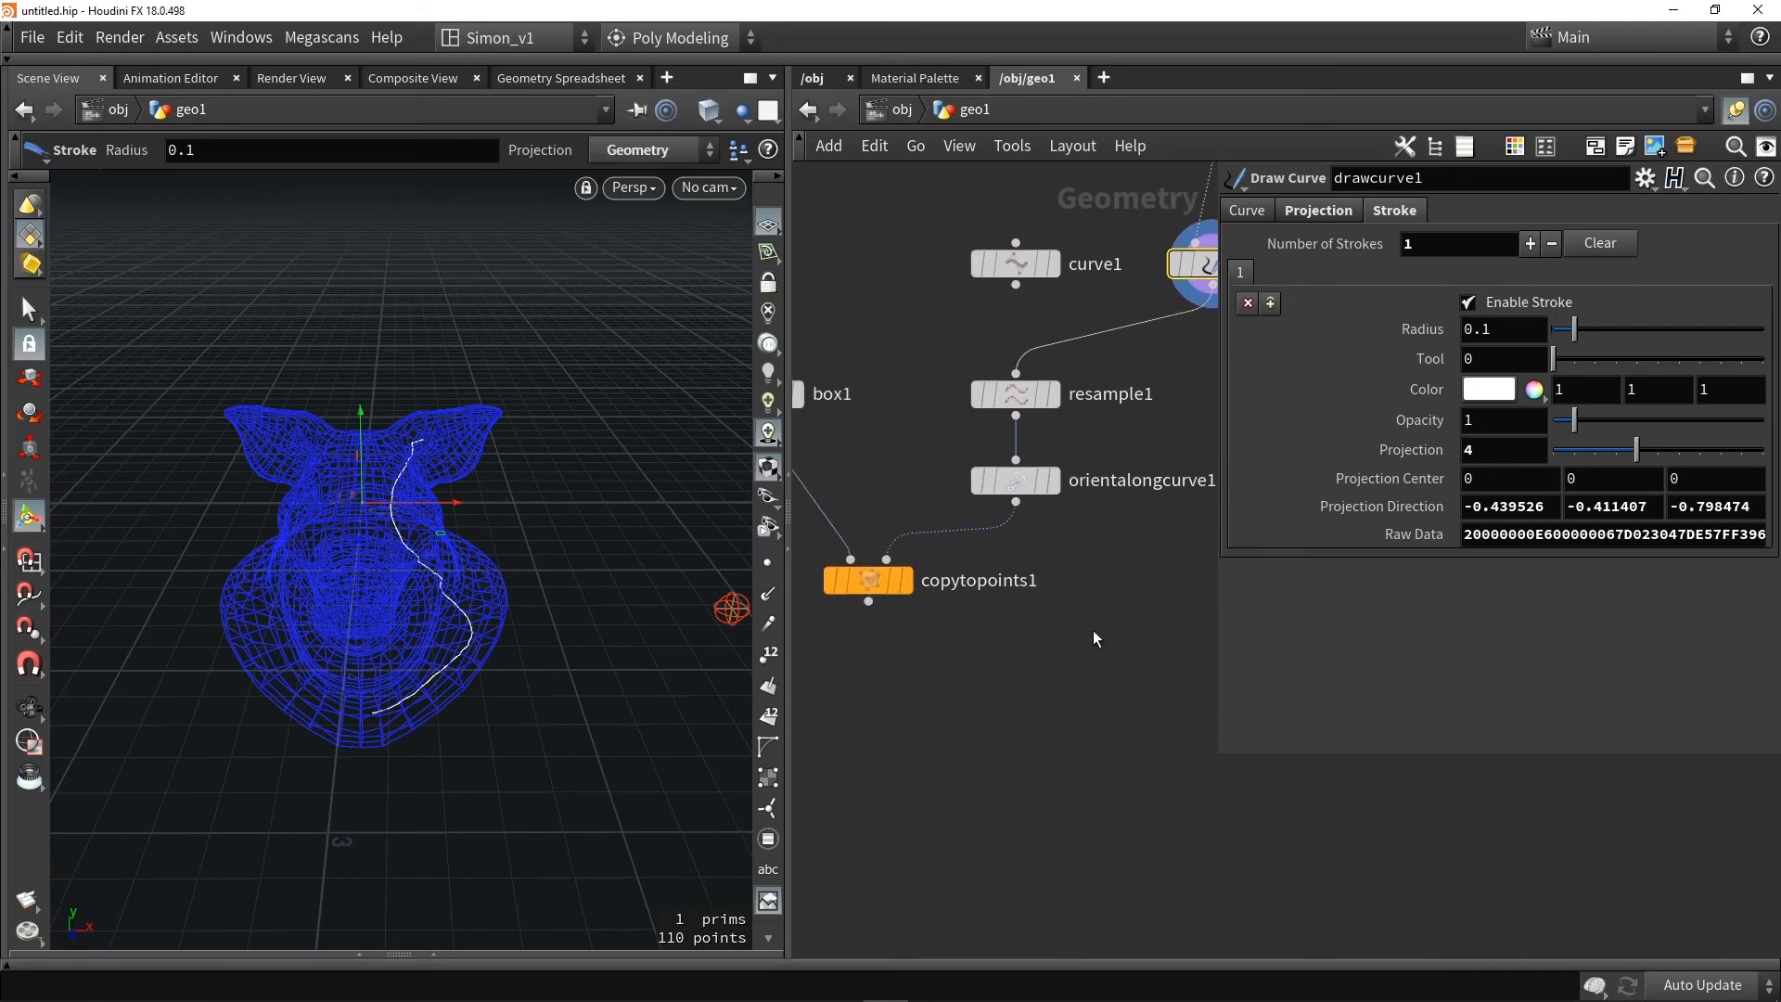
click(906, 581)
click(870, 581)
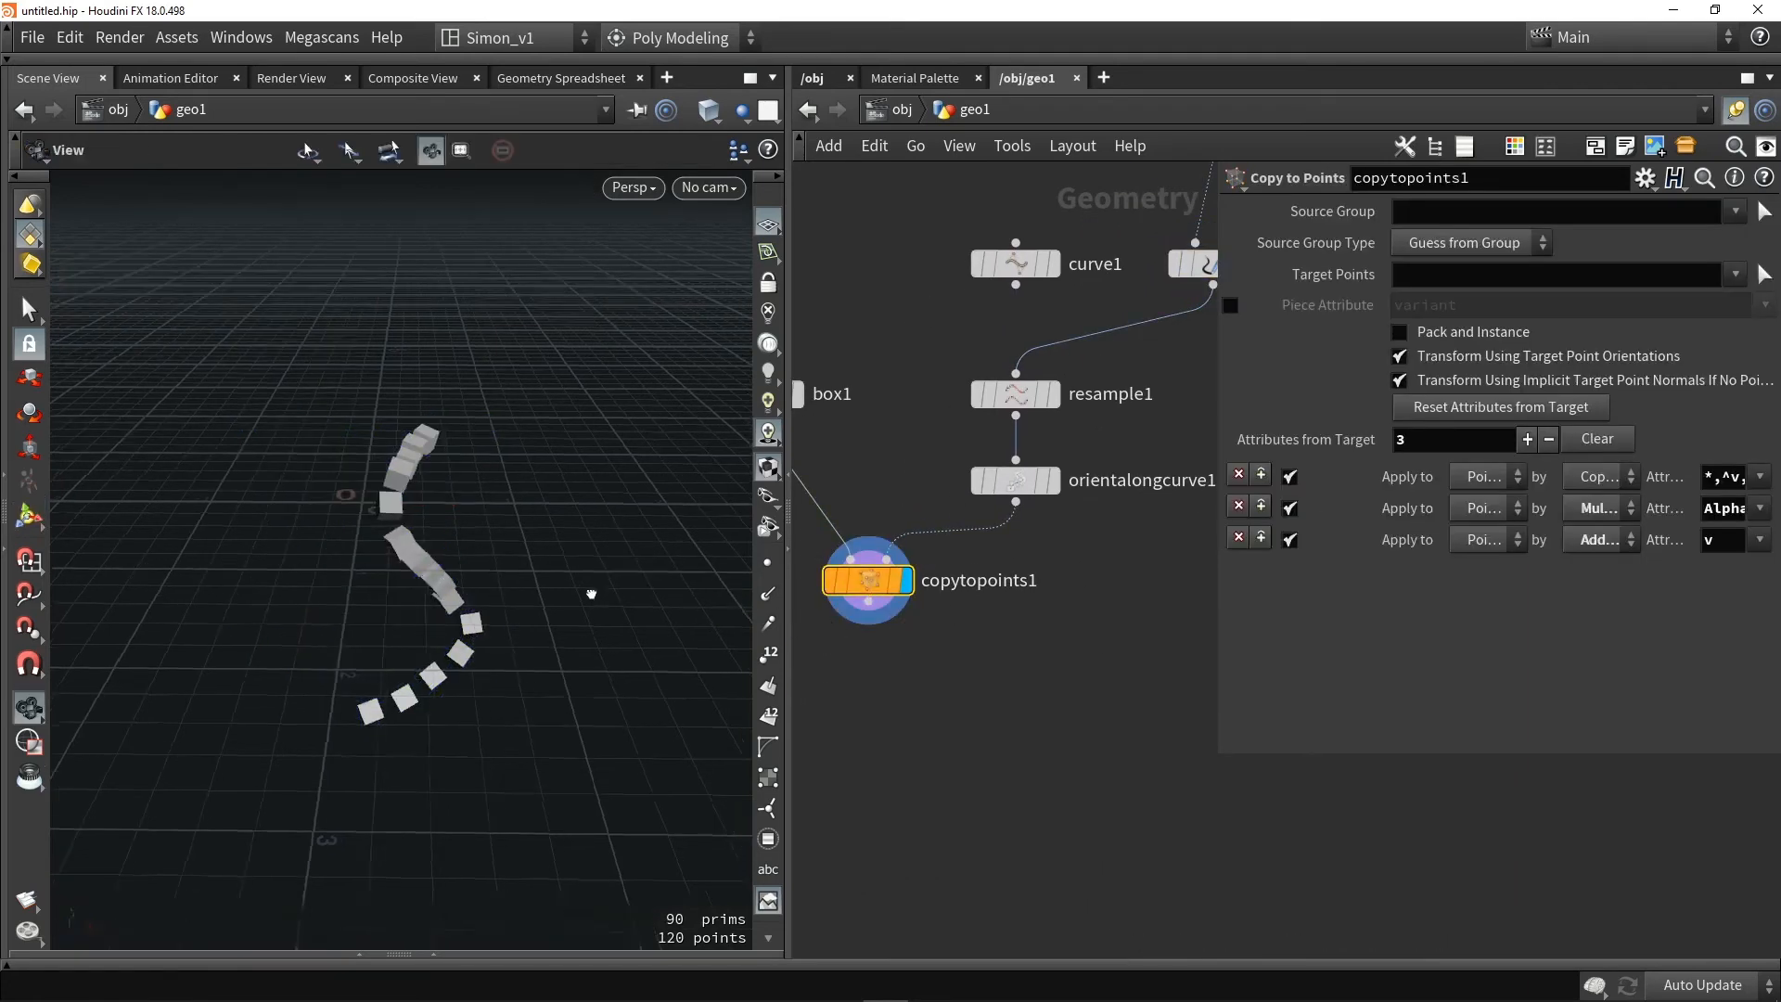
alt+drag(591, 594, 422, 604)
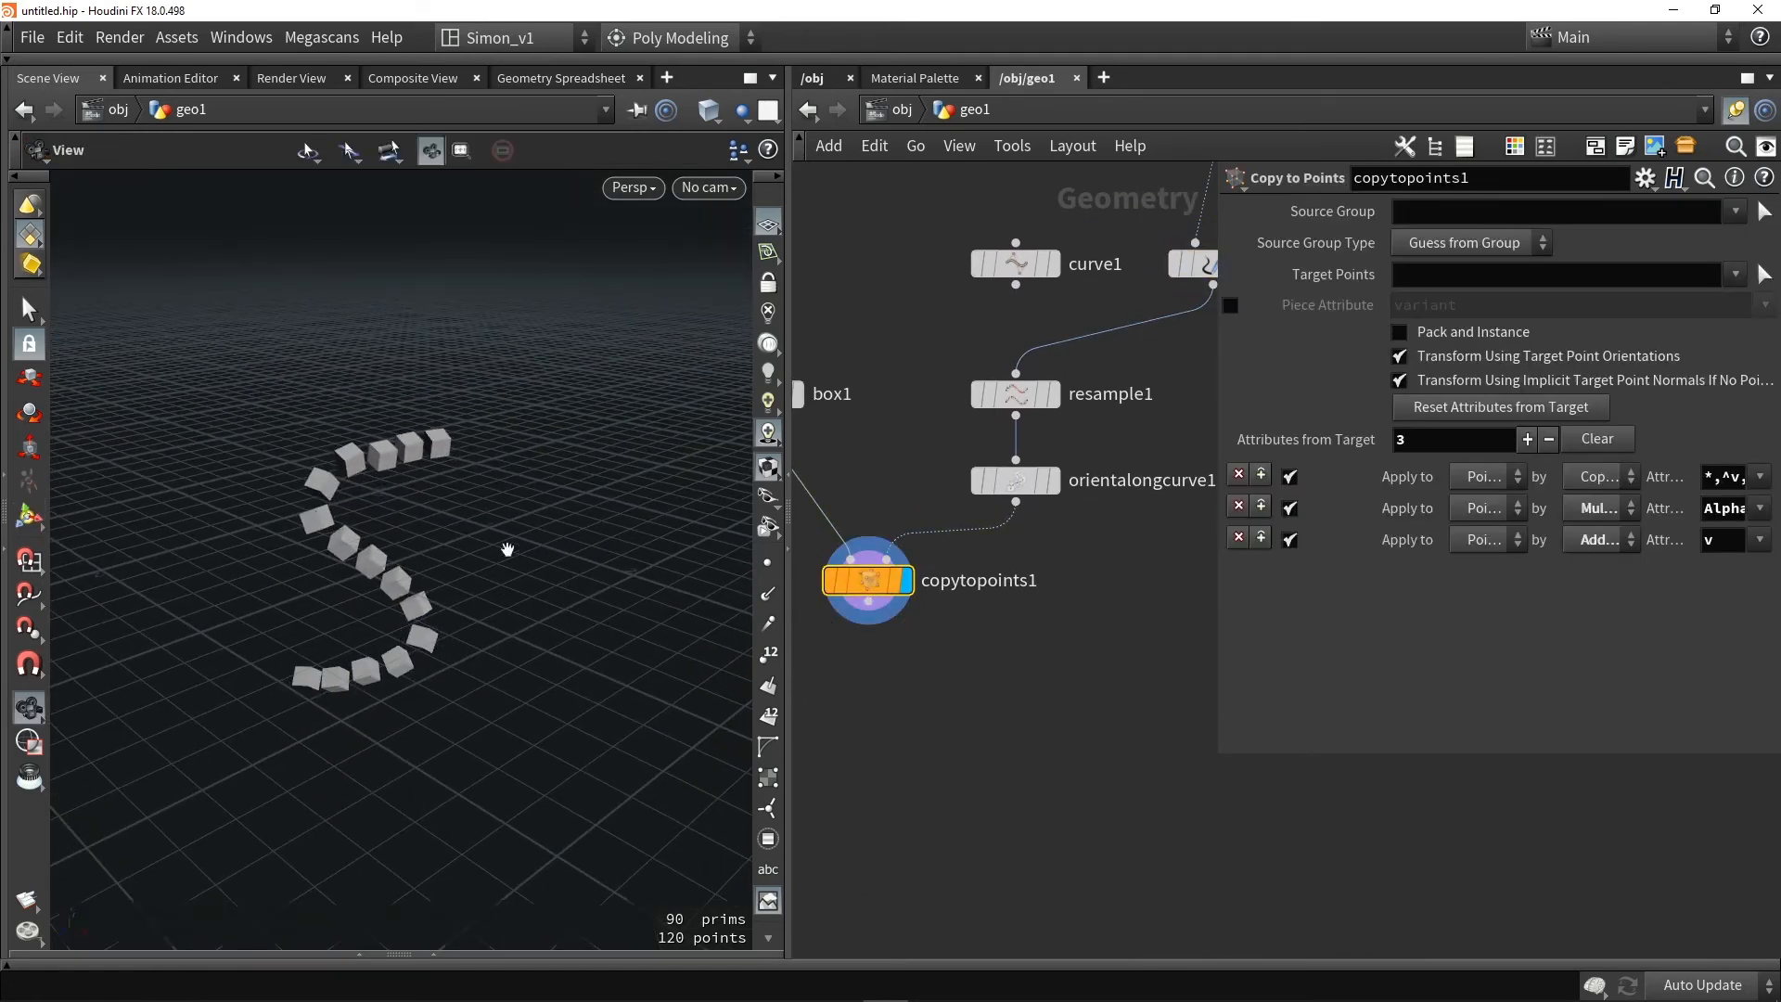
alt+drag(505, 548, 501, 621)
Add a Merge node combining the Copy to Points output with the pig head, and display the merged result
scroll(978, 678, down, 2)
key(Tab)
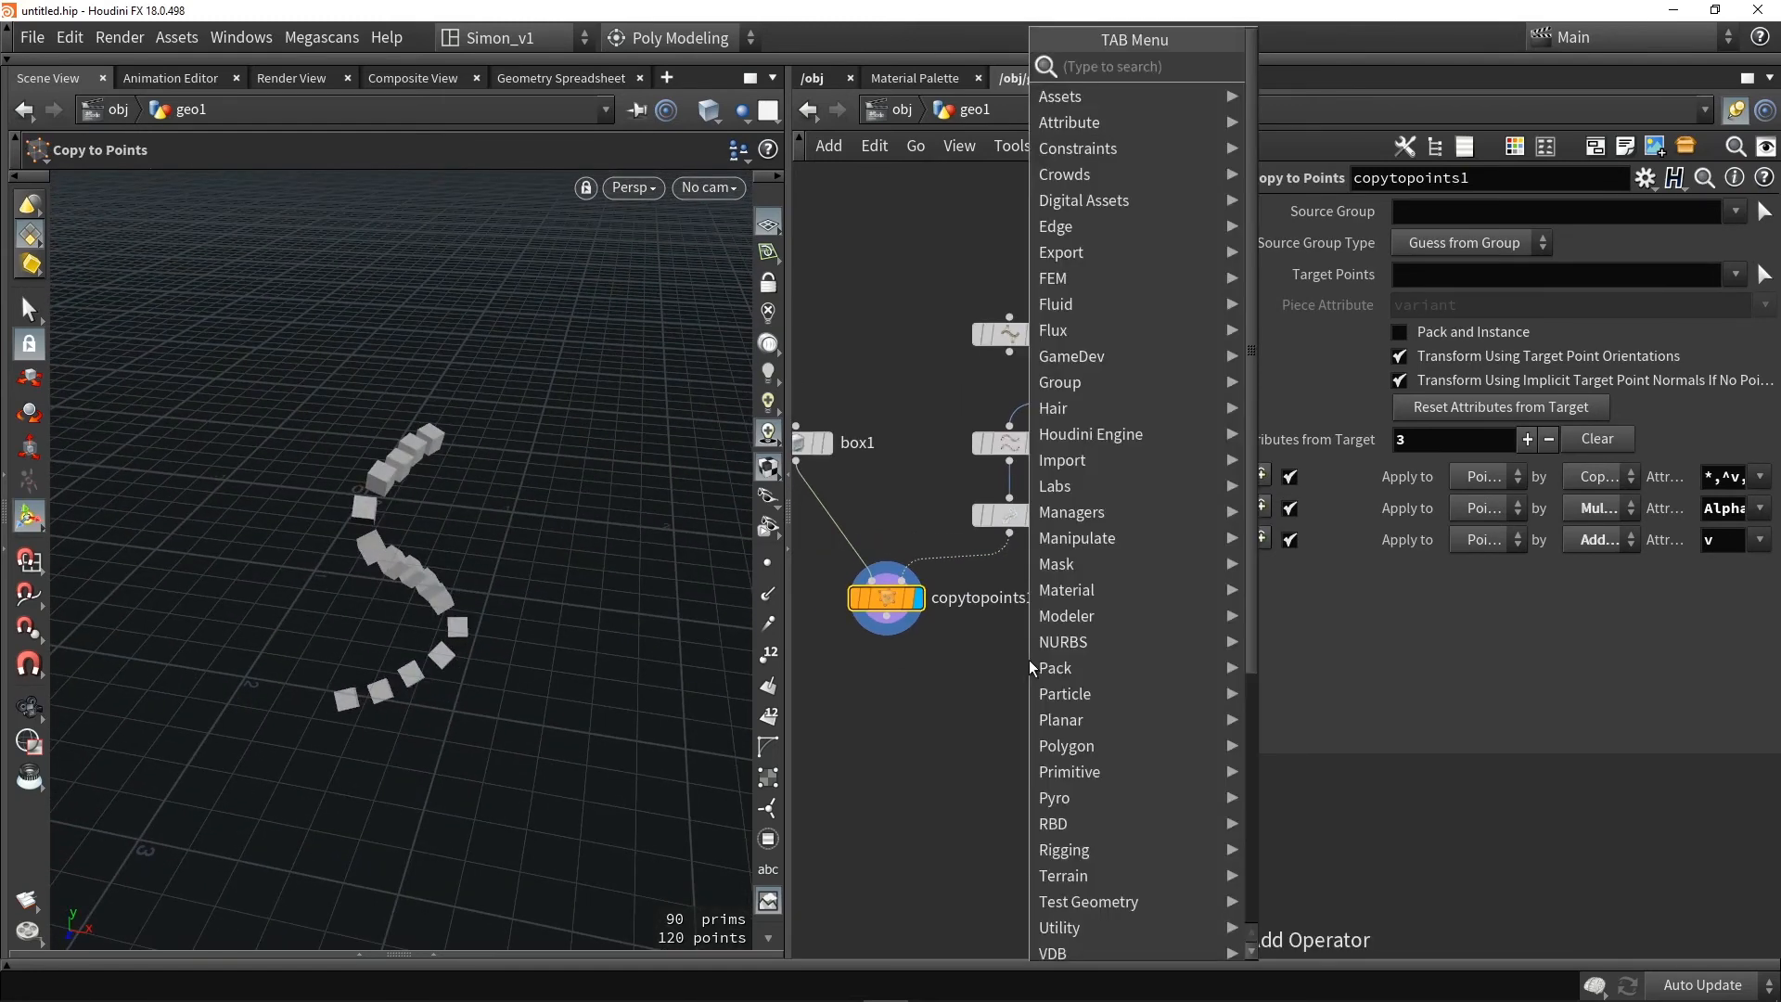
text(merge)
key(Return)
click(1064, 732)
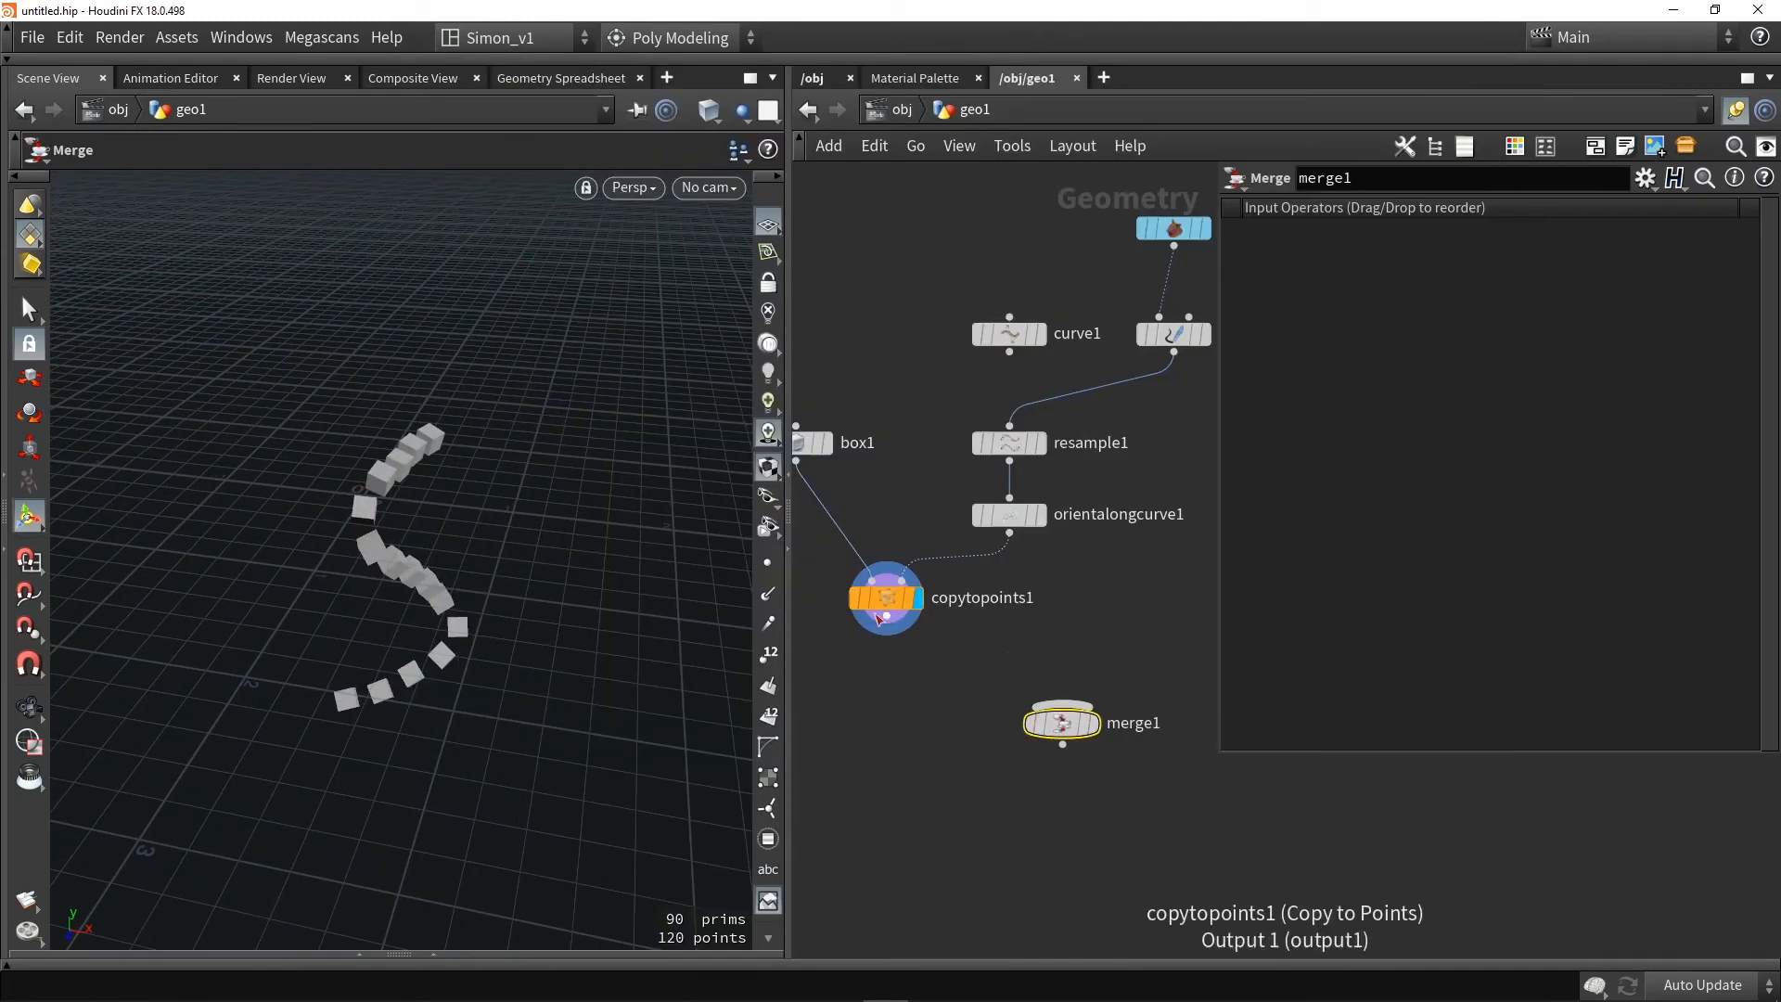
drag(887, 633, 1054, 703)
scroll(1067, 538, down, 2)
mouse_move(1137, 340)
drag(1138, 339, 1058, 649)
scroll(1076, 658, up, 1)
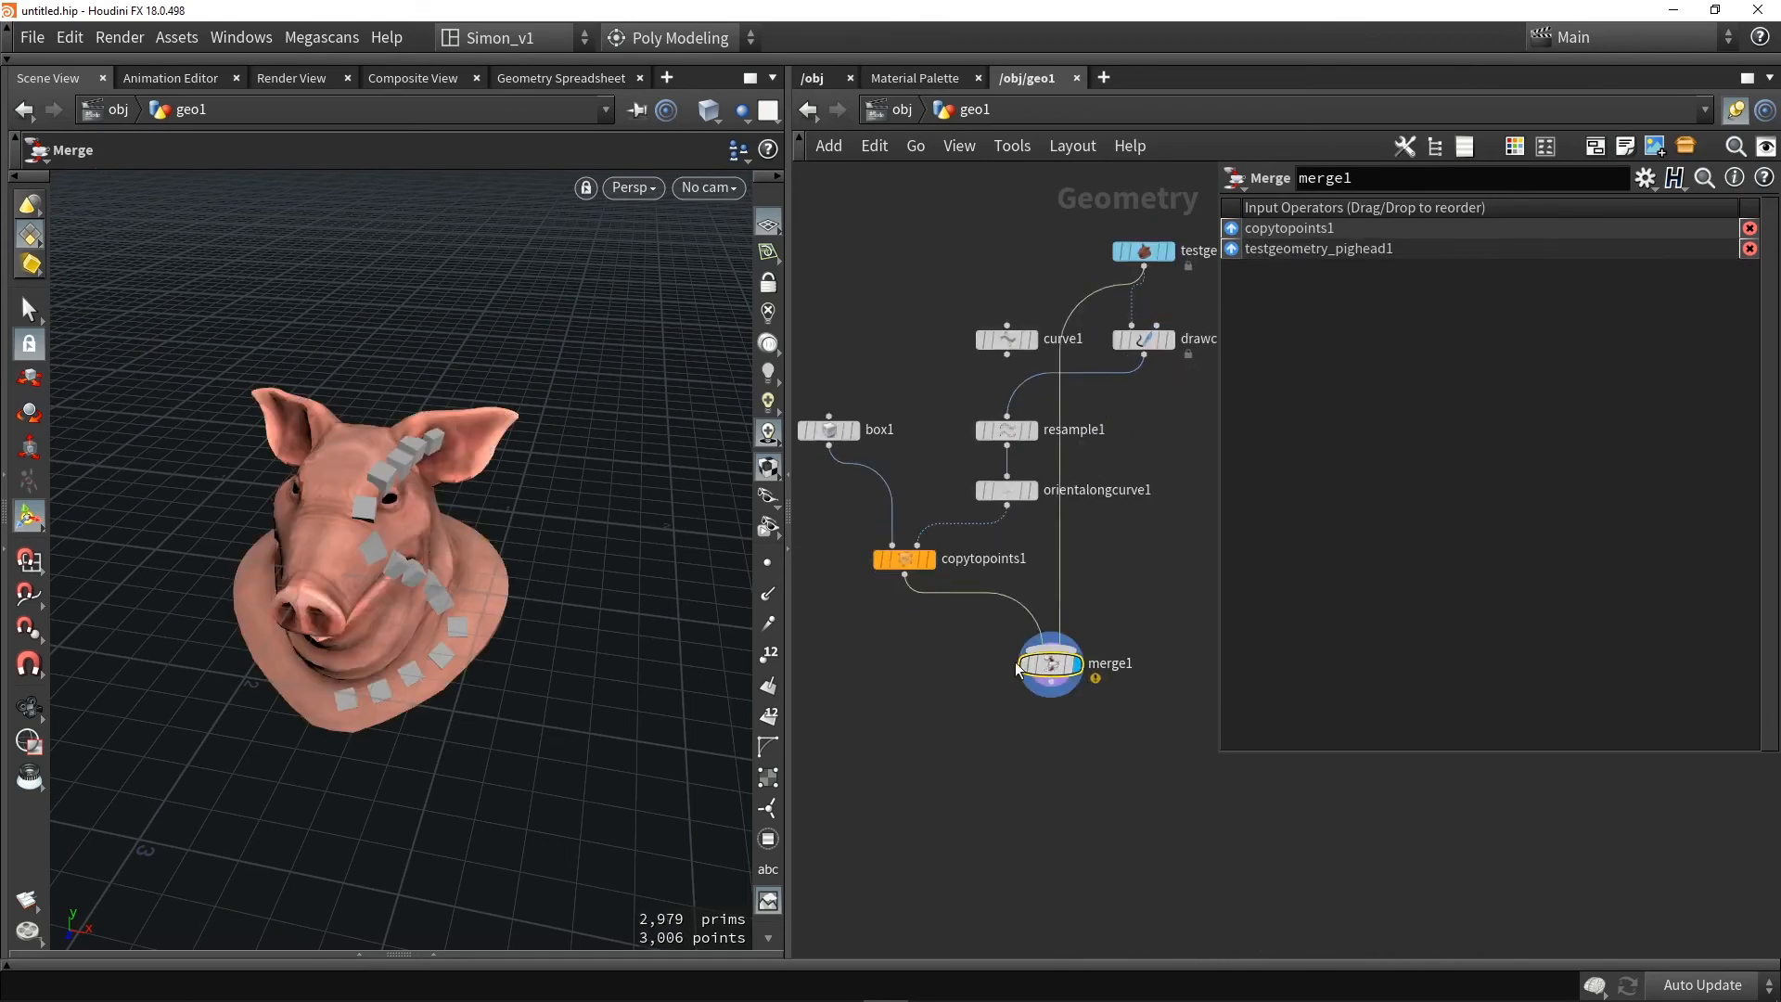
Activate Draw Curve and draw two additional strokes across the surface of the pig head
alt+drag(480, 640, 505, 596)
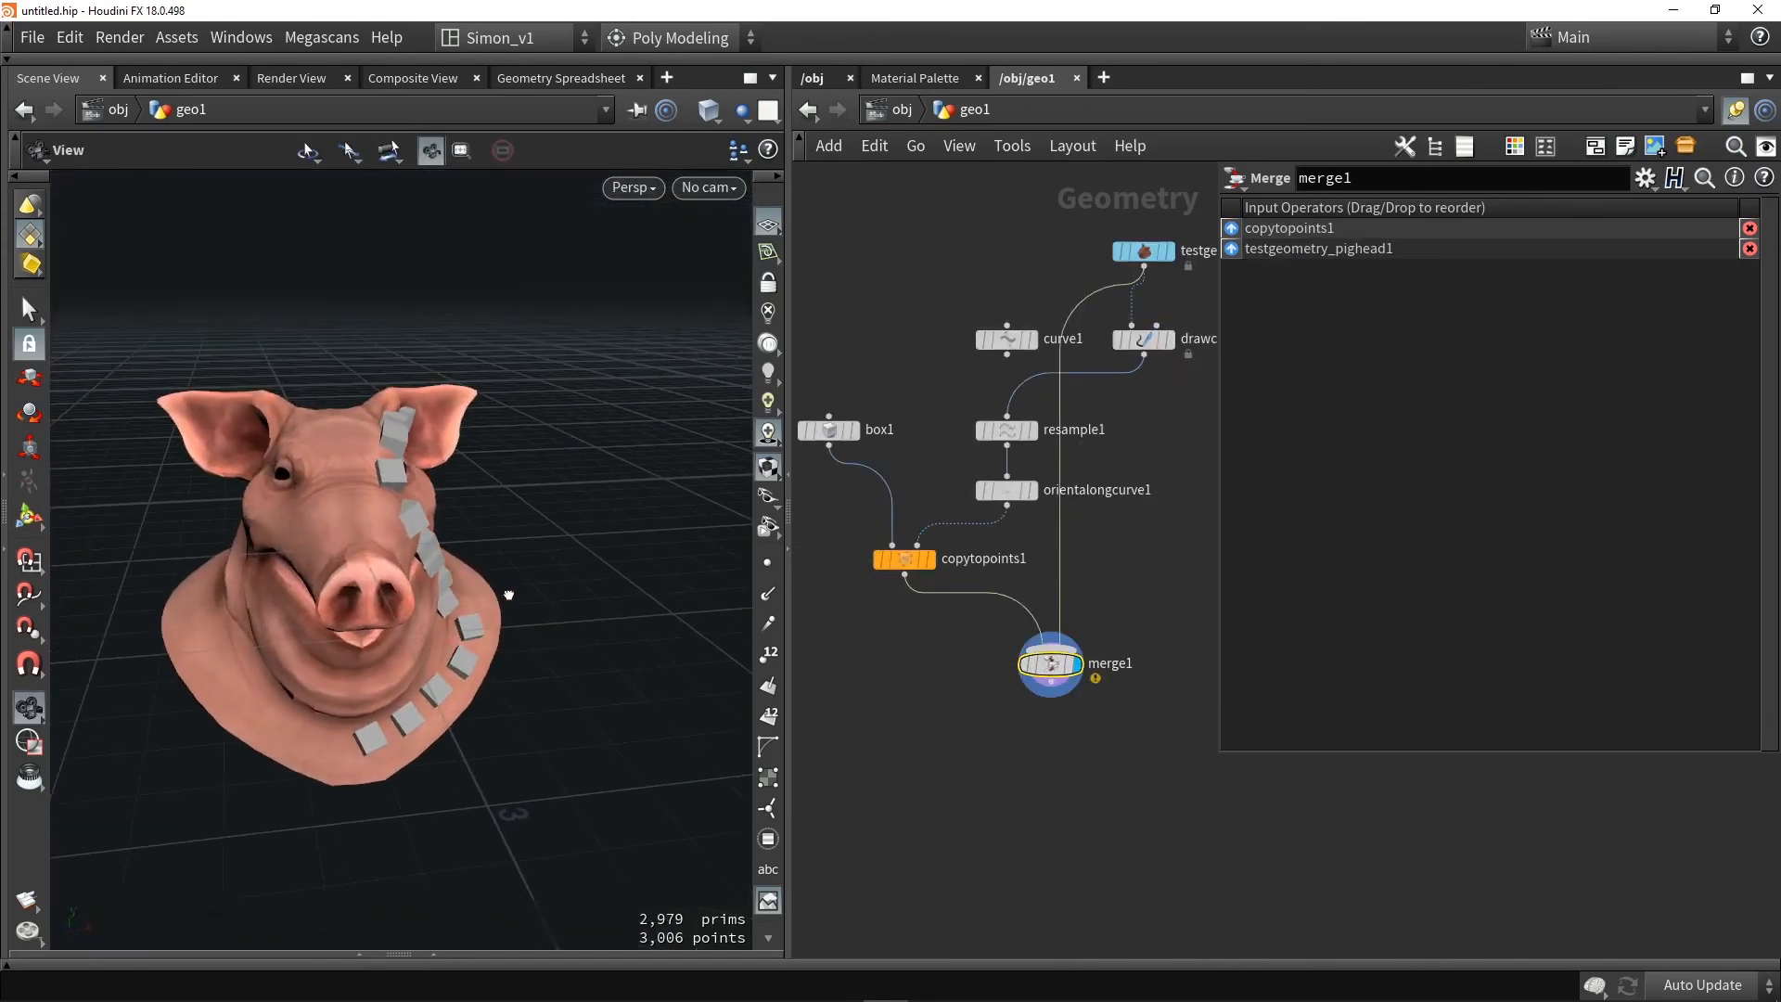
click(1149, 349)
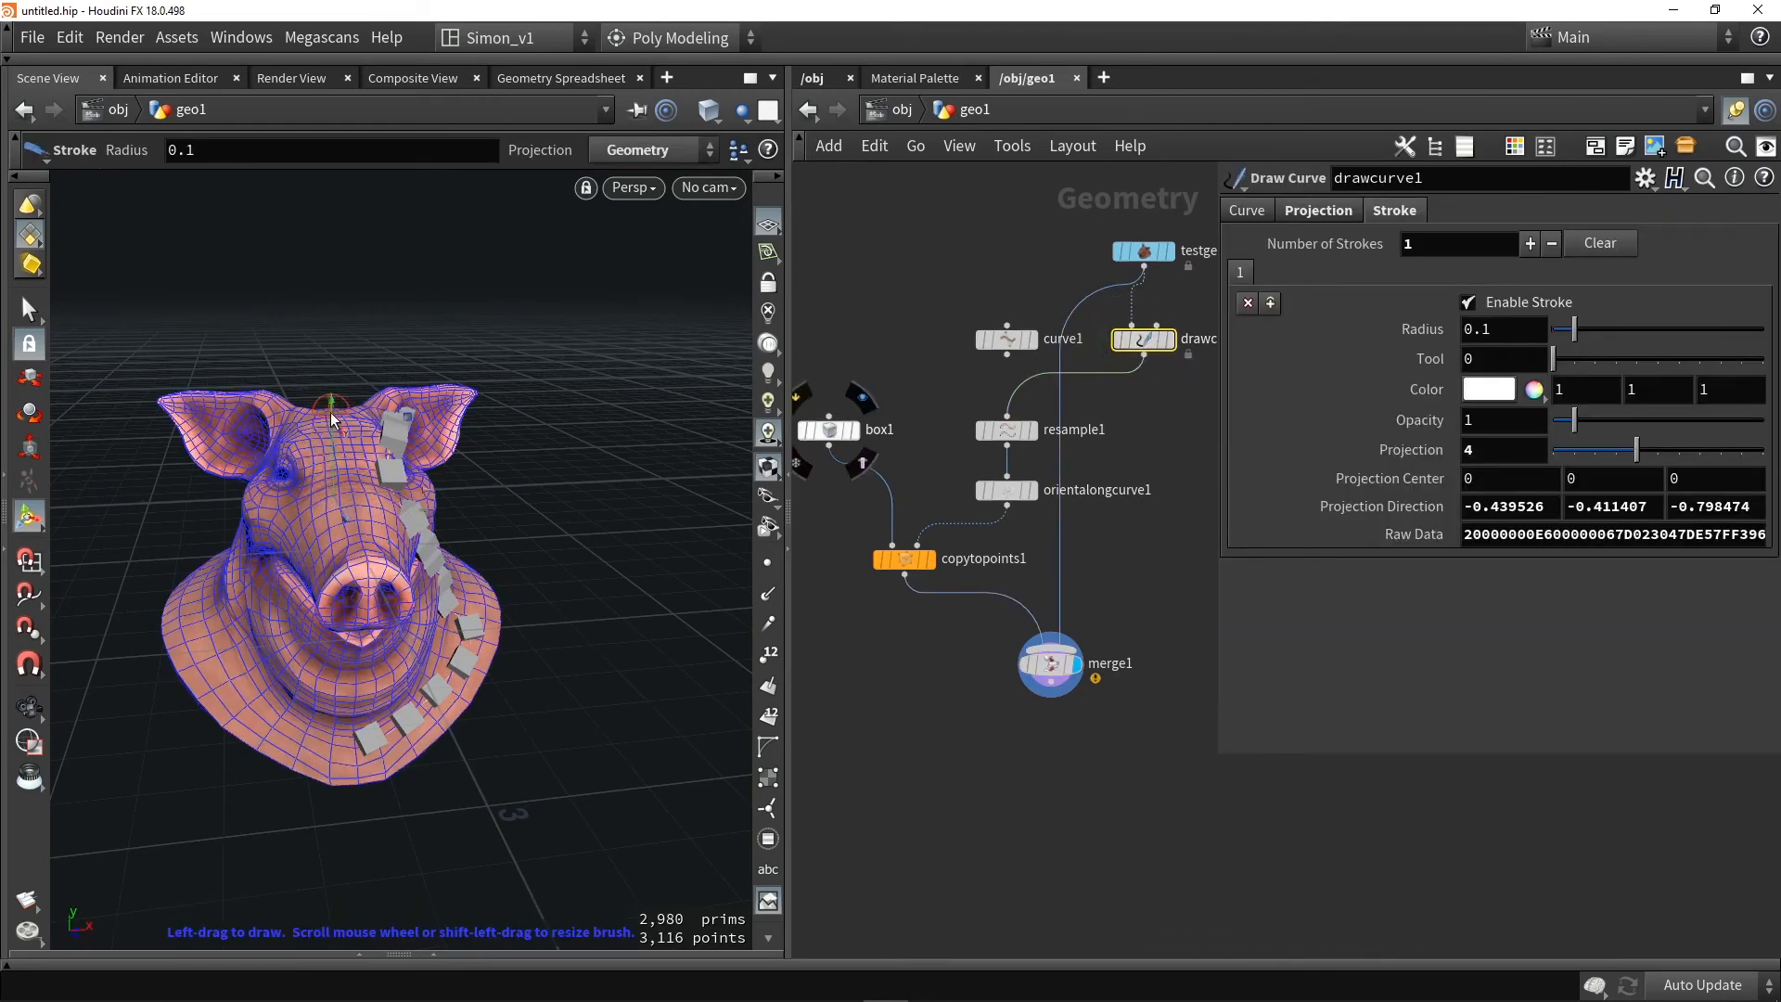
drag(330, 412, 314, 432)
mouse_move(273, 544)
mouse_down()
mouse_move(202, 616)
mouse_move(250, 700)
mouse_move(293, 648)
mouse_move(373, 411)
mouse_move(258, 532)
mouse_move(266, 493)
mouse_move(541, 488)
mouse_move(402, 504)
mouse_up()
Try wiring the pig head directly into the Resample node in place of Draw Curve, and inspect the displayed Copy to Points output
drag(1143, 268, 1021, 380)
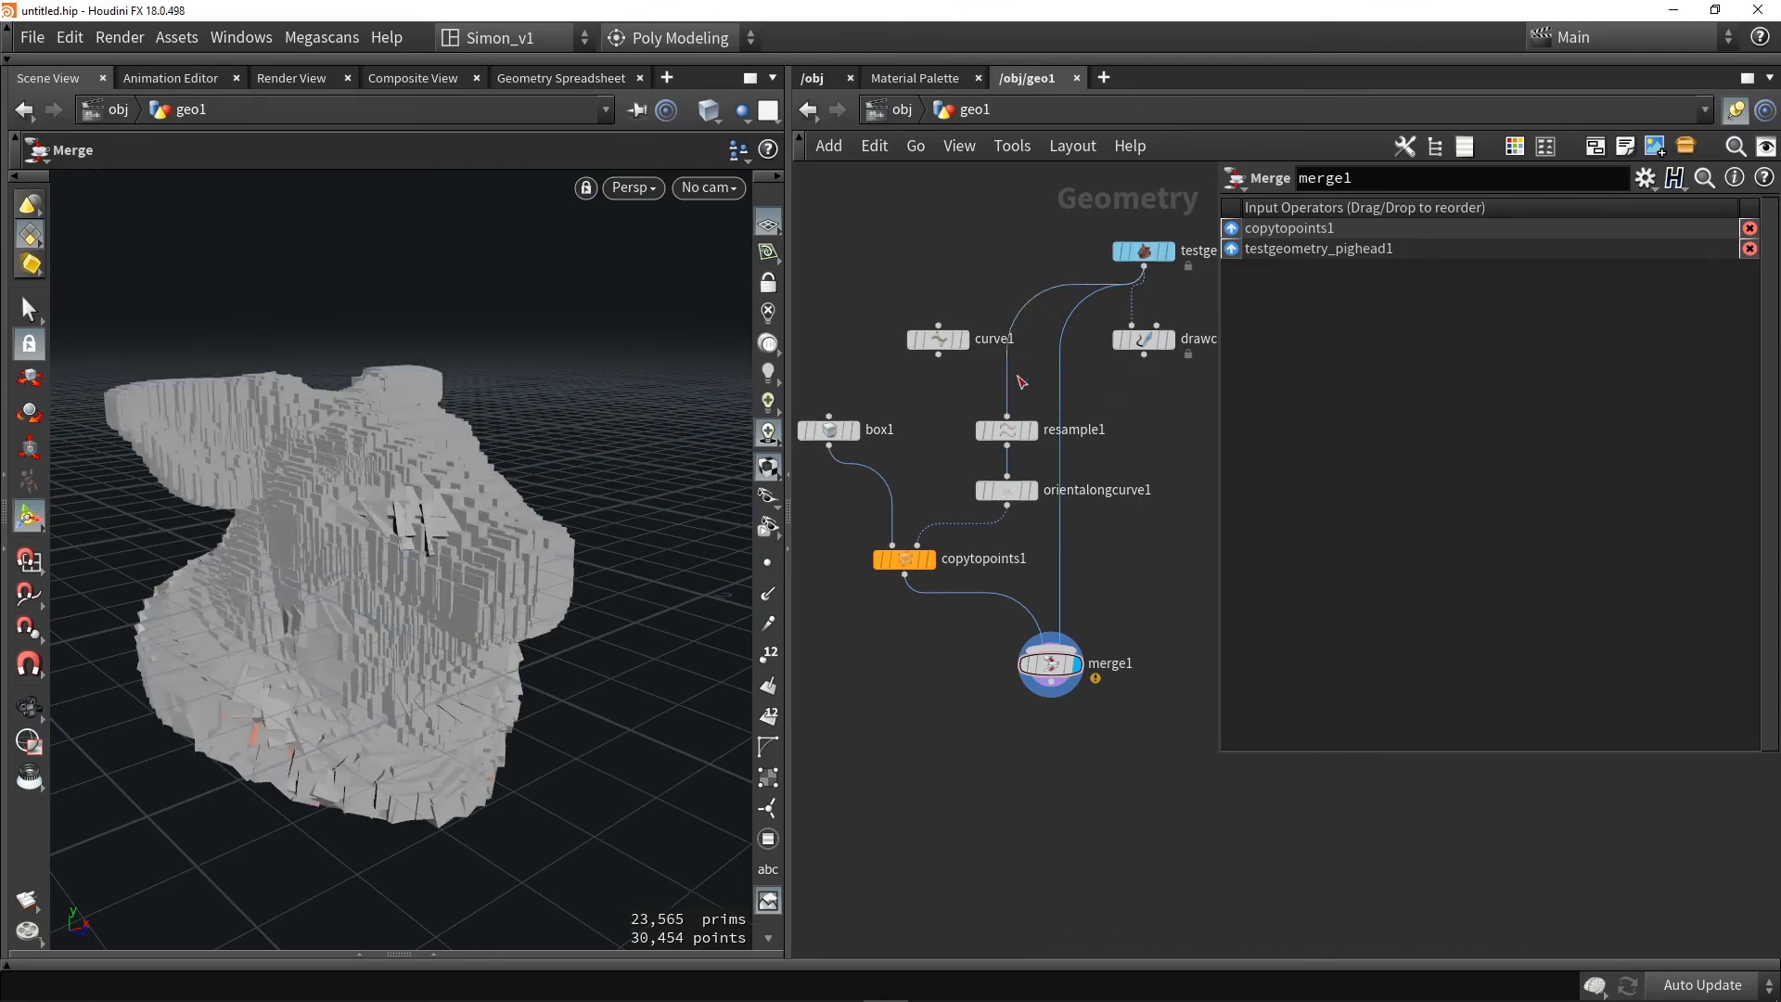
click(927, 559)
scroll(619, 516, up, 5)
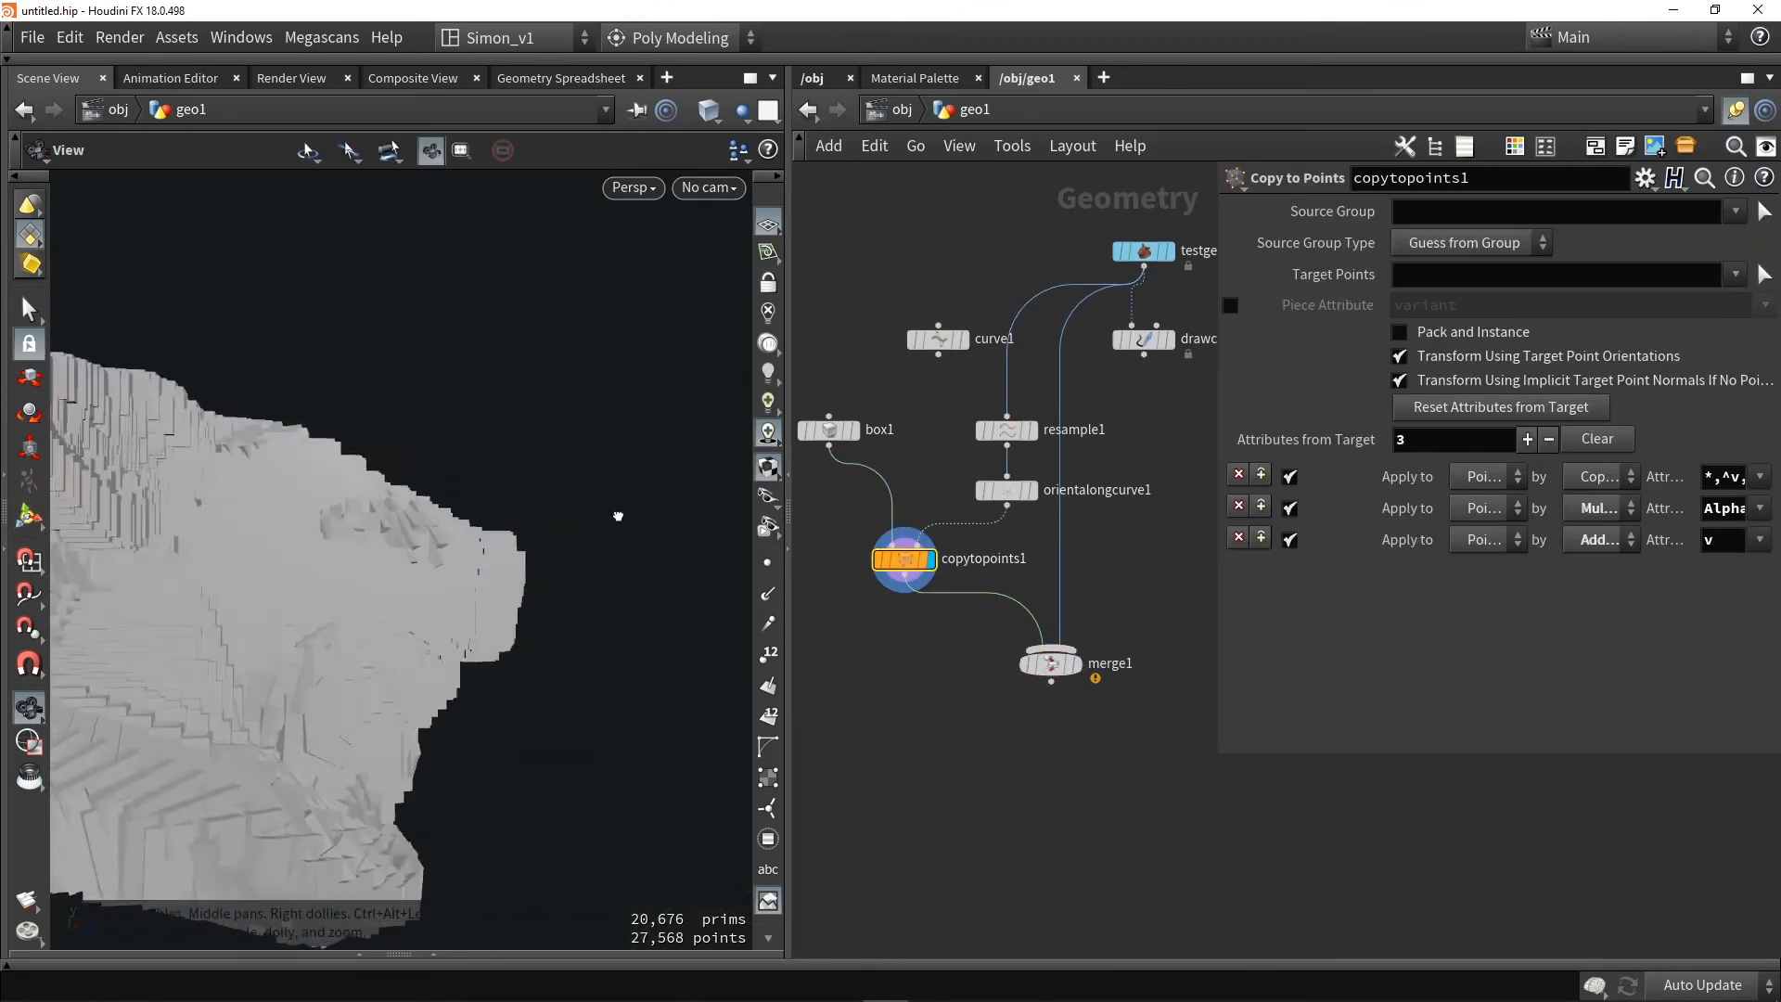
drag(617, 516, 650, 557)
scroll(361, 473, up, 10)
scroll(433, 460, down, 3)
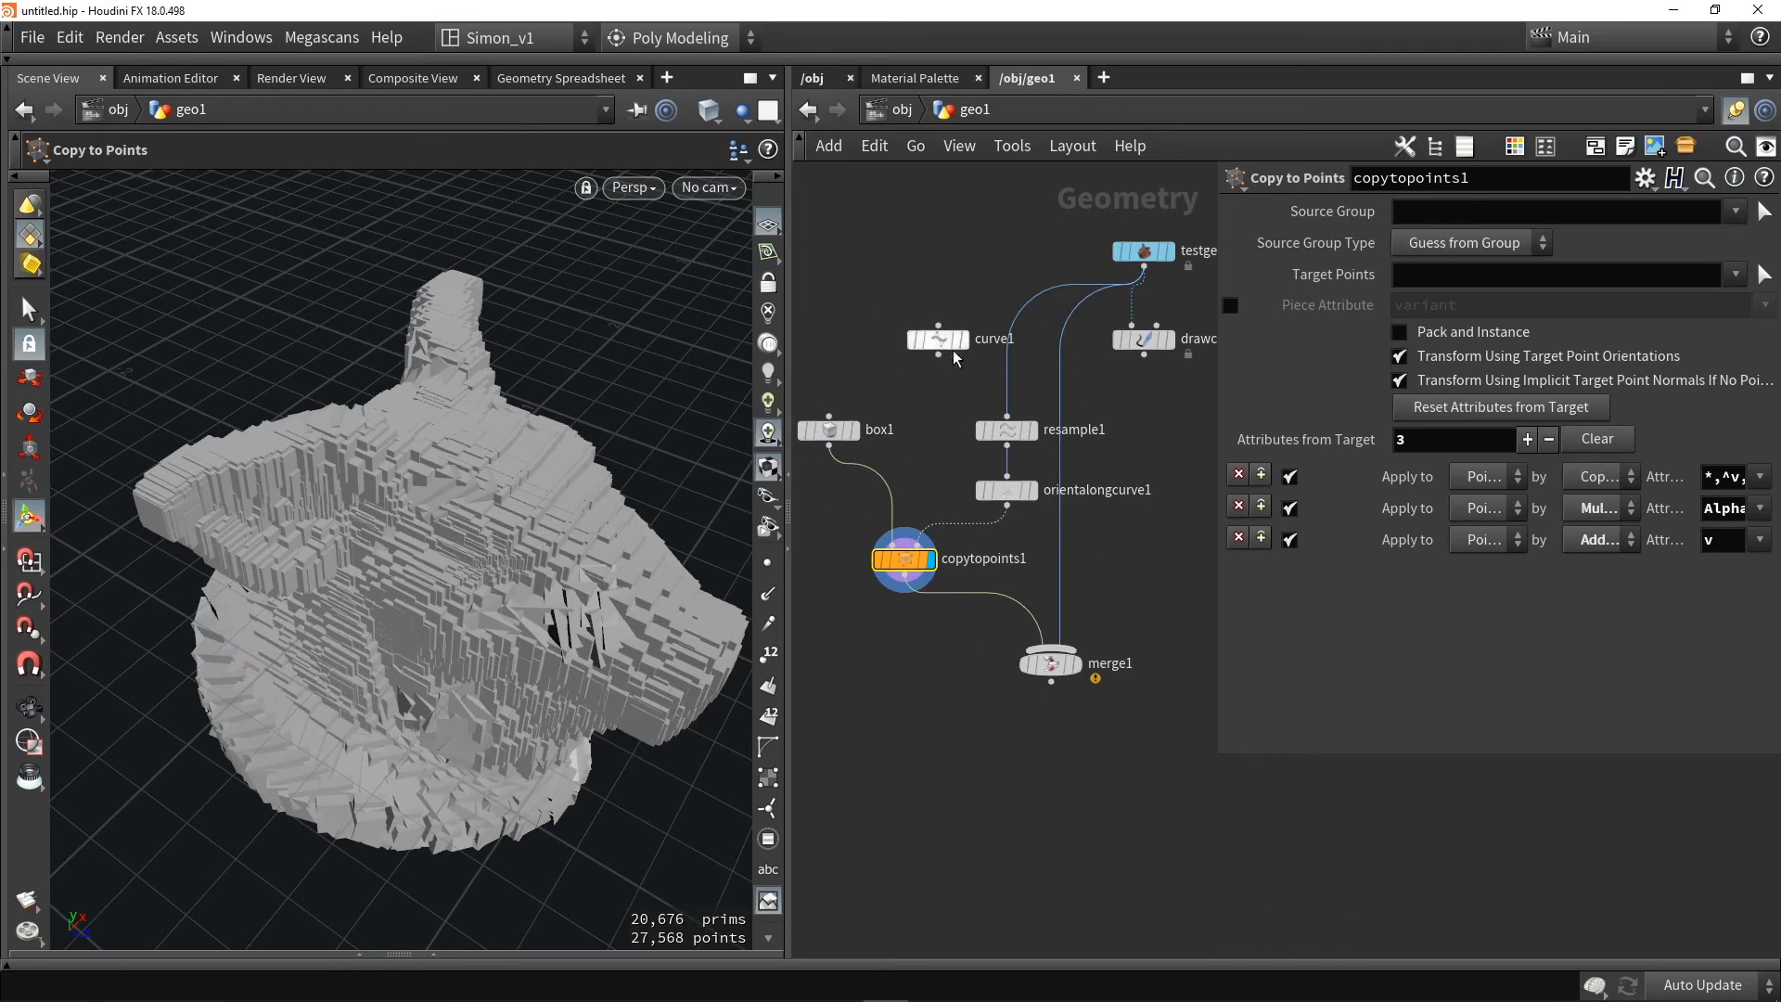
Wire the Draw Curve output back into the Resample node and display the Merge node
drag(1143, 354, 1021, 414)
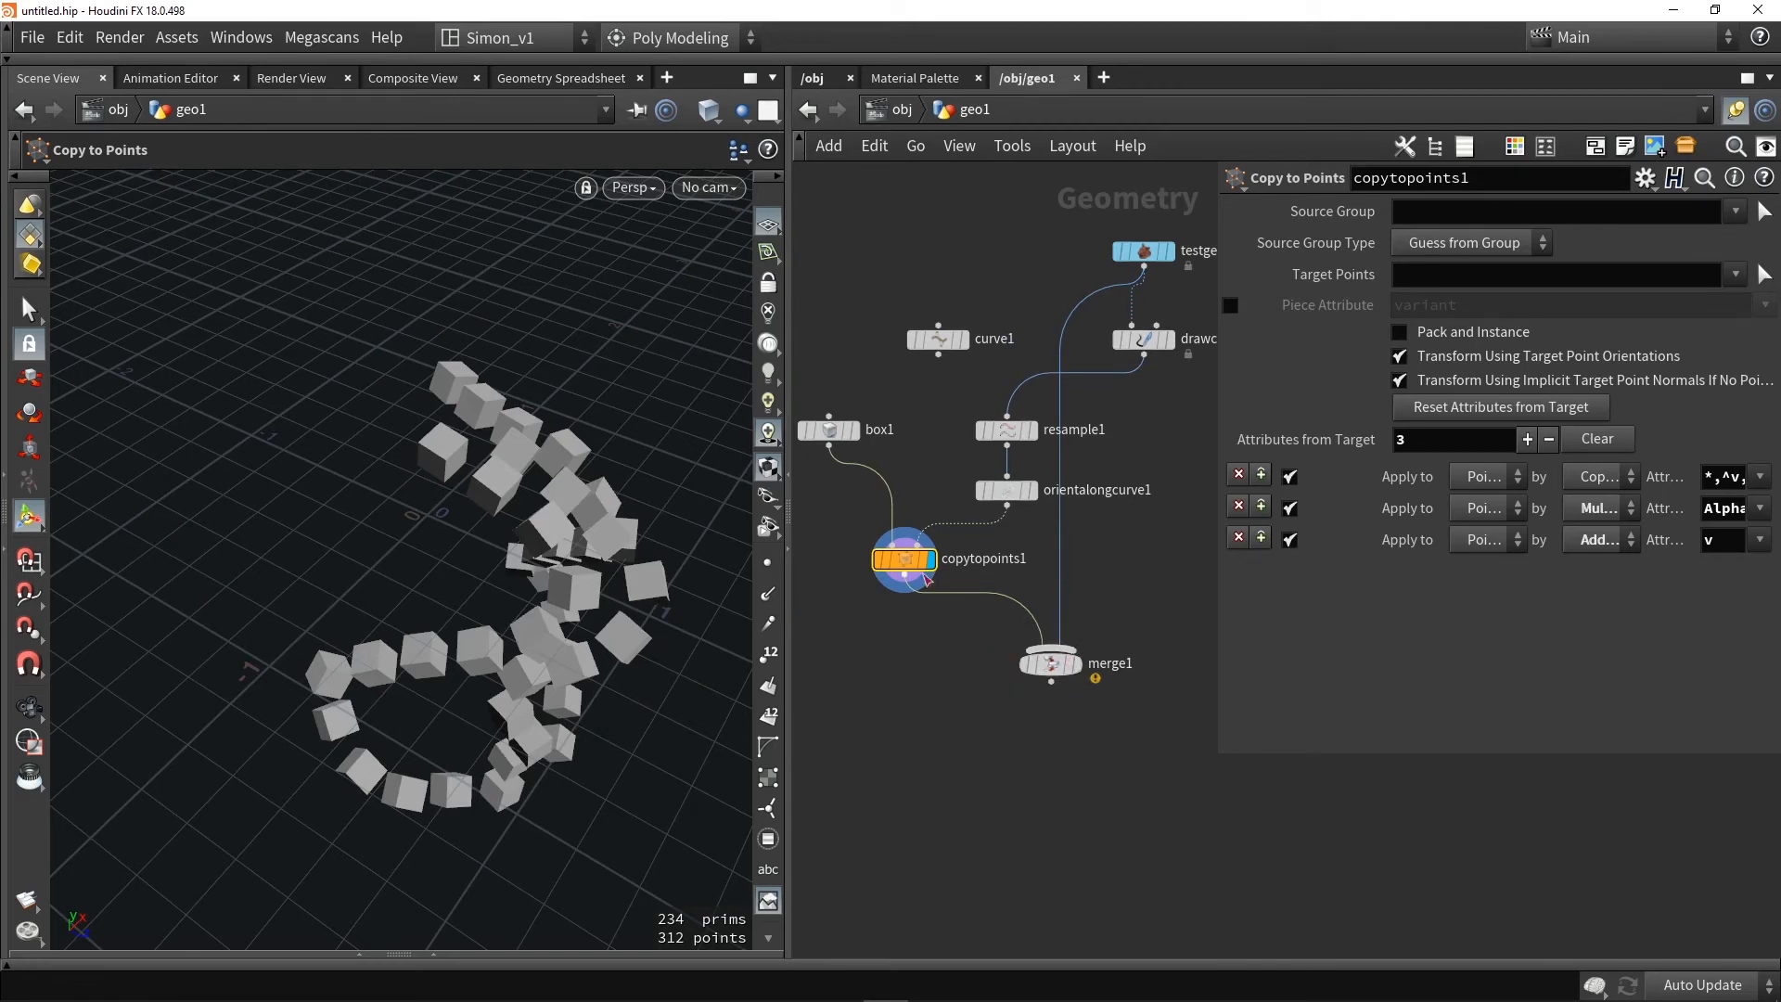
click(1076, 663)
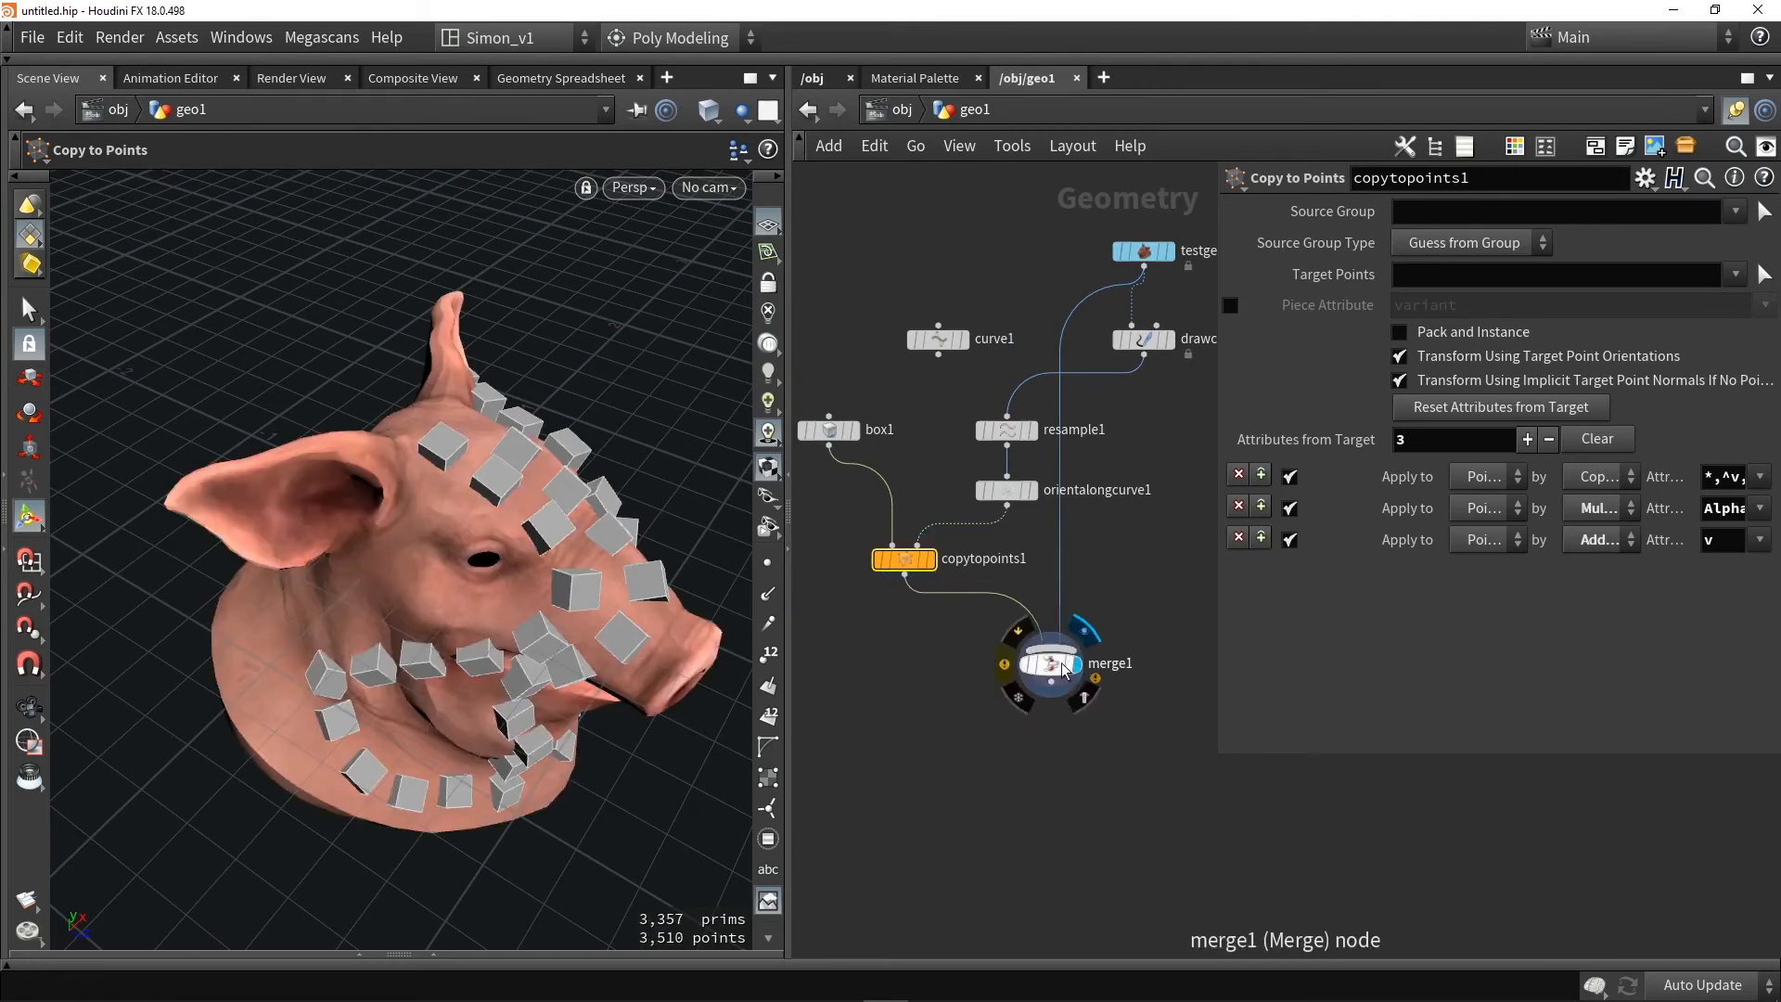
click(1050, 663)
Set the Resample node's maximum segment length to 0.13
click(1007, 430)
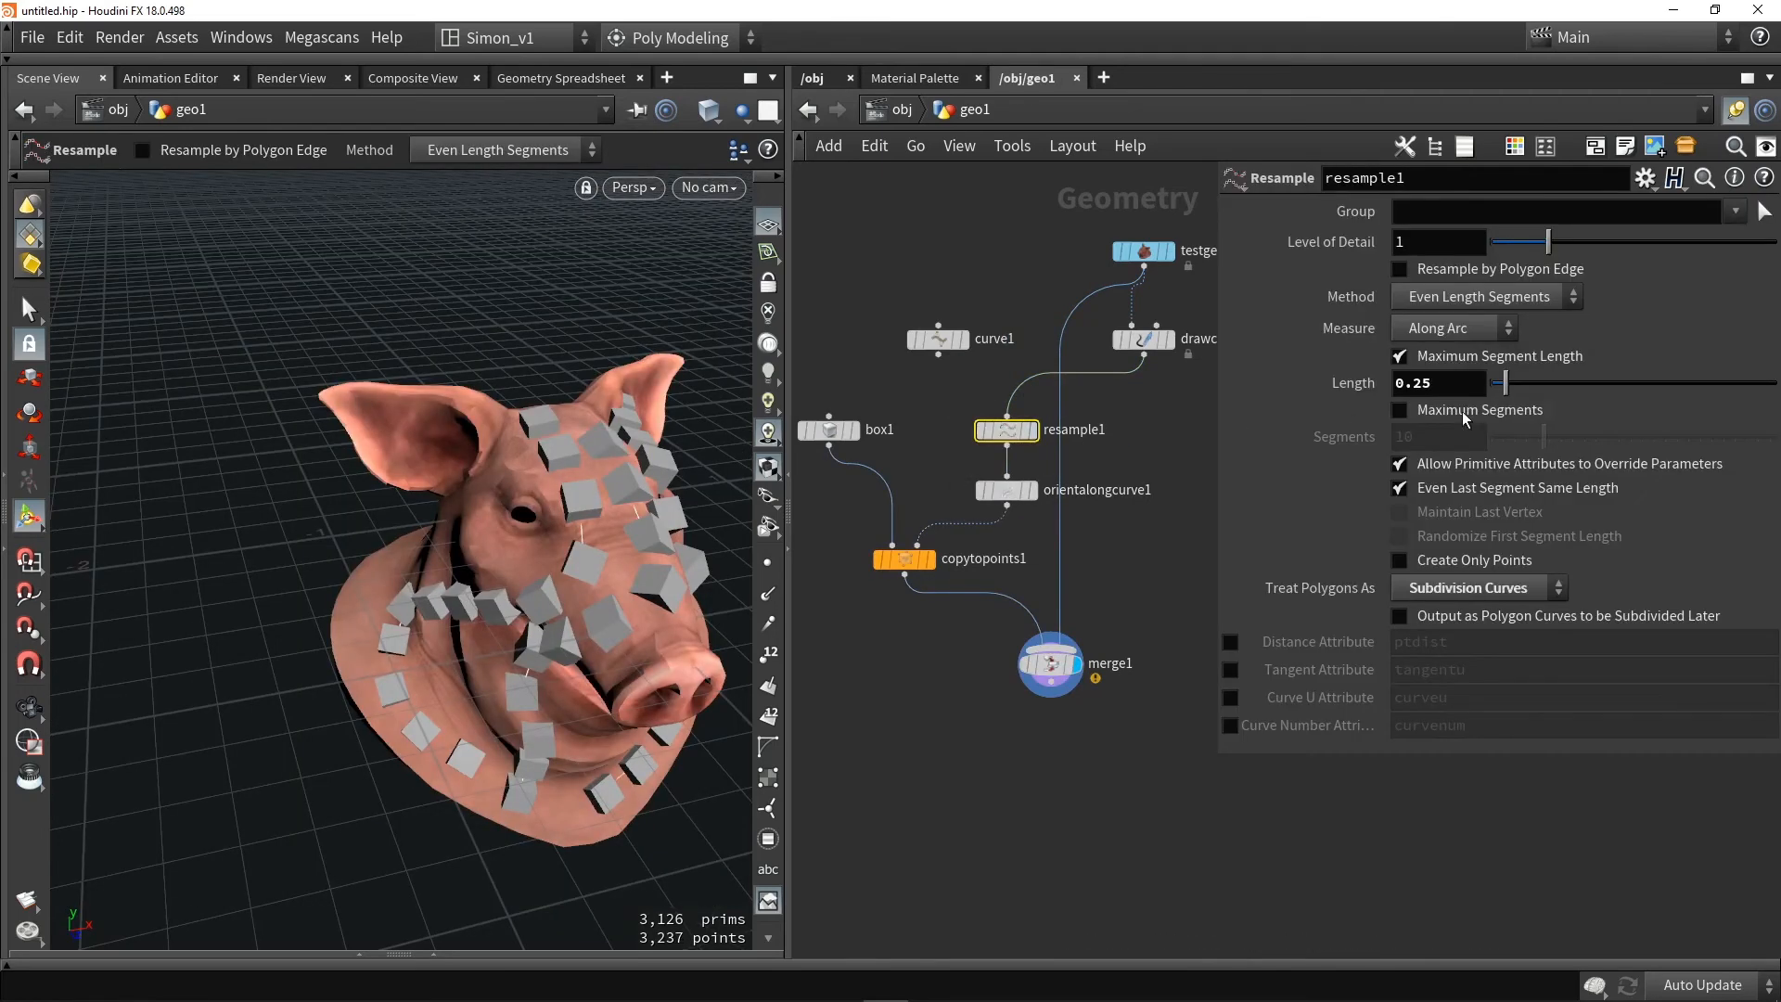
drag(1512, 385, 1507, 388)
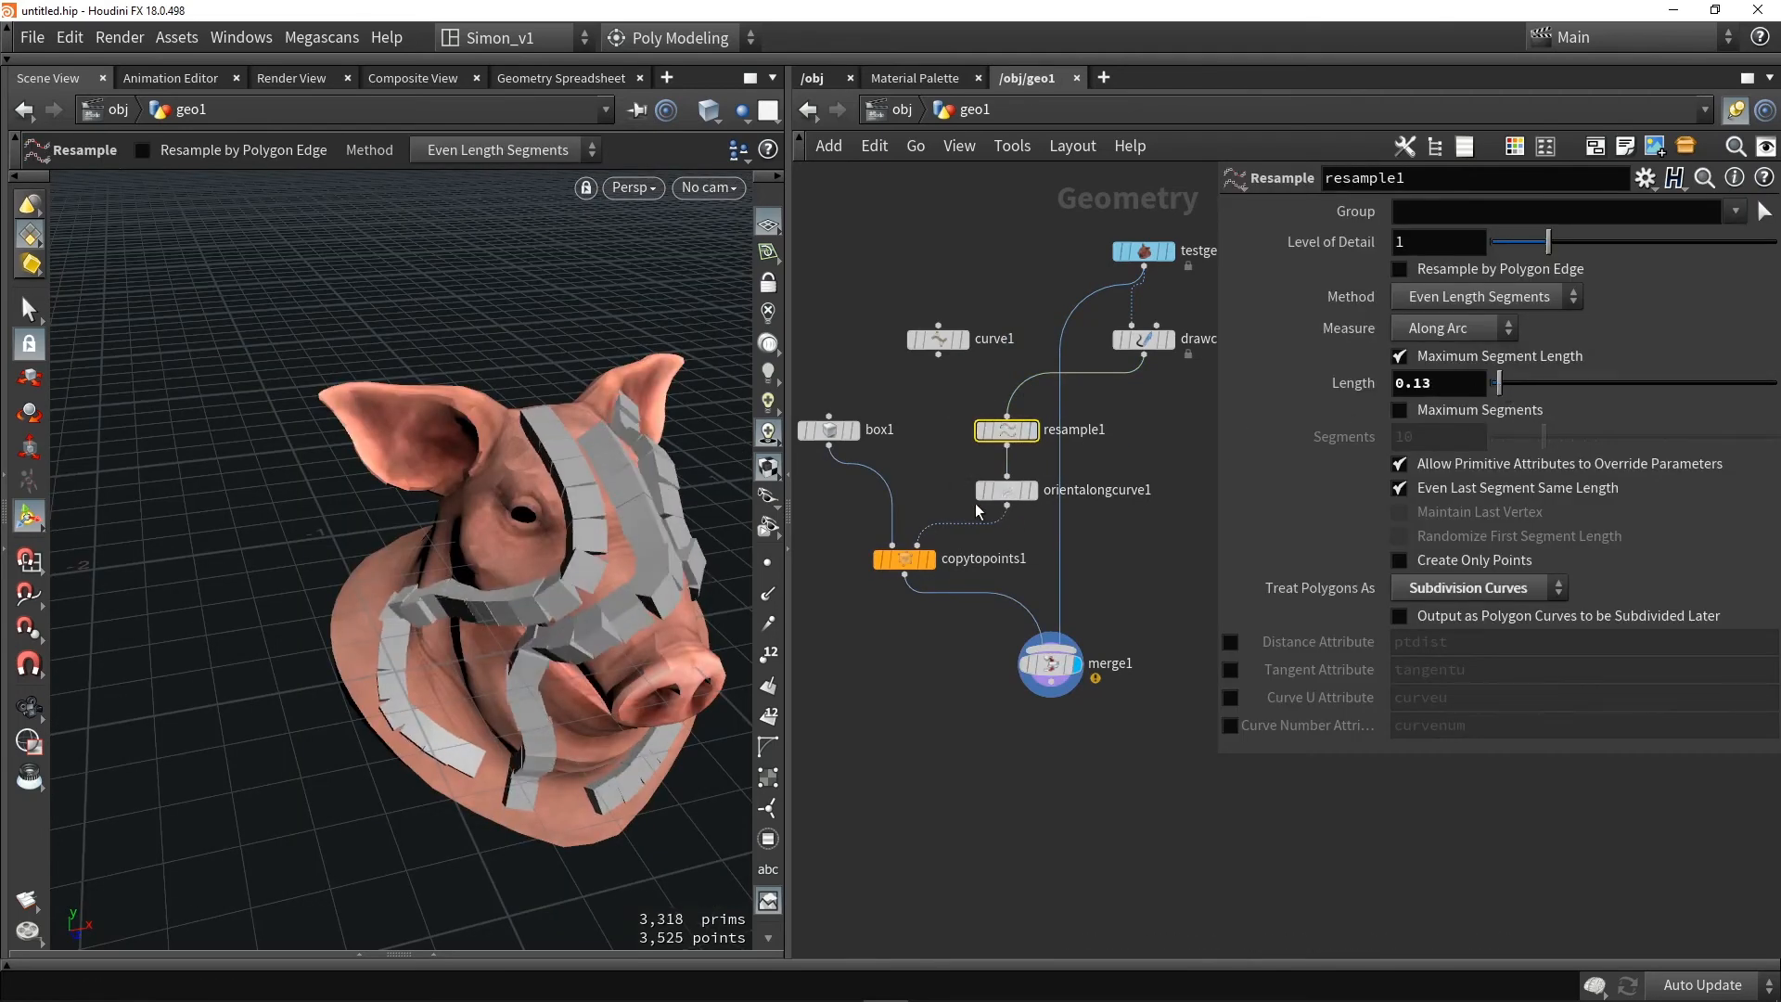
Enable Apply Roll or Twist on the Orientation Along Curve node, set the roll to -44 and increase the partial twist
click(1006, 490)
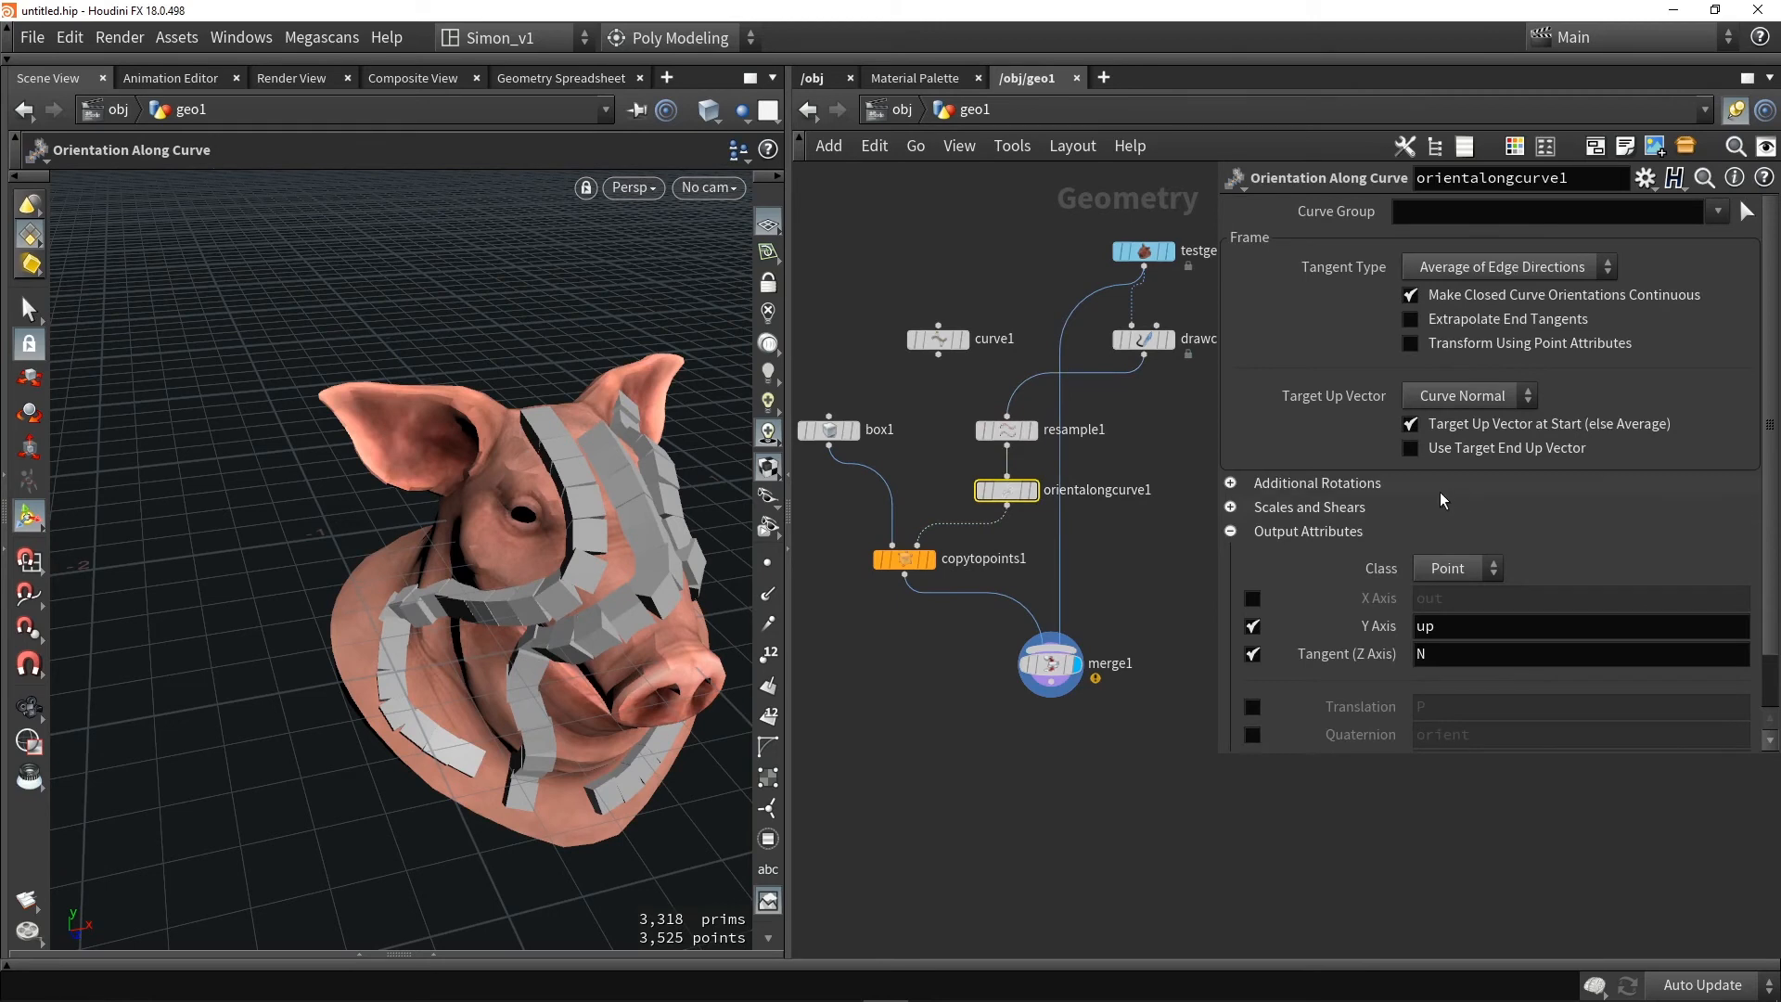
click(1303, 484)
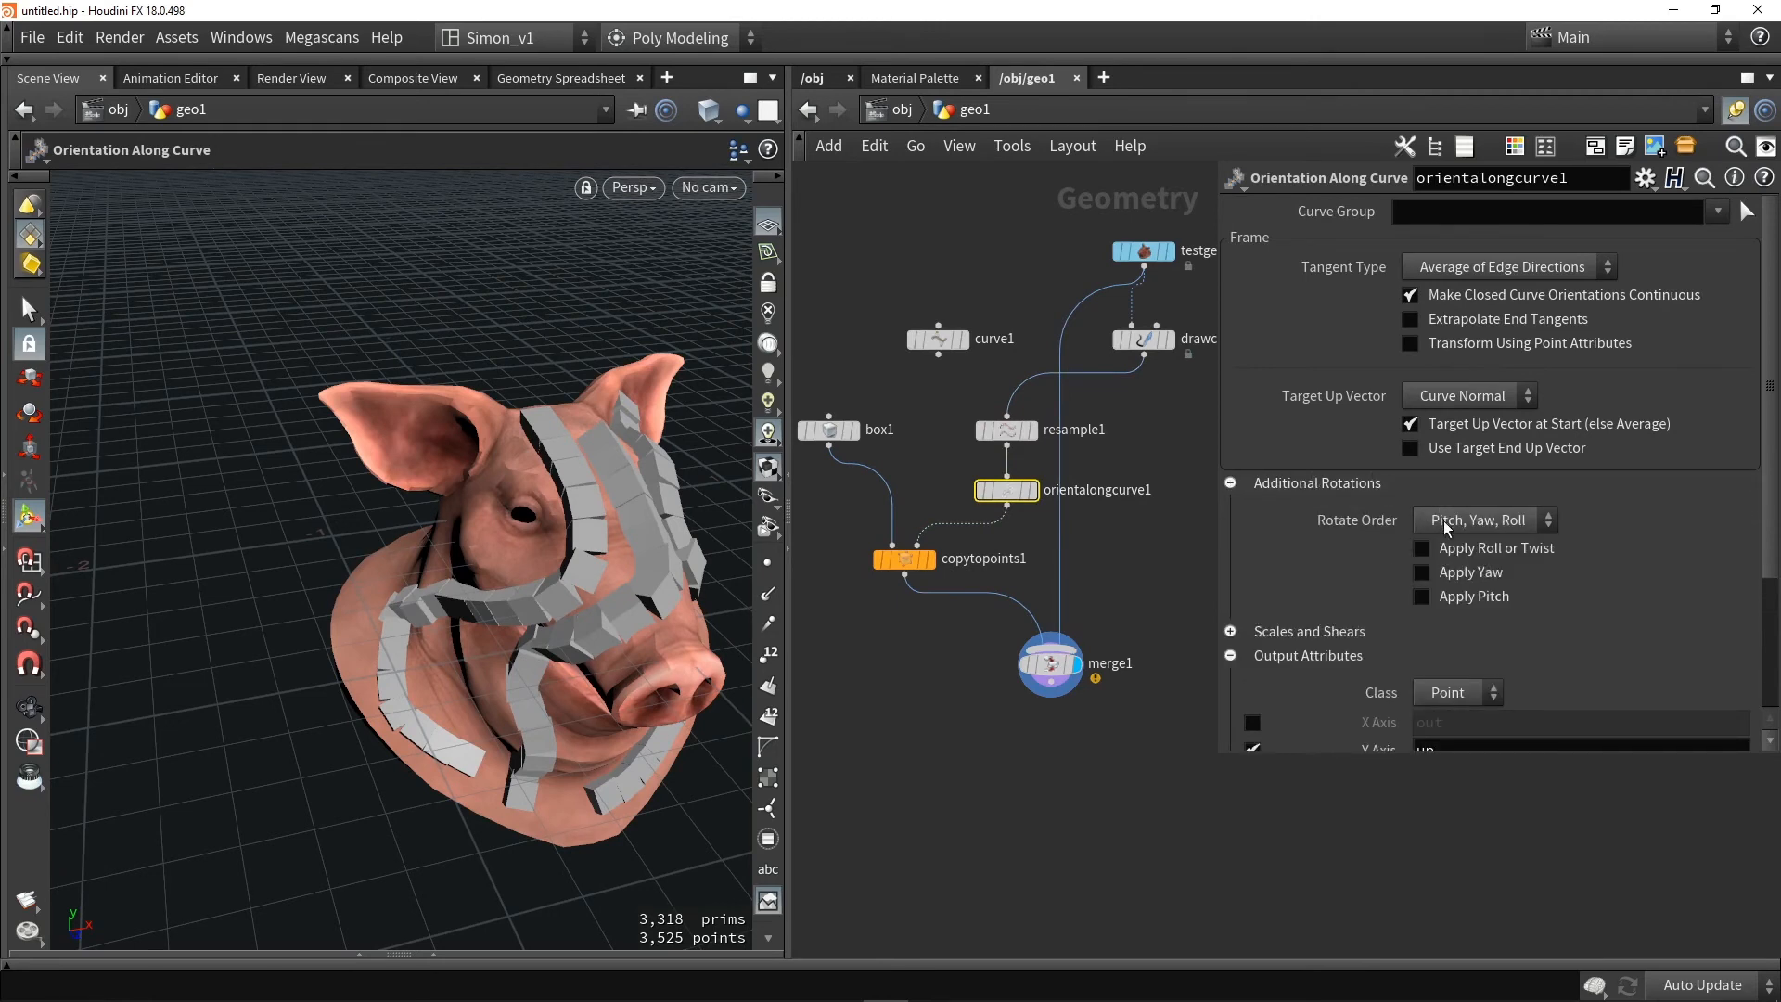
mouse_move(1630, 576)
mouse_down()
mouse_move(1563, 576)
mouse_move(1652, 575)
mouse_move(1599, 575)
mouse_up()
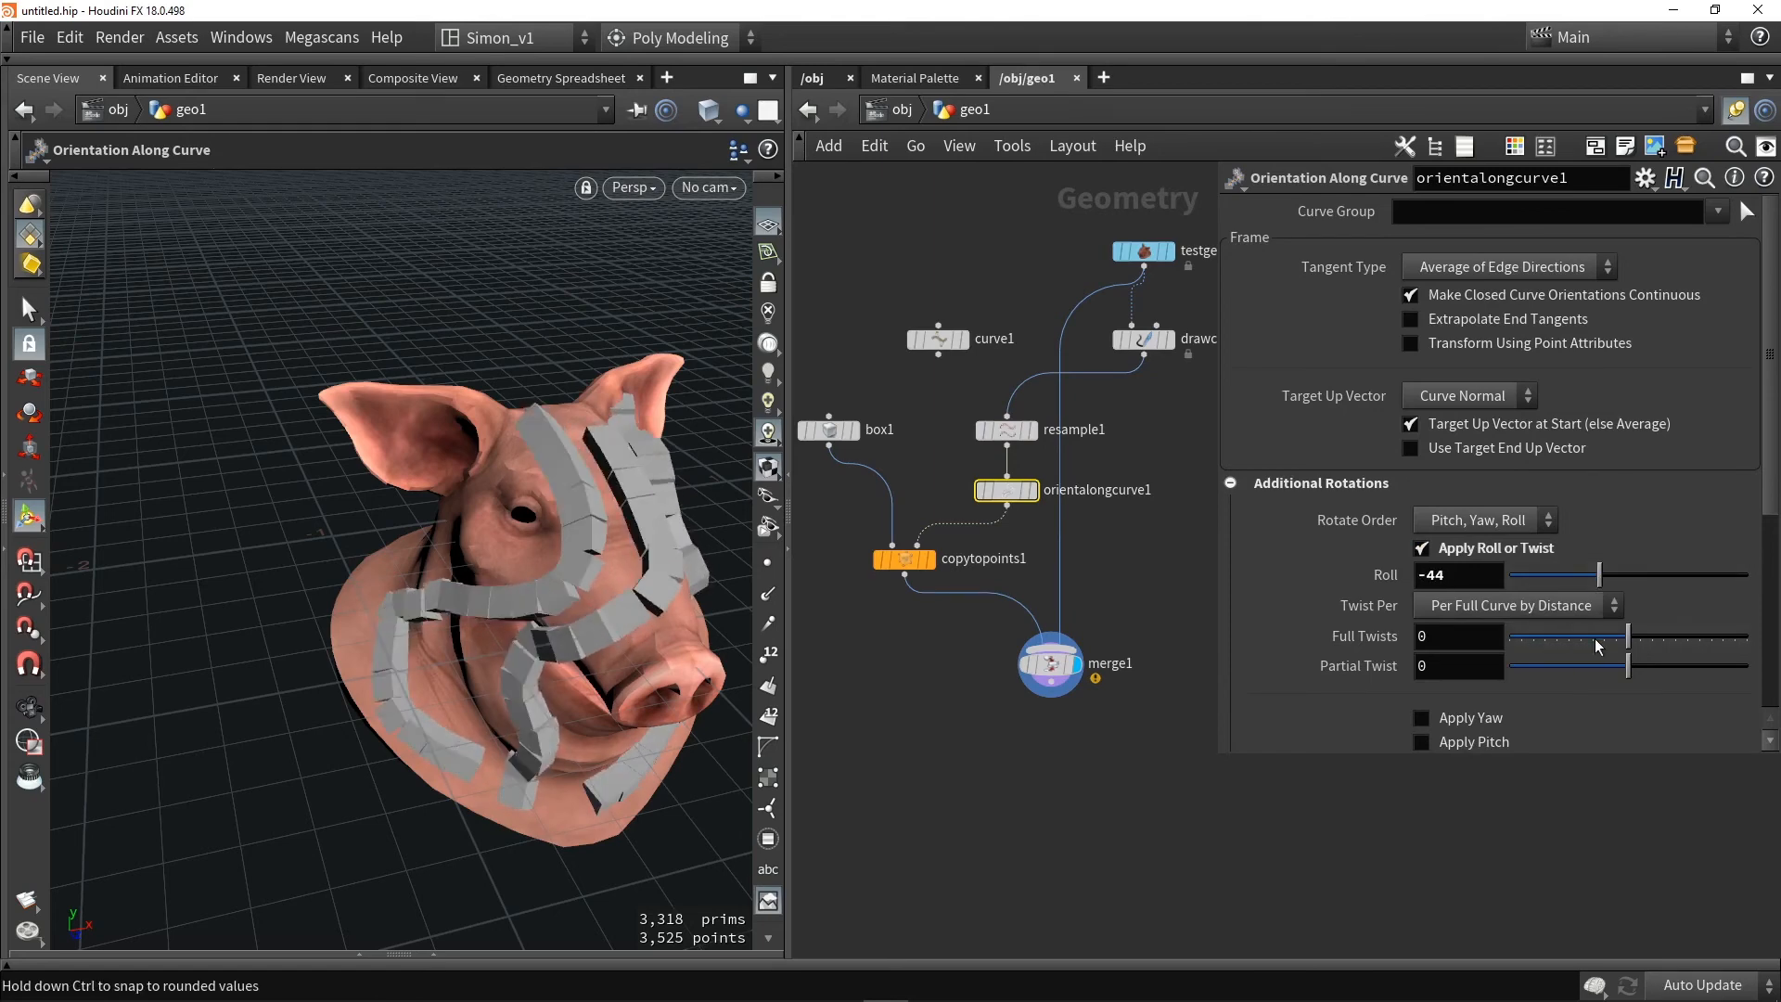
drag(1628, 665, 1716, 662)
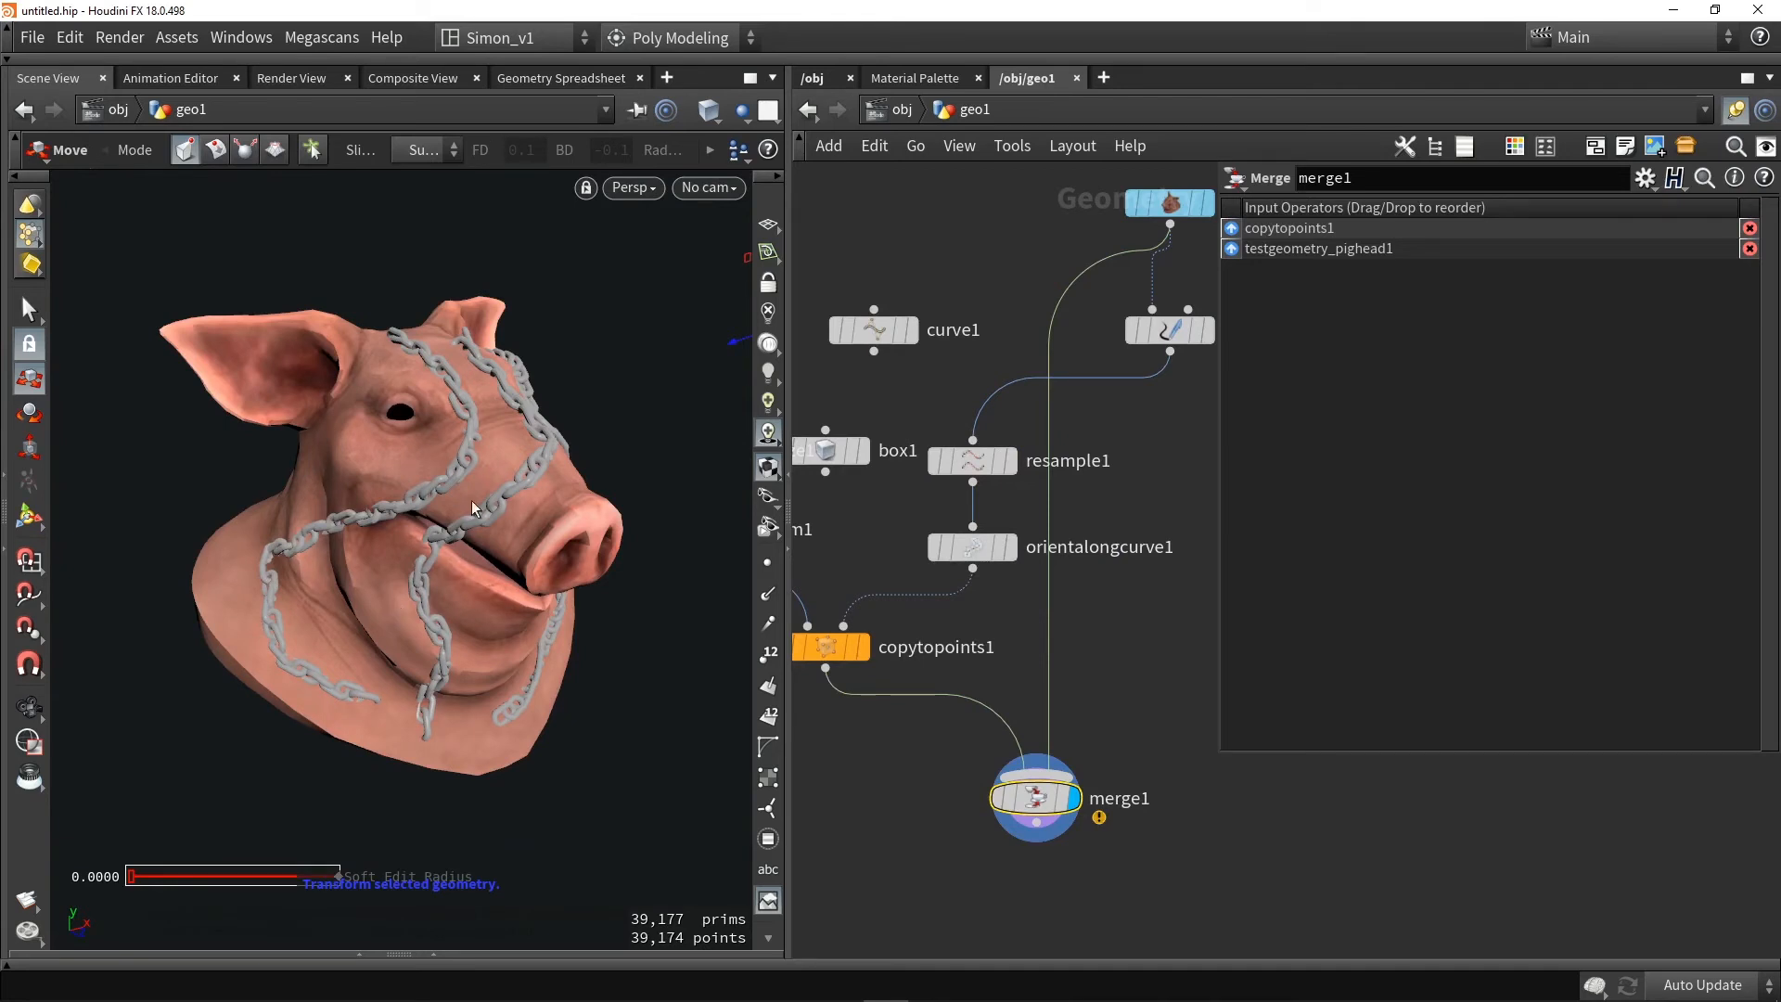
Examine the chains on the pig head, then display and frame the Torus node that starts the chain link
alt+drag(471, 509, 508, 496)
middle_drag(906, 570, 1201, 753)
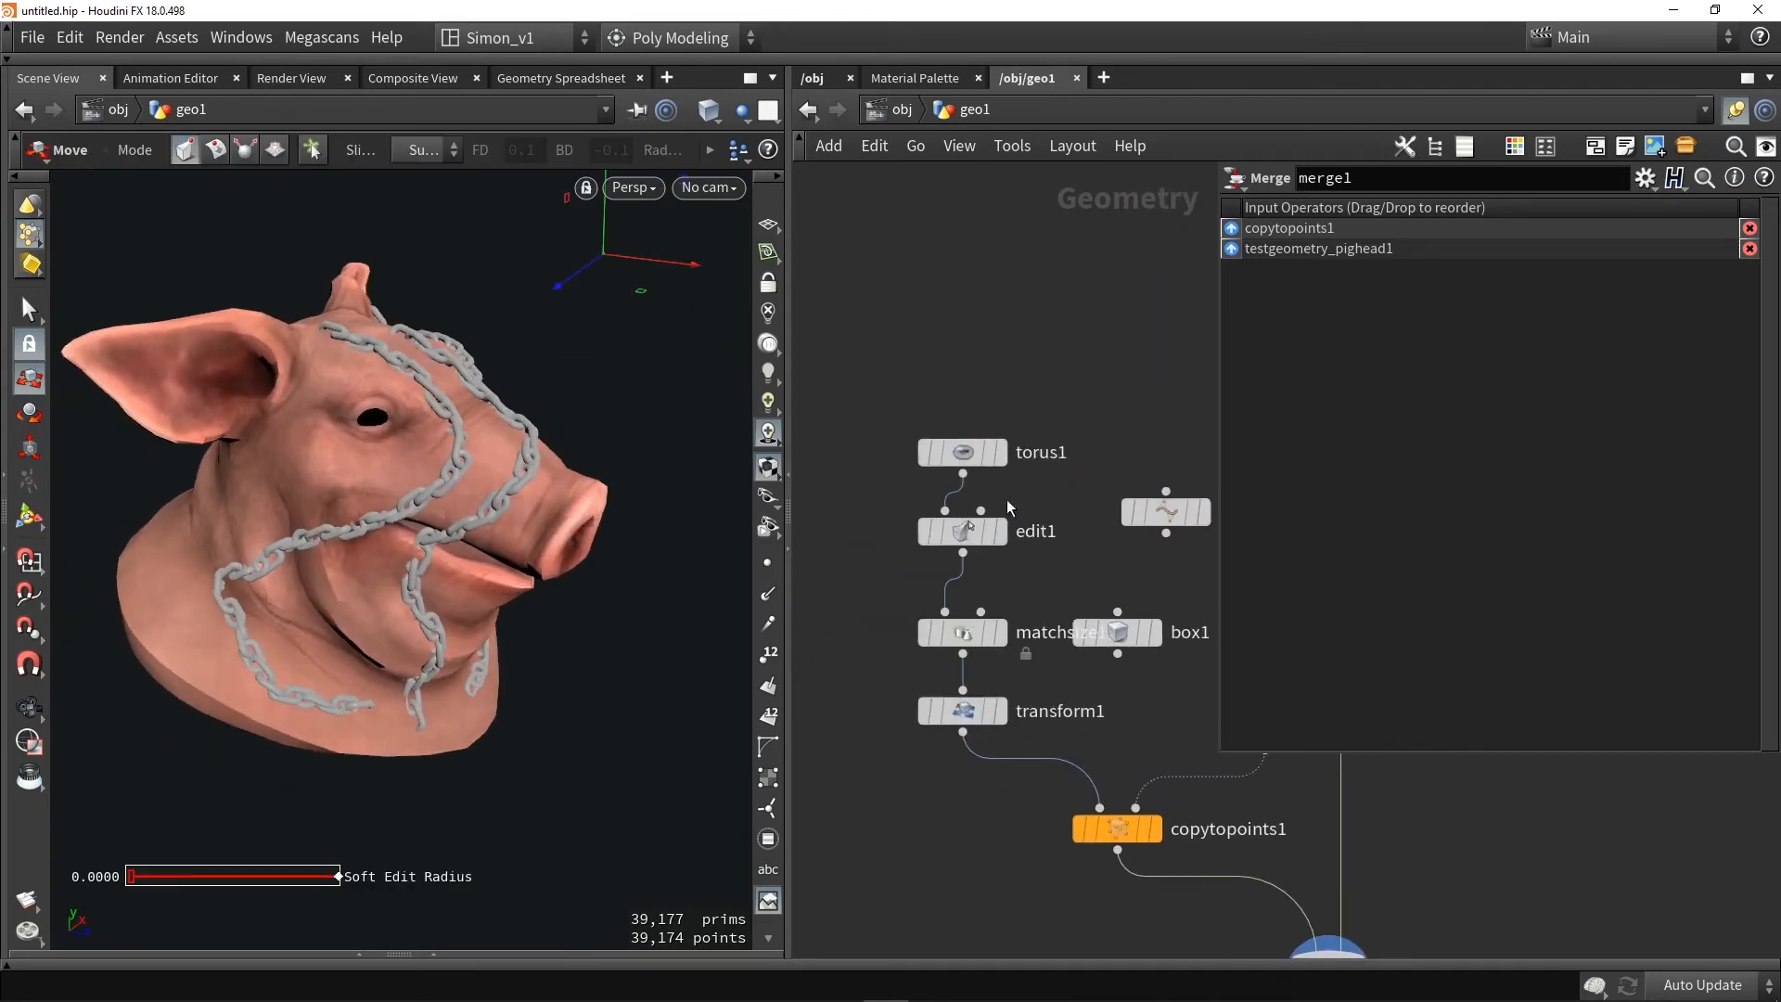
click(1000, 452)
click(962, 451)
key(space+g)
alt+drag(565, 465, 594, 519)
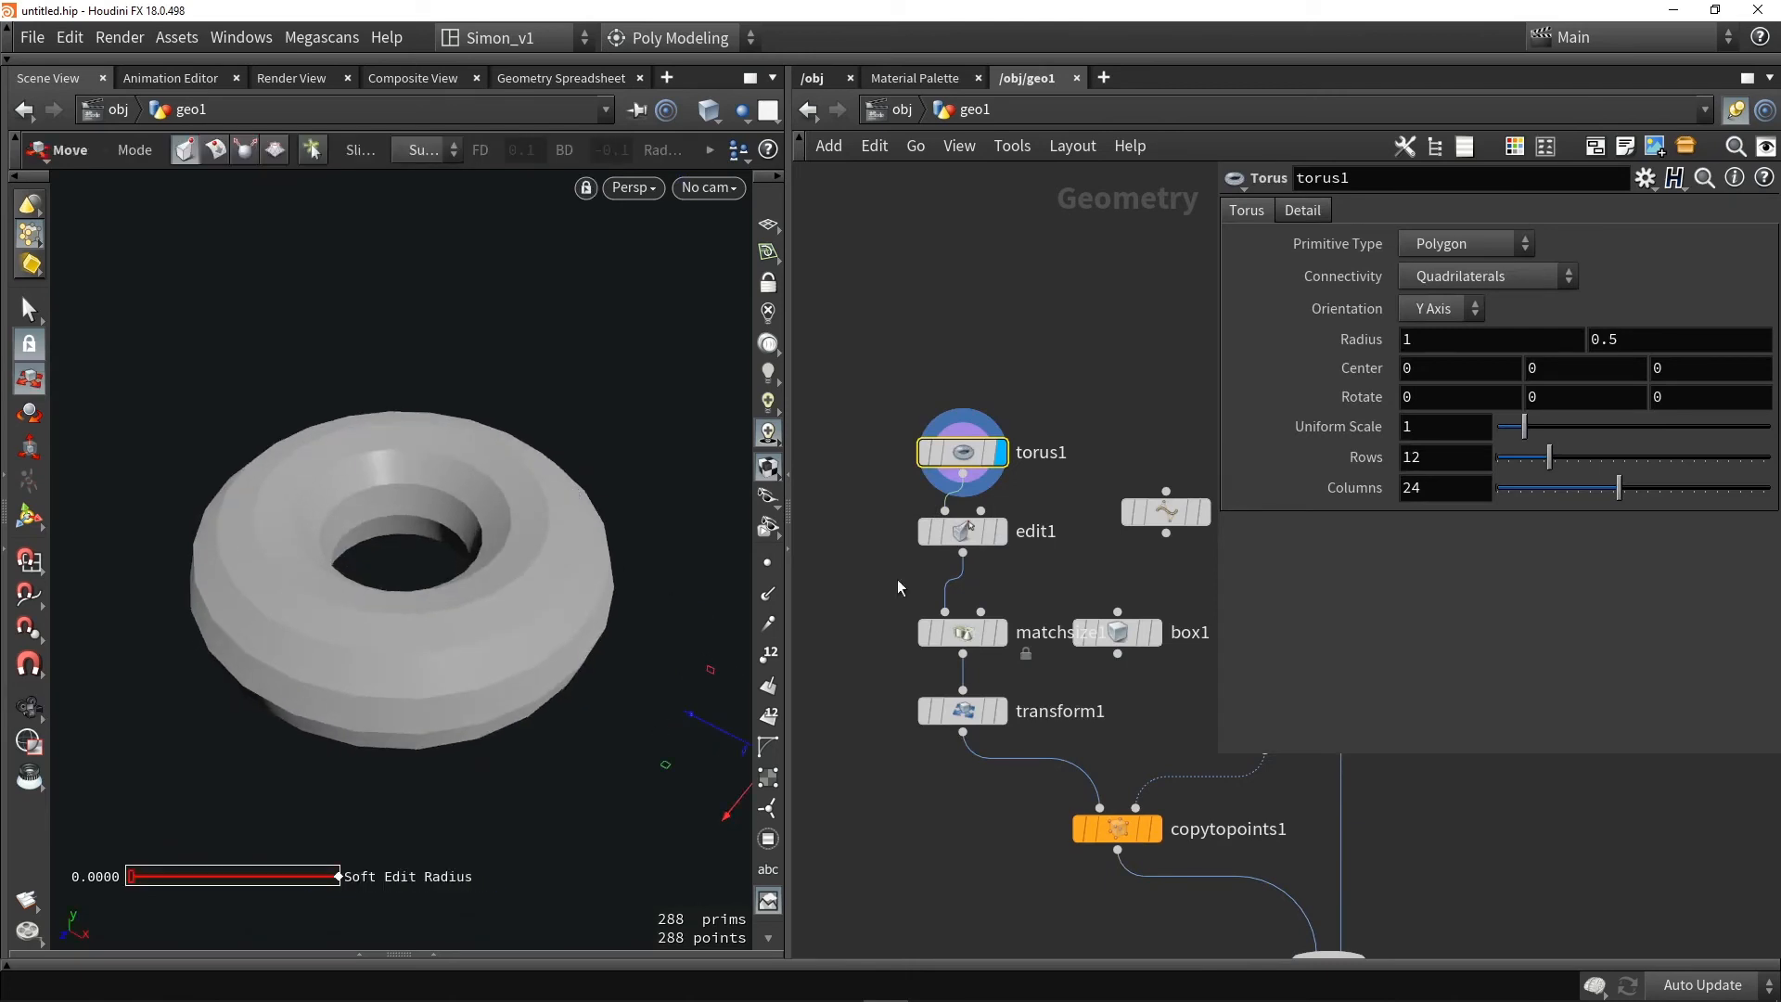
Display the Edit node and examine how its selected points stretch the torus into a chain link
click(1000, 531)
click(963, 531)
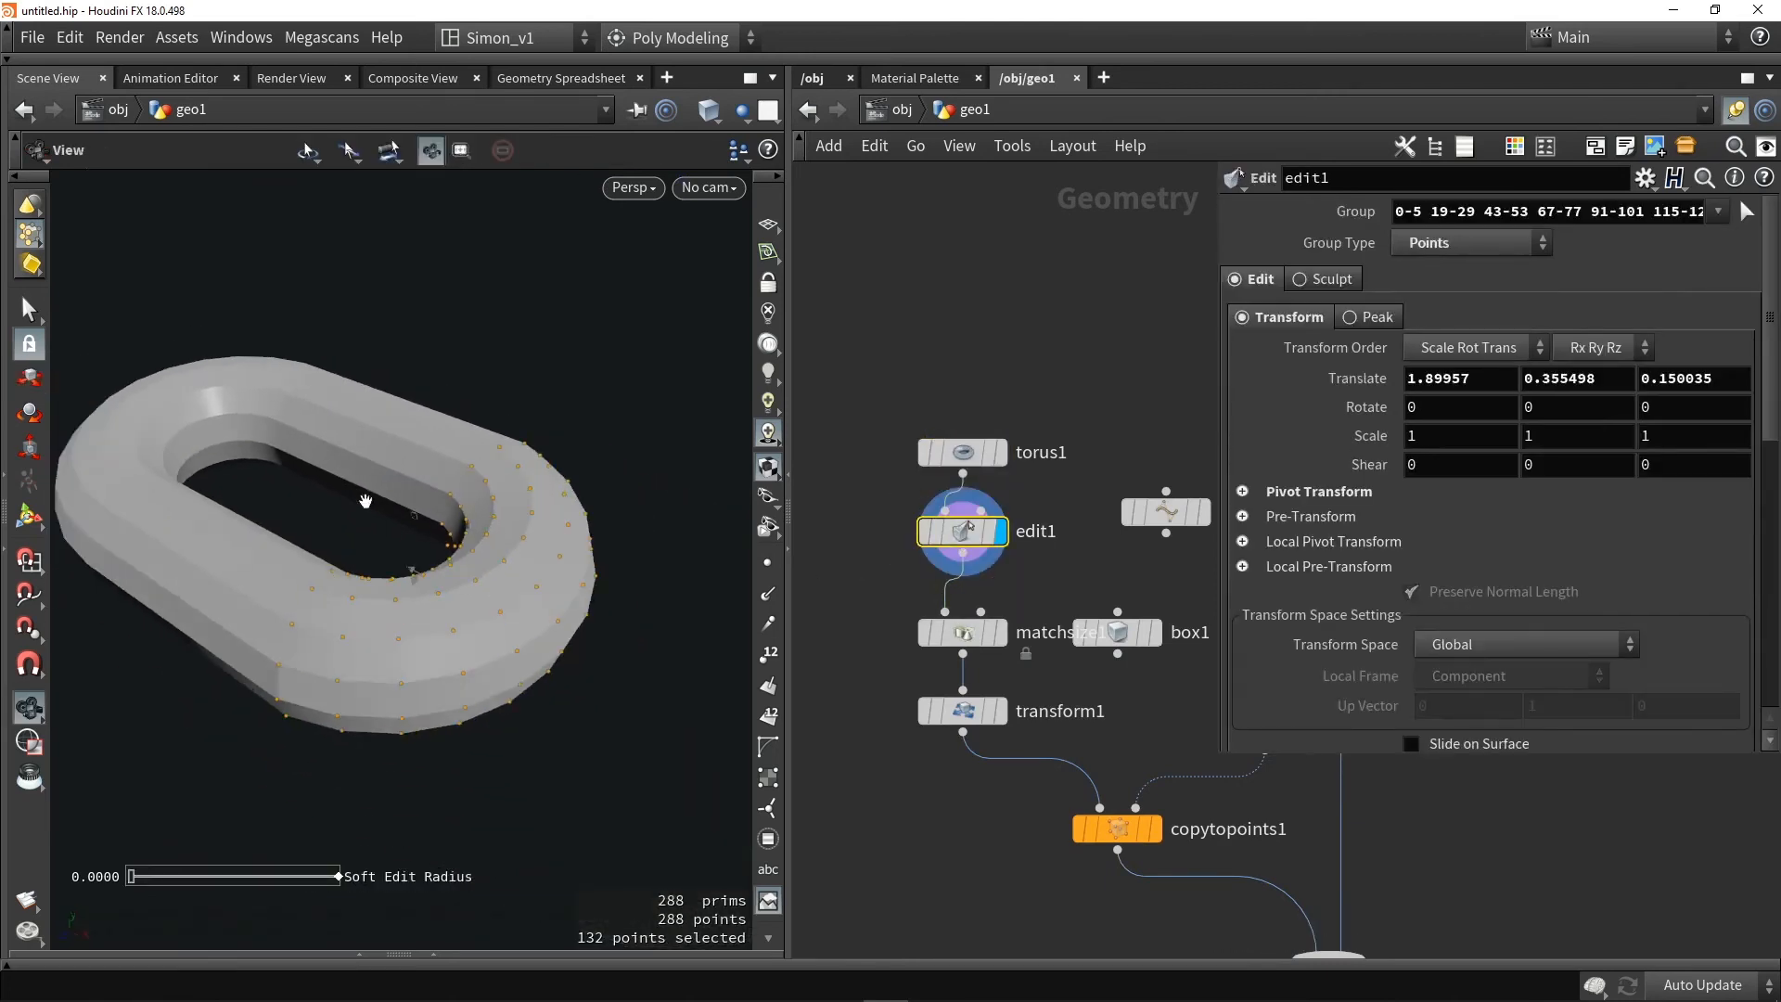
drag(365, 501, 202, 488)
key(t)
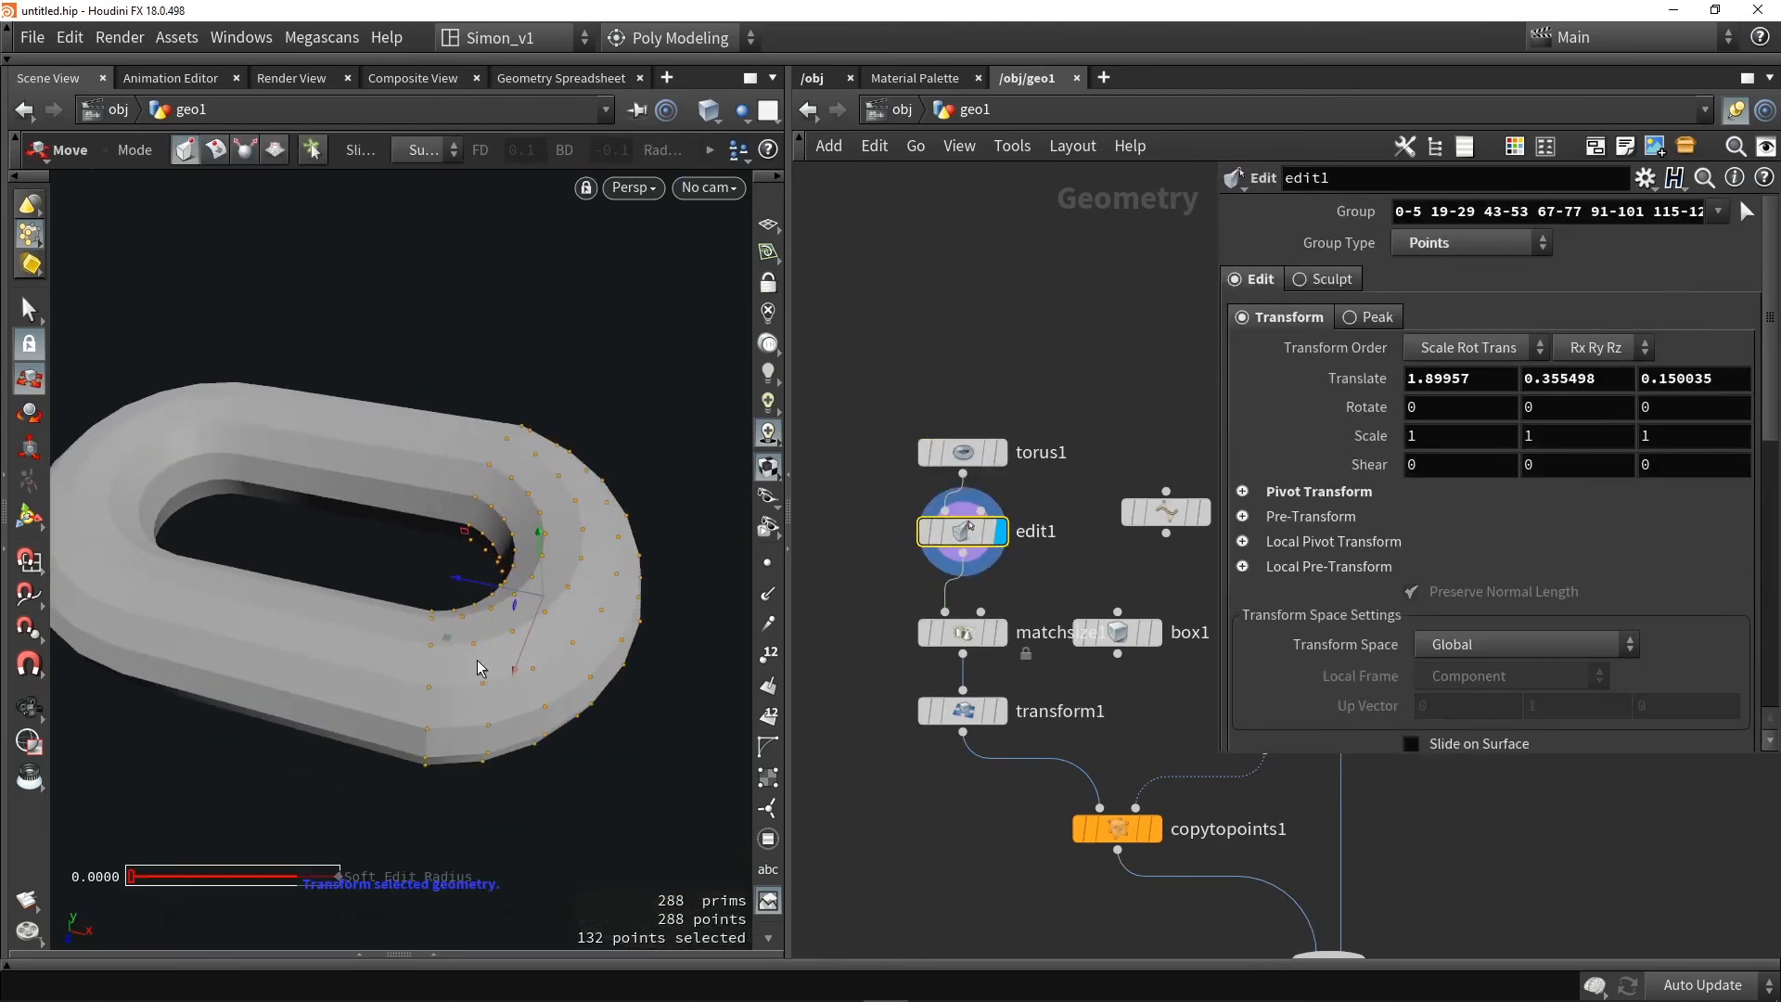
Display the Match Size and Transform nodes in turn to examine the chain link's centring and scaling
click(1000, 632)
click(963, 632)
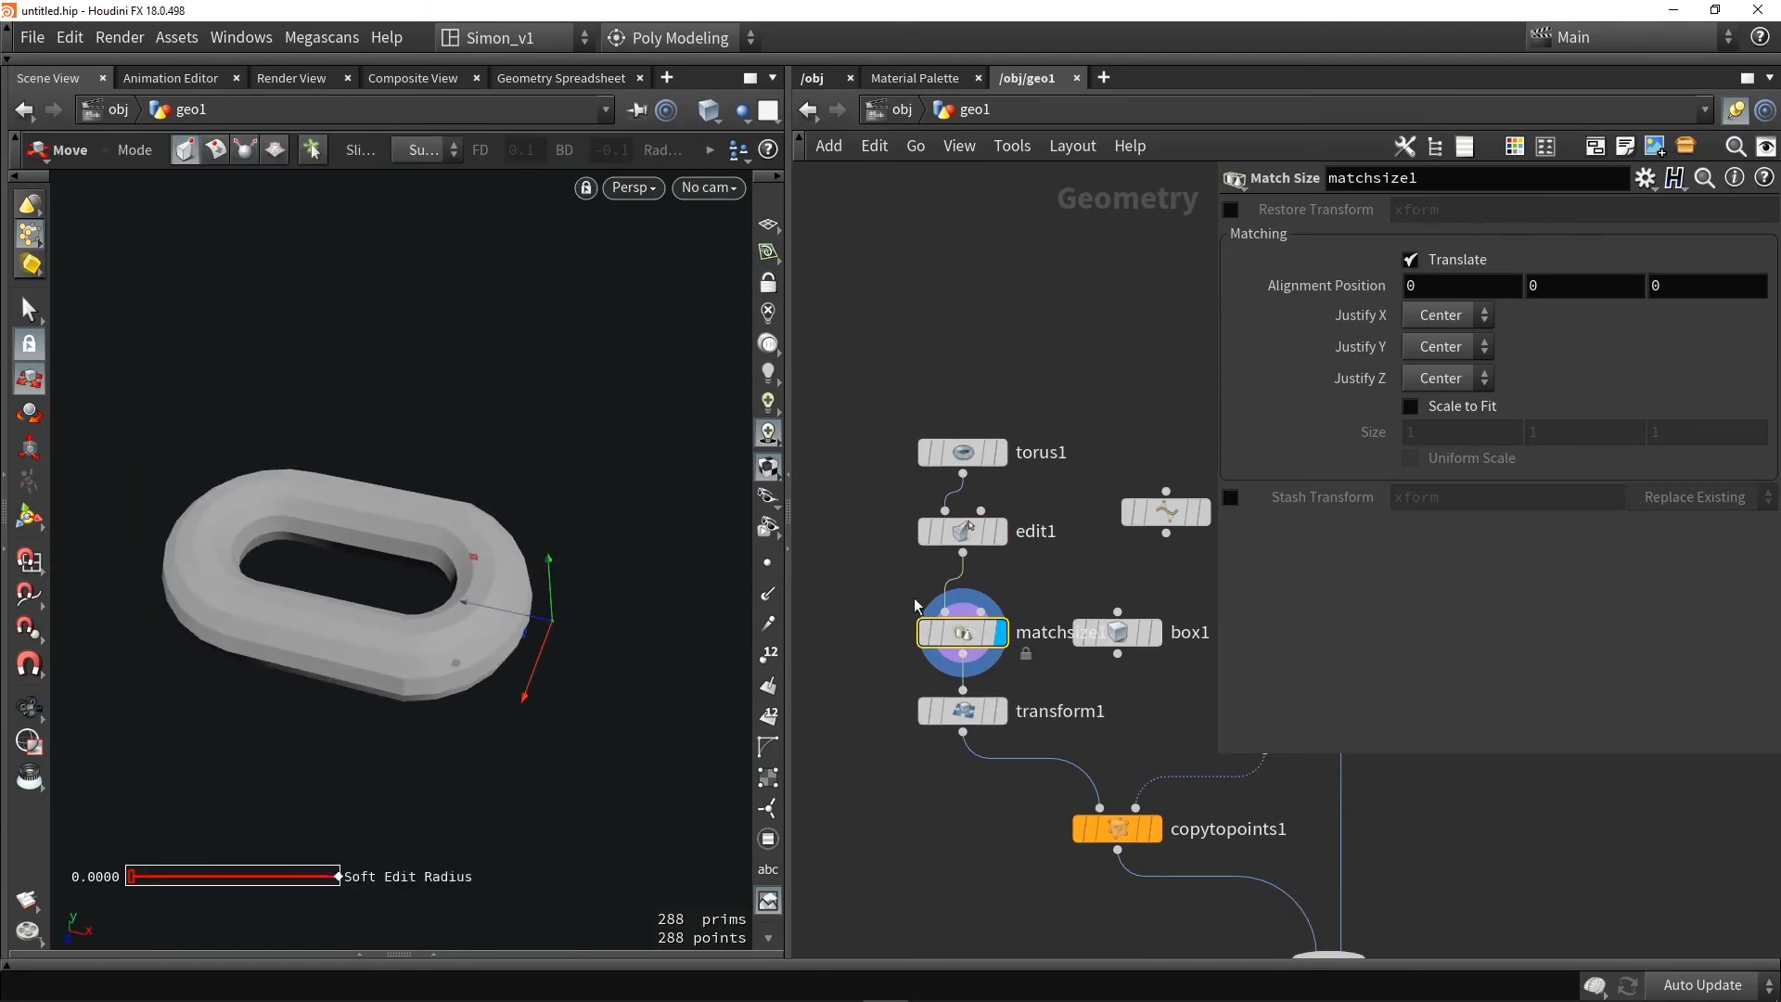
click(1000, 711)
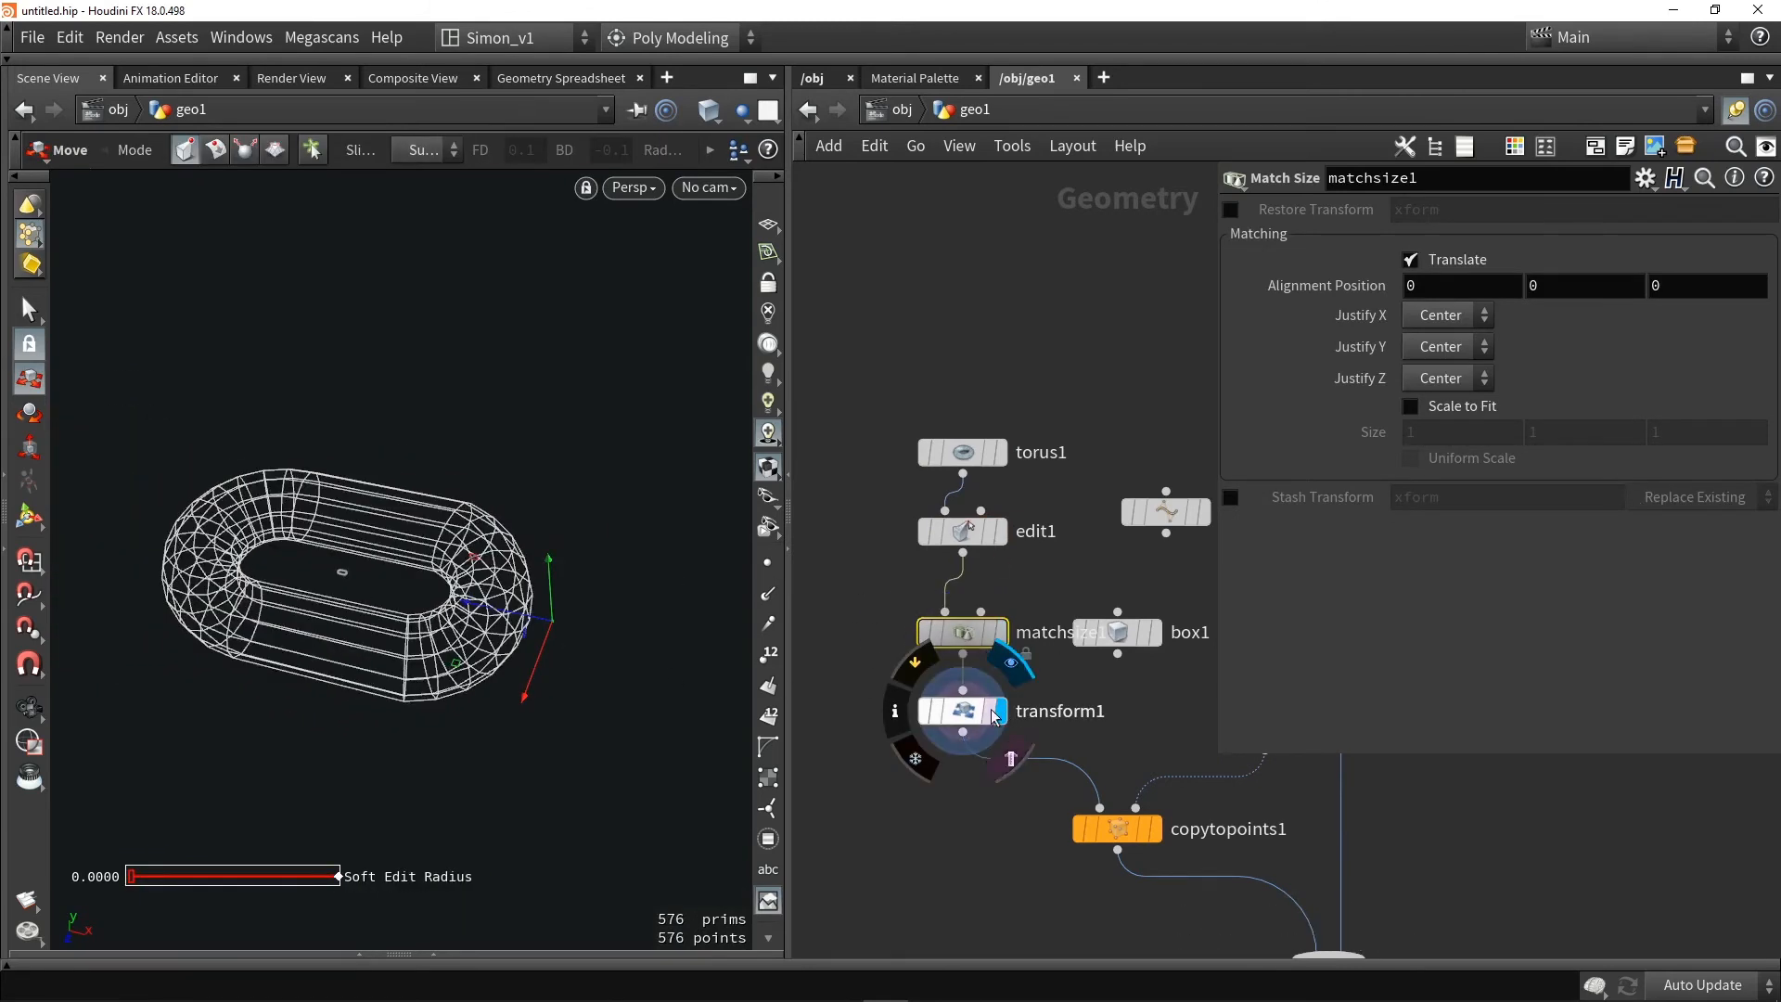
click(963, 711)
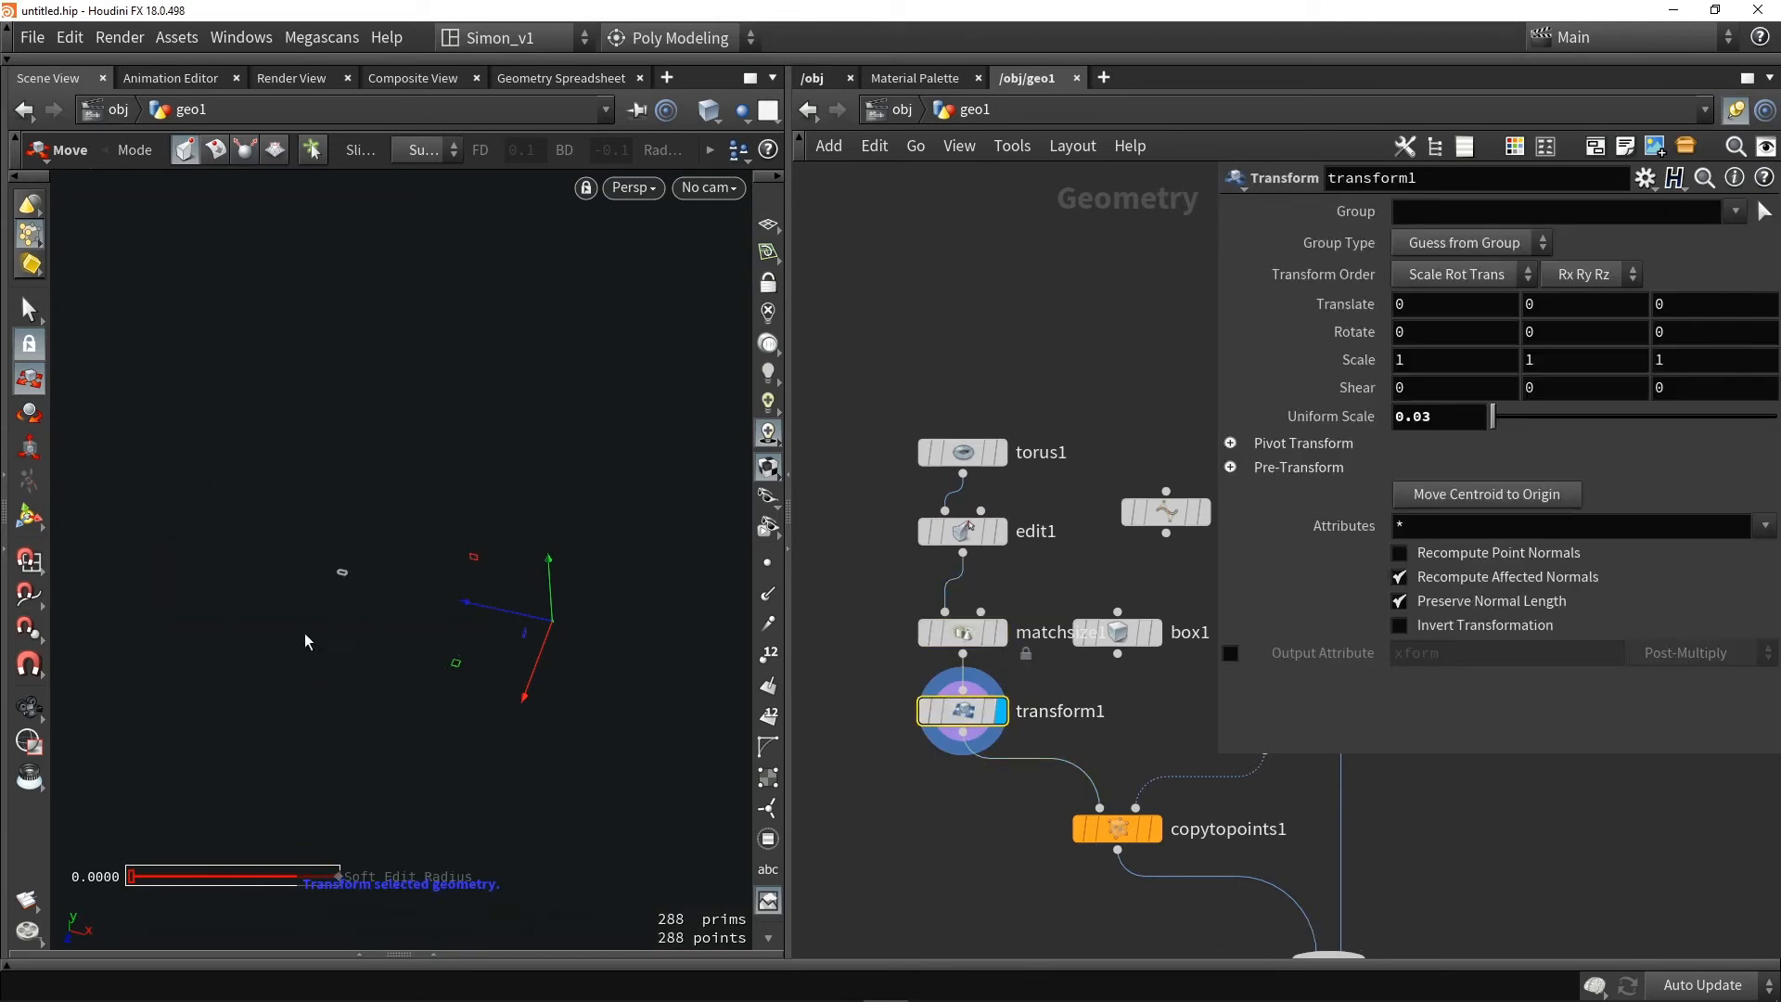
Display the Copy to Points node and examine the Orientation Along Curve node's twist and yaw settings
middle_drag(953, 840, 802, 624)
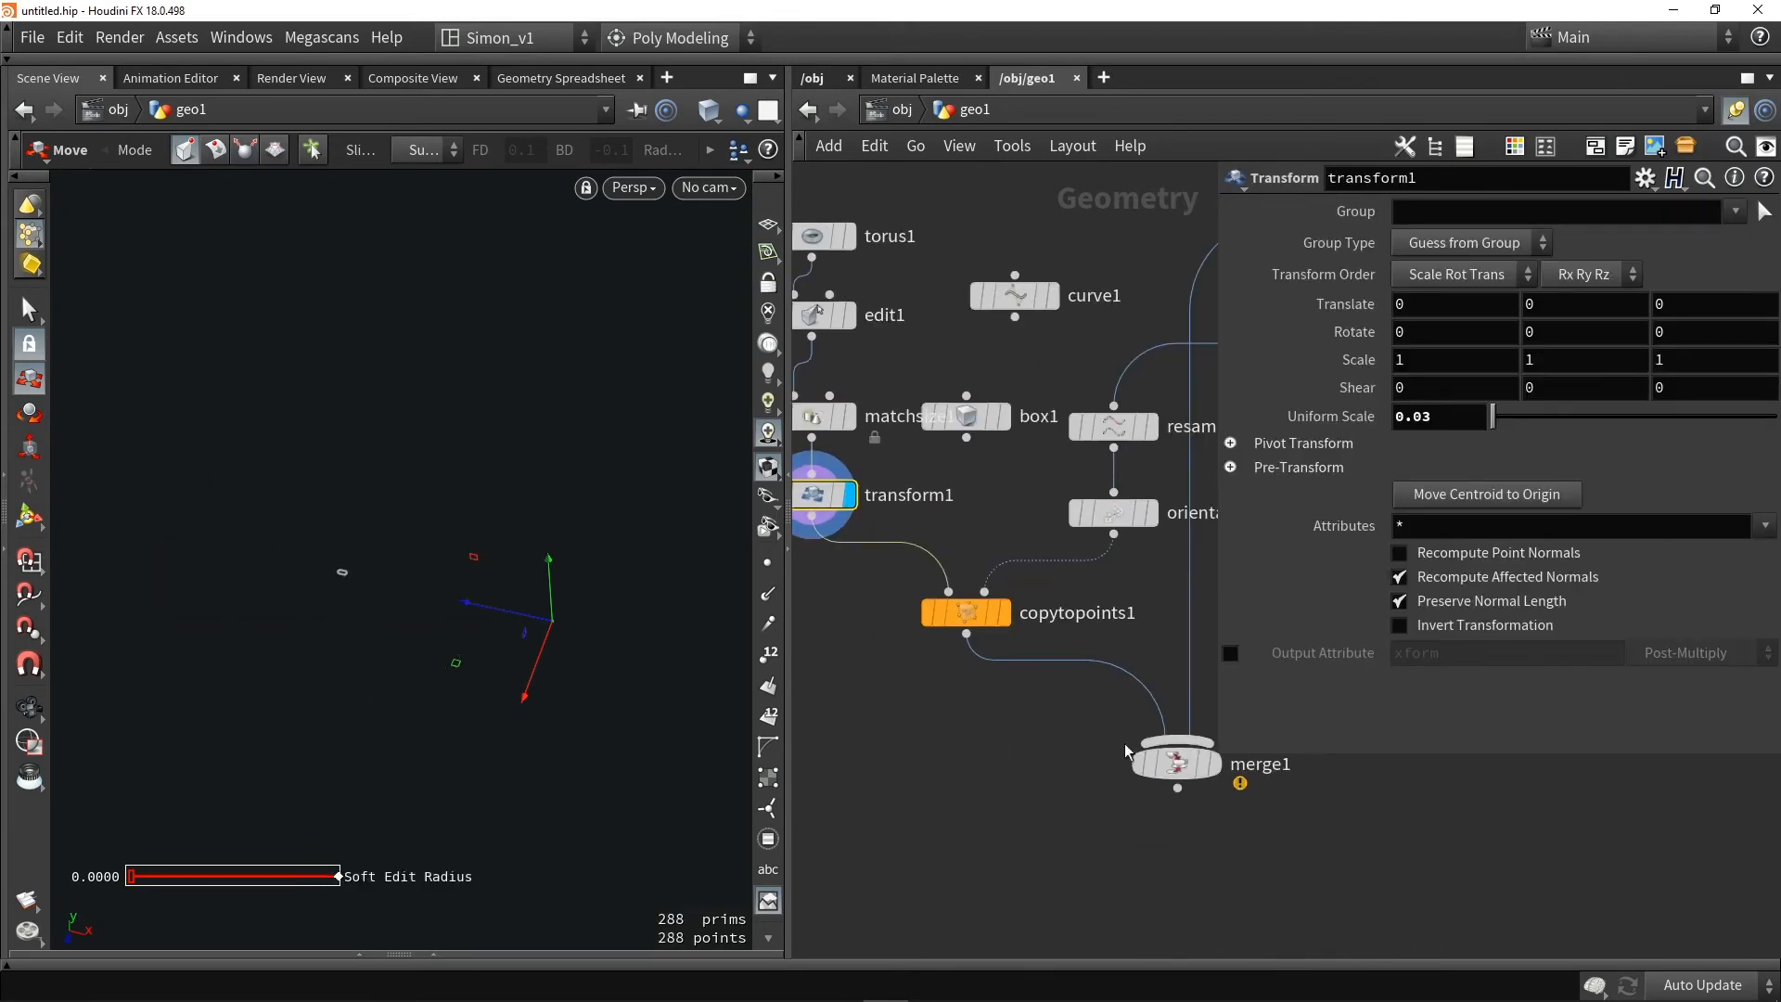
click(1002, 613)
click(967, 617)
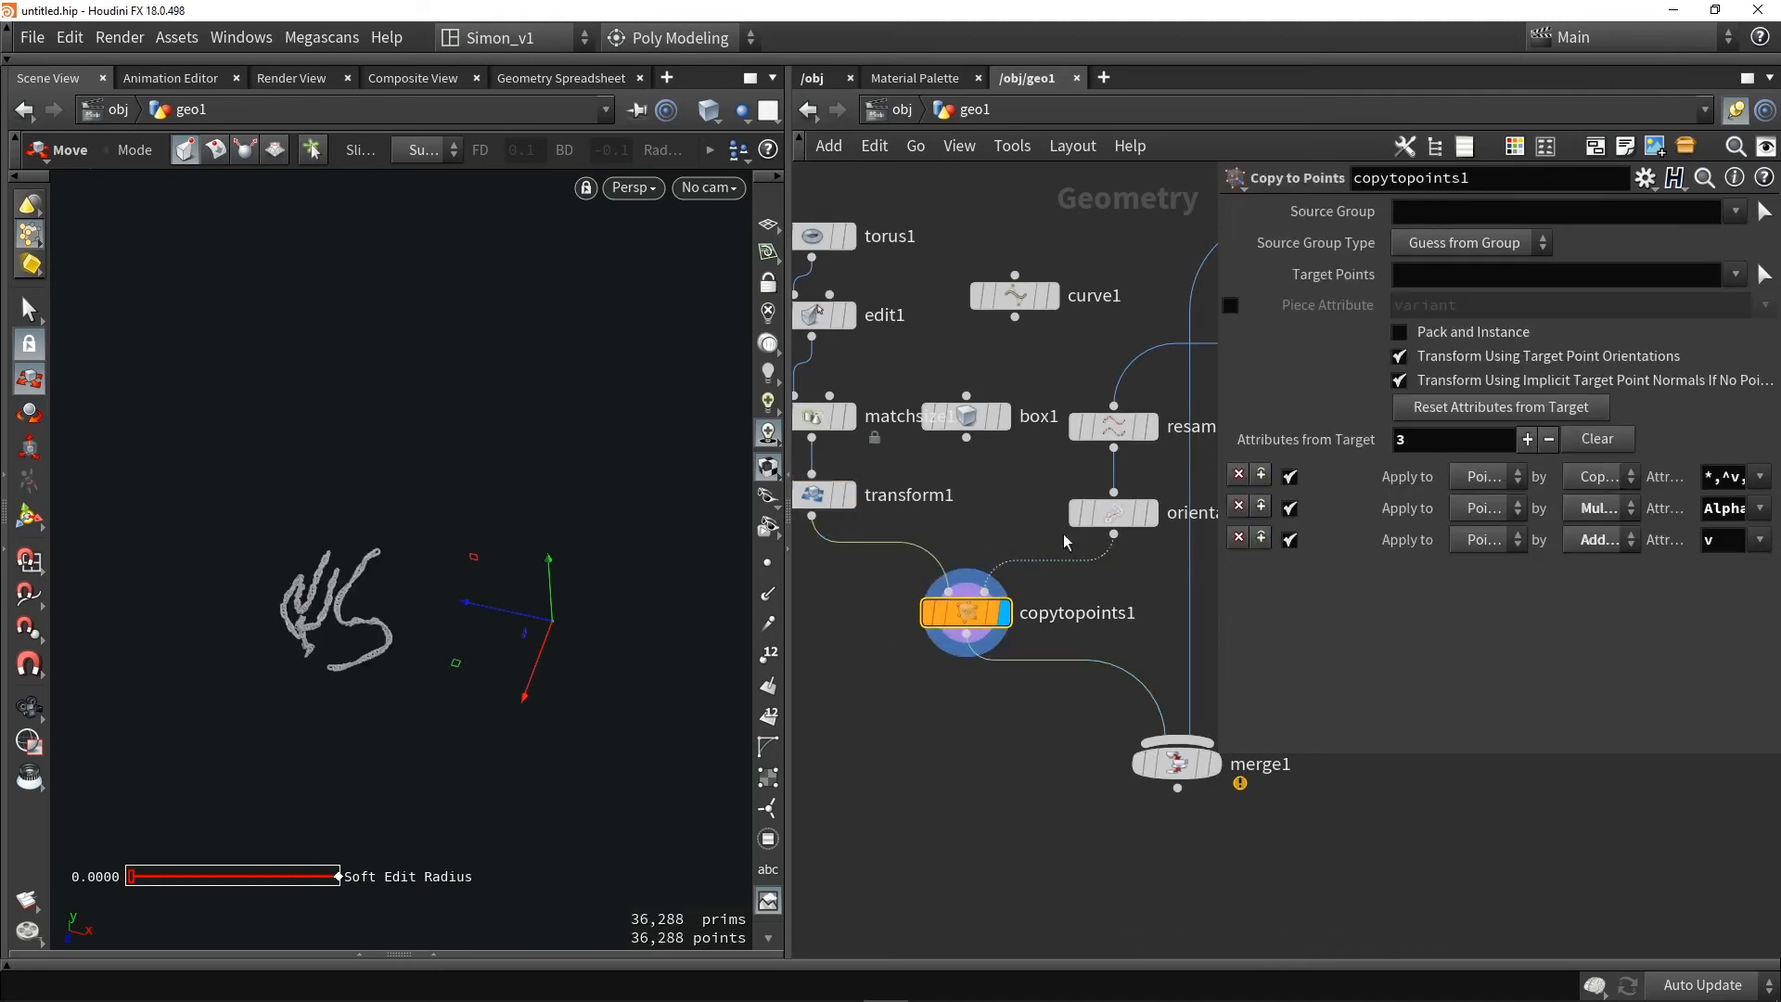
click(1118, 517)
scroll(1470, 569, down, 1)
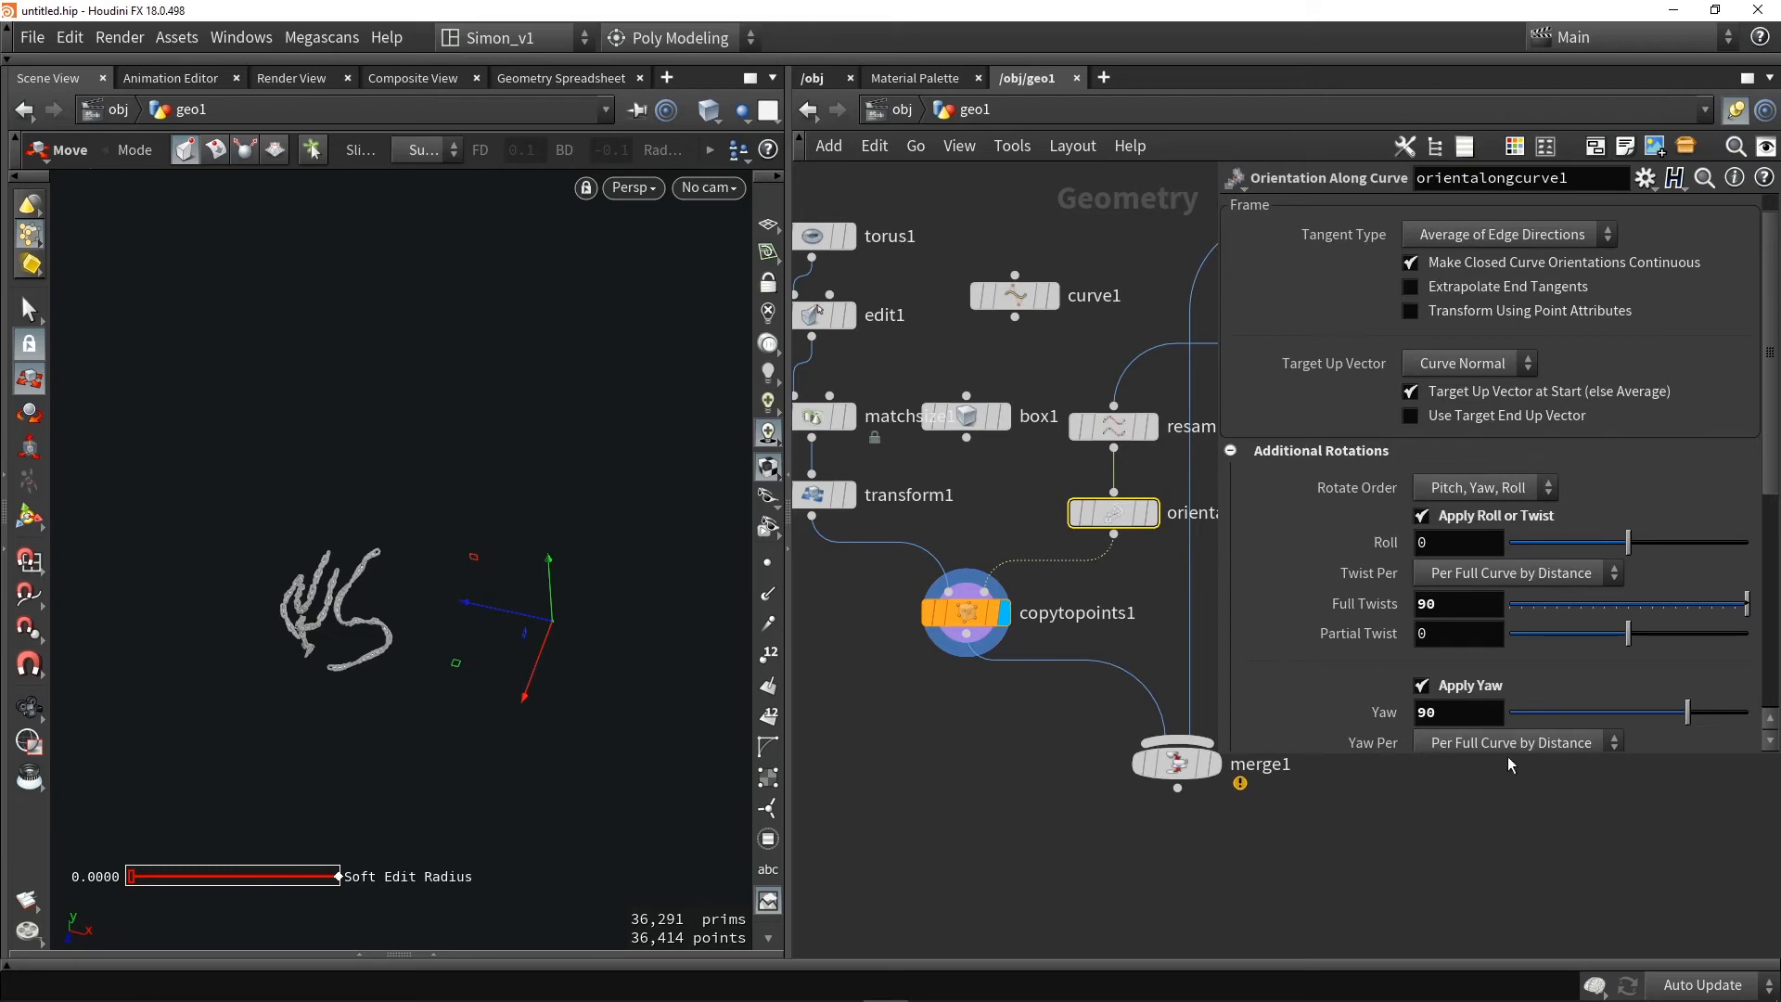
middle_drag(1139, 826, 978, 771)
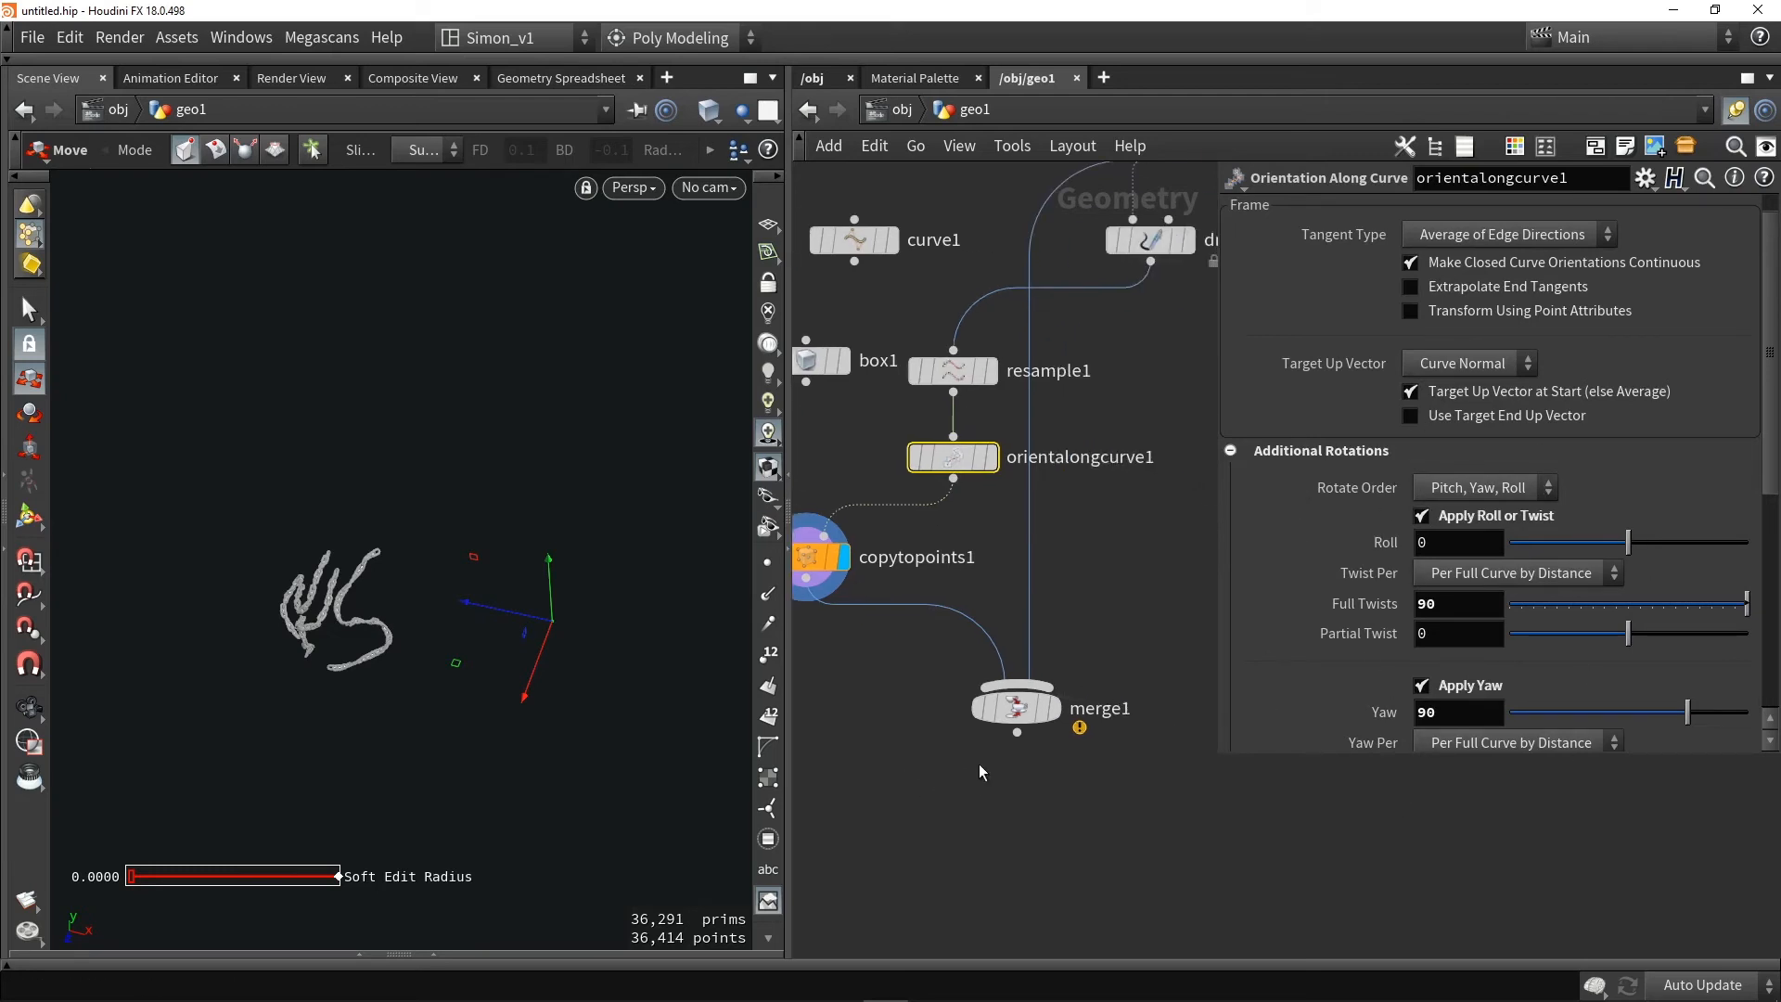
Display the Merge node and frame the pig head with its chains in the viewport
click(1051, 707)
click(1017, 708)
key(space+g)
drag(446, 629, 565, 597)
scroll(565, 596, down, 3)
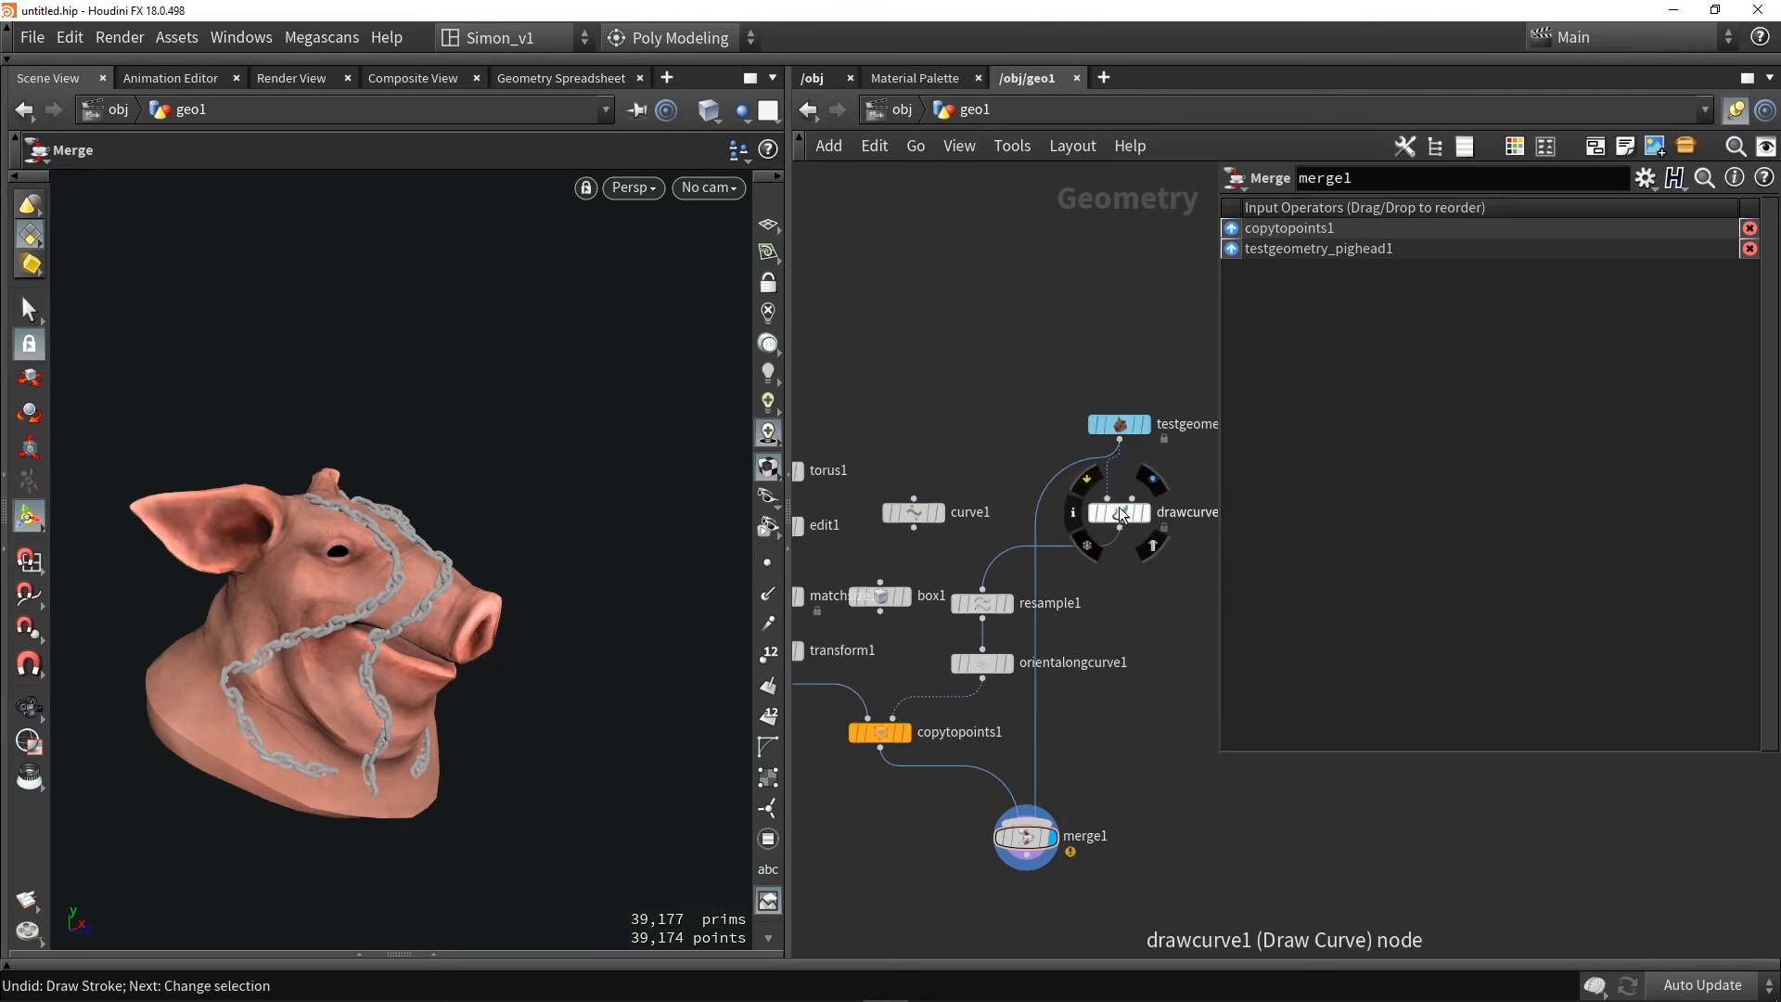
Draw four more Draw Curve strokes around the back, neck and sides of the pig head, and return to the merged result
click(1120, 513)
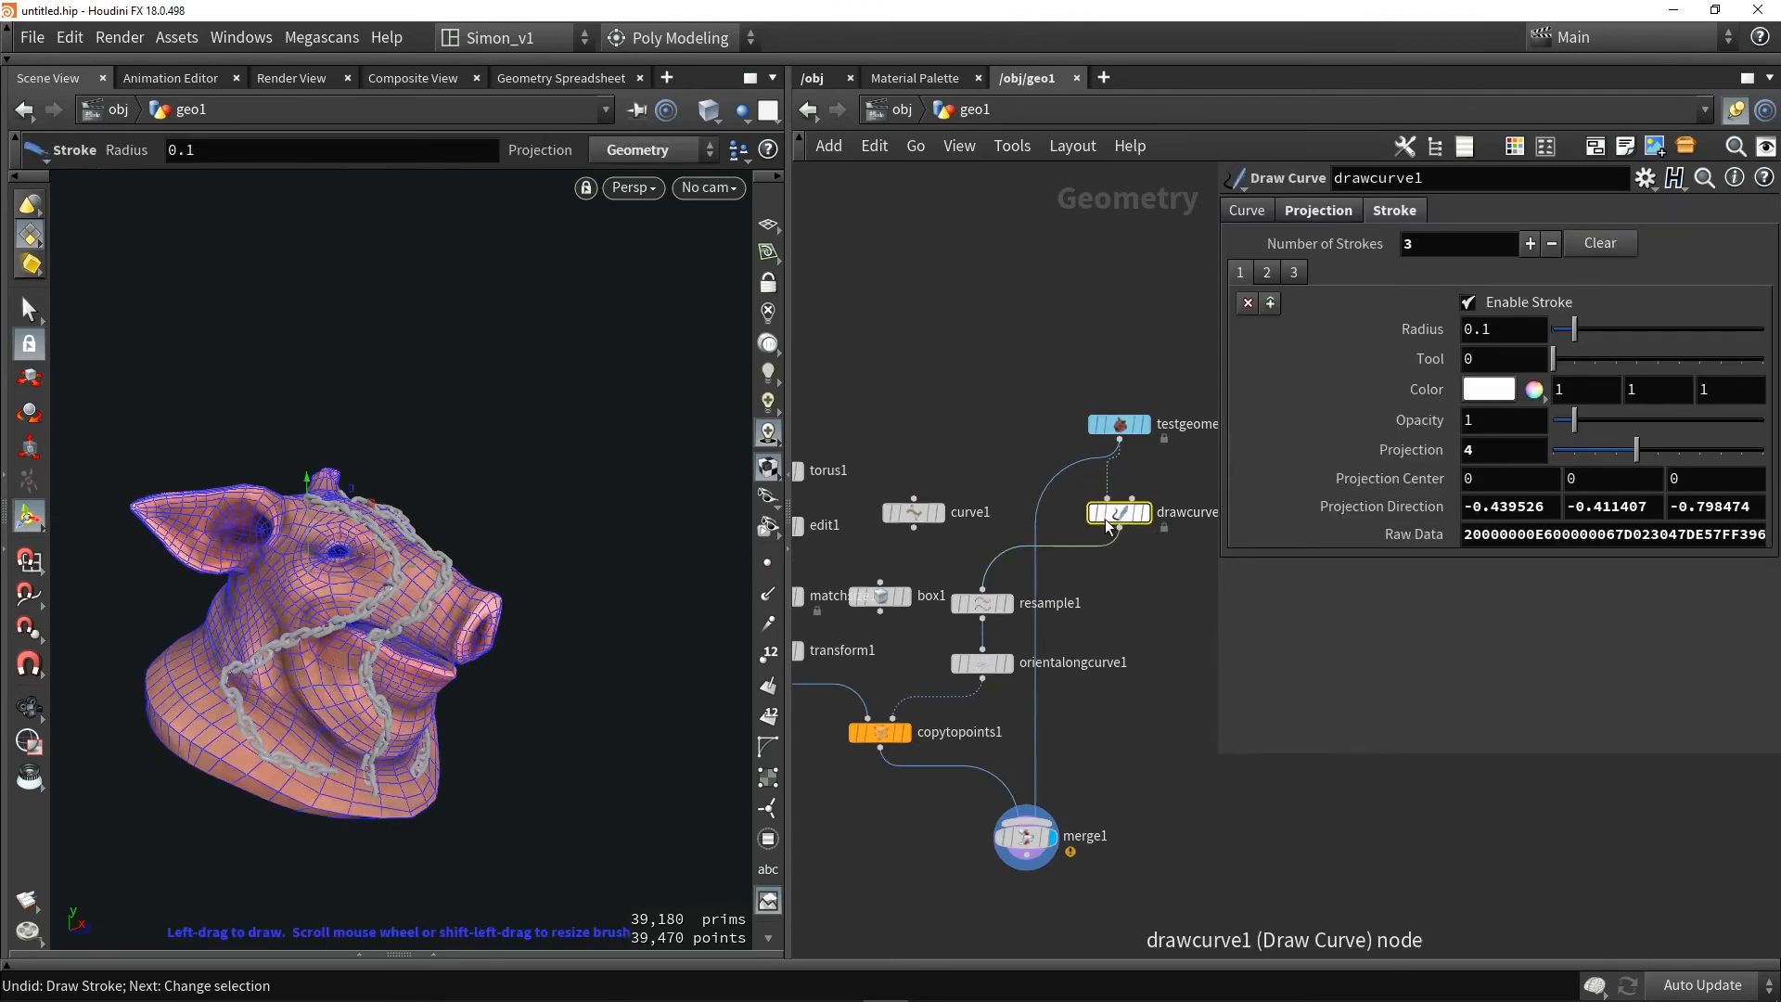
alt+drag(447, 562, 492, 585)
mouse_move(153, 743)
mouse_down()
mouse_move(182, 680)
mouse_move(287, 614)
mouse_move(272, 529)
mouse_move(294, 616)
mouse_move(516, 616)
mouse_up()
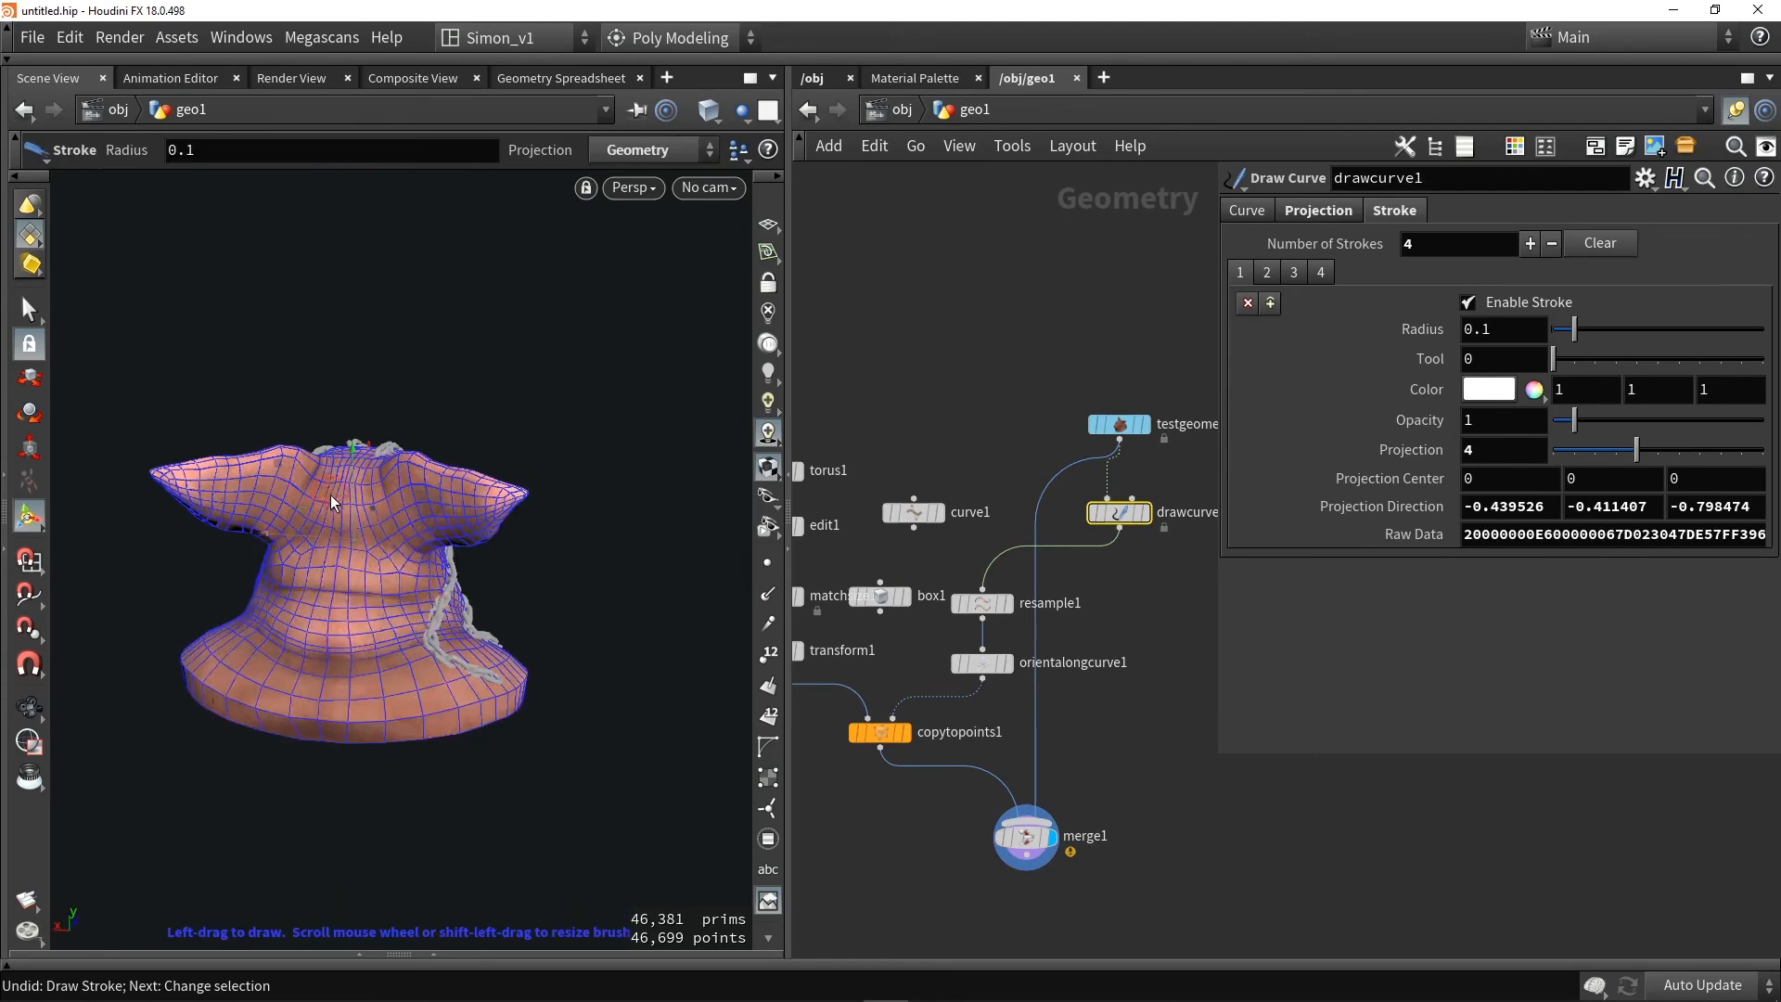
mouse_move(331, 496)
mouse_down()
mouse_move(318, 603)
mouse_move(226, 678)
mouse_up()
alt+drag(255, 579, 498, 560)
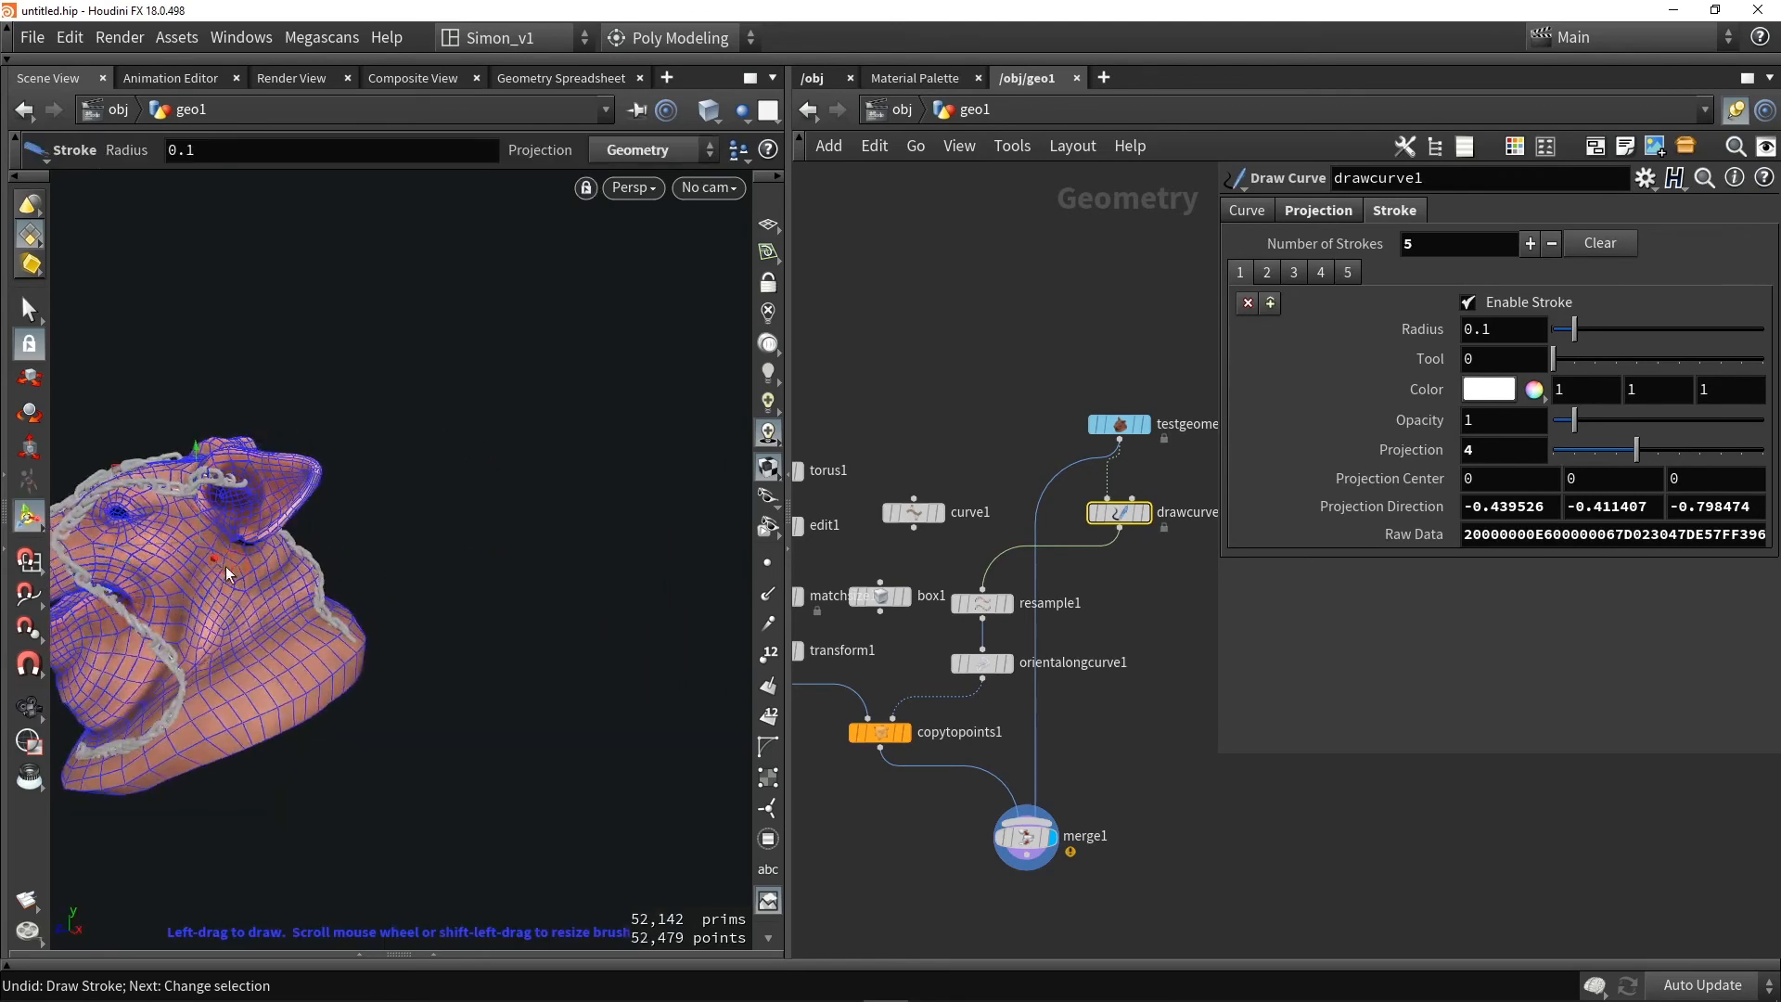
mouse_move(153, 527)
mouse_down()
mouse_move(266, 614)
mouse_move(282, 707)
mouse_move(263, 707)
mouse_up()
mouse_move(269, 649)
alt+mouse_down()
mouse_move(227, 624)
mouse_move(173, 636)
mouse_move(352, 626)
alt+mouse_up()
mouse_move(352, 626)
alt+middle_down()
mouse_move(521, 534)
mouse_move(542, 562)
alt+middle_up()
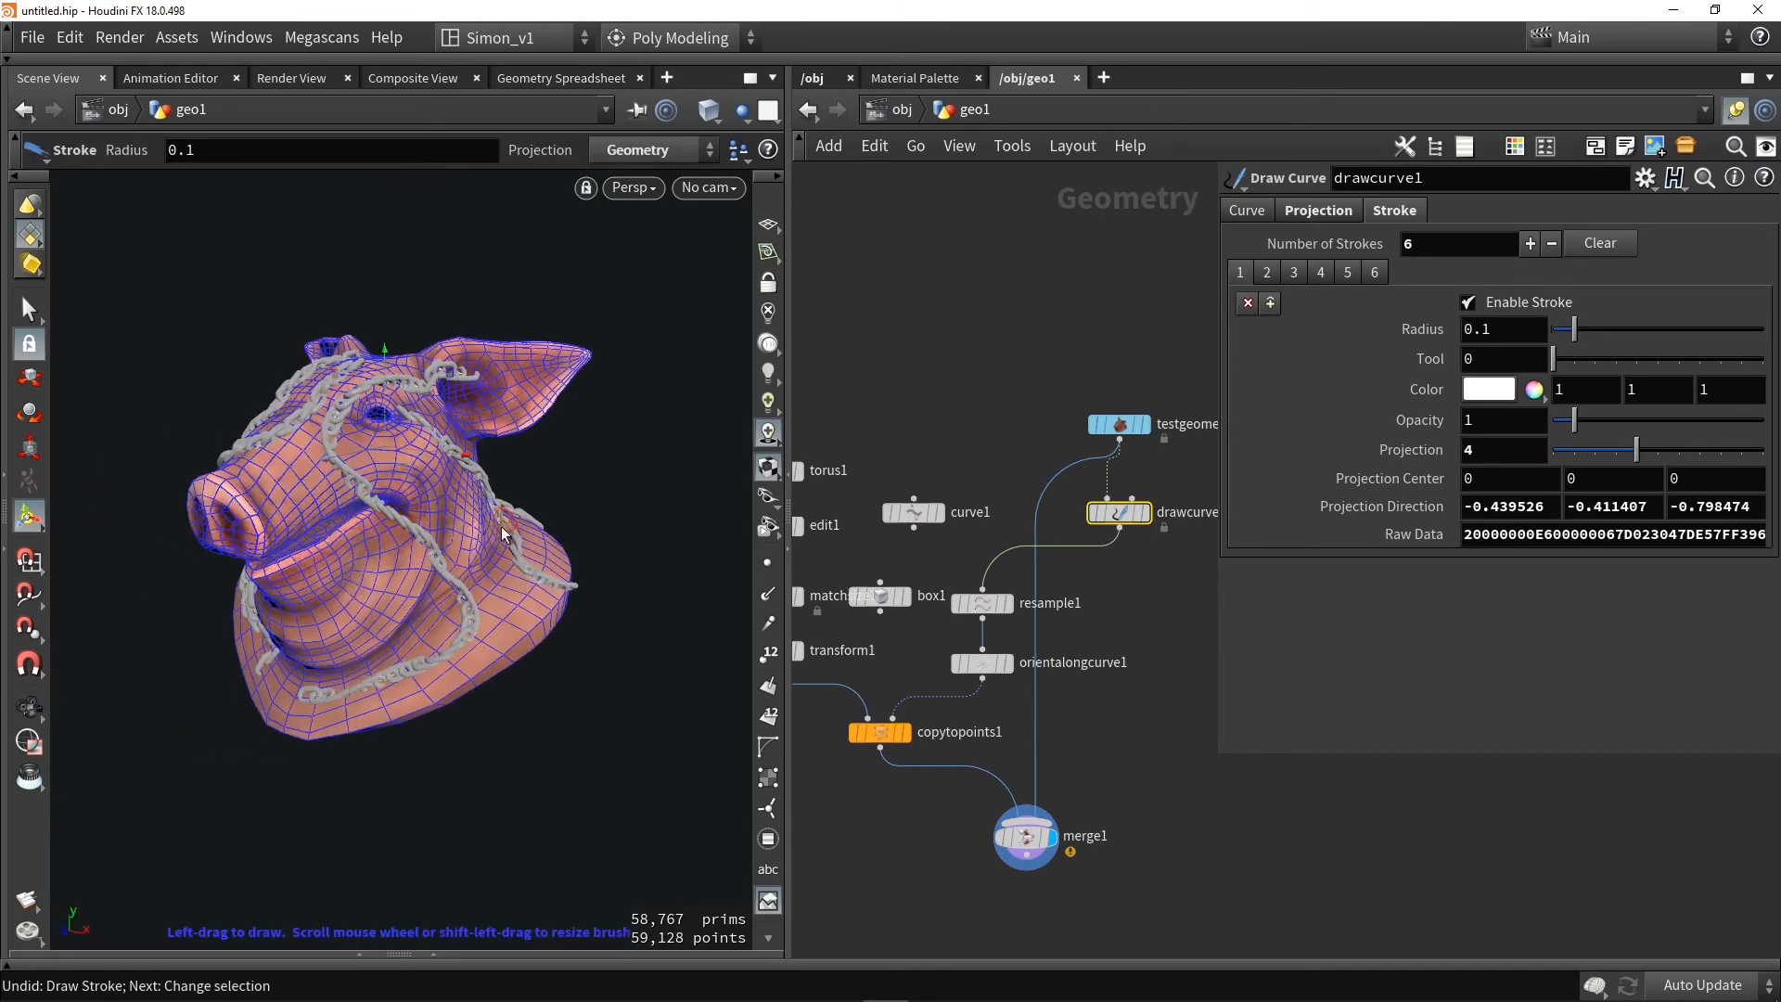
mouse_move(417, 503)
mouse_down()
mouse_move(478, 660)
mouse_move(376, 707)
mouse_up()
mouse_move(375, 707)
alt+mouse_down()
mouse_move(310, 588)
mouse_move(513, 533)
mouse_move(526, 588)
alt+mouse_up()
key(Return)
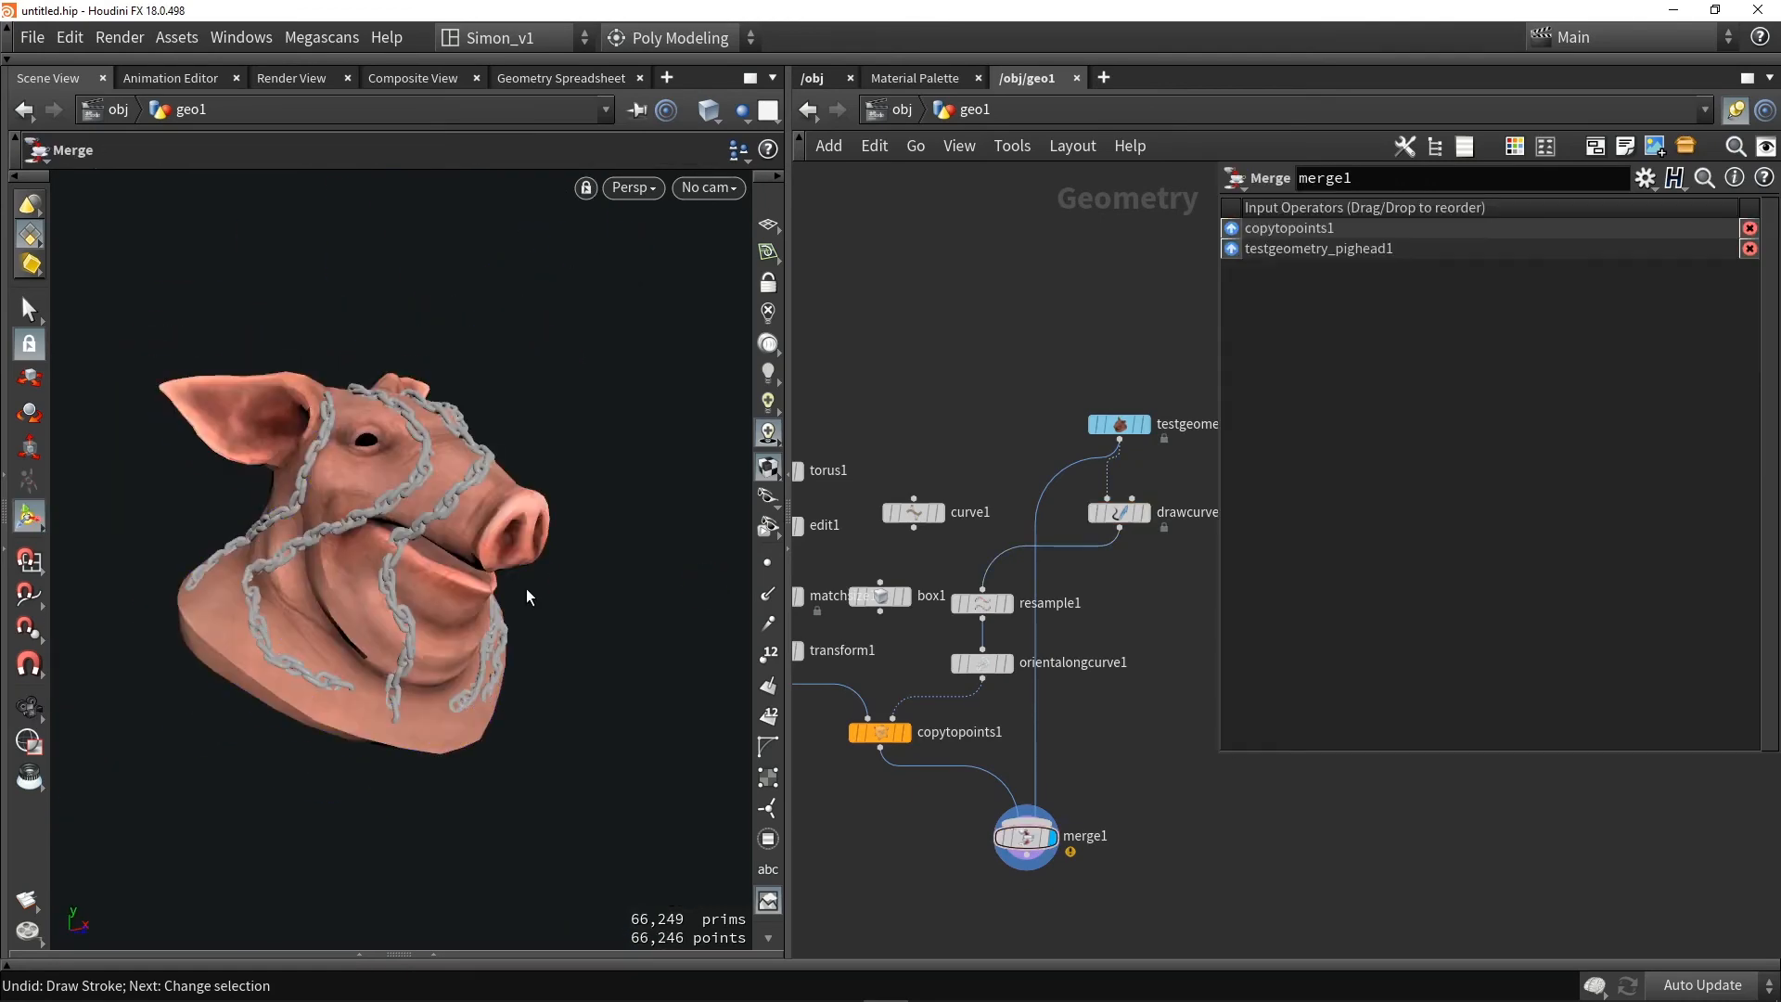
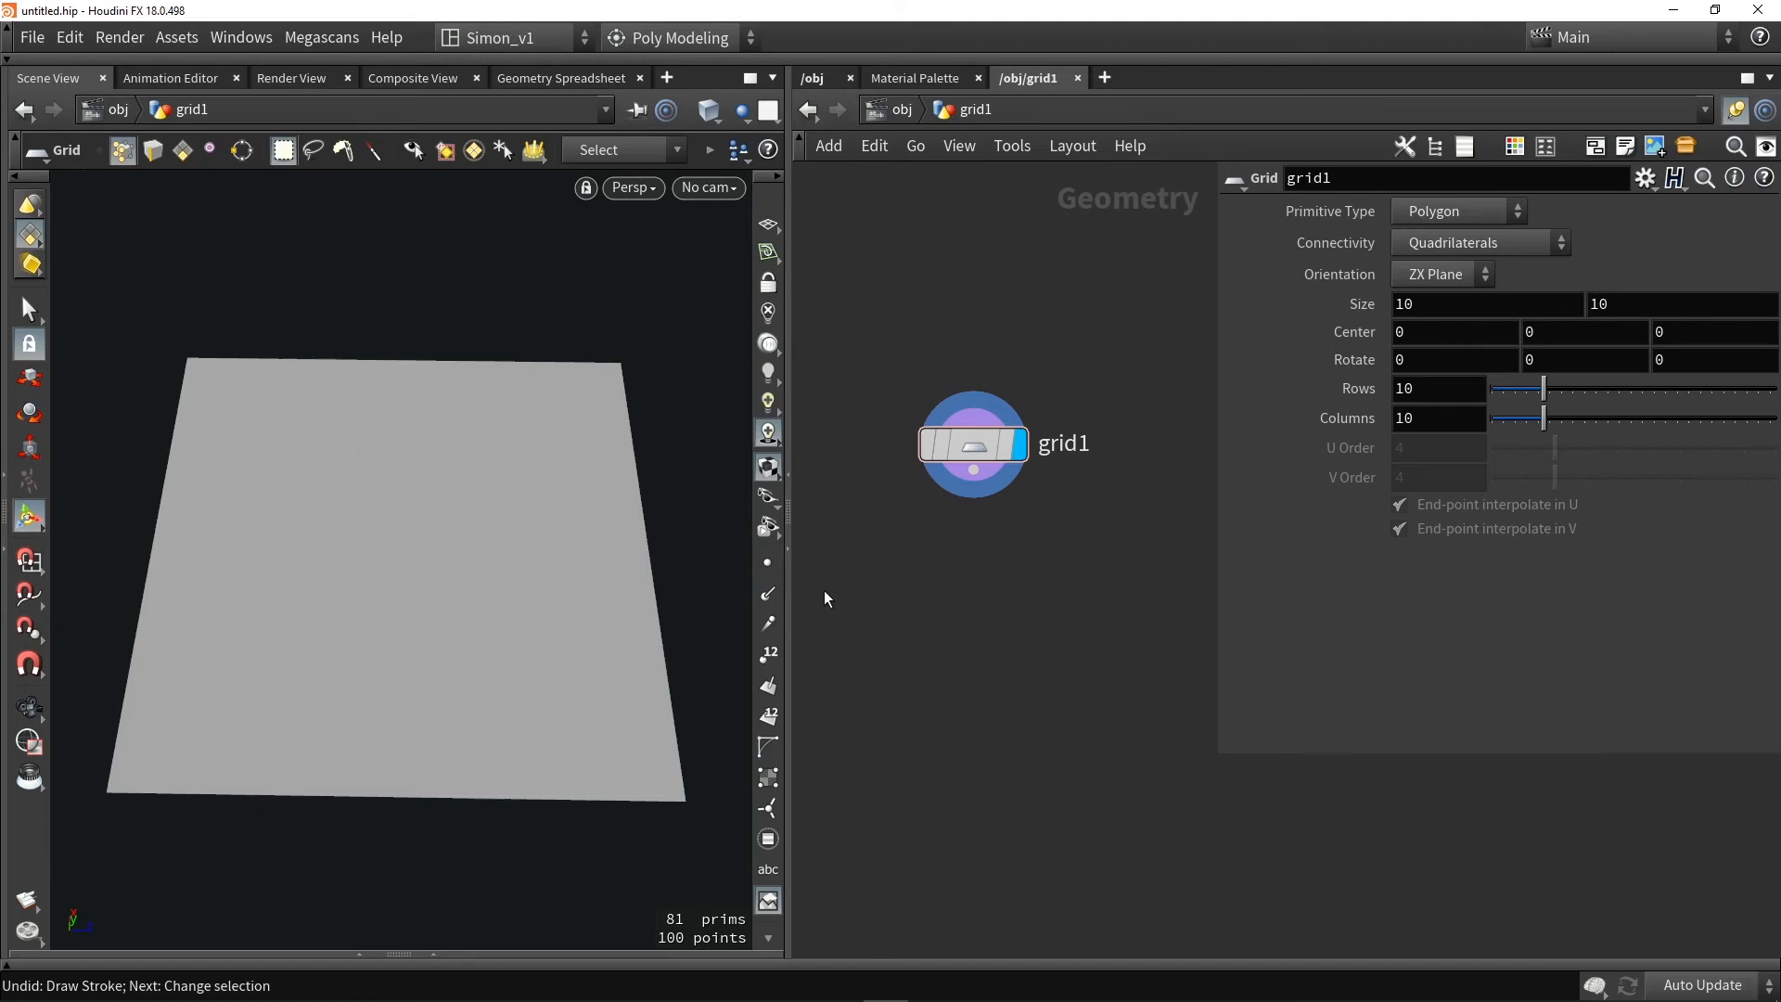
Show the grid's point and primitive numbers, and examine its point positions in the Geometry Spreadsheet
click(771, 728)
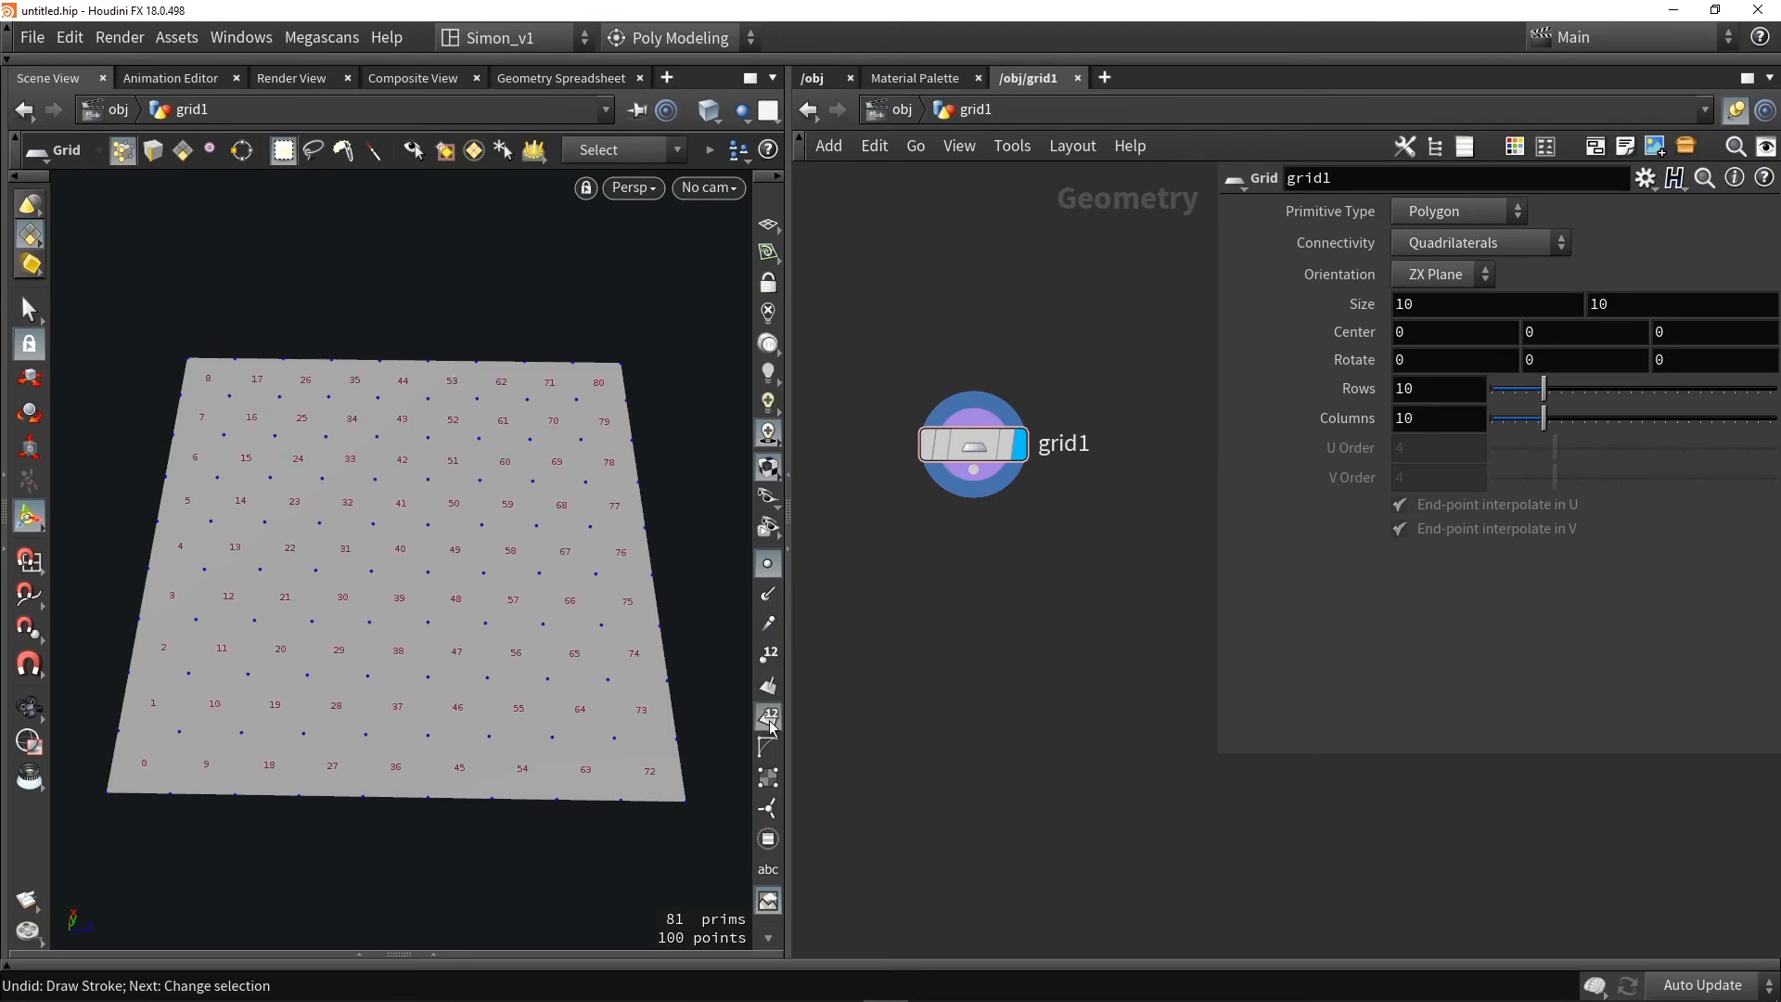
click(770, 656)
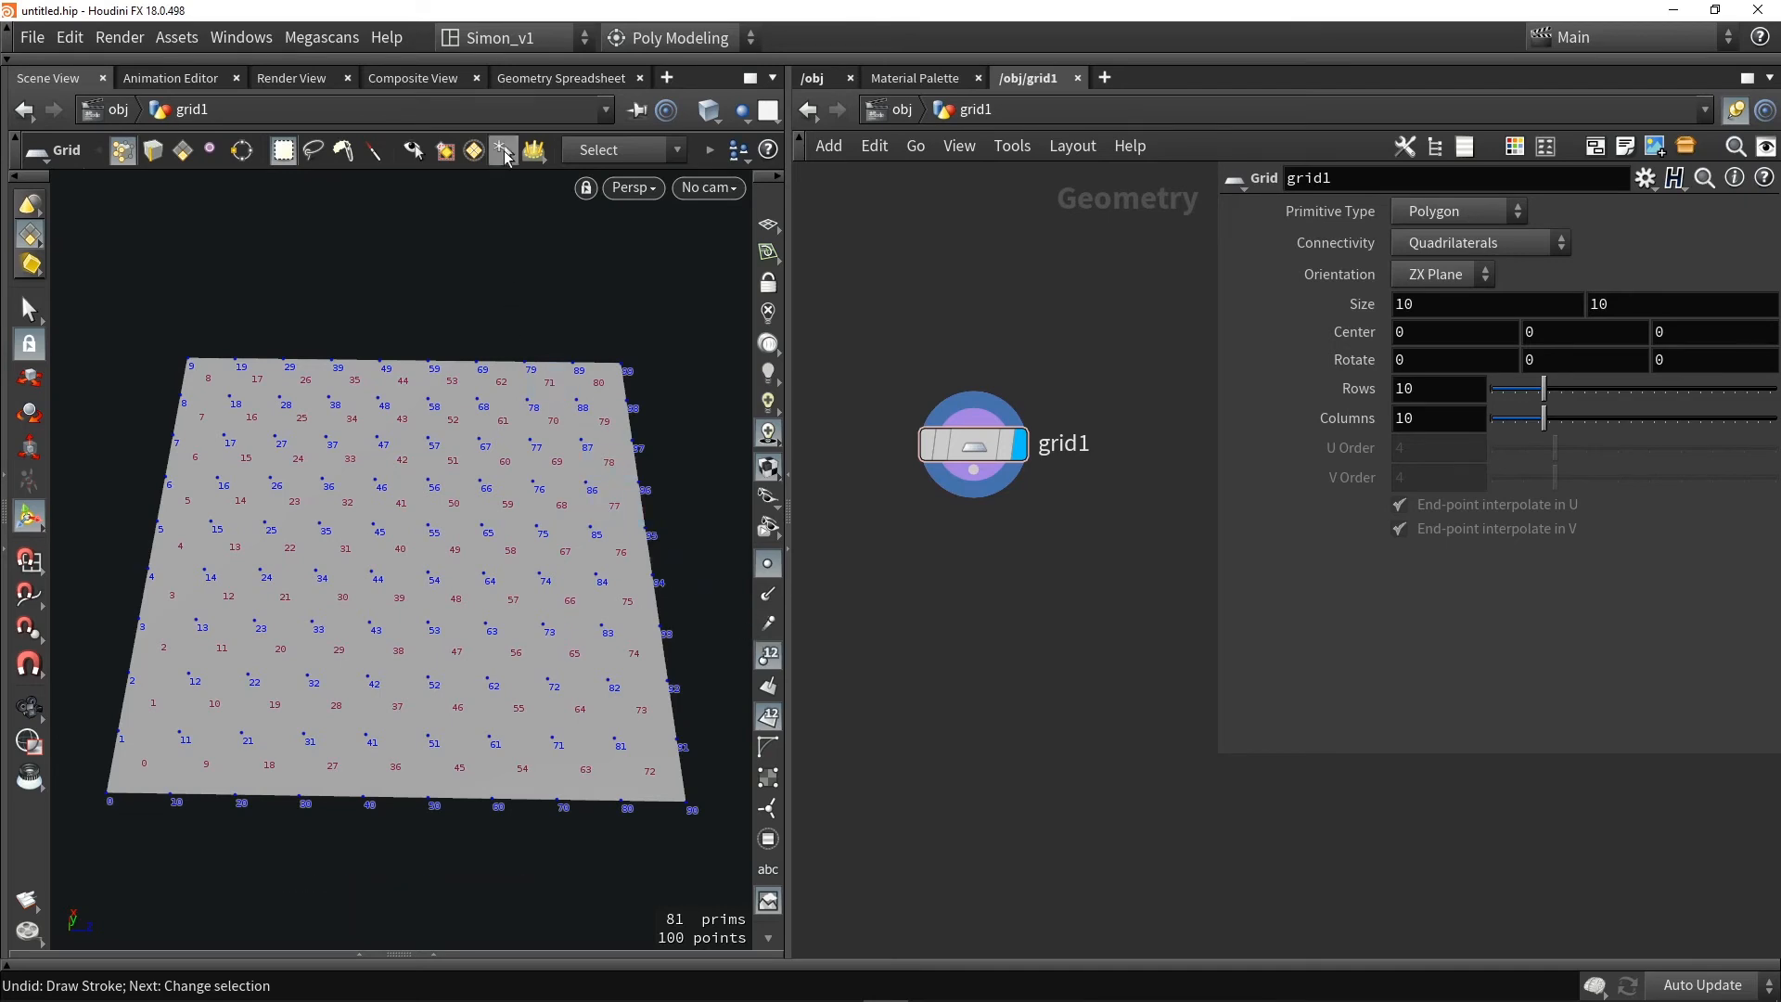
click(571, 84)
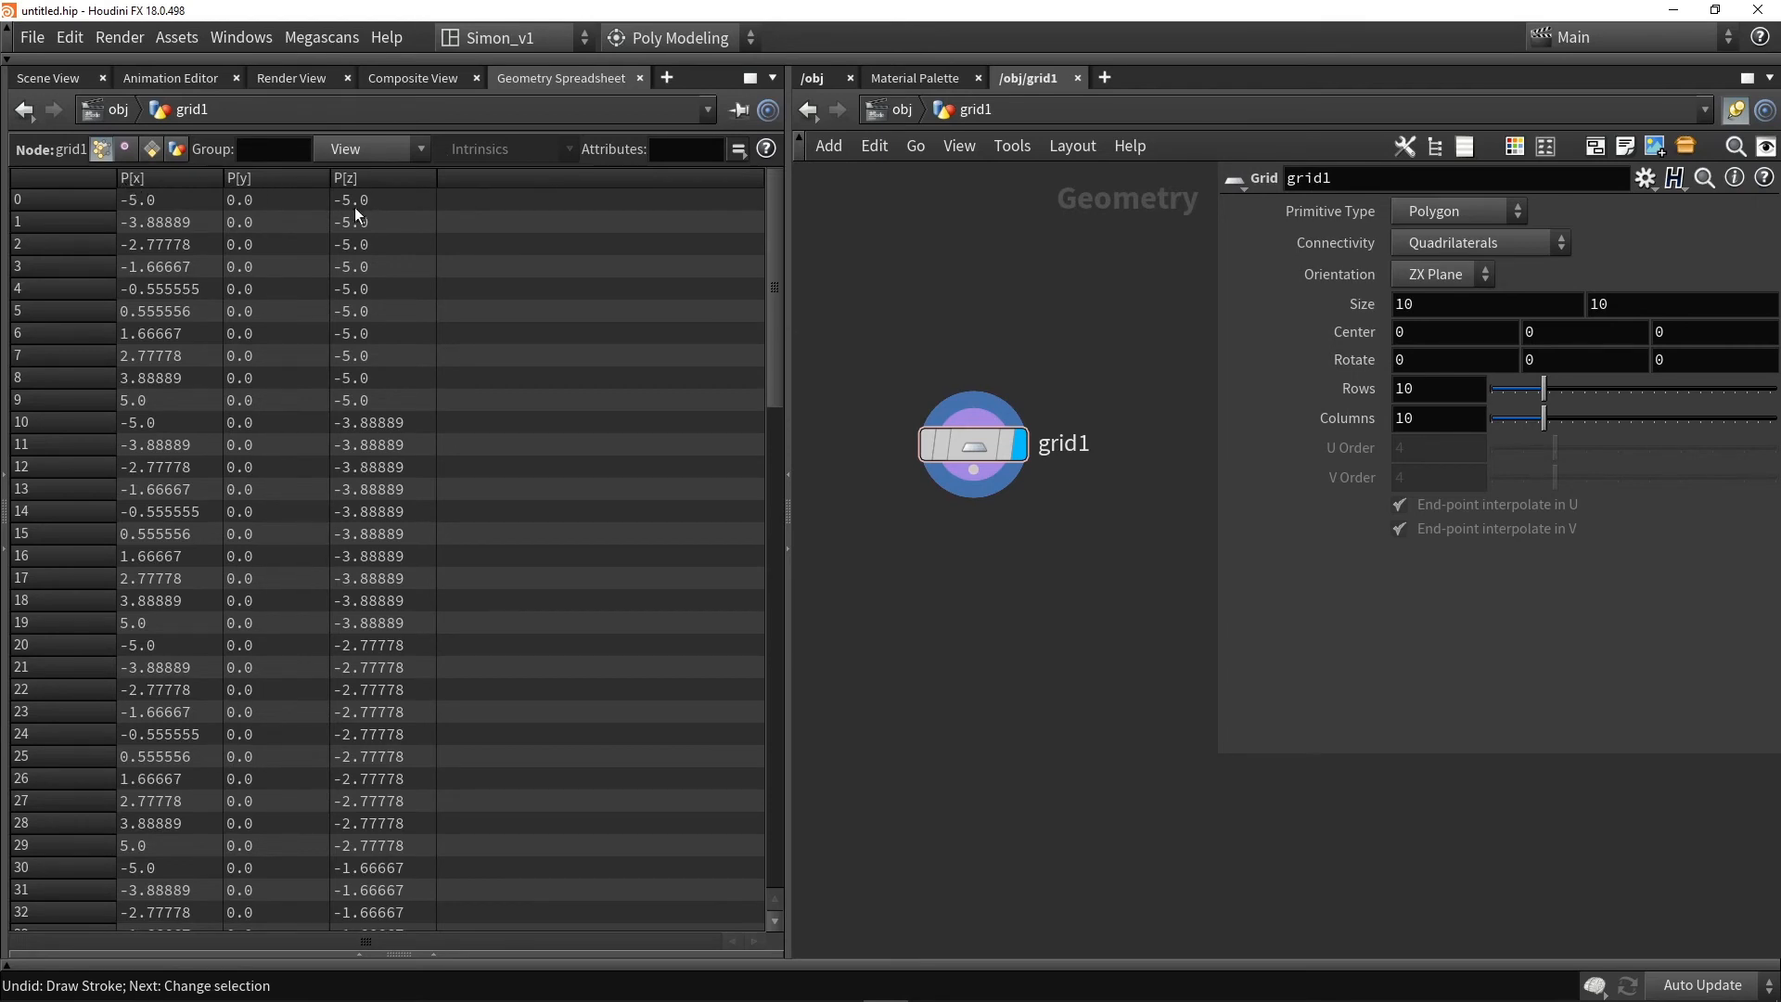
scroll(322, 415, down, 13)
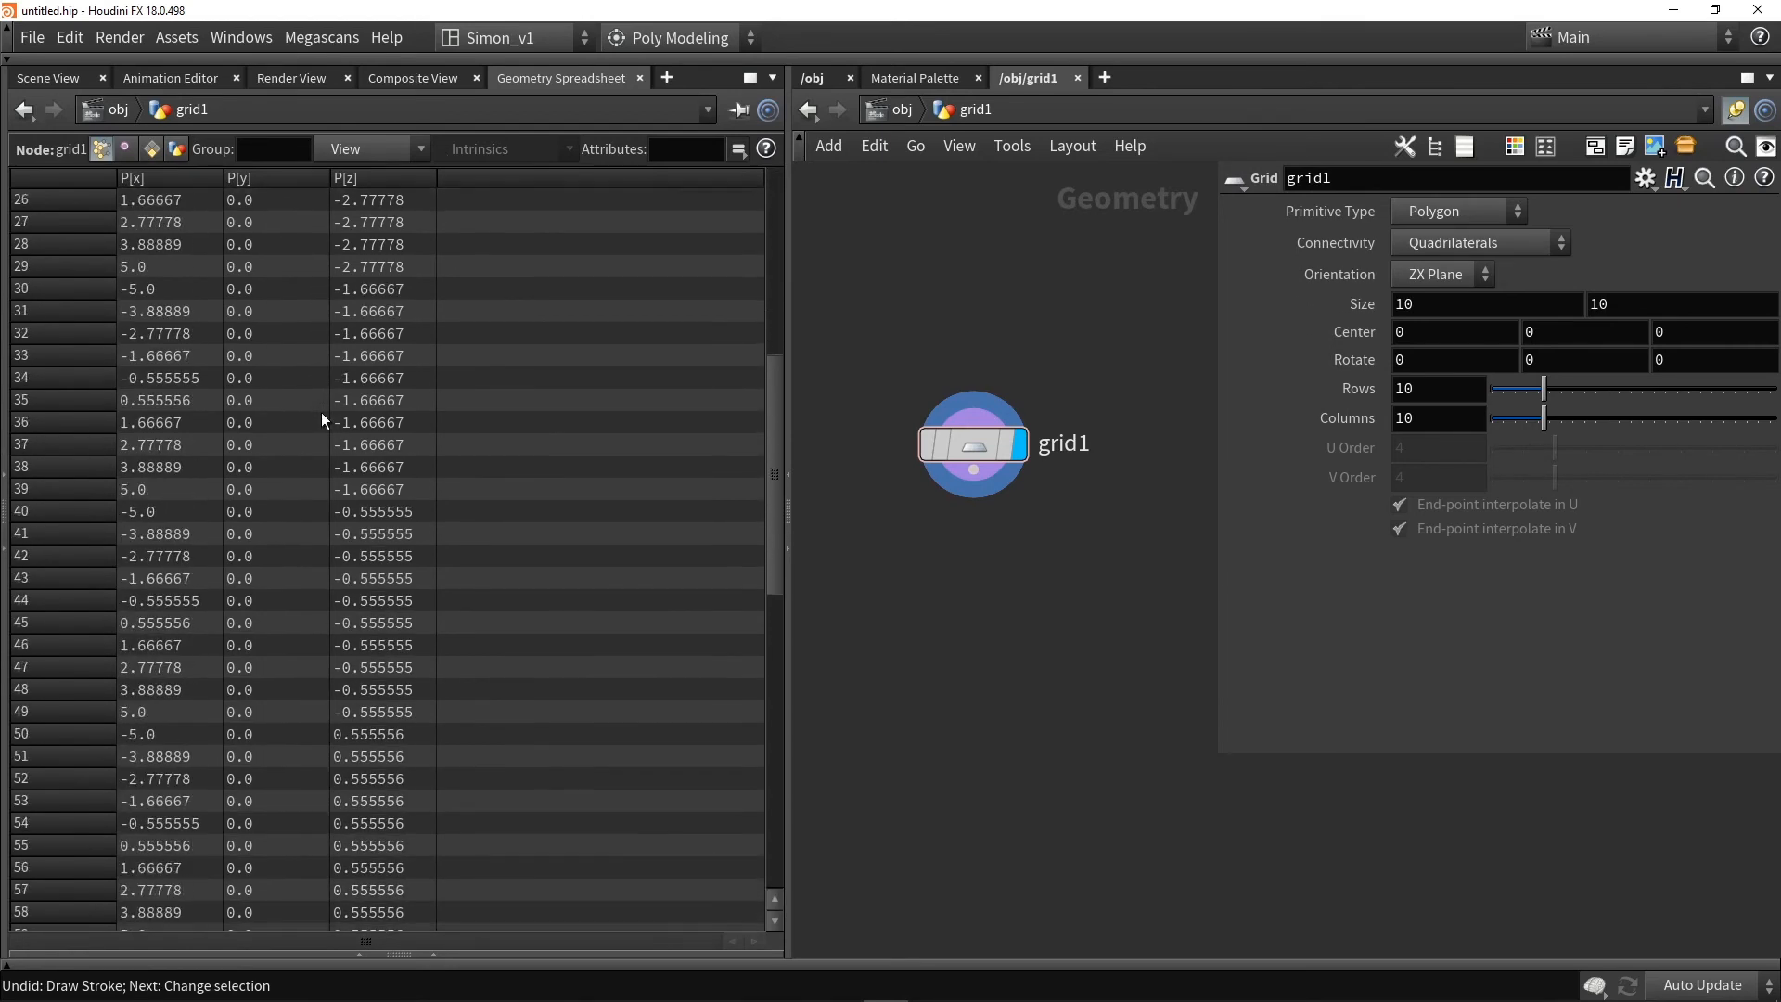
Examine the grid's point positions in the Geometry Spreadsheet, compare them with its primitive data, and return to the point data
click(81, 511)
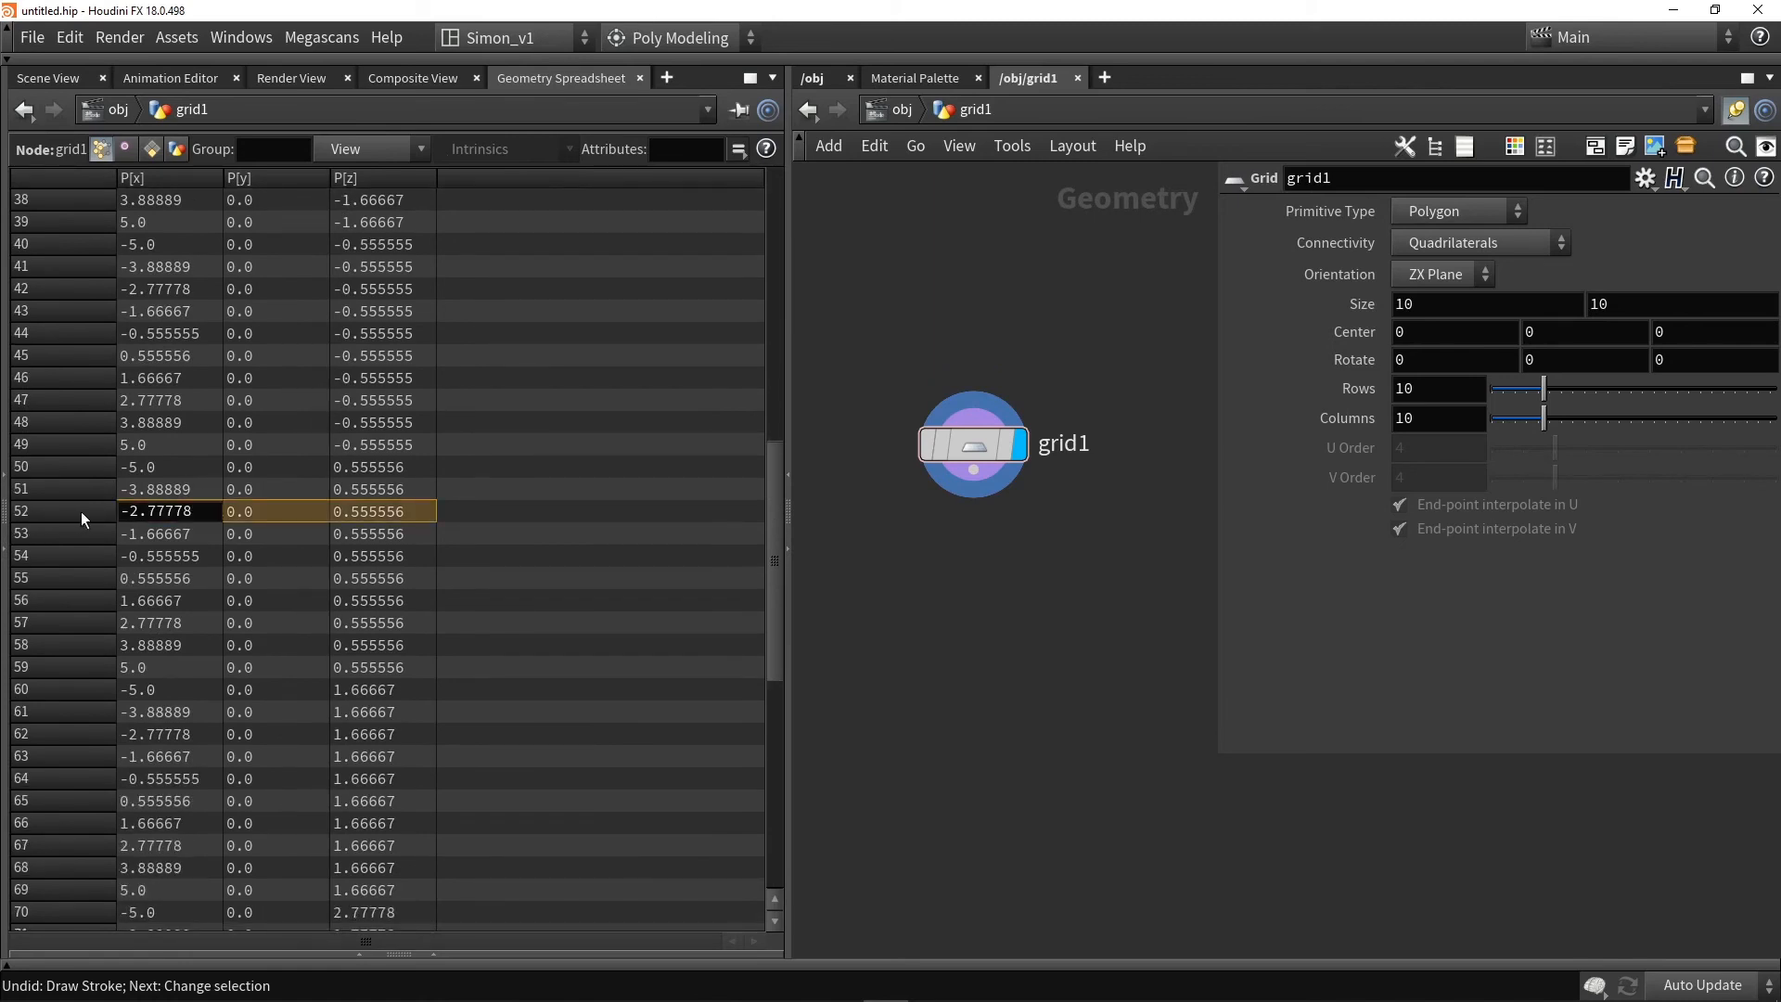
scroll(334, 538, down, 10)
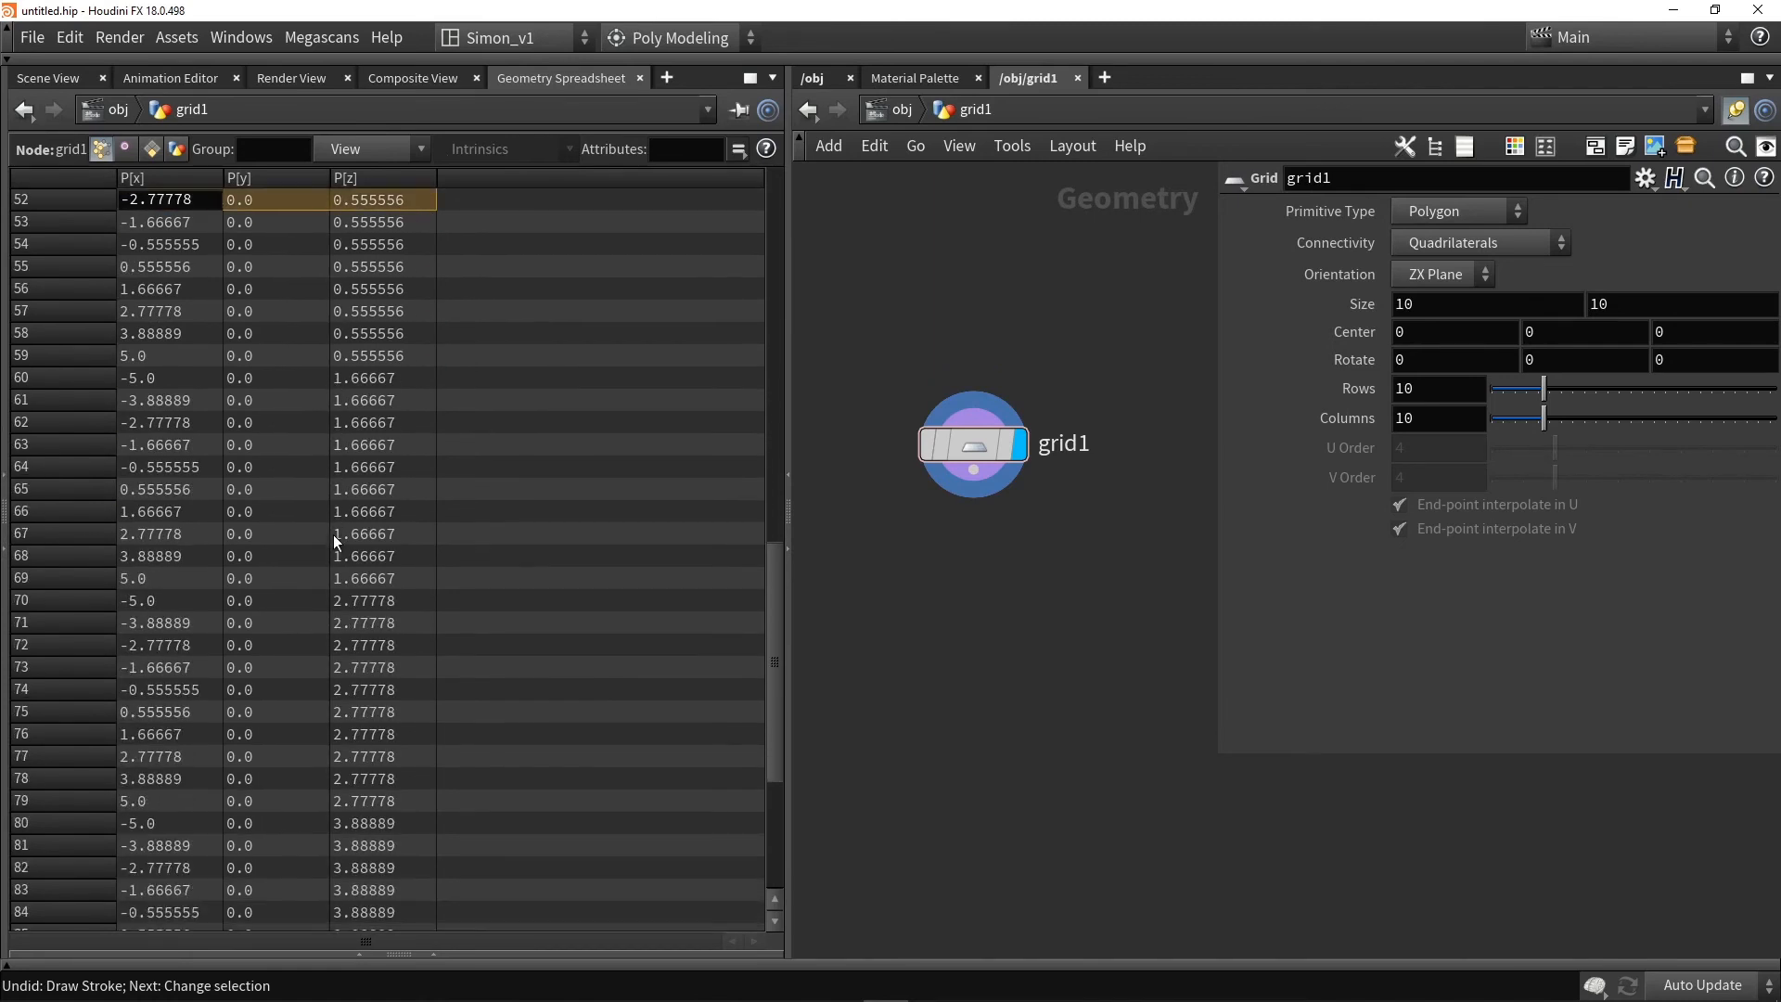
scroll(334, 538, up, 20)
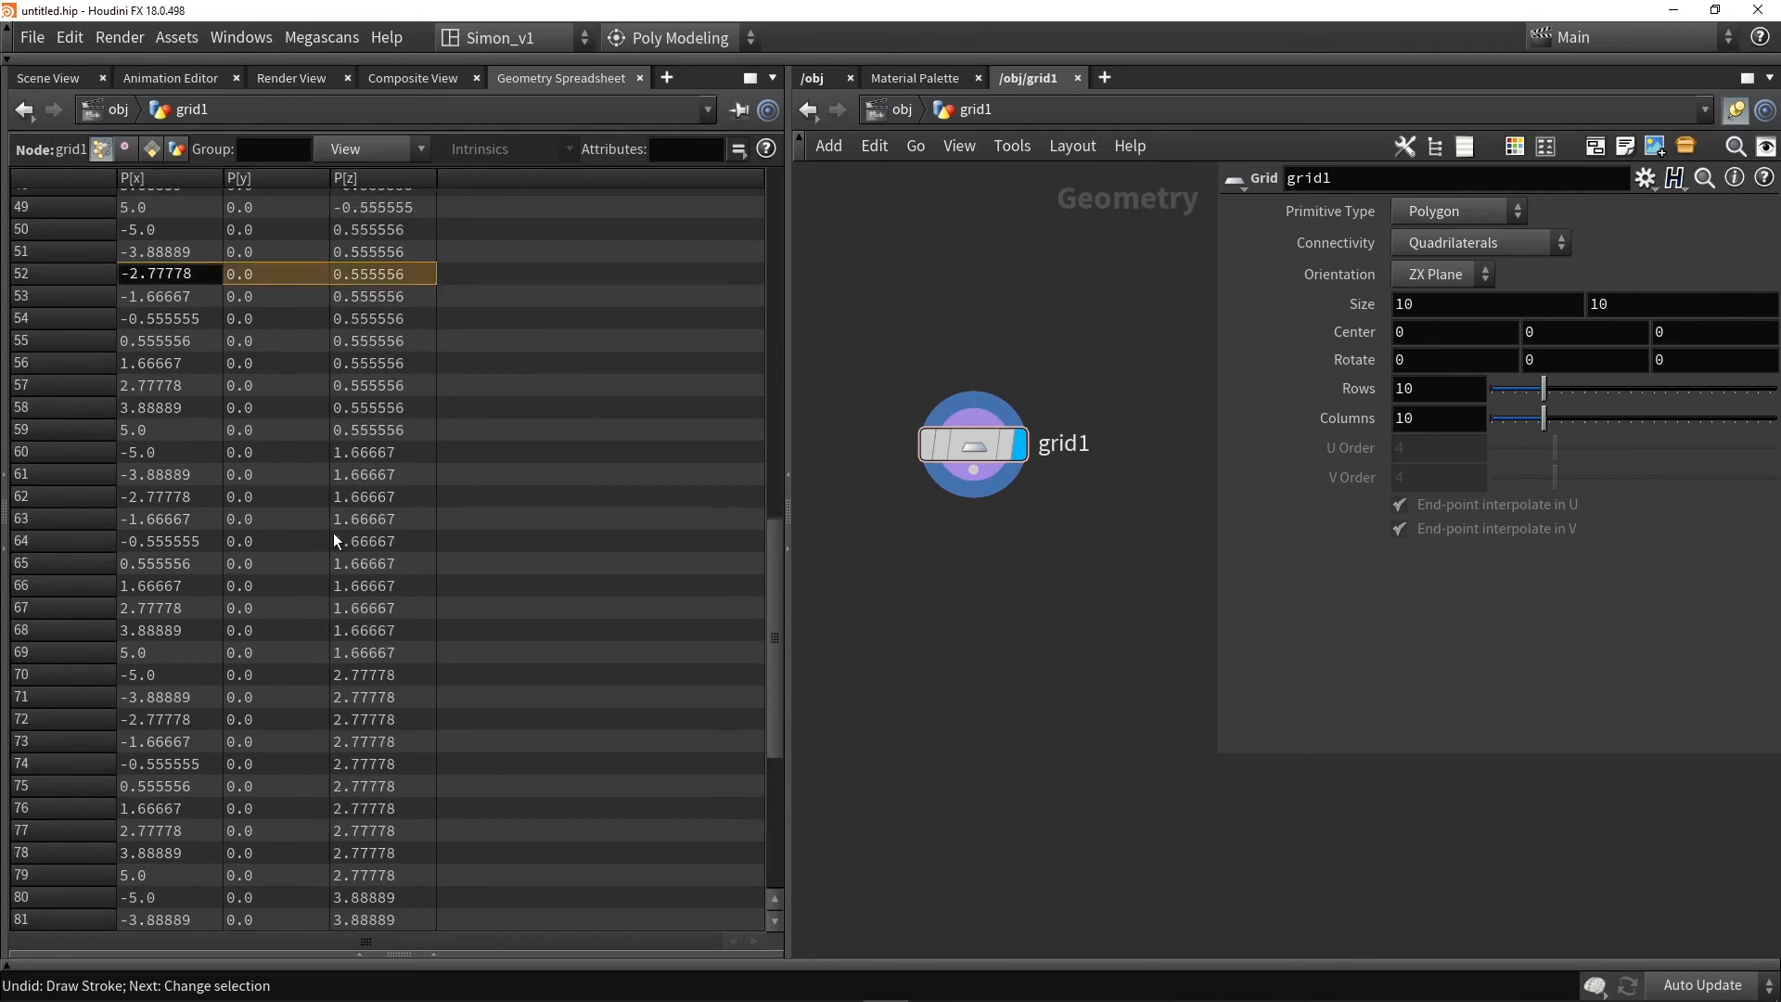
click(124, 154)
click(152, 152)
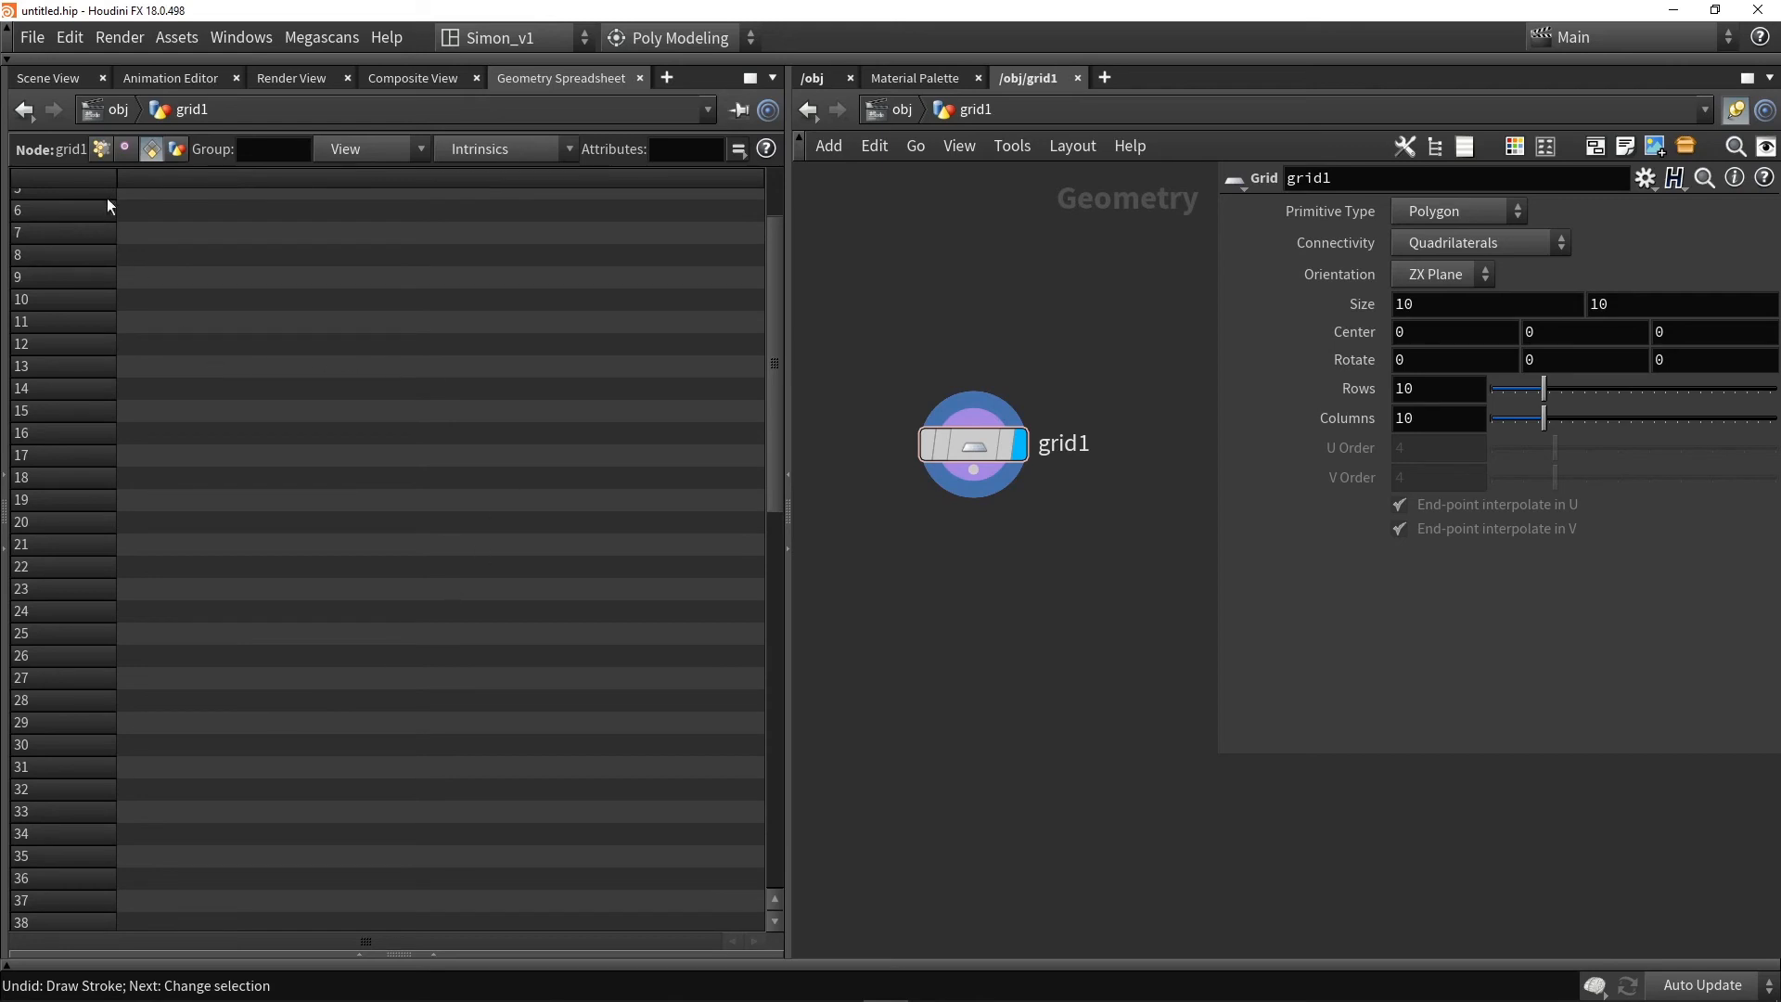
click(98, 149)
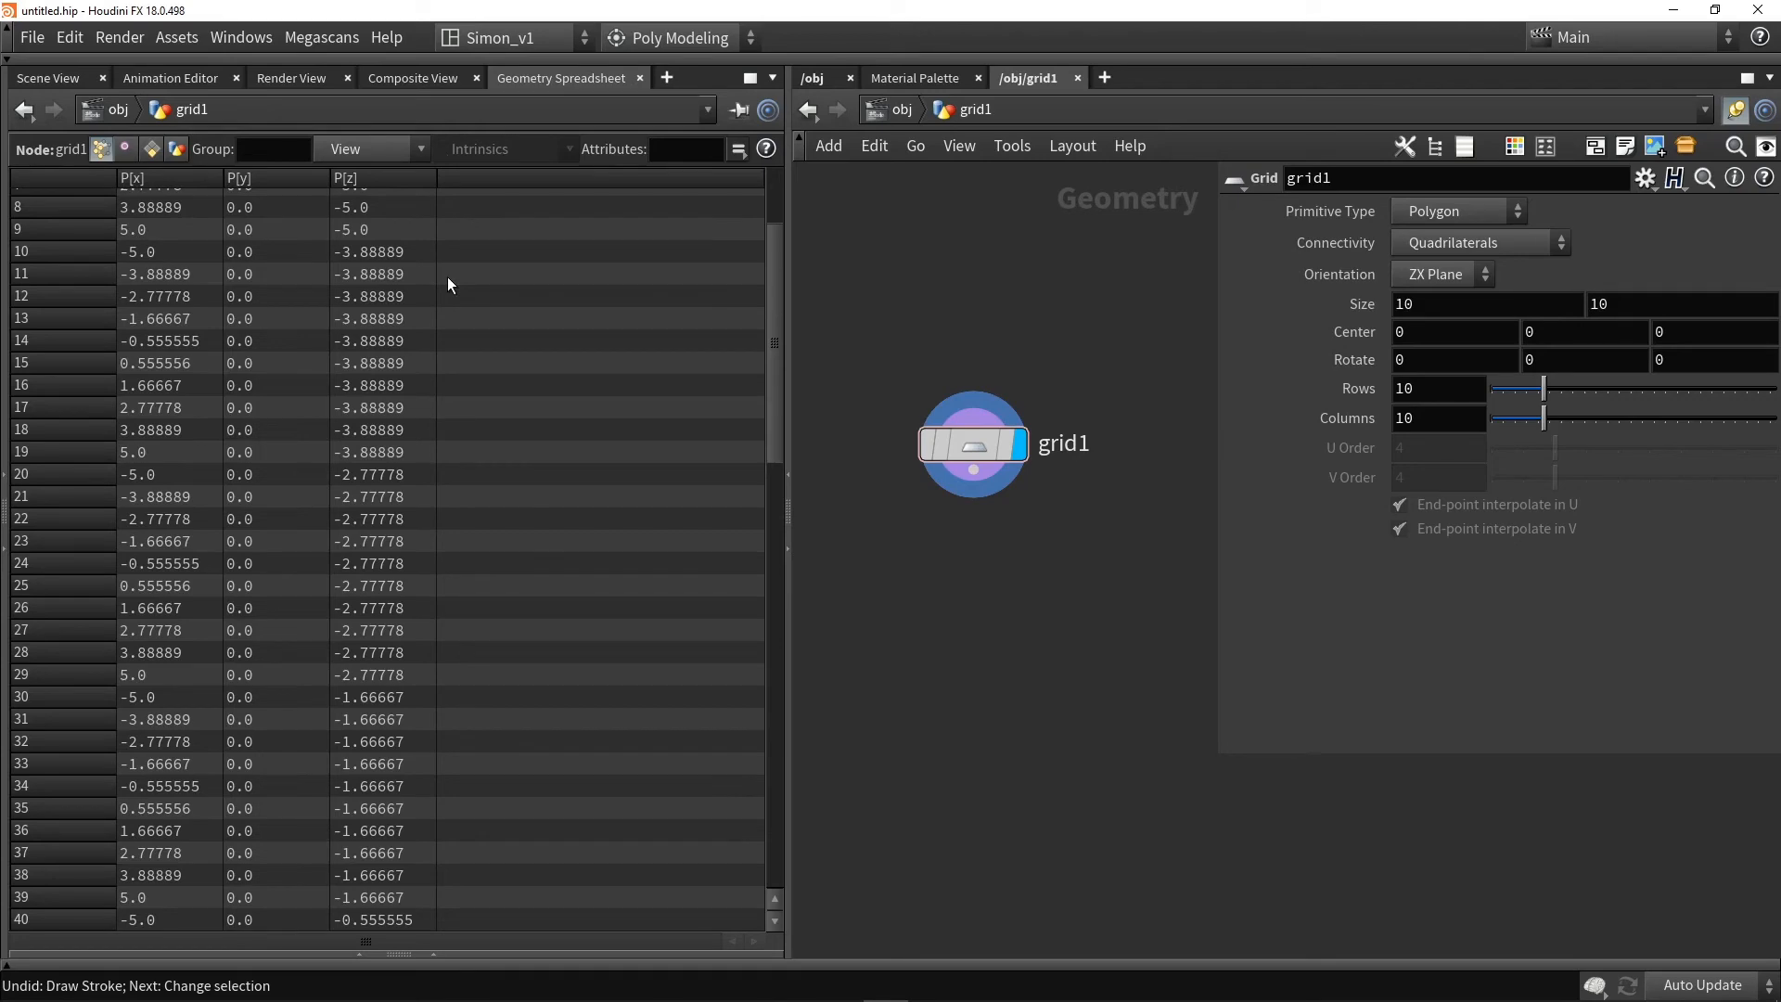
Add an Attribute Create node below the grid, wire the grid into it and display it in the scene
click(48, 78)
key(Tab)
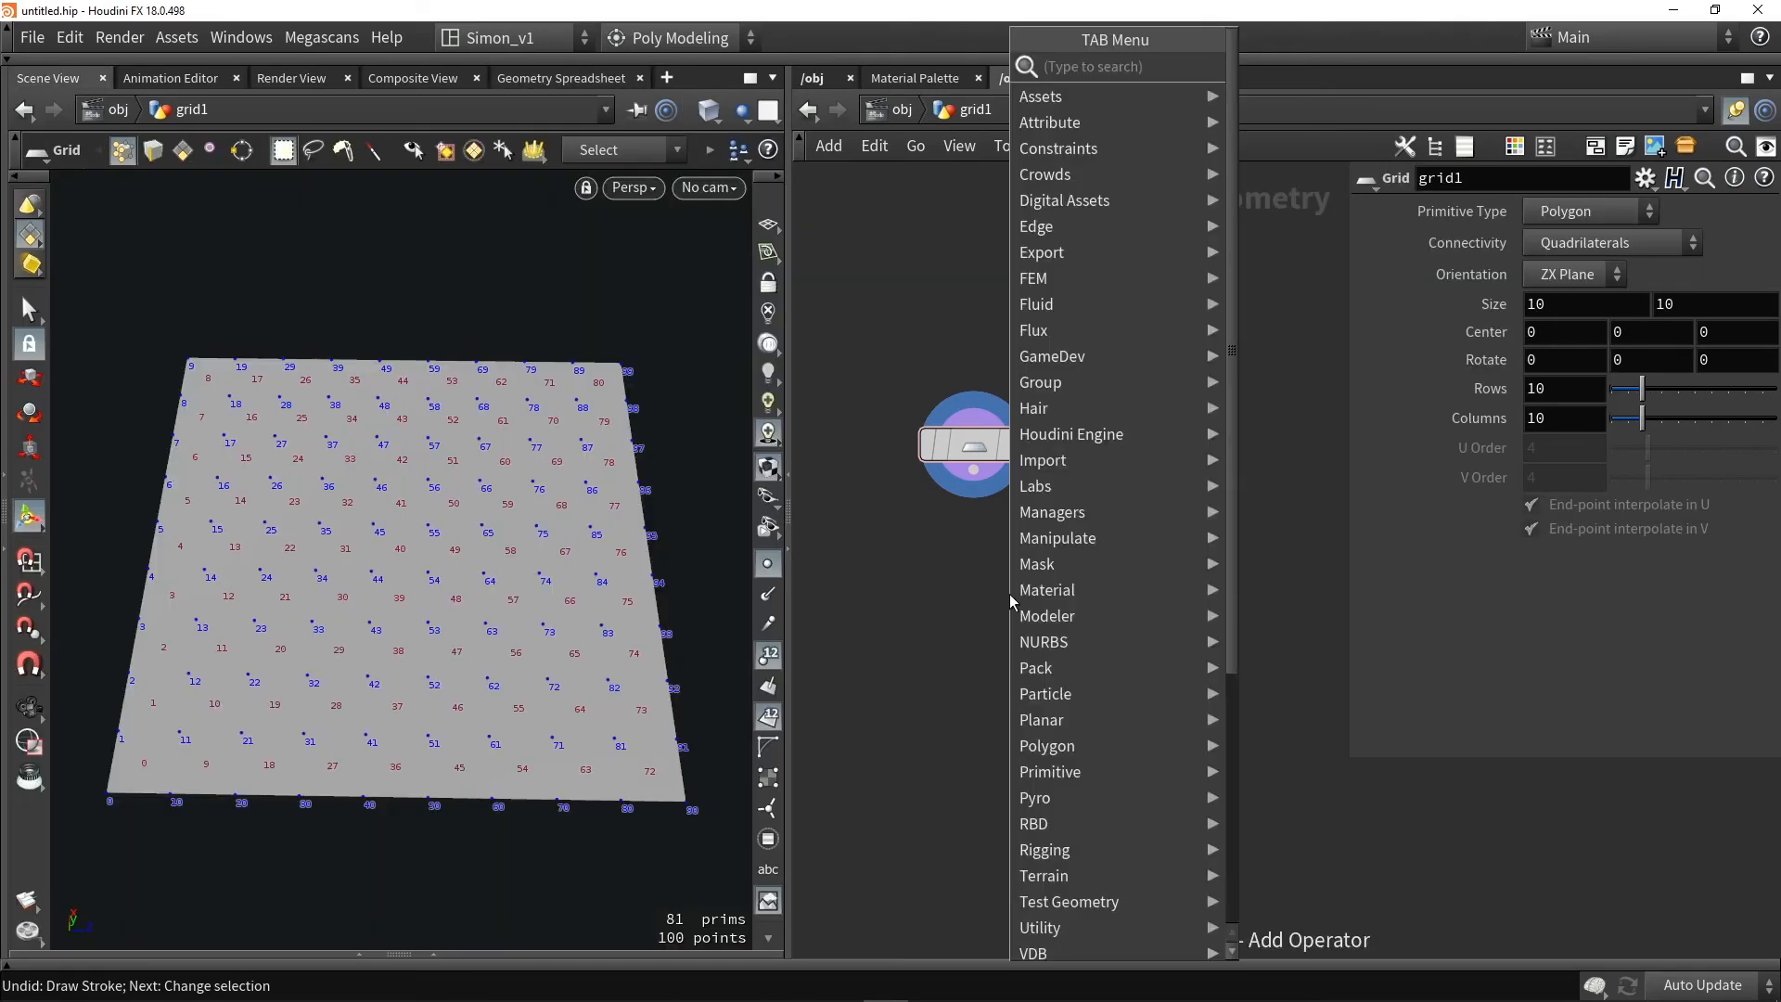
text(create)
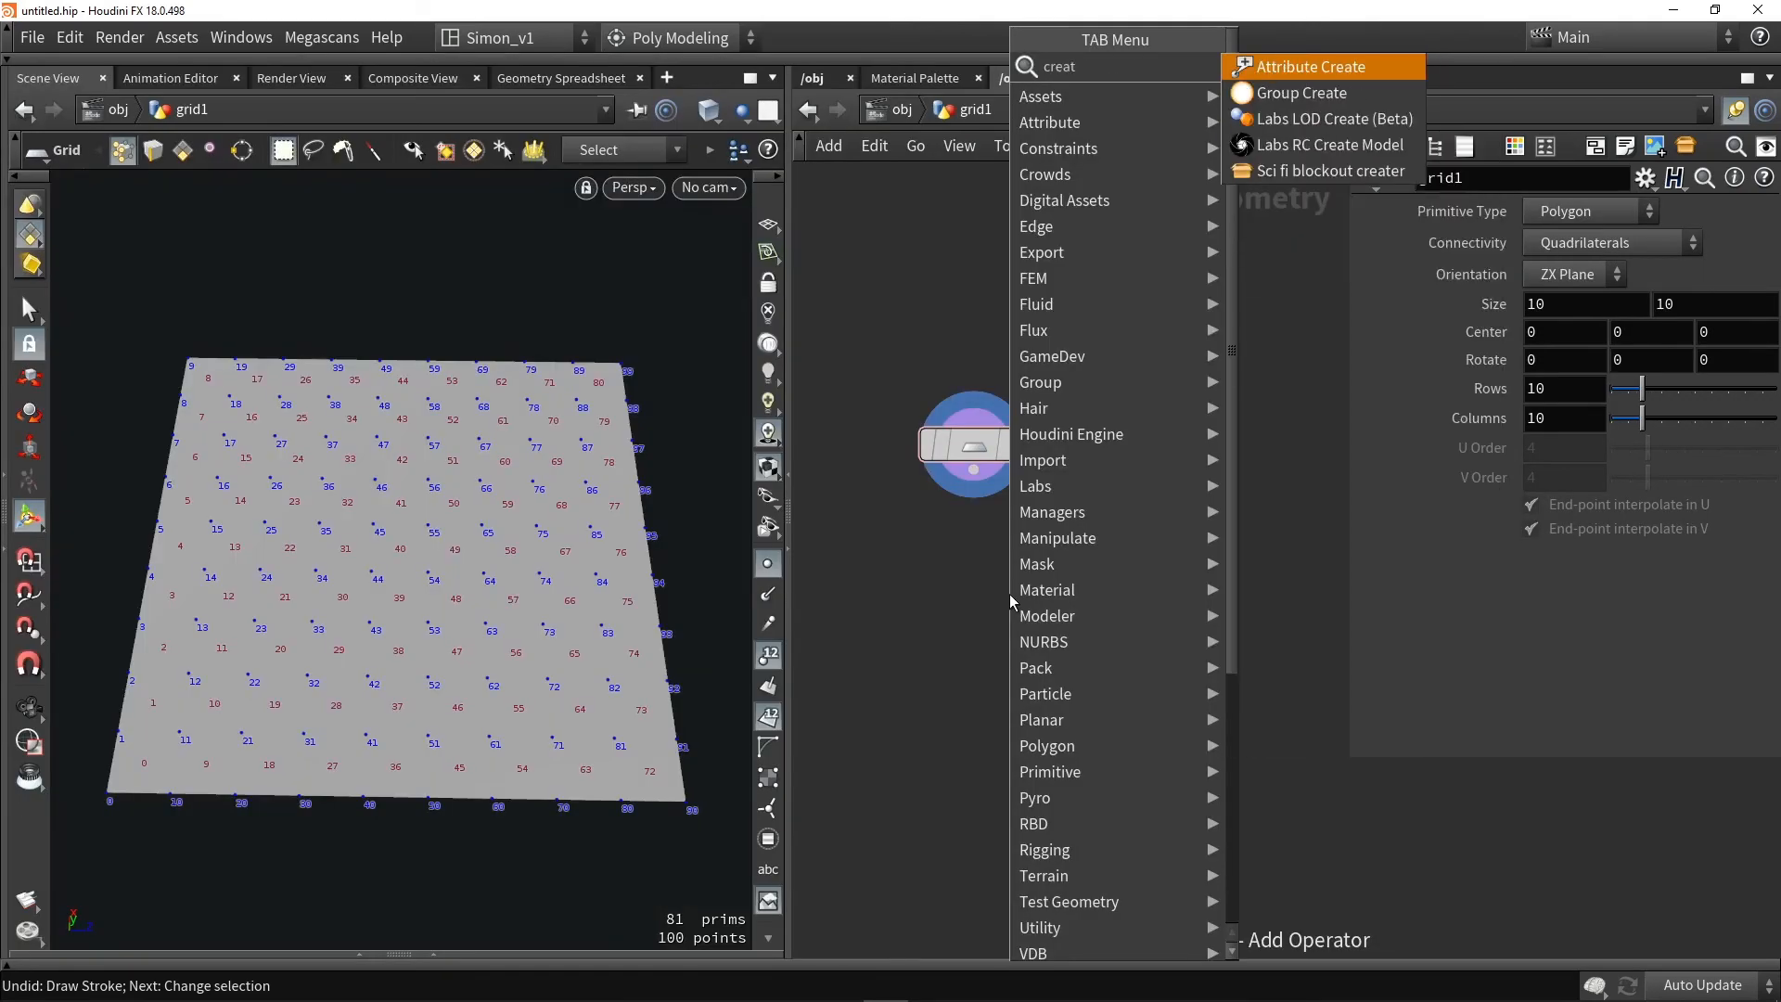
key(Return)
click(1009, 594)
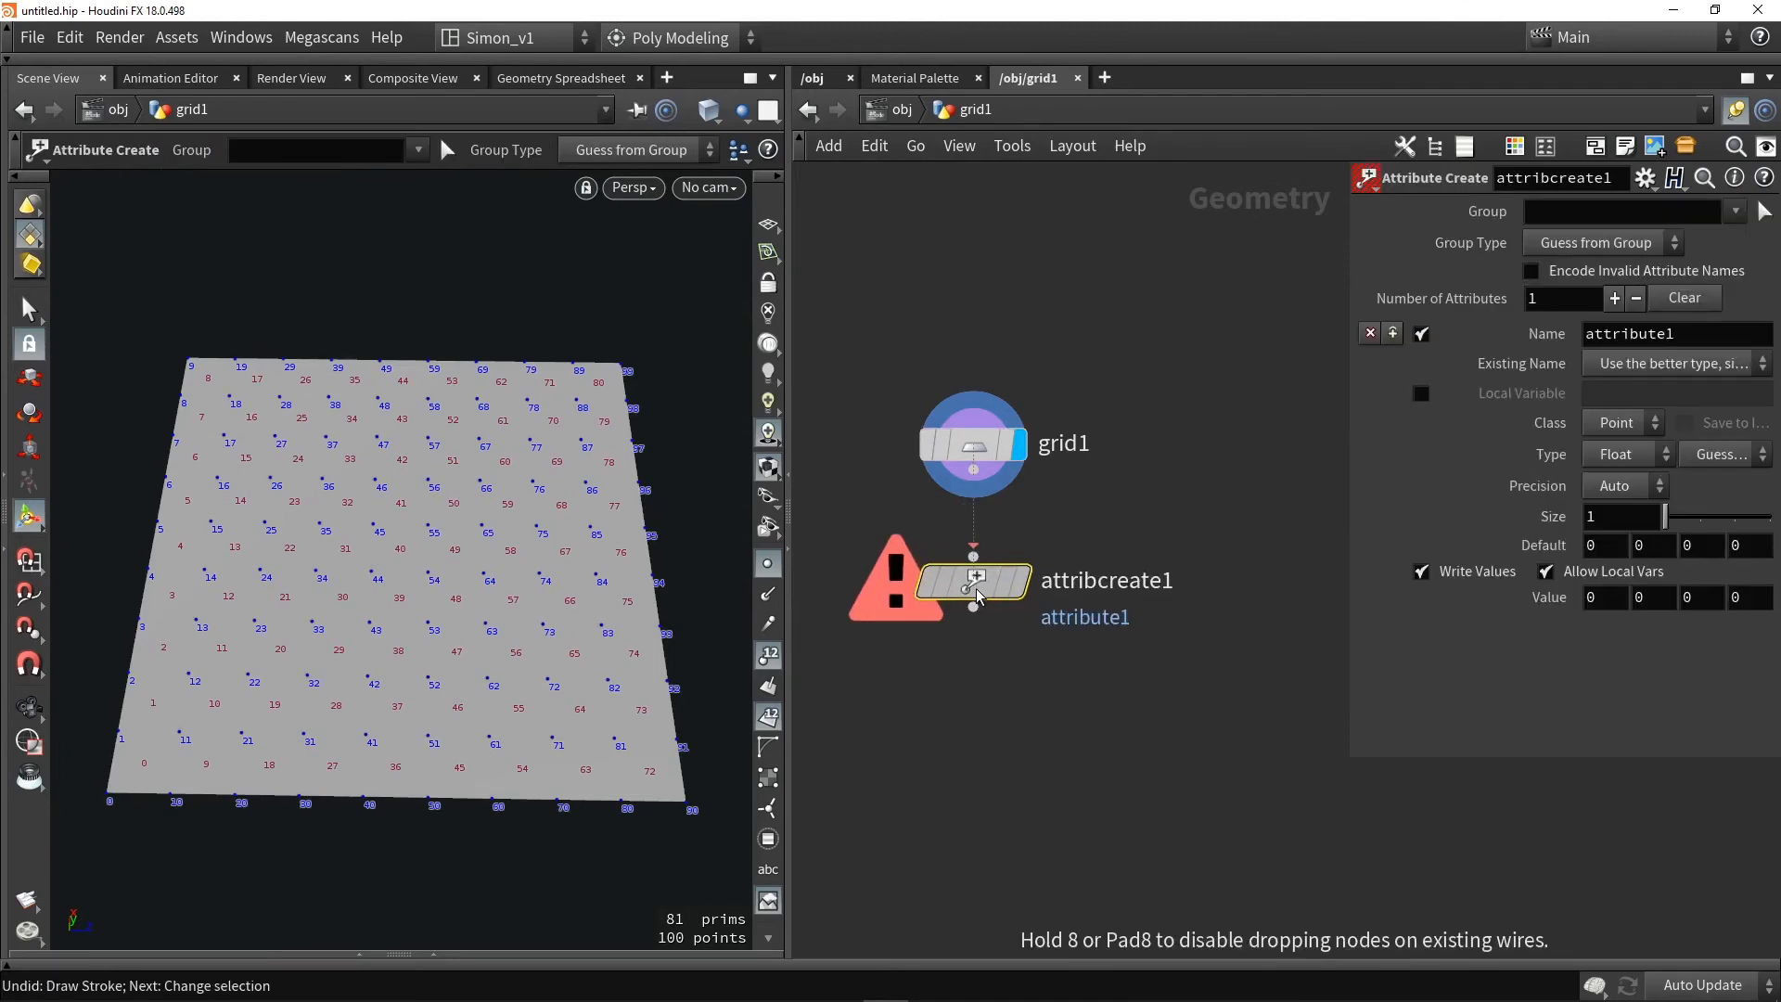
drag(973, 501, 973, 580)
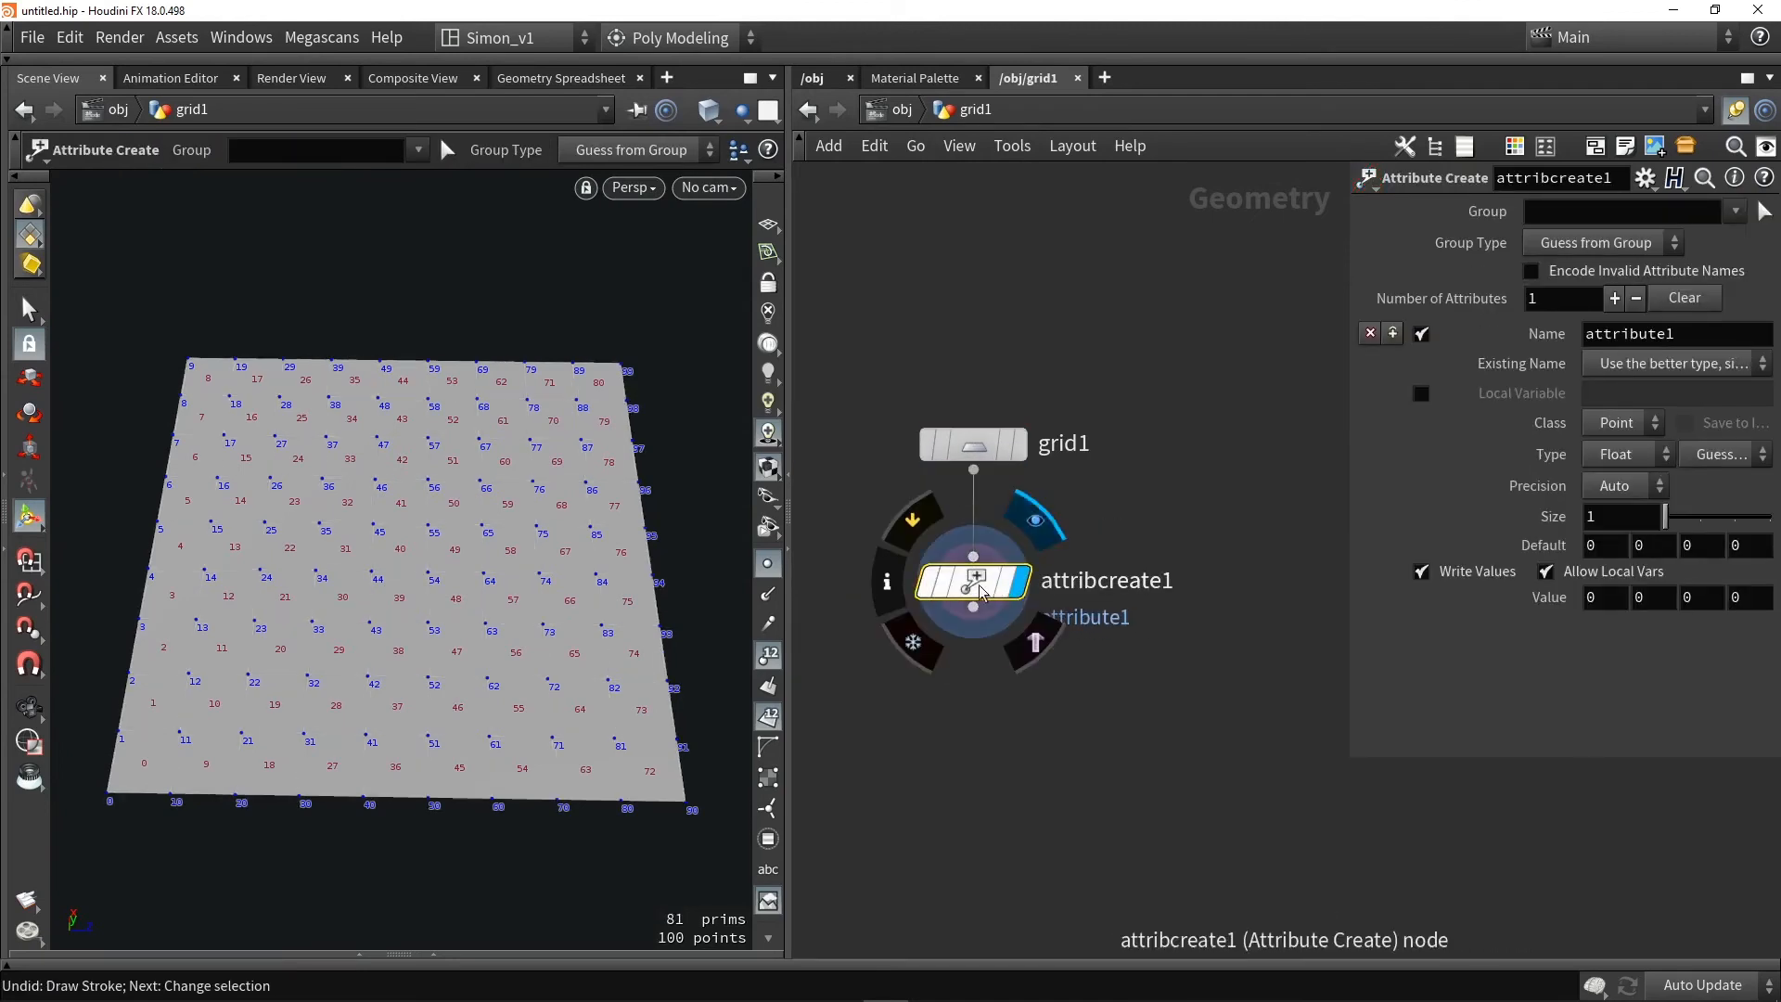
Widen the Attribute Create parameters and name the attribute MY_attribute
drag(1346, 544, 1119, 534)
double_click(1502, 326)
text(M)
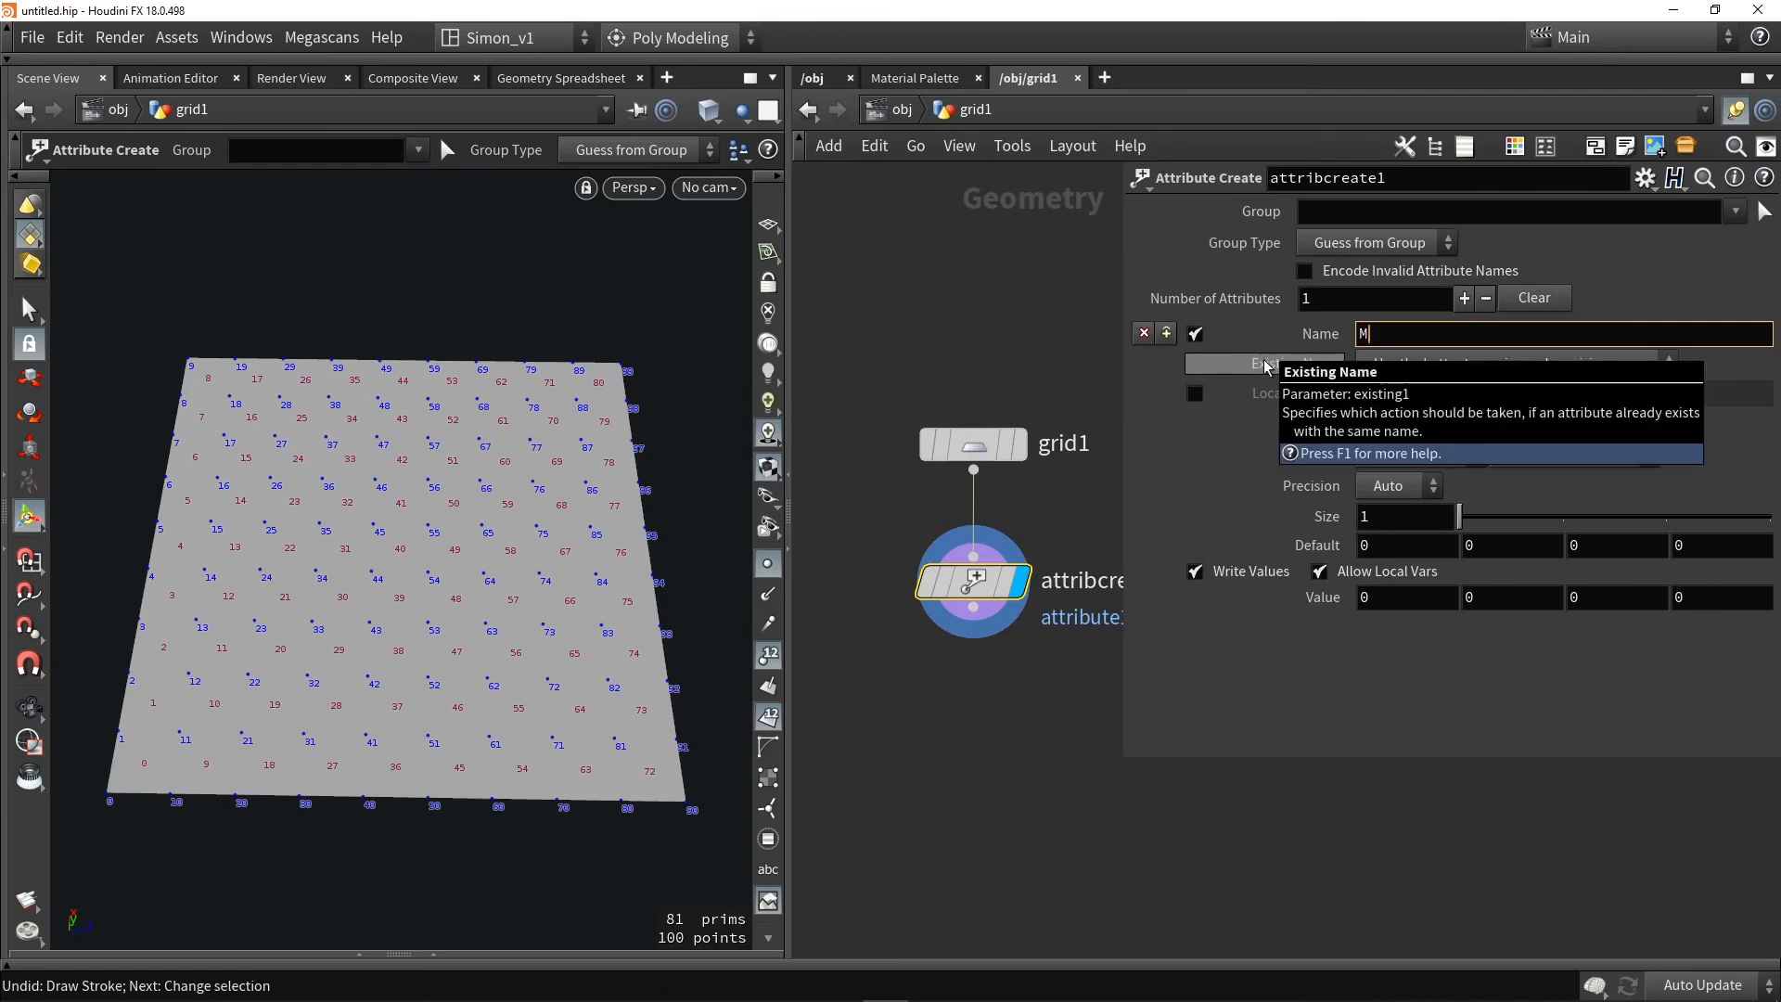
text(Y_attribute)
key(Return)
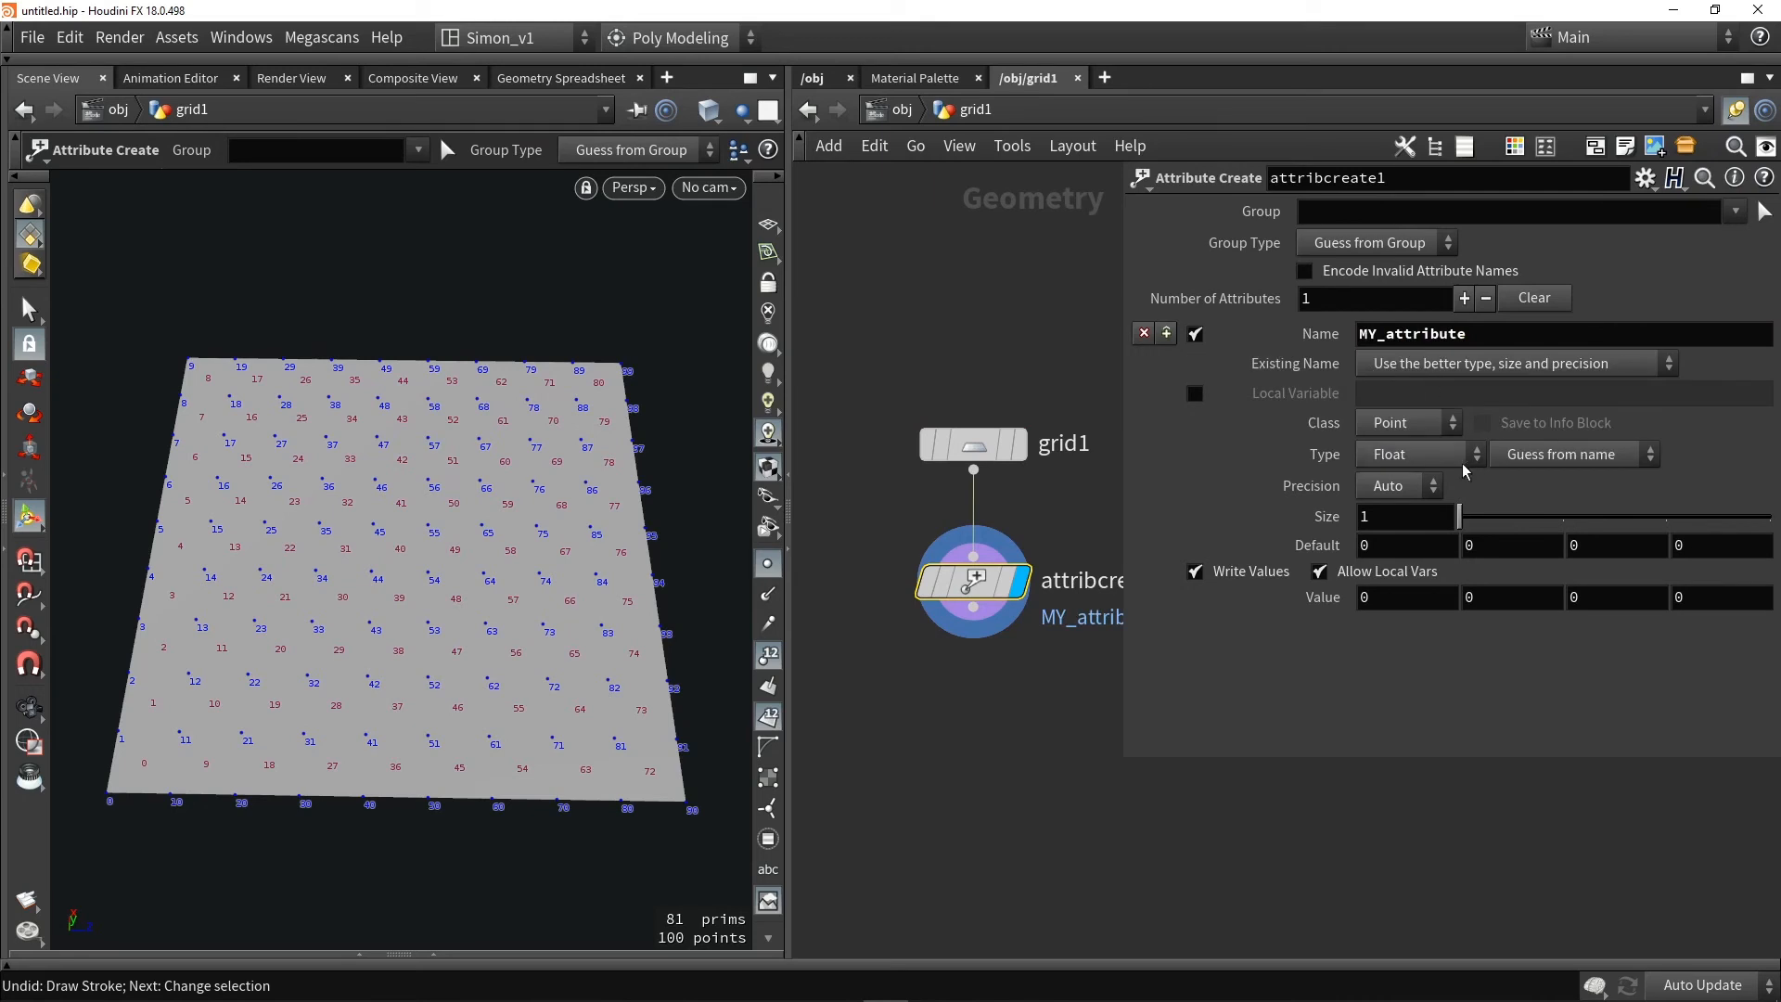
Review the Class and Type options available for the new attribute without changing them
click(1415, 426)
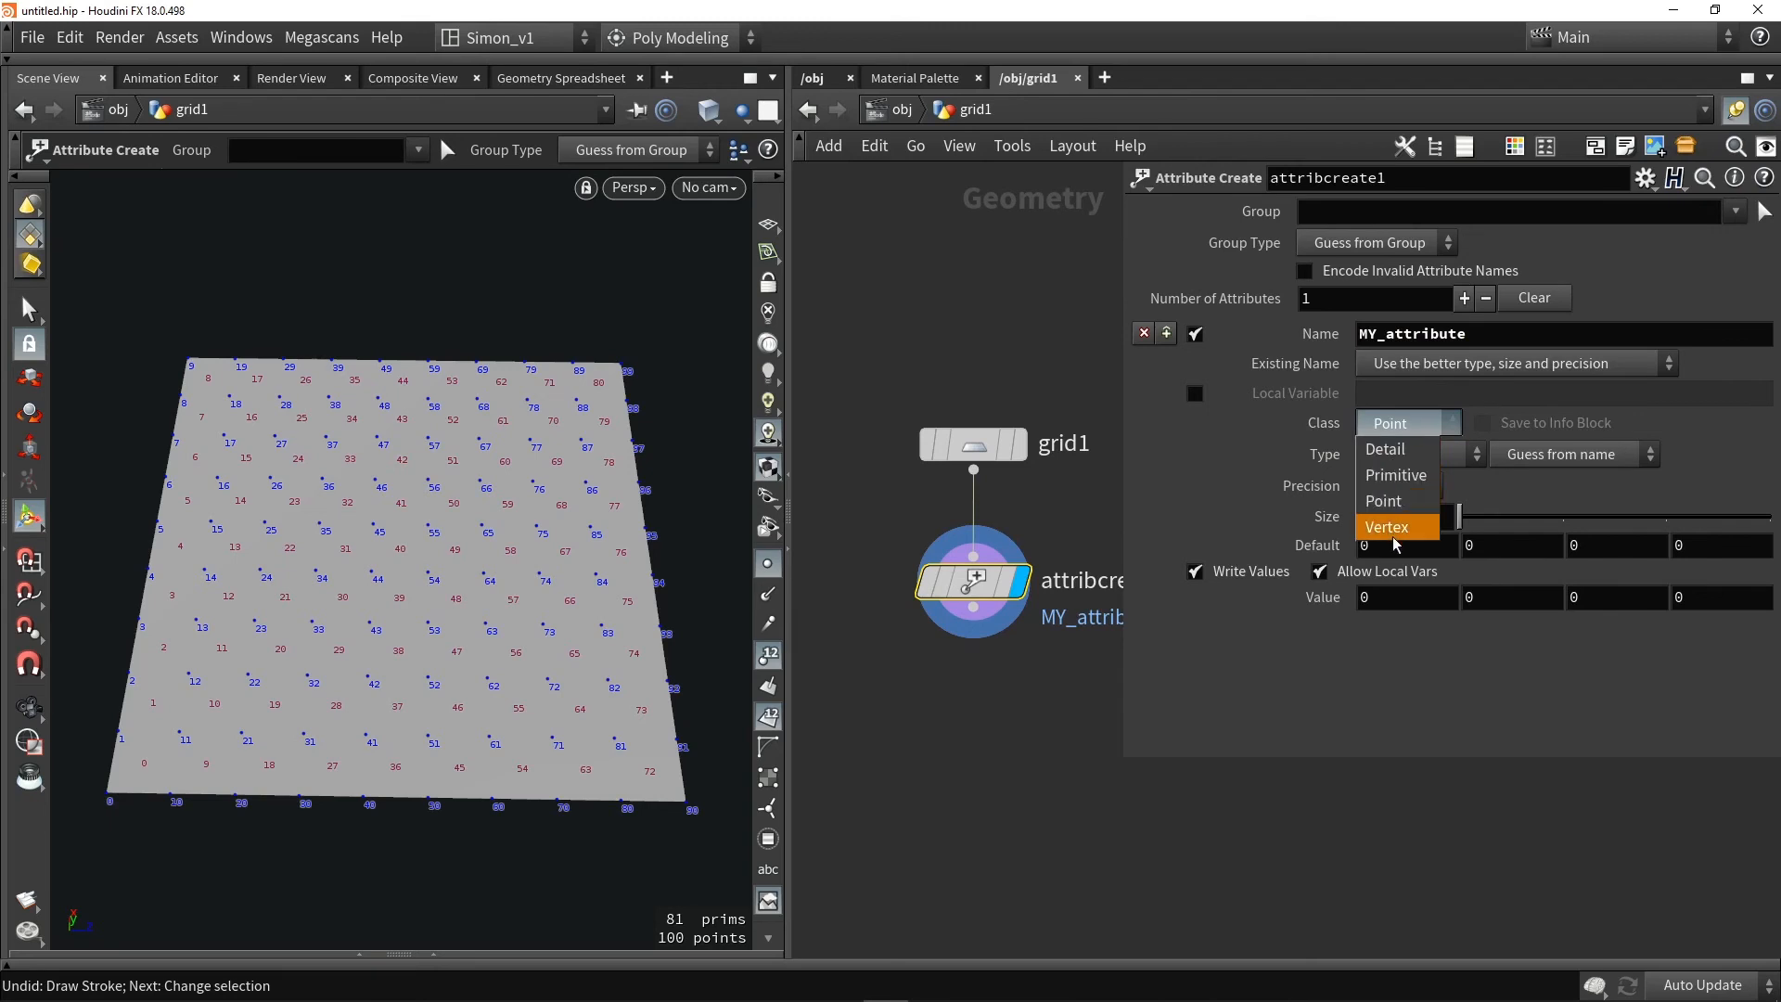
click(1370, 684)
click(1387, 459)
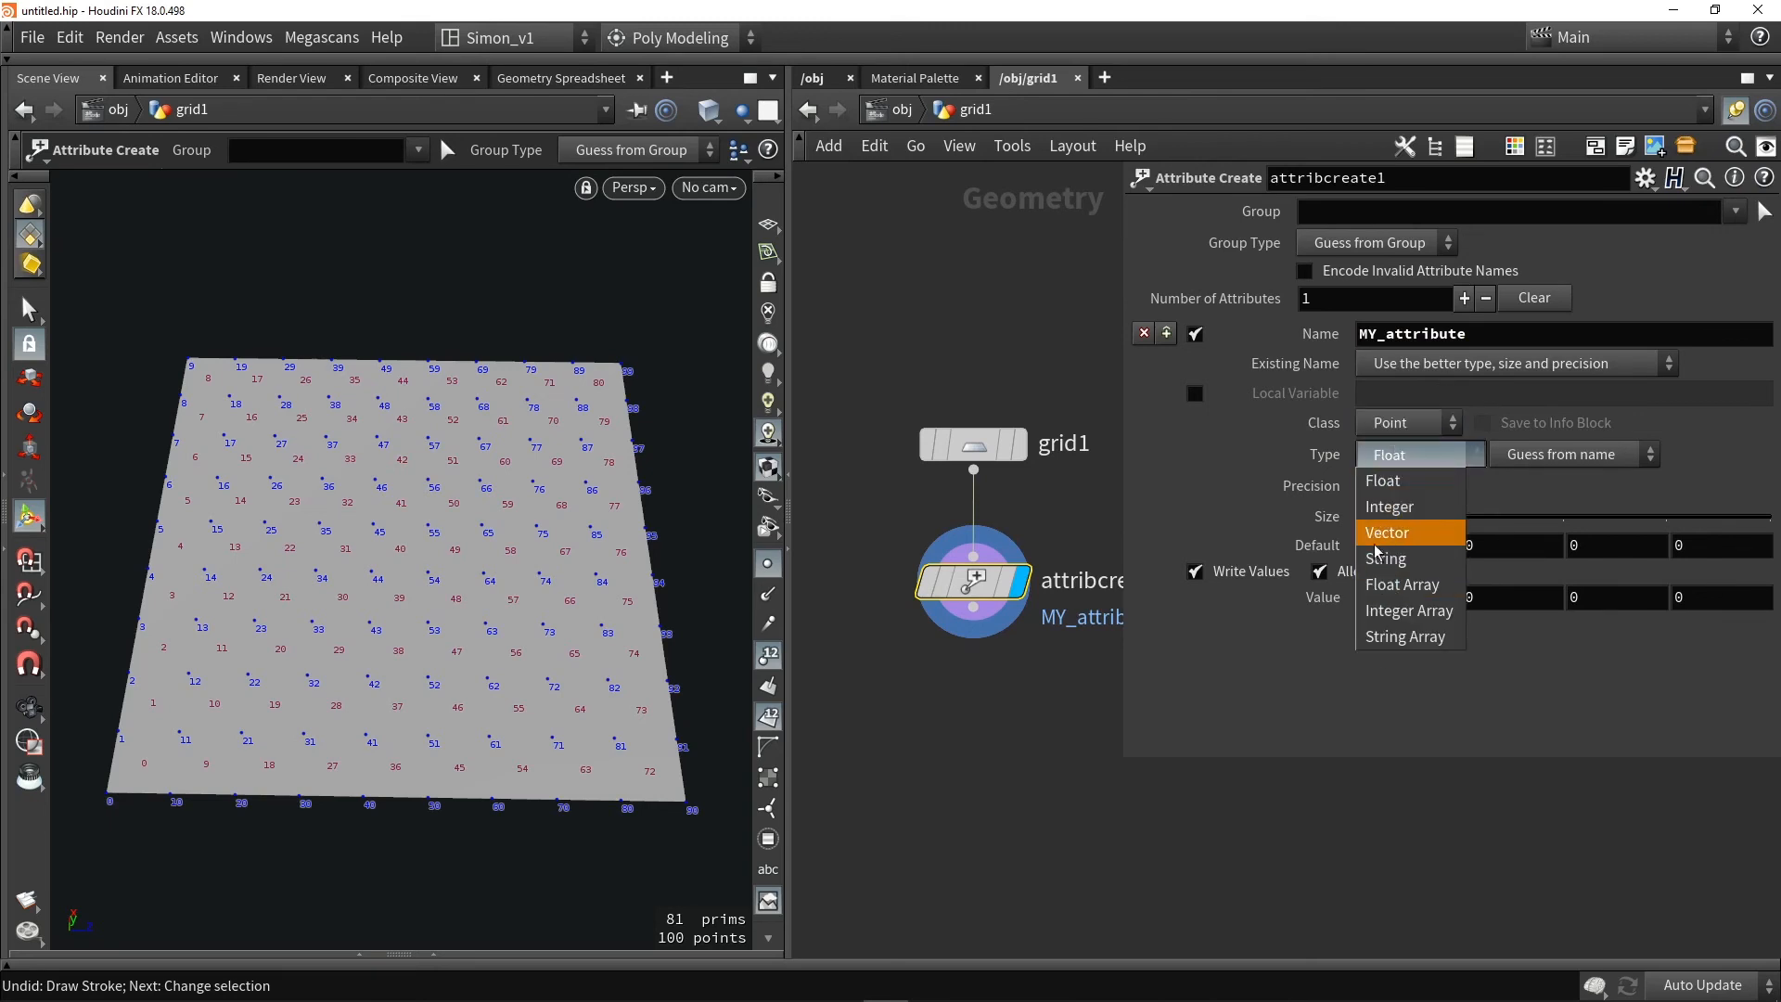
click(1310, 675)
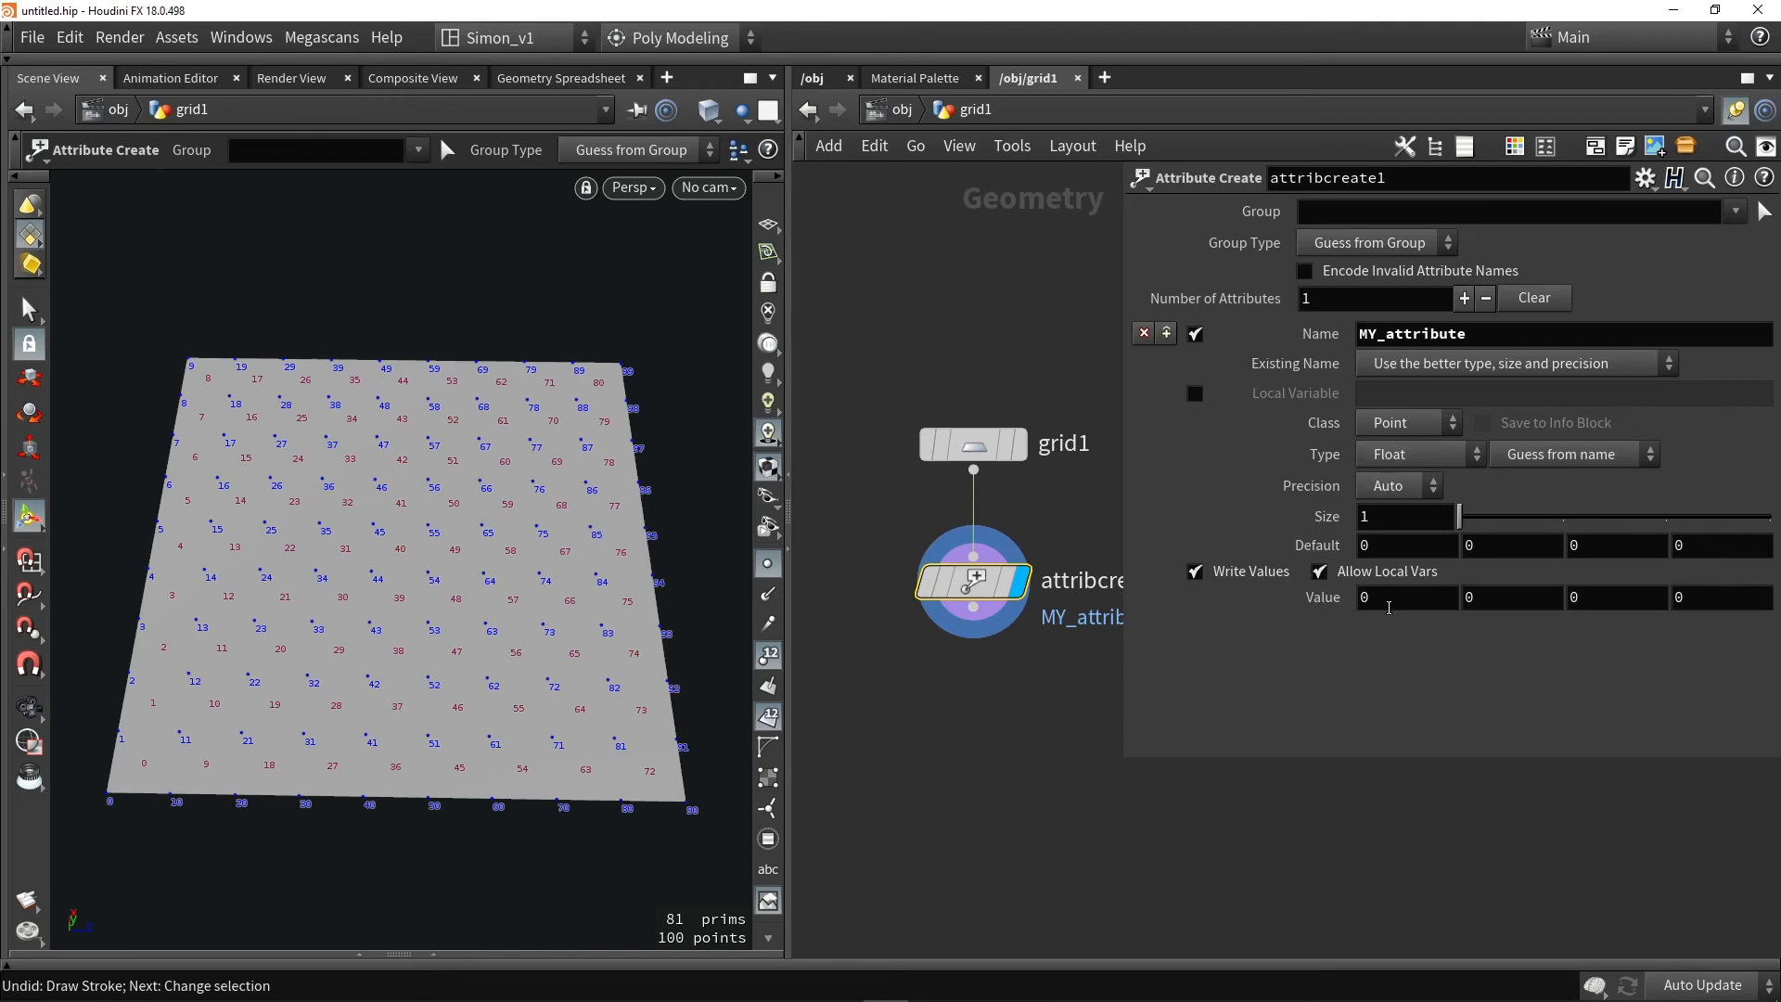
Set the first value component of MY_attribute to 500
click(1389, 608)
text(5)
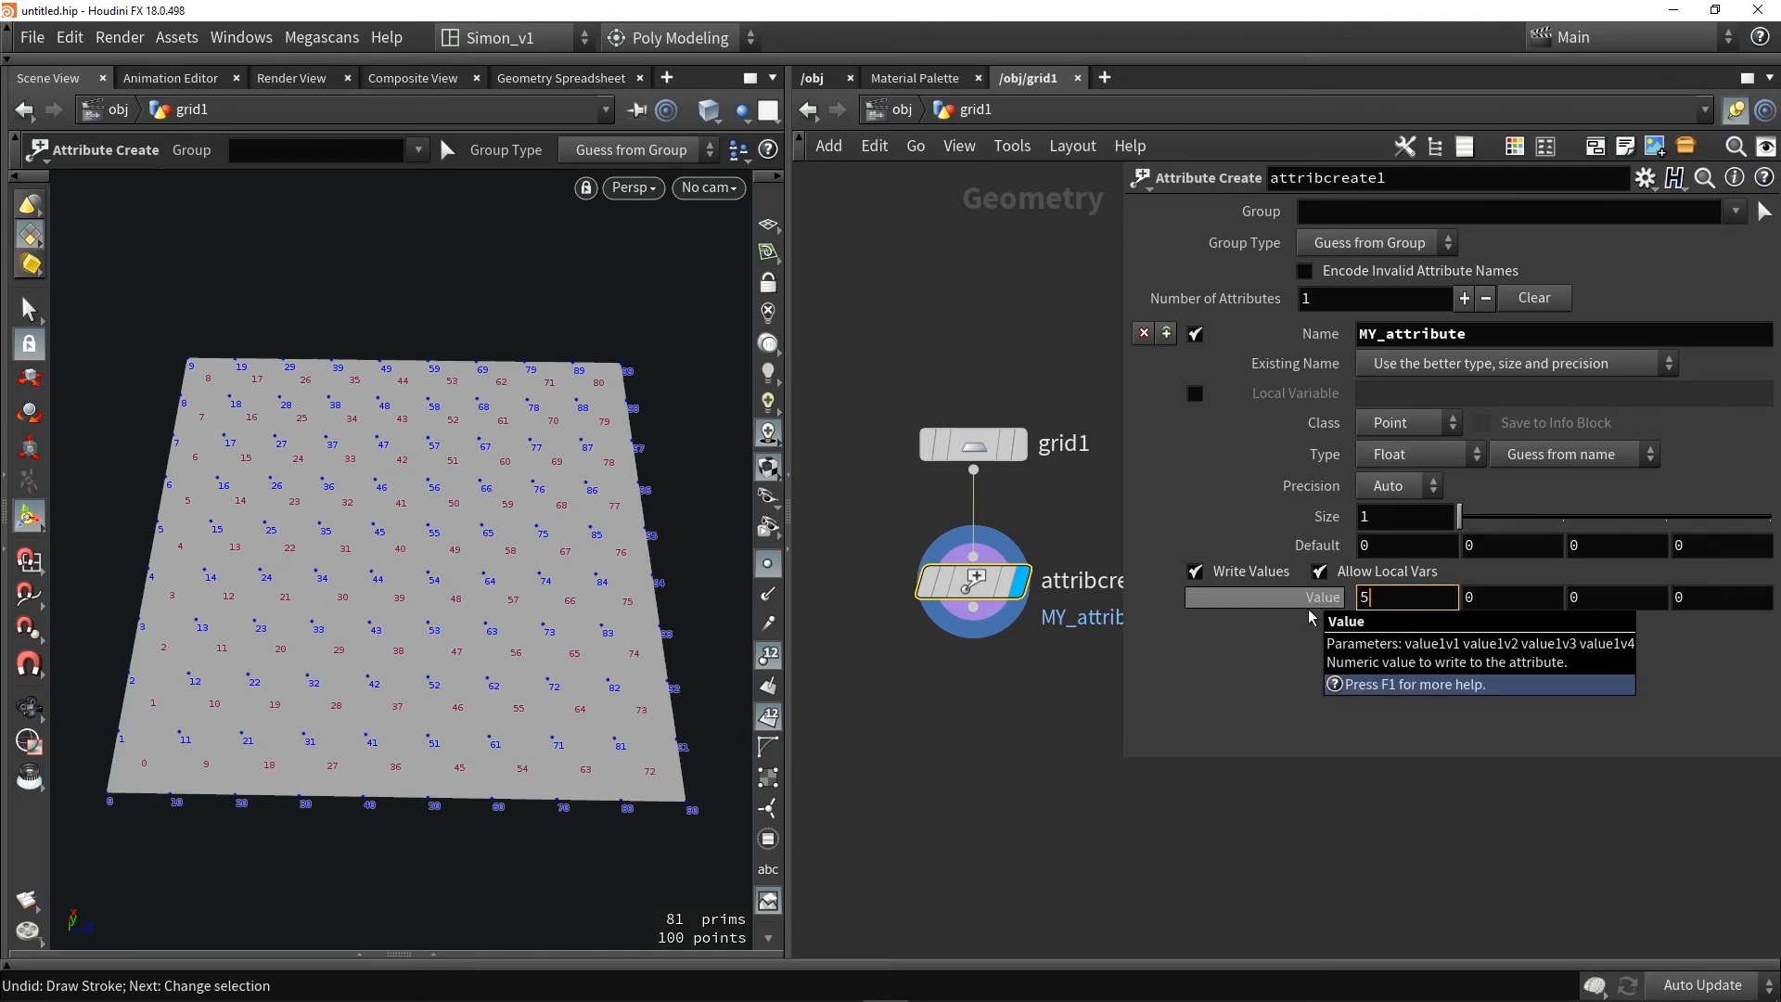
text(00)
key(Return)
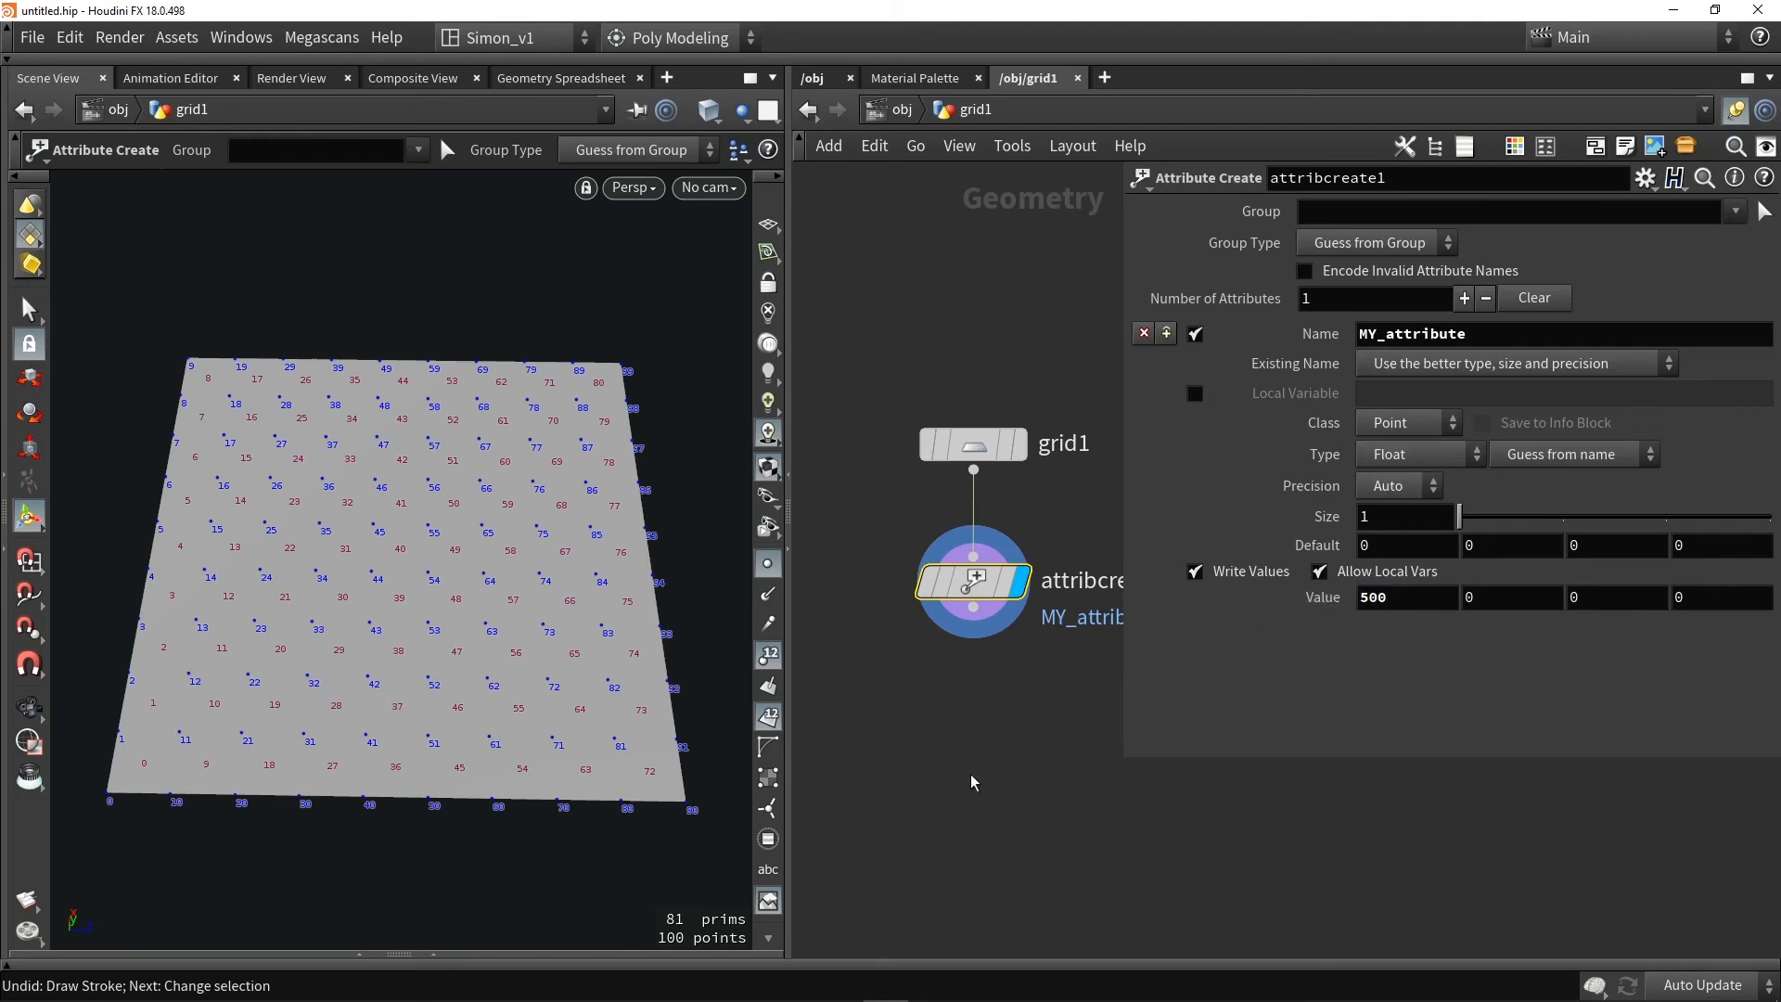
Sort the points by MY_attribute in the Geometry Spreadsheet and examine the attribute's values
click(519, 82)
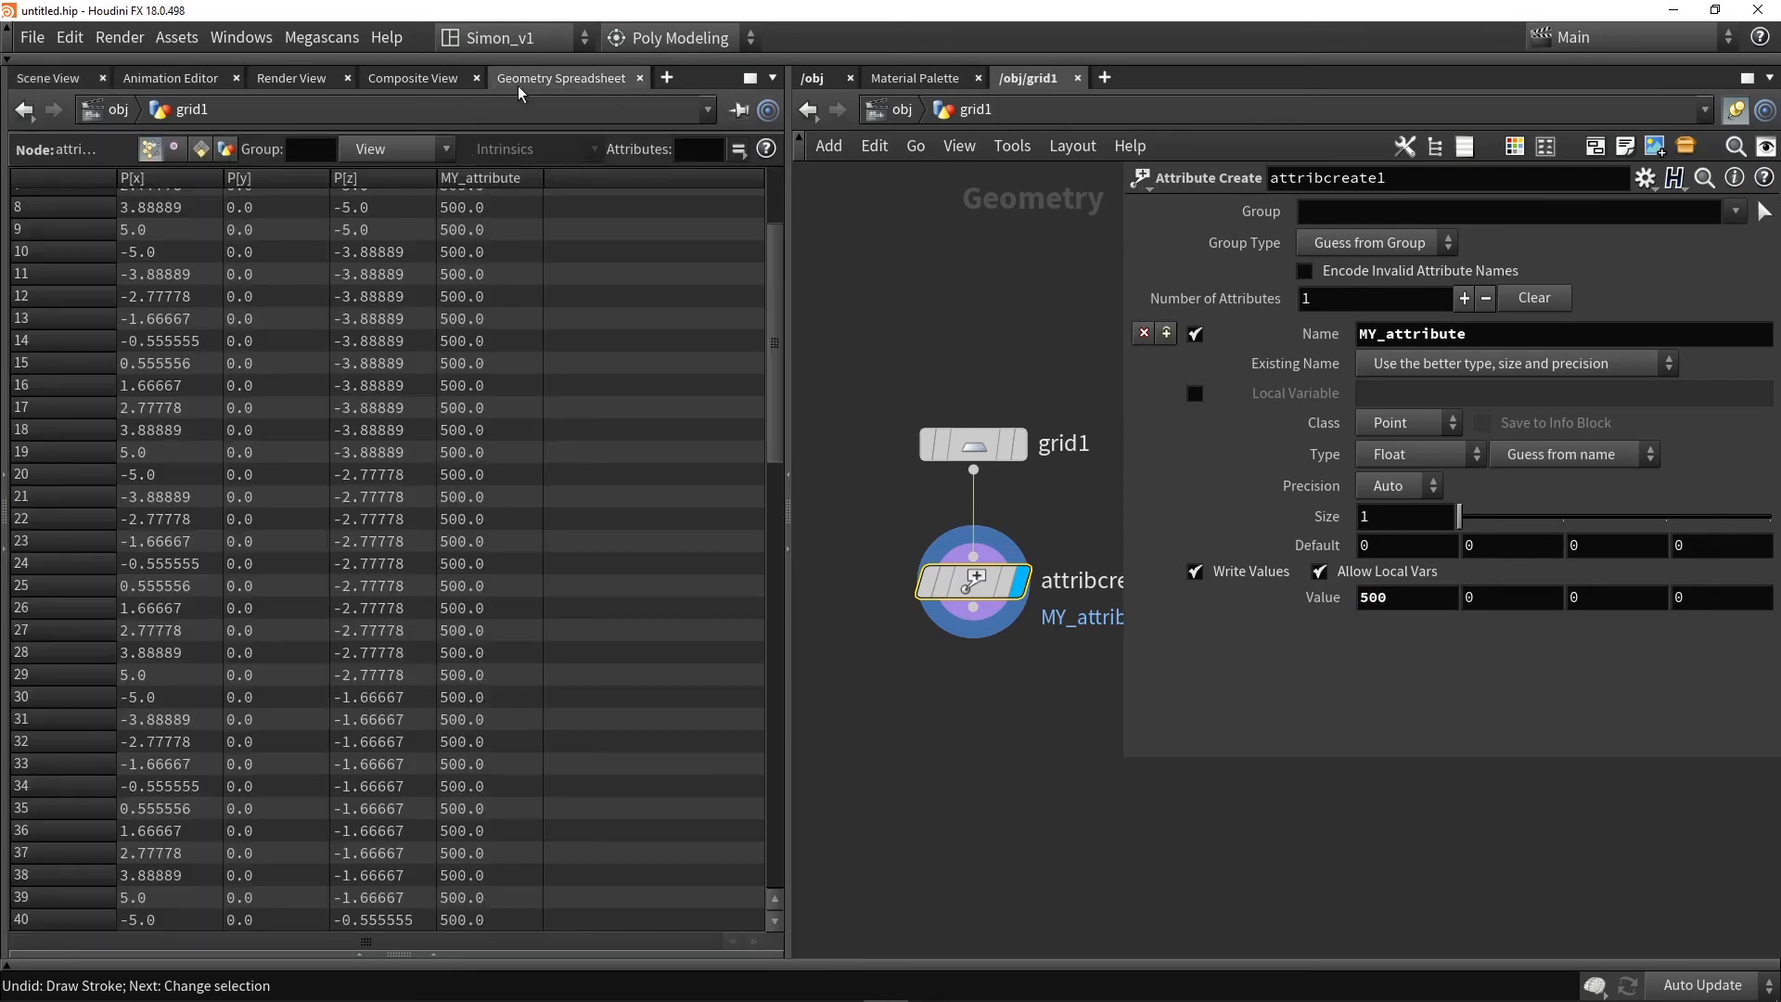
click(491, 179)
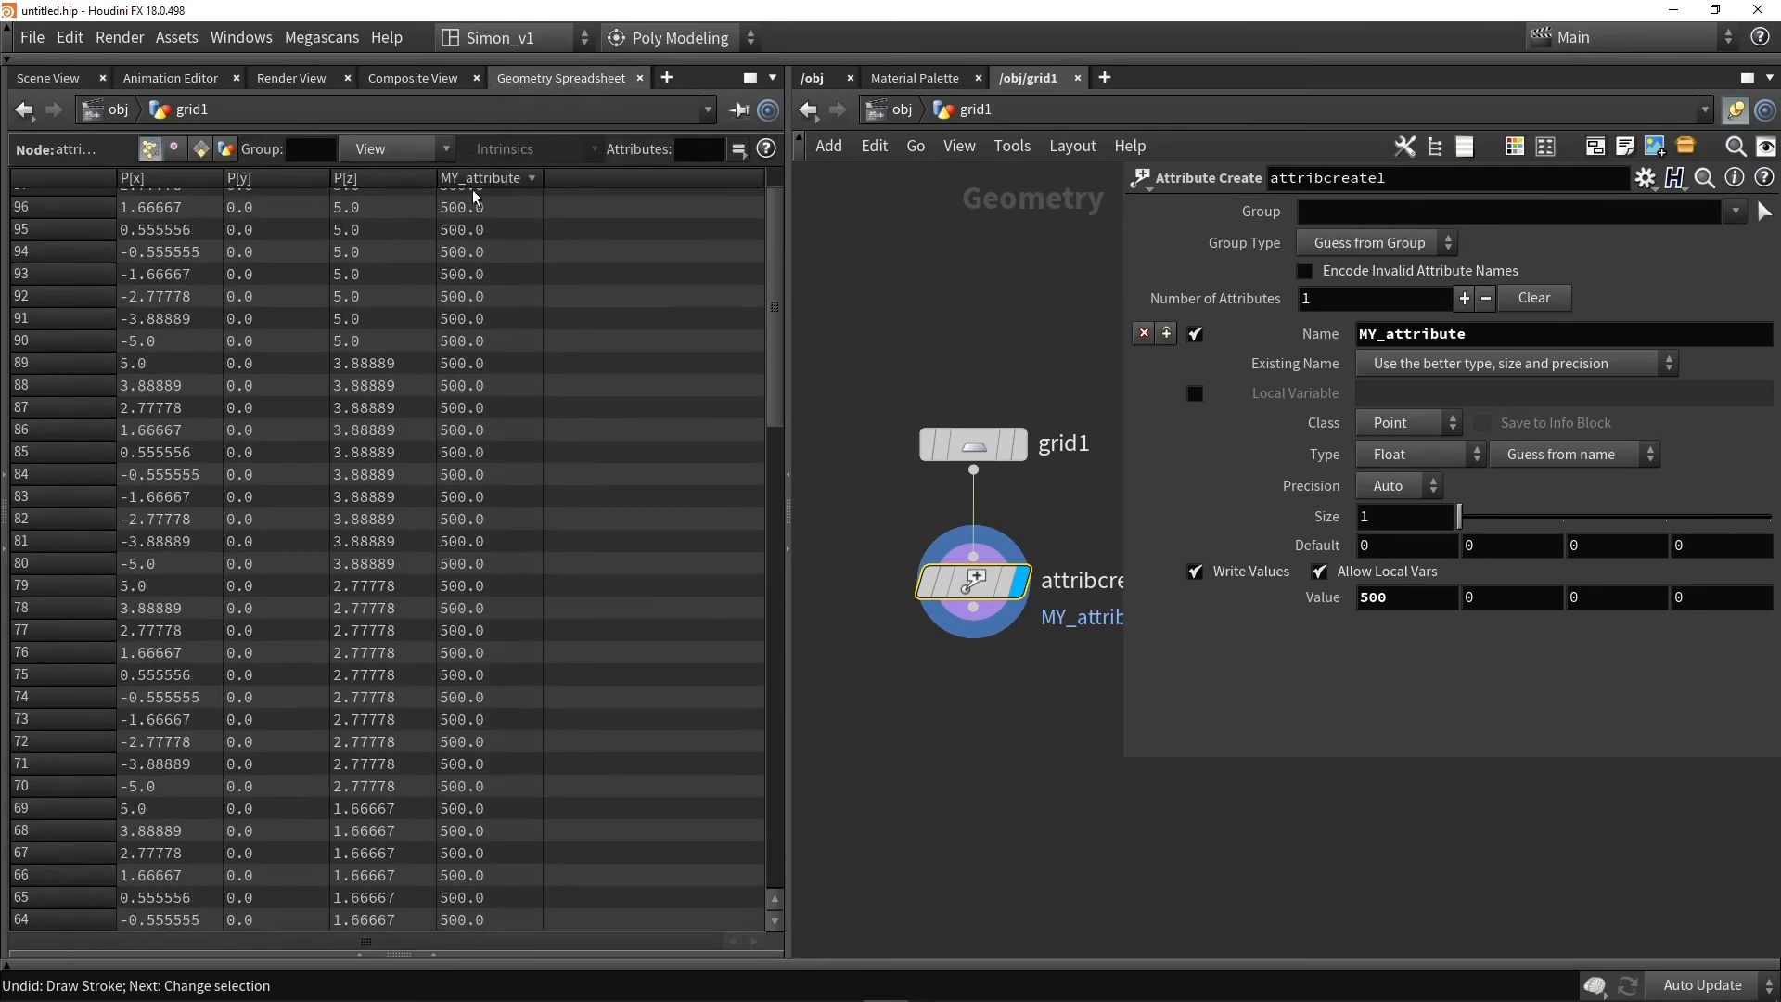
click(494, 276)
scroll(475, 299, up, 2)
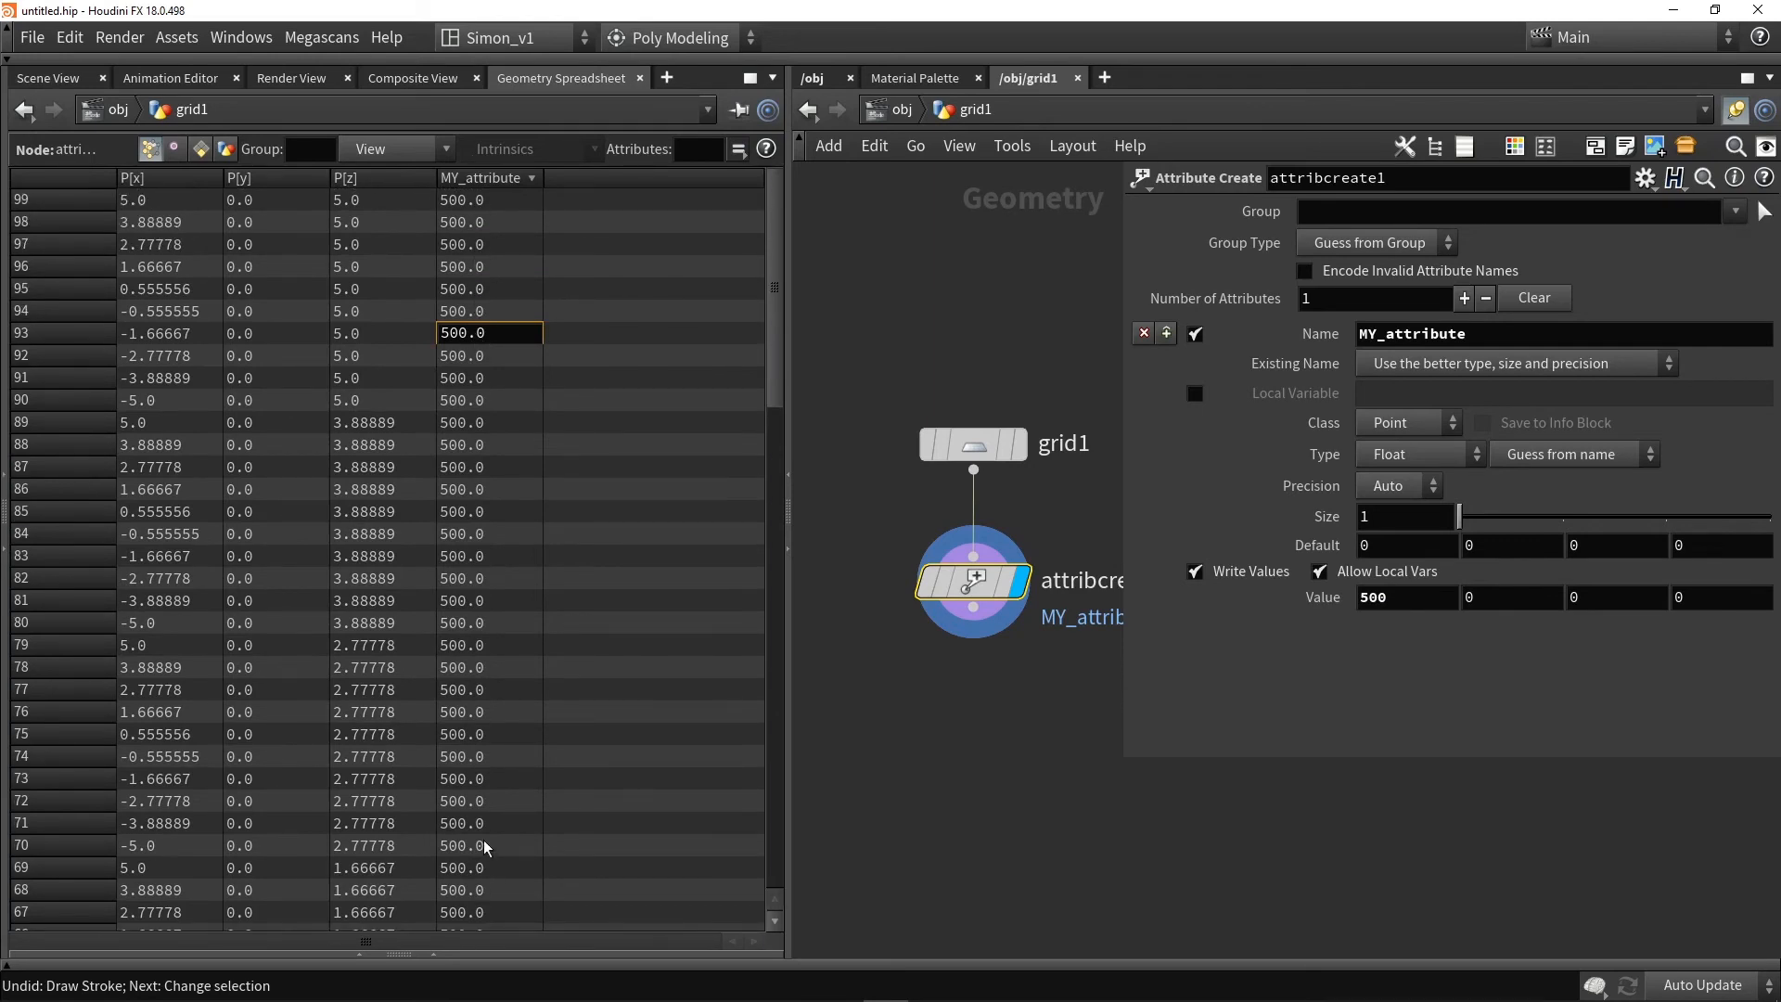
scroll(482, 839, down, 3)
scroll(482, 839, up, 3)
Return to the viewport, add an Attribute Noise node fed by the Attribute Create node, and display it
click(42, 78)
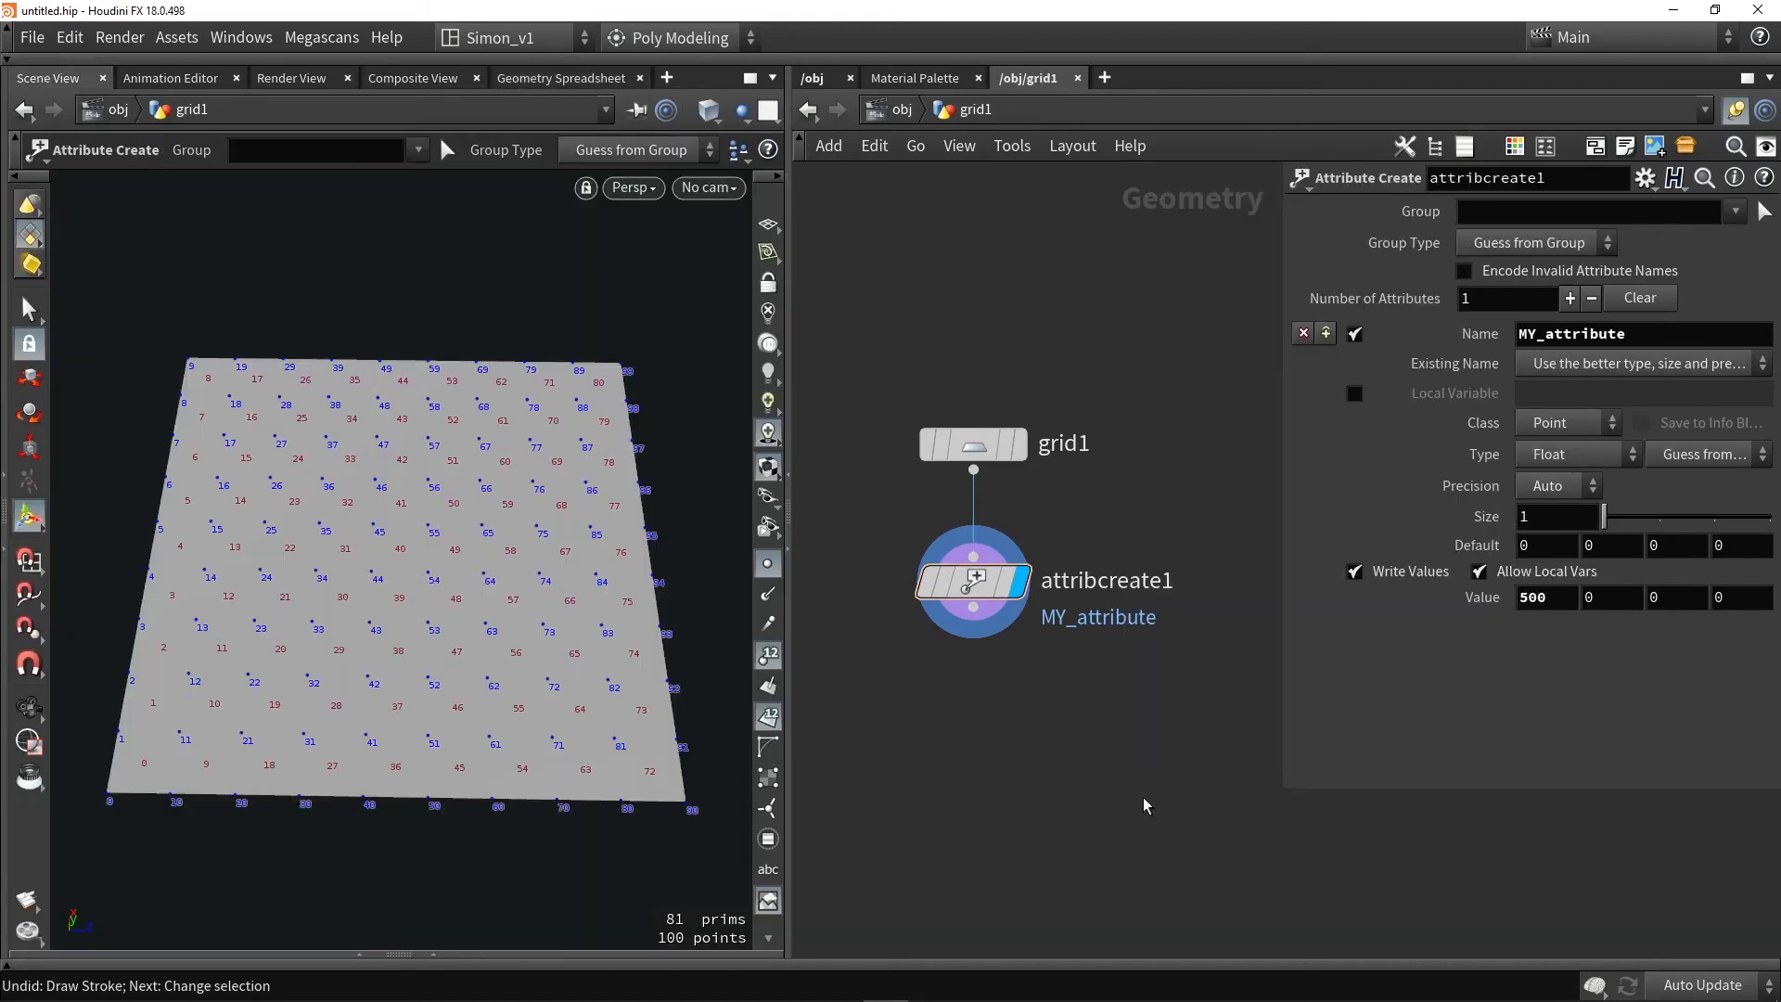
key(Tab)
text(nois)
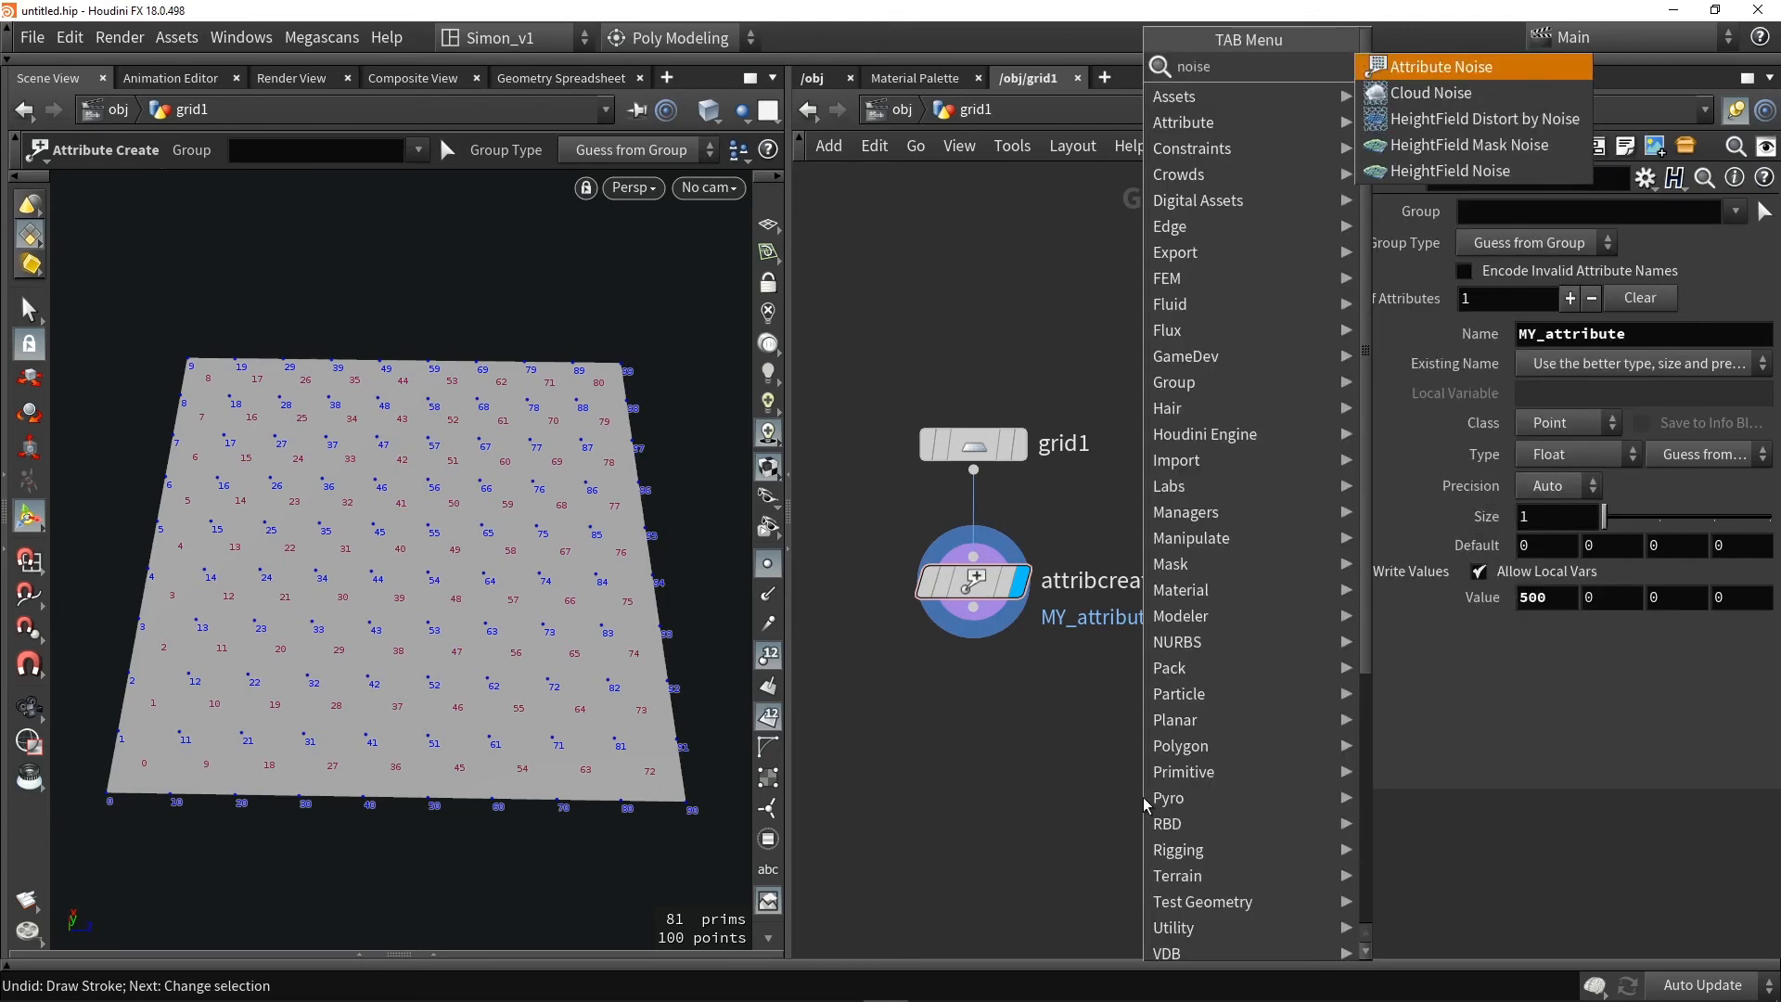
key(Return)
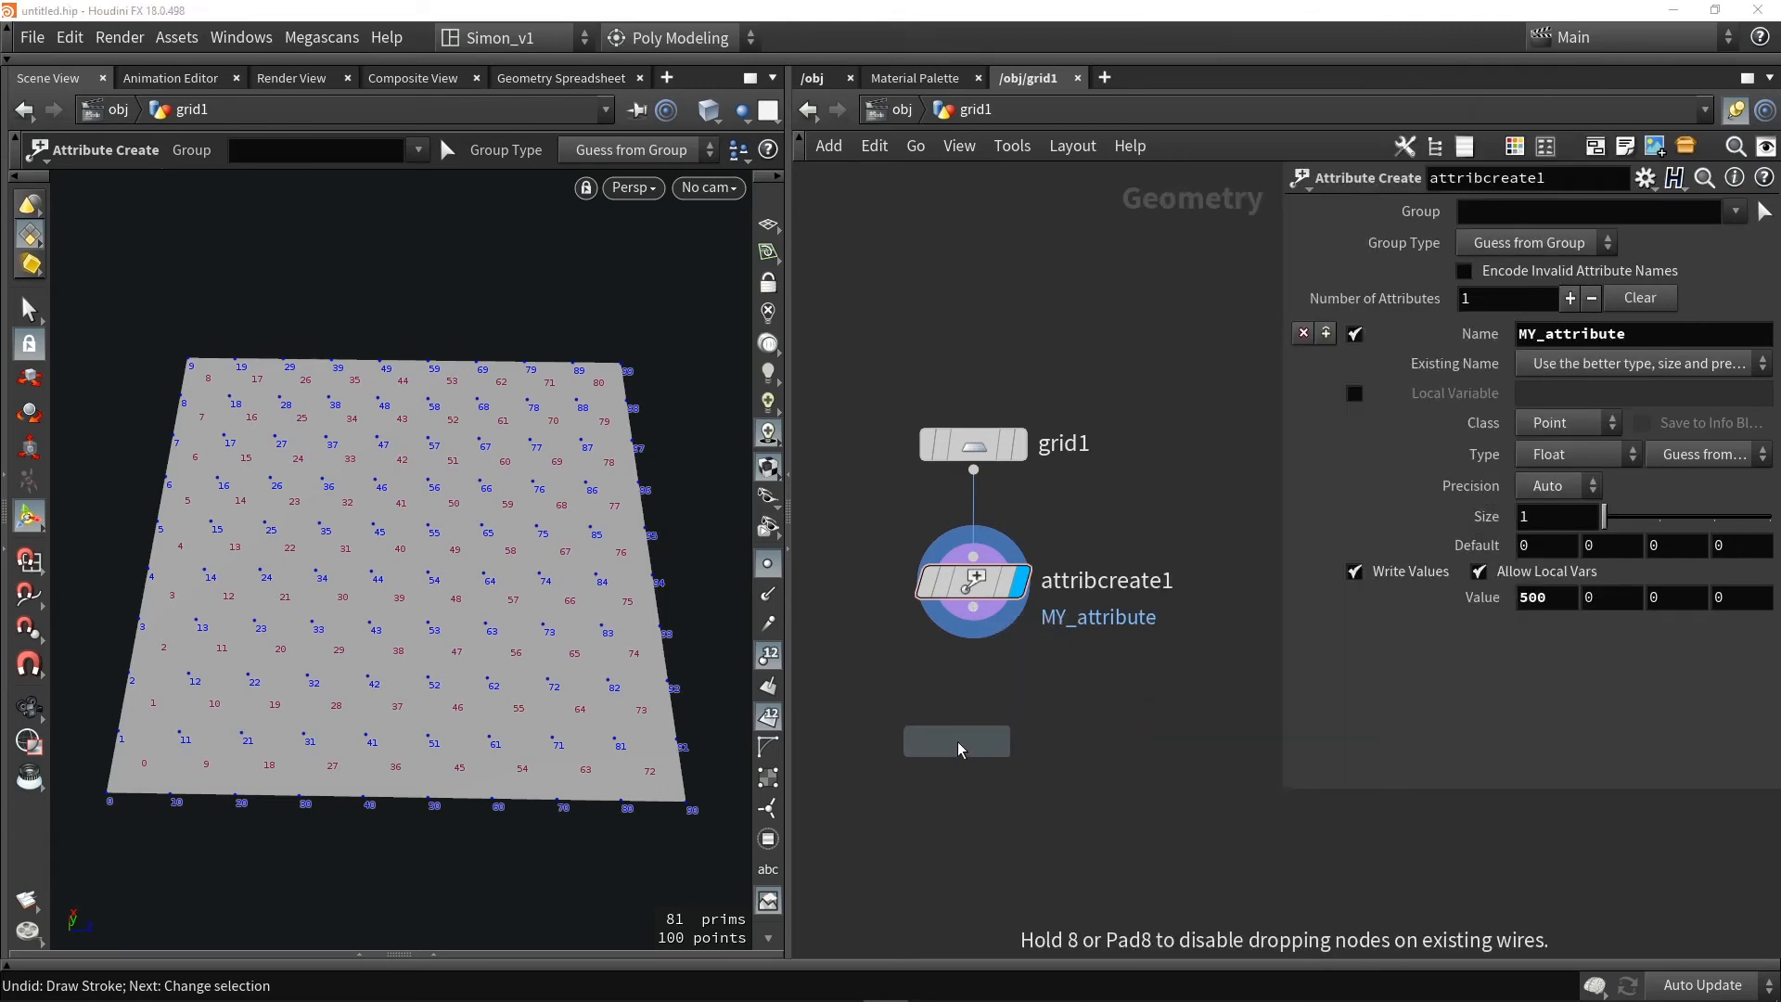
click(959, 748)
drag(973, 609, 985, 723)
click(1014, 744)
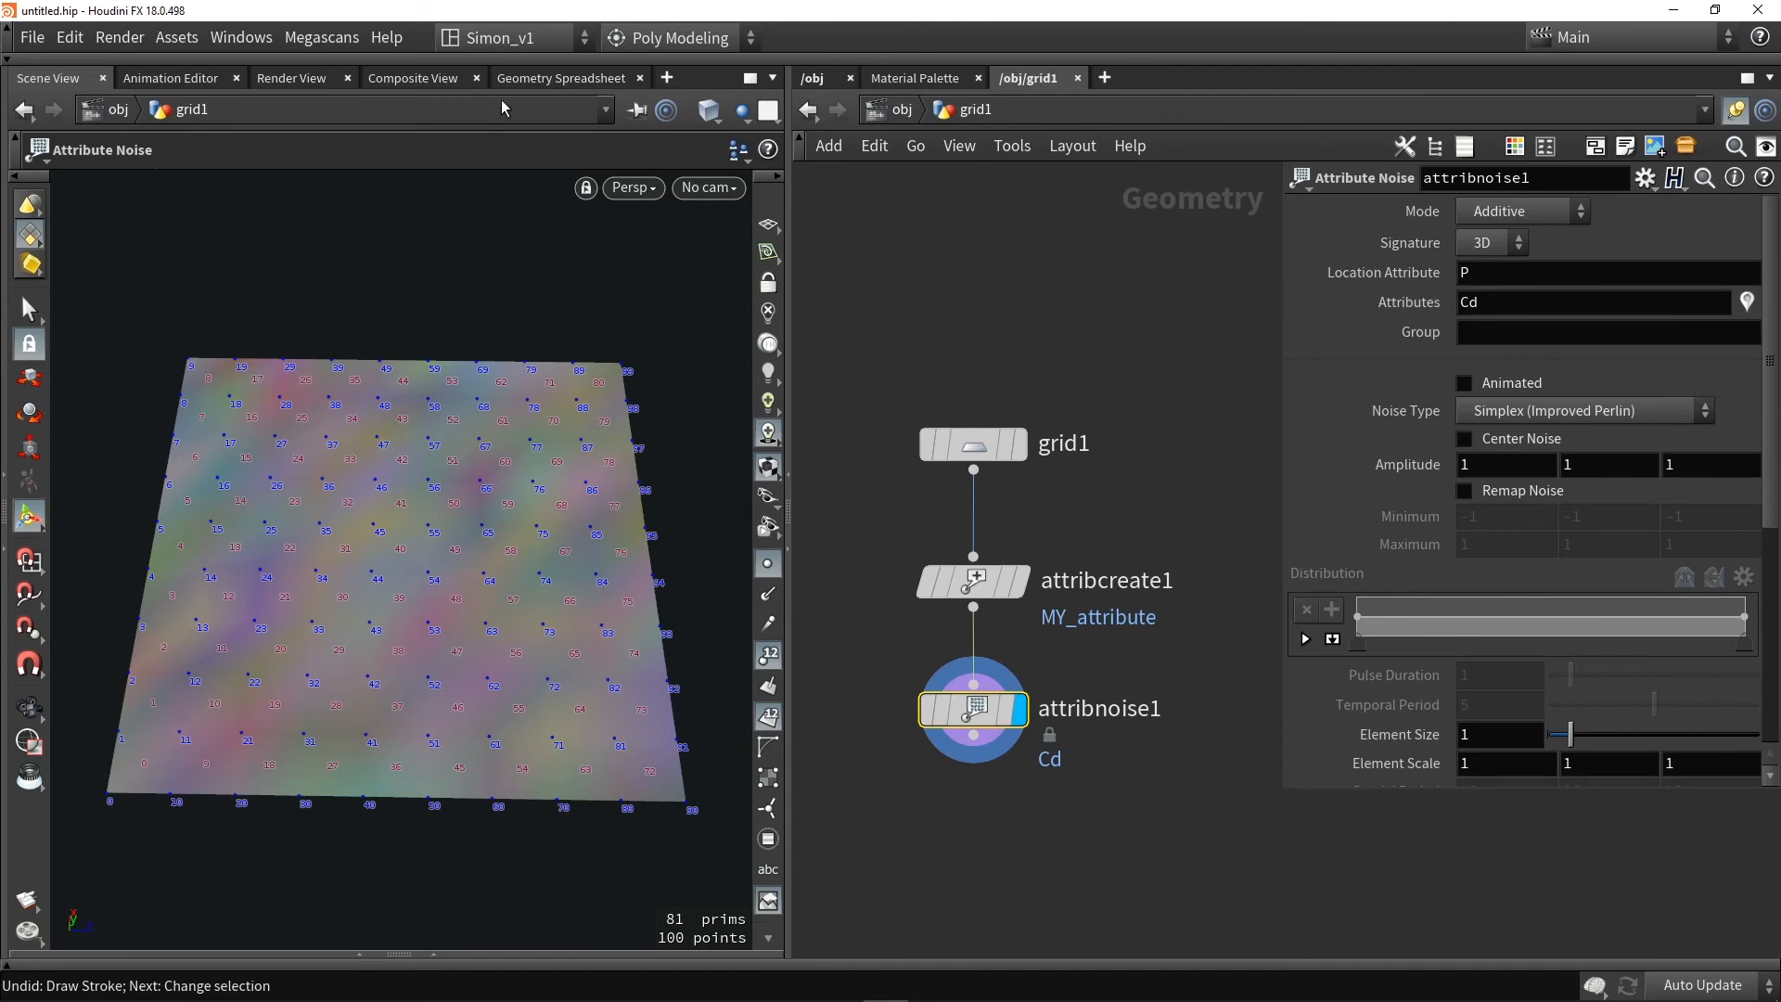
Examine the Cd and MY_attribute columns of the points in the Geometry Spreadsheet, then return to the viewport
click(522, 79)
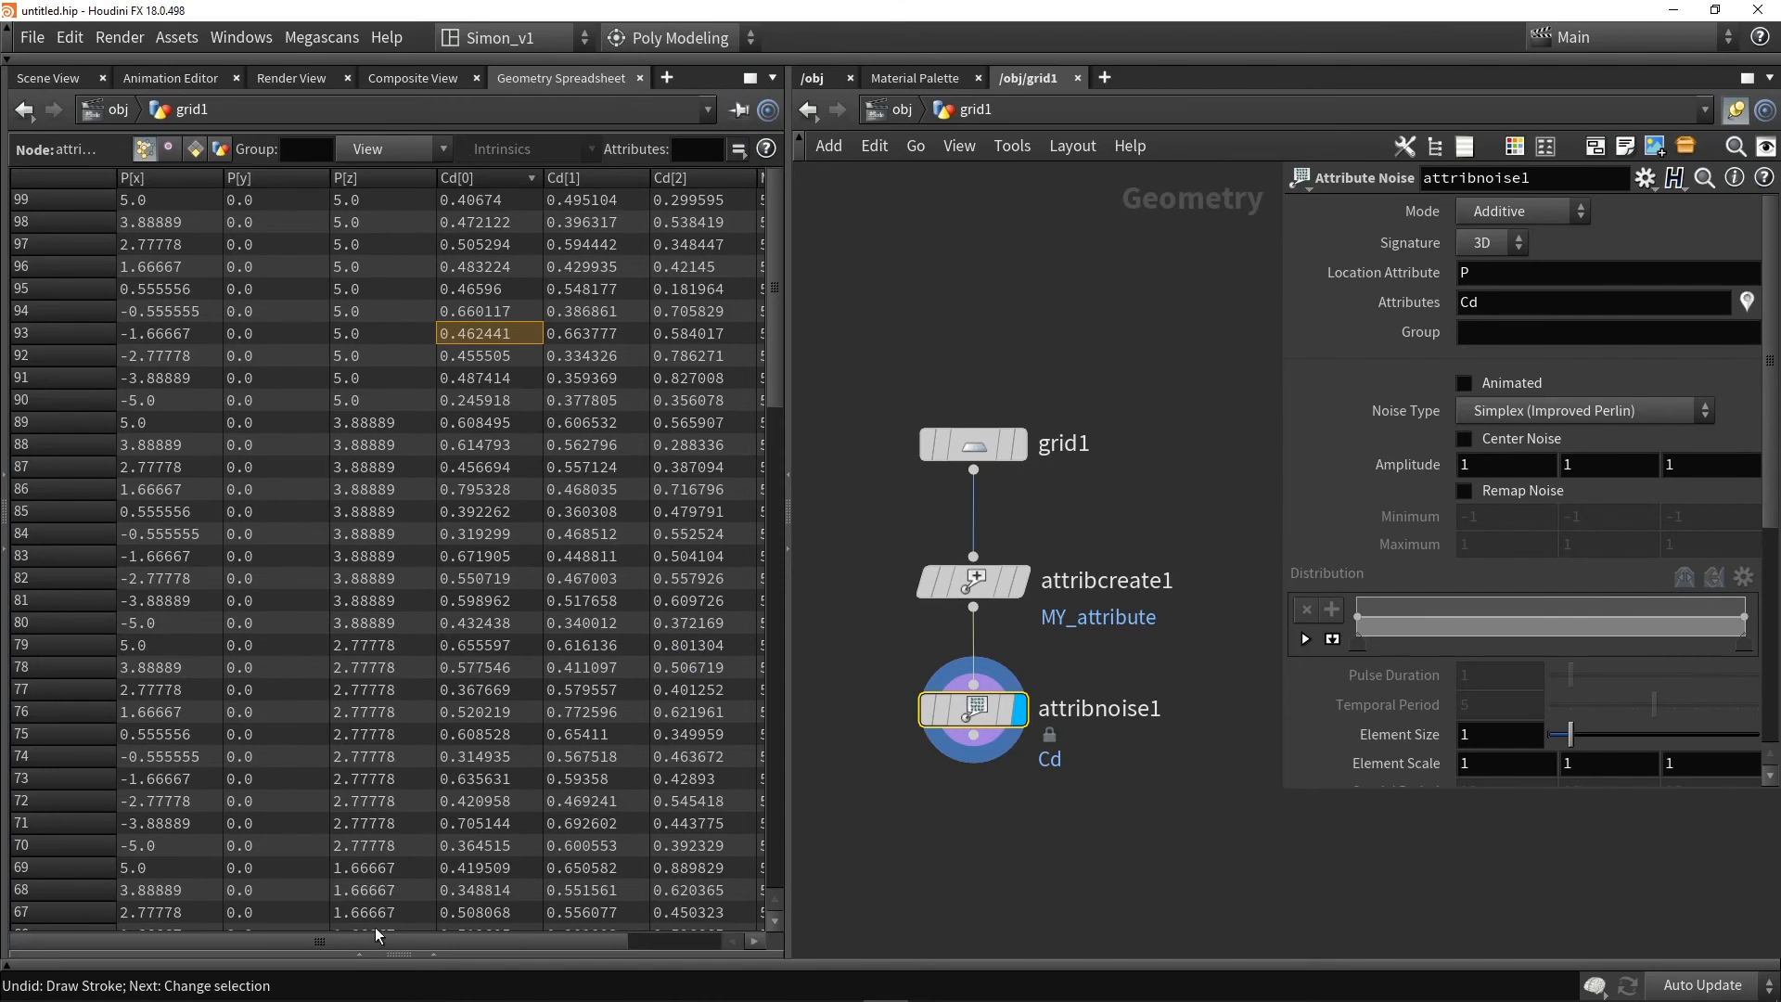
drag(379, 939, 474, 935)
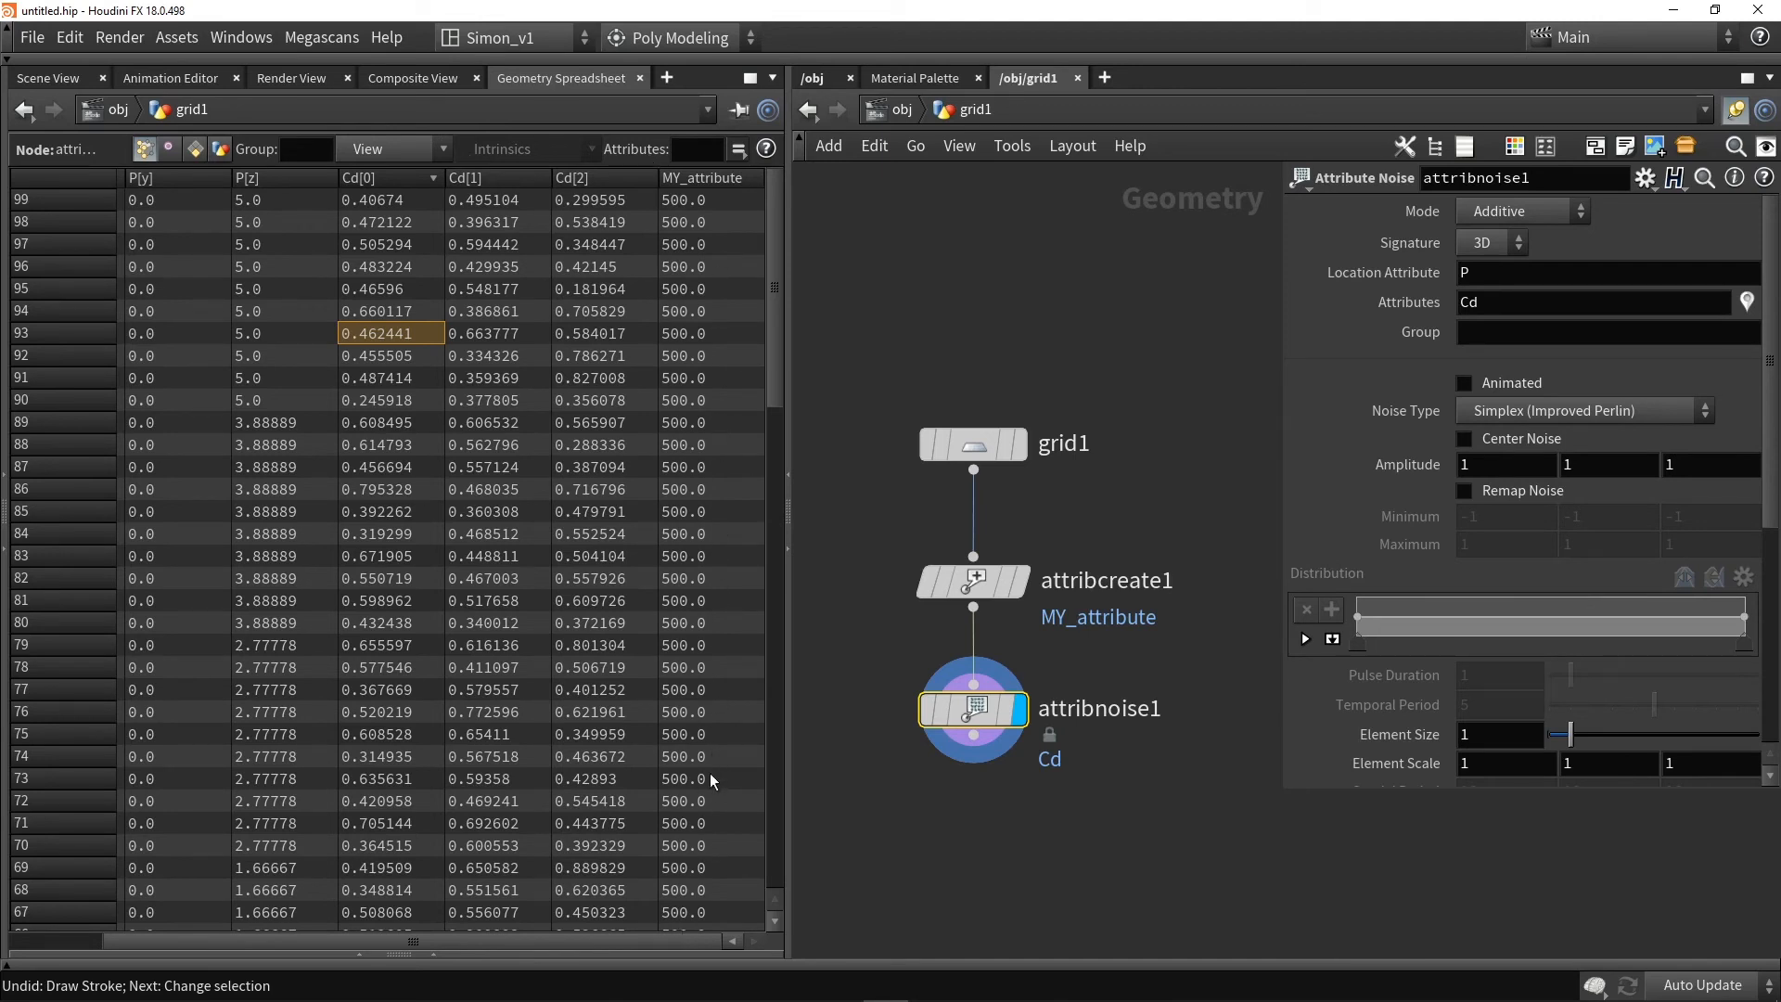
scroll(408, 715, down, 8)
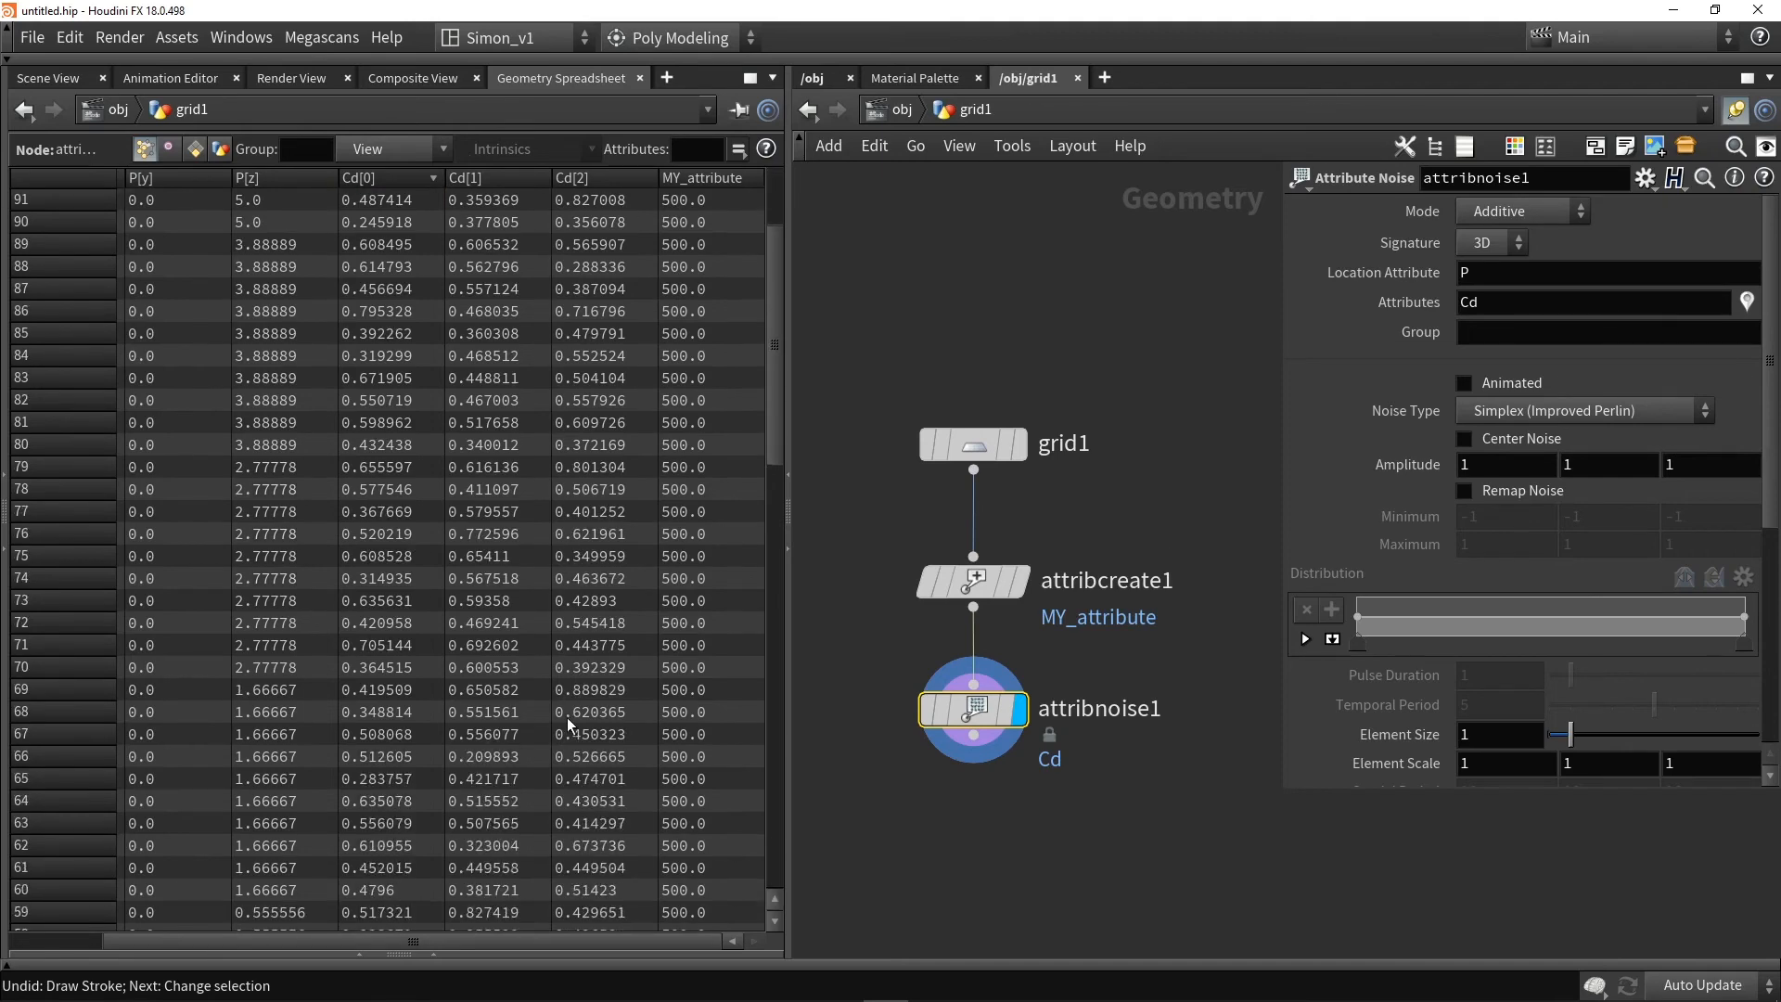
click(48, 78)
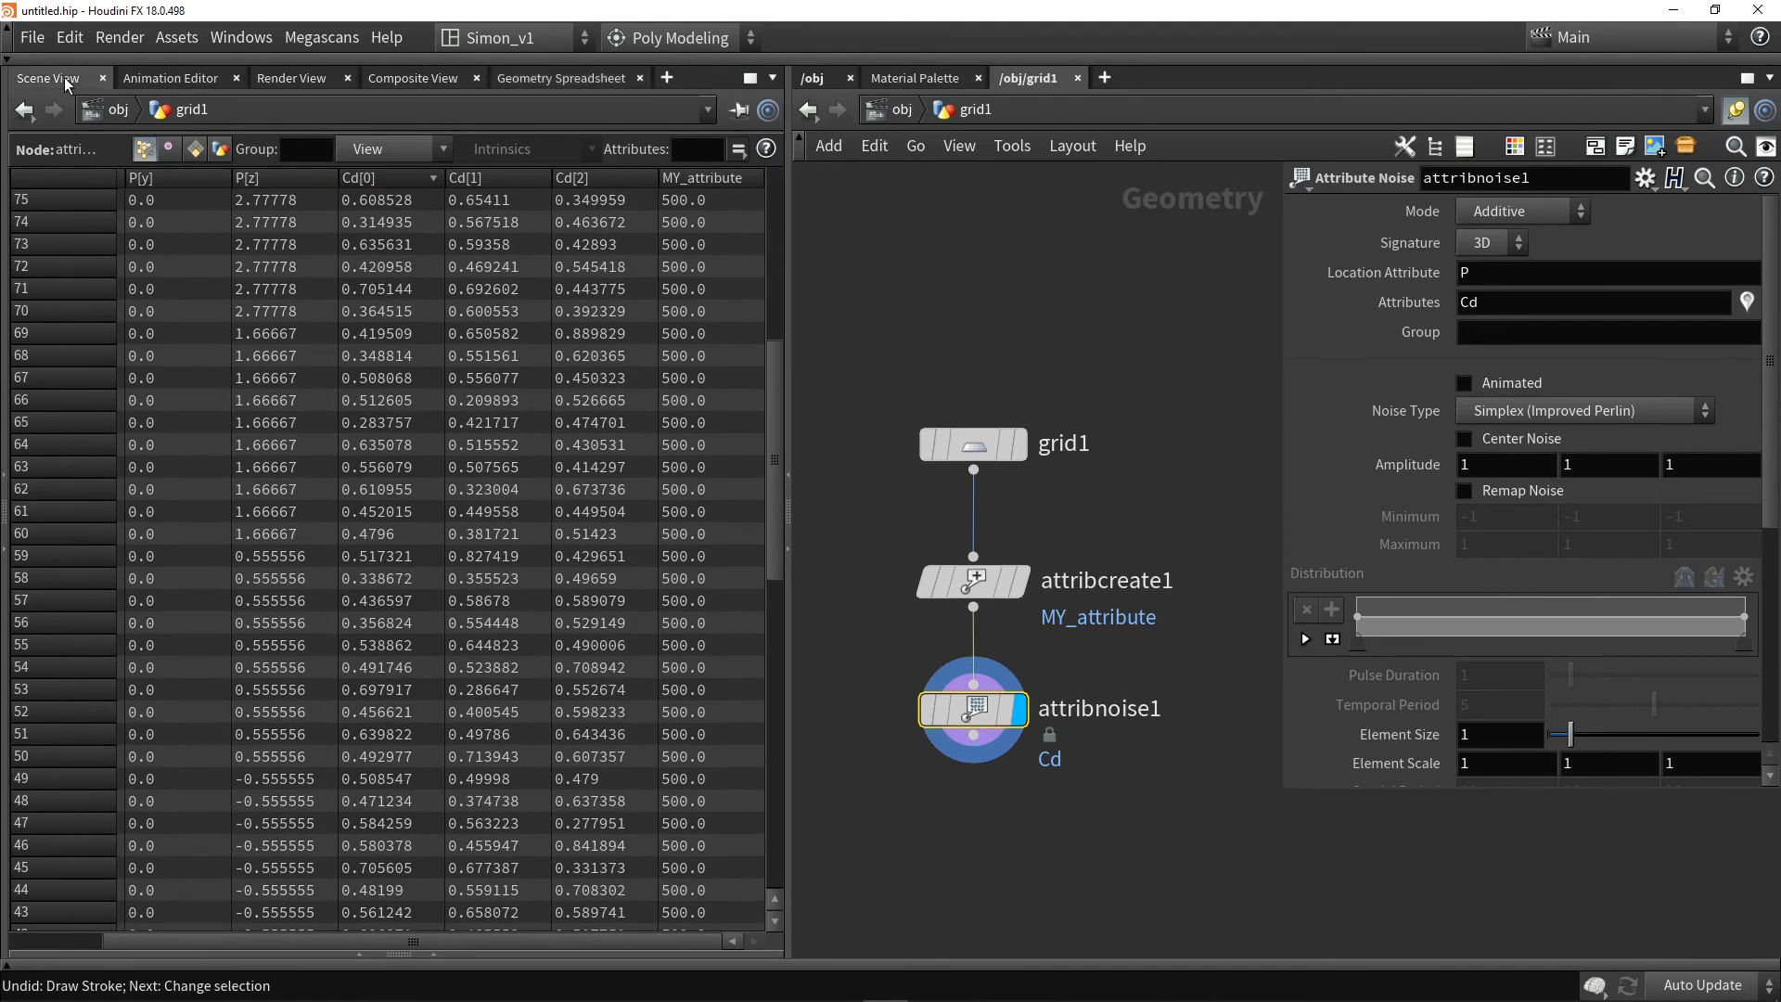
Add Copy to Points and Box nodes, wiring the box as source geometry and the Attribute Noise output as target points
middle_drag(831, 821, 927, 709)
key(Tab)
text(copy)
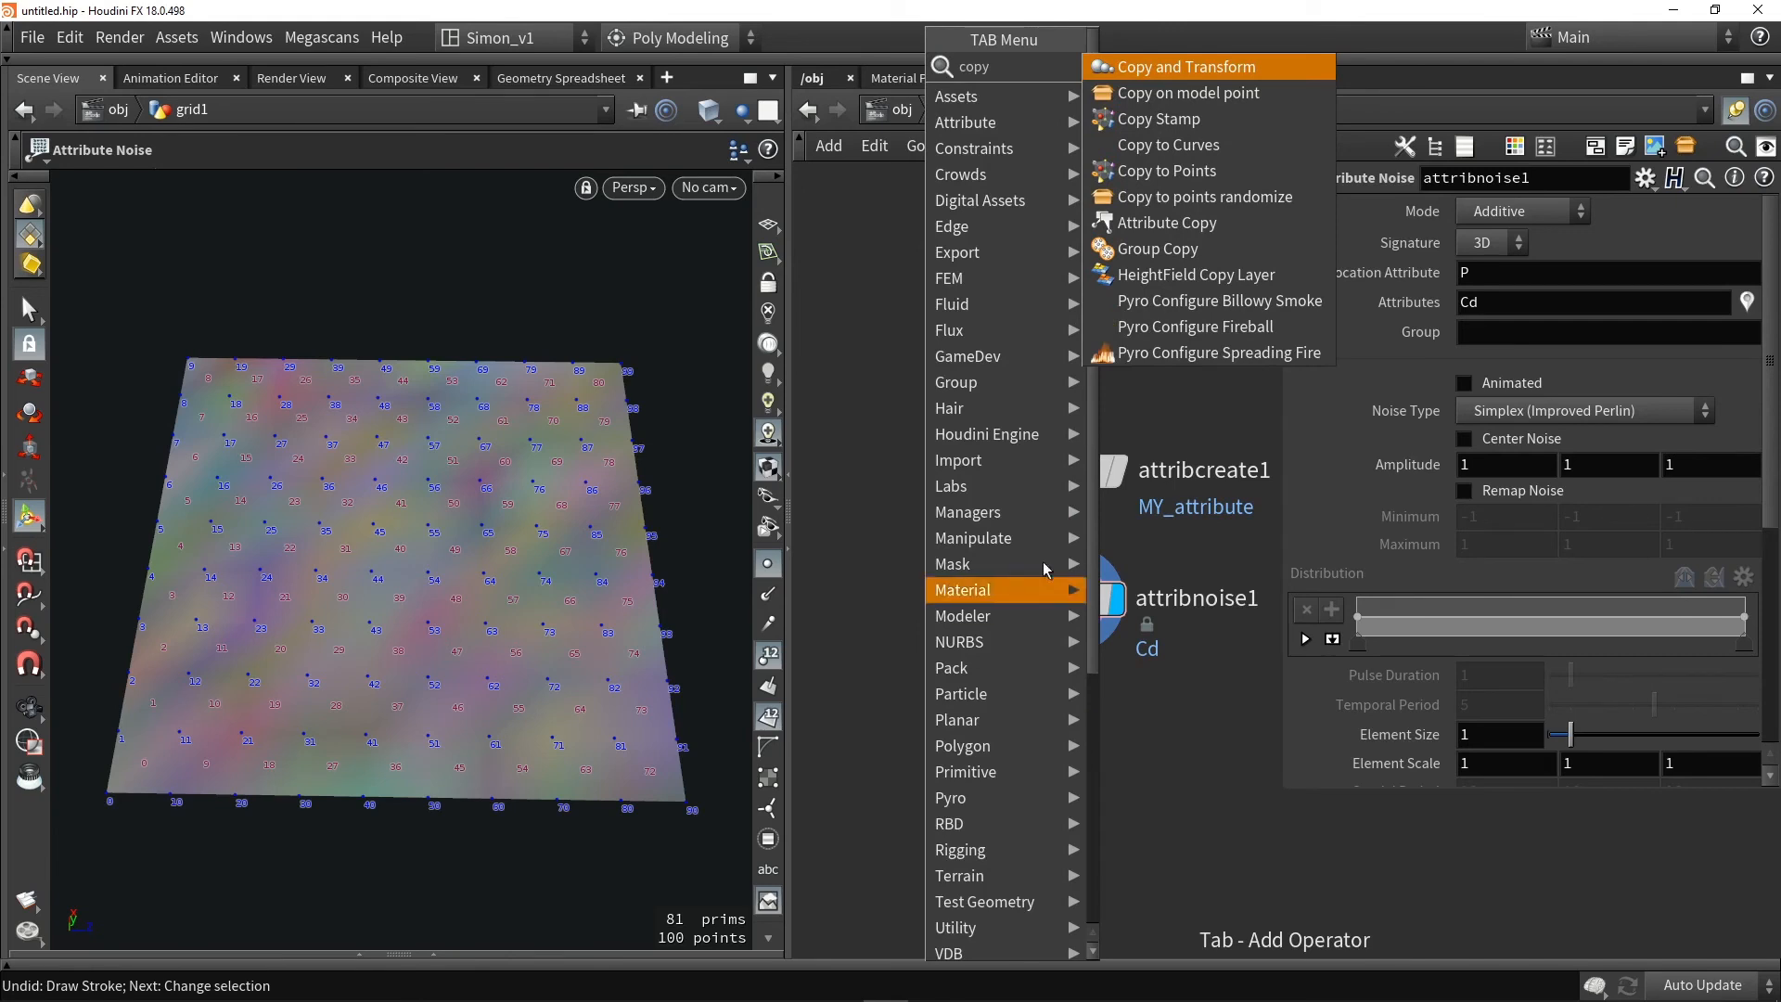
click(1166, 174)
click(933, 760)
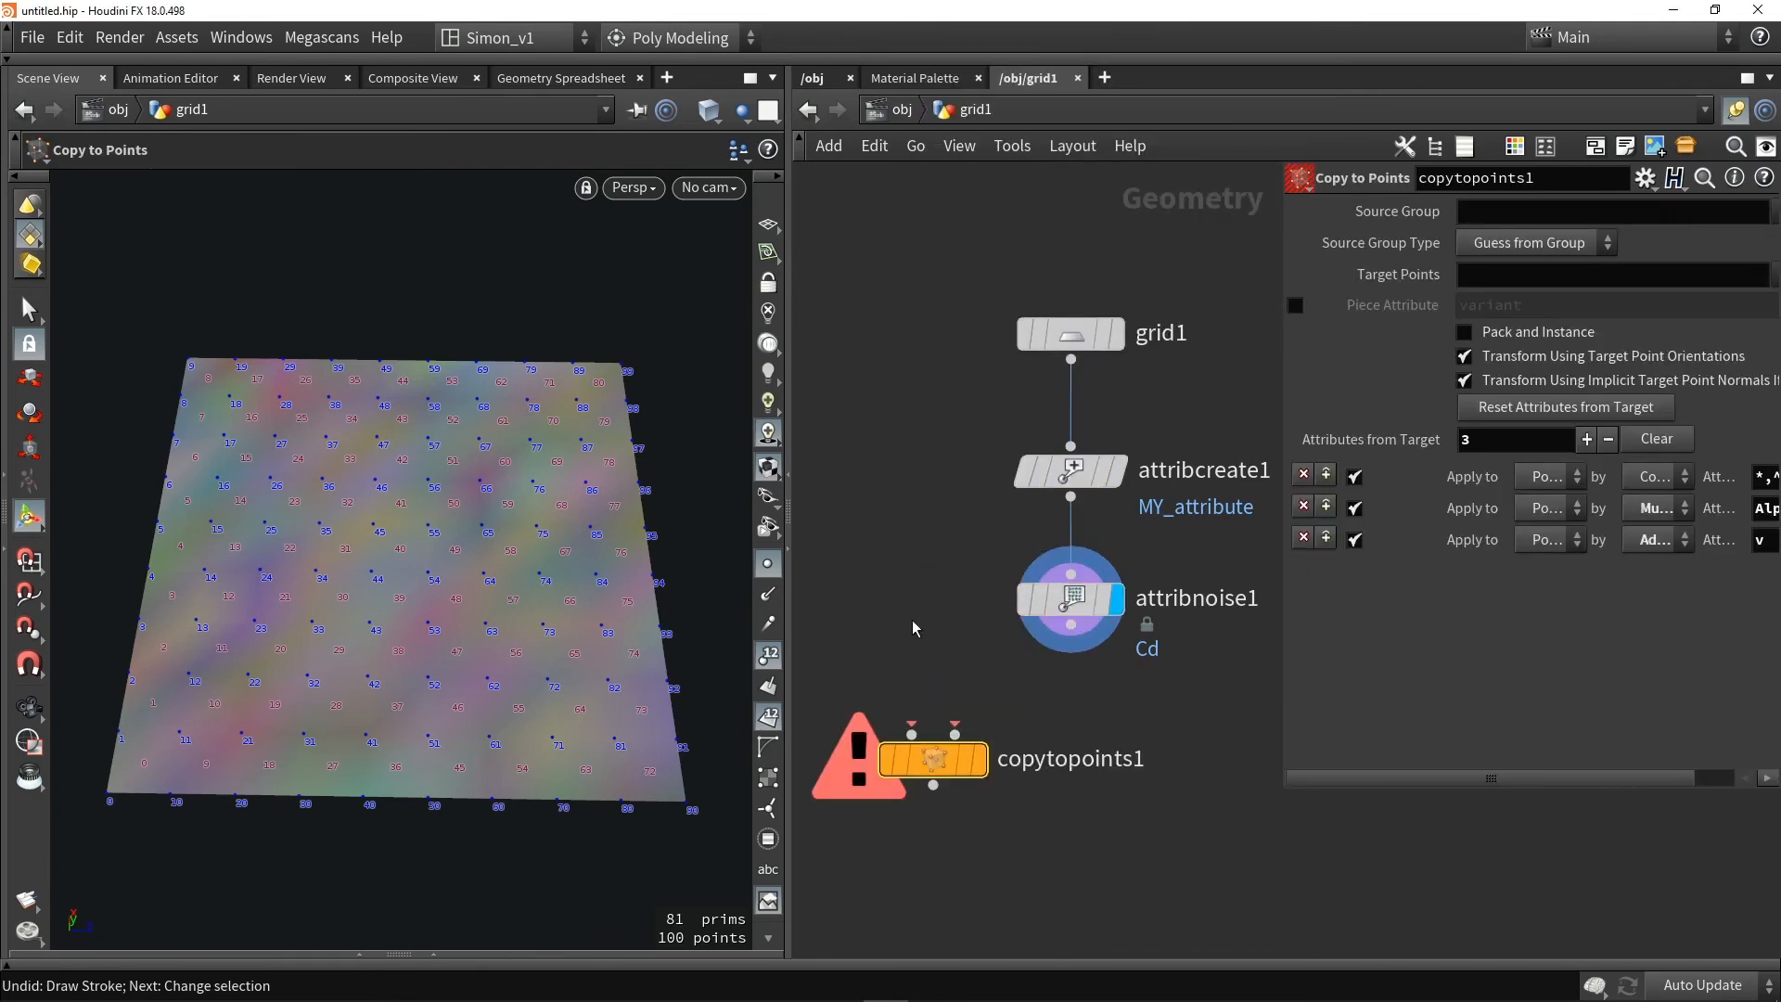
click(870, 546)
drag(870, 572, 945, 734)
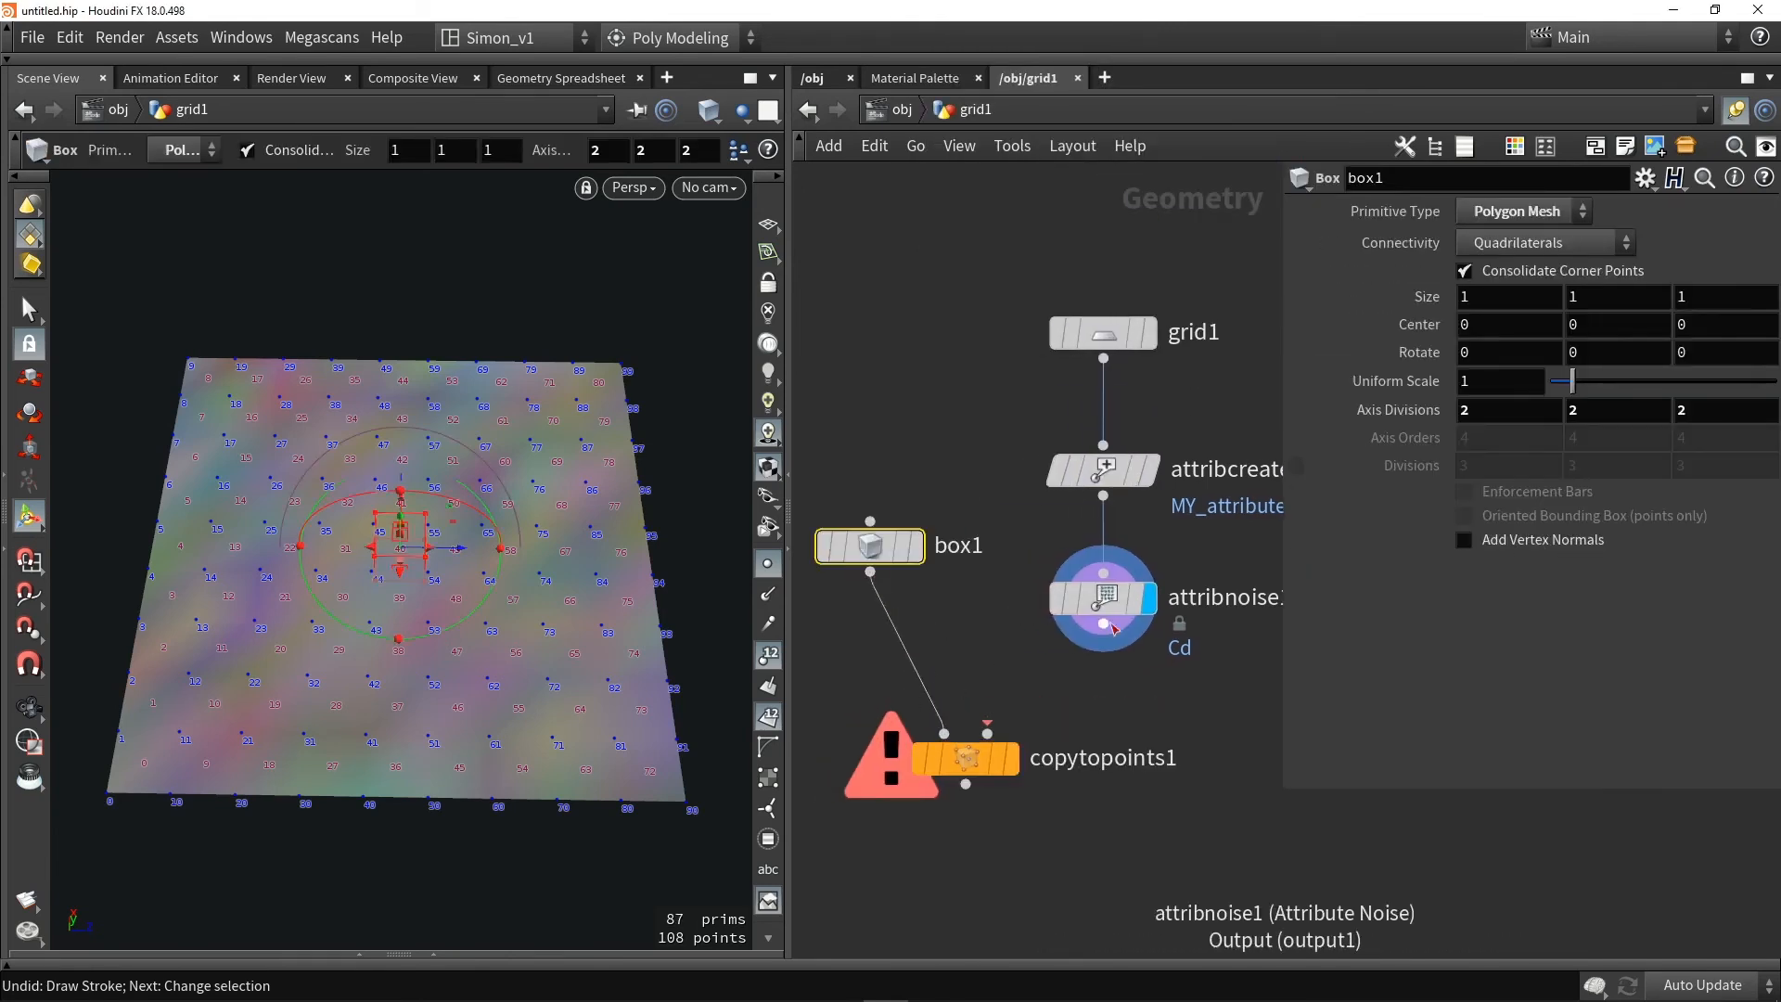
drag(1103, 624, 987, 733)
Display the Copy to Points result and hide the point numbers, primitive numbers and point markers
click(1008, 760)
click(964, 760)
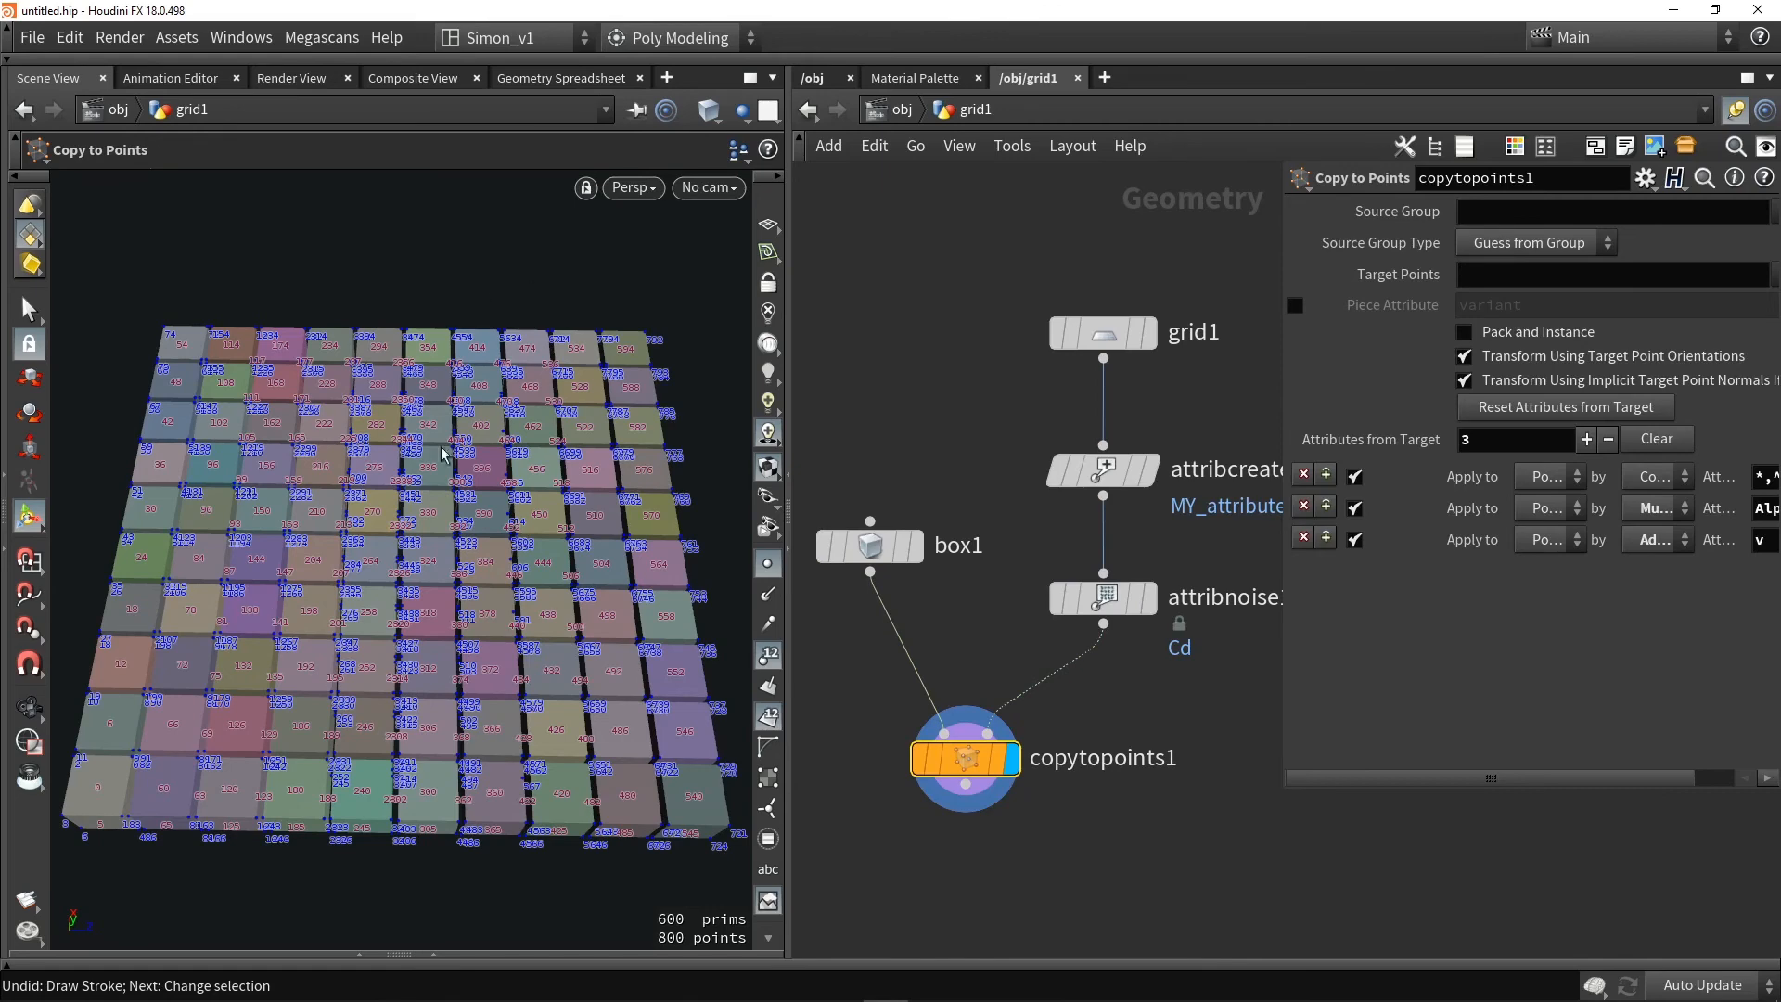
click(770, 719)
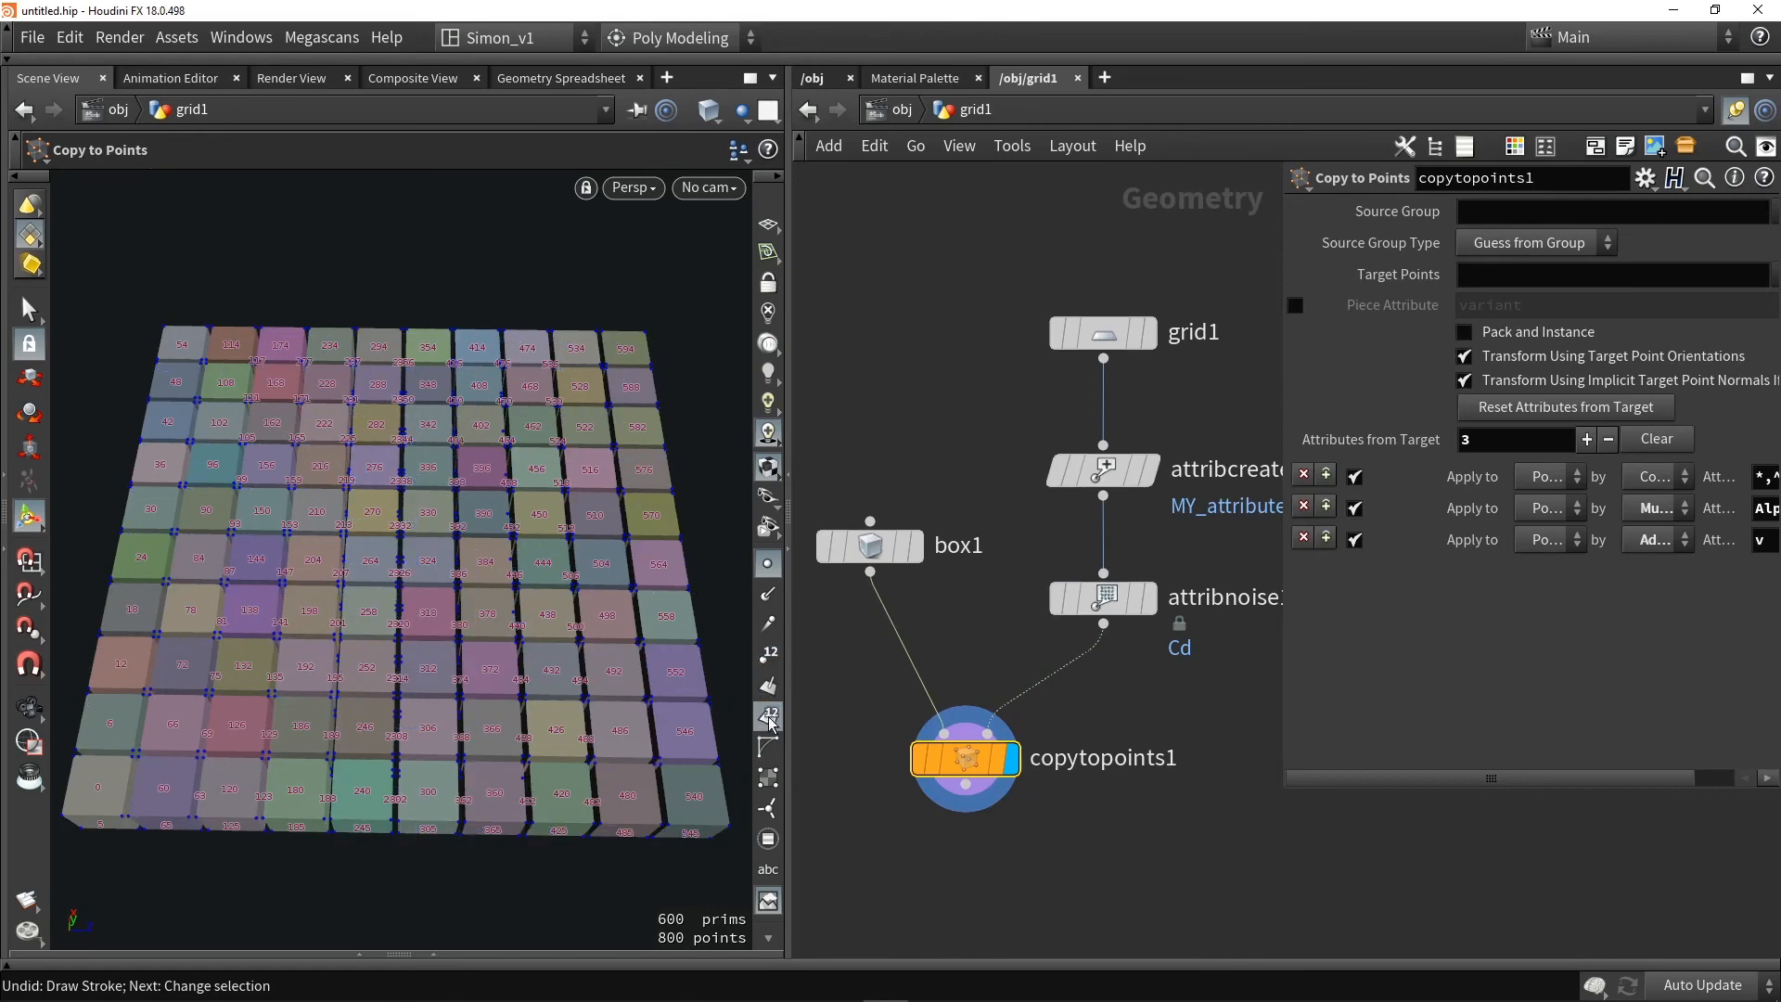
click(768, 563)
Set the Attribute Noise element size to 10 and reselect the Copy to Points node
click(1107, 598)
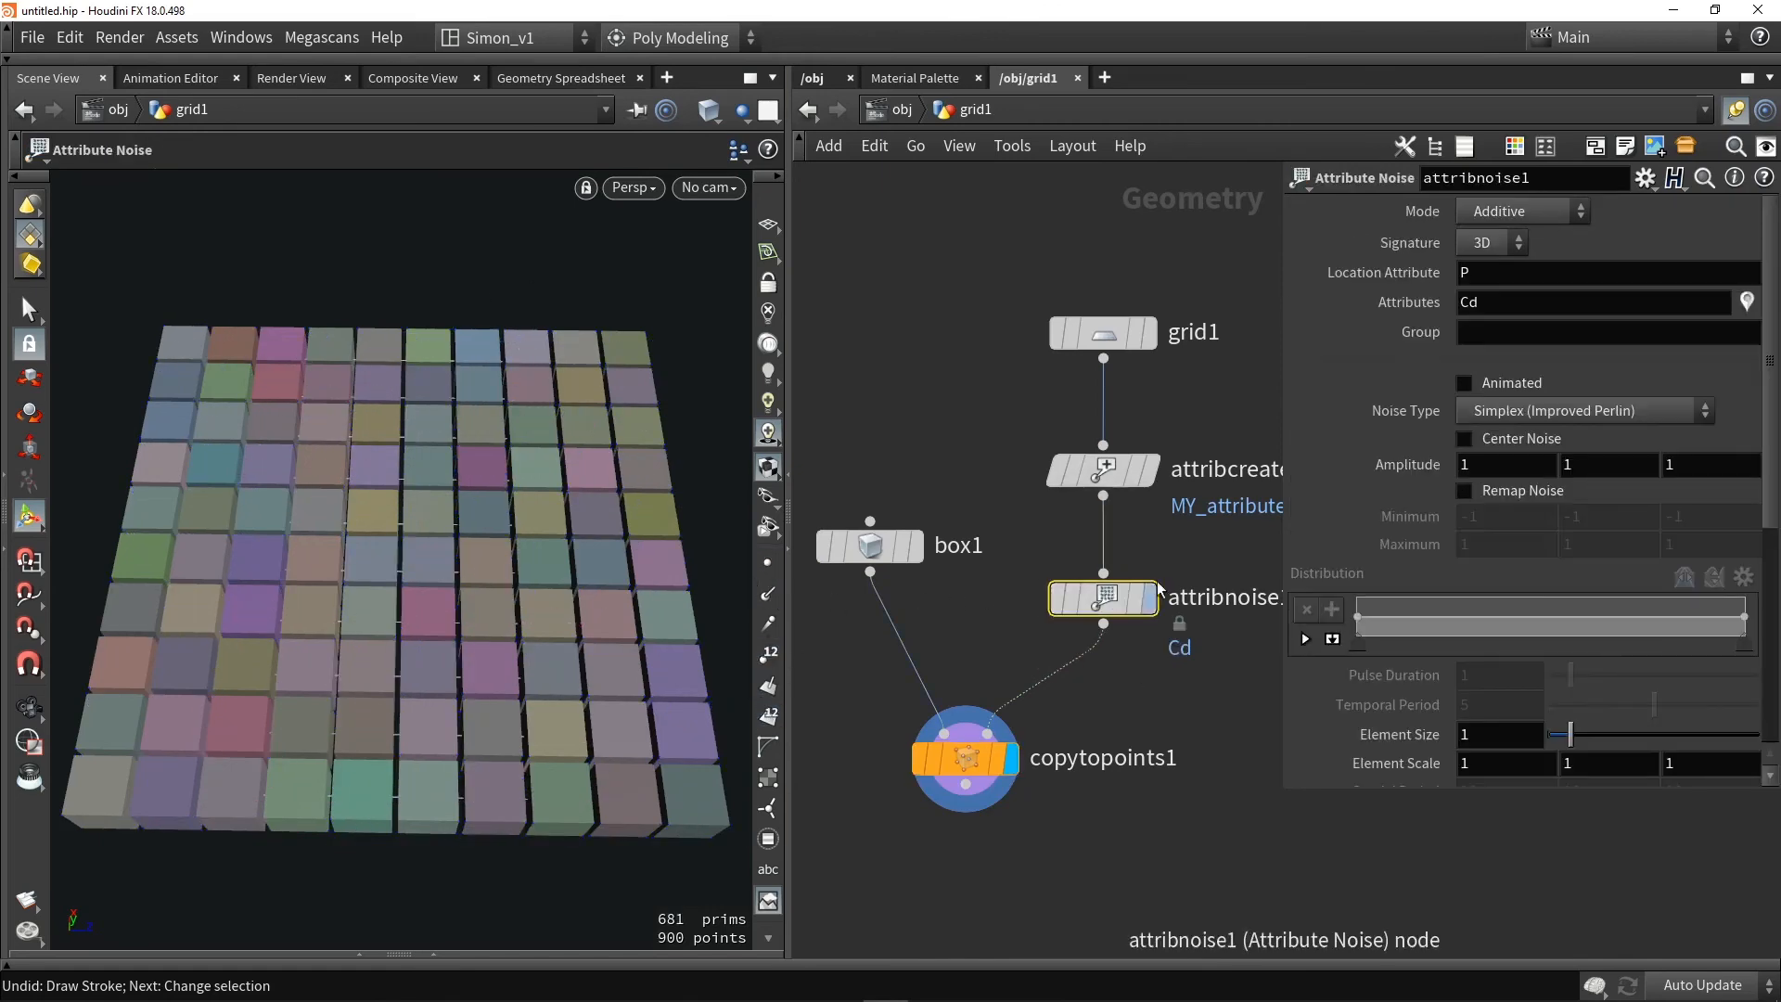
scroll(1503, 510, down, 2)
drag(1571, 675, 1768, 675)
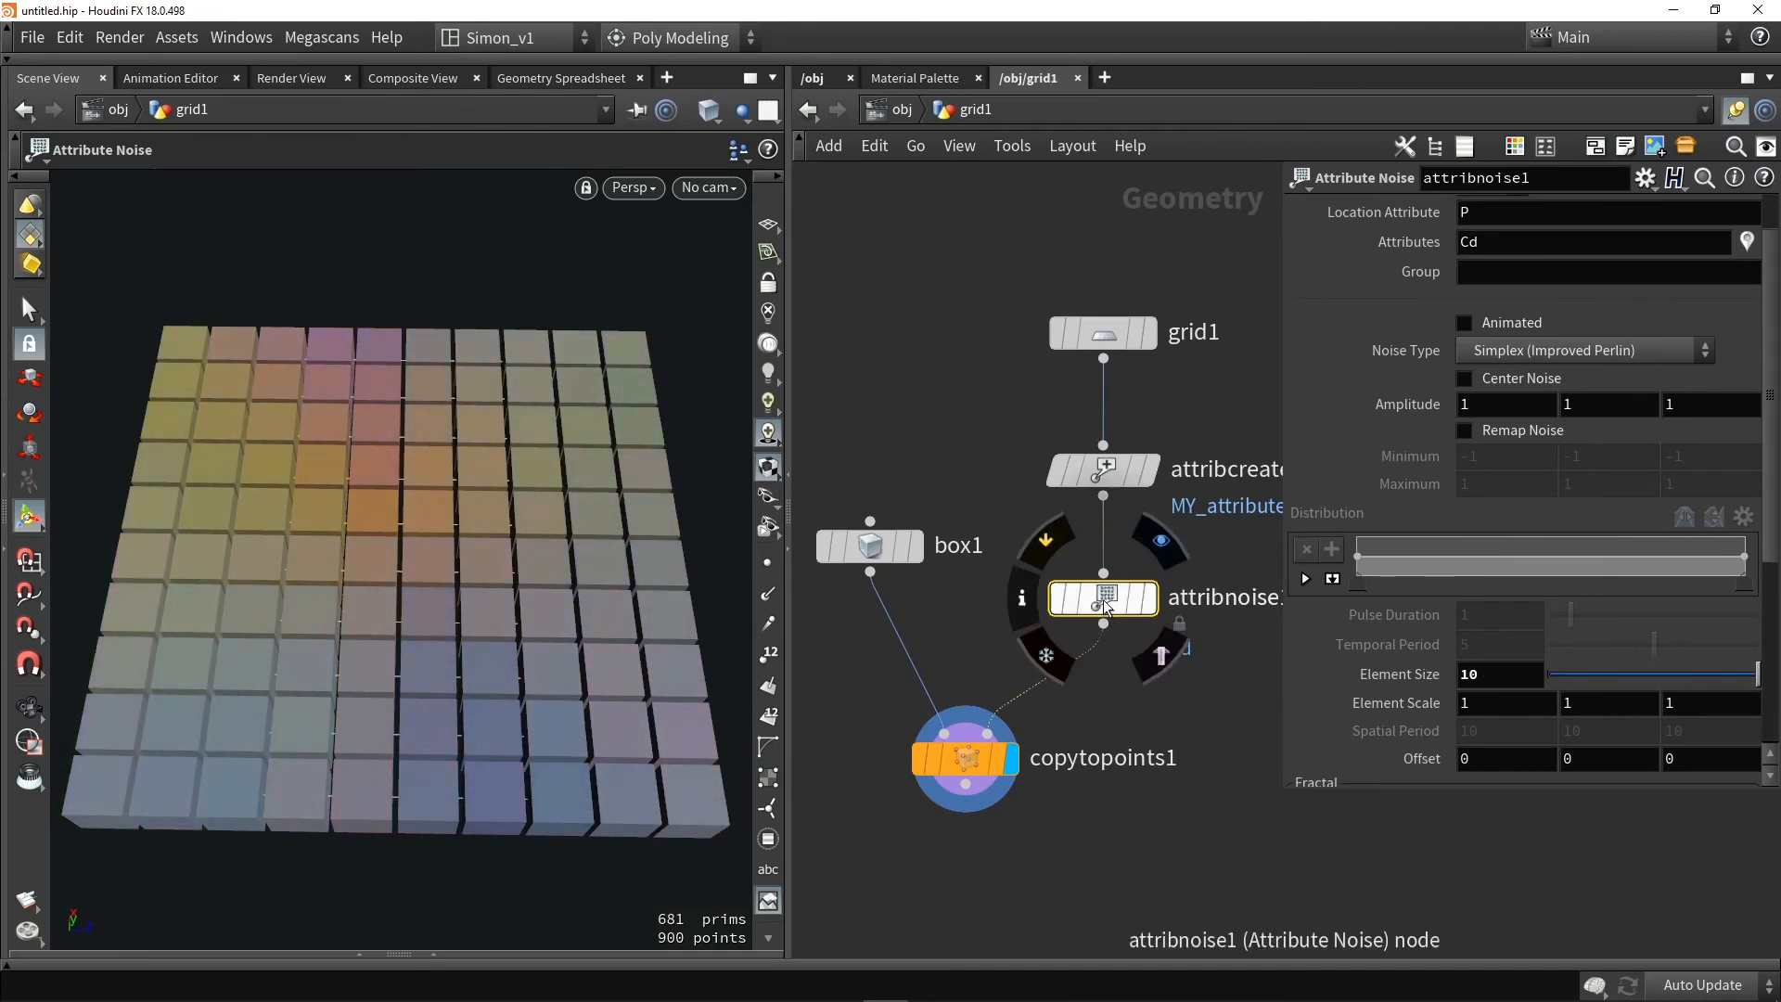
drag(1106, 604, 1107, 595)
drag(969, 761, 971, 760)
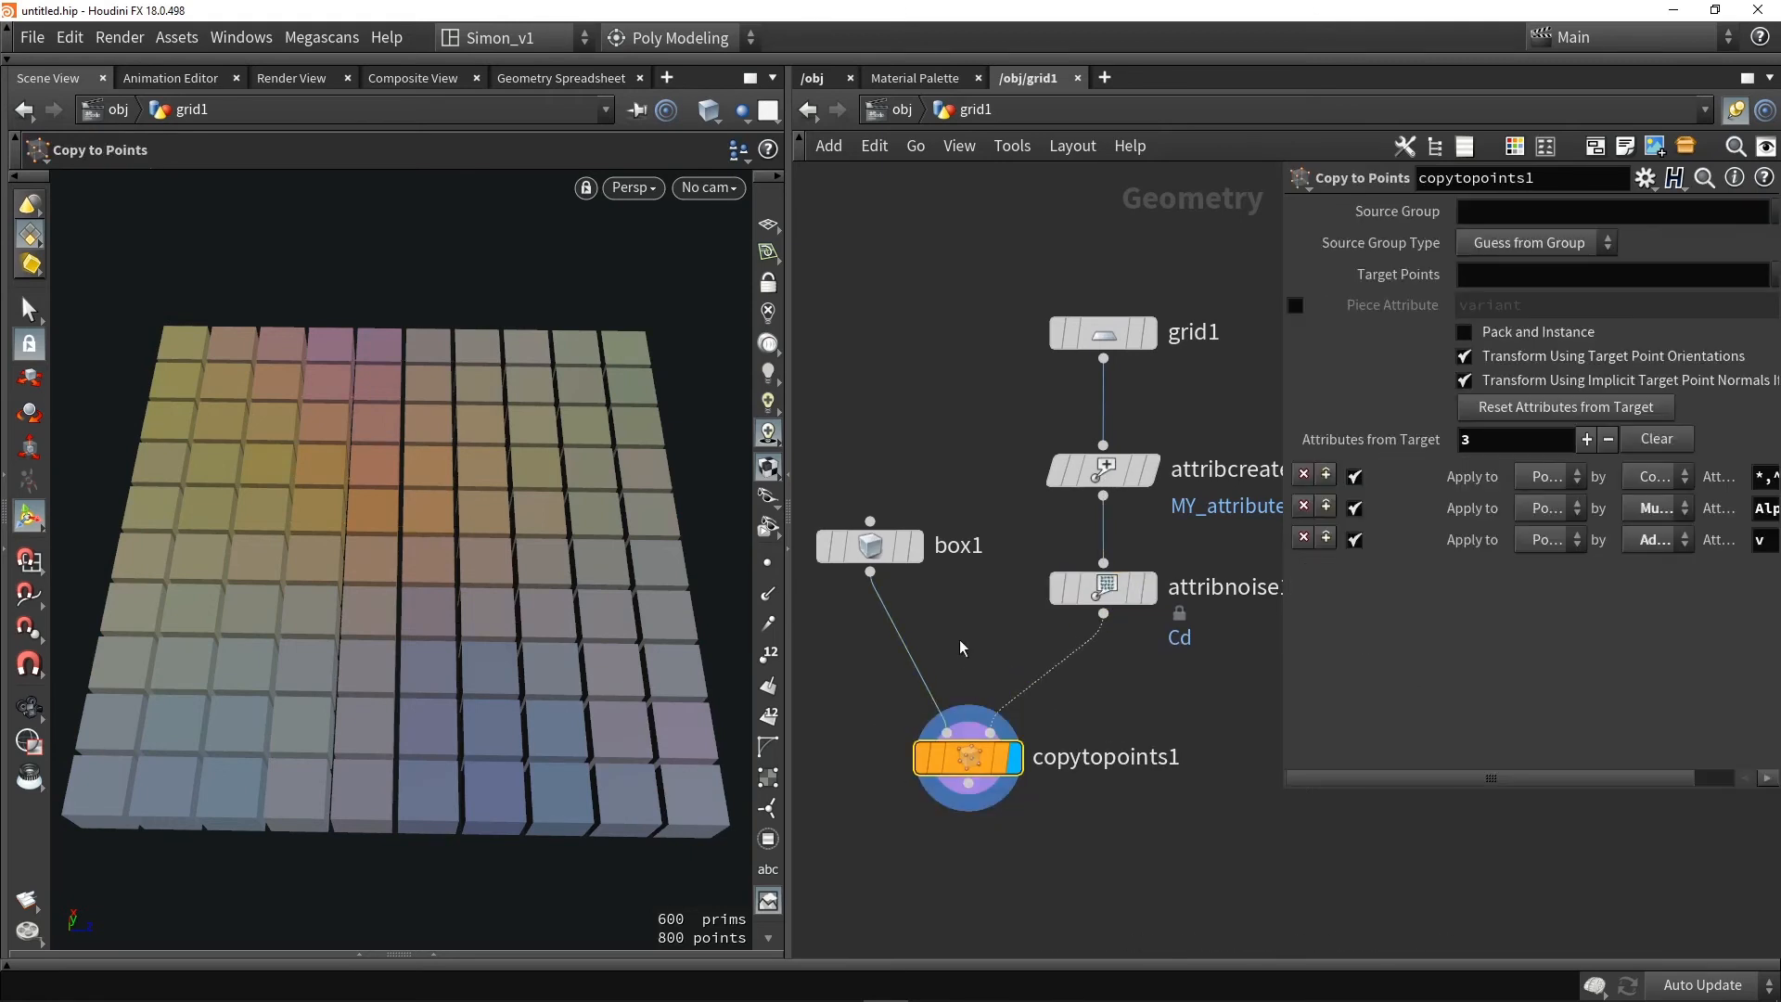
Set the Attribute Noise node's attribute to scale and check the scale columns in the Geometry Spreadsheet, returning to the viewport
mouse_move(869, 551)
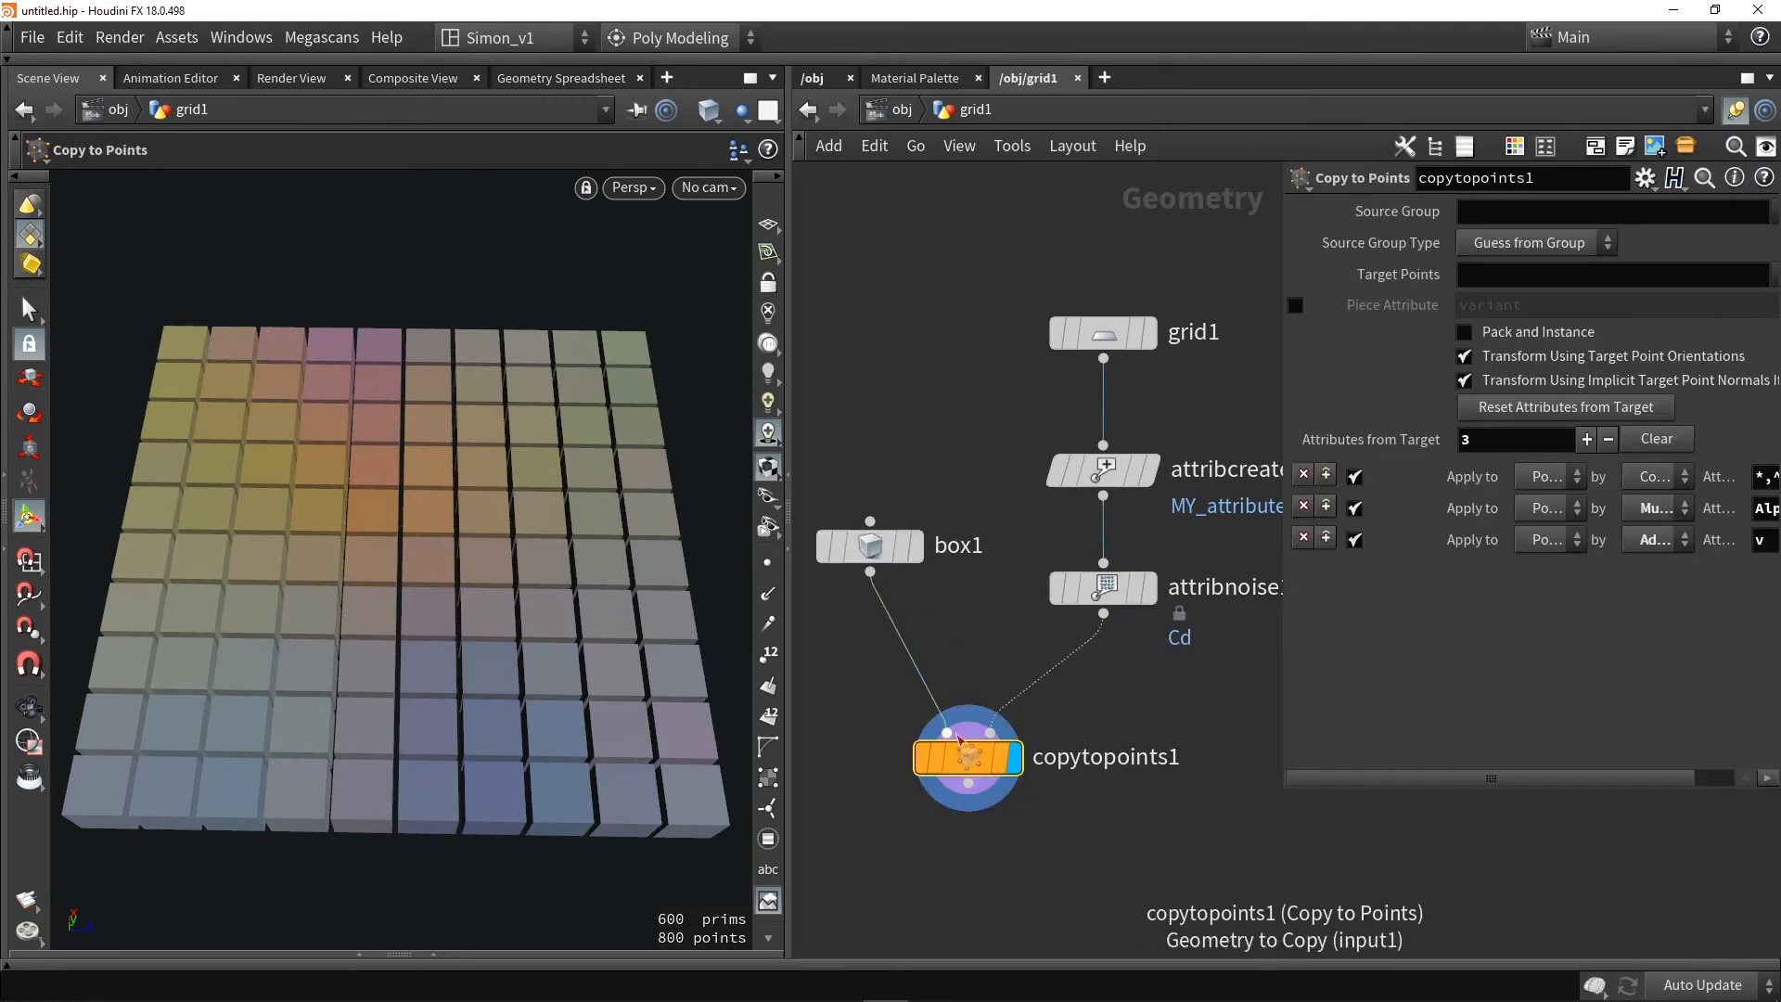
click(1108, 592)
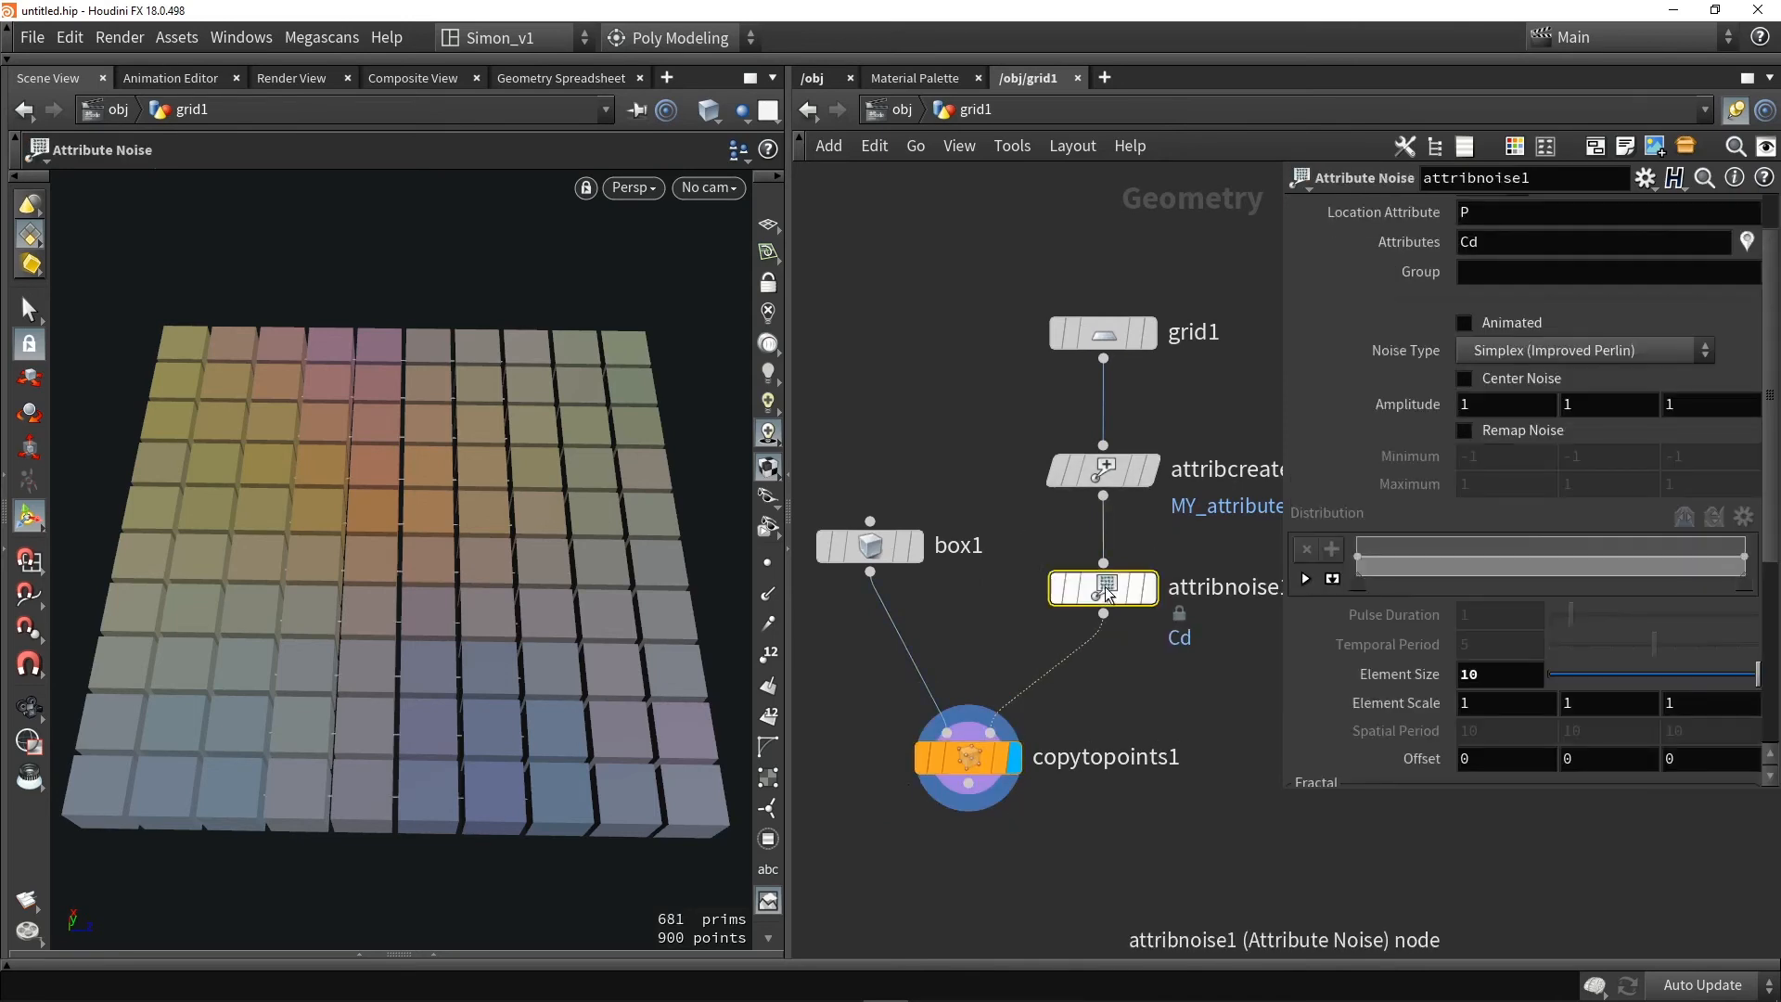
scroll(1362, 352, up, 2)
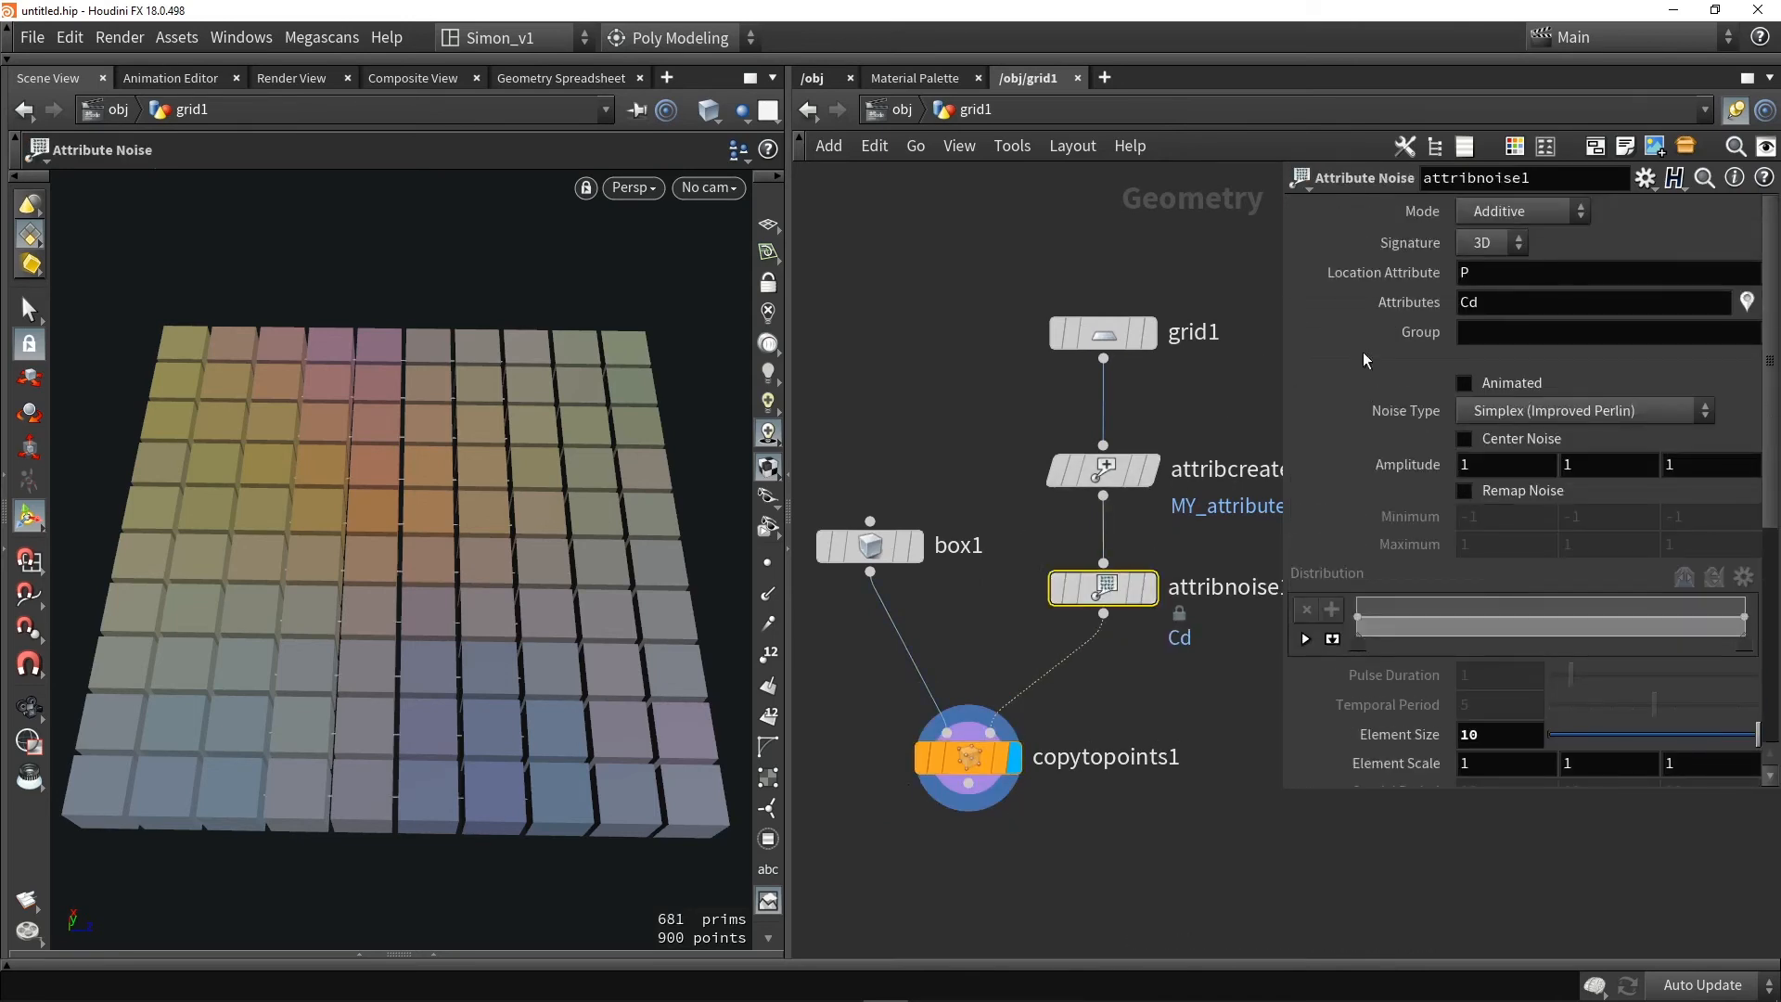
double_click(1490, 301)
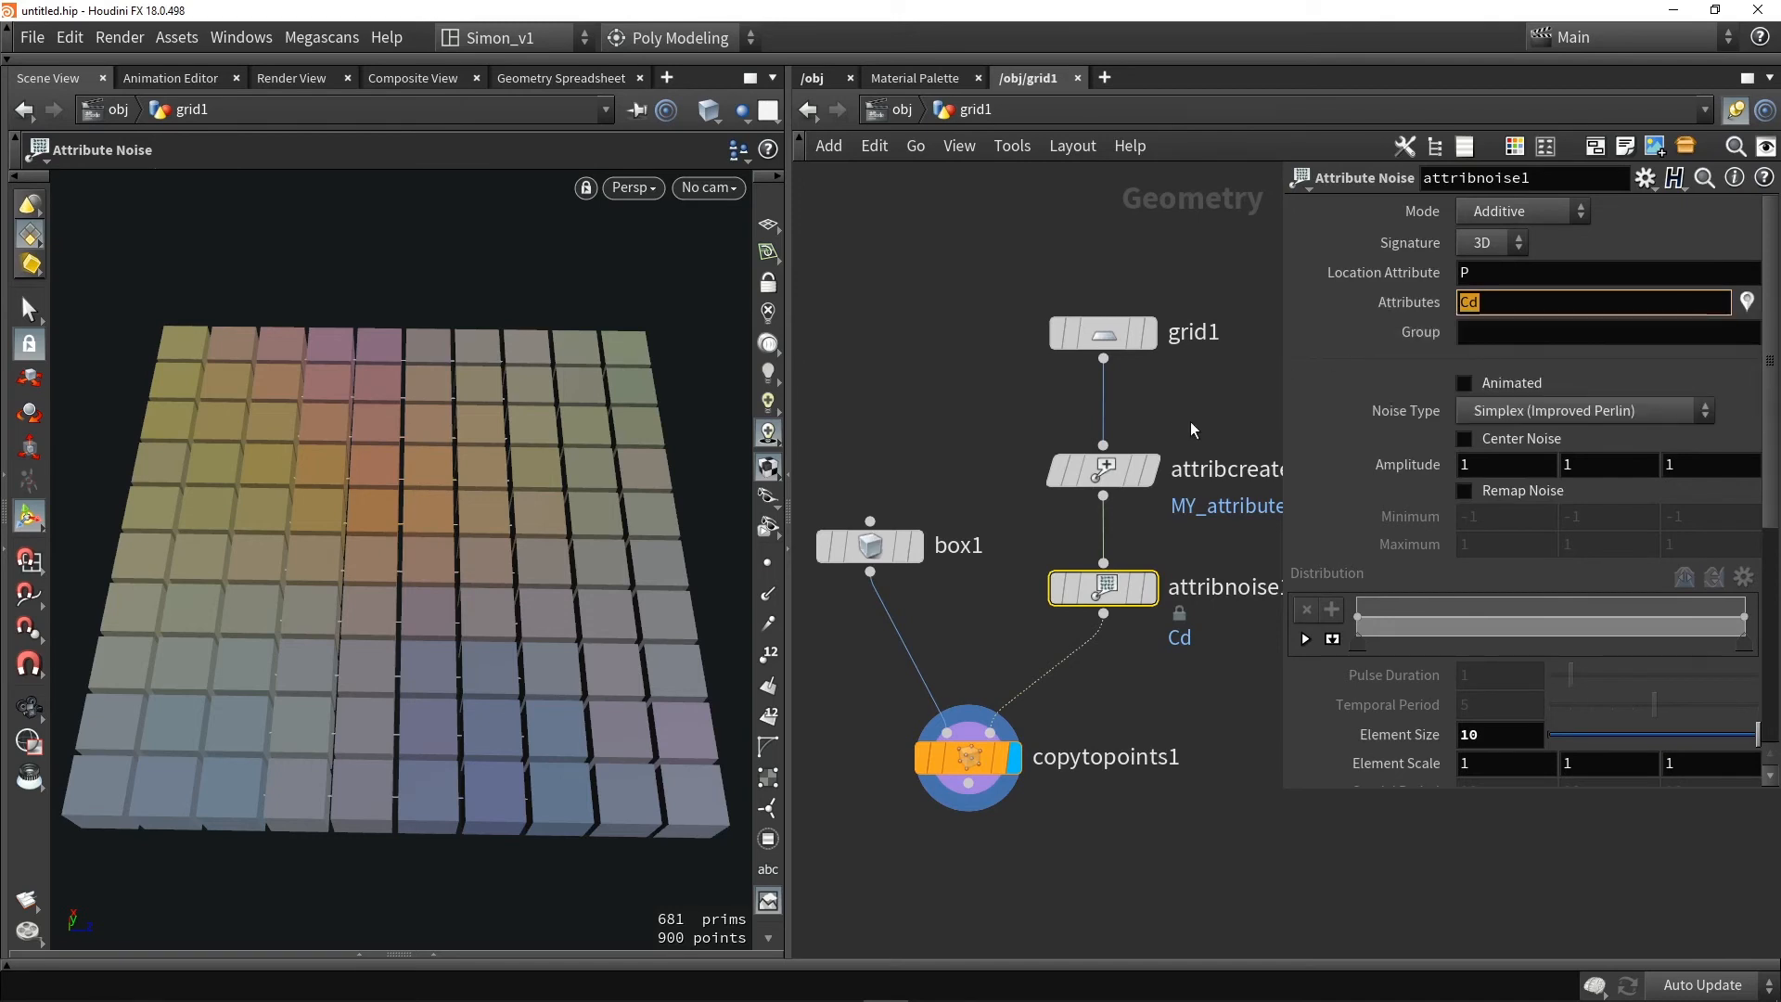
text(scale)
key(Return)
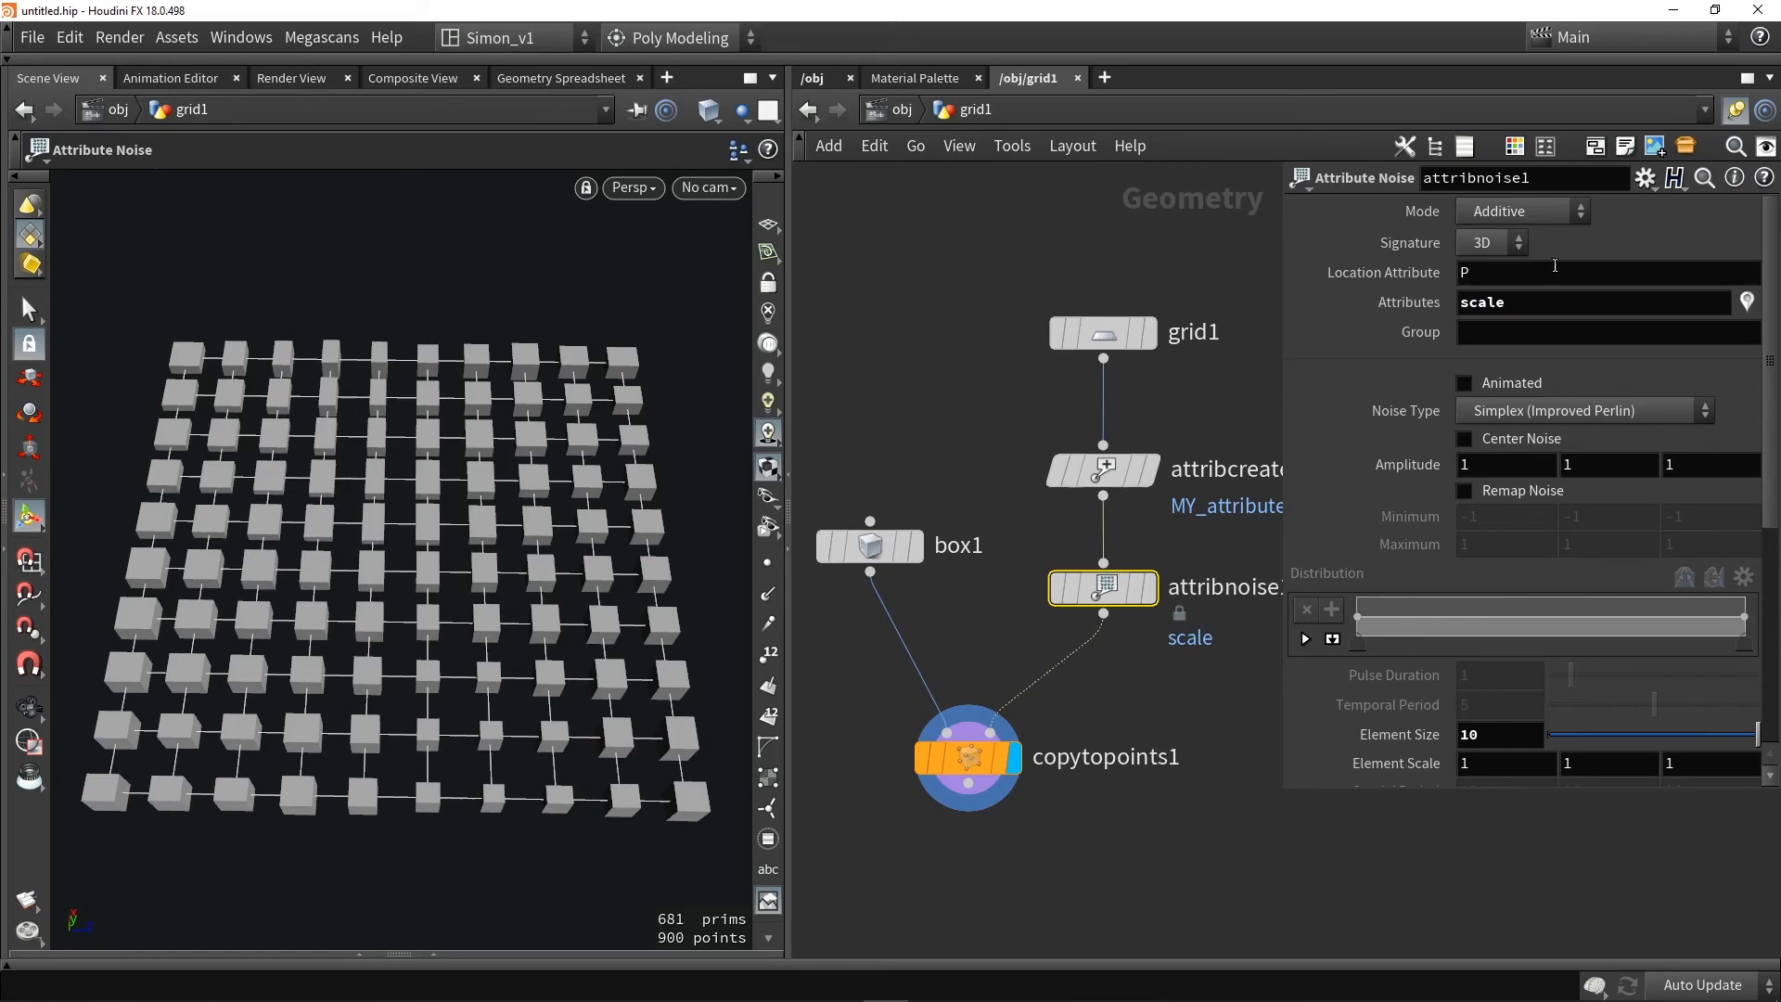
click(554, 79)
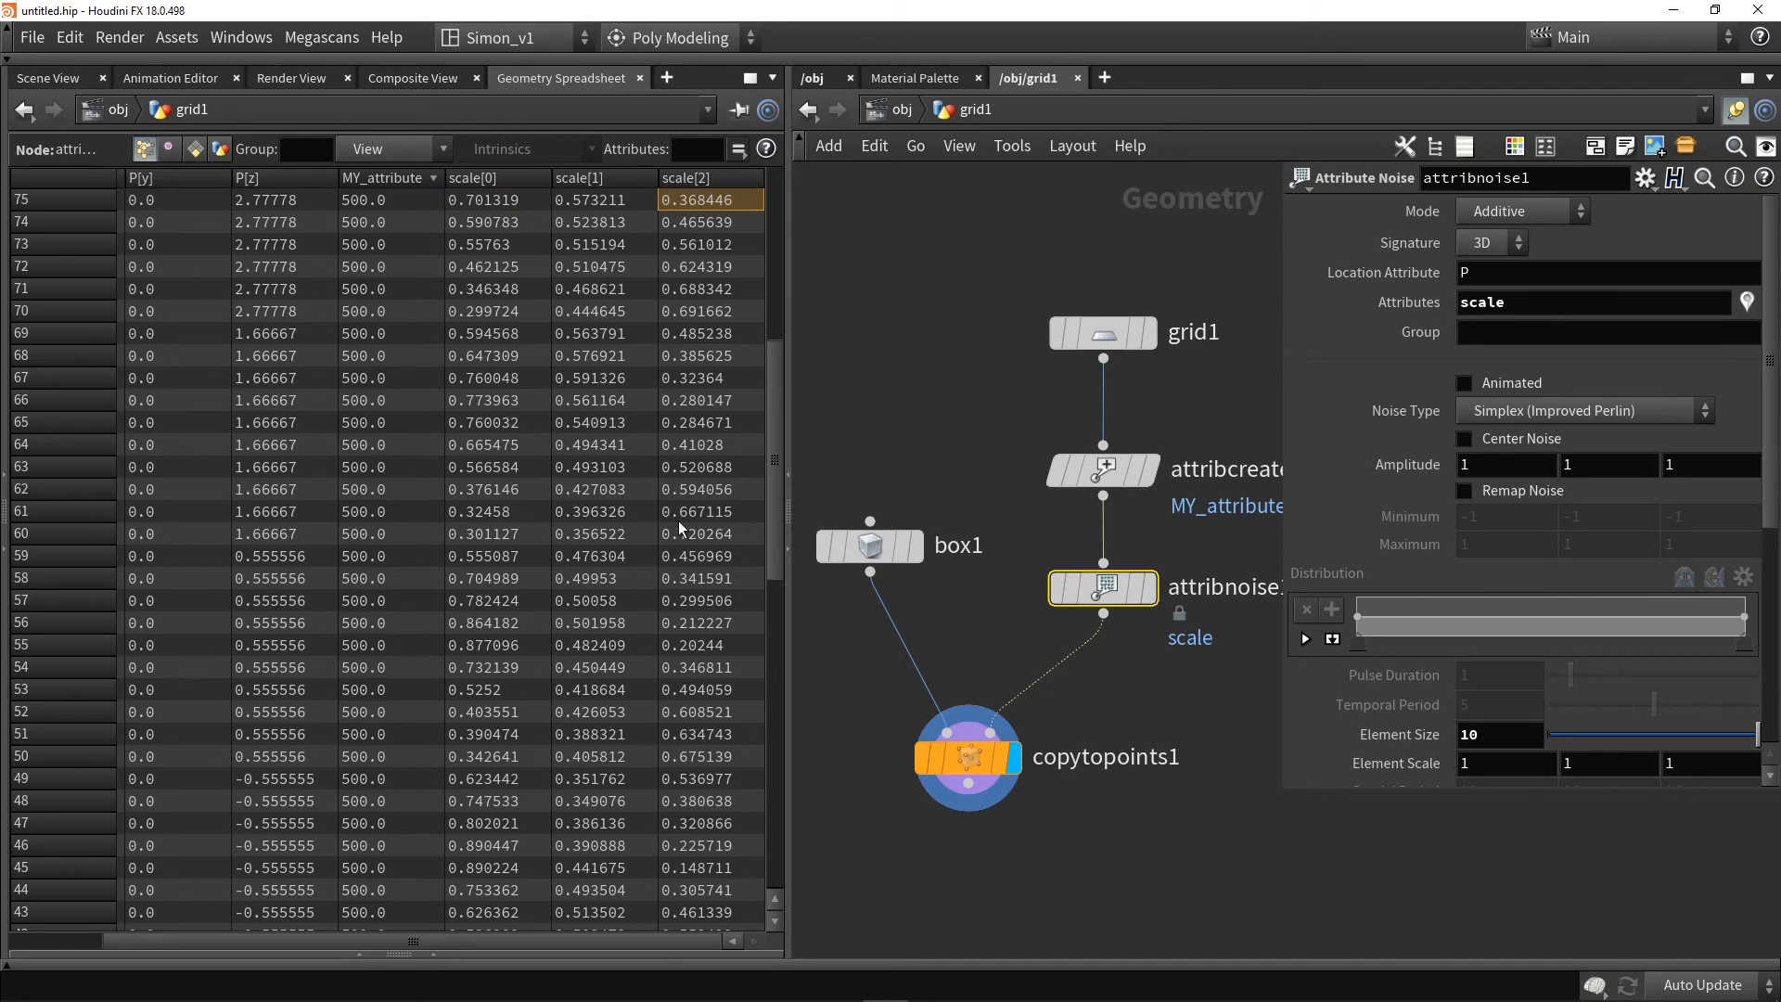
click(75, 76)
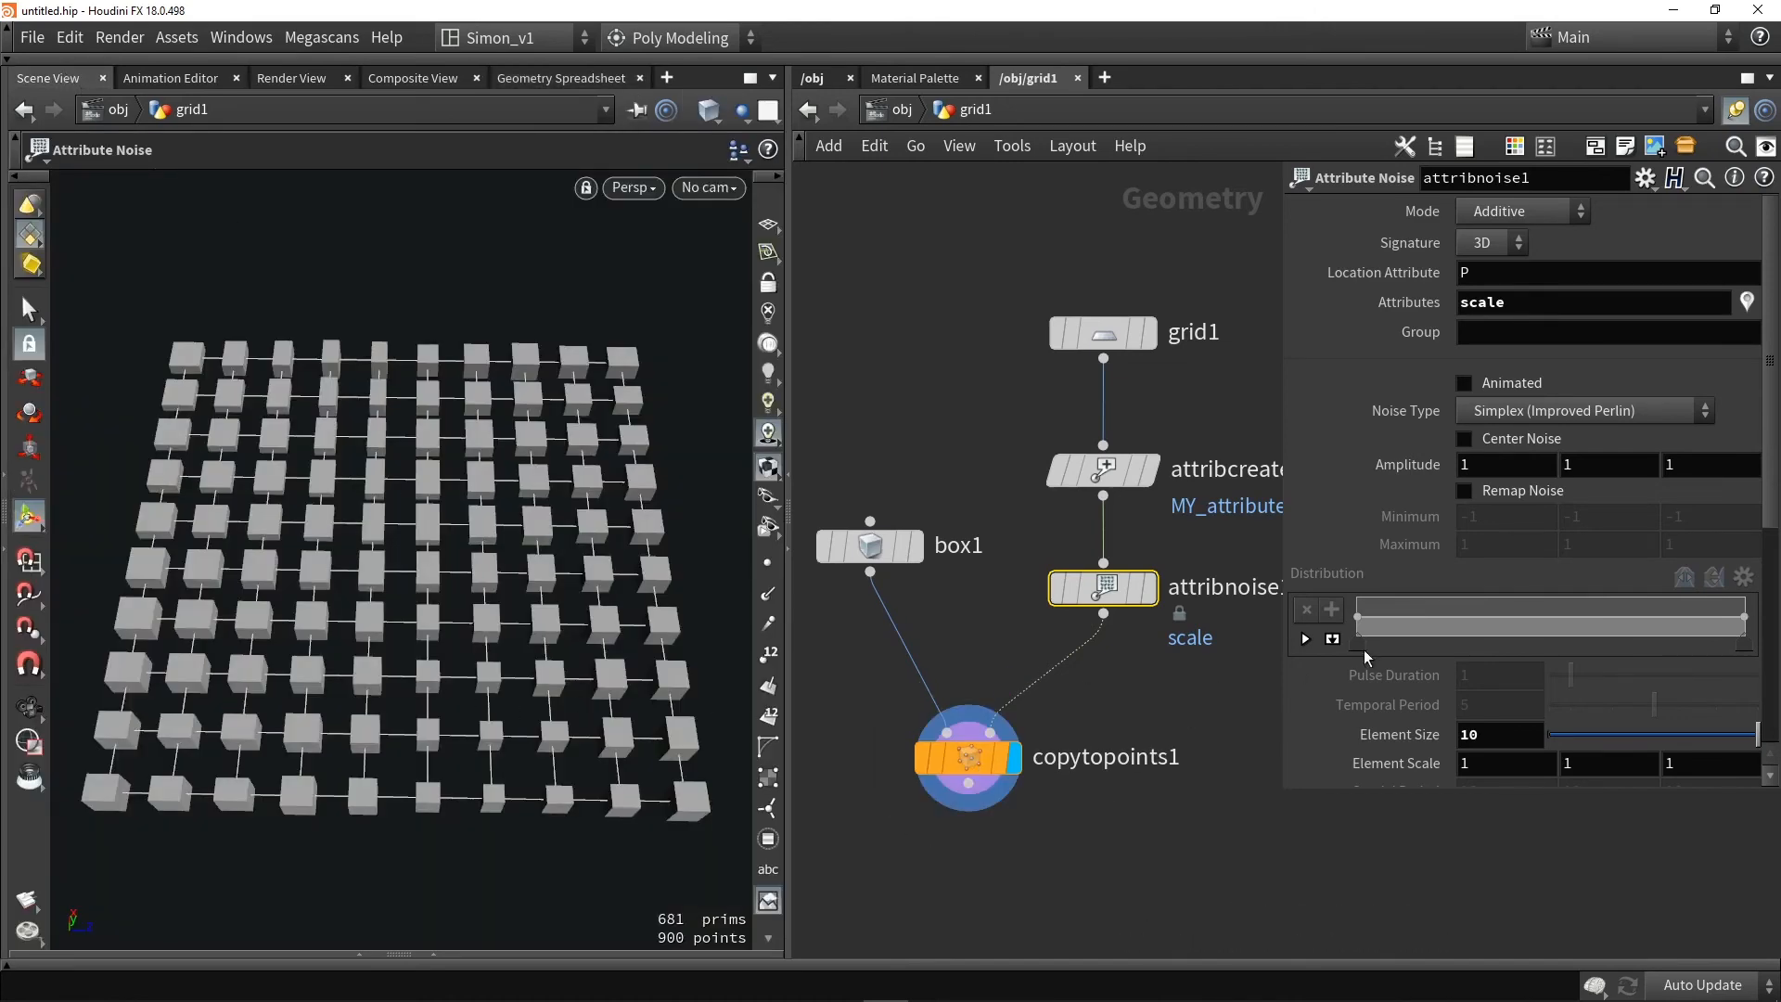
Set the Attribute Noise element size to 0.8 and inspect the scaled boxes up close
scroll(1369, 660, down, 1)
drag(1744, 705, 1566, 711)
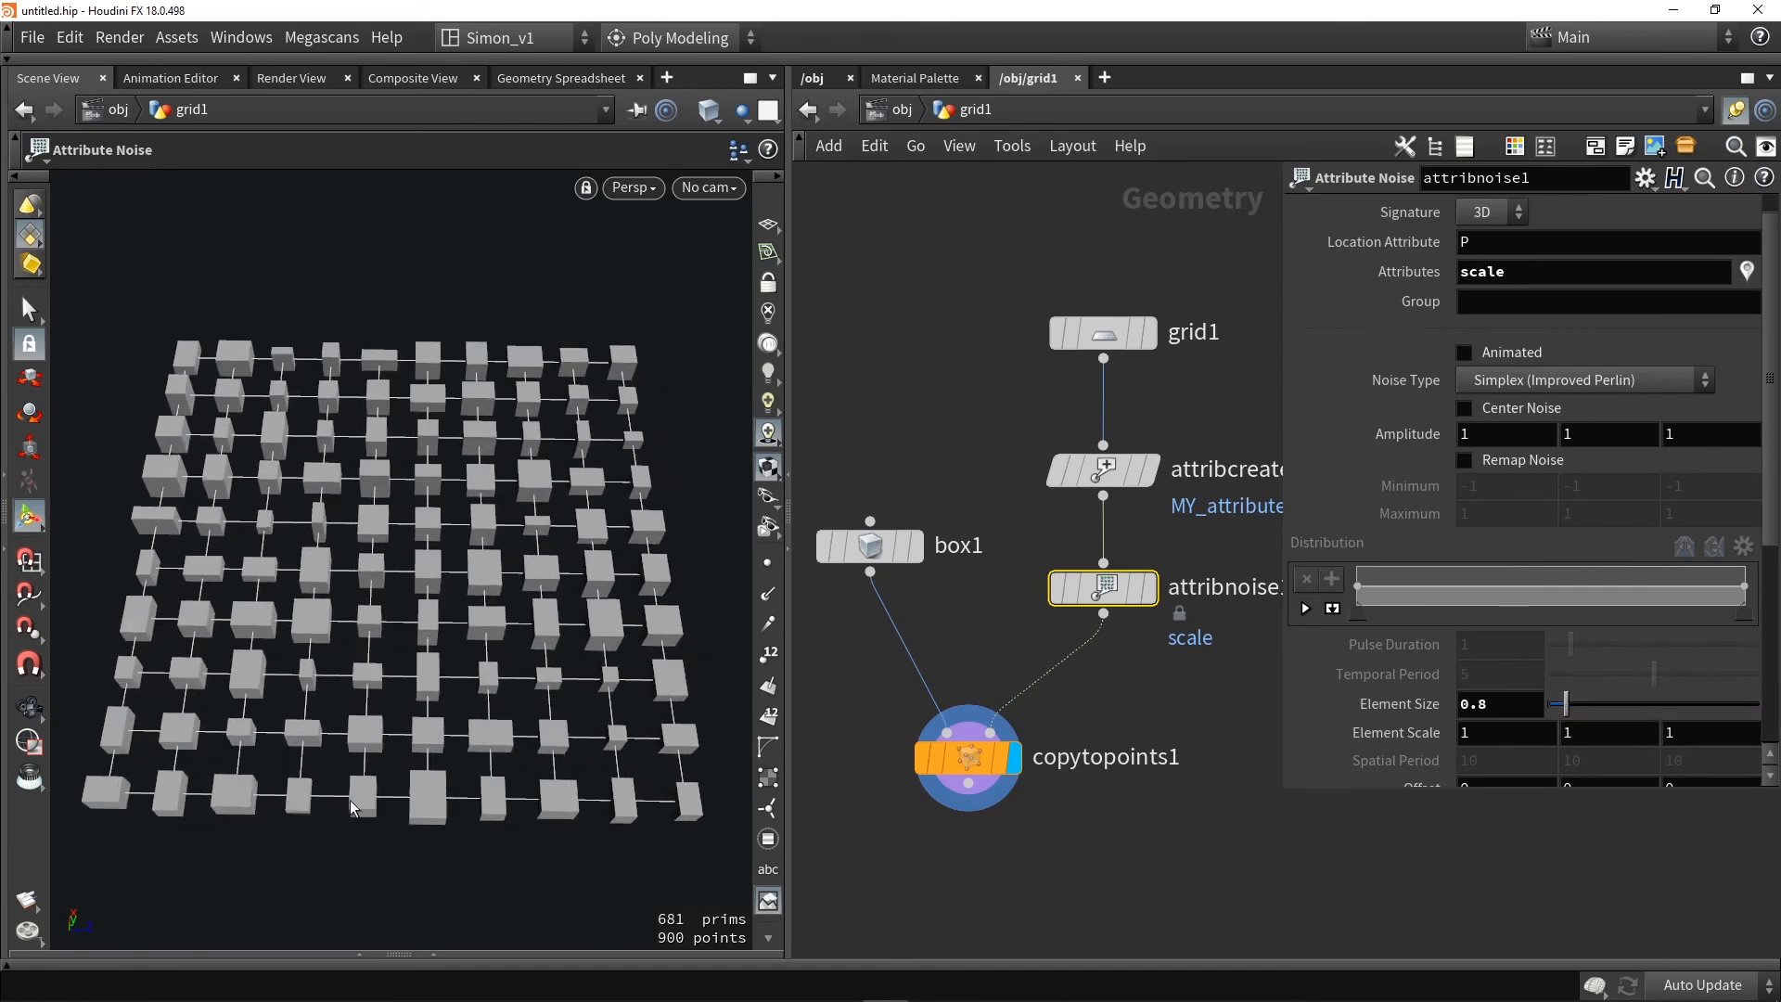
alt+drag(388, 655, 468, 553)
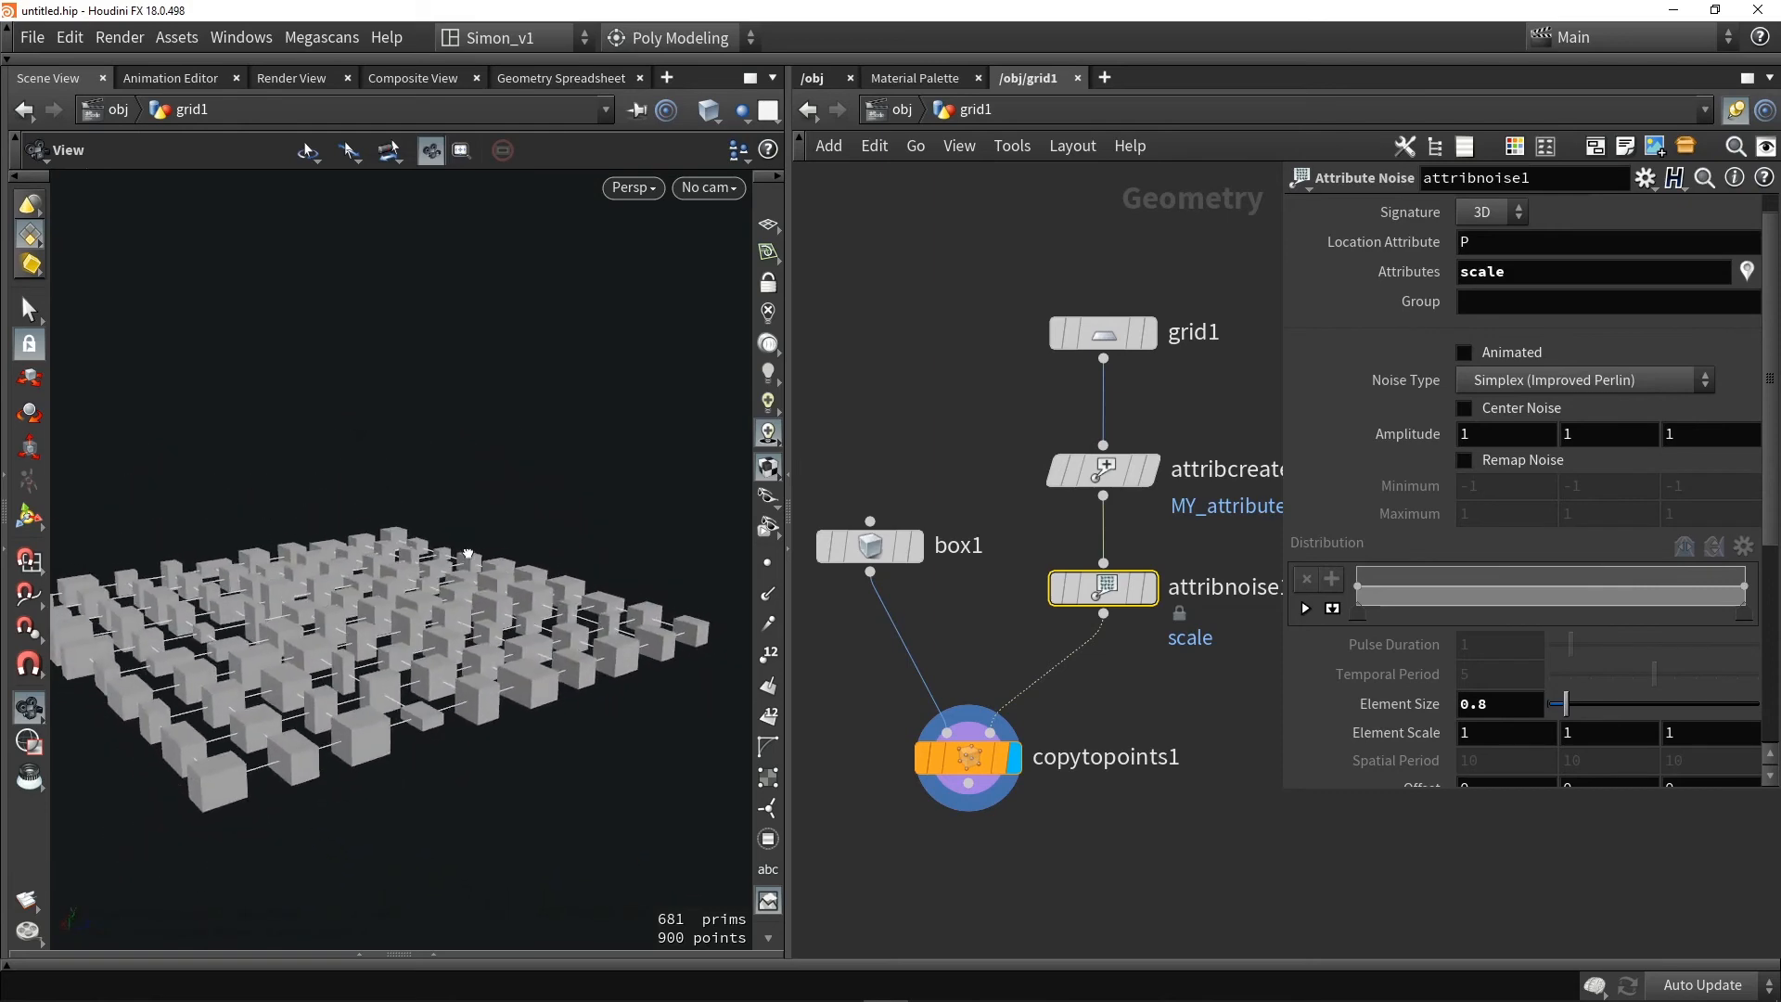
alt+right_drag(174, 644, 311, 623)
alt+middle_drag(366, 605, 390, 652)
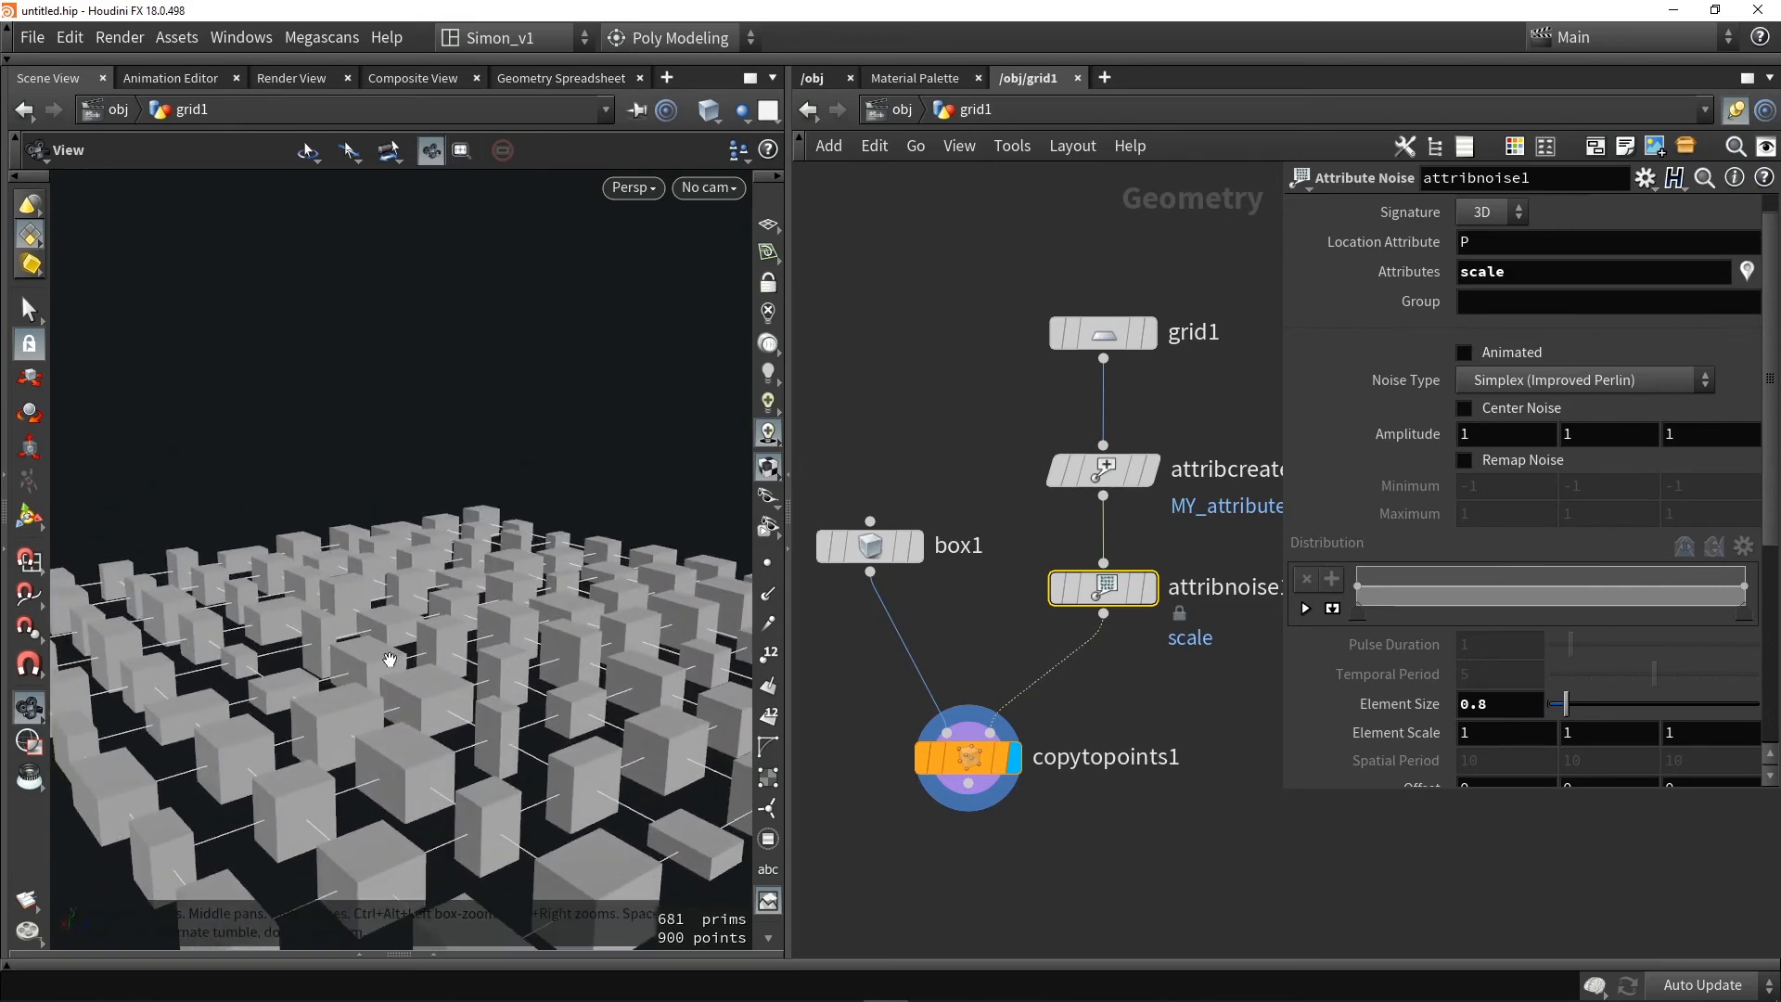
alt+drag(389, 651, 402, 651)
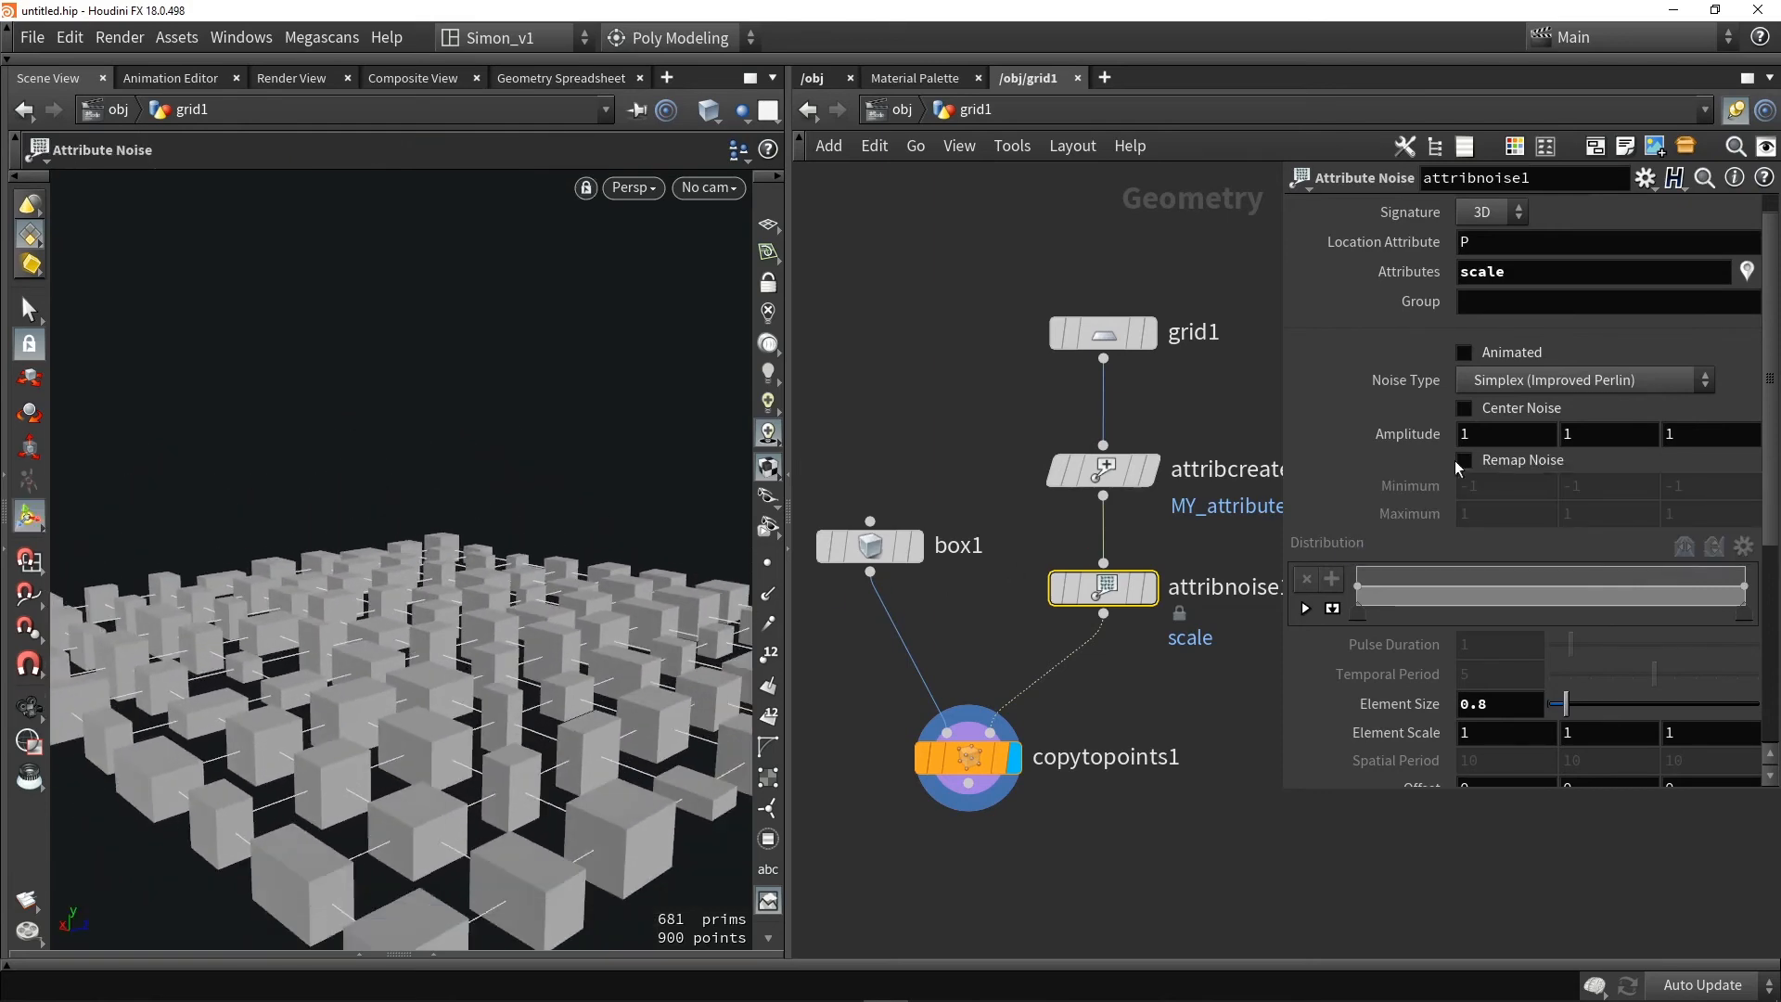
Enable Remap Noise on the Attribute Noise node and set all three minimum values to 1
click(1521, 464)
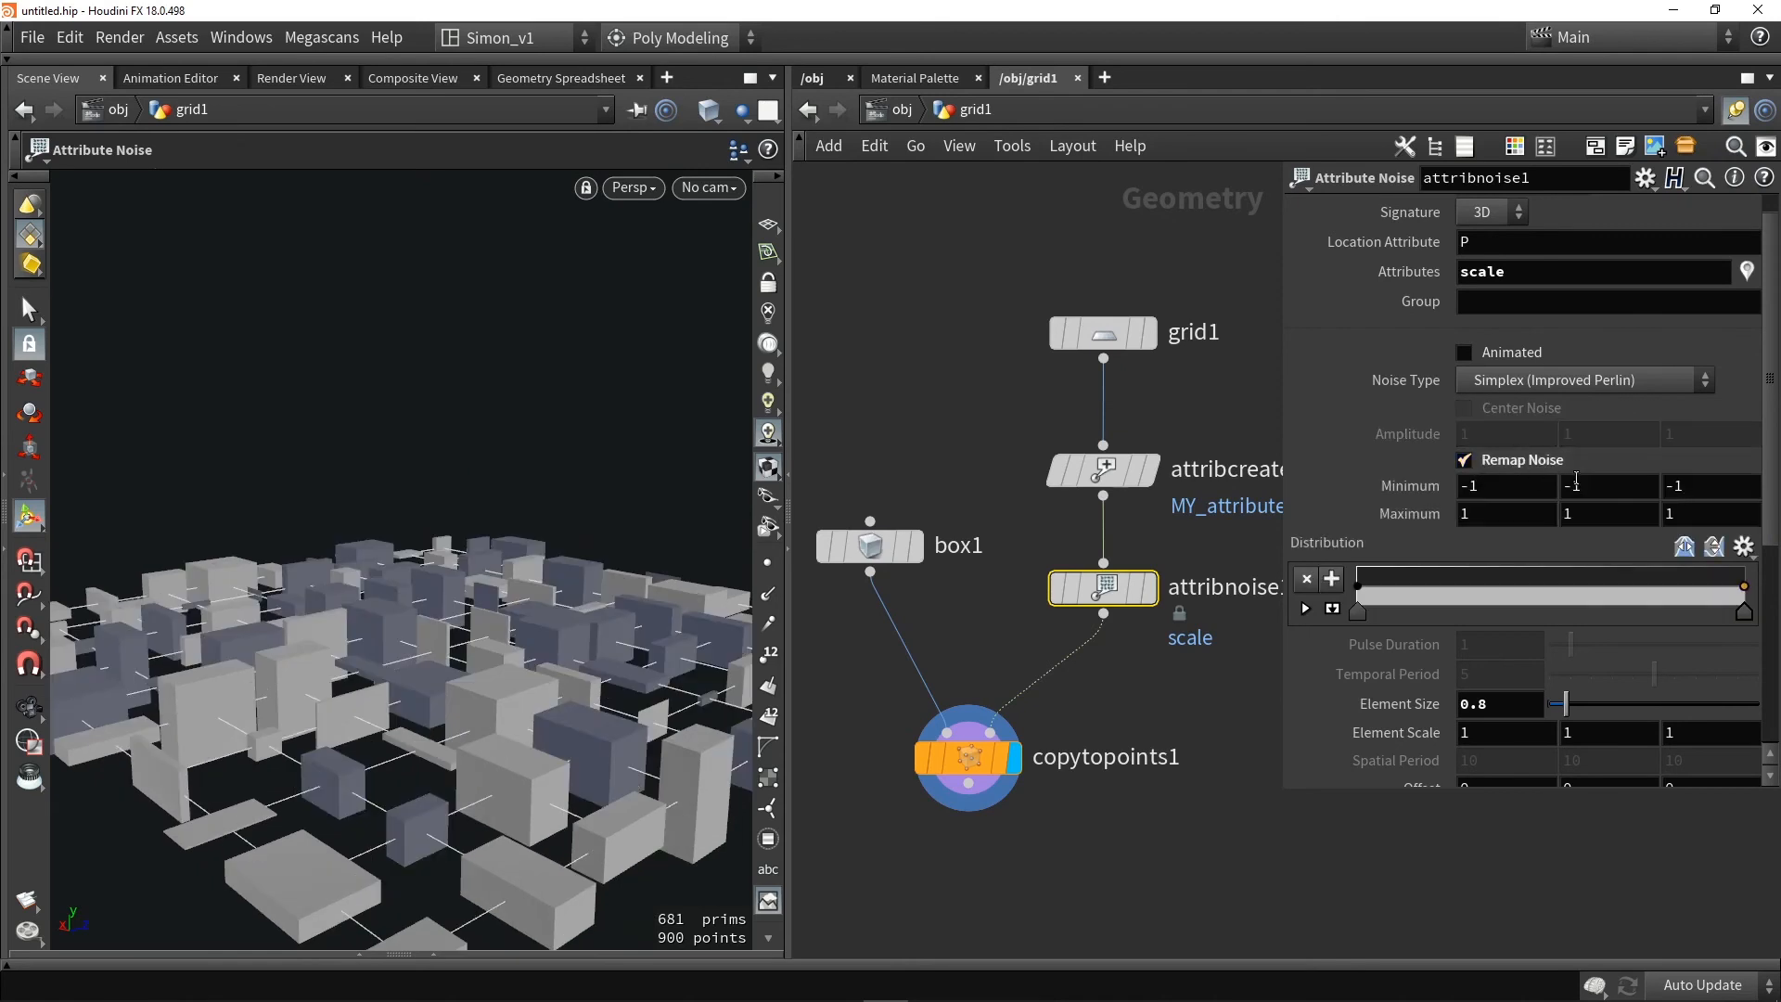
double_click(1476, 485)
text(1)
key(Tab)
text(1)
key(Tab)
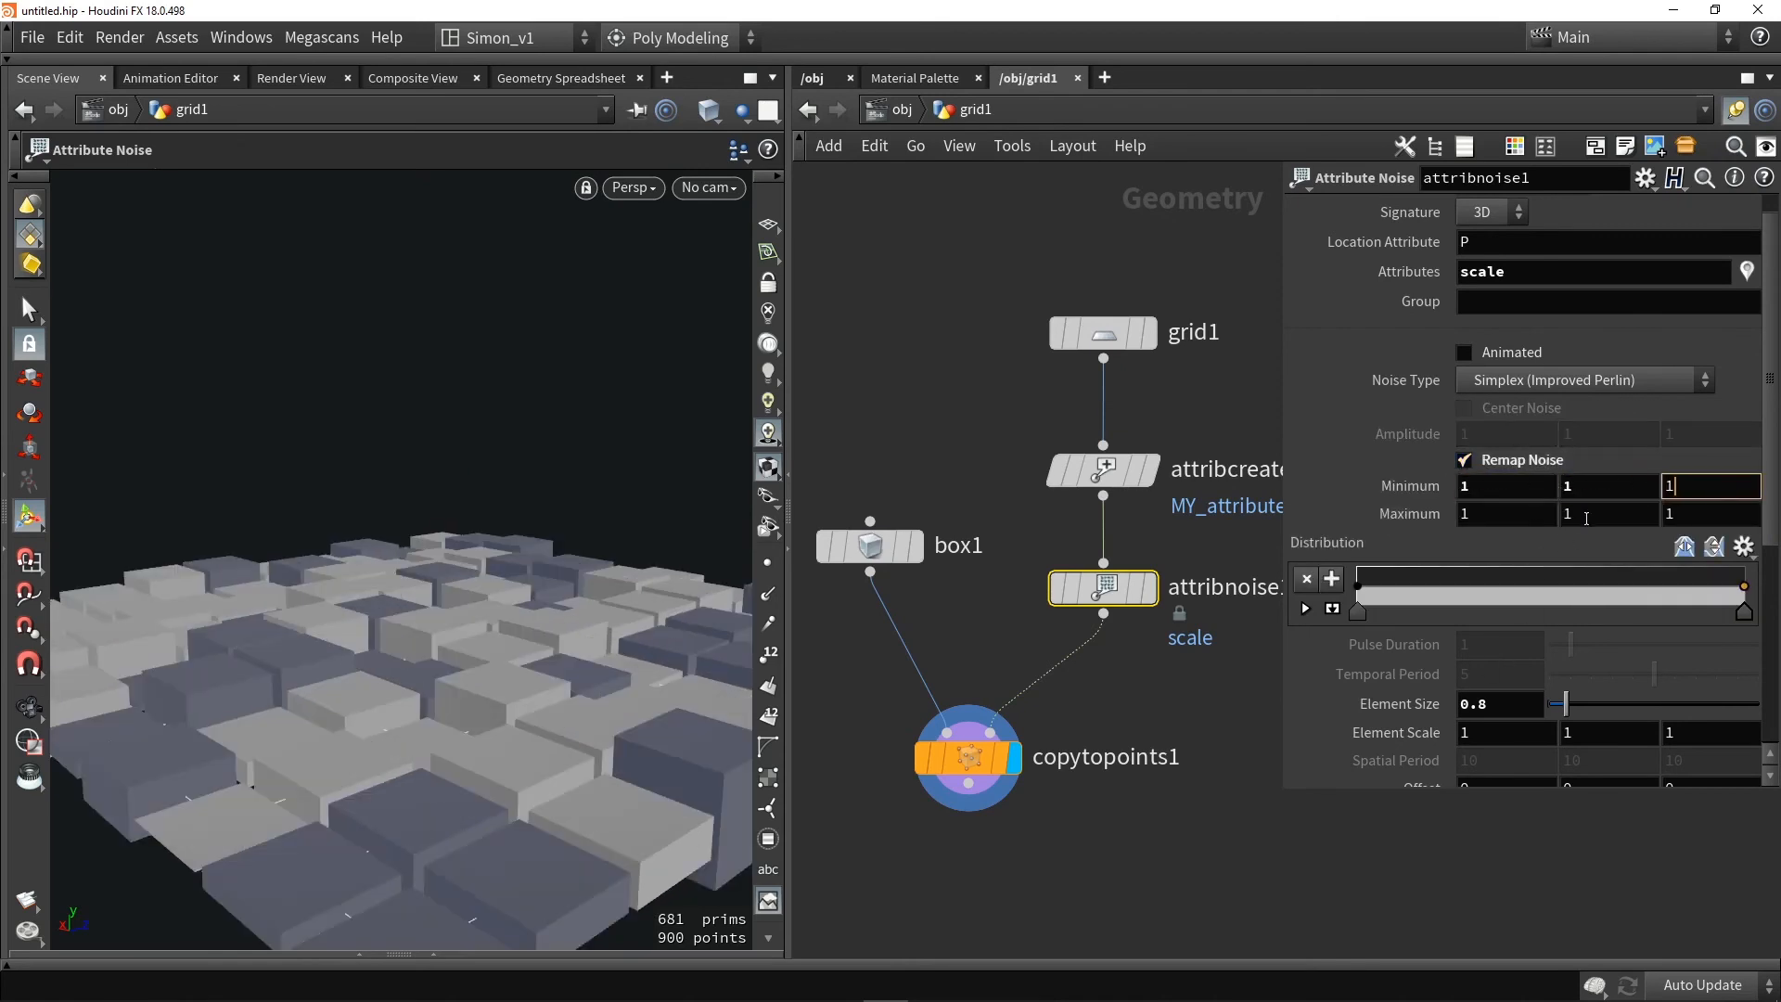
text(1)
key(Return)
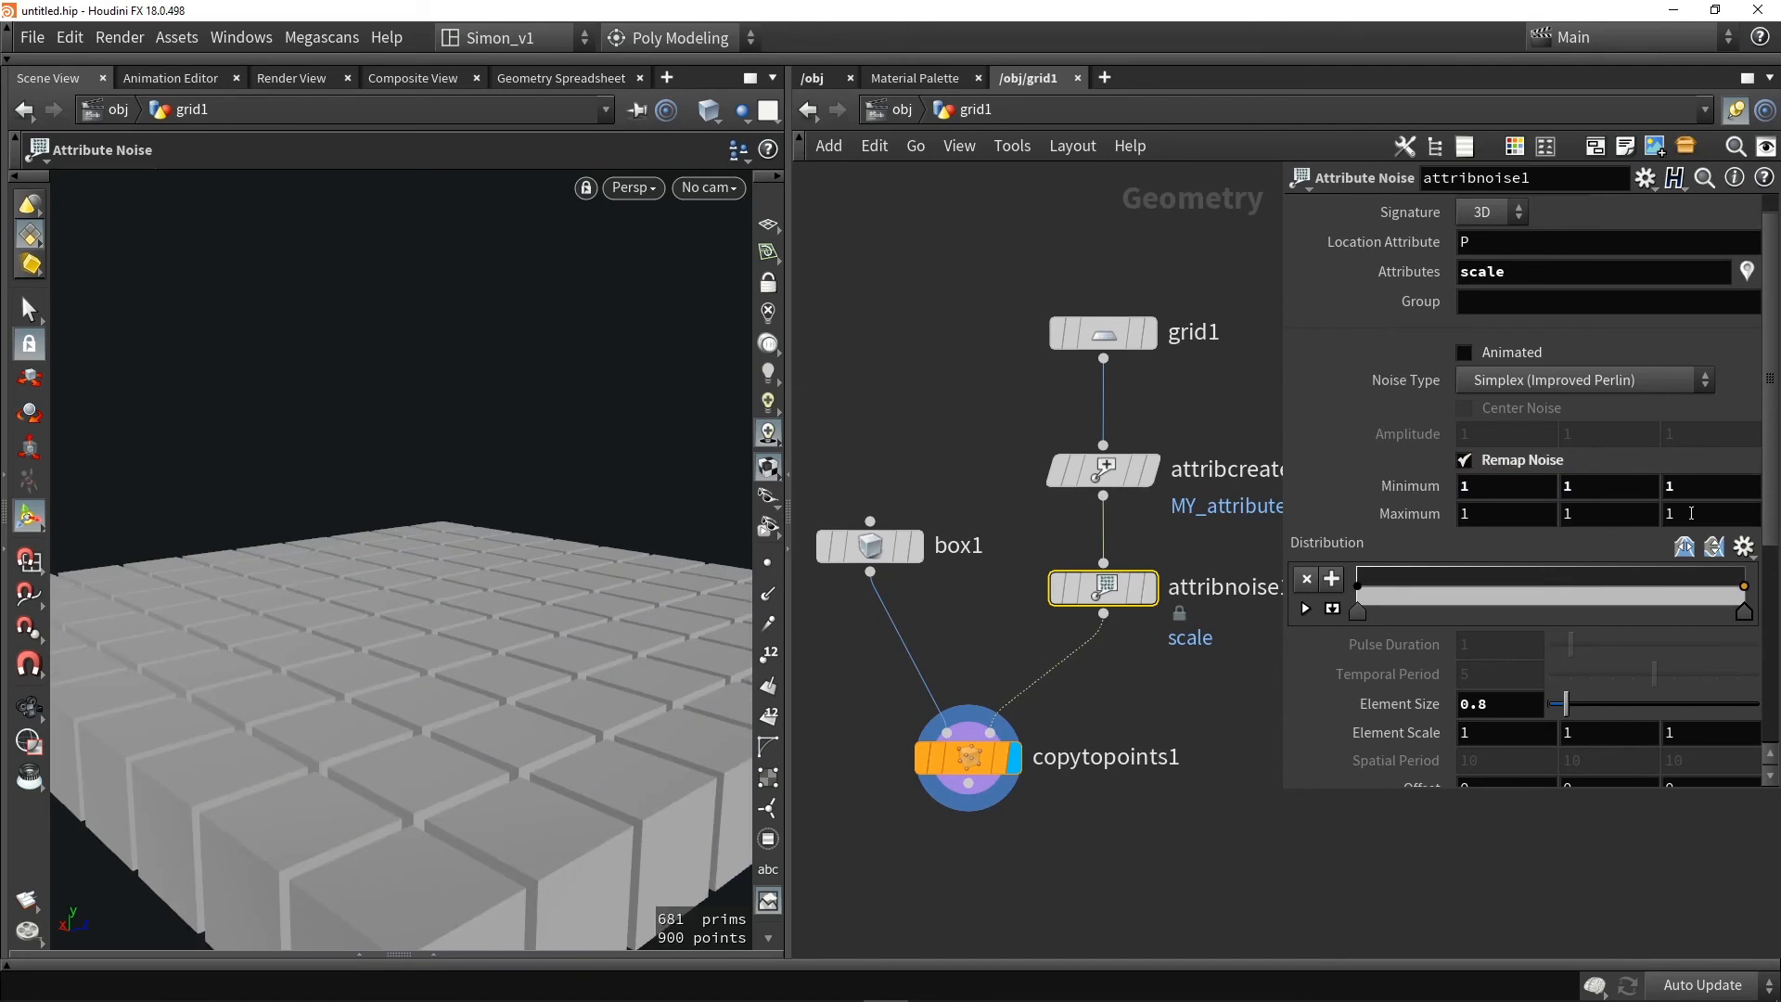
Set the third component of the noise maximum to 5 and inspect the stretched boxes from above
double_click(1700, 513)
text(5)
key(Return)
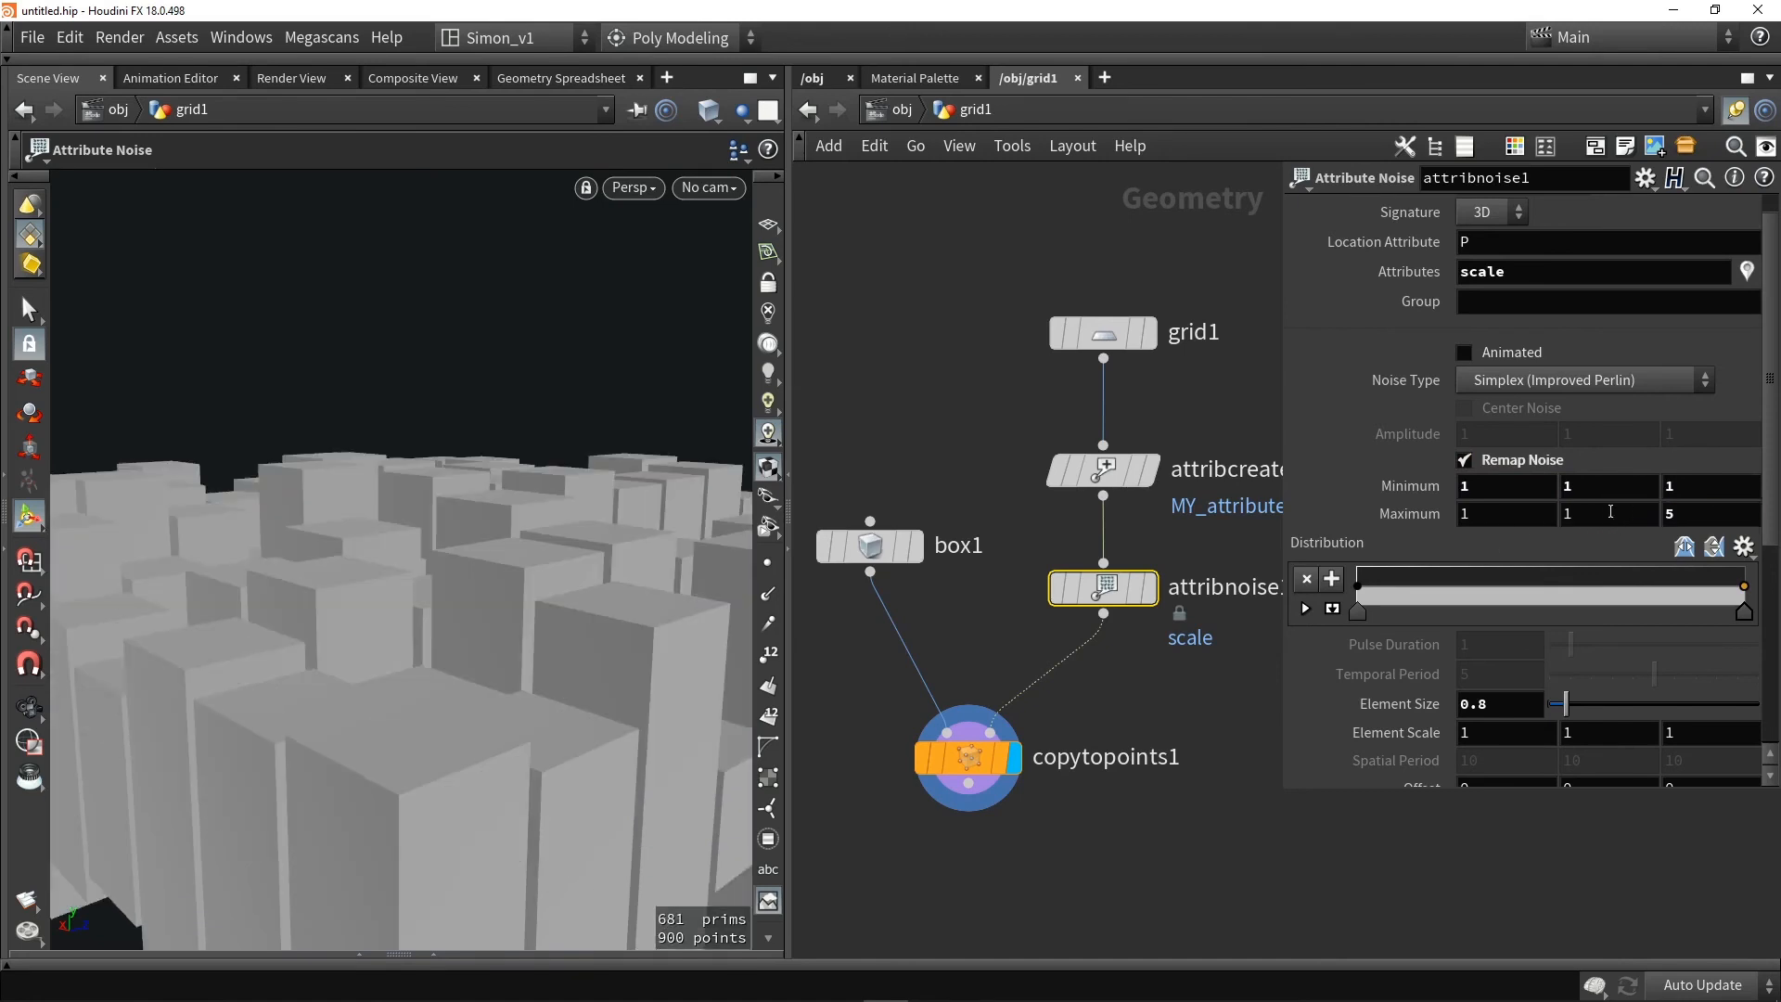
key(Escape)
drag(477, 597, 517, 648)
key(Return)
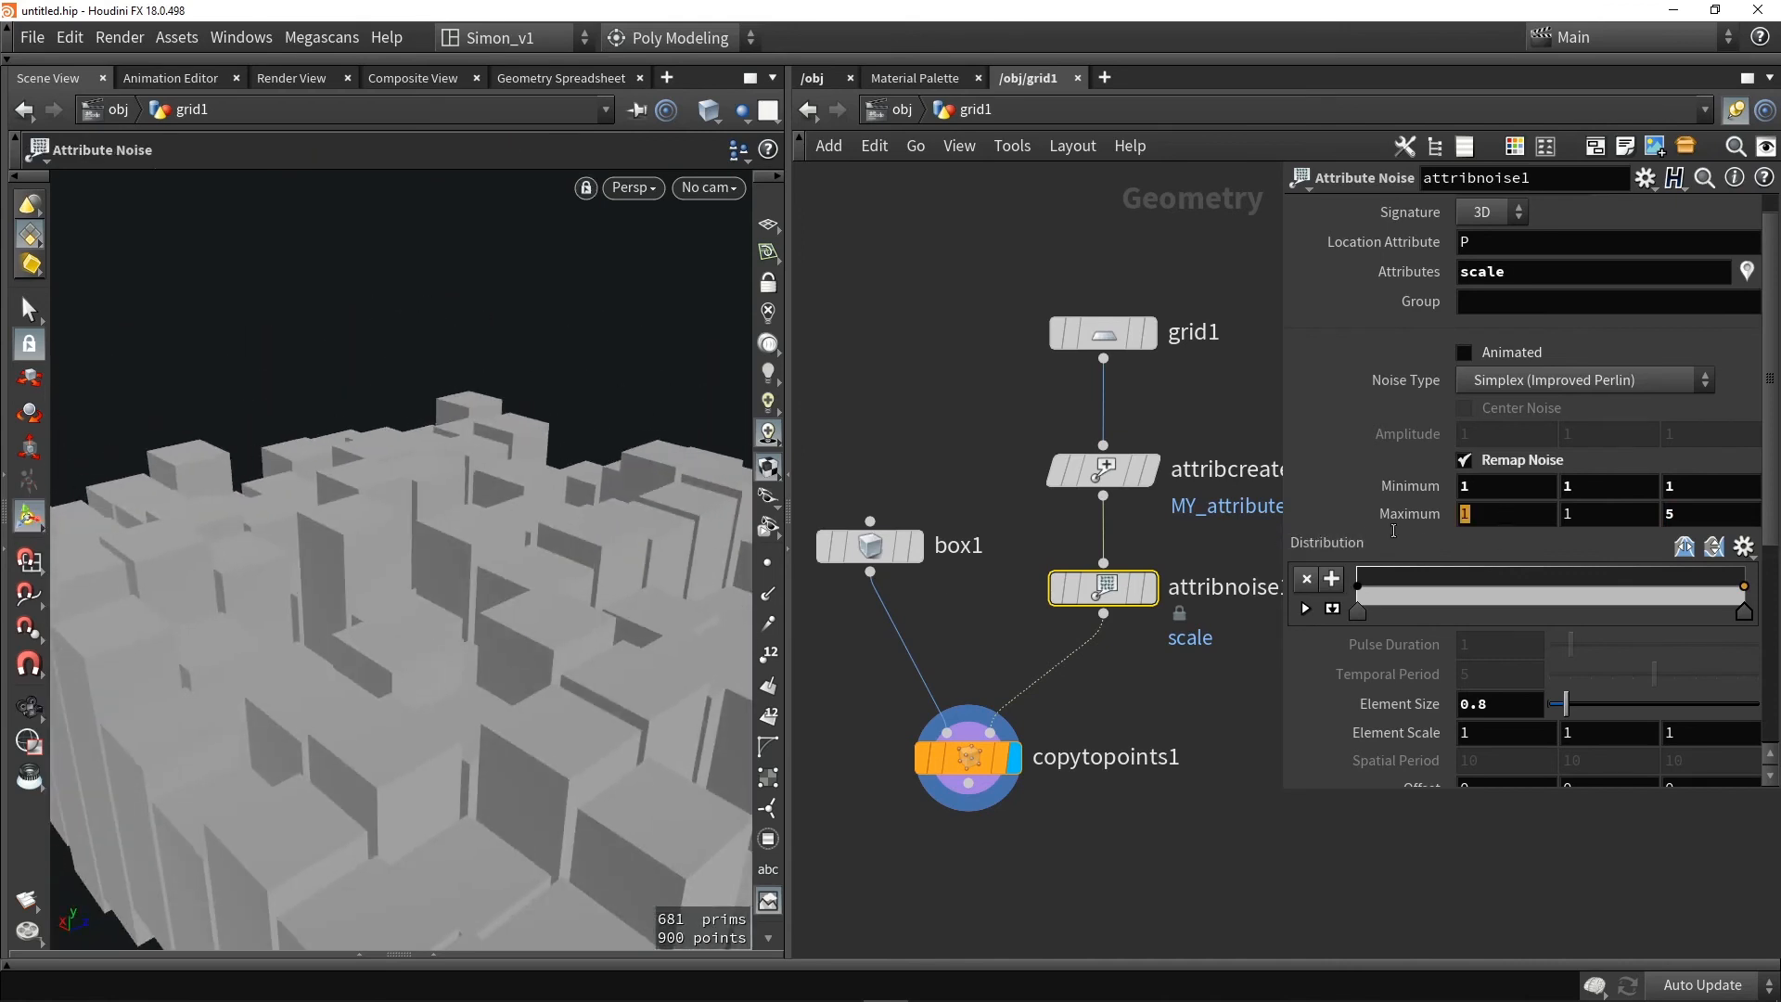
Keep the first noise maximum at 1, set the first two minimum components to 0.5, and view the whole box array
key(BackSpace)
text(1)
click(1533, 478)
text(0.5)
click(1574, 480)
text(0.5)
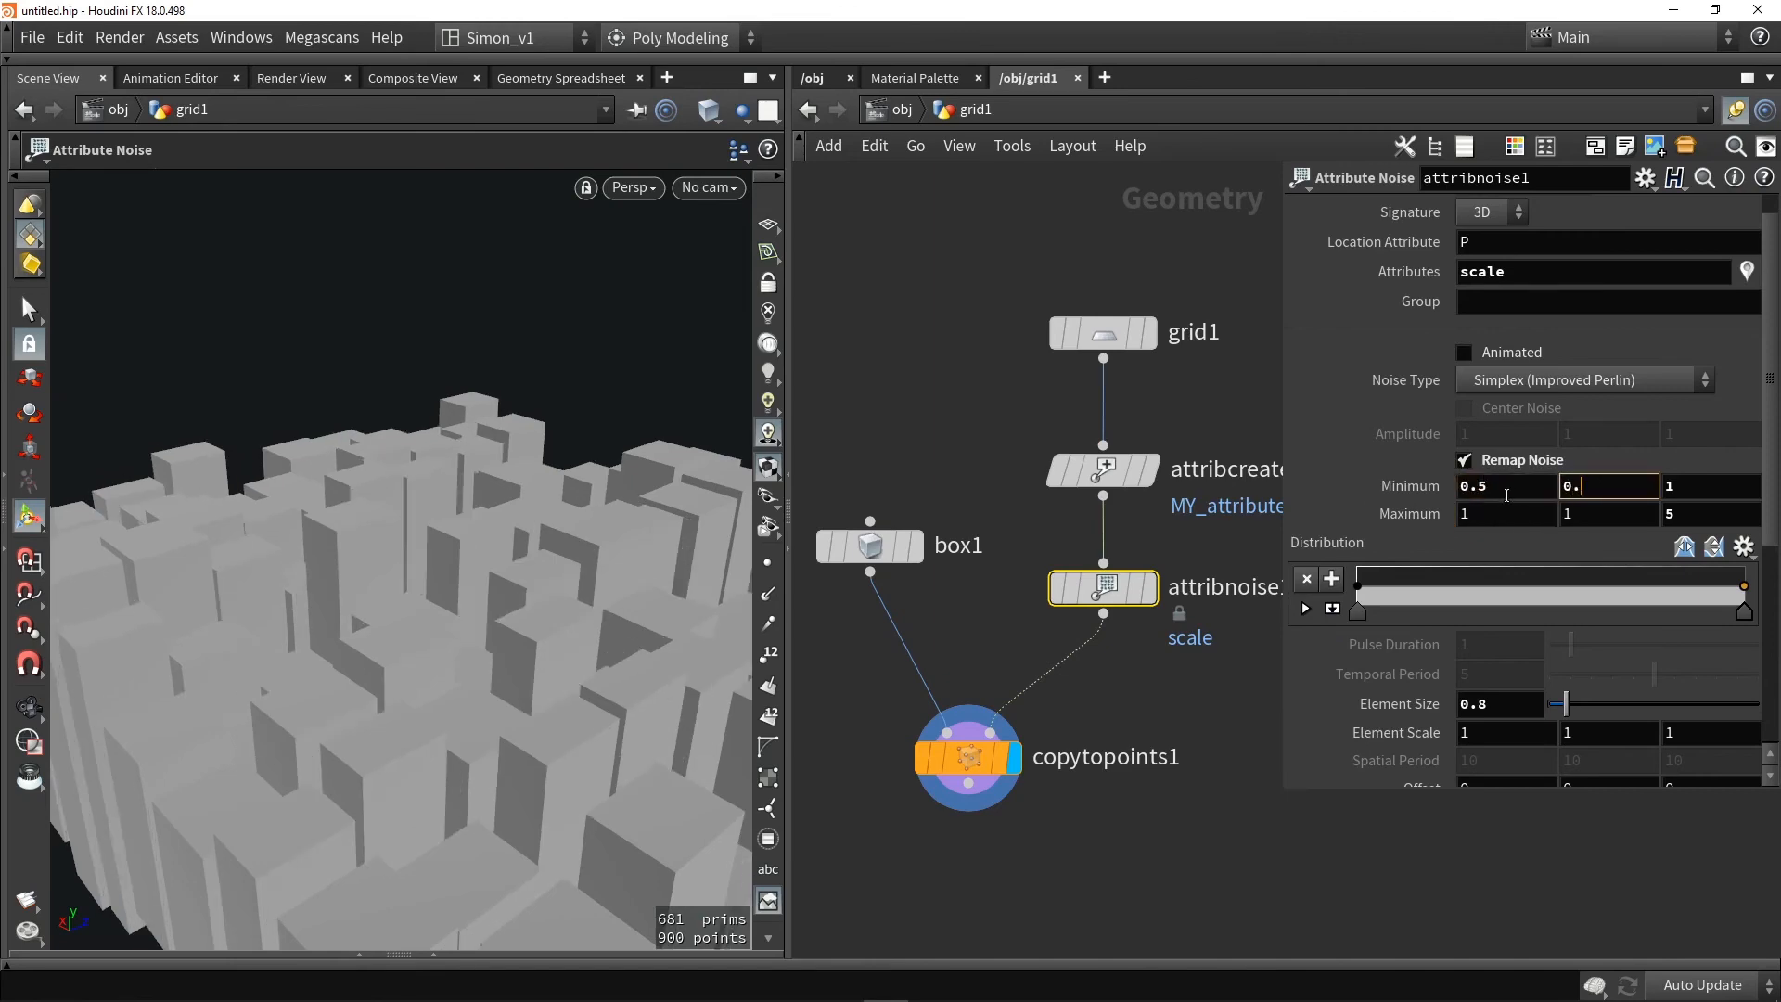
click(1206, 414)
alt+drag(594, 464, 533, 655)
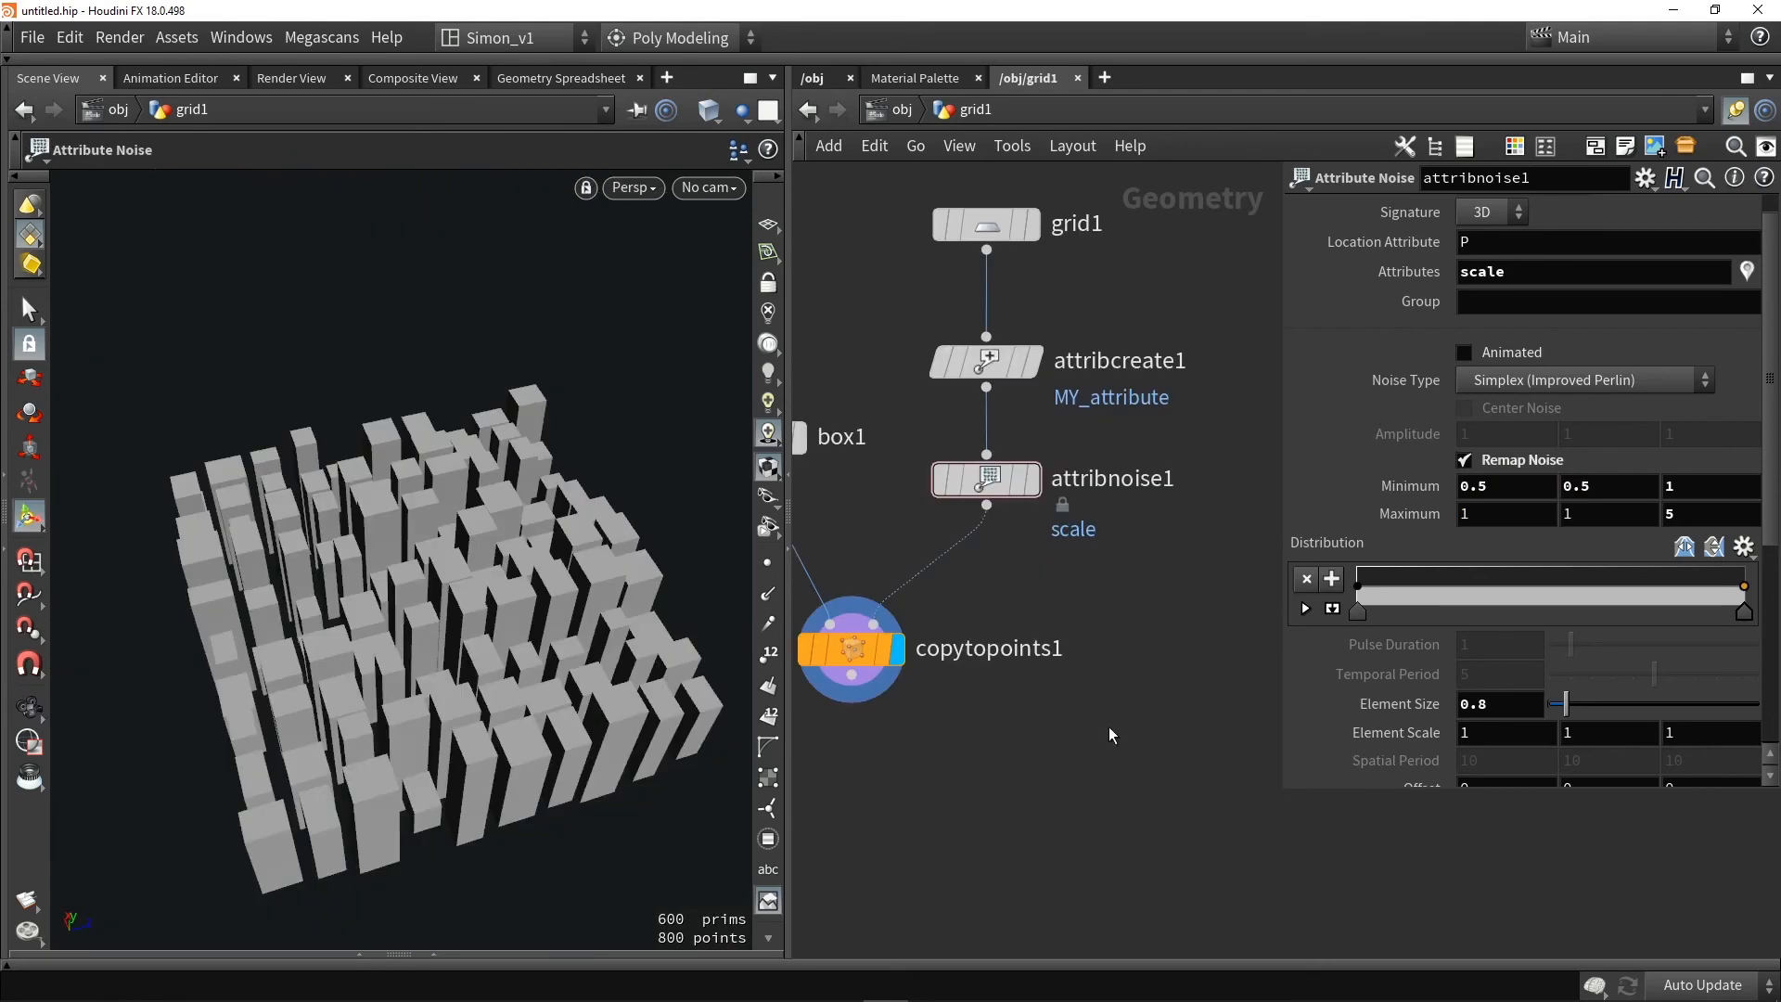
Add an Attribute Randomize node beside the Attribute Noise node
key(Tab)
text(ran)
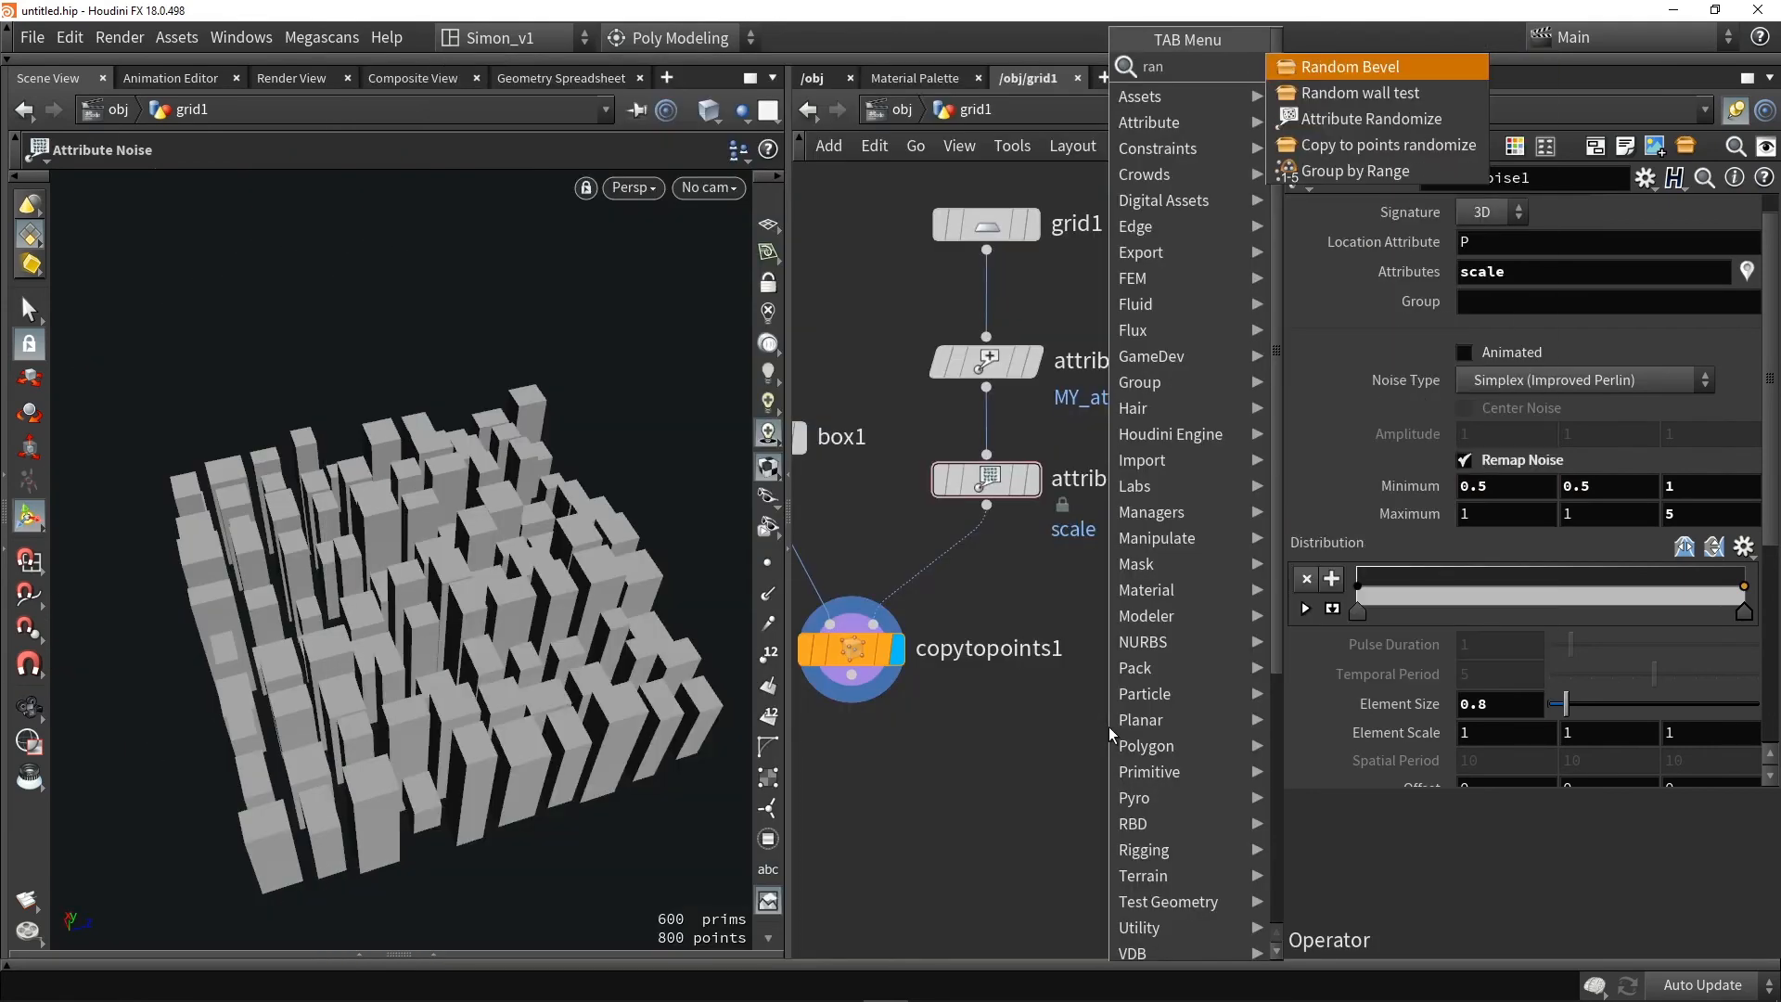
click(1328, 124)
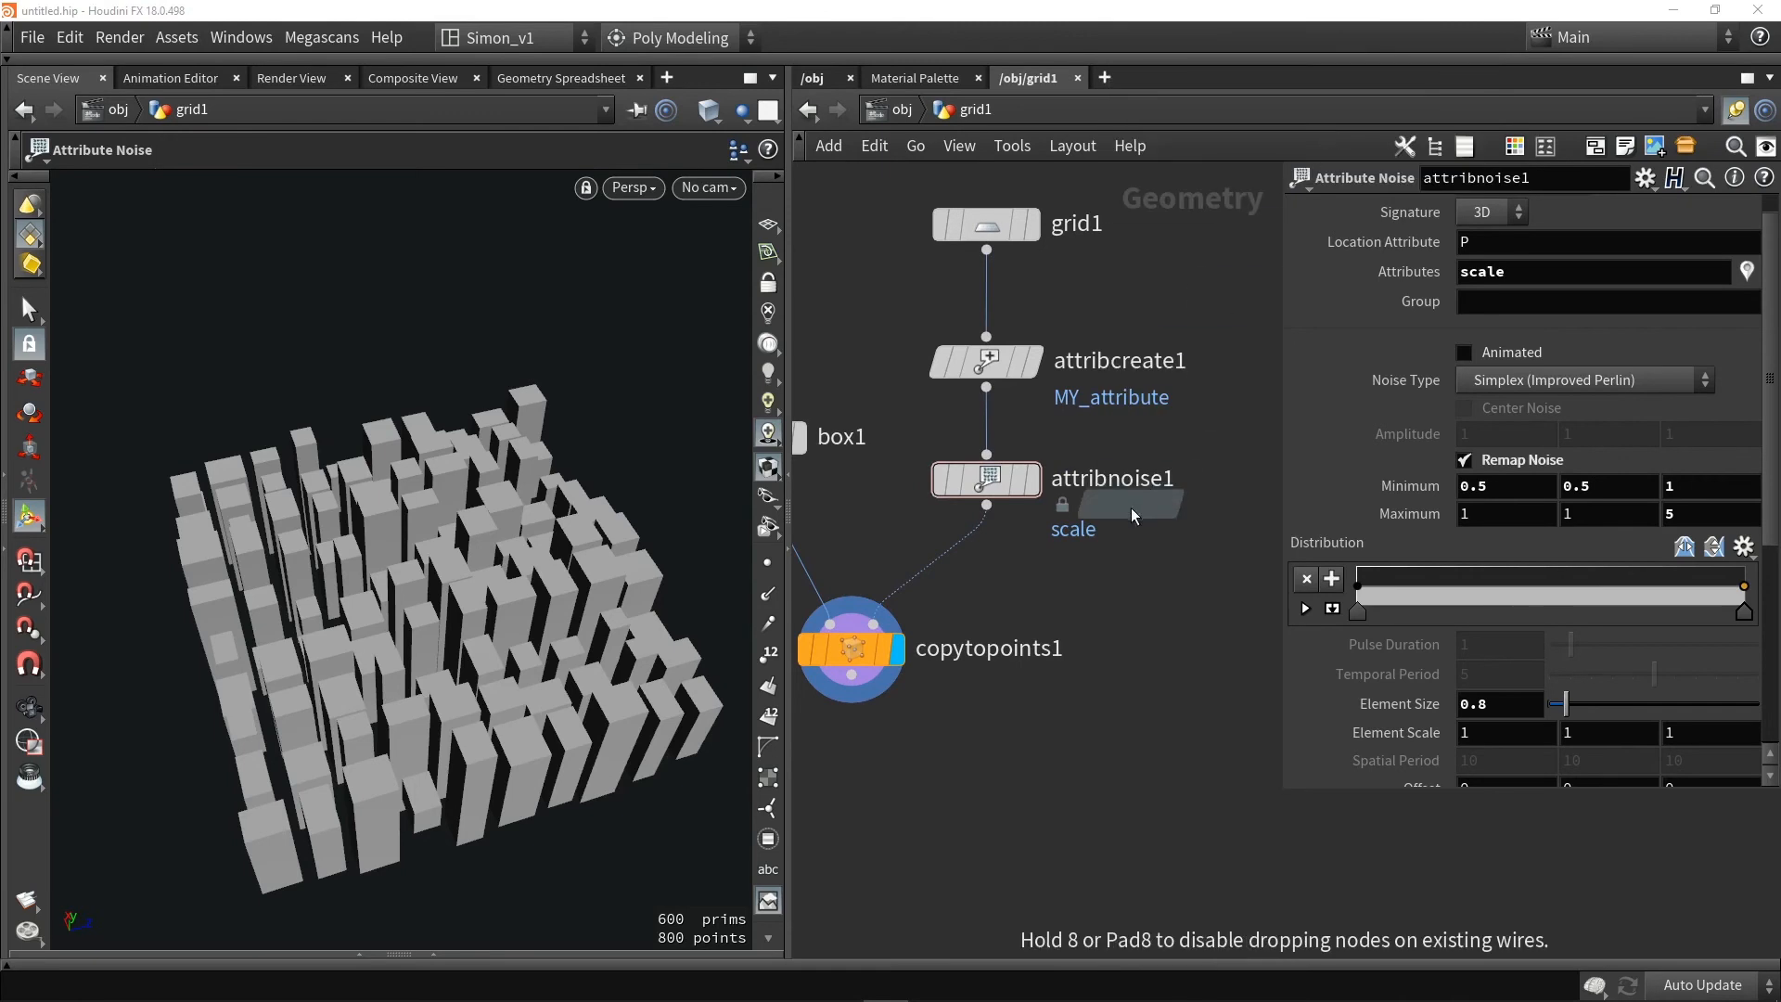
click(1142, 599)
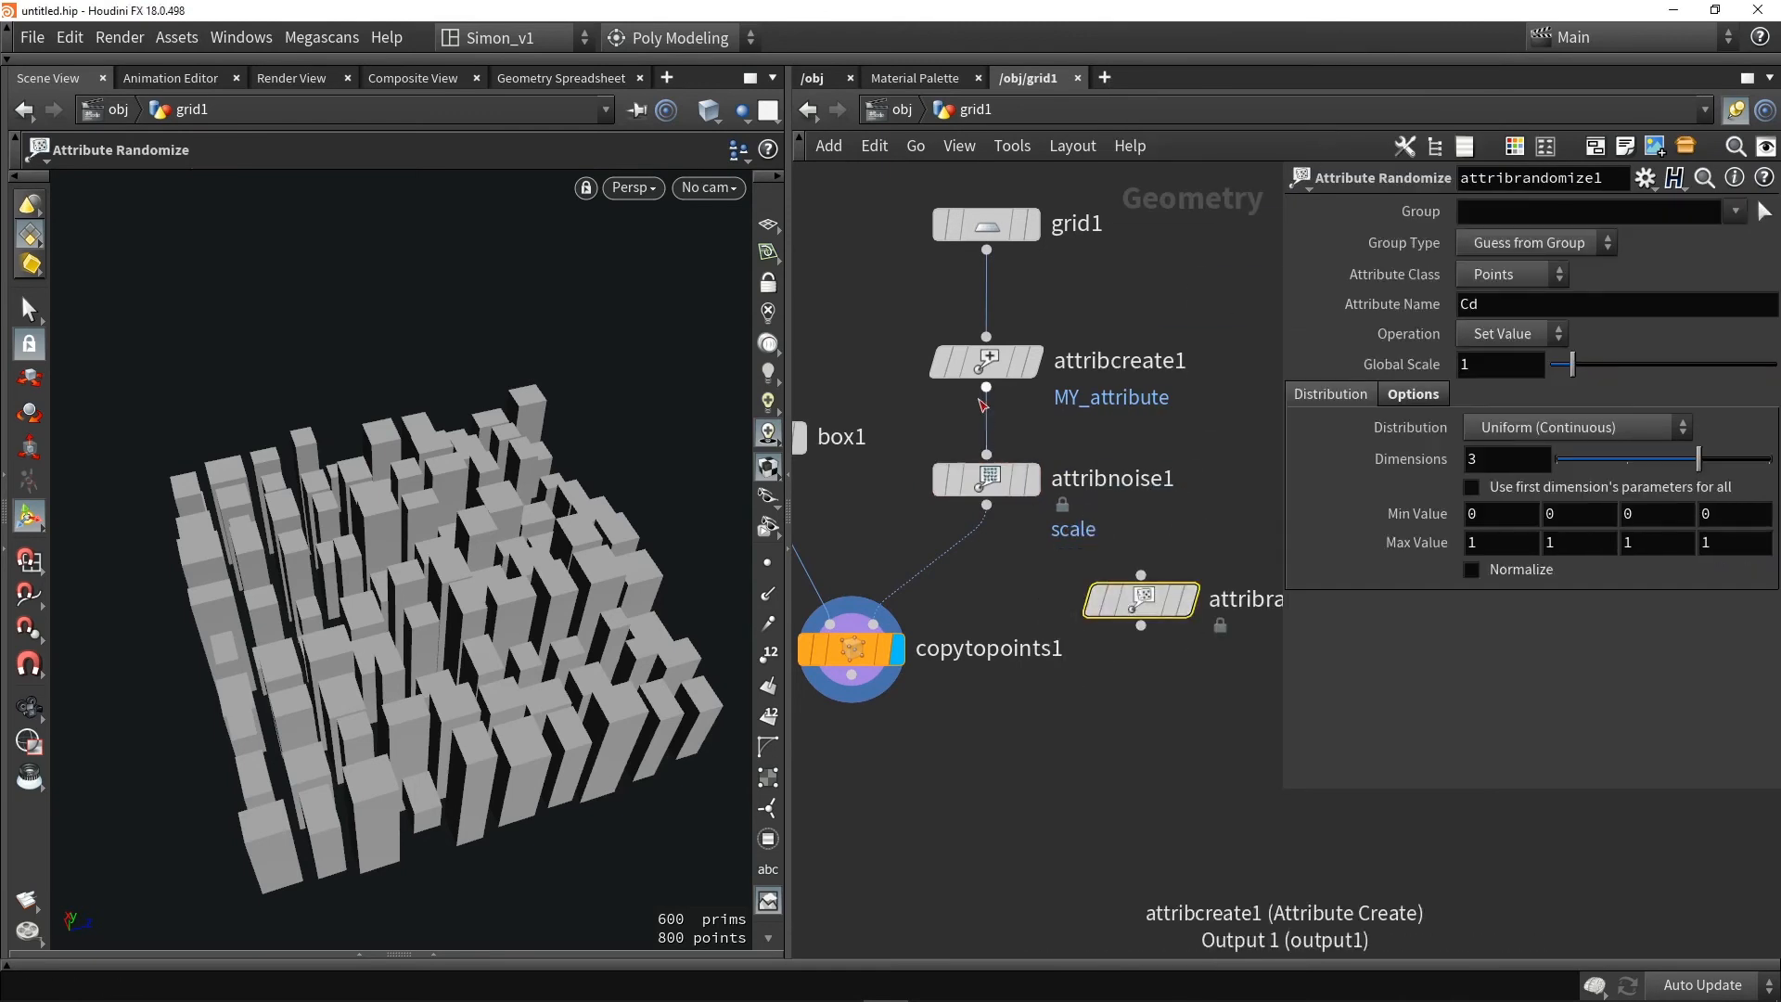
Look through the noise types offered by the Attribute Noise node without changing the current one
mouse_move(995, 481)
drag(995, 481, 994, 486)
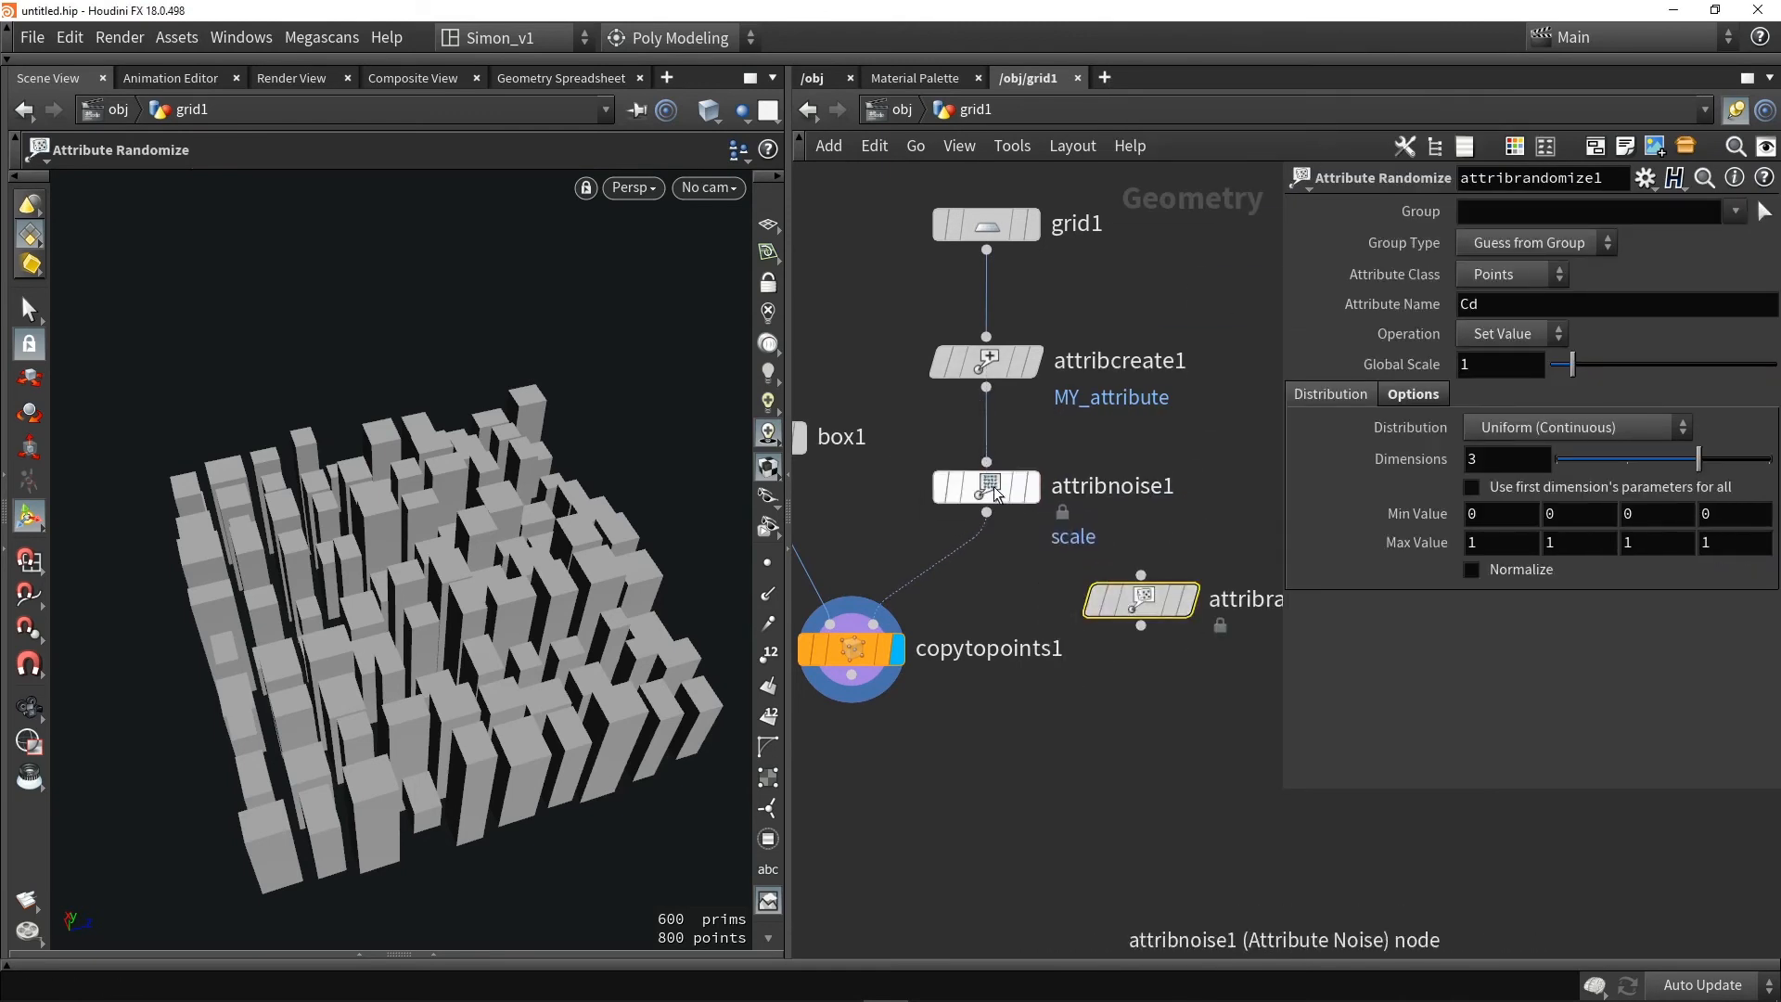
click(1515, 381)
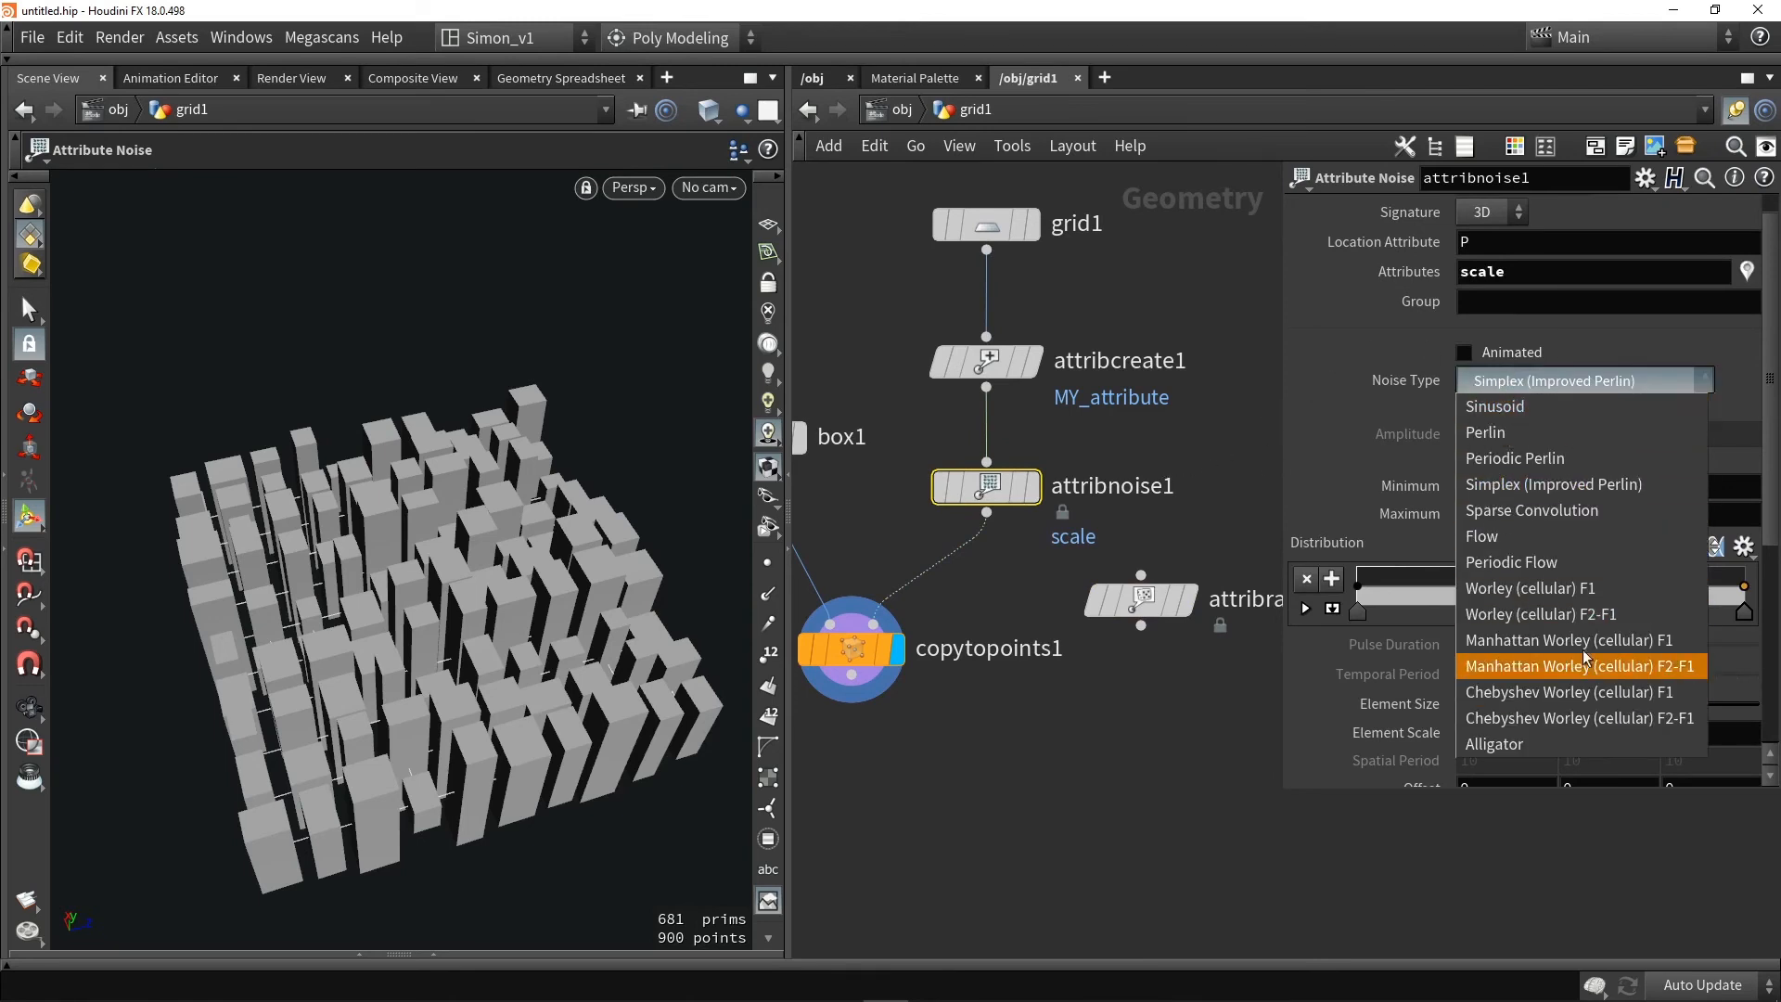
click(1123, 447)
Wire the Attribute Create output into the Attribute Randomize node and display the randomized grid
drag(986, 388, 1189, 569)
middle_drag(1183, 507, 1088, 538)
drag(1055, 626, 1185, 515)
click(1221, 516)
click(1178, 517)
middle_drag(1172, 620, 1027, 642)
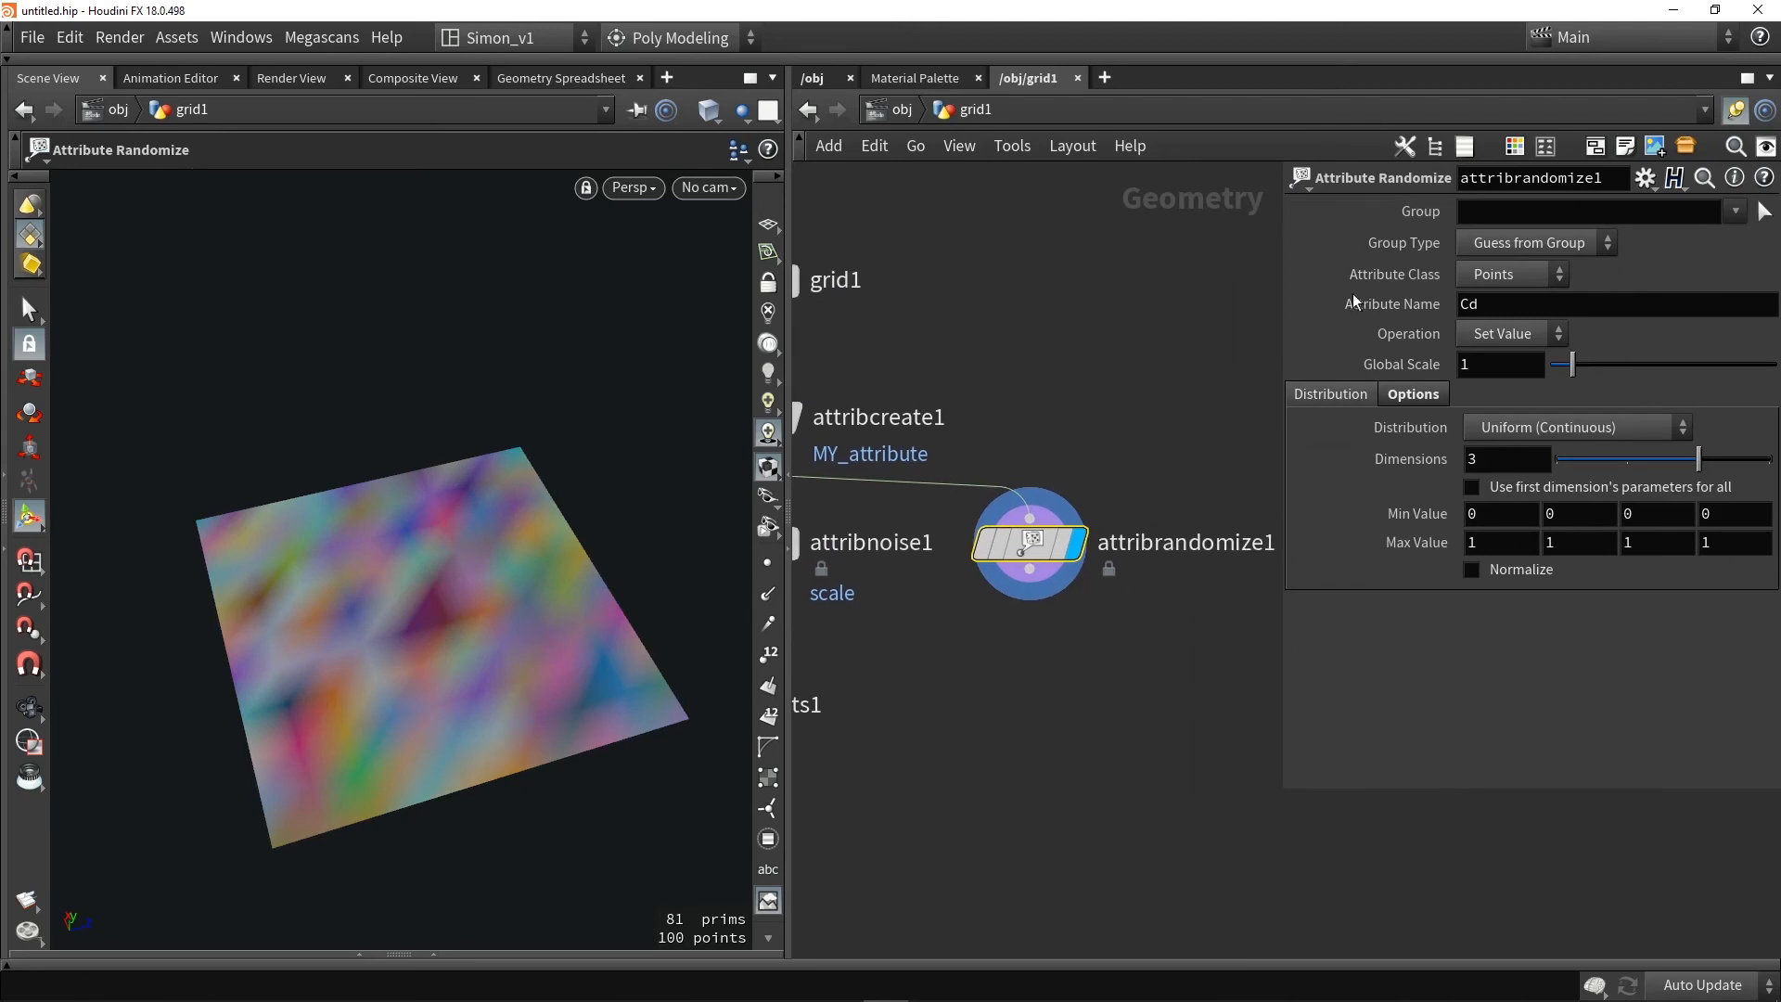
Review the value range and distribution options of Attribute Randomize, and set its attribute name to scale
click(1547, 314)
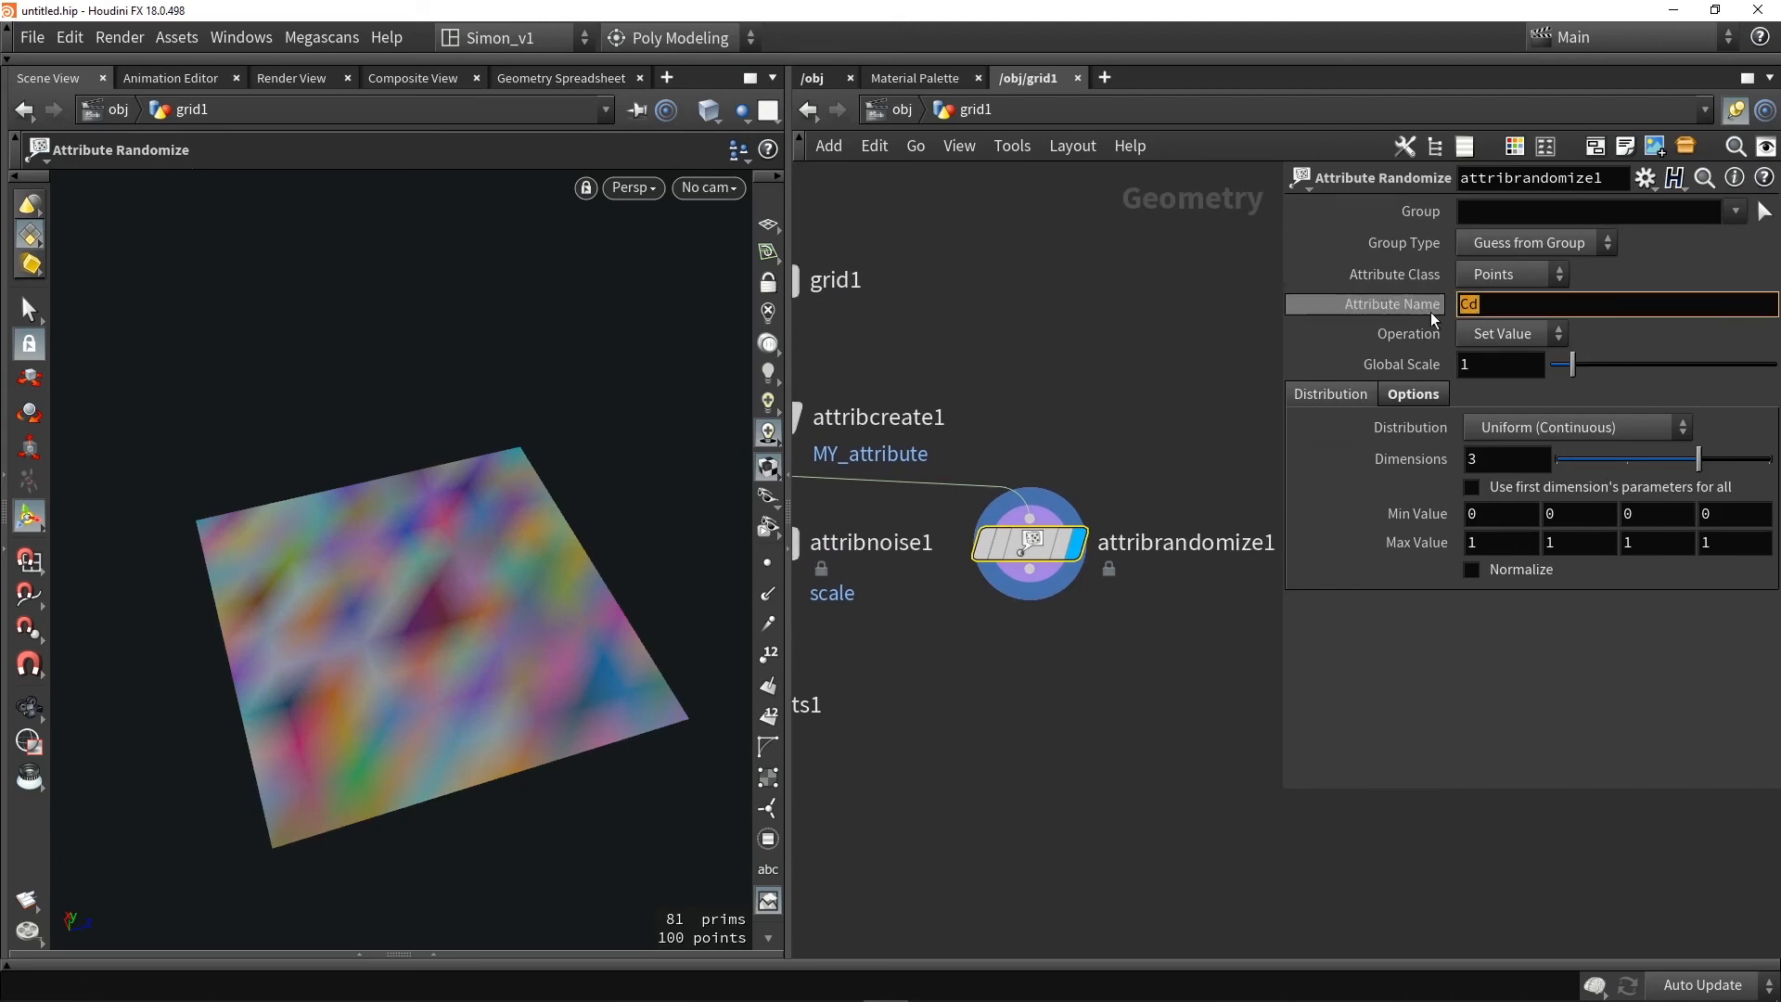
click(1104, 367)
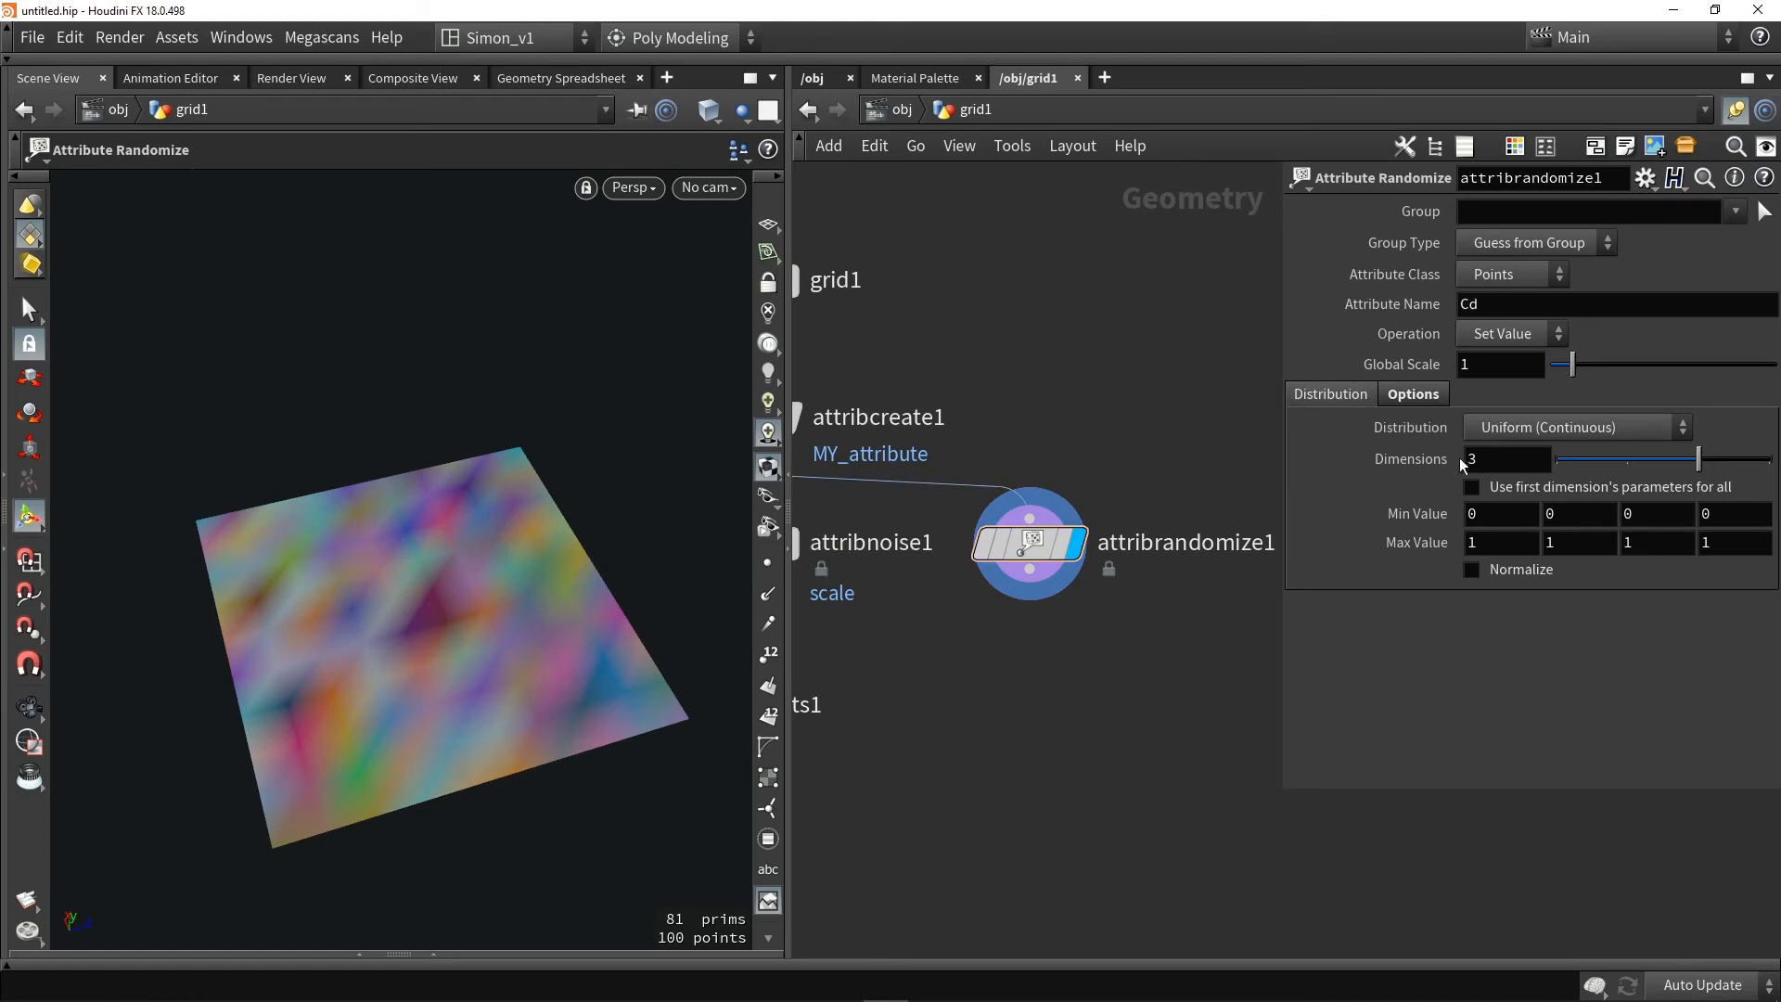
click(1481, 514)
click(1487, 541)
click(1486, 430)
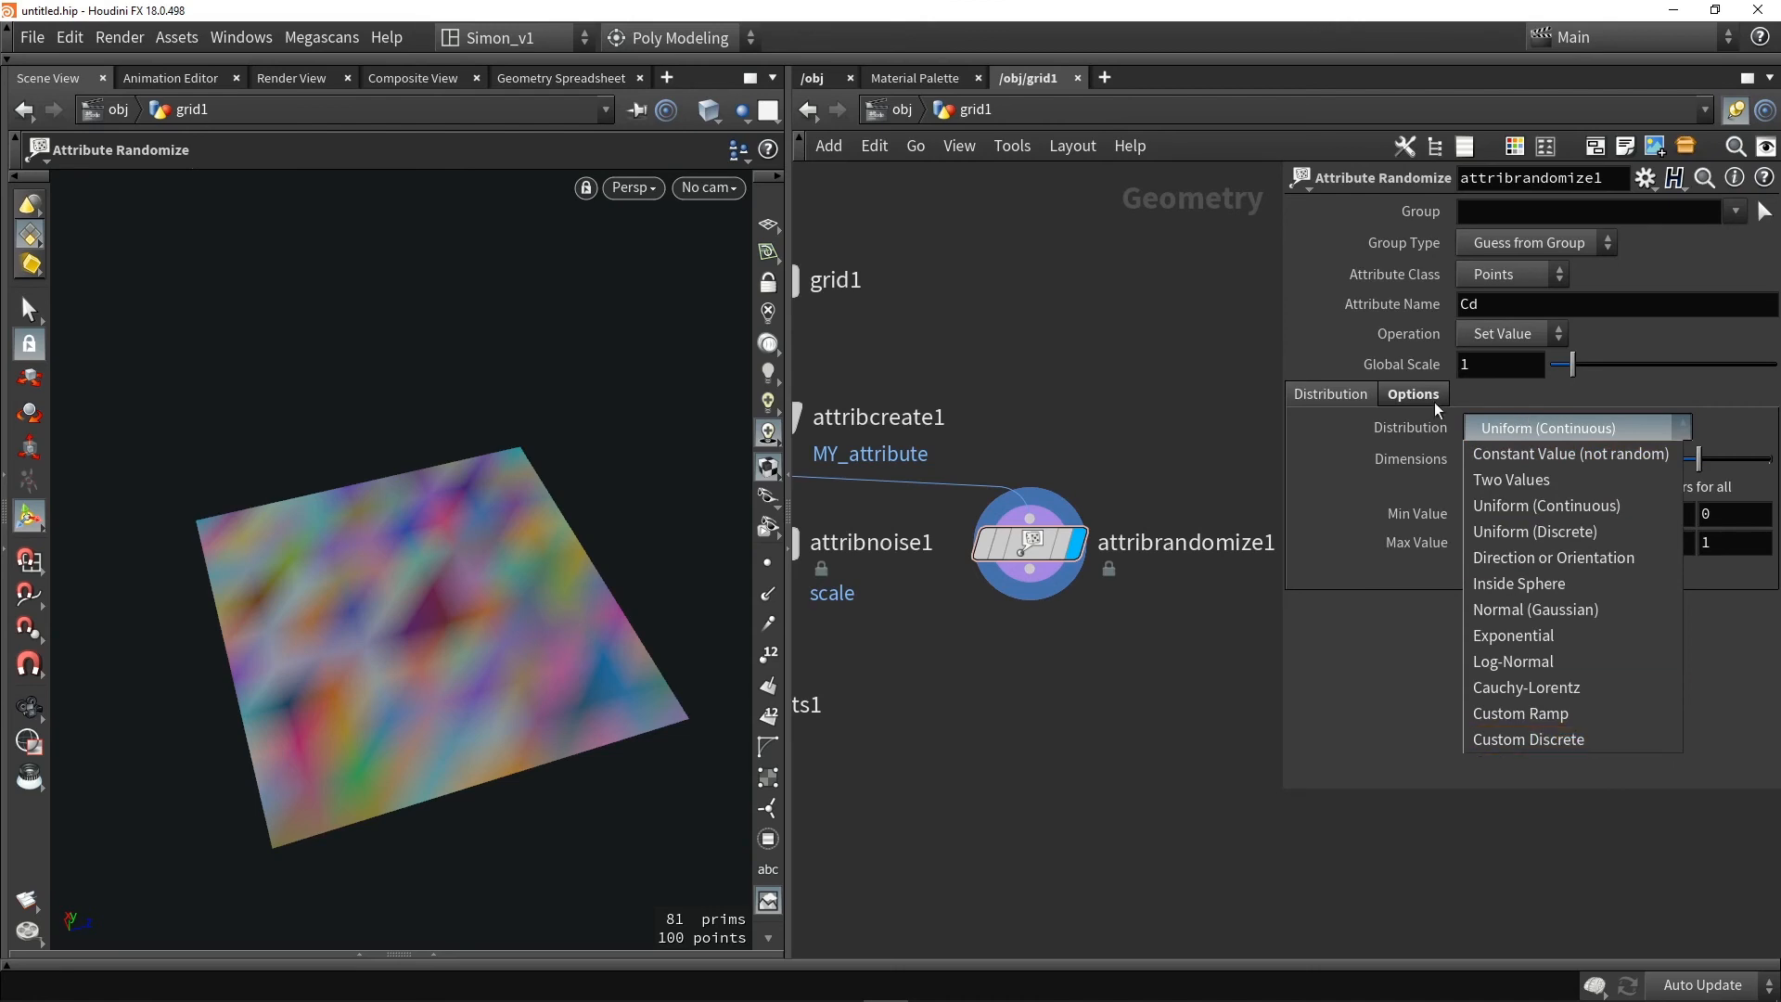
click(1419, 728)
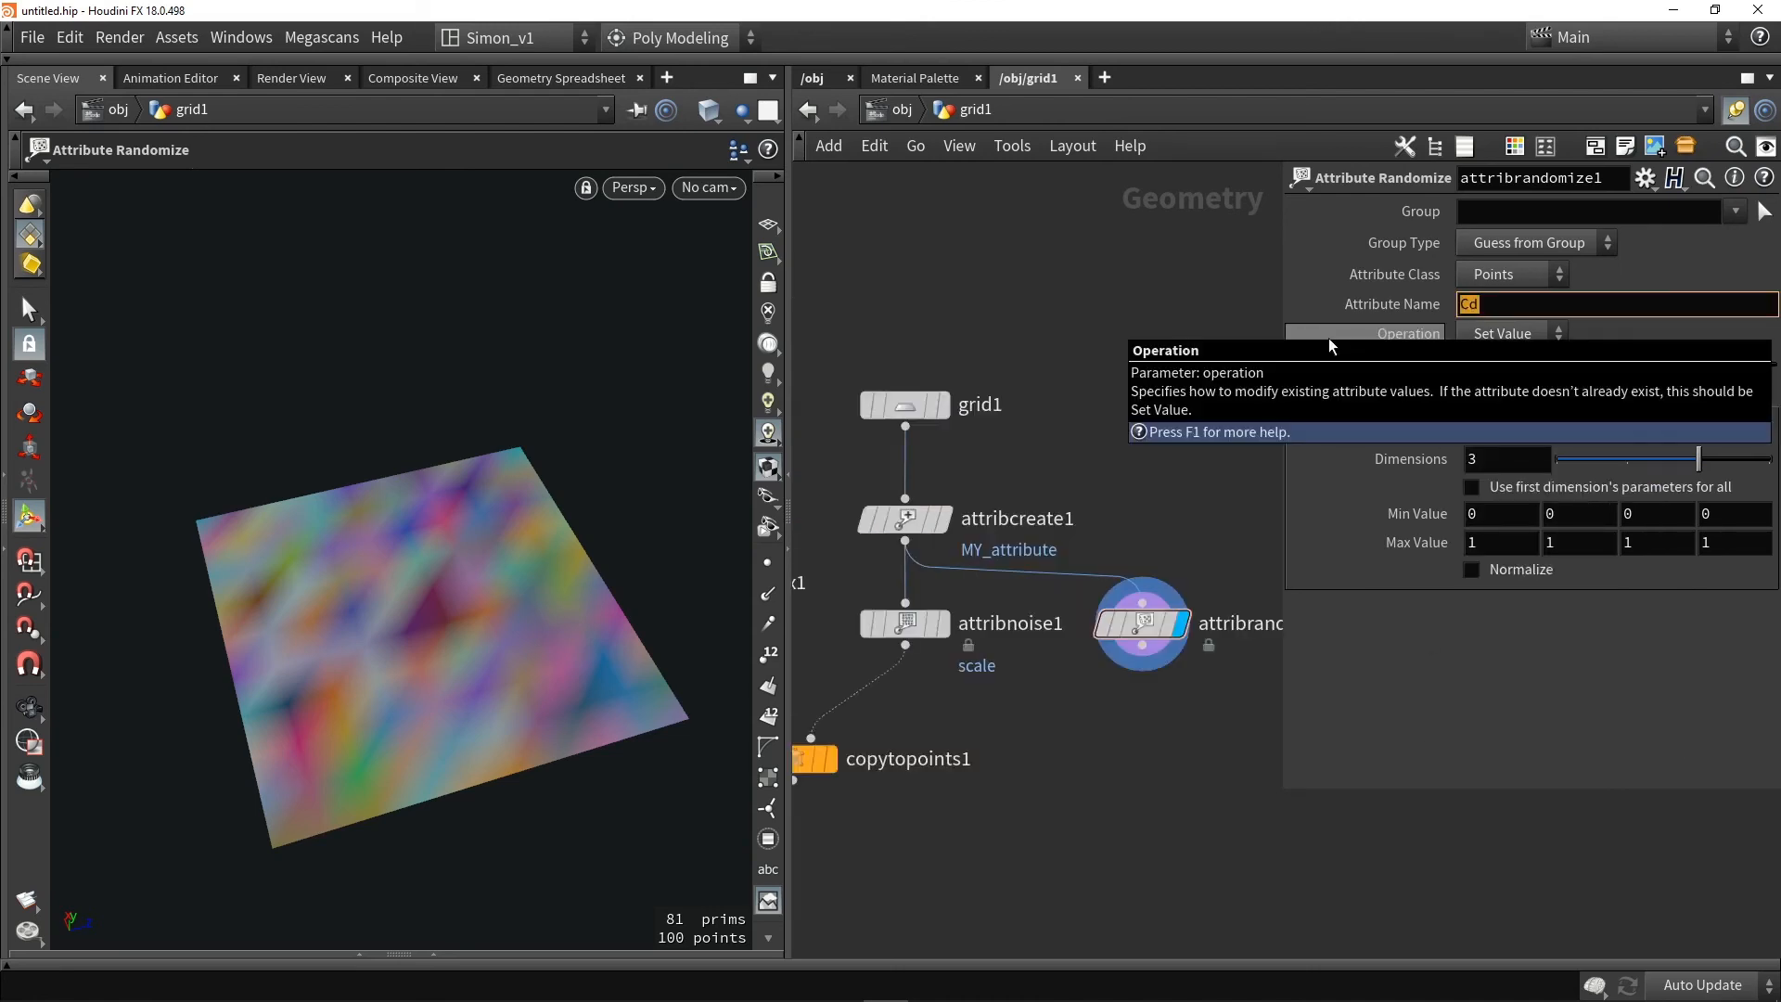
text(scale)
key(Return)
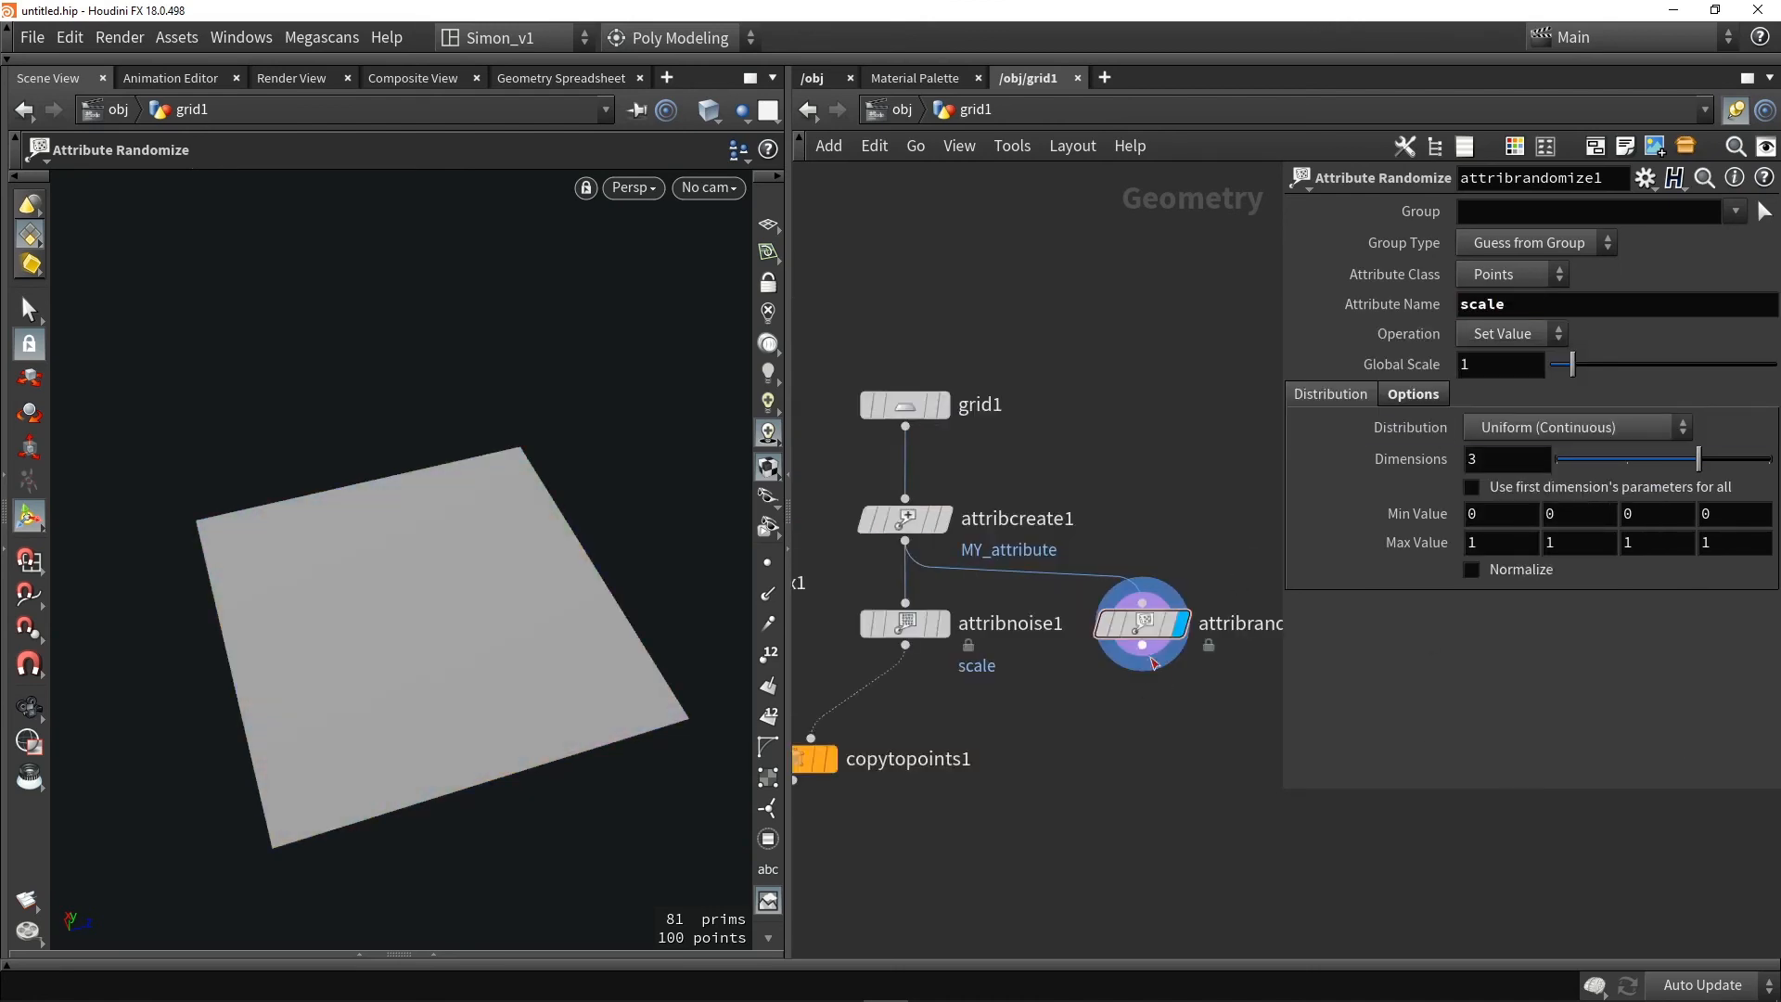
Feed the Attribute Randomize output into Copy to Points as target points and display the copied boxes
drag(1143, 647, 965, 687)
key(h)
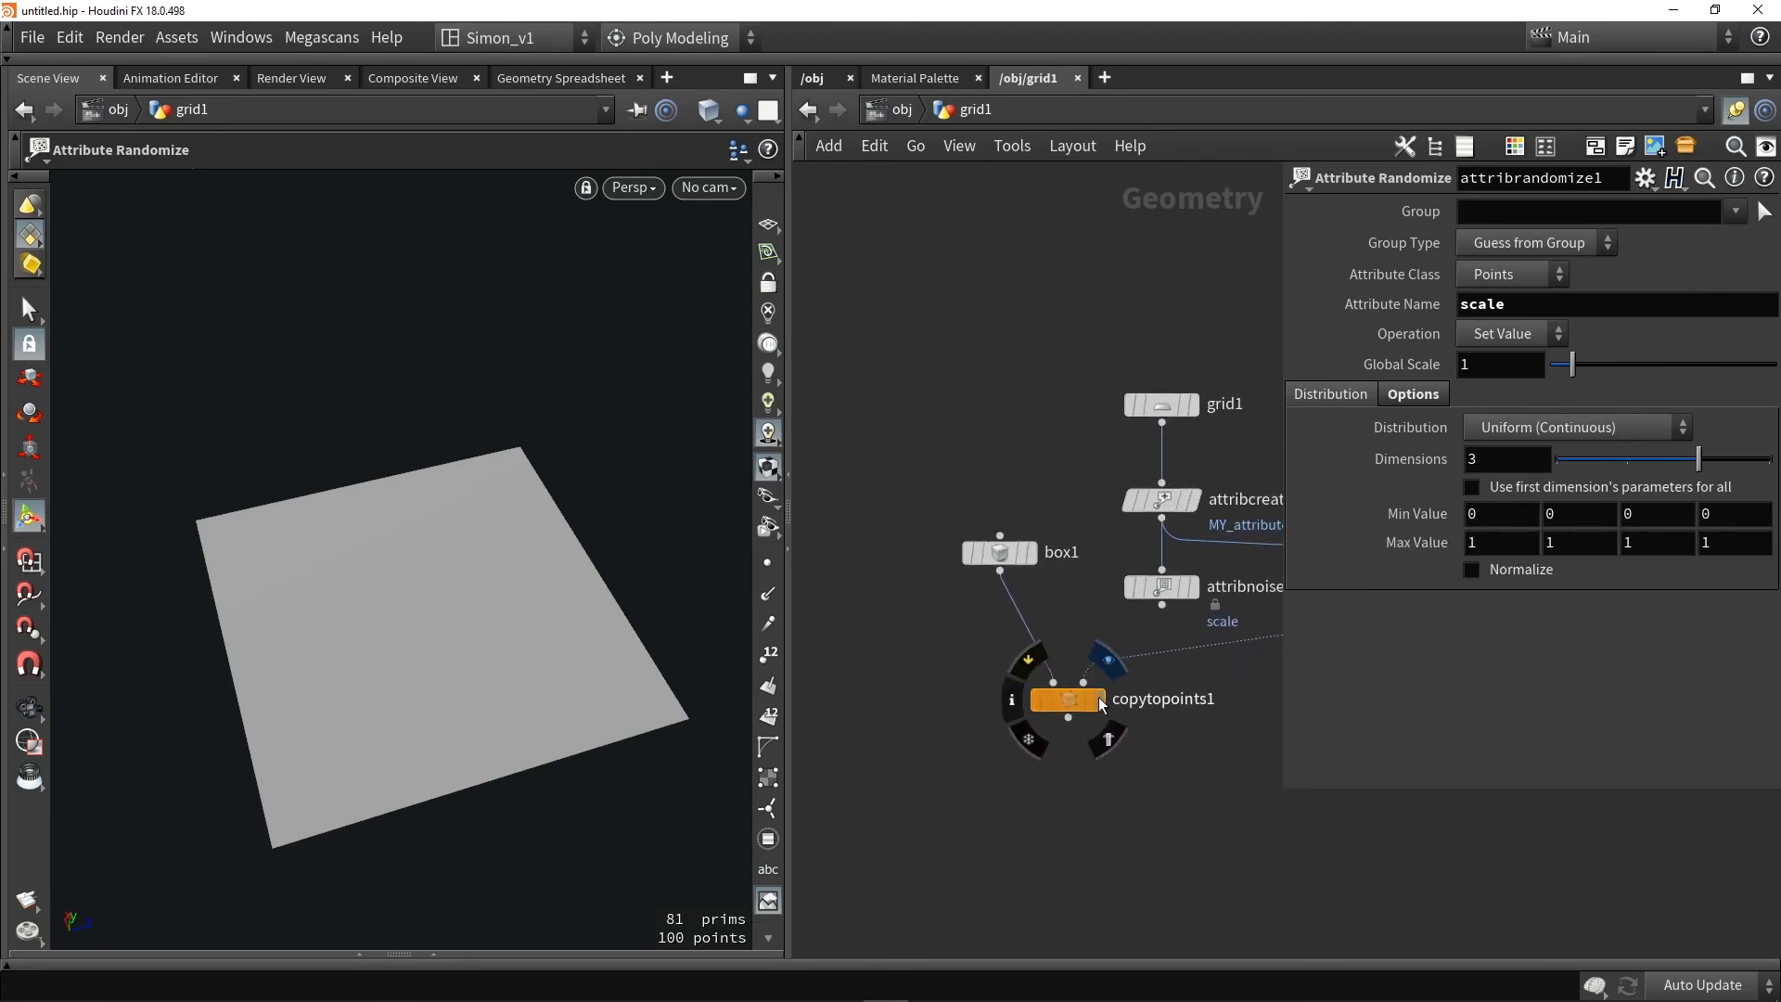
click(1098, 700)
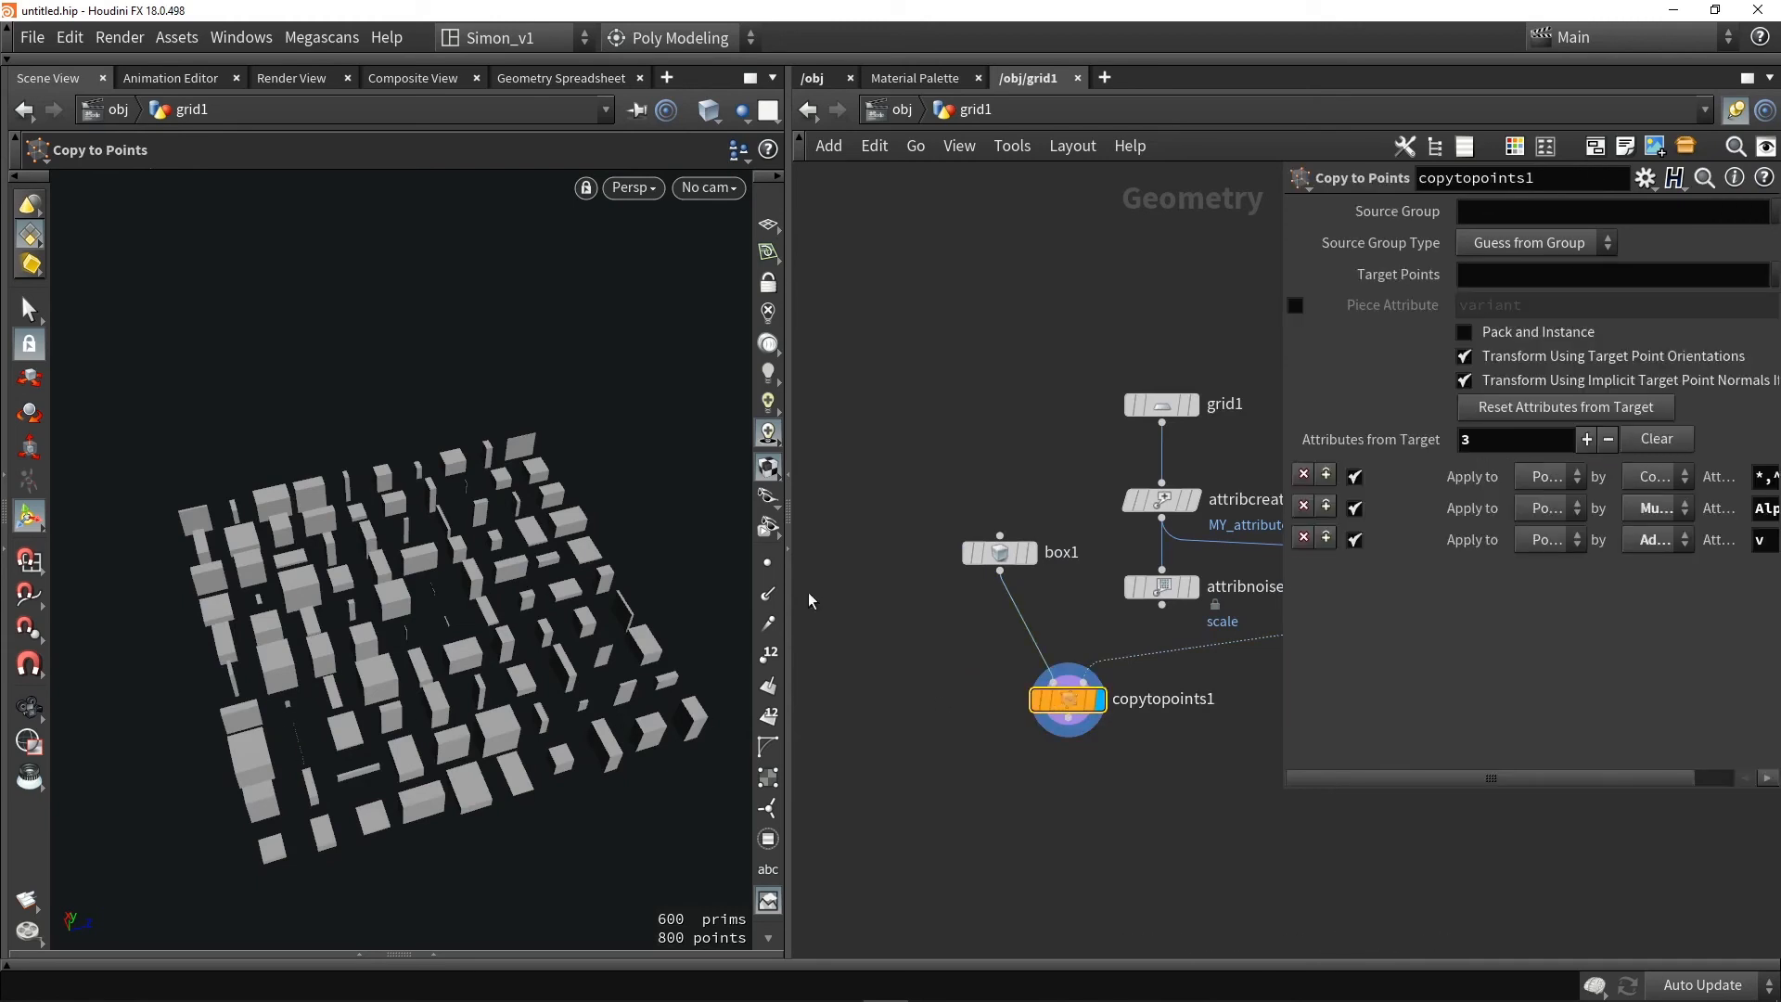
Set the first three minimum values of the Attribute Randomize node to 0.1
middle_drag(1197, 709, 954, 739)
click(1118, 624)
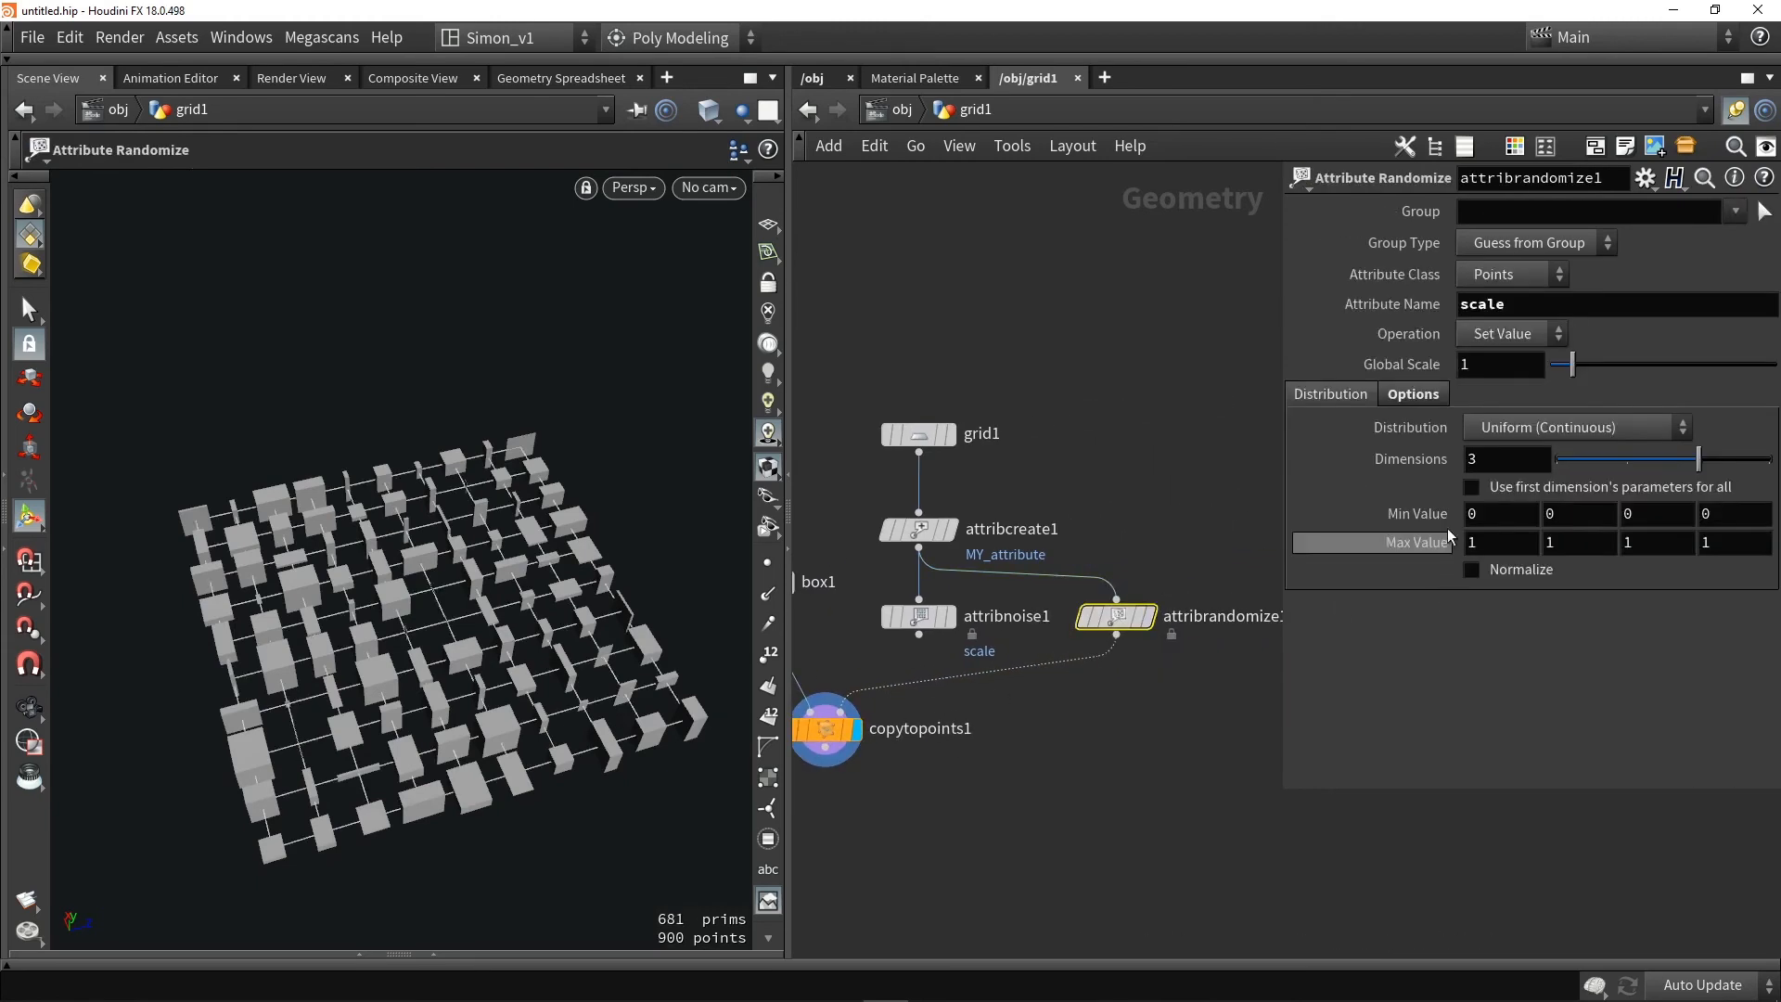
text(0.1)
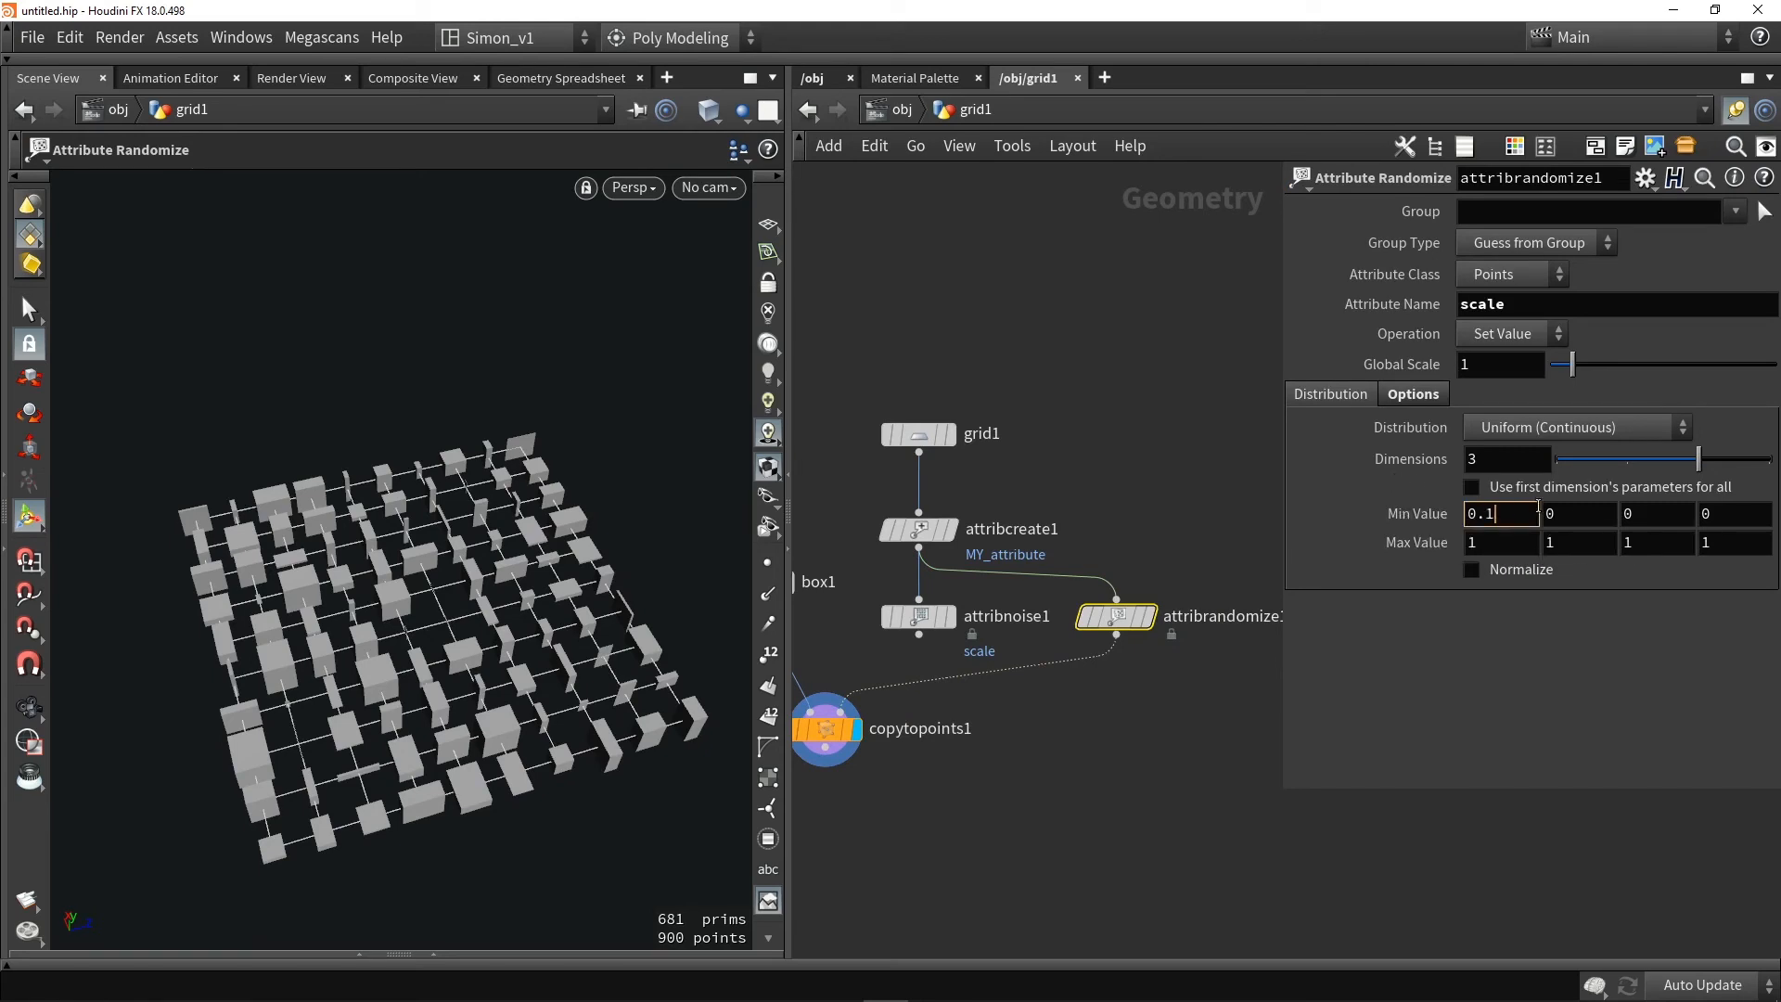
key(Tab)
text(0)
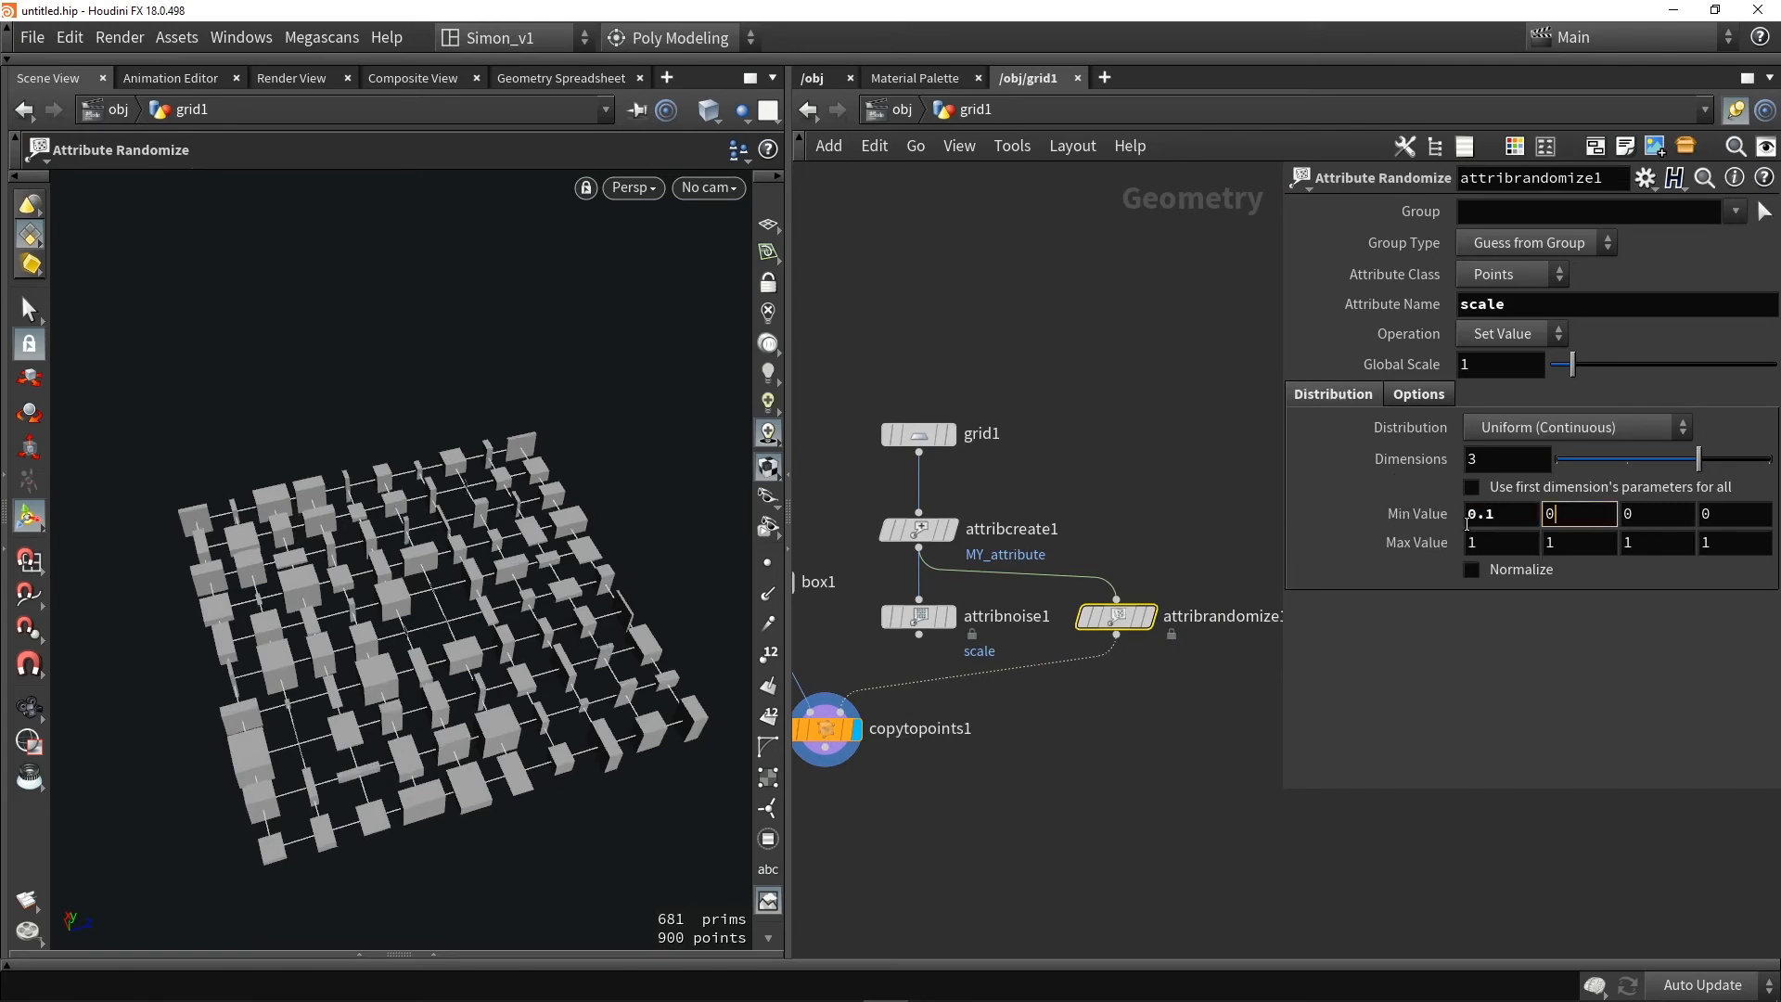
text(.1)
key(Tab)
text(0.1)
click(1118, 431)
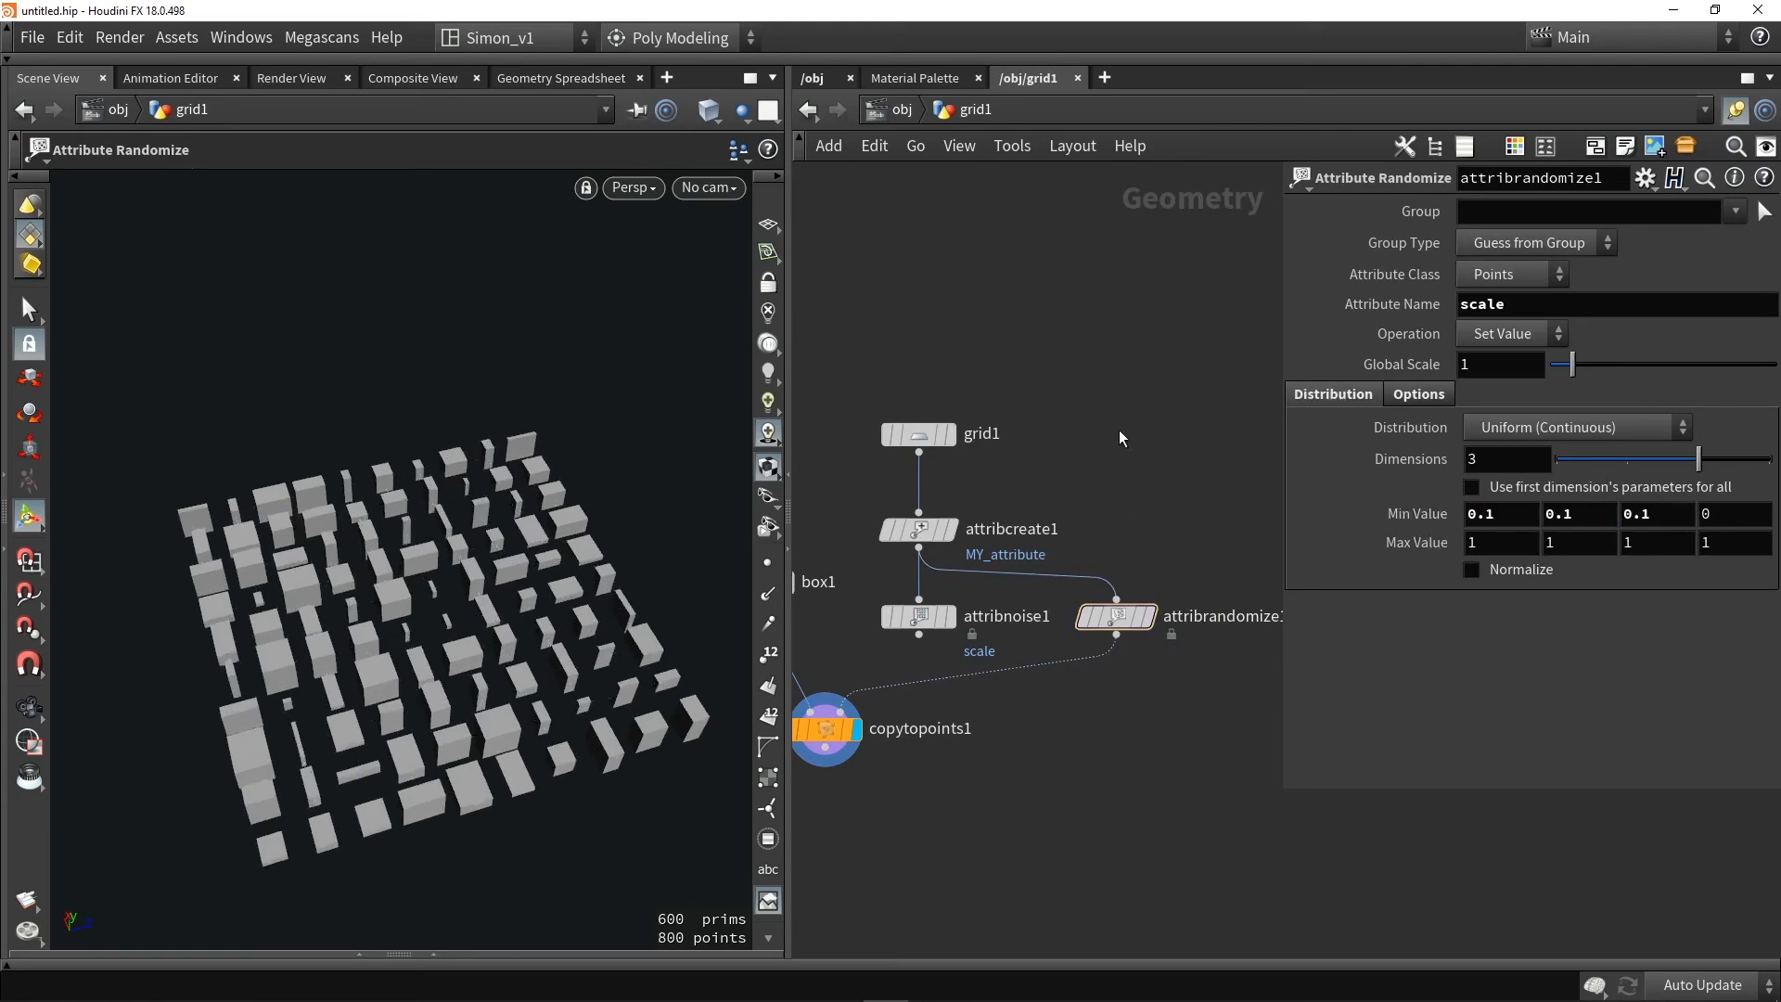
Vary the Global Seed of the Attribute Randomize node, ending at 3.23, while checking the scale values in the Geometry Spreadsheet
alt+drag(609, 570, 547, 589)
click(1429, 397)
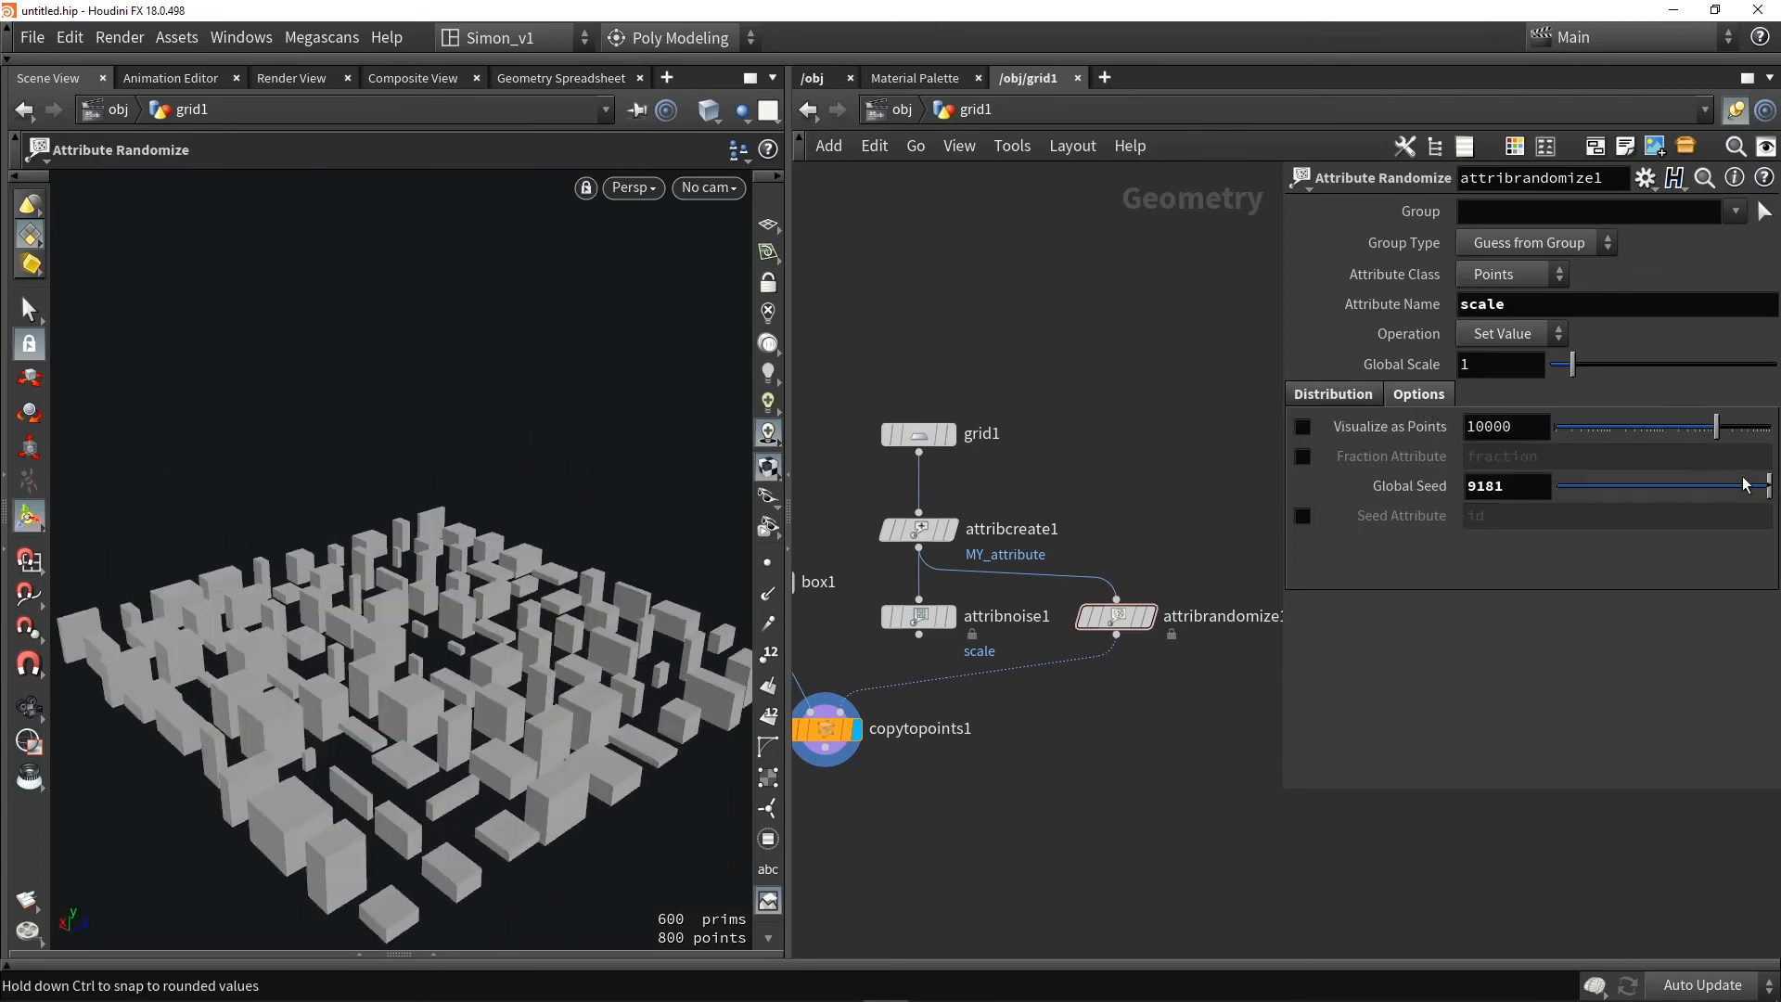
drag(1750, 487, 1667, 493)
click(551, 81)
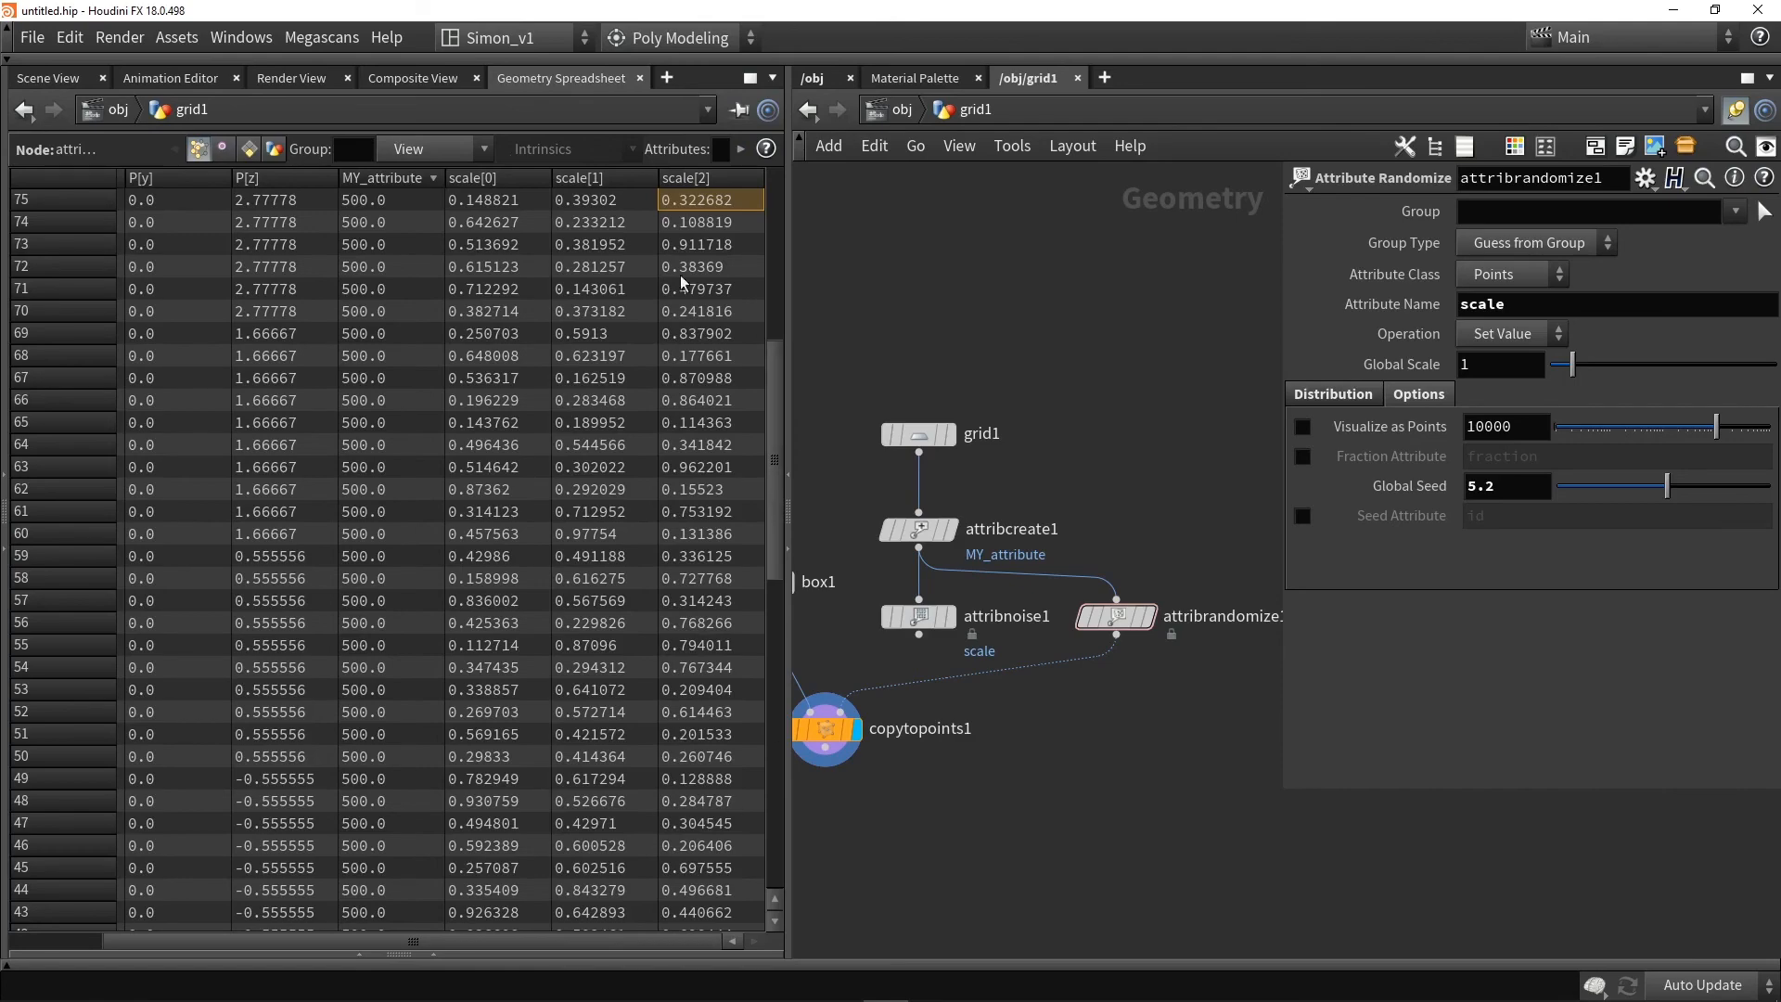
drag(1667, 486, 1599, 505)
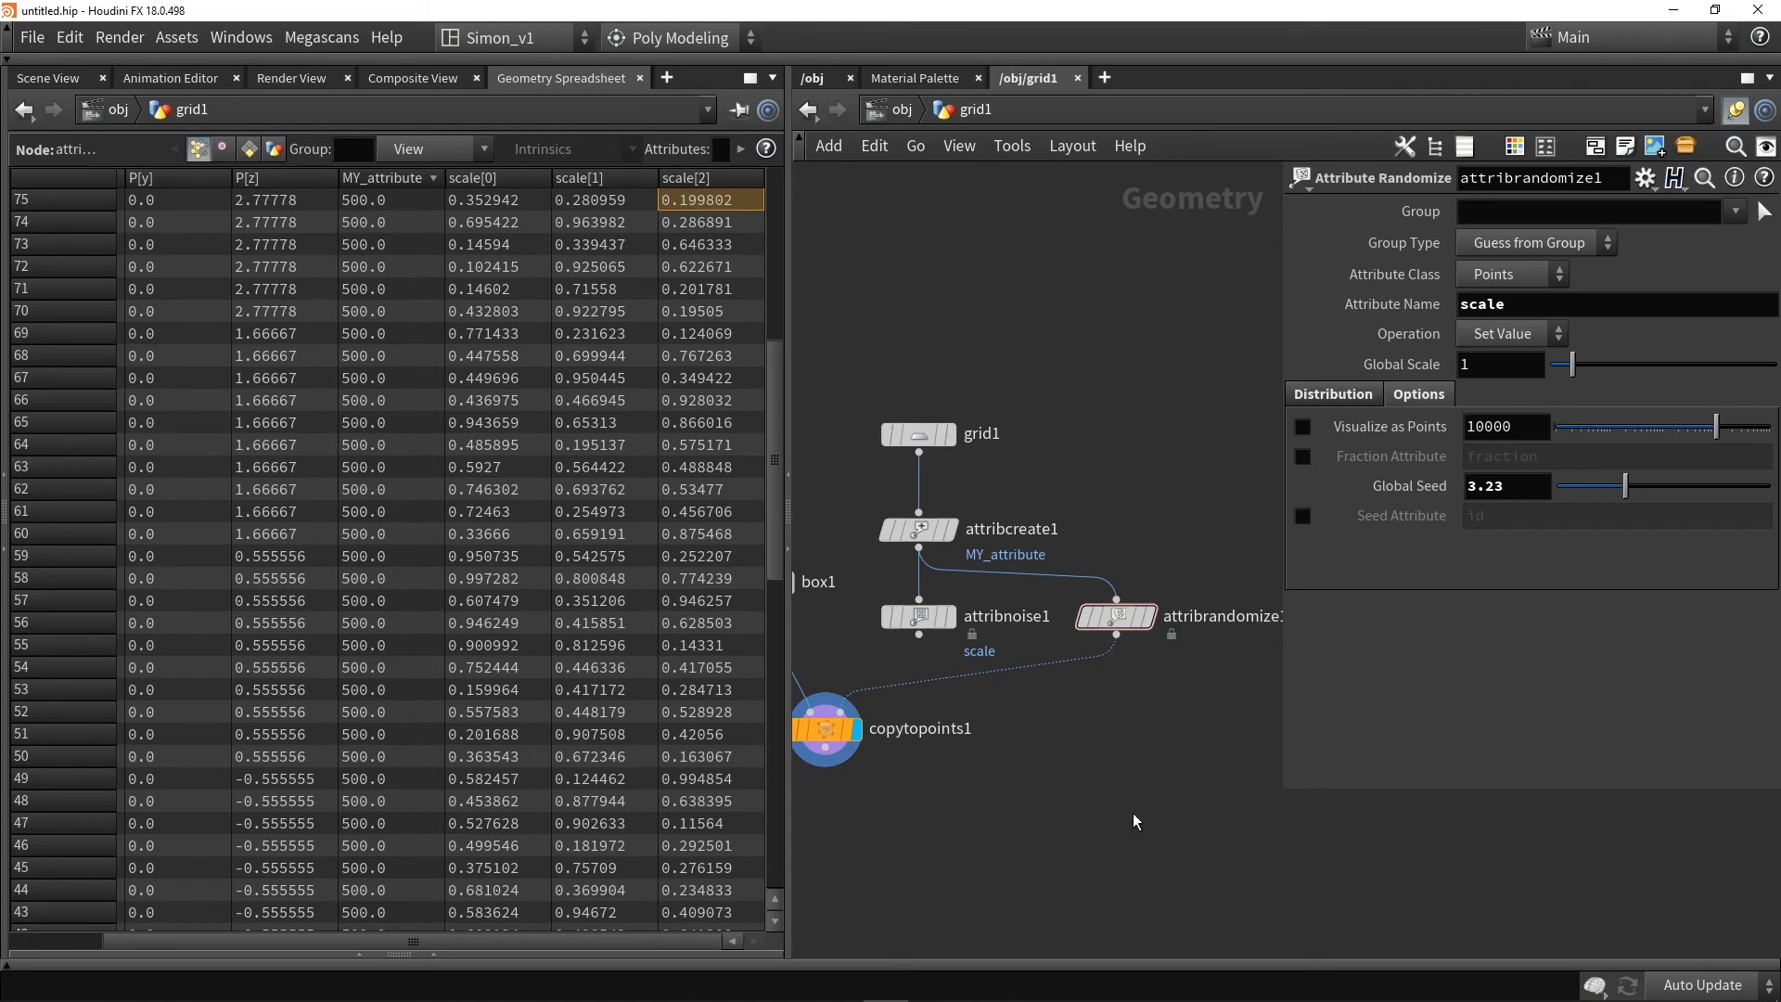
Examine the vertex, primitive and point attribute tables of the Attribute Randomize node
click(222, 148)
click(247, 149)
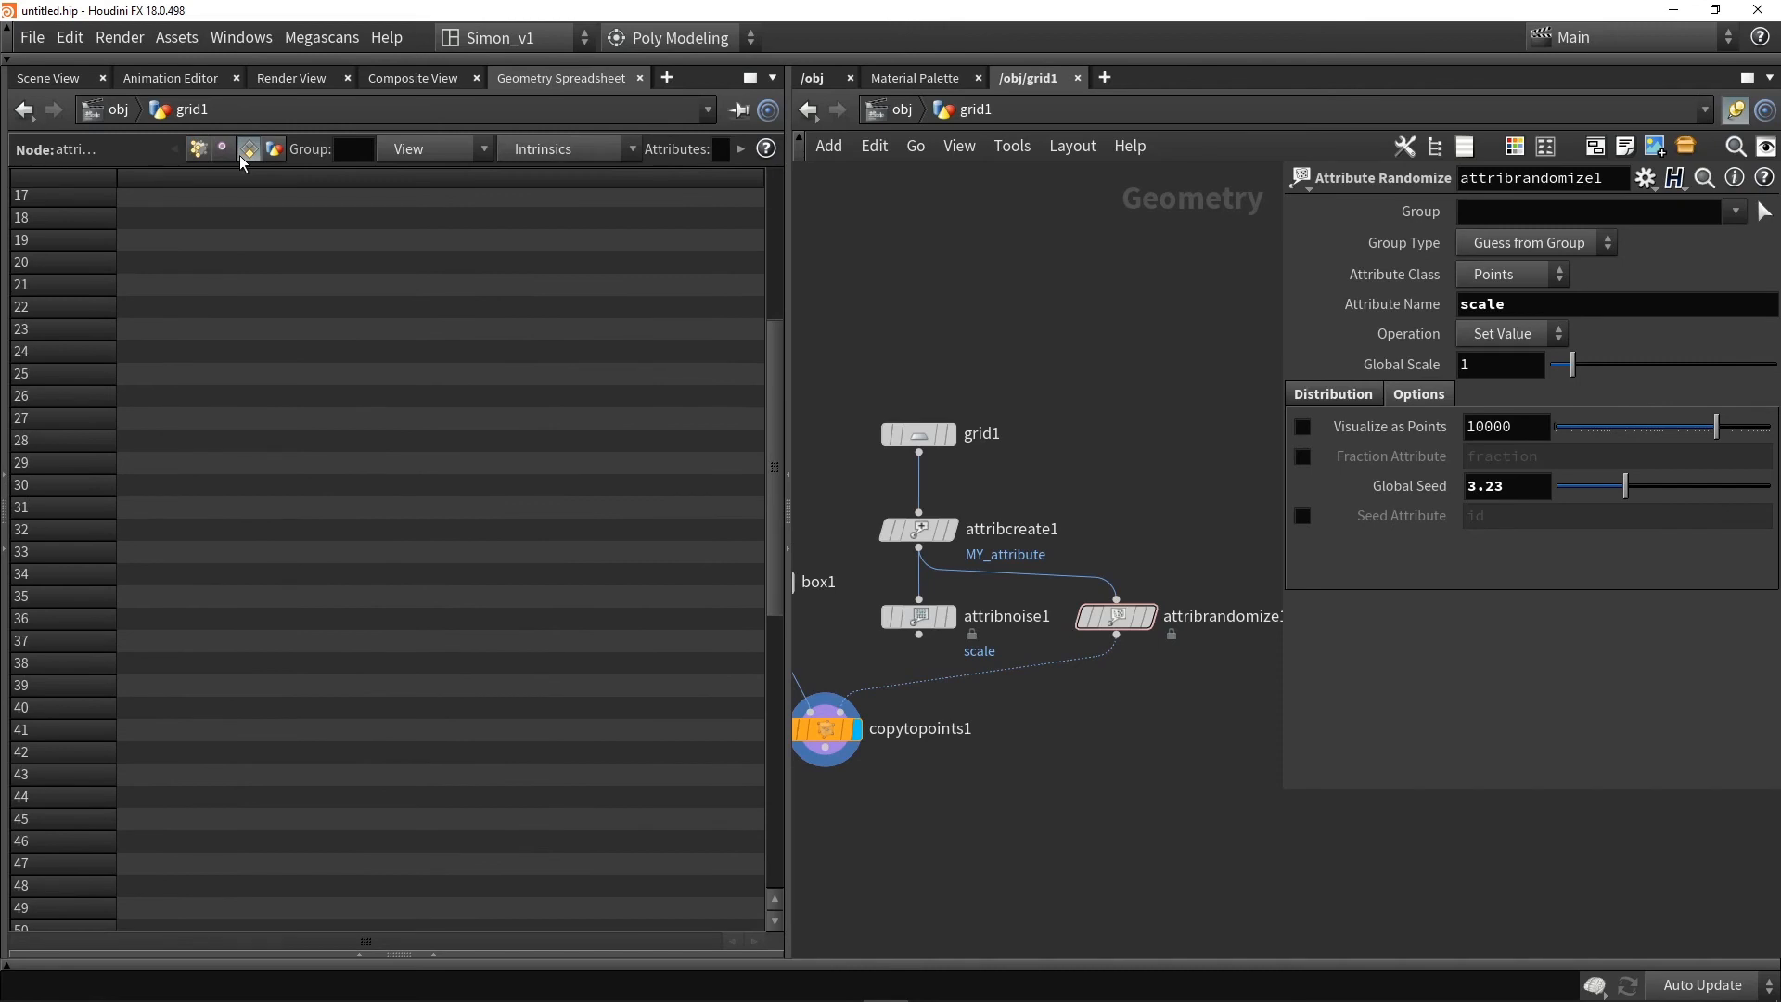
click(198, 149)
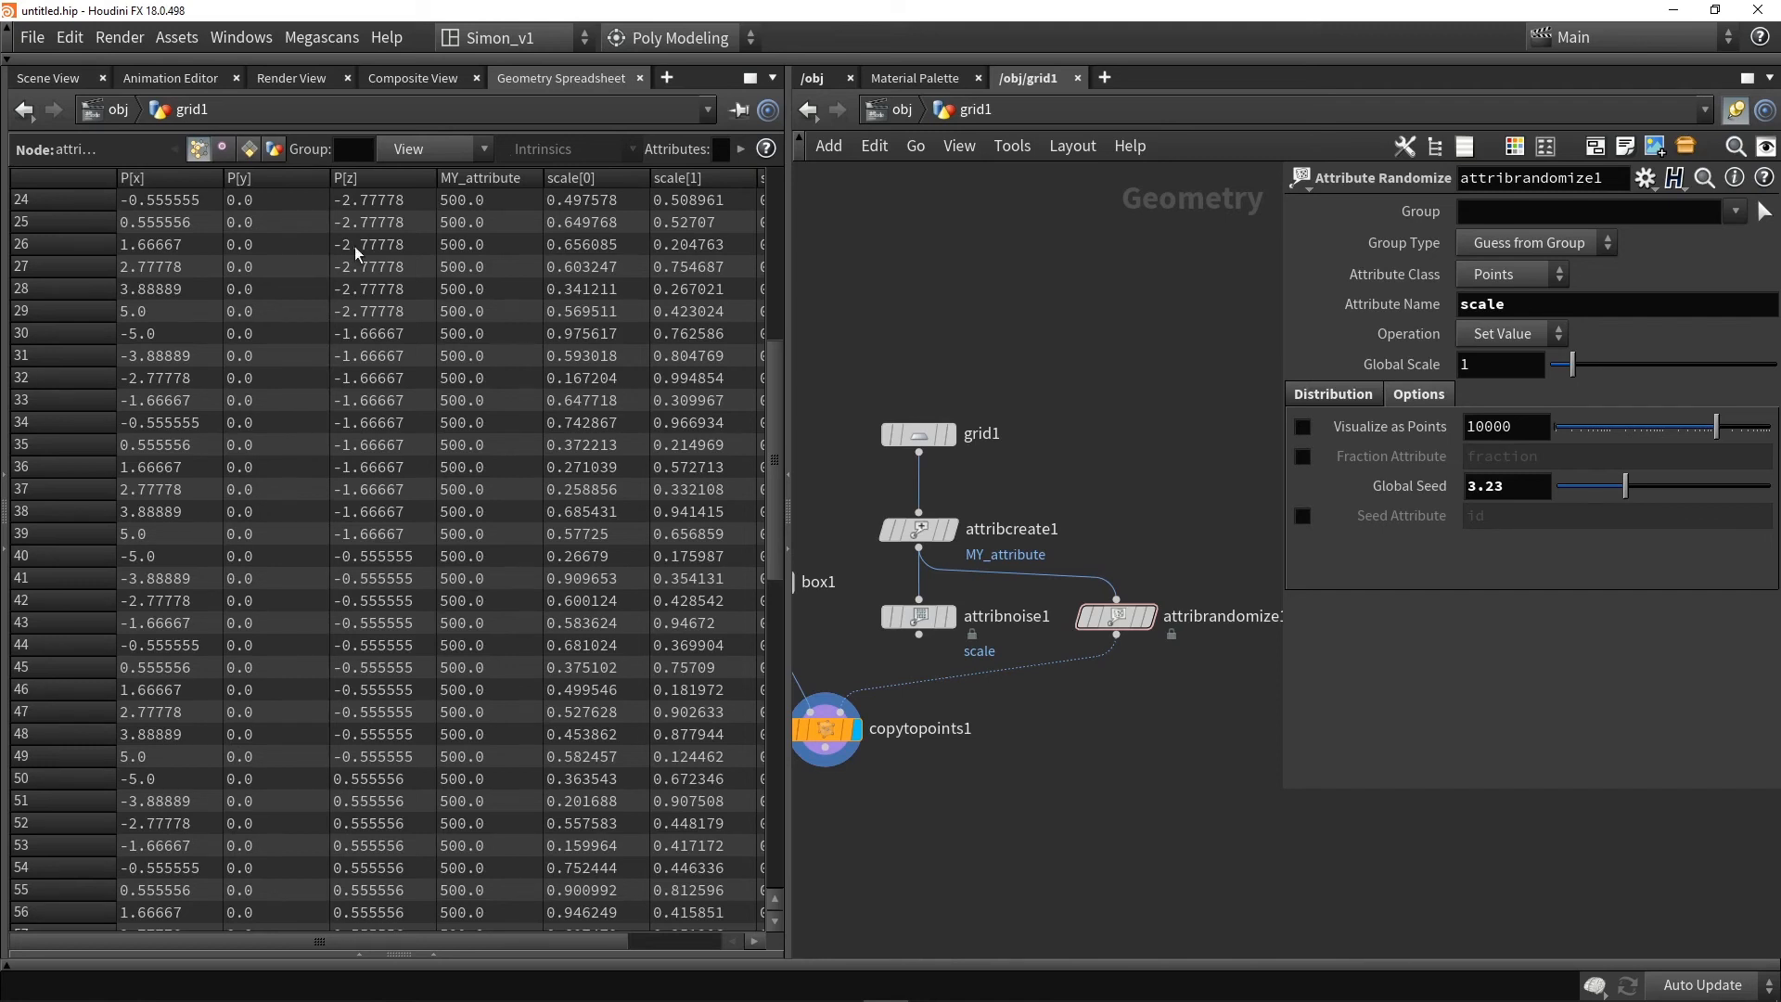
Set the Attribute Randomize attribute name to N and inspect the orientation of the copied boxes in the viewport
click(52, 80)
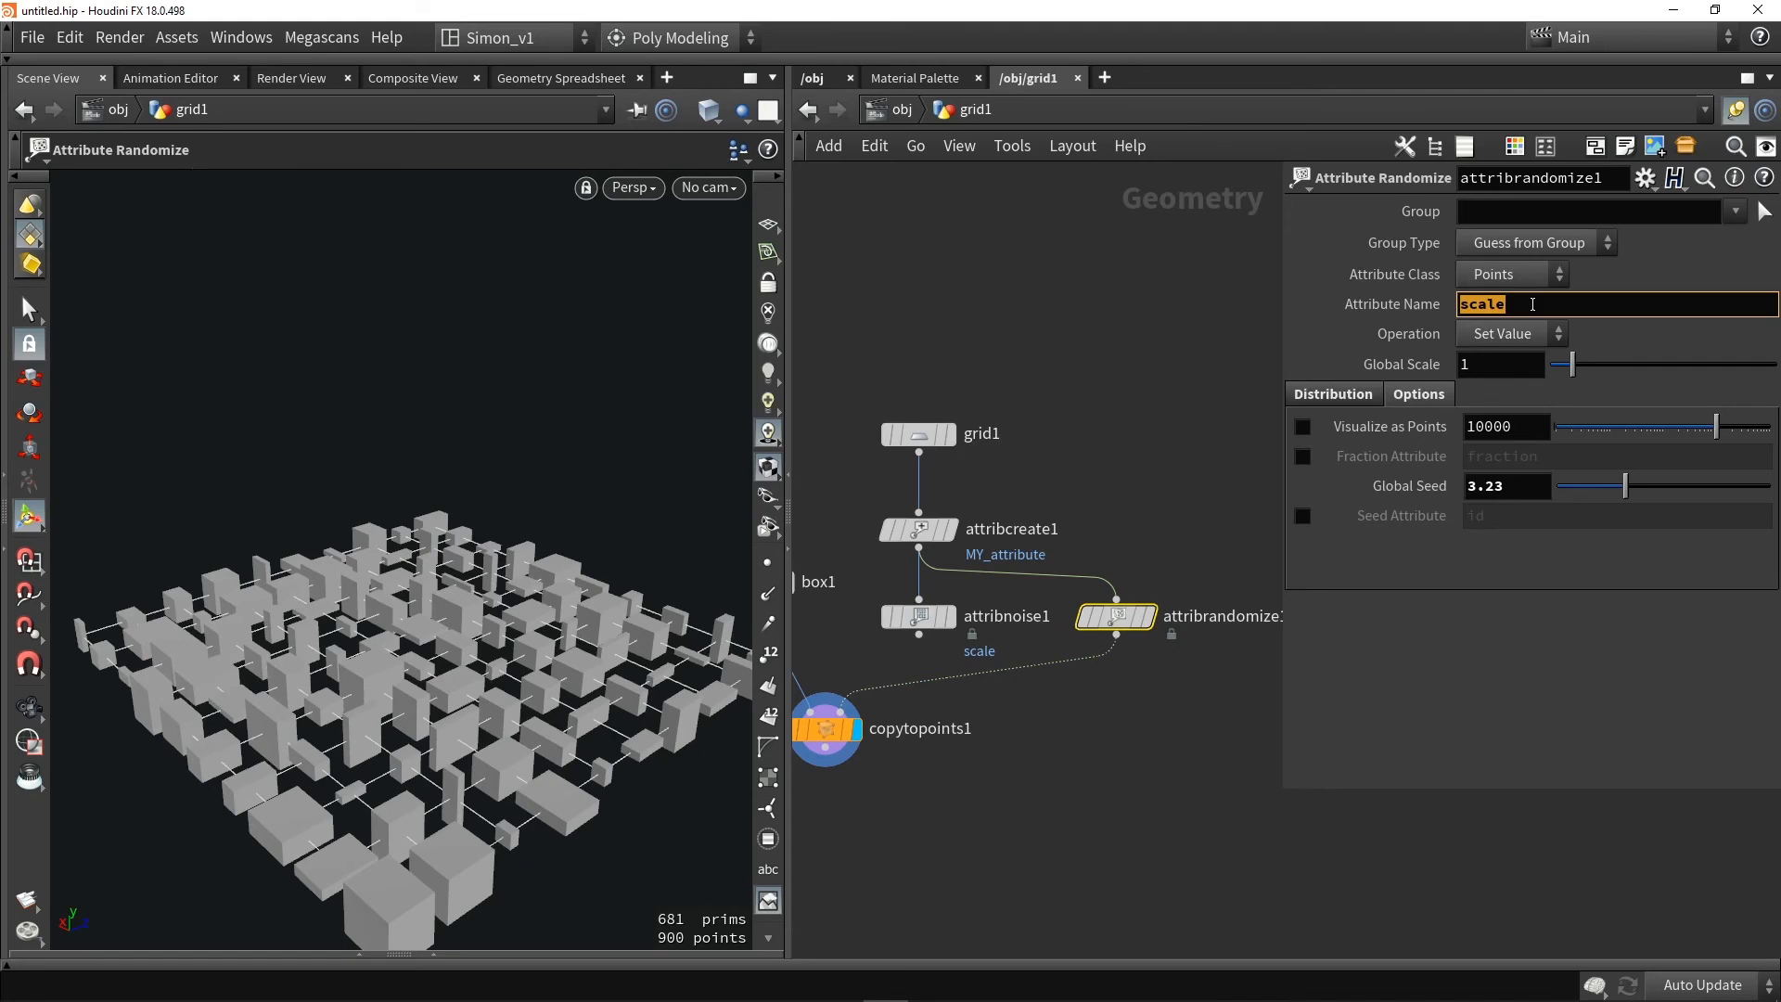
text(N)
key(Return)
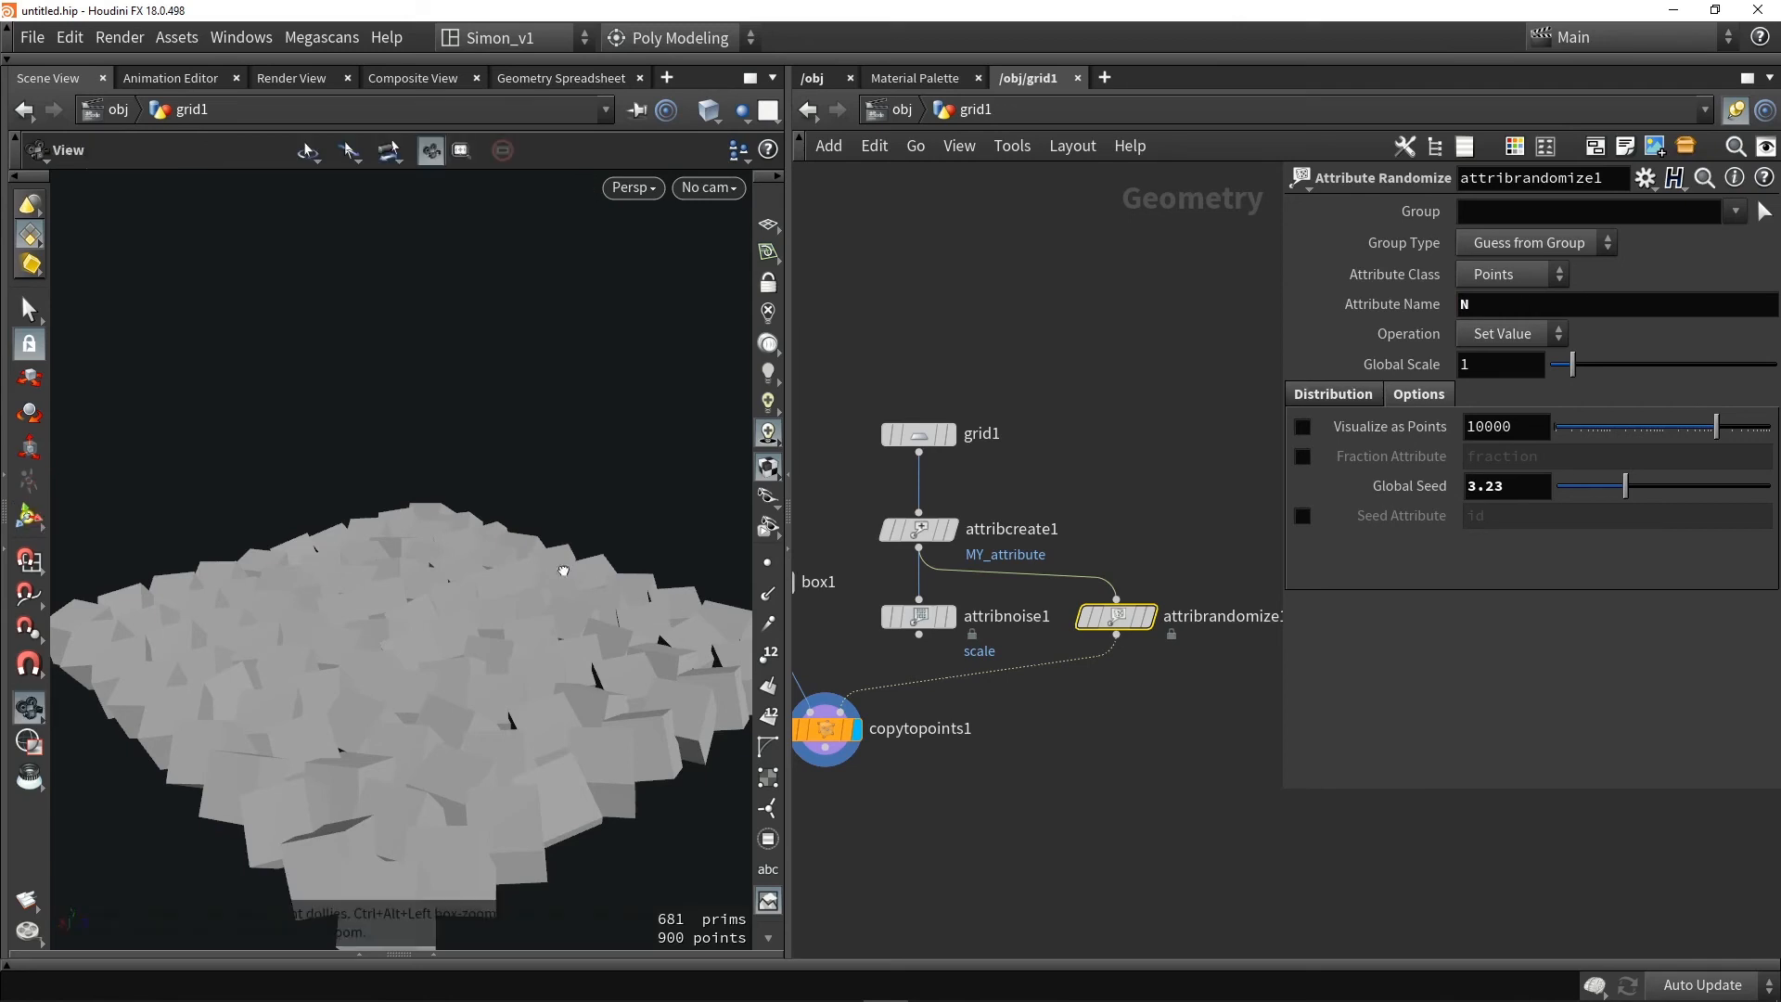
alt+drag(562, 569, 538, 510)
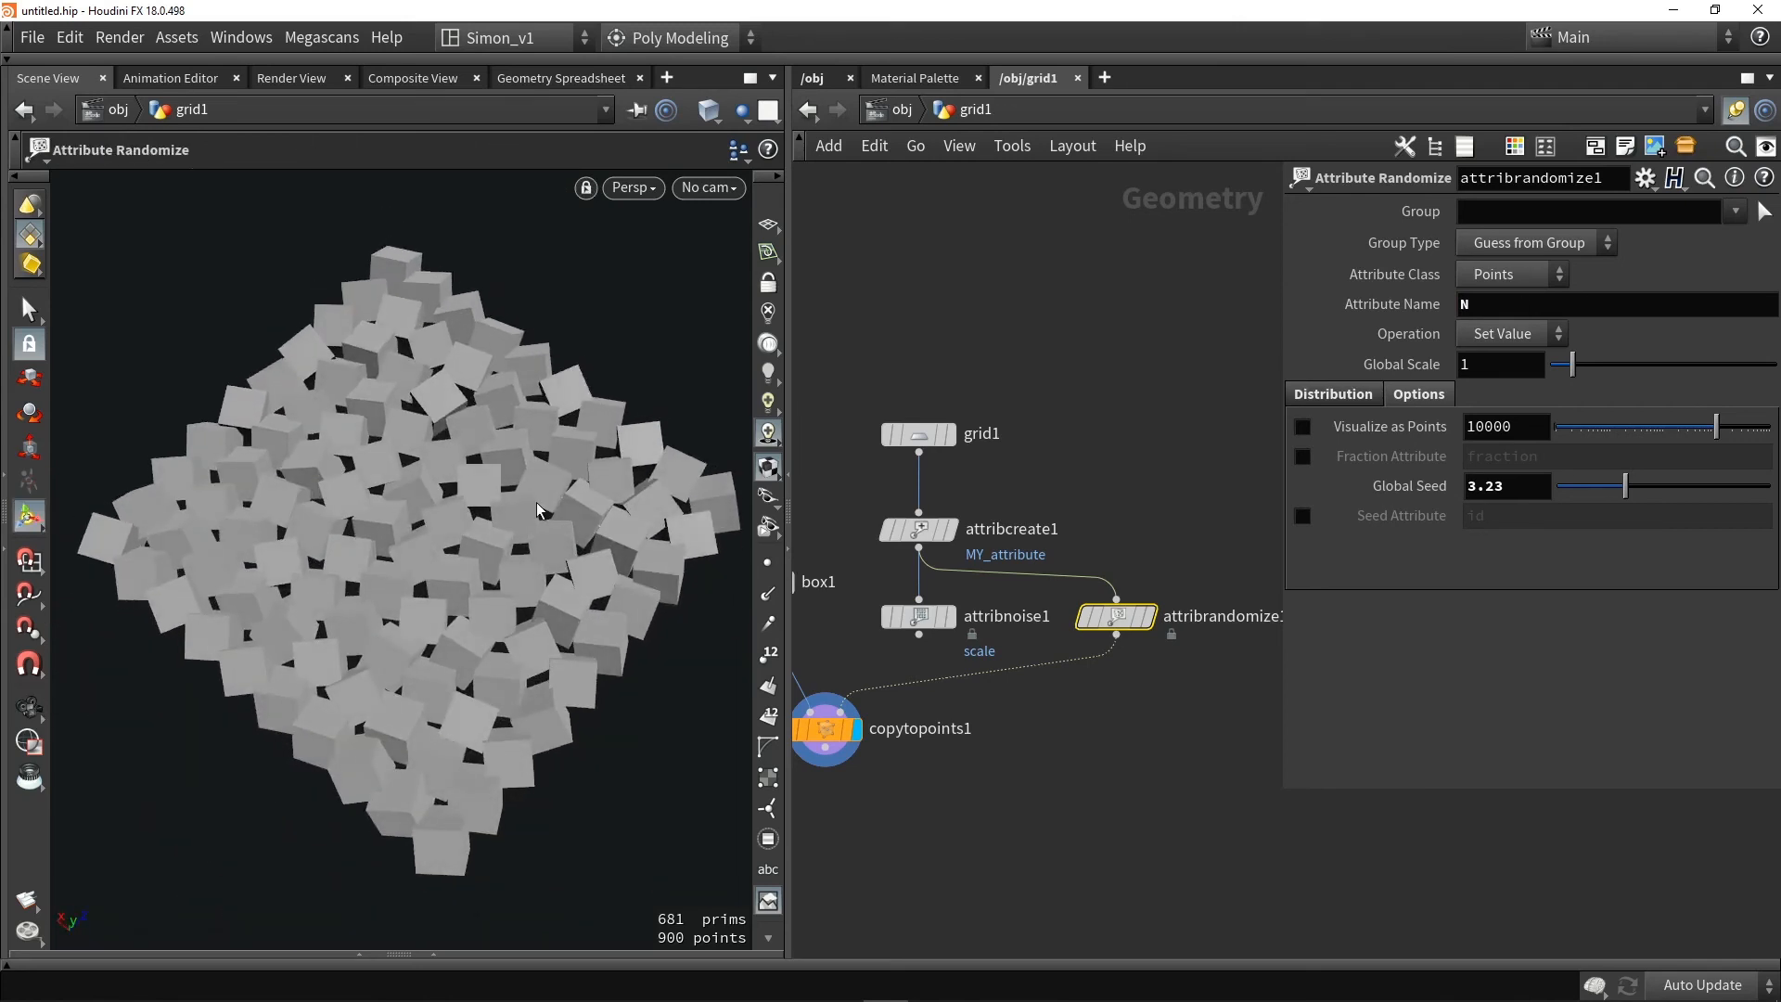
click(1048, 307)
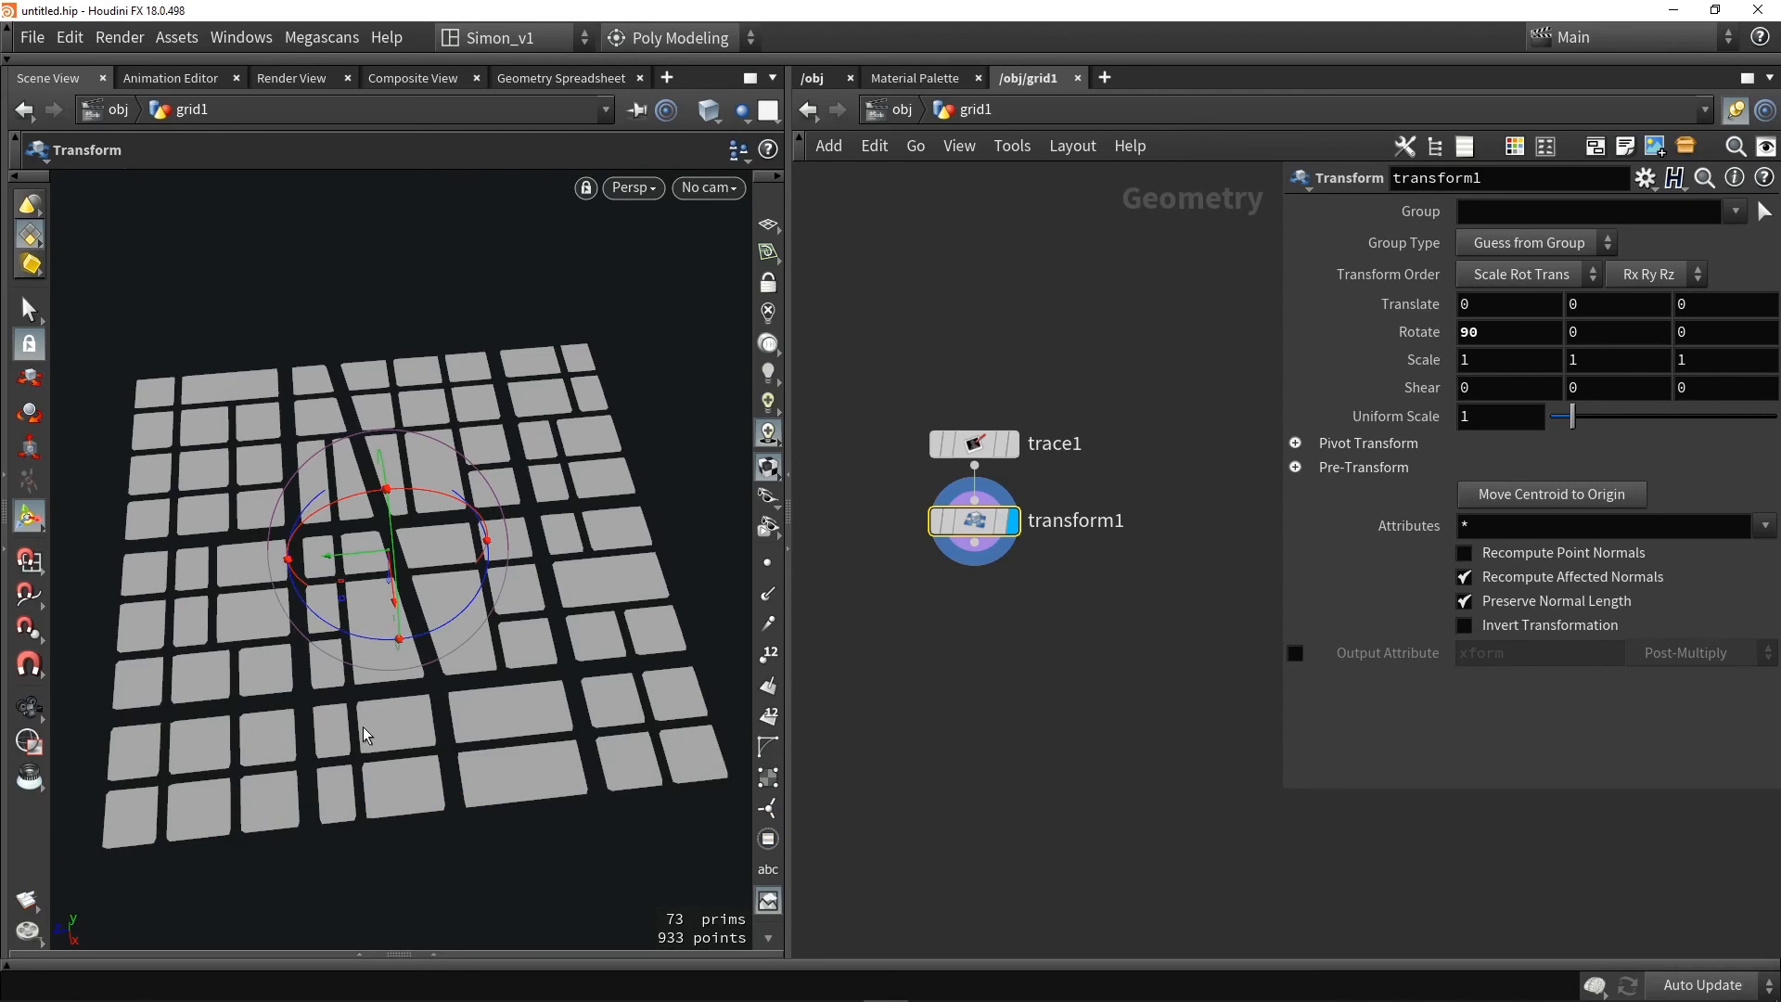
Compare the upright output of the Trace node with the output of the Transform node by displaying each in turn
click(1013, 453)
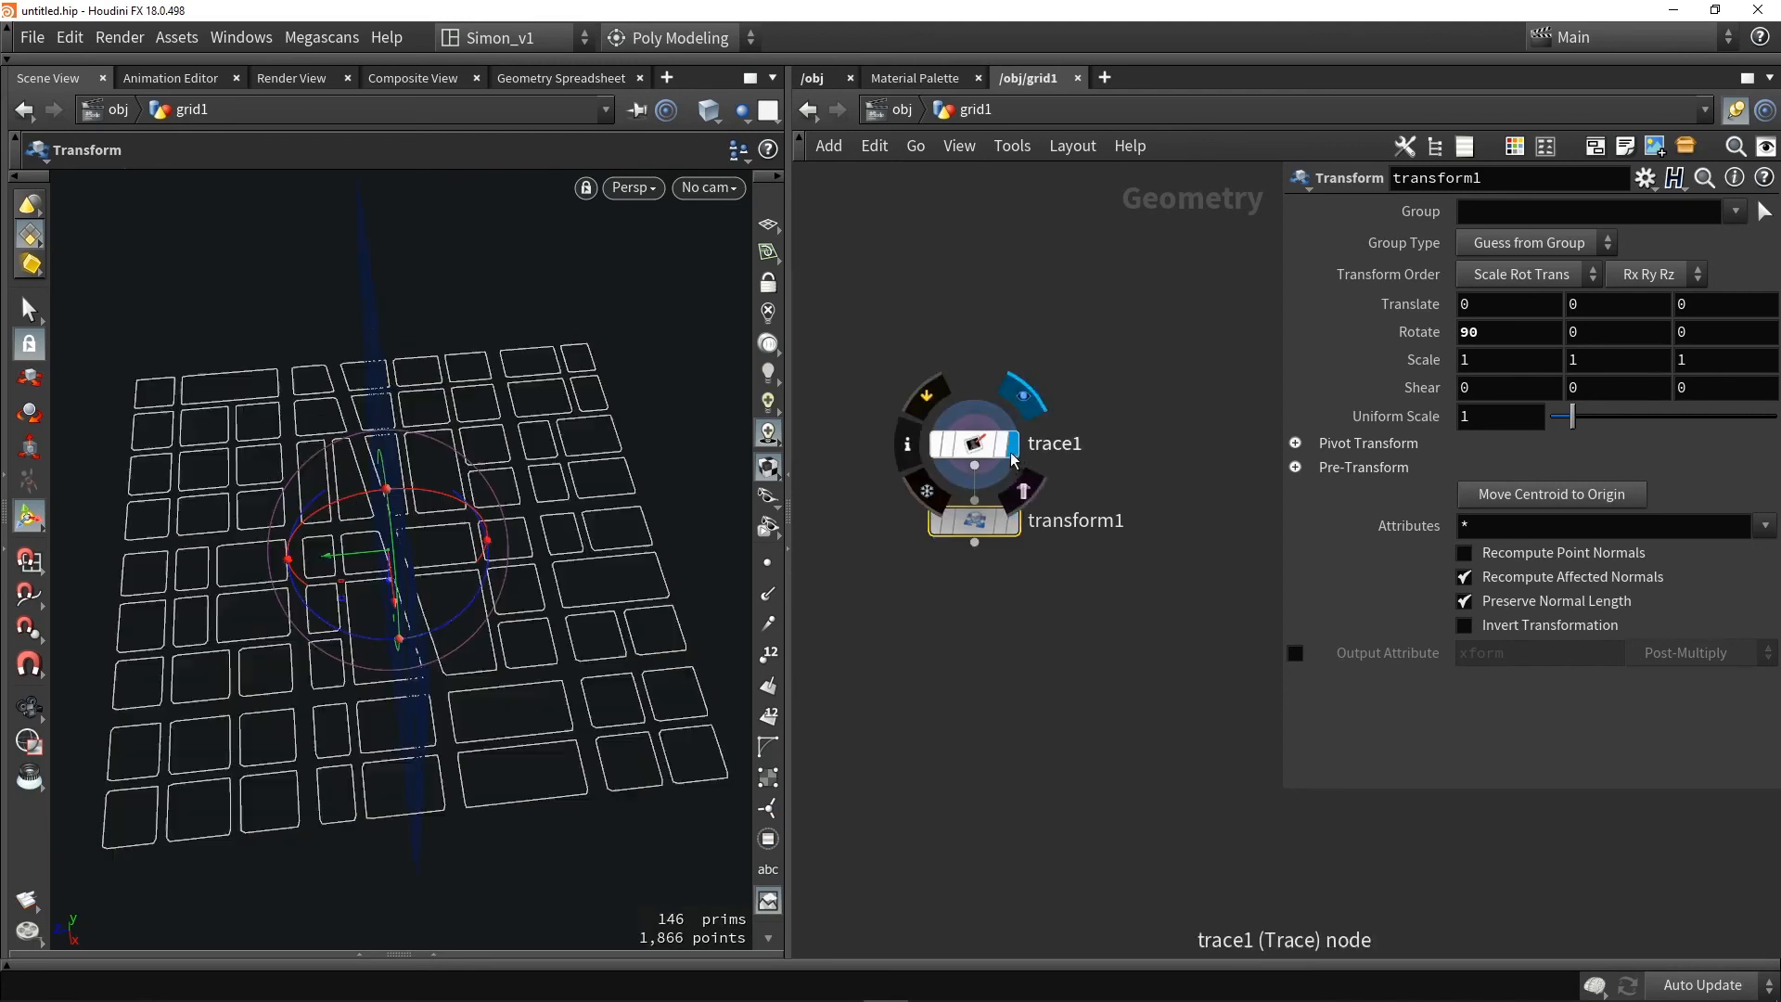
click(1011, 454)
key(Escape)
mouse_move(605, 457)
mouse_down()
mouse_move(524, 446)
mouse_move(493, 392)
mouse_up()
alt+middle_drag(604, 523, 473, 466)
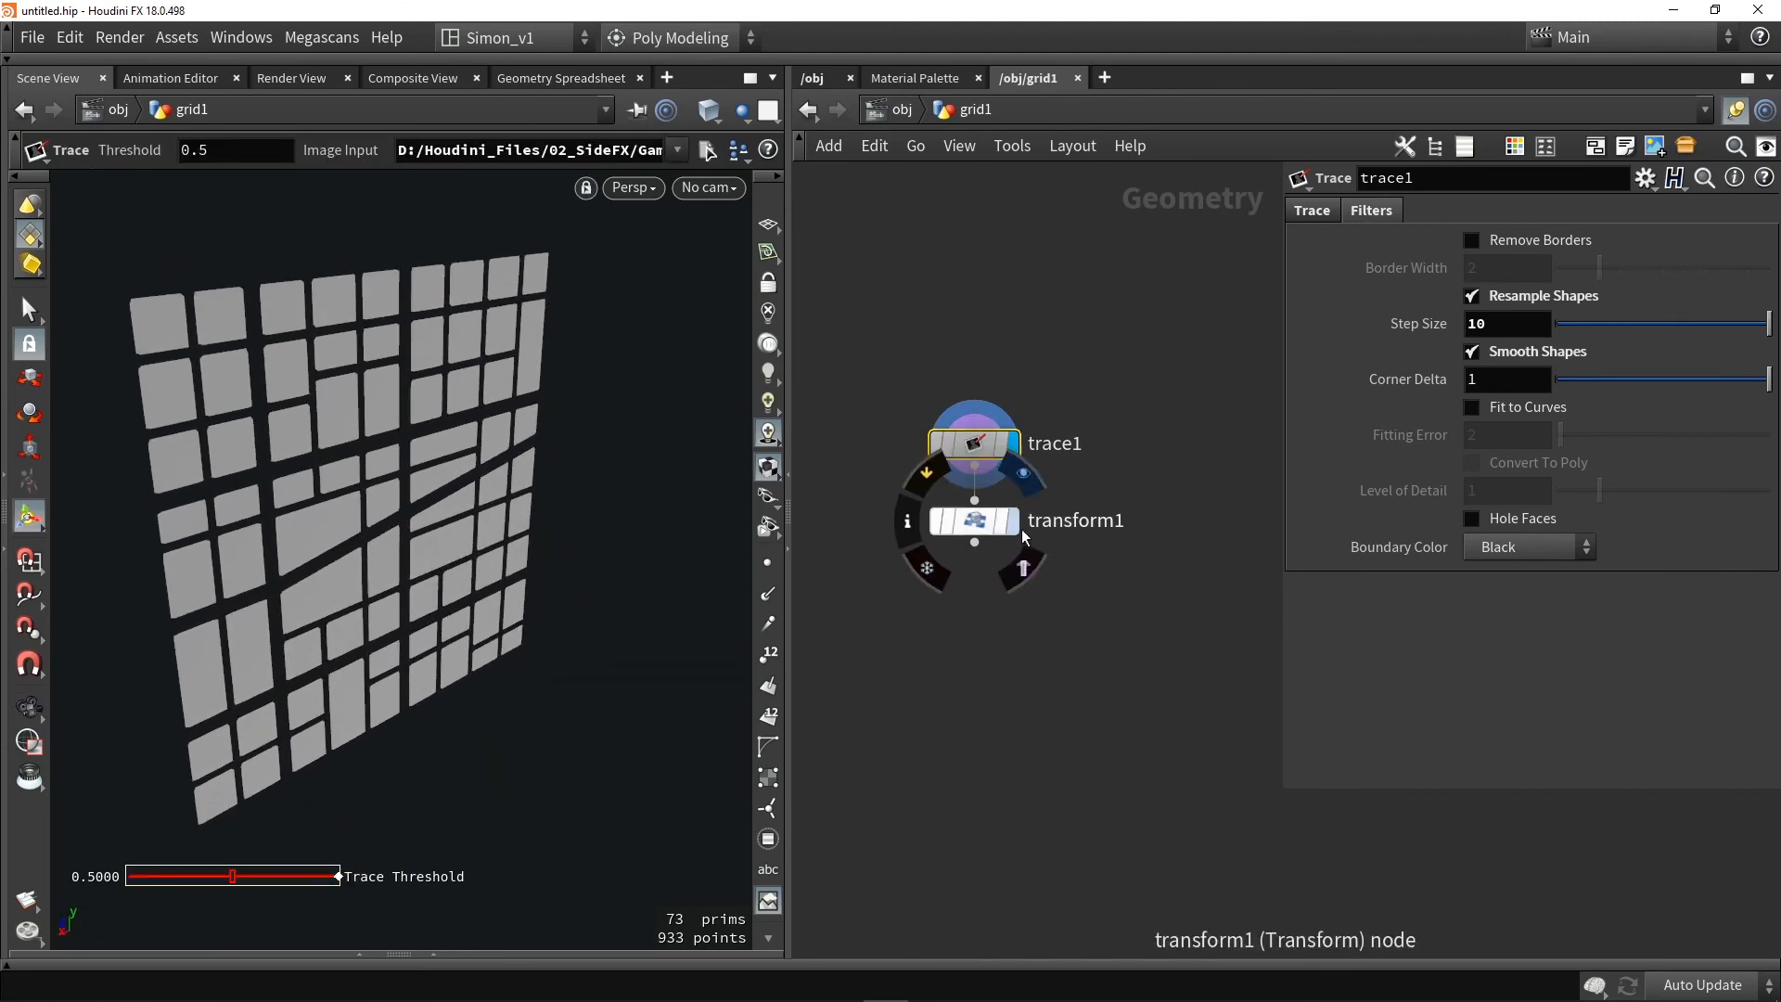
click(974, 525)
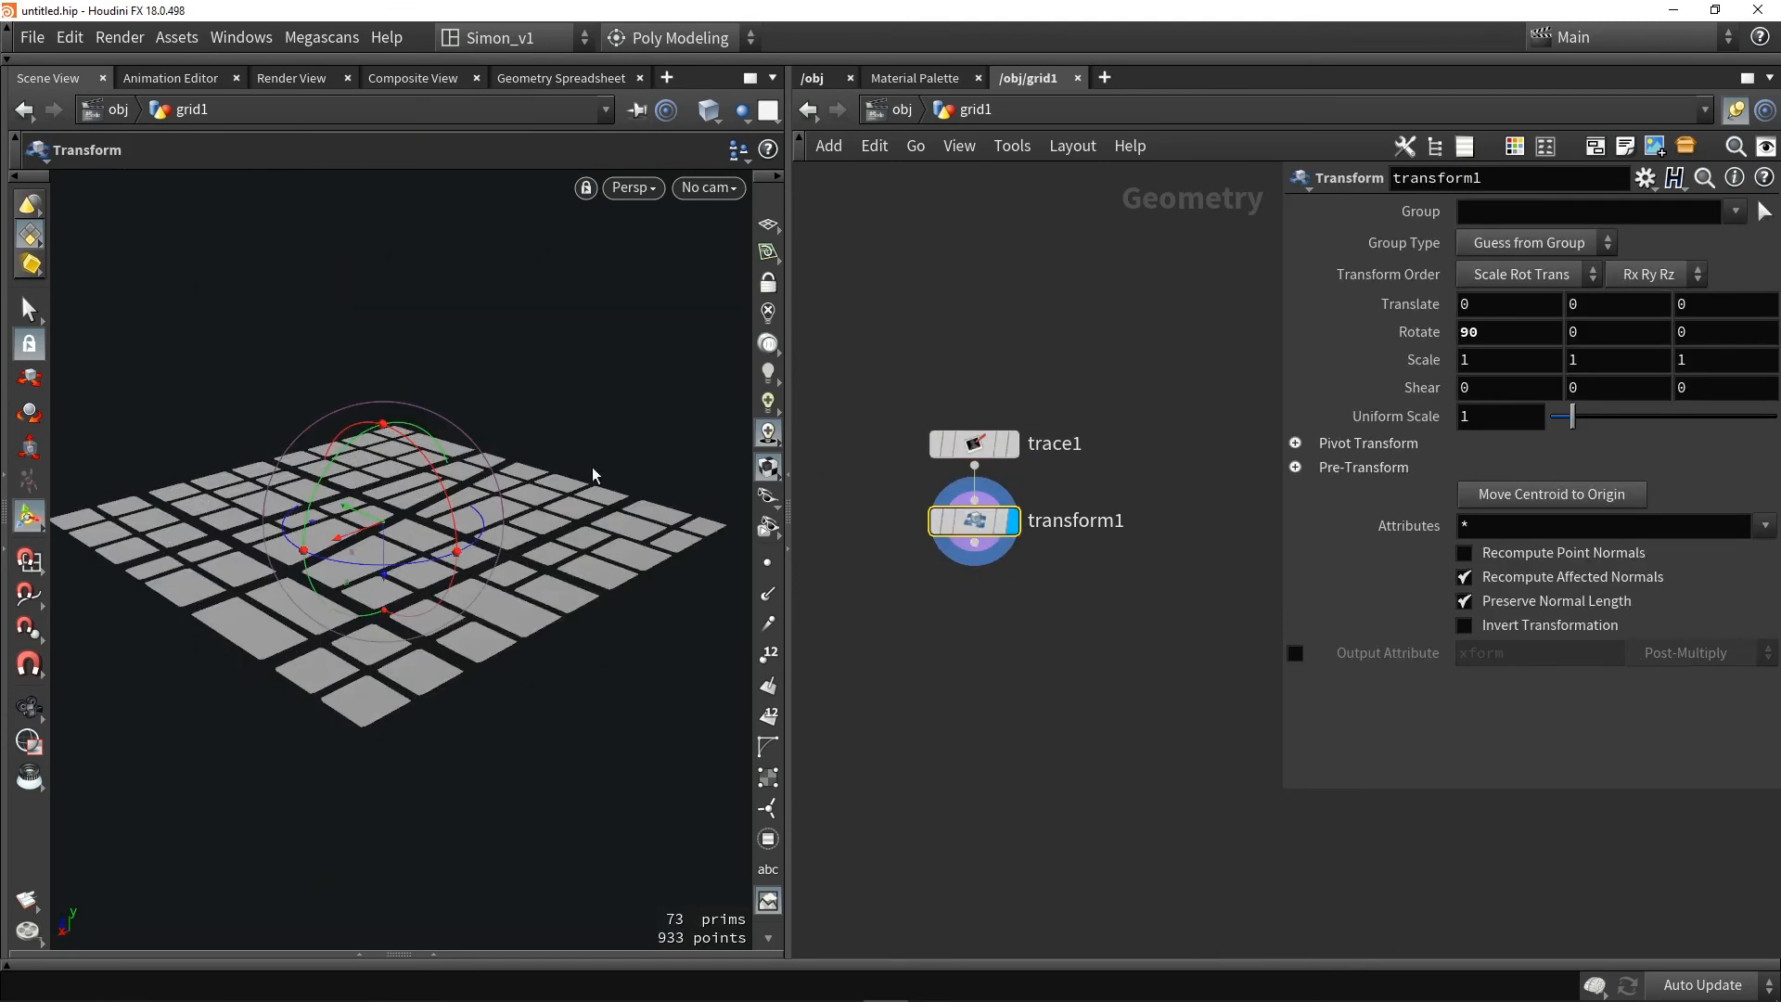
alt+drag(367, 519, 453, 593)
alt+middle_drag(452, 593, 517, 628)
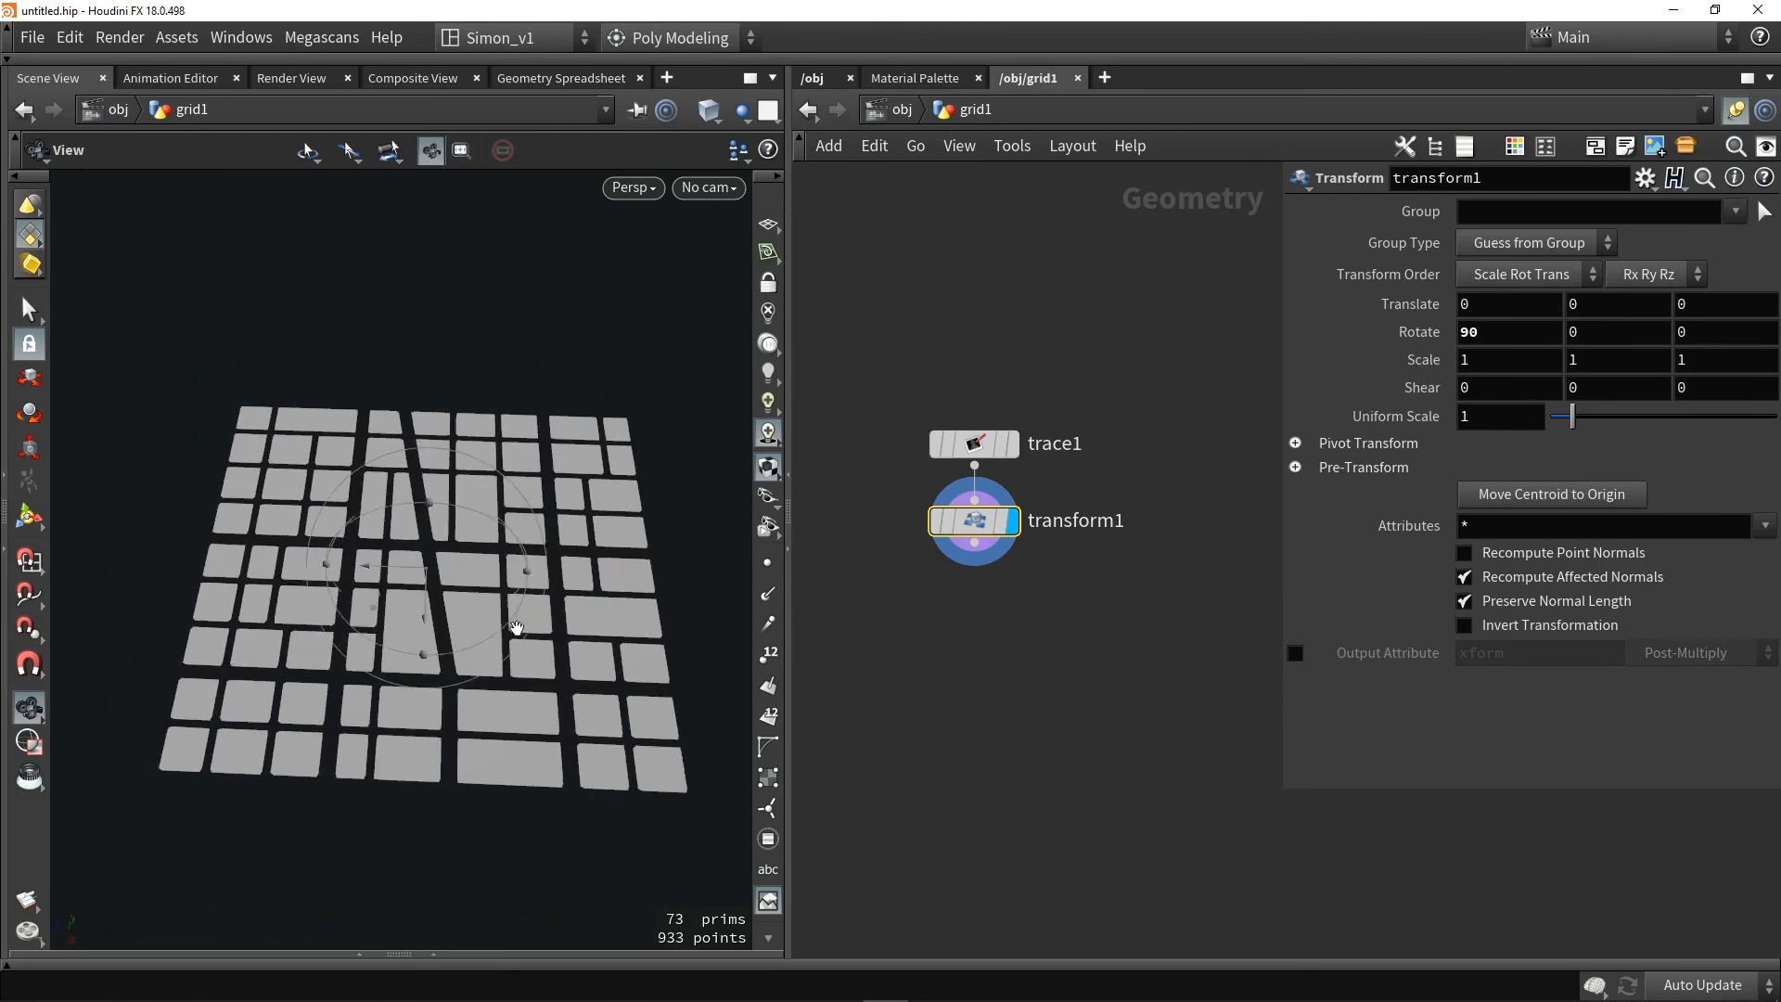
alt+drag(516, 628, 542, 614)
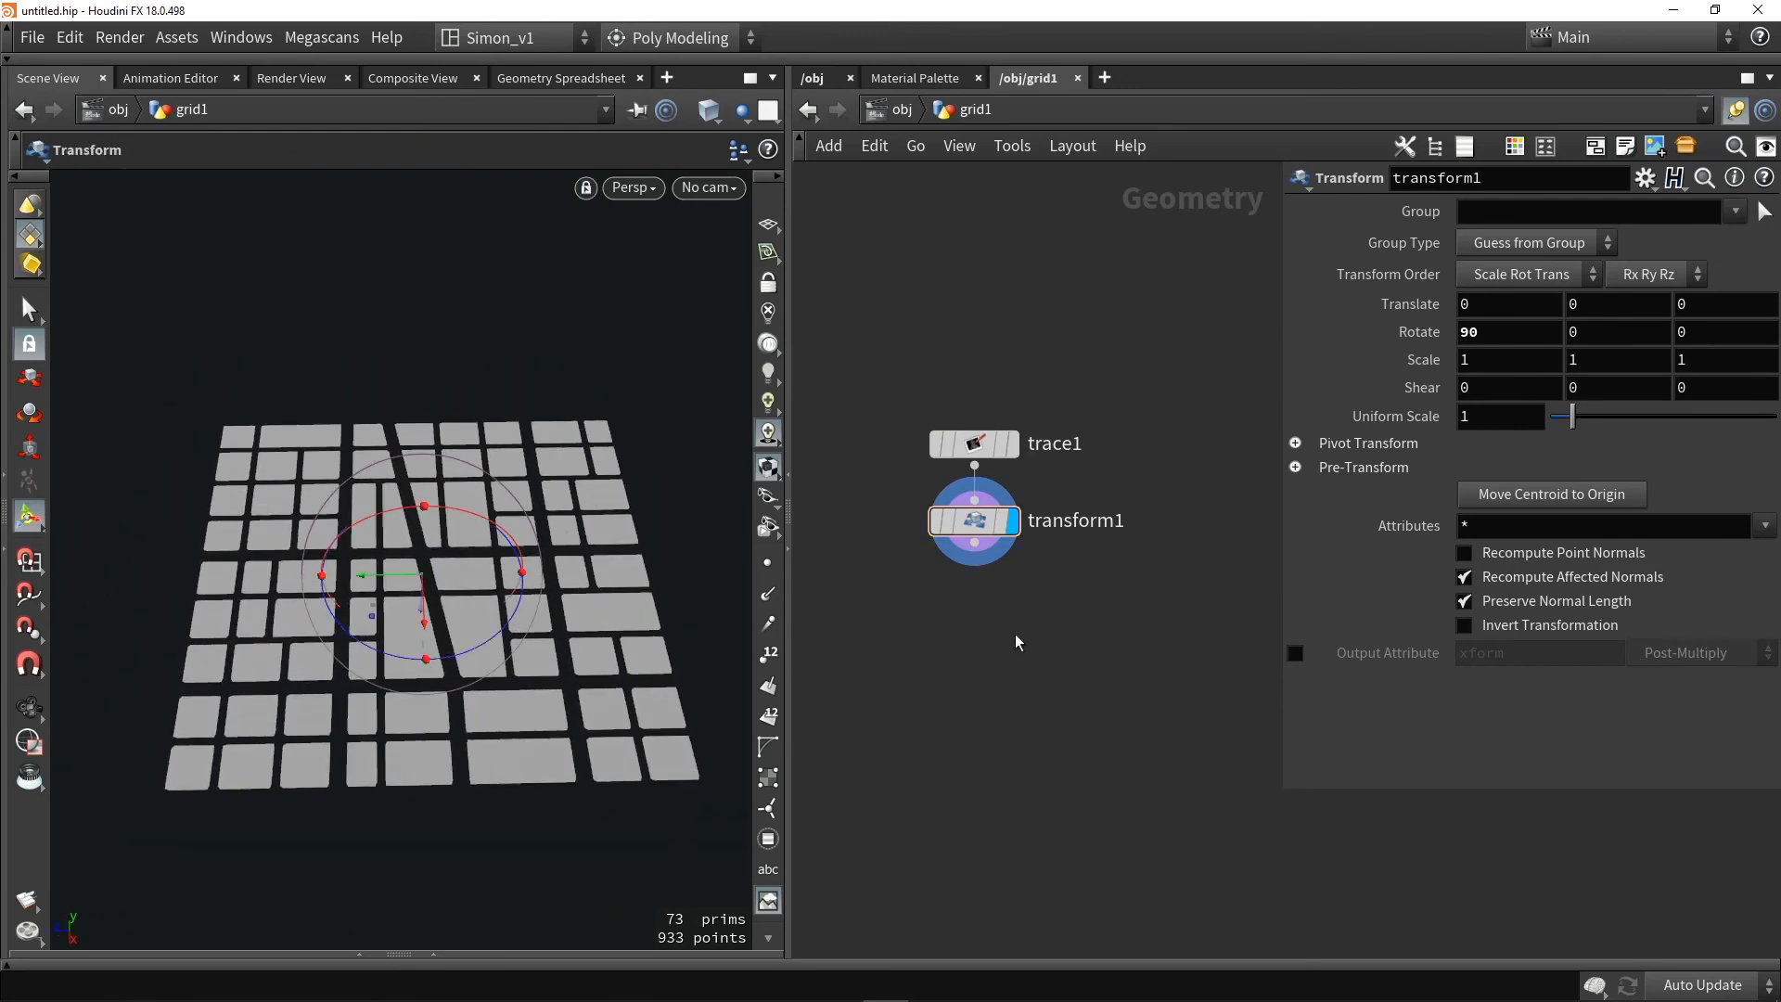
Add an Attribute Randomize node after the Transform node of the traced city blocks and display its result
key(Tab)
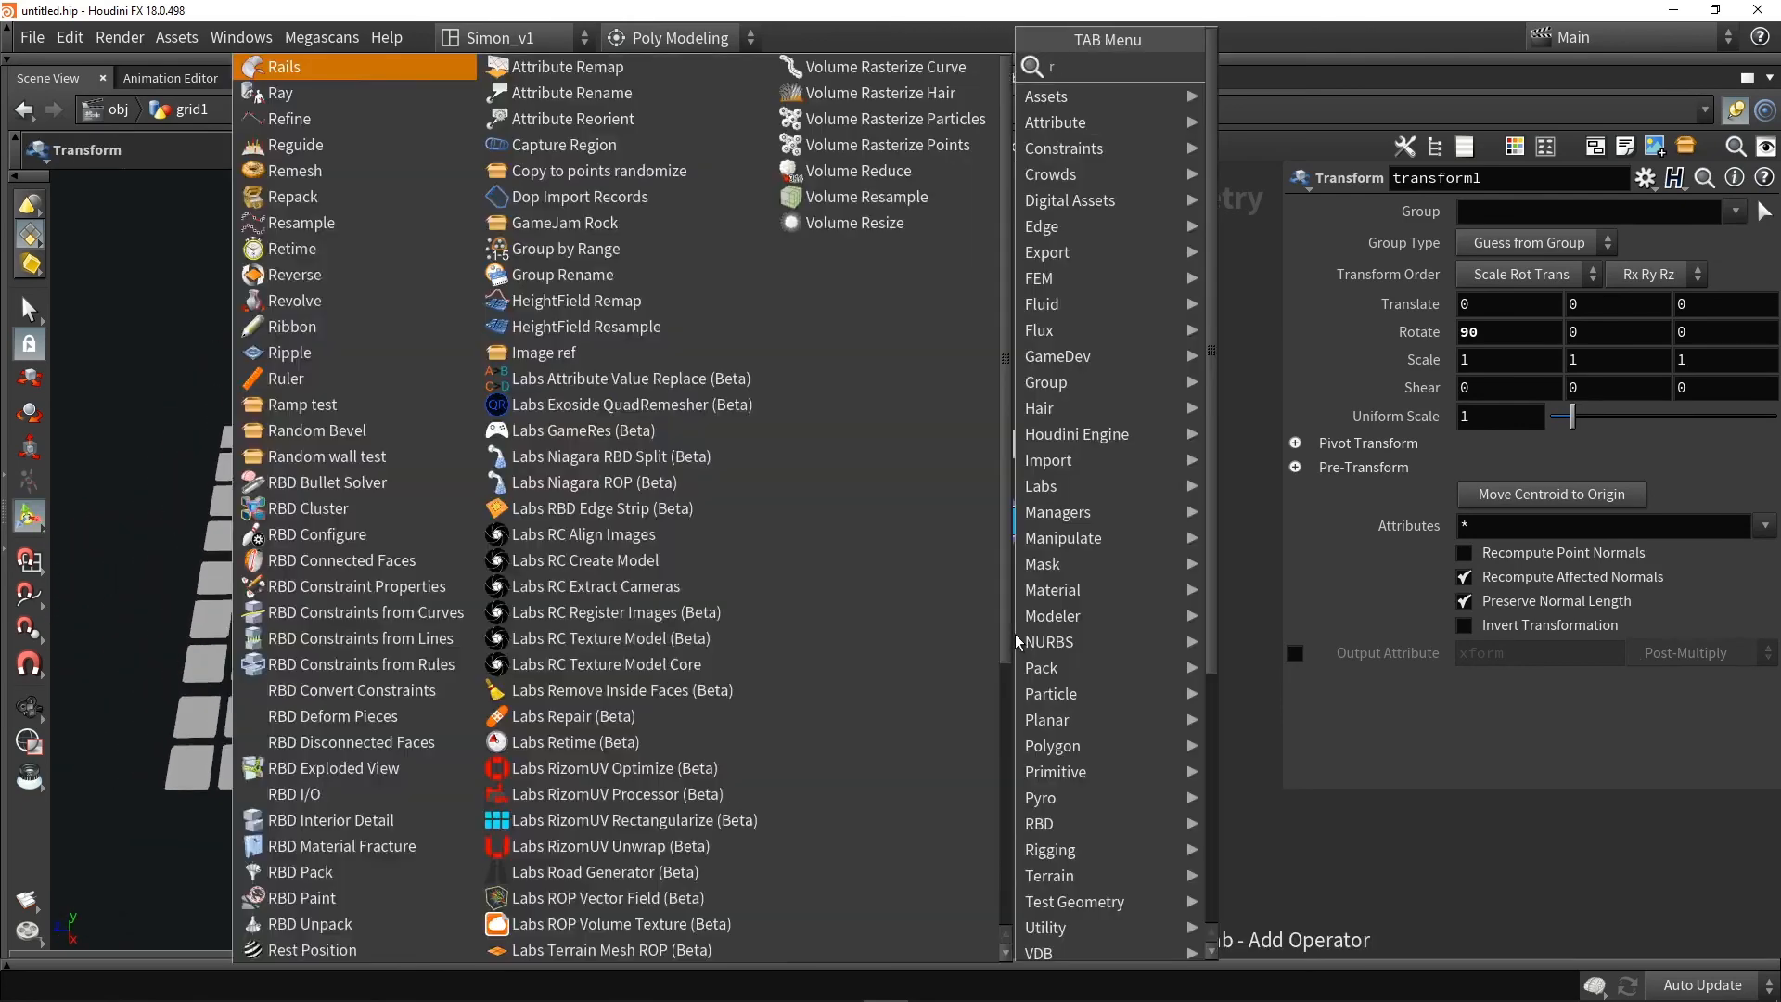
text(rand)
click(1302, 120)
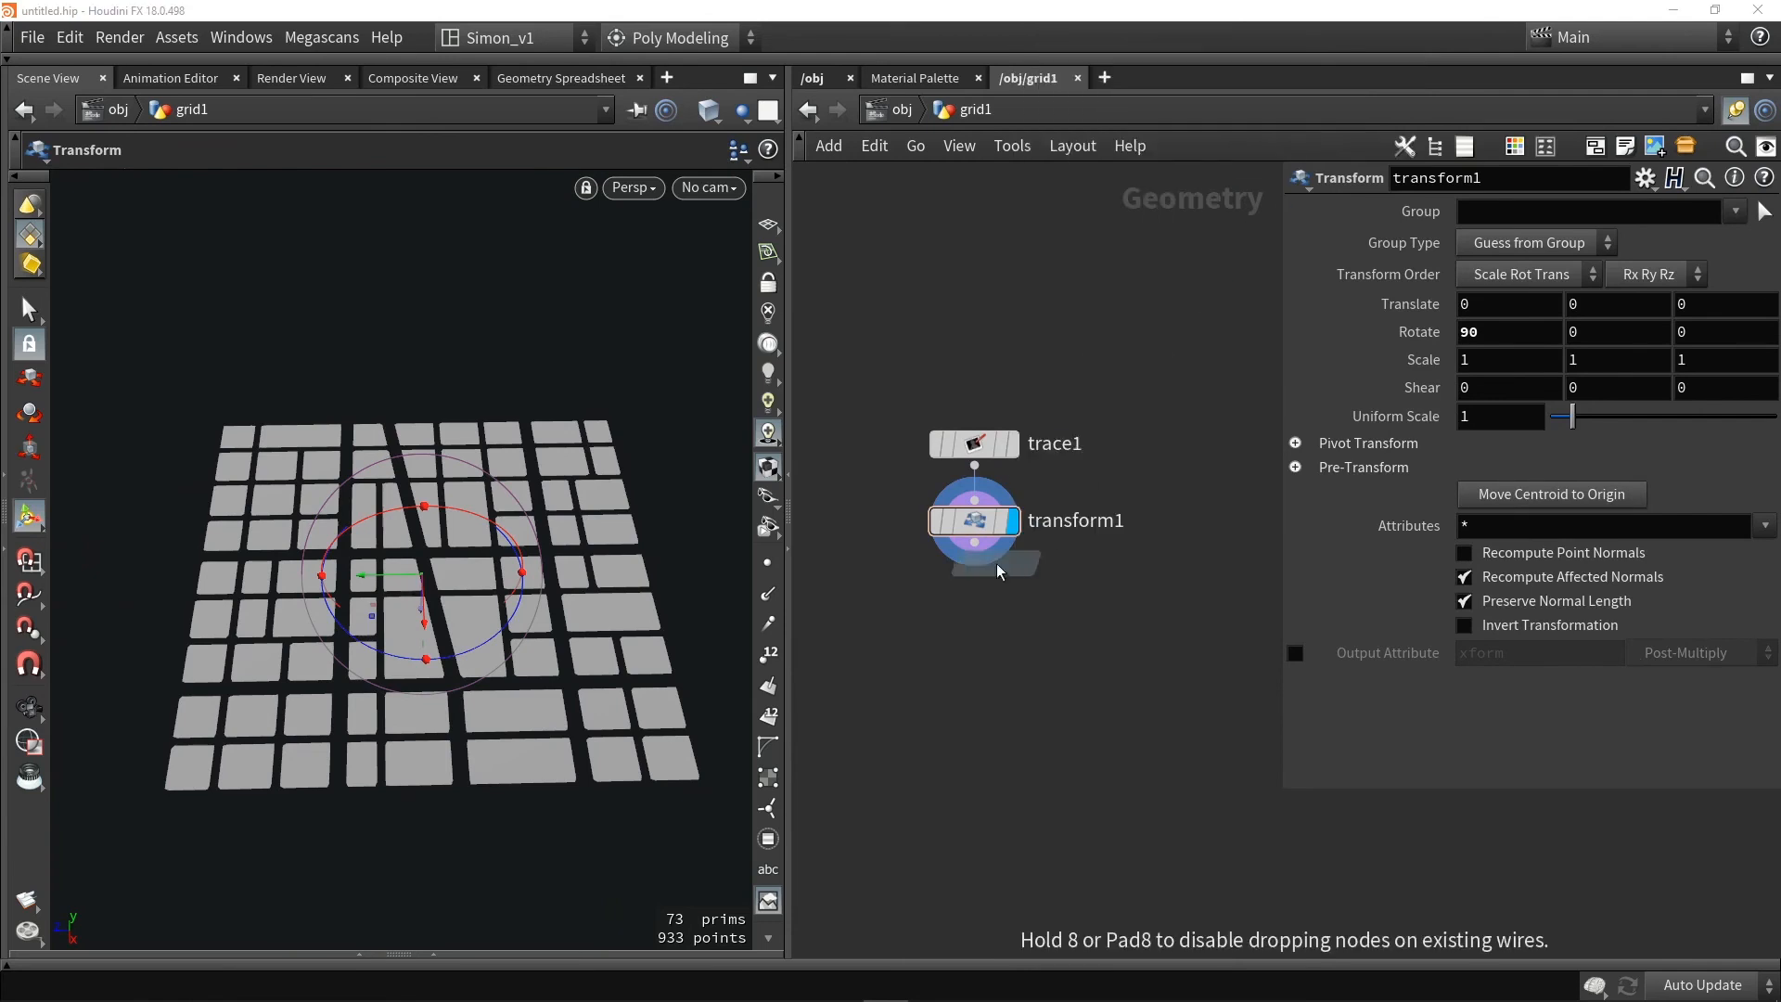
click(976, 620)
click(1018, 620)
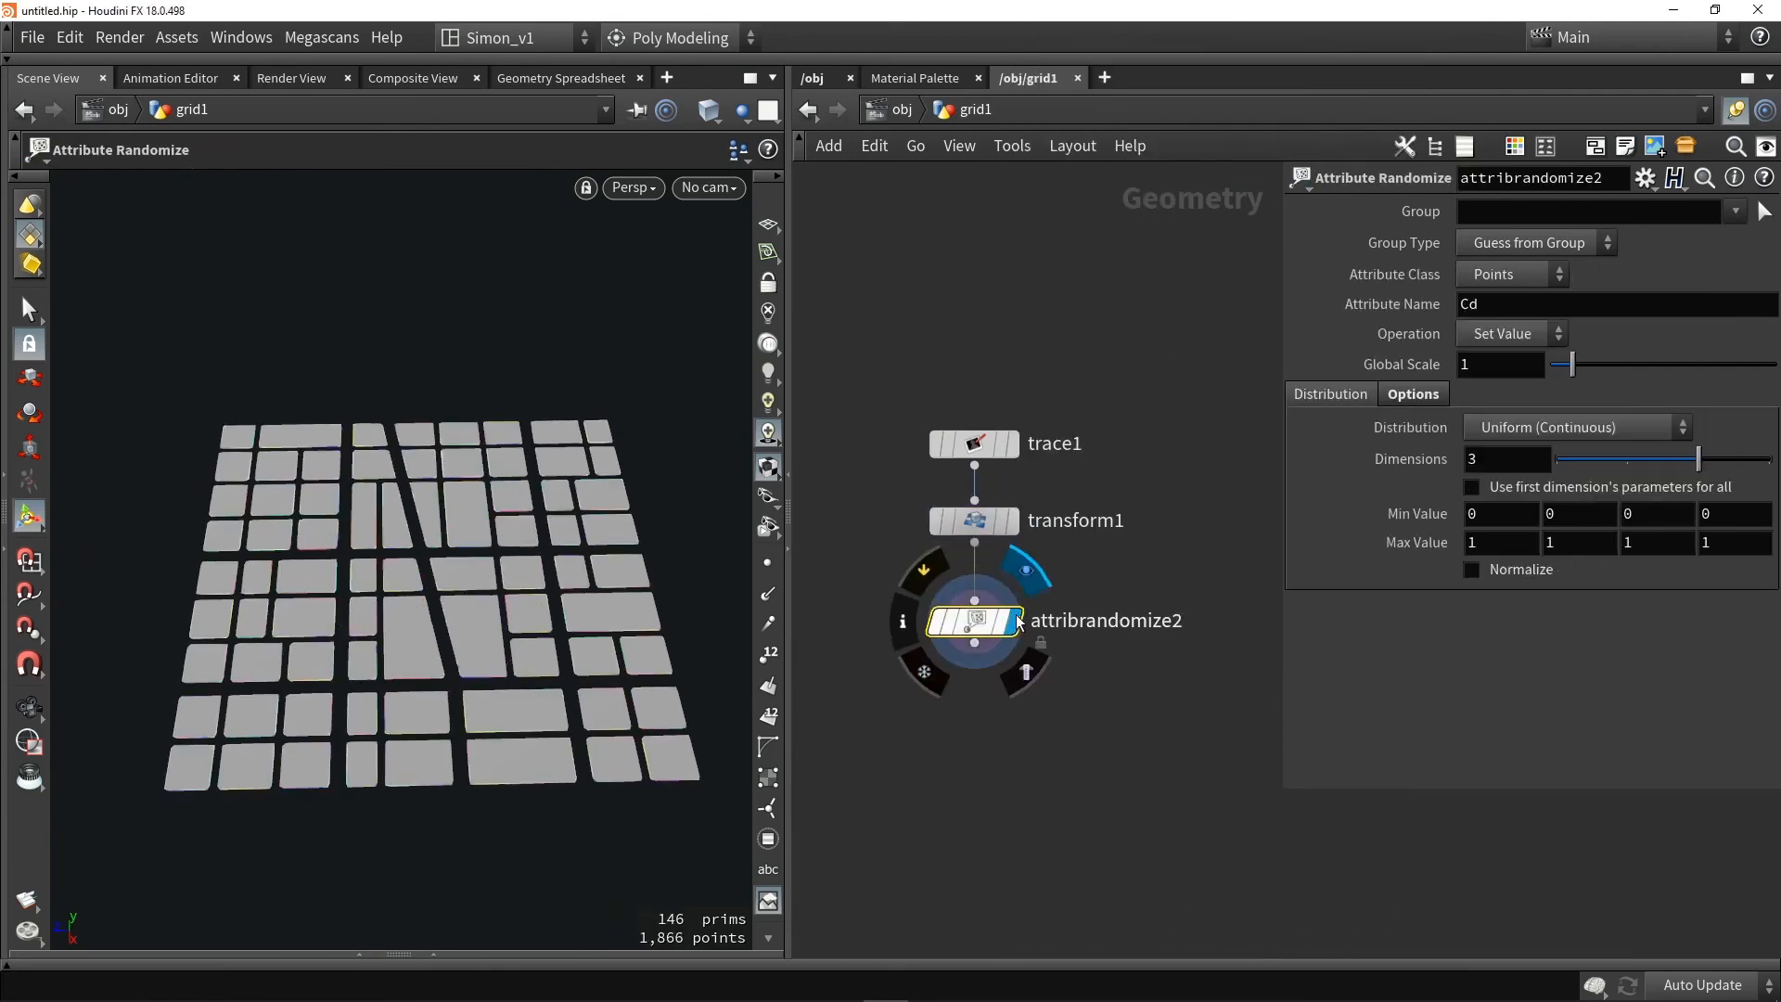
alt+drag(492, 649, 557, 624)
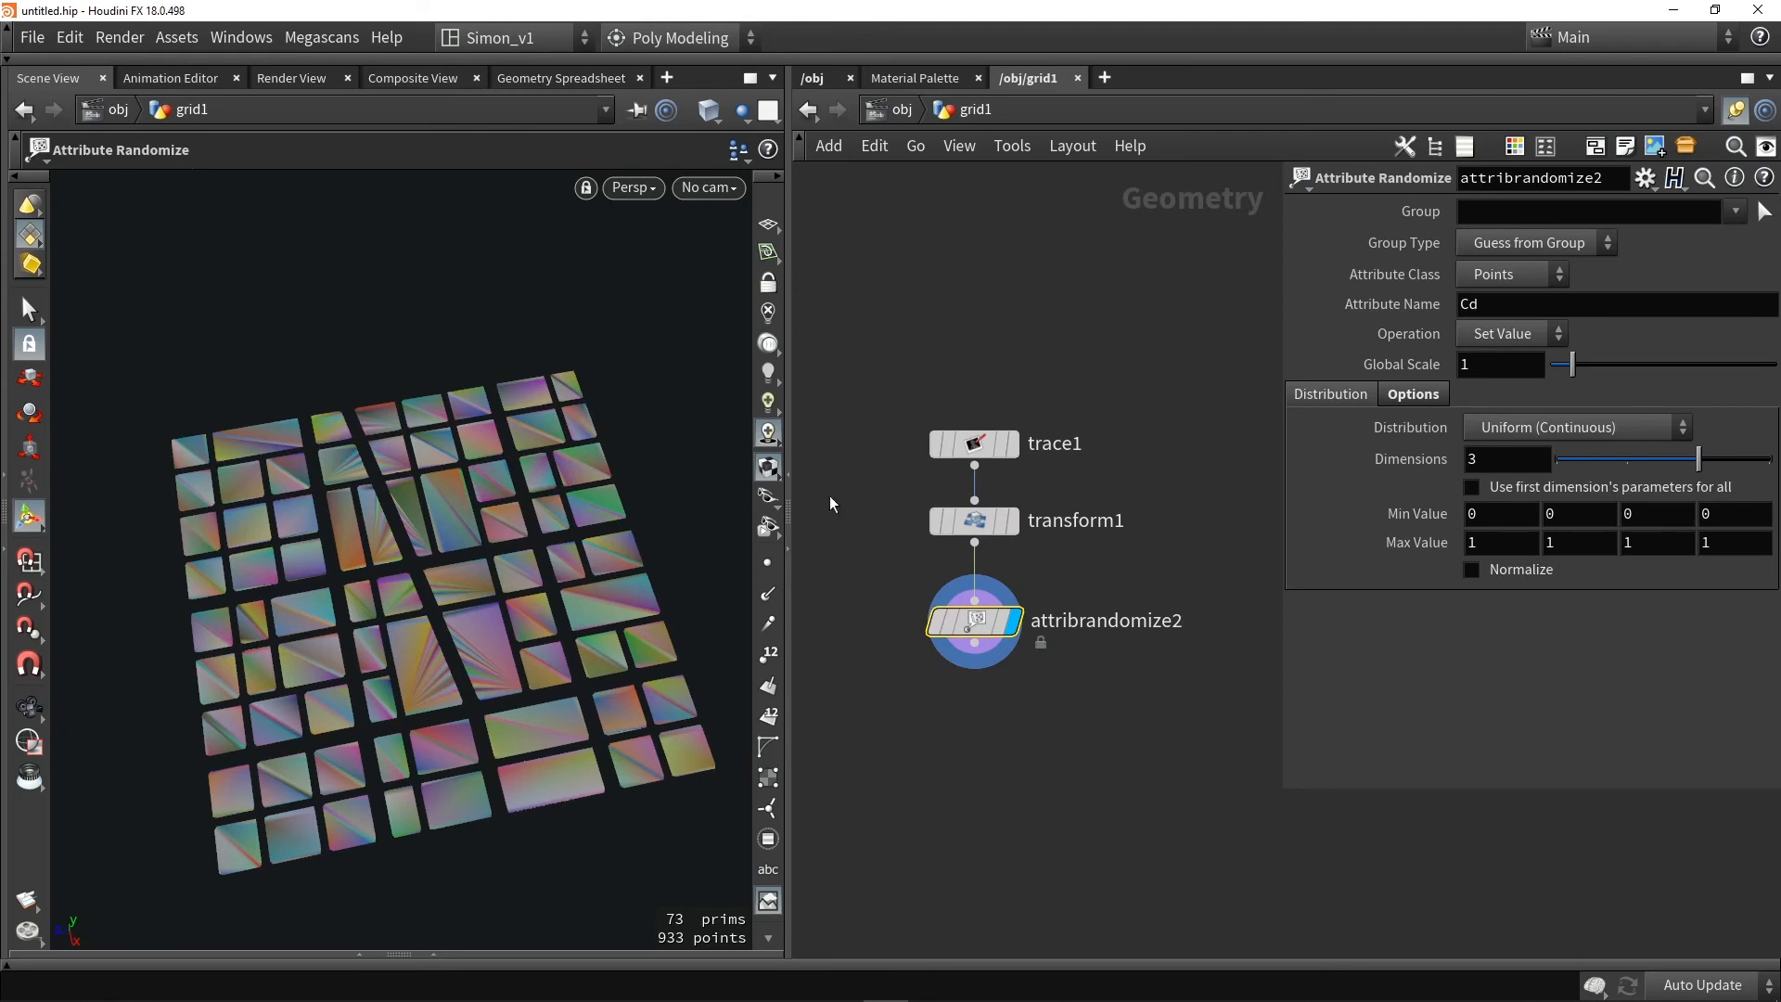
Configure the new Attribute Randomize node with attribute name Height, 1 dimension, minimum value 1 and maximum value 5
double_click(1501, 305)
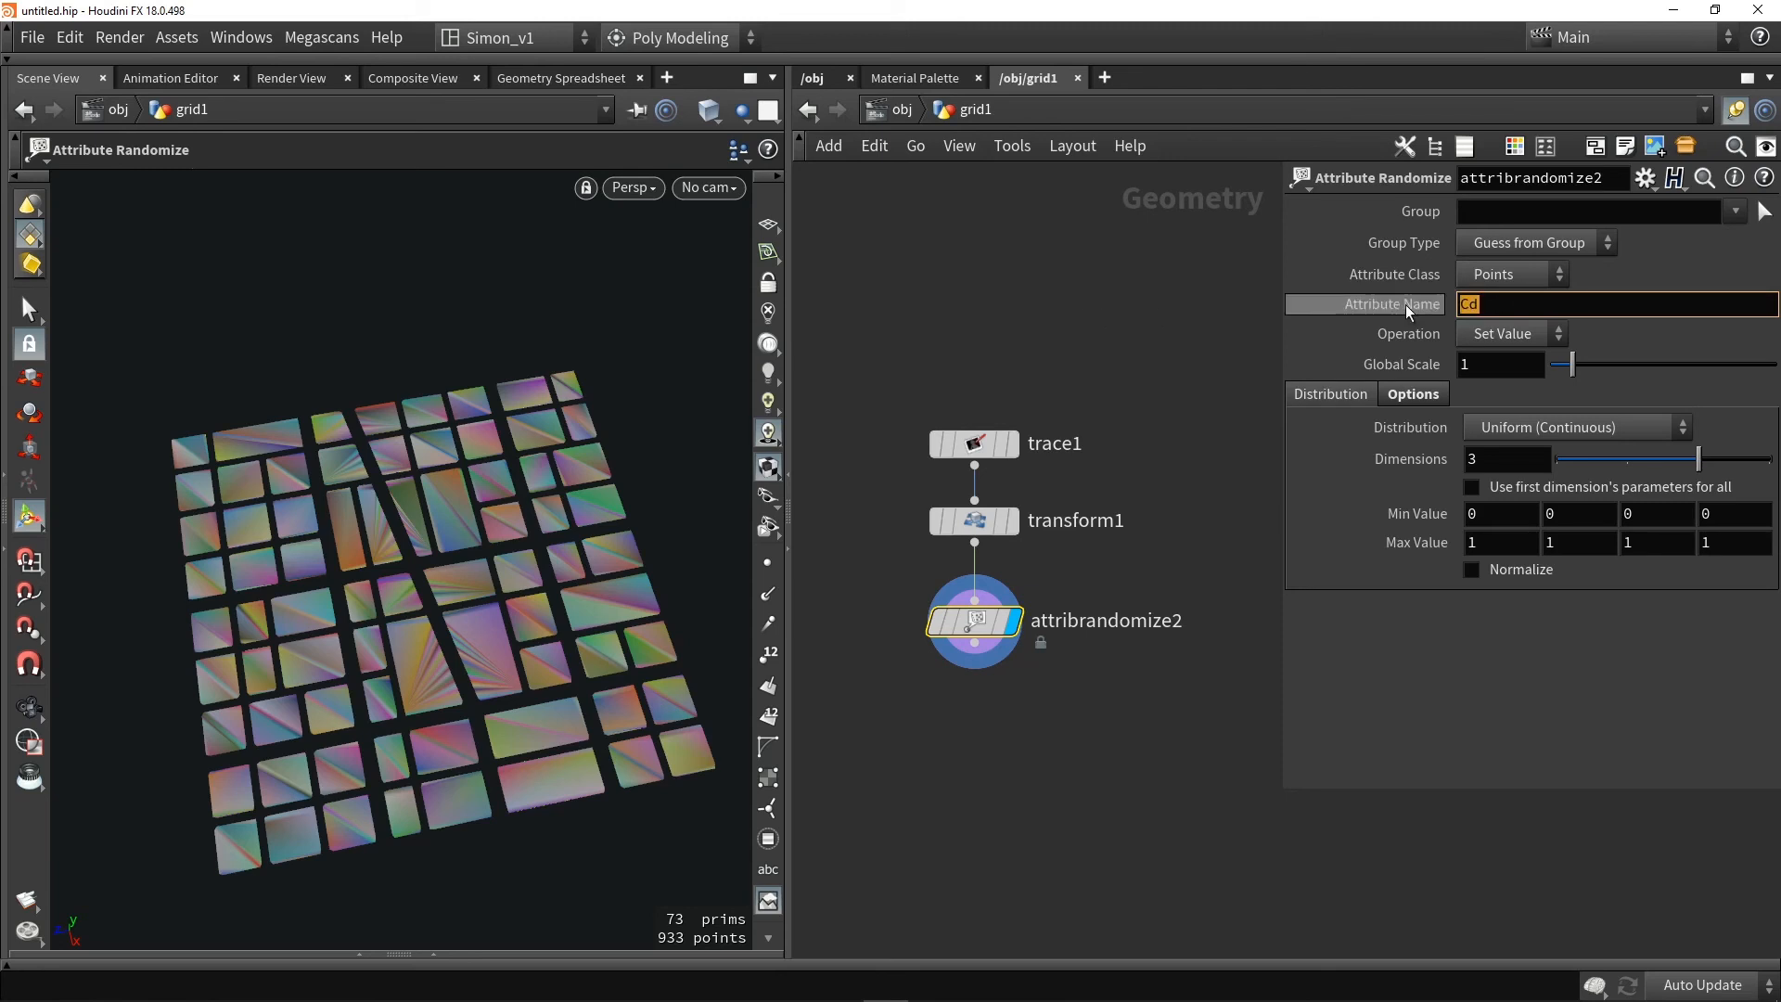
key(Return)
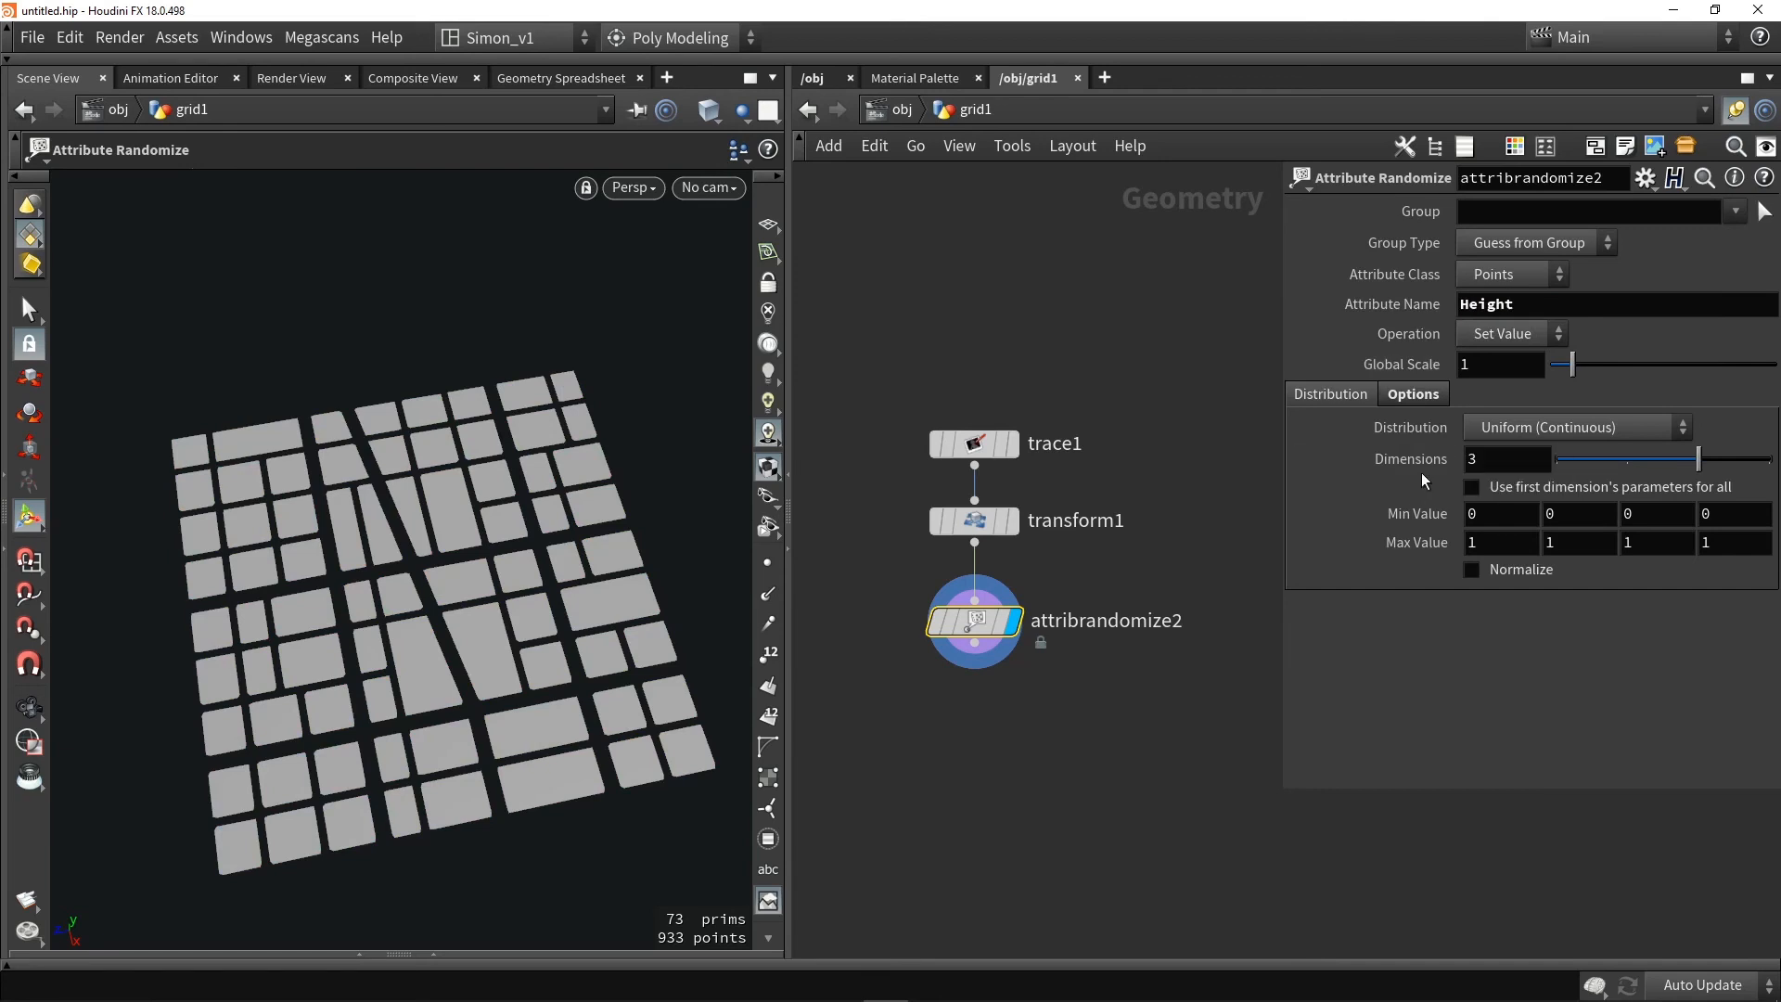
click(1557, 461)
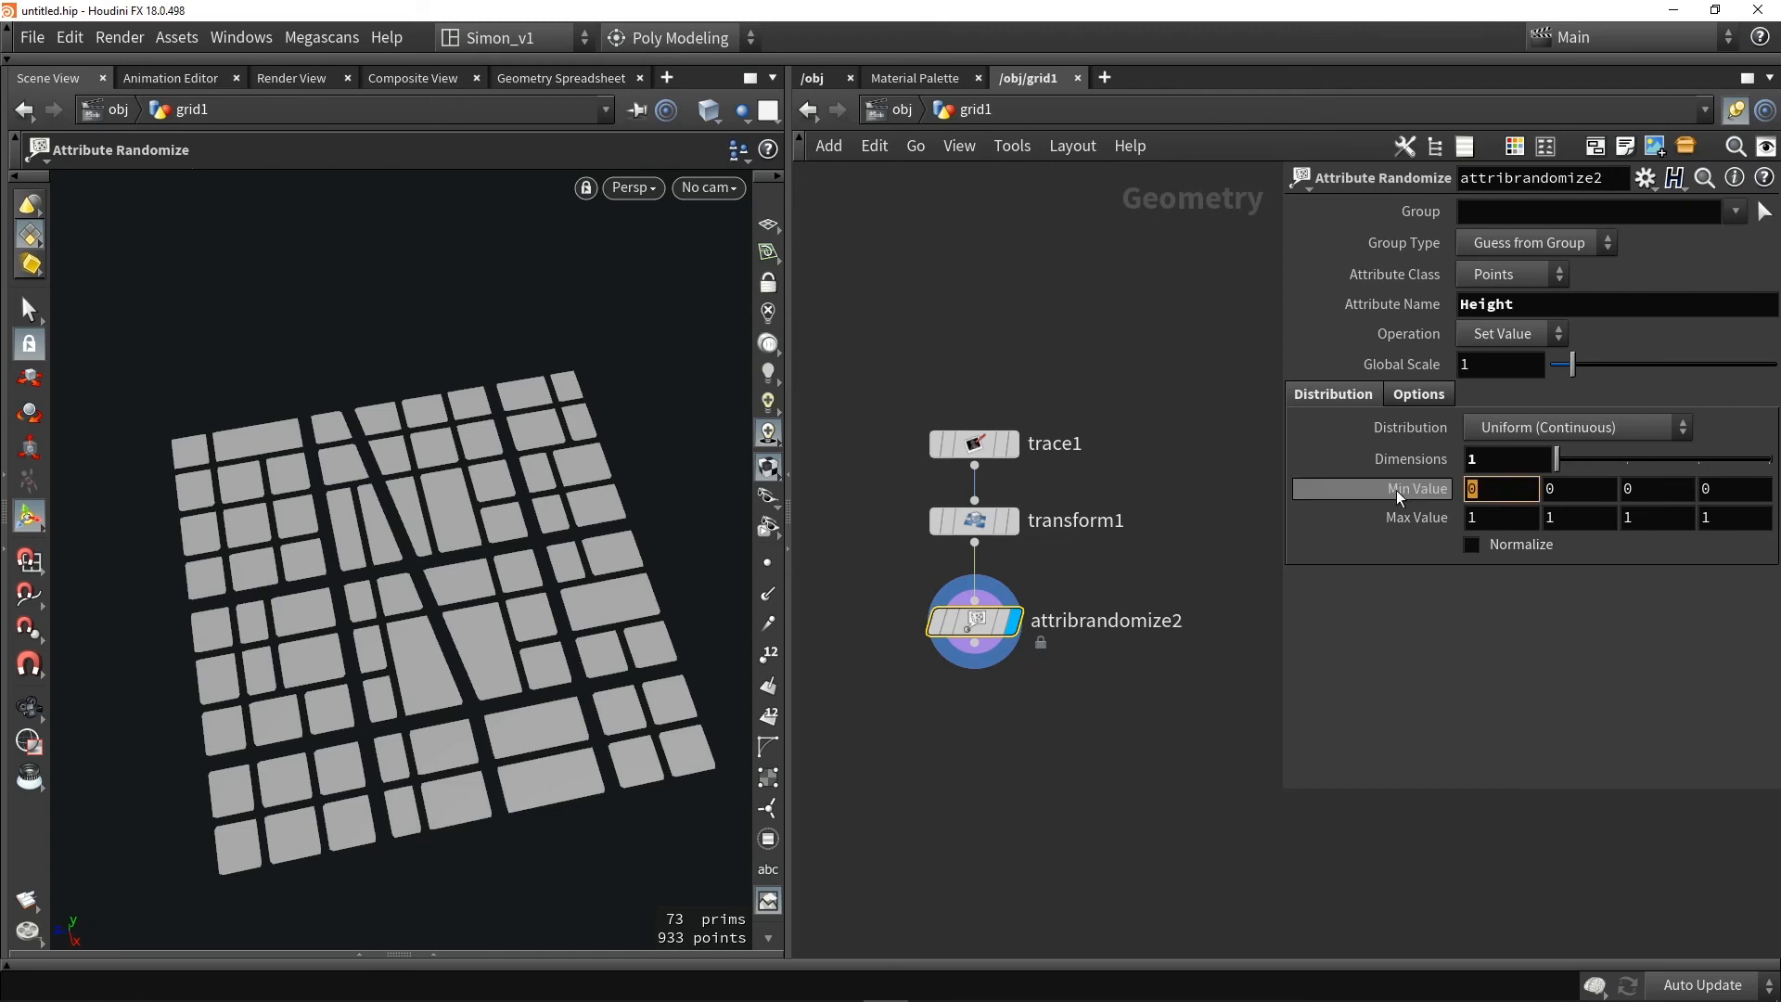
click(1512, 518)
key(BackSpace)
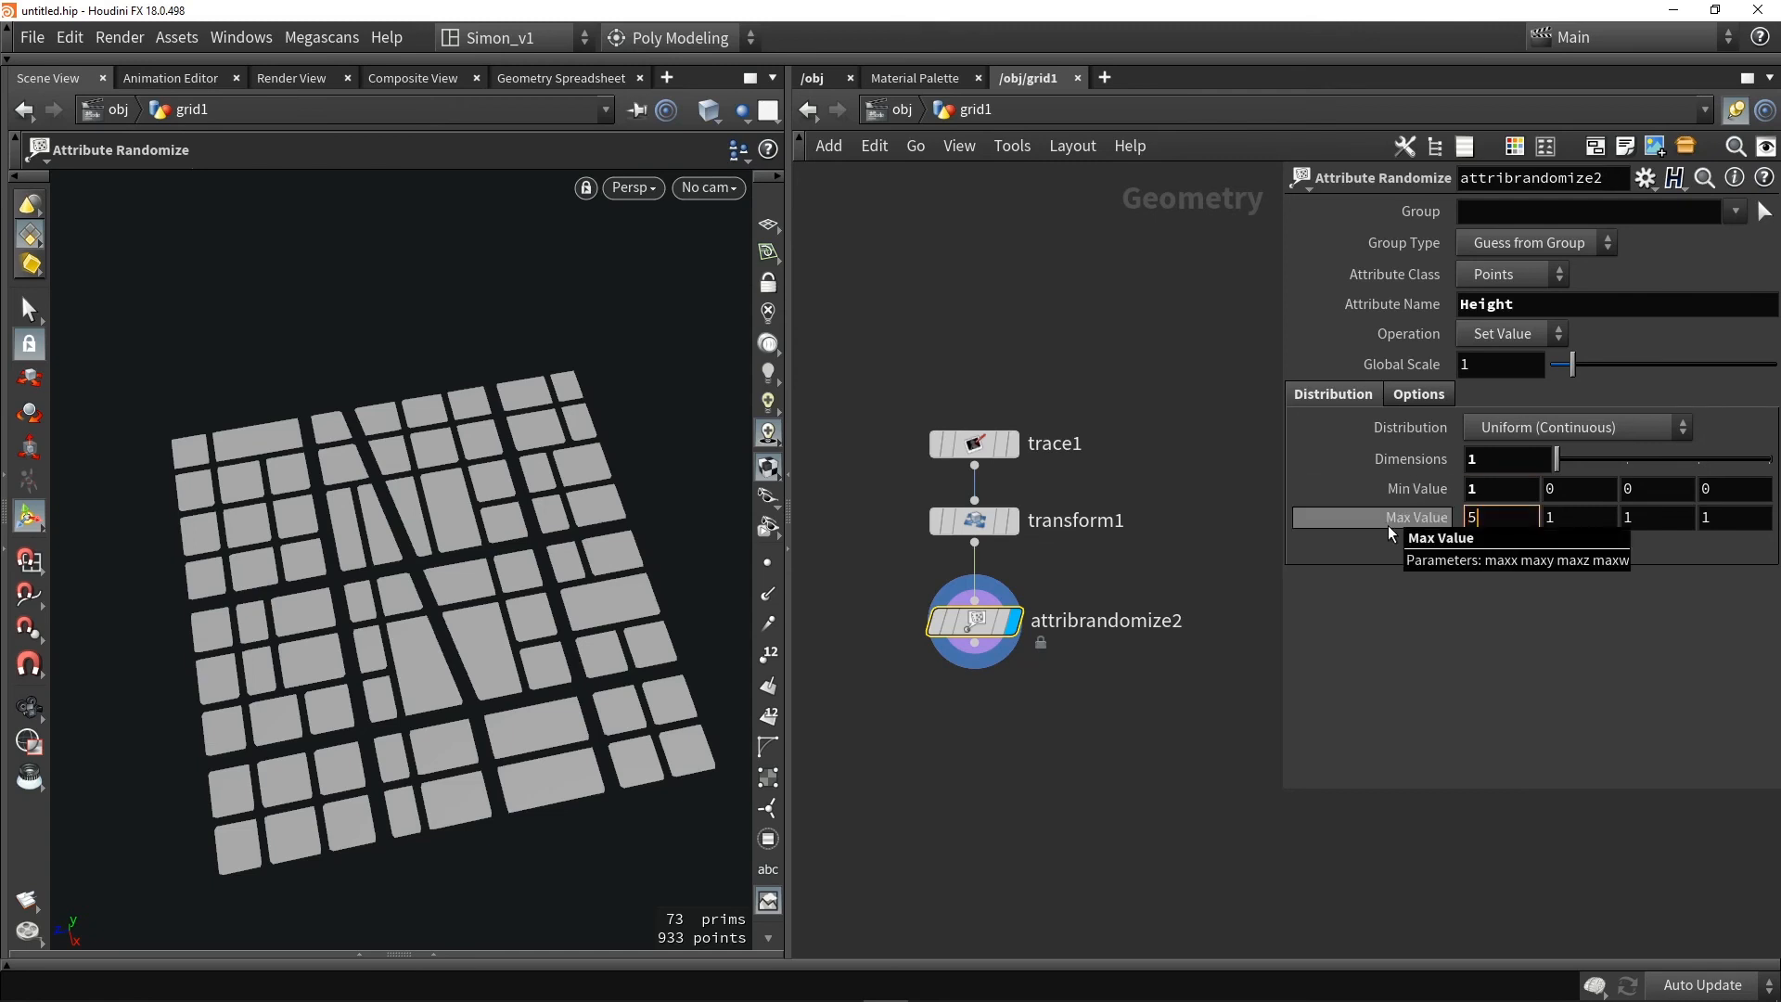
text(5)
click(1115, 726)
Add a PolyExtrude node below the Attribute Randomize node, wire it to that node's output and display it
middle_drag(1003, 720, 1026, 599)
key(Tab)
text(extru)
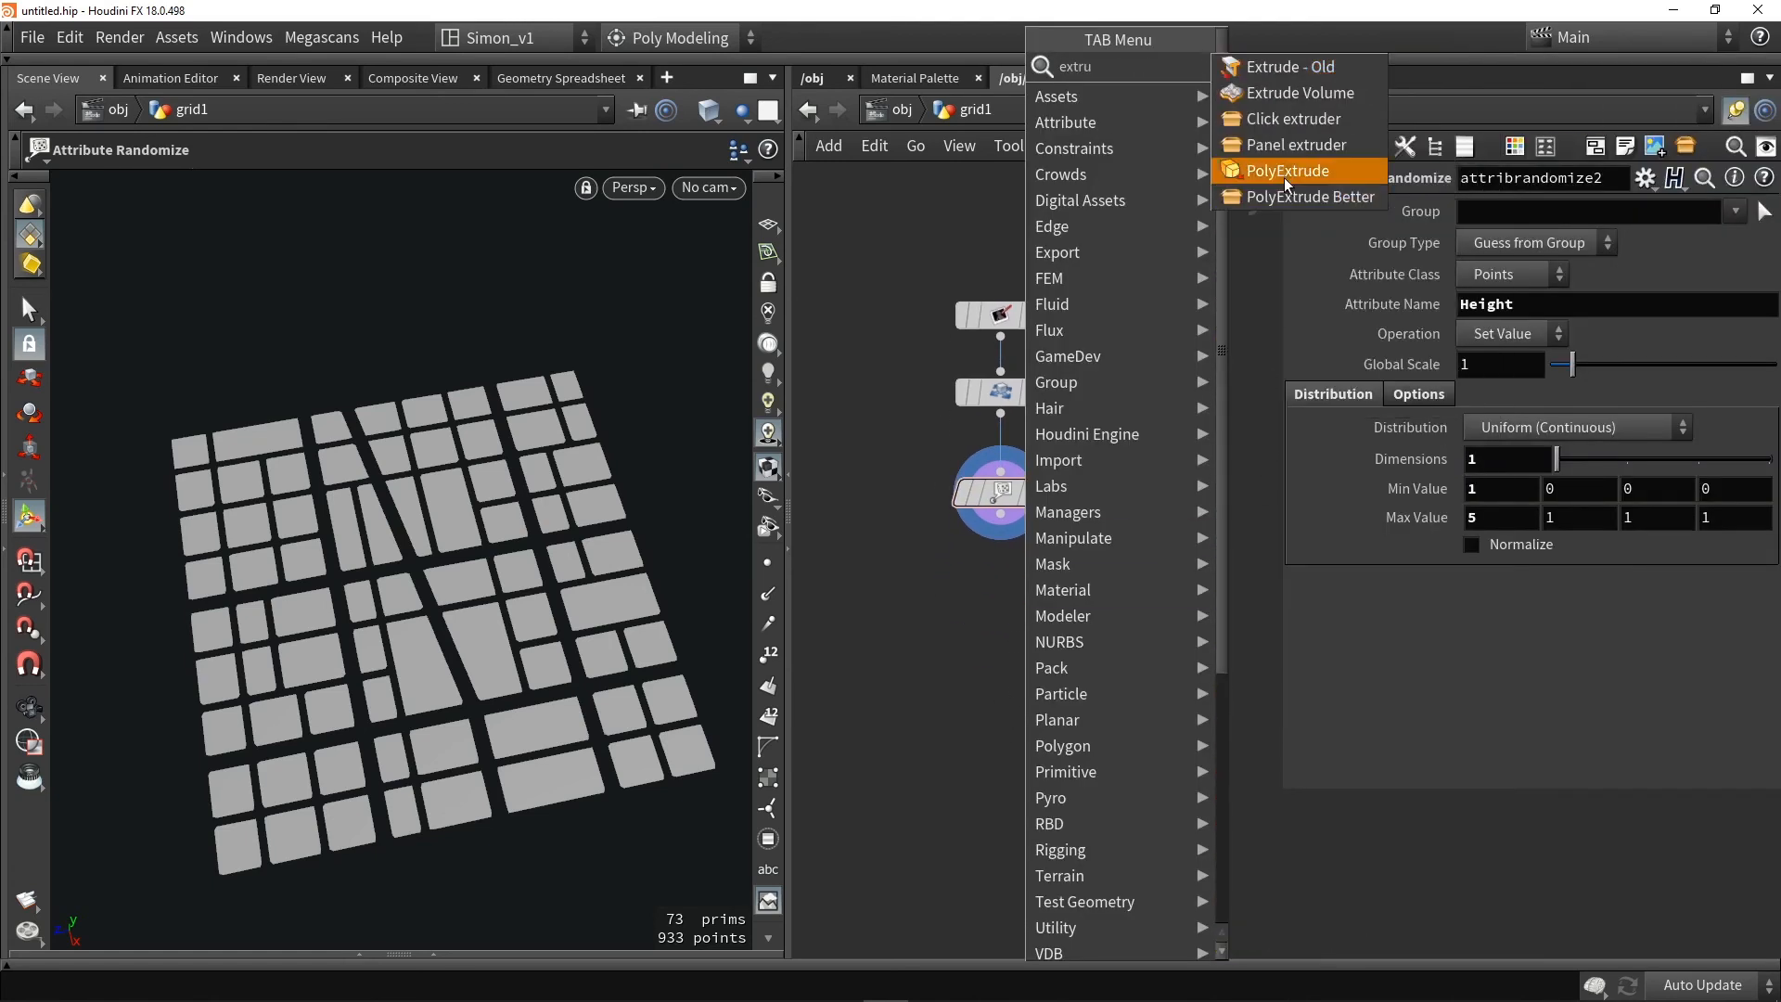
click(1284, 172)
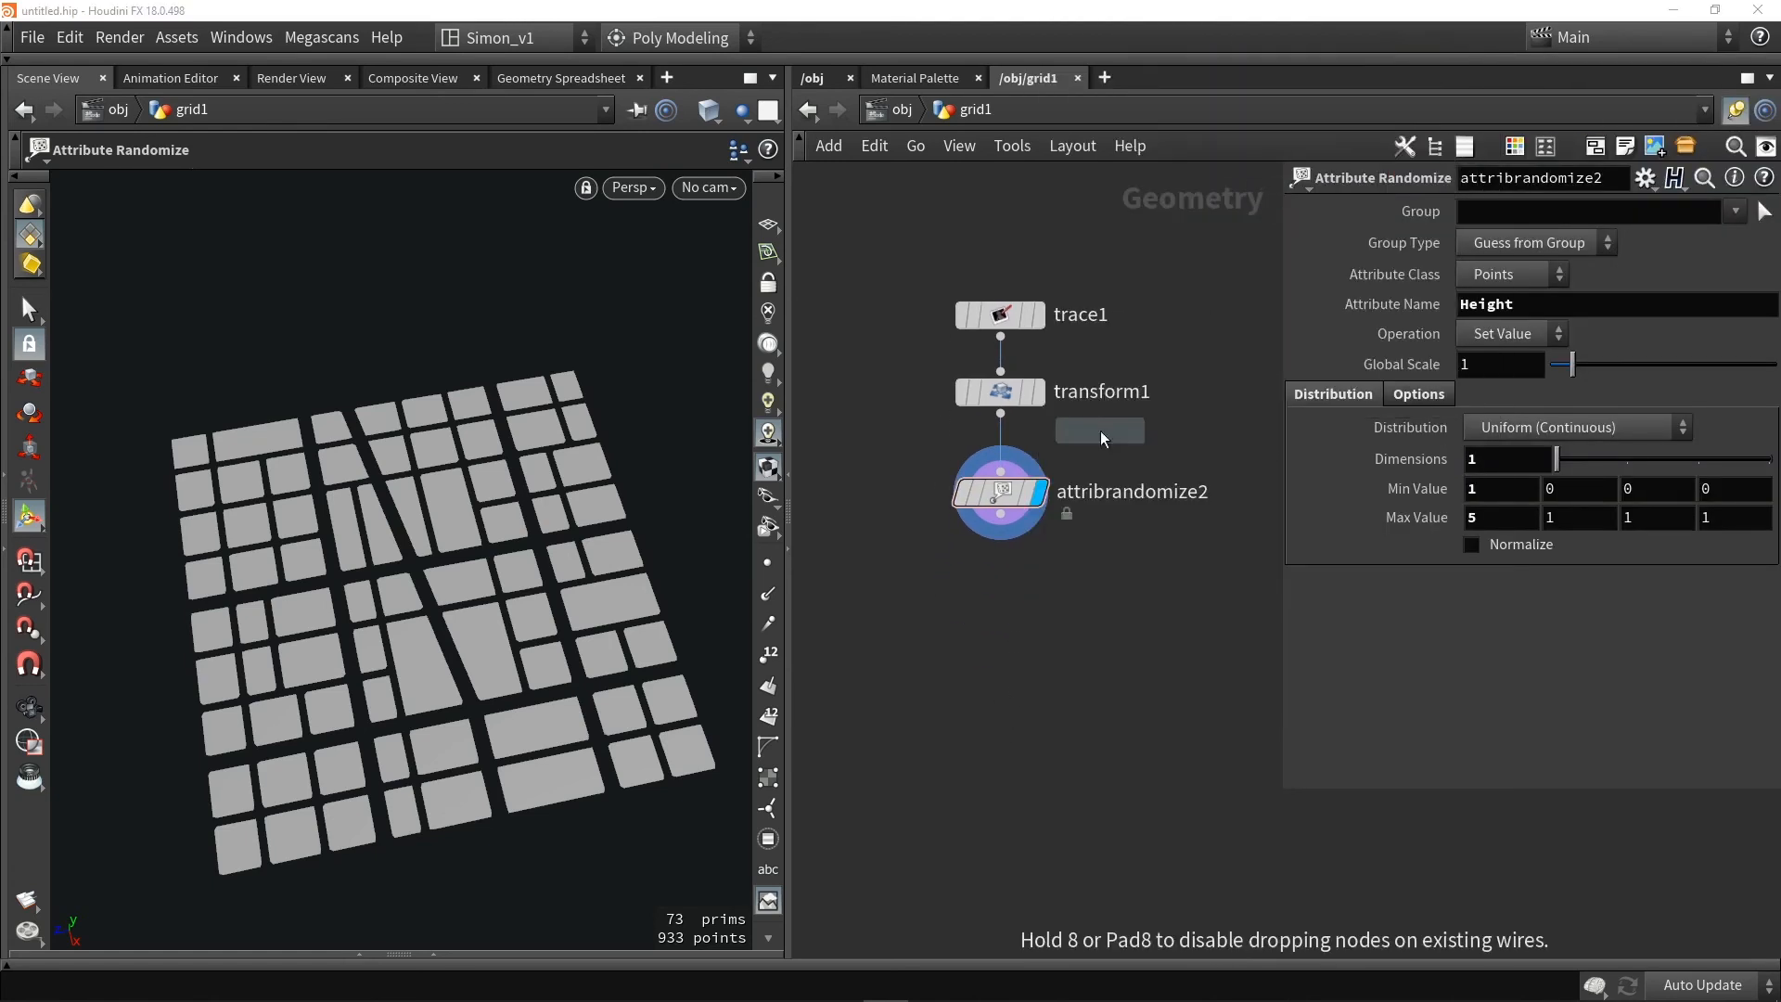
click(989, 642)
drag(1000, 516, 998, 606)
click(1027, 641)
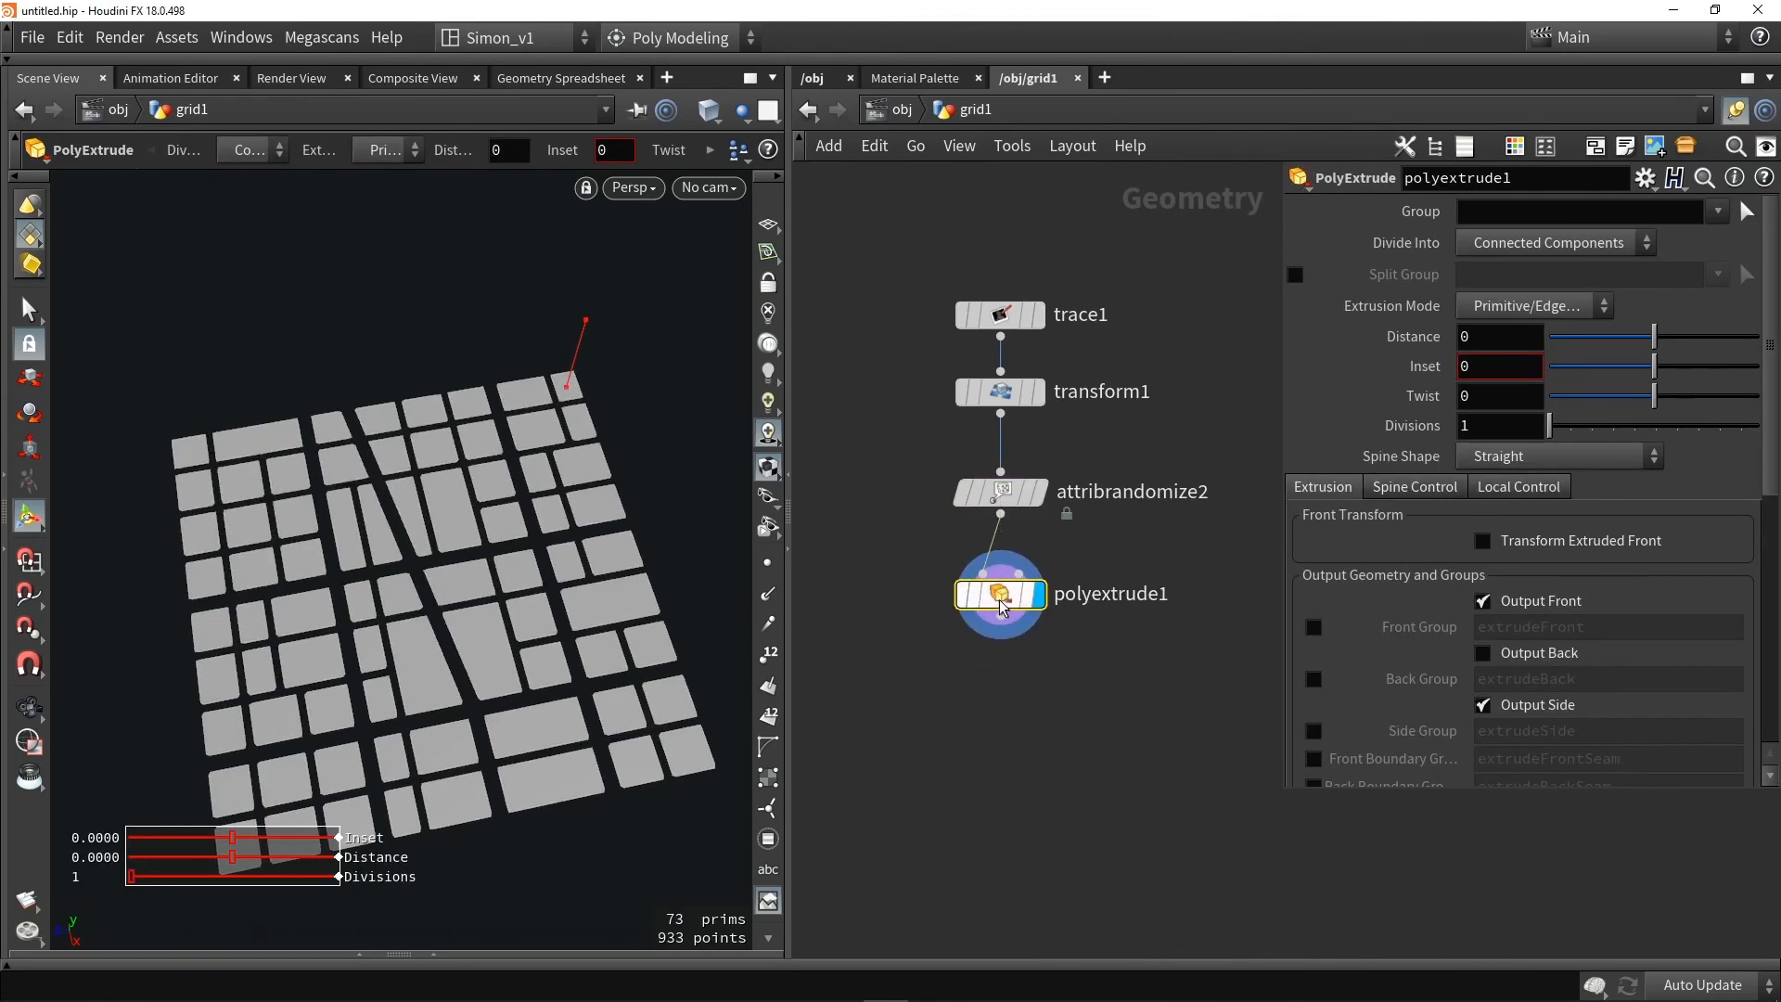
Set the PolyExtrude distance to 0.333 and enable the local Distance Scale attribute with the name Height
click(1486, 491)
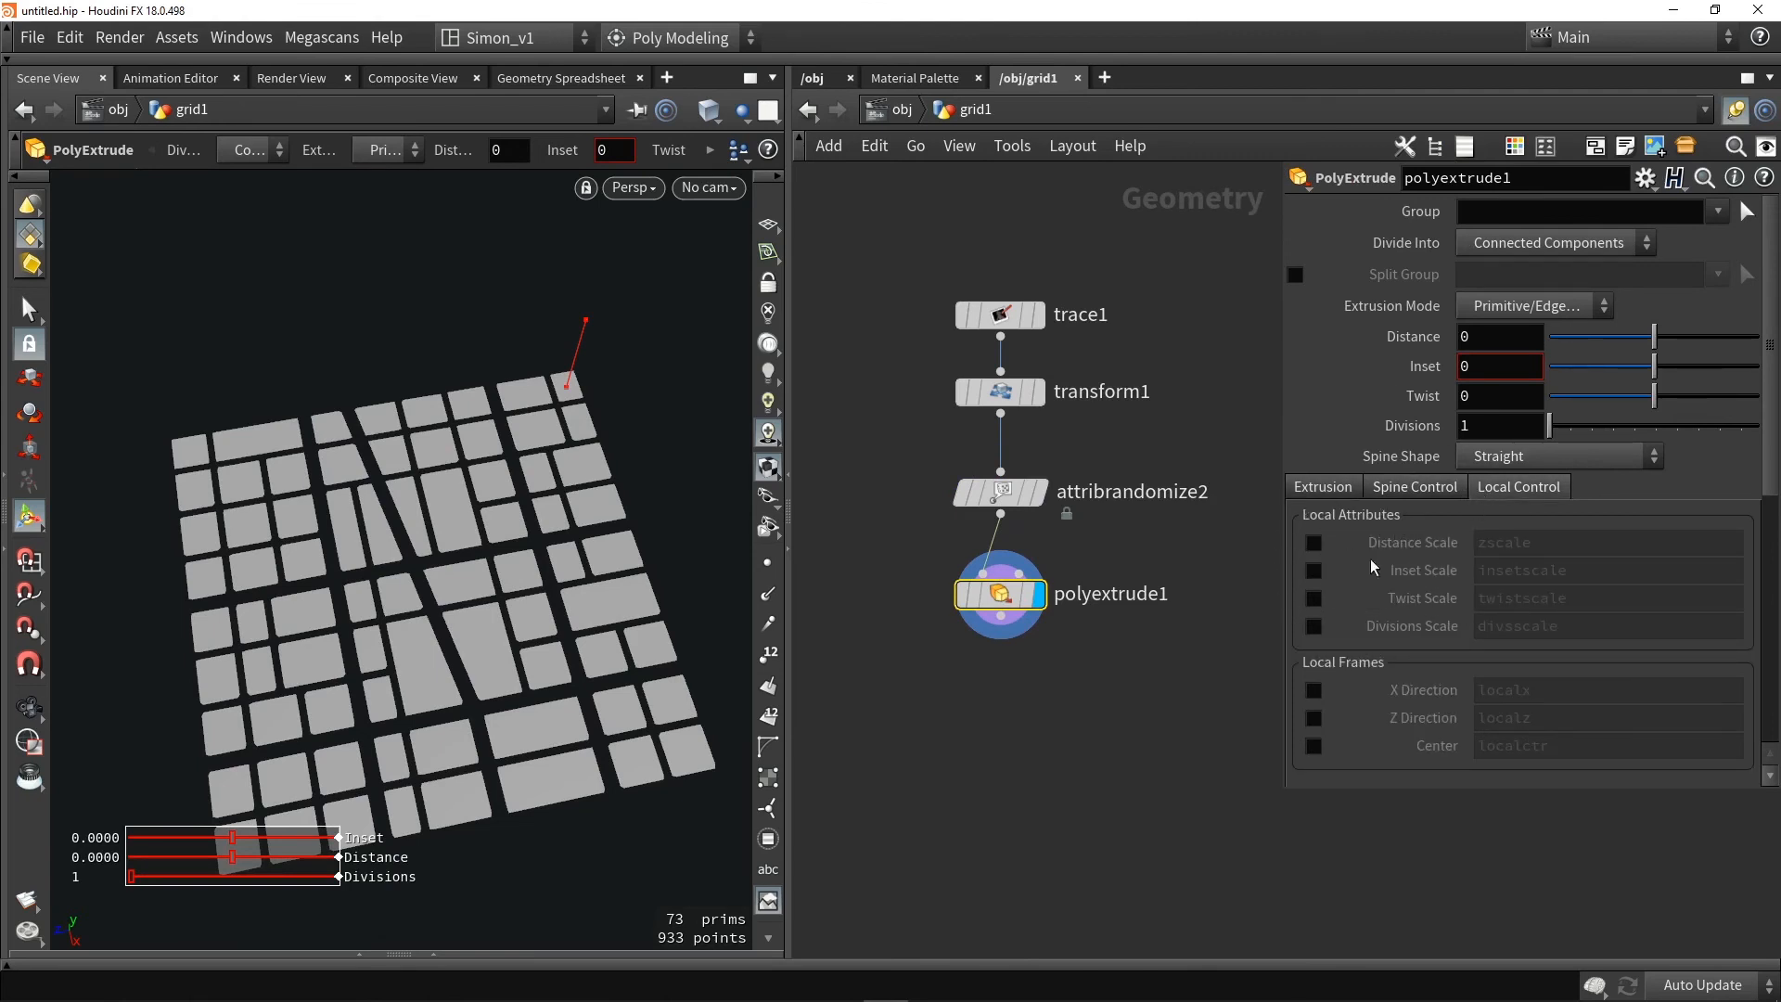
drag(1658, 338, 1688, 338)
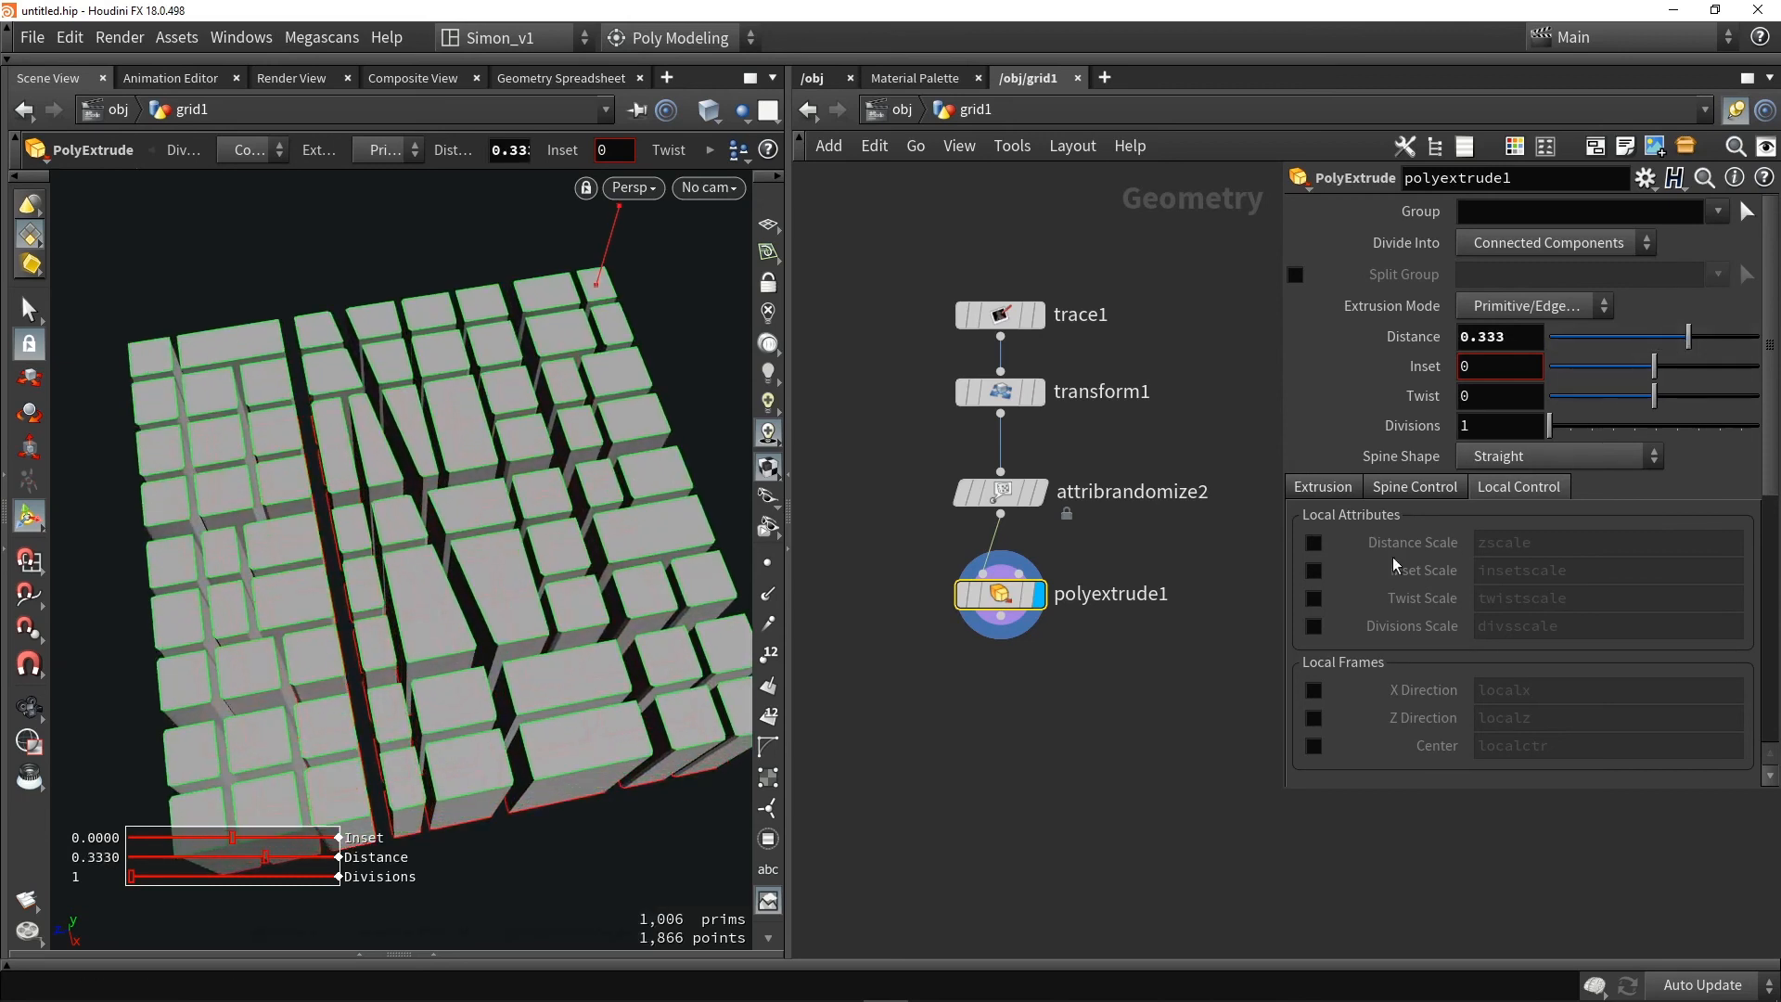
click(1313, 545)
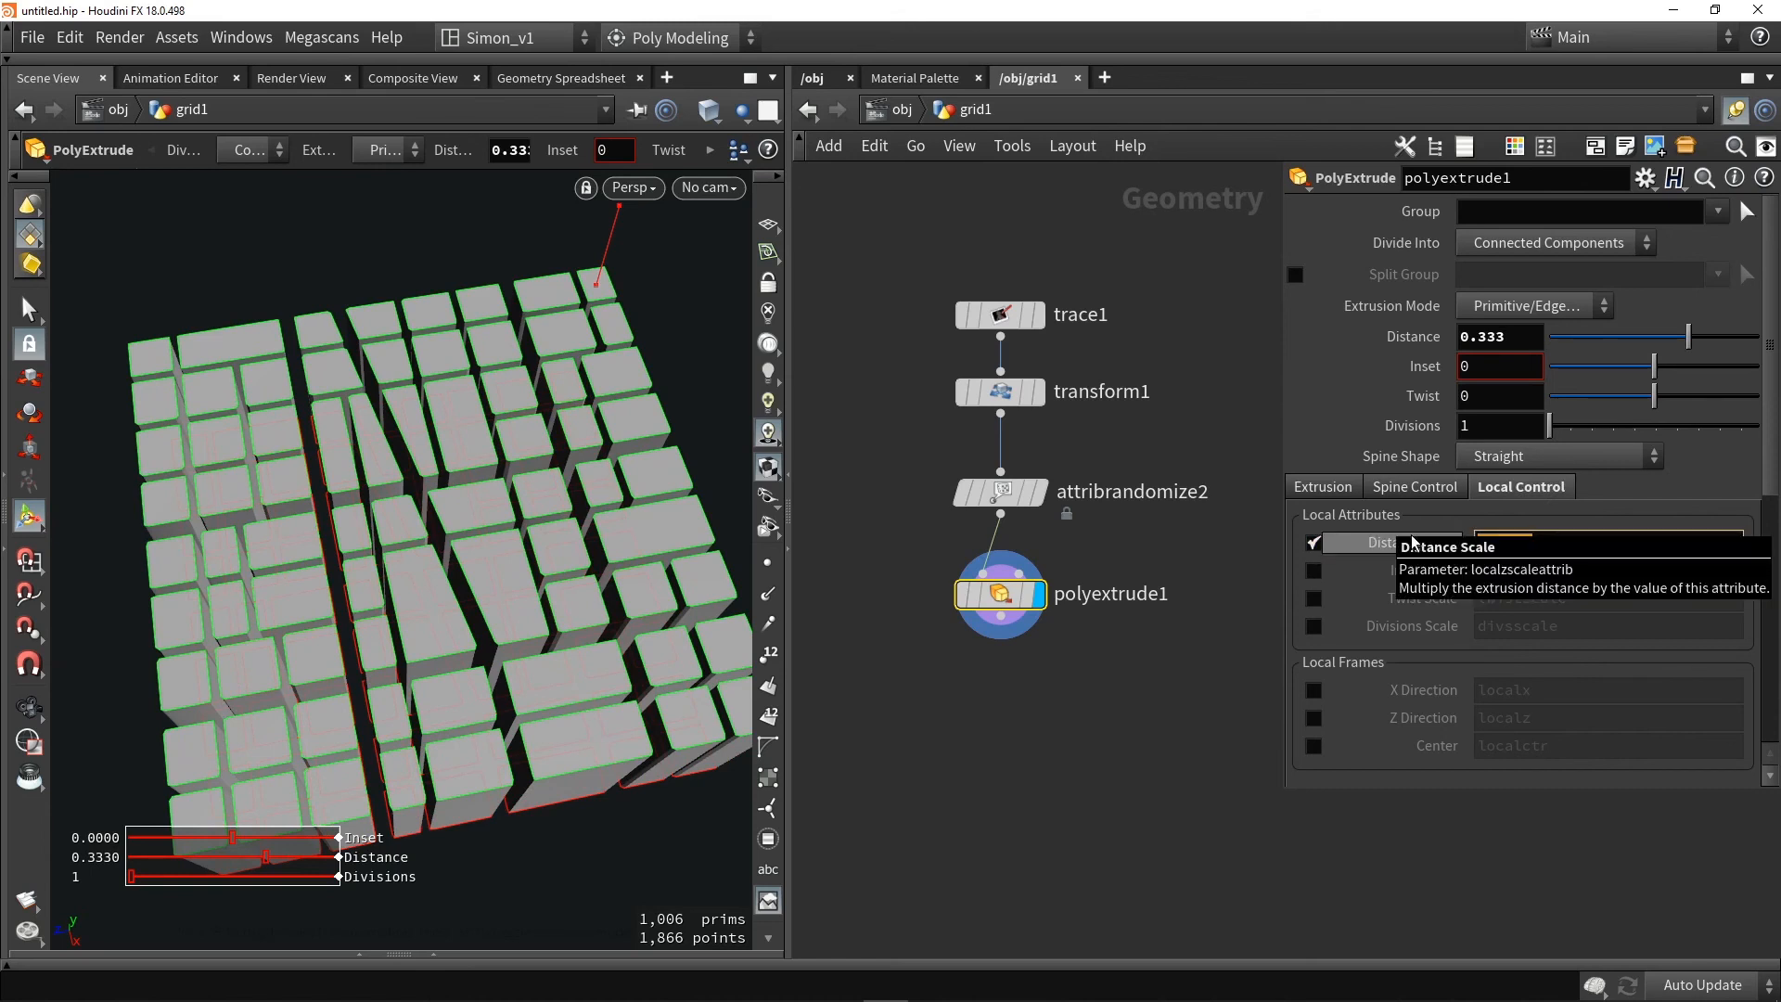
text(Height)
key(Return)
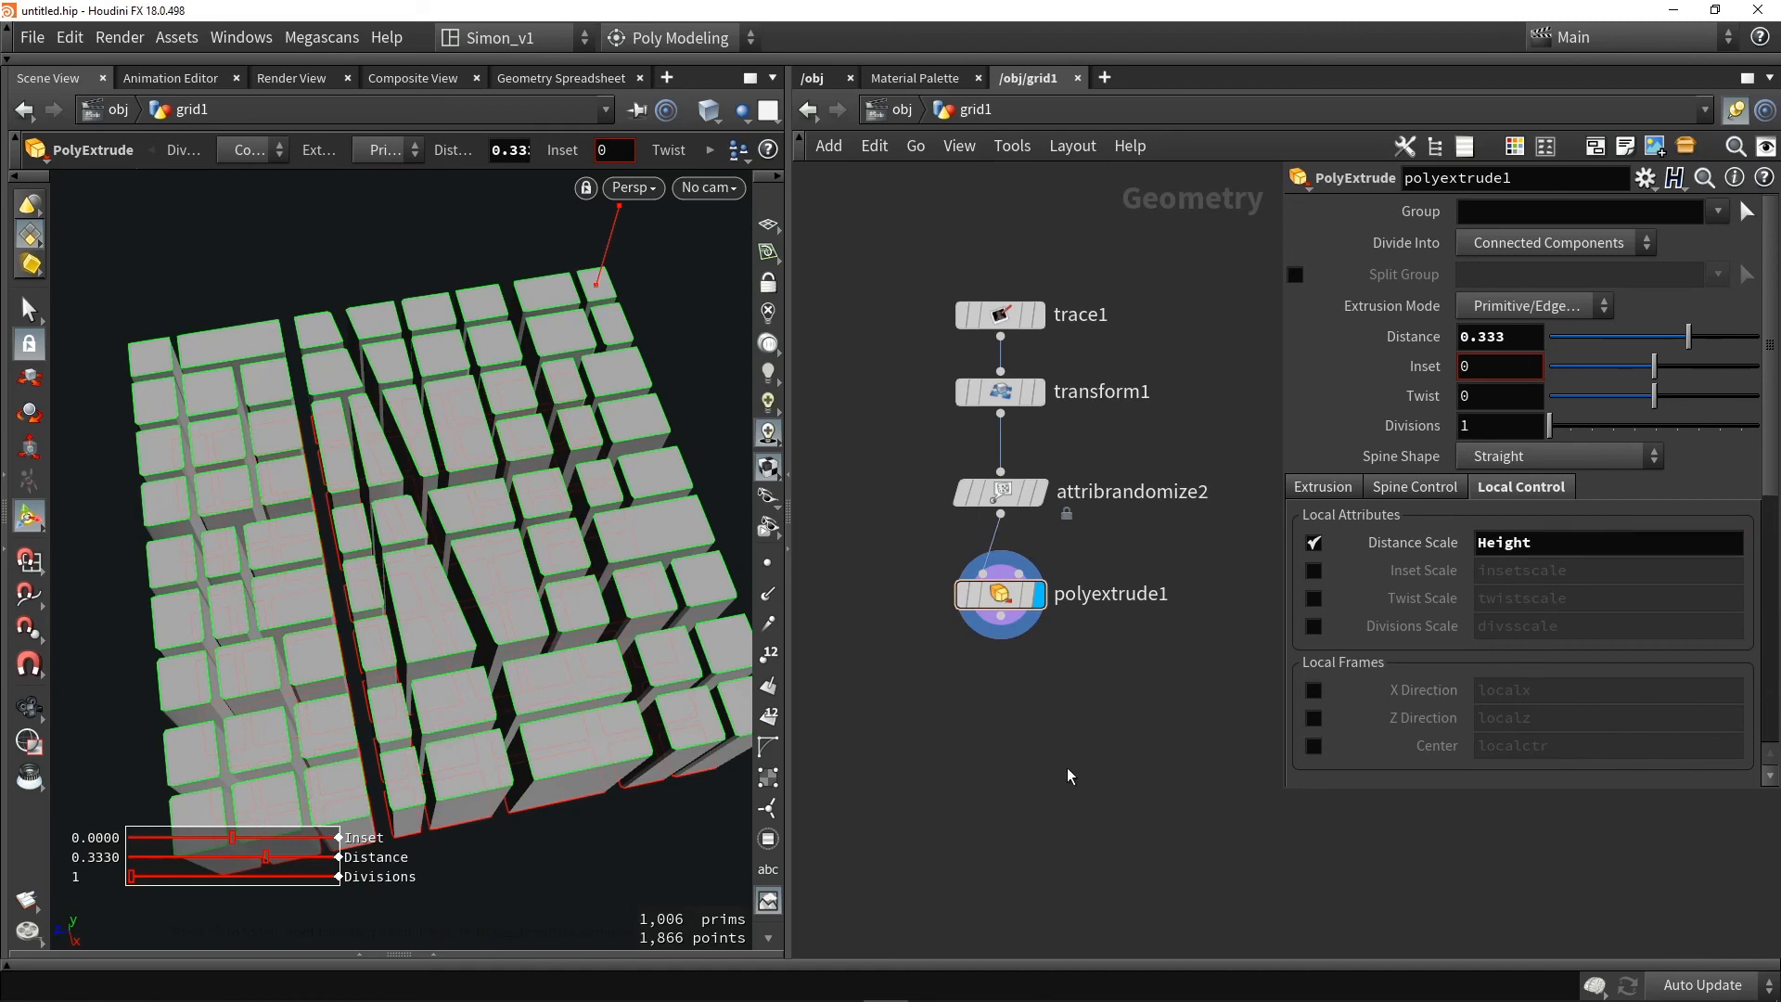
Check in the Geometry Spreadsheet whether Height is stored on the points or the primitives of the extruded blocks
click(557, 78)
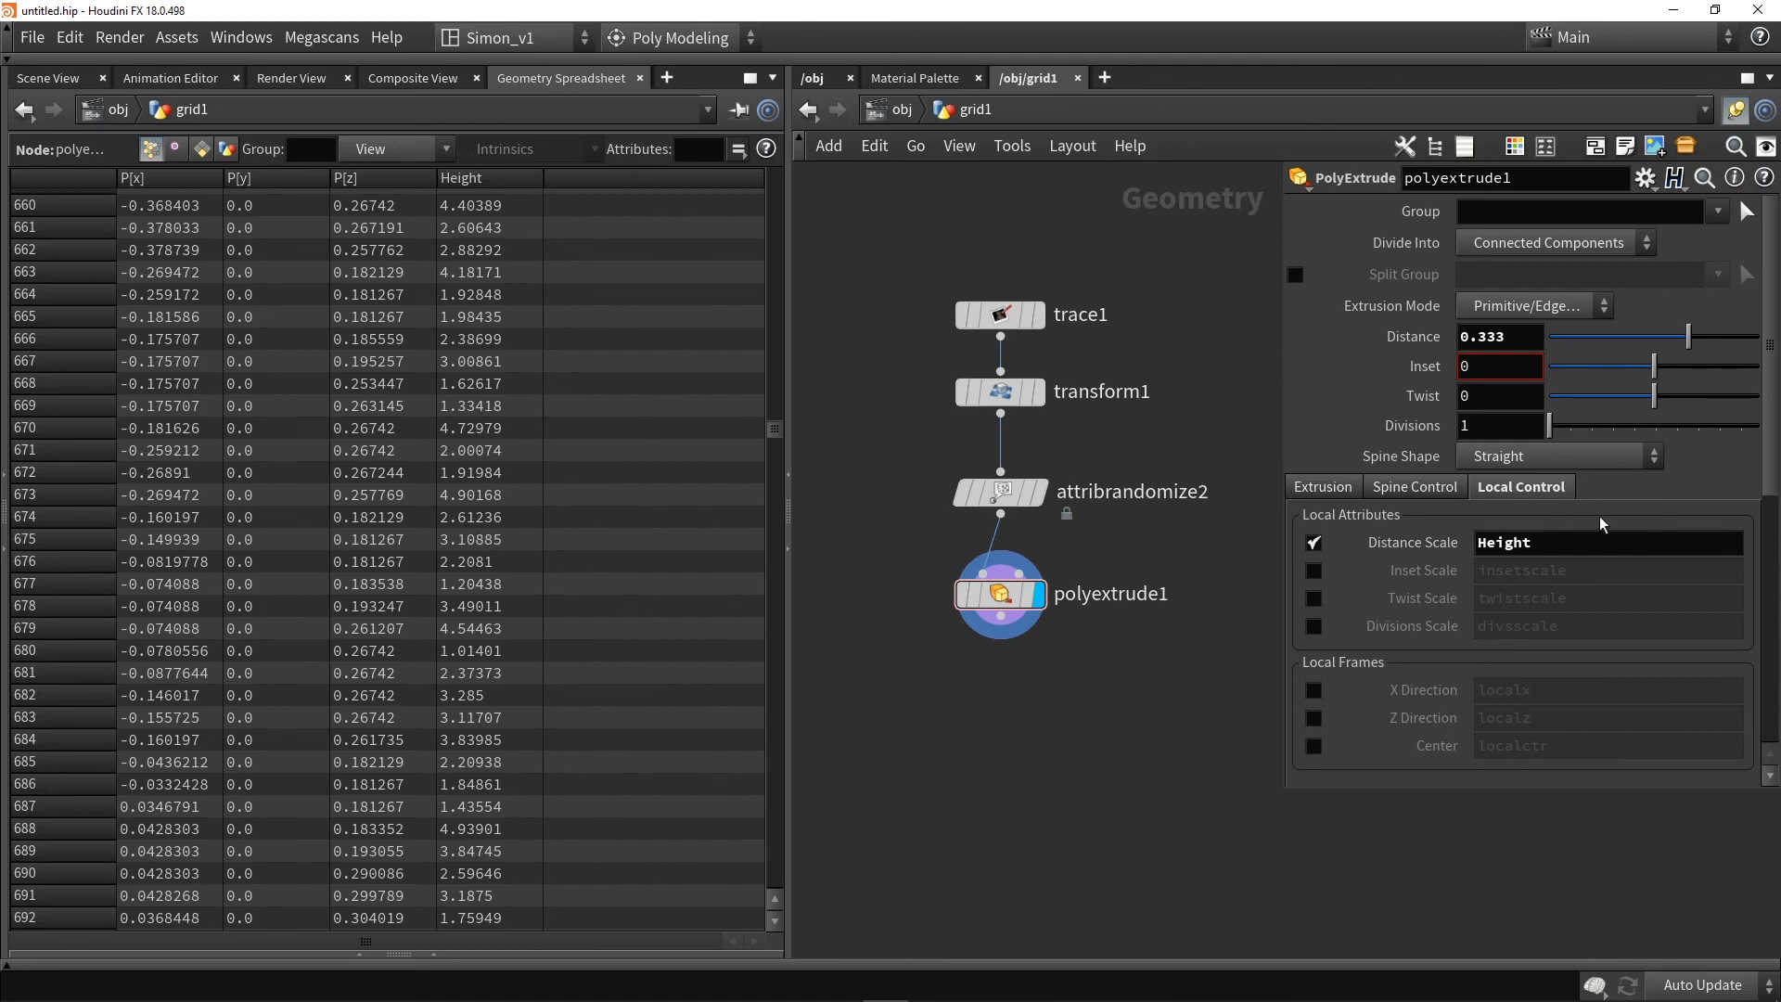
click(200, 148)
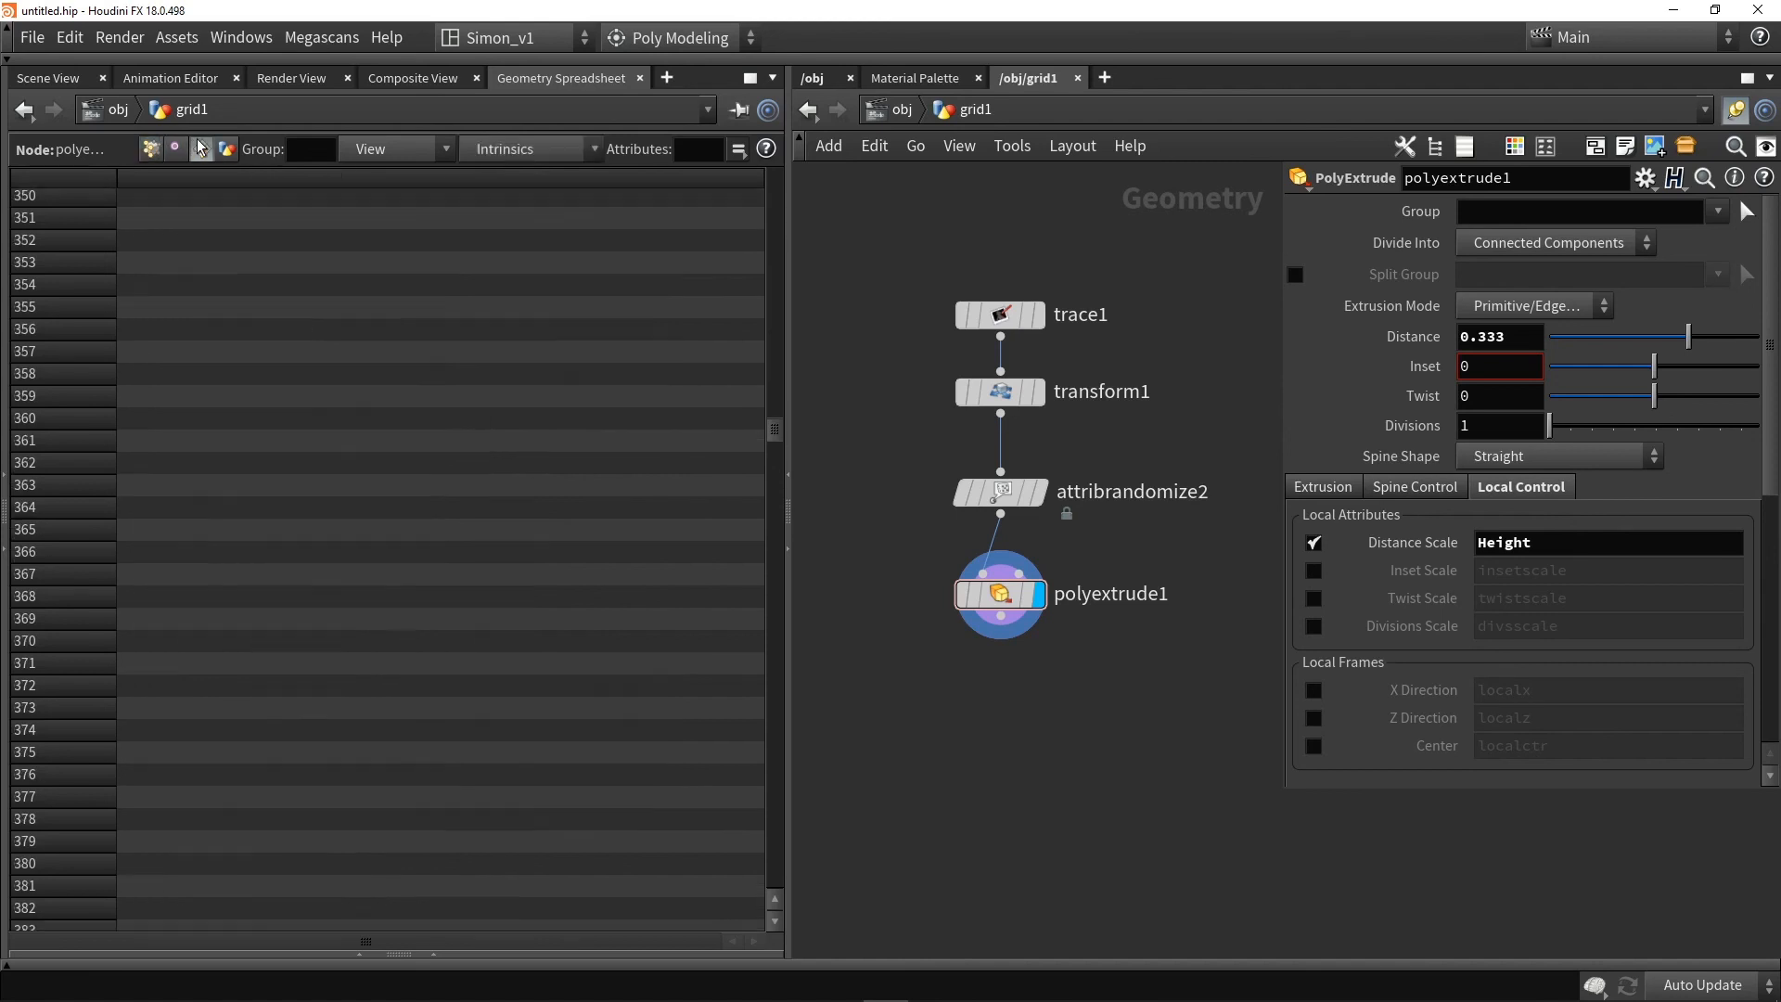
click(150, 149)
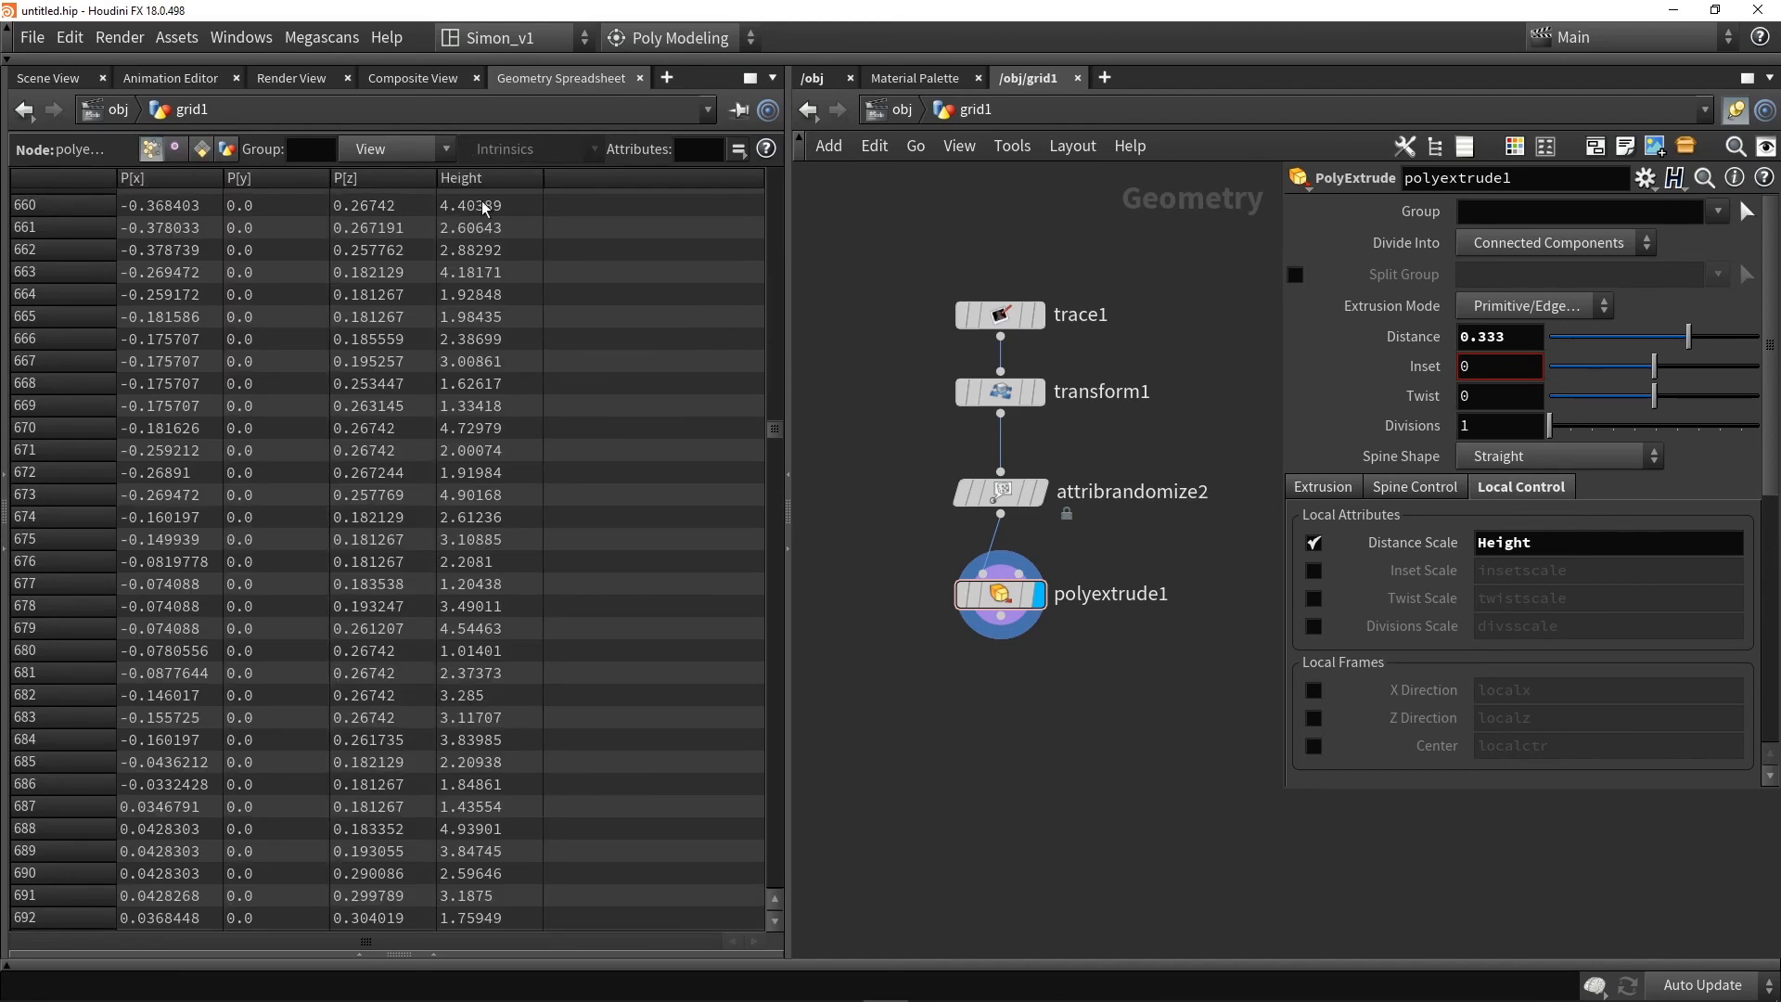
click(48, 78)
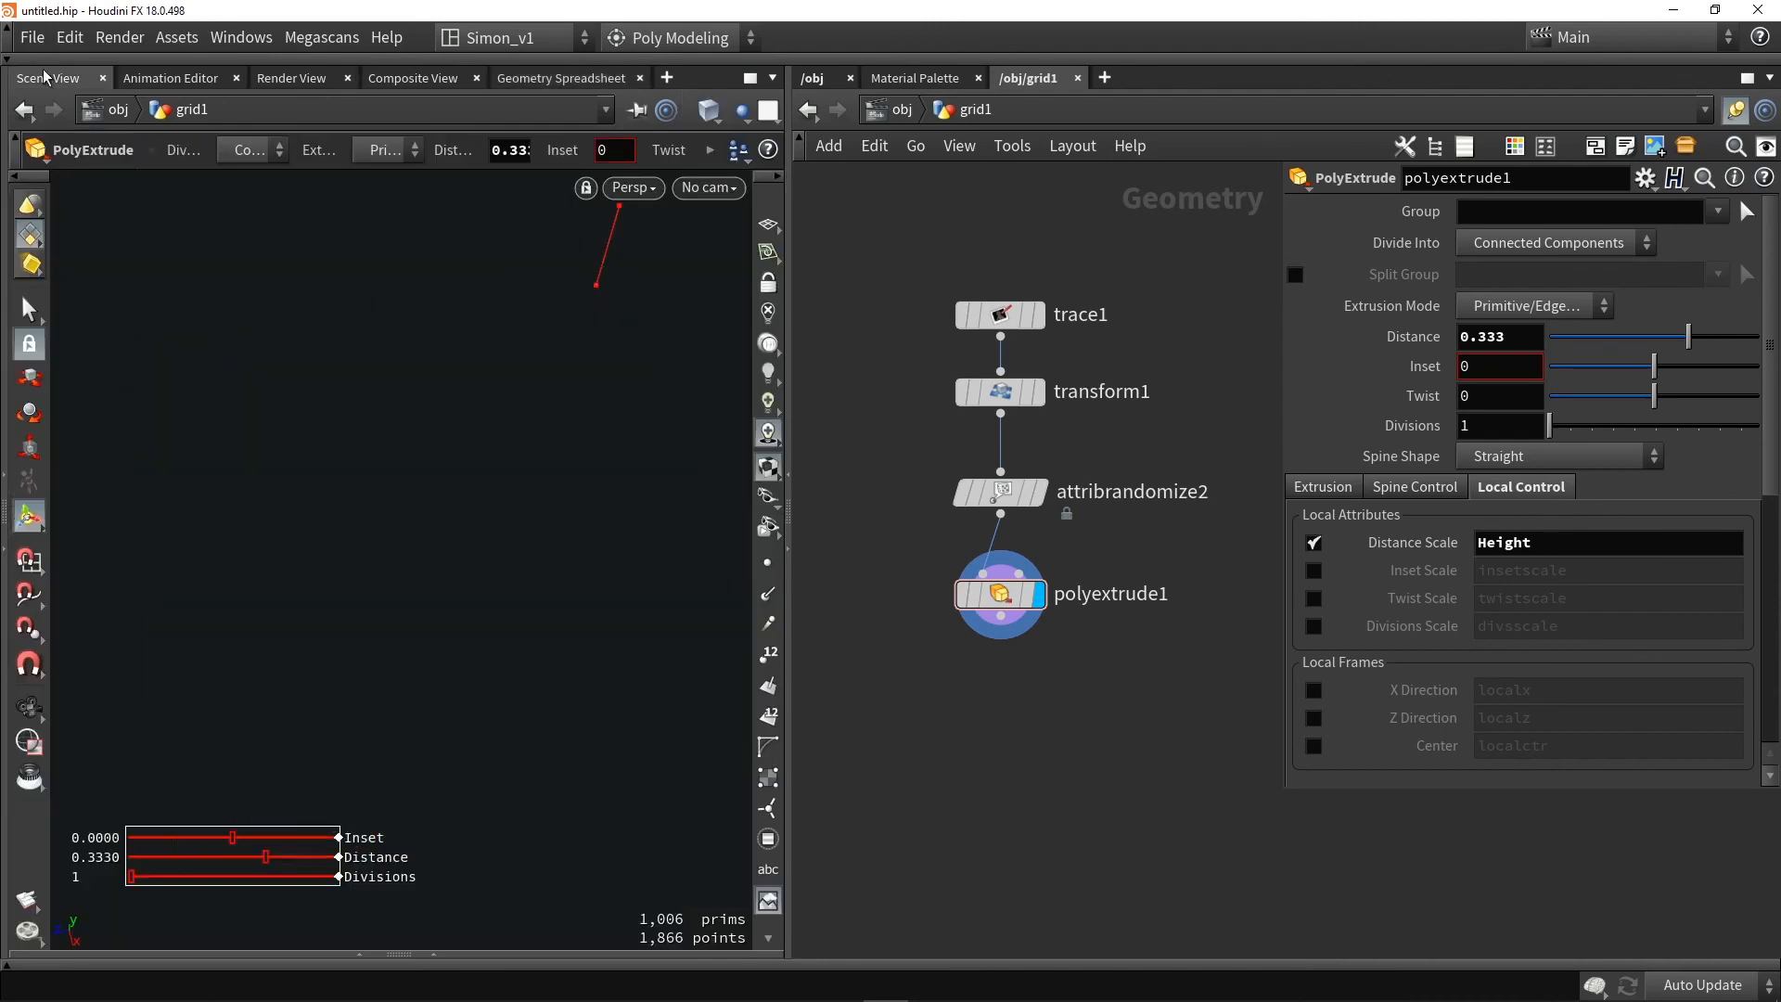
Try randomizing Height per primitive by switching the Attribute Randomize node's attribute class to Primitives
click(1002, 497)
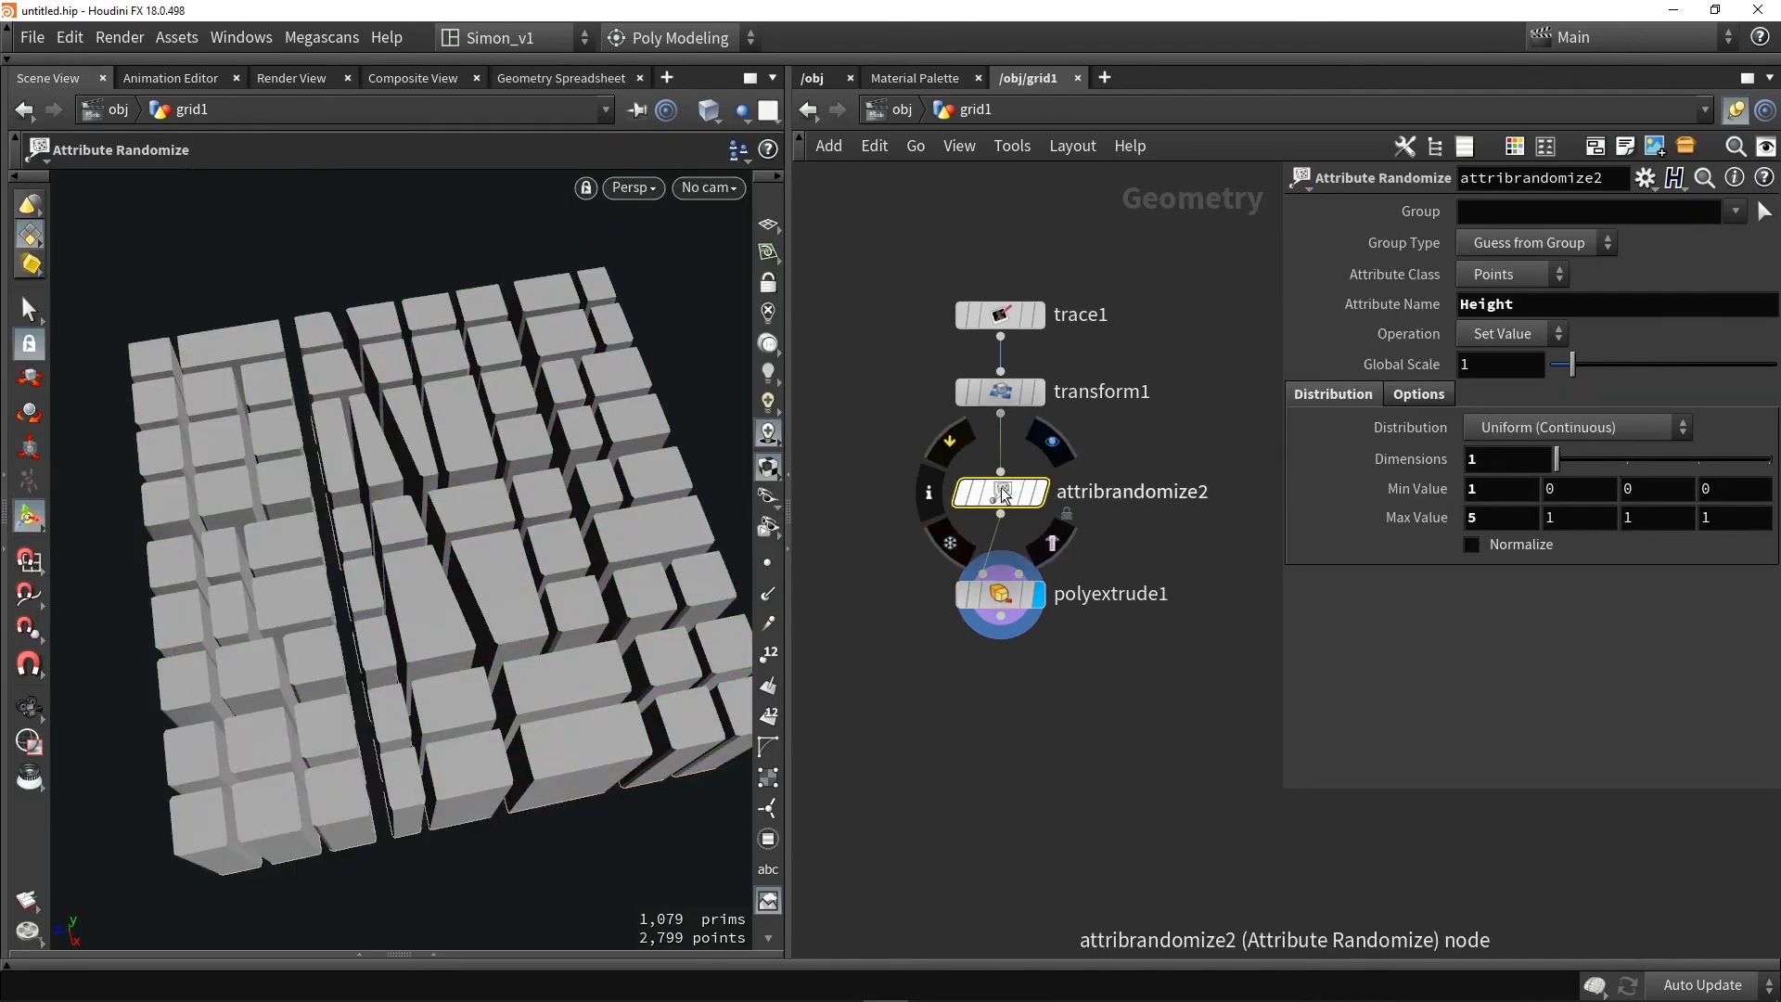
click(1527, 276)
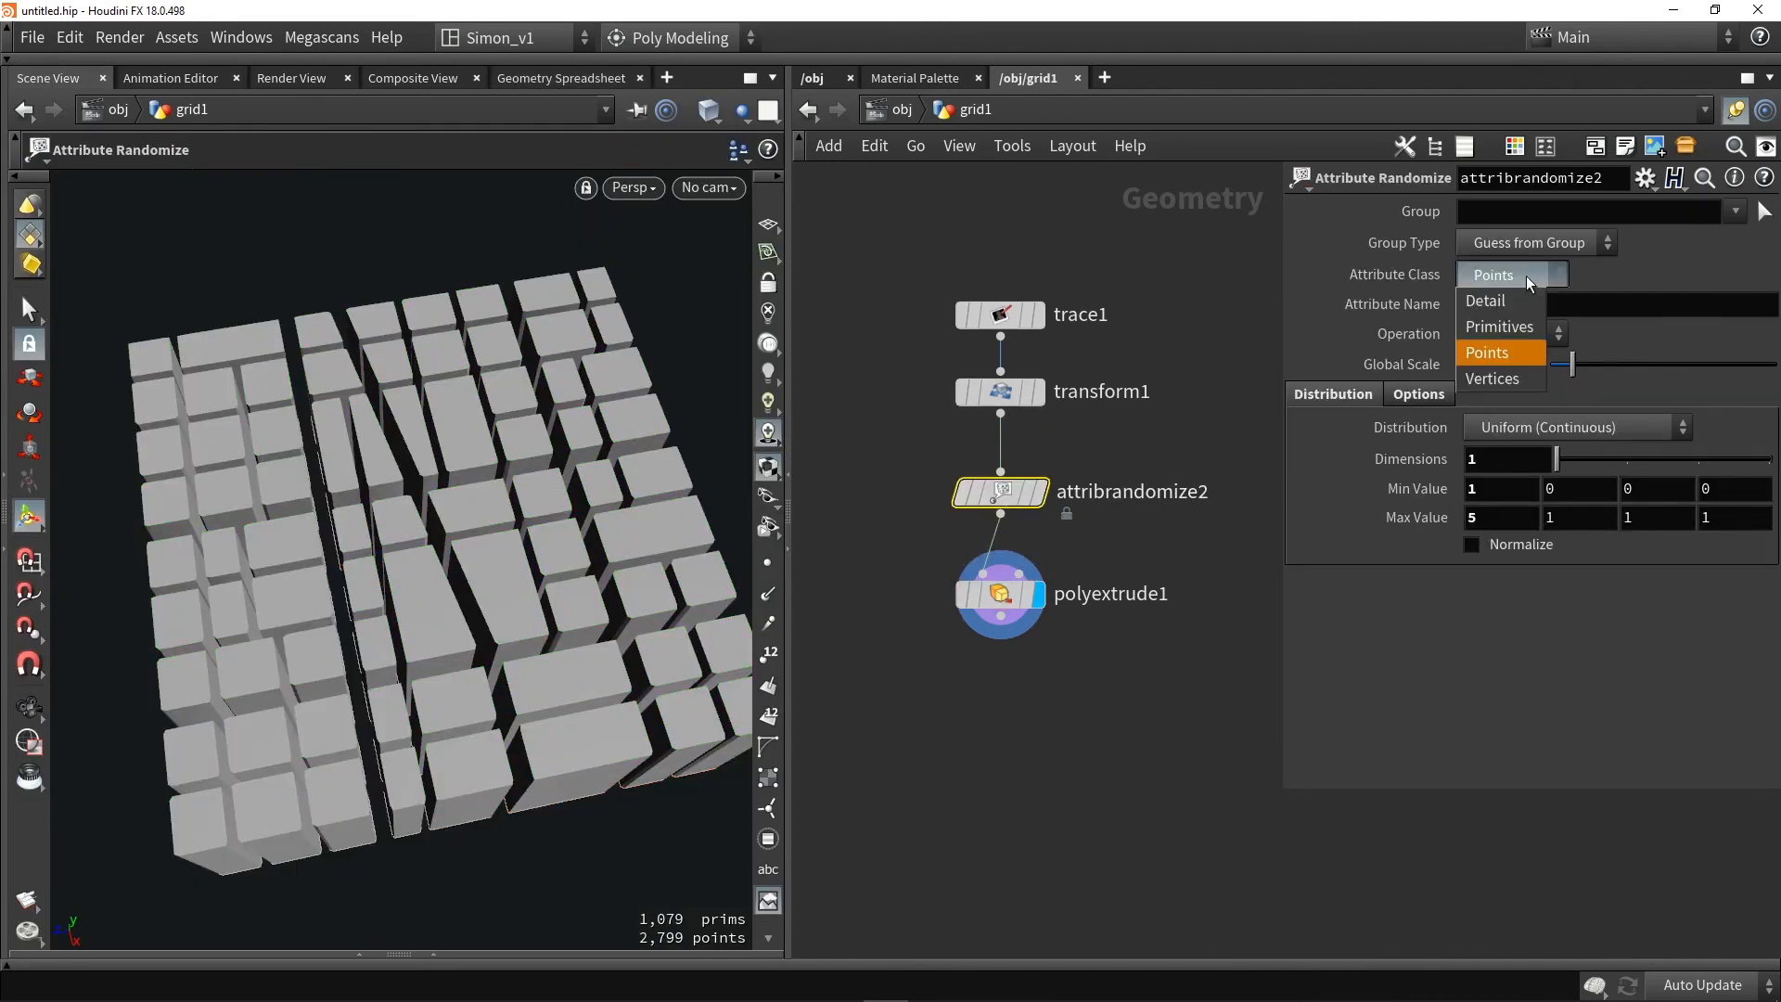
click(1517, 336)
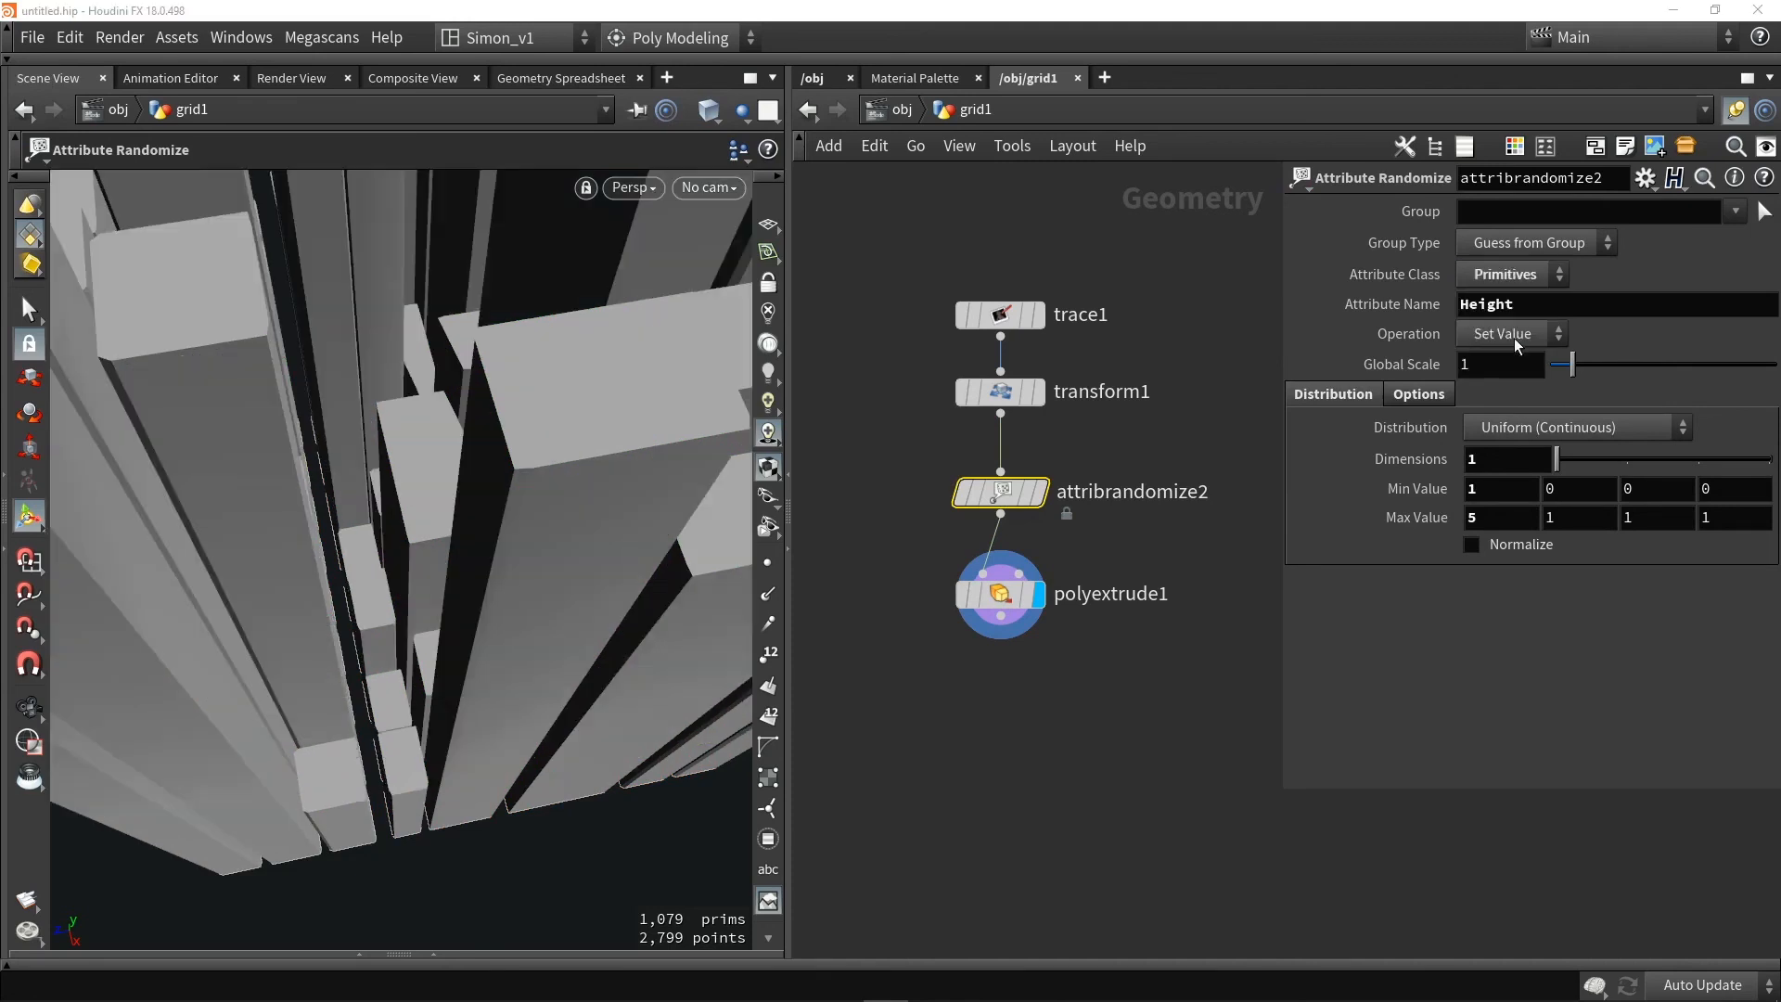
scroll(501, 515, down, 8)
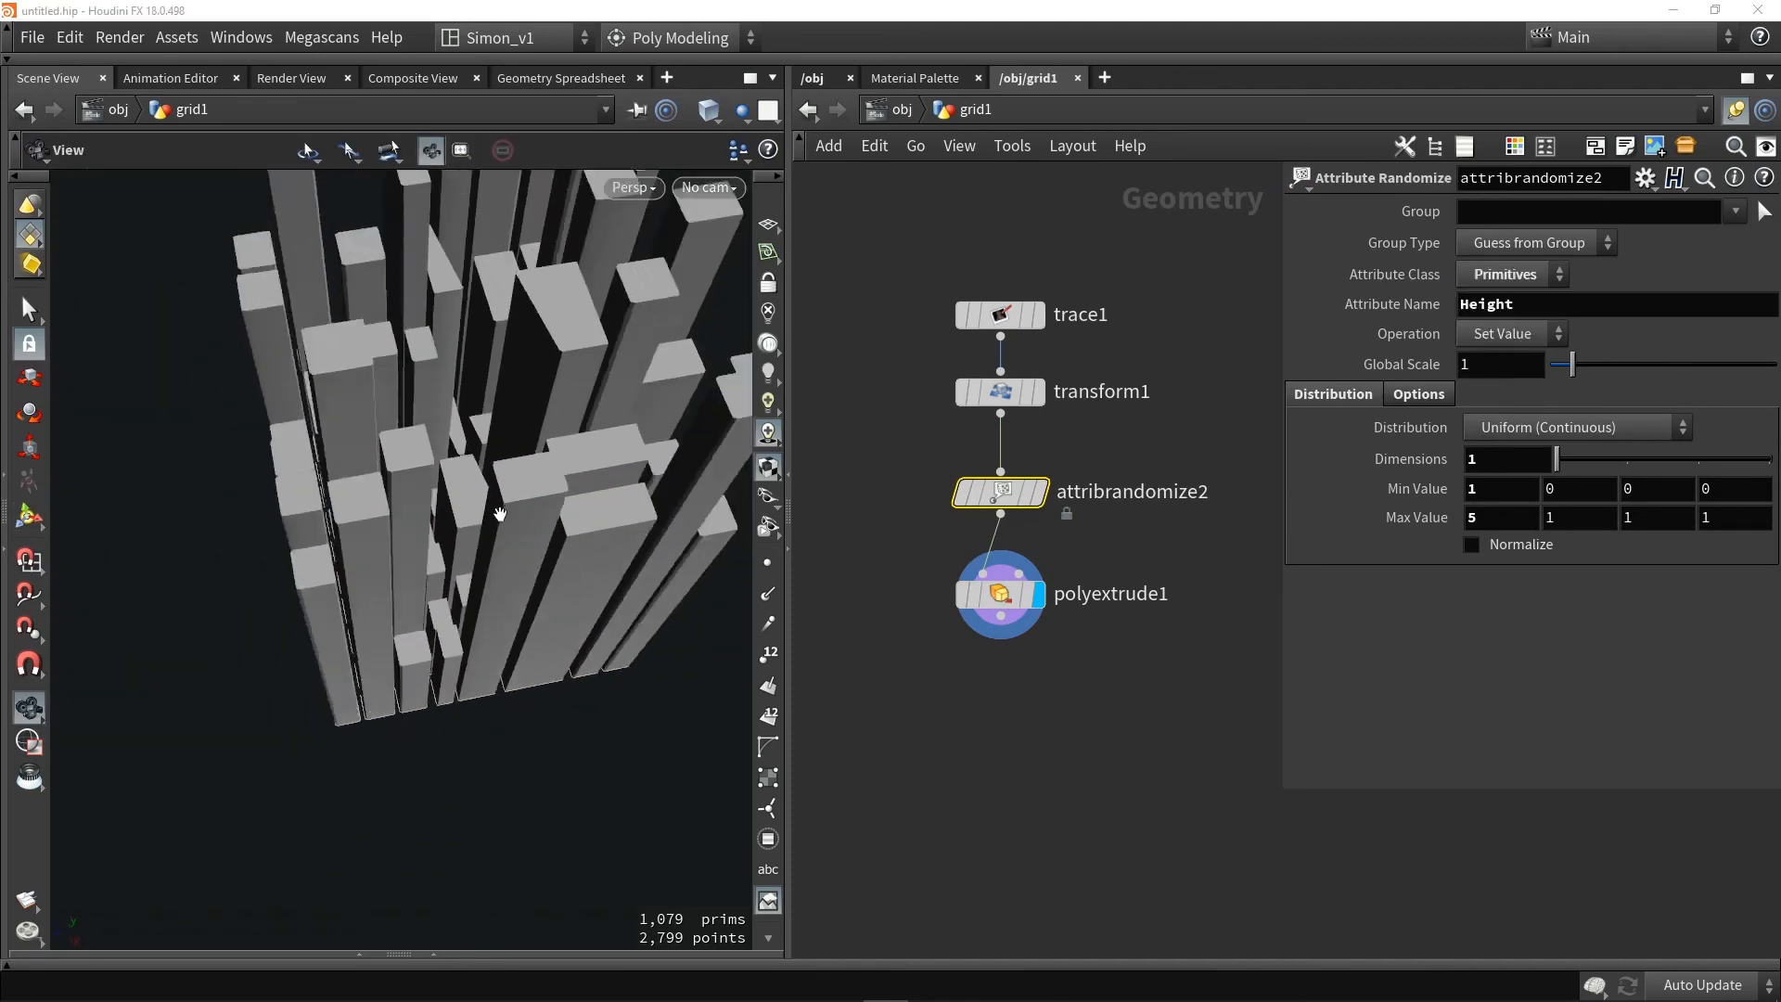
alt+drag(477, 510, 520, 505)
scroll(520, 505, up, 3)
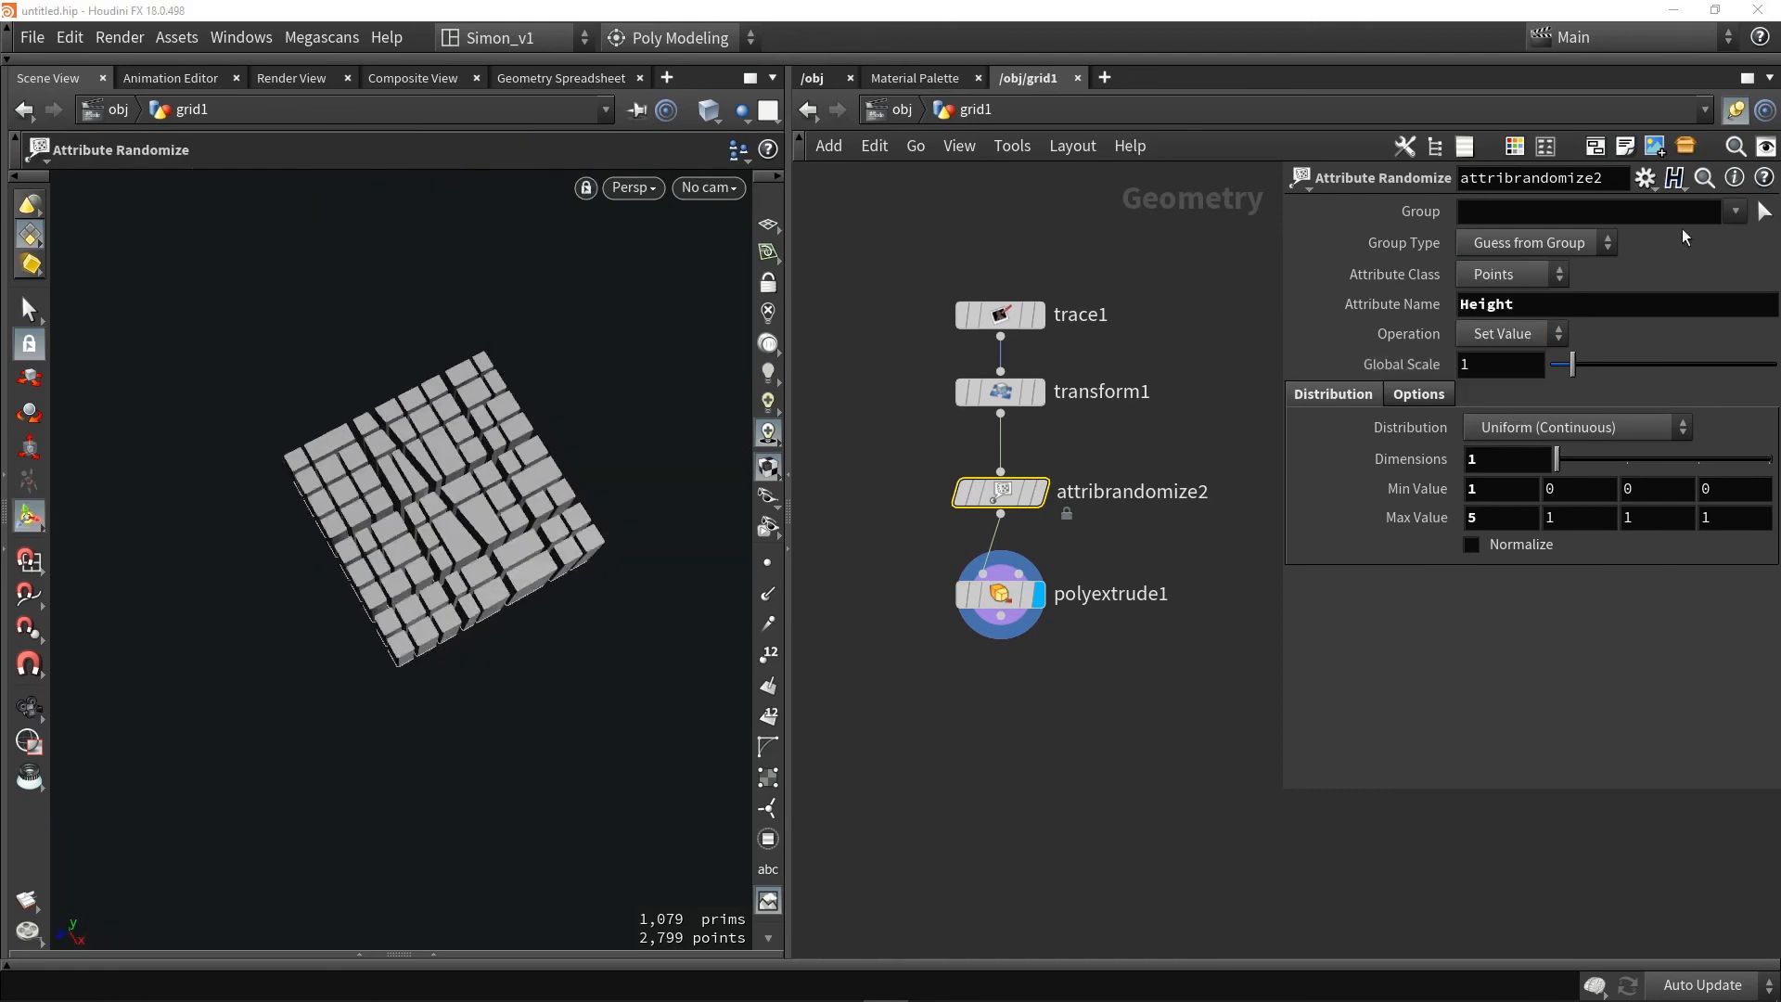
Insert an Attribute Promote node into the wire between the Attribute Randomize and PolyExtrude nodes
scroll(1111, 564, up, 2)
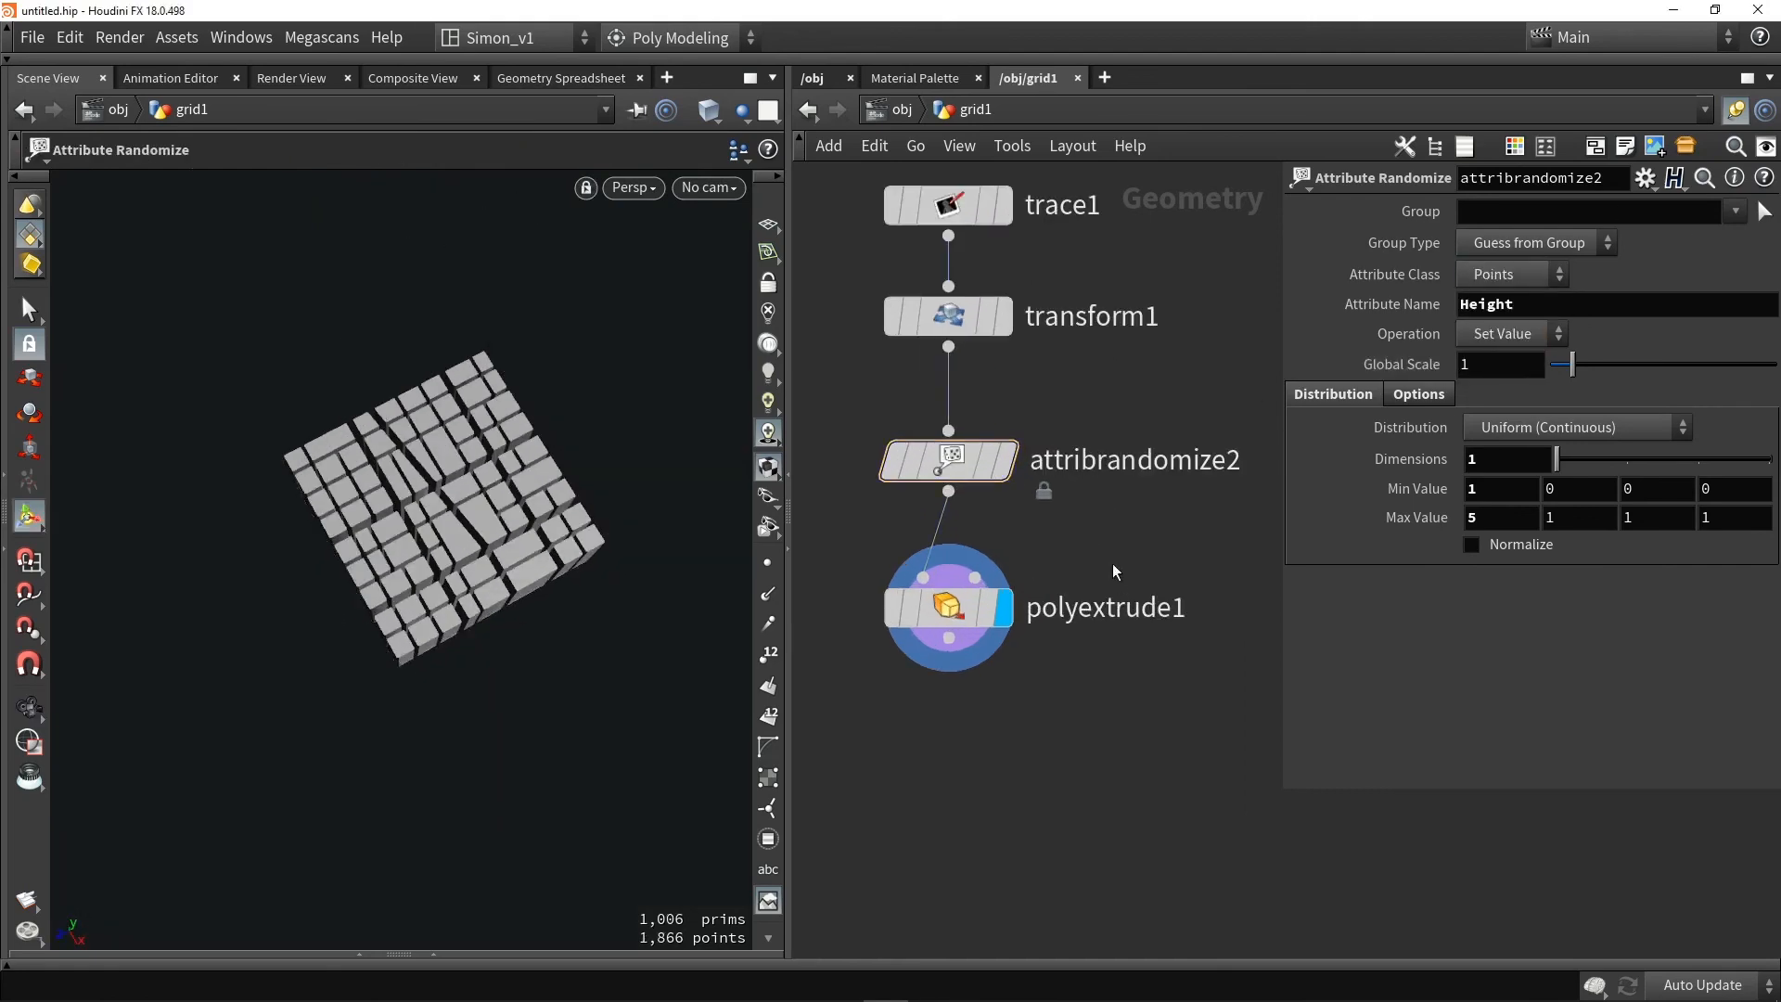
key(Tab)
text(promo)
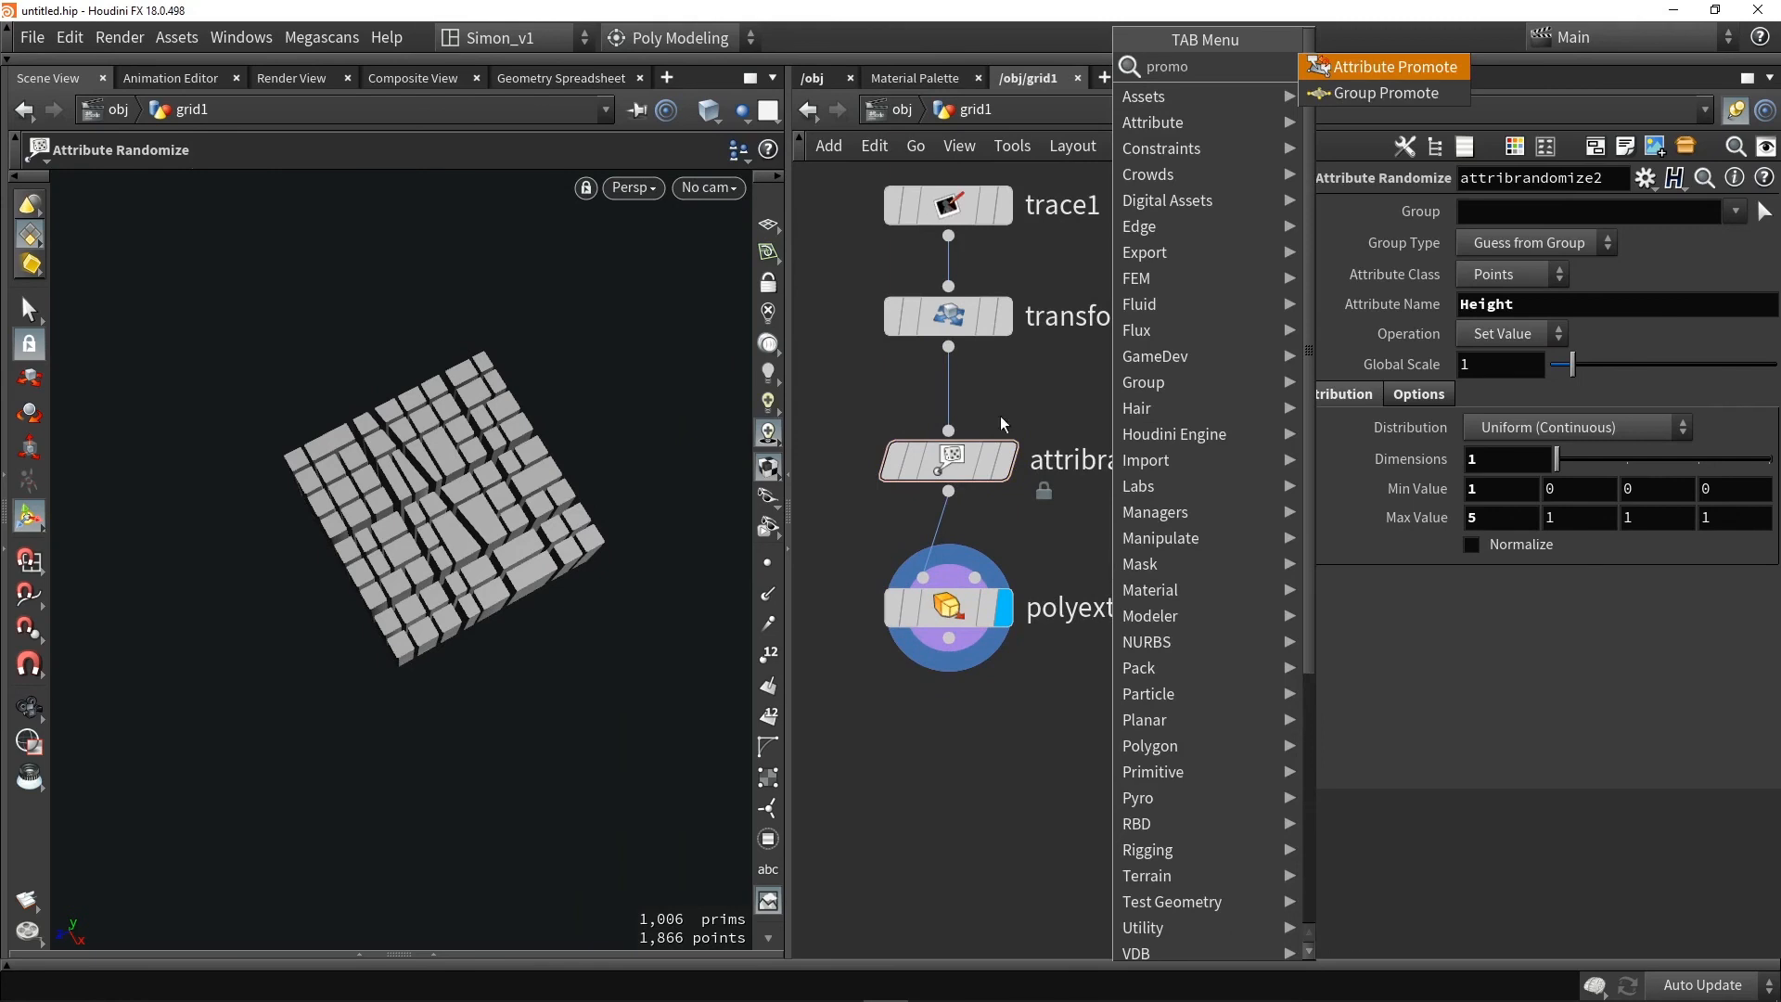
click(1384, 66)
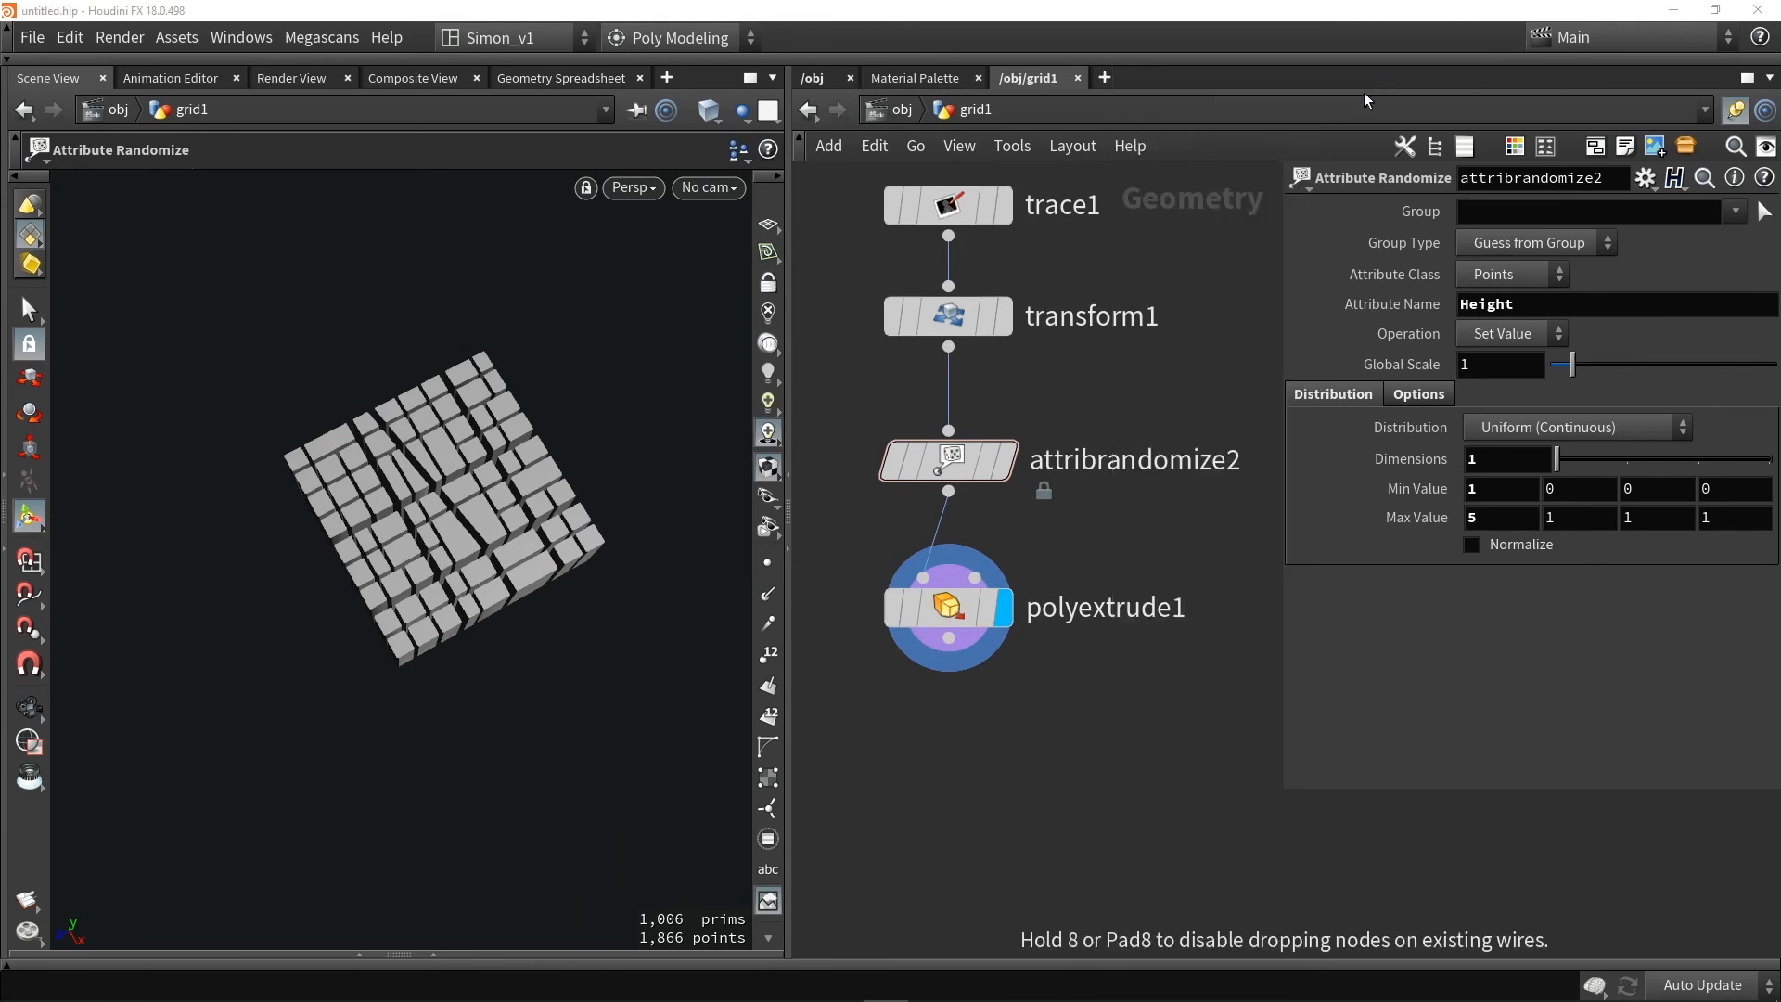
click(949, 532)
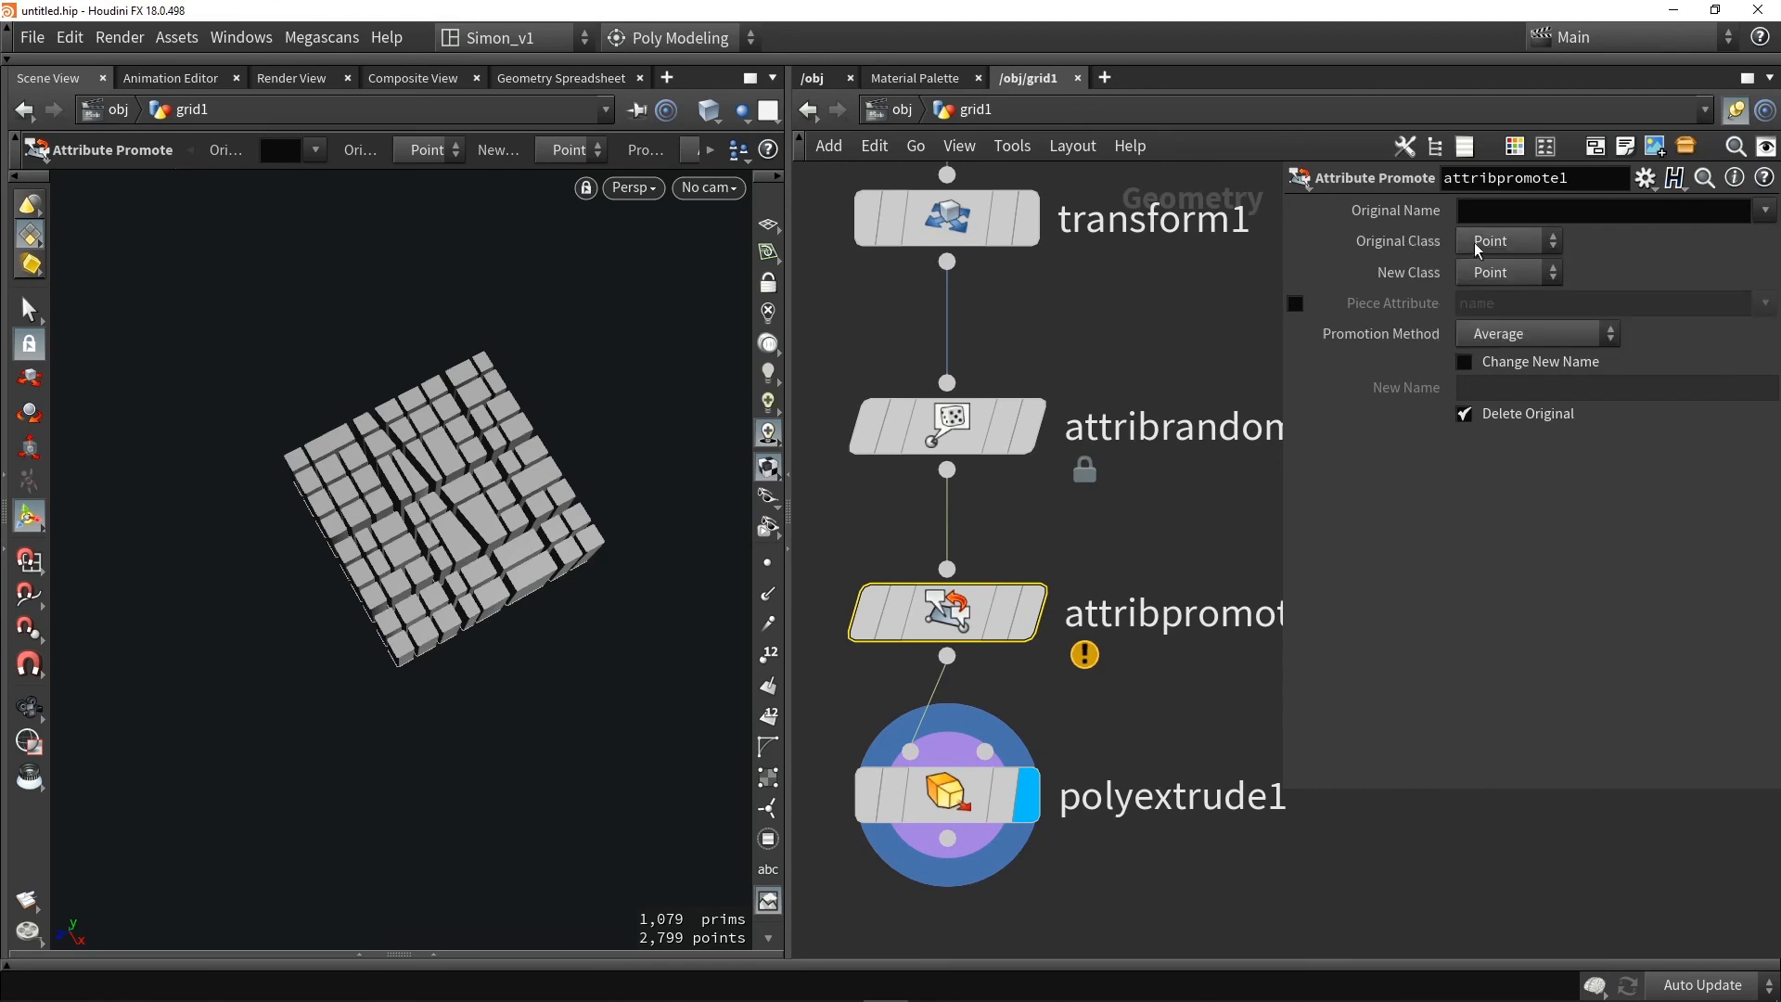
Configure the Attribute Promote node to promote the Height attribute from Point to Primitive class
click(1498, 272)
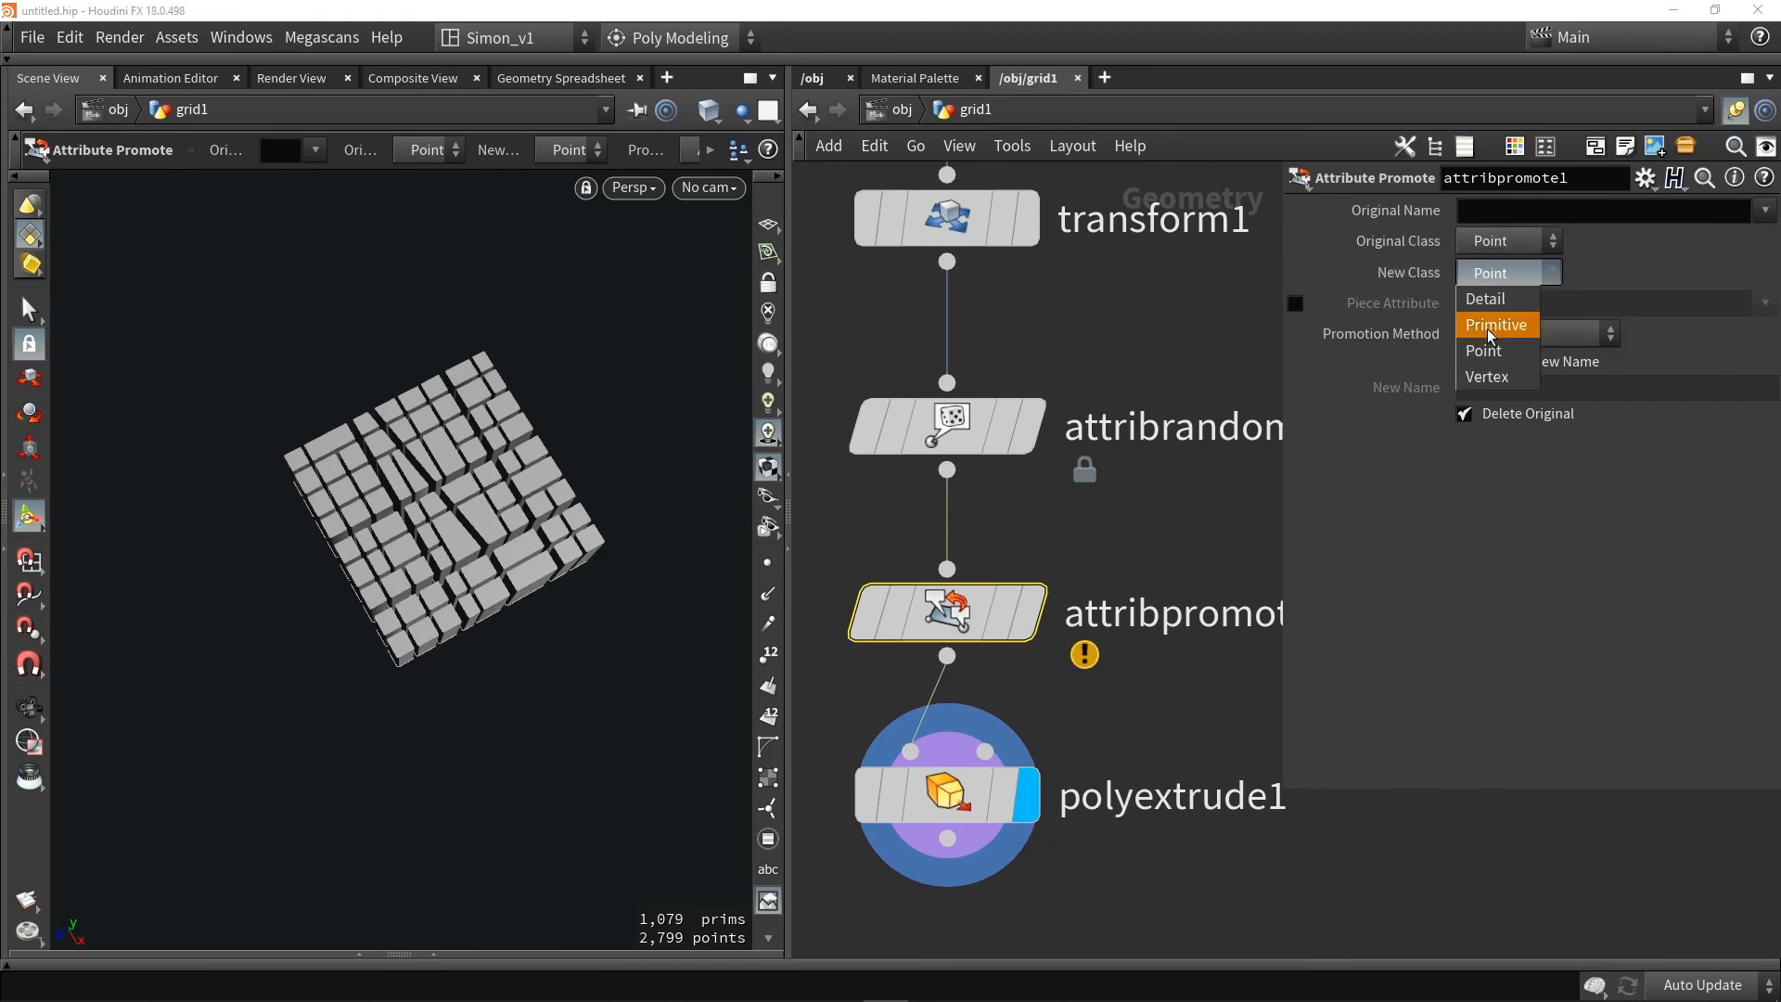
click(1522, 321)
click(1764, 212)
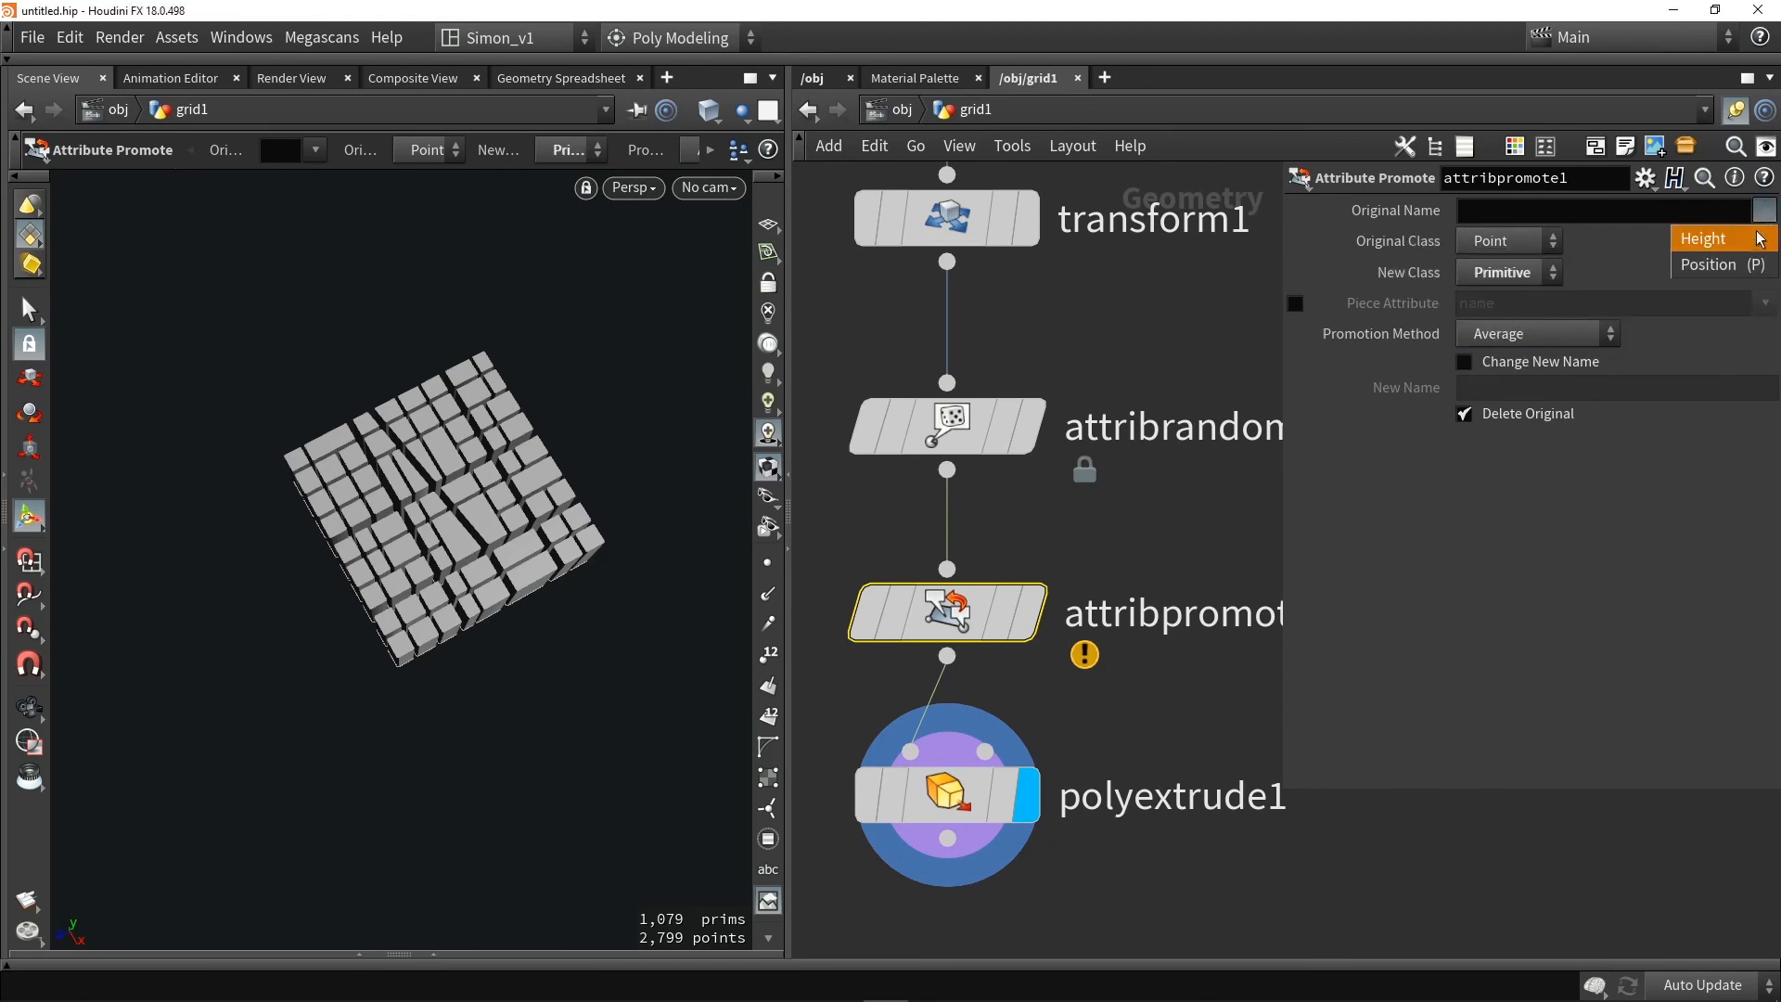
click(1702, 239)
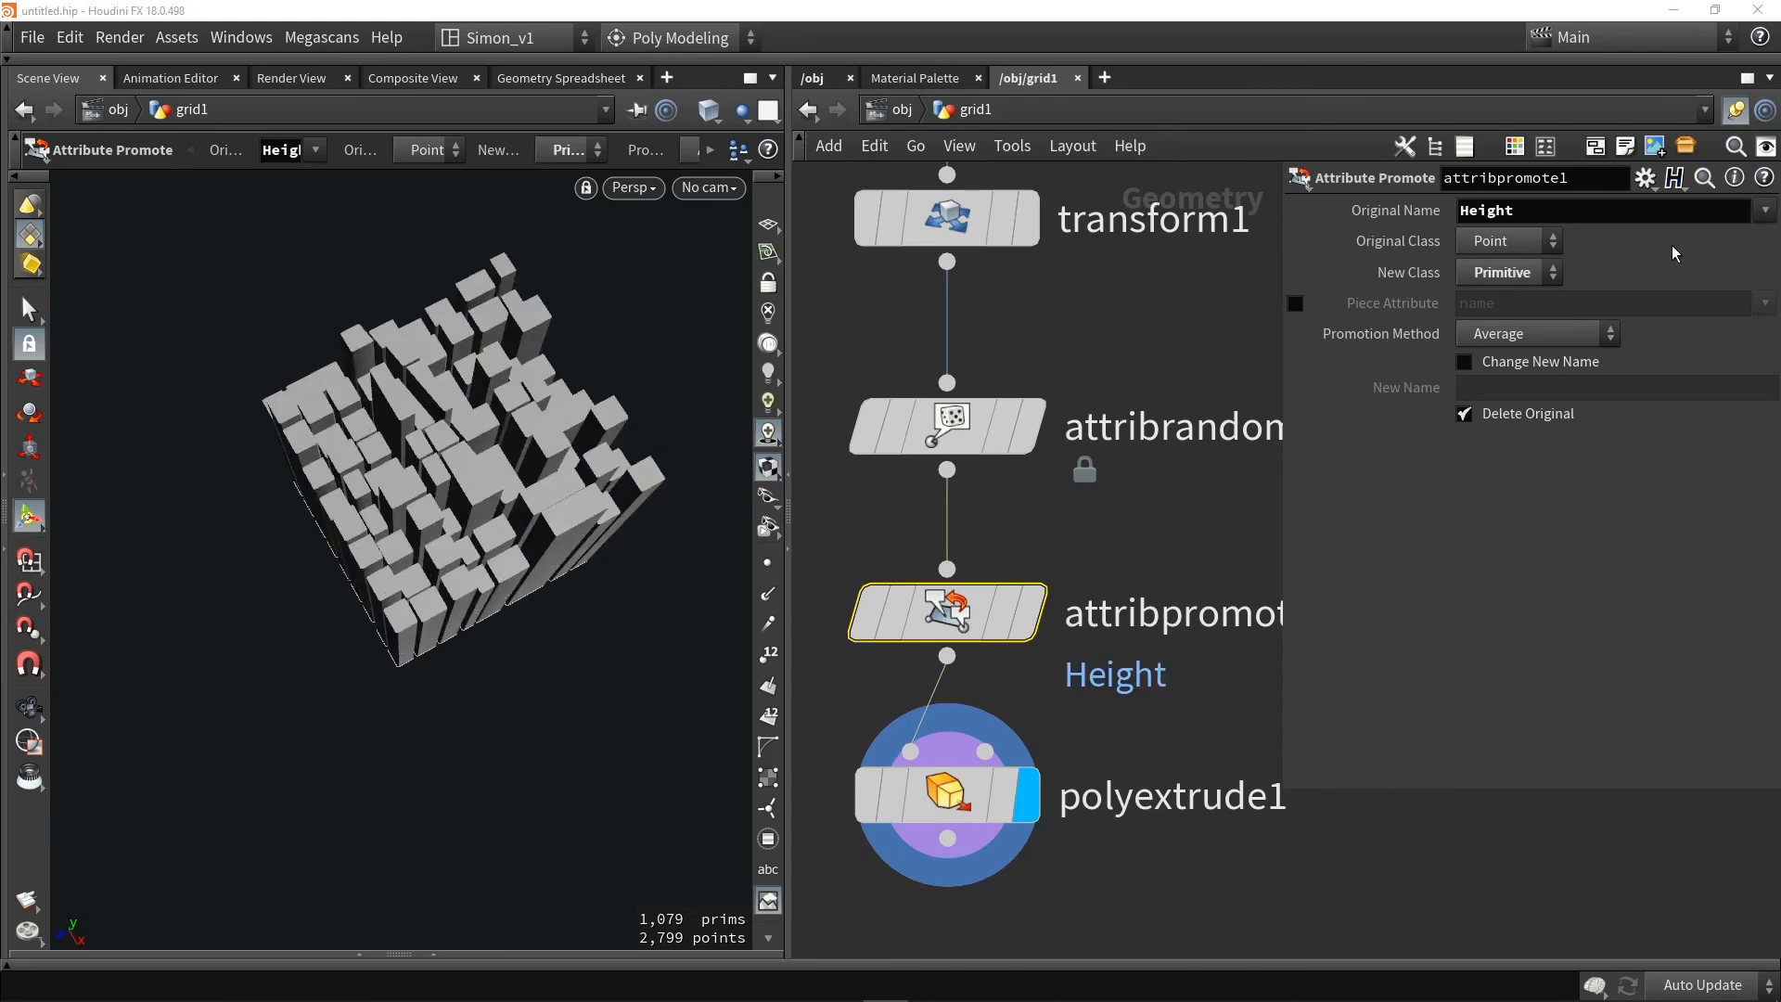
mouse_move(612, 447)
alt+mouse_down()
mouse_move(589, 315)
mouse_move(597, 455)
alt+mouse_up()
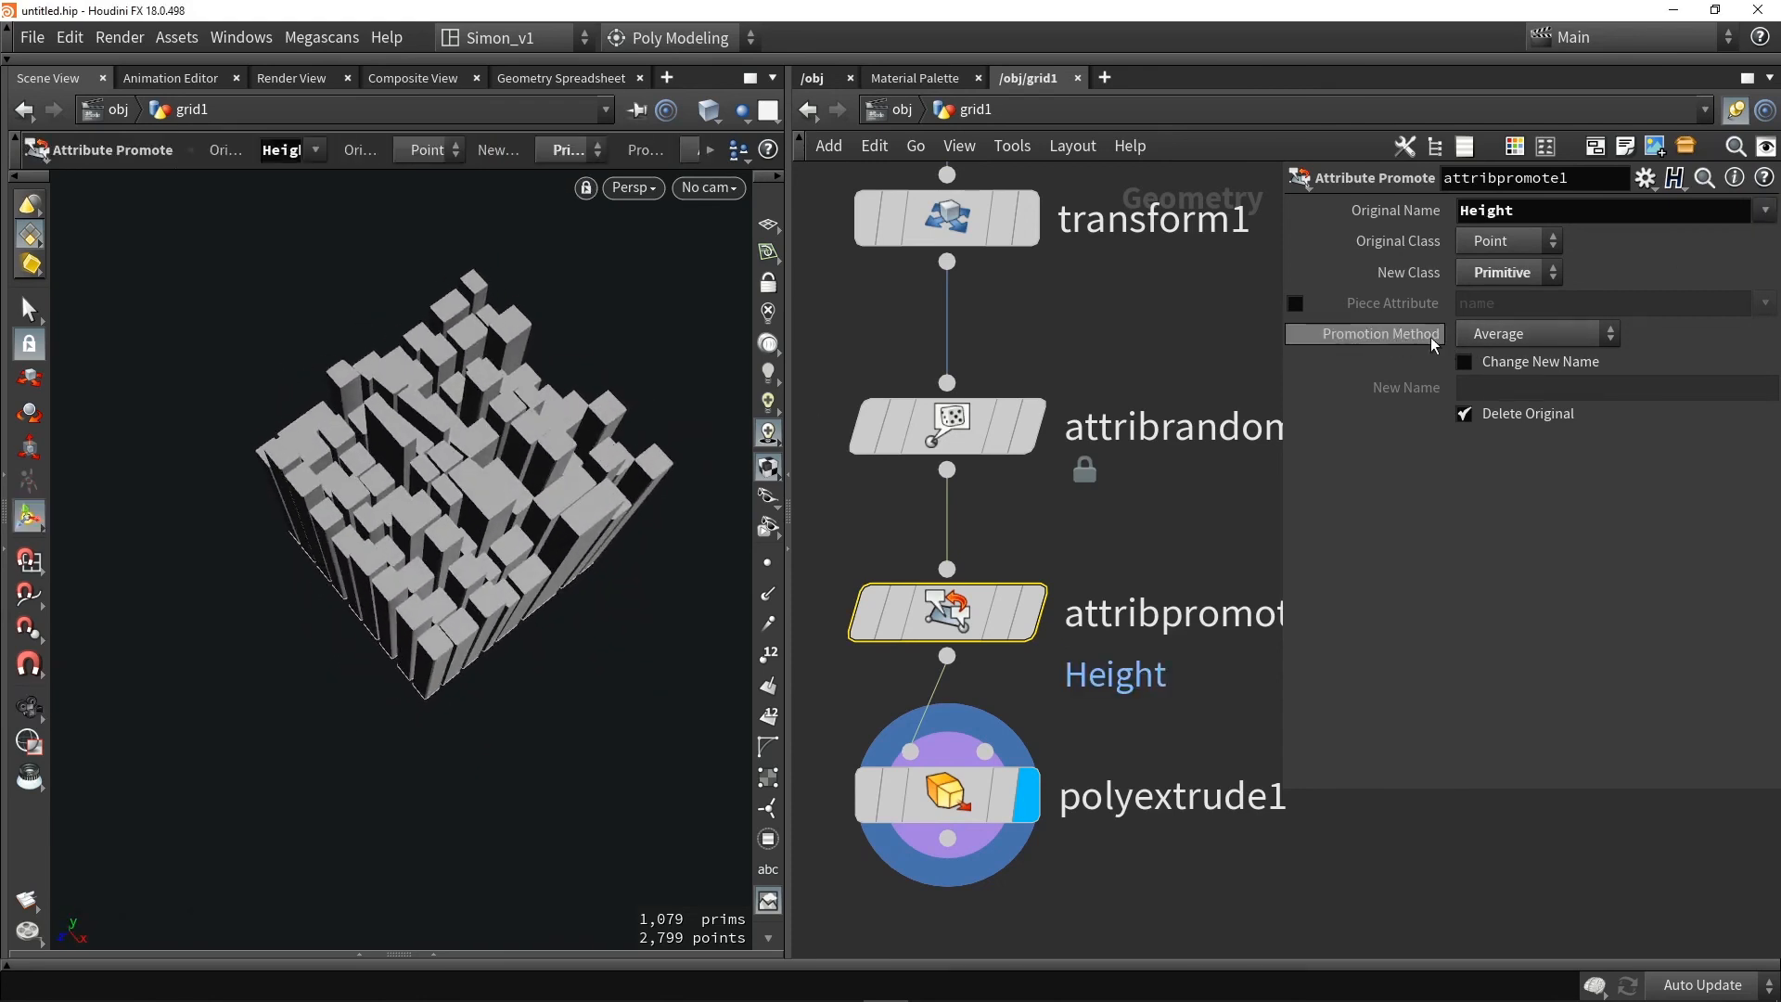
Try the Maximum and Minimum promotion methods for Height on the Attribute Promote node
click(1515, 336)
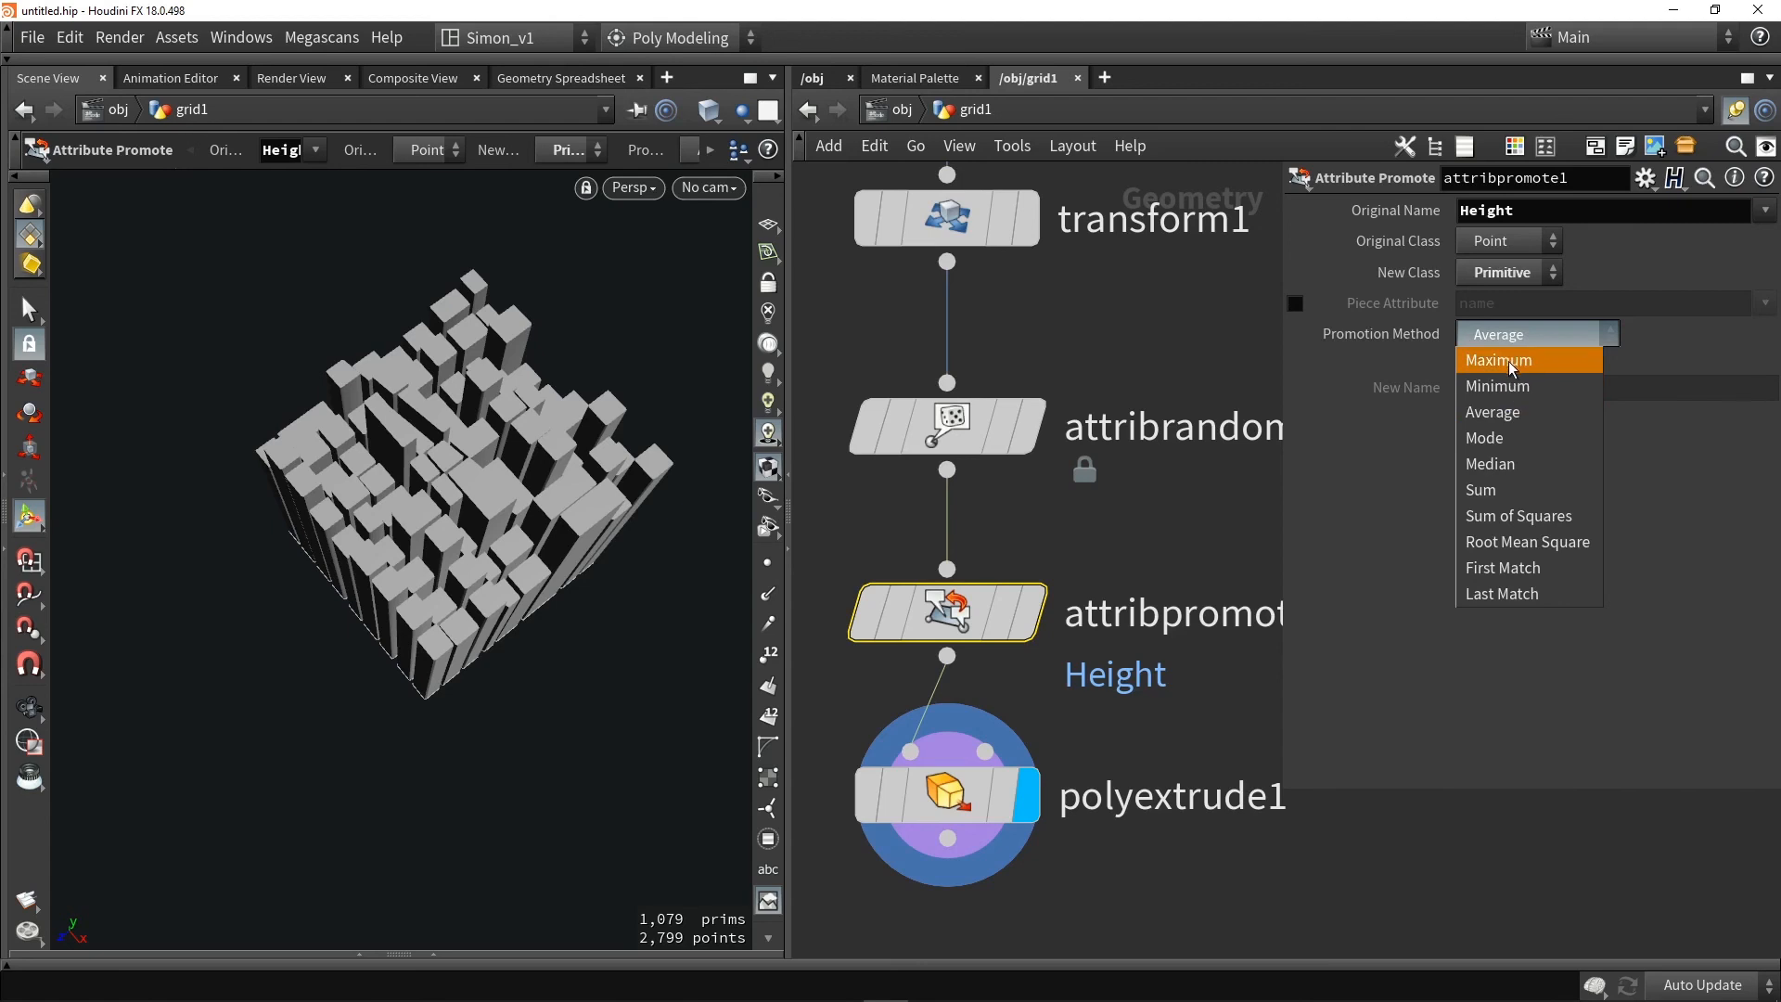
click(1508, 360)
click(1522, 334)
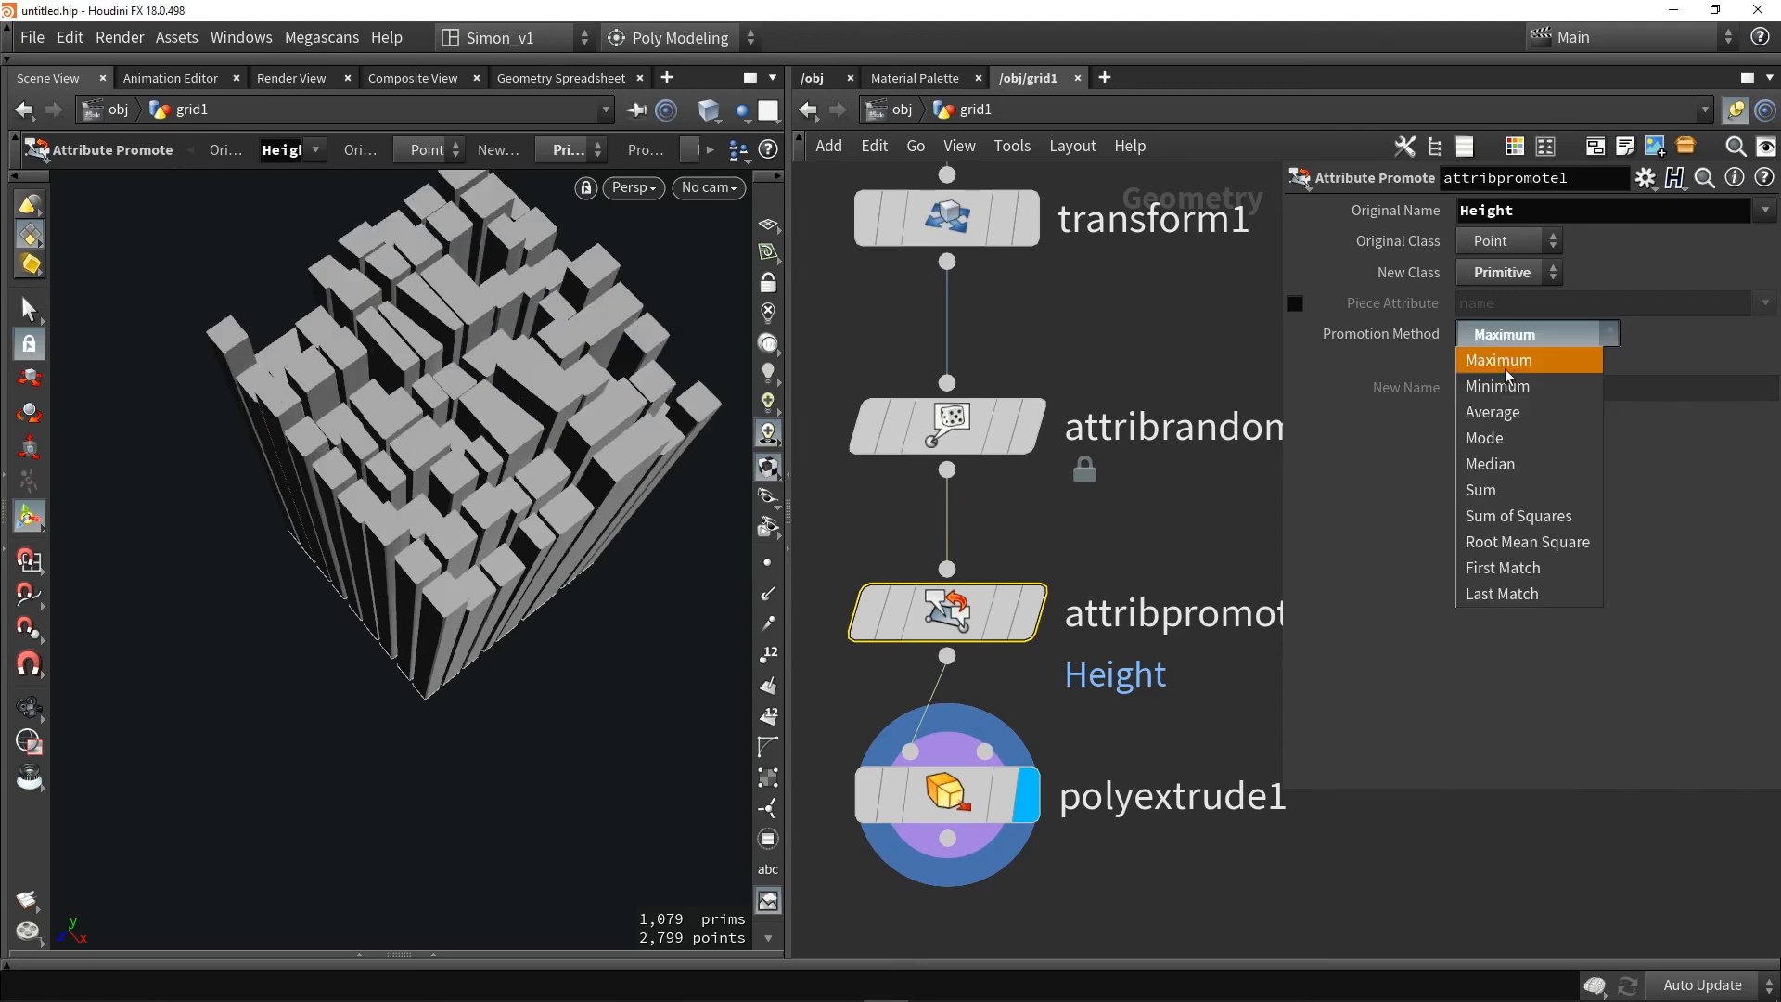
click(1505, 385)
alt+drag(428, 582, 437, 514)
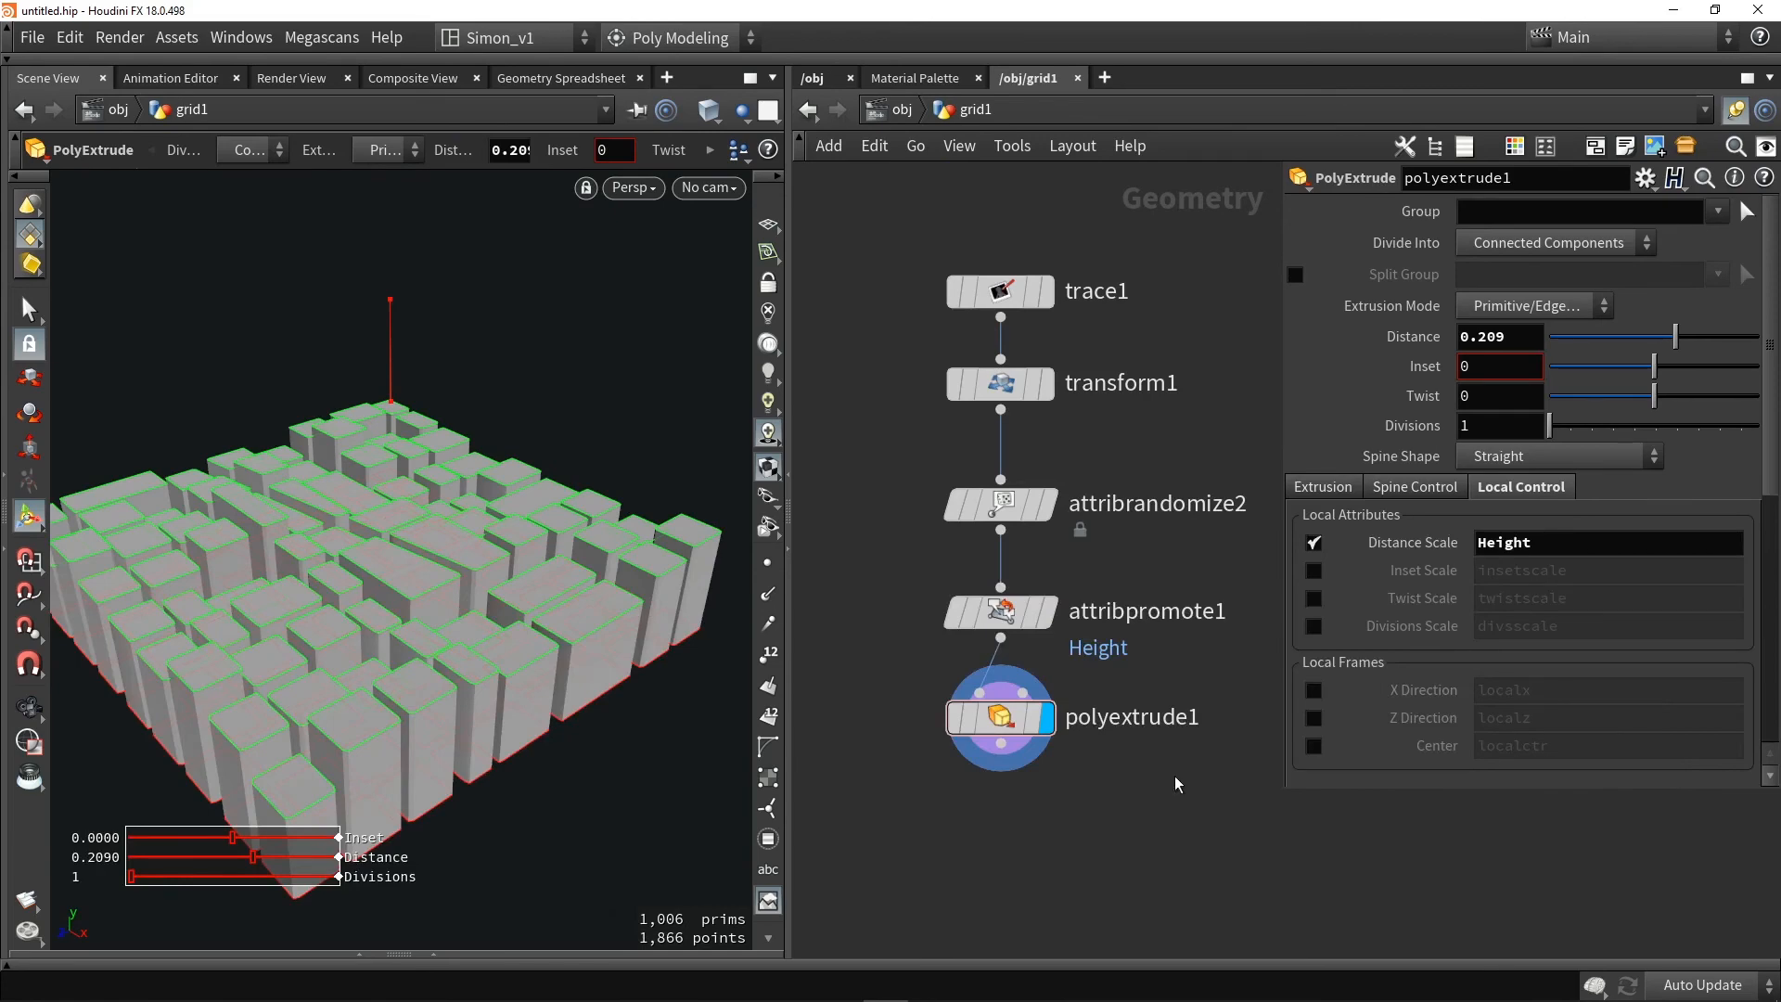
Add a Sphere node beside the city block chain and display it
middle_drag(1209, 770, 1003, 809)
scroll(998, 807, down, 2)
key(Tab)
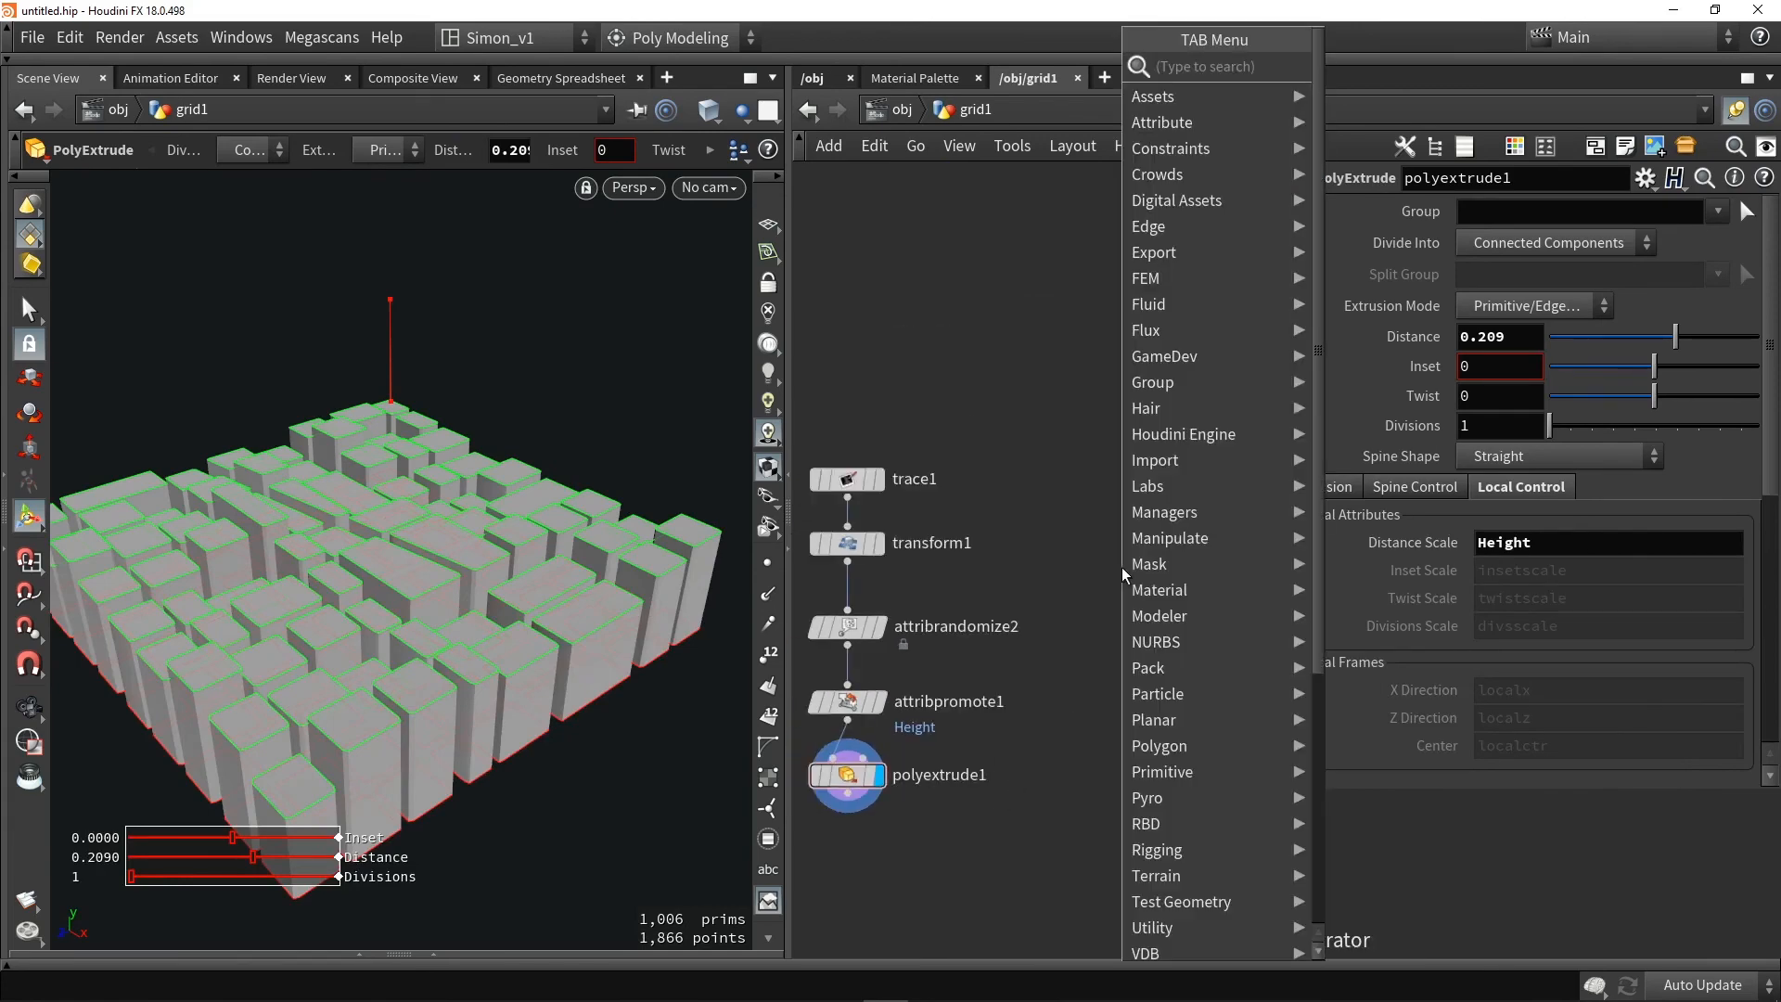
text(sph)
key(Return)
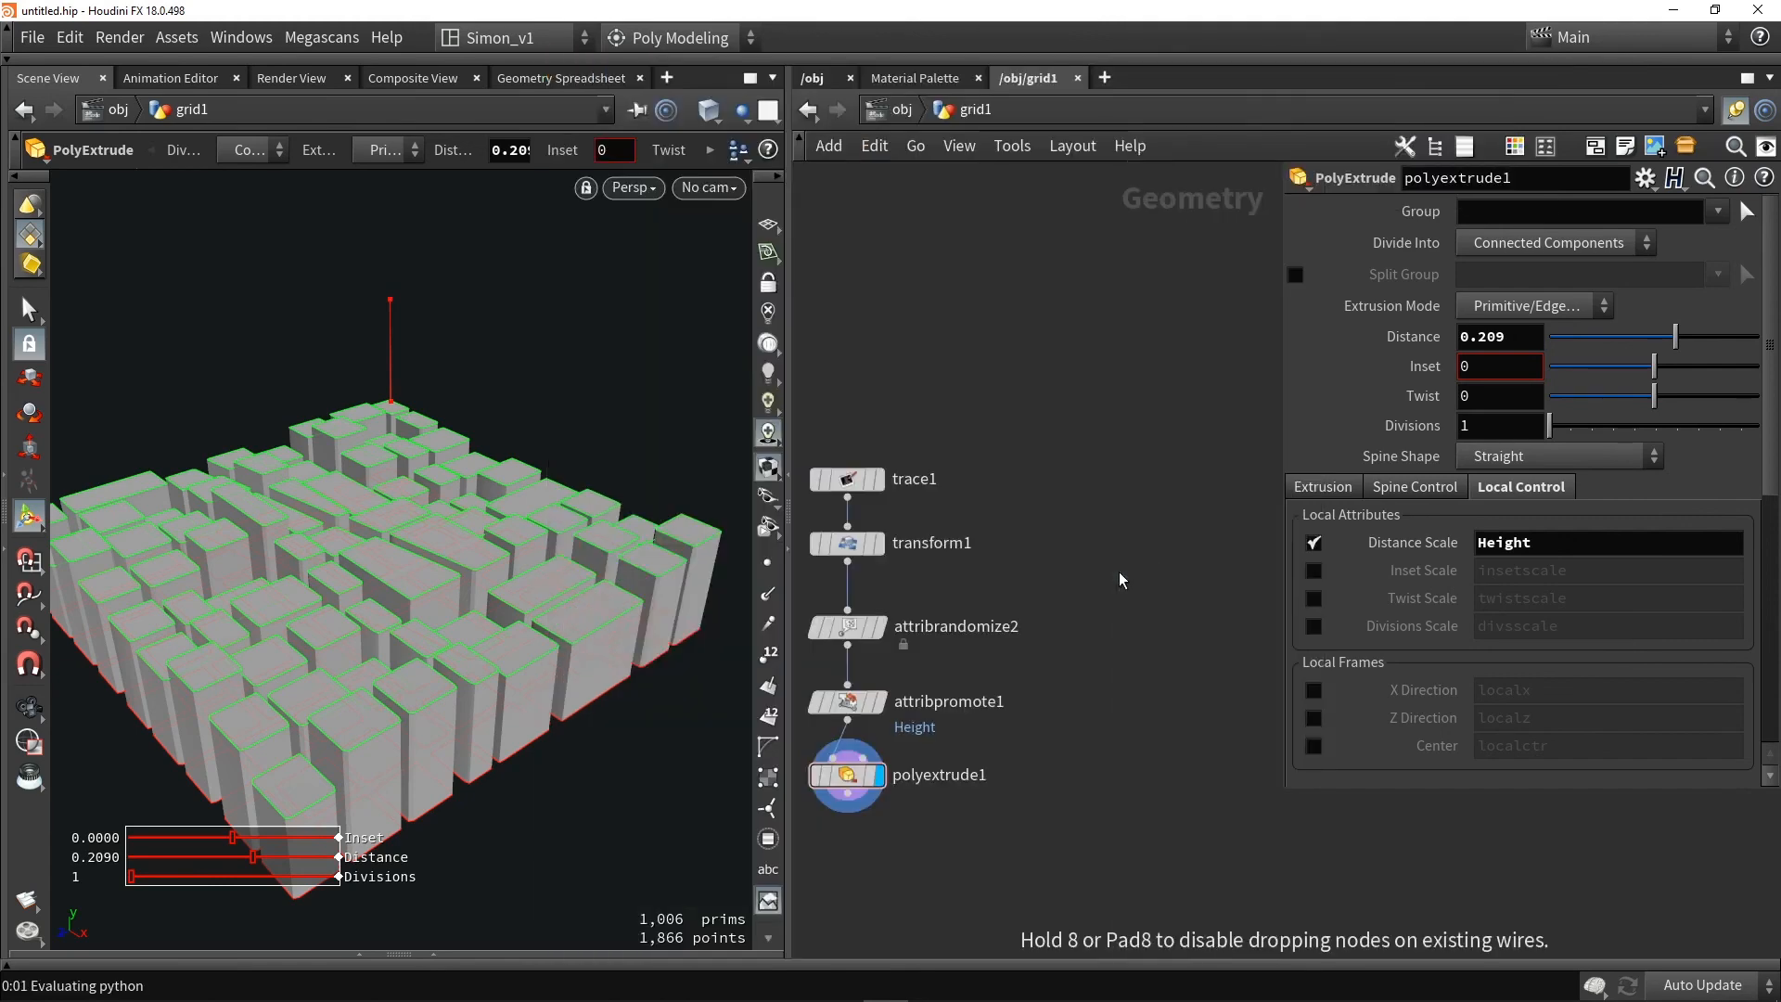
click(1120, 572)
drag(1119, 572, 1107, 613)
click(1145, 612)
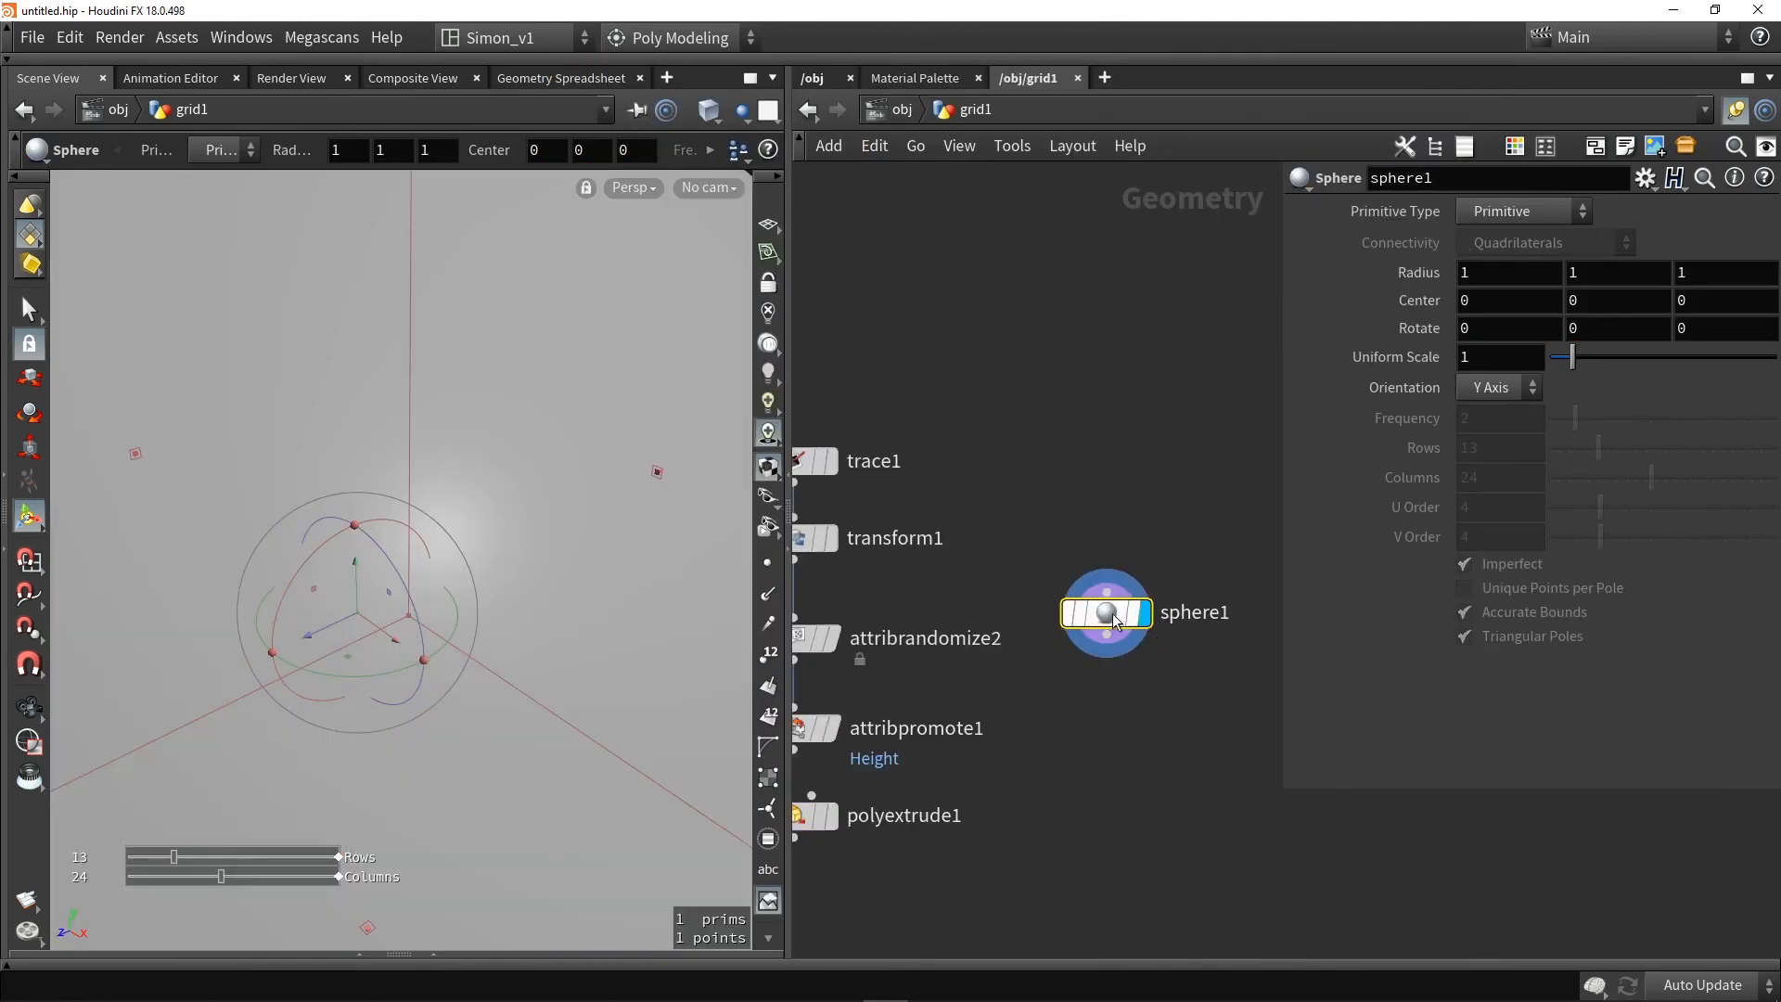
Set the sphere's primitive type to Polygon and its frequency to 10
key(space+g)
key(Return)
click(1500, 213)
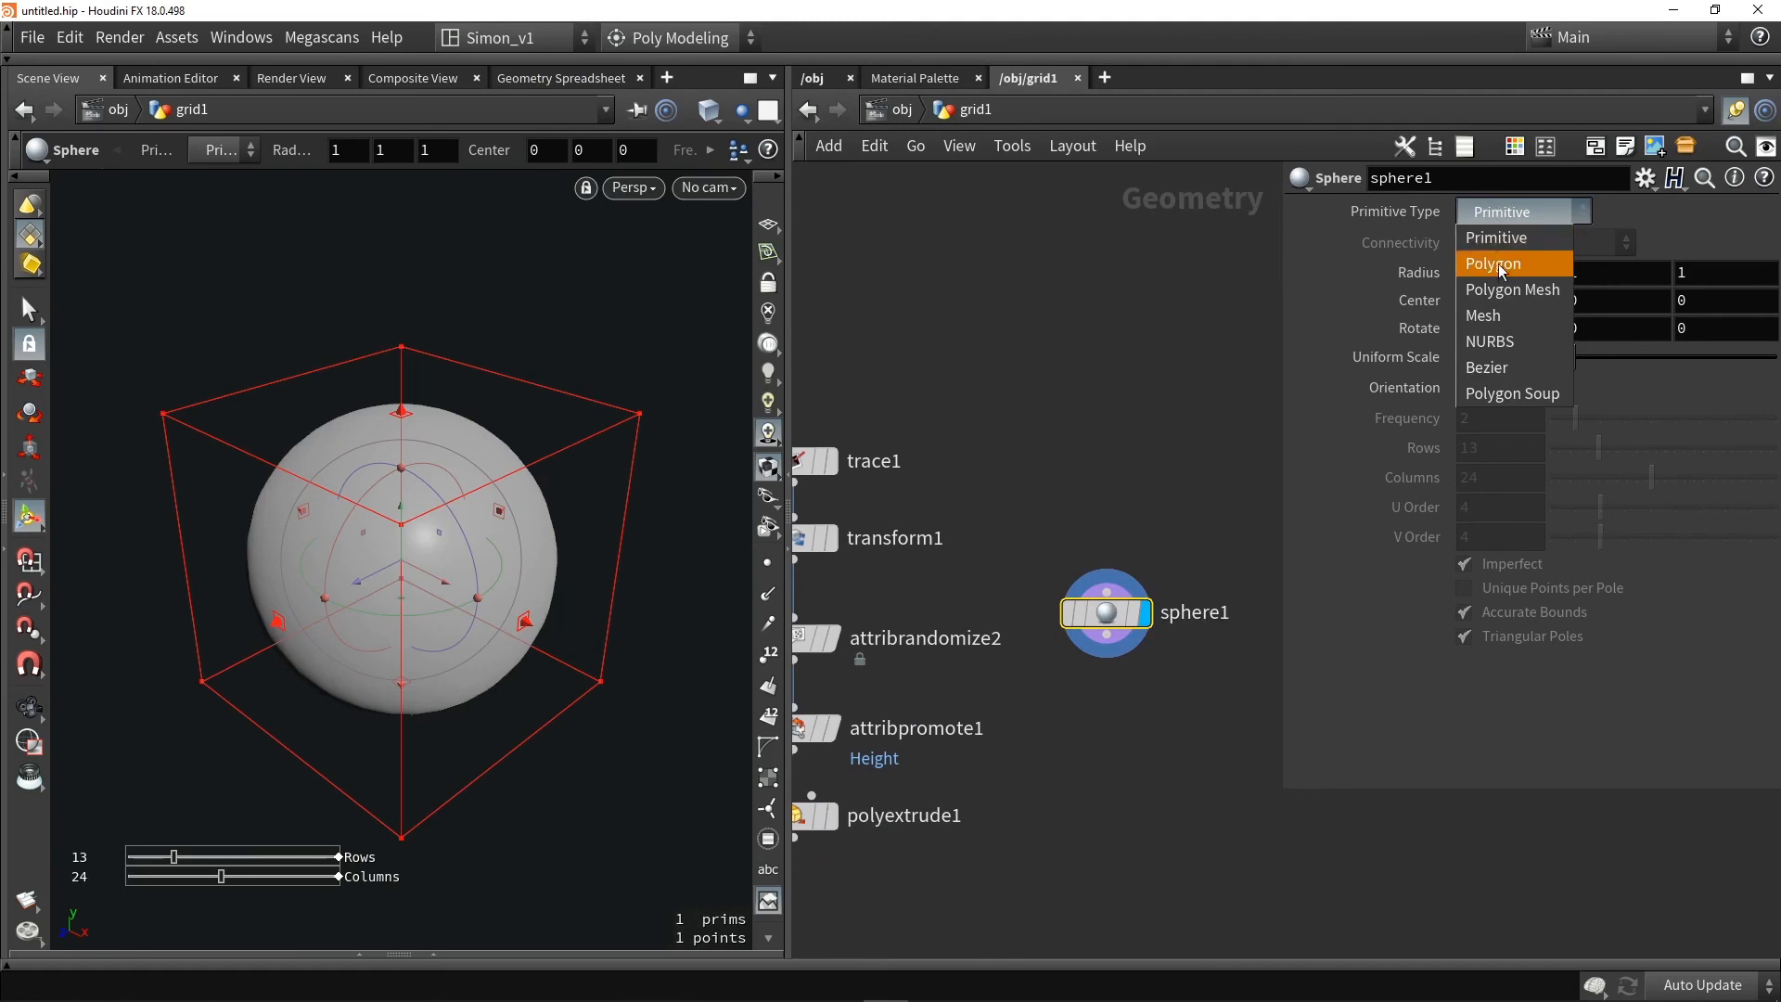
click(1501, 267)
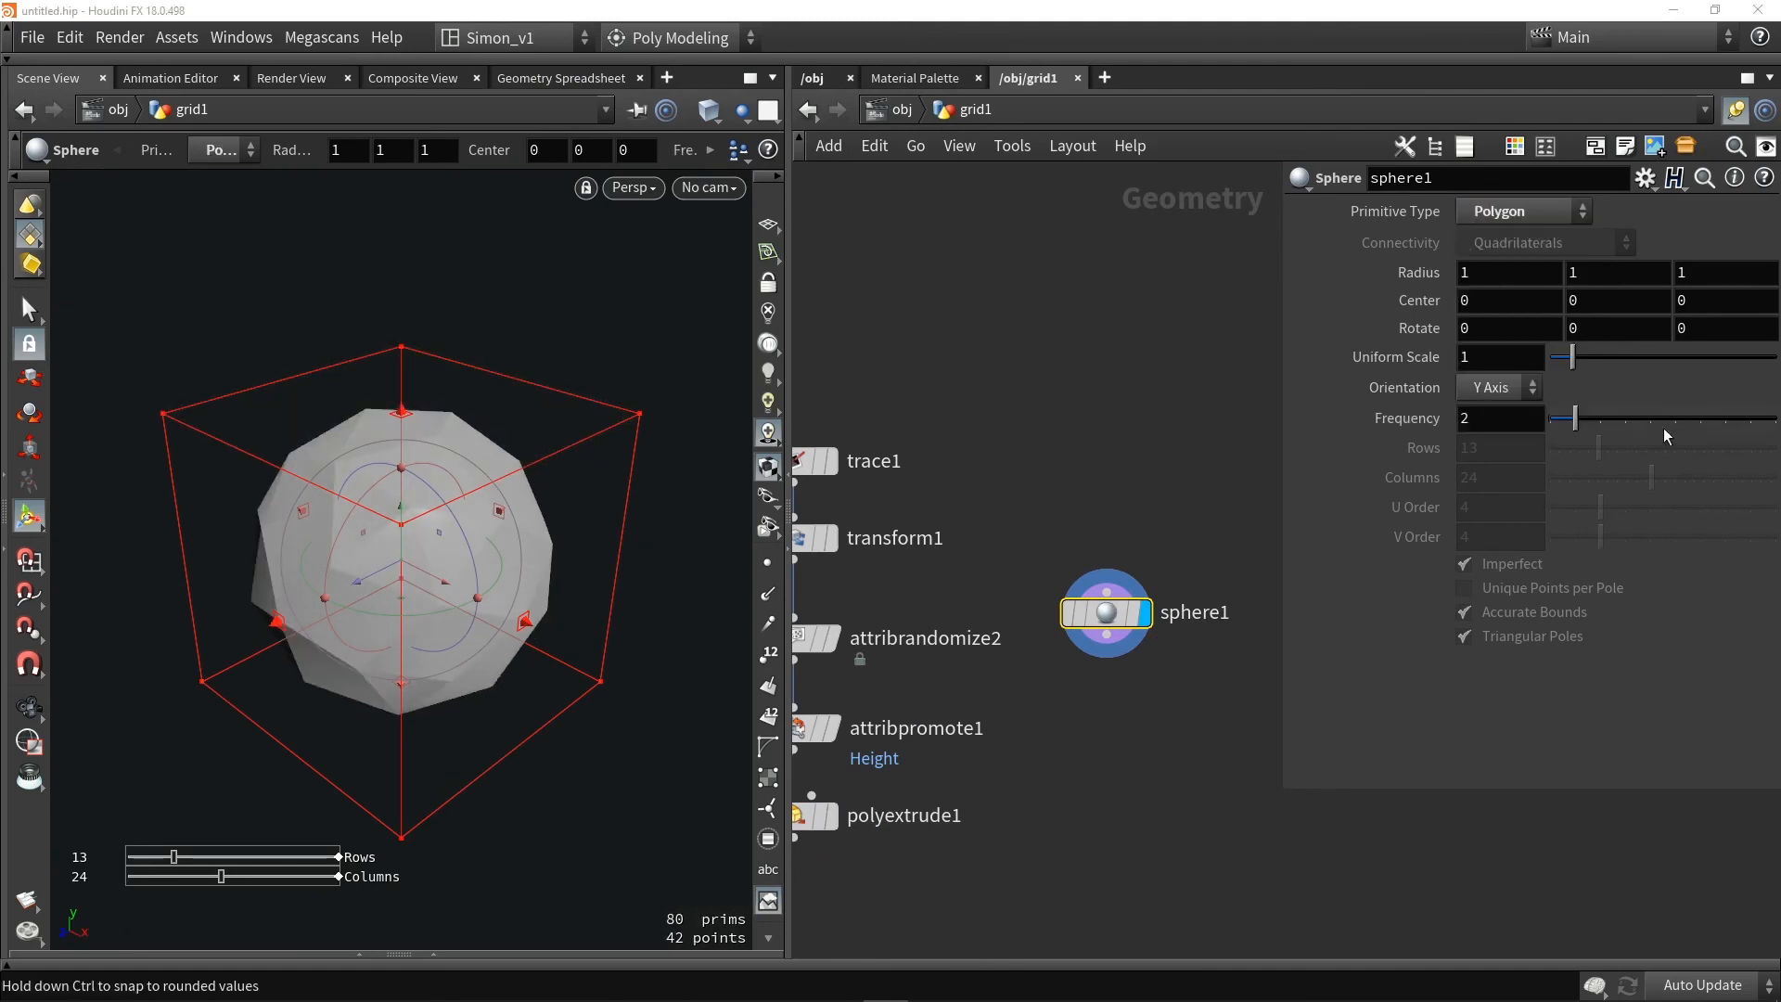
drag(1573, 426, 1774, 422)
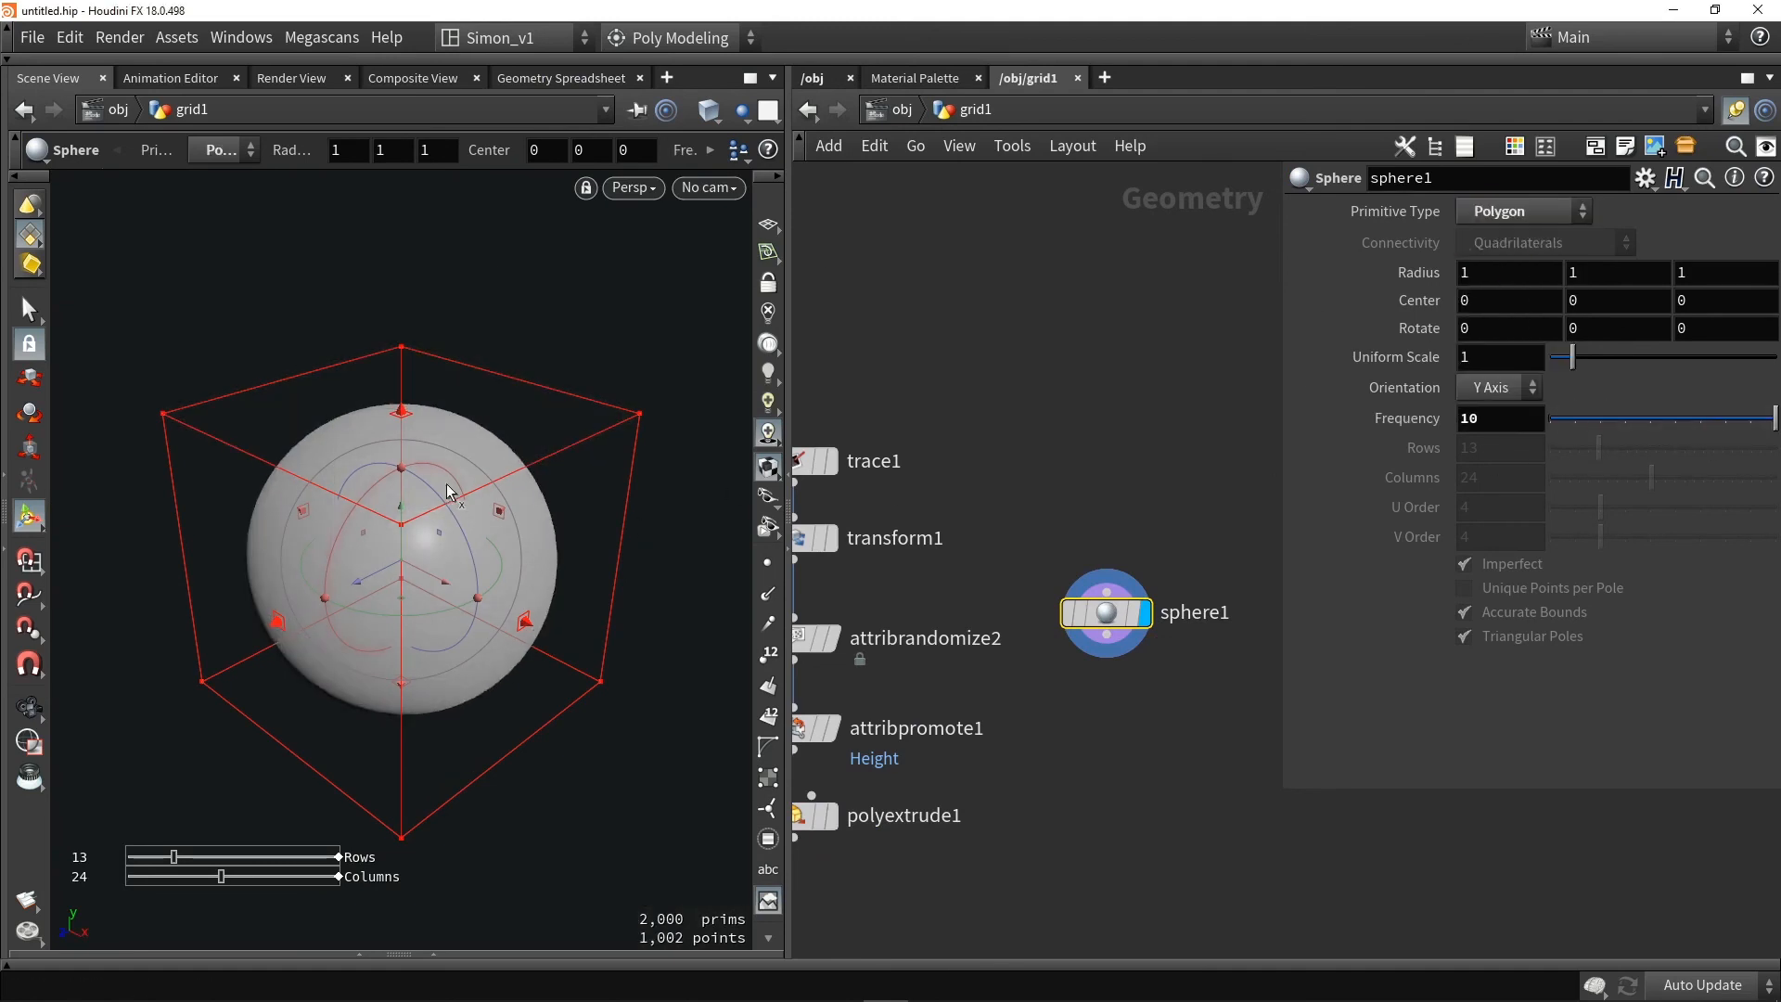
Duplicate the Attribute Randomize, Attribute Promote and PolyExtrude nodes, wire the copies below the sphere and display the copied PolyExtrude
middle_drag(1054, 739, 1084, 581)
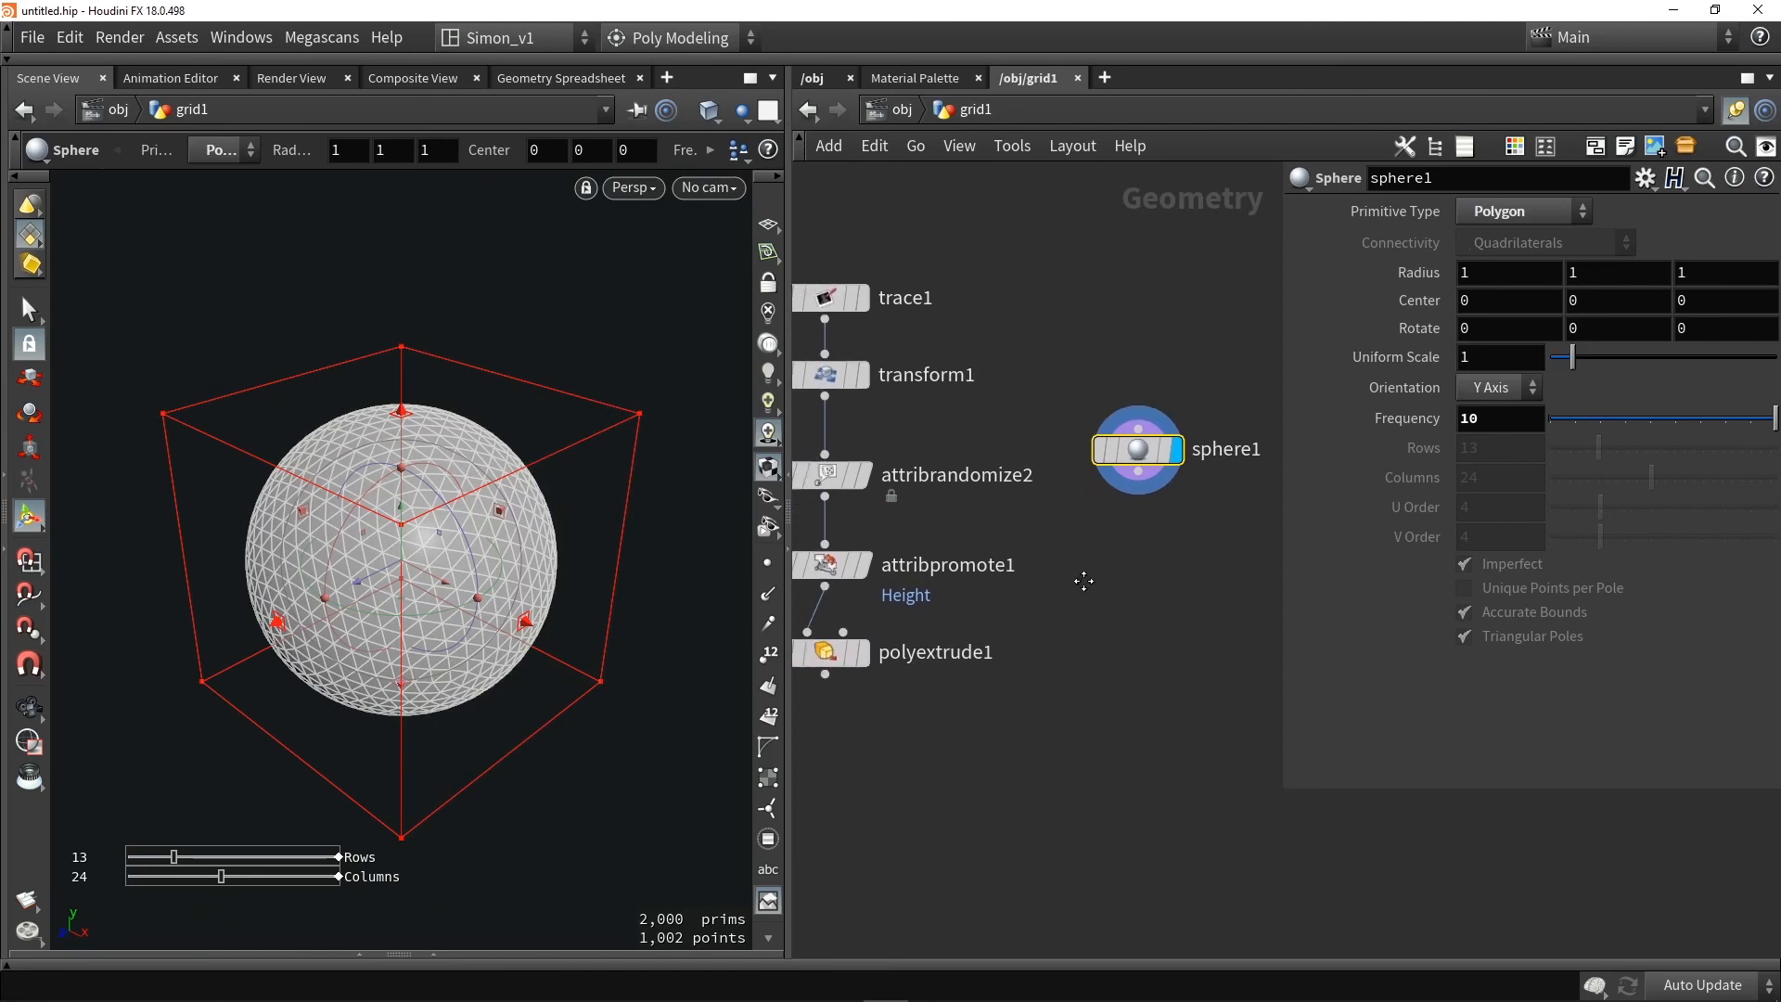
scroll(1088, 588, down, 1)
drag(999, 697, 1104, 601)
drag(1136, 498, 1104, 588)
click(1130, 748)
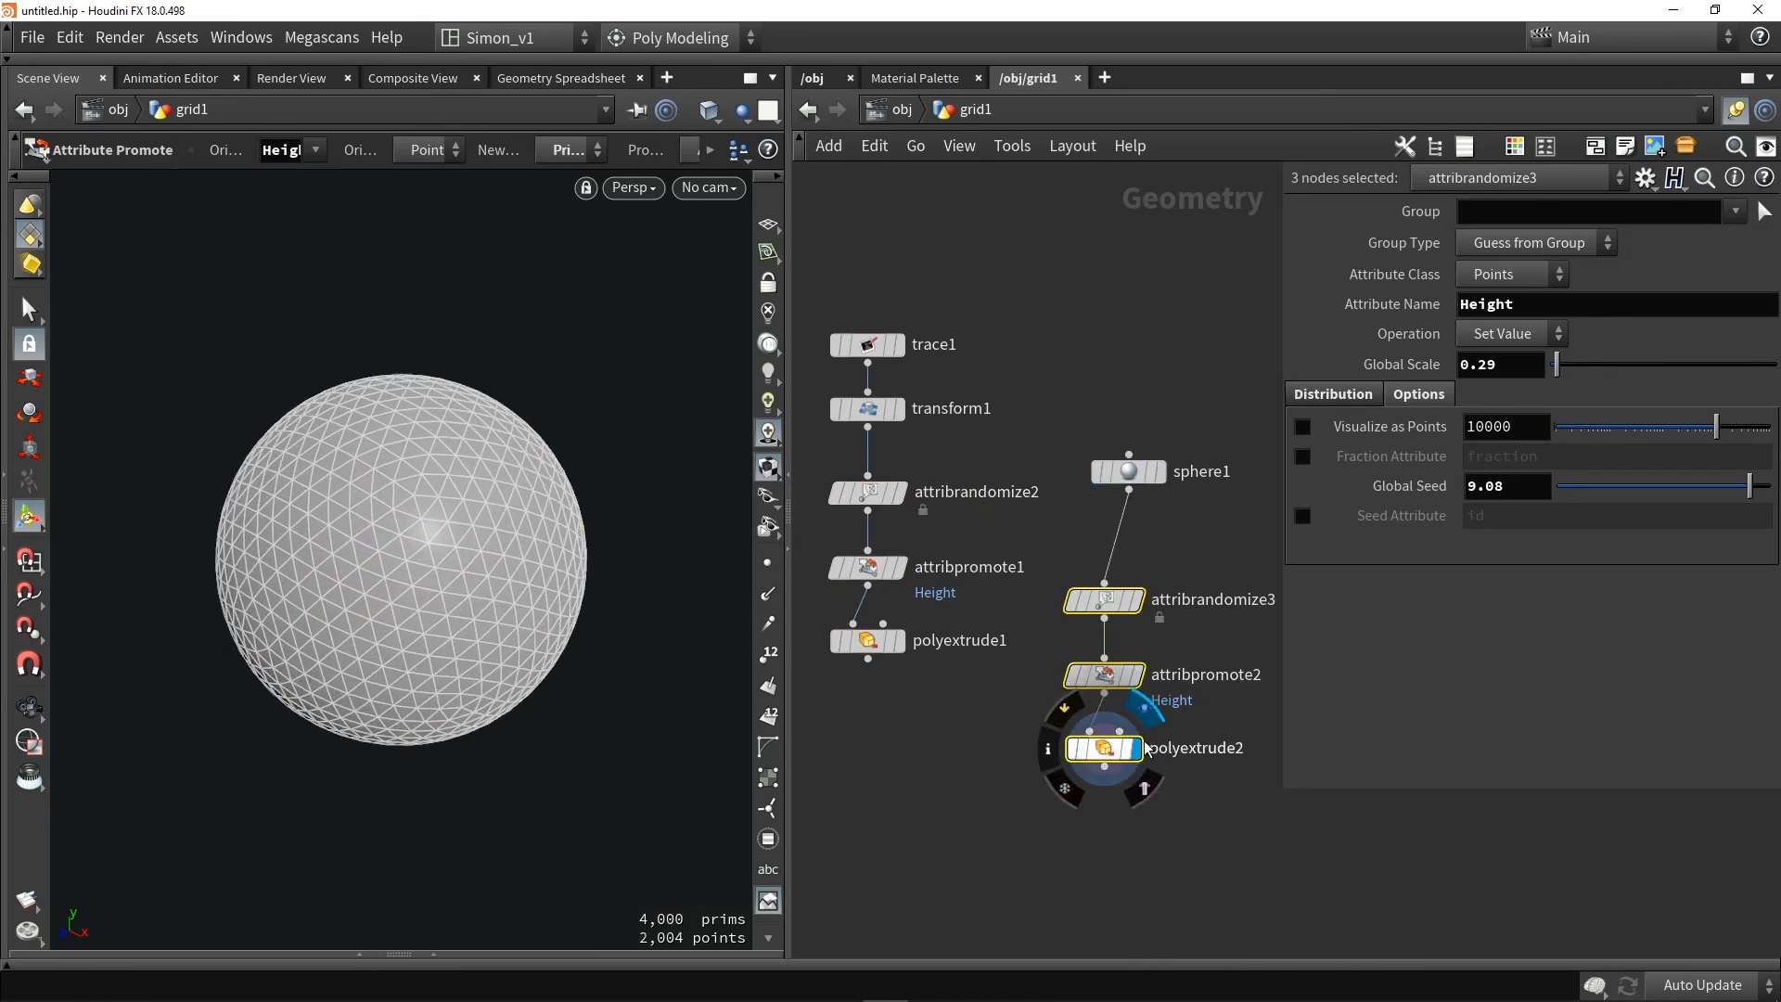
Line up the three copied nodes directly beneath the Sphere node
click(1116, 745)
drag(1161, 819, 1091, 603)
drag(1107, 599, 1132, 542)
mouse_move(1143, 641)
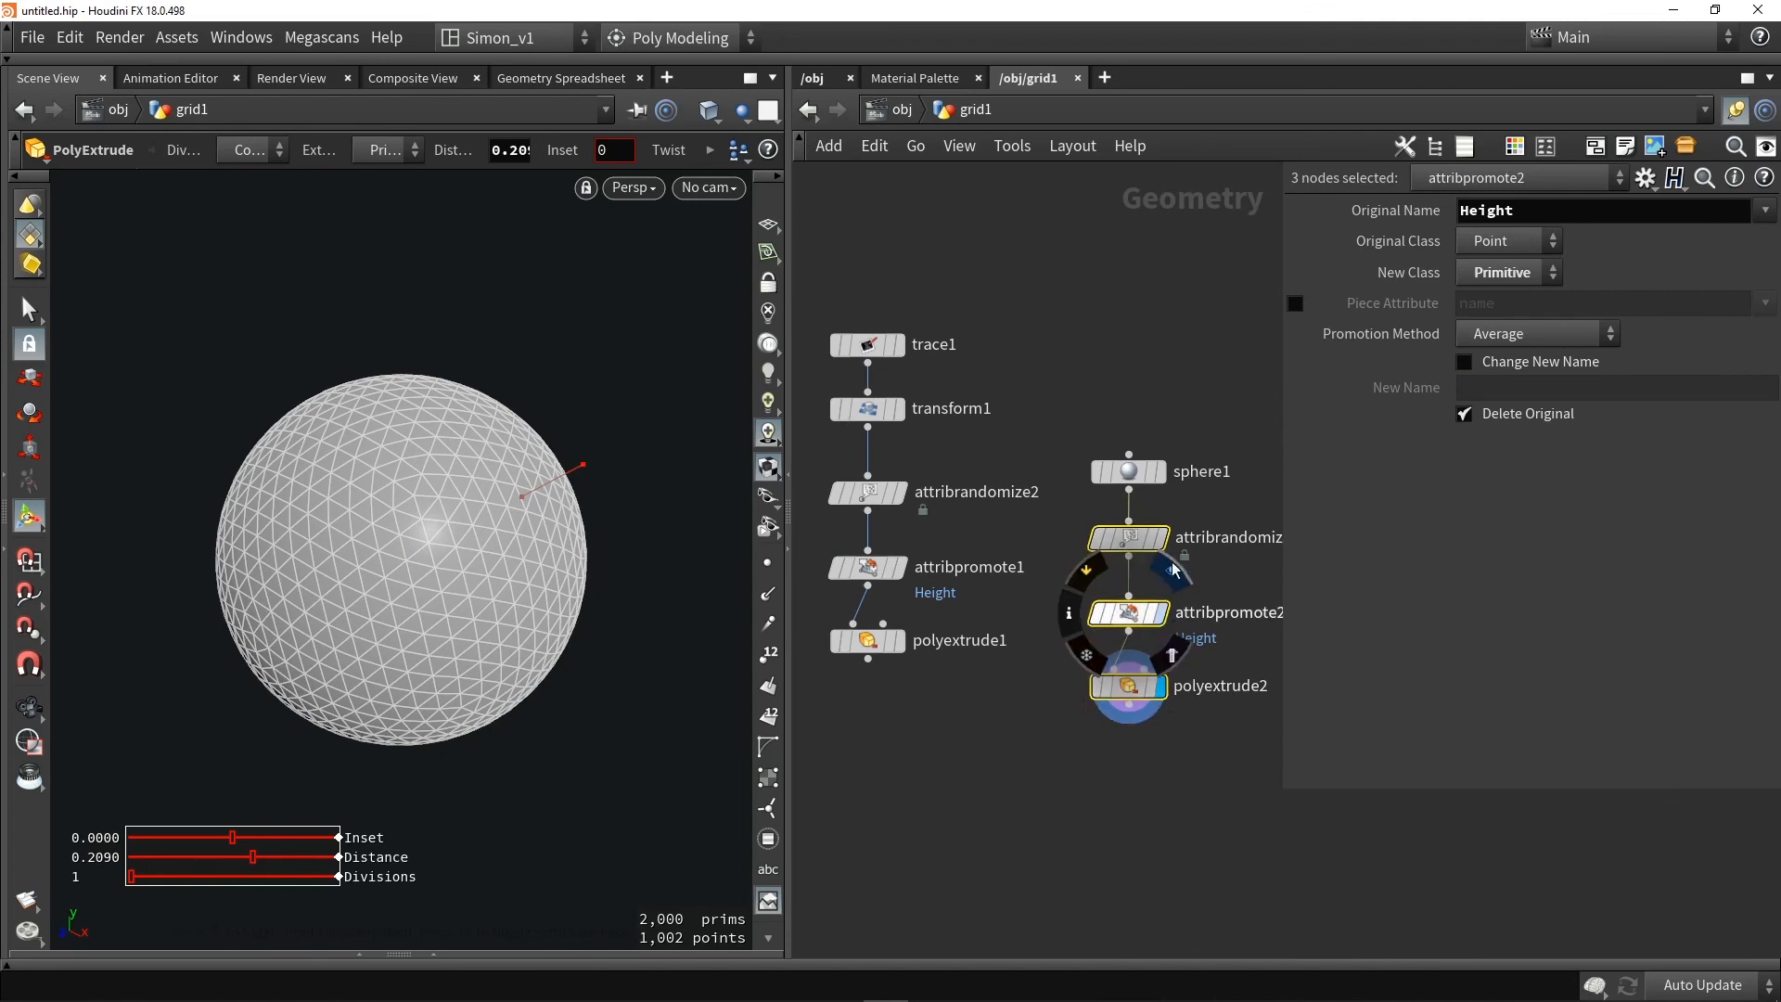
Set the sphere's PolyExtrude to divide into Individual Elements and inspect the extruded triangles up close
click(1127, 685)
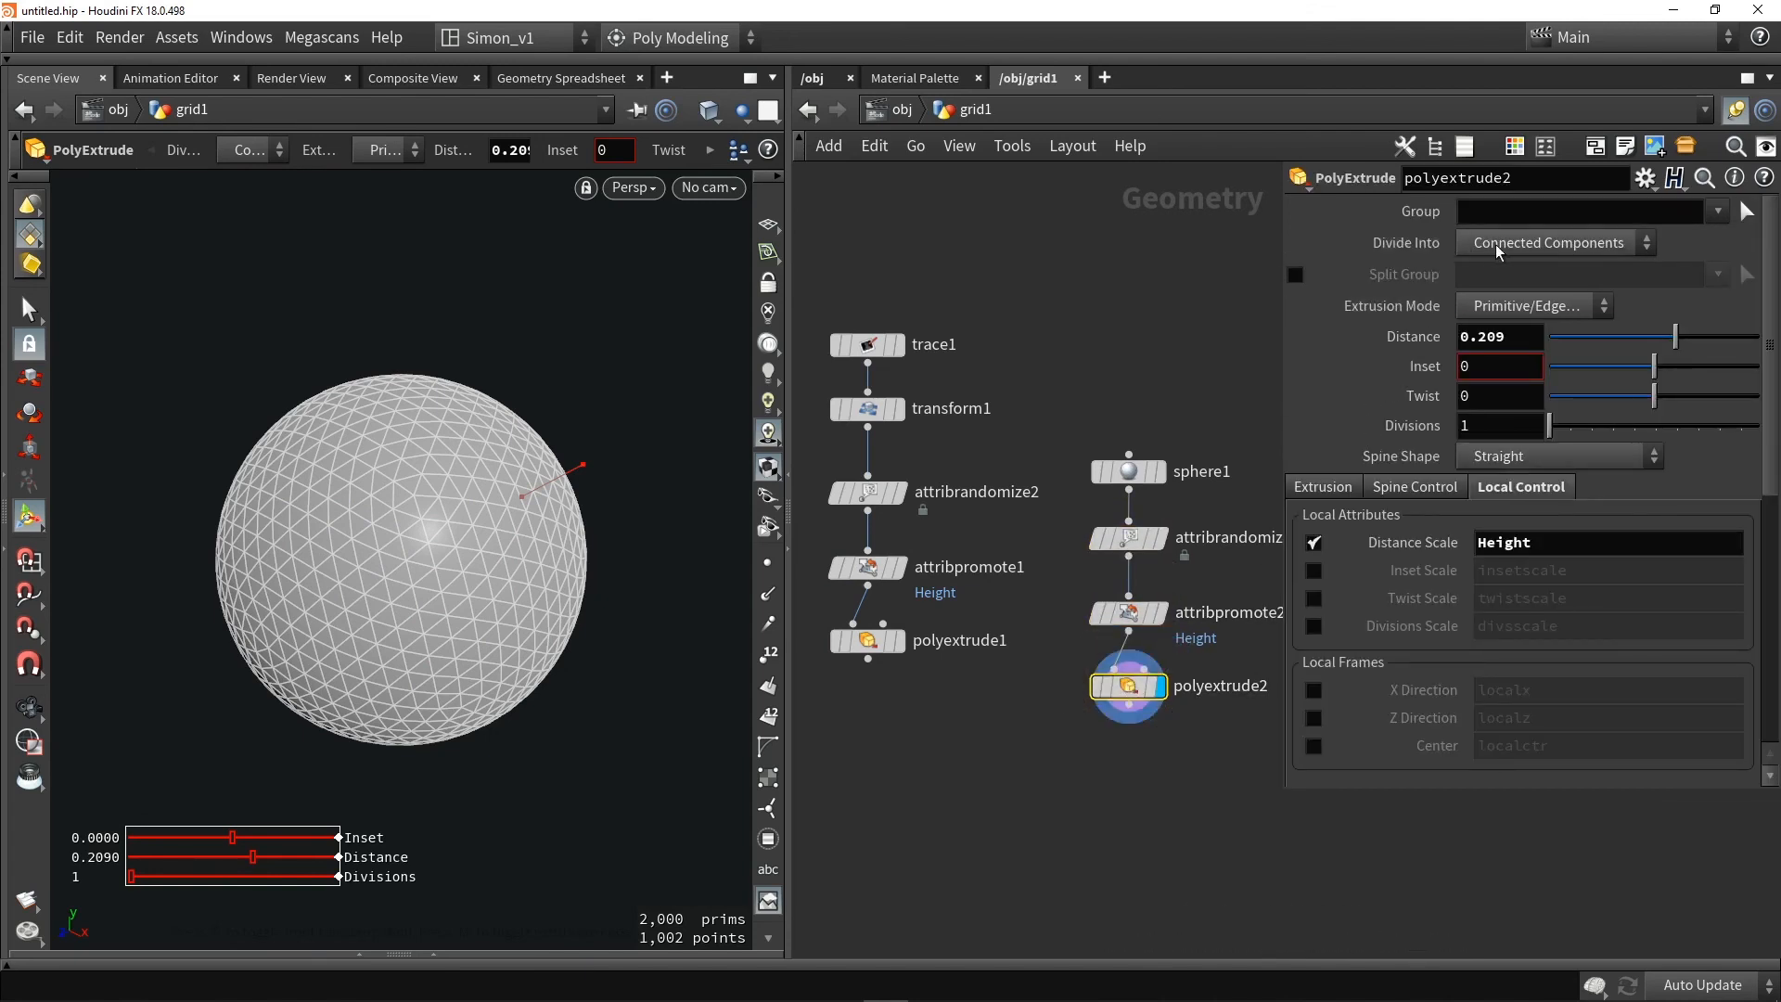
click(1522, 243)
click(1490, 269)
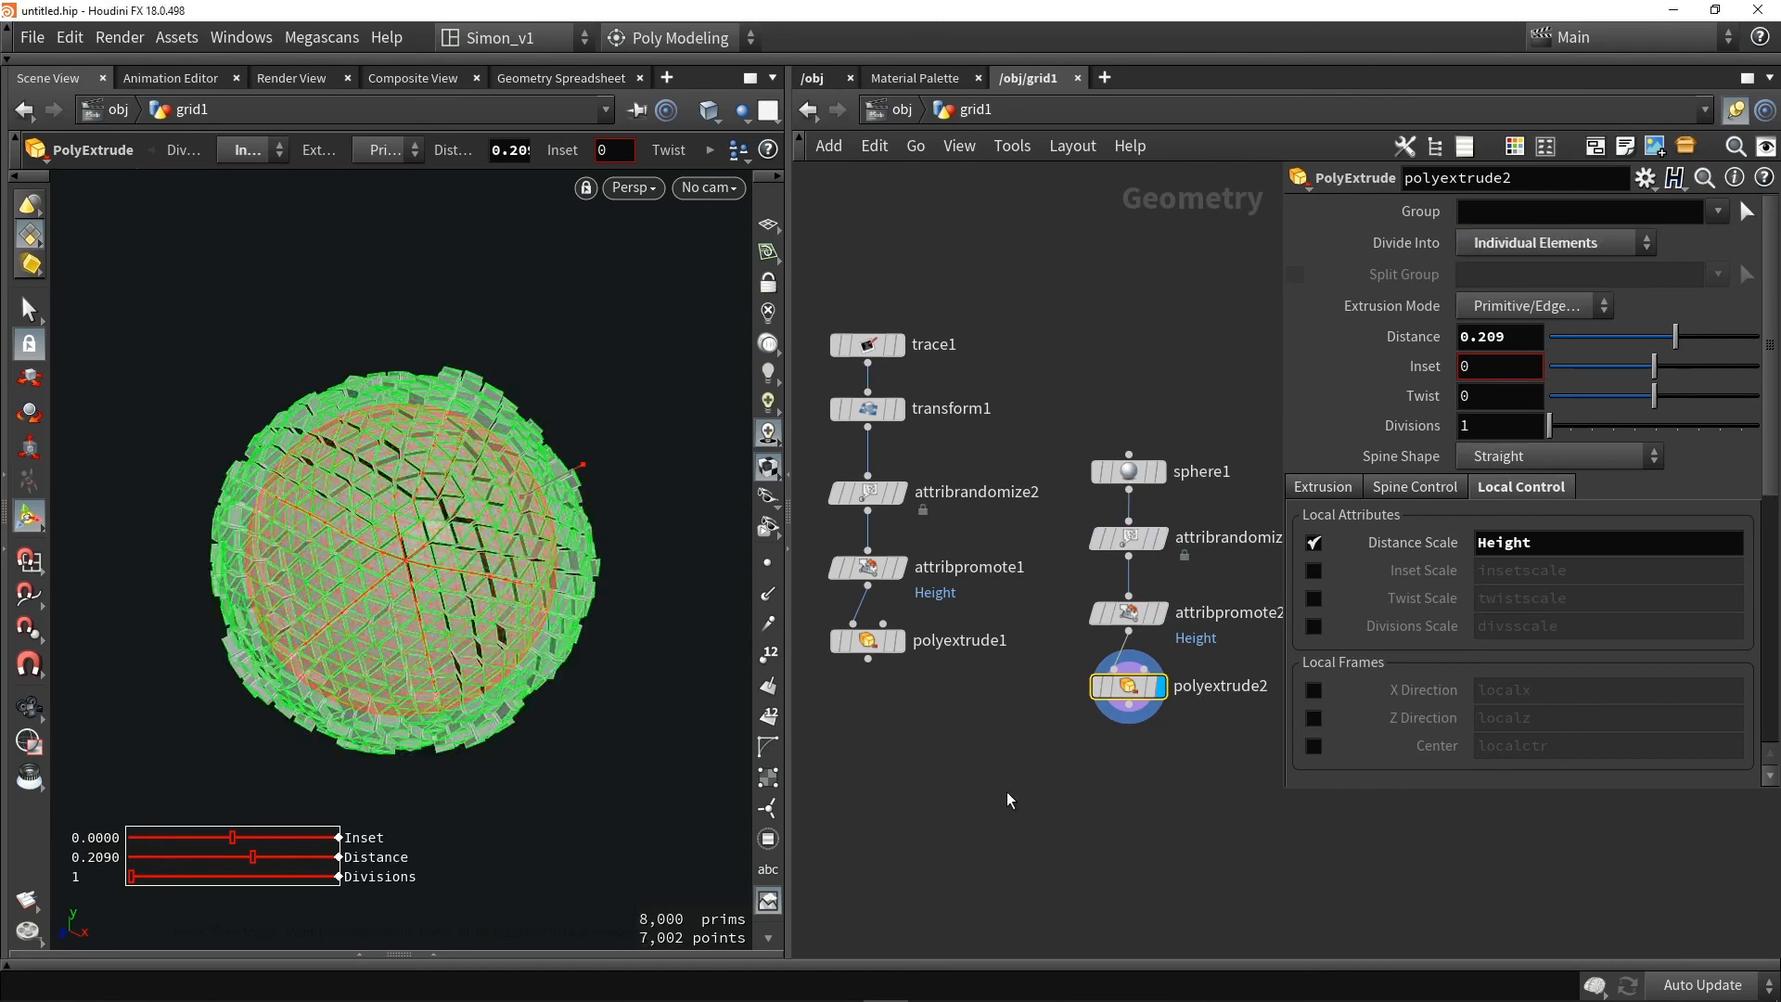
alt+drag(457, 584, 306, 573)
alt+right_drag(305, 572, 371, 543)
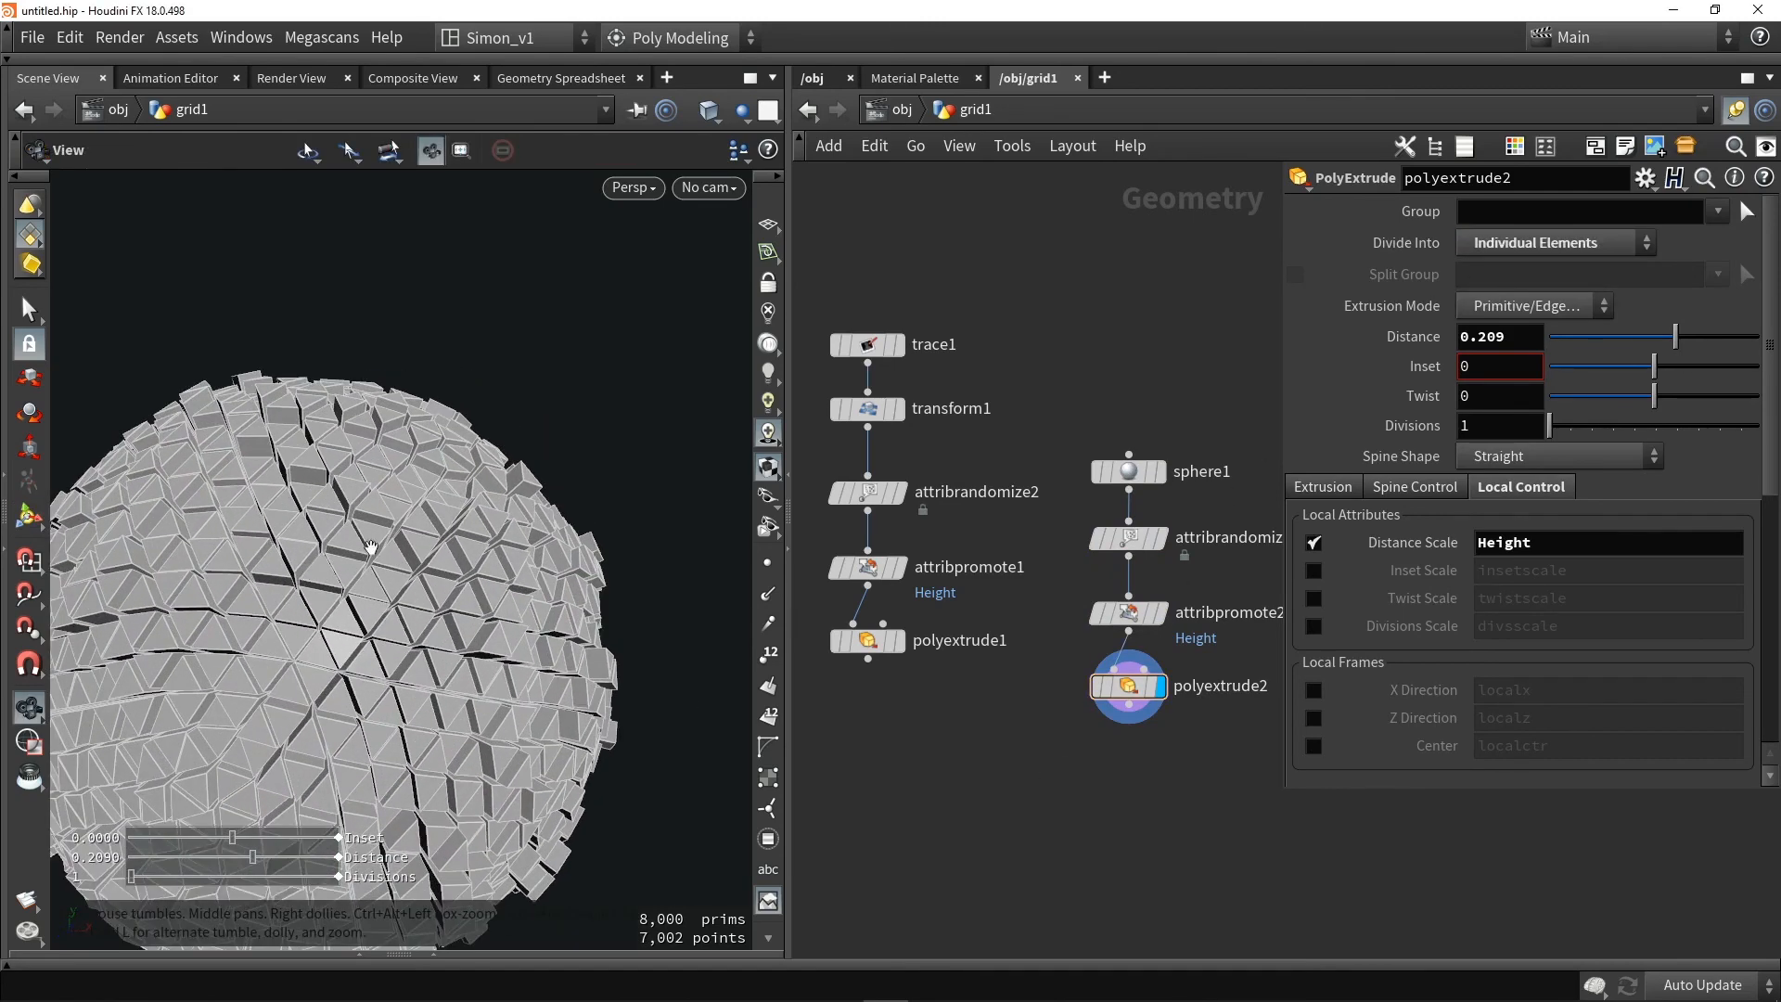
alt+drag(371, 542, 446, 515)
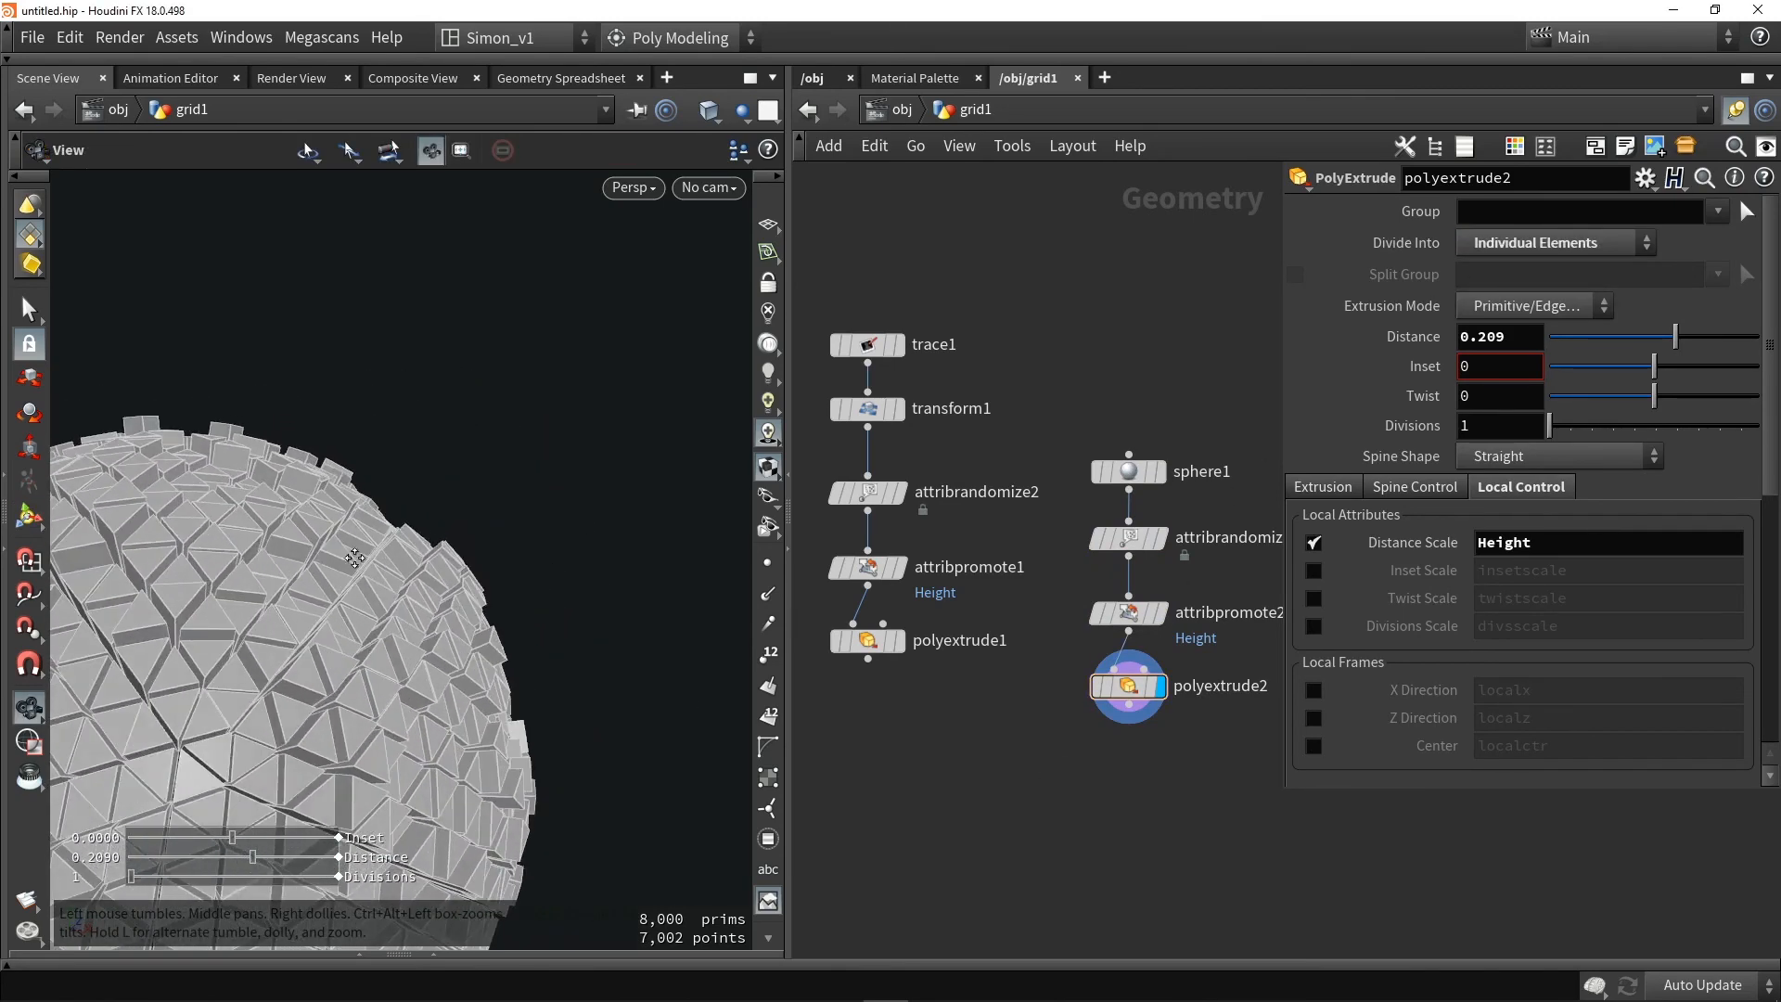
alt+right_drag(445, 515, 548, 493)
alt+drag(548, 492, 587, 506)
key(Return)
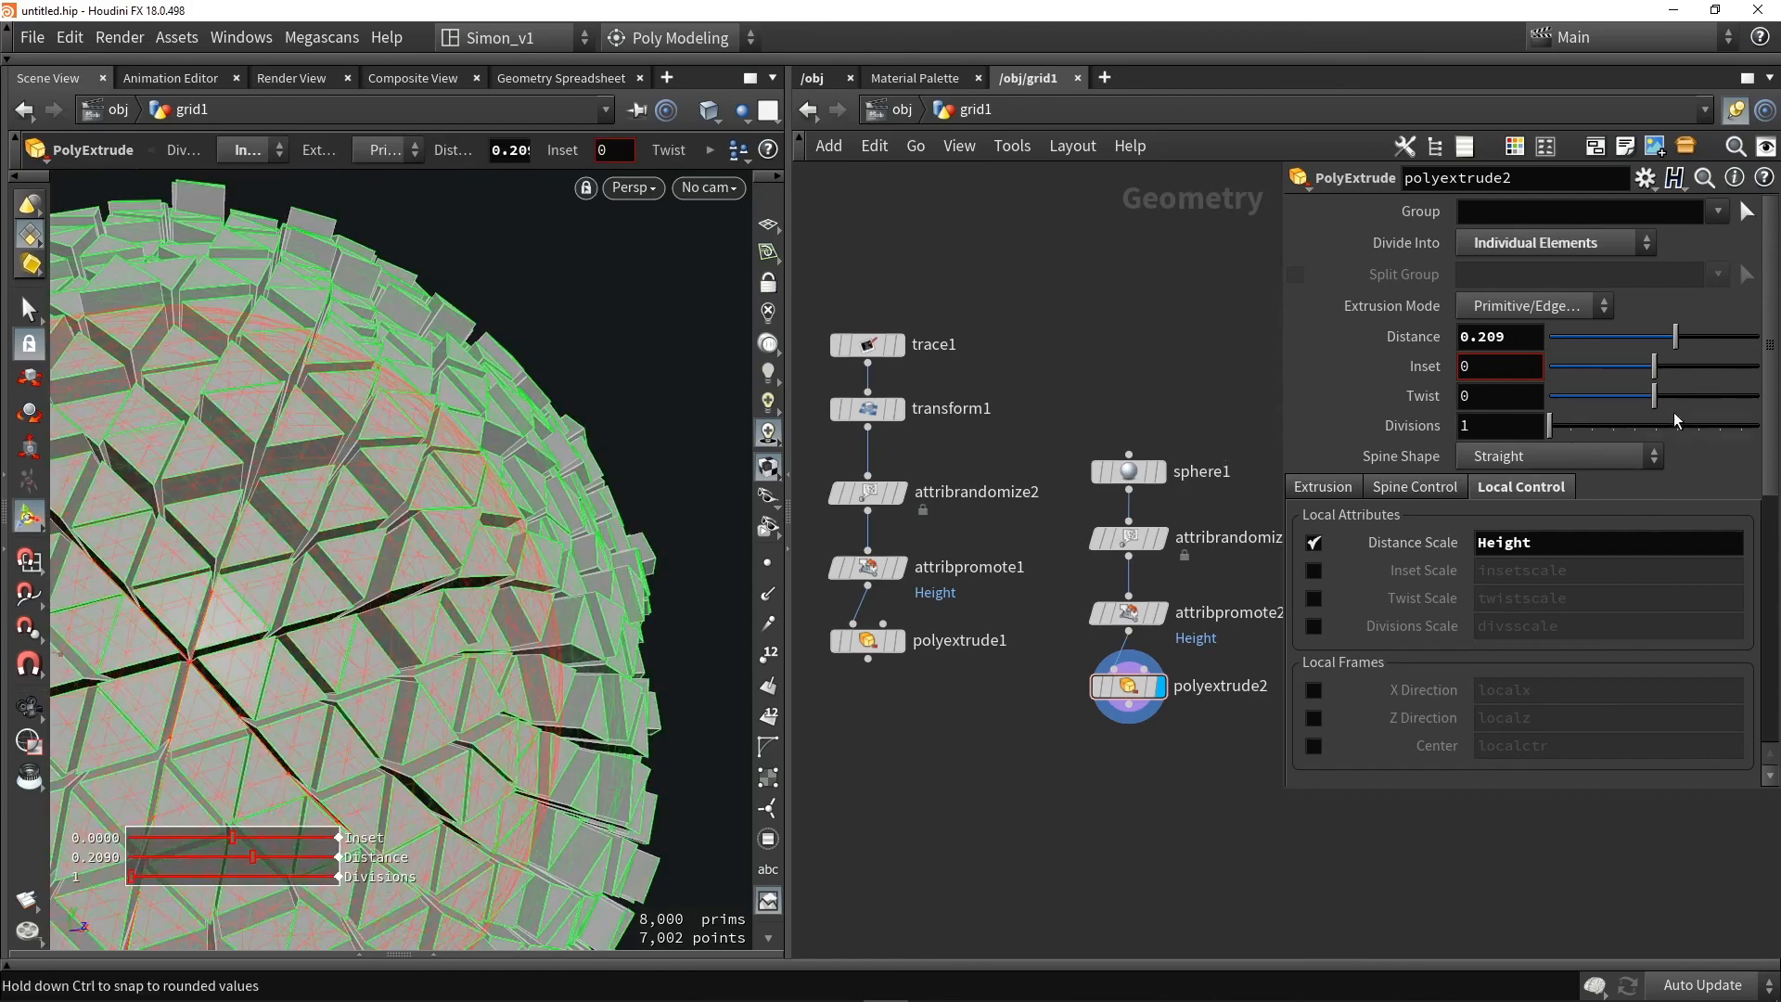
Set the inset of the sphere's PolyExtrude to 0.102 and view the whole spiky sphere
drag(1654, 366, 1665, 364)
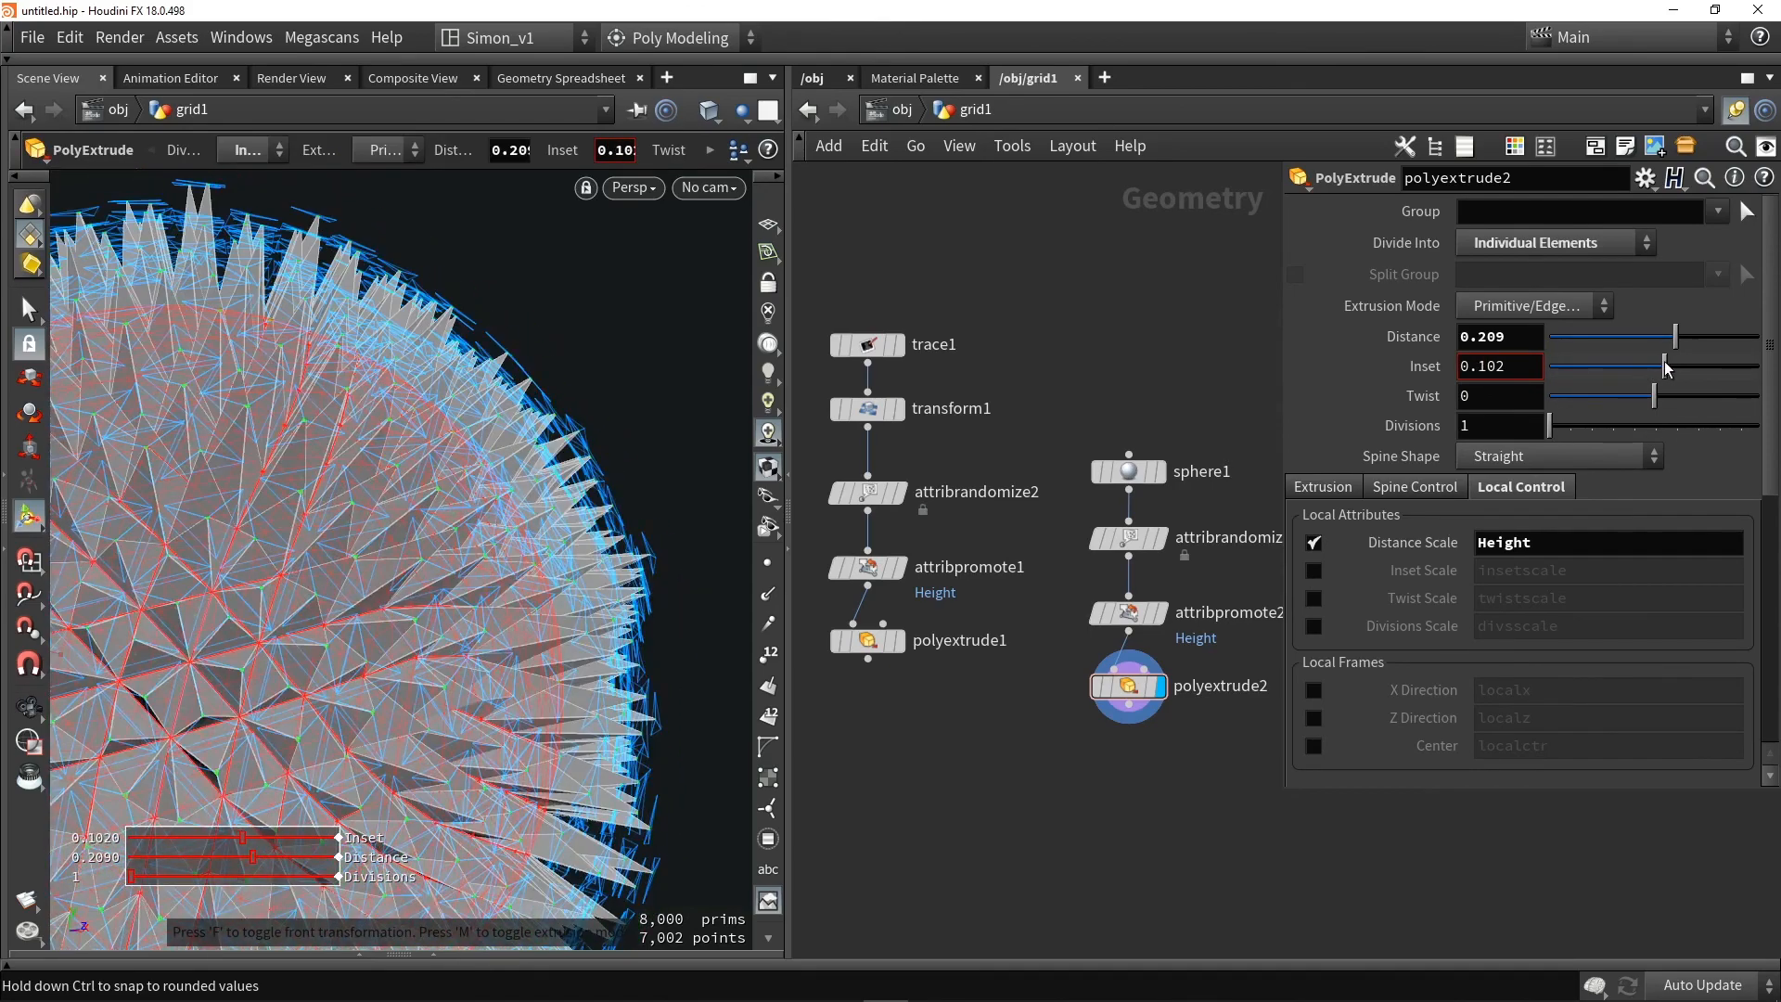
alt+drag(685, 416, 358, 421)
alt+scroll(352, 422, down, 3)
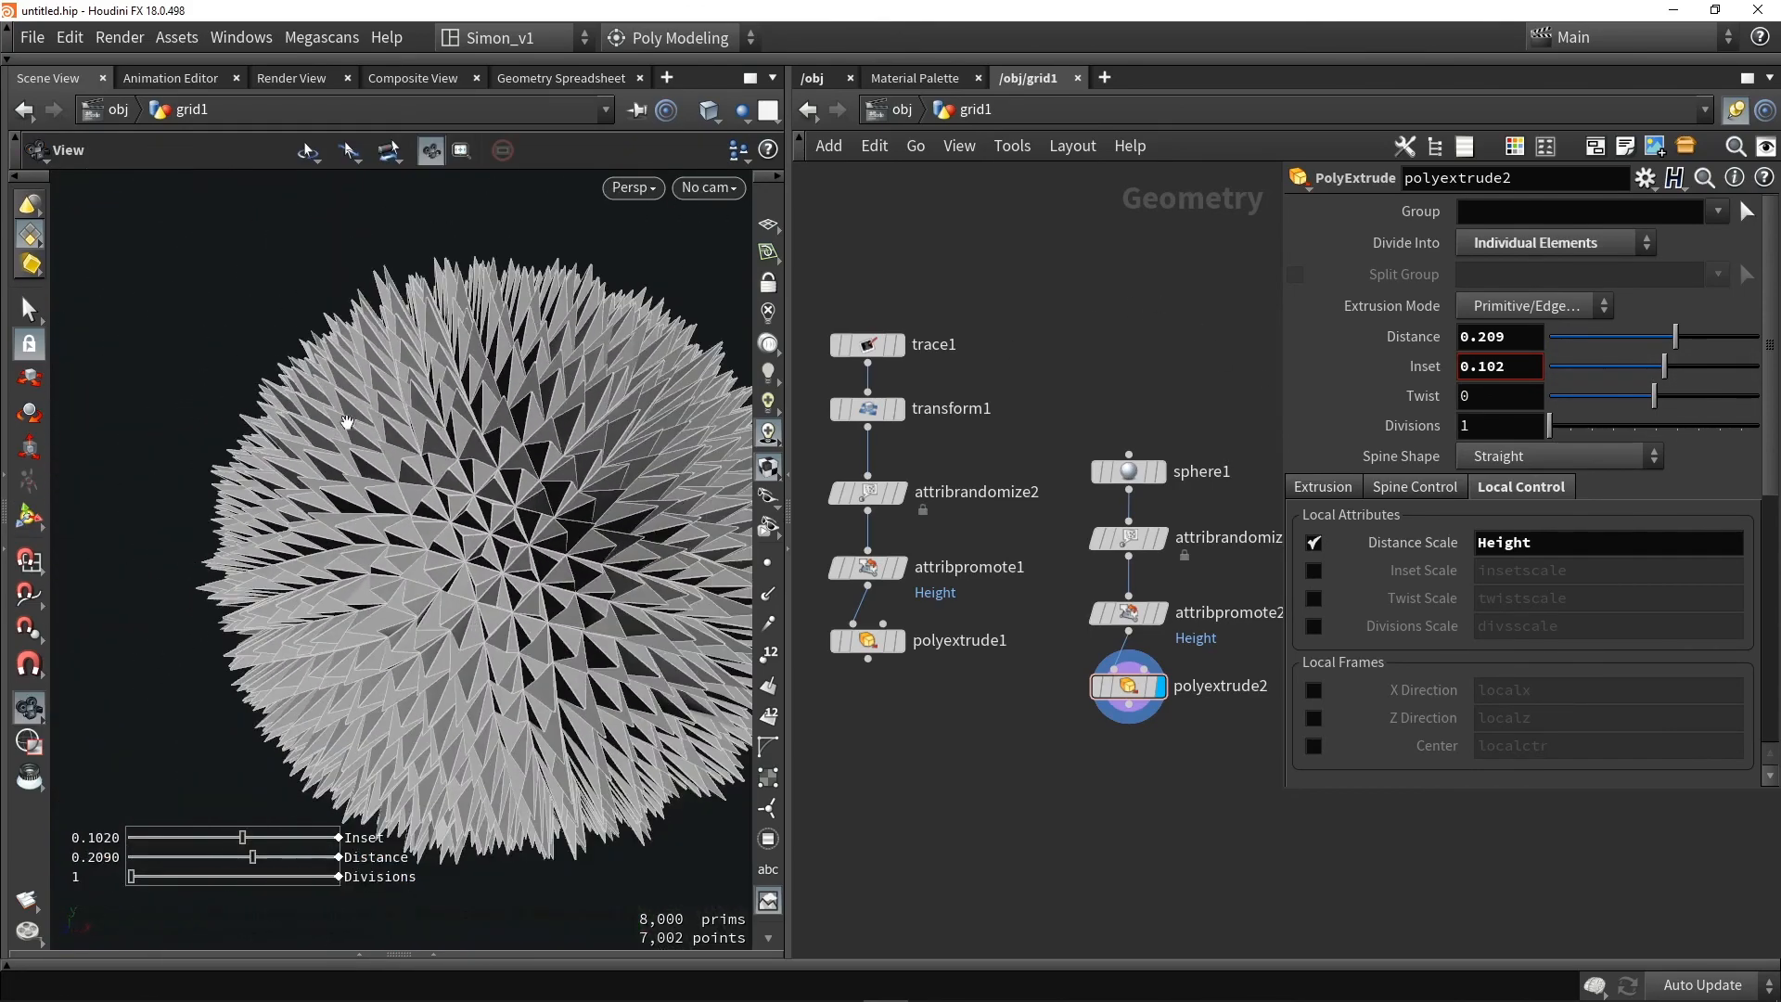
scroll(475, 463, down, 2)
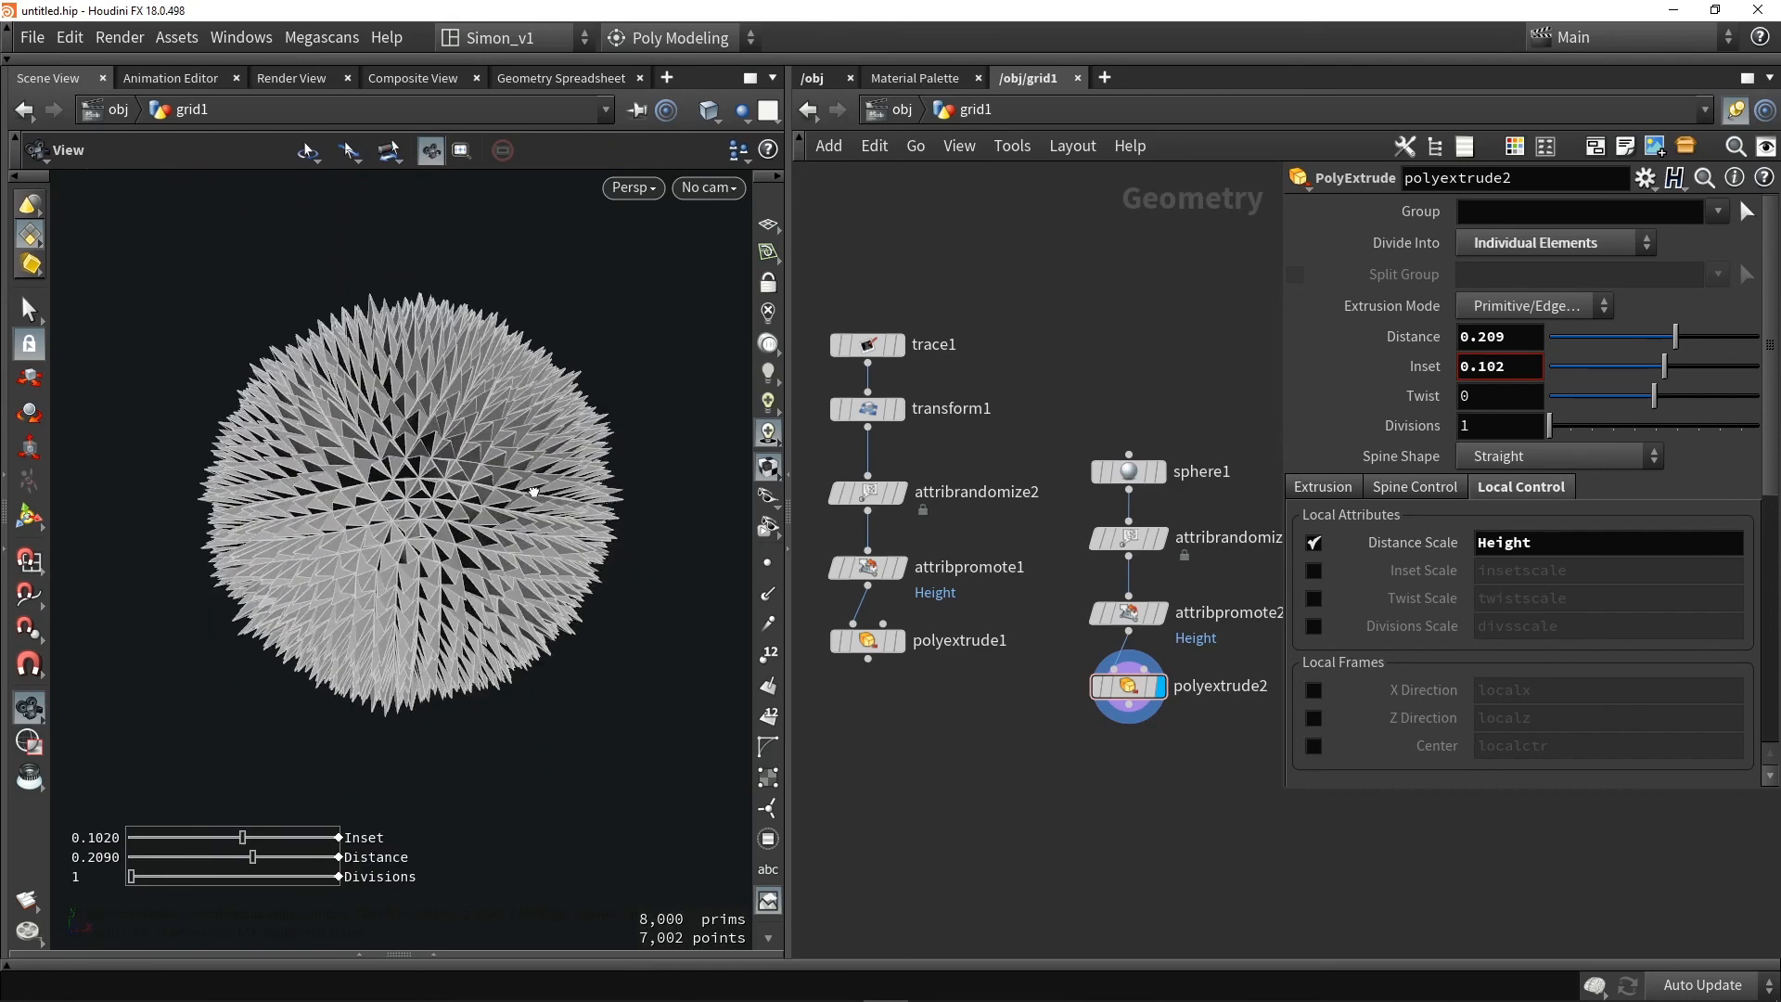
key(Return)
Set the Global Seed of the sphere's Attribute Randomize node to 4.45
click(1128, 538)
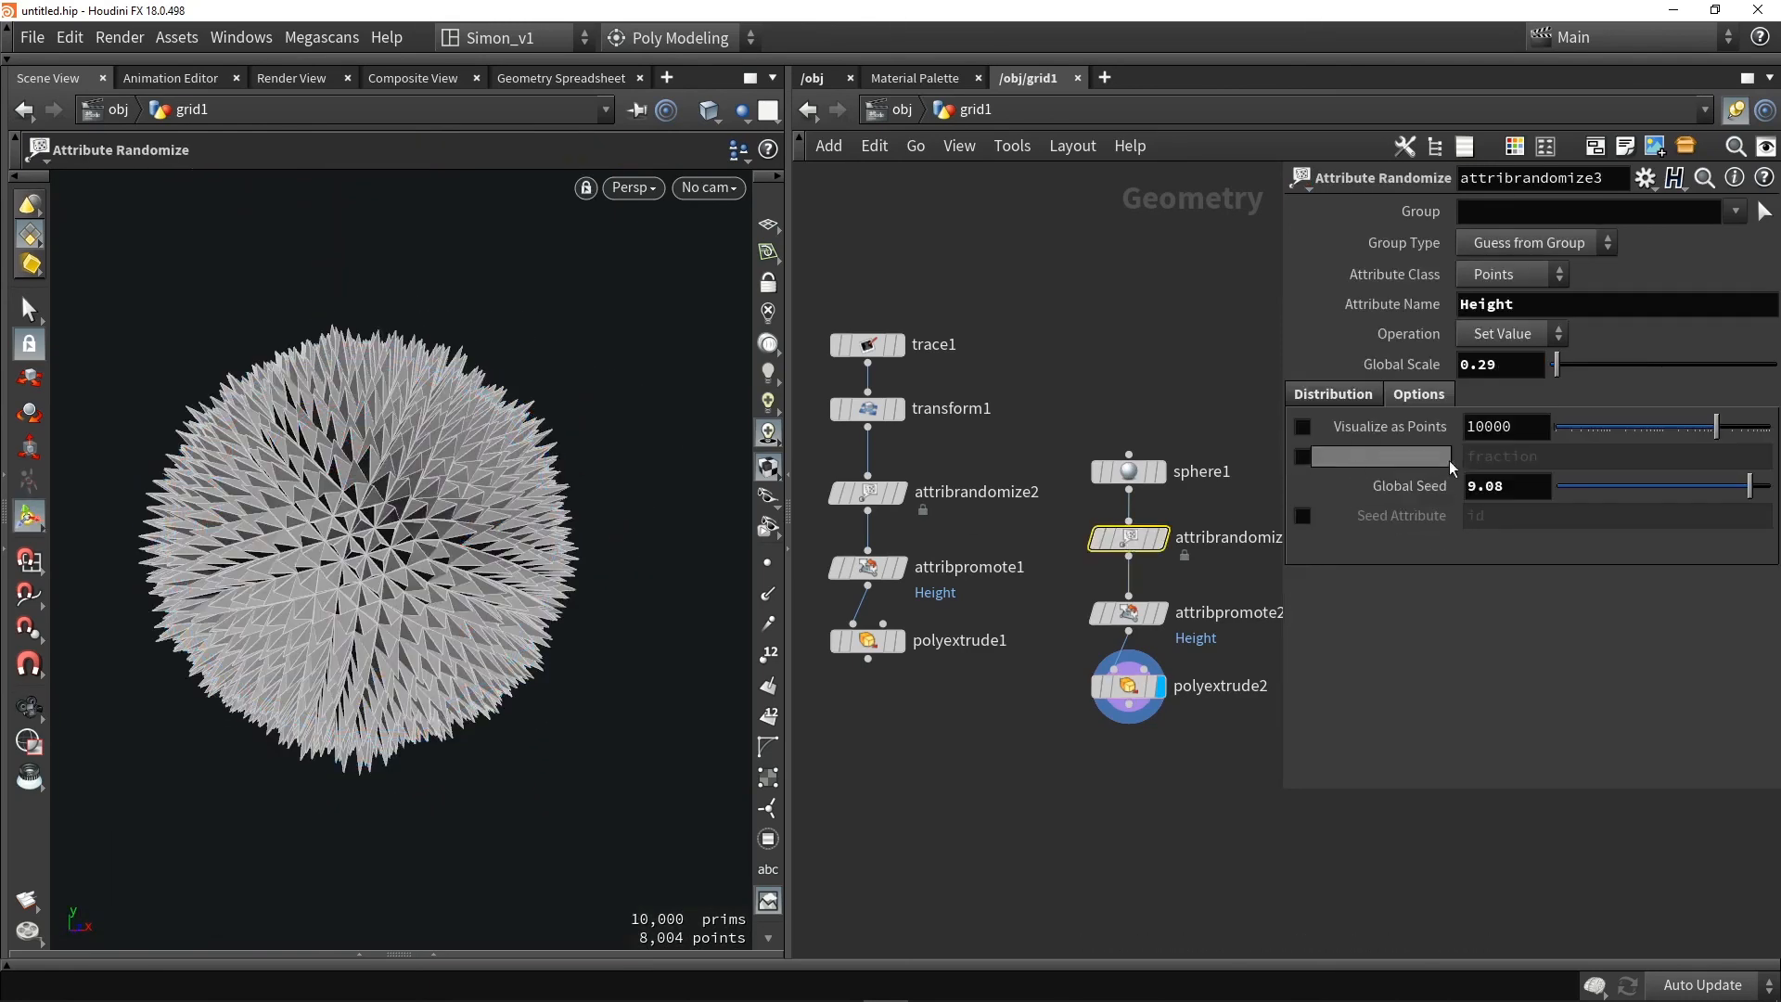
click(1364, 397)
click(1419, 393)
drag(1750, 485, 1614, 527)
middle_drag(1113, 818, 1019, 831)
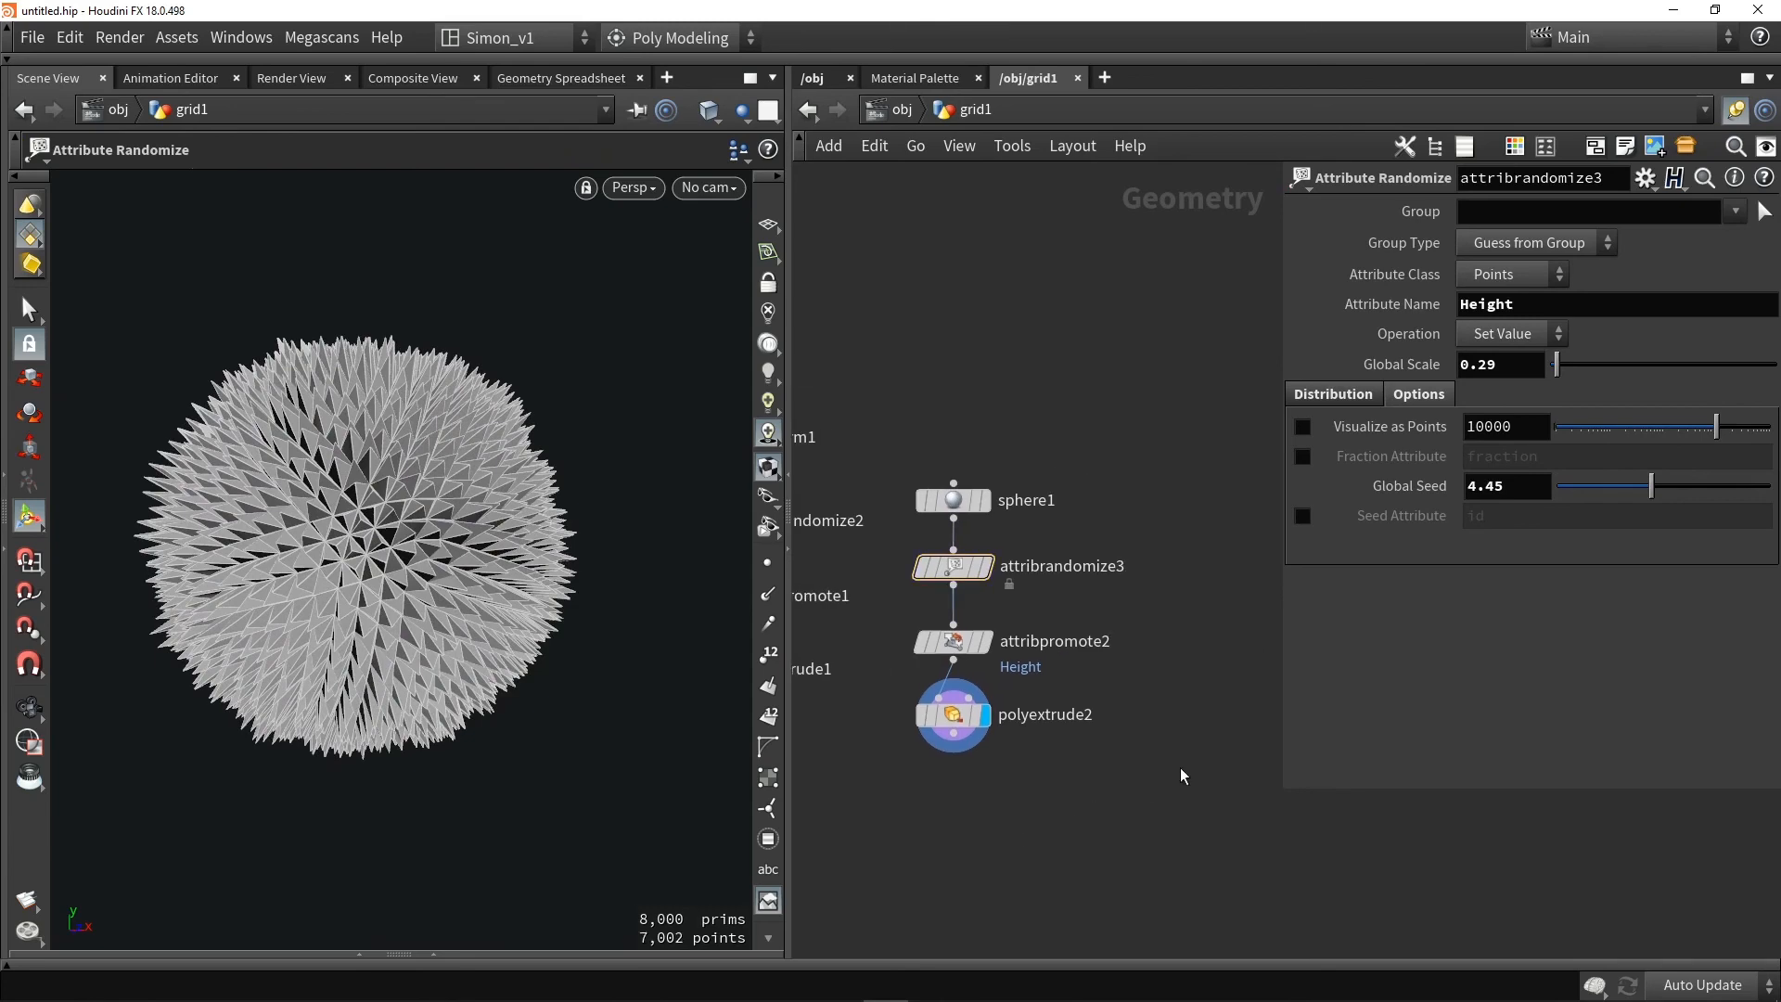
Add an Attribute Noise node beside the sphere's Attribute Randomize, feed it from the Sphere node and display its result
key(Tab)
text(noise)
key(Return)
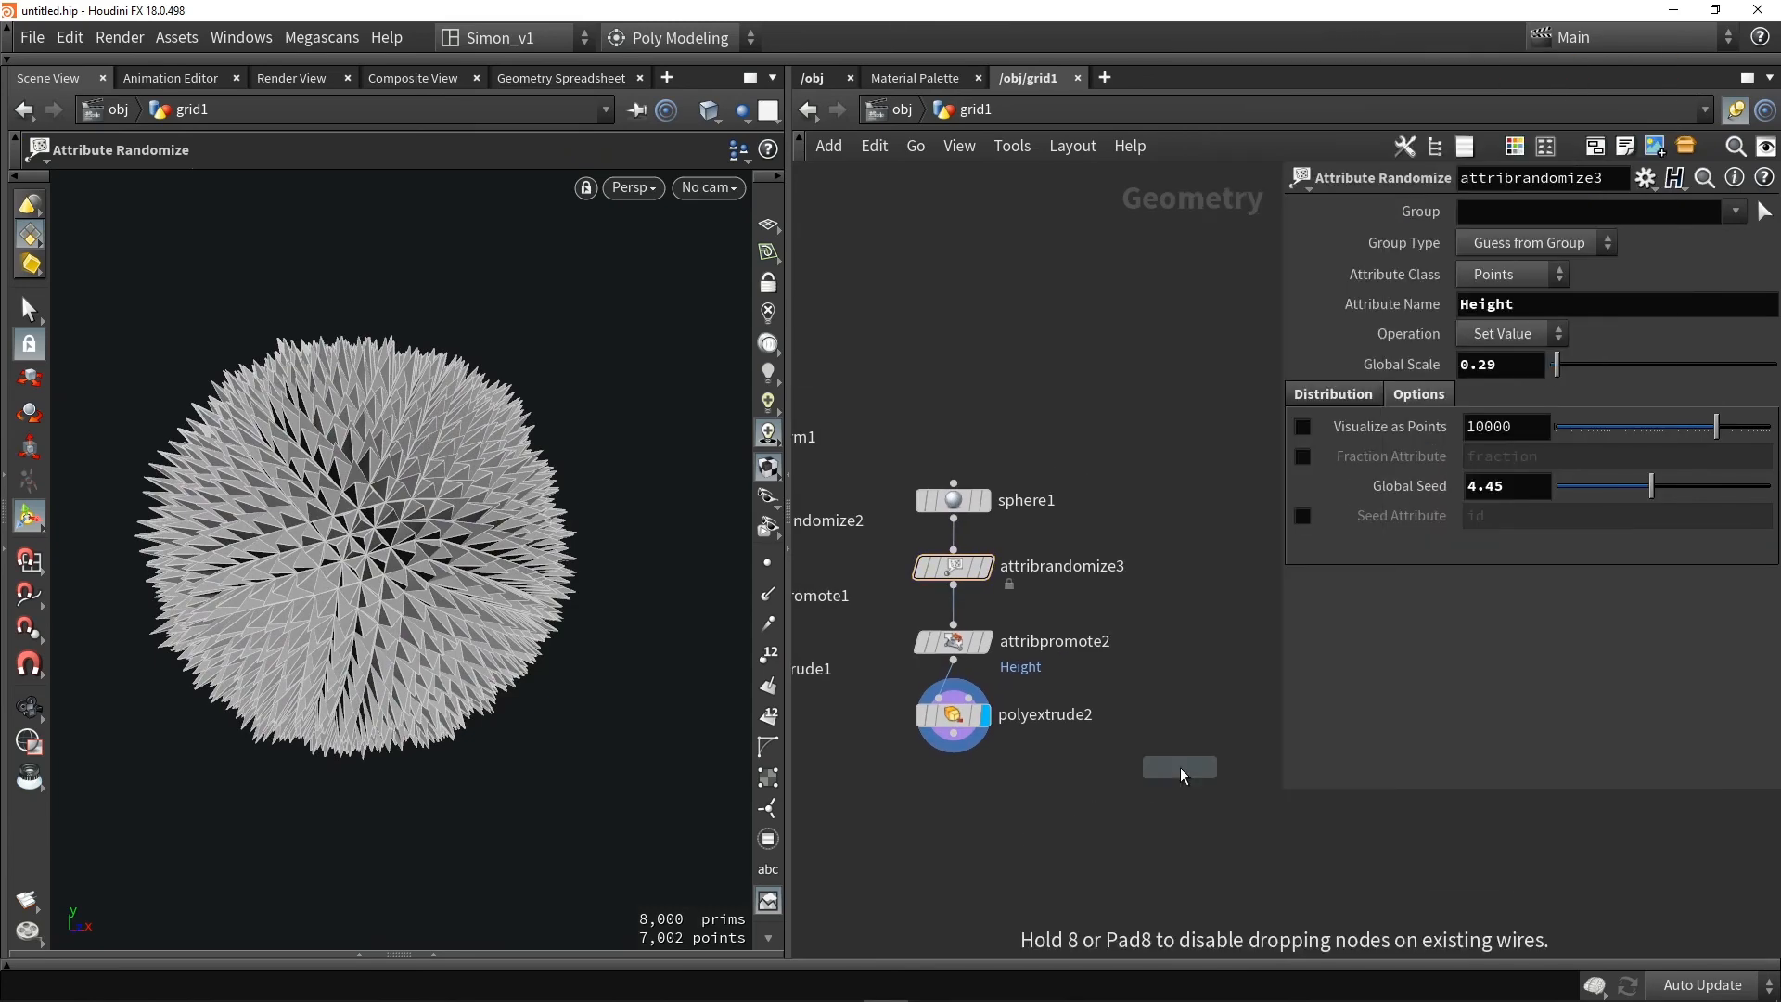
click(1153, 573)
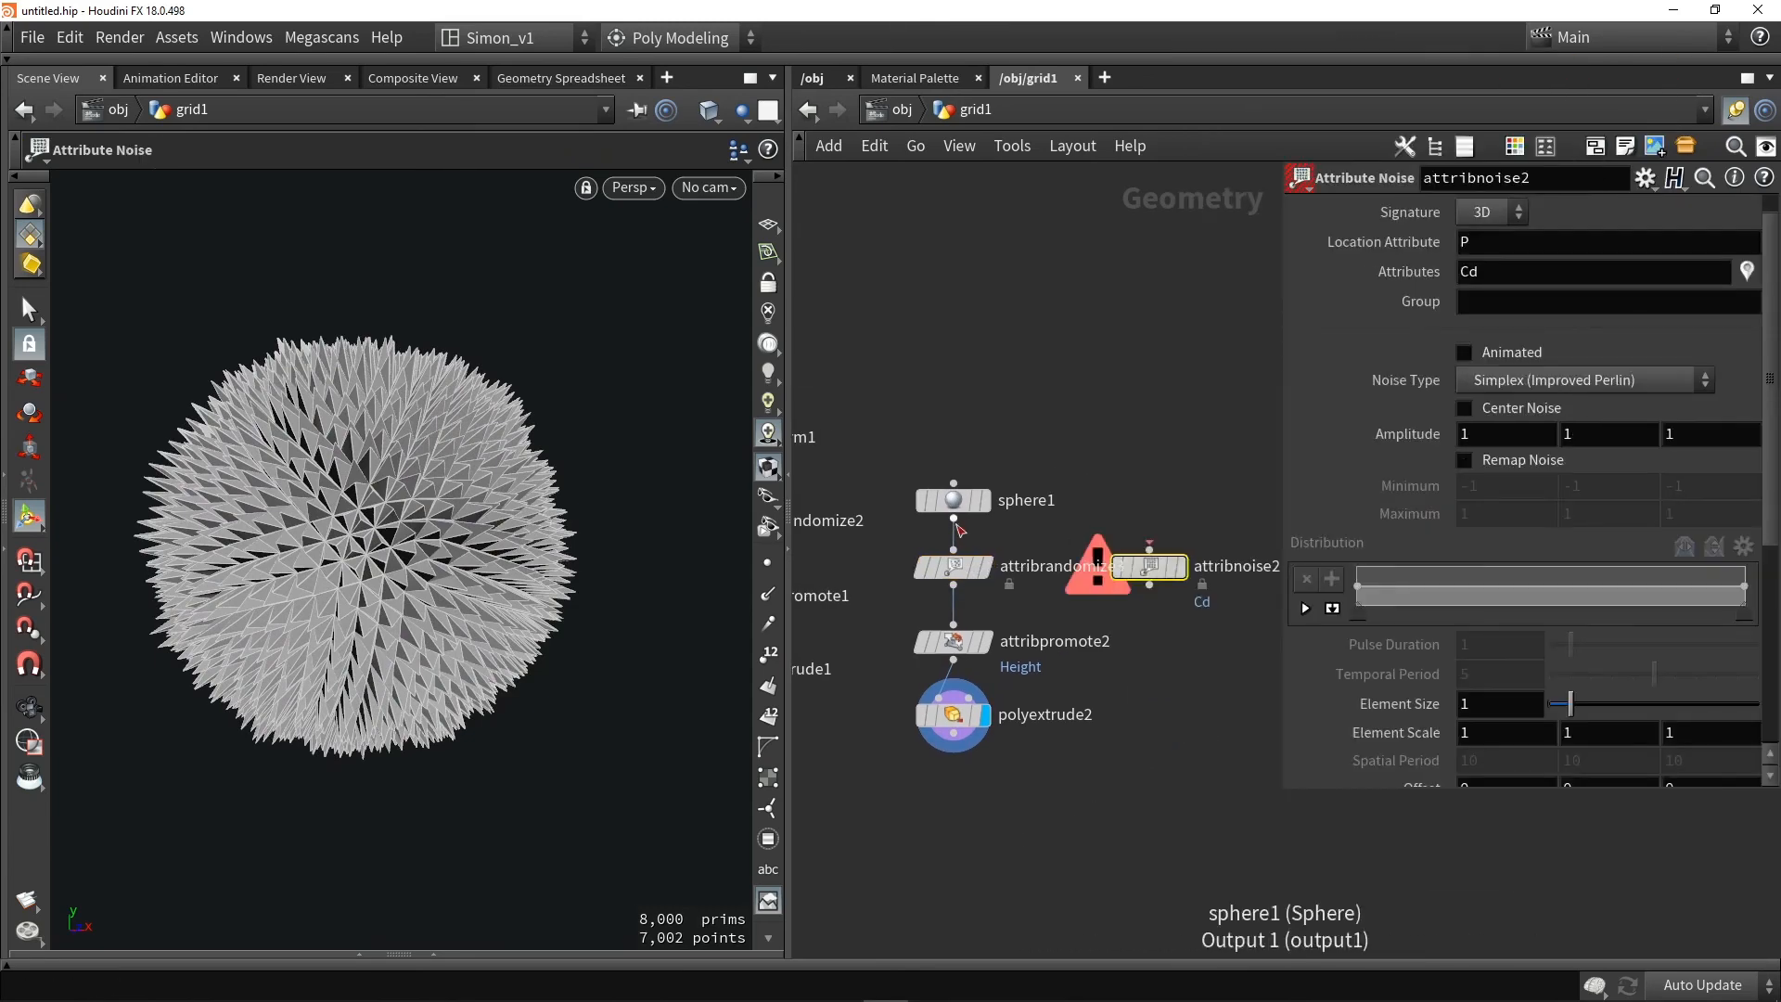
drag(953, 502, 1102, 531)
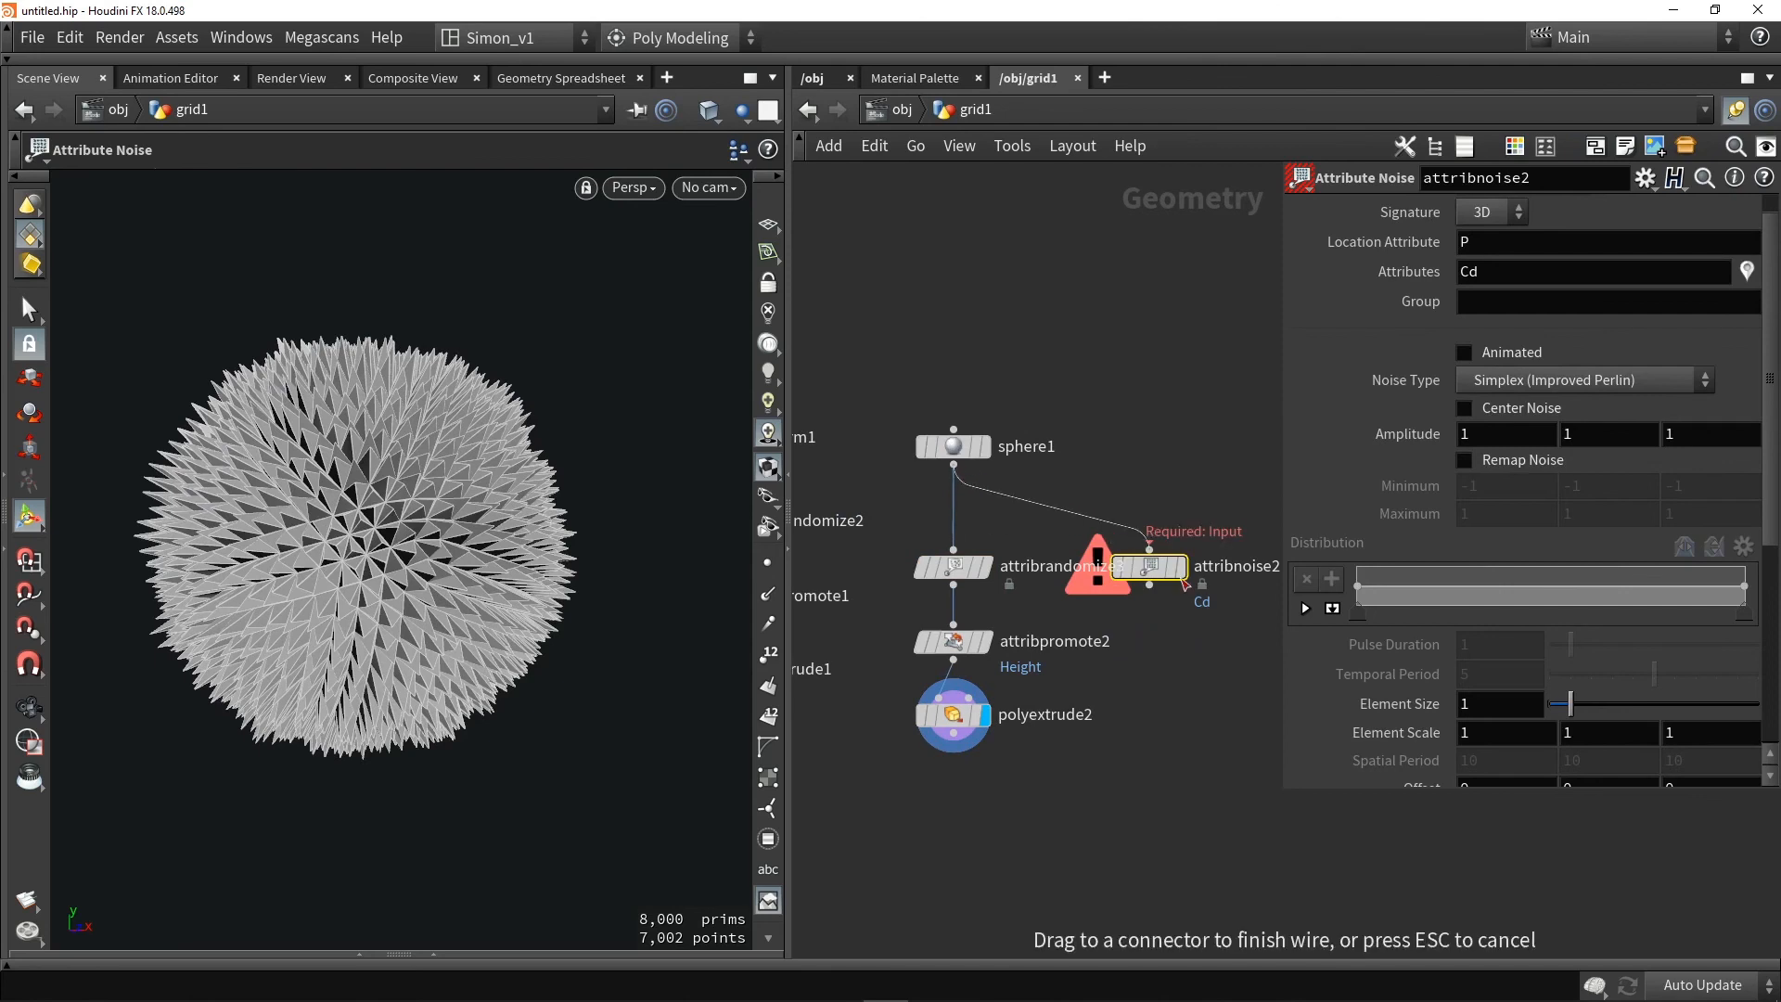
drag(1182, 580, 1150, 550)
scroll(1110, 527, up, 1)
click(1206, 528)
middle_drag(1189, 474, 1126, 466)
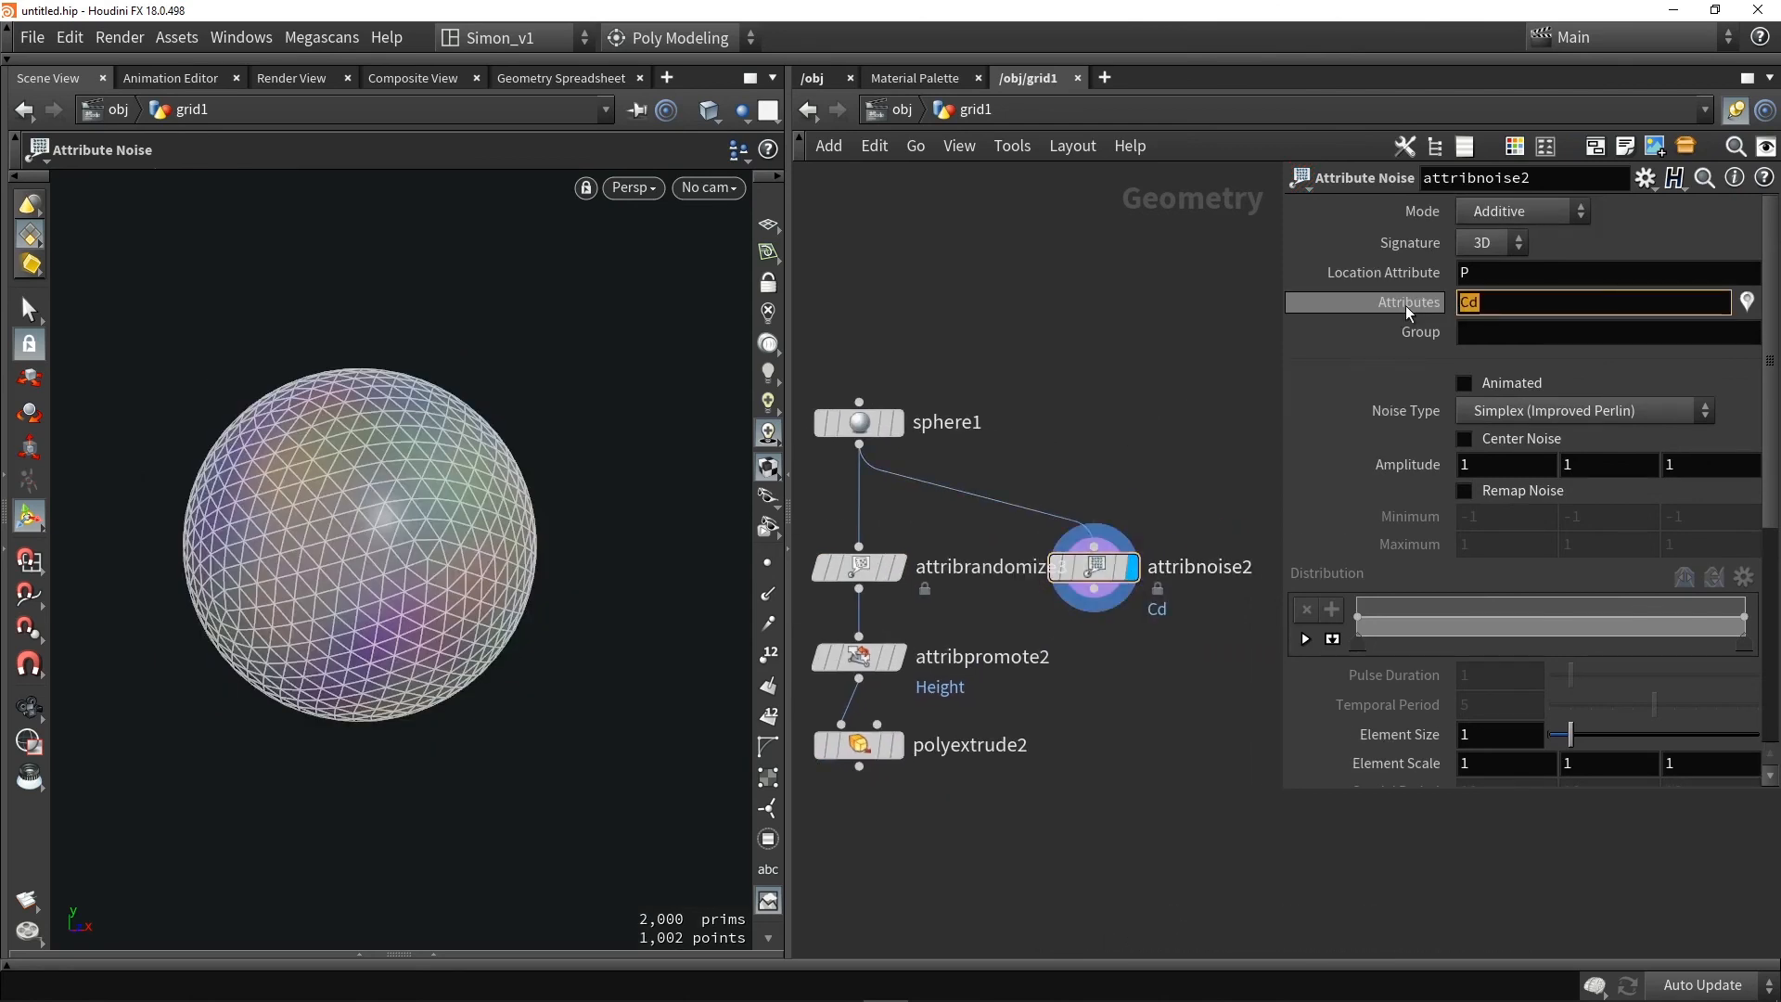
Set the attribute affected by the sphere's Attribute Noise node to Height and look over its noise parameters
text(Height)
key(Return)
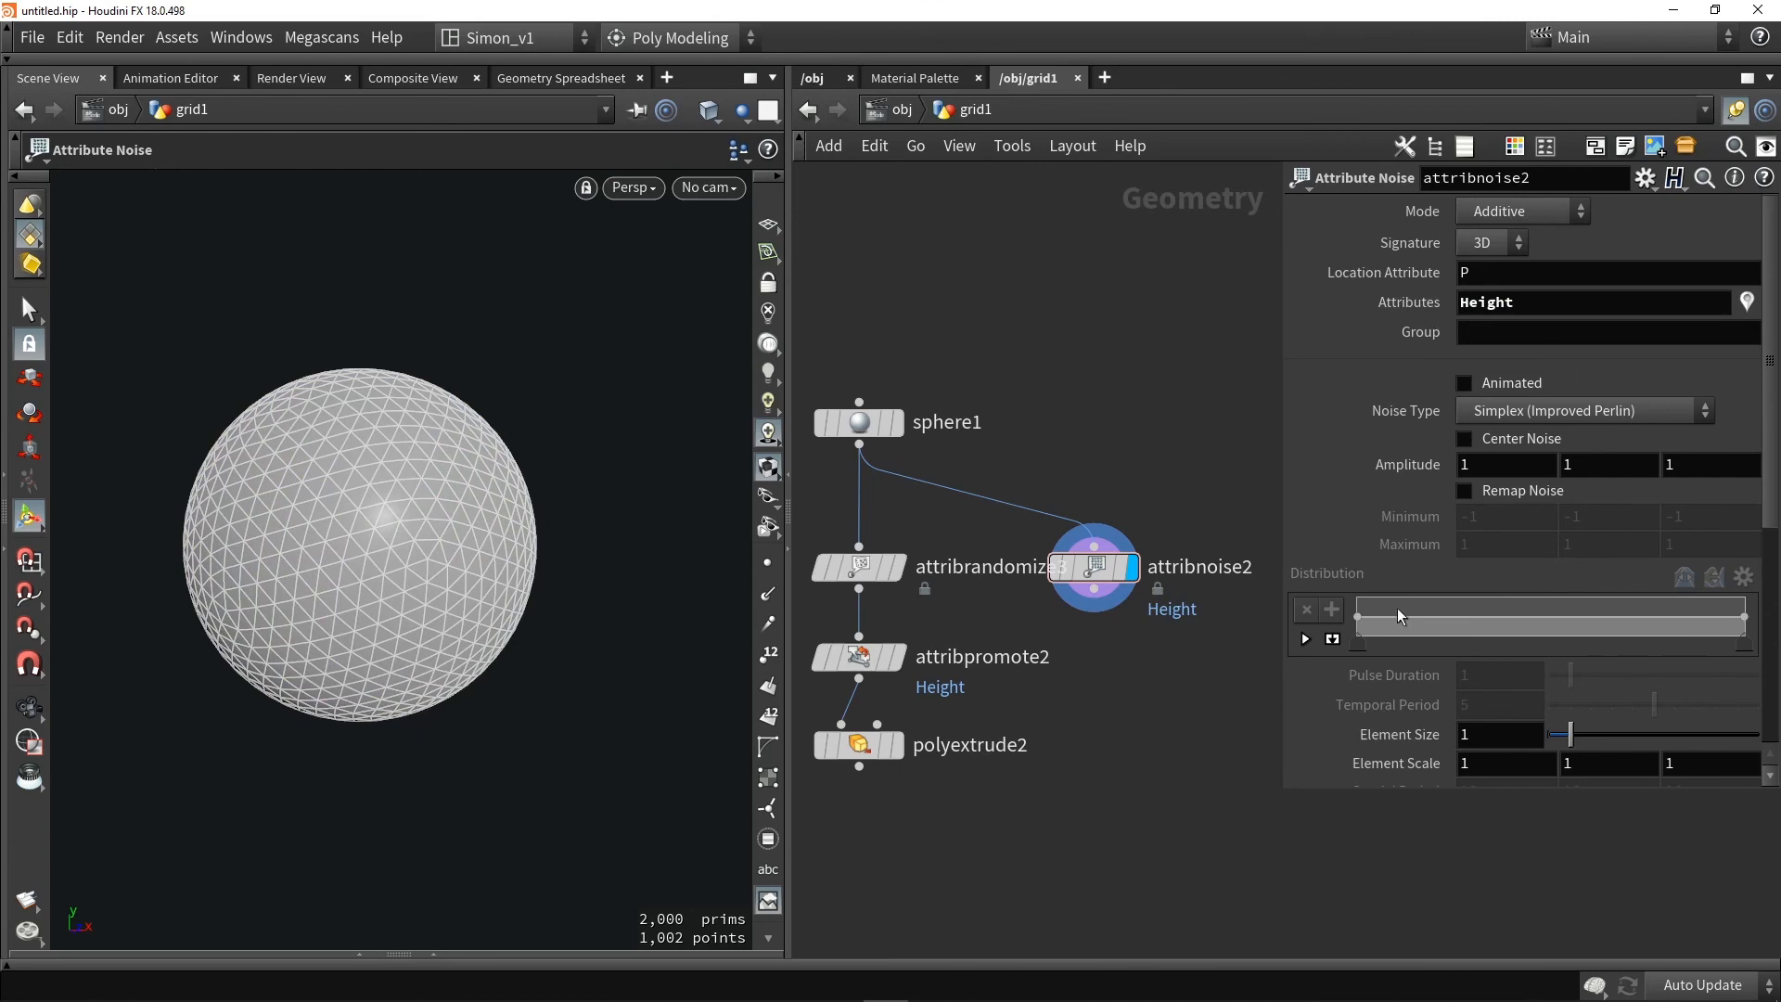
scroll(1547, 403, down, 5)
scroll(1546, 519, up, 5)
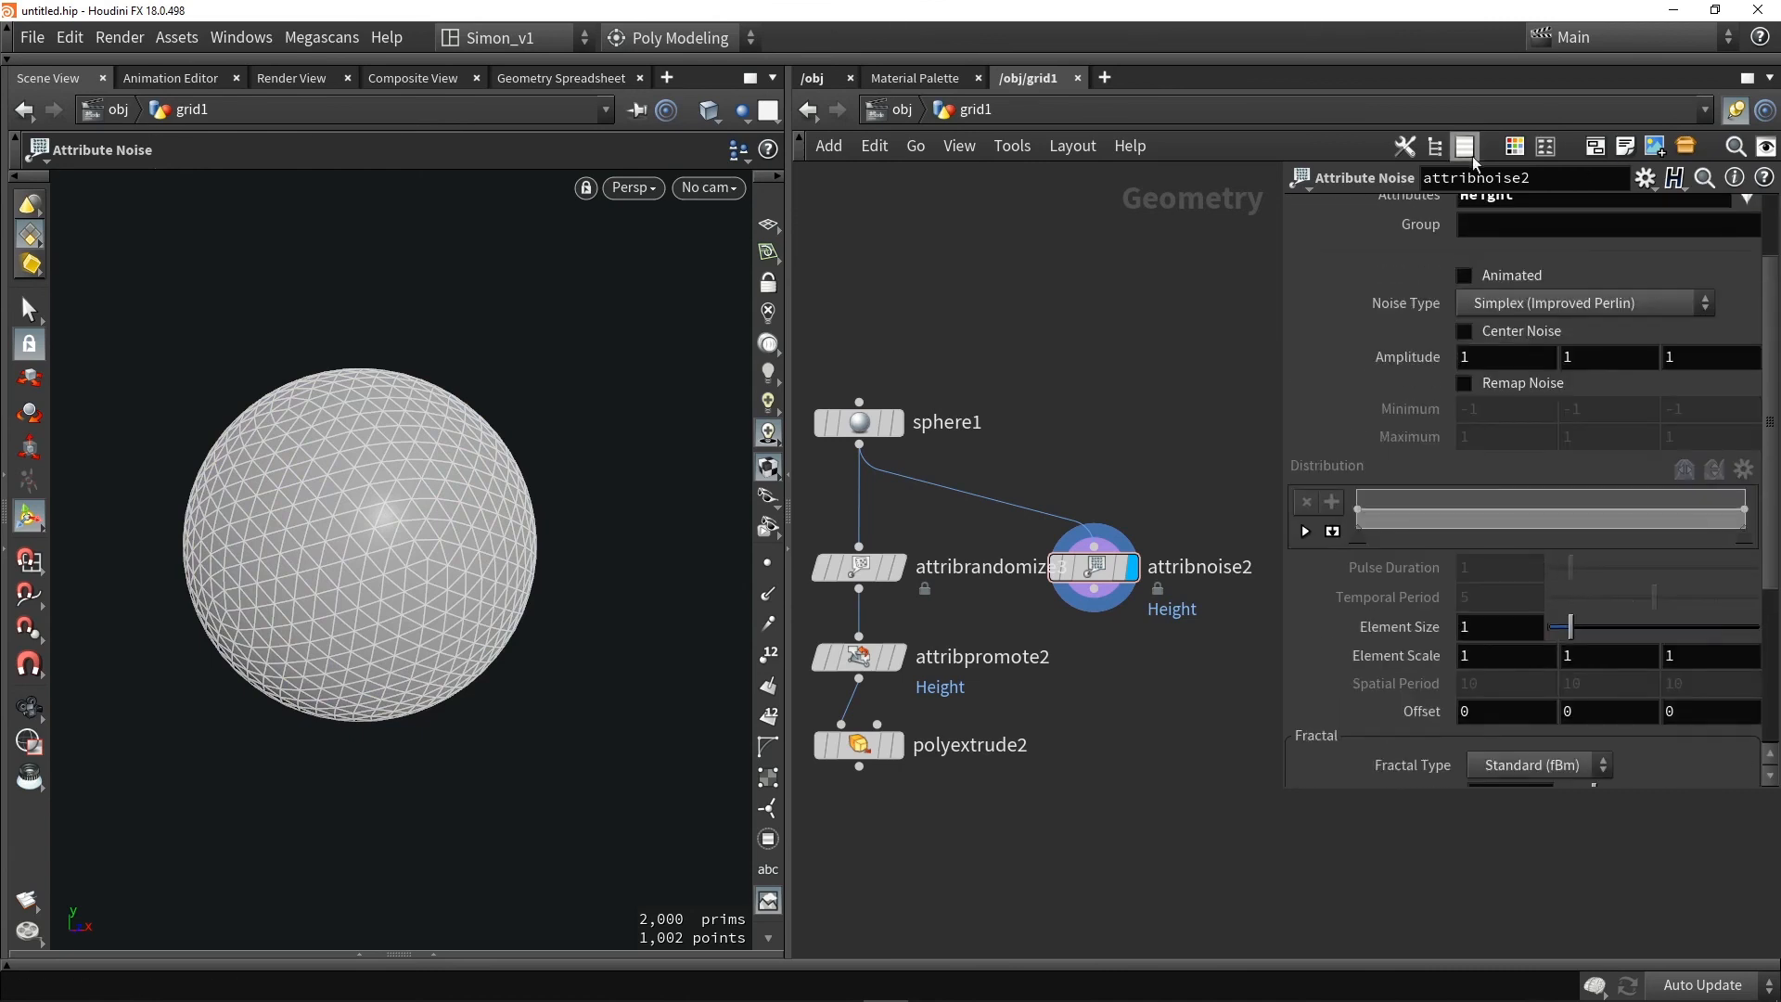
middle_drag(1070, 491, 1120, 392)
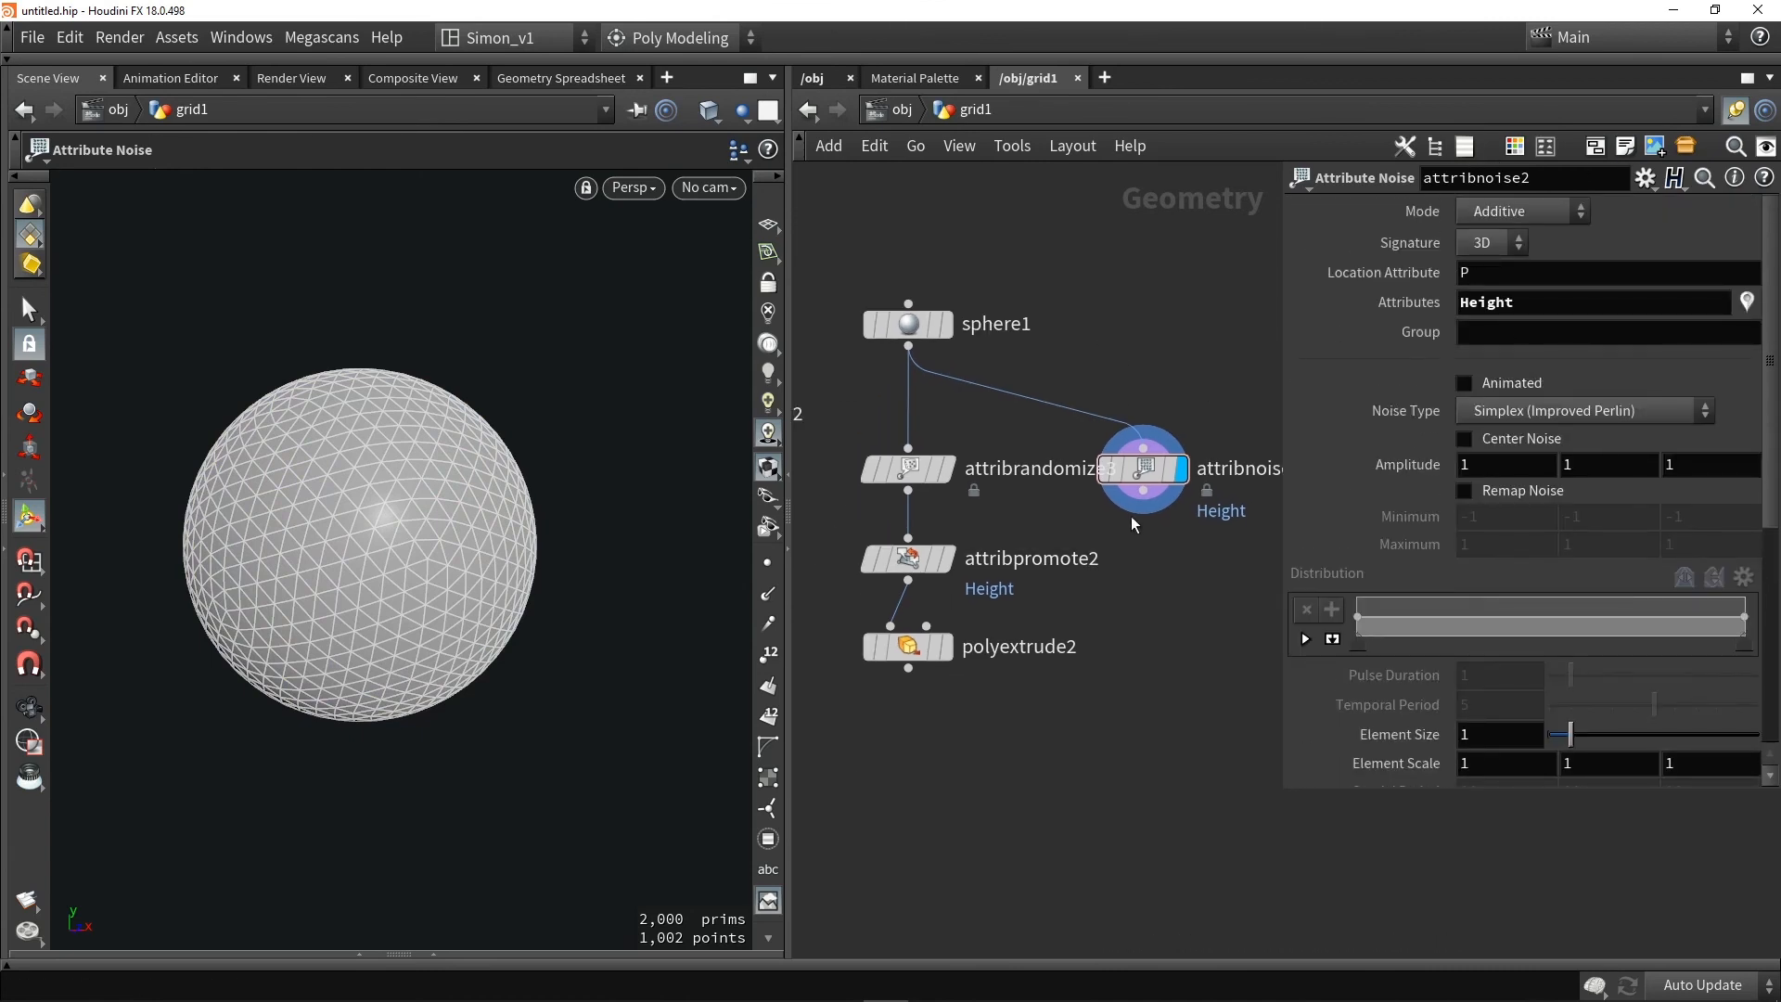
Wire the Attribute Noise output into the sphere's Attribute Promote node and display the resulting PolyExtrude
drag(1140, 495, 913, 539)
click(946, 646)
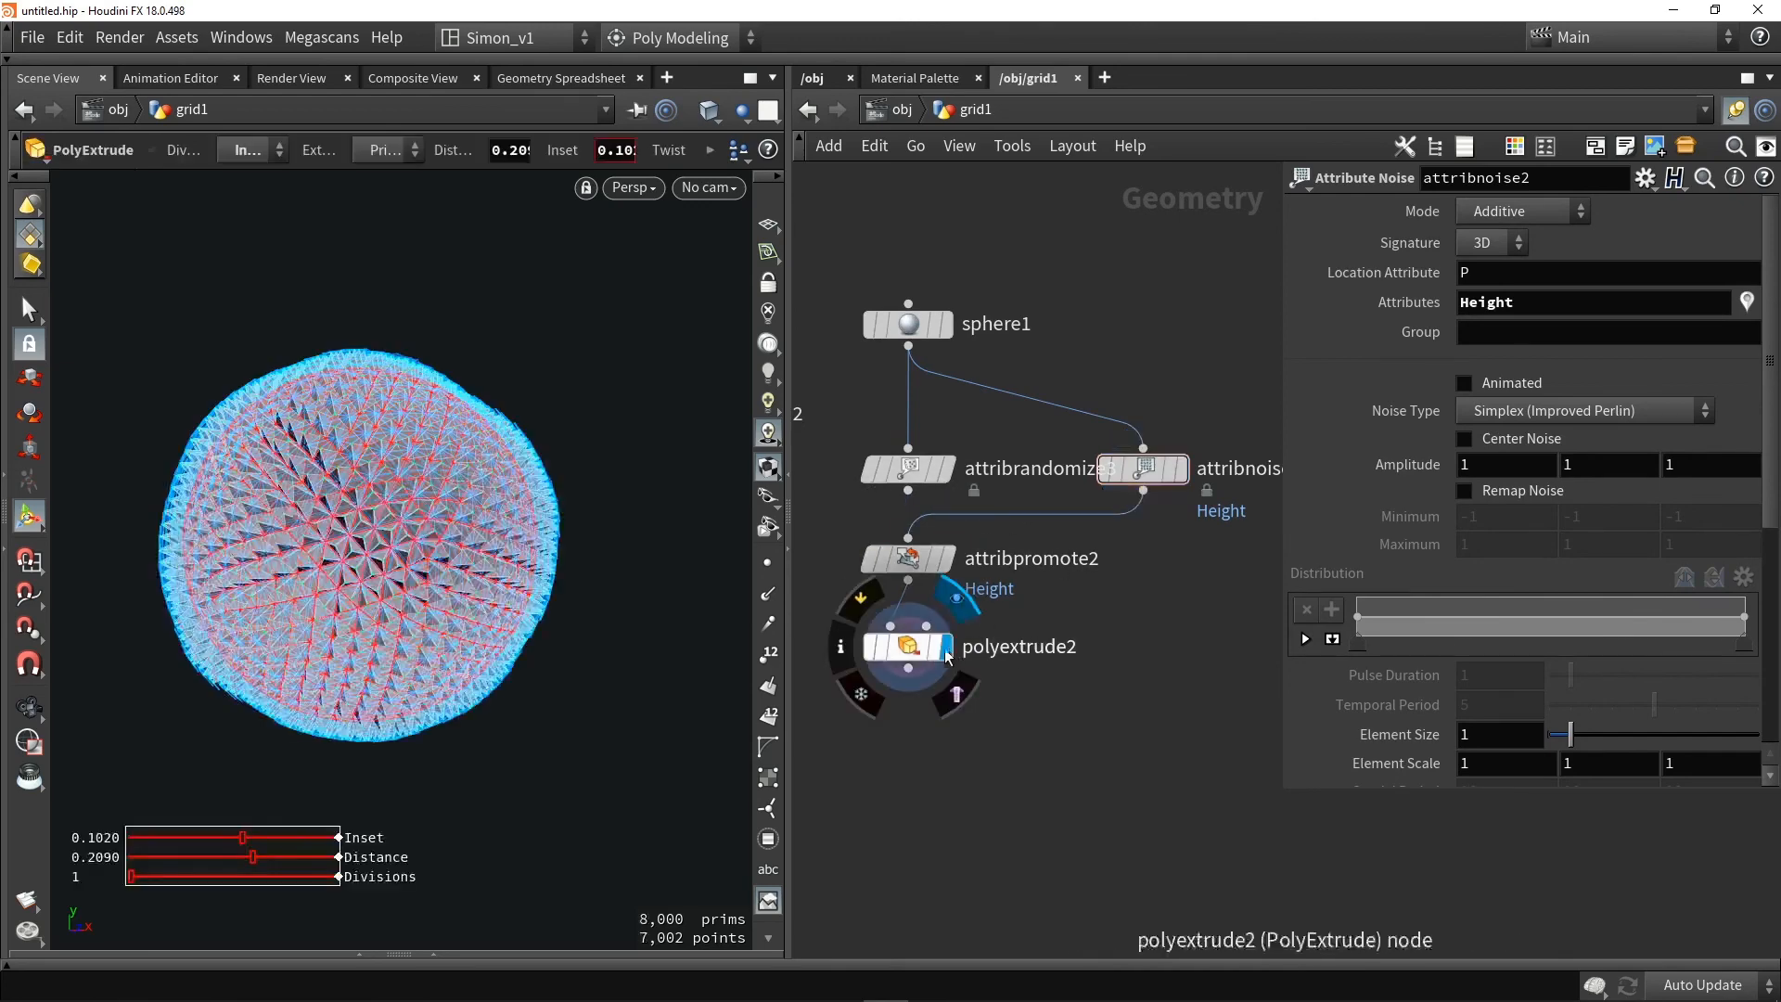
click(914, 650)
alt+drag(612, 589, 553, 633)
Set the sphere's Attribute Noise signature to 1D, enable Remap Noise and inspect the spikes from another angle
click(1143, 468)
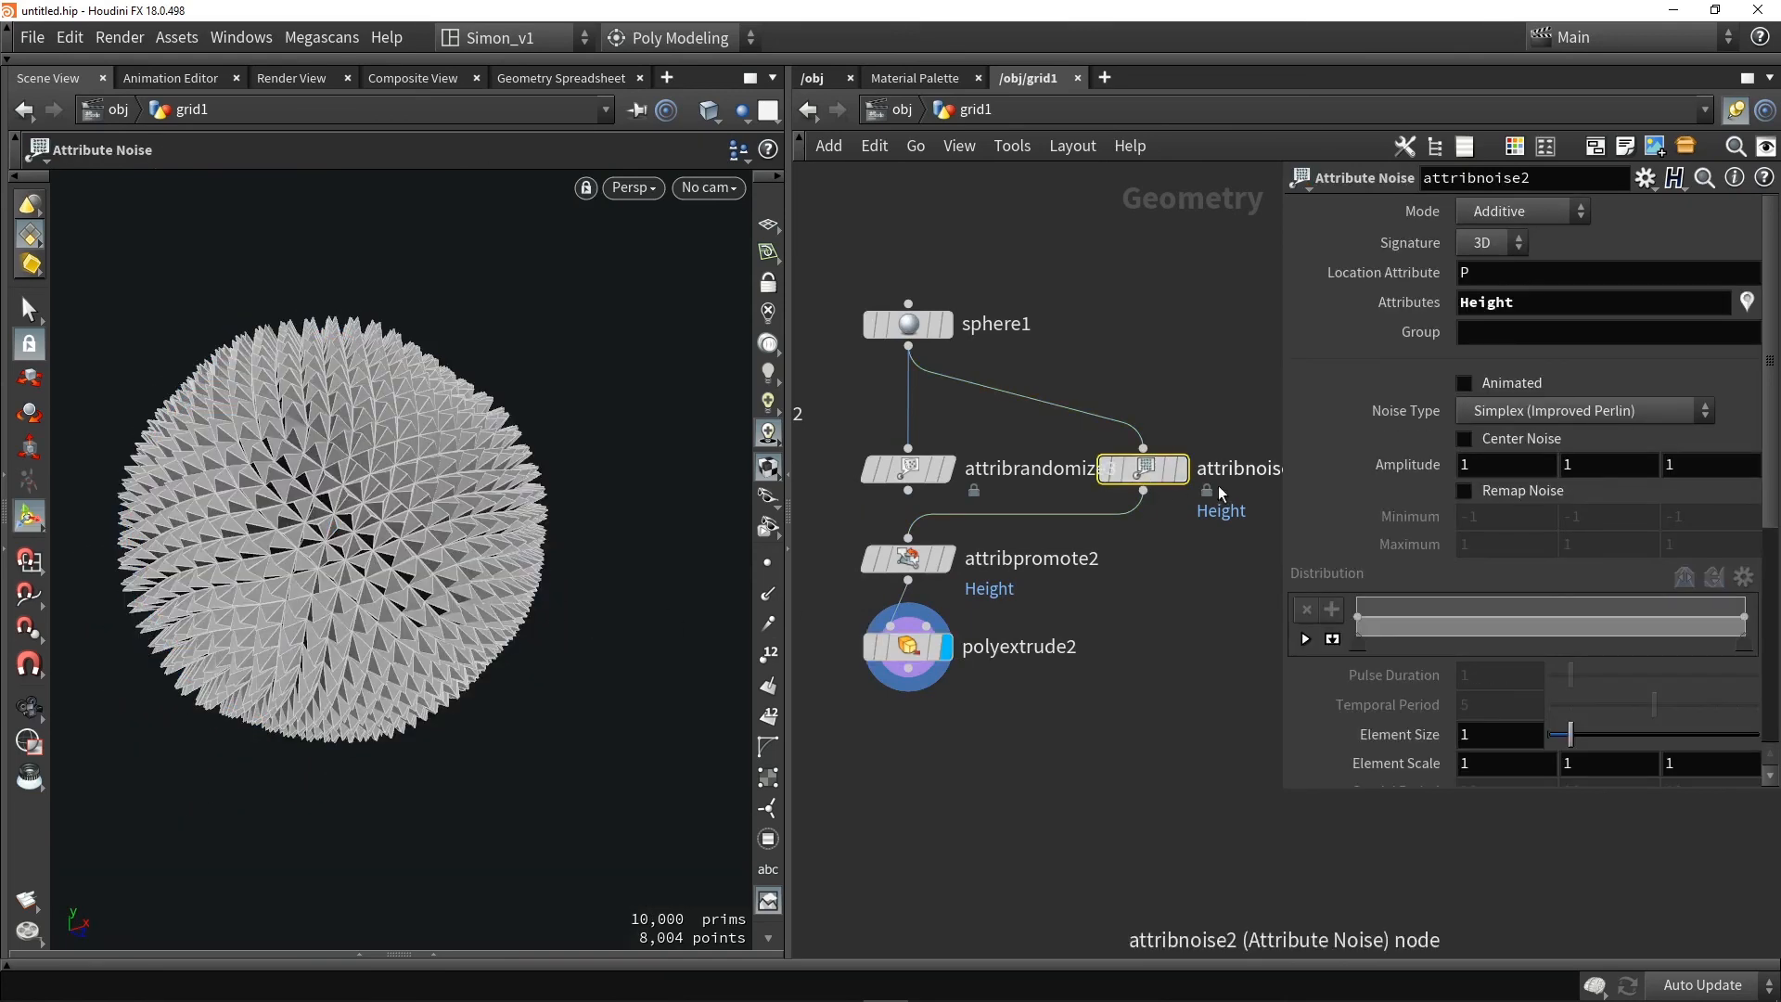
click(1473, 269)
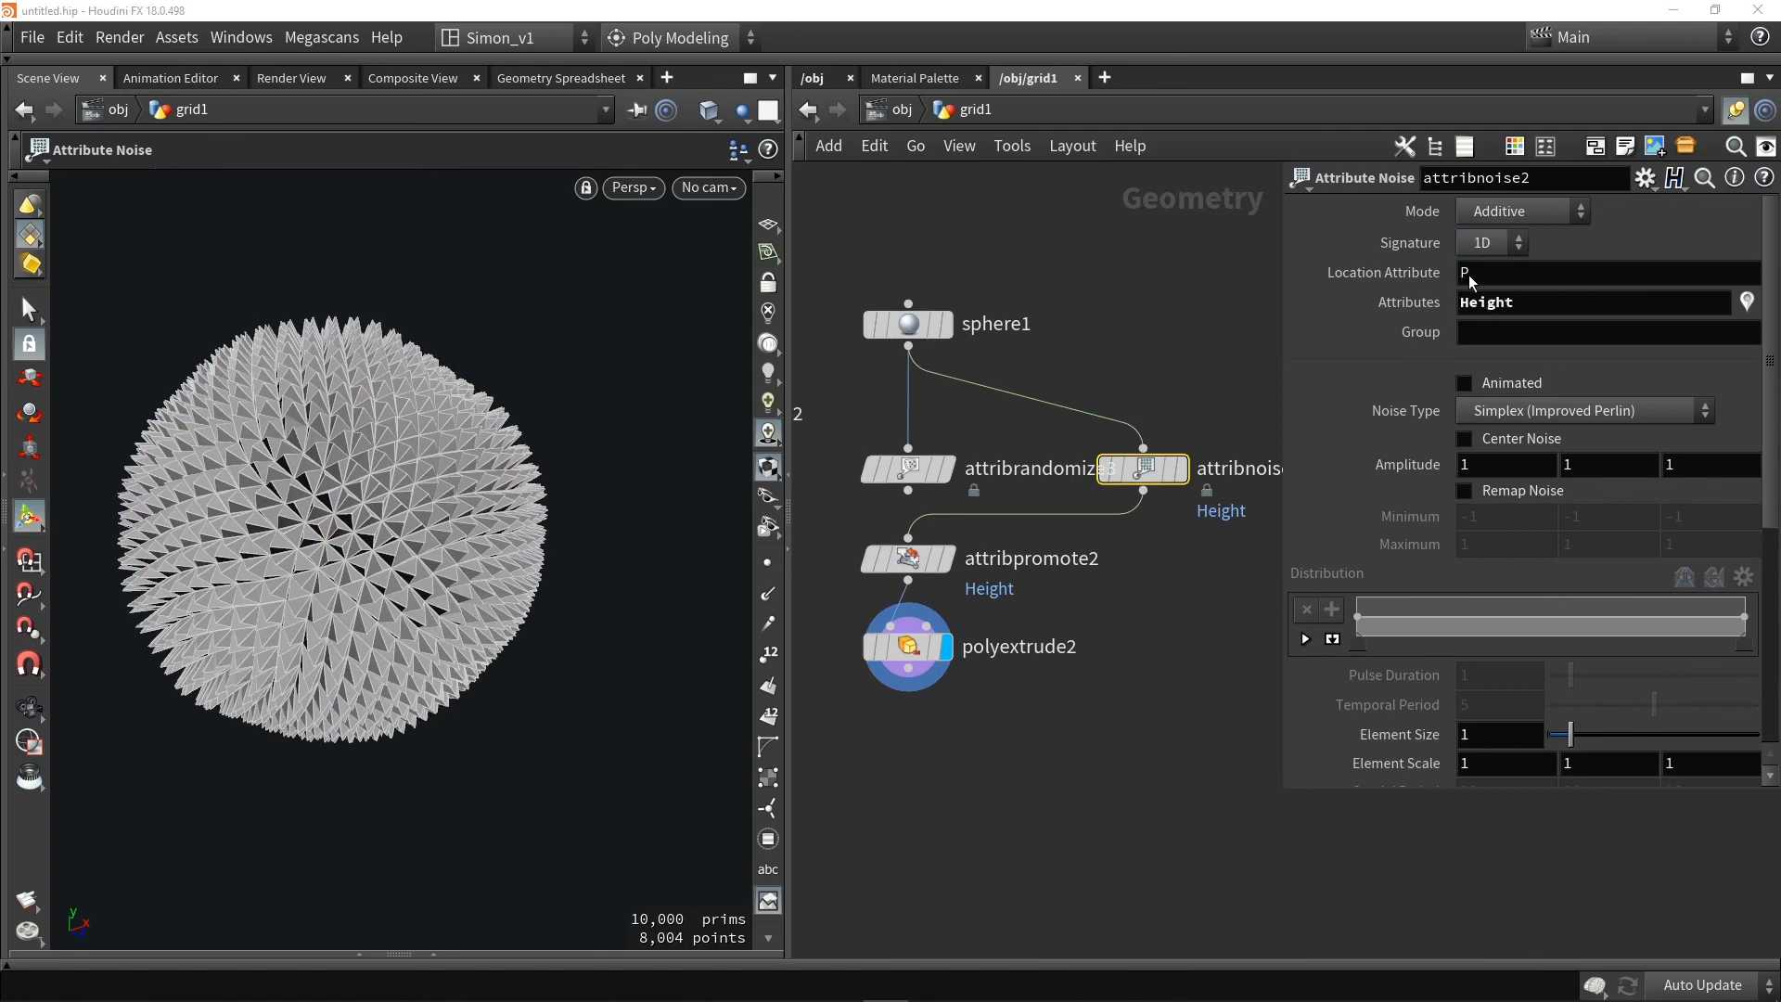
click(1501, 498)
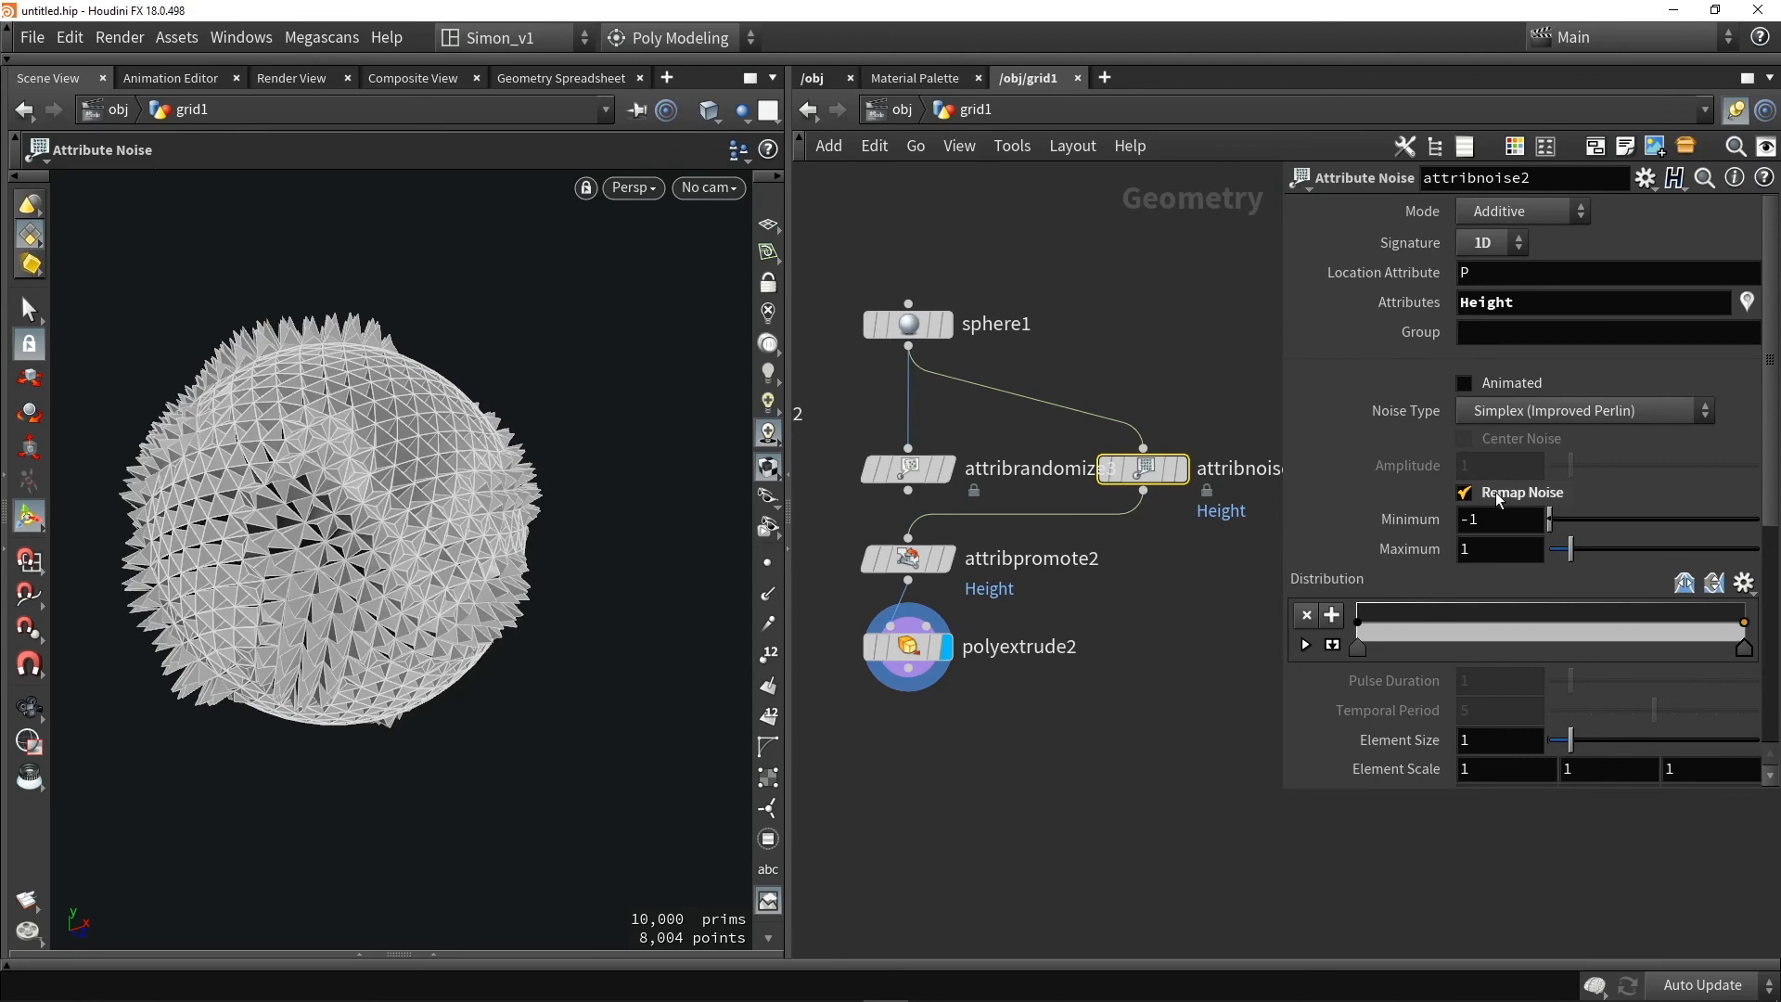
mouse_move(405, 522)
alt+mouse_down()
mouse_move(447, 466)
mouse_move(430, 496)
alt+mouse_up()
key(Return)
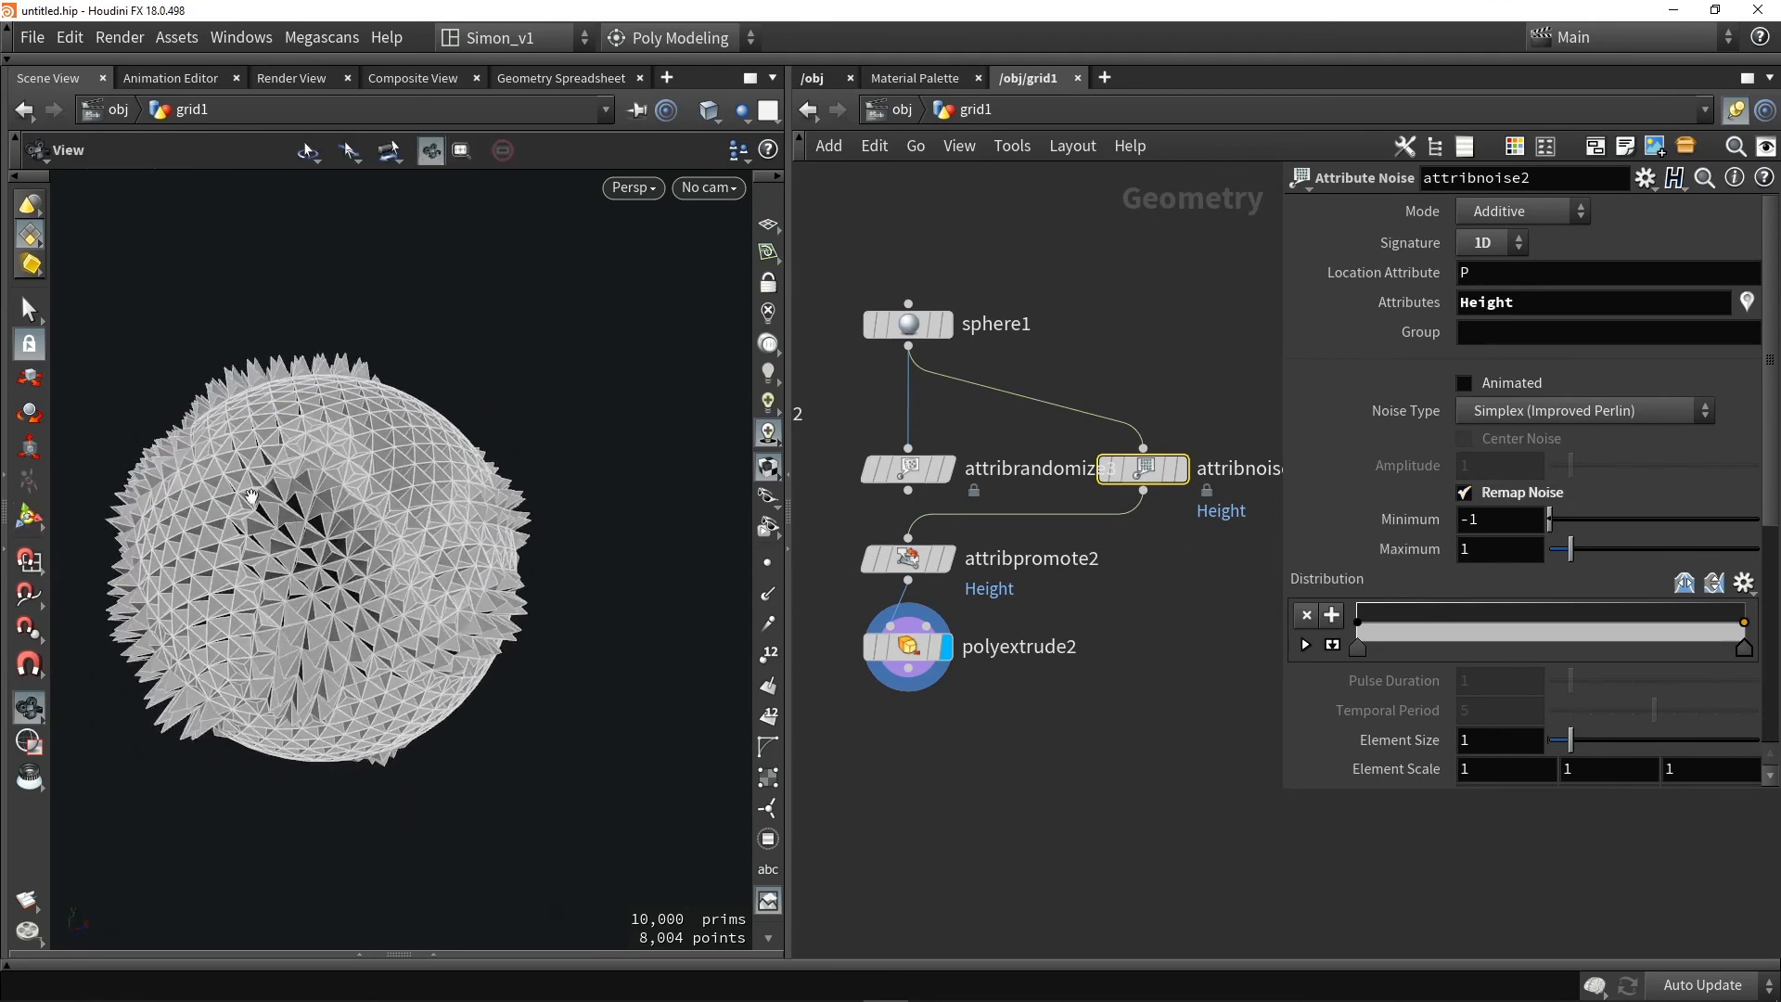
alt+drag(315, 501, 483, 463)
Turn on animated noise for the sphere's Height attribute and play the timeline to watch the spikes move
mouse_move(1236, 475)
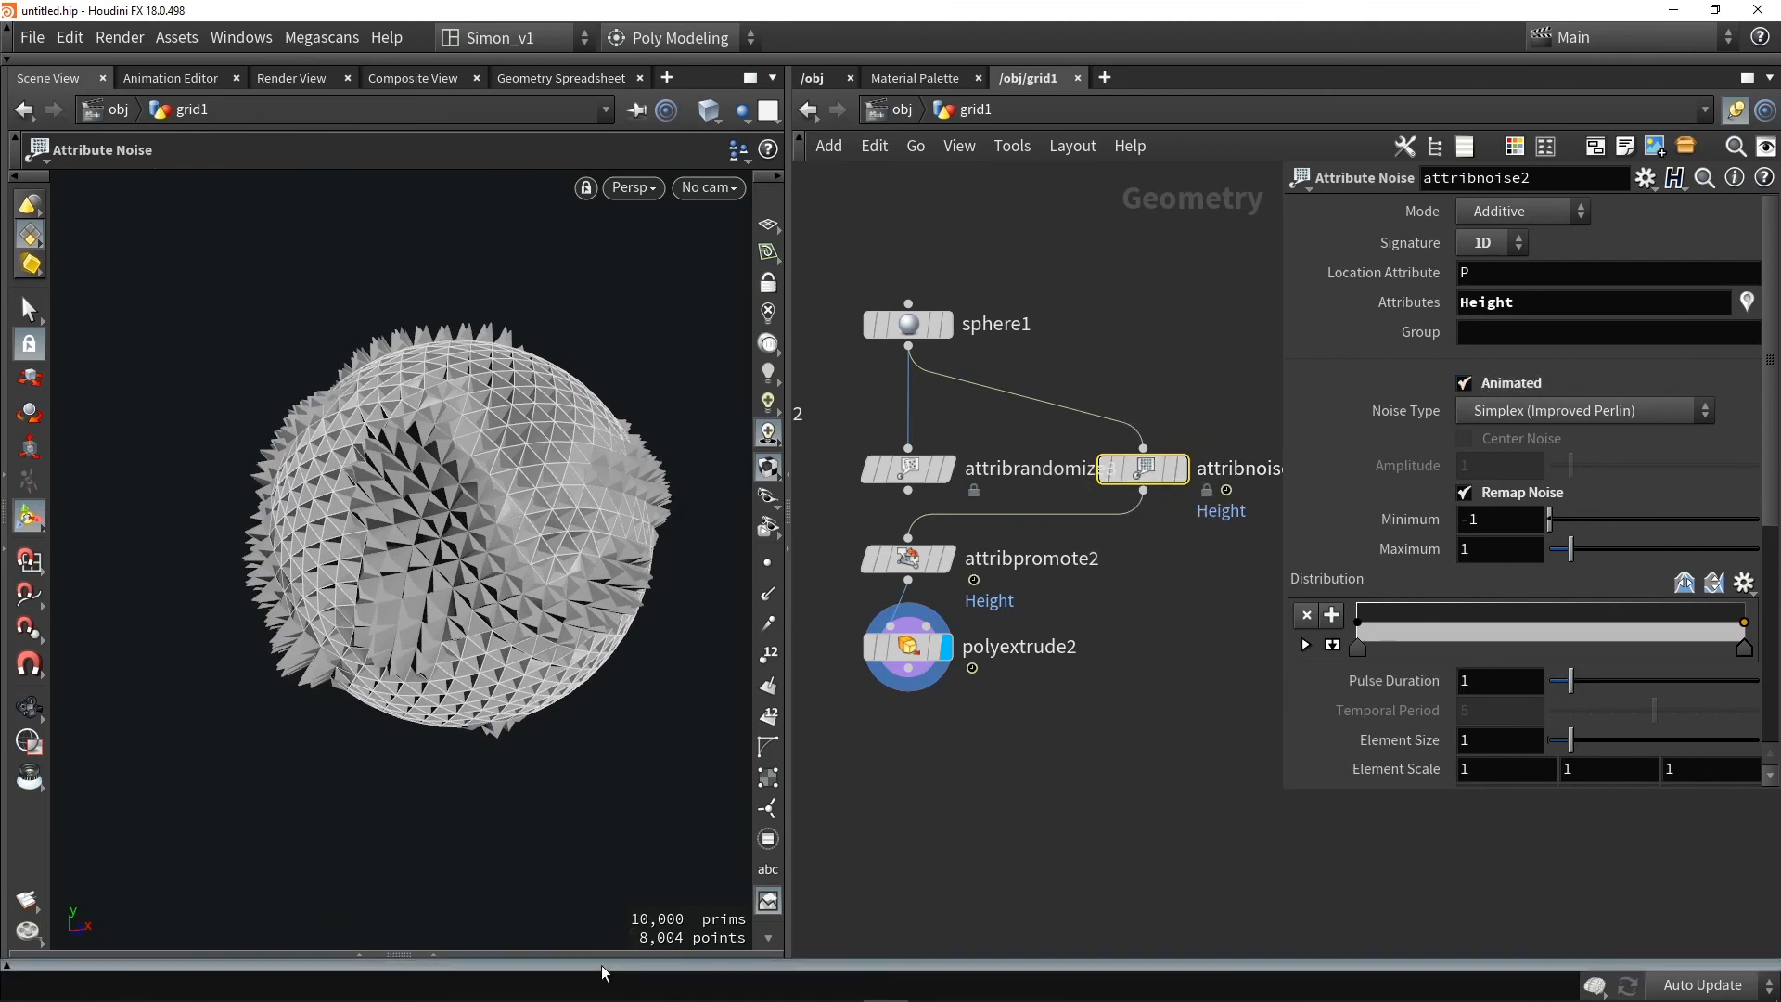
click(359, 954)
click(137, 911)
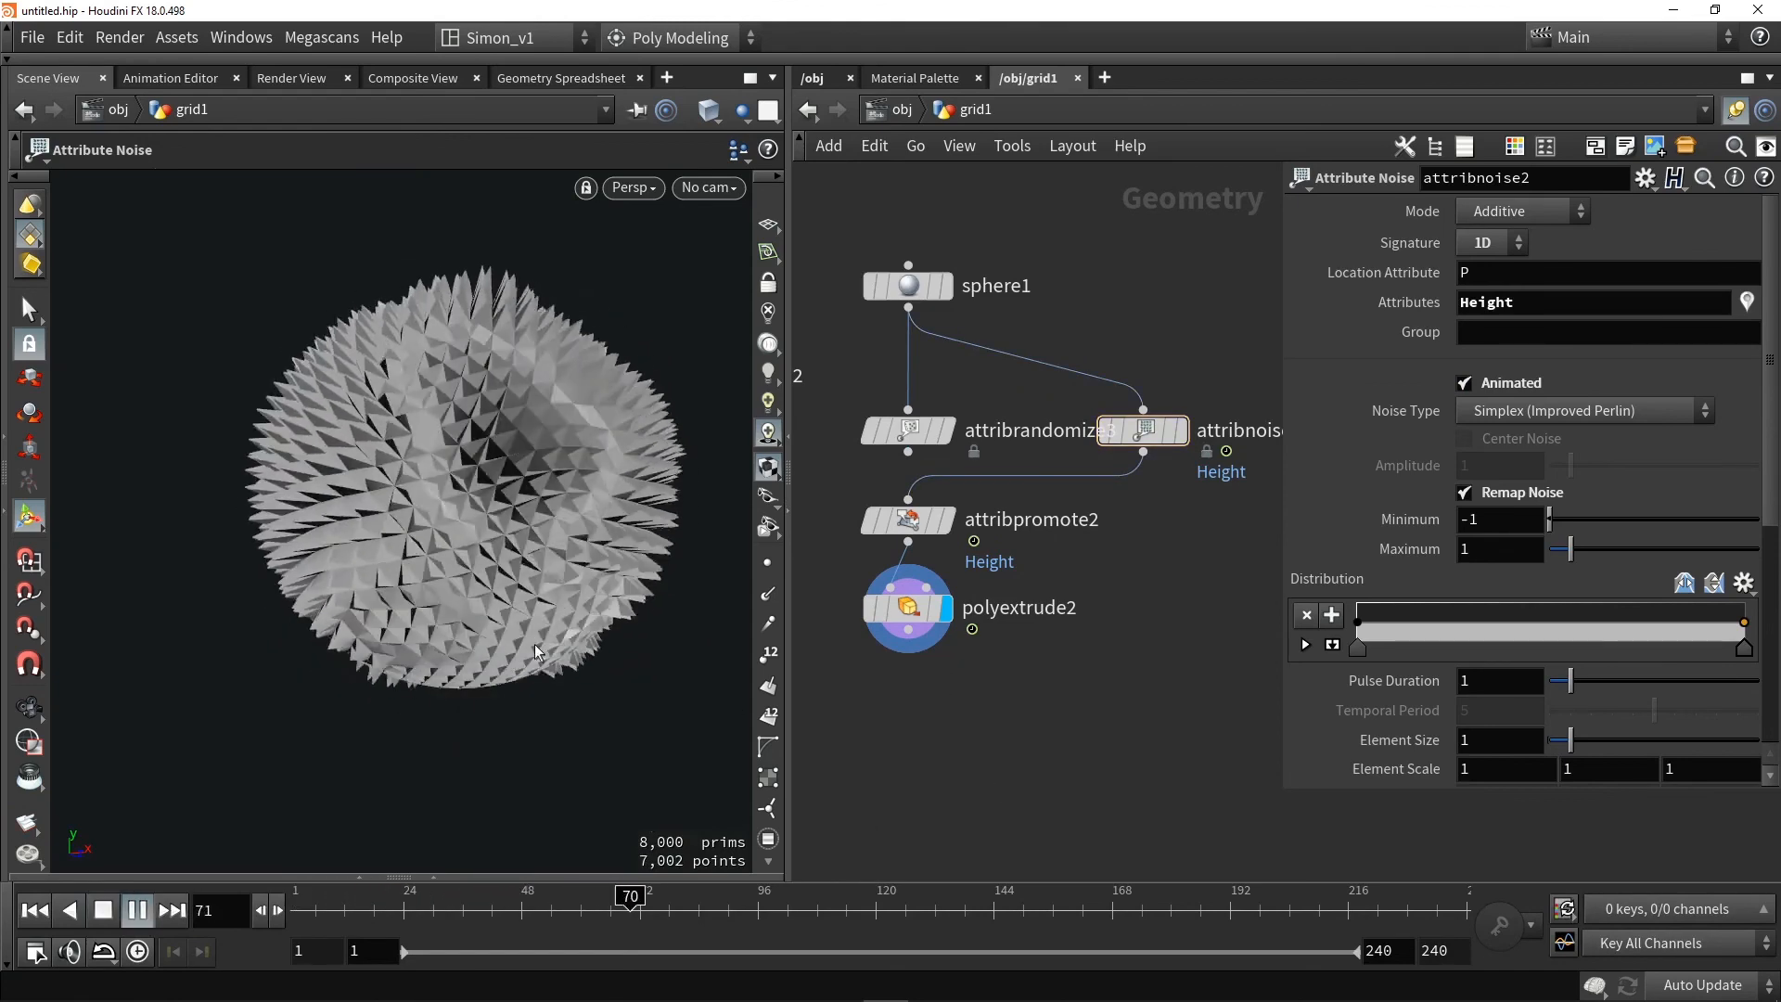
alt+middle_drag(629, 463, 510, 505)
alt+right_drag(511, 504, 449, 503)
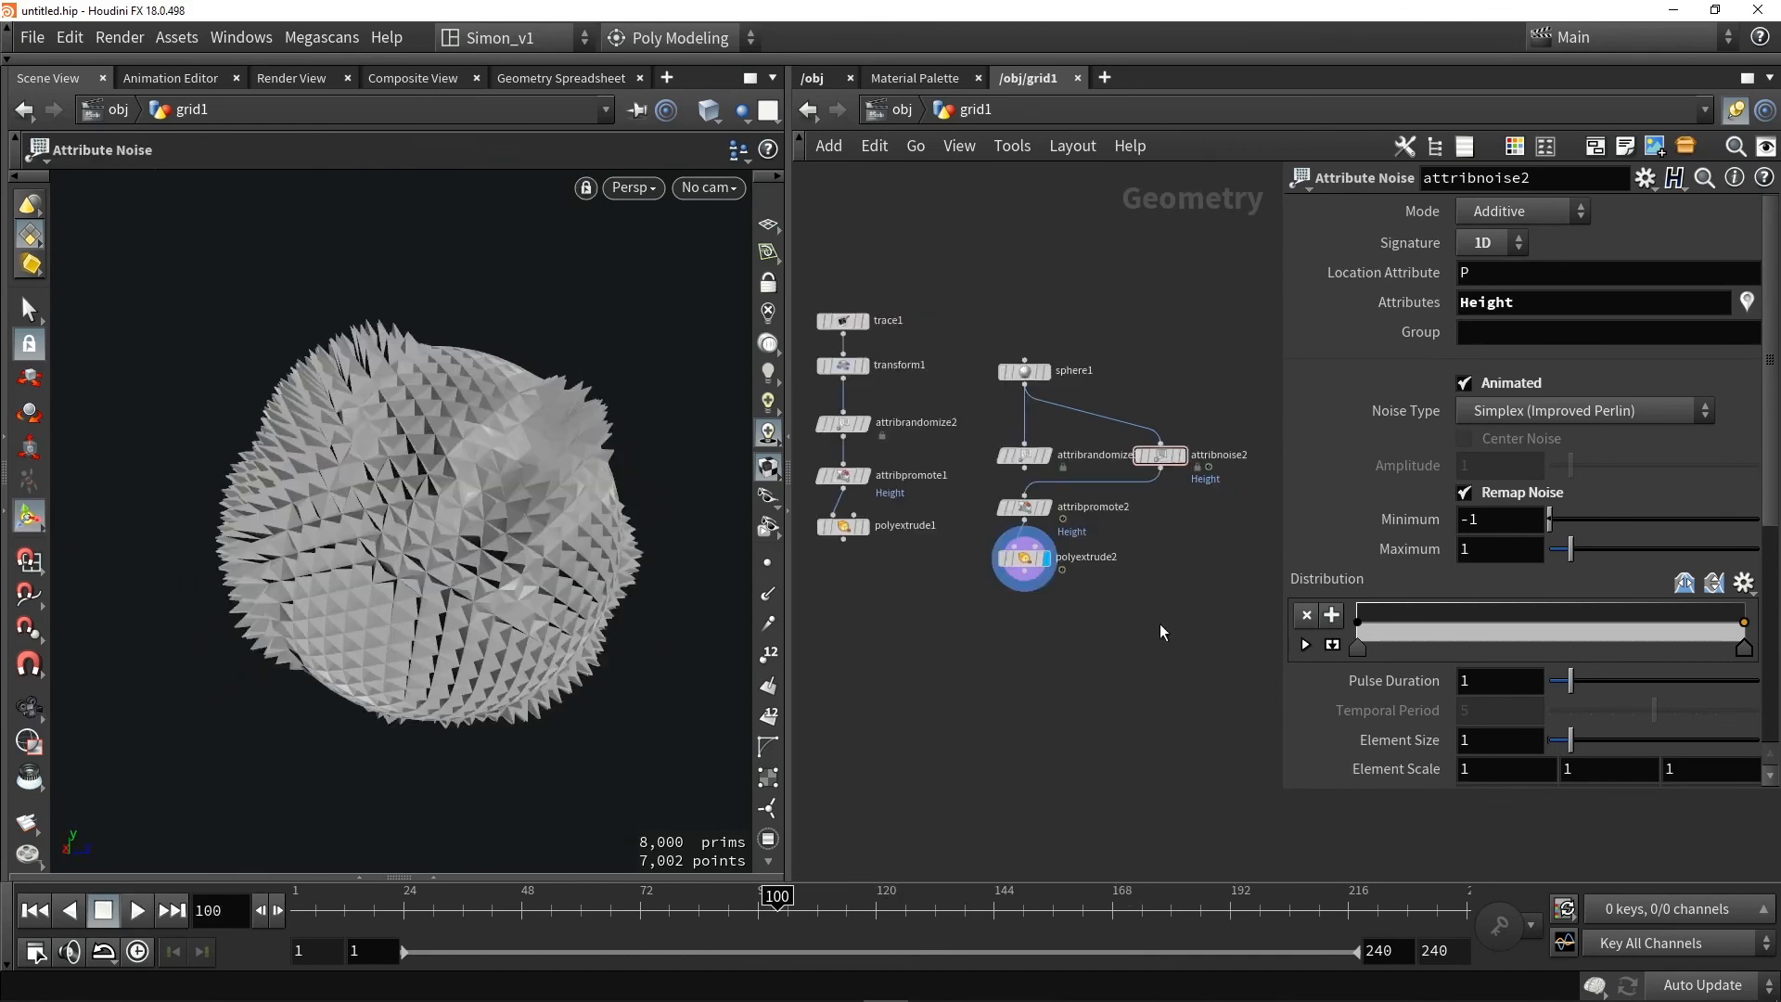
Add a Box node in empty network space away from the sphere chain and display only the box
middle_drag(1161, 627, 988, 623)
scroll(1074, 588, up, 2)
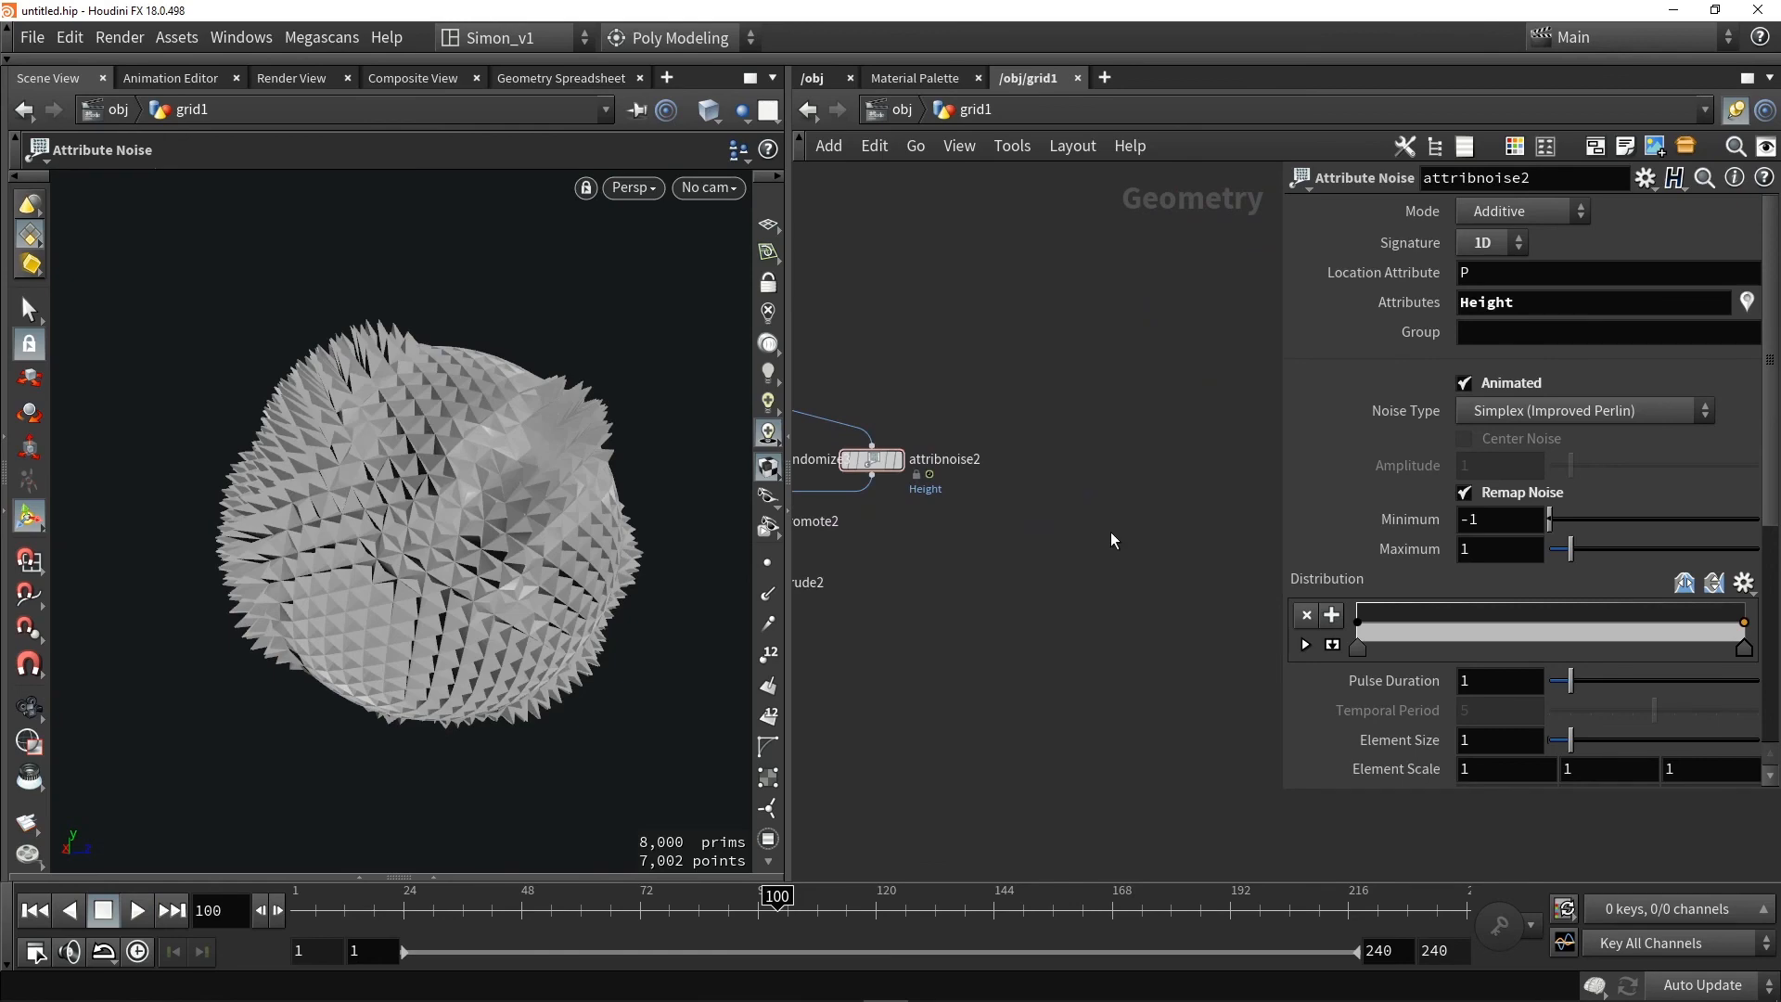
key(Tab)
text(box)
key(Return)
click(1188, 485)
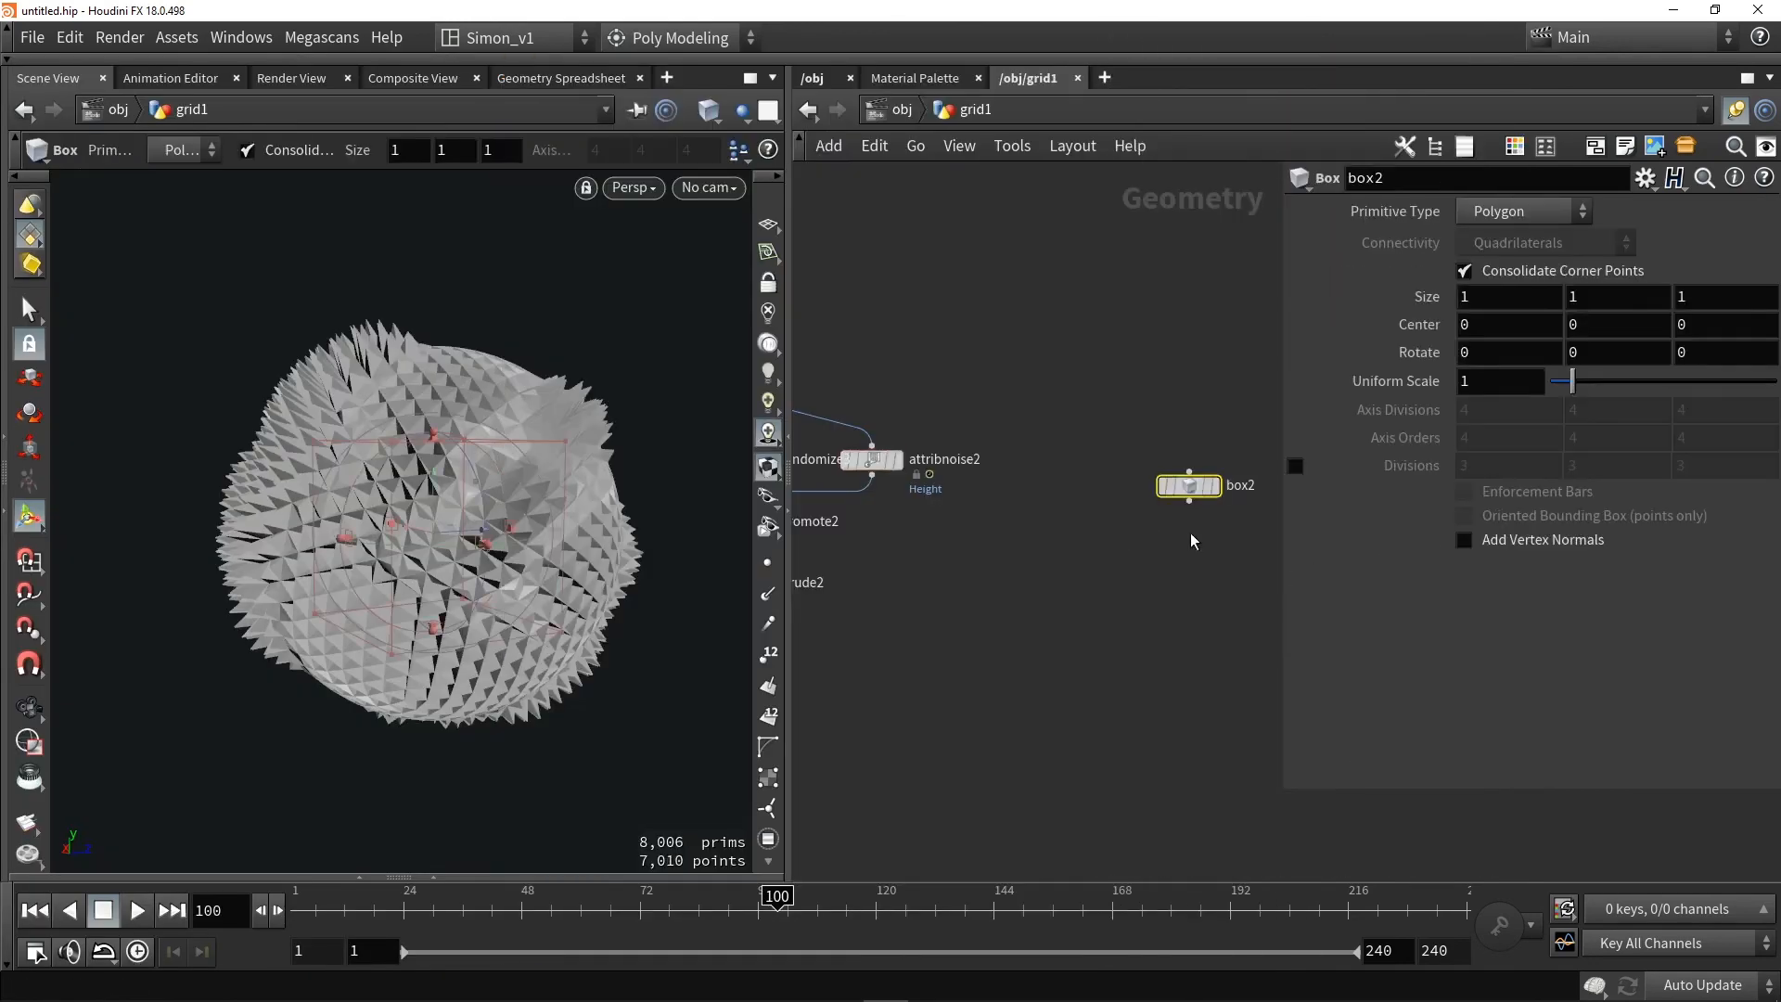
middle_drag(1189, 532, 1052, 572)
scroll(1058, 531, up, 3)
click(1106, 512)
drag(1064, 523, 1073, 480)
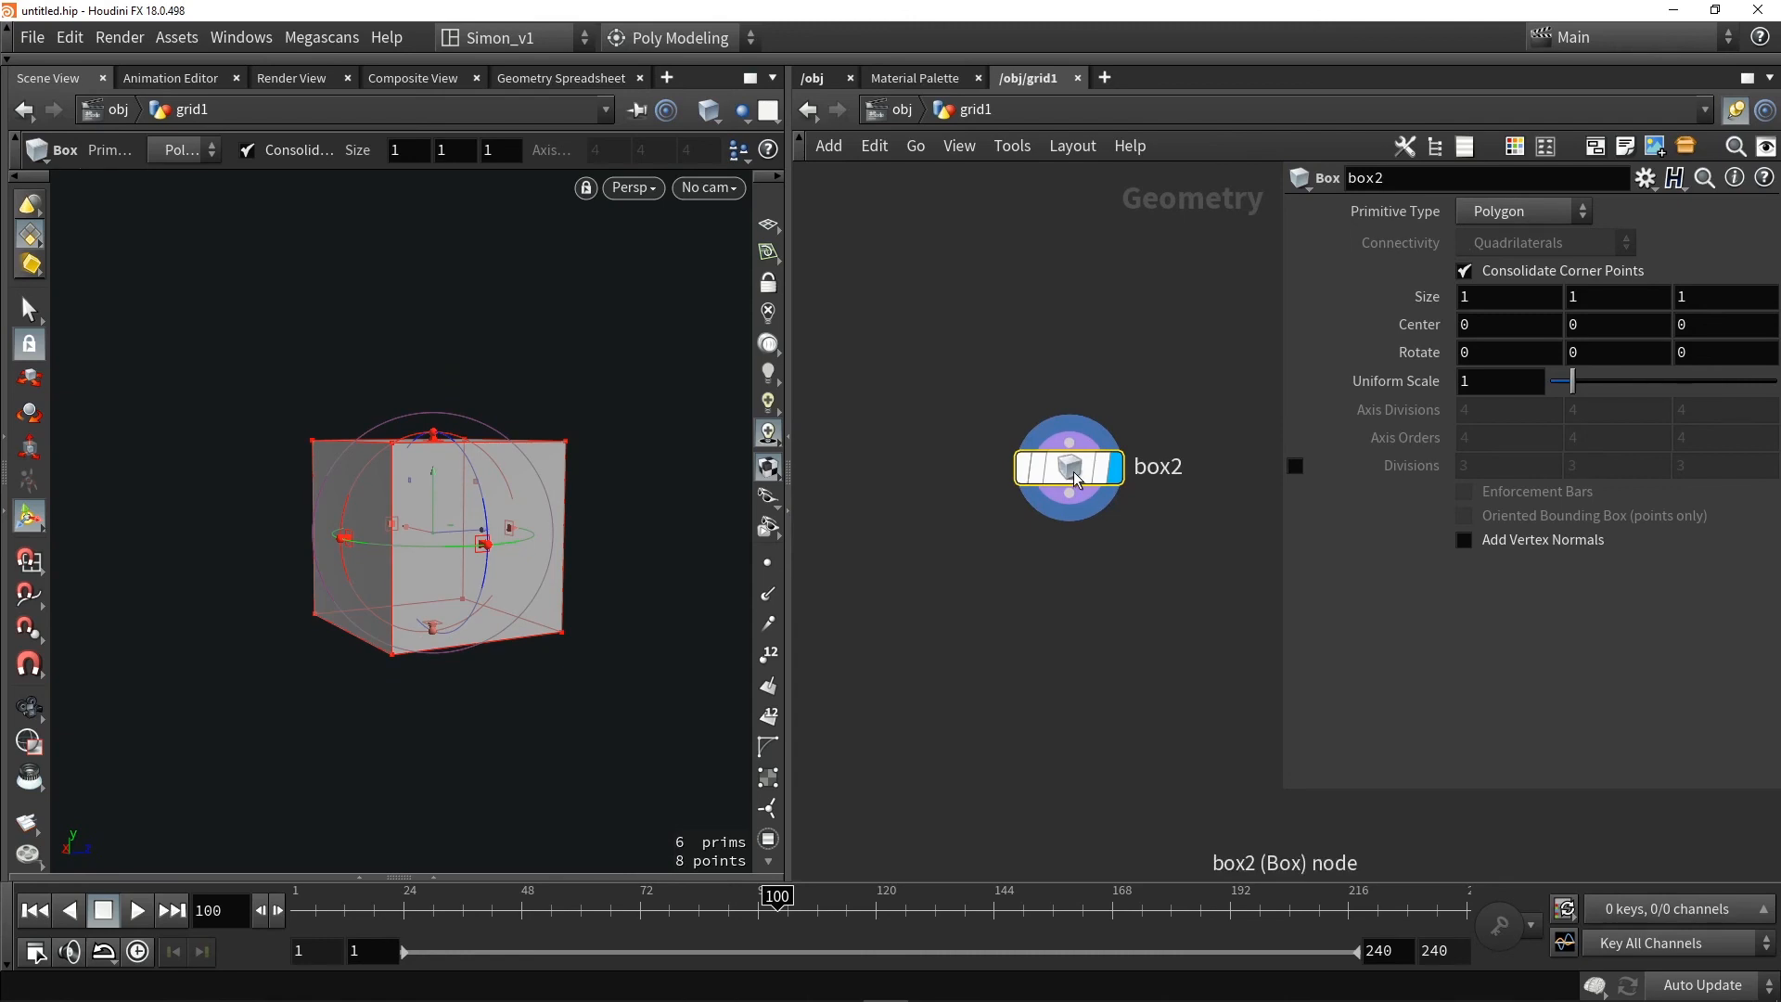
alt+drag(432, 445, 433, 492)
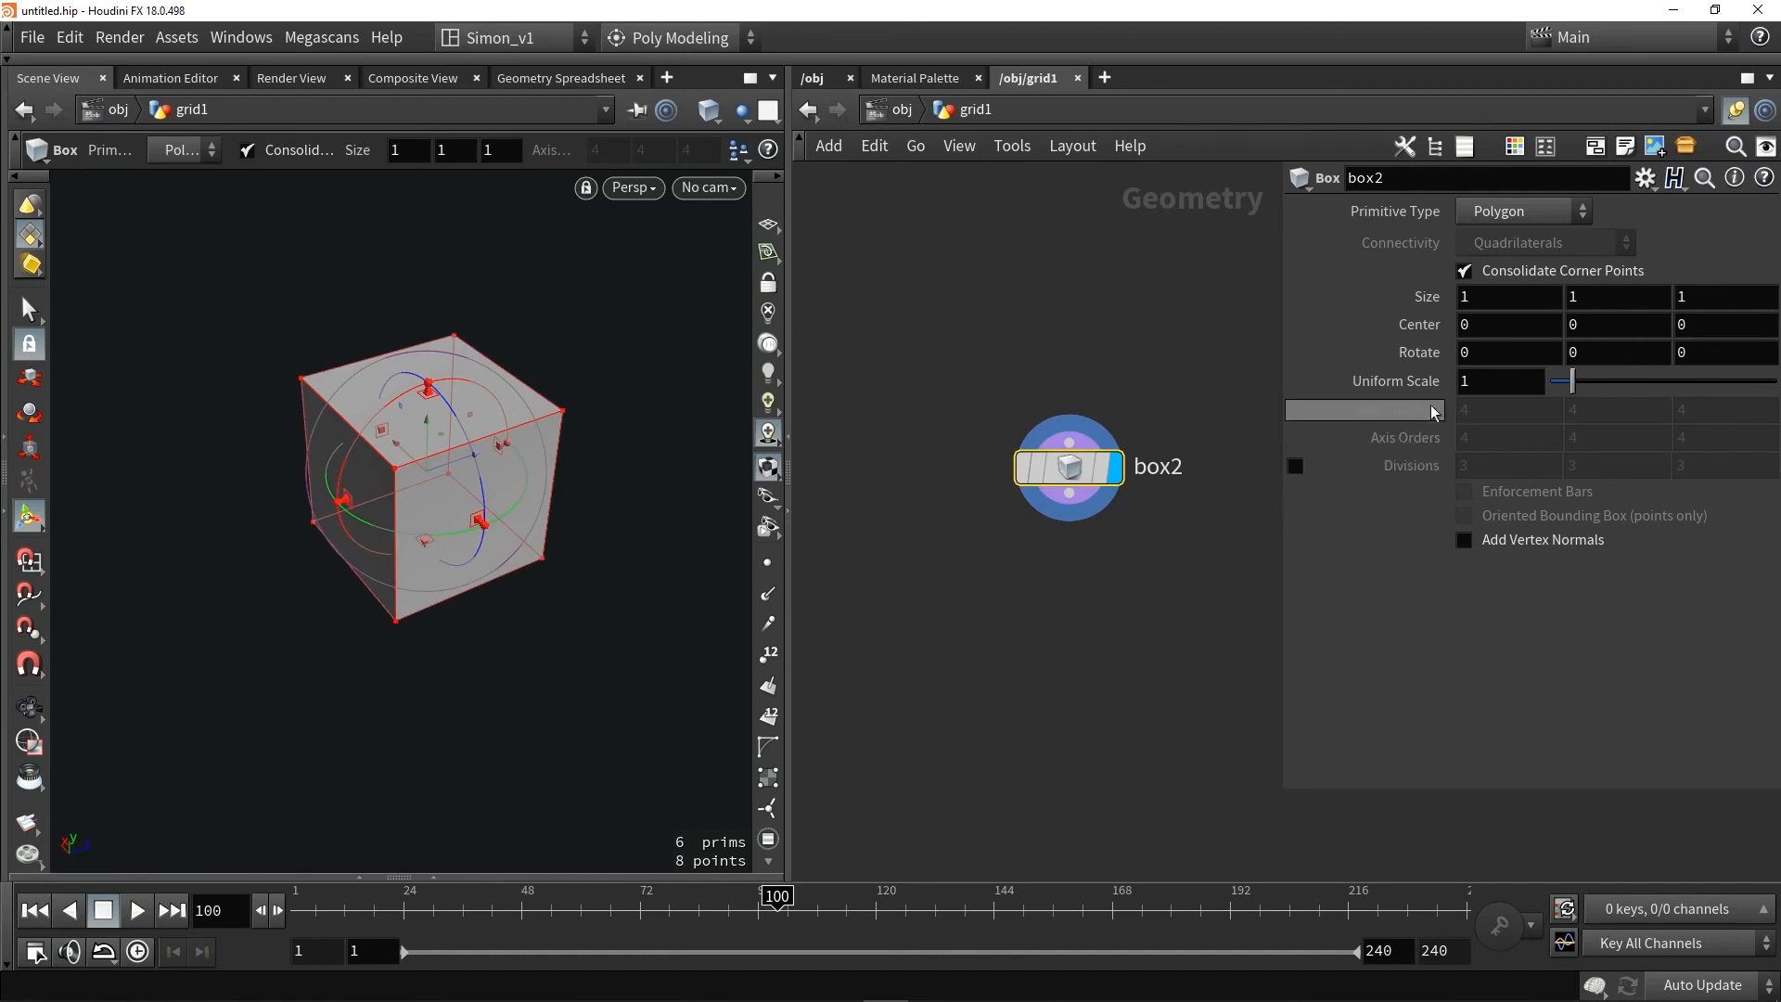
Make the box a Polygon Mesh with 8 divisions on each axis and check its mesh in wireframe
click(1500, 213)
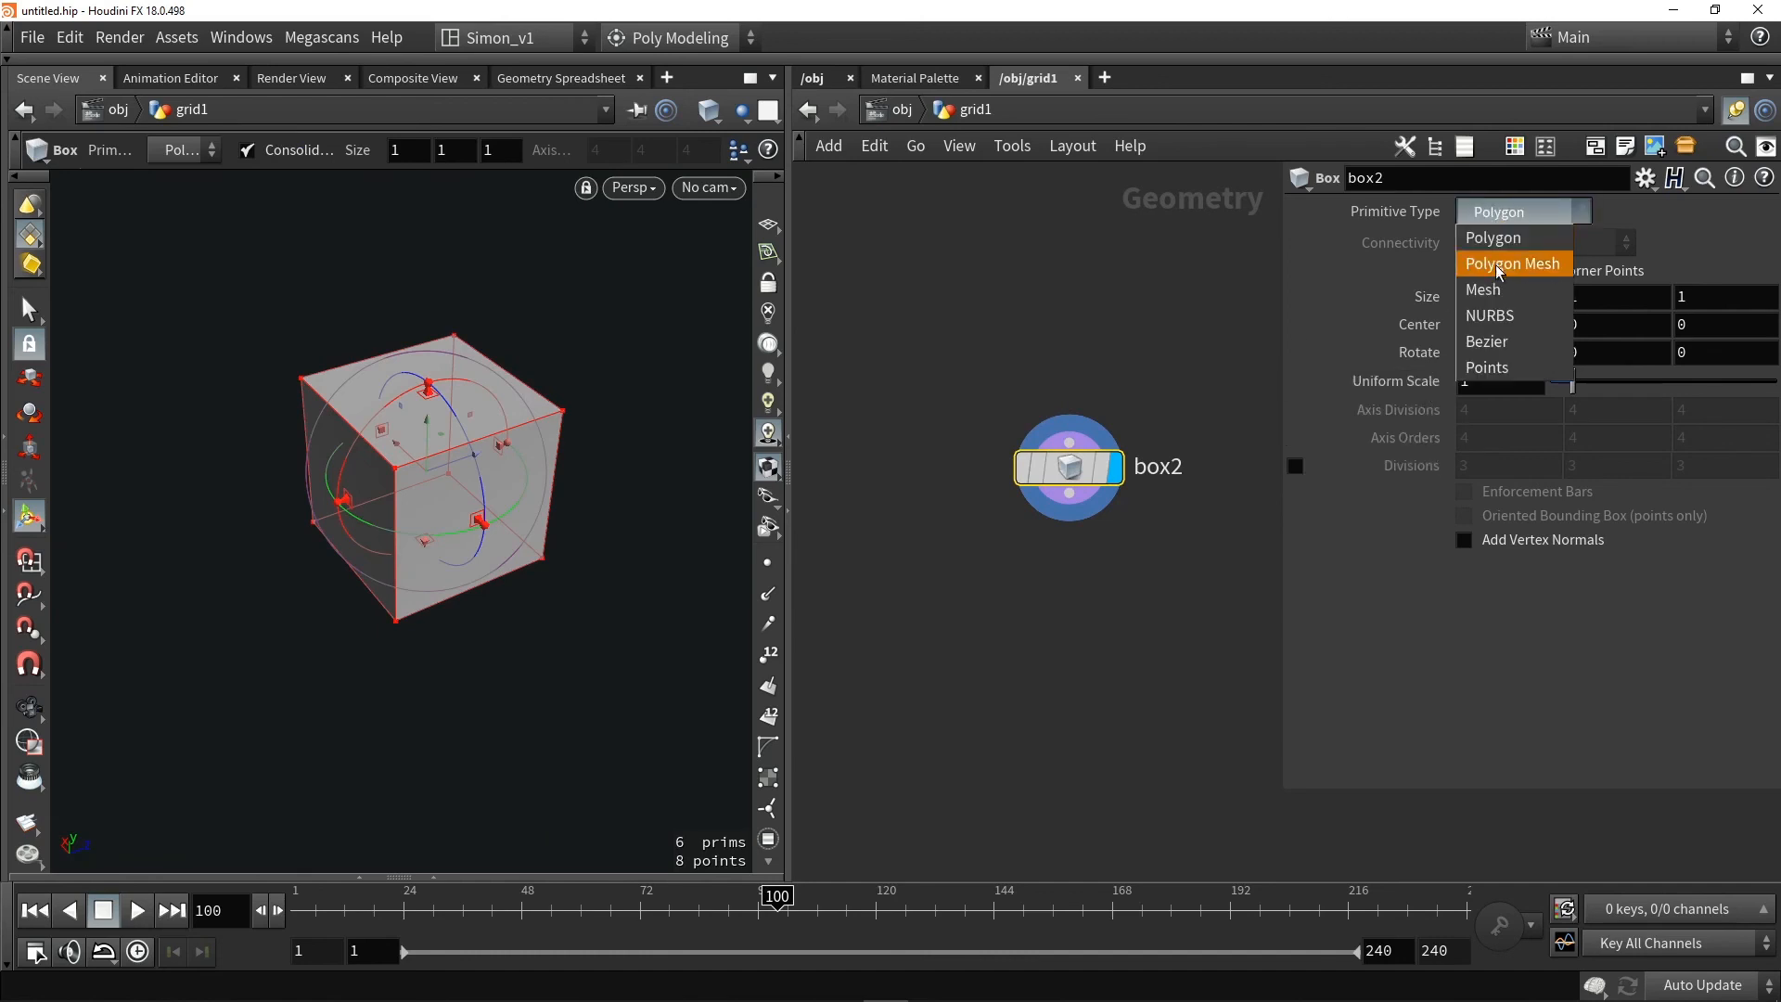
click(1501, 269)
key(w)
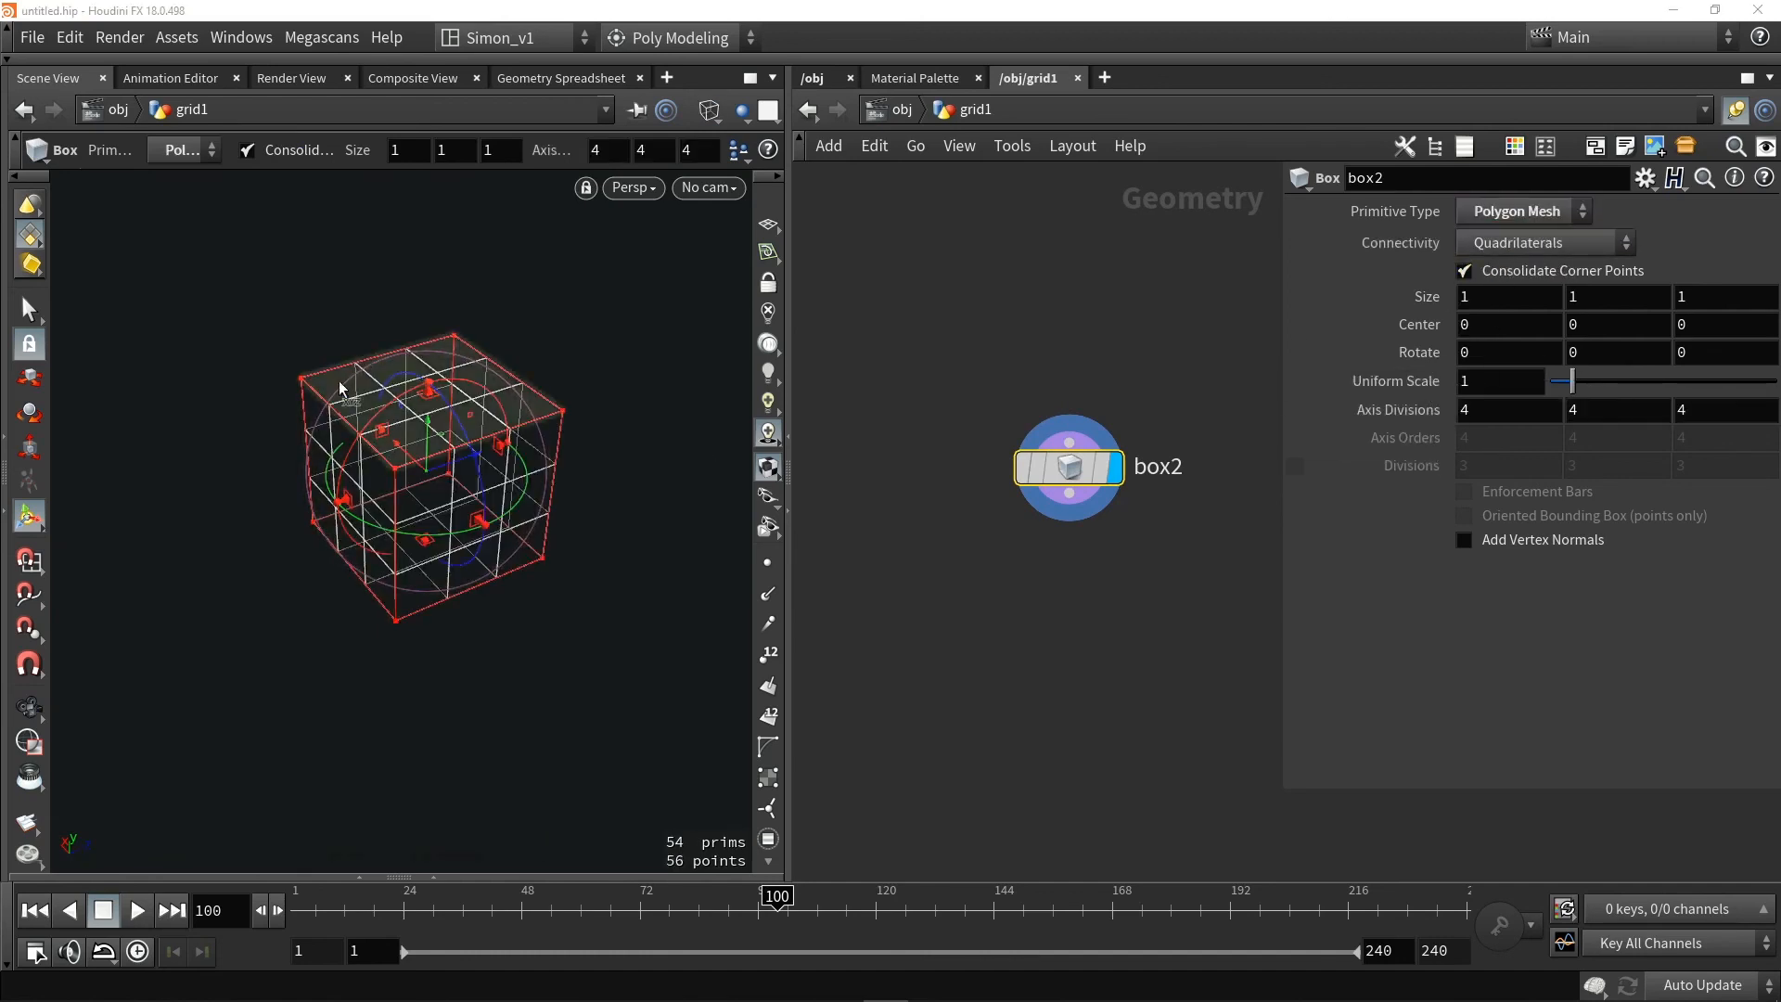
key(w)
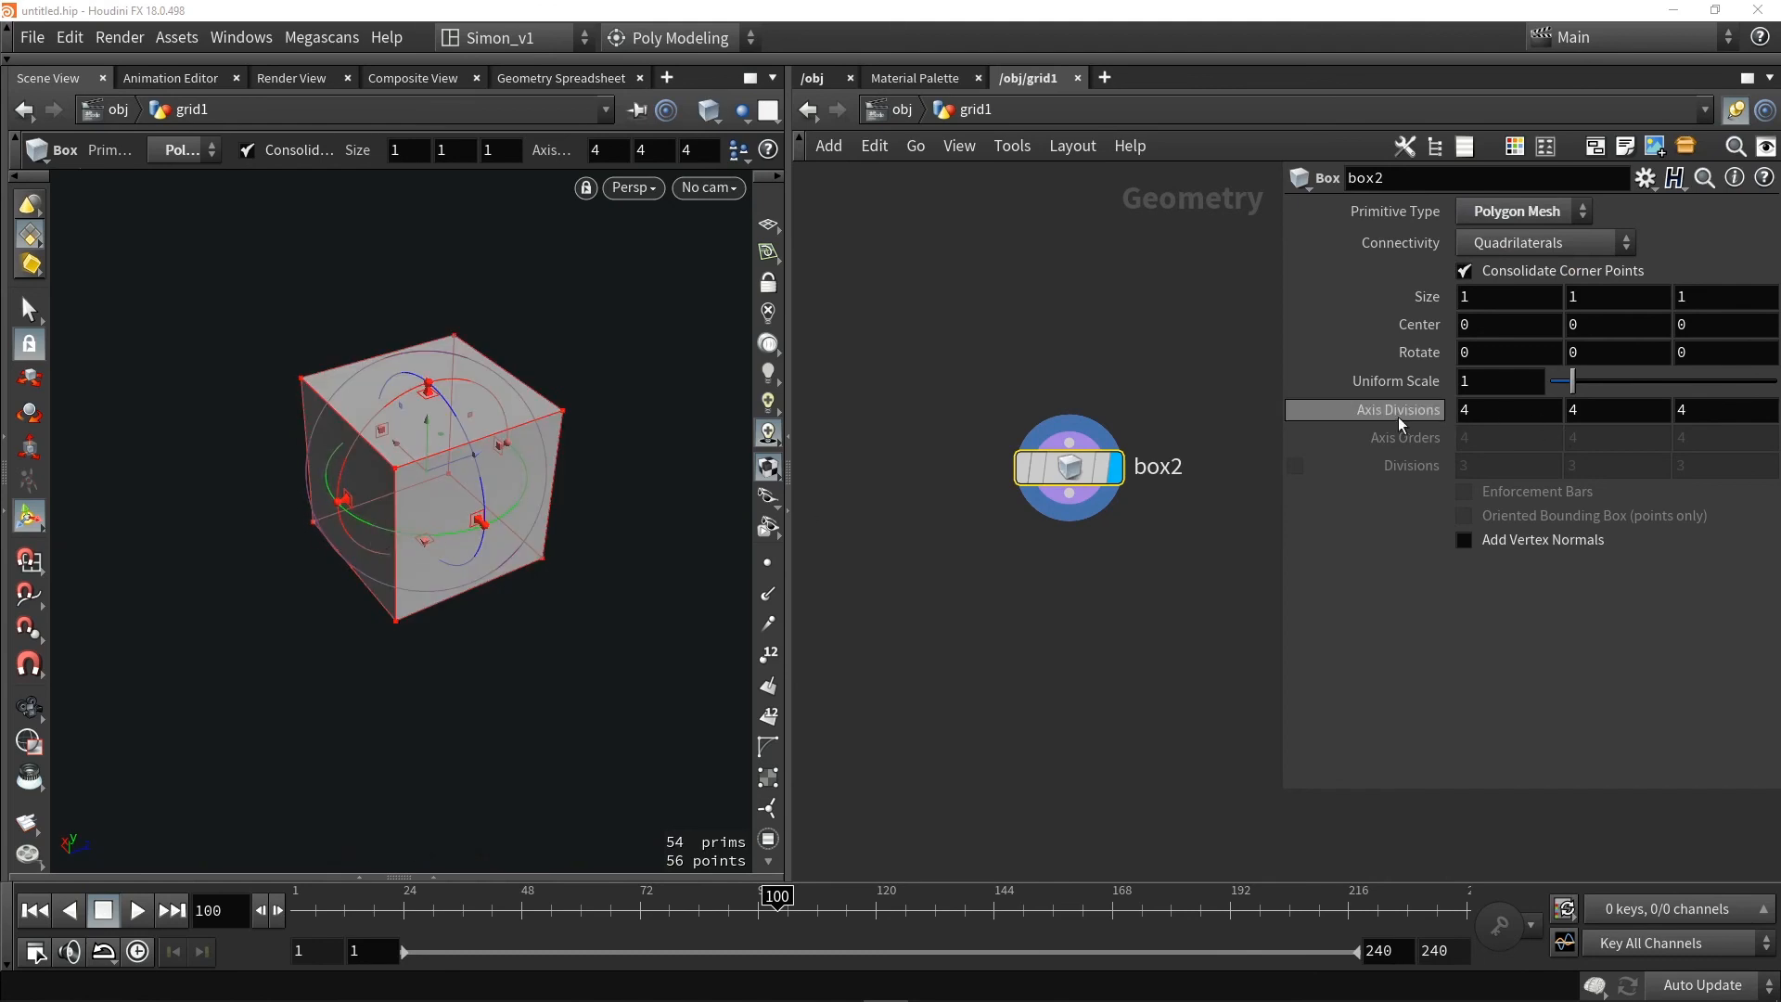
middle_drag(1399, 415, 1456, 416)
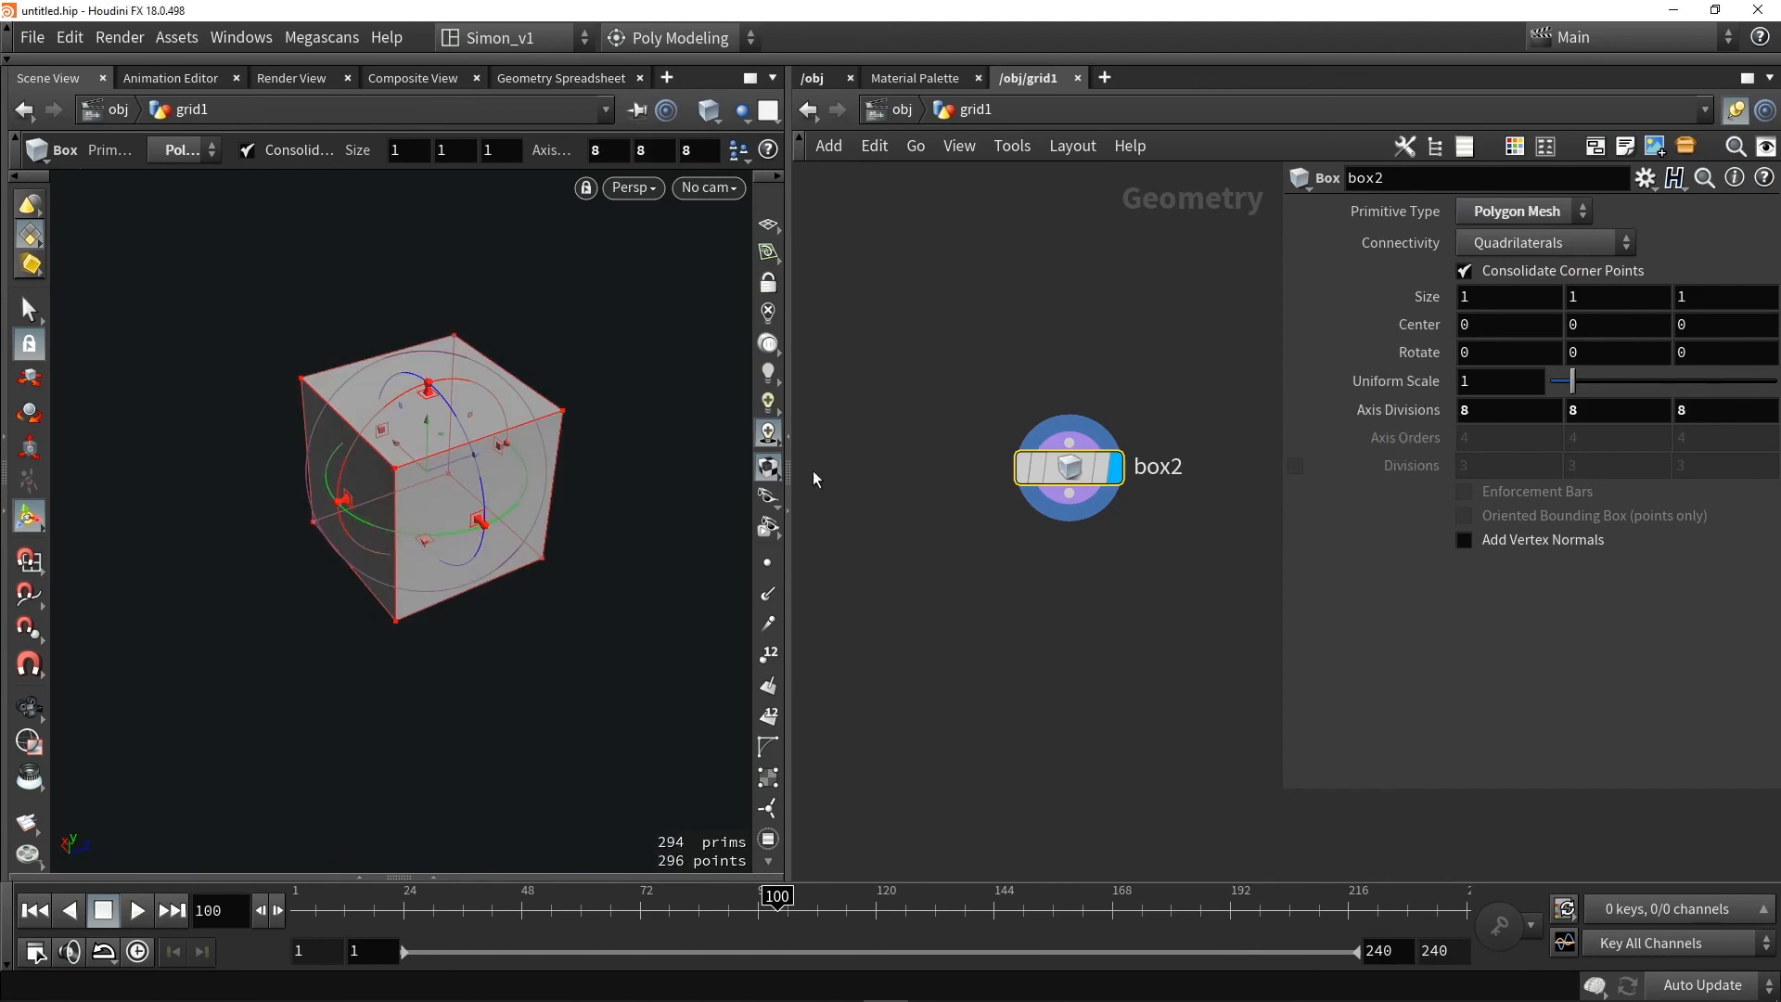
key(Escape)
key(Return)
key(w)
key(w)
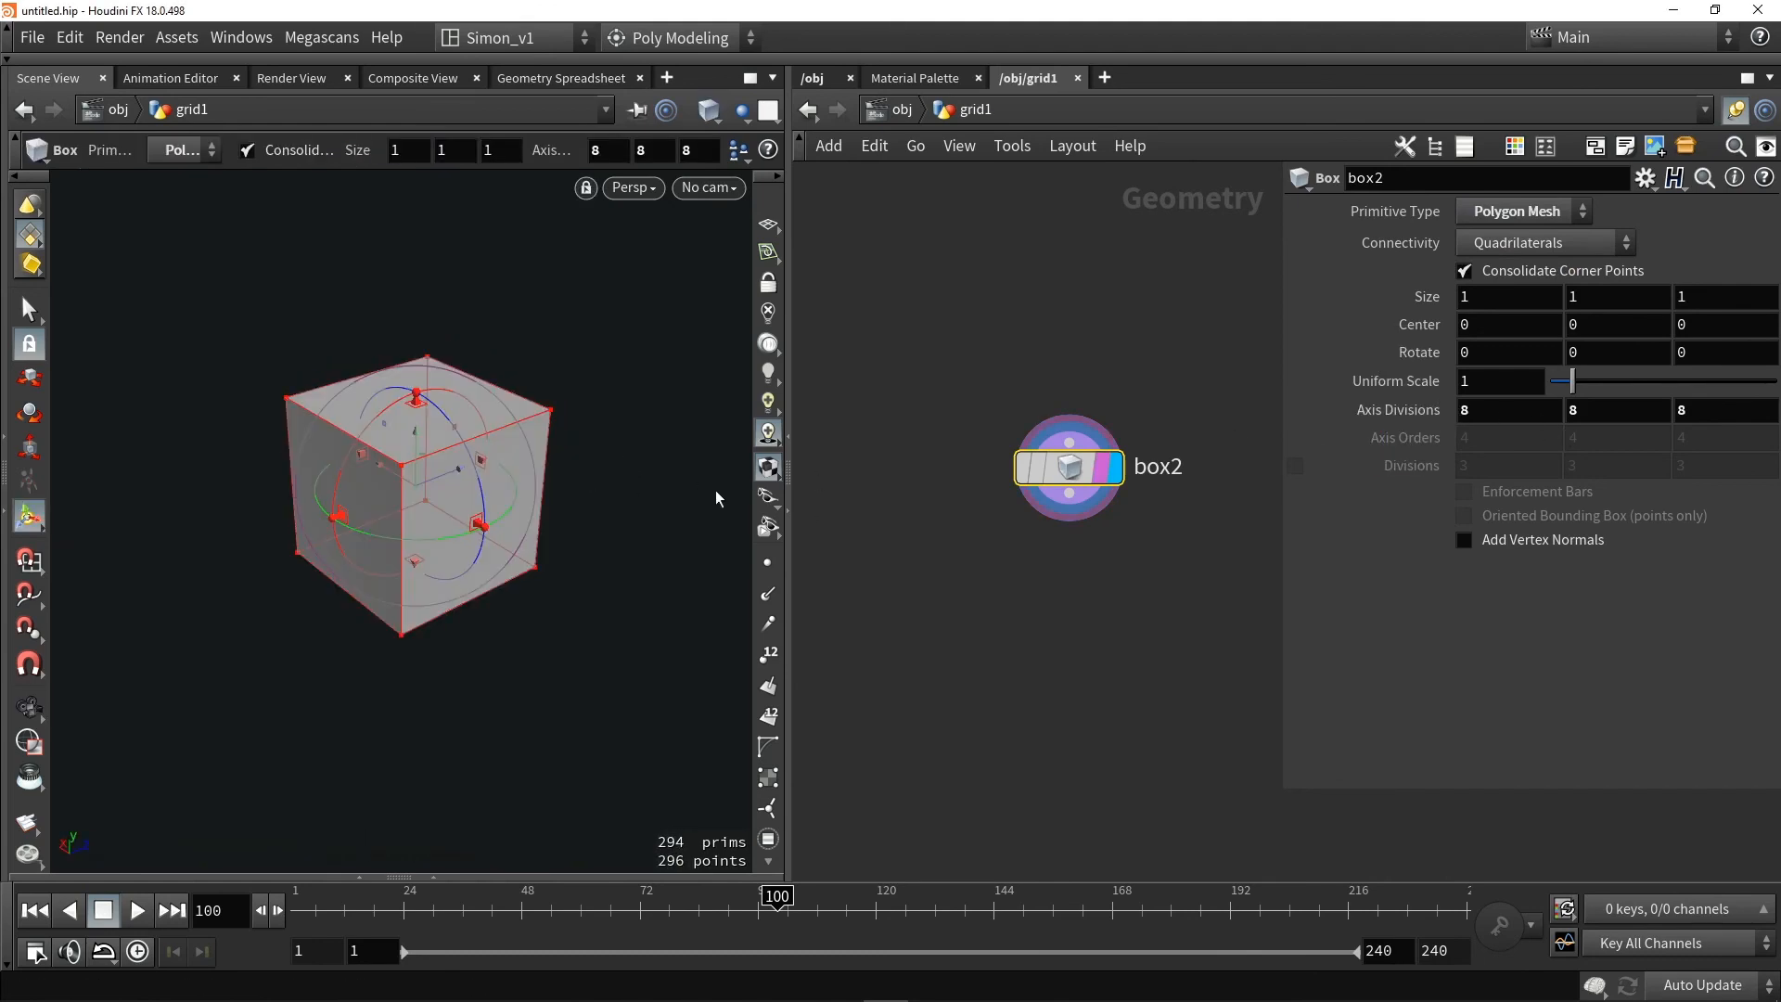
Add an Attribute Noise node wired directly beneath the box and display its colour noise without the templated box
mouse_move(1104, 482)
key(Tab)
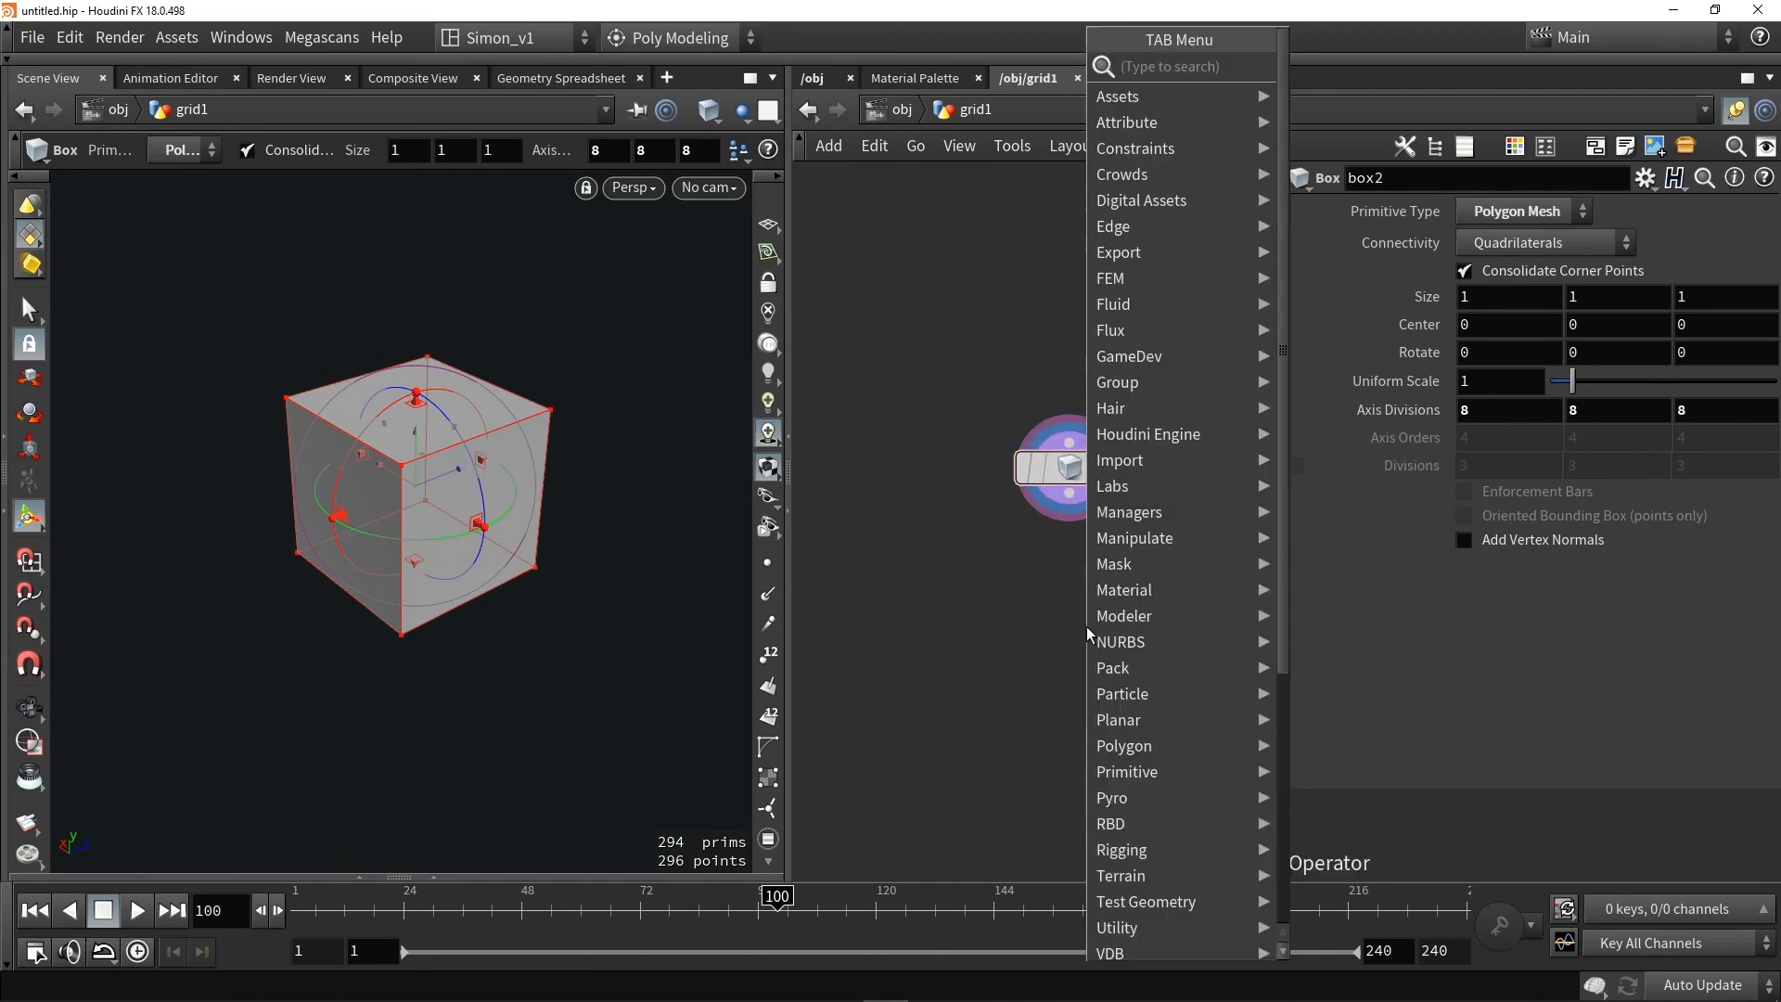
text(noi)
key(Return)
click(1087, 626)
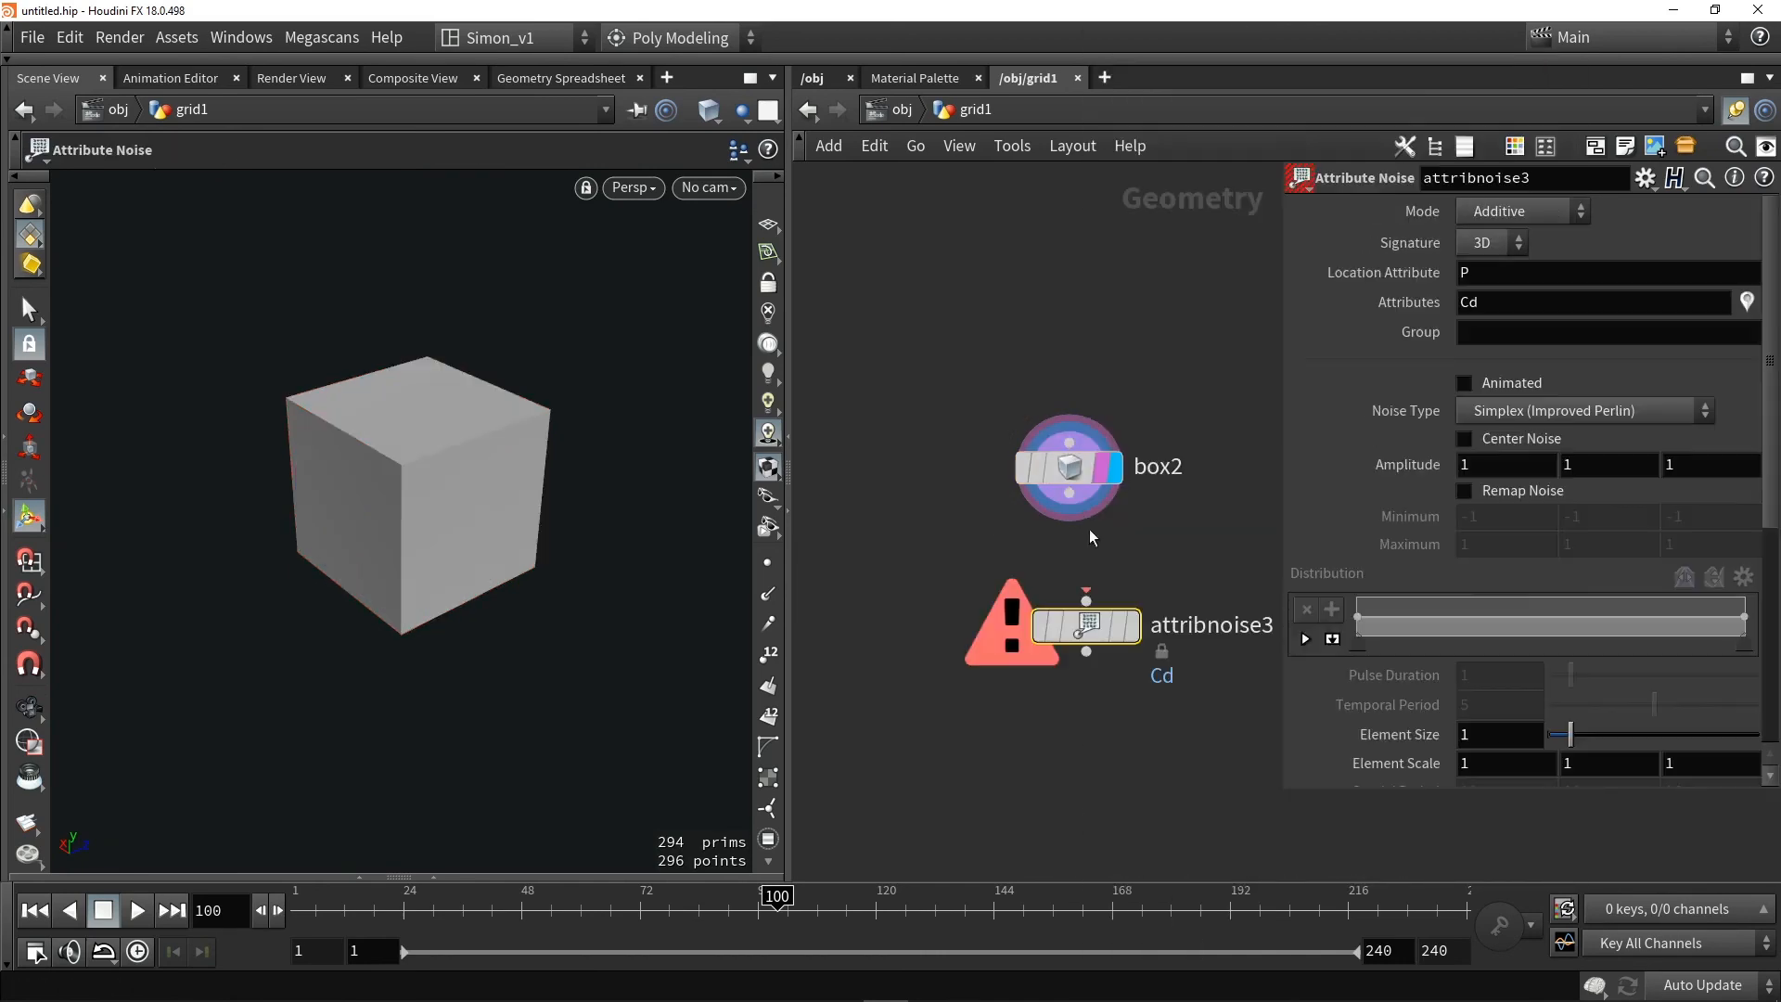
click(1135, 638)
drag(1089, 629, 1073, 576)
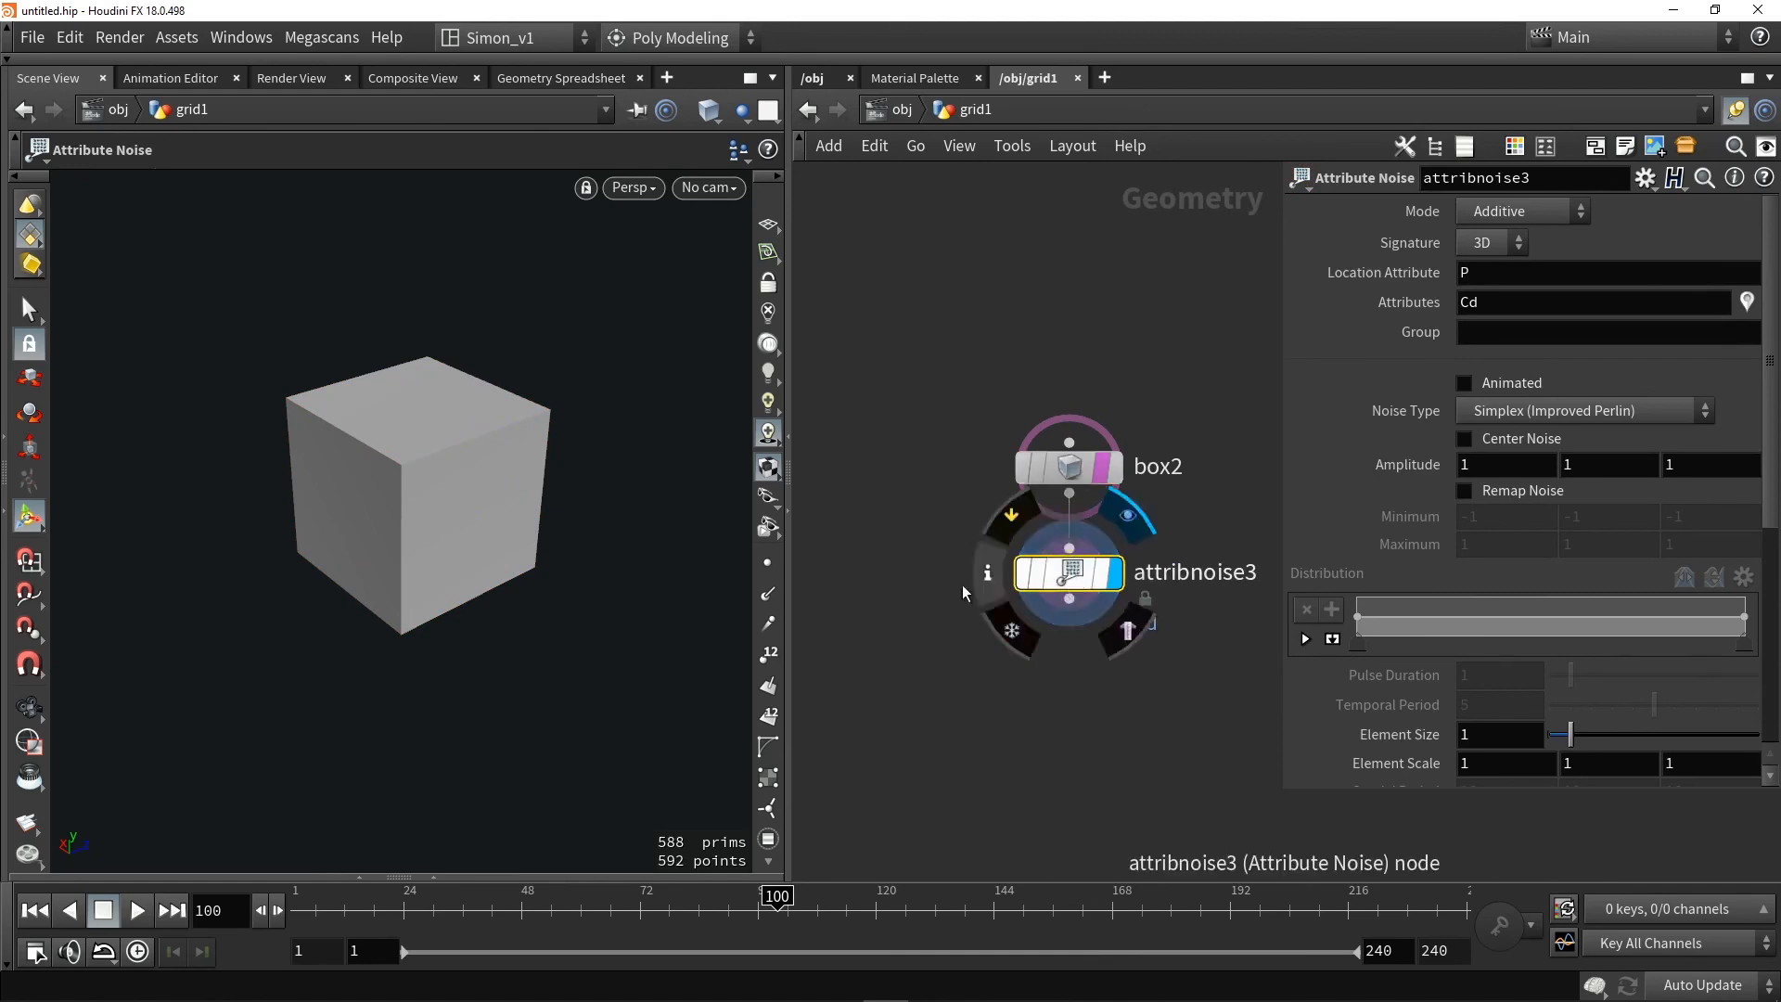
key(w)
key(w)
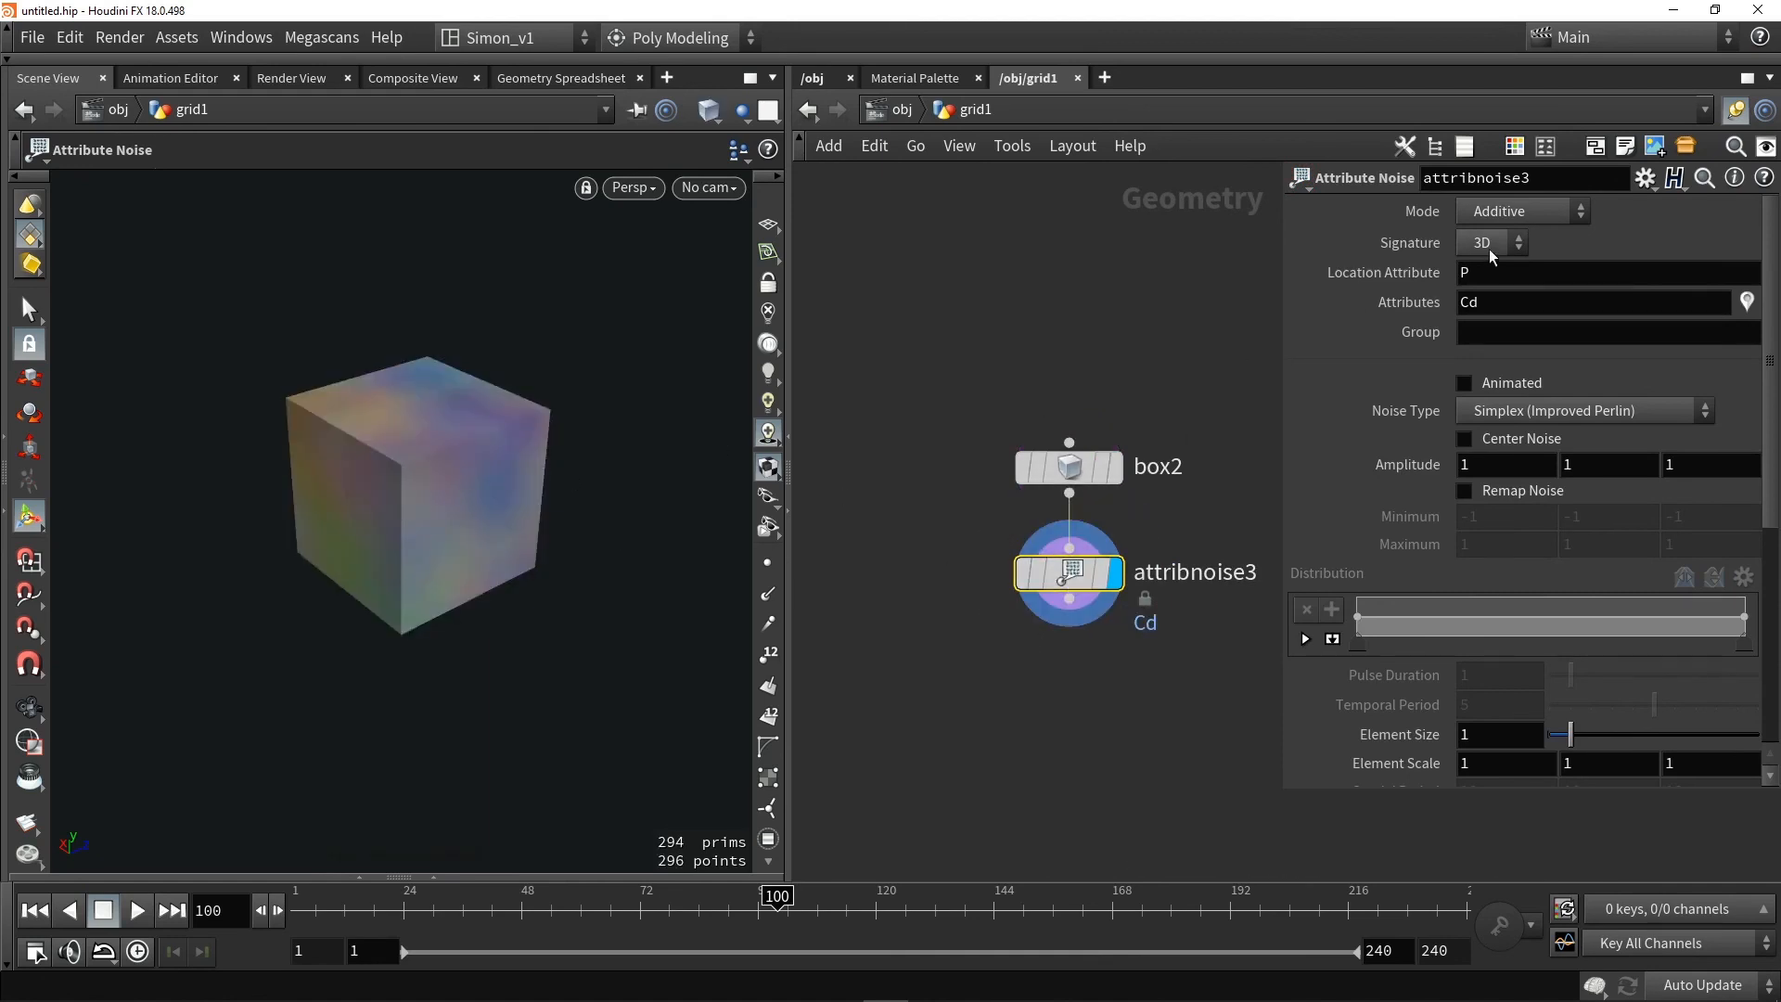
Set the box's Attribute Noise signature to 1D and its target attribute to pscale
click(1491, 255)
click(1484, 239)
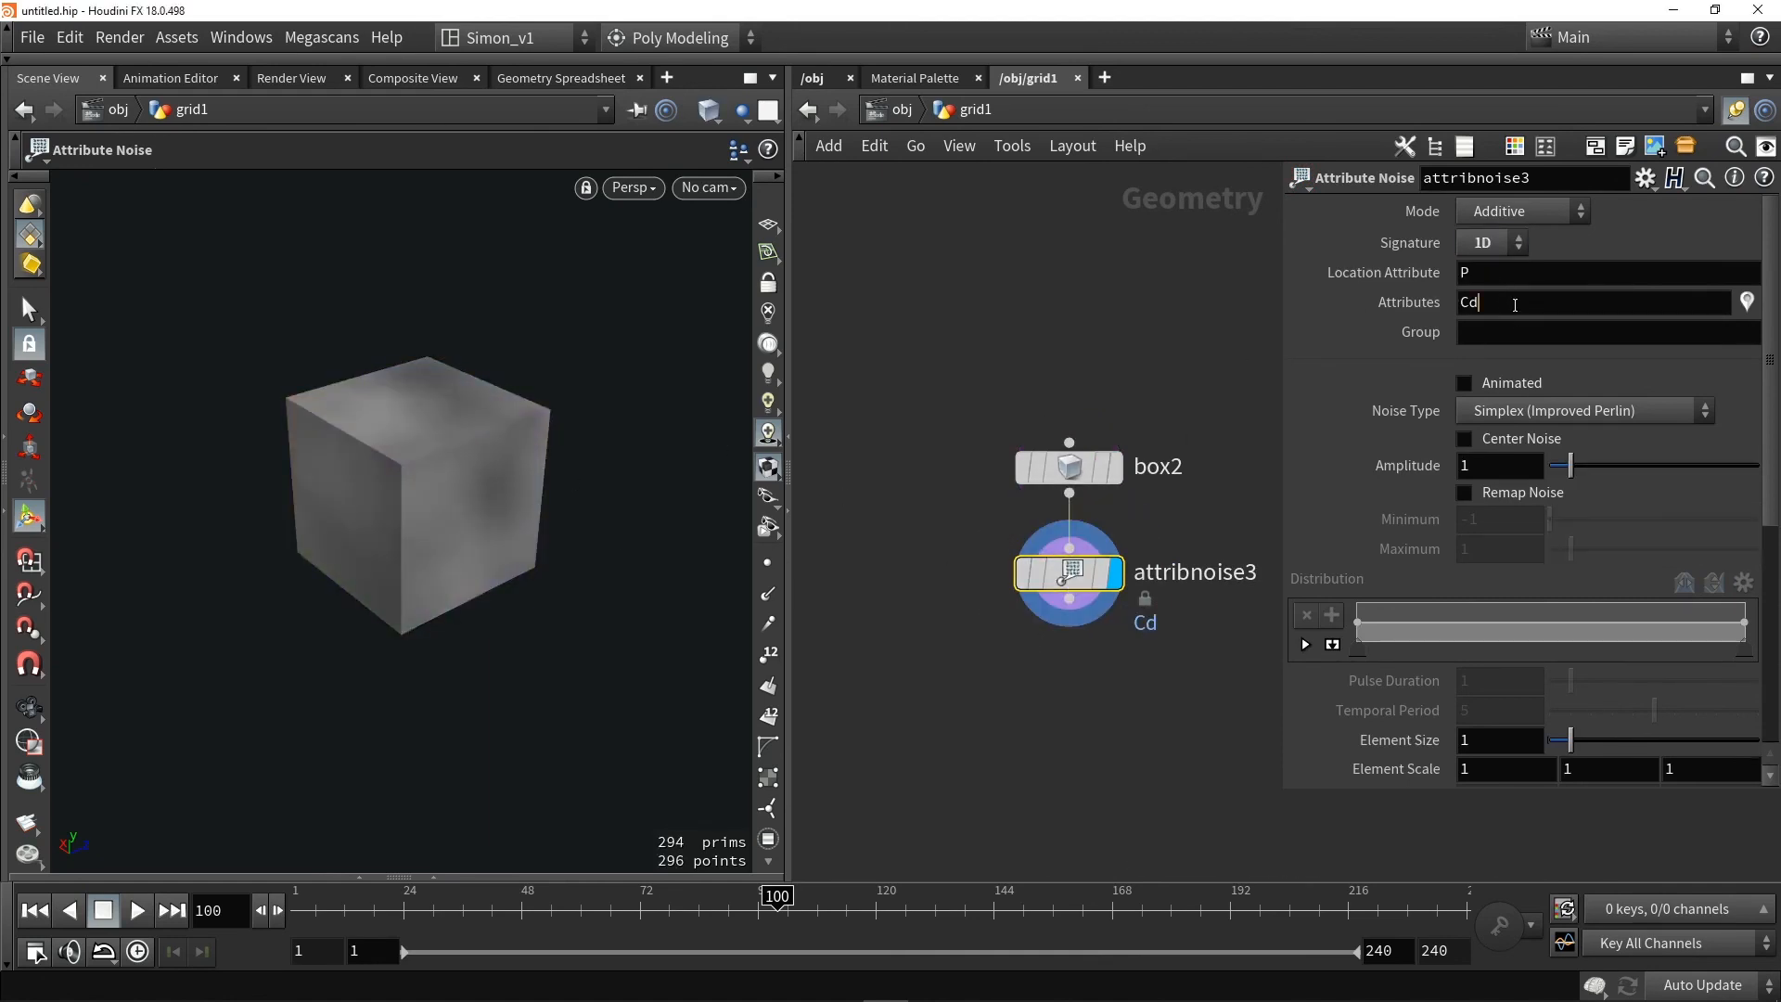
drag(1515, 306, 1321, 330)
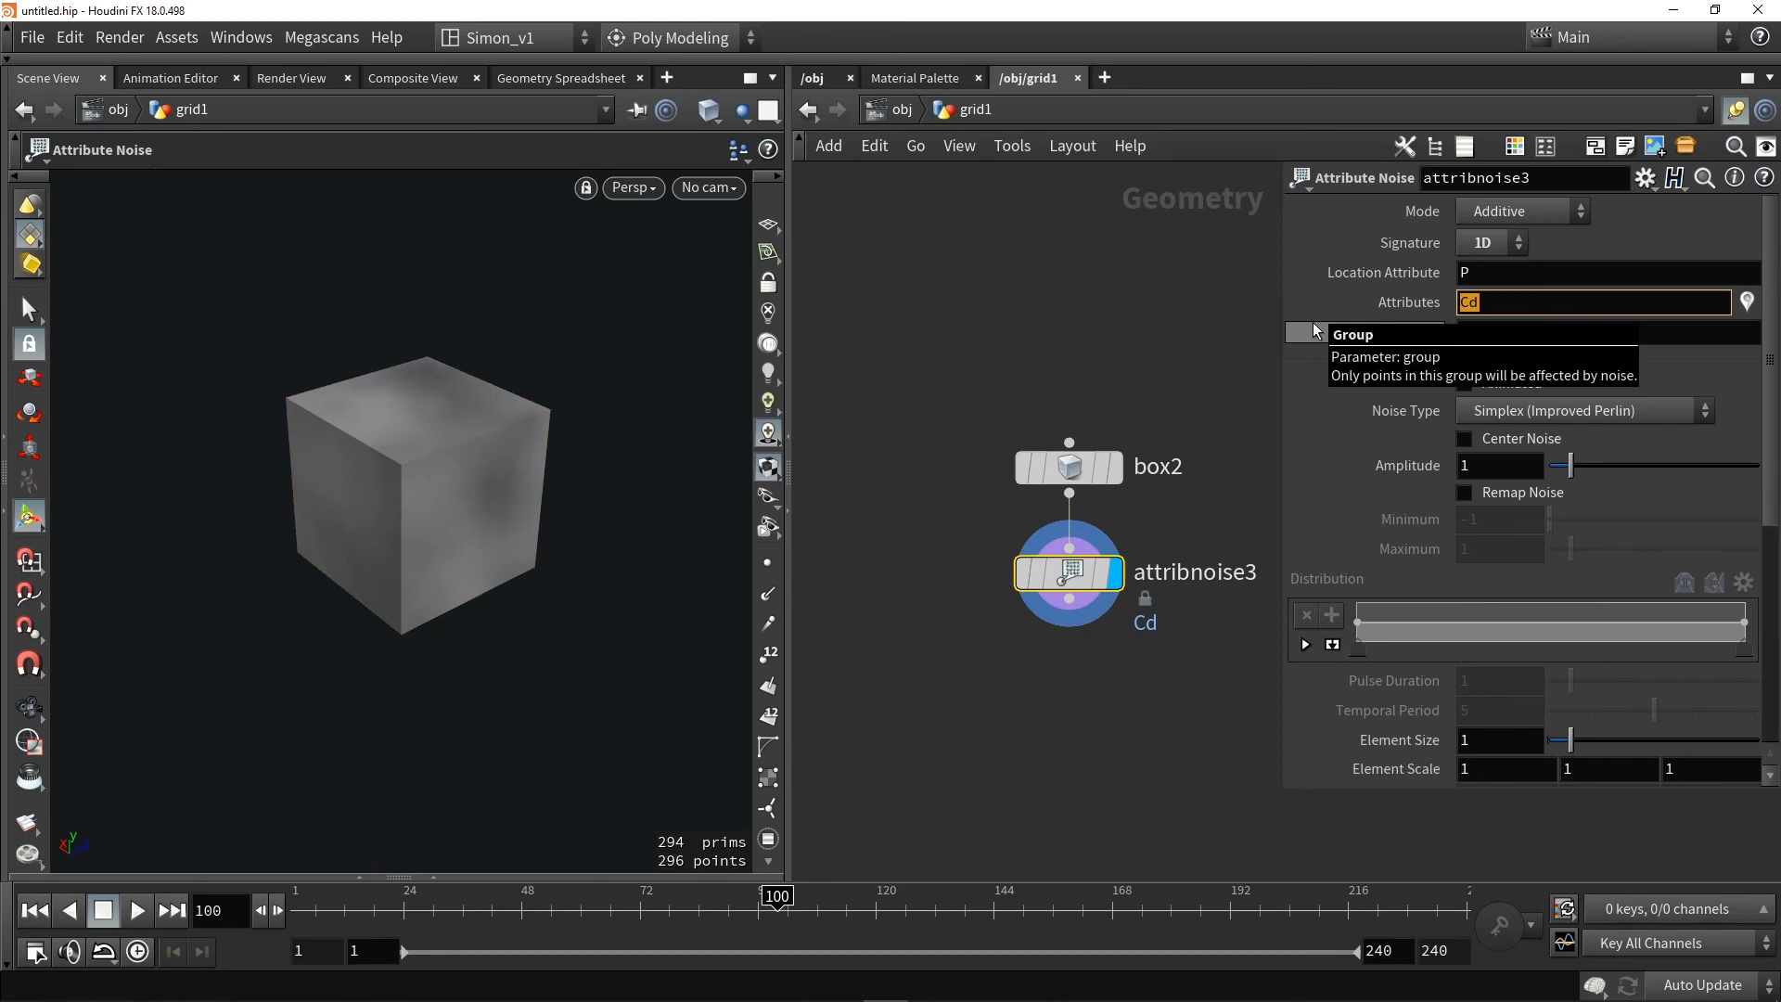
text(pscale)
key(Return)
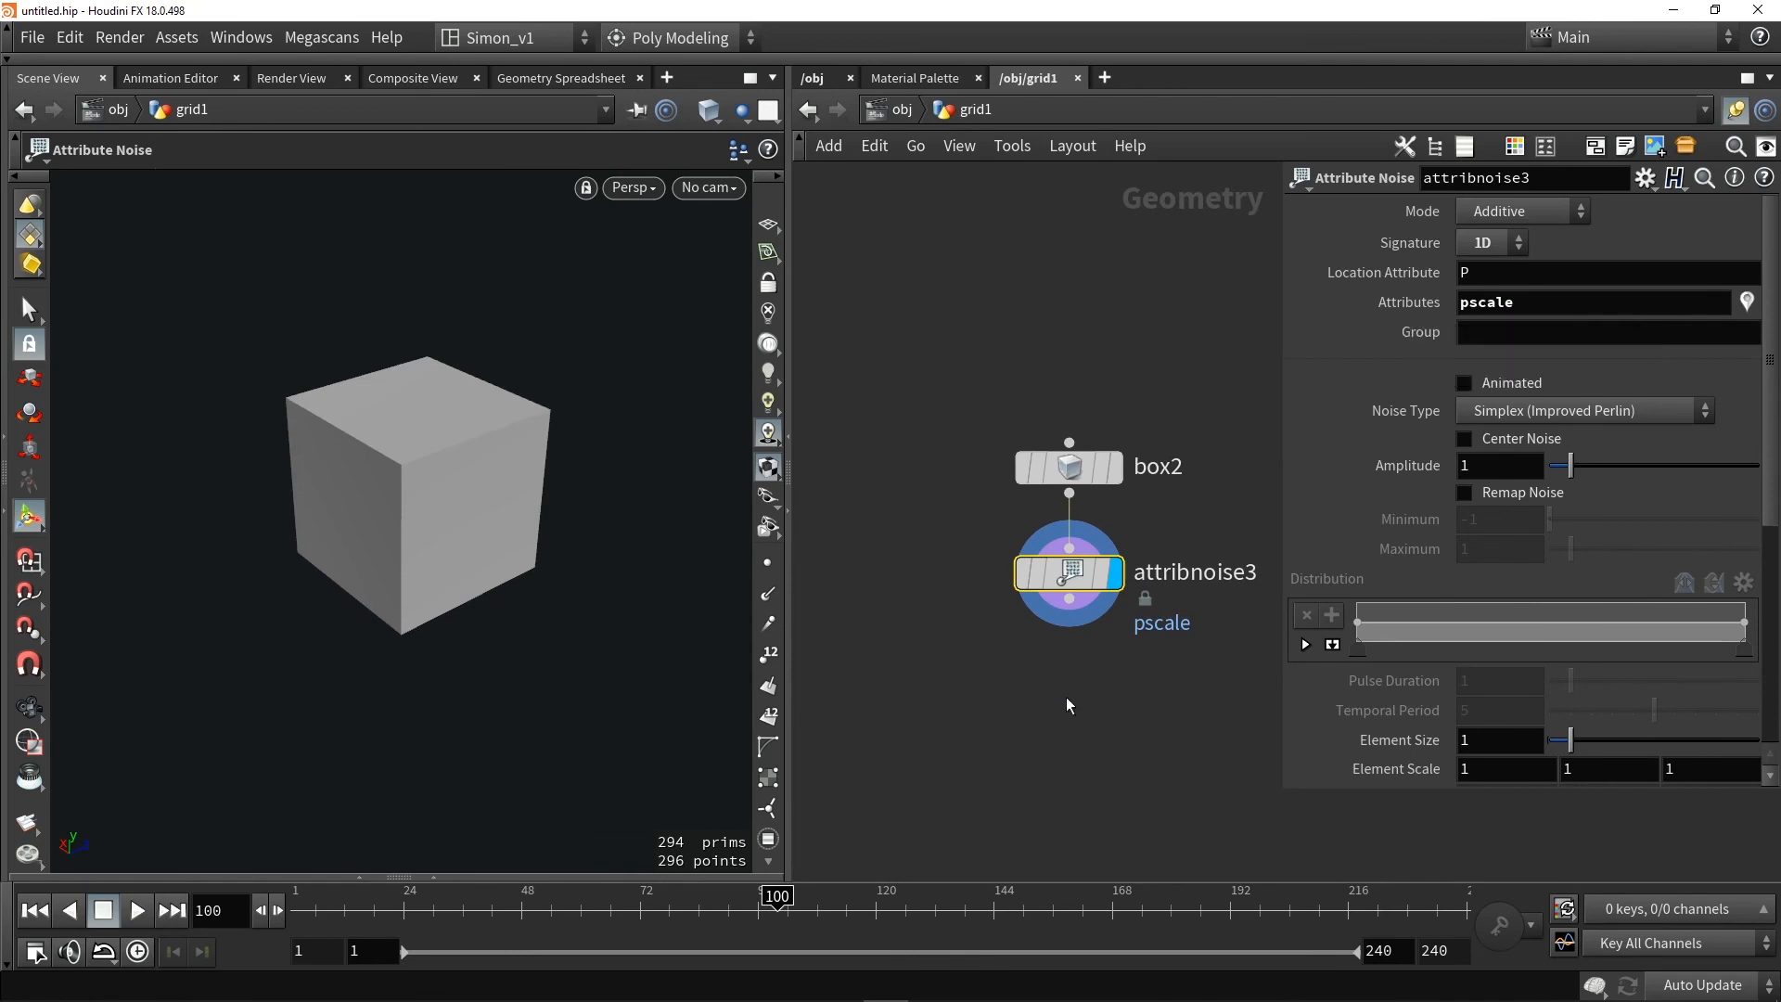
Add a PolyBevel node below the box's Attribute Noise, wire it in and display it
key(Tab)
text(beve)
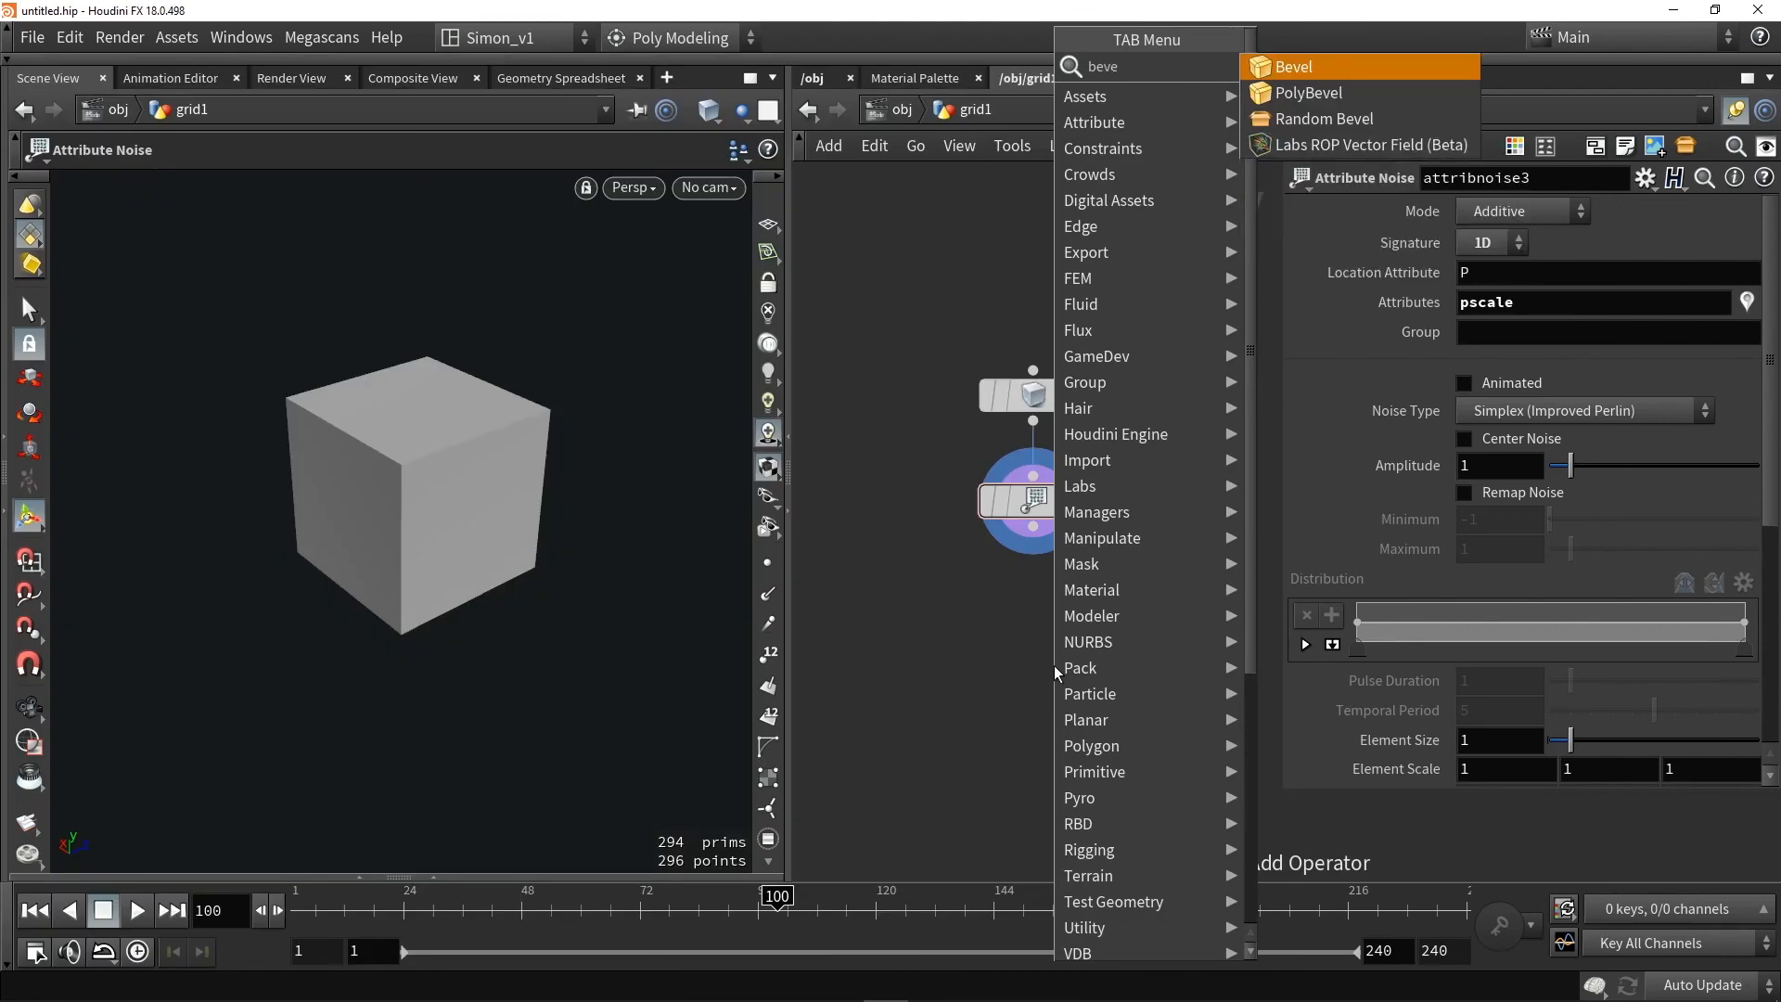
key(Return)
click(1054, 665)
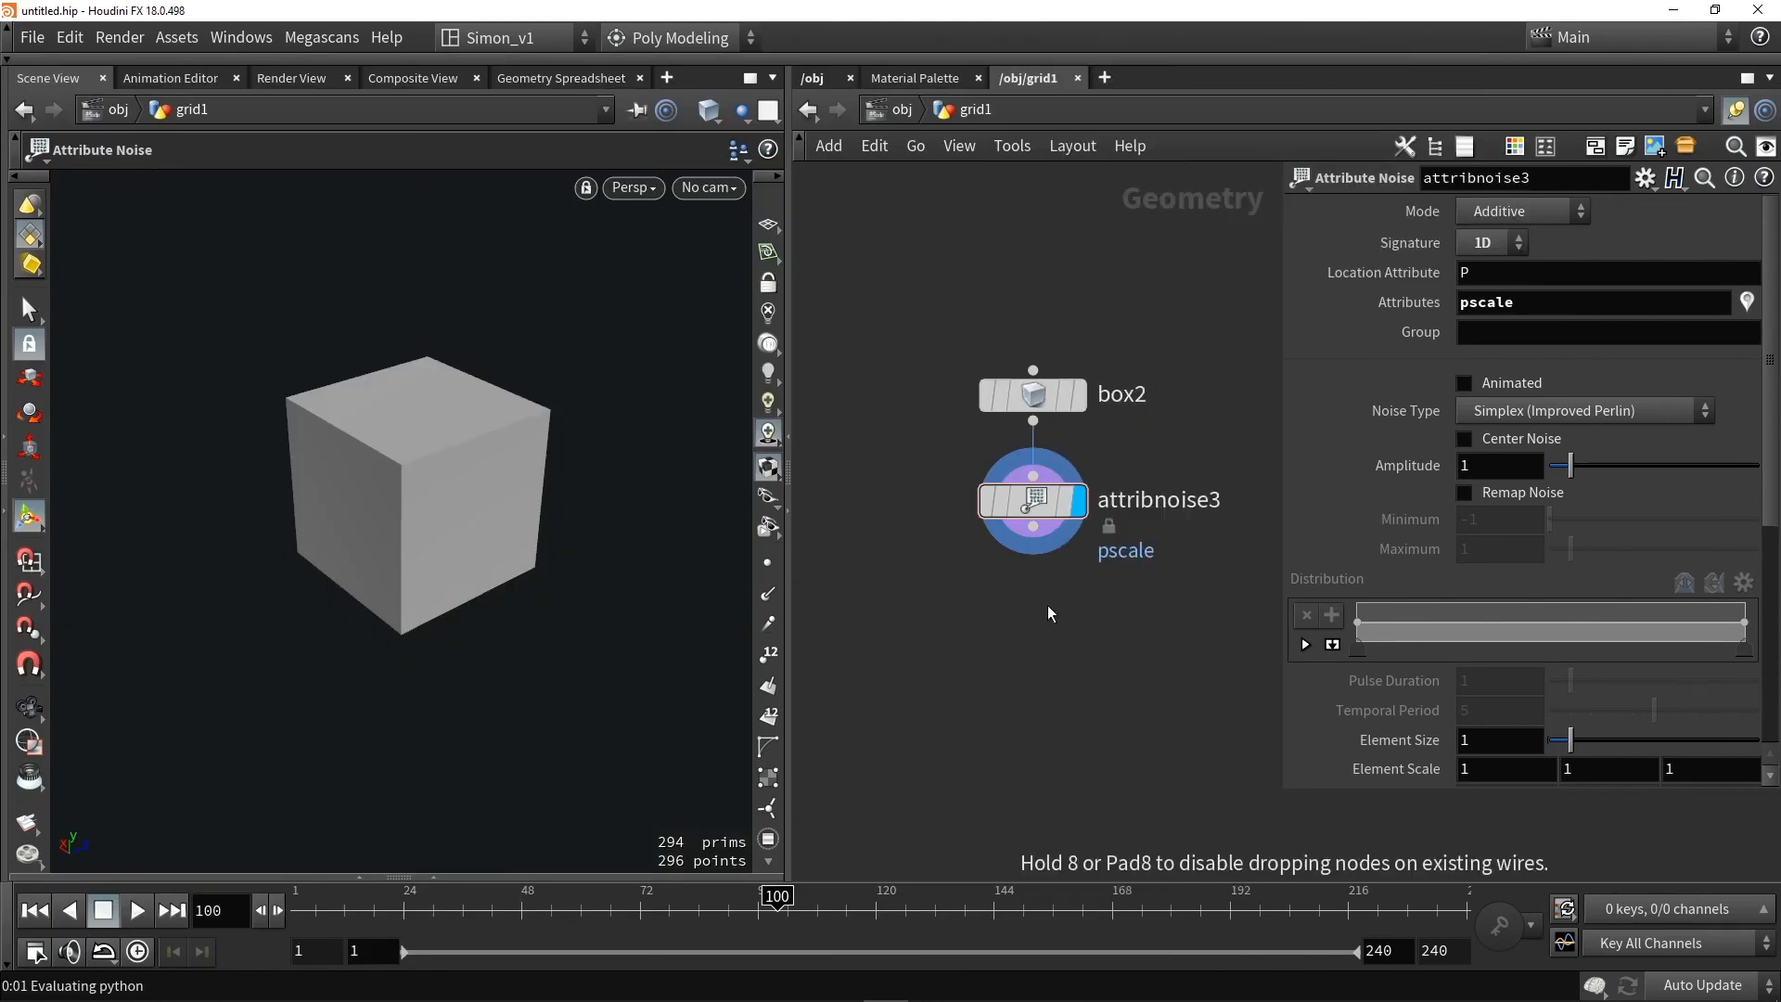
drag(1033, 526, 1032, 639)
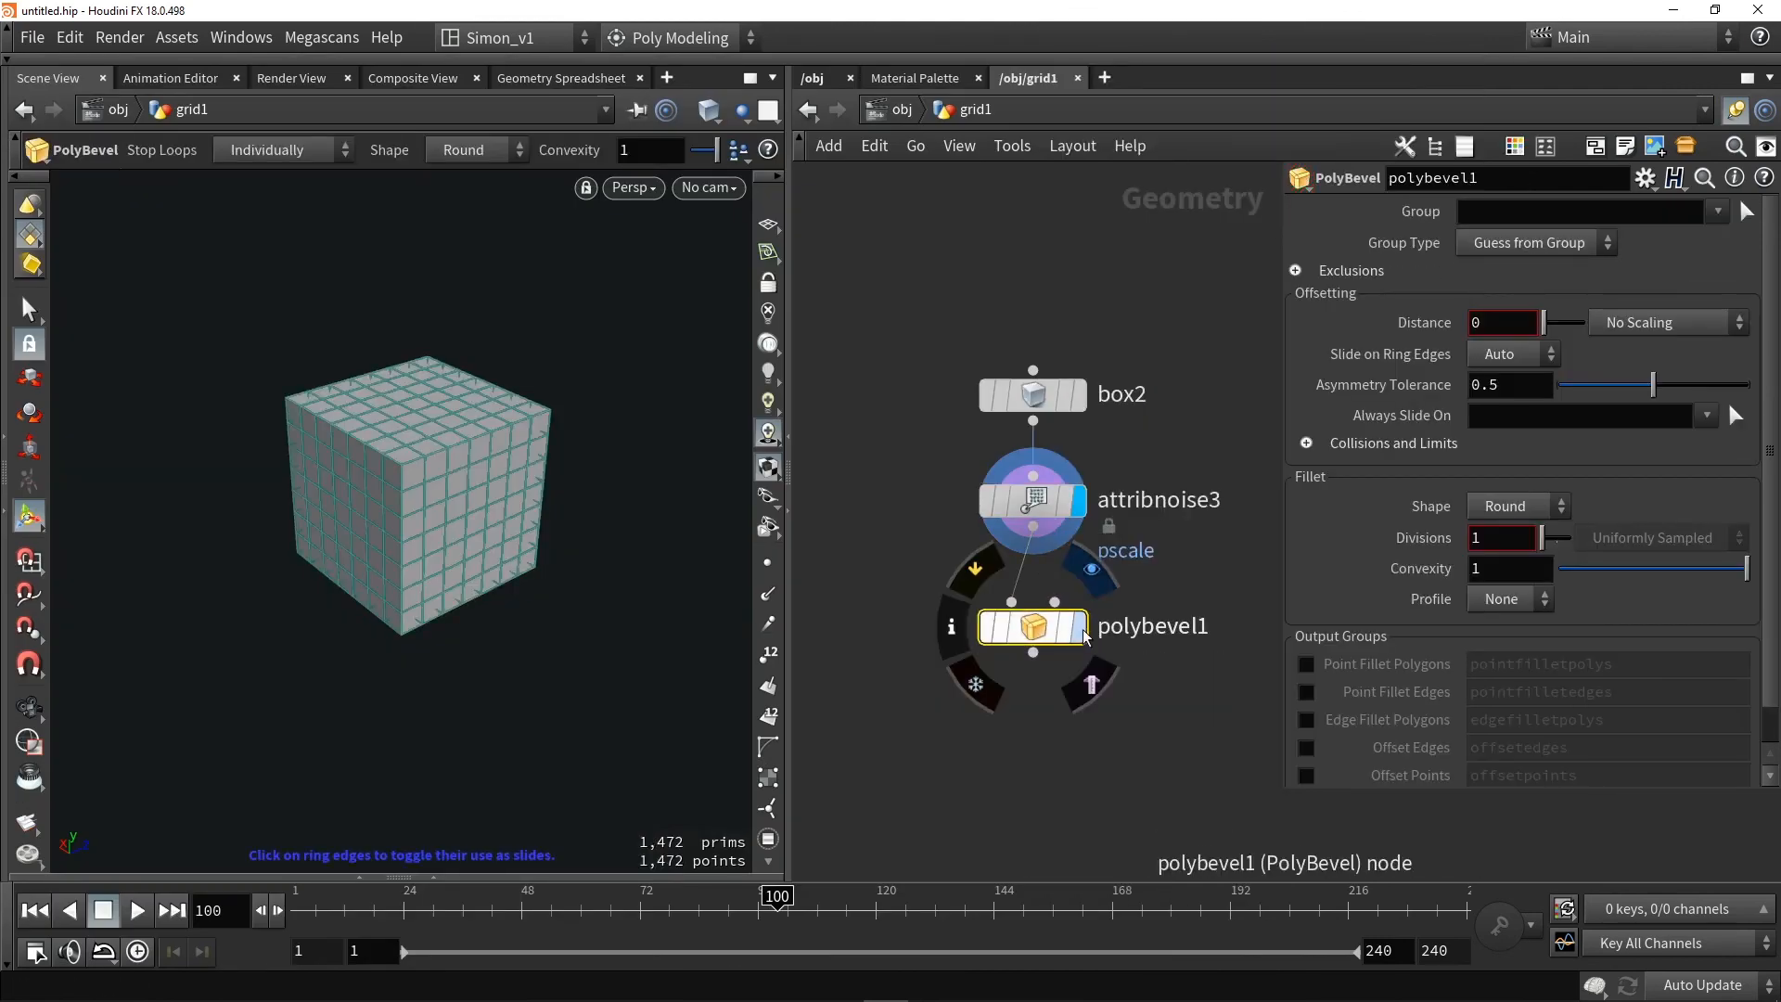
click(1092, 569)
Bevel all of the box's edges with a distance of about 0.039
alt+drag(403, 526, 315, 540)
alt+right_drag(316, 539, 411, 449)
drag(429, 455, 441, 453)
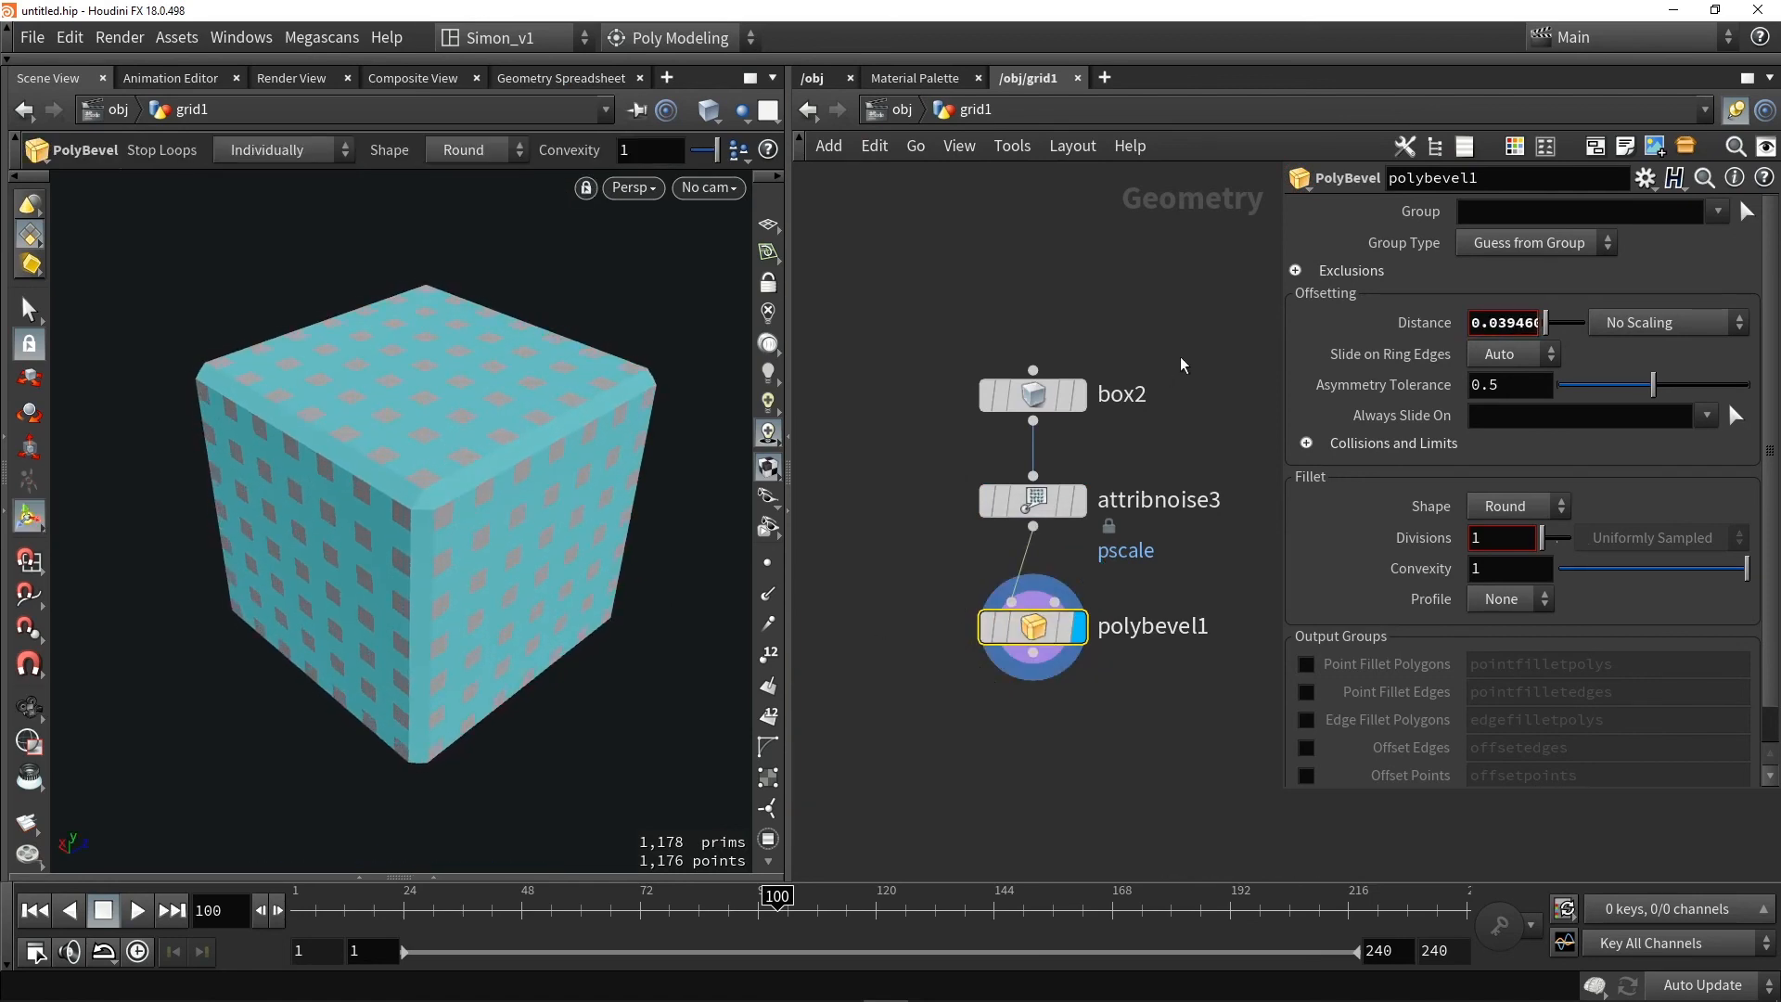
Make the PolyBevel ignore flat edges and scale its bevel distance by the pscale attribute
click(1330, 275)
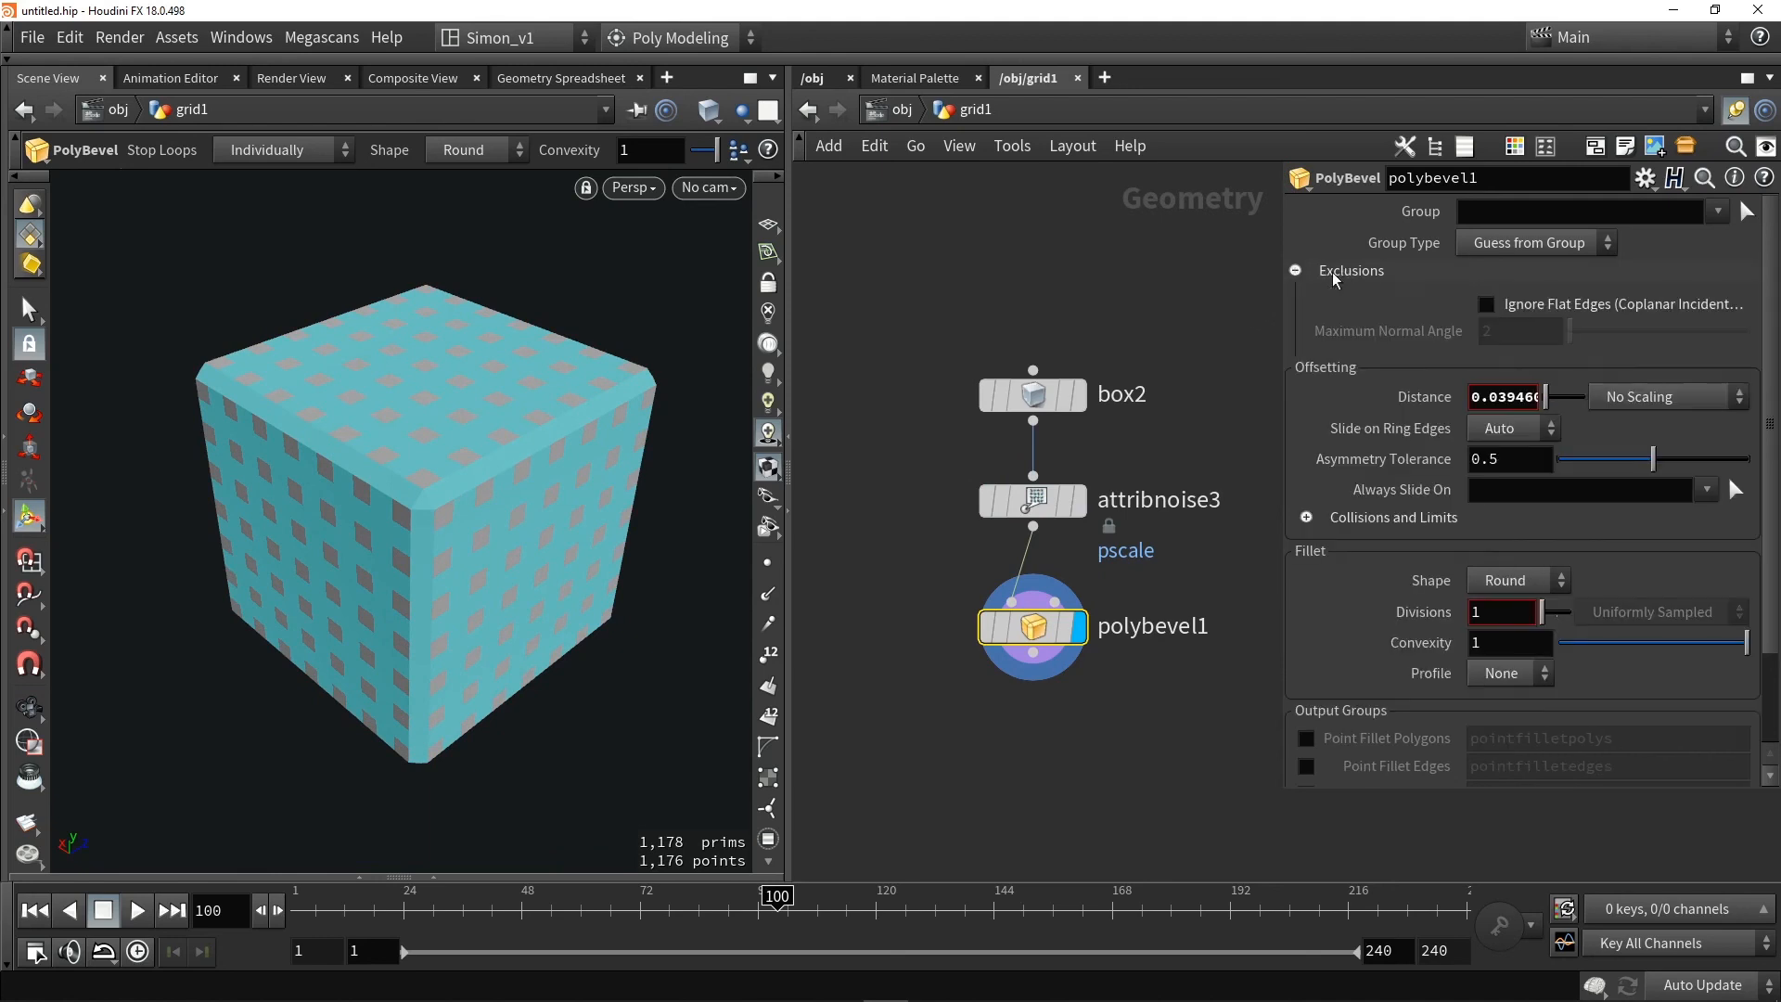
click(1526, 306)
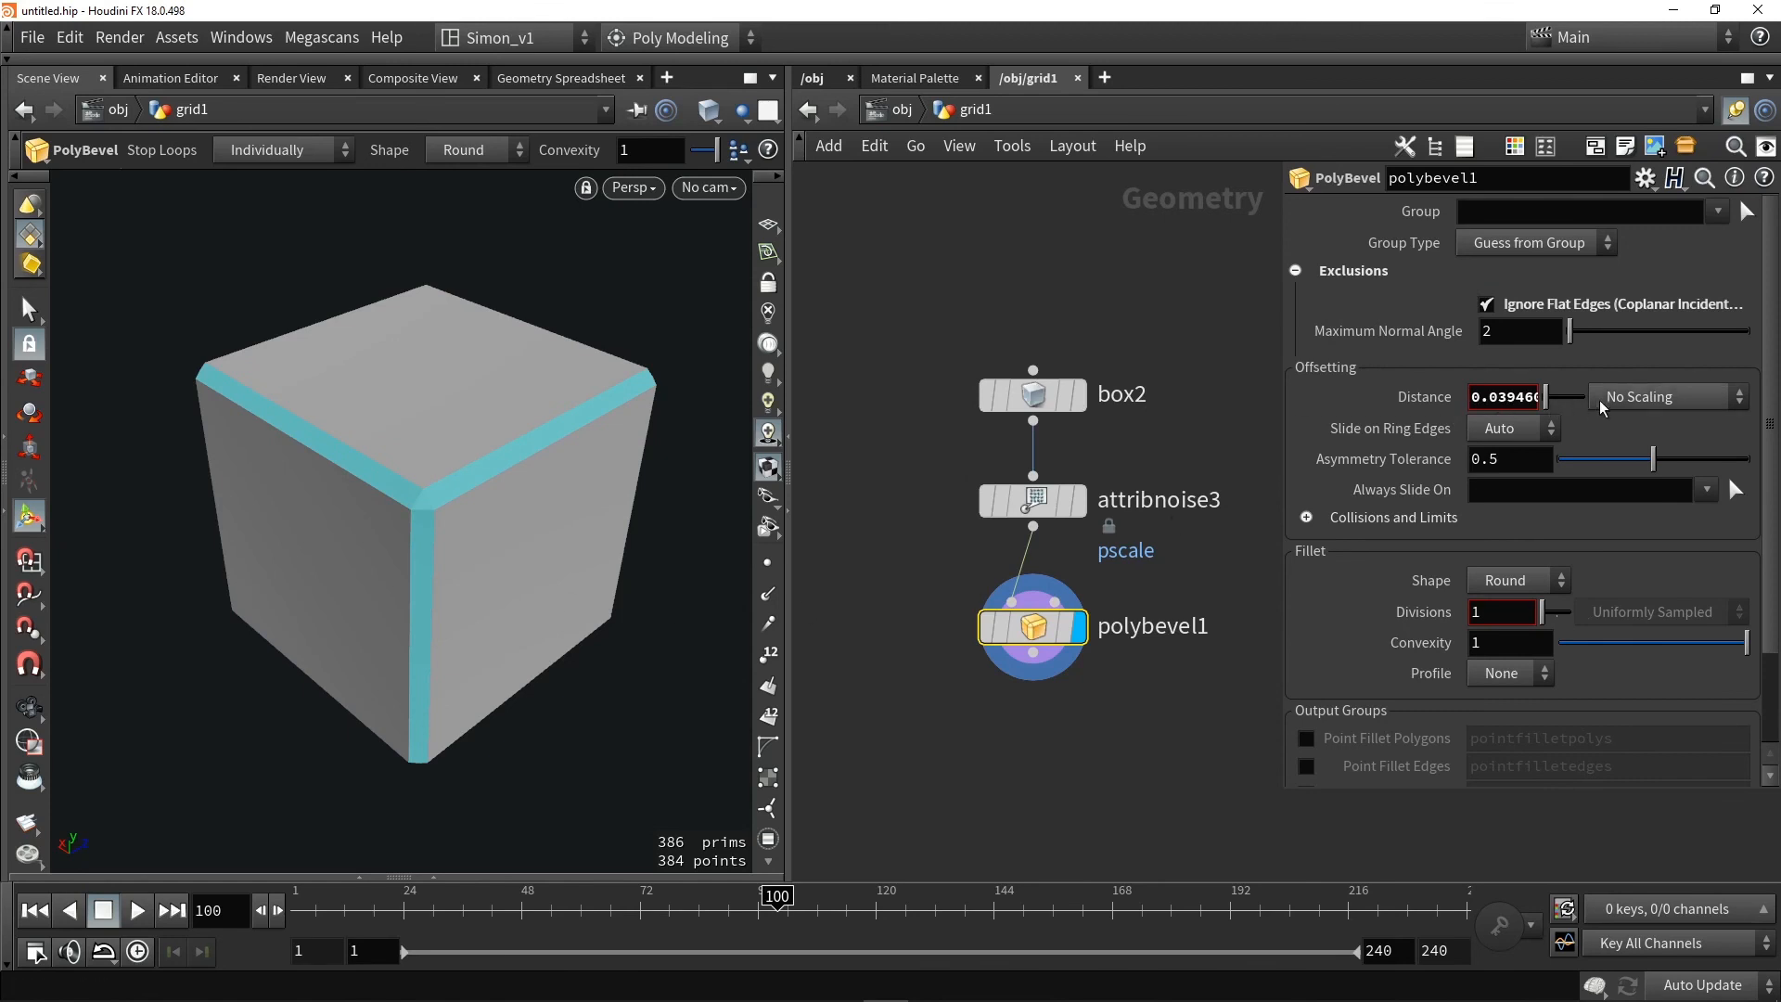
click(1625, 405)
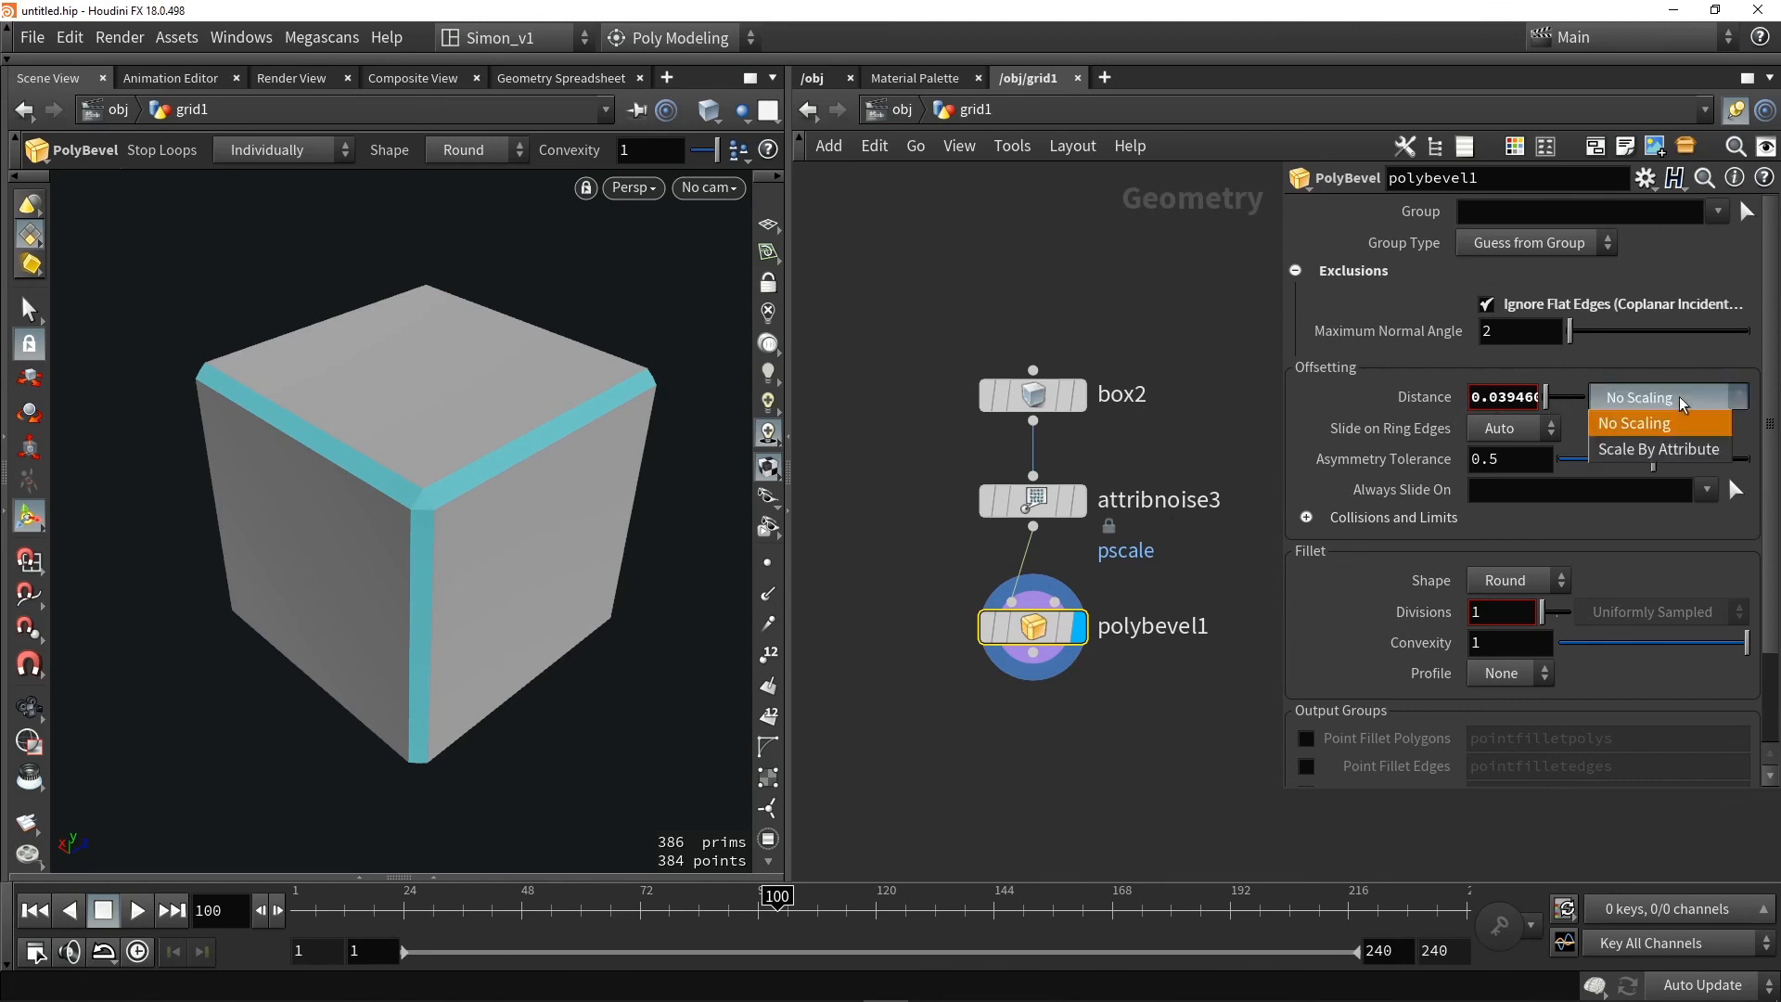
click(1667, 459)
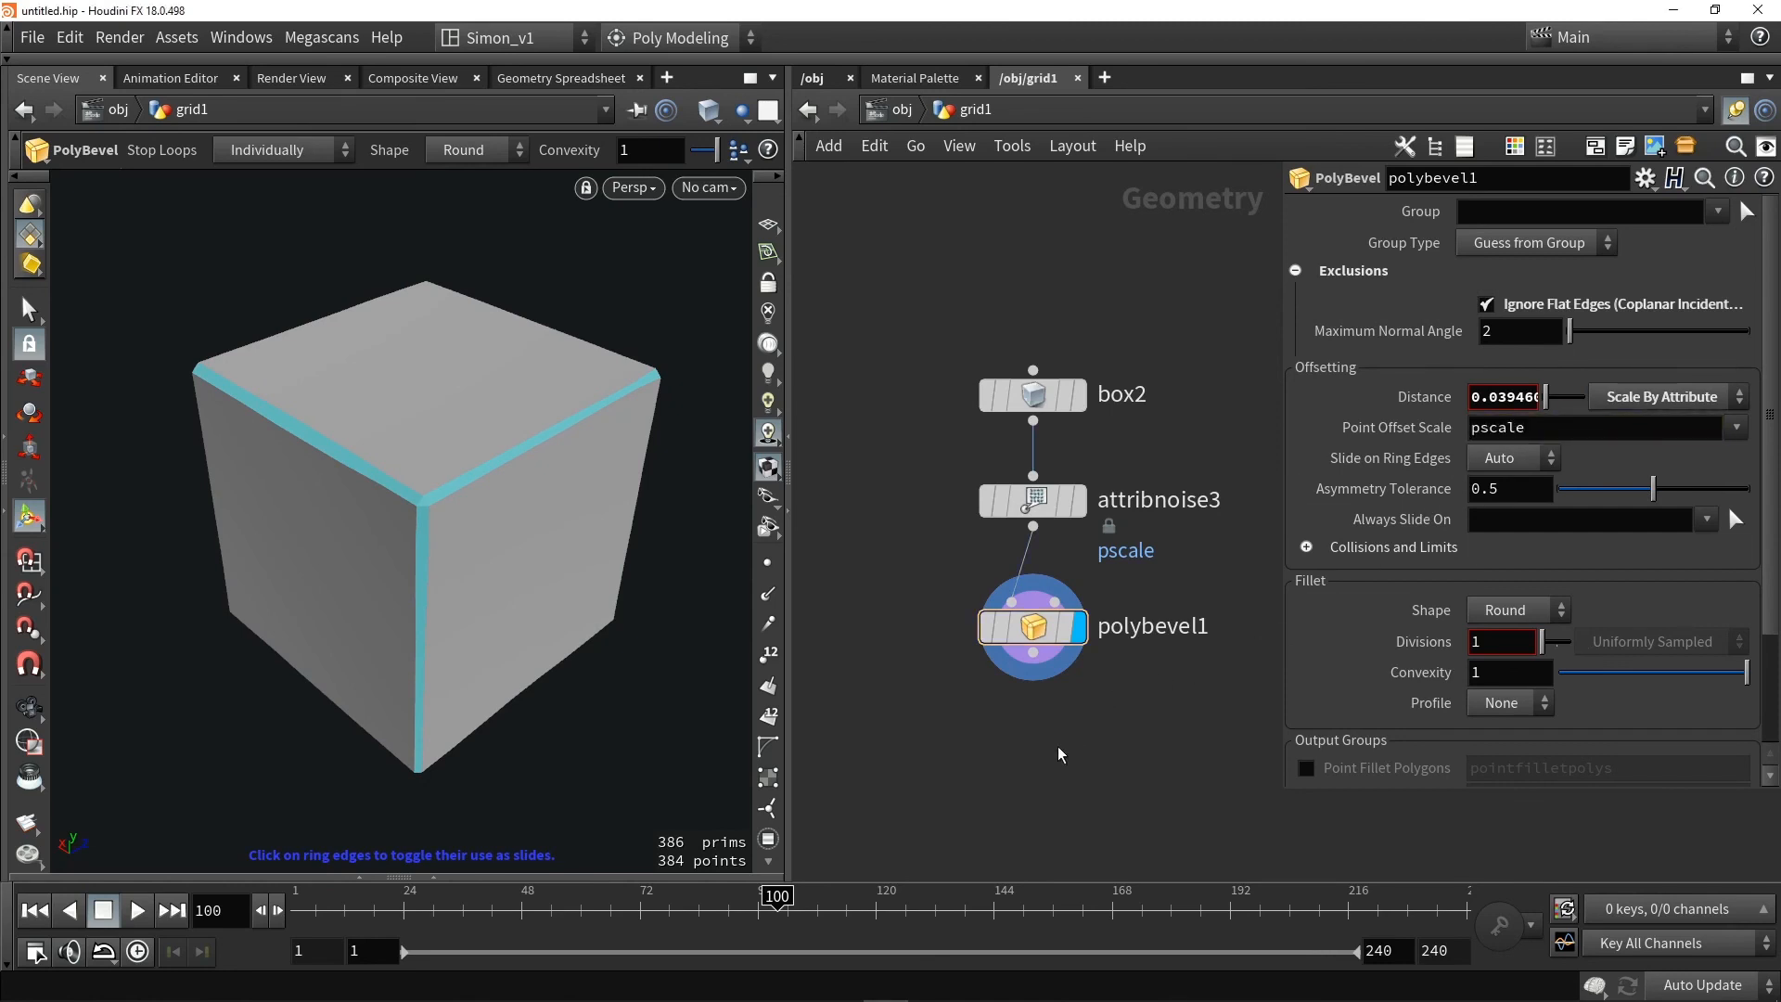
Remap the box's pscale noise to a range from 0 to about 2.13
click(1033, 505)
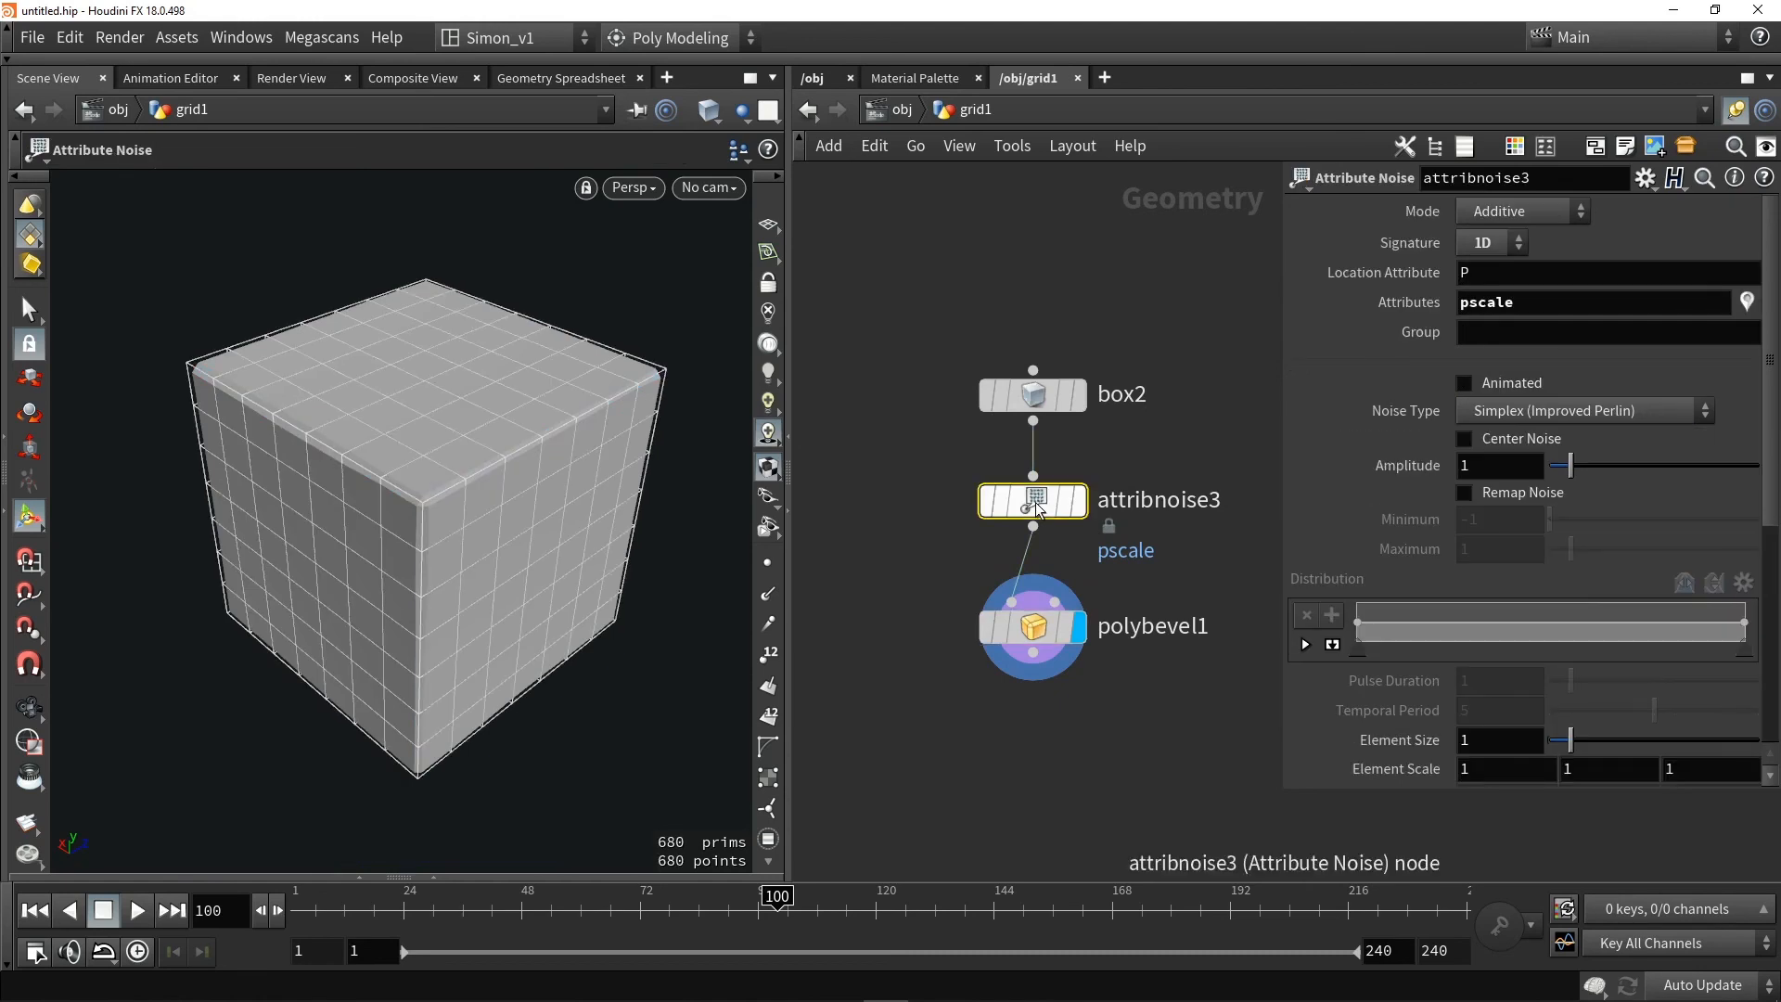
scroll(398, 510, up, 3)
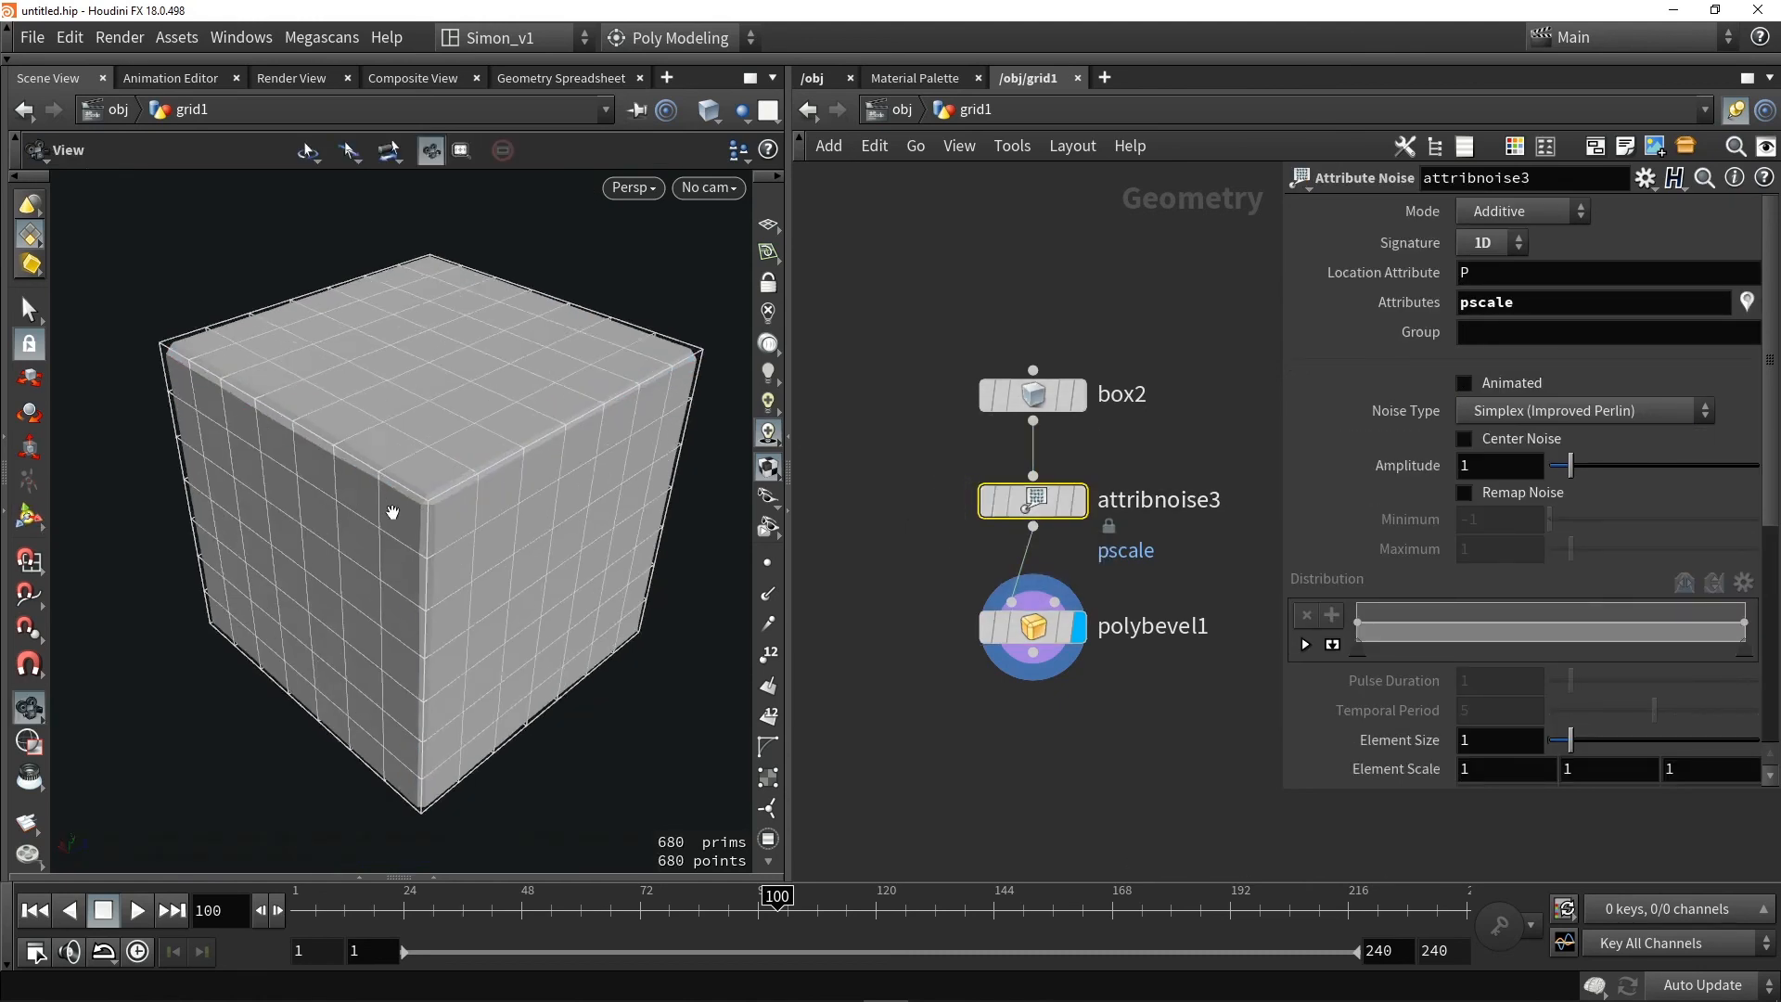
click(1528, 493)
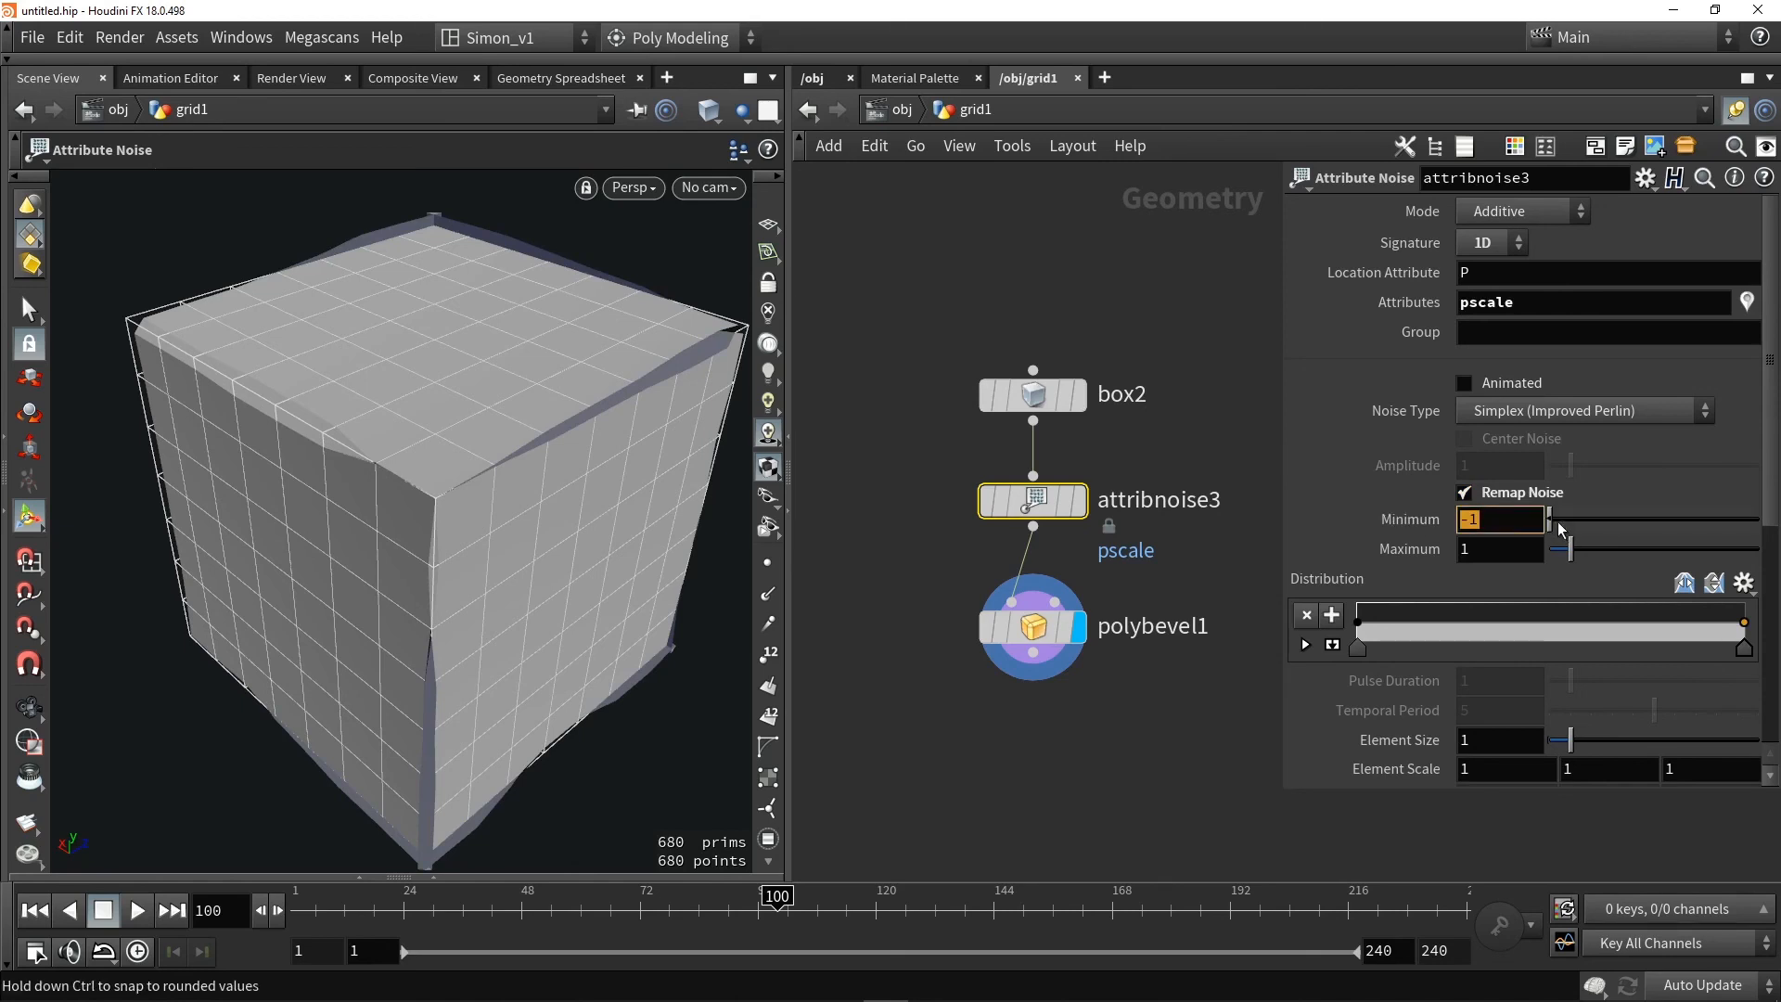
drag(1557, 521, 1594, 557)
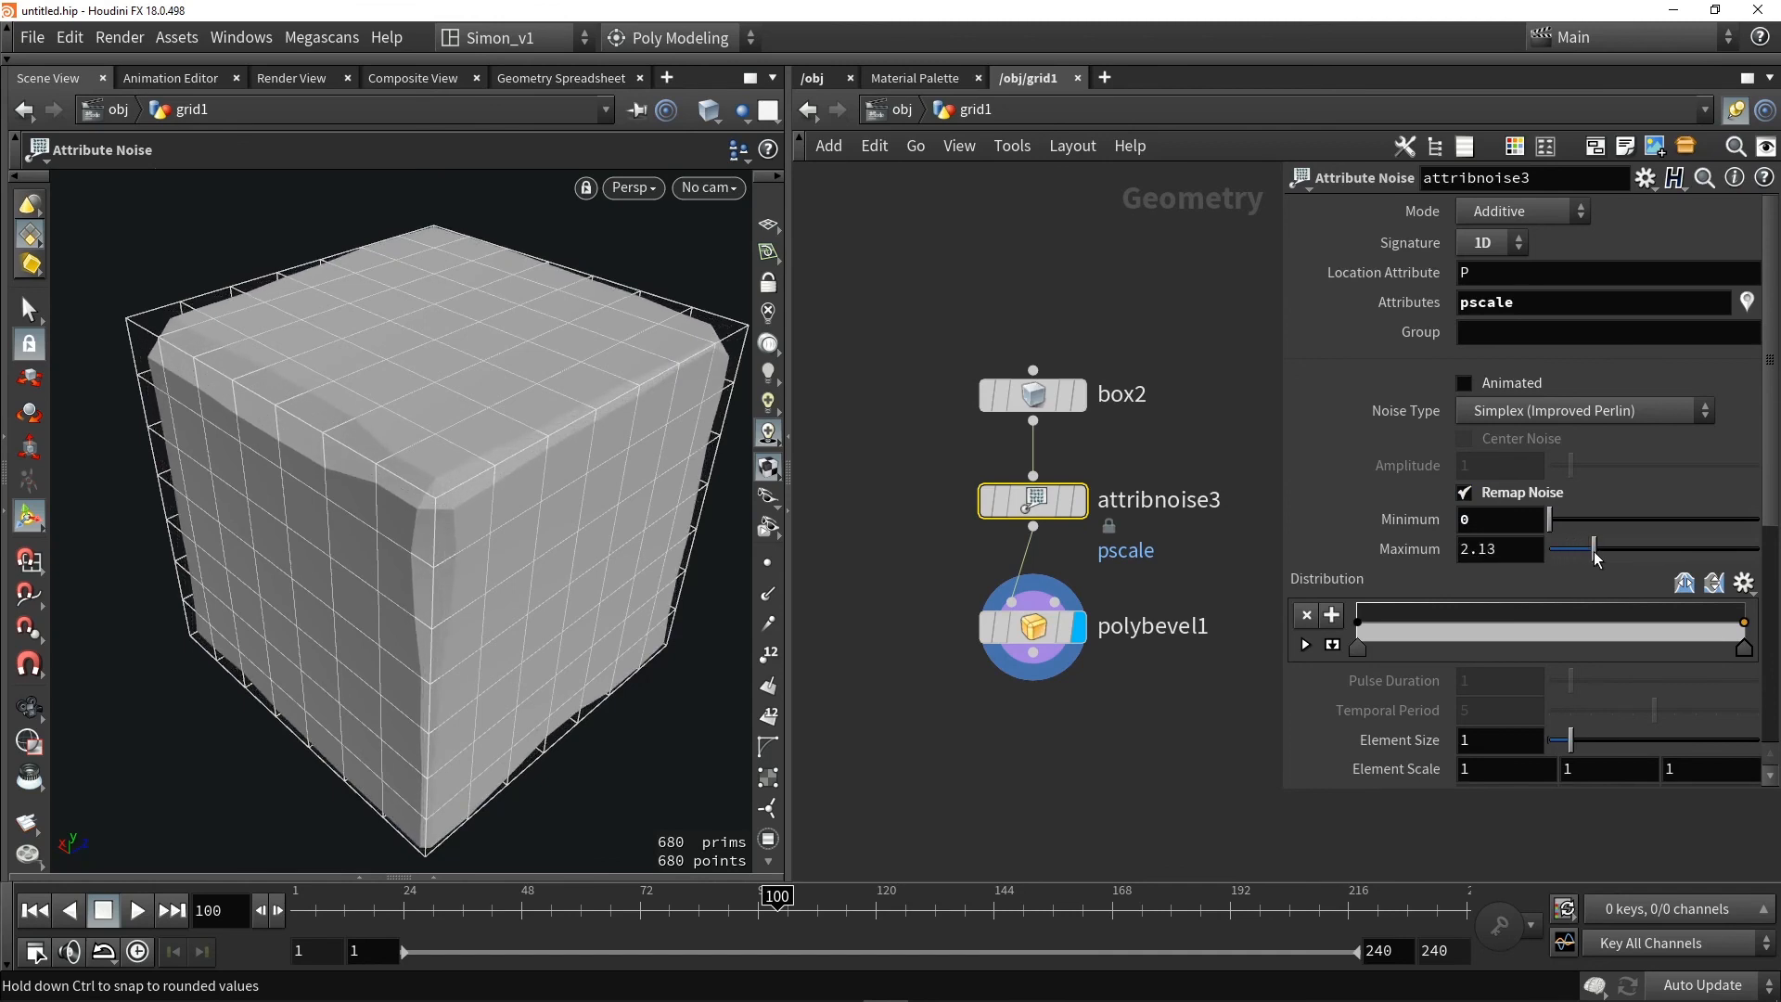
Examine the pscale-driven PolyBevel on the box from several angles, in wireframe and shaded display
click(1033, 627)
mouse_move(423, 531)
alt+mouse_down()
mouse_move(489, 501)
mouse_move(483, 542)
alt+mouse_up()
scroll(489, 501, down, 2)
drag(340, 576, 470, 516)
mouse_move(249, 524)
mouse_down()
mouse_move(303, 525)
mouse_move(296, 551)
mouse_move(390, 525)
mouse_move(457, 544)
mouse_move(505, 525)
mouse_move(499, 443)
mouse_move(504, 596)
mouse_move(375, 557)
mouse_move(426, 521)
mouse_move(386, 529)
mouse_move(468, 492)
mouse_up()
key(Return)
key(w)
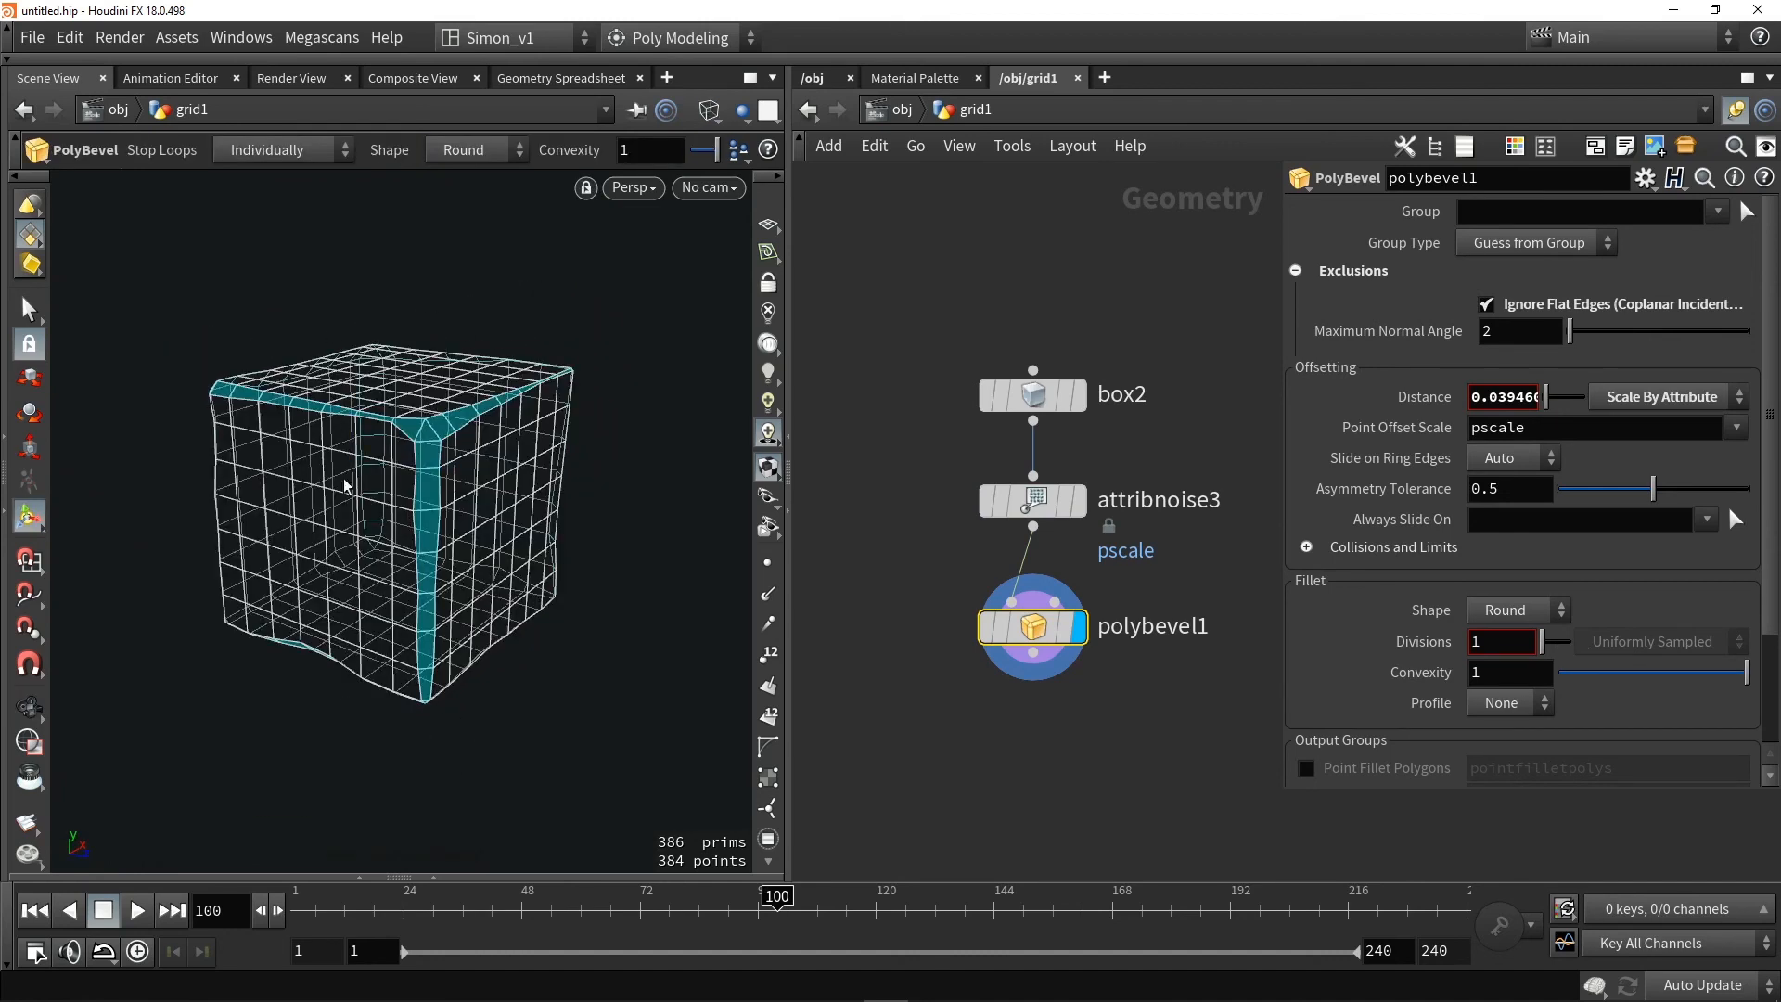
key(w)
alt+drag(402, 521, 436, 565)
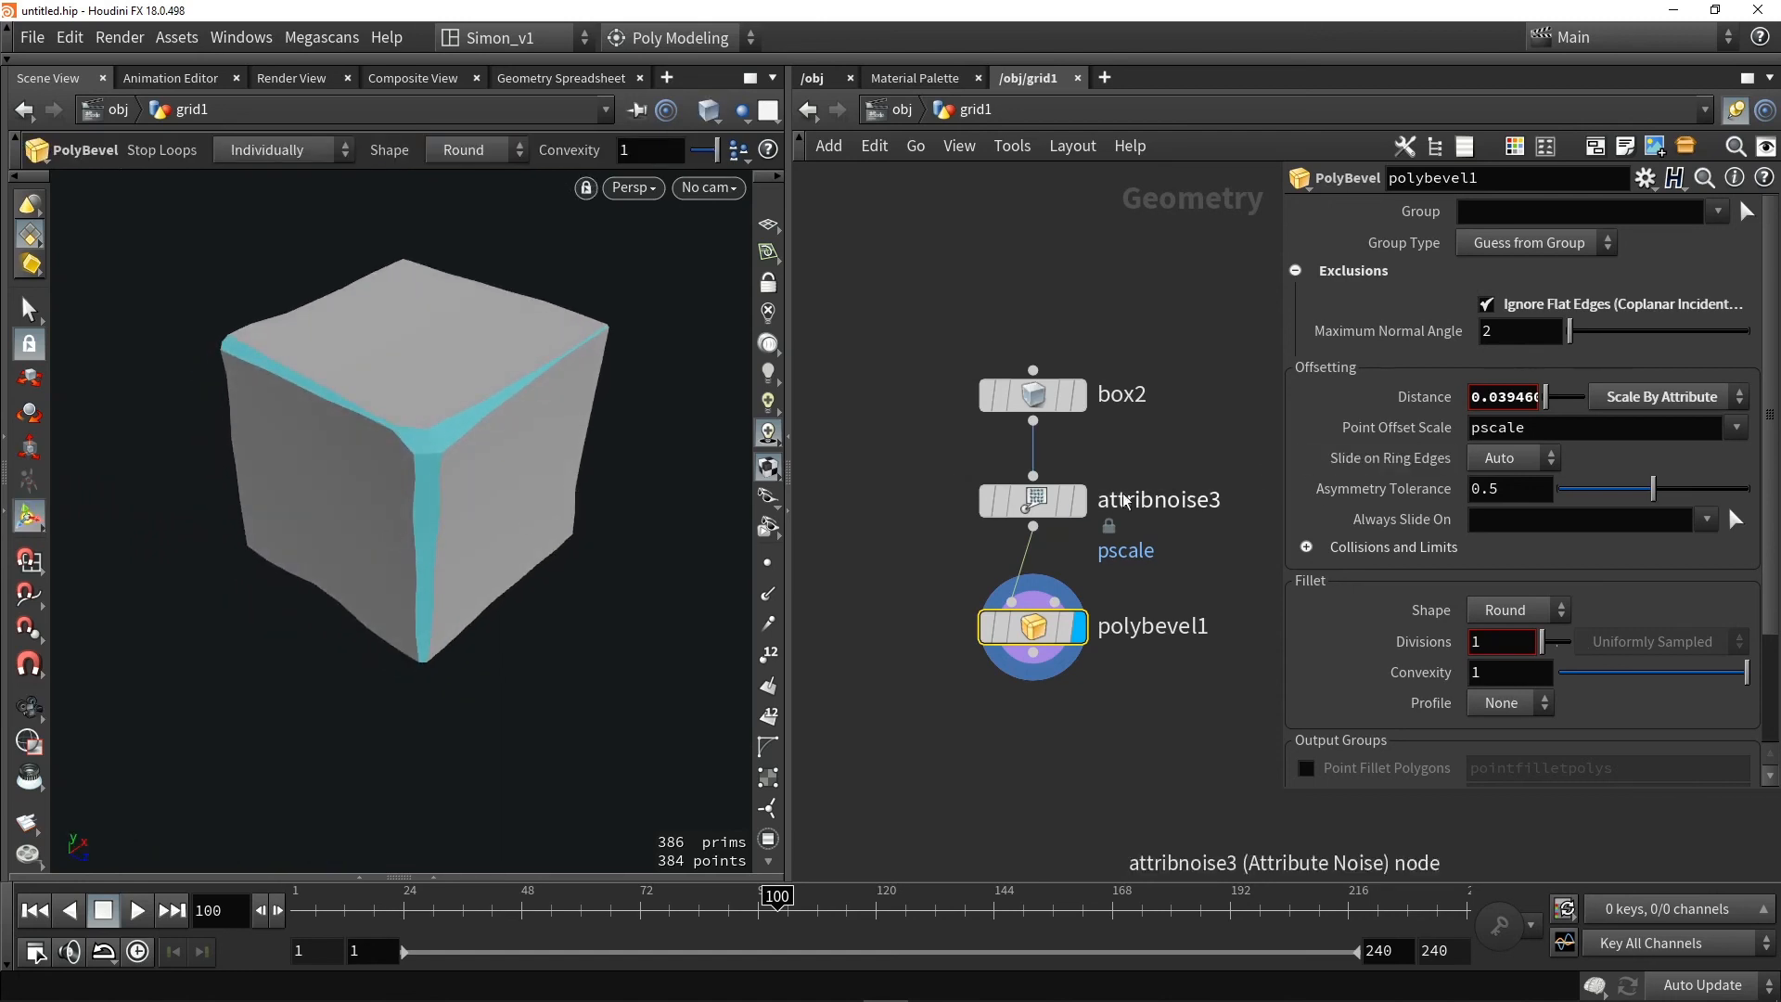
Reduce the element size of the box's pscale noise to about 0.22 and inspect the bevelled edges
click(1033, 501)
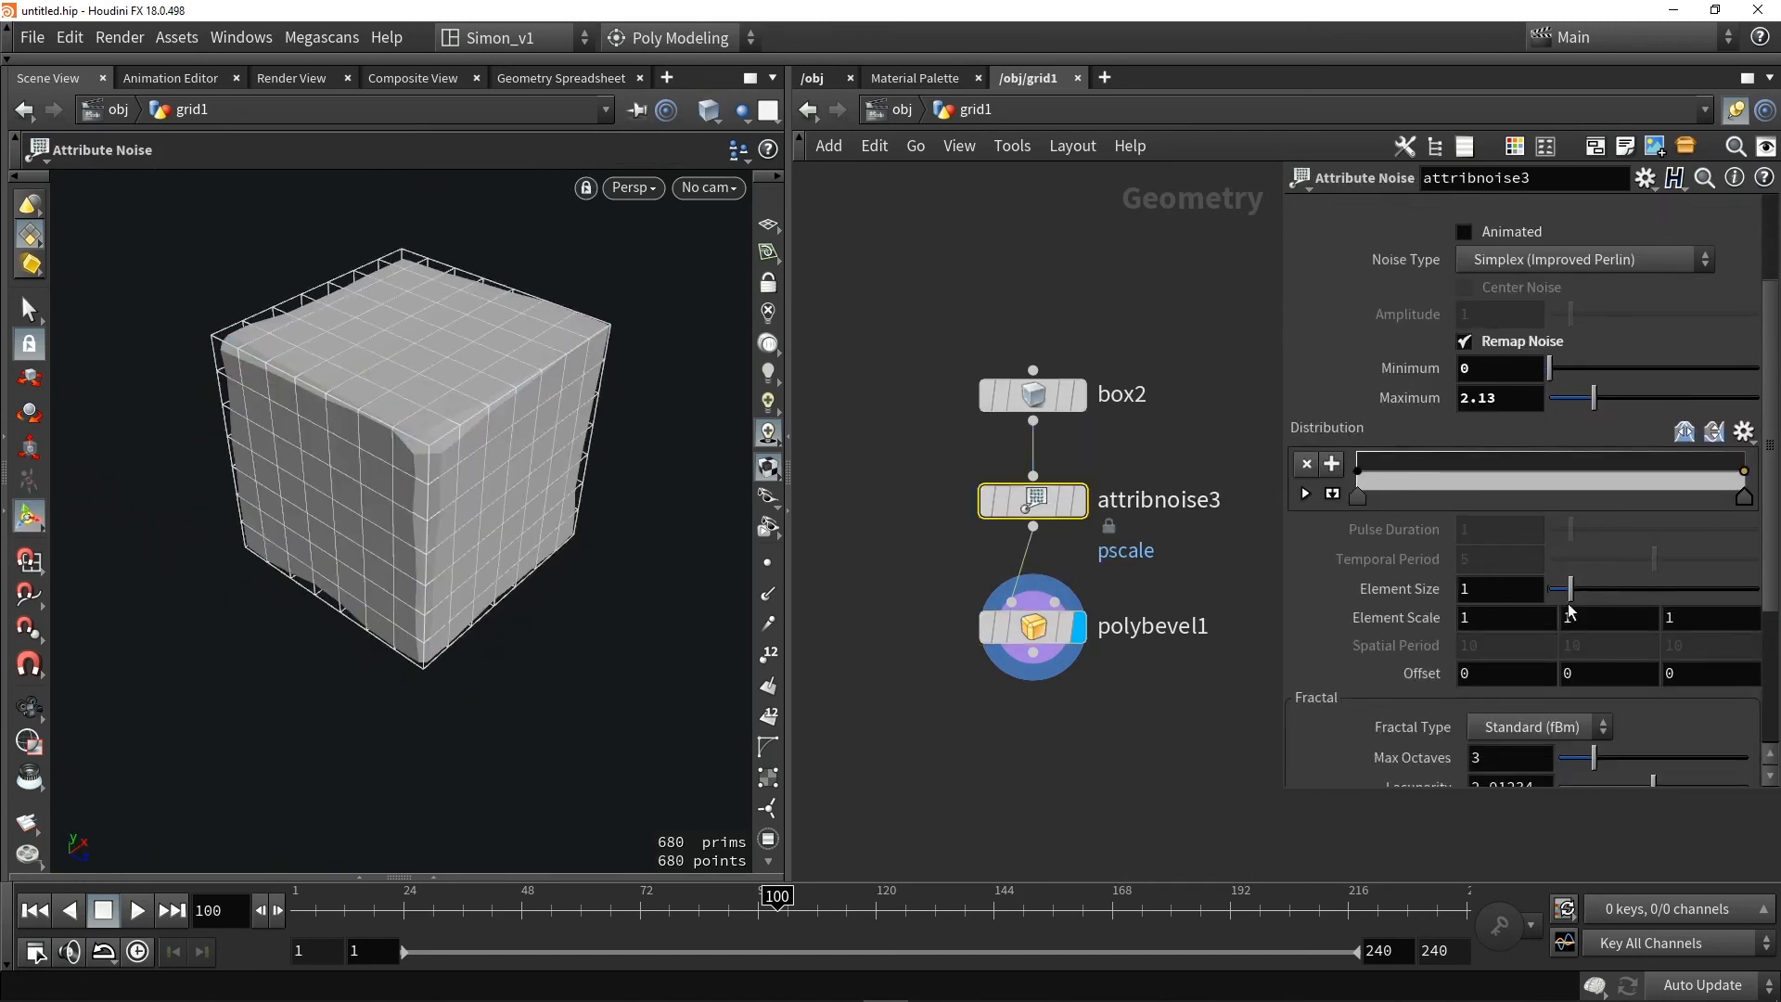
mouse_move(1571, 593)
mouse_down()
mouse_move(1585, 601)
mouse_move(1557, 601)
mouse_up()
alt+drag(469, 484, 509, 409)
click(866, 613)
mouse_move(429, 577)
alt+mouse_down()
mouse_move(446, 579)
mouse_move(353, 616)
mouse_move(464, 488)
mouse_move(464, 553)
mouse_move(398, 569)
mouse_move(425, 560)
mouse_move(465, 625)
mouse_move(700, 601)
mouse_move(699, 556)
mouse_move(624, 517)
mouse_move(625, 441)
mouse_move(652, 476)
mouse_move(613, 513)
mouse_move(477, 612)
mouse_move(460, 590)
alt+mouse_up()
key(Return)
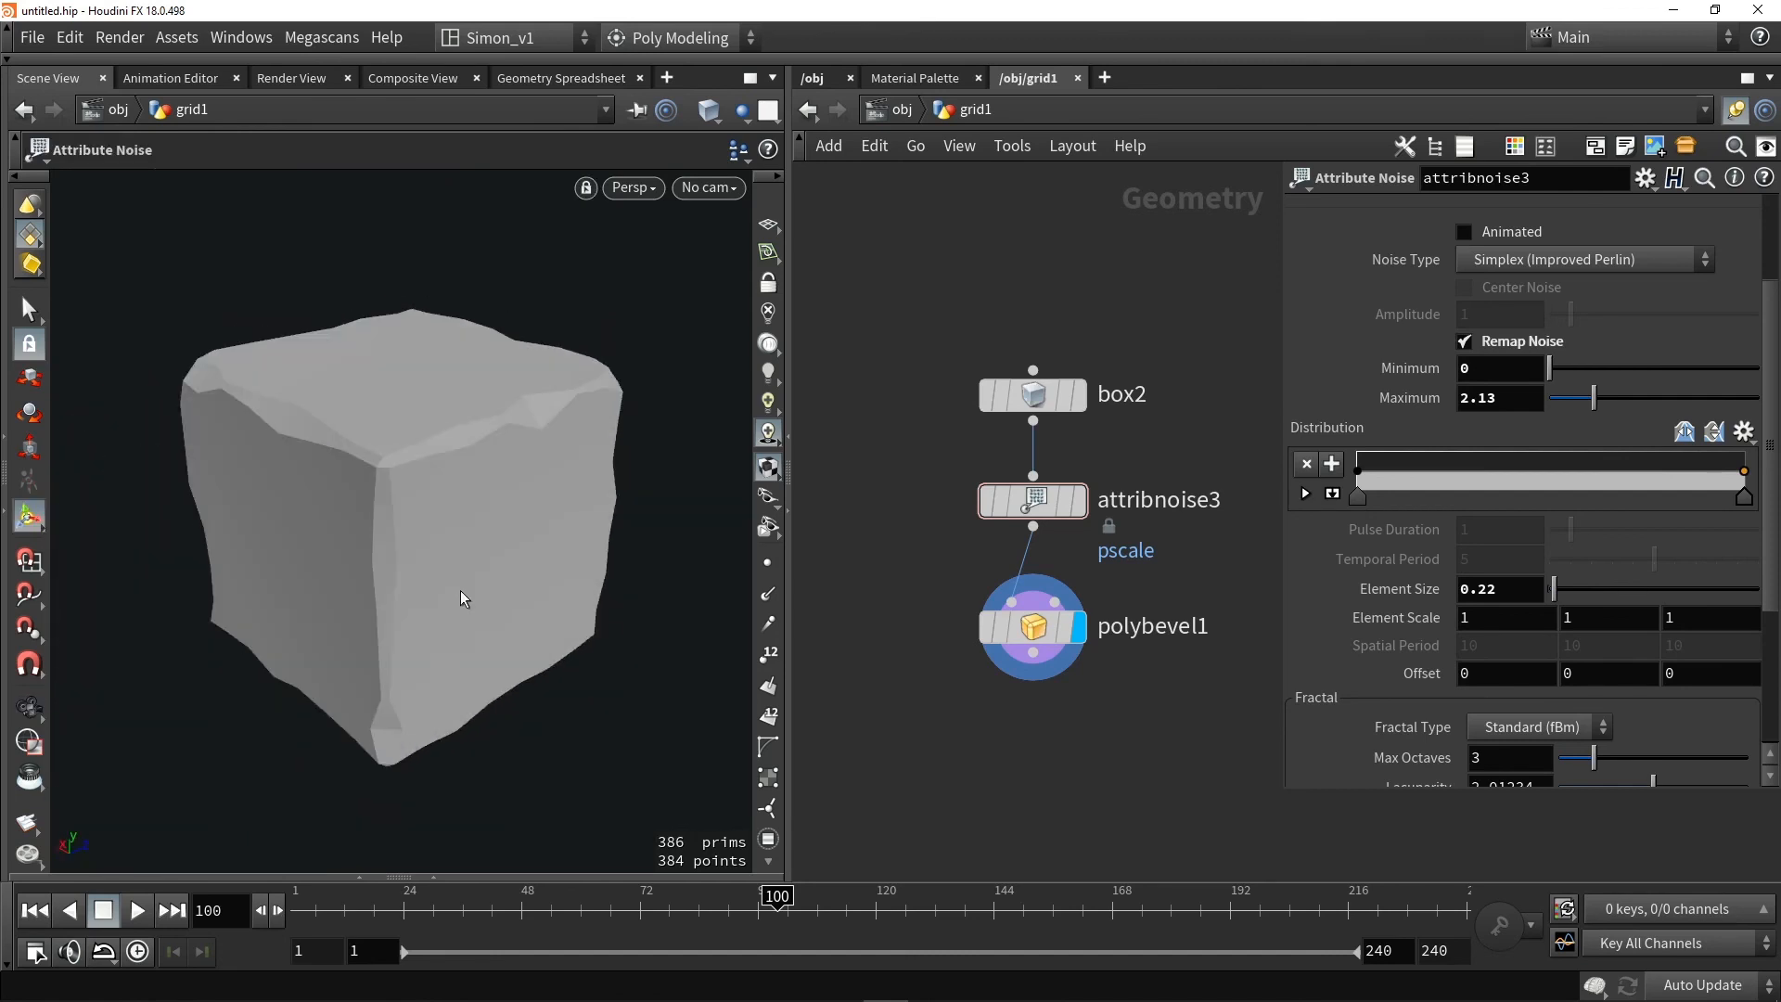